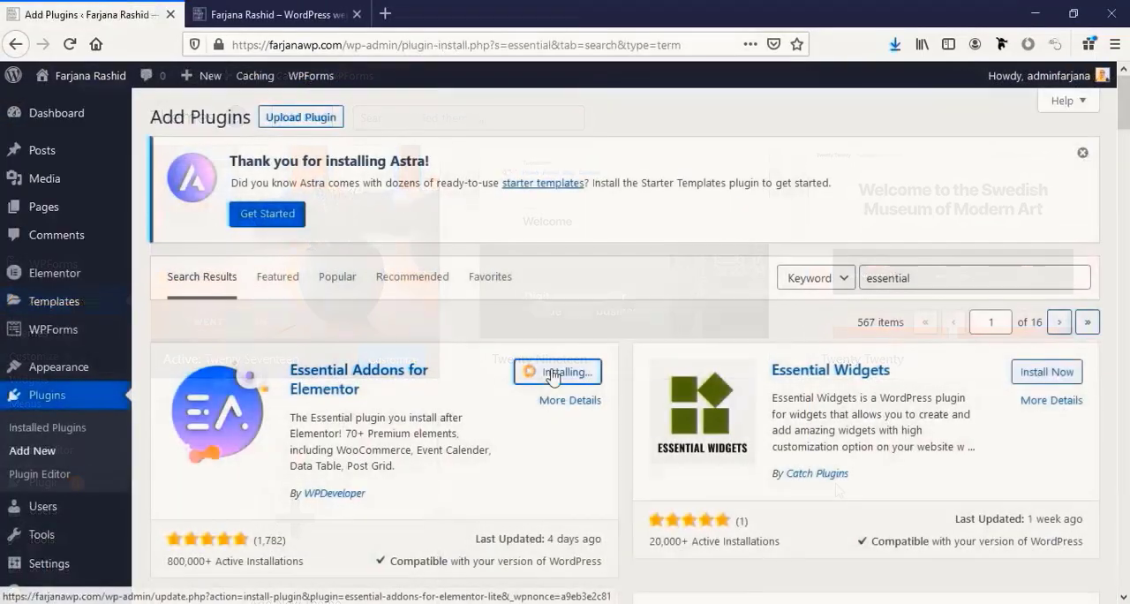
Install and activate the Essential Addons for Elementor plugin, and start Elementor's onboarding for an existing WordPress website
{"action": "left_click", "coordinate": [570, 371]}
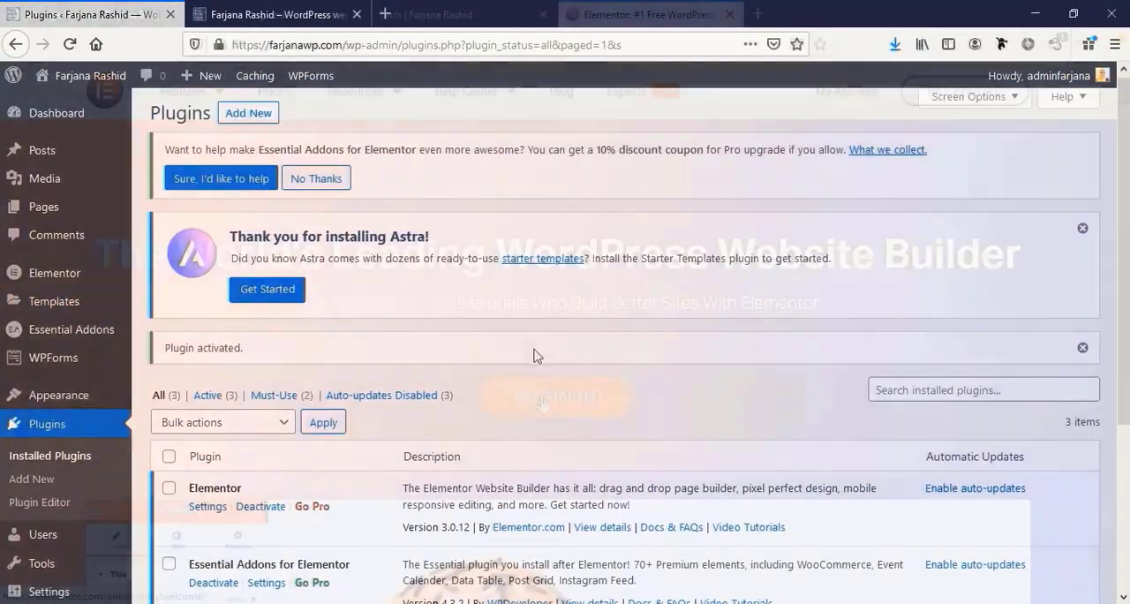
{"action": "left_click", "coordinate": [556, 397]}
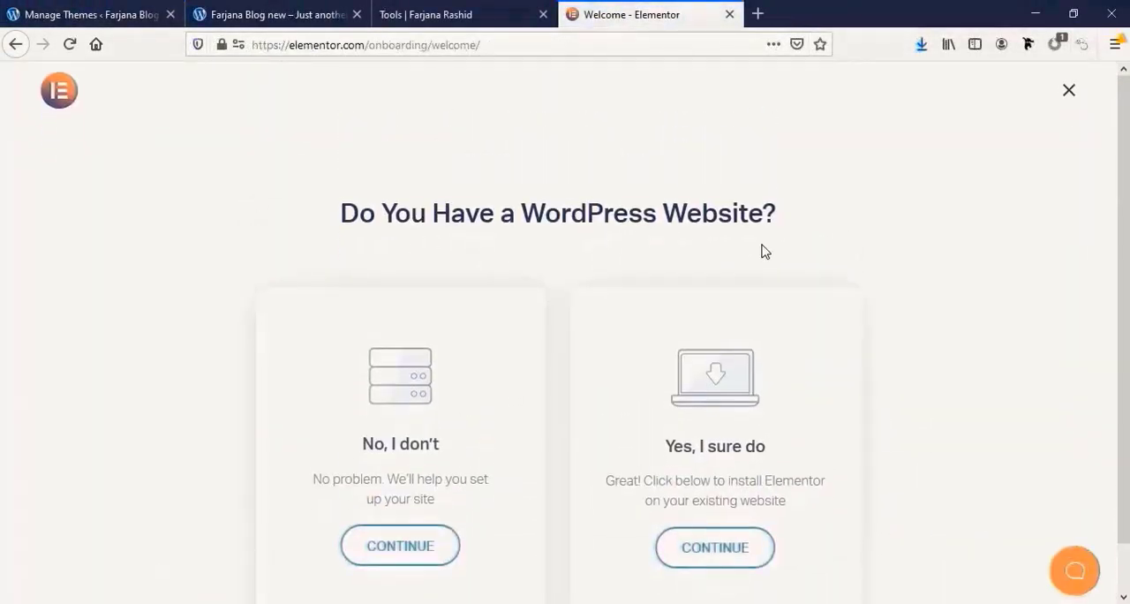
{"action": "left_click", "coordinate": [737, 545]}
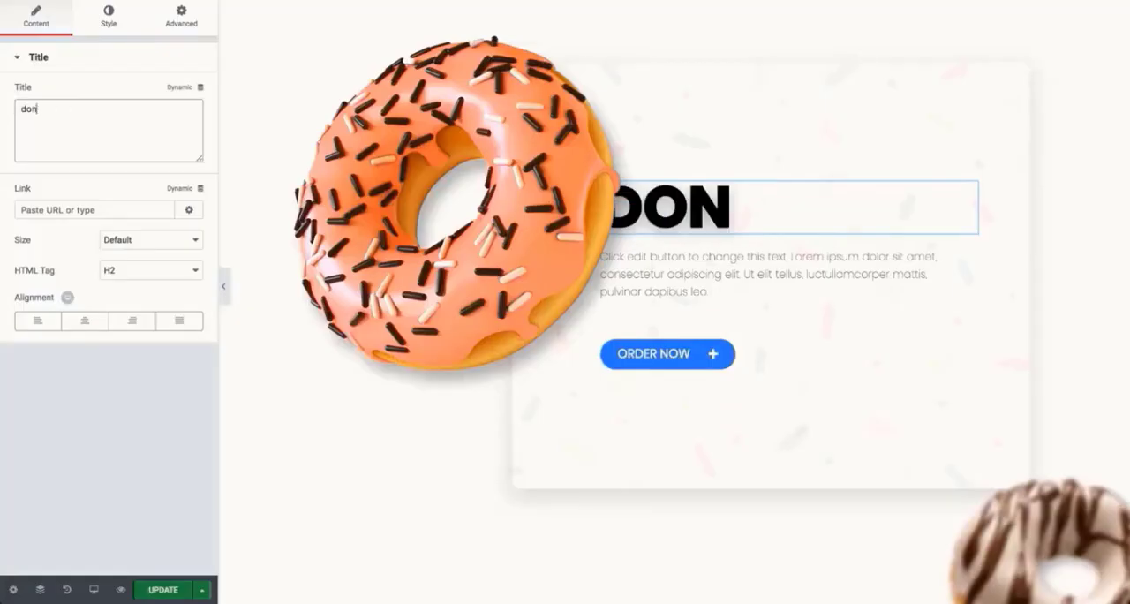
Set the heading beside the donut to "donut worry" and increase its font size to 113 px
{"action": "type", "text": "ut worry"}
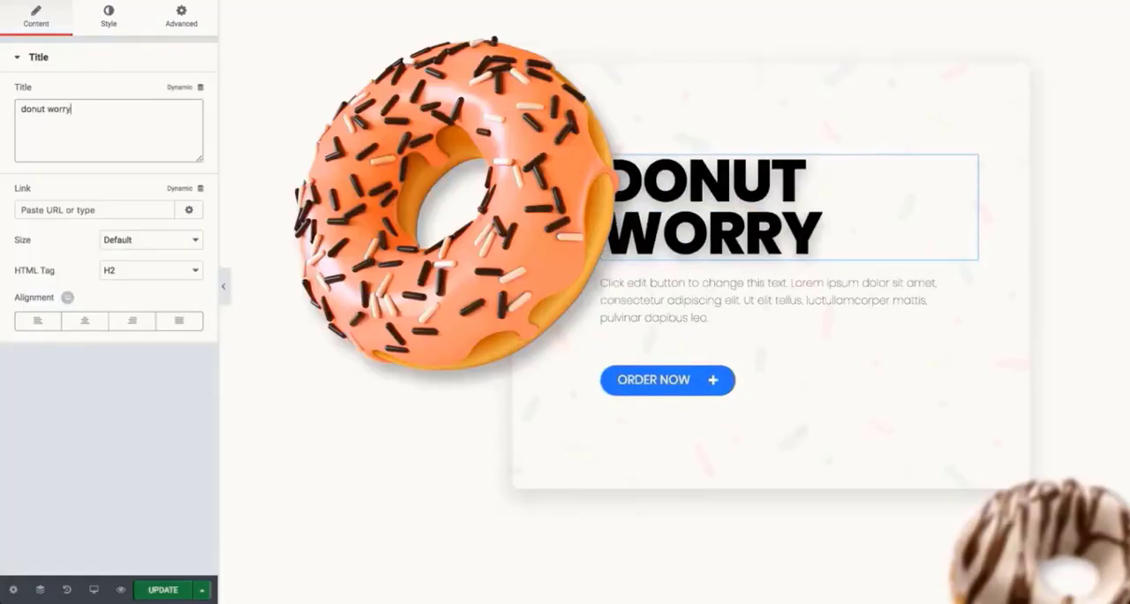
{"action": "left_click", "coordinate": [108, 18]}
{"action": "left_click", "coordinate": [185, 124]}
{"action": "left_click_drag", "start_coordinate": [77, 214], "coordinate": [92, 213]}
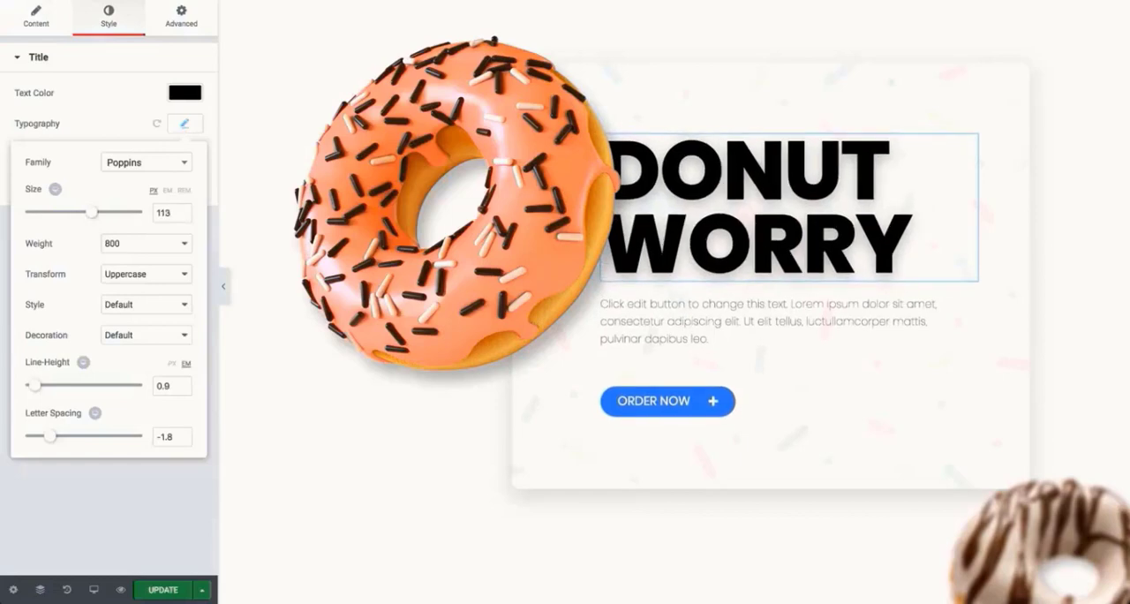
Try the left and centre alignments for the contact form's Send button, and set it to justified
{"action": "left_click_drag", "start_coordinate": [164, 133], "coordinate": [479, 312]}
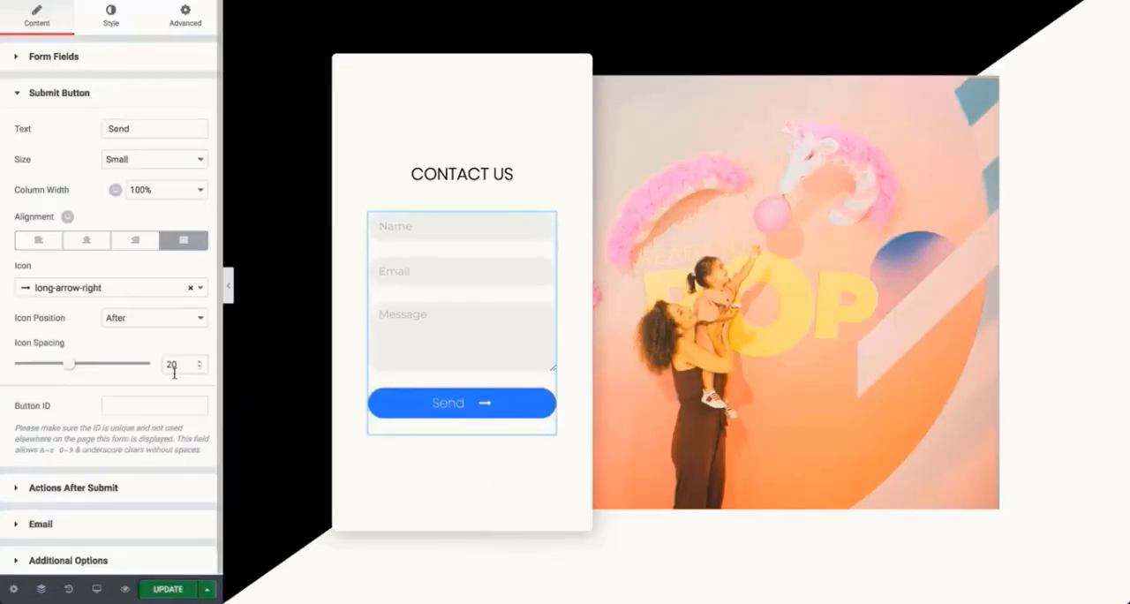
{"action": "left_click", "coordinate": [38, 240]}
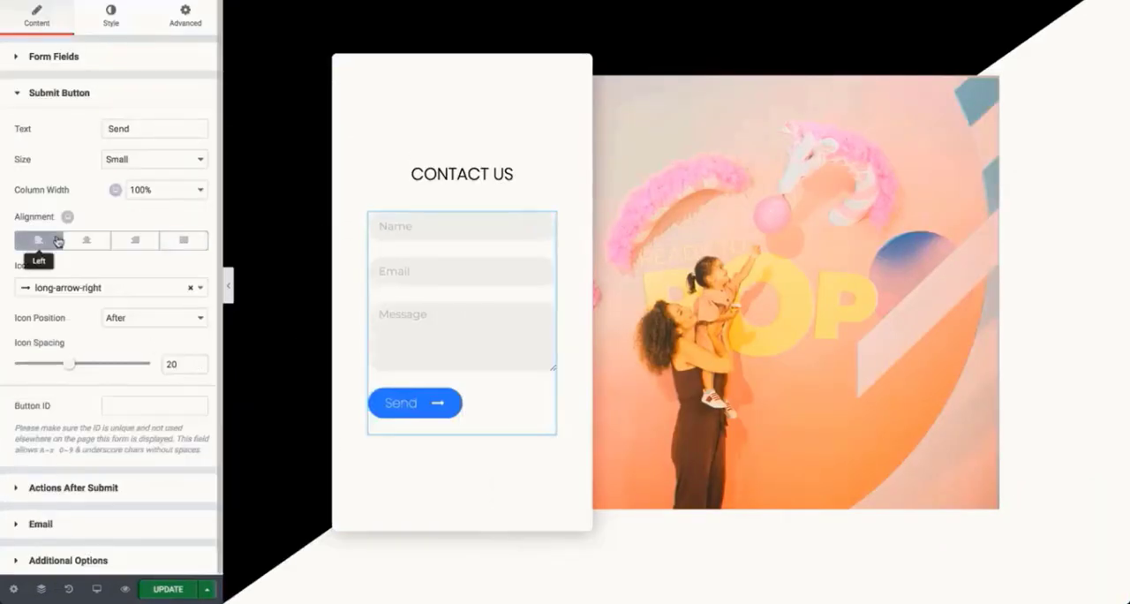
{"action": "left_click", "coordinate": [87, 240]}
{"action": "left_click", "coordinate": [181, 241]}
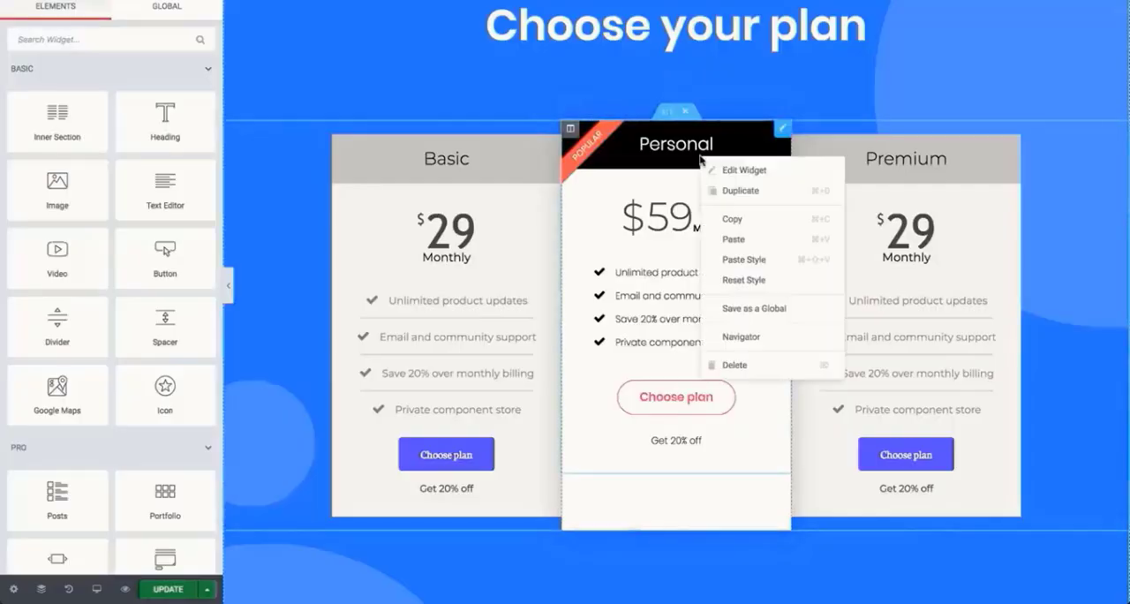
Open the context options of the Basic pricing table in the plan section
{"action": "left_click", "coordinate": [530, 285]}
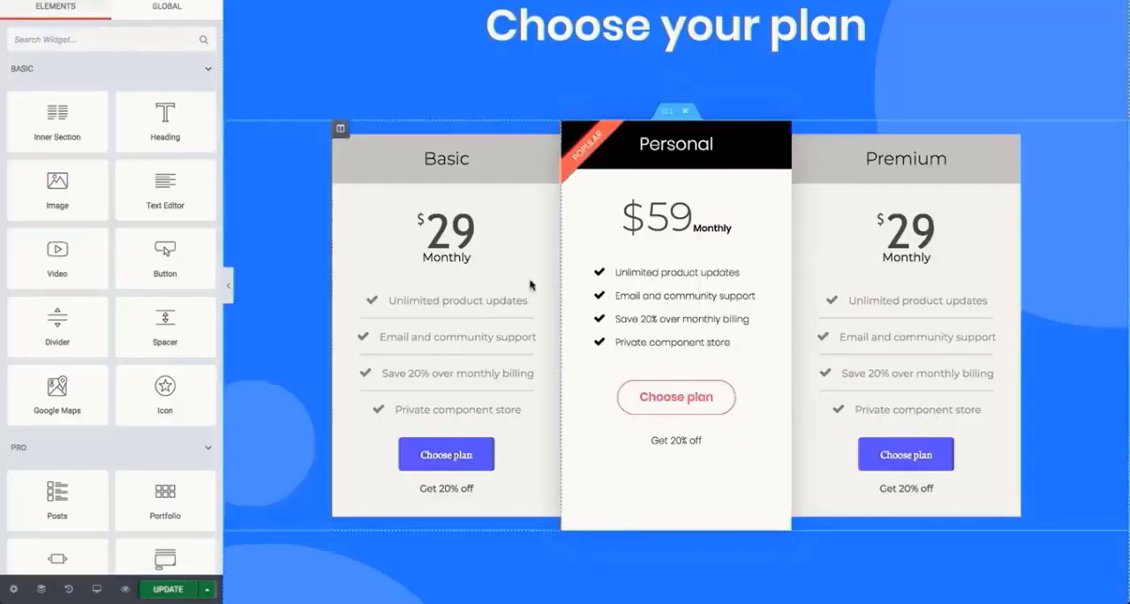
{"action": "right_click", "coordinate": [487, 309]}
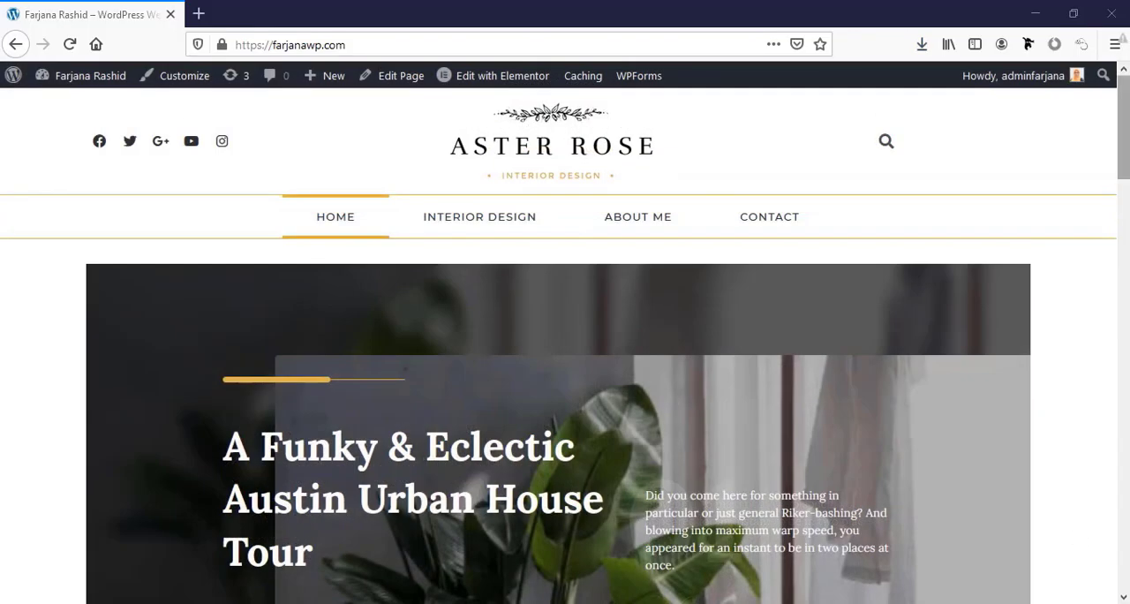
Look through the whole Aster Rose home page, from the featured slider to the Instagram footer and back
{"action": "scroll", "coordinate": [1124, 128], "scroll_direction": "down", "scroll_amount": 5}
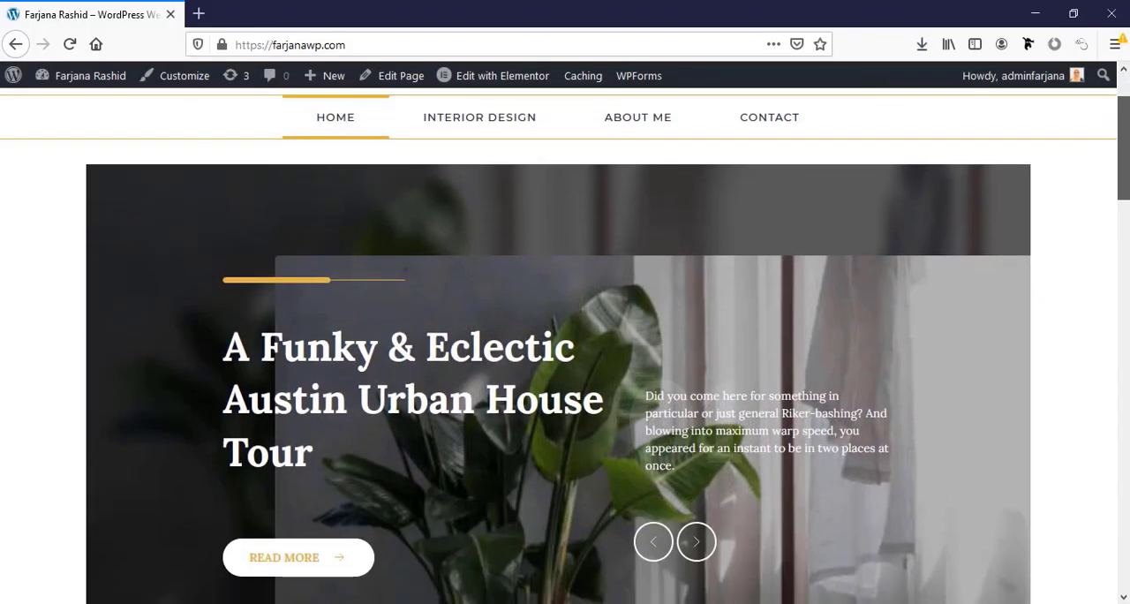
{"action": "scroll", "coordinate": [565, 345], "scroll_direction": "down", "scroll_amount": 8}
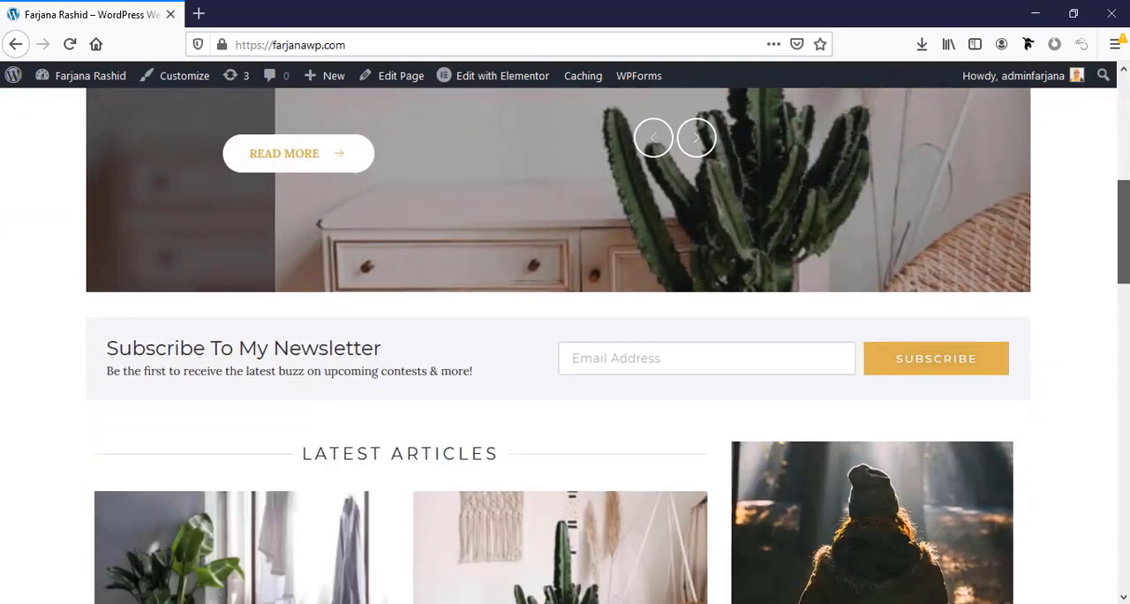
{"action": "scroll", "coordinate": [565, 345], "scroll_direction": "down", "scroll_amount": 9}
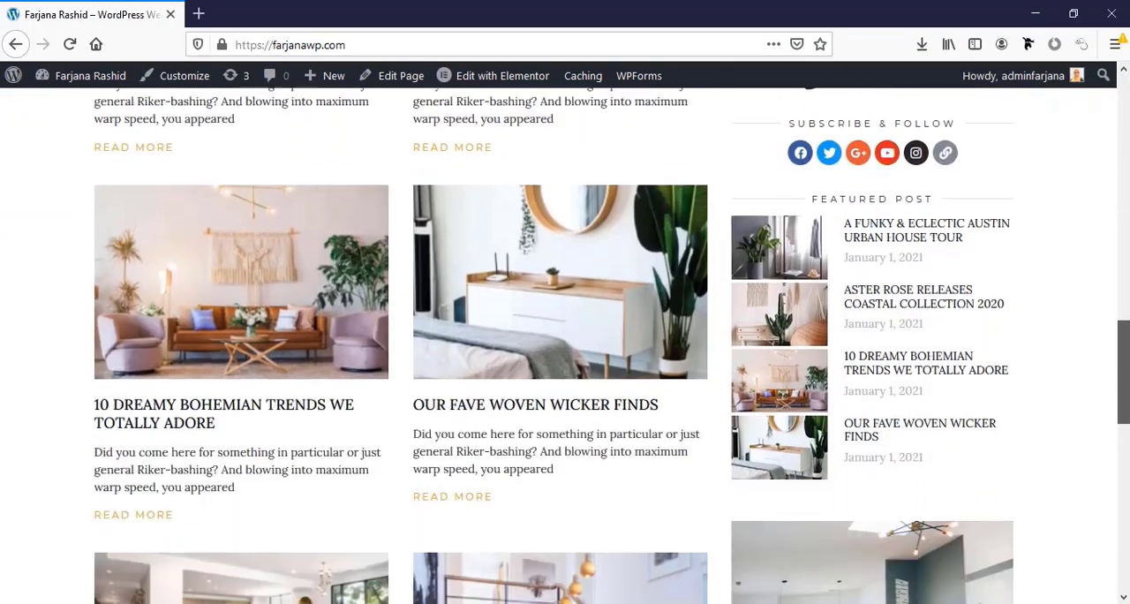
{"action": "scroll", "coordinate": [565, 344], "scroll_direction": "down", "scroll_amount": 3}
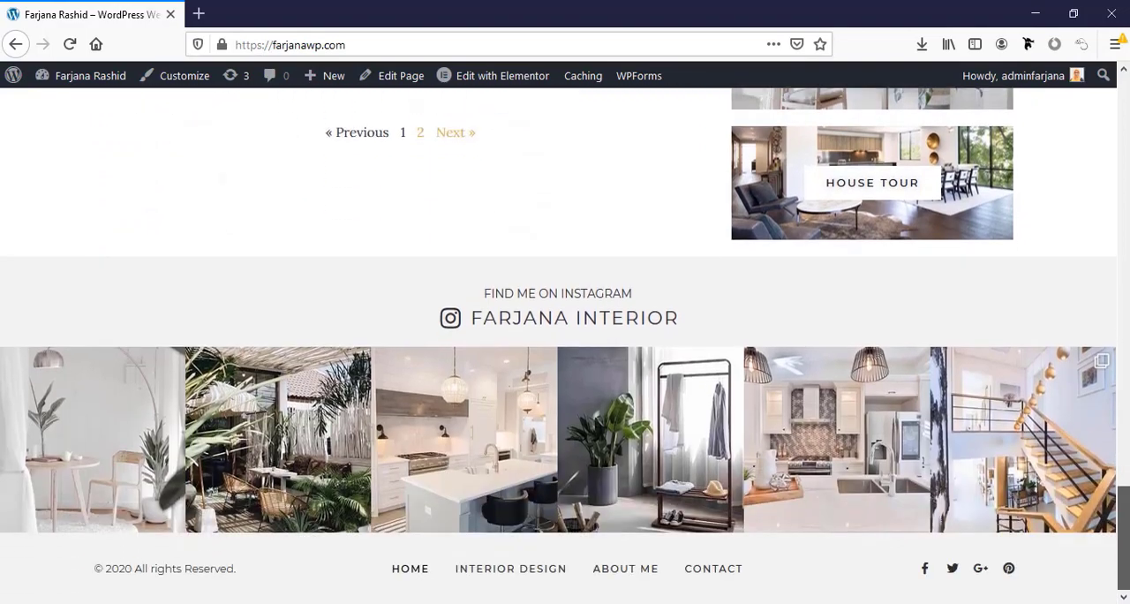
{"action": "scroll", "coordinate": [1040, 508], "scroll_direction": "up", "scroll_amount": 5}
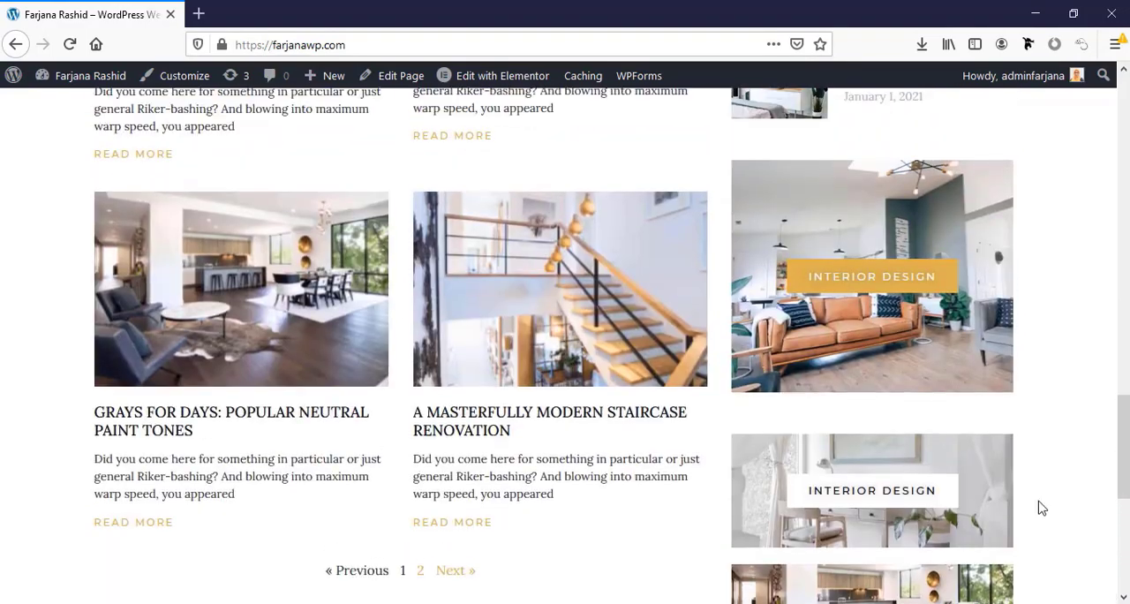
{"action": "scroll", "coordinate": [1041, 508], "scroll_direction": "up", "scroll_amount": 6}
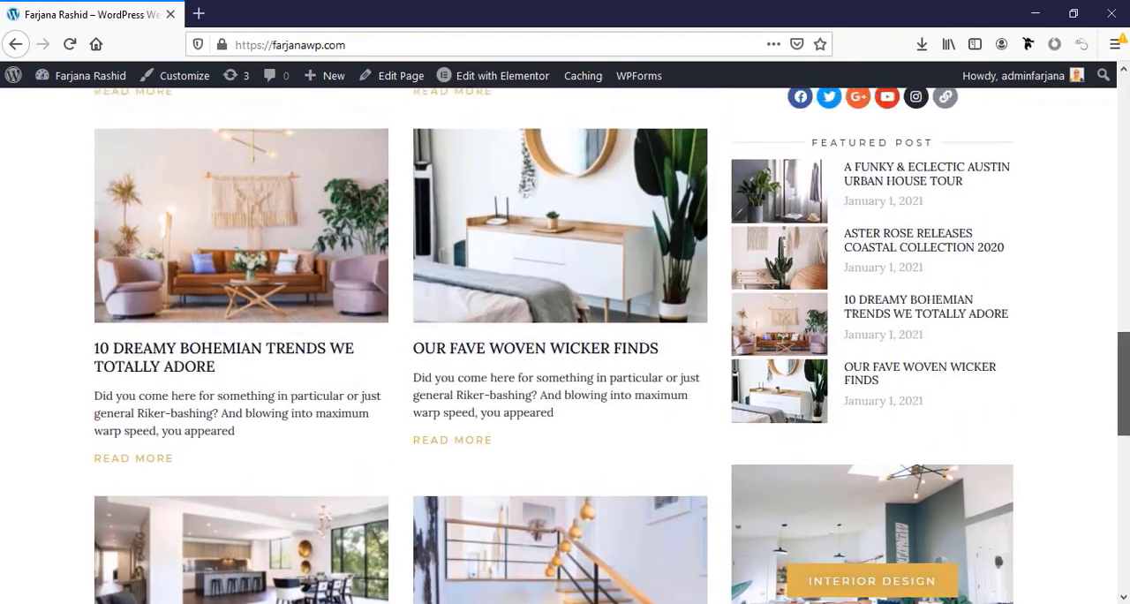
{"action": "scroll", "coordinate": [915, 251], "scroll_direction": "up", "scroll_amount": 12}
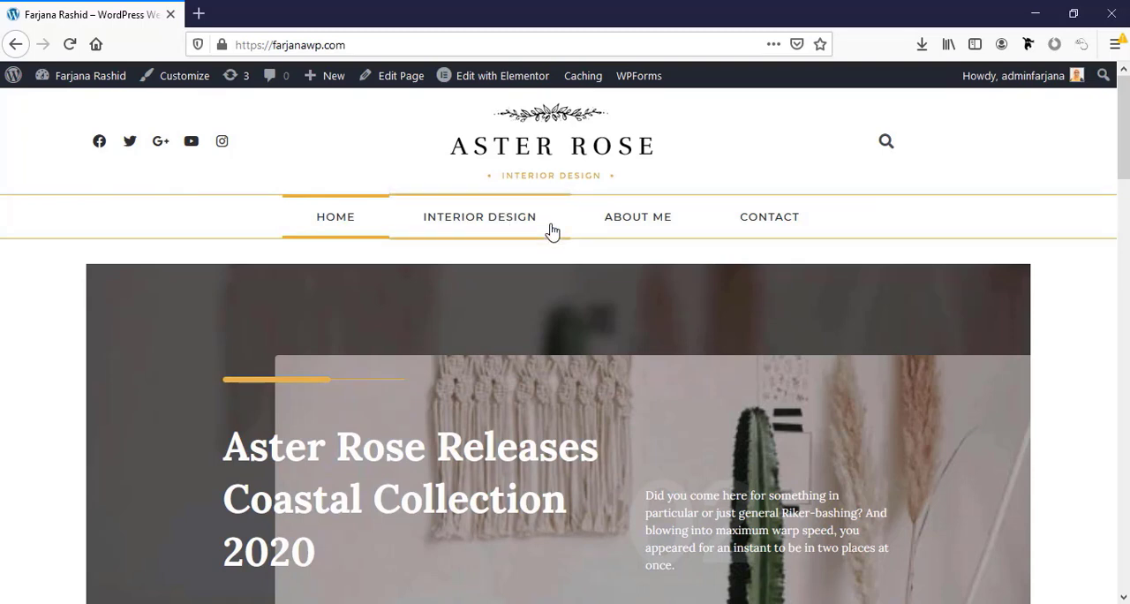
Step forward through the featured posts in the home page's hero slider
{"action": "scroll", "coordinate": [537, 244], "scroll_direction": "down", "scroll_amount": 2}
{"action": "scroll", "coordinate": [539, 246], "scroll_direction": "down", "scroll_amount": 1}
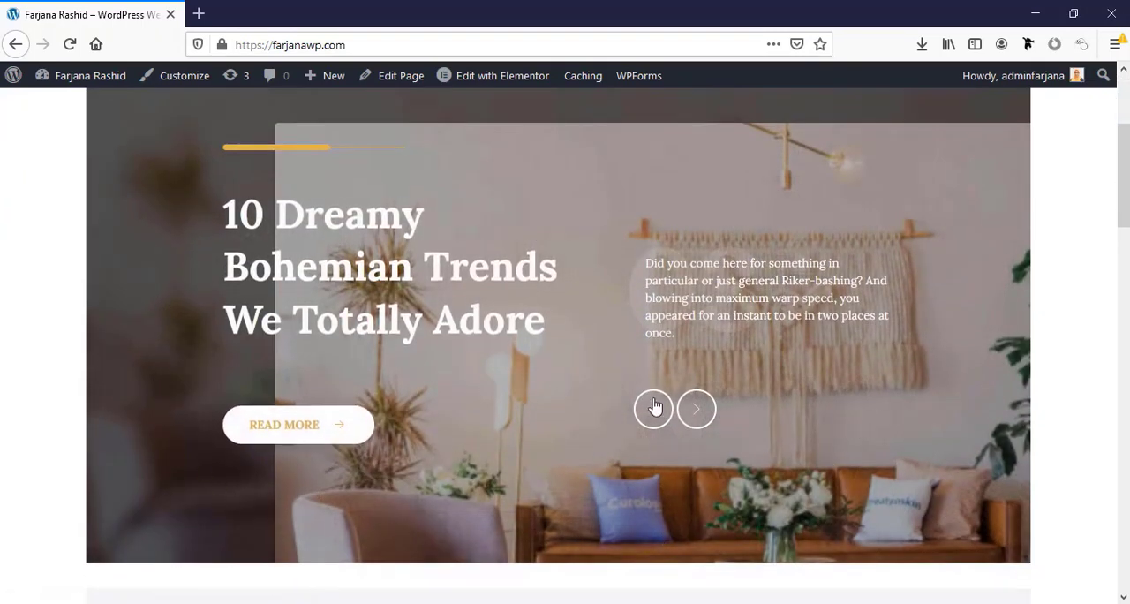
{"action": "left_click", "coordinate": [702, 412]}
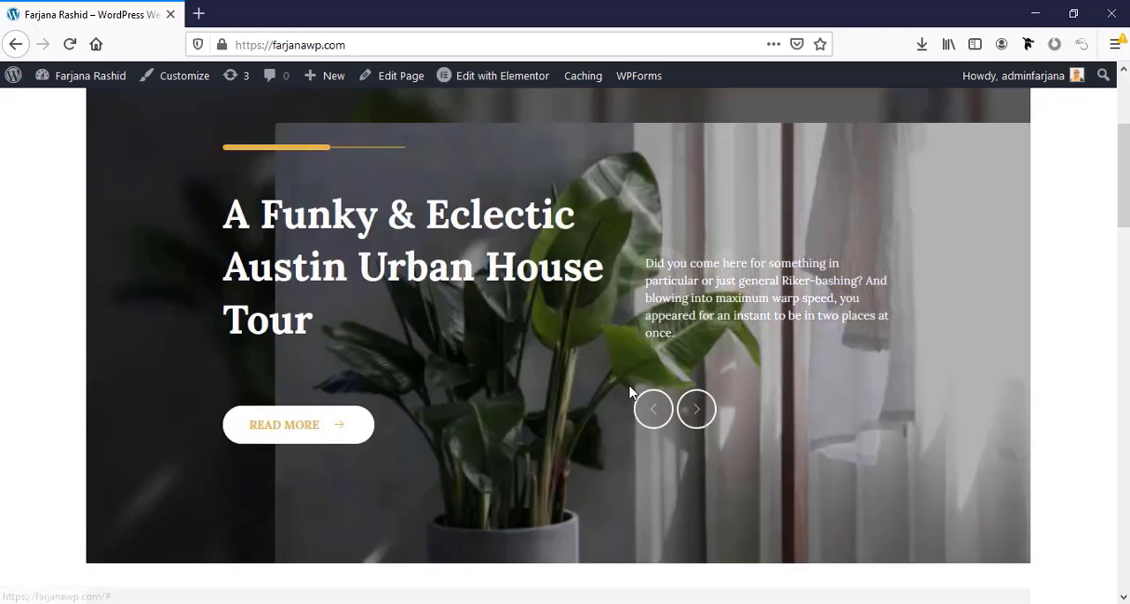
{"action": "left_click", "coordinate": [699, 409]}
{"action": "left_click", "coordinate": [699, 410]}
{"action": "left_click", "coordinate": [702, 415]}
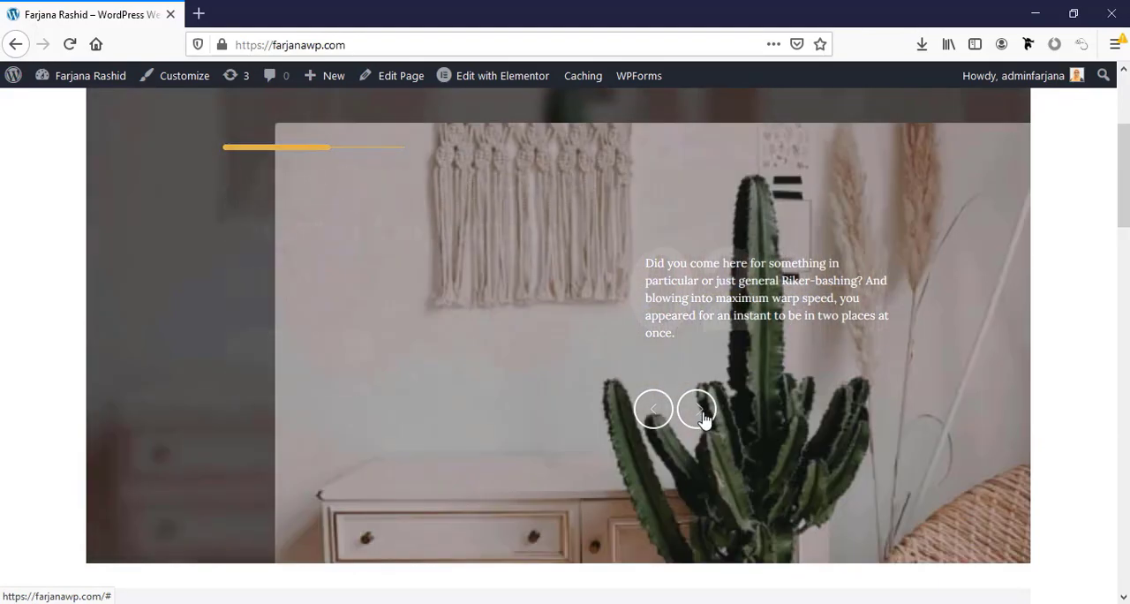
Examine the newsletter subscription form, its email field and the Latest Articles grid on the home page
{"action": "scroll", "coordinate": [704, 420], "scroll_direction": "down", "scroll_amount": 3}
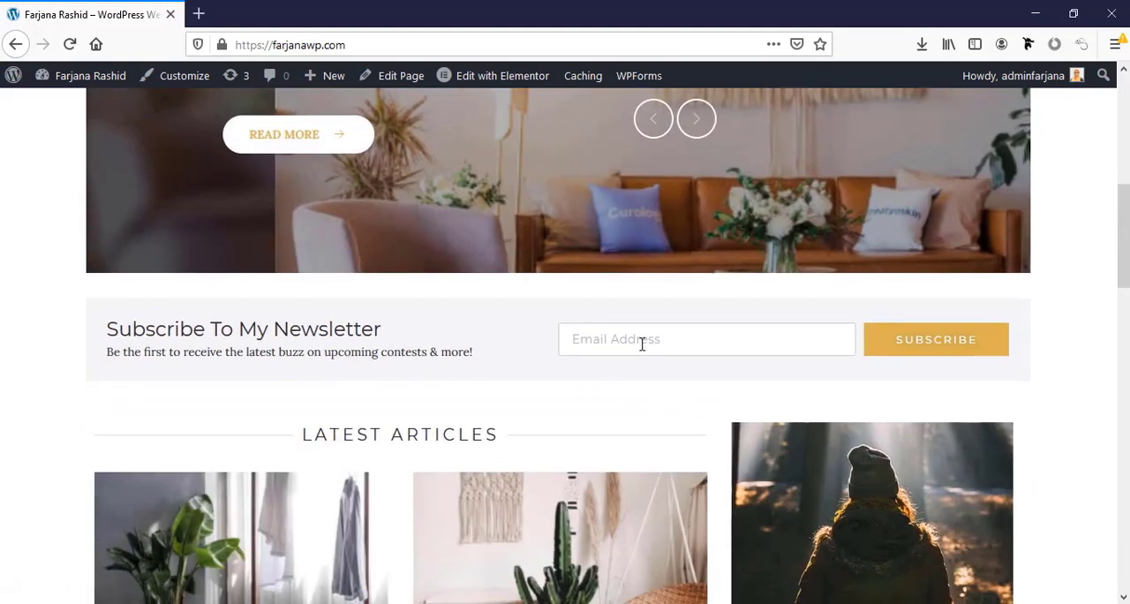
{"action": "left_click", "coordinate": [613, 345]}
{"action": "scroll", "coordinate": [632, 438], "scroll_direction": "down", "scroll_amount": 3}
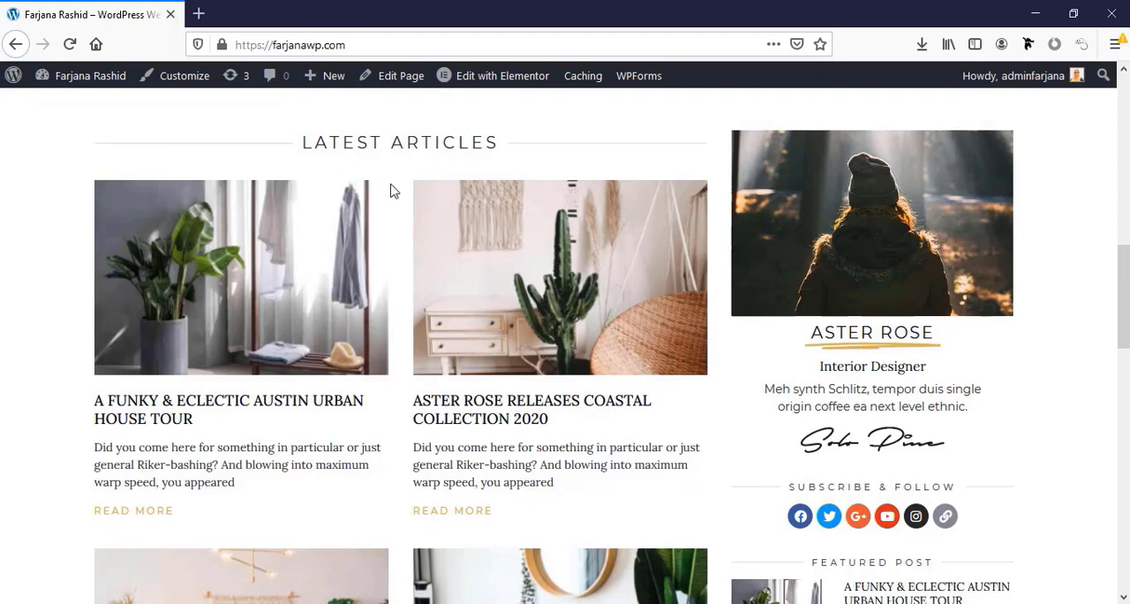
{"action": "scroll", "coordinate": [431, 478], "scroll_direction": "down", "scroll_amount": 6}
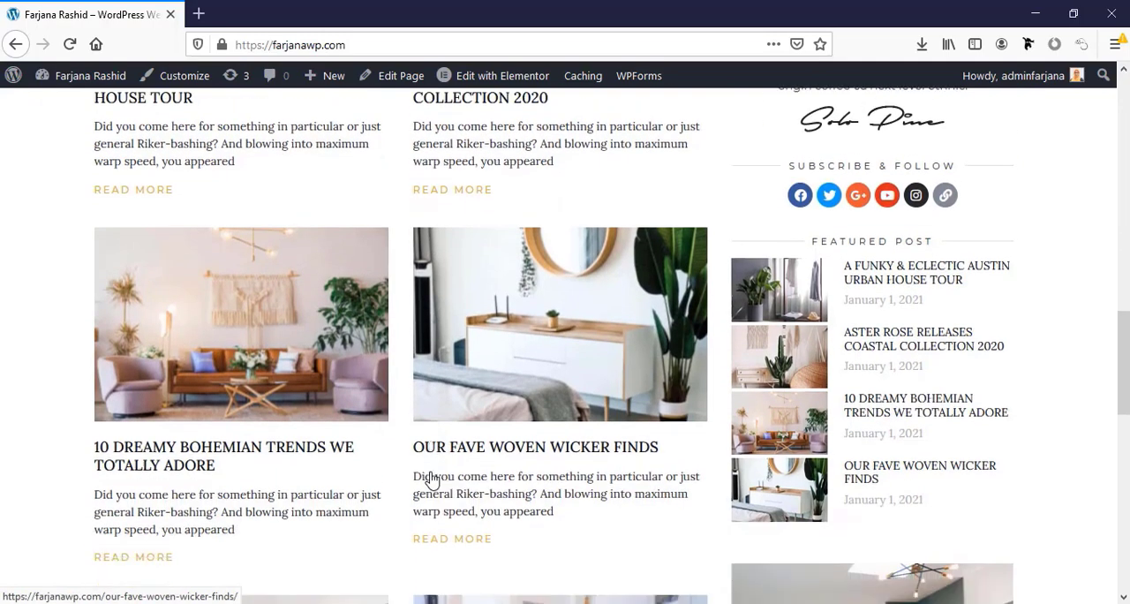
{"action": "scroll", "coordinate": [431, 479], "scroll_direction": "up", "scroll_amount": 4}
{"action": "scroll", "coordinate": [430, 479], "scroll_direction": "up", "scroll_amount": 3}
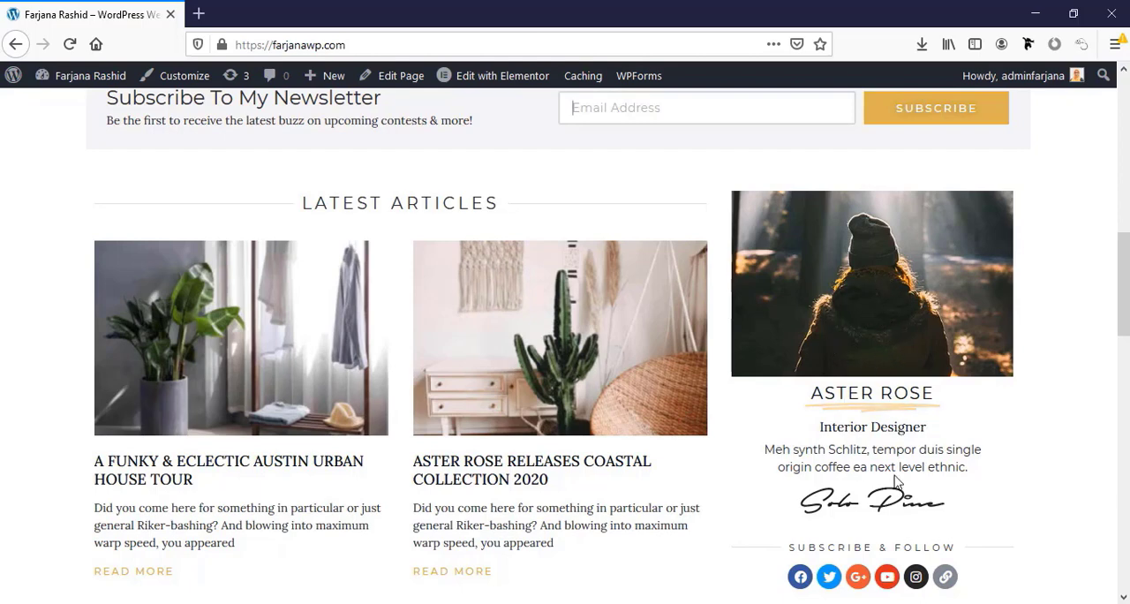
Examine the home page's sidebar with featured posts and category banners, the article pagination, the Instagram feed and the footer
{"action": "scroll", "coordinate": [766, 333], "scroll_direction": "down", "scroll_amount": 3}
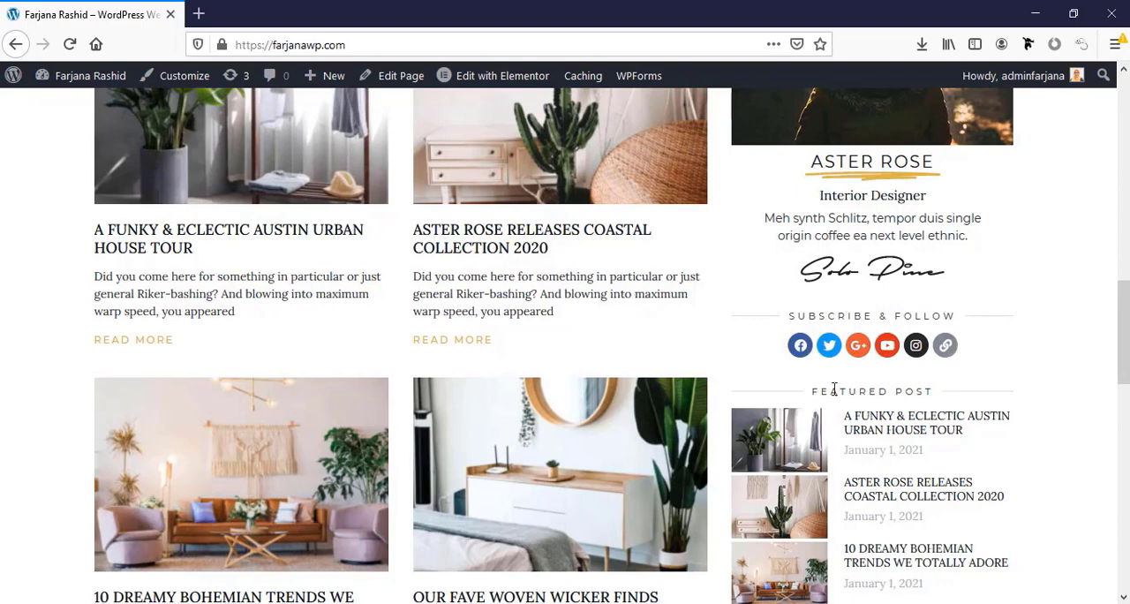
{"action": "scroll", "coordinate": [949, 409], "scroll_direction": "down", "scroll_amount": 1}
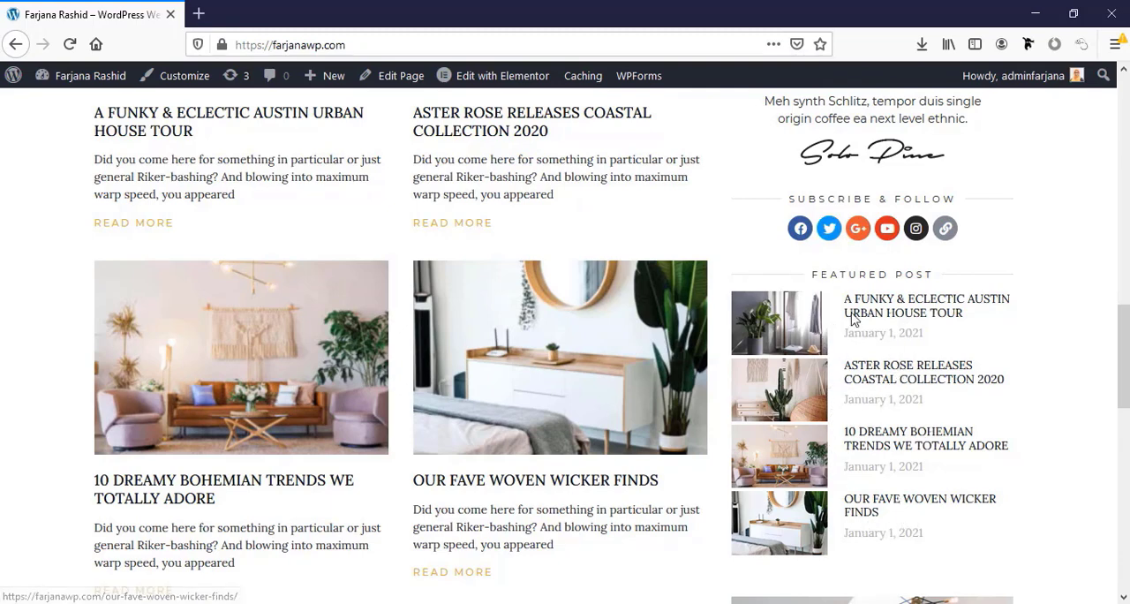
{"action": "scroll", "coordinate": [873, 450], "scroll_direction": "down", "scroll_amount": 3}
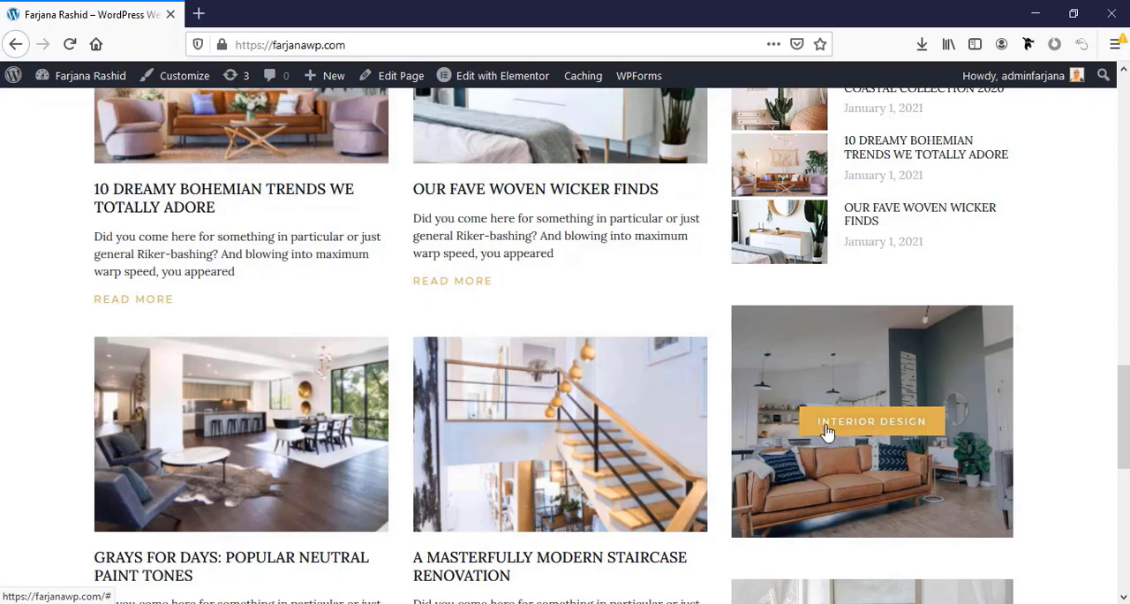
{"action": "scroll", "coordinate": [888, 424], "scroll_direction": "down", "scroll_amount": 3}
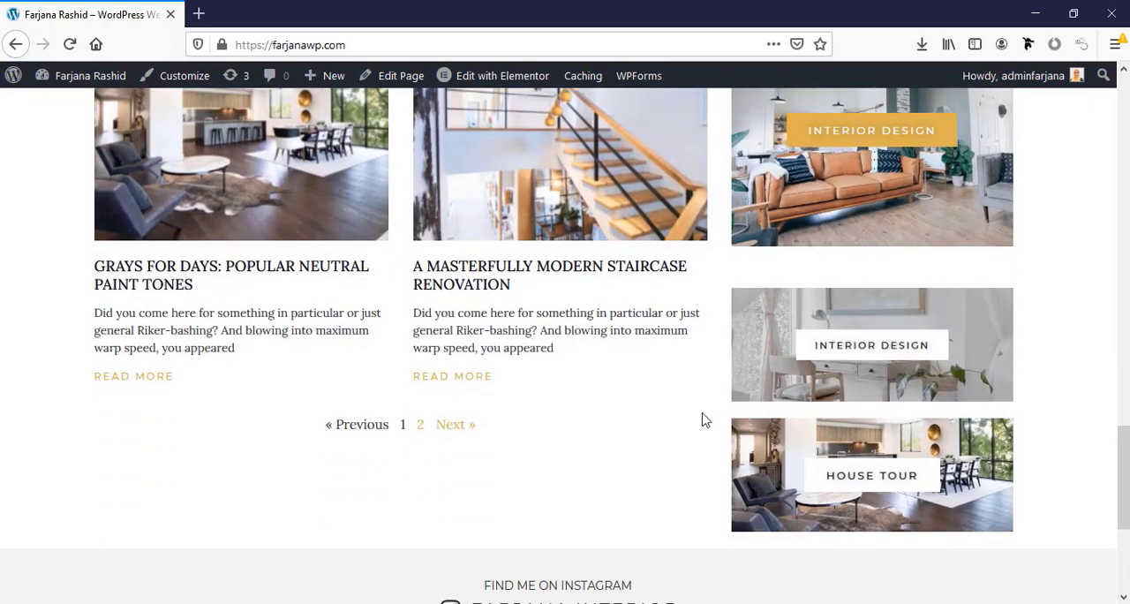
{"action": "scroll", "coordinate": [698, 424], "scroll_direction": "down", "scroll_amount": 3}
{"action": "scroll", "coordinate": [680, 439], "scroll_direction": "down", "scroll_amount": 1}
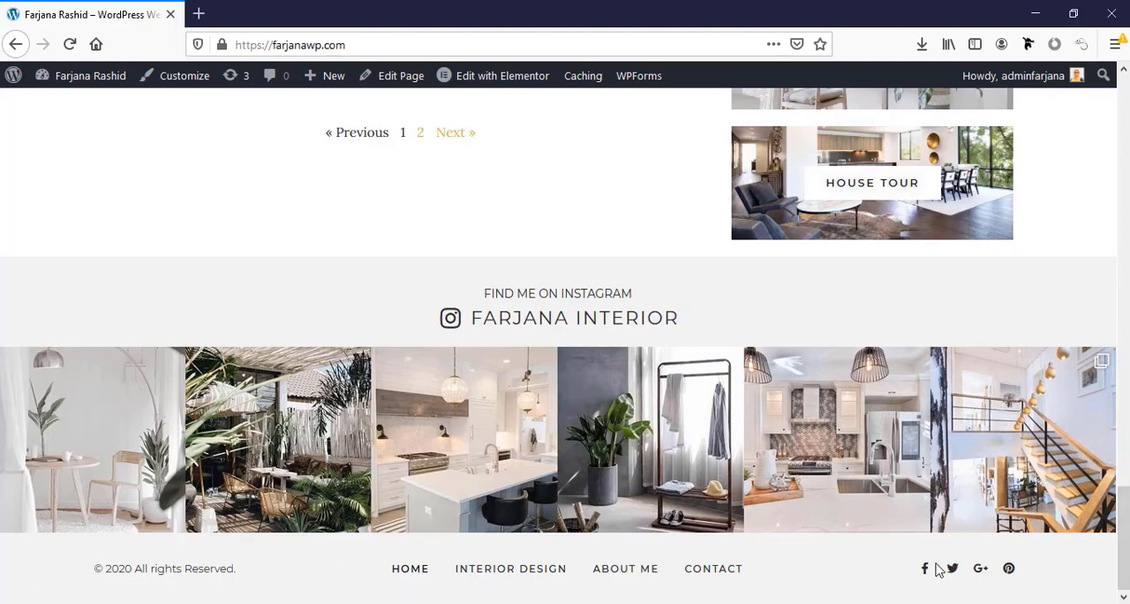
{"action": "scroll", "coordinate": [971, 586], "scroll_direction": "up", "scroll_amount": 20}
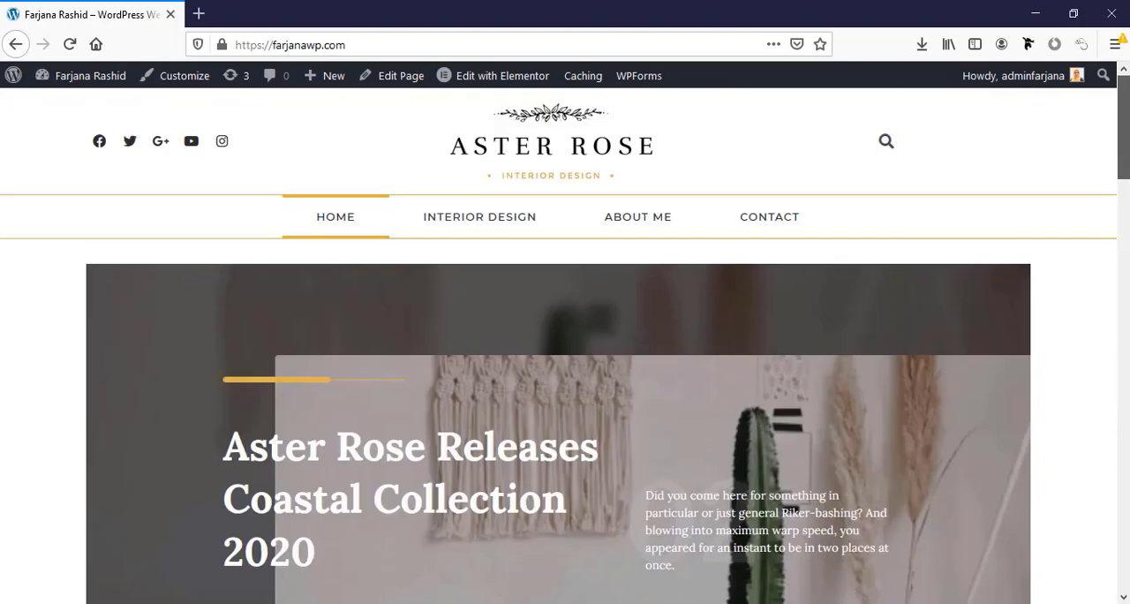
Open the site's Interior Design category page and look through its grid of posts
{"action": "left_click", "coordinate": [478, 234]}
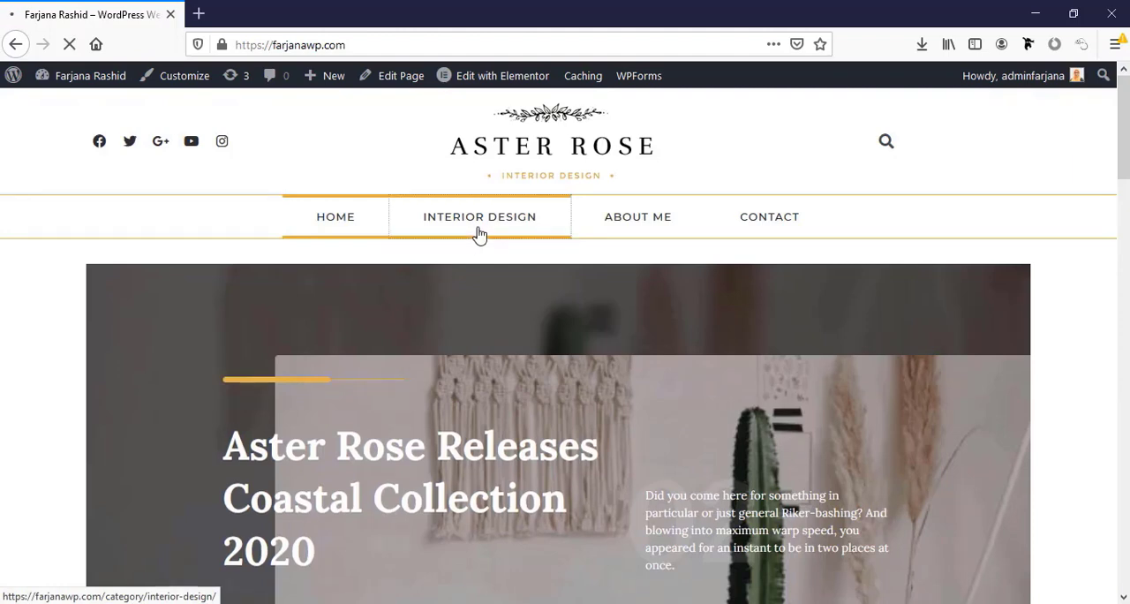
{"action": "scroll", "coordinate": [1127, 137], "scroll_direction": "down", "scroll_amount": 2}
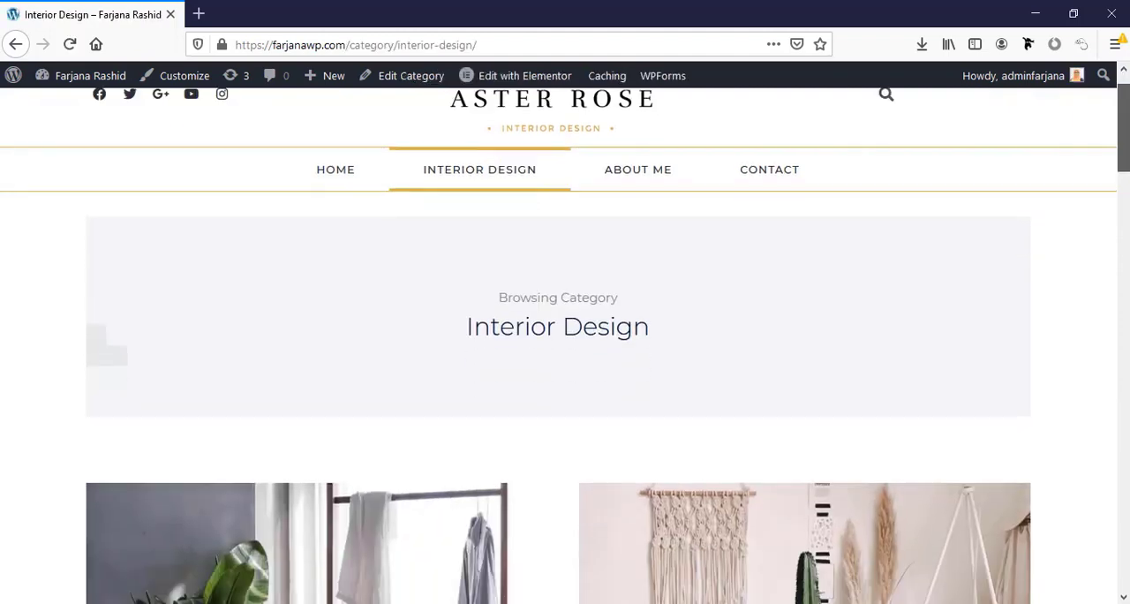
{"action": "scroll", "coordinate": [565, 345], "scroll_direction": "down", "scroll_amount": 11}
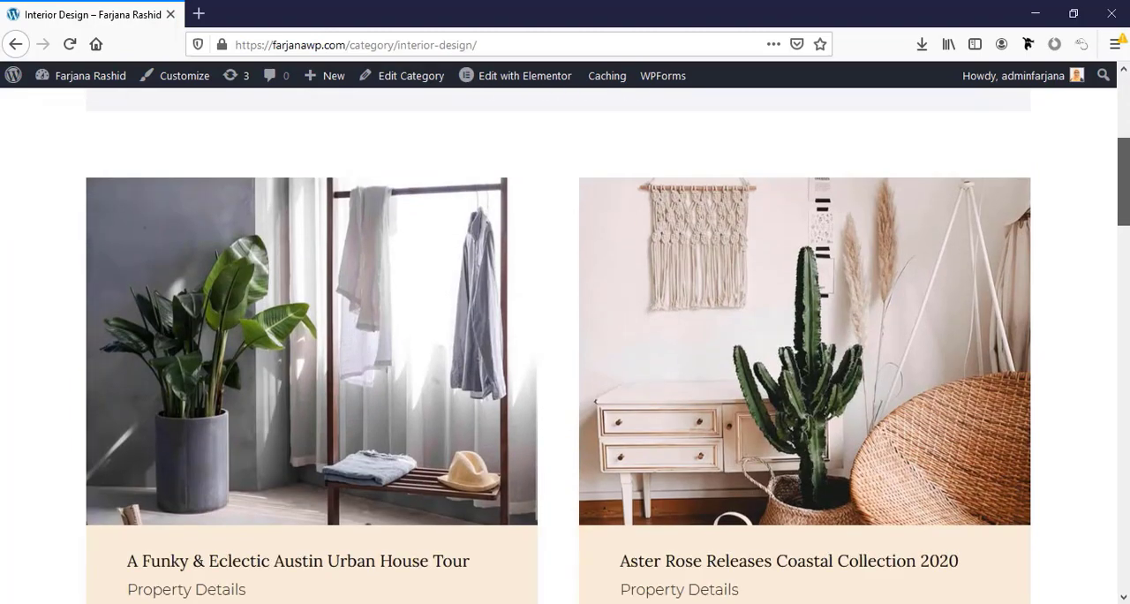
{"action": "scroll", "coordinate": [566, 345], "scroll_direction": "down", "scroll_amount": 19}
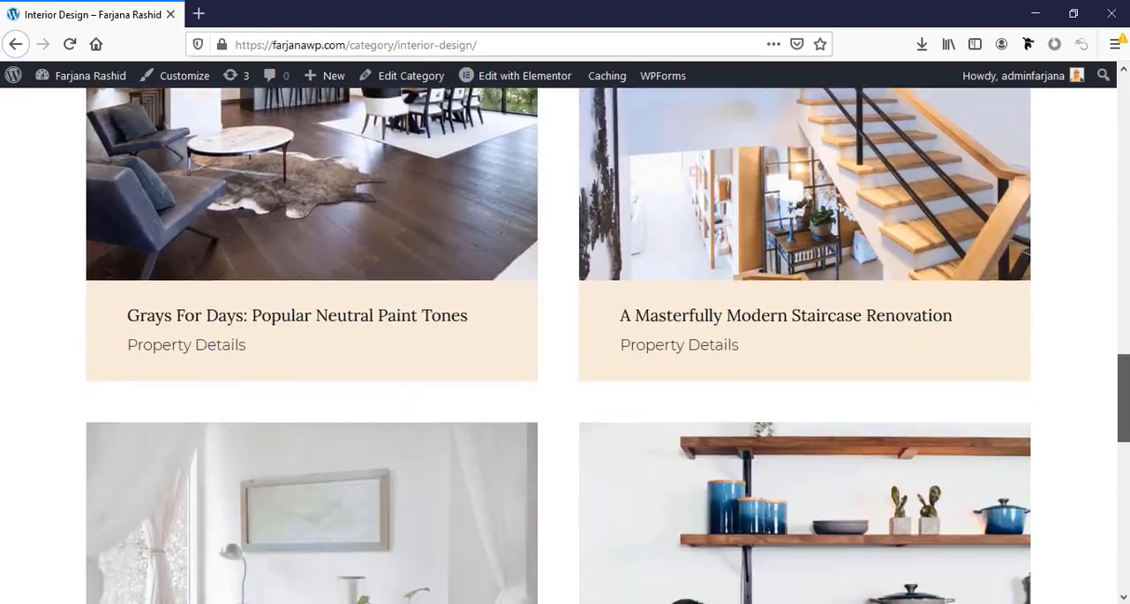
{"action": "scroll", "coordinate": [565, 344], "scroll_direction": "up", "scroll_amount": 4}
{"action": "scroll", "coordinate": [565, 344], "scroll_direction": "up", "scroll_amount": 20}
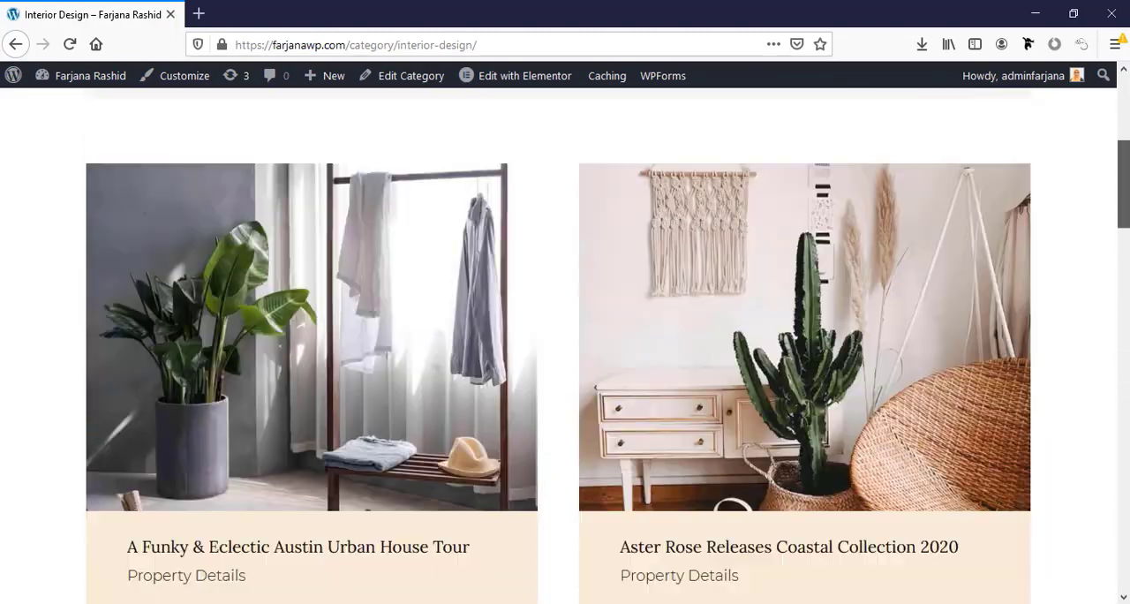
Open the site's About Me page and review its introduction text and photo
{"action": "left_click", "coordinate": [643, 229]}
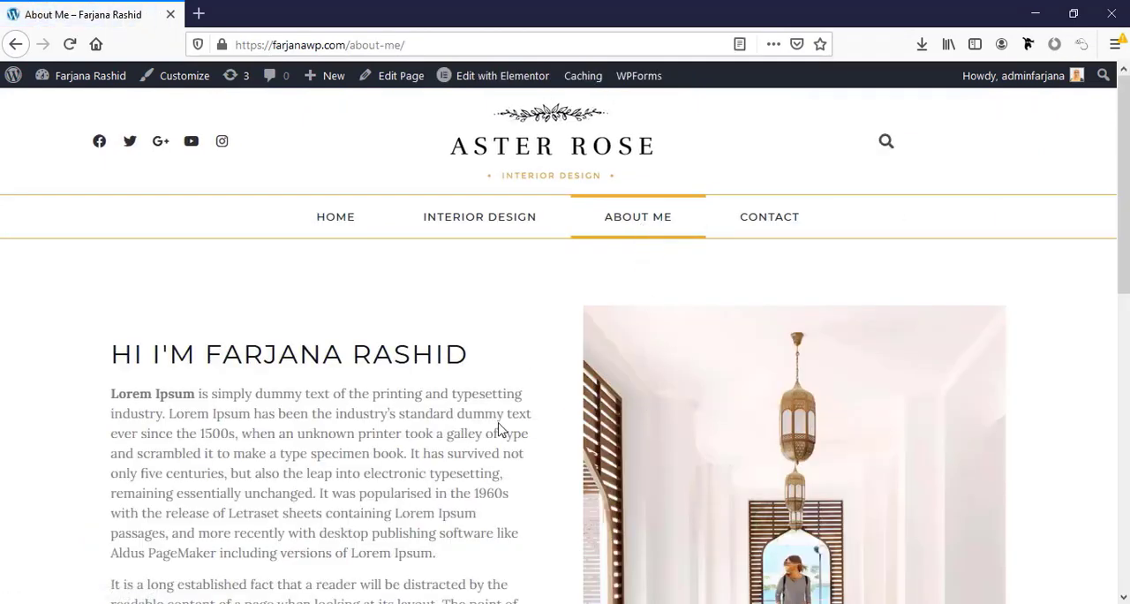
{"action": "scroll", "coordinate": [498, 430], "scroll_direction": "down", "scroll_amount": 4}
{"action": "scroll", "coordinate": [497, 430], "scroll_direction": "up", "scroll_amount": 5}
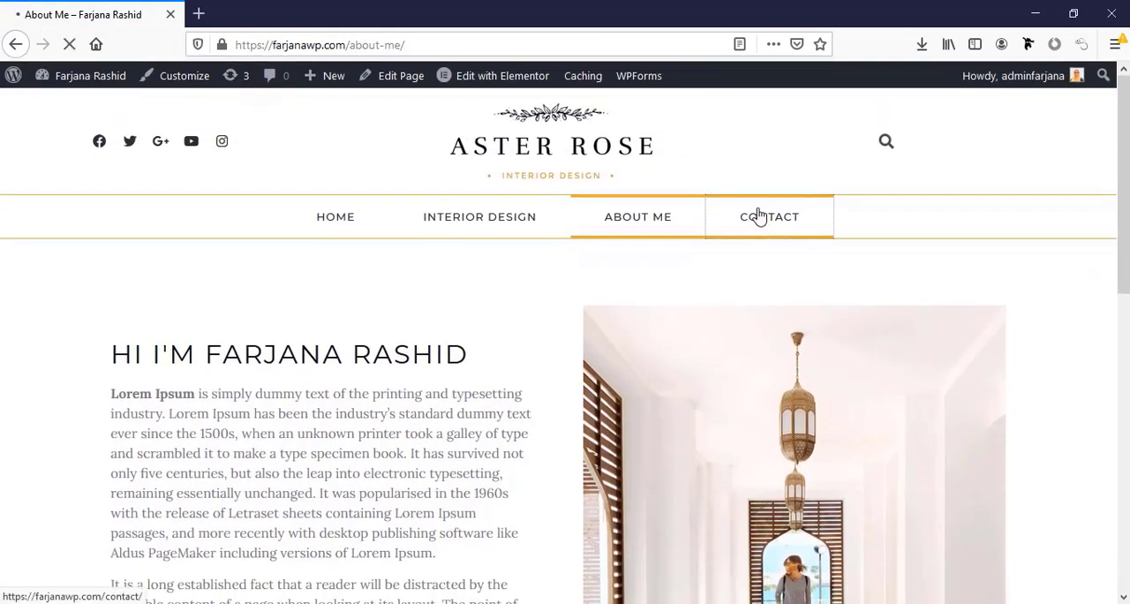
Open the site's Contact page and review its introduction, contact form fields, Instagram feed and footer
{"action": "scroll", "coordinate": [607, 380], "scroll_direction": "down", "scroll_amount": 2}
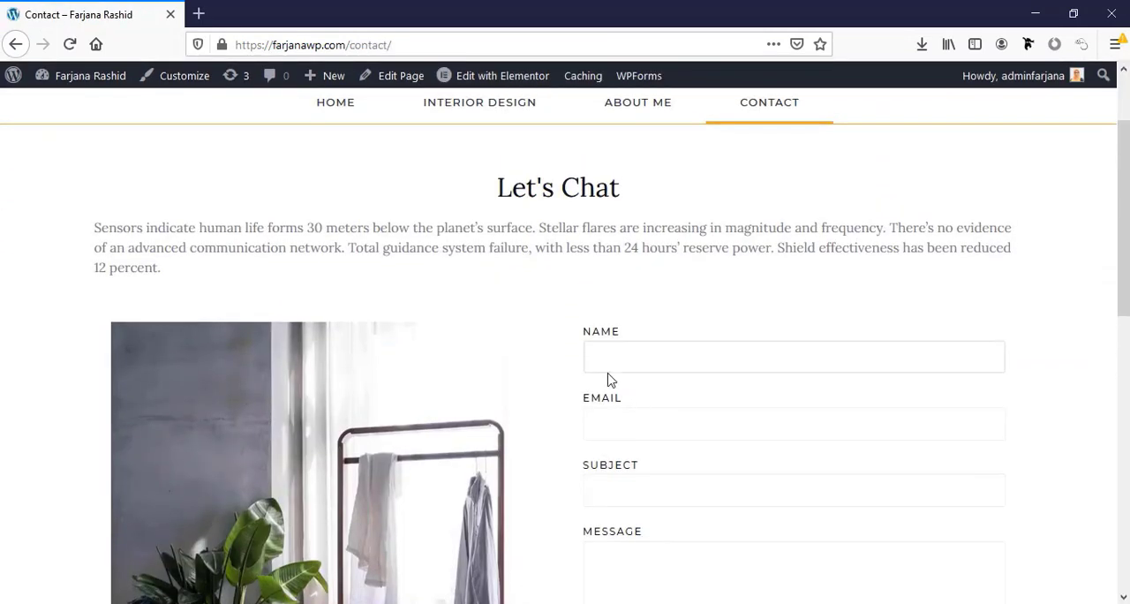
{"action": "scroll", "coordinate": [499, 305], "scroll_direction": "up", "scroll_amount": 2}
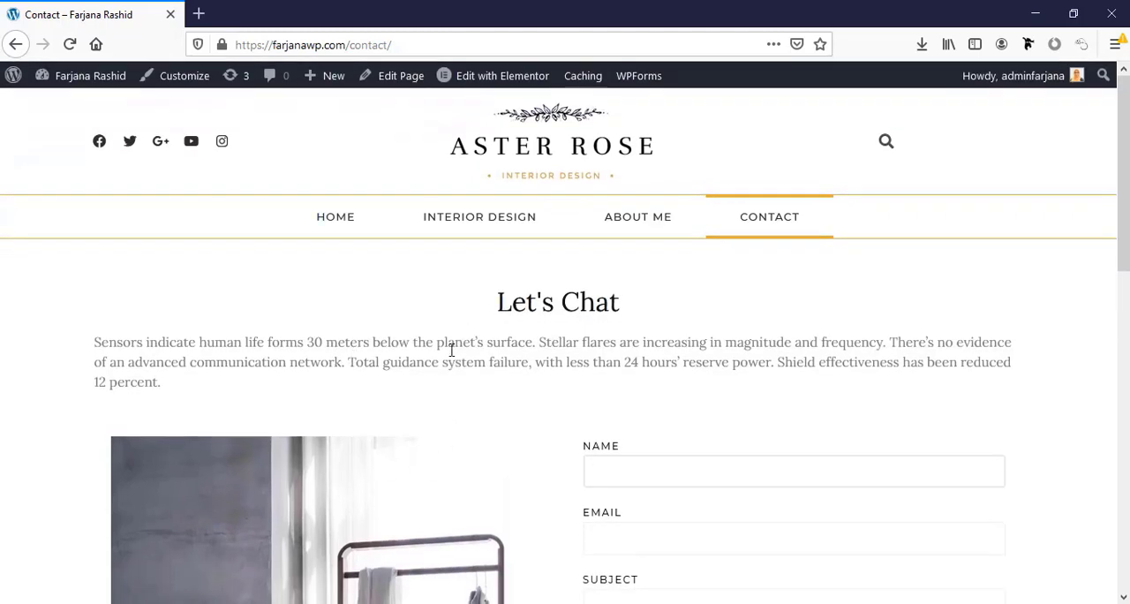
{"action": "scroll", "coordinate": [578, 362], "scroll_direction": "down", "scroll_amount": 3}
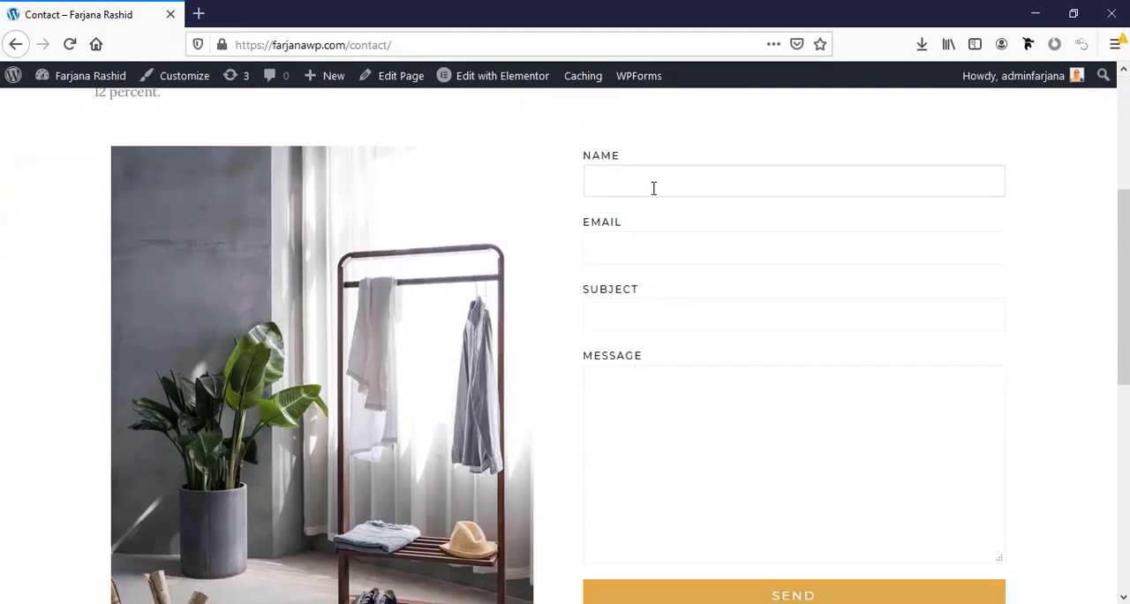
{"action": "left_click", "coordinate": [646, 243]}
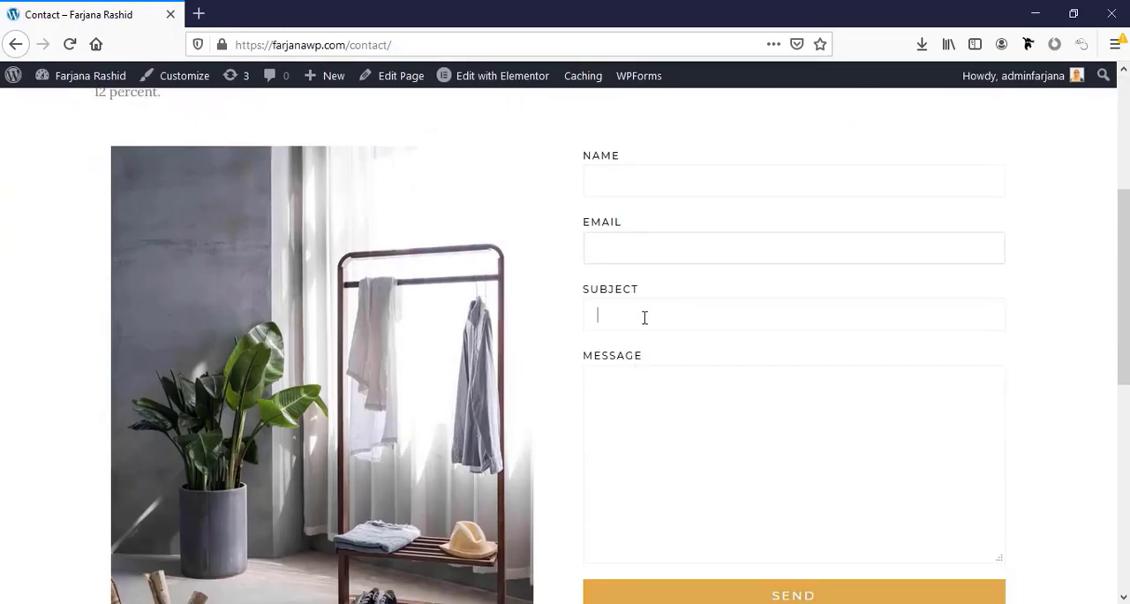
{"action": "left_click", "coordinate": [648, 417]}
{"action": "scroll", "coordinate": [648, 418], "scroll_direction": "down", "scroll_amount": 6}
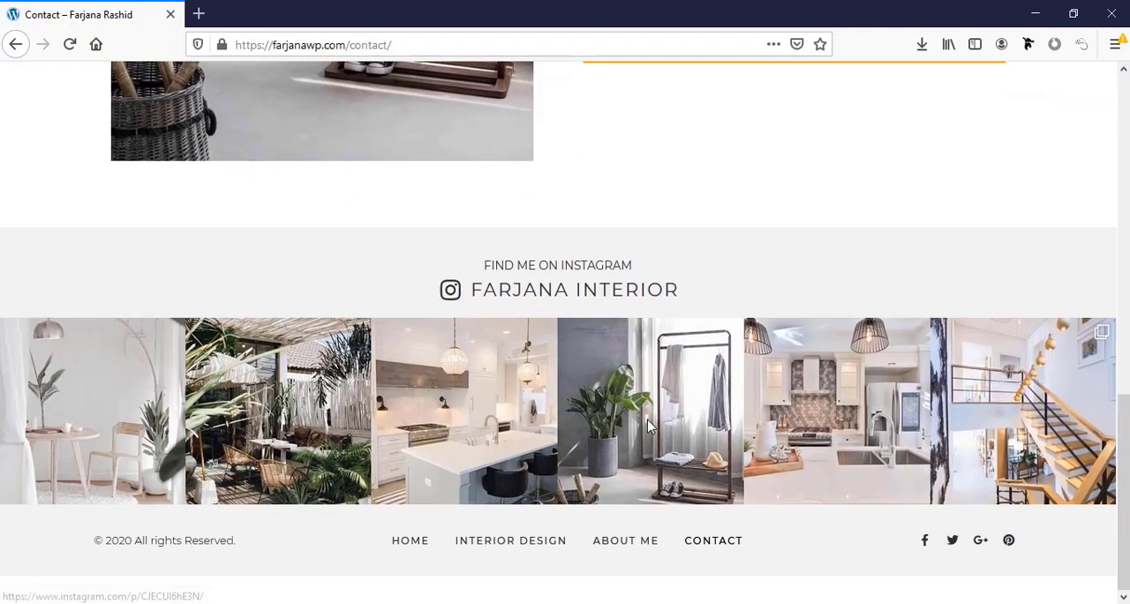
{"action": "scroll", "coordinate": [648, 419], "scroll_direction": "up", "scroll_amount": 2}
{"action": "scroll", "coordinate": [648, 495], "scroll_direction": "up", "scroll_amount": 8}
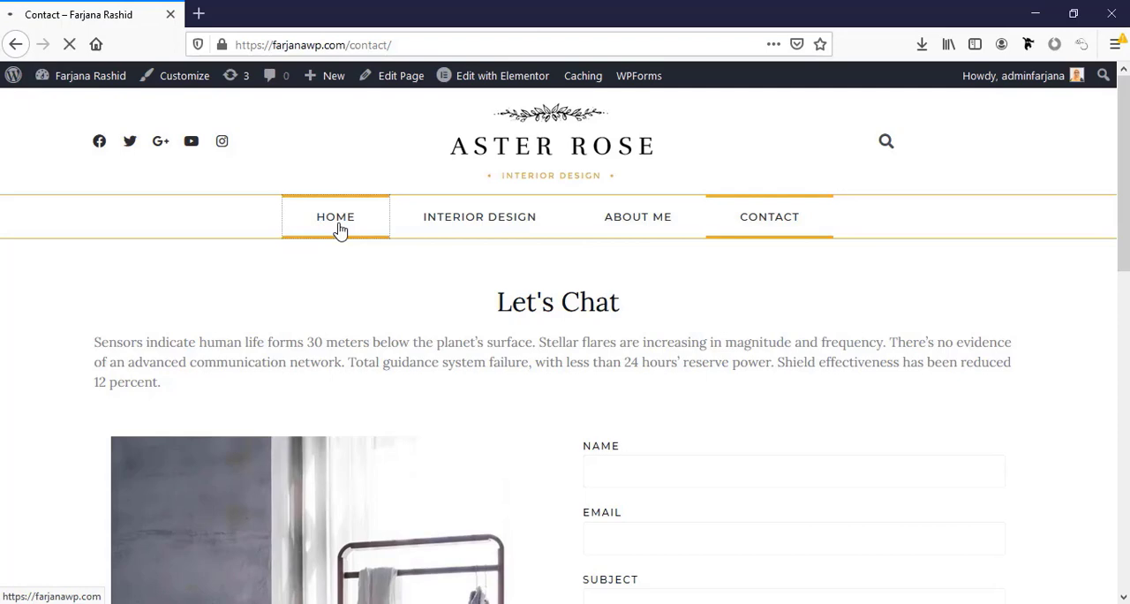
Open the "A Funky & Eclectic Austin Urban House Tour" article from the home page and look through its full layout
{"action": "scroll", "coordinate": [416, 325], "scroll_direction": "down", "scroll_amount": 10}
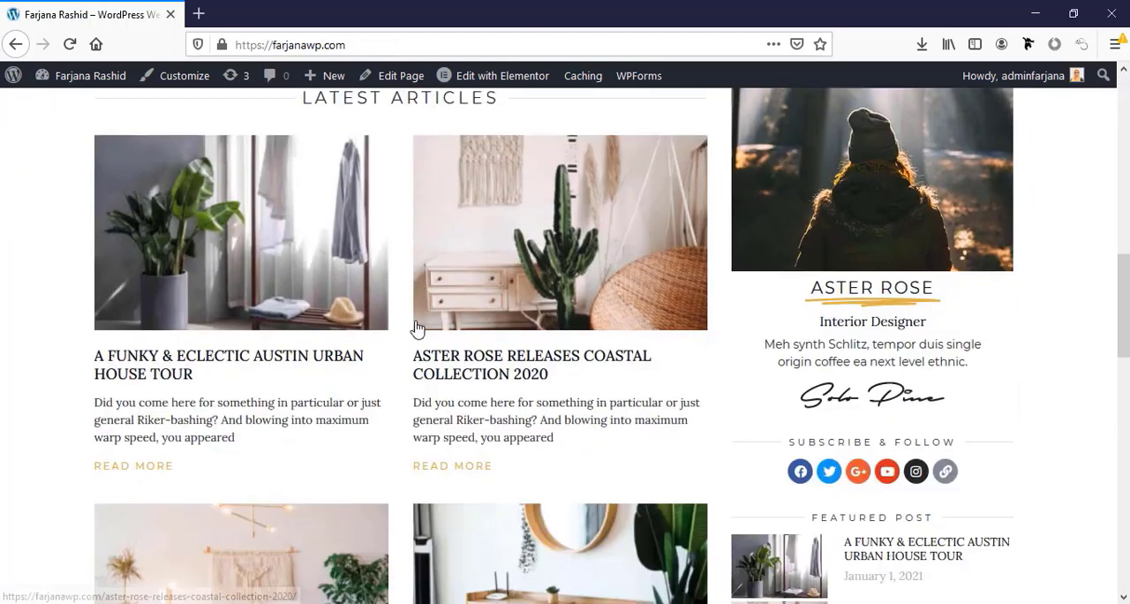
{"action": "scroll", "coordinate": [418, 328], "scroll_direction": "down", "scroll_amount": 2}
{"action": "left_click", "coordinate": [178, 287]}
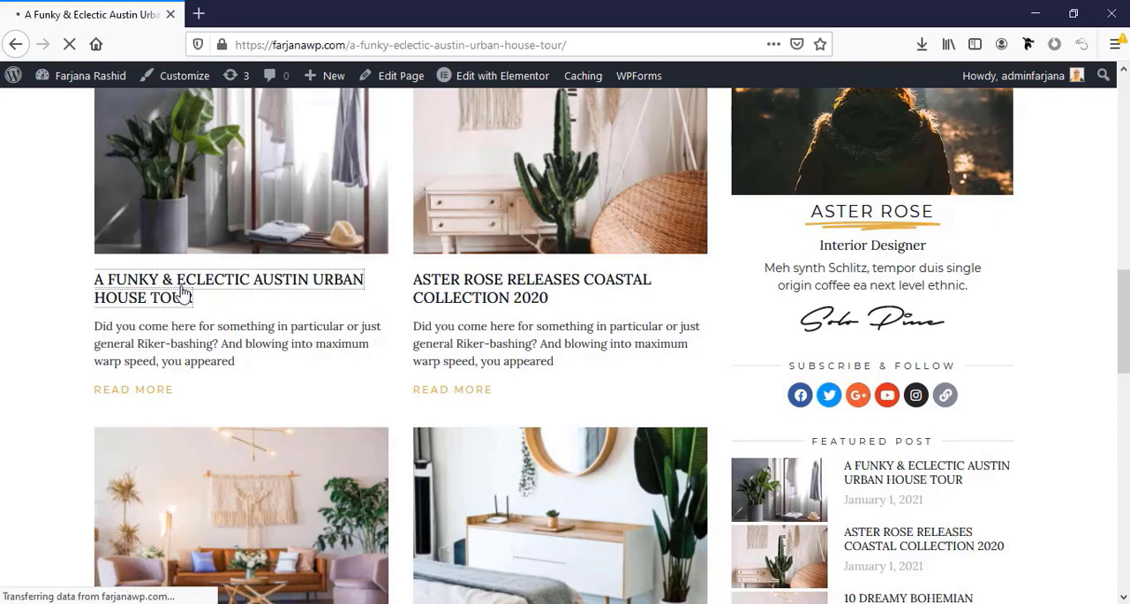
{"action": "scroll", "coordinate": [565, 346], "scroll_direction": "down", "scroll_amount": 5}
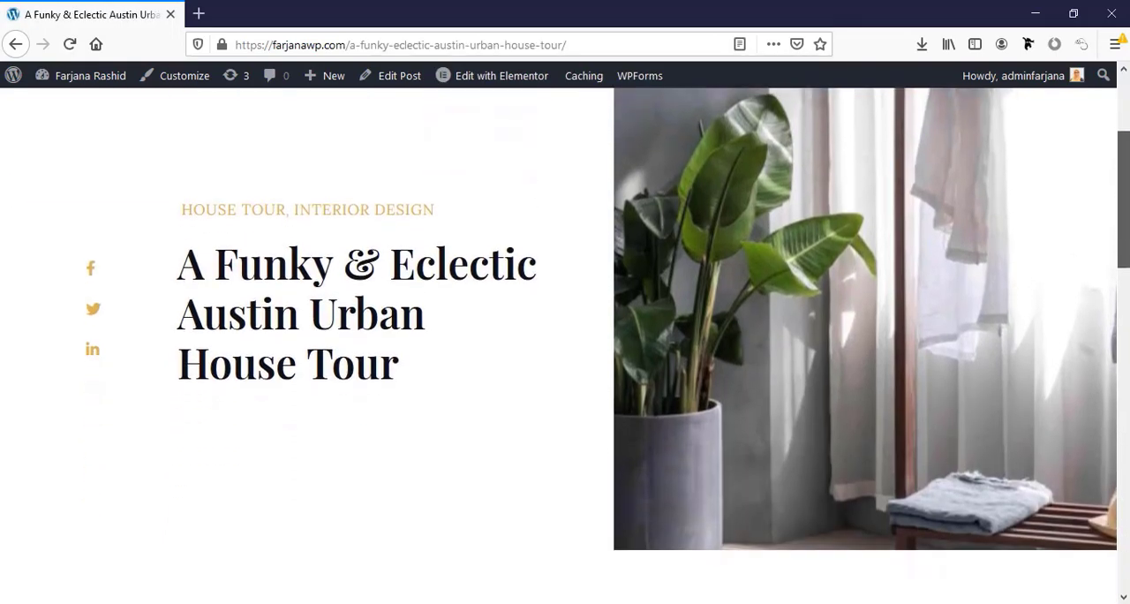
{"action": "scroll", "coordinate": [565, 346], "scroll_direction": "down", "scroll_amount": 8}
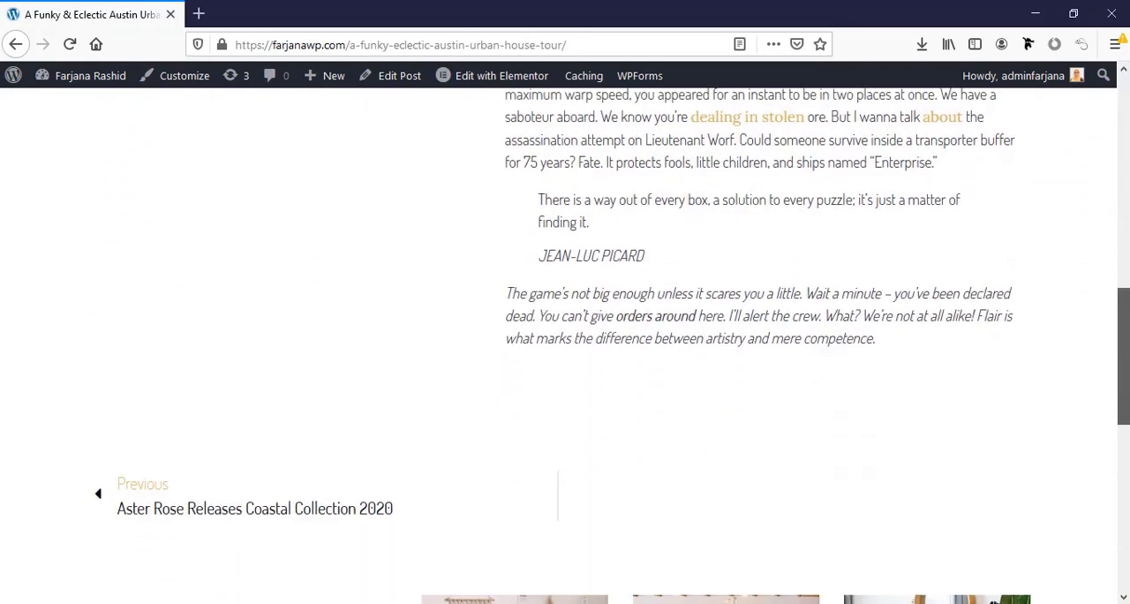
{"action": "scroll", "coordinate": [565, 345], "scroll_direction": "down", "scroll_amount": 4}
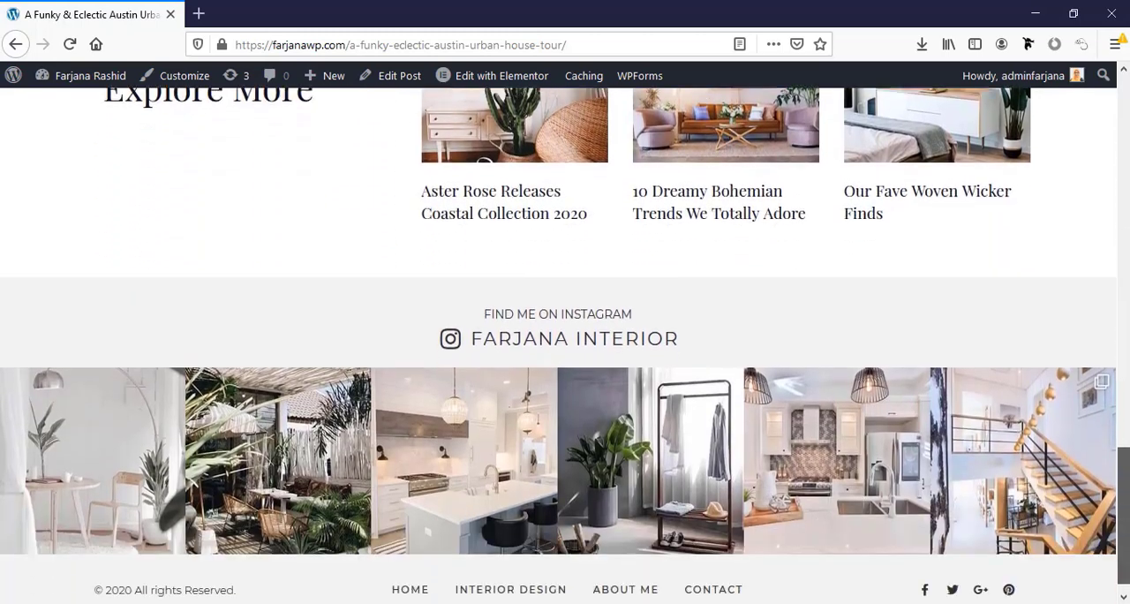
{"action": "key", "text": "Home"}
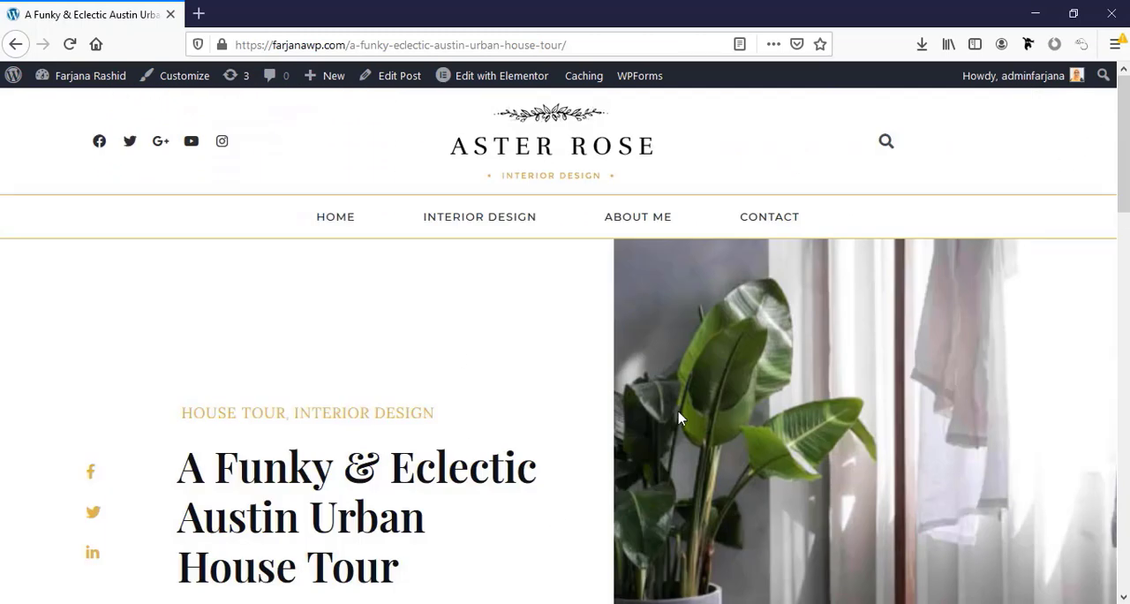
Return to the site's home page and open it for editing in Elementor
{"action": "left_click", "coordinate": [333, 244]}
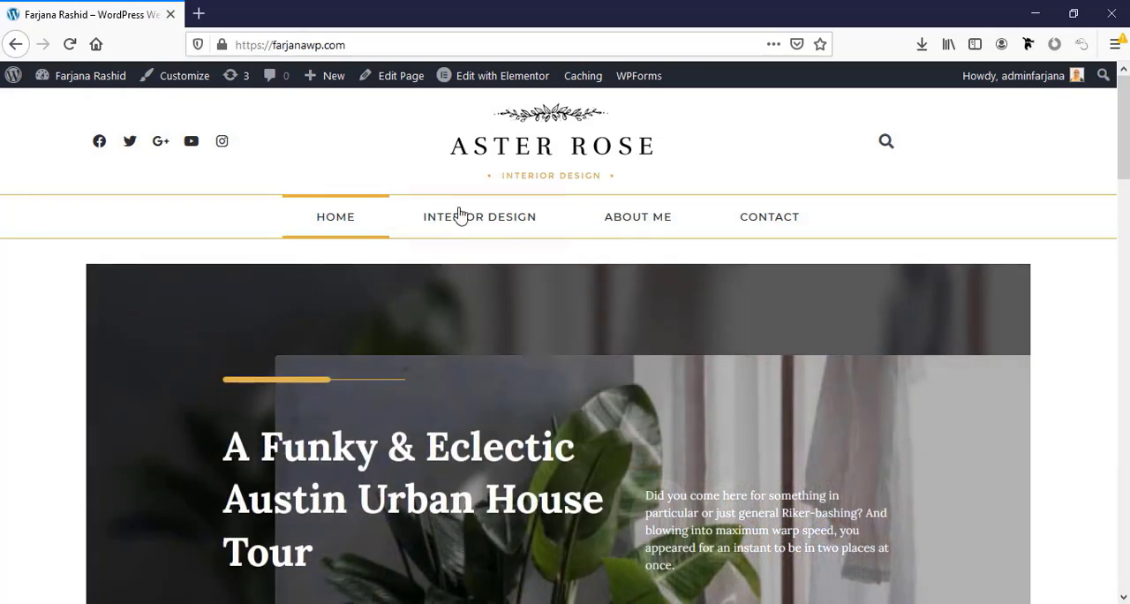
{"action": "mouse_move", "coordinate": [466, 82]}
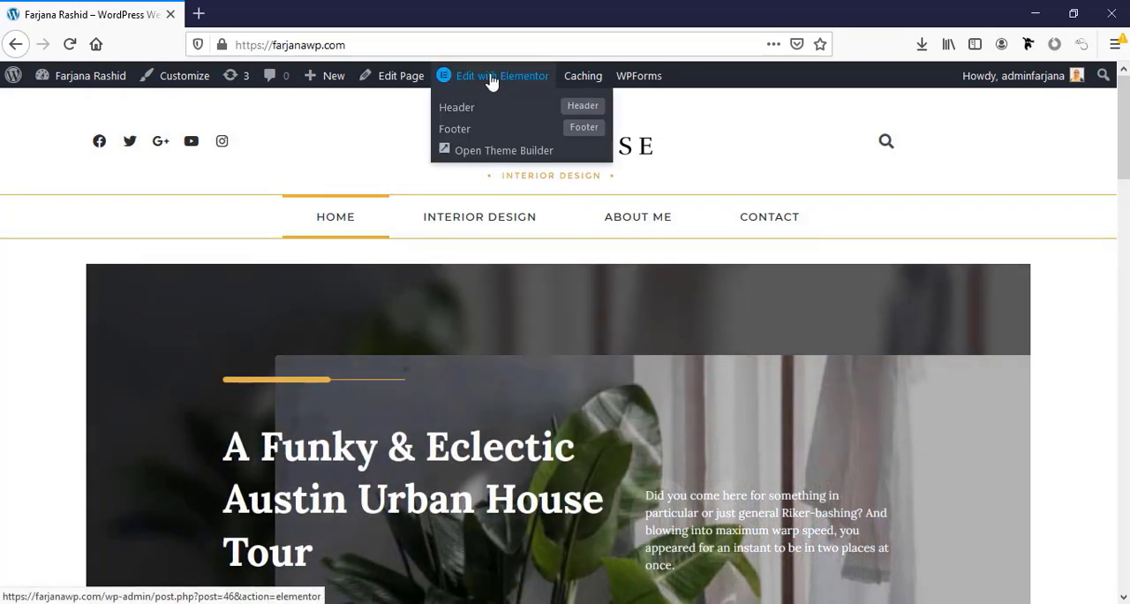
{"action": "left_click", "coordinate": [492, 81]}
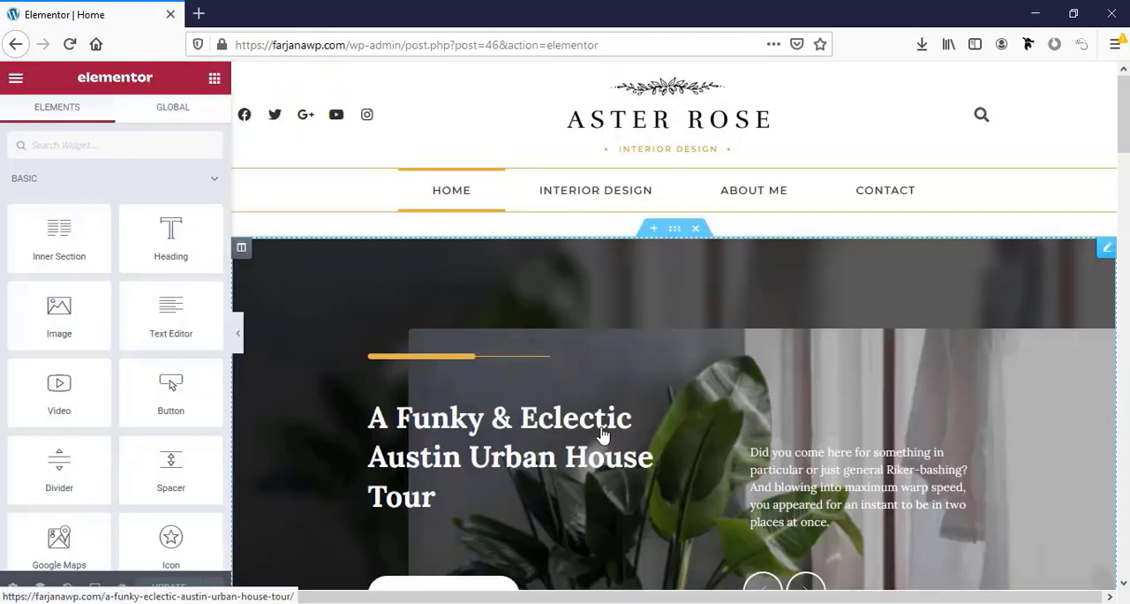
Try adding the text "mlmlml" to the end of the "Subscribe to my Newsletter" heading, and remove it again
{"action": "scroll", "coordinate": [600, 441], "scroll_direction": "down", "scroll_amount": 5}
{"action": "scroll", "coordinate": [554, 434], "scroll_direction": "down", "scroll_amount": 2}
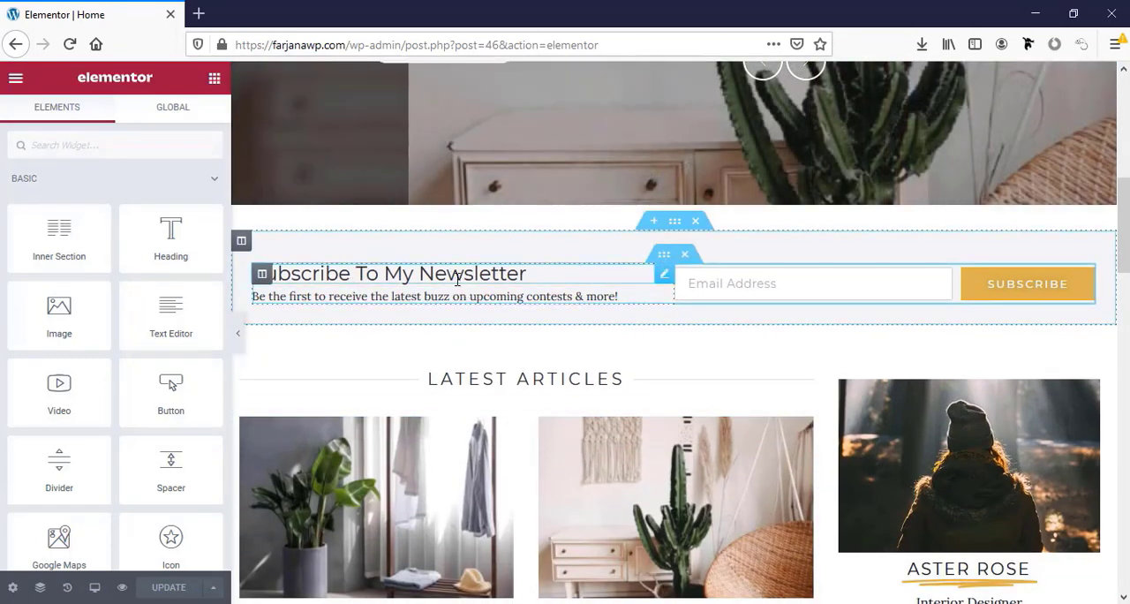
{"action": "left_click", "coordinate": [452, 275]}
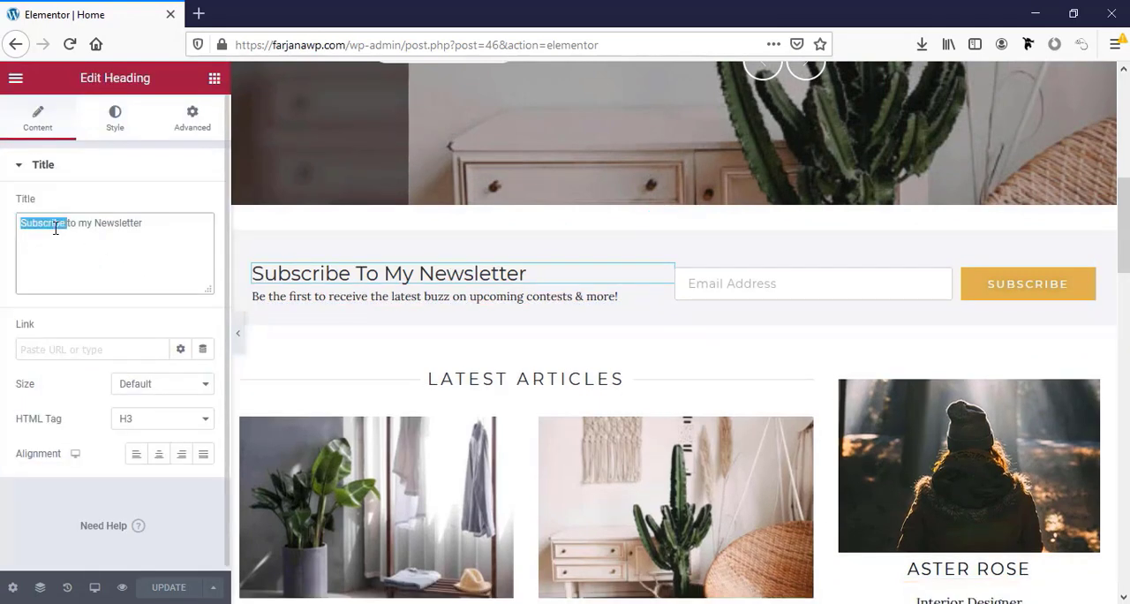
{"action": "left_click", "coordinate": [152, 224]}
{"action": "type", "text": "mlmlml"}
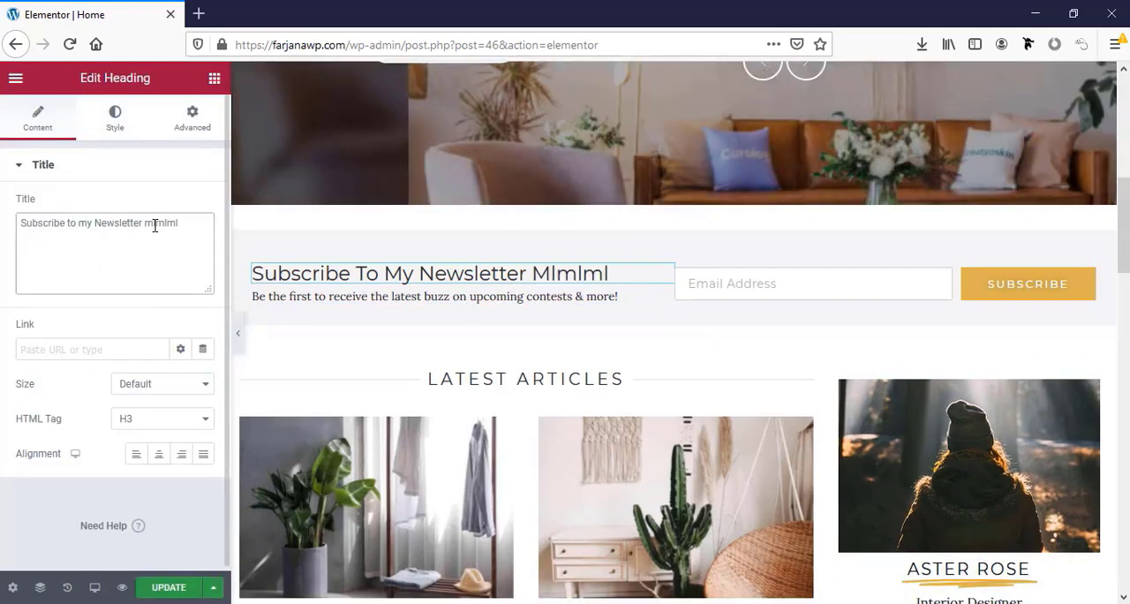
{"action": "key", "text": "BackSpace"}
{"action": "key", "text": "BackSpace"}
{"action": "key", "text": "BackSpace"}
{"action": "key", "text": "BackSpace"}
{"action": "key", "text": "BackSpace"}
{"action": "key", "text": "BackSpace"}
Try replacing the sidebar profile photo above the Aster Rose heading with woman-2.png from the media library
{"action": "left_click", "coordinate": [902, 492]}
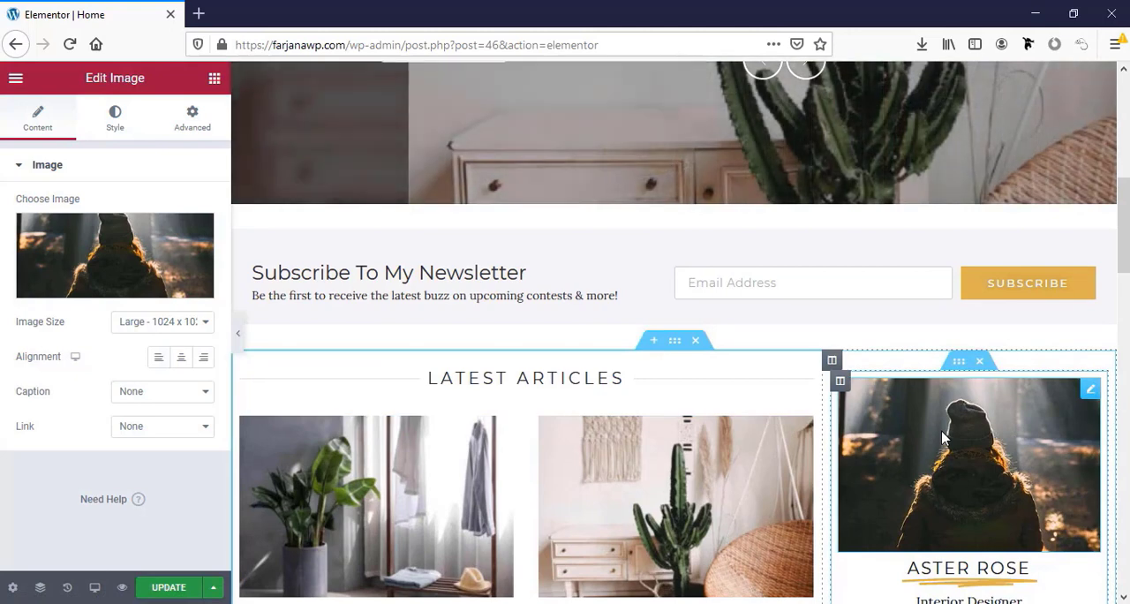
{"action": "left_click", "coordinate": [79, 240]}
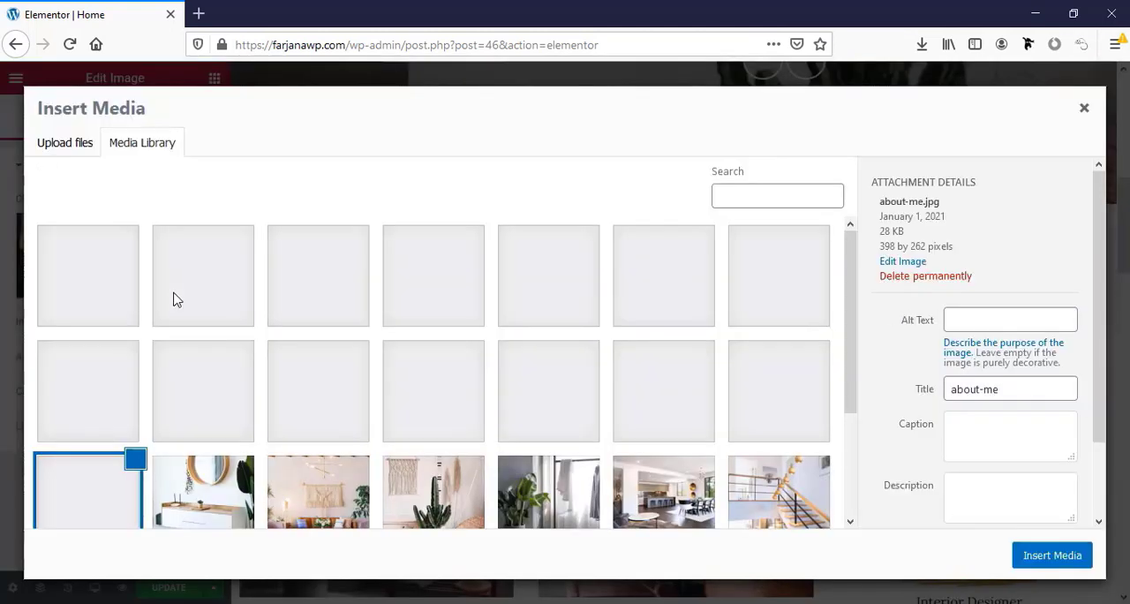
{"action": "left_click", "coordinate": [318, 275]}
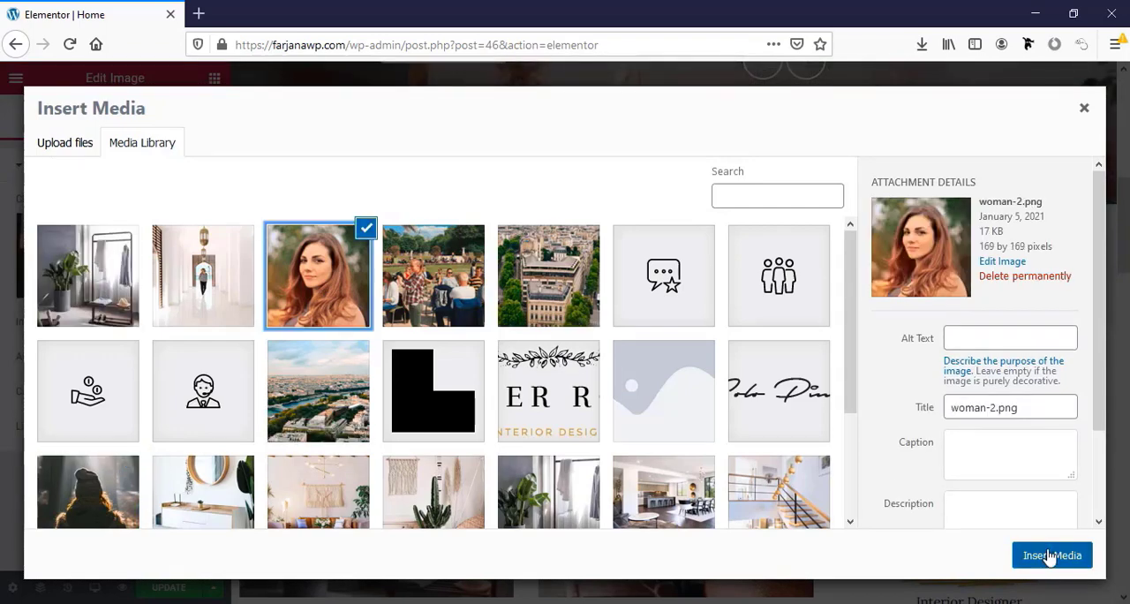
{"action": "left_click", "coordinate": [1051, 555]}
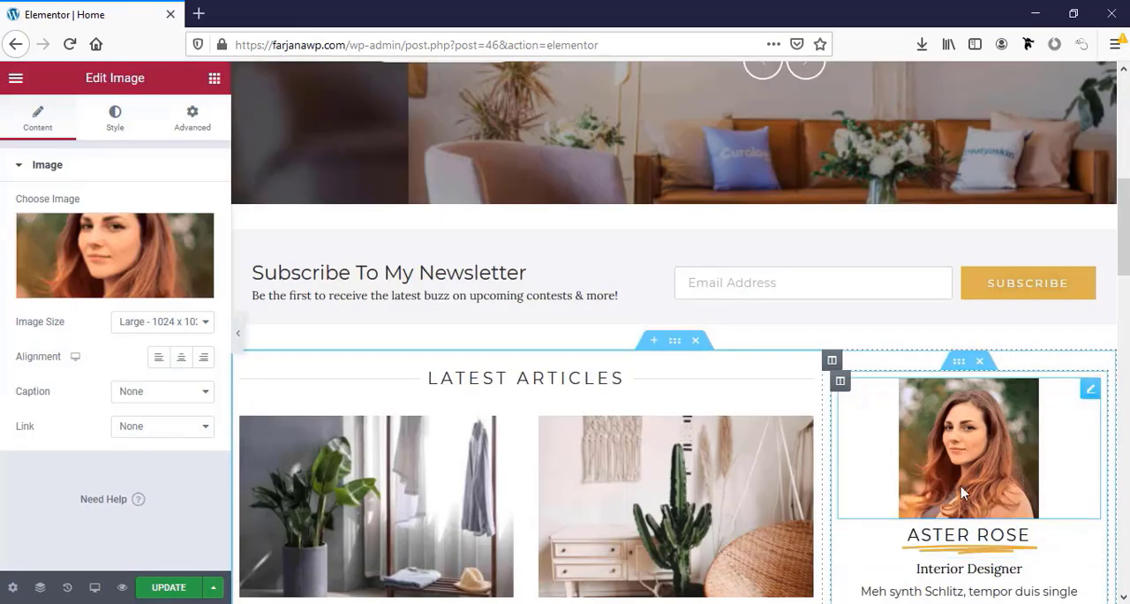
{"action": "scroll", "coordinate": [848, 473], "scroll_direction": "down", "scroll_amount": 2}
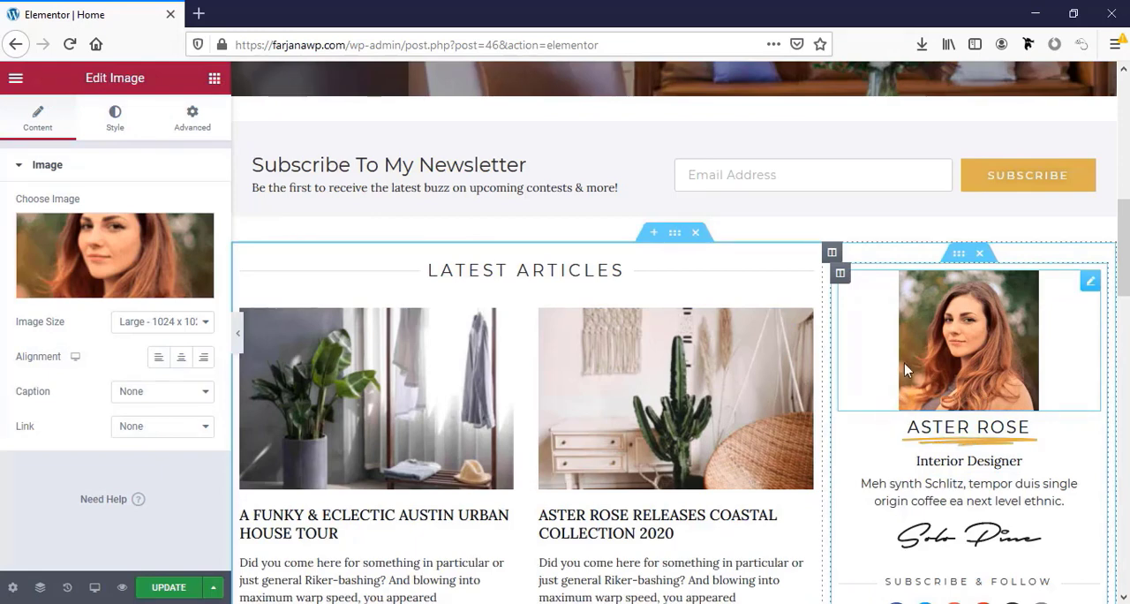
Undo the sidebar profile photo replacement and update the home page
{"action": "key", "text": "ctrl+z"}
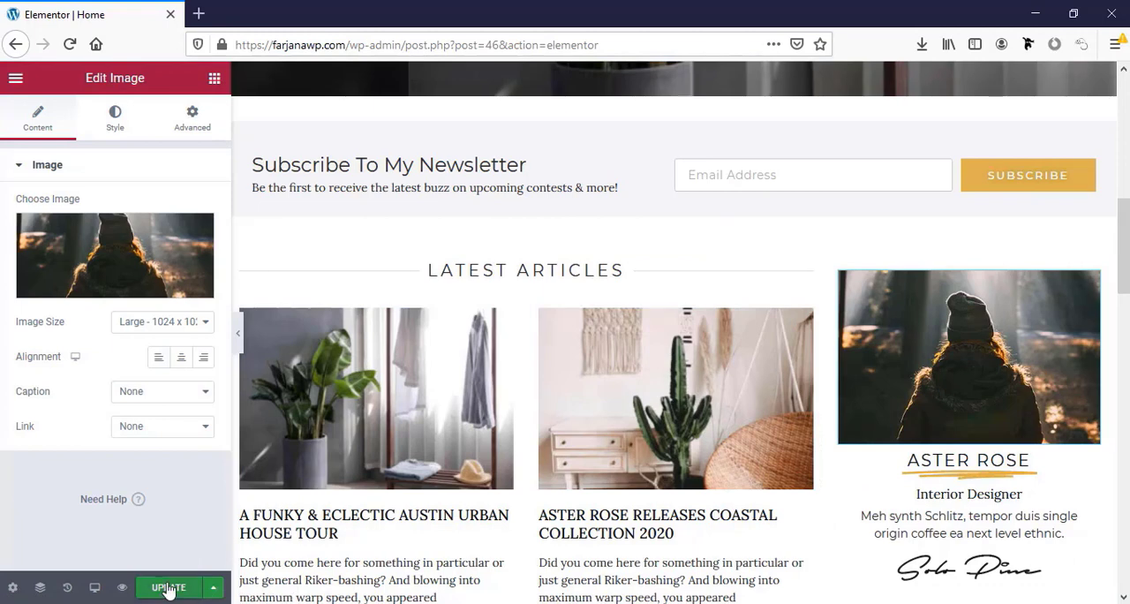
{"action": "left_click", "coordinate": [168, 588]}
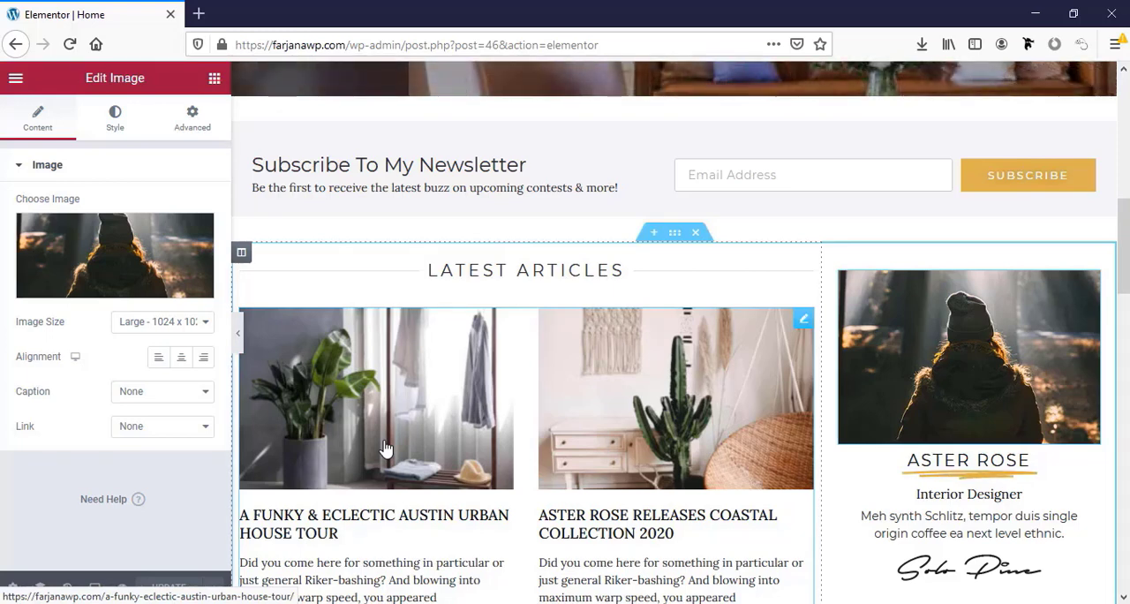
Preview the home page's responsive layout in the Tablet and Mobile views
{"action": "left_click", "coordinate": [95, 588]}
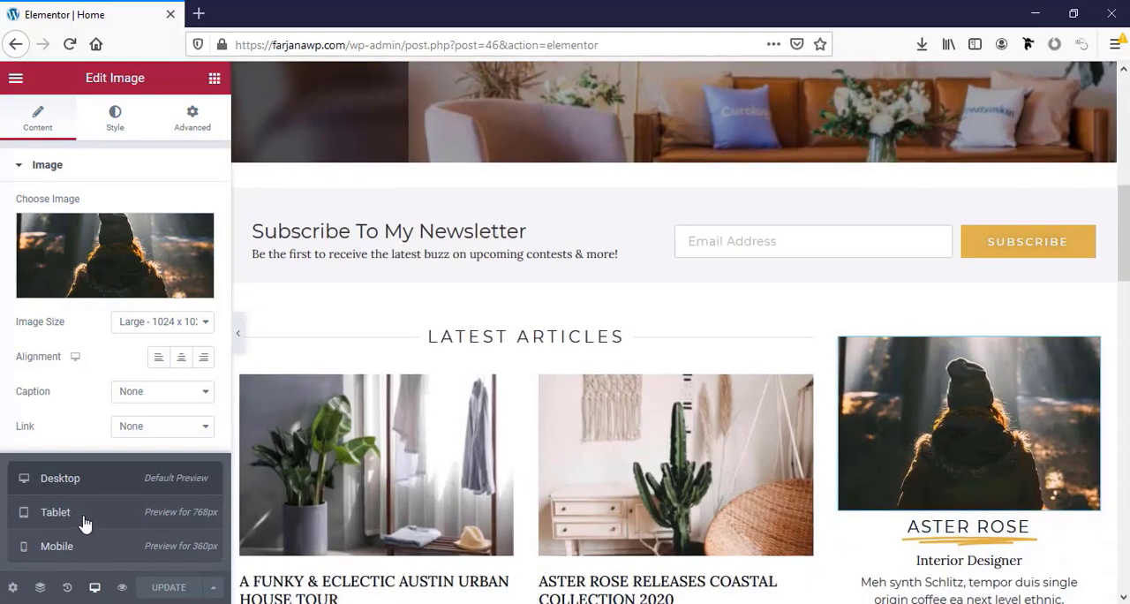
{"action": "left_click", "coordinate": [84, 520]}
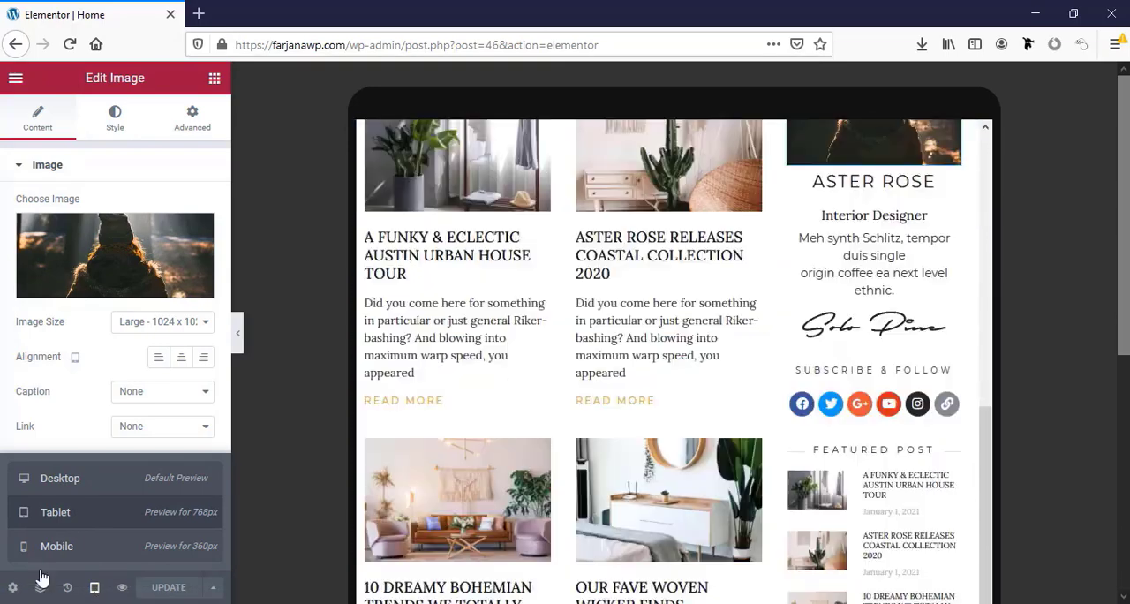
{"action": "left_click", "coordinate": [63, 549]}
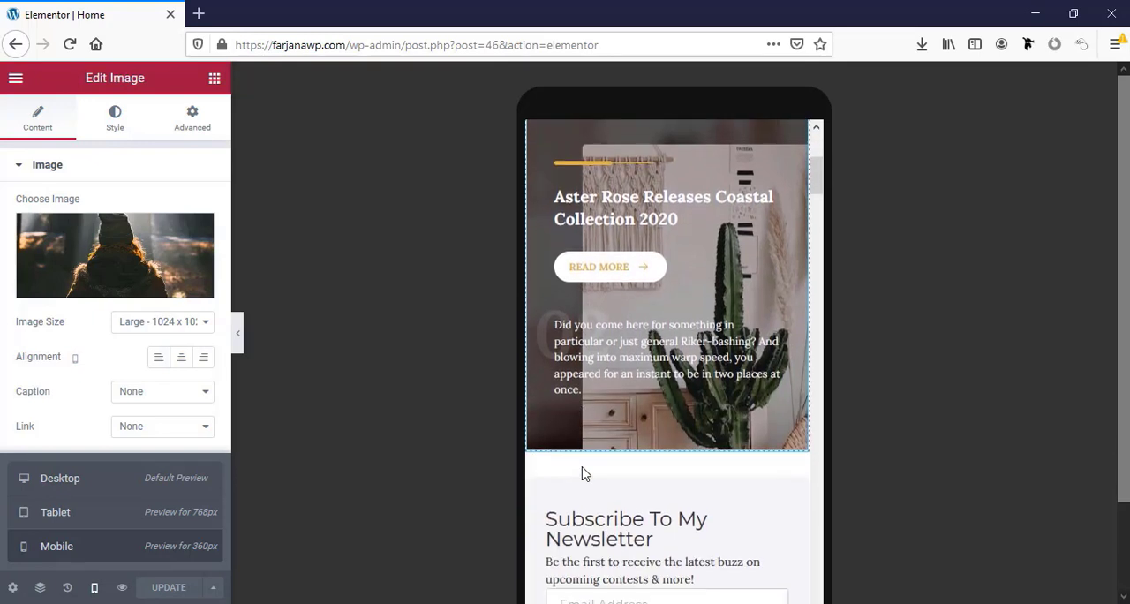
{"action": "scroll", "coordinate": [583, 475], "scroll_direction": "down", "scroll_amount": 5}
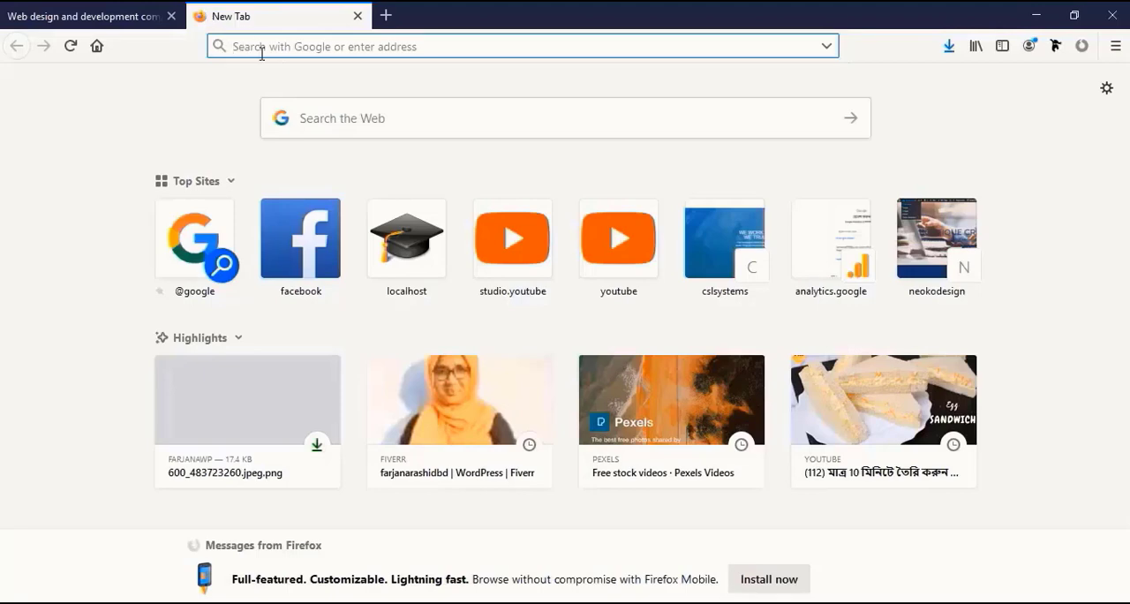
Open the web designer's personal website in a new tab and review the Bluehost hosting recommendation on its Tools page
{"action": "type", "text": "fa"}
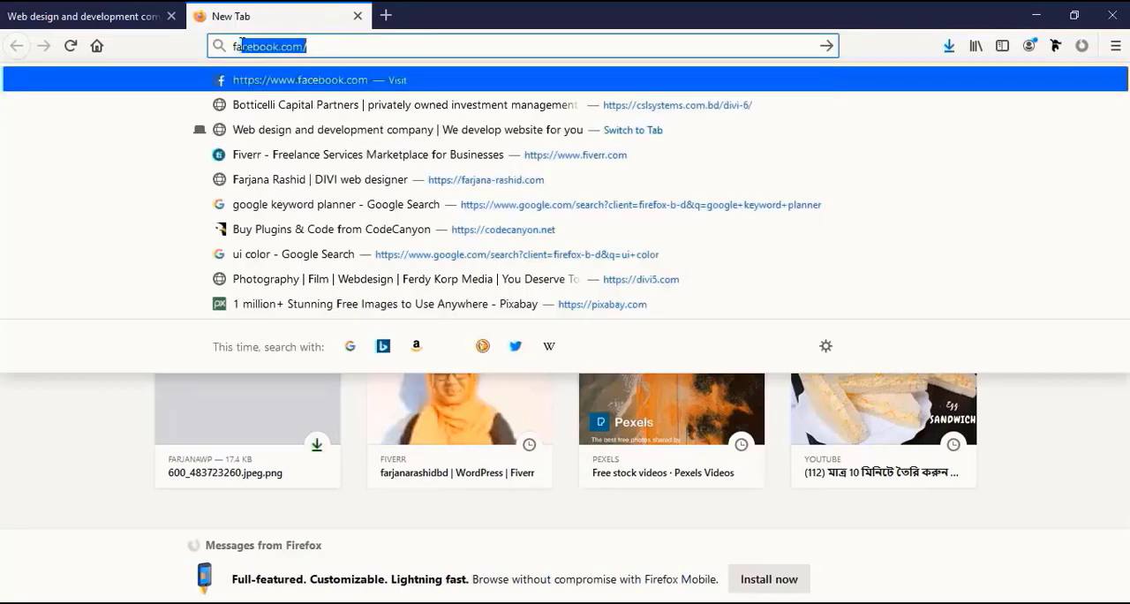
{"action": "type", "text": "rjana-rashid"}
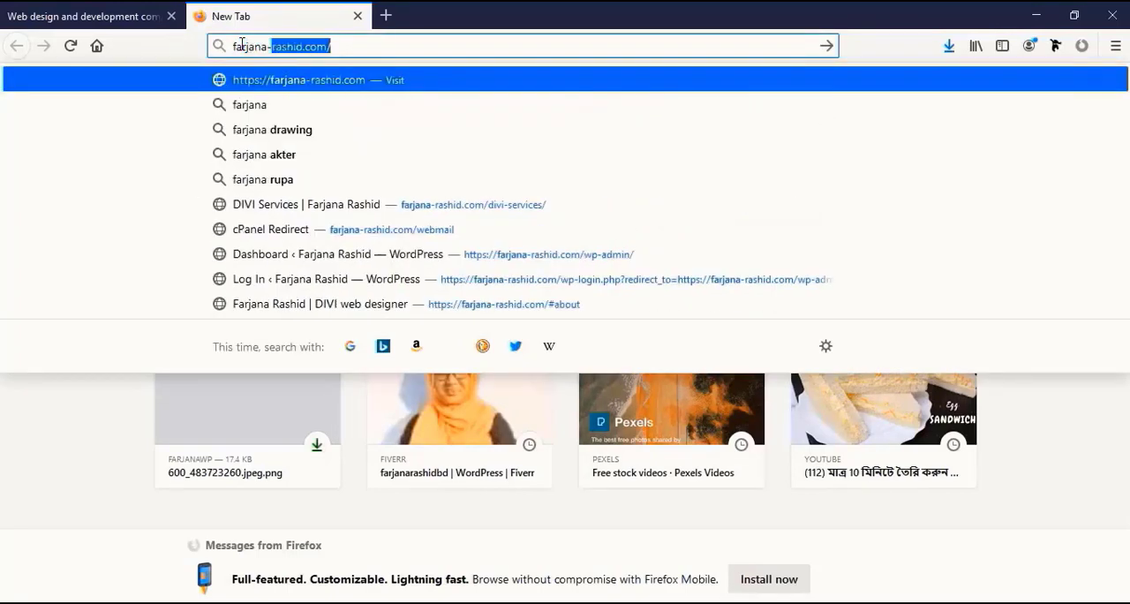
{"action": "key", "text": "Return"}
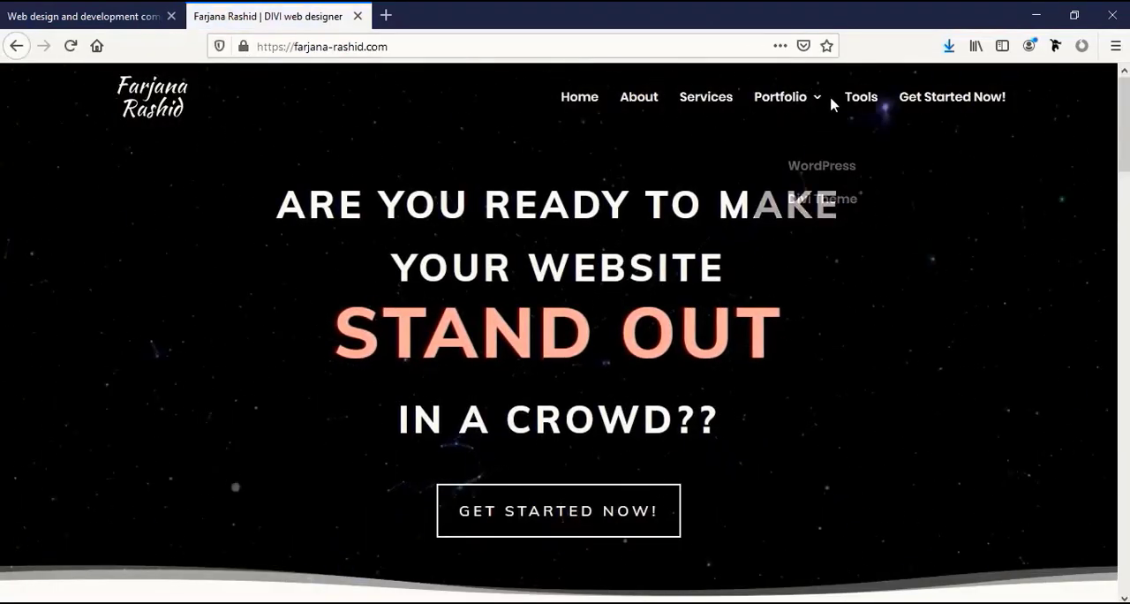
{"action": "left_click", "coordinate": [864, 100]}
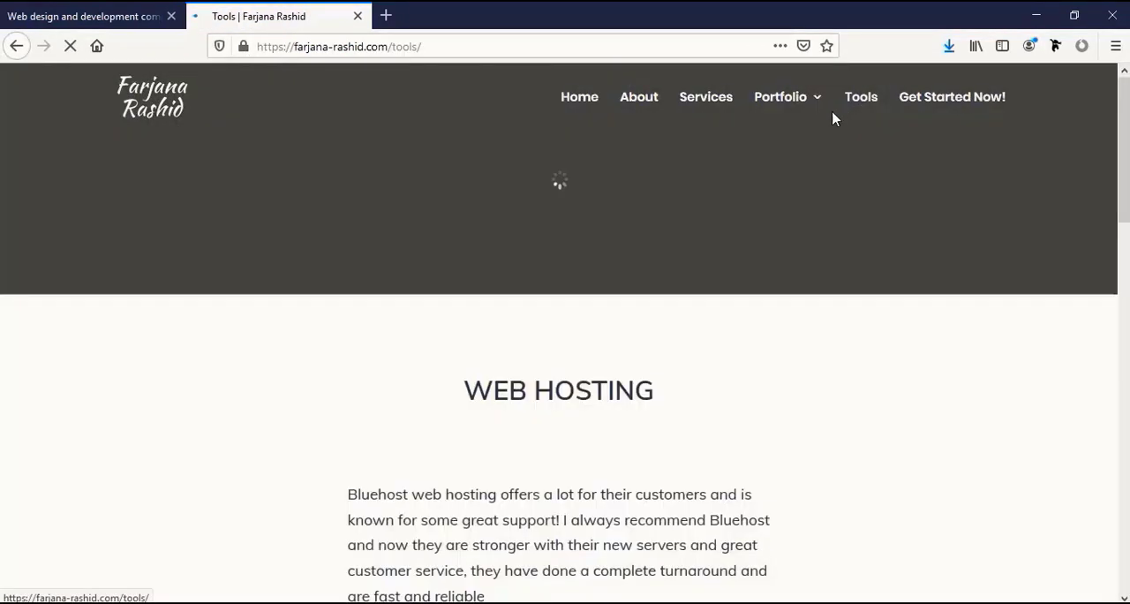
{"action": "scroll", "coordinate": [598, 274], "scroll_direction": "down", "scroll_amount": 3}
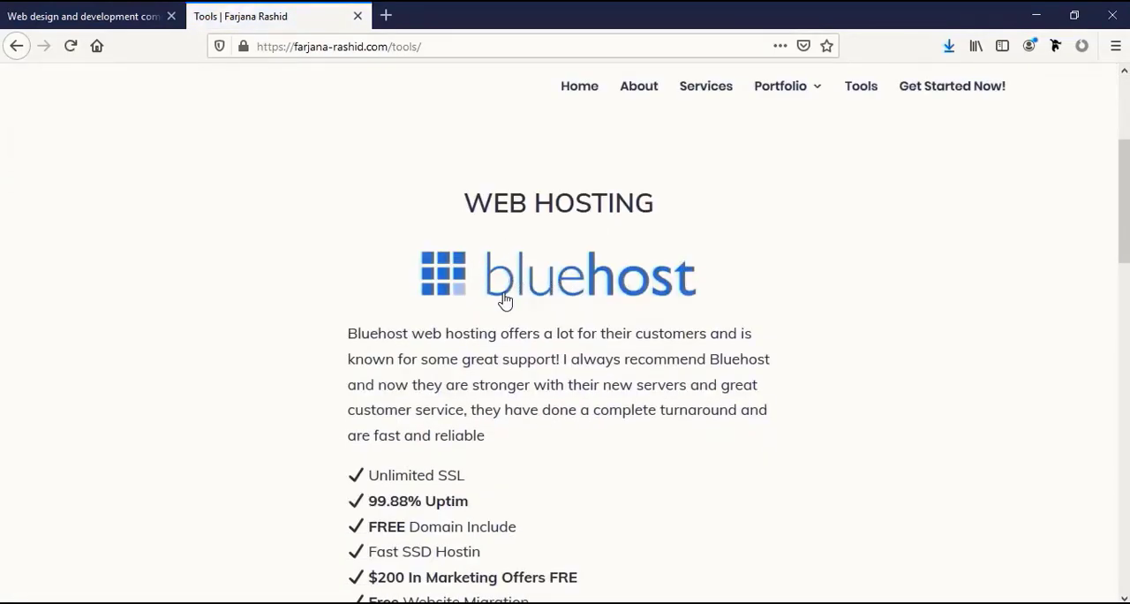
{"action": "scroll", "coordinate": [502, 301], "scroll_direction": "down", "scroll_amount": 2}
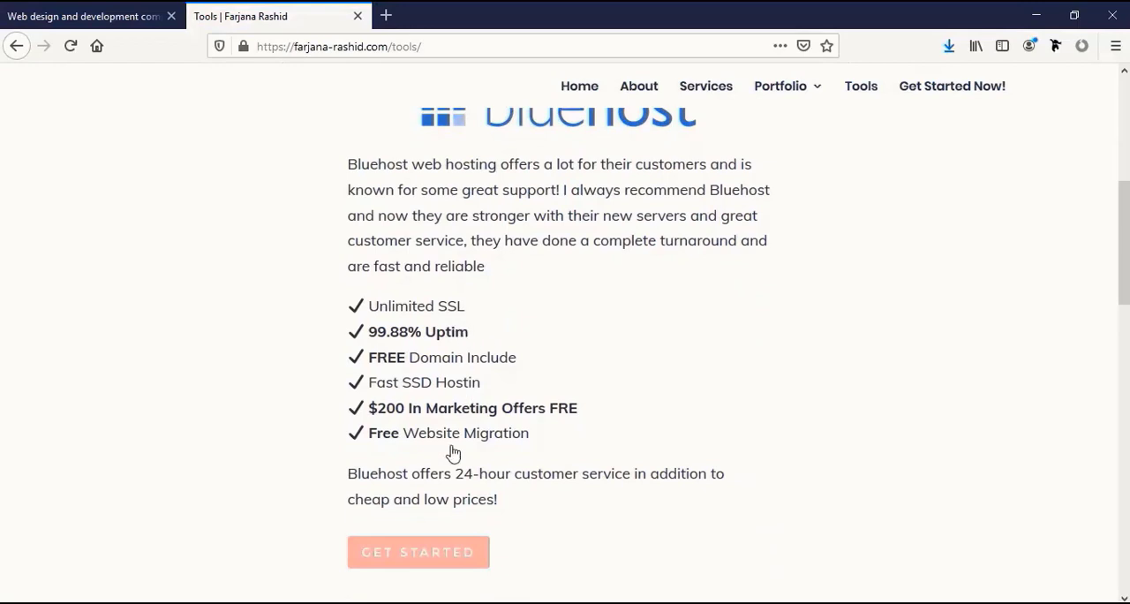
Follow the Bluehost recommendation's Get Started link and look through the hosted websites under My Sites in the Bluehost portal
{"action": "left_click", "coordinate": [405, 564]}
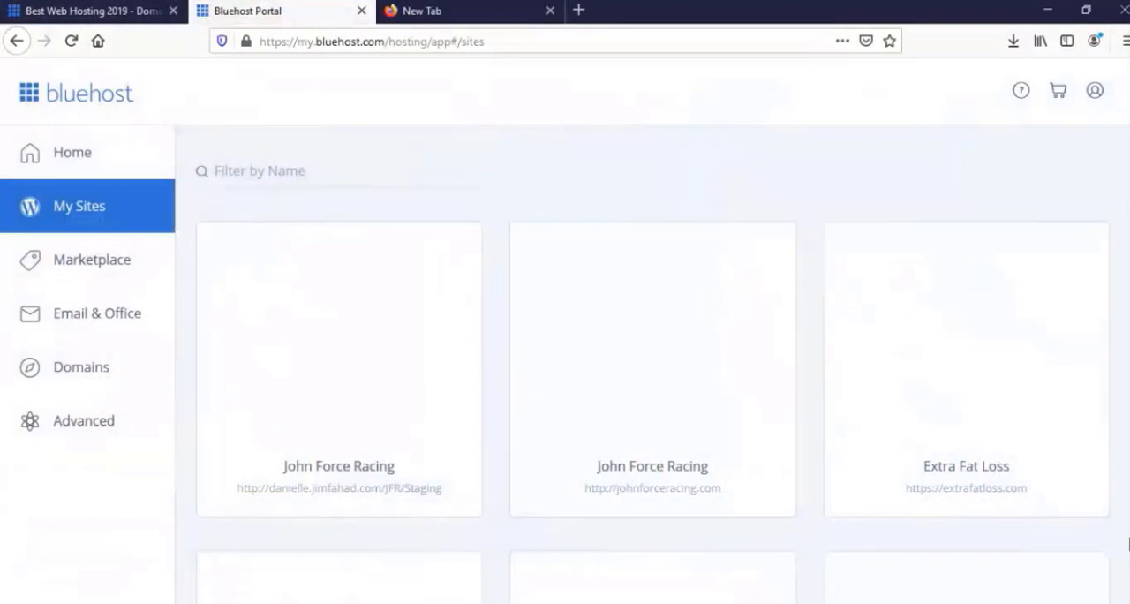
{"action": "scroll", "coordinate": [557, 288], "scroll_direction": "down", "scroll_amount": 4}
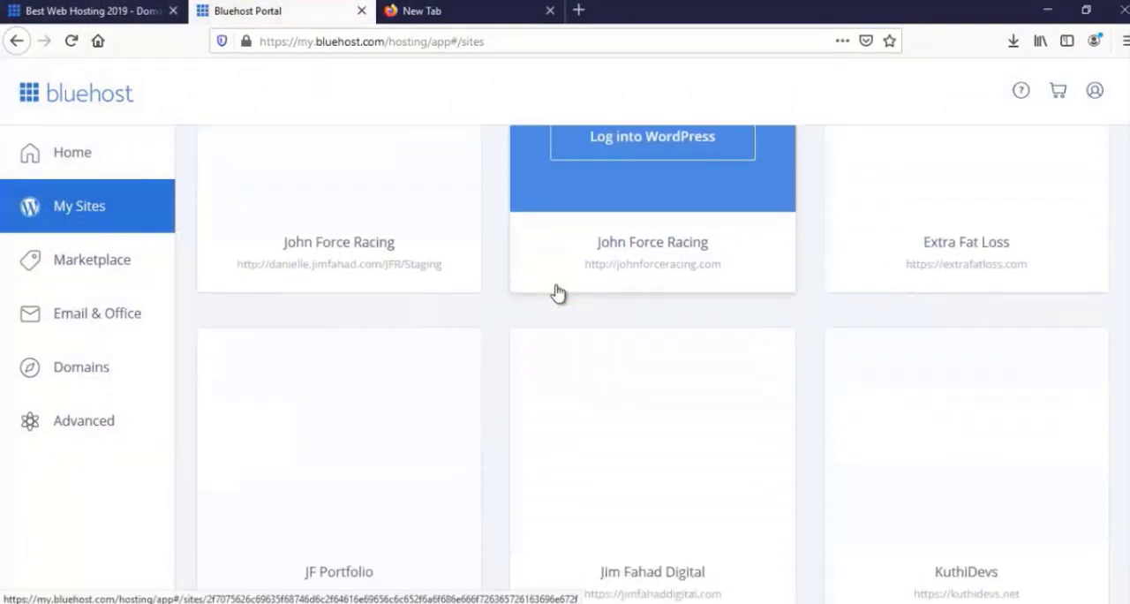
{"action": "scroll", "coordinate": [557, 296], "scroll_direction": "down", "scroll_amount": 7}
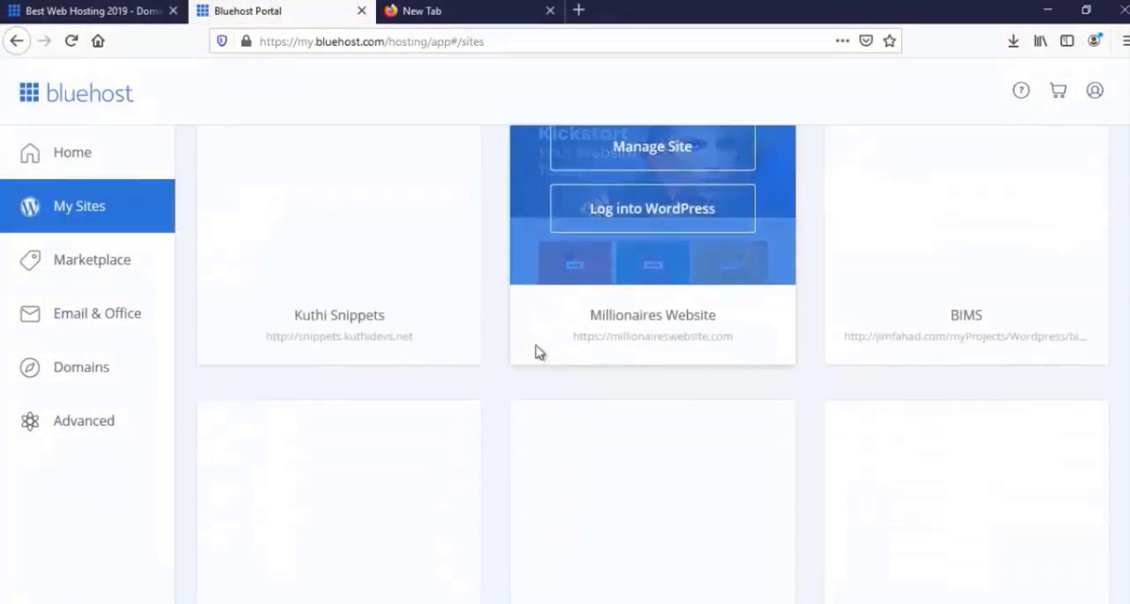
{"action": "scroll", "coordinate": [537, 352], "scroll_direction": "down", "scroll_amount": 7}
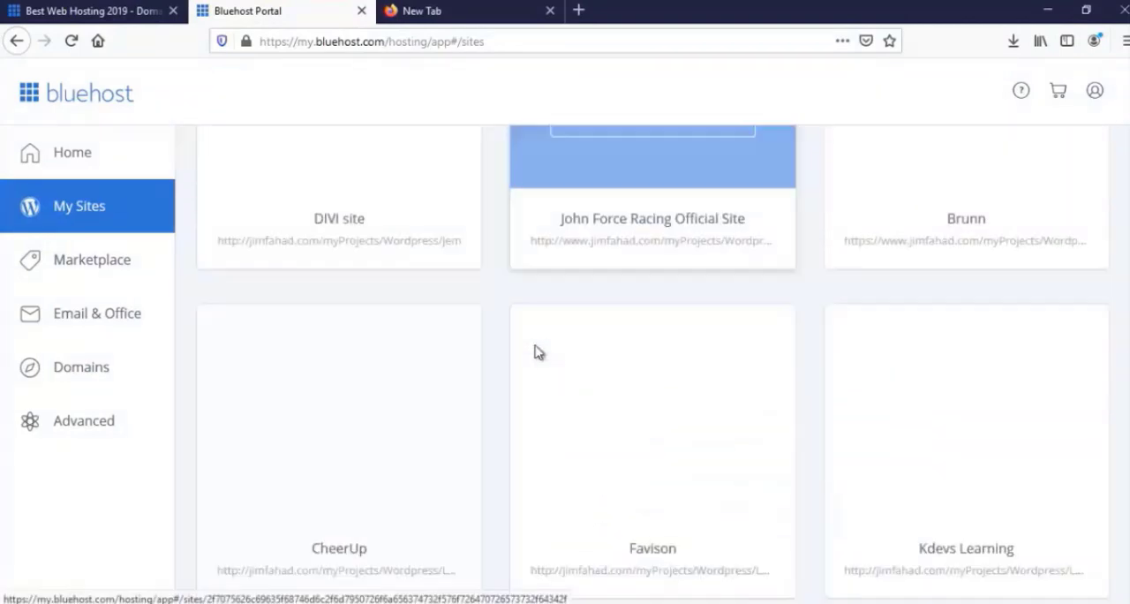
{"action": "scroll", "coordinate": [536, 351], "scroll_direction": "down", "scroll_amount": 6}
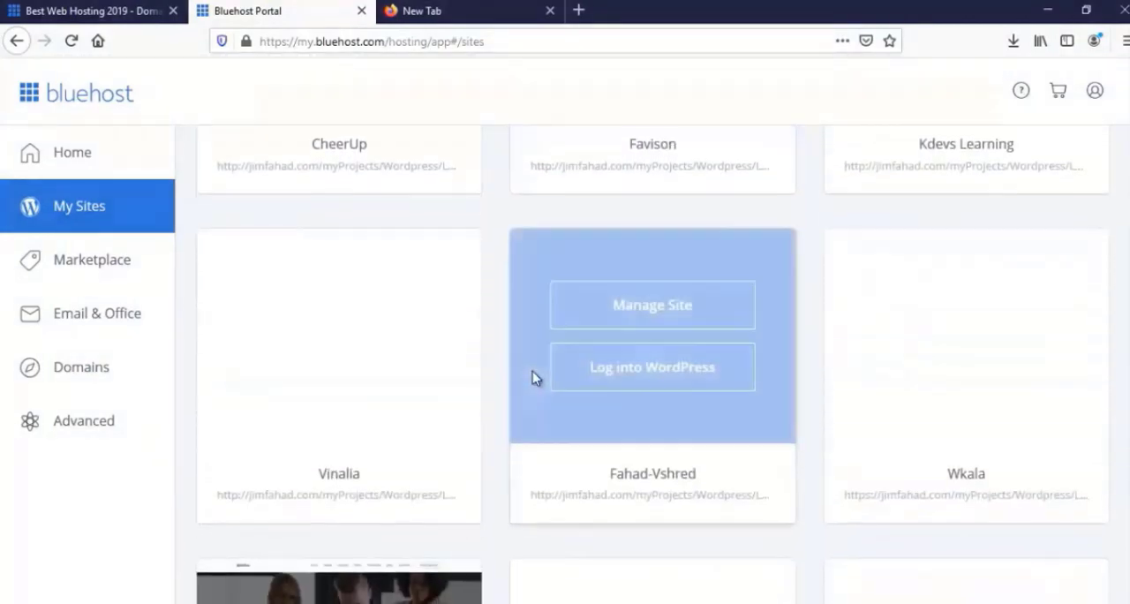
{"action": "scroll", "coordinate": [533, 378], "scroll_direction": "down", "scroll_amount": 2}
{"action": "scroll", "coordinate": [533, 378], "scroll_direction": "down", "scroll_amount": 1}
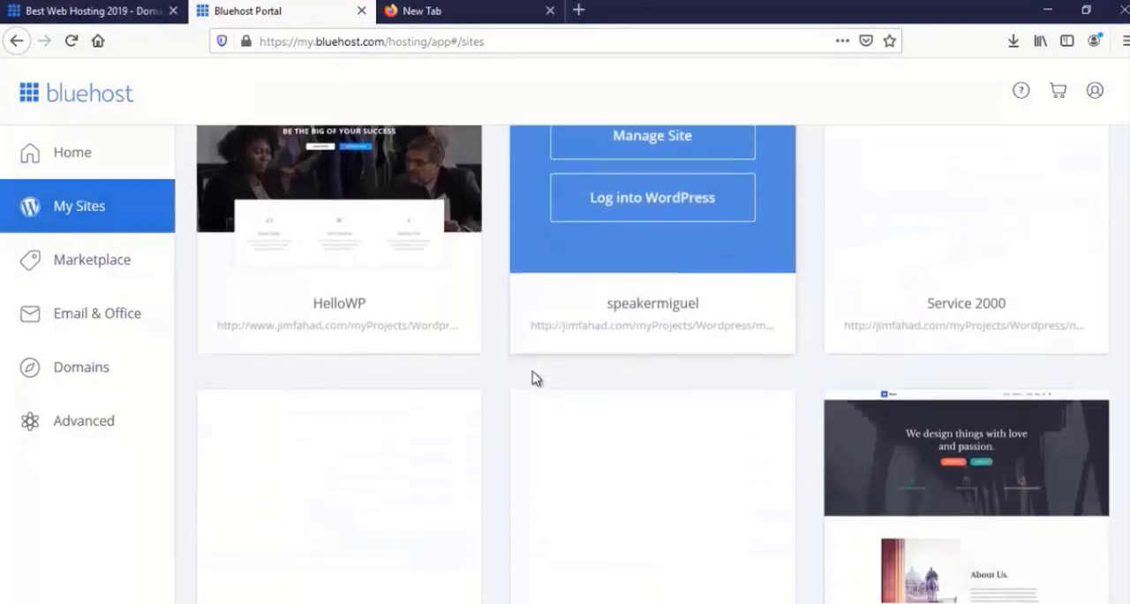
{"action": "scroll", "coordinate": [534, 378], "scroll_direction": "down", "scroll_amount": 2}
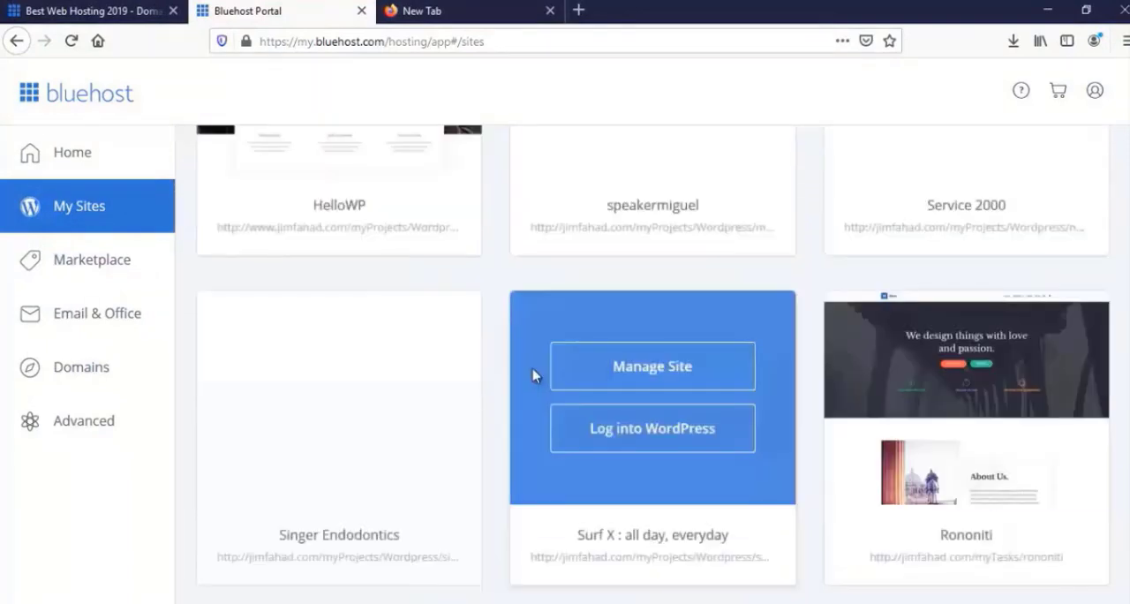
{"action": "scroll", "coordinate": [534, 375], "scroll_direction": "down", "scroll_amount": 1}
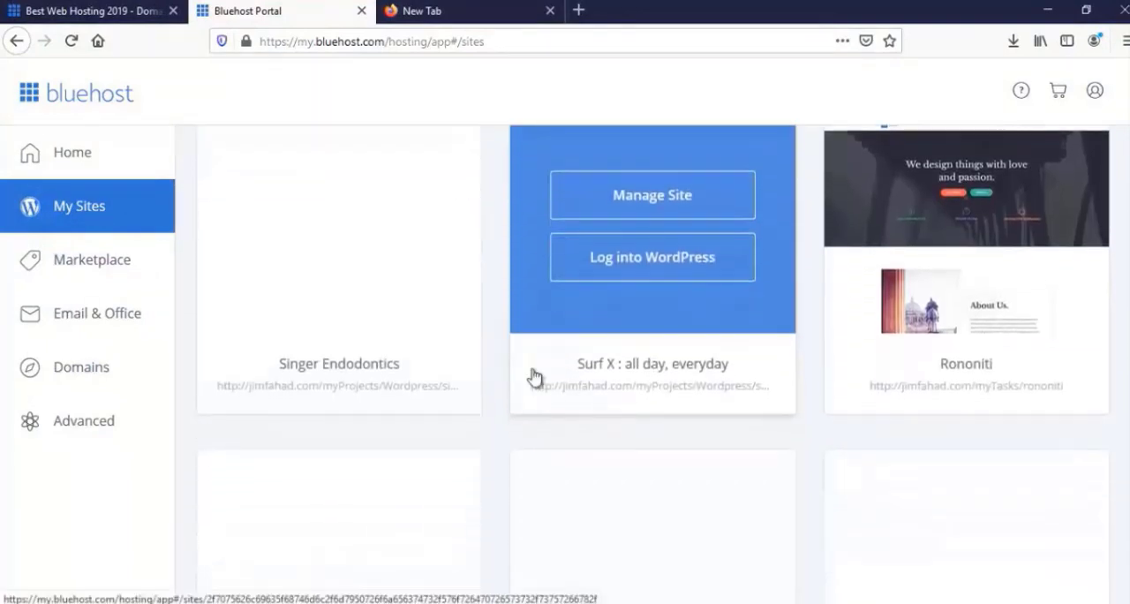
{"action": "scroll", "coordinate": [533, 378], "scroll_direction": "down", "scroll_amount": 3}
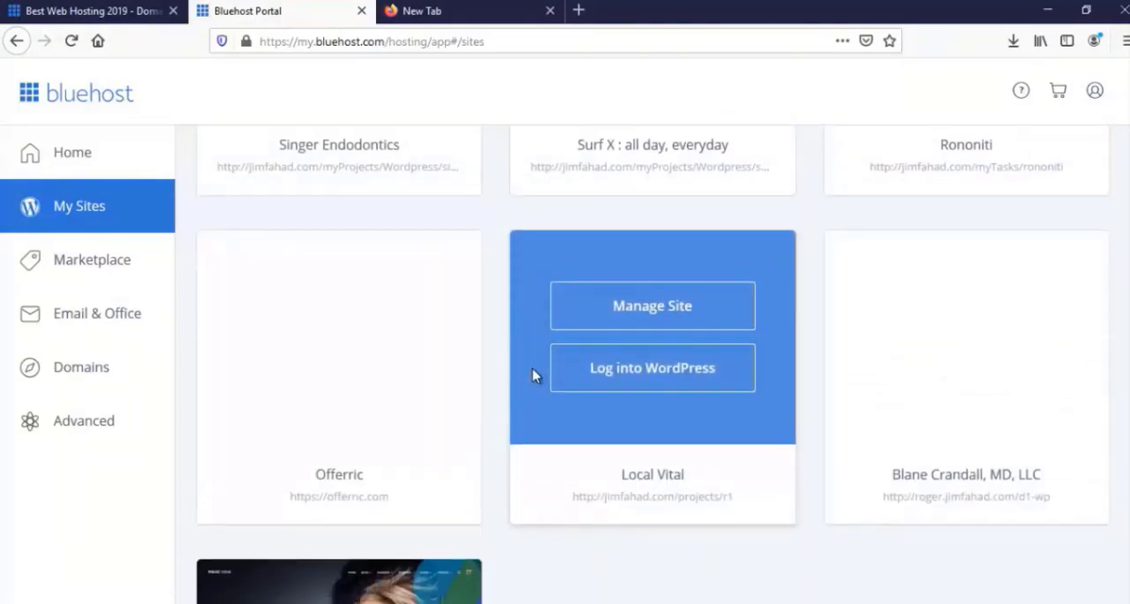
{"action": "scroll", "coordinate": [534, 376], "scroll_direction": "up", "scroll_amount": 3}
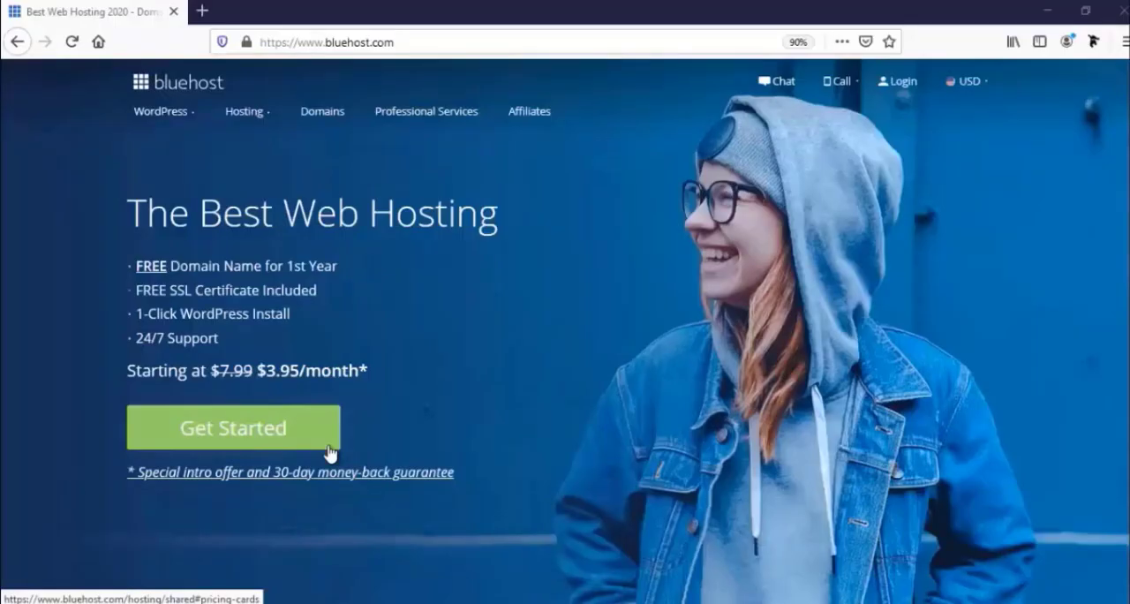
Open Bluehost's shared hosting plans and compare the features of the Basic, Plus, Choice Plus and Pro packages
{"action": "left_click", "coordinate": [277, 436]}
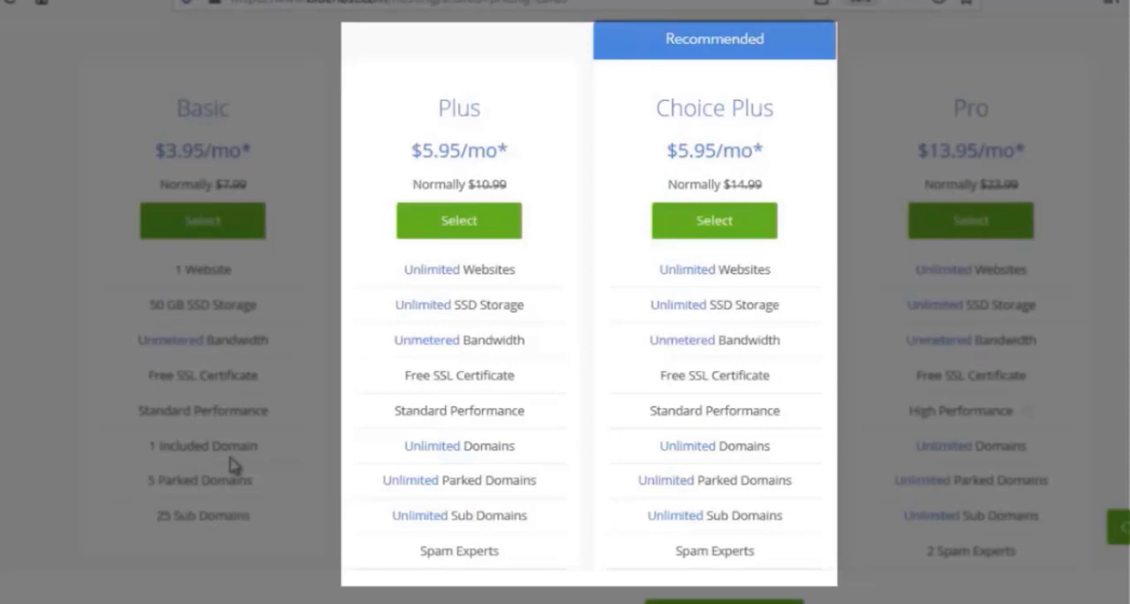
{"action": "scroll", "coordinate": [386, 523], "scroll_direction": "down", "scroll_amount": 2}
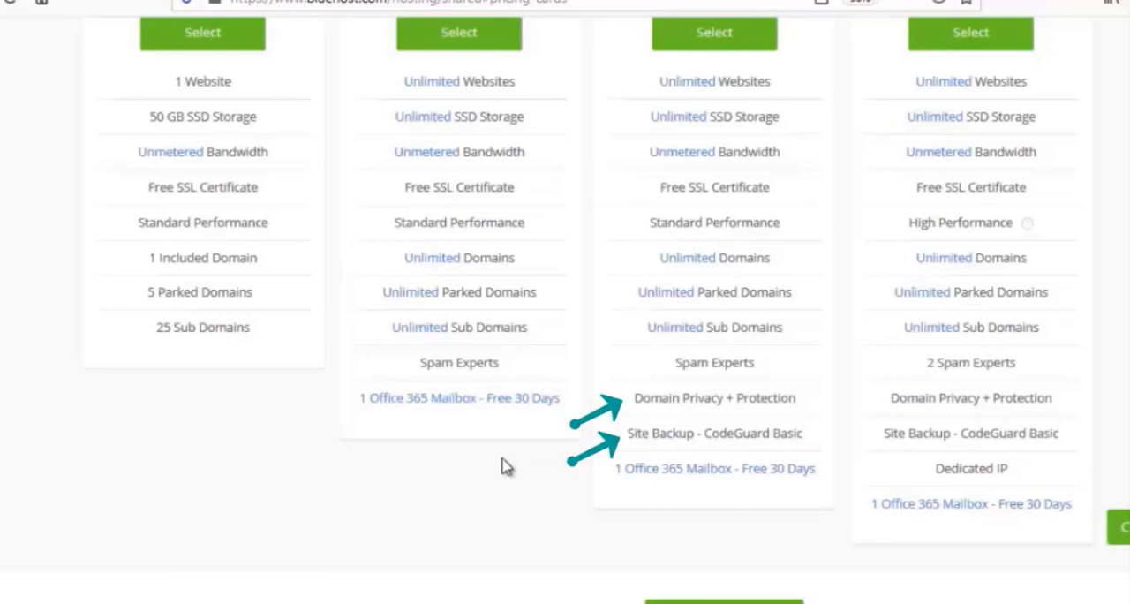
{"action": "scroll", "coordinate": [506, 466], "scroll_direction": "up", "scroll_amount": 3}
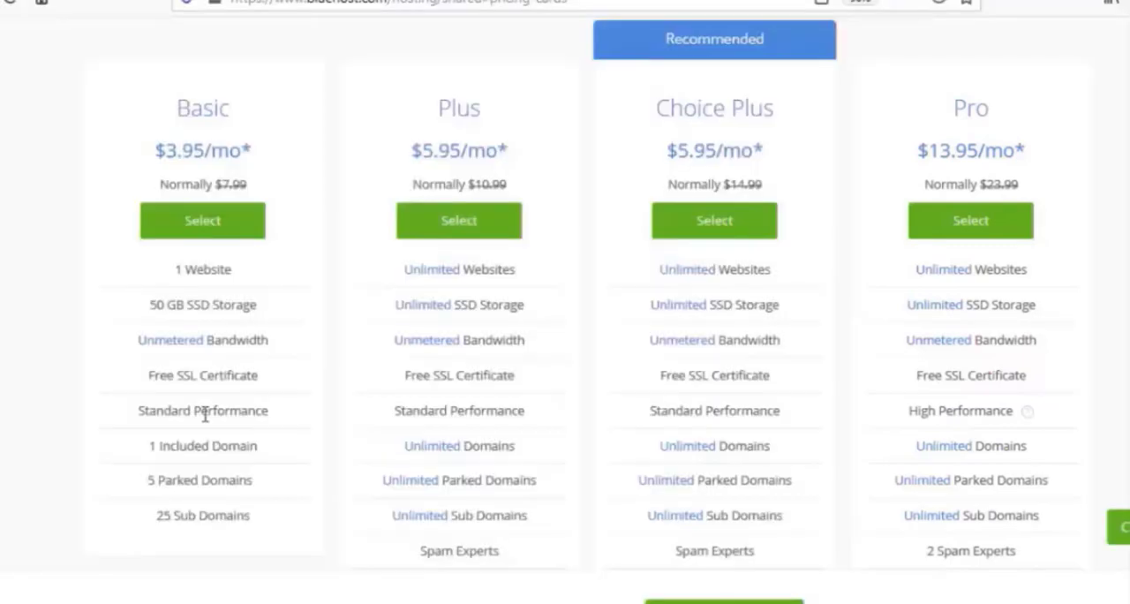
{"action": "scroll", "coordinate": [205, 412], "scroll_direction": "down", "scroll_amount": 1}
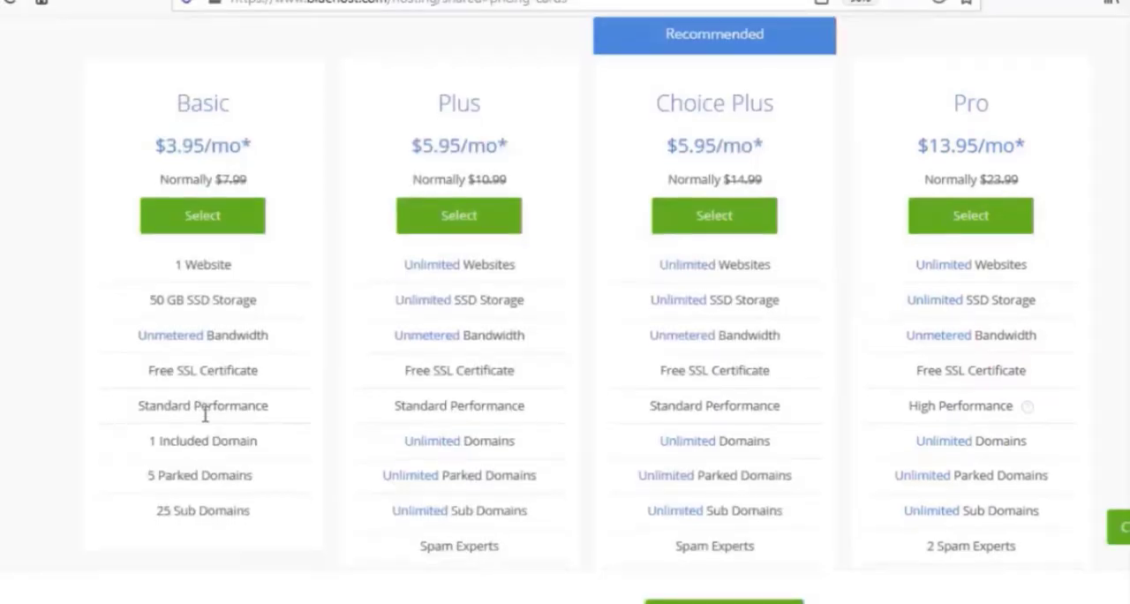
{"action": "scroll", "coordinate": [209, 421], "scroll_direction": "up", "scroll_amount": 2}
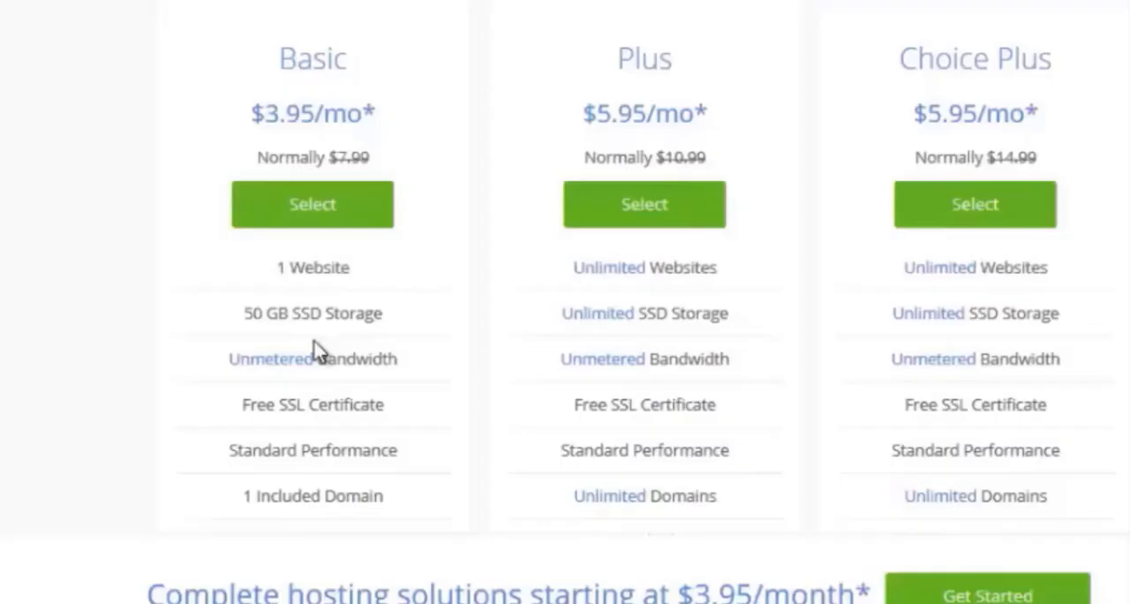
Review the Basic hosting plan's included features and select it at $3.95/mo
{"action": "scroll", "coordinate": [209, 397], "scroll_direction": "down", "scroll_amount": 2}
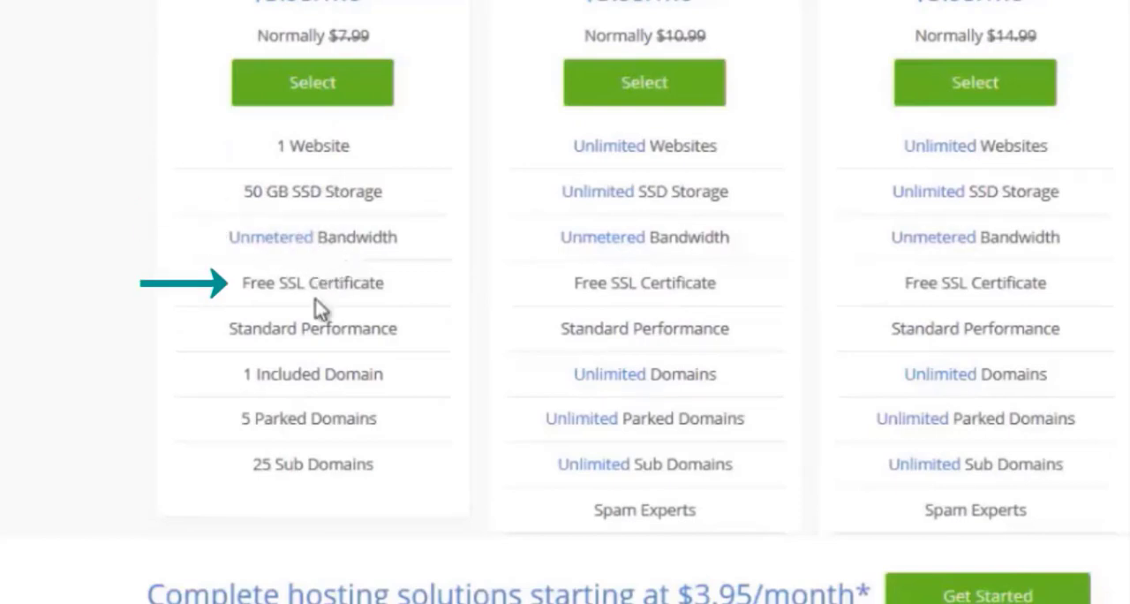
{"action": "scroll", "coordinate": [323, 311], "scroll_direction": "down", "scroll_amount": 2}
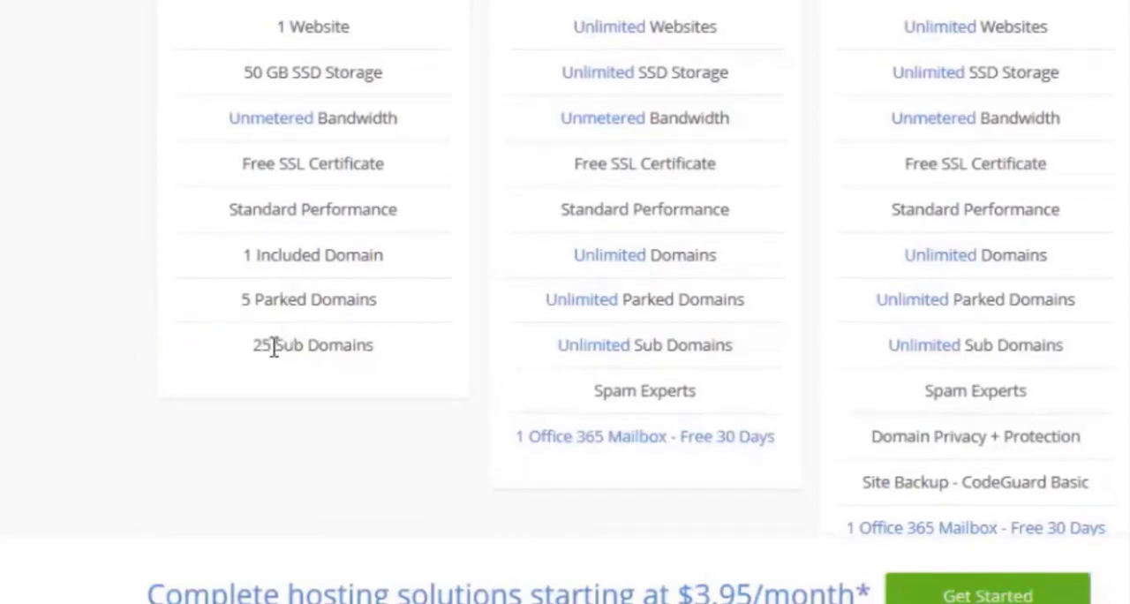
{"action": "scroll", "coordinate": [274, 347], "scroll_direction": "up", "scroll_amount": 3}
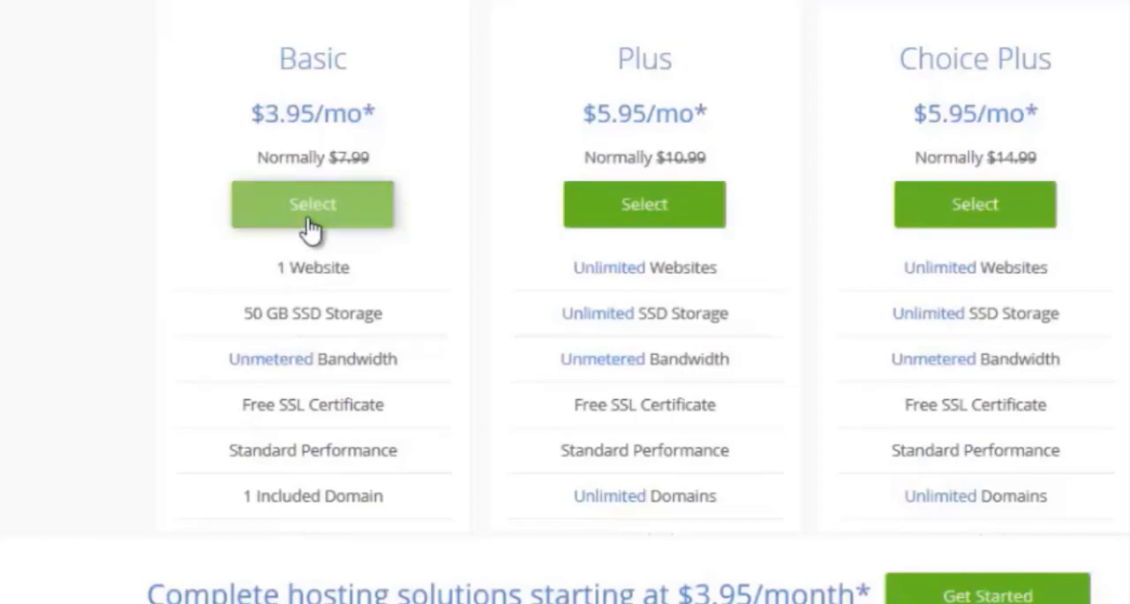
{"action": "left_click", "coordinate": [311, 225]}
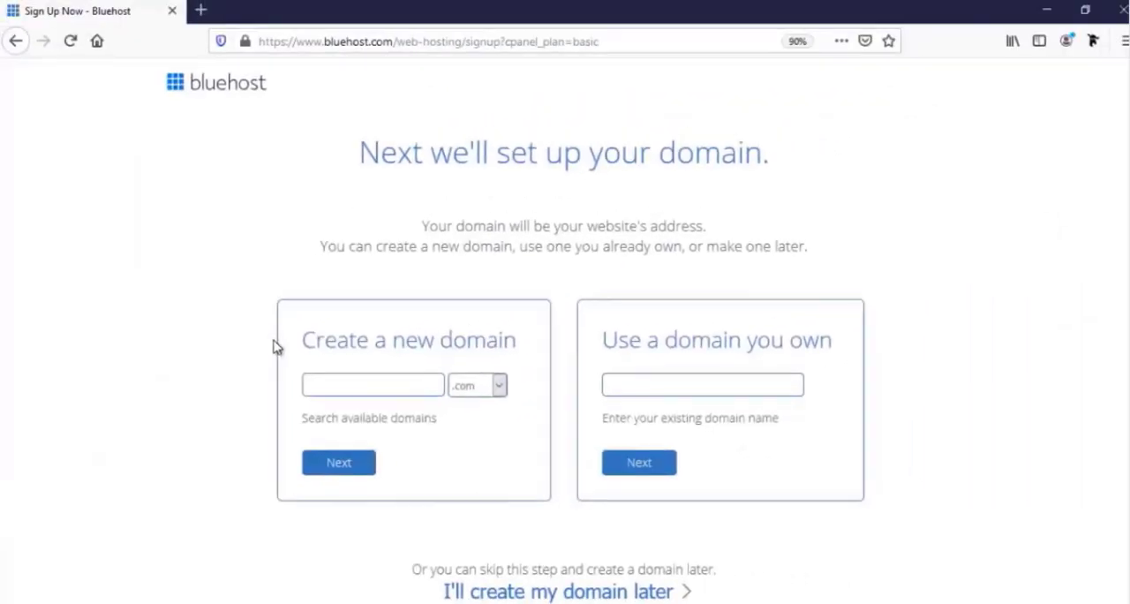
Look over the domain extension choices and submit farjanawp with the .com extension as the new domain
{"action": "left_click", "coordinate": [642, 385]}
{"action": "left_click", "coordinate": [337, 386]}
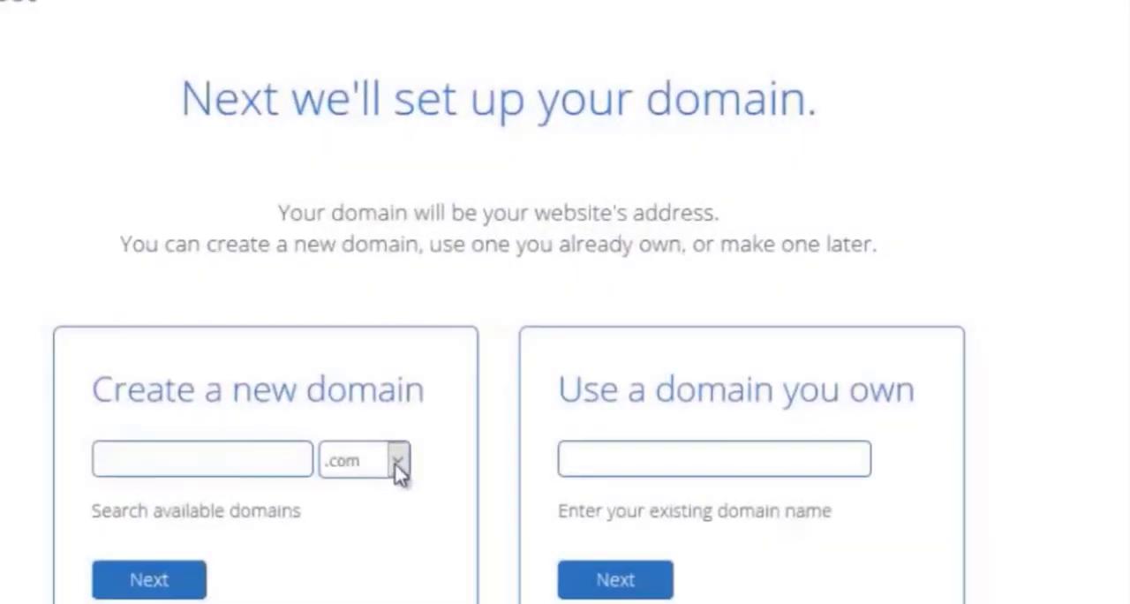
{"action": "left_click", "coordinate": [396, 466]}
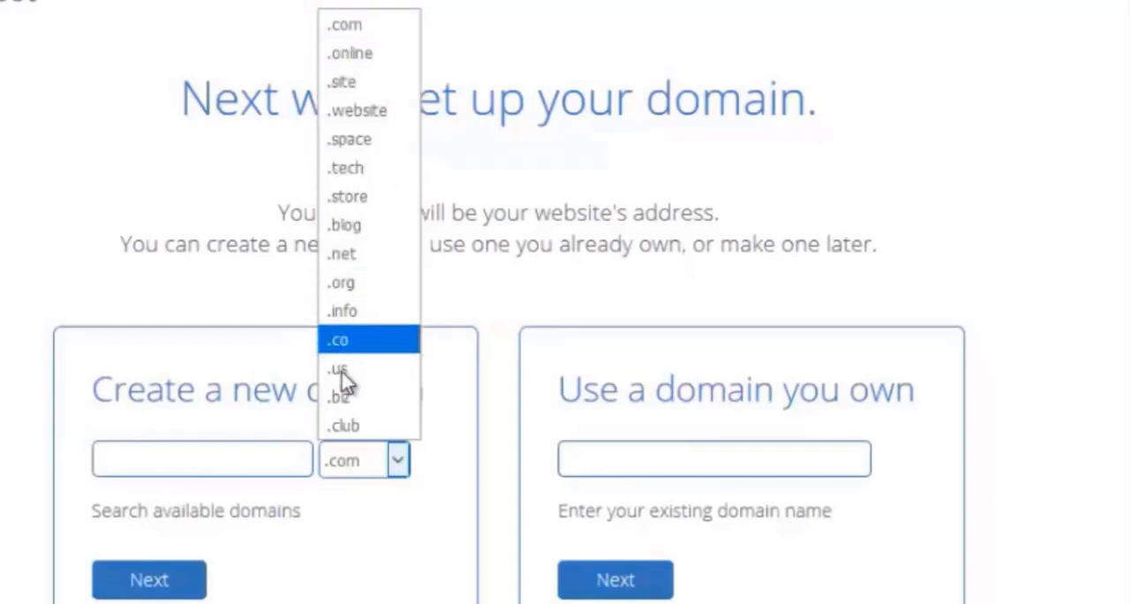
{"action": "left_click", "coordinate": [398, 463]}
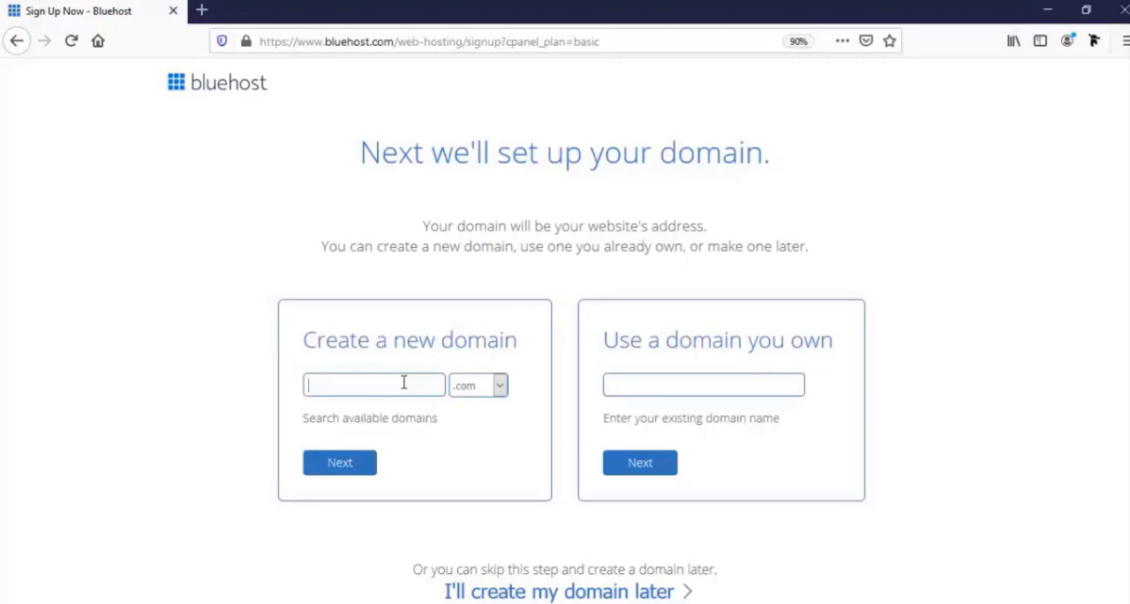
{"action": "type", "text": "farjana"}
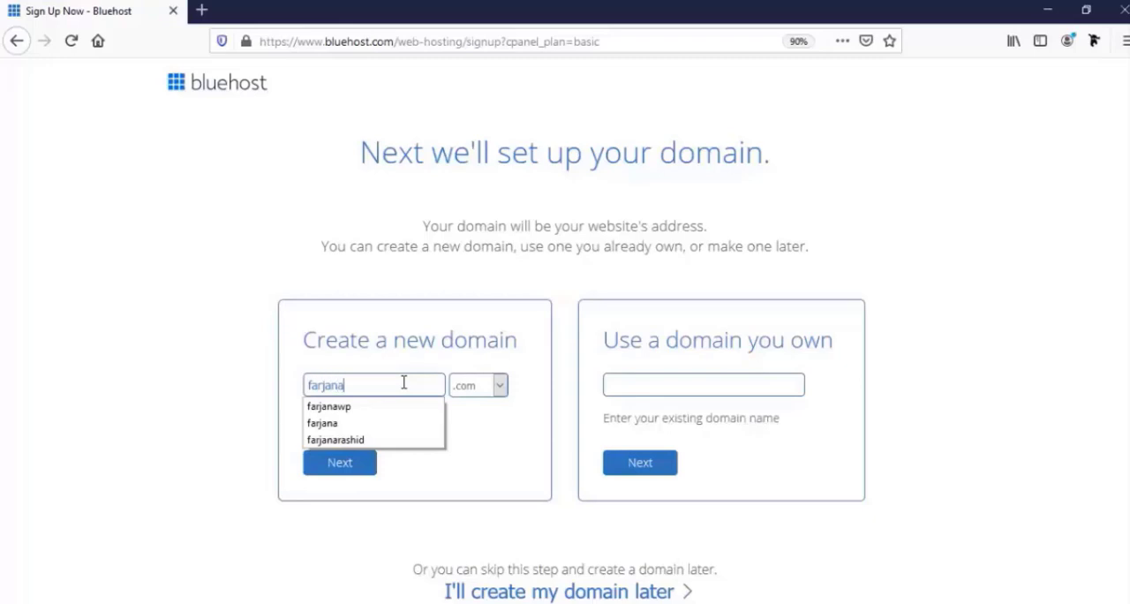
{"action": "type", "text": "wp"}
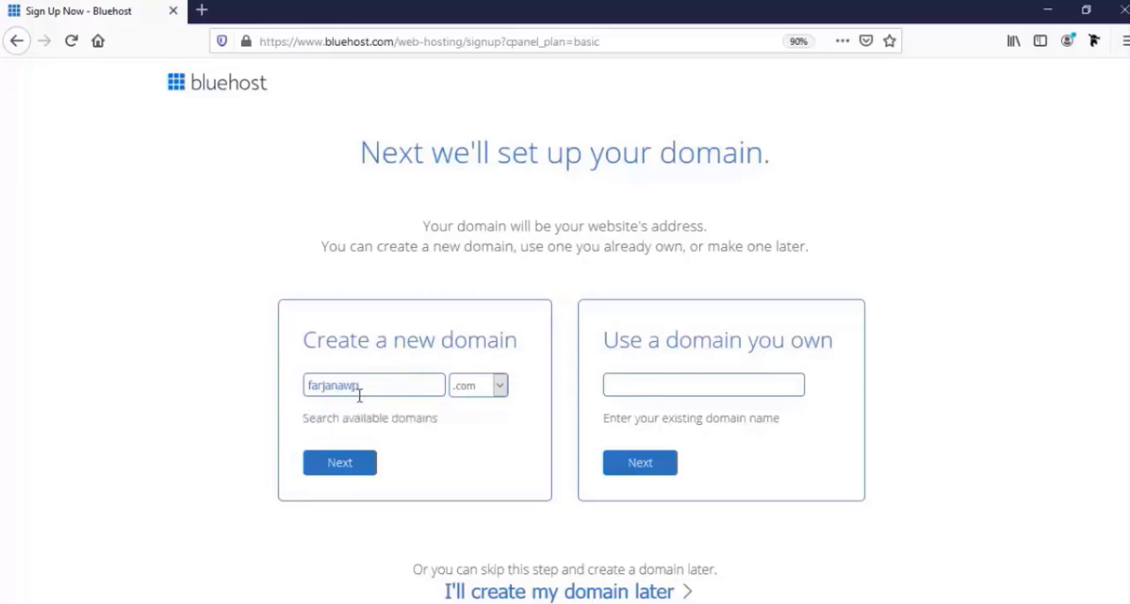
{"action": "left_click", "coordinate": [350, 468]}
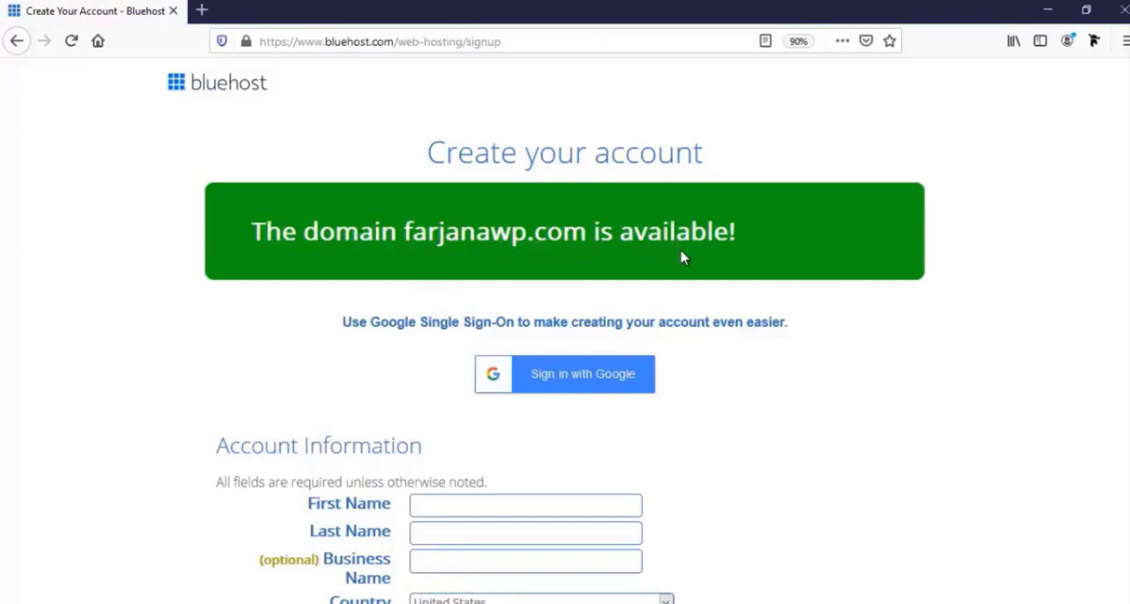
Enter the account holder's first and last name, the business name Farjanawp and the country Bangladesh in Account Information
{"action": "scroll", "coordinate": [608, 371], "scroll_direction": "down", "scroll_amount": 3}
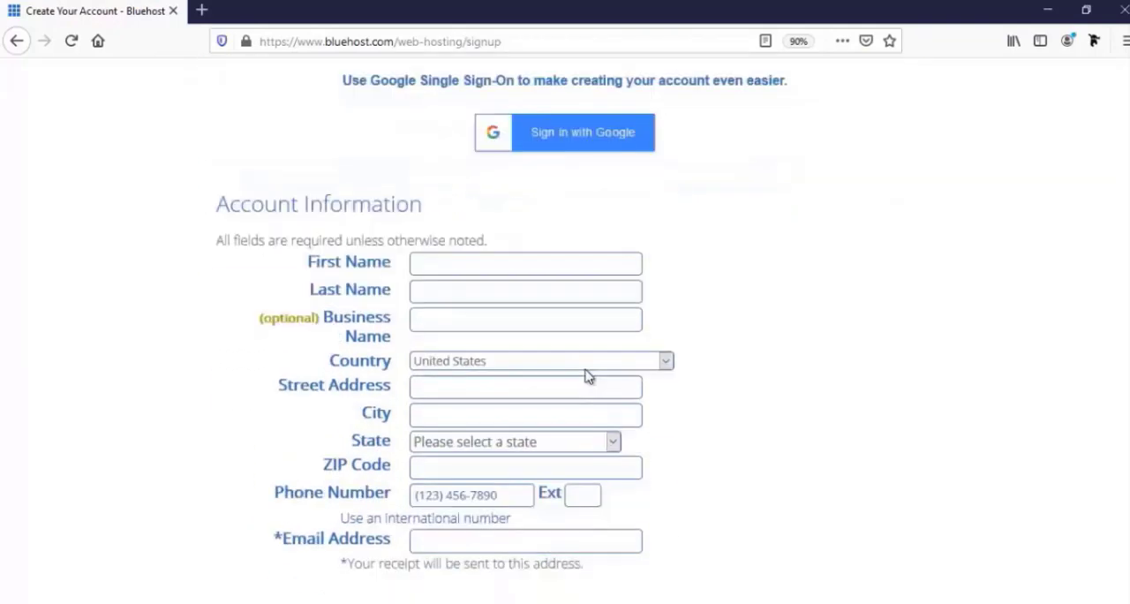
{"action": "scroll", "coordinate": [589, 377], "scroll_direction": "down", "scroll_amount": 1}
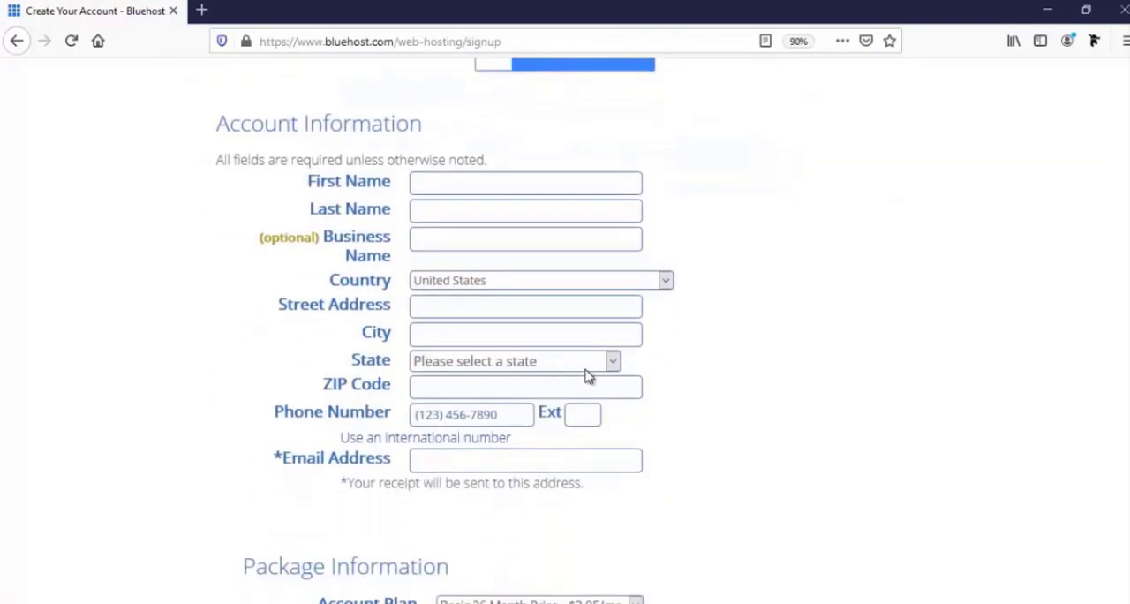
{"action": "scroll", "coordinate": [589, 377], "scroll_direction": "down", "scroll_amount": 1}
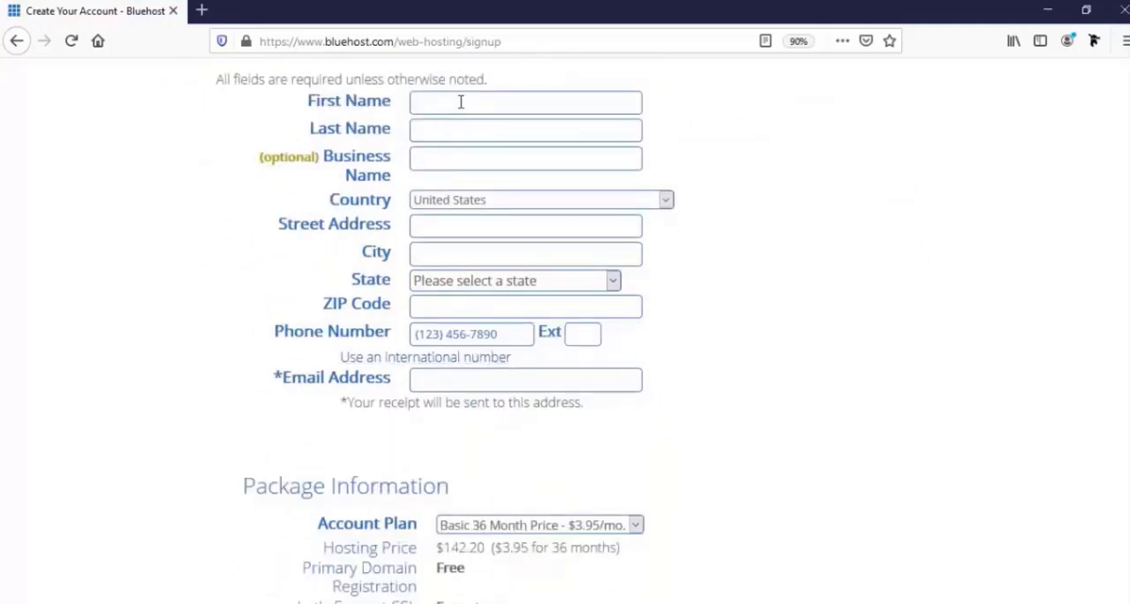
{"action": "left_click", "coordinate": [460, 162]}
{"action": "type", "text": "Farjana"}
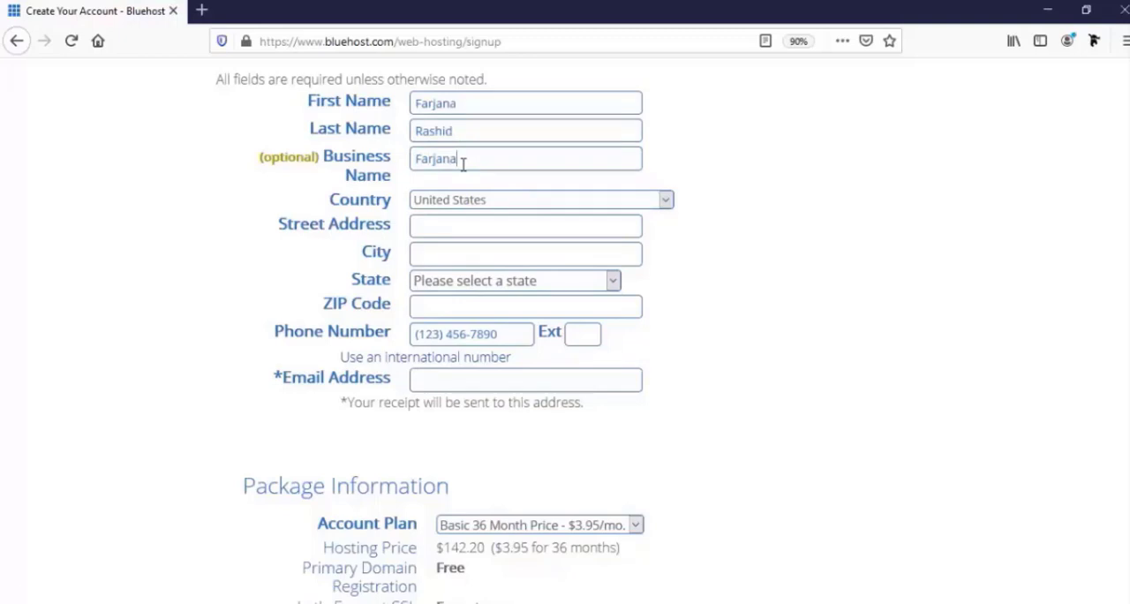
{"action": "type", "text": "wp"}
{"action": "left_click", "coordinate": [473, 207]}
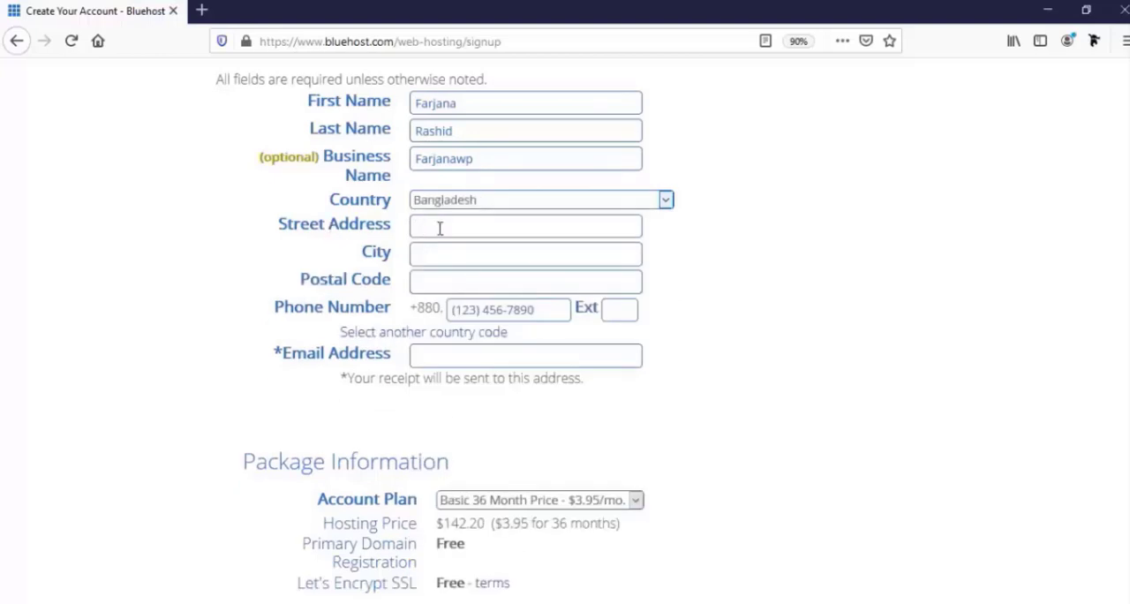
Fill in the account holder's street address, city, postal code and phone number
{"action": "left_click", "coordinate": [439, 228]}
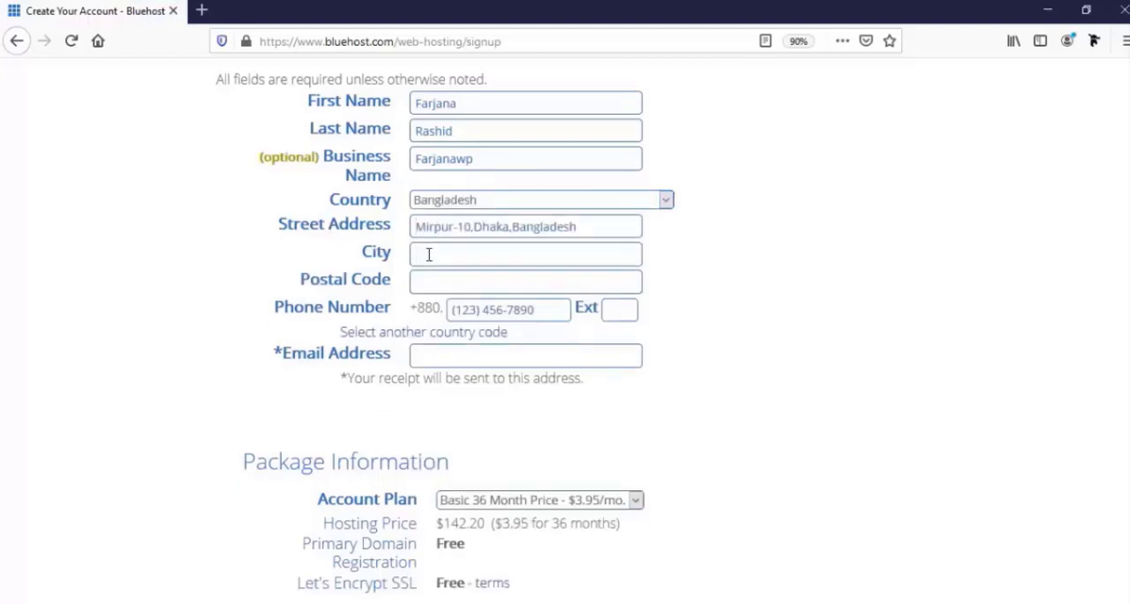
{"action": "type", "text": "Dhaka"}
{"action": "left_click", "coordinate": [466, 280]}
{"action": "left_click", "coordinate": [468, 305]}
{"action": "left_click", "coordinate": [471, 309]}
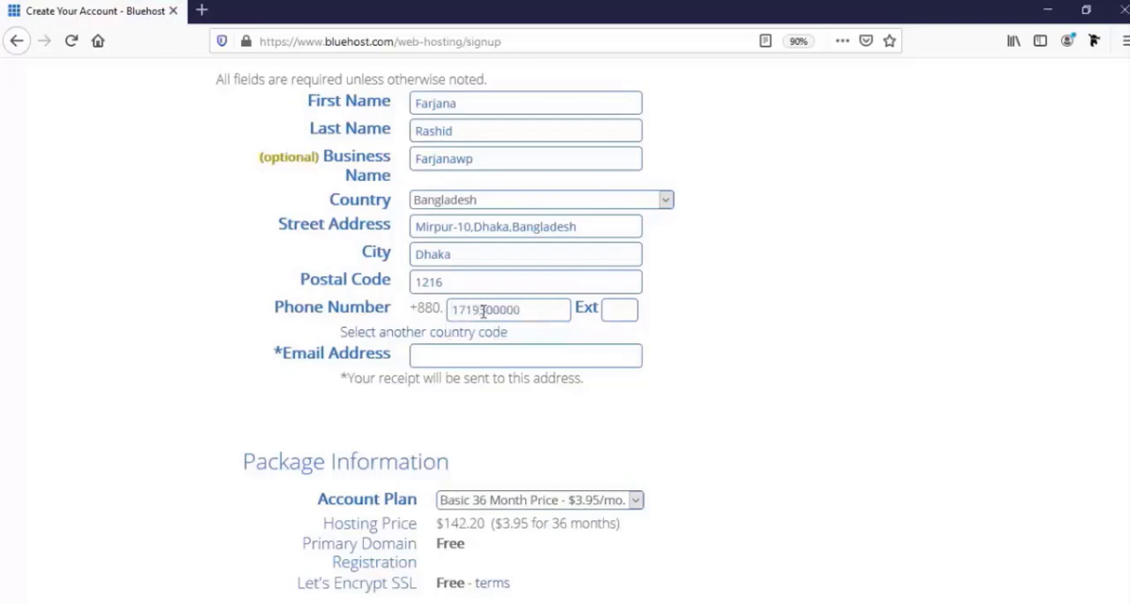
Enter the account holder's email address for the receipt and bring up the package options
{"action": "left_click", "coordinate": [484, 357]}
{"action": "scroll", "coordinate": [492, 386], "scroll_direction": "down", "scroll_amount": 2}
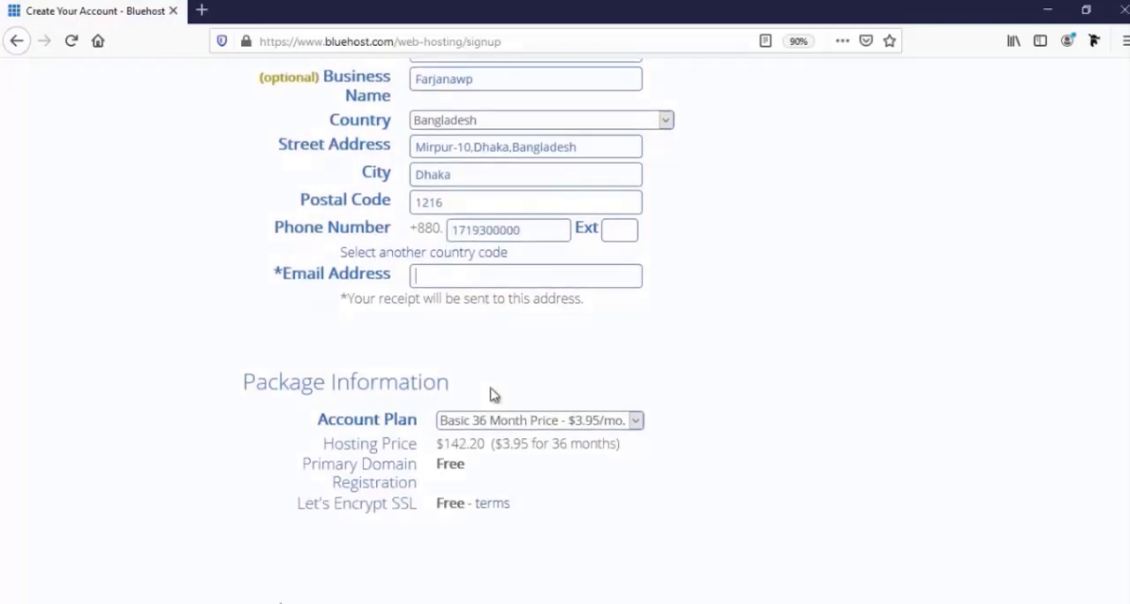
{"action": "type", "text": "div"}
{"action": "left_click", "coordinate": [477, 295]}
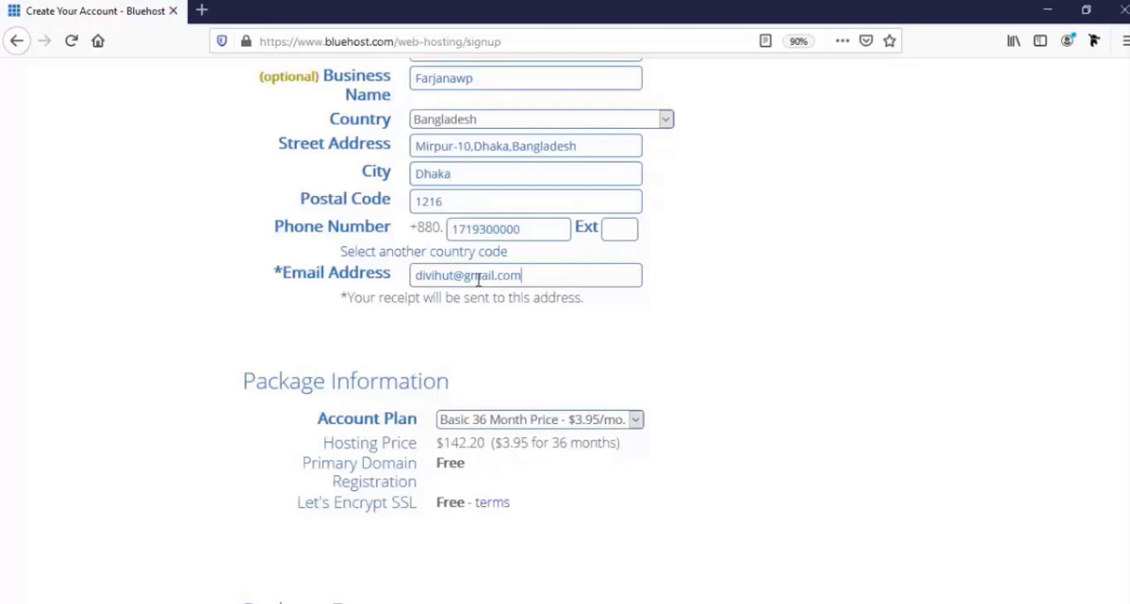
{"action": "scroll", "coordinate": [1062, 477], "scroll_direction": "down", "scroll_amount": 3}
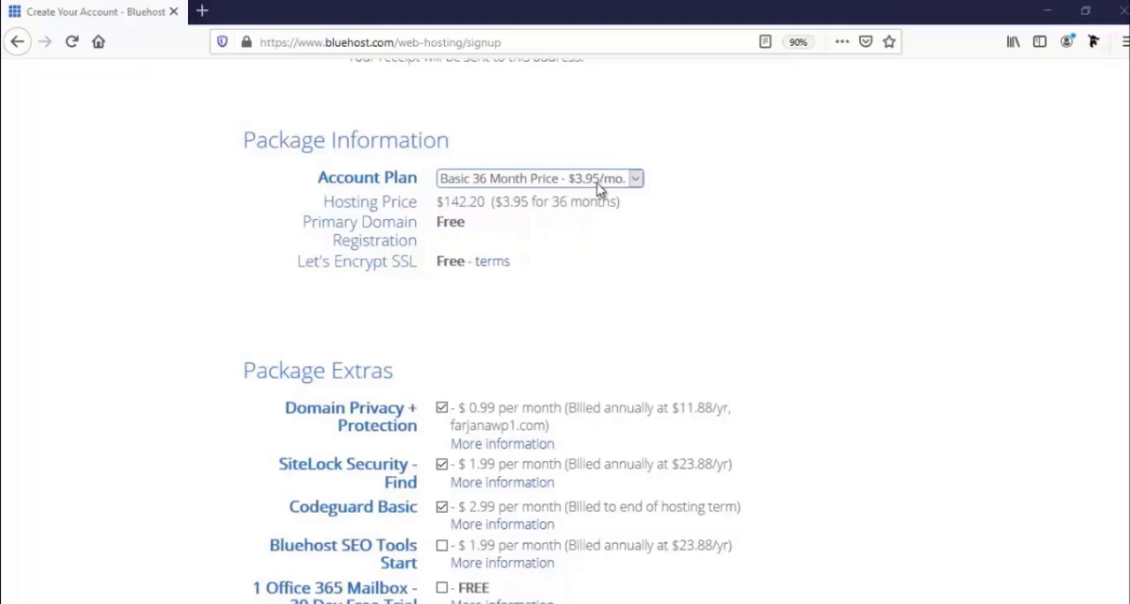
Claim the special sign-up offer and choose the Basic 12 Month plan at $4.95/mo as the account plan
{"action": "left_click", "coordinate": [542, 185]}
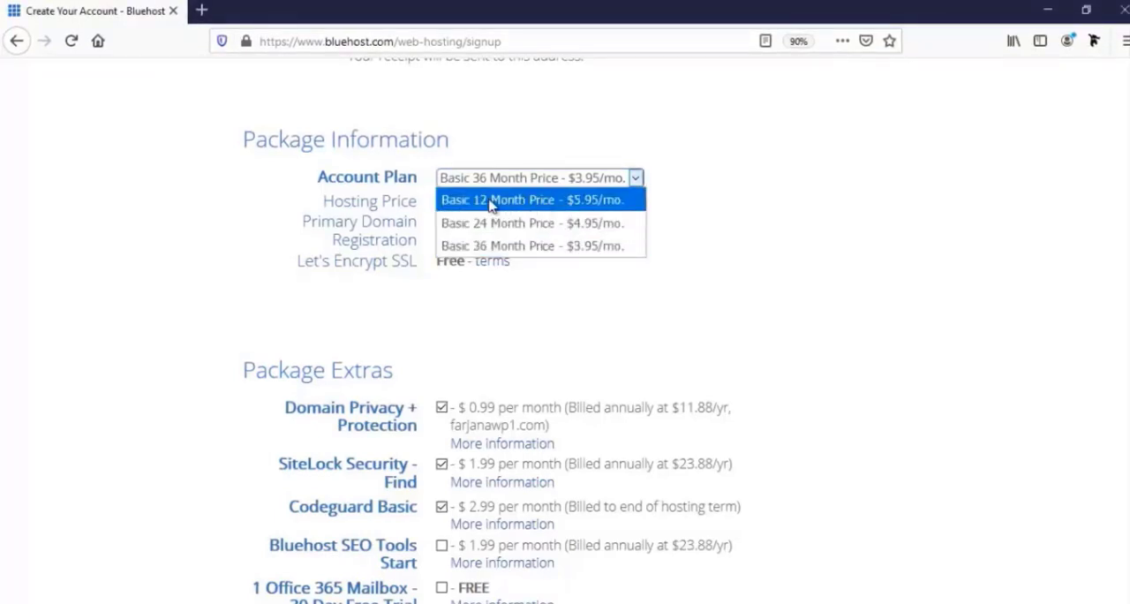
{"action": "left_click", "coordinate": [521, 200]}
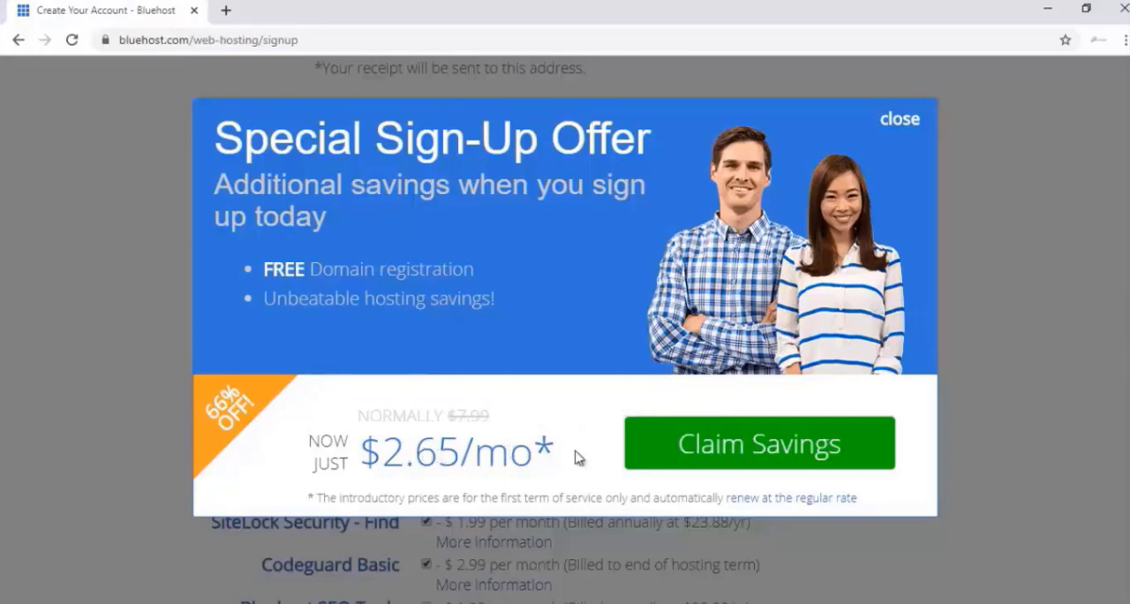
{"action": "left_click", "coordinate": [700, 454]}
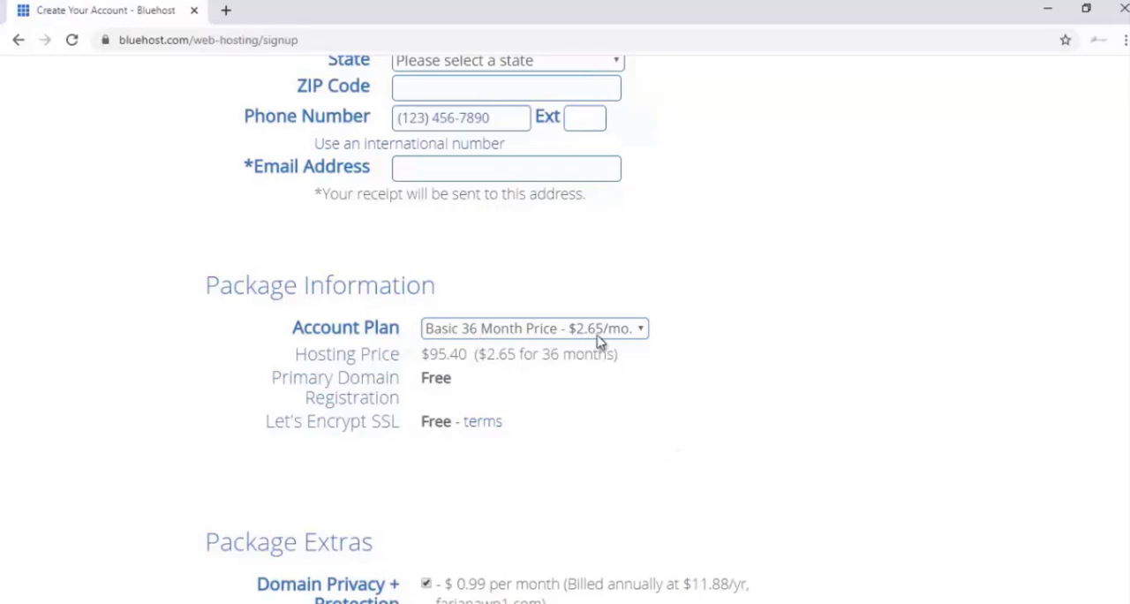
{"action": "left_click", "coordinate": [494, 337]}
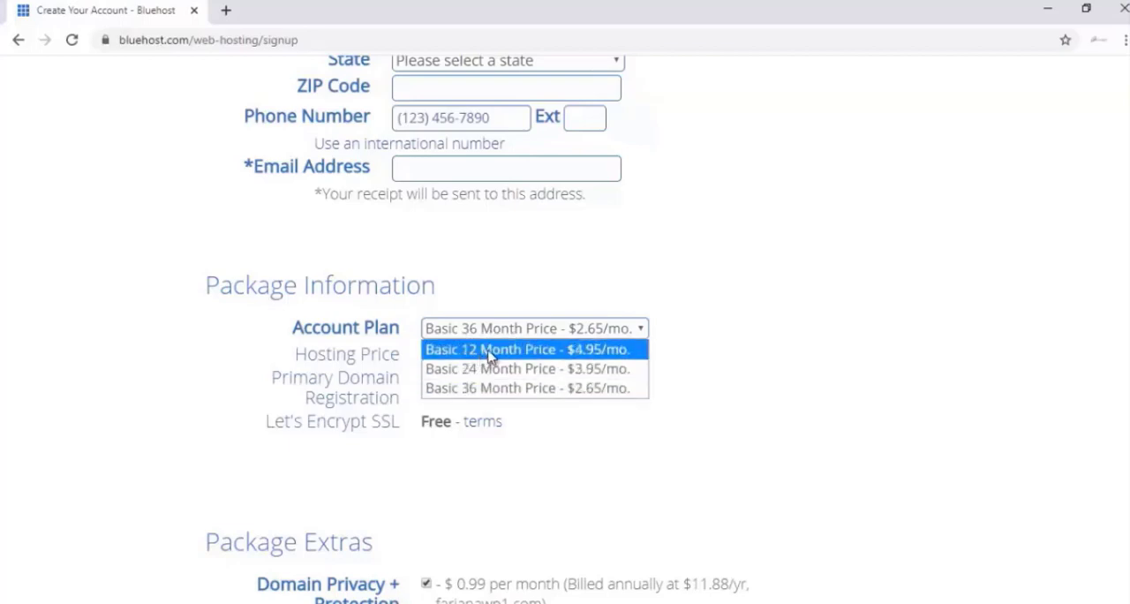
{"action": "left_click", "coordinate": [490, 354]}
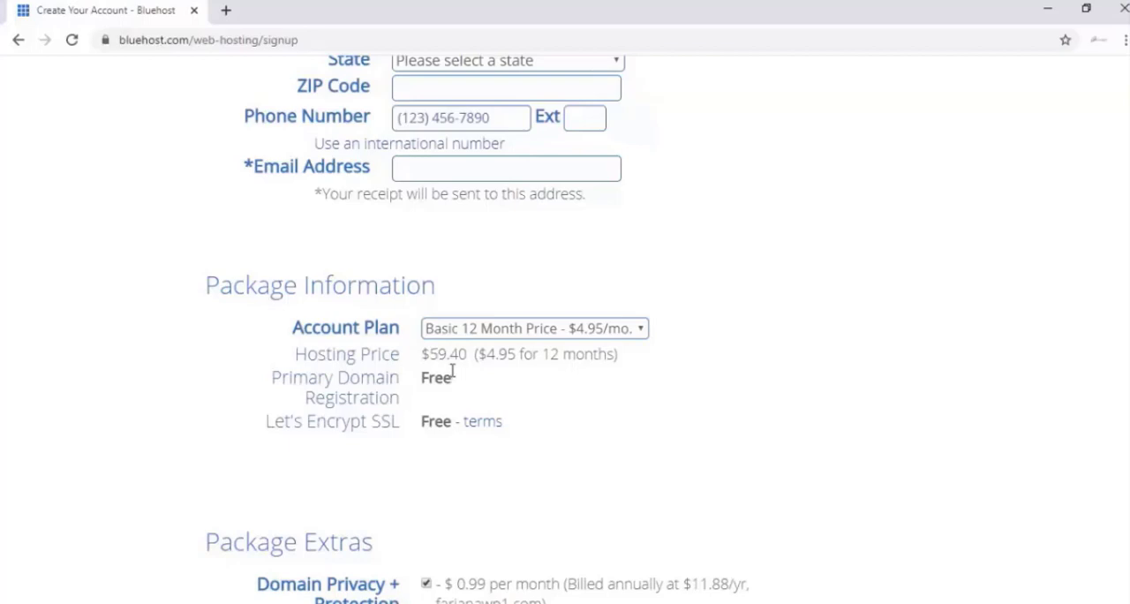
Deselect Domain Privacy + Protection, SiteLock Security - Find and Codeguard Basic in the Package Extras
{"action": "scroll", "coordinate": [468, 417], "scroll_direction": "down", "scroll_amount": 1}
{"action": "scroll", "coordinate": [470, 415], "scroll_direction": "down", "scroll_amount": 1}
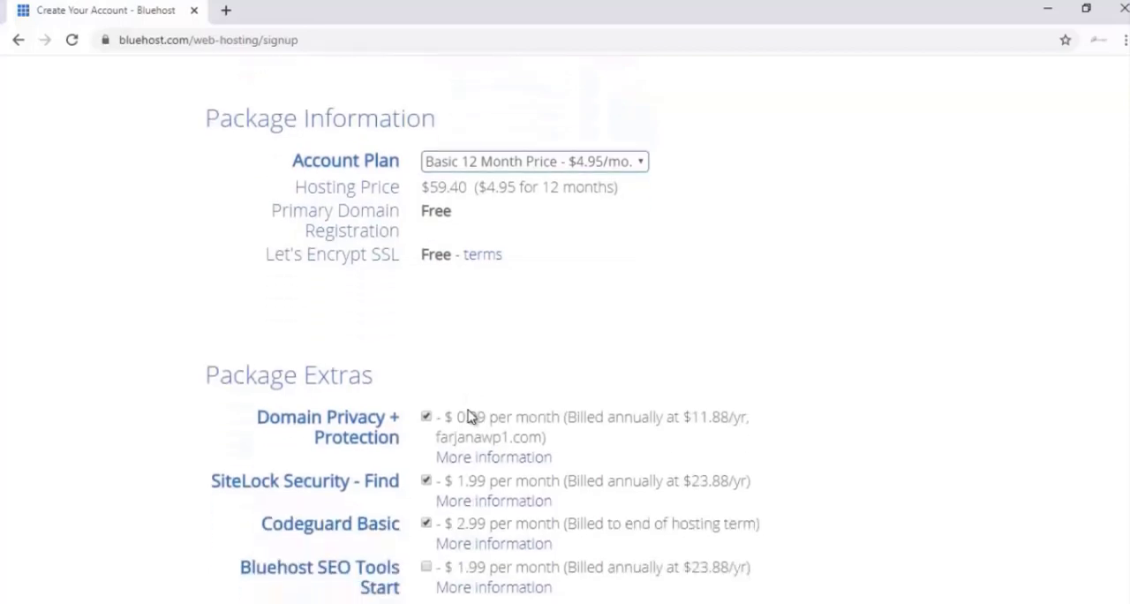
{"action": "scroll", "coordinate": [368, 408], "scroll_direction": "down", "scroll_amount": 2}
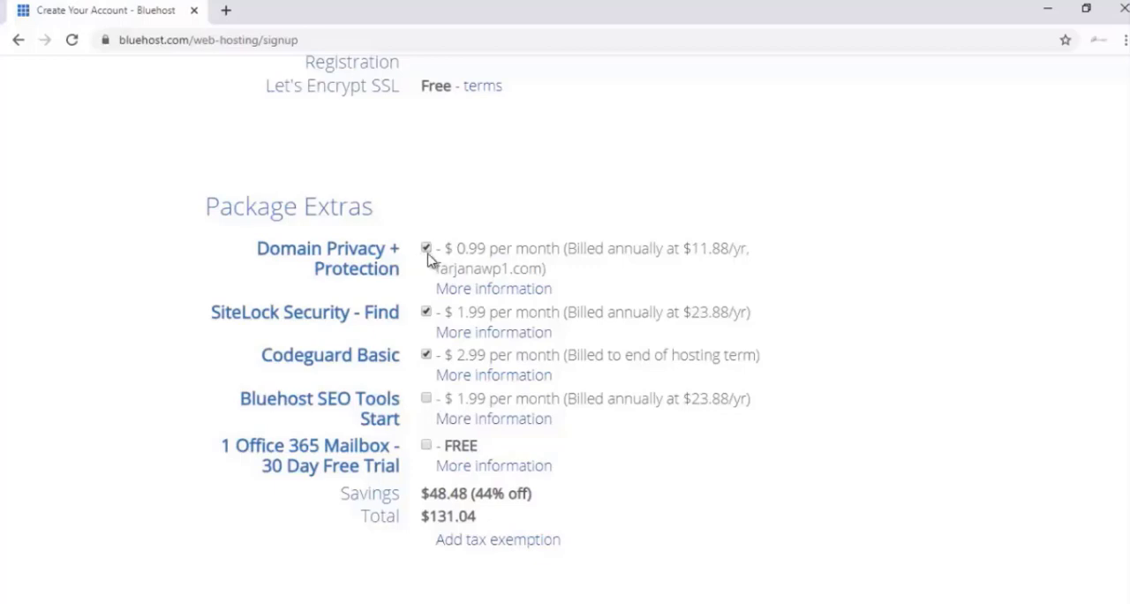
{"action": "left_click", "coordinate": [427, 249]}
{"action": "left_click", "coordinate": [426, 314]}
{"action": "left_click", "coordinate": [427, 357]}
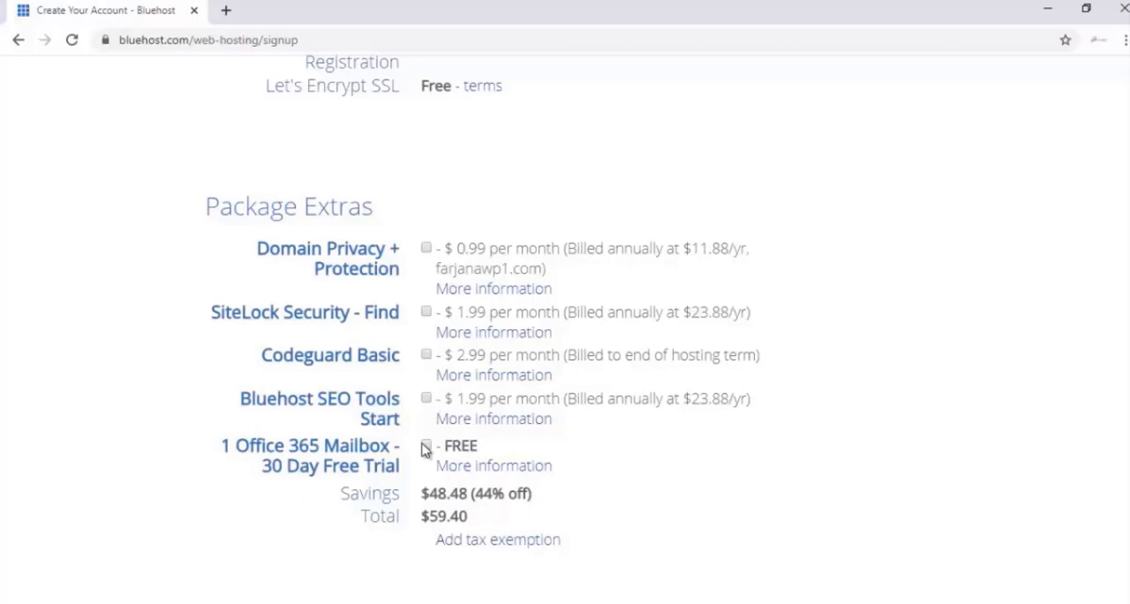
Fill in the credit card number, CVV2 code and expiration date in Payment Information
{"action": "scroll", "coordinate": [432, 437], "scroll_direction": "down", "scroll_amount": 1}
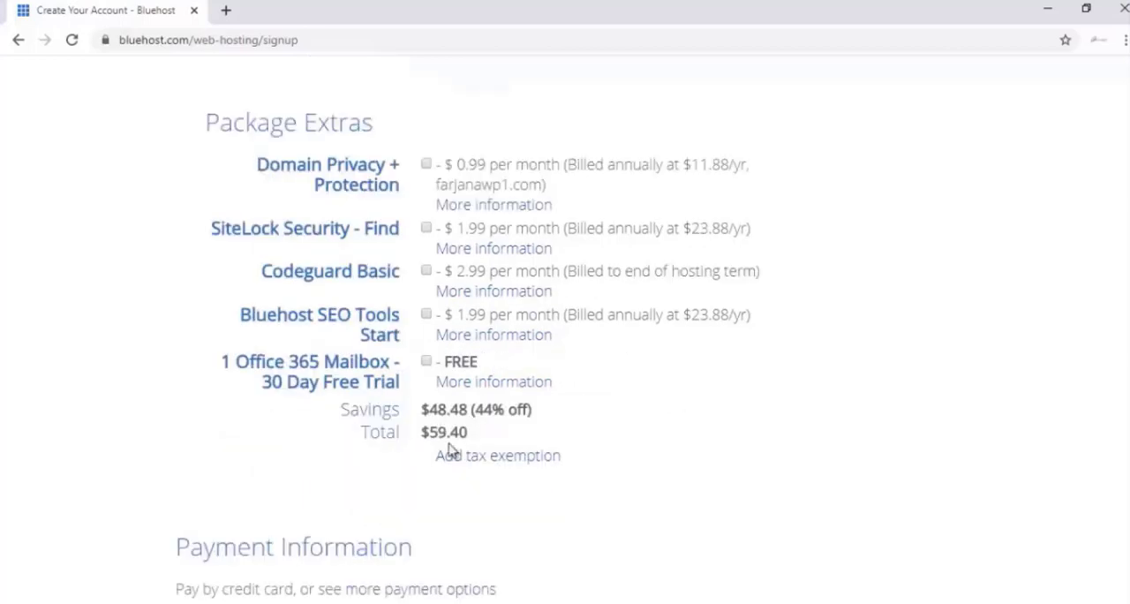
{"action": "scroll", "coordinate": [450, 451], "scroll_direction": "down", "scroll_amount": 1}
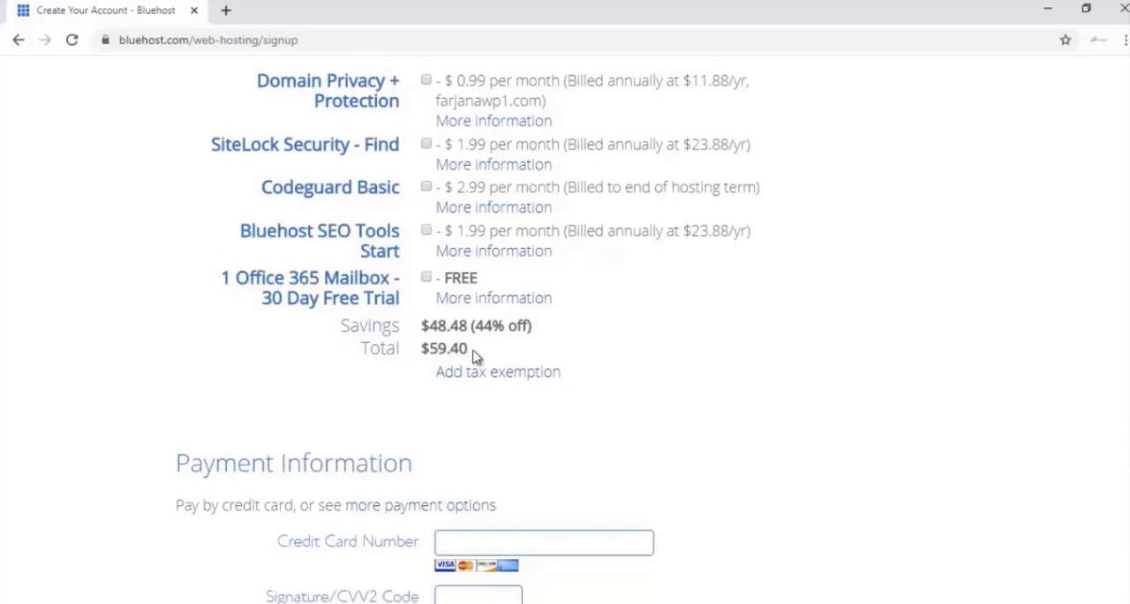
{"action": "scroll", "coordinate": [484, 319], "scroll_direction": "down", "scroll_amount": 2}
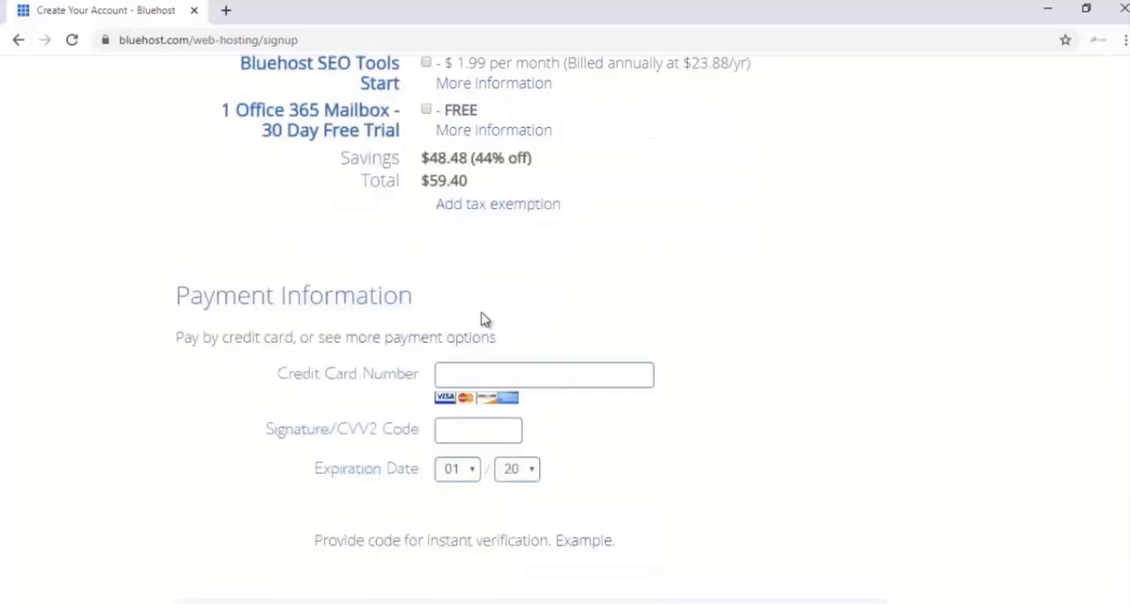
{"action": "scroll", "coordinate": [484, 320], "scroll_direction": "down", "scroll_amount": 1}
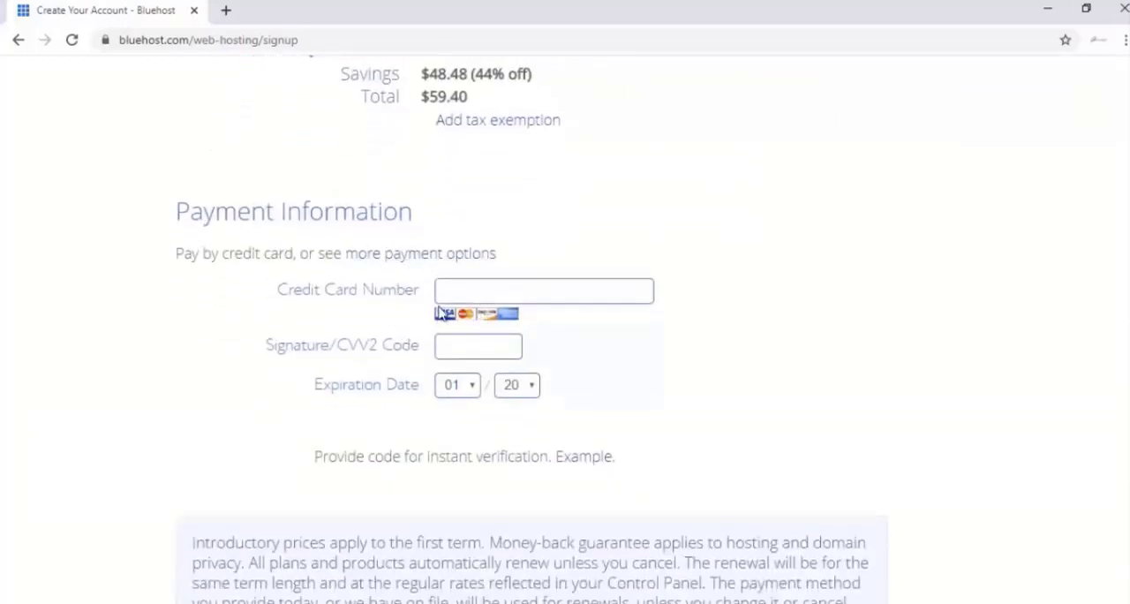
{"action": "scroll", "coordinate": [442, 314], "scroll_direction": "down", "scroll_amount": 1}
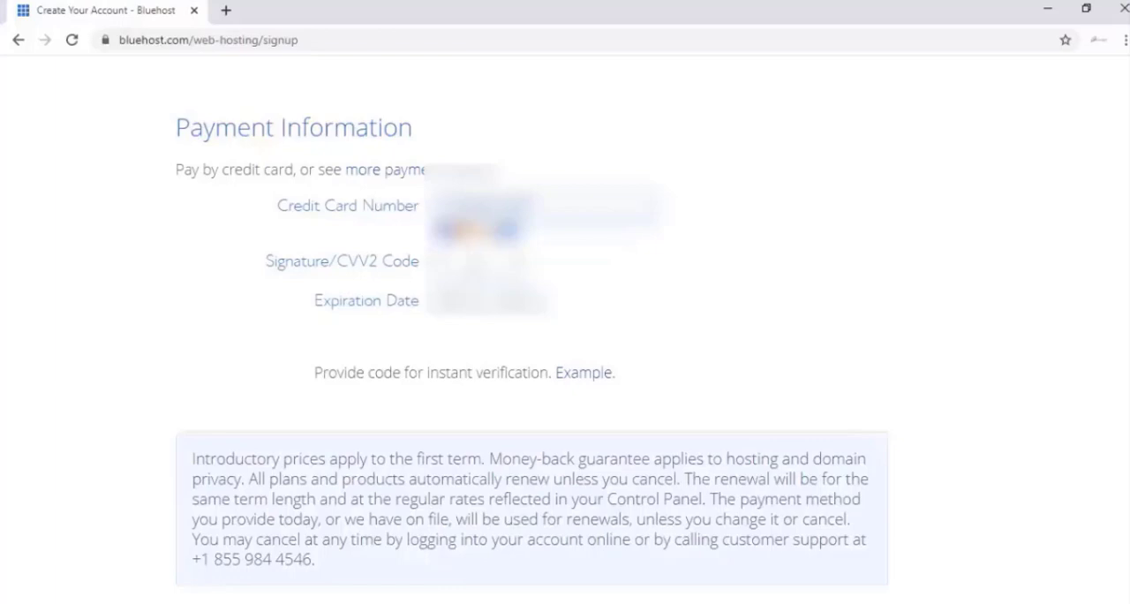
{"action": "left_click", "coordinate": [468, 304]}
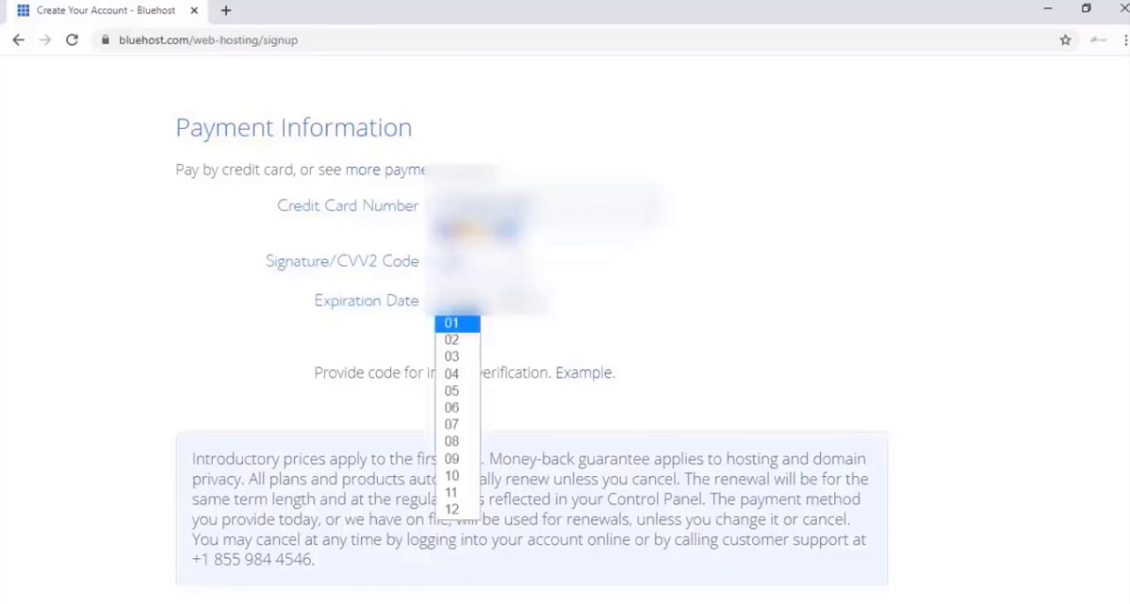
{"action": "left_click", "coordinate": [454, 374]}
Agree to Bluehost's Terms of Service, Cancellation Policy and Privacy Policy and submit the hosting order
{"action": "scroll", "coordinate": [228, 525], "scroll_direction": "down", "scroll_amount": 2}
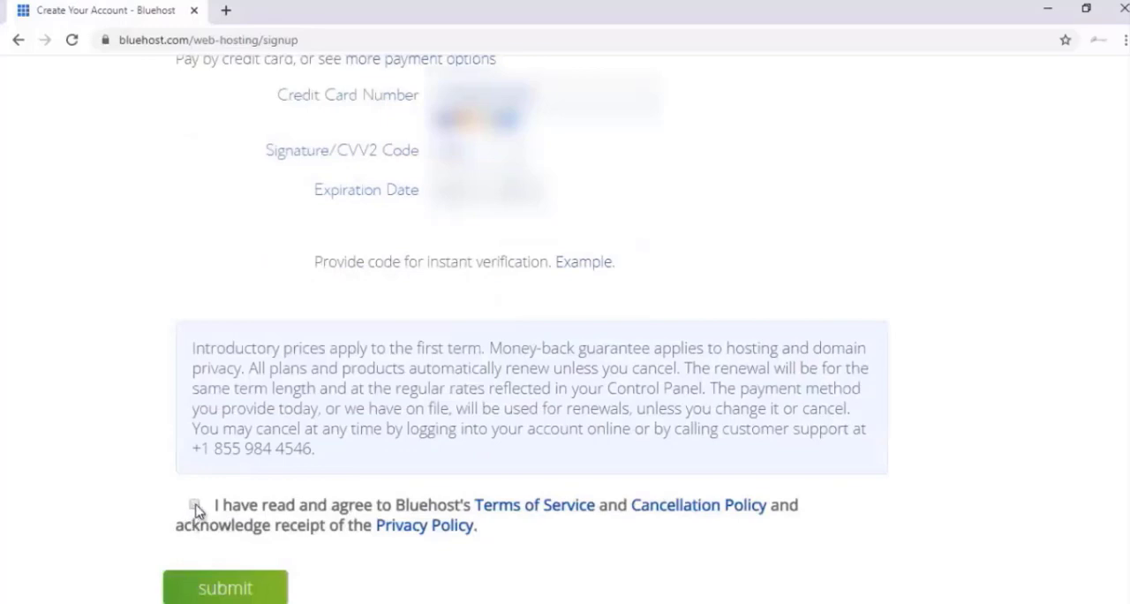
{"action": "left_click", "coordinate": [196, 506]}
{"action": "left_click", "coordinate": [247, 585]}
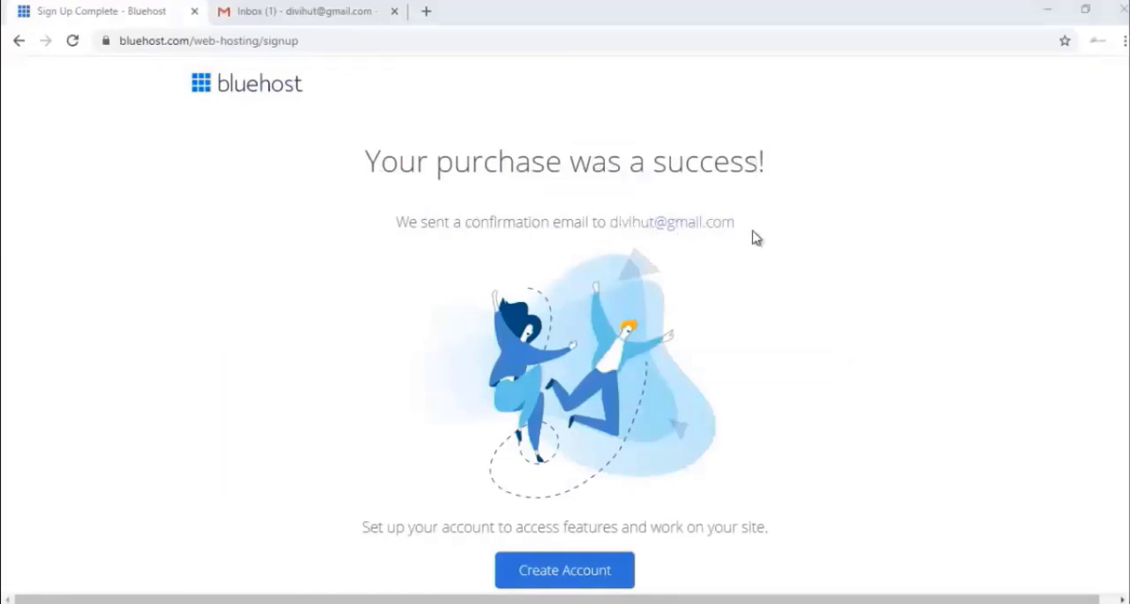
Switch to Gmail, open Bluehost's WHOIS Verification message for farjanawp.com and verify the email address
{"action": "left_click", "coordinate": [297, 14]}
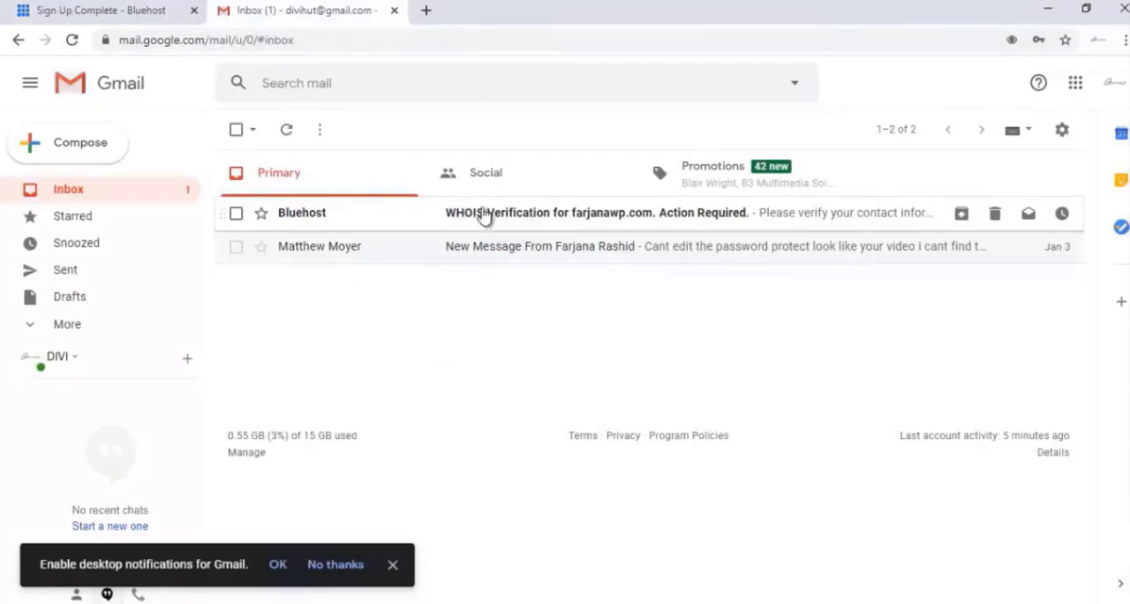
{"action": "left_click", "coordinate": [537, 224]}
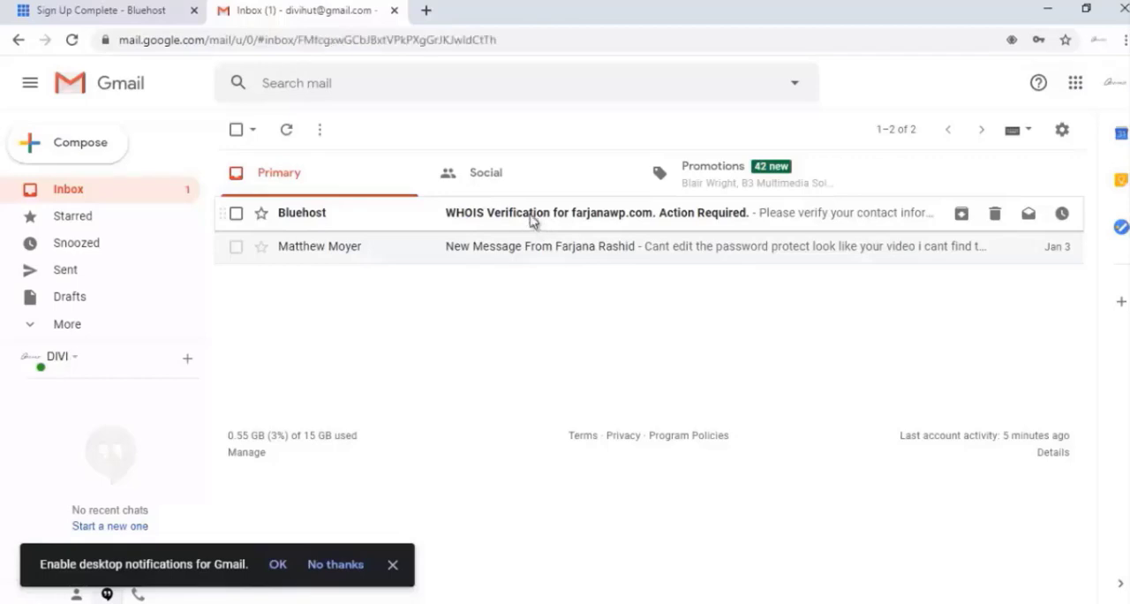
{"action": "scroll", "coordinate": [624, 357], "scroll_direction": "down", "scroll_amount": 2}
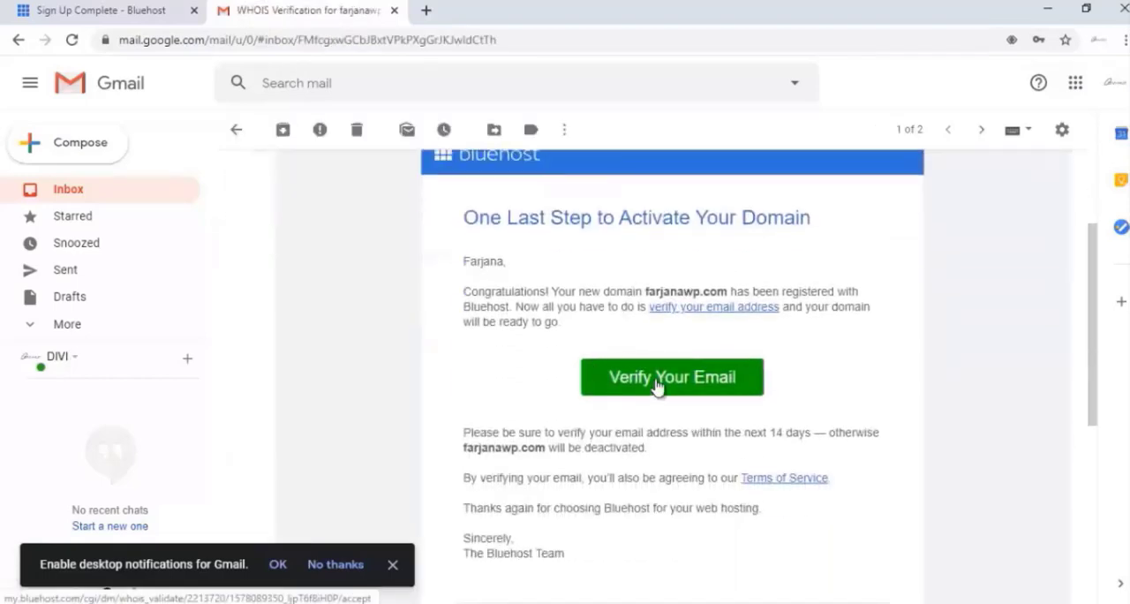
{"action": "left_click", "coordinate": [650, 380]}
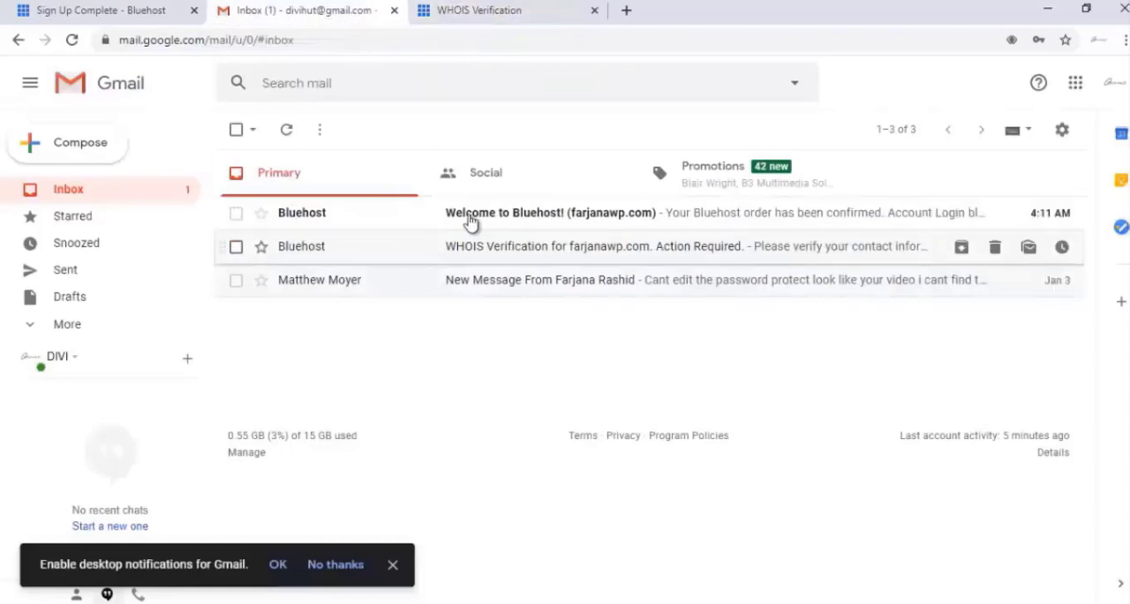
Open the Welcome to Bluehost message and review its payment confirmation and billed products
{"action": "left_click", "coordinate": [494, 219]}
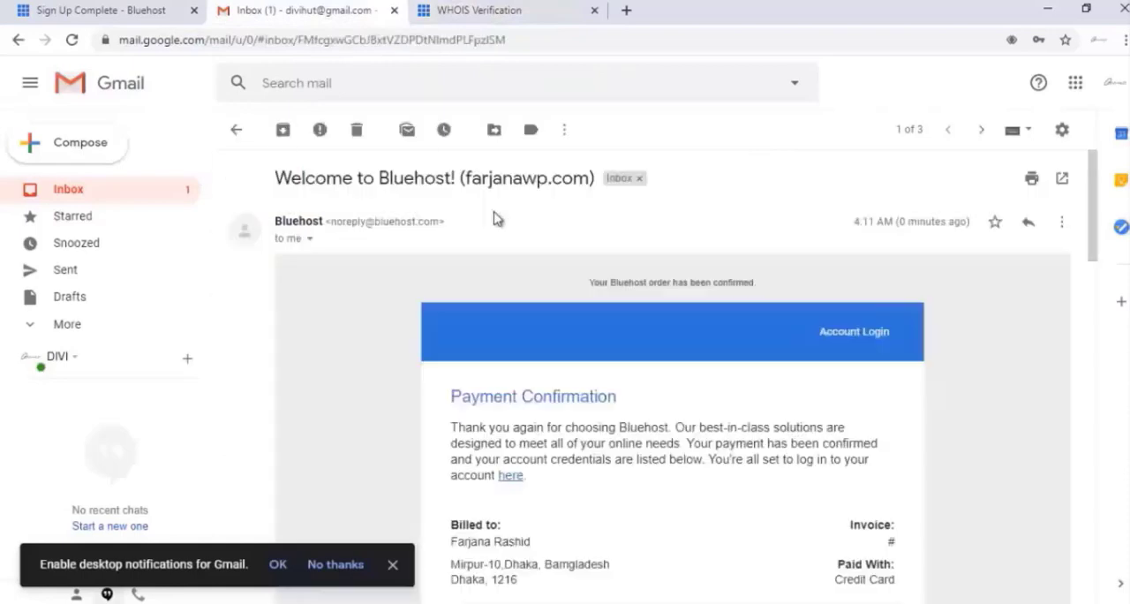
{"action": "scroll", "coordinate": [466, 258], "scroll_direction": "down", "scroll_amount": 2}
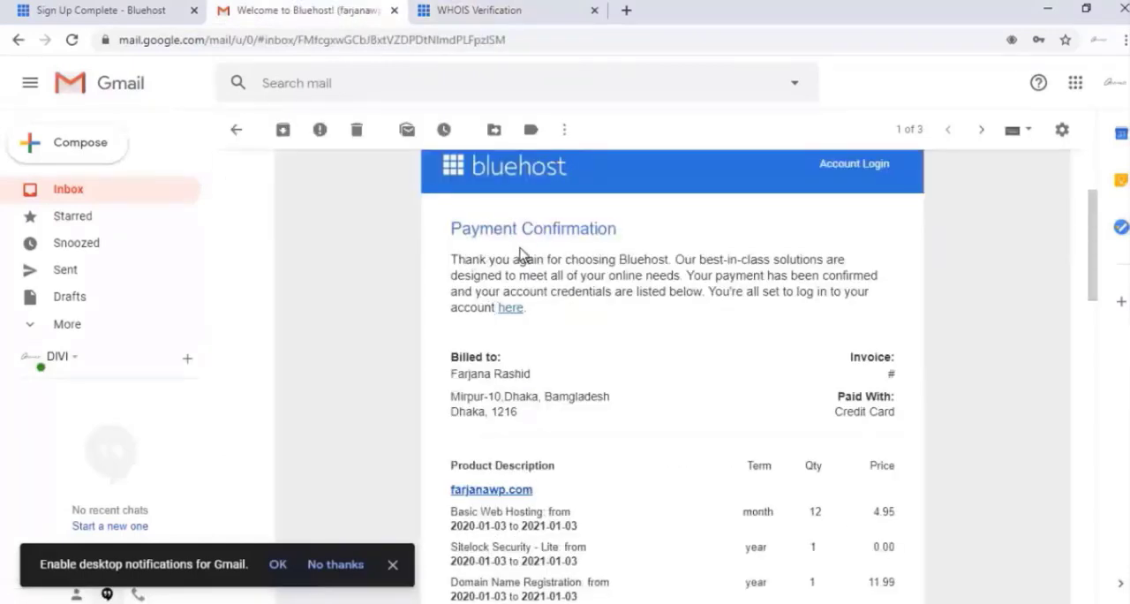
{"action": "scroll", "coordinate": [640, 322], "scroll_direction": "down", "scroll_amount": 2}
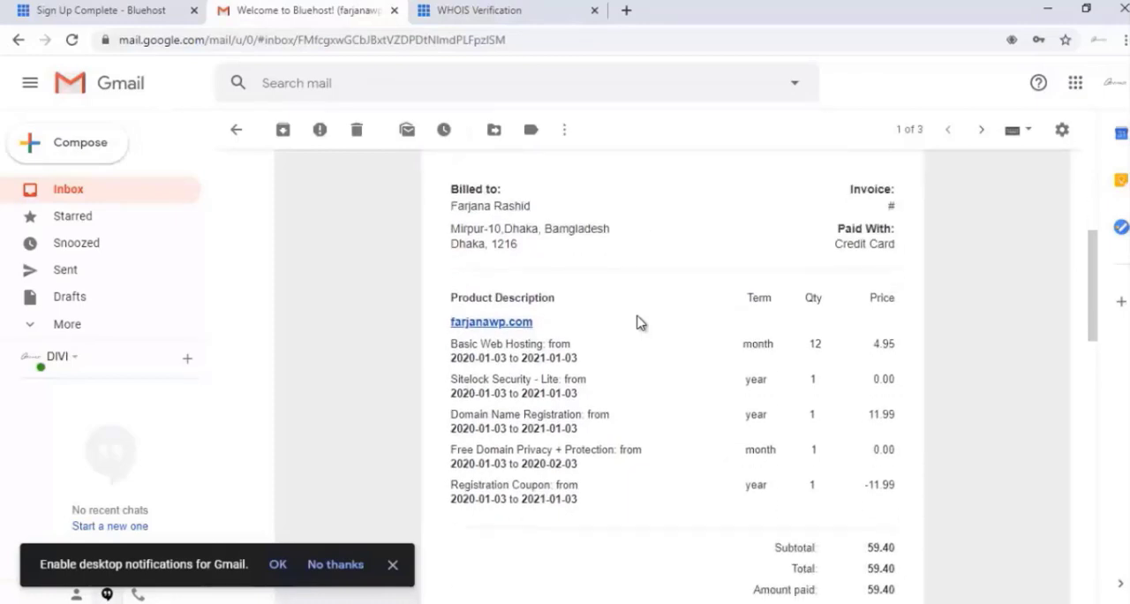
{"action": "scroll", "coordinate": [640, 322], "scroll_direction": "up", "scroll_amount": 2}
{"action": "scroll", "coordinate": [639, 323], "scroll_direction": "down", "scroll_amount": 1}
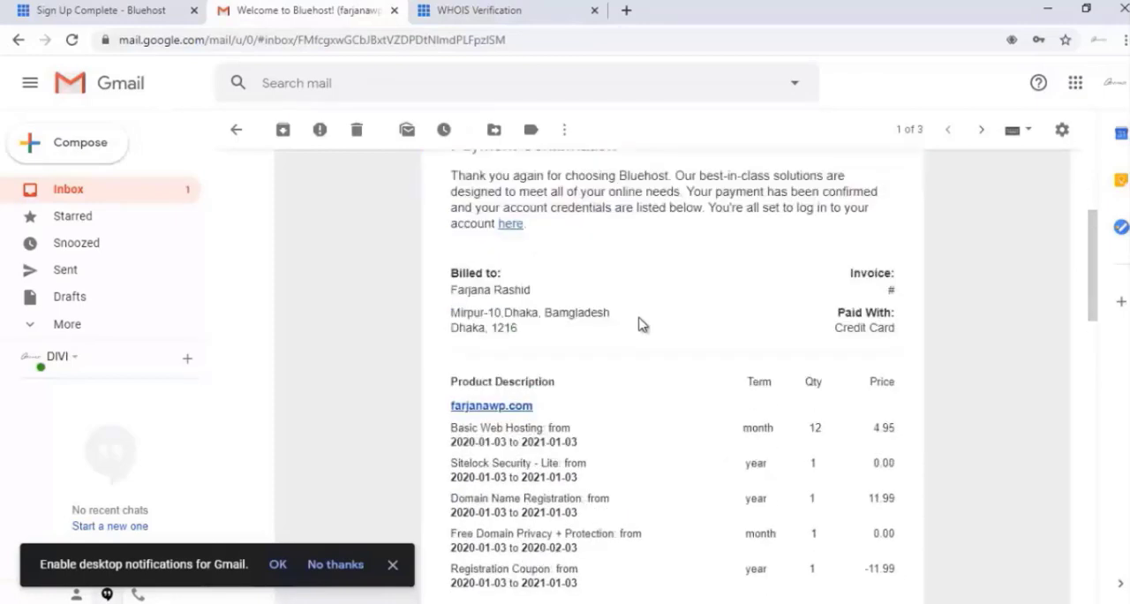
{"action": "scroll", "coordinate": [642, 325], "scroll_direction": "down", "scroll_amount": 3}
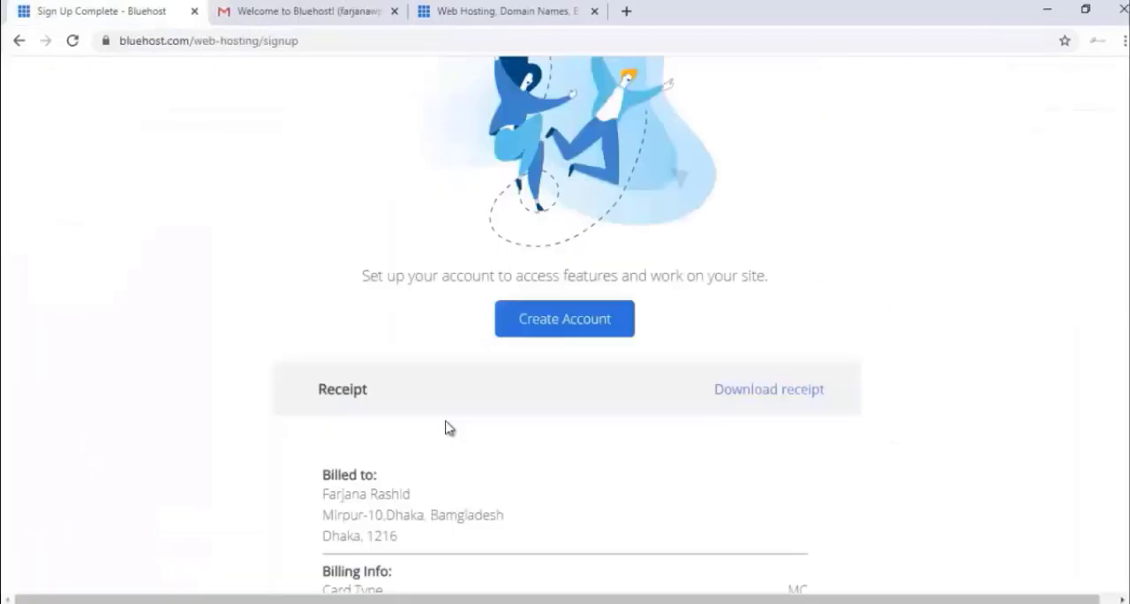
Return to Bluehost's Sign Up Complete page and start creating the account
{"action": "scroll", "coordinate": [460, 442], "scroll_direction": "down", "scroll_amount": 3}
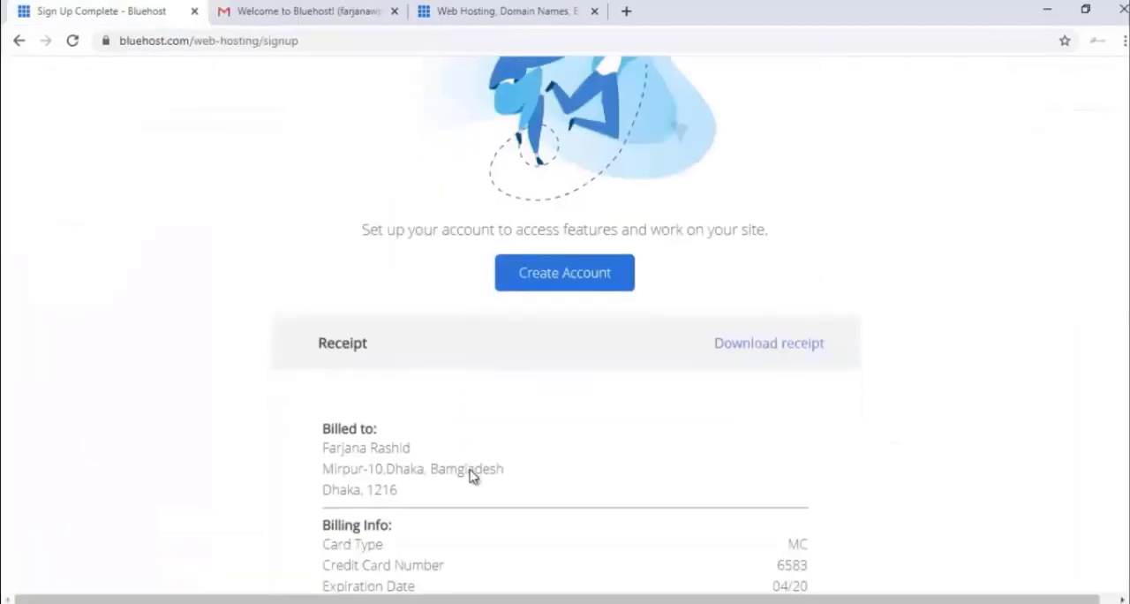
{"action": "scroll", "coordinate": [471, 469], "scroll_direction": "up", "scroll_amount": 2}
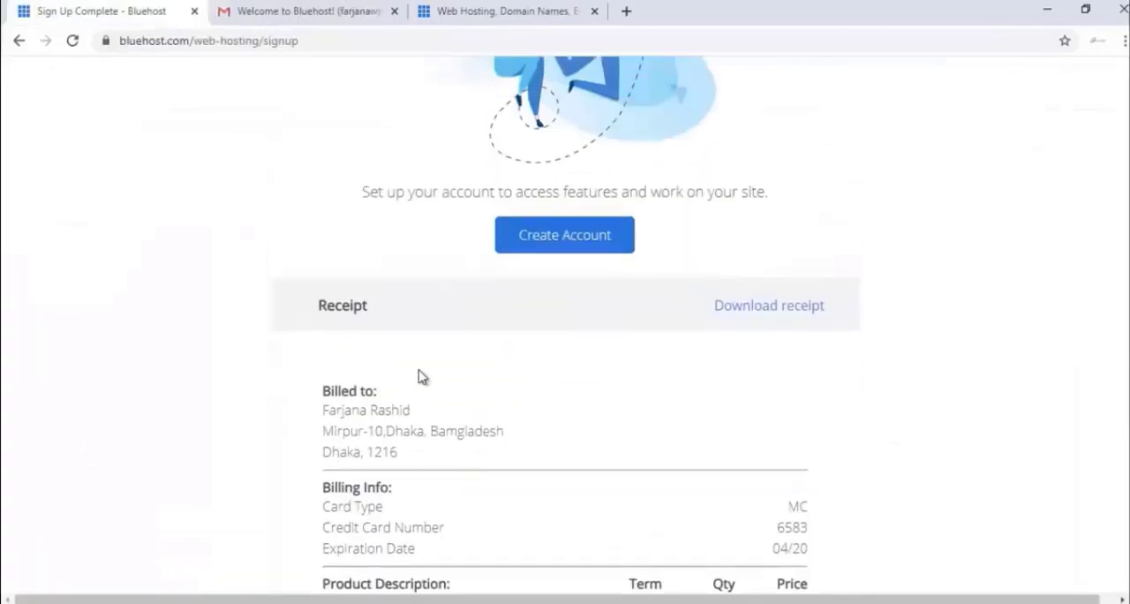
{"action": "left_click", "coordinate": [533, 246]}
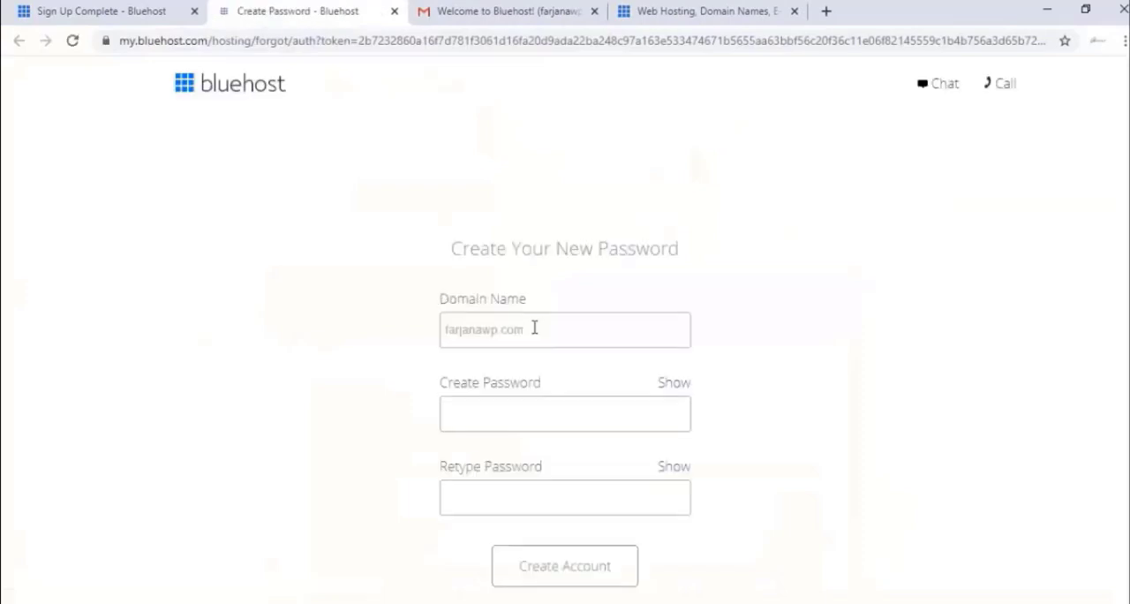
Enter and retype a new account password for farjanawp.com and accept the Privacy Policy and Terms of Service
{"action": "scroll", "coordinate": [499, 362], "scroll_direction": "down", "scroll_amount": 1}
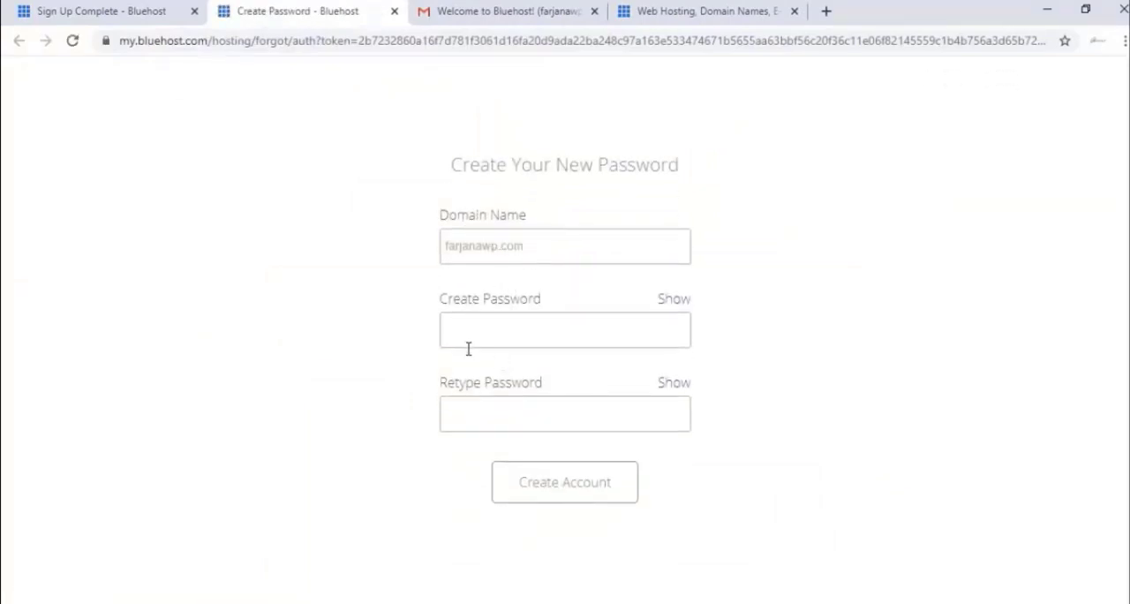
{"action": "left_click", "coordinate": [497, 331]}
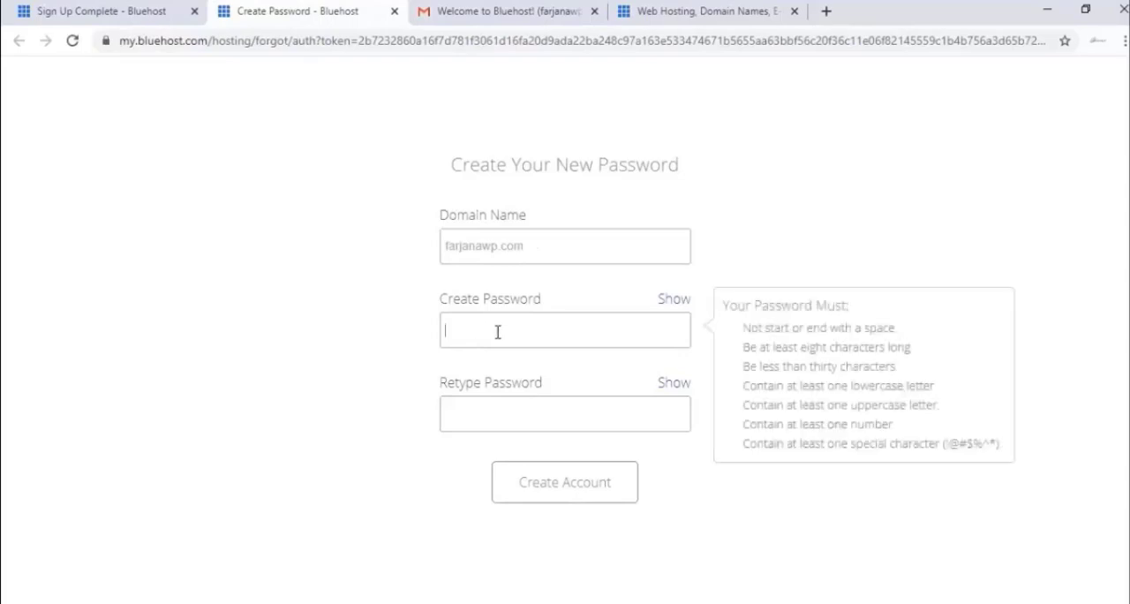
{"action": "type", "text": "••••"}
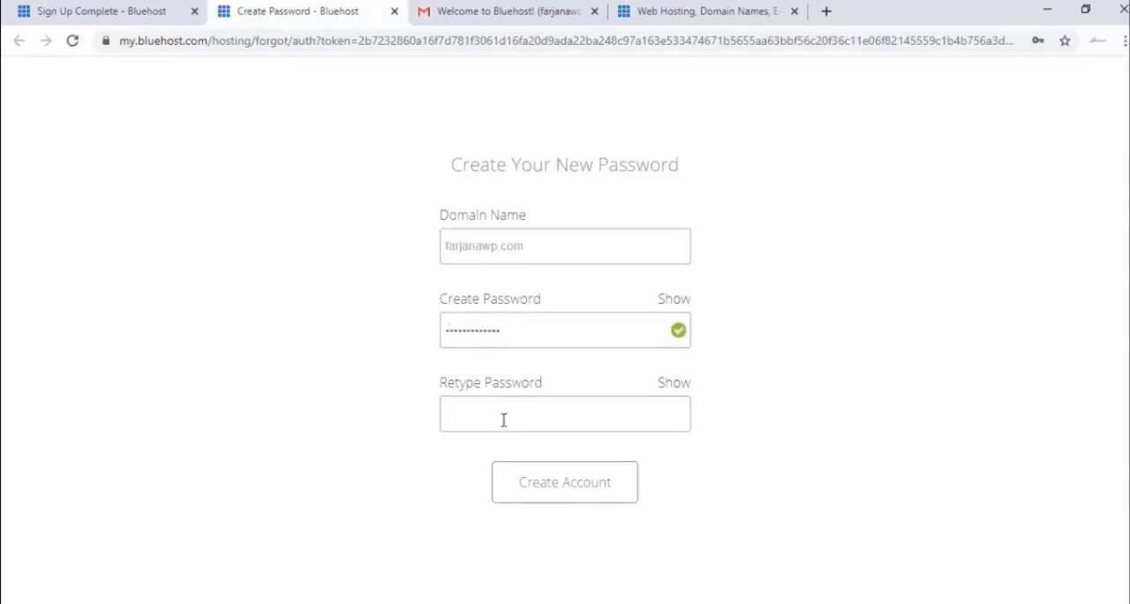
{"action": "type", "text": "•"}
{"action": "left_click", "coordinate": [371, 468]}
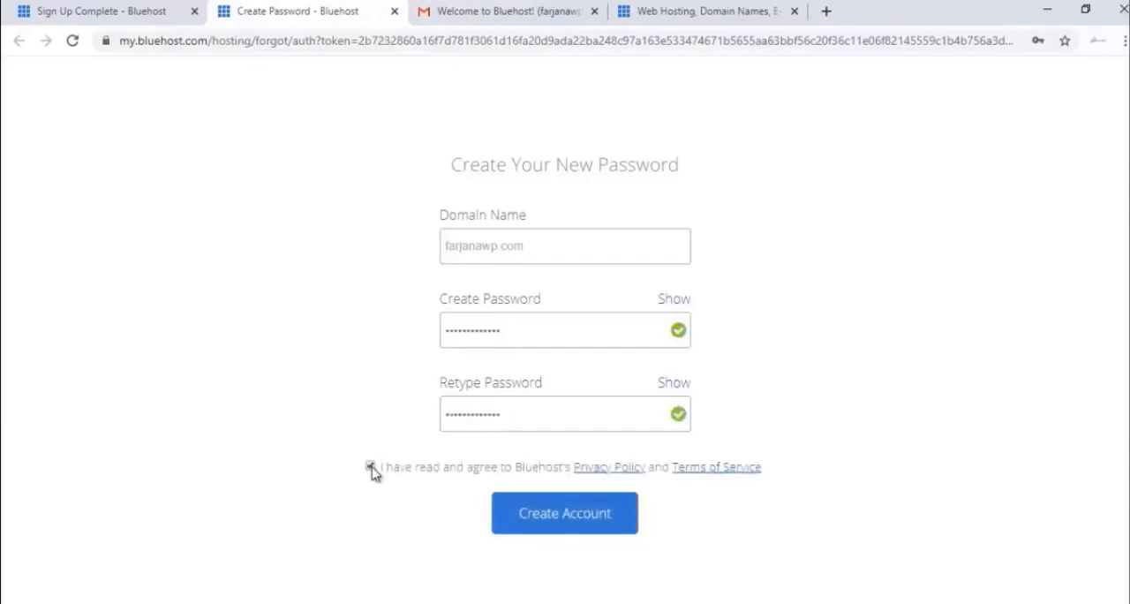
Create the Bluehost account and continue to its login page
{"action": "left_click", "coordinate": [575, 525]}
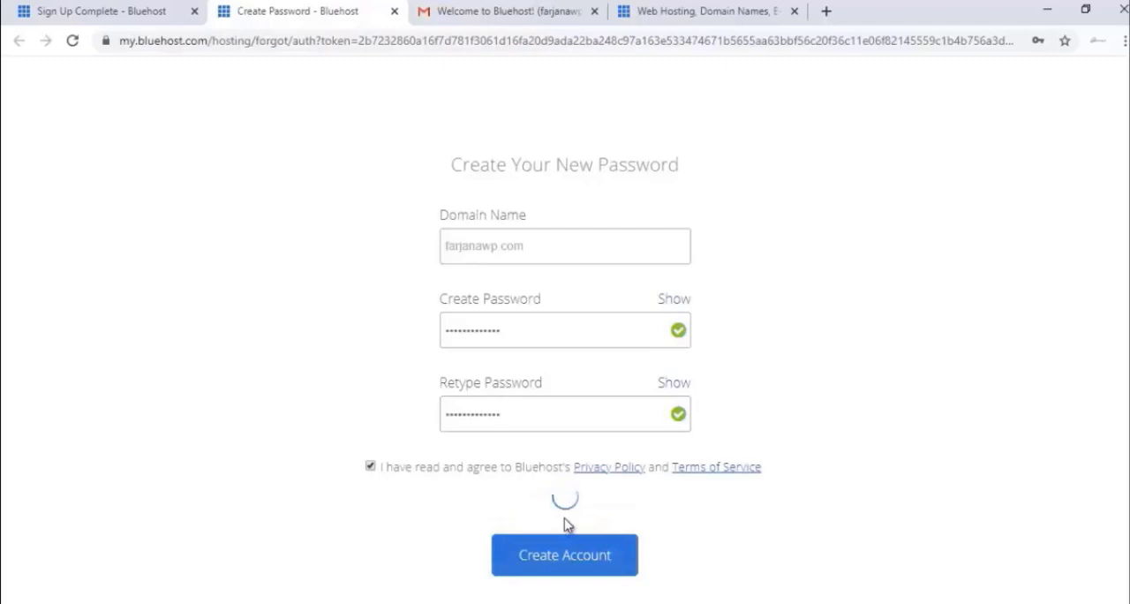
{"action": "left_click", "coordinate": [975, 183]}
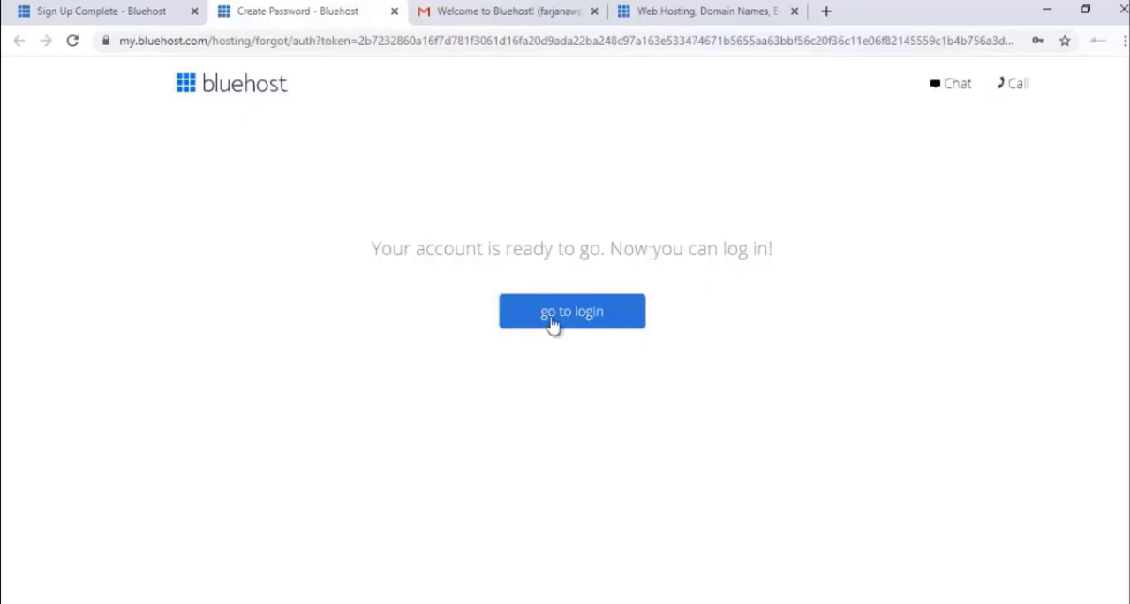
{"action": "left_click", "coordinate": [582, 321]}
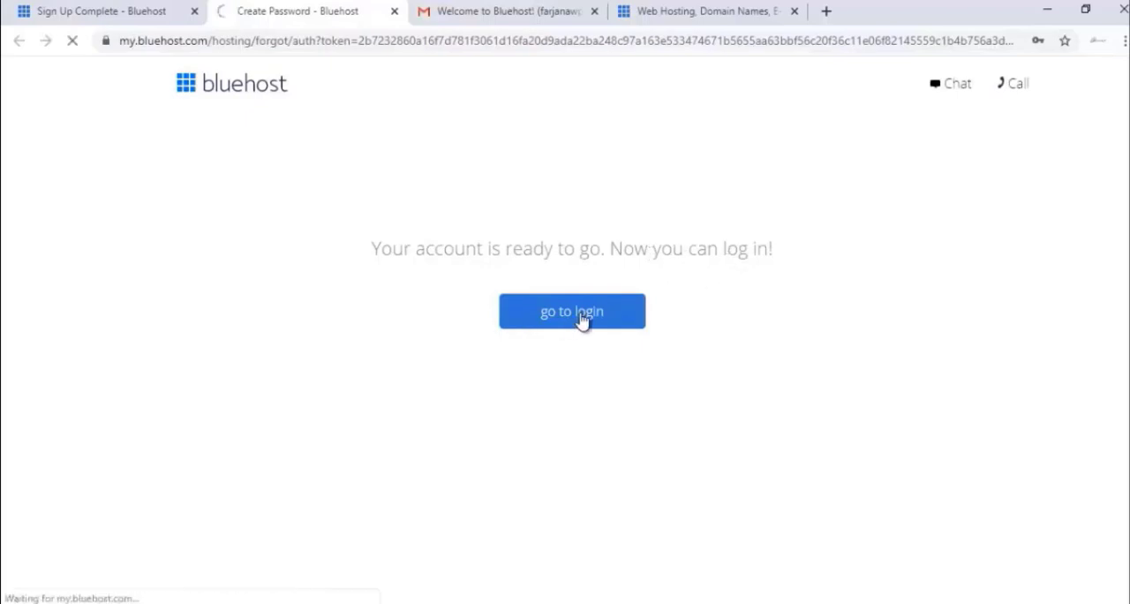
Log in to the Bluehost hosting account for farjanawp.com with the account password
{"action": "scroll", "coordinate": [362, 505], "scroll_direction": "down", "scroll_amount": 2}
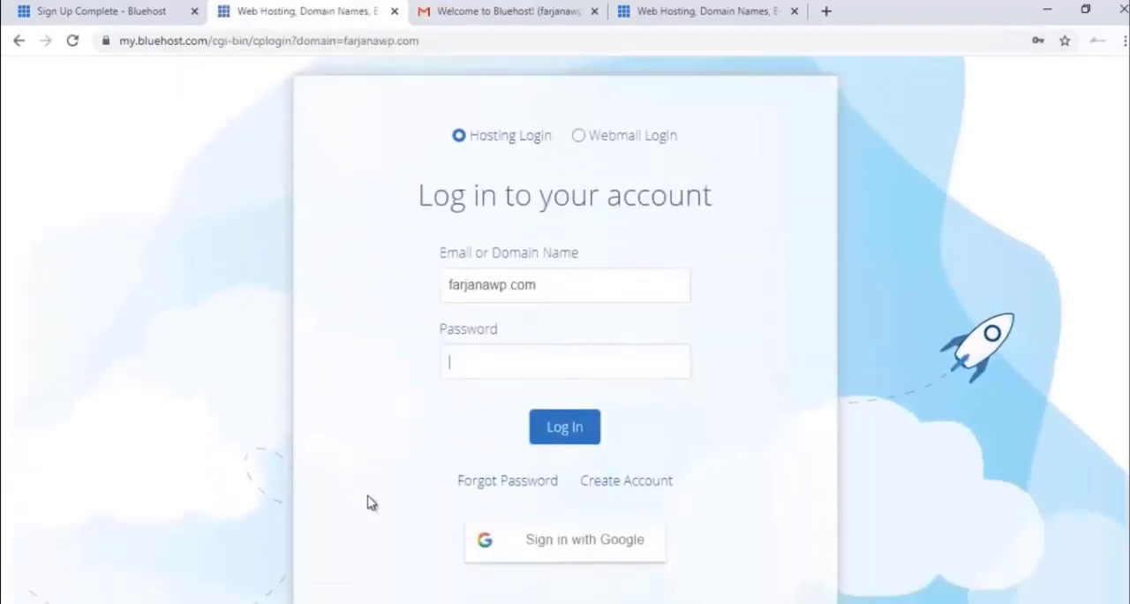
{"action": "left_click", "coordinate": [515, 365]}
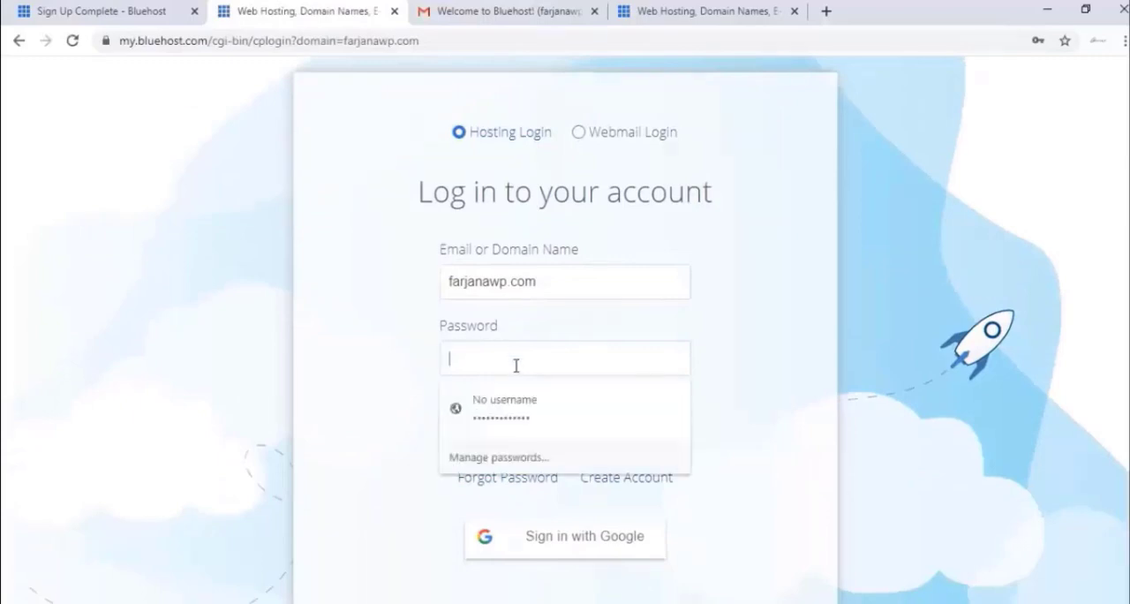
{"action": "left_click", "coordinate": [412, 352]}
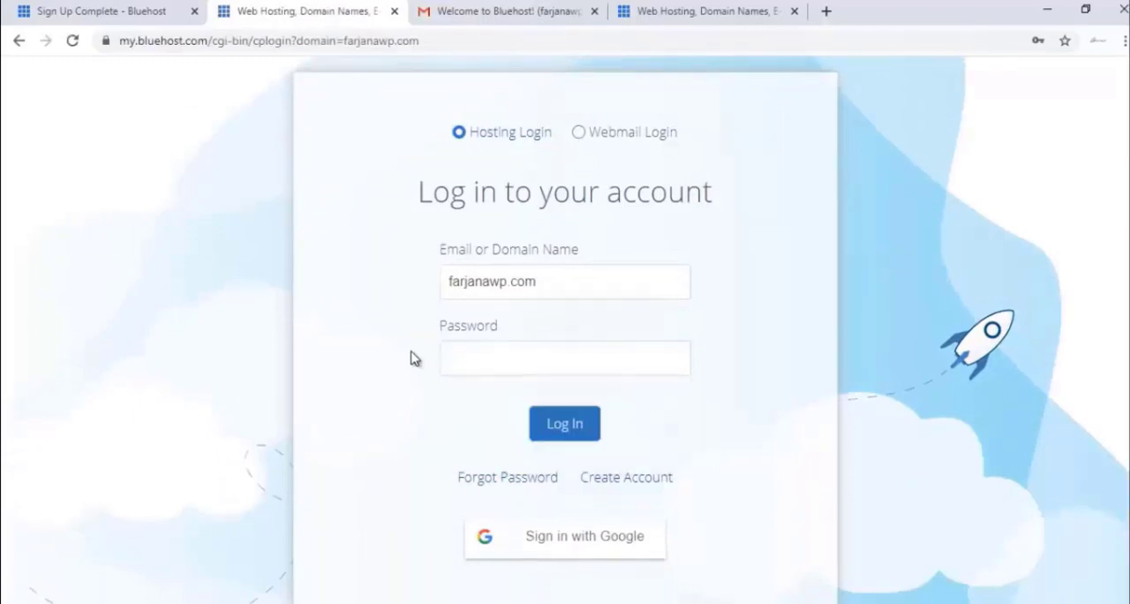
{"action": "key", "text": "ctrl+v"}
{"action": "left_click", "coordinate": [550, 422]}
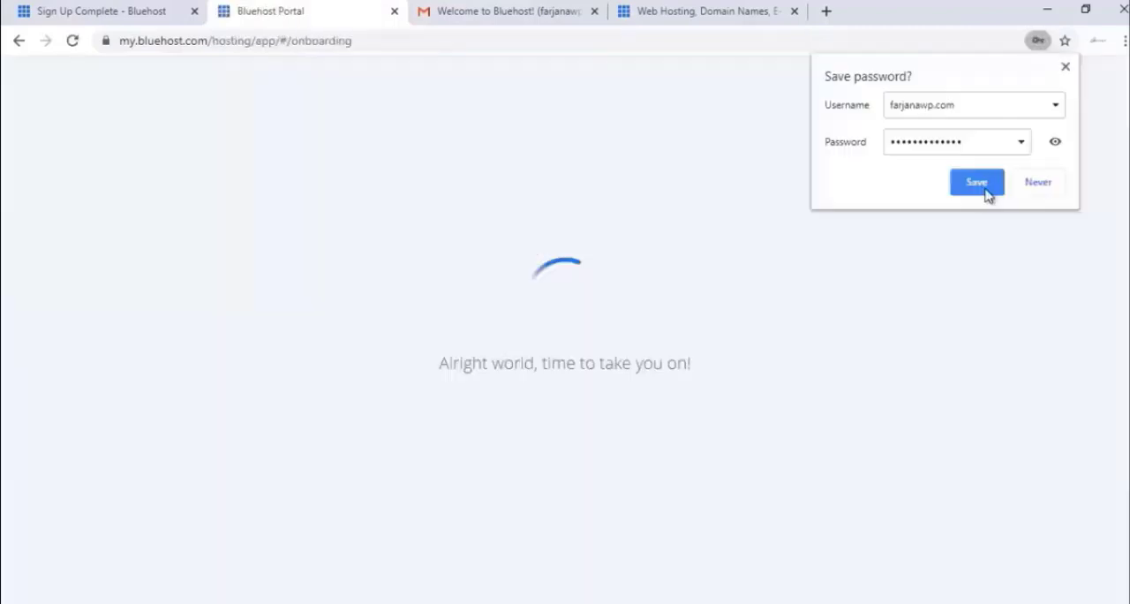
{"action": "left_click", "coordinate": [977, 183]}
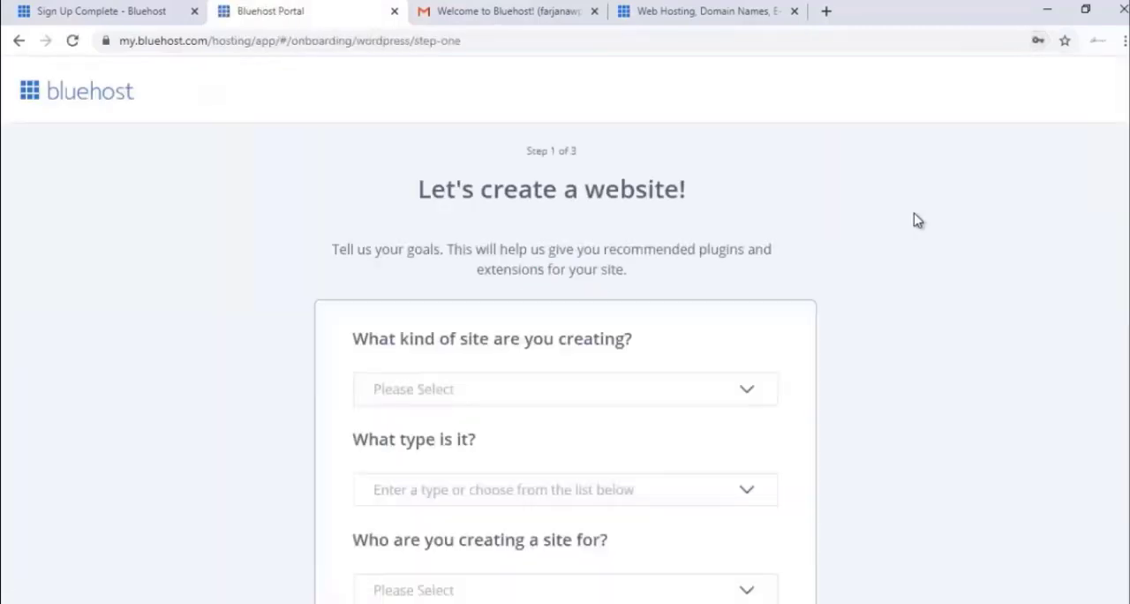
Skip the website setup questions and get started from the Bluehost welcome message
{"action": "scroll", "coordinate": [913, 220], "scroll_direction": "down", "scroll_amount": 2}
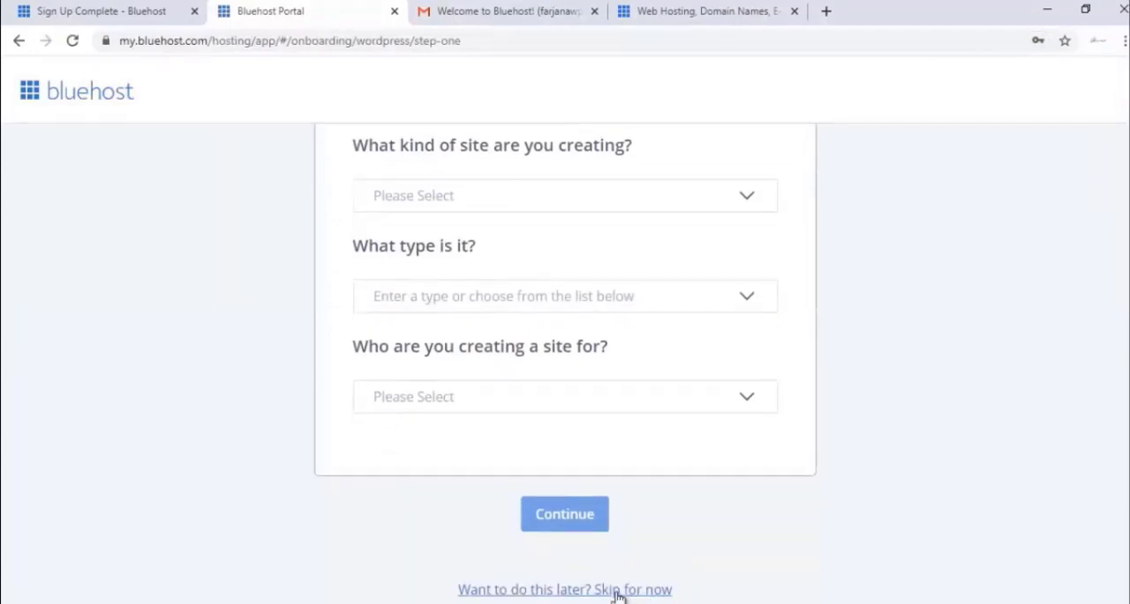
{"action": "left_click", "coordinate": [616, 595]}
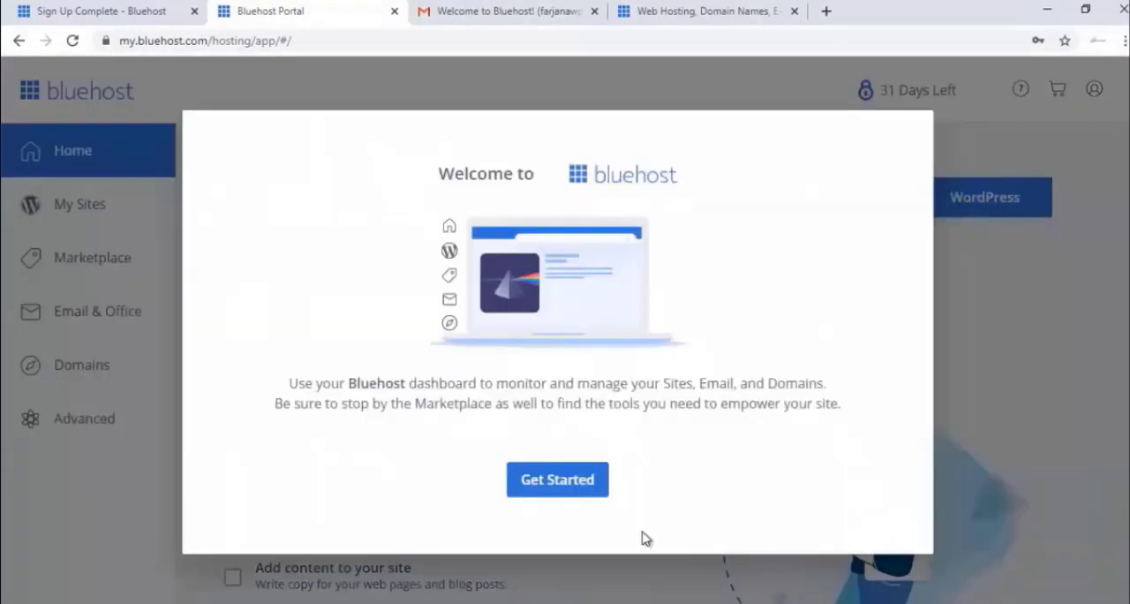
{"action": "left_click", "coordinate": [591, 490]}
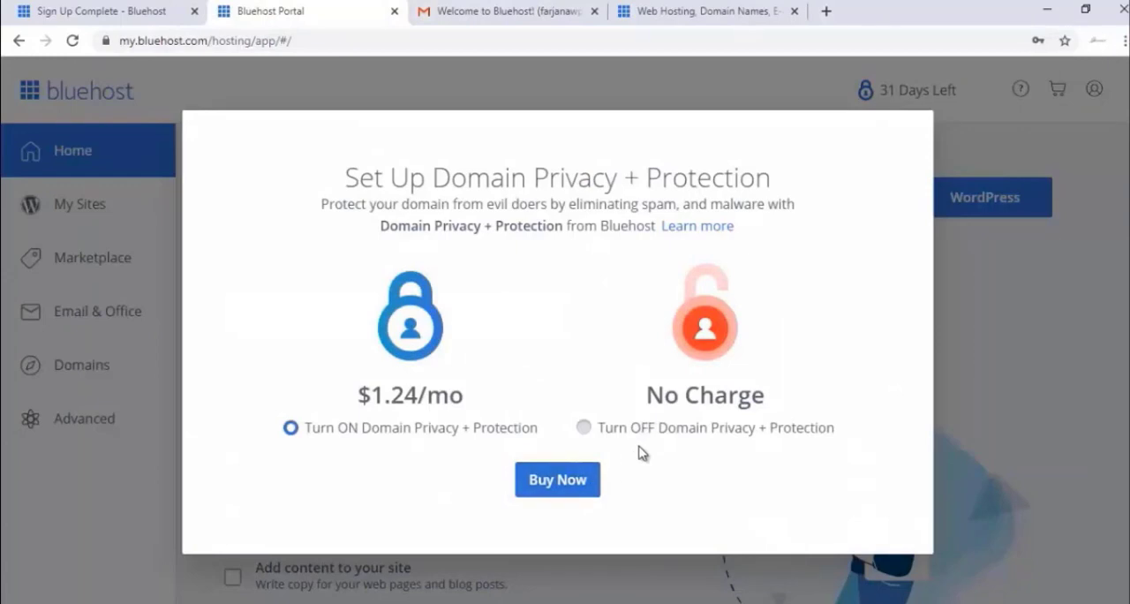
Decline Domain Privacy + Protection and its free trial, turning the protection off
{"action": "left_click", "coordinate": [651, 433]}
{"action": "left_click", "coordinate": [606, 482]}
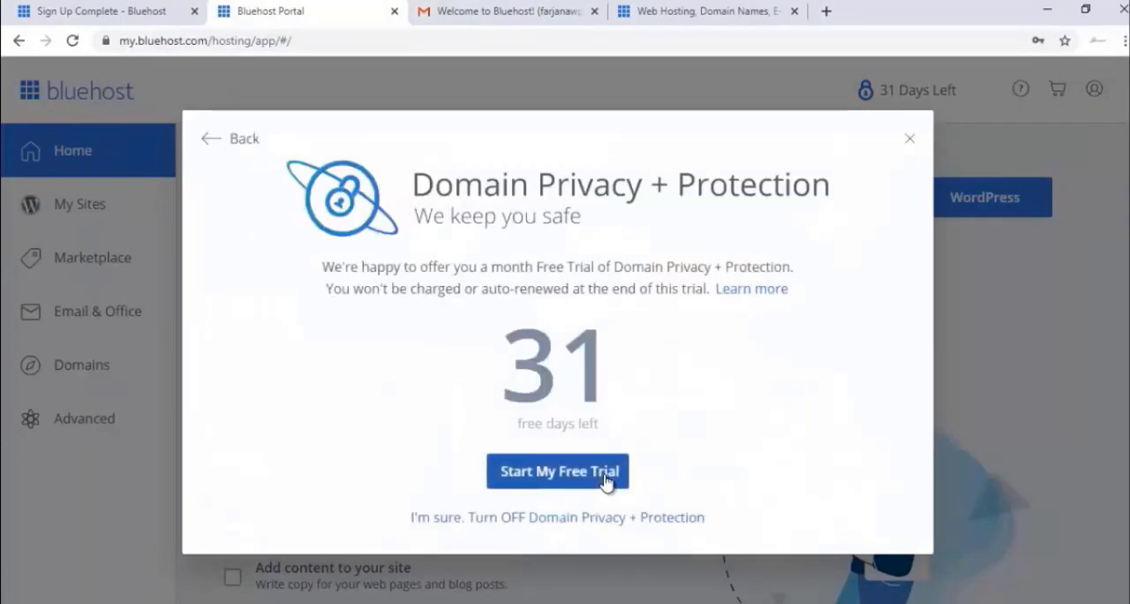
{"action": "left_click", "coordinate": [606, 519]}
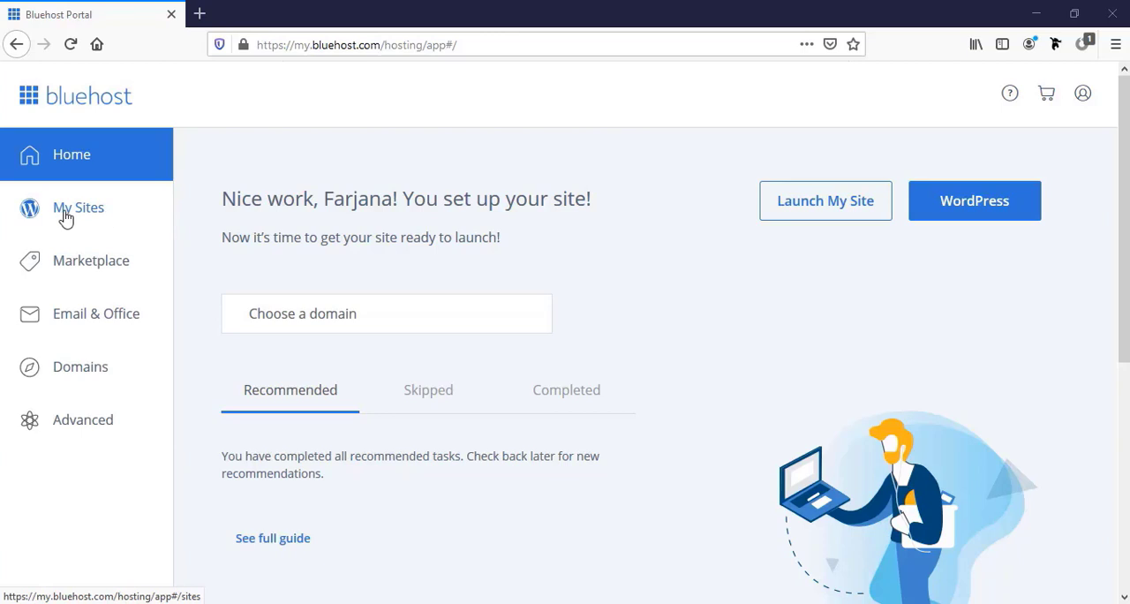
Start a new WordPress site named "Farjana Blog" with the tagline "A blog for food and fashion"
{"action": "left_click", "coordinate": [86, 220]}
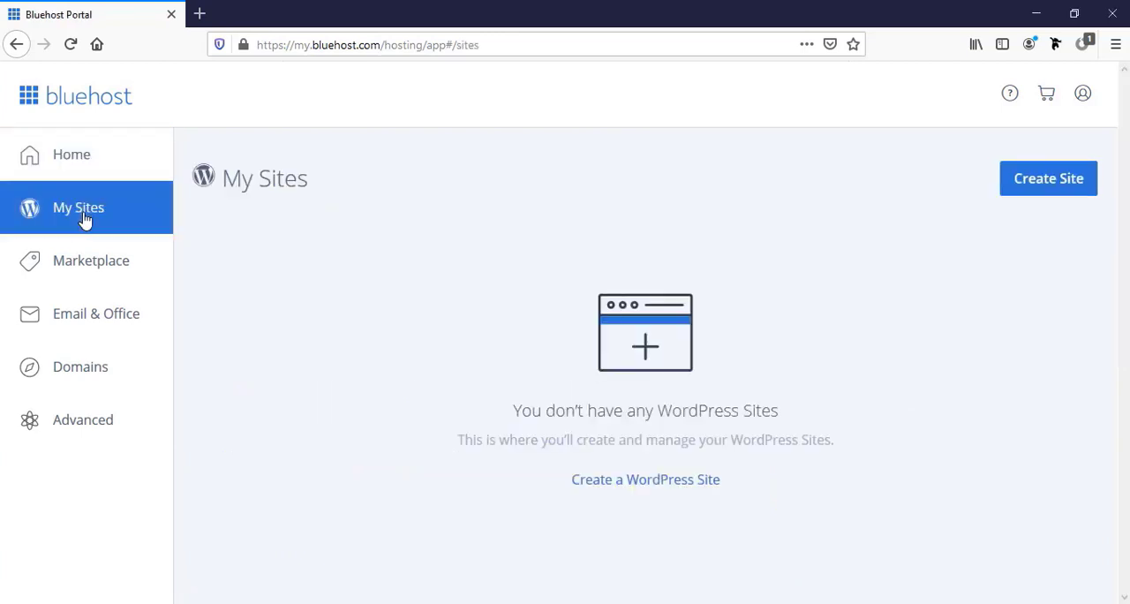
{"action": "left_click", "coordinate": [1042, 186]}
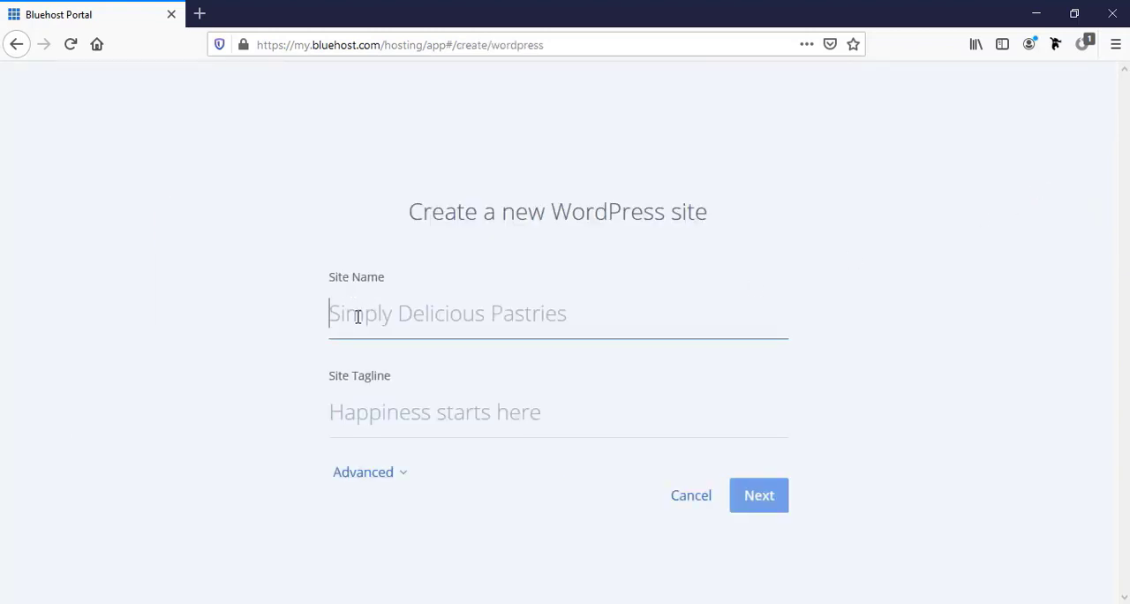
{"action": "type", "text": "Farjana"}
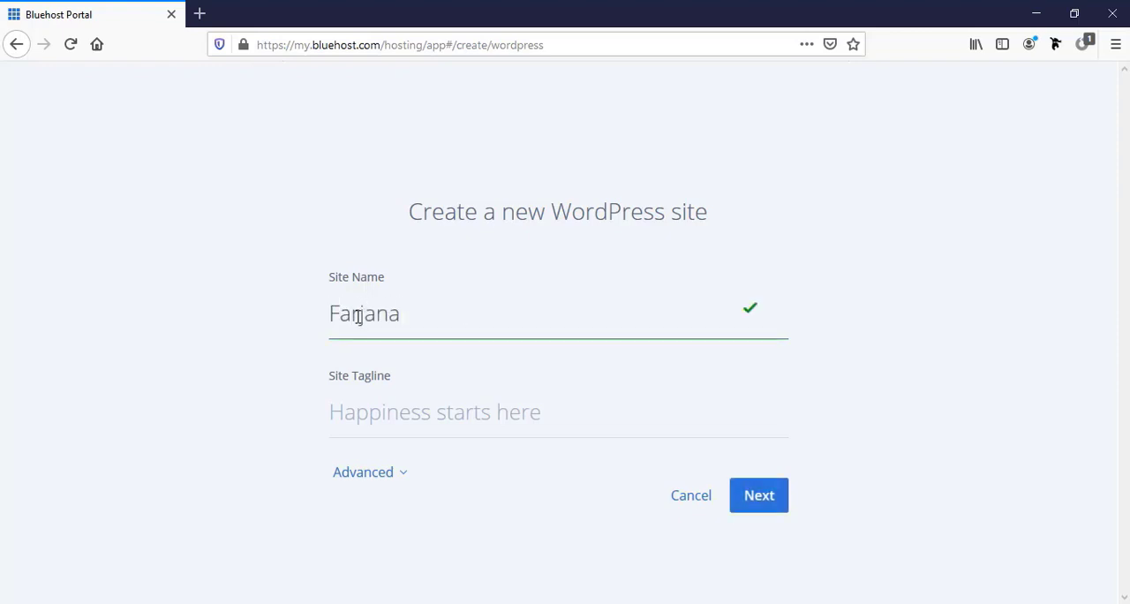
{"action": "type", "text": " Blog"}
{"action": "left_click", "coordinate": [389, 409]}
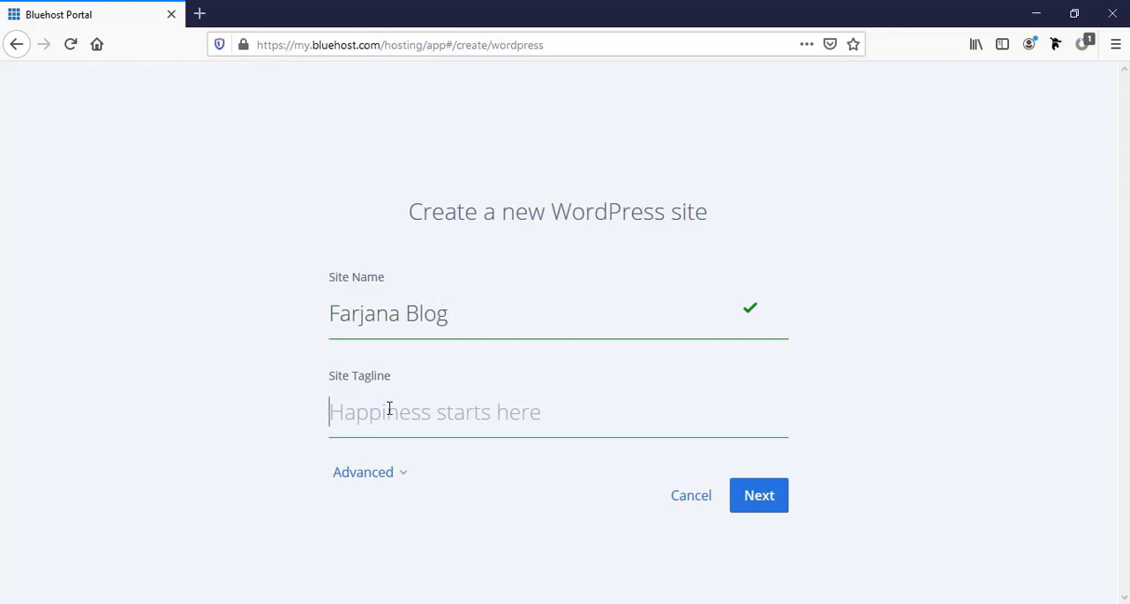
{"action": "type", "text": "A "}
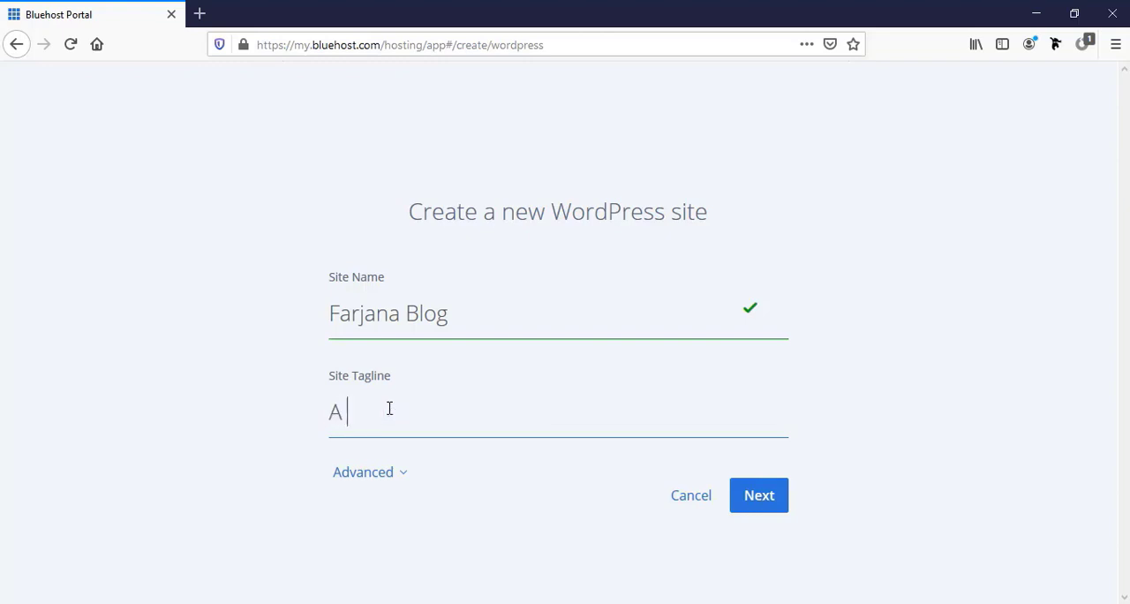
{"action": "type", "text": "blog for foo"}
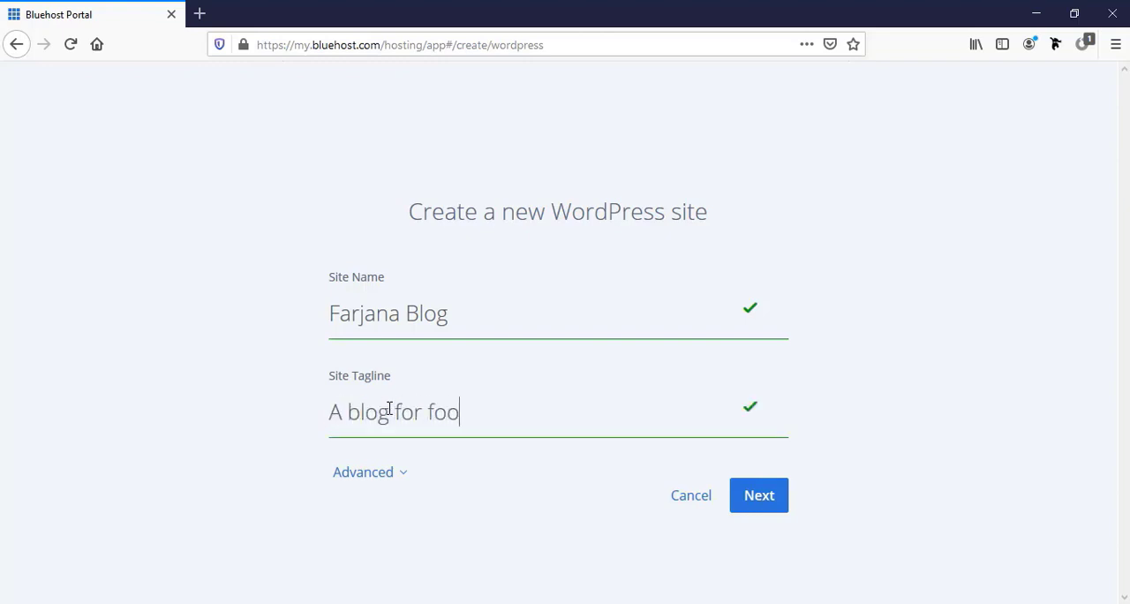
{"action": "type", "text": "d and fashion"}
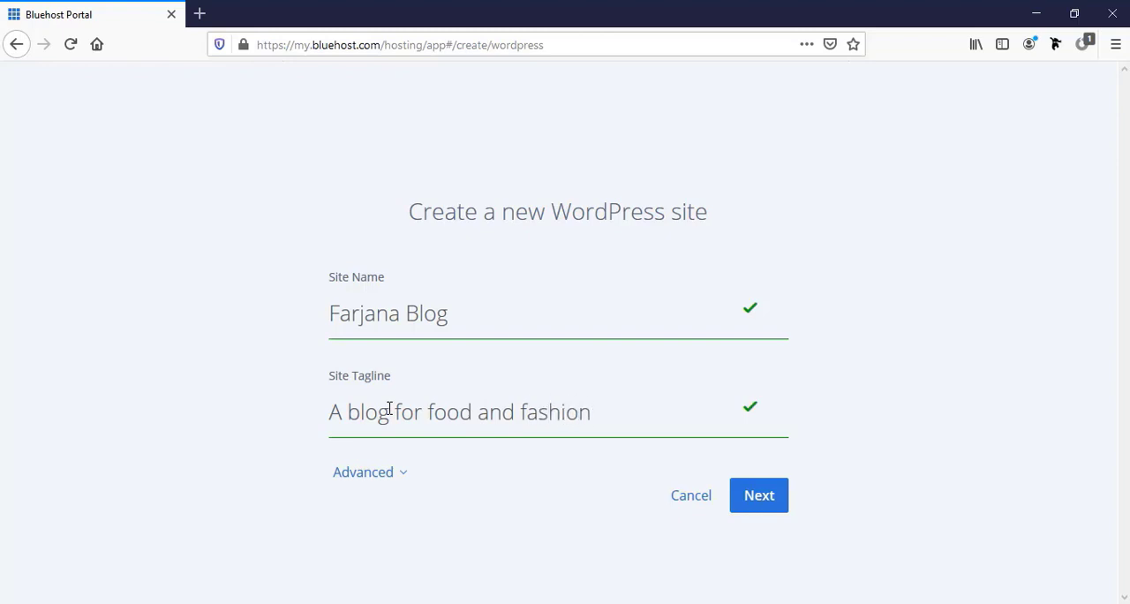
Expand the new site's advanced settings and enter the WordPress admin username, leaving the email address blank
{"action": "left_click", "coordinate": [345, 474]}
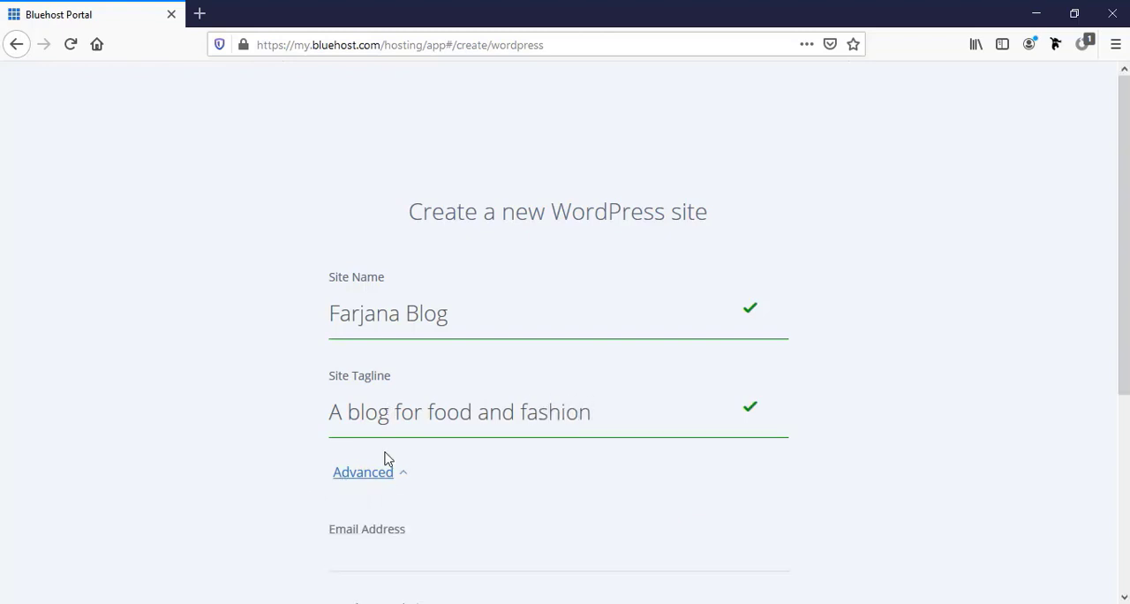
{"action": "scroll", "coordinate": [388, 457], "scroll_direction": "down", "scroll_amount": 3}
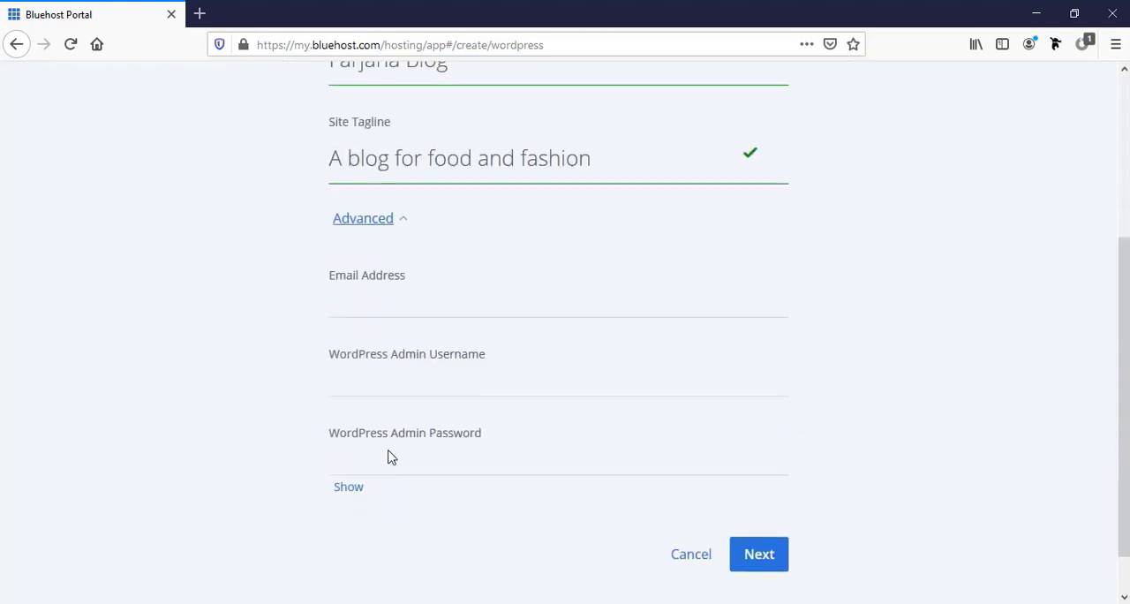
{"action": "left_click", "coordinate": [381, 306]}
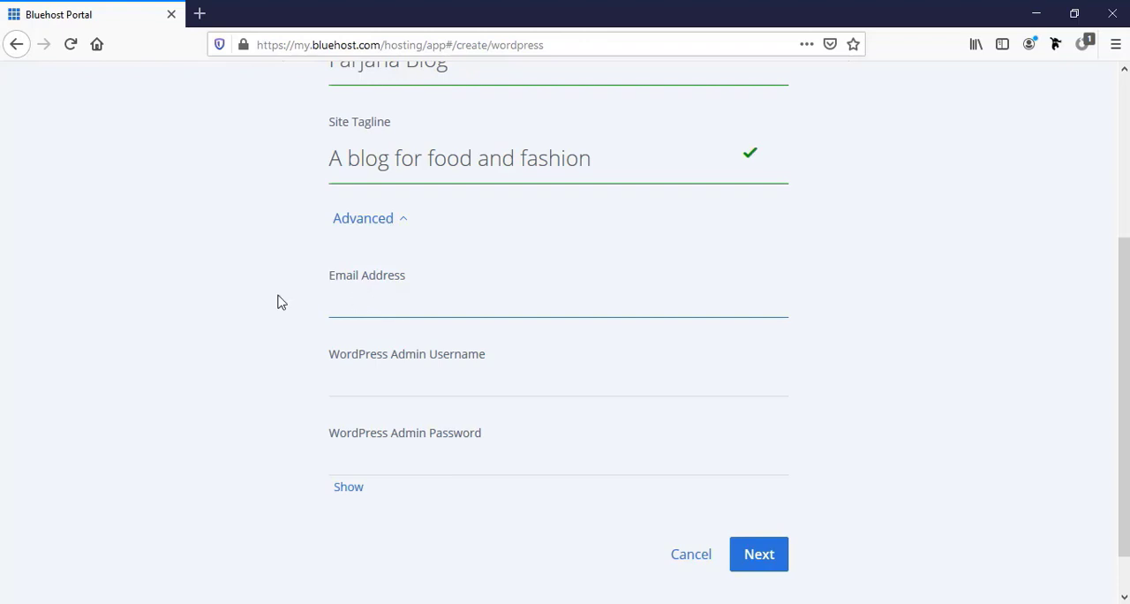
{"action": "scroll", "coordinate": [277, 343], "scroll_direction": "up", "scroll_amount": 2}
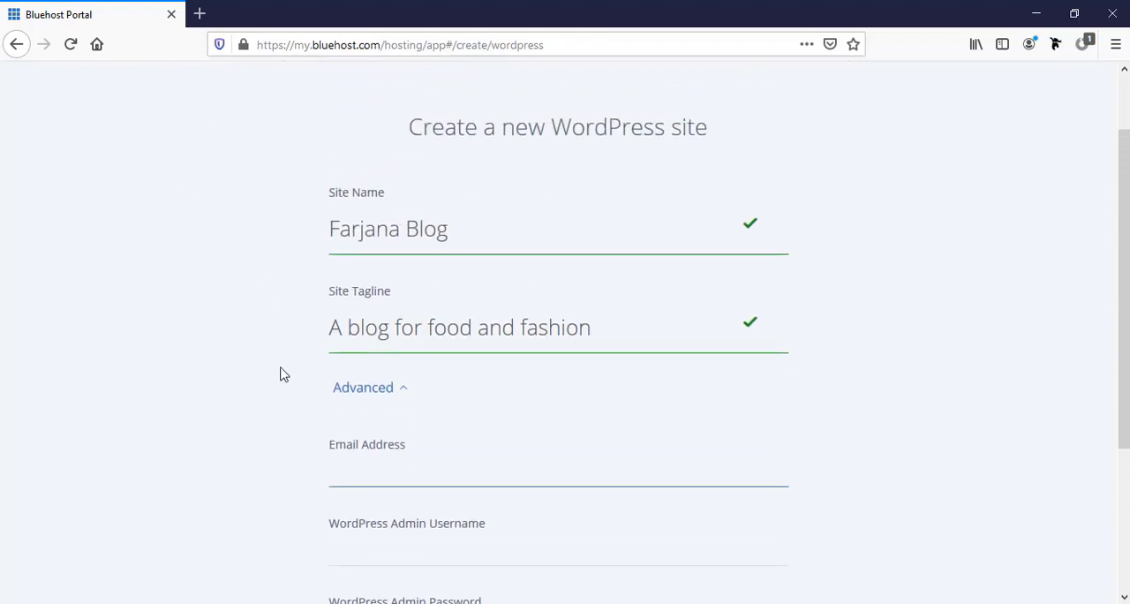
{"action": "scroll", "coordinate": [279, 378], "scroll_direction": "down", "scroll_amount": 3}
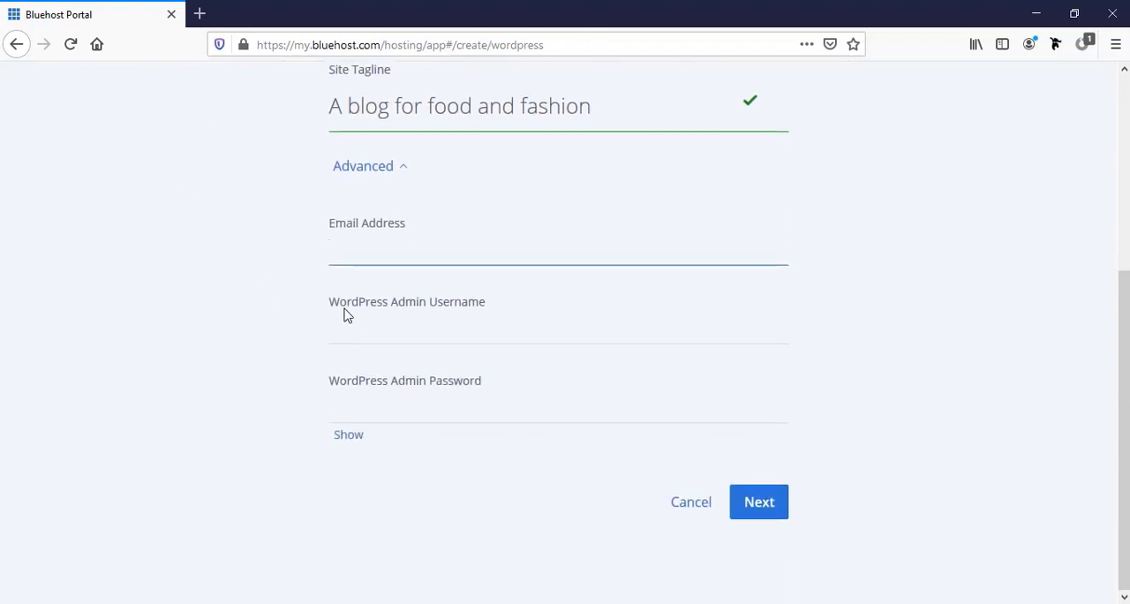
{"action": "left_click", "coordinate": [445, 338]}
{"action": "left_click", "coordinate": [445, 338]}
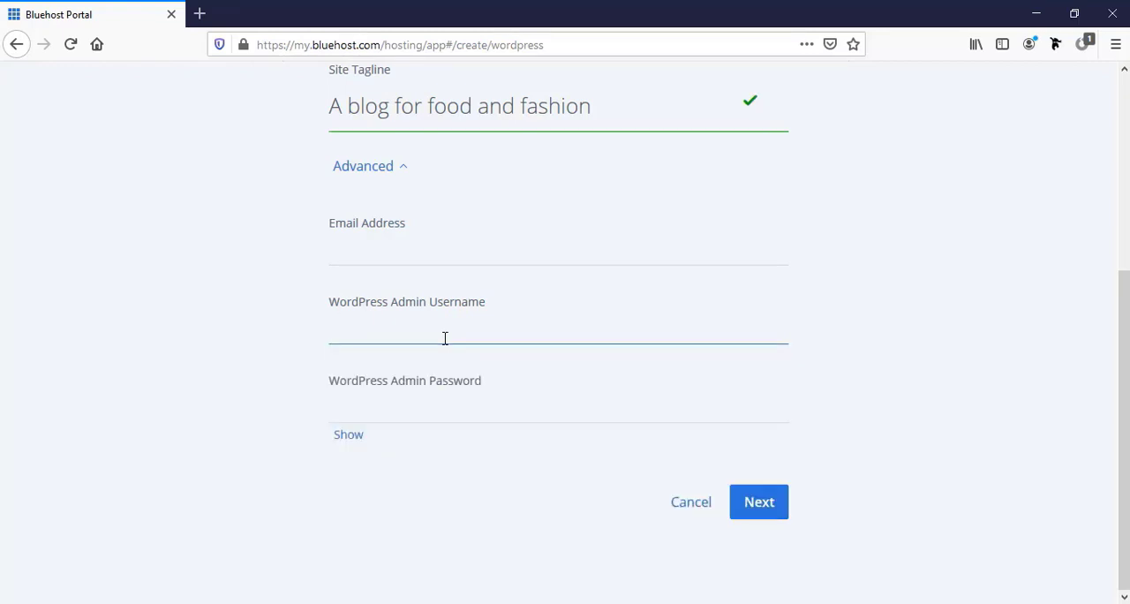
{"action": "type", "text": "farj"}
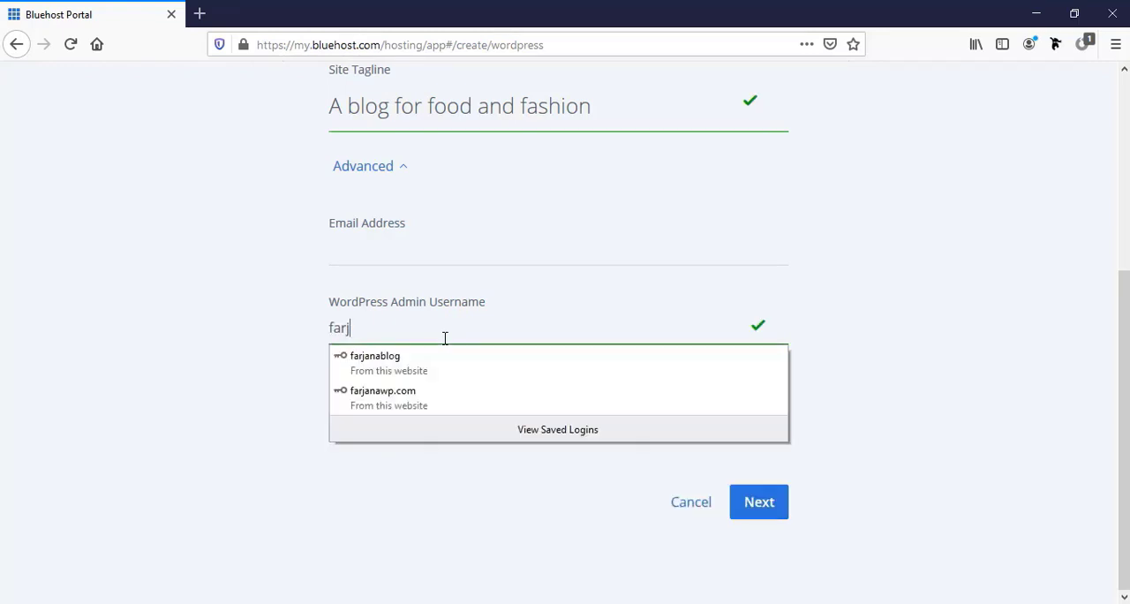
{"action": "type", "text": "anablog"}
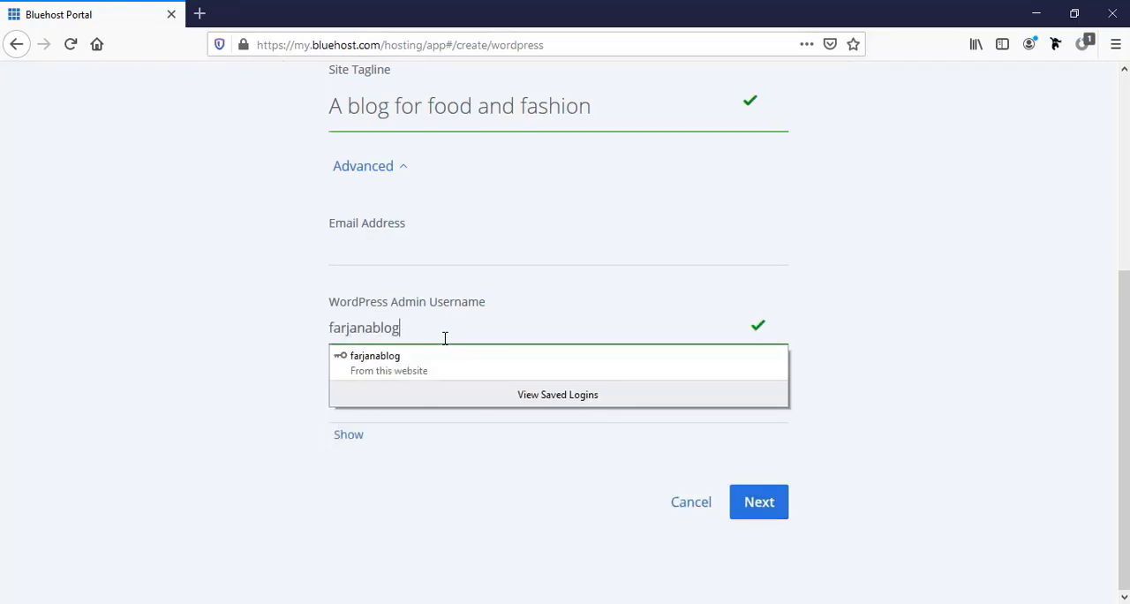
{"action": "left_click", "coordinate": [328, 384]}
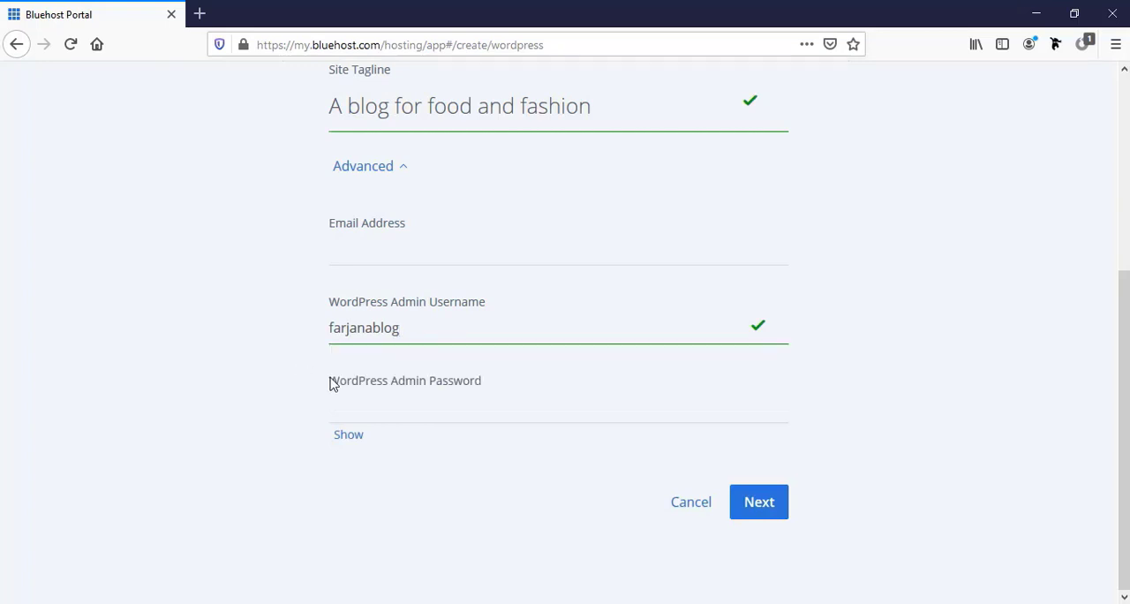
Enter the WordPress admin password and continue to choosing a domain
{"action": "left_click", "coordinate": [369, 406]}
{"action": "left_click", "coordinate": [370, 408]}
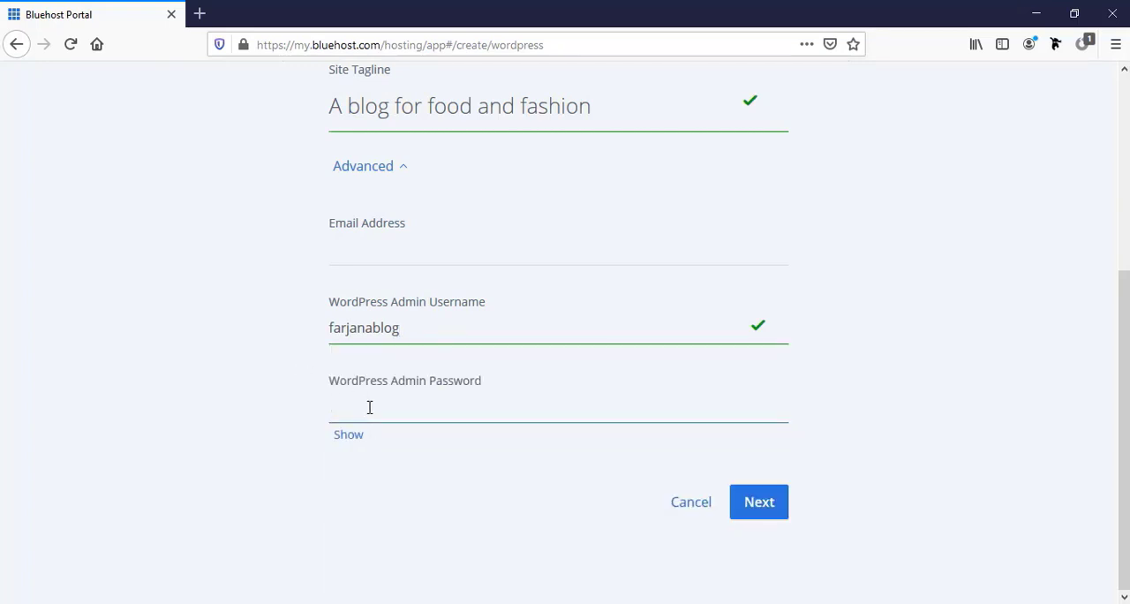
{"action": "type", "text": "•••••"}
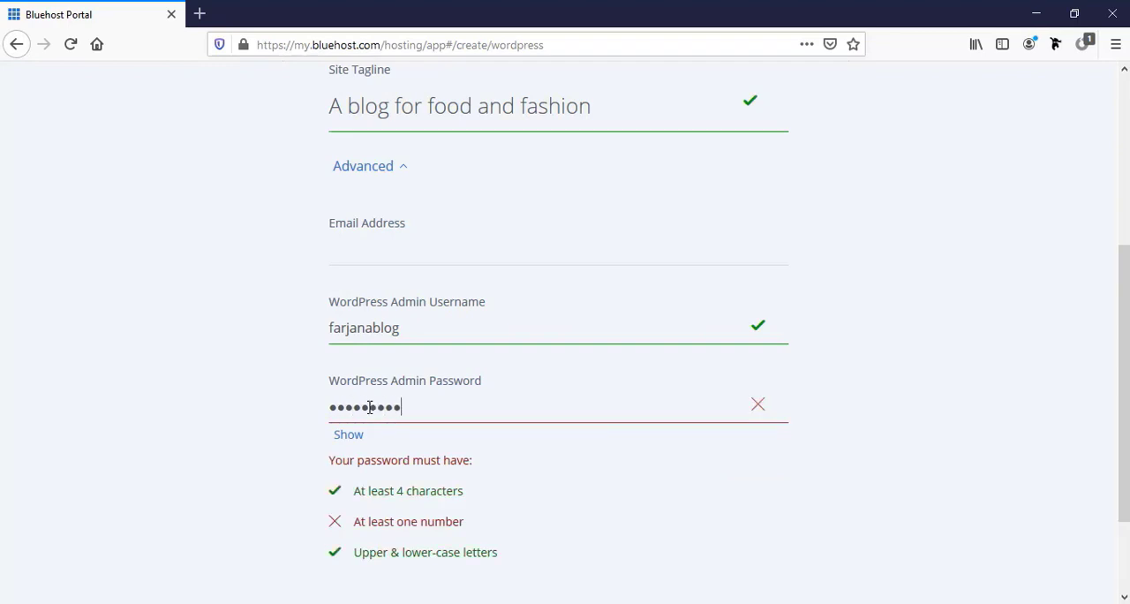
{"action": "scroll", "coordinate": [370, 407], "scroll_direction": "down", "scroll_amount": 3}
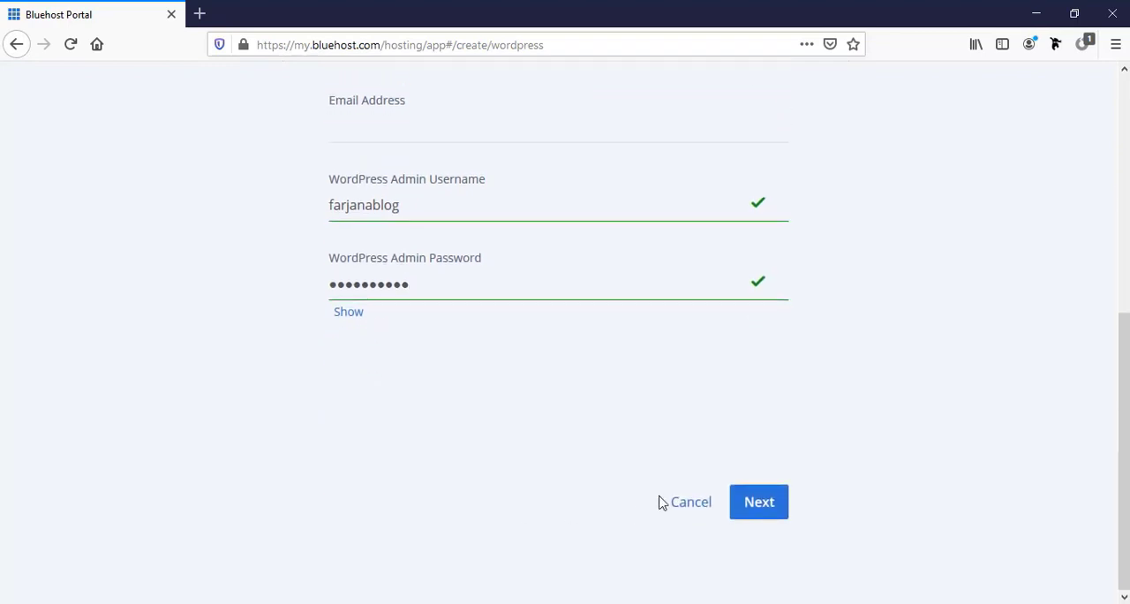
{"action": "left_click", "coordinate": [763, 516]}
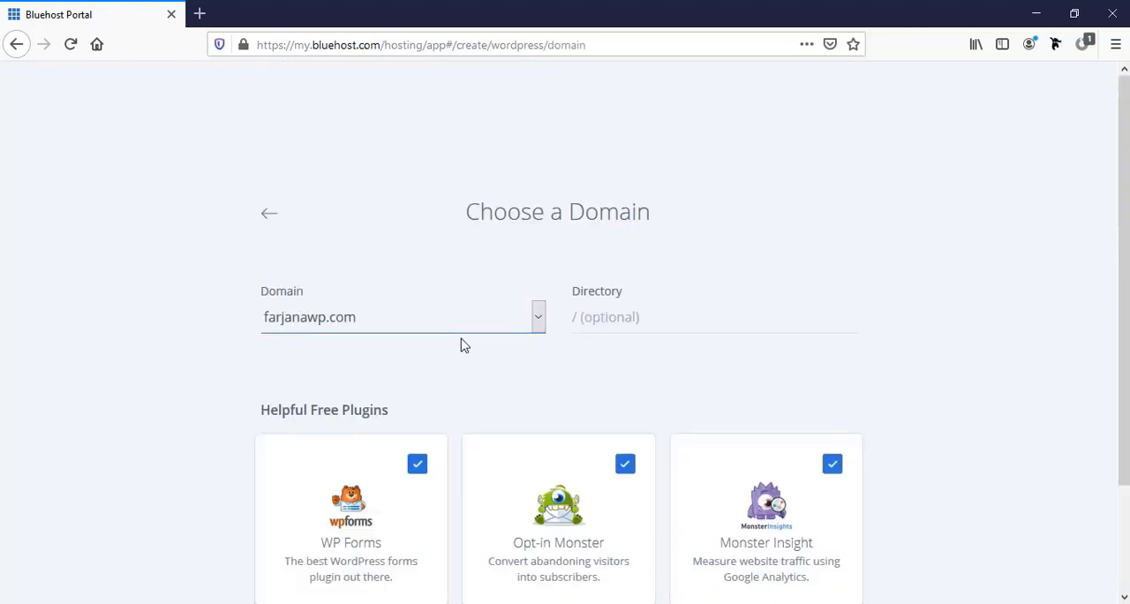
Install WordPress on farjanawp.com with no directory and the WP Forms, Opt-in Monster and Monster Insight plugins, and review the installation details
{"action": "left_click", "coordinate": [618, 319]}
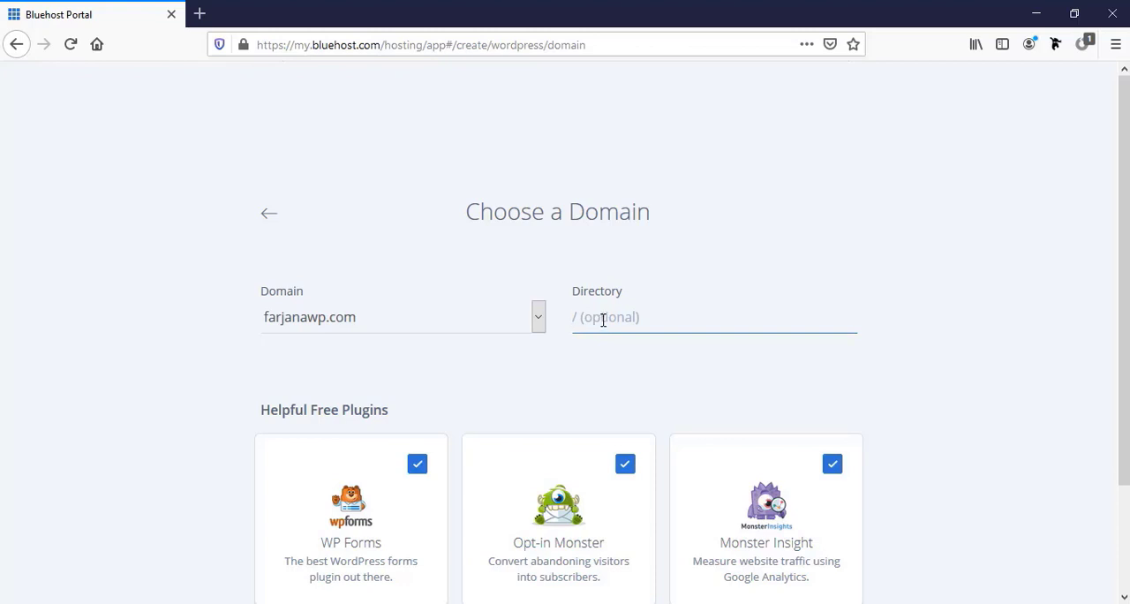
{"action": "scroll", "coordinate": [612, 327], "scroll_direction": "down", "scroll_amount": 3}
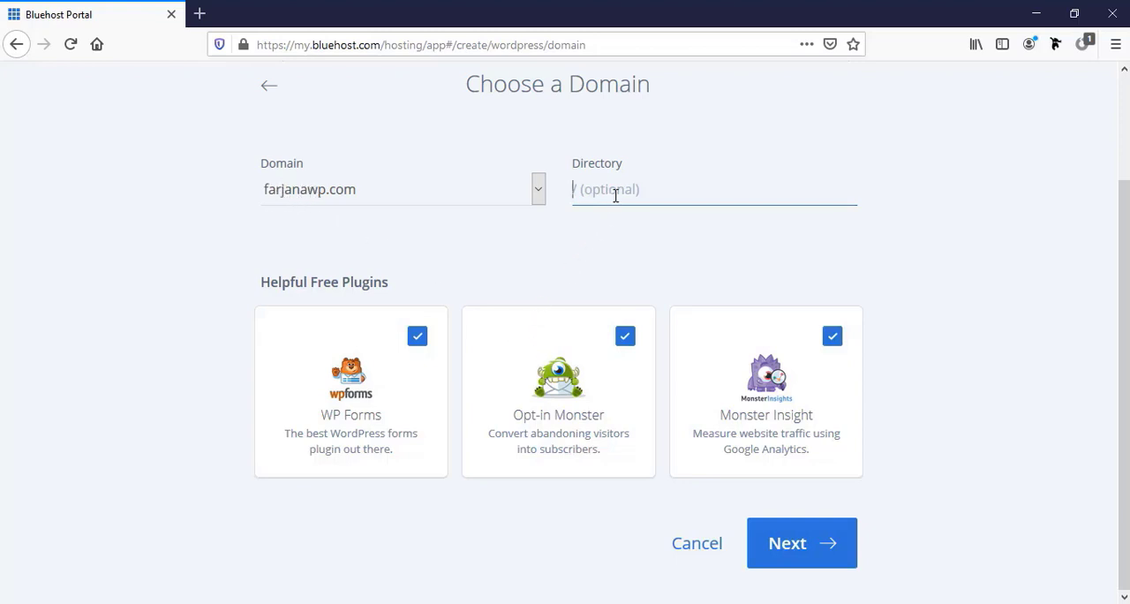
{"action": "left_click", "coordinate": [793, 559]}
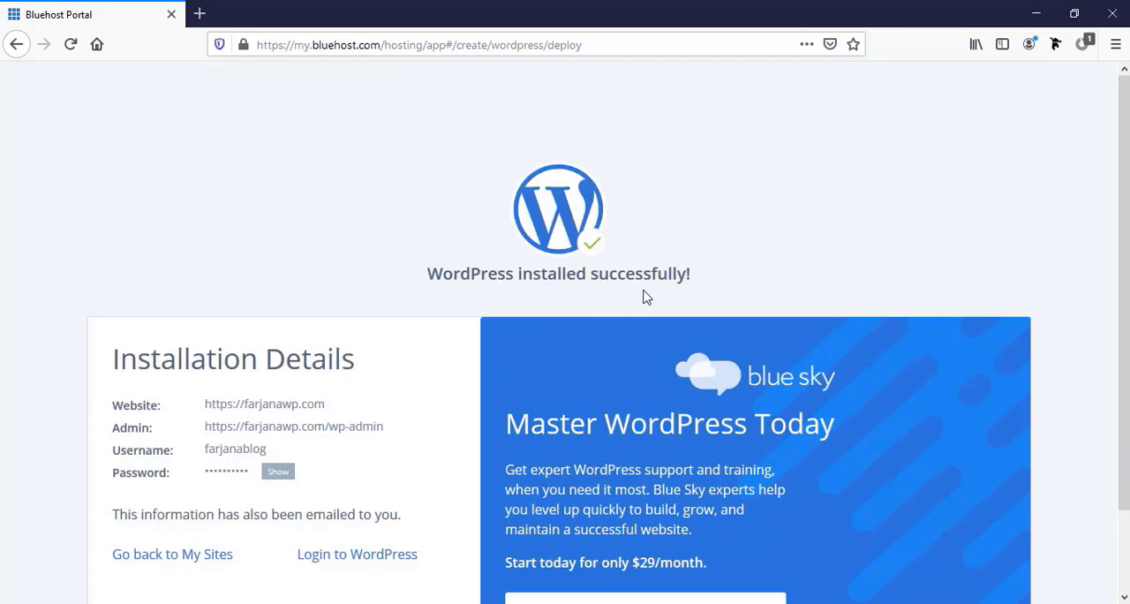
{"action": "scroll", "coordinate": [362, 380], "scroll_direction": "down", "scroll_amount": 2}
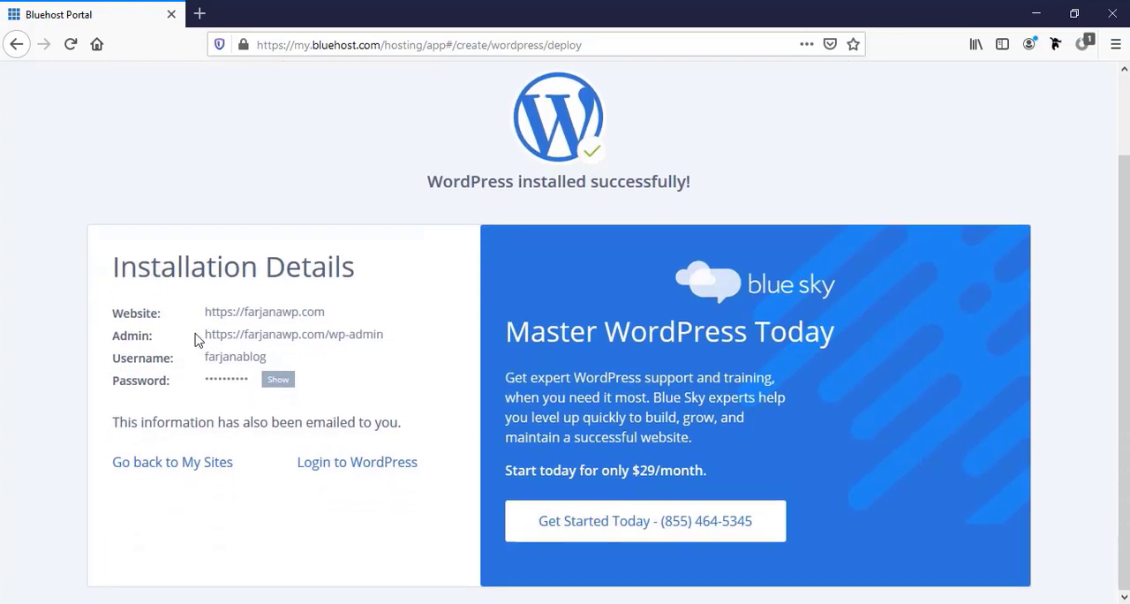
{"action": "left_click_drag", "start_coordinate": [235, 306], "coordinate": [237, 307]}
Log in to WordPress from the installation details and view the blog's front page in a separate tab
{"action": "left_click", "coordinate": [357, 471]}
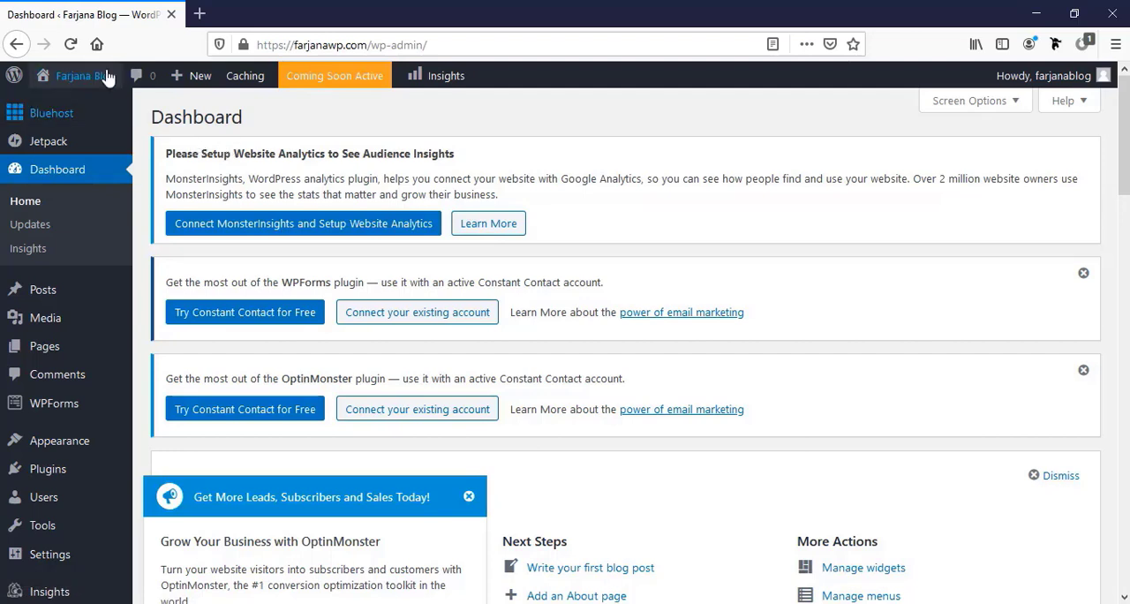
{"action": "mouse_move", "coordinate": [103, 77]}
{"action": "middle_click", "coordinate": [89, 105]}
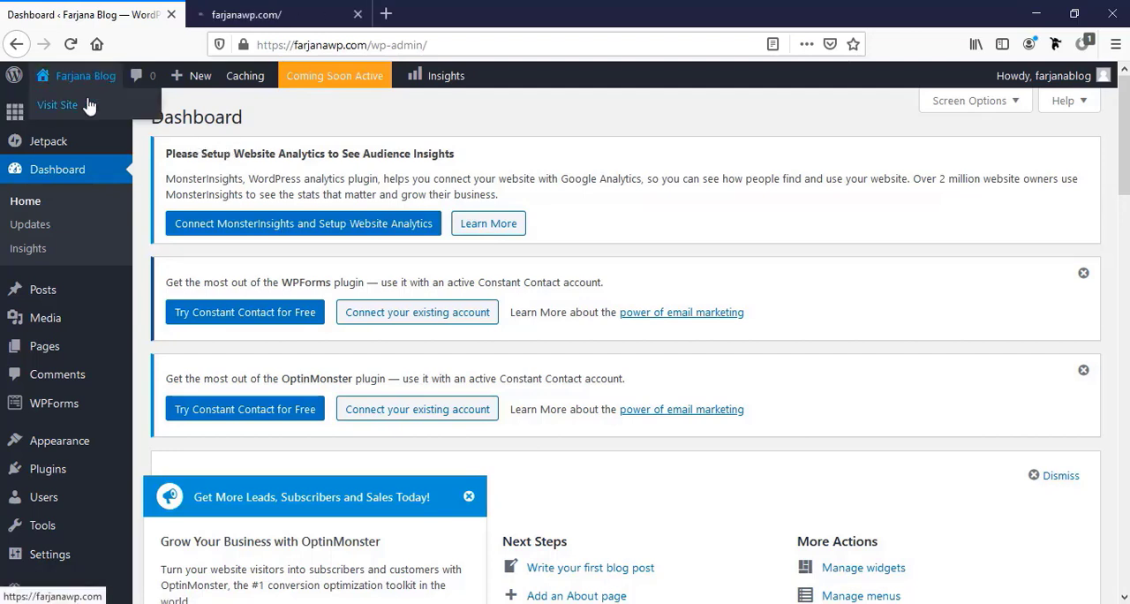
{"action": "left_click", "coordinate": [262, 9]}
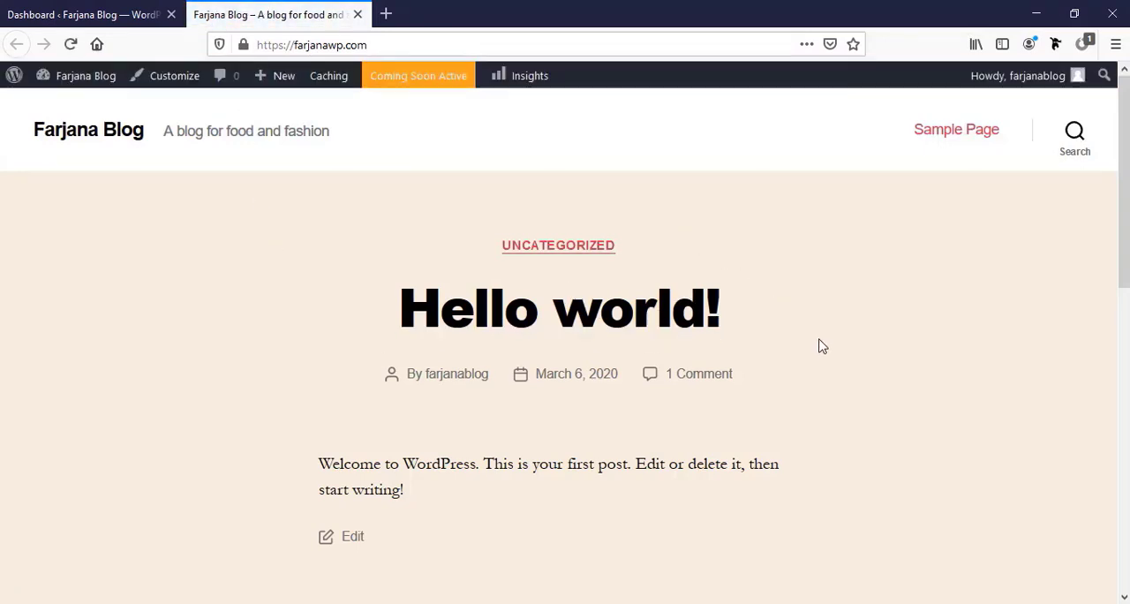
{"action": "scroll", "coordinate": [811, 366], "scroll_direction": "down", "scroll_amount": 2}
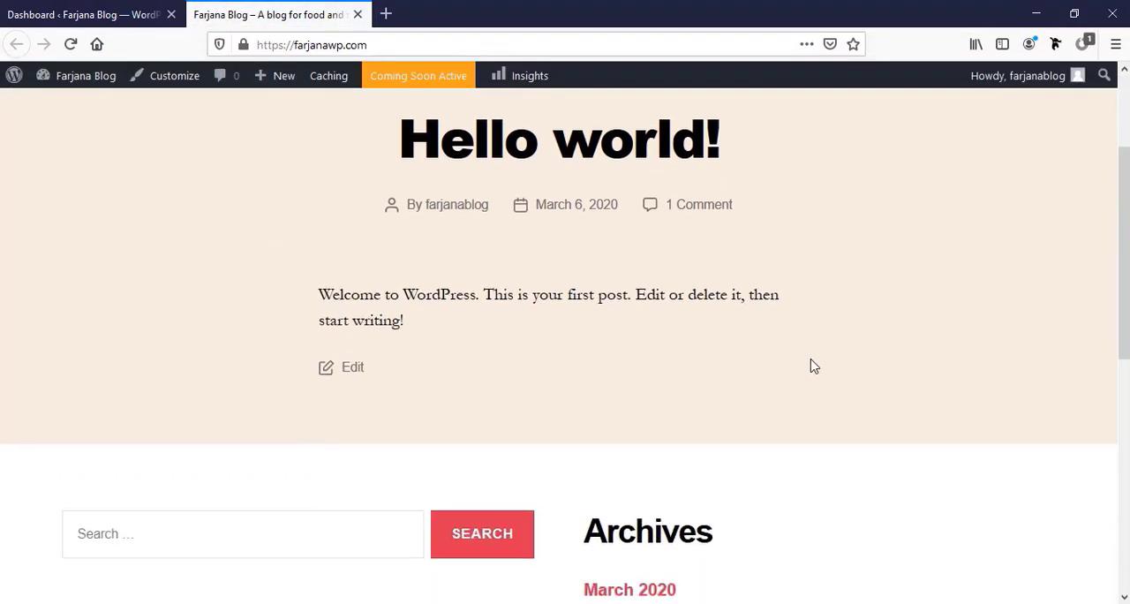
{"action": "scroll", "coordinate": [811, 366], "scroll_direction": "up", "scroll_amount": 2}
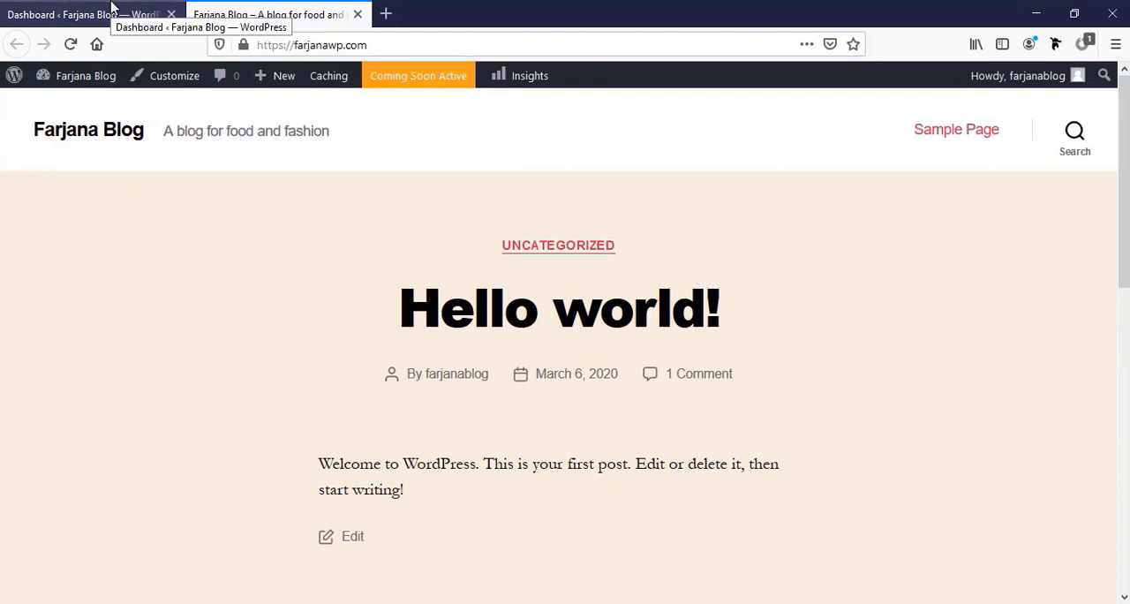
Dismiss the WPForms, OptinMonster and Jetpack notices, the welcome panel and the OptinMonster popup on the WordPress dashboard
{"action": "left_click", "coordinate": [111, 7]}
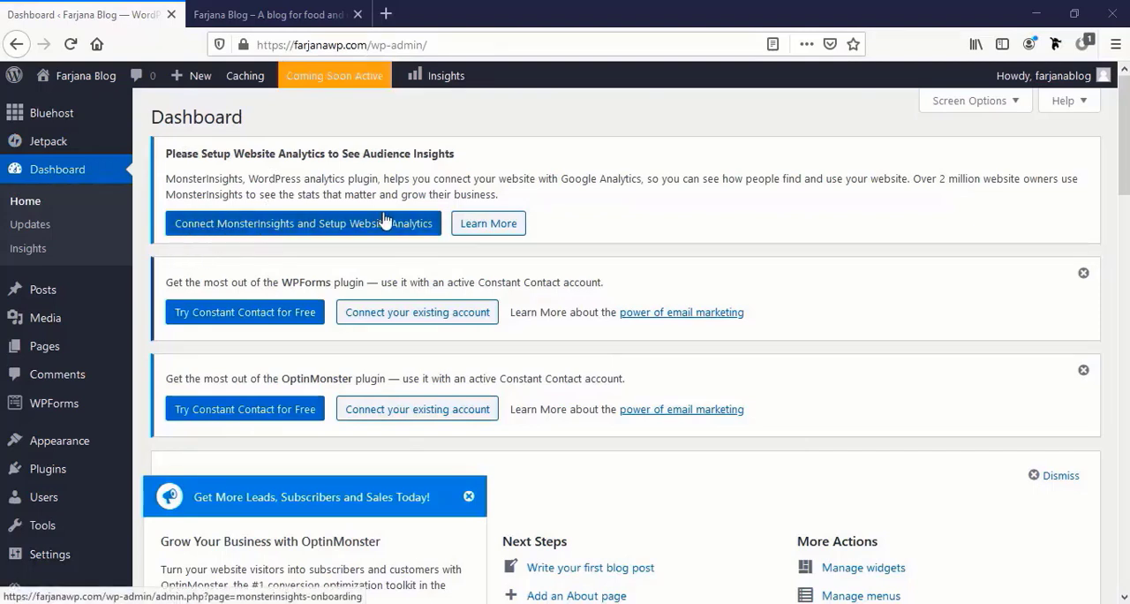
{"action": "left_click", "coordinate": [1085, 275]}
{"action": "left_click", "coordinate": [1084, 276]}
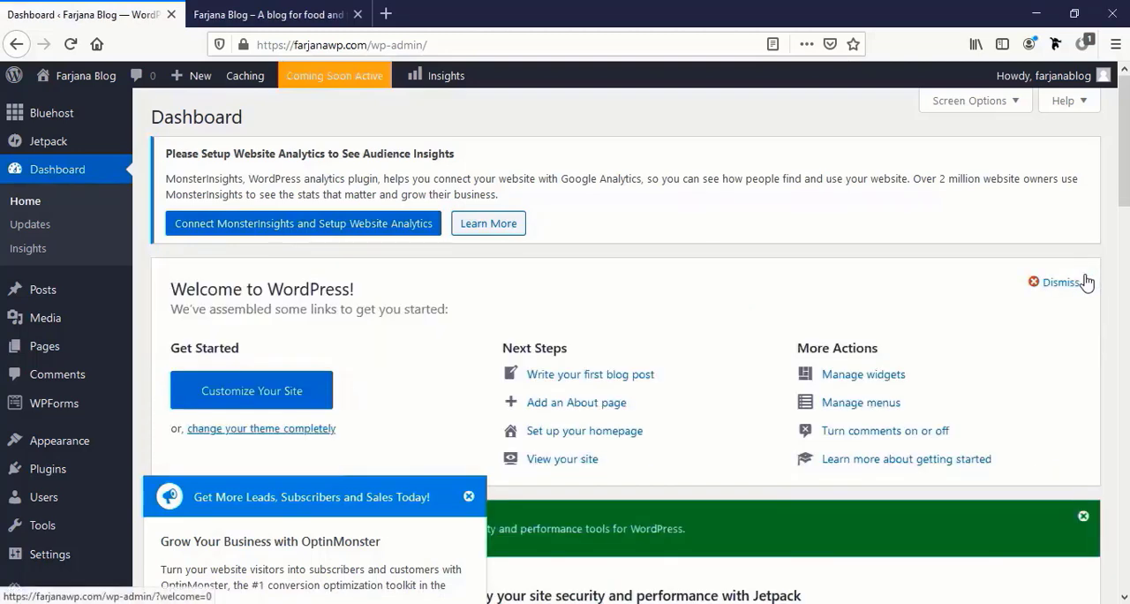
{"action": "left_click", "coordinate": [1072, 289]}
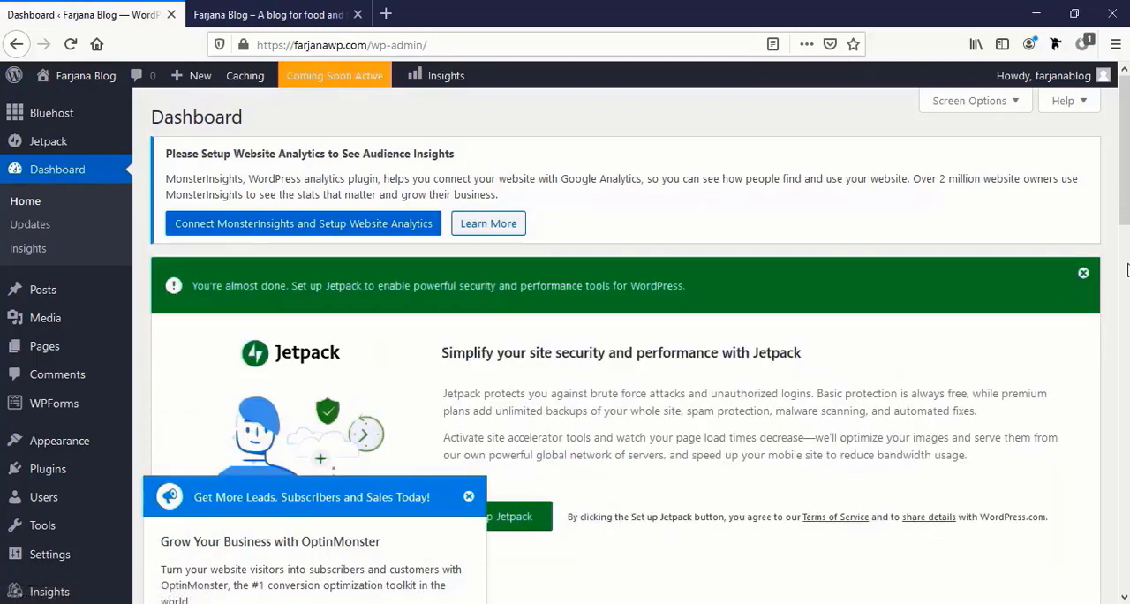
{"action": "left_click", "coordinate": [1084, 274]}
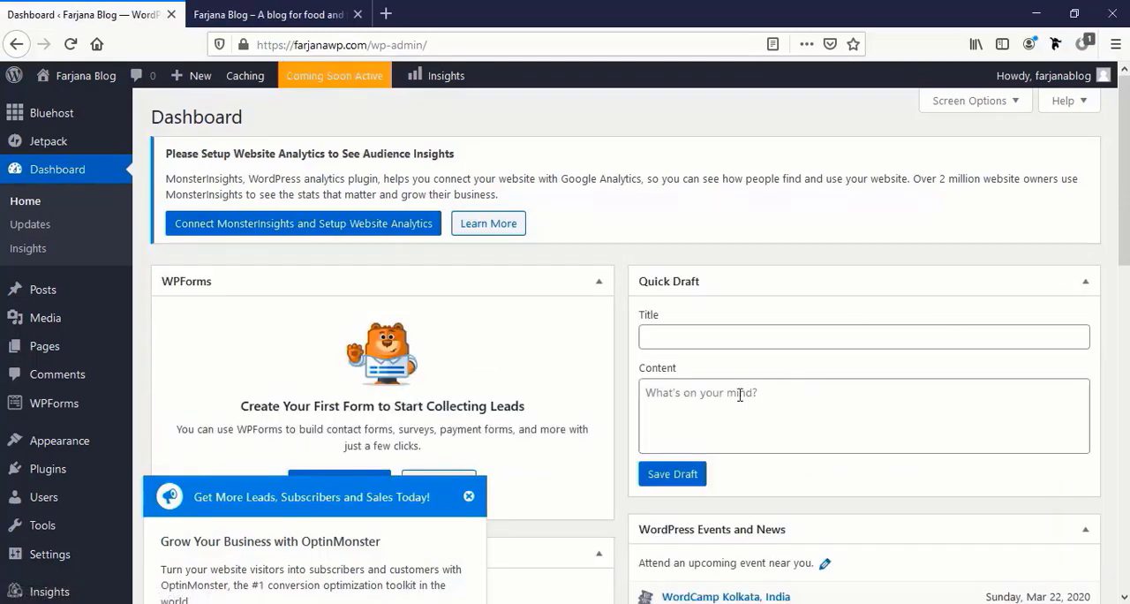
{"action": "left_click", "coordinate": [469, 497]}
{"action": "scroll", "coordinate": [581, 454], "scroll_direction": "down", "scroll_amount": 5}
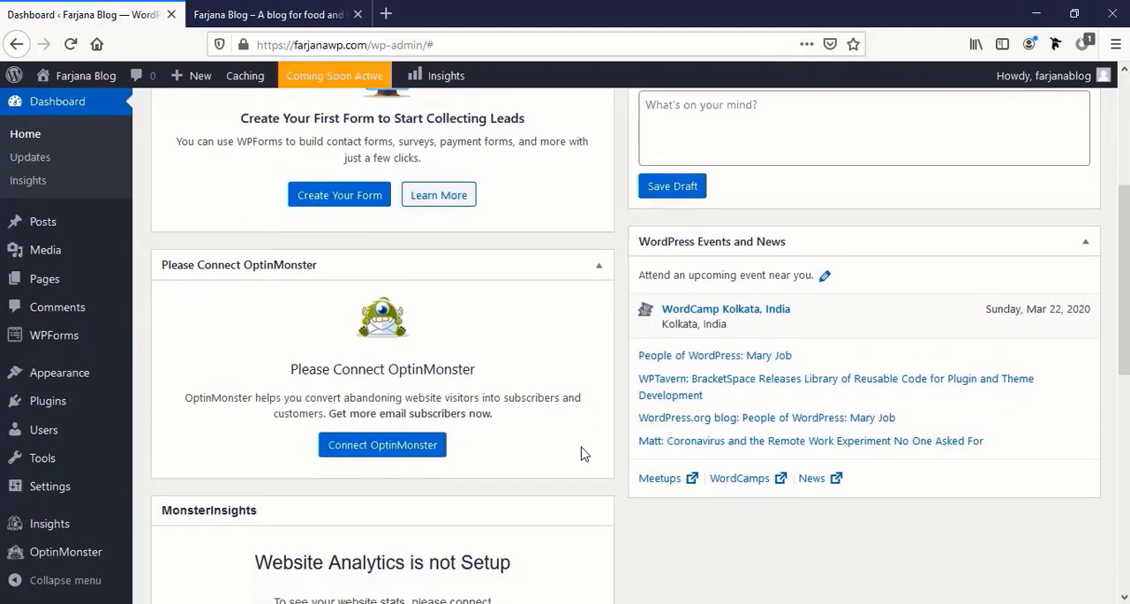
{"action": "scroll", "coordinate": [581, 454], "scroll_direction": "up", "scroll_amount": 3}
{"action": "scroll", "coordinate": [581, 454], "scroll_direction": "up", "scroll_amount": 2}
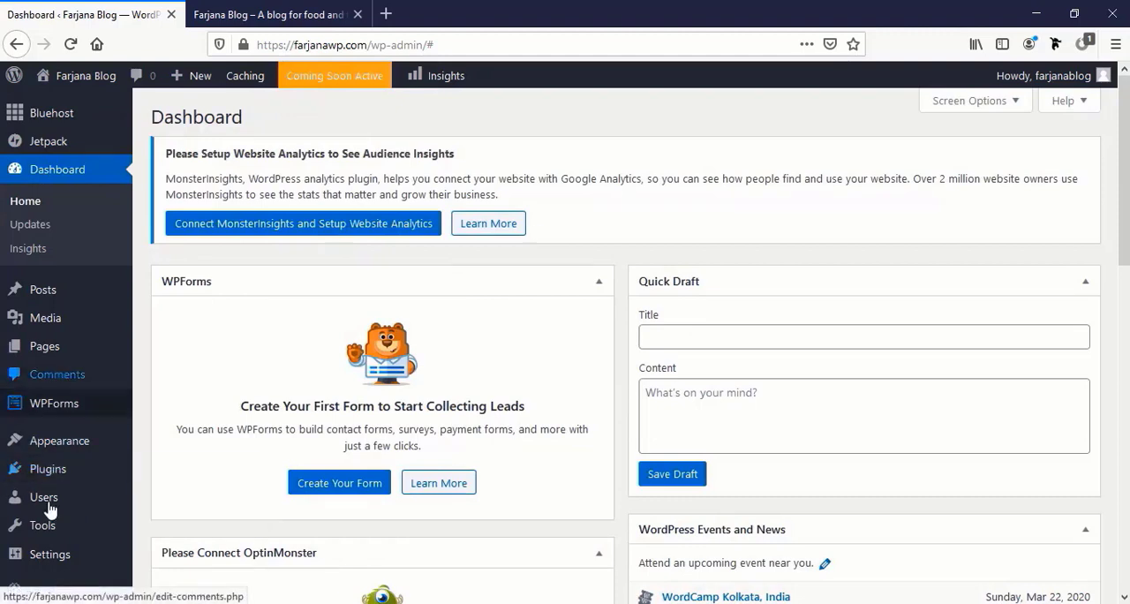
Deactivate all installed plugins with a bulk action
{"action": "left_click", "coordinate": [83, 476]}
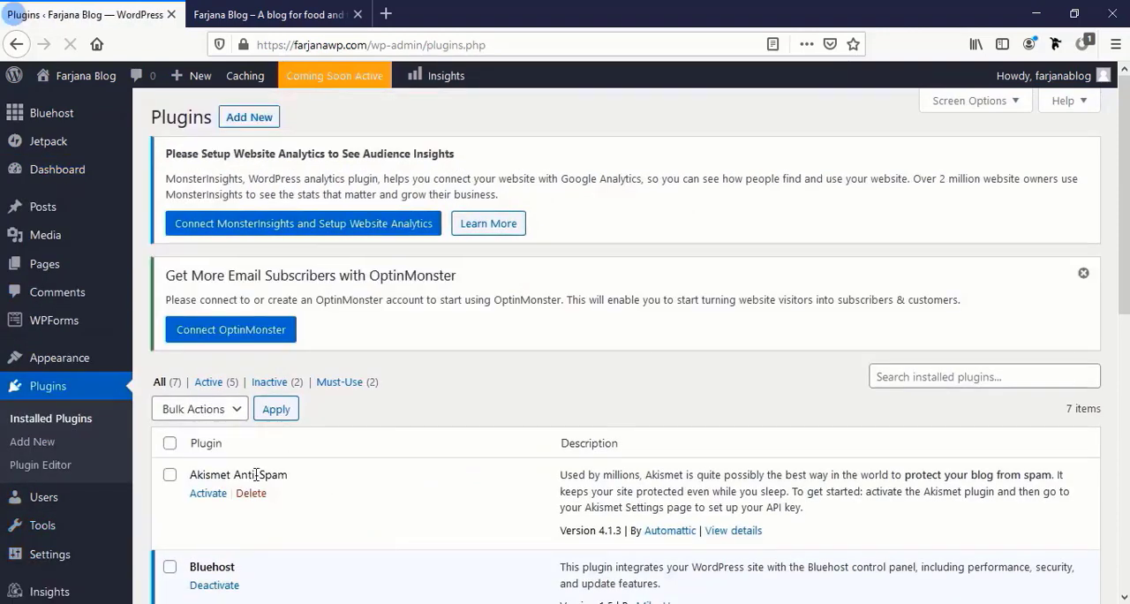
{"action": "left_click", "coordinate": [169, 443]}
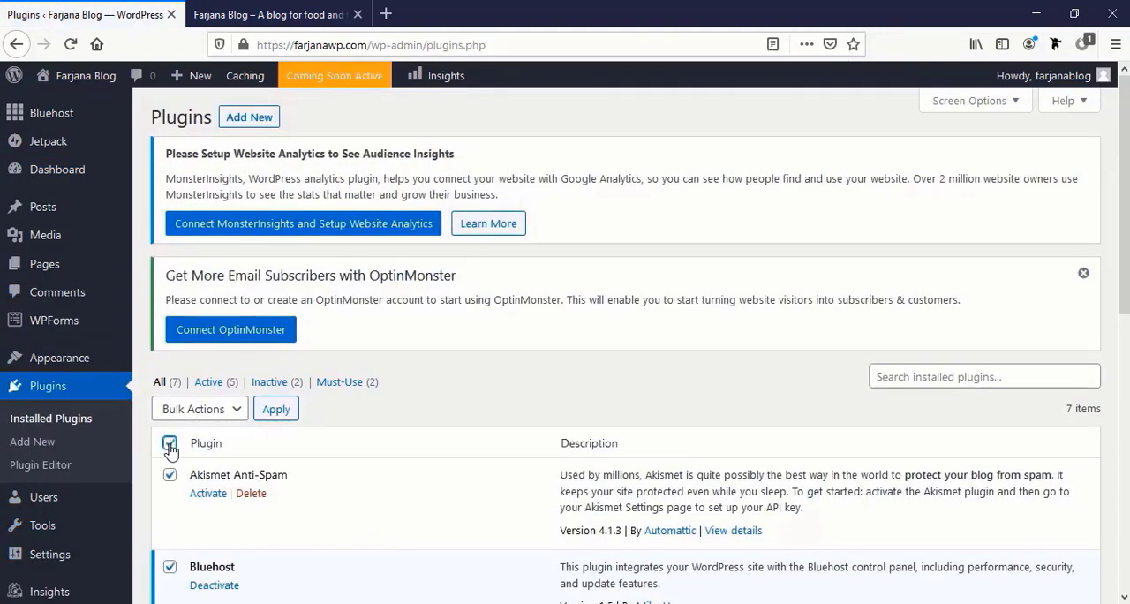
{"action": "left_click", "coordinate": [240, 411]}
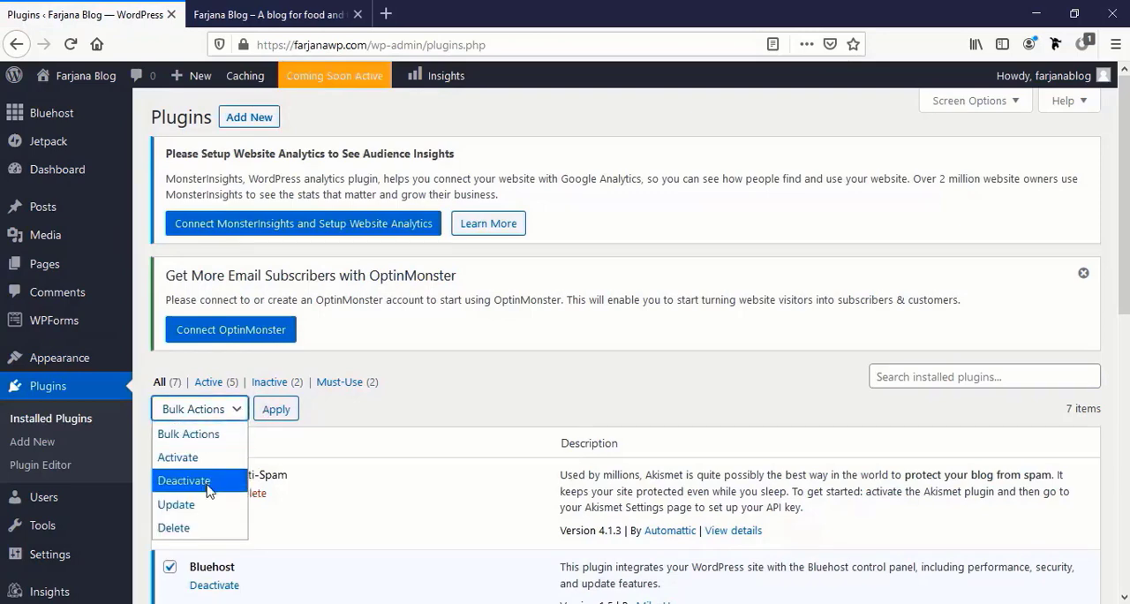
{"action": "left_click", "coordinate": [201, 479]}
{"action": "left_click", "coordinate": [275, 408]}
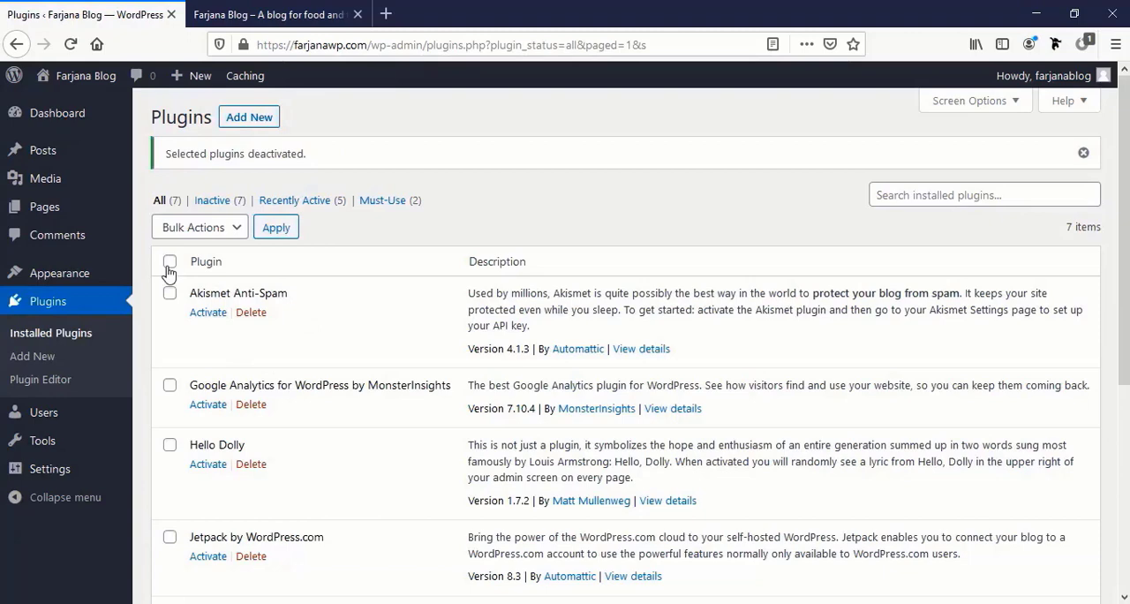
Delete all the deactivated plugins with a bulk action and confirm the deletion
{"action": "left_click", "coordinate": [170, 262]}
{"action": "left_click", "coordinate": [212, 232]}
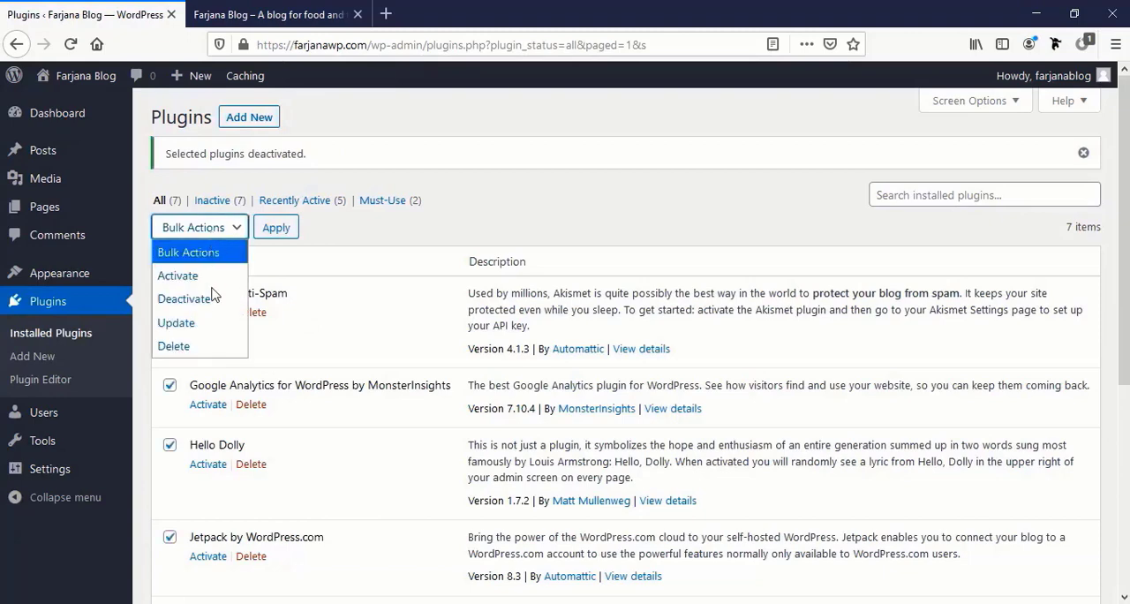
{"action": "left_click", "coordinate": [174, 347]}
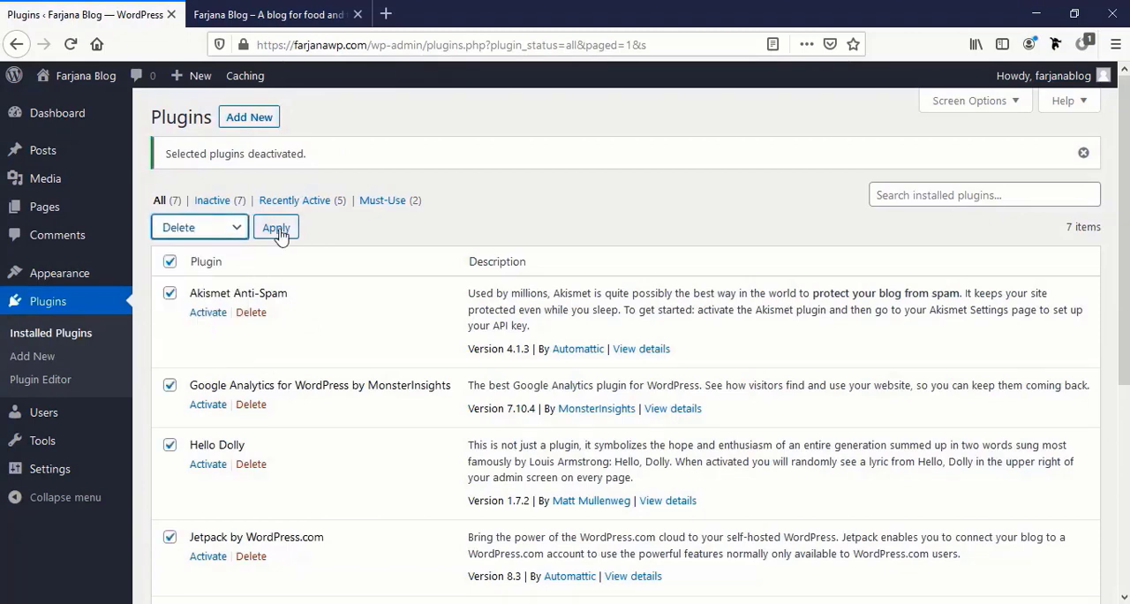
{"action": "left_click", "coordinate": [275, 227]}
{"action": "left_click", "coordinate": [585, 297]}
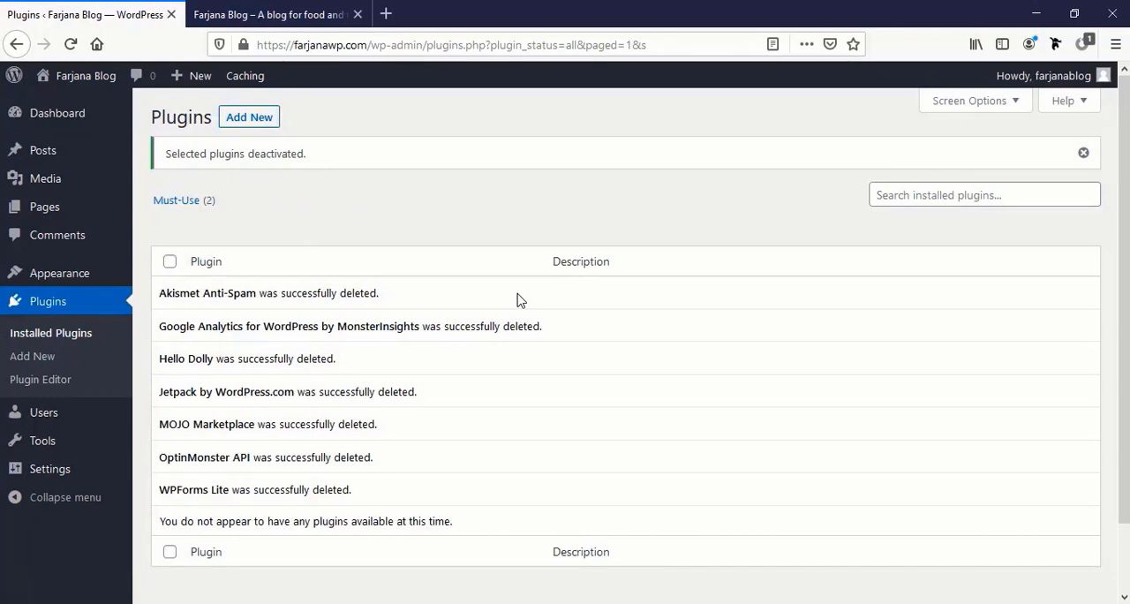
Move the "Hello world!" post to the trash and permanently delete it by emptying the posts trash
{"action": "mouse_move", "coordinate": [75, 126]}
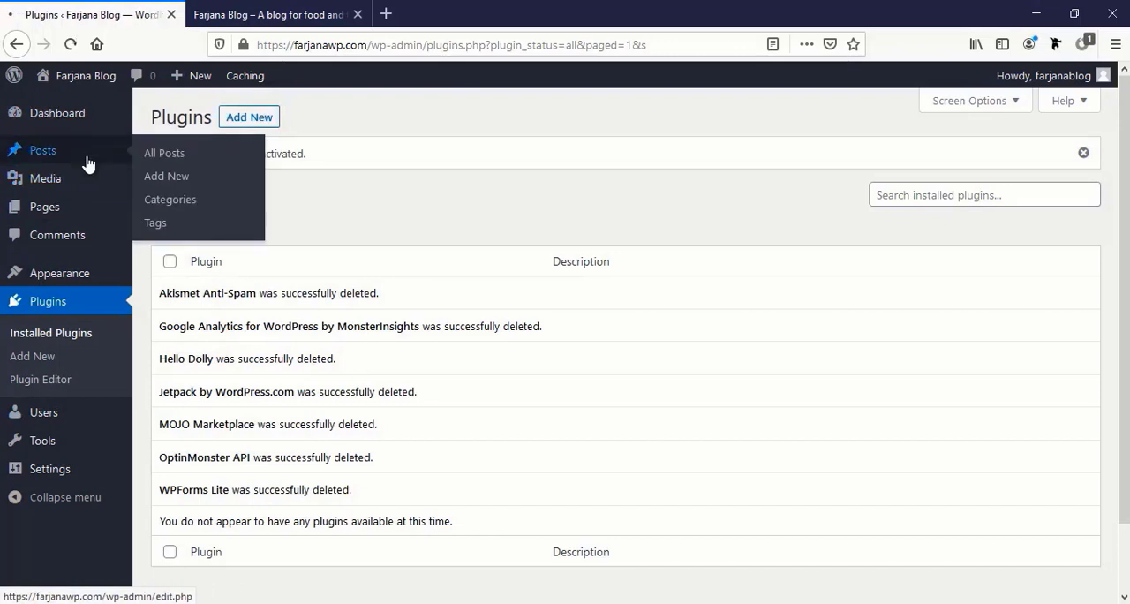
{"action": "left_click", "coordinate": [87, 162]}
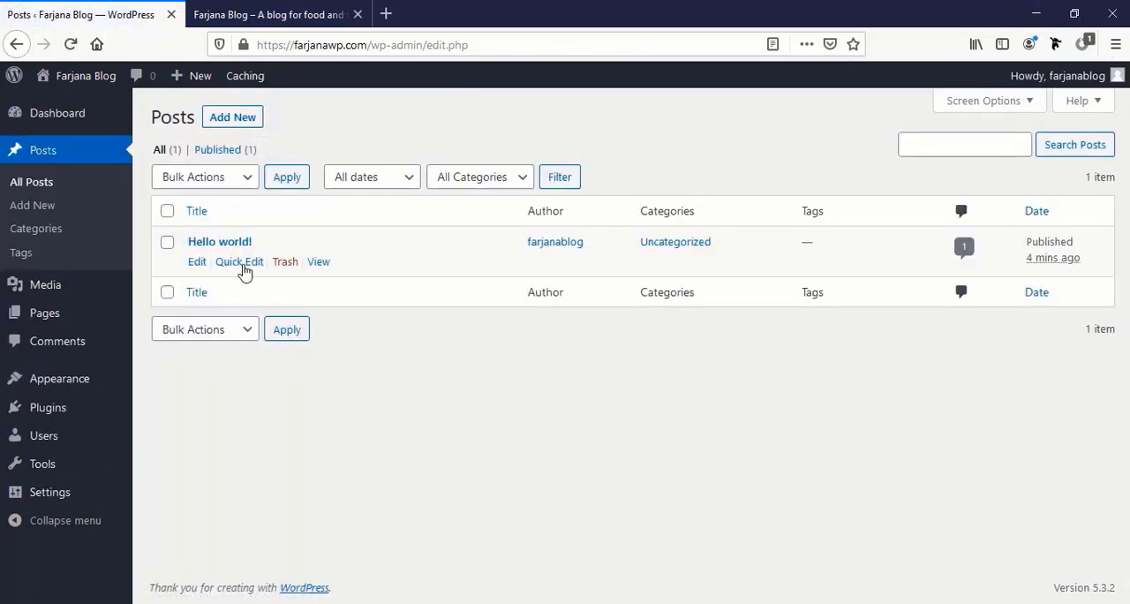
{"action": "left_click", "coordinate": [167, 212]}
{"action": "left_click", "coordinate": [245, 180]}
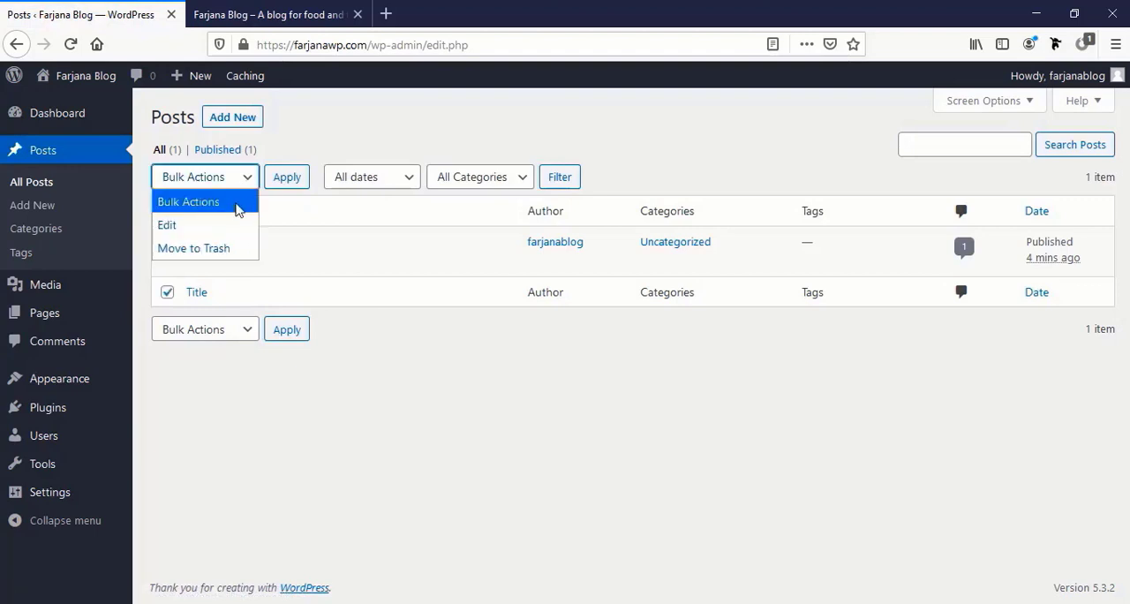
{"action": "left_click", "coordinate": [227, 251]}
{"action": "left_click", "coordinate": [288, 178]}
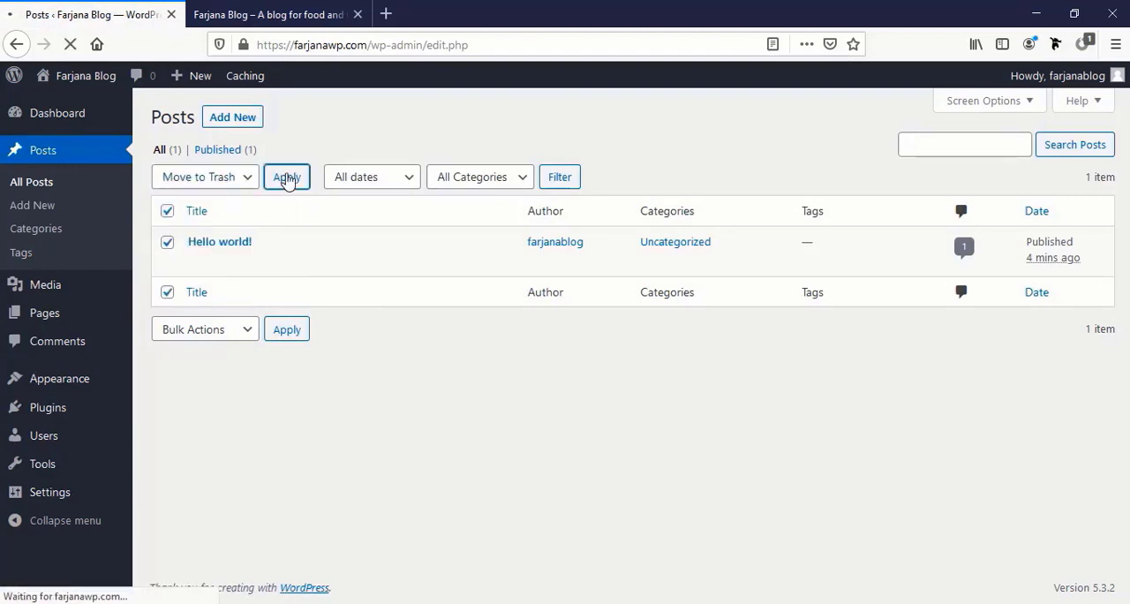
{"action": "left_click", "coordinate": [203, 202]}
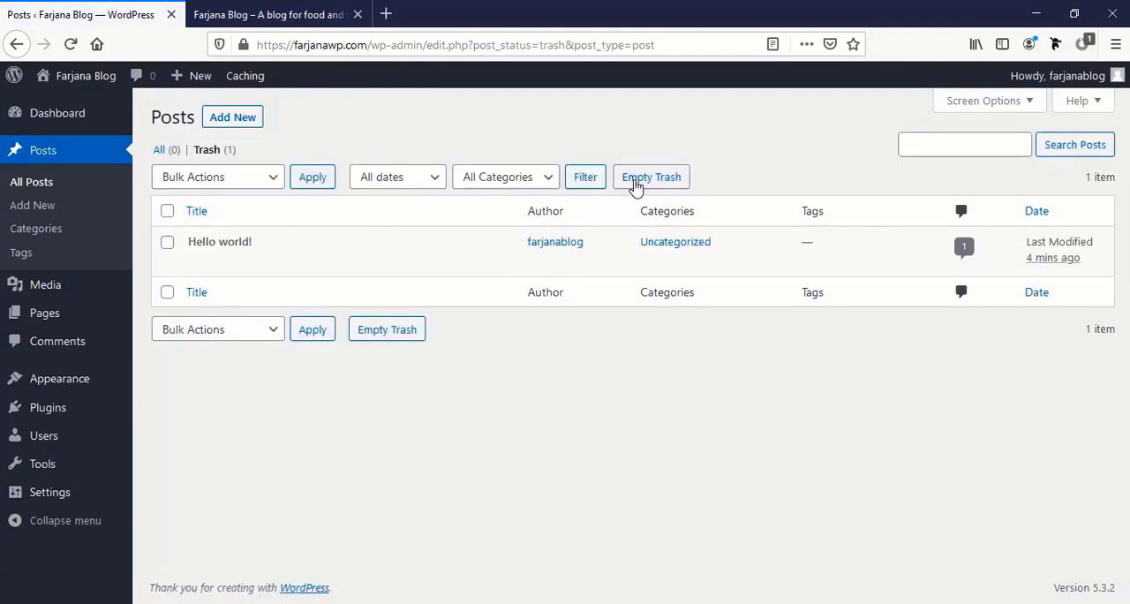
{"action": "left_click", "coordinate": [634, 181]}
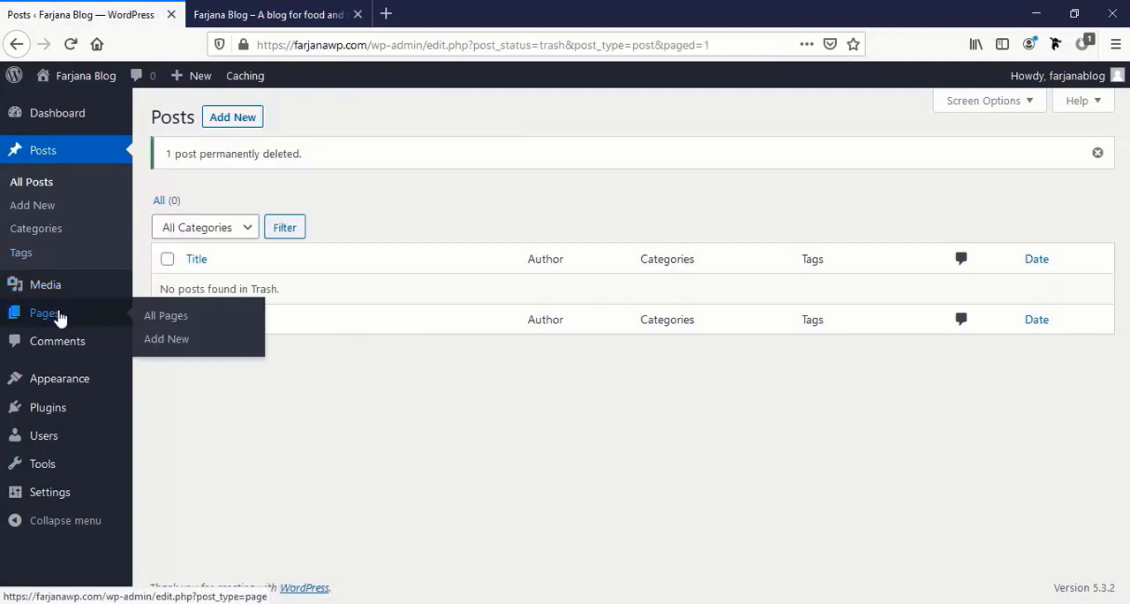
Move the Privacy Policy and Sample Page pages to the trash and permanently delete them by emptying the pages trash
{"action": "left_click", "coordinate": [58, 315]}
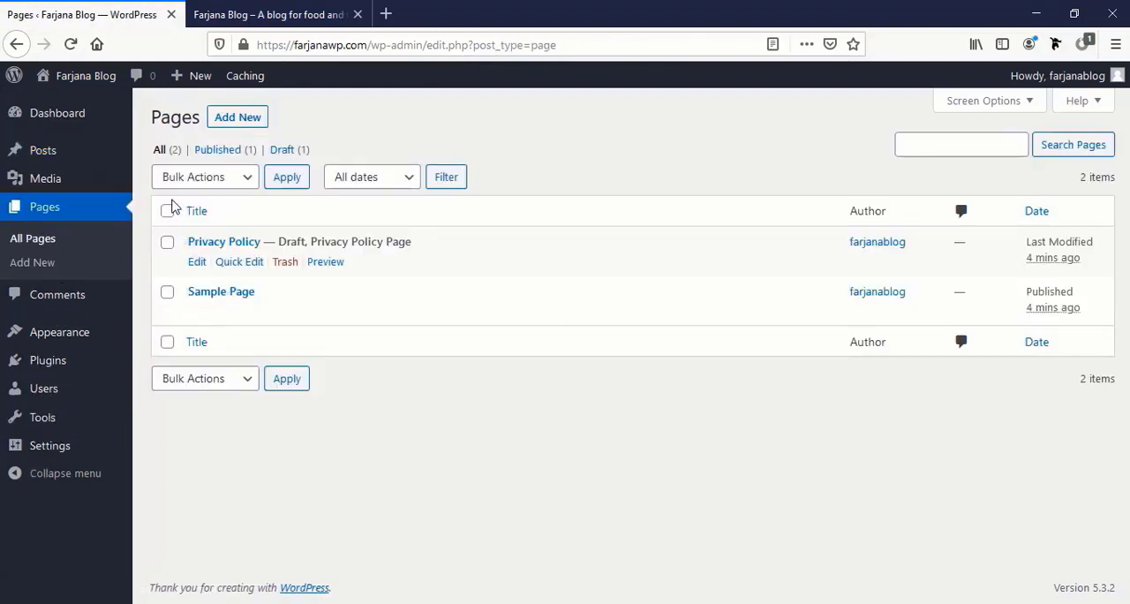
{"action": "left_click", "coordinate": [168, 211]}
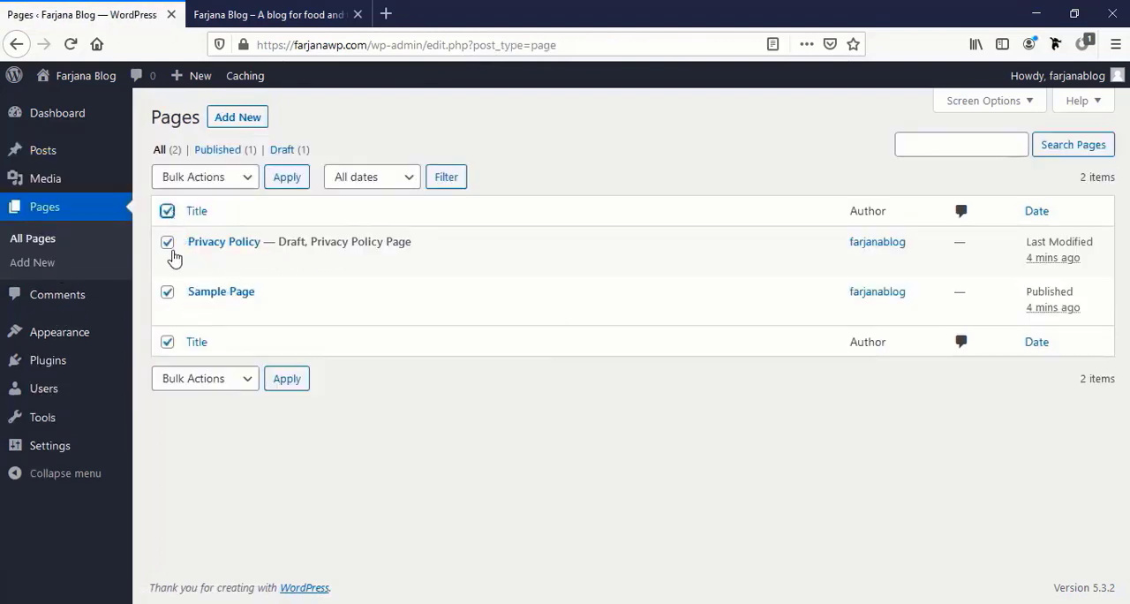
{"action": "left_click", "coordinate": [229, 176]}
{"action": "left_click", "coordinate": [237, 248]}
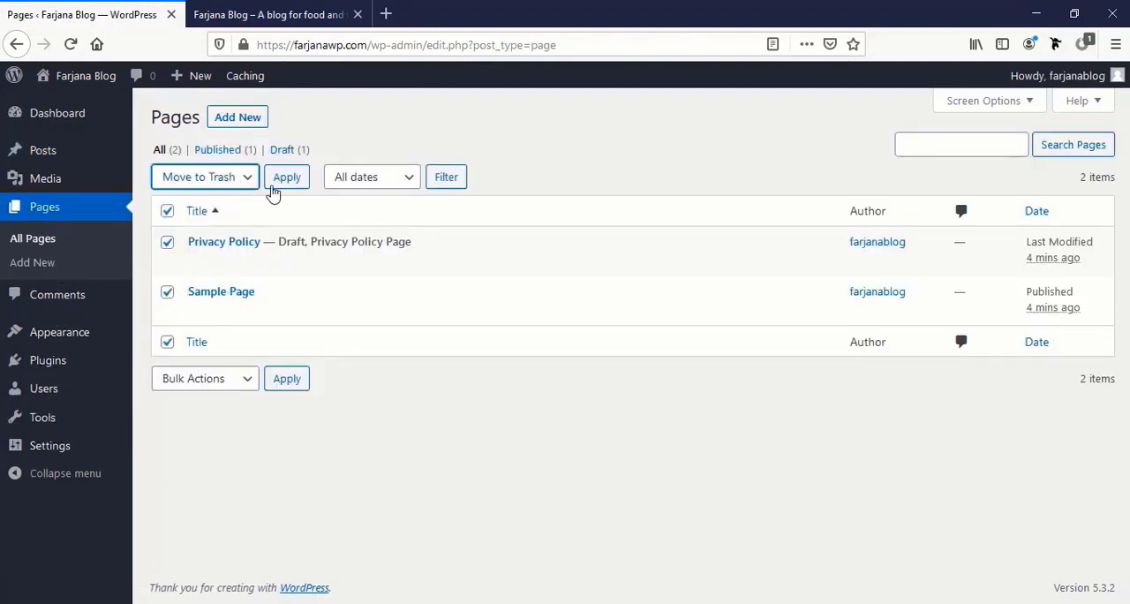
{"action": "left_click", "coordinate": [285, 183]}
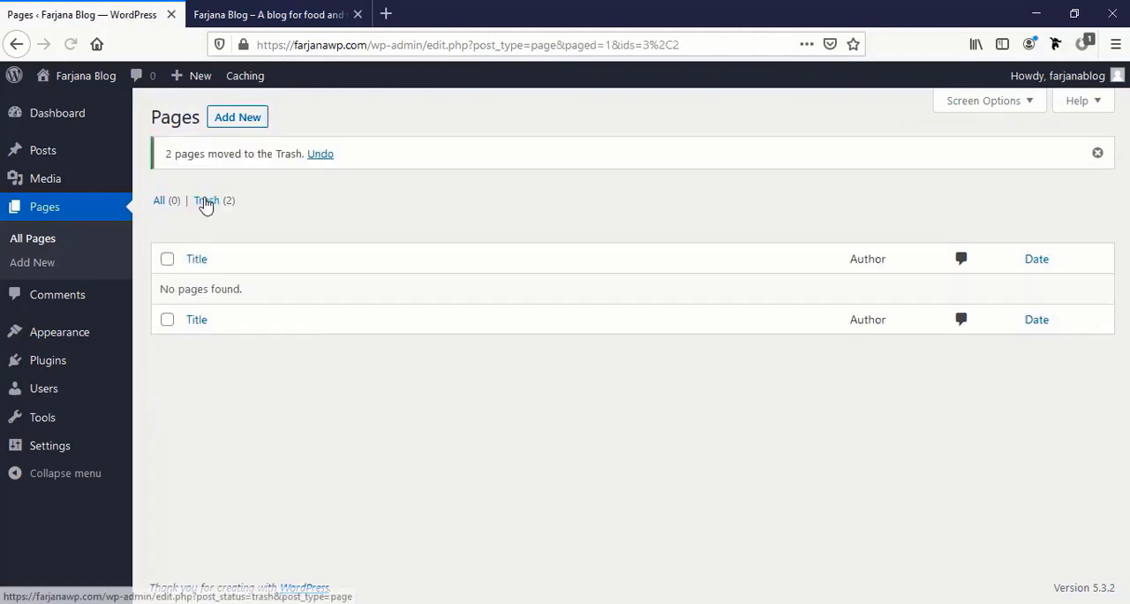
{"action": "left_click", "coordinate": [206, 201]}
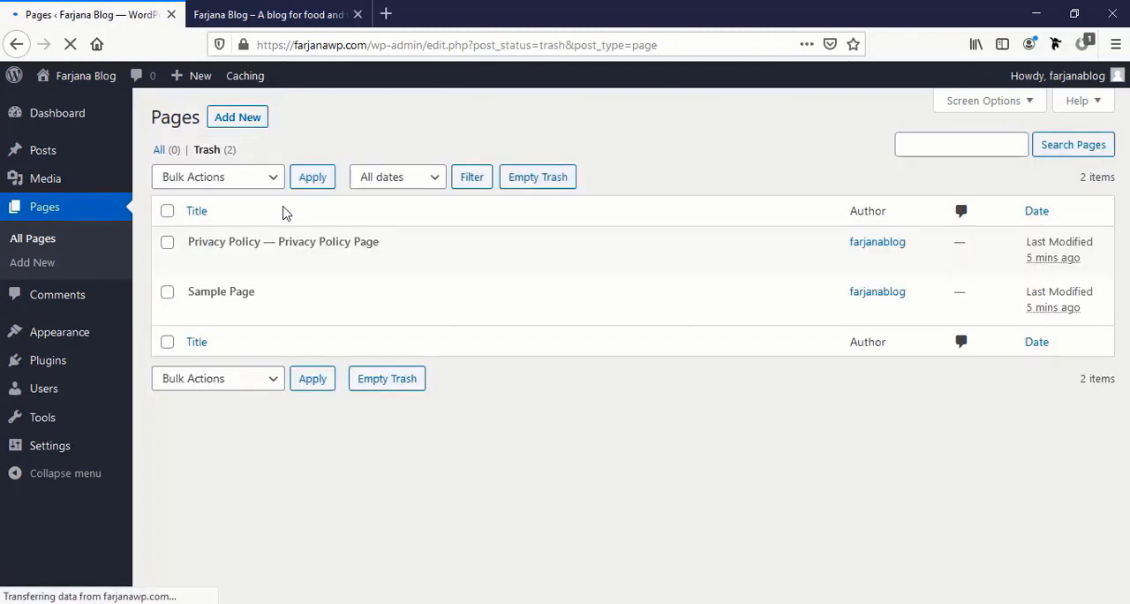
{"action": "left_click", "coordinate": [520, 183]}
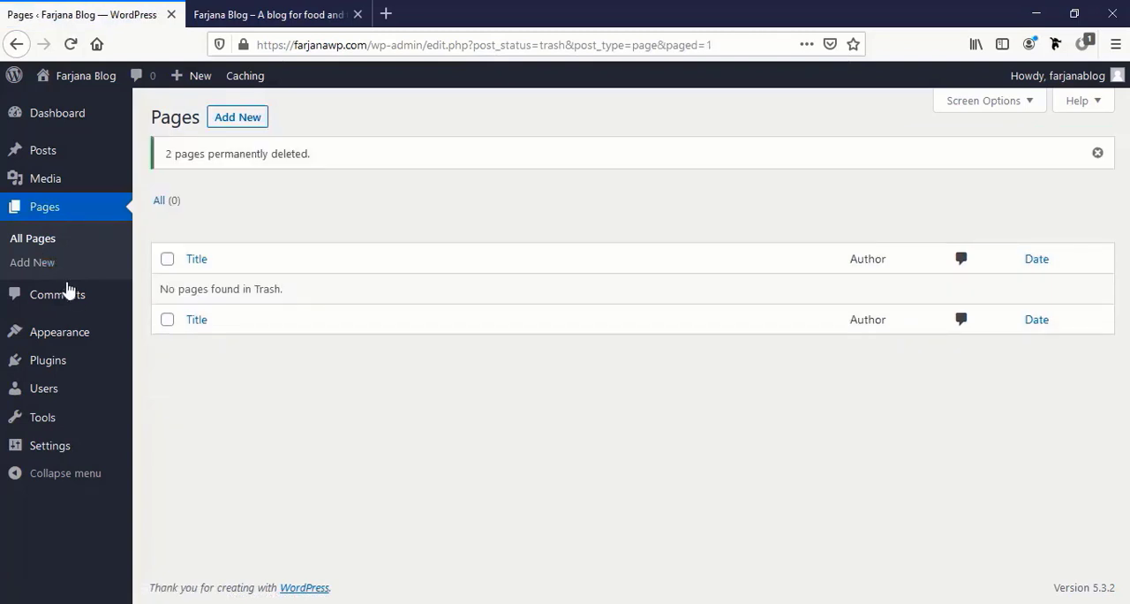
Check the comments list, and set the site's reading settings to discourage search engines from indexing it, saving the change
{"action": "left_click", "coordinate": [87, 302]}
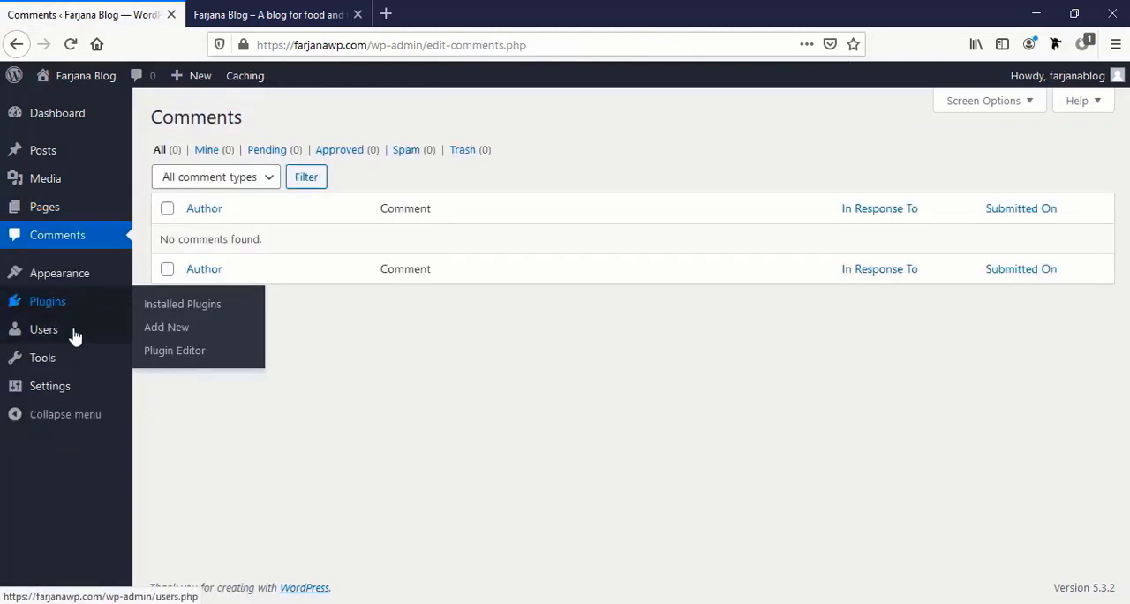
{"action": "left_click", "coordinate": [66, 389]}
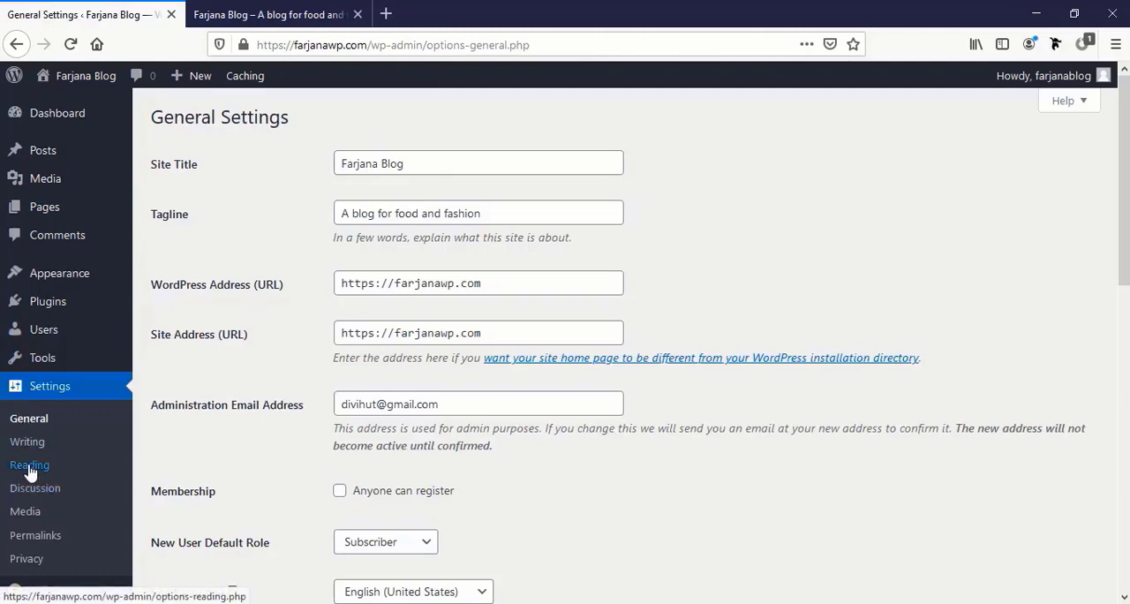
{"action": "left_click", "coordinate": [29, 468]}
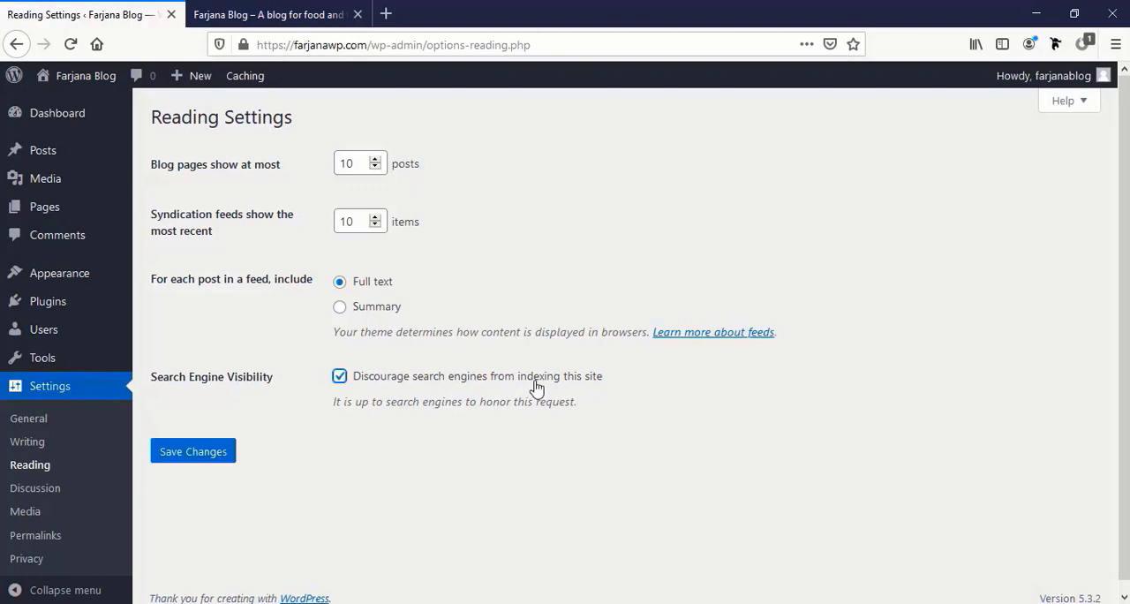
{"action": "left_click", "coordinate": [182, 452]}
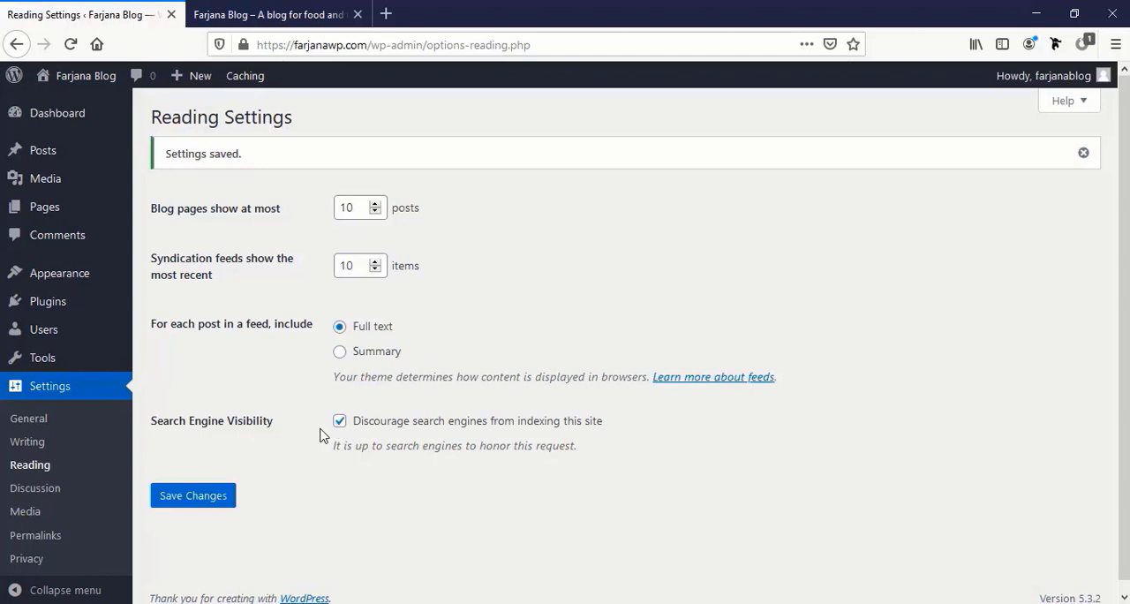
Set the site's permalink structure to Post name and save the change
{"action": "left_click", "coordinate": [35, 536]}
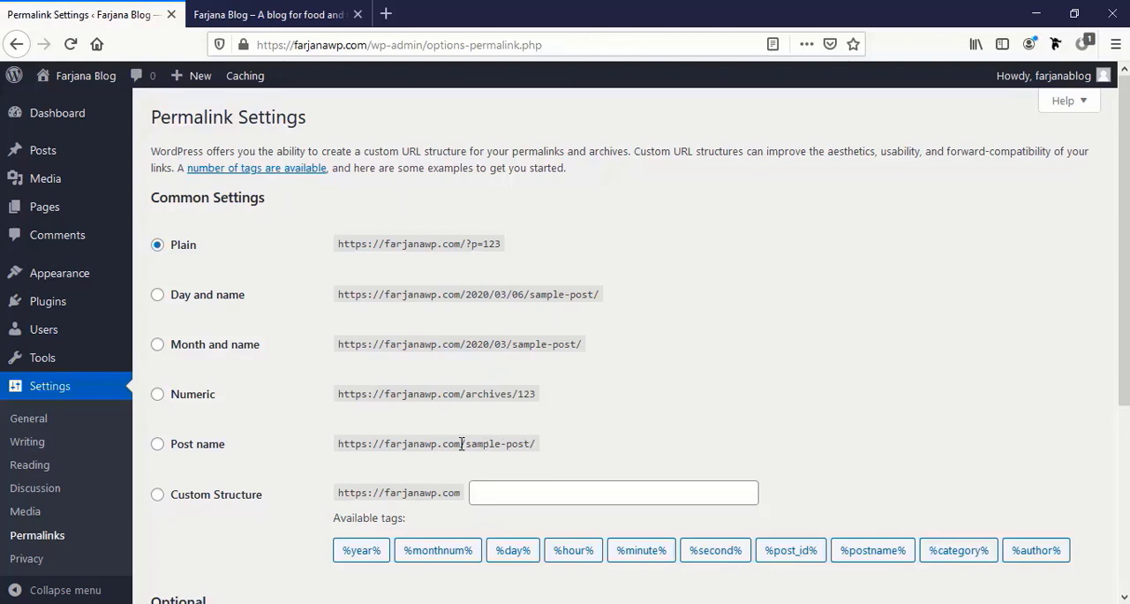
{"action": "left_click", "coordinate": [158, 445]}
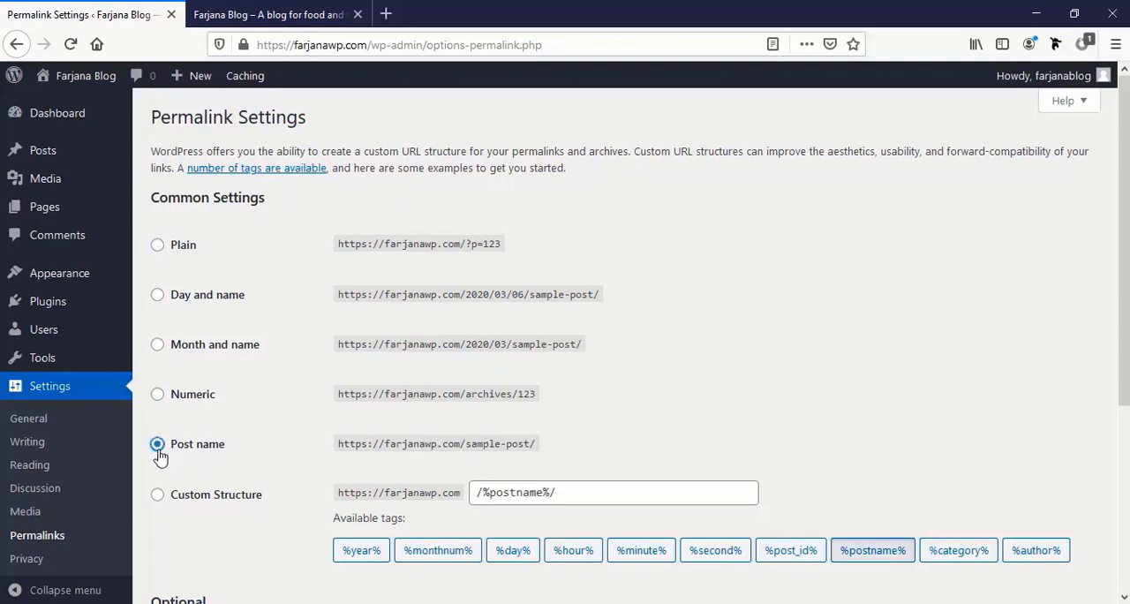
{"action": "scroll", "coordinate": [163, 468], "scroll_direction": "down", "scroll_amount": 3}
{"action": "left_click", "coordinate": [186, 523]}
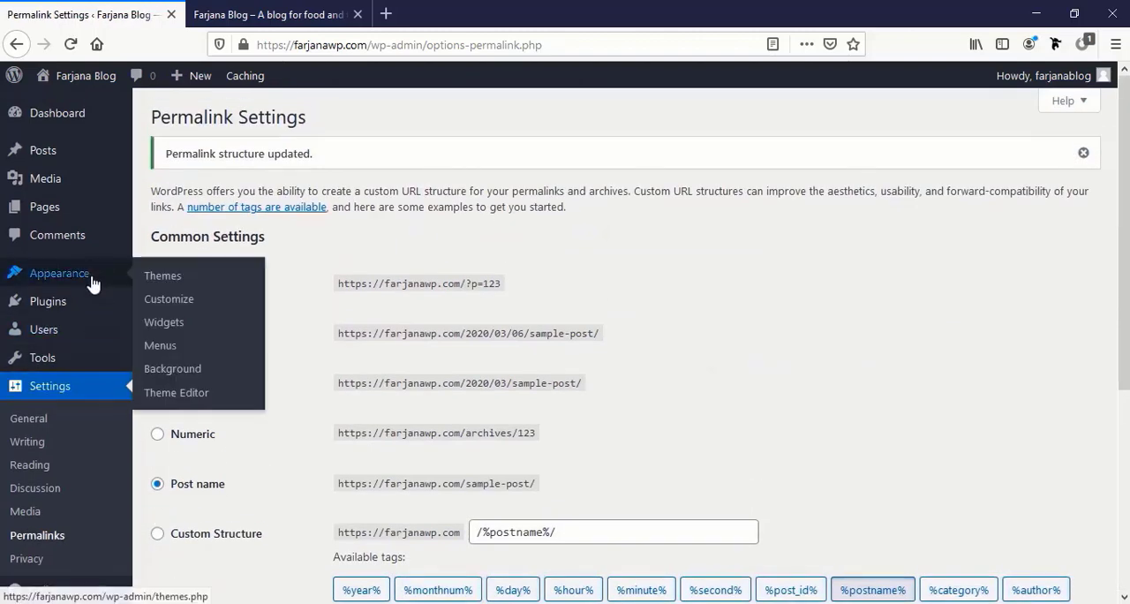
Open the installed themes list, view the live site in a new browser tab, and return to the themes list
{"action": "left_click", "coordinate": [94, 281]}
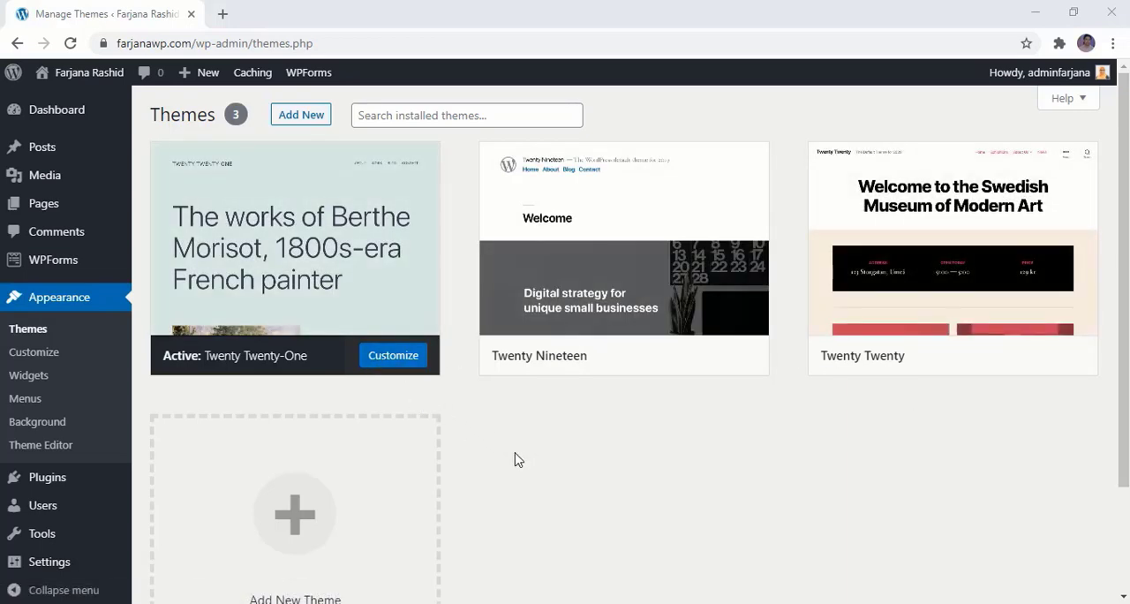
{"action": "mouse_move", "coordinate": [89, 73]}
{"action": "right_click", "coordinate": [68, 104]}
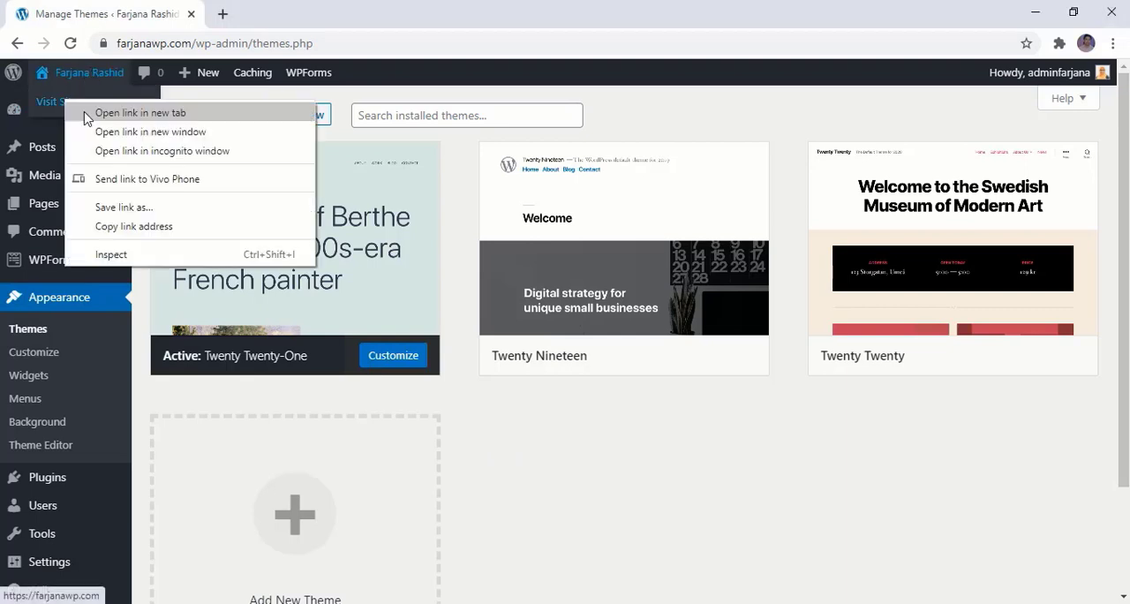
{"action": "left_click", "coordinate": [88, 112]}
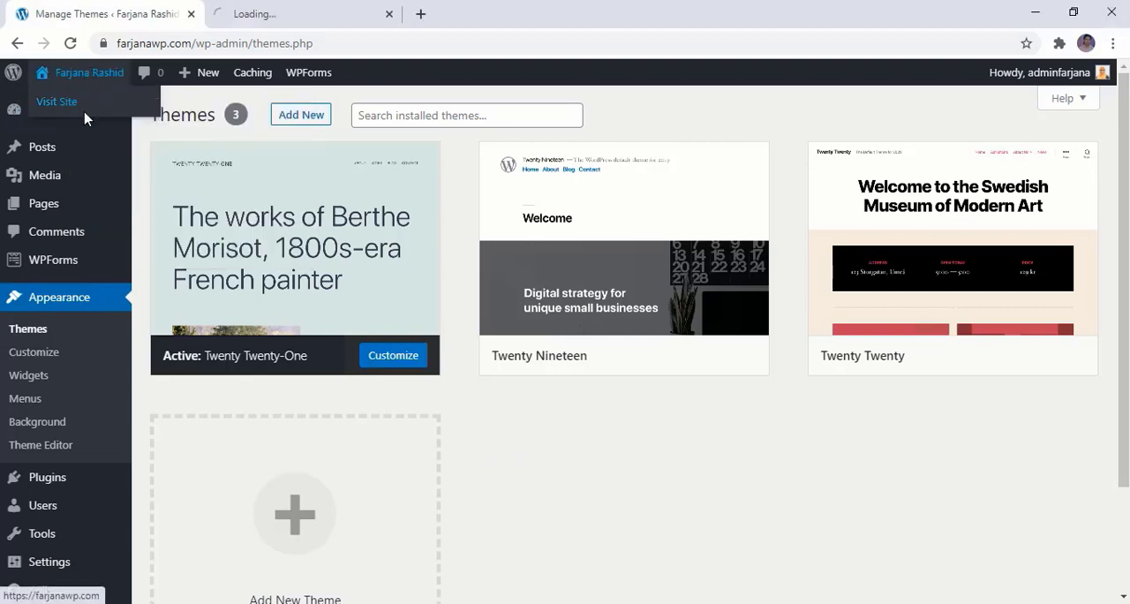
{"action": "left_click", "coordinate": [264, 16]}
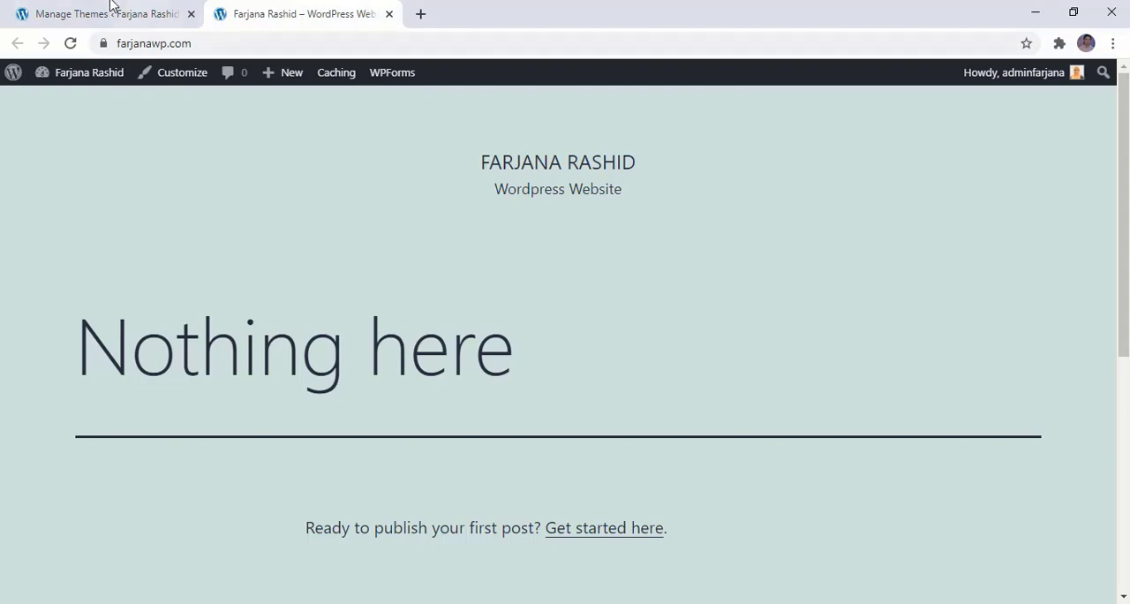
{"action": "left_click", "coordinate": [105, 16]}
Activate the Twenty Nineteen theme, reload the live site to check its appearance, and return to the themes list
{"action": "mouse_move", "coordinate": [597, 363]}
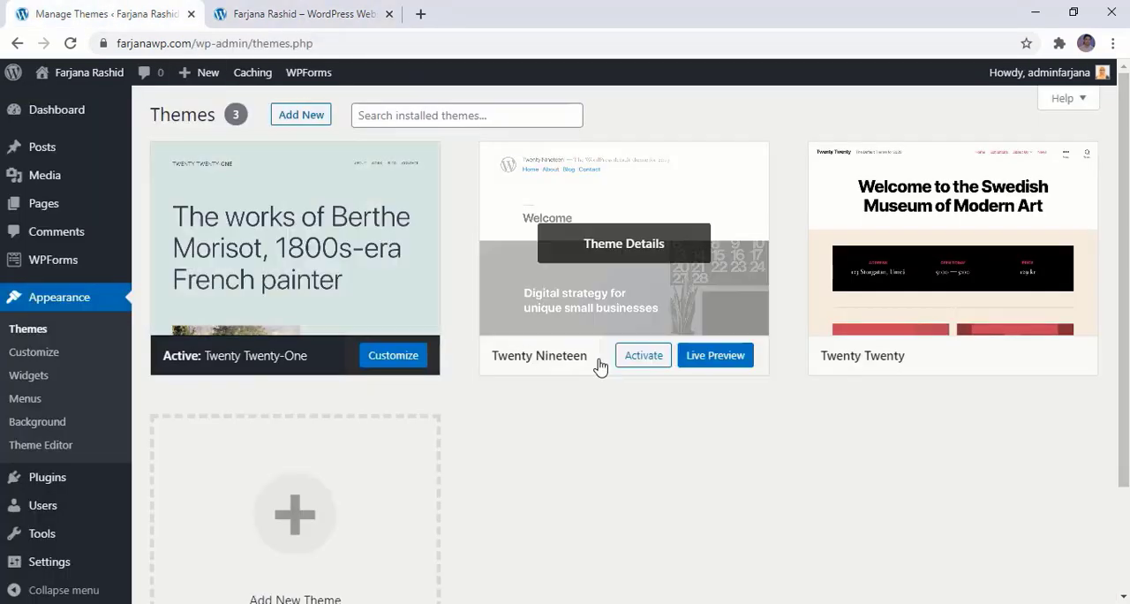
{"action": "left_click", "coordinate": [641, 358]}
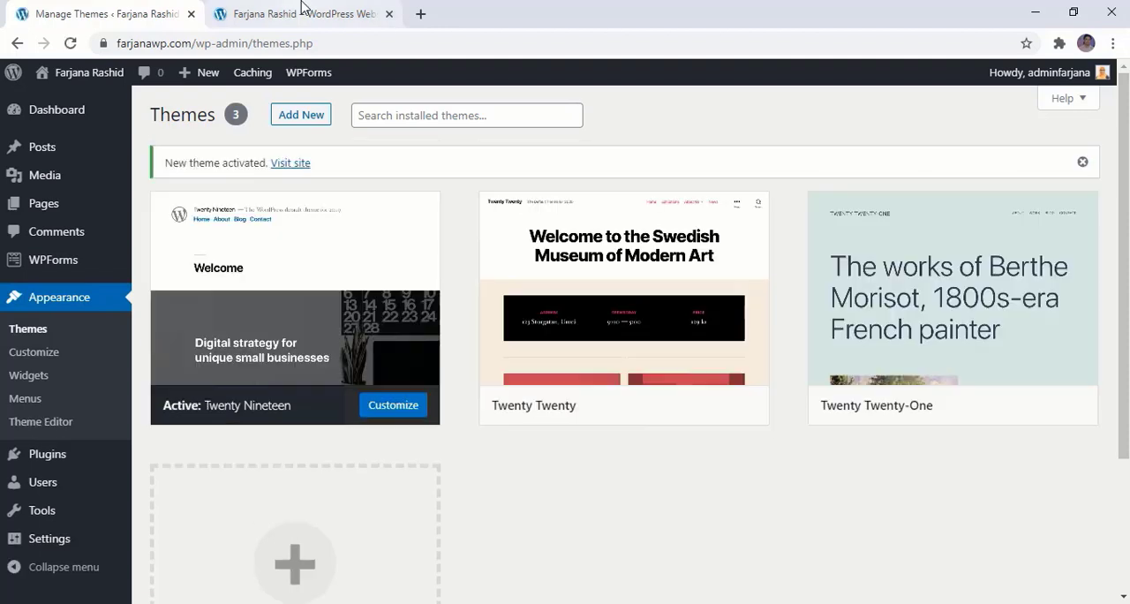
{"action": "left_click", "coordinate": [300, 13]}
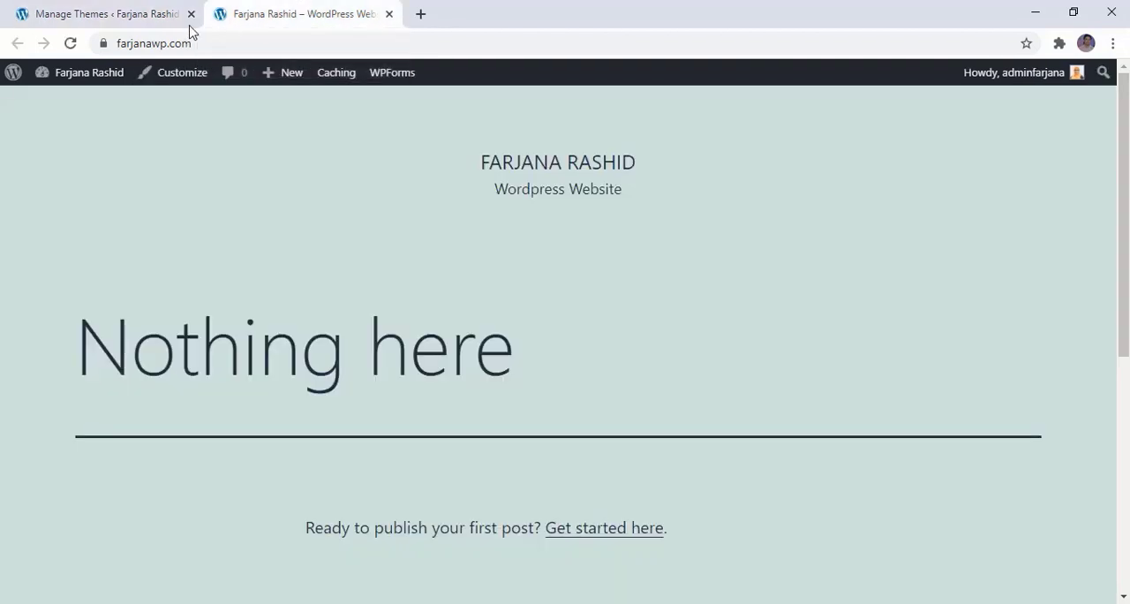
{"action": "left_click", "coordinate": [69, 44]}
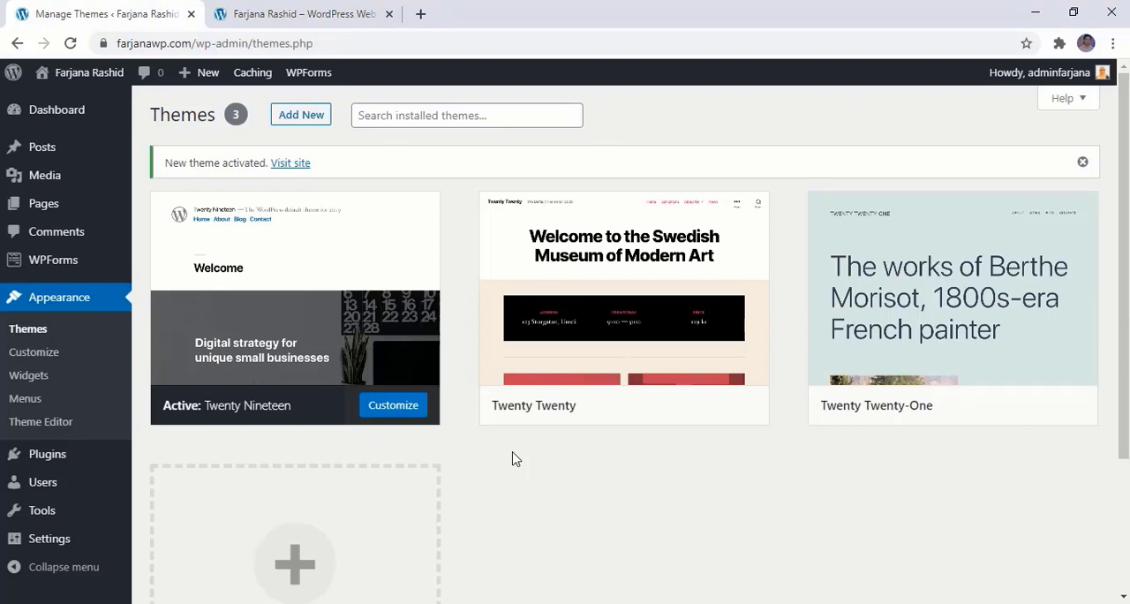
{"action": "left_click", "coordinate": [274, 7]}
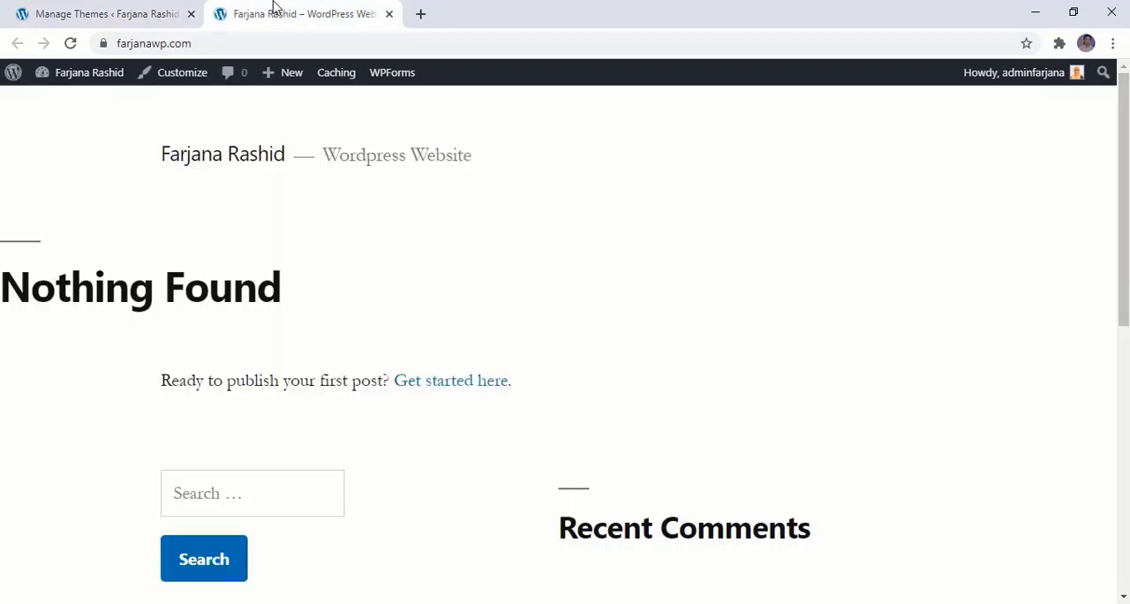
{"action": "left_click", "coordinate": [62, 12]}
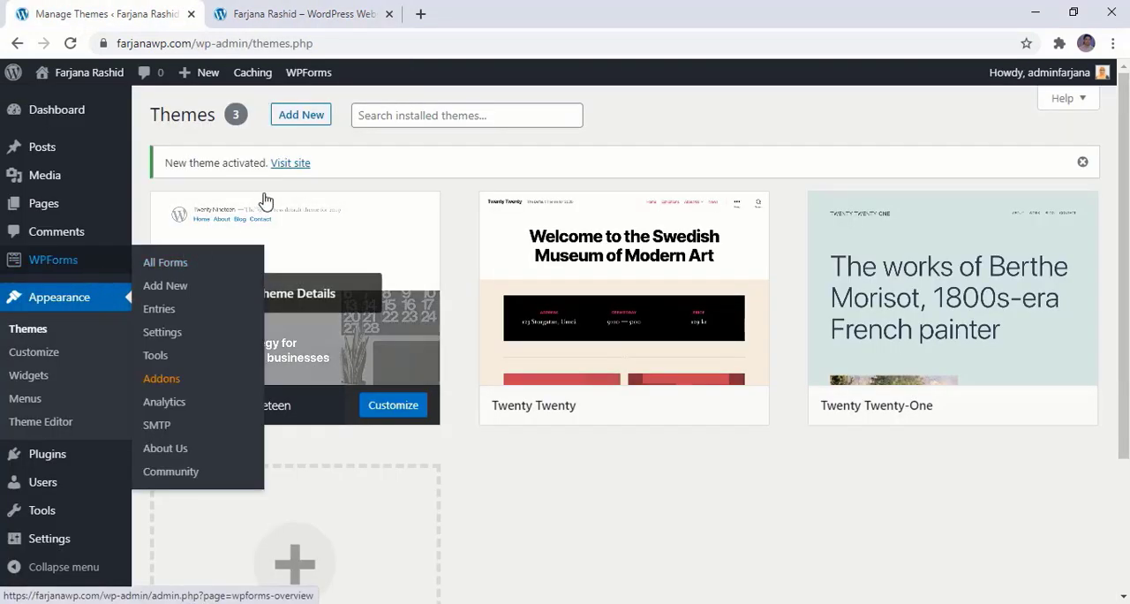
Search the themes to add for "Hello", and install and activate the Hello Elementor theme
{"action": "left_click", "coordinate": [312, 122]}
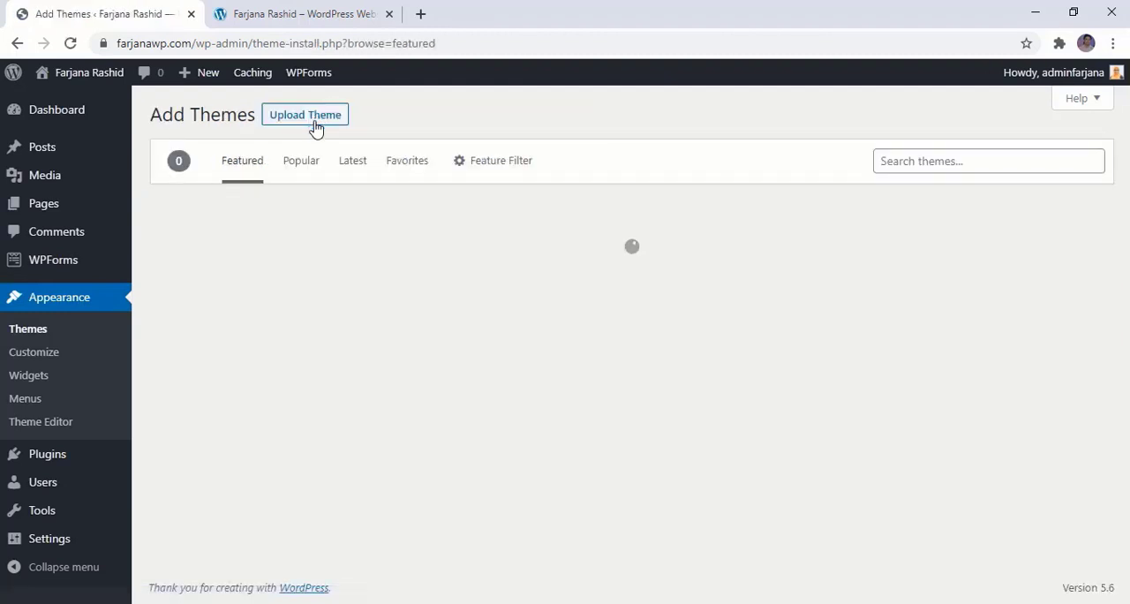
{"action": "left_click", "coordinate": [957, 160]}
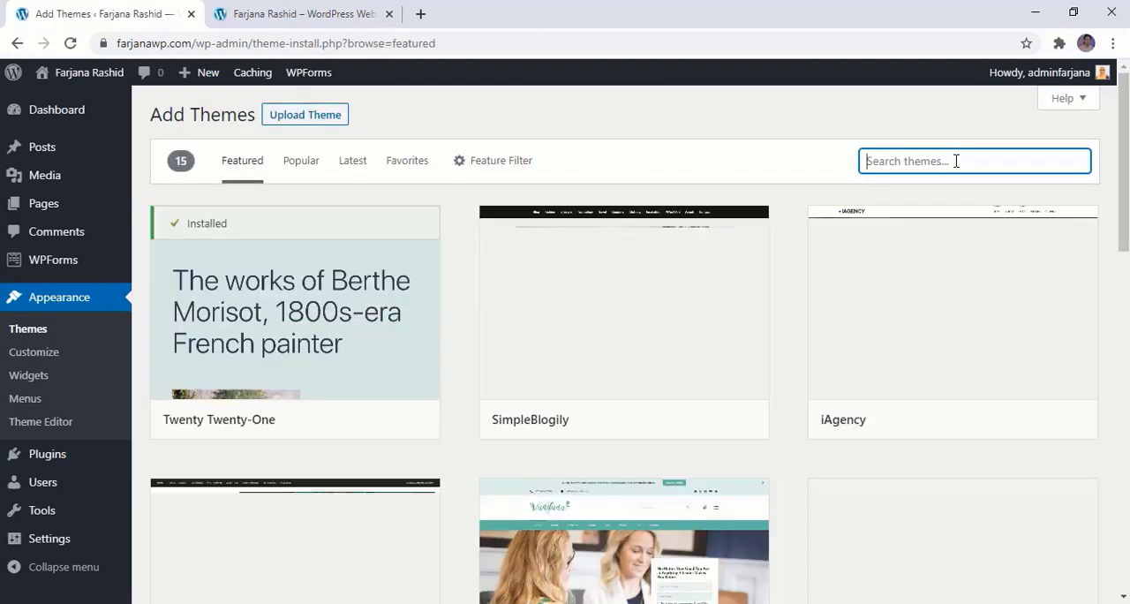
{"action": "type", "text": "Hello"}
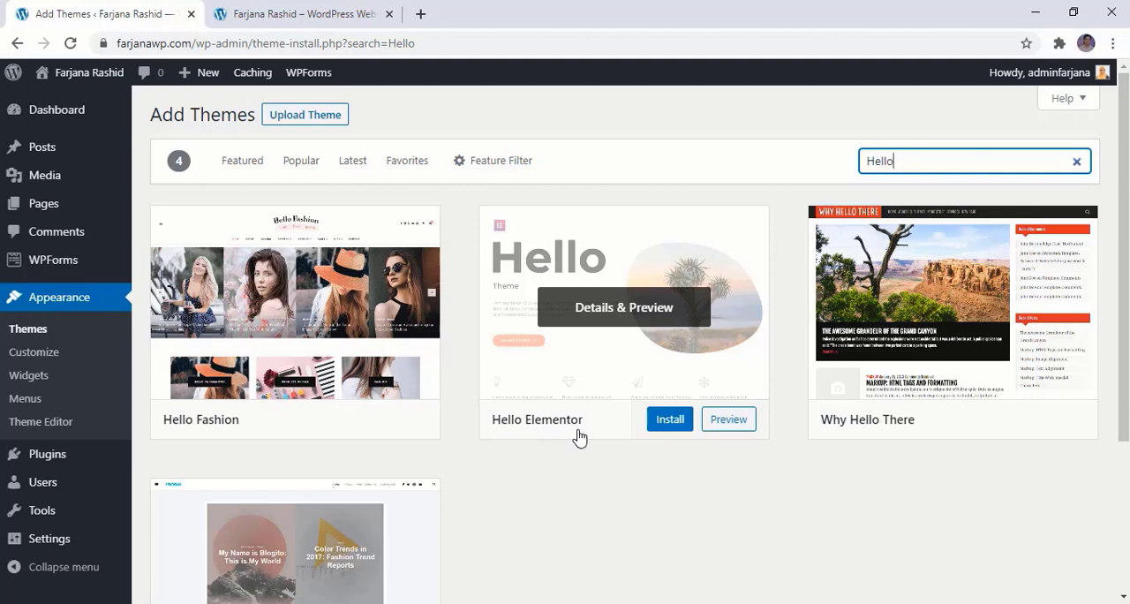
{"action": "left_click", "coordinate": [662, 423]}
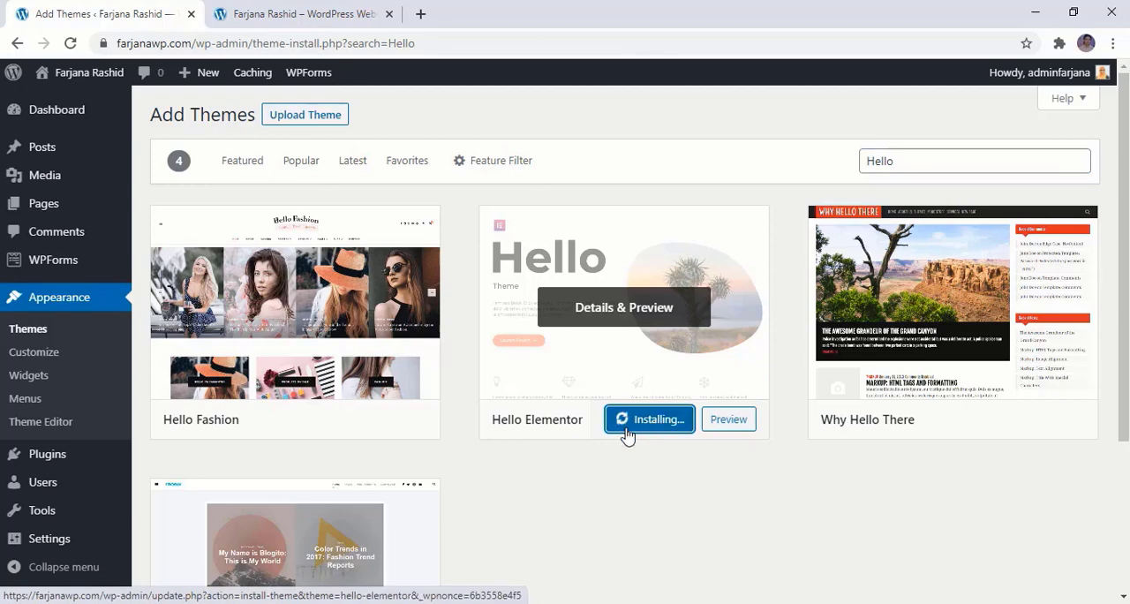
{"action": "left_click", "coordinate": [647, 424]}
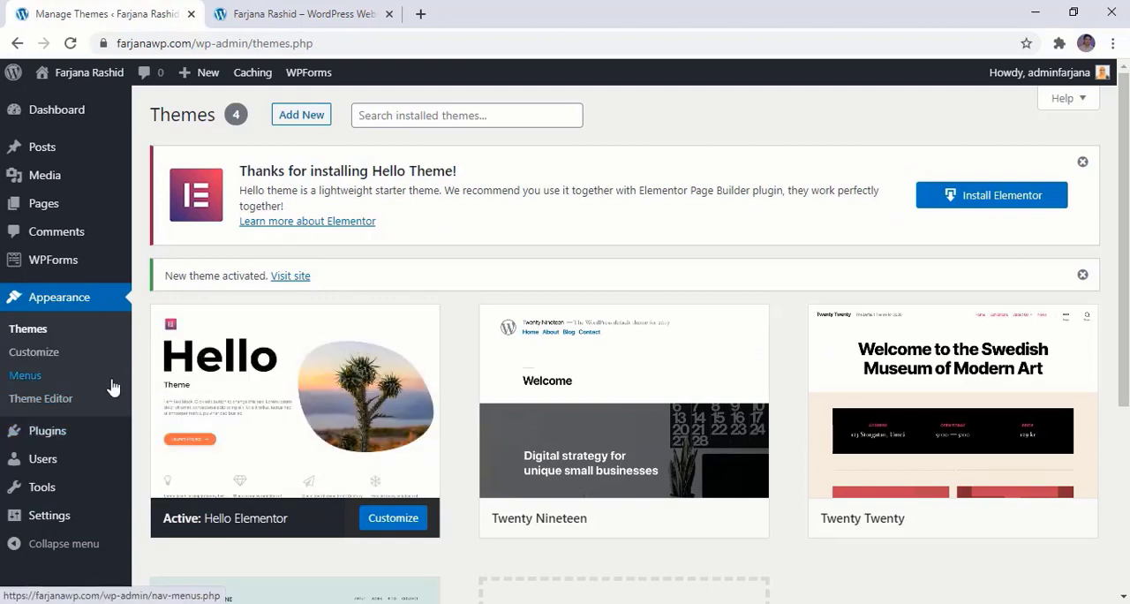
Open the site owner's separate /tools/ web page in the browser tab showing the live site
{"action": "left_click", "coordinate": [328, 12]}
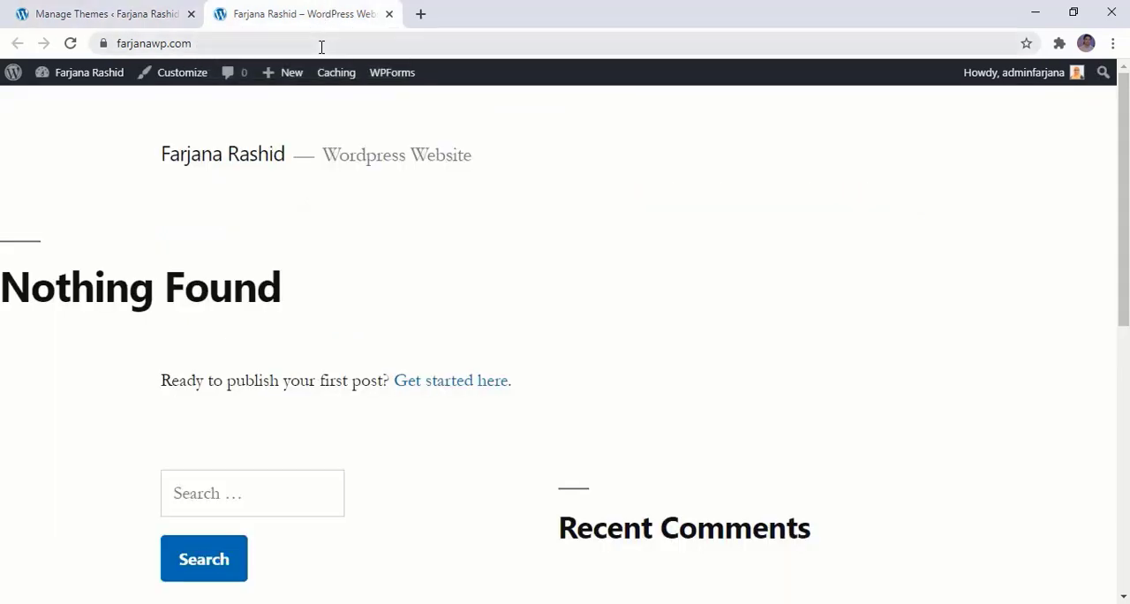
{"action": "left_click", "coordinate": [322, 45]}
{"action": "type", "text": "far"}
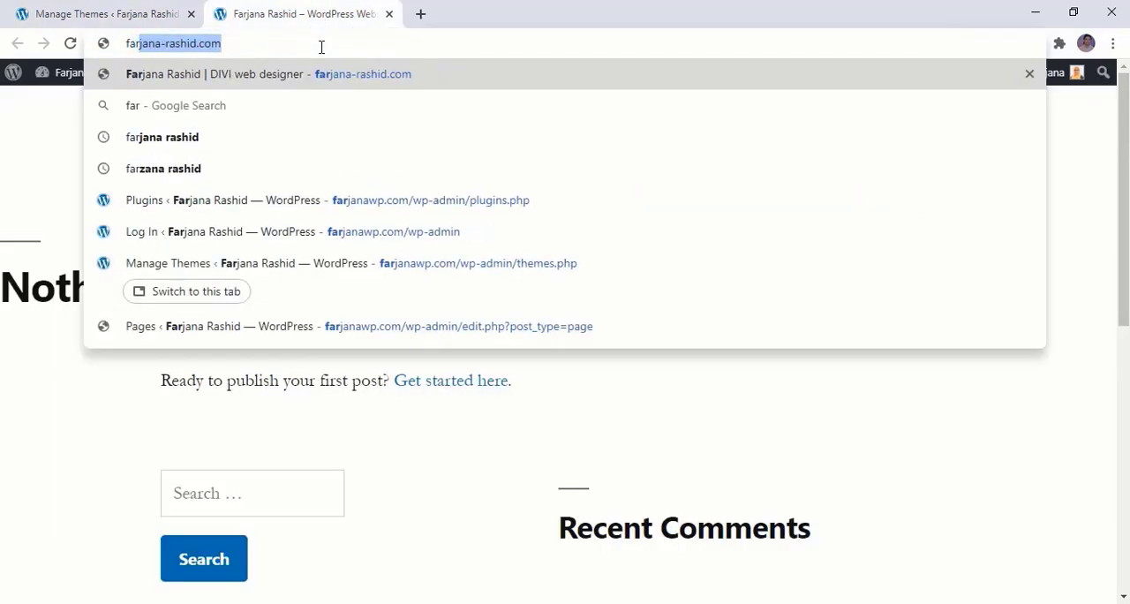
{"action": "key", "text": "Right"}
{"action": "type", "text": "/t"}
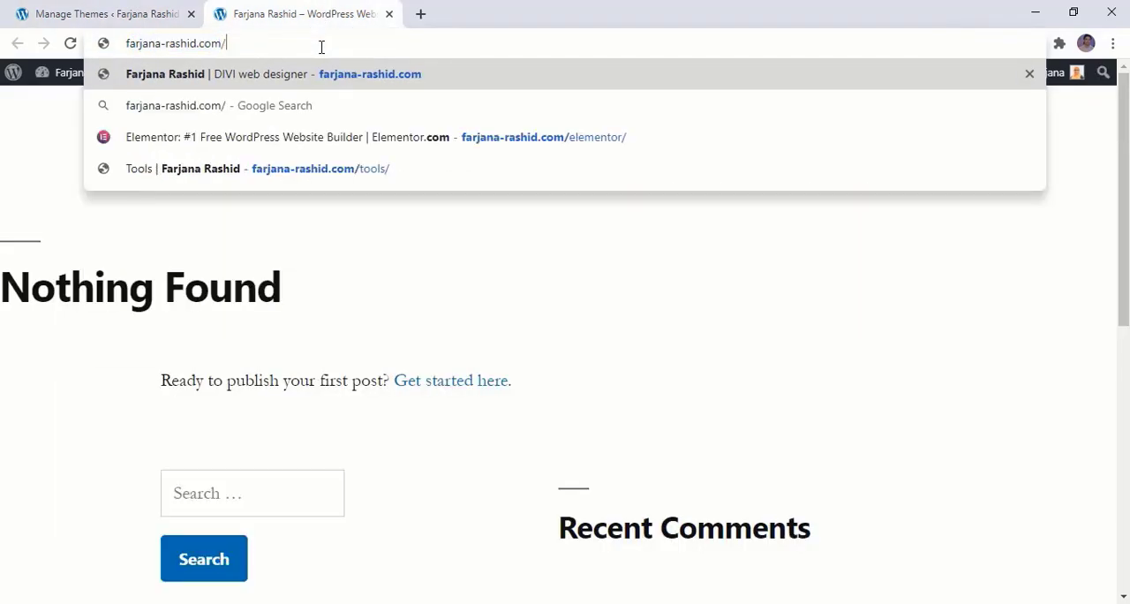
{"action": "type", "text": "o"}
{"action": "key", "text": "Down"}
{"action": "key", "text": "Down"}
{"action": "key", "text": "Return"}
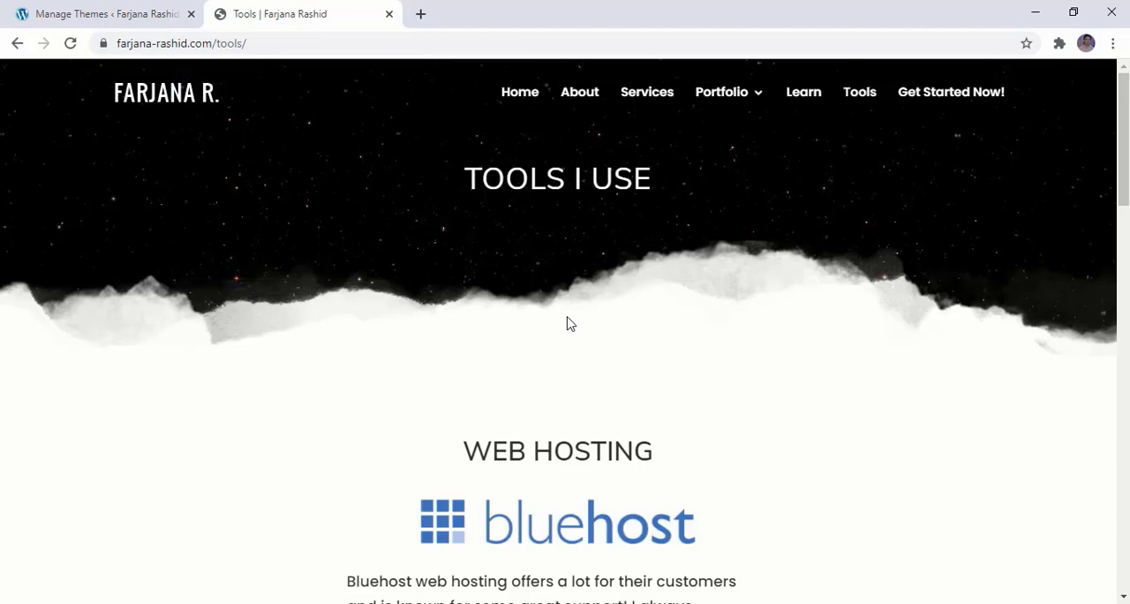
Find Elementor Pro in the tools page's WordPress Theme section and follow its Get Started link
{"action": "scroll", "coordinate": [565, 320], "scroll_direction": "down", "scroll_amount": 7}
{"action": "scroll", "coordinate": [570, 326], "scroll_direction": "down", "scroll_amount": 3}
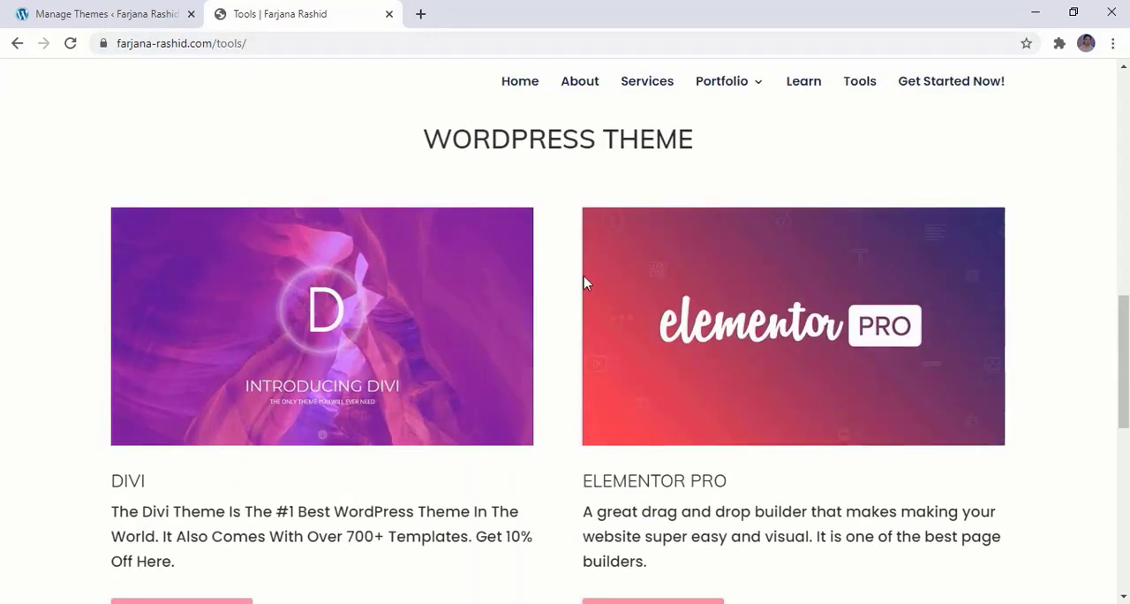
{"action": "scroll", "coordinate": [643, 428], "scroll_direction": "down", "scroll_amount": 1}
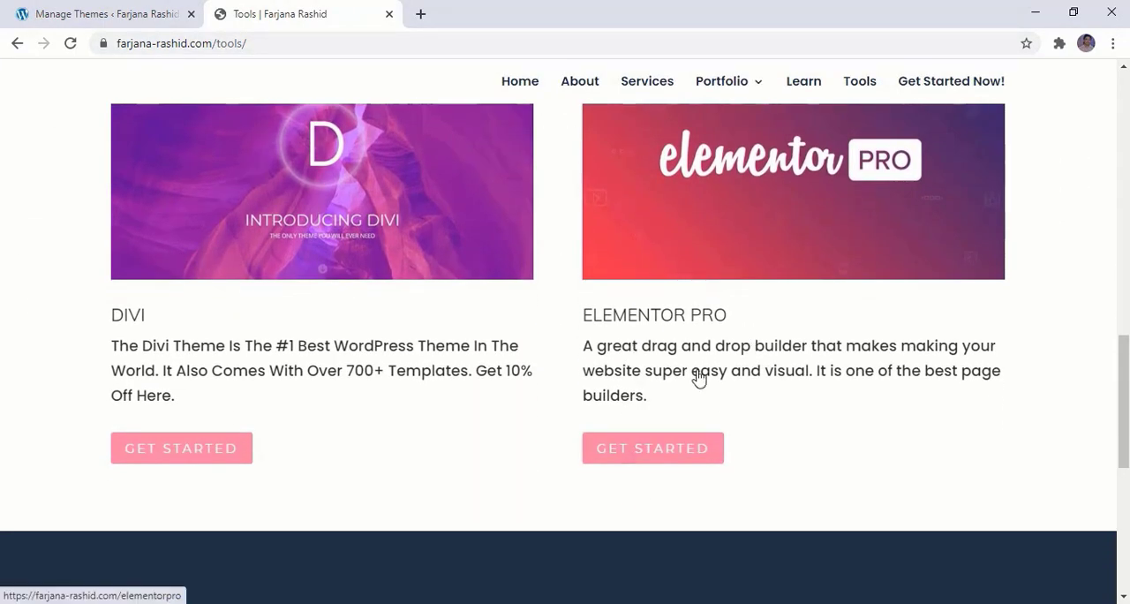
{"action": "left_click", "coordinate": [682, 455]}
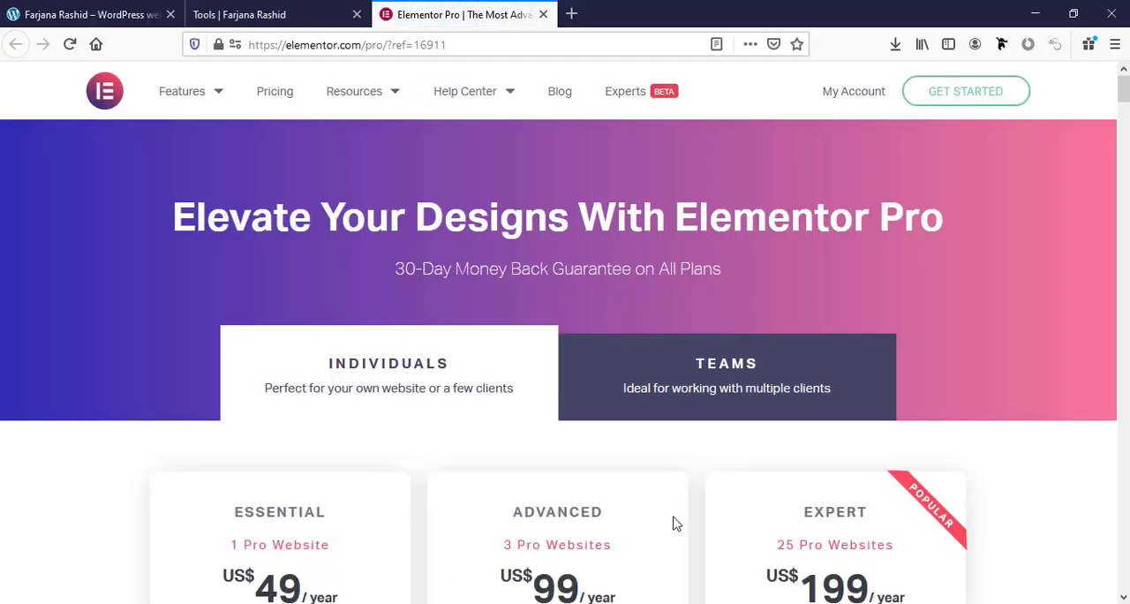
Compare the prices, website limits and features of the Elementor Pro plans for Individuals and Teams
{"action": "scroll", "coordinate": [676, 524], "scroll_direction": "down", "scroll_amount": 2}
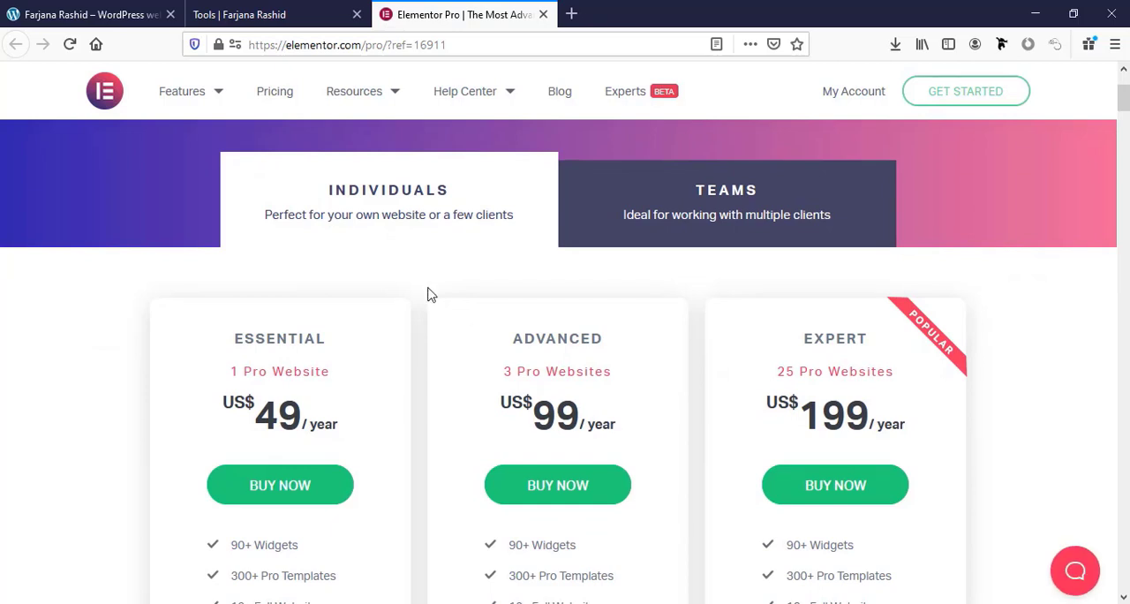
{"action": "left_click", "coordinate": [693, 220]}
{"action": "left_click", "coordinate": [406, 224]}
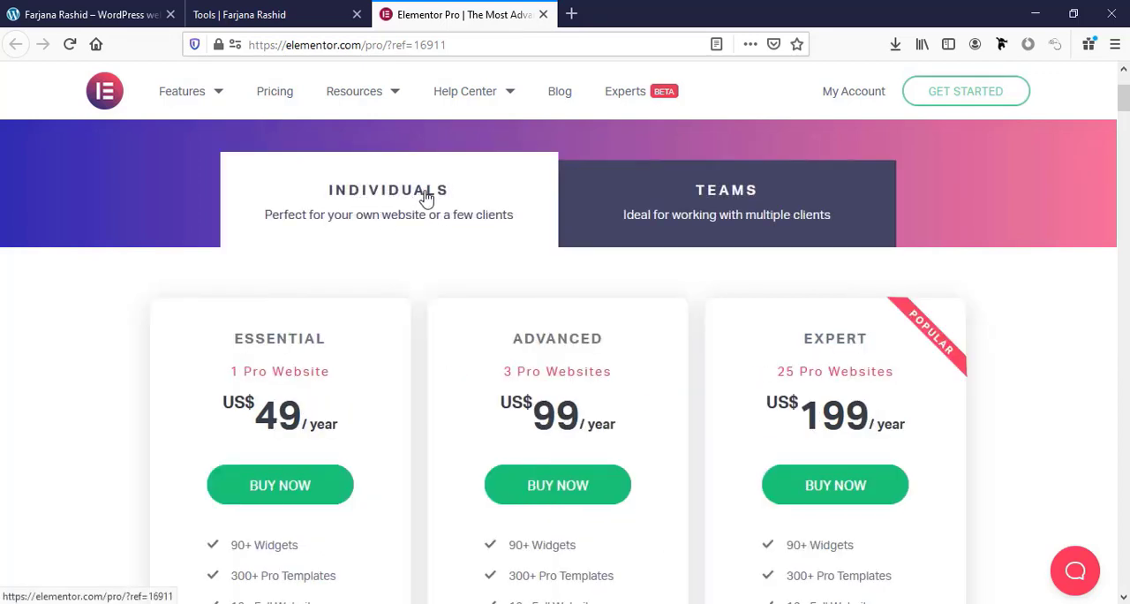
{"action": "left_click", "coordinate": [654, 204]}
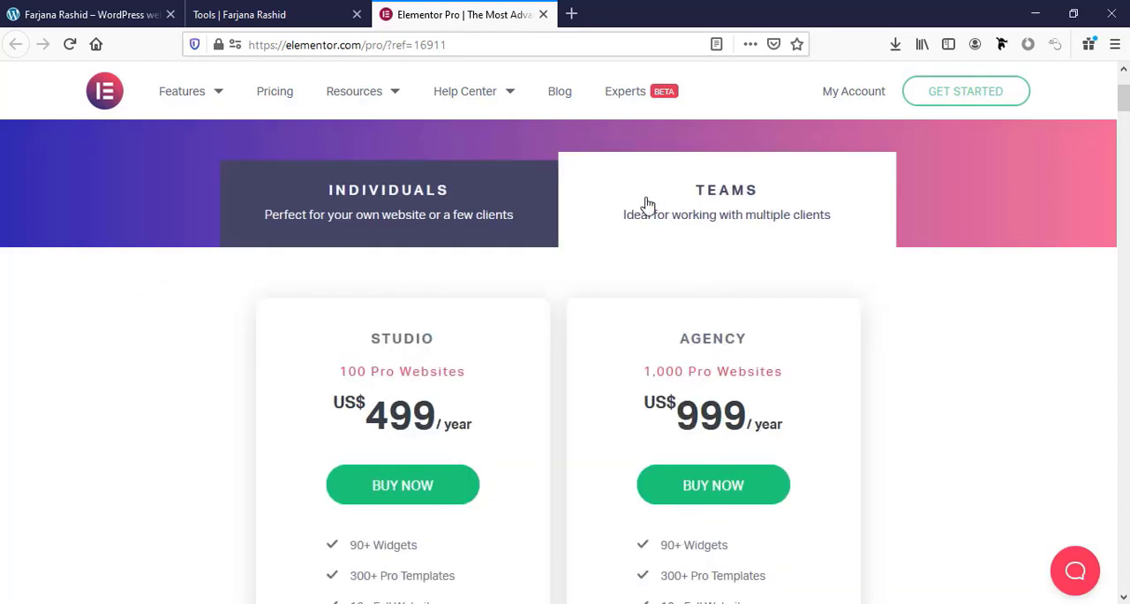
{"action": "left_click", "coordinate": [495, 204]}
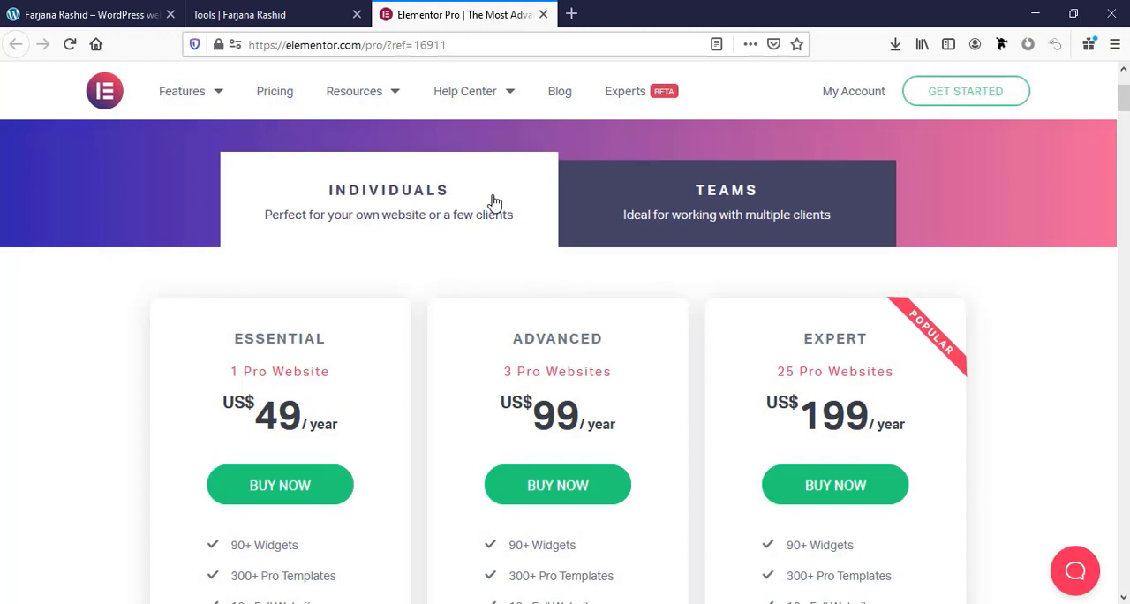
{"action": "scroll", "coordinate": [415, 437], "scroll_direction": "down", "scroll_amount": 1}
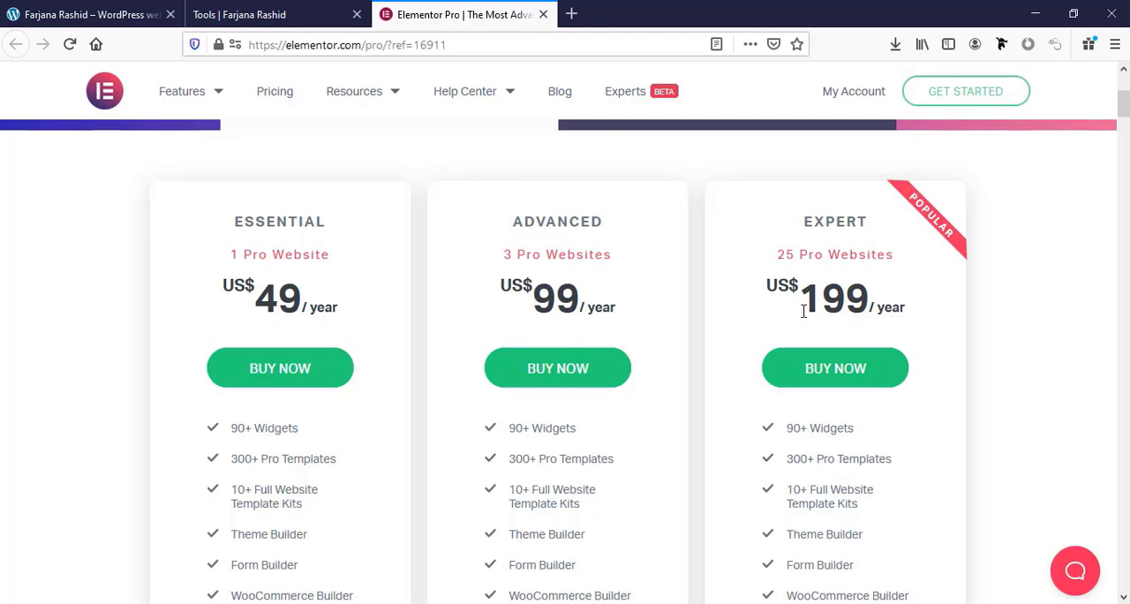
{"action": "scroll", "coordinate": [804, 311], "scroll_direction": "down", "scroll_amount": 2}
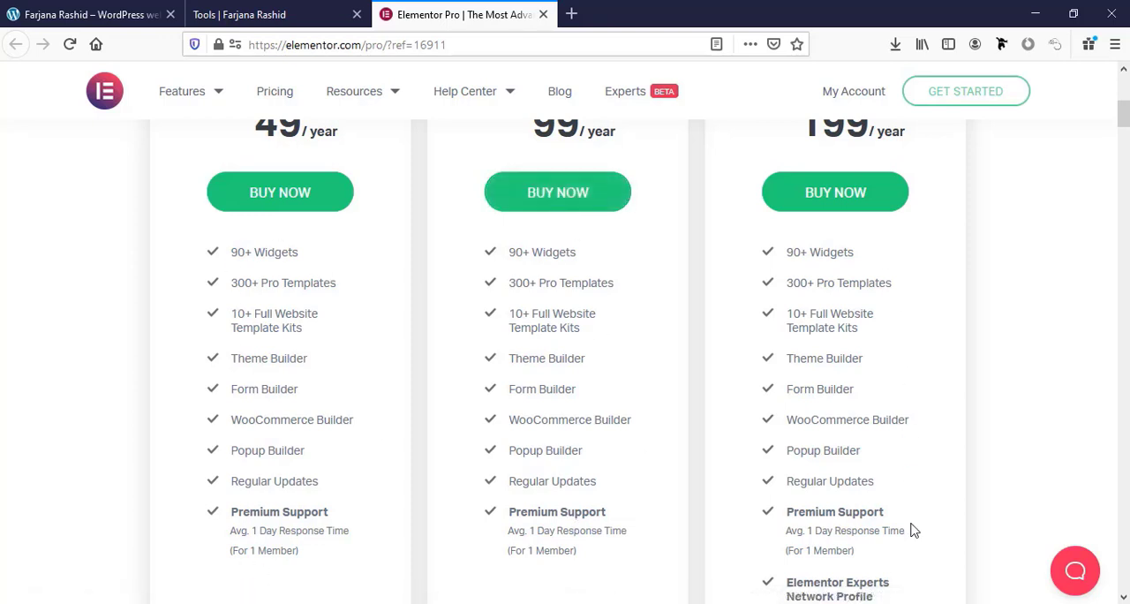
{"action": "scroll", "coordinate": [471, 379], "scroll_direction": "up", "scroll_amount": 3}
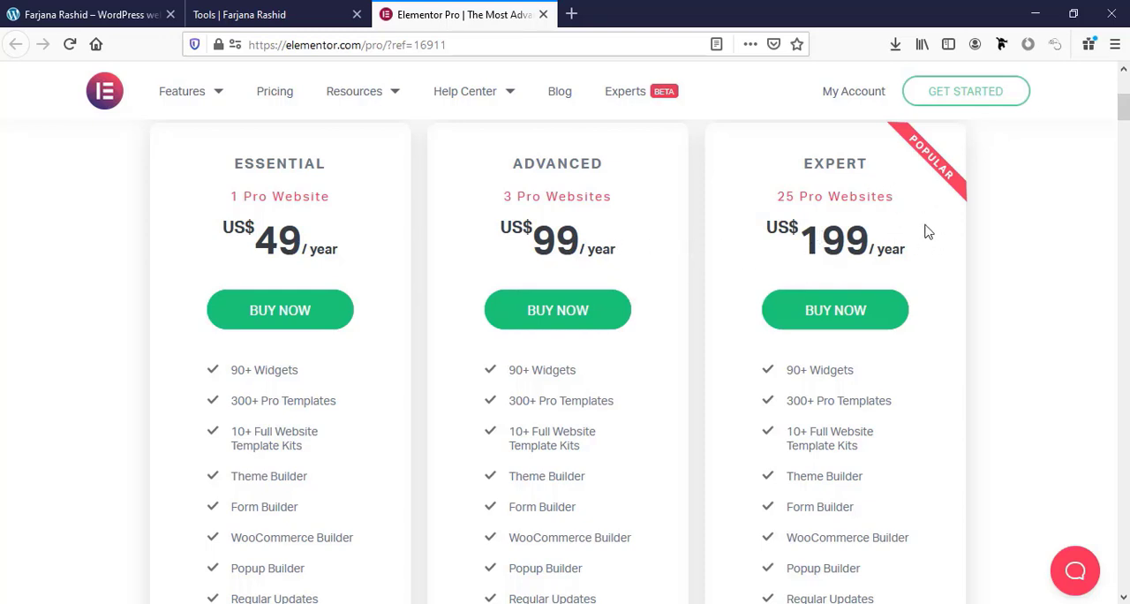
{"action": "scroll", "coordinate": [927, 232], "scroll_direction": "up", "scroll_amount": 2}
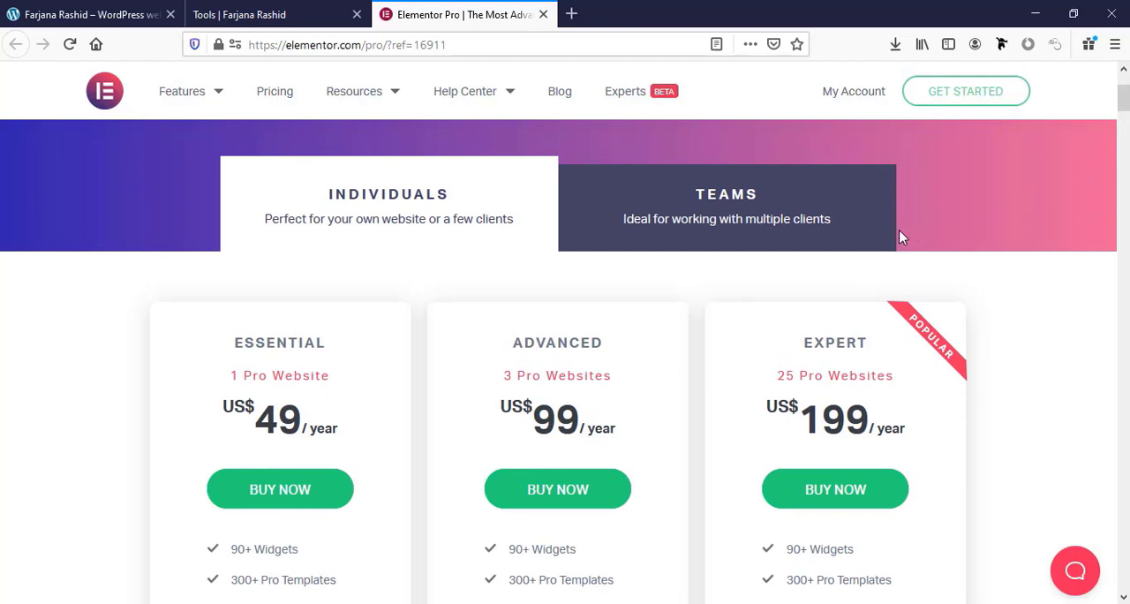
{"action": "left_click", "coordinate": [823, 224]}
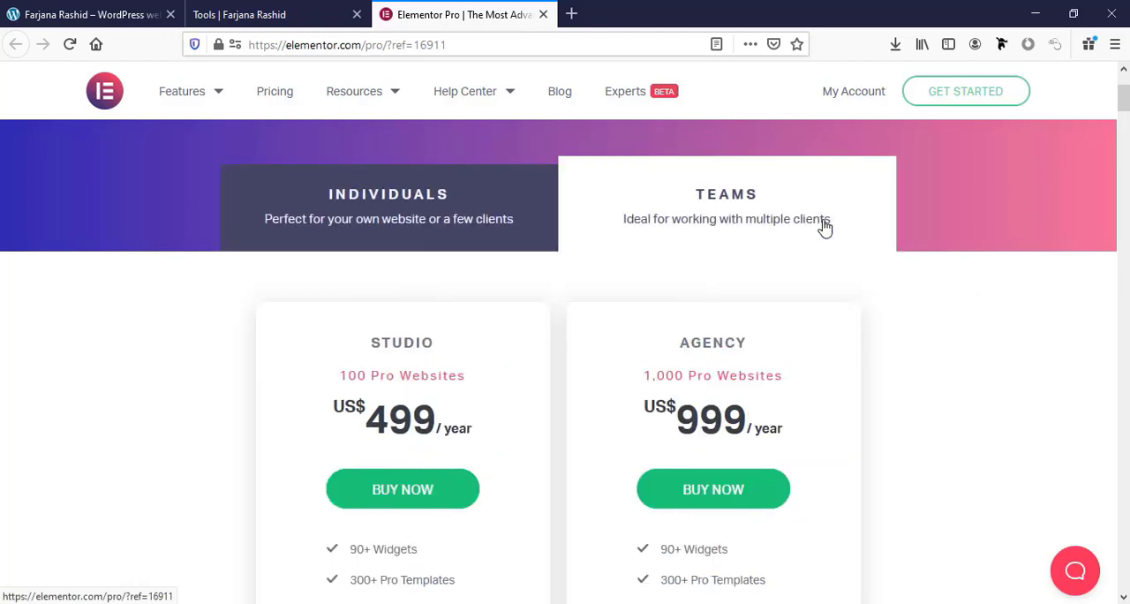
{"action": "scroll", "coordinate": [548, 343], "scroll_direction": "down", "scroll_amount": 2}
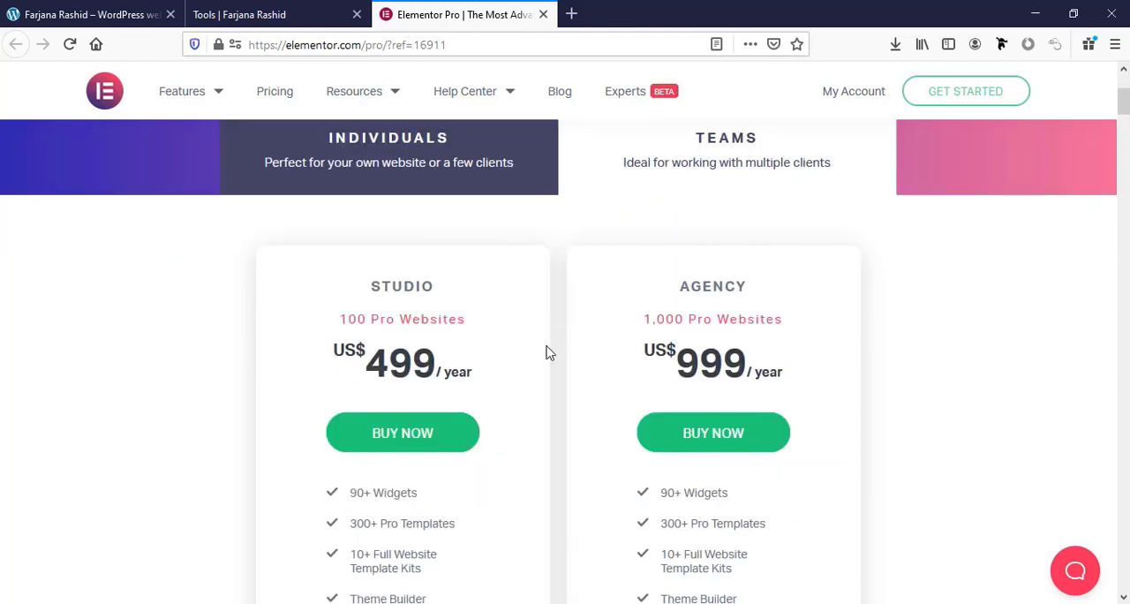
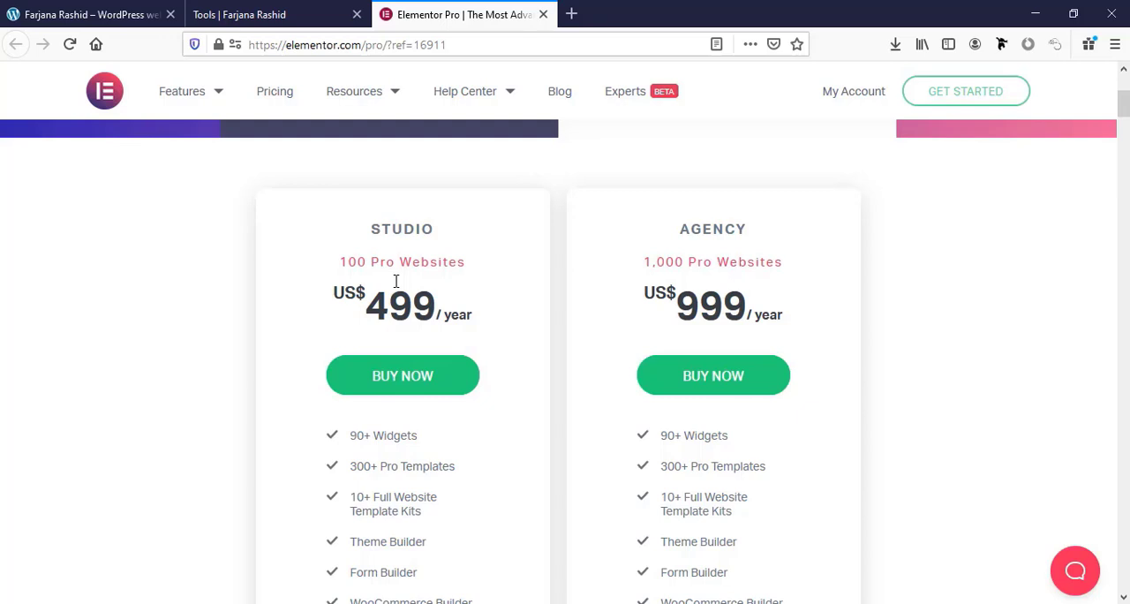
Switch to Calculator, multiply 100 by 100 to estimate the earnings from the Studio plan's 100 websites, and close it
{"action": "key", "text": "alt+Tab"}
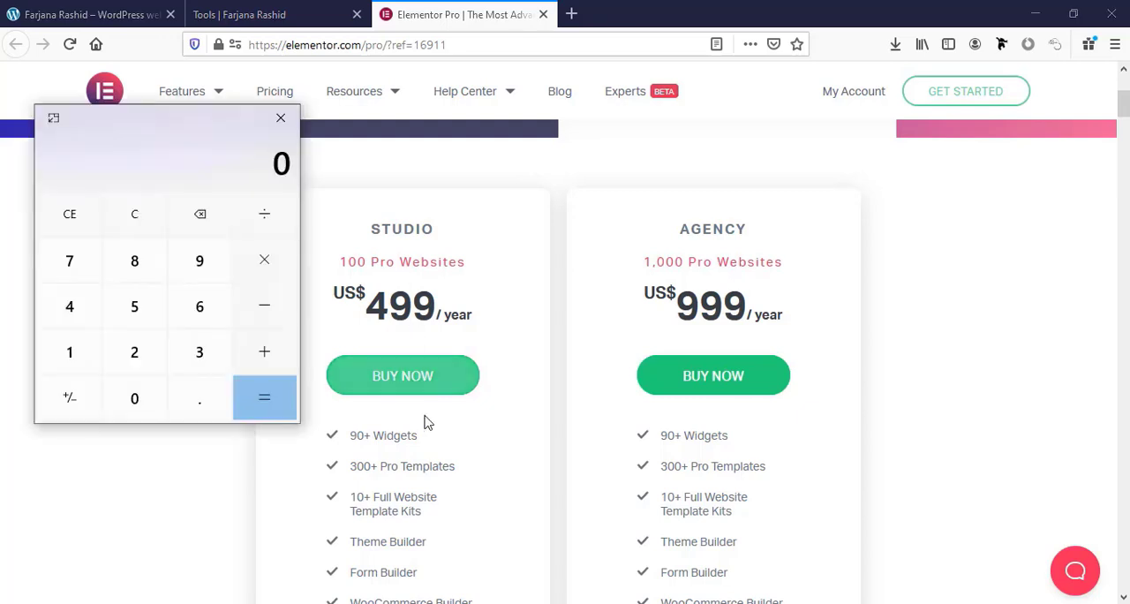
{"action": "left_click", "coordinate": [70, 353]}
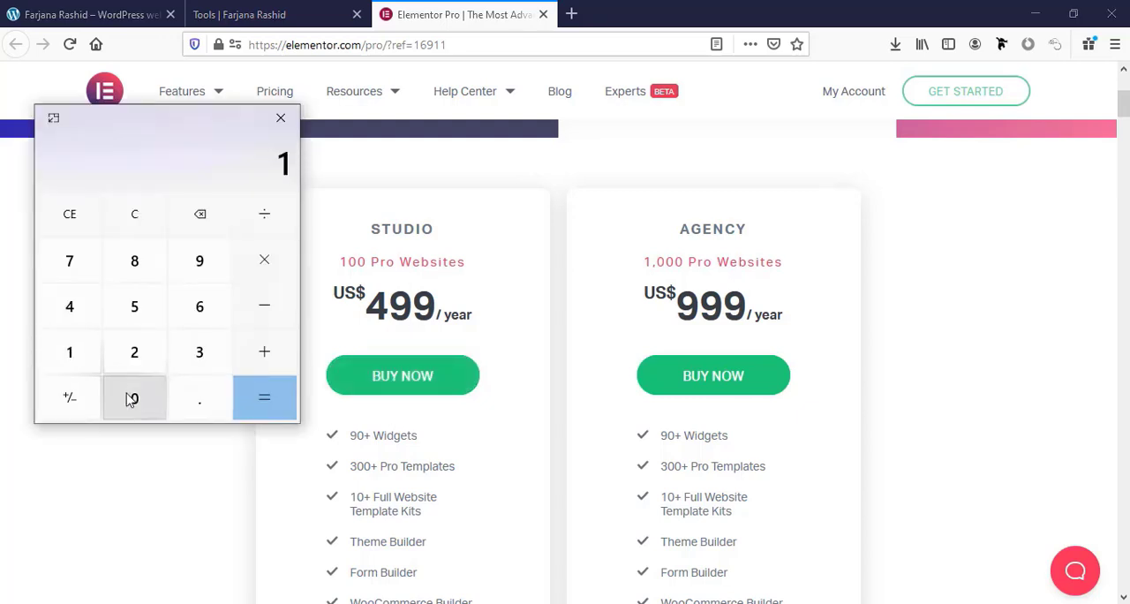
{"action": "left_click", "coordinate": [133, 400]}
{"action": "left_click", "coordinate": [134, 402]}
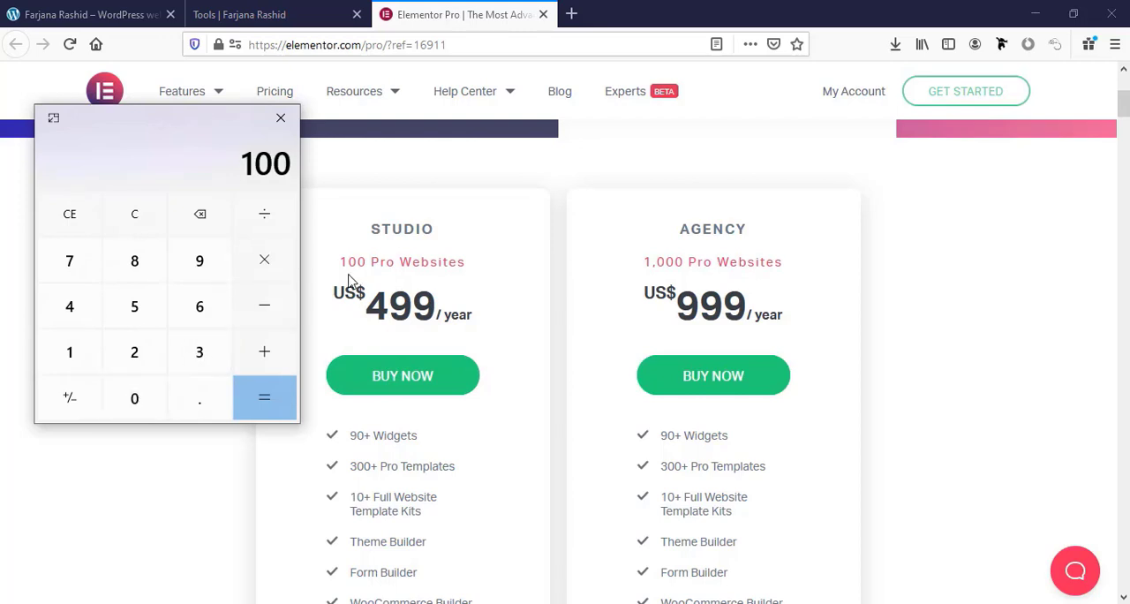
{"action": "left_click", "coordinate": [264, 265]}
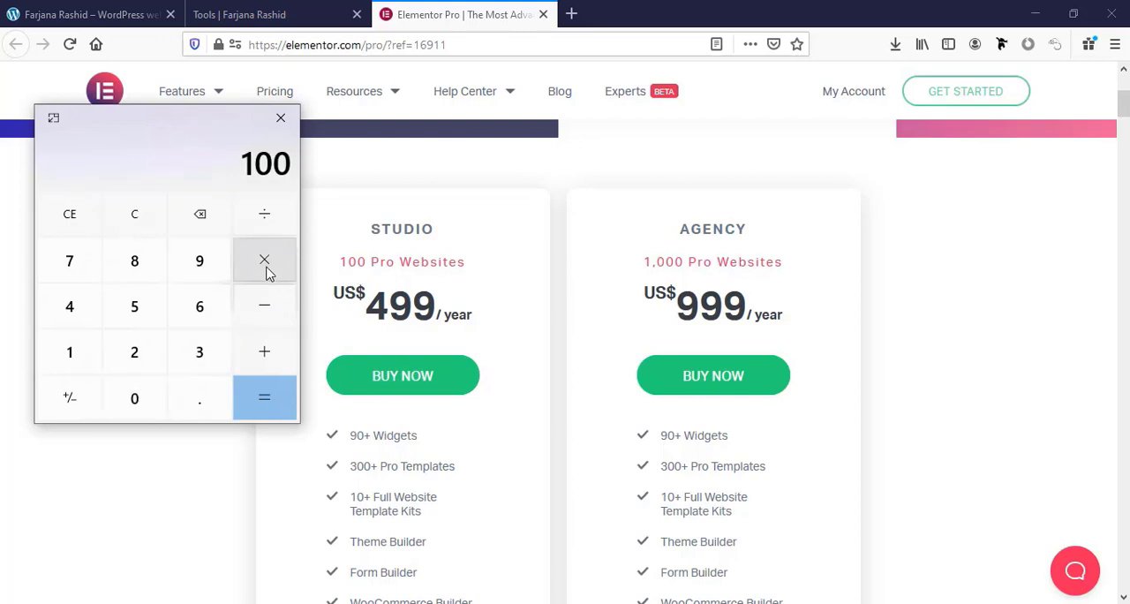
{"action": "left_click", "coordinate": [88, 353]}
{"action": "left_click", "coordinate": [119, 399]}
{"action": "left_click", "coordinate": [119, 399]}
{"action": "left_click", "coordinate": [258, 405]}
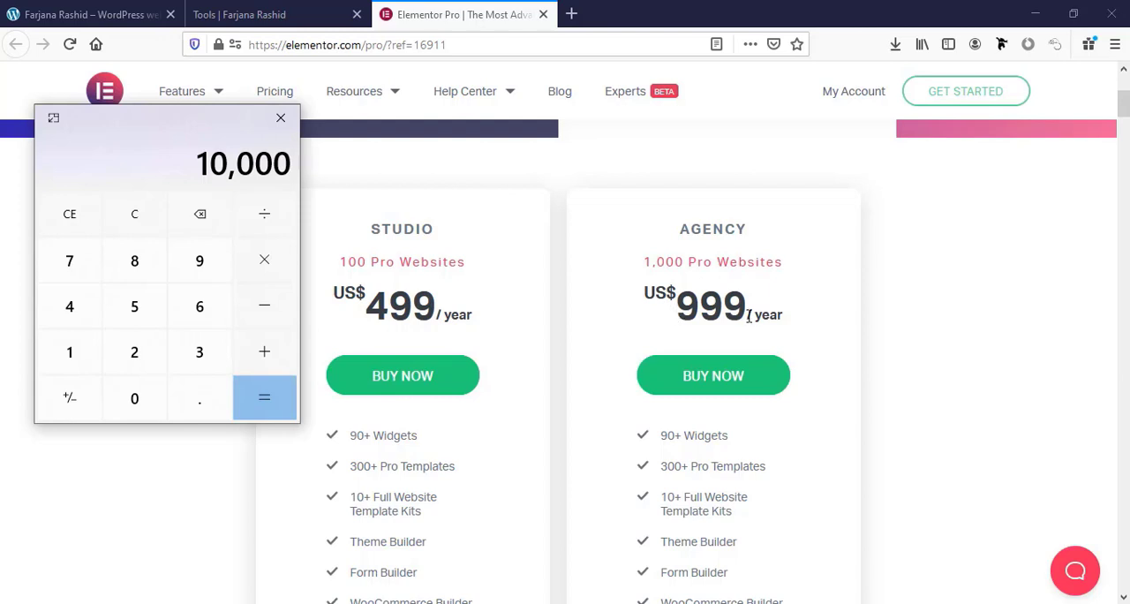
{"action": "scroll", "coordinate": [433, 278], "scroll_direction": "up", "scroll_amount": 2}
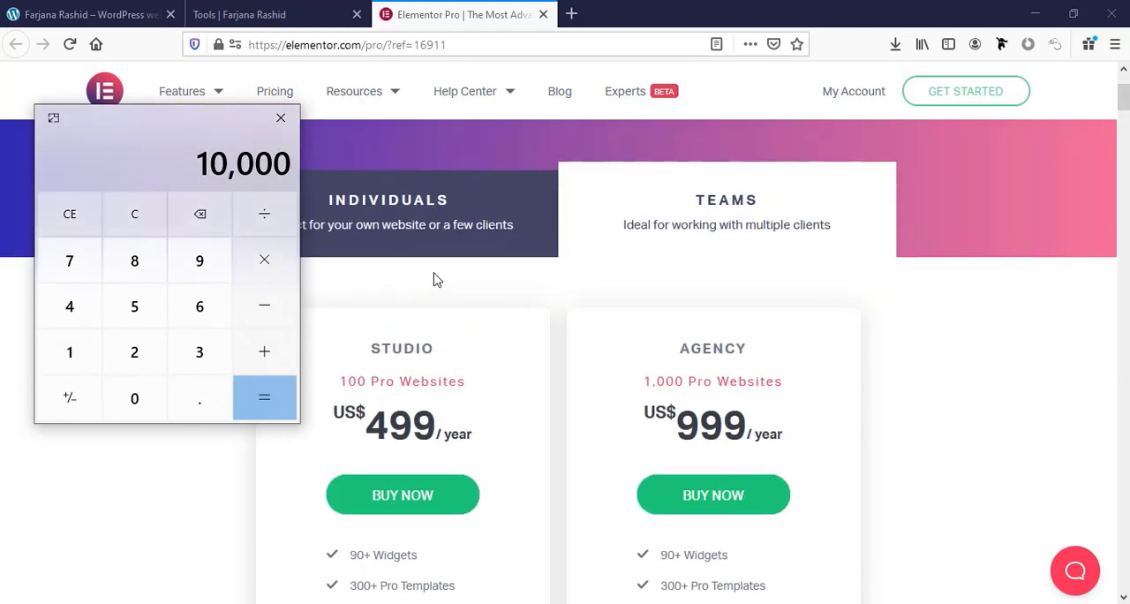
{"action": "left_click", "coordinate": [281, 119]}
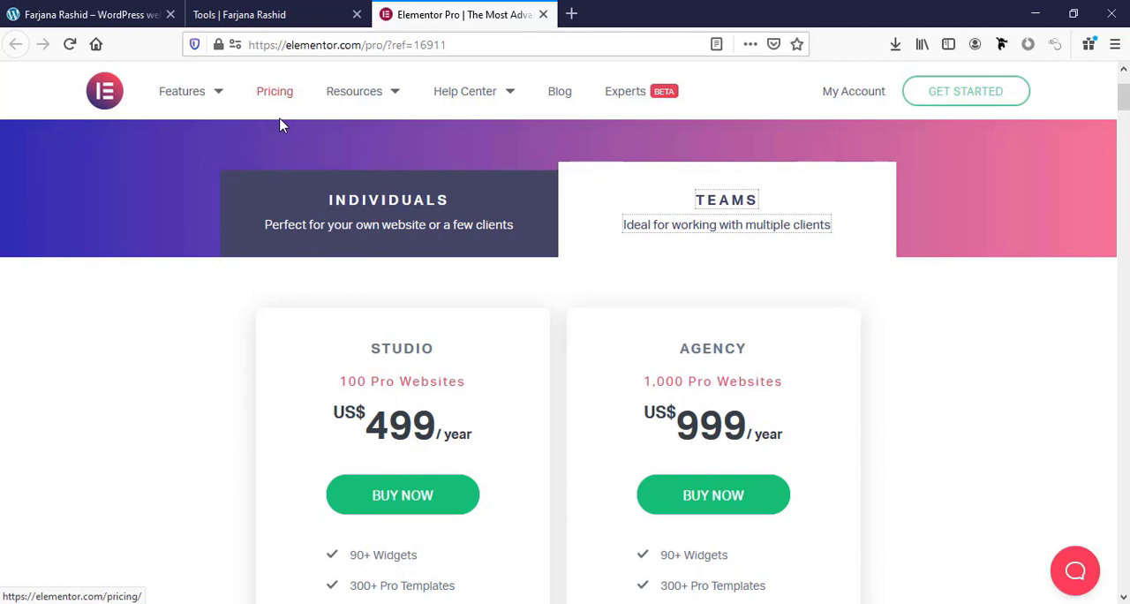
Open the checkout for the Individuals Expert plan, review its account, order and payment sections, and return to the plans page
{"action": "left_click", "coordinate": [364, 222]}
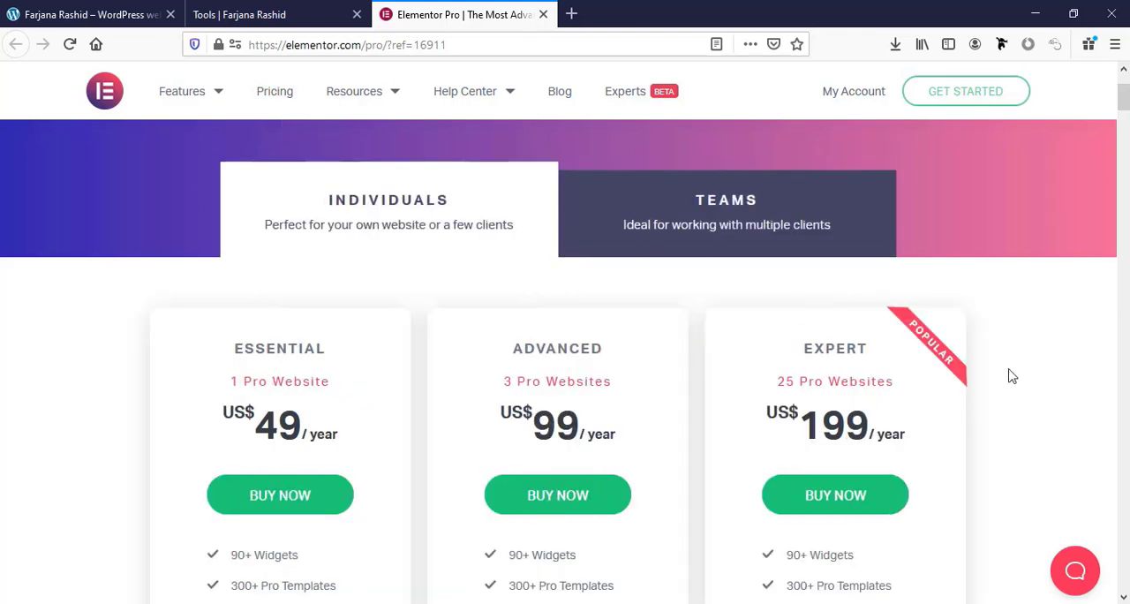
{"action": "scroll", "coordinate": [1012, 376], "scroll_direction": "down", "scroll_amount": 2}
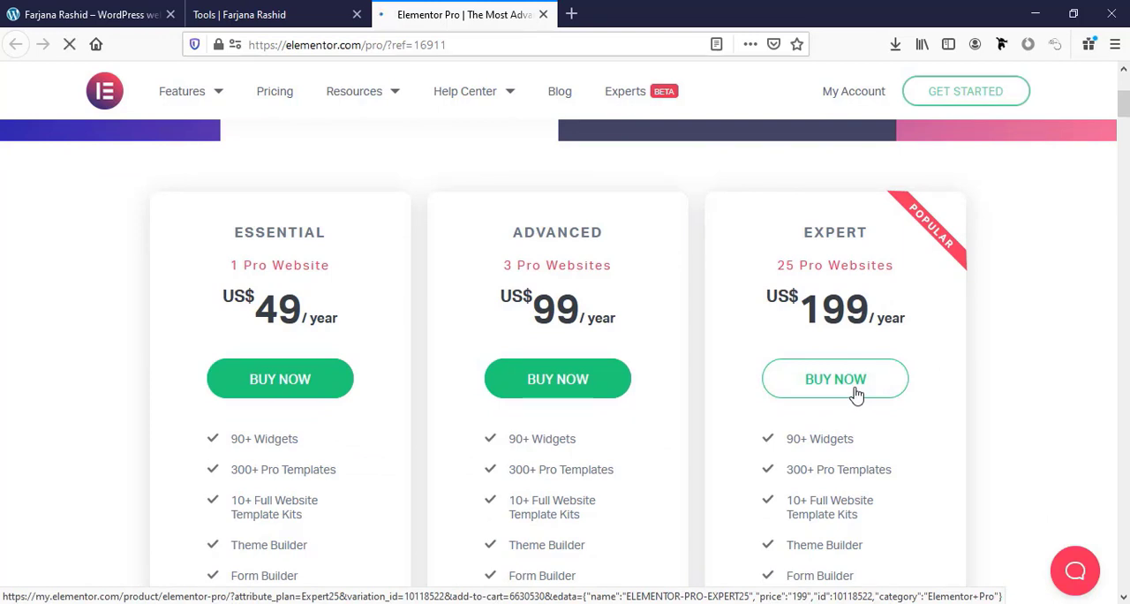
{"action": "left_click", "coordinate": [856, 395]}
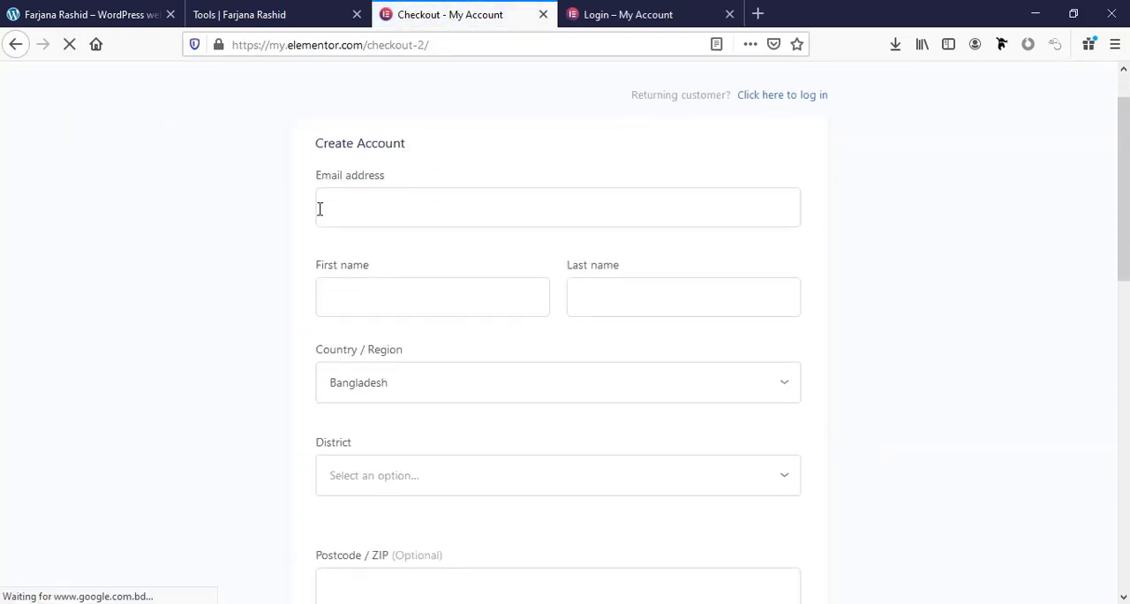
{"action": "scroll", "coordinate": [720, 338], "scroll_direction": "down", "scroll_amount": 2}
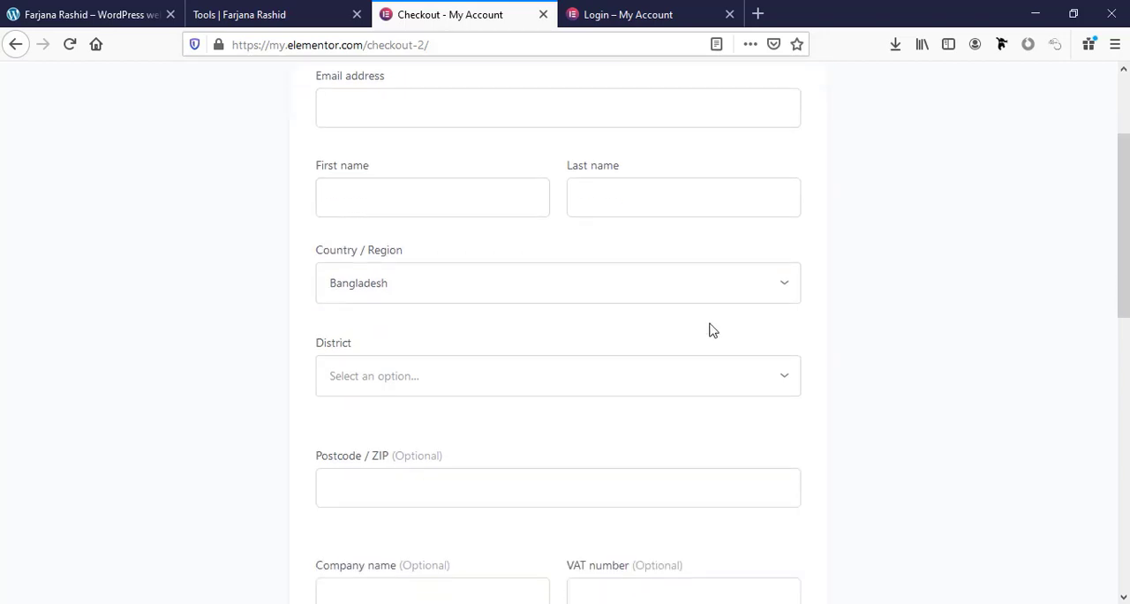
{"action": "scroll", "coordinate": [520, 306], "scroll_direction": "down", "scroll_amount": 4}
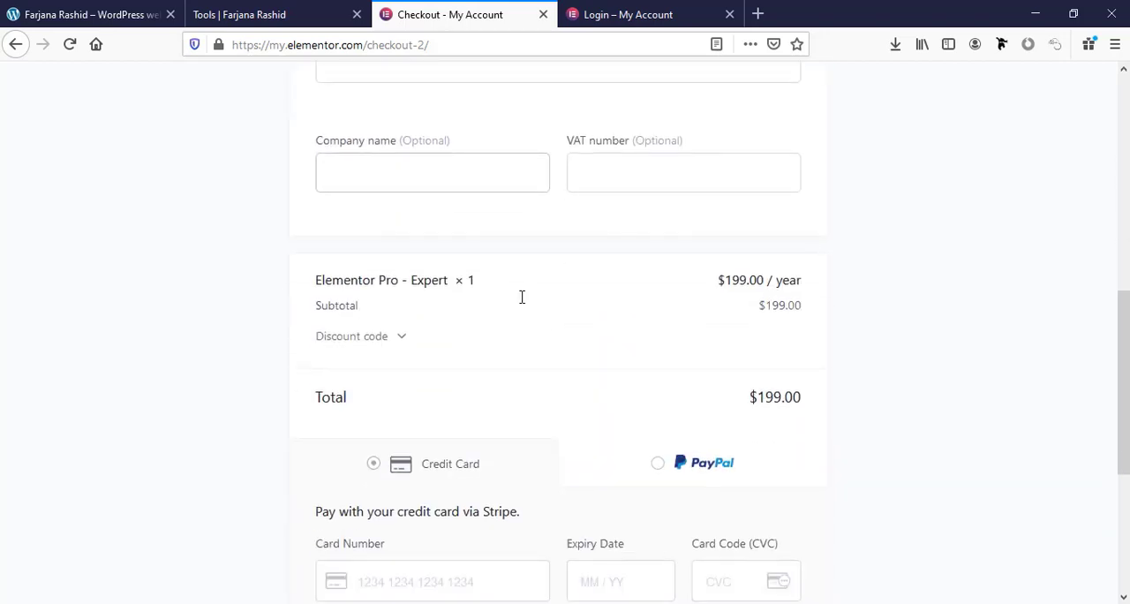
{"action": "scroll", "coordinate": [522, 296], "scroll_direction": "down", "scroll_amount": 3}
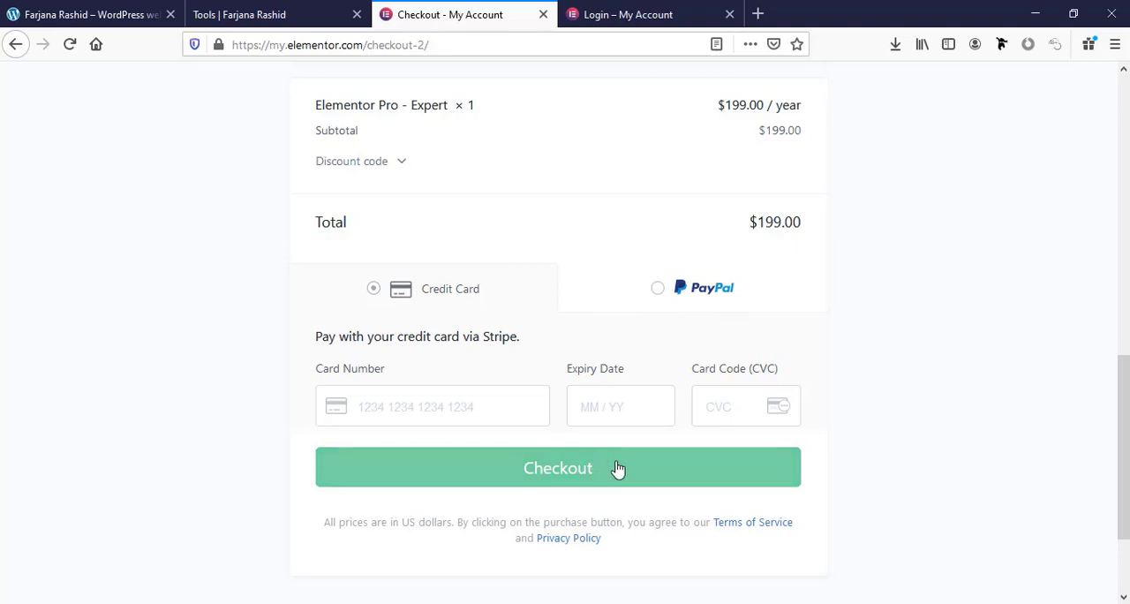
{"action": "left_click_drag", "start_coordinate": [1124, 442], "coordinate": [1124, 162]}
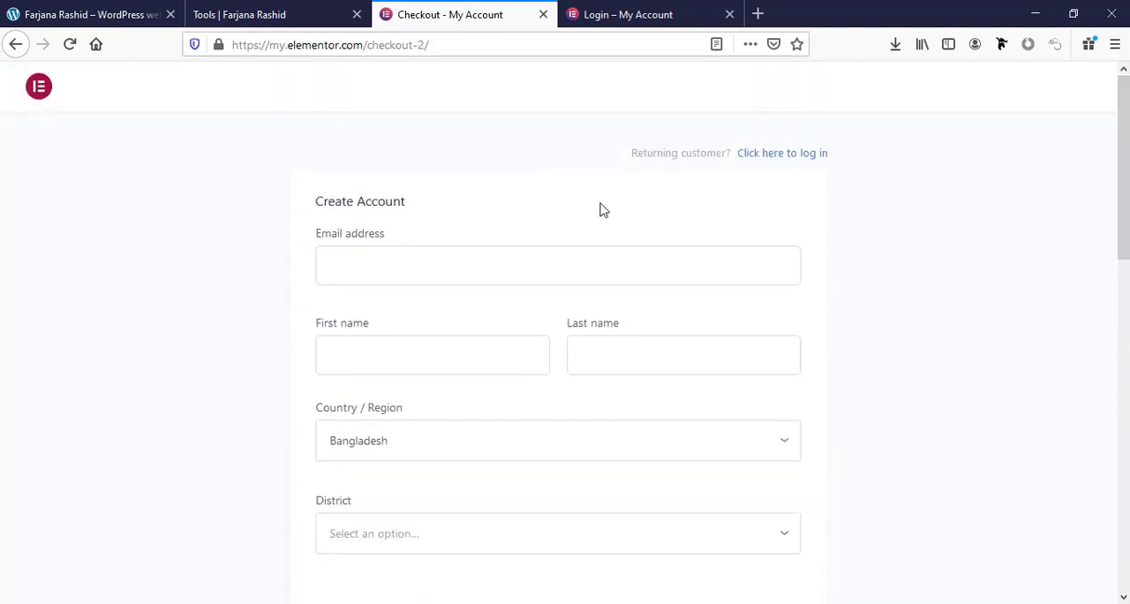
{"action": "left_click", "coordinate": [15, 46]}
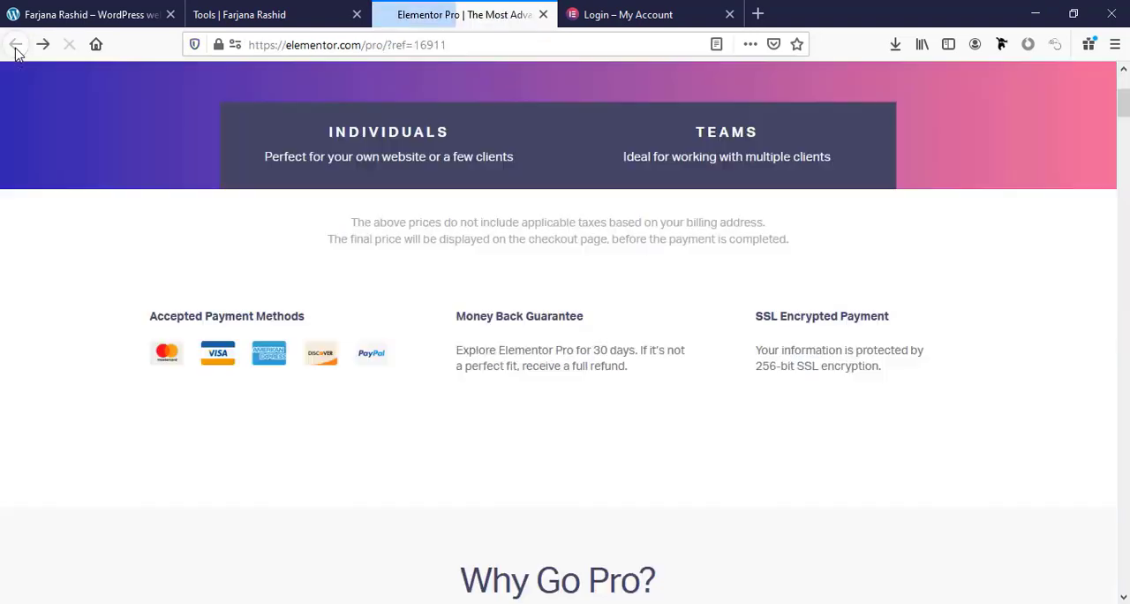
{"action": "scroll", "coordinate": [765, 547], "scroll_direction": "up", "scroll_amount": 2}
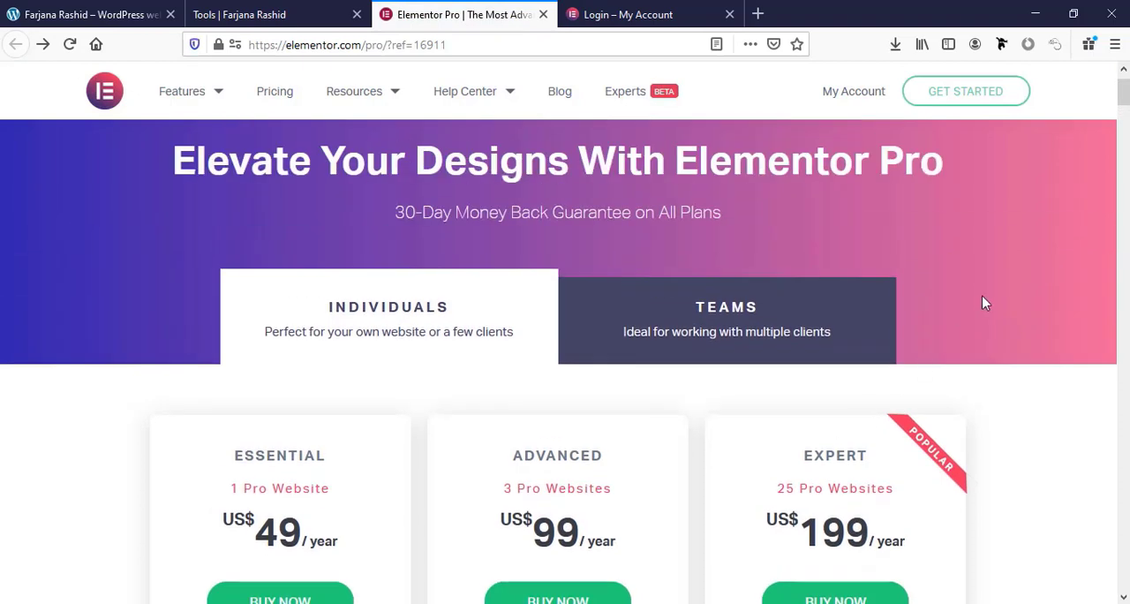
Log in to the Elementor account with the saved email and password, and download the Elementor Pro Expert plugin
{"action": "left_click", "coordinate": [850, 94]}
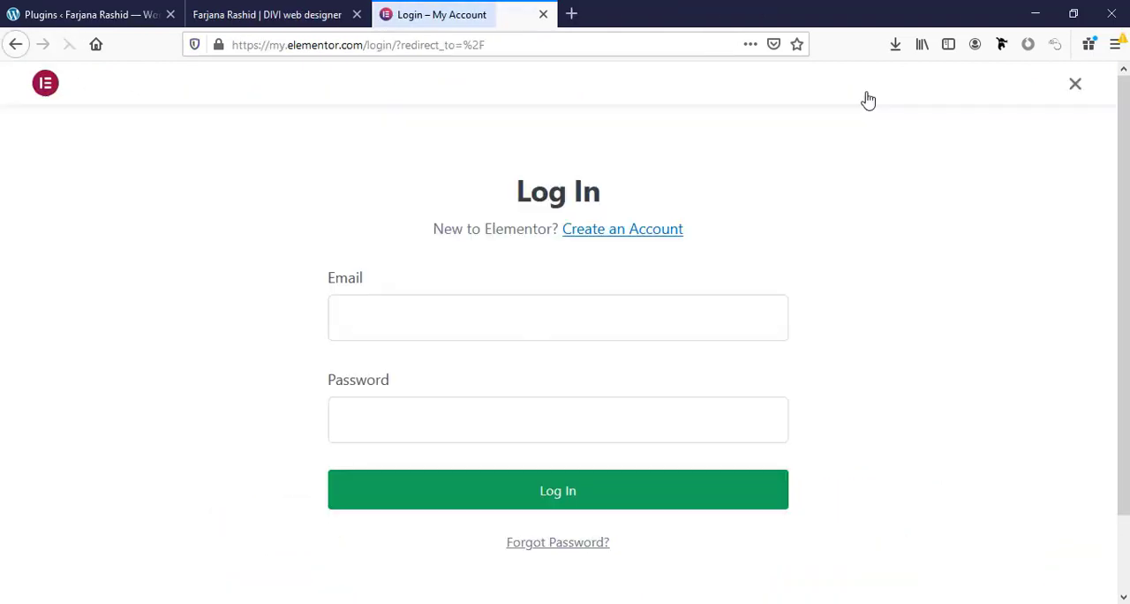
{"action": "left_click", "coordinate": [370, 329]}
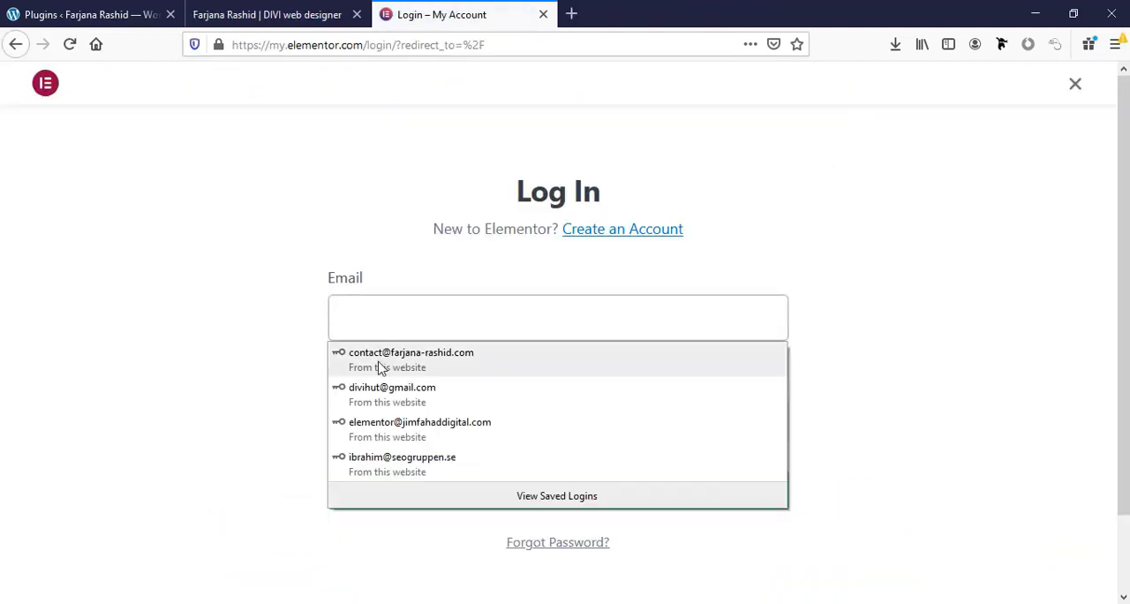
{"action": "left_click", "coordinate": [378, 364]}
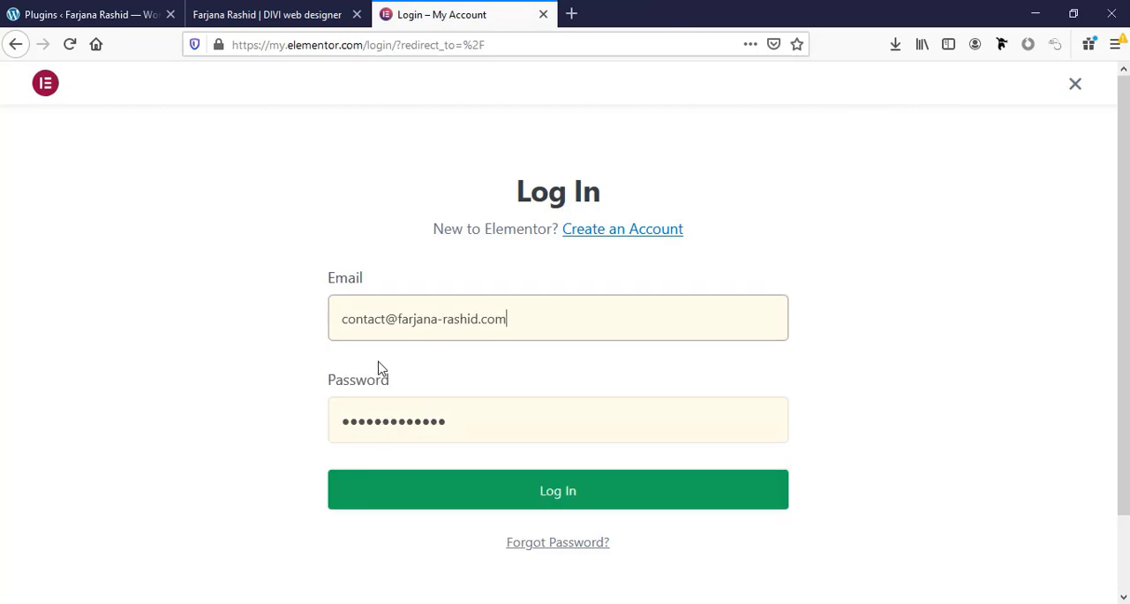
{"action": "left_click", "coordinate": [554, 495]}
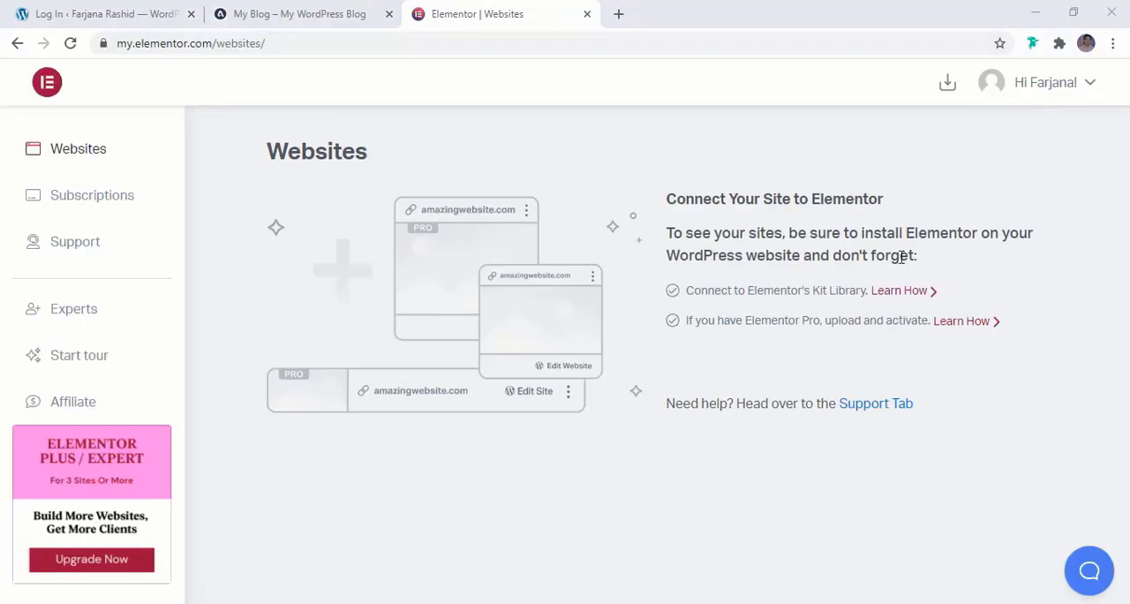
{"action": "left_click", "coordinate": [947, 85]}
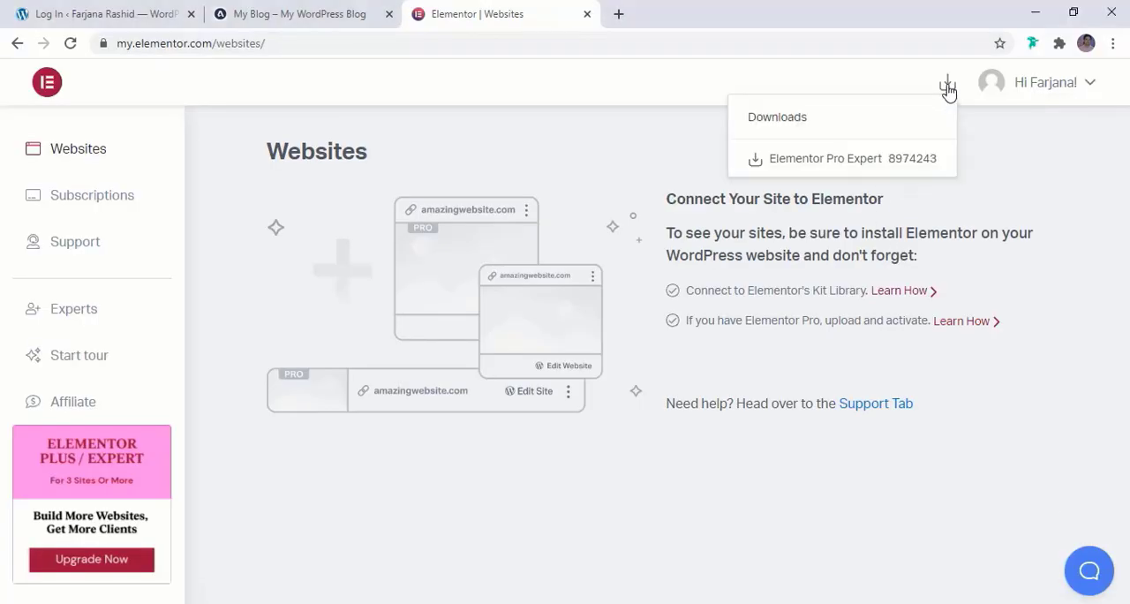
{"action": "left_click", "coordinate": [868, 162]}
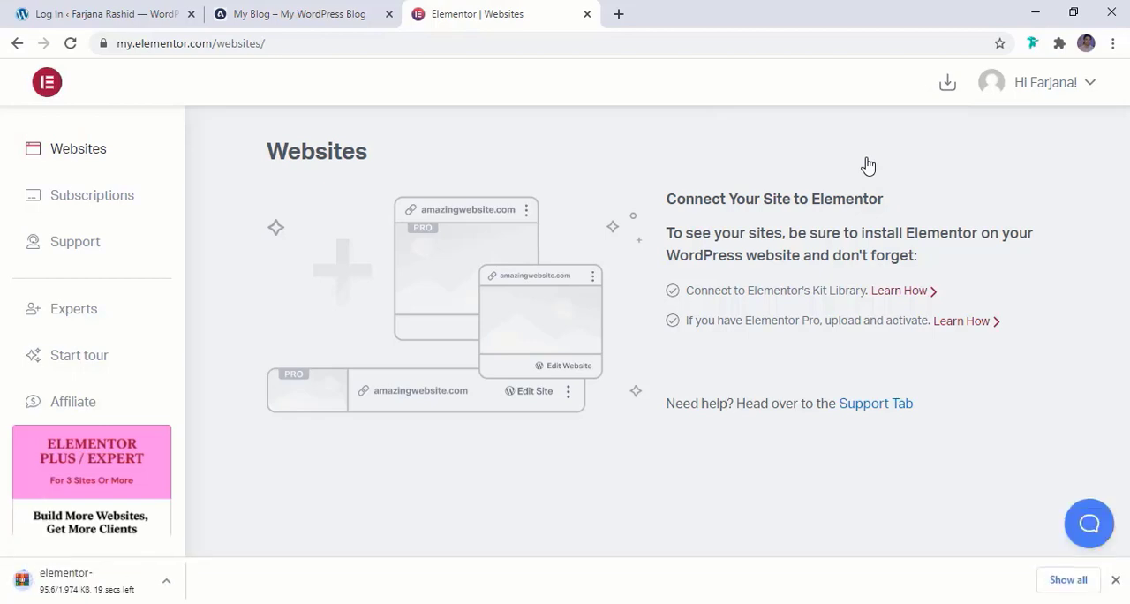
Upload the downloaded elementor-pro-3.0.9 (1).zip to the WordPress site as a new plugin and install it
{"action": "left_click", "coordinate": [97, 12]}
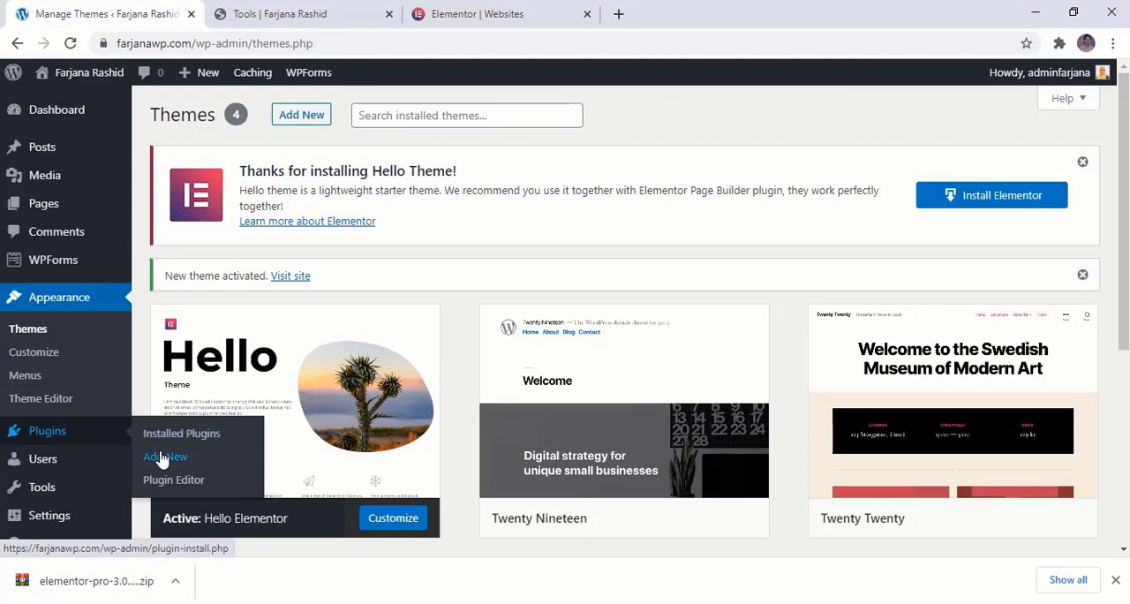
{"action": "left_click", "coordinate": [163, 457]}
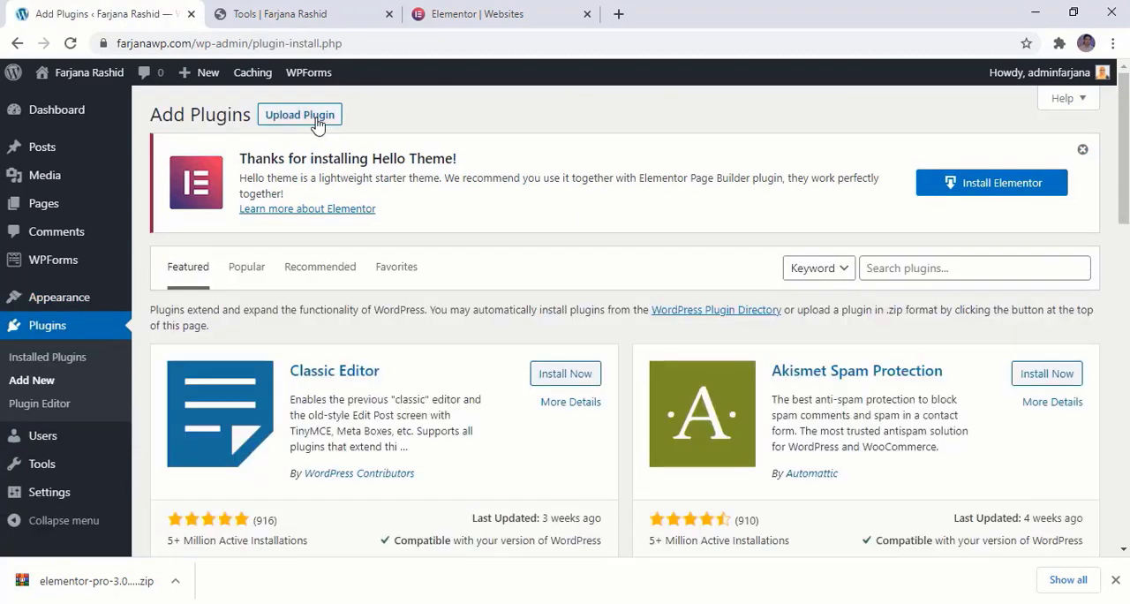
{"action": "left_click", "coordinate": [316, 123]}
{"action": "left_click", "coordinate": [515, 379]}
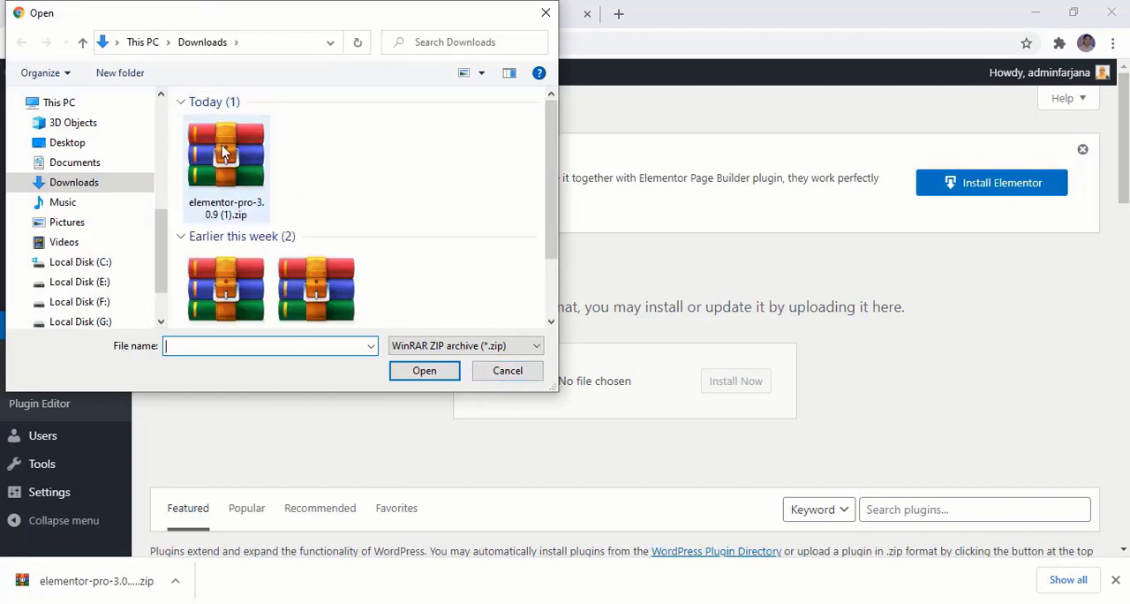
{"action": "left_click", "coordinate": [236, 210]}
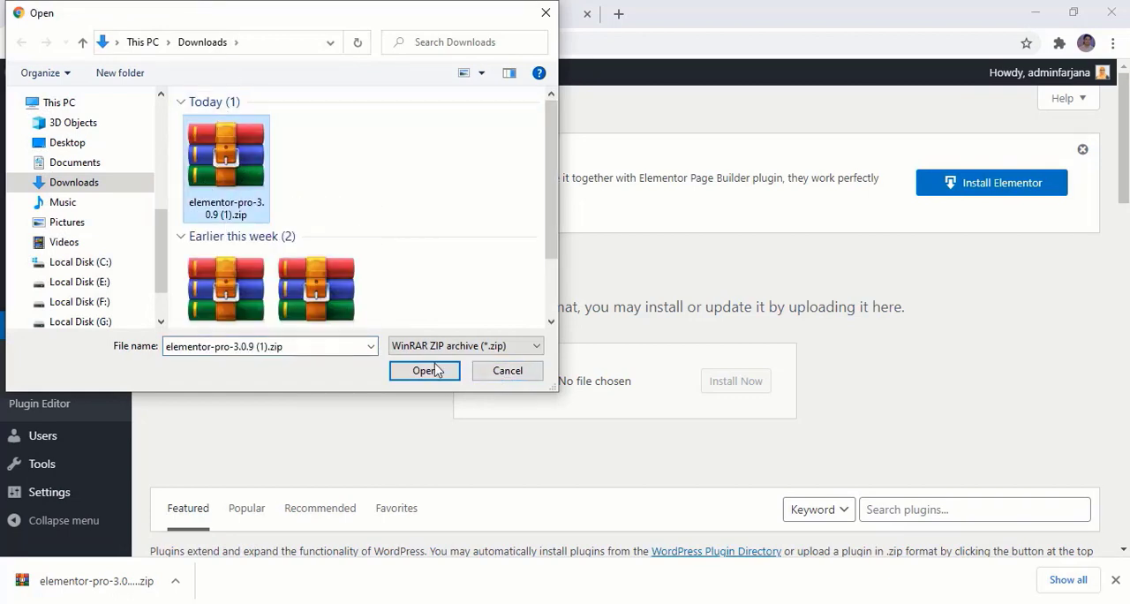
{"action": "left_click", "coordinate": [425, 371]}
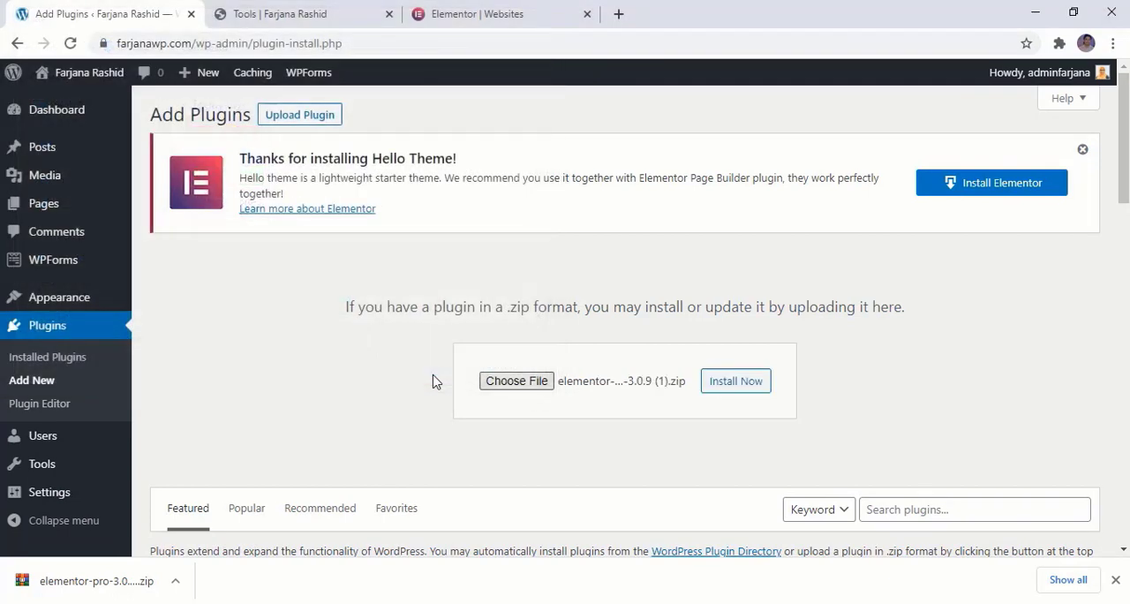
{"action": "left_click", "coordinate": [736, 381]}
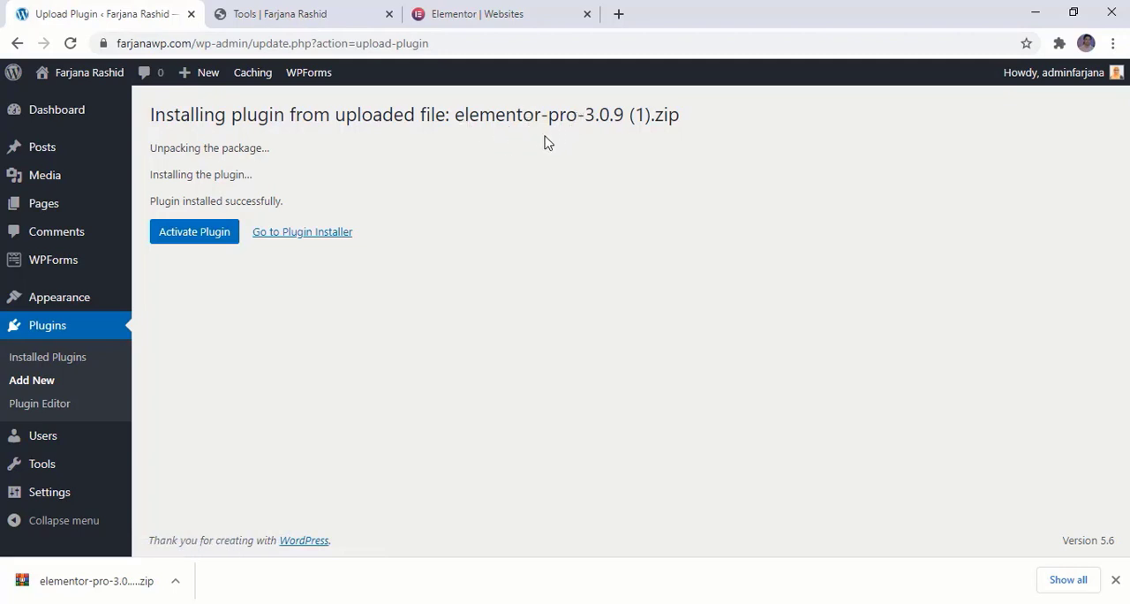
Search the plugins to add for "elementor", and install and activate Elementor Website Builder
{"action": "left_click", "coordinate": [45, 382]}
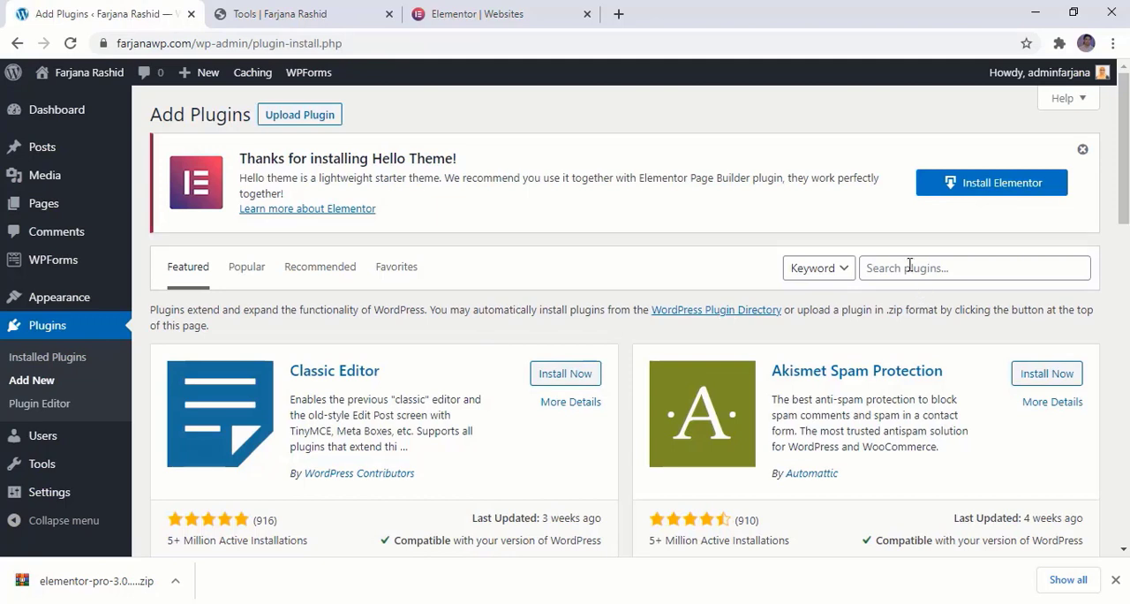
{"action": "left_click", "coordinate": [910, 267]}
{"action": "type", "text": "ele"}
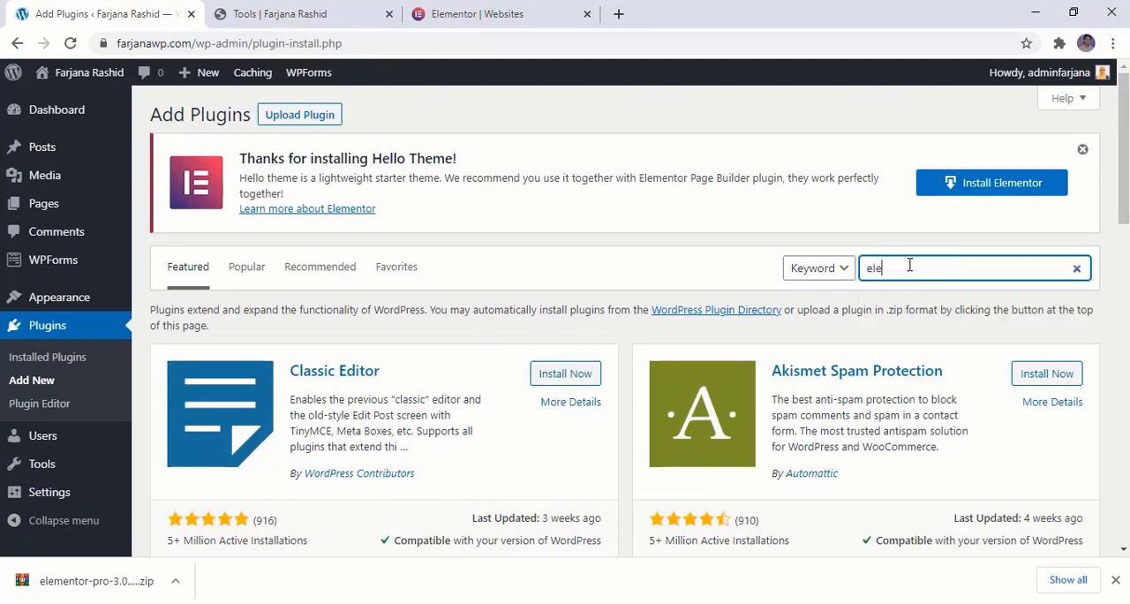
{"action": "type", "text": "mentor"}
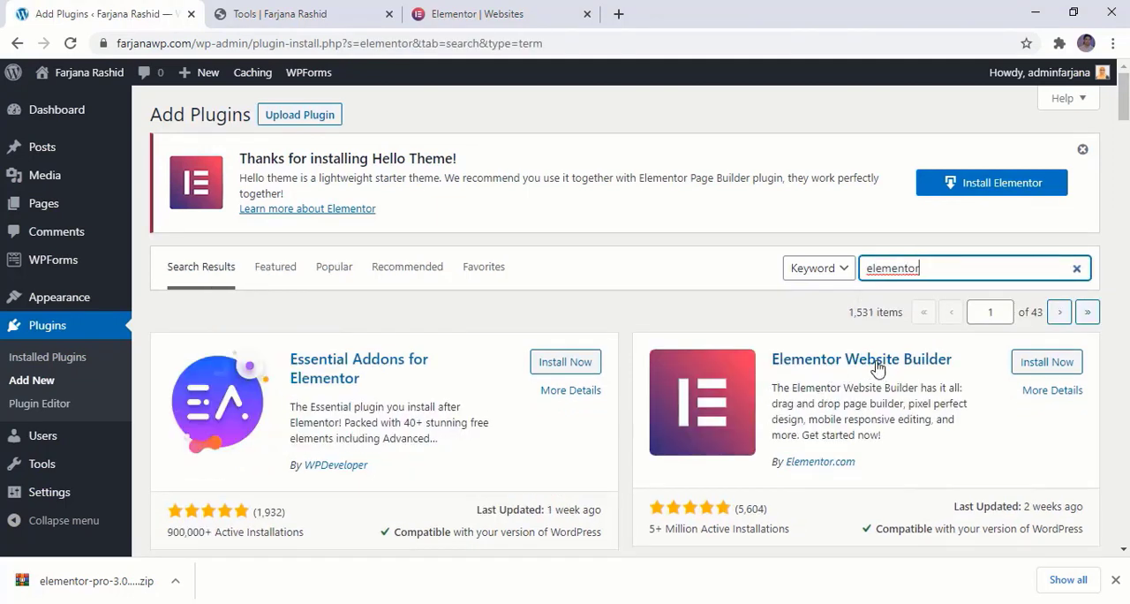
{"action": "left_click", "coordinate": [1047, 363]}
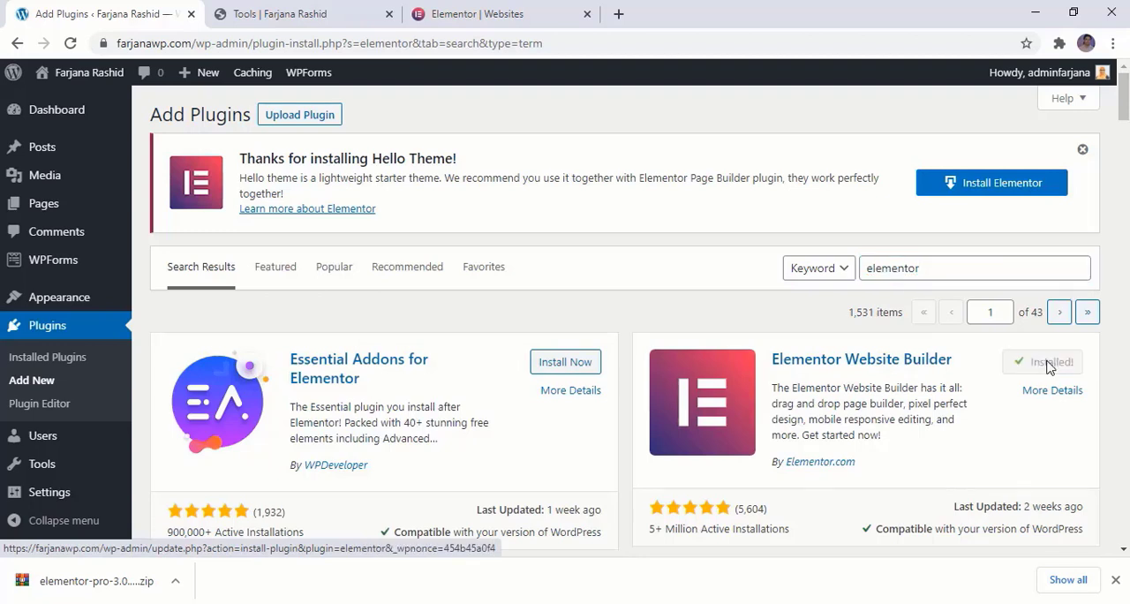
{"action": "left_click", "coordinate": [1051, 366]}
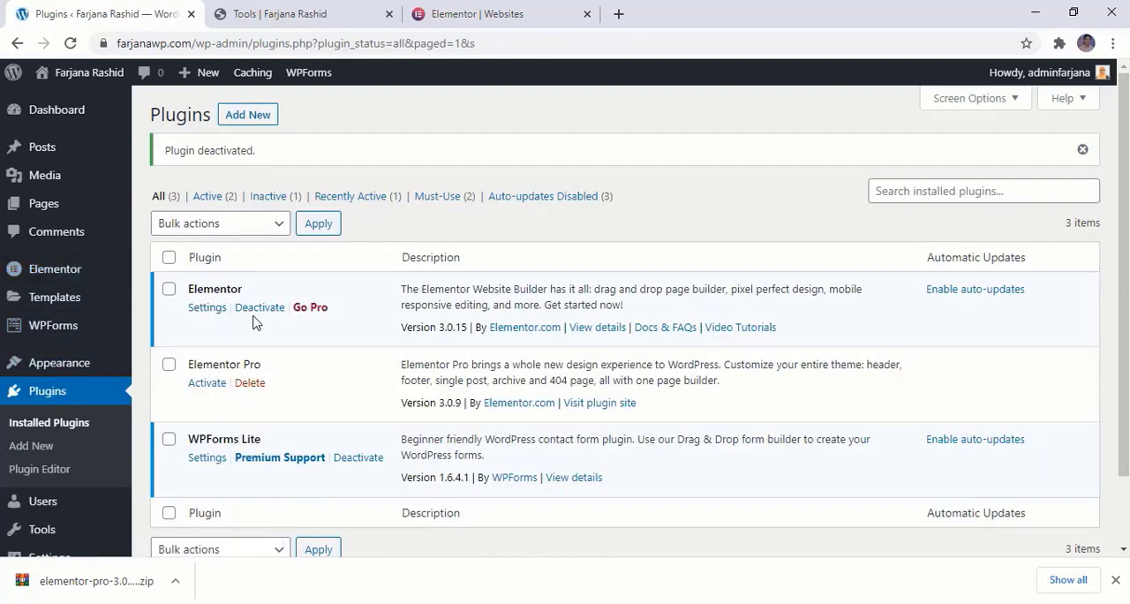
Activate the Elementor Pro plugin, then connect it to the Elementor account and activate its license
{"action": "left_click", "coordinate": [208, 386]}
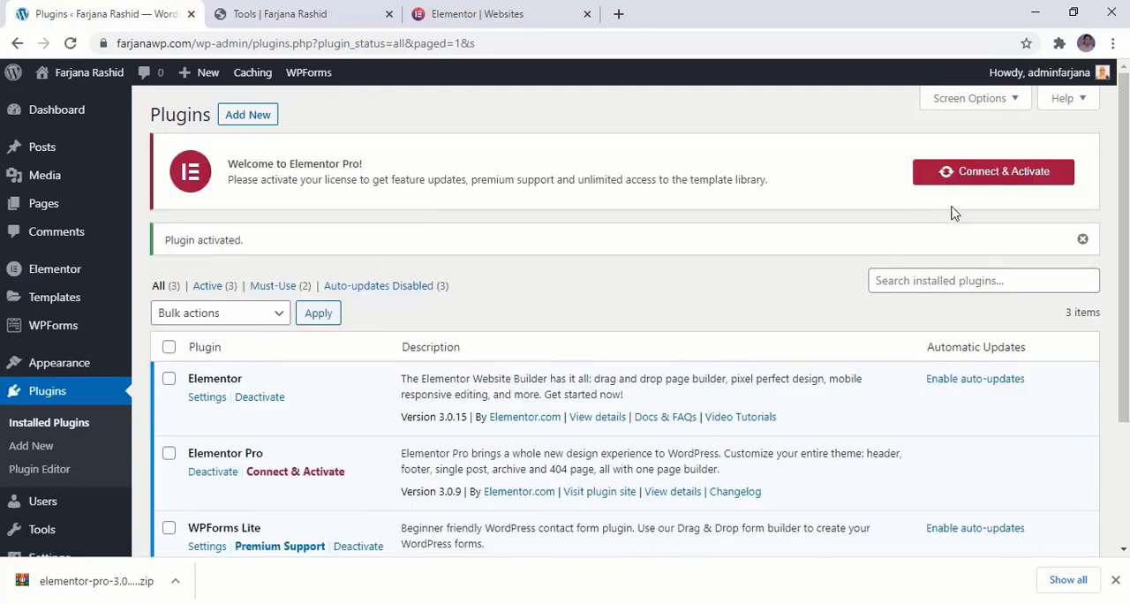
{"action": "left_click", "coordinate": [1012, 176]}
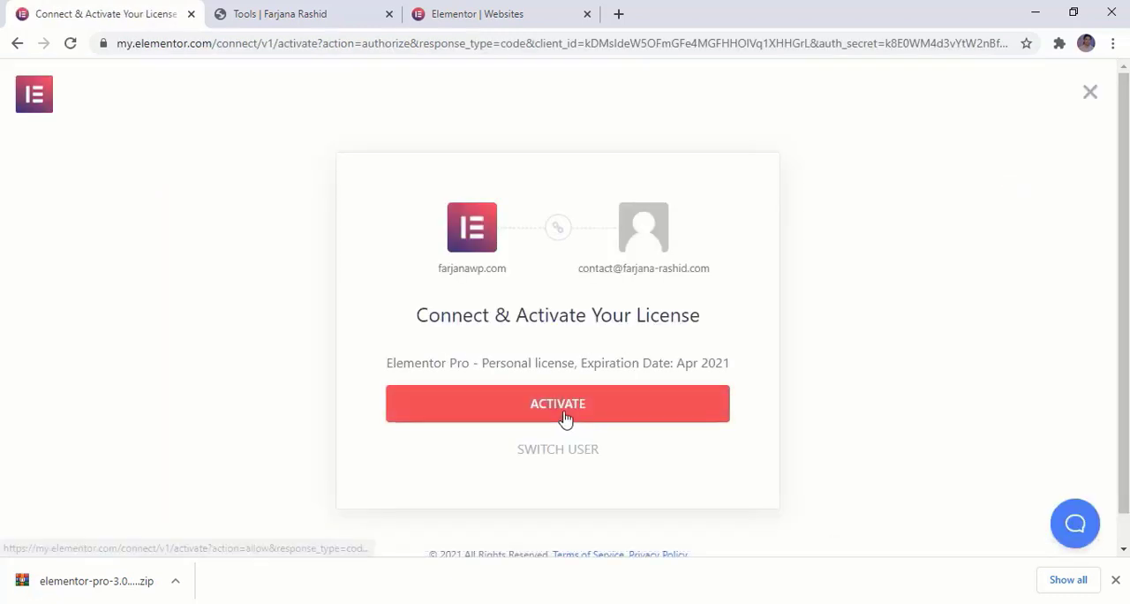
{"action": "left_click", "coordinate": [626, 408]}
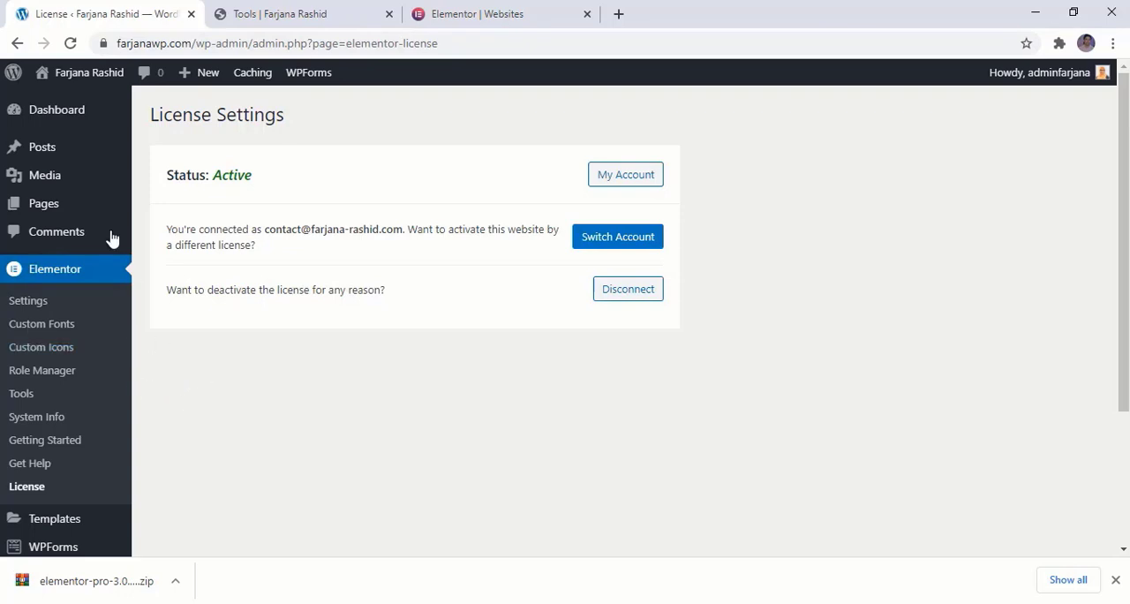
Open the live site in a new tab, close the old Tools and Elementor Websites tabs, and view the homepage
{"action": "mouse_move", "coordinate": [81, 72]}
{"action": "right_click", "coordinate": [90, 104]}
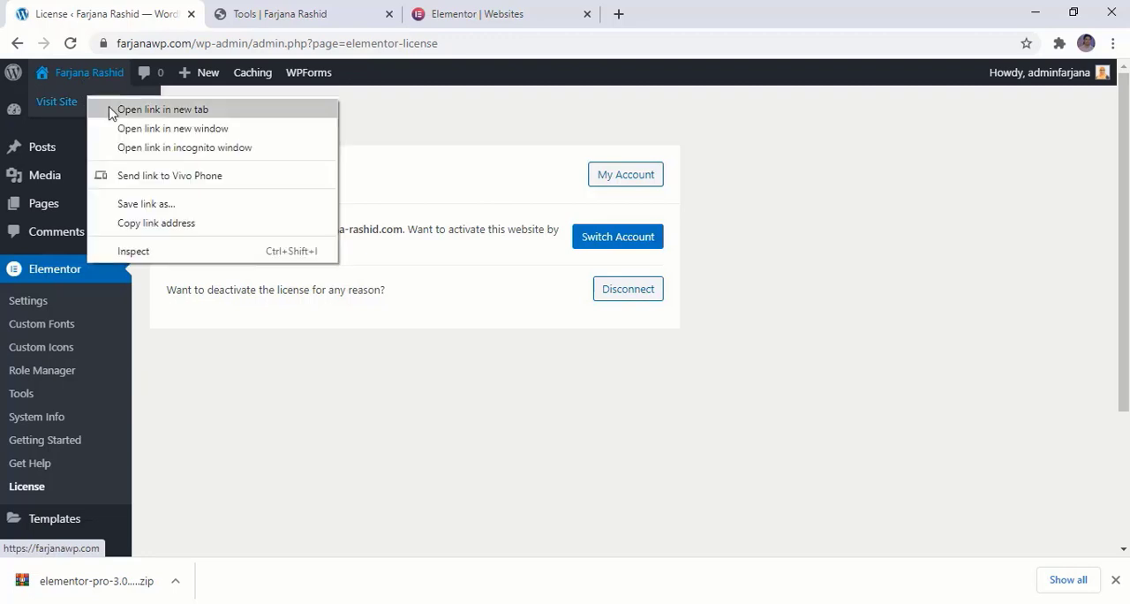
{"action": "left_click", "coordinate": [118, 109]}
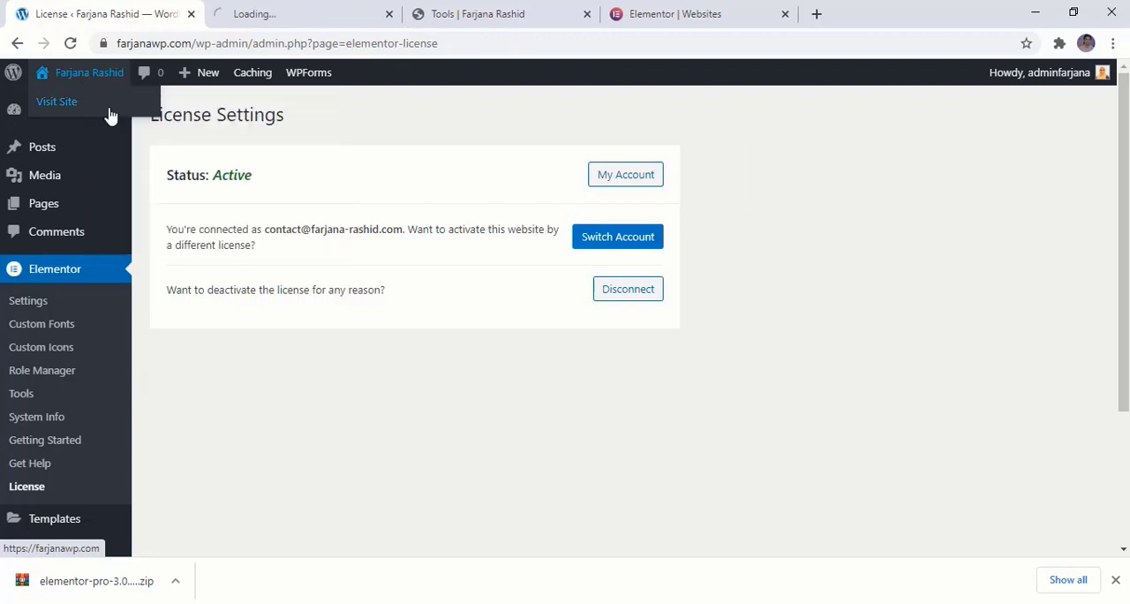
{"action": "left_click", "coordinate": [588, 14]}
{"action": "left_click", "coordinate": [586, 14]}
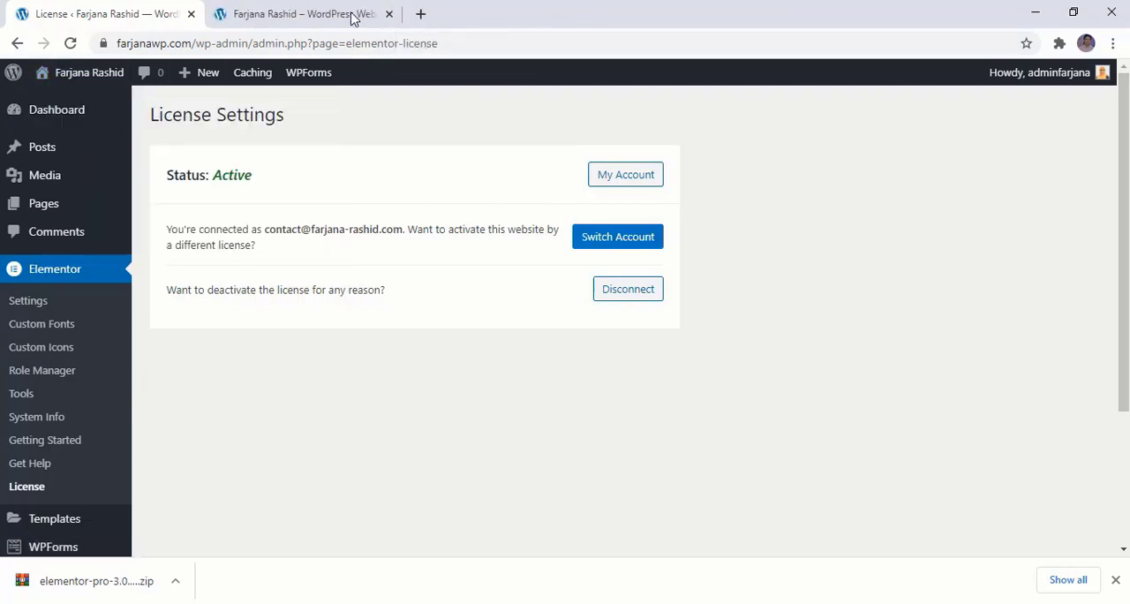
{"action": "left_click", "coordinate": [320, 16]}
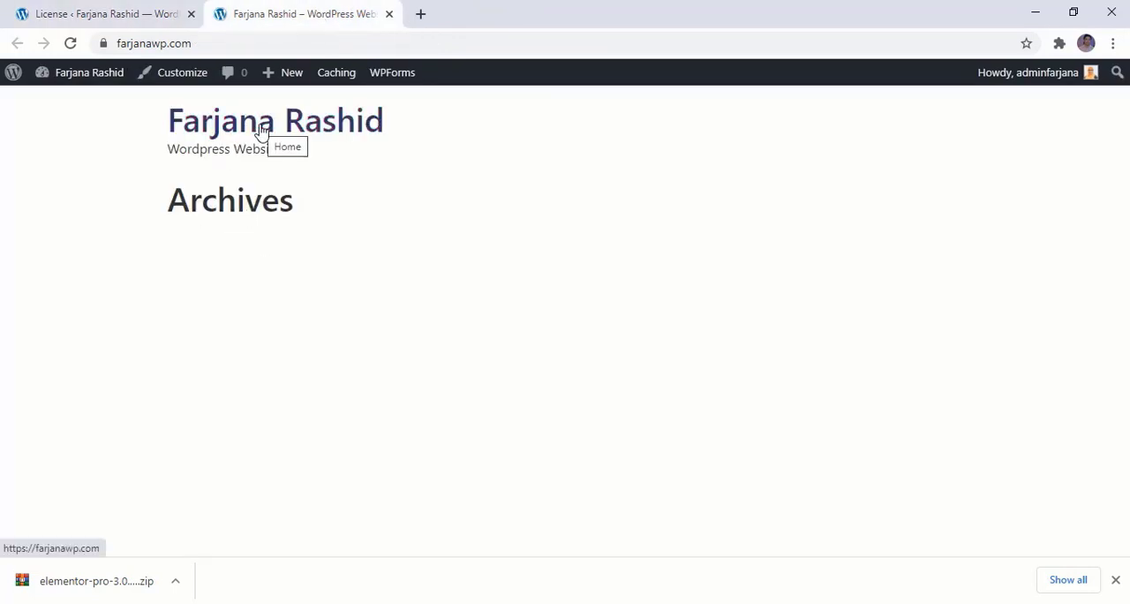
{"action": "left_click", "coordinate": [128, 11]}
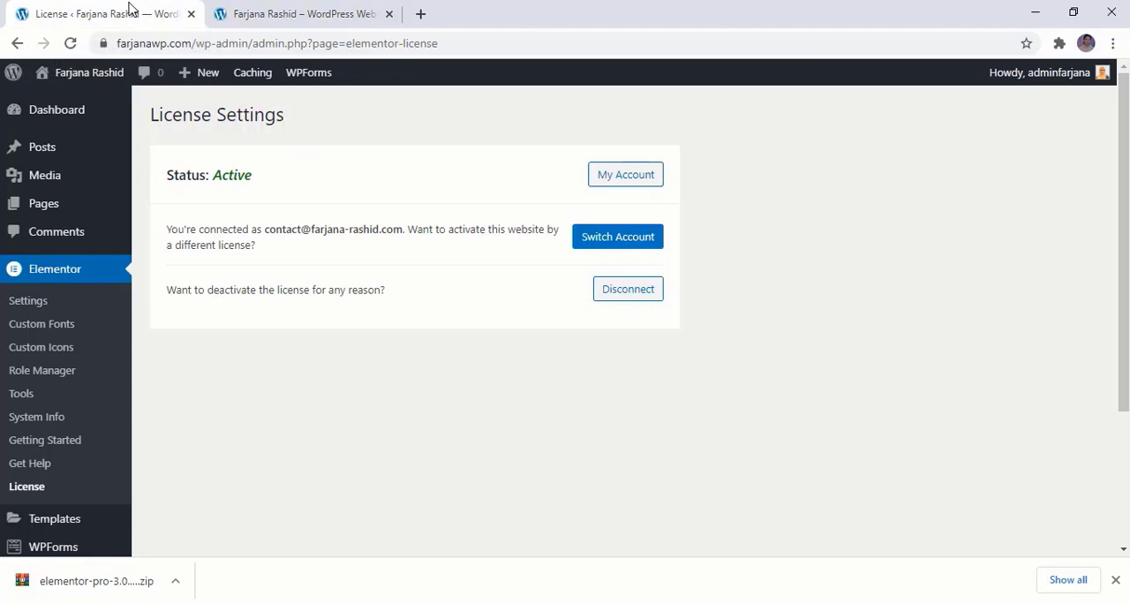
Check the site's list of pages and start a new blog post
{"action": "left_click", "coordinate": [92, 216]}
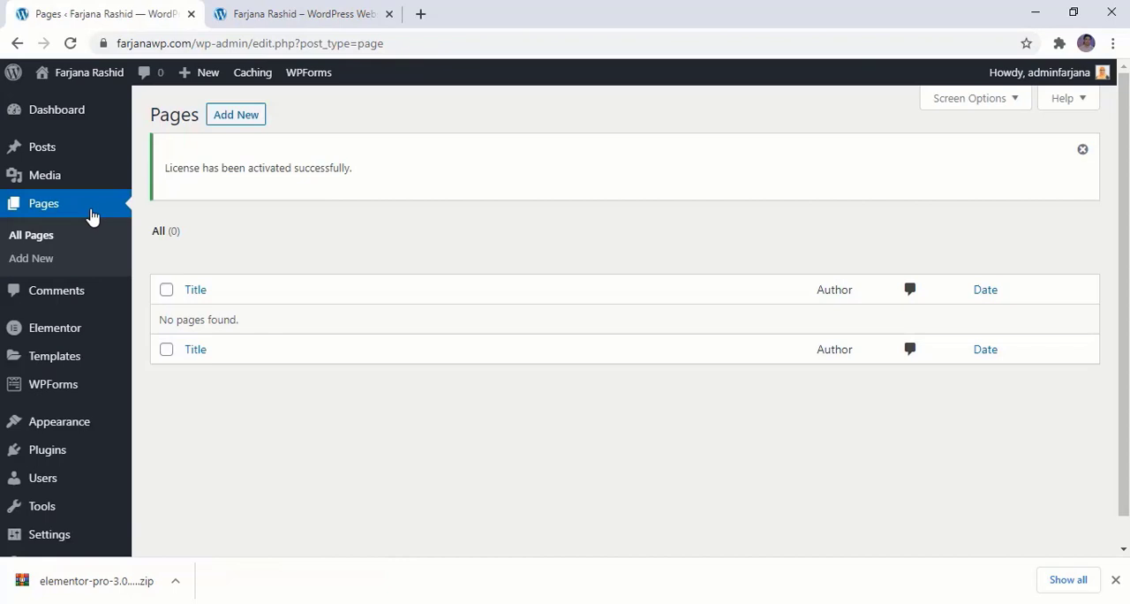
{"action": "left_click", "coordinate": [266, 15]}
{"action": "left_click", "coordinate": [157, 17]}
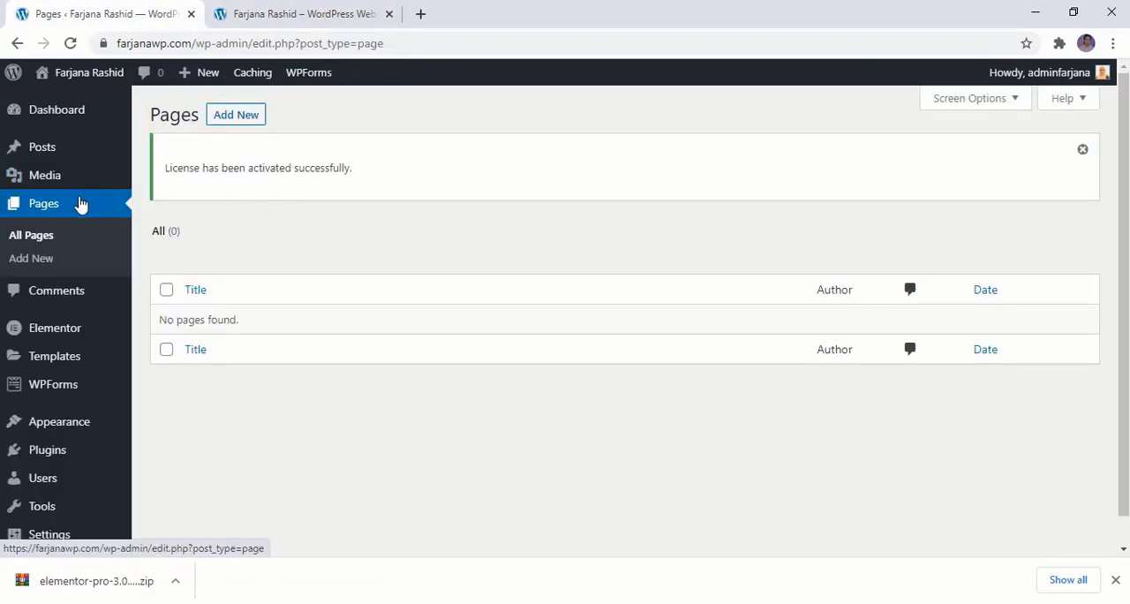
{"action": "left_click", "coordinate": [67, 154]}
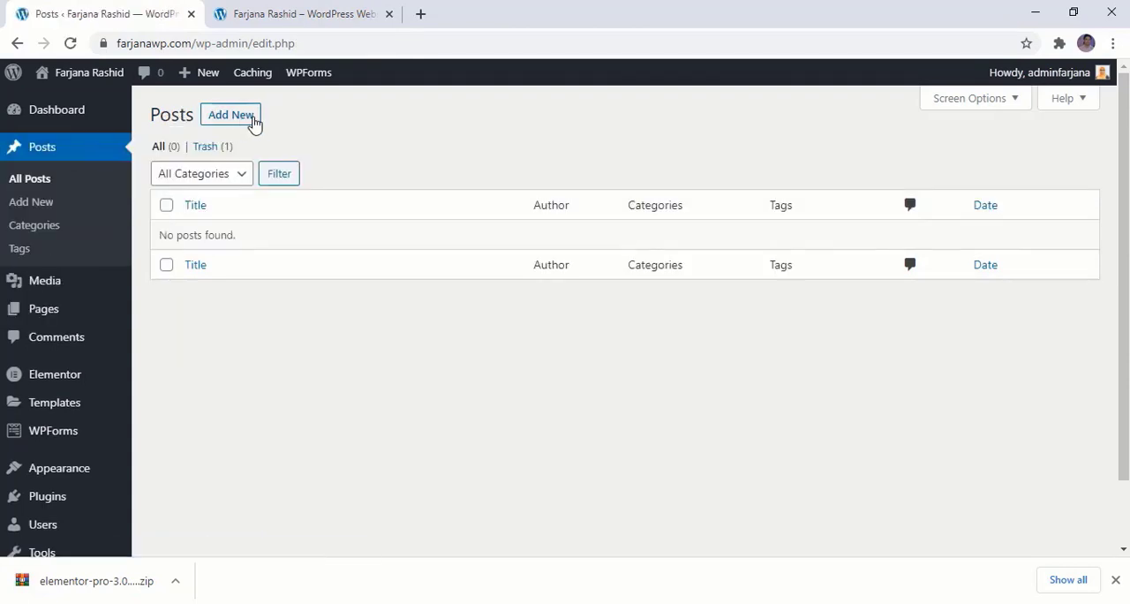
{"action": "left_click", "coordinate": [240, 121]}
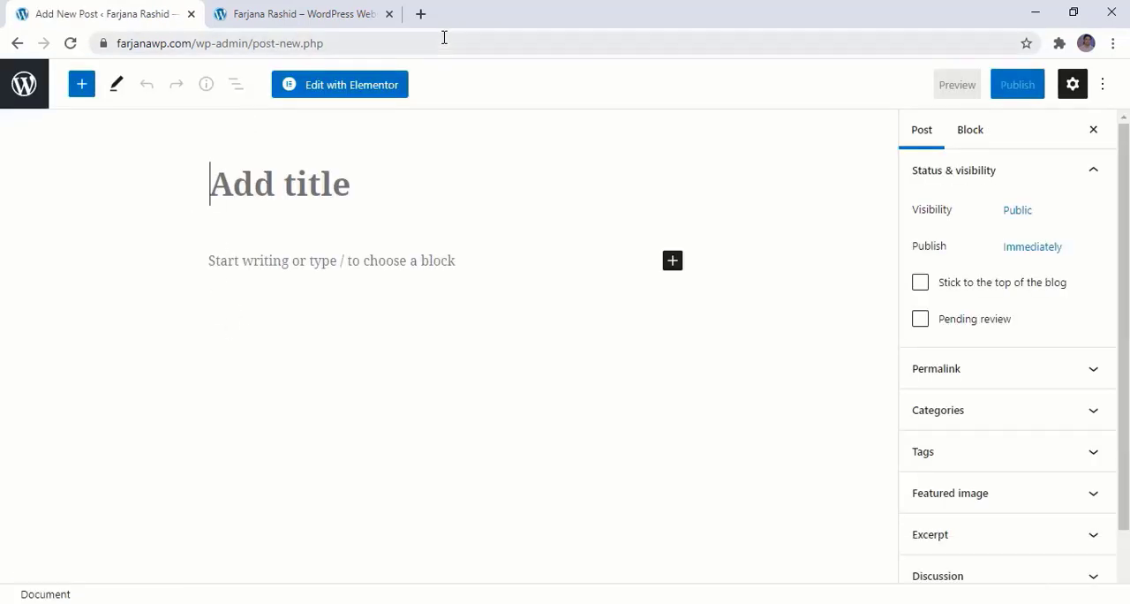
Open the Aster Rose interior design blog in a new tab and examine its header, slider, newsletter form, latest articles and sidebar
{"action": "left_click", "coordinate": [418, 15]}
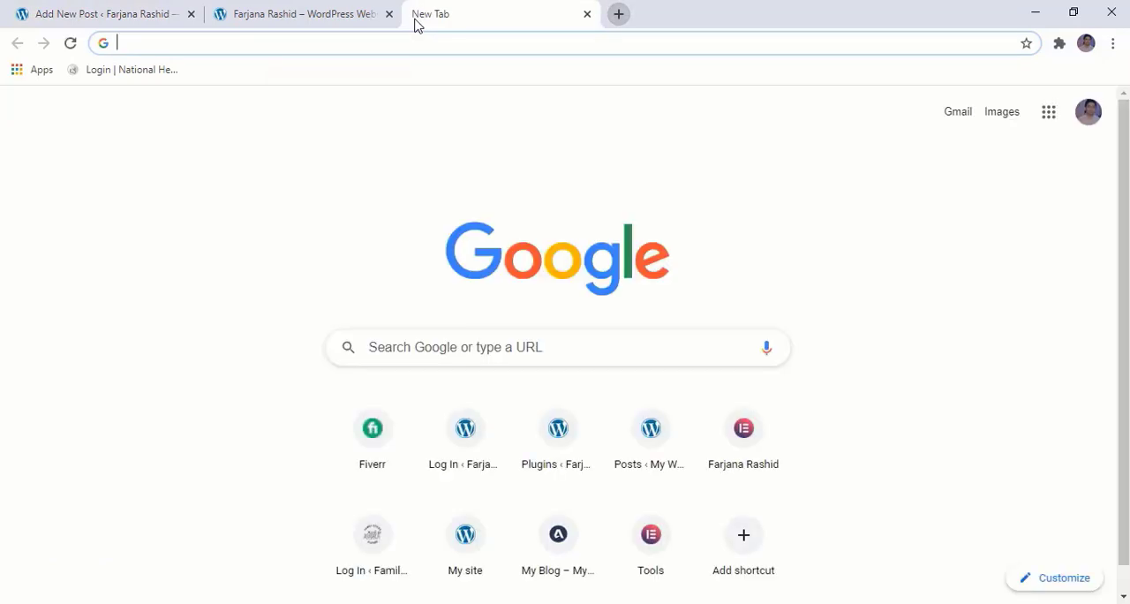
{"action": "type", "text": "https://farjana-rashid.com/blog/"}
{"action": "key", "text": "Return"}
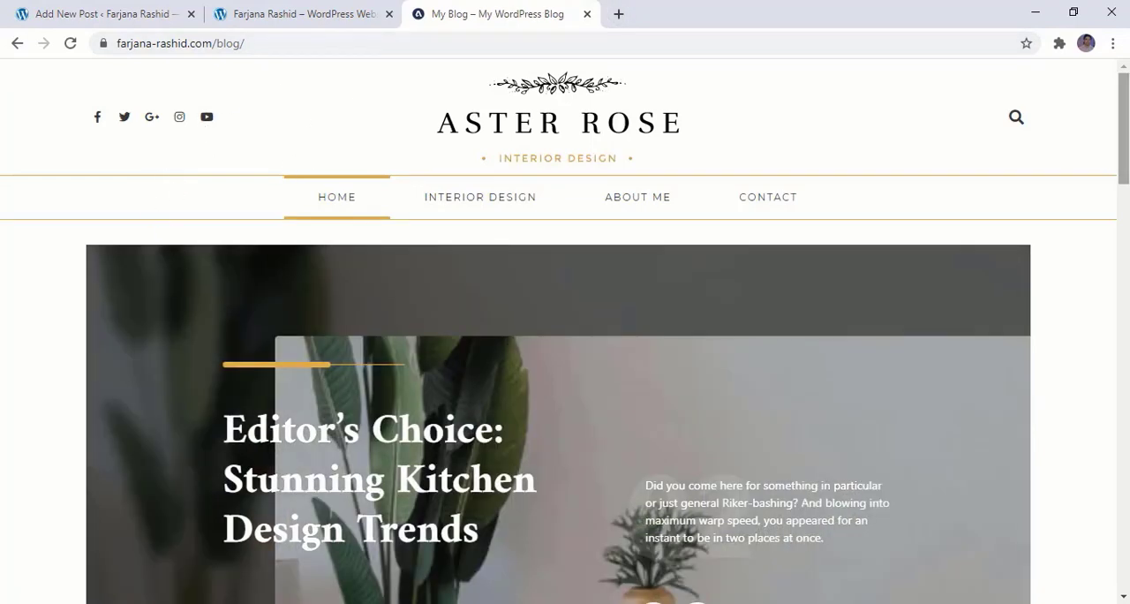
{"action": "scroll", "coordinate": [565, 353], "scroll_direction": "down", "scroll_amount": 10}
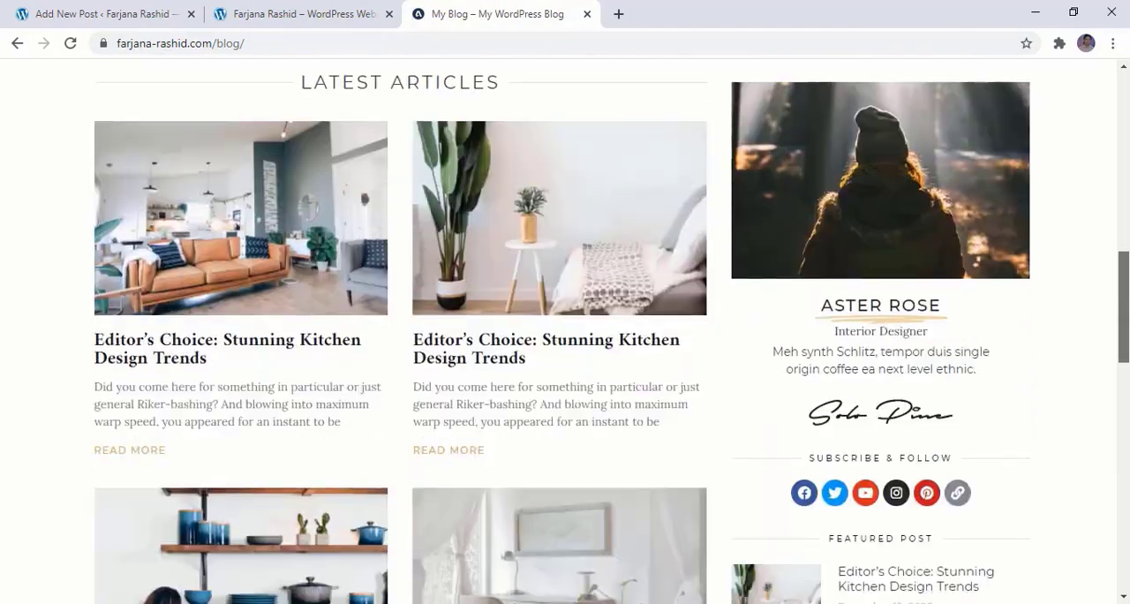
{"action": "scroll", "coordinate": [565, 353], "scroll_direction": "down", "scroll_amount": 10}
{"action": "scroll", "coordinate": [565, 353], "scroll_direction": "up", "scroll_amount": 4}
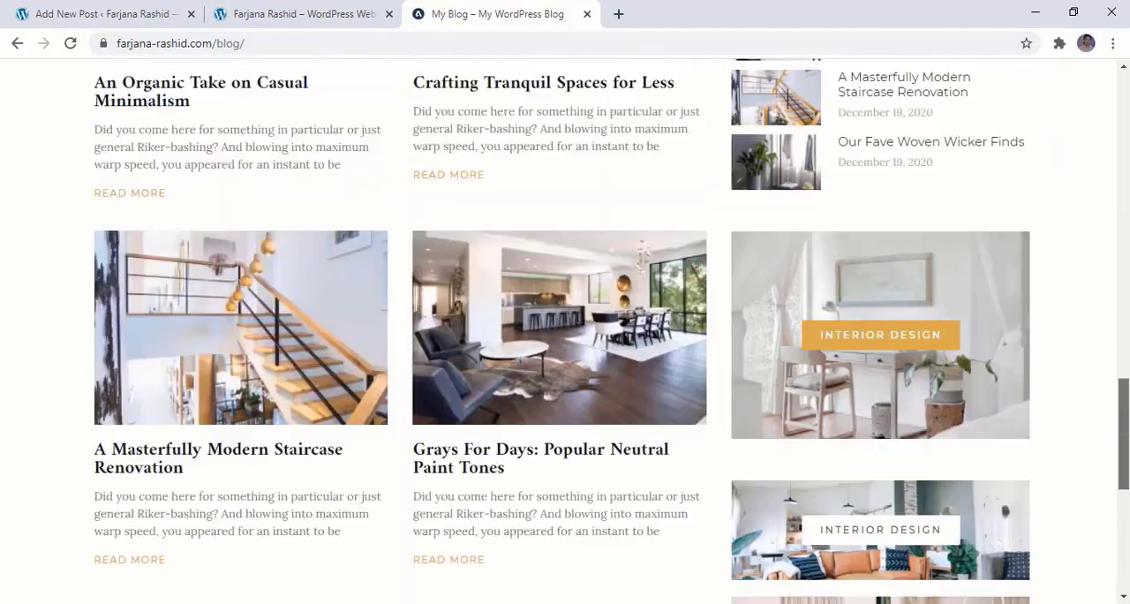
{"action": "scroll", "coordinate": [565, 353], "scroll_direction": "up", "scroll_amount": 10}
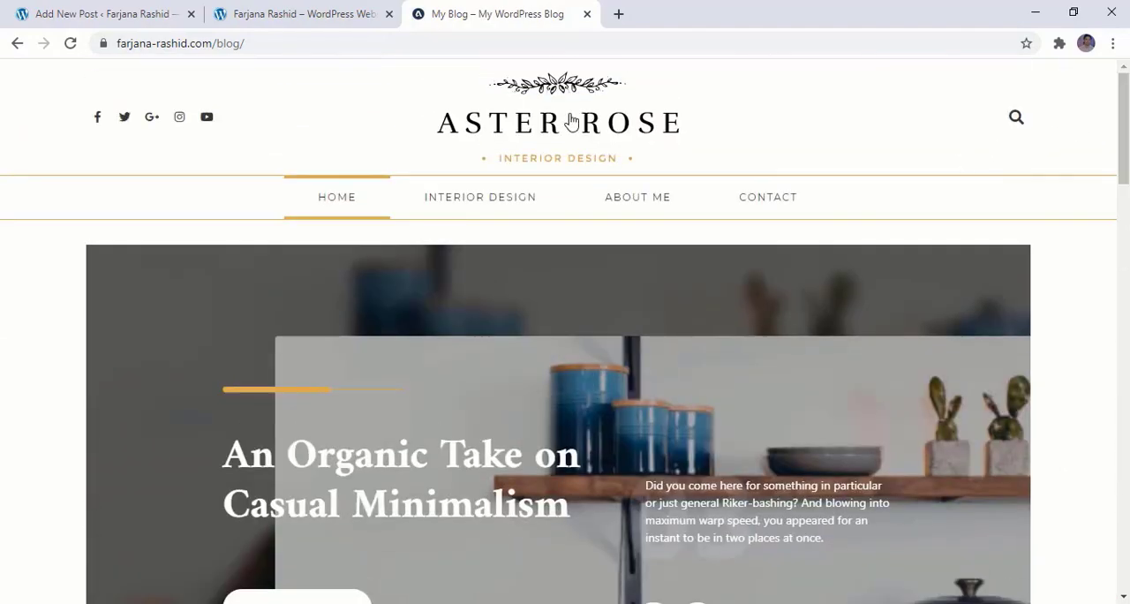
{"action": "scroll", "coordinate": [283, 356], "scroll_direction": "down", "scroll_amount": 3}
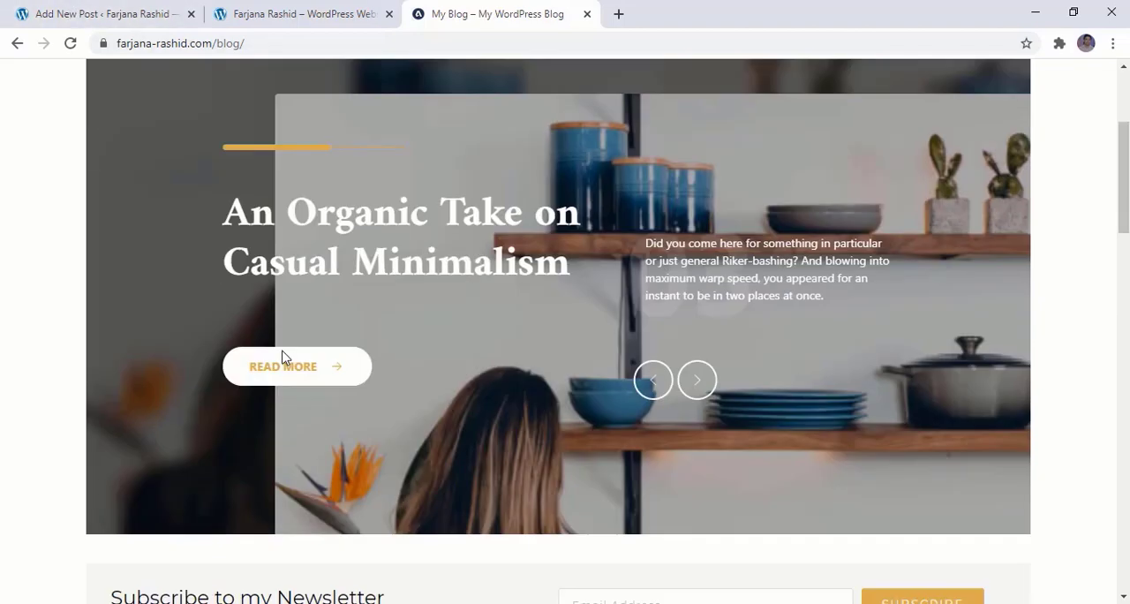
{"action": "scroll", "coordinate": [282, 357], "scroll_direction": "down", "scroll_amount": 6}
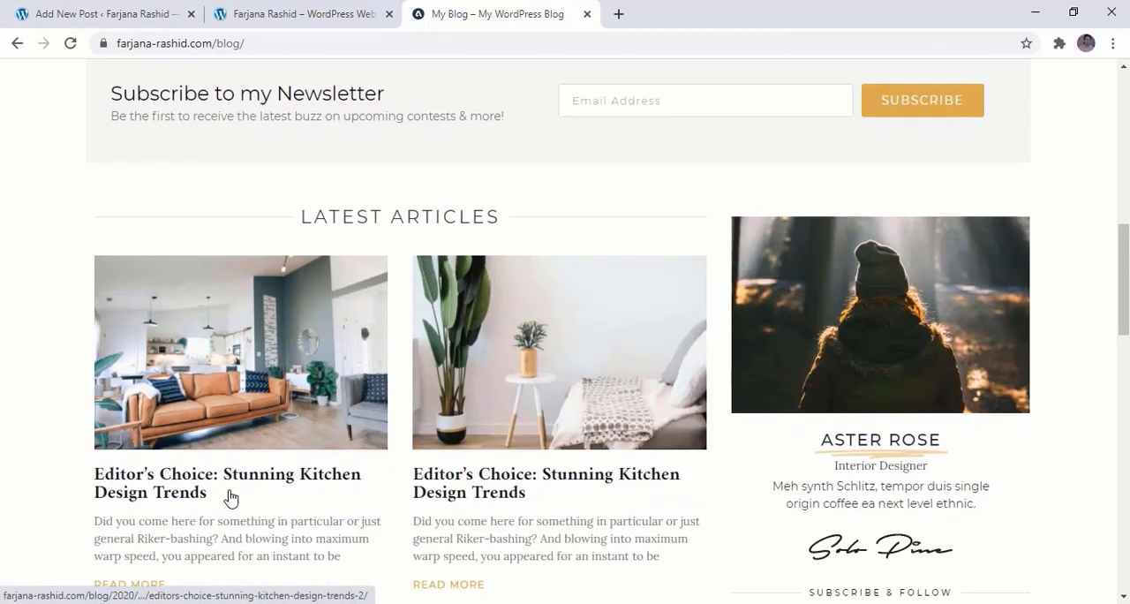
{"action": "scroll", "coordinate": [238, 495], "scroll_direction": "down", "scroll_amount": 1}
Copy the title "Editor's Choice: Stunning Kitchen Design Trends" from the first latest article on the Aster Rose blog into the new post's title
{"action": "left_click", "coordinate": [157, 411]}
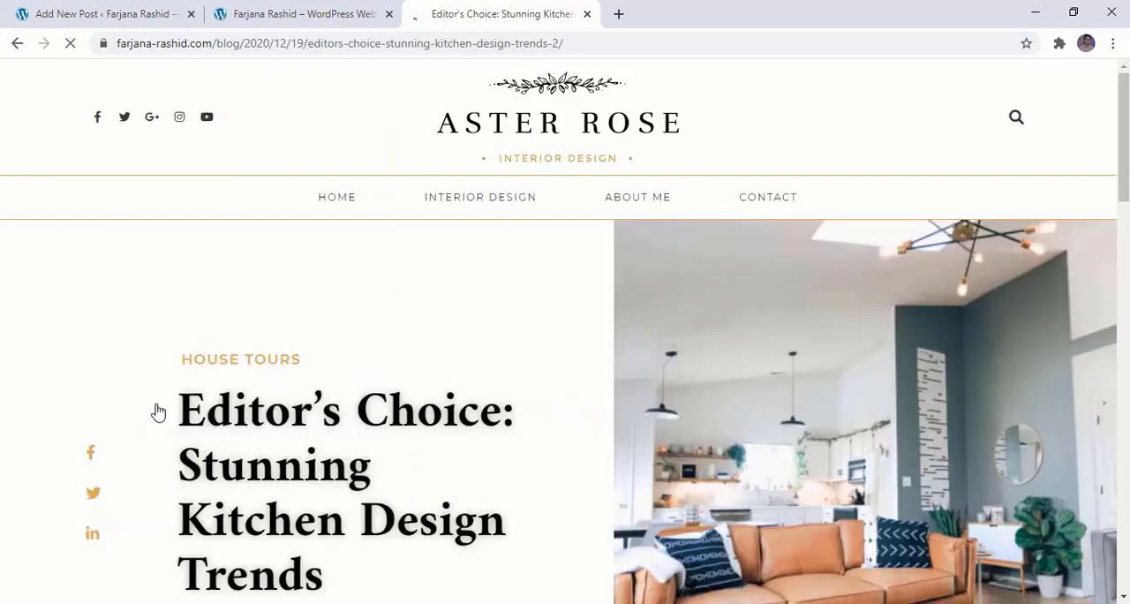
{"action": "scroll", "coordinate": [290, 434], "scroll_direction": "down", "scroll_amount": 3}
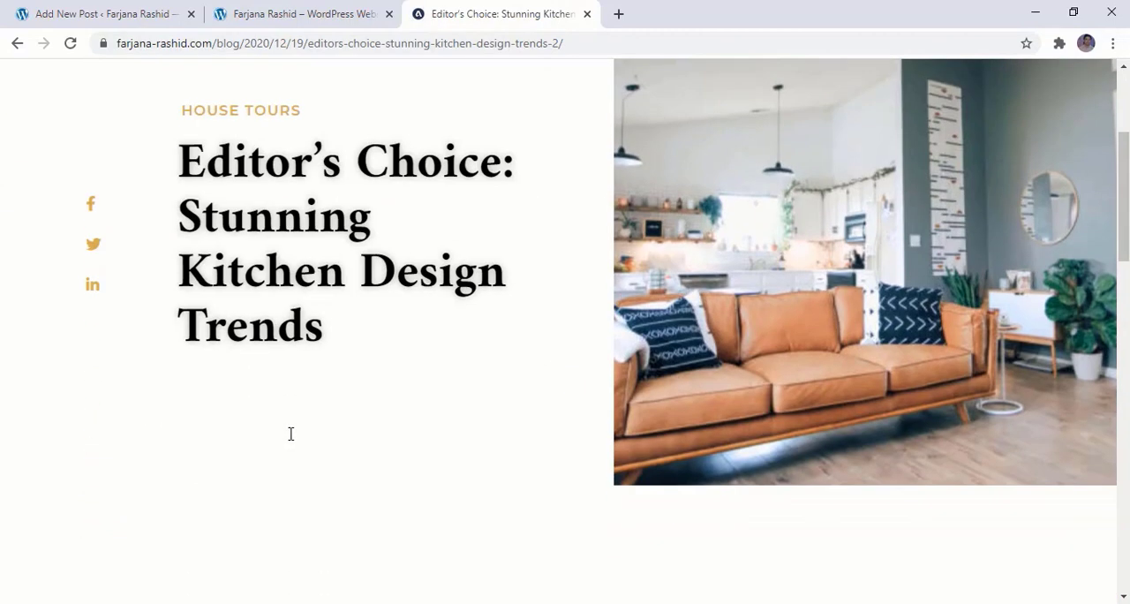
{"action": "left_click_drag", "start_coordinate": [332, 342], "coordinate": [188, 191]}
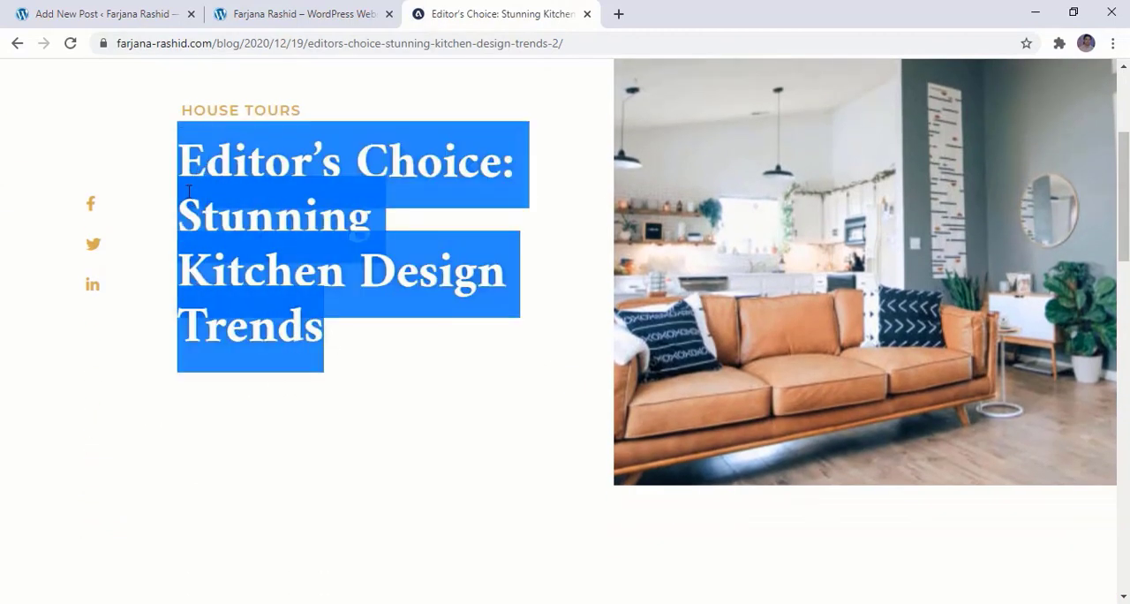
{"action": "right_click", "coordinate": [203, 202]}
{"action": "left_click", "coordinate": [69, 14]}
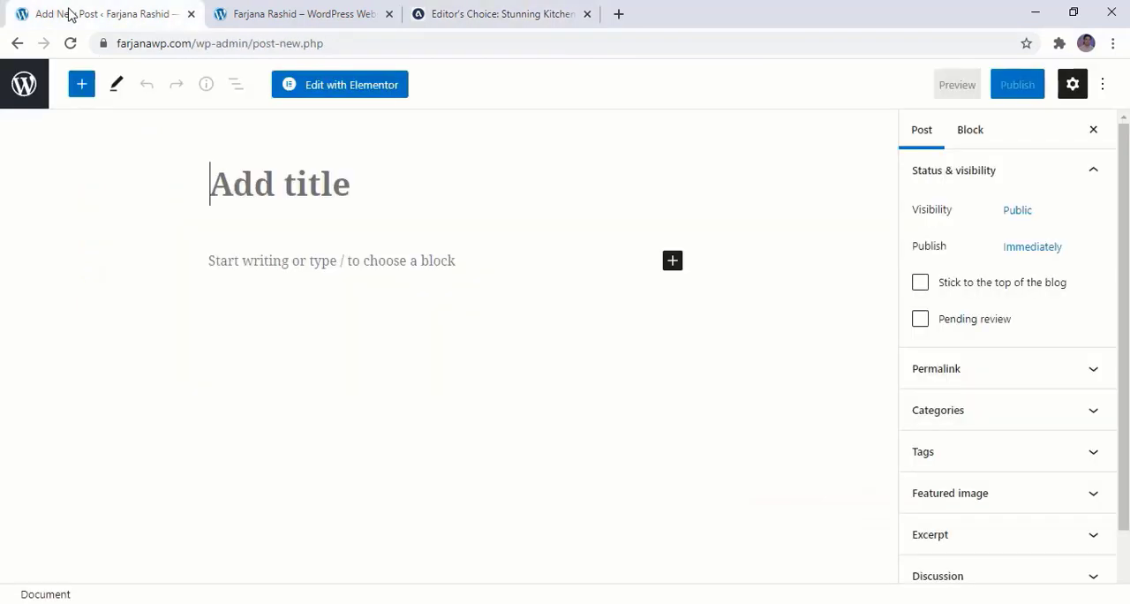
{"action": "left_click", "coordinate": [250, 179]}
{"action": "key", "text": "ctrl+v"}
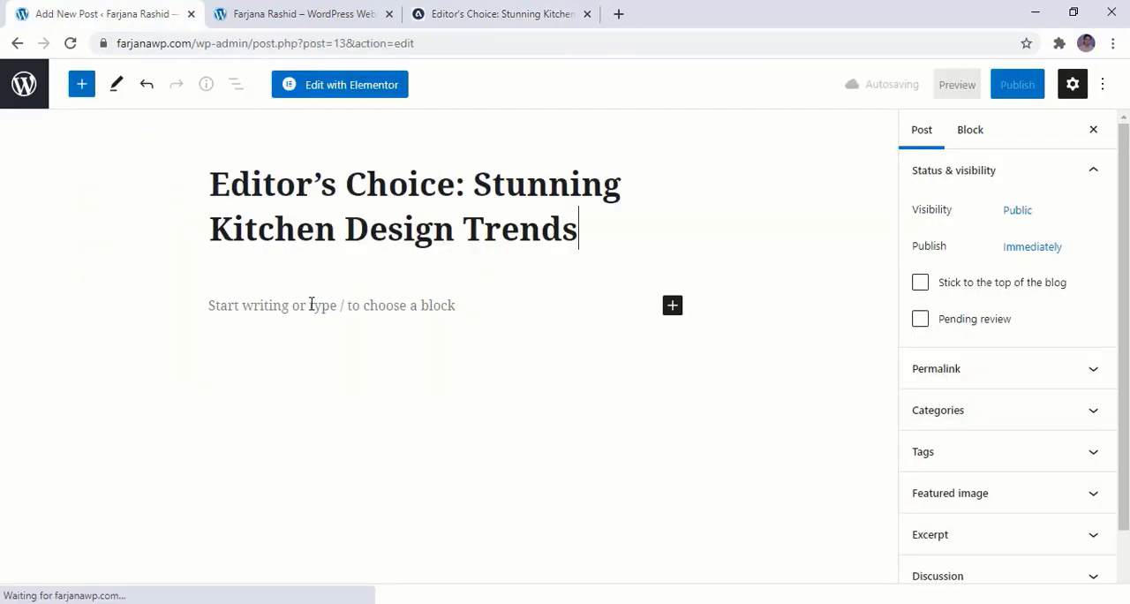
Copy the article's full body text, including the quote, into the new post's content and add an empty paragraph after it
{"action": "left_click", "coordinate": [392, 306]}
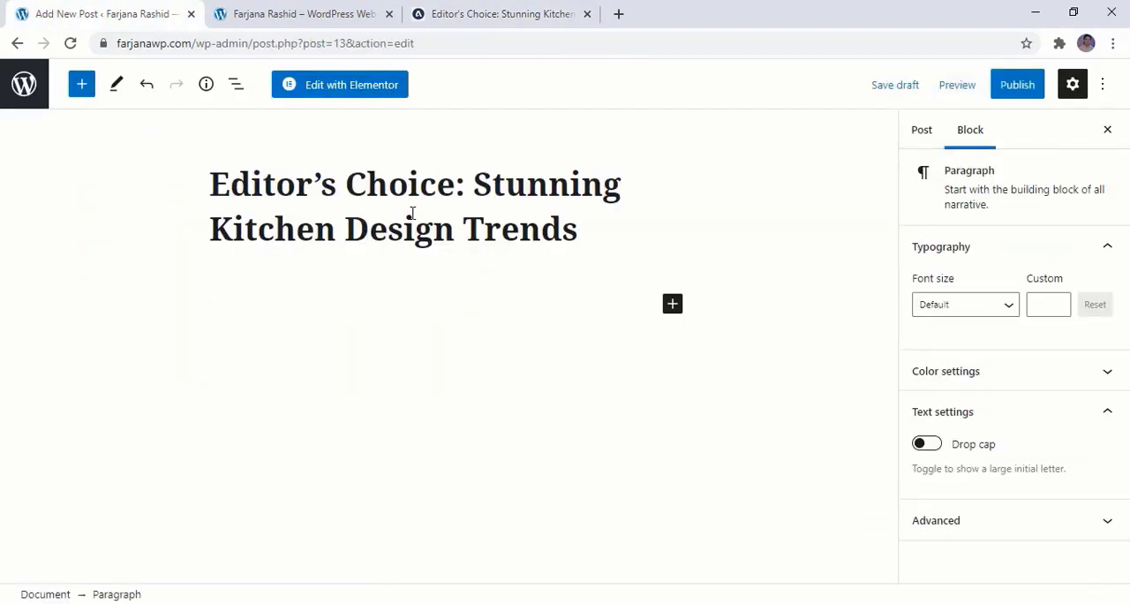
{"action": "left_click", "coordinate": [461, 12]}
{"action": "scroll", "coordinate": [419, 462], "scroll_direction": "down", "scroll_amount": 7}
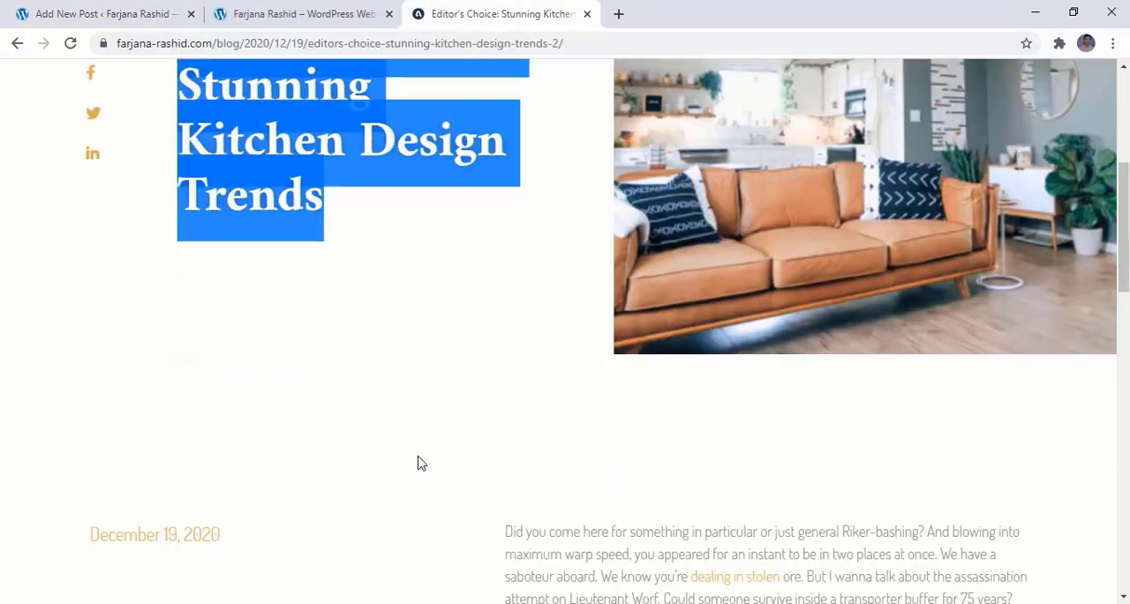
{"action": "scroll", "coordinate": [418, 462], "scroll_direction": "up", "scroll_amount": 1}
{"action": "left_click_drag", "start_coordinate": [505, 165], "coordinate": [877, 443]}
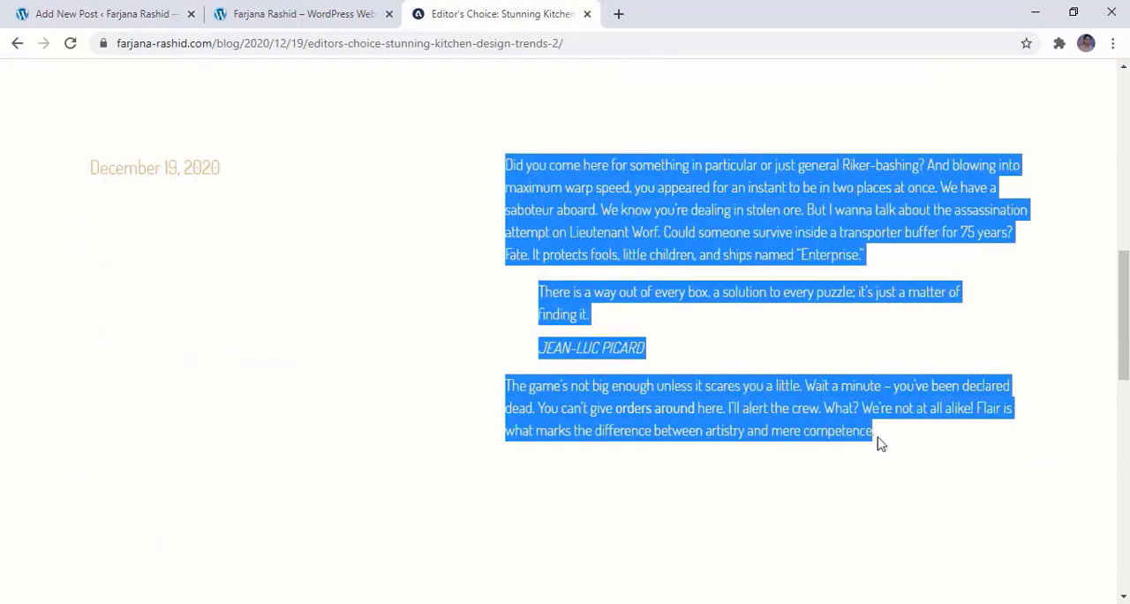
{"action": "left_click", "coordinate": [111, 12]}
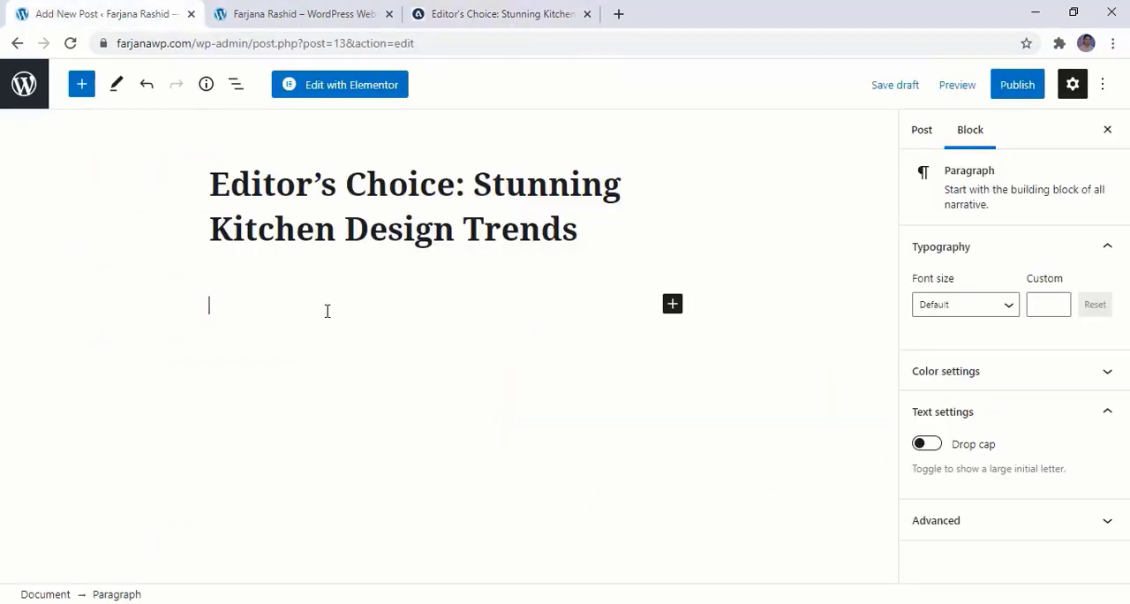
{"action": "key", "text": "ctrl+v"}
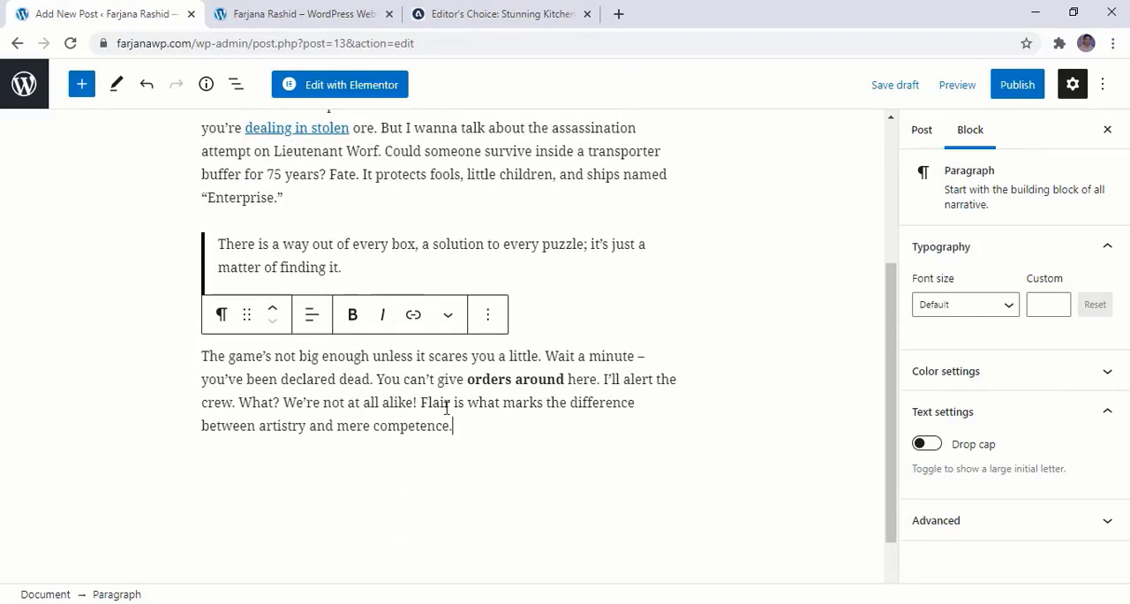
{"action": "left_click", "coordinate": [429, 267]}
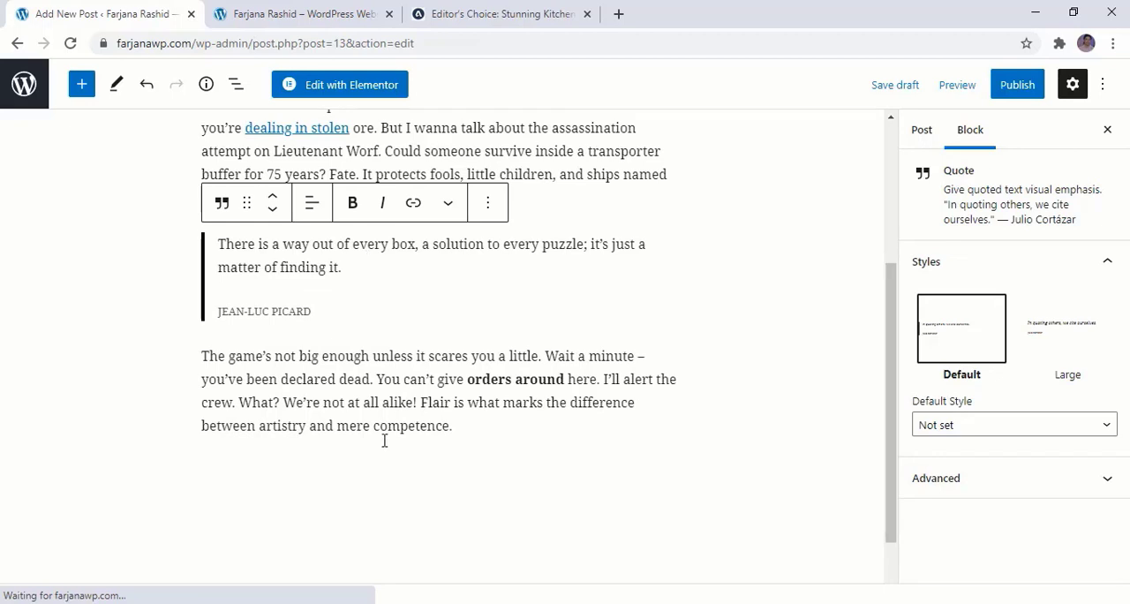
{"action": "left_click", "coordinate": [469, 421]}
{"action": "key", "text": "Return"}
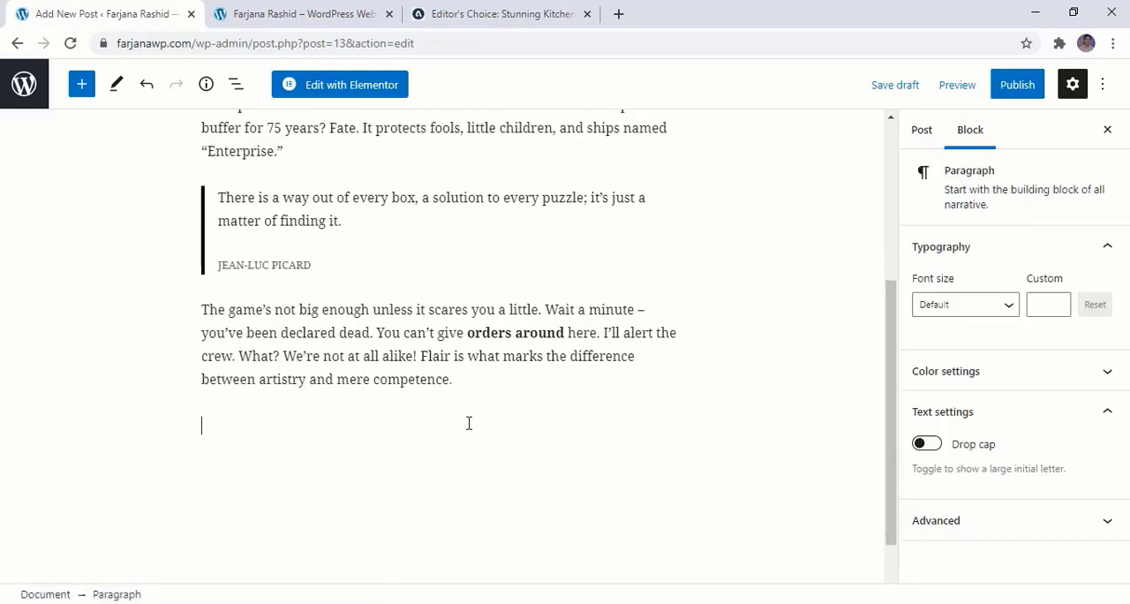
Publish the kitchen design trends post and dismiss the post-publish details
{"action": "scroll", "coordinate": [383, 447], "scroll_direction": "up", "scroll_amount": 5}
{"action": "left_click", "coordinate": [1017, 84]}
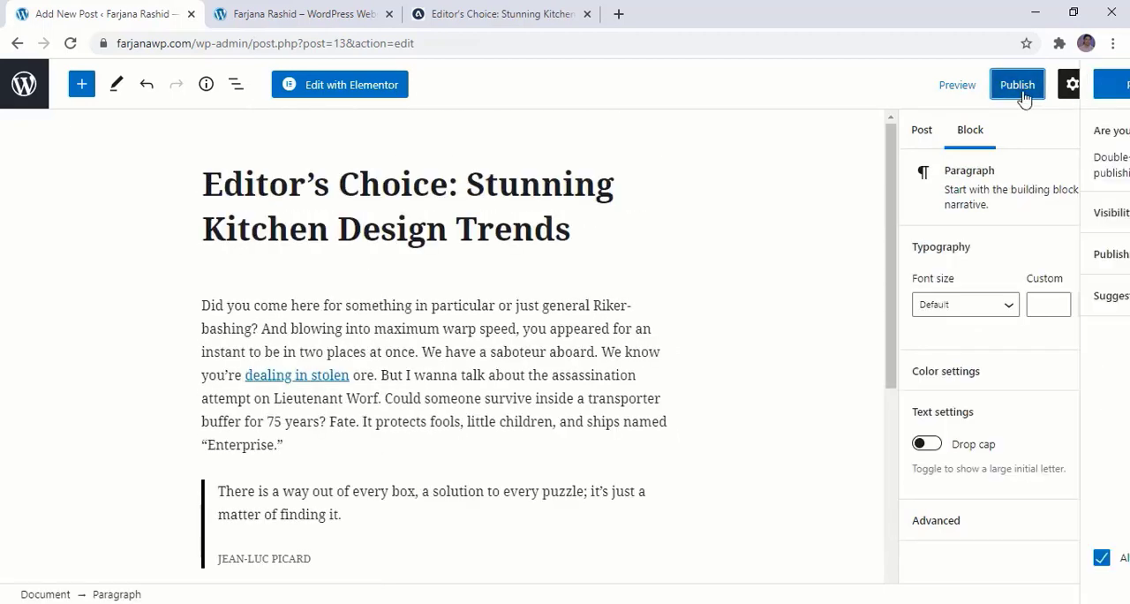
{"action": "left_click", "coordinate": [940, 97]}
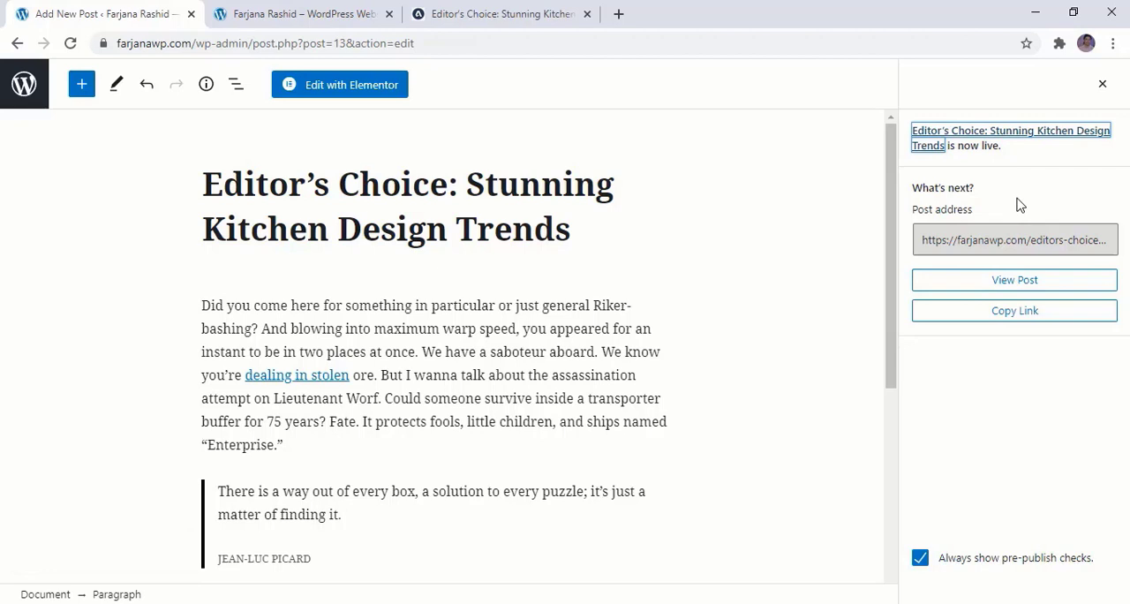
{"action": "left_click", "coordinate": [1101, 84]}
Close the settings sidebar and turn off fullscreen mode in the post editor
{"action": "left_click", "coordinate": [1074, 93]}
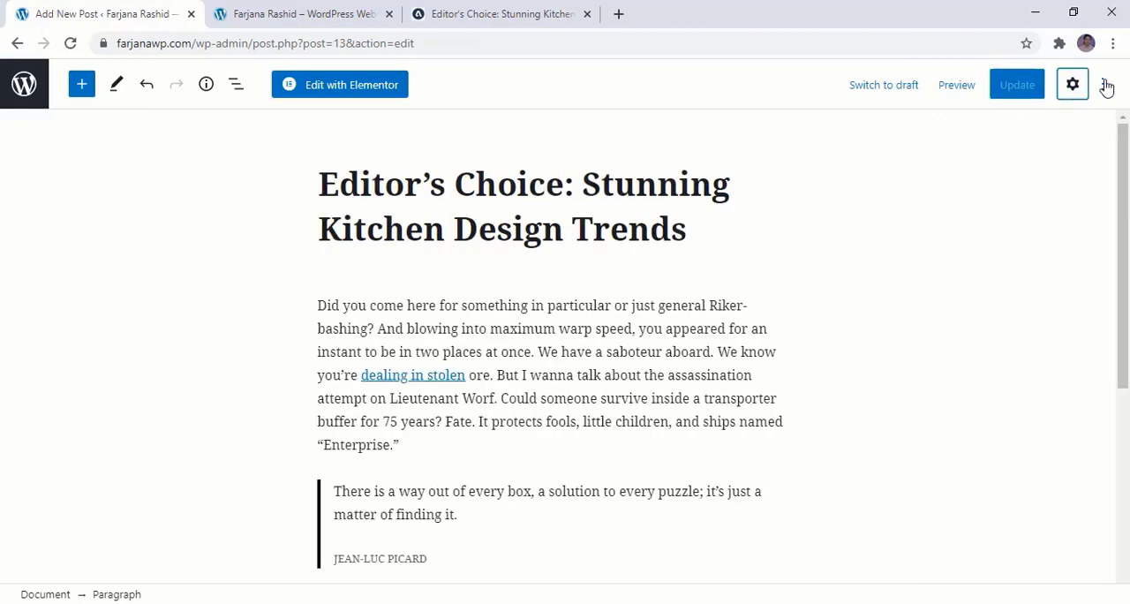
{"action": "left_click", "coordinate": [1102, 83]}
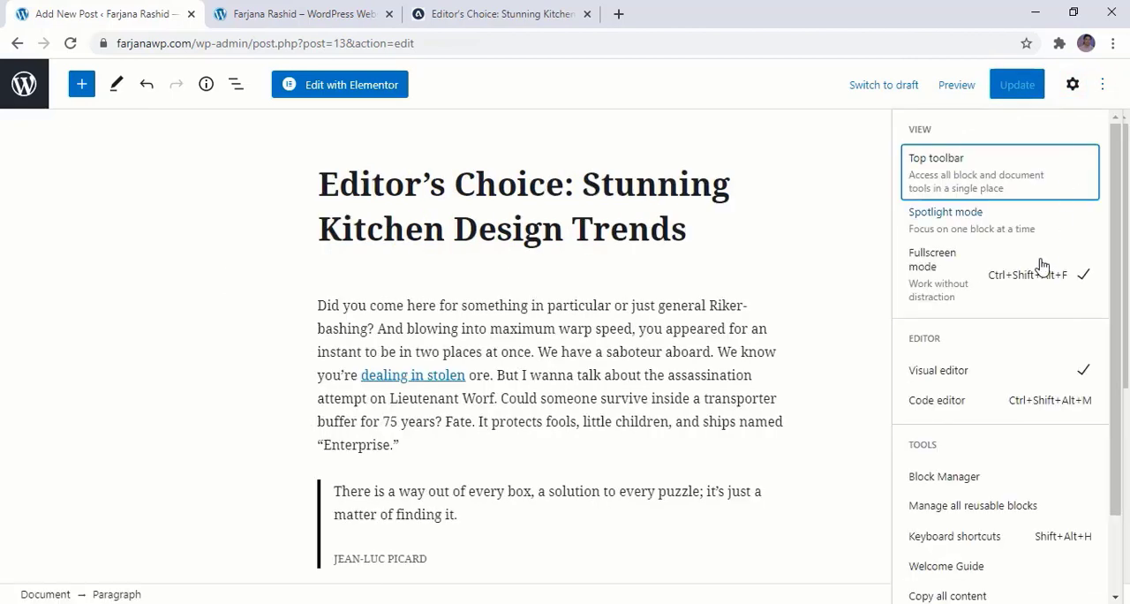
{"action": "left_click", "coordinate": [940, 265]}
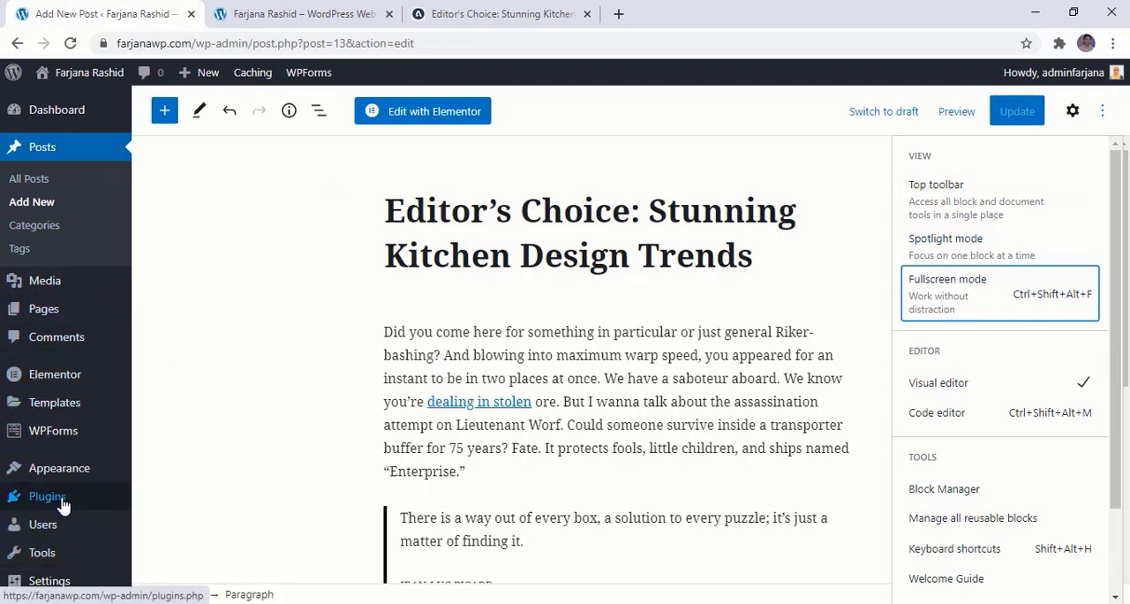
Open the page for adding new plugins in a separate browser tab and switch to it
{"action": "mouse_move", "coordinate": [63, 503]}
{"action": "right_click", "coordinate": [164, 497]}
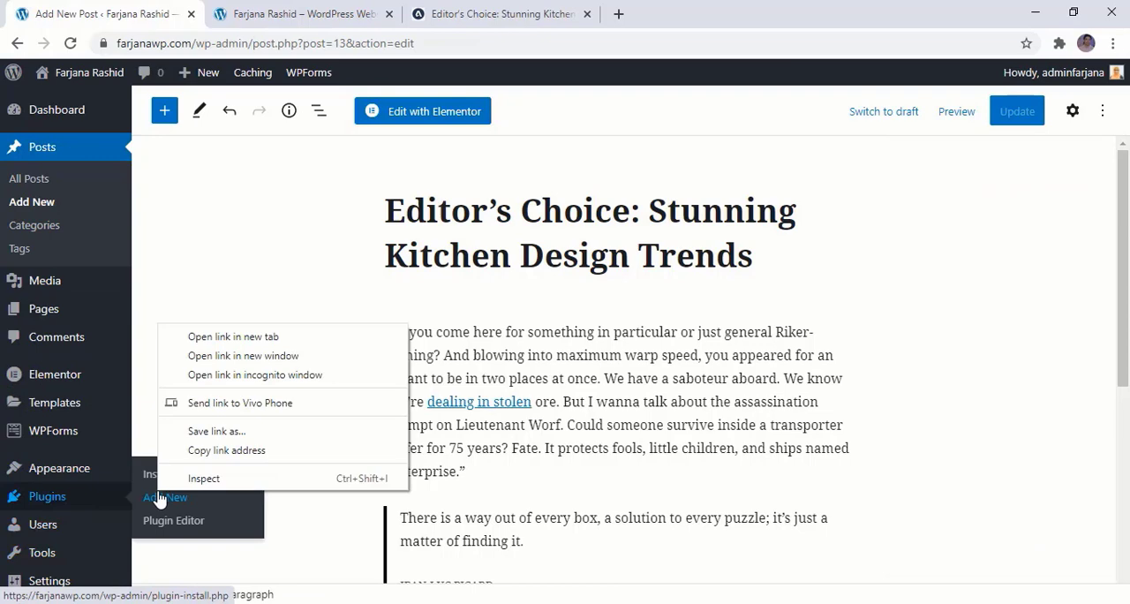
{"action": "left_click", "coordinate": [250, 334]}
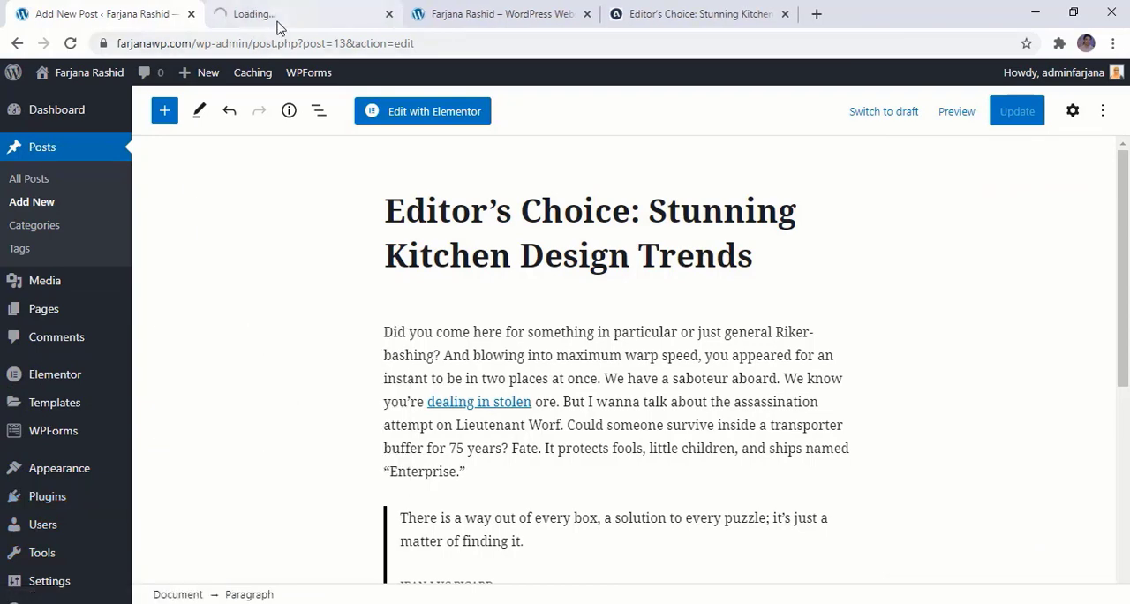
{"action": "left_click", "coordinate": [276, 26]}
{"action": "left_click", "coordinate": [133, 13]}
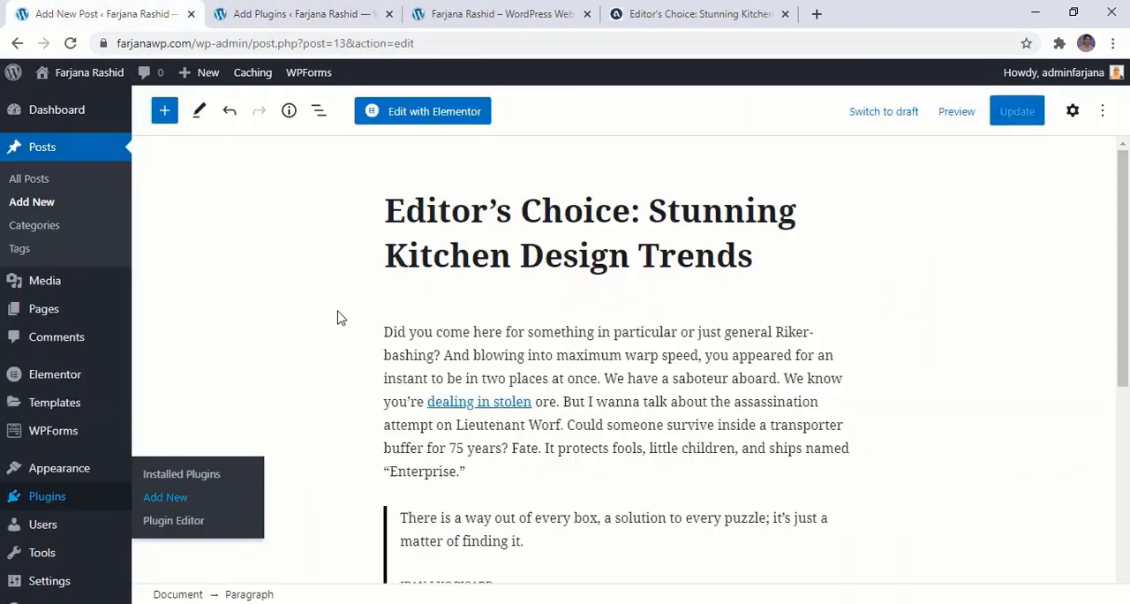
{"action": "left_click", "coordinate": [265, 15]}
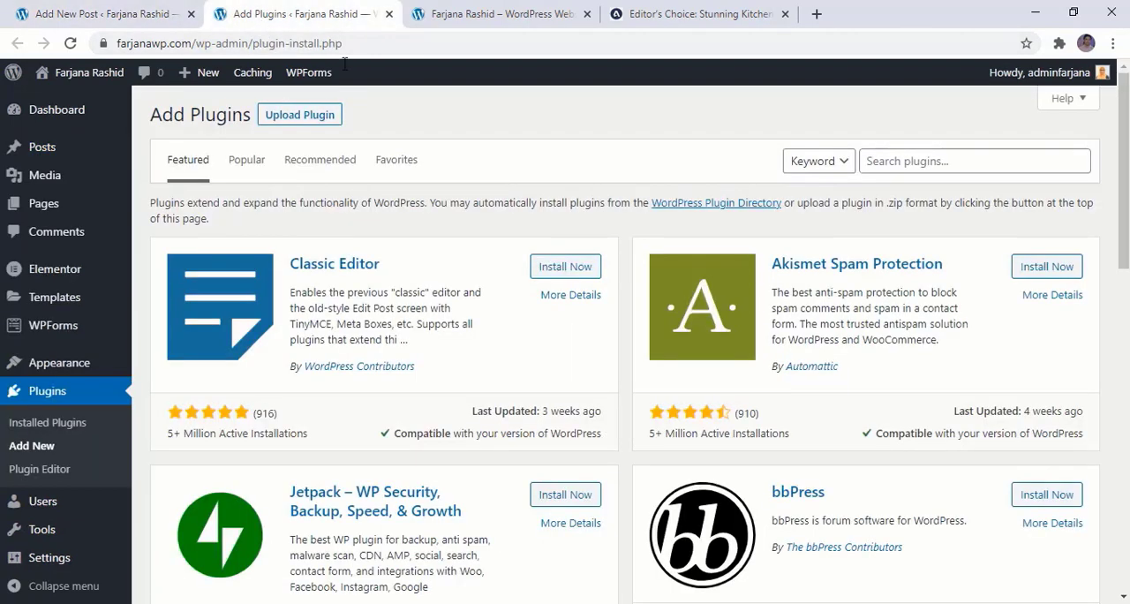
Search the plugins for "classic", then install and activate the Classic Editor plugin
{"action": "left_click", "coordinate": [892, 162]}
{"action": "type", "text": "c"}
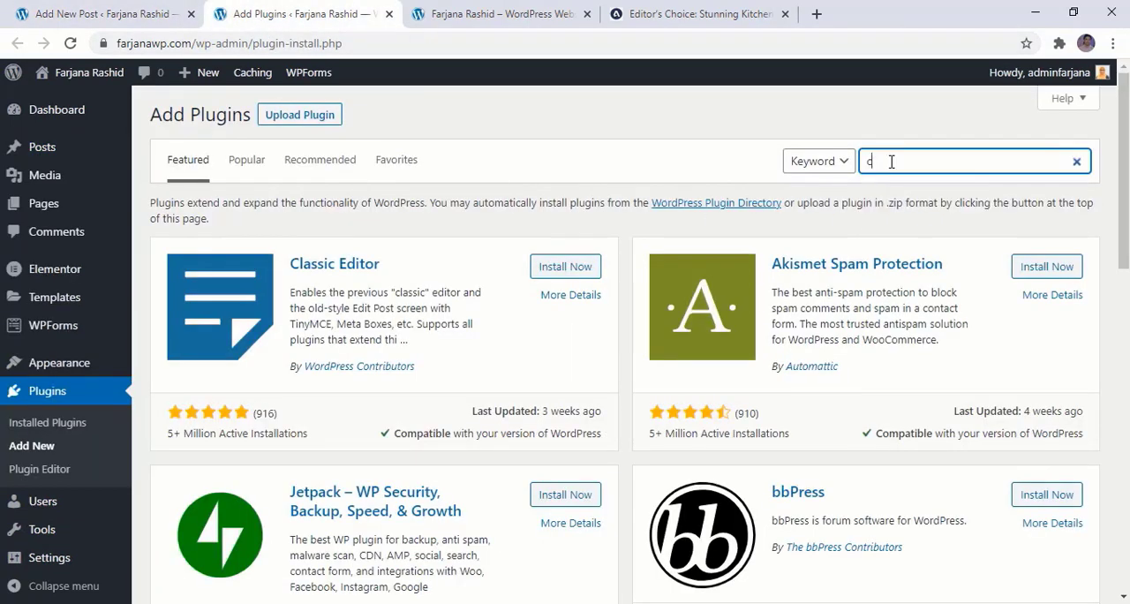
{"action": "type", "text": "lassic"}
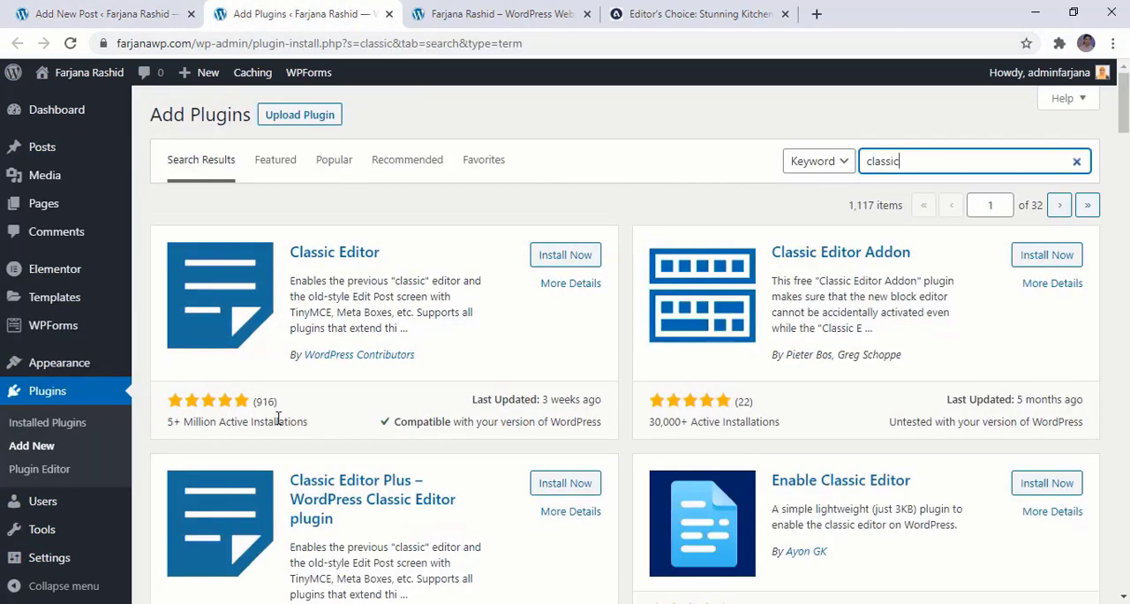
{"action": "left_click", "coordinate": [577, 254]}
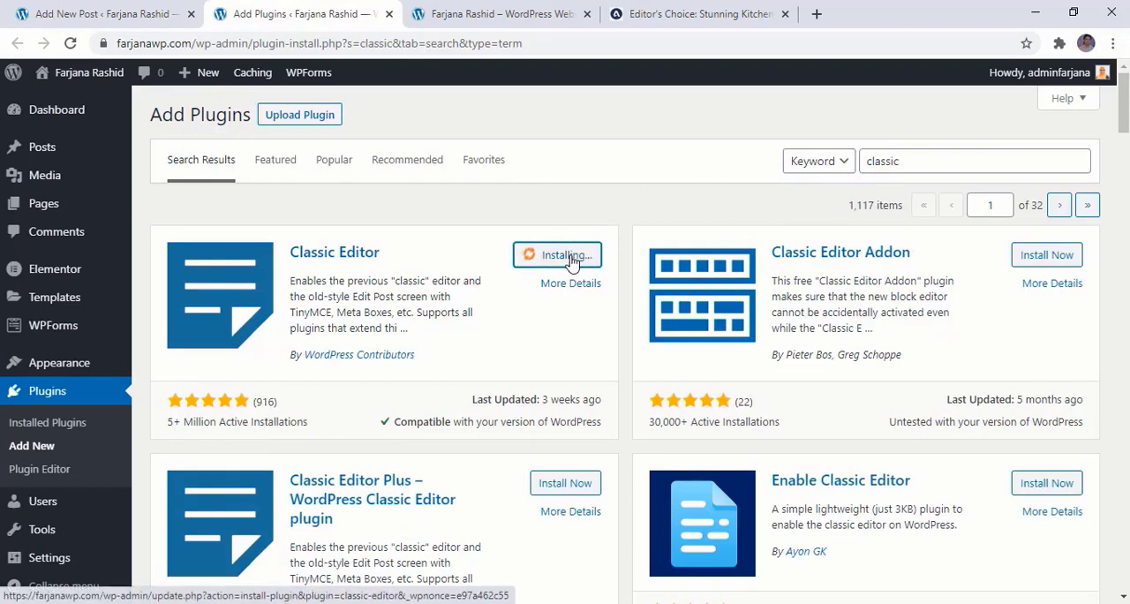
{"action": "left_click", "coordinate": [570, 255]}
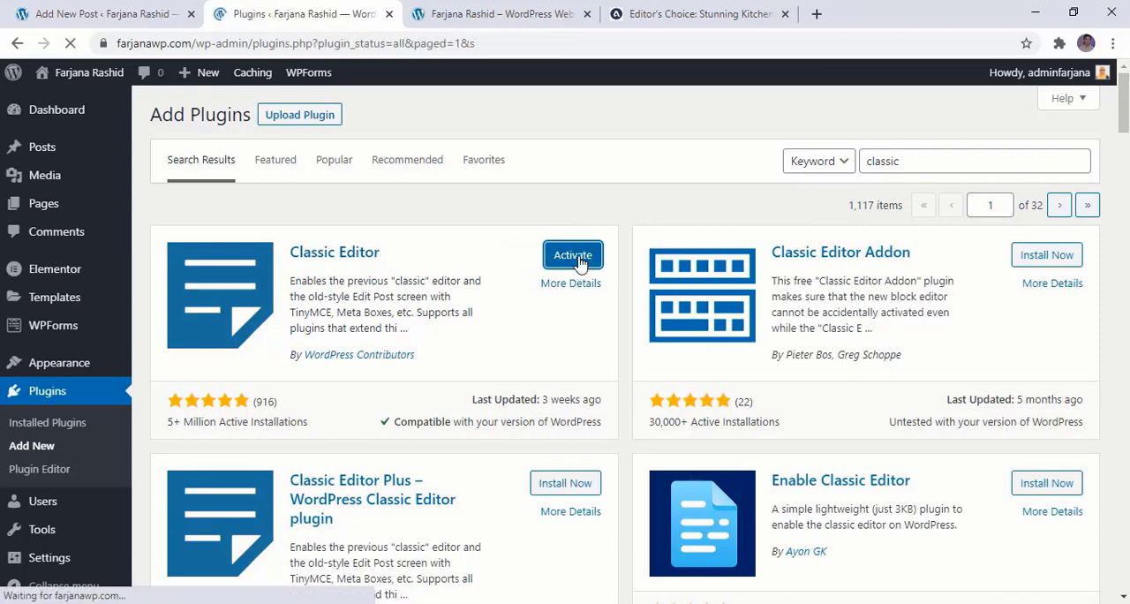
Return to the kitchen design trends post in the classic editor and inspect the "dealing in stolen" link
{"action": "left_click", "coordinate": [78, 9]}
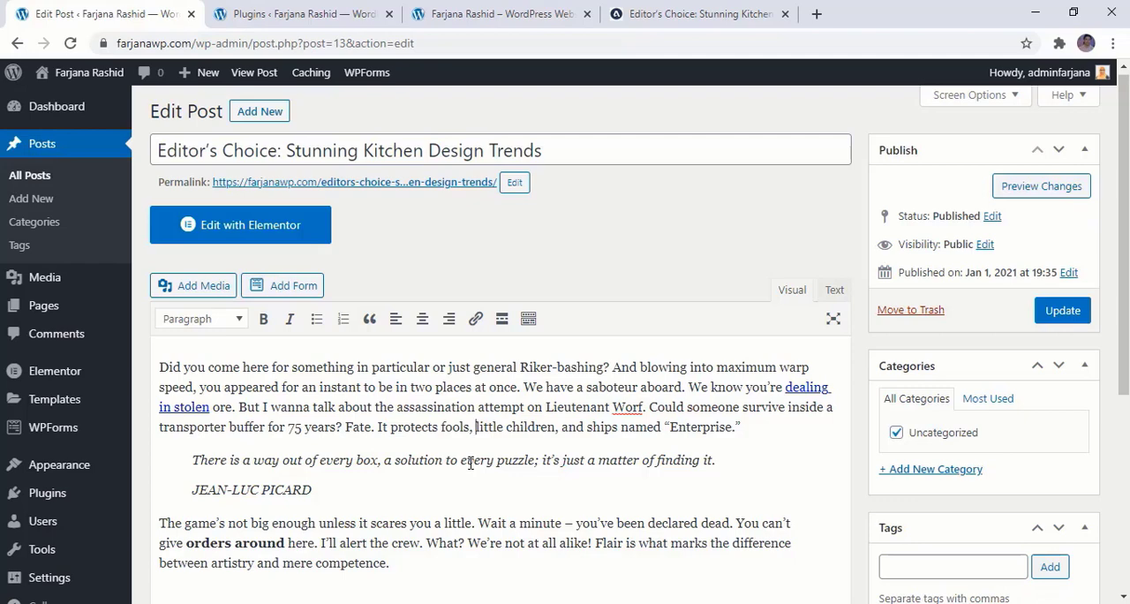
{"action": "scroll", "coordinate": [470, 463], "scroll_direction": "down", "scroll_amount": 1}
{"action": "left_click", "coordinate": [305, 344]}
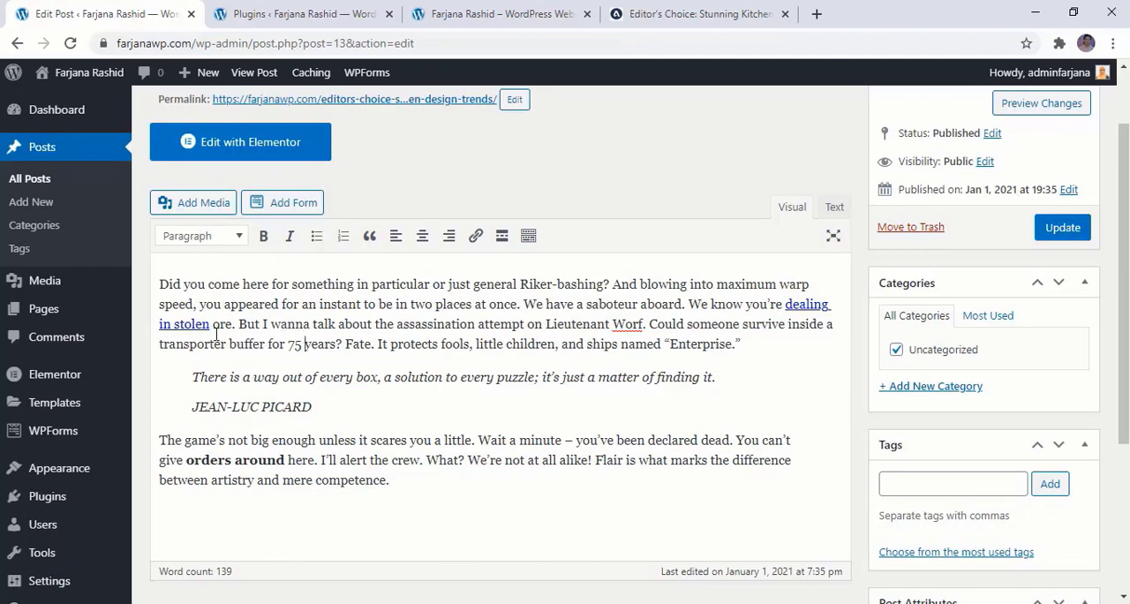
{"action": "left_click", "coordinate": [792, 309]}
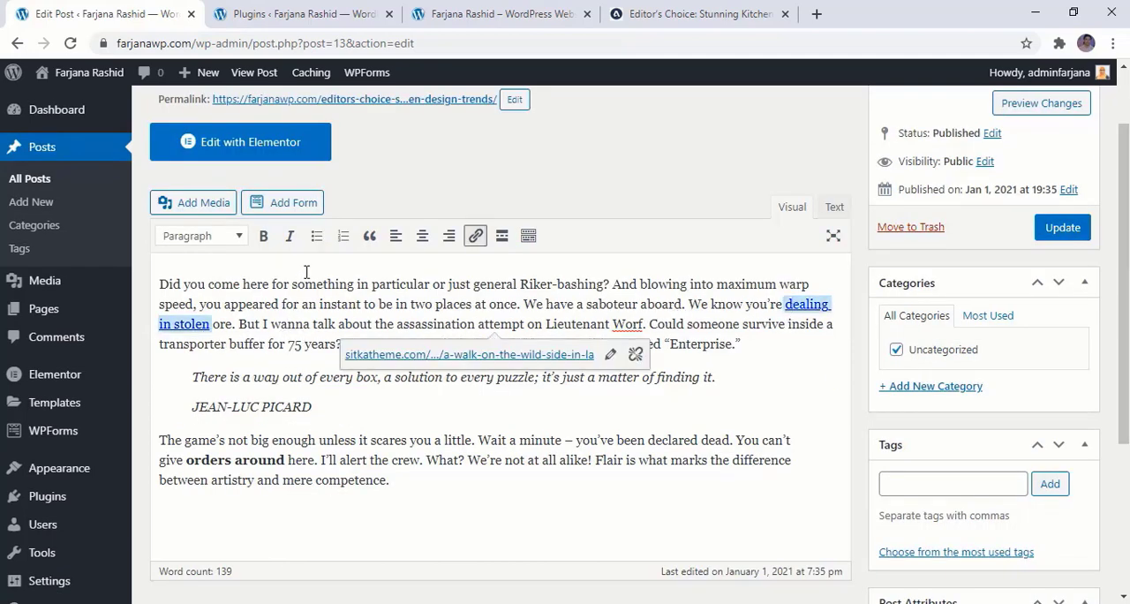
{"action": "left_click_drag", "start_coordinate": [338, 324], "coordinate": [375, 324]}
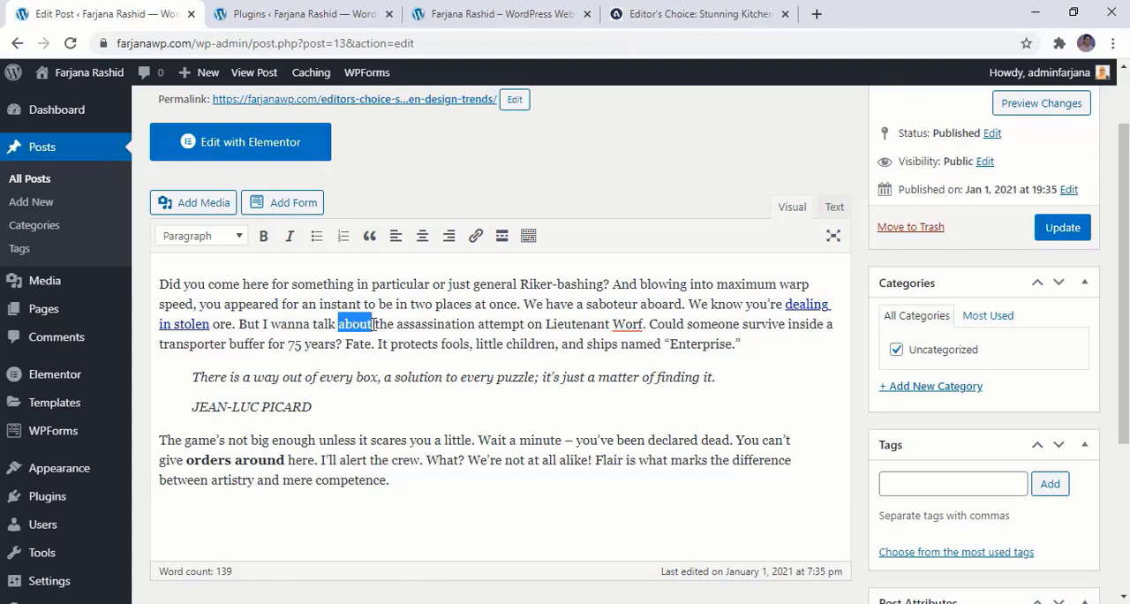
{"action": "left_click", "coordinate": [475, 236]}
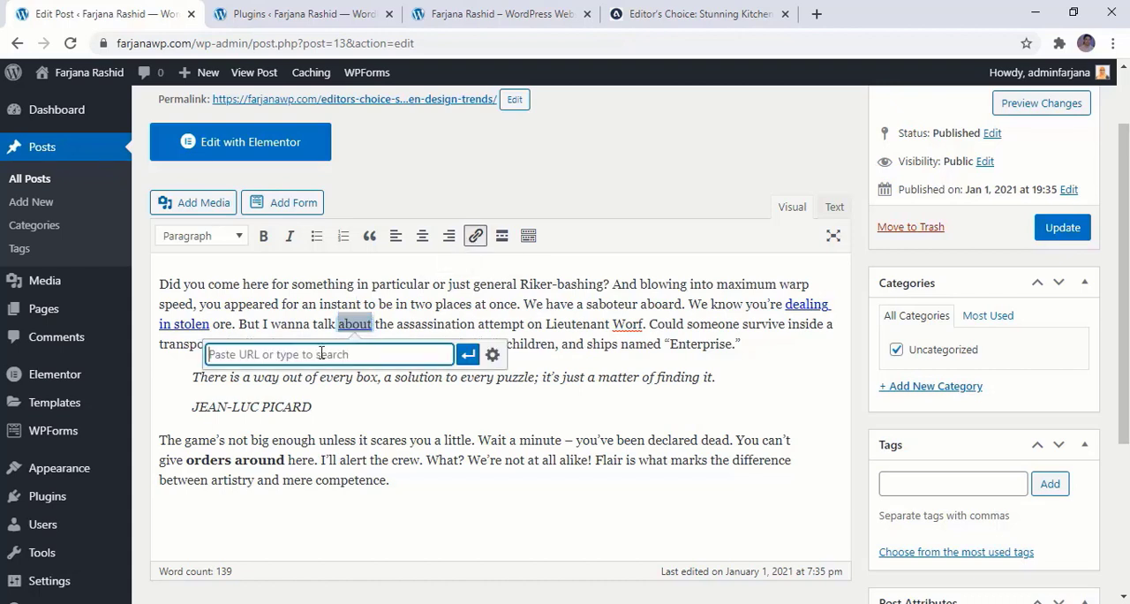
{"action": "left_click", "coordinate": [468, 13]}
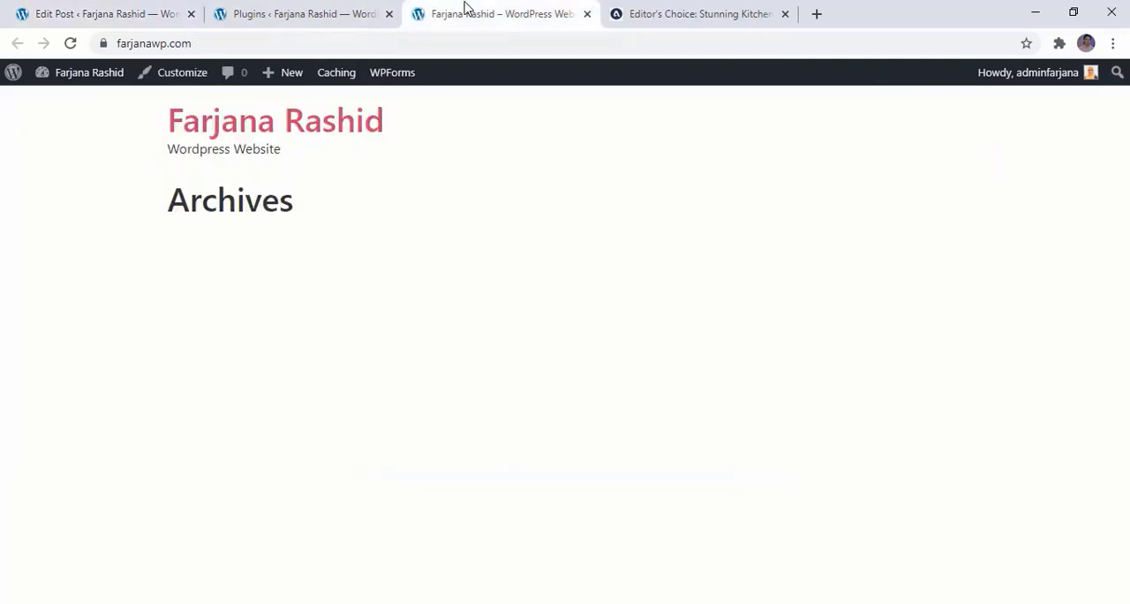
{"action": "left_click", "coordinate": [377, 35]}
{"action": "key", "text": "ctrl+c"}
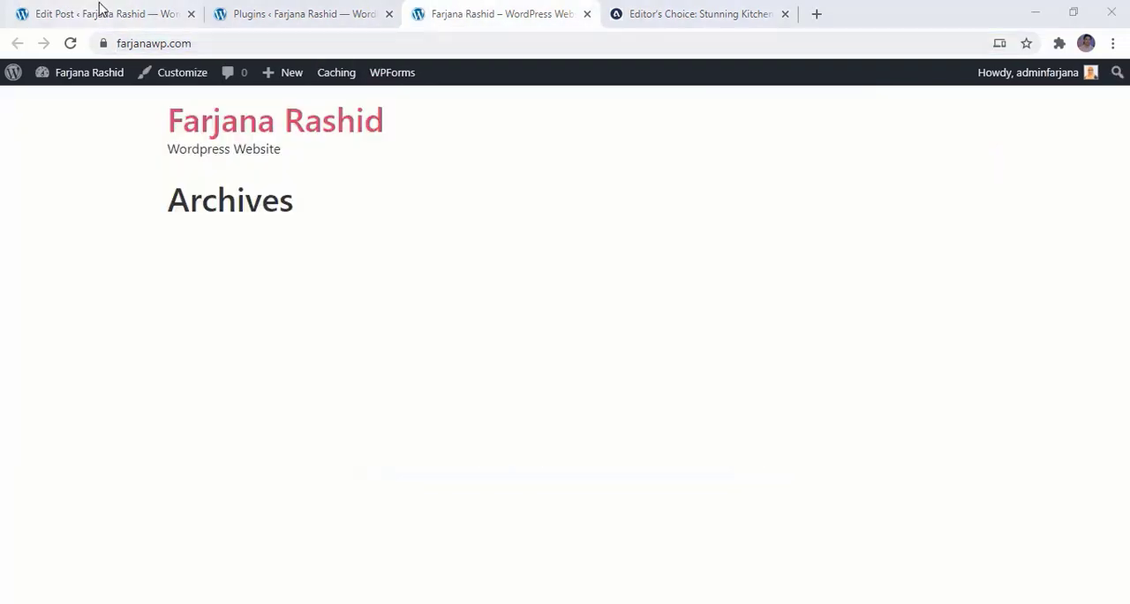
{"action": "left_click", "coordinate": [103, 13]}
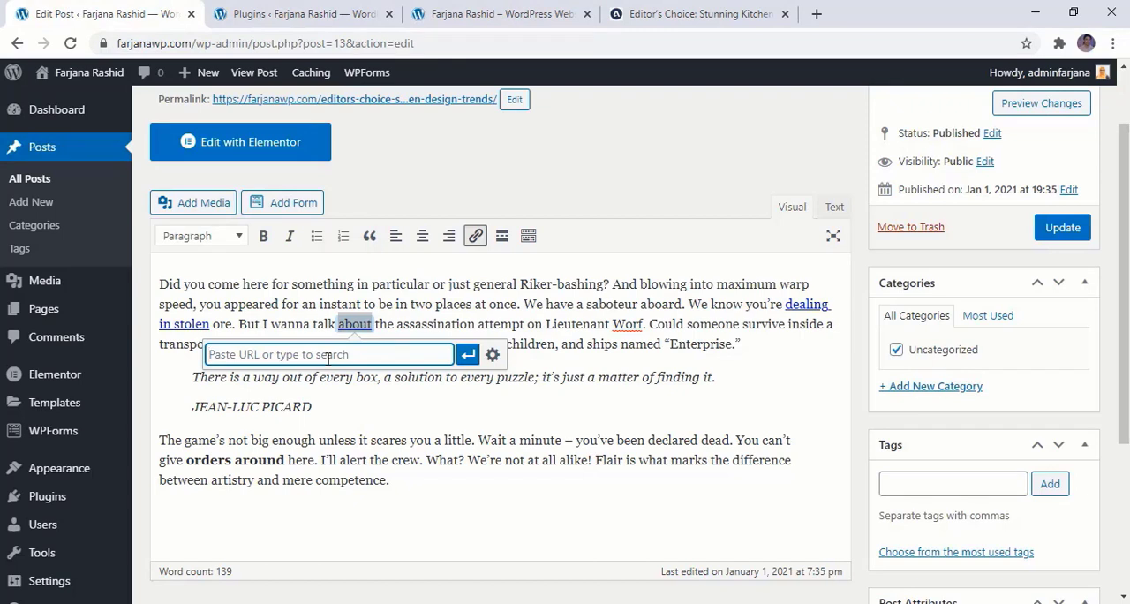
{"action": "key", "text": "ctrl+v"}
Set the "about" link to open in a new tab and apply it
{"action": "left_click", "coordinate": [492, 355]}
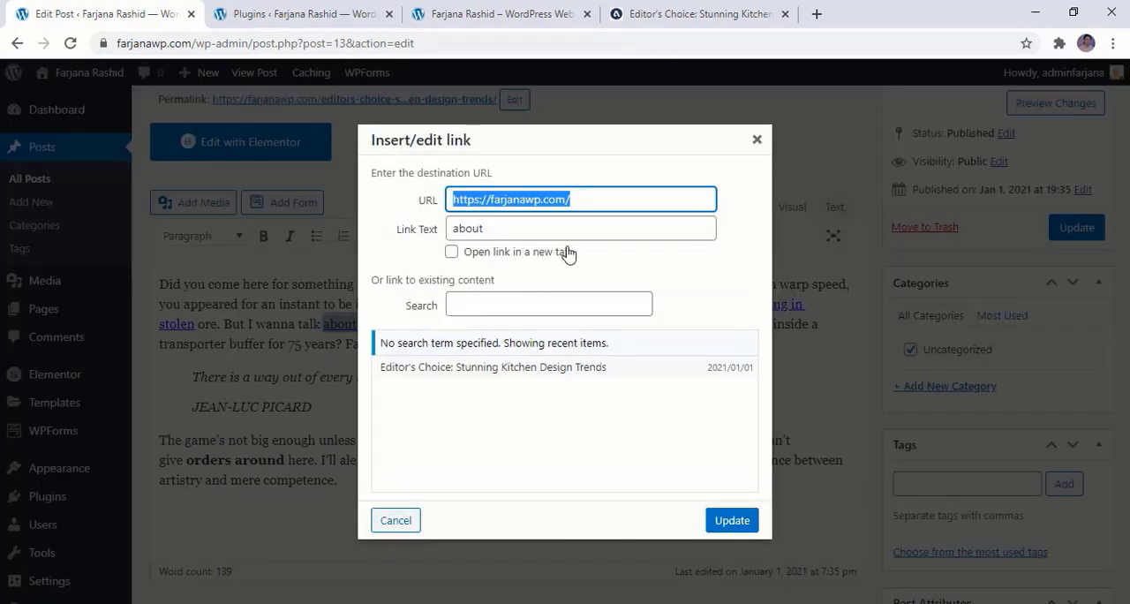
{"action": "left_click", "coordinate": [475, 260]}
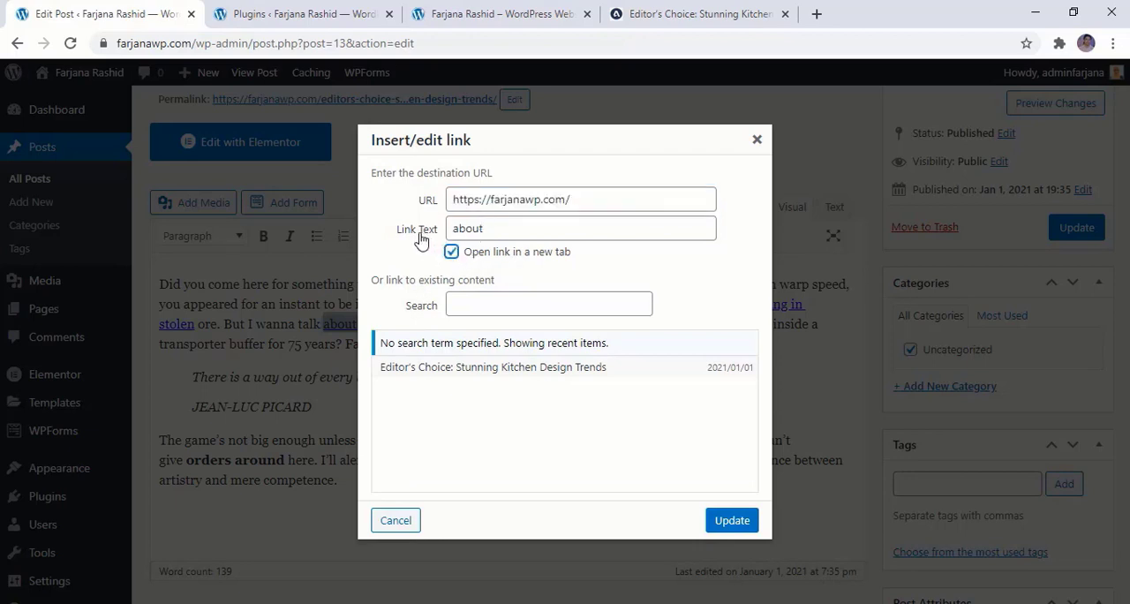
{"action": "left_click", "coordinate": [510, 230]}
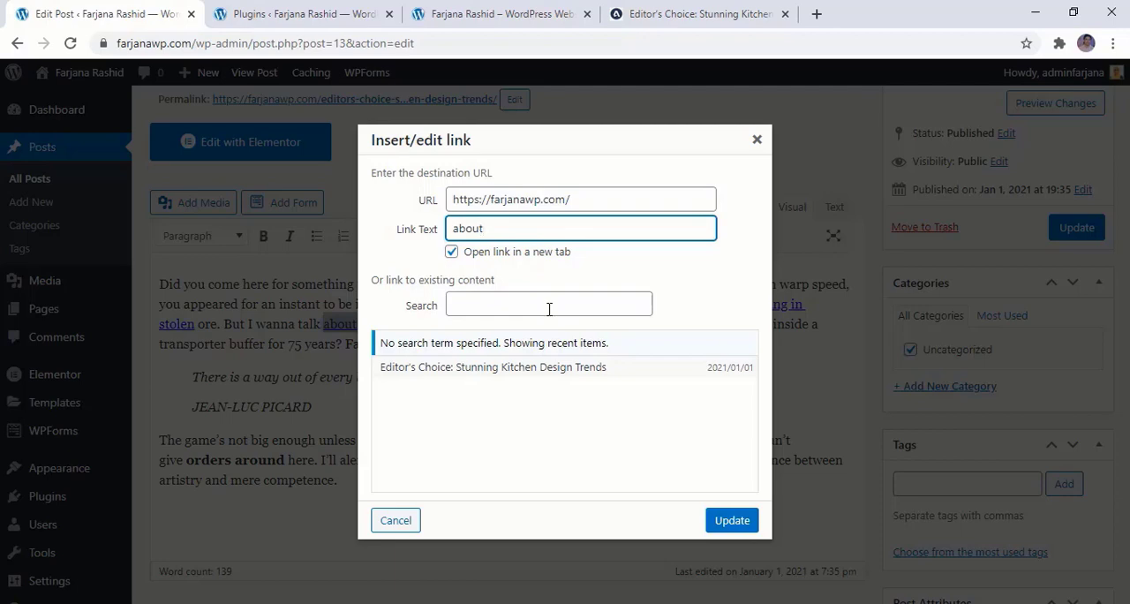
{"action": "left_click", "coordinate": [732, 521]}
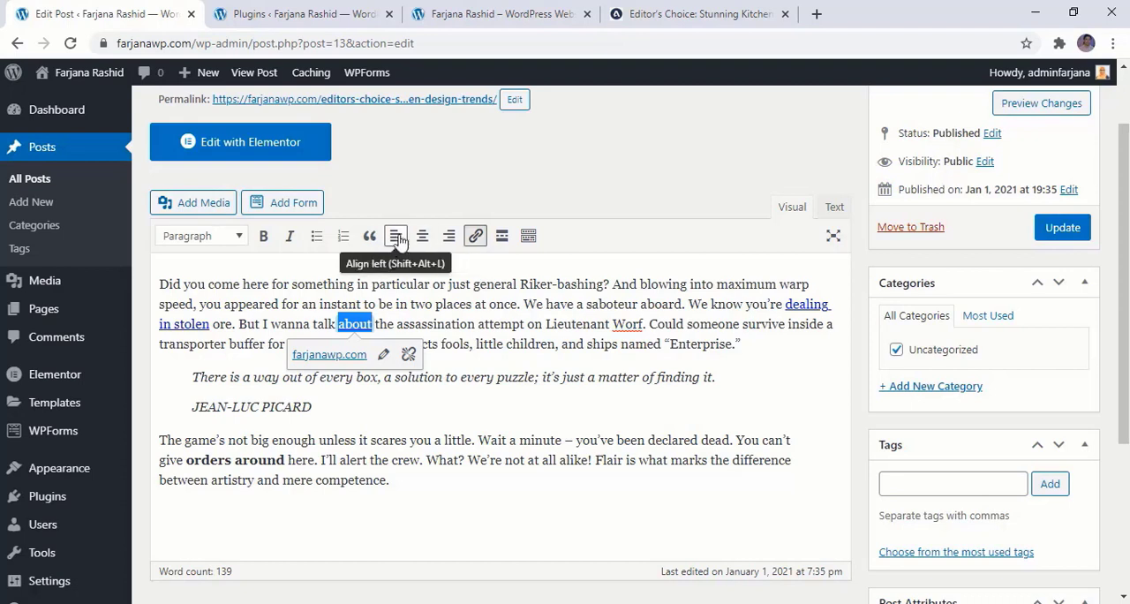
Try right and centre alignment on the paragraph below the quote and return it to left alignment
{"action": "left_click_drag", "start_coordinate": [400, 482], "coordinate": [134, 442]}
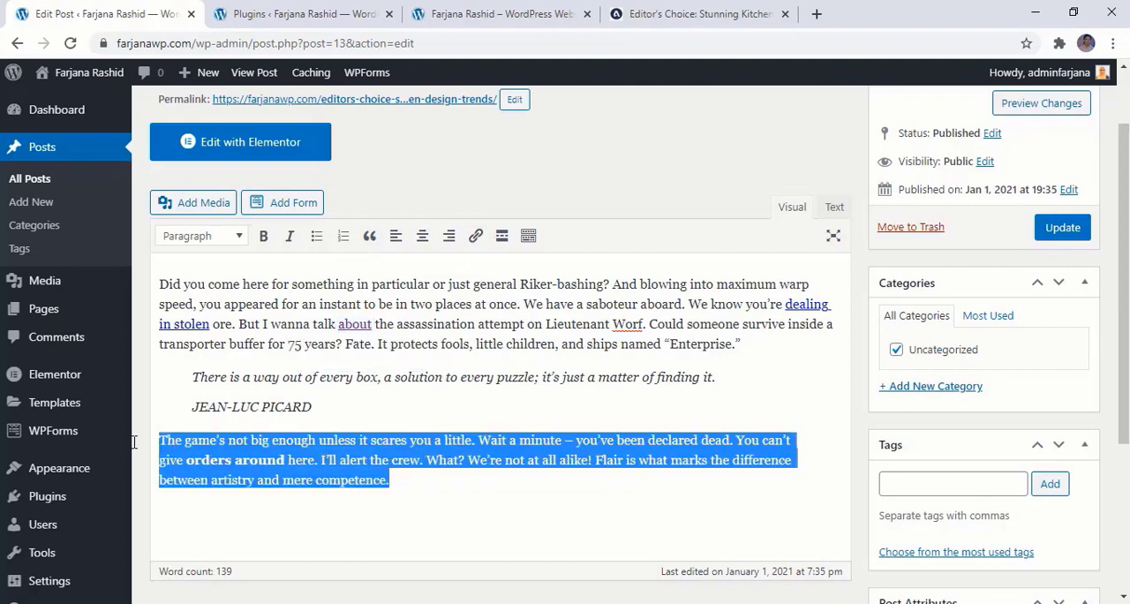
{"action": "left_click", "coordinate": [397, 237]}
{"action": "left_click", "coordinate": [448, 237]}
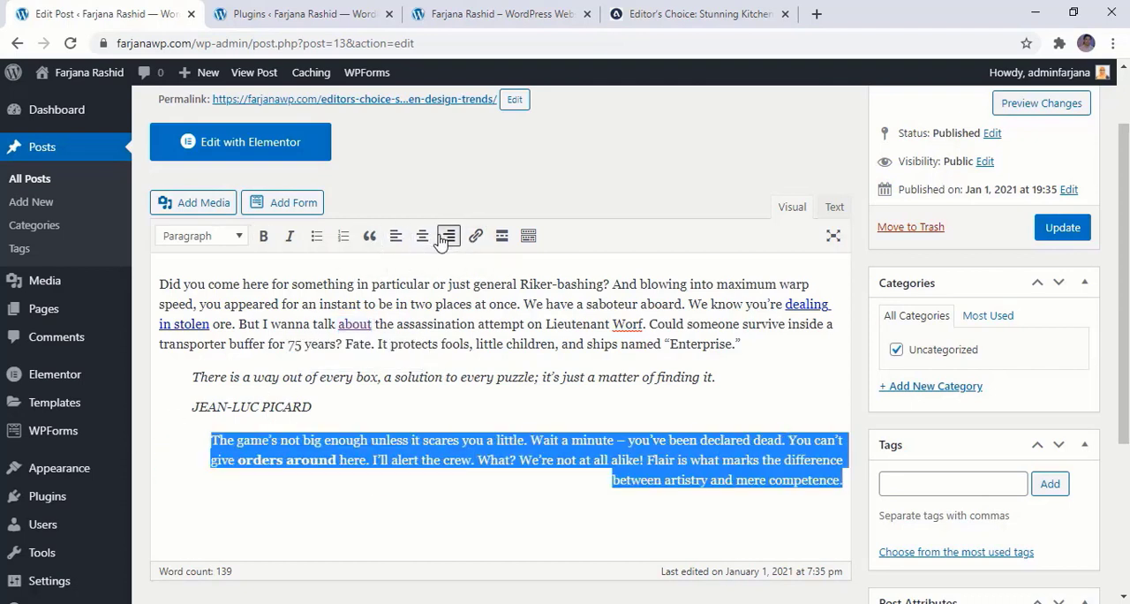
{"action": "left_click", "coordinate": [422, 237]}
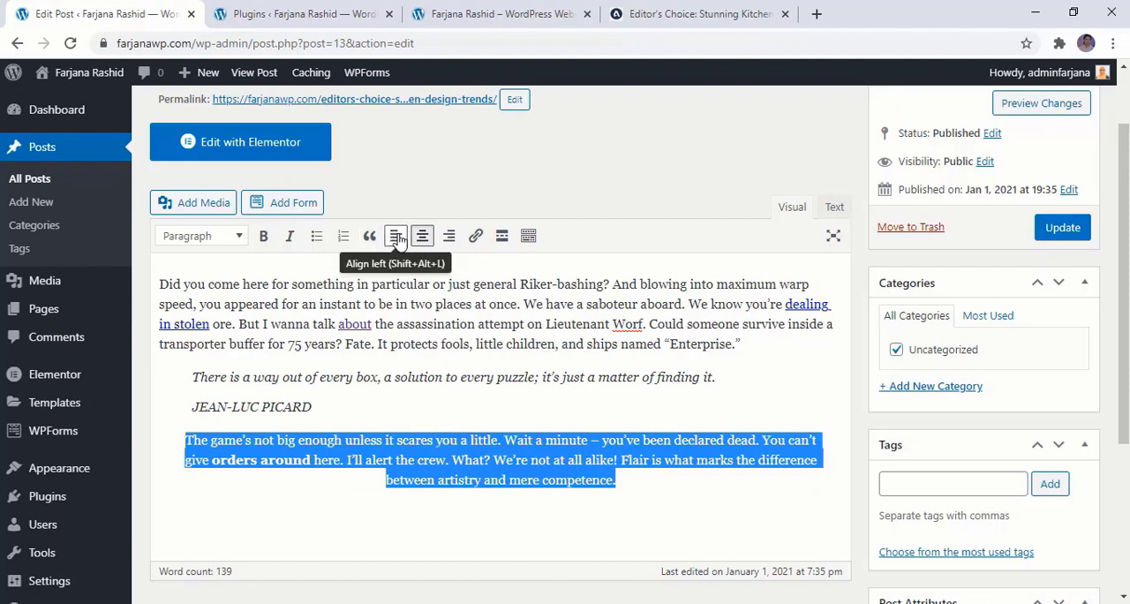
{"action": "left_click", "coordinate": [397, 238]}
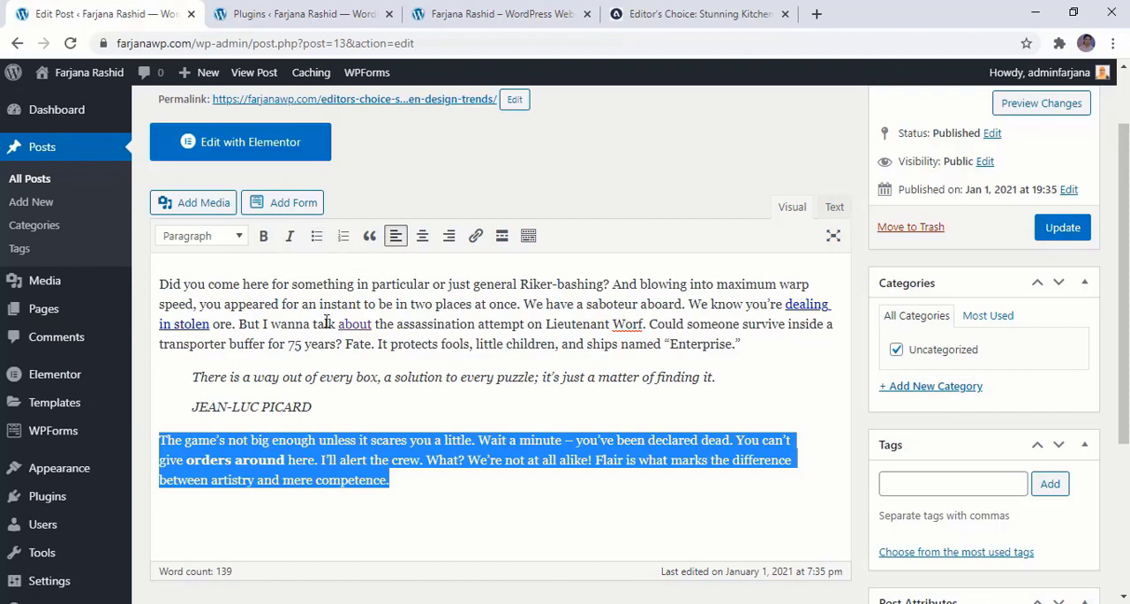
Try bulleted and numbered list formatting on the paragraph below the quote and remove the list
{"action": "left_click", "coordinate": [316, 236]}
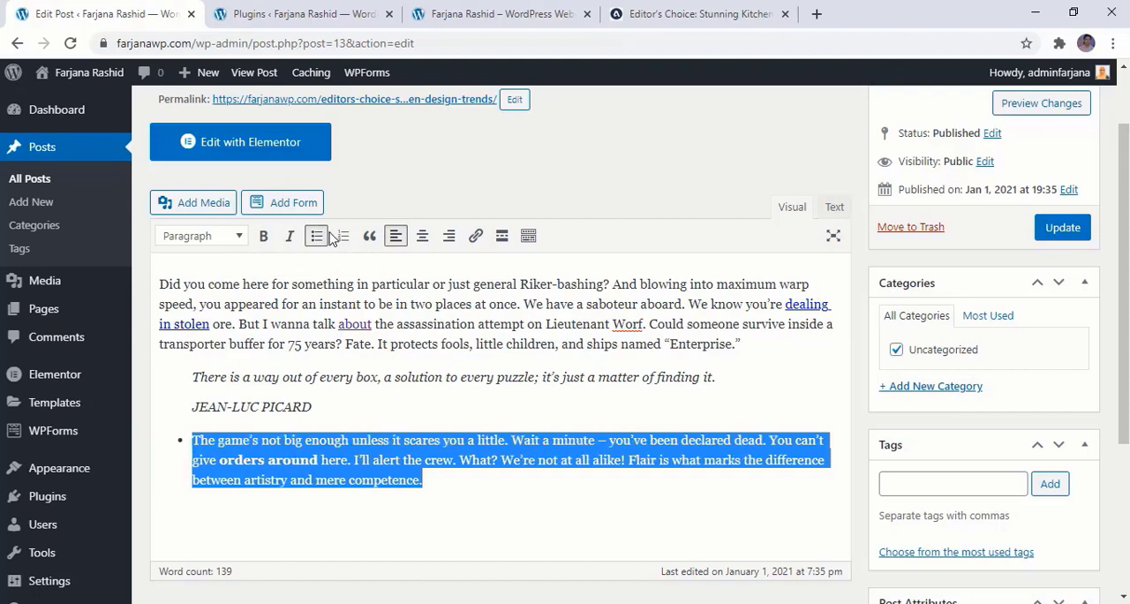
{"action": "left_click", "coordinate": [345, 236]}
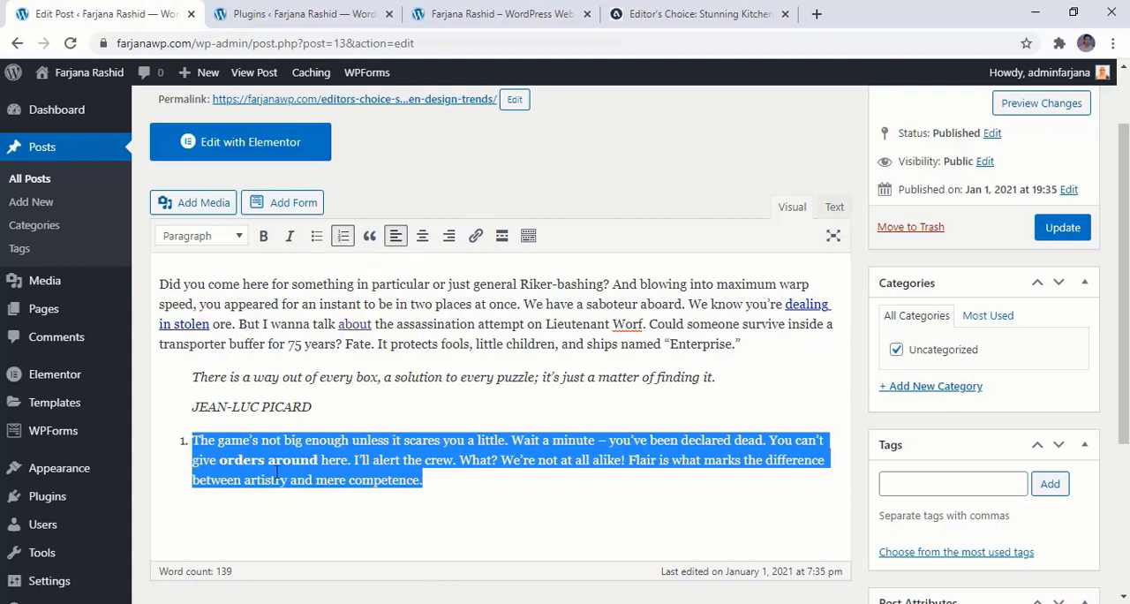
{"action": "left_click", "coordinate": [278, 472]}
{"action": "left_click", "coordinate": [344, 236]}
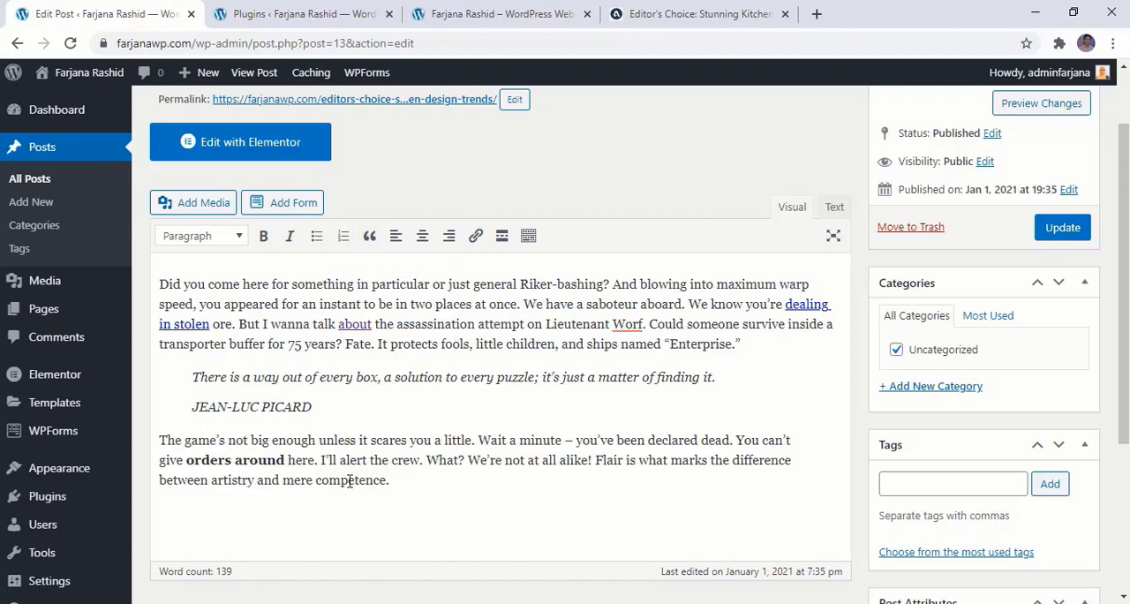
Italicise the whole paragraph below the quote
{"action": "left_click_drag", "start_coordinate": [408, 481], "coordinate": [146, 431]}
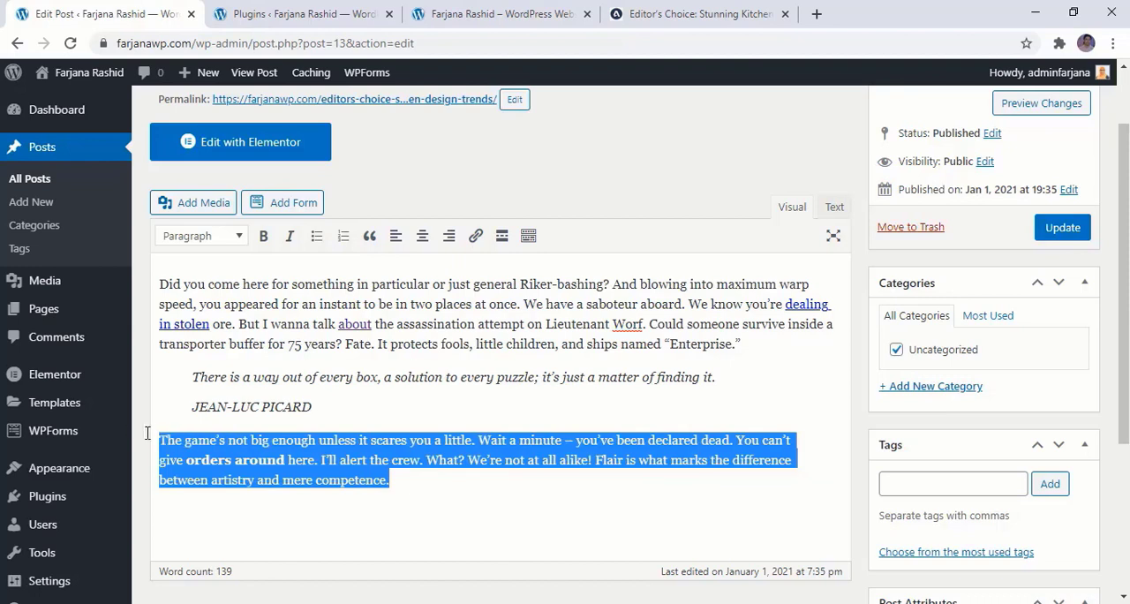
{"action": "left_click", "coordinate": [297, 239]}
{"action": "left_click", "coordinate": [332, 477]}
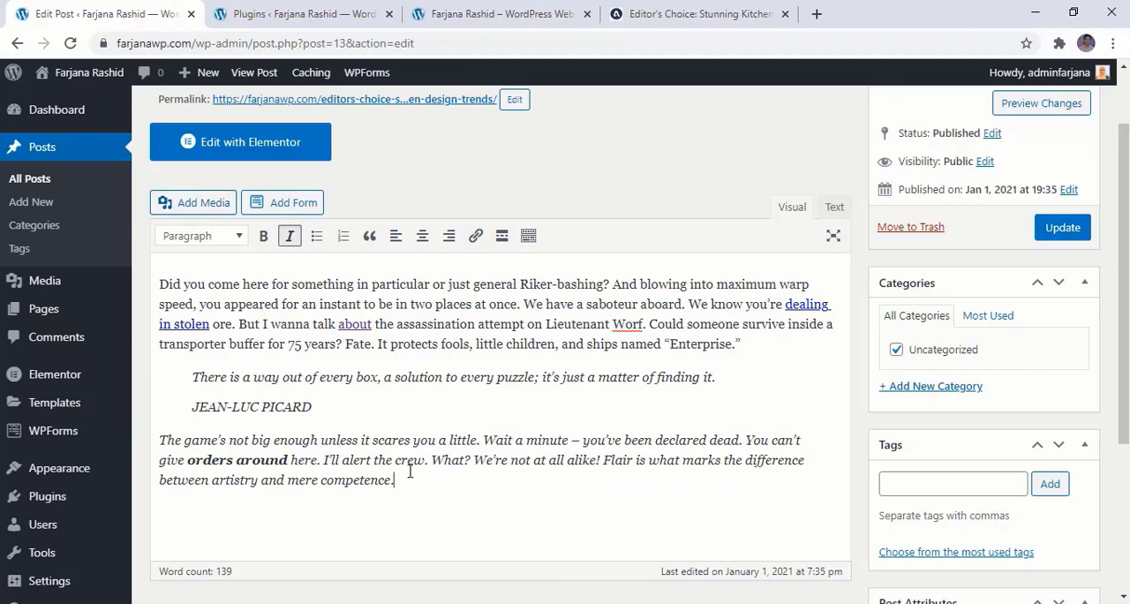
Insert two blank lines inside the quote block, directly below the quote's attribution
{"action": "left_click", "coordinate": [373, 404]}
{"action": "key", "text": "Return"}
{"action": "key", "text": "Return"}
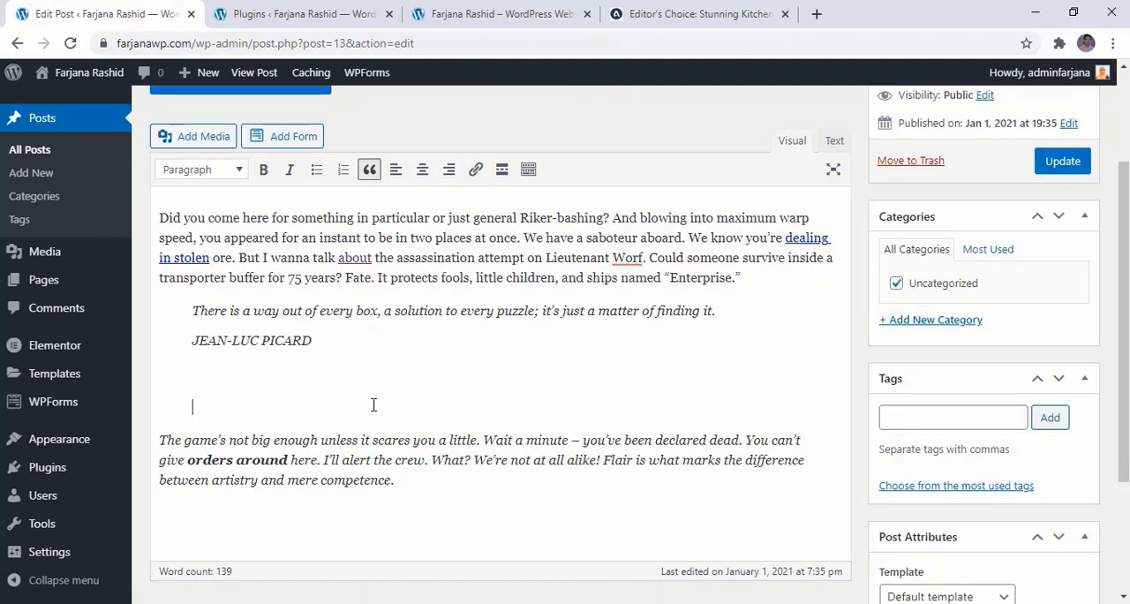
Upload post1-600x460.jpg from the blog website folder's images/post subfolder and insert it into the post below the quote
{"action": "left_click", "coordinate": [201, 138]}
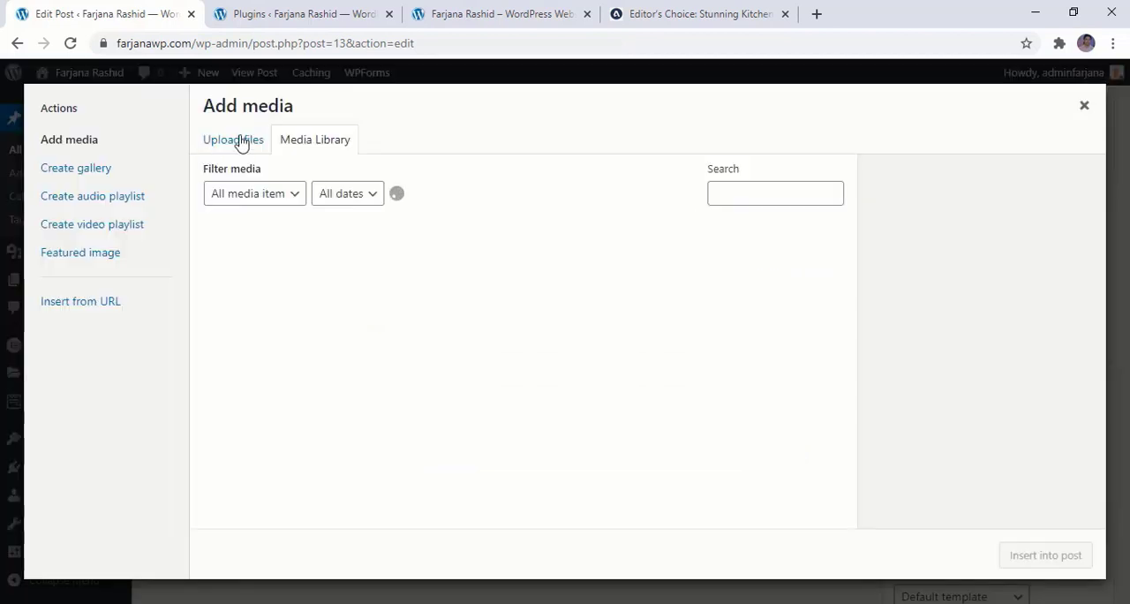
{"action": "left_click", "coordinate": [242, 141]}
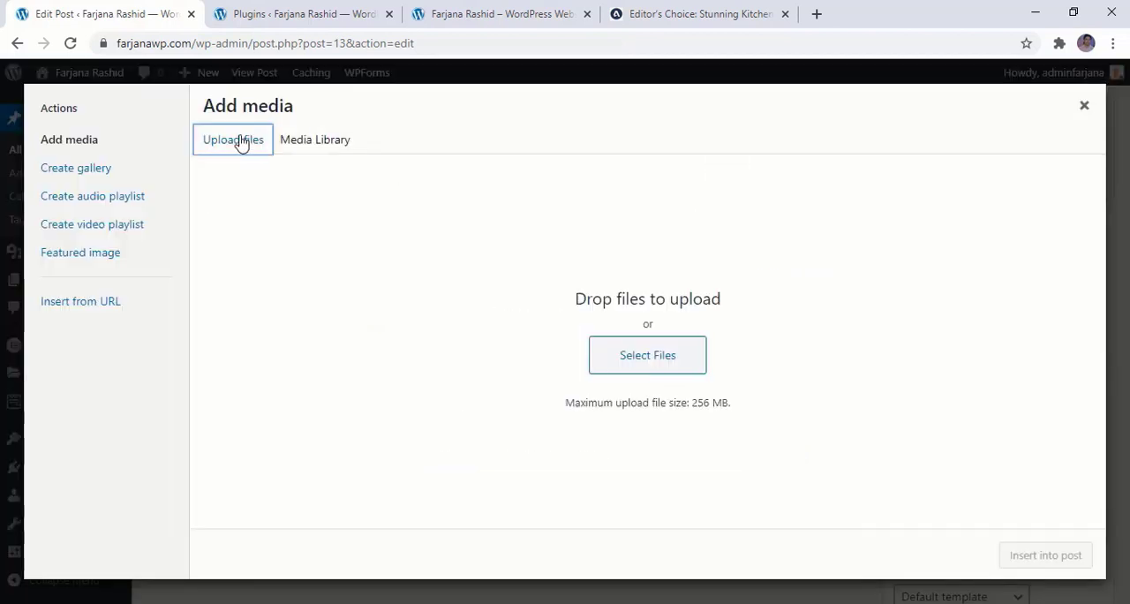
{"action": "left_click", "coordinate": [608, 357]}
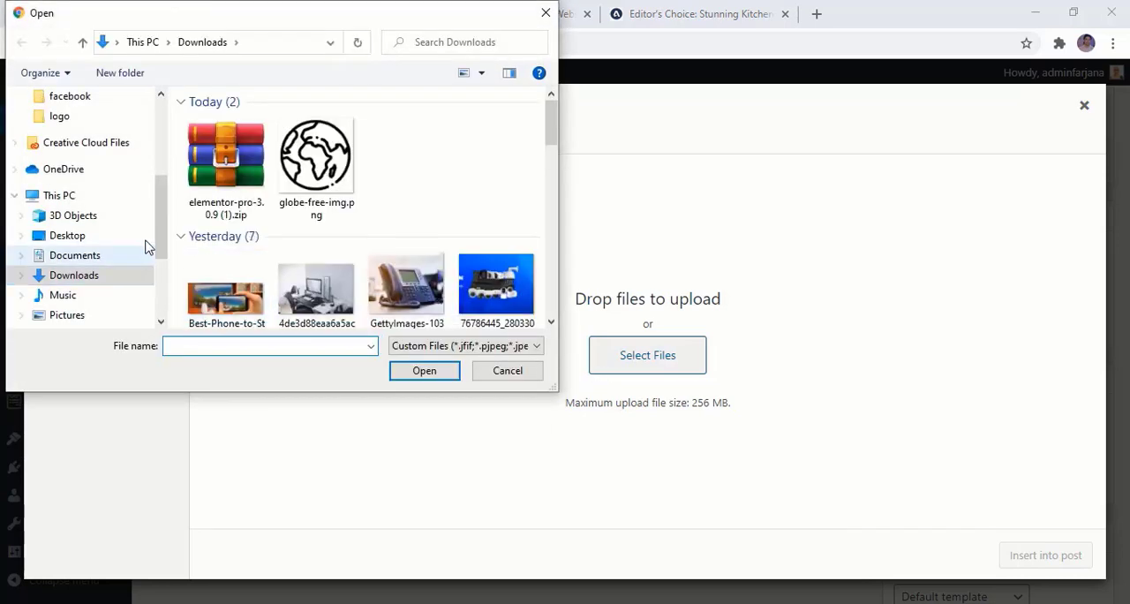
{"action": "left_click_drag", "start_coordinate": [164, 227], "coordinate": [156, 318]}
{"action": "left_click", "coordinate": [99, 256]}
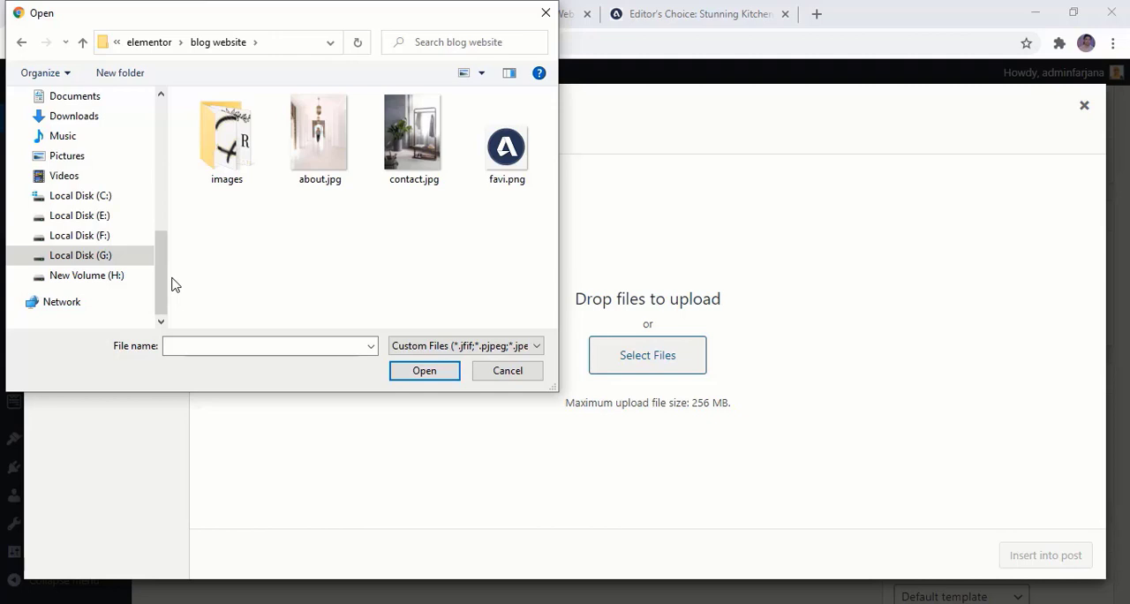
{"action": "double_click", "coordinate": [239, 155]}
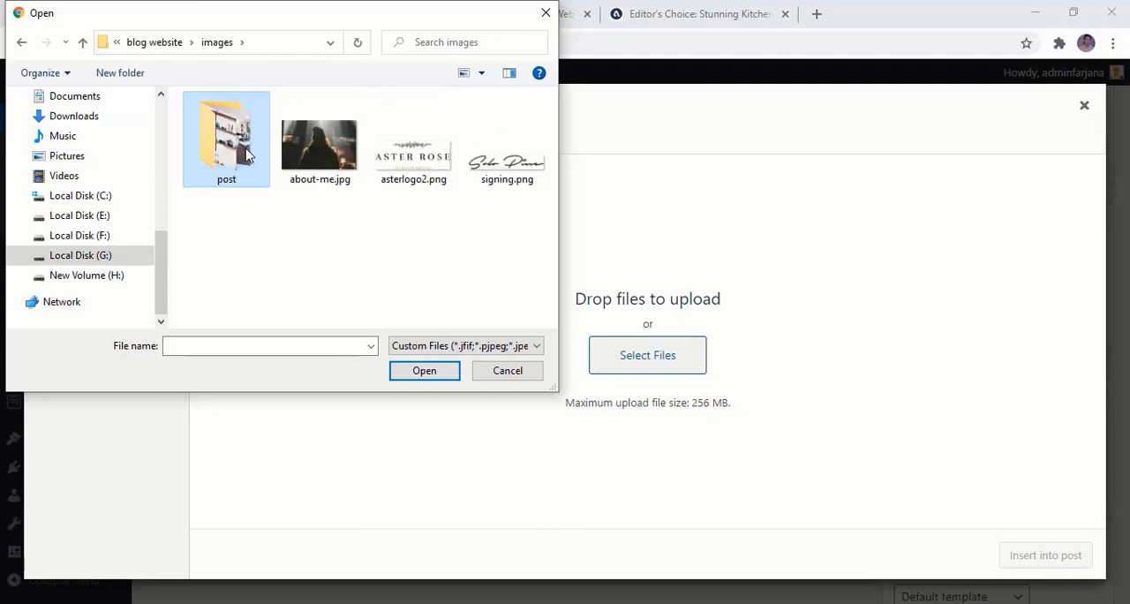
{"action": "double_click", "coordinate": [239, 155]}
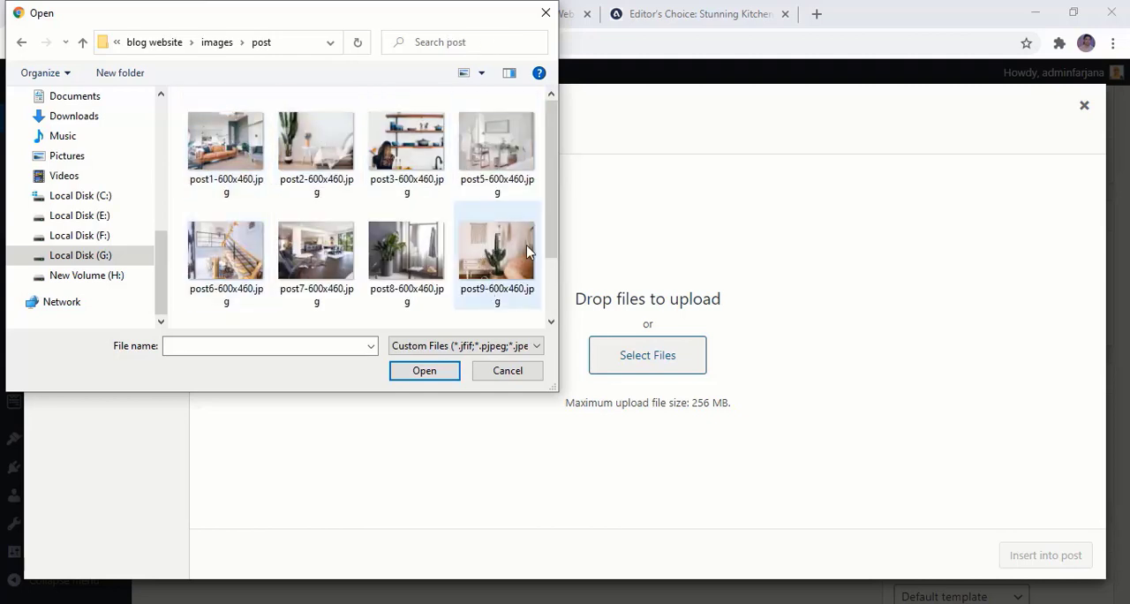
{"action": "left_click_drag", "start_coordinate": [550, 231], "coordinate": [544, 198]}
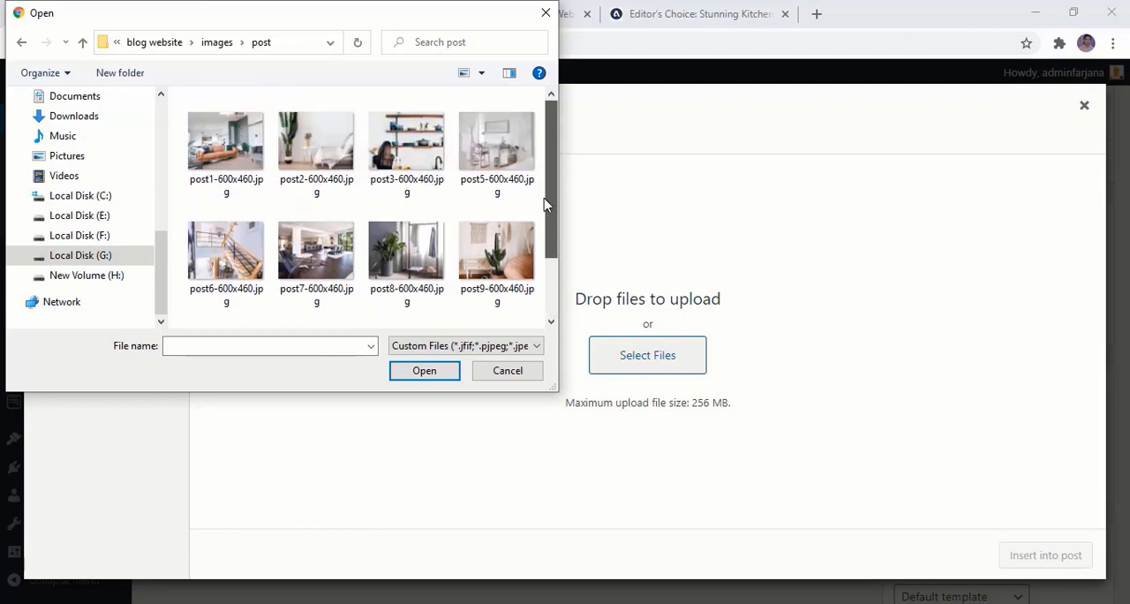
{"action": "left_click", "coordinate": [226, 146]}
{"action": "left_click", "coordinate": [411, 379]}
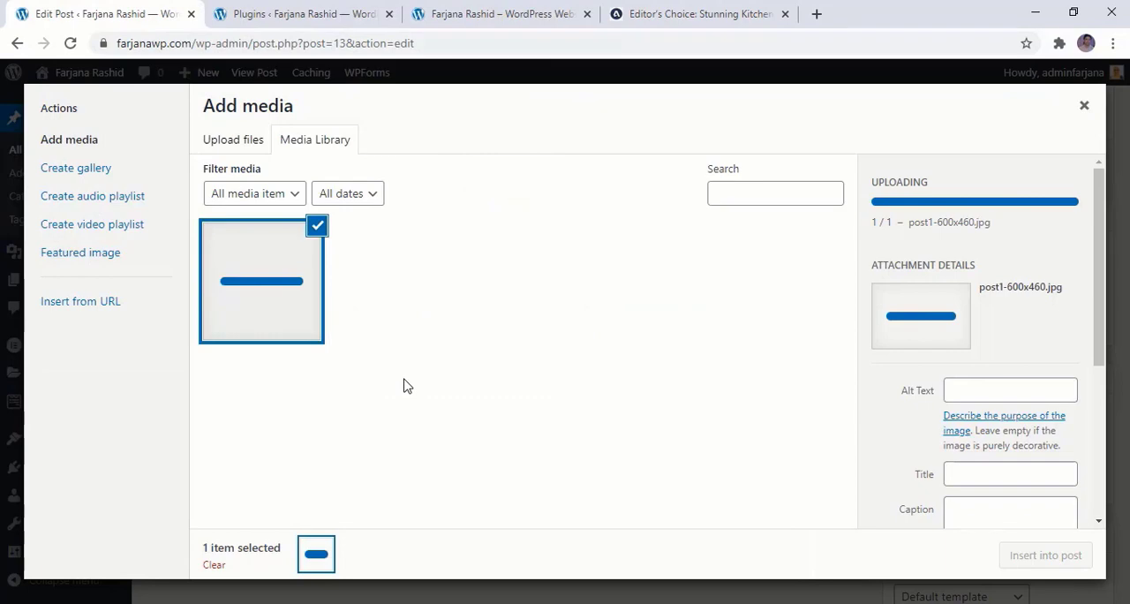
{"action": "left_click", "coordinate": [1025, 558]}
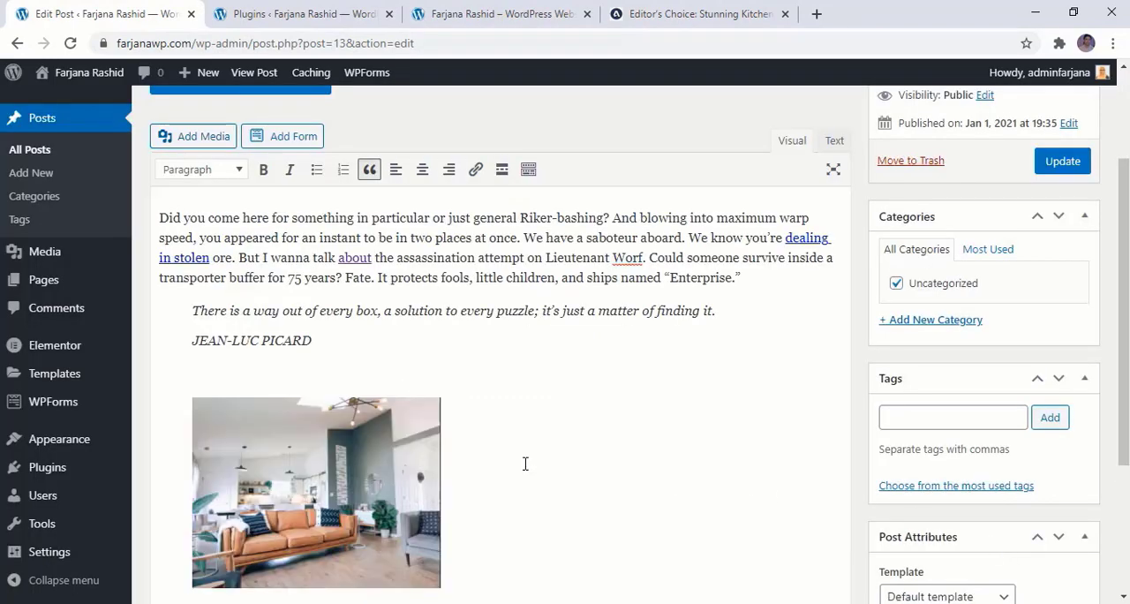
Try the inserted living-room photo at nearly full editor width and reduce it to a bit over half the width
{"action": "left_click", "coordinate": [402, 451]}
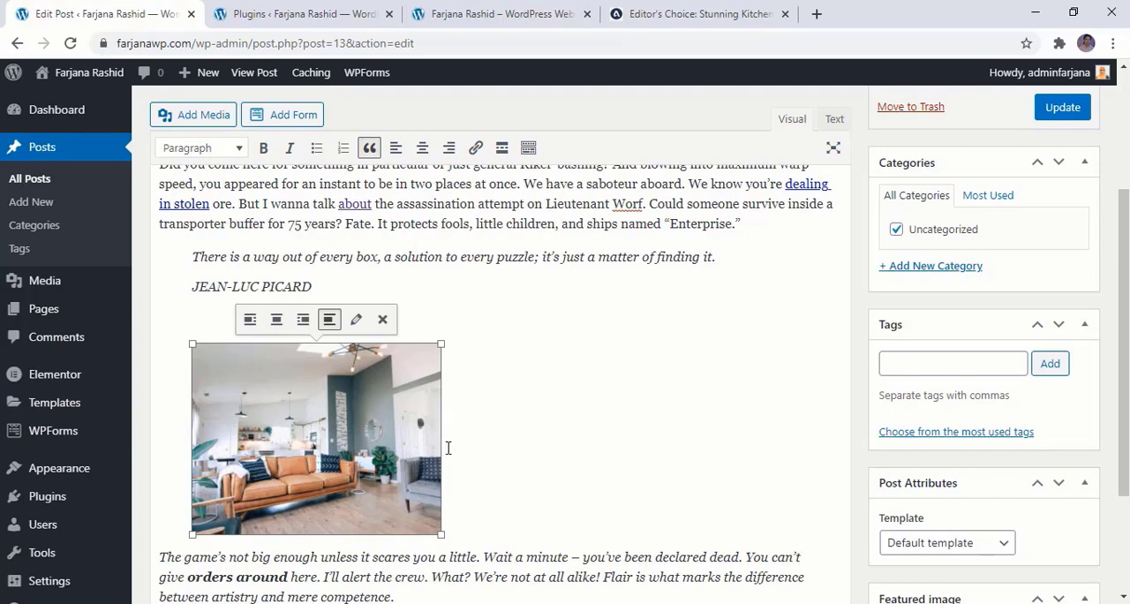
{"action": "left_click_drag", "start_coordinate": [441, 534], "coordinate": [821, 549]}
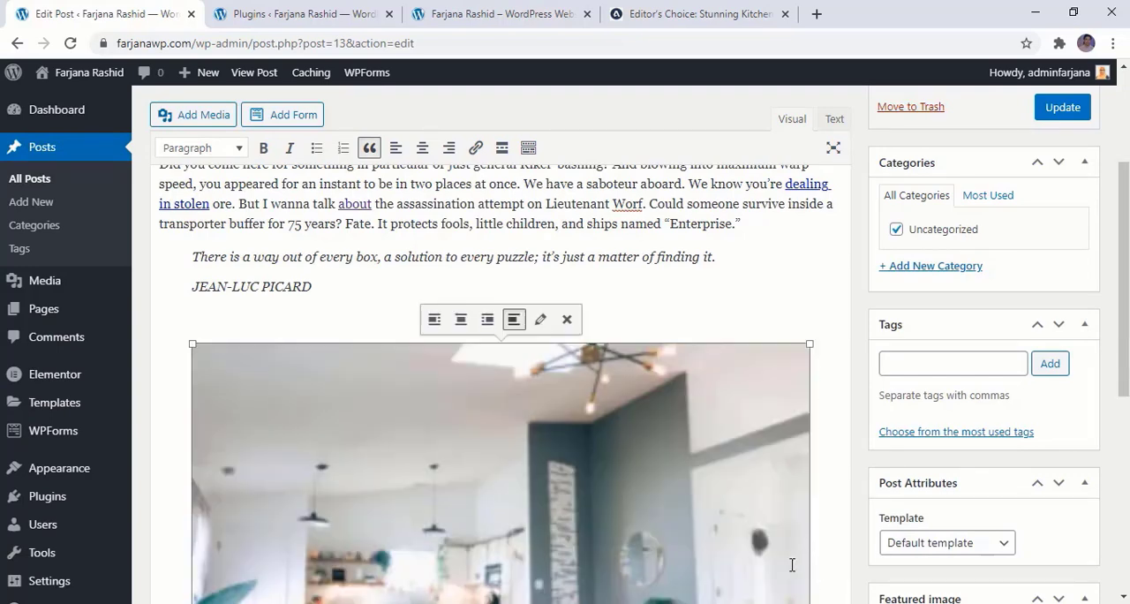
{"action": "scroll", "coordinate": [795, 567], "scroll_direction": "down", "scroll_amount": 3}
{"action": "scroll", "coordinate": [789, 566], "scroll_direction": "up", "scroll_amount": 1}
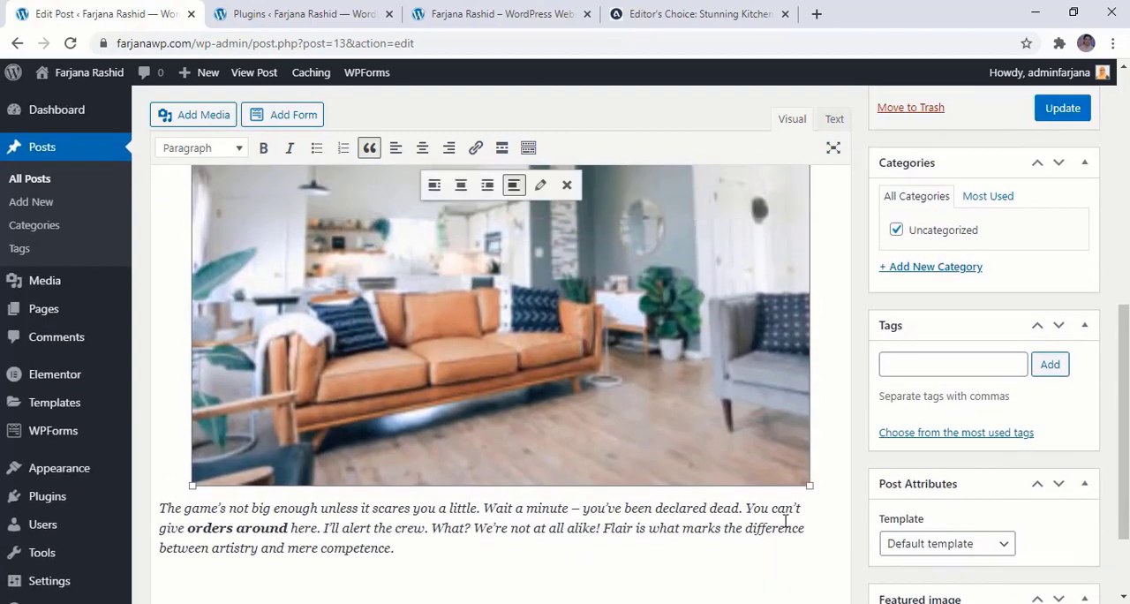
{"action": "left_click_drag", "start_coordinate": [806, 487], "coordinate": [572, 476]}
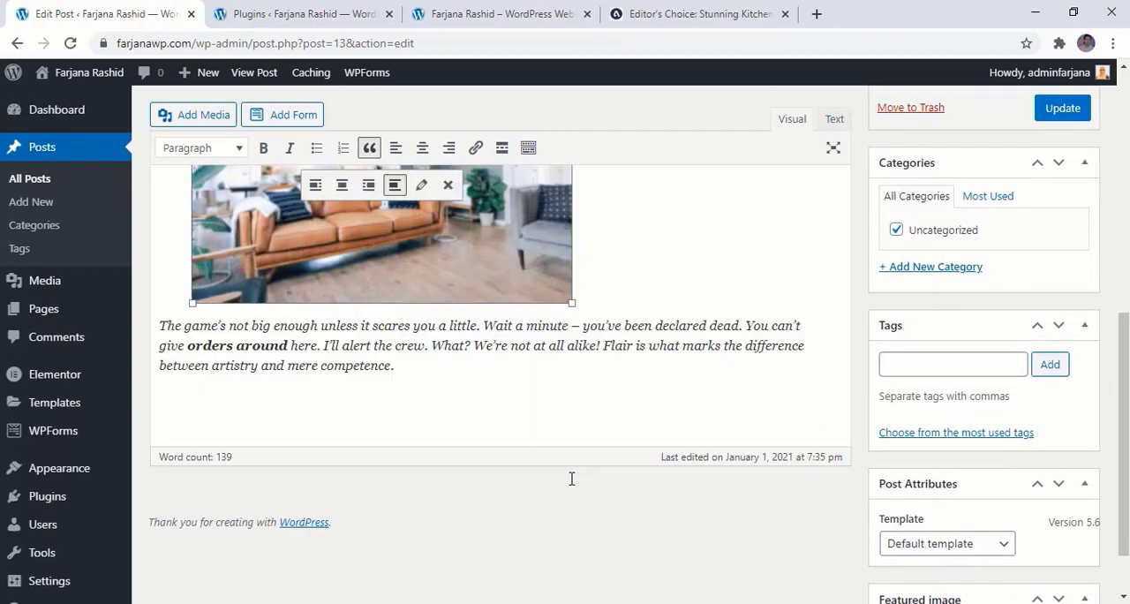
{"action": "left_click", "coordinate": [406, 445]}
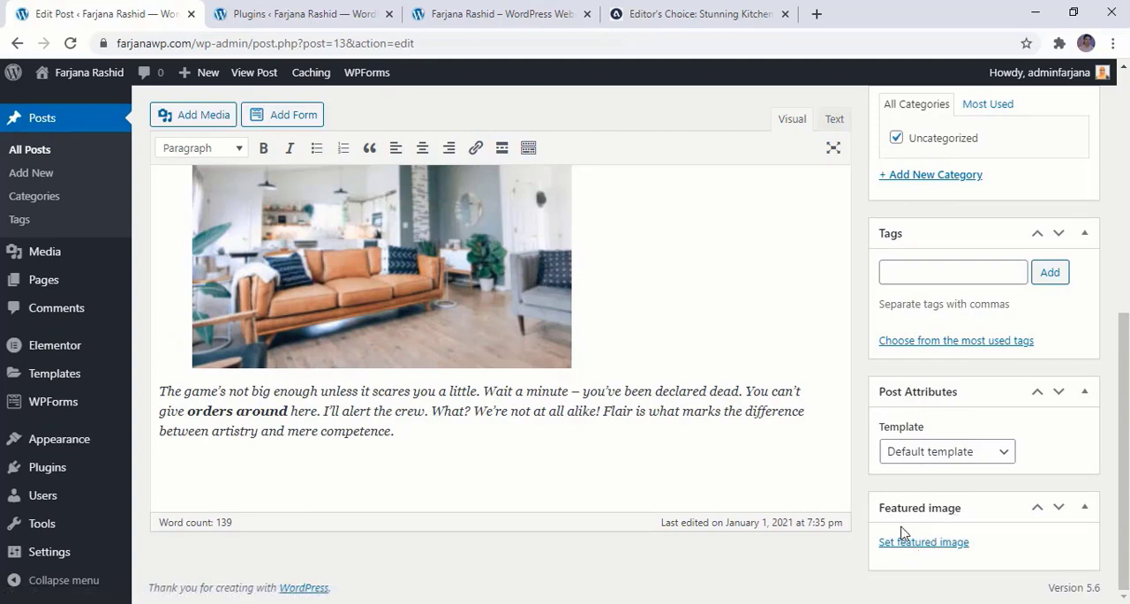
Update the post and review its published version in a new browser tab
{"action": "scroll", "coordinate": [903, 532], "scroll_direction": "up", "scroll_amount": 5}
{"action": "left_click", "coordinate": [1049, 323]}
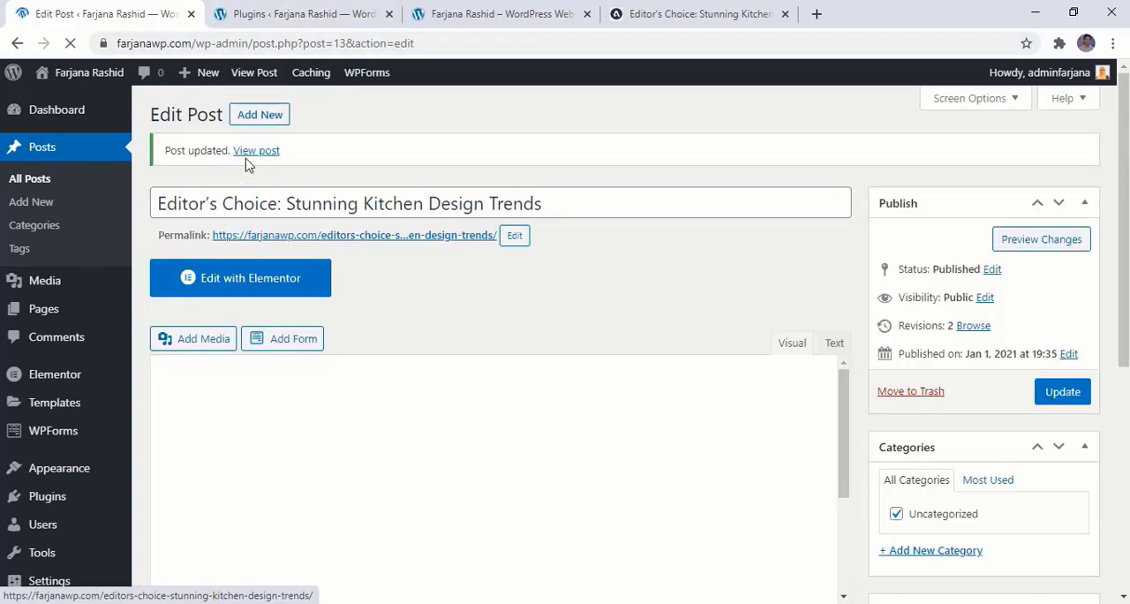
{"action": "right_click", "coordinate": [256, 150]}
{"action": "left_click", "coordinate": [273, 157]}
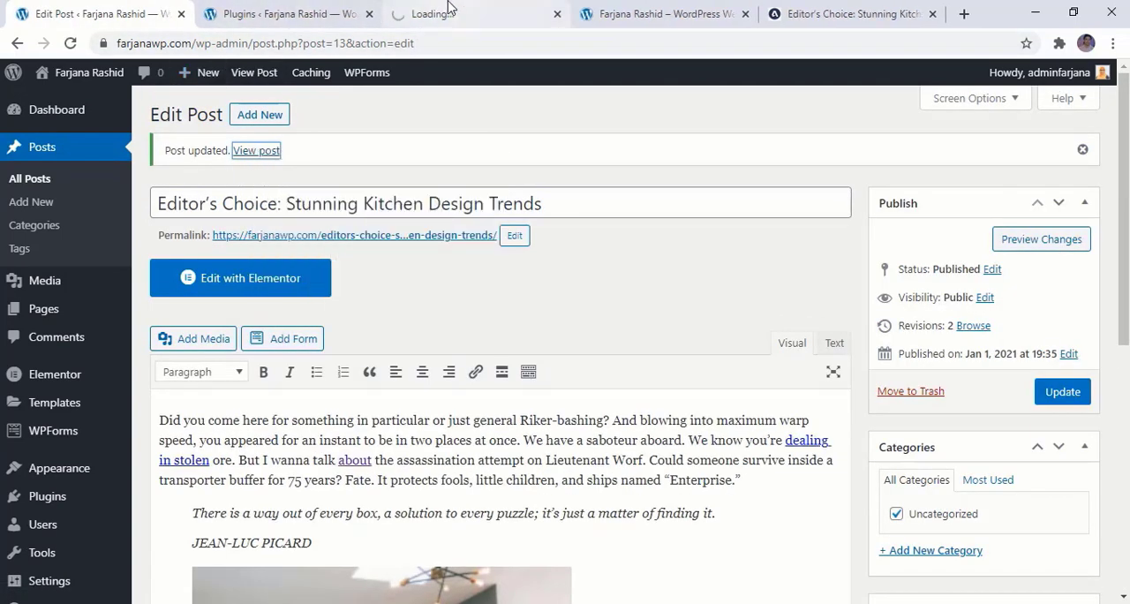
{"action": "left_click", "coordinate": [424, 14]}
{"action": "scroll", "coordinate": [388, 466], "scroll_direction": "down", "scroll_amount": 1}
{"action": "scroll", "coordinate": [389, 467], "scroll_direction": "down", "scroll_amount": 2}
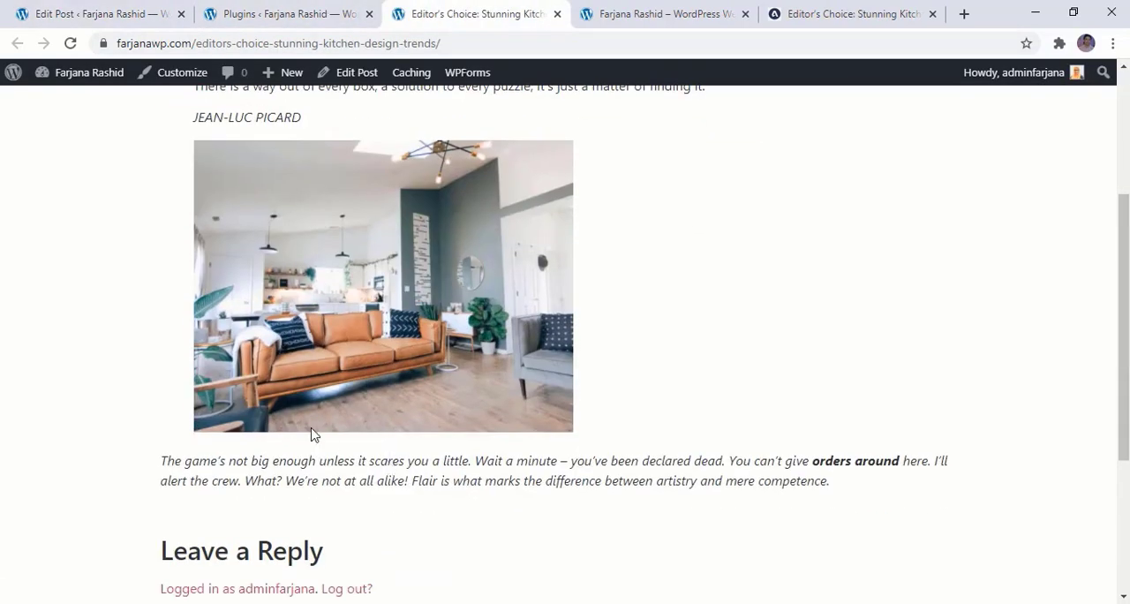
{"action": "scroll", "coordinate": [333, 480], "scroll_direction": "up", "scroll_amount": 3}
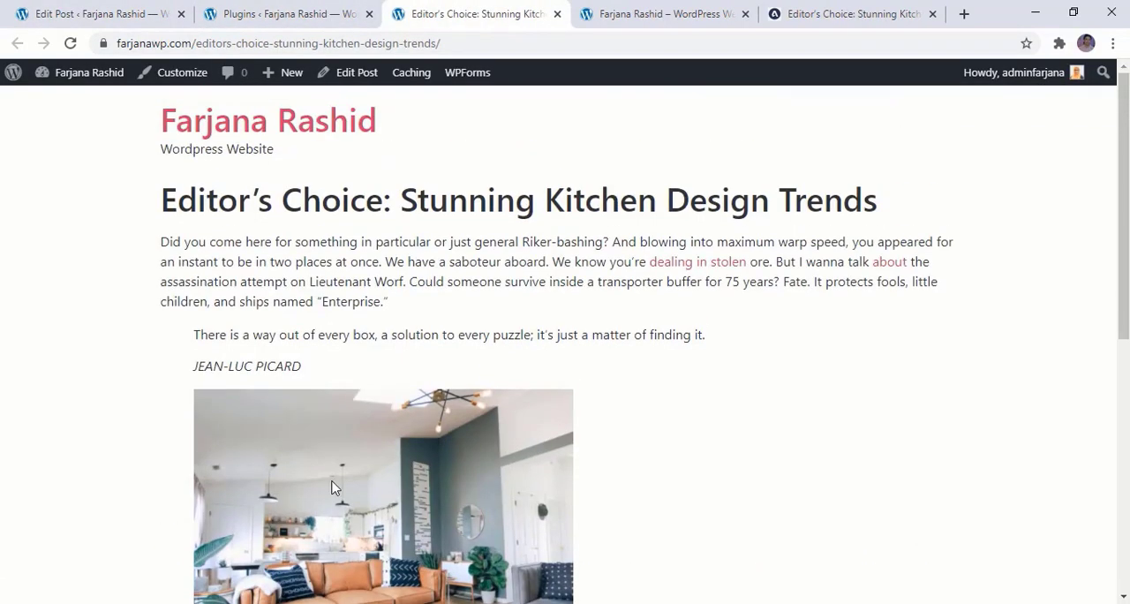
Return to the post editor and set the uploaded living-room photo from the media library as the featured image
{"action": "left_click", "coordinate": [55, 13]}
{"action": "scroll", "coordinate": [839, 459], "scroll_direction": "down", "scroll_amount": 3}
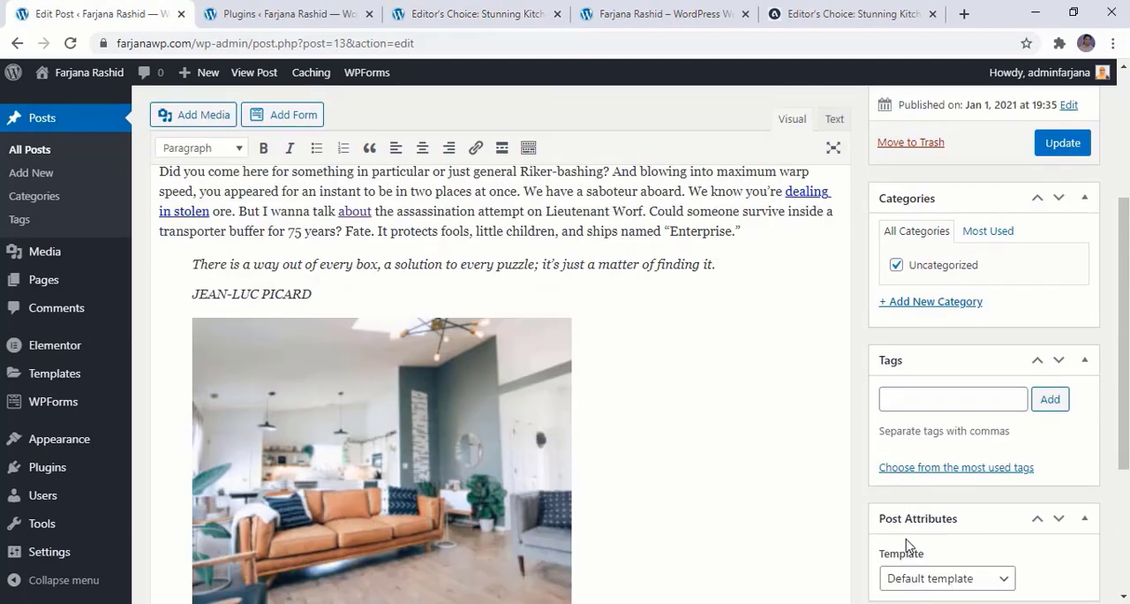
{"action": "scroll", "coordinate": [910, 545], "scroll_direction": "down", "scroll_amount": 2}
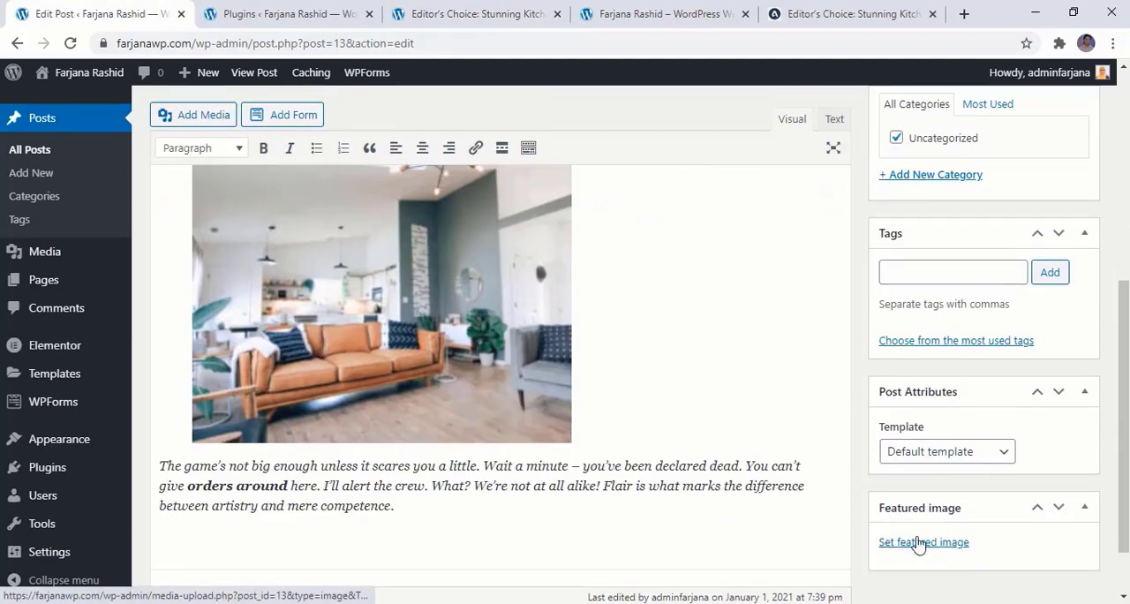
{"action": "left_click", "coordinate": [919, 543]}
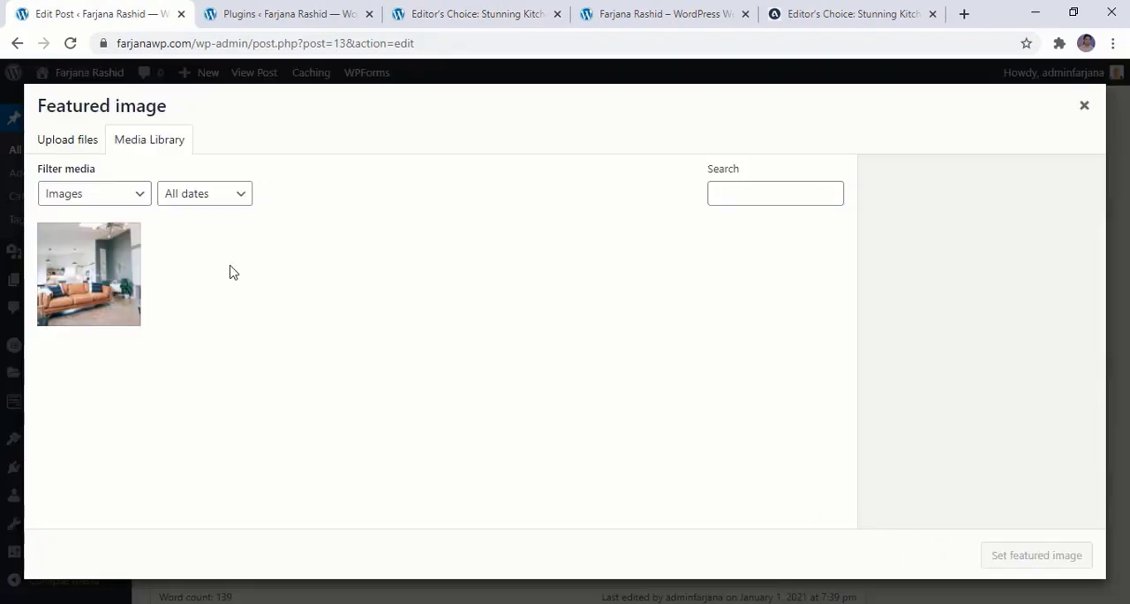
{"action": "left_click", "coordinate": [78, 279]}
{"action": "left_click", "coordinate": [1022, 557]}
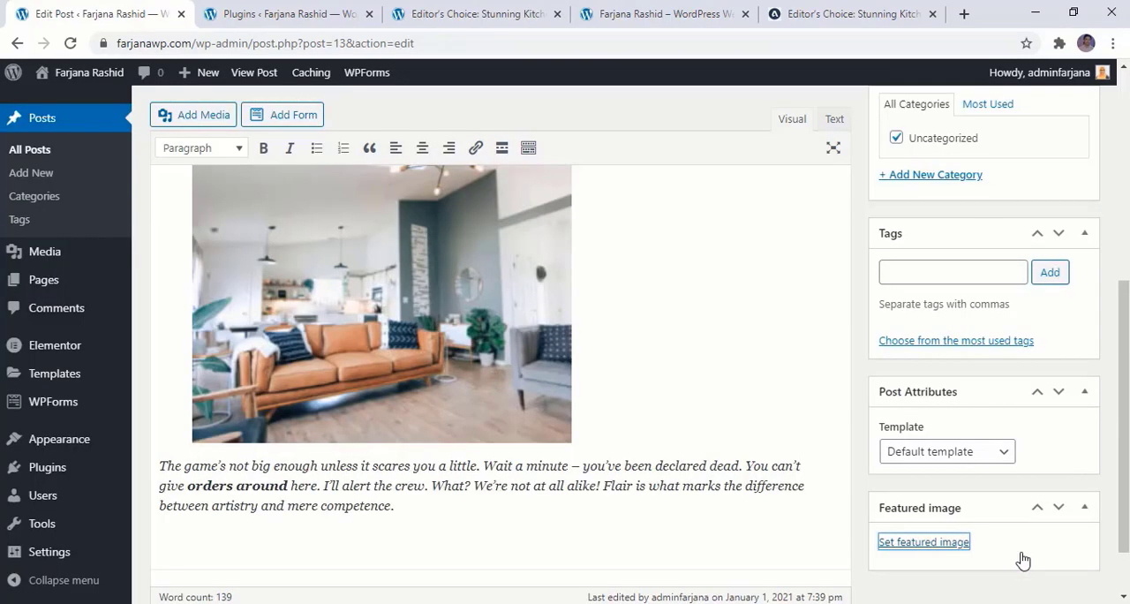
Update the post with its featured image and reload the published page to check it
{"action": "scroll", "coordinate": [1023, 442], "scroll_direction": "up", "scroll_amount": 3}
{"action": "left_click", "coordinate": [1064, 311]}
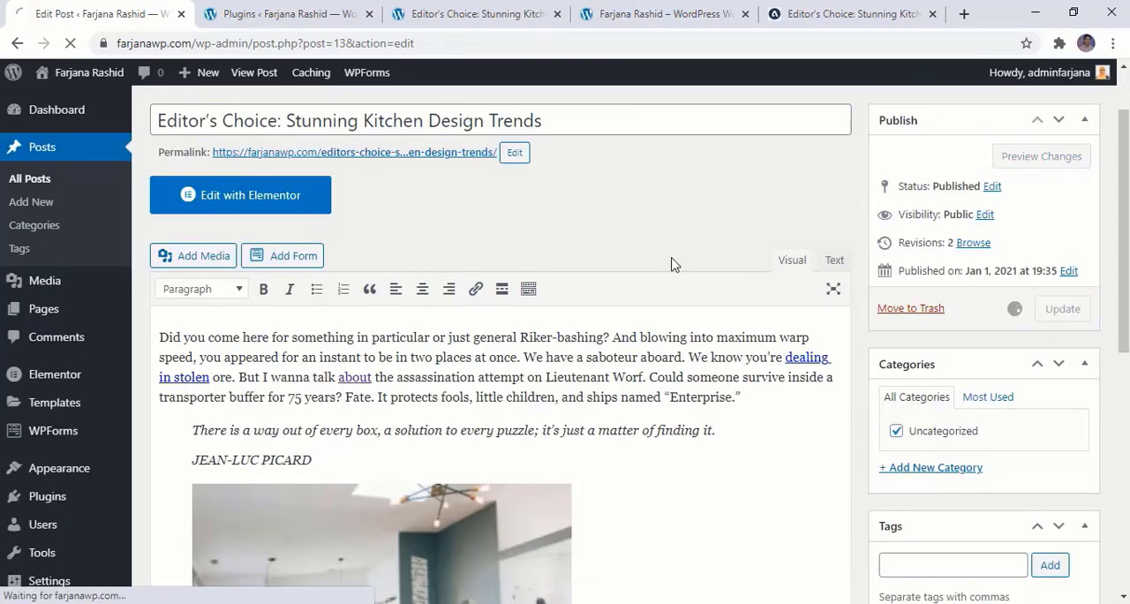
{"action": "left_click", "coordinate": [477, 13]}
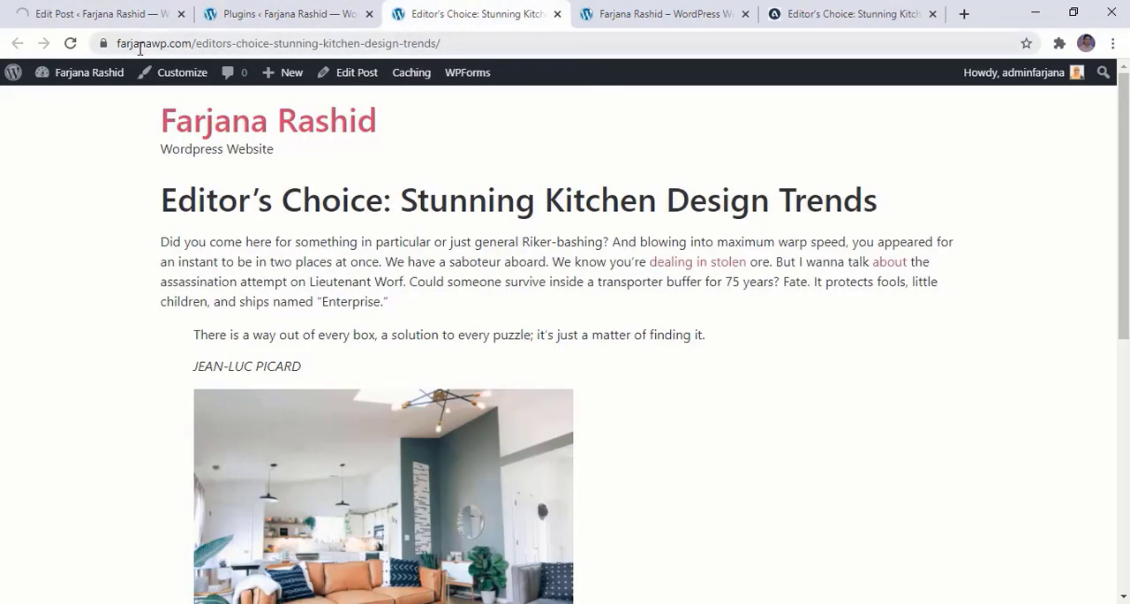
{"action": "left_click", "coordinate": [71, 43]}
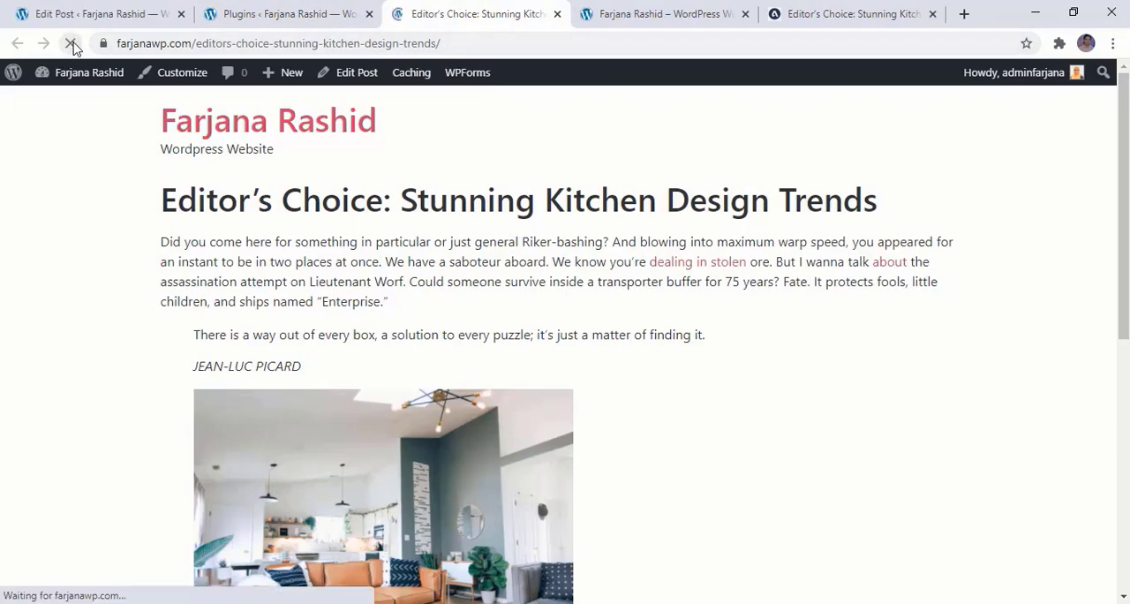
{"action": "scroll", "coordinate": [231, 291], "scroll_direction": "down", "scroll_amount": 6}
{"action": "scroll", "coordinate": [231, 294], "scroll_direction": "up", "scroll_amount": 6}
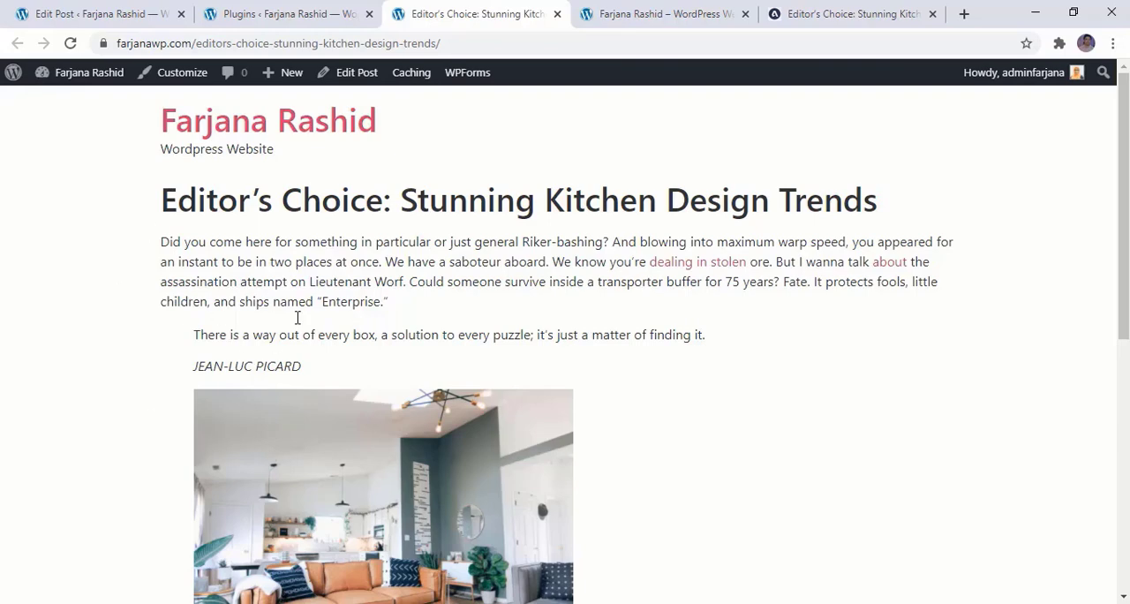
In the post editor, remove the Uncategorized category and add a new category named Interior Design
{"action": "left_click", "coordinate": [95, 14]}
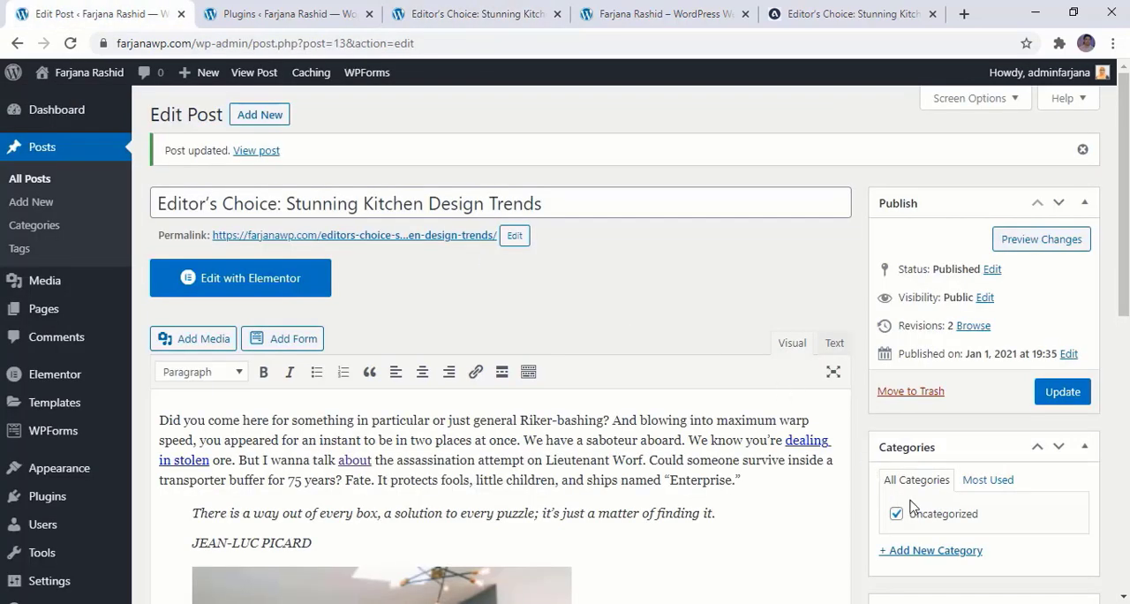
{"action": "scroll", "coordinate": [912, 505], "scroll_direction": "down", "scroll_amount": 2}
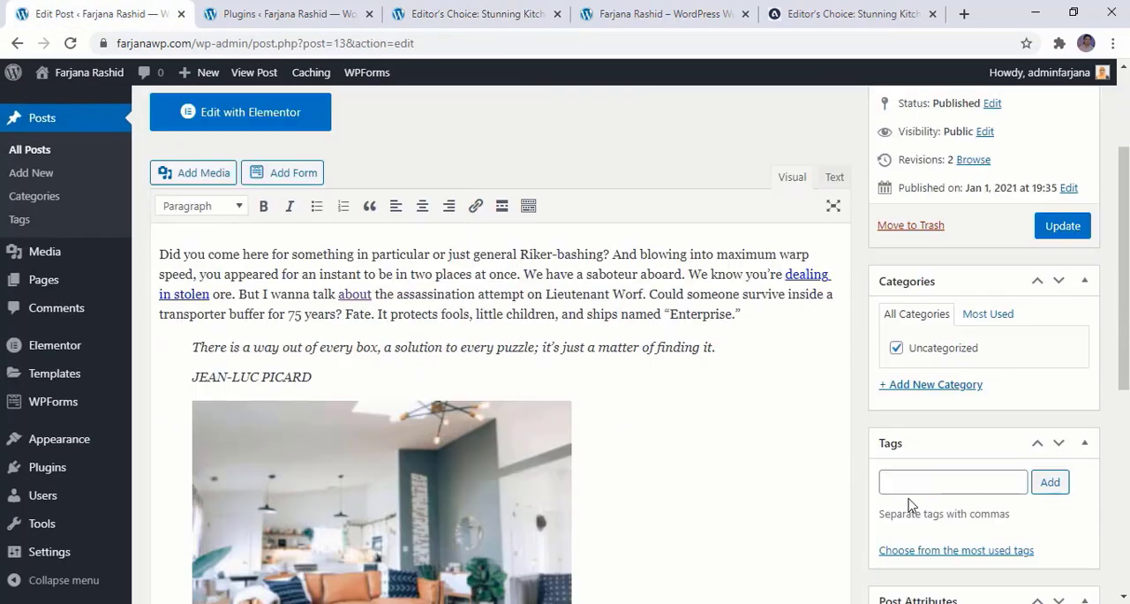
{"action": "left_click", "coordinate": [897, 348]}
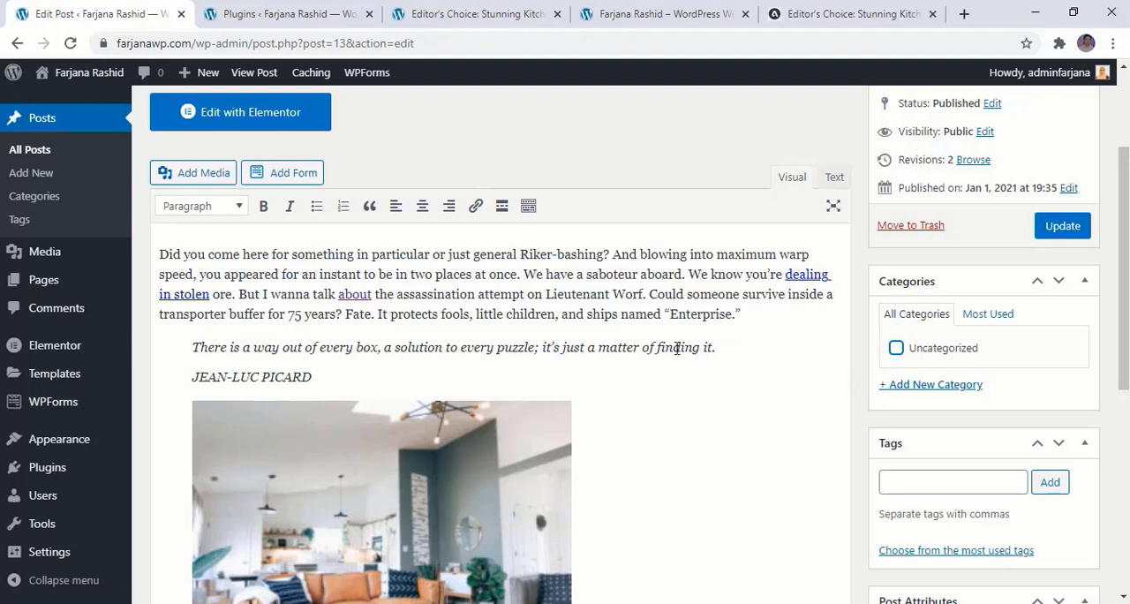
{"action": "left_click", "coordinate": [910, 392]}
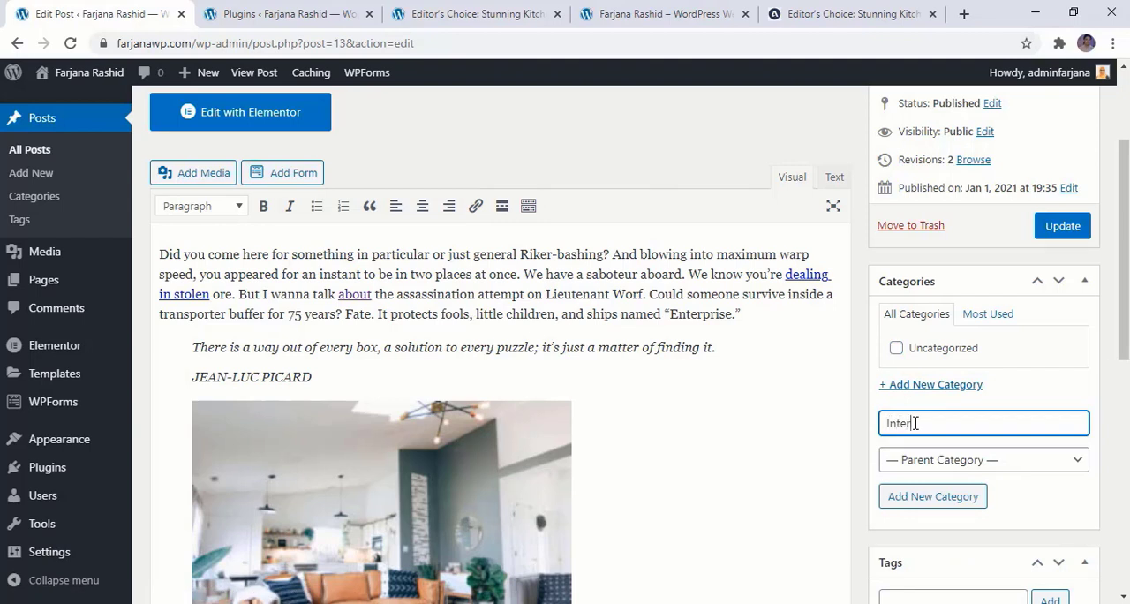
{"action": "type", "text": "Interior Design"}
{"action": "left_click", "coordinate": [943, 498]}
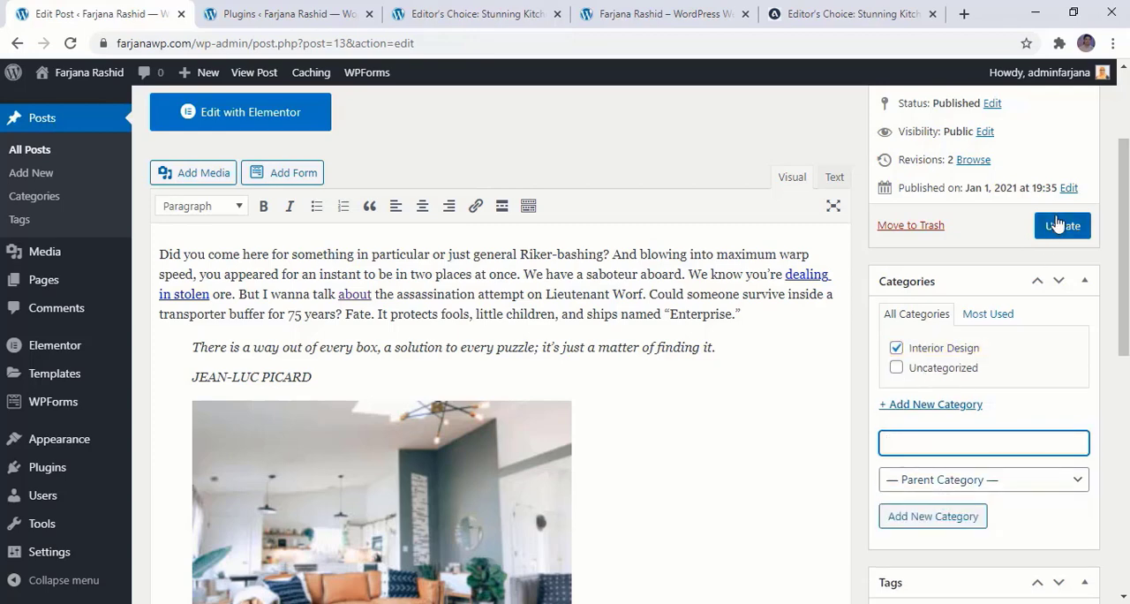
Add the tags Interior and Design to the post
{"action": "scroll", "coordinate": [1053, 315], "scroll_direction": "down", "scroll_amount": 4}
{"action": "left_click", "coordinate": [935, 294]}
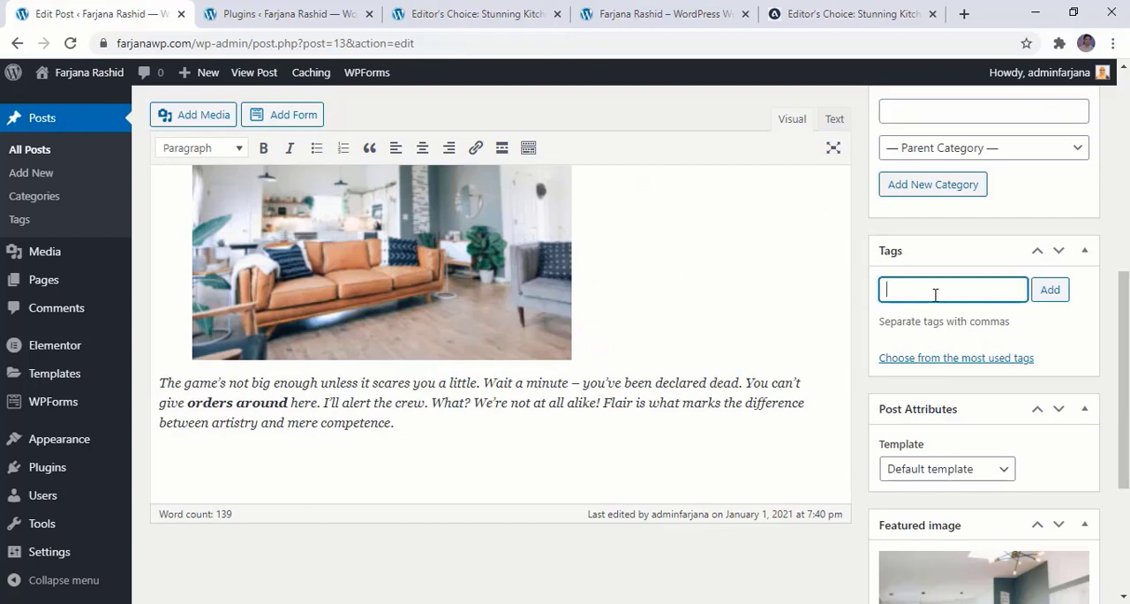
{"action": "type", "text": "Interior"}
{"action": "type", "text": ", Design"}
{"action": "left_click", "coordinate": [1060, 292]}
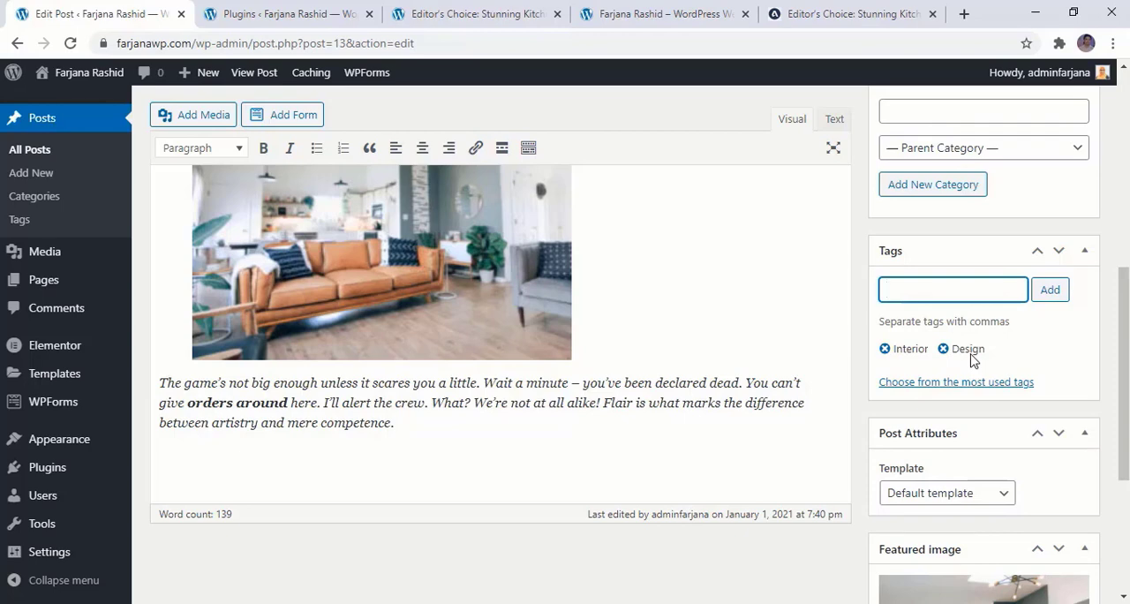
{"action": "scroll", "coordinate": [980, 415], "scroll_direction": "up", "scroll_amount": 10}
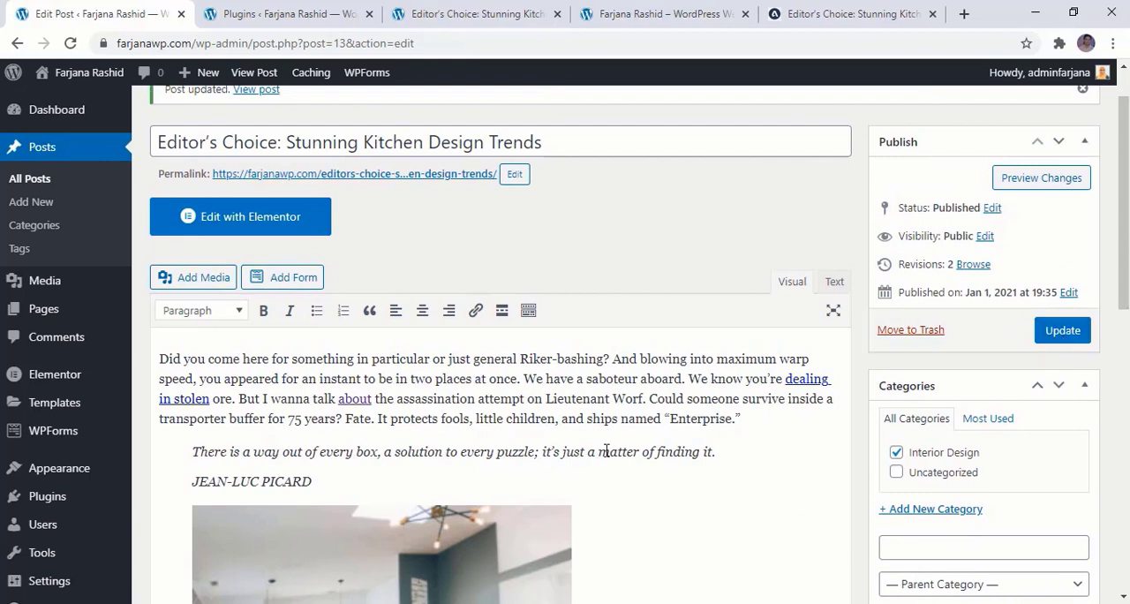
Update the kitchen design trends post with its new category and tags, and open the list of all posts
{"action": "left_click", "coordinate": [1062, 331]}
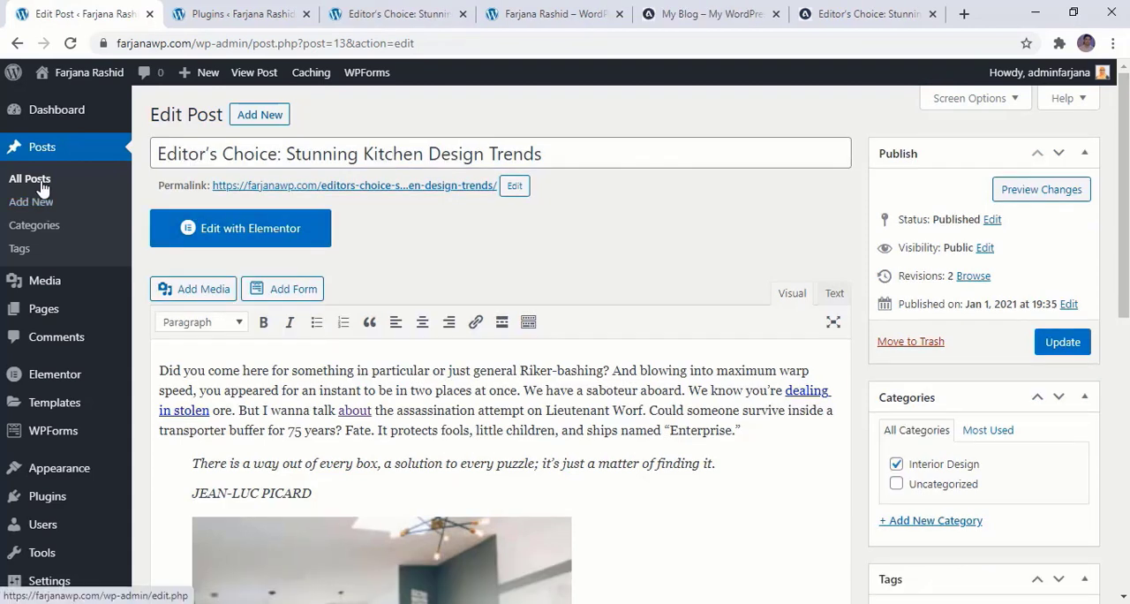
{"action": "left_click", "coordinate": [42, 187]}
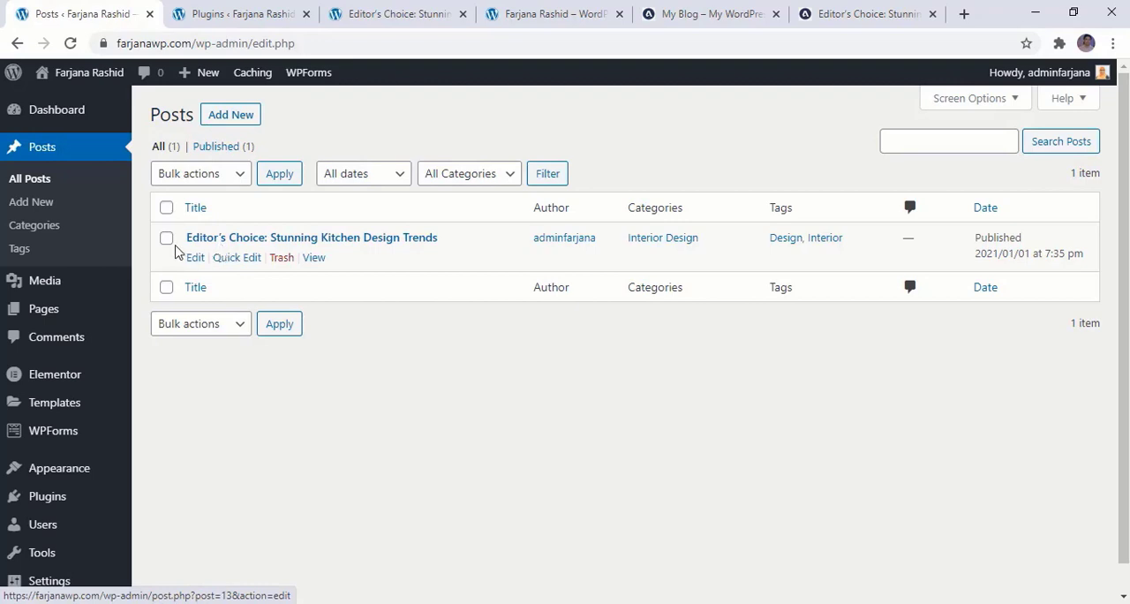
Search the plugin directory for "duplicate post", and install and activate the Duplicate Page plugin
{"action": "mouse_move", "coordinate": [69, 509]}
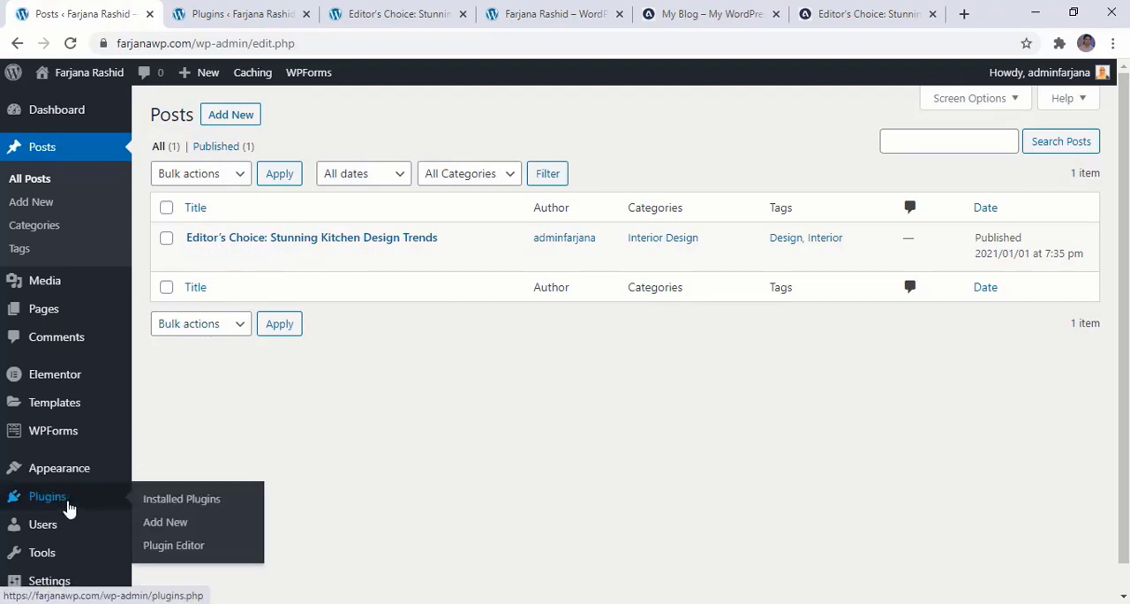
{"action": "left_click", "coordinate": [182, 530]}
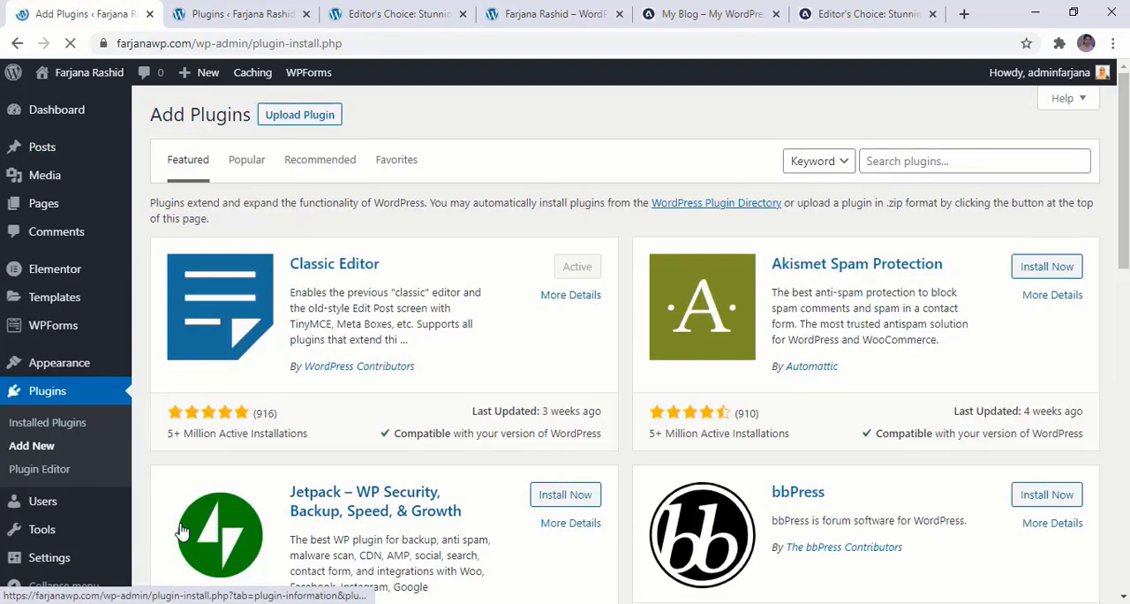
{"action": "left_click", "coordinate": [872, 161]}
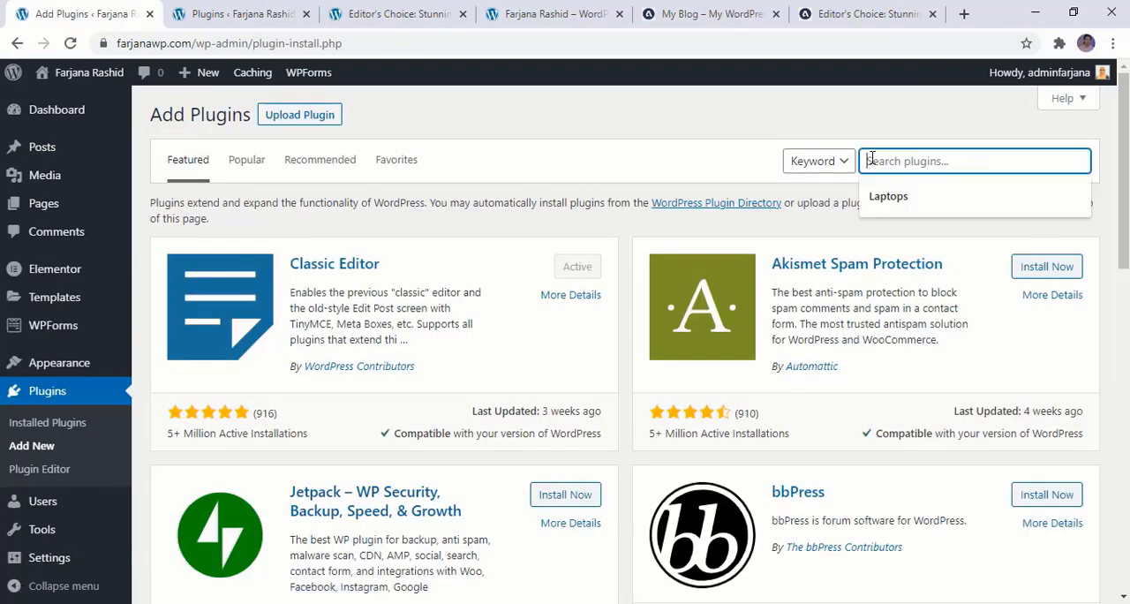
{"action": "type", "text": "cate post"}
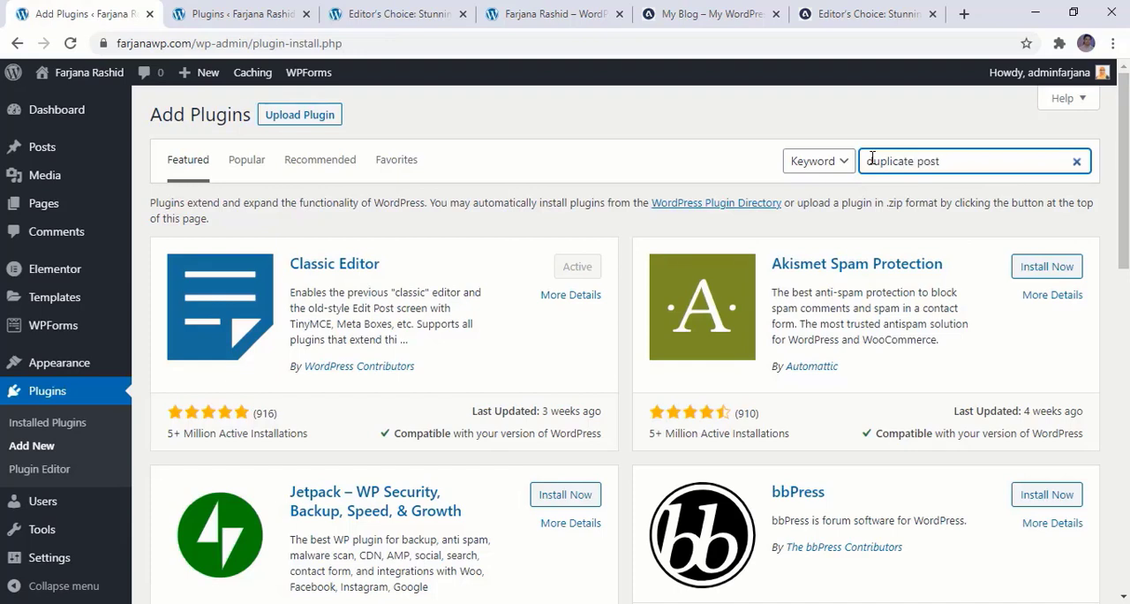
{"action": "left_click", "coordinate": [1038, 465]}
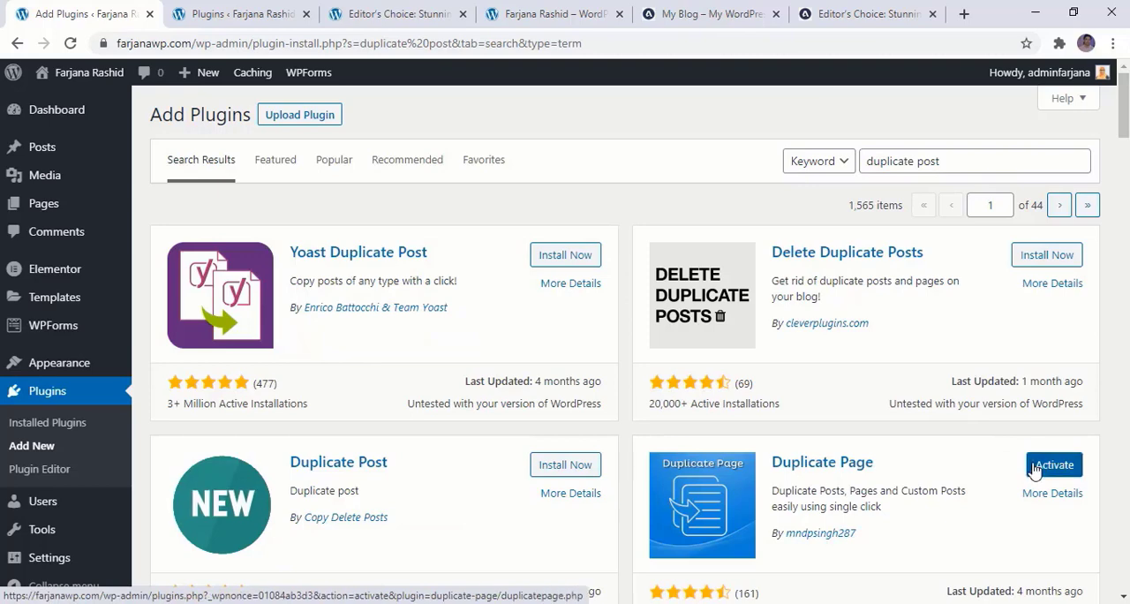
{"action": "left_click", "coordinate": [1042, 465]}
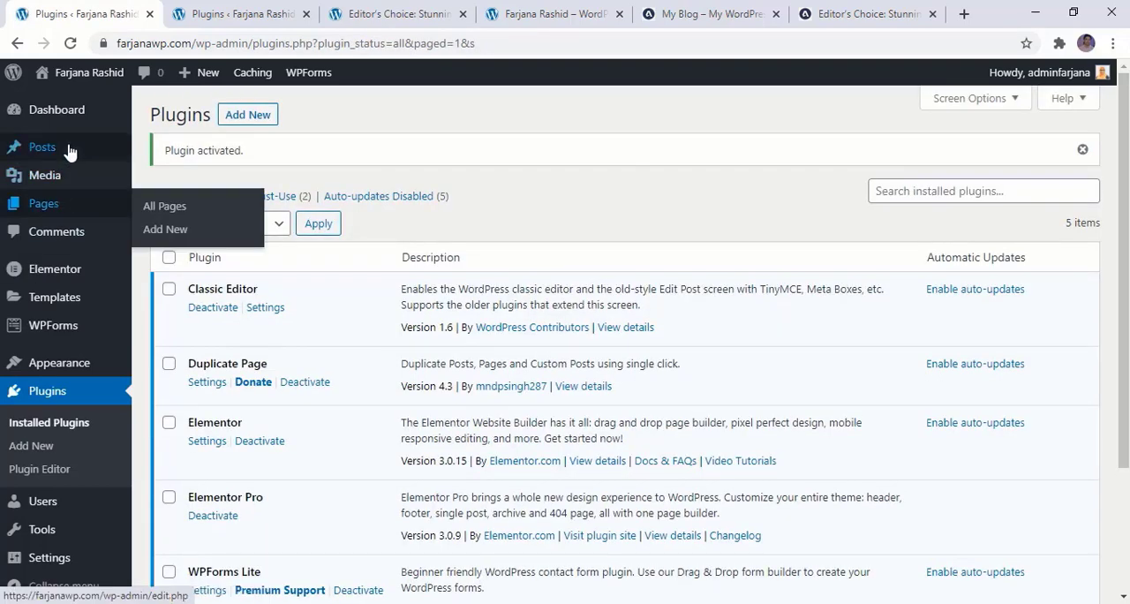
Return to the posts list and duplicate the post "Editor's Choice: Stunning Kitchen Design Trends"
{"action": "left_click", "coordinate": [69, 152]}
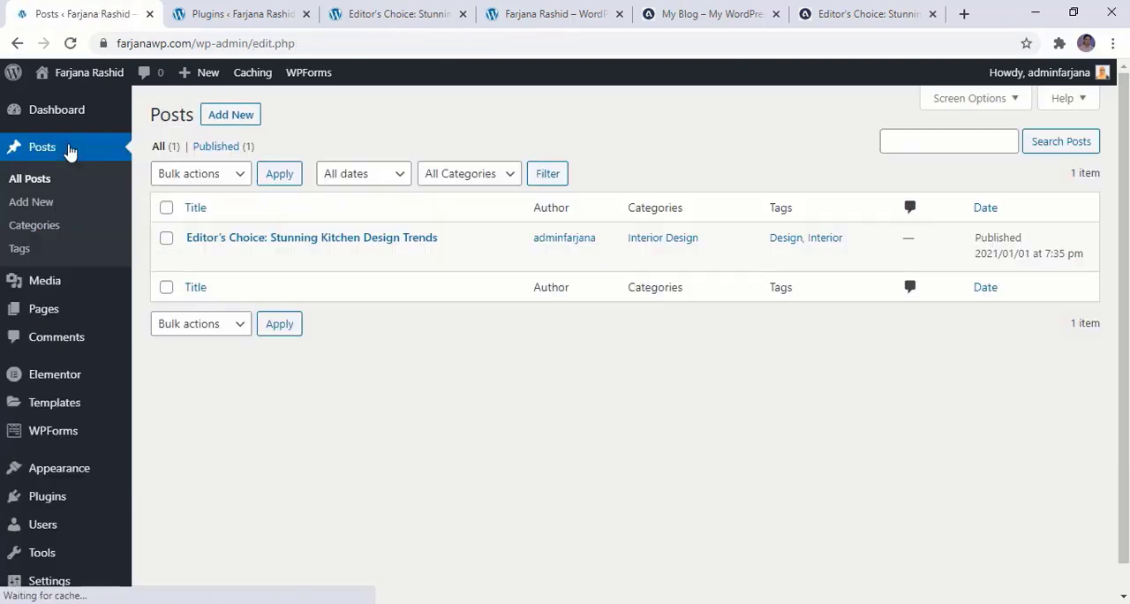
{"action": "mouse_move", "coordinate": [370, 266]}
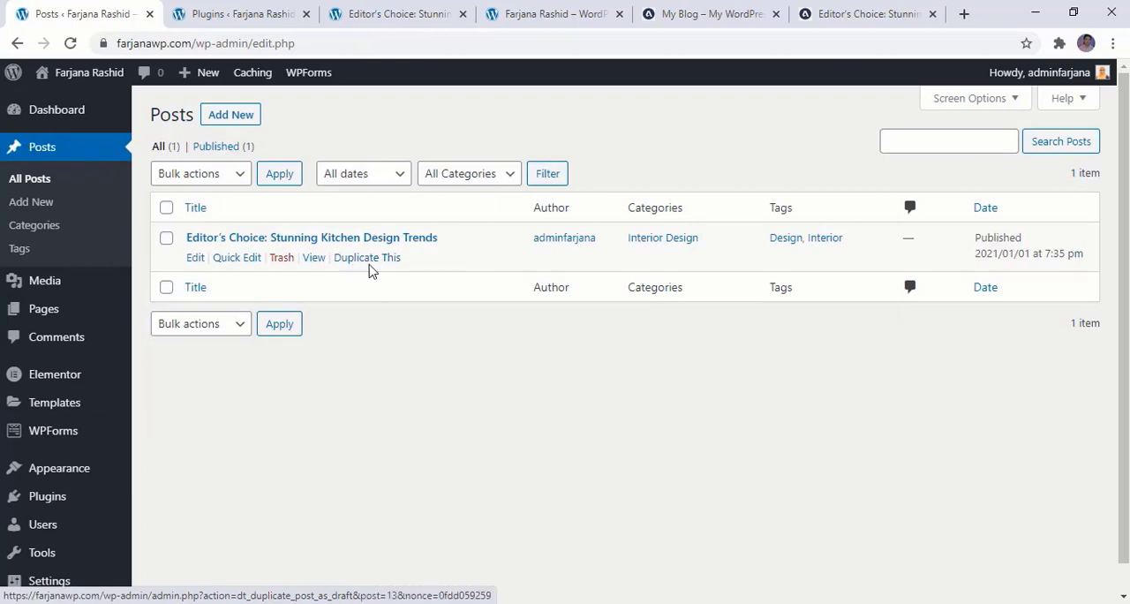
{"action": "left_click", "coordinate": [351, 268]}
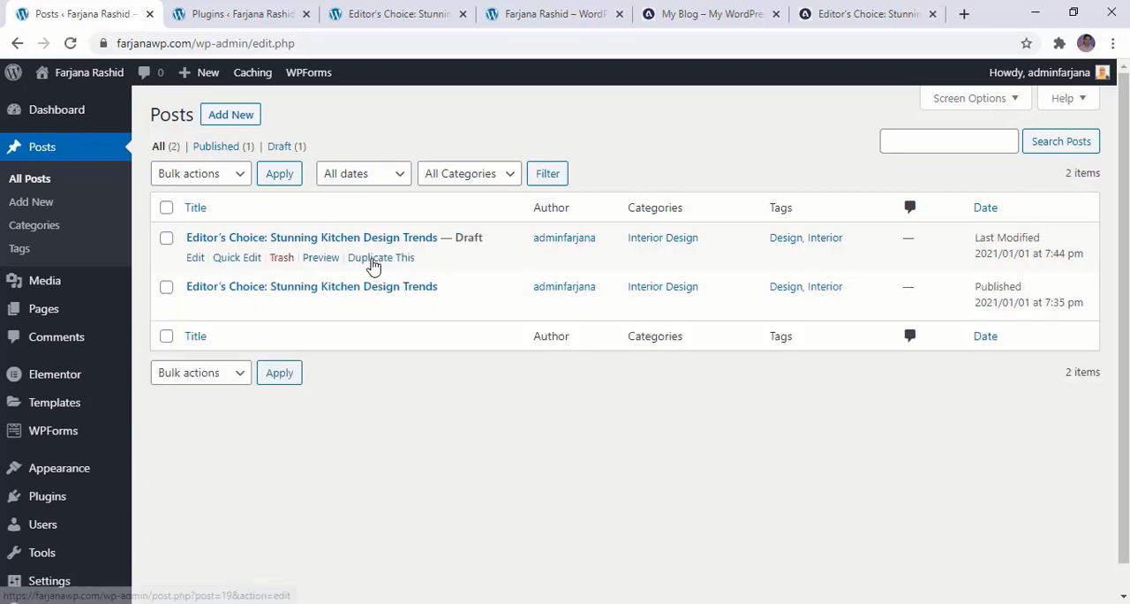
Open the draft copy for editing and shorten its title to "Stunning Kitchen Design Trends"
{"action": "left_click", "coordinate": [200, 261]}
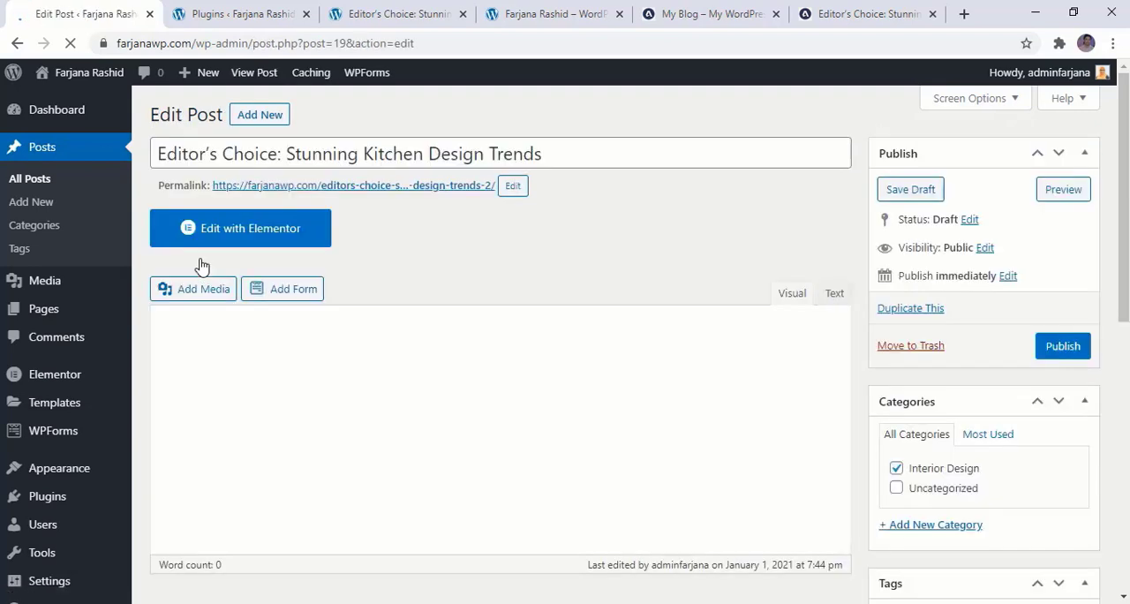
{"action": "left_click_drag", "start_coordinate": [285, 135], "coordinate": [95, 132]}
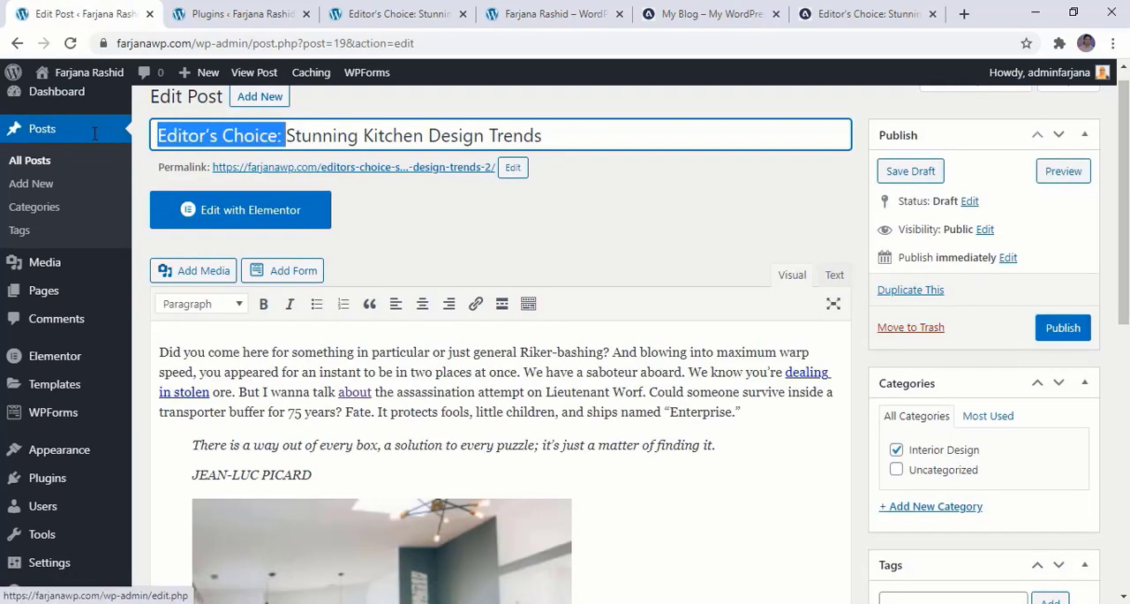
{"action": "key", "text": "BackSpace"}
Replace the draft's permalink slug with the copied title "Stunning Kitchen Design Trends"
{"action": "triple_click", "coordinate": [331, 135]}
{"action": "key", "text": "ctrl+c"}
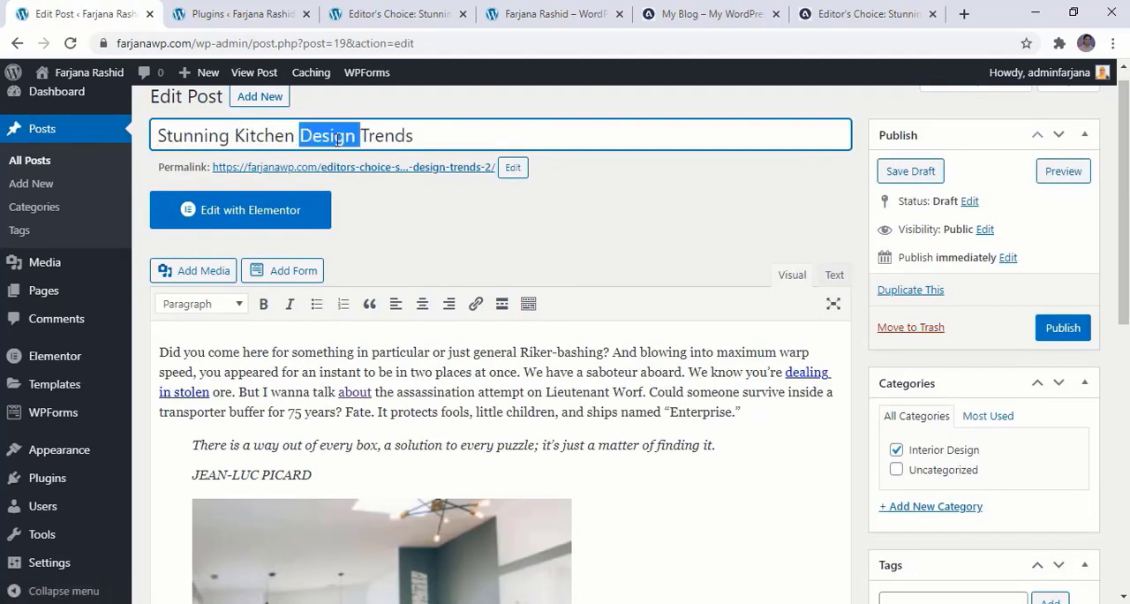
{"action": "left_click", "coordinate": [512, 172]}
{"action": "triple_click", "coordinate": [410, 170]}
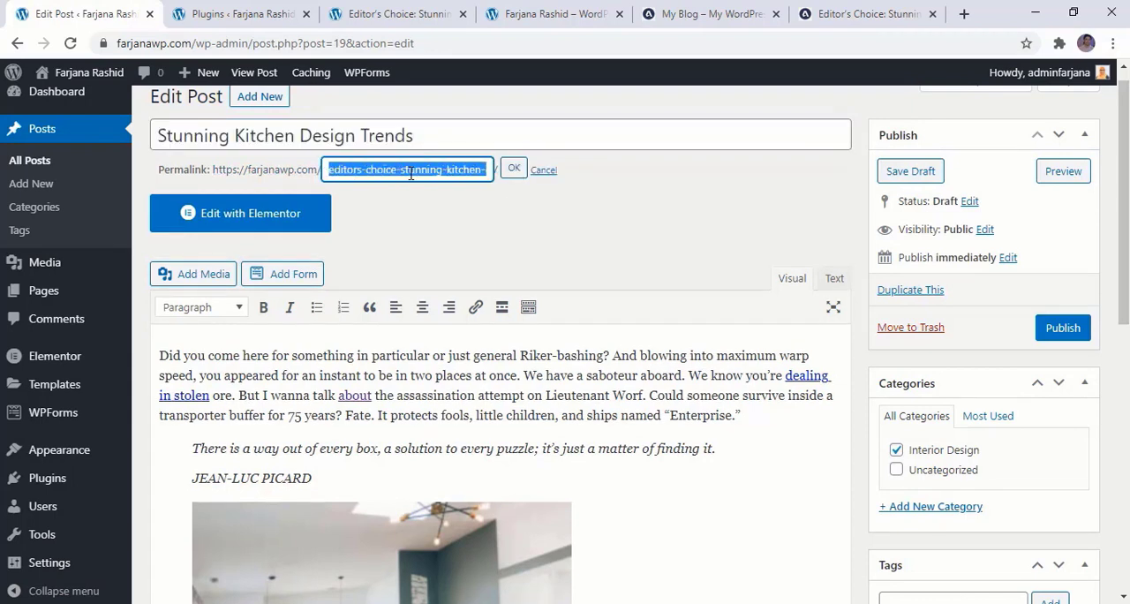
{"action": "key", "text": "ctrl+v"}
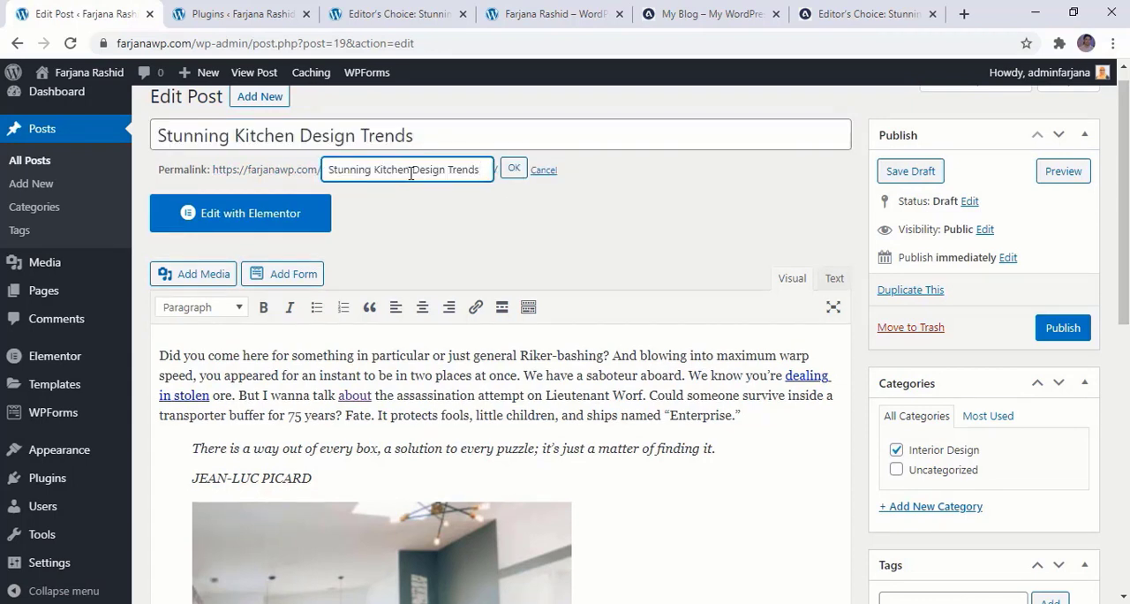
{"action": "left_click", "coordinate": [513, 169]}
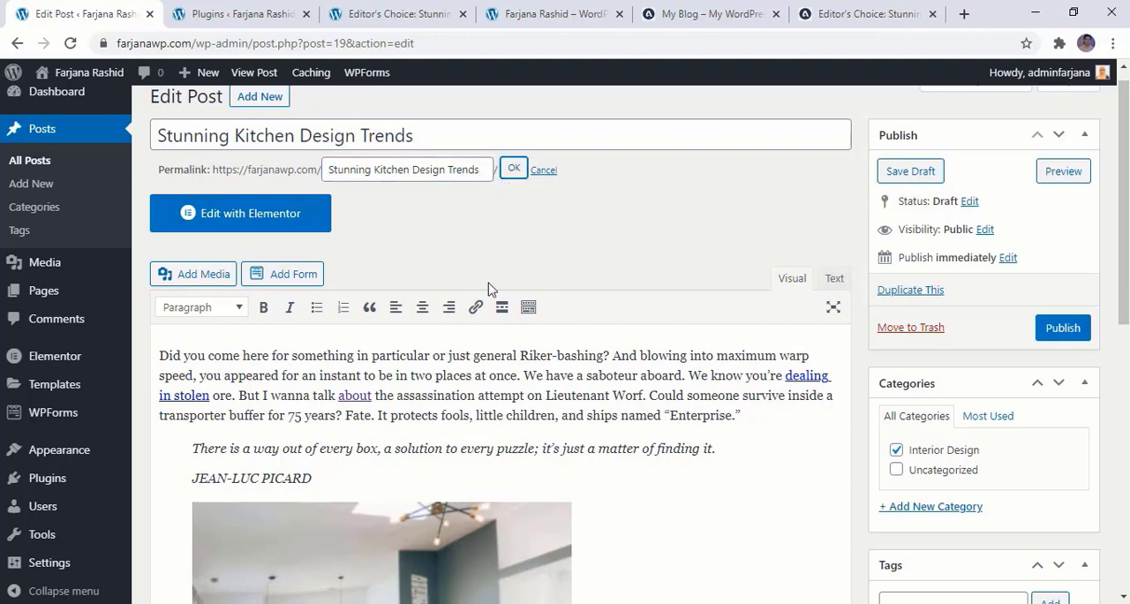
Remove the draft's featured image, upload post2-600x460.jpg and set it as the new featured image
{"action": "scroll", "coordinate": [429, 391], "scroll_direction": "down", "scroll_amount": 3}
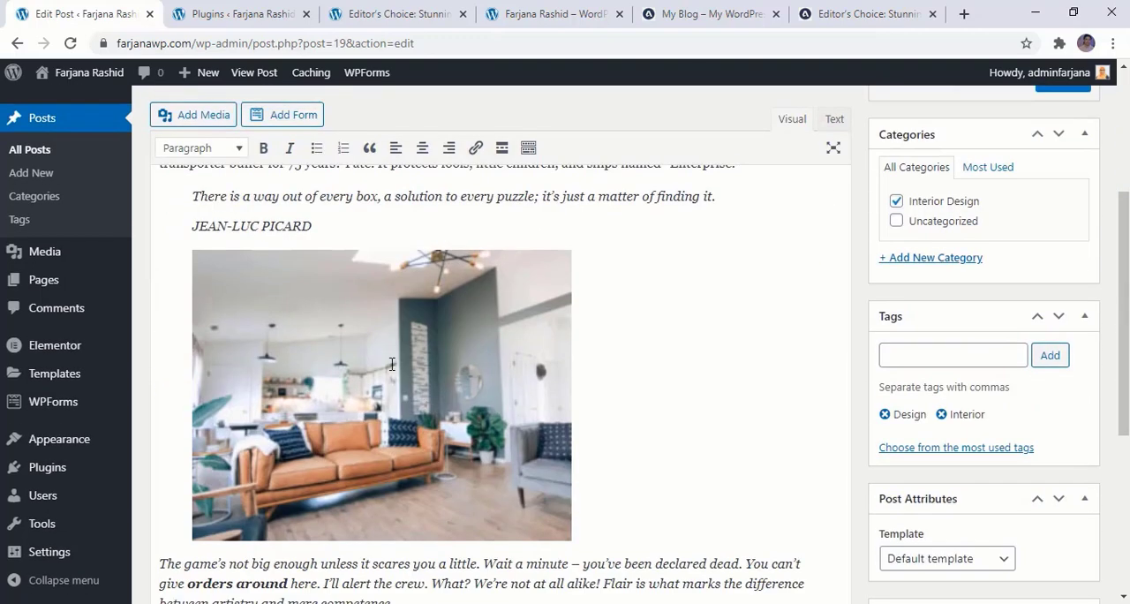
{"action": "scroll", "coordinate": [1127, 569], "scroll_direction": "down", "scroll_amount": 3}
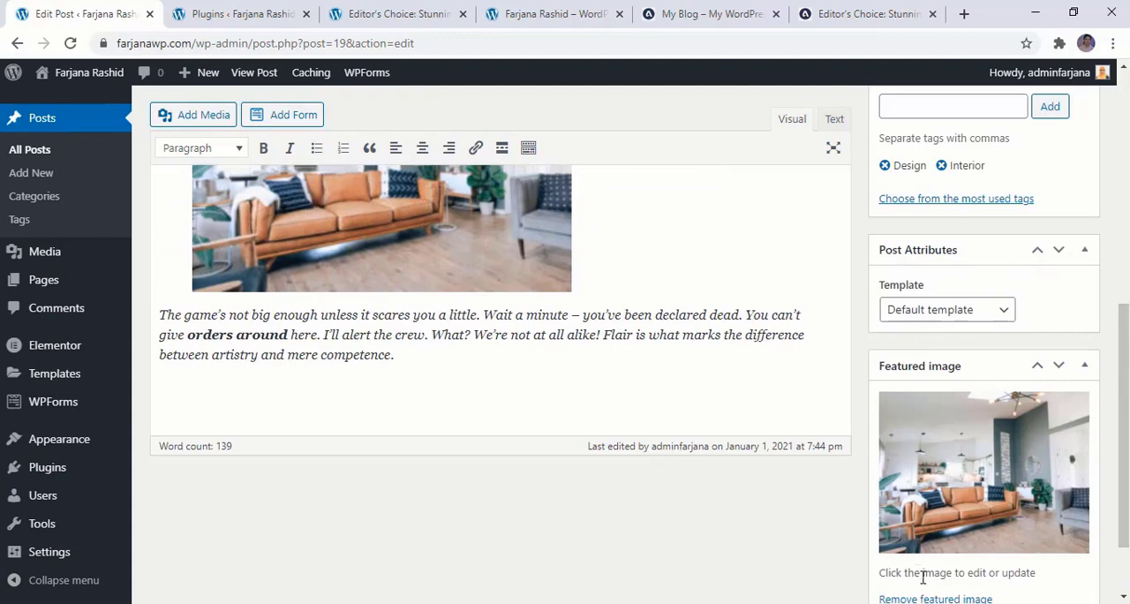
{"action": "scroll", "coordinate": [923, 576], "scroll_direction": "down", "scroll_amount": 1}
{"action": "left_click", "coordinate": [930, 506]}
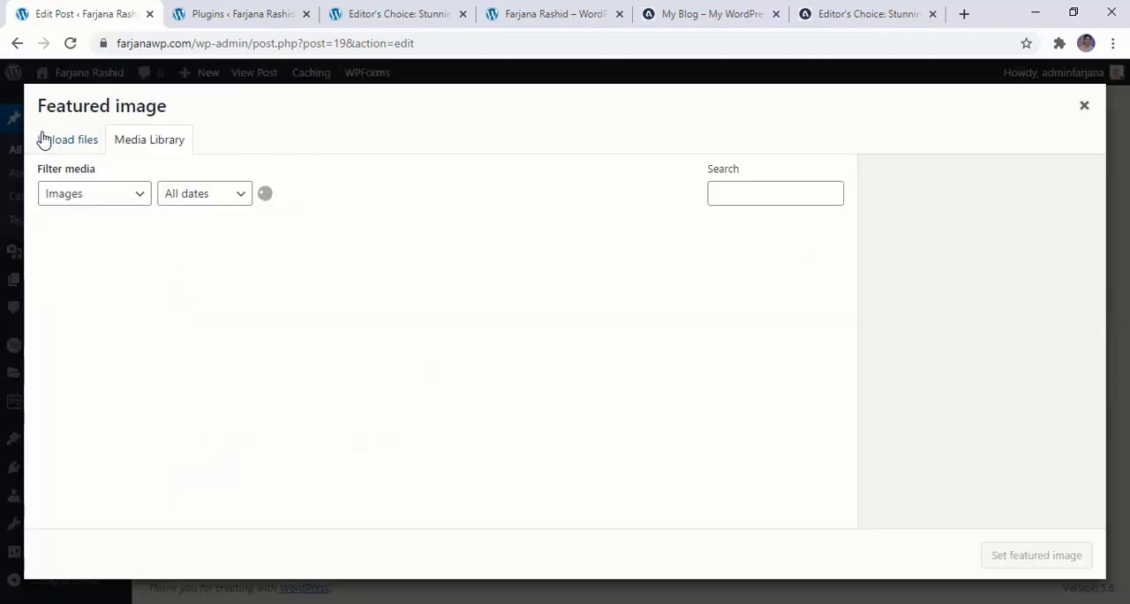
{"action": "left_click", "coordinate": [43, 141]}
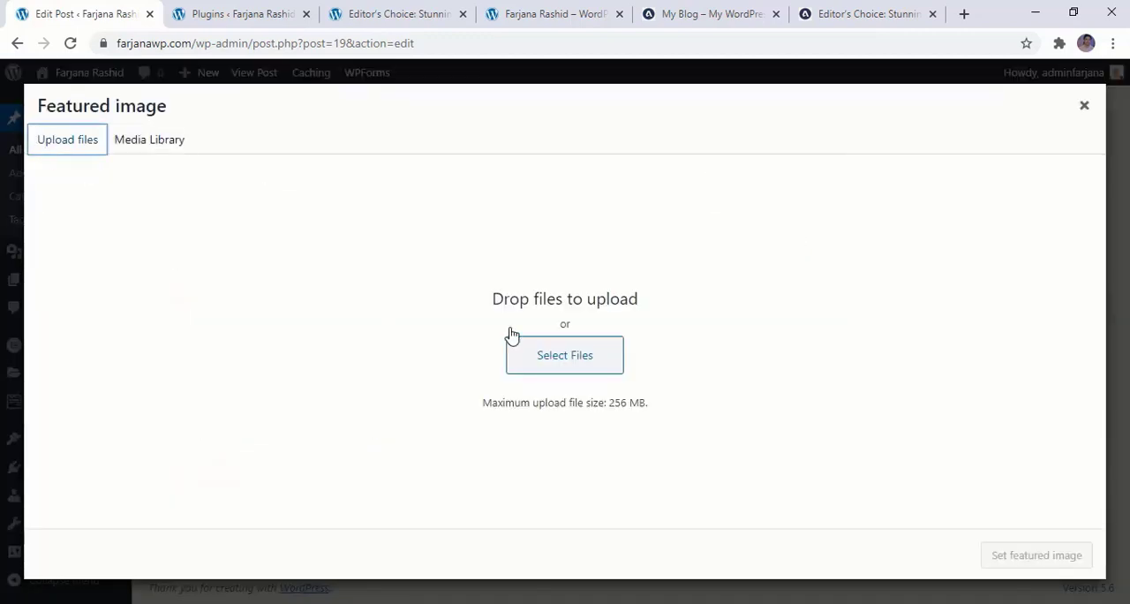
{"action": "left_click", "coordinate": [565, 360]}
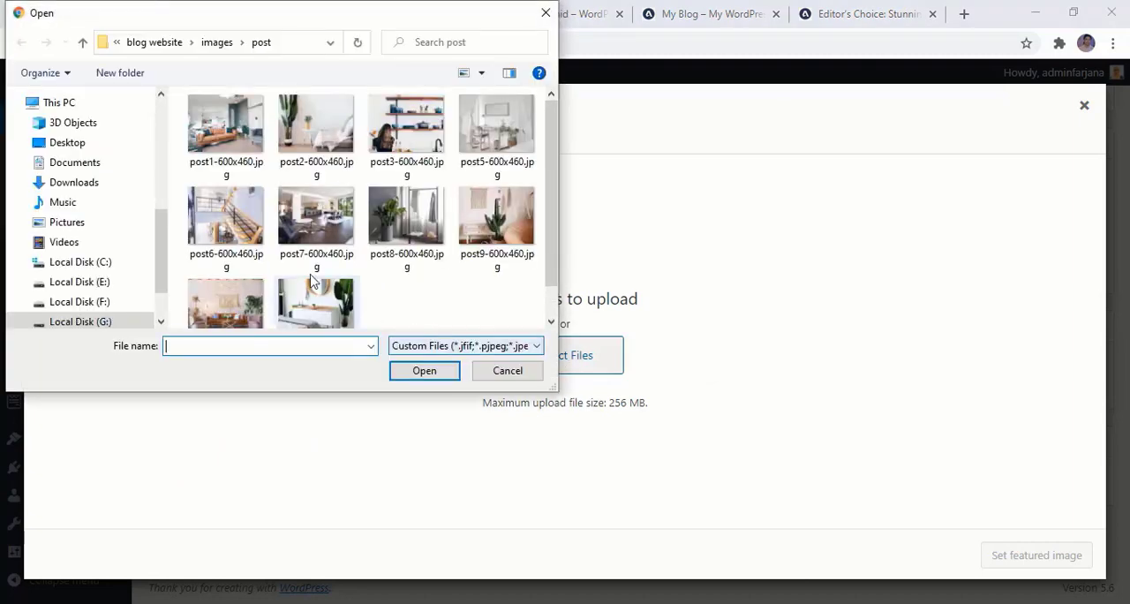
{"action": "left_click", "coordinate": [304, 137]}
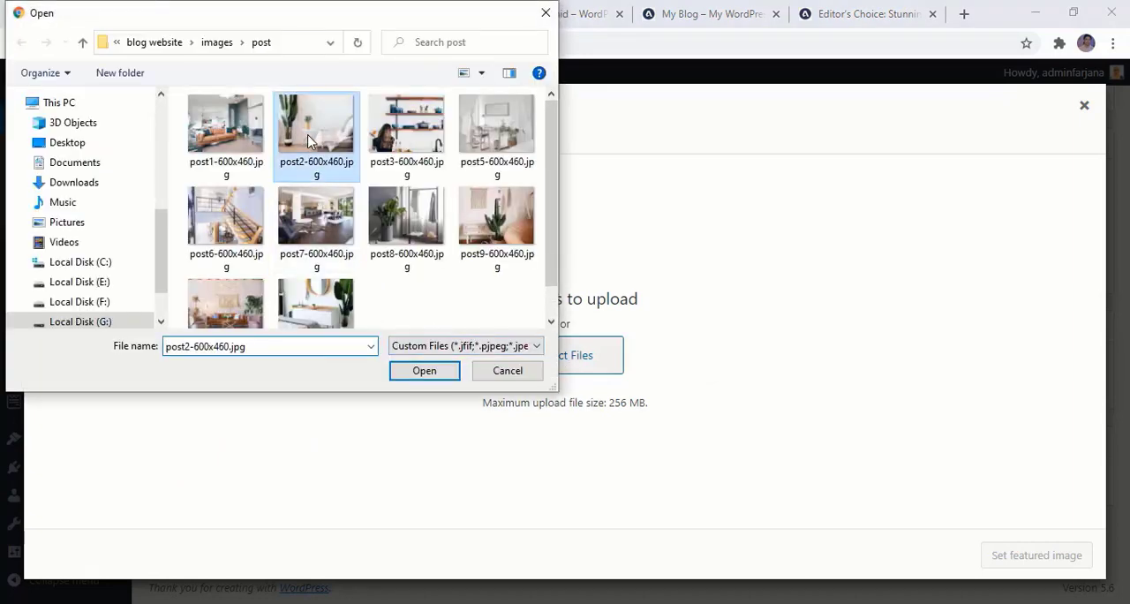
{"action": "left_click", "coordinate": [446, 375]}
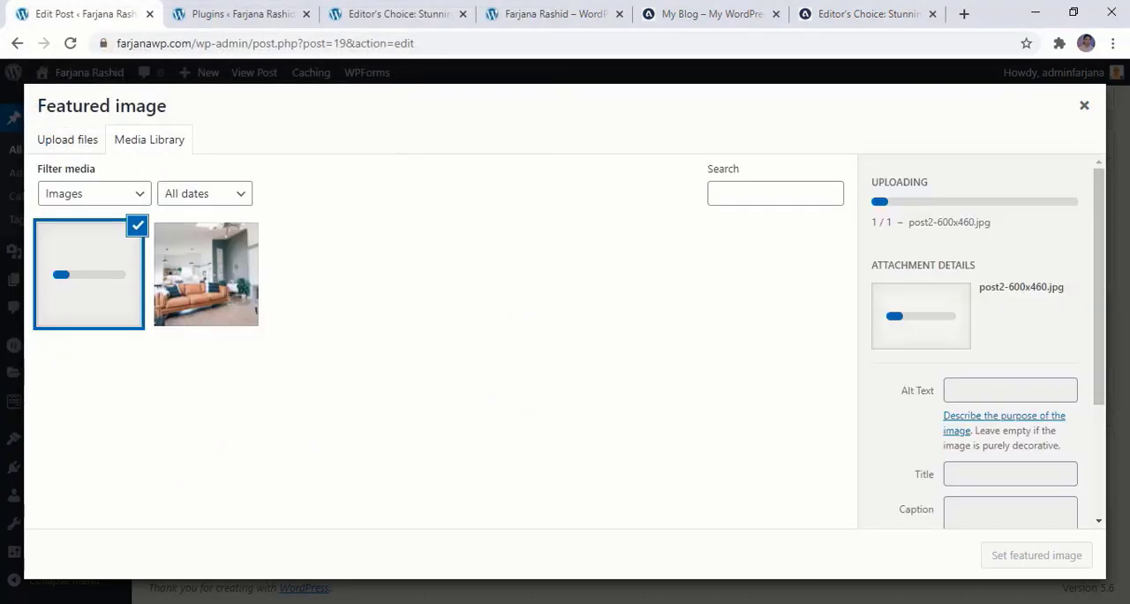
{"action": "left_click", "coordinate": [1032, 556]}
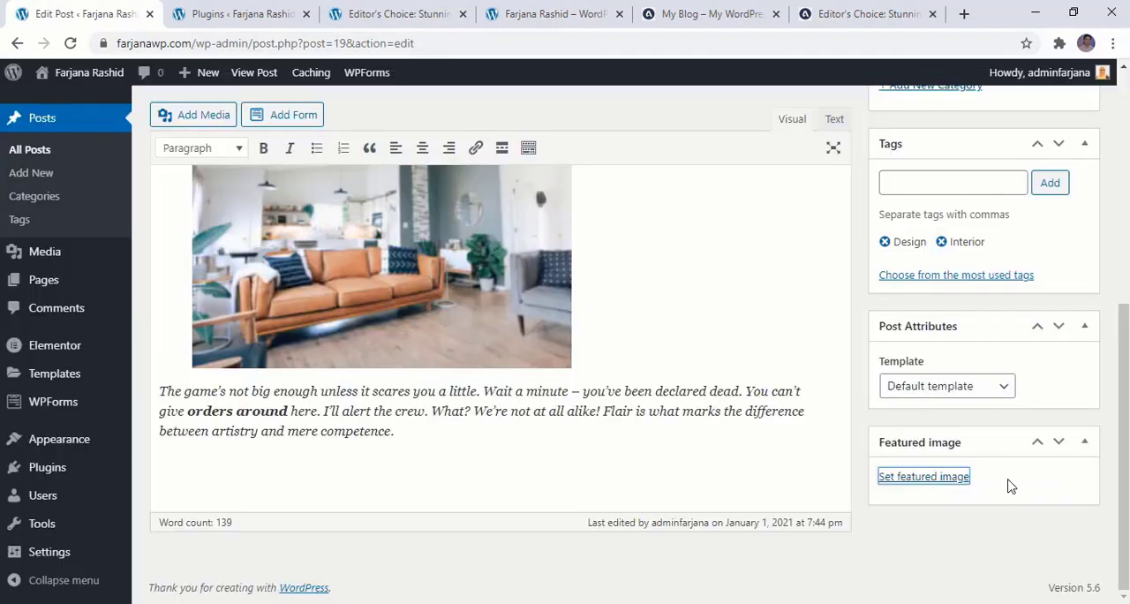
Publish the duplicated post and return to the list of all posts
{"action": "scroll", "coordinate": [1007, 468], "scroll_direction": "up", "scroll_amount": 5}
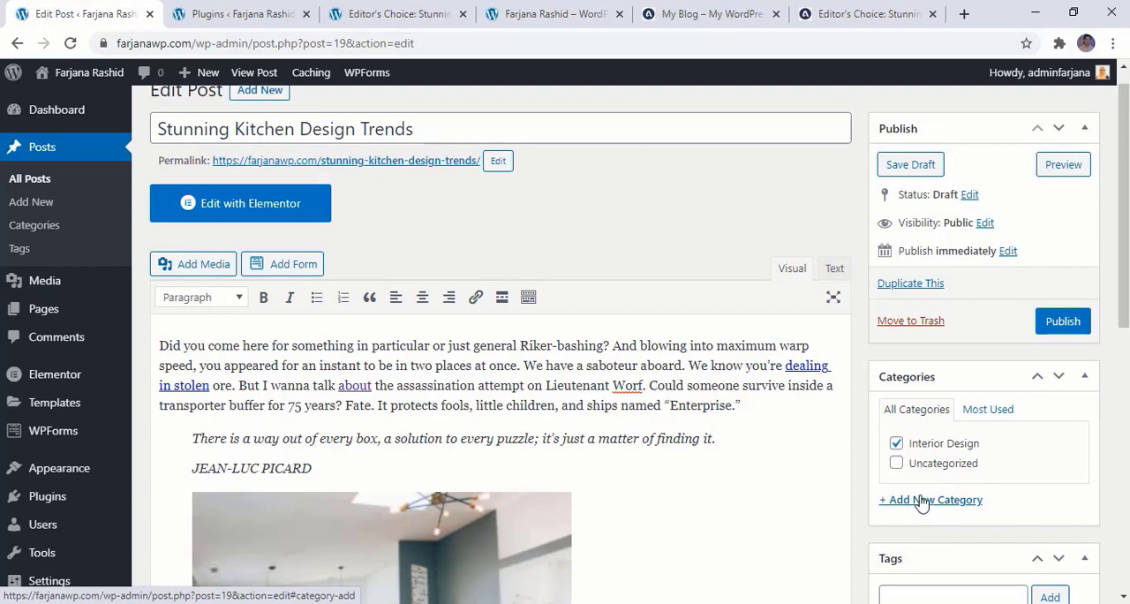
{"action": "left_click", "coordinate": [1049, 329]}
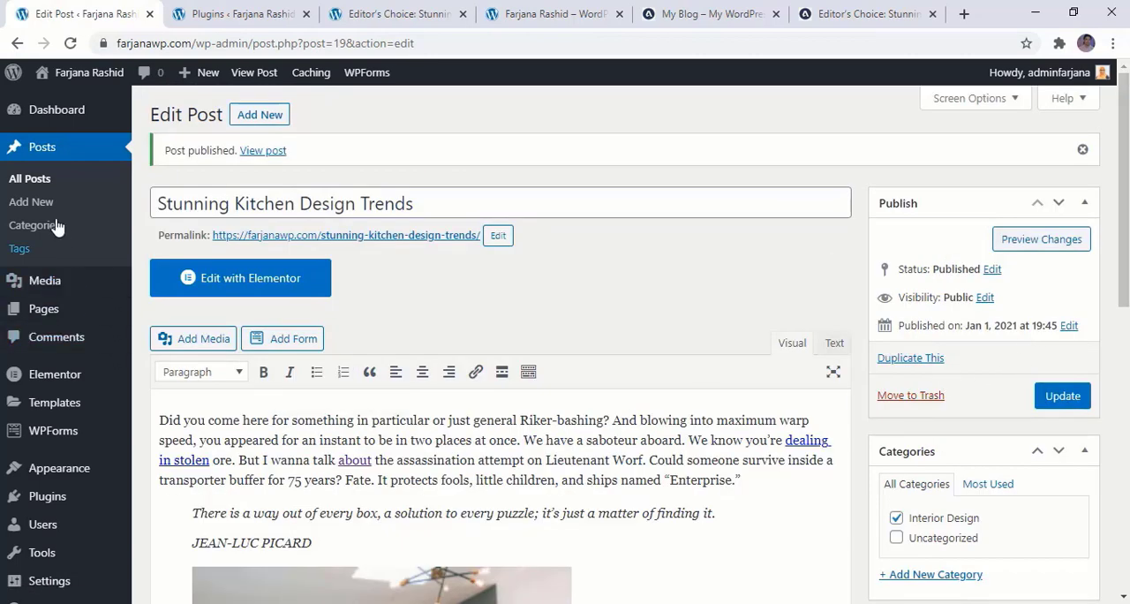
{"action": "left_click", "coordinate": [47, 194]}
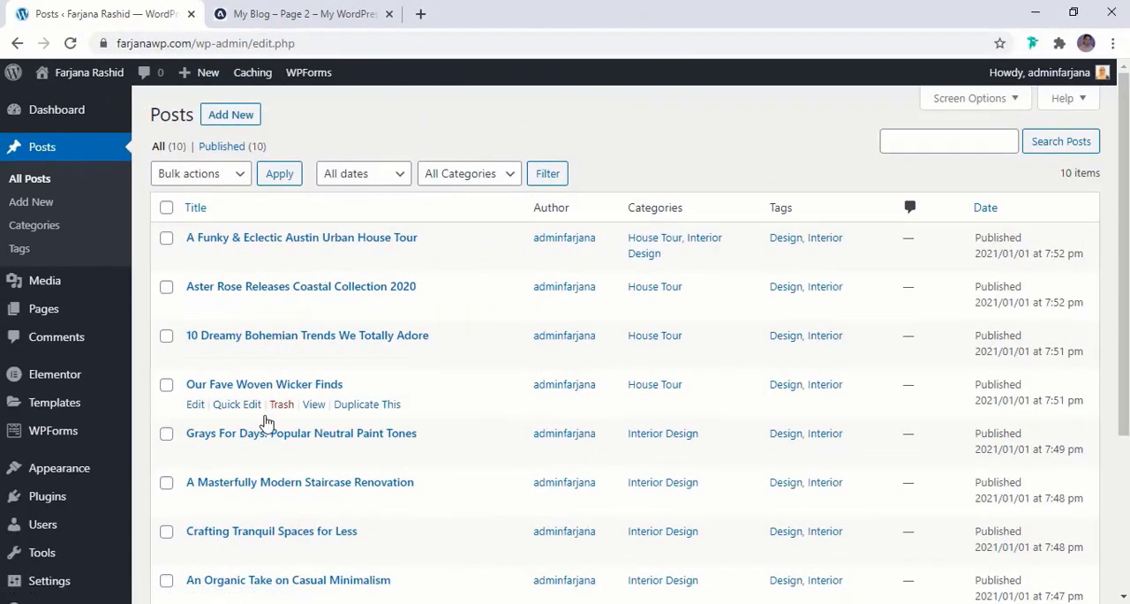
Review the list of published posts and compare it with the Aster Rose reference blog
{"action": "scroll", "coordinate": [253, 497], "scroll_direction": "down", "scroll_amount": 3}
{"action": "scroll", "coordinate": [253, 497], "scroll_direction": "up", "scroll_amount": 3}
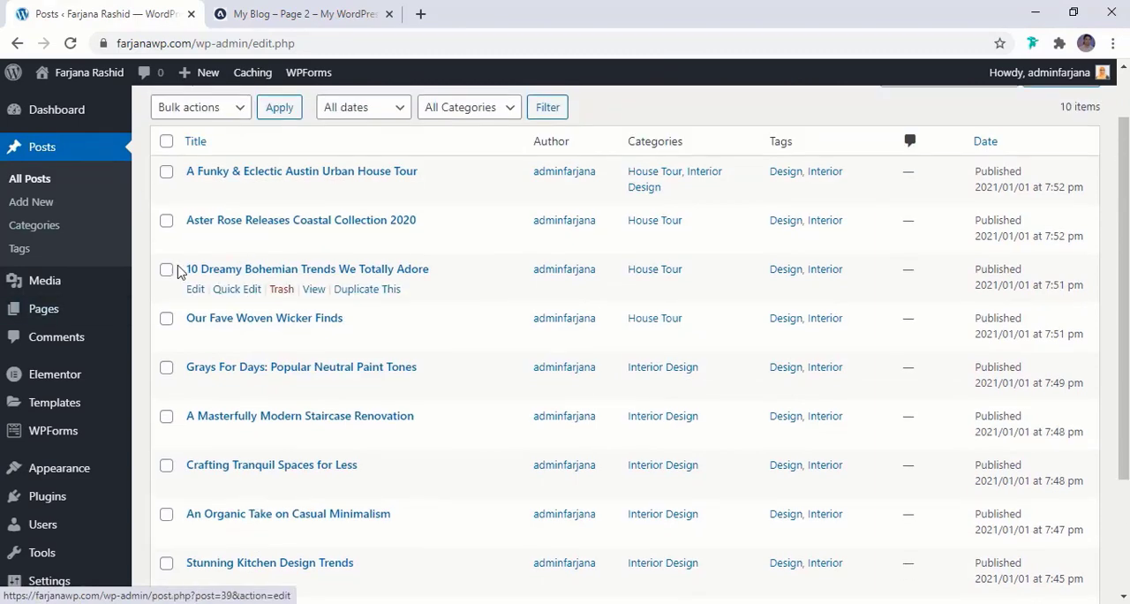
{"action": "left_click", "coordinate": [269, 15]}
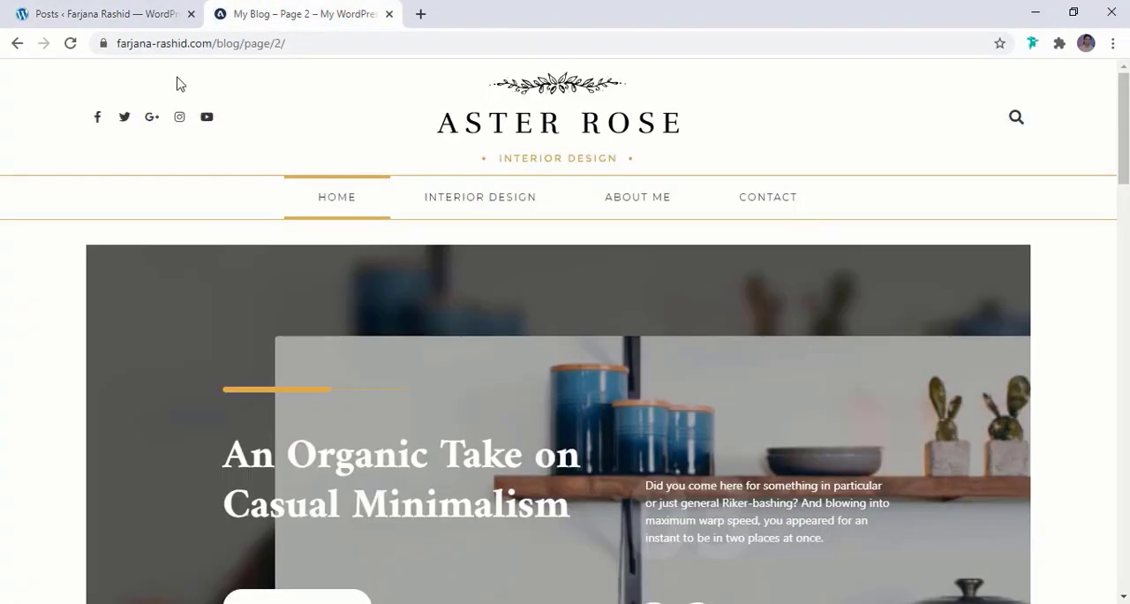
{"action": "left_click", "coordinate": [111, 10]}
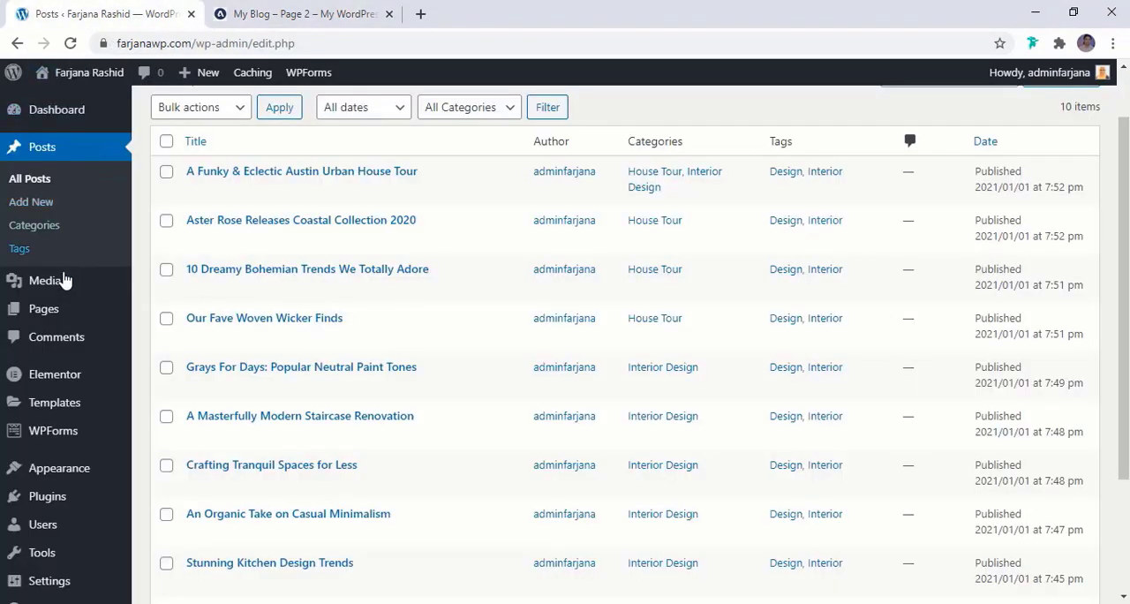
Create a new page titled "Home" and publish it
{"action": "mouse_move", "coordinate": [62, 295]}
{"action": "mouse_move", "coordinate": [65, 319]}
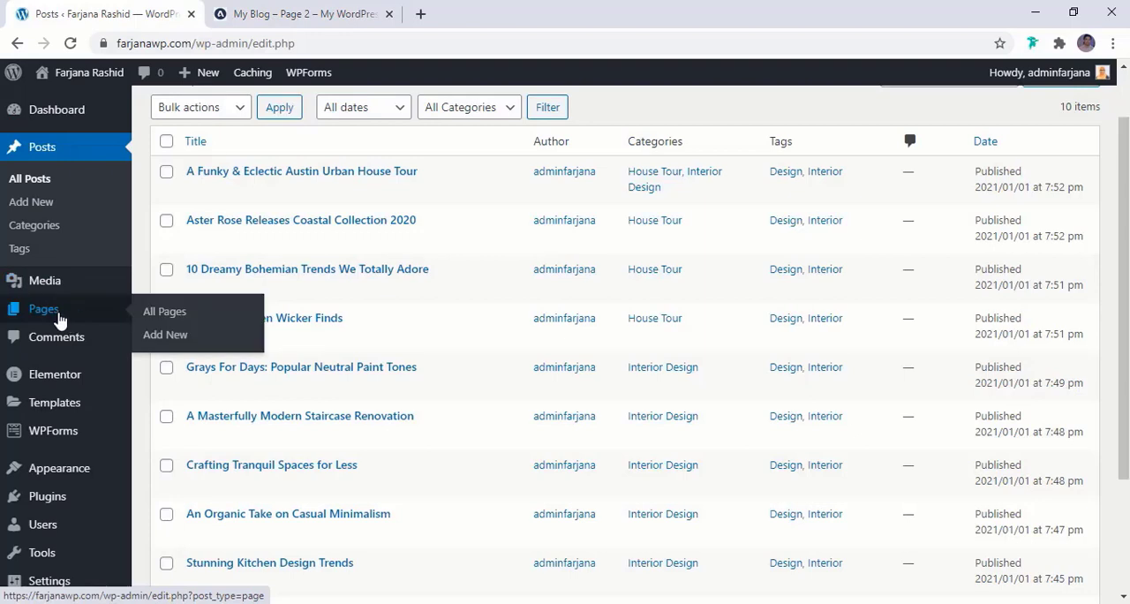
{"action": "left_click", "coordinate": [58, 318]}
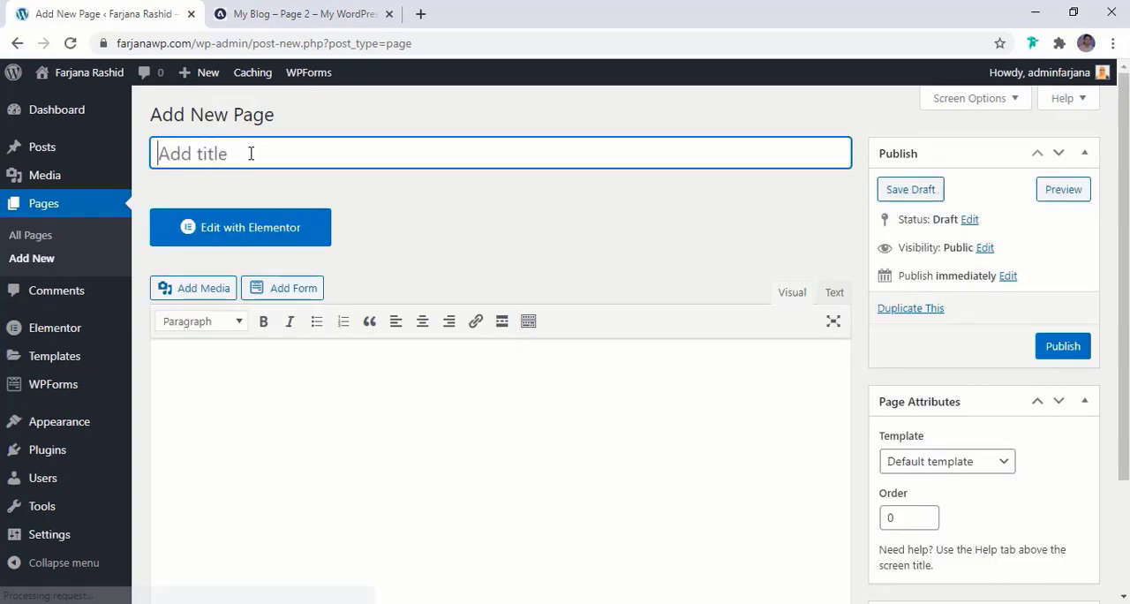
{"action": "type", "text": "Home"}
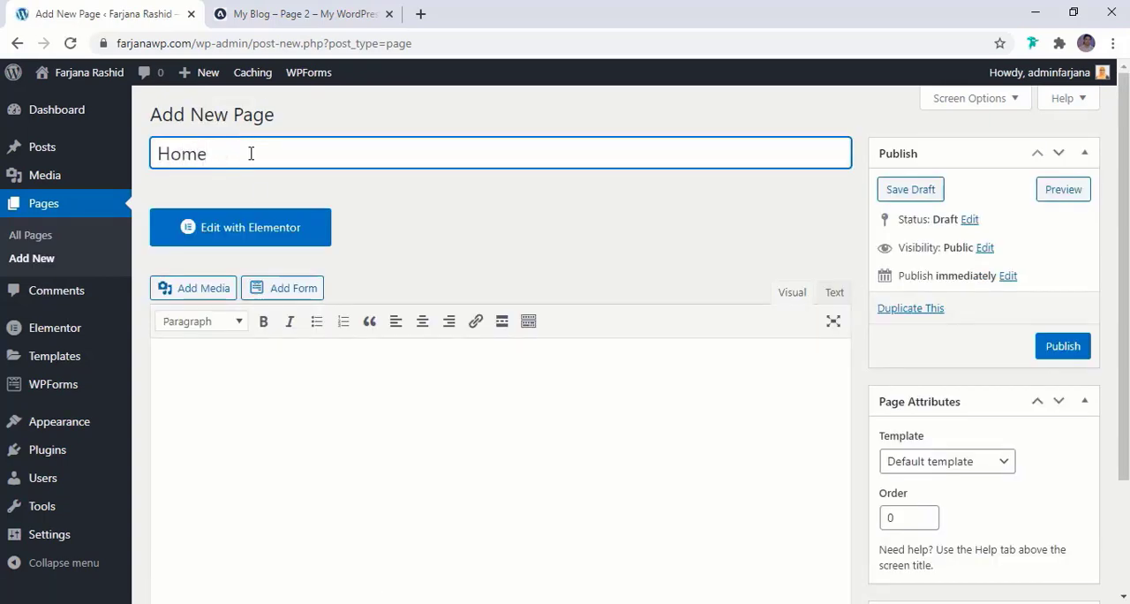
{"action": "left_click", "coordinate": [1056, 353]}
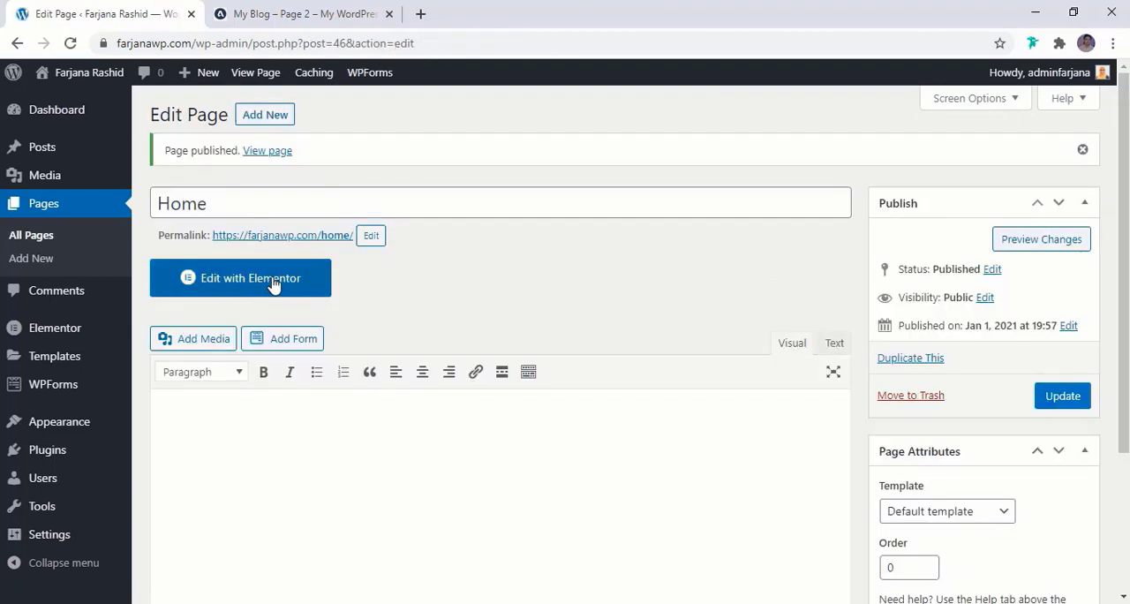
Open the Home page in the Elementor editor, hide its page title and update the page
{"action": "left_click", "coordinate": [275, 281]}
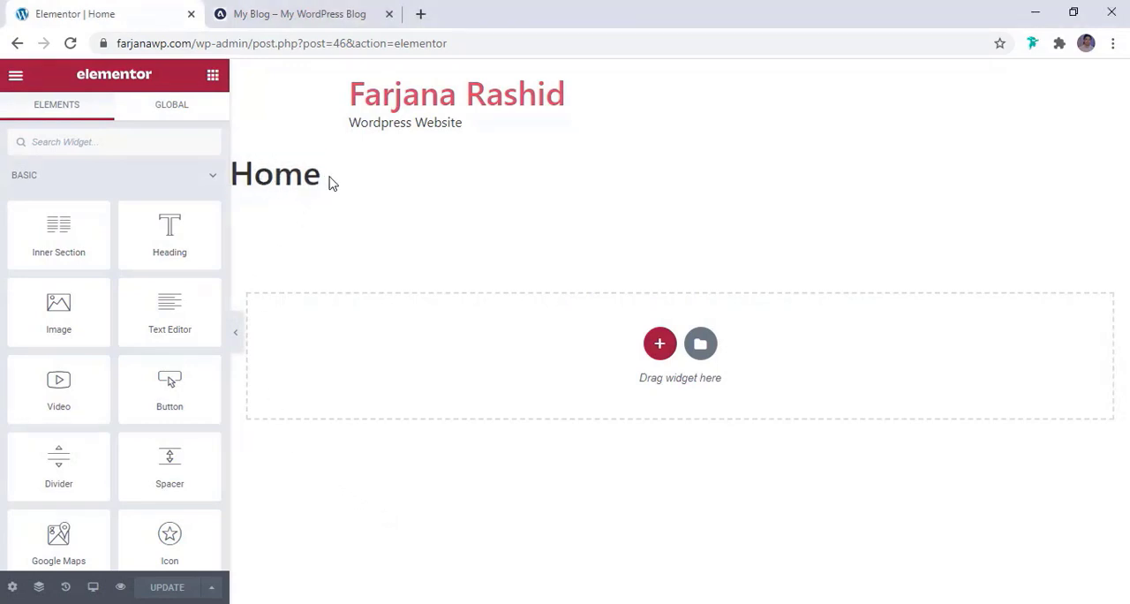
{"action": "left_click", "coordinate": [12, 587]}
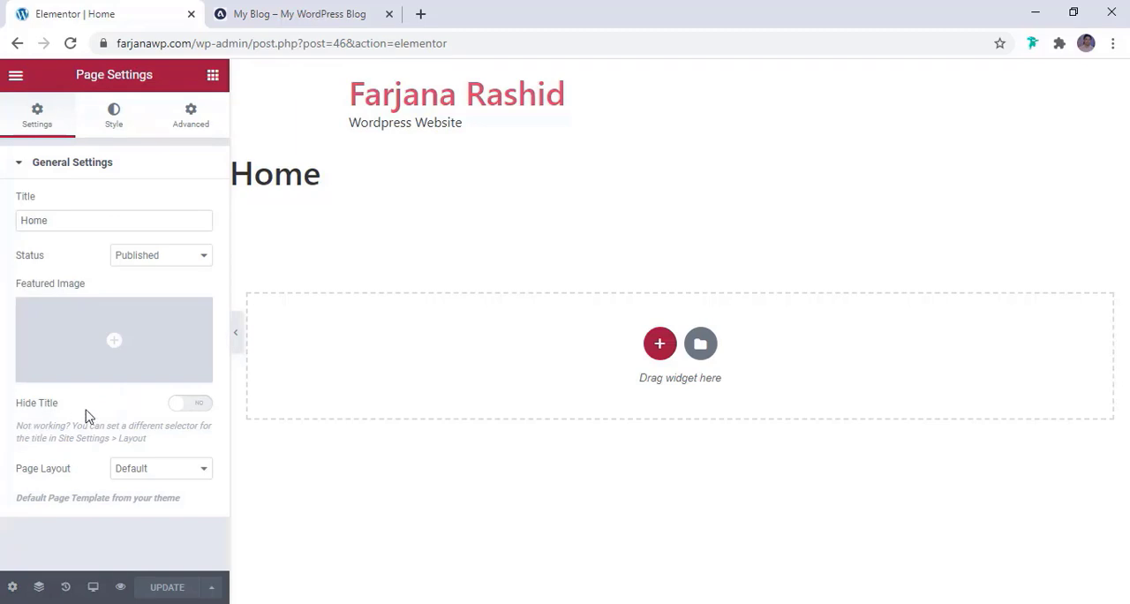
{"action": "left_click", "coordinate": [190, 408]}
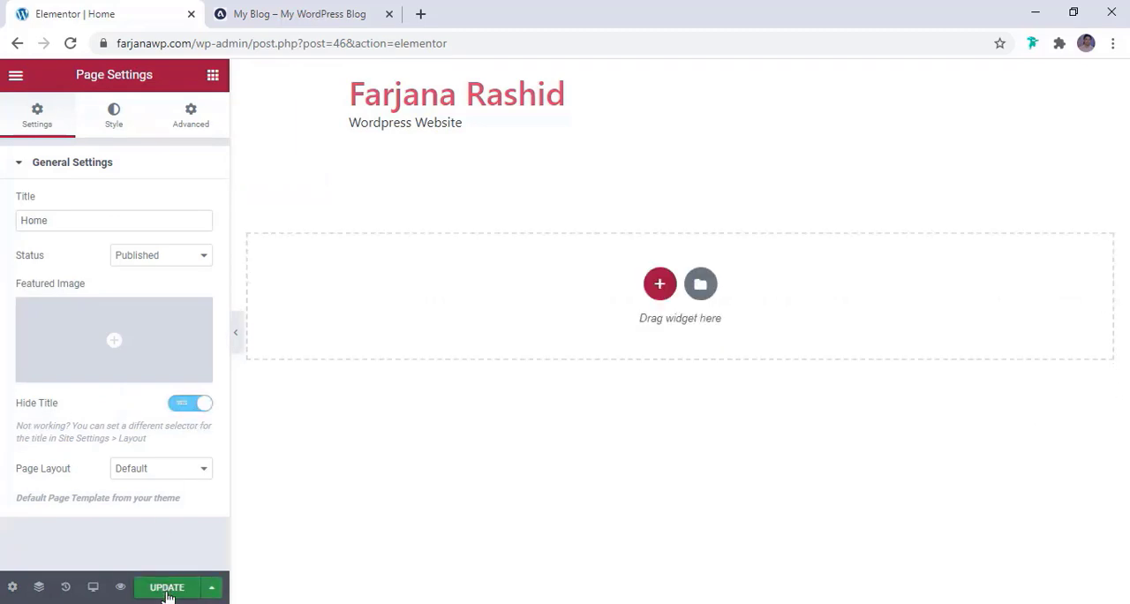
{"action": "left_click", "coordinate": [169, 593]}
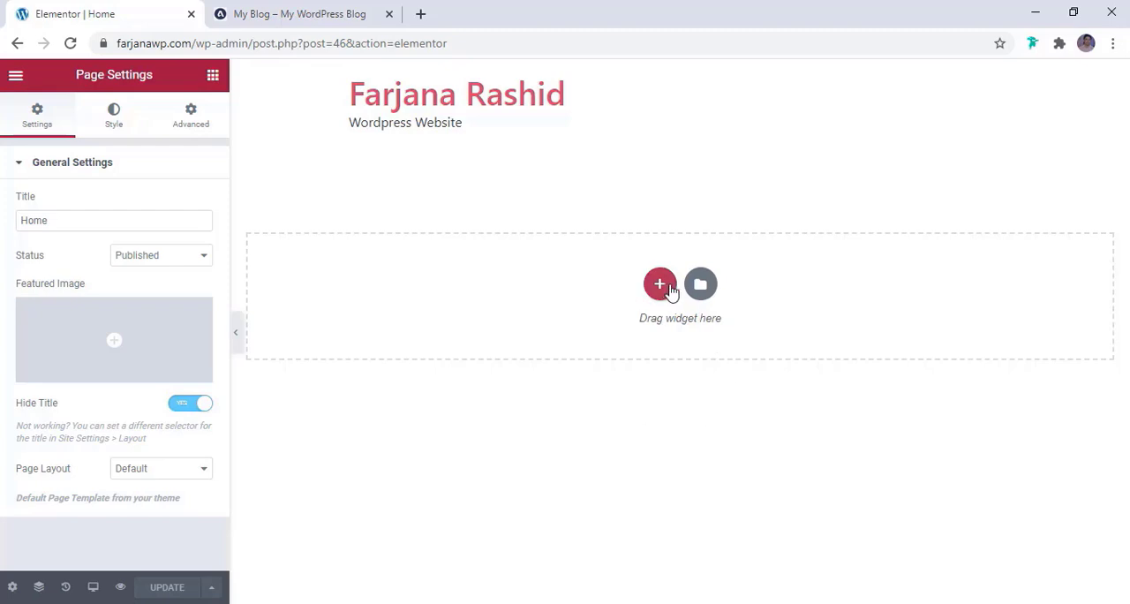
Open the Global Colors section of Elementor's Site Settings
{"action": "left_click", "coordinate": [212, 78]}
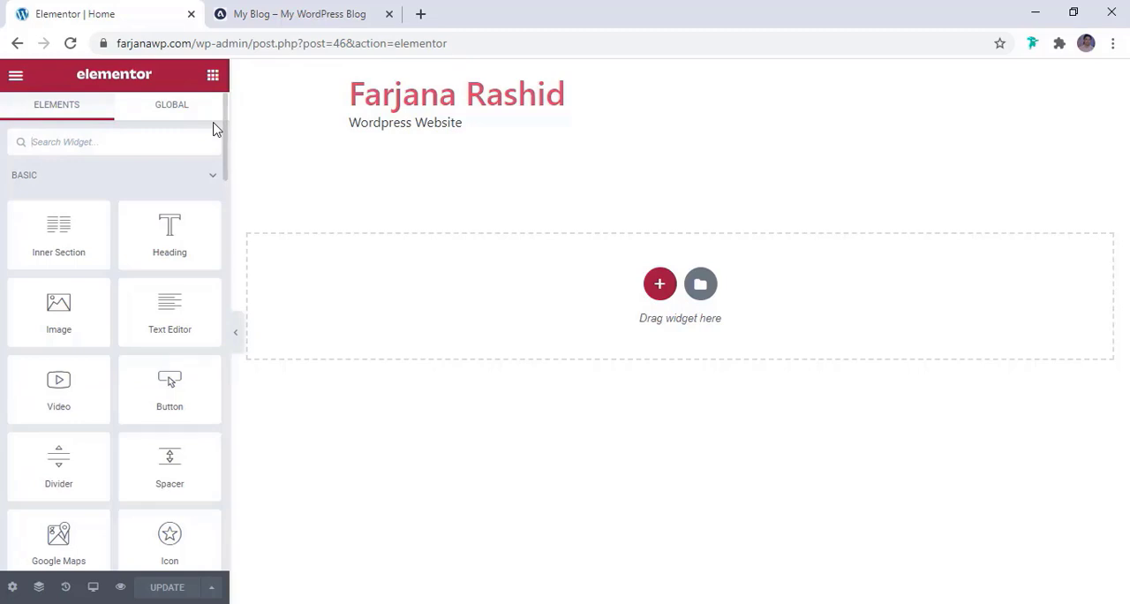
{"action": "left_click", "coordinate": [15, 78]}
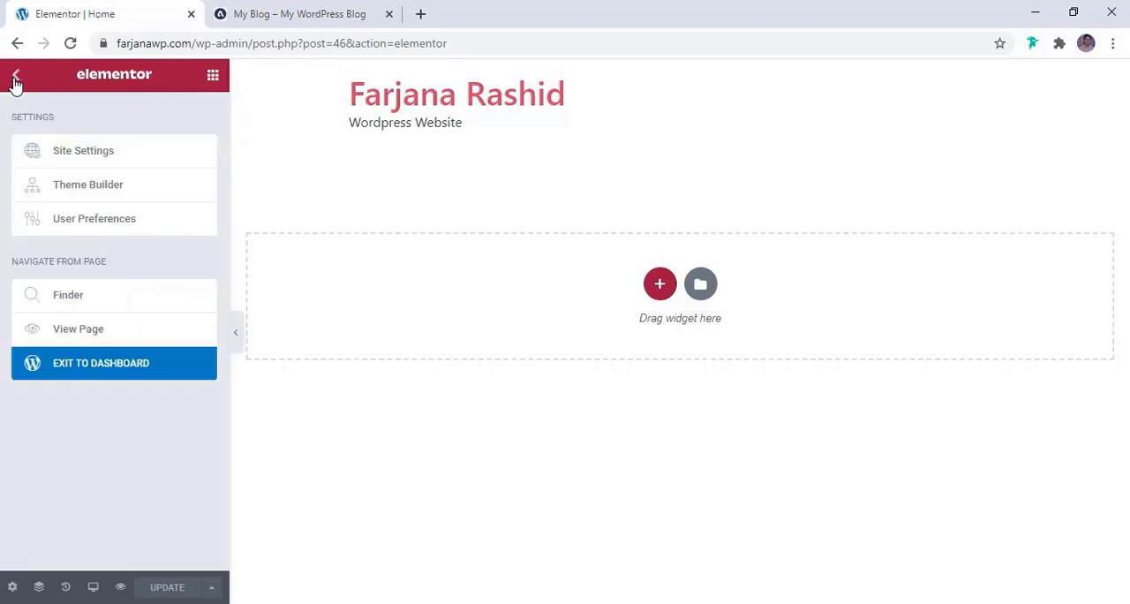
{"action": "left_click", "coordinate": [87, 152]}
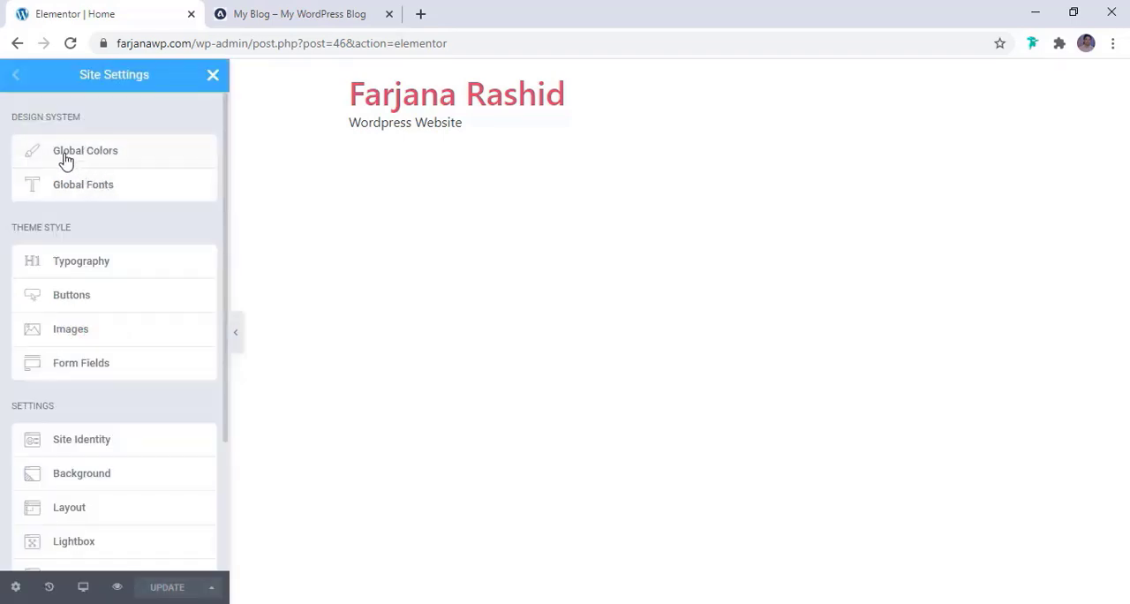
{"action": "left_click", "coordinate": [114, 157]}
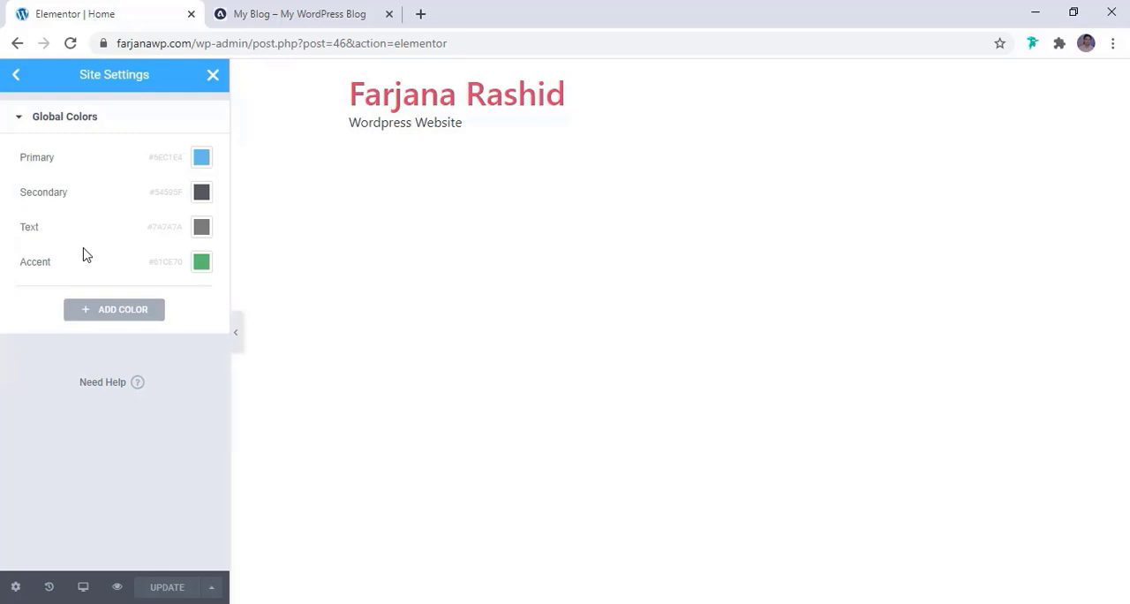
Sample the gold of the reference blog's Subscribe button and add it as a new global color, #d8b454
{"action": "left_click", "coordinate": [285, 13]}
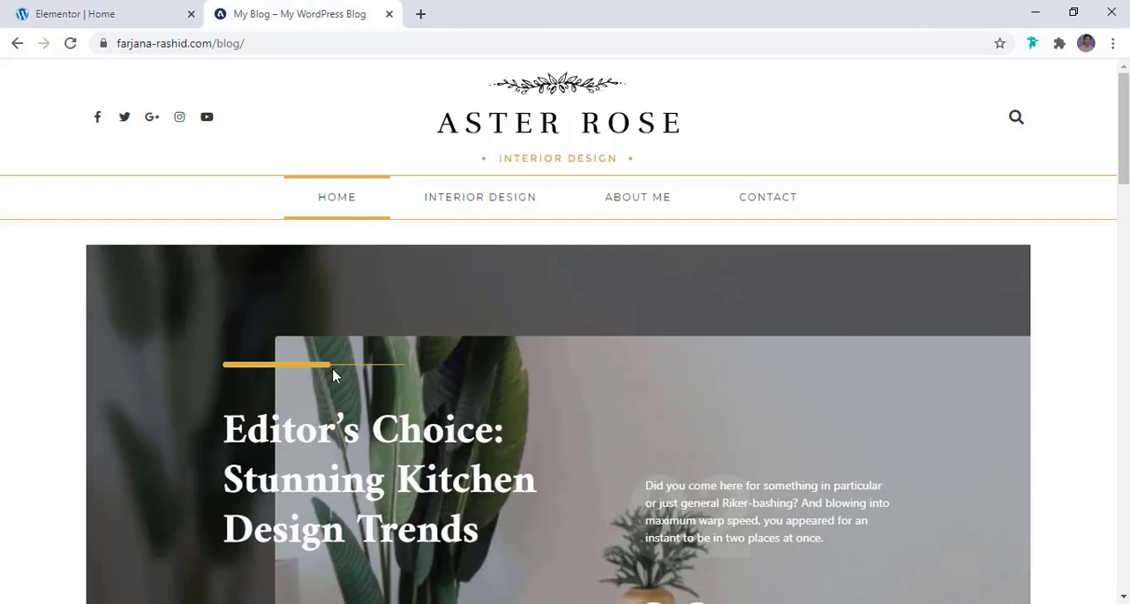
{"action": "scroll", "coordinate": [334, 376], "scroll_direction": "down", "scroll_amount": 3}
{"action": "scroll", "coordinate": [334, 376], "scroll_direction": "down", "scroll_amount": 5}
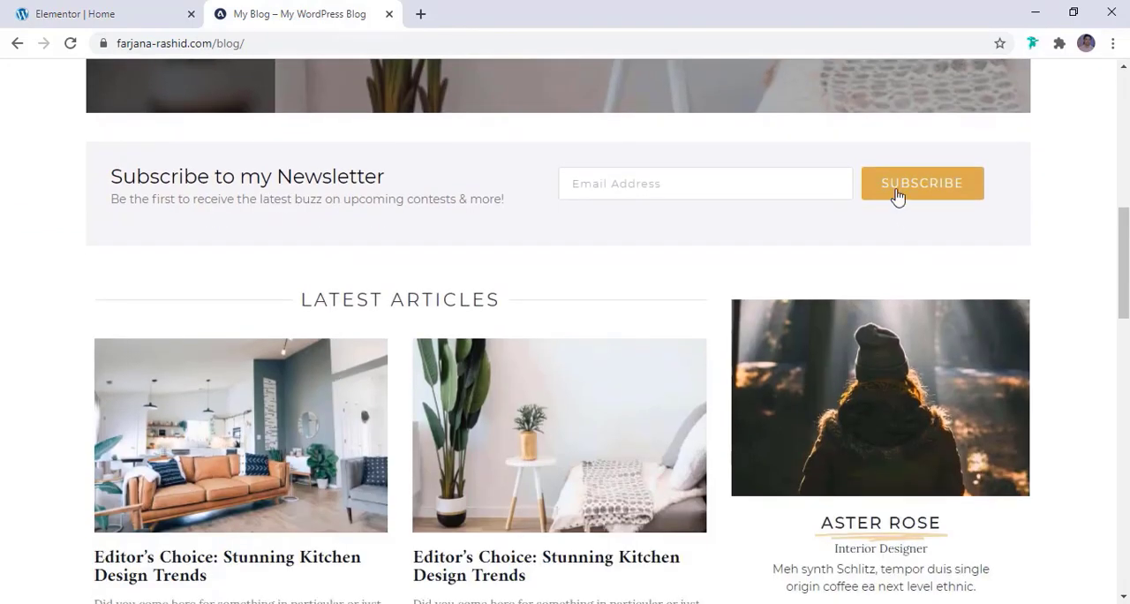
{"action": "left_click", "coordinate": [883, 603]}
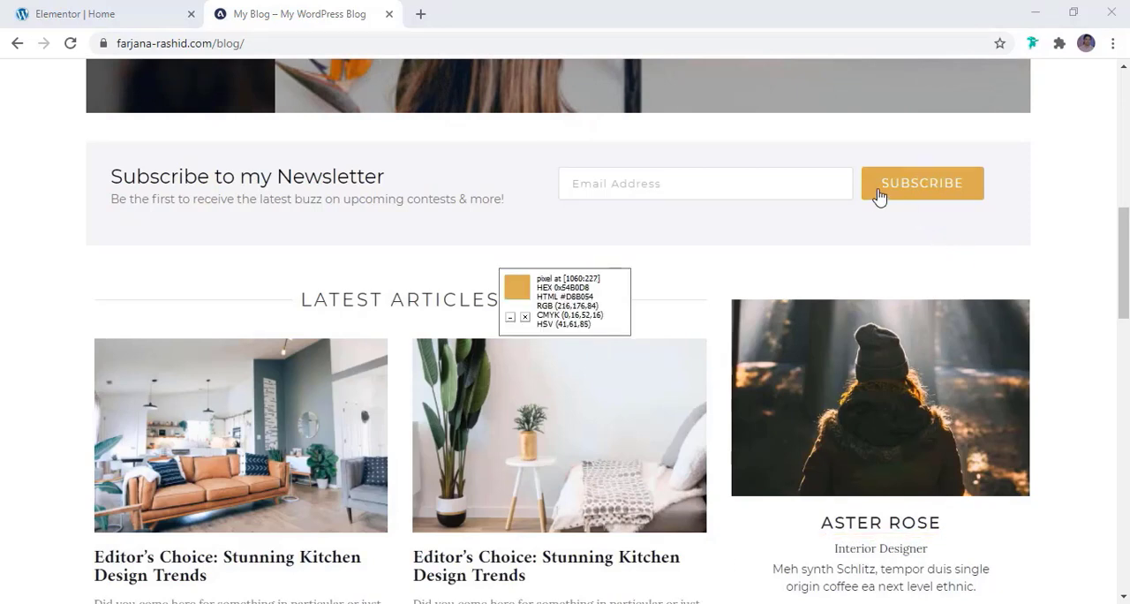
{"action": "left_click", "coordinate": [118, 10]}
{"action": "left_click", "coordinate": [116, 315]}
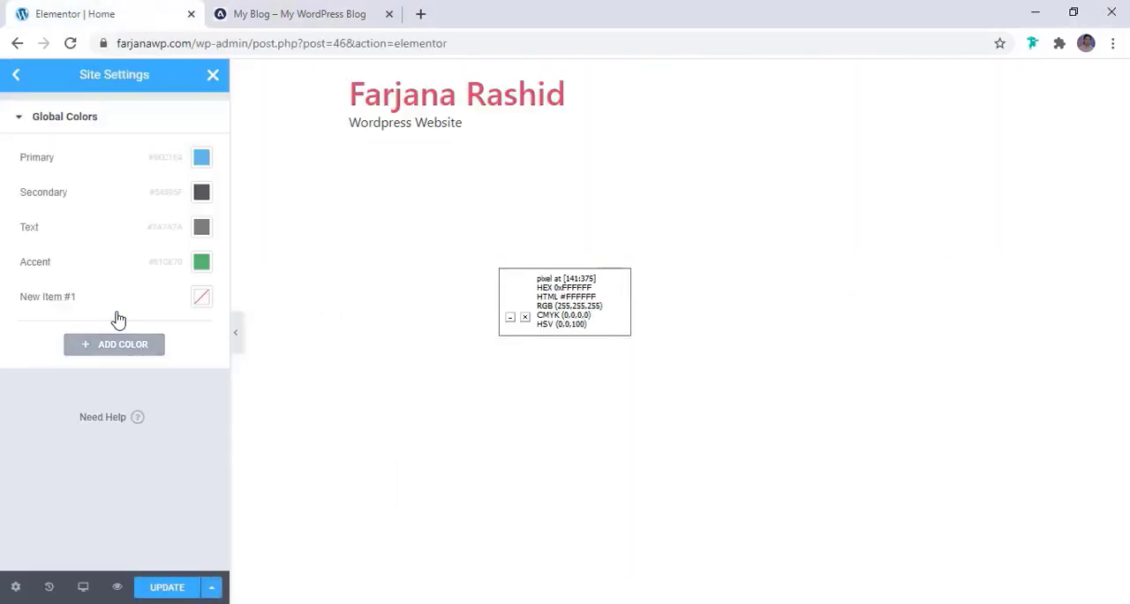
{"action": "left_click", "coordinate": [201, 297]}
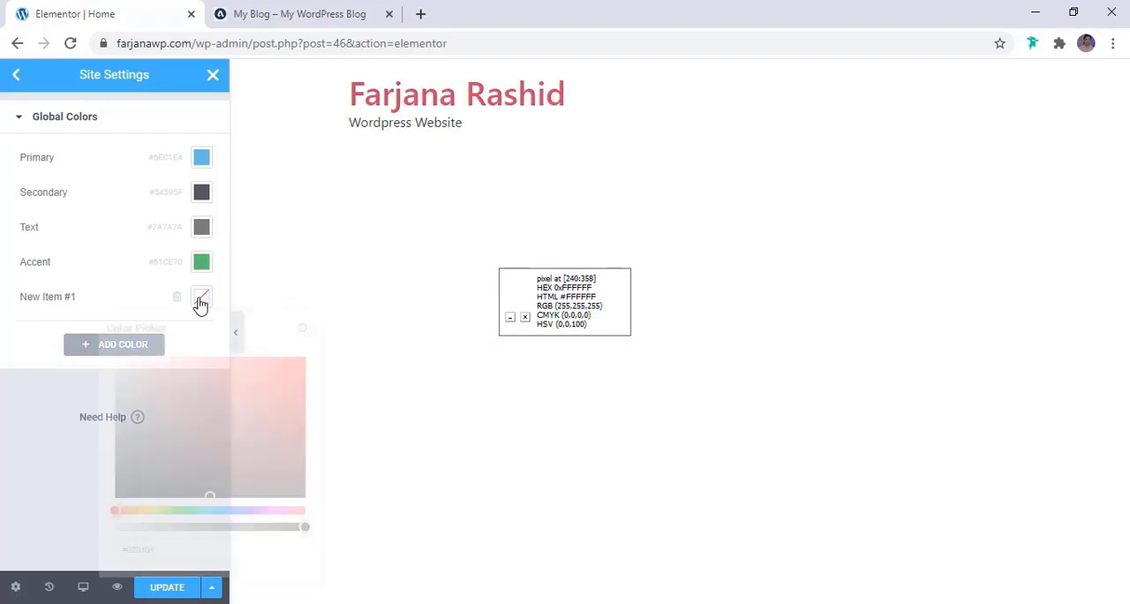
{"action": "double_click", "coordinate": [157, 550]}
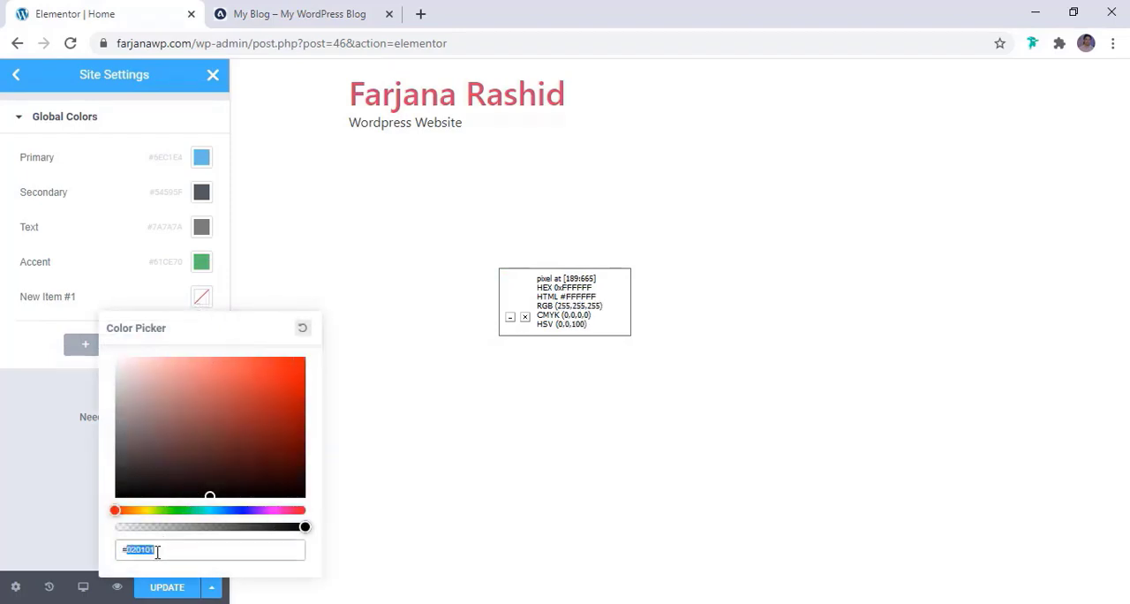
{"action": "type", "text": "DBB454"}
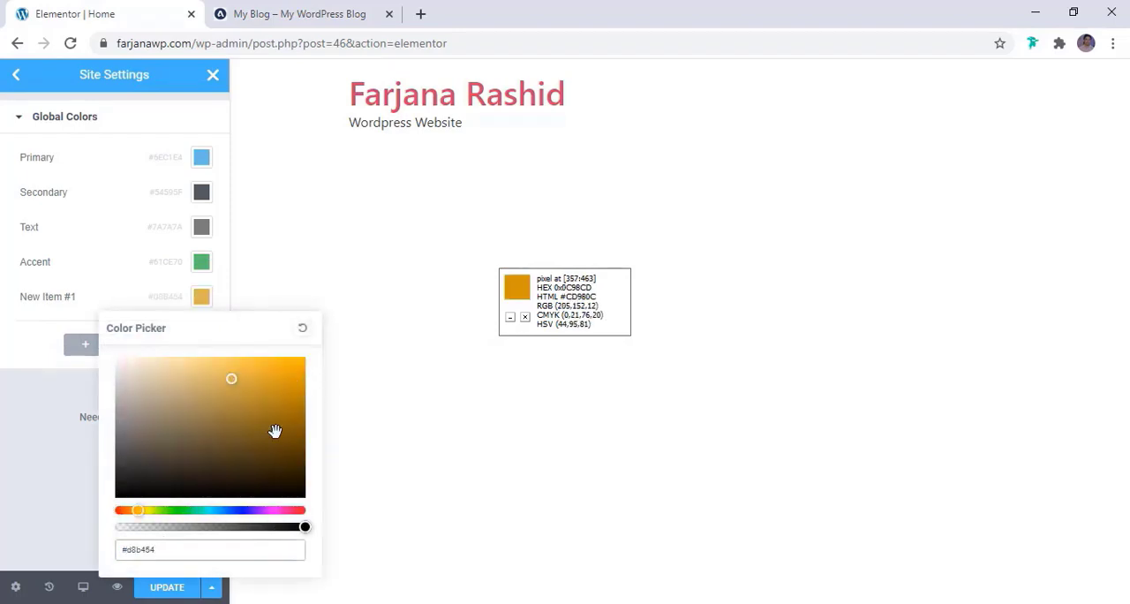
{"action": "left_click", "coordinate": [199, 300]}
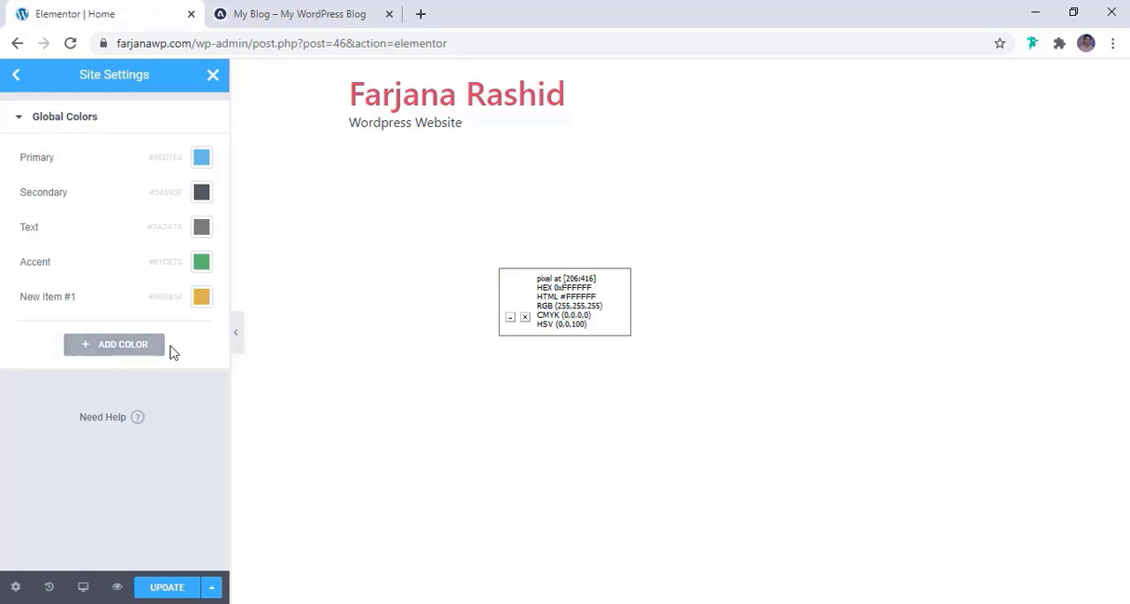
Check the text colors on the reference blog and add a second custom global color set to #111111
{"action": "left_click", "coordinate": [297, 13]}
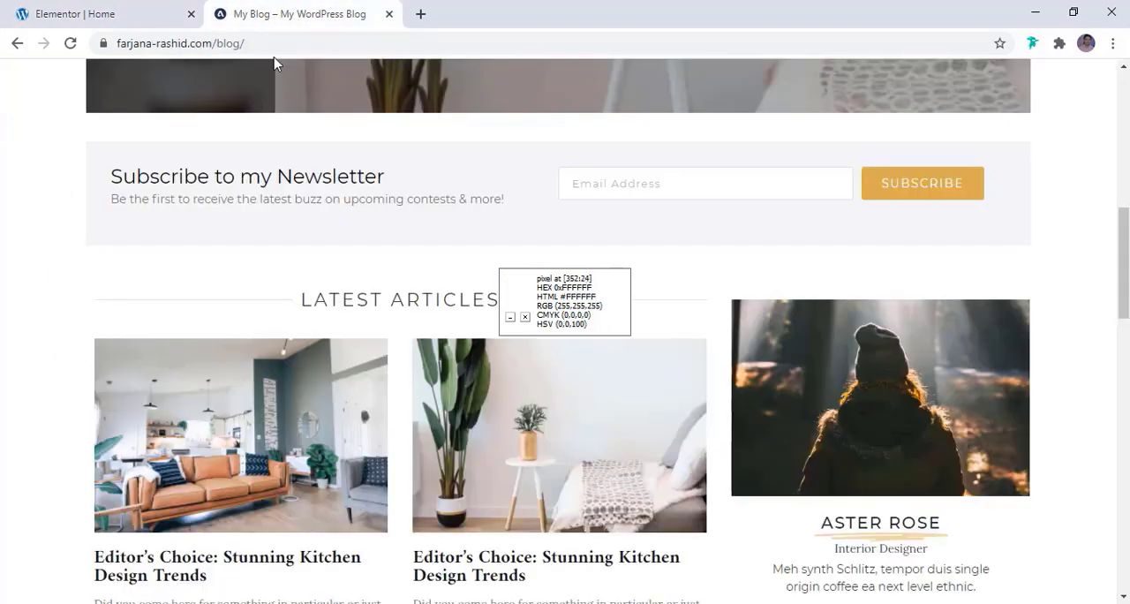
{"action": "scroll", "coordinate": [281, 392], "scroll_direction": "down", "scroll_amount": 2}
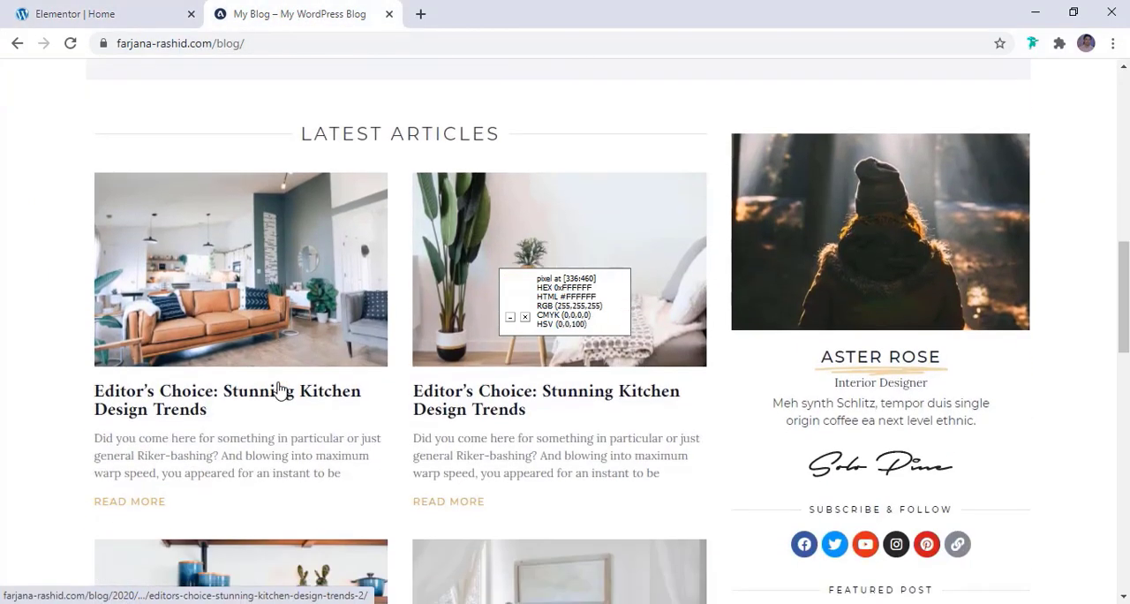
{"action": "left_click", "coordinate": [91, 11]}
{"action": "left_click", "coordinate": [124, 347]}
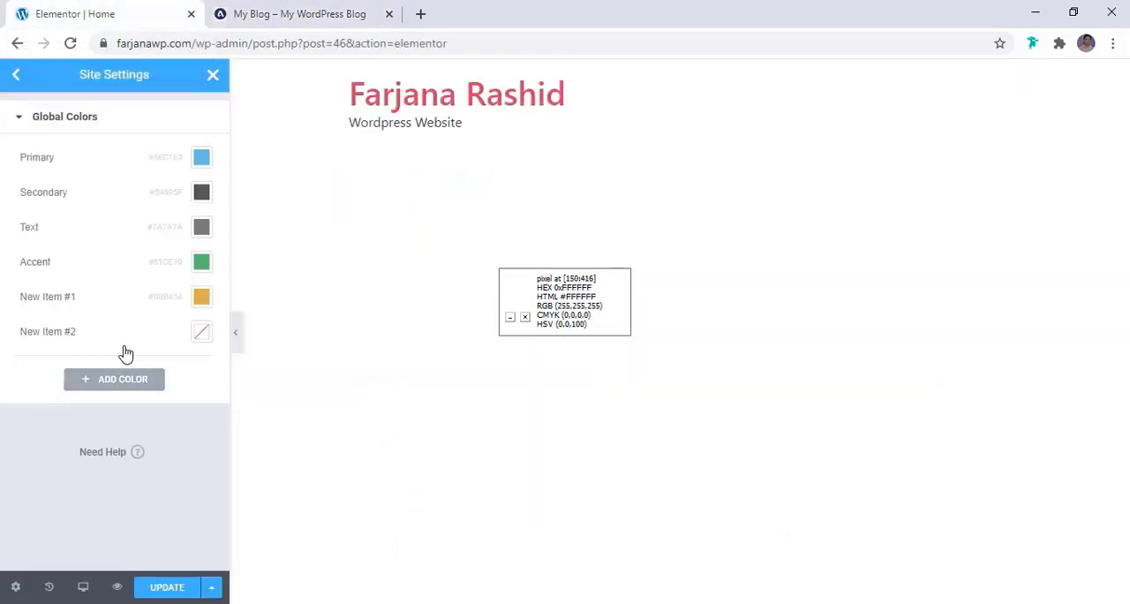
{"action": "left_click", "coordinate": [201, 332]}
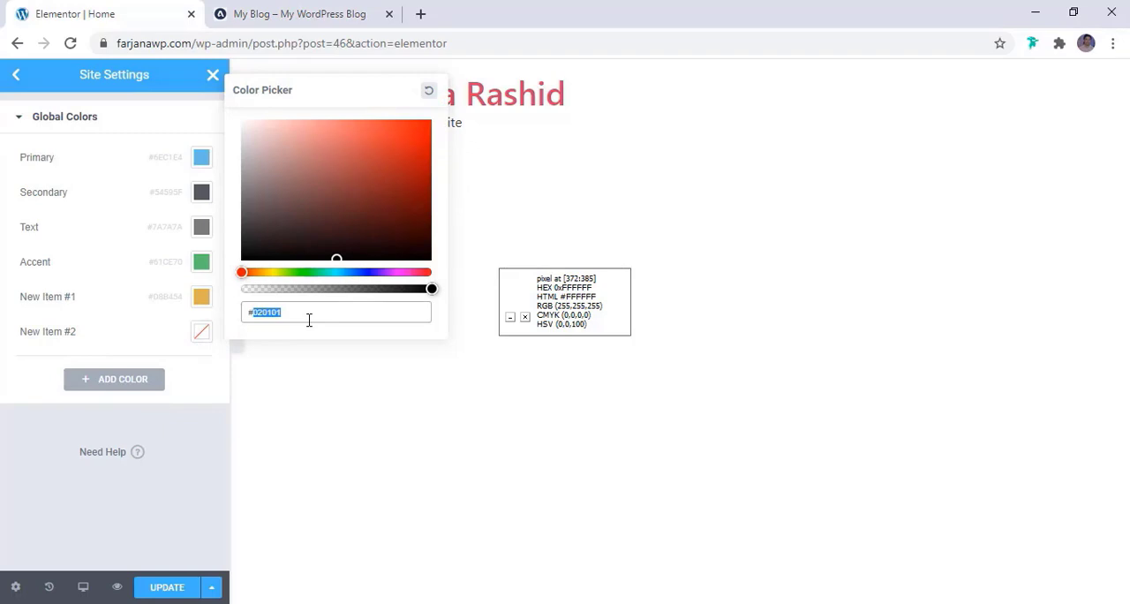
{"action": "type", "text": "000"}
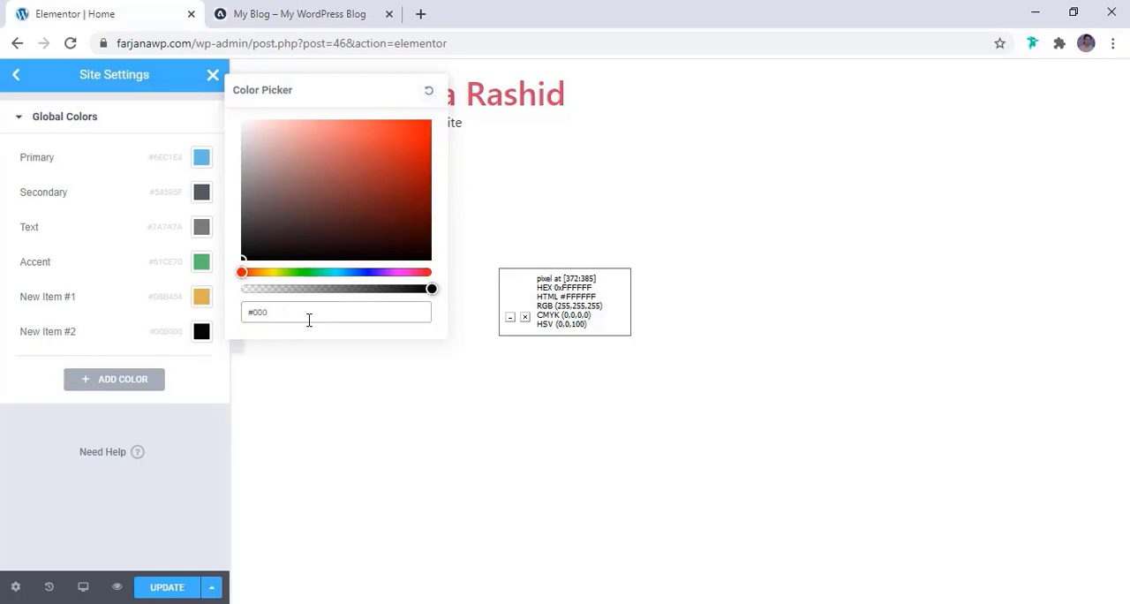
{"action": "type", "text": "111"}
Add a third custom global color and set it to the dark grey #312E2E
{"action": "left_click", "coordinate": [130, 380]}
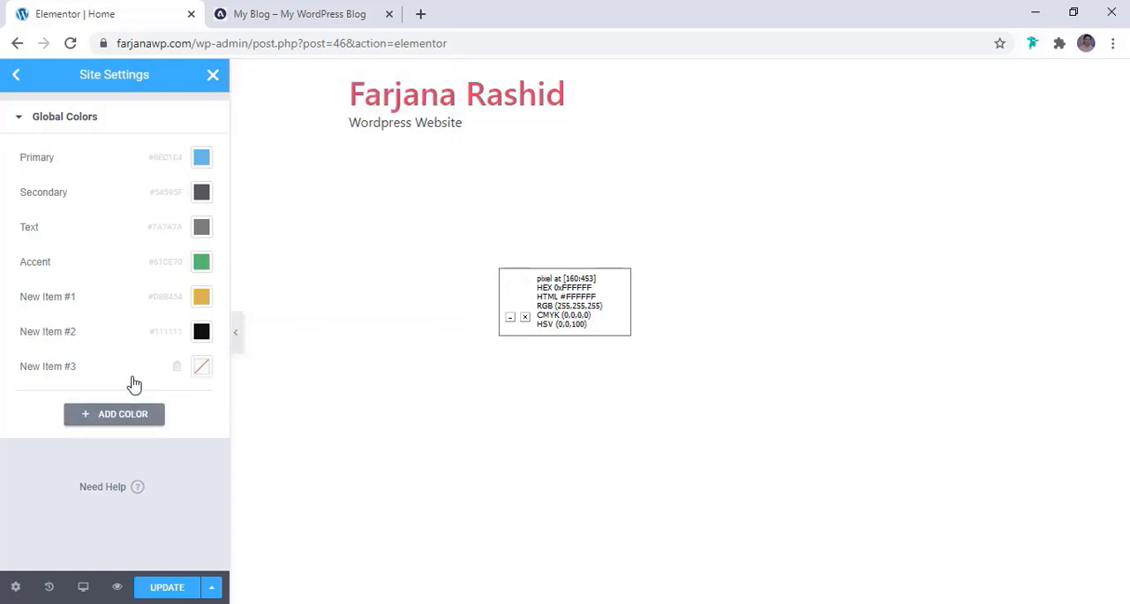
{"action": "left_click", "coordinate": [202, 368]}
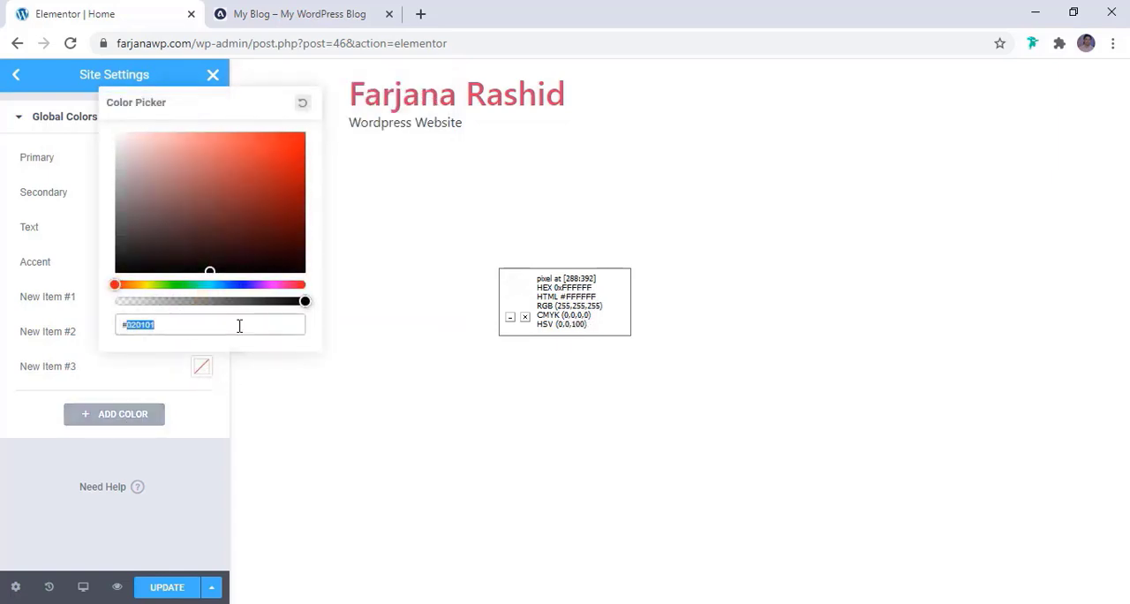
{"action": "left_click", "coordinate": [128, 244]}
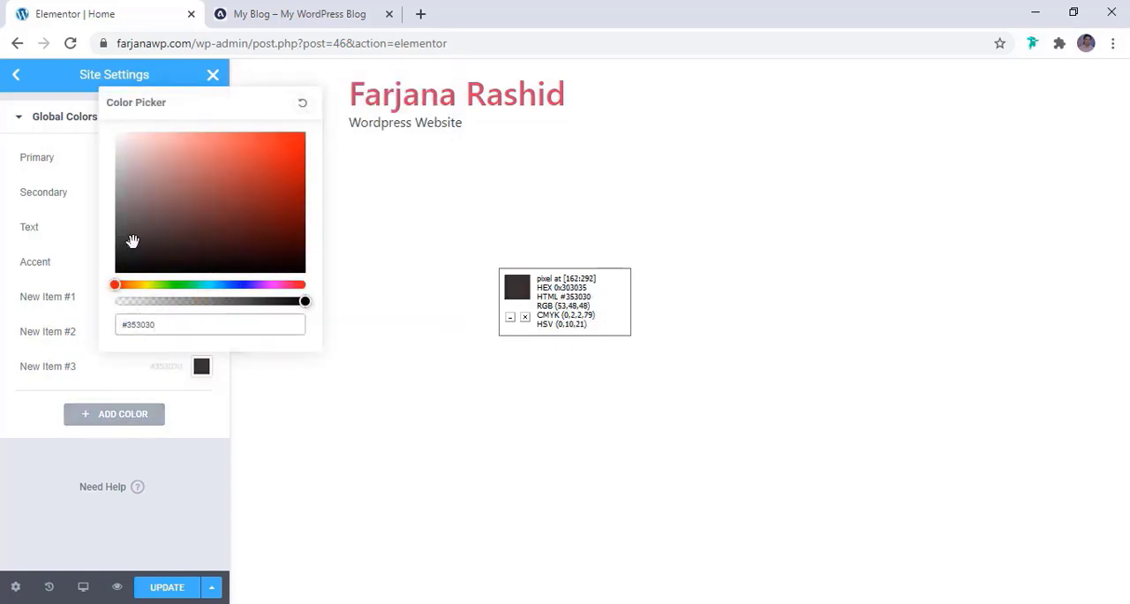
{"action": "left_click", "coordinate": [176, 488]}
Sample the light grey section background of the reference blog and add a fourth custom global color set to #F4F4F4
{"action": "left_click", "coordinate": [148, 415]}
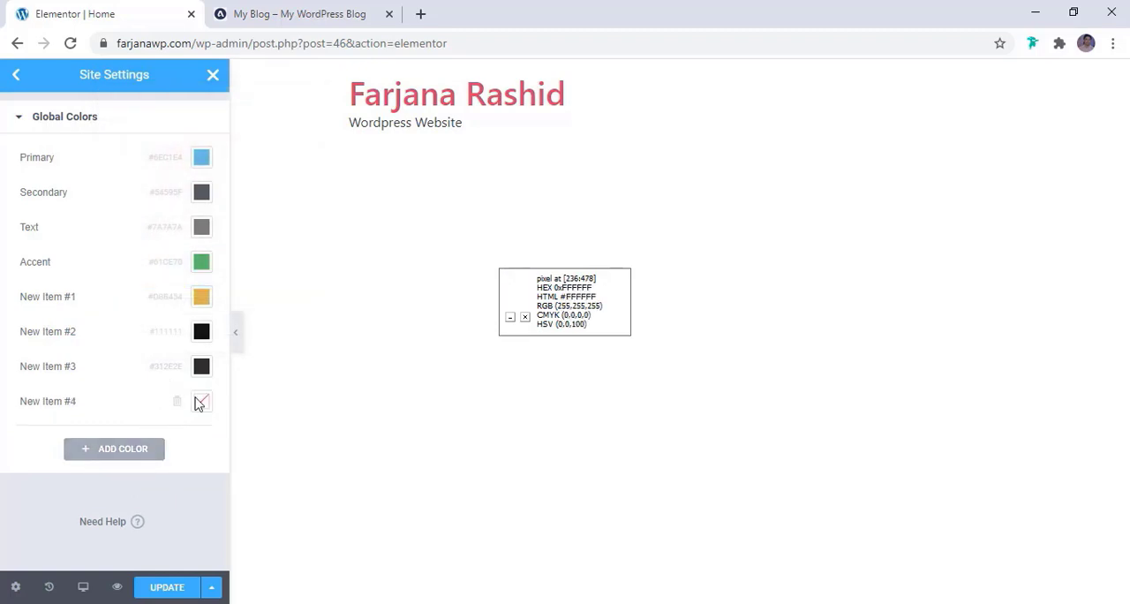
{"action": "left_click", "coordinate": [278, 12]}
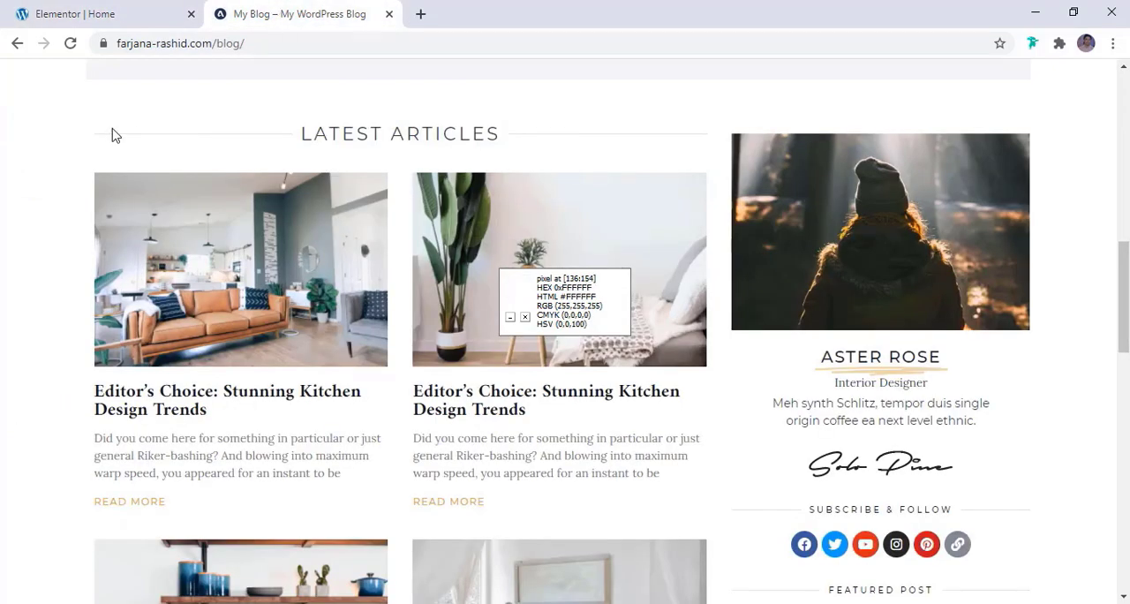
{"action": "left_click", "coordinate": [145, 9]}
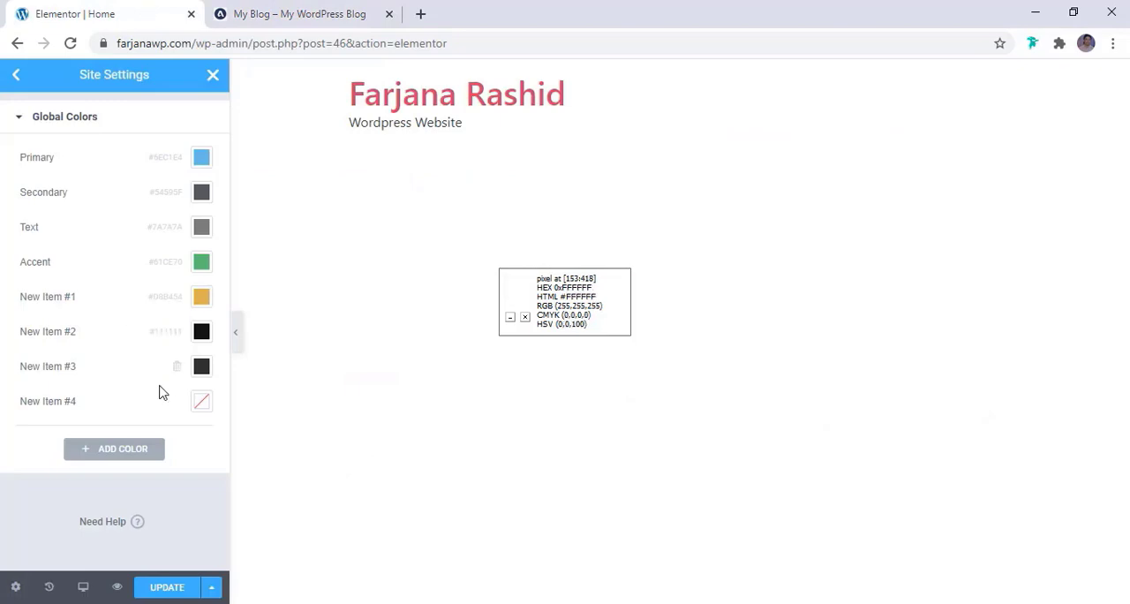
{"action": "left_click", "coordinate": [201, 404]}
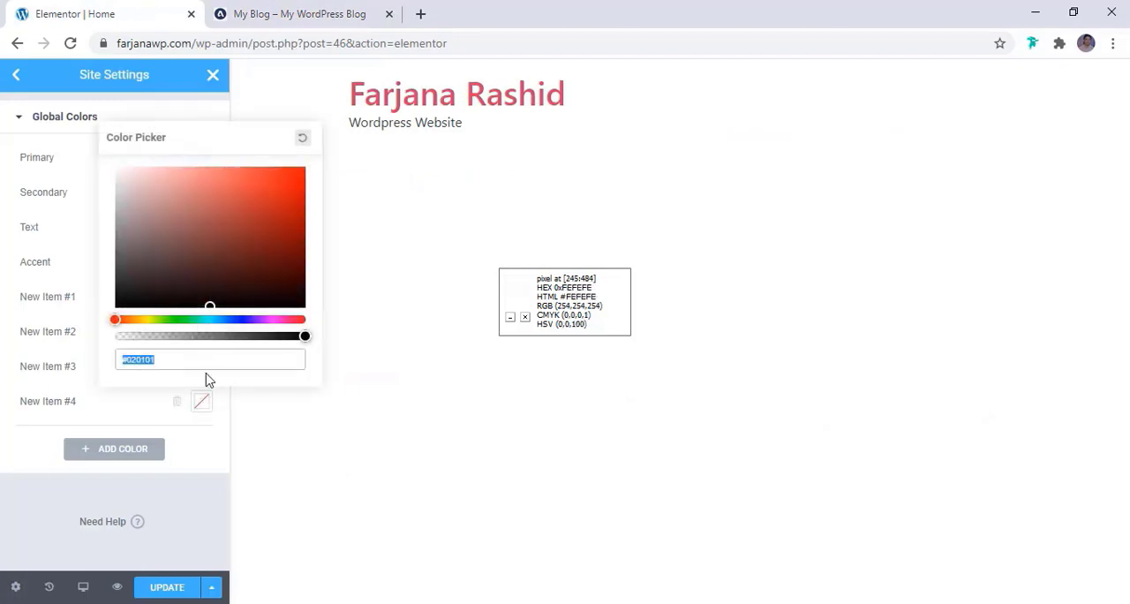
{"action": "left_click", "coordinate": [201, 359]}
{"action": "double_click", "coordinate": [200, 359]}
{"action": "type", "text": "F4F4F4"}
{"action": "left_click", "coordinate": [197, 407]}
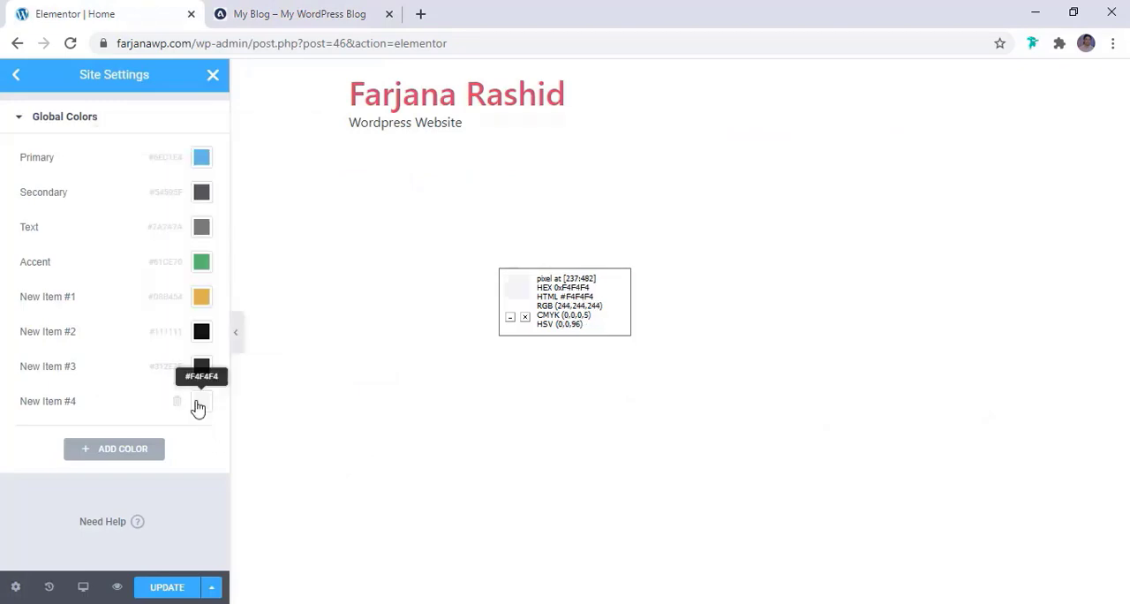
Add a fifth custom global color set to #FFFFFF and name it "white"
{"action": "left_click", "coordinate": [101, 451]}
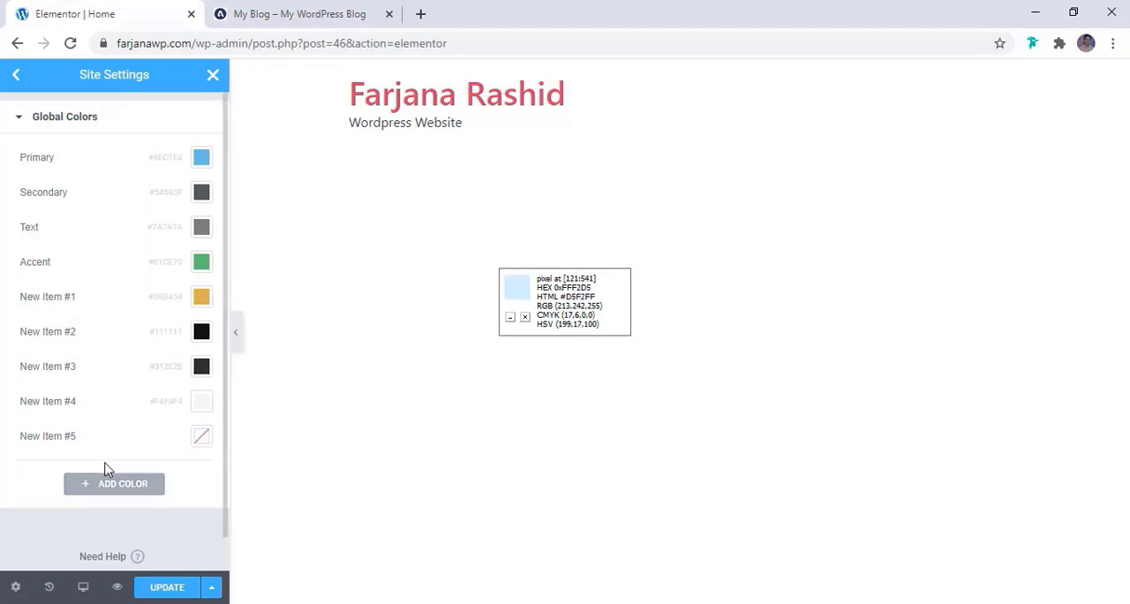
{"action": "left_click", "coordinate": [202, 439]}
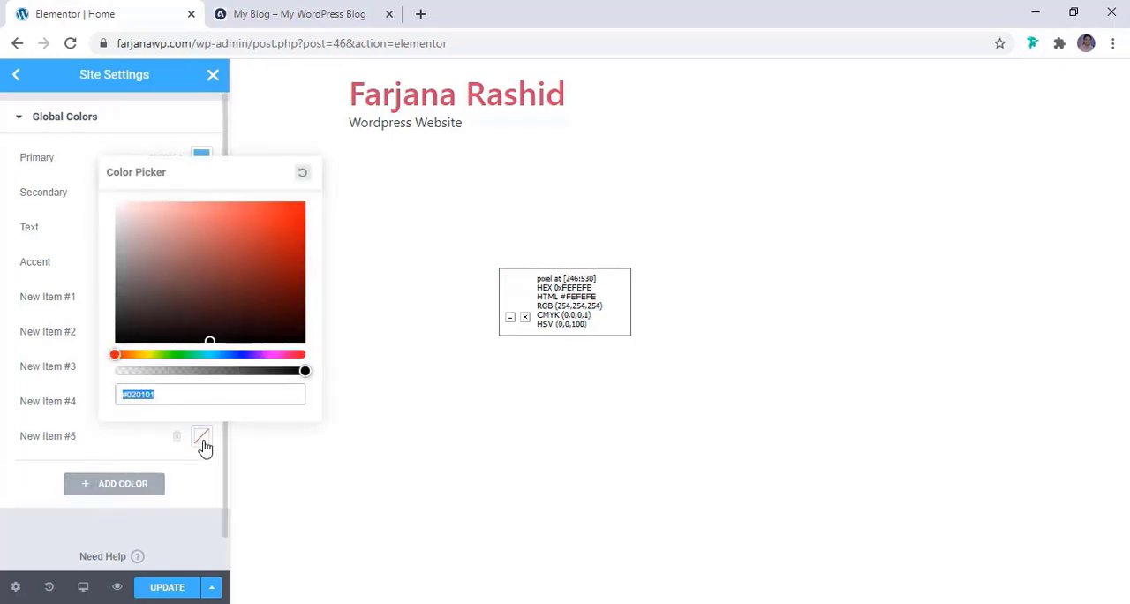
{"action": "double_click", "coordinate": [188, 394]}
{"action": "type", "text": "FFFFFF"}
{"action": "left_click", "coordinate": [24, 452]}
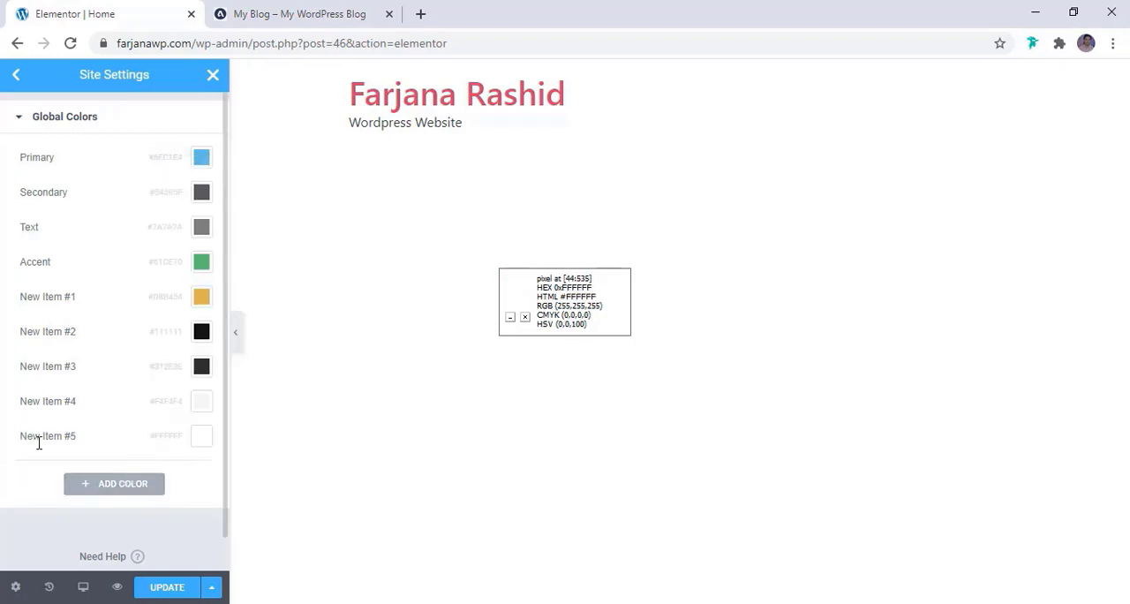
{"action": "left_click", "coordinate": [39, 441]}
{"action": "key", "text": "ctrl+a"}
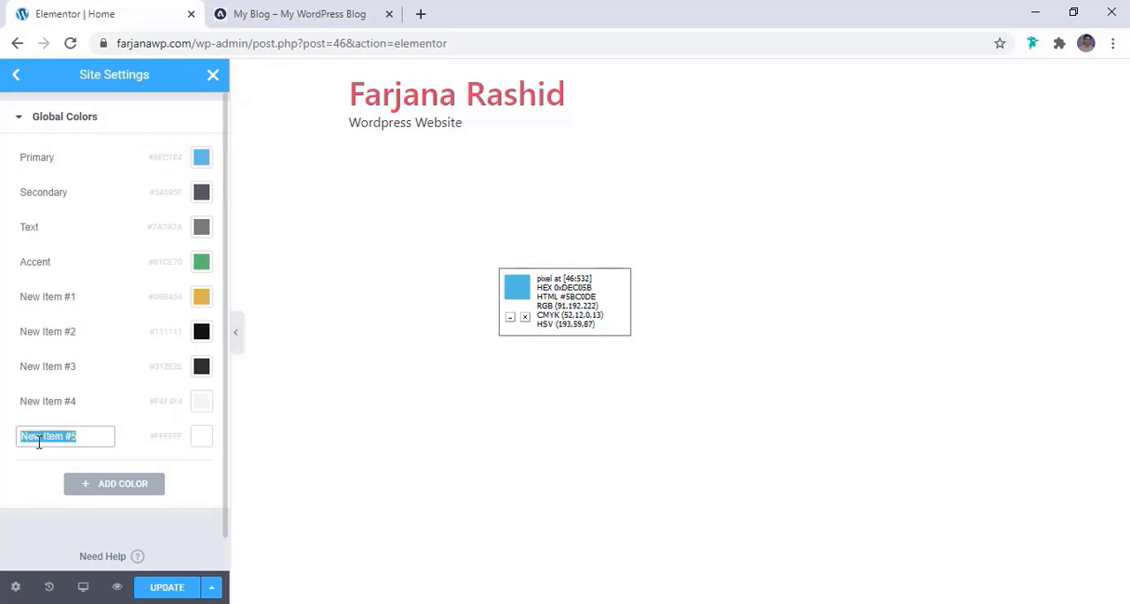
{"action": "type", "text": "W"}
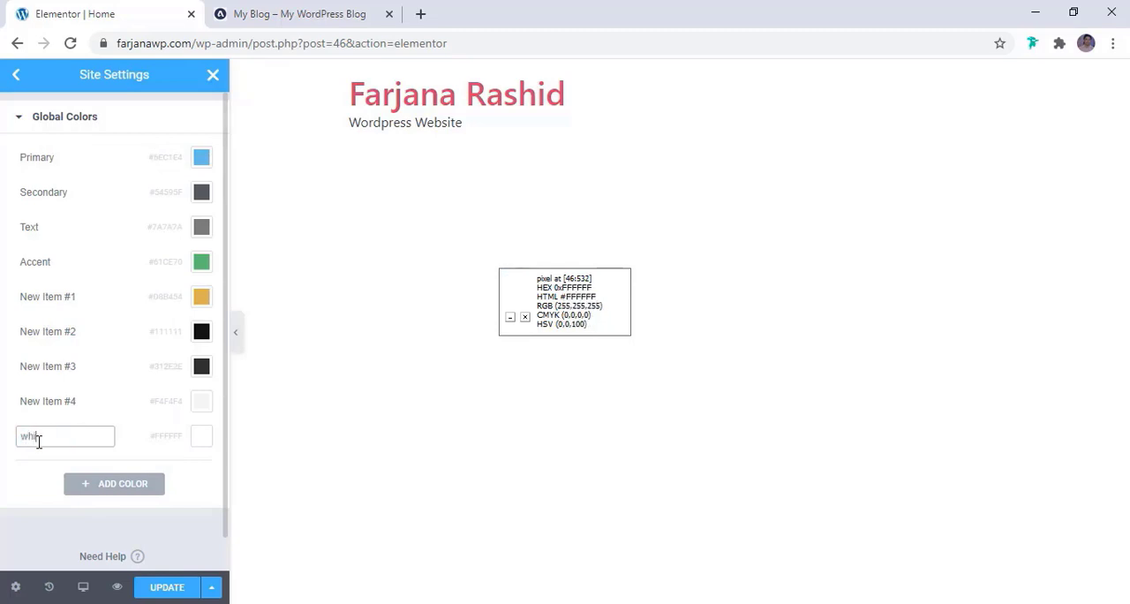
{"action": "type", "text": "hite"}
Rename the #F4F4F4 custom global color "light white" and the #312E2E one "light dark"
{"action": "double_click", "coordinate": [52, 400]}
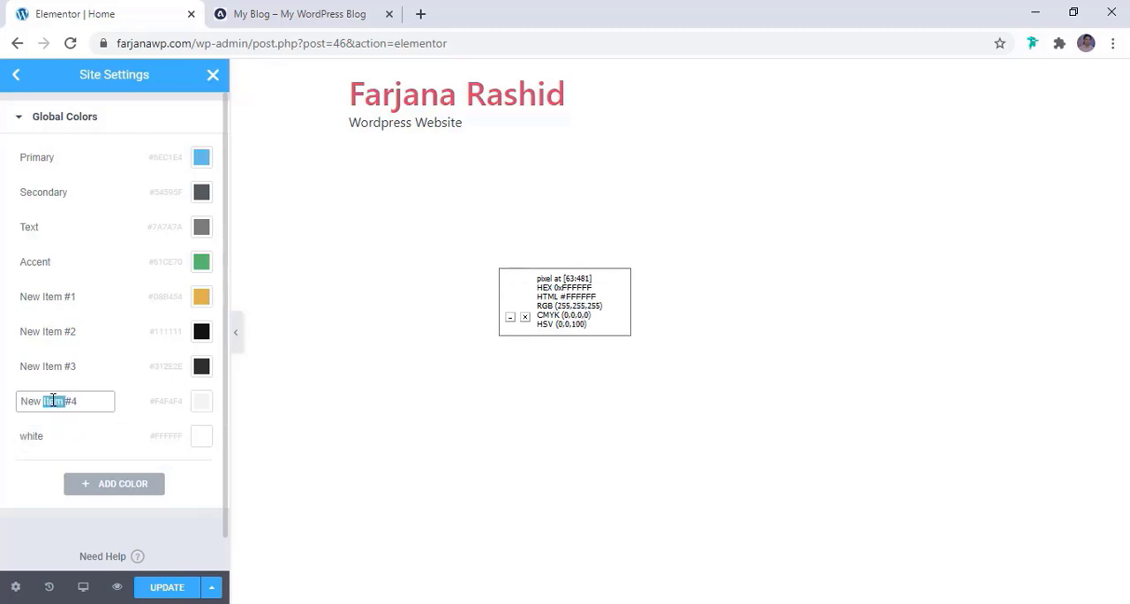
{"action": "key", "text": "ctrl+a"}
{"action": "type", "text": "light whit"}
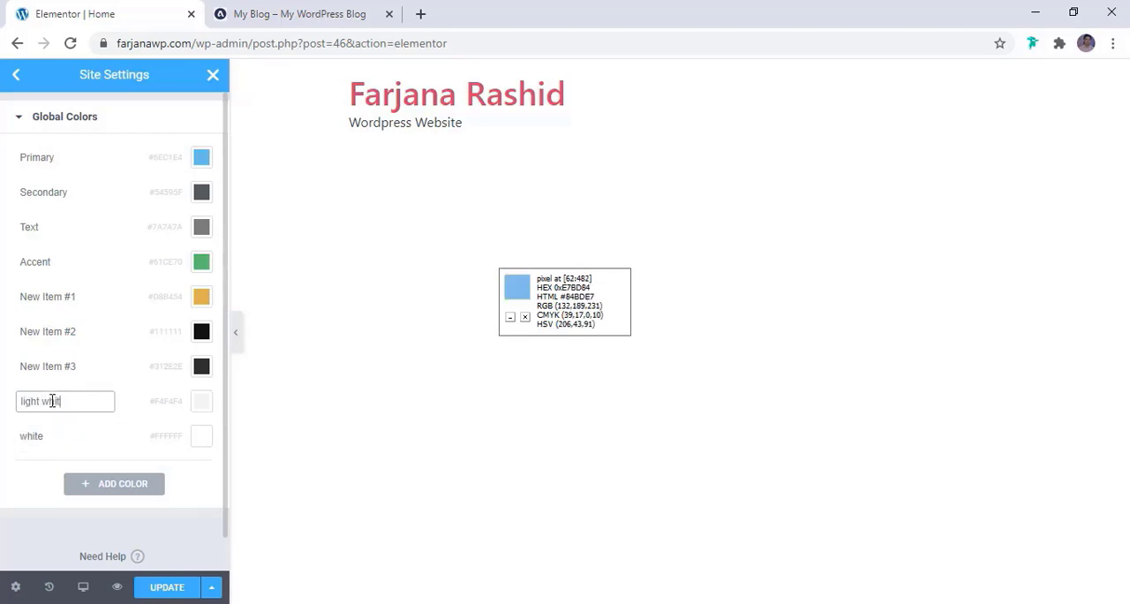
{"action": "type", "text": "e"}
{"action": "left_click", "coordinate": [48, 369]}
{"action": "type", "text": "l"}
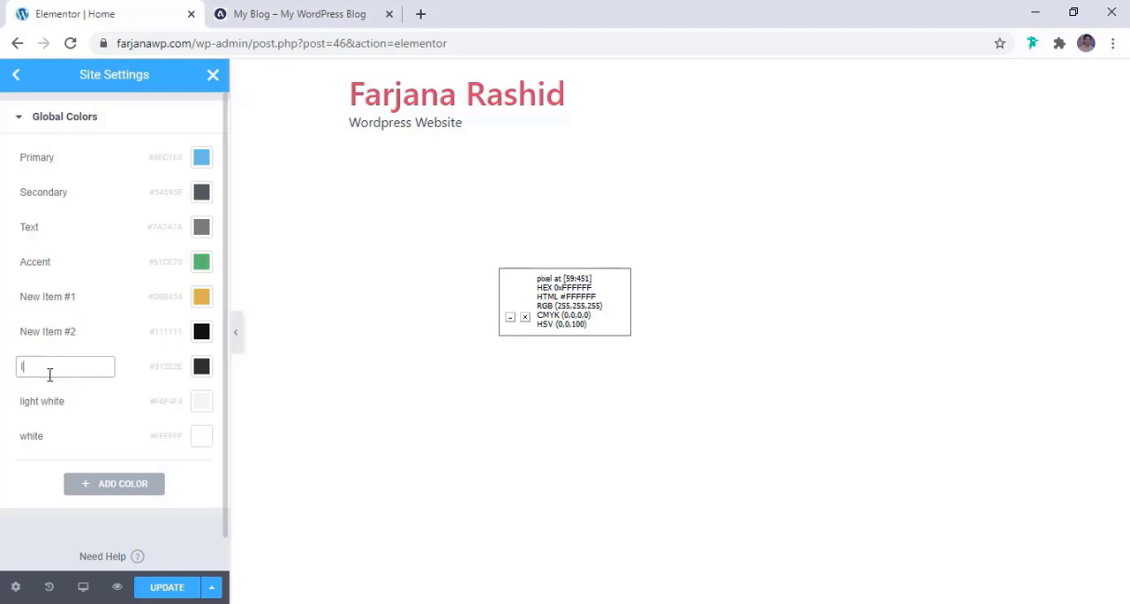
{"action": "type", "text": "ight dark"}
Name the #111111 global color "black" and the first custom color "brown", and save the global colors
{"action": "left_click", "coordinate": [47, 333]}
{"action": "type", "text": "bla"}
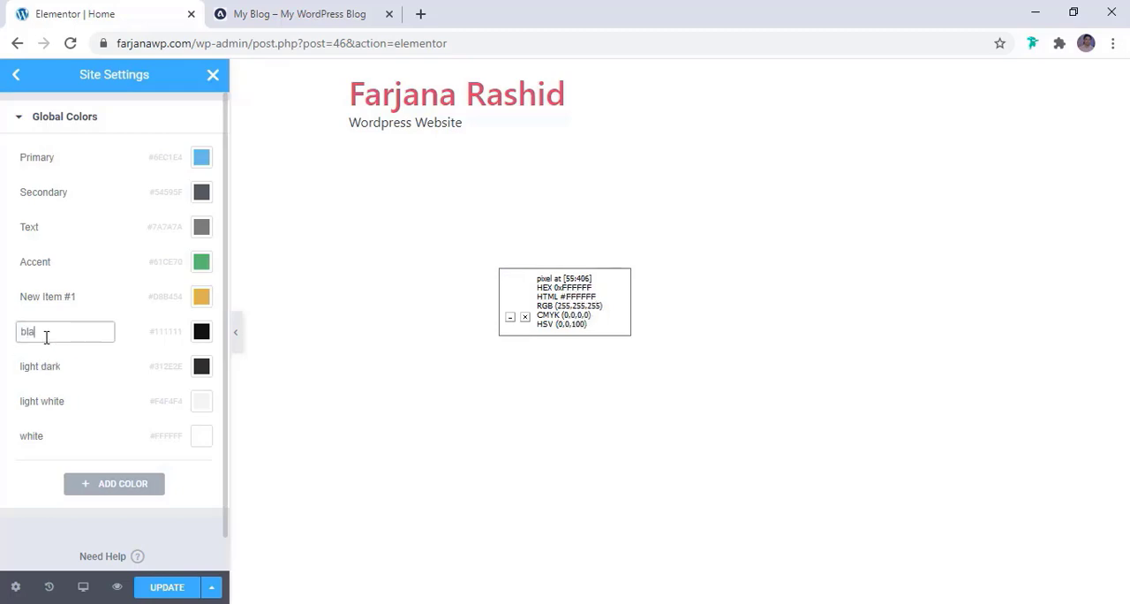
{"action": "left_click", "coordinate": [65, 294]}
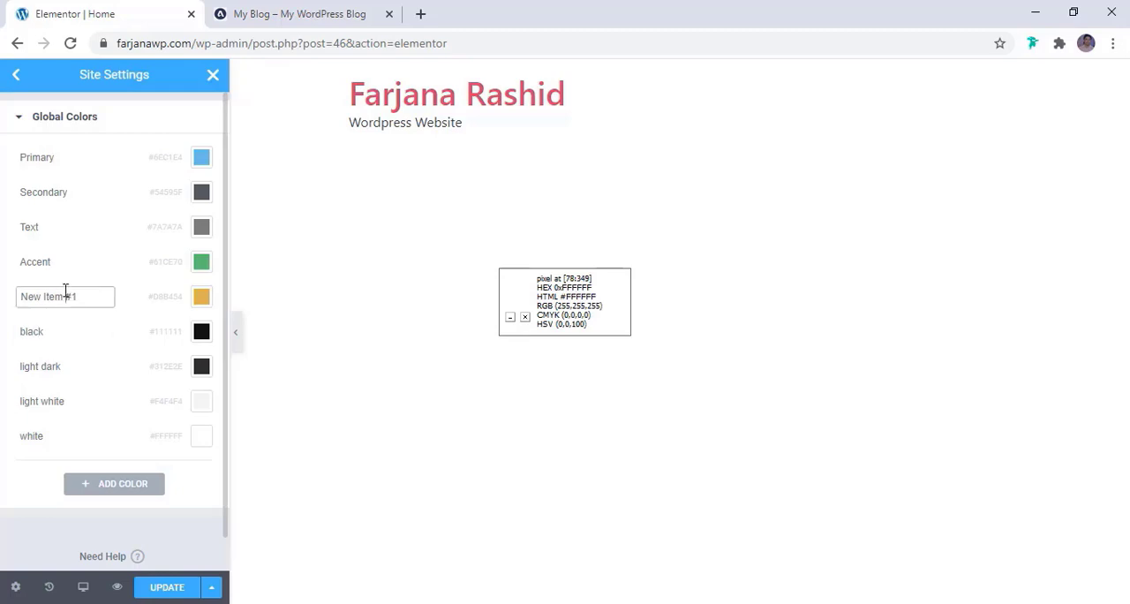
{"action": "type", "text": "g"}
{"action": "type", "text": "rown"}
{"action": "left_click", "coordinate": [167, 591]}
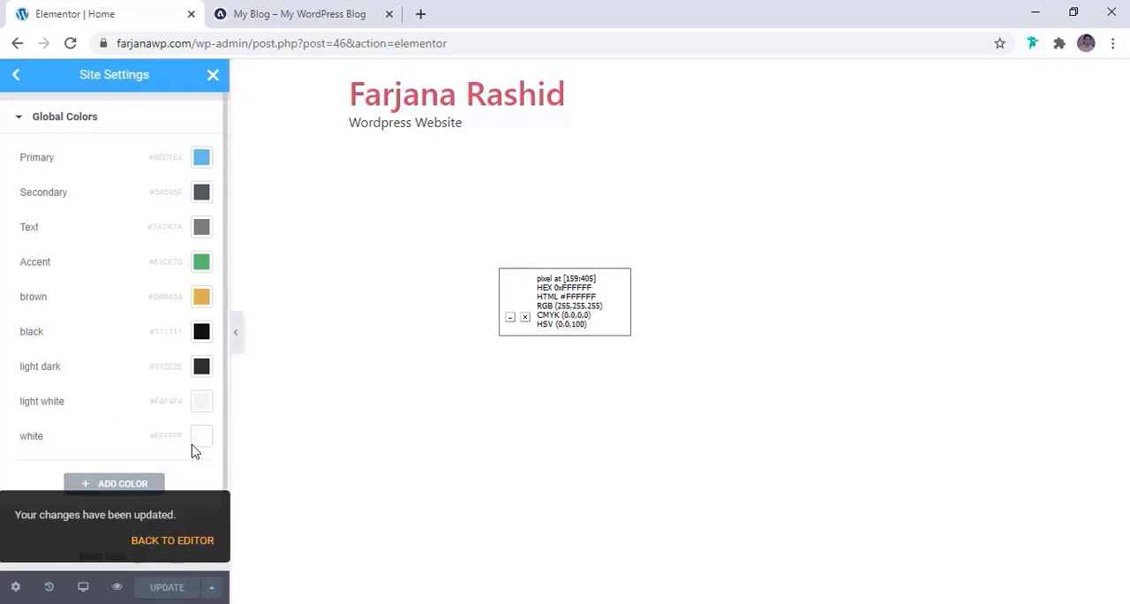
{"action": "left_click", "coordinate": [17, 122]}
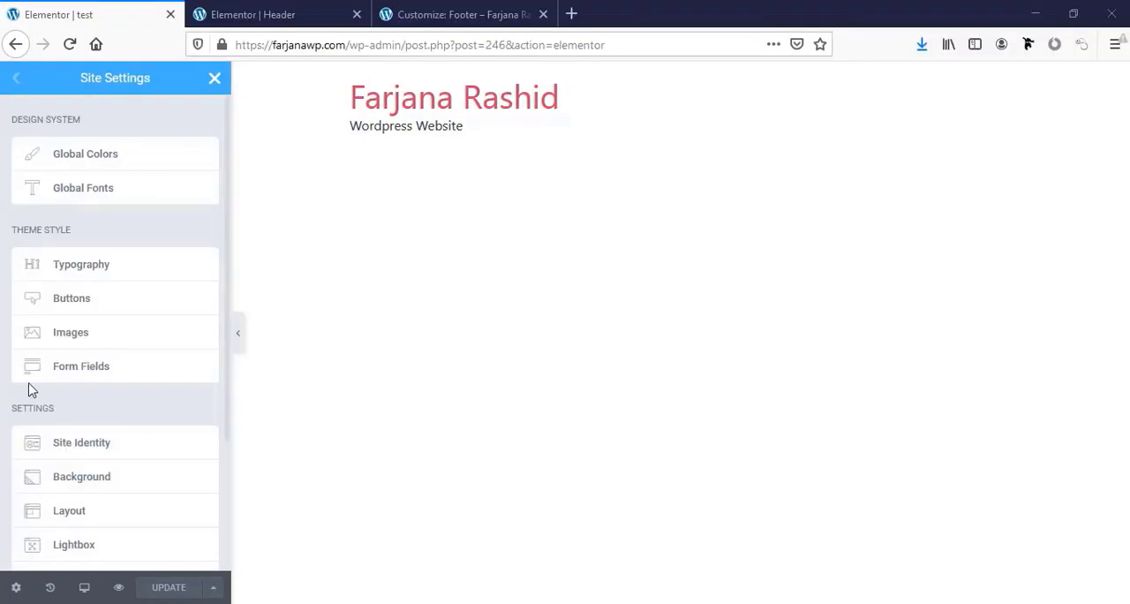
Look over the Typography theme style options, leave the site settings and add a Text Editor widget to the empty test page
{"action": "left_click", "coordinate": [103, 268]}
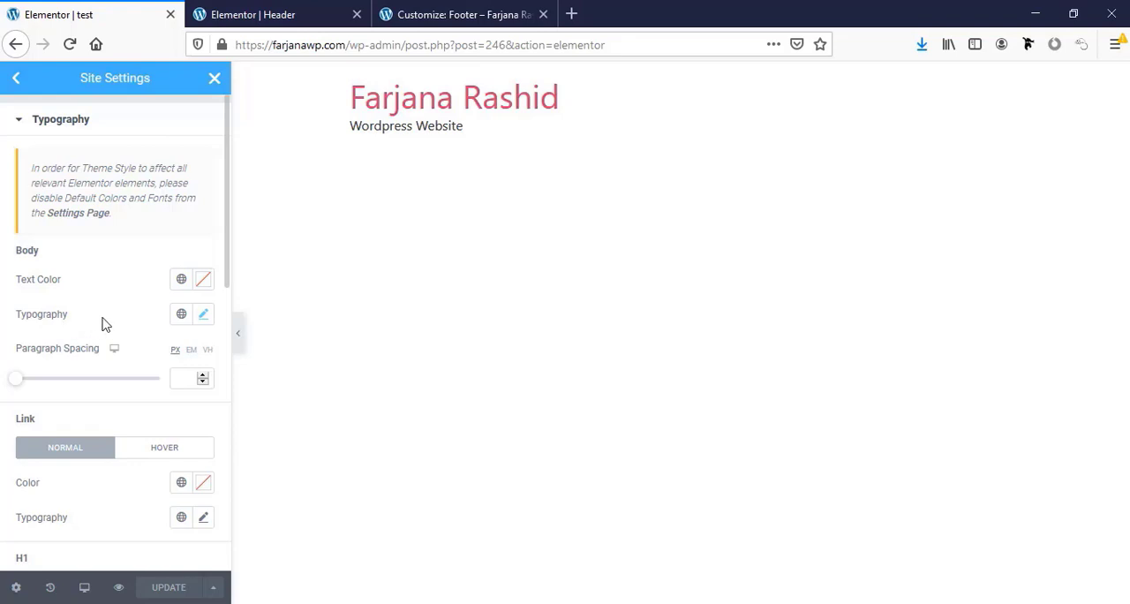
{"action": "scroll", "coordinate": [104, 353], "scroll_direction": "down", "scroll_amount": 3}
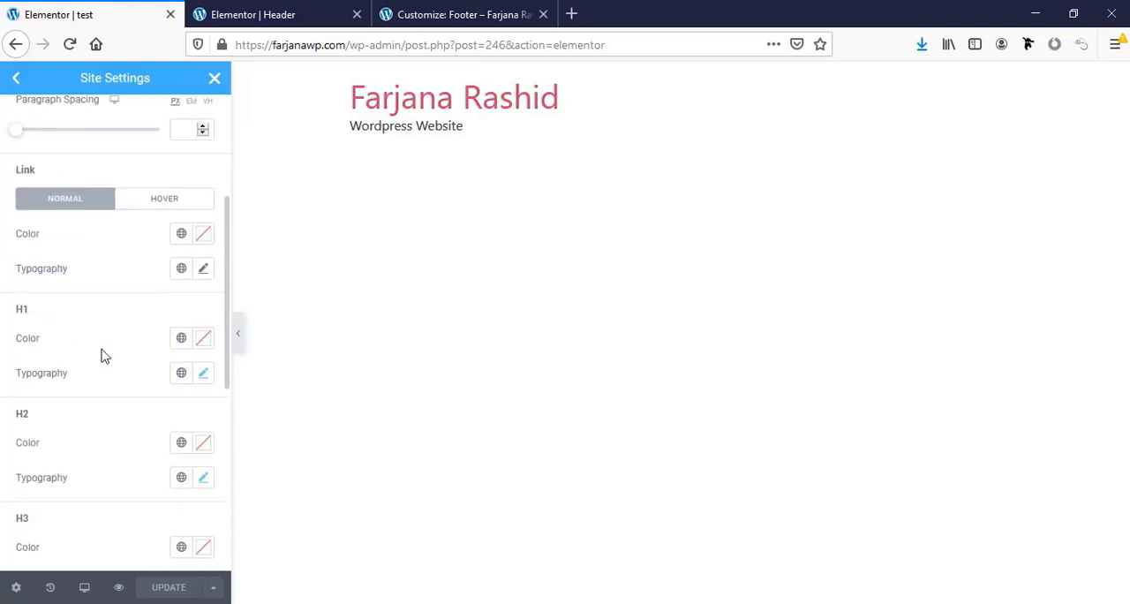
{"action": "scroll", "coordinate": [103, 356], "scroll_direction": "up", "scroll_amount": 3}
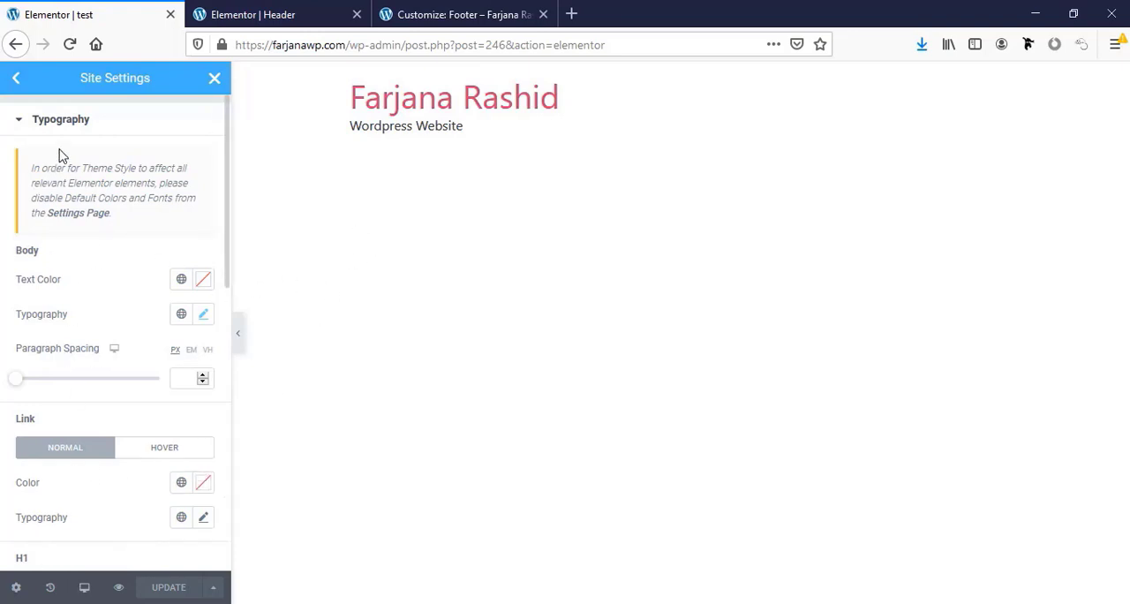
{"action": "left_click", "coordinate": [215, 79]}
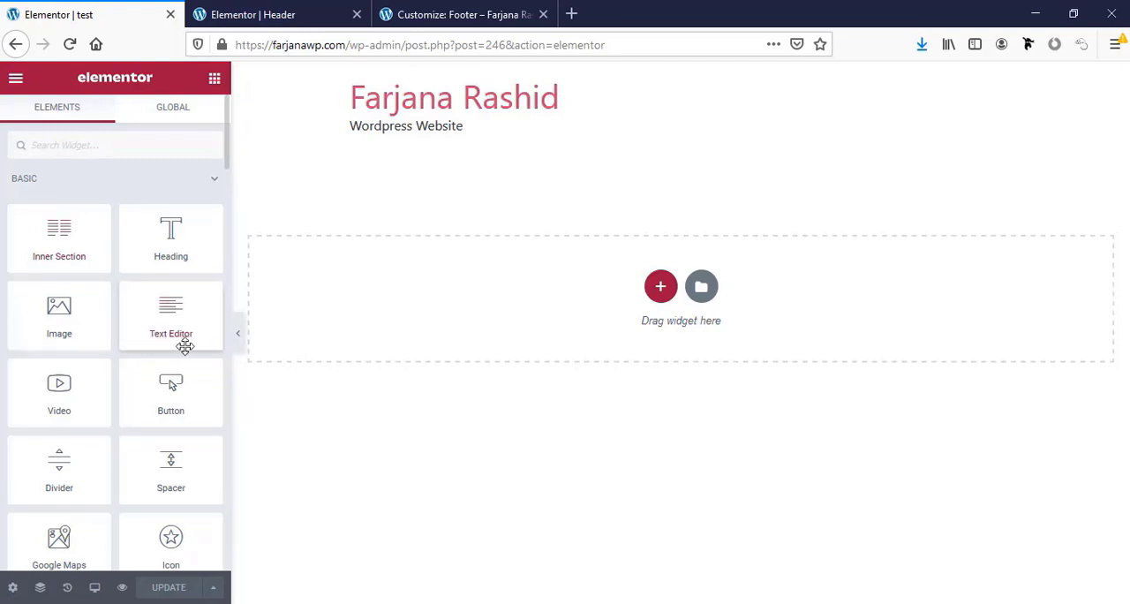
{"action": "left_click_drag", "start_coordinate": [169, 325], "coordinate": [636, 288]}
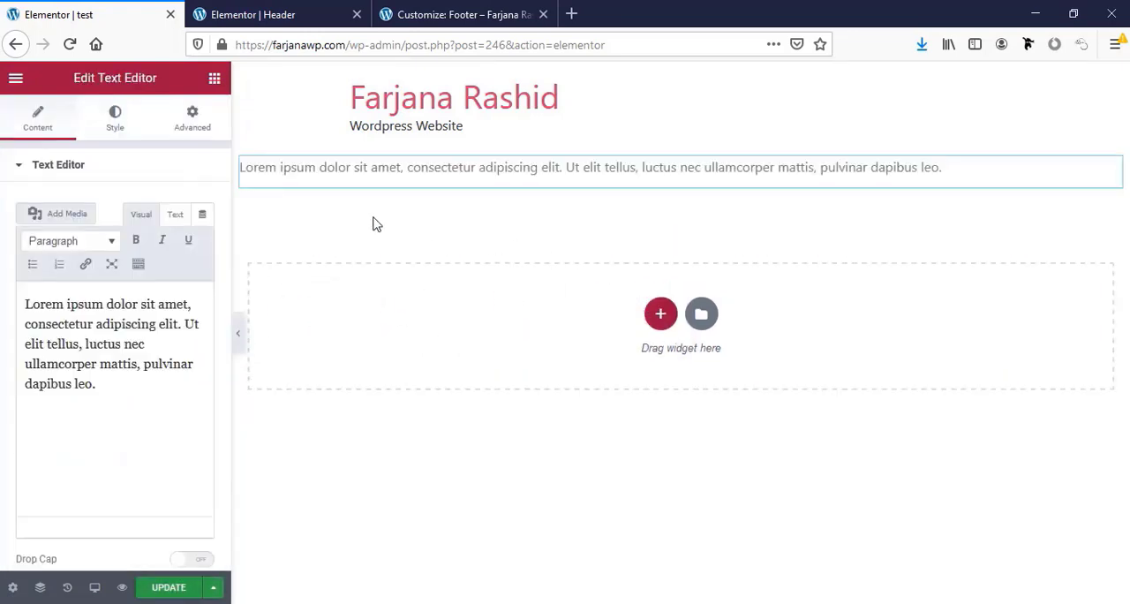
Split the placeholder text after "Lorem ipsum dolor sit amet," and format that first line as Heading 1
{"action": "left_click", "coordinate": [88, 369]}
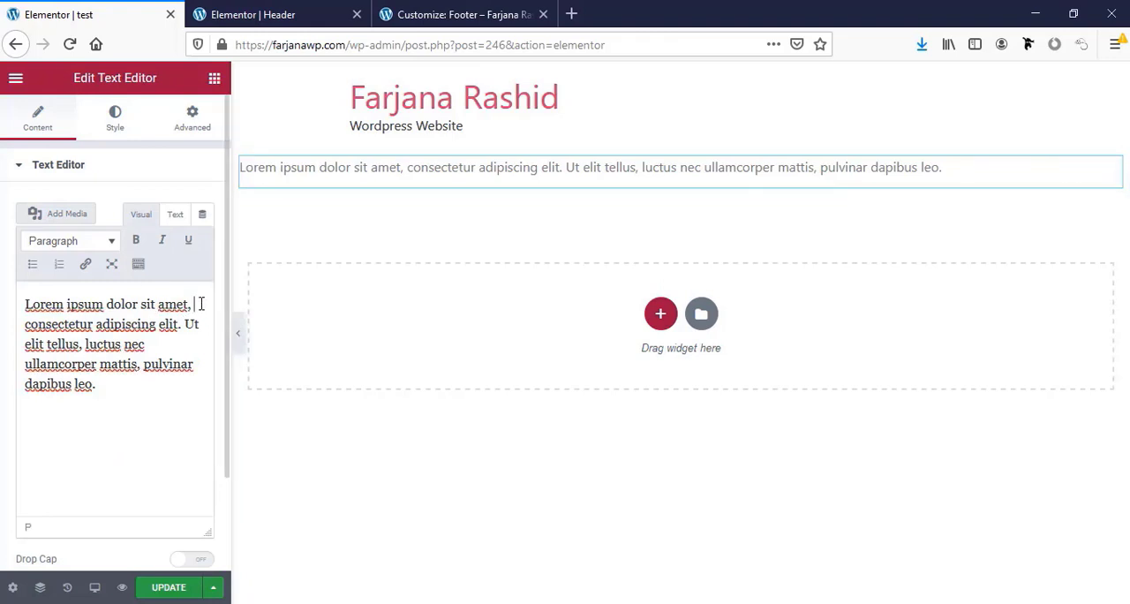
{"action": "key", "text": "Return"}
{"action": "key", "text": "Return"}
{"action": "triple_click", "coordinate": [167, 305]}
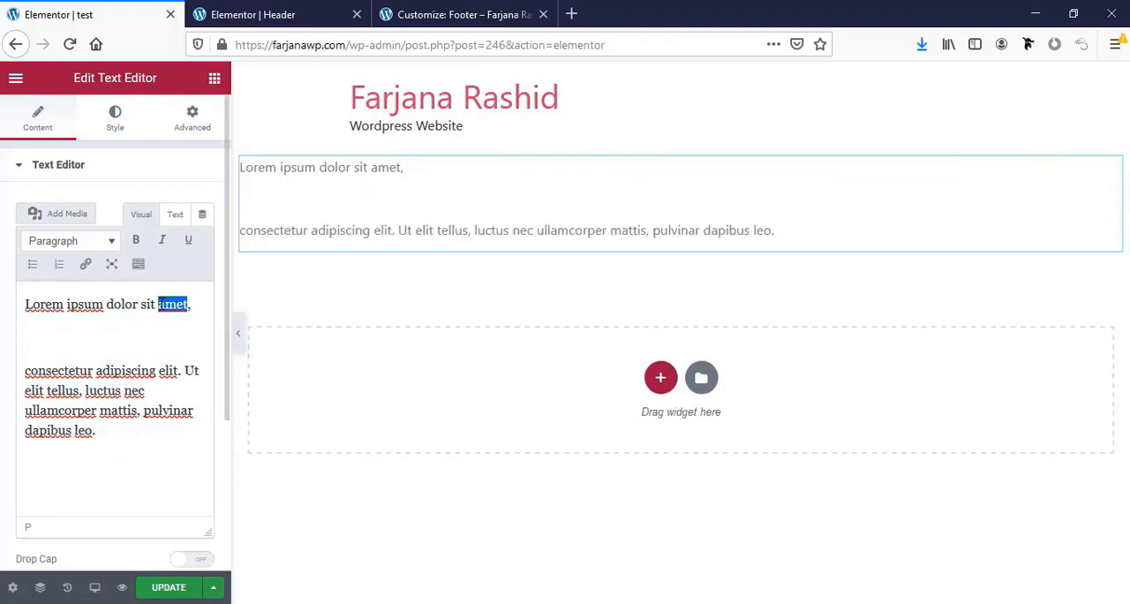
{"action": "left_click", "coordinate": [97, 248]}
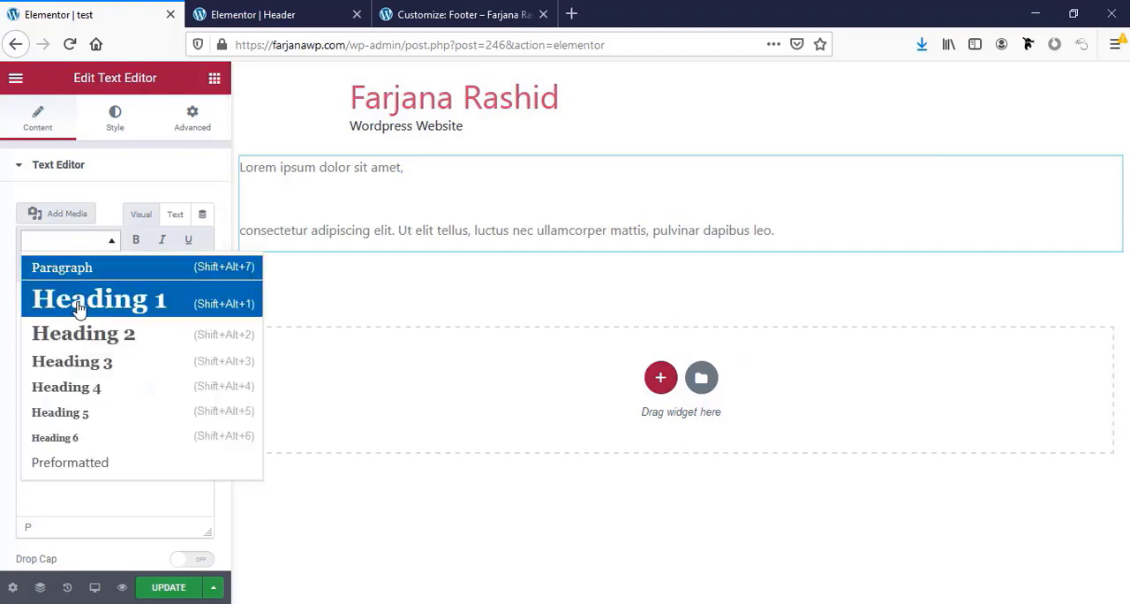
{"action": "left_click", "coordinate": [76, 300]}
Break the remaining paragraph after "luctus nec" and format the line starting with "consectetur adipiscing elit" as Heading 2
{"action": "scroll", "coordinate": [116, 371], "scroll_direction": "down", "scroll_amount": 1}
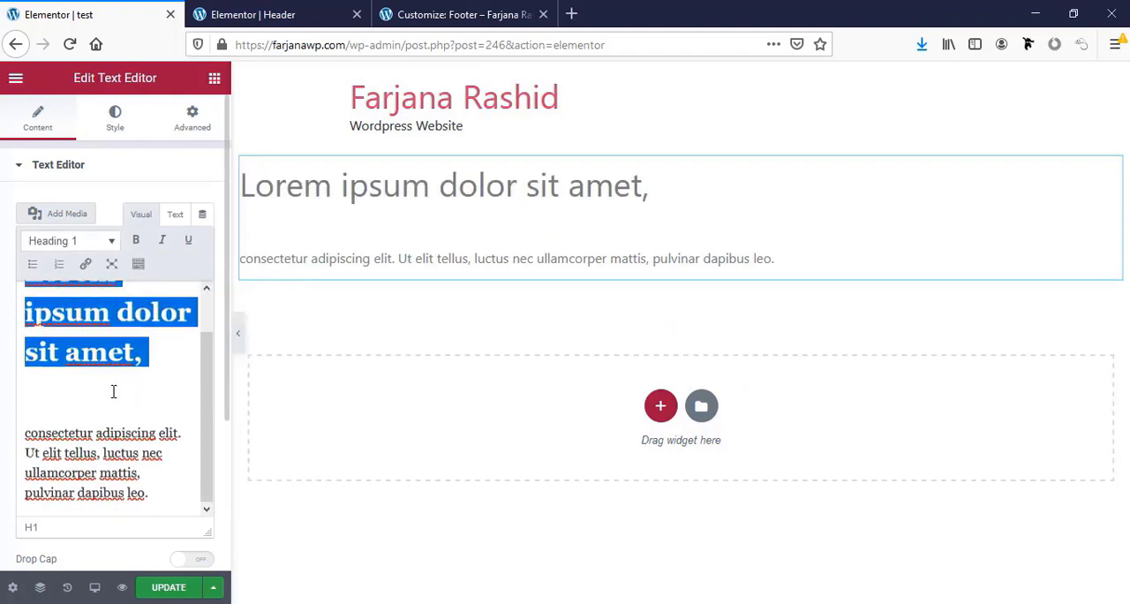
{"action": "left_click", "coordinate": [177, 461]}
{"action": "key", "text": "Return"}
{"action": "key", "text": "Return"}
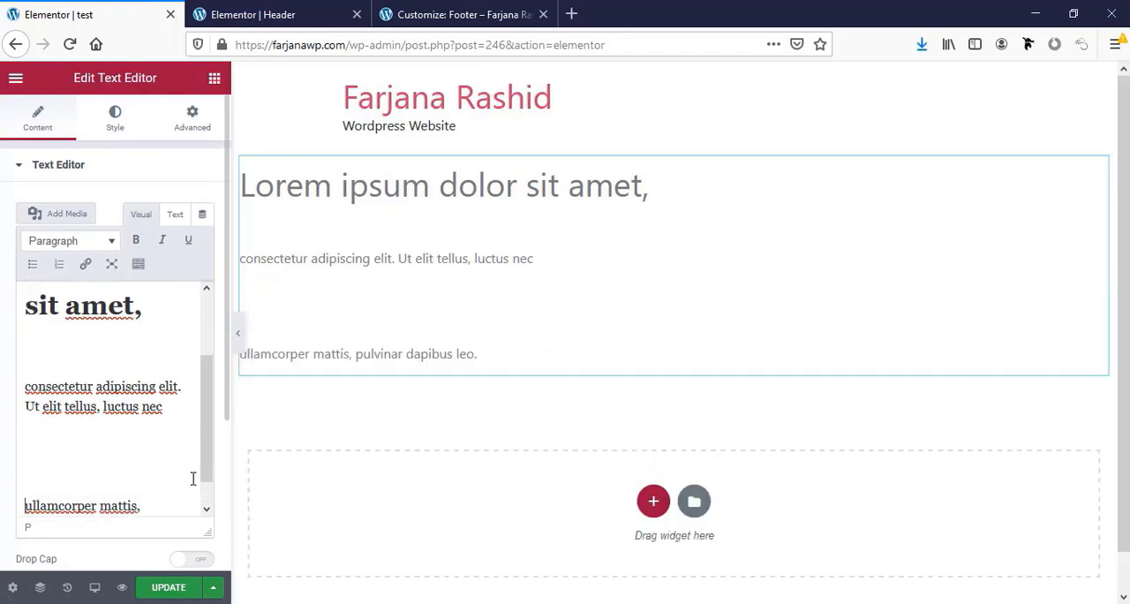
{"action": "left_click_drag", "start_coordinate": [168, 407], "coordinate": [12, 382]}
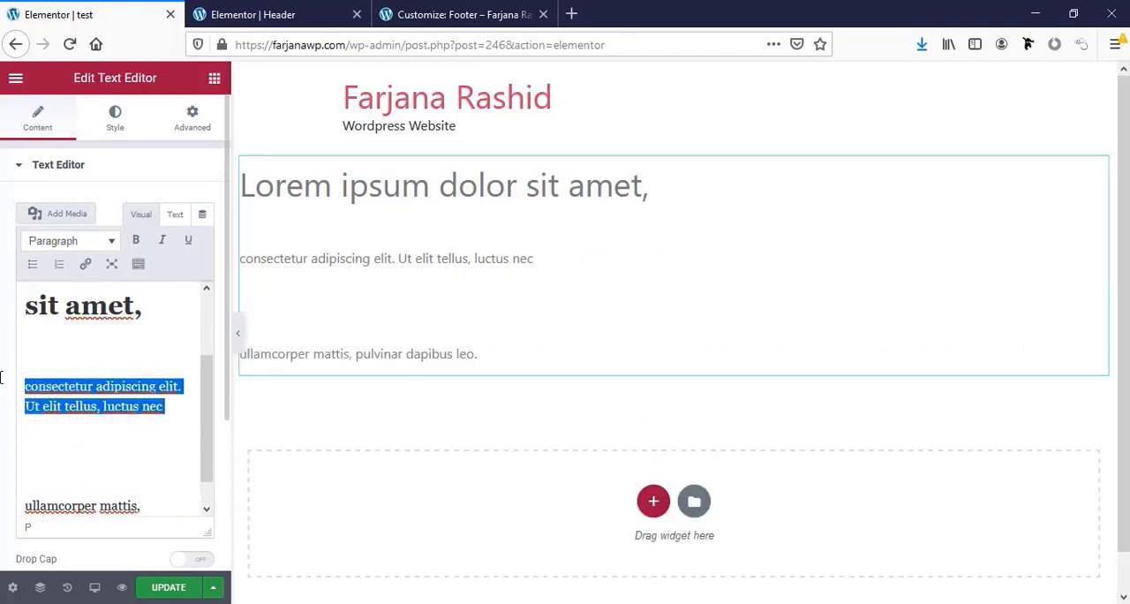
{"action": "left_click", "coordinate": [79, 244]}
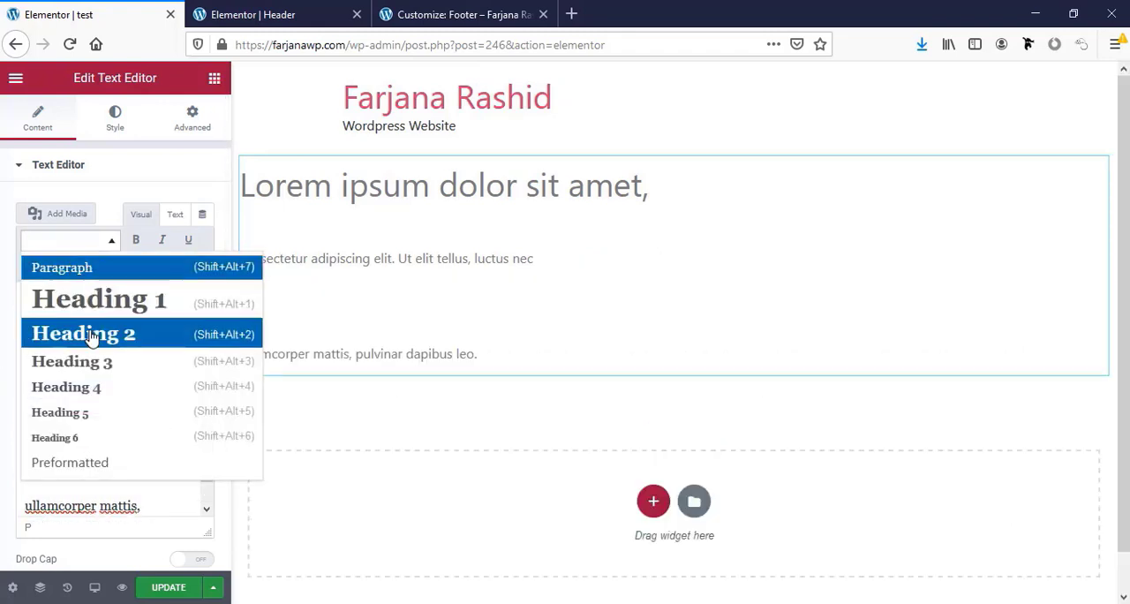
{"action": "left_click", "coordinate": [92, 334]}
Duplicate the last paragraph, "ullamcorper mattis, pulvinar dapibus leo.", below itself with an empty line between
{"action": "scroll", "coordinate": [123, 442], "scroll_direction": "down", "scroll_amount": 3}
{"action": "left_click", "coordinate": [121, 445]}
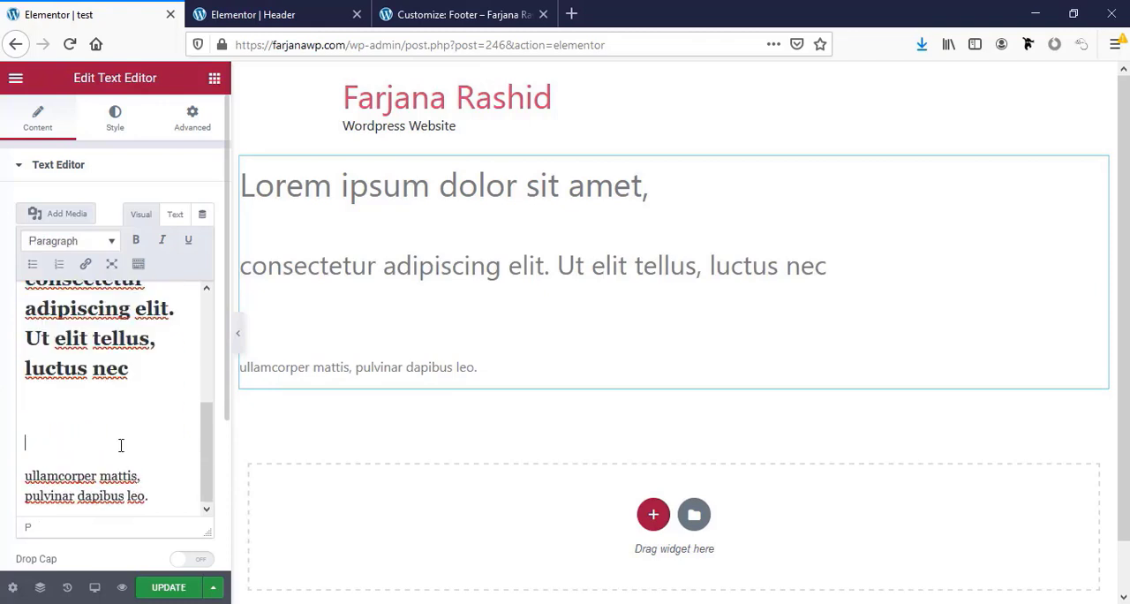
{"action": "left_click_drag", "start_coordinate": [10, 468], "coordinate": [2, 462]}
{"action": "key", "text": "ctrl+c"}
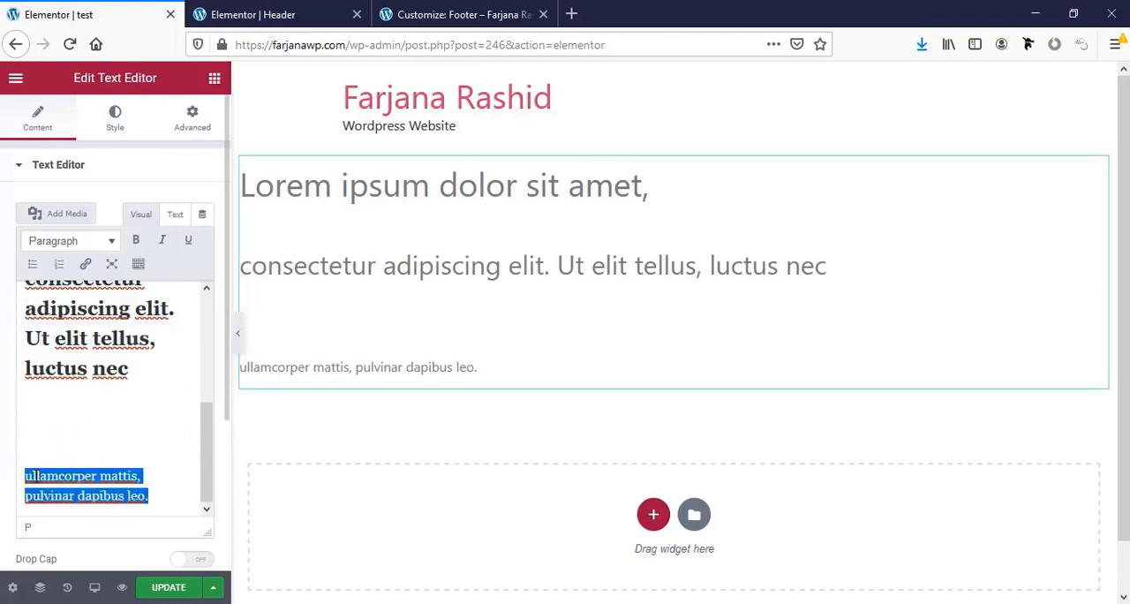
{"action": "key", "text": "Right"}
{"action": "key", "text": "Return"}
{"action": "key", "text": "Return"}
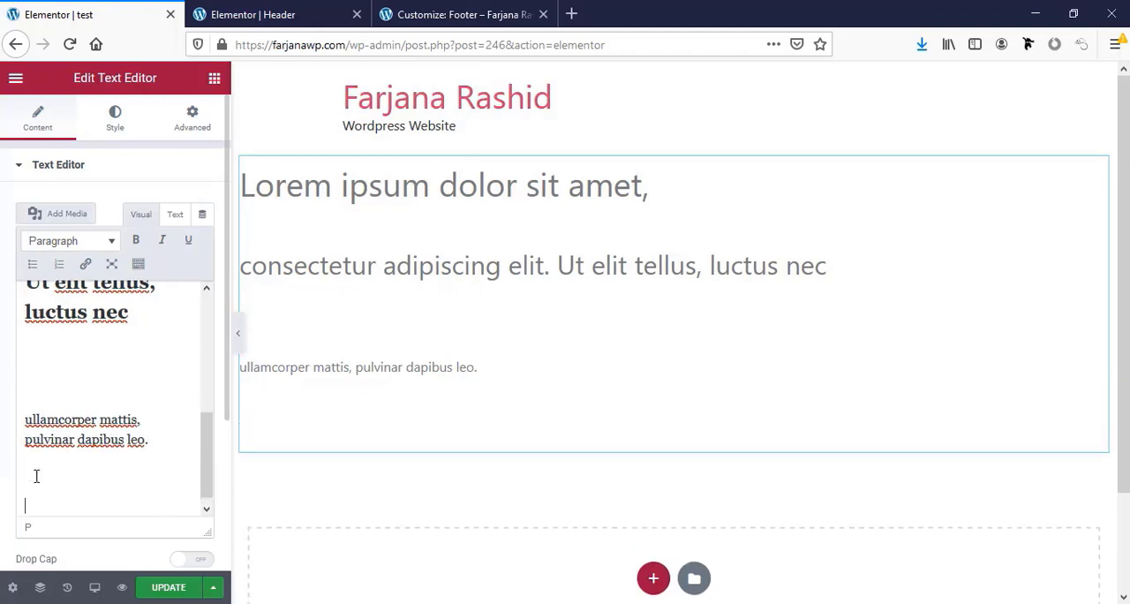
{"action": "key", "text": "ctrl+v"}
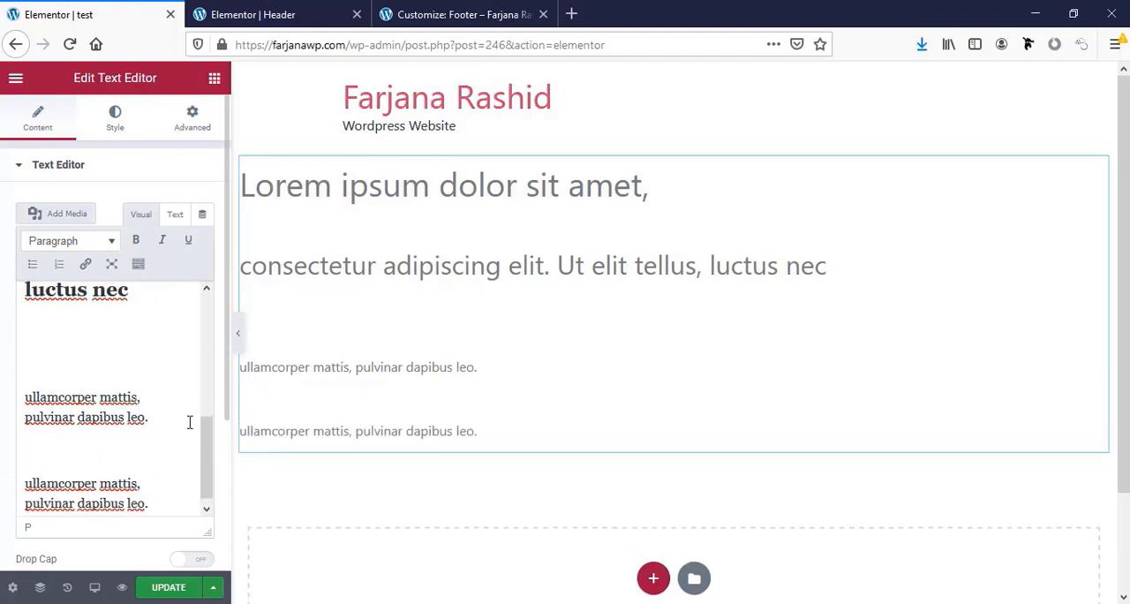
Format the upper of the two "ullamcorper mattis, pulvinar dapibus leo." lines as Heading 3
{"action": "triple_click", "coordinate": [106, 403]}
{"action": "left_click", "coordinate": [81, 244]}
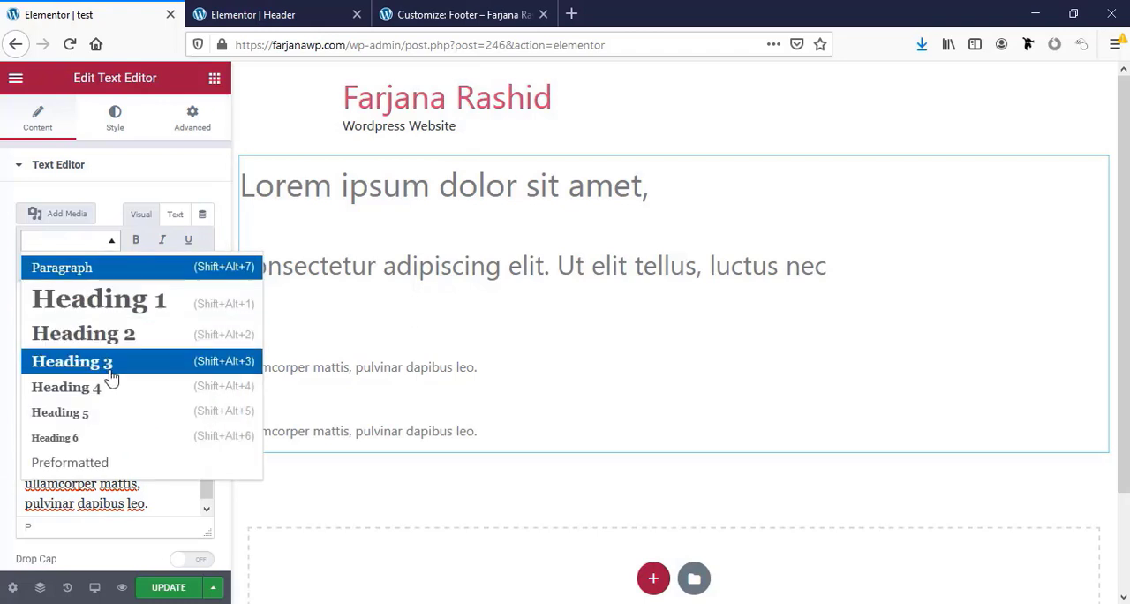
{"action": "left_click", "coordinate": [110, 372]}
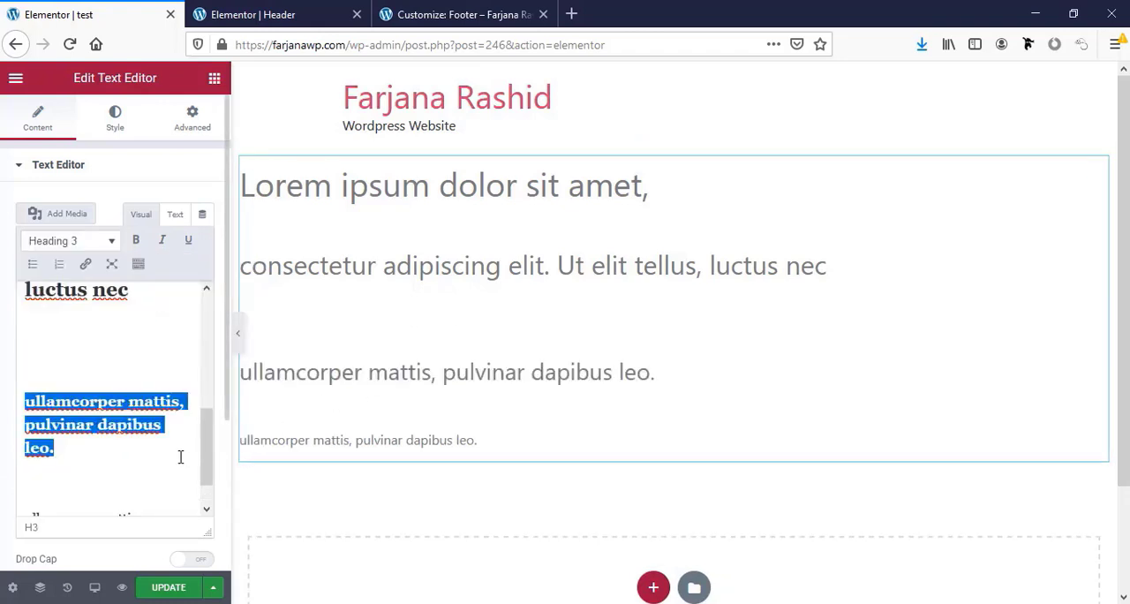
Link the words "dapibus leo." in the last paragraph to "#"
{"action": "scroll", "coordinate": [180, 457], "scroll_direction": "down", "scroll_amount": 1}
{"action": "scroll", "coordinate": [106, 491], "scroll_direction": "up", "scroll_amount": 1}
{"action": "left_click", "coordinate": [116, 496]}
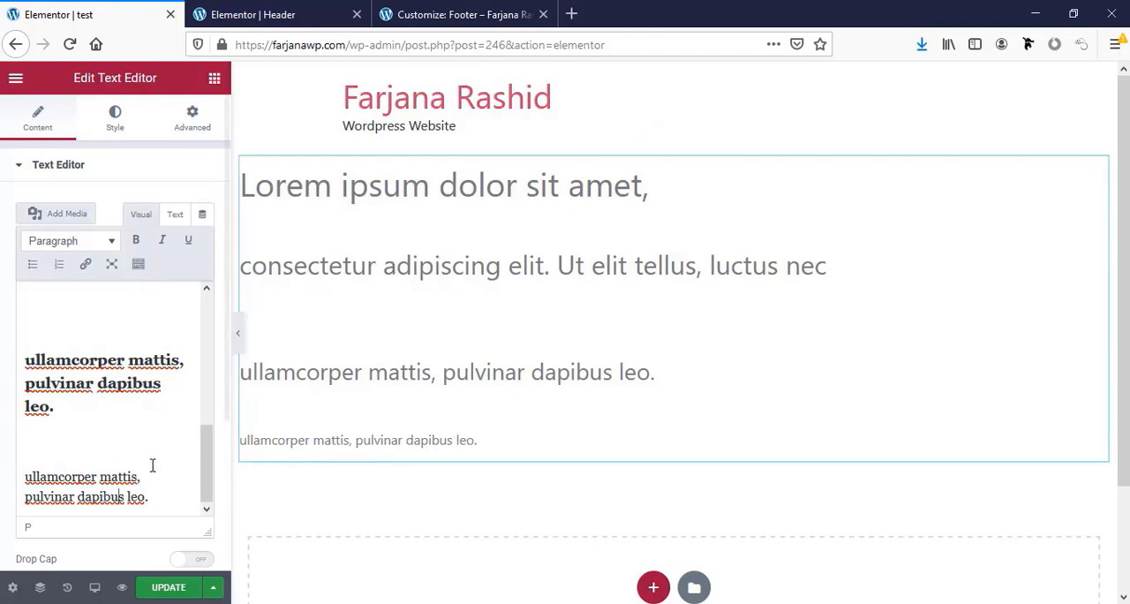
{"action": "left_click_drag", "start_coordinate": [78, 497], "coordinate": [153, 493]}
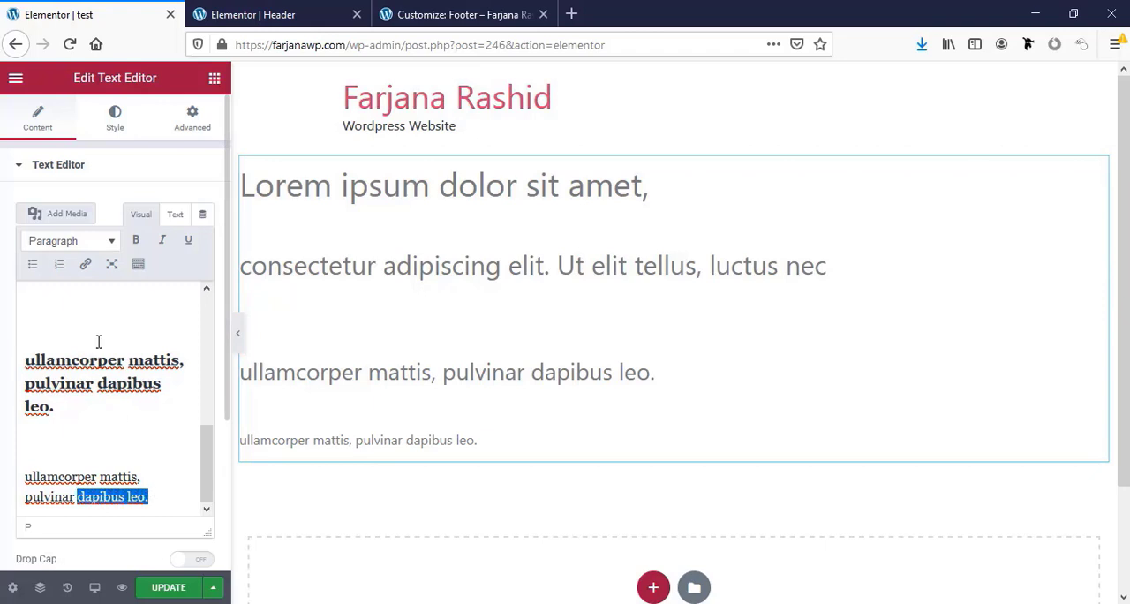
{"action": "left_click", "coordinate": [85, 264]}
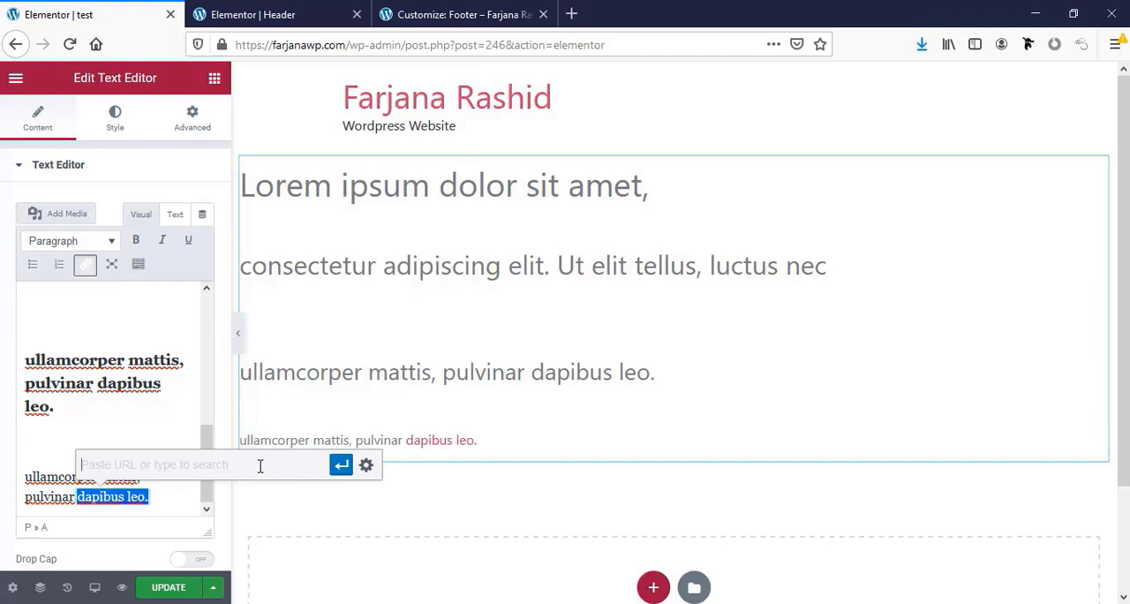
{"action": "type", "text": "#"}
{"action": "left_click", "coordinate": [340, 465]}
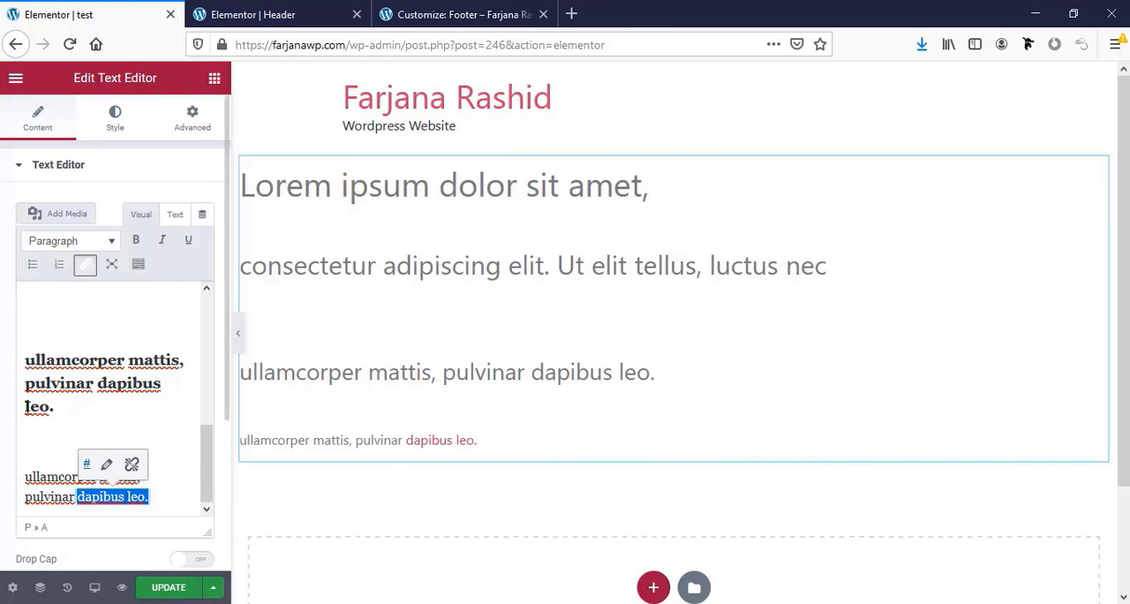
In the site-wide theme style typography settings, set the body text font family to Lora
{"action": "left_click", "coordinate": [15, 80]}
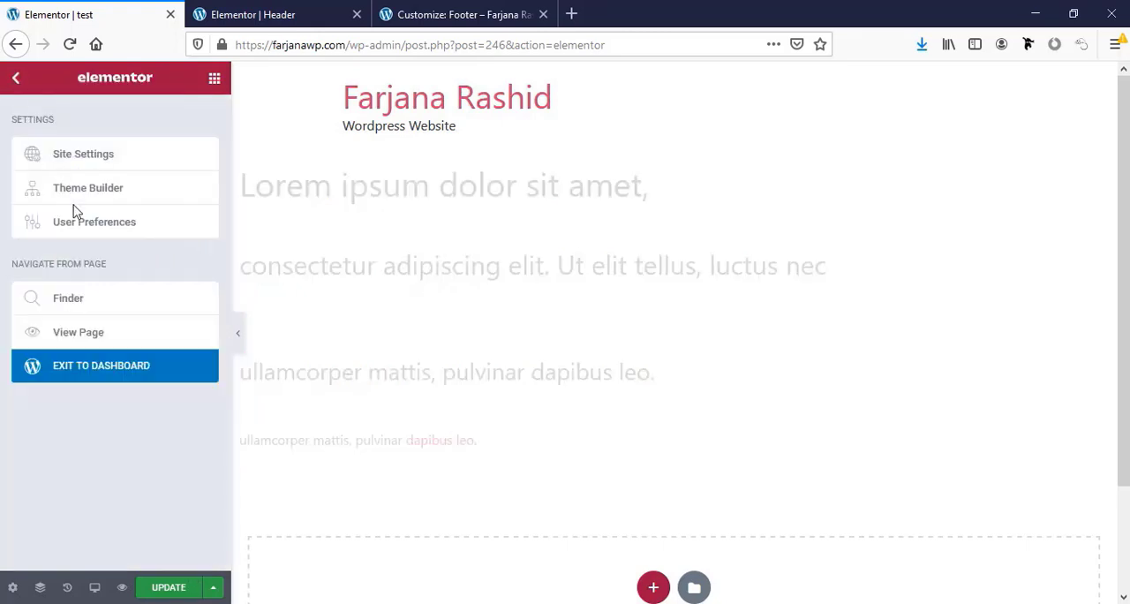
{"action": "left_click", "coordinate": [86, 166]}
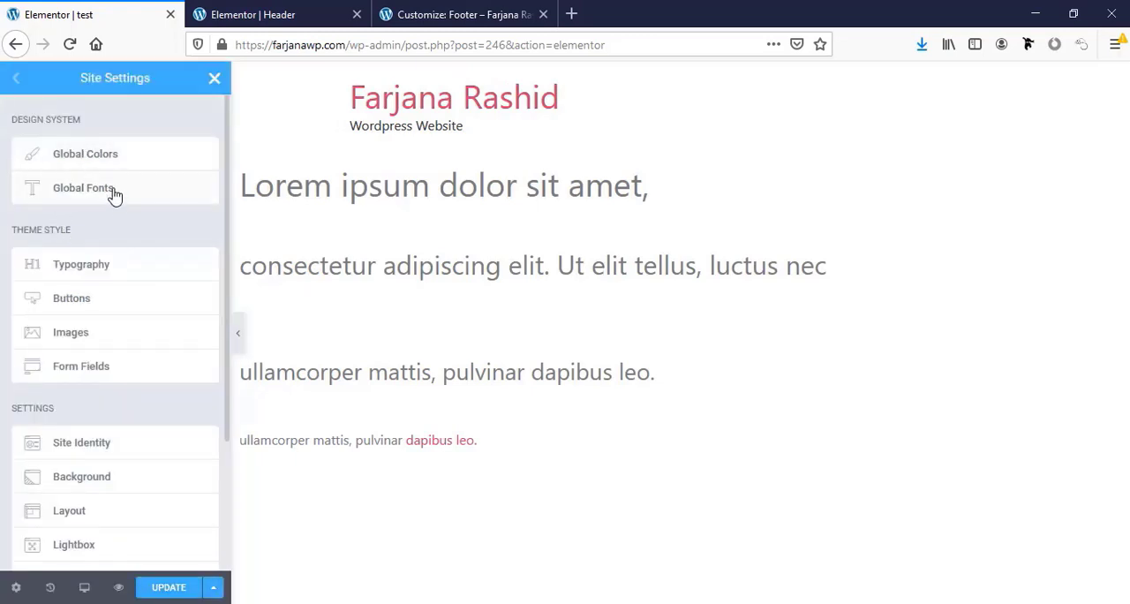
{"action": "left_click", "coordinate": [89, 268]}
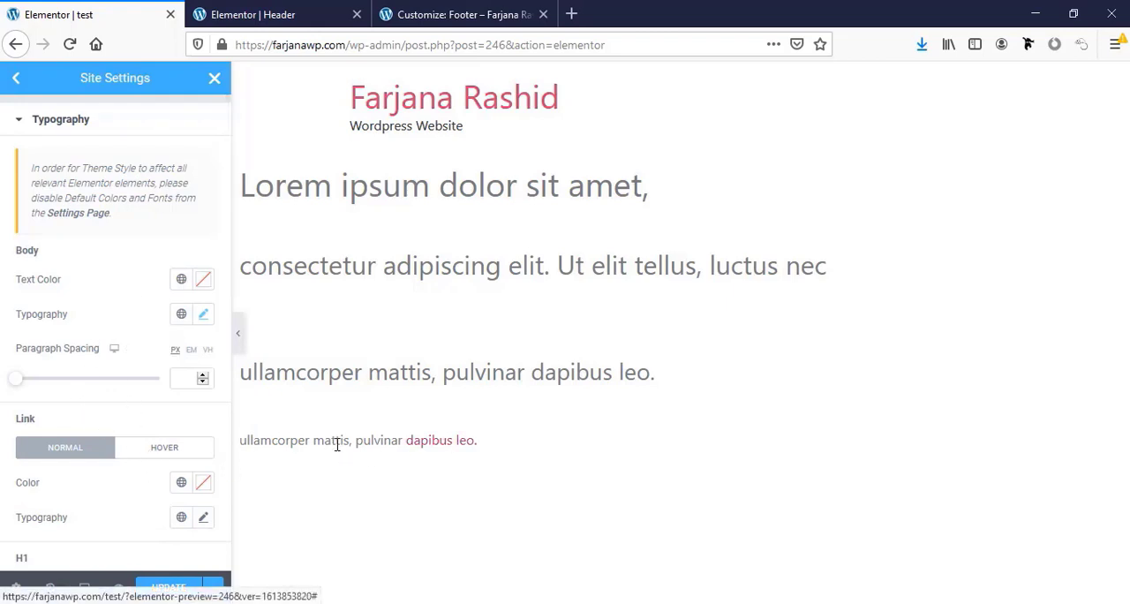
{"action": "left_click", "coordinate": [204, 316]}
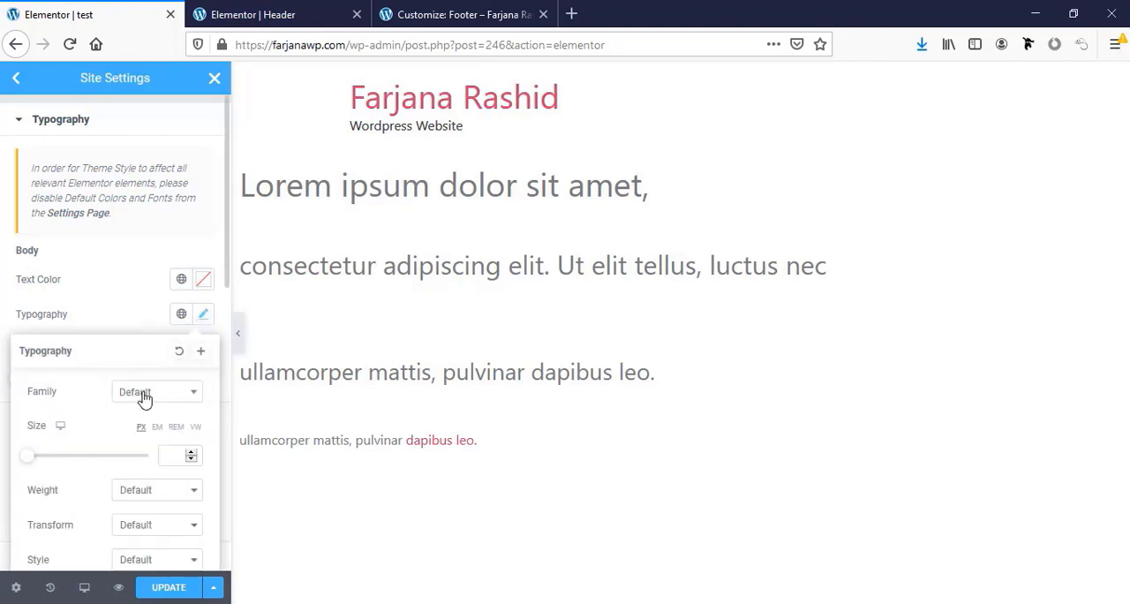
{"action": "left_click", "coordinate": [178, 397]}
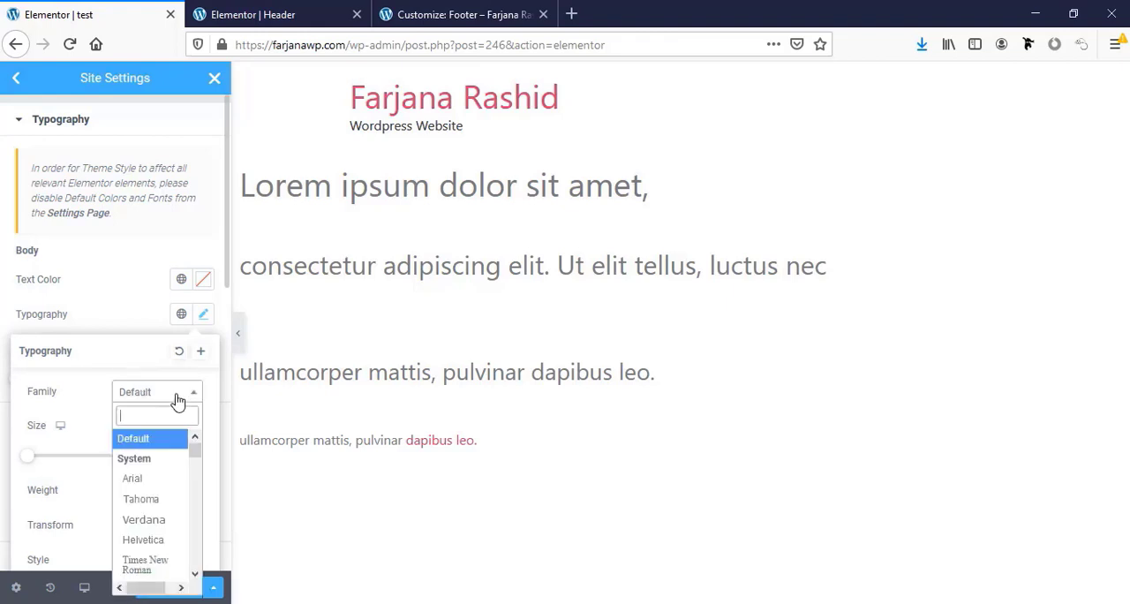
{"action": "type", "text": "lora"}
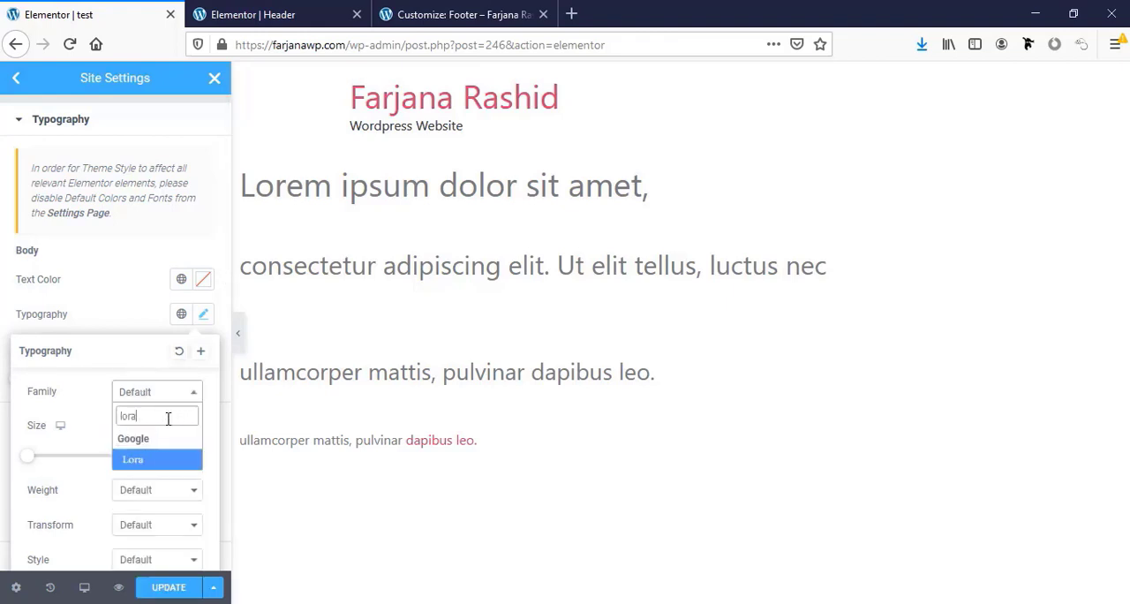
{"action": "left_click", "coordinate": [131, 463]}
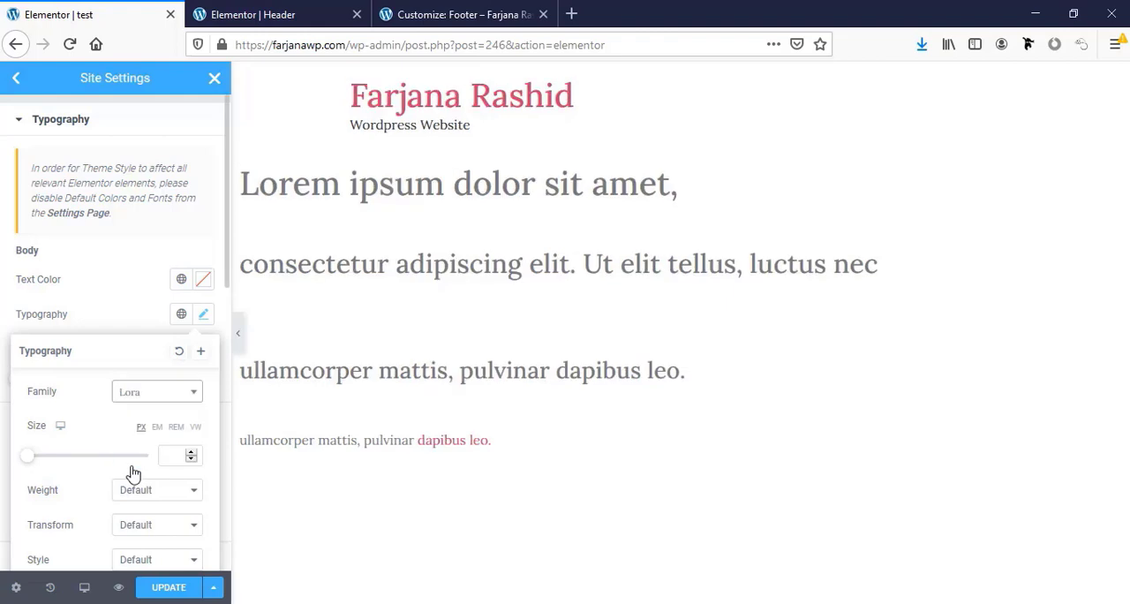
{"action": "left_click", "coordinate": [118, 302]}
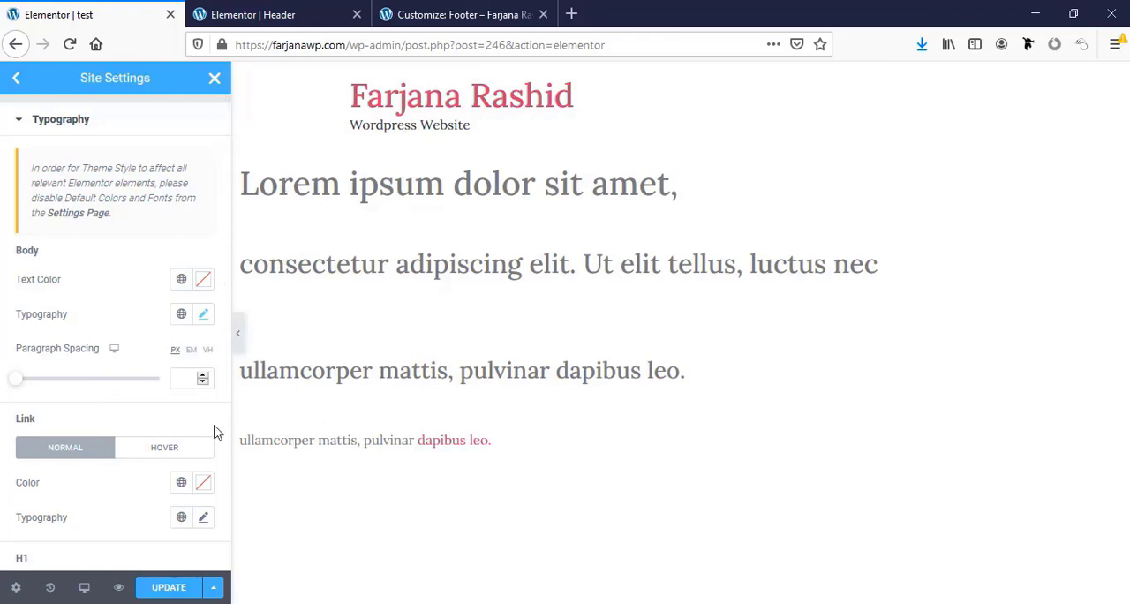
Set the normal-state link color to the global color brown and check the link typography's font family
{"action": "scroll", "coordinate": [123, 462], "scroll_direction": "down", "scroll_amount": 2}
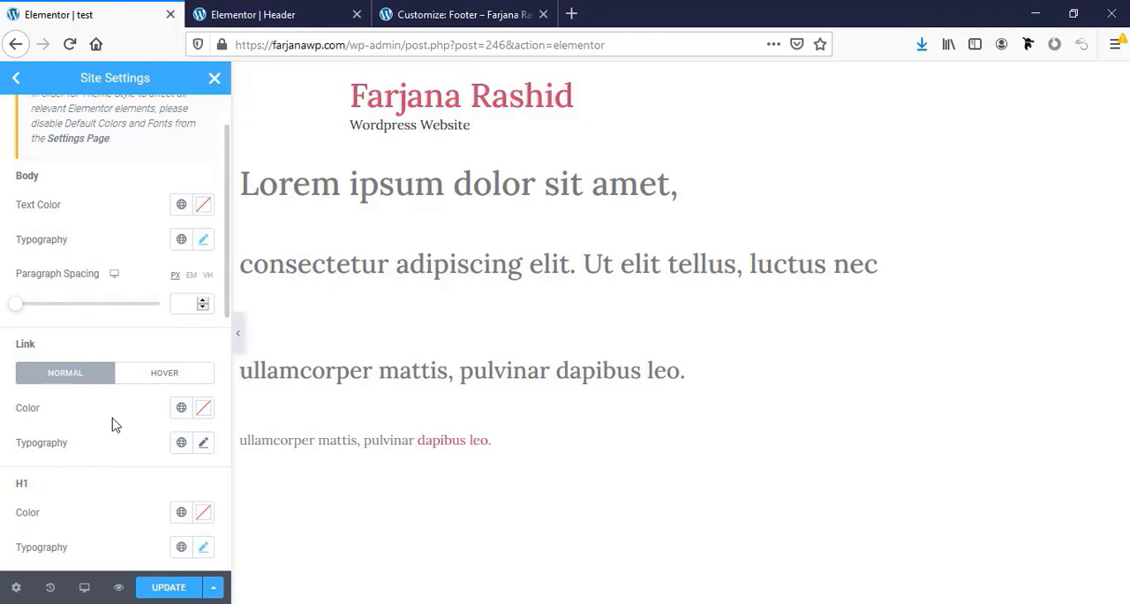
{"action": "left_click", "coordinate": [203, 415]}
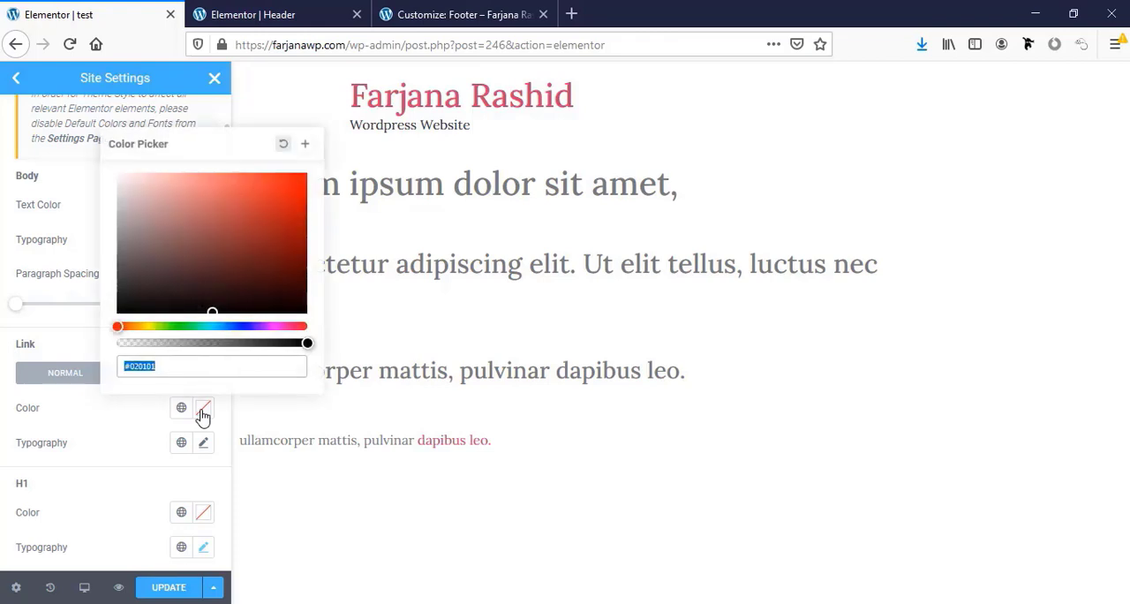
{"action": "left_click", "coordinate": [181, 410]}
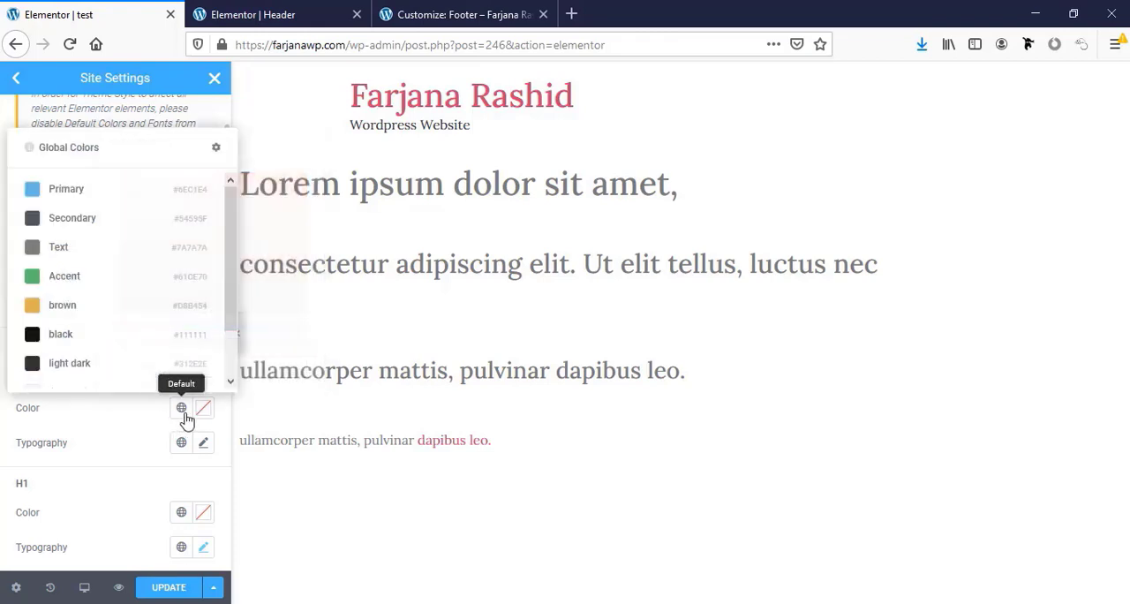
{"action": "left_click", "coordinate": [88, 306]}
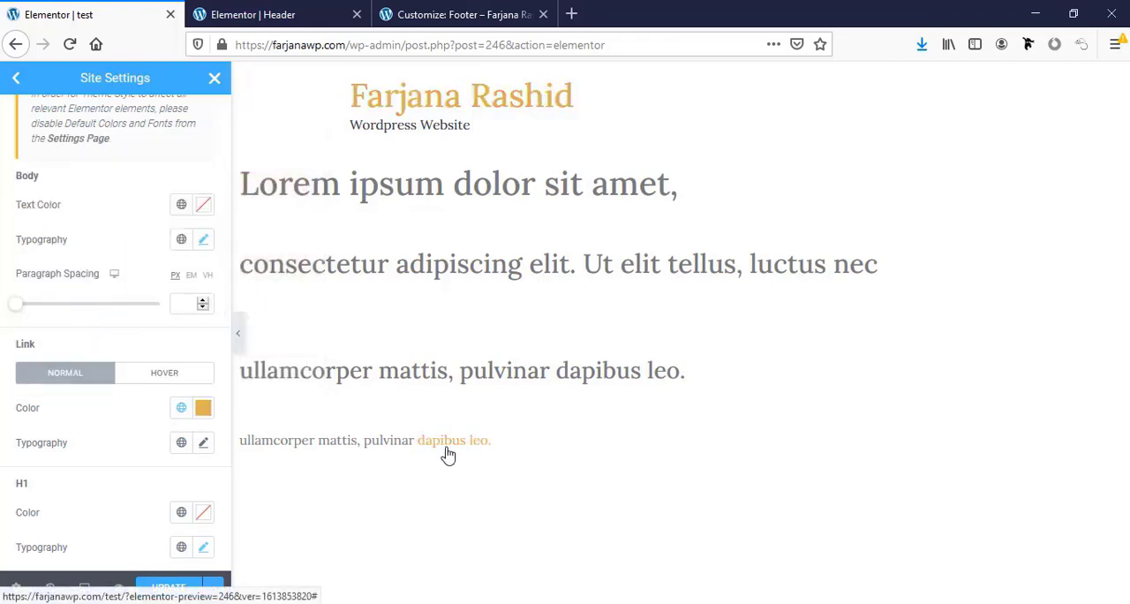
{"action": "left_click", "coordinate": [204, 444]}
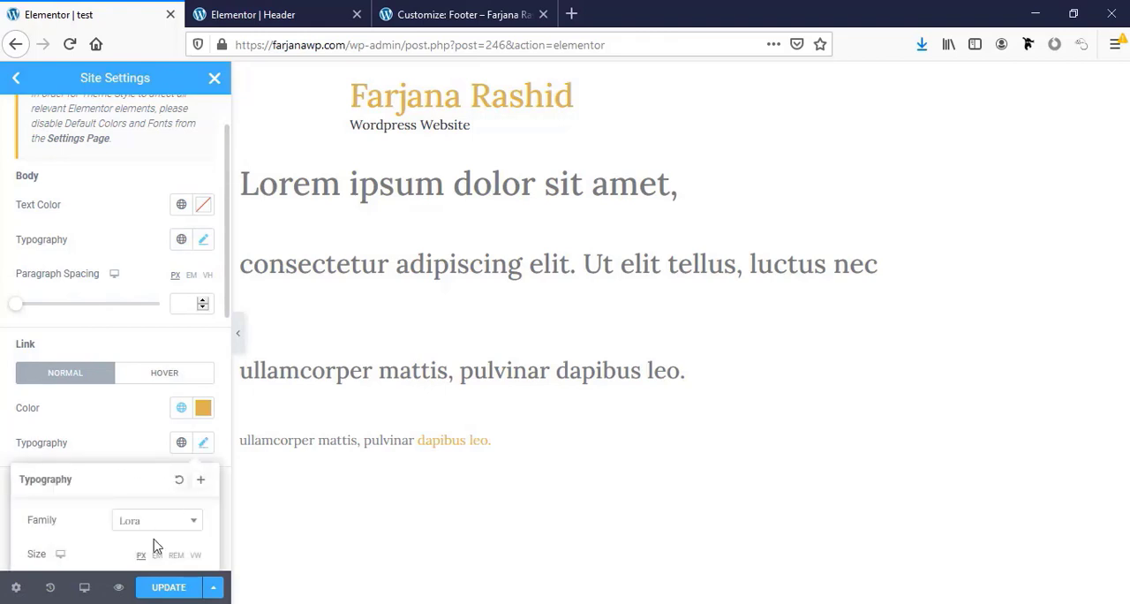
{"action": "left_click", "coordinate": [119, 444]}
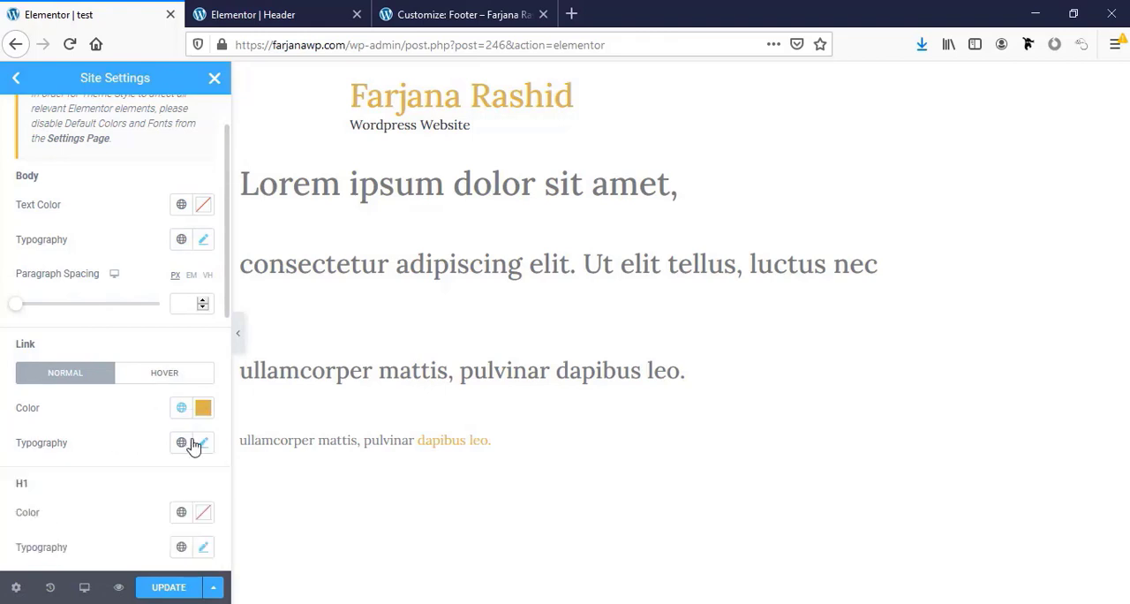
Set the H1 heading font family to Amiri in the site-wide typography settings
{"action": "scroll", "coordinate": [150, 466], "scroll_direction": "down", "scroll_amount": 2}
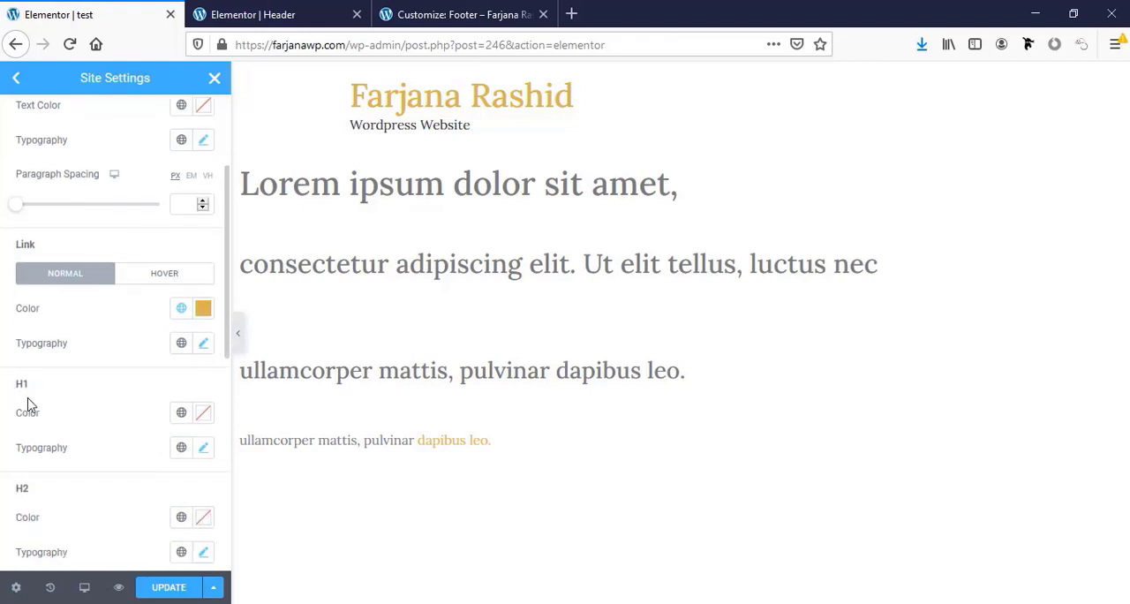
{"action": "left_click", "coordinate": [204, 451]}
{"action": "scroll", "coordinate": [165, 433], "scroll_direction": "down", "scroll_amount": 2}
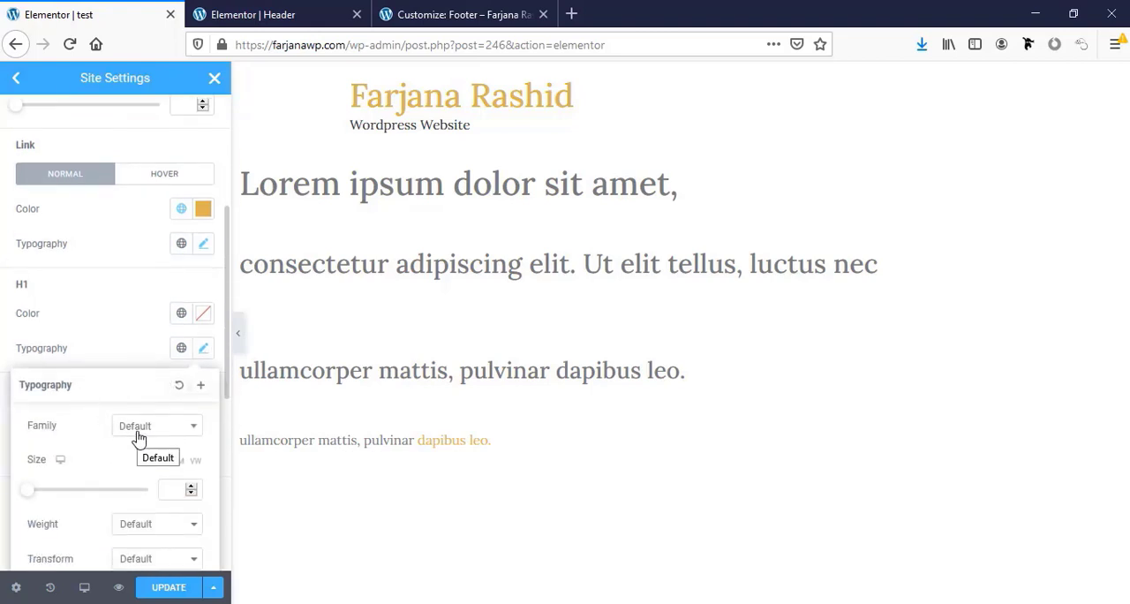
{"action": "left_click", "coordinate": [139, 435]}
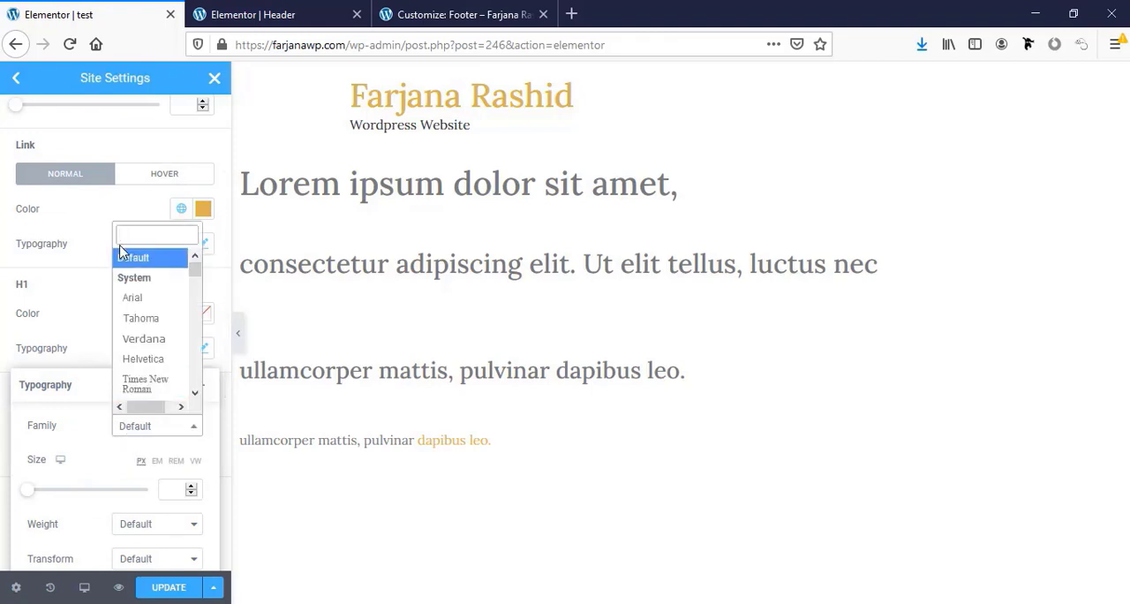
{"action": "type", "text": "amiri"}
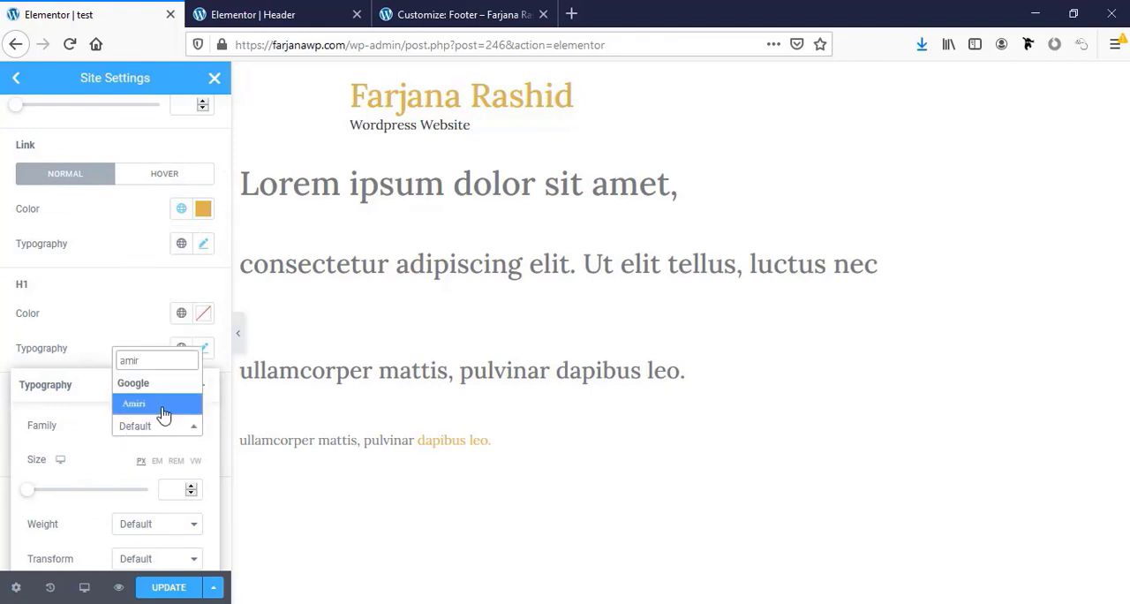
{"action": "left_click", "coordinate": [164, 408]}
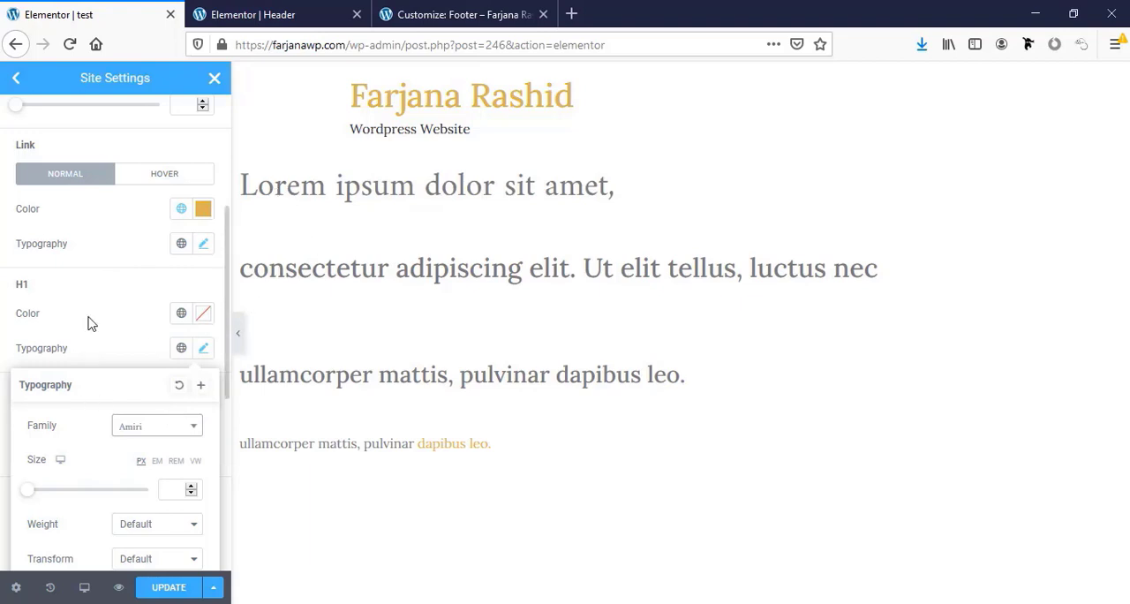
{"action": "left_click", "coordinate": [90, 321]}
Set the H2 heading font family to Amiri in the site-wide typography settings
{"action": "scroll", "coordinate": [114, 370], "scroll_direction": "down", "scroll_amount": 1}
{"action": "left_click", "coordinate": [204, 402]}
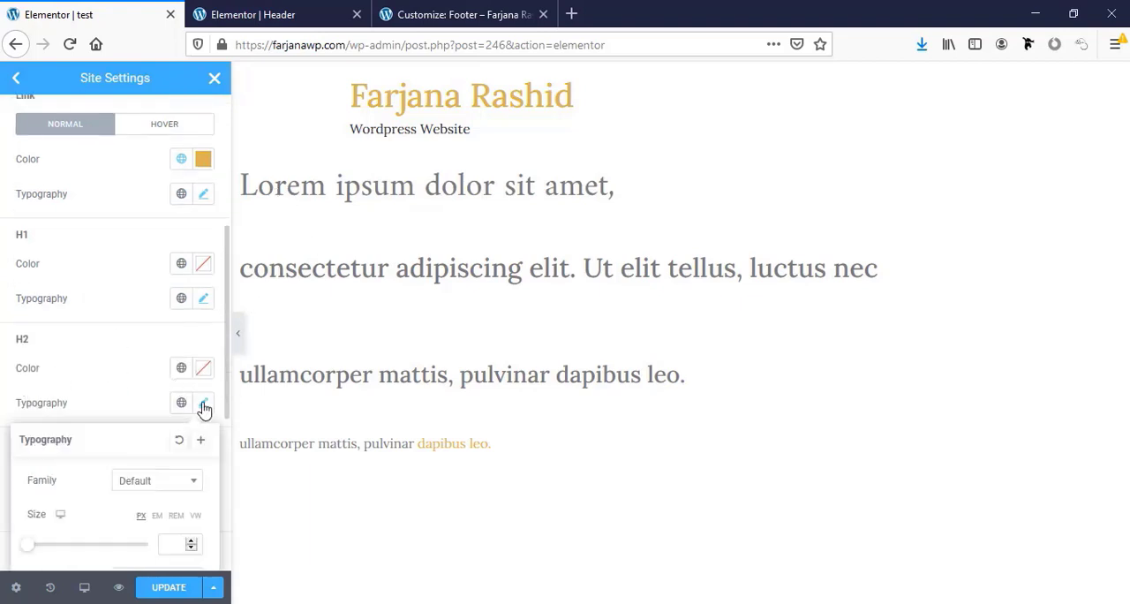
{"action": "left_click", "coordinate": [166, 482]}
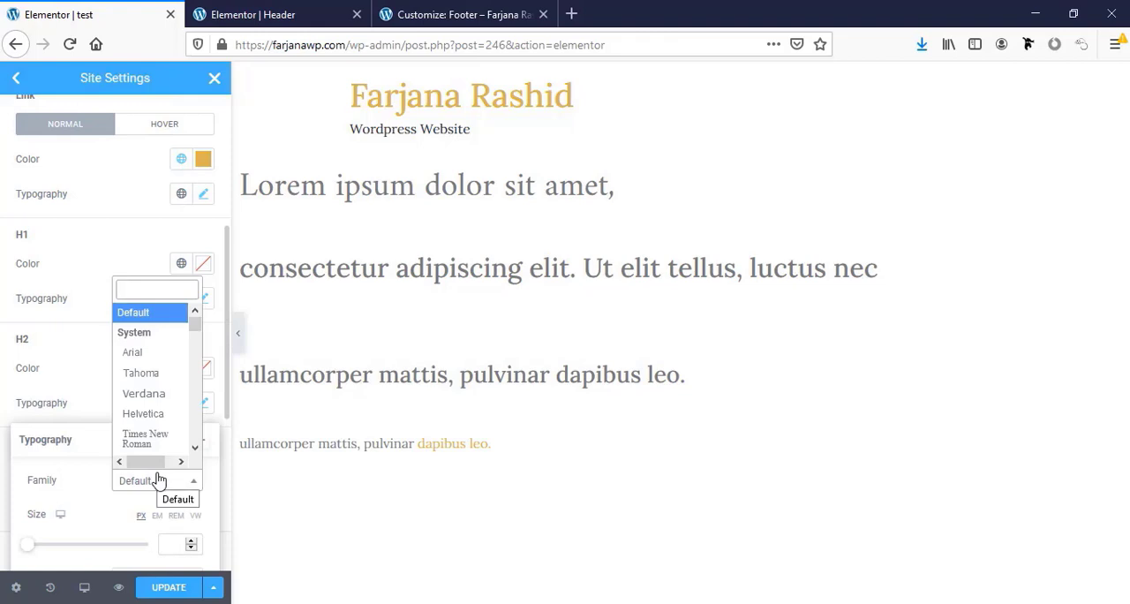
{"action": "left_click", "coordinate": [129, 383]}
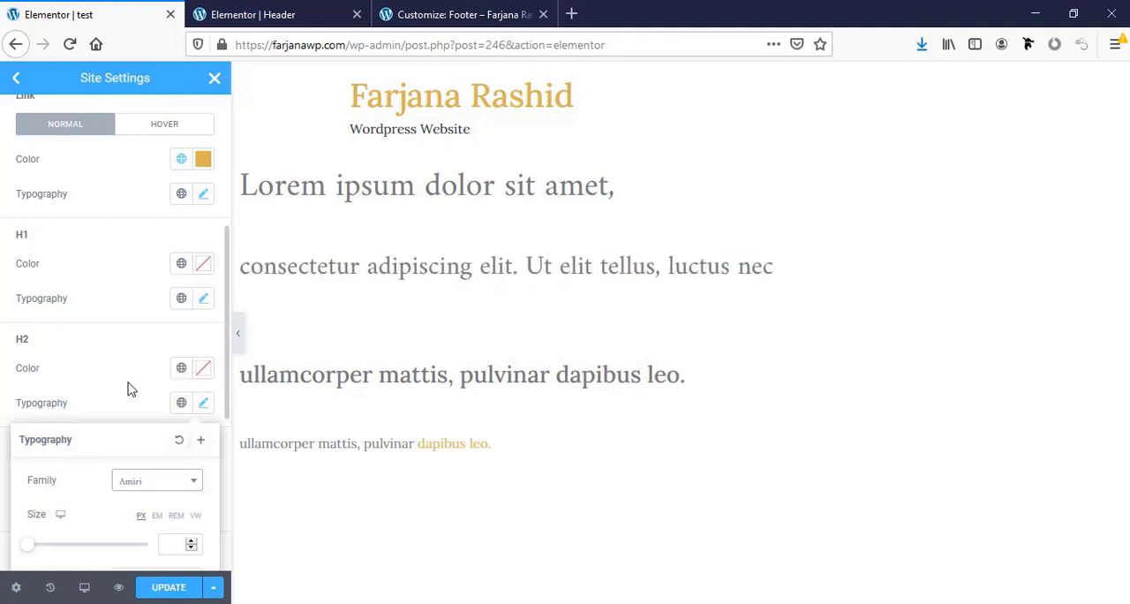
{"action": "scroll", "coordinate": [129, 383], "scroll_direction": "down", "scroll_amount": 2}
{"action": "left_click", "coordinate": [112, 287]}
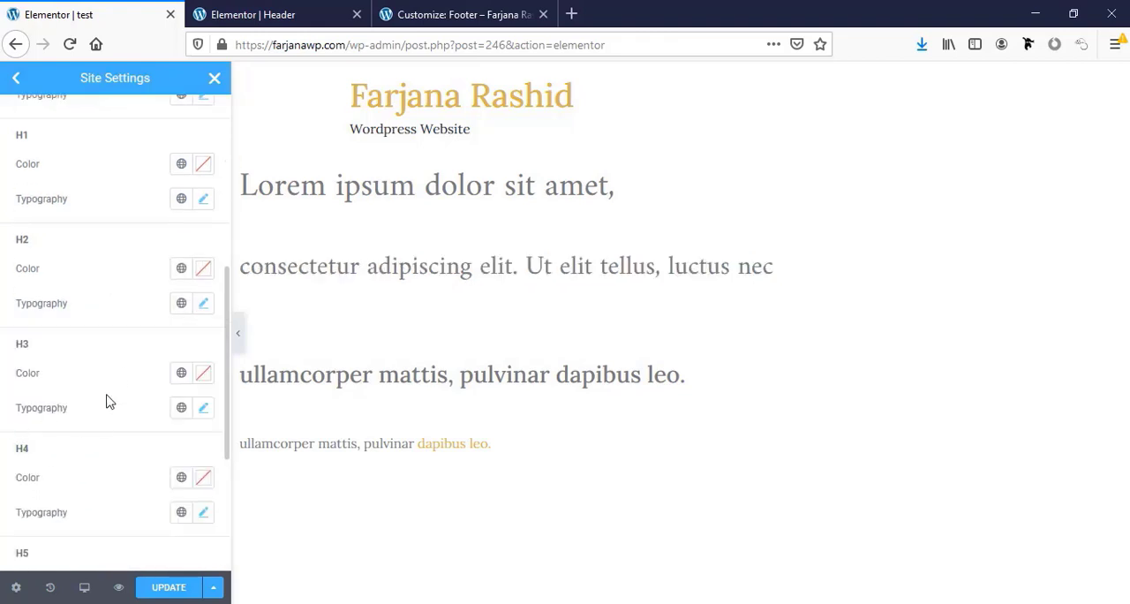
Set the H3 heading font family to Montserrat in the site-wide typography settings
{"action": "left_click", "coordinate": [203, 408]}
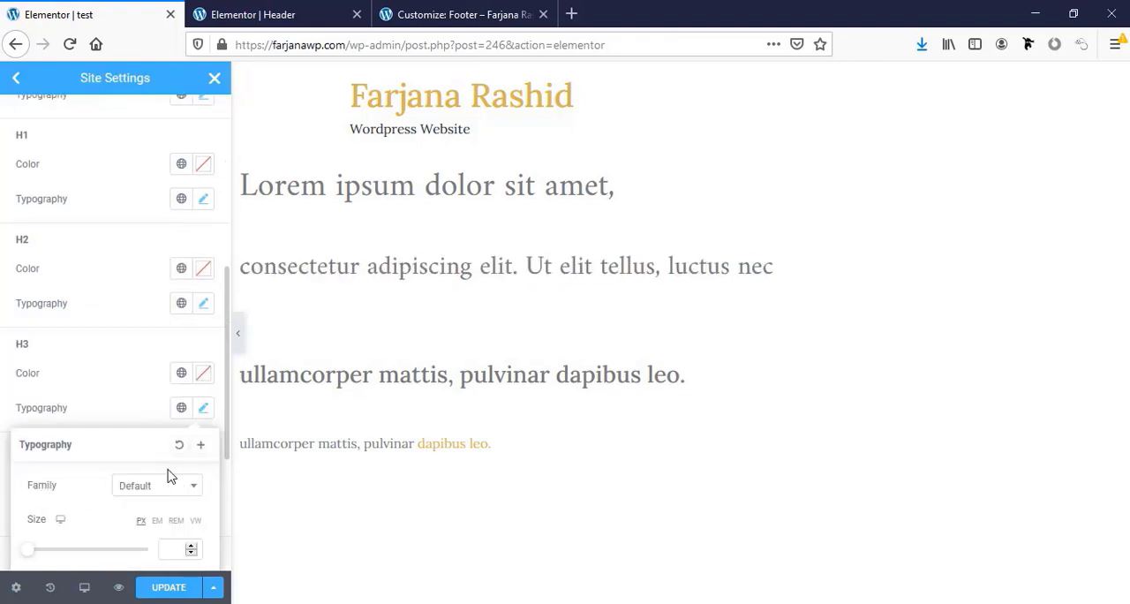
{"action": "scroll", "coordinate": [169, 471], "scroll_direction": "down", "scroll_amount": 2}
{"action": "left_click", "coordinate": [157, 388]}
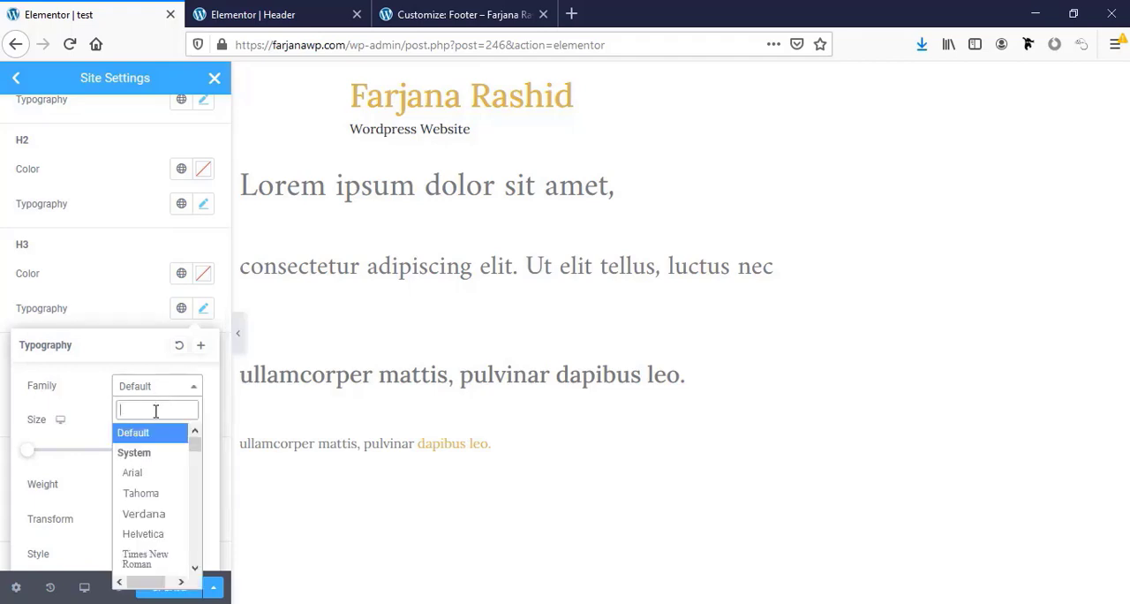
{"action": "type", "text": "mont"}
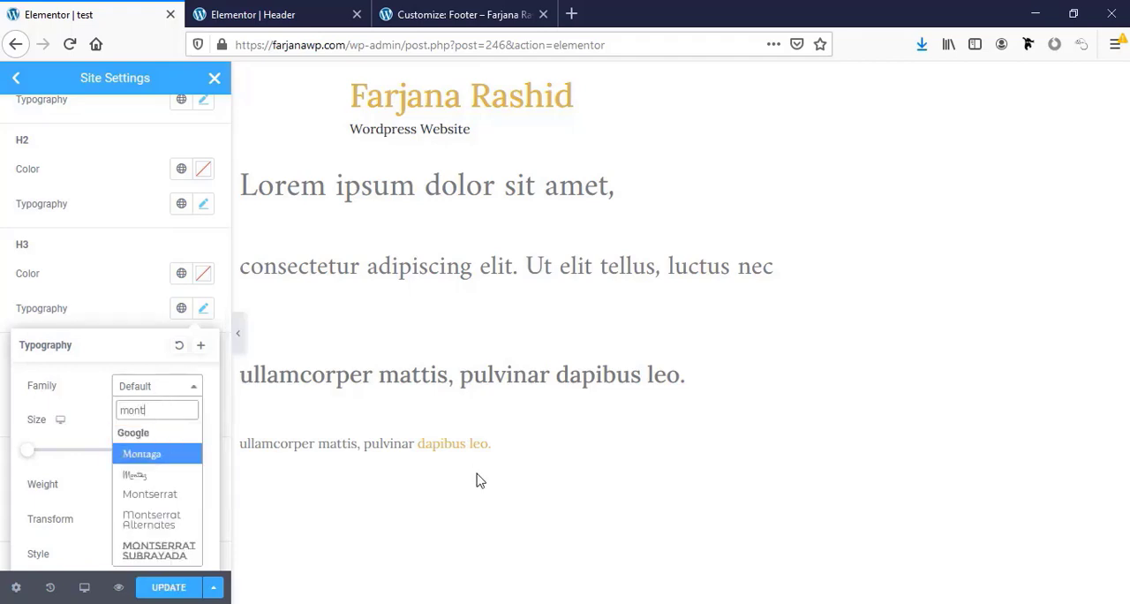
{"action": "left_click", "coordinate": [170, 499]}
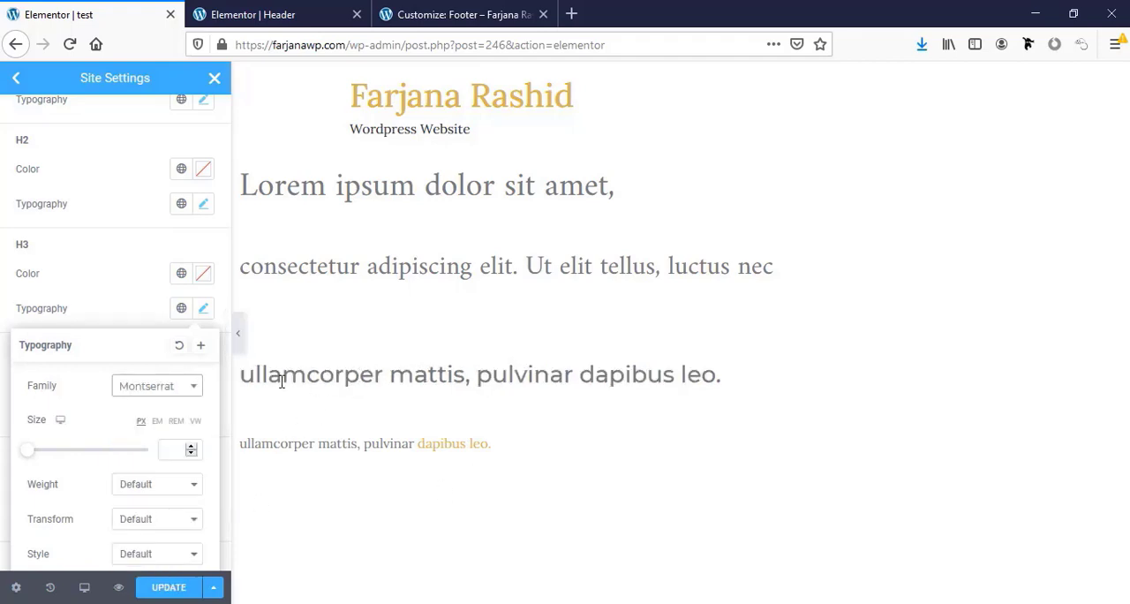
{"action": "left_click", "coordinate": [121, 303]}
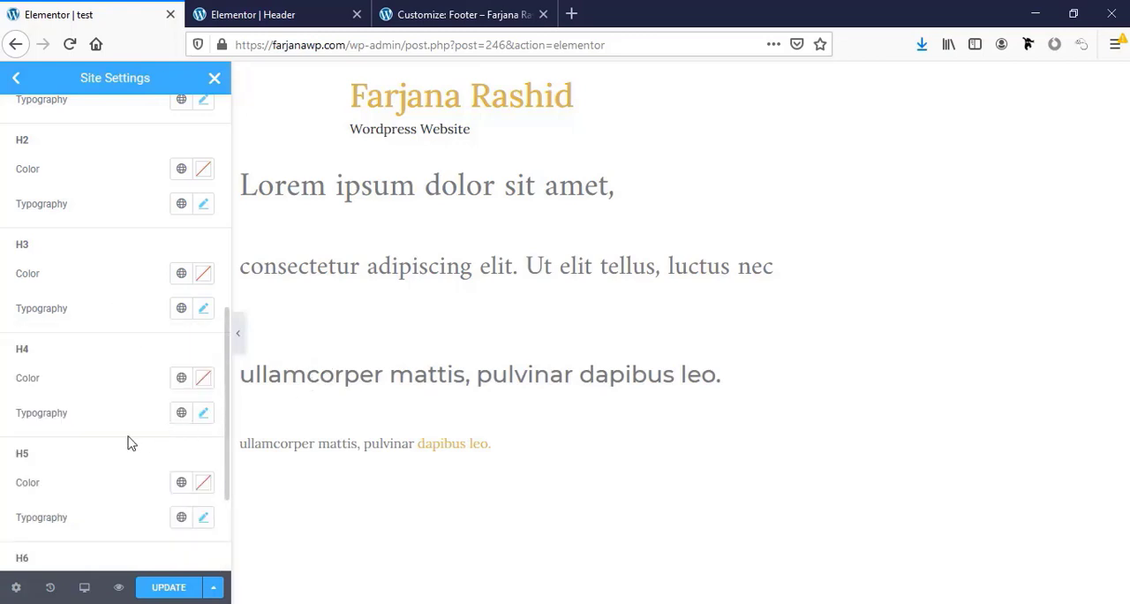
Set the H3 heading typography to a size of 22 px and a weight of 400
{"action": "scroll", "coordinate": [128, 442], "scroll_direction": "down", "scroll_amount": 1}
{"action": "left_click", "coordinate": [203, 282]}
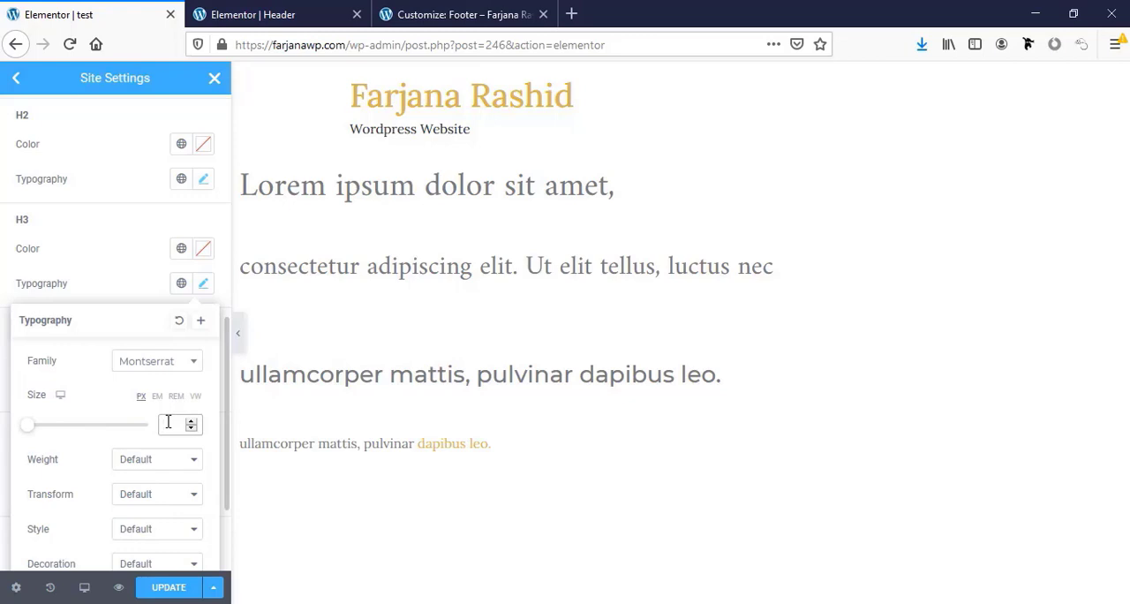
{"action": "type", "text": "22"}
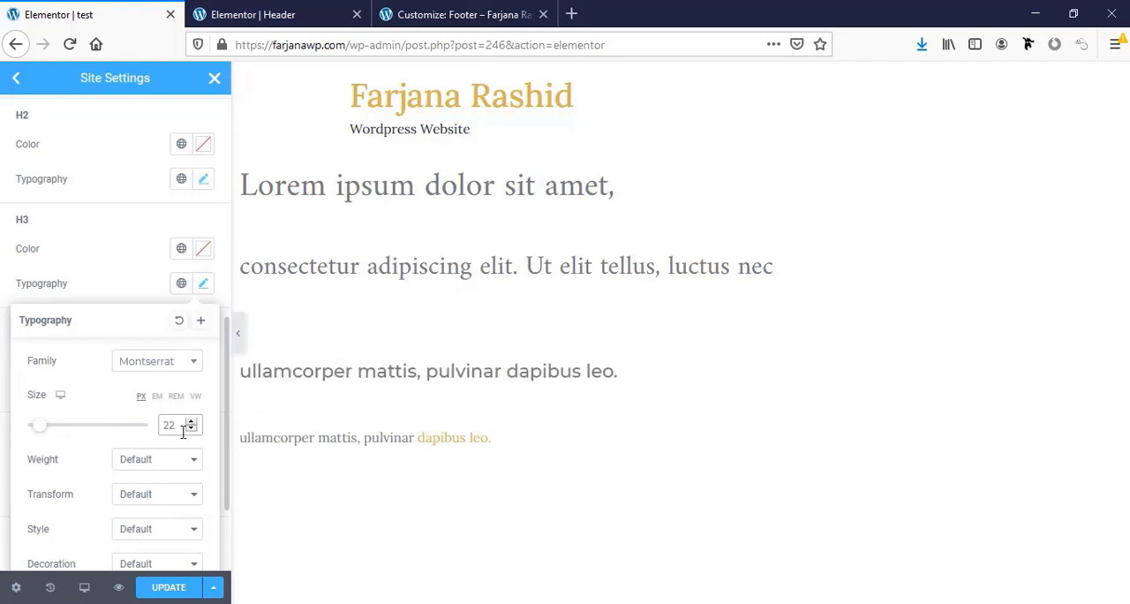
{"action": "left_click", "coordinate": [132, 467]}
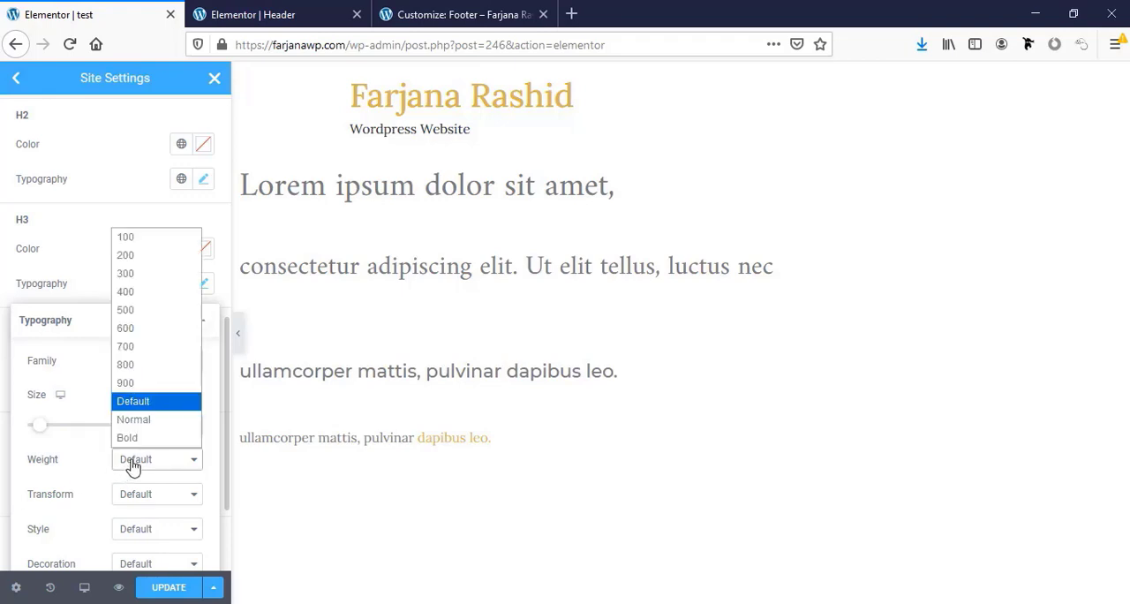
{"action": "left_click", "coordinate": [128, 299]}
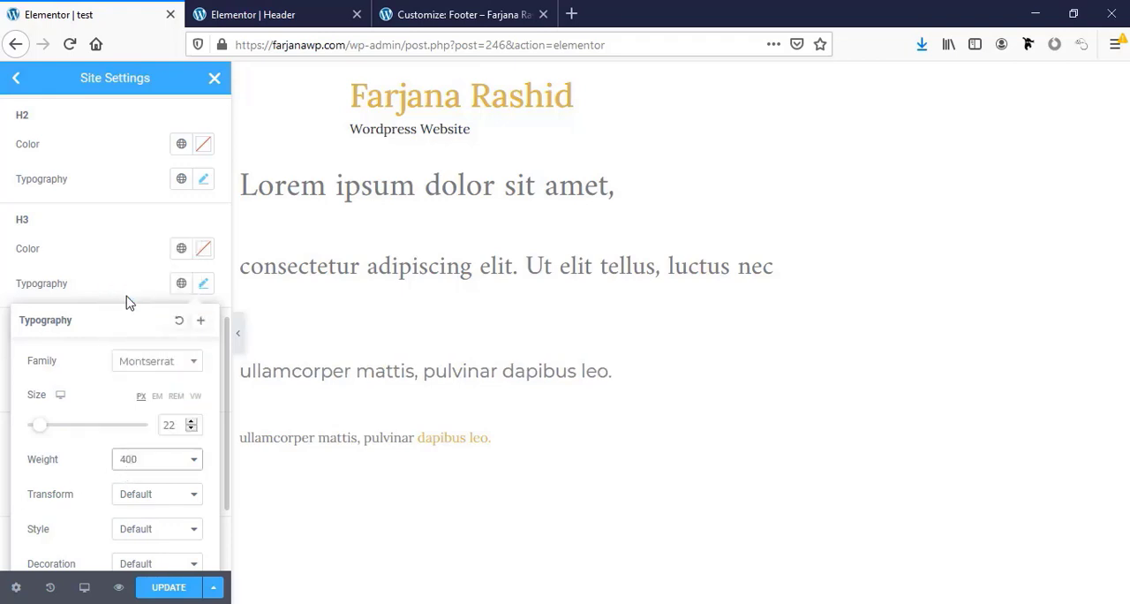
Set the H3 heading text transform to Uppercase and close its typography options
{"action": "scroll", "coordinate": [135, 477], "scroll_direction": "down", "scroll_amount": 1}
{"action": "left_click", "coordinate": [133, 444]}
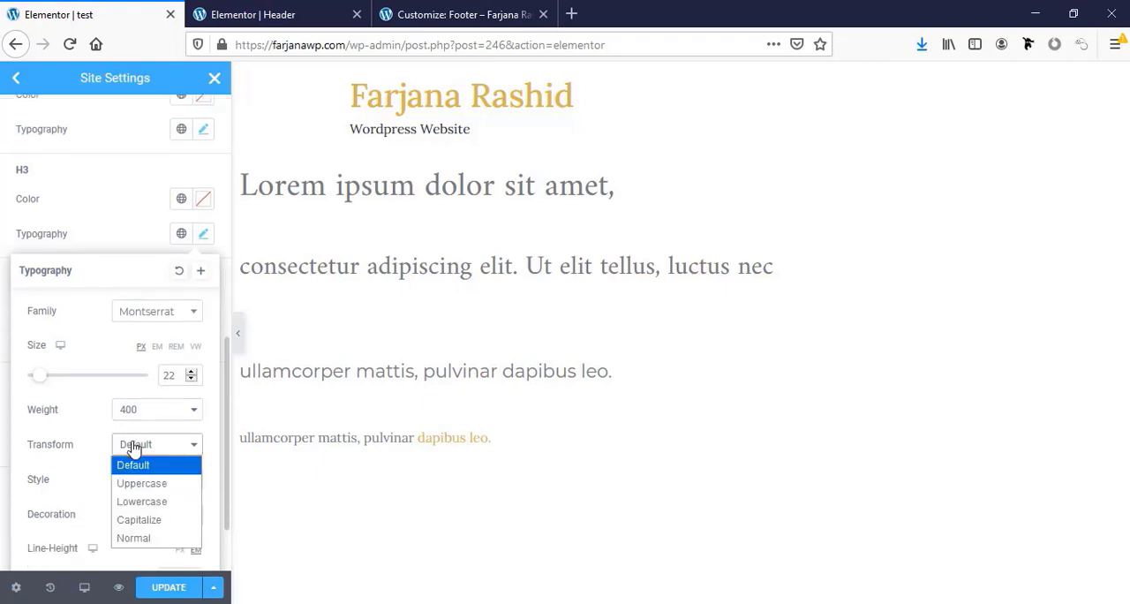
{"action": "left_click", "coordinate": [141, 483]}
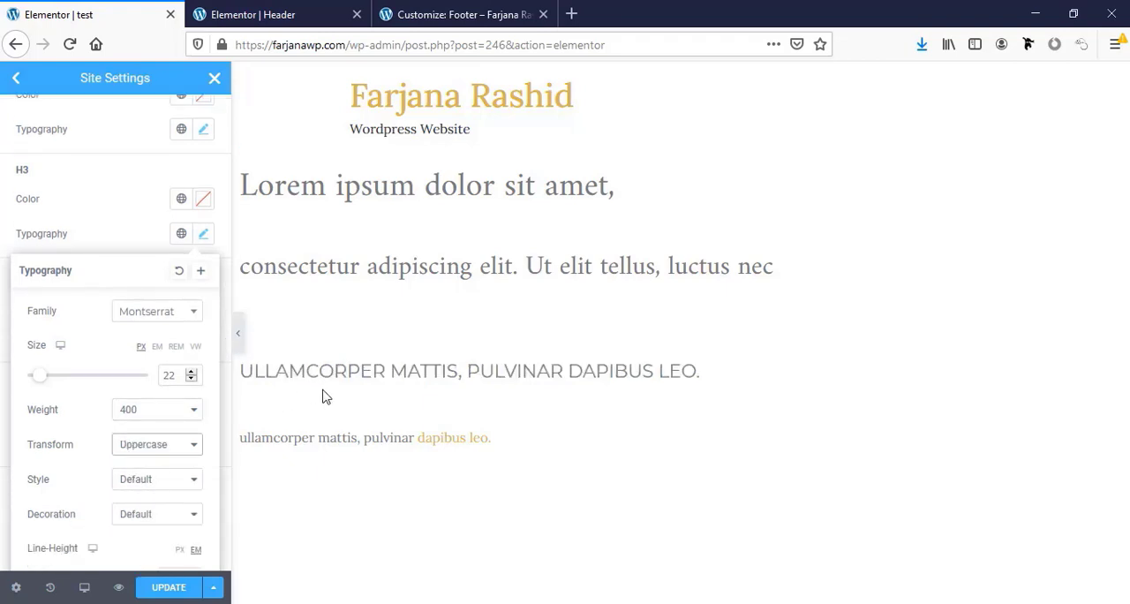
{"action": "scroll", "coordinate": [115, 486], "scroll_direction": "down", "scroll_amount": 2}
{"action": "scroll", "coordinate": [115, 486], "scroll_direction": "up", "scroll_amount": 4}
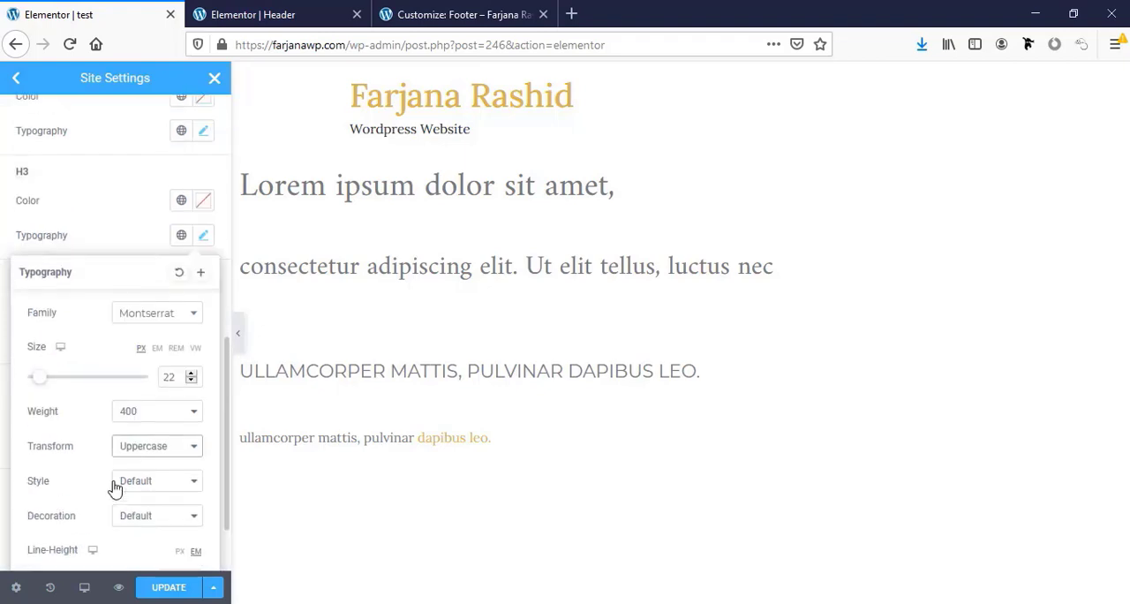
{"action": "left_click", "coordinate": [141, 328]}
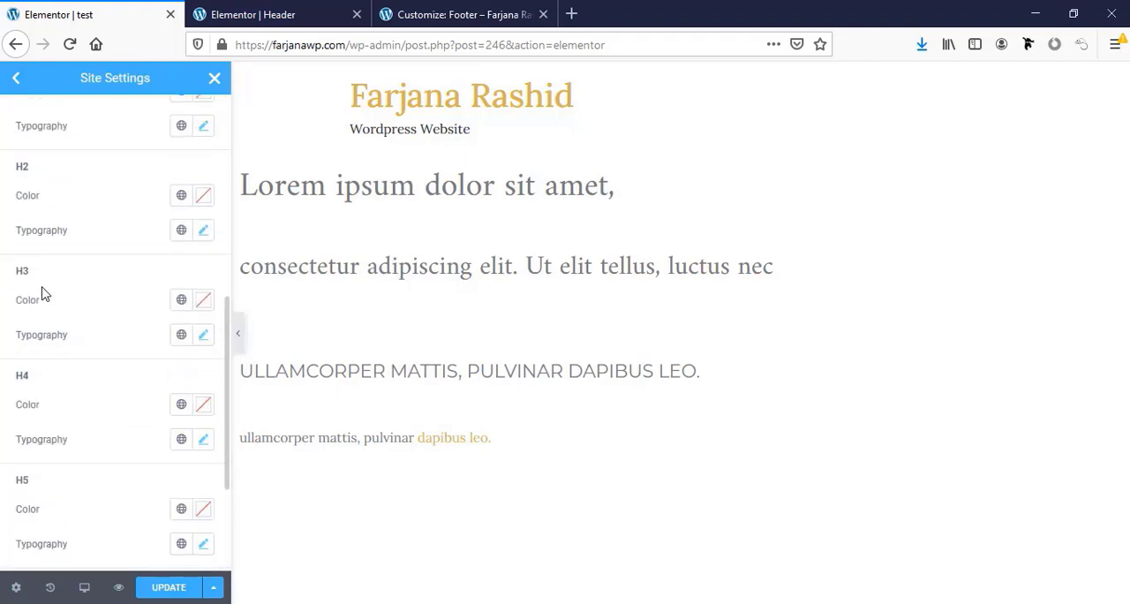
Set the H3 heading color to the global color light dark in the site-wide typography settings
{"action": "left_click", "coordinate": [179, 302]}
{"action": "left_click", "coordinate": [113, 523]}
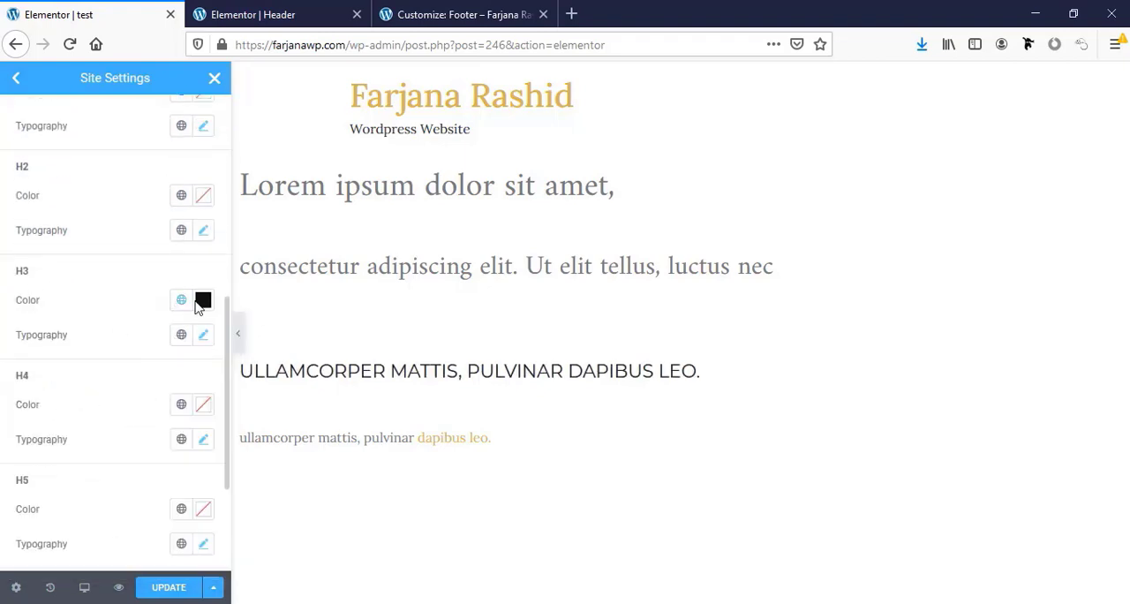
{"action": "left_click", "coordinate": [180, 303]}
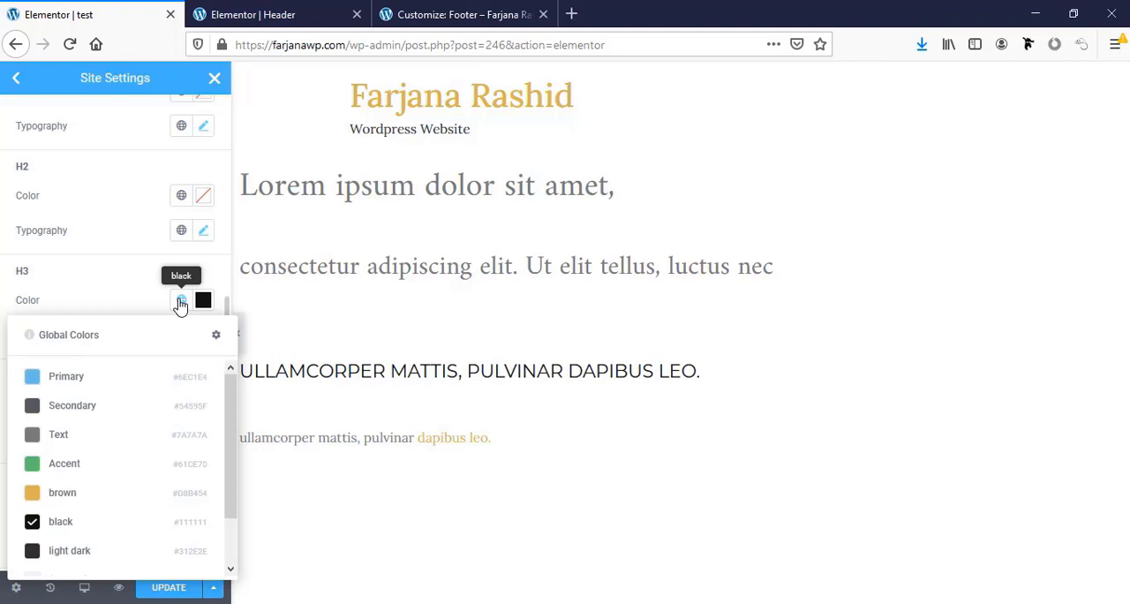
{"action": "left_click", "coordinate": [92, 554]}
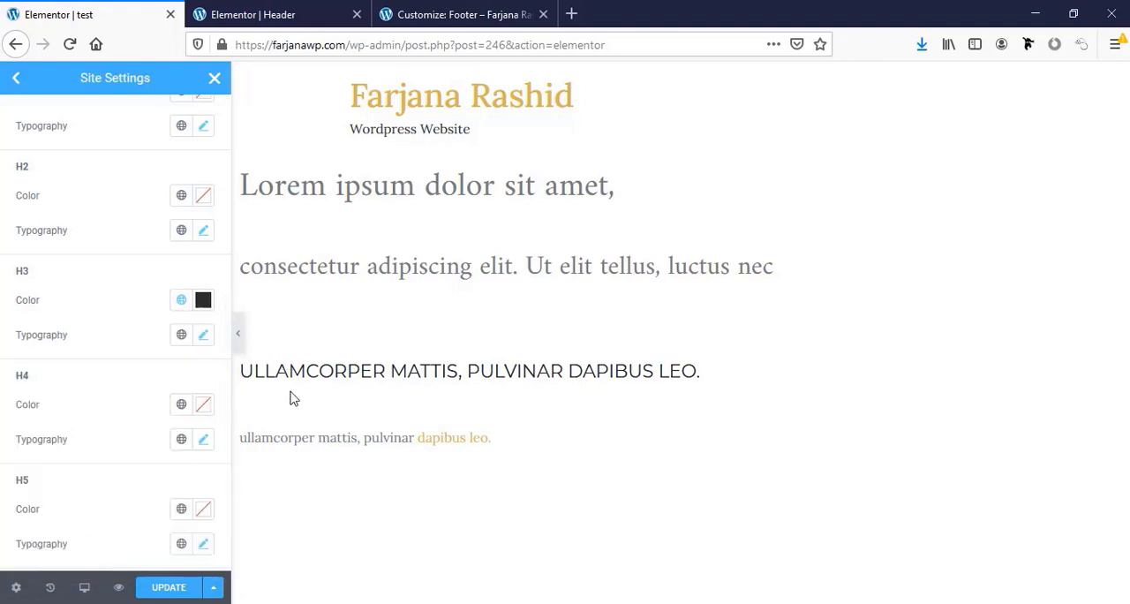
Set the H2 and H1 heading colors to the global color black in the site-wide typography settings
{"action": "scroll", "coordinate": [33, 283], "scroll_direction": "up", "scroll_amount": 2}
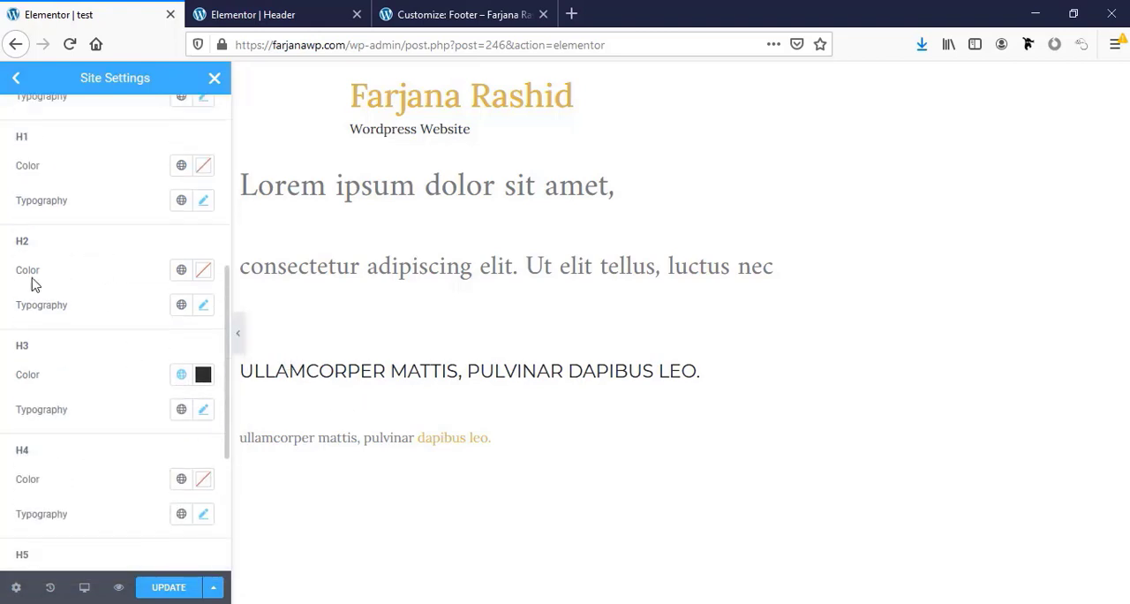
{"action": "left_click", "coordinate": [180, 270]}
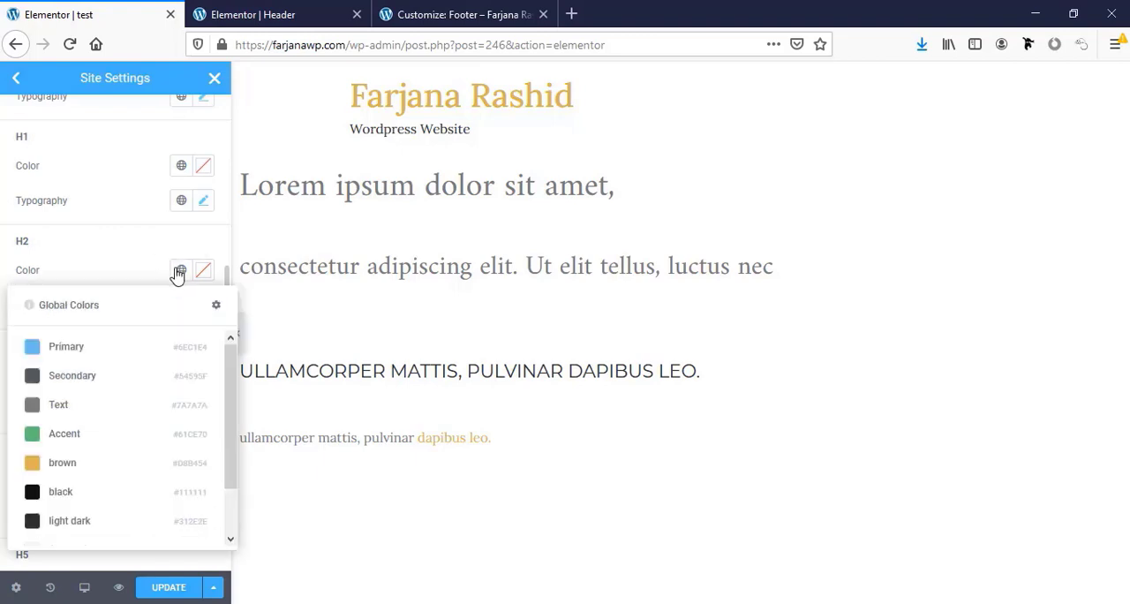
{"action": "left_click", "coordinate": [92, 505]}
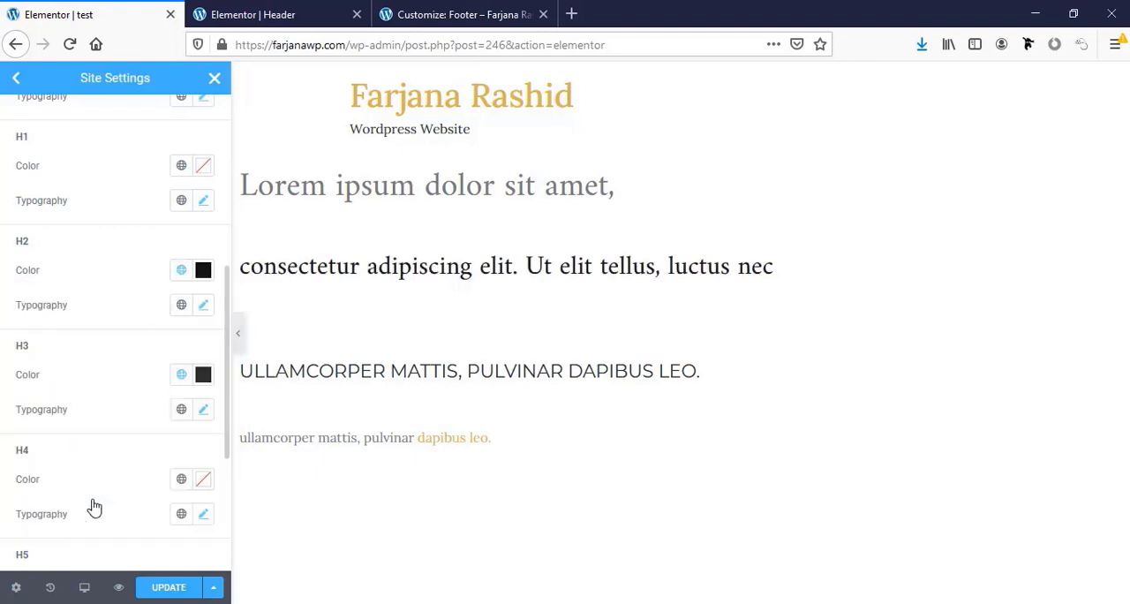
{"action": "left_click", "coordinate": [180, 170]}
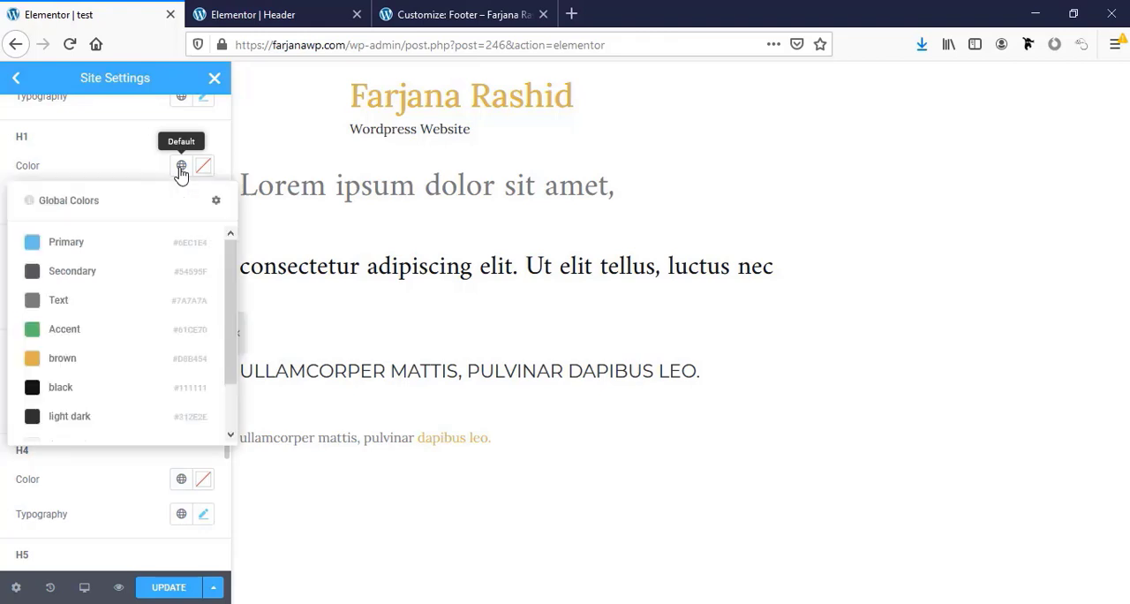
{"action": "left_click", "coordinate": [70, 391]}
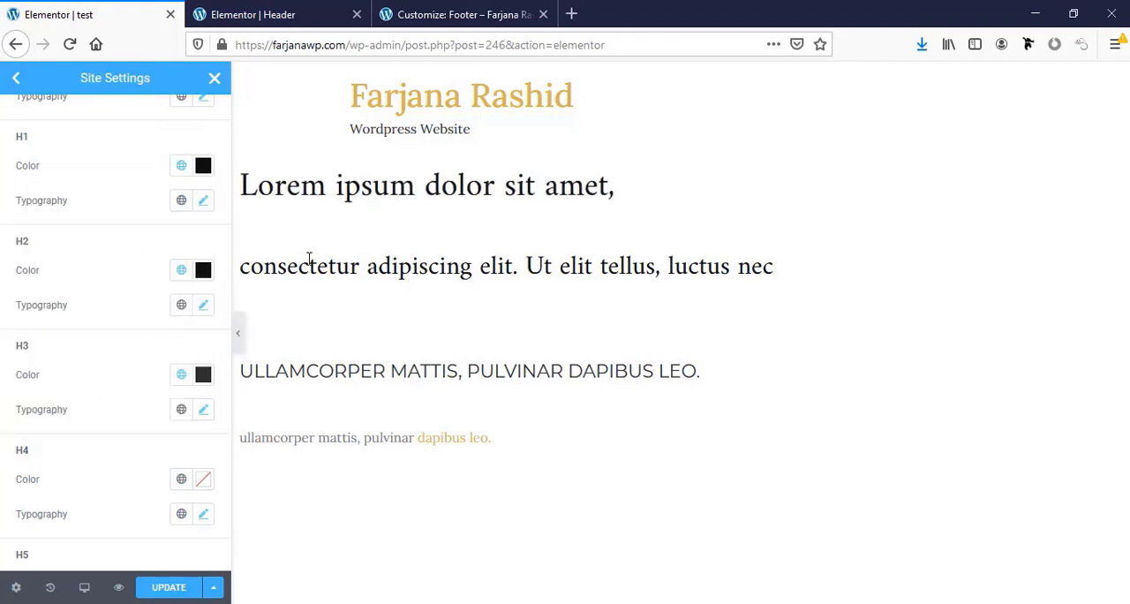
Review the remaining heading levels and save the site-wide typography changes
{"action": "scroll", "coordinate": [141, 476], "scroll_direction": "down", "scroll_amount": 3}
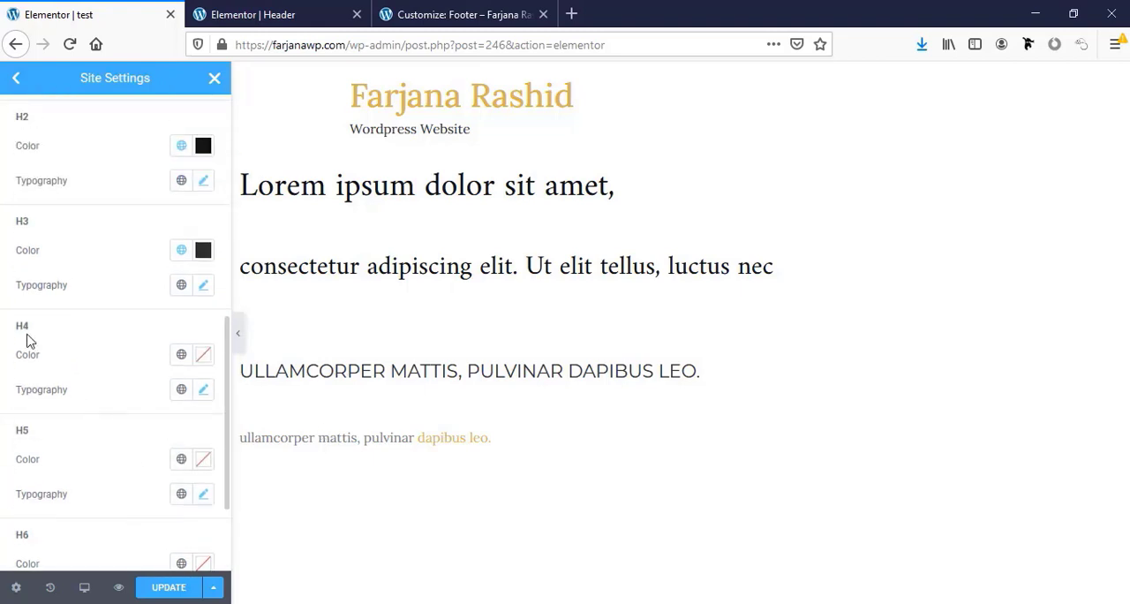
{"action": "scroll", "coordinate": [88, 457], "scroll_direction": "down", "scroll_amount": 3}
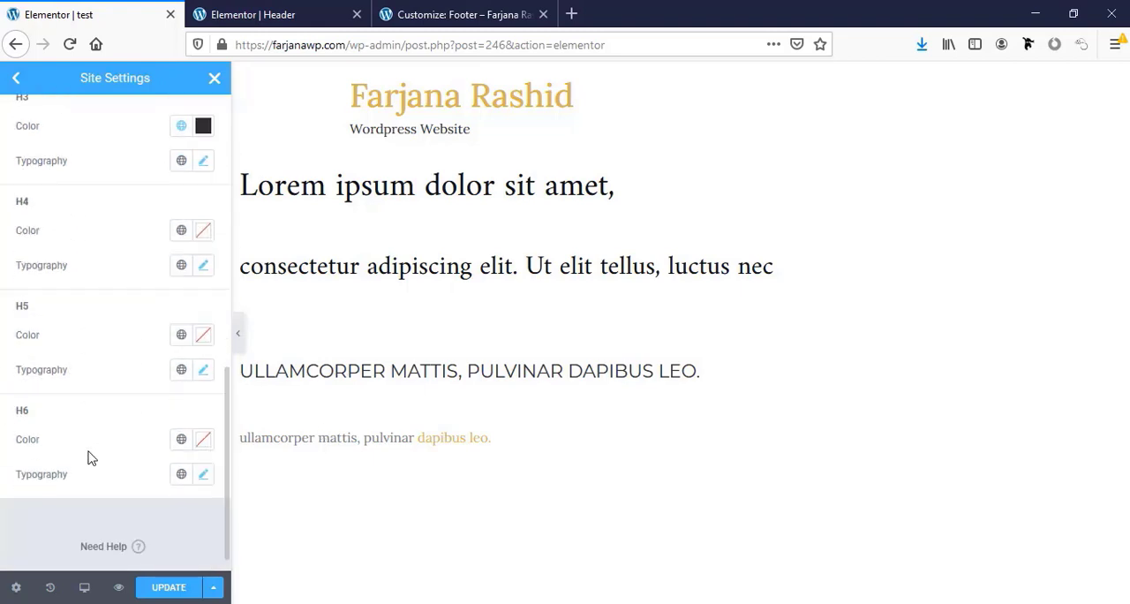
{"action": "scroll", "coordinate": [122, 518], "scroll_direction": "up", "scroll_amount": 15}
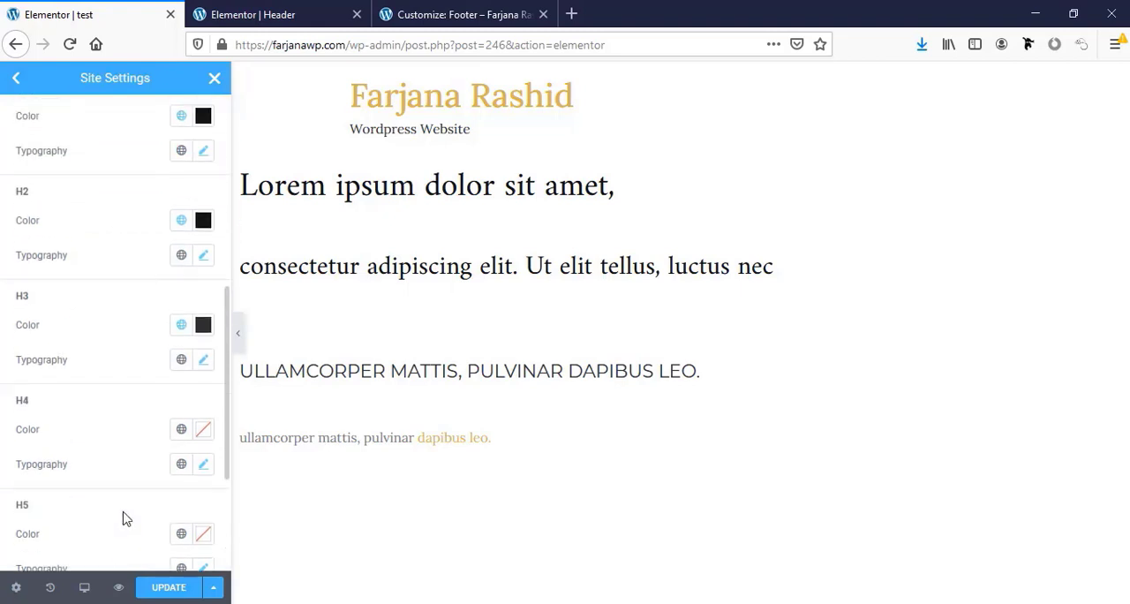
{"action": "scroll", "coordinate": [126, 518], "scroll_direction": "up", "scroll_amount": 1}
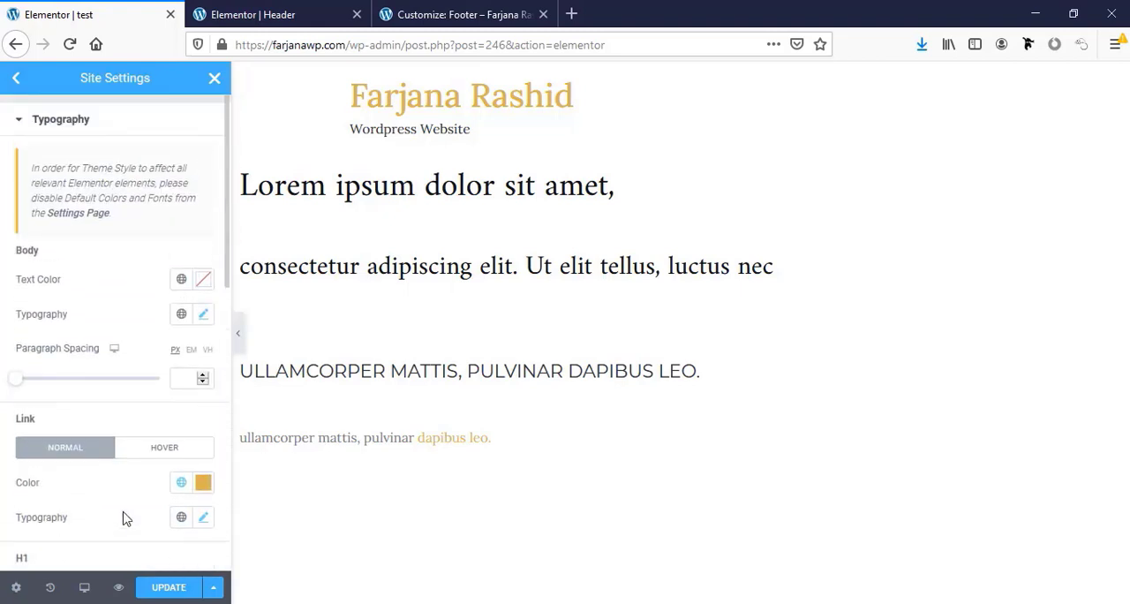
{"action": "left_click", "coordinate": [172, 589]}
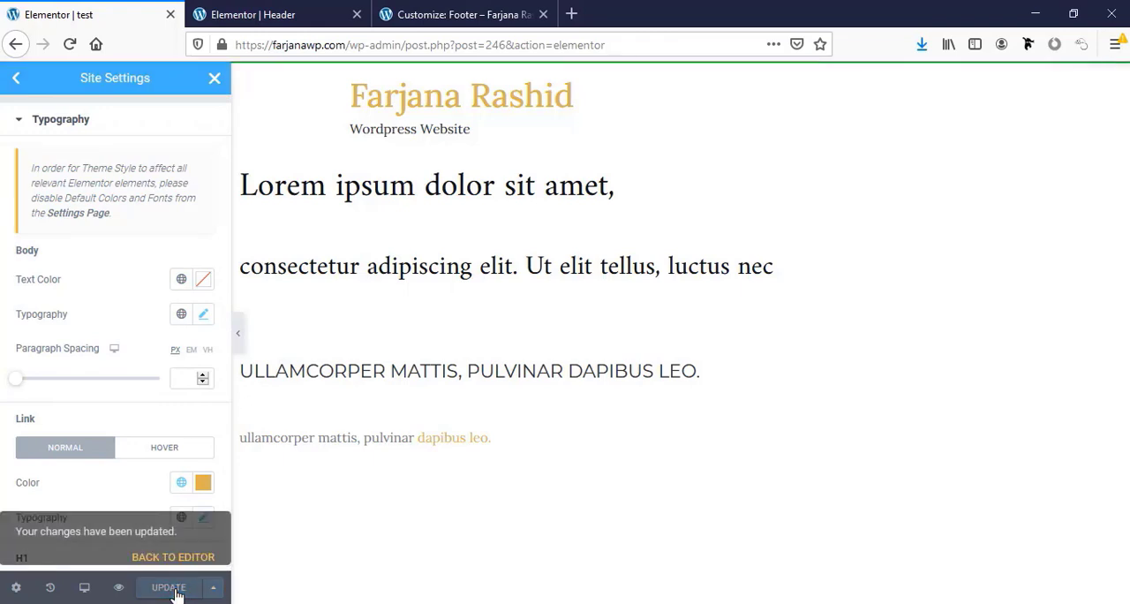
Close the site settings and delete the section with the sample headings and text from the test page
{"action": "left_click", "coordinate": [21, 117]}
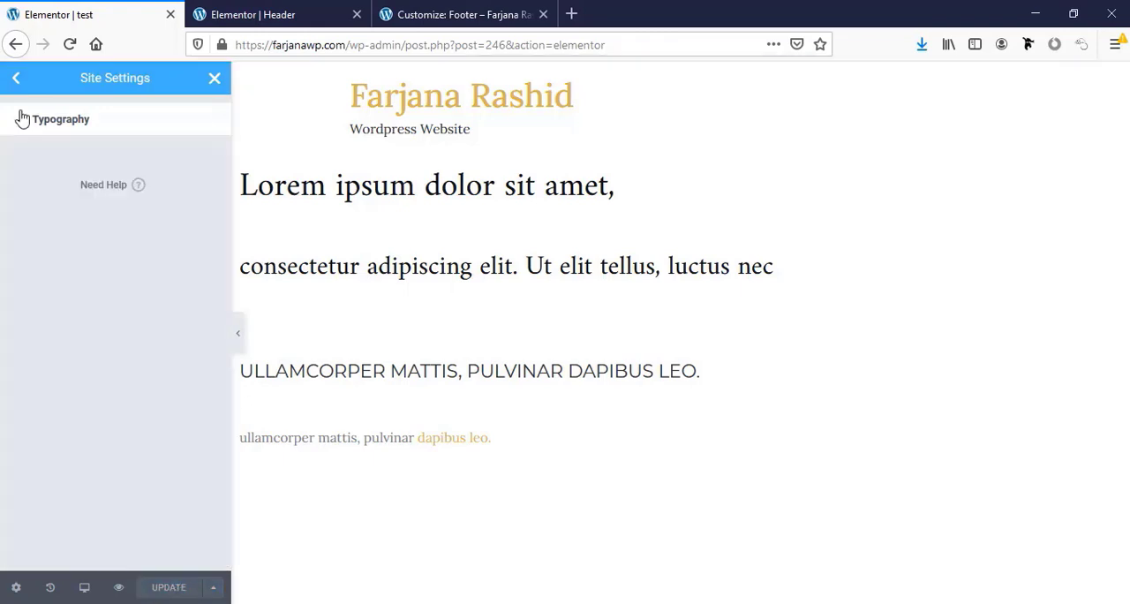
{"action": "left_click", "coordinate": [215, 77]}
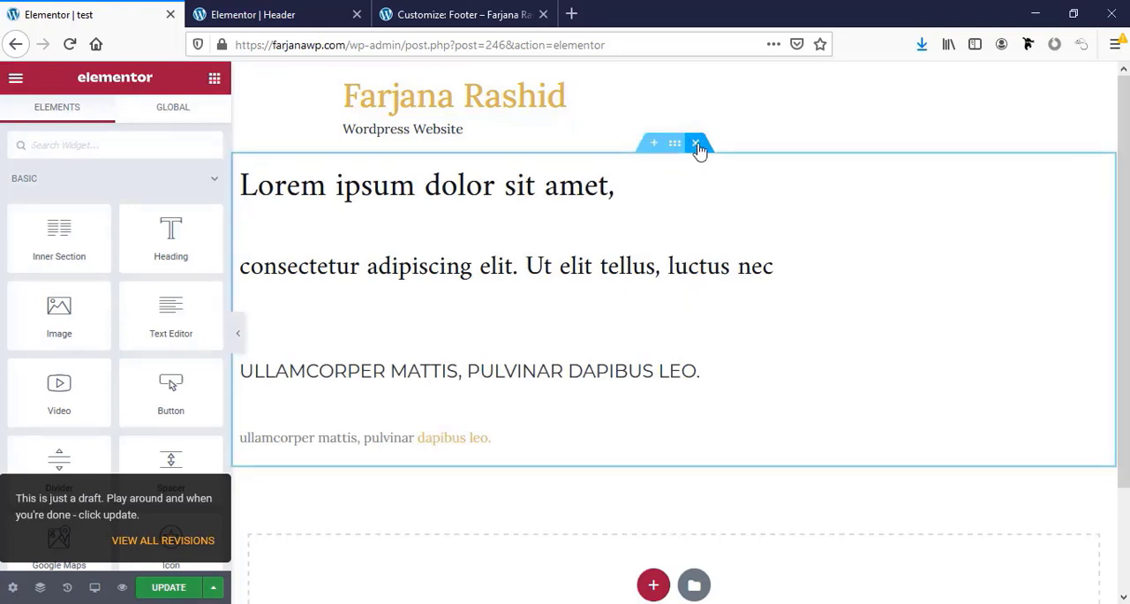
{"action": "left_click", "coordinate": [697, 144]}
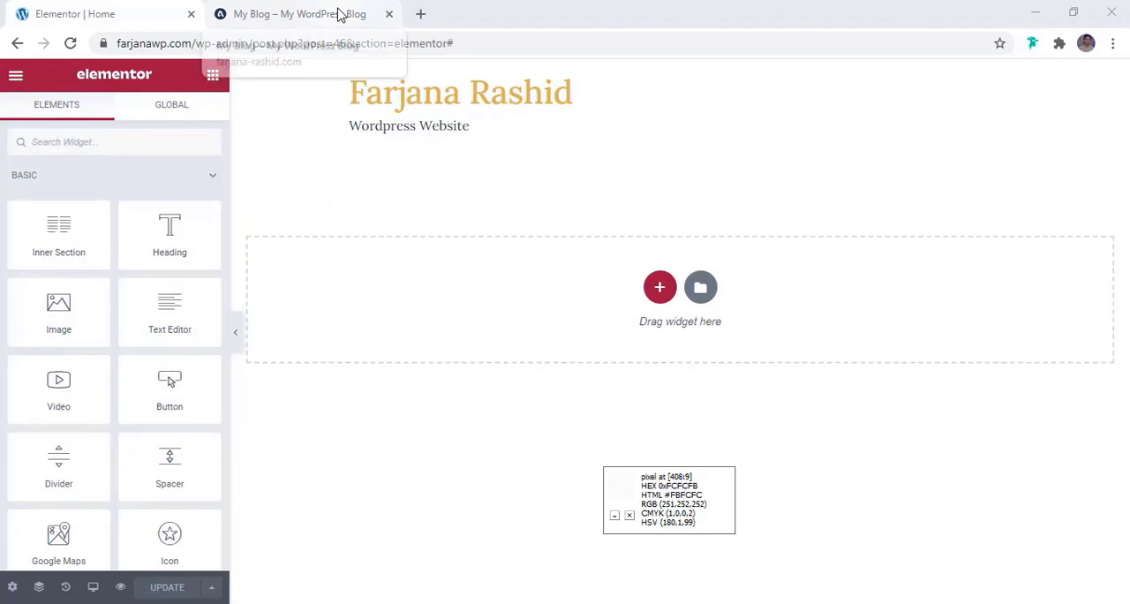
Examine the header of the Aster Rose reference blog and return to the Home page editor
{"action": "left_click", "coordinate": [335, 12]}
{"action": "scroll", "coordinate": [471, 263], "scroll_direction": "up", "scroll_amount": 15}
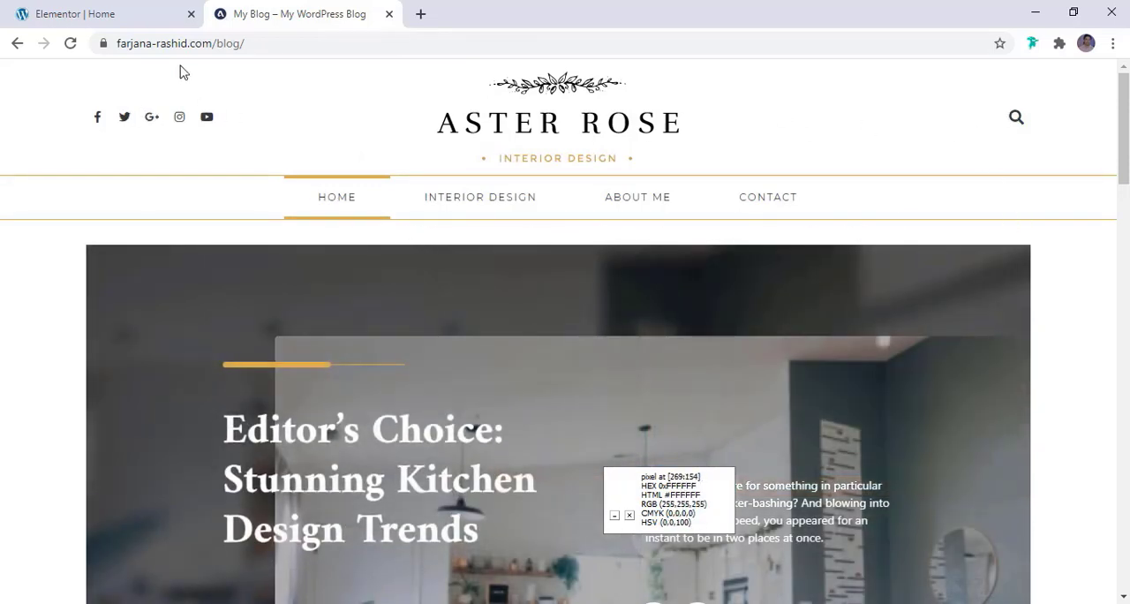
{"action": "left_click", "coordinate": [102, 18]}
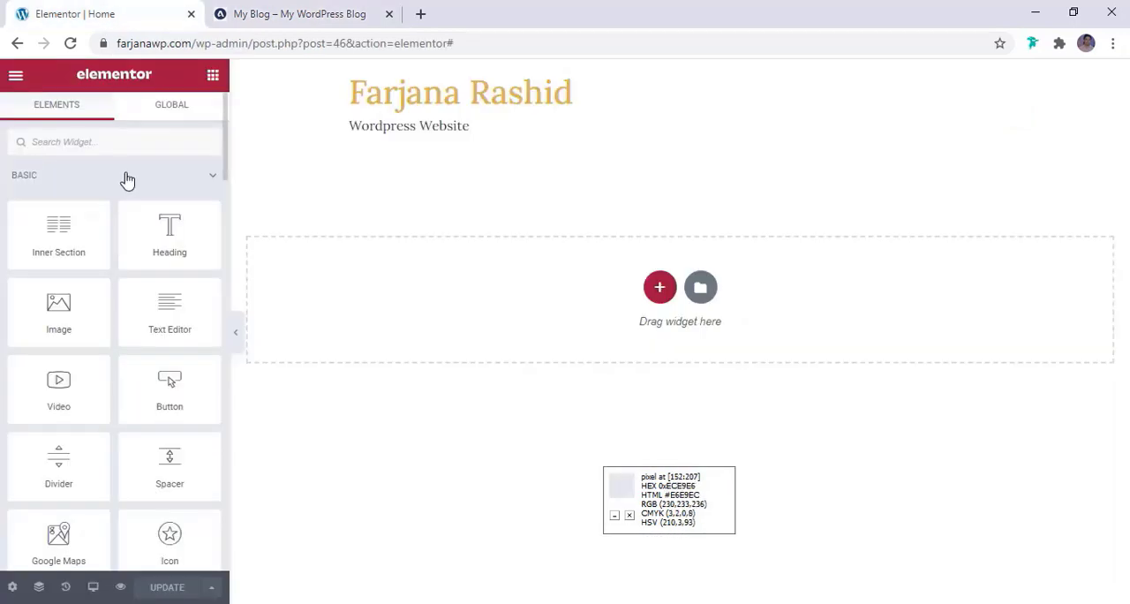
Open the Theme Builder from the Home page editor and dismiss the floating pixel color read-out
{"action": "left_click", "coordinate": [15, 78]}
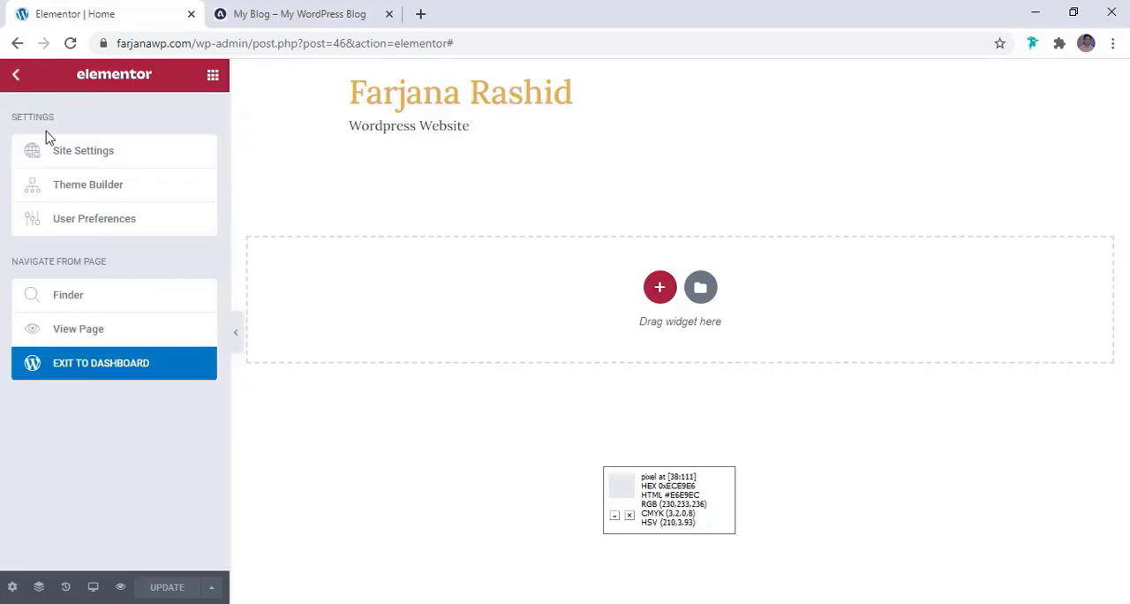
{"action": "left_click", "coordinate": [84, 193]}
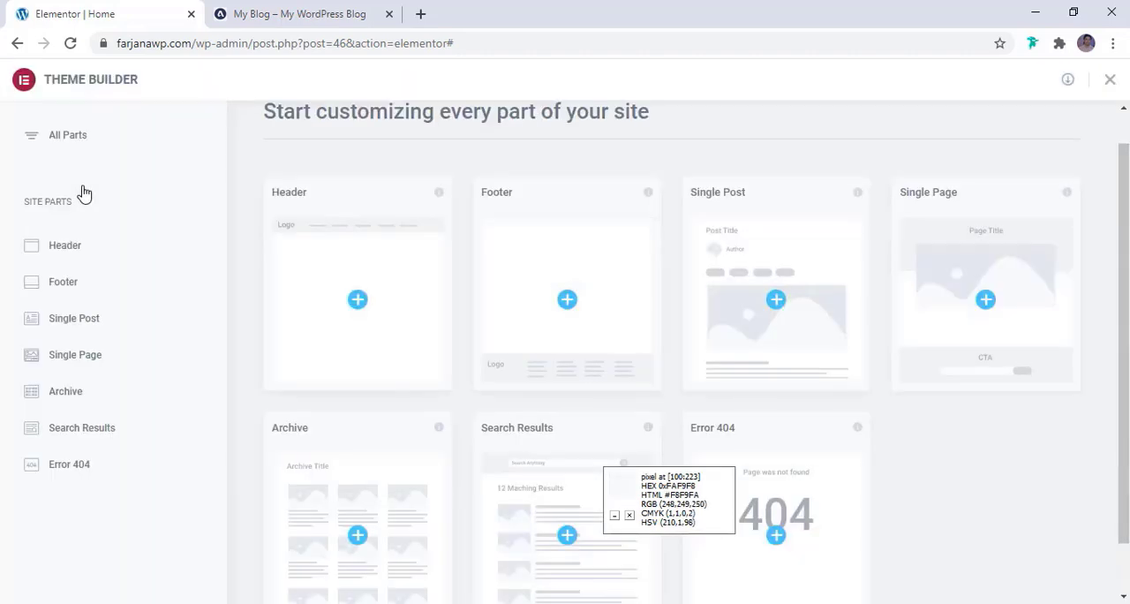
{"action": "left_click", "coordinate": [629, 515]}
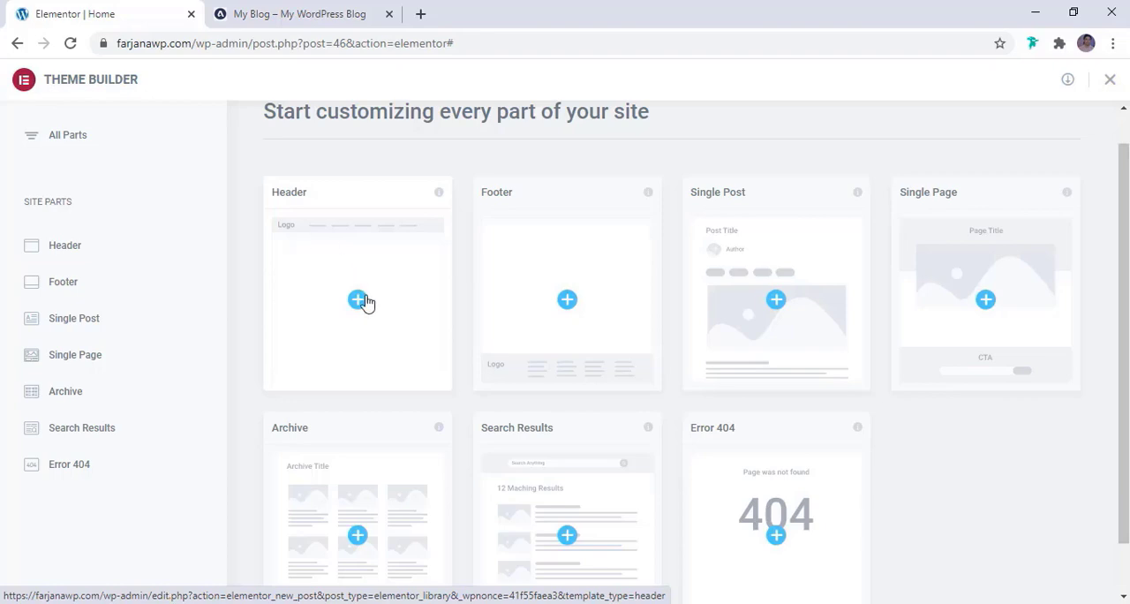
Create a header template and insert the teal header block with contact details and centered logo from the template library
{"action": "left_click", "coordinate": [361, 306]}
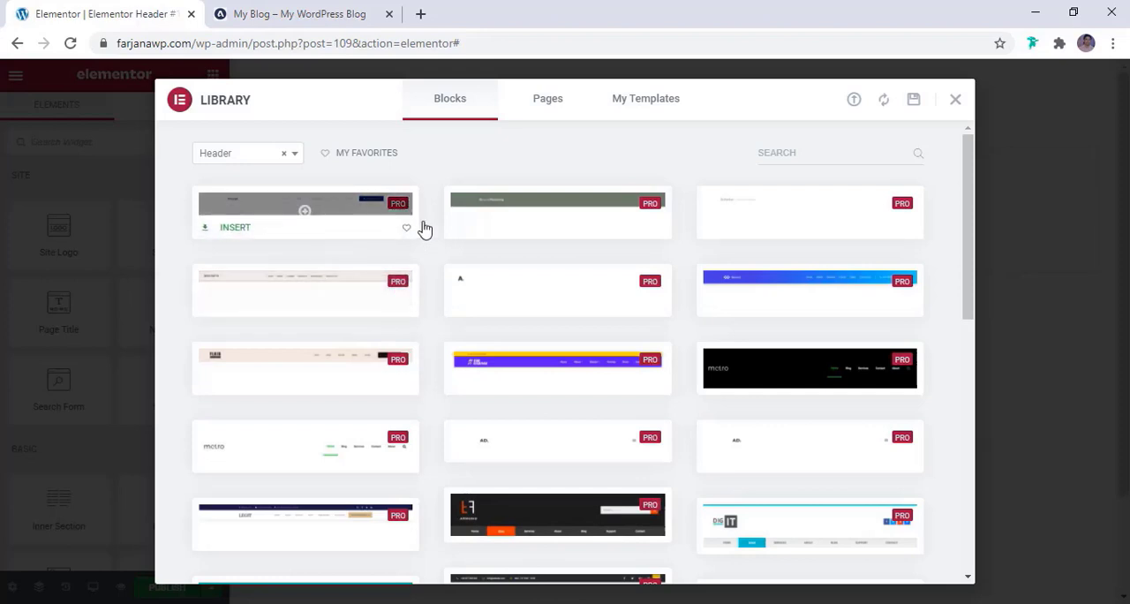
{"action": "mouse_move", "coordinate": [483, 232]}
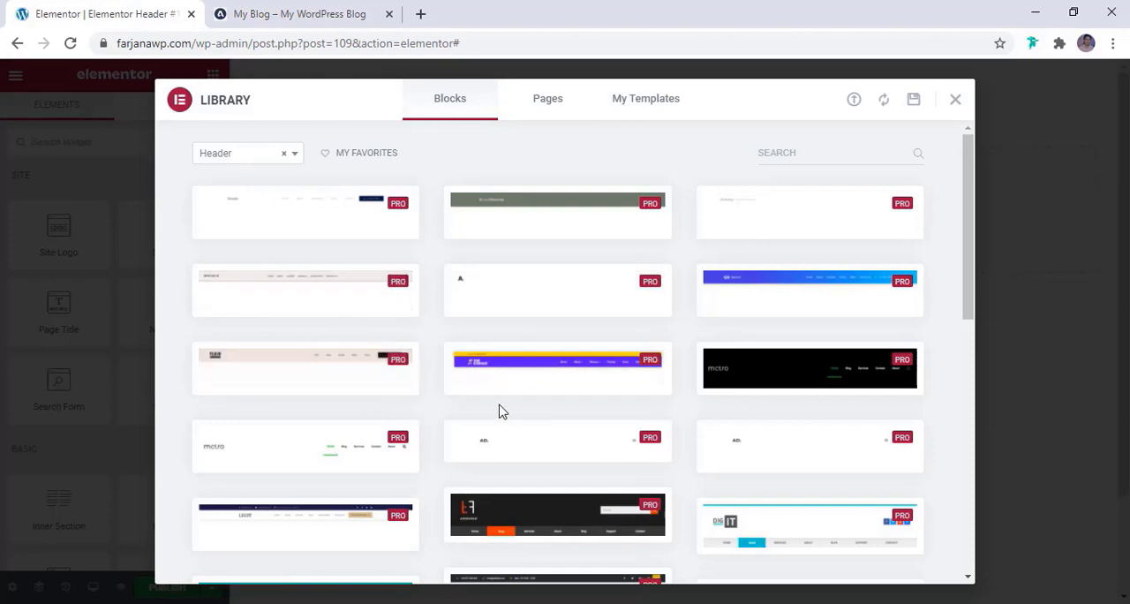
{"action": "scroll", "coordinate": [512, 429], "scroll_direction": "down", "scroll_amount": 4}
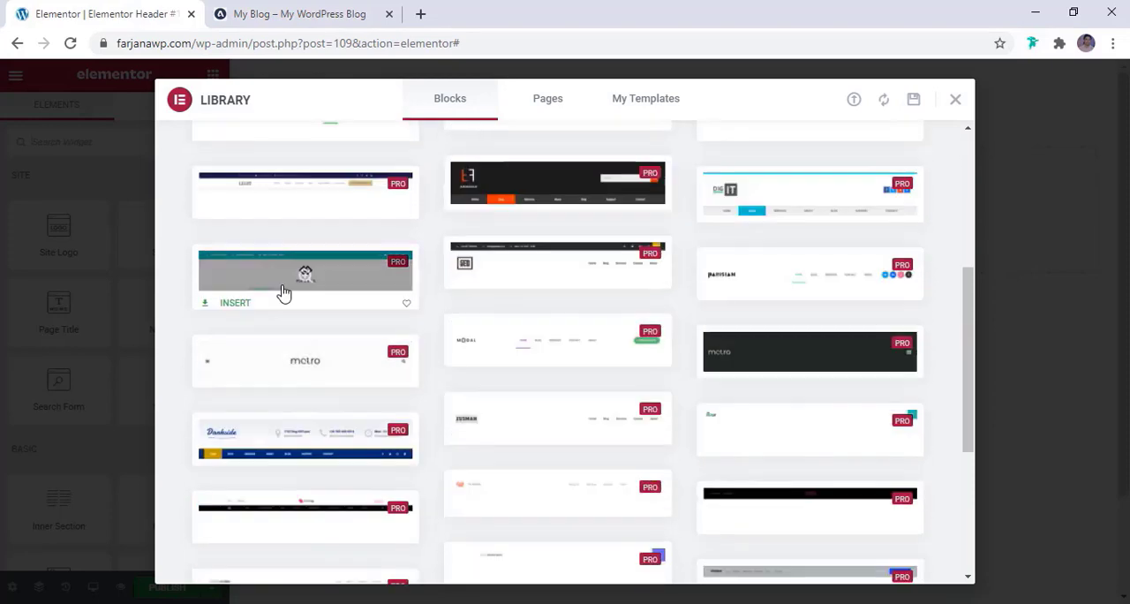
{"action": "left_click", "coordinate": [235, 298]}
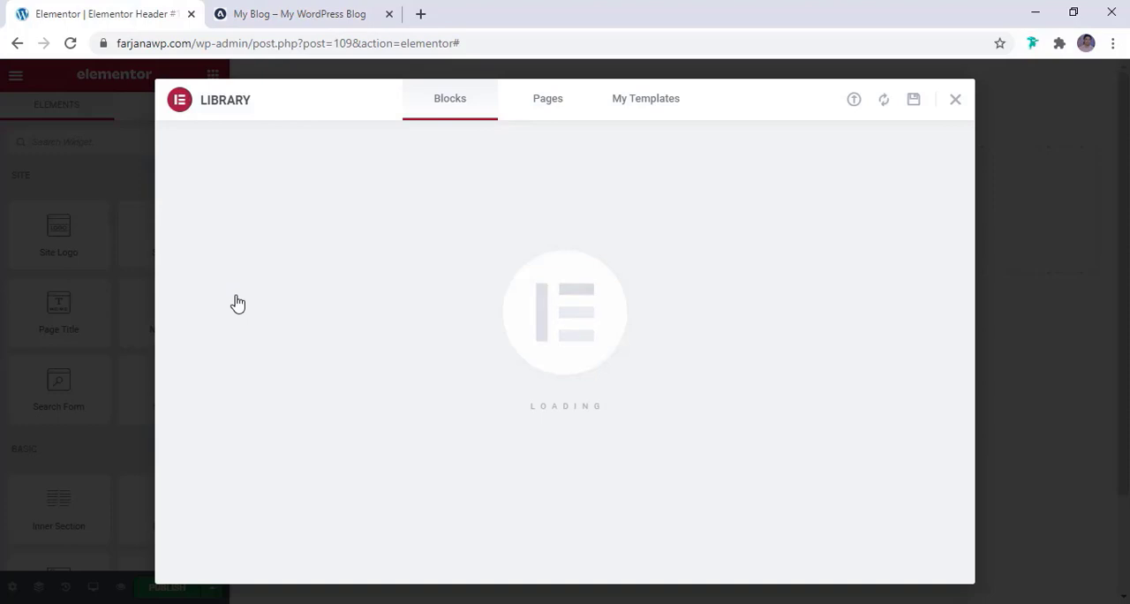
{"action": "scroll", "coordinate": [547, 399], "scroll_direction": "down", "scroll_amount": 3}
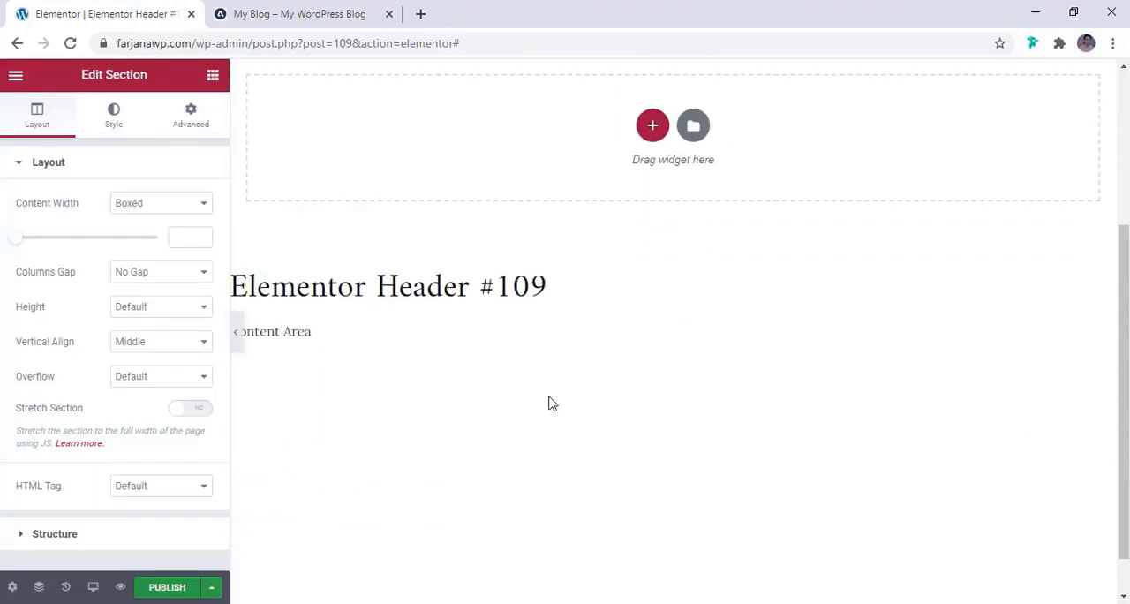
{"action": "scroll", "coordinate": [549, 403], "scroll_direction": "up", "scroll_amount": 3}
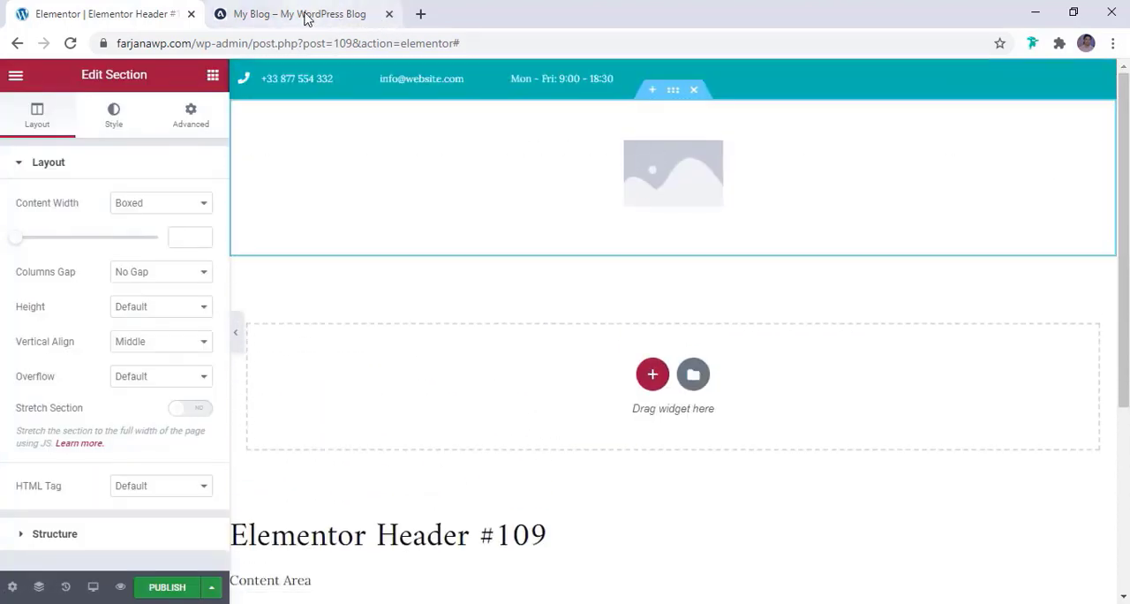
Publish the header template with a display condition that includes the entire site
{"action": "left_click", "coordinate": [167, 588]}
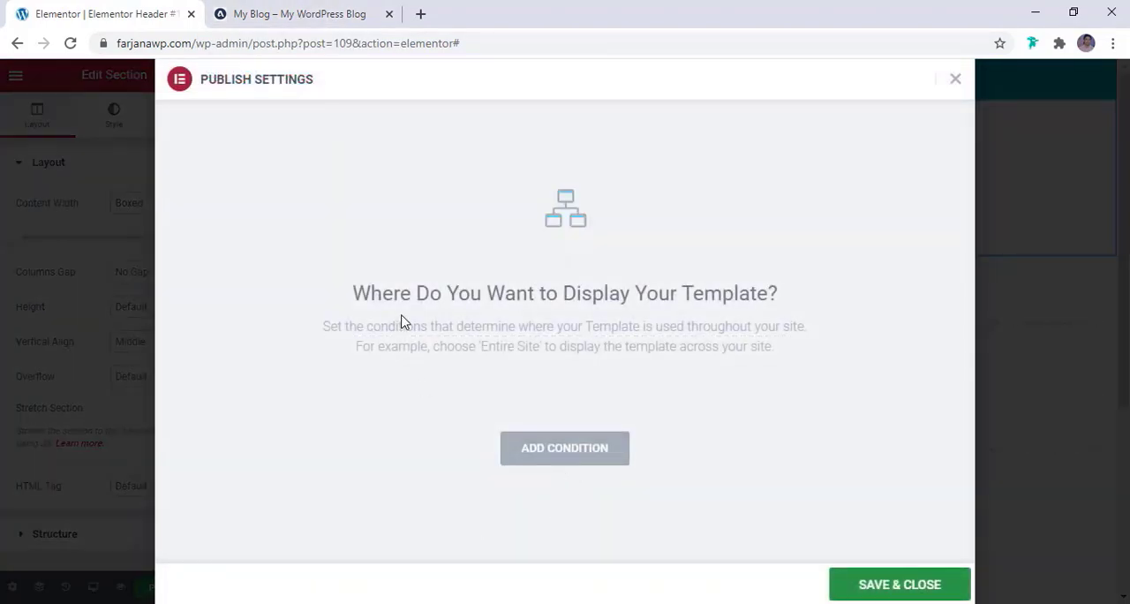
{"action": "left_click", "coordinate": [566, 448]}
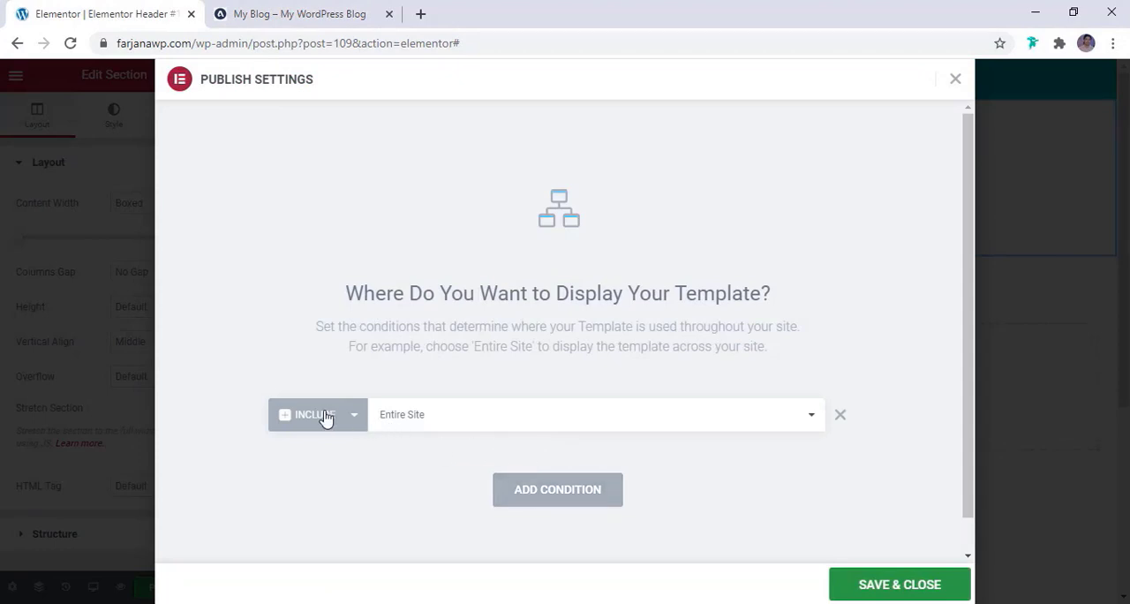
{"action": "left_click", "coordinate": [856, 594]}
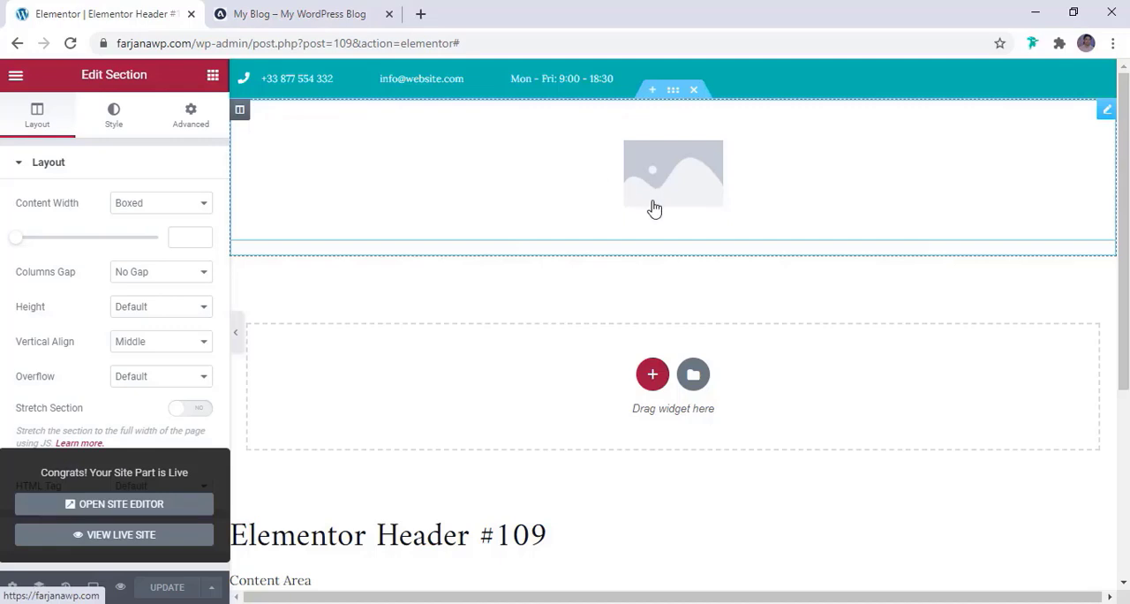
Open the Site Identity section of the site settings
{"action": "left_click", "coordinate": [15, 76]}
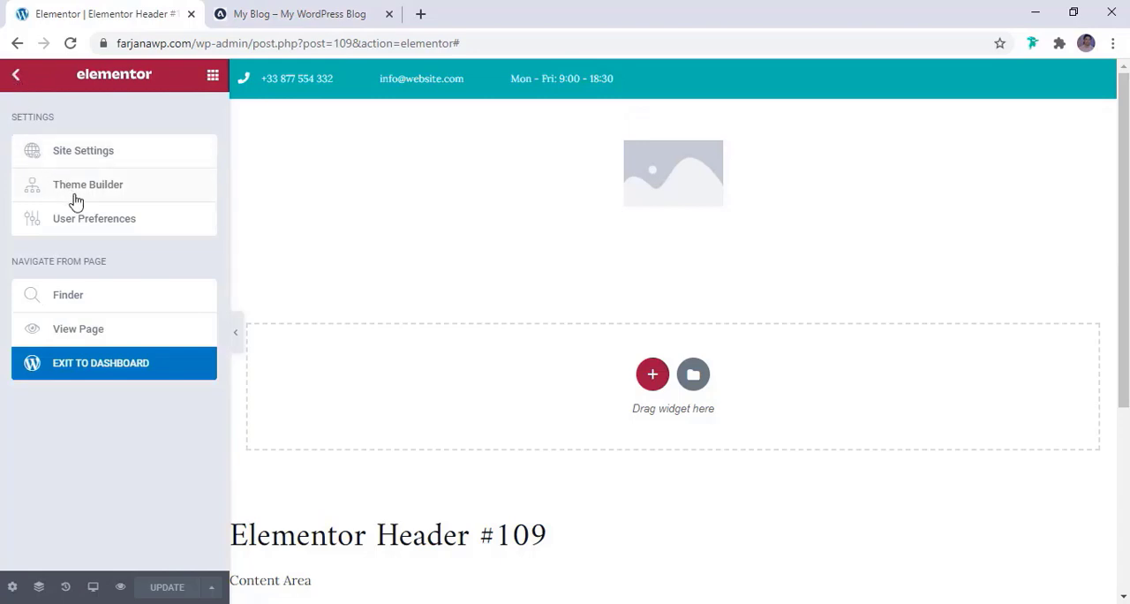
{"action": "left_click", "coordinate": [121, 158]}
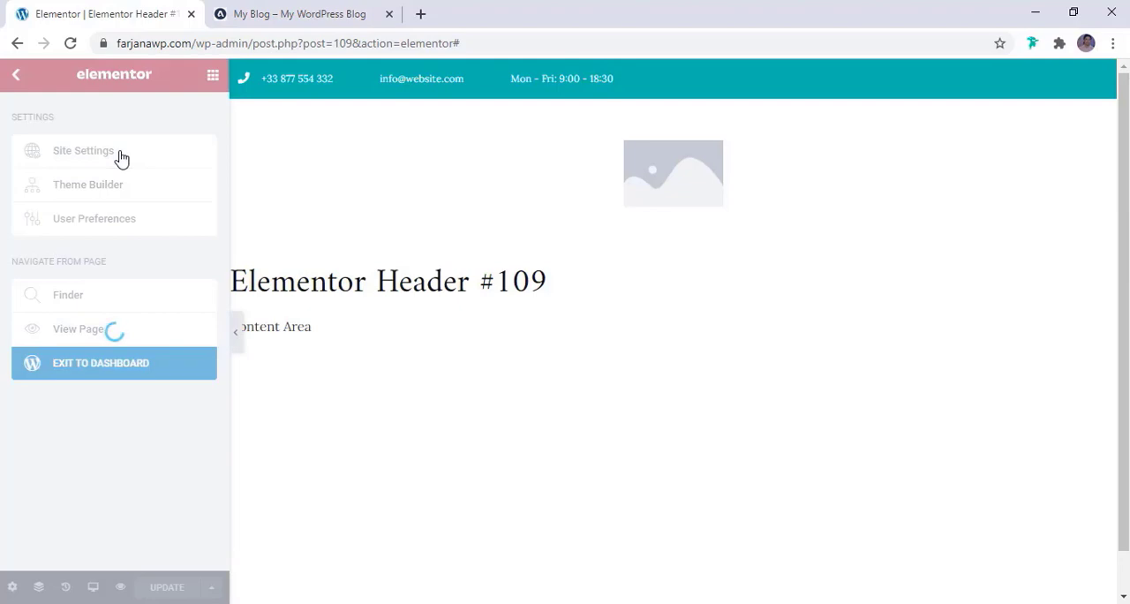
{"action": "scroll", "coordinate": [97, 389], "scroll_direction": "down", "scroll_amount": 2}
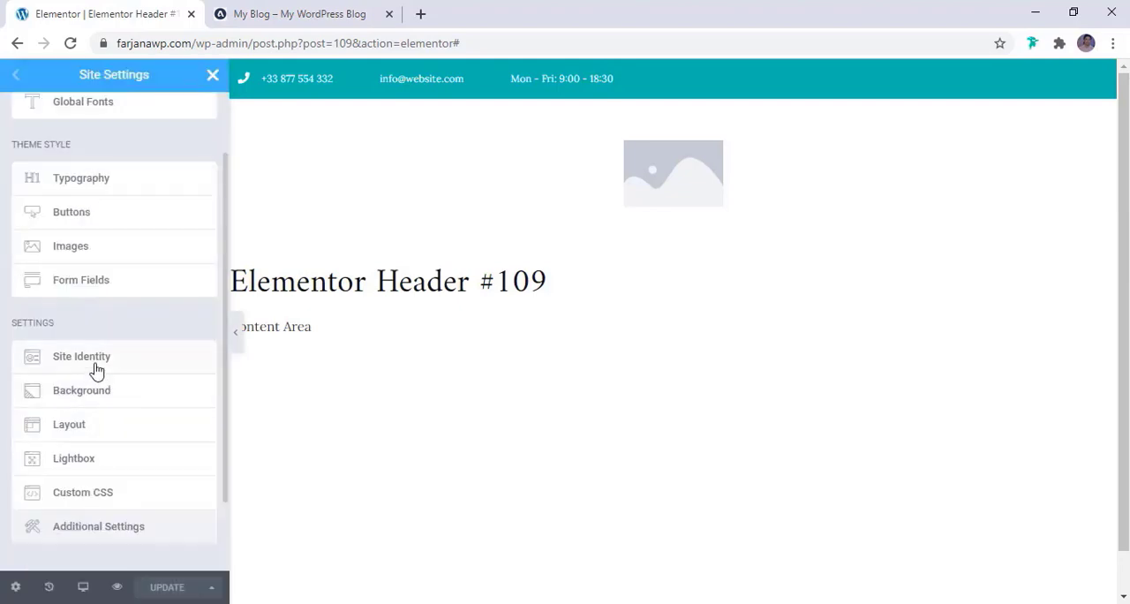
{"action": "left_click", "coordinate": [97, 370]}
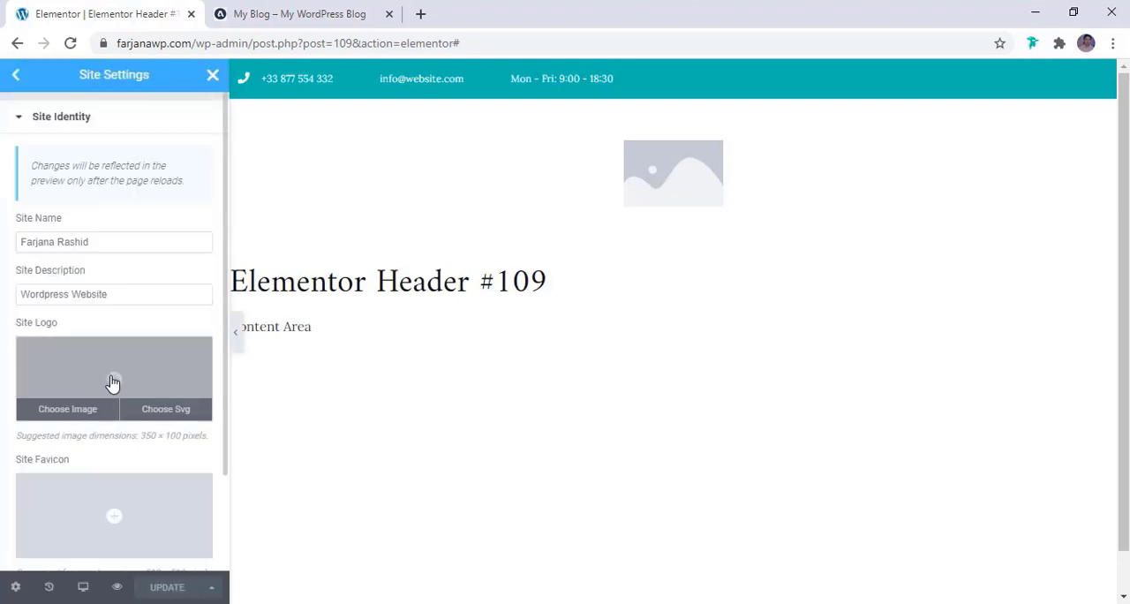
Upload asterlogo2.png as the site logo, then save the site settings and return to the header template
{"action": "left_click", "coordinate": [112, 382]}
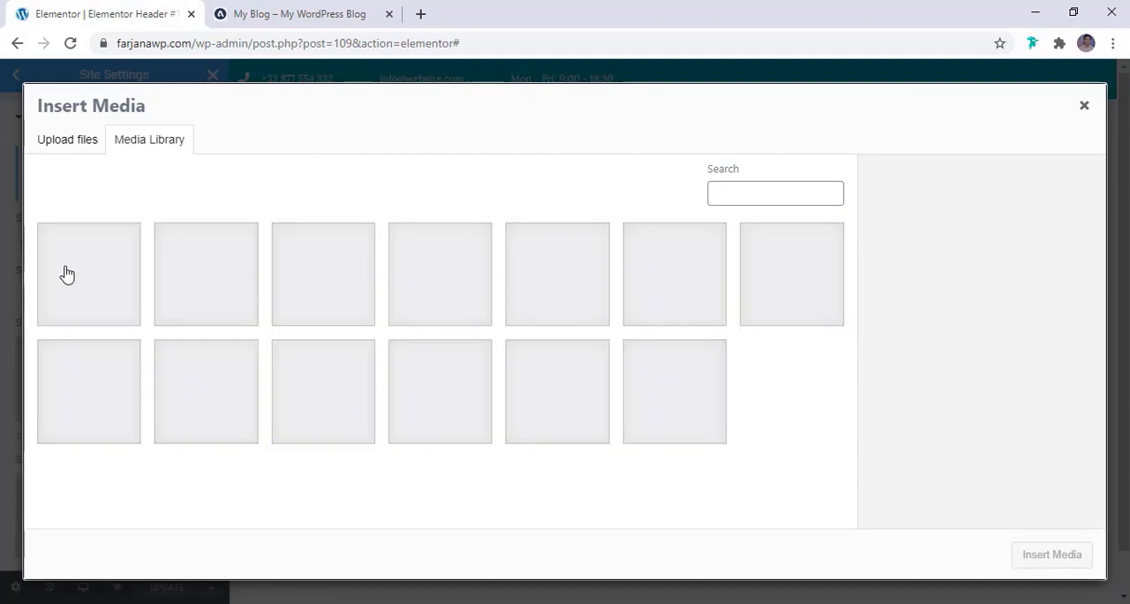
{"action": "left_click", "coordinate": [74, 141]}
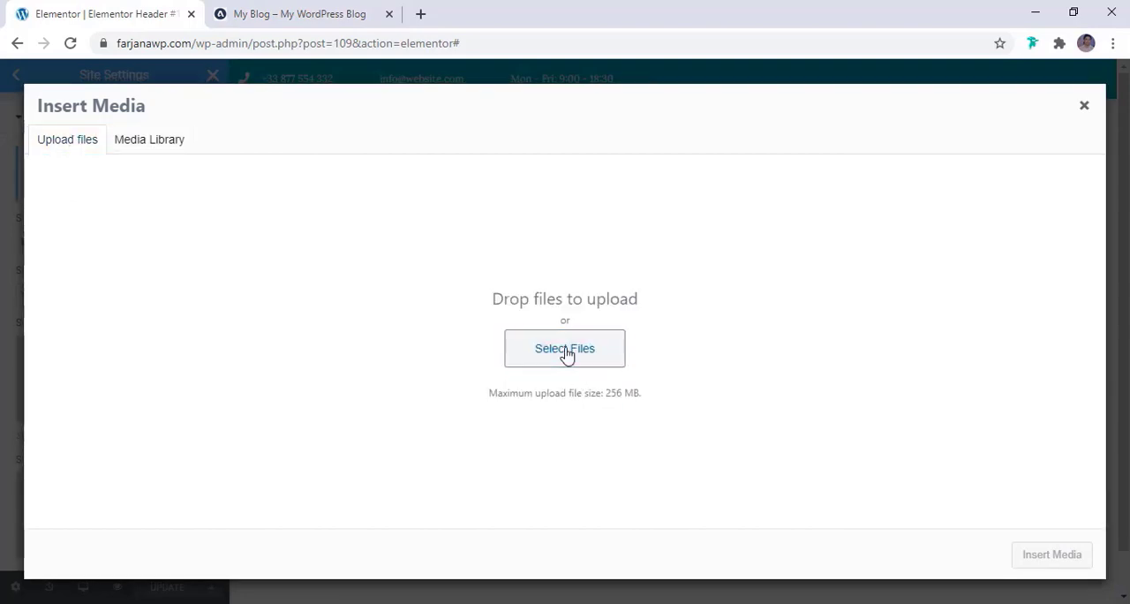
{"action": "left_click", "coordinate": [568, 355]}
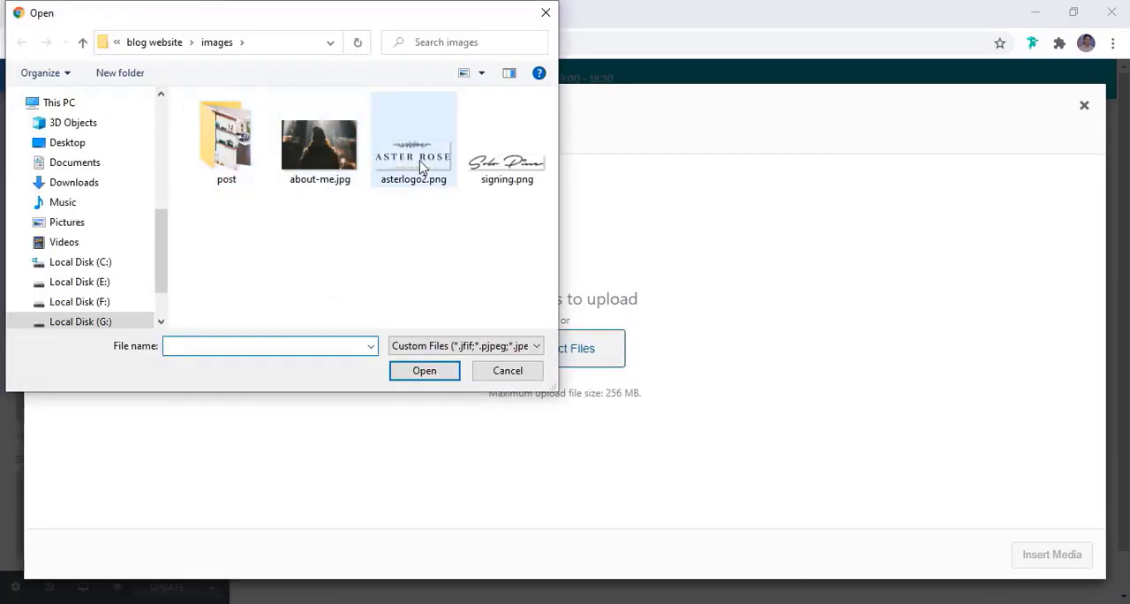
{"action": "right_click", "coordinate": [419, 166]}
{"action": "left_click", "coordinate": [441, 379]}
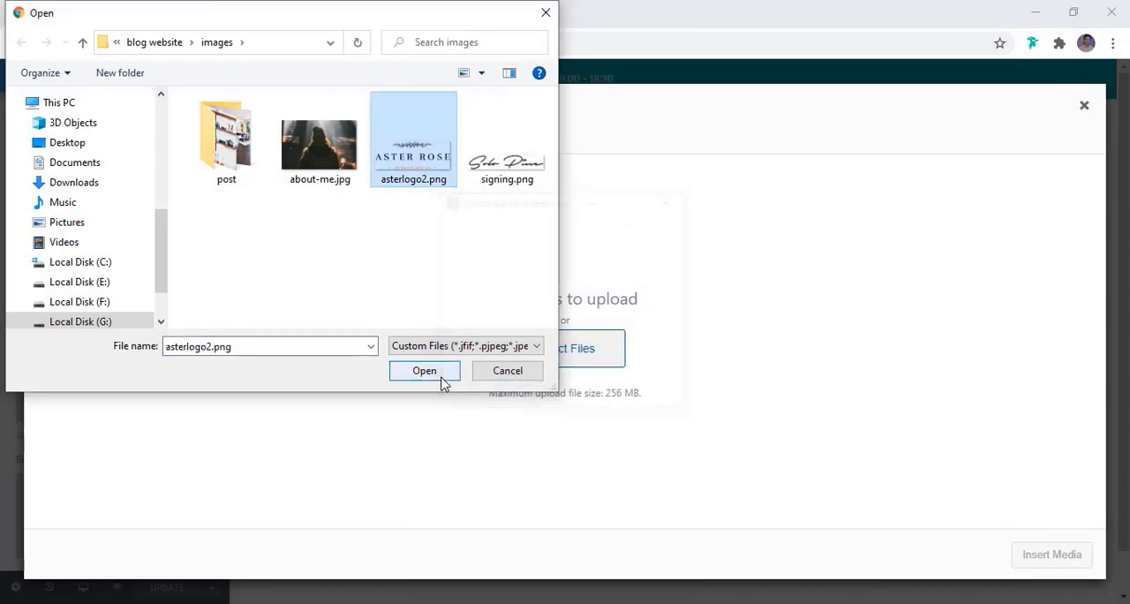
{"action": "left_click", "coordinate": [425, 371]}
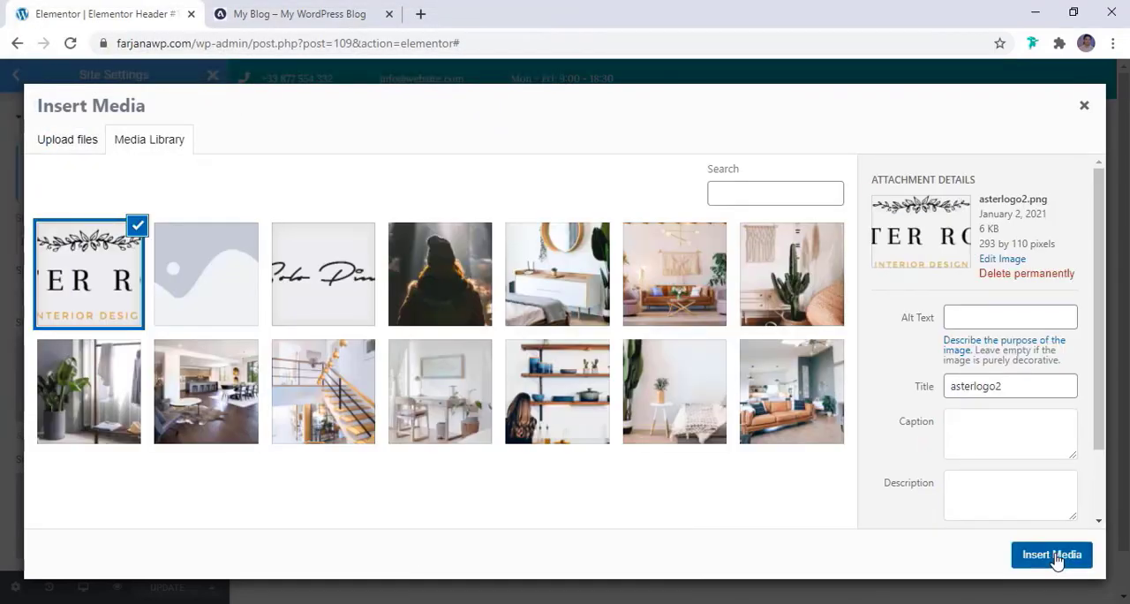
{"action": "left_click", "coordinate": [1052, 554]}
{"action": "left_click", "coordinate": [166, 593]}
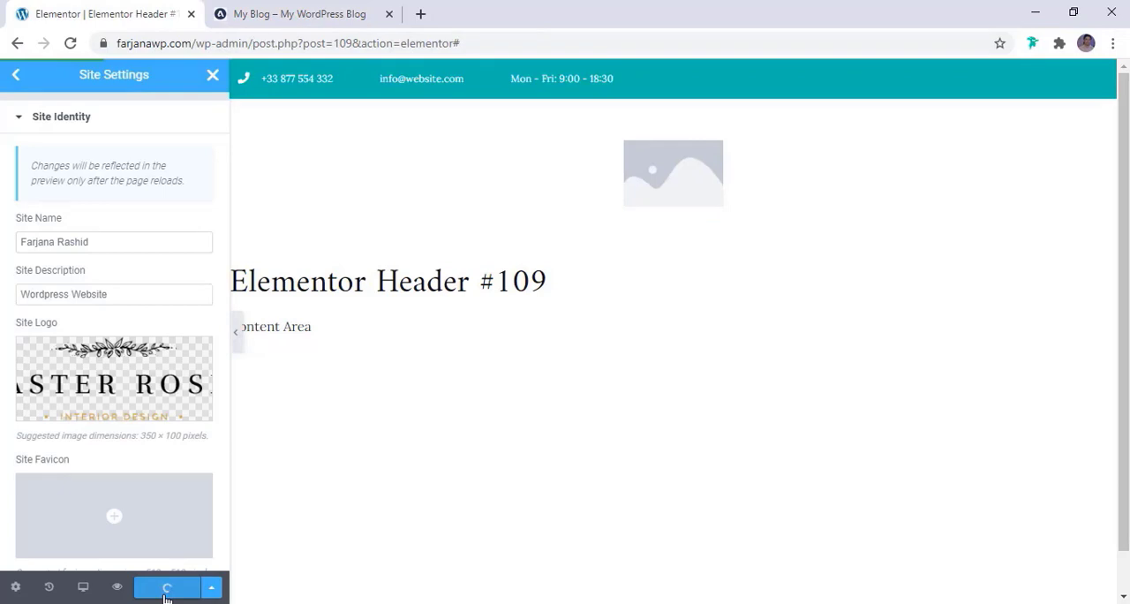
{"action": "left_click", "coordinate": [16, 76]}
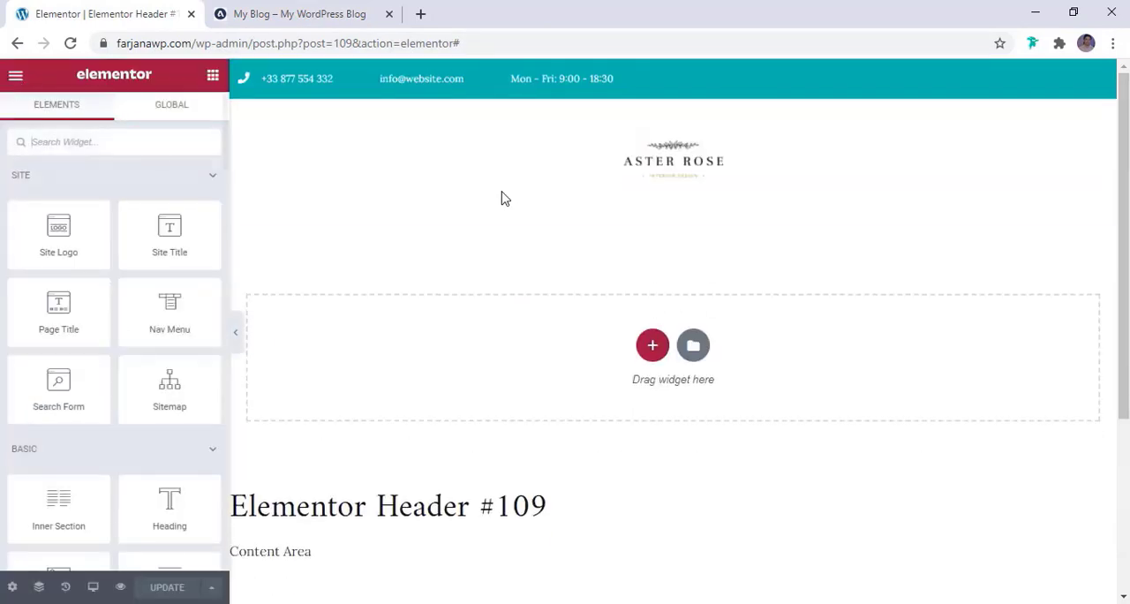
Set the header's site logo width to 317 px
{"action": "left_click", "coordinate": [689, 174]}
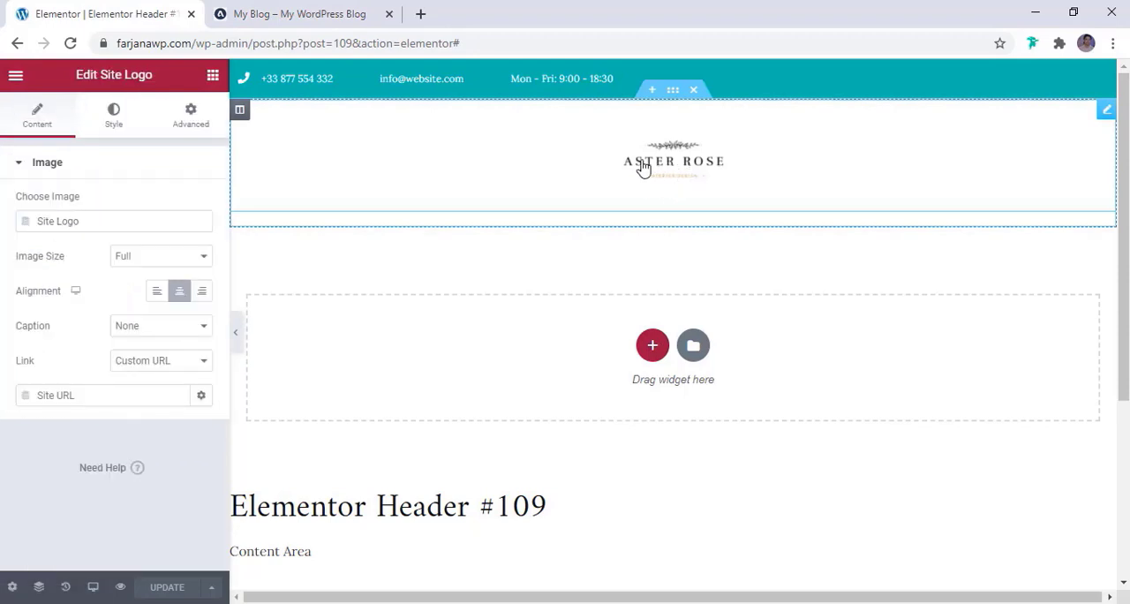
{"action": "left_click", "coordinate": [104, 121]}
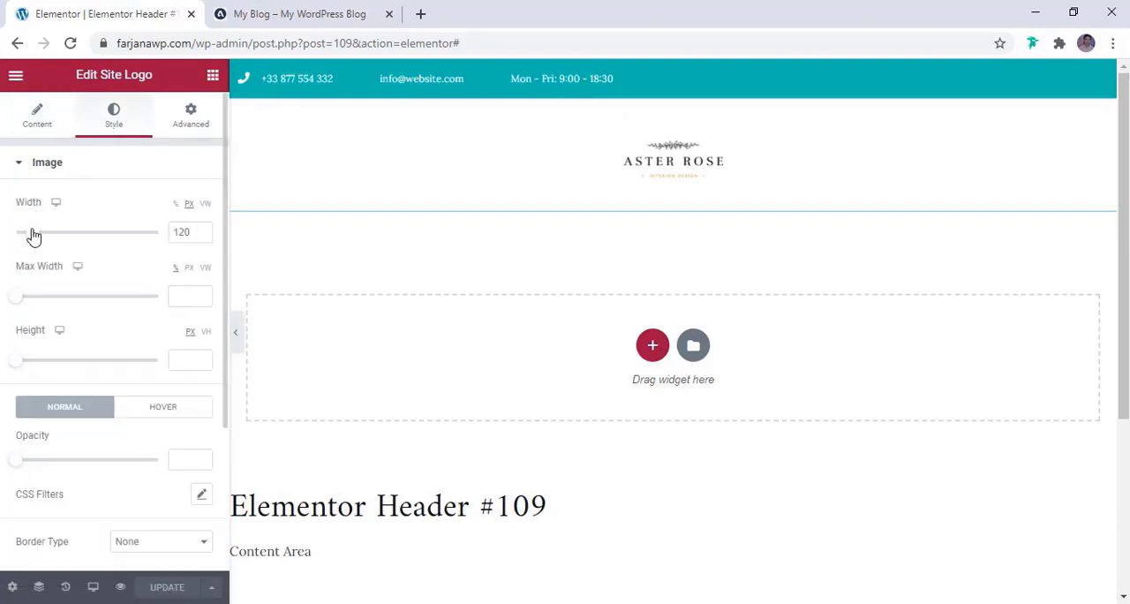
{"action": "left_click_drag", "start_coordinate": [31, 236], "coordinate": [65, 244]}
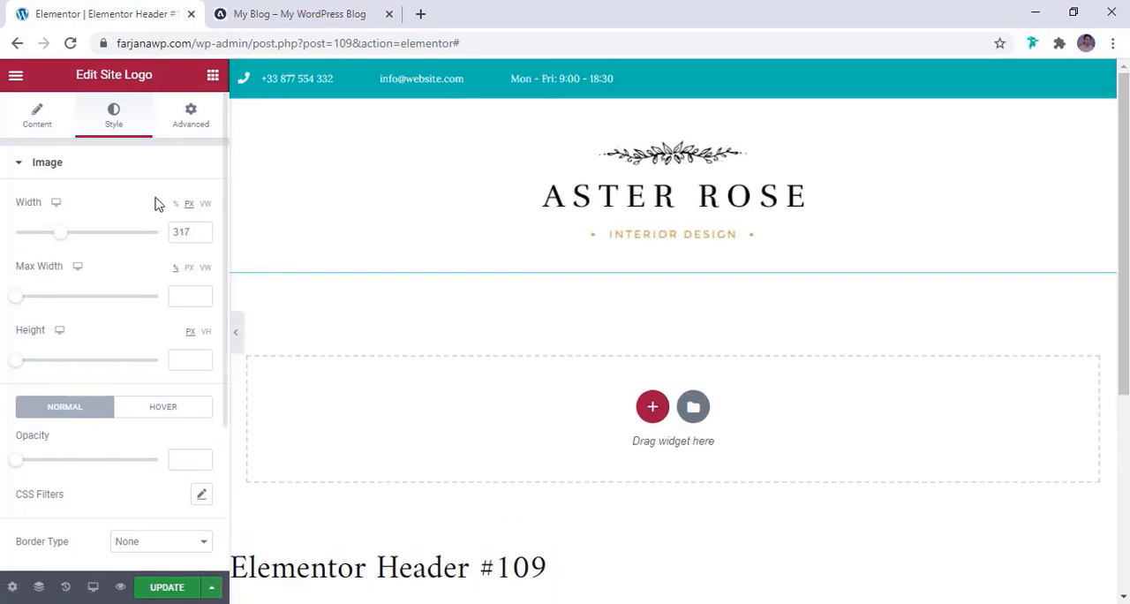
Set the site logo's top and bottom margins to 10 px and compare the spacing with the reference blog header
{"action": "left_click", "coordinate": [193, 131]}
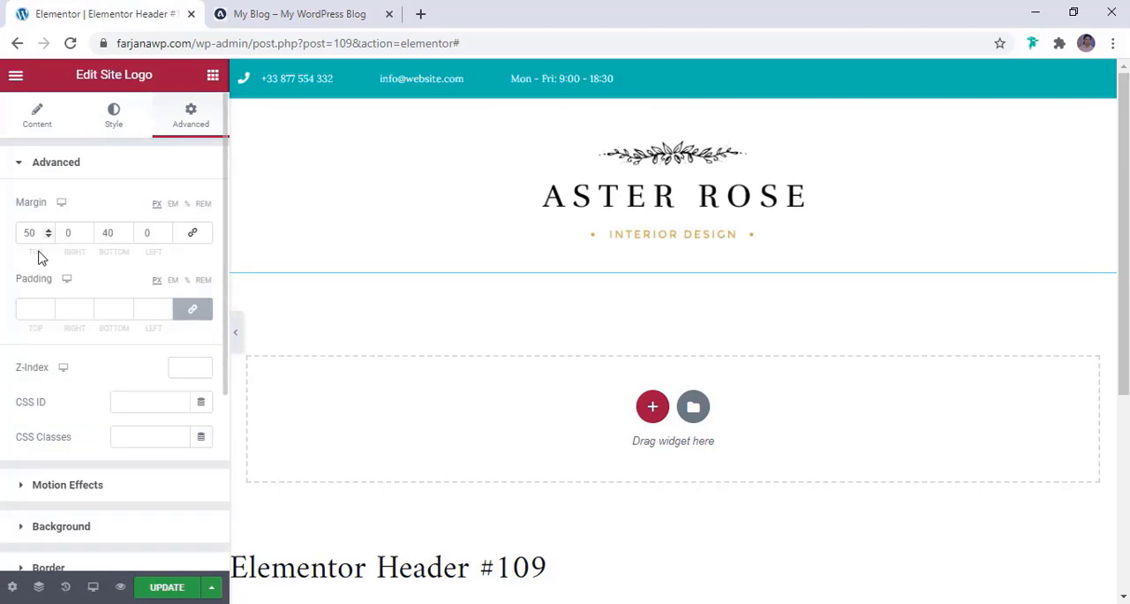
{"action": "type", "text": "0"}
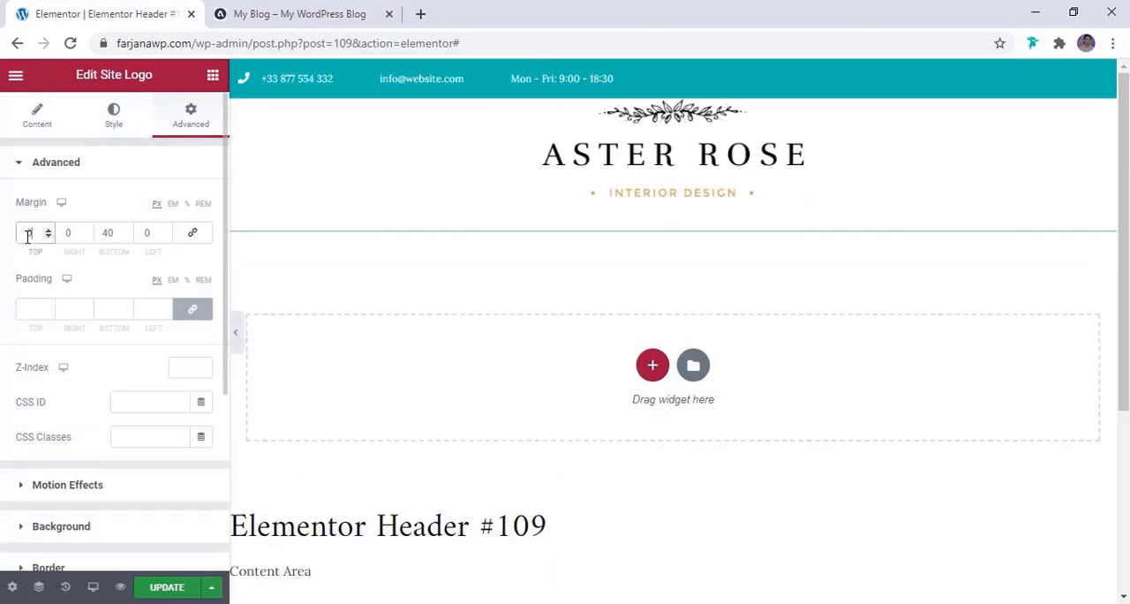
{"action": "type", "text": "1"}
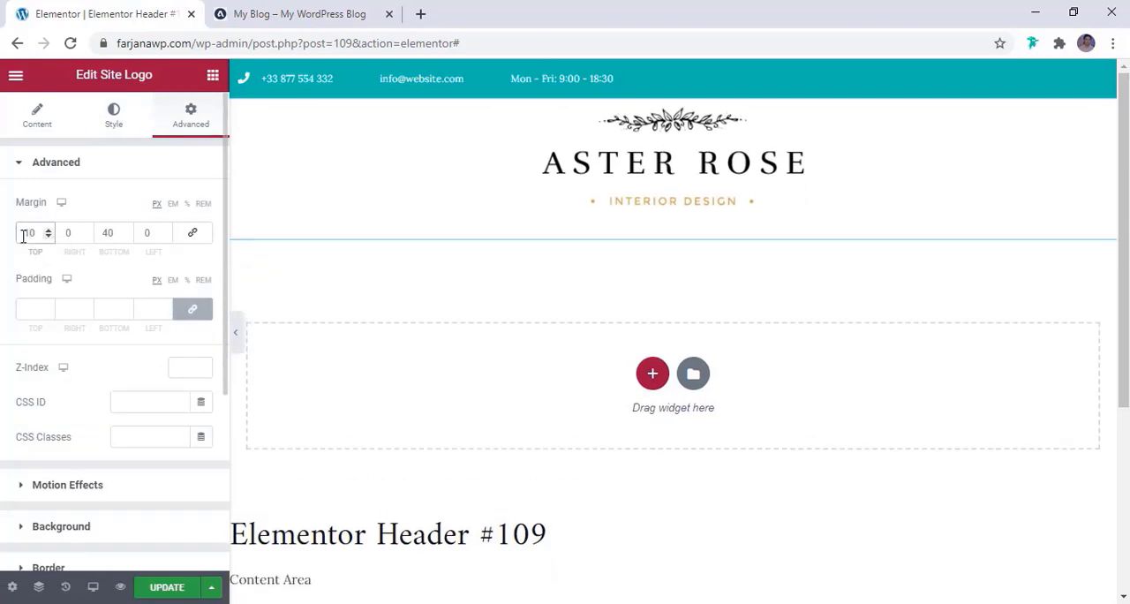
{"action": "double_click", "coordinate": [111, 235]}
{"action": "type", "text": "2"}
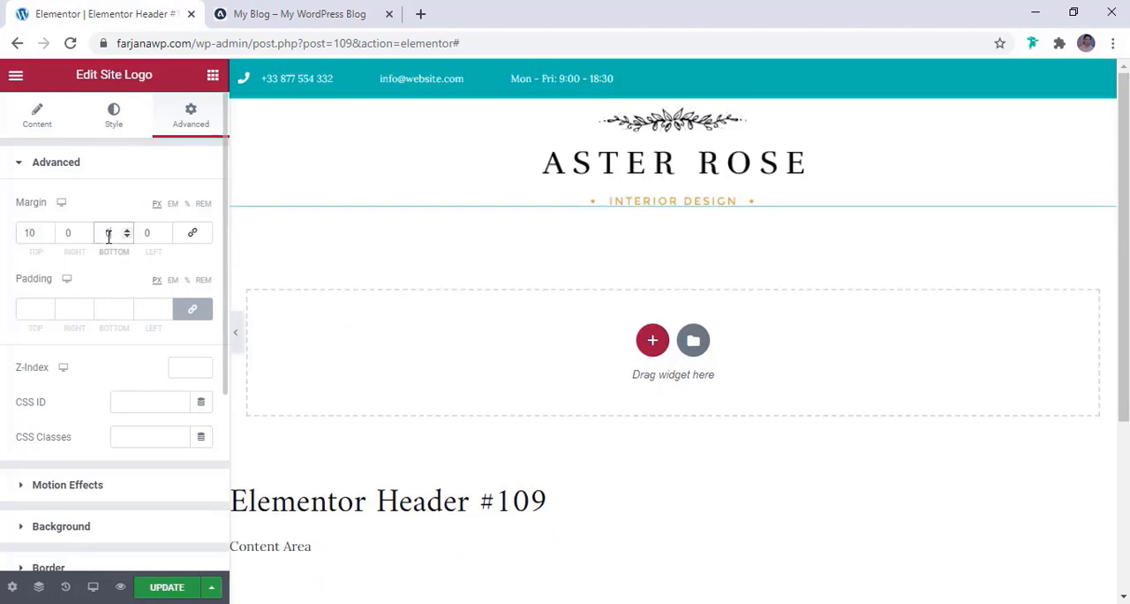
{"action": "type", "text": "1"}
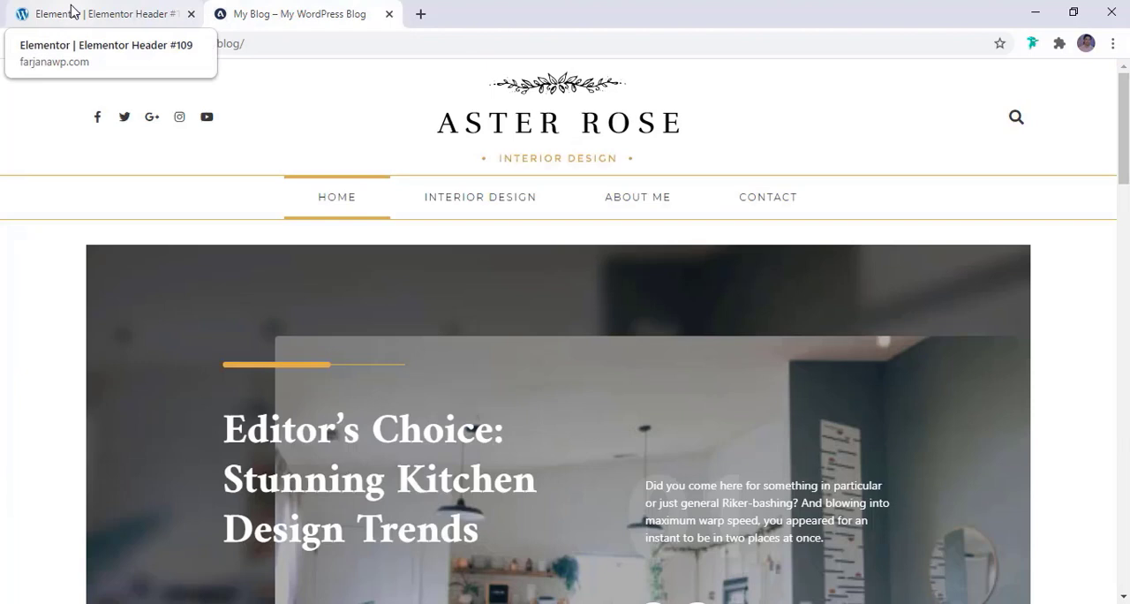
{"action": "left_click", "coordinate": [73, 11]}
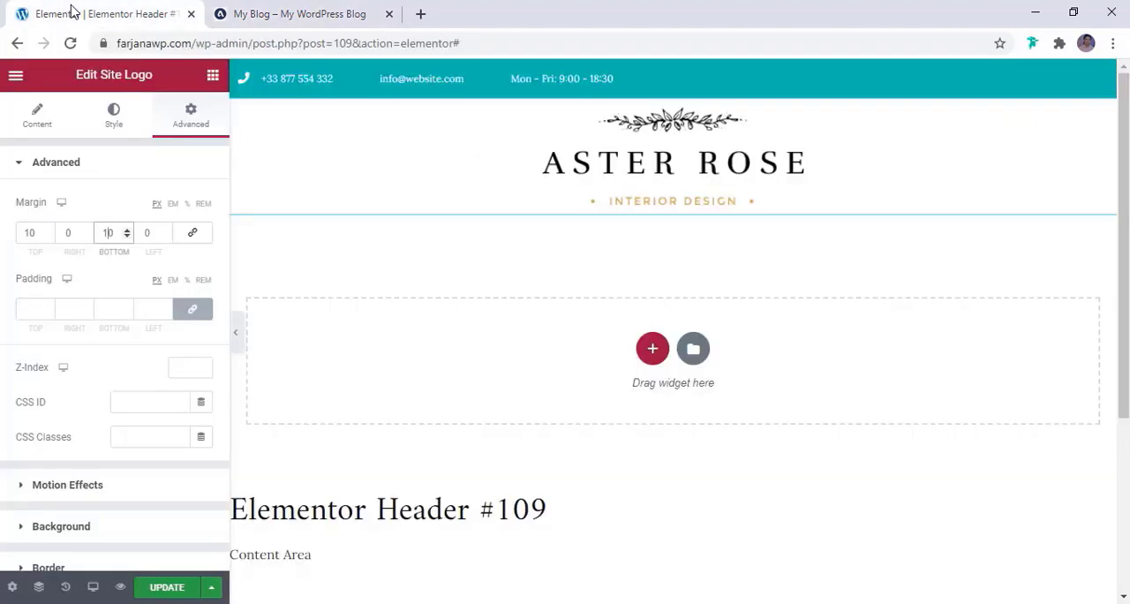
Set the site logo's top and bottom margins to 15 px each
{"action": "left_click", "coordinate": [49, 229]}
{"action": "left_click", "coordinate": [49, 228]}
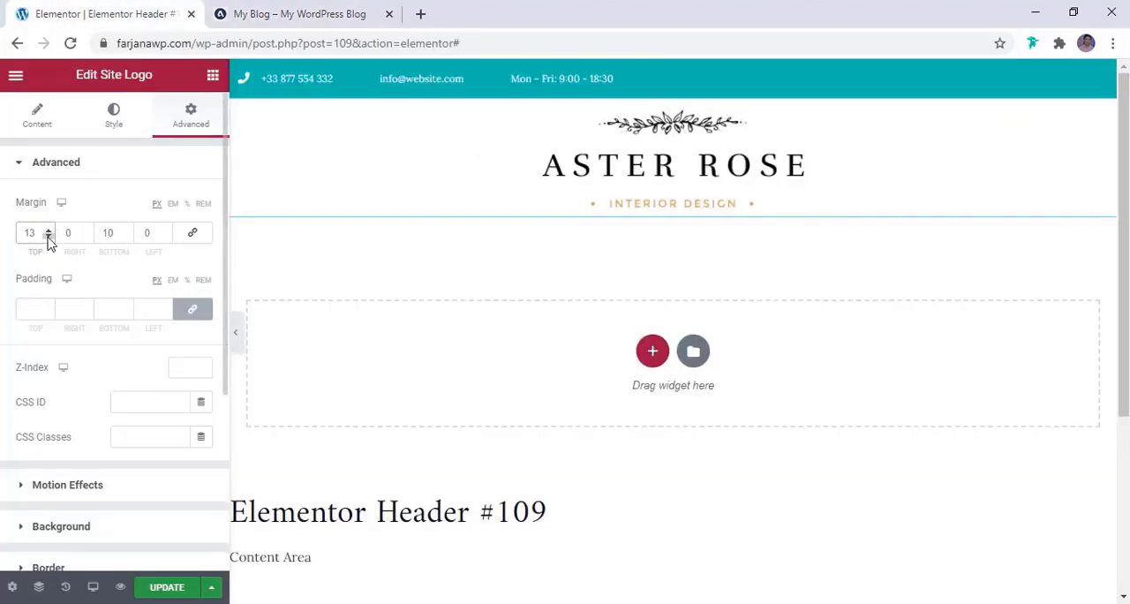
{"action": "left_click", "coordinate": [127, 229]}
{"action": "left_click", "coordinate": [126, 228]}
{"action": "left_click", "coordinate": [126, 229]}
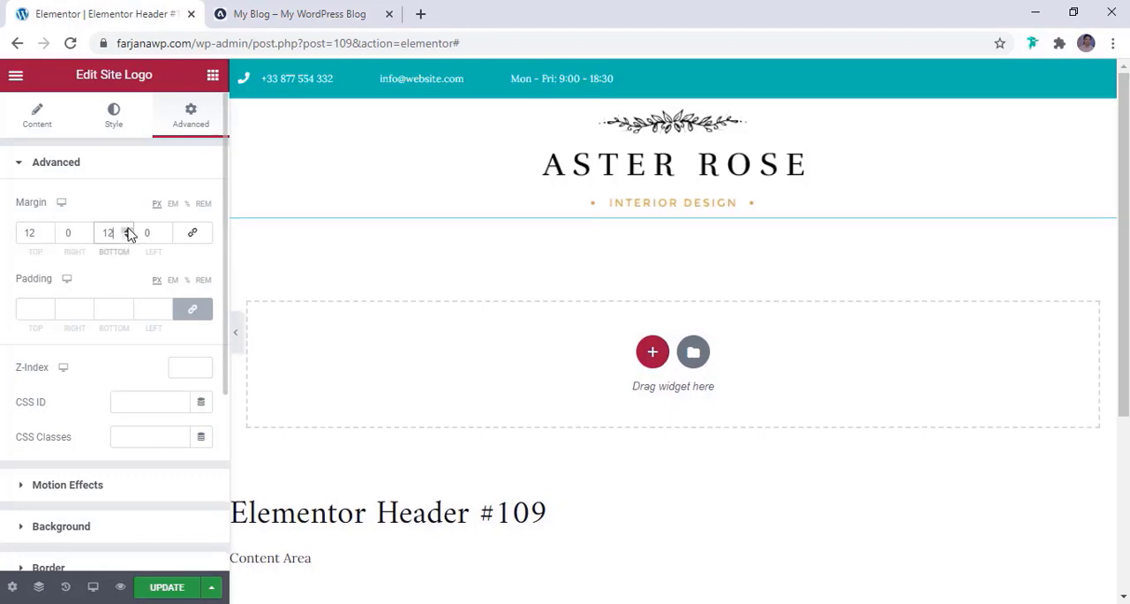
{"action": "left_click", "coordinate": [128, 229]}
{"action": "left_click", "coordinate": [127, 228]}
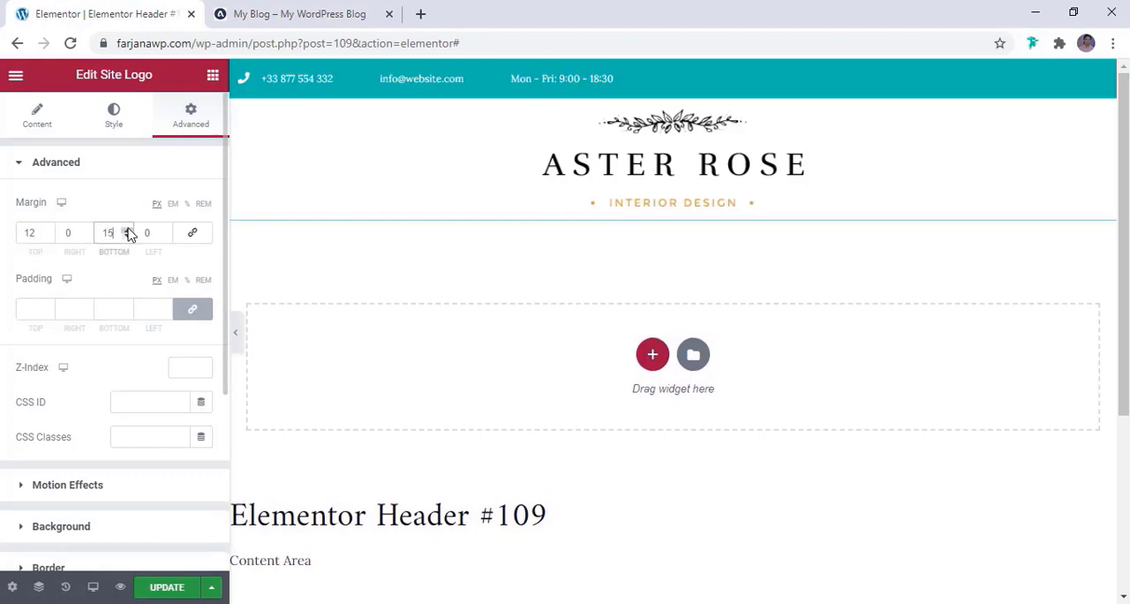
{"action": "left_click", "coordinate": [127, 229]}
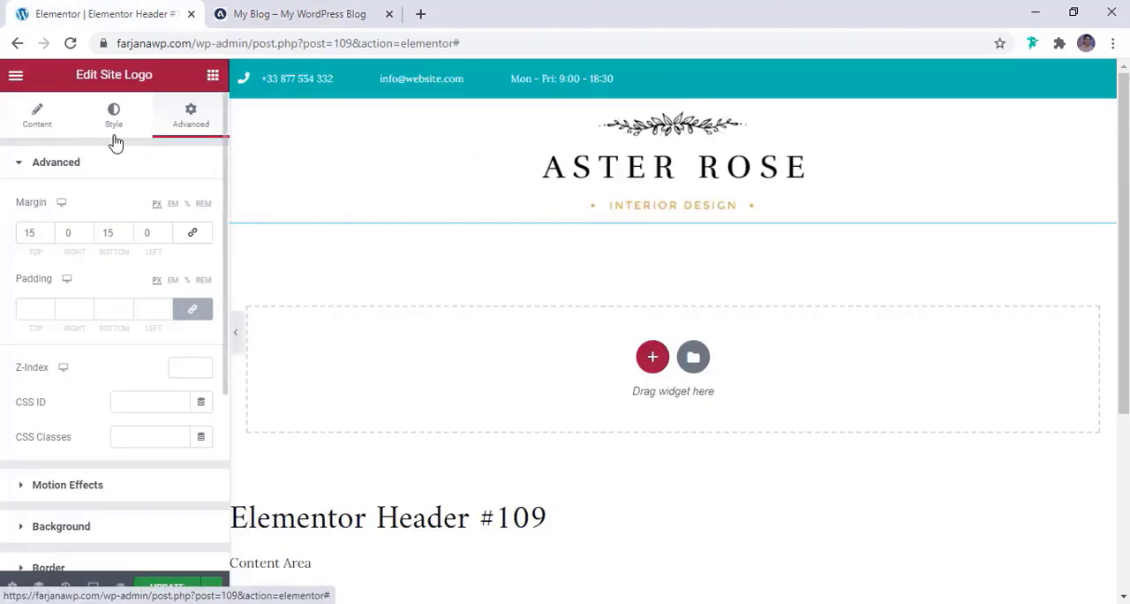
Set the header's site logo width to 250 px
{"action": "left_click", "coordinate": [113, 123]}
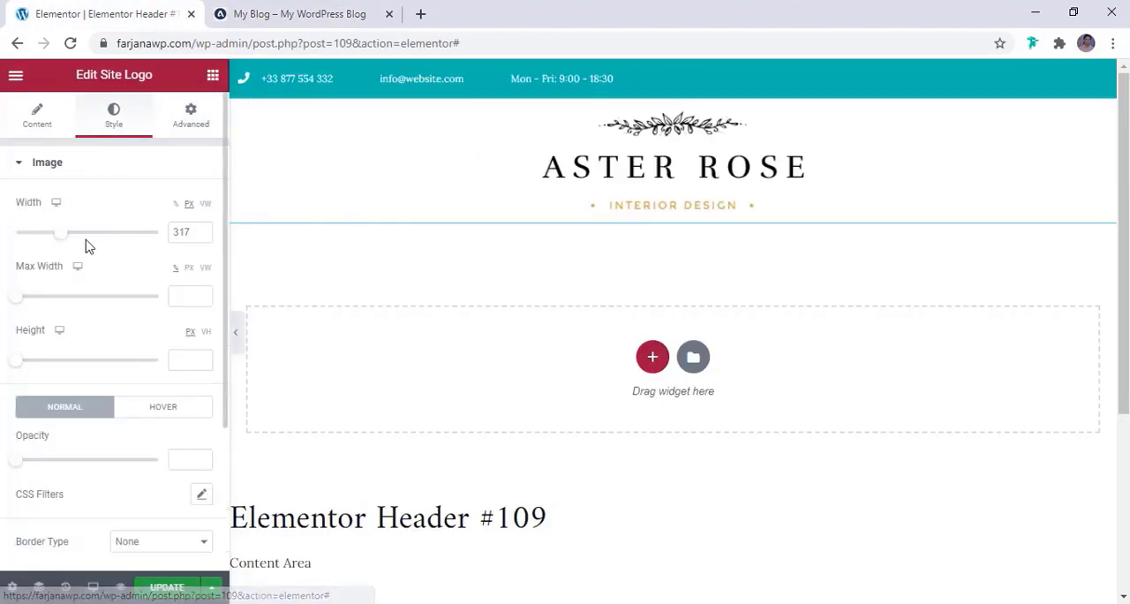
{"action": "left_click", "coordinate": [204, 236]}
{"action": "left_click", "coordinate": [203, 236]}
{"action": "left_click", "coordinate": [203, 237]}
{"action": "left_click", "coordinate": [203, 237]}
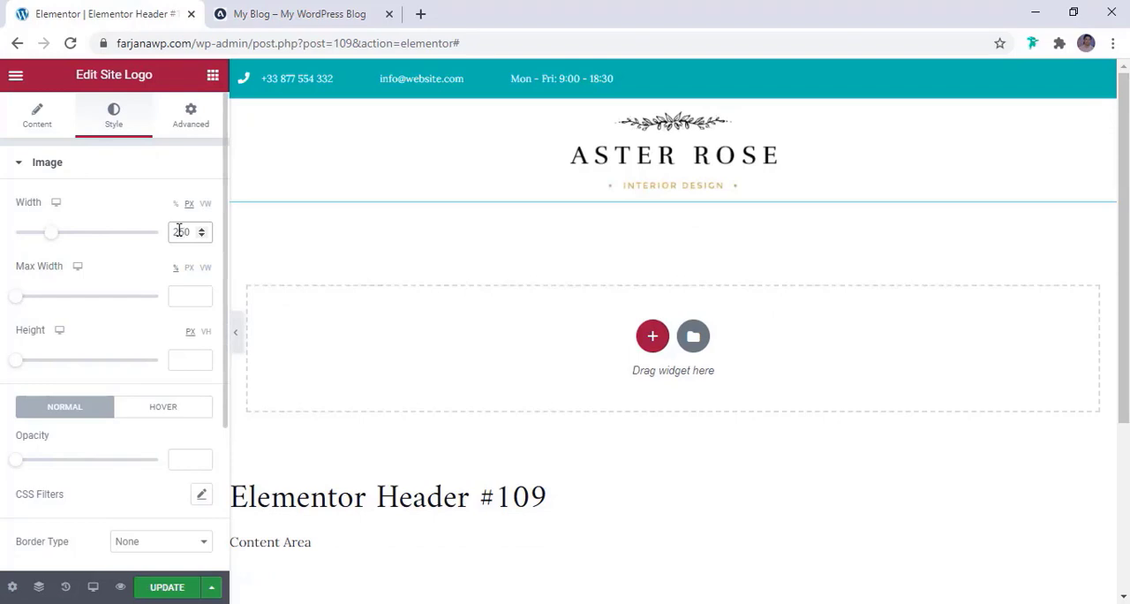
Compare the logo size with the reference blog header and set the site logo's width to 280 px
{"action": "left_click", "coordinate": [309, 13]}
{"action": "left_click", "coordinate": [112, 12]}
{"action": "type", "text": "280"}
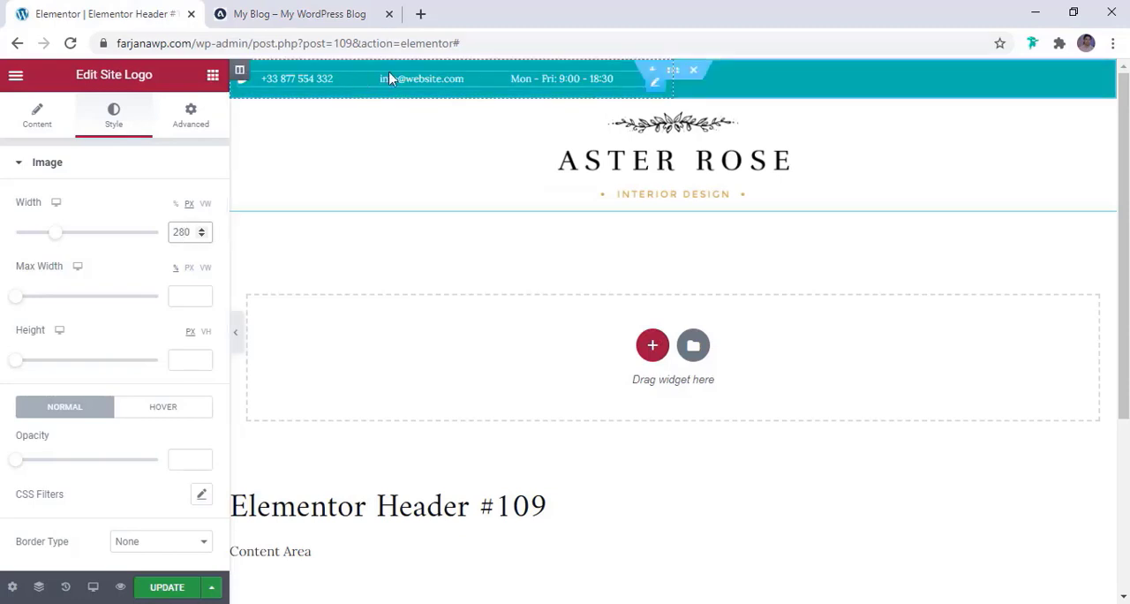
Delete the teal contact information section above the logo and check the reference blog's header layout
{"action": "right_click", "coordinate": [694, 75]}
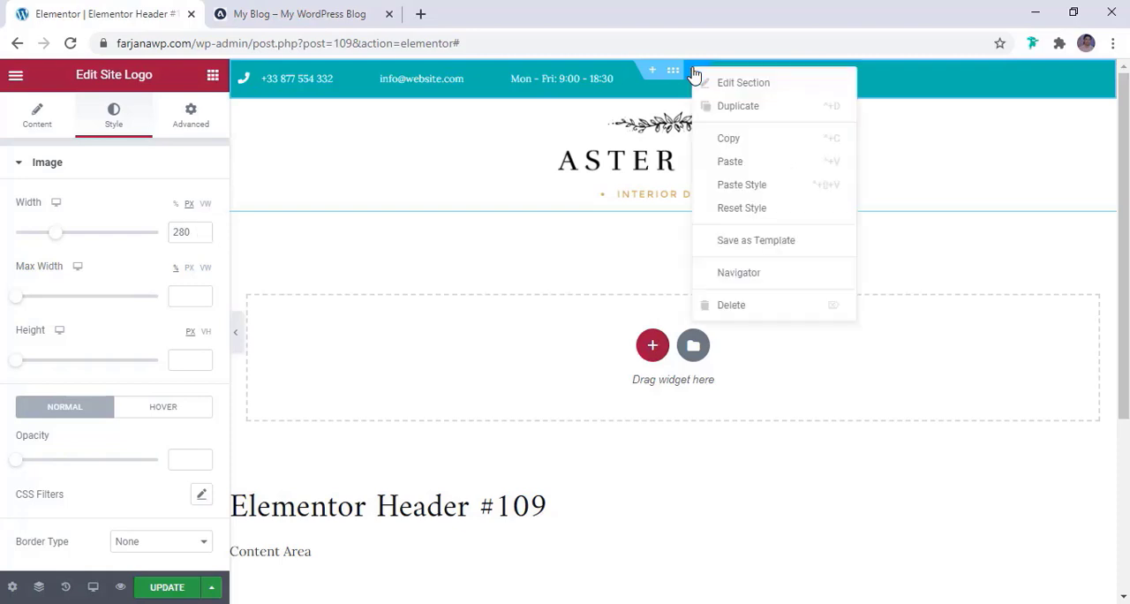
{"action": "left_click", "coordinate": [726, 305]}
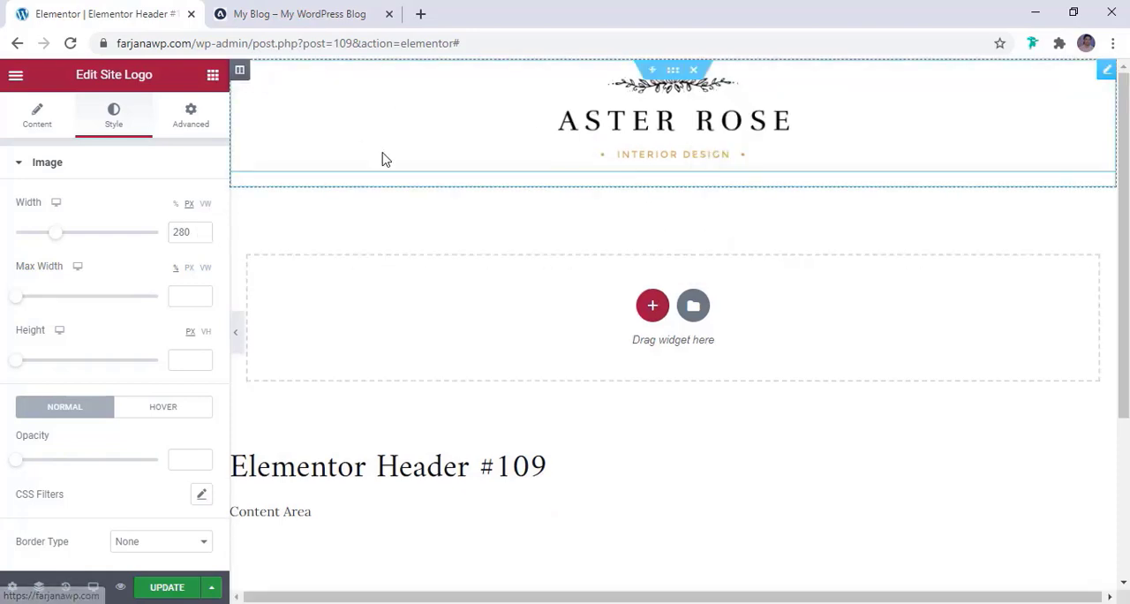
{"action": "left_click", "coordinate": [237, 11]}
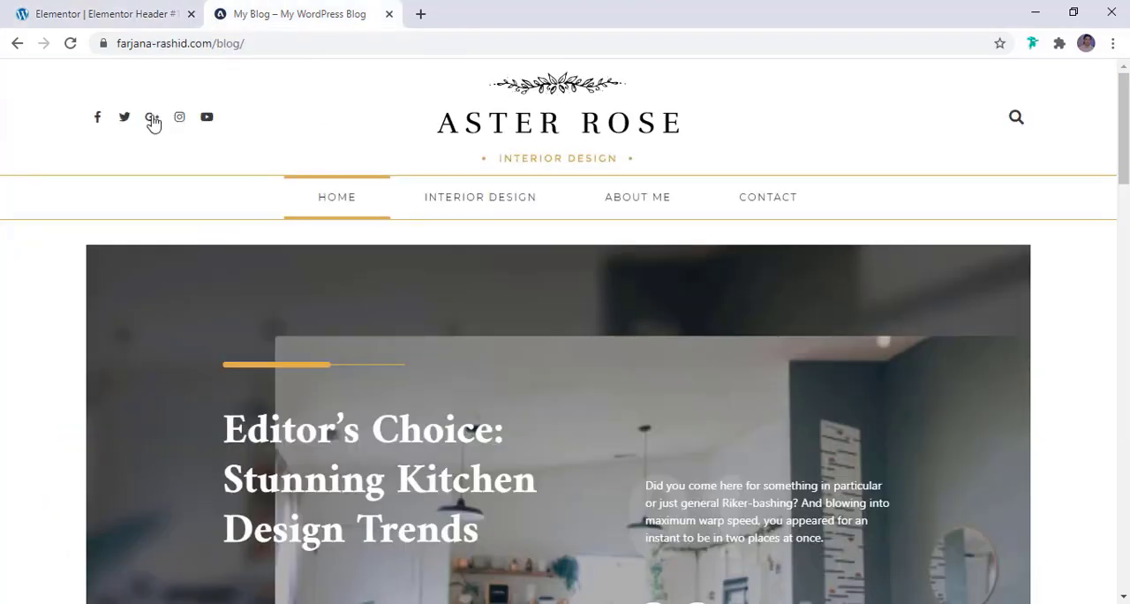
{"action": "left_click", "coordinate": [104, 12]}
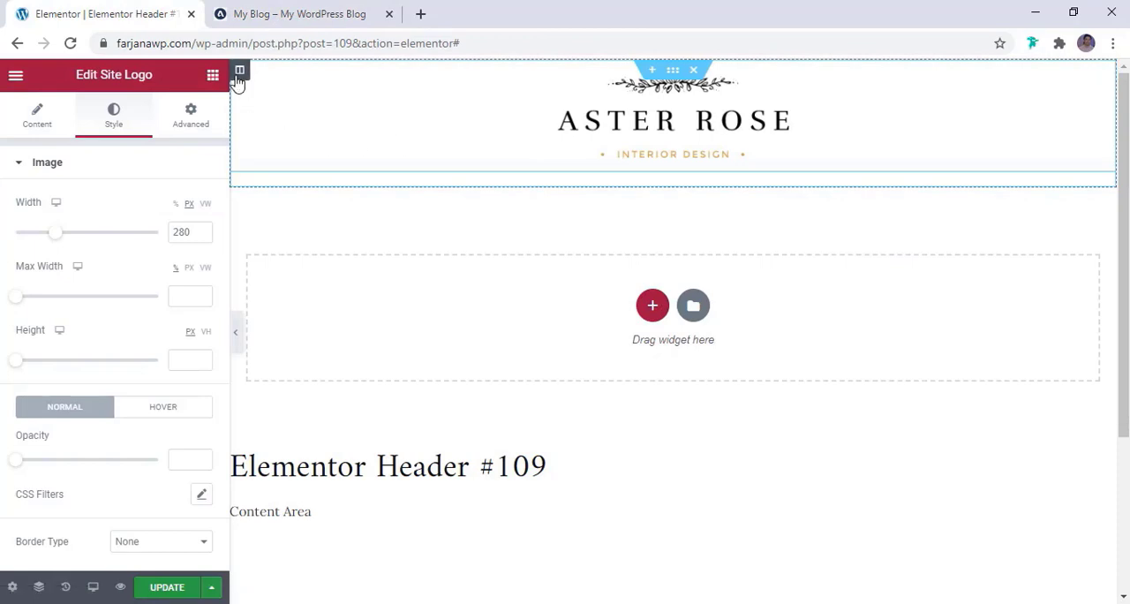
Duplicate the logo column twice and move one copy ahead of the original so the Aster Rose logo sits in the middle column
{"action": "right_click", "coordinate": [238, 76]}
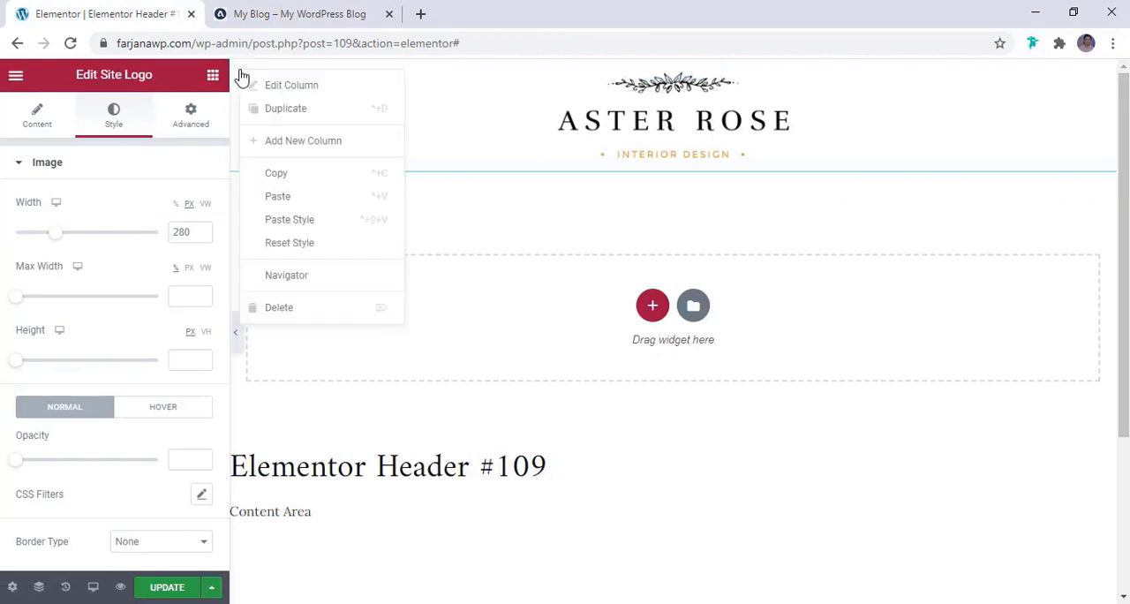
{"action": "left_click", "coordinate": [268, 113]}
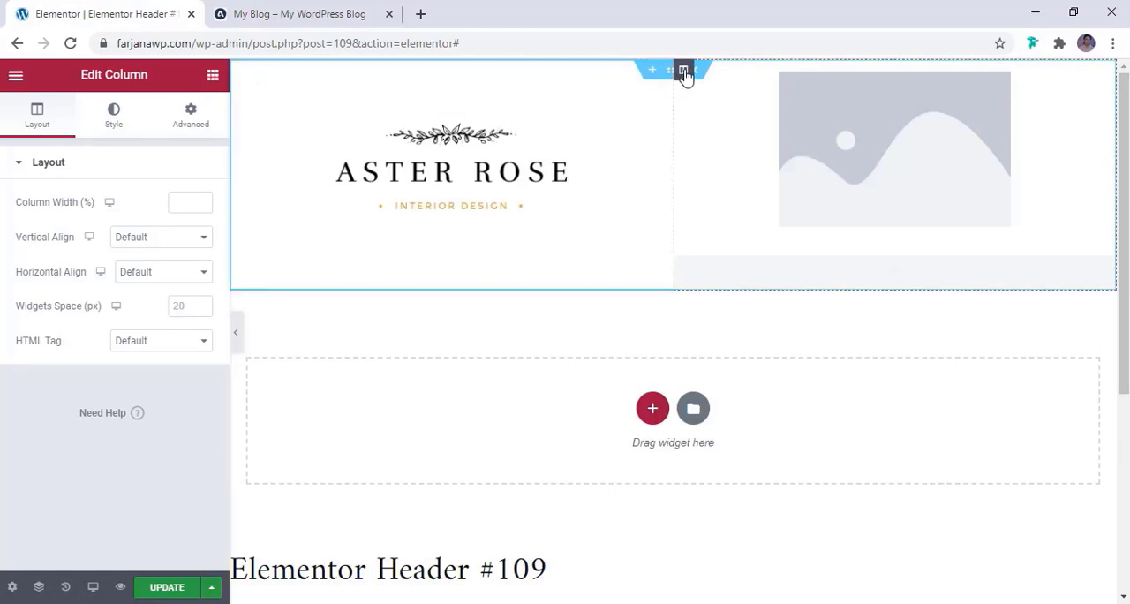
{"action": "right_click", "coordinate": [247, 84]}
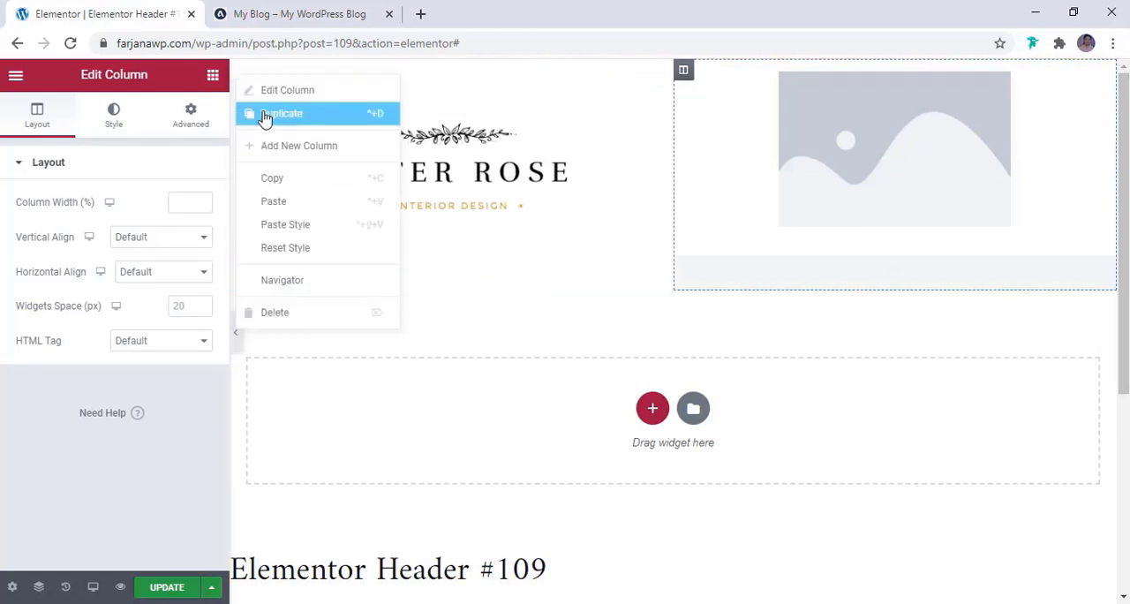
{"action": "left_click", "coordinate": [264, 118]}
{"action": "left_click_drag", "start_coordinate": [533, 70], "coordinate": [253, 80]}
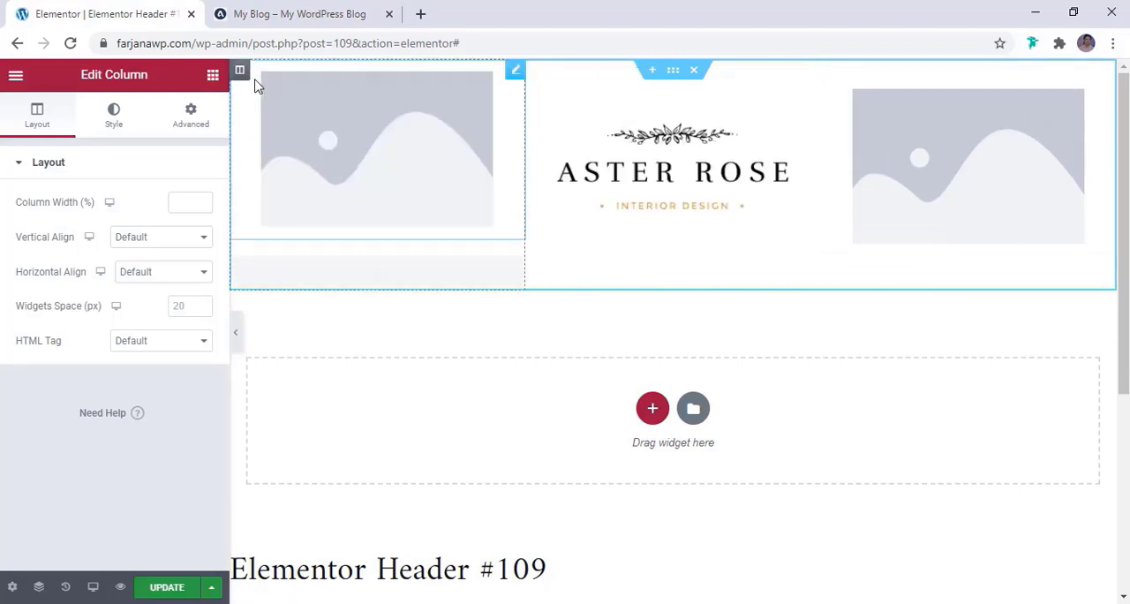
Delete the placeholder site logo from the header's first column and place a Social Icons widget there instead
{"action": "right_click", "coordinate": [348, 121]}
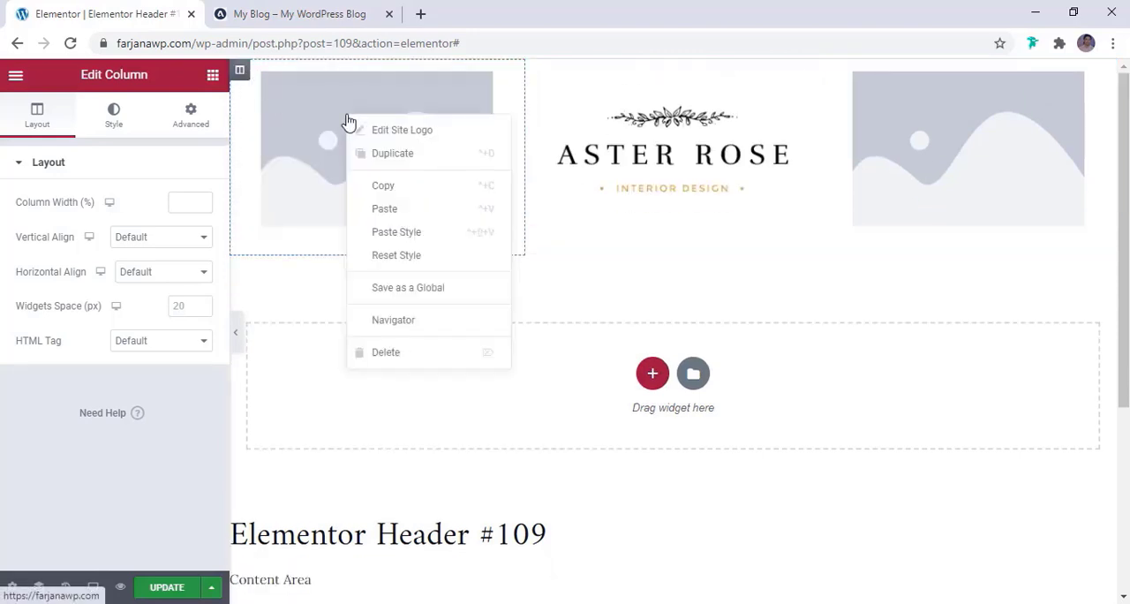
{"action": "left_click", "coordinate": [389, 354]}
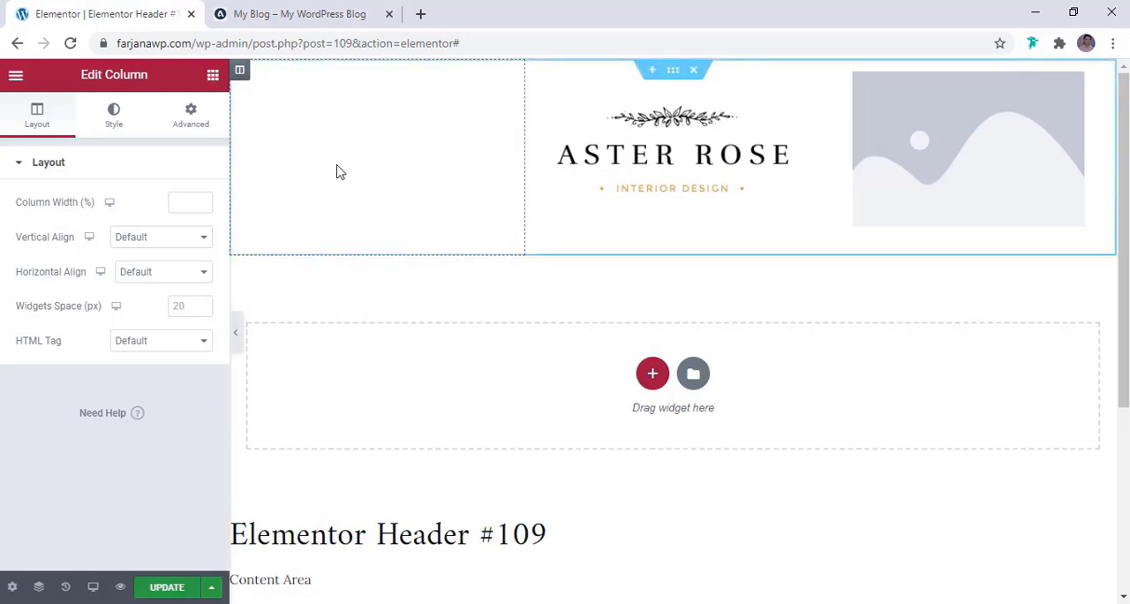
{"action": "left_click", "coordinate": [212, 75]}
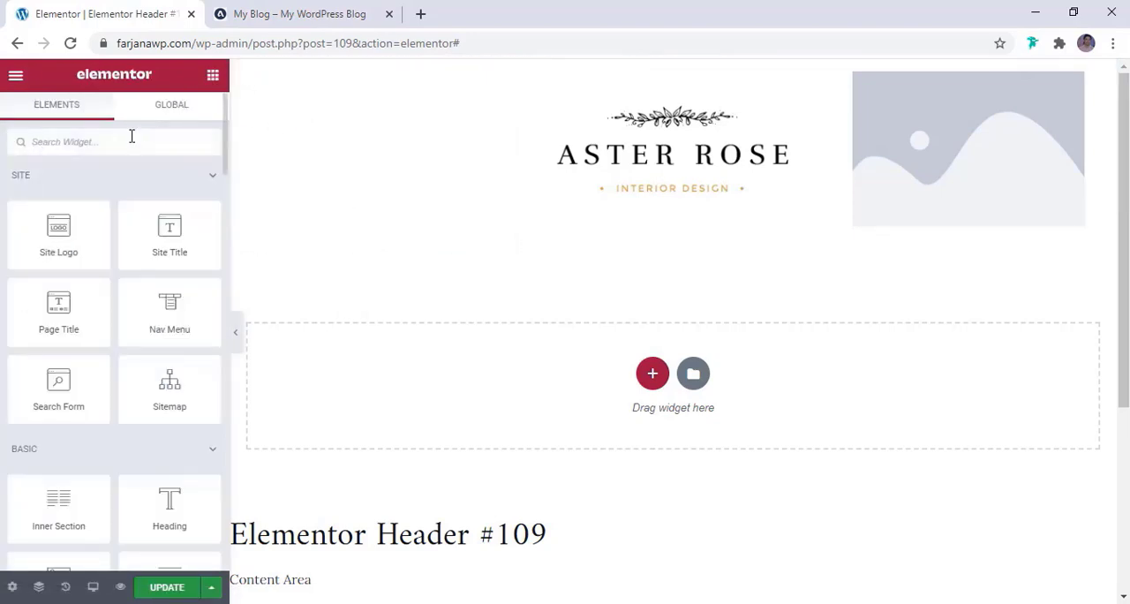
{"action": "type", "text": "sicu"}
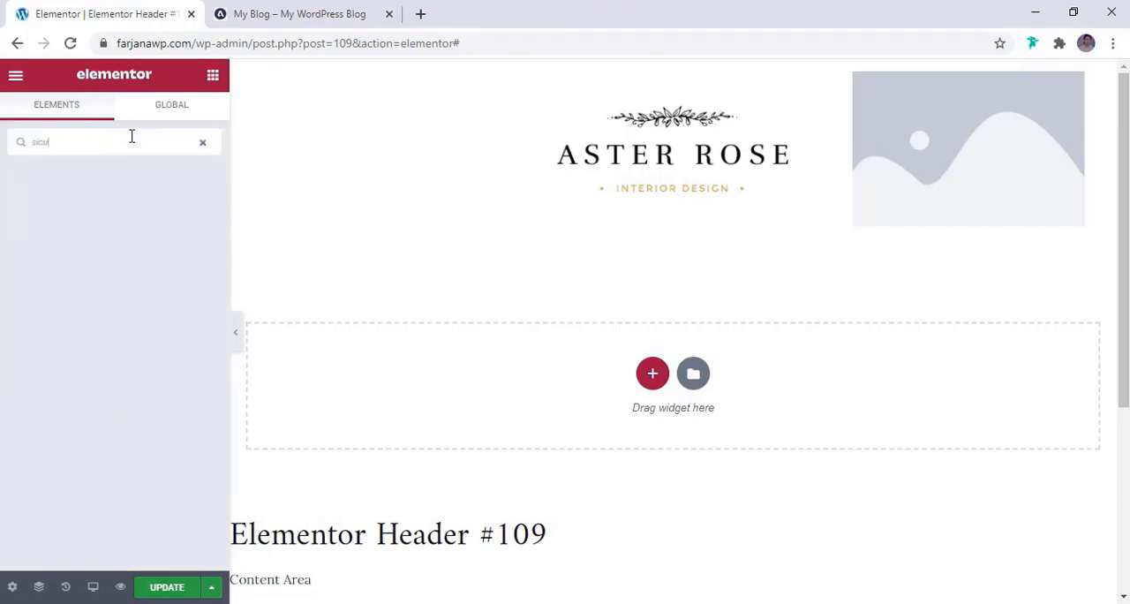
{"action": "key", "text": "BackSpace"}
{"action": "key", "text": "BackSpace"}
{"action": "key", "text": "BackSpace"}
{"action": "type", "text": "oci"}
{"action": "left_click_drag", "start_coordinate": [59, 193], "coordinate": [571, 173]}
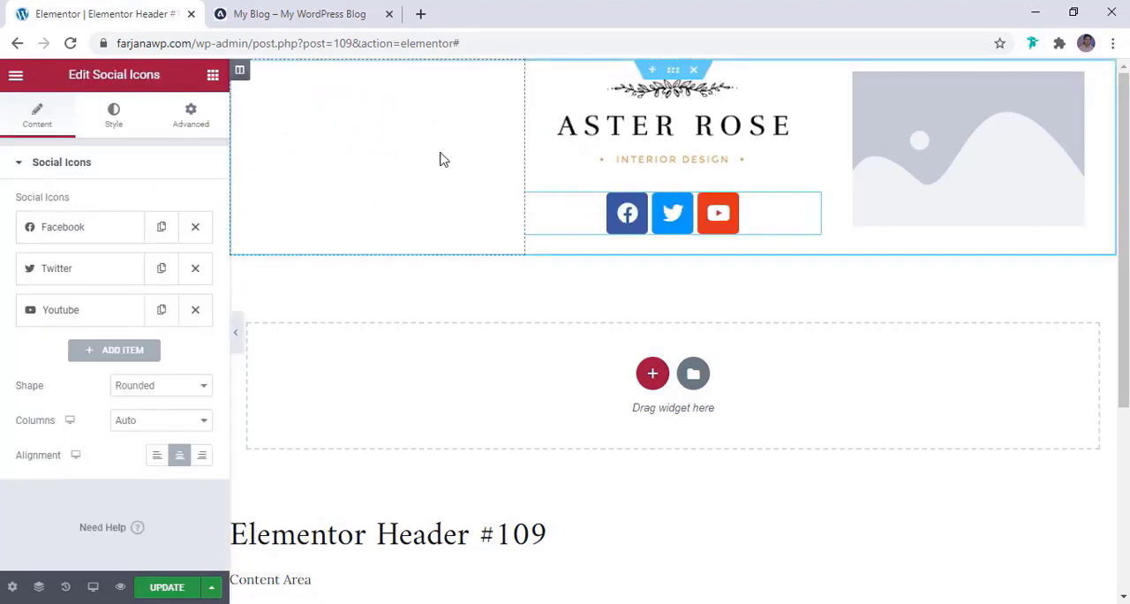
{"action": "left_click_drag", "start_coordinate": [810, 206], "coordinate": [448, 176]}
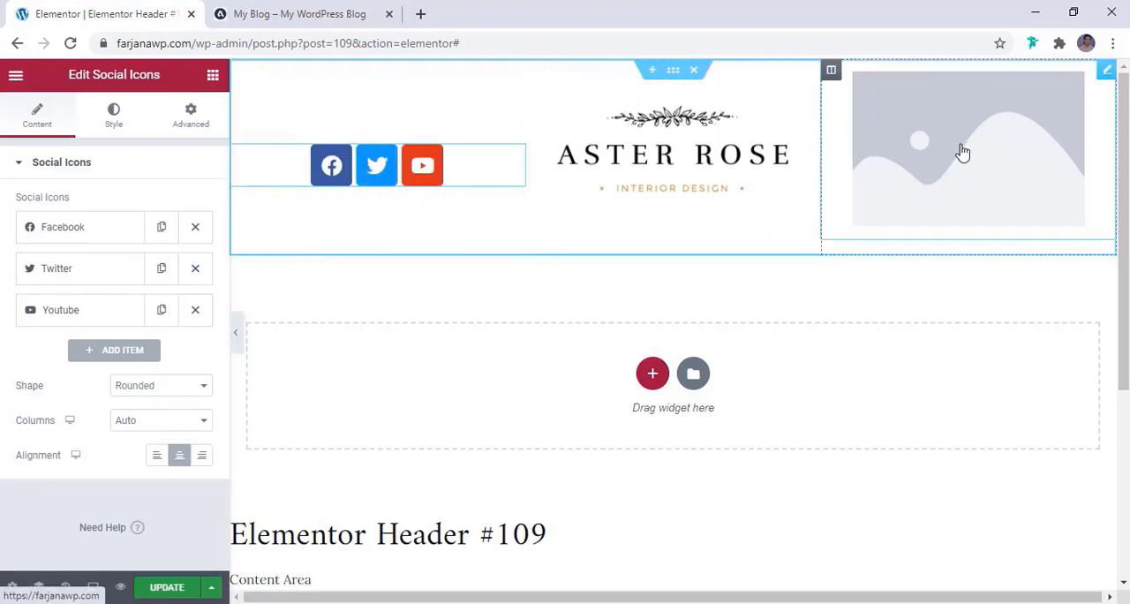
Replace the placeholder site logo in the header's third column with a Search Form widget, matching the reference blog header
{"action": "left_click", "coordinate": [323, 11]}
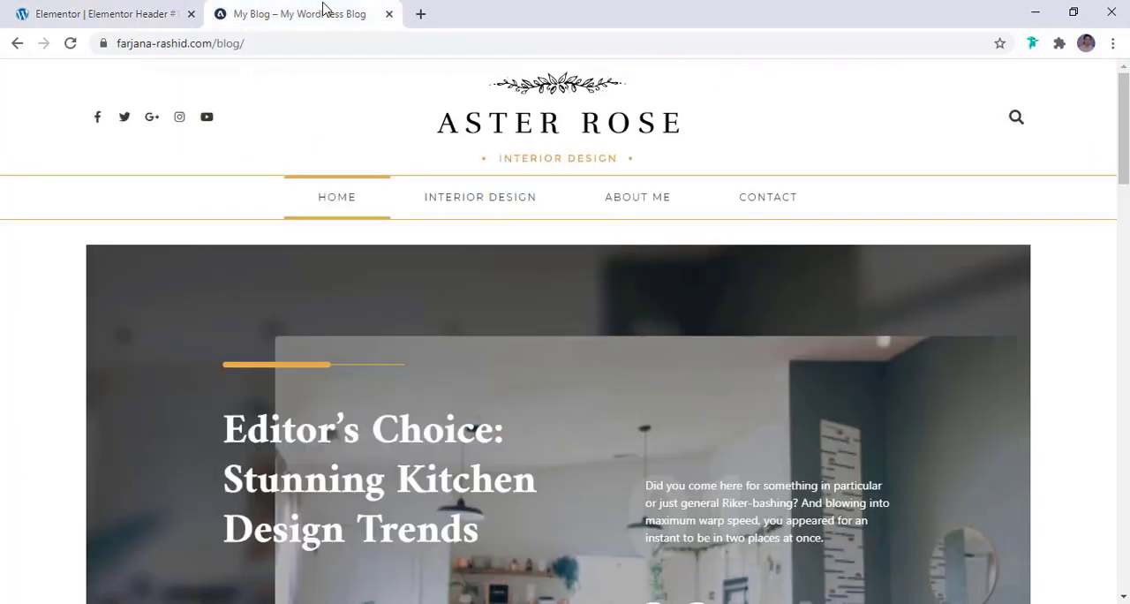
{"action": "left_click", "coordinate": [64, 14]}
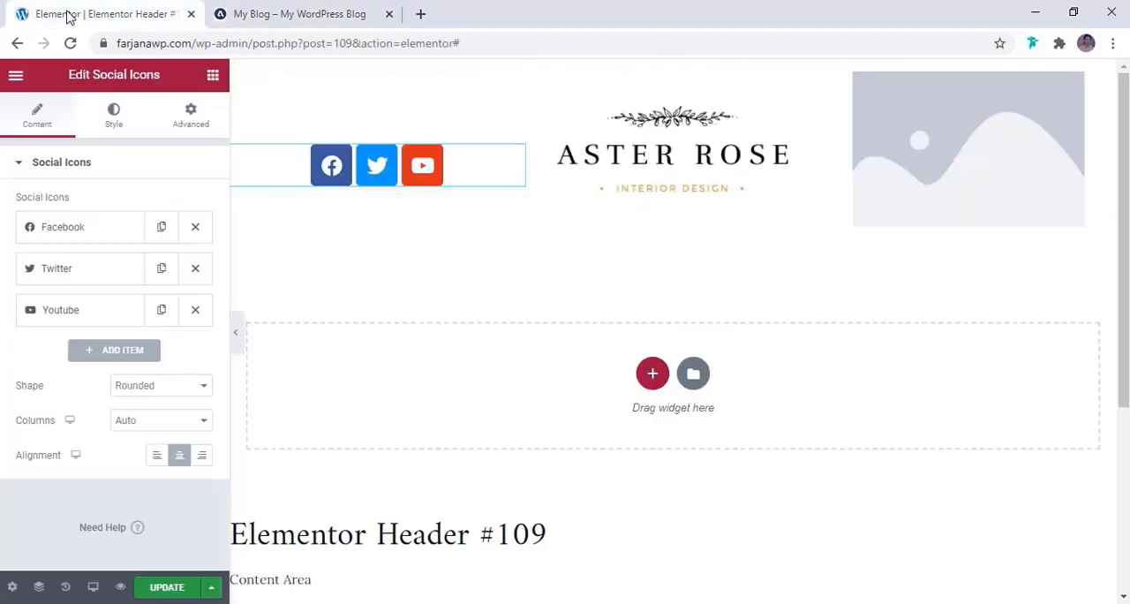
{"action": "left_click", "coordinate": [215, 78]}
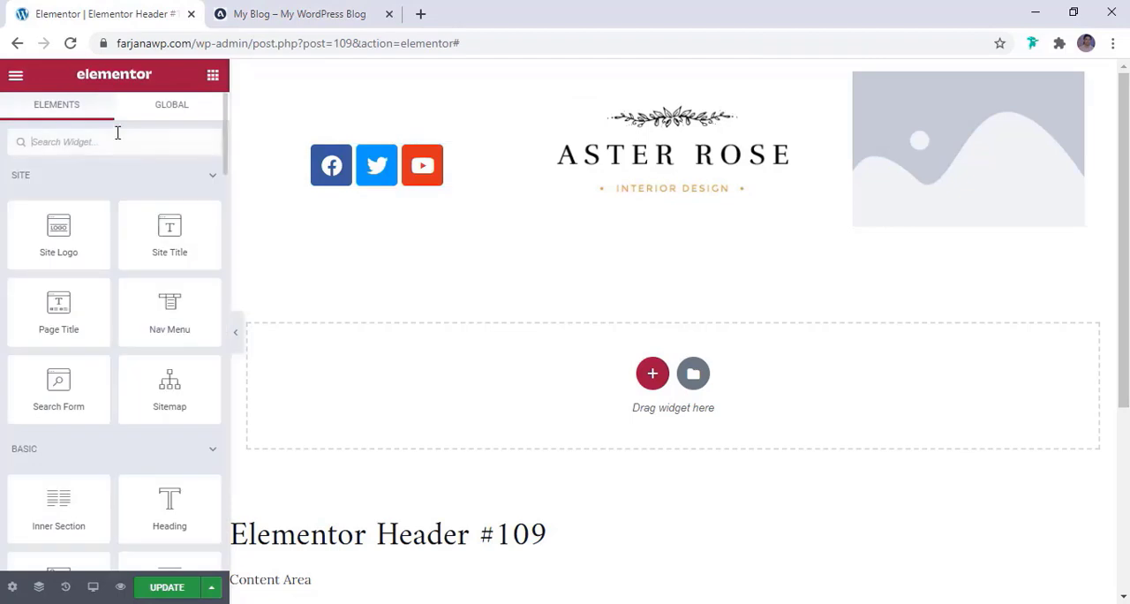
{"action": "type", "text": "sear"}
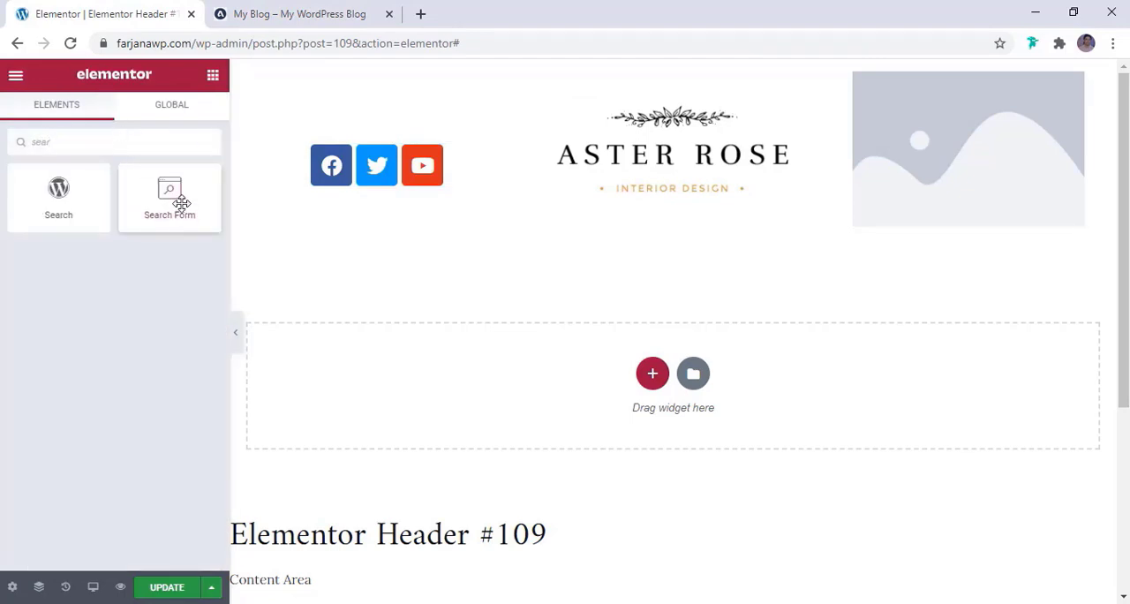
{"action": "left_click_drag", "start_coordinate": [181, 203], "coordinate": [916, 182]}
{"action": "right_click", "coordinate": [909, 166]}
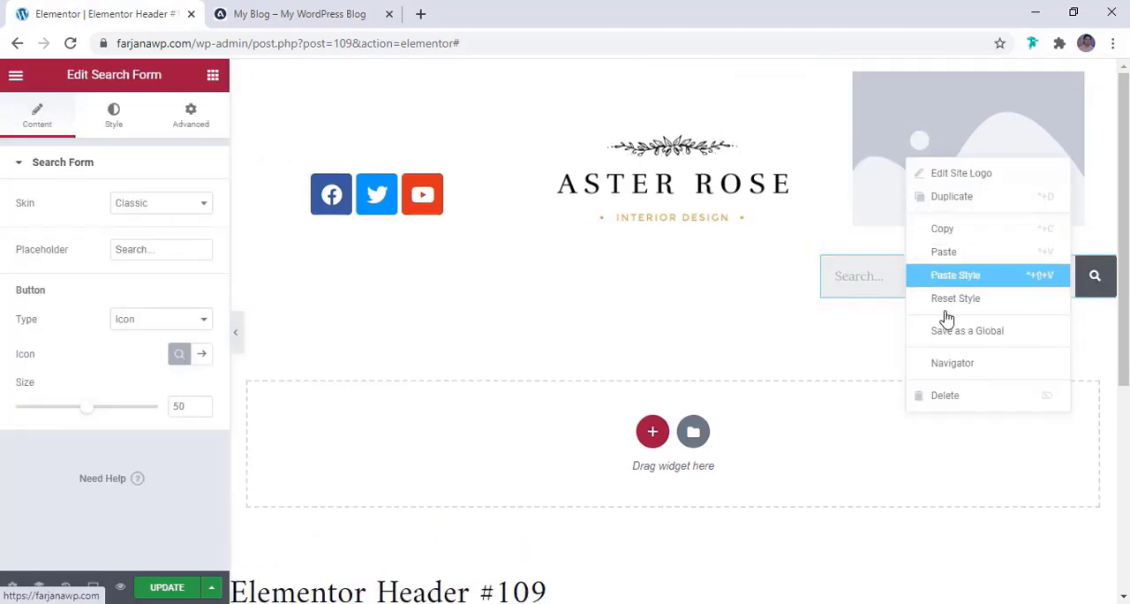
{"action": "left_click", "coordinate": [945, 396]}
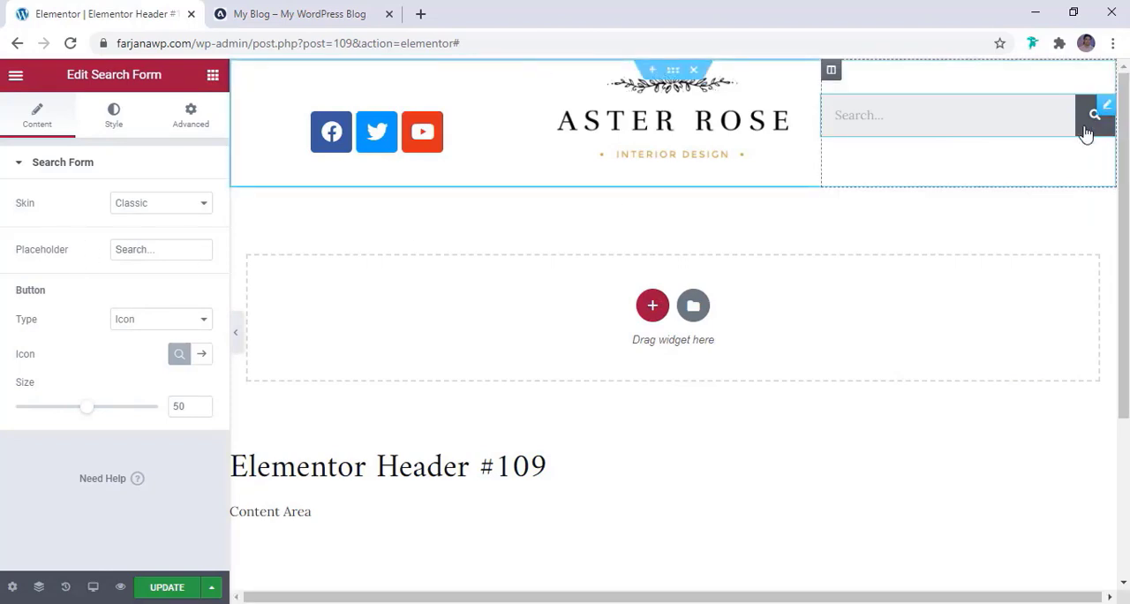
Try the Minimal skin on the header's search form and set its skin to Full Screen
{"action": "left_click", "coordinate": [881, 116]}
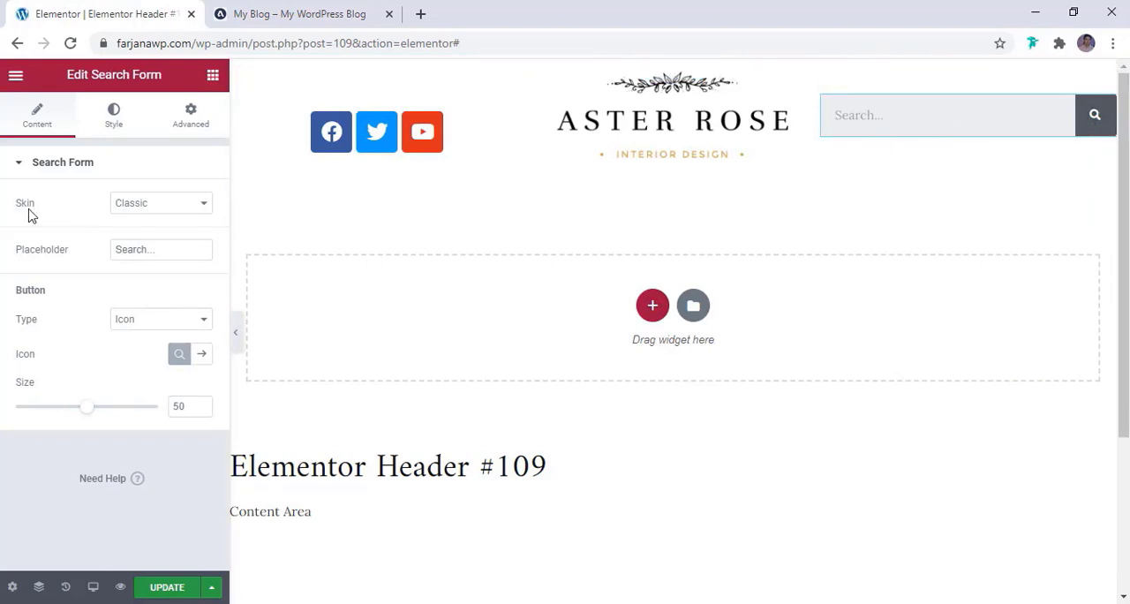
{"action": "left_click", "coordinate": [140, 205]}
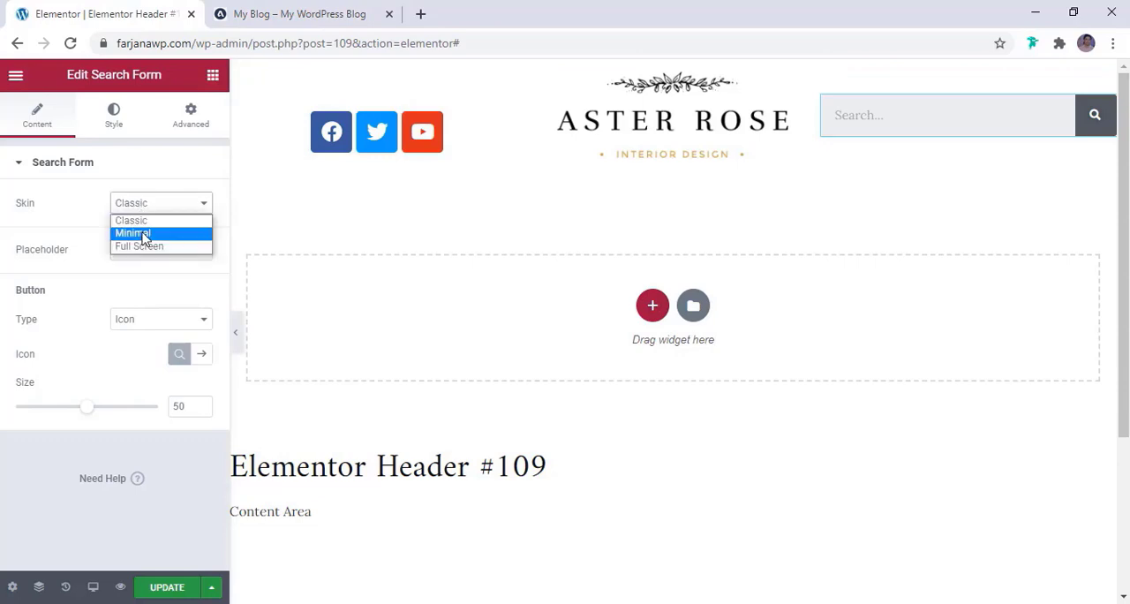
{"action": "left_click", "coordinate": [132, 233]}
{"action": "left_click", "coordinate": [135, 198]}
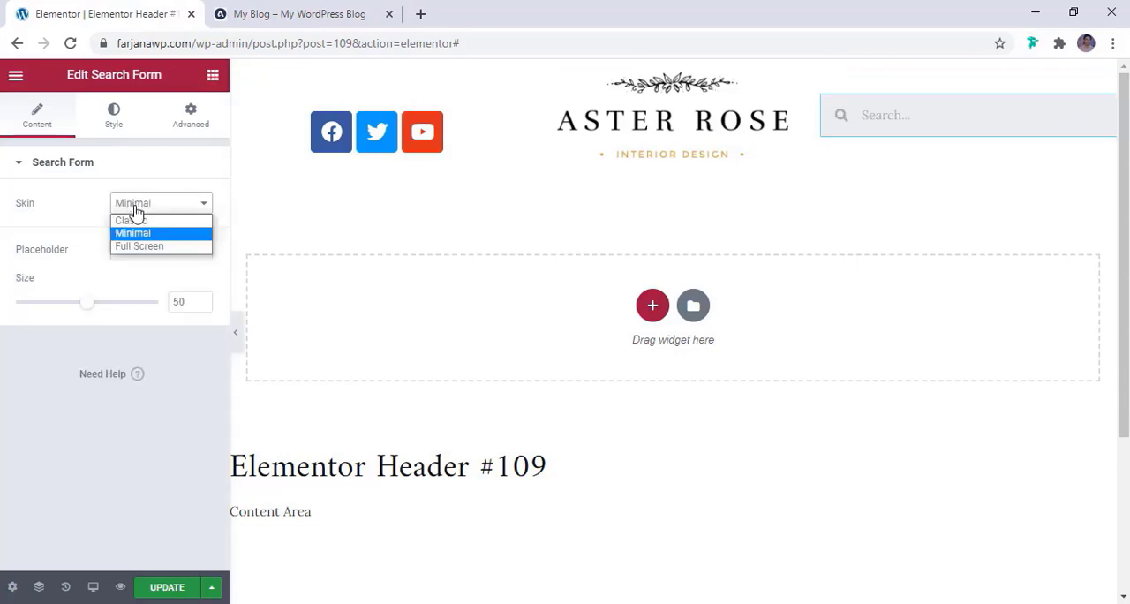
{"action": "left_click", "coordinate": [121, 251]}
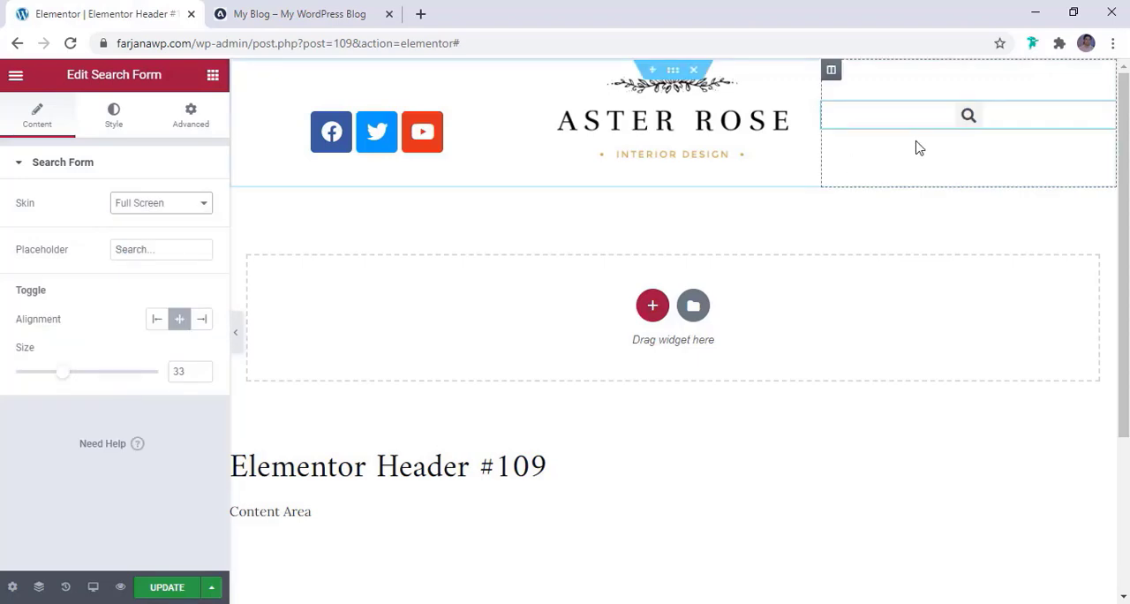
Align the search form's toggle icon to the right and compare its placement with the reference blog header
{"action": "left_click", "coordinate": [337, 23]}
{"action": "left_click", "coordinate": [121, 16]}
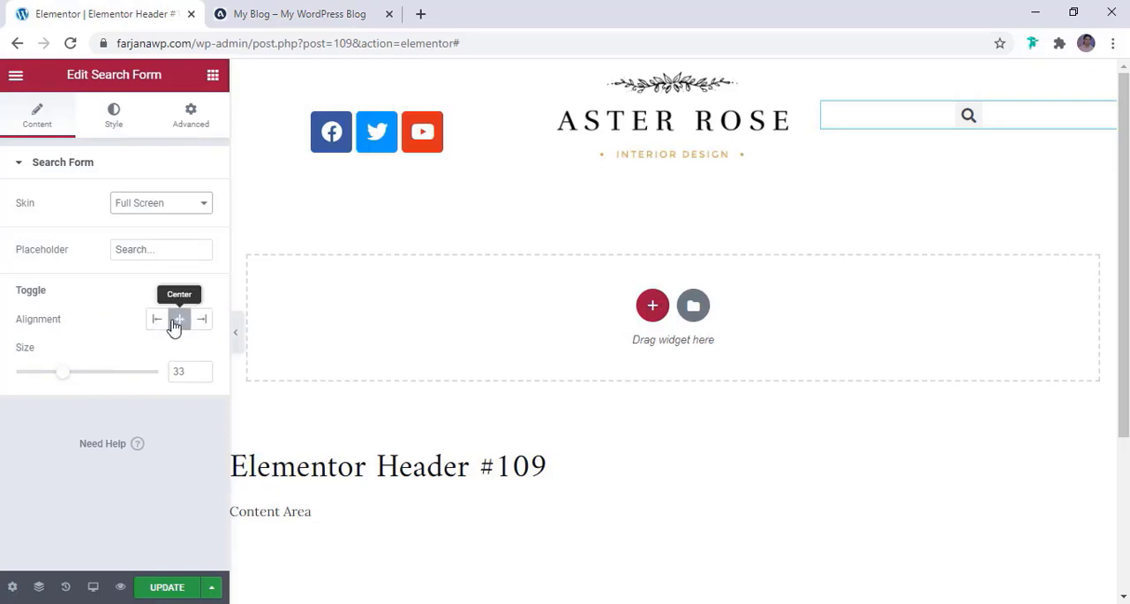
{"action": "left_click", "coordinate": [202, 319]}
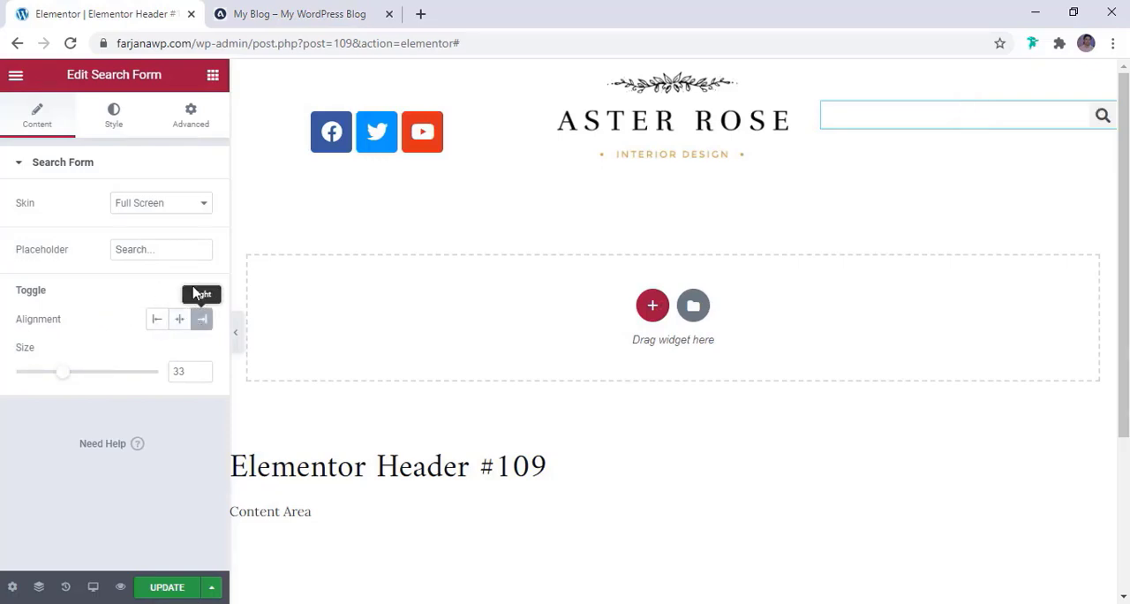
{"action": "left_click", "coordinate": [324, 10]}
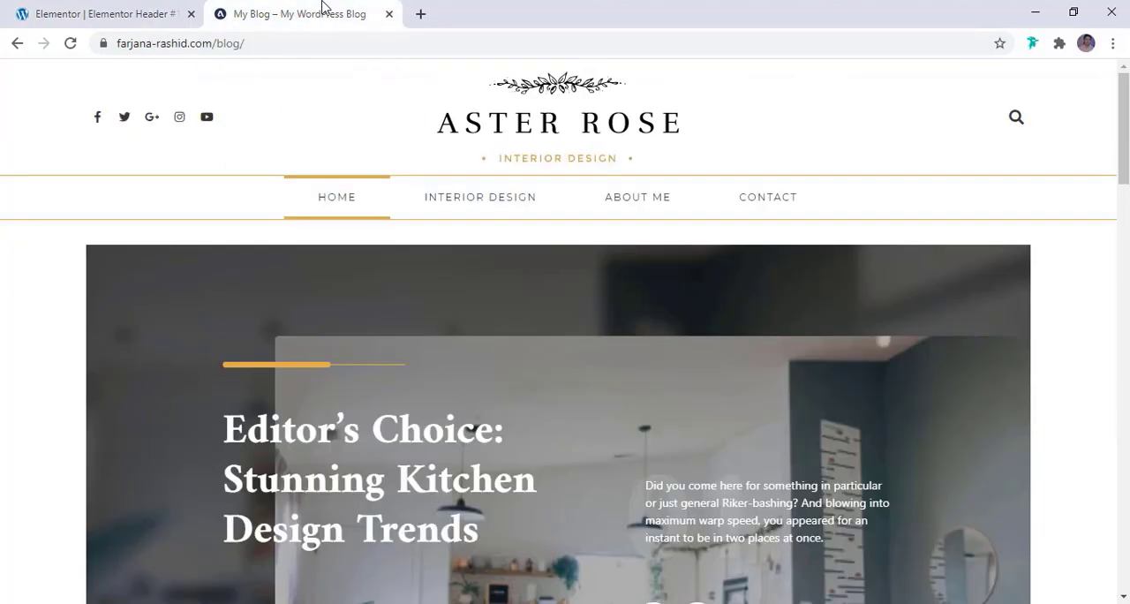
{"action": "left_click", "coordinate": [87, 10]}
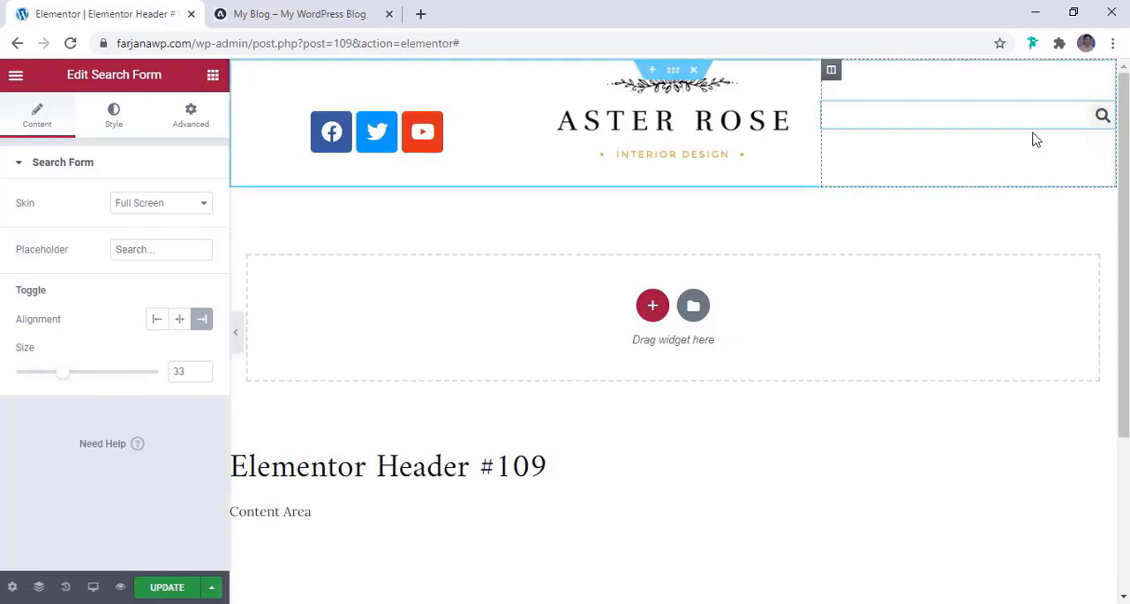
Set the background color of the search form's toggle to the global white (#FFFFFF)
{"action": "left_click", "coordinate": [114, 123]}
{"action": "scroll", "coordinate": [94, 258], "scroll_direction": "down", "scroll_amount": 1}
{"action": "scroll", "coordinate": [96, 260], "scroll_direction": "up", "scroll_amount": 1}
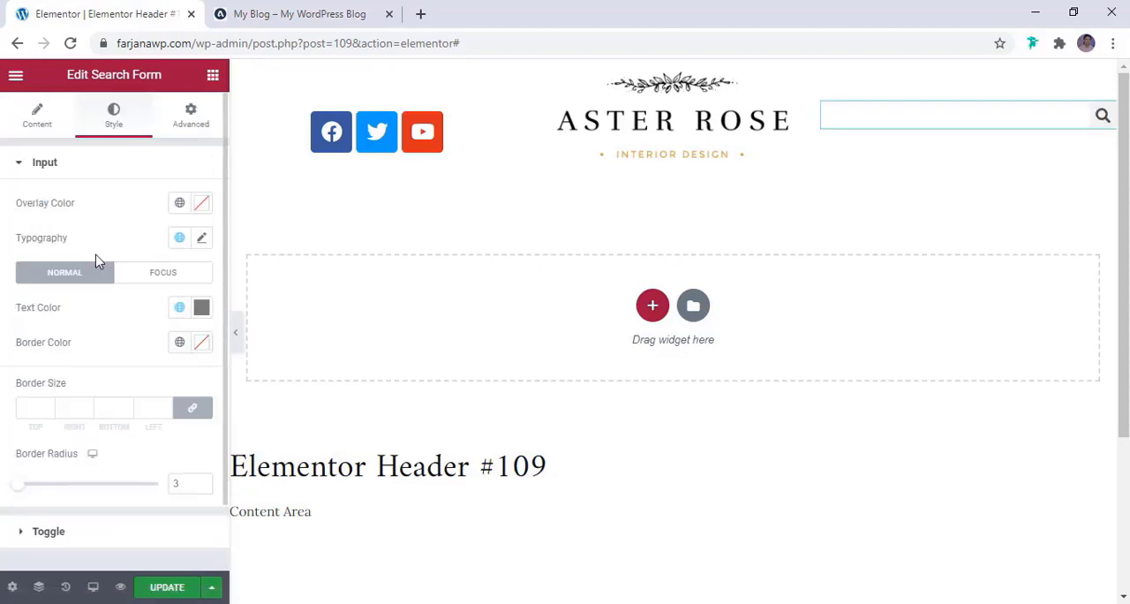
{"action": "scroll", "coordinate": [73, 441], "scroll_direction": "down", "scroll_amount": 1}
{"action": "left_click", "coordinate": [73, 461]}
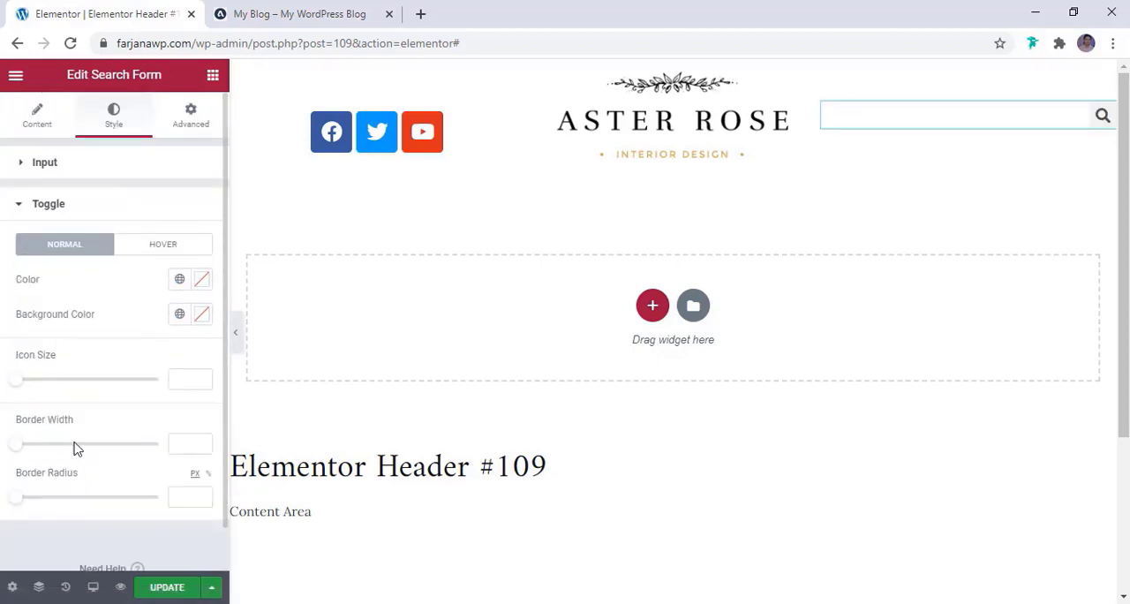
{"action": "left_click", "coordinate": [176, 316]}
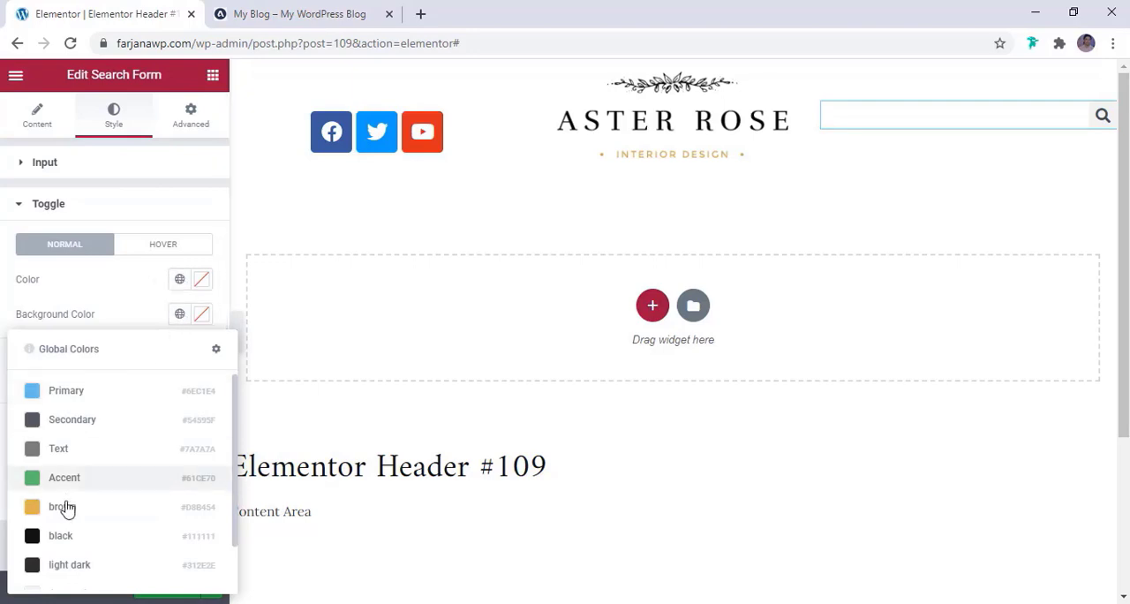
{"action": "scroll", "coordinate": [74, 521], "scroll_direction": "down", "scroll_amount": 1}
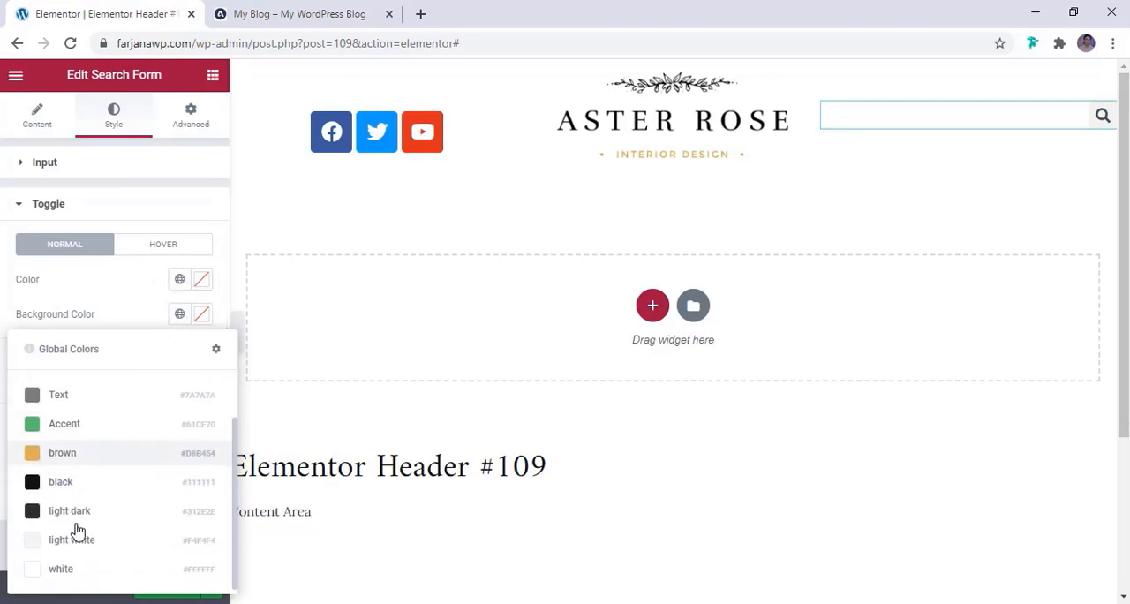
{"action": "left_click", "coordinate": [67, 573]}
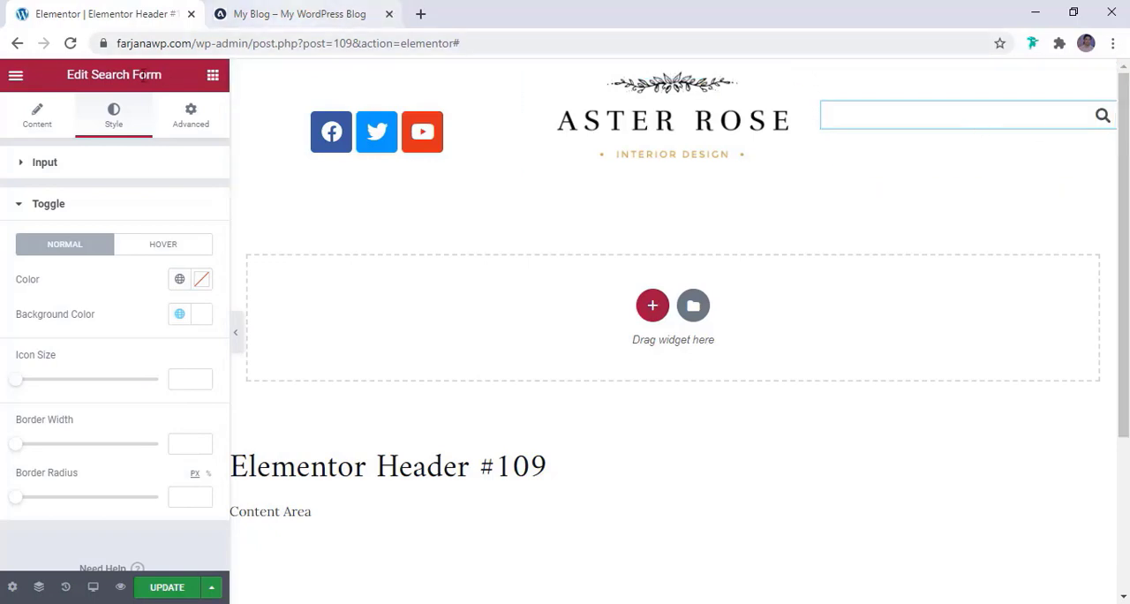
Set the search form's input text color to the global black (#111111)
{"action": "left_click", "coordinate": [107, 170]}
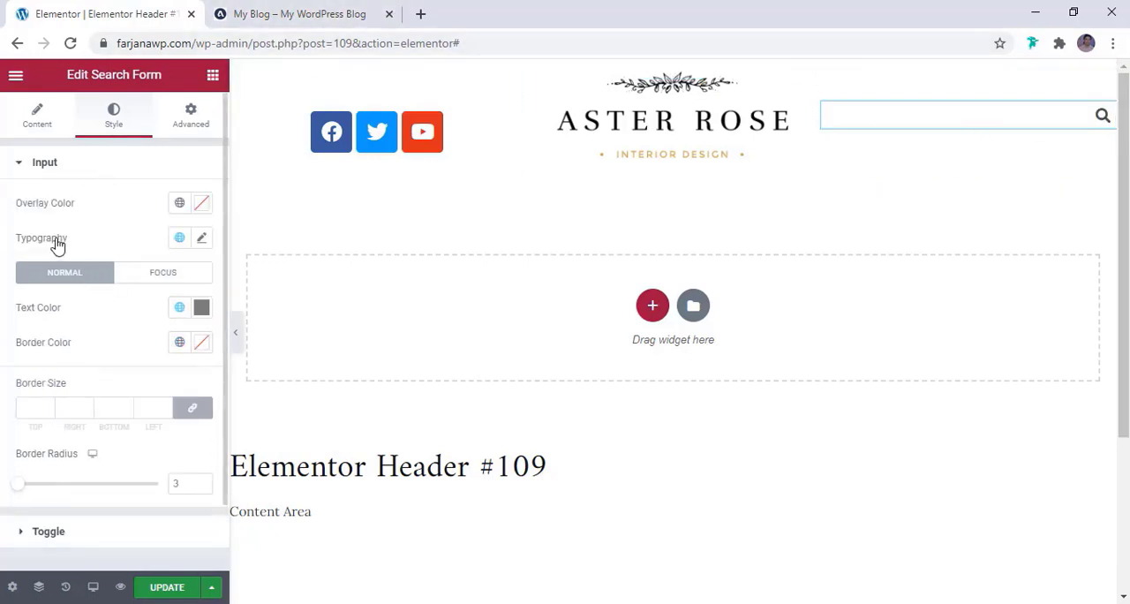
{"action": "left_click", "coordinate": [177, 309]}
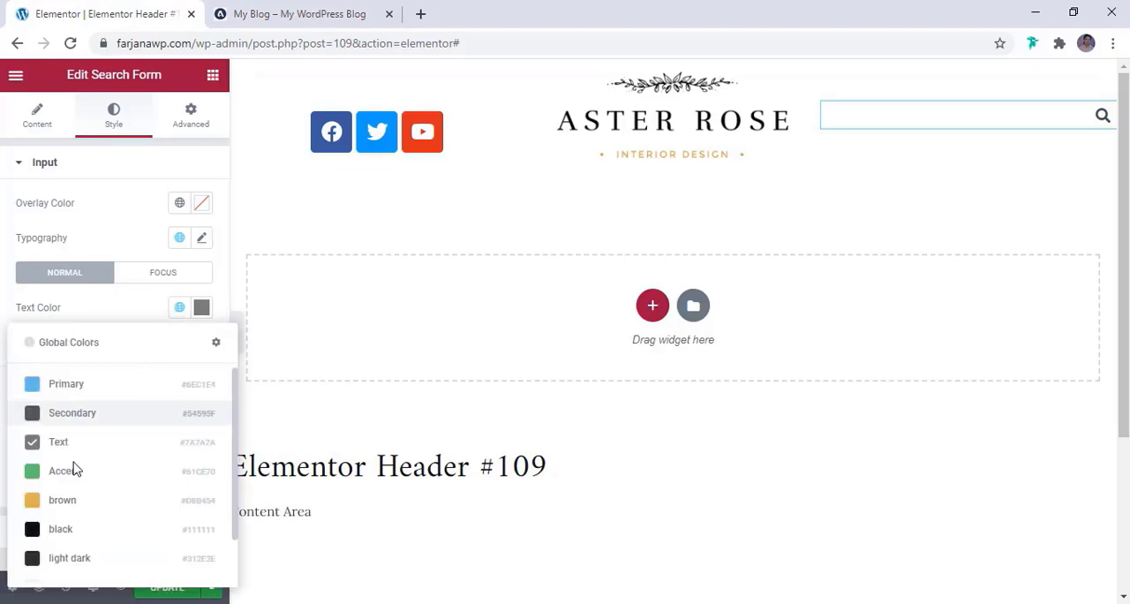
{"action": "left_click", "coordinate": [57, 530]}
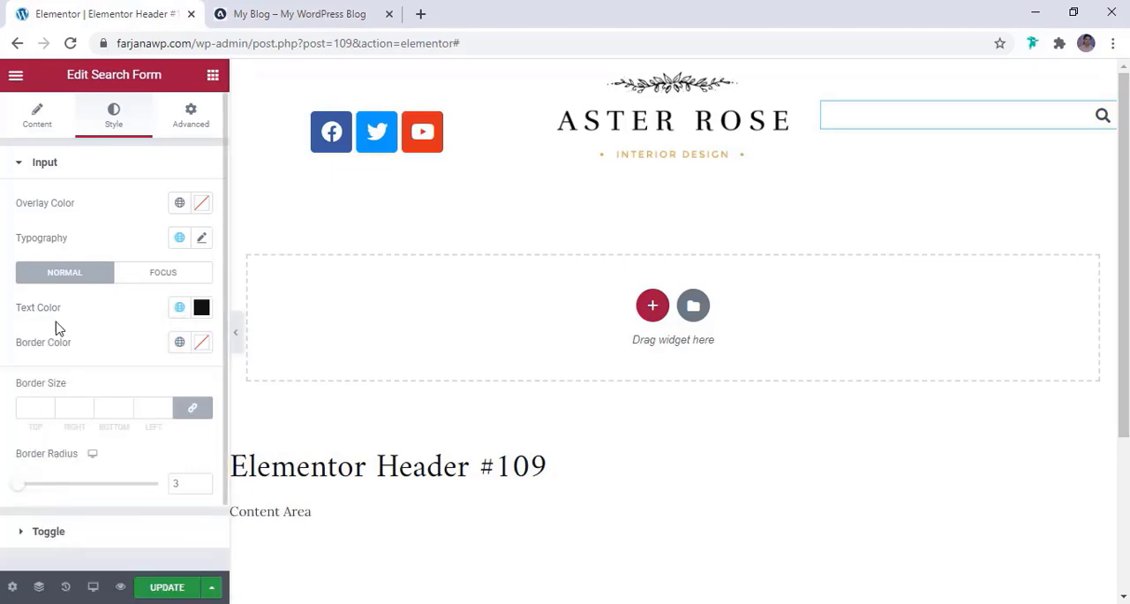
Check the reference blog header's icon set and add an Instagram item to the header's Social Icons widget
{"action": "left_click", "coordinate": [476, 132]}
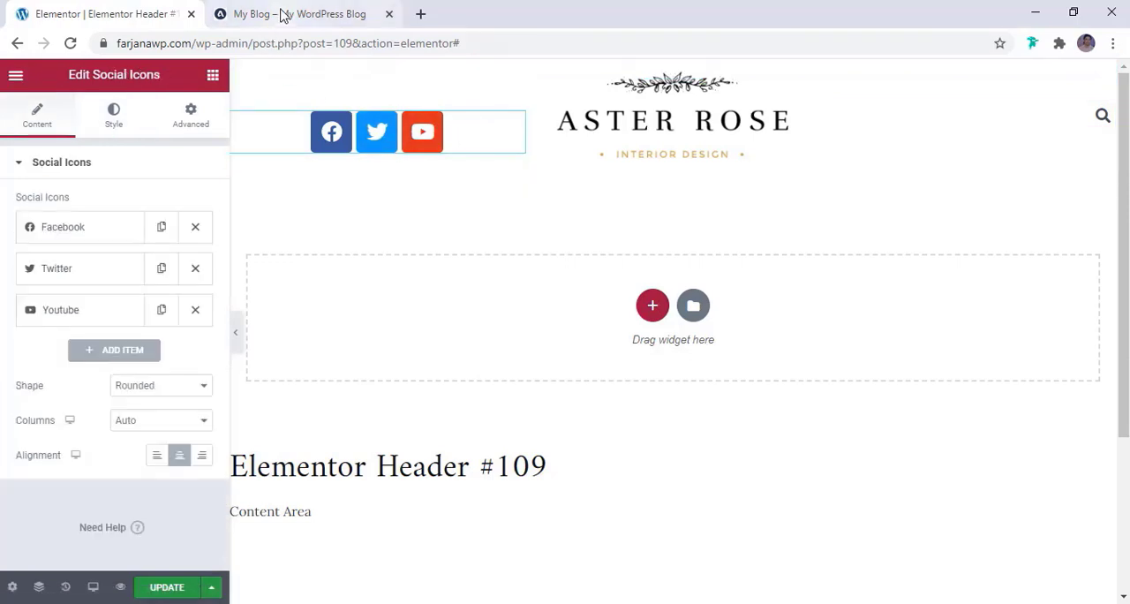
{"action": "left_click", "coordinate": [353, 13]}
{"action": "left_click", "coordinate": [150, 12]}
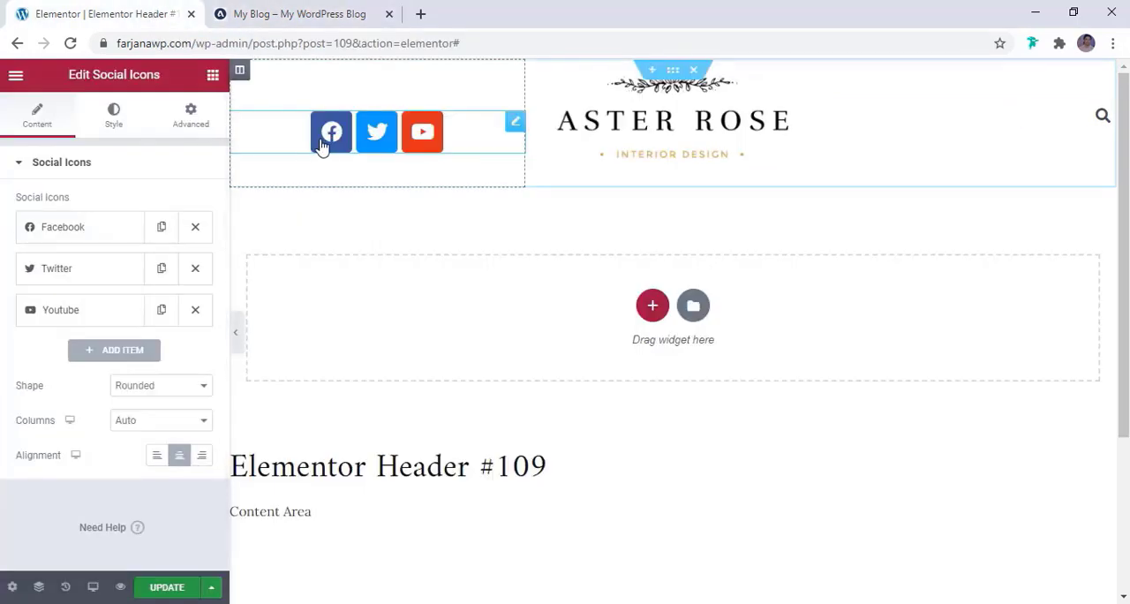
{"action": "left_click", "coordinate": [275, 12]}
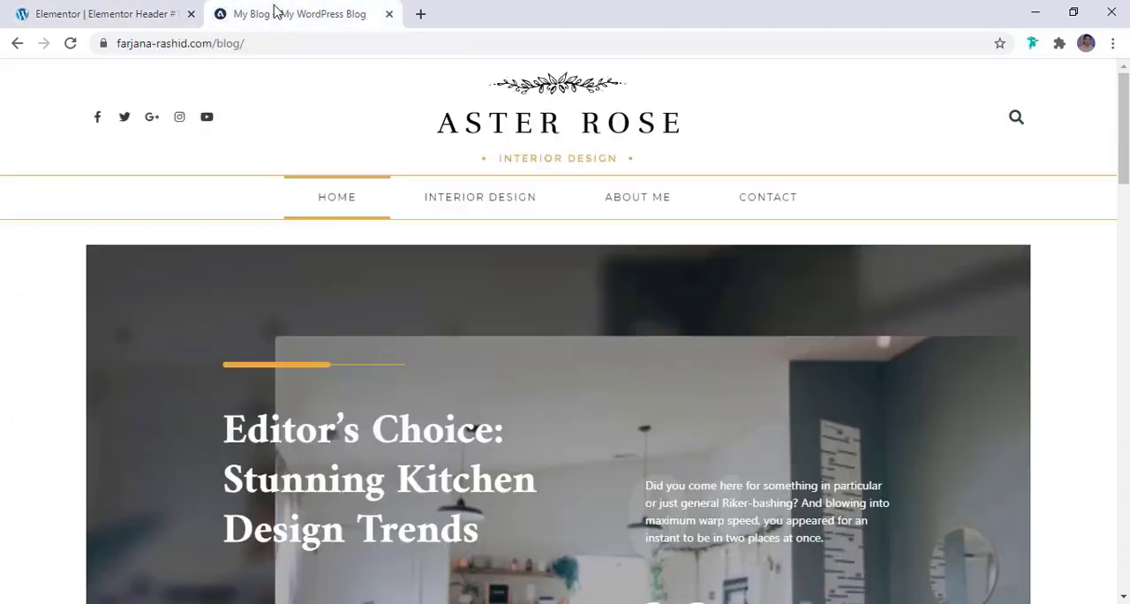
{"action": "left_click", "coordinate": [139, 10]}
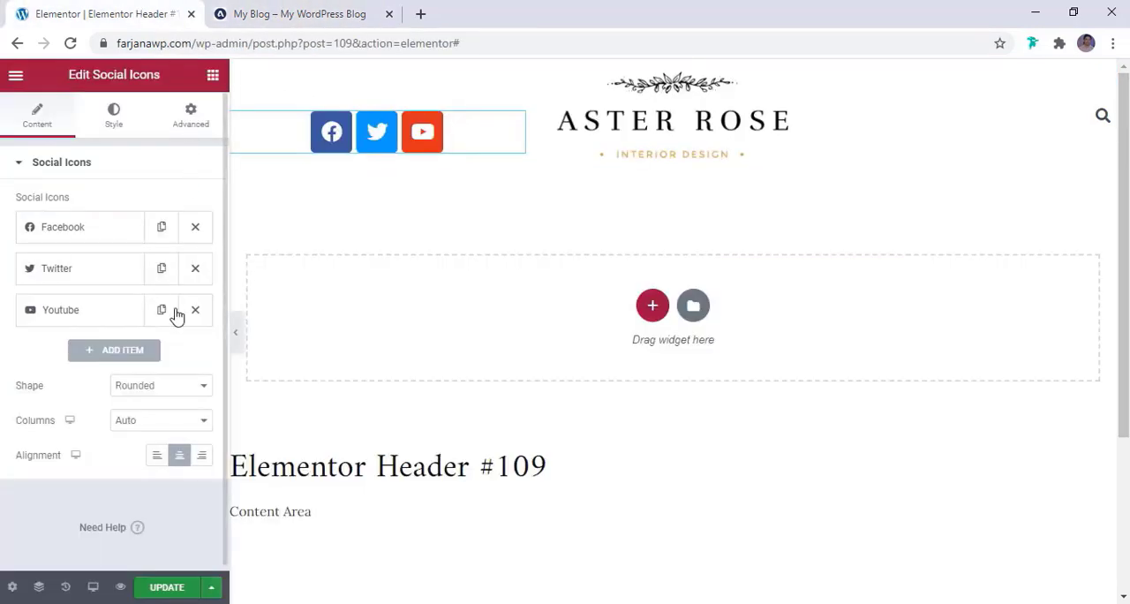
{"action": "left_click", "coordinate": [129, 351]}
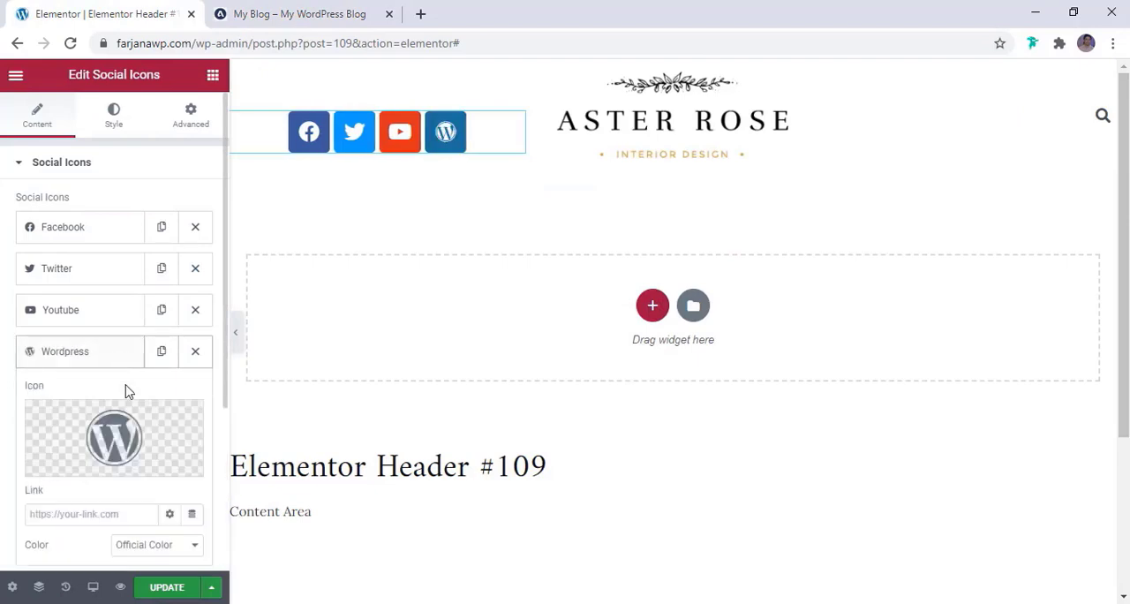
{"action": "left_click", "coordinate": [118, 424]}
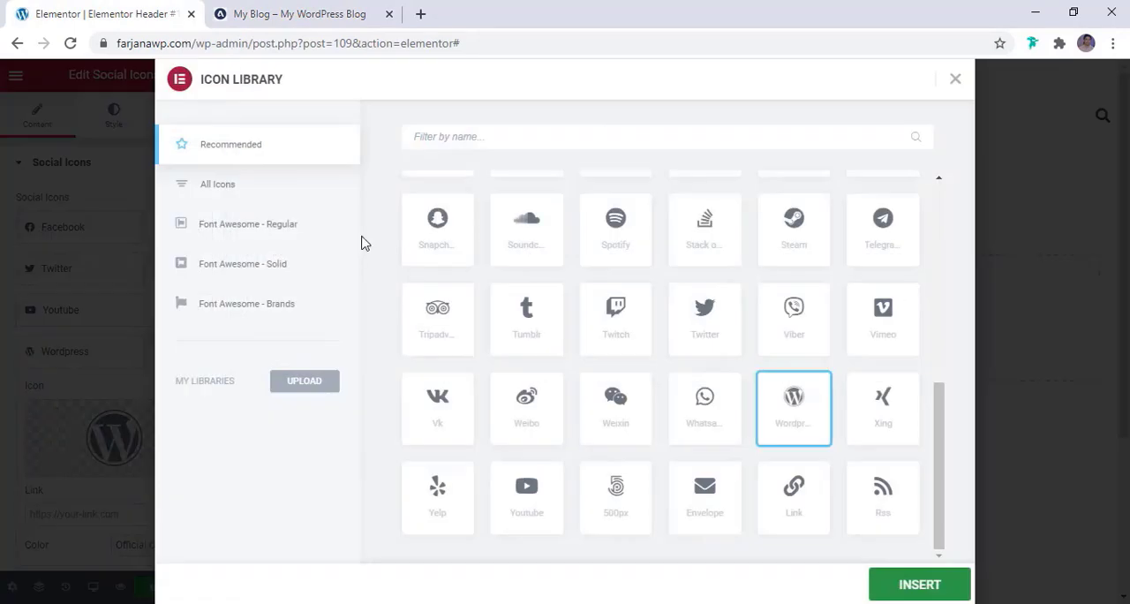
{"action": "left_click", "coordinate": [491, 137]}
{"action": "type", "text": "inst"}
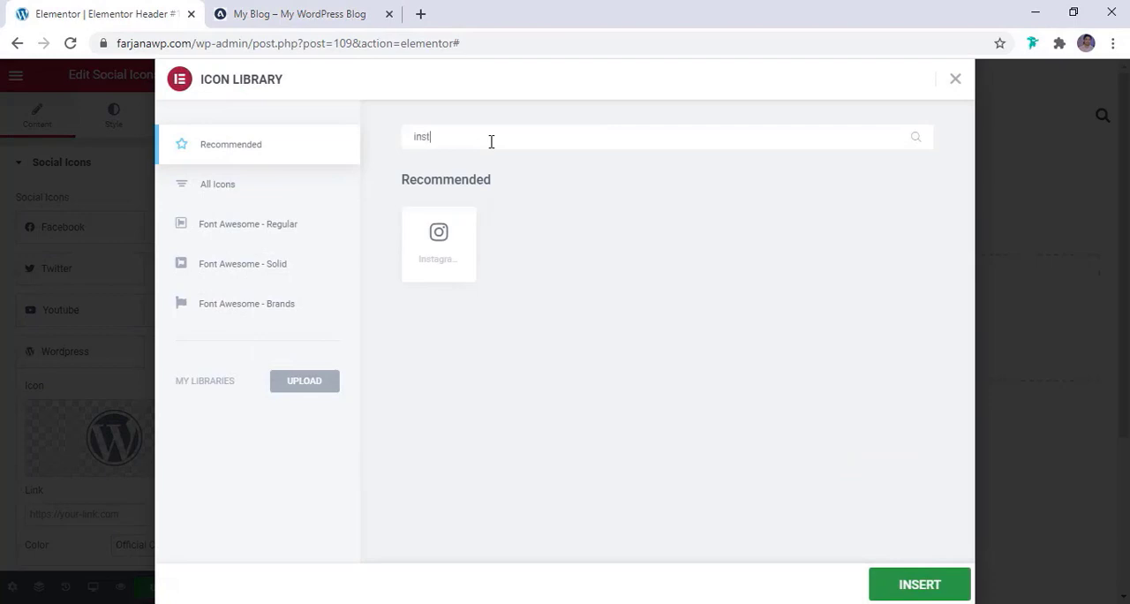
{"action": "left_click", "coordinate": [419, 231]}
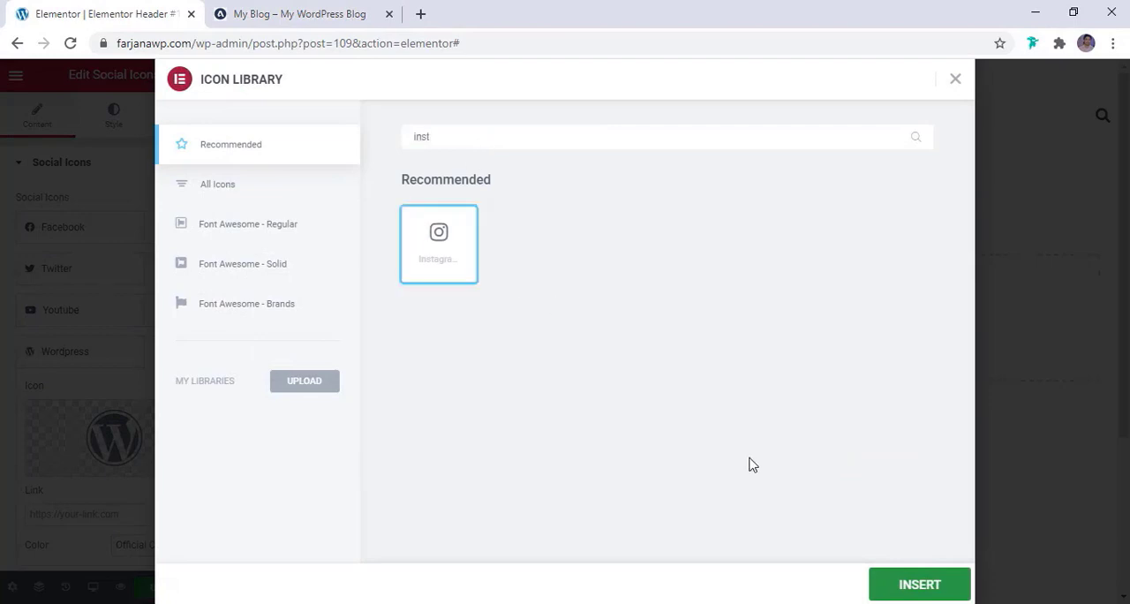
{"action": "left_click", "coordinate": [909, 590]}
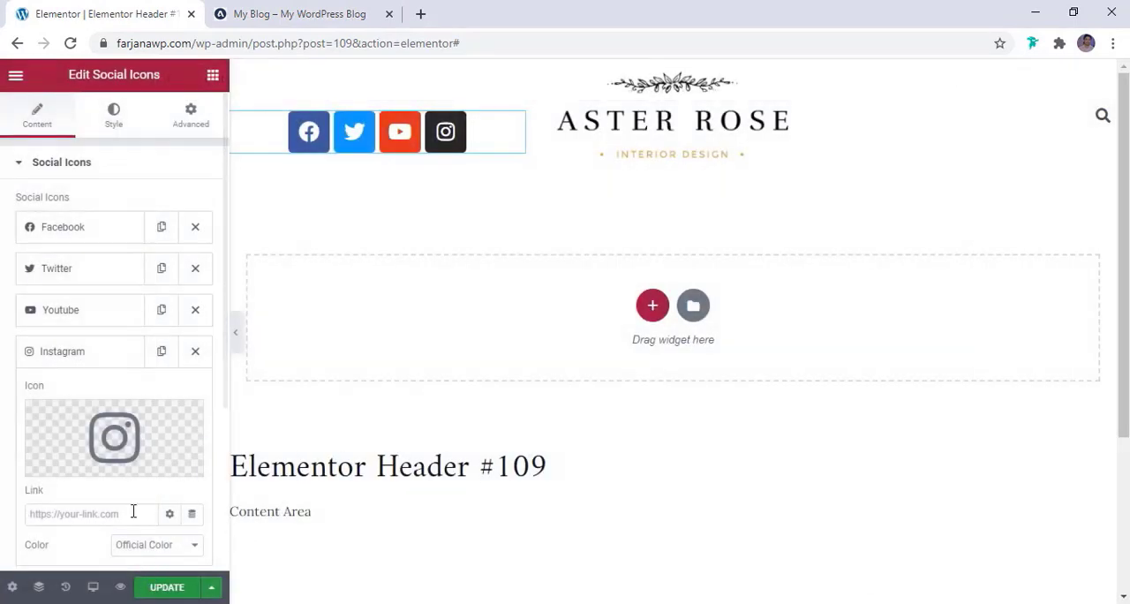
Add another social icon item and give it the Google Plus G icon from the full icon library
{"action": "scroll", "coordinate": [141, 495], "scroll_direction": "down", "scroll_amount": 3}
{"action": "left_click", "coordinate": [115, 344]}
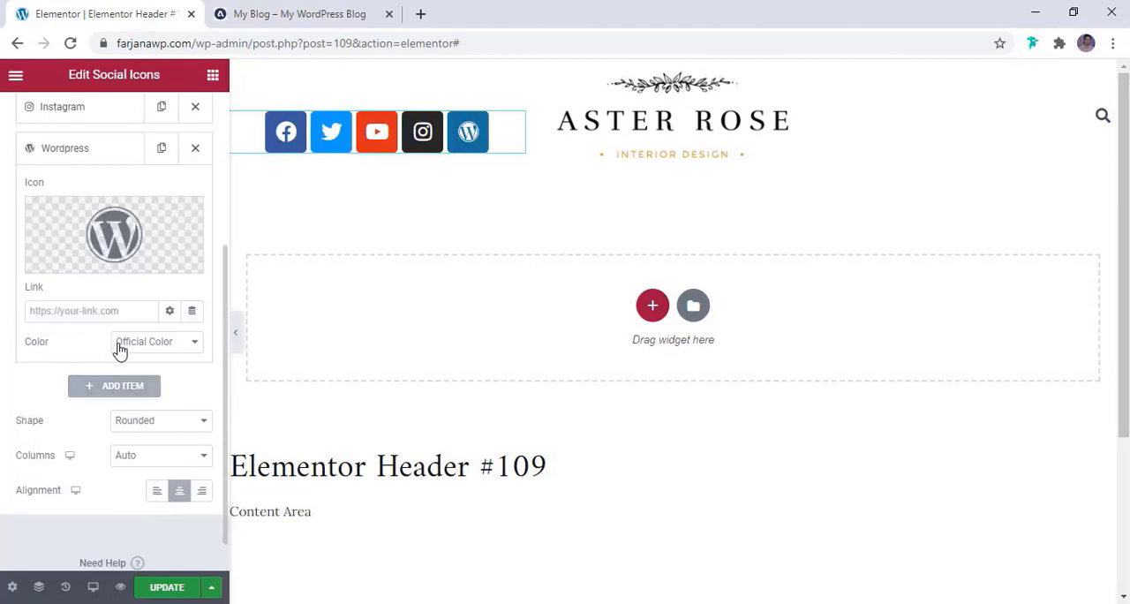
{"action": "left_click", "coordinate": [154, 211]}
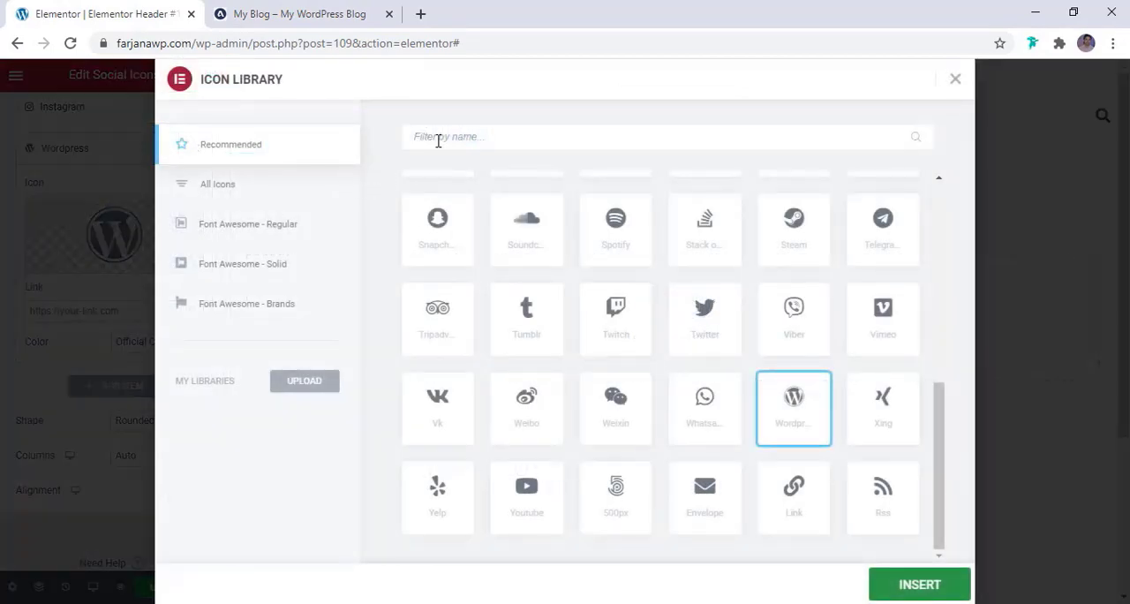
{"action": "left_click", "coordinate": [438, 140]}
{"action": "type", "text": "word"}
{"action": "left_click", "coordinate": [233, 190]}
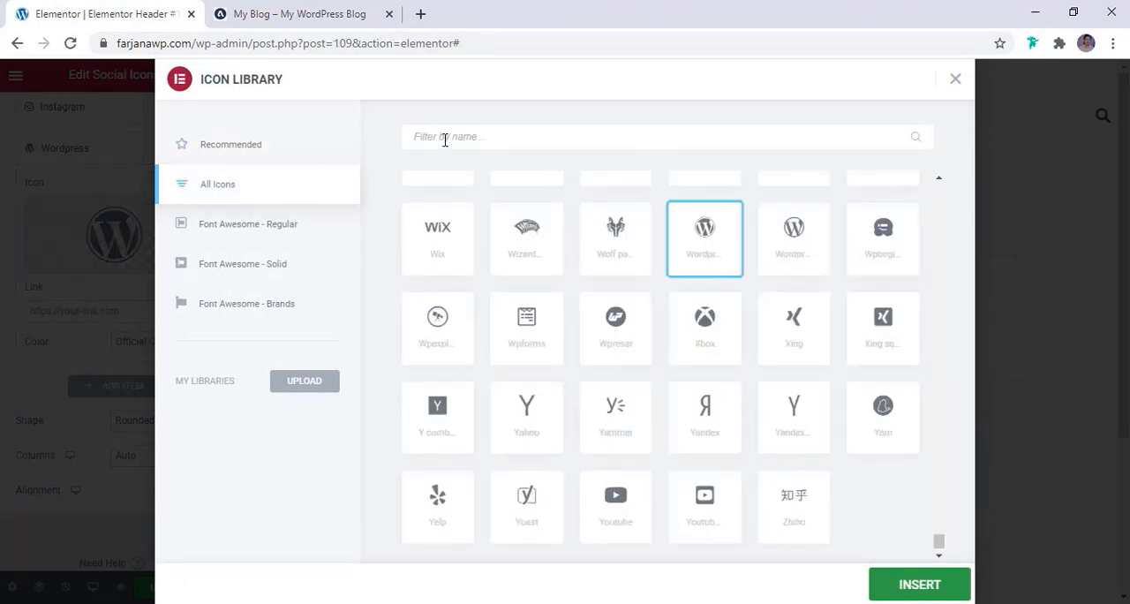
{"action": "left_click", "coordinate": [445, 139]}
{"action": "type", "text": "googl"}
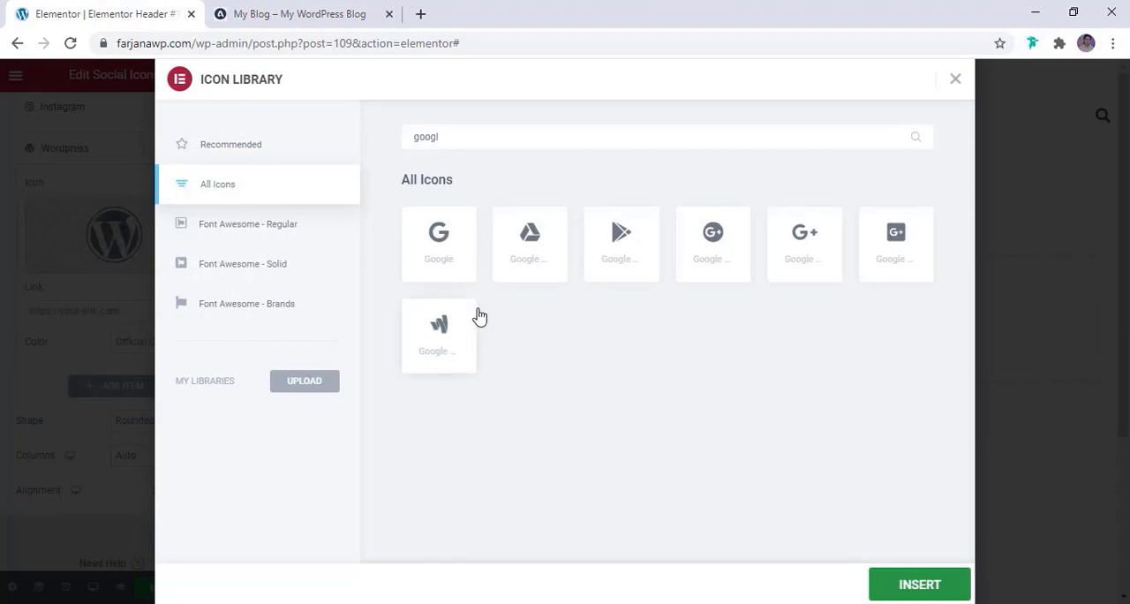
{"action": "left_click", "coordinate": [828, 263]}
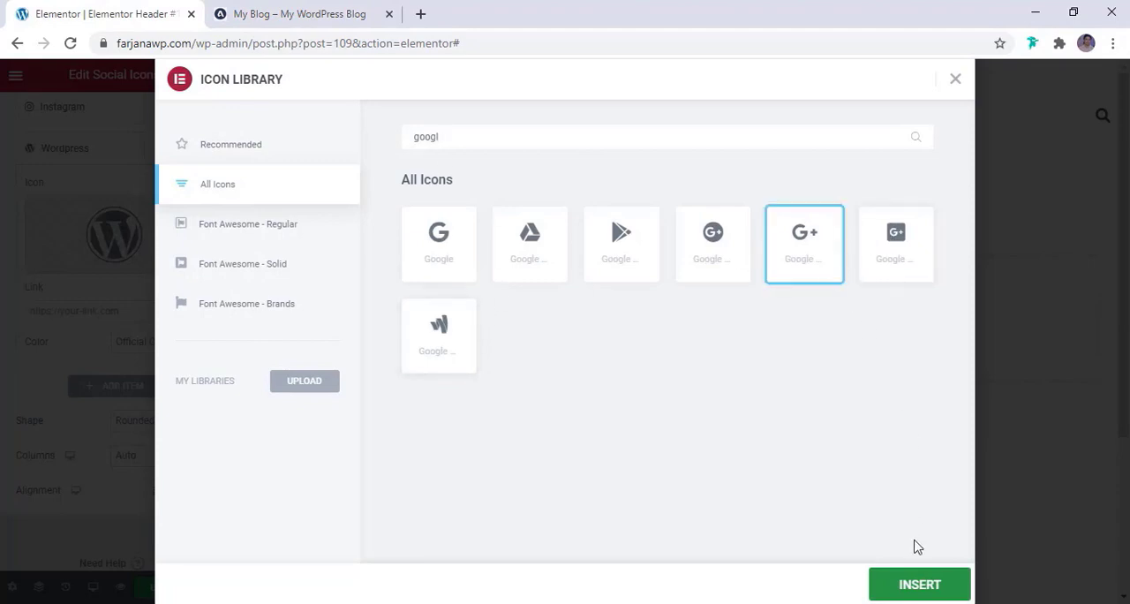
{"action": "left_click", "coordinate": [921, 598]}
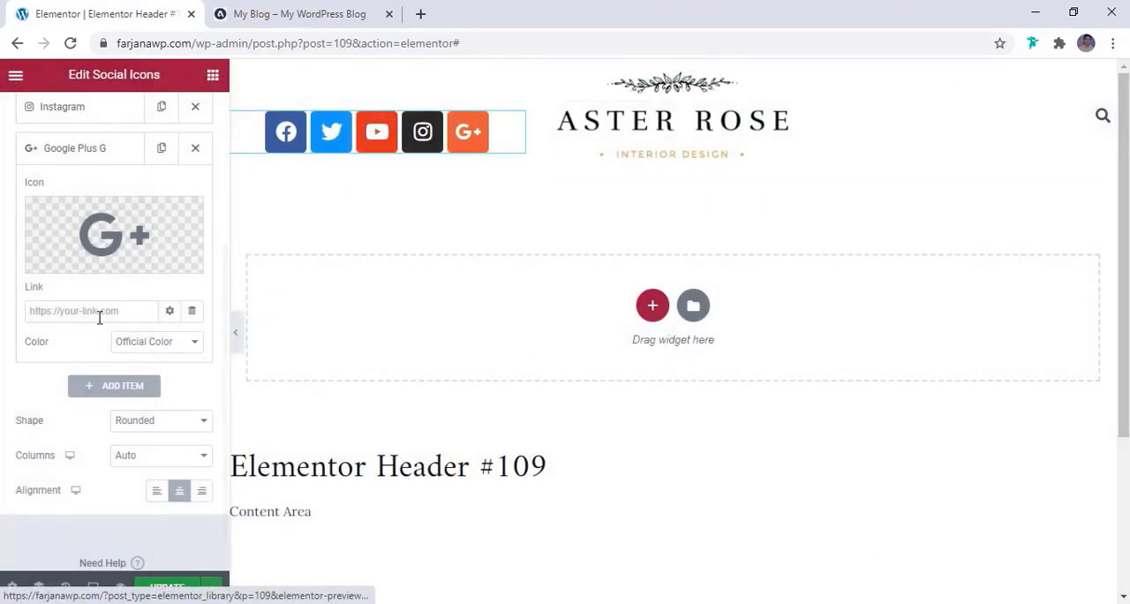
Look through the Facebook, Twitter and Youtube items to see where each social icon's link is entered
{"action": "scroll", "coordinate": [110, 305], "scroll_direction": "up", "scroll_amount": 3}
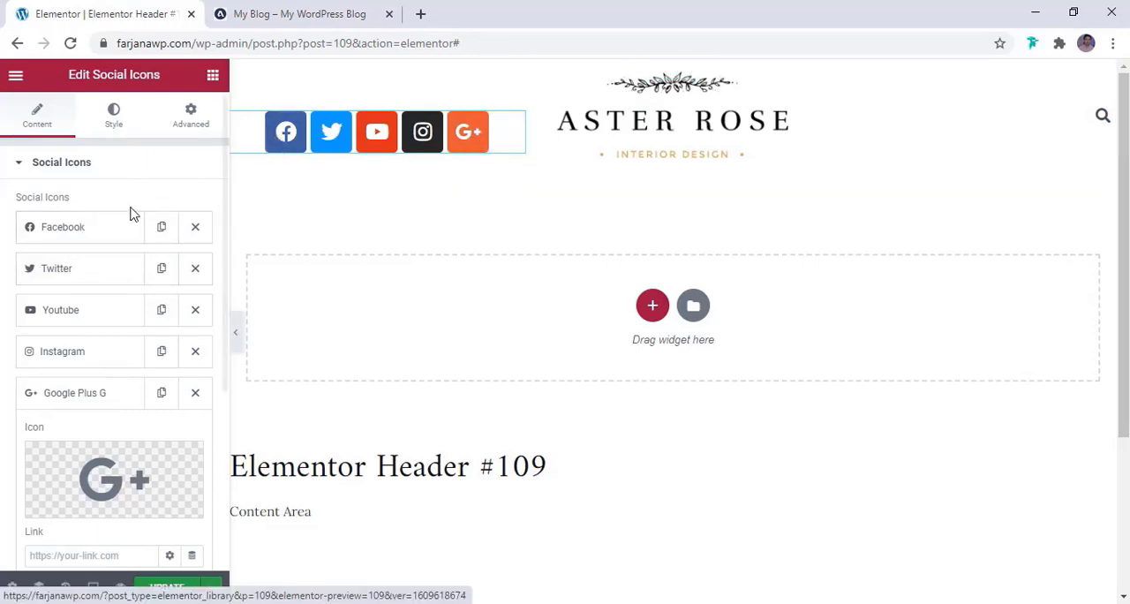
{"action": "left_click", "coordinate": [106, 234]}
{"action": "scroll", "coordinate": [106, 353], "scroll_direction": "down", "scroll_amount": 1}
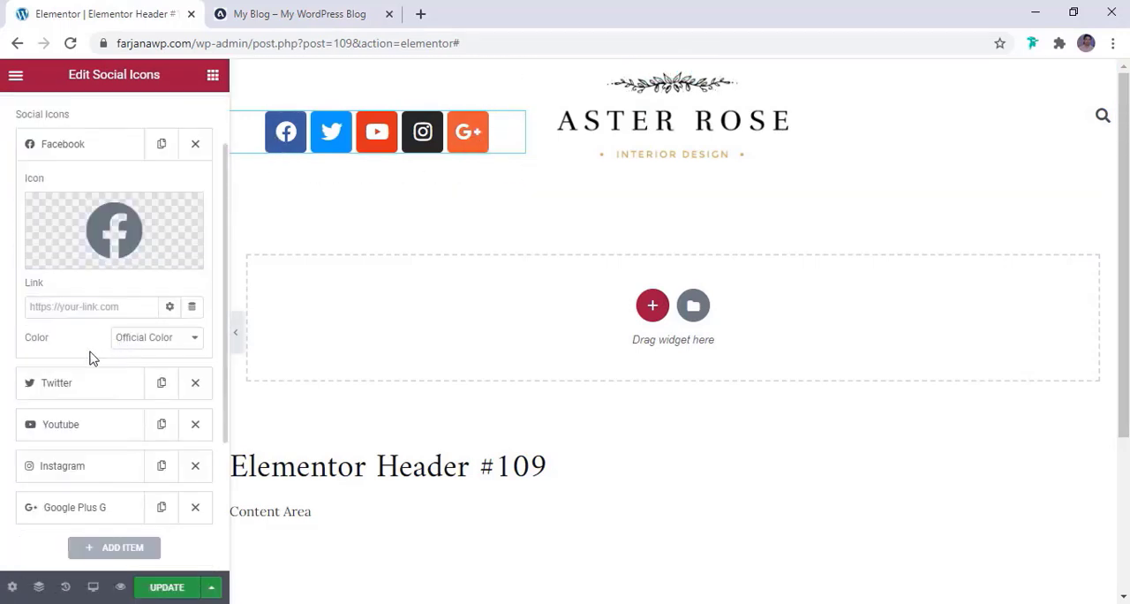
{"action": "left_click", "coordinate": [69, 309]}
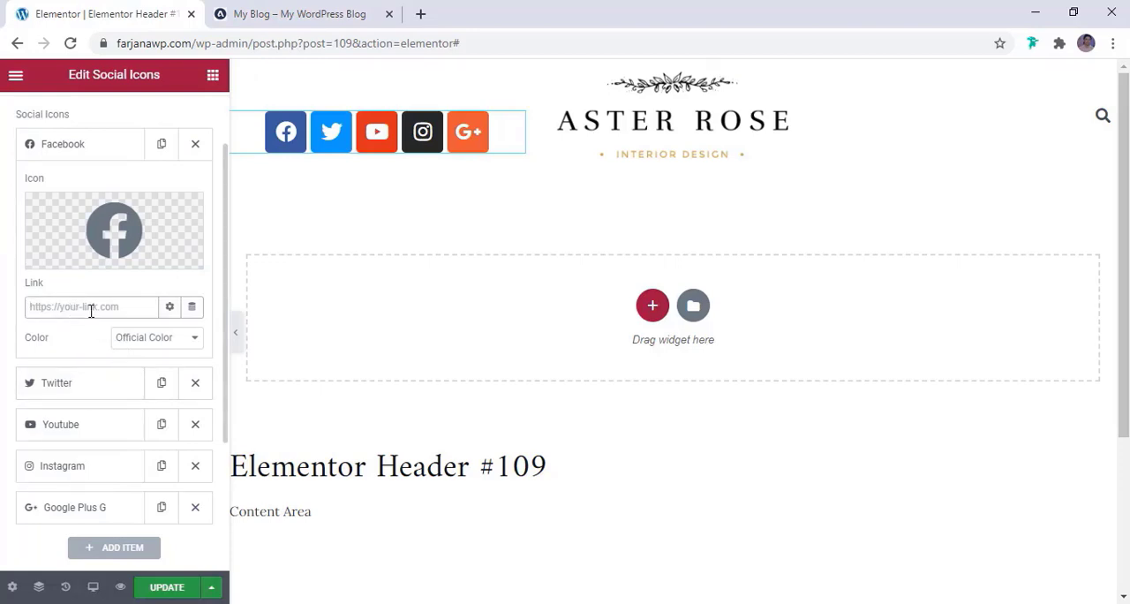
{"action": "left_click", "coordinate": [76, 391]}
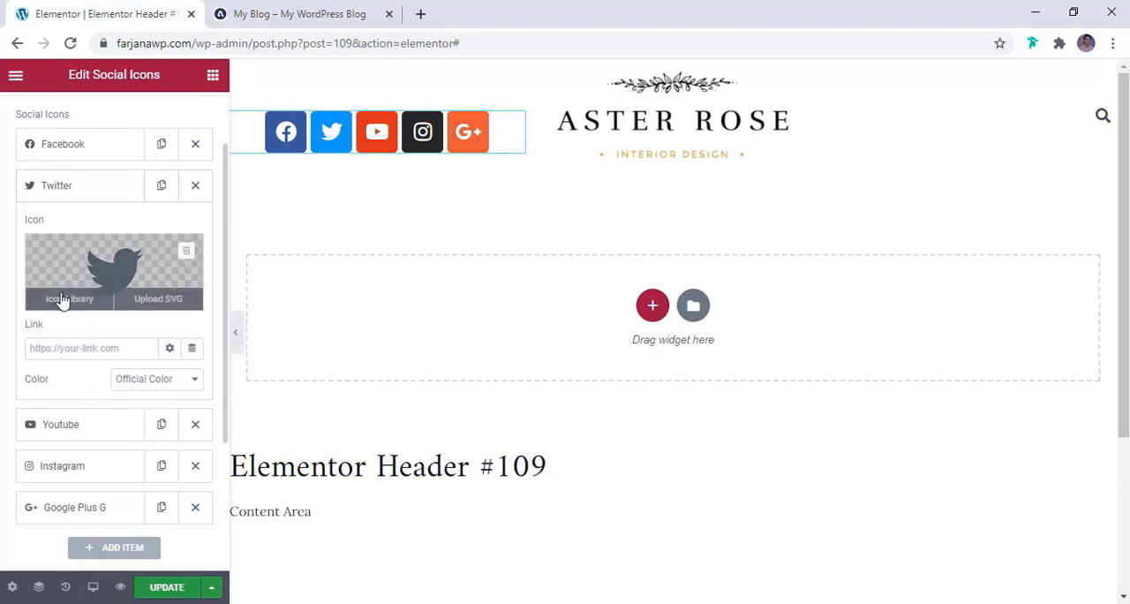
{"action": "left_click", "coordinate": [46, 352]}
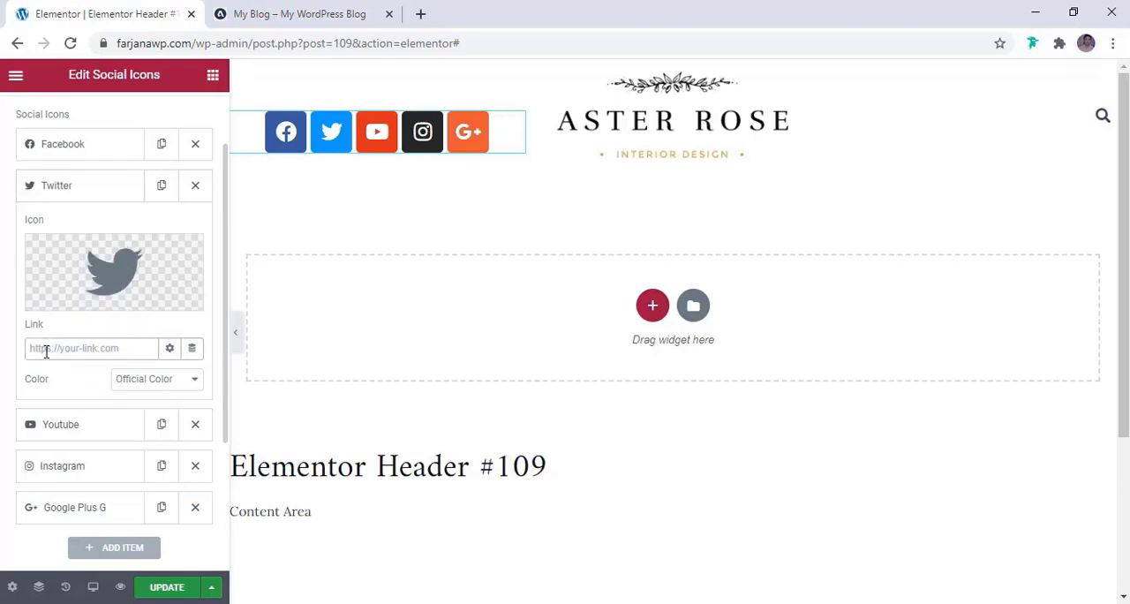
{"action": "left_click", "coordinate": [45, 426]}
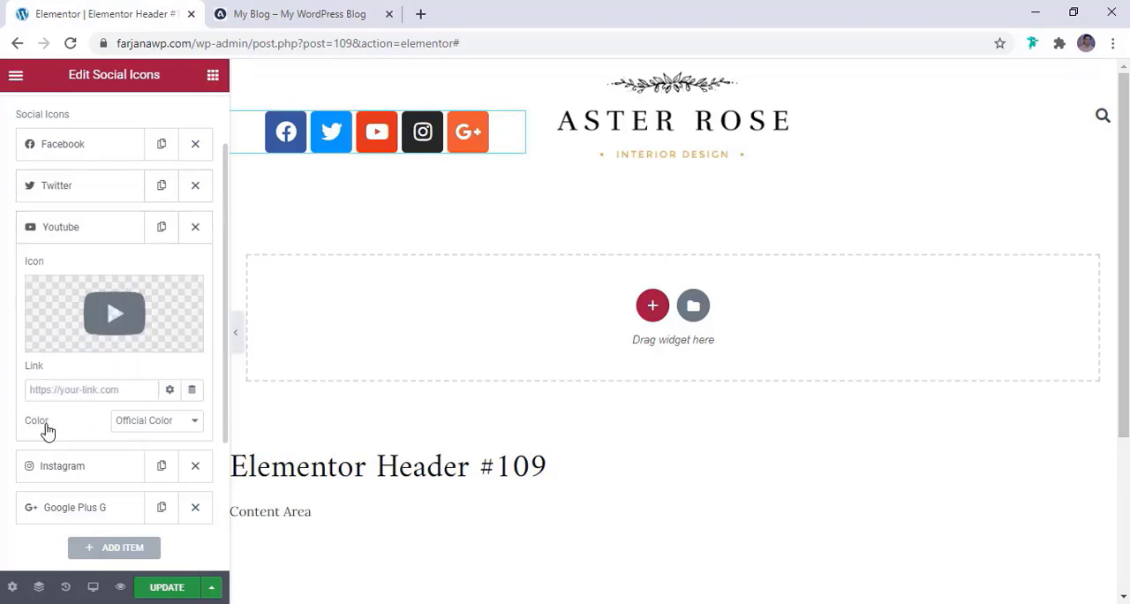
{"action": "scroll", "coordinate": [53, 470], "scroll_direction": "down", "scroll_amount": 2}
{"action": "scroll", "coordinate": [70, 472], "scroll_direction": "up", "scroll_amount": 3}
{"action": "scroll", "coordinate": [70, 474], "scroll_direction": "up", "scroll_amount": 1}
{"action": "left_click", "coordinate": [71, 465]}
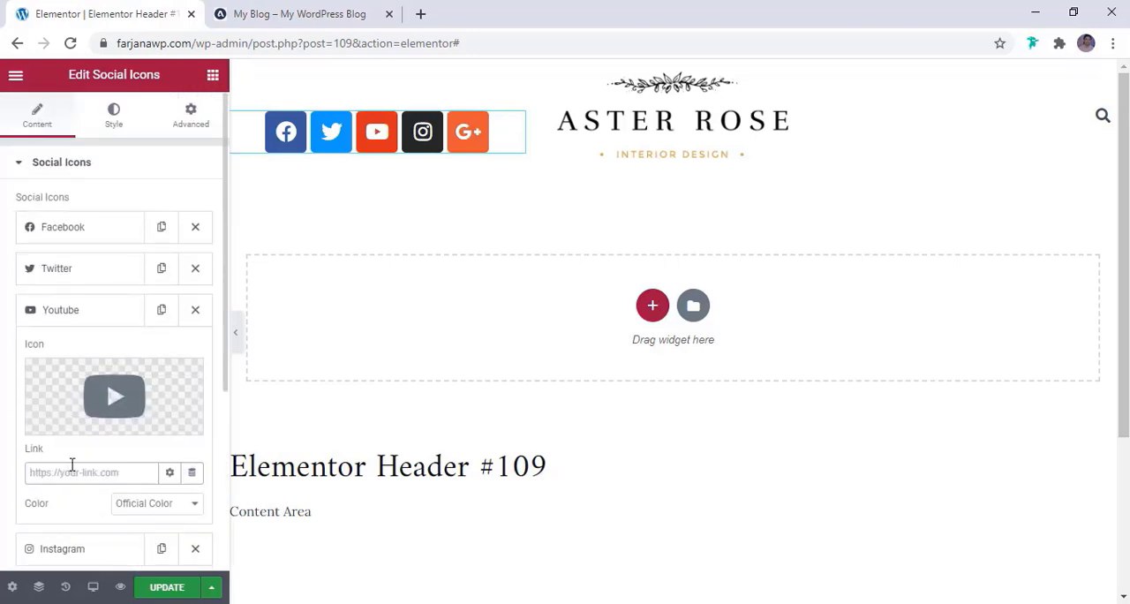
{"action": "scroll", "coordinate": [88, 453], "scroll_direction": "down", "scroll_amount": 3}
{"action": "scroll", "coordinate": [97, 211], "scroll_direction": "up", "scroll_amount": 3}
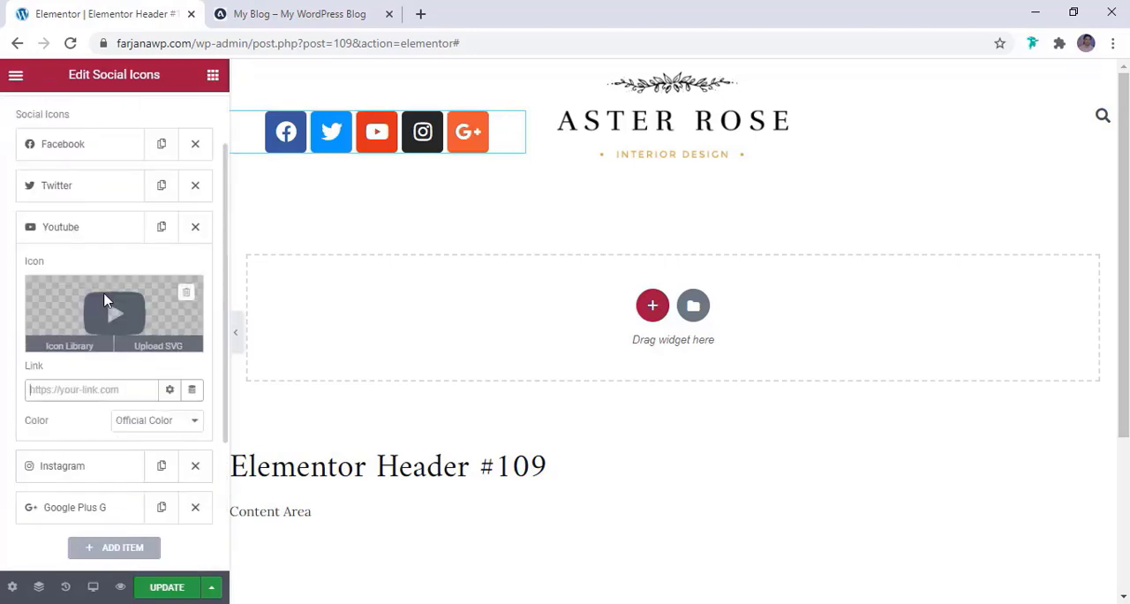
{"action": "left_click", "coordinate": [86, 227]}
{"action": "scroll", "coordinate": [84, 317], "scroll_direction": "up", "scroll_amount": 1}
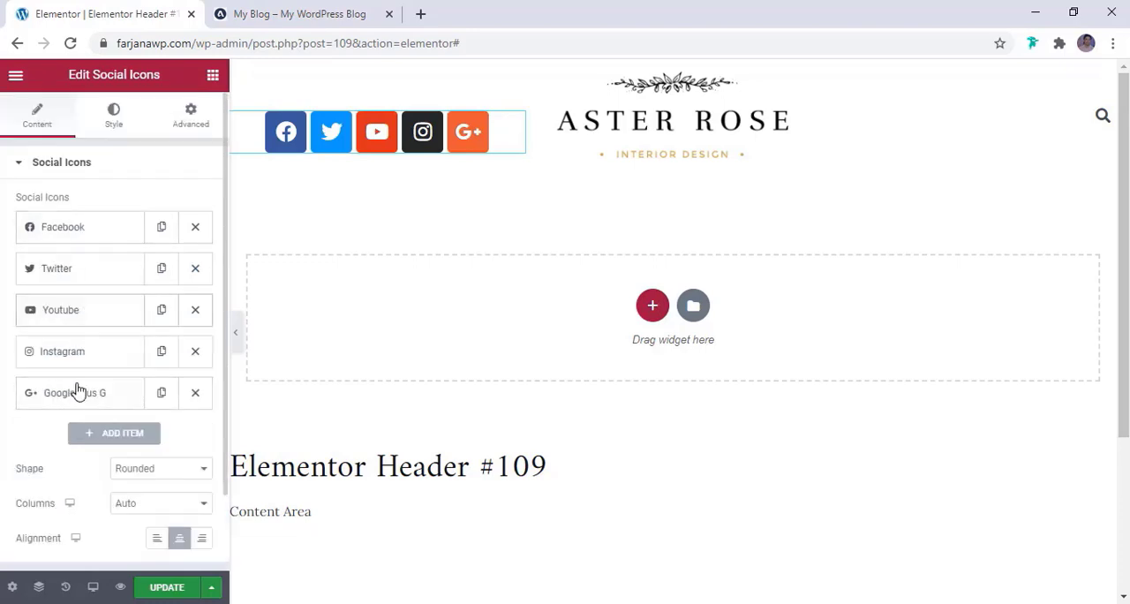
Move the Google Plus G item between Twitter and Youtube and set the social icons' alignment to Left
{"action": "left_click_drag", "start_coordinate": [84, 397], "coordinate": [80, 316]}
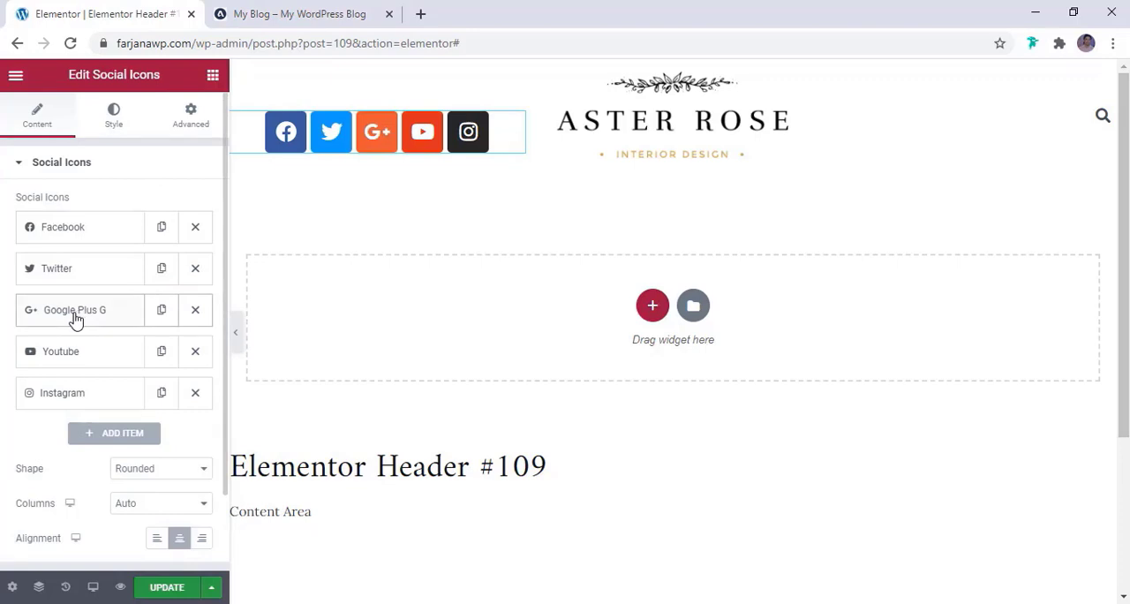
{"action": "scroll", "coordinate": [27, 391], "scroll_direction": "down", "scroll_amount": 1}
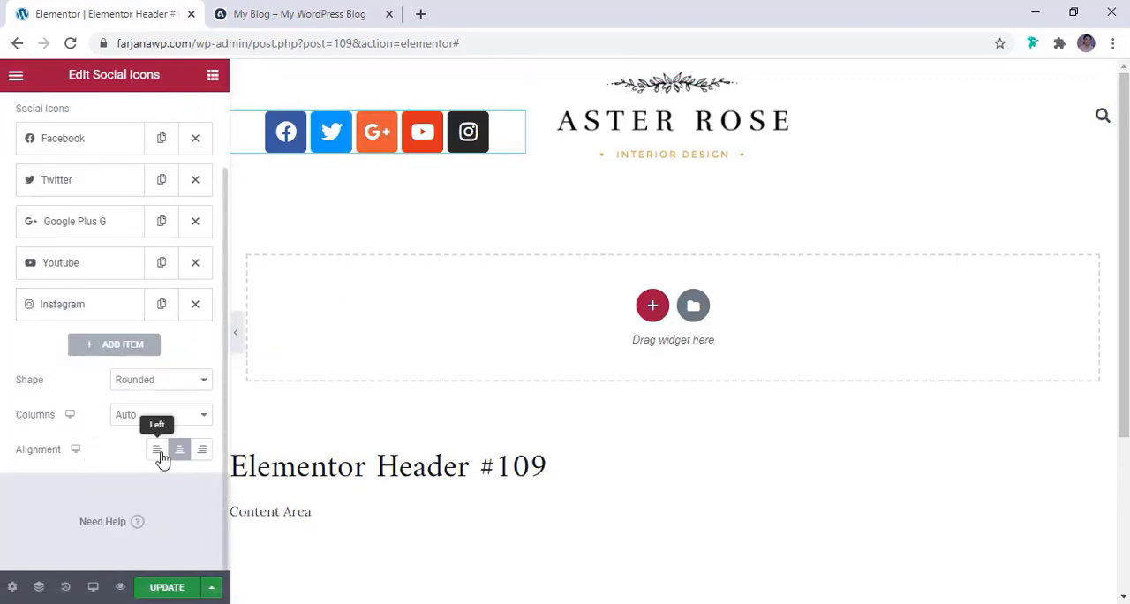
{"action": "left_click", "coordinate": [202, 451]}
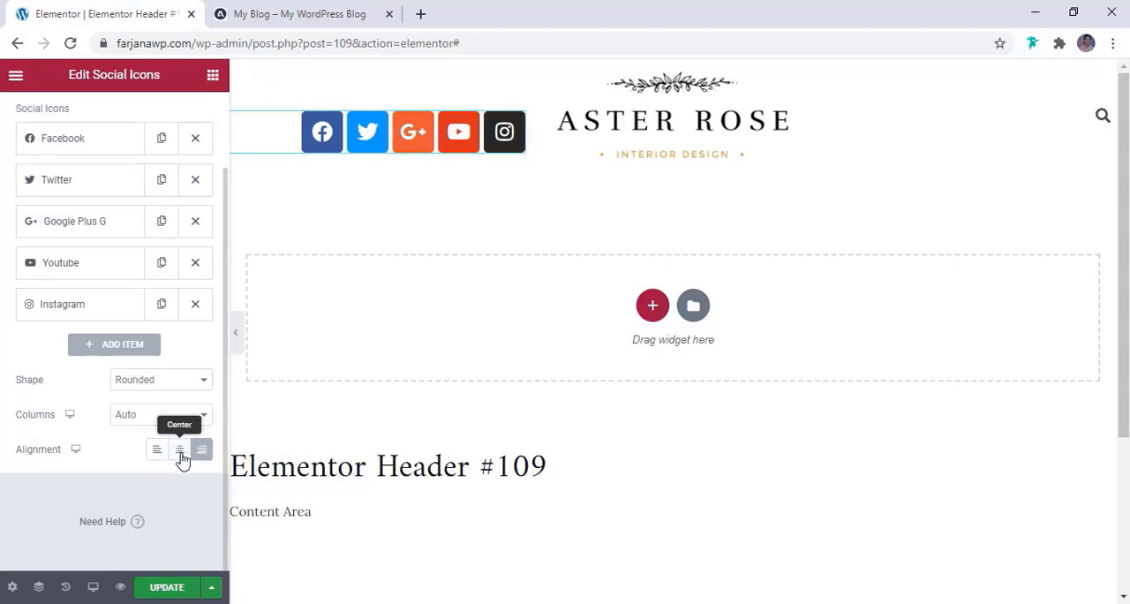
{"action": "left_click", "coordinate": [181, 456]}
{"action": "left_click", "coordinate": [157, 455]}
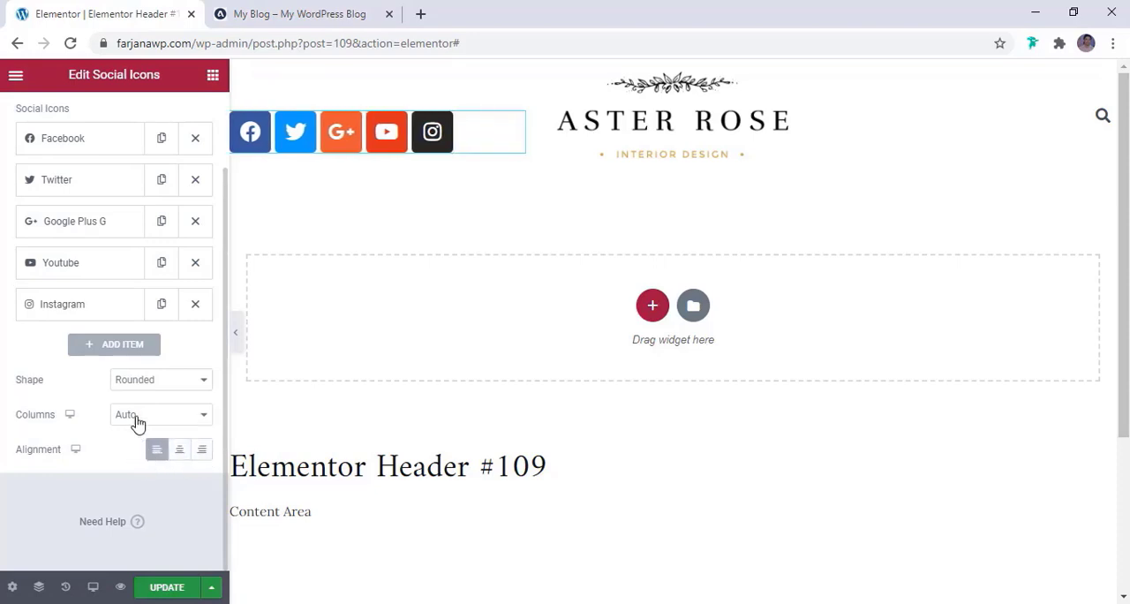
Try the Square shape, set the social icons' shape to Circle and compare them with the reference blog header
{"action": "scroll", "coordinate": [126, 388], "scroll_direction": "up", "scroll_amount": 1}
{"action": "scroll", "coordinate": [127, 391], "scroll_direction": "down", "scroll_amount": 1}
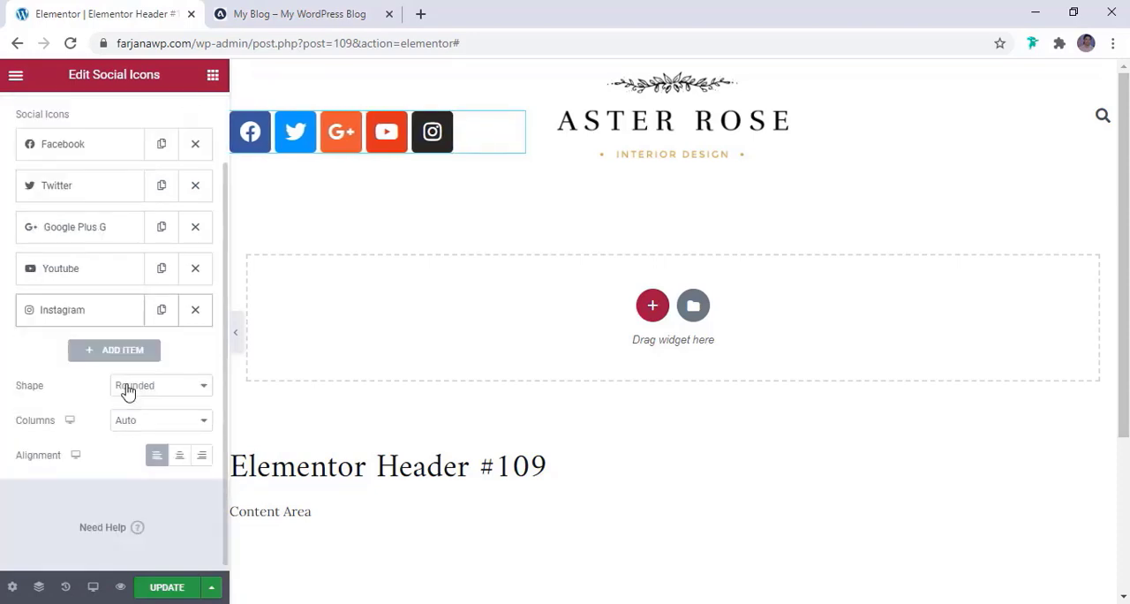
{"action": "left_click", "coordinate": [141, 386]}
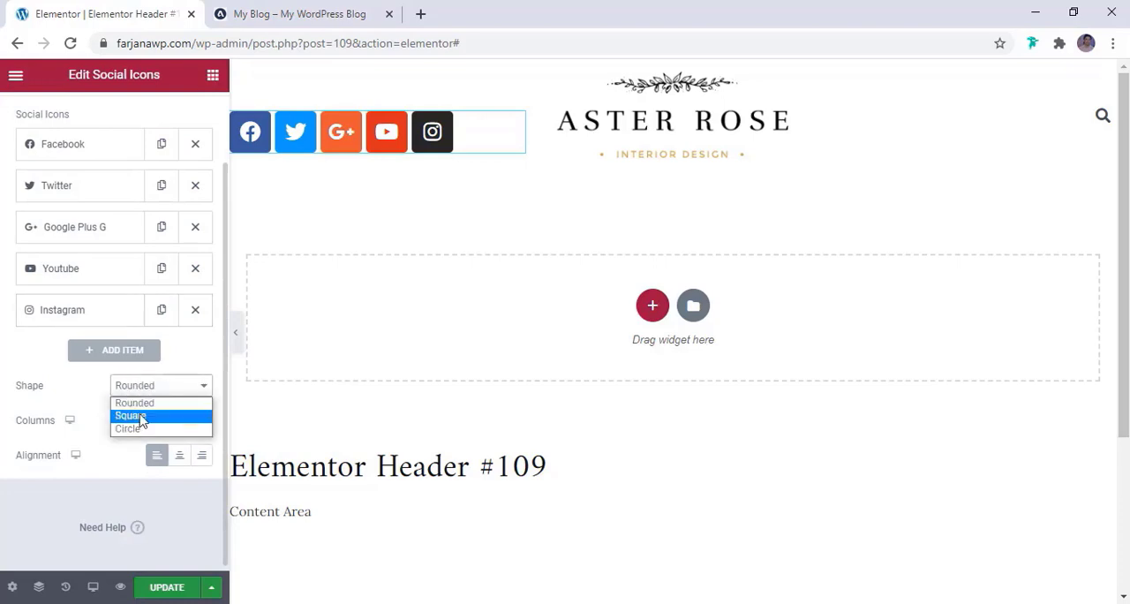
{"action": "left_click", "coordinate": [141, 415]}
{"action": "left_click", "coordinate": [139, 393]}
{"action": "left_click", "coordinate": [144, 431]}
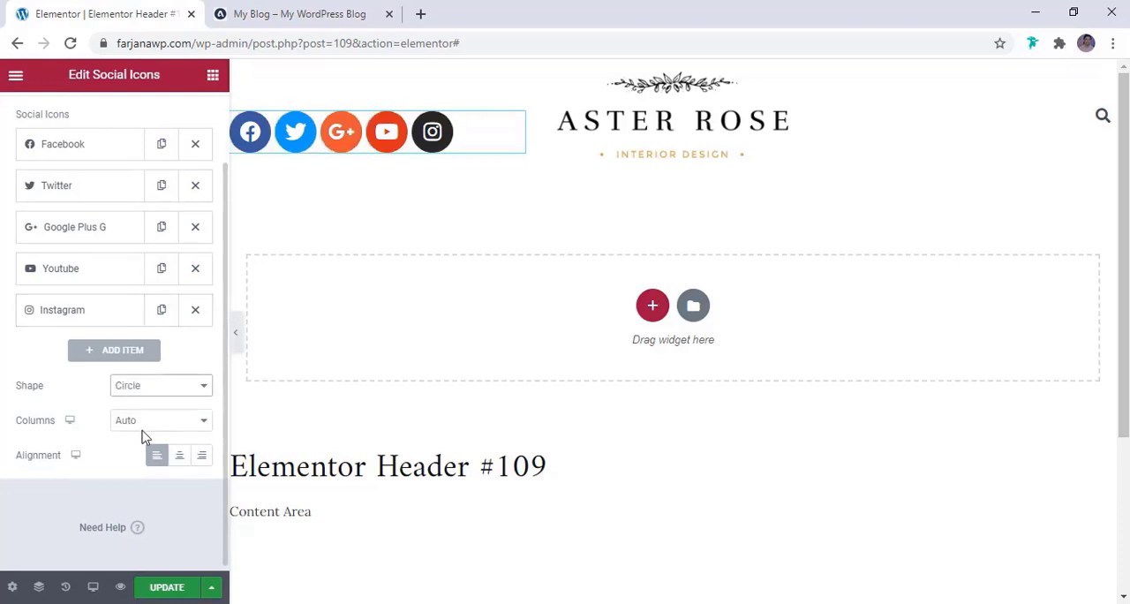
{"action": "left_click", "coordinate": [256, 14]}
{"action": "left_click", "coordinate": [162, 13]}
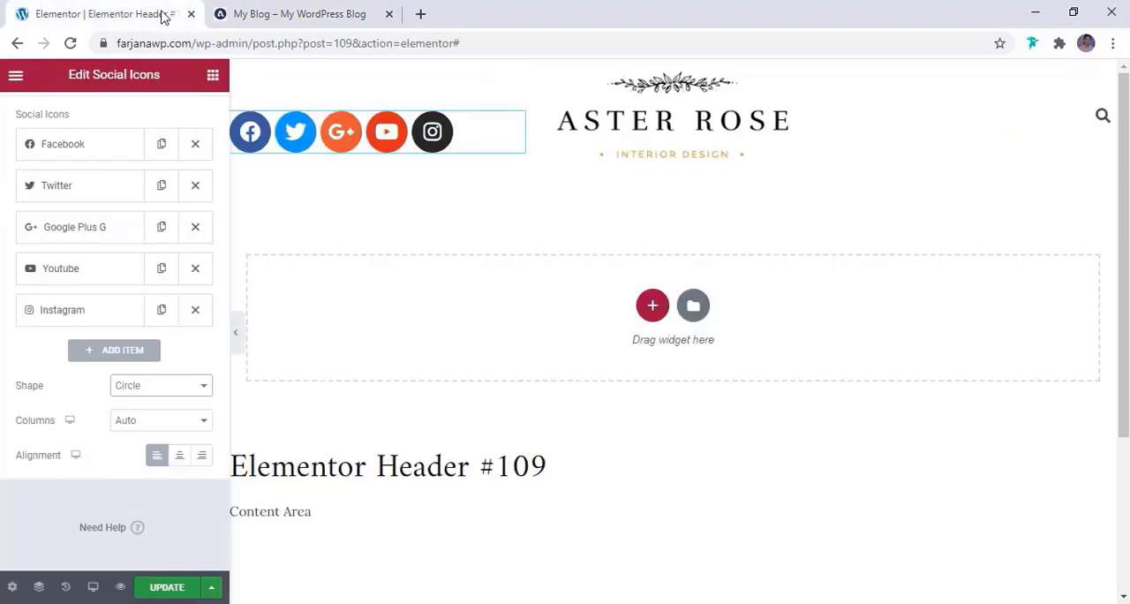
{"action": "scroll", "coordinate": [162, 350], "scroll_direction": "up", "scroll_amount": 2}
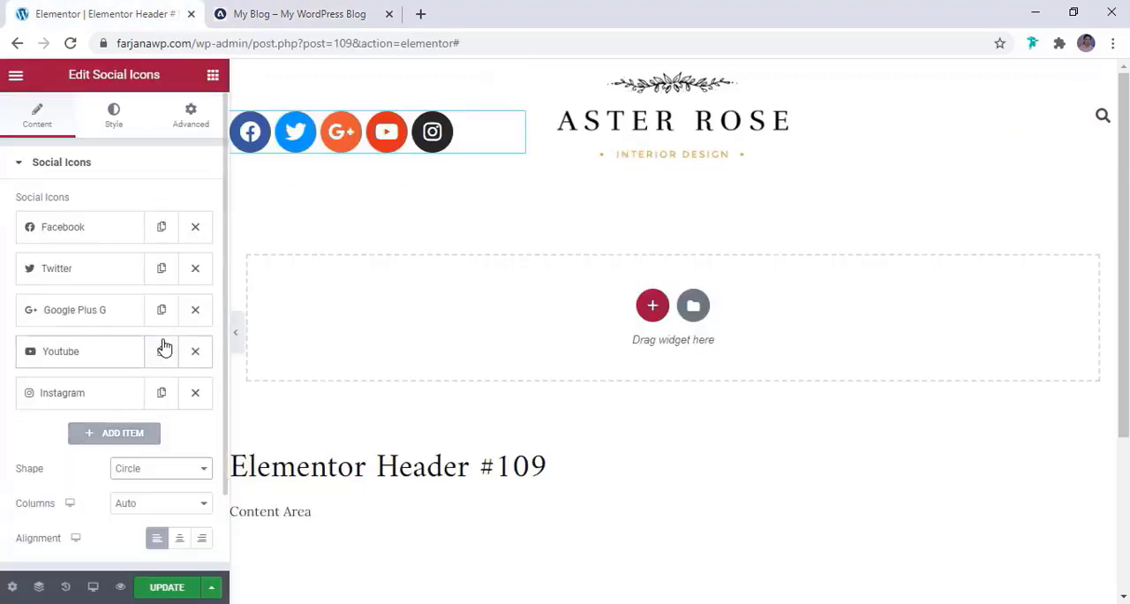
Switch the social icons to Custom color and make the primary color fully transparent, #6EC1E400
{"action": "left_click", "coordinate": [120, 124]}
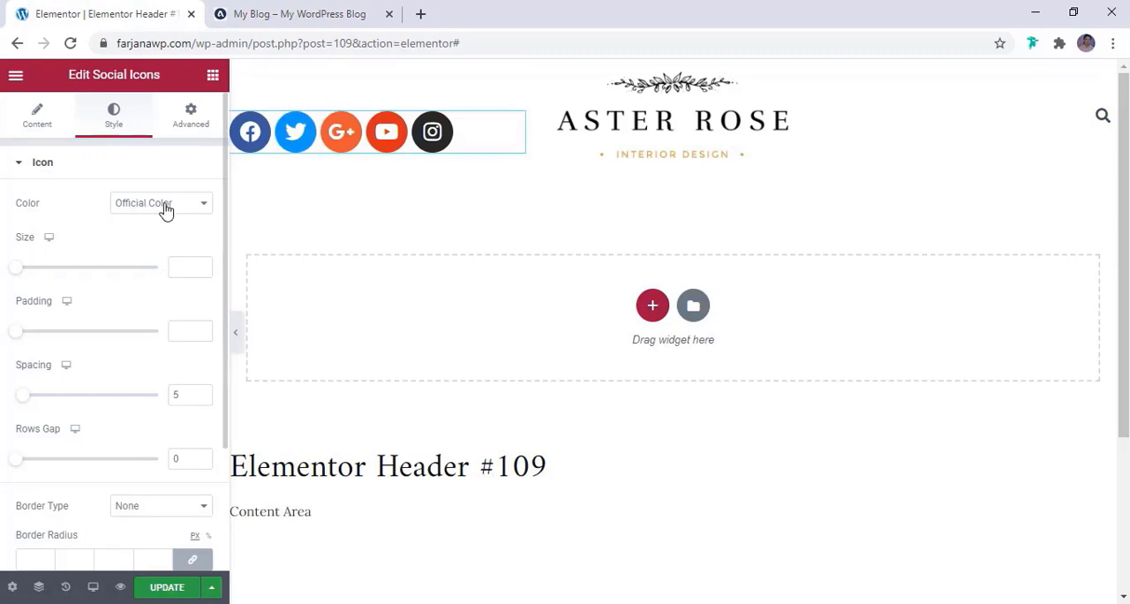
{"action": "left_click", "coordinate": [132, 206]}
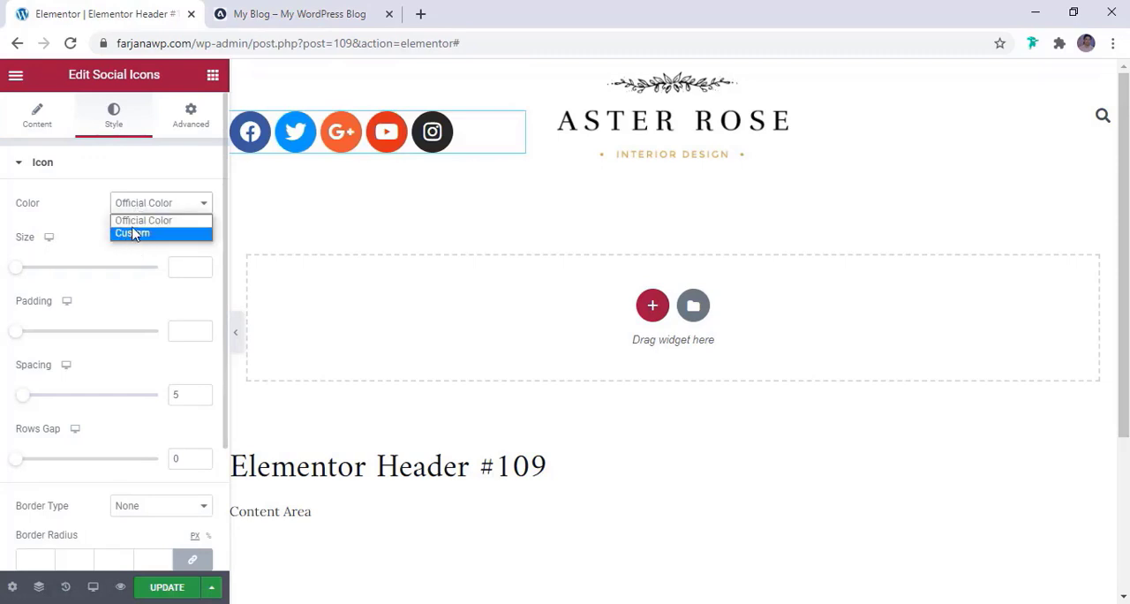
{"action": "left_click", "coordinate": [134, 234]}
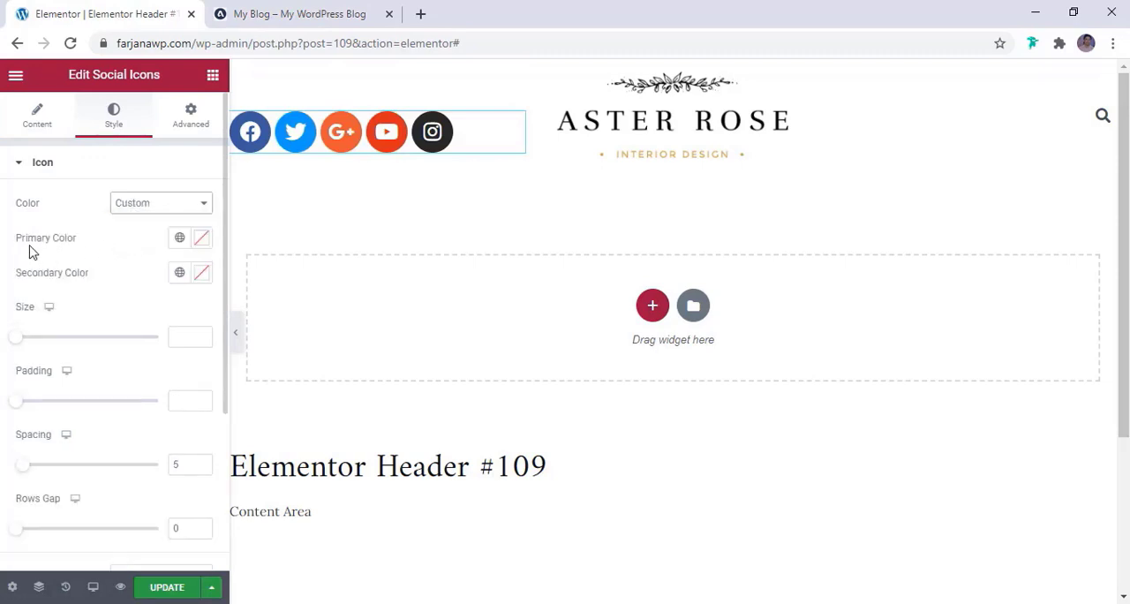
{"action": "left_click", "coordinate": [180, 239]}
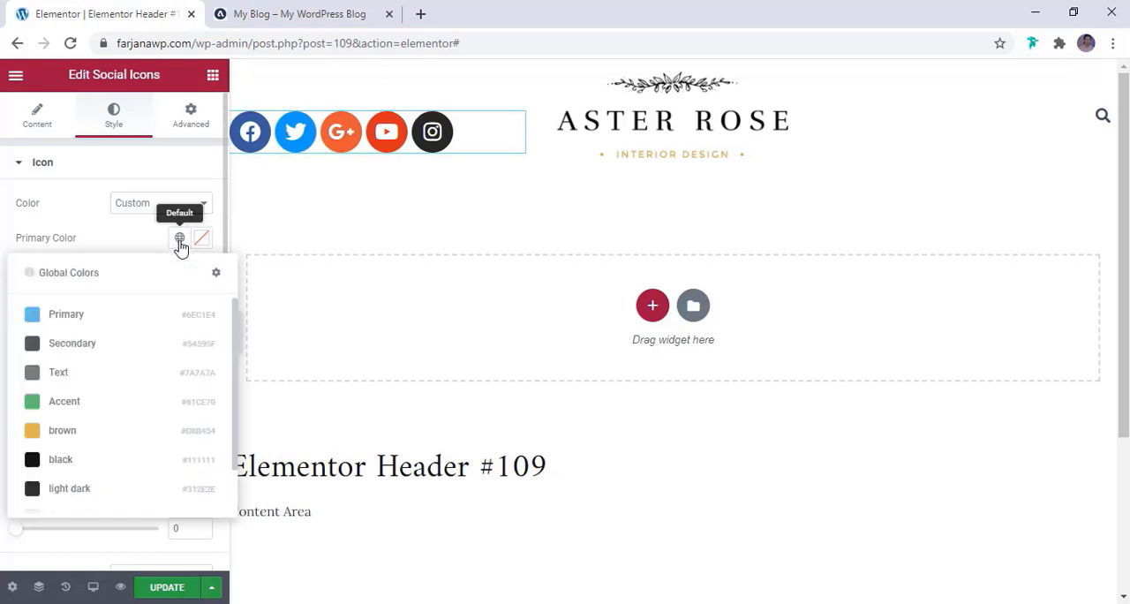
{"action": "left_click", "coordinate": [115, 319]}
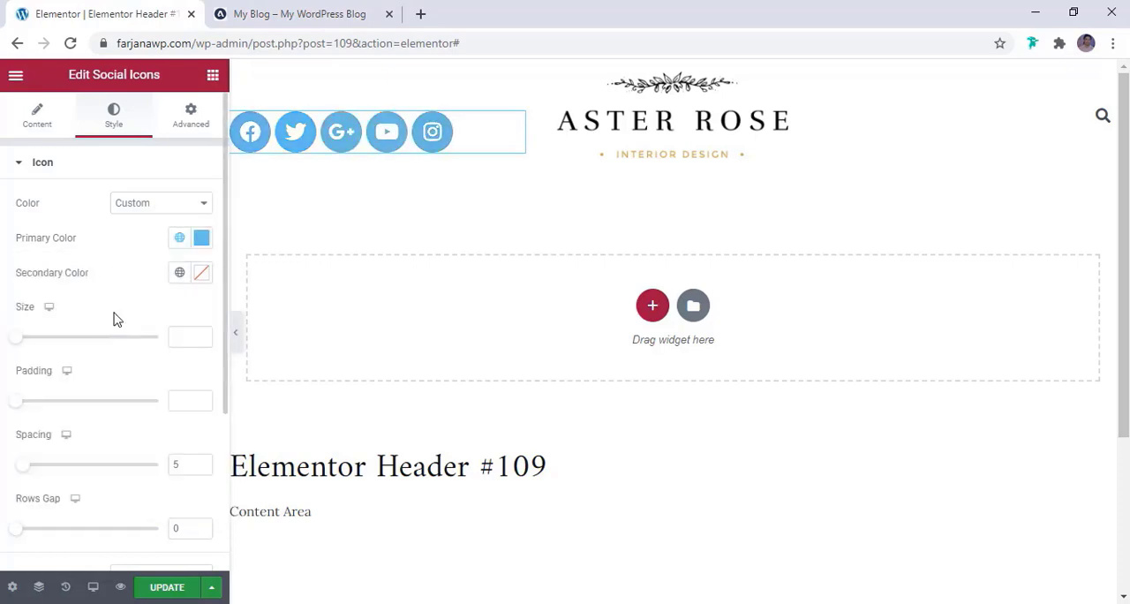
{"action": "left_click", "coordinate": [203, 240]}
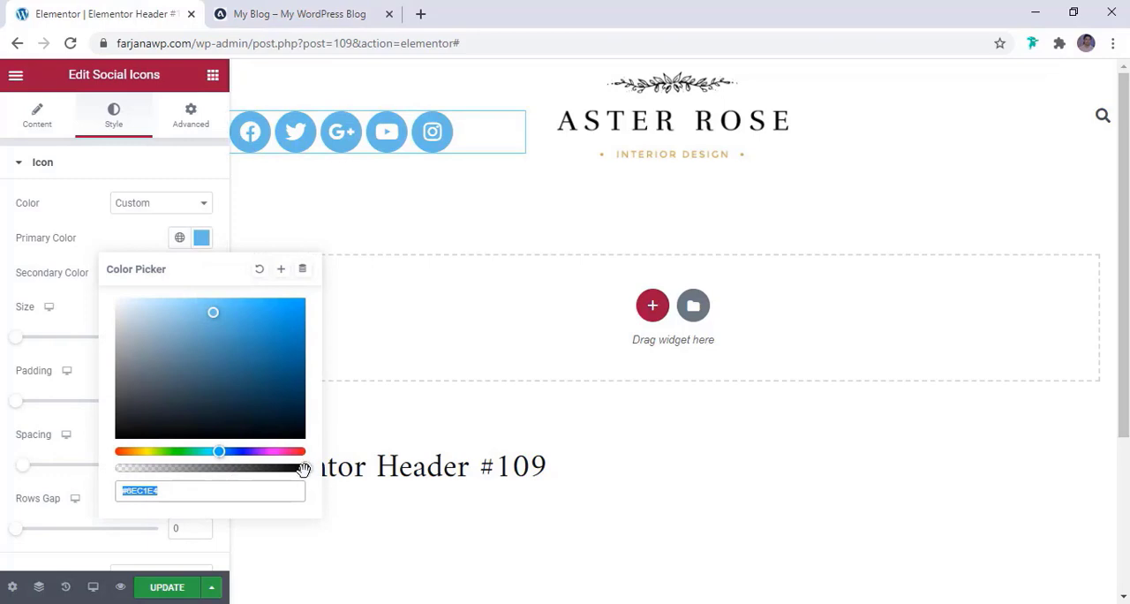
{"action": "left_click_drag", "start_coordinate": [303, 469], "coordinate": [113, 471]}
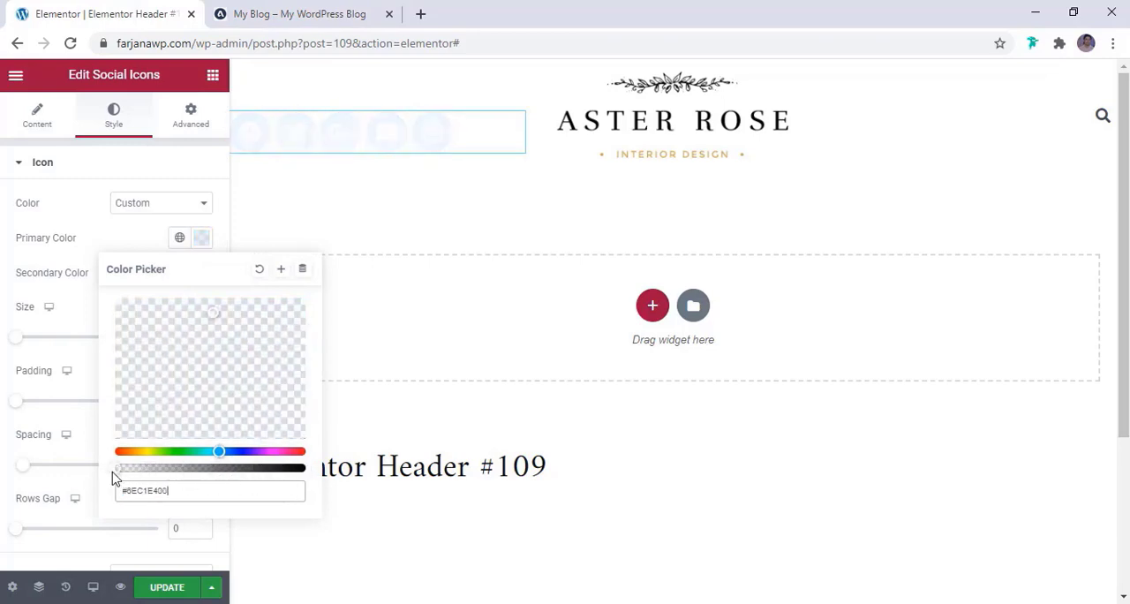
{"action": "left_click", "coordinate": [104, 245]}
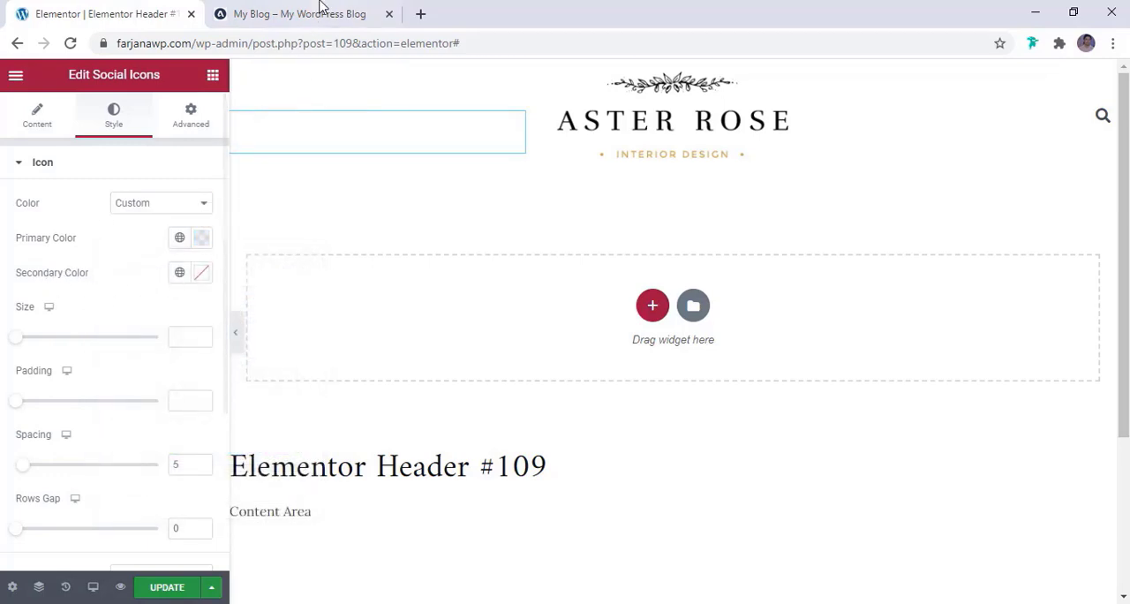
Check the reference blog header and set the social icons' secondary color to the global color light dark
{"action": "left_click", "coordinate": [323, 11]}
{"action": "left_click", "coordinate": [86, 10]}
{"action": "left_click", "coordinate": [180, 273]}
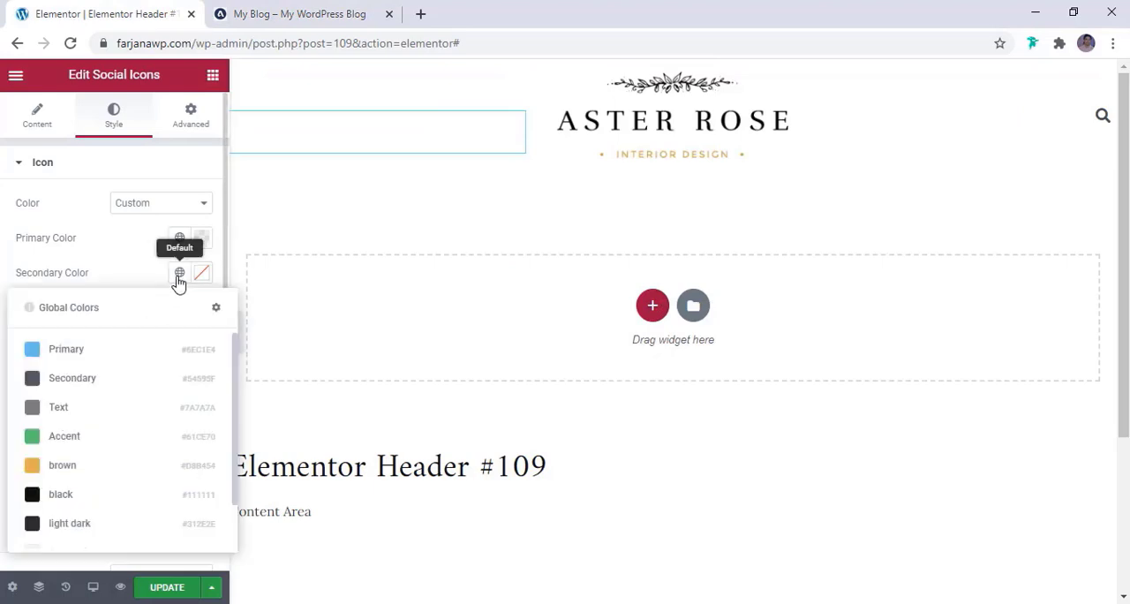
{"action": "left_click", "coordinate": [71, 525]}
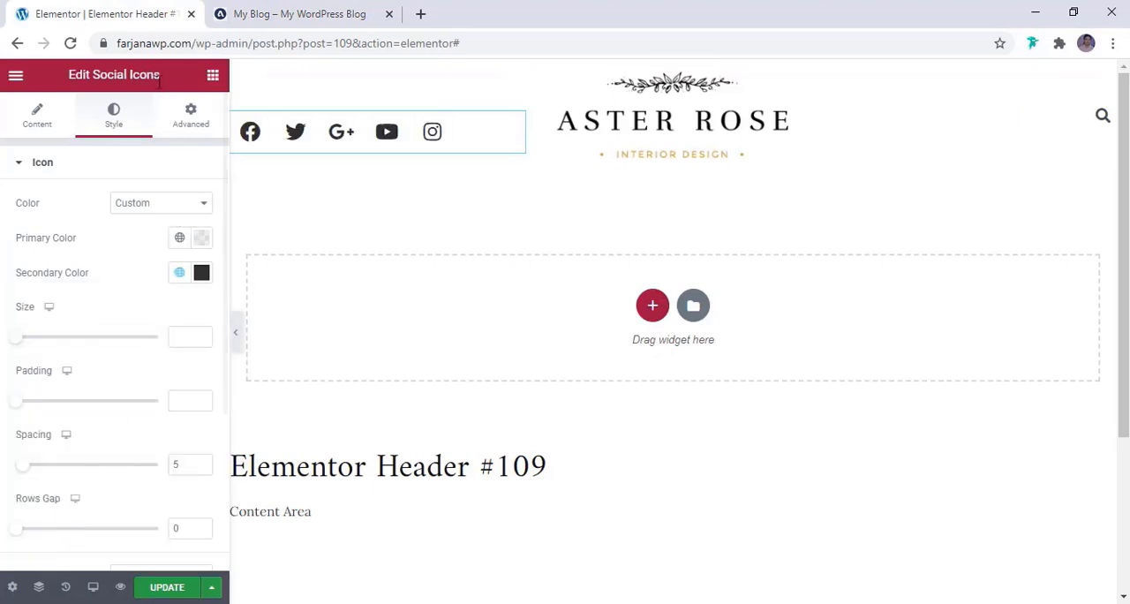
Set the social icons' size to 16 and compare them with the reference blog header
{"action": "scroll", "coordinate": [141, 331], "scroll_direction": "down", "scroll_amount": 1}
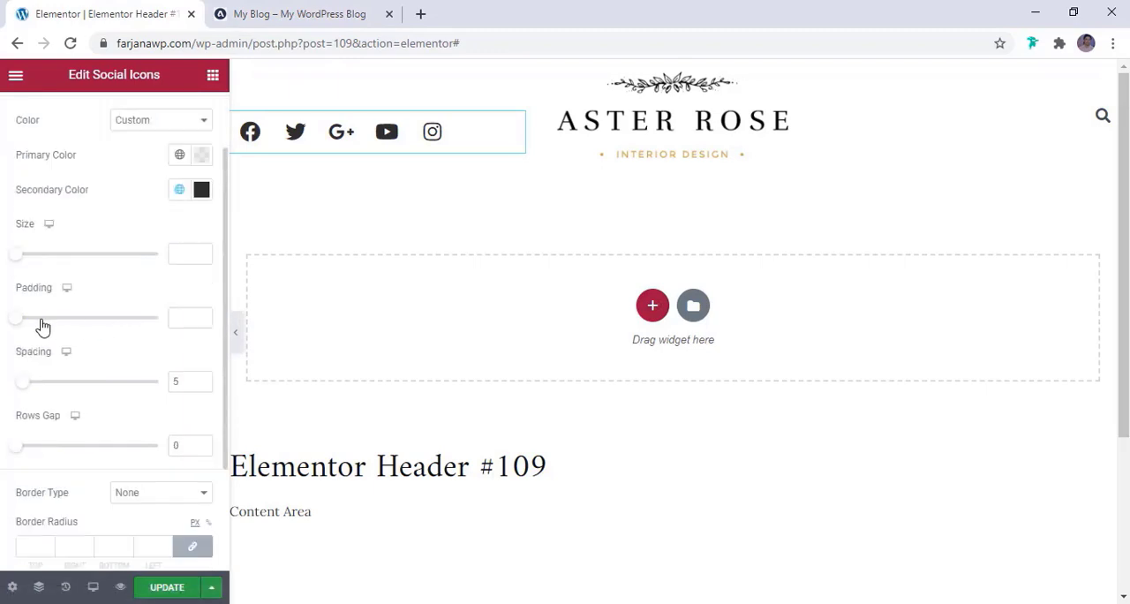
{"action": "left_click_drag", "start_coordinate": [16, 257], "coordinate": [23, 263]}
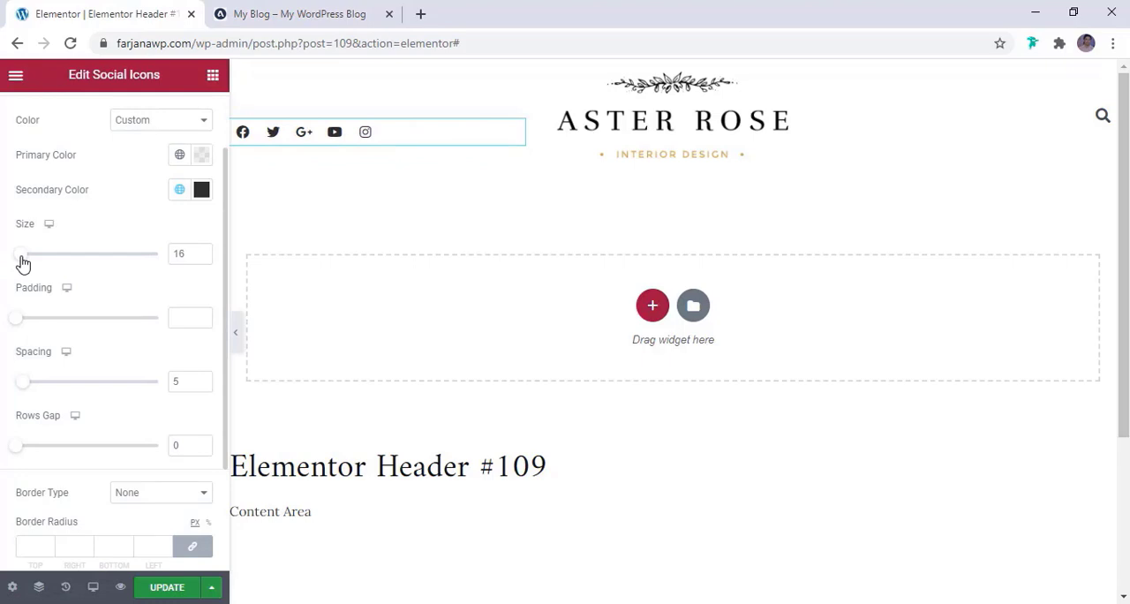
{"action": "left_click", "coordinate": [285, 11]}
{"action": "left_click", "coordinate": [151, 10]}
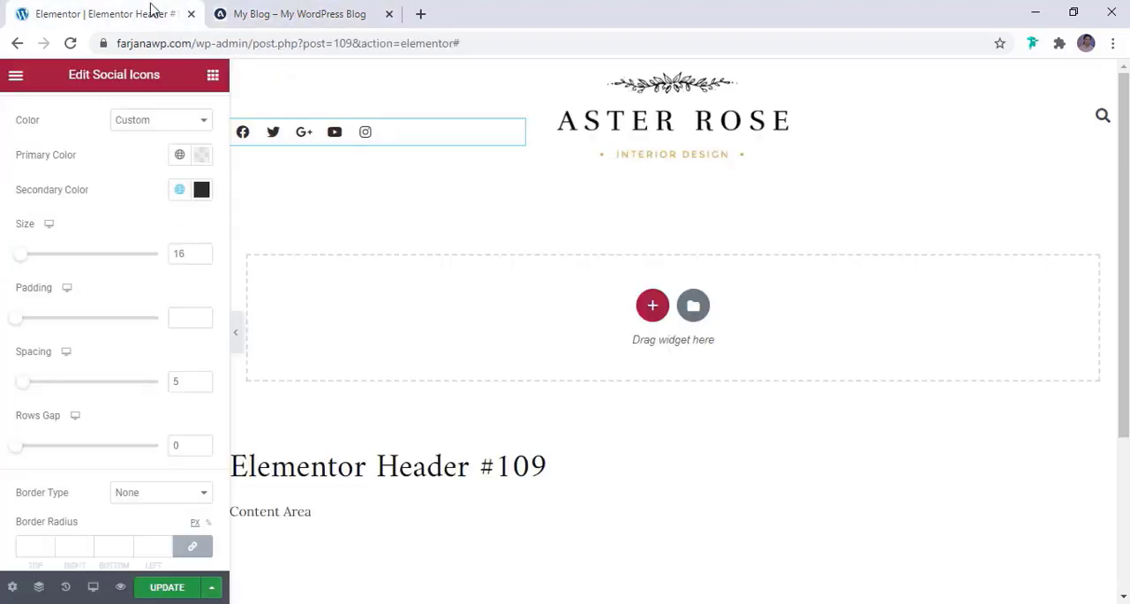
Widen the logo column by narrowing the social icons and search columns of the header section, and update the template
{"action": "left_click", "coordinate": [673, 70]}
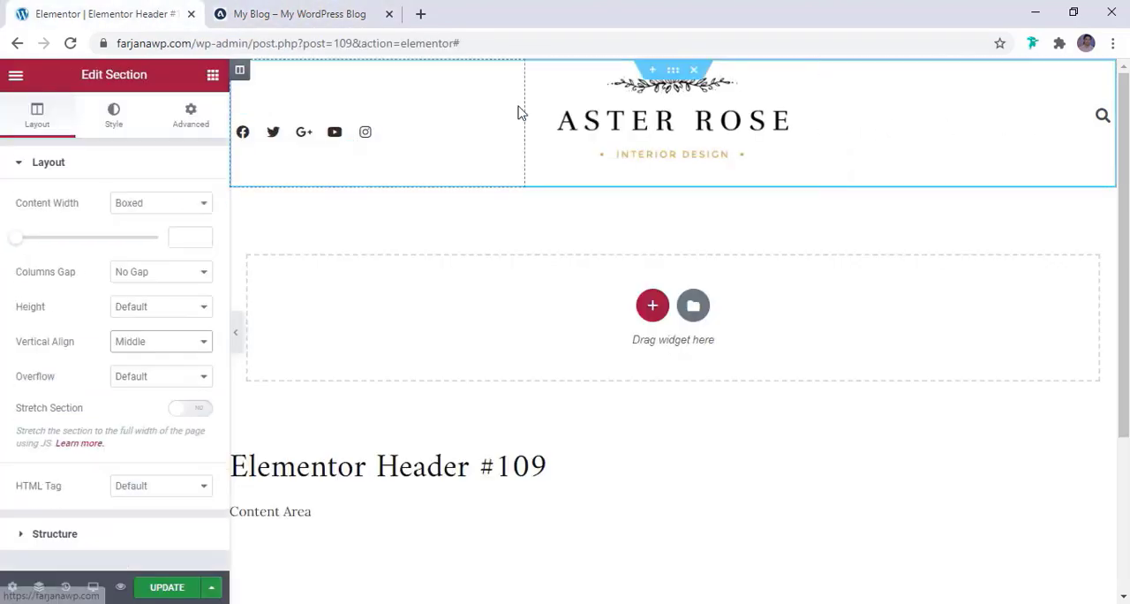
{"action": "left_click_drag", "start_coordinate": [525, 113], "coordinate": [485, 124]}
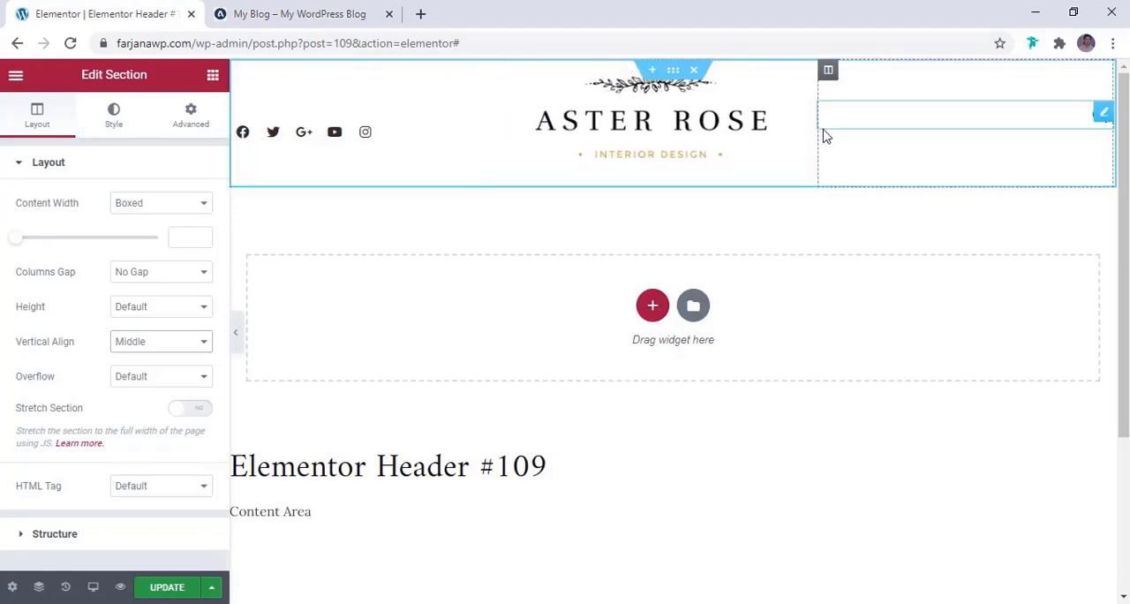
{"action": "left_click_drag", "start_coordinate": [820, 126], "coordinate": [855, 144]}
{"action": "left_click", "coordinate": [172, 590]}
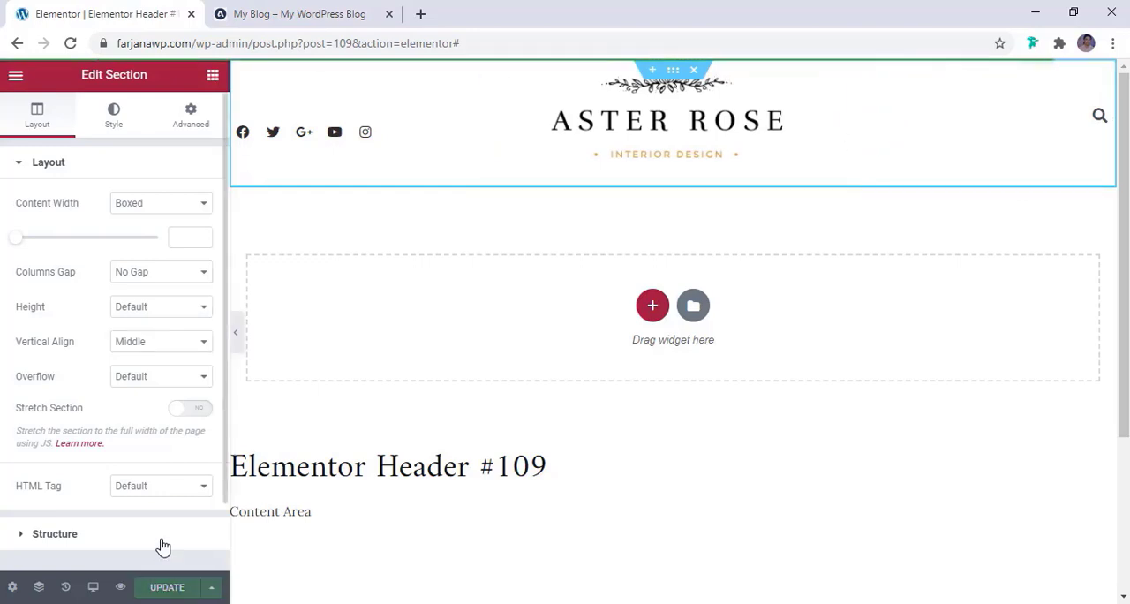
Check the reference blog's navigation bar, exit the Elementor editor to the dashboard and open the WordPress Menus page
{"action": "left_click", "coordinate": [340, 15]}
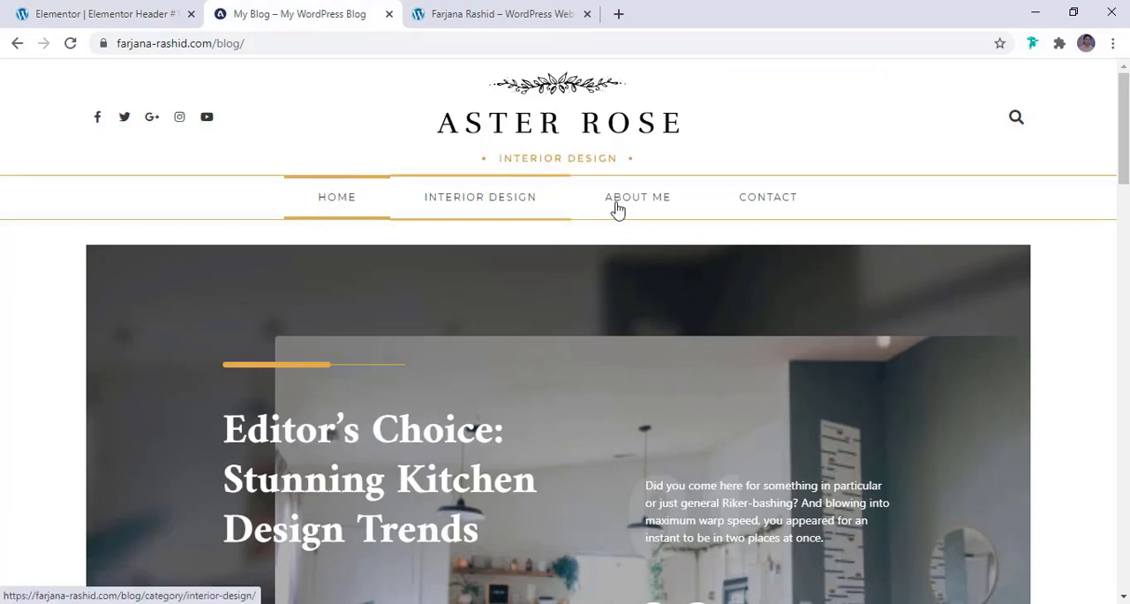
{"action": "left_click", "coordinate": [88, 11]}
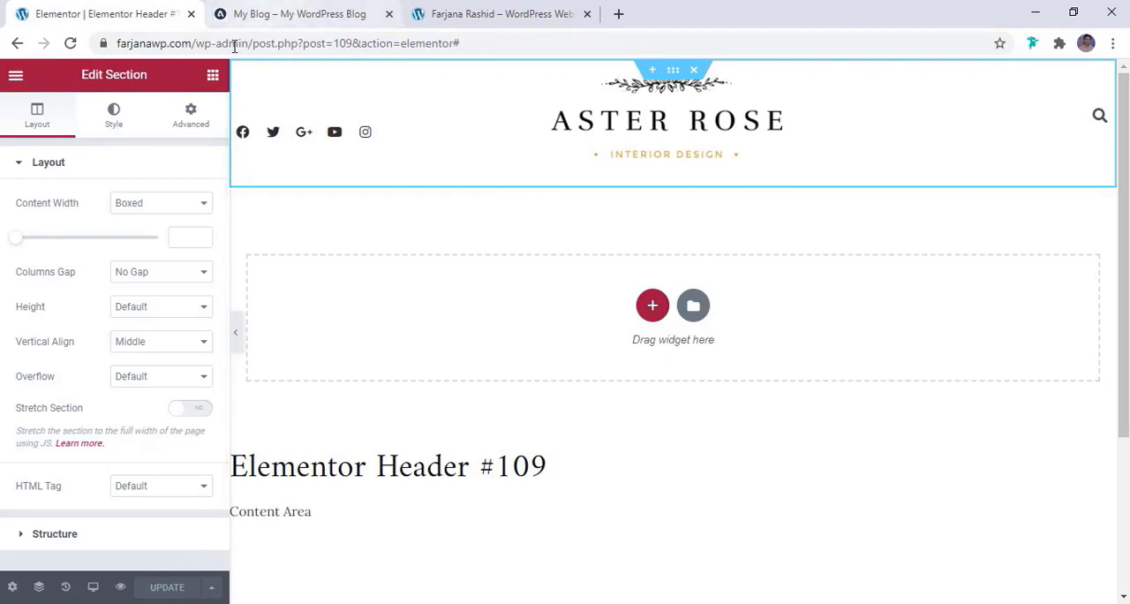
{"action": "left_click", "coordinate": [15, 77]}
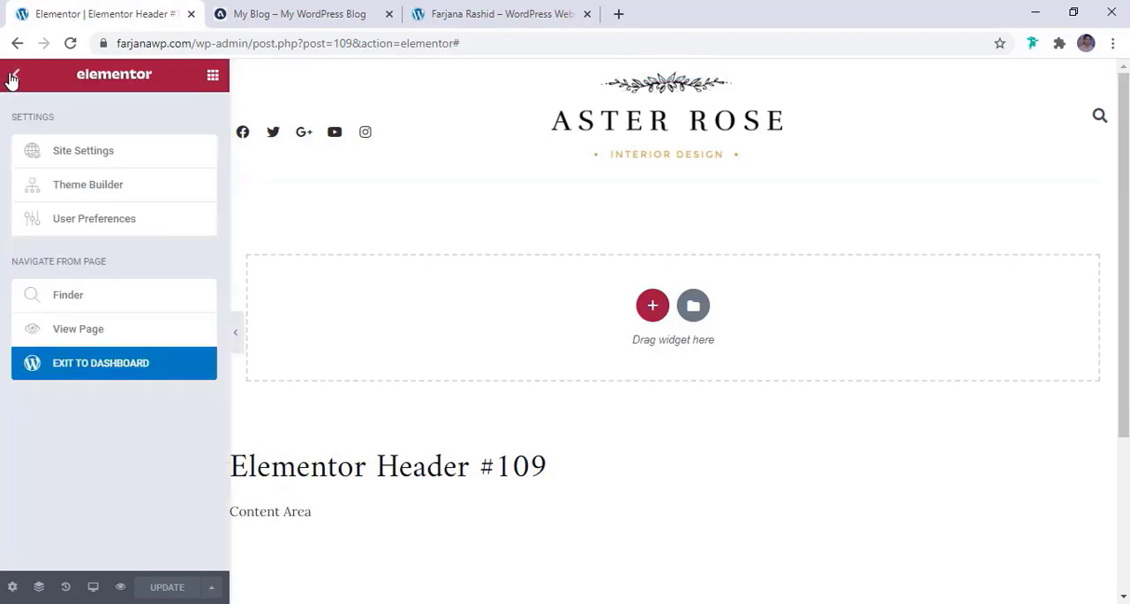
{"action": "left_click", "coordinate": [98, 366]}
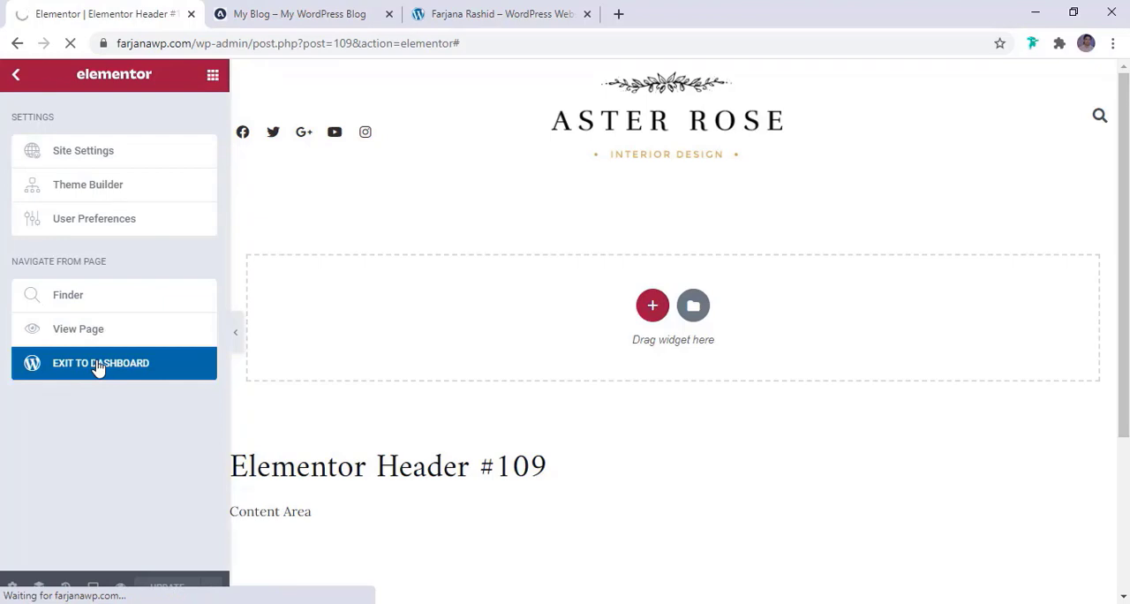
{"action": "scroll", "coordinate": [57, 385], "scroll_direction": "down", "scroll_amount": 3}
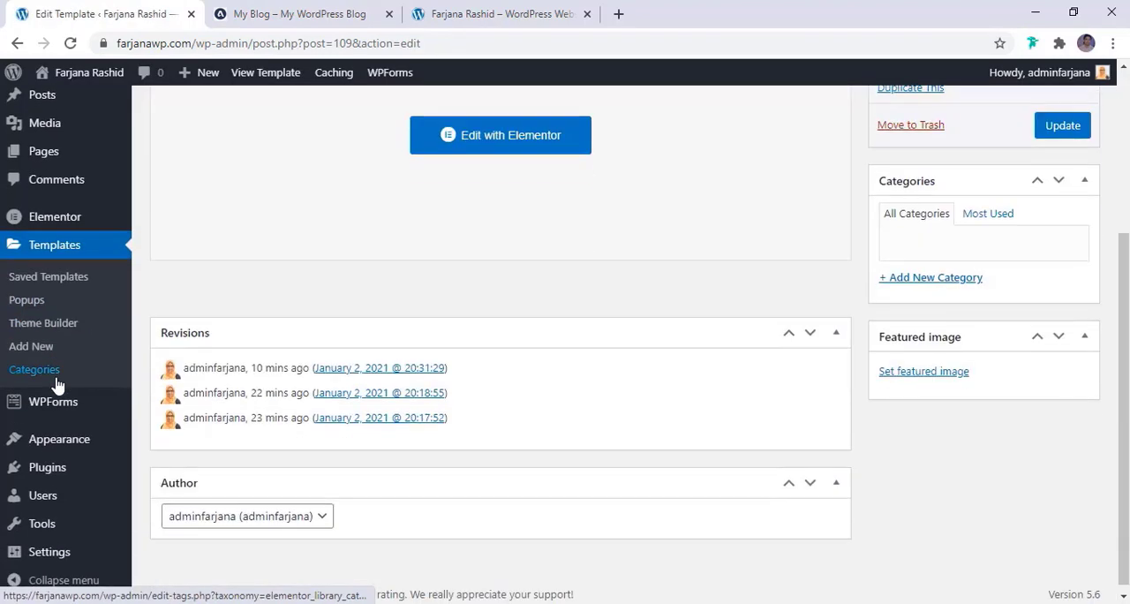
{"action": "mouse_move", "coordinate": [79, 442]}
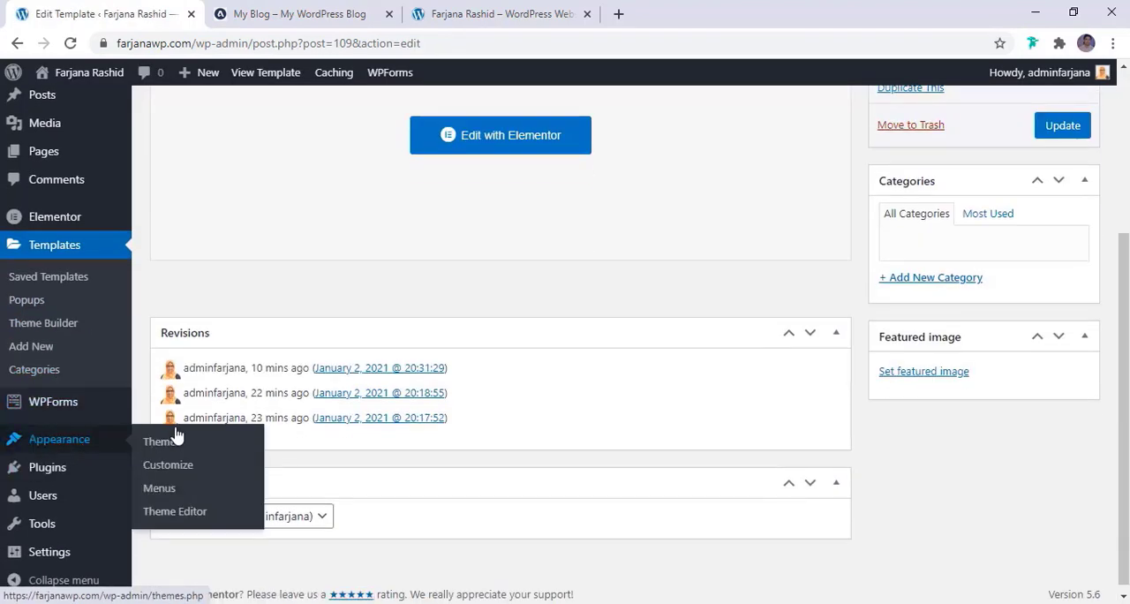
{"action": "left_click", "coordinate": [157, 482]}
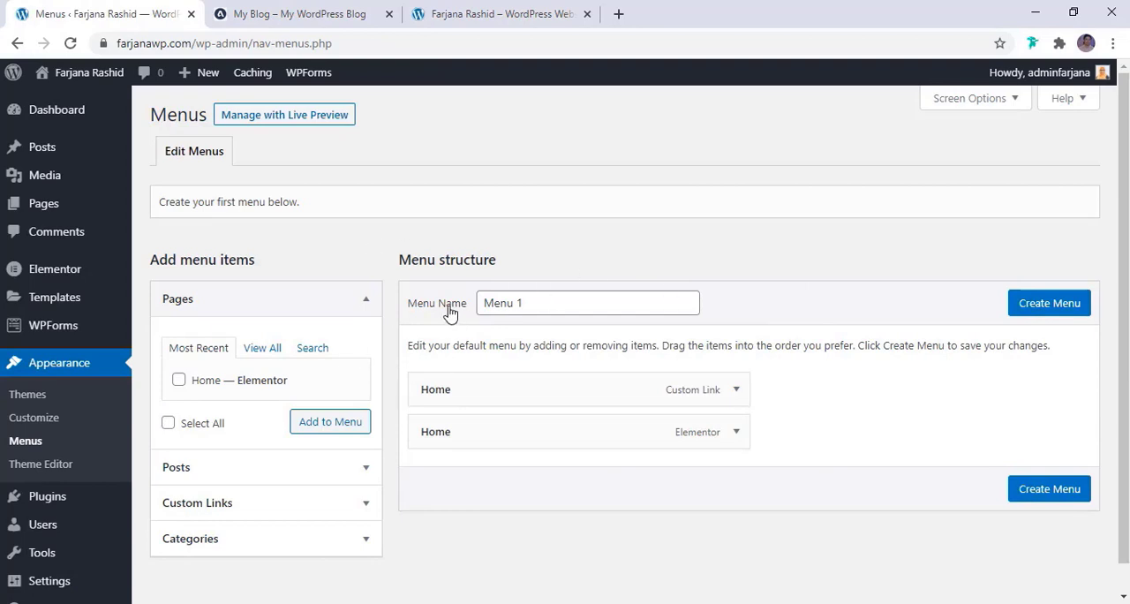
Name the new menu Main menu and create it
{"action": "left_click", "coordinate": [539, 300]}
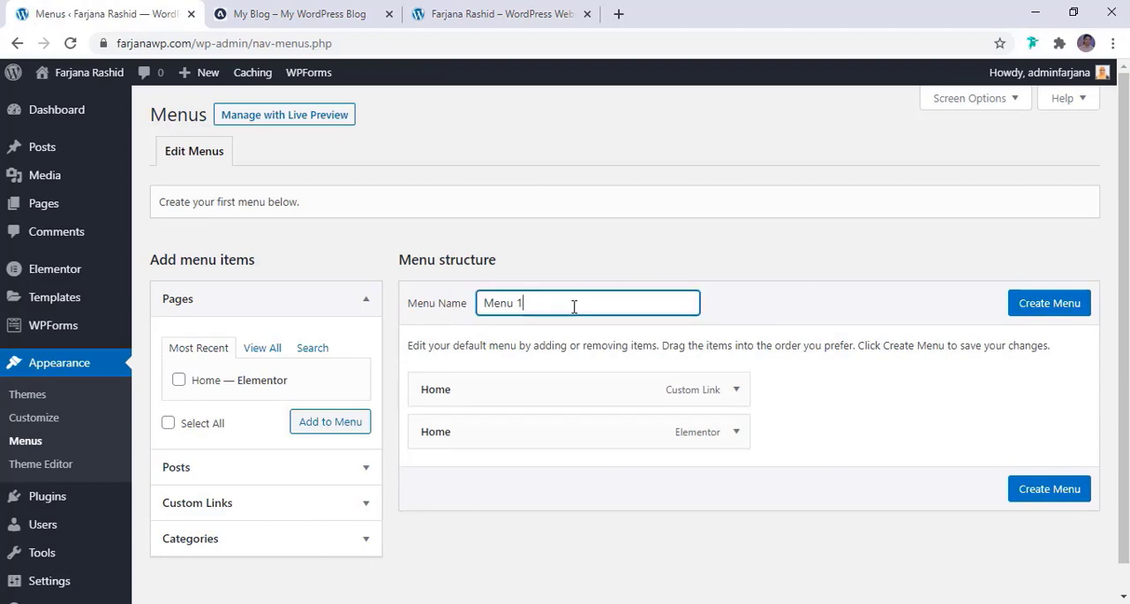
{"action": "left_click_drag", "start_coordinate": [574, 307], "coordinate": [431, 313]}
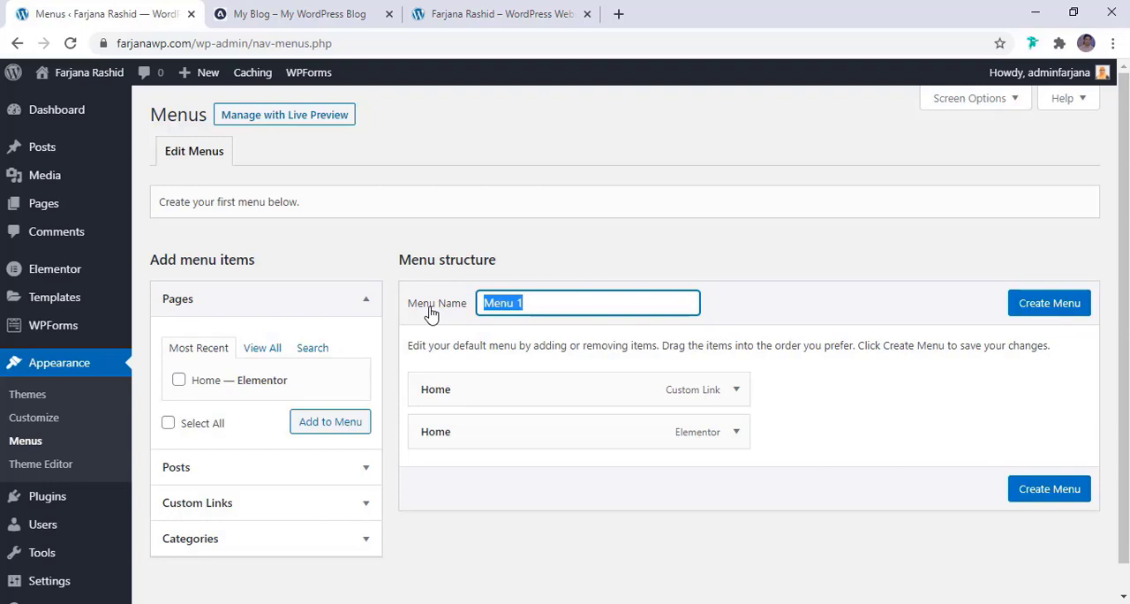
{"action": "type", "text": "M"}
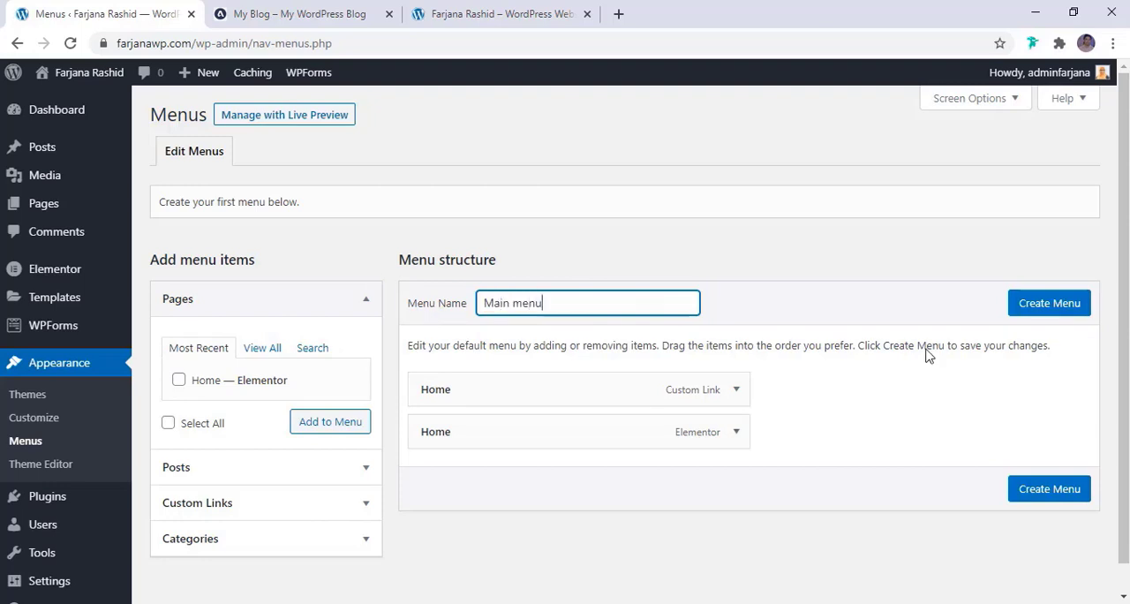
{"action": "left_click", "coordinate": [1069, 303]}
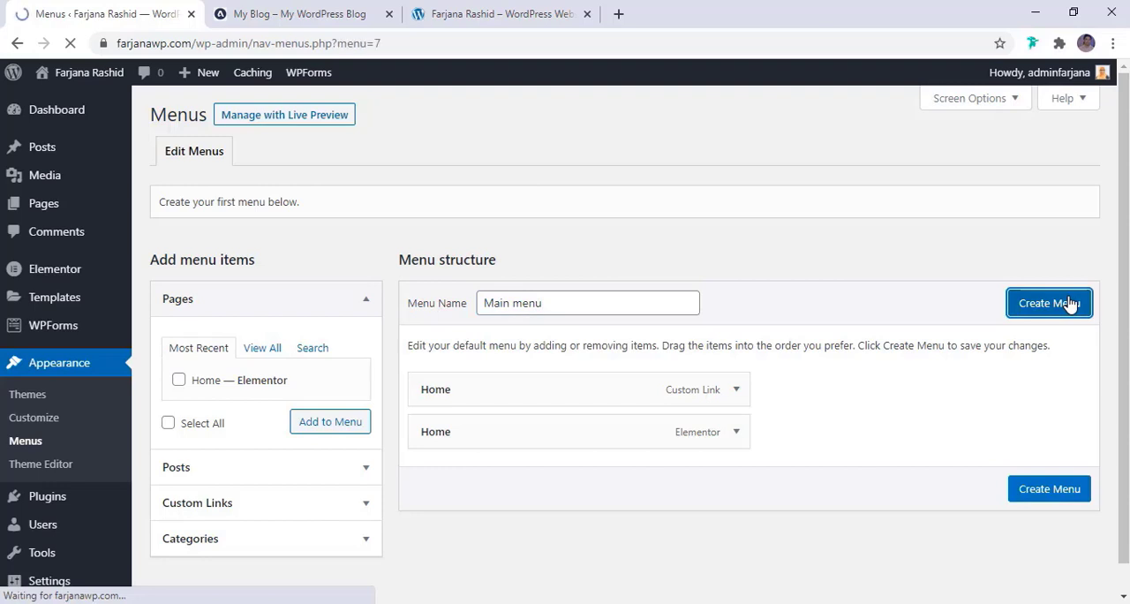
Remove both default Home items, the custom link and the Elementor page, from Main menu
{"action": "scroll", "coordinate": [879, 409], "scroll_direction": "down", "scroll_amount": 1}
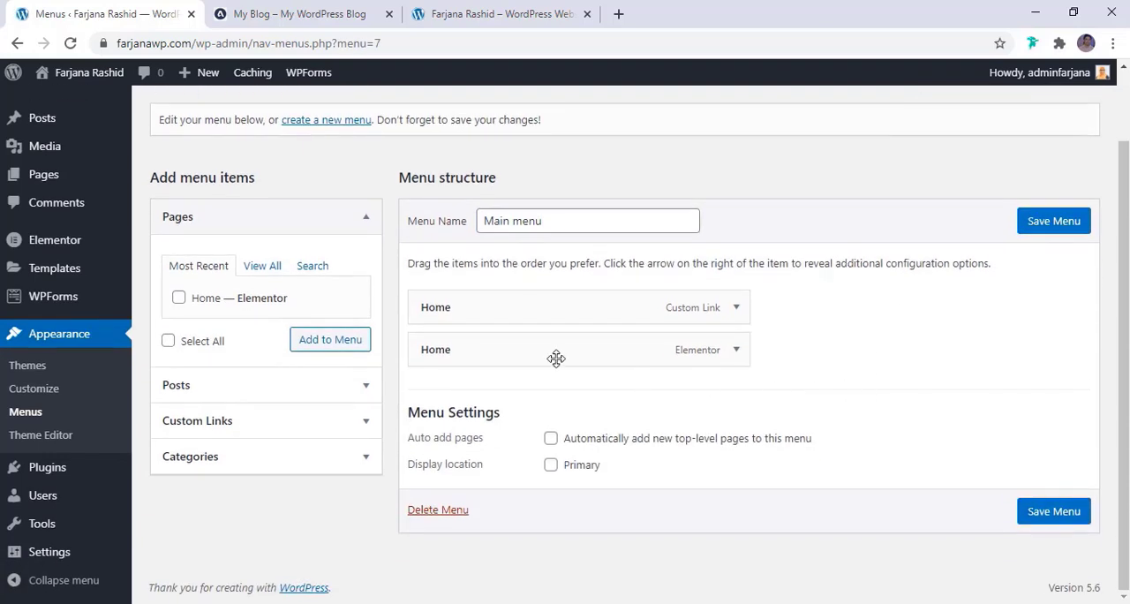
{"action": "left_click", "coordinate": [736, 308]}
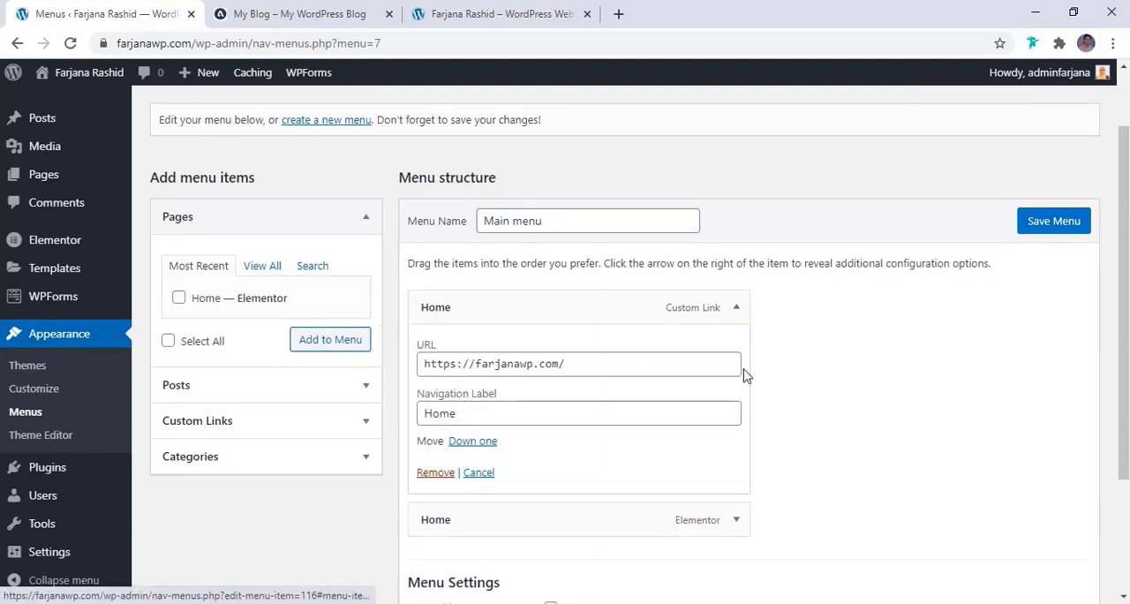
{"action": "left_click", "coordinate": [433, 542]}
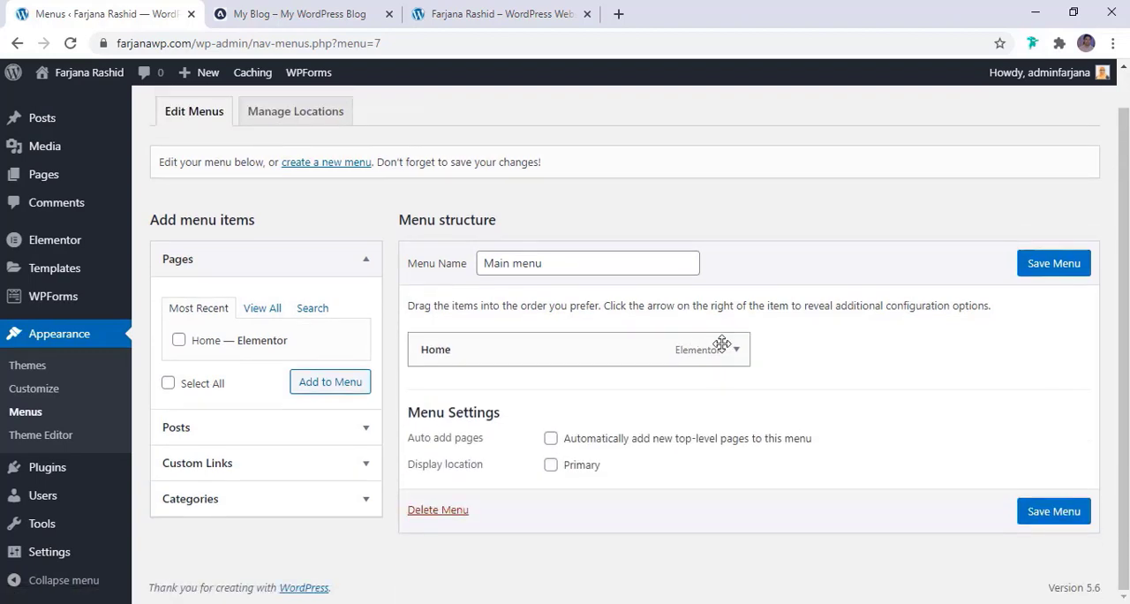
{"action": "left_click", "coordinate": [733, 349]}
{"action": "left_click", "coordinate": [429, 478]}
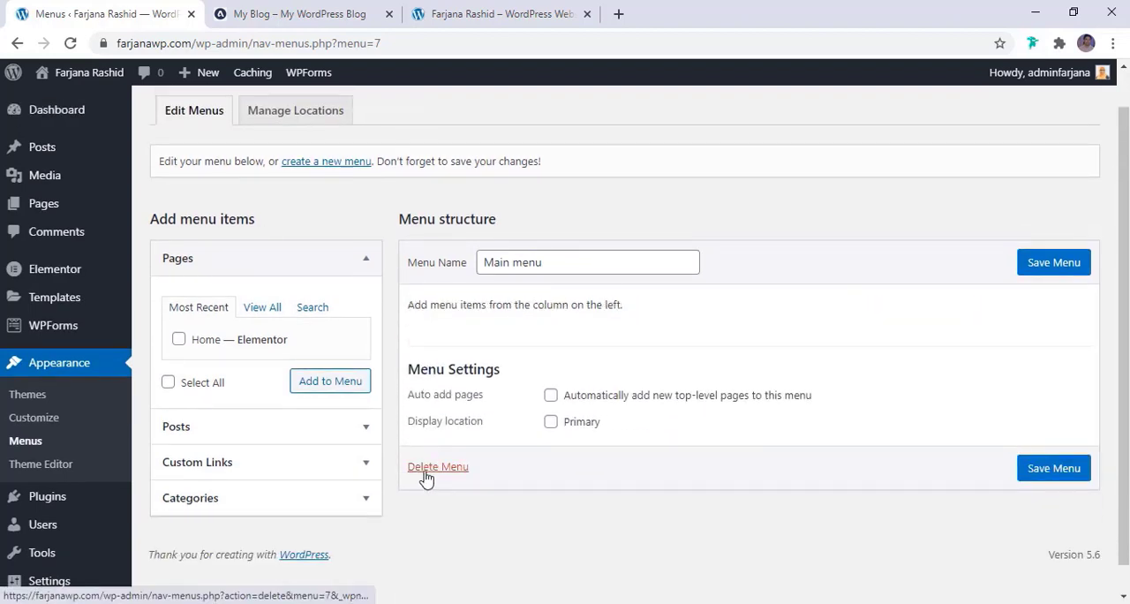
Add the Home page to Main menu and check the reference blog's navigation items
{"action": "left_click", "coordinate": [179, 339]}
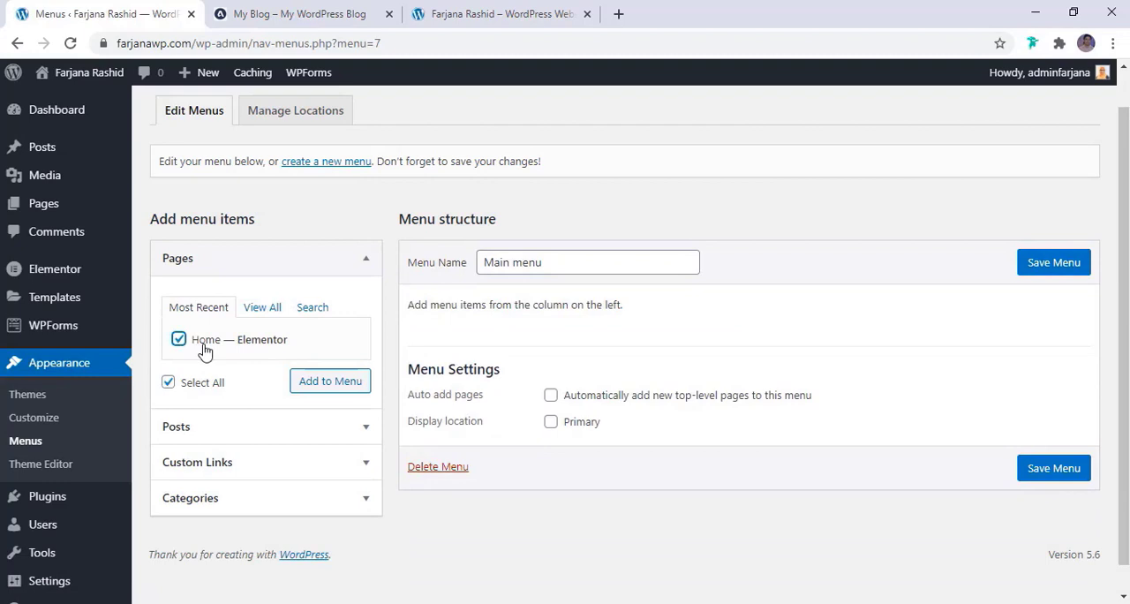
{"action": "left_click", "coordinate": [328, 386]}
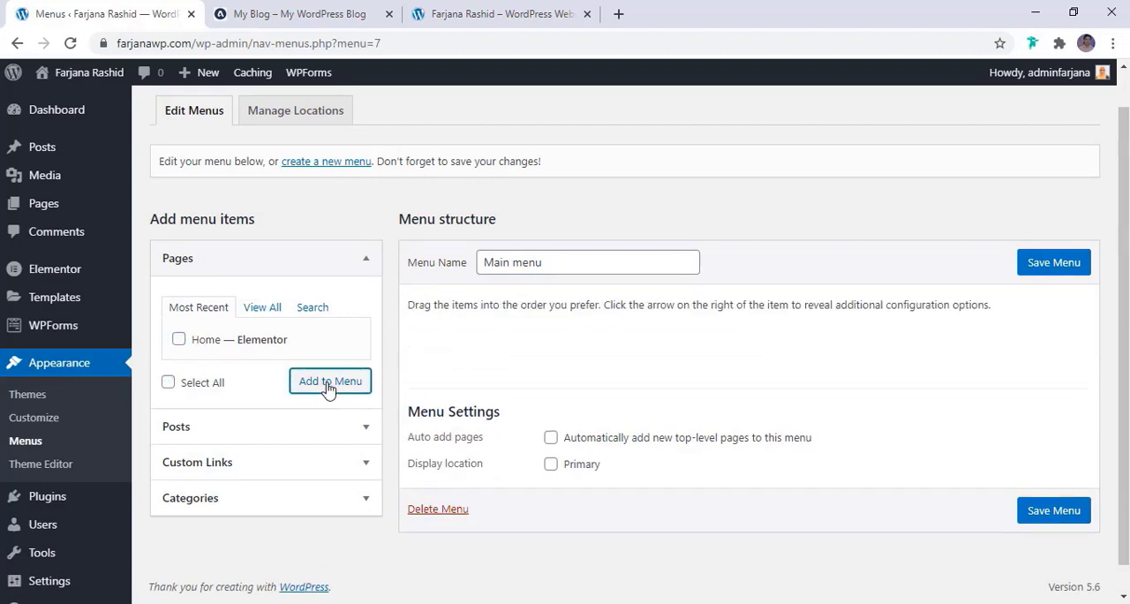
{"action": "left_click", "coordinate": [295, 16]}
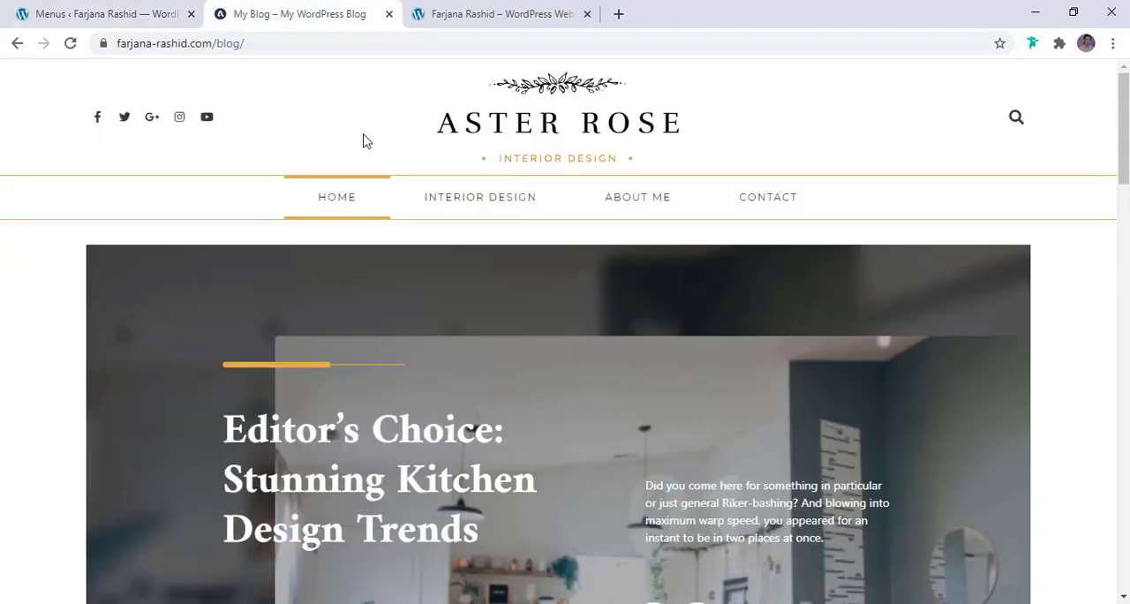
{"action": "left_click", "coordinate": [75, 18]}
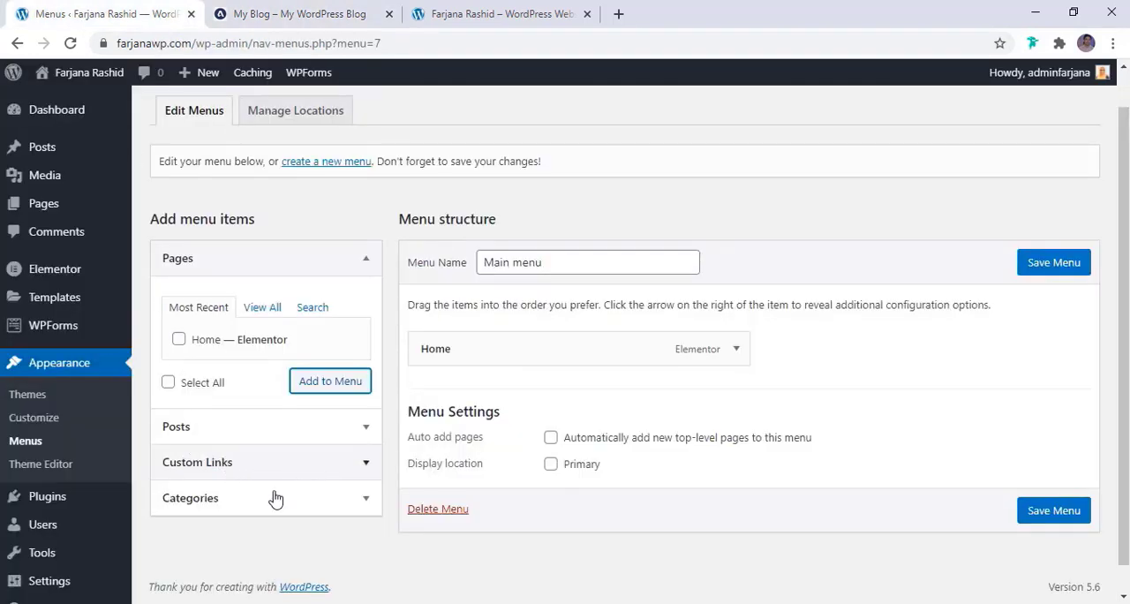
Add the Interior Design category to Main menu and check the reference blog's navigation items
{"action": "left_click", "coordinate": [358, 504]}
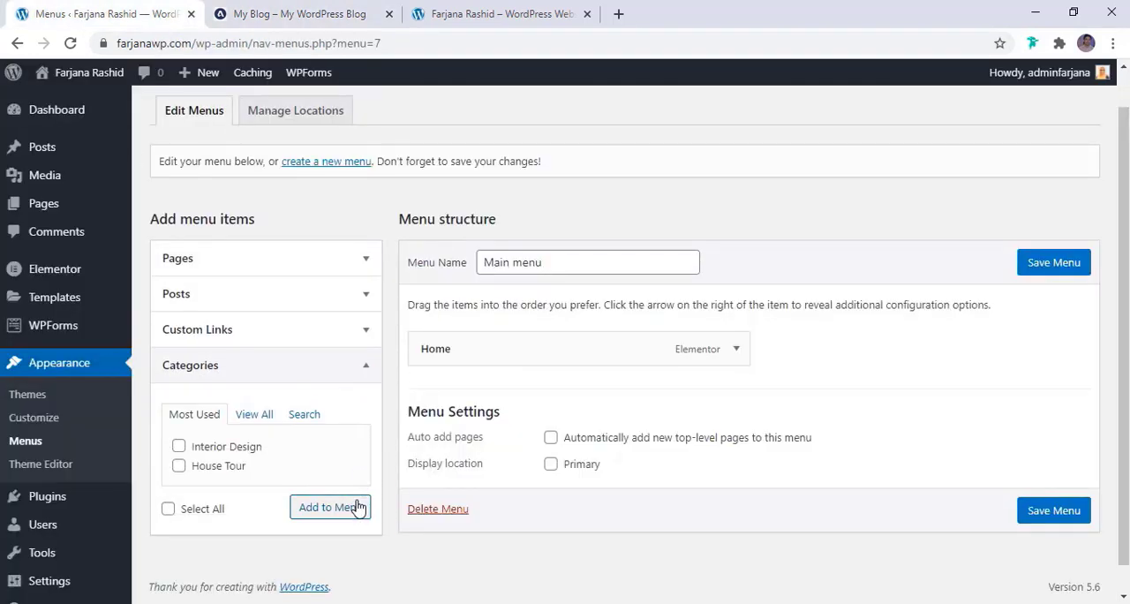
{"action": "left_click", "coordinate": [178, 447]}
{"action": "left_click", "coordinate": [328, 512]}
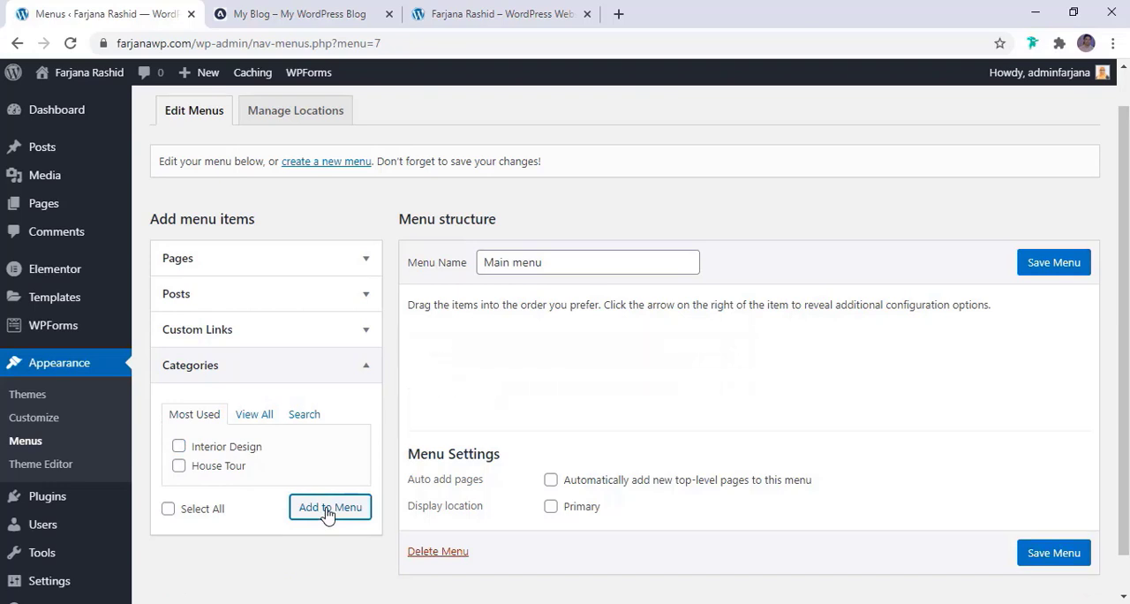
{"action": "left_click", "coordinate": [270, 14]}
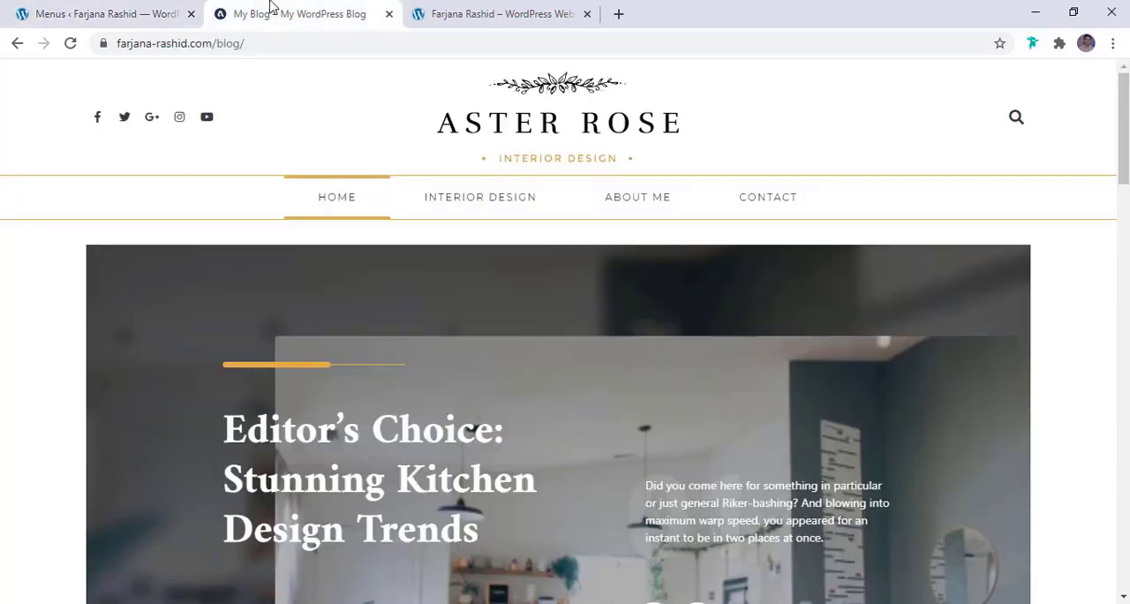
{"action": "left_click", "coordinate": [49, 14]}
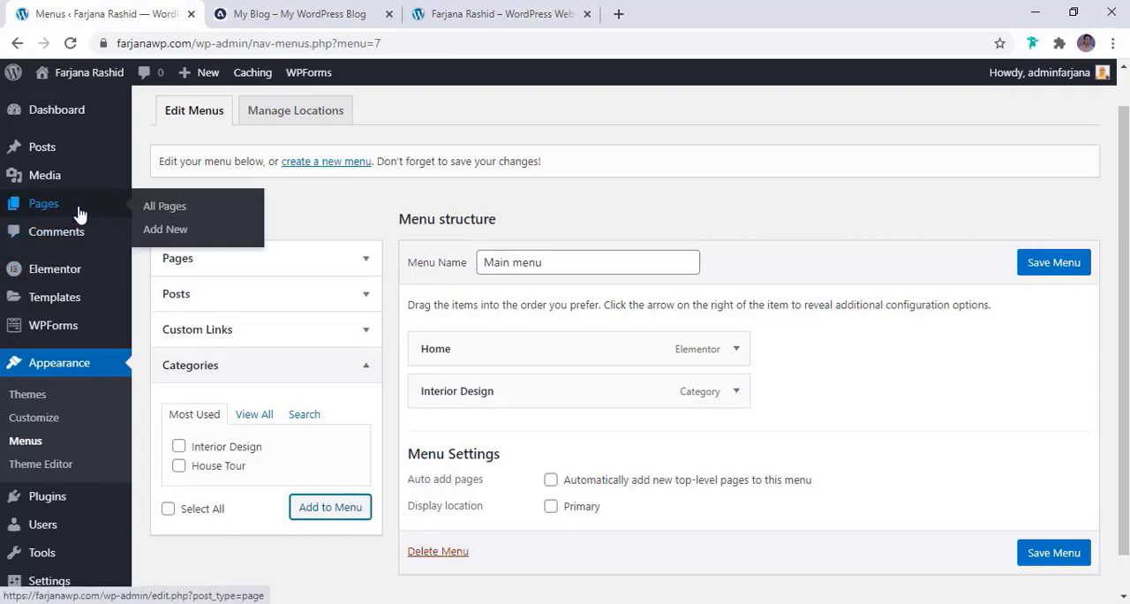
Add a custom link with the text About Me and the URL # to Main menu
{"action": "left_click", "coordinate": [274, 331]}
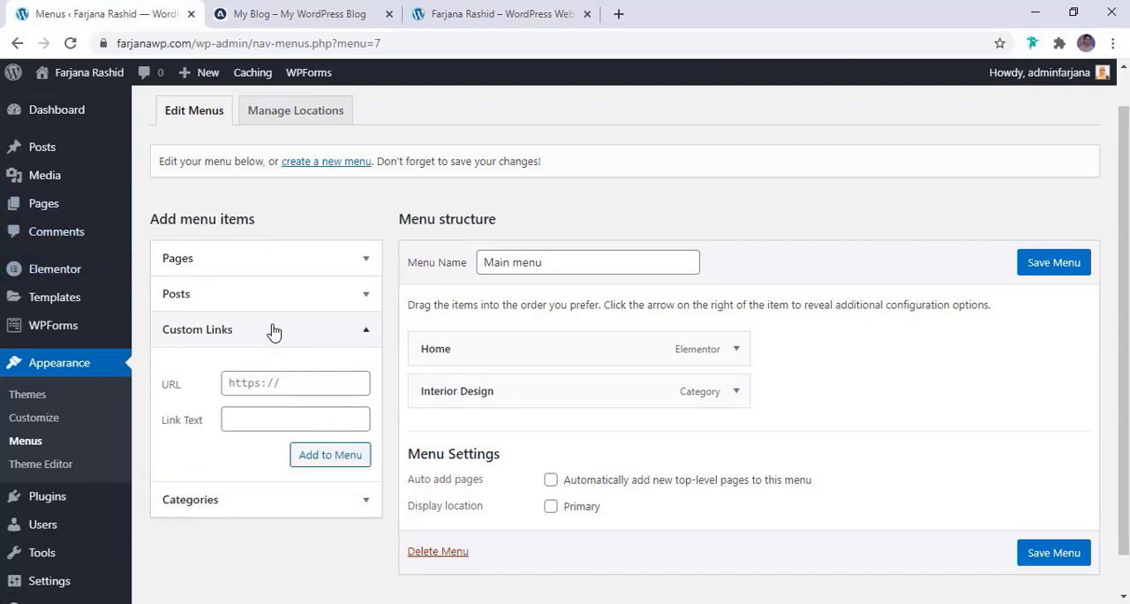
{"action": "left_click", "coordinate": [286, 421]}
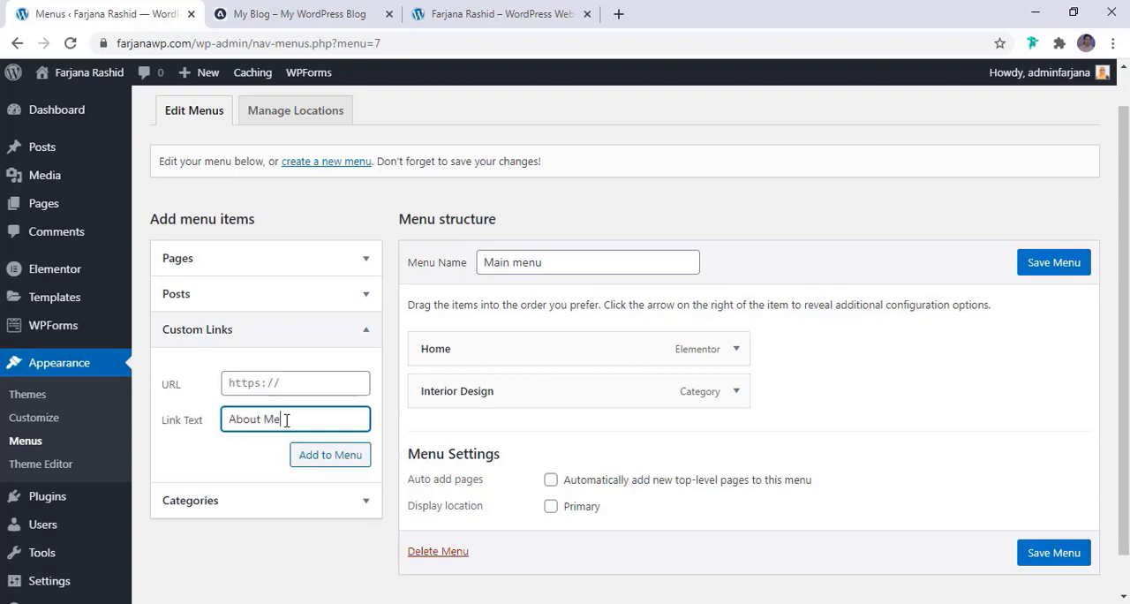
{"action": "left_click", "coordinate": [235, 12]}
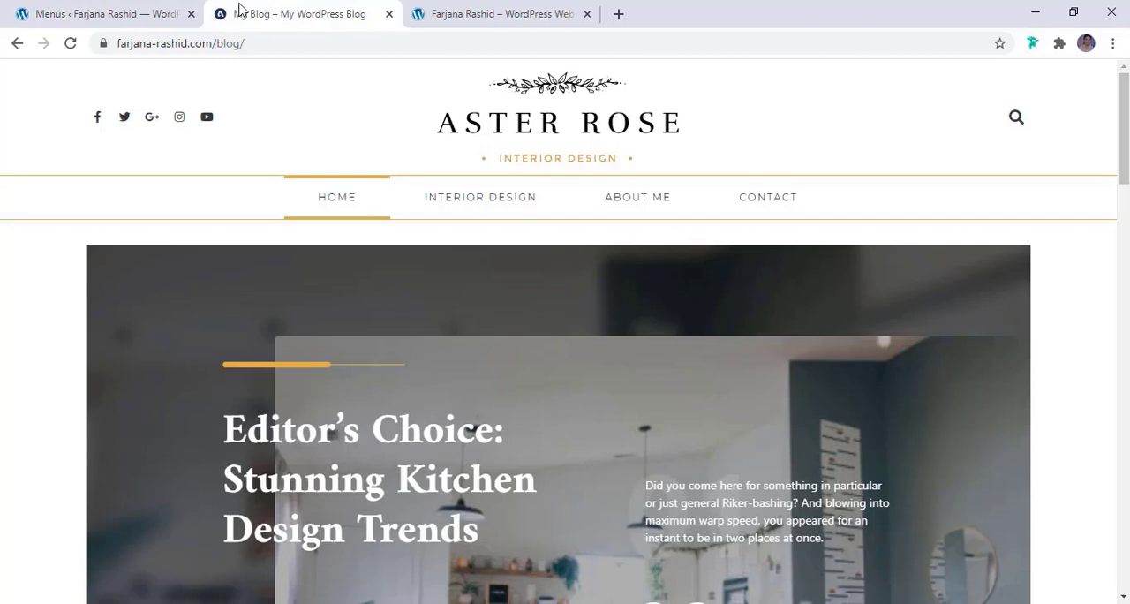
{"action": "left_click", "coordinate": [114, 9]}
{"action": "left_click", "coordinate": [282, 385]}
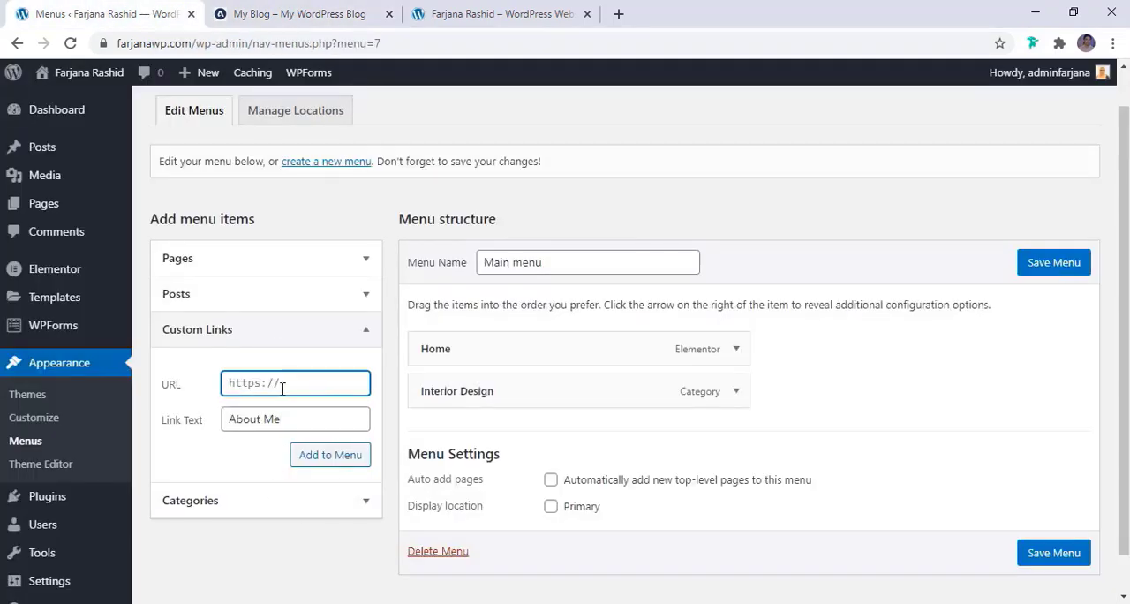
{"action": "type", "text": "#"}
{"action": "left_click", "coordinate": [320, 471]}
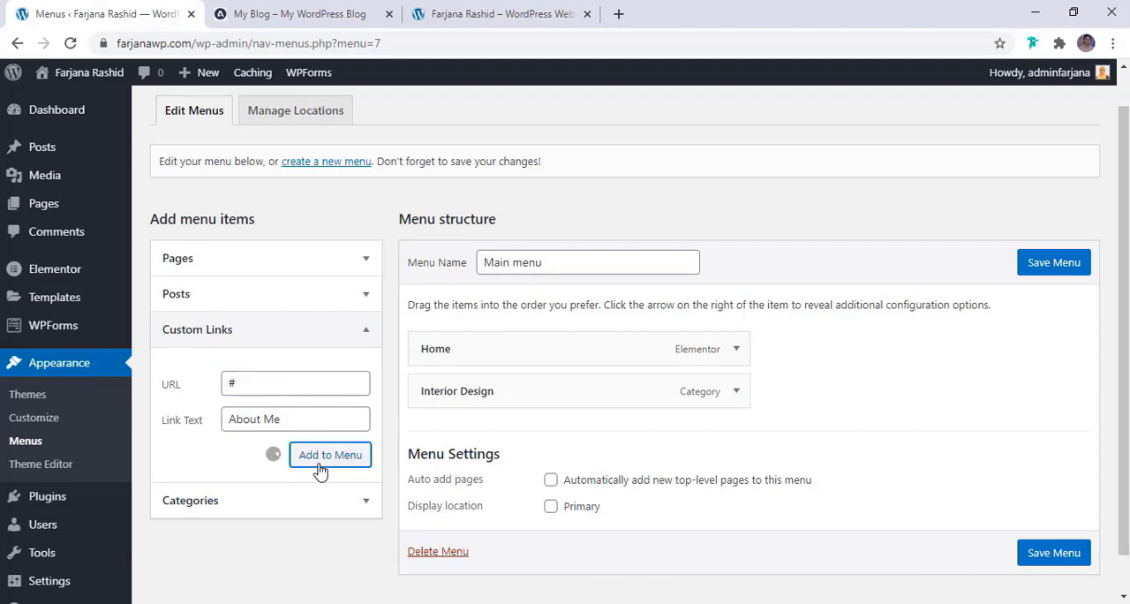
Add a custom link with the text Contact and the URL # to Main menu, and save the menu
{"action": "left_click", "coordinate": [301, 419]}
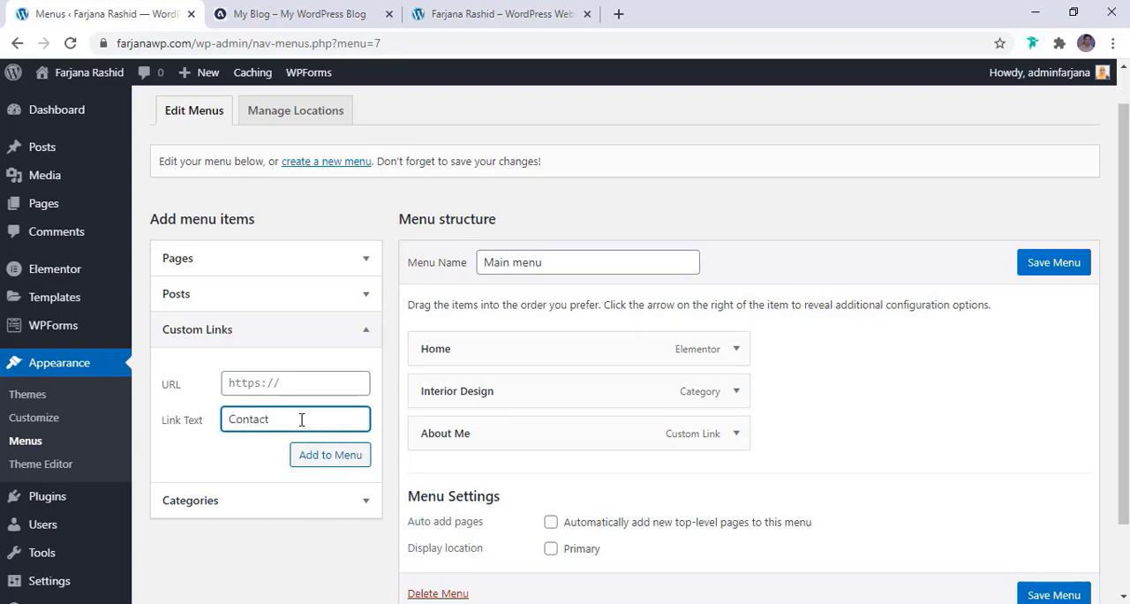
{"action": "left_click", "coordinate": [296, 387]}
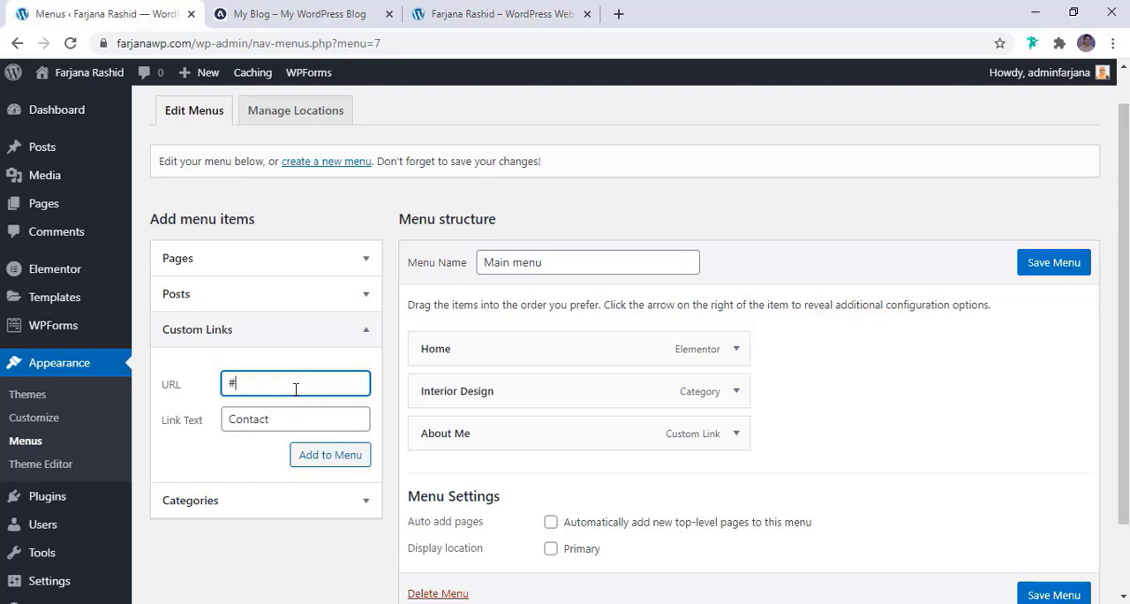
{"action": "left_click", "coordinate": [319, 458]}
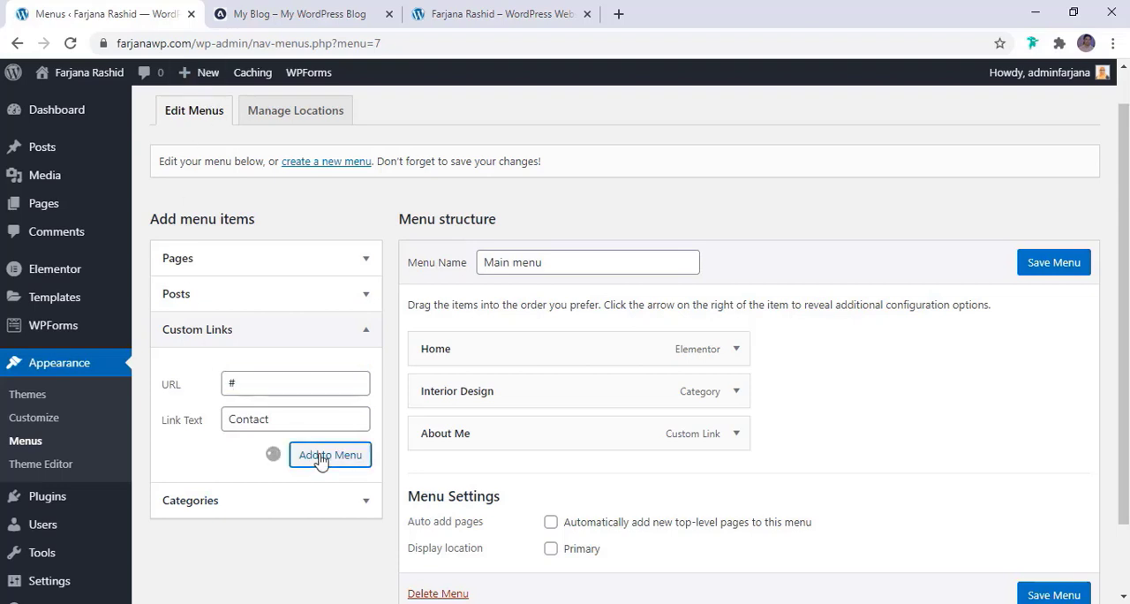
{"action": "scroll", "coordinate": [658, 478], "scroll_direction": "down", "scroll_amount": 2}
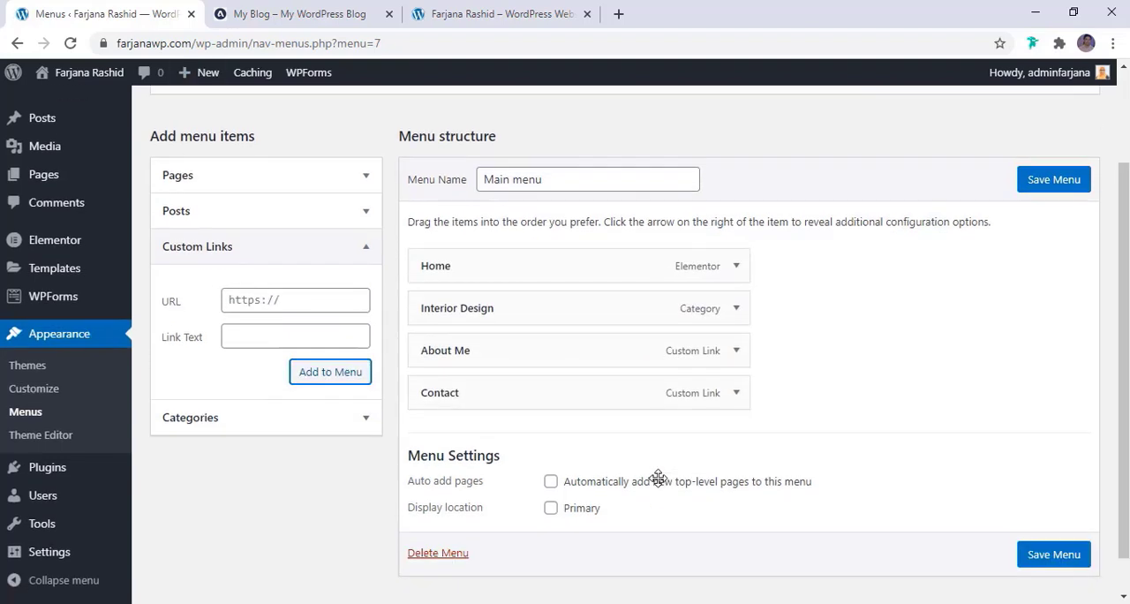
{"action": "left_click", "coordinate": [1051, 183]}
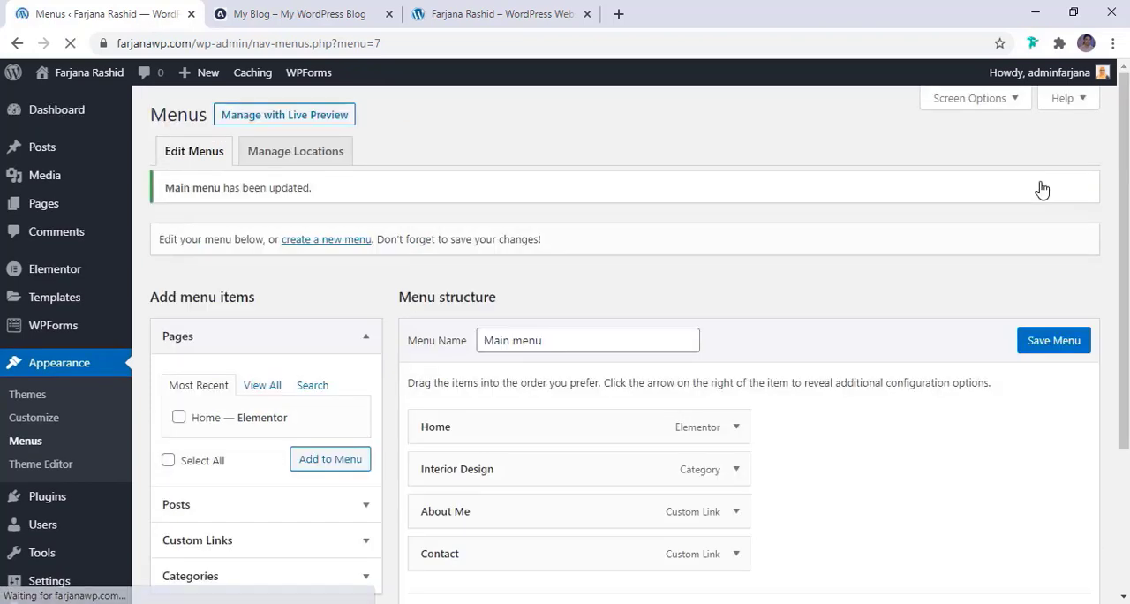
Open the Theme Builder list of templates
{"action": "scroll", "coordinate": [740, 353], "scroll_direction": "down", "scroll_amount": 3}
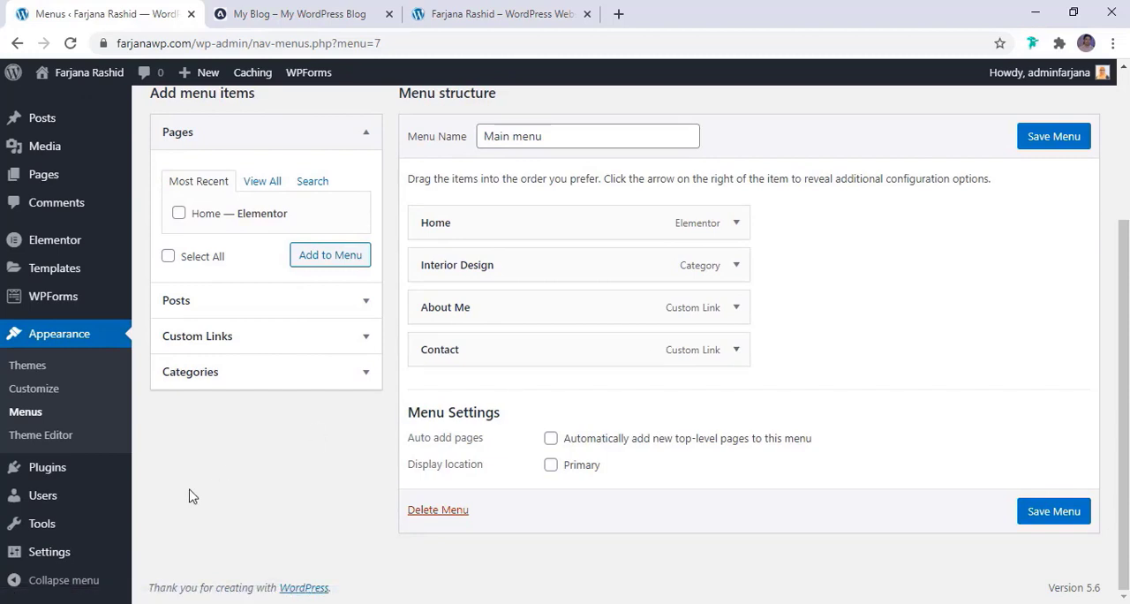
{"action": "mouse_move", "coordinate": [97, 238]}
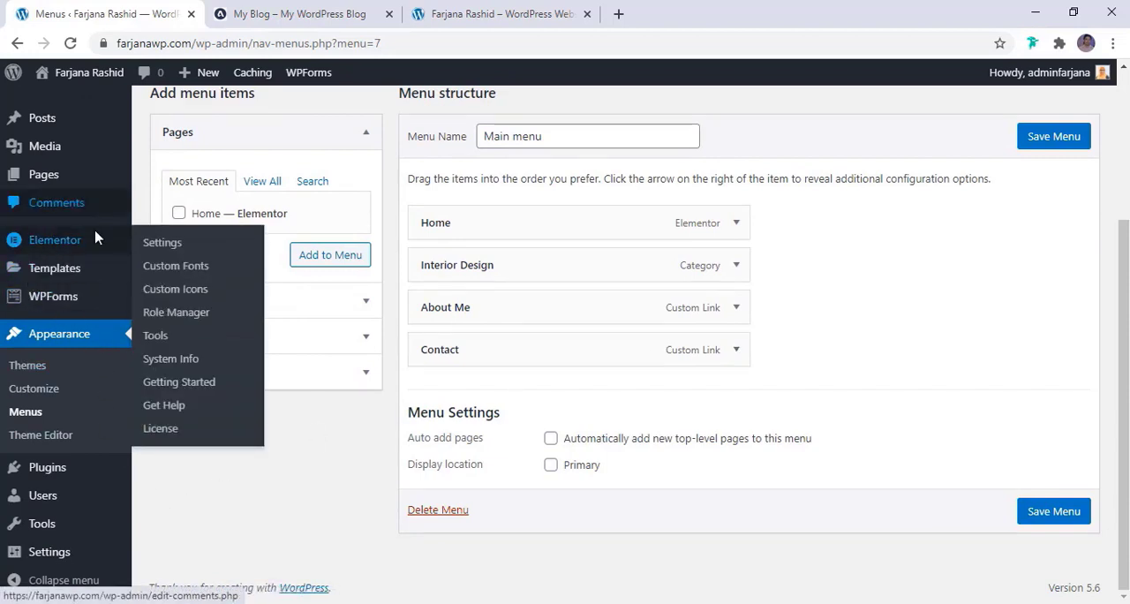
{"action": "mouse_move", "coordinate": [64, 280]}
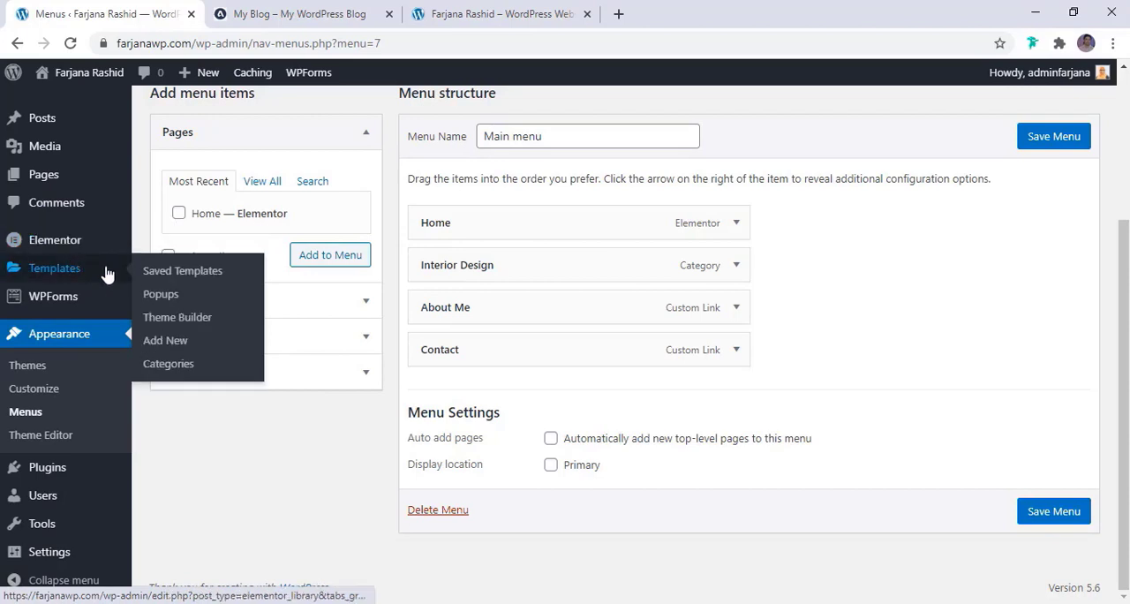
{"action": "left_click", "coordinate": [175, 319]}
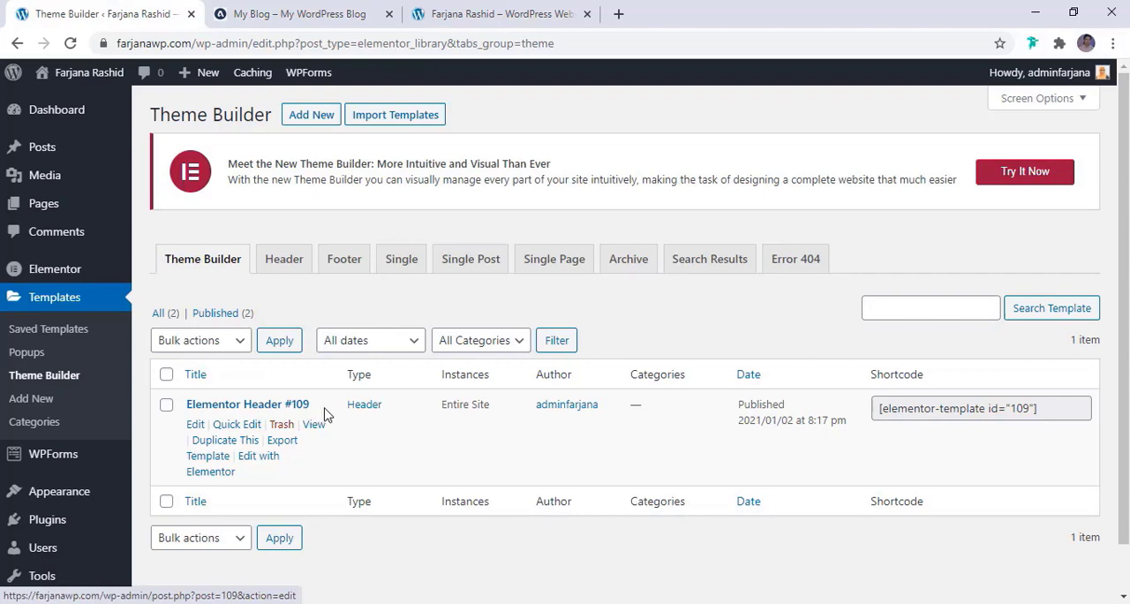
Rename the Elementor Header #109 template as Header and set its slug to header
{"action": "left_click", "coordinate": [233, 429]}
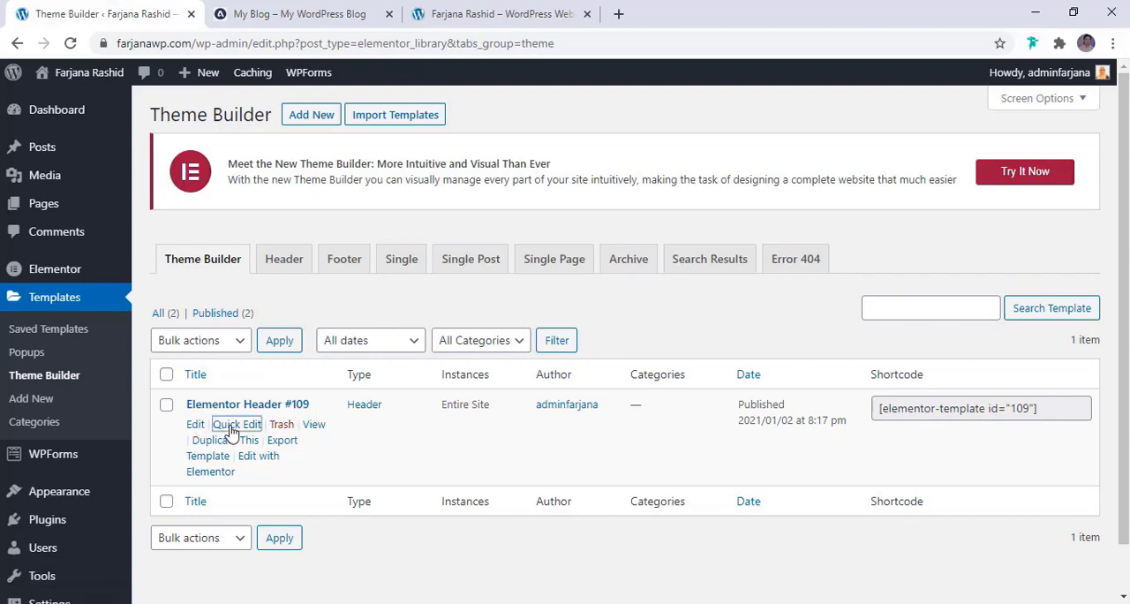
{"action": "triple_click", "coordinate": [277, 432]}
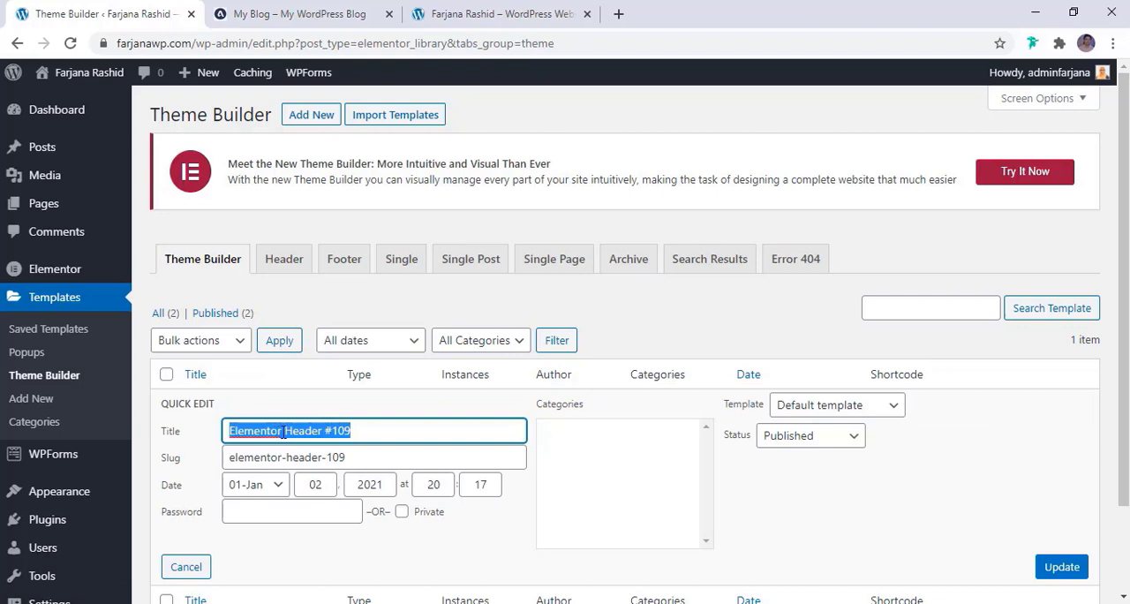
{"action": "left_click", "coordinate": [285, 431]}
{"action": "left_click_drag", "start_coordinate": [285, 430], "coordinate": [166, 442]}
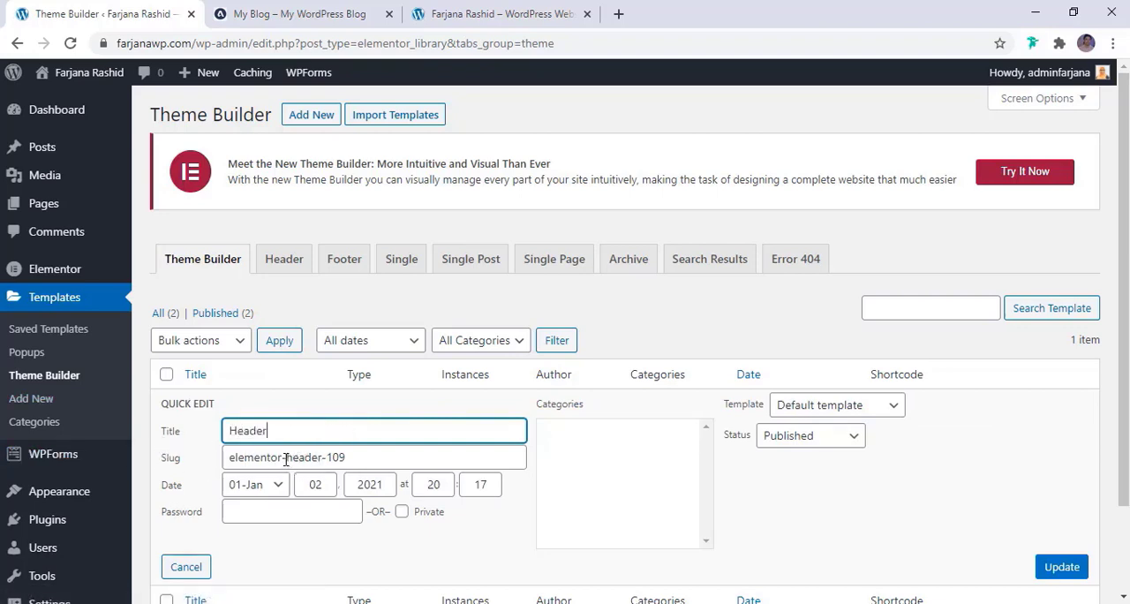
{"action": "left_click_drag", "start_coordinate": [285, 460], "coordinate": [154, 486]}
{"action": "key", "text": "BackSpace"}
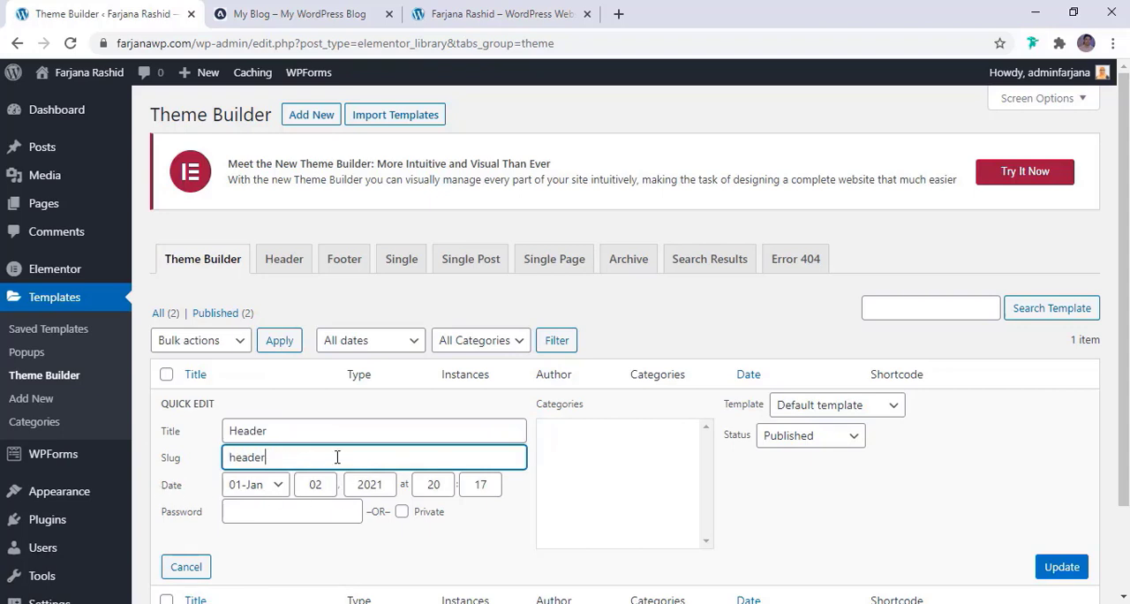
{"action": "left_click", "coordinate": [1055, 567]}
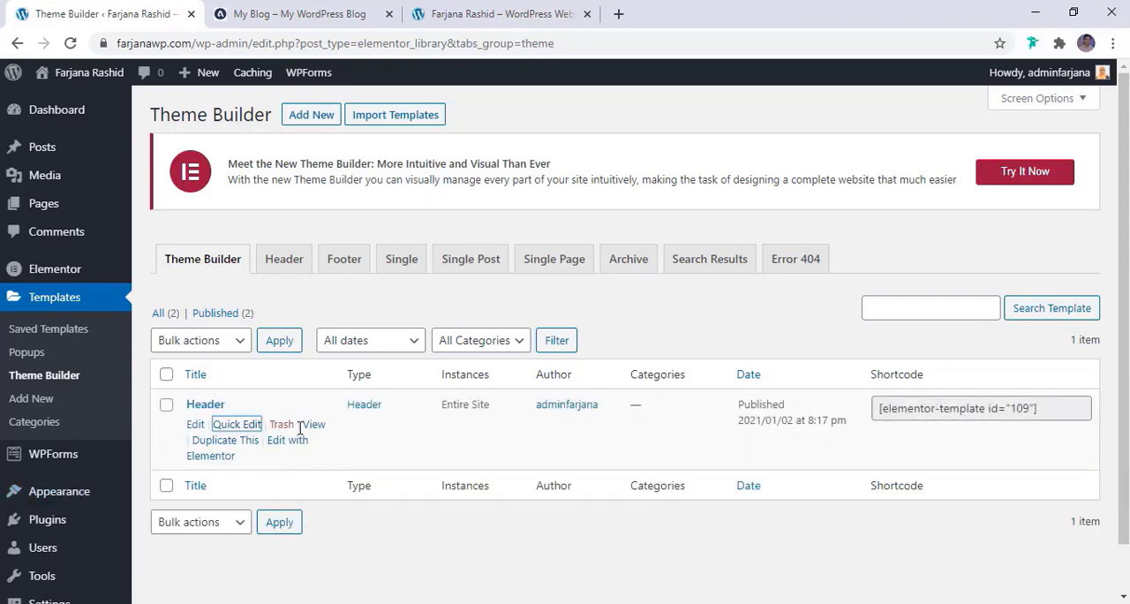
Edit the Header template with Elementor and delete the Nav Menu widgets from the social icons and search columns
{"action": "left_click", "coordinate": [284, 450]}
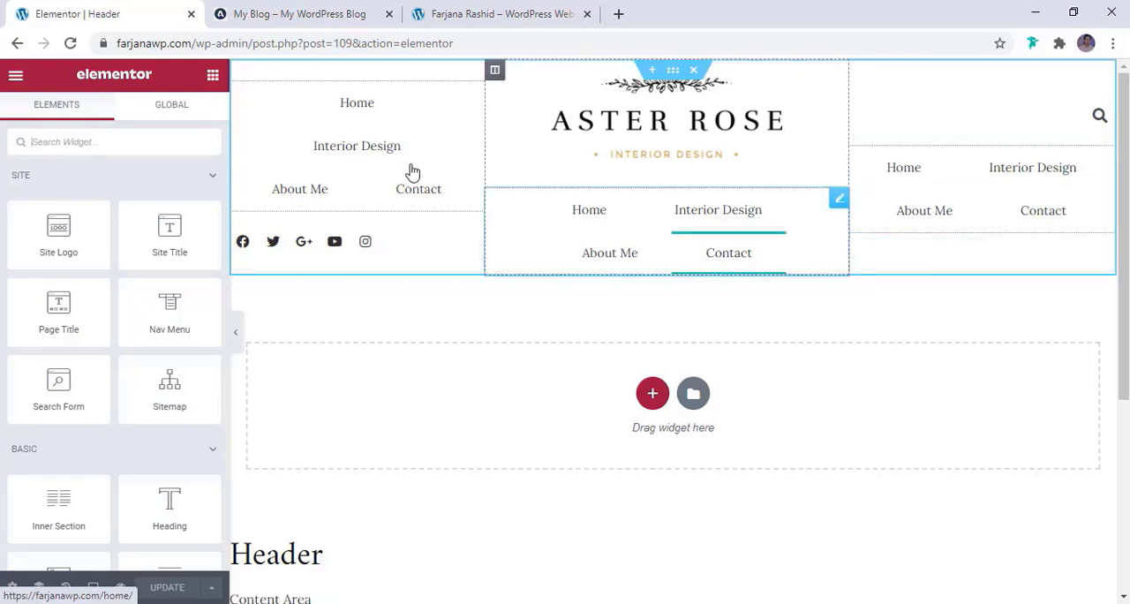
{"action": "right_click", "coordinate": [412, 106]}
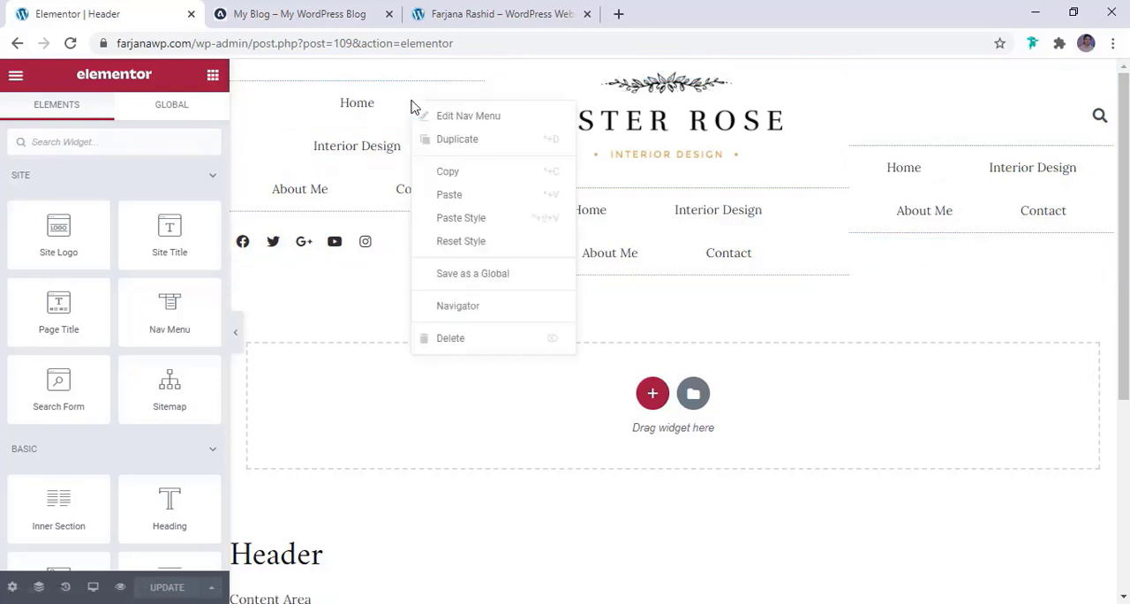
{"action": "left_click", "coordinate": [453, 346]}
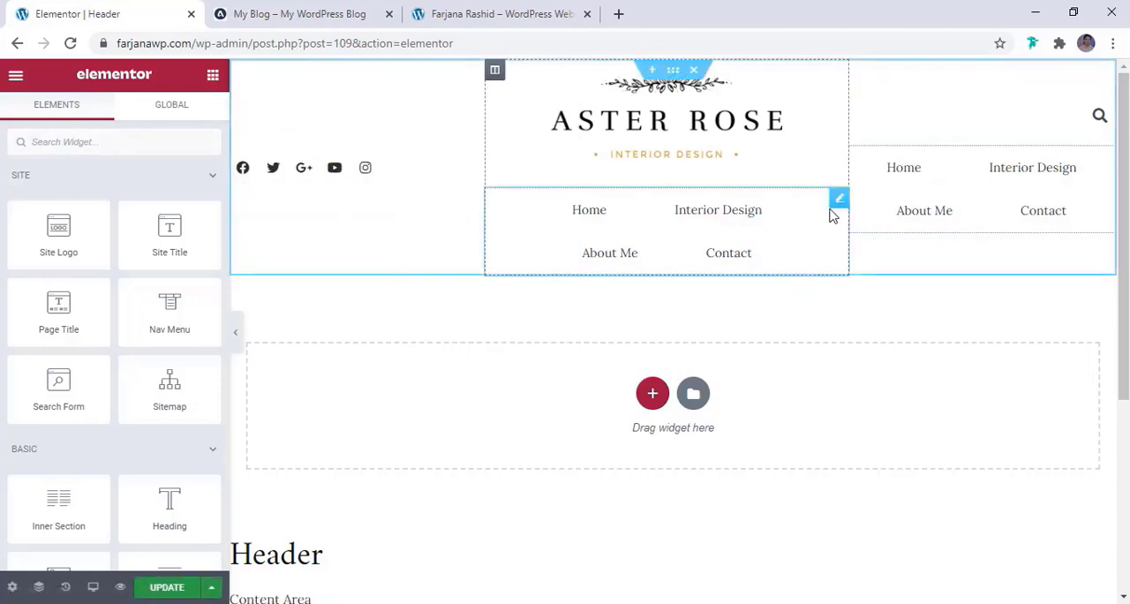
{"action": "right_click", "coordinate": [904, 198]}
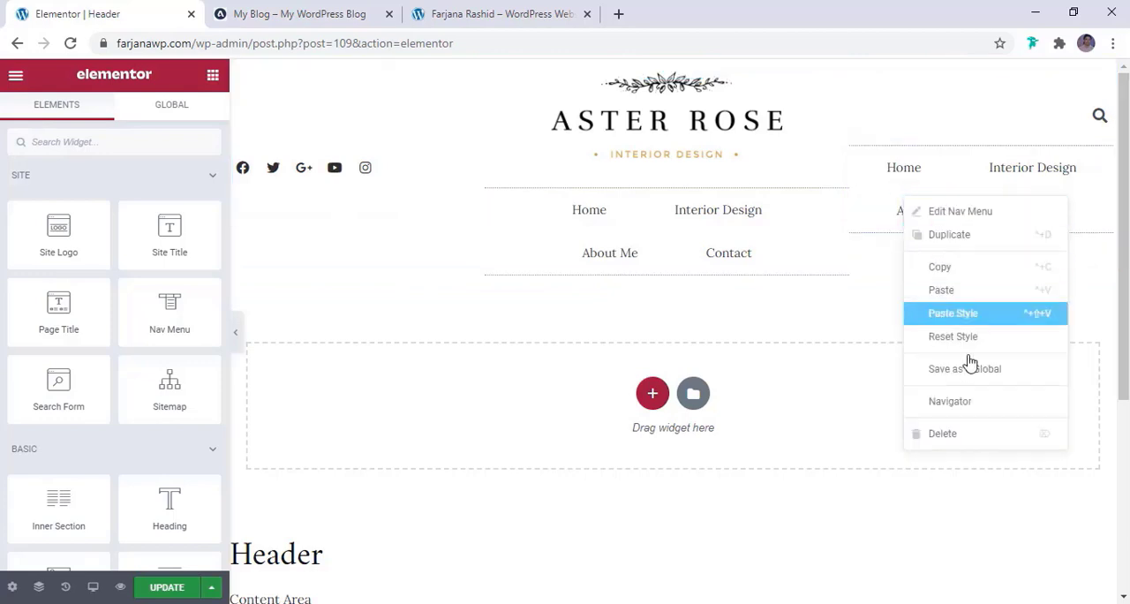
{"action": "left_click", "coordinate": [971, 432]}
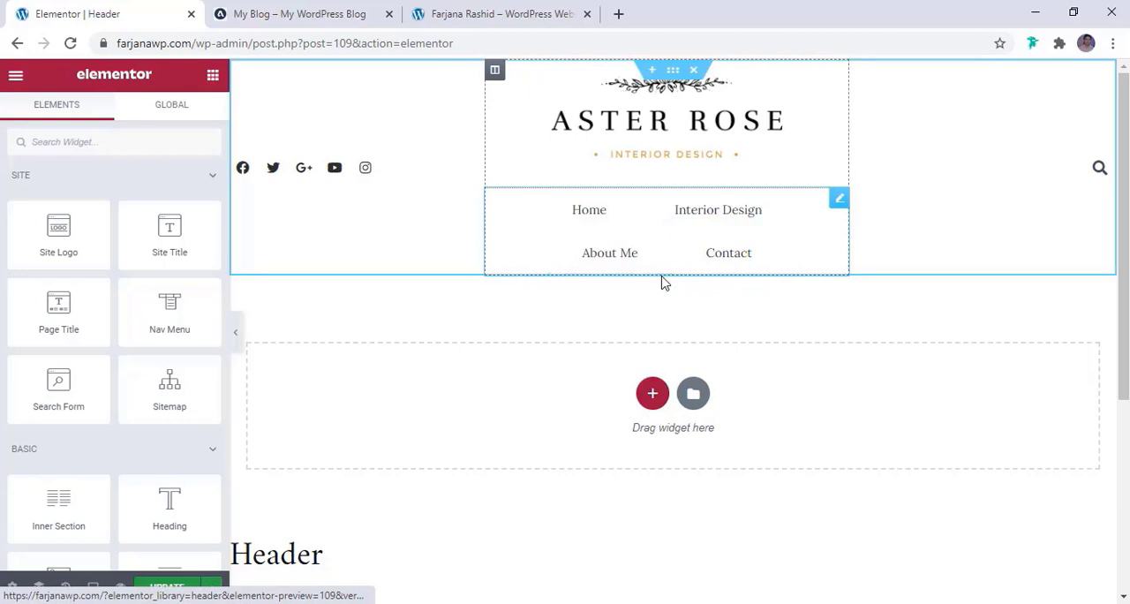
Add a single-column section below the logo section and move the remaining Nav Menu widget into it
{"action": "left_click", "coordinate": [654, 394]}
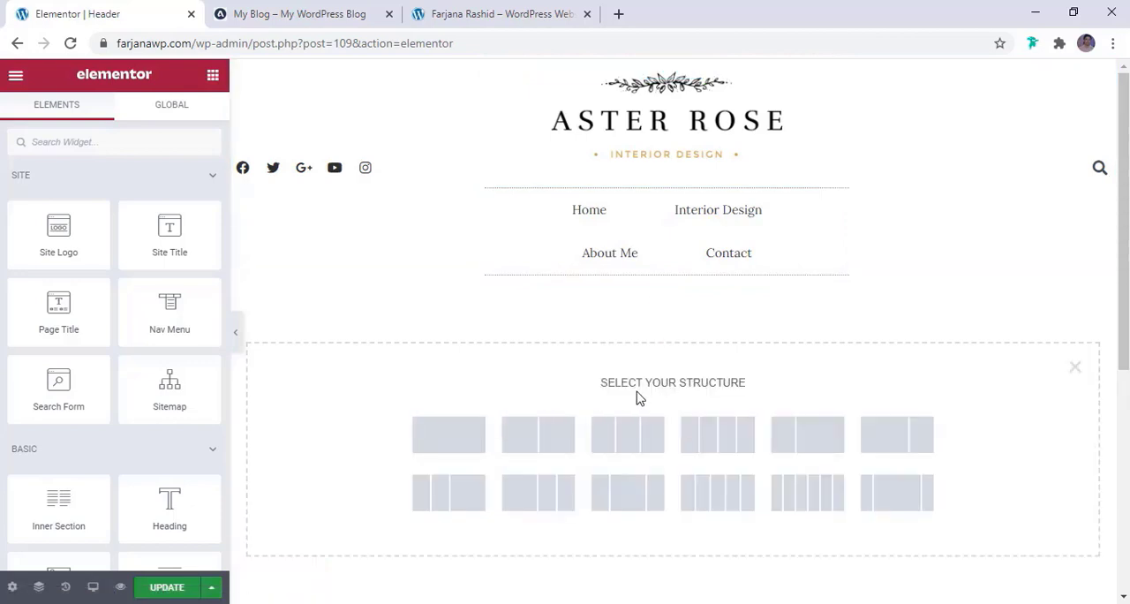
{"action": "left_click", "coordinate": [461, 438]}
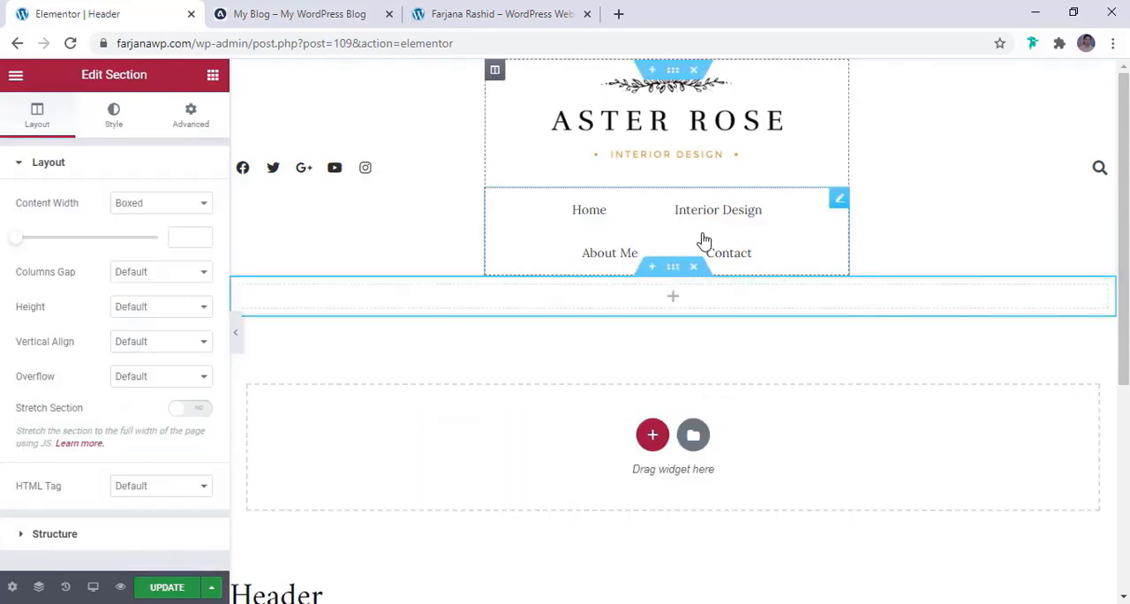
{"action": "left_click_drag", "start_coordinate": [839, 197], "coordinate": [757, 219]}
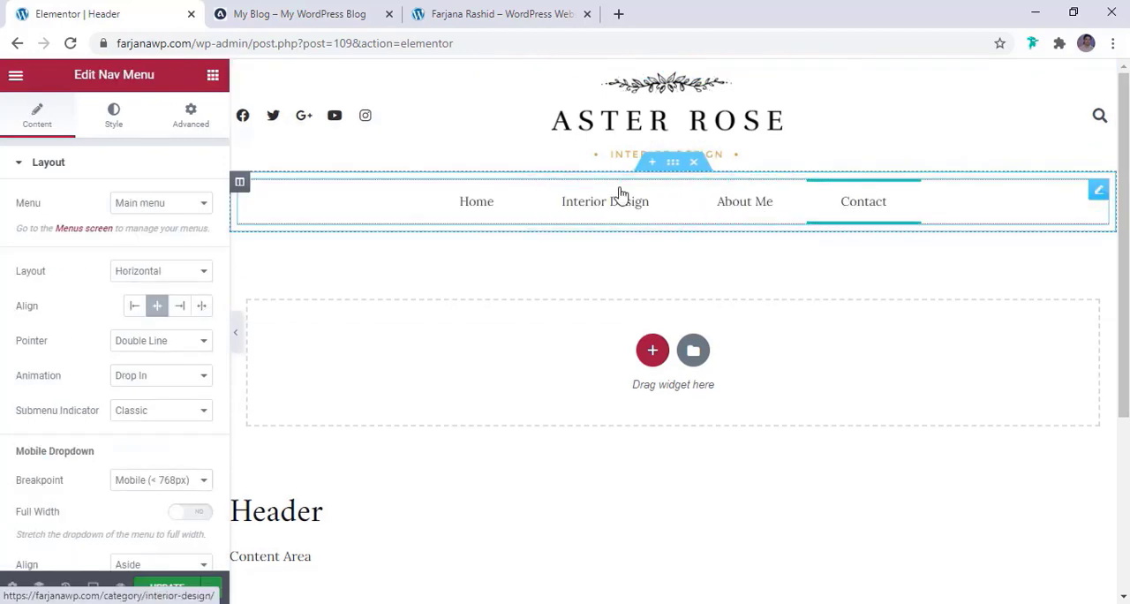
Preview the header at full width and compare its navigation bar with the reference blog
{"action": "left_click", "coordinate": [236, 340]}
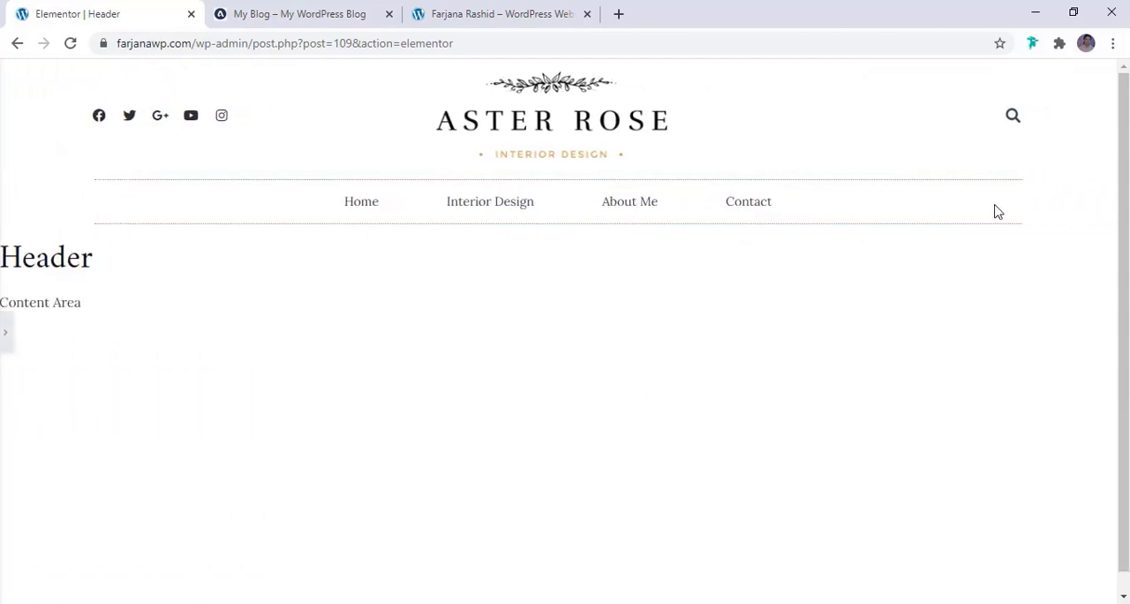
{"action": "left_click", "coordinate": [303, 11]}
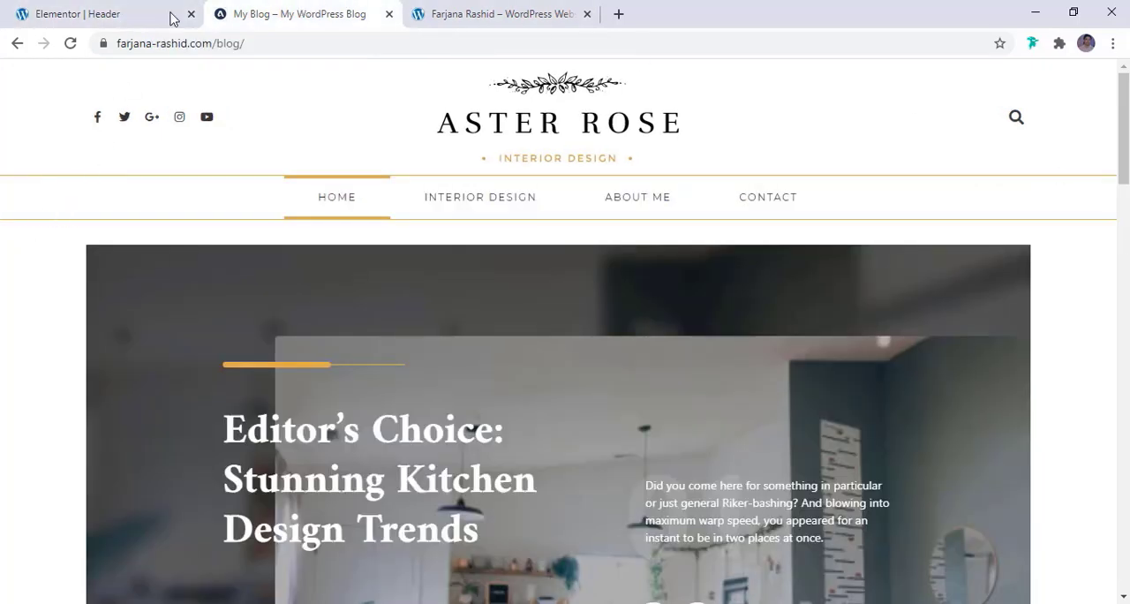
{"action": "left_click", "coordinate": [123, 14]}
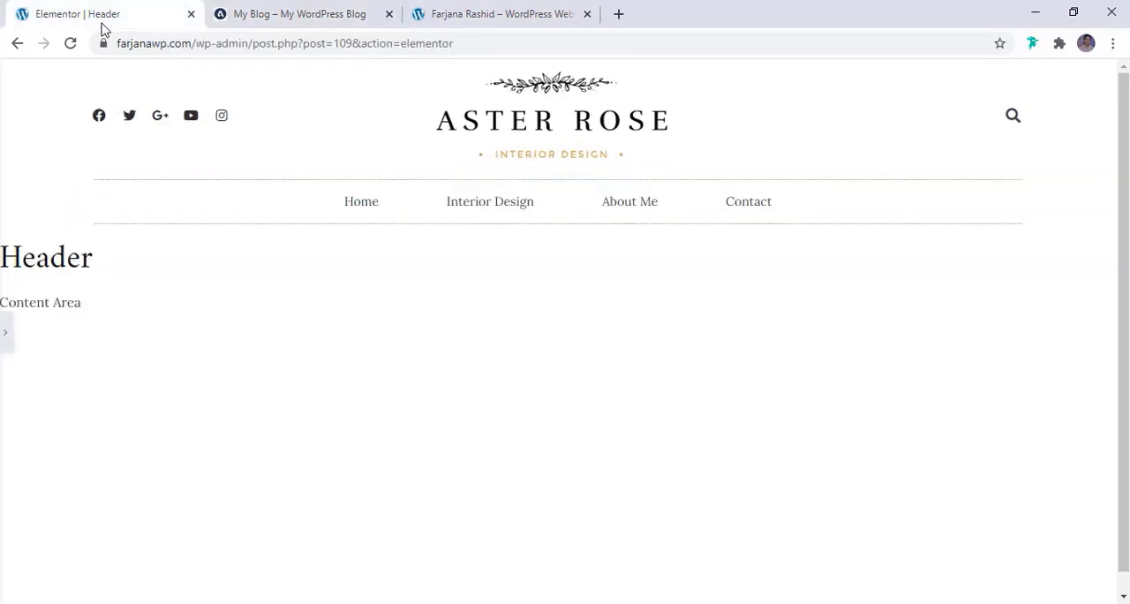
{"action": "left_click", "coordinate": [7, 334]}
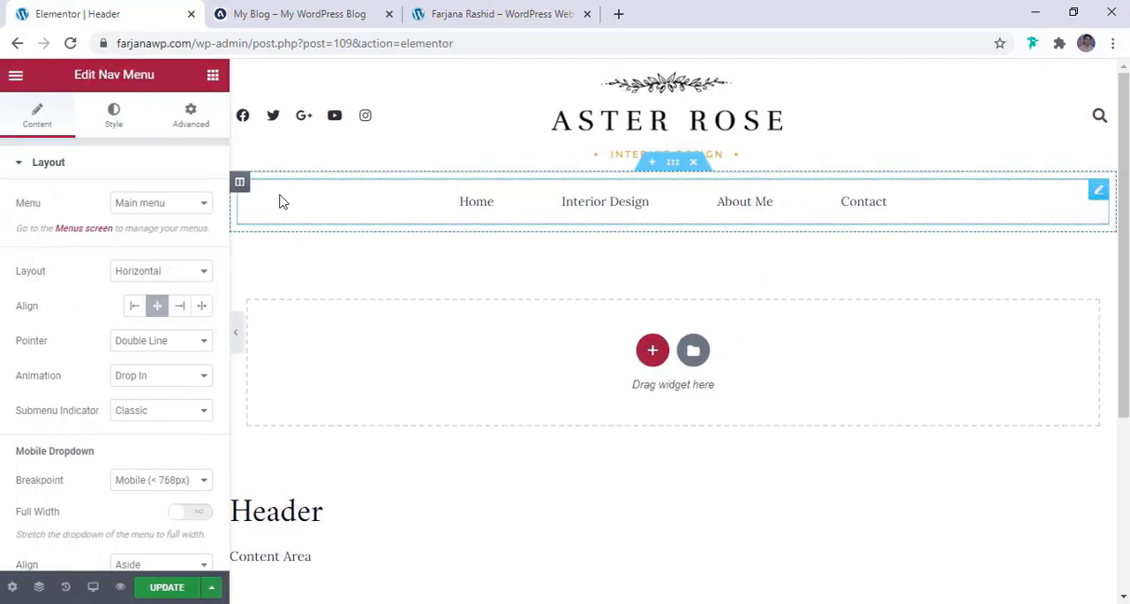
Set the navigation menu section's content width to Full Width and preview the header without the editing panel
{"action": "left_click", "coordinate": [674, 168]}
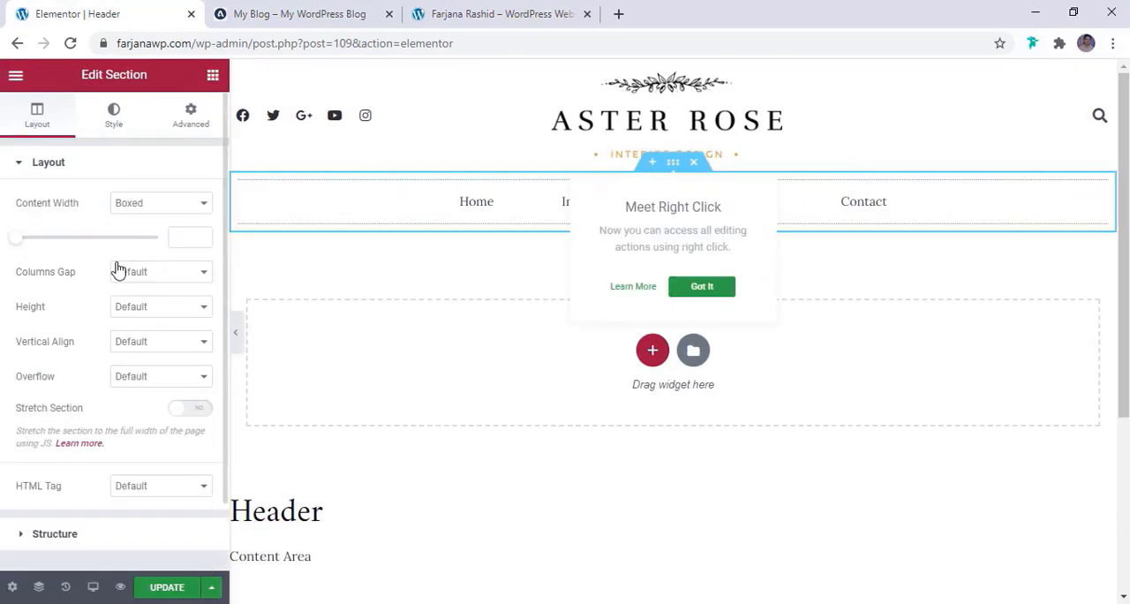
{"action": "left_click", "coordinate": [139, 212]}
{"action": "left_click", "coordinate": [139, 231]}
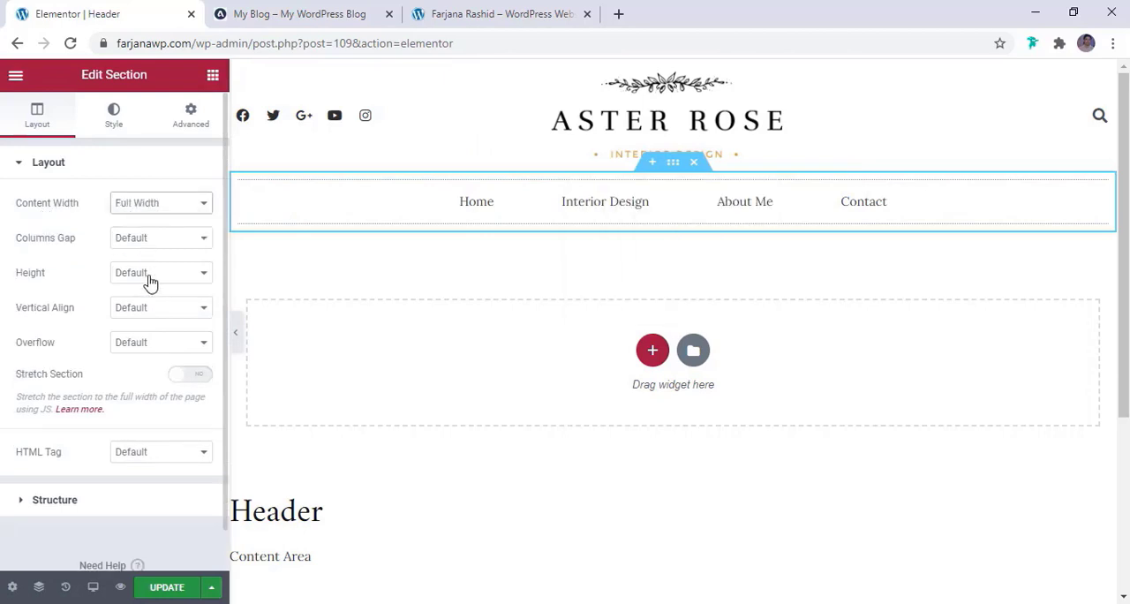
{"action": "left_click", "coordinate": [234, 335]}
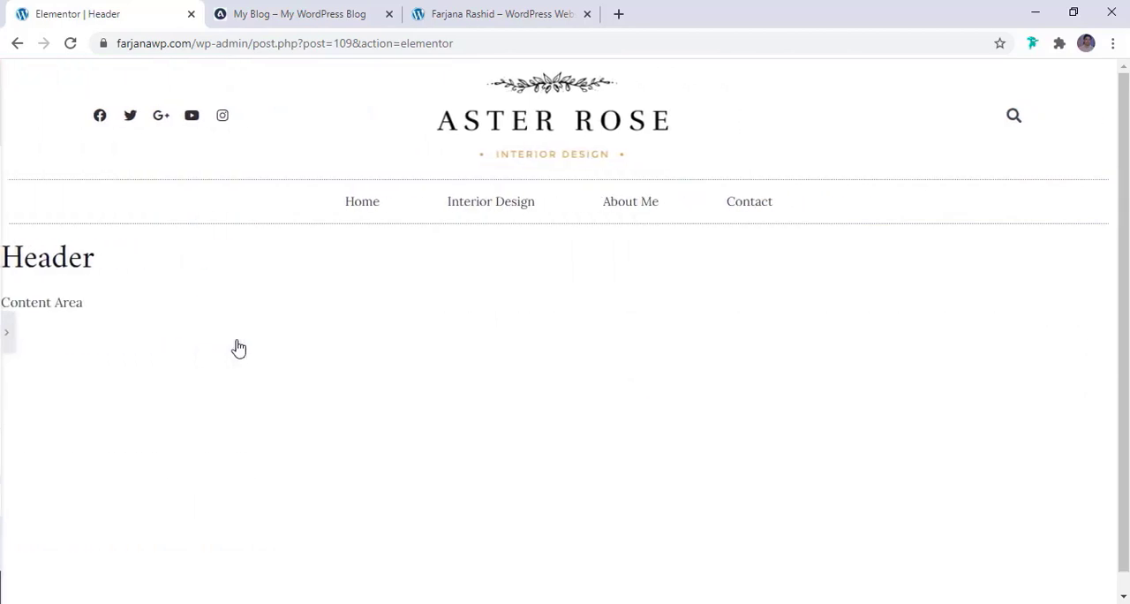
{"action": "left_click", "coordinate": [7, 332]}
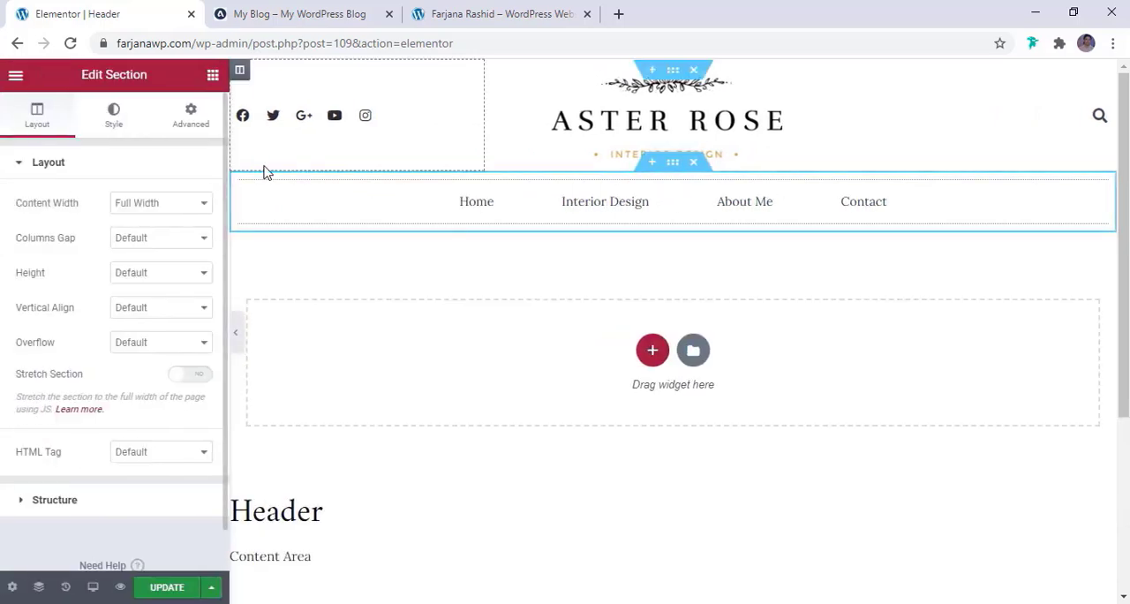
Change the Nav Menu widget's border type to Solid
{"action": "left_click", "coordinate": [113, 117]}
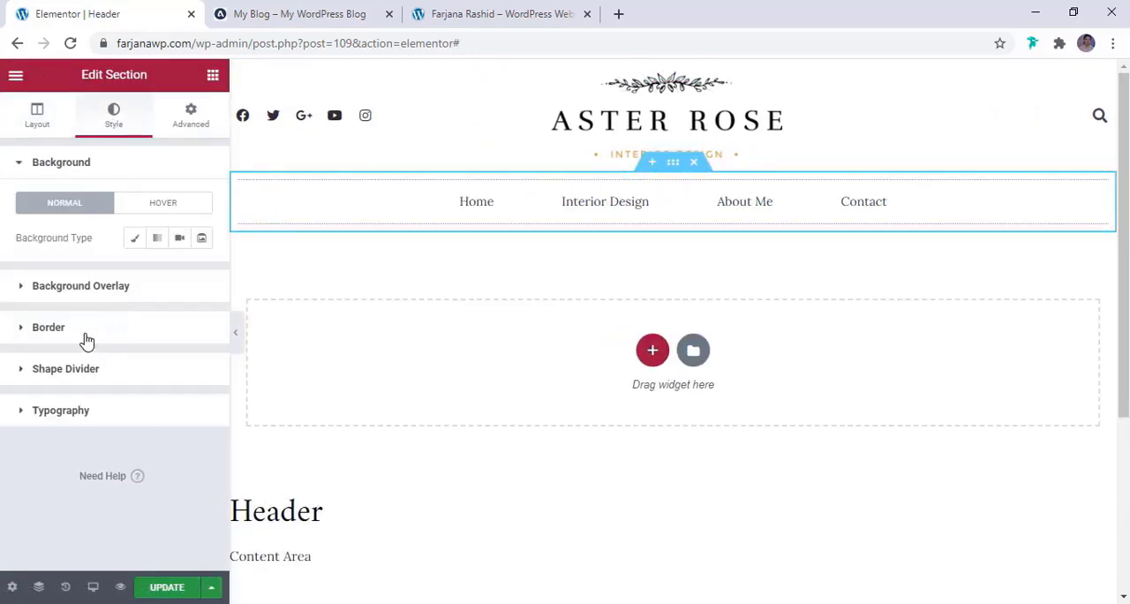
{"action": "left_click", "coordinate": [87, 328]}
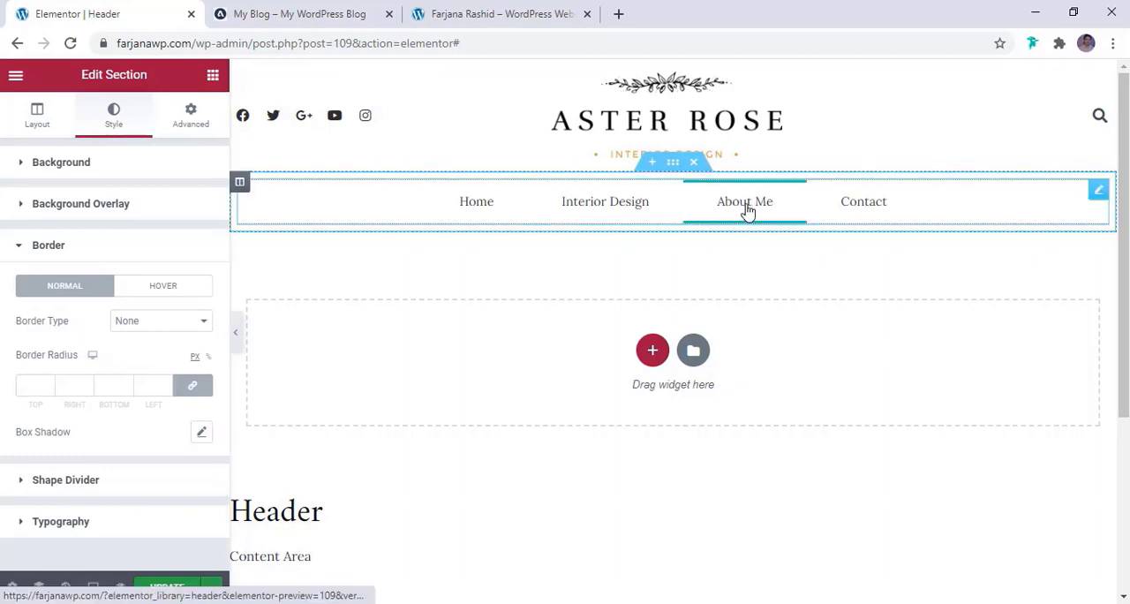
{"action": "left_click", "coordinate": [1100, 191]}
{"action": "left_click", "coordinate": [113, 119]}
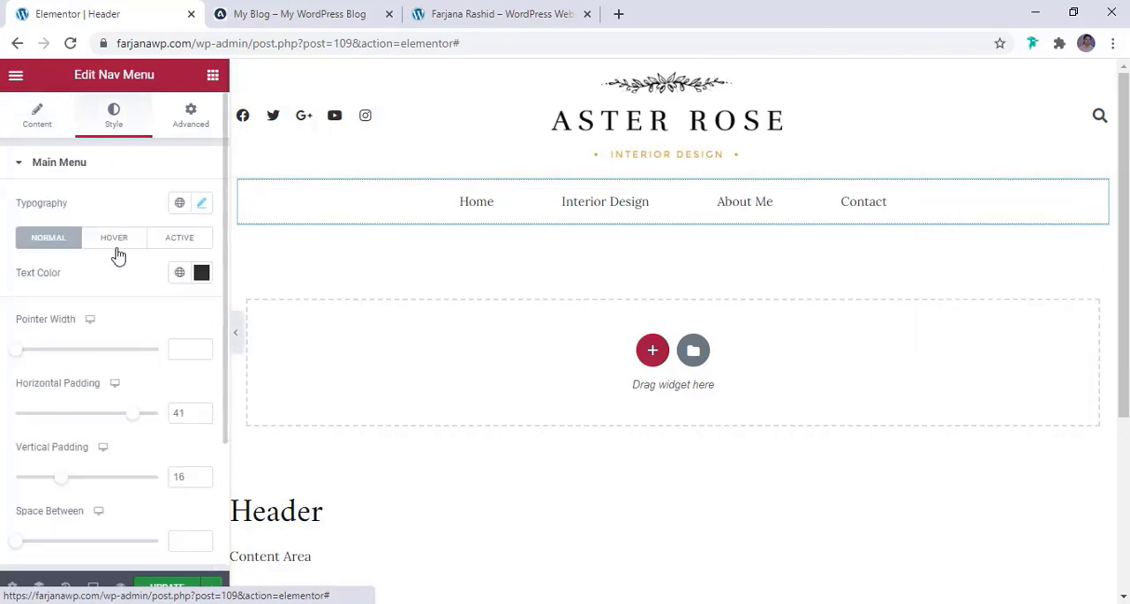
{"action": "left_click", "coordinate": [191, 115]}
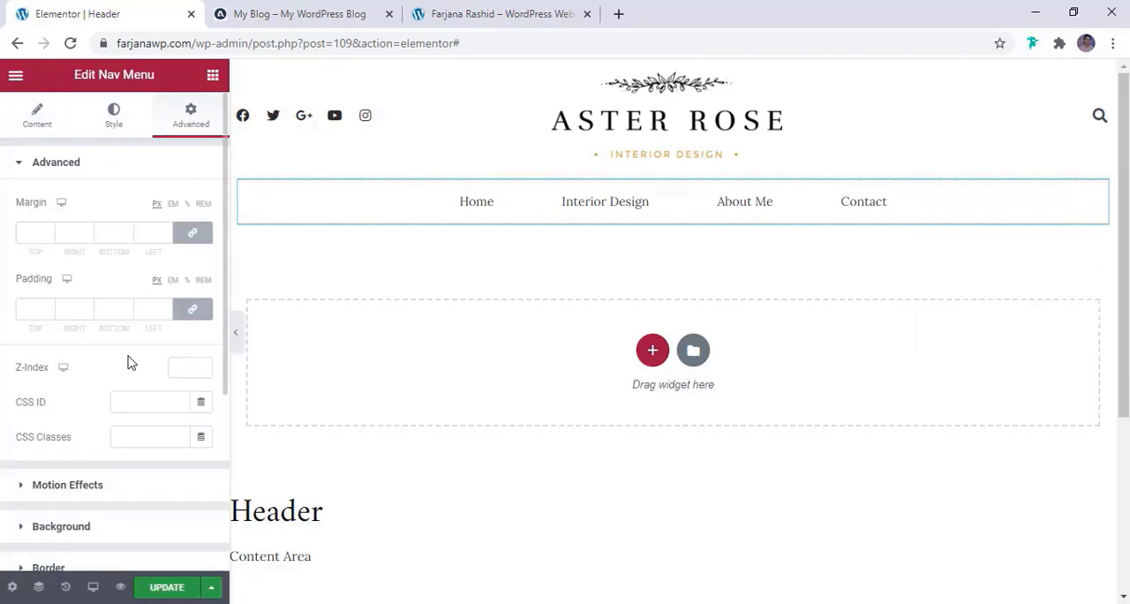
{"action": "scroll", "coordinate": [129, 362], "scroll_direction": "down", "scroll_amount": 3}
{"action": "left_click", "coordinate": [63, 298]}
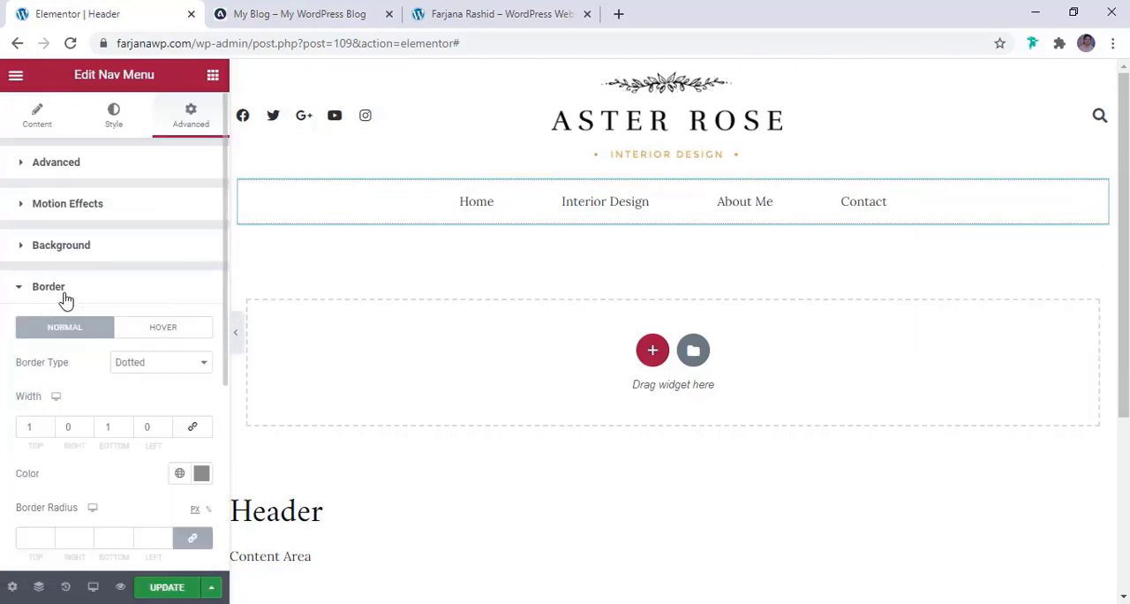
{"action": "scroll", "coordinate": [84, 349], "scroll_direction": "down", "scroll_amount": 3}
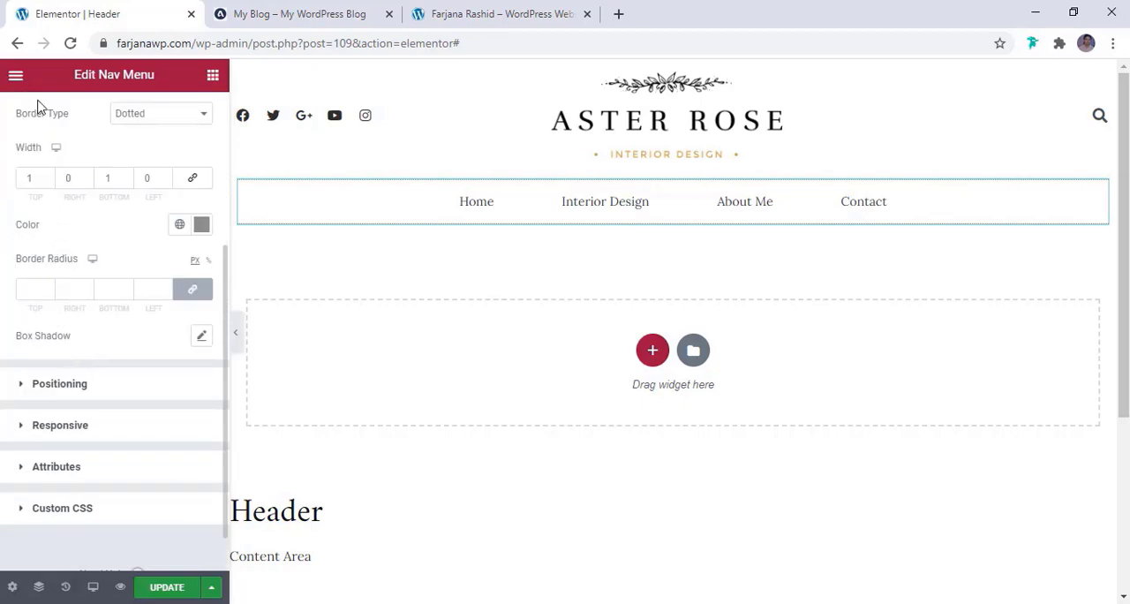
{"action": "left_click", "coordinate": [139, 118]}
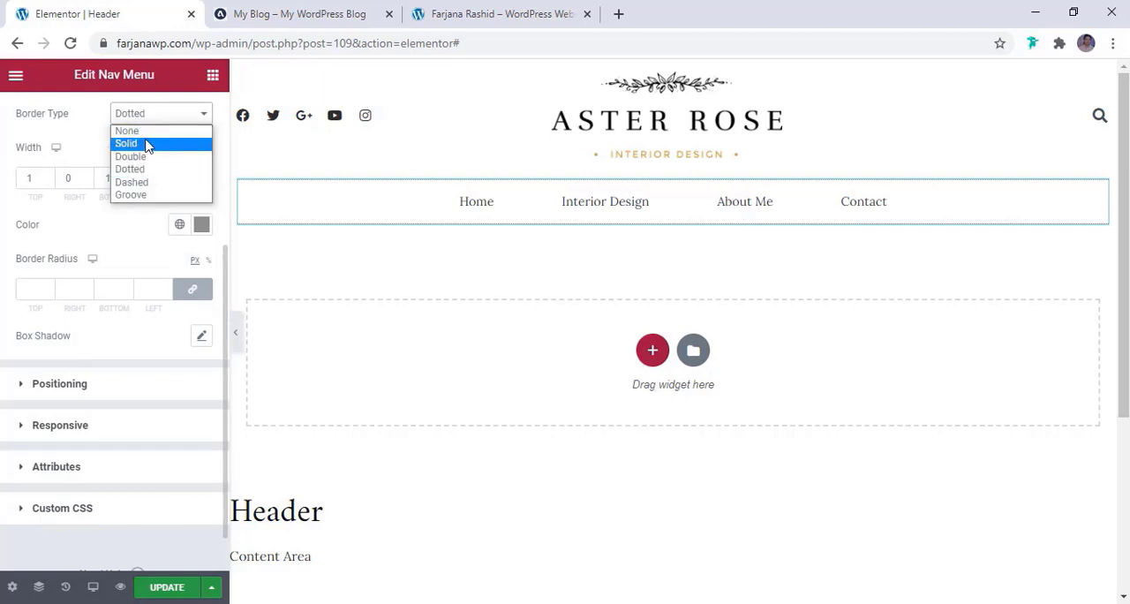
{"action": "left_click", "coordinate": [126, 143]}
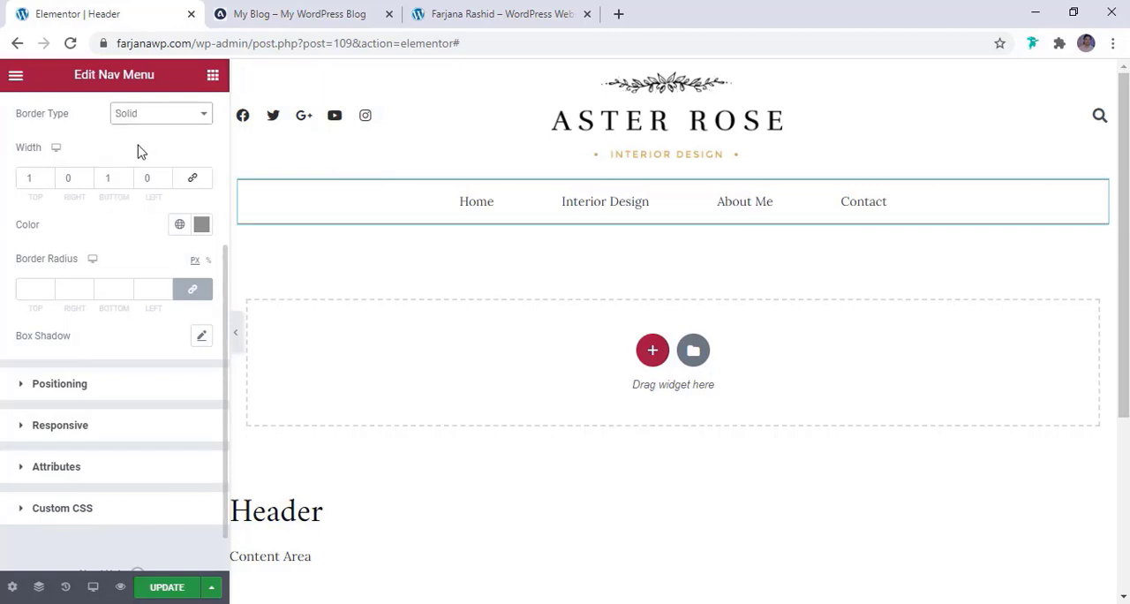
Check the reference blog's menu lines and set the Nav Menu widget's border color to the global brown
{"action": "left_click", "coordinate": [298, 9]}
{"action": "left_click", "coordinate": [115, 11]}
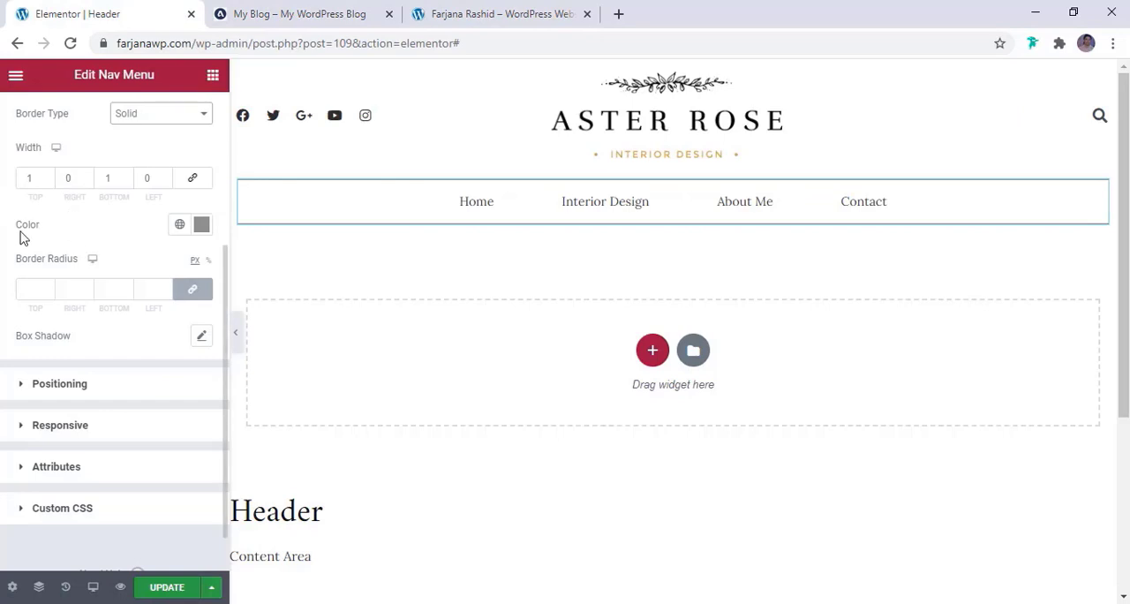
{"action": "left_click", "coordinate": [180, 226]}
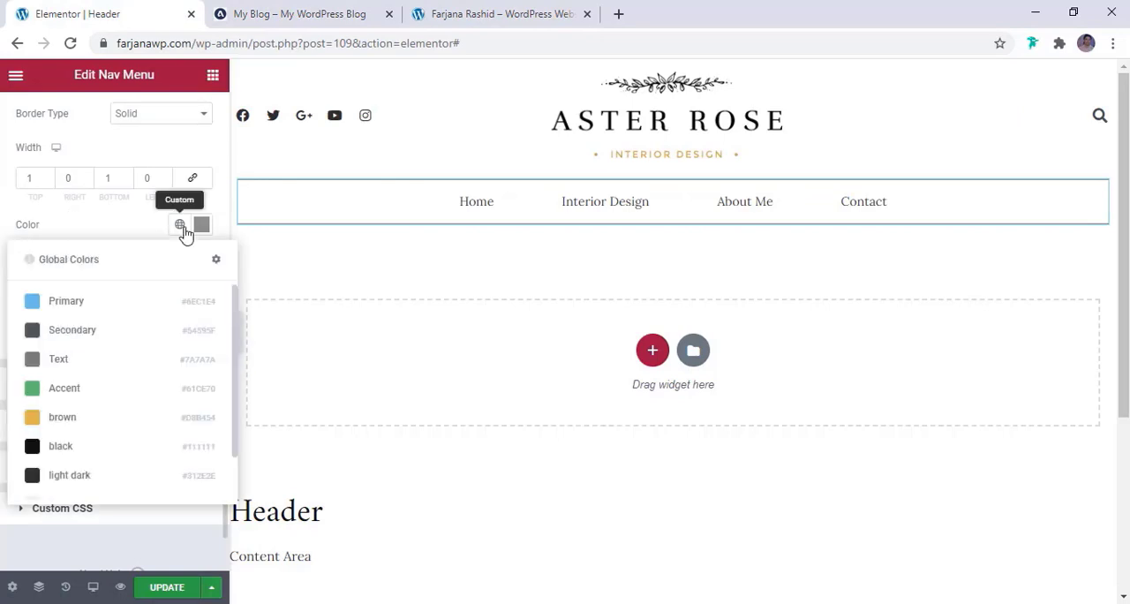
{"action": "left_click", "coordinate": [60, 428]}
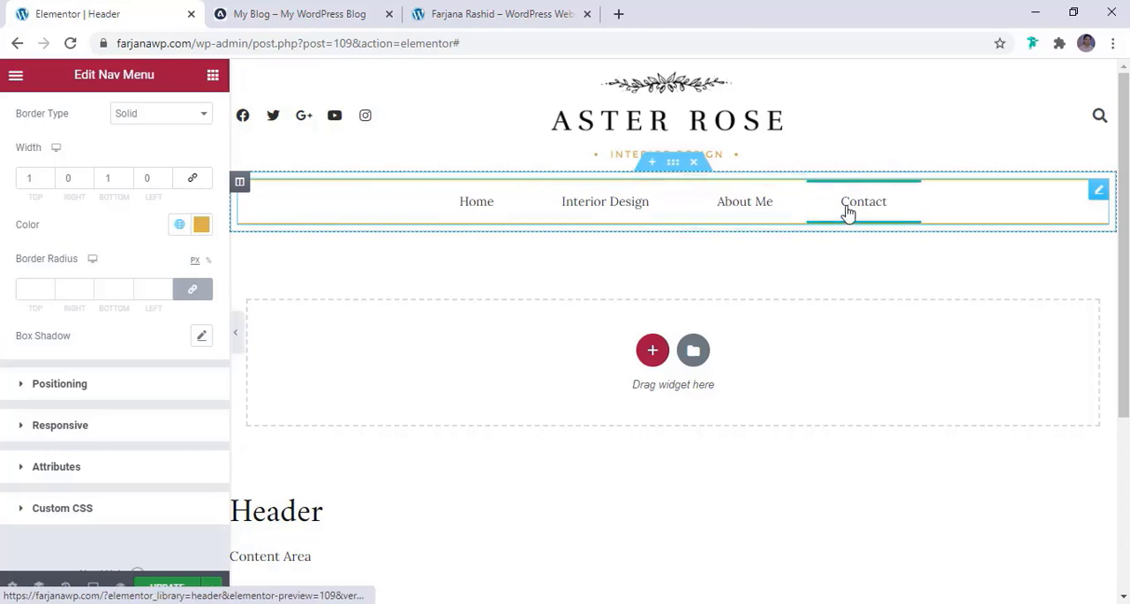
Set the main menu's hover text color to the global light dark and its hover pointer color to brown, checking against the reference blog
{"action": "scroll", "coordinate": [115, 141], "scroll_direction": "up", "scroll_amount": 3}
{"action": "left_click", "coordinate": [117, 122]}
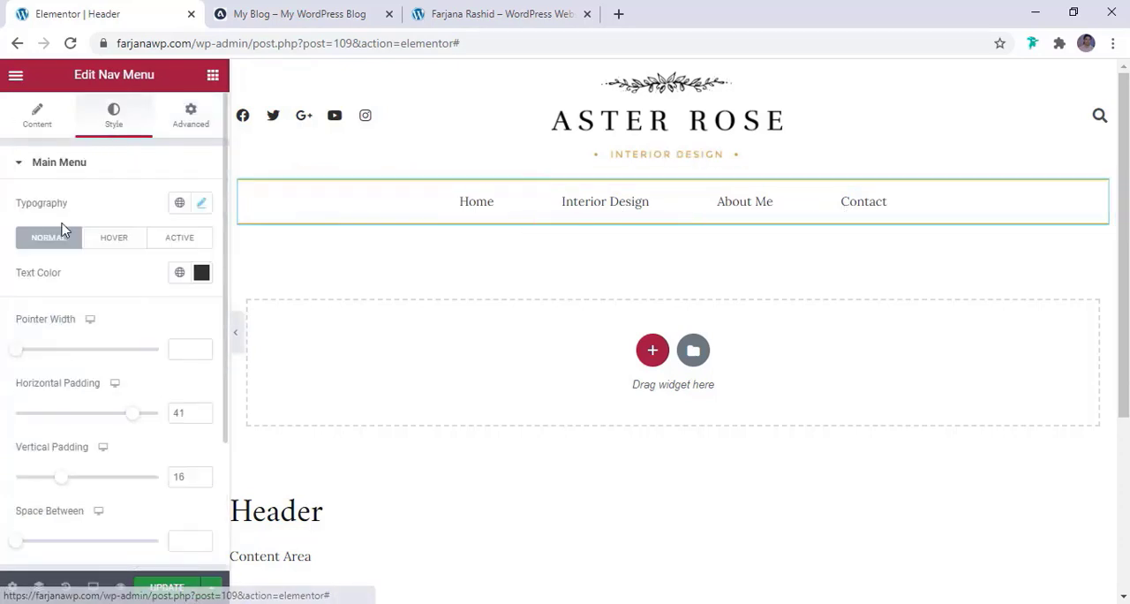
{"action": "scroll", "coordinate": [71, 228], "scroll_direction": "down", "scroll_amount": 2}
{"action": "scroll", "coordinate": [77, 230], "scroll_direction": "up", "scroll_amount": 2}
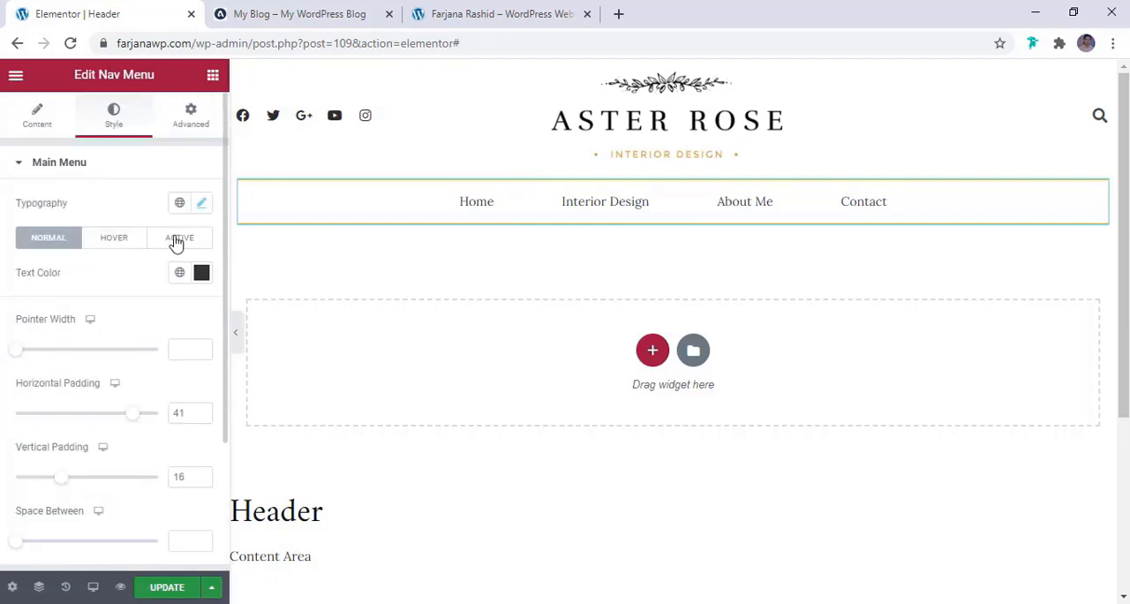
{"action": "left_click", "coordinate": [137, 245]}
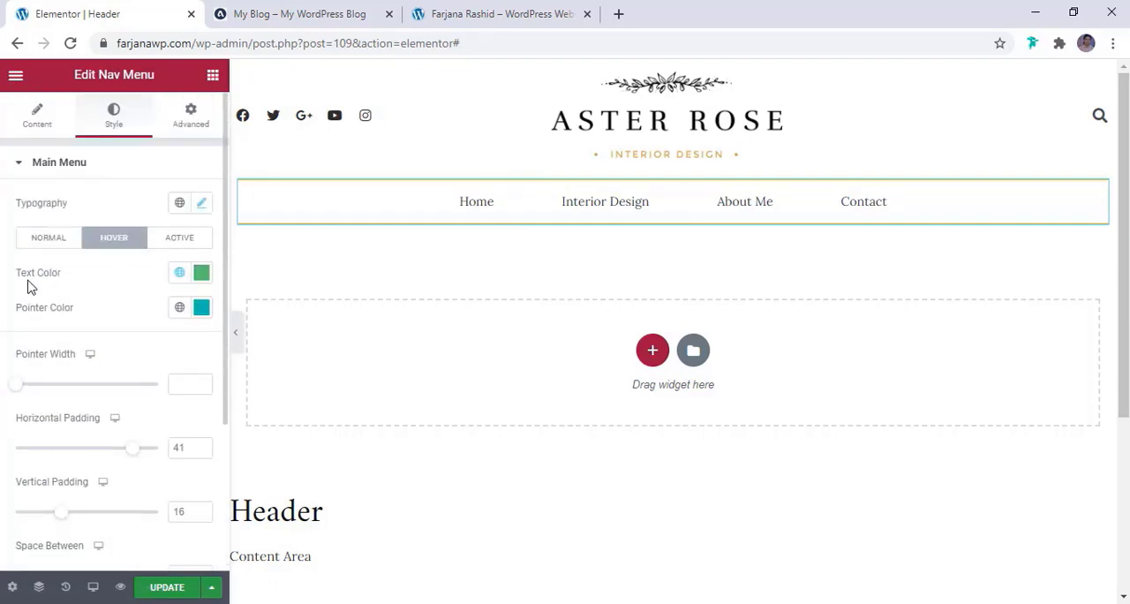
{"action": "left_click", "coordinate": [341, 16]}
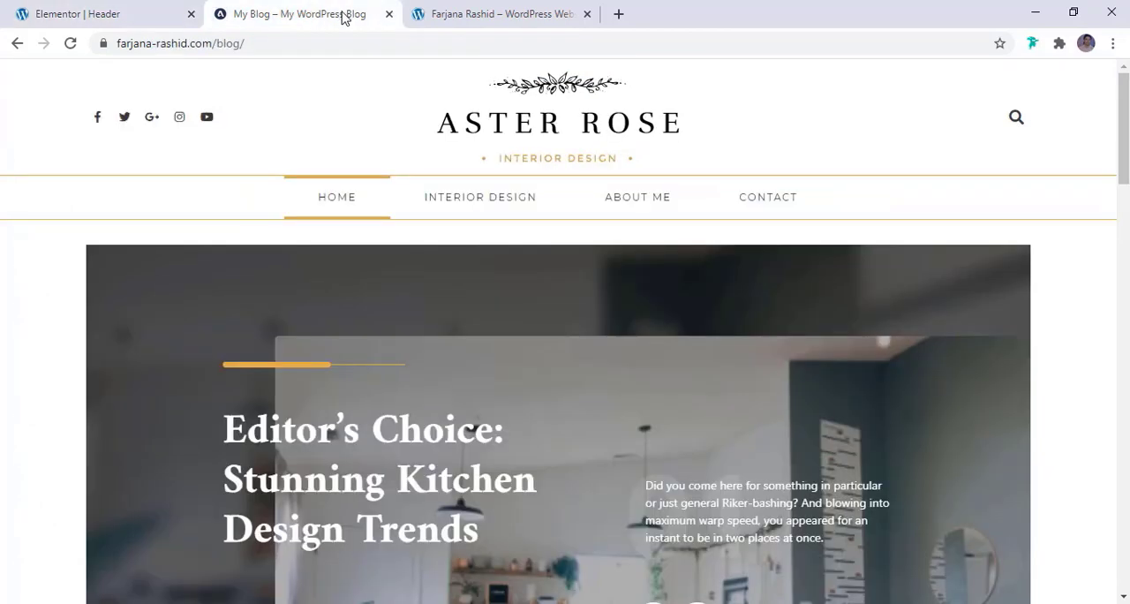
{"action": "left_click", "coordinate": [119, 11]}
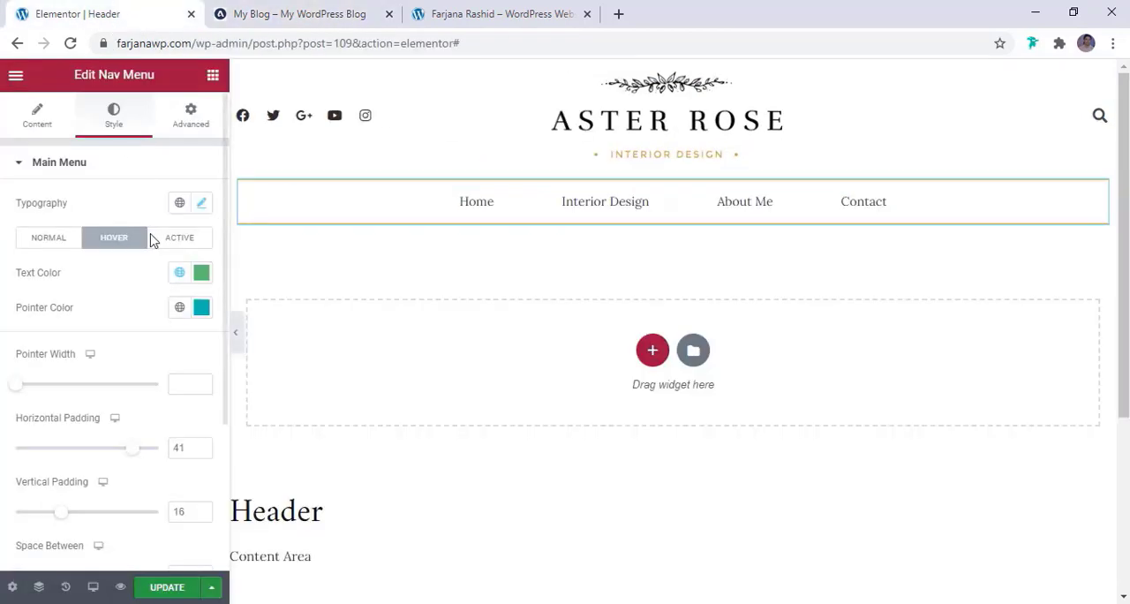
{"action": "left_click", "coordinate": [182, 277]}
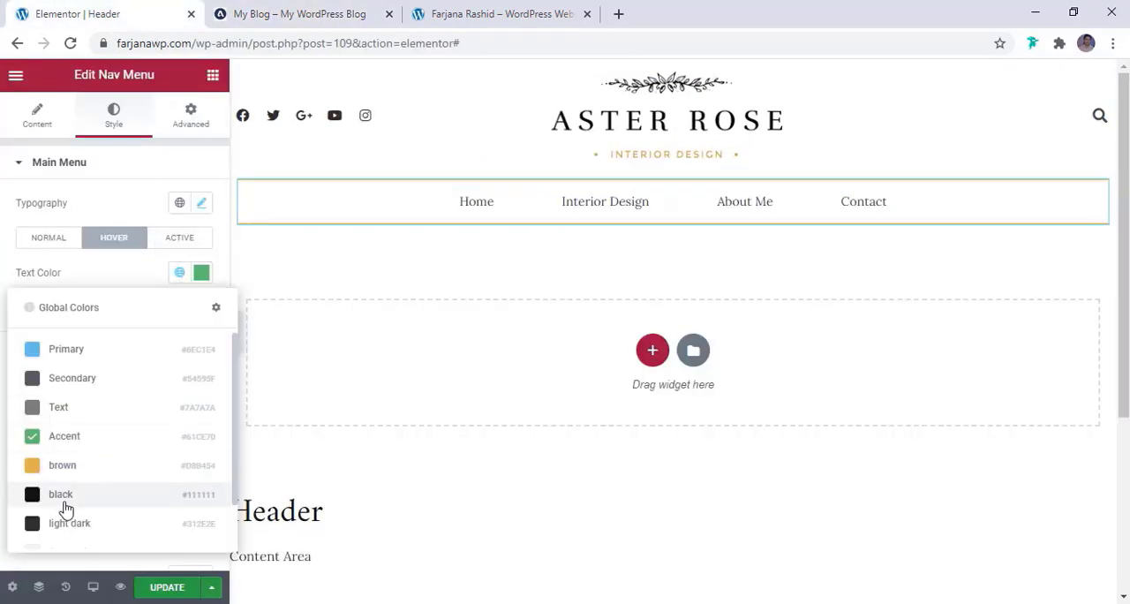
{"action": "left_click", "coordinate": [65, 532]}
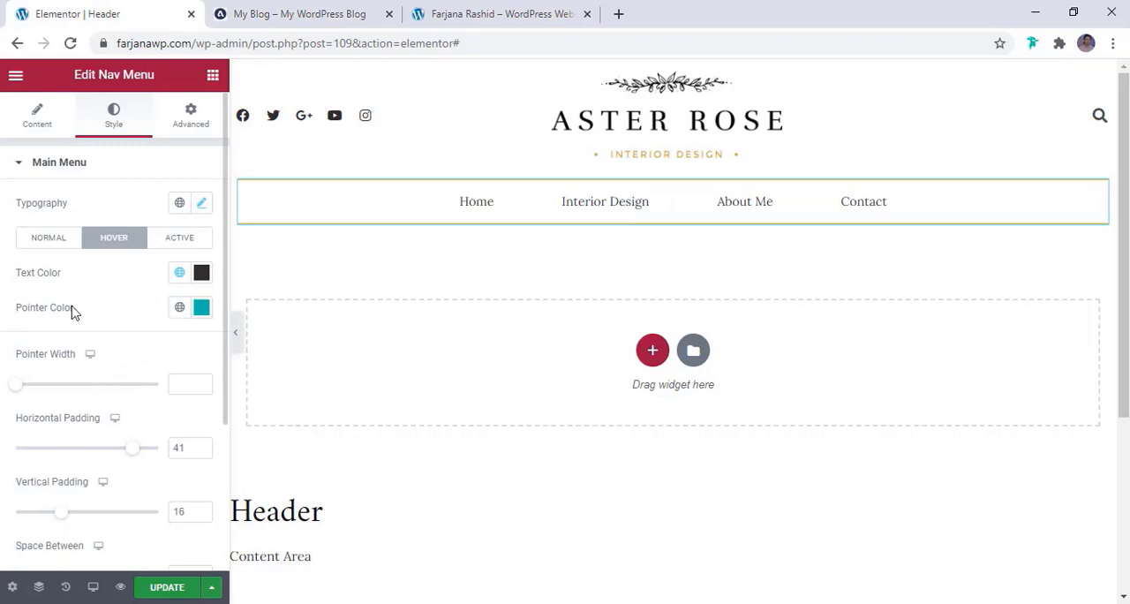
{"action": "left_click", "coordinate": [180, 308]}
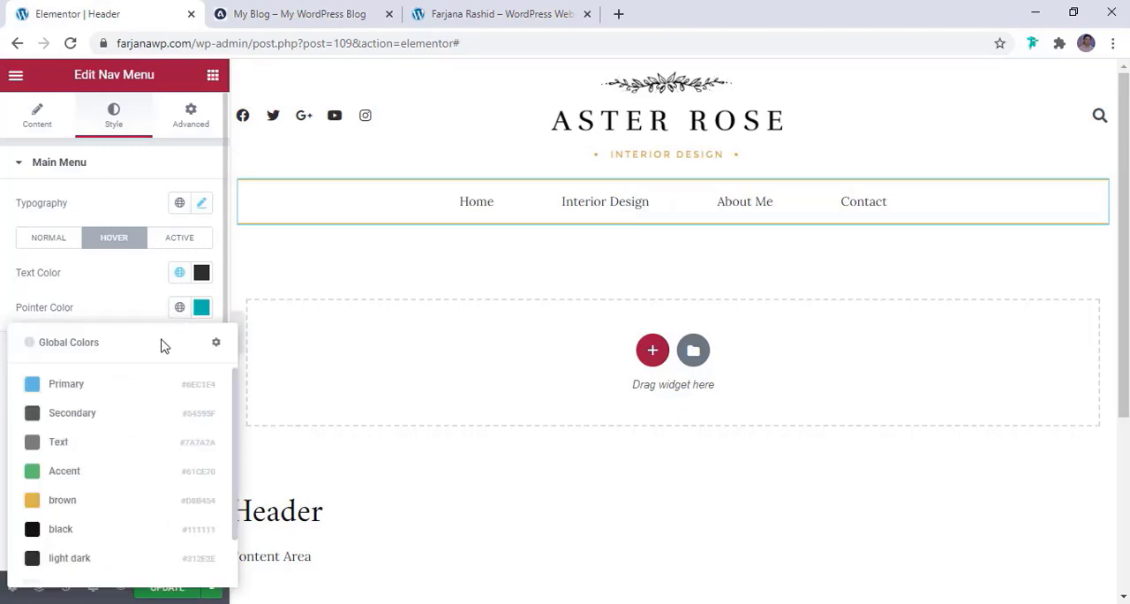
{"action": "left_click", "coordinate": [73, 504]}
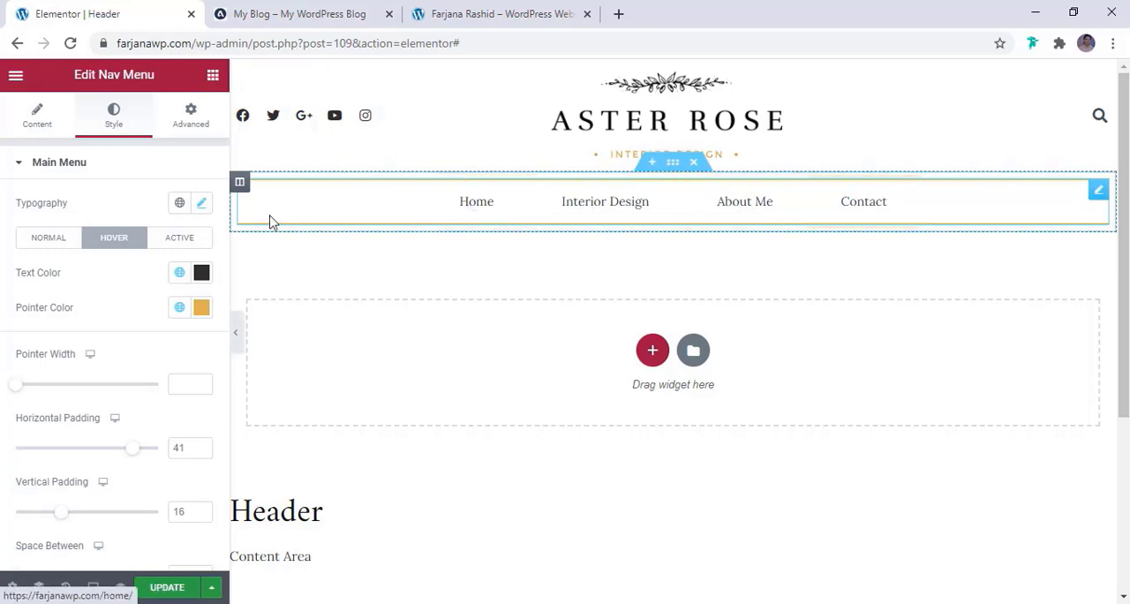
Set the main menu's active pointer color to the global brown and its active text color to light dark
{"action": "left_click", "coordinate": [172, 248]}
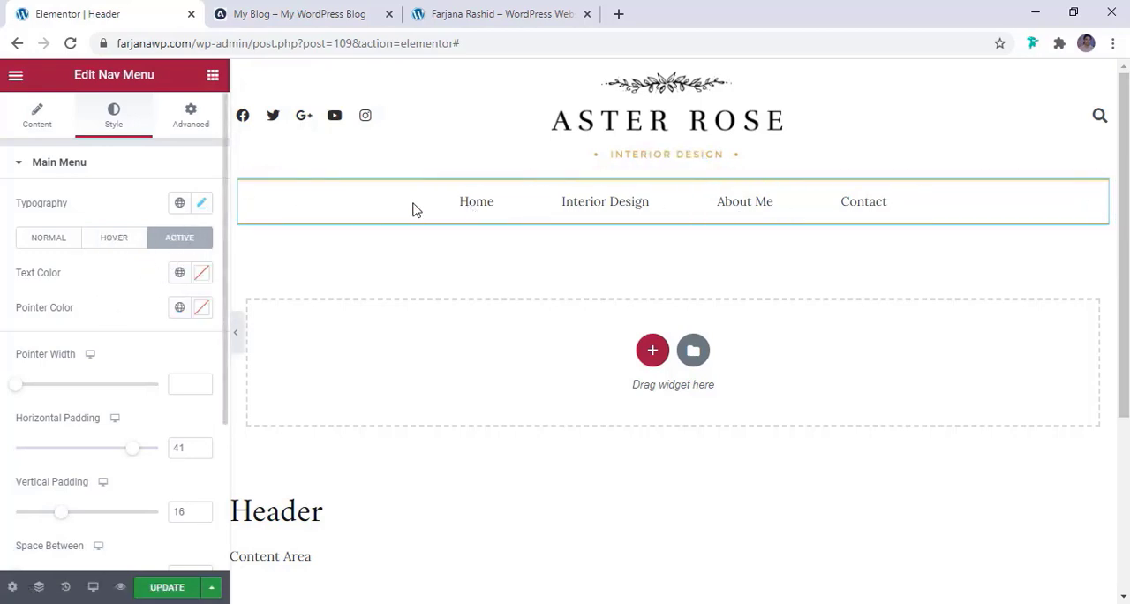
{"action": "left_click", "coordinate": [179, 309]}
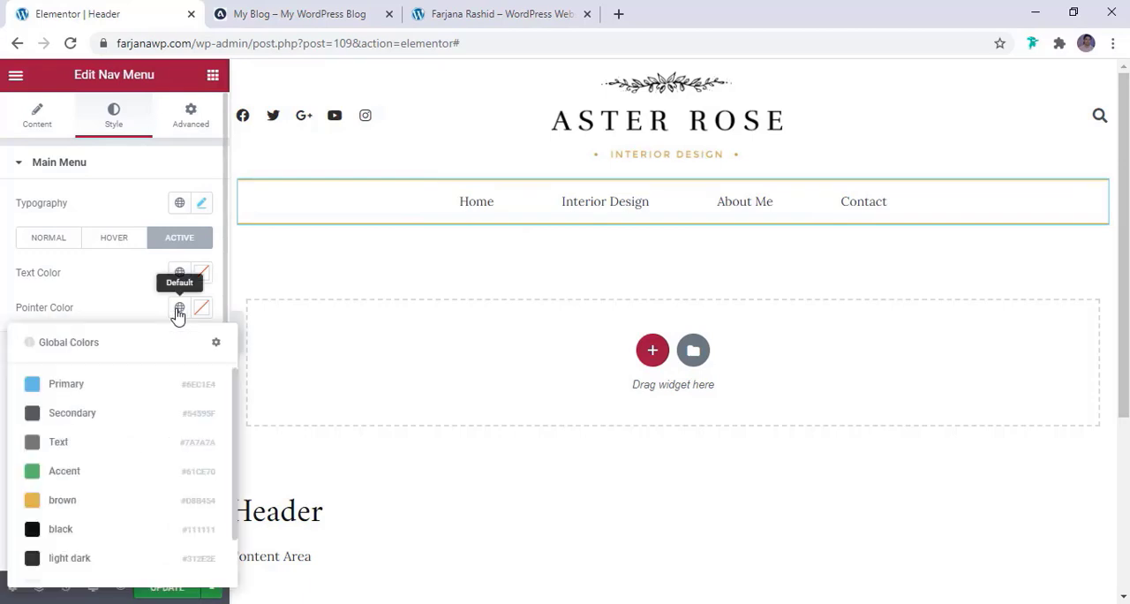
{"action": "left_click", "coordinate": [104, 505]}
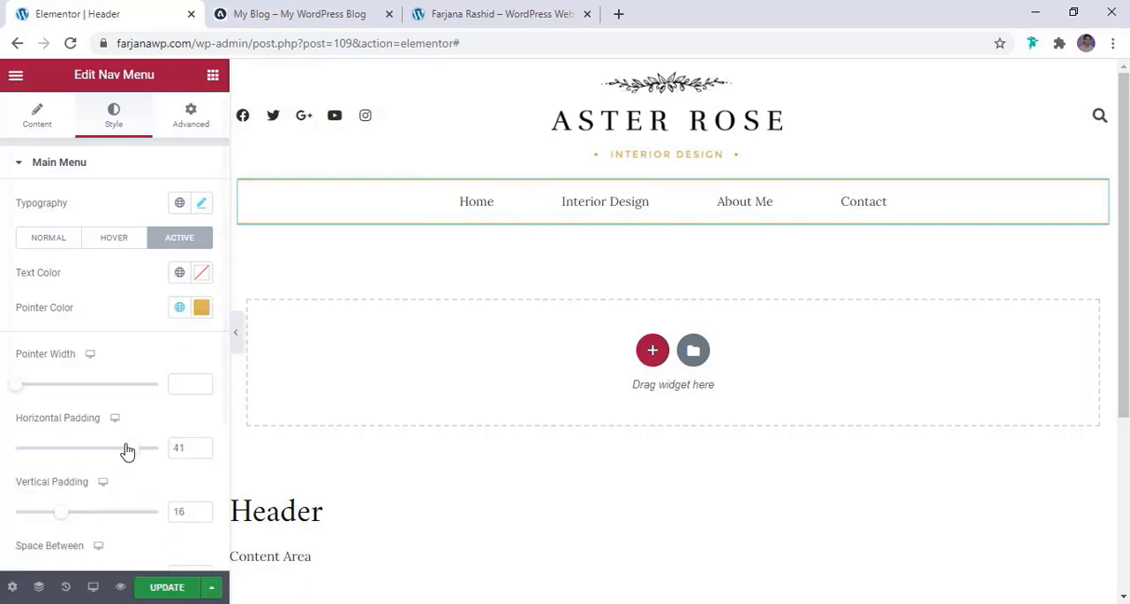
{"action": "left_click", "coordinate": [180, 275]}
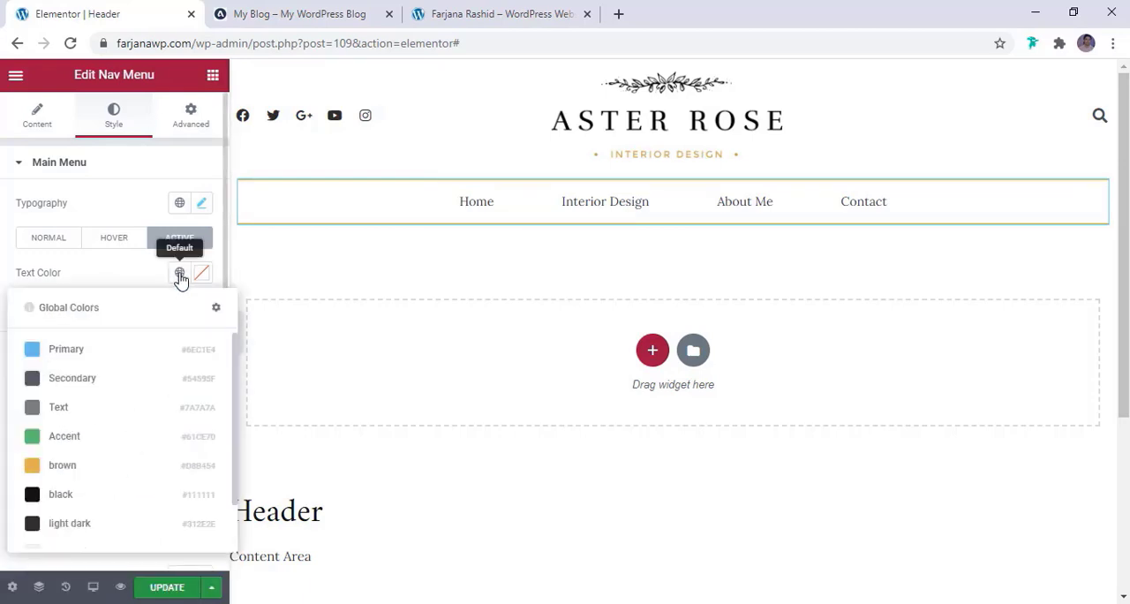
{"action": "left_click", "coordinate": [68, 522]}
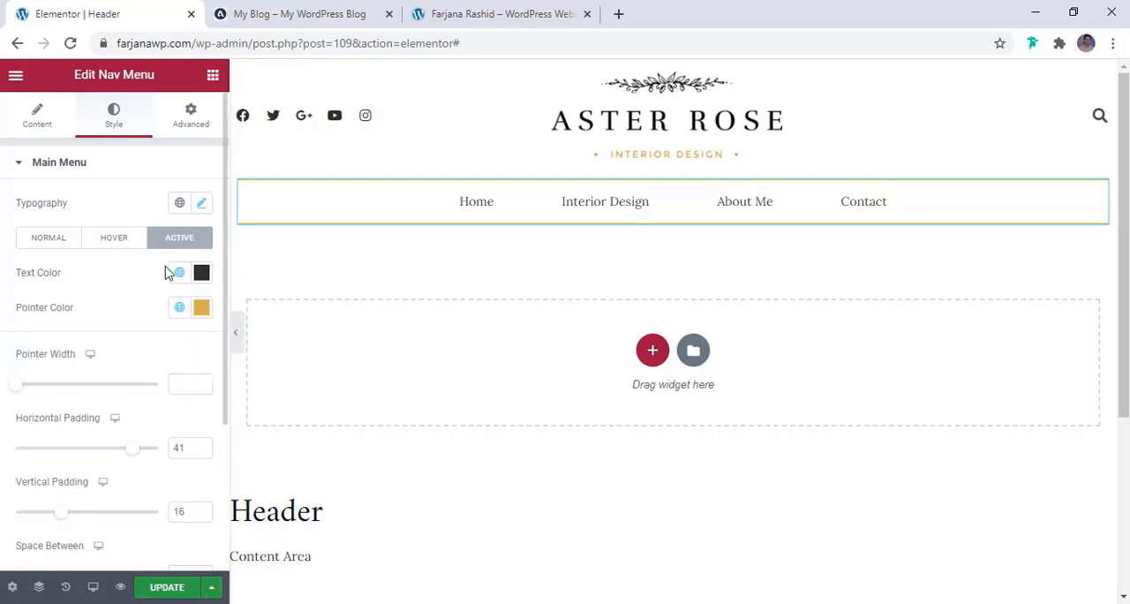
Set the font family of the Nav Menu's main menu typography to Montserrat
{"action": "left_click", "coordinate": [42, 238]}
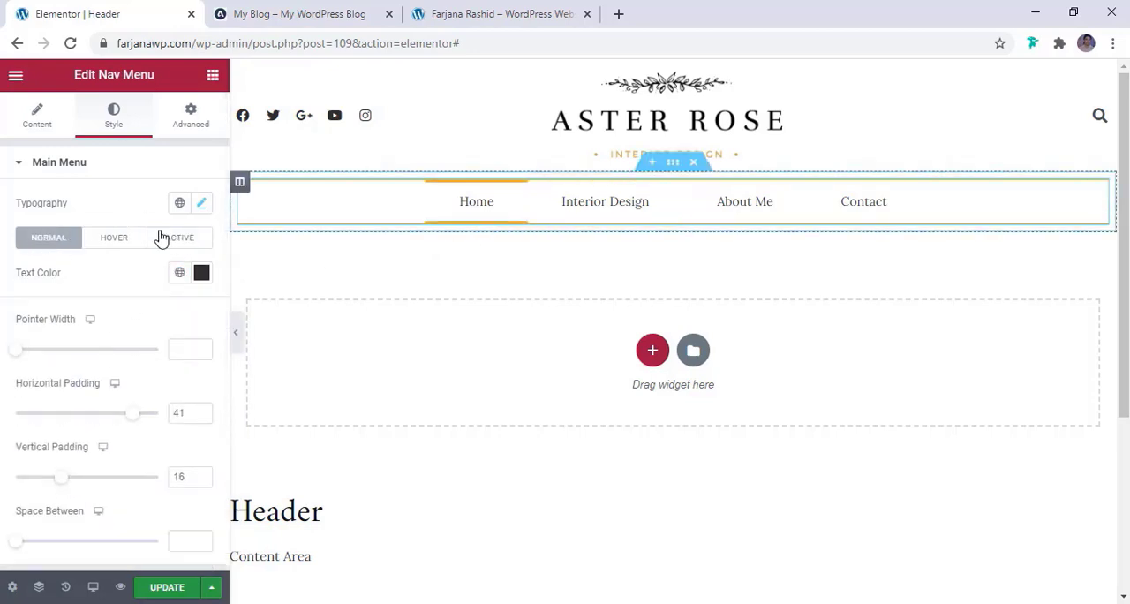
{"action": "left_click", "coordinate": [202, 204]}
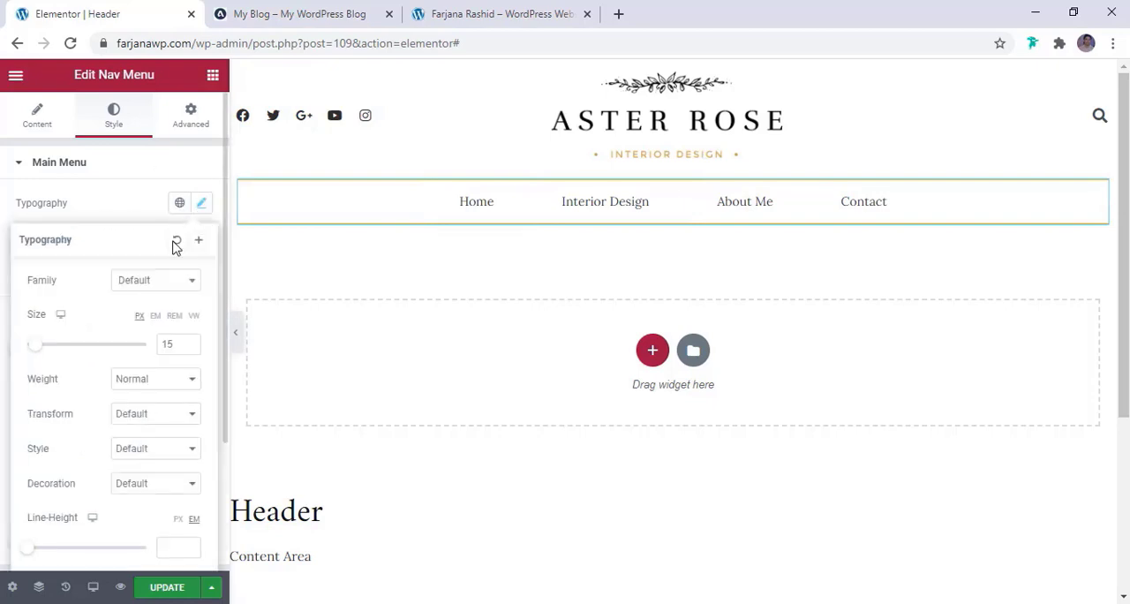
{"action": "left_click", "coordinate": [141, 279]}
{"action": "right_click", "coordinate": [142, 278]}
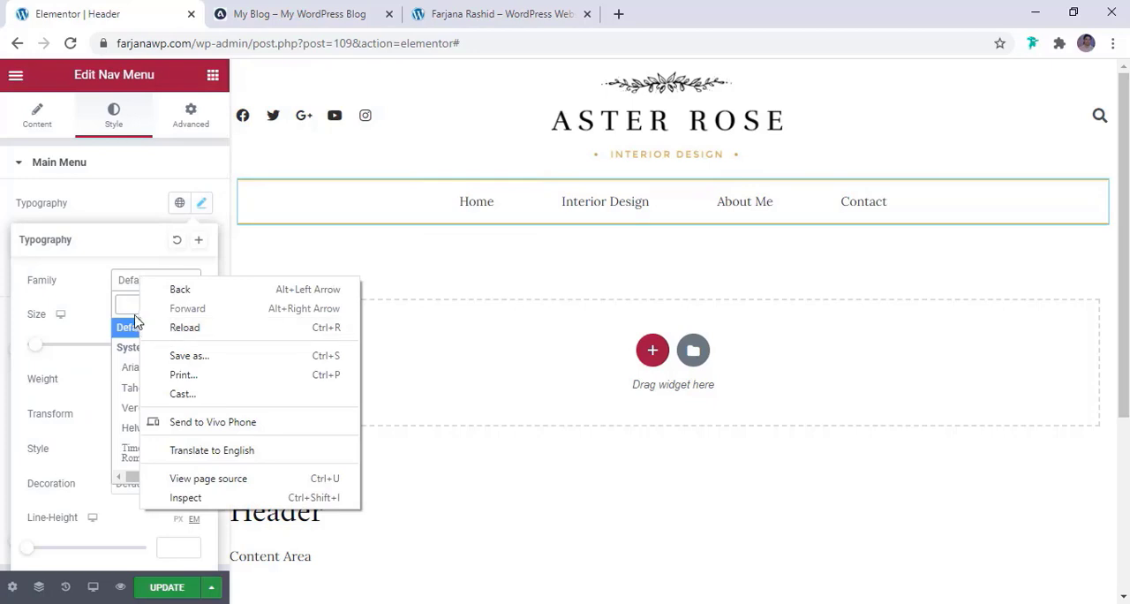
{"action": "left_click", "coordinate": [127, 306]}
{"action": "type", "text": "mont"}
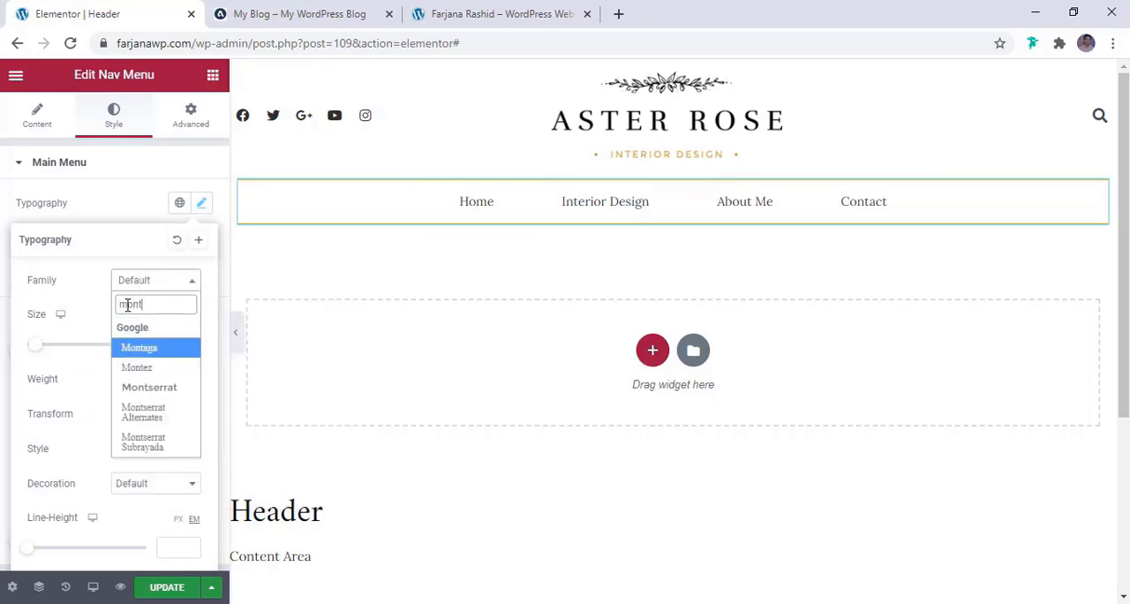
{"action": "left_click", "coordinate": [148, 390]}
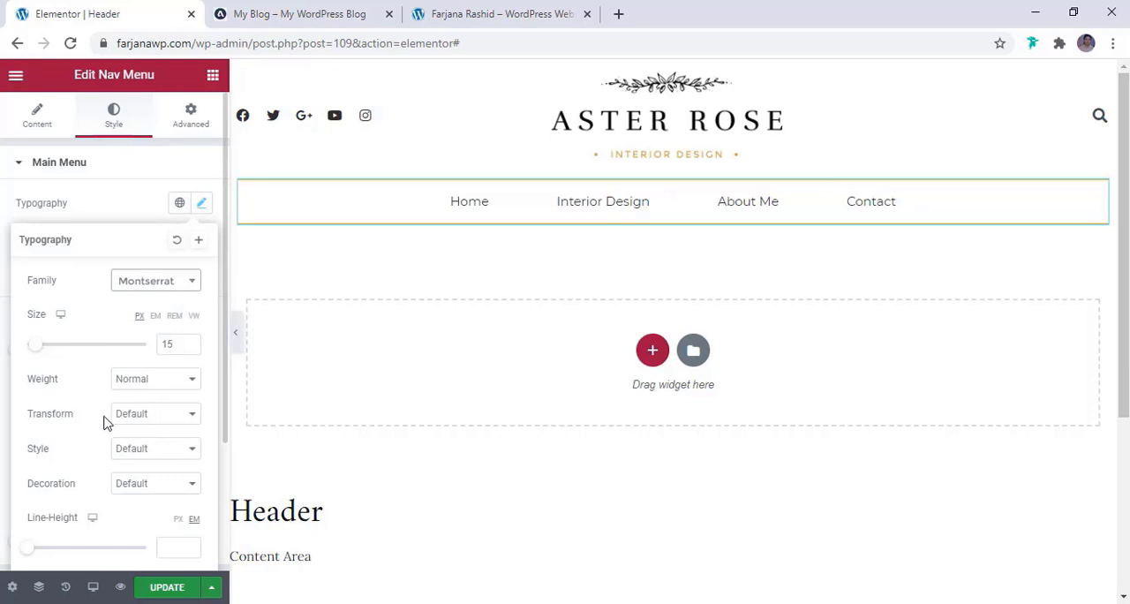
Set the text transform of the main menu typography to Uppercase
{"action": "left_click", "coordinate": [134, 382]}
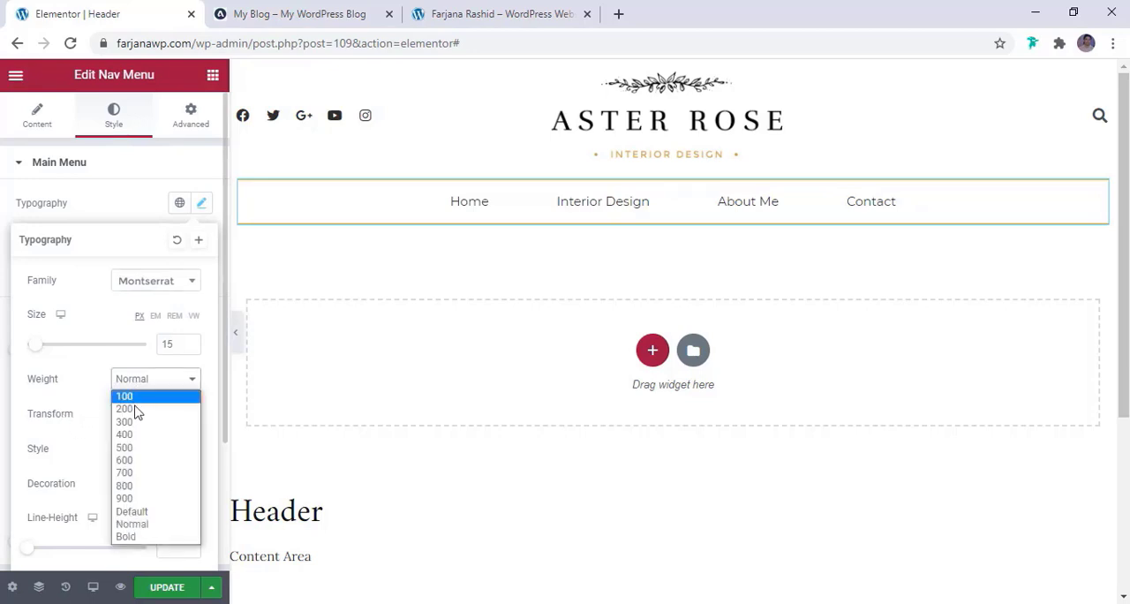
{"action": "left_click", "coordinate": [92, 374]}
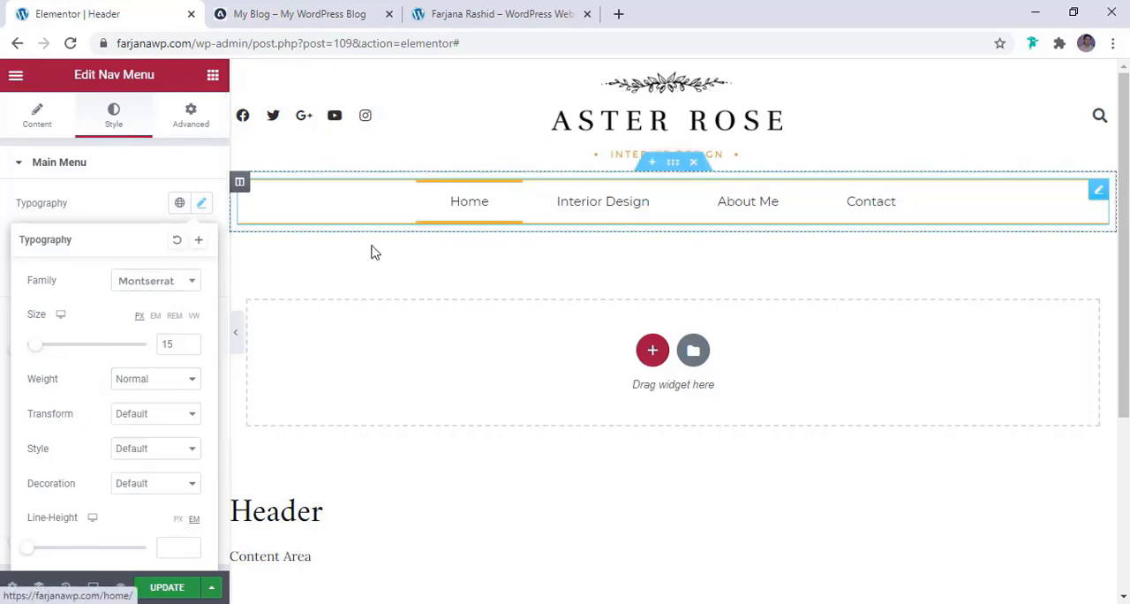
{"action": "left_click", "coordinate": [120, 417]}
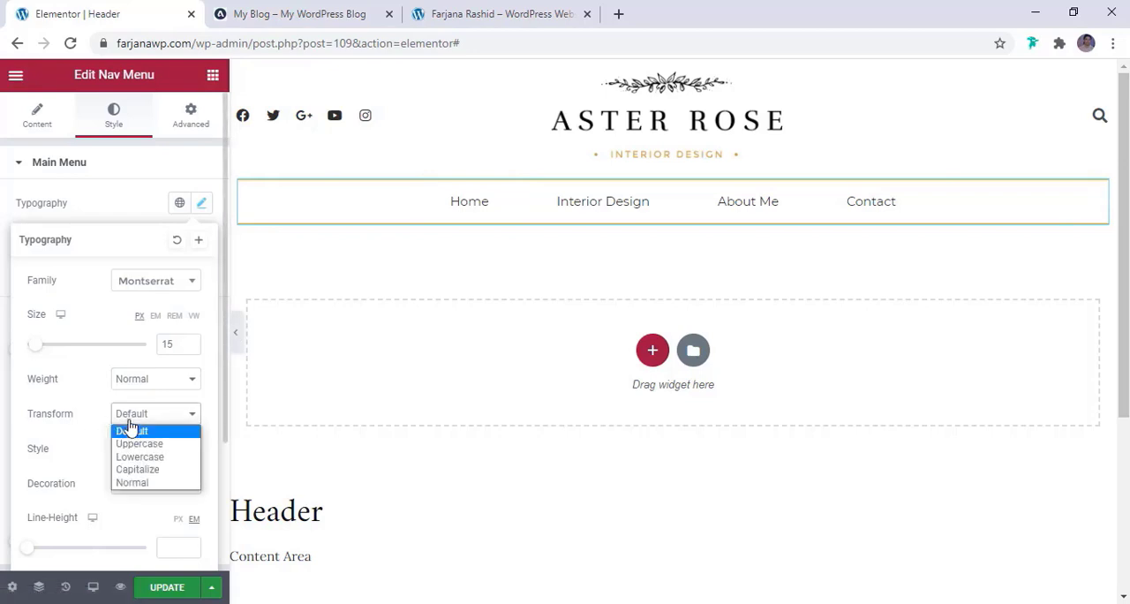
{"action": "left_click", "coordinate": [132, 446]}
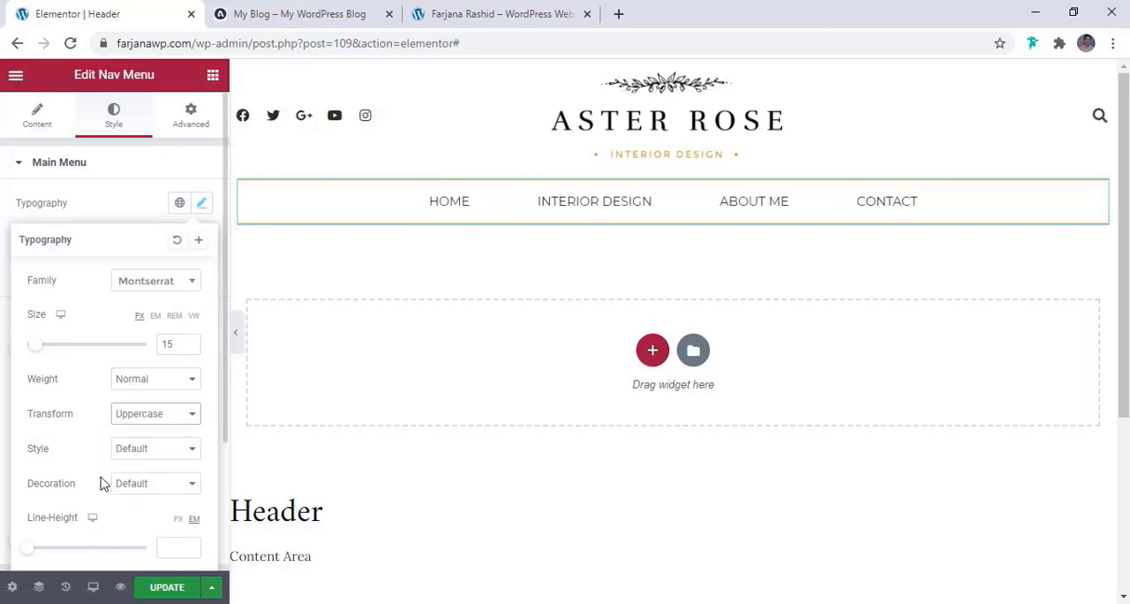
Set the main menu typography's size to 13 px and letter spacing to 1.1, comparing against the reference blog
{"action": "scroll", "coordinate": [97, 486], "scroll_direction": "down", "scroll_amount": 2}
{"action": "left_click_drag", "start_coordinate": [71, 445], "coordinate": [82, 448]}
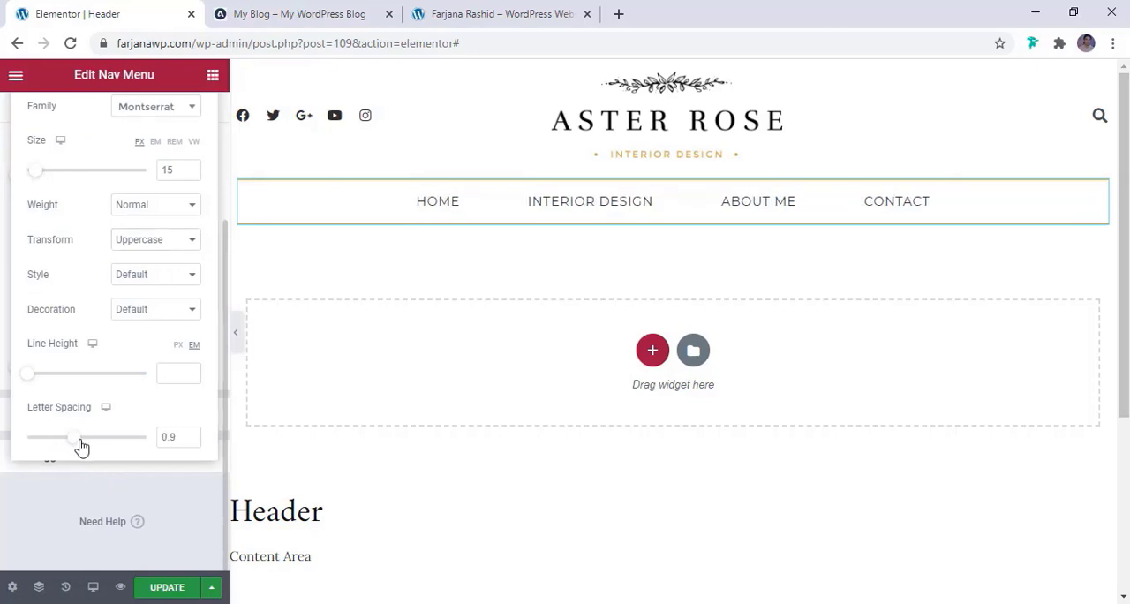
{"action": "left_click", "coordinate": [278, 10]}
{"action": "left_click", "coordinate": [94, 11]}
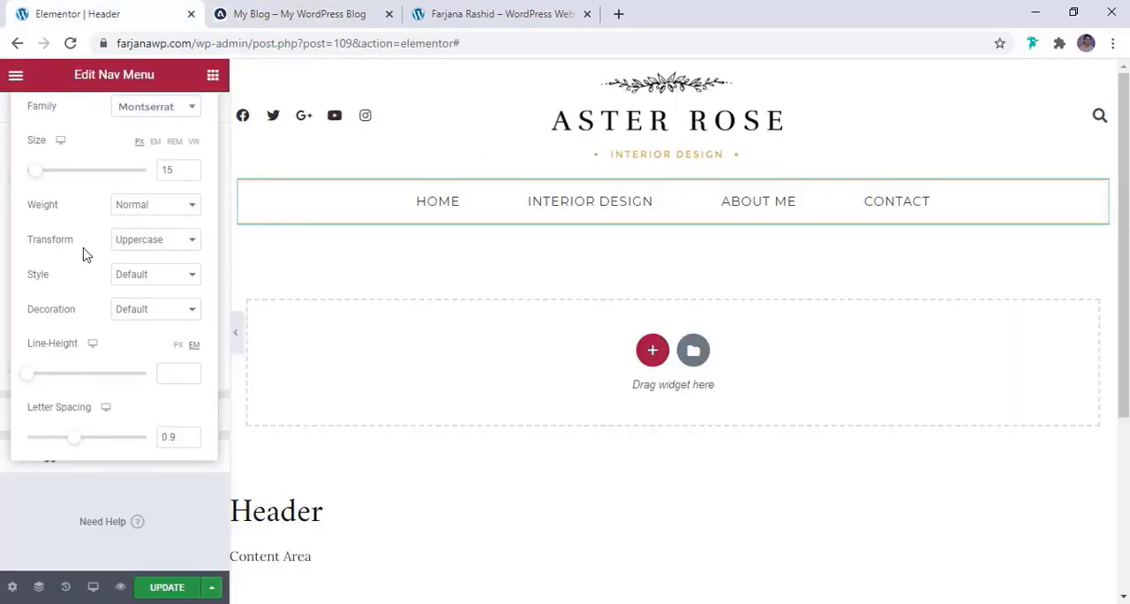
{"action": "left_click", "coordinate": [190, 174]}
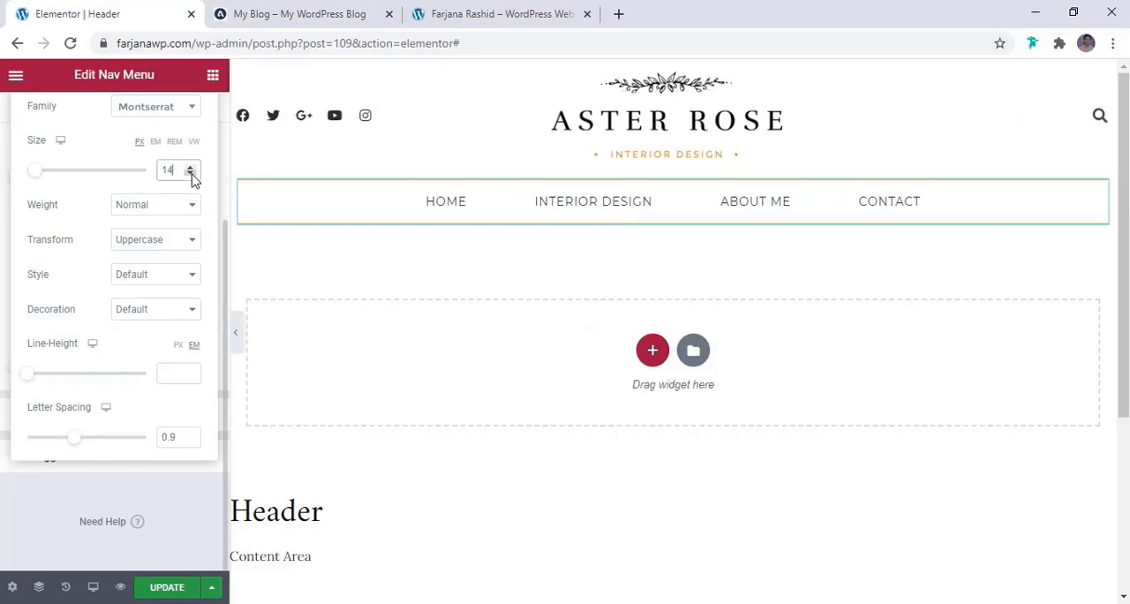
{"action": "left_click", "coordinate": [190, 174]}
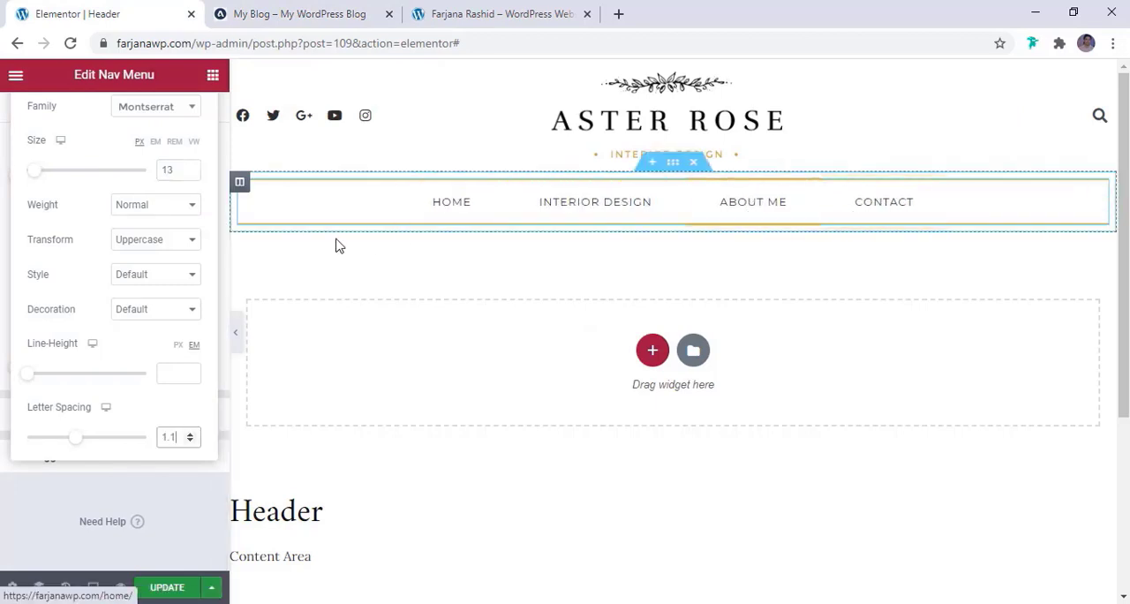
Set the main menu's font weight to 500 and update the header template
{"action": "scroll", "coordinate": [97, 265], "scroll_direction": "up", "scroll_amount": 1}
{"action": "left_click", "coordinate": [143, 291]}
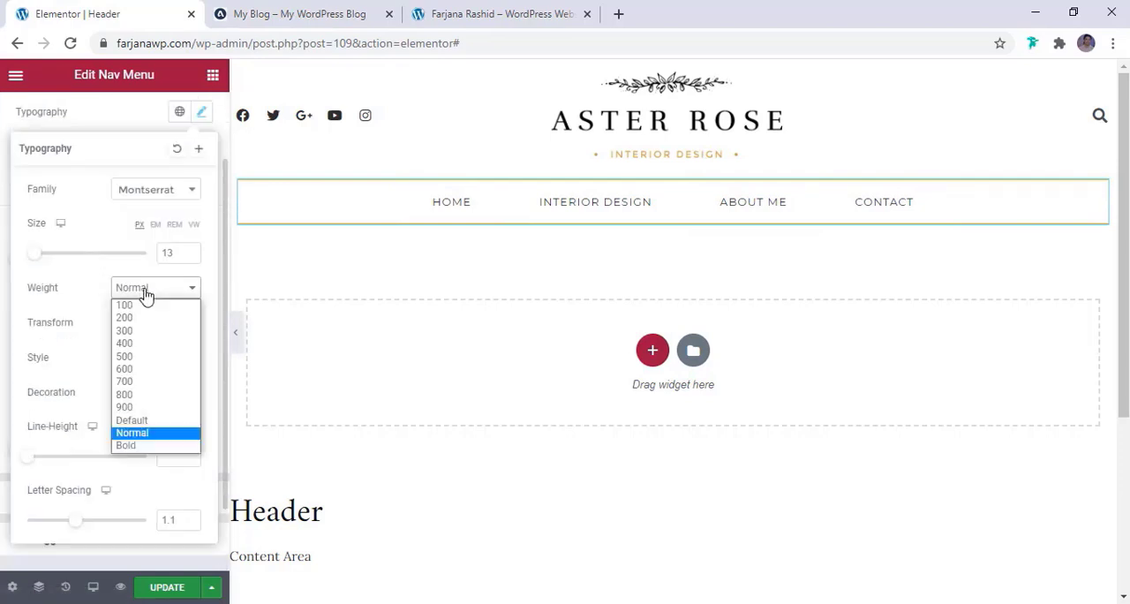
{"action": "left_click", "coordinate": [138, 349]}
{"action": "left_click", "coordinate": [139, 294]}
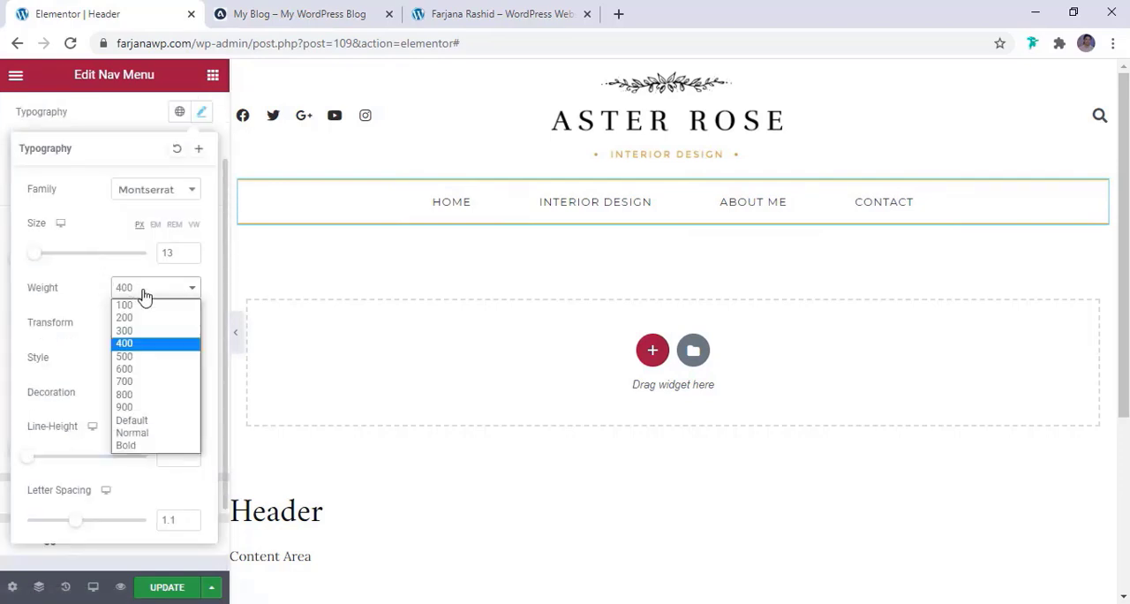
{"action": "left_click", "coordinate": [144, 359]}
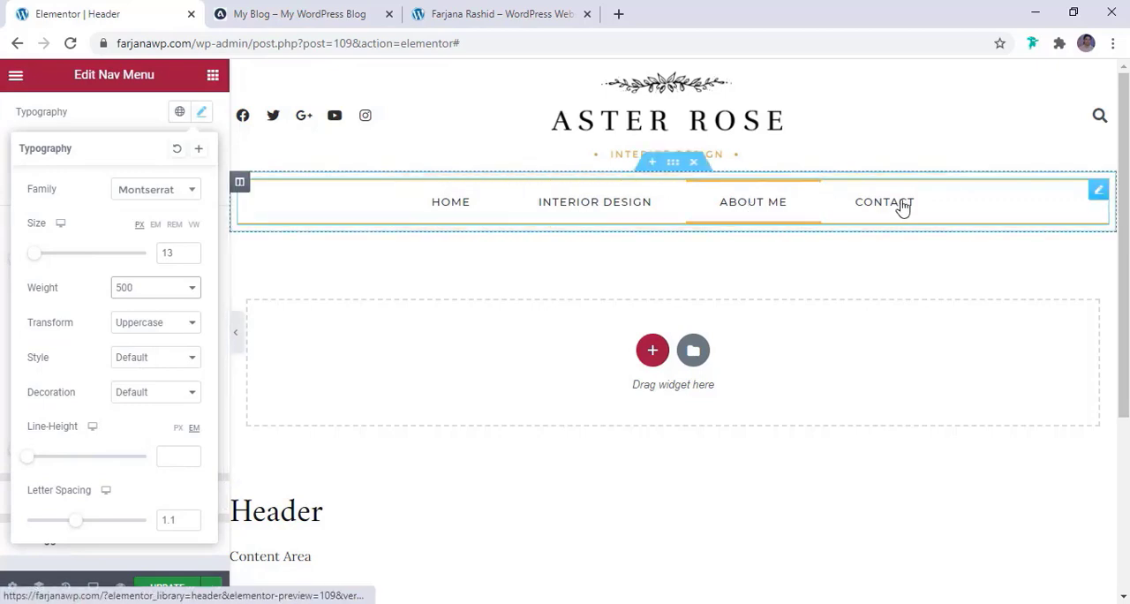
{"action": "left_click", "coordinate": [167, 591]}
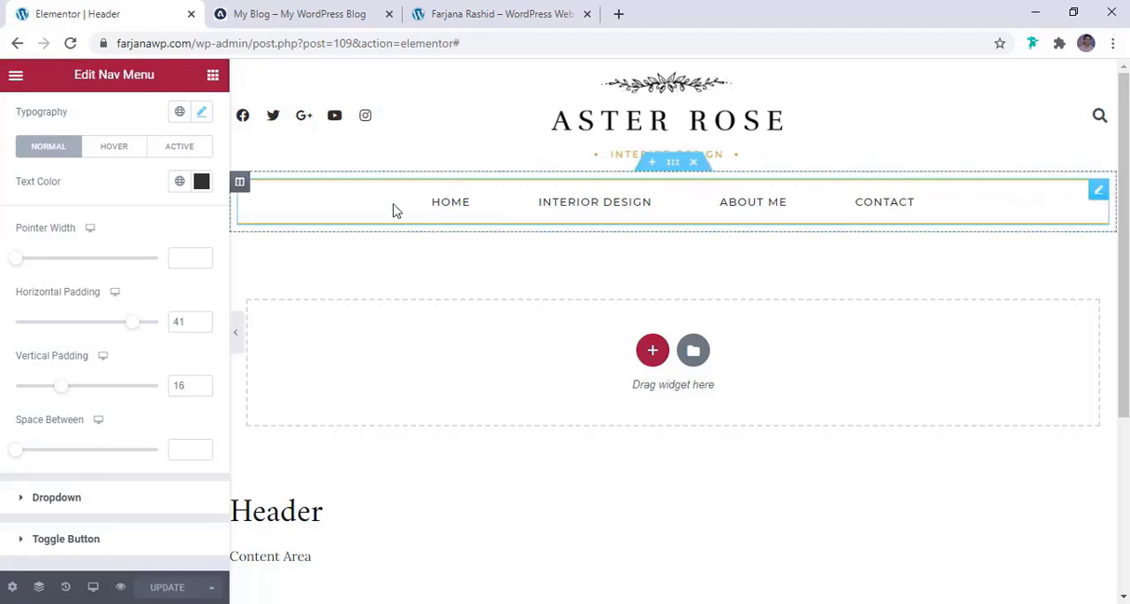
Check the header in the tablet preview and center-align the Social Icons widget in the mobile preview
{"action": "left_click", "coordinate": [94, 590]}
{"action": "left_click", "coordinate": [54, 514]}
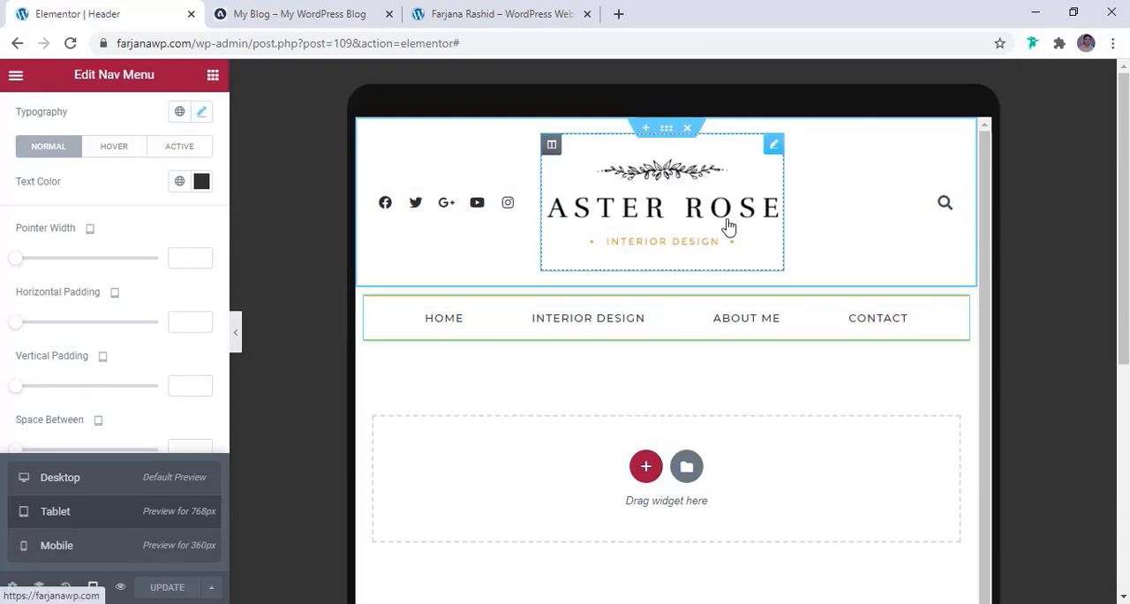
{"action": "left_click", "coordinate": [101, 547]}
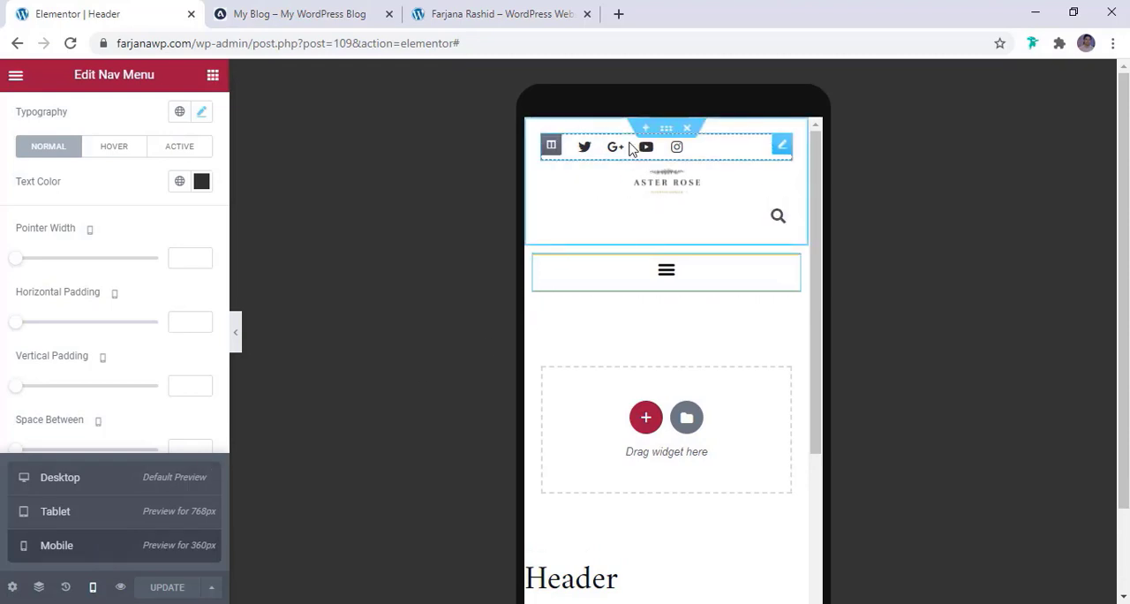
{"action": "left_click", "coordinate": [631, 148]}
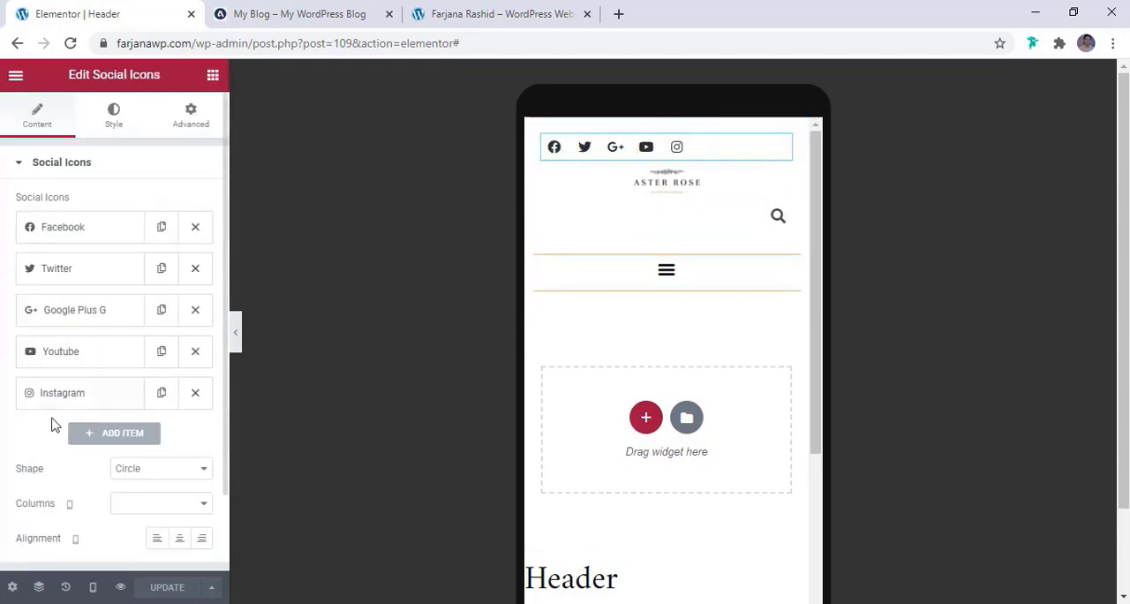
{"action": "scroll", "coordinate": [70, 468], "scroll_direction": "down", "scroll_amount": 1}
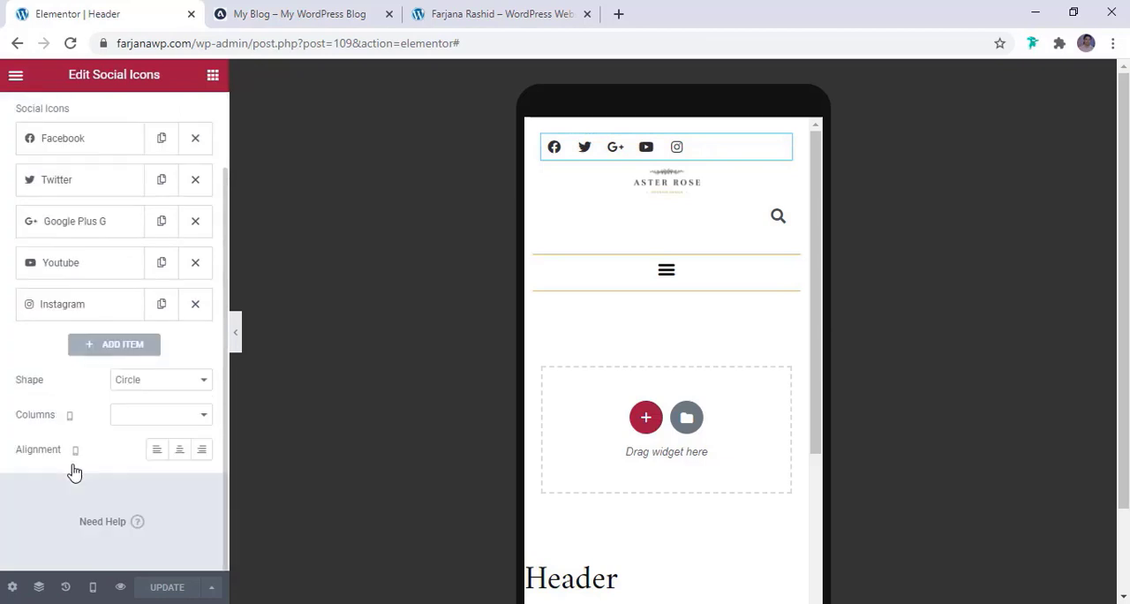
{"action": "left_click", "coordinate": [180, 455]}
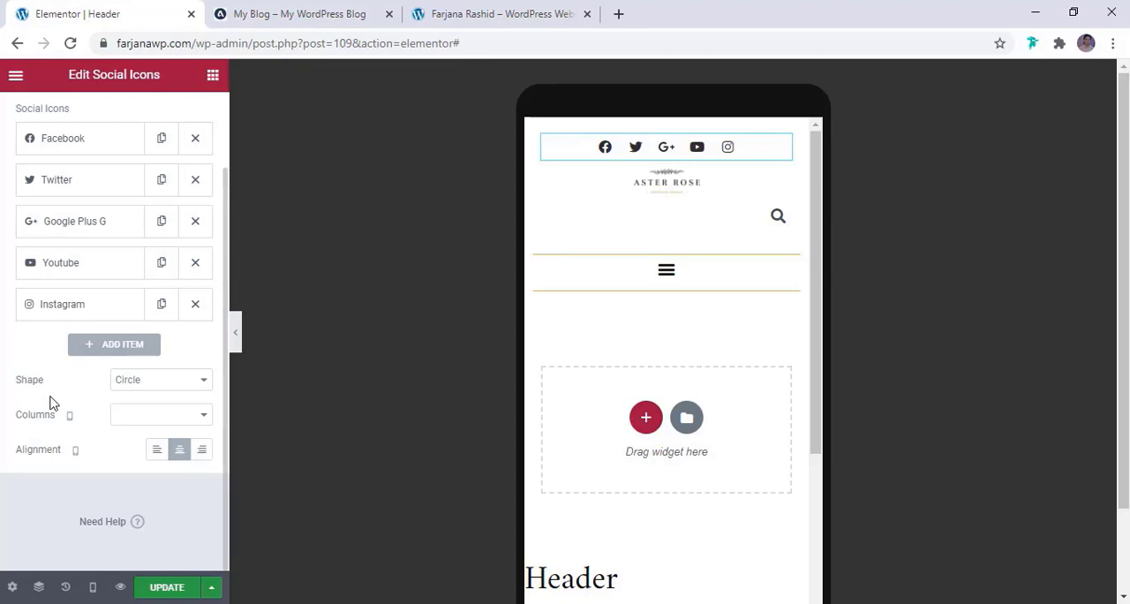
Center the search form's toggle and set the site logo's width to 225 px for mobile
{"action": "left_click", "coordinate": [765, 226]}
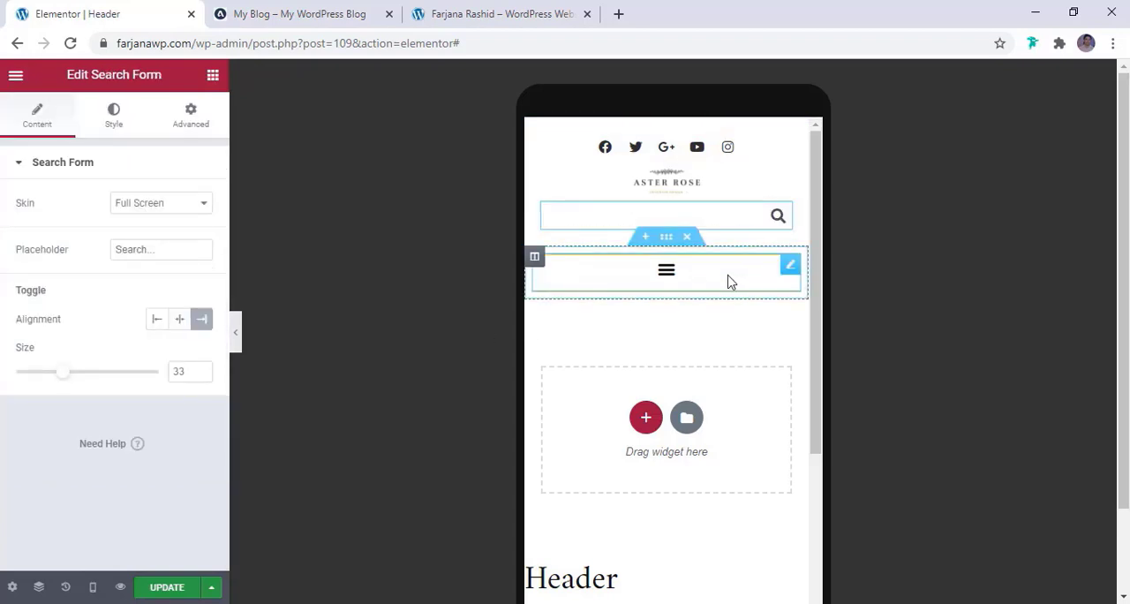
{"action": "left_click", "coordinate": [176, 319]}
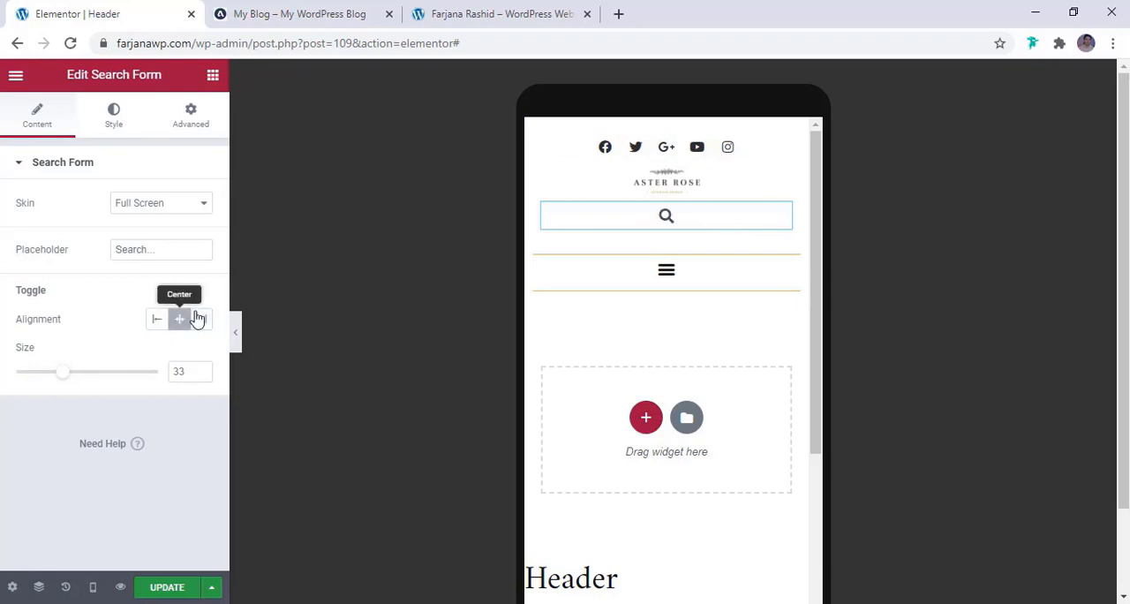
{"action": "left_click", "coordinate": [651, 198]}
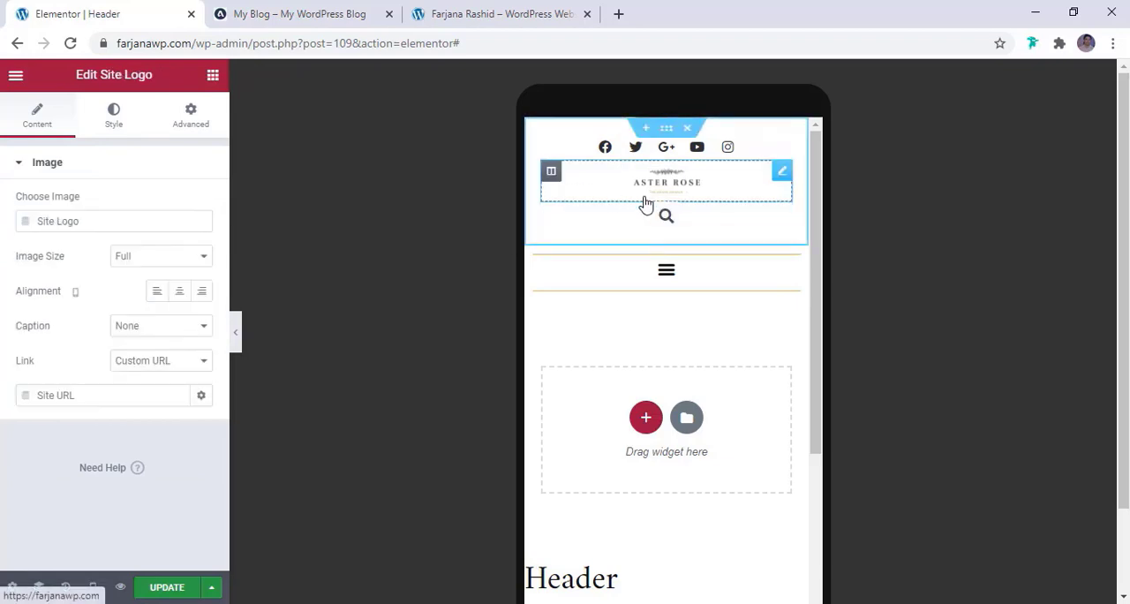
{"action": "left_click", "coordinate": [116, 141]}
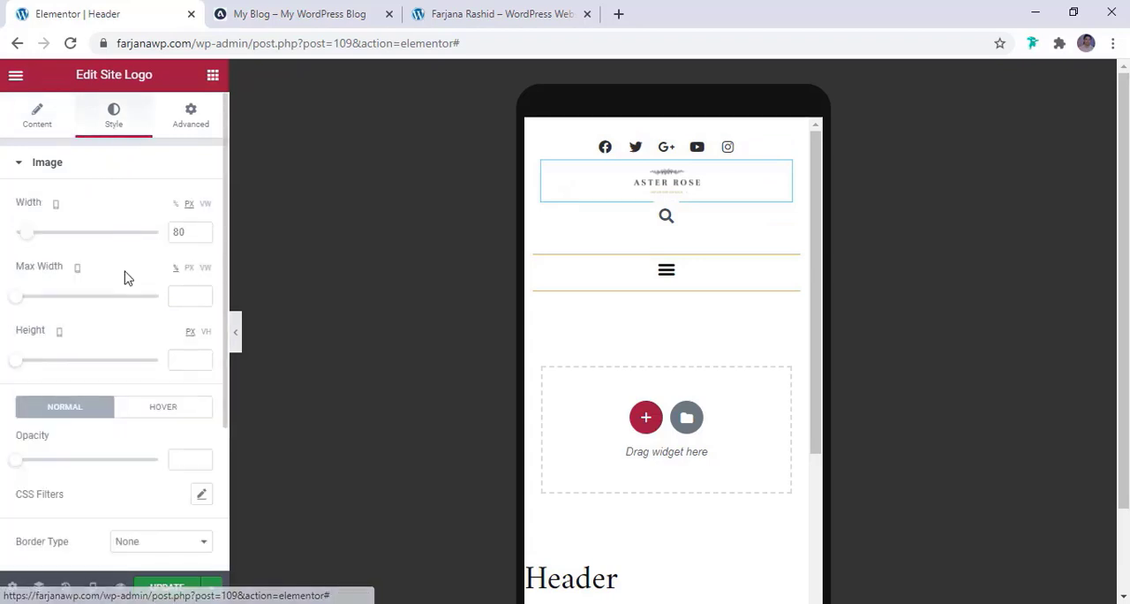
{"action": "left_click_drag", "start_coordinate": [30, 239], "coordinate": [53, 248]}
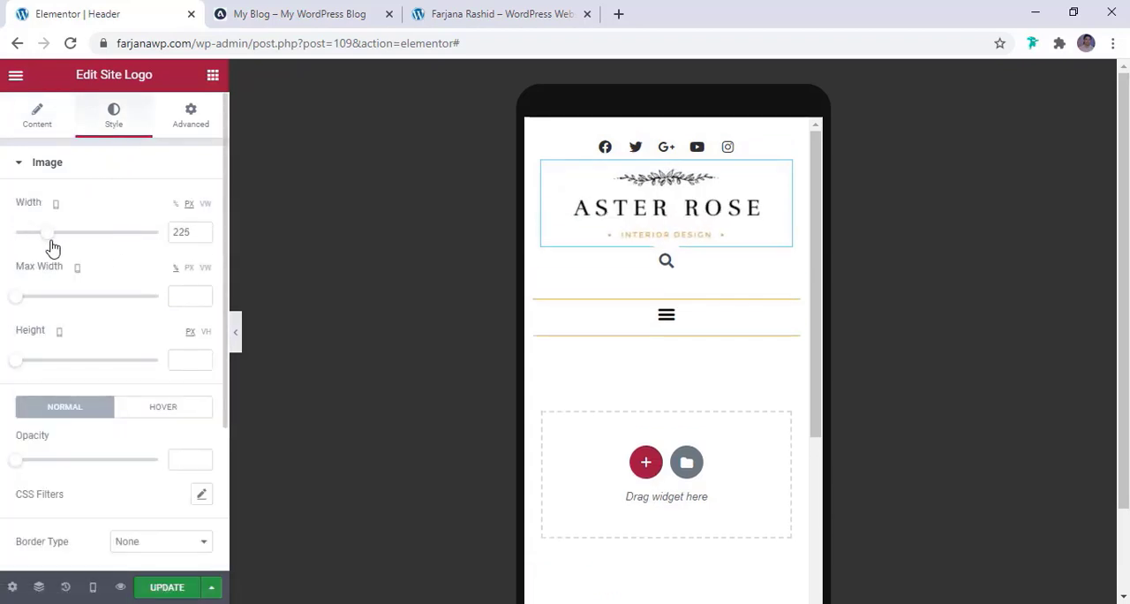
Unlink the search form's mobile margin values and set its top margin to 5 px
{"action": "left_click", "coordinate": [696, 269]}
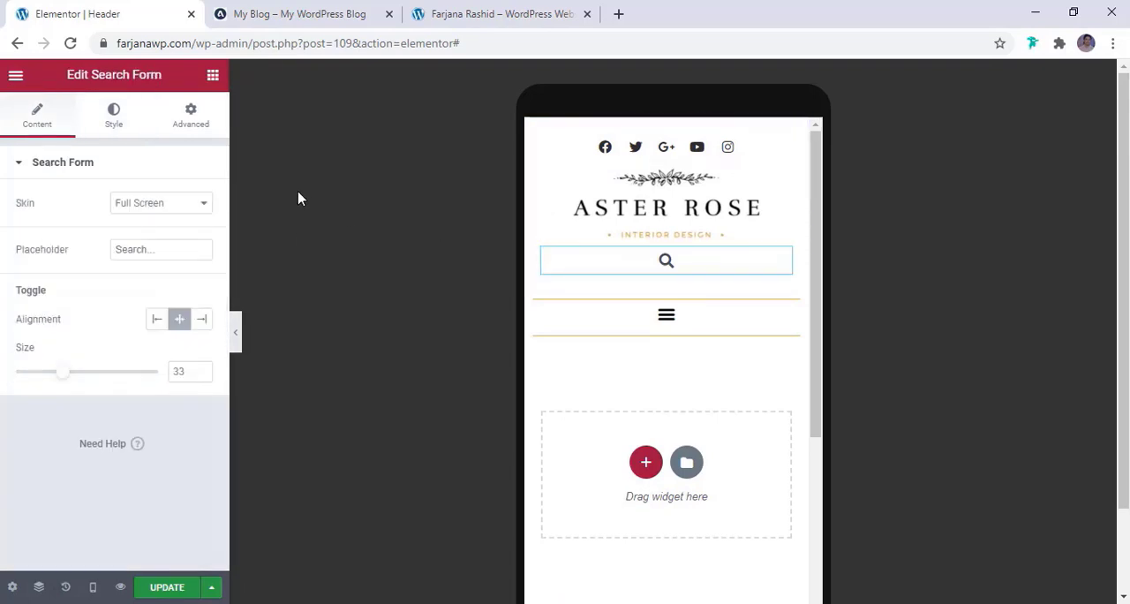
{"action": "left_click", "coordinate": [189, 115]}
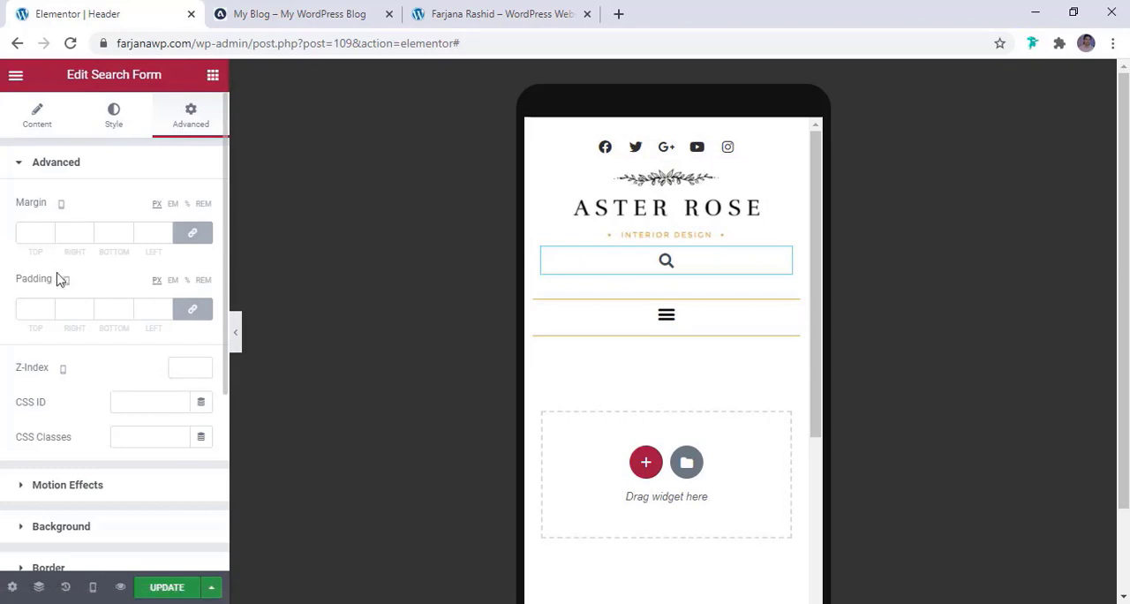
{"action": "left_click", "coordinate": [193, 232]}
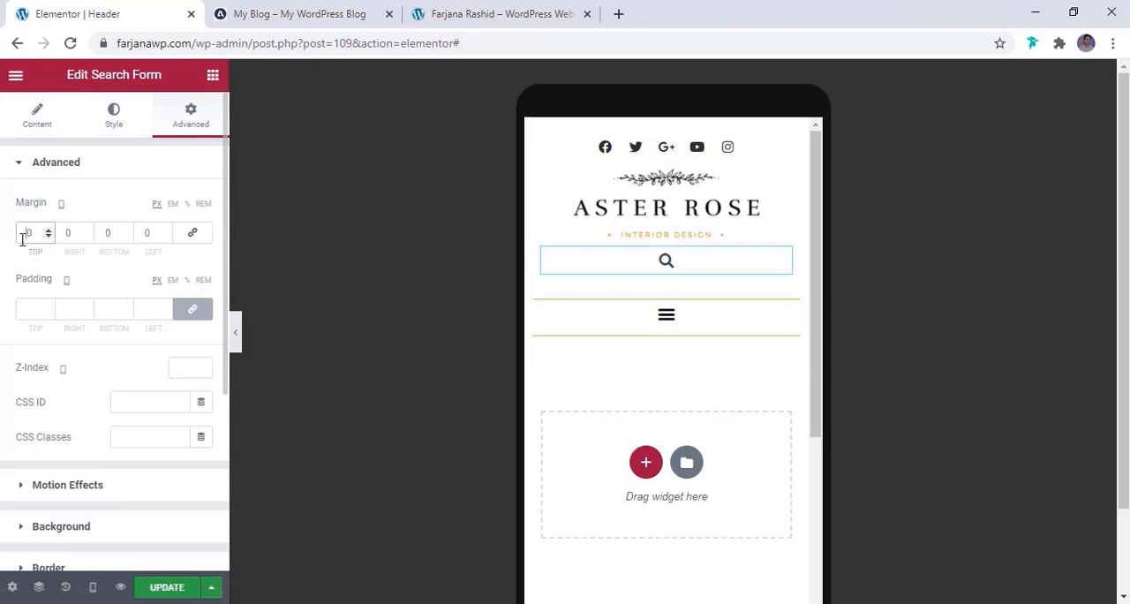
{"action": "type", "text": "1"}
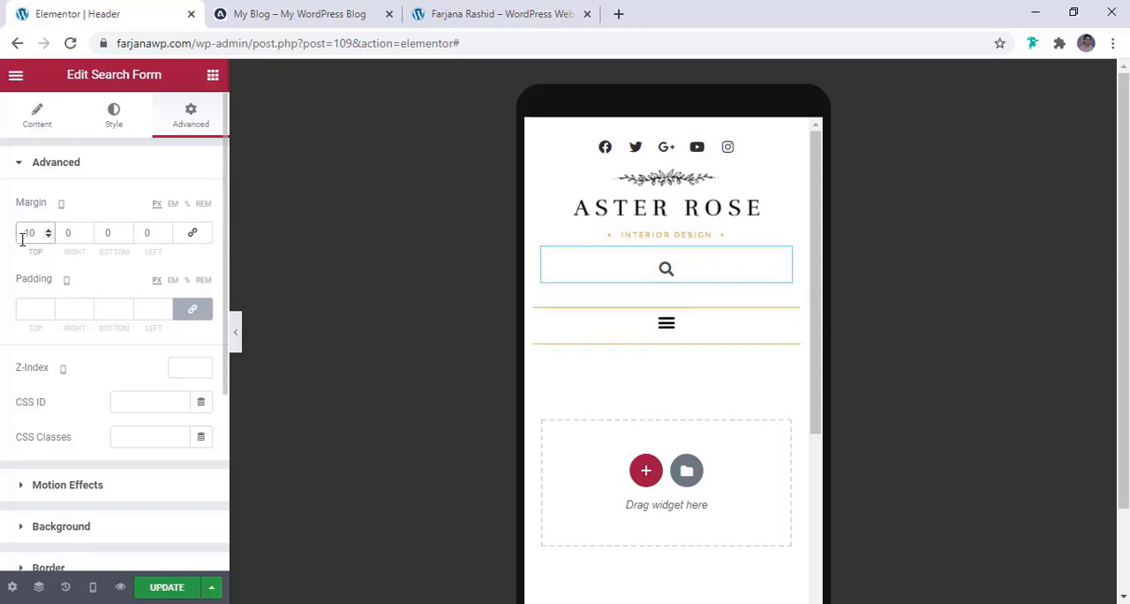
{"action": "key", "text": "Down"}
{"action": "key", "text": "Down"}
{"action": "key", "text": "Down"}
{"action": "key", "text": "Down"}
{"action": "key", "text": "Down"}
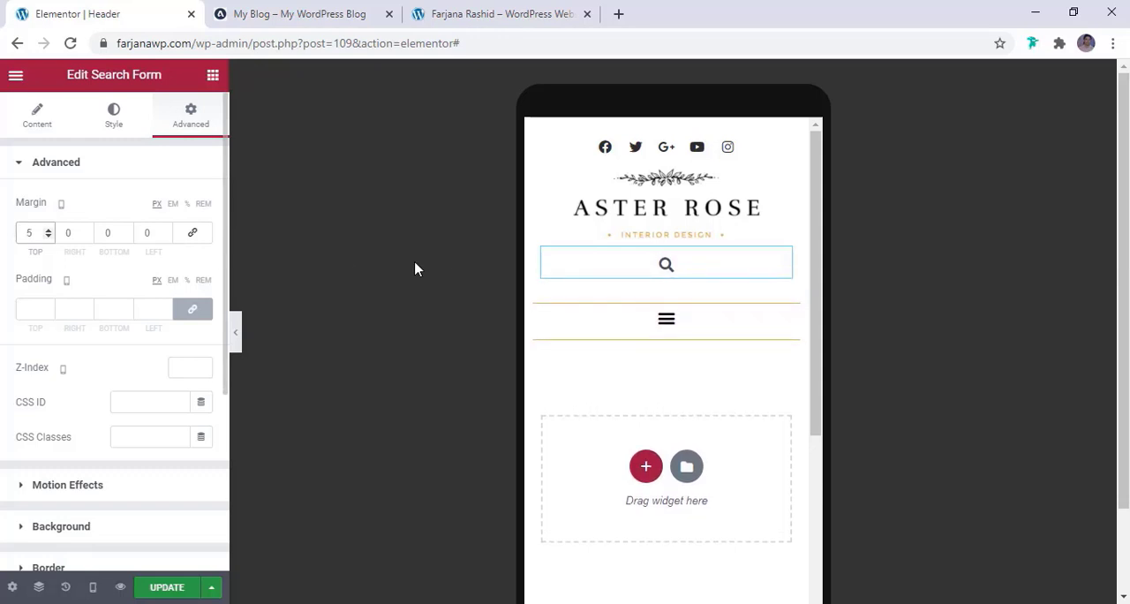
Test opening and closing the hamburger menu in the mobile preview, and update the header template
{"action": "scroll", "coordinate": [677, 334], "scroll_direction": "down", "scroll_amount": 3}
{"action": "scroll", "coordinate": [650, 321], "scroll_direction": "up", "scroll_amount": 1}
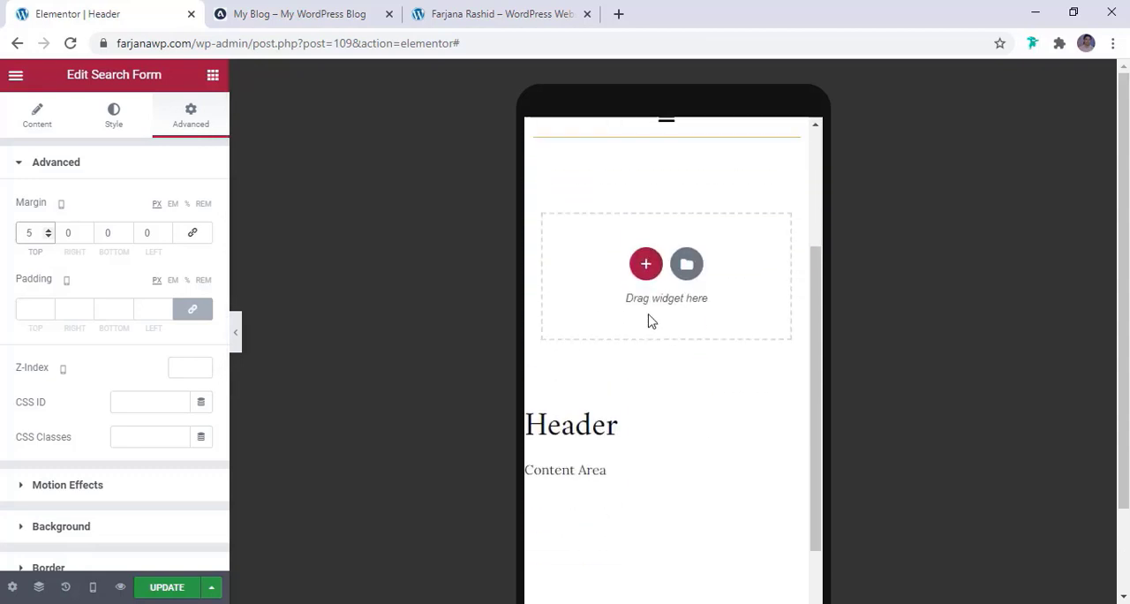
{"action": "scroll", "coordinate": [651, 321], "scroll_direction": "up", "scroll_amount": 2}
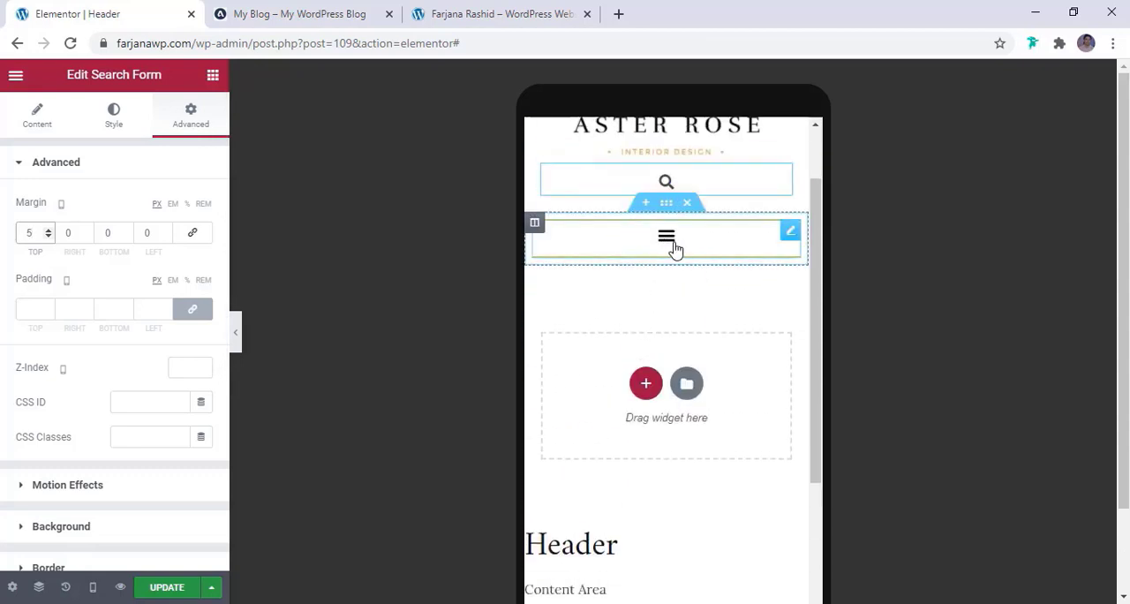
{"action": "left_click", "coordinate": [668, 238]}
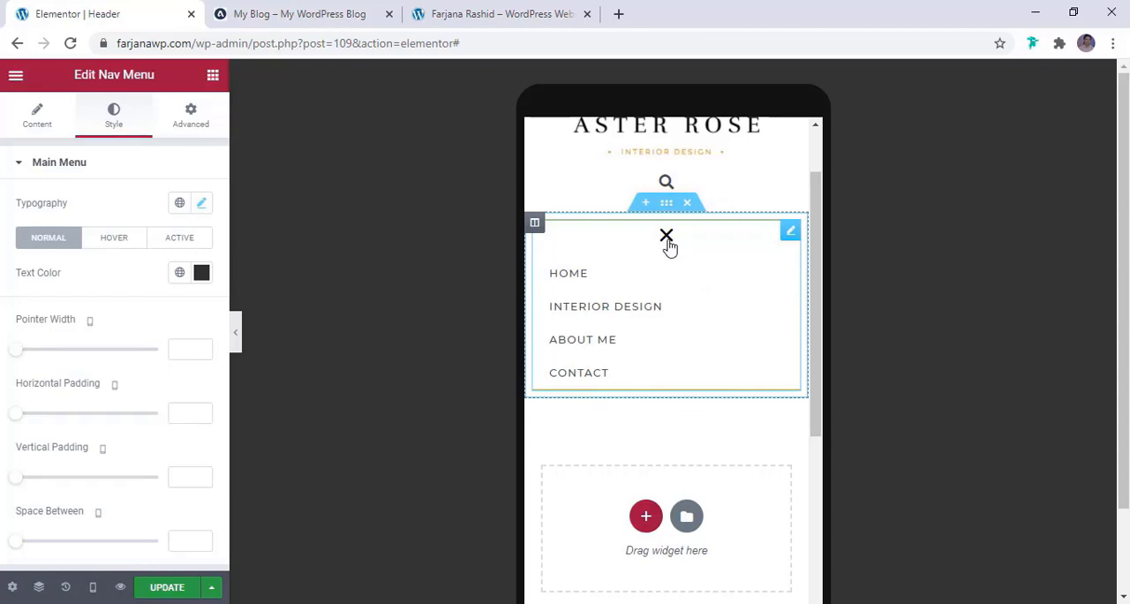
{"action": "left_click", "coordinate": [669, 245]}
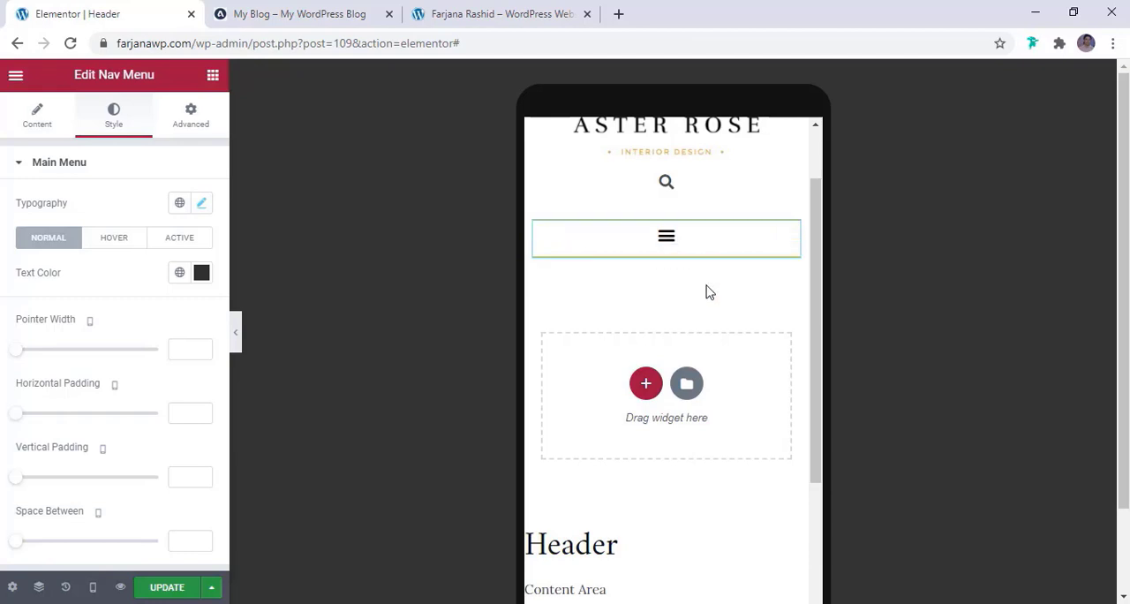
{"action": "scroll", "coordinate": [719, 258], "scroll_direction": "up", "scroll_amount": 1}
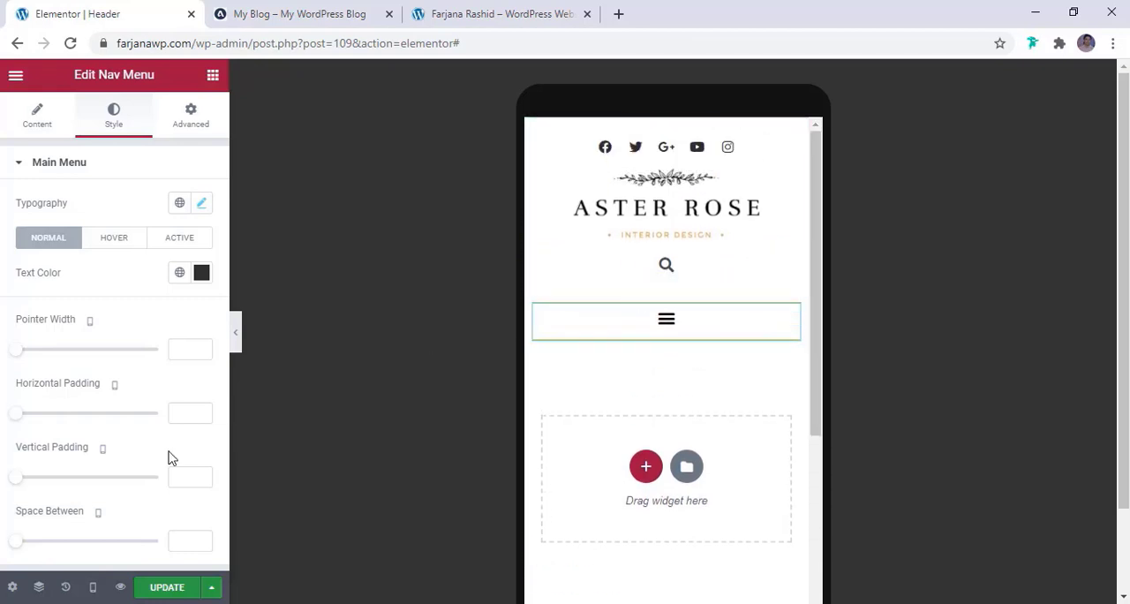
{"action": "left_click", "coordinate": [154, 592]}
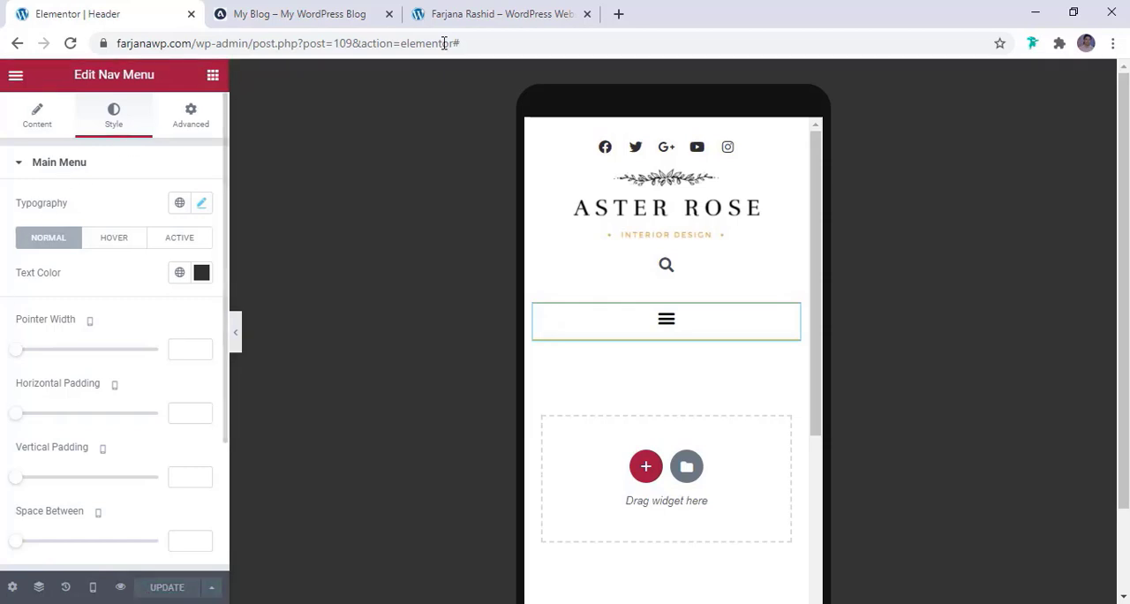
Reload the live site to check the updated header, and return to the header editor
{"action": "left_click", "coordinate": [477, 17]}
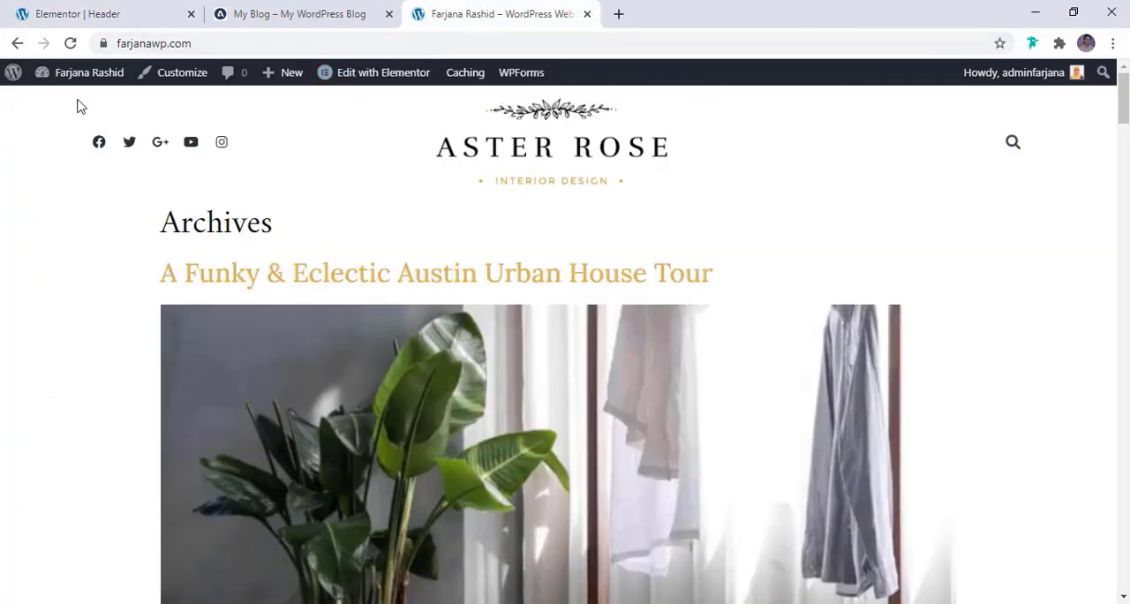
{"action": "left_click", "coordinate": [69, 52]}
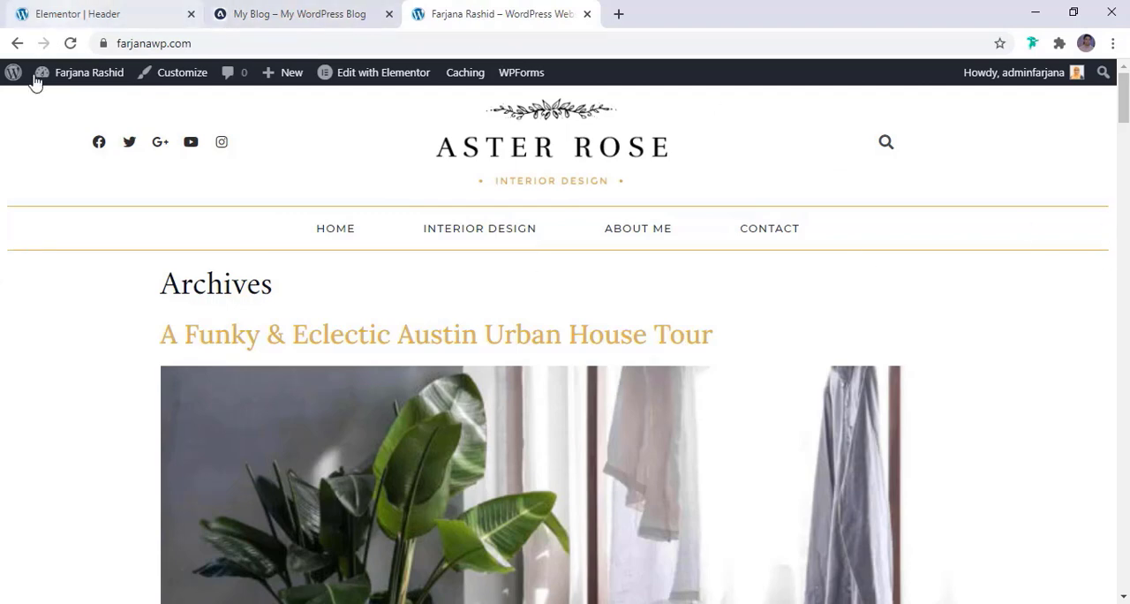
{"action": "left_click", "coordinate": [83, 12]}
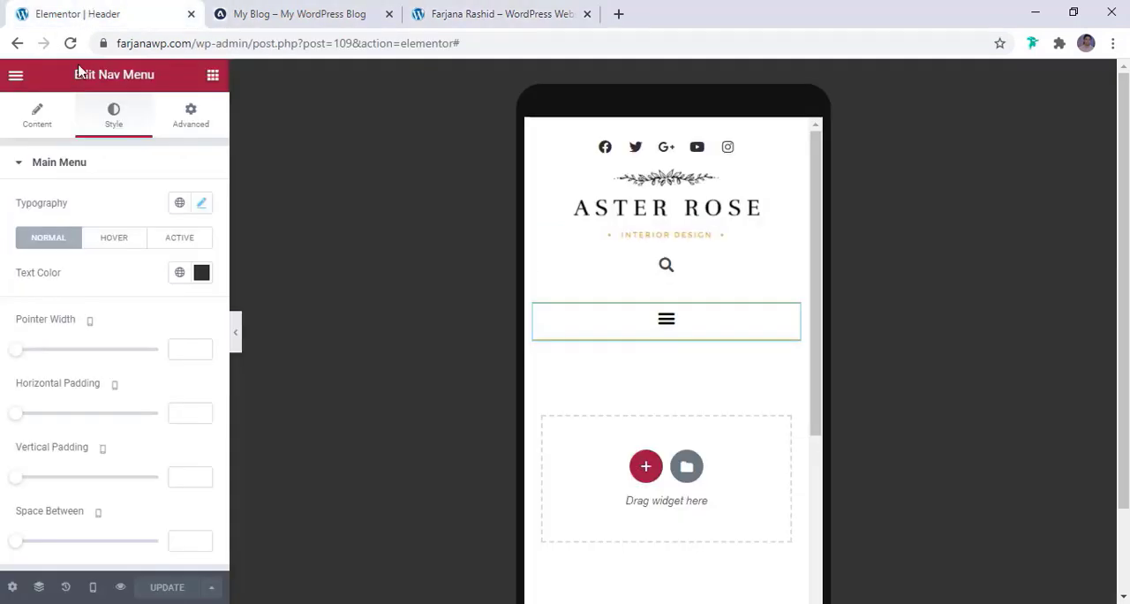
Set the menu section's columns gap to No Gap in the desktop view and check the header at full width
{"action": "left_click", "coordinate": [93, 587]}
{"action": "left_click", "coordinate": [71, 486]}
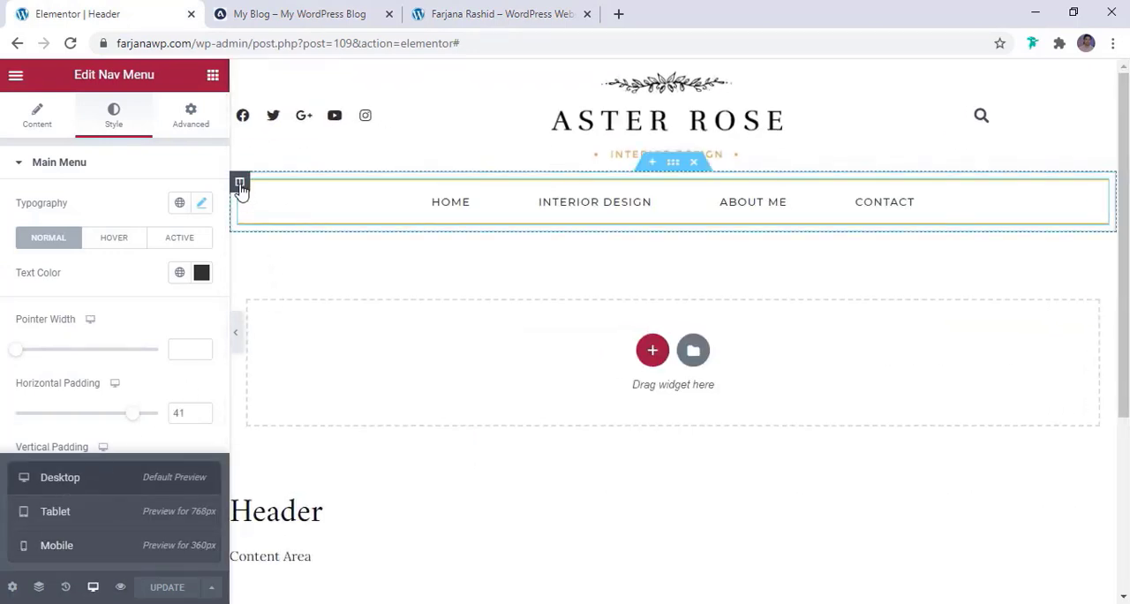
{"action": "left_click", "coordinate": [671, 165]}
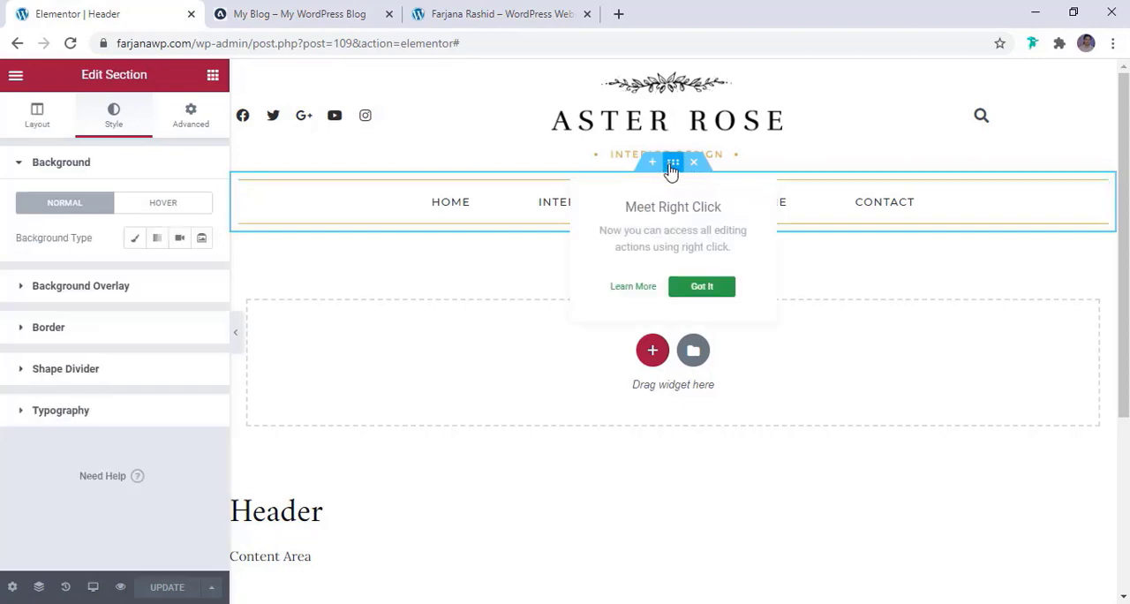
{"action": "left_click", "coordinate": [44, 130]}
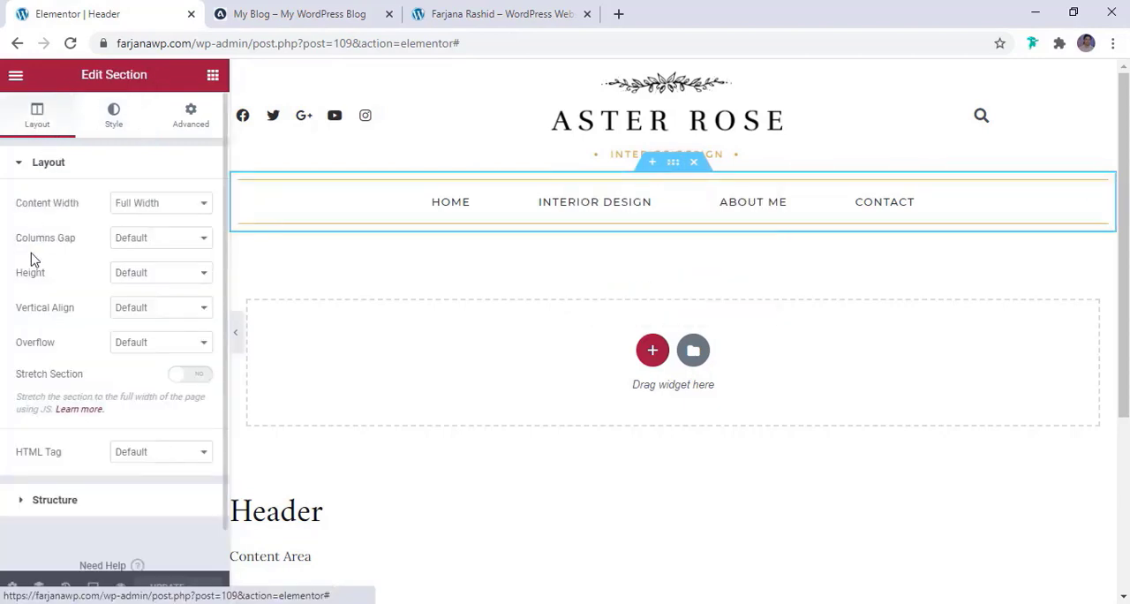
{"action": "left_click", "coordinate": [144, 243]}
{"action": "left_click", "coordinate": [144, 266]}
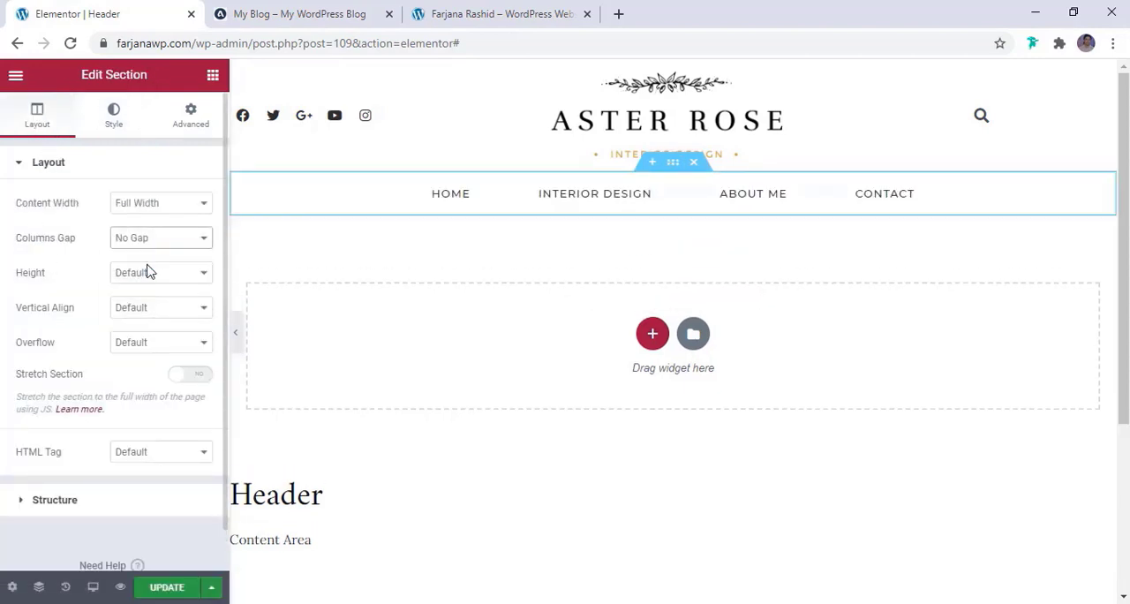
{"action": "left_click", "coordinate": [235, 334]}
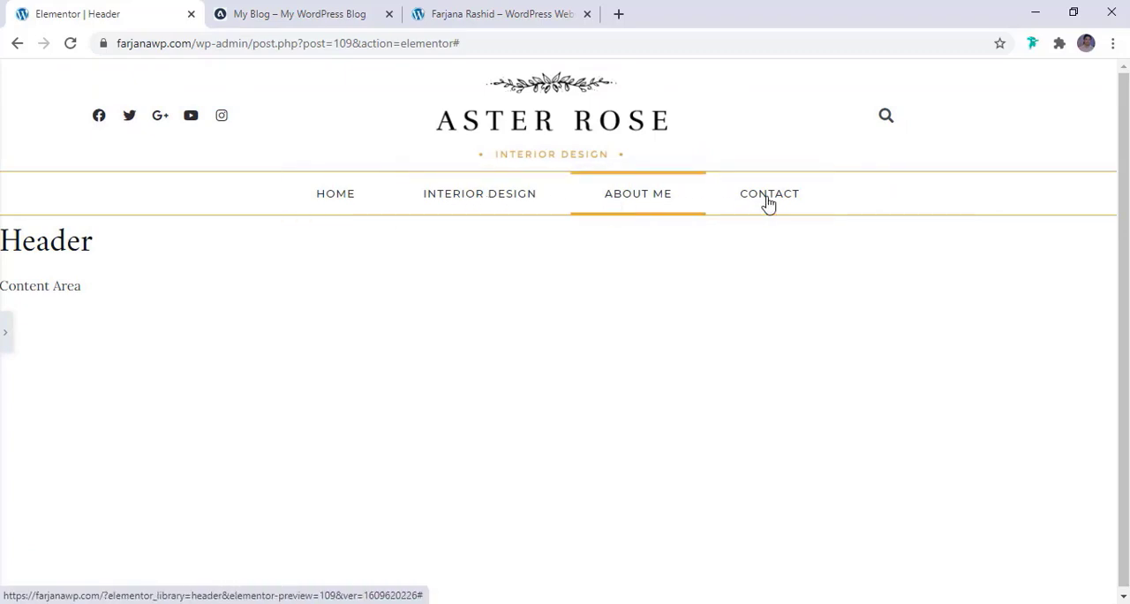
{"action": "left_click", "coordinate": [5, 336]}
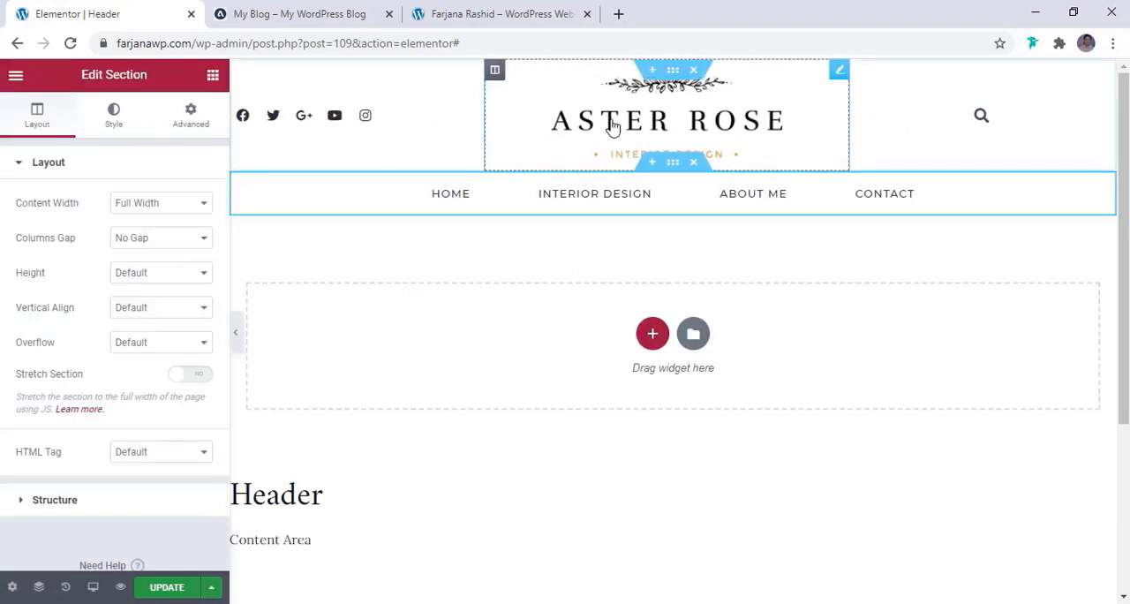
Set the site logo's desktop top and bottom margins to 18 px
{"action": "left_click", "coordinate": [664, 119]}
{"action": "left_click", "coordinate": [183, 110]}
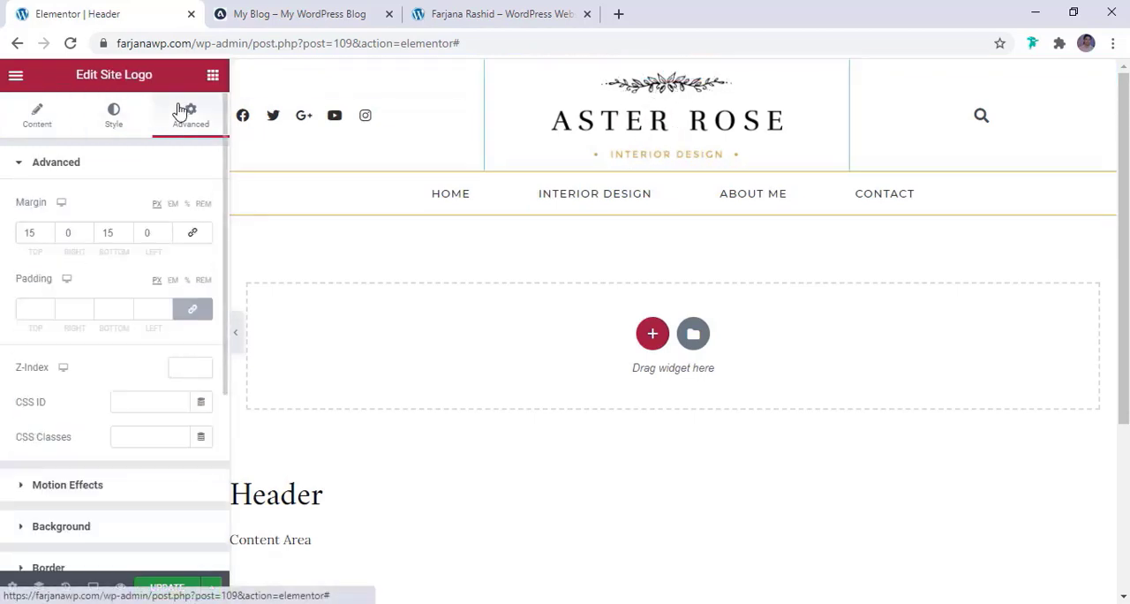
{"action": "left_click", "coordinate": [46, 231]}
{"action": "left_click", "coordinate": [46, 231]}
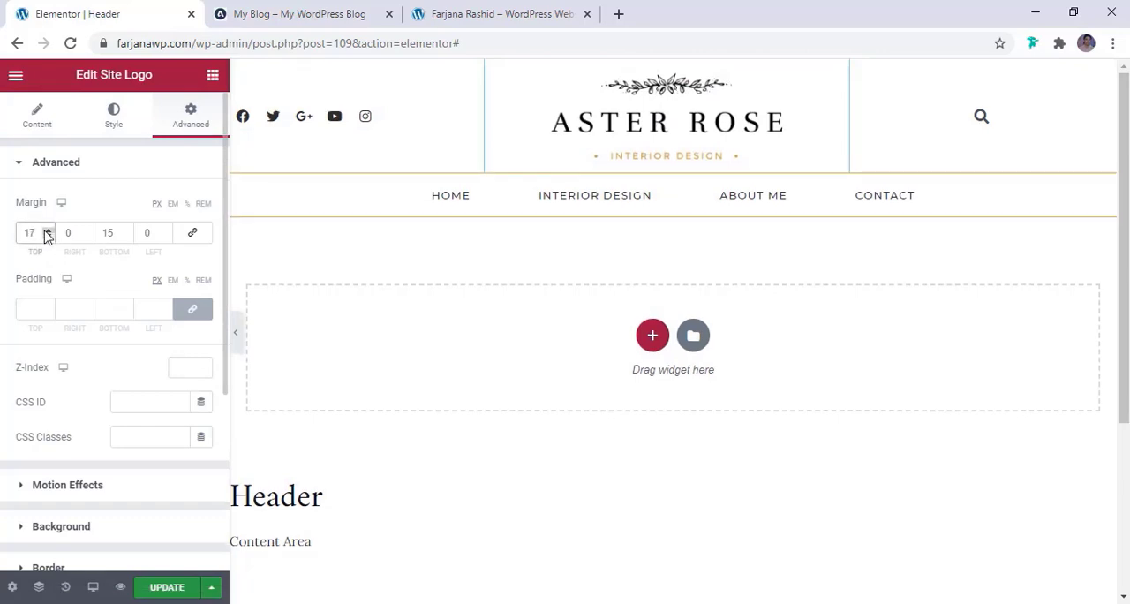
{"action": "left_click", "coordinate": [47, 232]}
{"action": "left_click", "coordinate": [128, 231]}
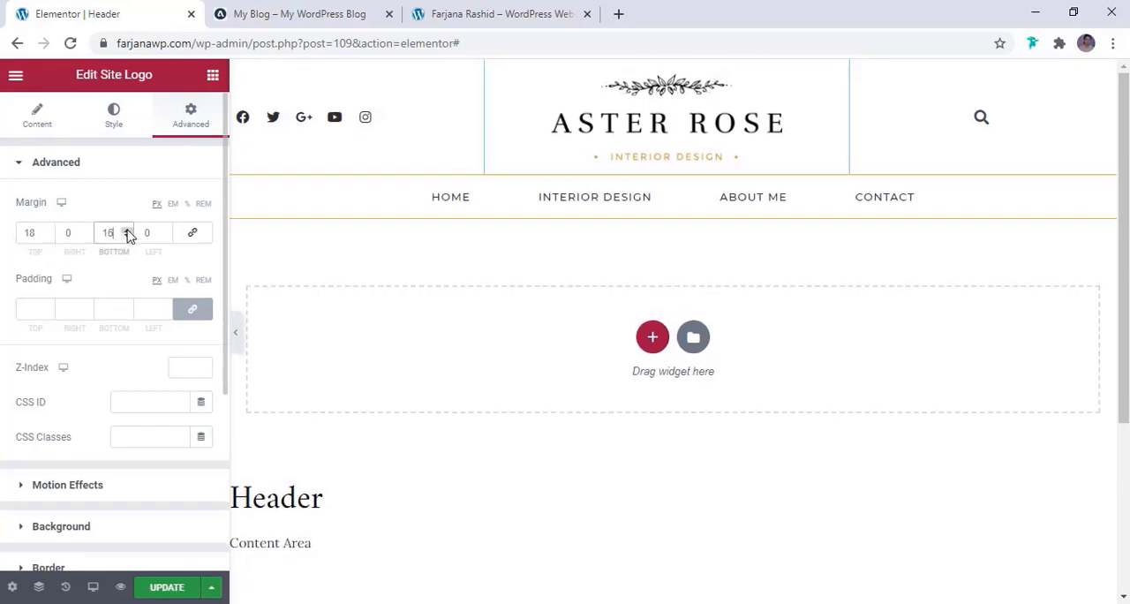
{"action": "left_click", "coordinate": [128, 231]}
{"action": "left_click", "coordinate": [129, 231]}
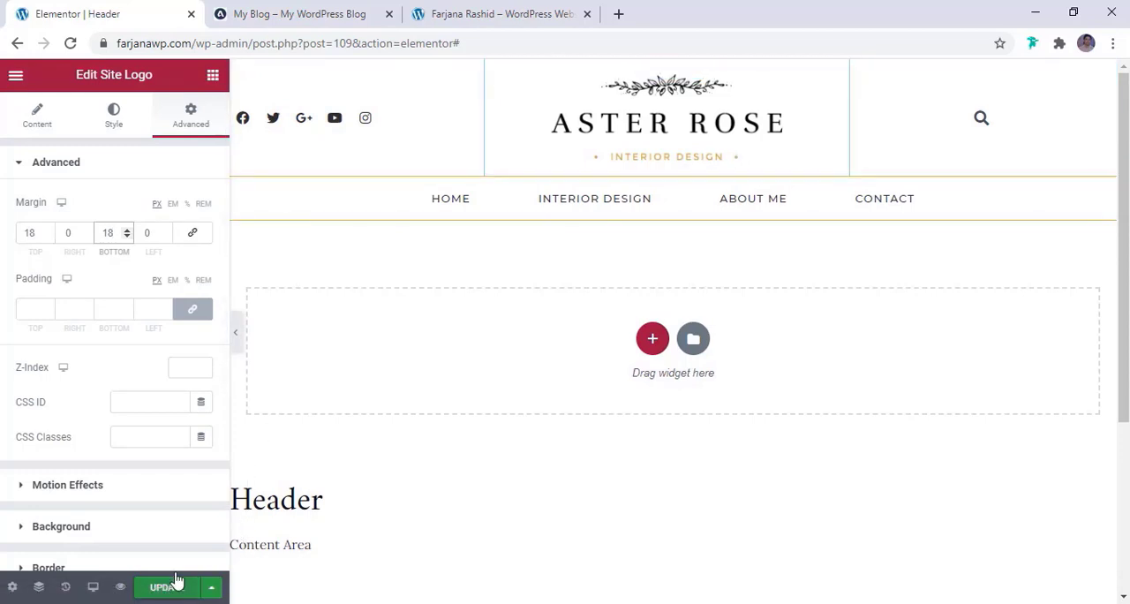
Reduce the site logo's desktop width to 245 px and update the header template
{"action": "left_click", "coordinate": [106, 124]}
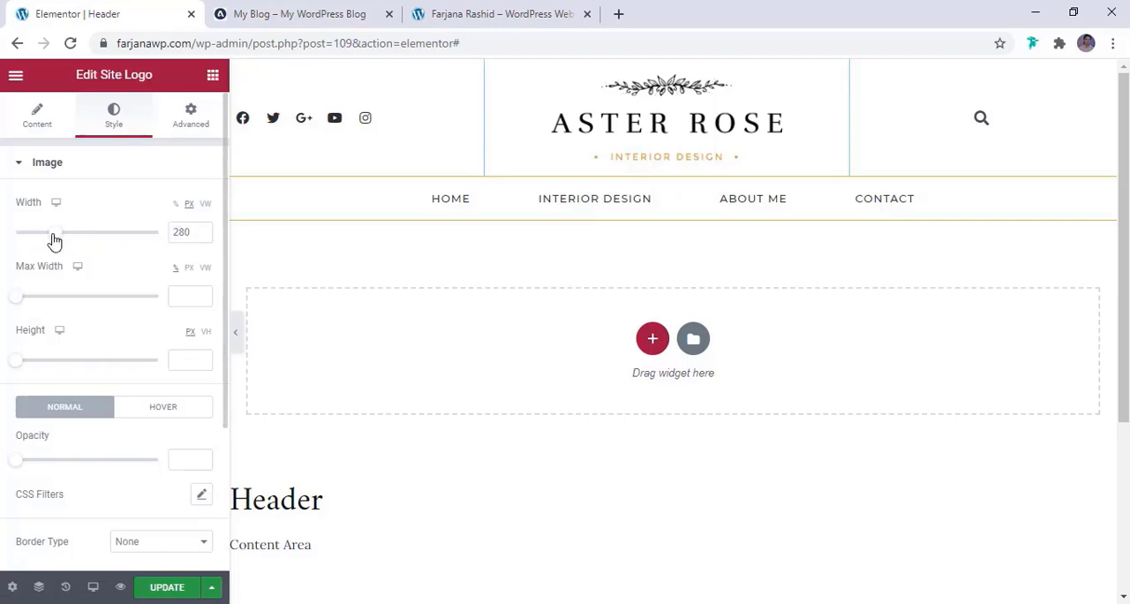
{"action": "left_click_drag", "start_coordinate": [53, 236], "coordinate": [50, 239]}
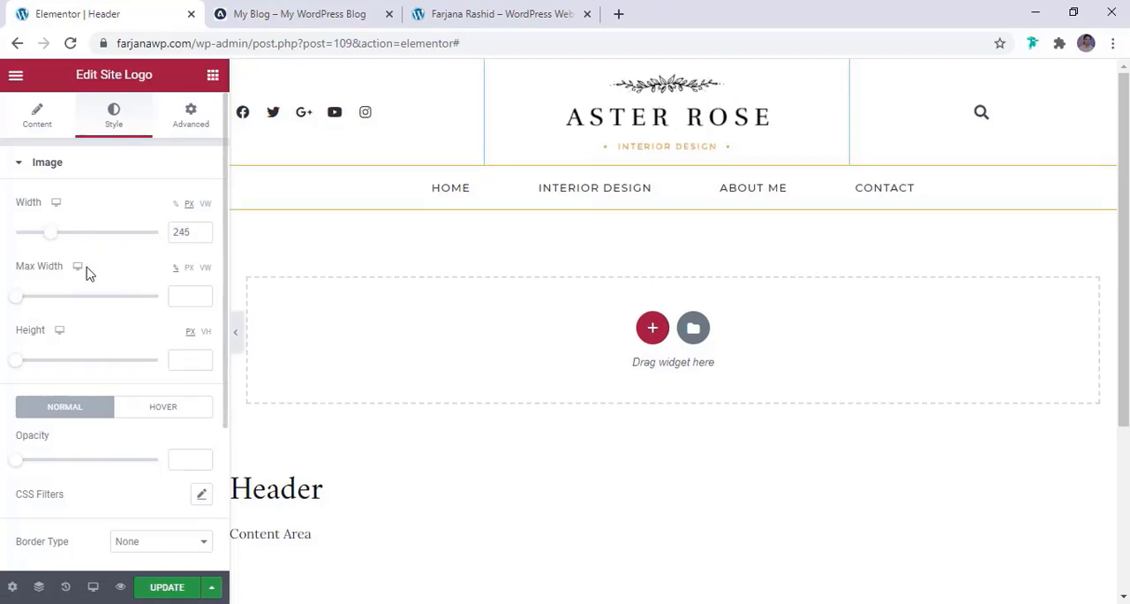
{"action": "left_click", "coordinate": [165, 587]}
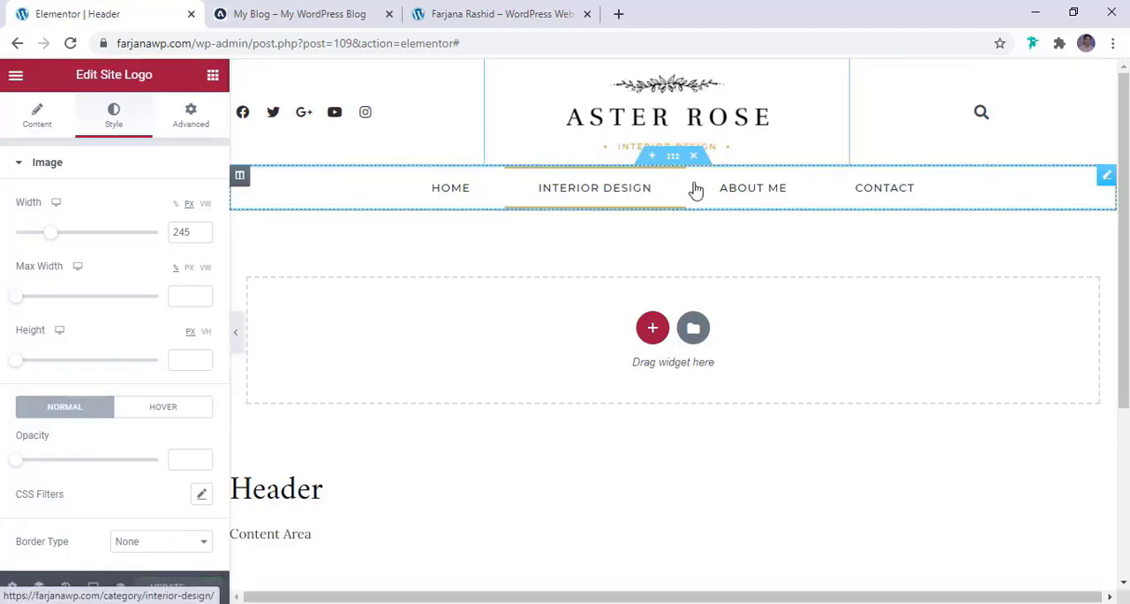
Exit the header editor to the WordPress dashboard
{"action": "left_click", "coordinate": [15, 78]}
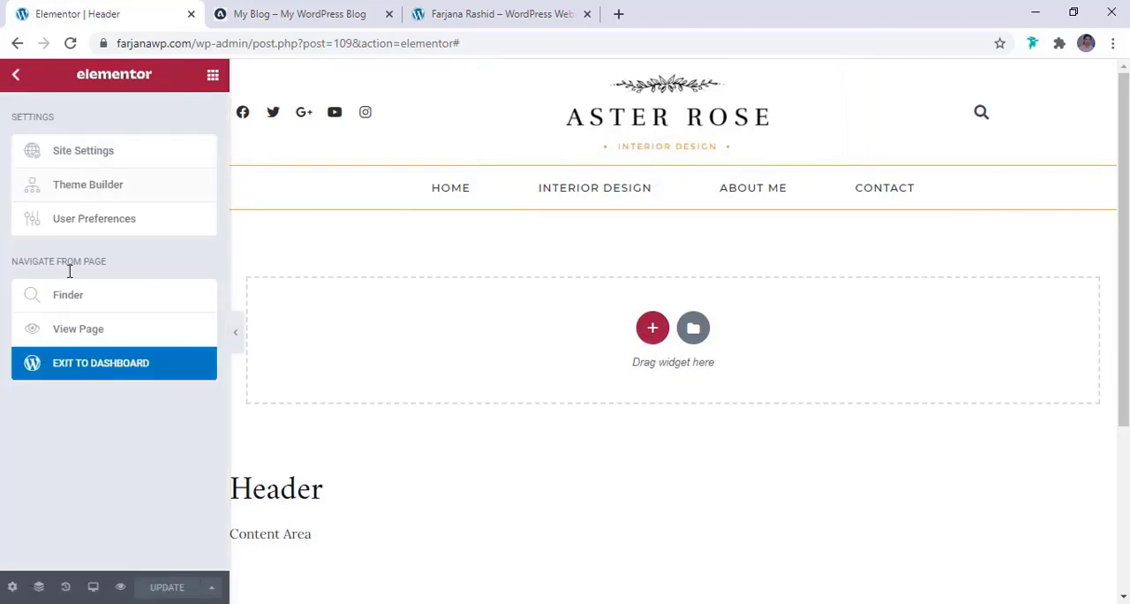
{"action": "left_click", "coordinate": [86, 375]}
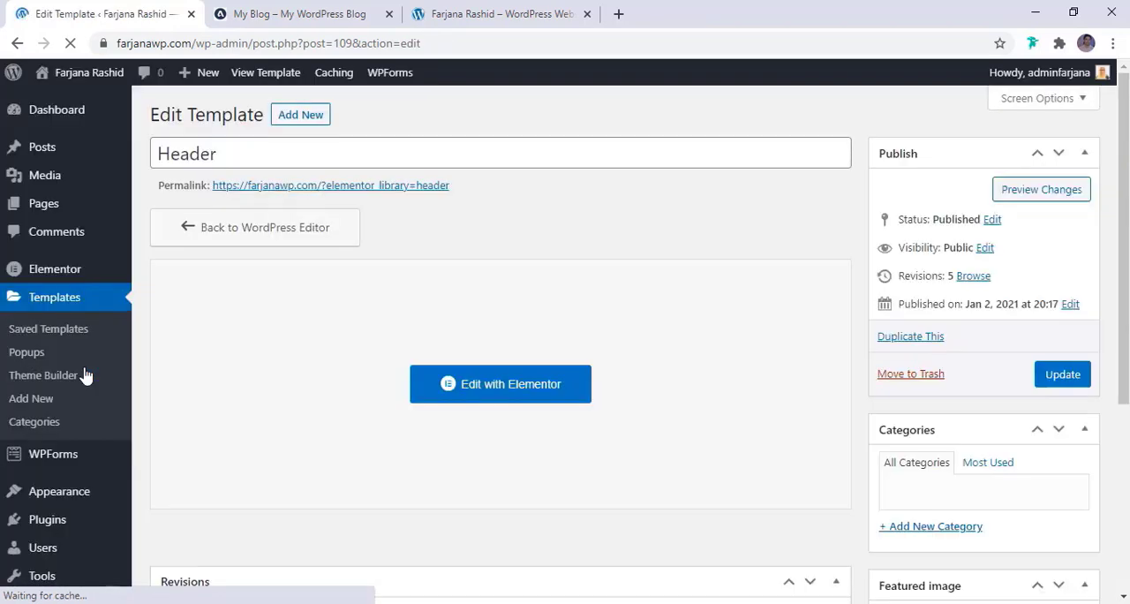
{"action": "mouse_move", "coordinate": [60, 214]}
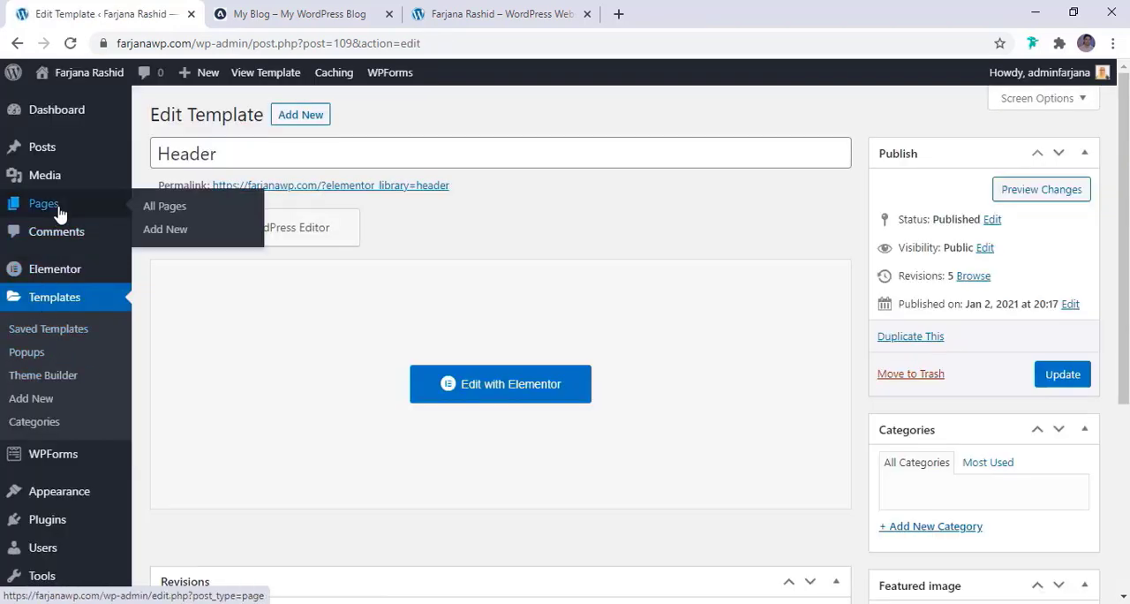
Open the Home page from the site's pages list in the Elementor editor
{"action": "left_click", "coordinate": [58, 212]}
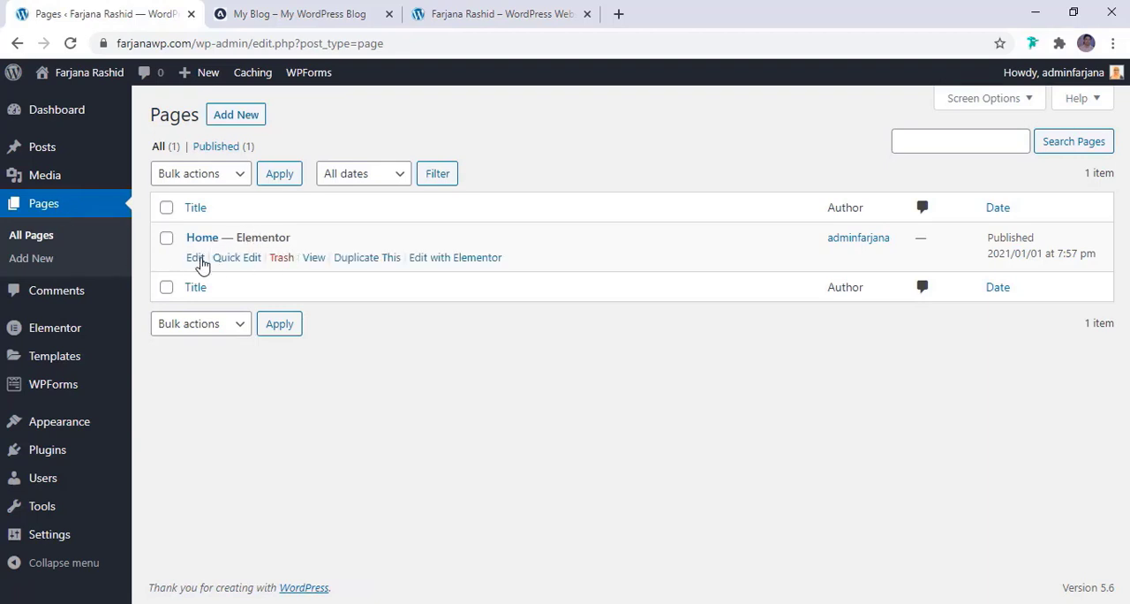
{"action": "left_click", "coordinate": [453, 260]}
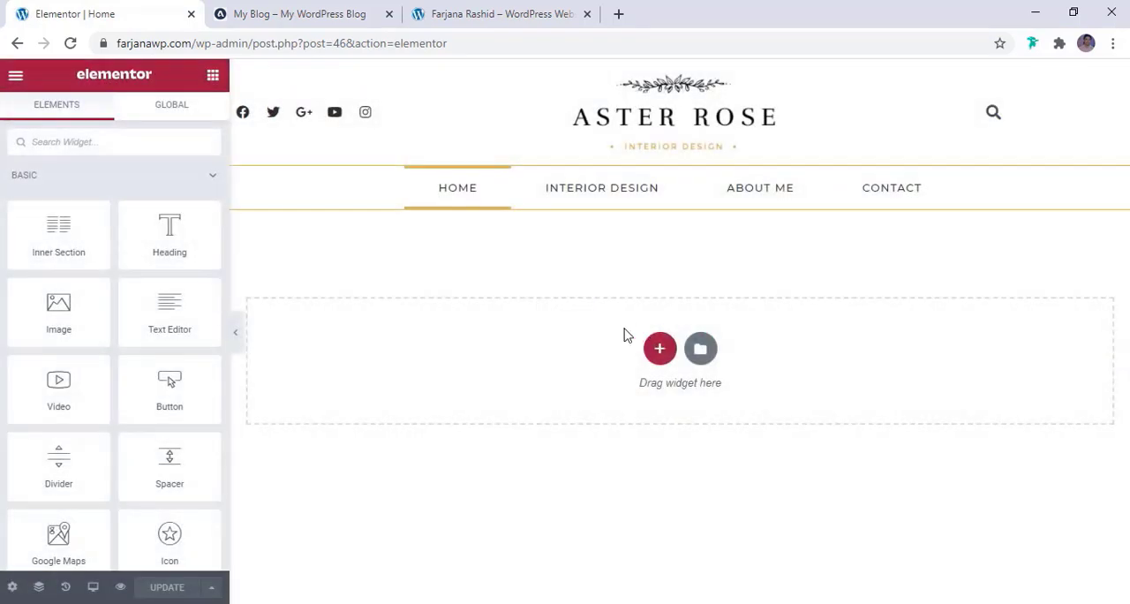
Examine the reference blog's post slider and newsletter section for their layout, then return to the Home page editor
{"action": "left_click", "coordinate": [270, 9]}
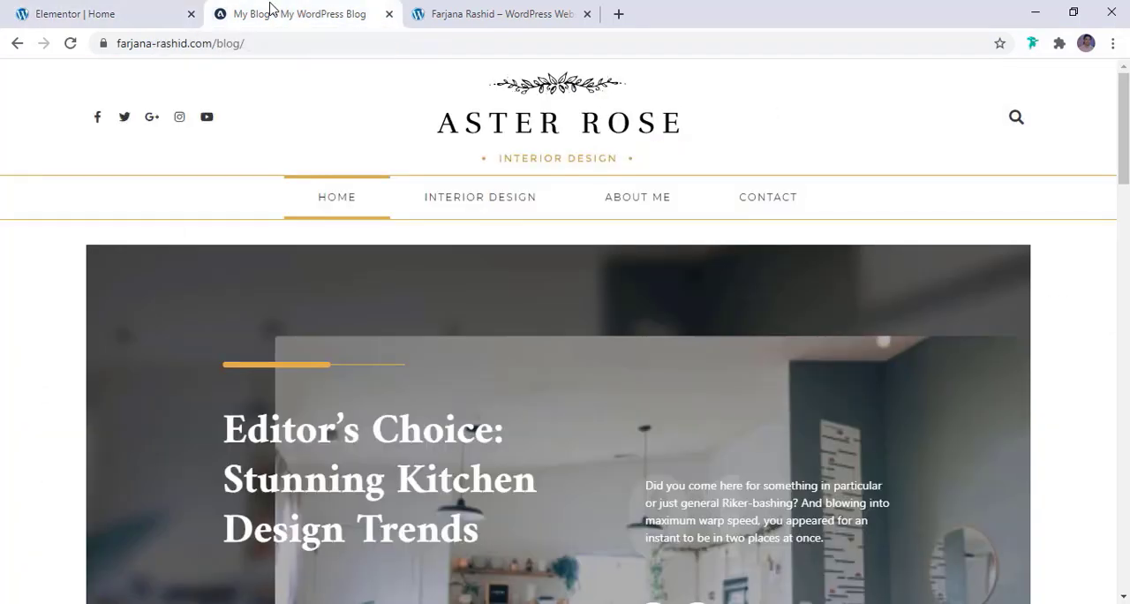
{"action": "scroll", "coordinate": [106, 369], "scroll_direction": "down", "scroll_amount": 3}
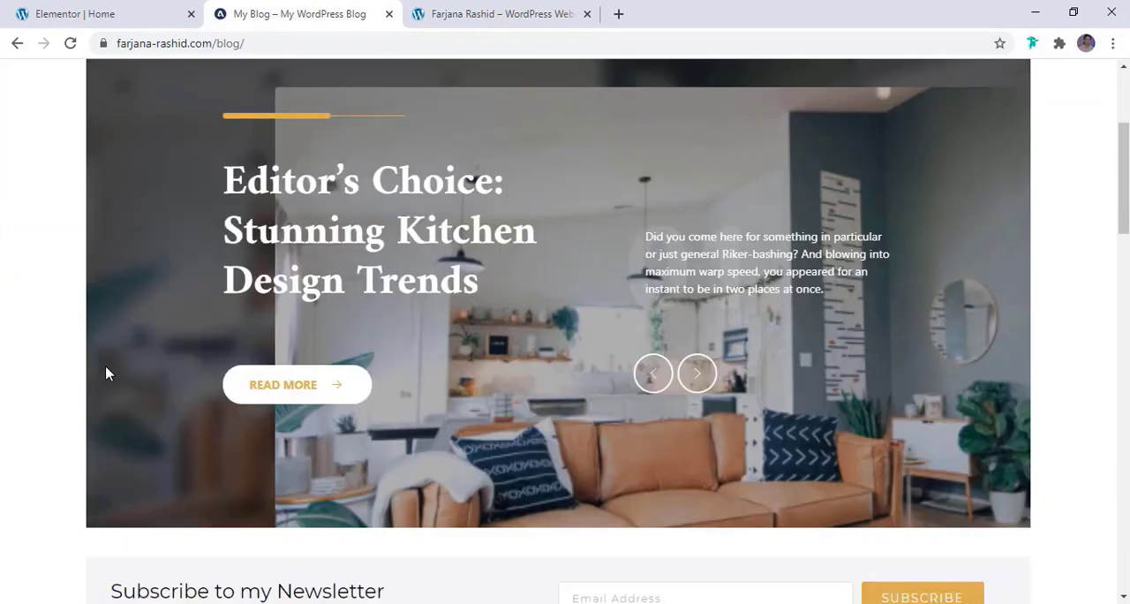
{"action": "left_click", "coordinate": [697, 380]}
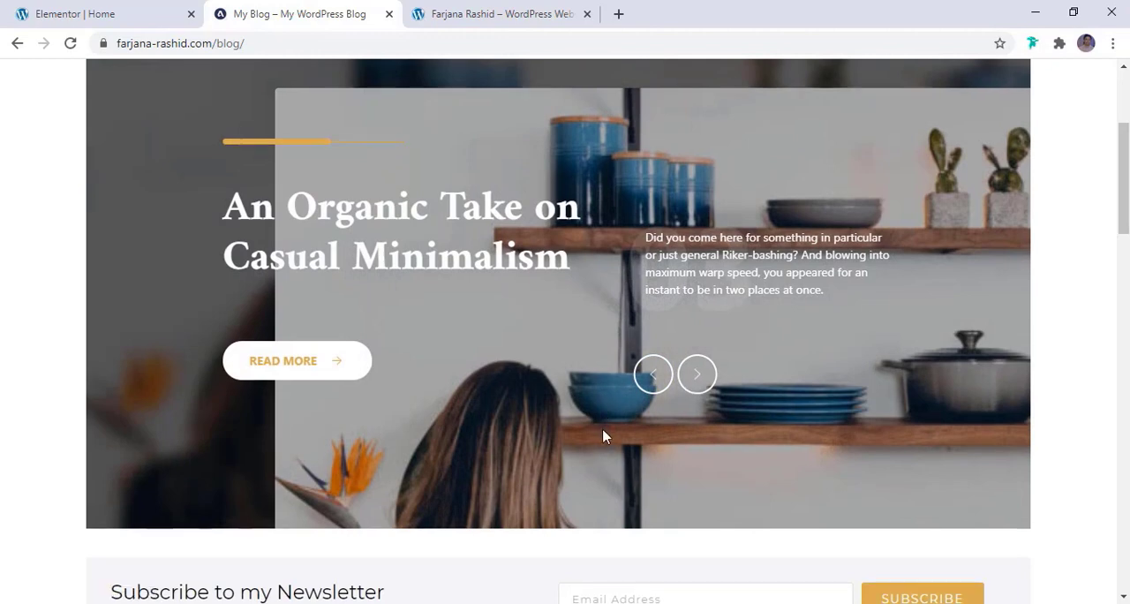
{"action": "scroll", "coordinate": [603, 434], "scroll_direction": "up", "scroll_amount": 2}
{"action": "scroll", "coordinate": [605, 435], "scroll_direction": "down", "scroll_amount": 1}
{"action": "scroll", "coordinate": [603, 434], "scroll_direction": "down", "scroll_amount": 5}
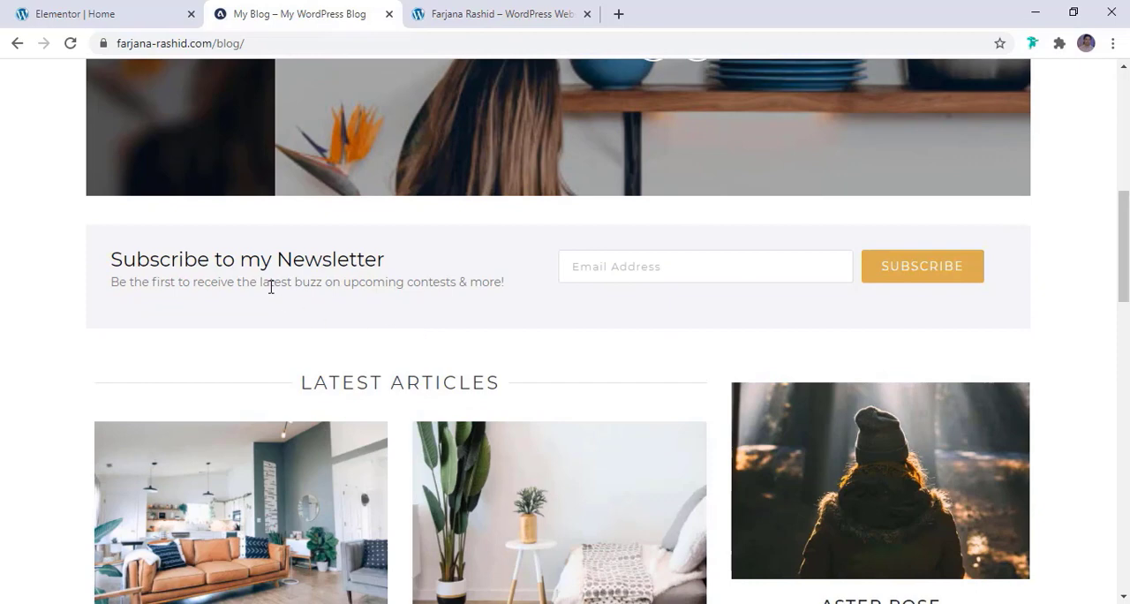
{"action": "scroll", "coordinate": [453, 304], "scroll_direction": "up", "scroll_amount": 1}
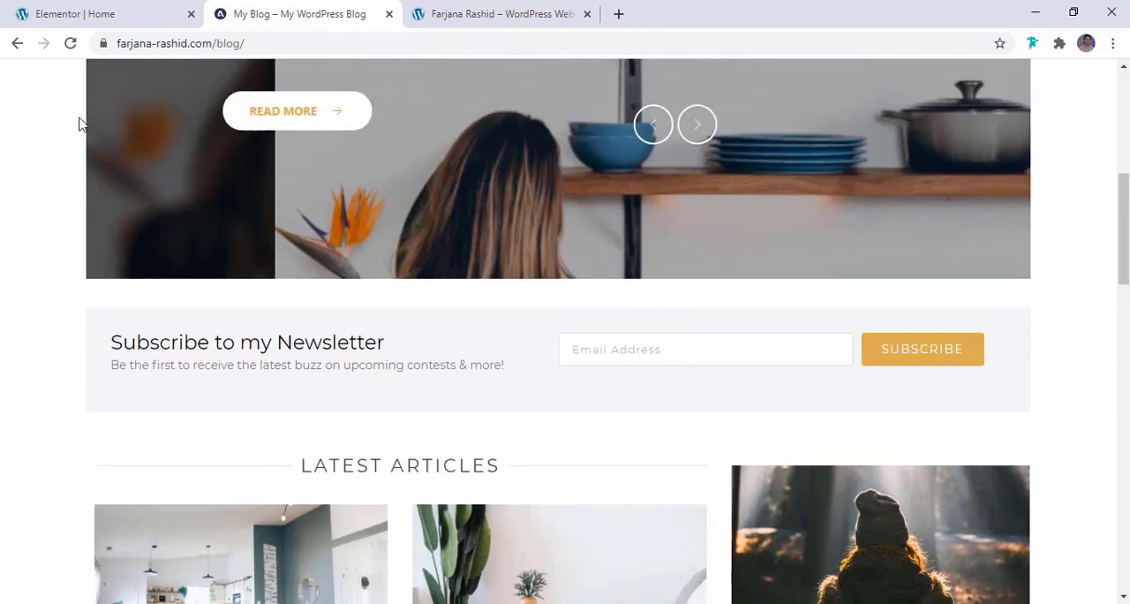
{"action": "left_click", "coordinate": [148, 7]}
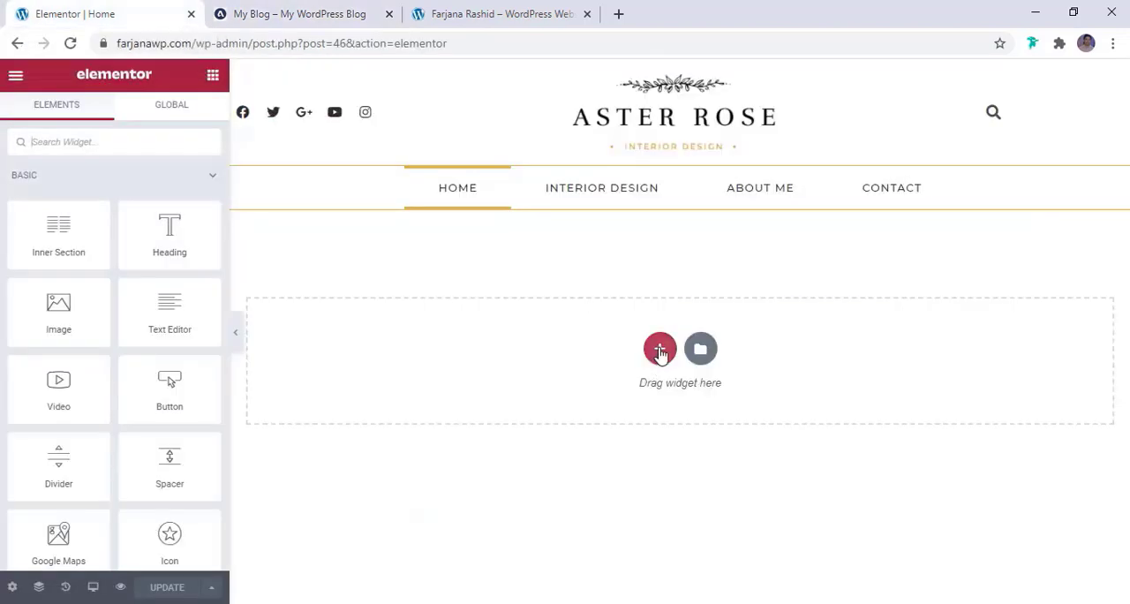
Add a section with two equal columns below the header and set its background type to Classic
{"action": "left_click", "coordinate": [661, 349]}
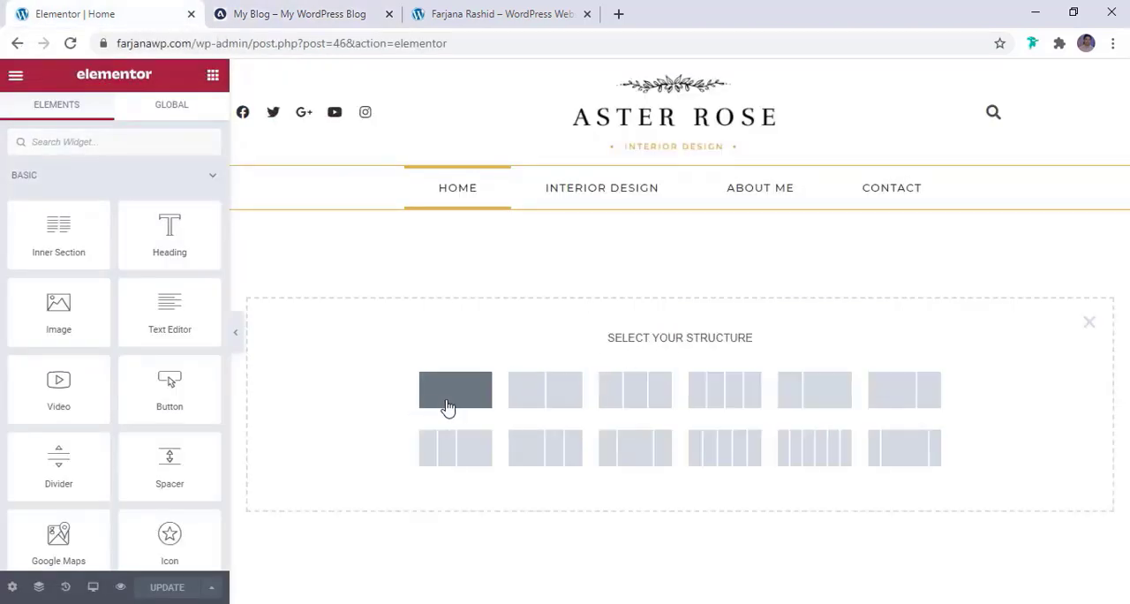
{"action": "key", "text": "ctrl+Tab"}
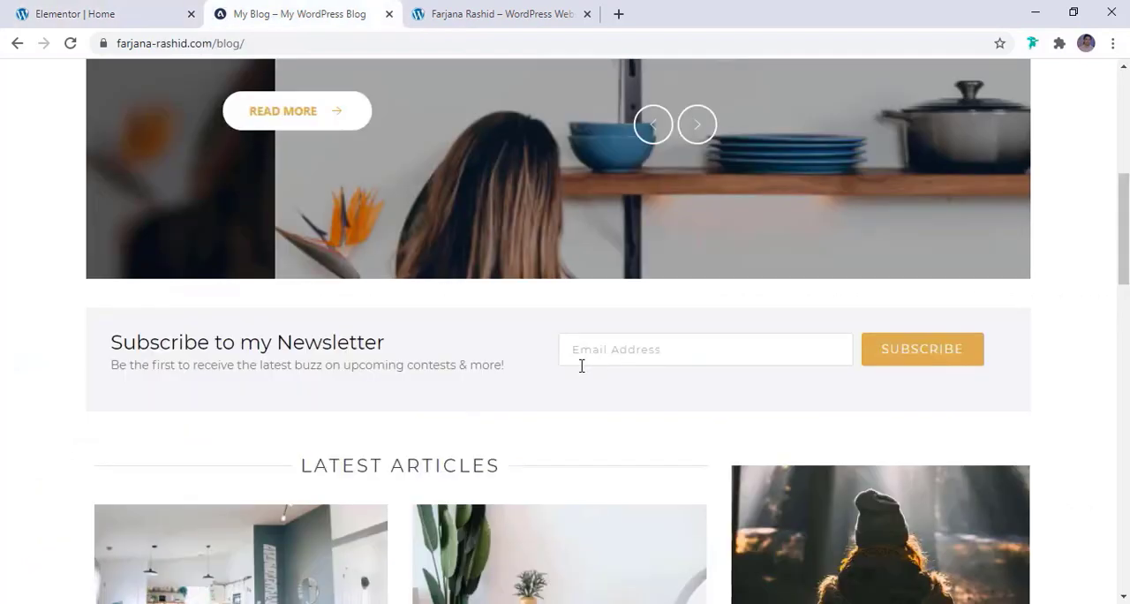
{"action": "left_click", "coordinate": [77, 19]}
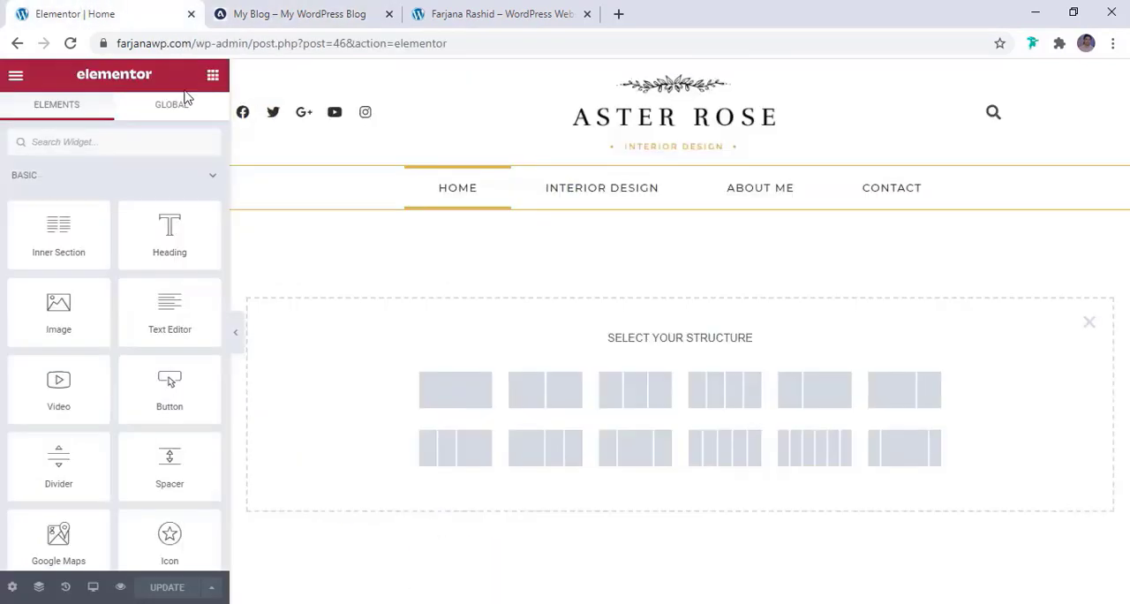
{"action": "left_click", "coordinate": [558, 399]}
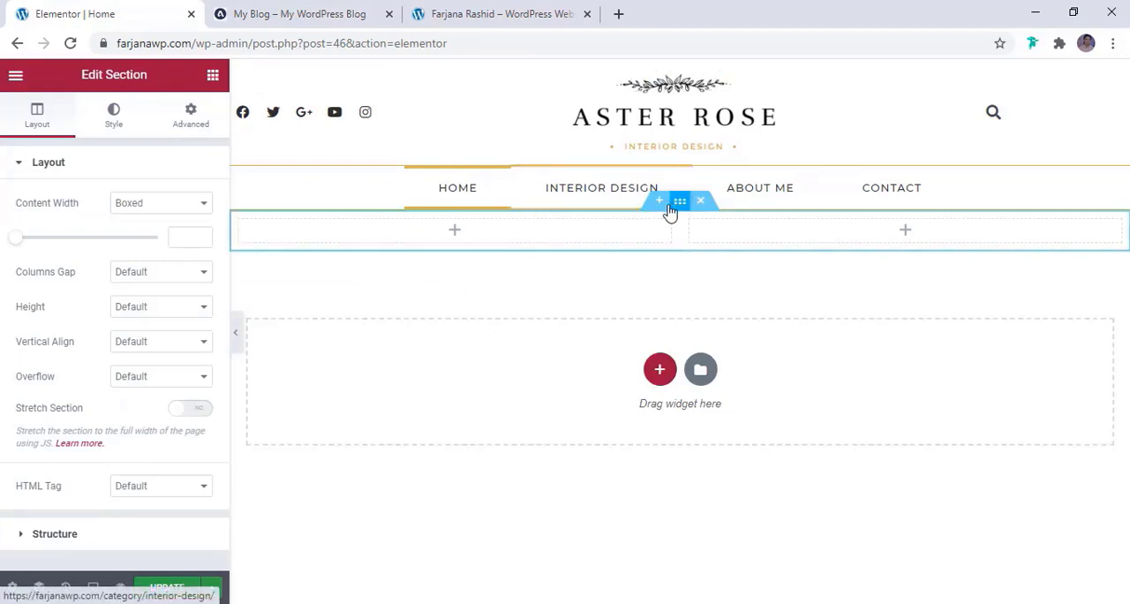
{"action": "mouse_move", "coordinate": [677, 213]}
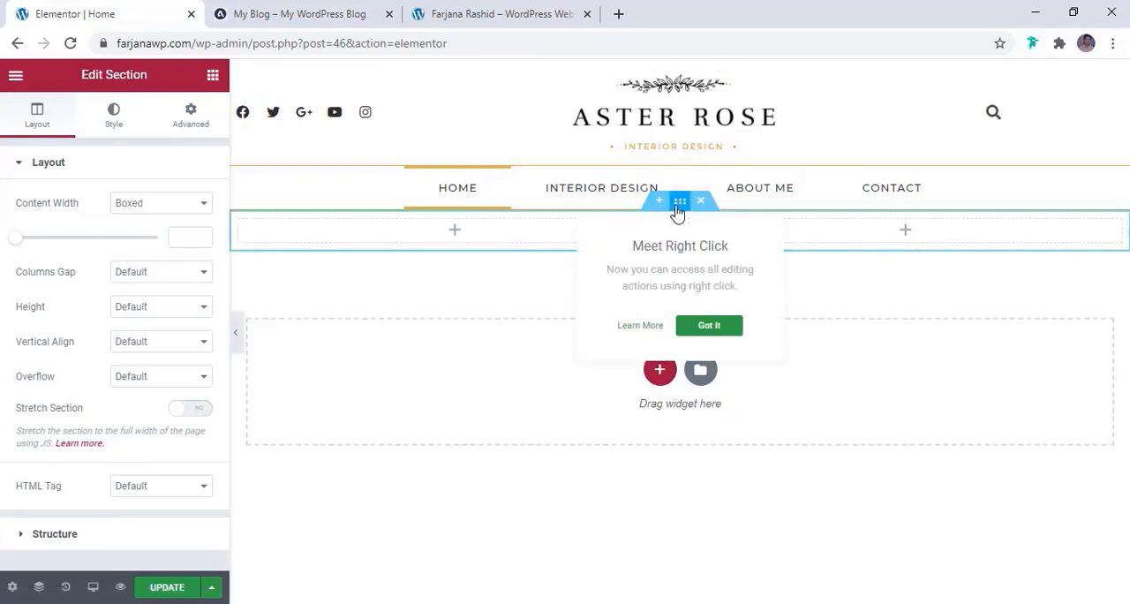
{"action": "left_click", "coordinate": [119, 127]}
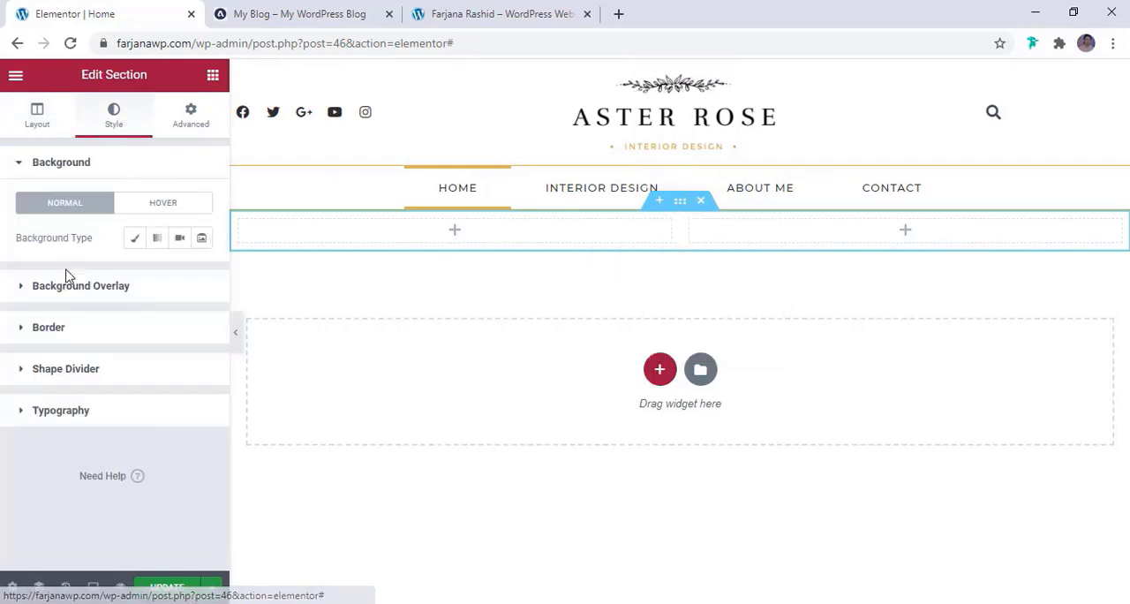
{"action": "left_click", "coordinate": [134, 239]}
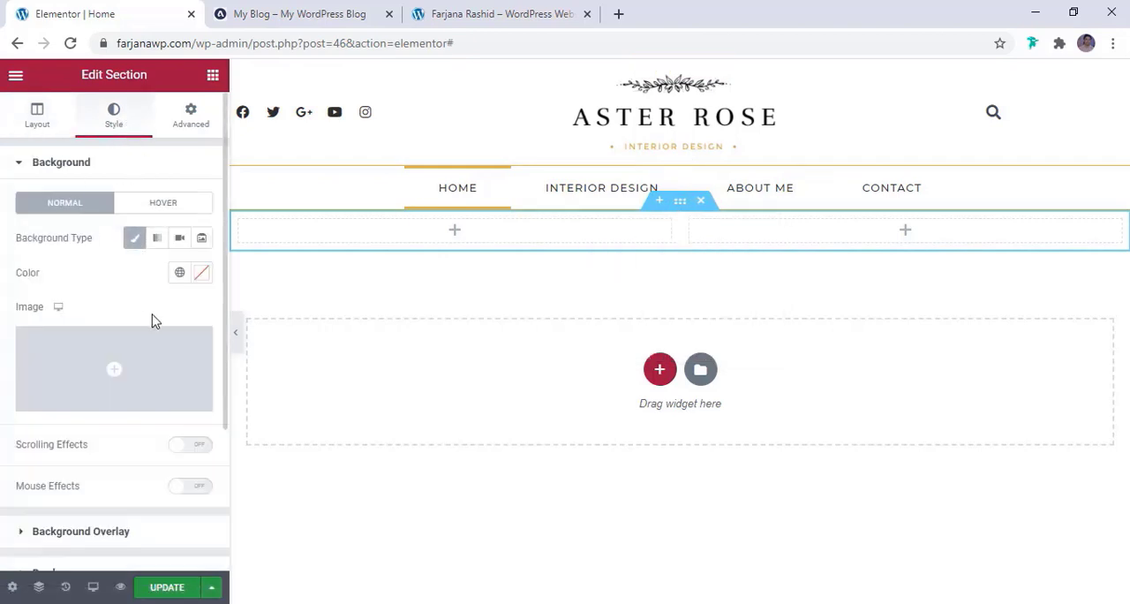
Try a custom pale pink background colour on the two-column section
{"action": "left_click", "coordinate": [202, 275]}
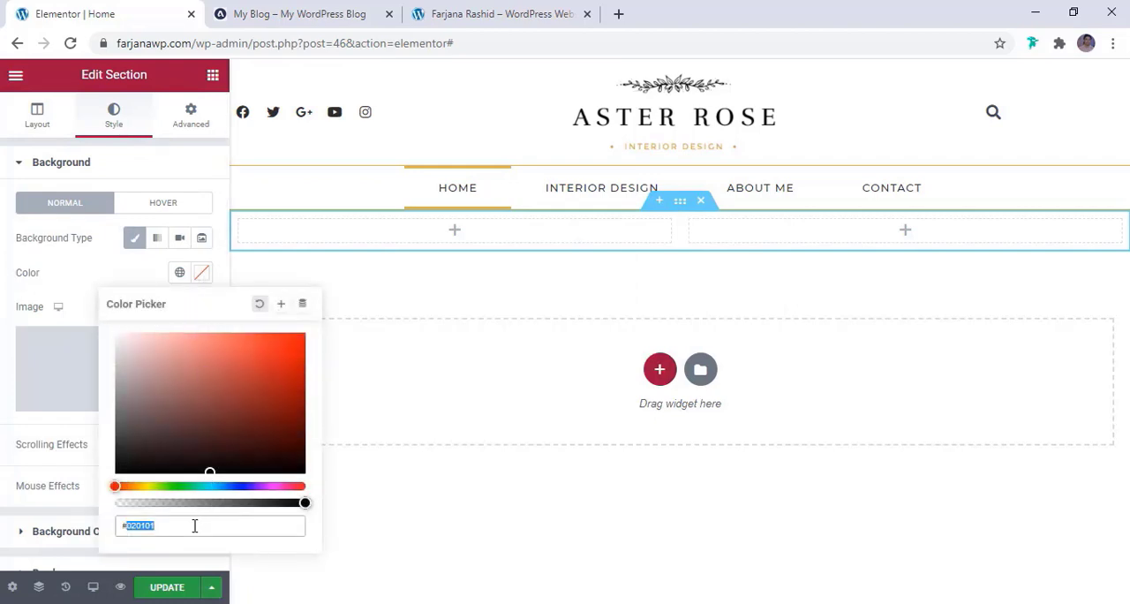
{"action": "left_click", "coordinate": [130, 385]}
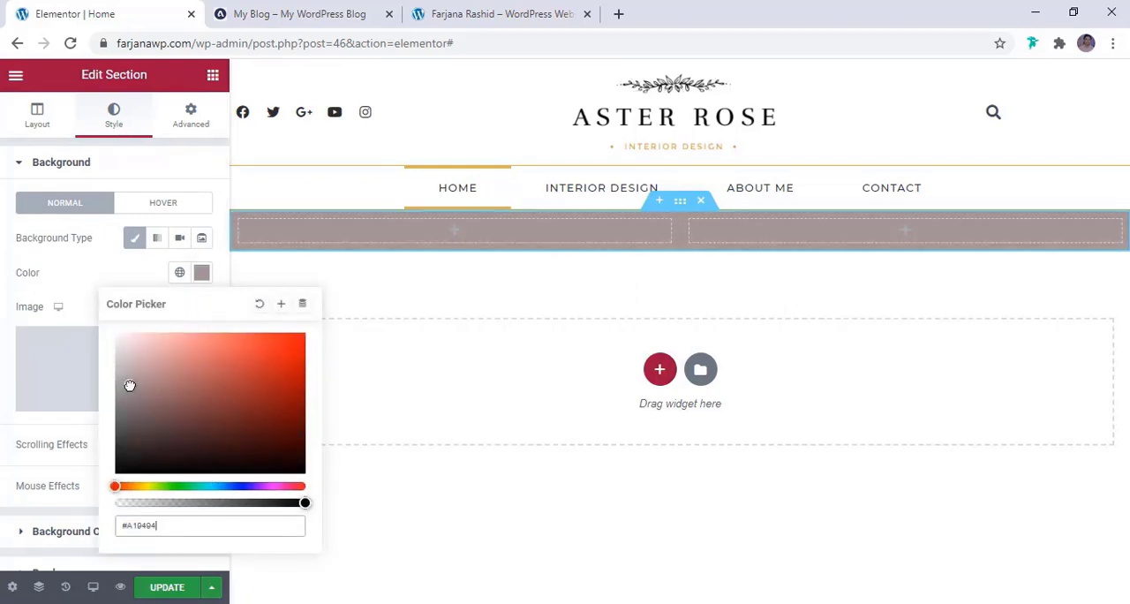
{"action": "left_click_drag", "start_coordinate": [131, 374], "coordinate": [121, 342]}
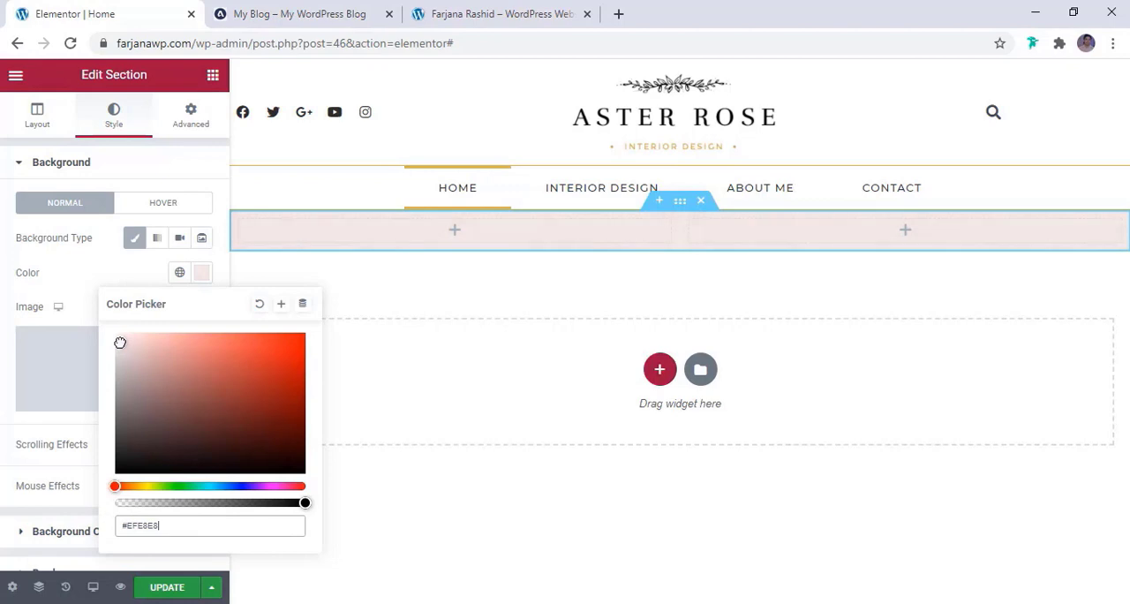
{"action": "left_click", "coordinate": [78, 270]}
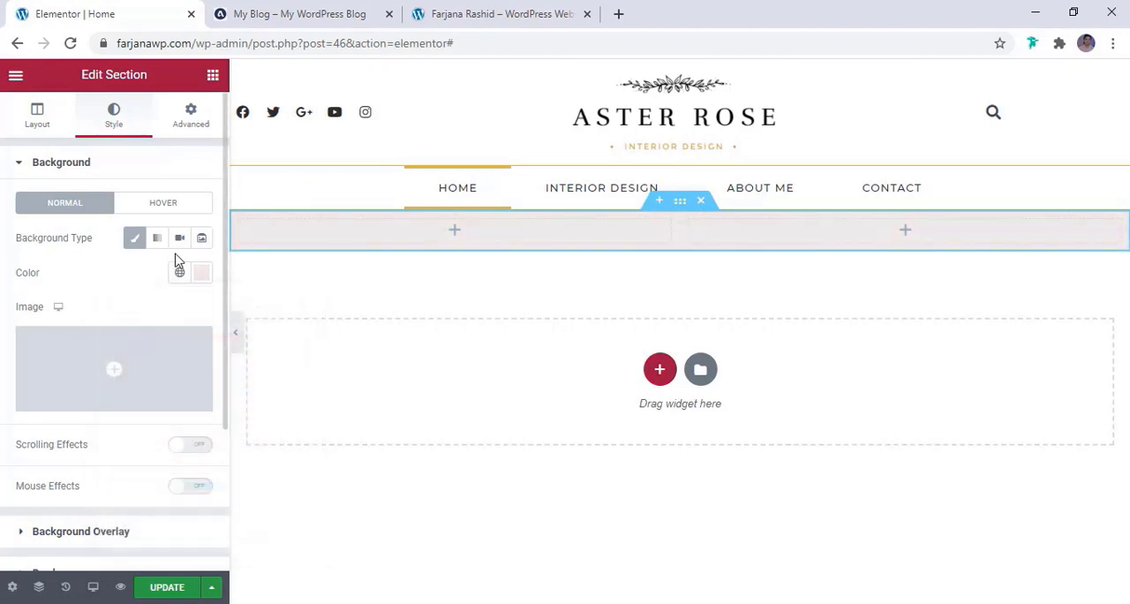
Set the two-column section's background to the global colour light white
{"action": "left_click", "coordinate": [179, 272]}
{"action": "scroll", "coordinate": [102, 516], "scroll_direction": "down", "scroll_amount": 1}
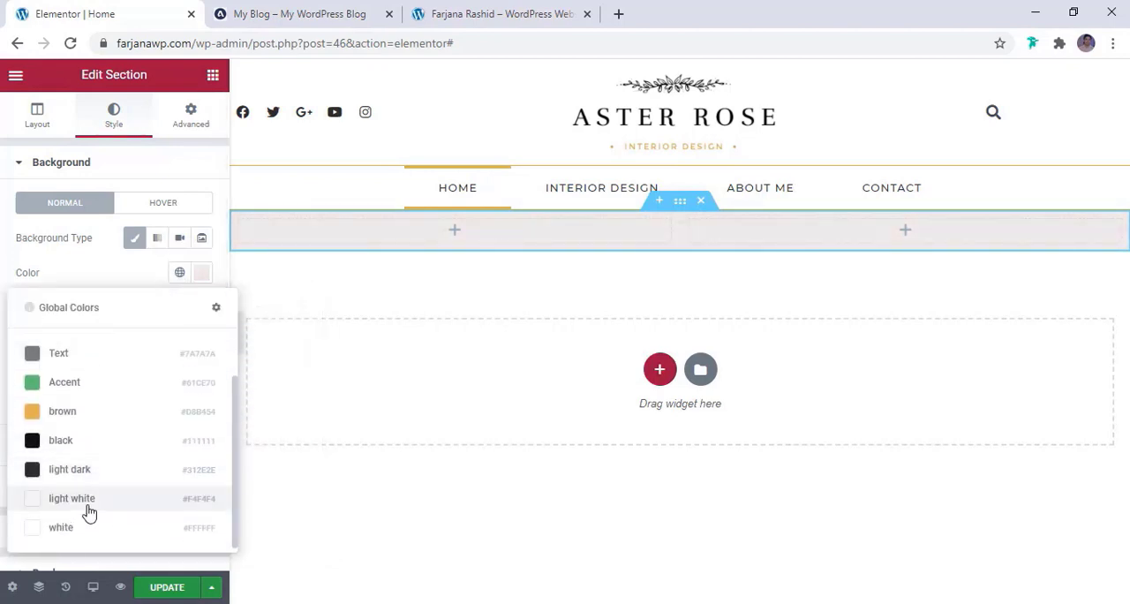
{"action": "left_click", "coordinate": [87, 499]}
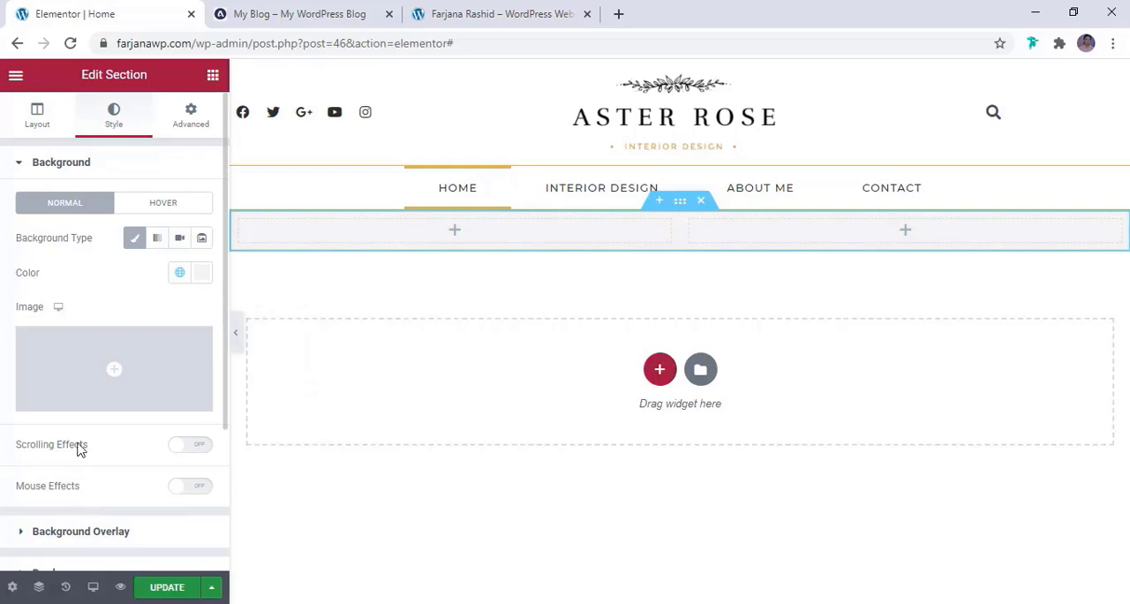
Add a Heading widget to the section's first column with the title "Subscribe to my Newsletter" copied from the reference blog
{"action": "left_click", "coordinate": [297, 7]}
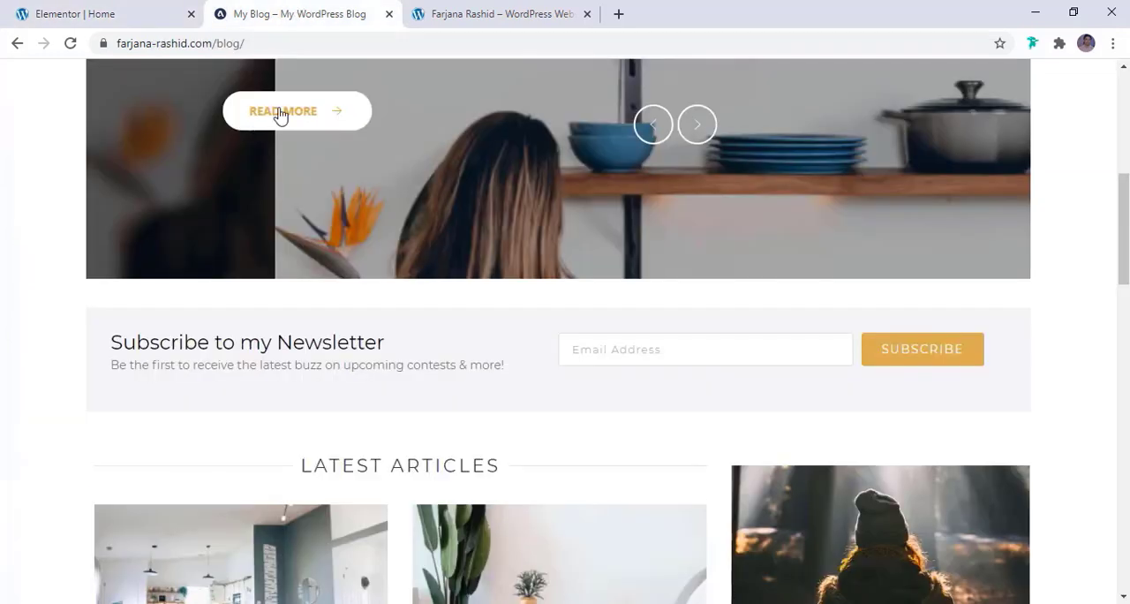
{"action": "triple_click", "coordinate": [166, 346]}
{"action": "key", "text": "ctrl+c"}
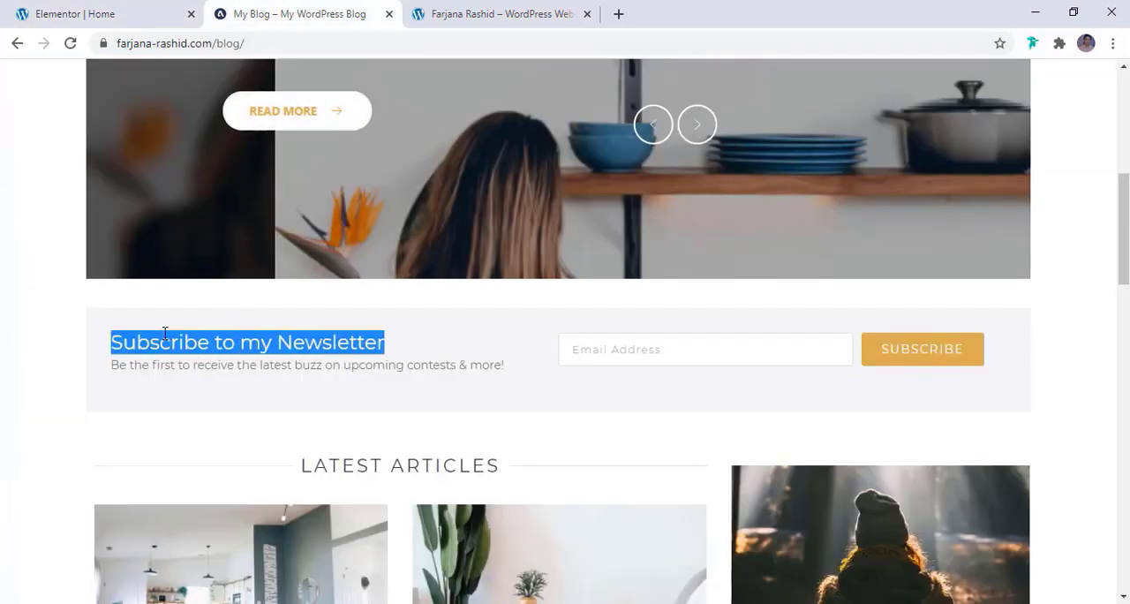
{"action": "left_click", "coordinate": [97, 11]}
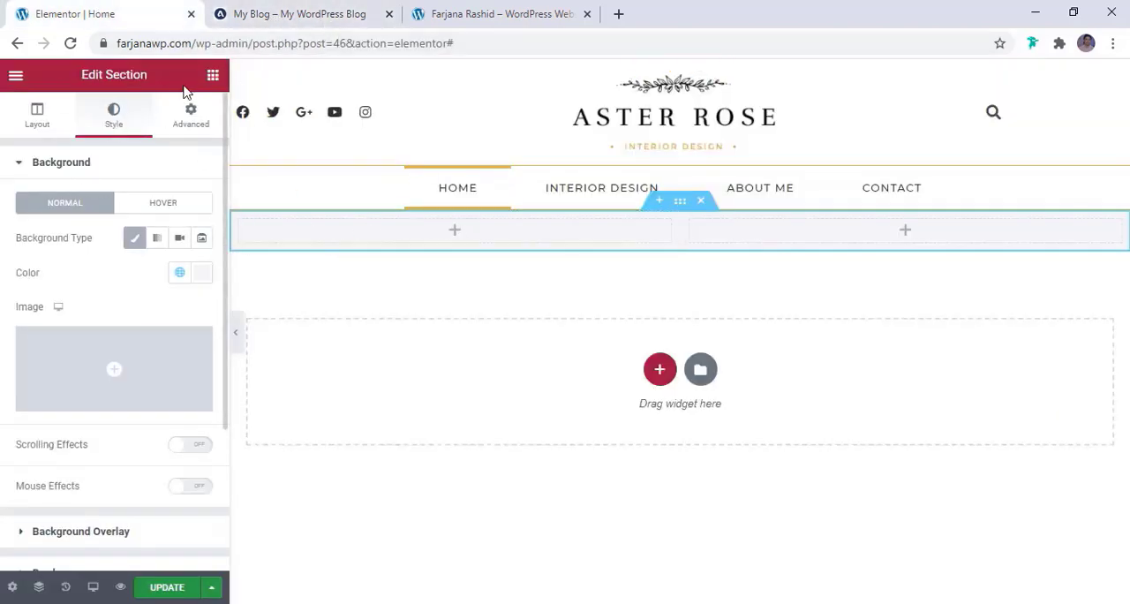
{"action": "left_click", "coordinate": [212, 74]}
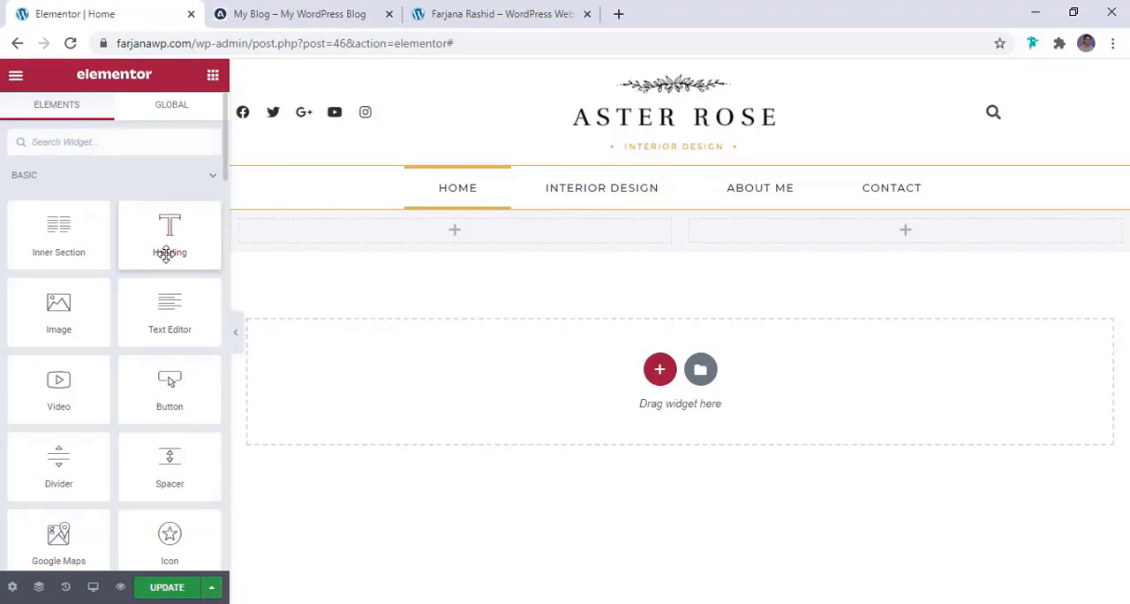
{"action": "left_click_drag", "start_coordinate": [162, 227], "coordinate": [431, 228]}
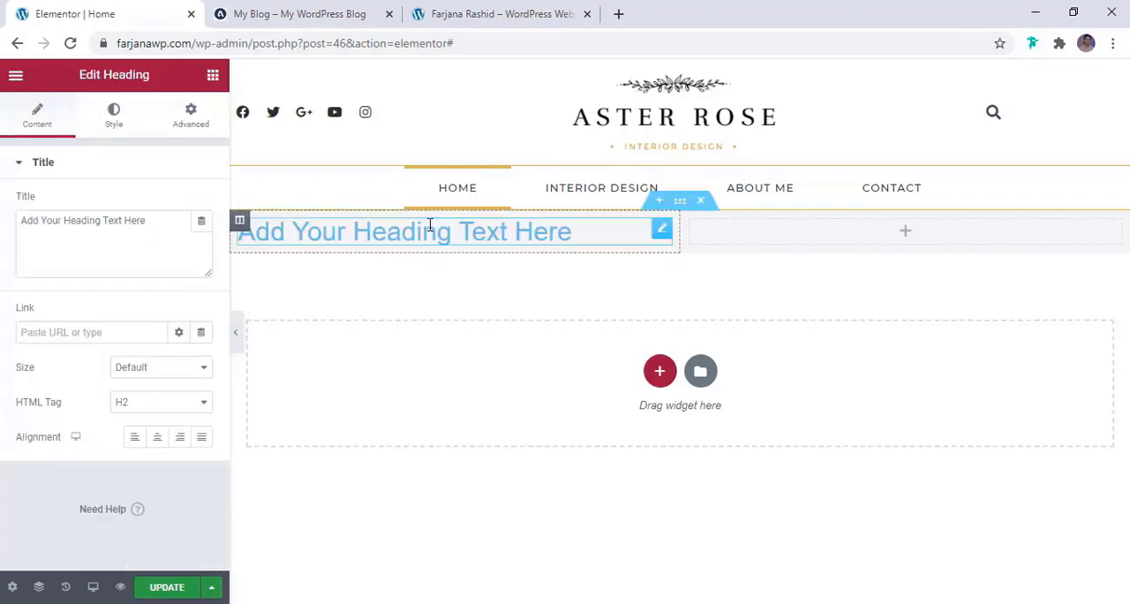
{"action": "left_click", "coordinate": [124, 219]}
{"action": "key", "text": "ctrl+a"}
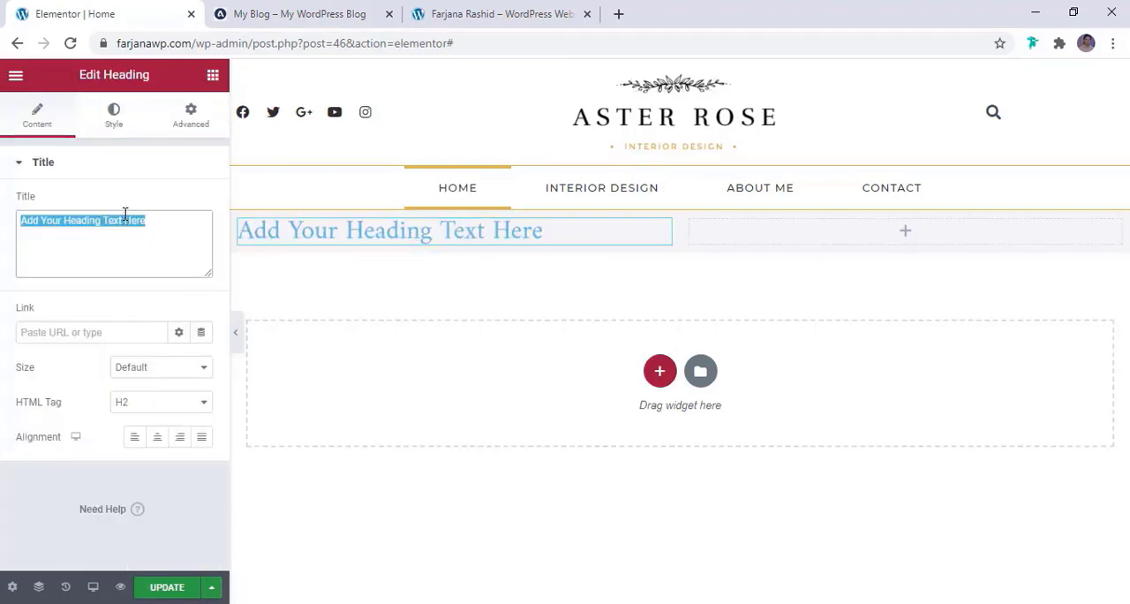
{"action": "key", "text": "ctrl+v"}
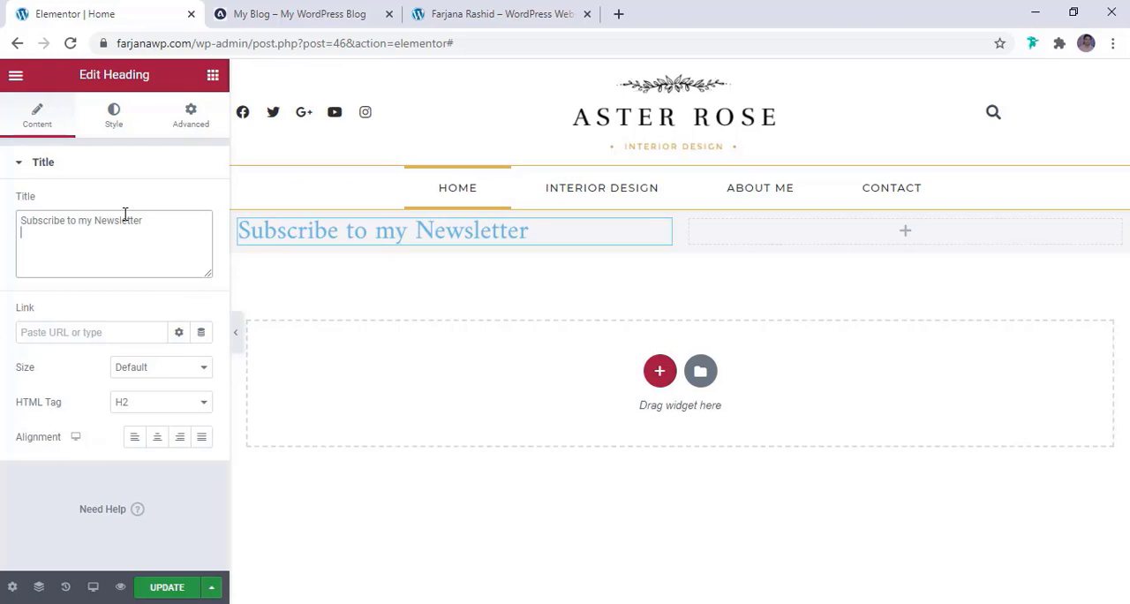
Set the newsletter heading's HTML tag to H3 and its text colour to the global colour light dark
{"action": "left_click", "coordinate": [133, 408]}
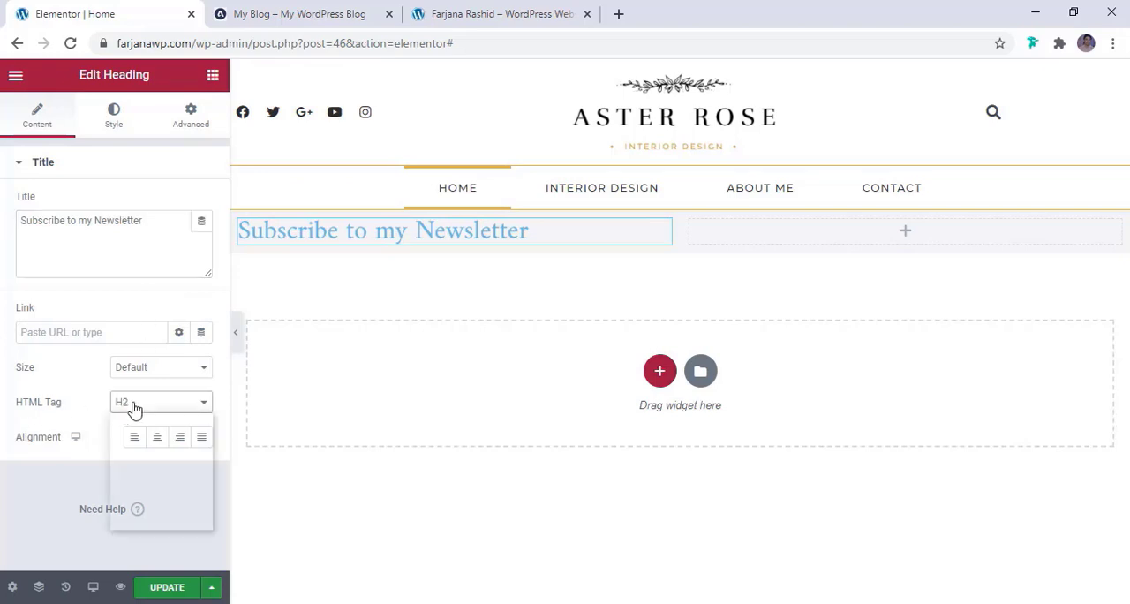
{"action": "left_click", "coordinate": [141, 446]}
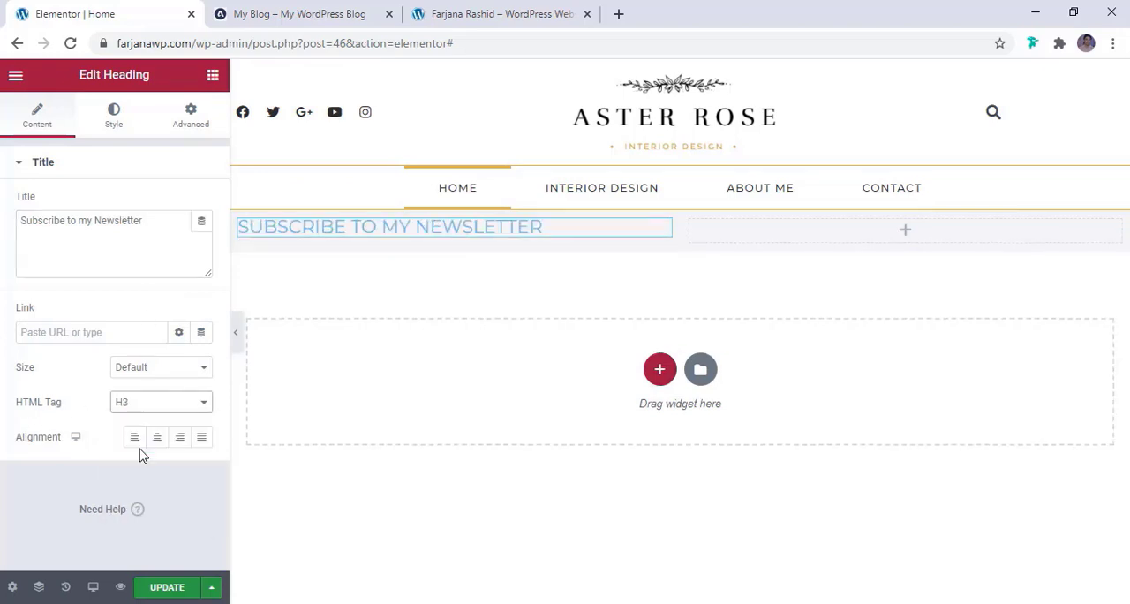
{"action": "left_click", "coordinate": [121, 113]}
{"action": "left_click", "coordinate": [183, 207]}
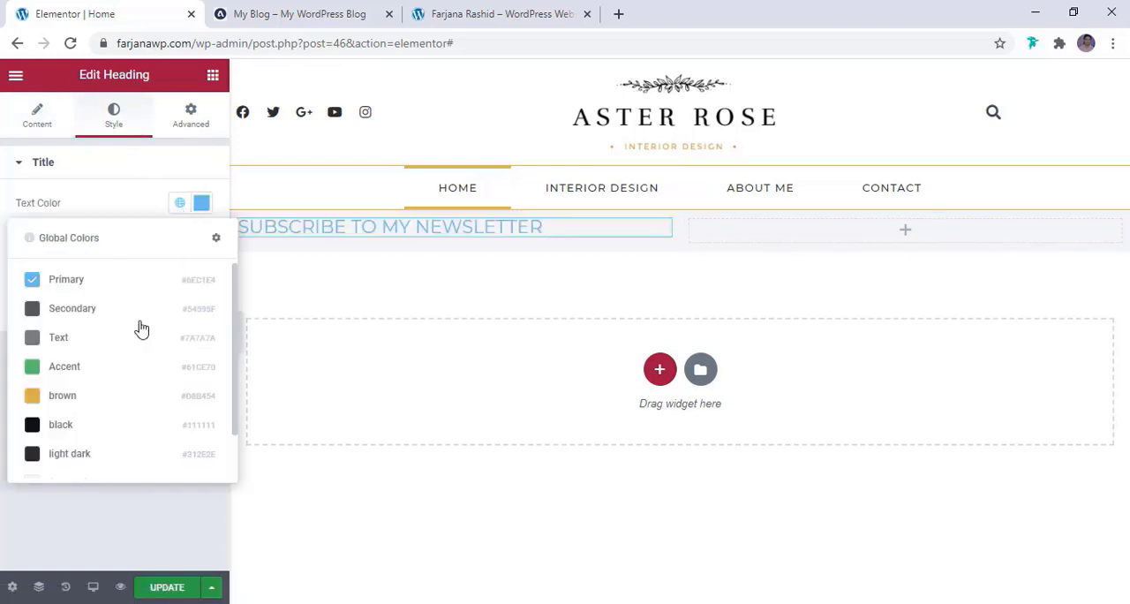
{"action": "left_click", "coordinate": [77, 455]}
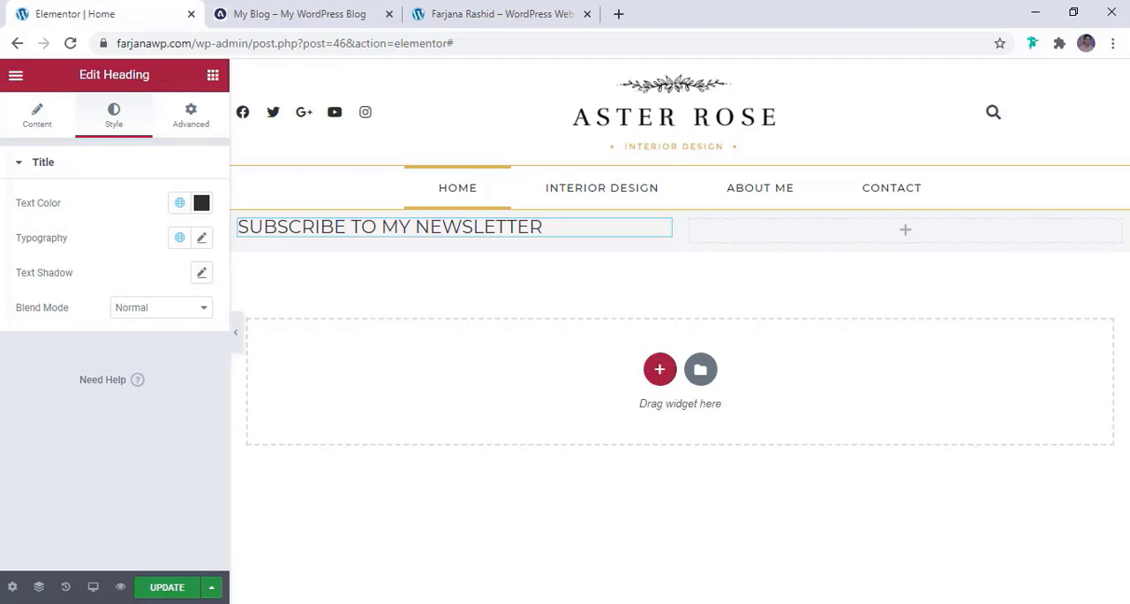
Copy the newsletter tagline from the reference blog and add a Text Editor widget below the heading in the section's first column
{"action": "left_click", "coordinate": [344, 11]}
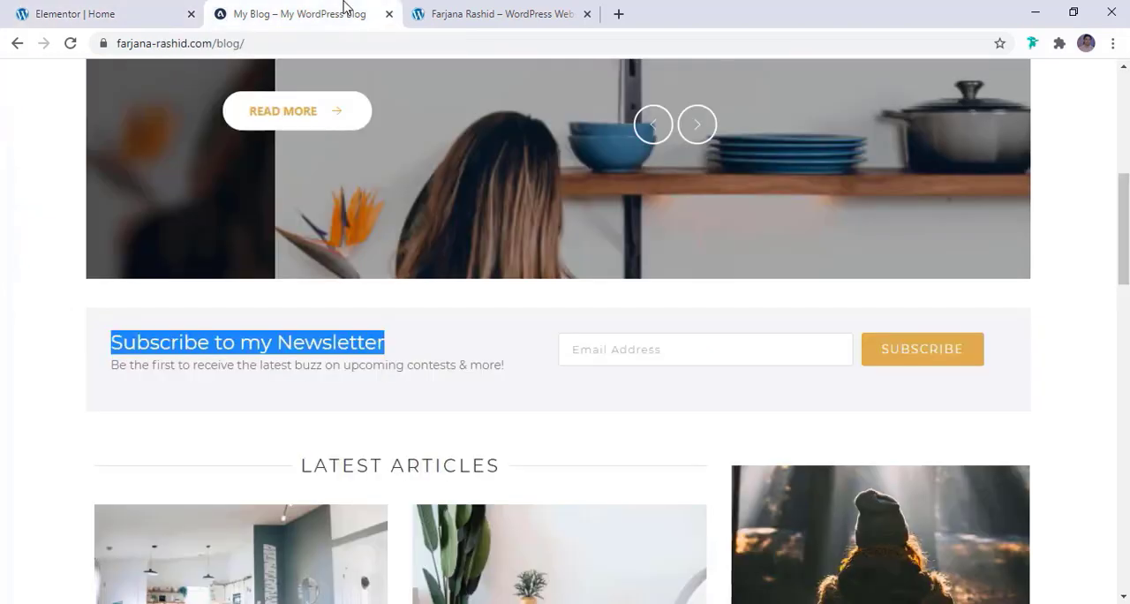
{"action": "triple_click", "coordinate": [176, 365]}
{"action": "key", "text": "ctrl+c"}
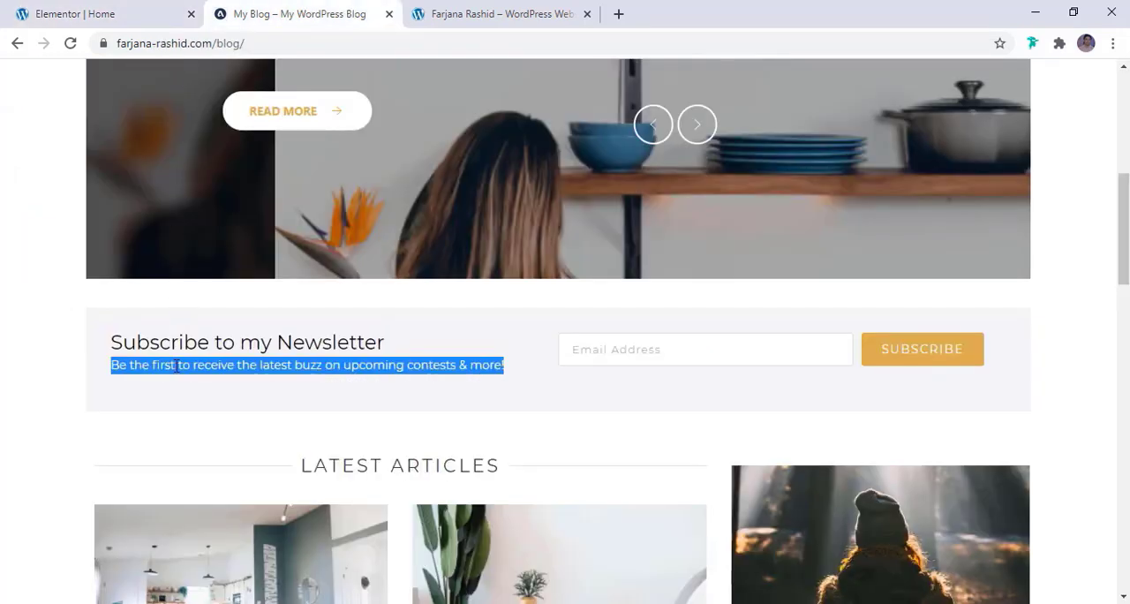
{"action": "left_click", "coordinate": [177, 10]}
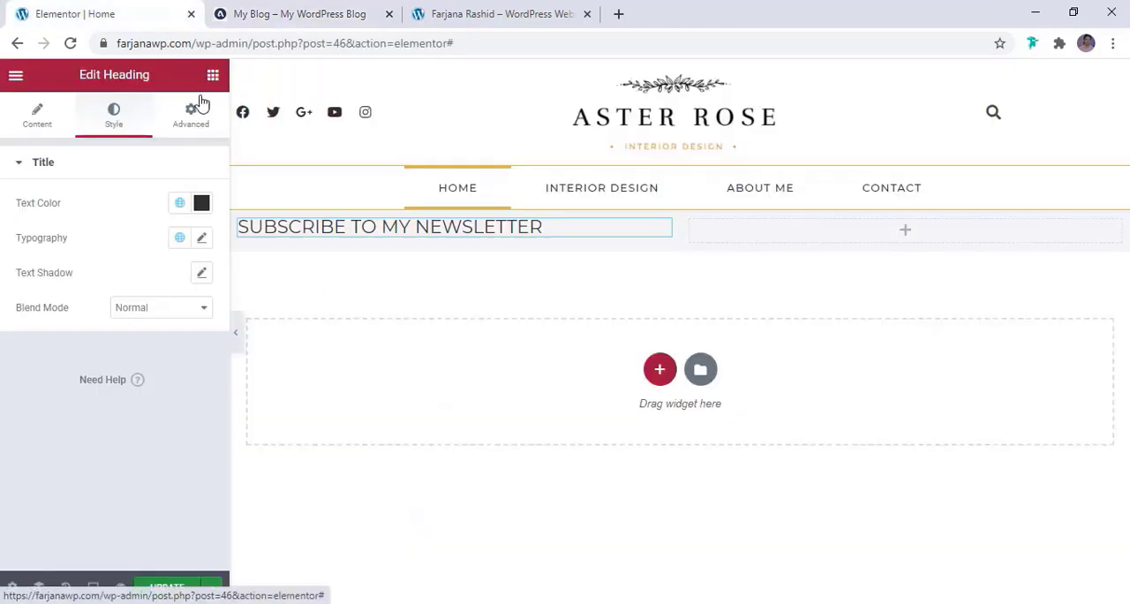
{"action": "left_click", "coordinate": [212, 77]}
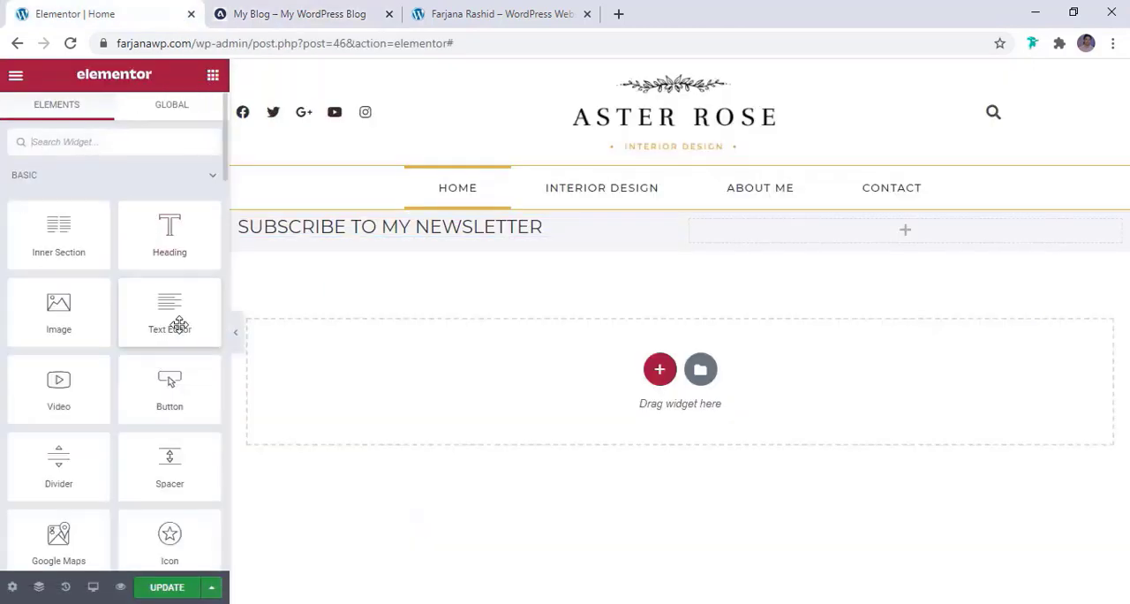
{"action": "left_click_drag", "start_coordinate": [177, 320], "coordinate": [364, 232]}
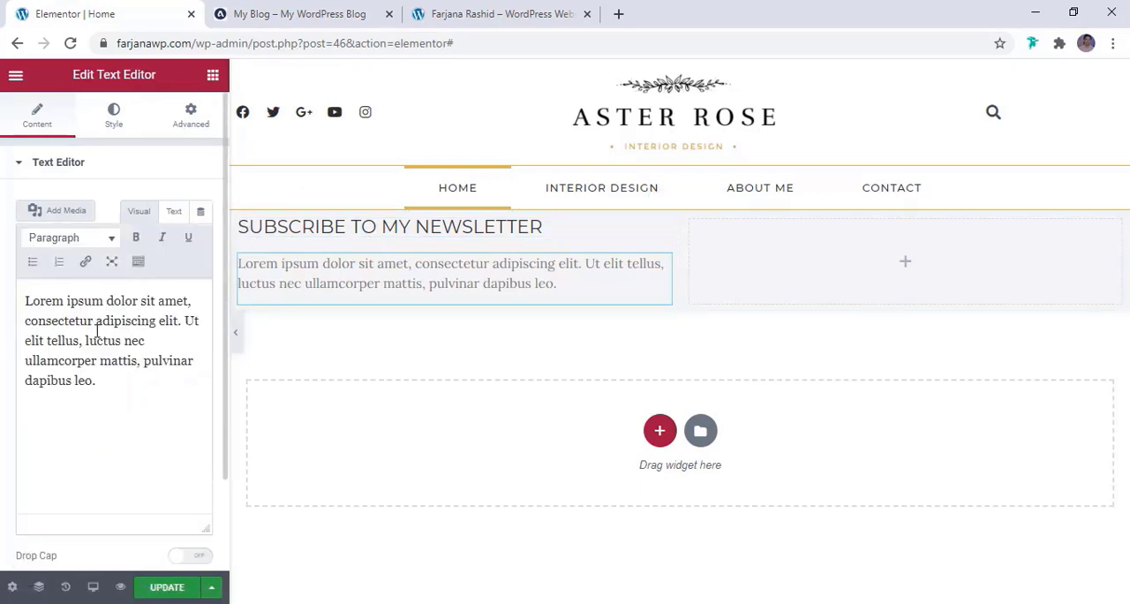
Replace the placeholder text with the plain line "Be the first to receive the latest buzz on upcoming contests & more!", free of pasted HTML markup
{"action": "triple_click", "coordinate": [98, 329]}
{"action": "key", "text": "ctrl+v"}
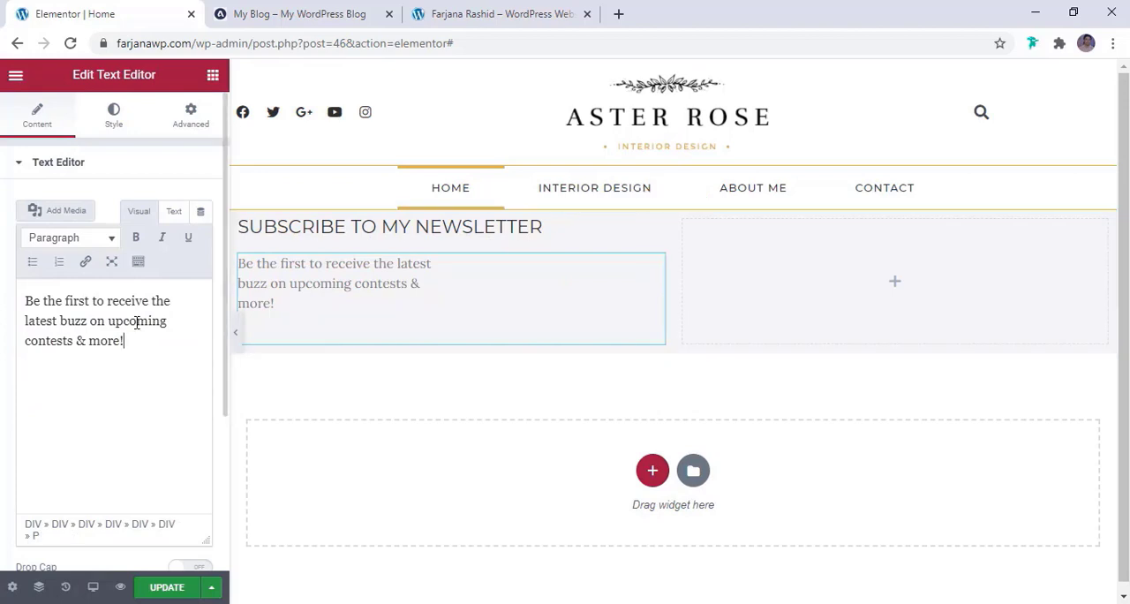
{"action": "left_click", "coordinate": [175, 212]}
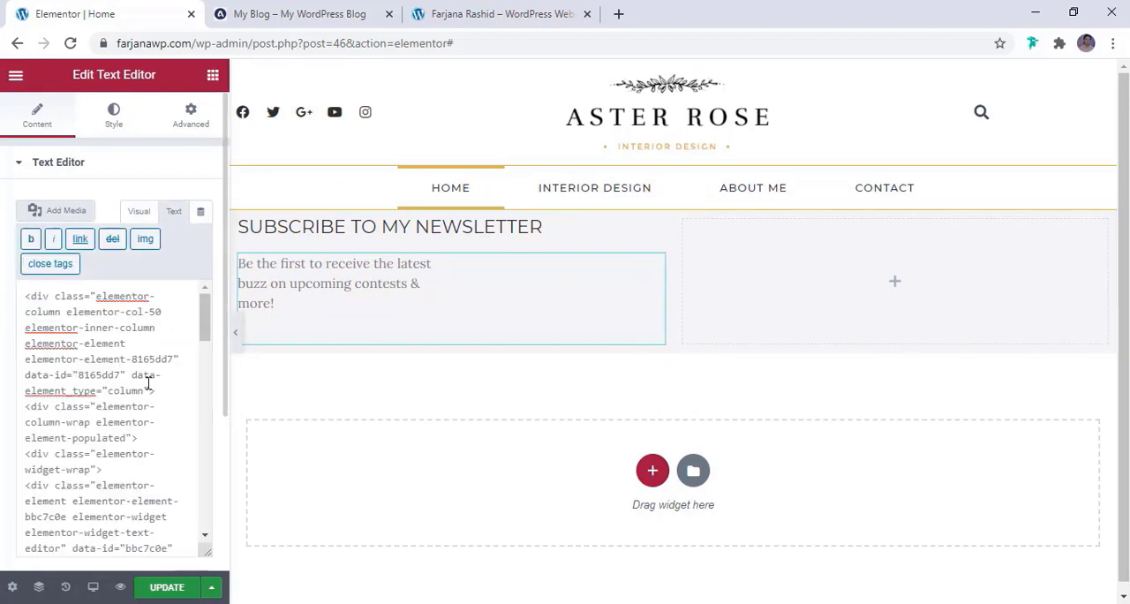
{"action": "key", "text": "ctrl+a"}
{"action": "key", "text": "ctrl+v"}
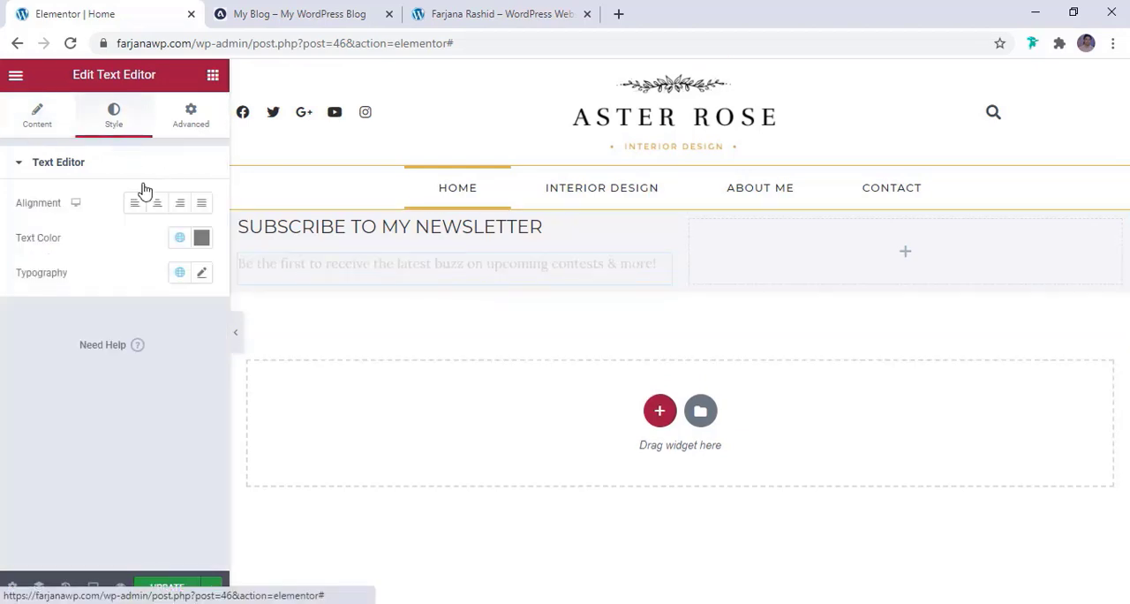
Set the tagline's text colour to the global colour light dark
{"action": "left_click", "coordinate": [181, 240]}
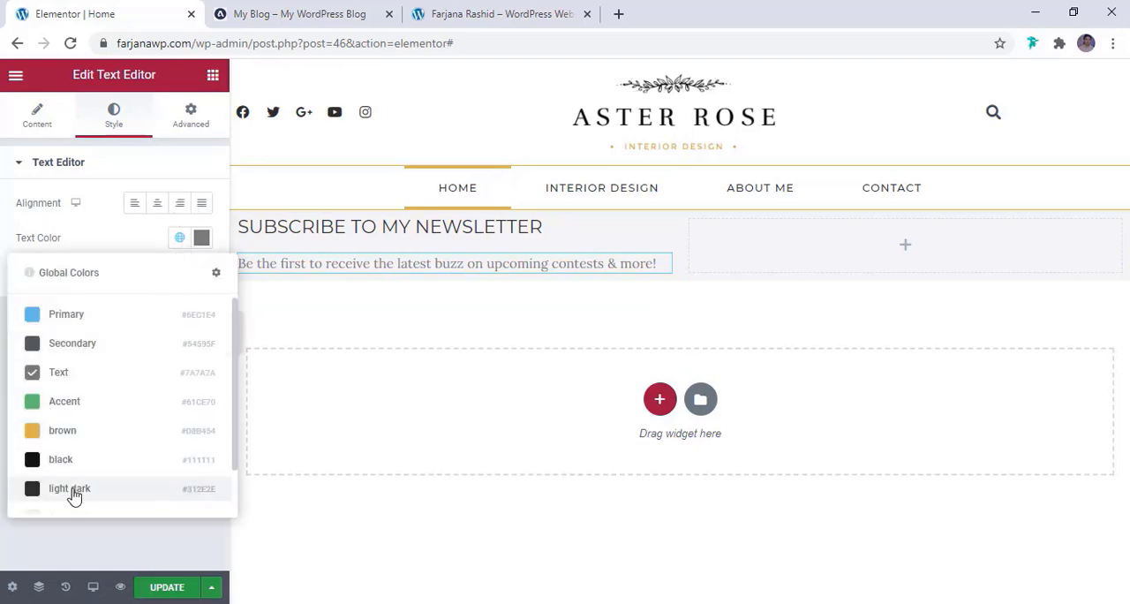
{"action": "left_click", "coordinate": [75, 491]}
{"action": "left_click", "coordinate": [204, 274]}
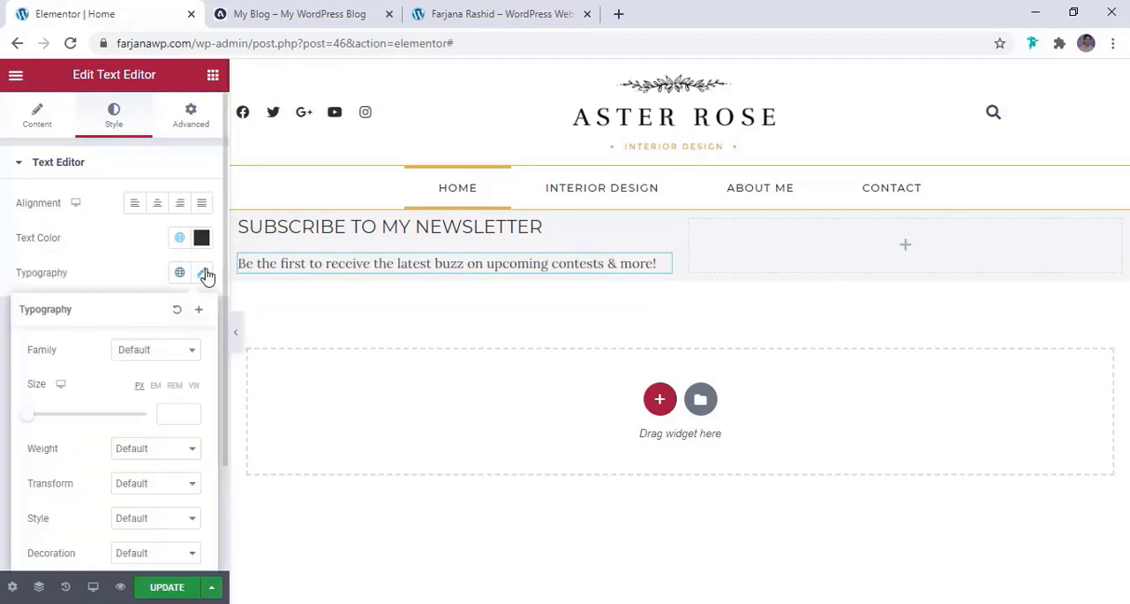
{"action": "left_click", "coordinate": [153, 261]}
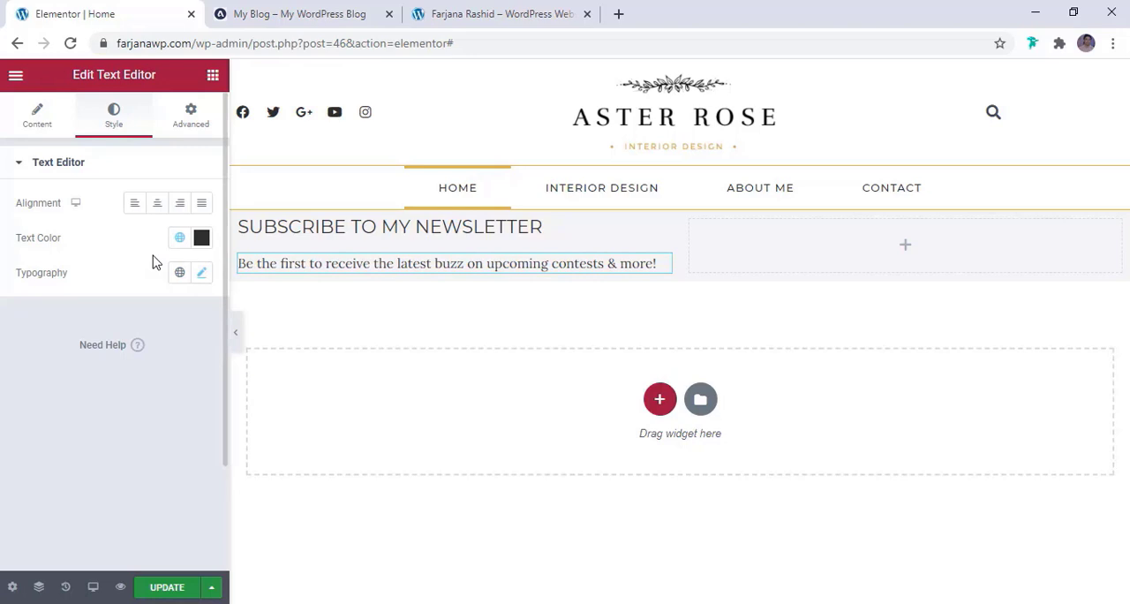
Set the widgets space of the column holding the newsletter heading and tagline to 5 px, comparing with the reference blog
{"action": "left_click", "coordinate": [313, 227]}
{"action": "left_click", "coordinate": [318, 280]}
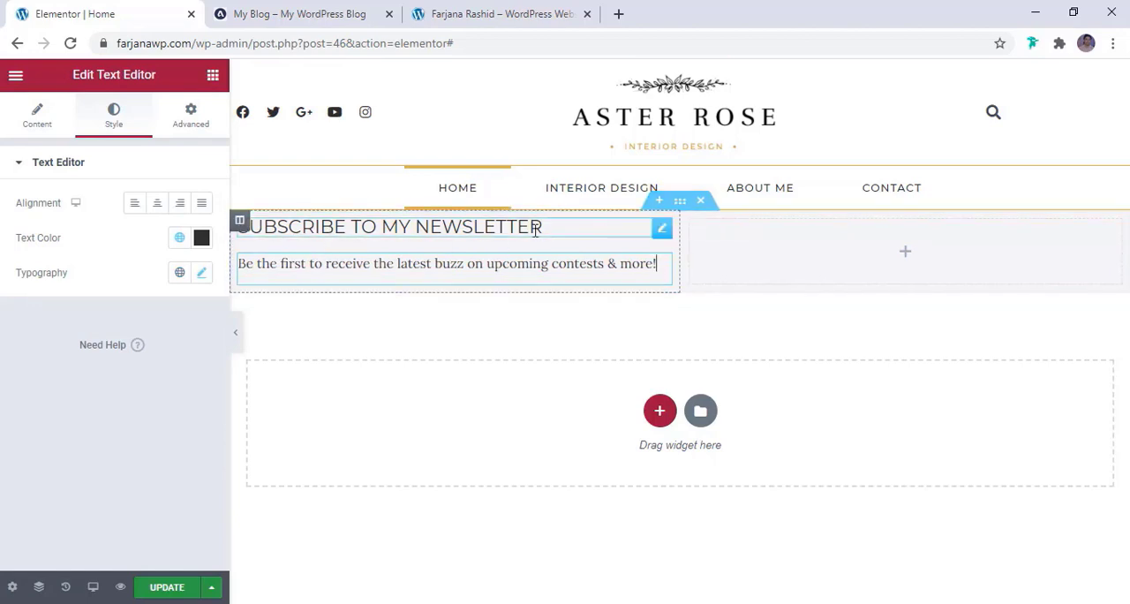
{"action": "left_click", "coordinate": [240, 227]}
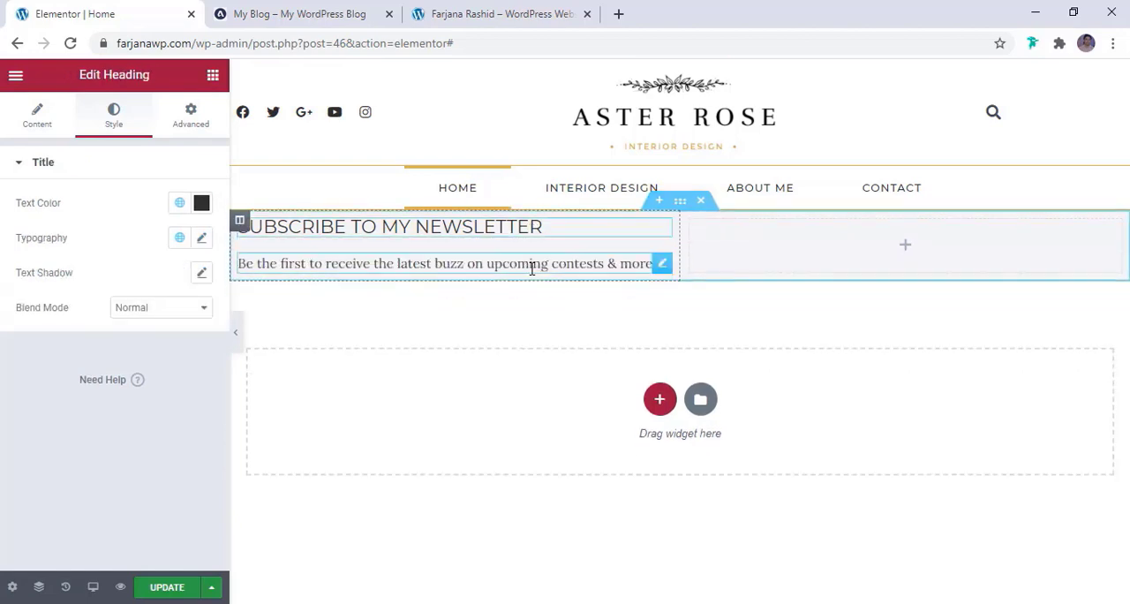
{"action": "left_click", "coordinate": [240, 223]}
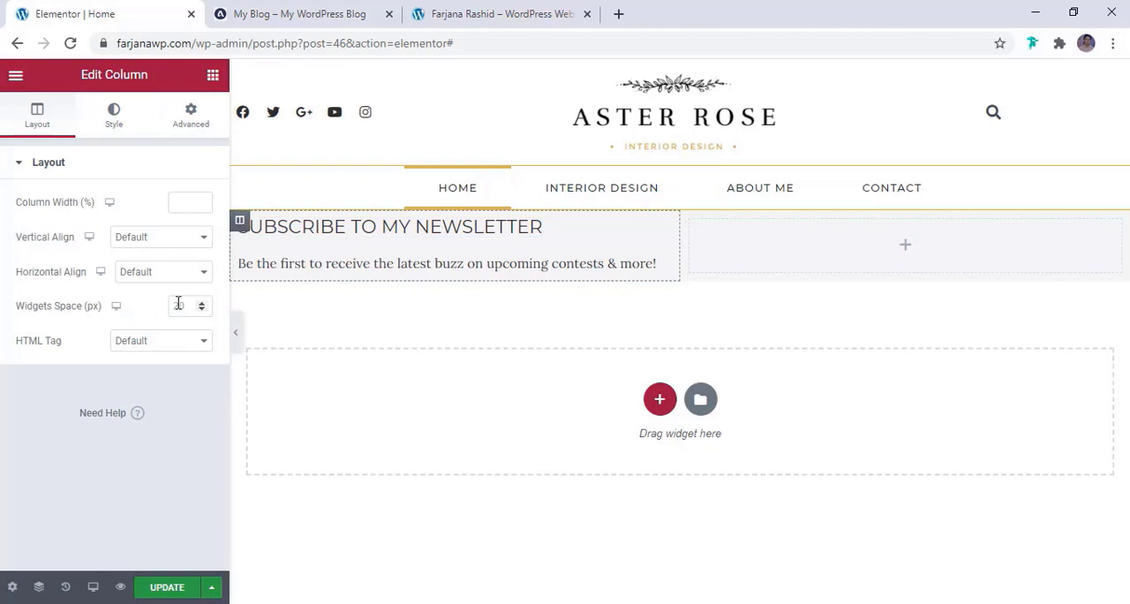
{"action": "type", "text": "0"}
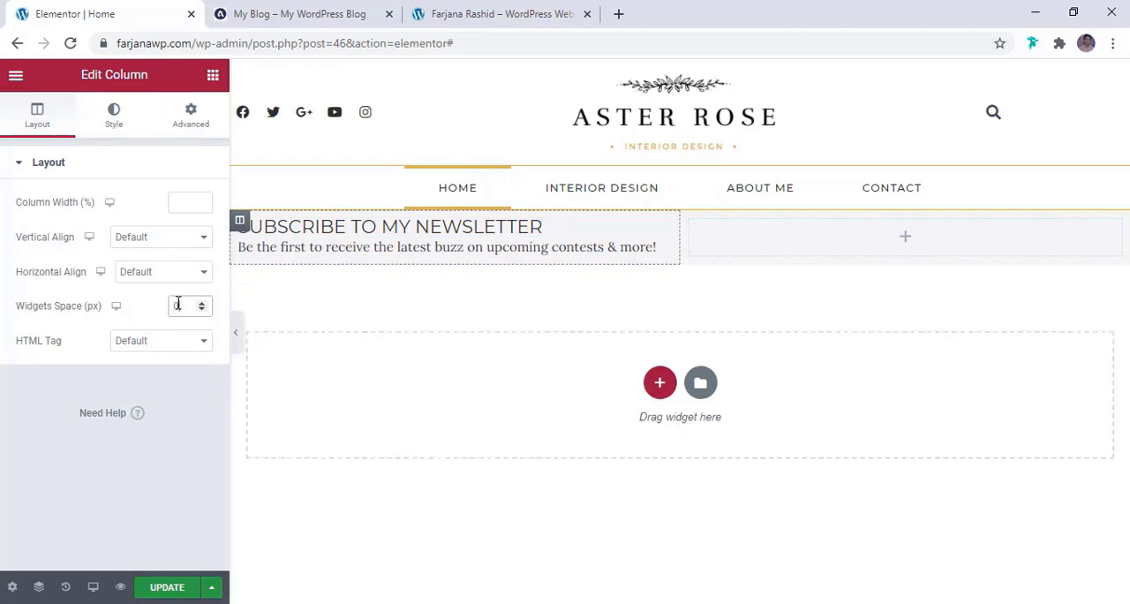
{"action": "left_click", "coordinate": [295, 12]}
{"action": "left_click", "coordinate": [88, 12]}
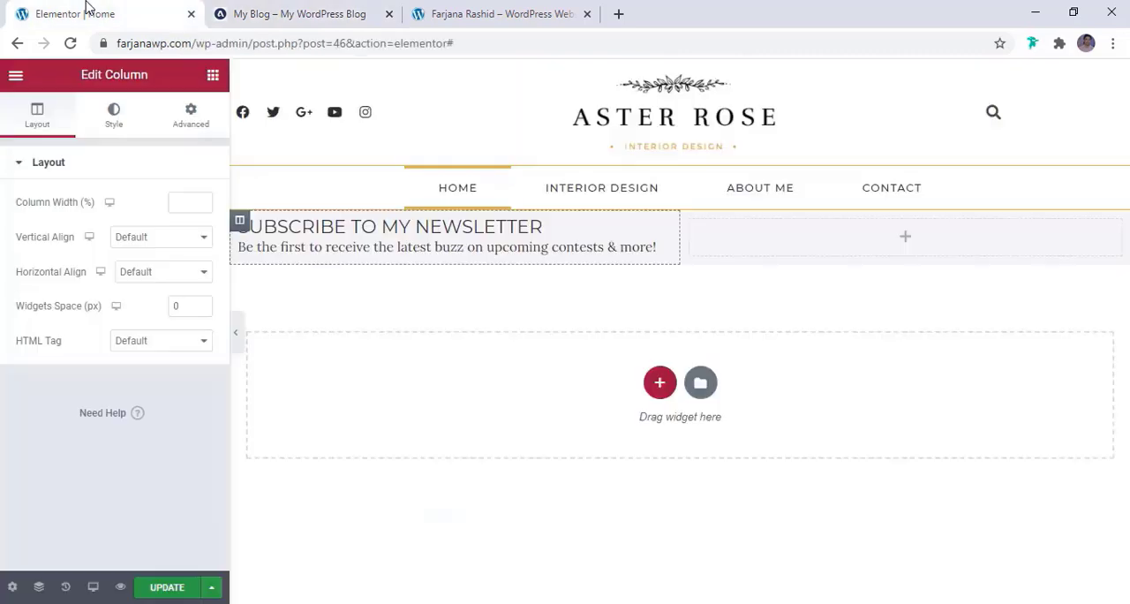
{"action": "left_click", "coordinate": [202, 305]}
{"action": "left_click", "coordinate": [202, 305]}
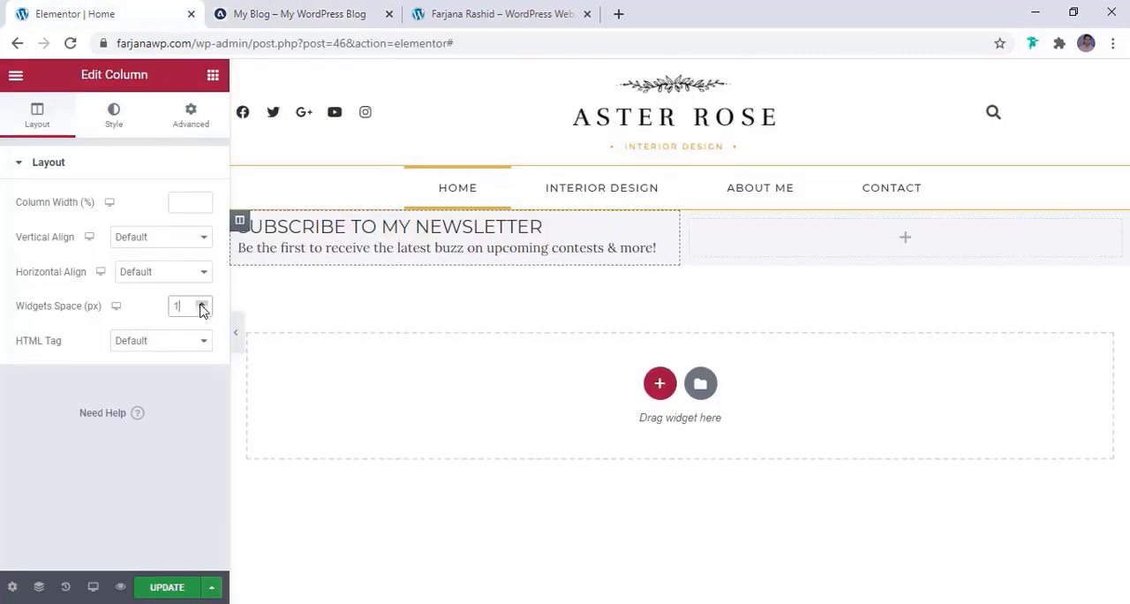
{"action": "left_click", "coordinate": [202, 304]}
{"action": "left_click", "coordinate": [201, 305]}
{"action": "left_click", "coordinate": [201, 304]}
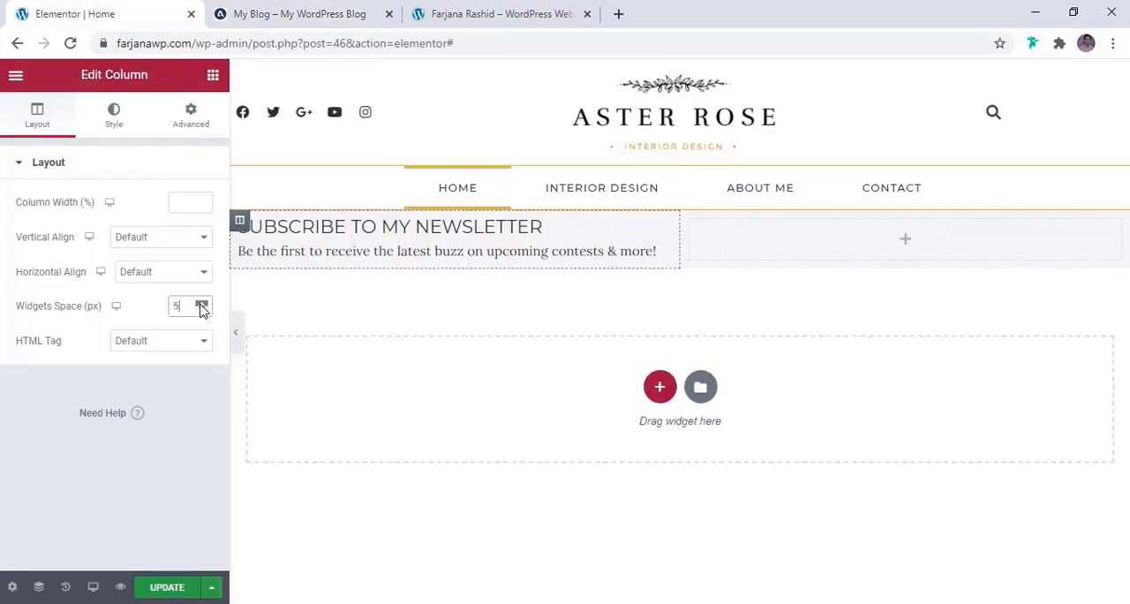
Set the newsletter heading's typography size to 20 px
{"action": "left_click", "coordinate": [499, 230]}
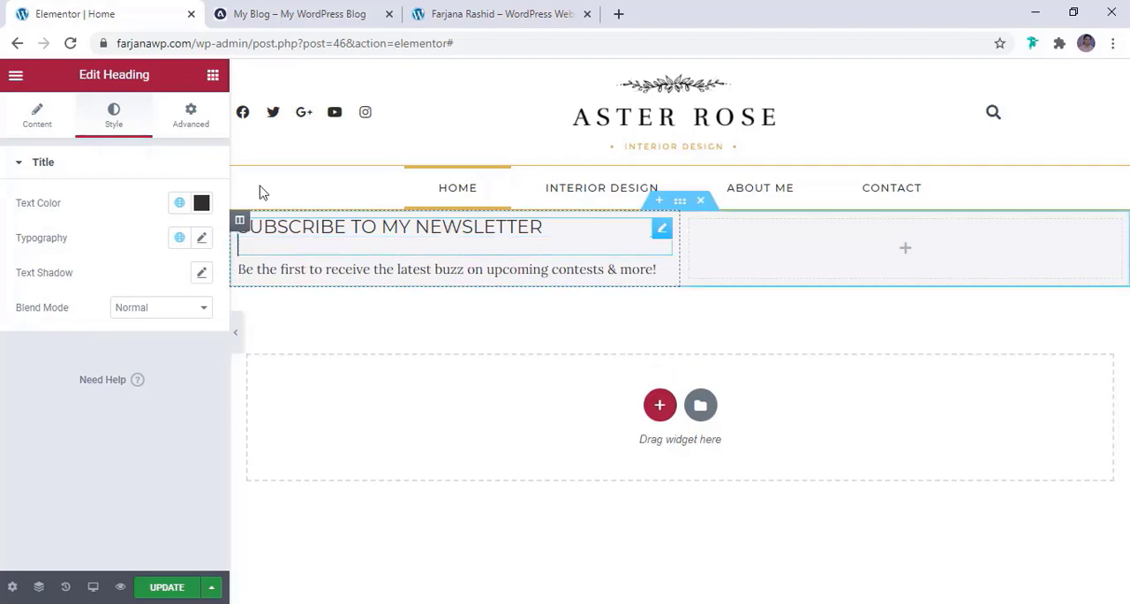
{"action": "left_click", "coordinate": [201, 237]}
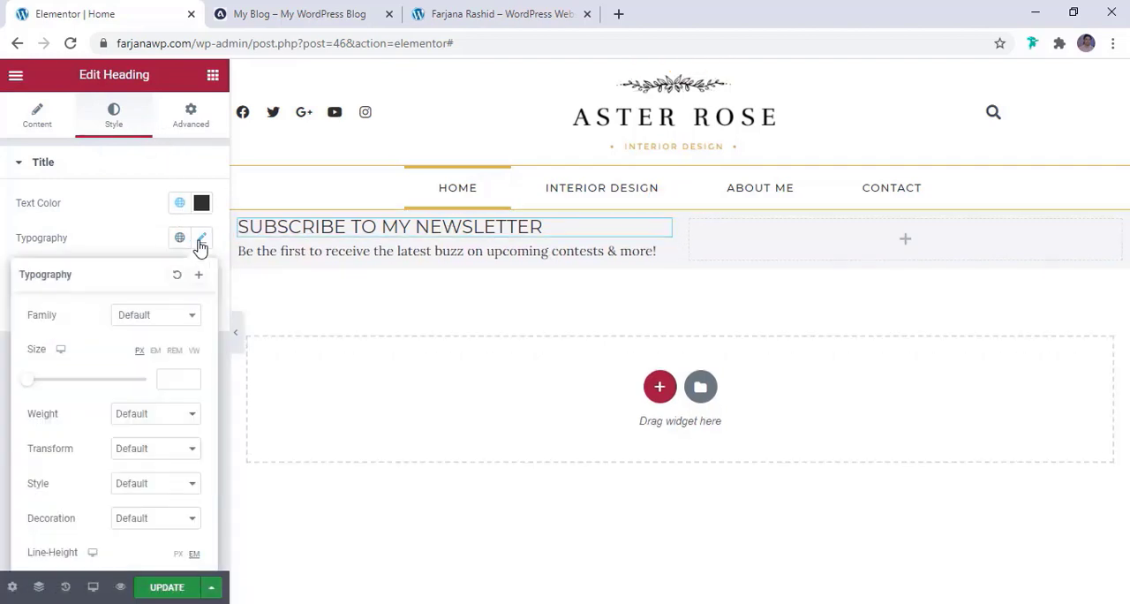
{"action": "left_click", "coordinate": [183, 389]}
{"action": "type", "text": "22"}
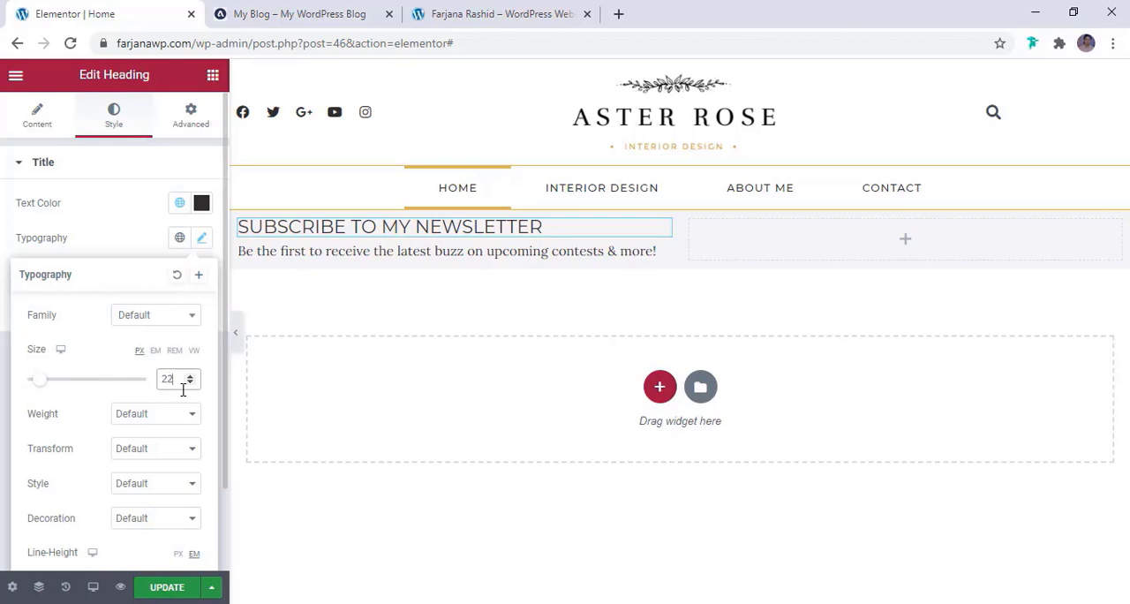
{"action": "left_click", "coordinate": [310, 238]}
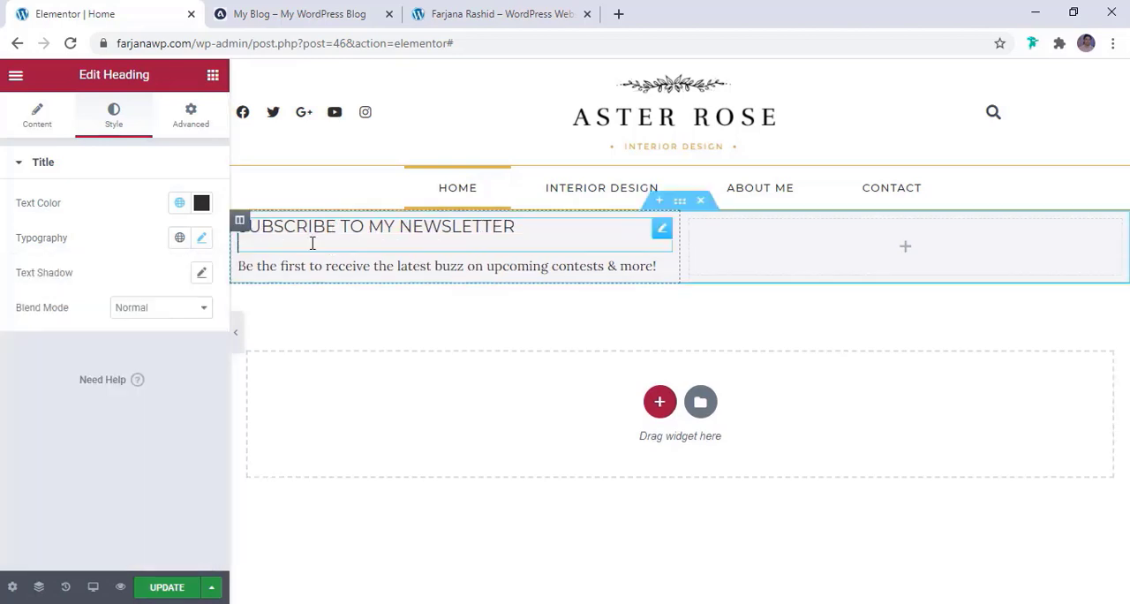
Set the newsletter heading's text transform to Capitalize
{"action": "left_click", "coordinate": [202, 237]}
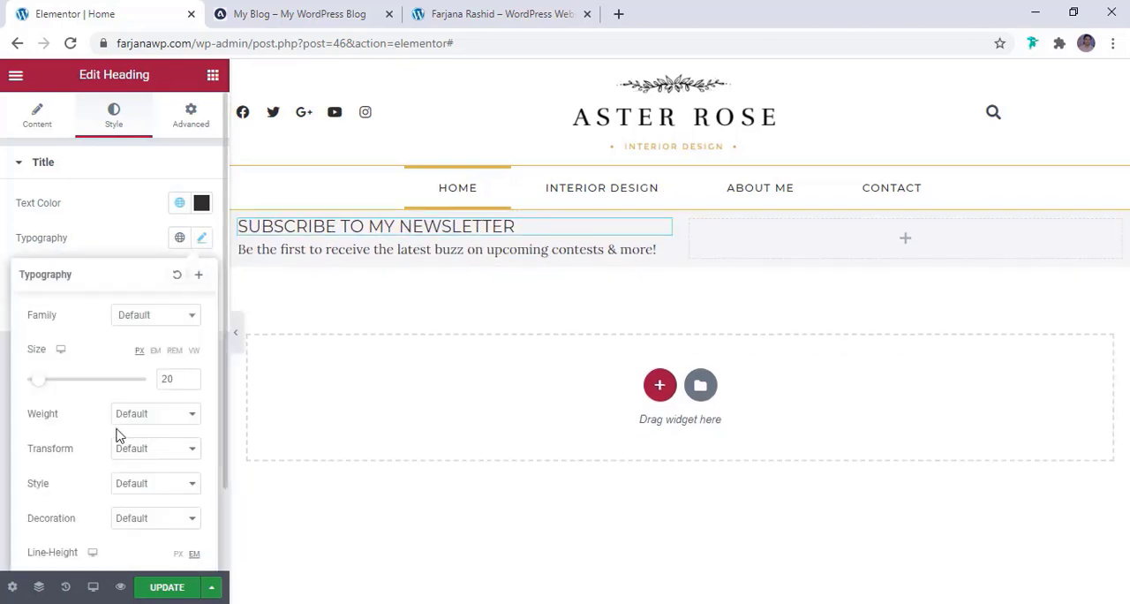
{"action": "left_click", "coordinate": [138, 450]}
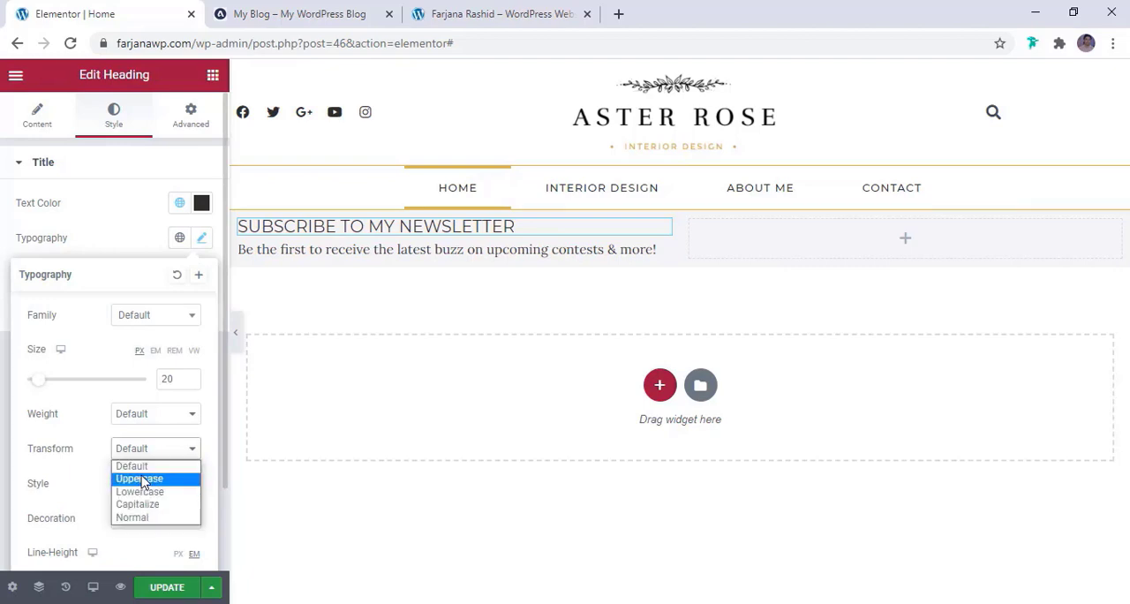
{"action": "left_click", "coordinate": [141, 479]}
{"action": "left_click", "coordinate": [151, 452]}
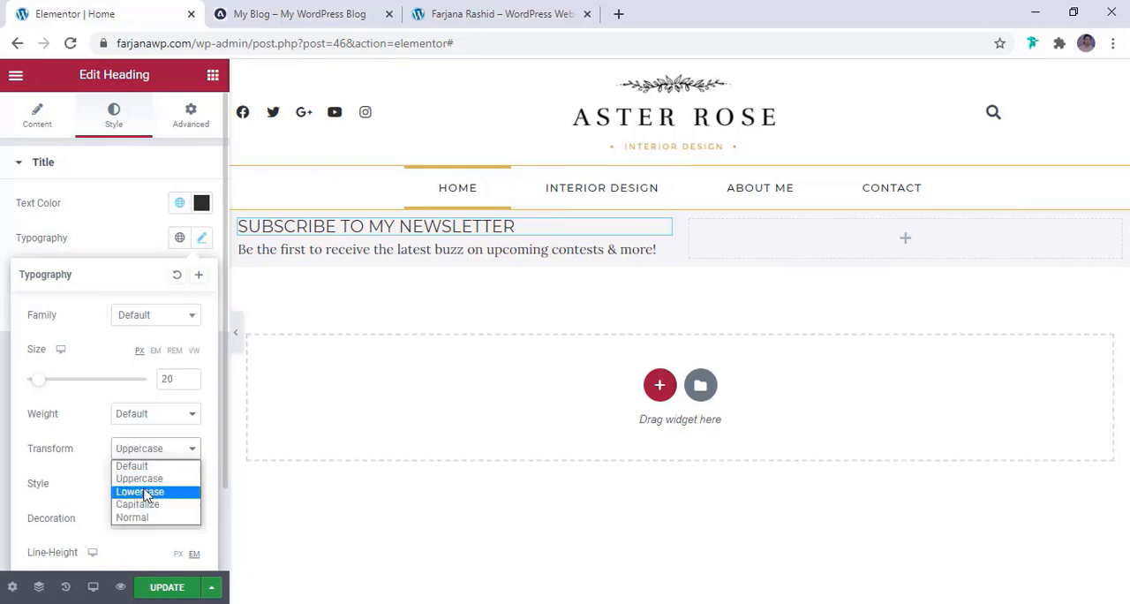
{"action": "left_click", "coordinate": [141, 504]}
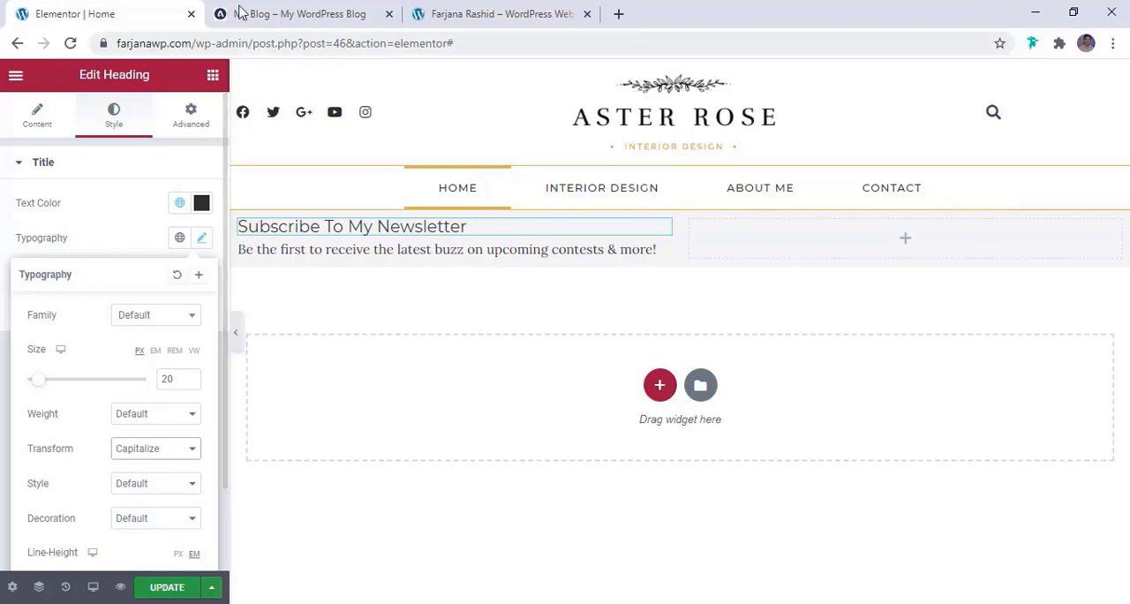
{"action": "left_click", "coordinate": [459, 249]}
{"action": "left_click", "coordinate": [459, 225]}
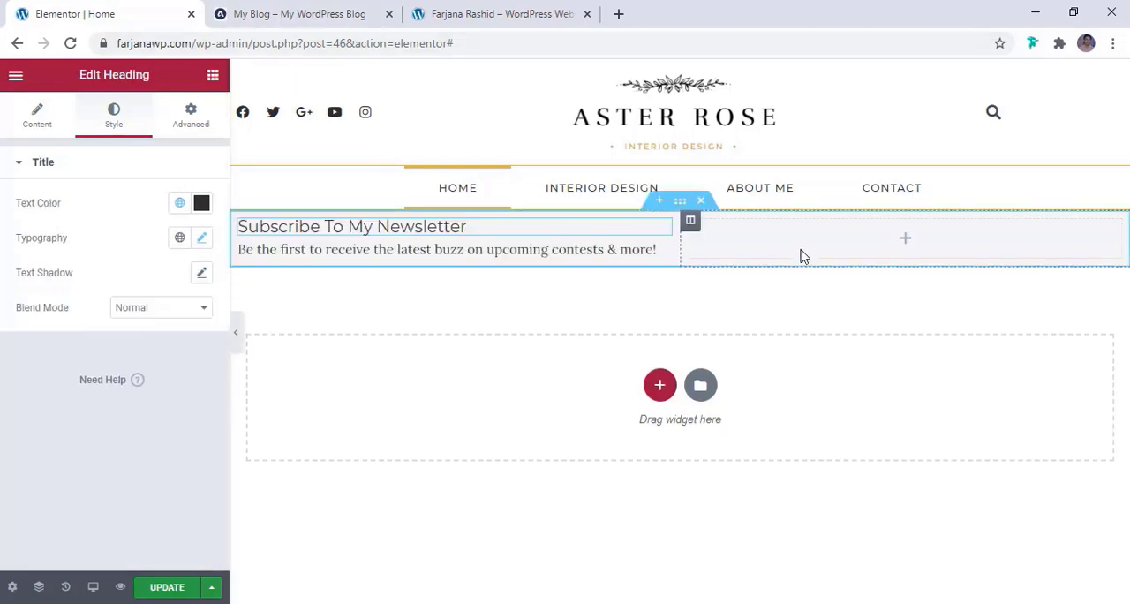
Set the newsletter section's padding to 15 px on all four sides
{"action": "left_click", "coordinate": [687, 209]}
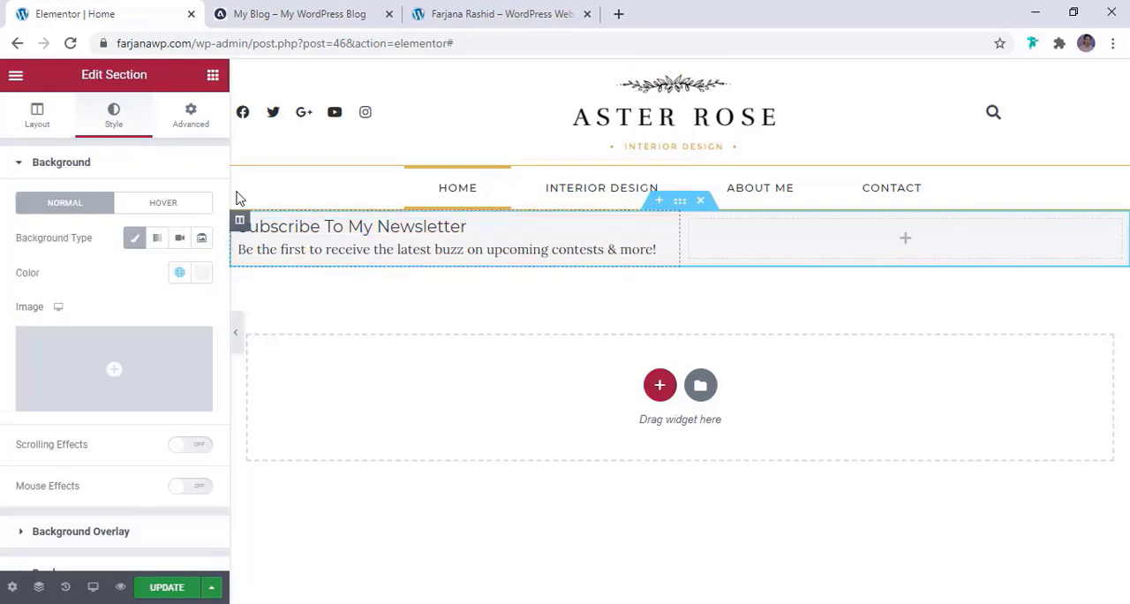
{"action": "left_click", "coordinate": [192, 121]}
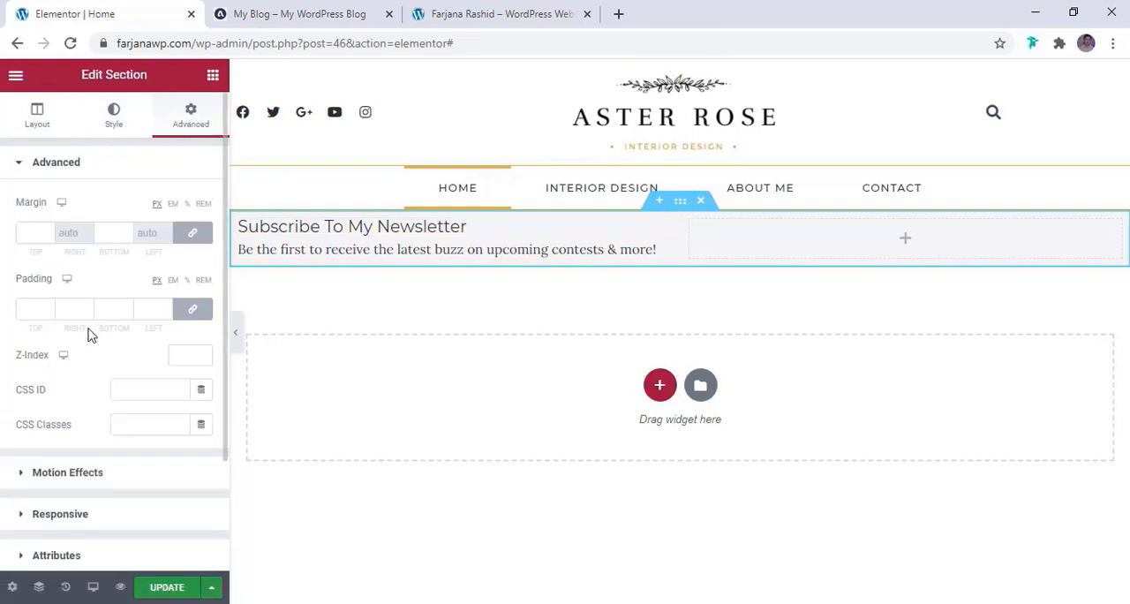
{"action": "left_click", "coordinate": [24, 309]}
{"action": "type", "text": "20"}
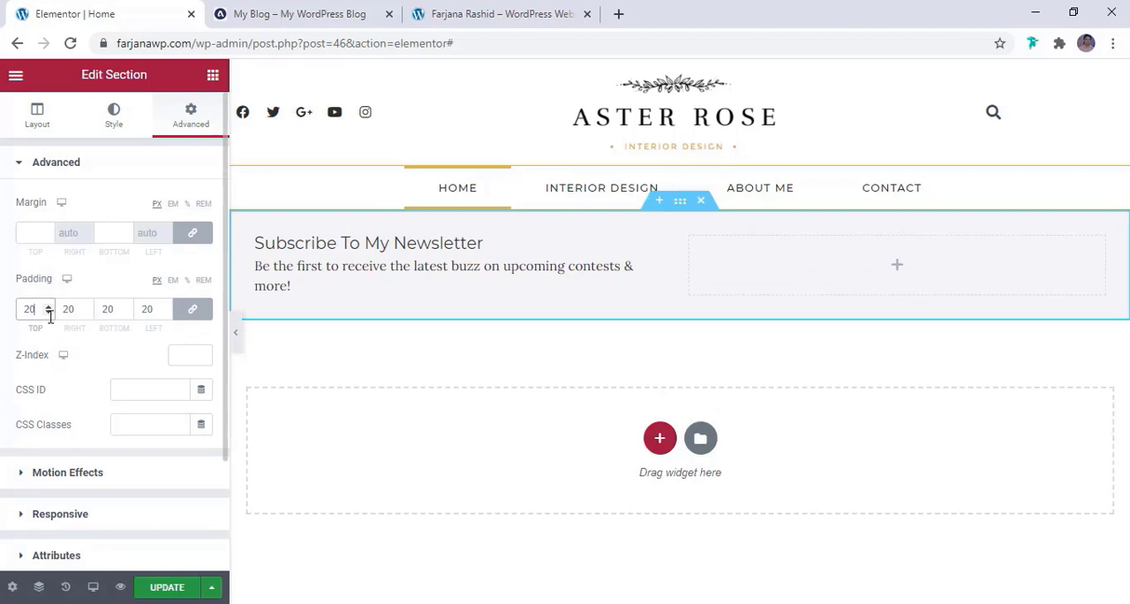
{"action": "left_click", "coordinate": [47, 314]}
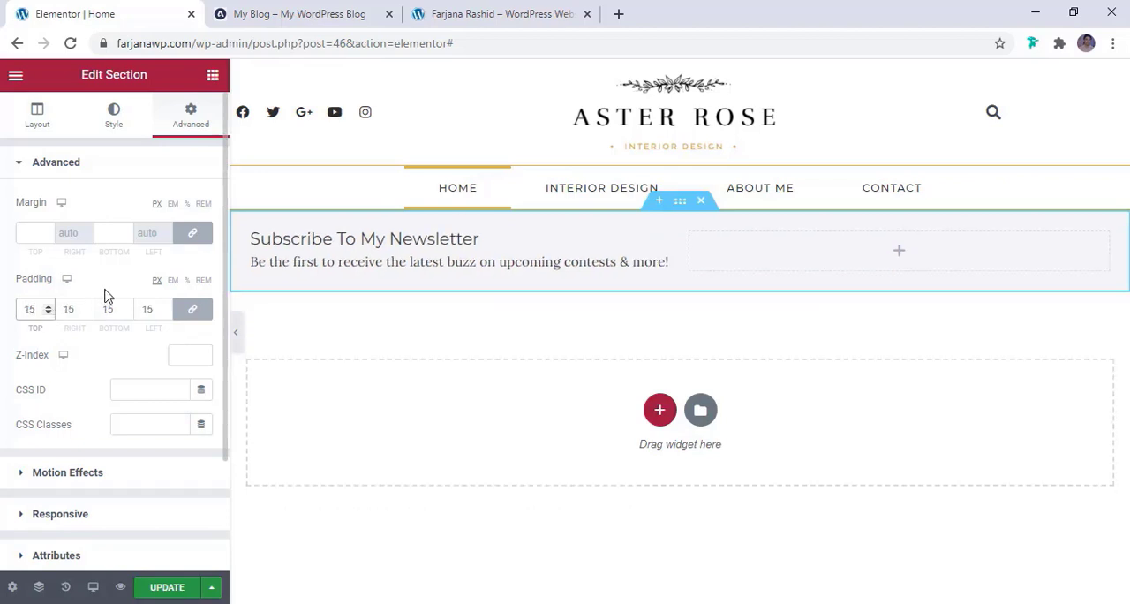
Unlink the section's padding values and set the right and left padding to 20 px
{"action": "left_click", "coordinate": [191, 308]}
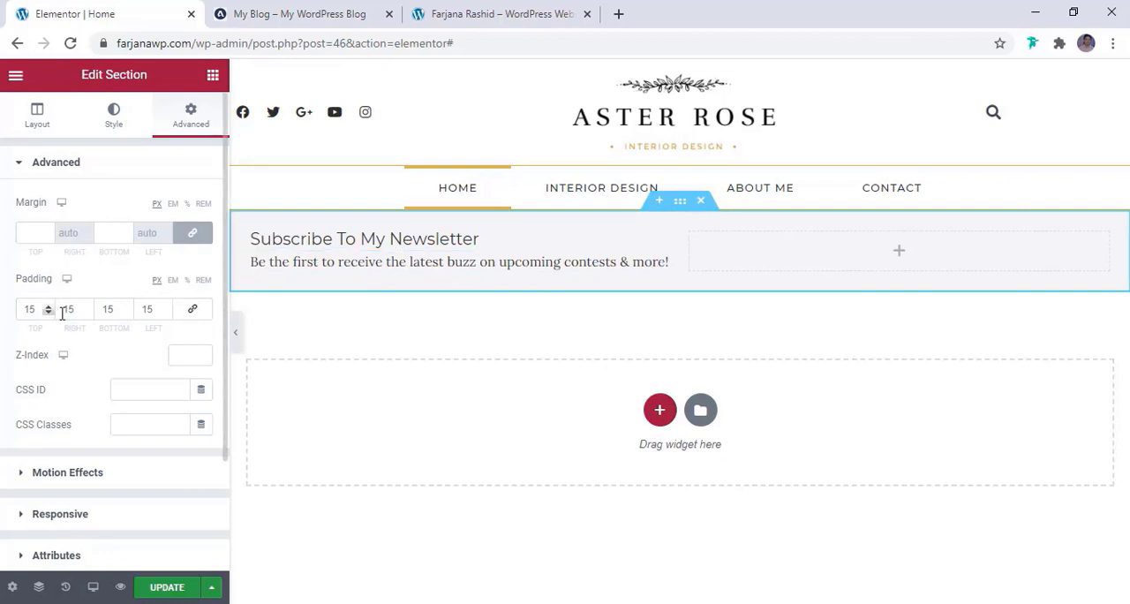
{"action": "double_click", "coordinate": [67, 309]}
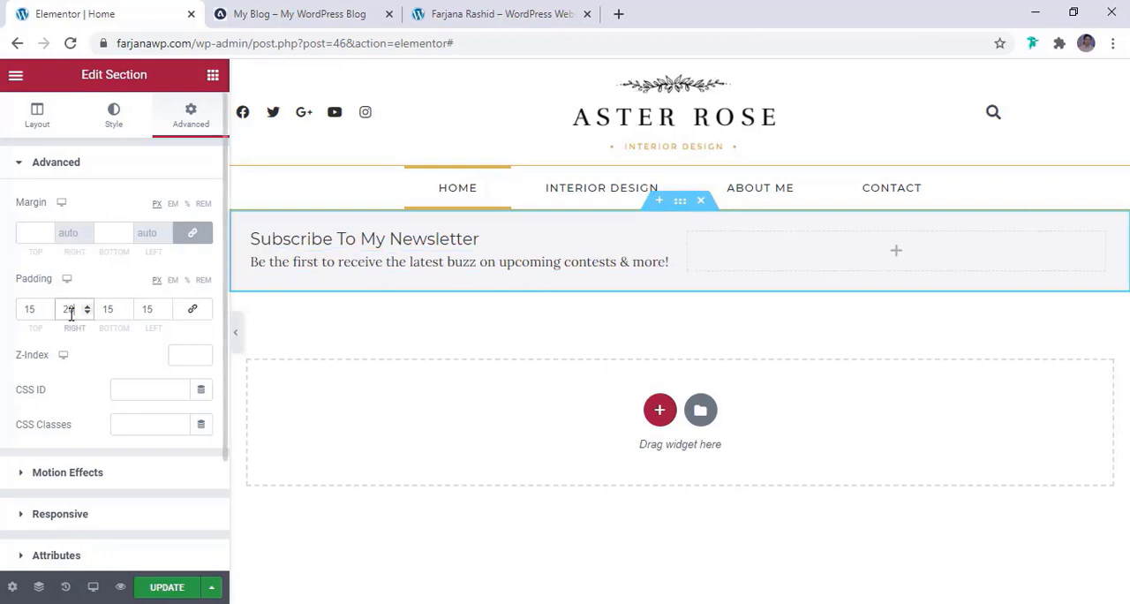
{"action": "double_click", "coordinate": [147, 309]}
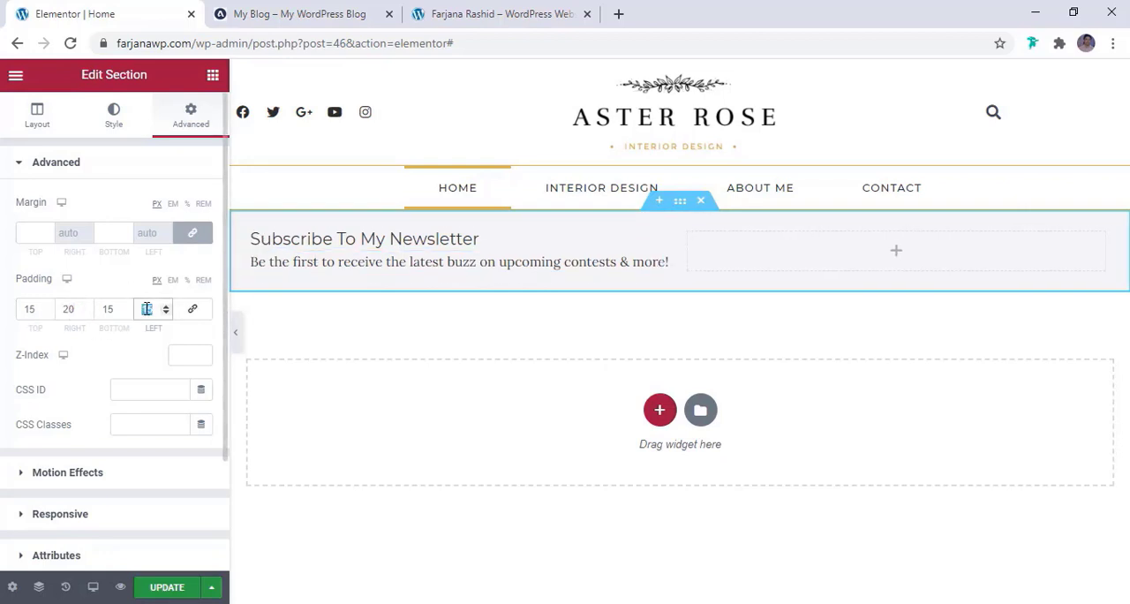
{"action": "type", "text": "20"}
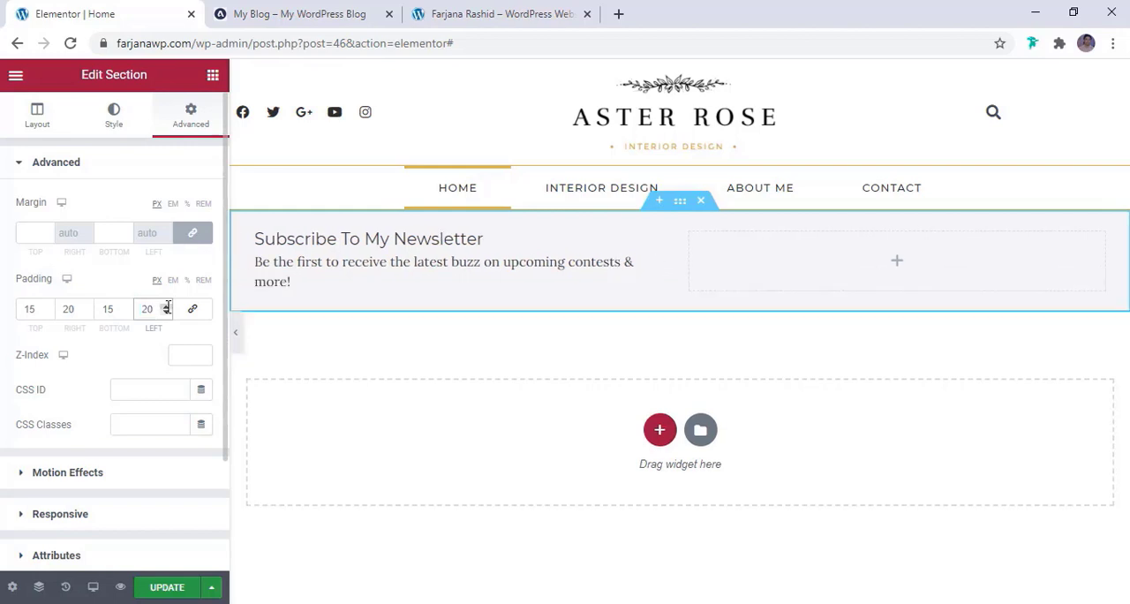
Link the newsletter section's padding values and set them to 20 px on all four sides
{"action": "left_click", "coordinate": [193, 309]}
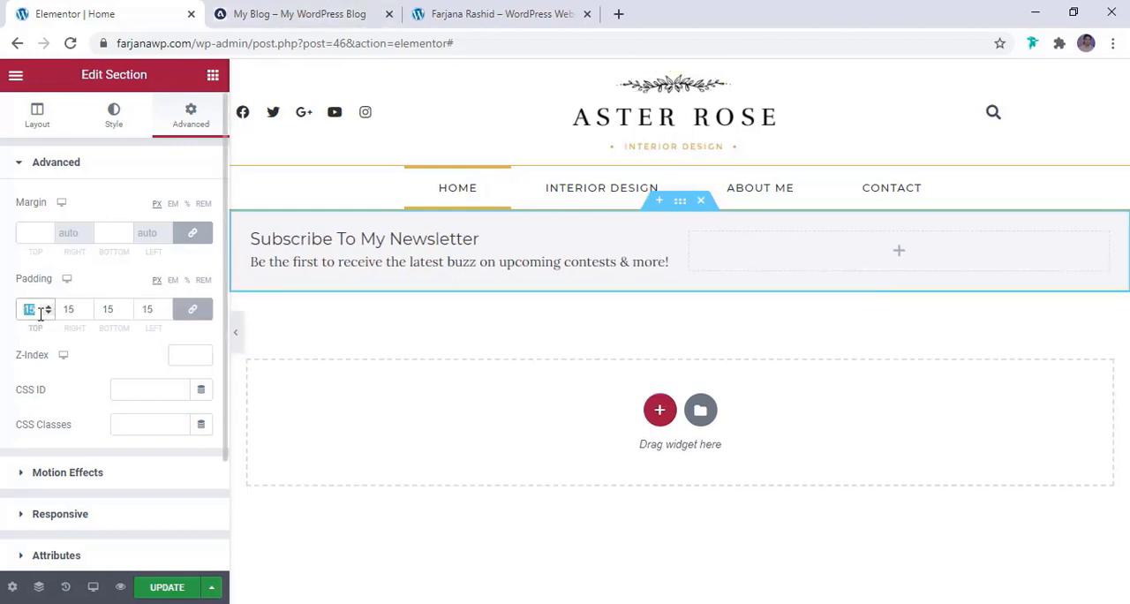
{"action": "type", "text": "20"}
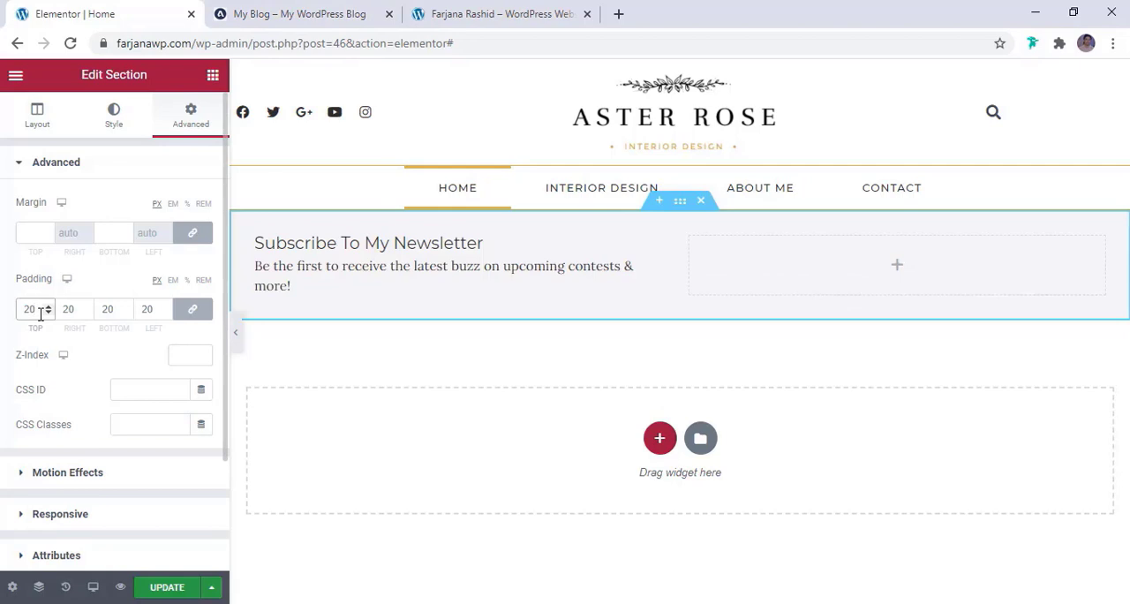
Increase the newsletter heading's typography size to about 24 px and update the page
{"action": "left_click", "coordinate": [300, 243]}
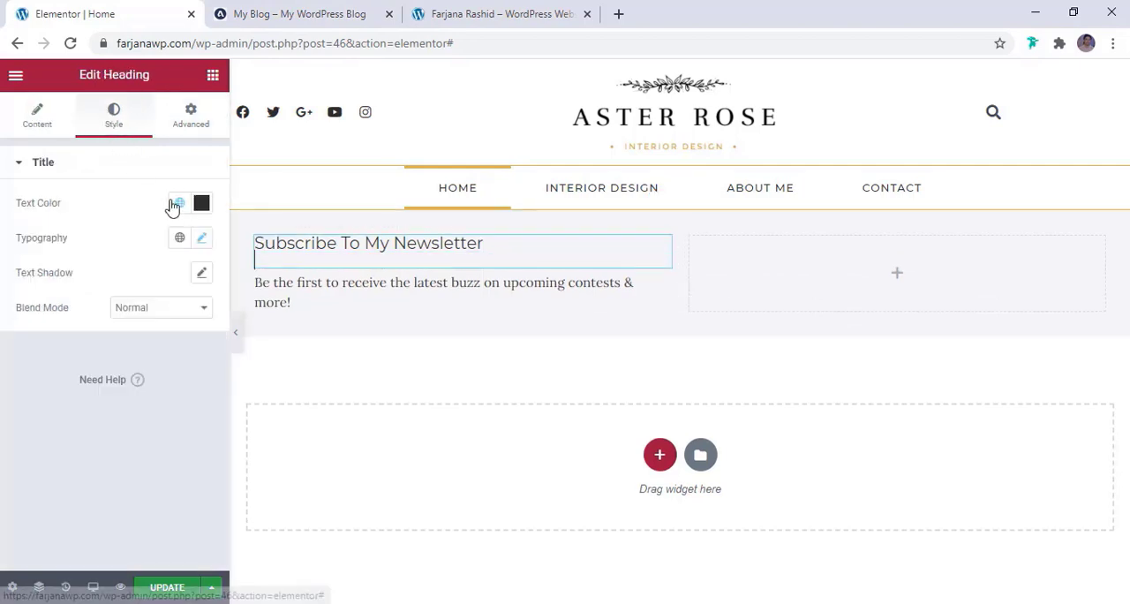
{"action": "left_click", "coordinate": [205, 241]}
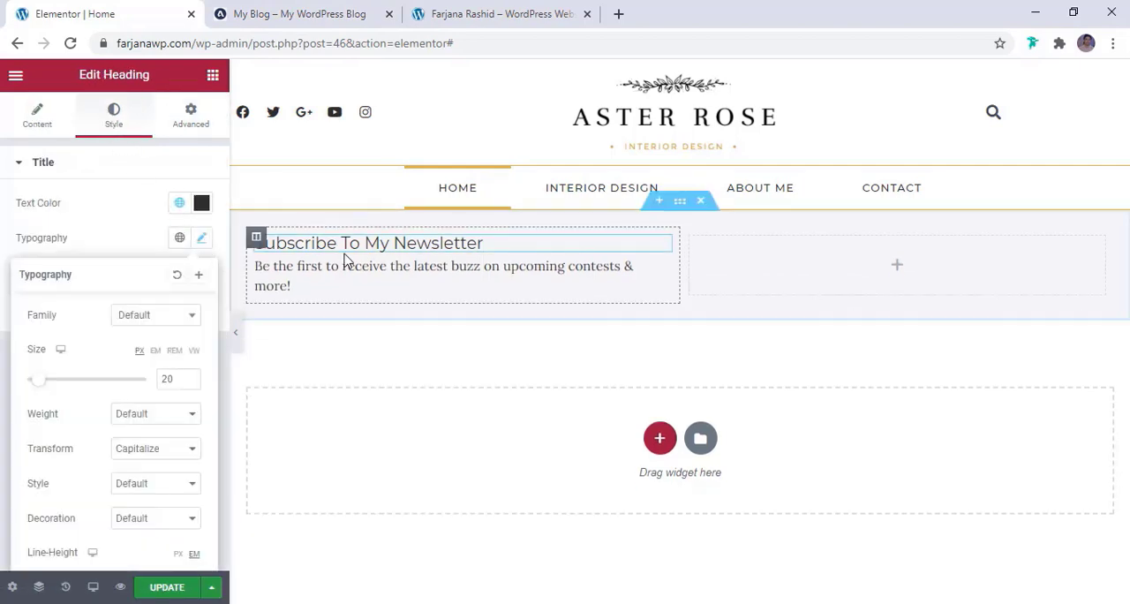
{"action": "left_click", "coordinate": [190, 376]}
{"action": "left_click", "coordinate": [190, 376]}
{"action": "left_click", "coordinate": [190, 377]}
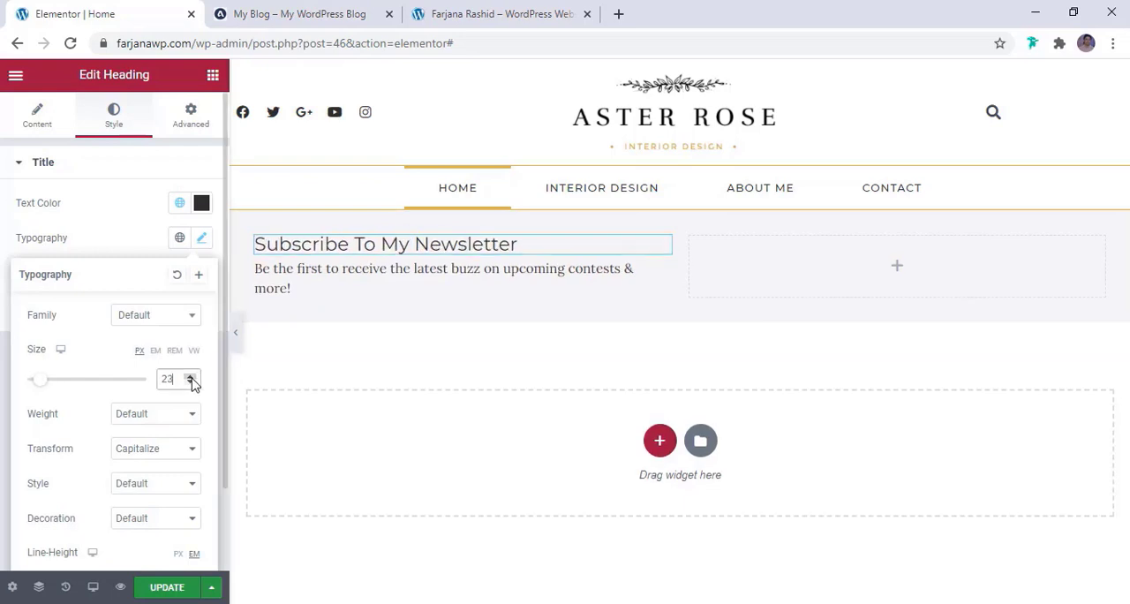
{"action": "left_click", "coordinate": [190, 376]}
{"action": "left_click", "coordinate": [368, 290]}
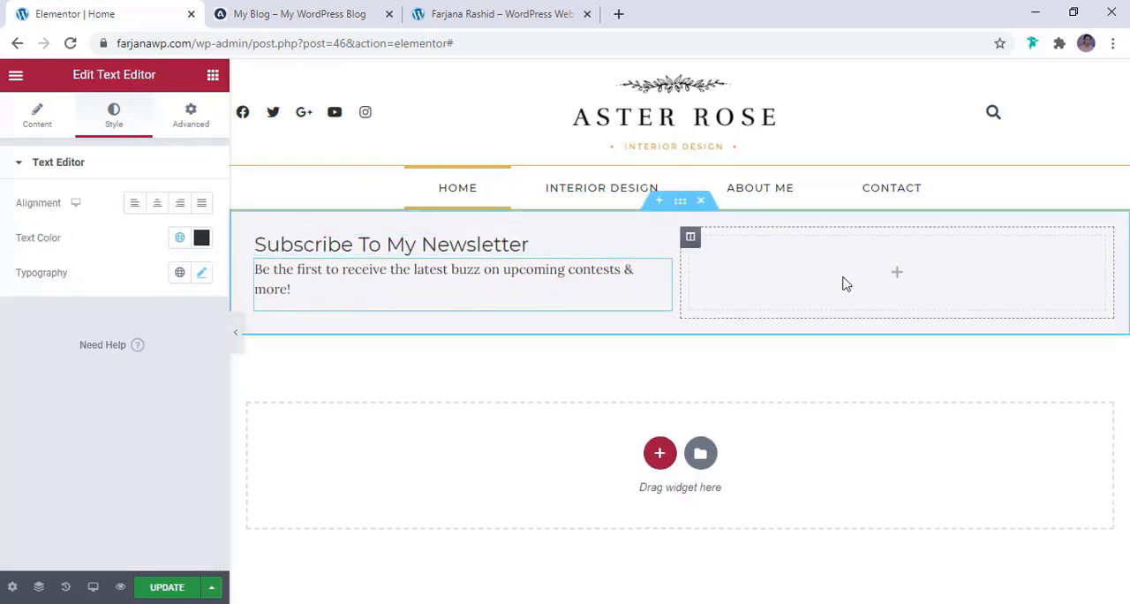
{"action": "left_click", "coordinate": [171, 592]}
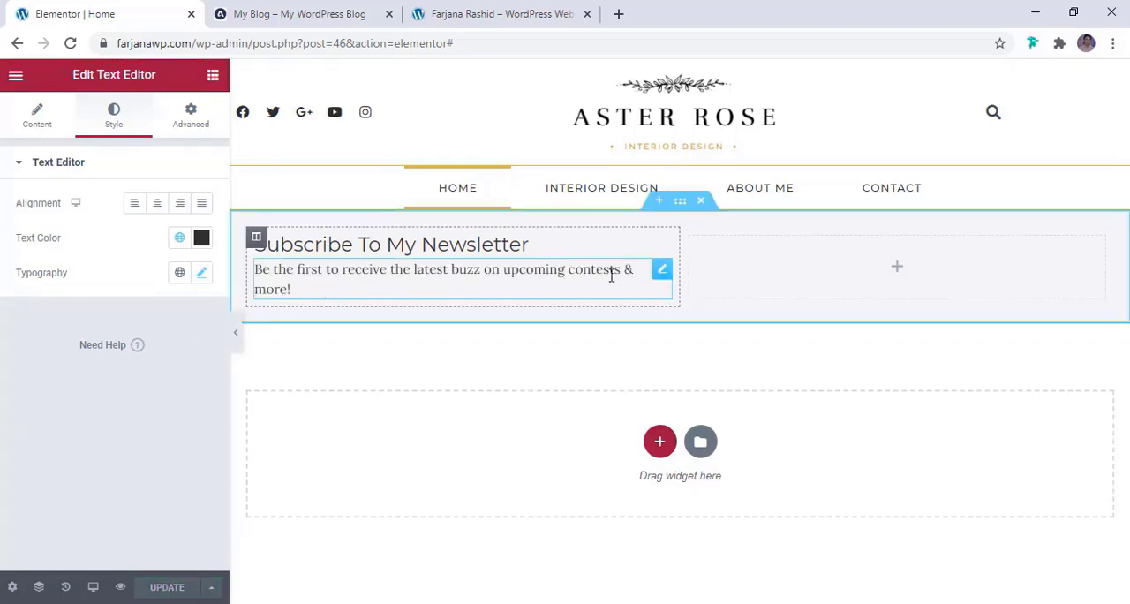
Check the reference blog and set the newsletter description's typography size to about 14 px
{"action": "left_click", "coordinate": [328, 12]}
{"action": "left_click", "coordinate": [100, 12]}
{"action": "left_click", "coordinate": [323, 285]}
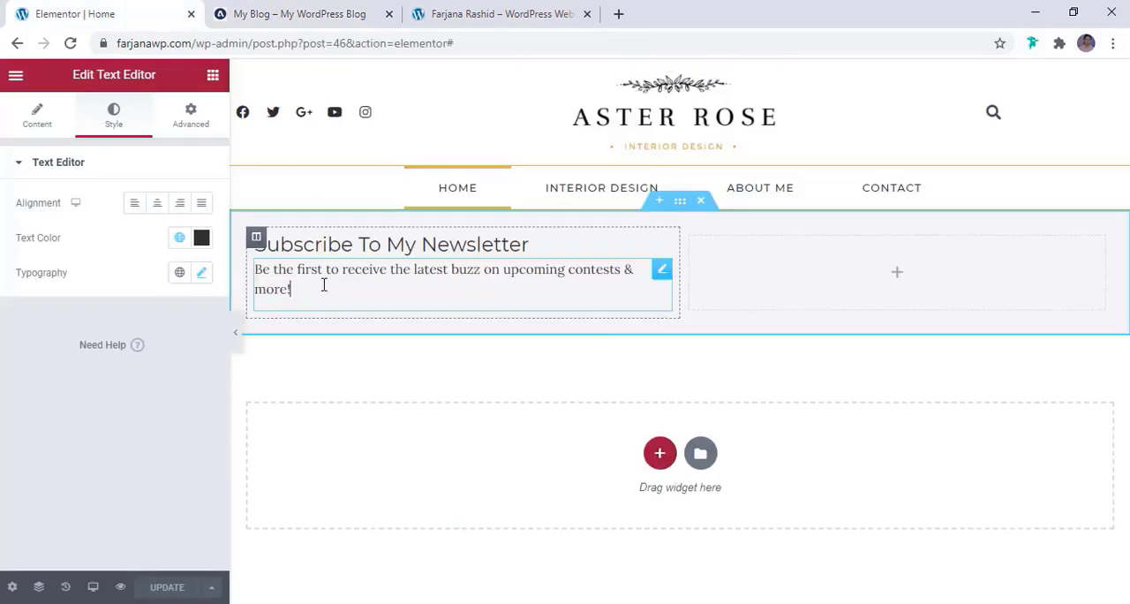
{"action": "left_click", "coordinate": [202, 274]}
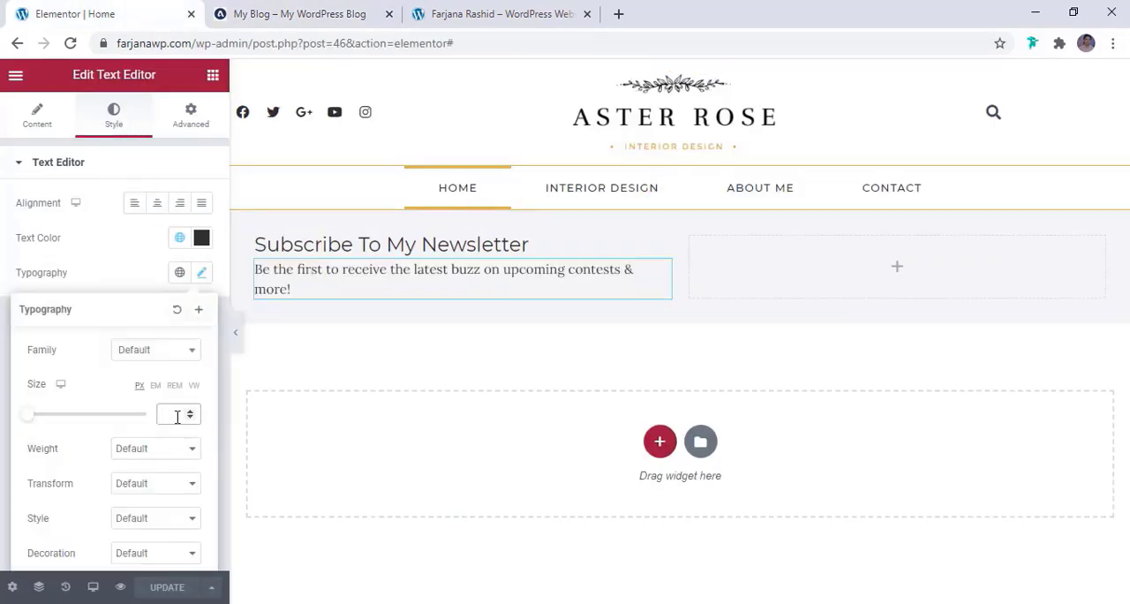
{"action": "type", "text": "12"}
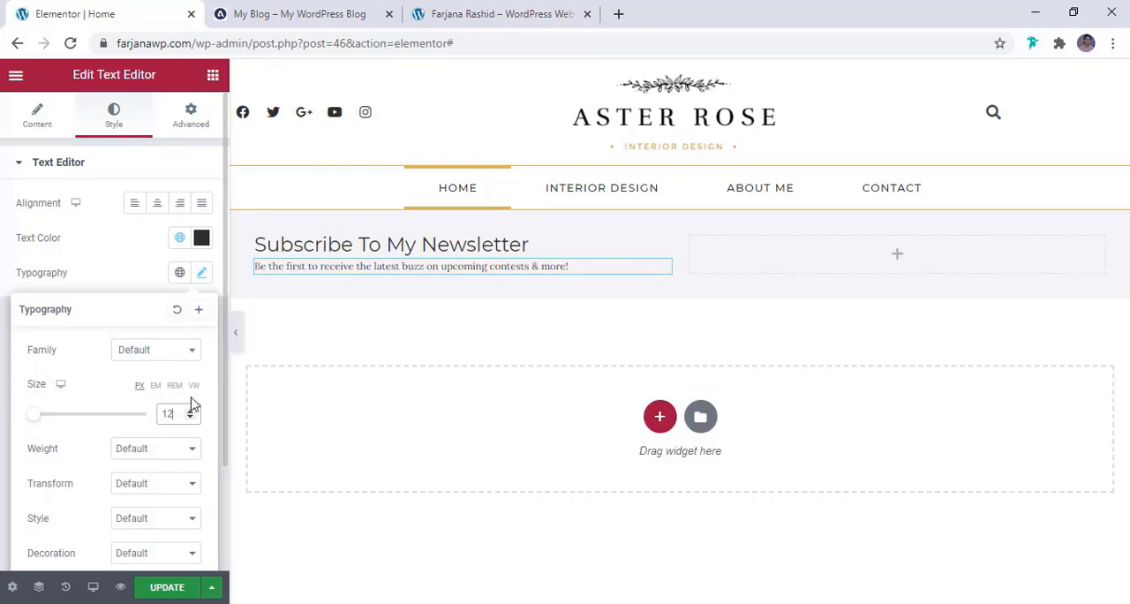
{"action": "left_click", "coordinate": [189, 412]}
{"action": "left_click", "coordinate": [190, 411]}
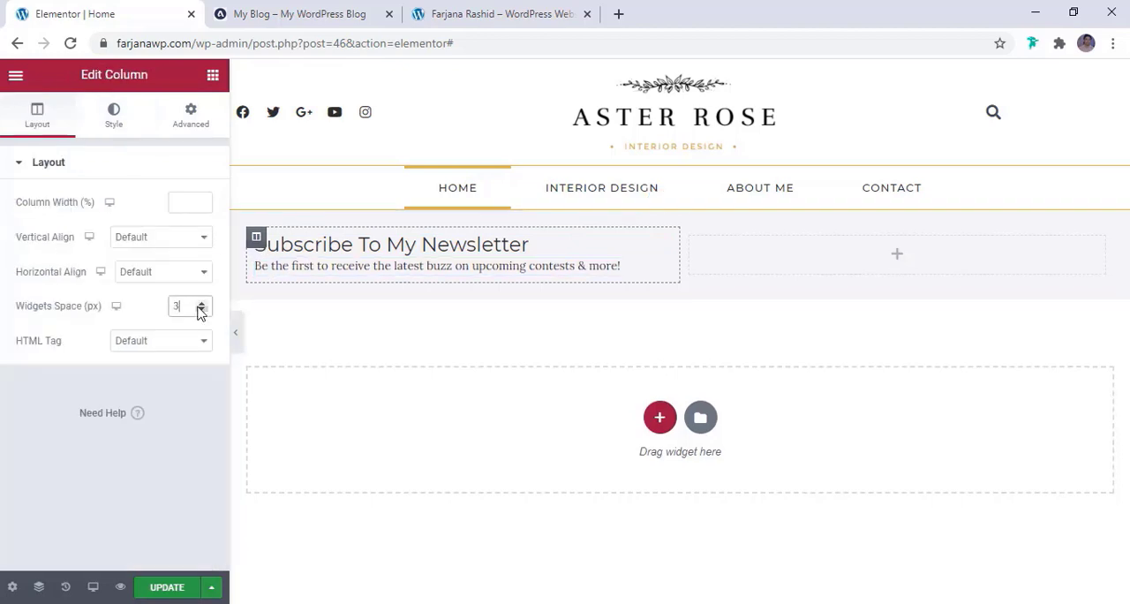
Check the reference blog's signup form and add a Form widget to the newsletter section's empty column
{"action": "left_click", "coordinate": [686, 235]}
{"action": "left_click", "coordinate": [294, 10]}
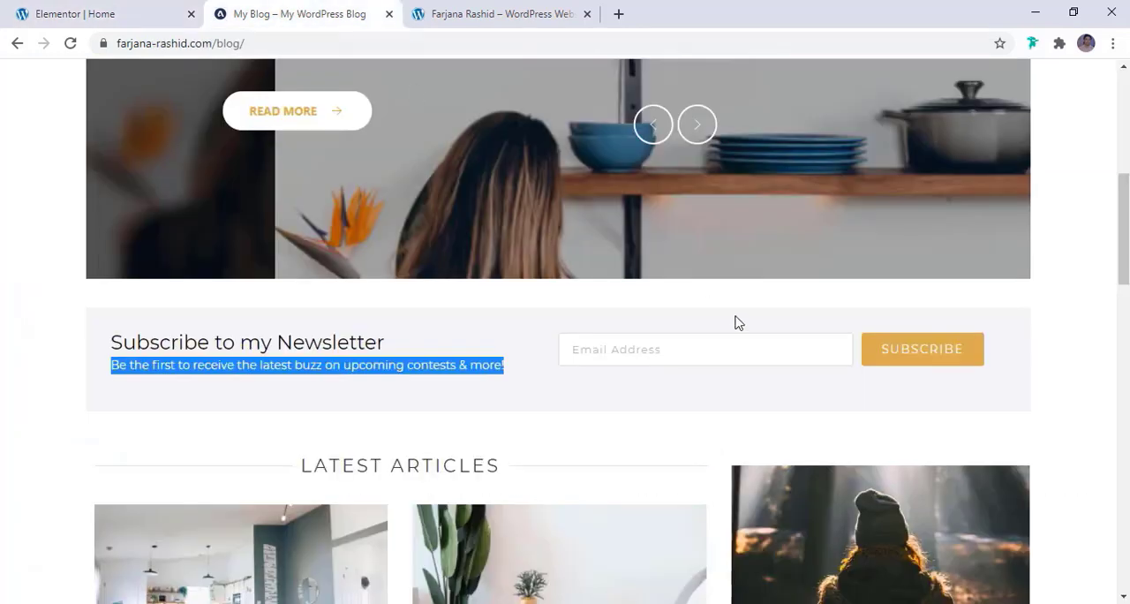
{"action": "left_click", "coordinate": [90, 18]}
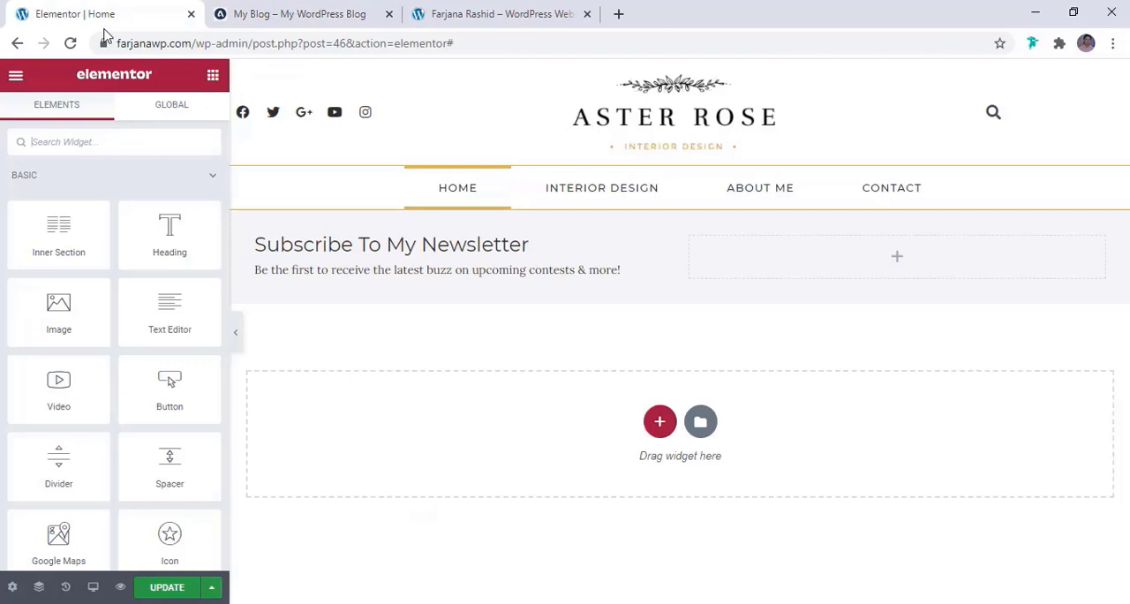
{"action": "left_click", "coordinate": [156, 141]}
{"action": "type", "text": "form"}
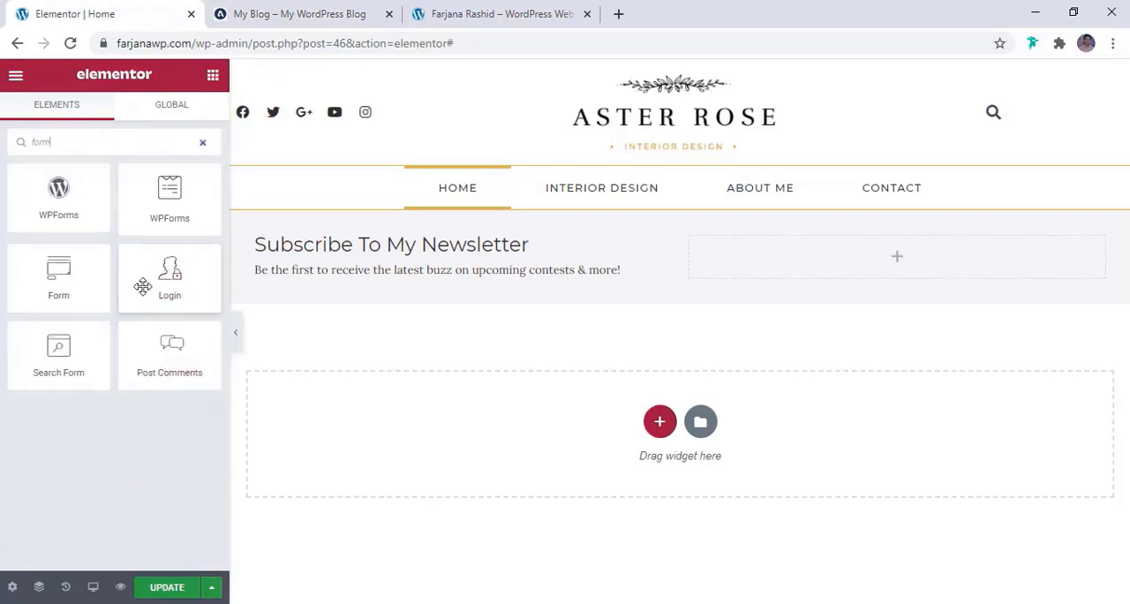
{"action": "left_click_drag", "start_coordinate": [70, 279], "coordinate": [781, 264]}
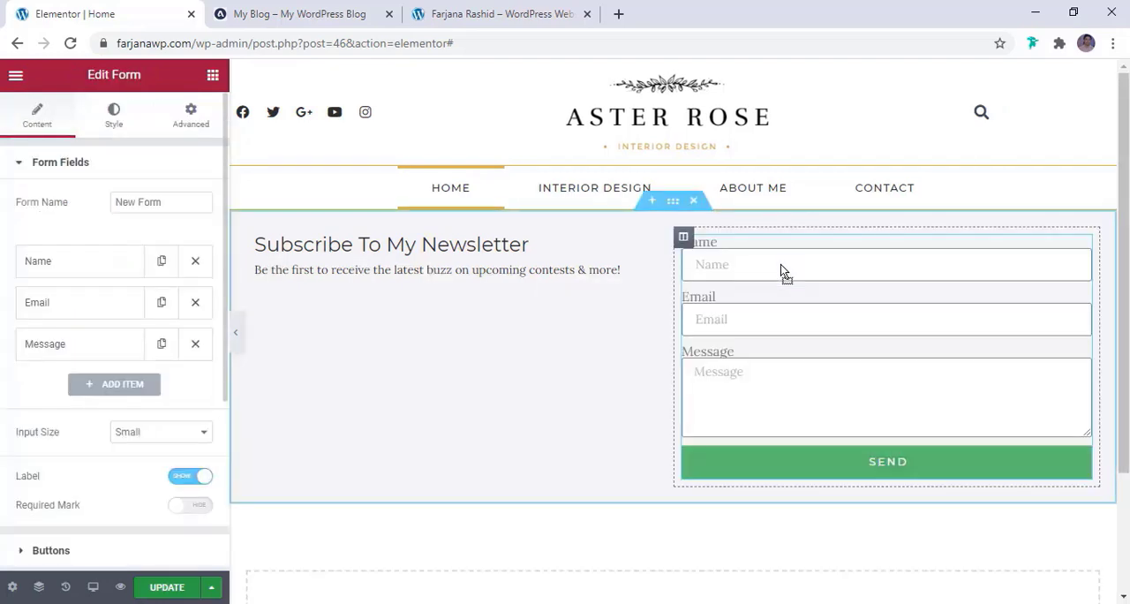
Compare with the reference signup form and remove the Name and Message fields from the new form
{"action": "left_click", "coordinate": [316, 11]}
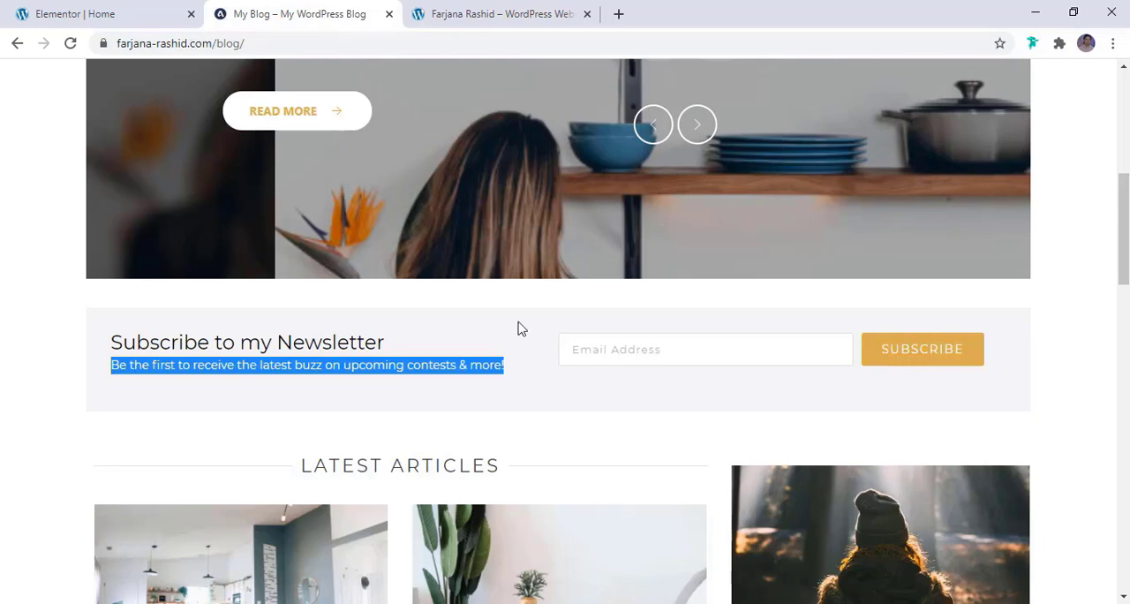
{"action": "left_click", "coordinate": [607, 358]}
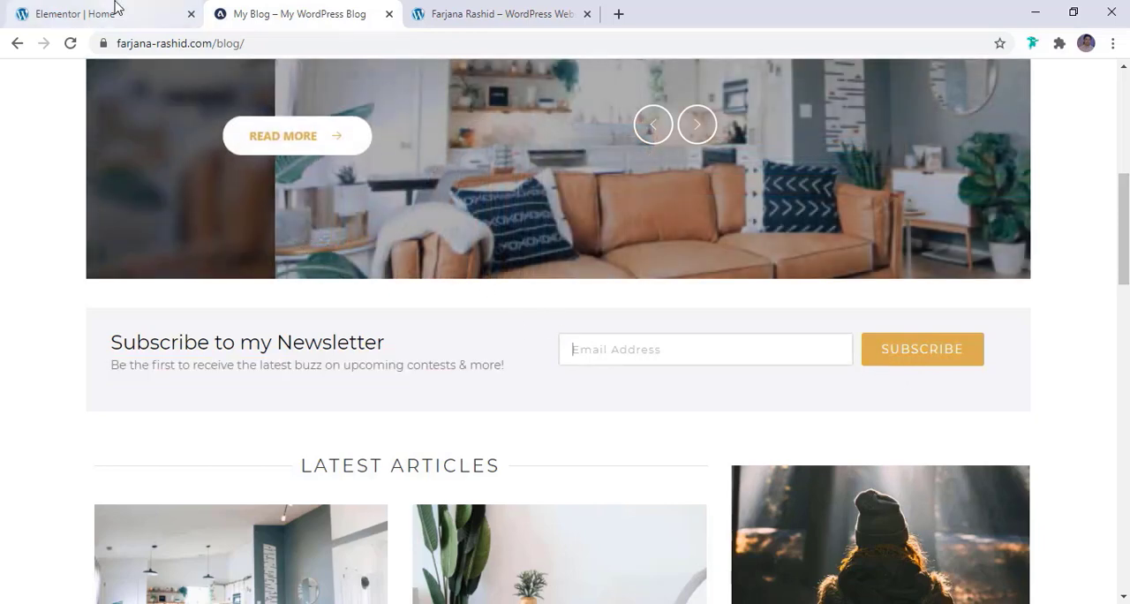
{"action": "left_click", "coordinate": [126, 17]}
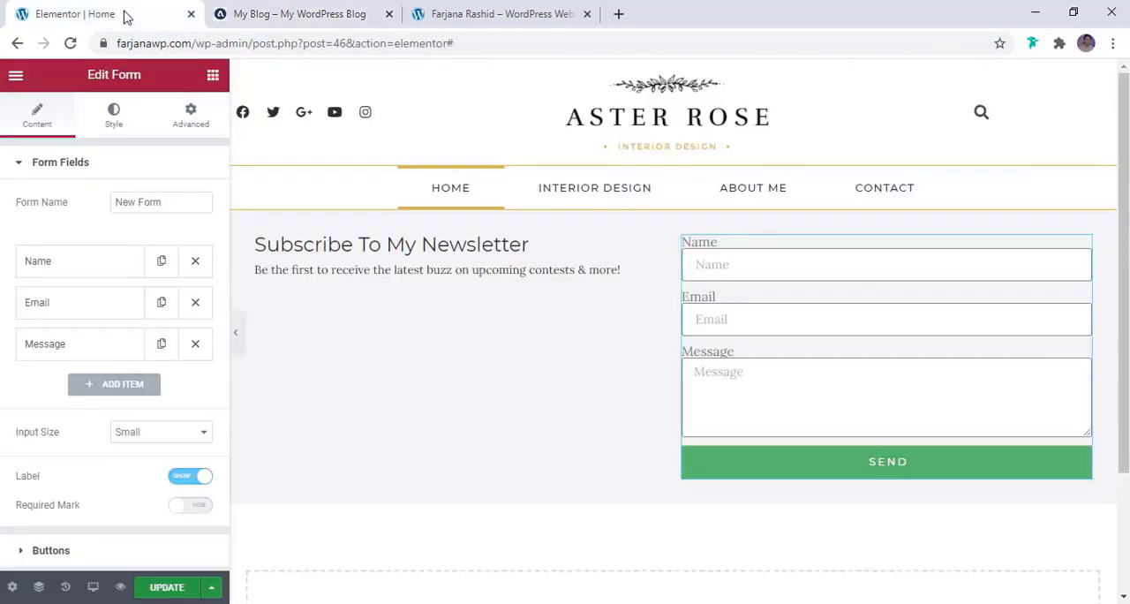
{"action": "left_click", "coordinate": [726, 265]}
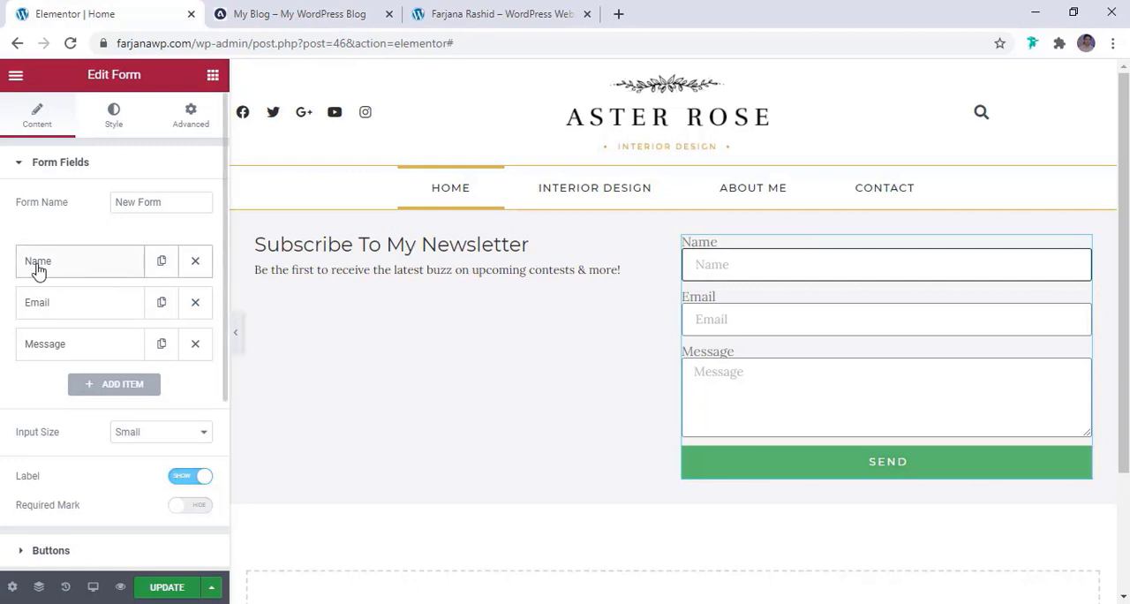
{"action": "left_click", "coordinate": [196, 260]}
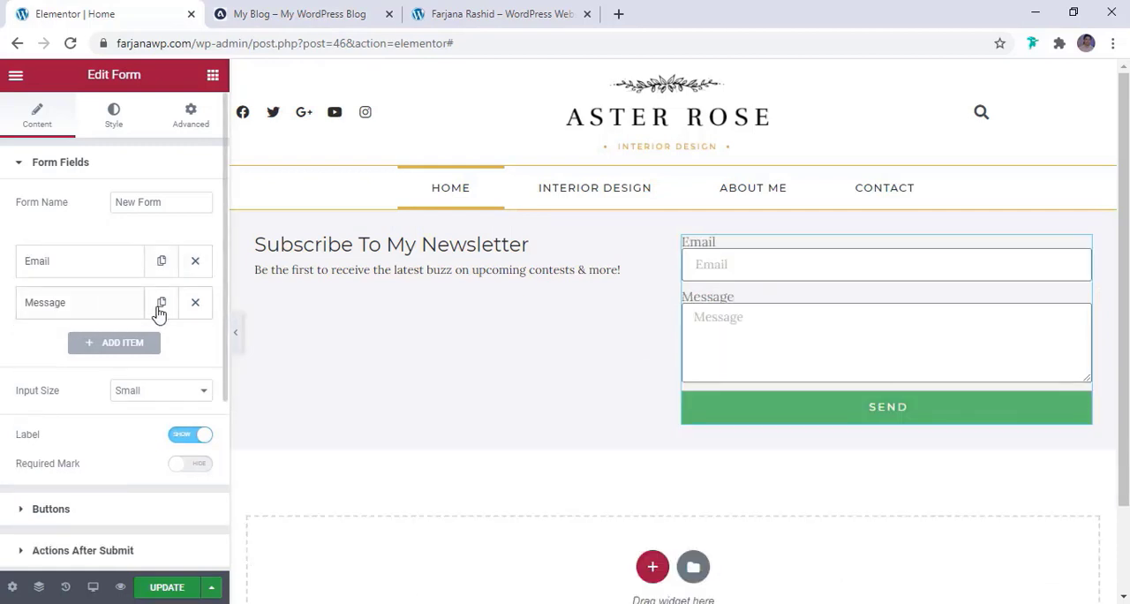
{"action": "left_click", "coordinate": [195, 302]}
Clear the Email field's label and set its placeholder to "Email Address"
{"action": "left_click", "coordinate": [118, 262]}
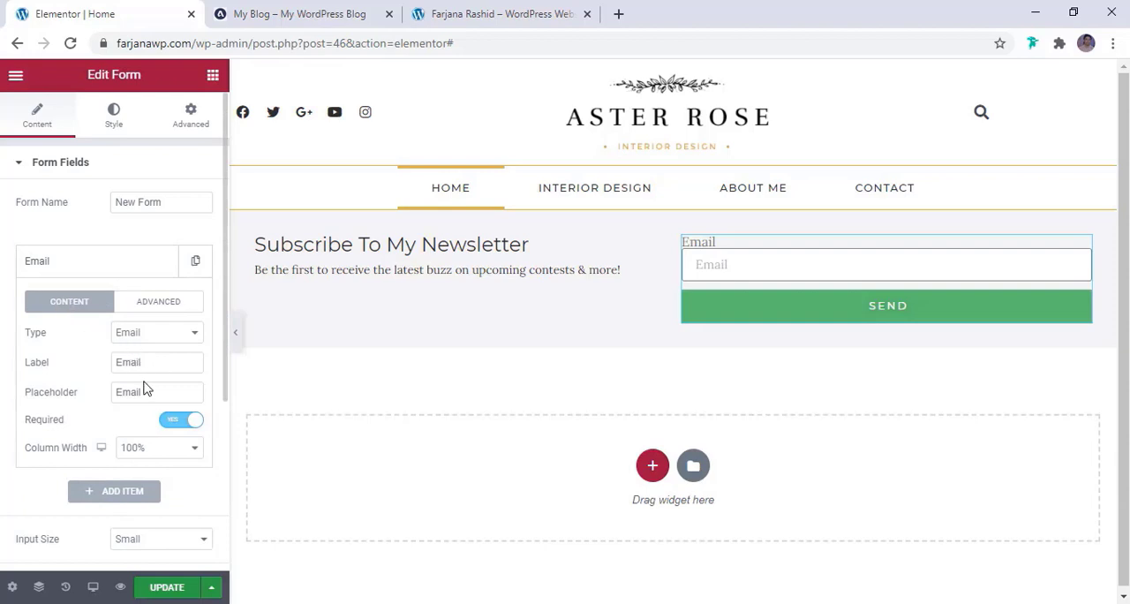
{"action": "double_click", "coordinate": [117, 362]}
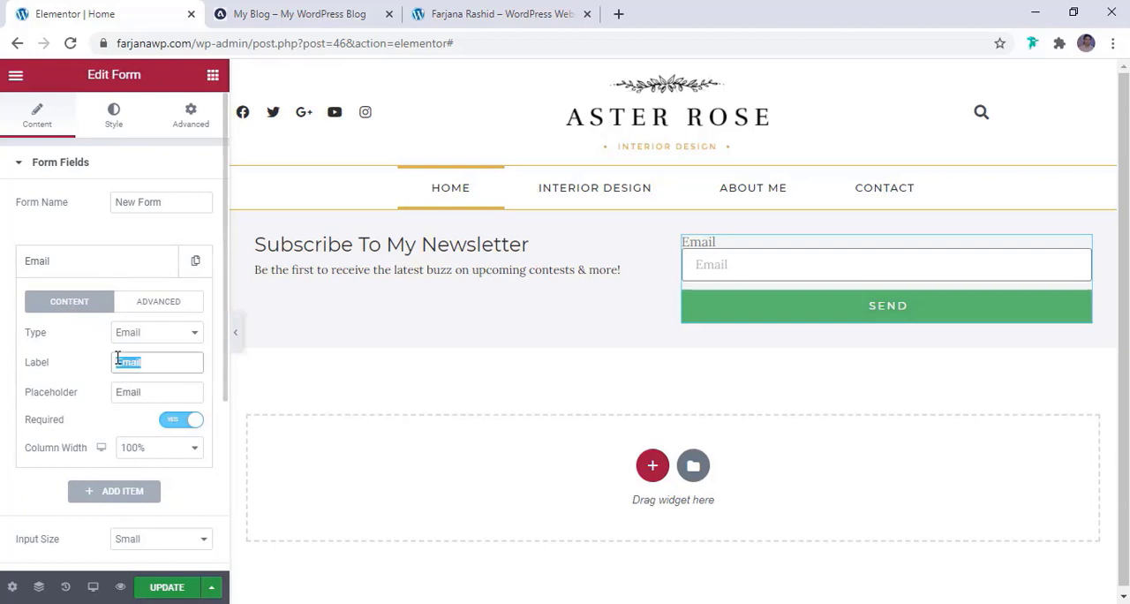
{"action": "key", "text": "BackSpace"}
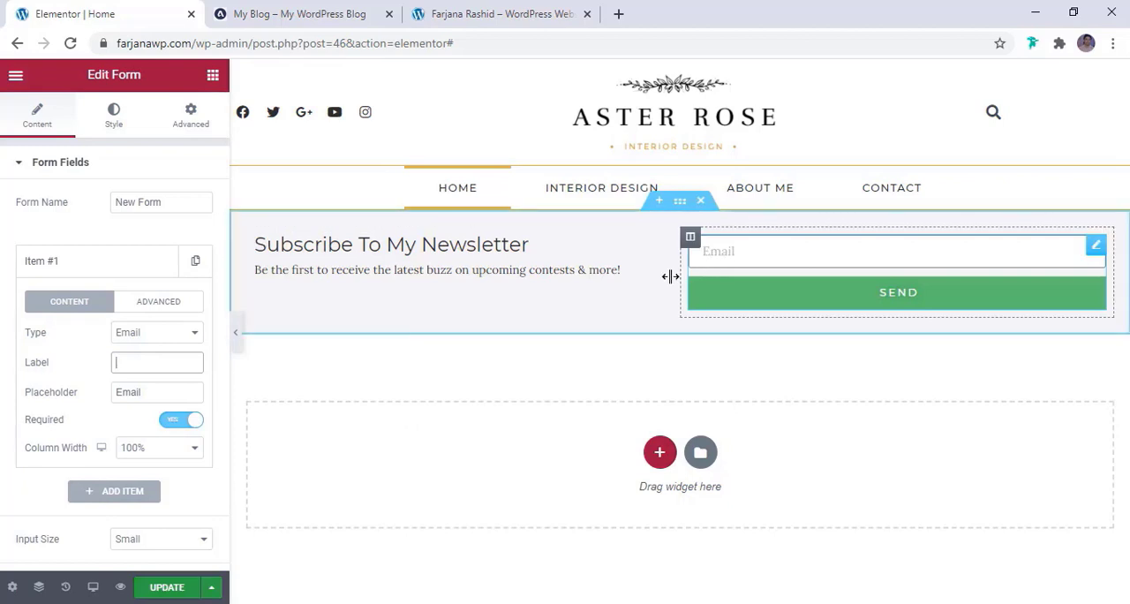
{"action": "left_click", "coordinate": [153, 391]}
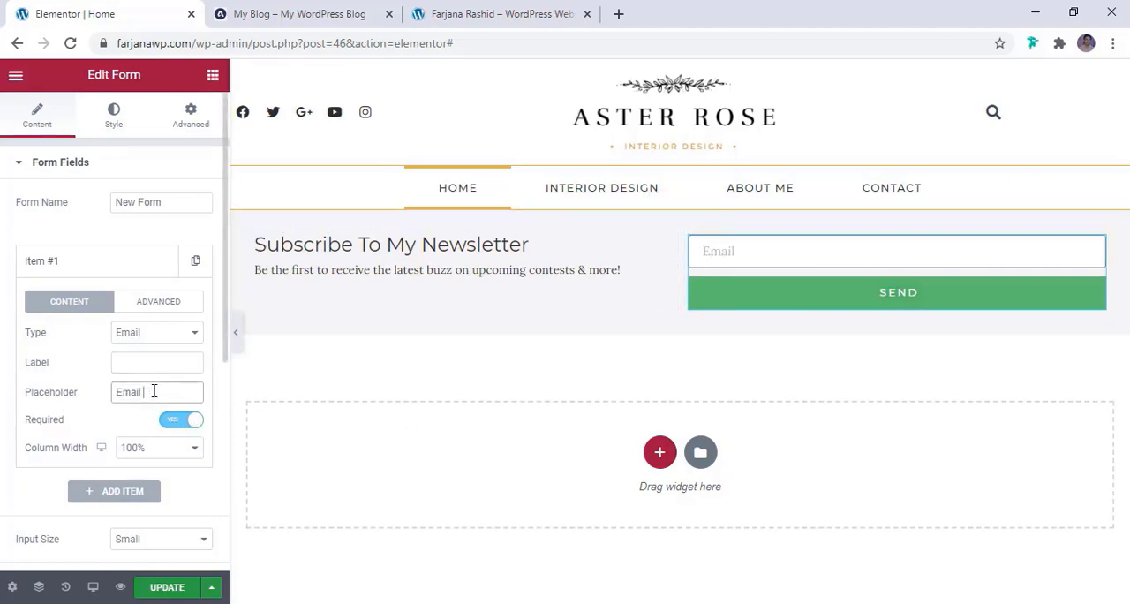
Set the email field's column width to 66%, trying 75% for comparison
{"action": "left_click", "coordinate": [169, 453]}
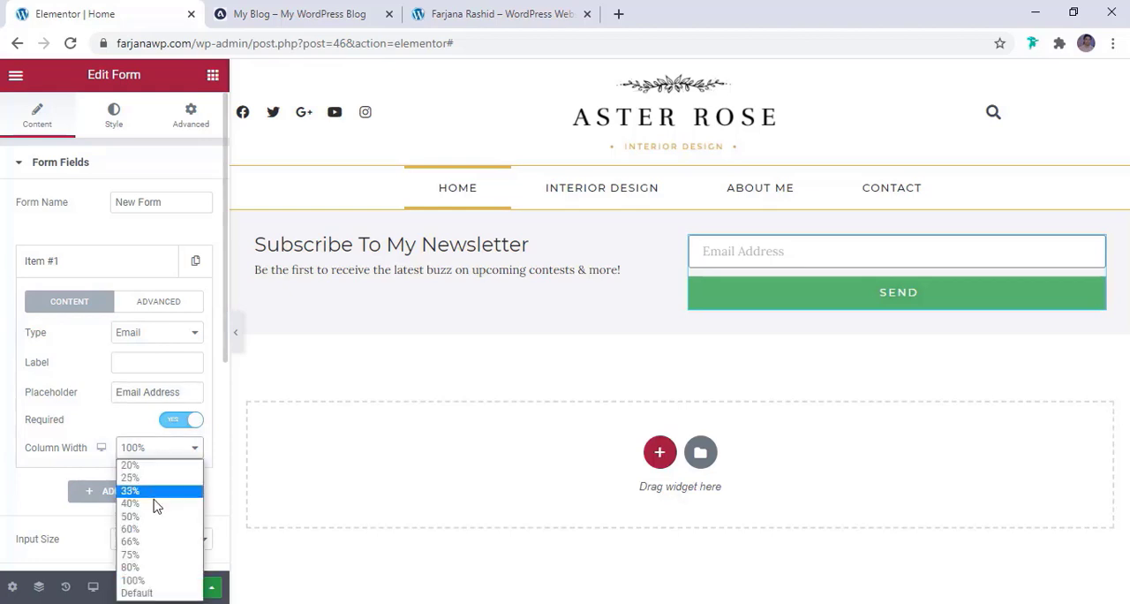
{"action": "left_click", "coordinate": [152, 541]}
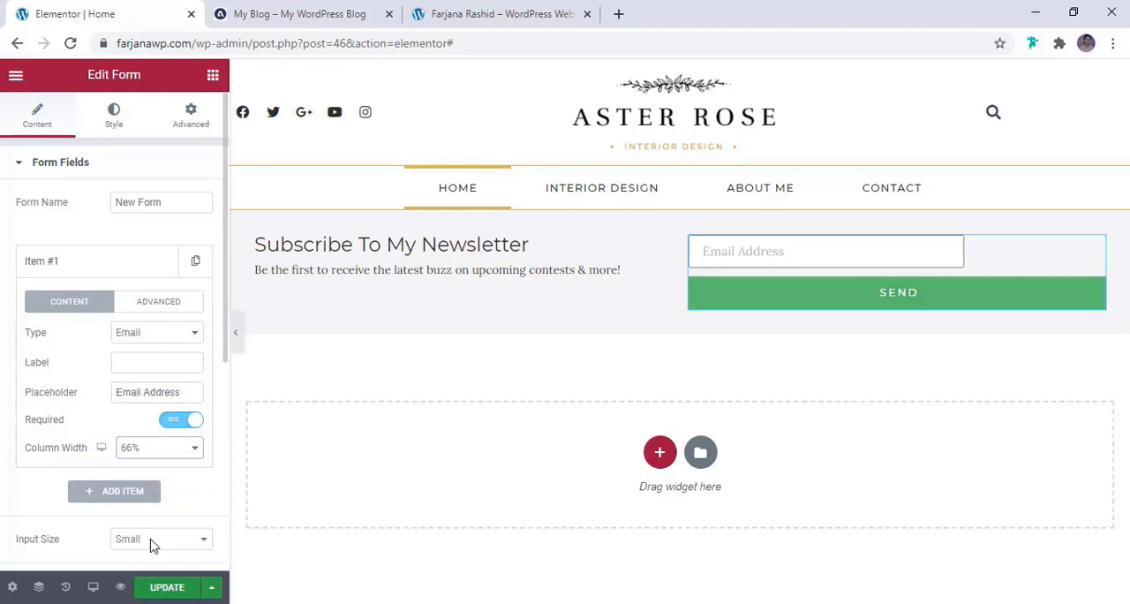
{"action": "left_click", "coordinate": [131, 454]}
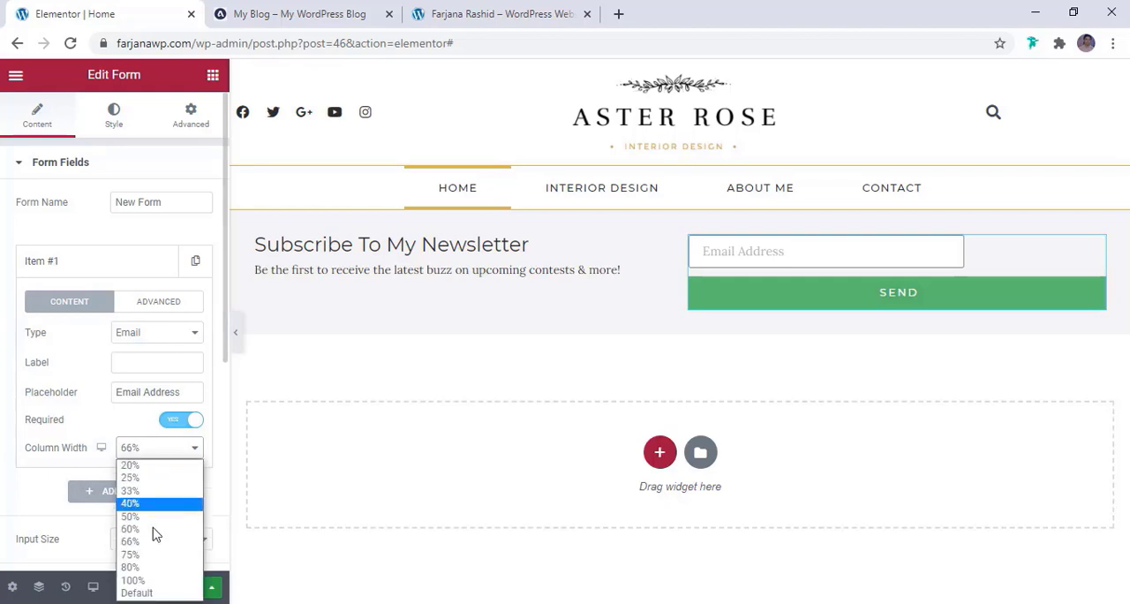
{"action": "left_click", "coordinate": [154, 561]}
{"action": "left_click", "coordinate": [159, 449]}
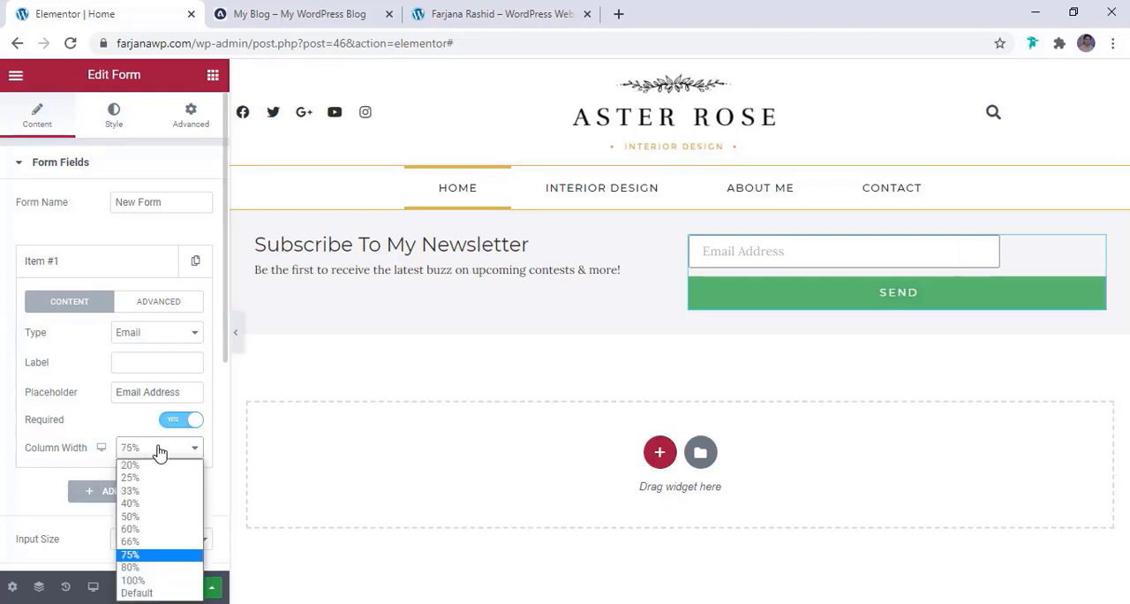
{"action": "left_click", "coordinate": [152, 541]}
Set the form button's column width to 33%, trying 25% first, and compare the form with the reference blog
{"action": "scroll", "coordinate": [127, 468], "scroll_direction": "down", "scroll_amount": 2}
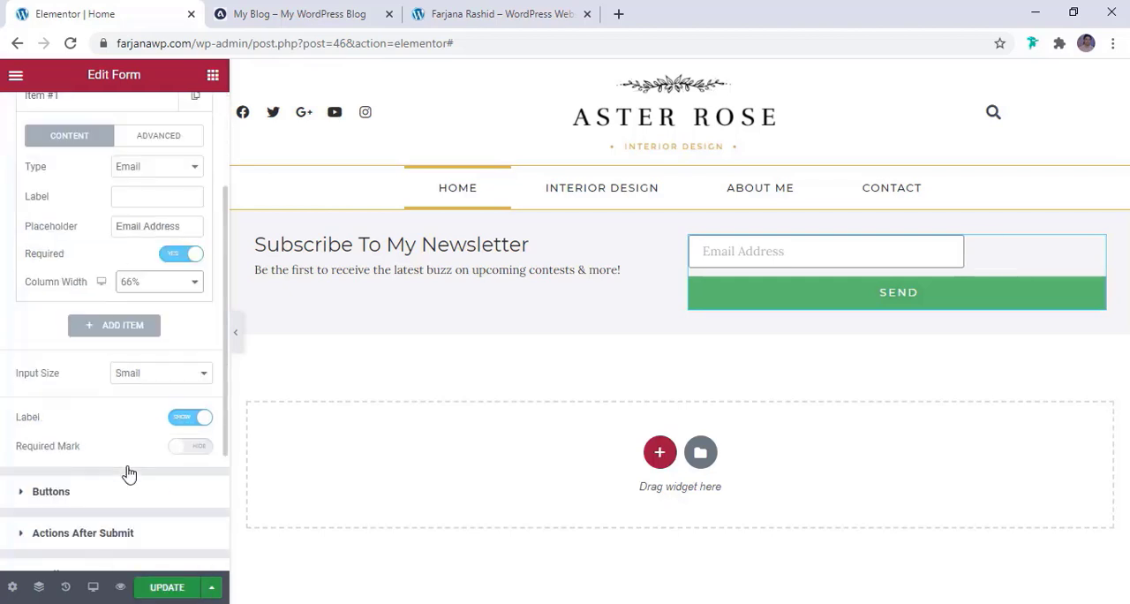
{"action": "scroll", "coordinate": [73, 474], "scroll_direction": "down", "scroll_amount": 1}
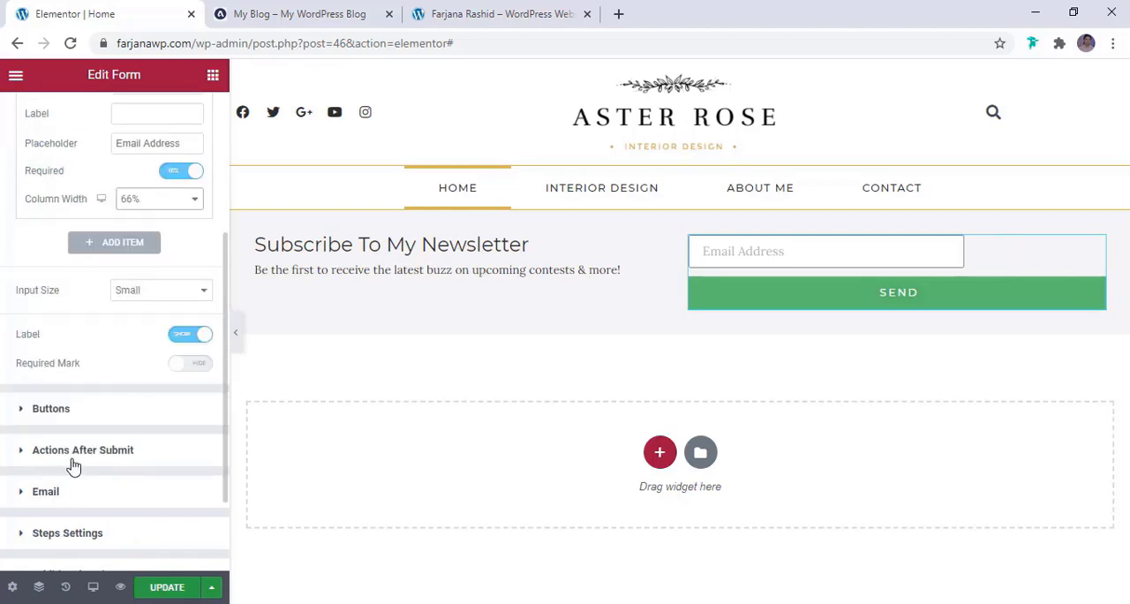
{"action": "left_click", "coordinate": [73, 459]}
{"action": "left_click", "coordinate": [111, 207]}
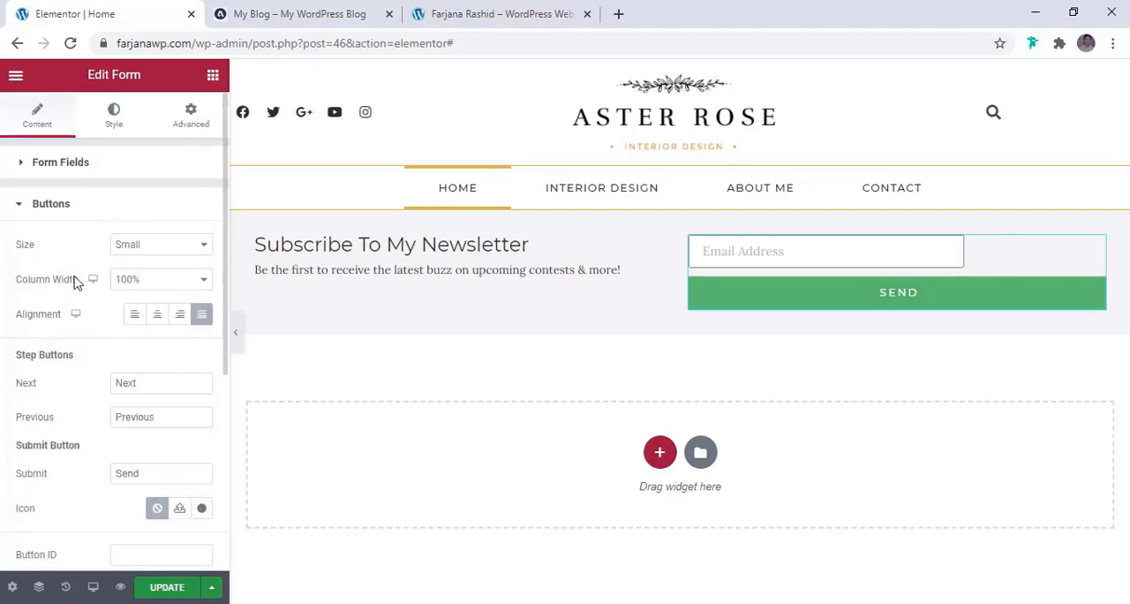
{"action": "left_click", "coordinate": [142, 281]}
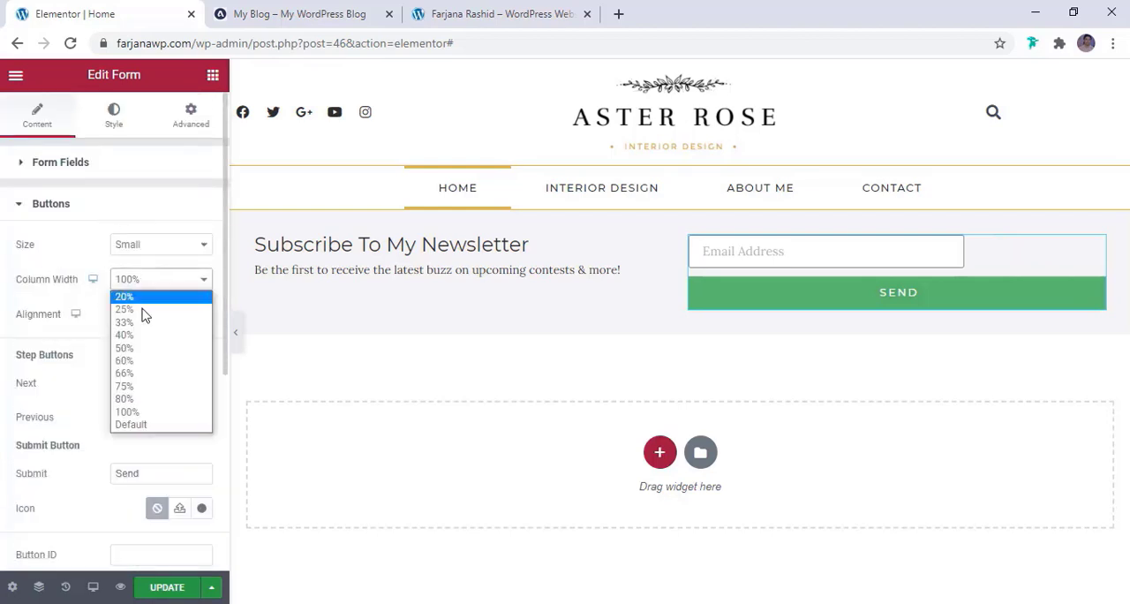
{"action": "left_click", "coordinate": [146, 311]}
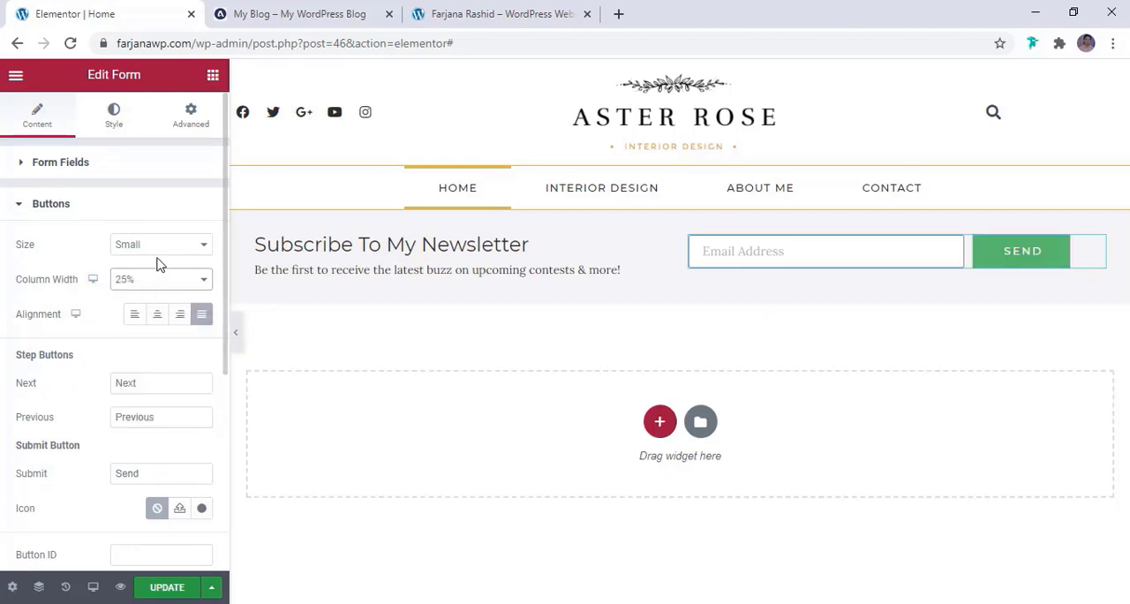
{"action": "left_click", "coordinate": [166, 281]}
{"action": "left_click", "coordinate": [152, 323]}
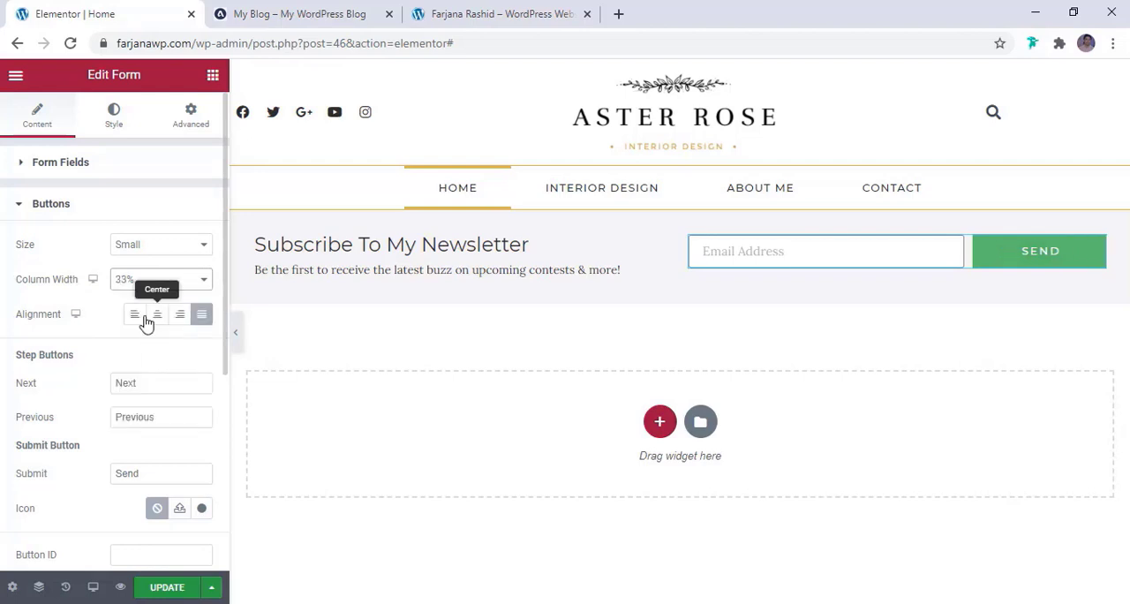
{"action": "left_click", "coordinate": [290, 9]}
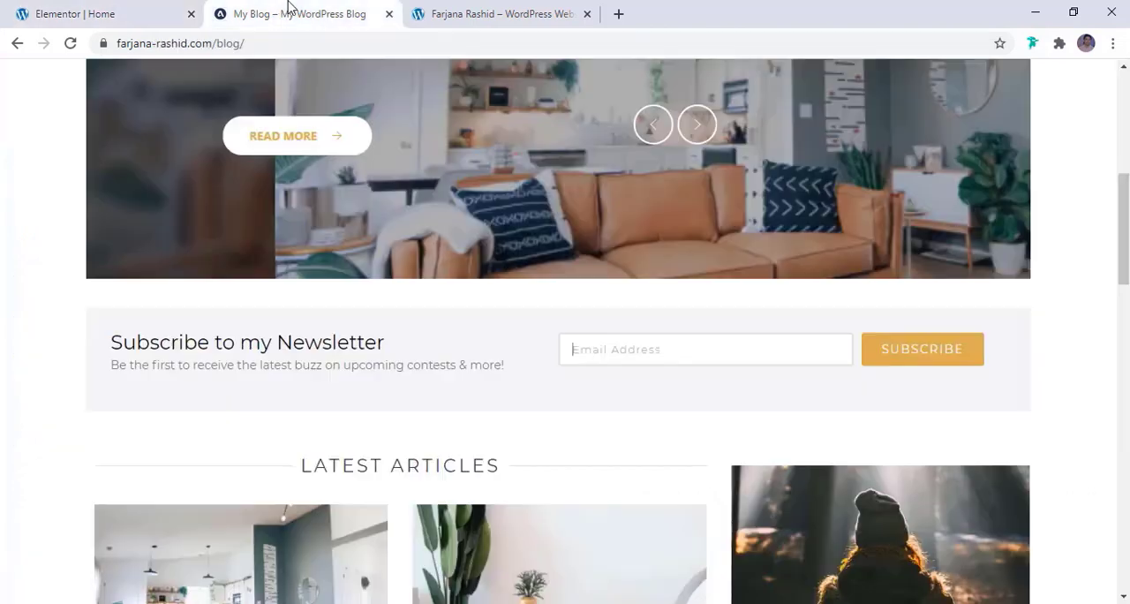
Return to the Elementor editor and set the email field's column width to 75%
{"action": "left_click", "coordinate": [146, 8]}
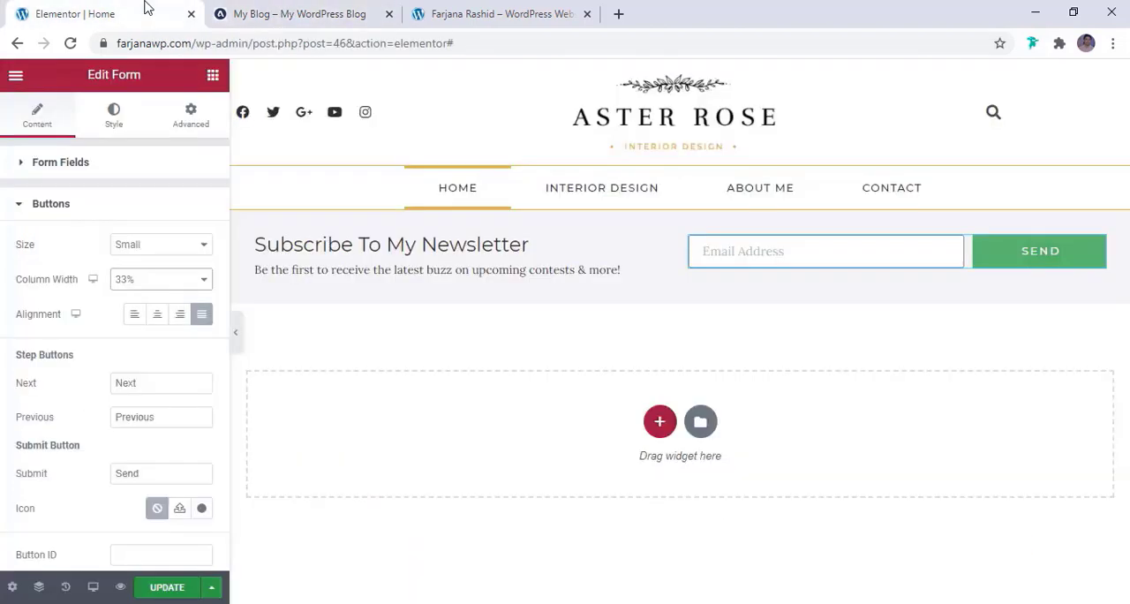
{"action": "left_click", "coordinate": [133, 163]}
{"action": "left_click", "coordinate": [88, 257]}
{"action": "left_click", "coordinate": [157, 436]}
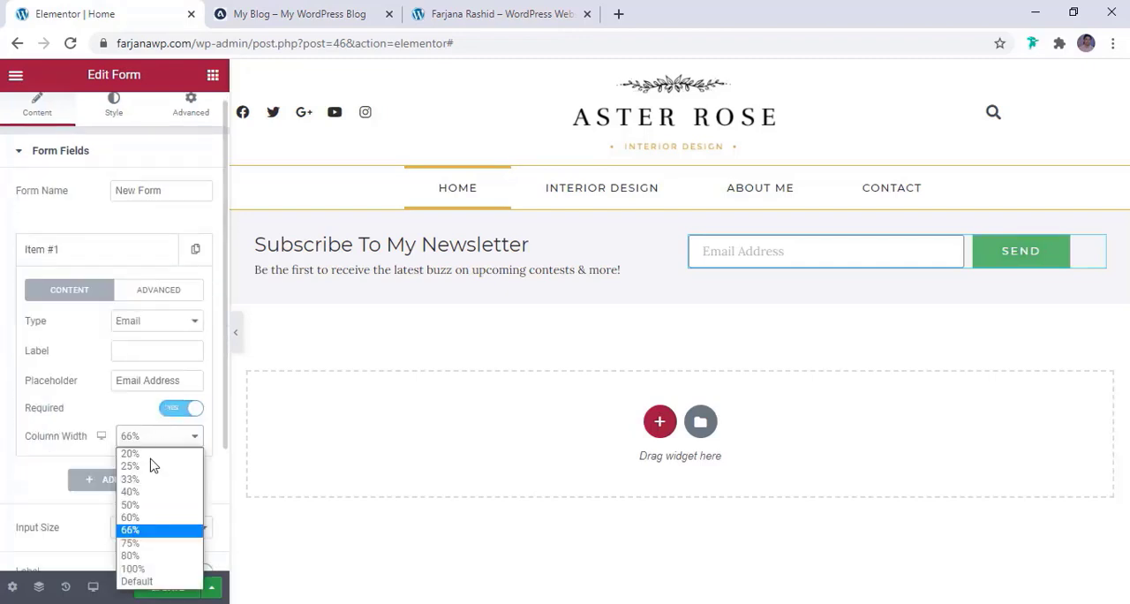
{"action": "left_click", "coordinate": [139, 543]}
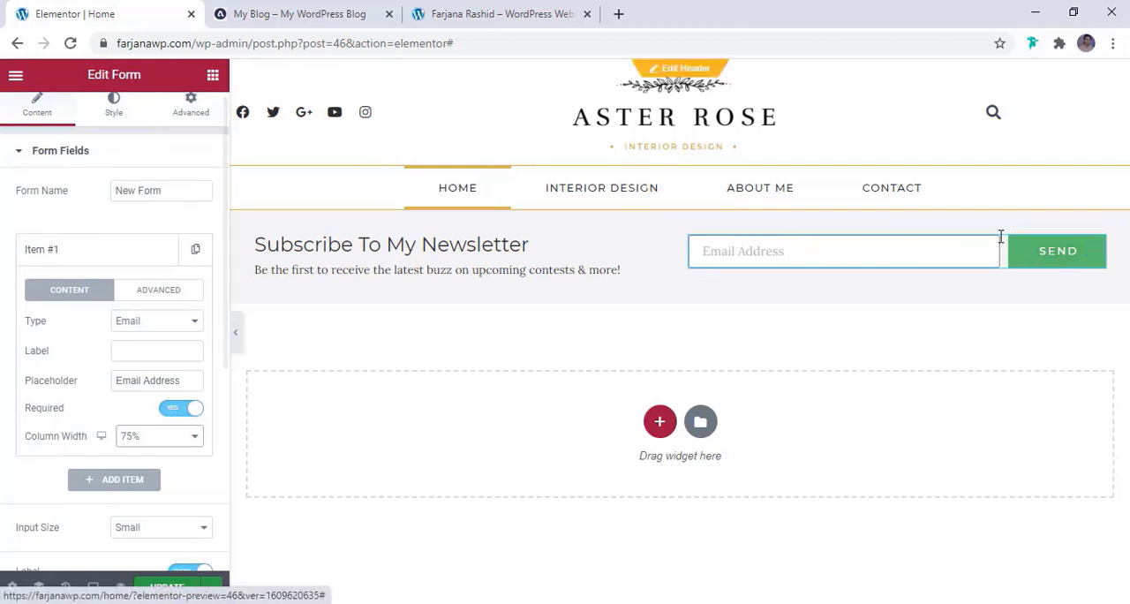
Change the form's submit button background to the global brown color
{"action": "left_click", "coordinate": [123, 123]}
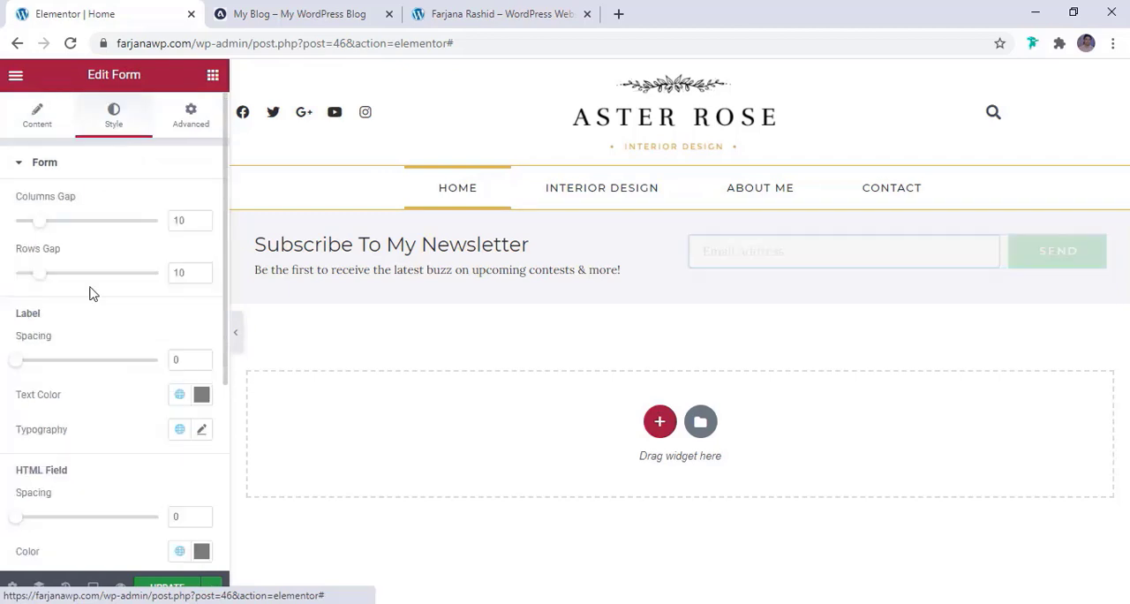
{"action": "scroll", "coordinate": [89, 295], "scroll_direction": "down", "scroll_amount": 4}
{"action": "left_click", "coordinate": [53, 373]}
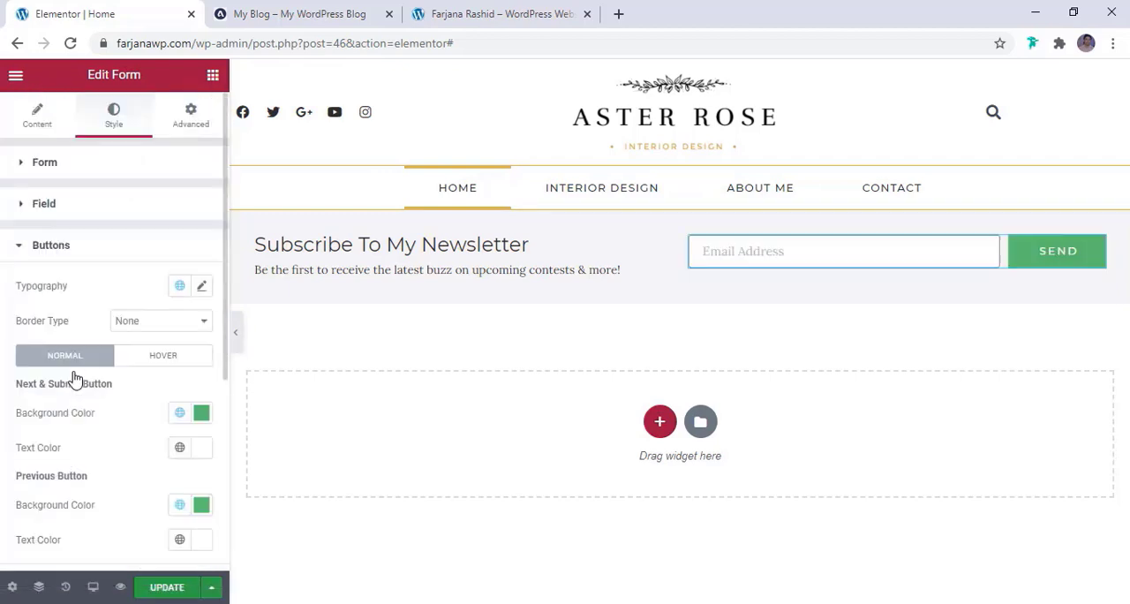
{"action": "left_click", "coordinate": [180, 413]}
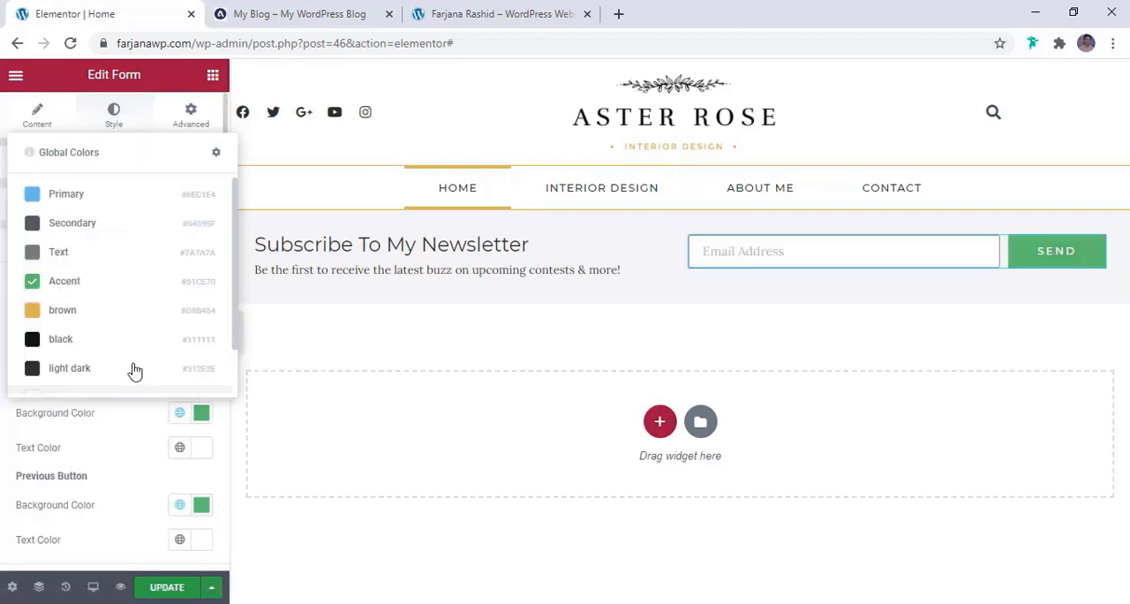
{"action": "left_click", "coordinate": [113, 318]}
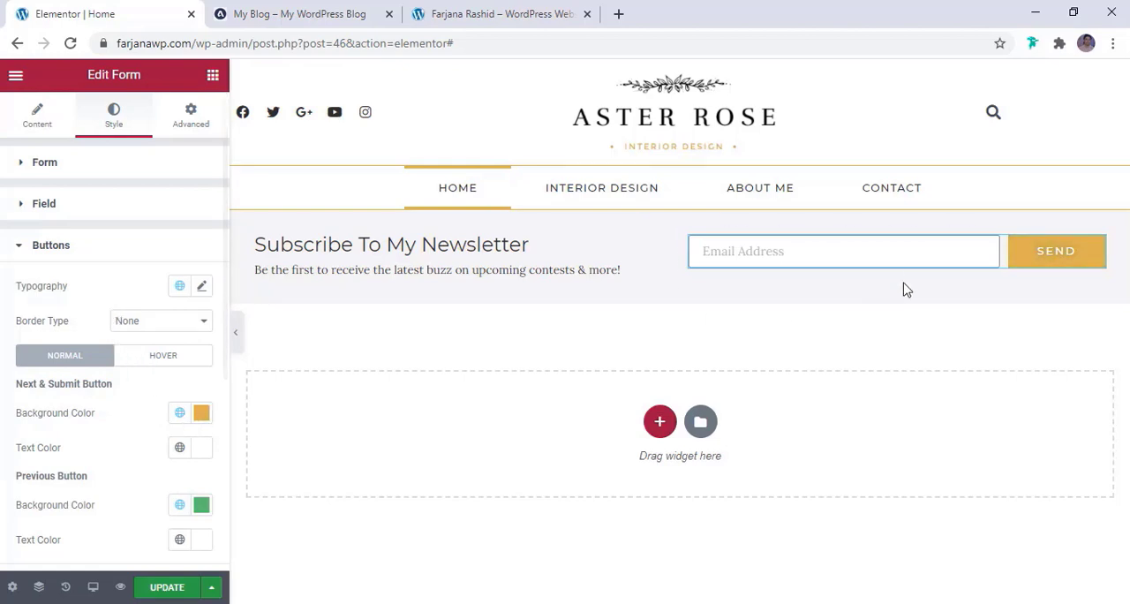
{"action": "scroll", "coordinate": [130, 451], "scroll_direction": "down", "scroll_amount": 3}
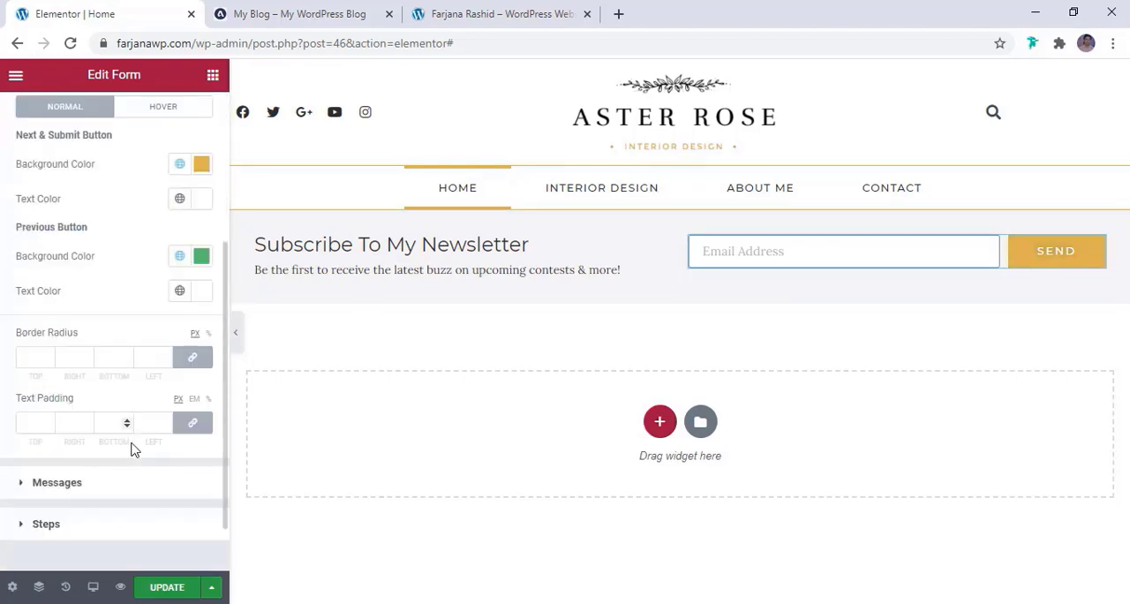
Set the form field's typography to the Montserrat font family
{"action": "left_click", "coordinate": [800, 275]}
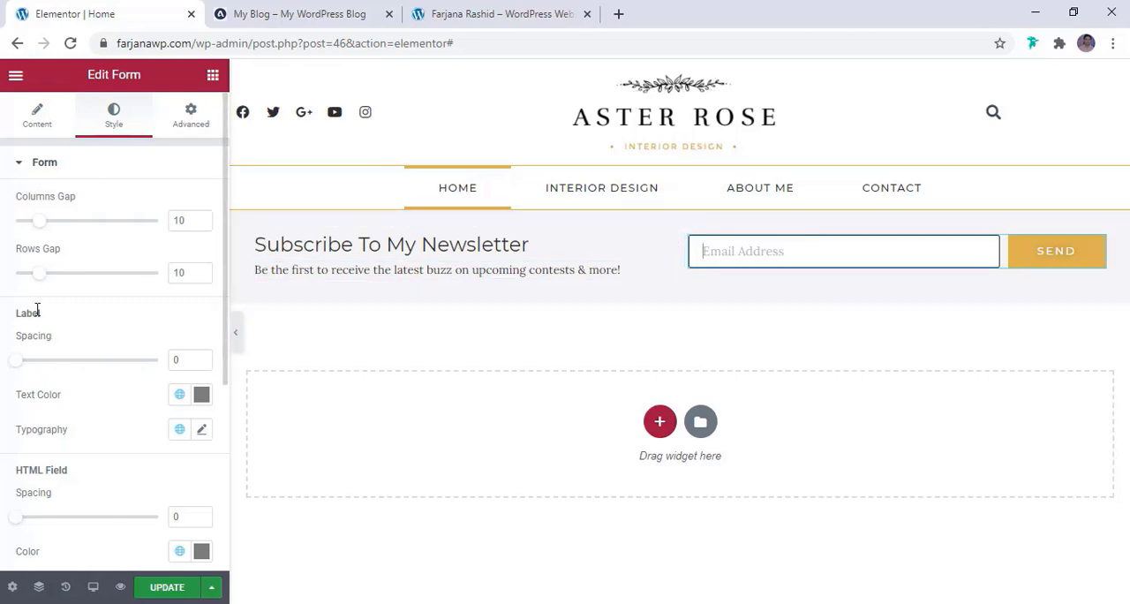
{"action": "left_click", "coordinate": [76, 172]}
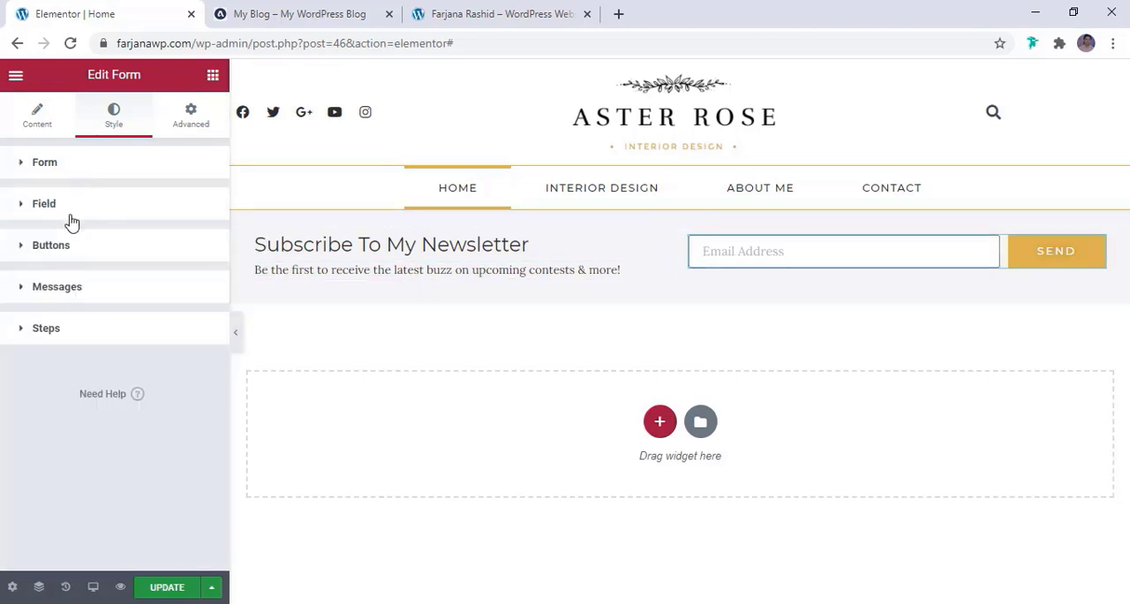
{"action": "left_click", "coordinate": [66, 215]}
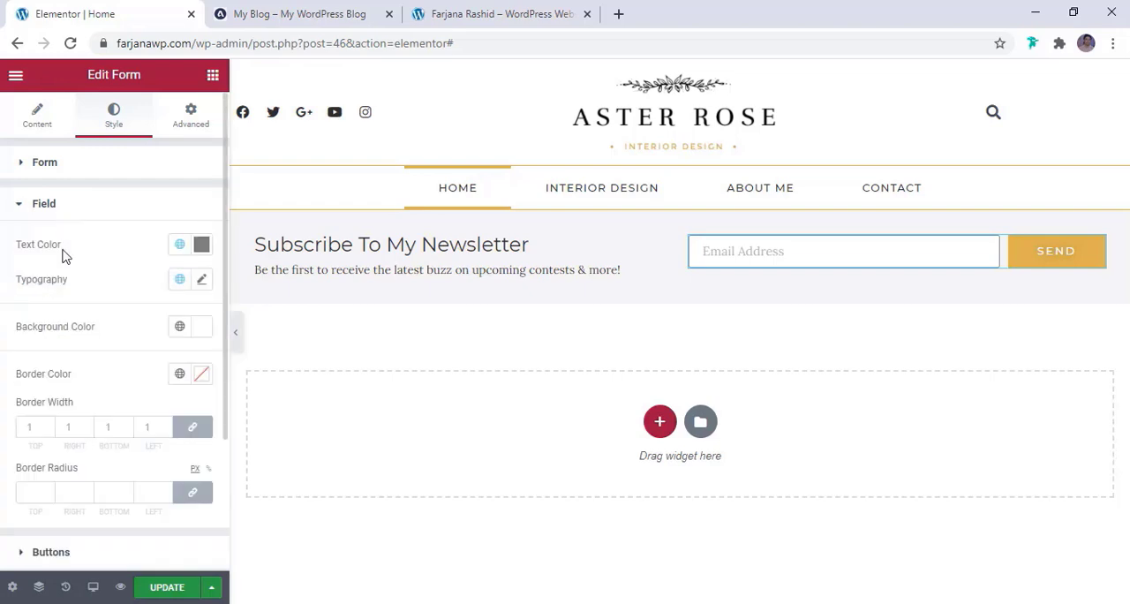
{"action": "left_click", "coordinate": [202, 280]}
{"action": "left_click", "coordinate": [157, 357]}
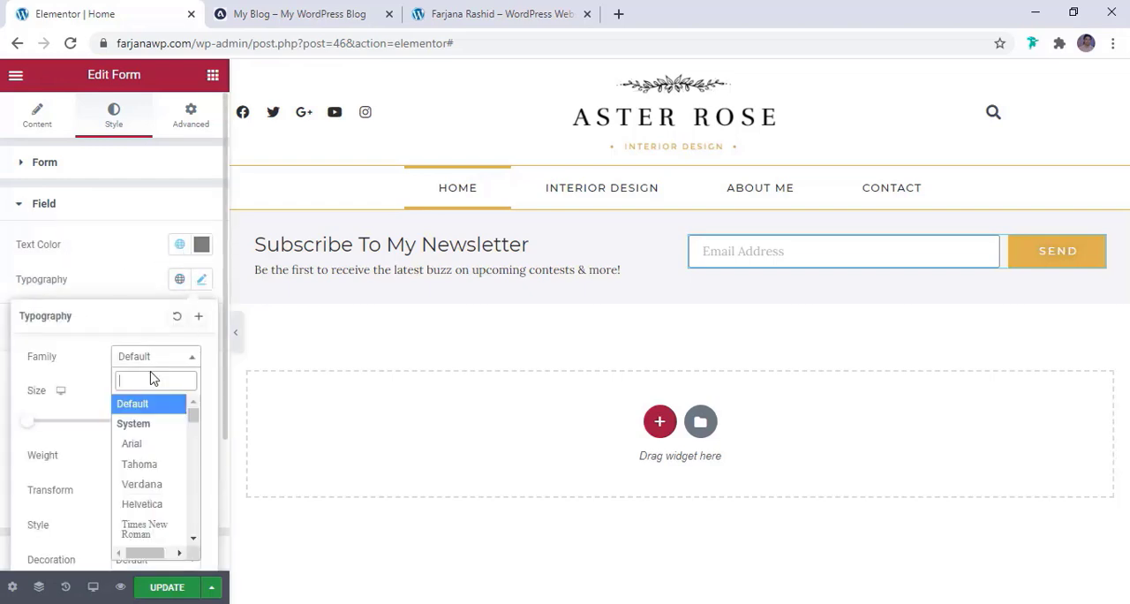
{"action": "type", "text": "mont"}
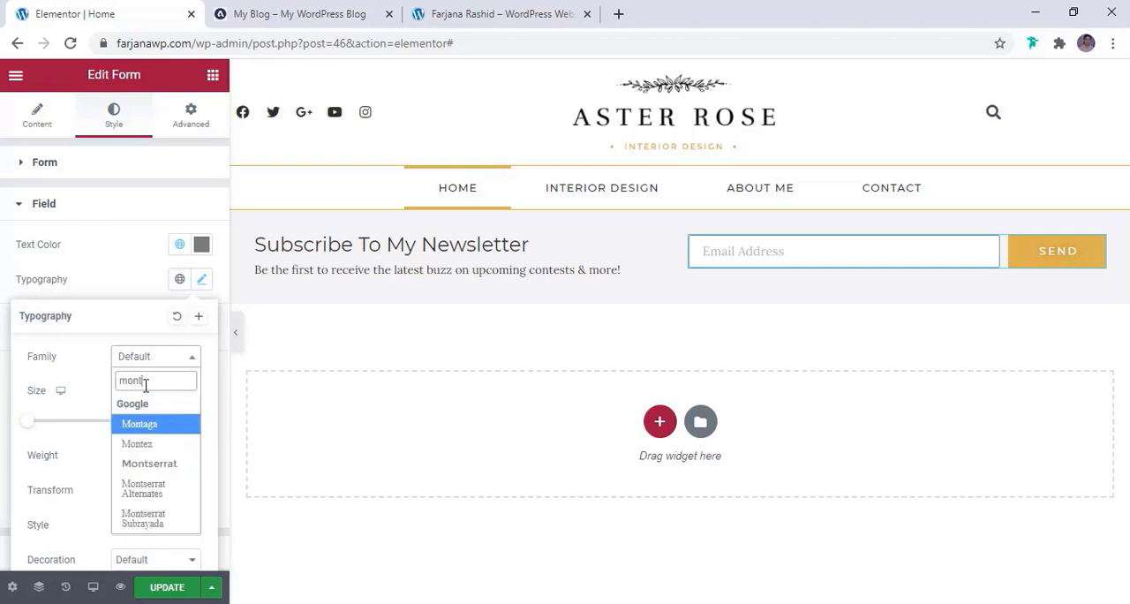
{"action": "left_click", "coordinate": [150, 463]}
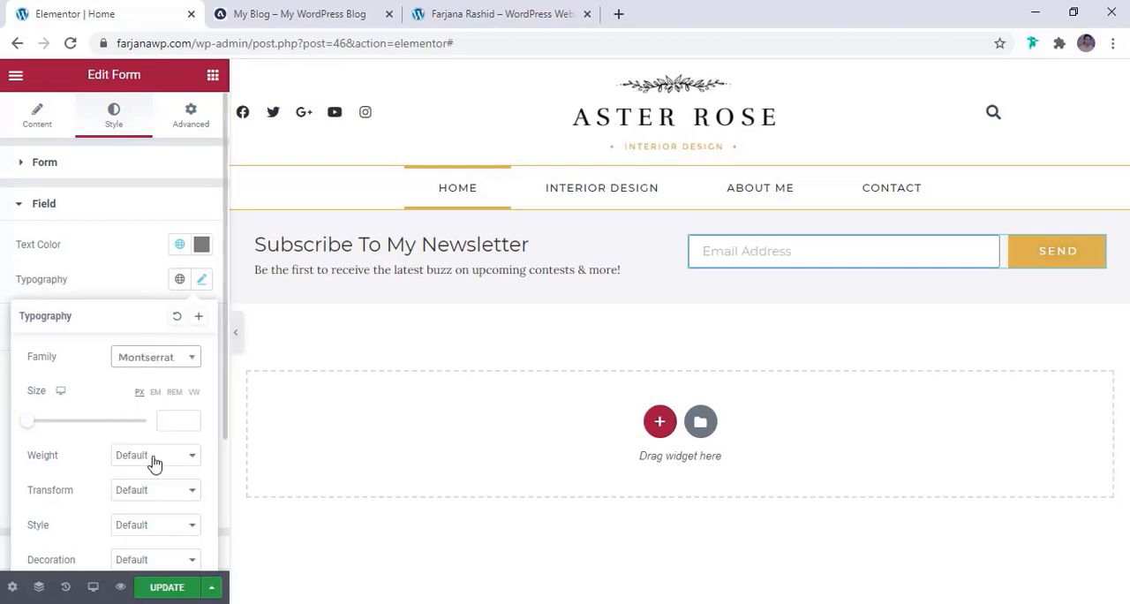
Set the form field's font size to 14 px and its letter spacing to 0.5
{"action": "scroll", "coordinate": [153, 461], "scroll_direction": "down", "scroll_amount": 2}
{"action": "left_click", "coordinate": [172, 243]}
{"action": "type", "text": "12"}
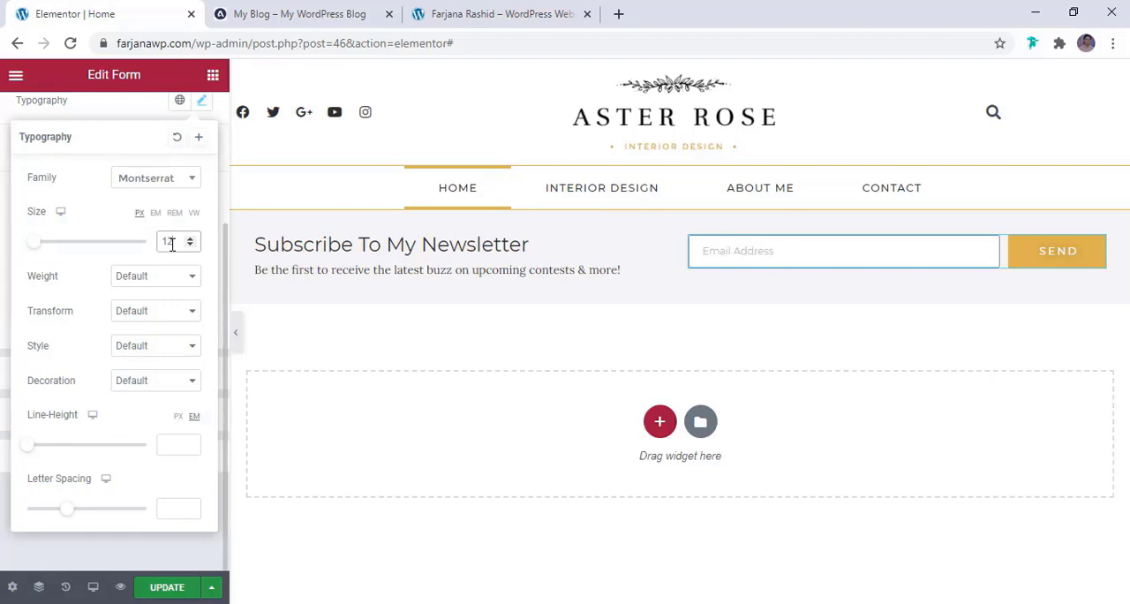
{"action": "left_click", "coordinate": [190, 238]}
{"action": "left_click", "coordinate": [190, 239]}
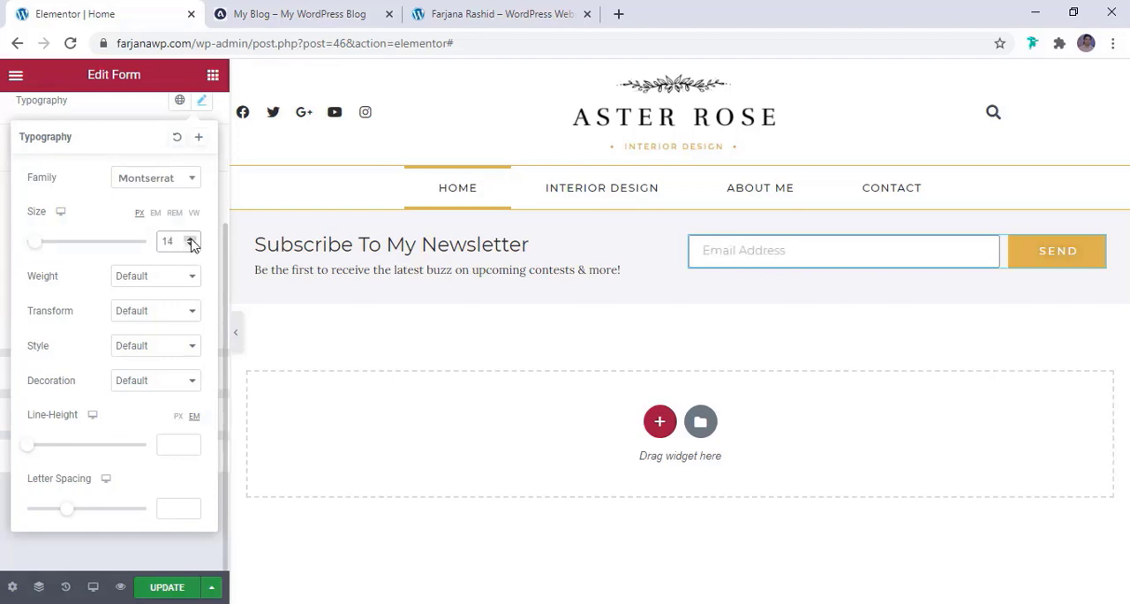
{"action": "left_click_drag", "start_coordinate": [66, 512], "coordinate": [71, 517]}
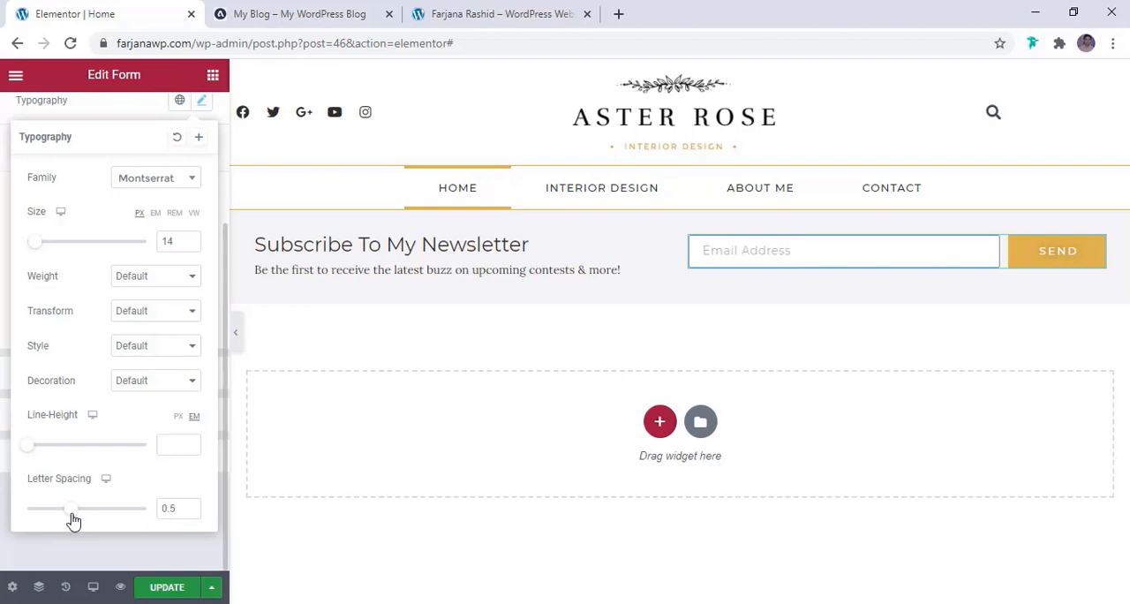
{"action": "left_click", "coordinate": [96, 120]}
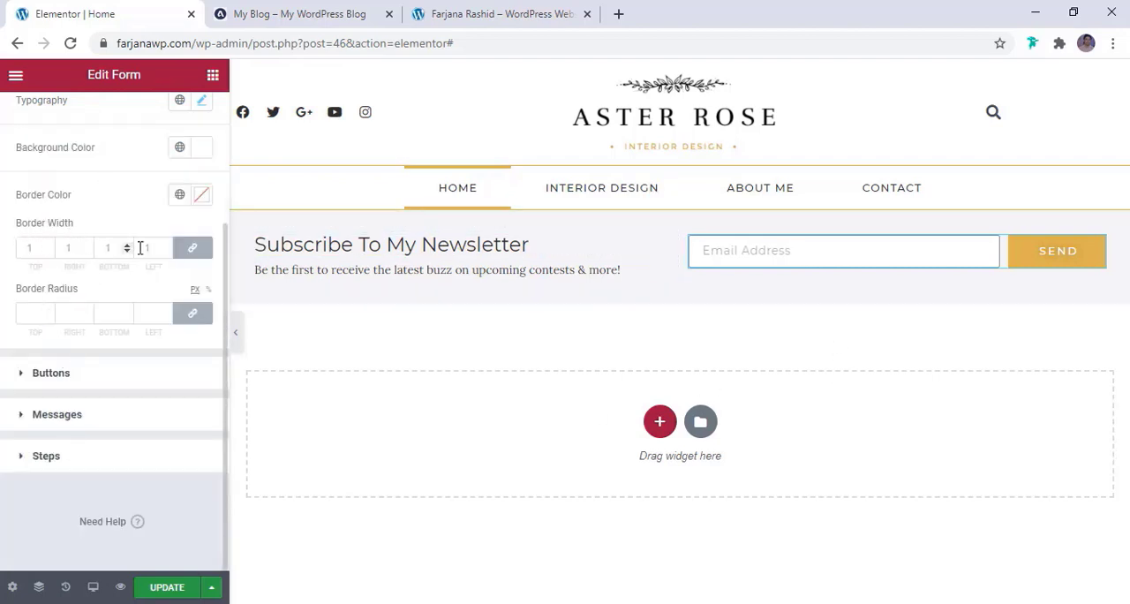
Compare with the reference form and set the field's border color to #D3CBCB, trying the global light white first
{"action": "left_click", "coordinate": [294, 14]}
{"action": "left_click", "coordinate": [97, 12]}
{"action": "left_click", "coordinate": [179, 203]}
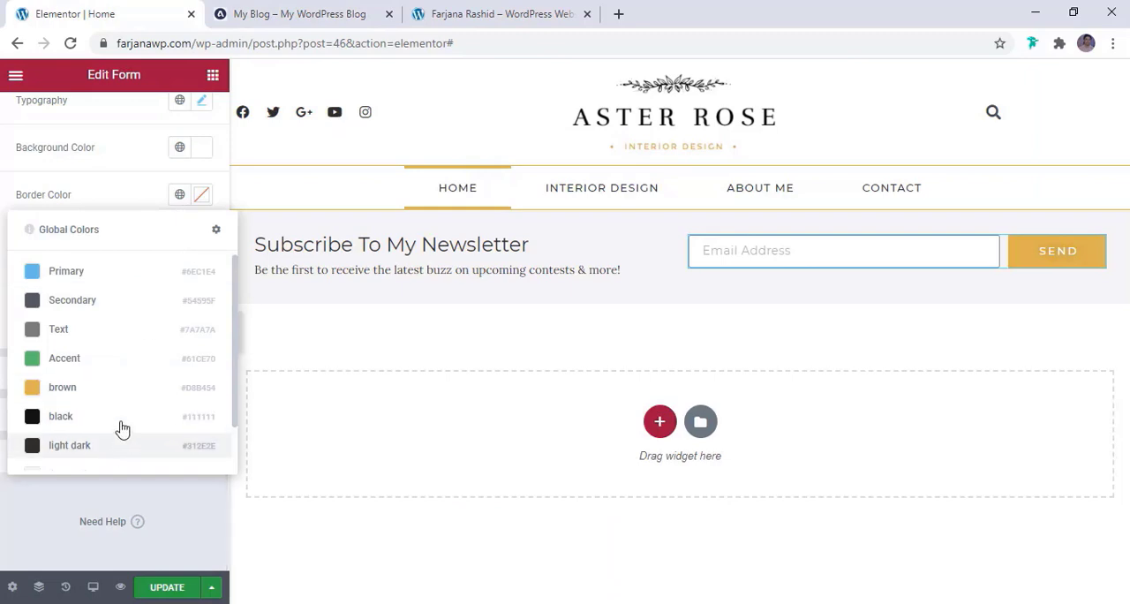
{"action": "scroll", "coordinate": [115, 424], "scroll_direction": "down", "scroll_amount": 2}
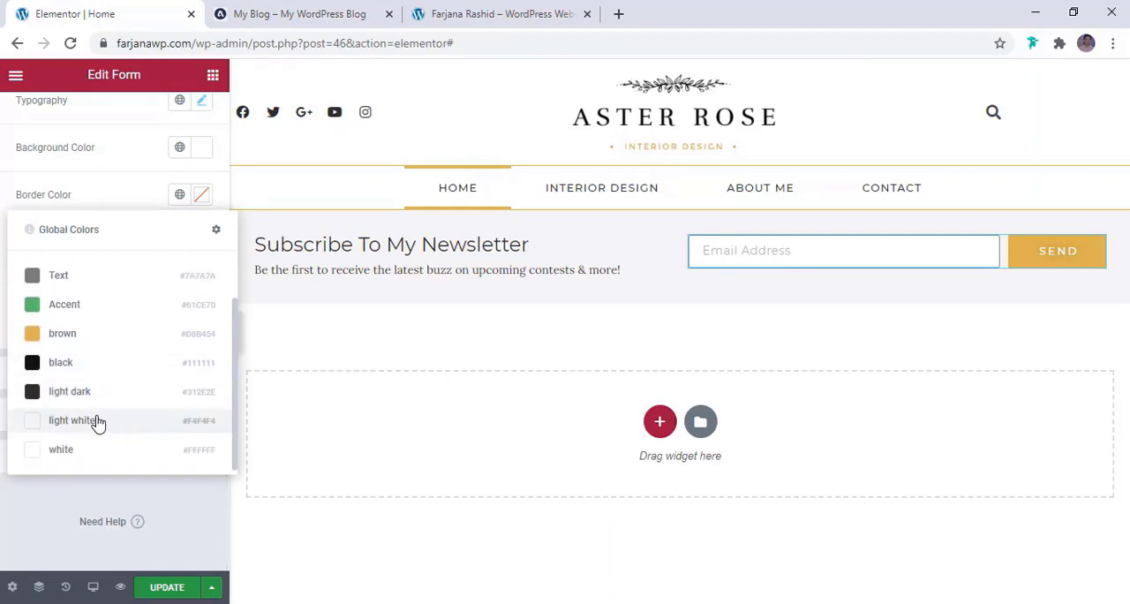
{"action": "left_click", "coordinate": [76, 420]}
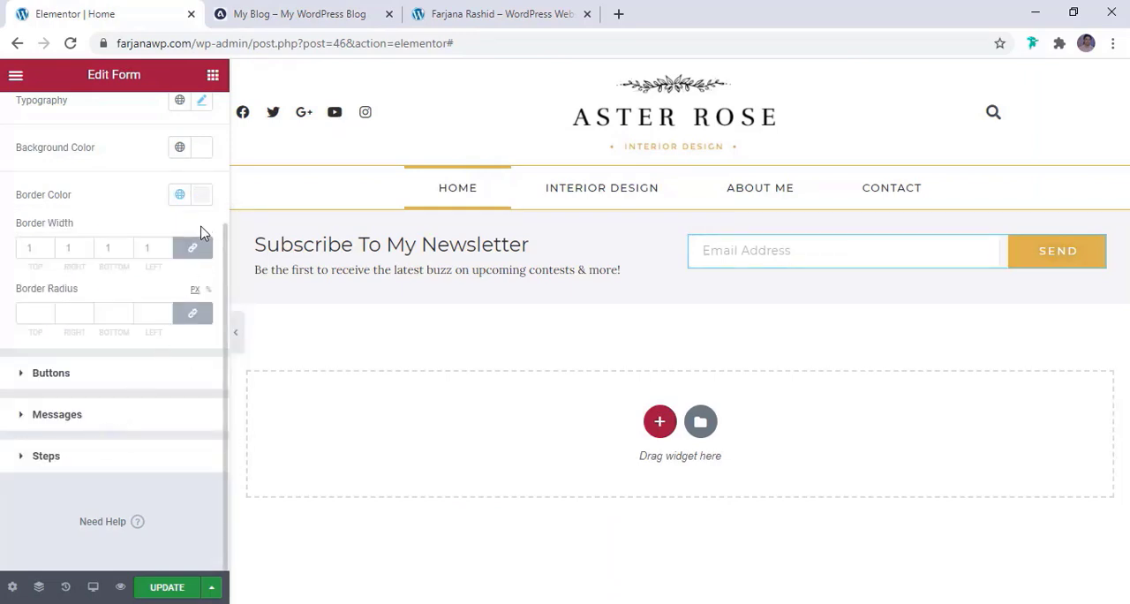
{"action": "left_click", "coordinate": [201, 194]}
{"action": "left_click", "coordinate": [124, 270]}
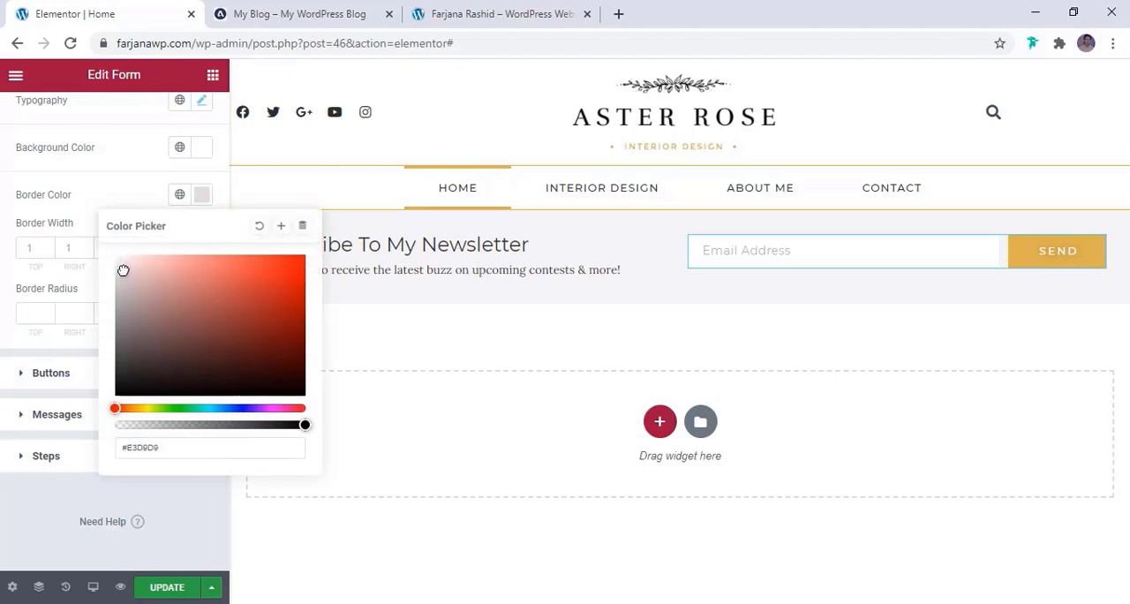
{"action": "left_click_drag", "start_coordinate": [125, 275], "coordinate": [122, 278]}
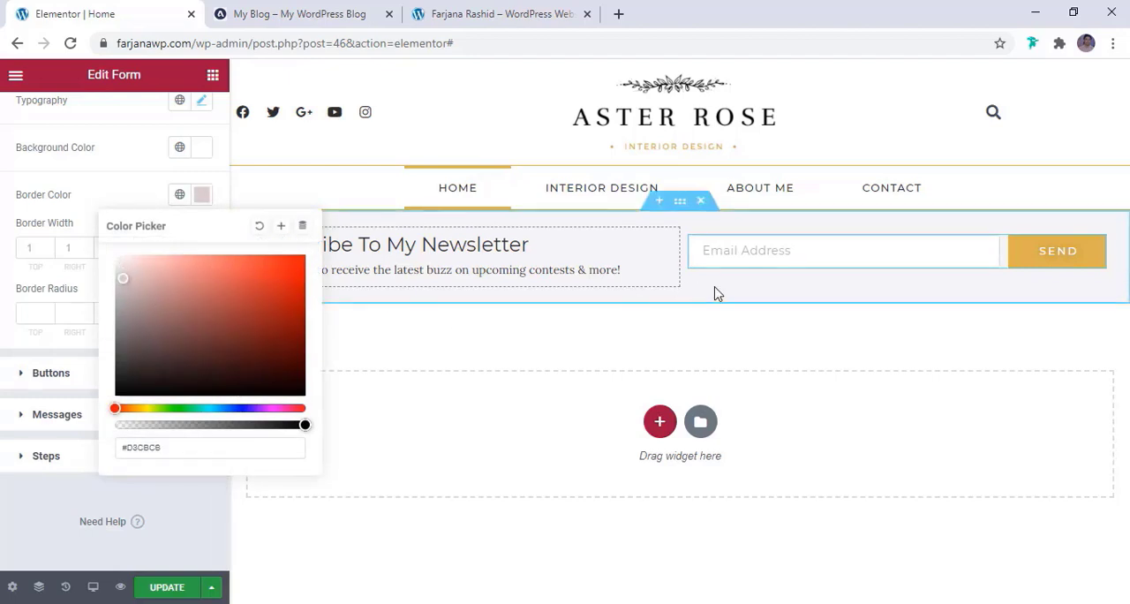
{"action": "left_click", "coordinate": [566, 272]}
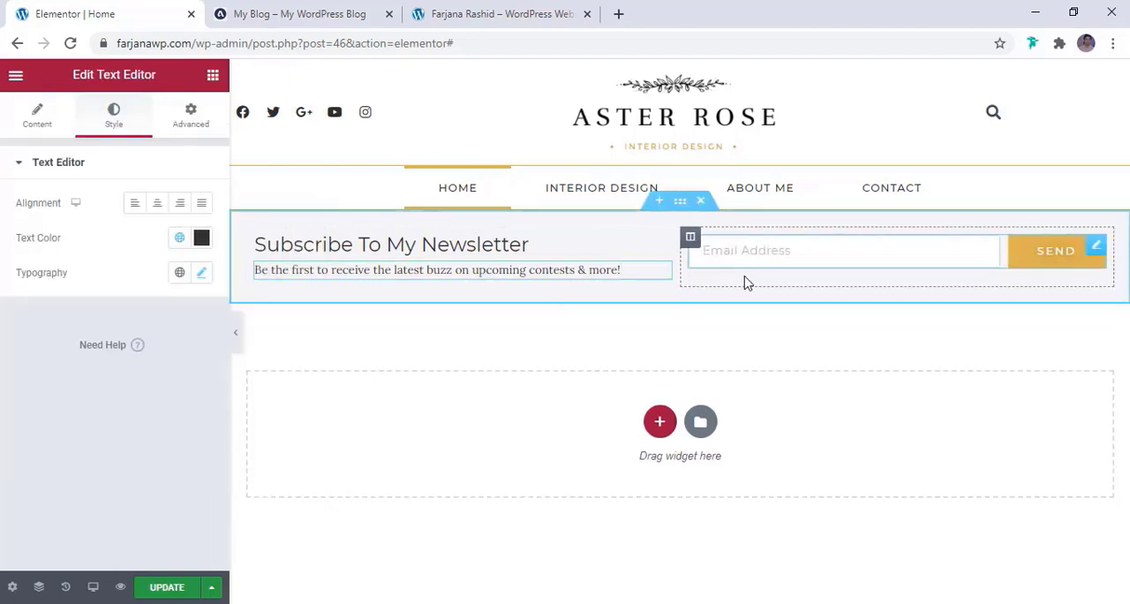
Check the reference signup form and change the form's submit button text to "Subscribe"
{"action": "left_click", "coordinate": [323, 16]}
{"action": "left_click", "coordinate": [53, 13]}
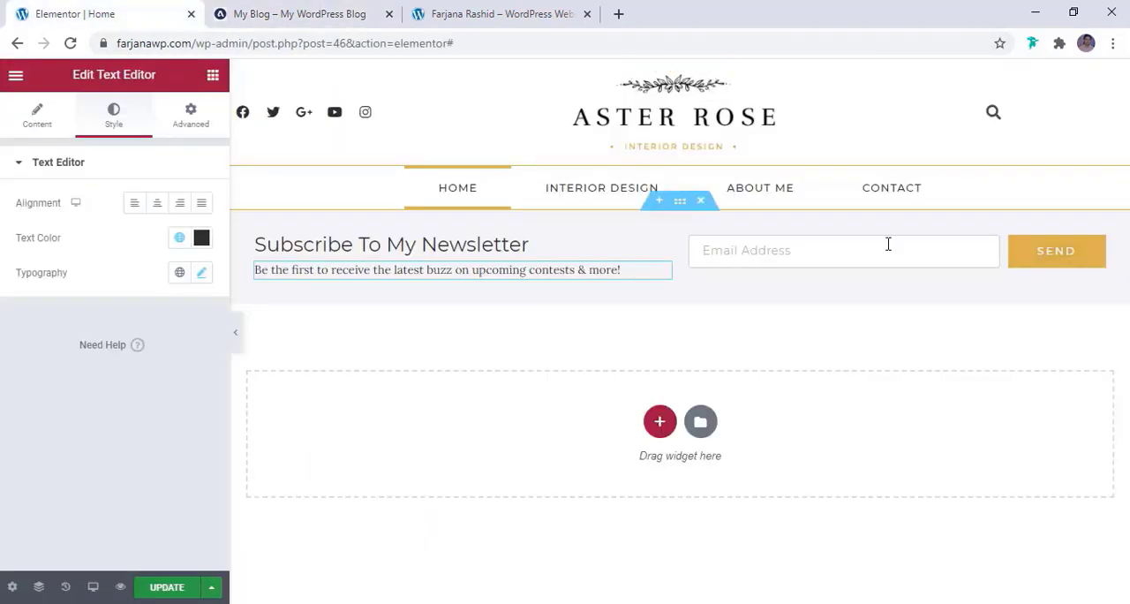
{"action": "left_click", "coordinate": [51, 125]}
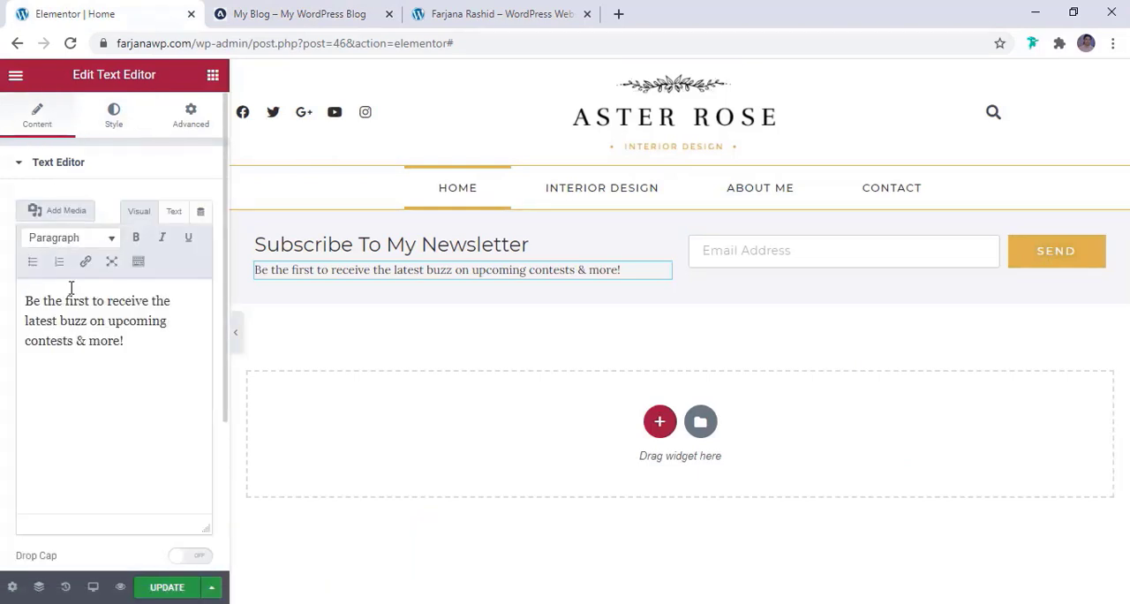
{"action": "left_click", "coordinate": [80, 168]}
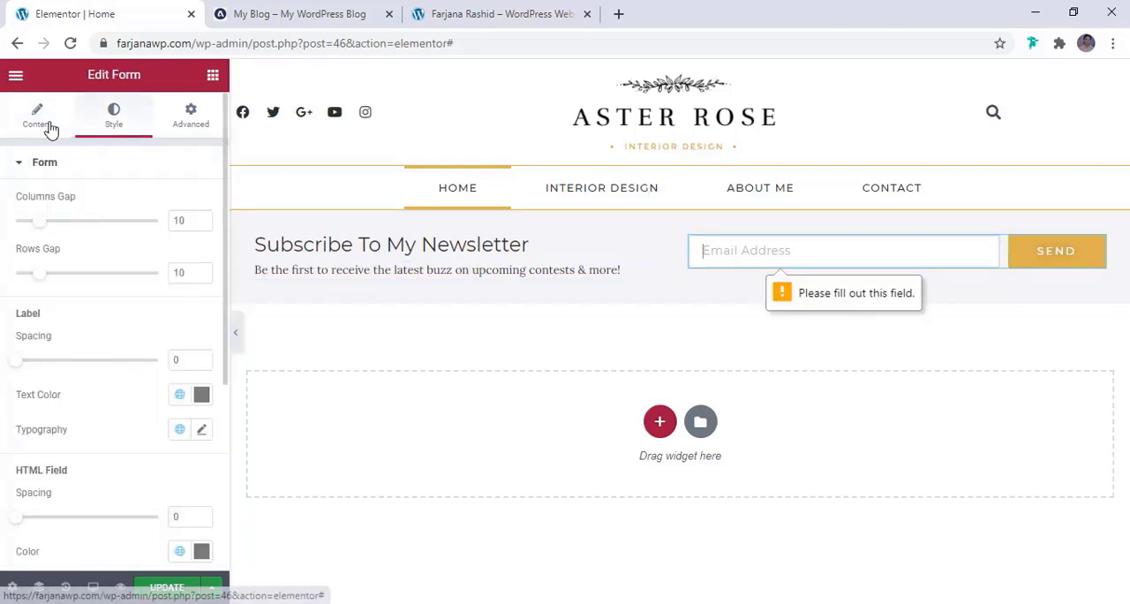
{"action": "left_click", "coordinate": [50, 125]}
{"action": "scroll", "coordinate": [115, 384], "scroll_direction": "down", "scroll_amount": 2}
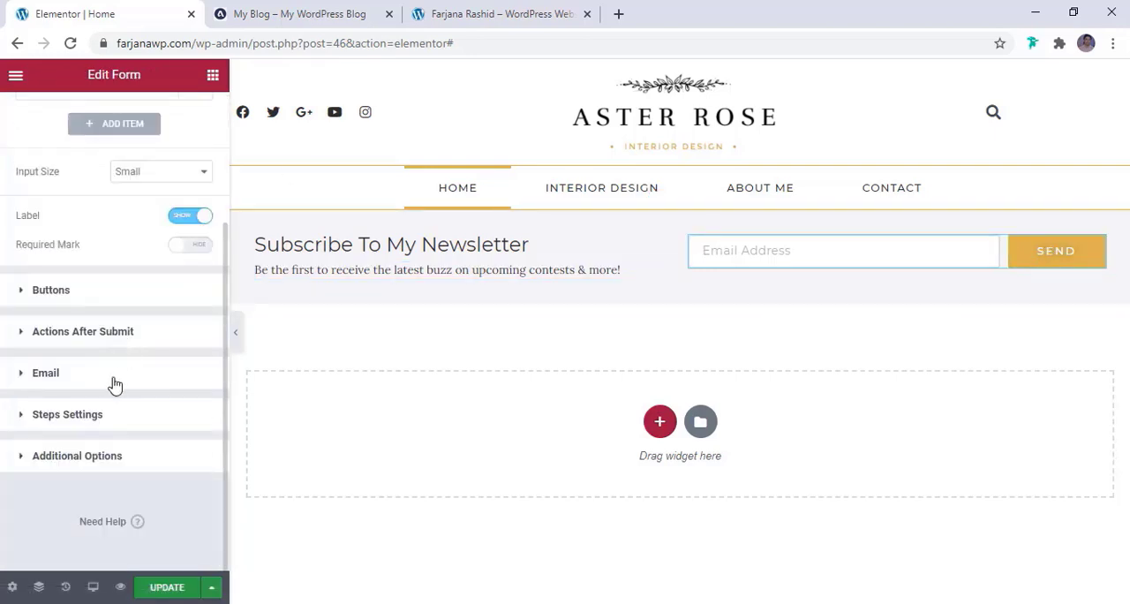
{"action": "left_click", "coordinate": [80, 293]}
{"action": "scroll", "coordinate": [149, 345], "scroll_direction": "down", "scroll_amount": 3}
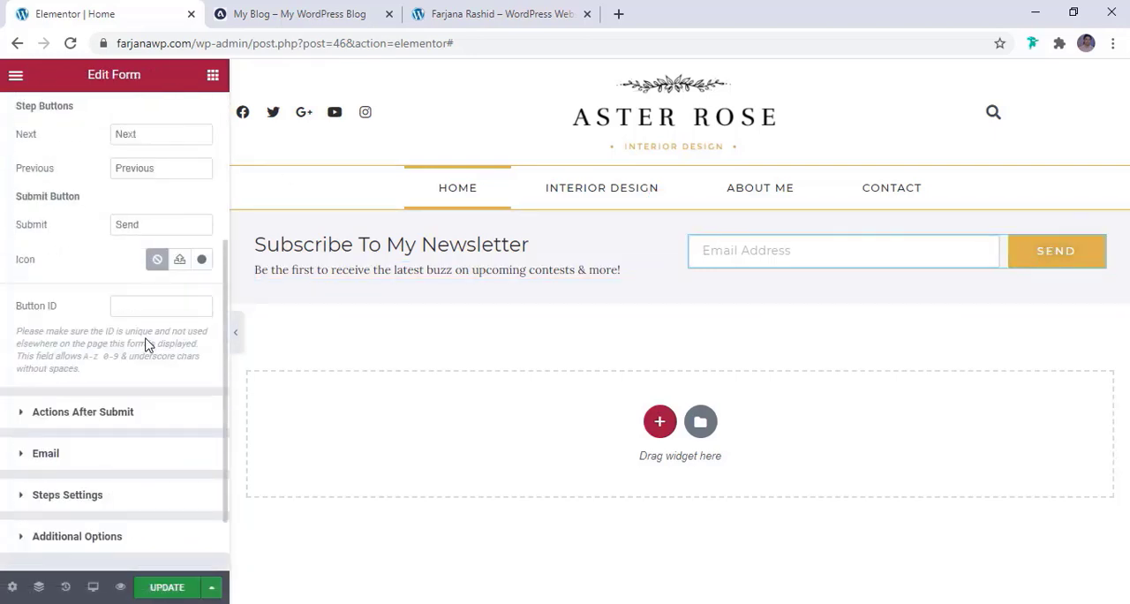
{"action": "scroll", "coordinate": [142, 331], "scroll_direction": "up", "scroll_amount": 1}
{"action": "double_click", "coordinate": [126, 307]}
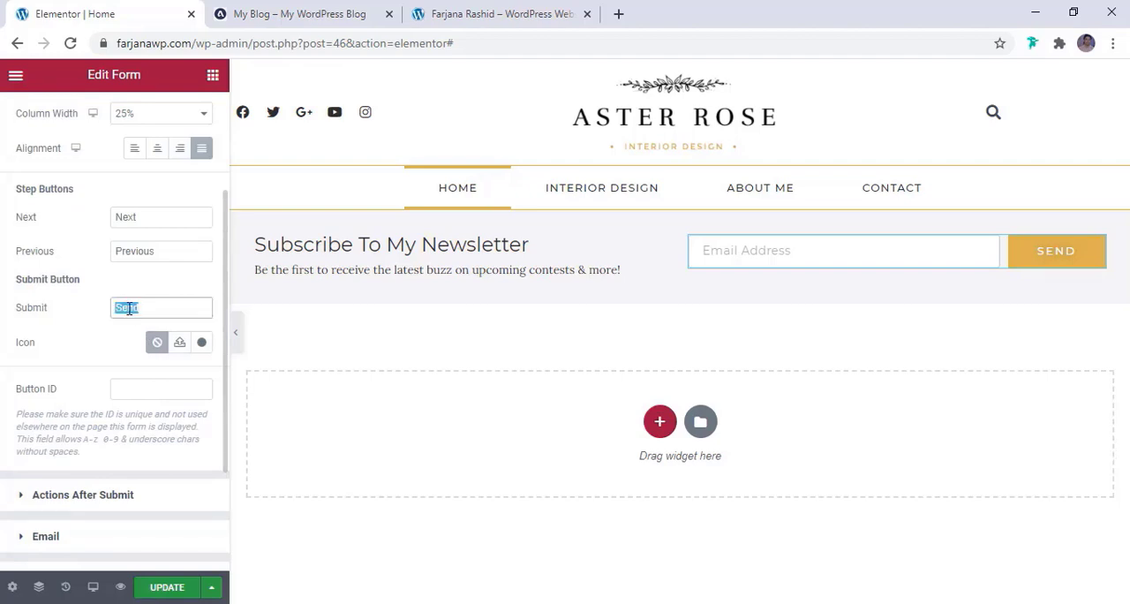
{"action": "type", "text": "Subscribe"}
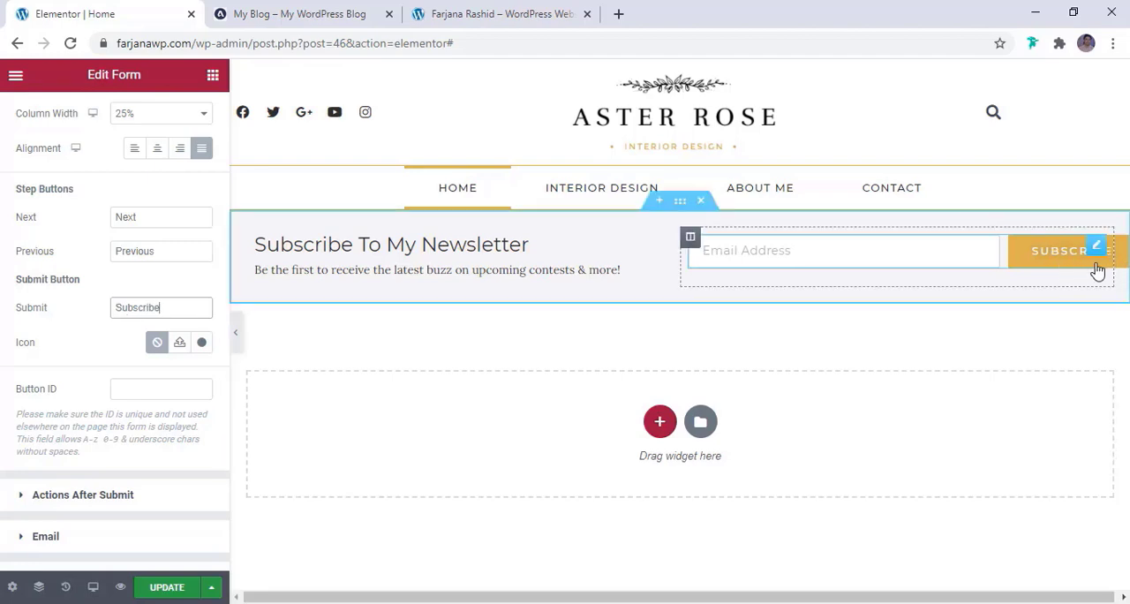
Set the submit button's column width to 33%
{"action": "scroll", "coordinate": [133, 281], "scroll_direction": "up", "scroll_amount": 2}
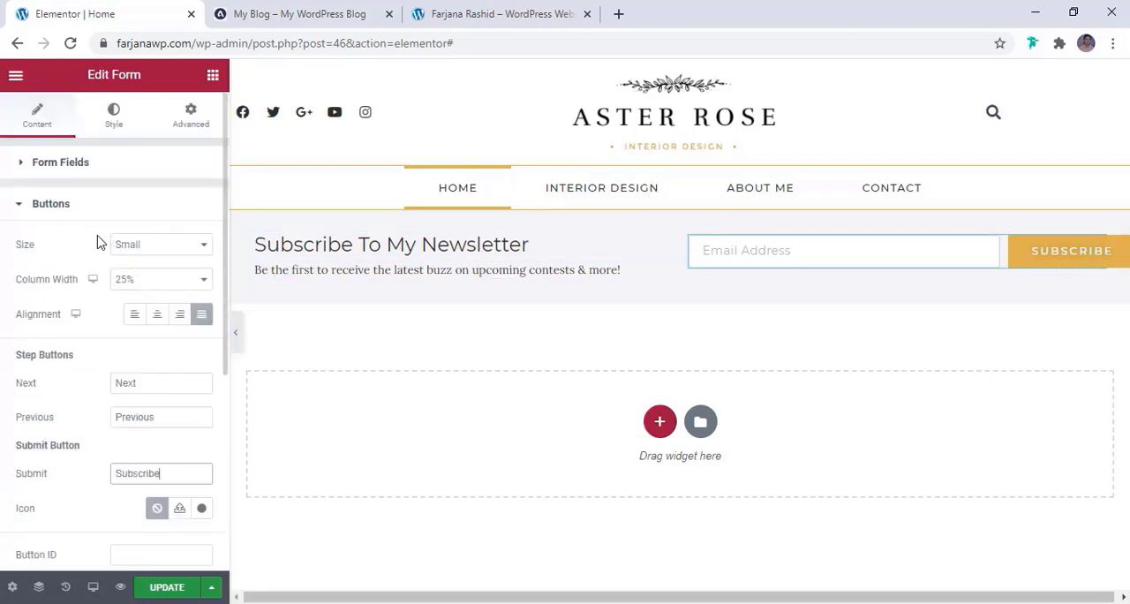
{"action": "left_click", "coordinate": [113, 279]}
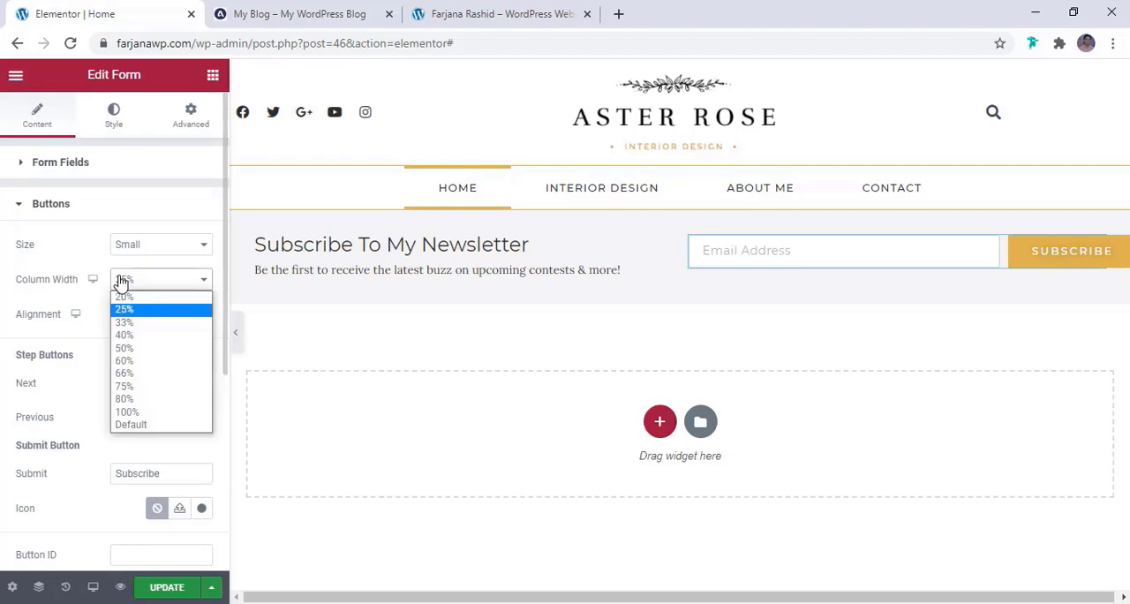
{"action": "left_click", "coordinate": [135, 323]}
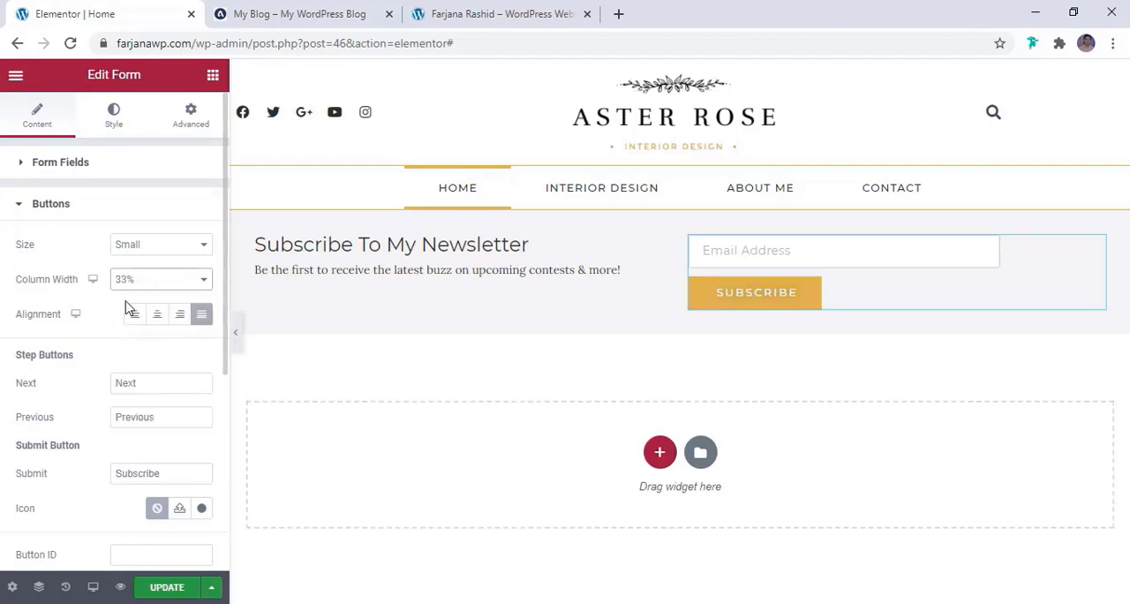
Set the Email Address form field's column width to 66%
{"action": "left_click", "coordinate": [114, 168]}
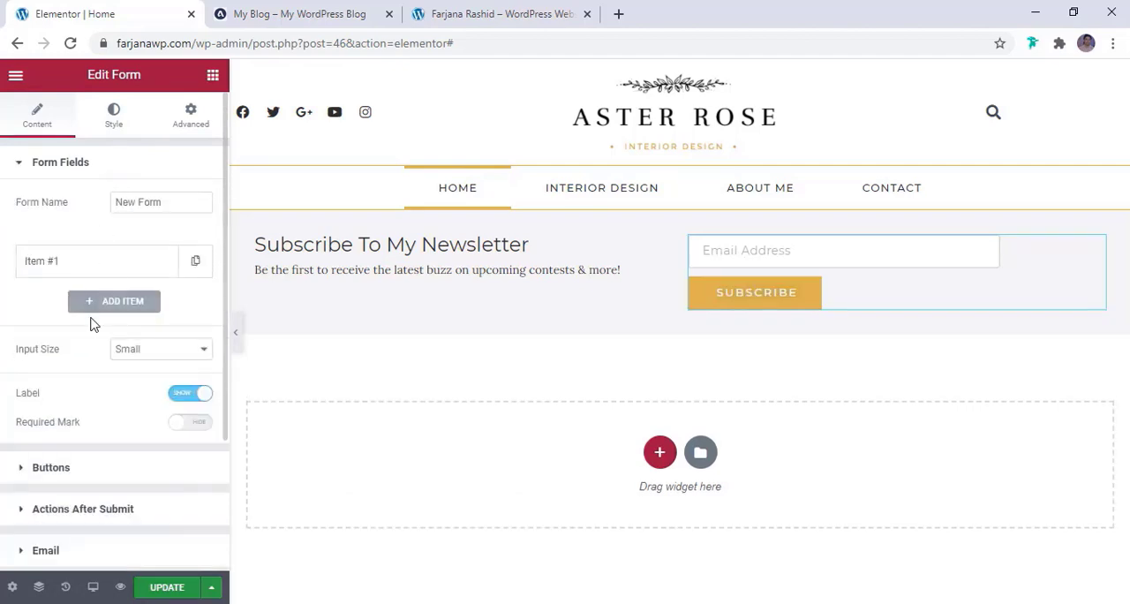
{"action": "left_click", "coordinate": [111, 262]}
{"action": "left_click", "coordinate": [141, 451]}
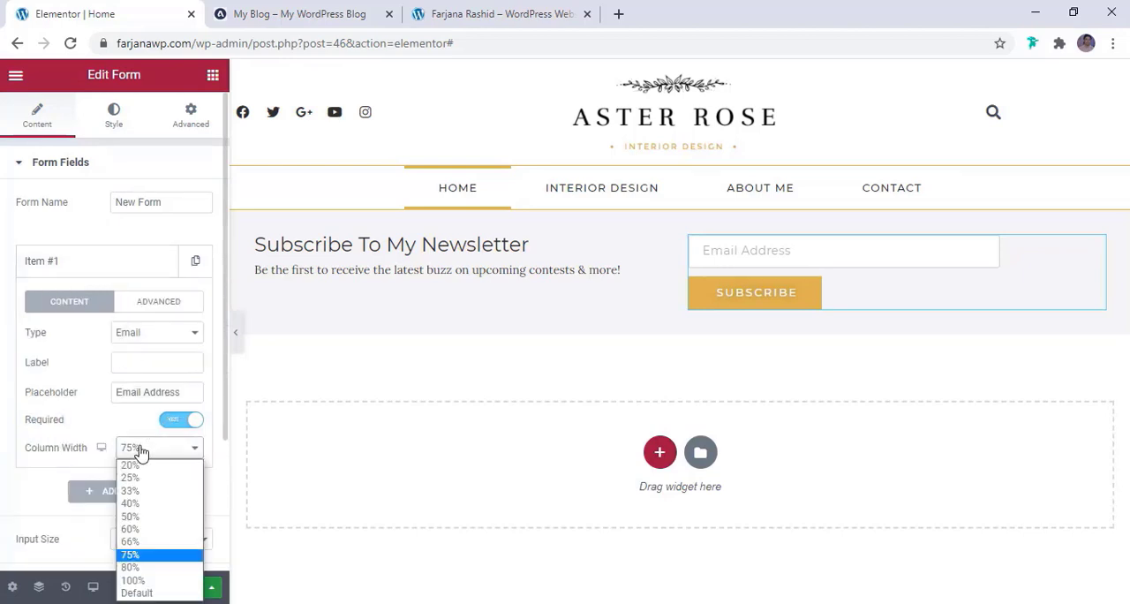
{"action": "left_click", "coordinate": [132, 541]}
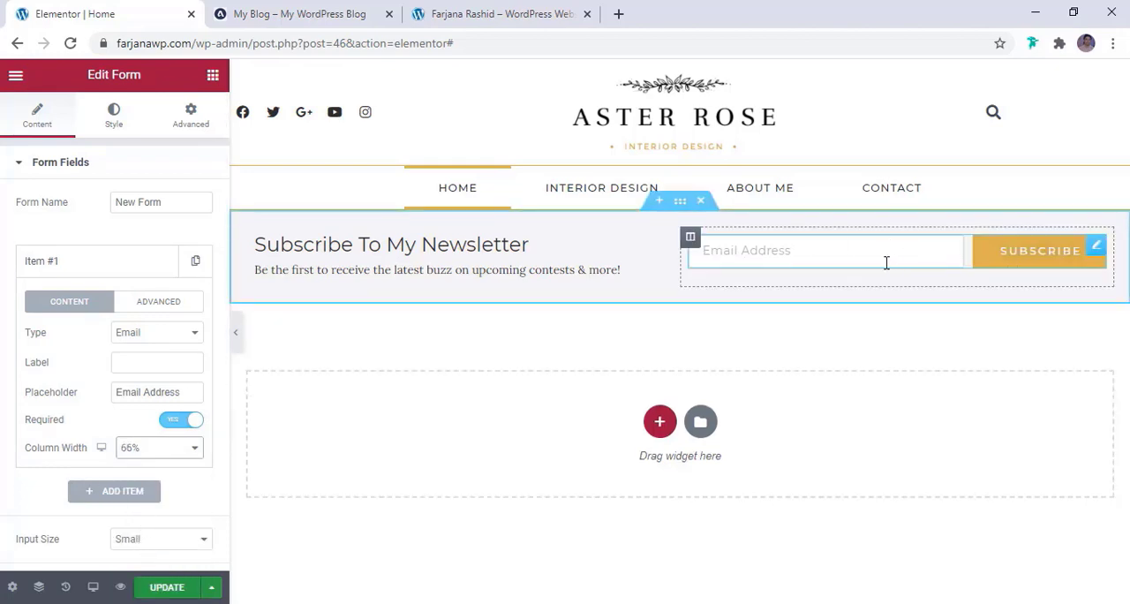
Review the newsletter form's after-submit actions and its email notification recipient, subject and message settings
{"action": "left_click", "coordinate": [642, 276]}
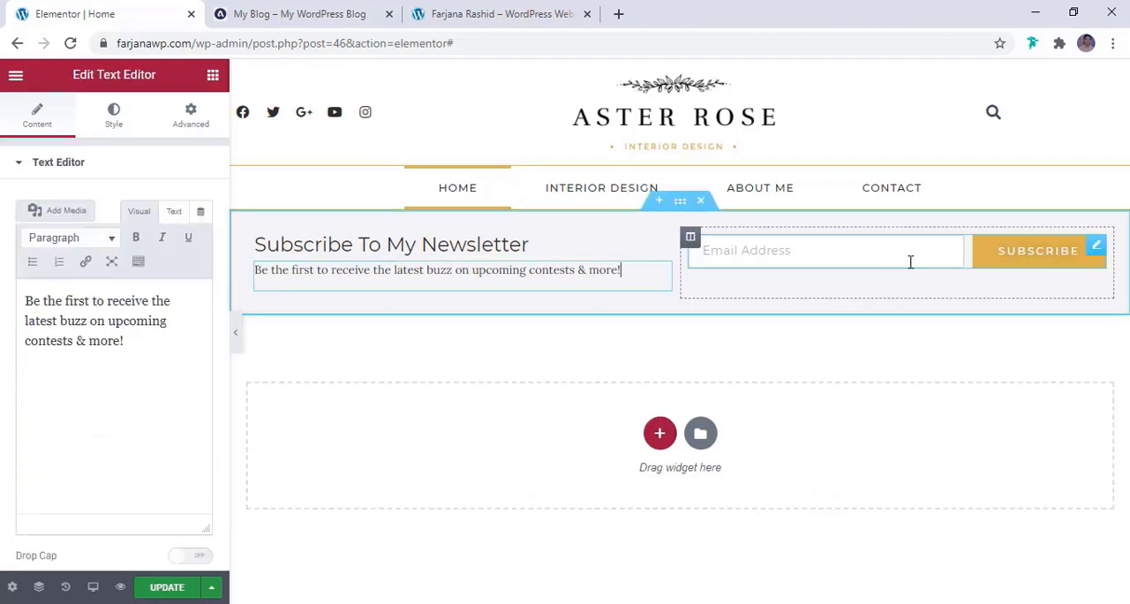
{"action": "left_click", "coordinate": [1050, 250]}
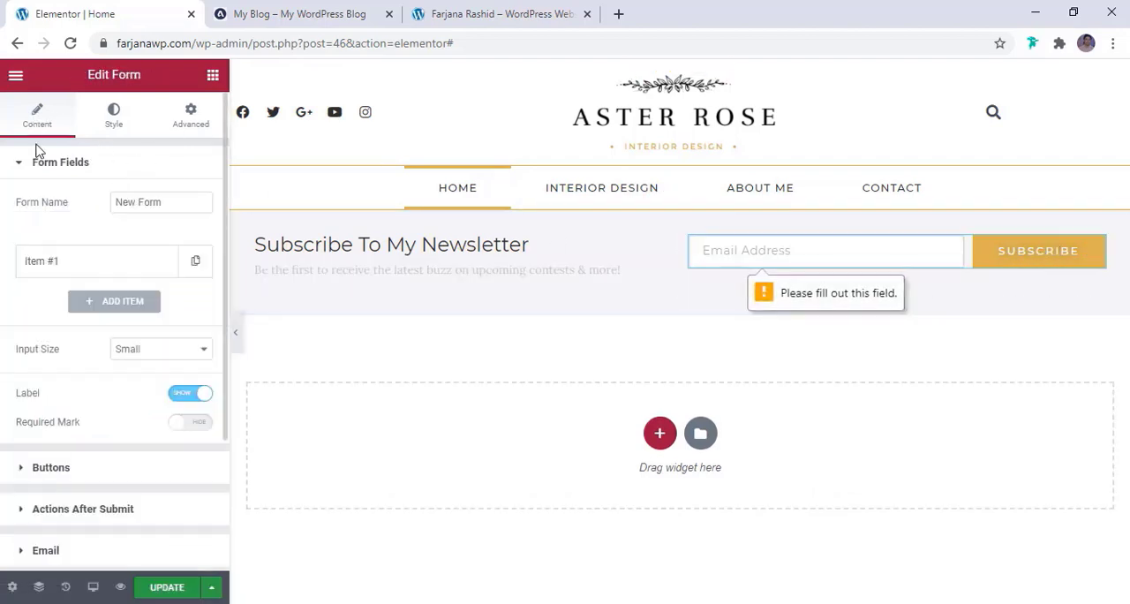
{"action": "scroll", "coordinate": [106, 279], "scroll_direction": "down", "scroll_amount": 1}
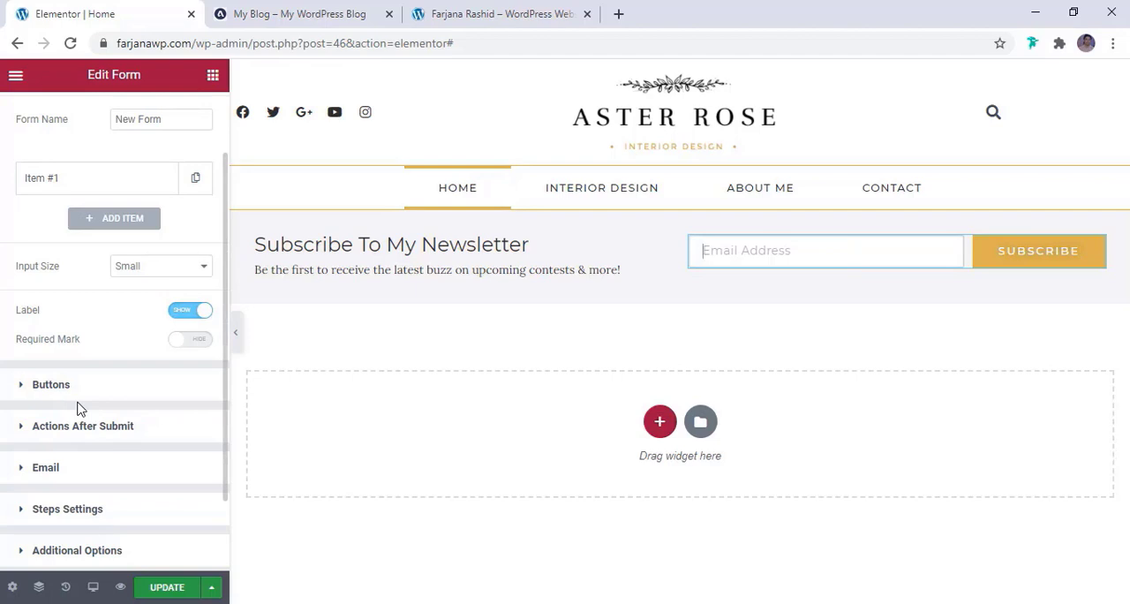
{"action": "scroll", "coordinate": [78, 408], "scroll_direction": "down", "scroll_amount": 2}
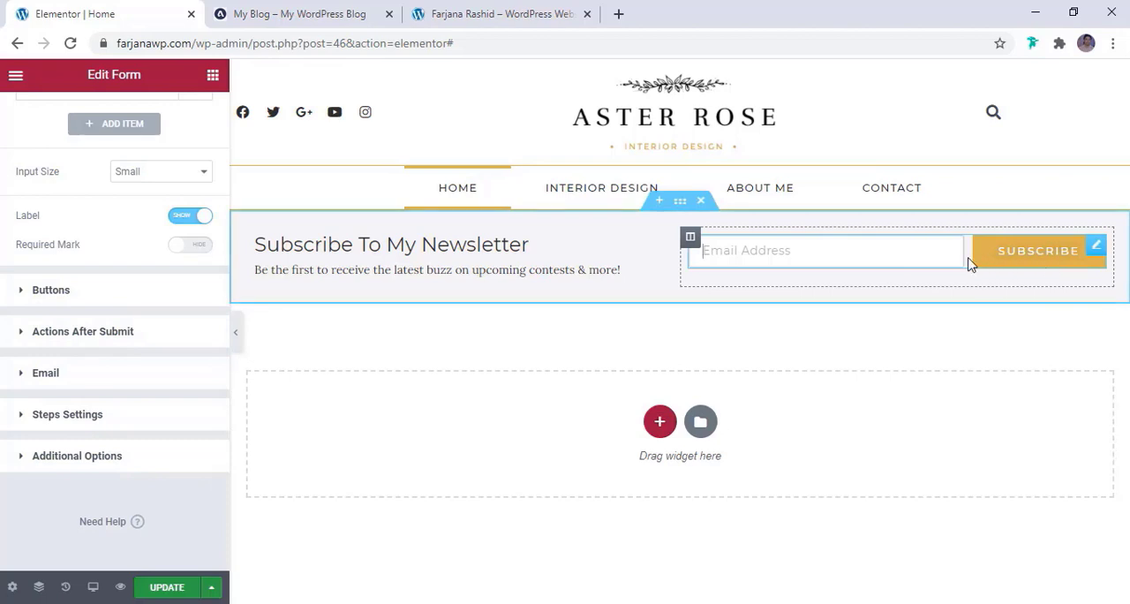
{"action": "left_click", "coordinate": [131, 339]}
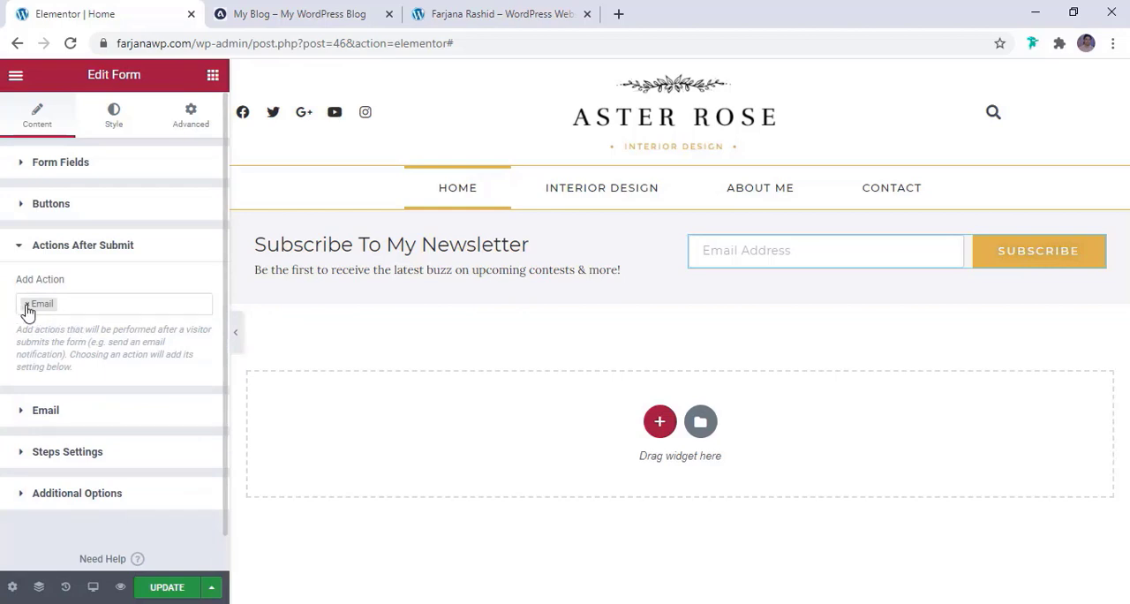
{"action": "left_click", "coordinate": [46, 410]}
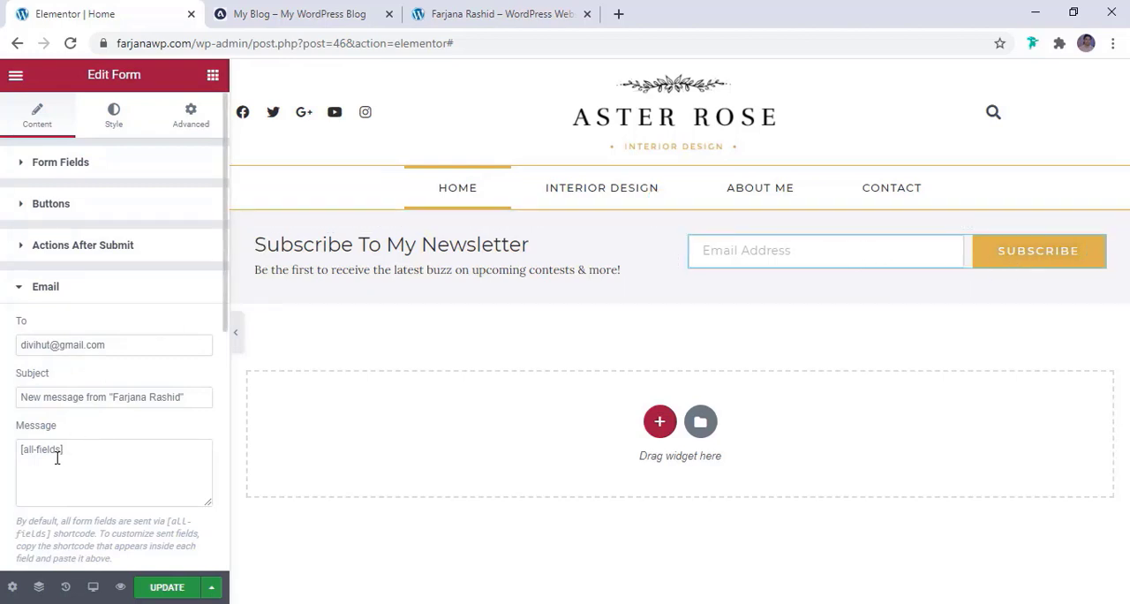
{"action": "left_click", "coordinate": [57, 349]}
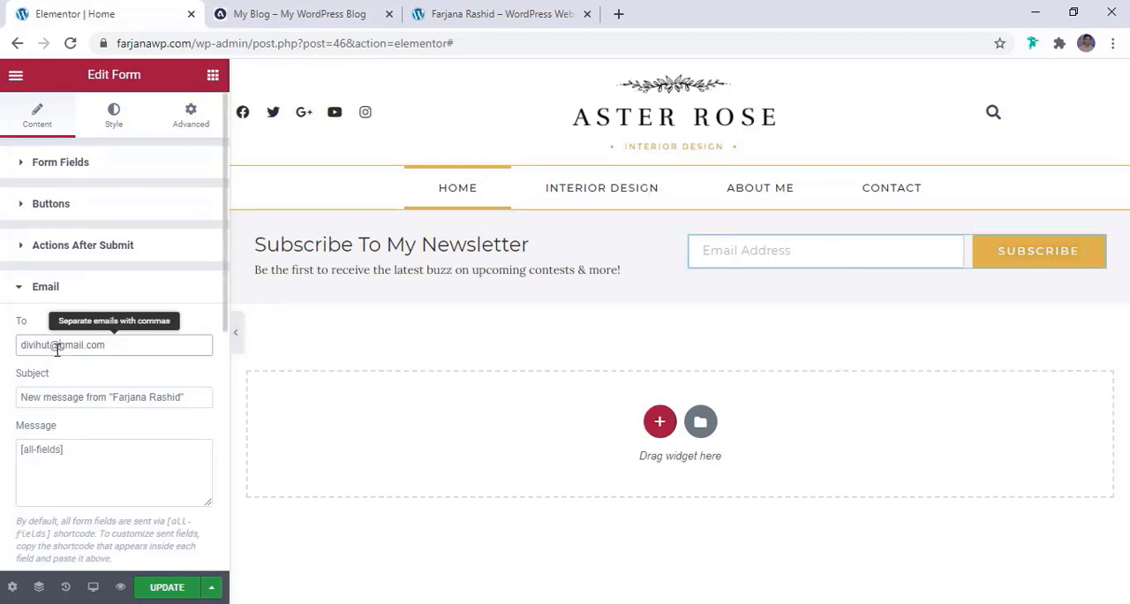
{"action": "left_click", "coordinate": [84, 246]}
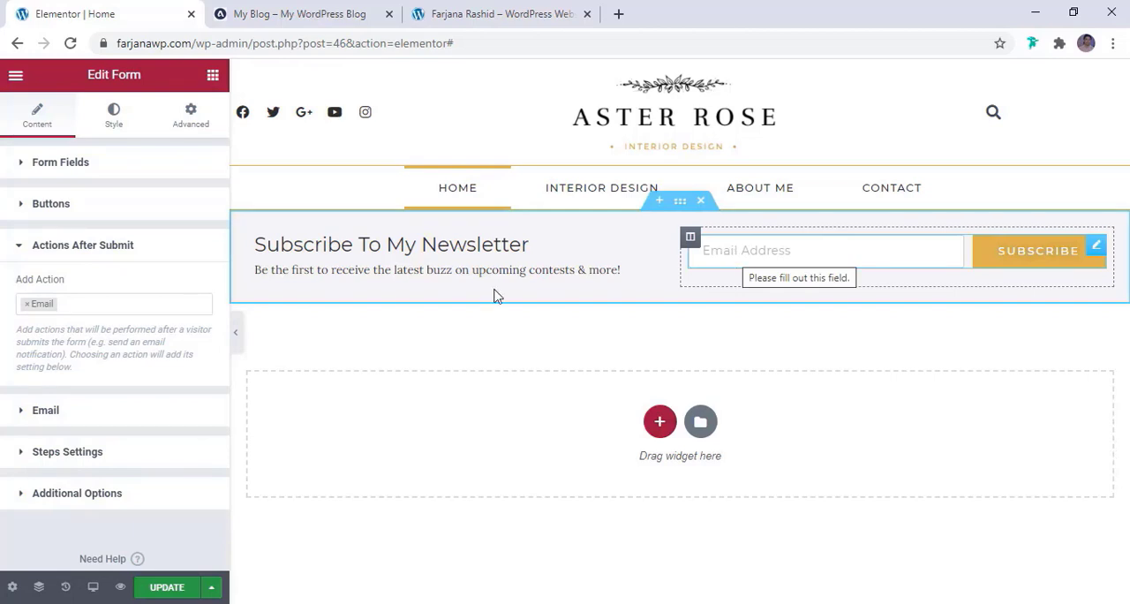
Add MailChimp as an action after submit, alongside the existing Email action
{"action": "left_click", "coordinate": [119, 307]}
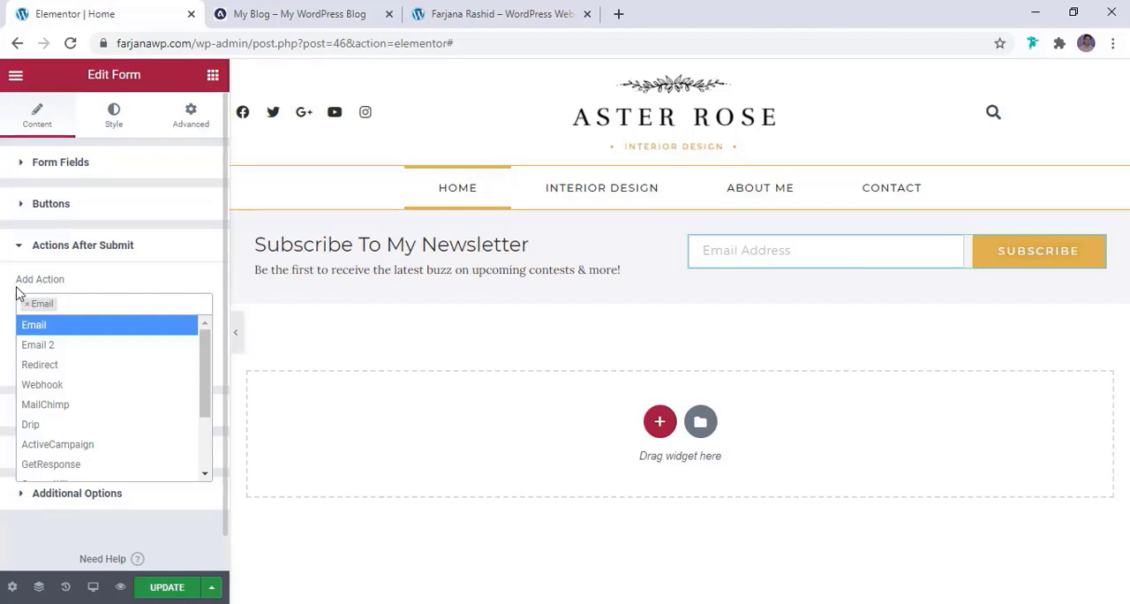
{"action": "left_click", "coordinate": [75, 303]}
{"action": "left_click", "coordinate": [75, 303]}
{"action": "left_click", "coordinate": [46, 408]}
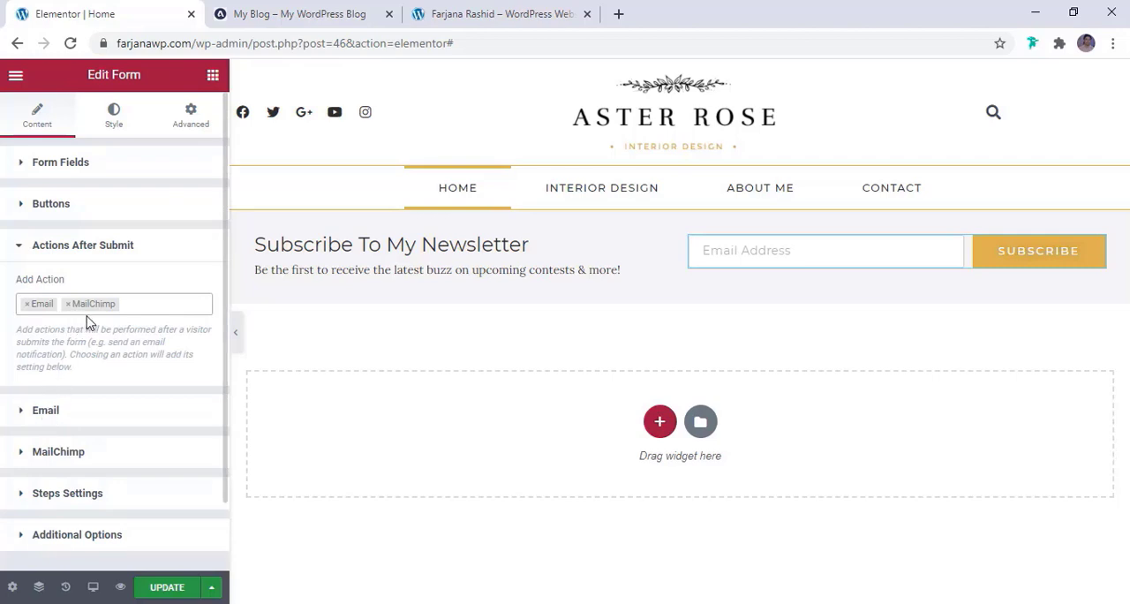
Try the Custom API key option in the form's MailChimp settings, set it back to Default, and update the page
{"action": "scroll", "coordinate": [93, 328], "scroll_direction": "down", "scroll_amount": 2}
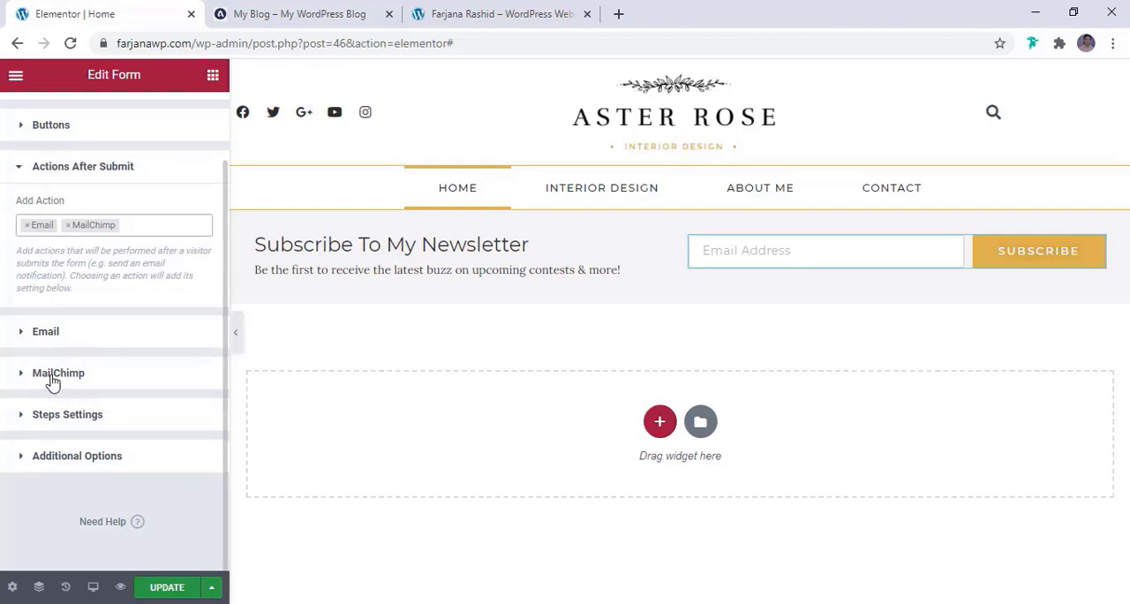
{"action": "left_click", "coordinate": [70, 378]}
{"action": "scroll", "coordinate": [70, 375], "scroll_direction": "down", "scroll_amount": 3}
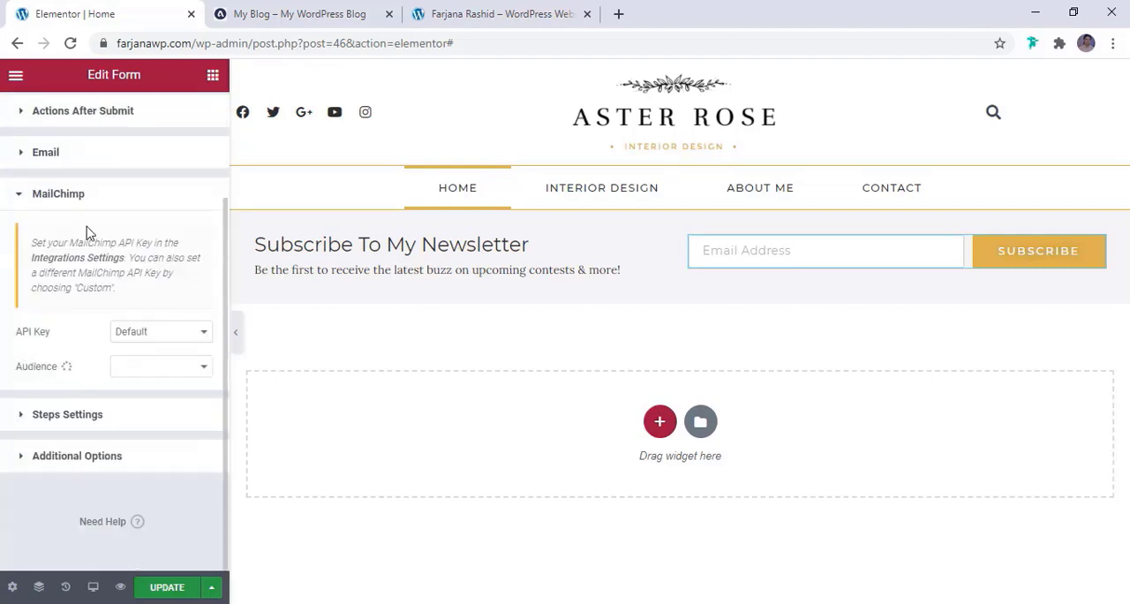
{"action": "left_click", "coordinate": [159, 333]}
{"action": "left_click", "coordinate": [157, 338]}
{"action": "left_click", "coordinate": [157, 336]}
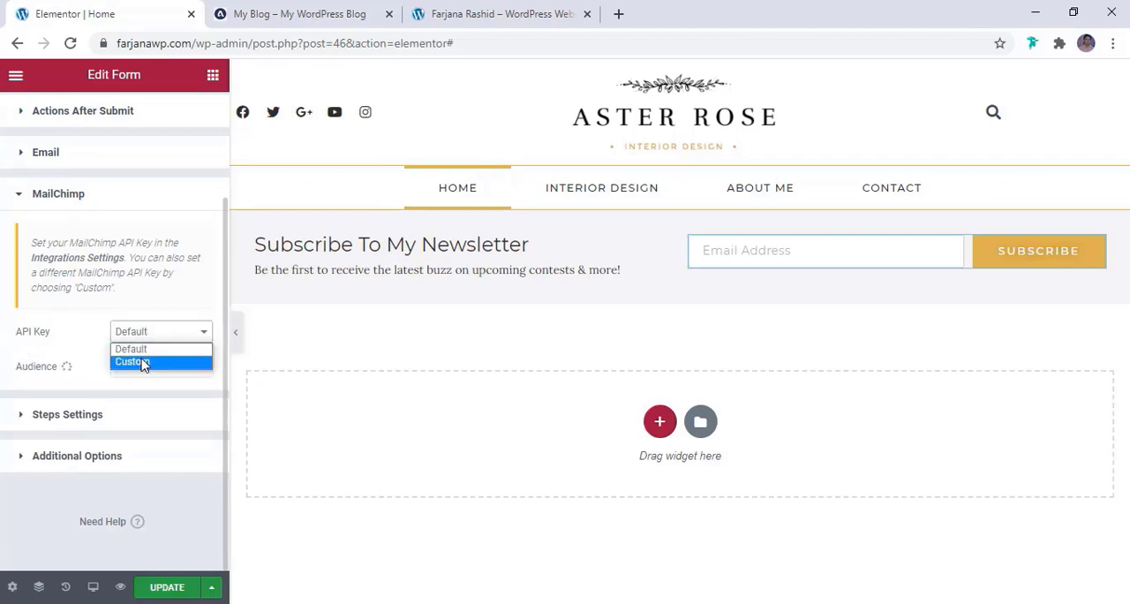
{"action": "left_click", "coordinate": [141, 359]}
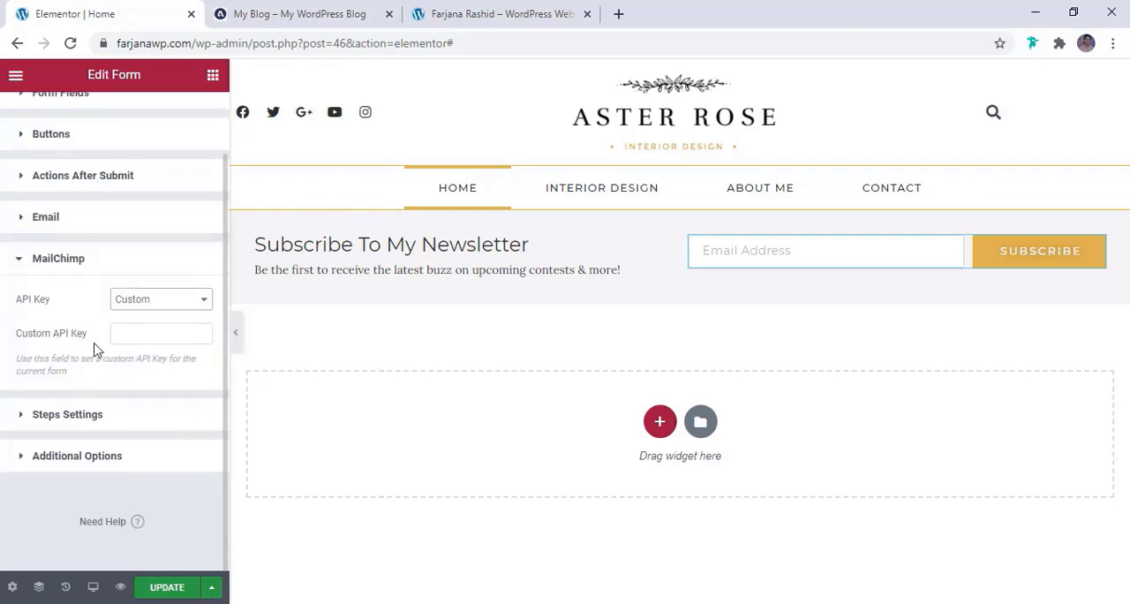
{"action": "left_click", "coordinate": [149, 301]}
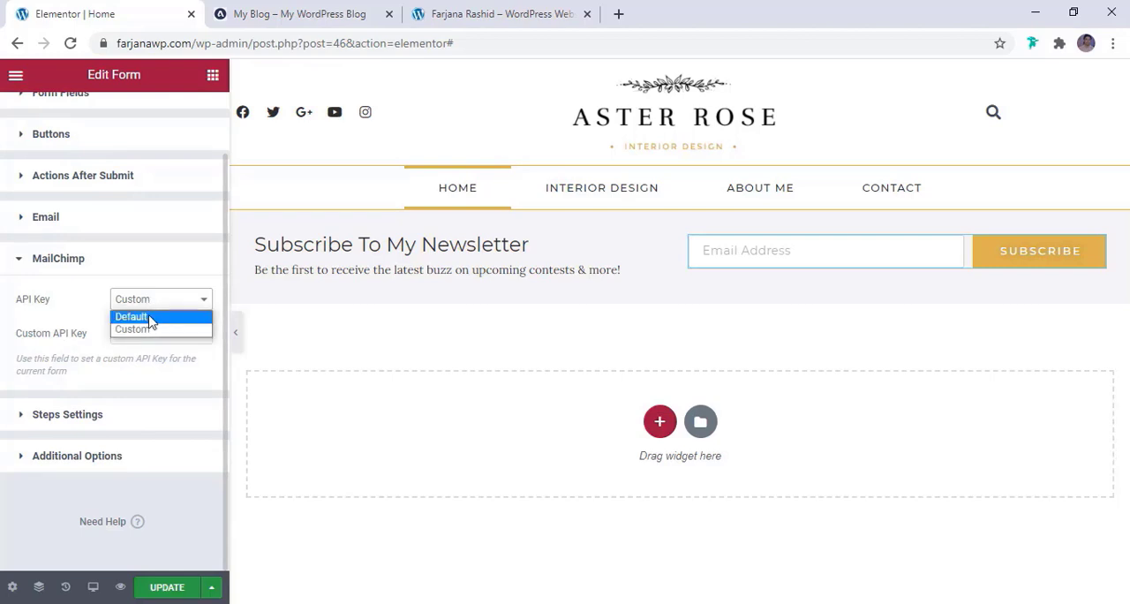
{"action": "left_click", "coordinate": [148, 317]}
{"action": "left_click", "coordinate": [174, 589]}
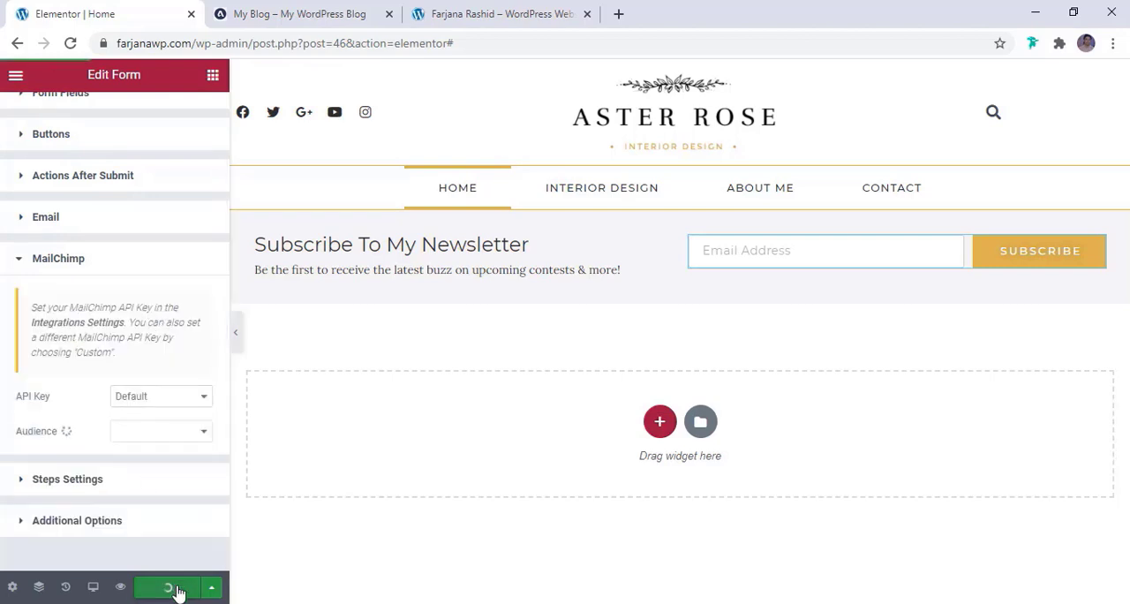
Open the MailChimp Integrations Settings in a new browser tab and examine where the MailChimp API key is entered and saved
{"action": "right_click", "coordinate": [73, 325]}
{"action": "left_click", "coordinate": [85, 331]}
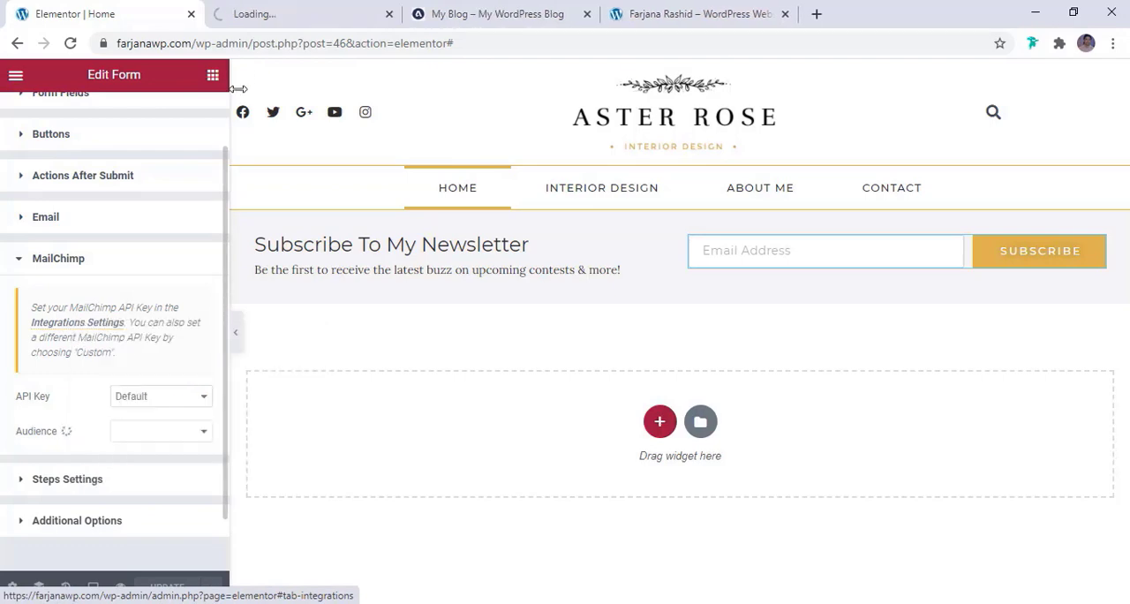
{"action": "left_click", "coordinate": [297, 25]}
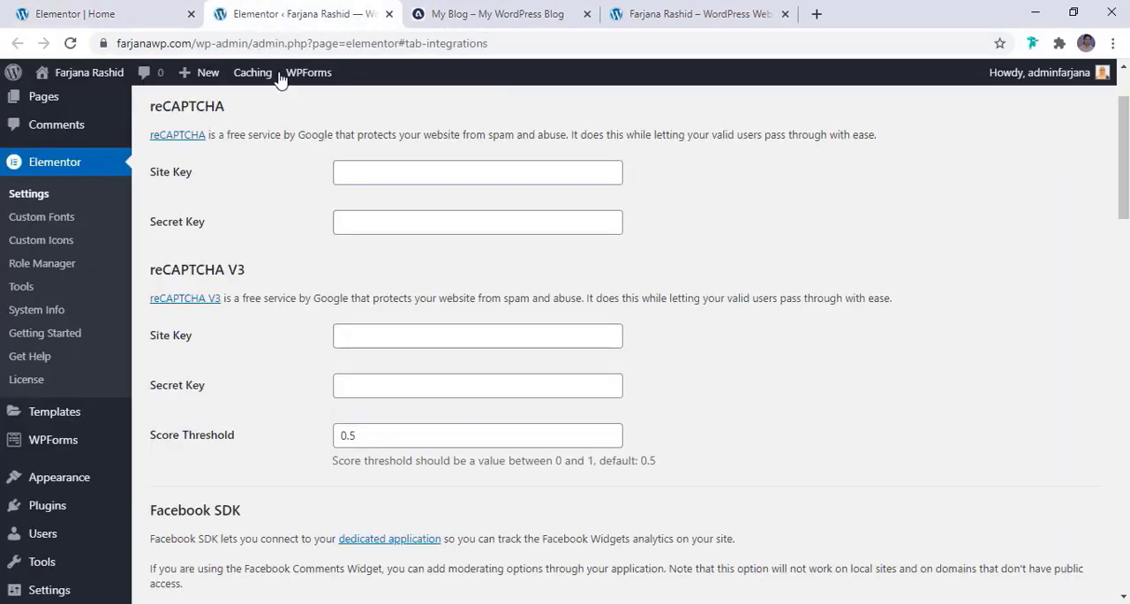
{"action": "scroll", "coordinate": [276, 317], "scroll_direction": "down", "scroll_amount": 5}
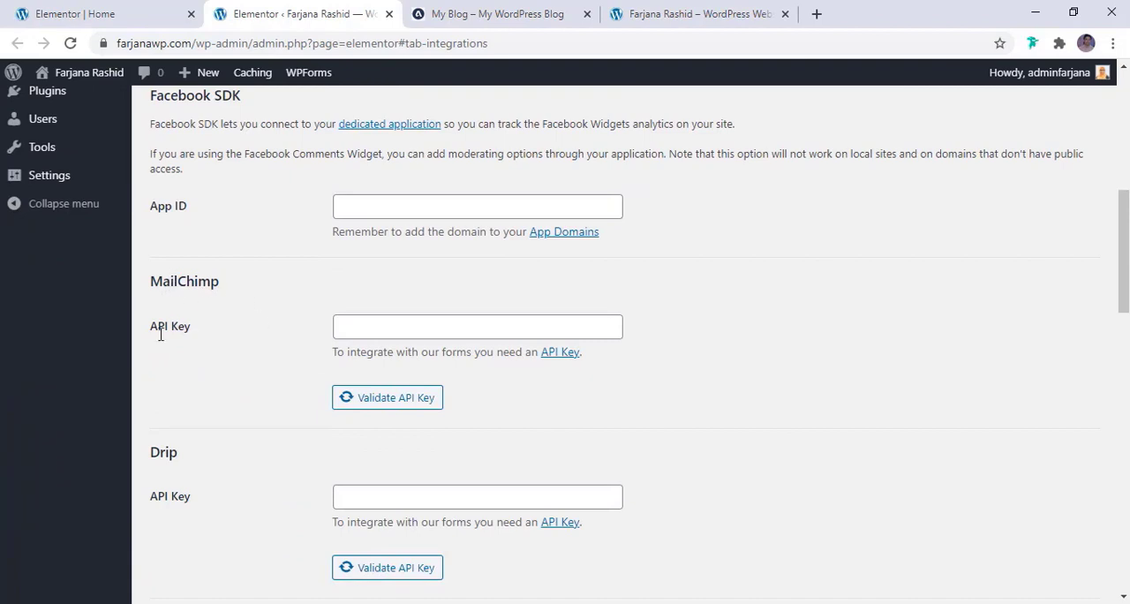
{"action": "left_click", "coordinate": [382, 331]}
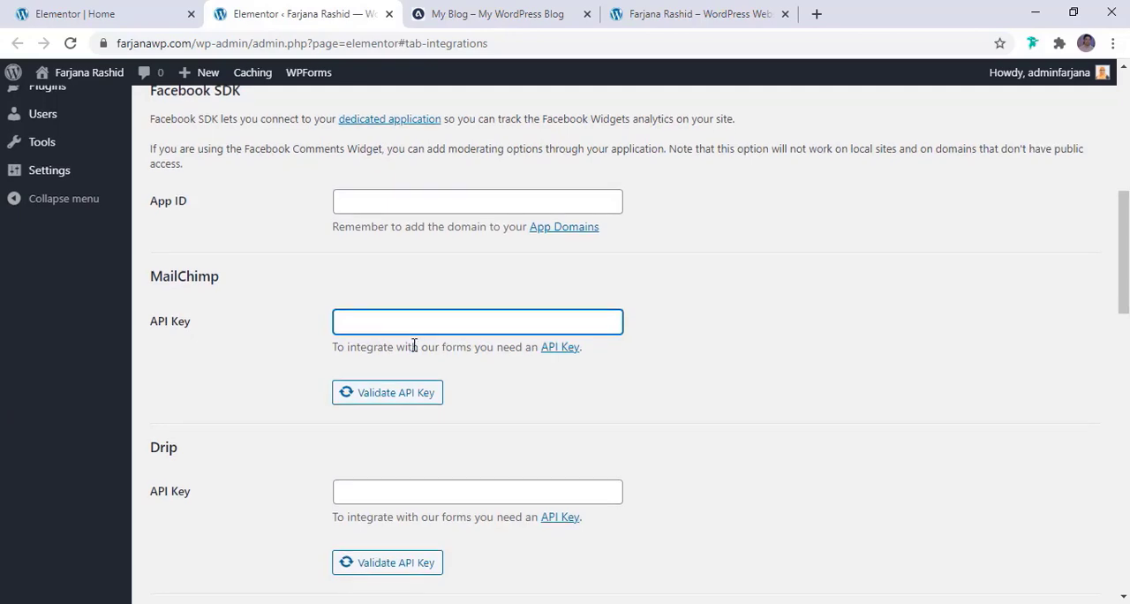
{"action": "scroll", "coordinate": [380, 375], "scroll_direction": "down", "scroll_amount": 8}
{"action": "scroll", "coordinate": [349, 399], "scroll_direction": "down", "scroll_amount": 6}
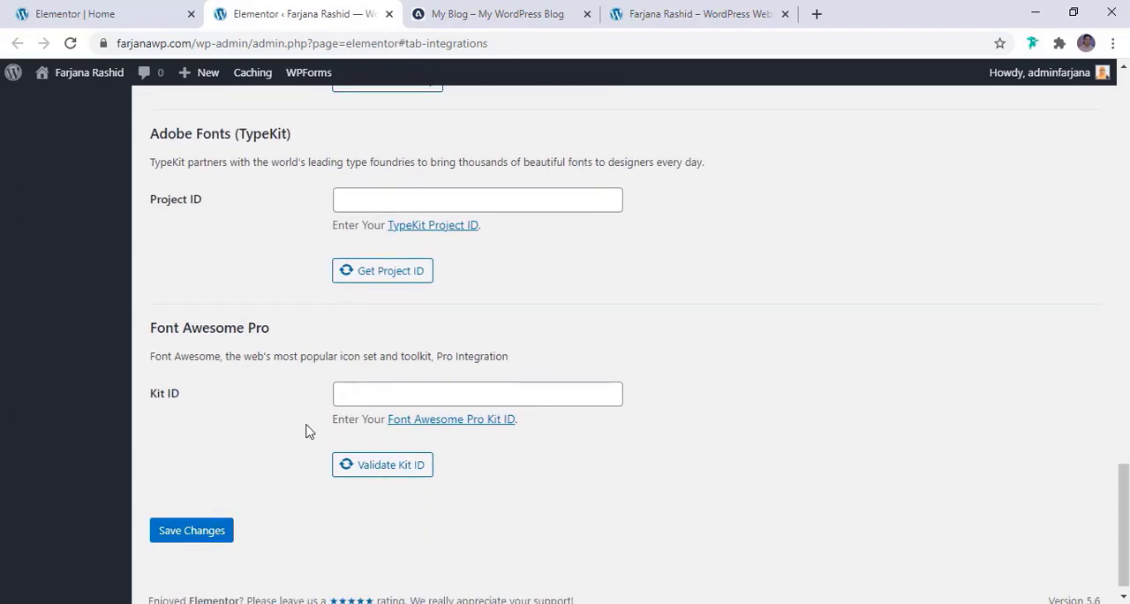
Back in the Home page editor, set the newsletter section's top and bottom margin to 35 px, trying 20 and 30 first, and update the page
{"action": "left_click", "coordinate": [58, 14]}
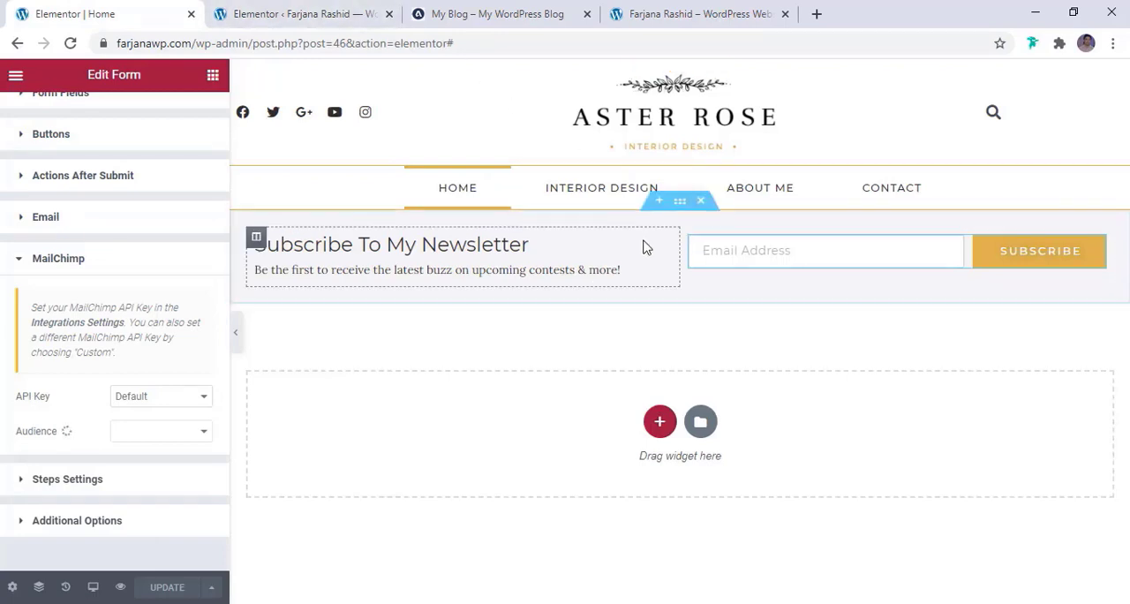
{"action": "left_click", "coordinate": [680, 203]}
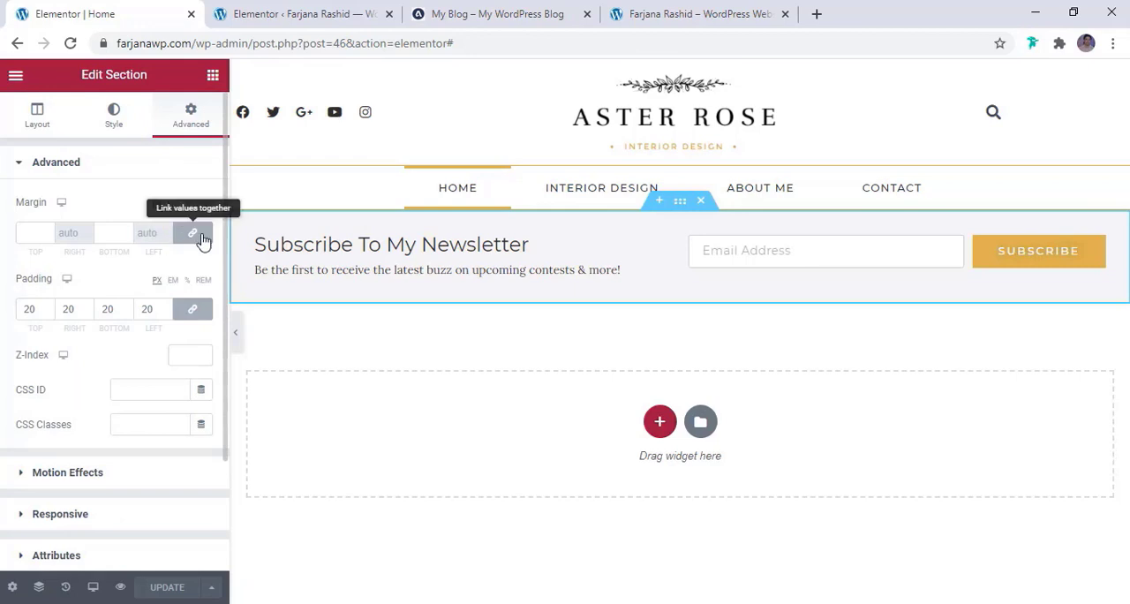
{"action": "left_click", "coordinate": [34, 237]}
{"action": "type", "text": "20"}
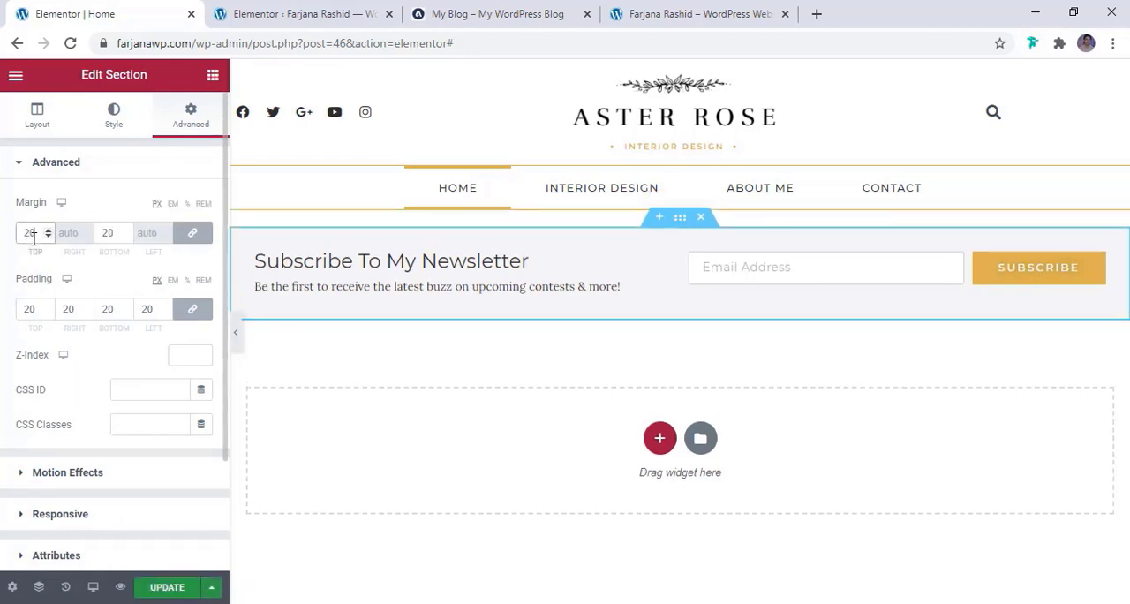
{"action": "left_click", "coordinate": [283, 13]}
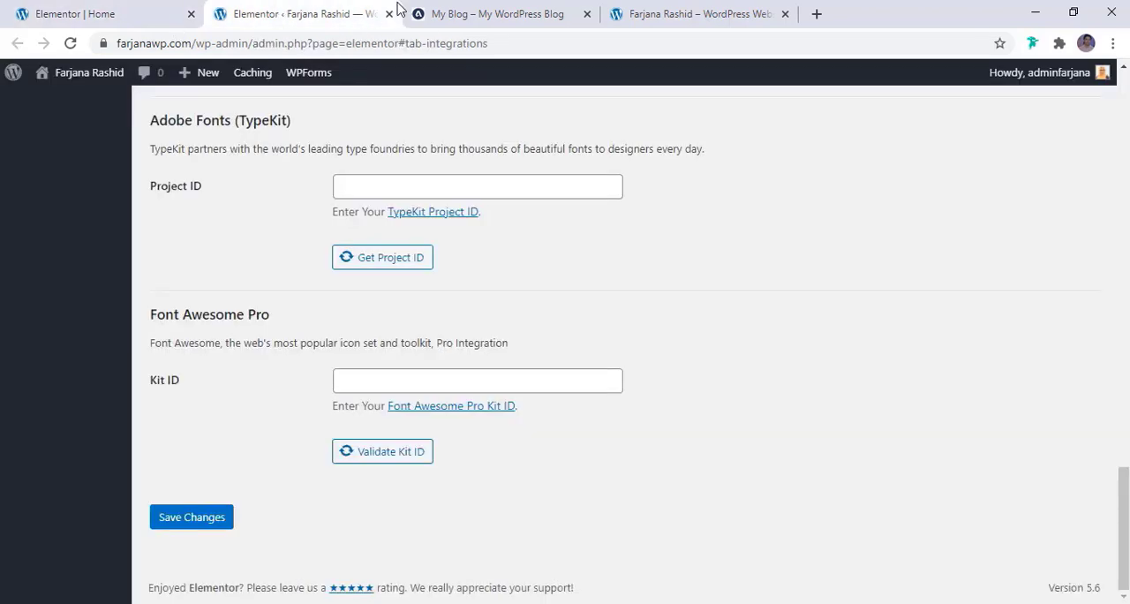
{"action": "left_click", "coordinate": [439, 9]}
{"action": "key", "text": "ctrl+1"}
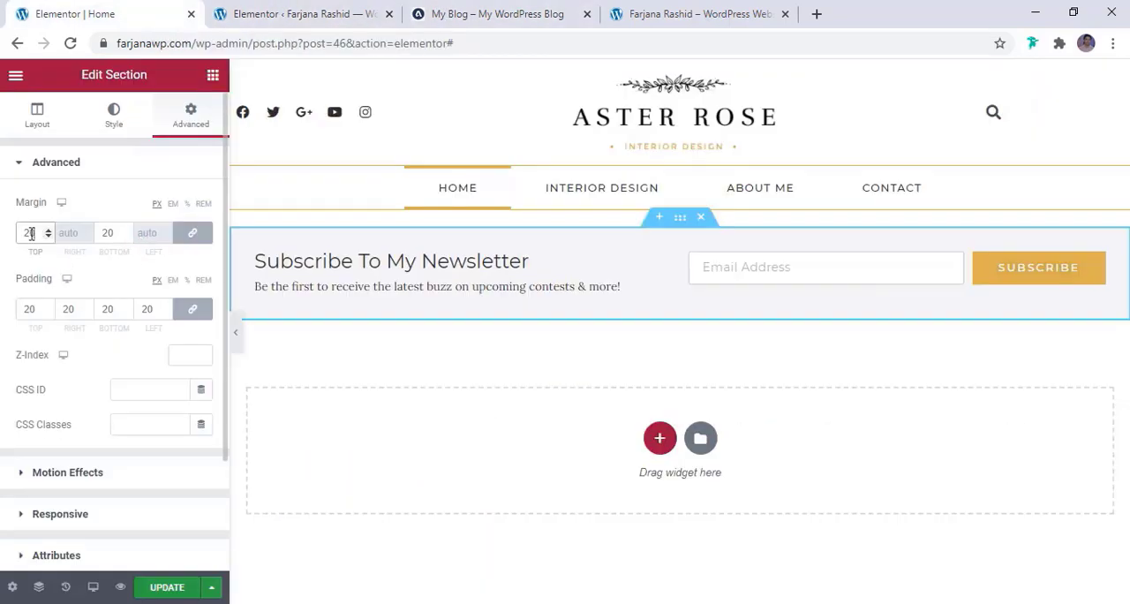
{"action": "type", "text": "30"}
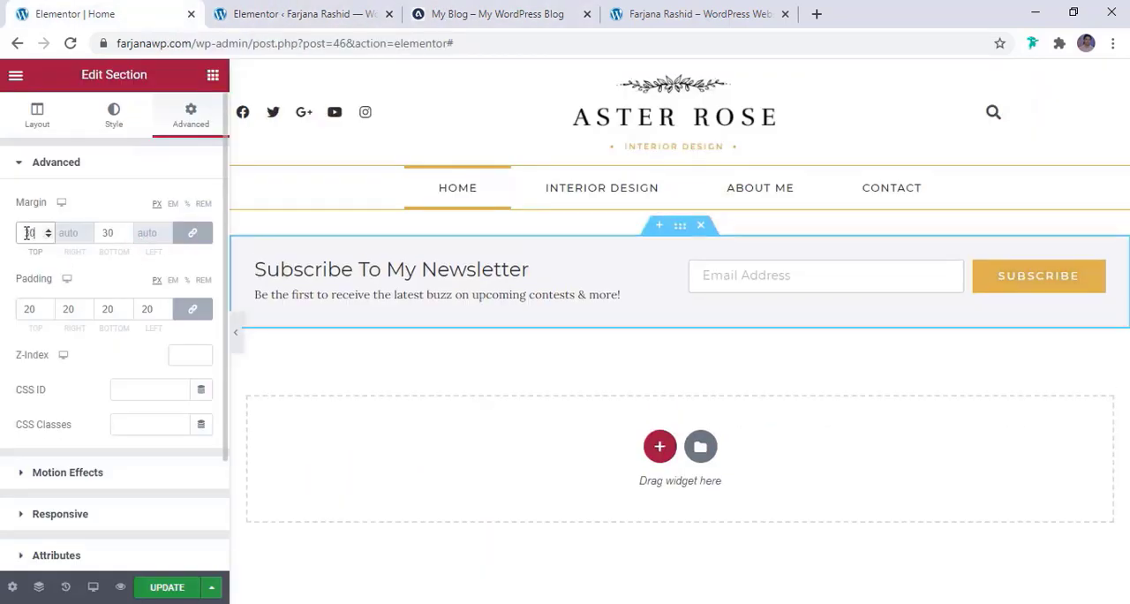
{"action": "key", "text": "BackSpace"}
{"action": "type", "text": "5"}
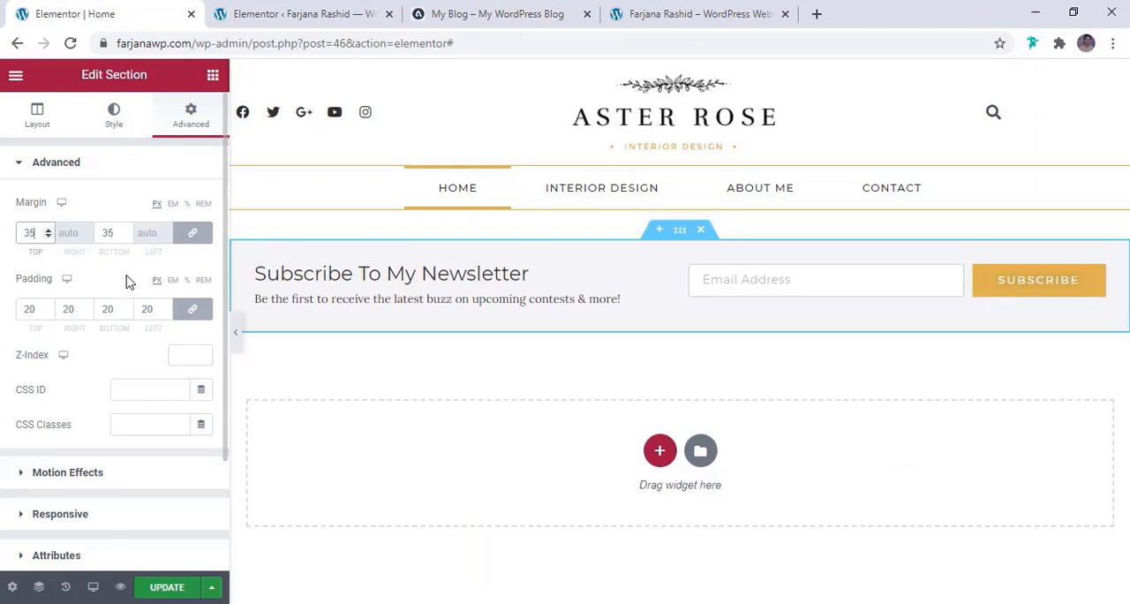
{"action": "left_click", "coordinate": [177, 588]}
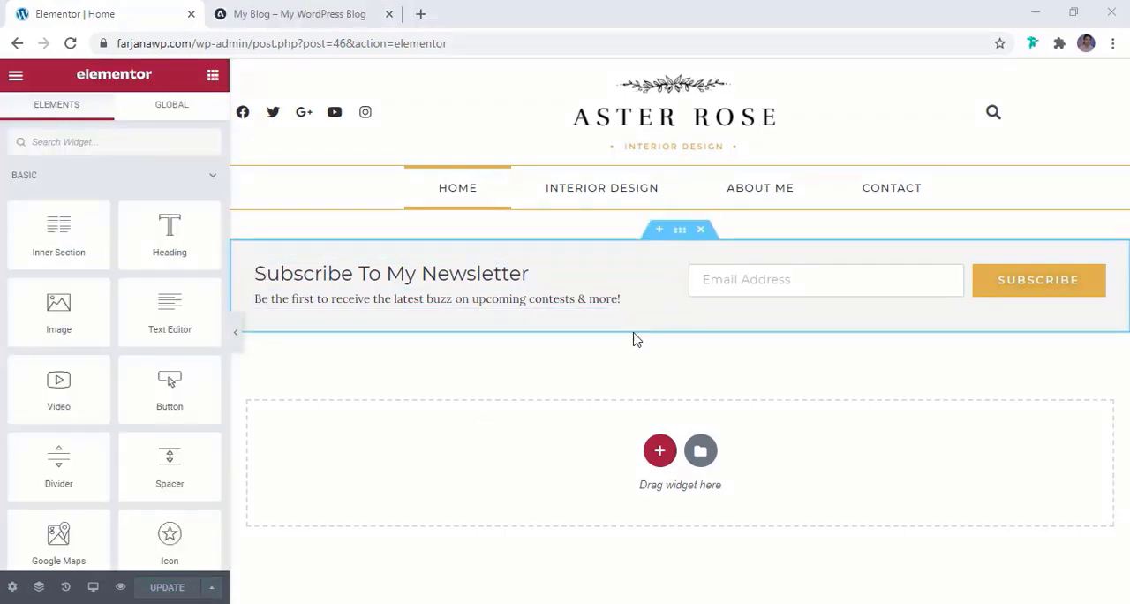
Examine the reference blog's Latest Articles posts and author sidebar layout below the newsletter section
{"action": "left_click", "coordinate": [300, 9]}
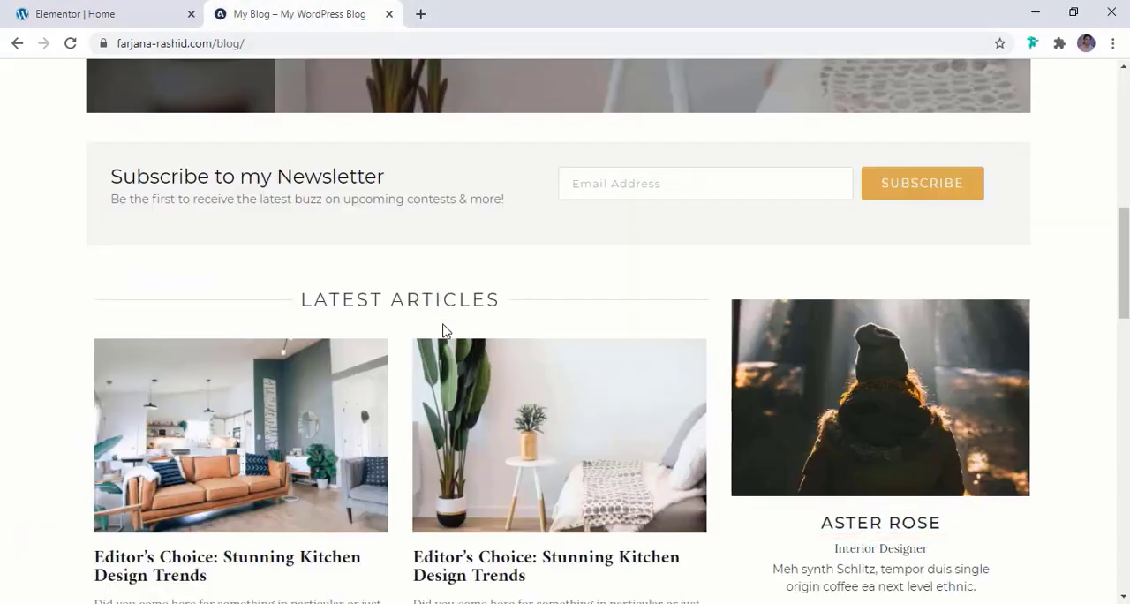
{"action": "scroll", "coordinate": [841, 424], "scroll_direction": "down", "scroll_amount": 3}
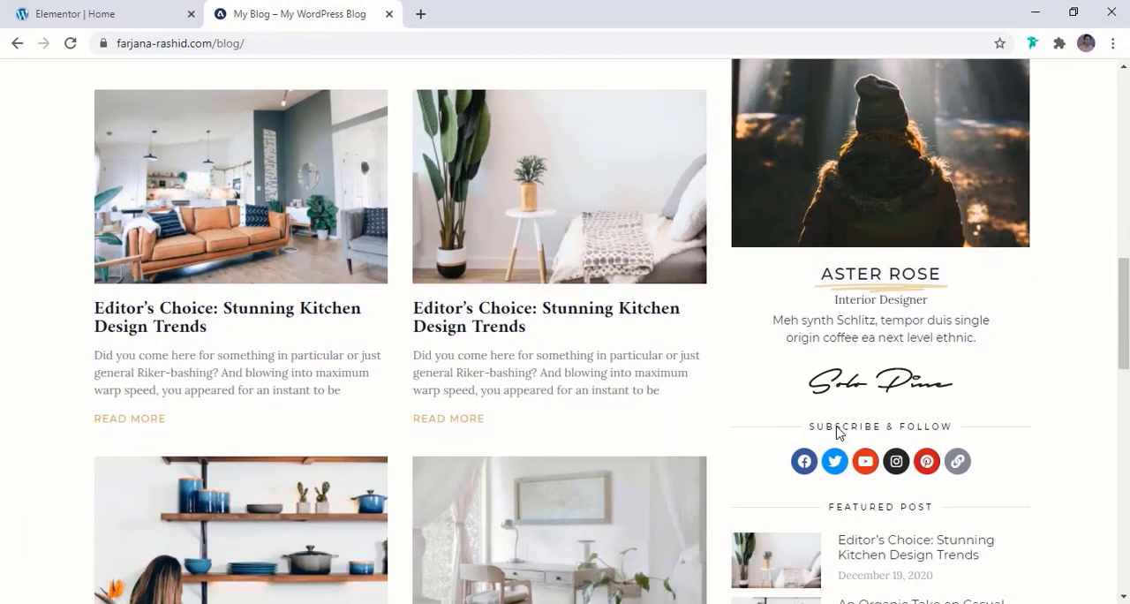
{"action": "scroll", "coordinate": [618, 353], "scroll_direction": "up", "scroll_amount": 2}
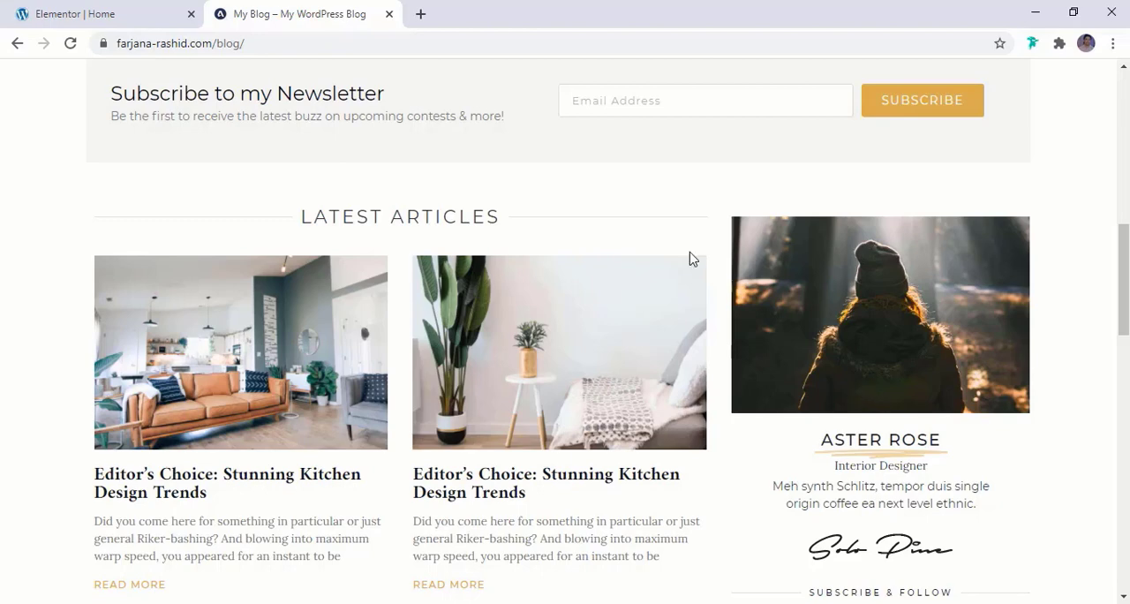
Back in the Home page editor, add a two-column section with a wide left and narrow right column below the newsletter section
{"action": "left_click", "coordinate": [110, 22]}
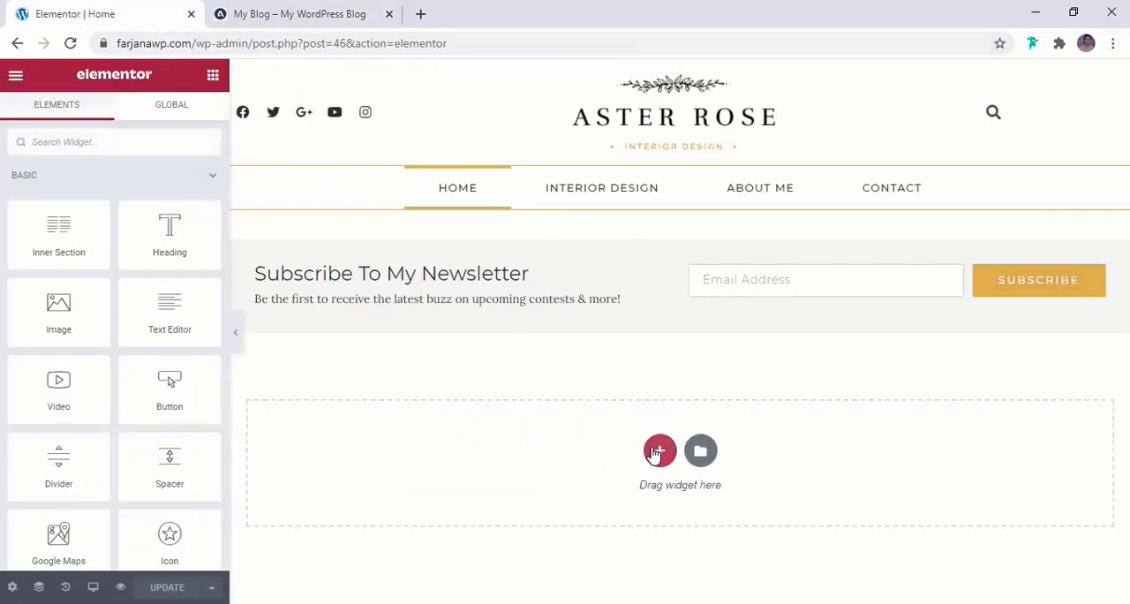
{"action": "left_click", "coordinate": [658, 448]}
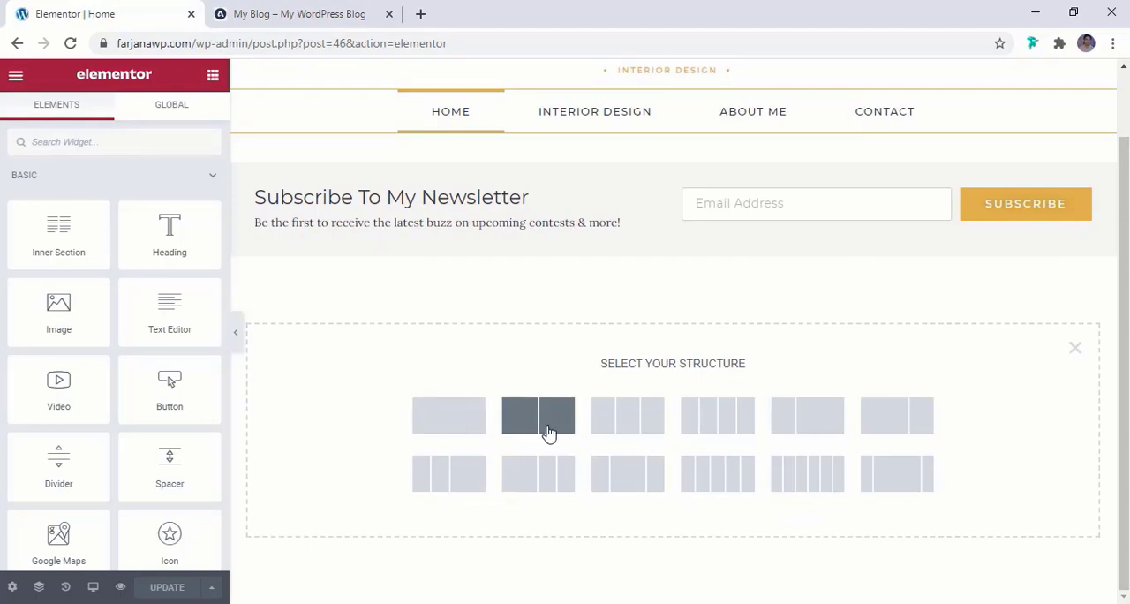
{"action": "left_click", "coordinate": [914, 424]}
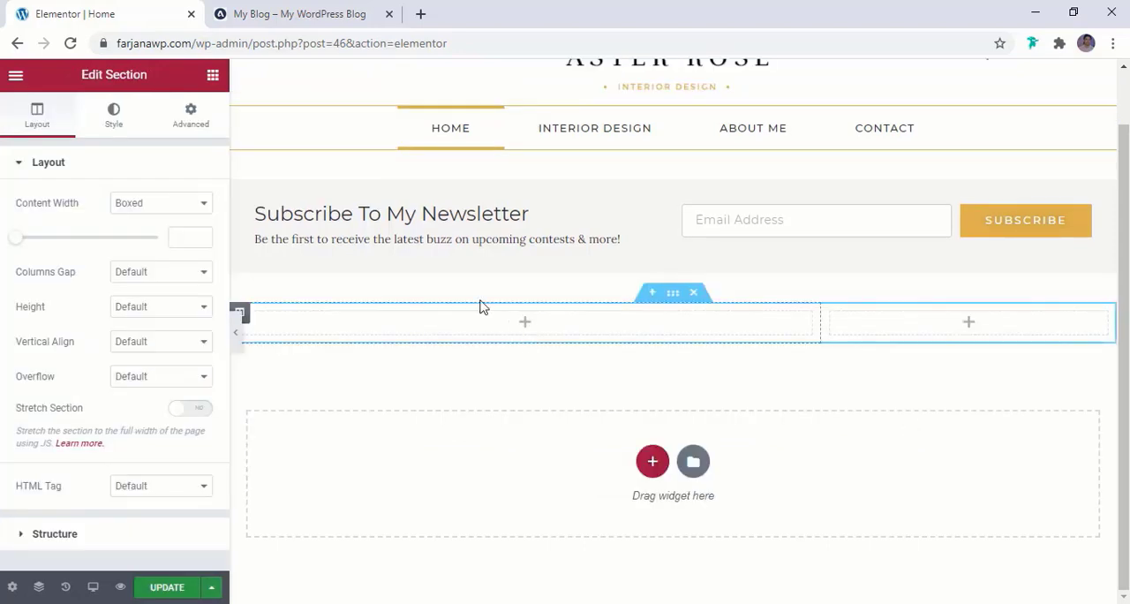
Check the reference blog's Latest Articles heading, and add a Divider widget to the new section's wide column
{"action": "left_click", "coordinate": [300, 13]}
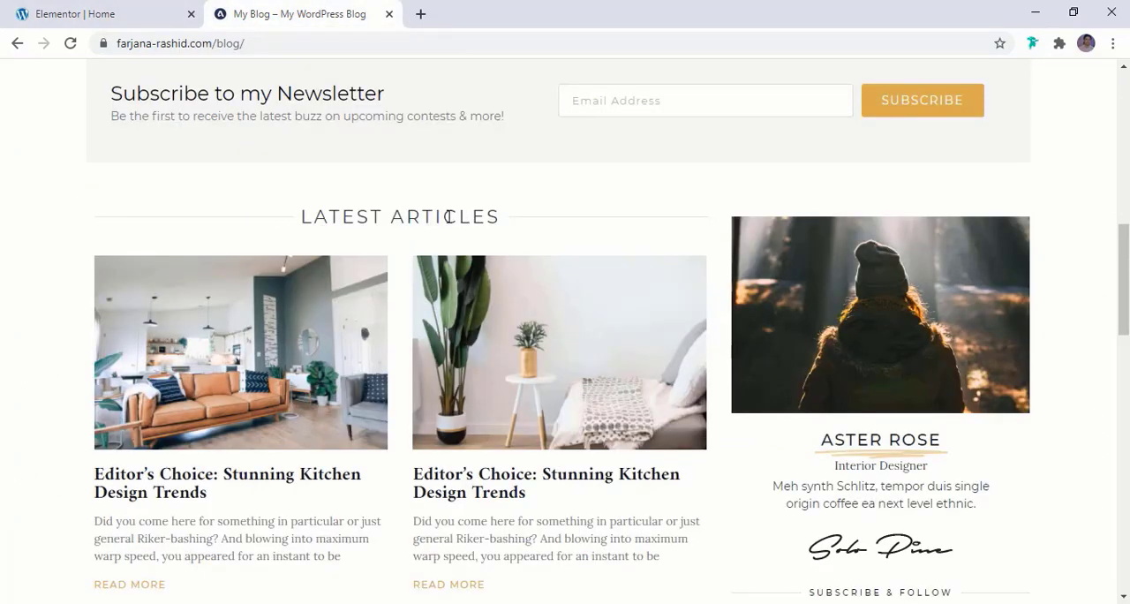
{"action": "left_click", "coordinate": [77, 11]}
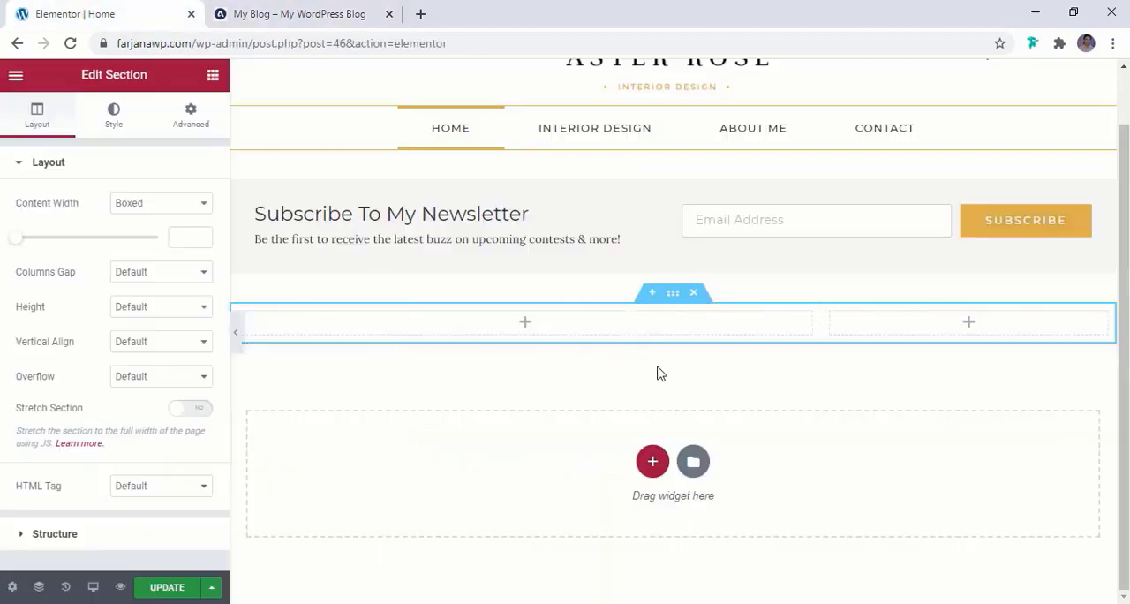
{"action": "left_click", "coordinate": [213, 75]}
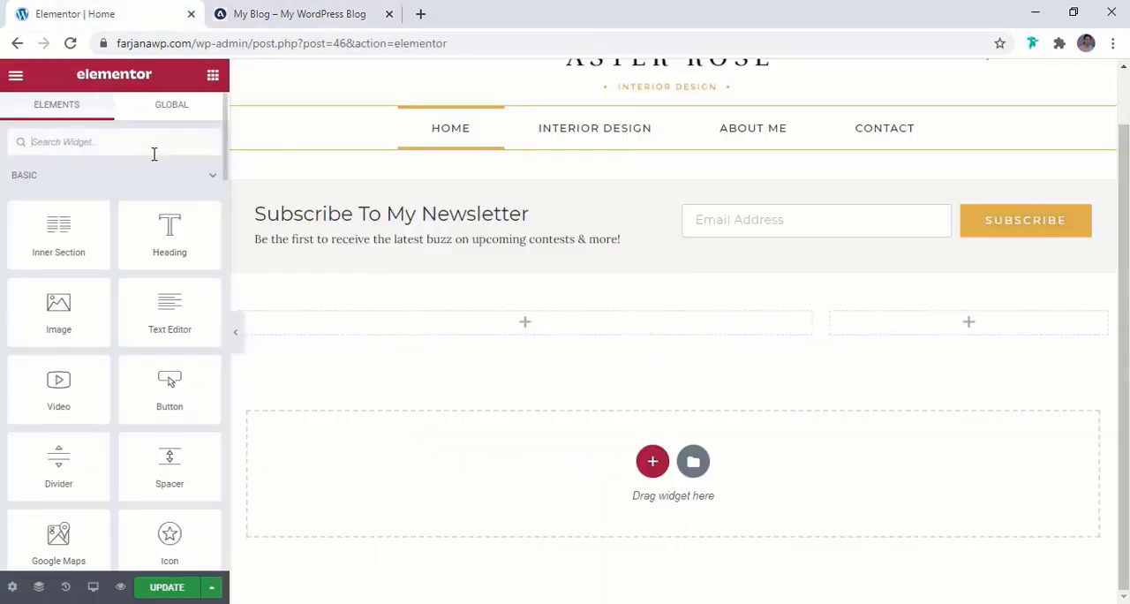
{"action": "type", "text": "div"}
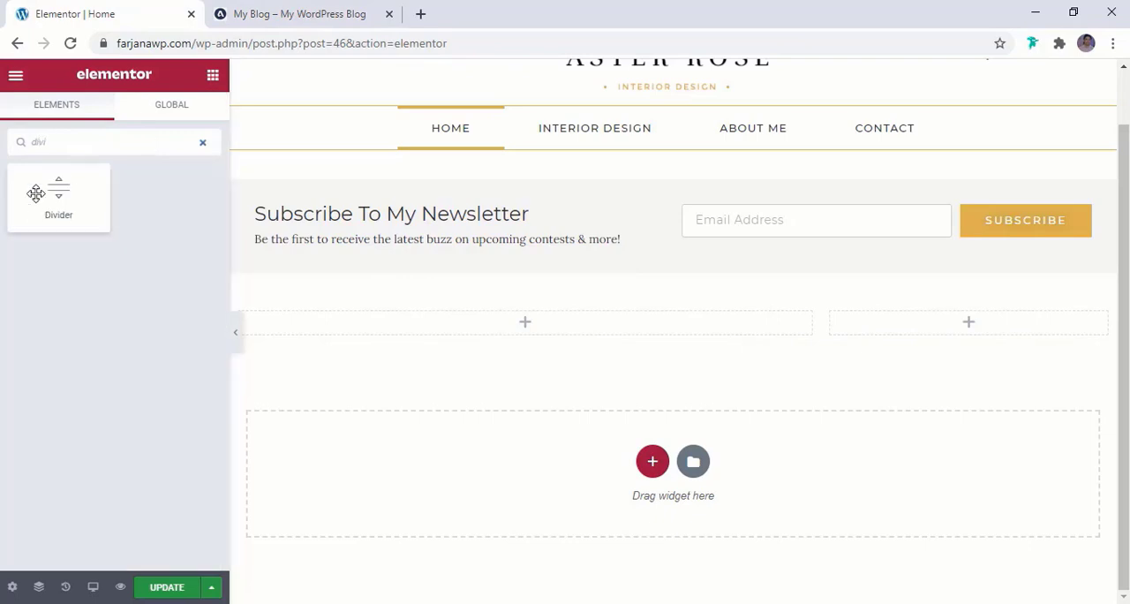
{"action": "type", "text": "i"}
{"action": "left_click_drag", "start_coordinate": [38, 192], "coordinate": [492, 336]}
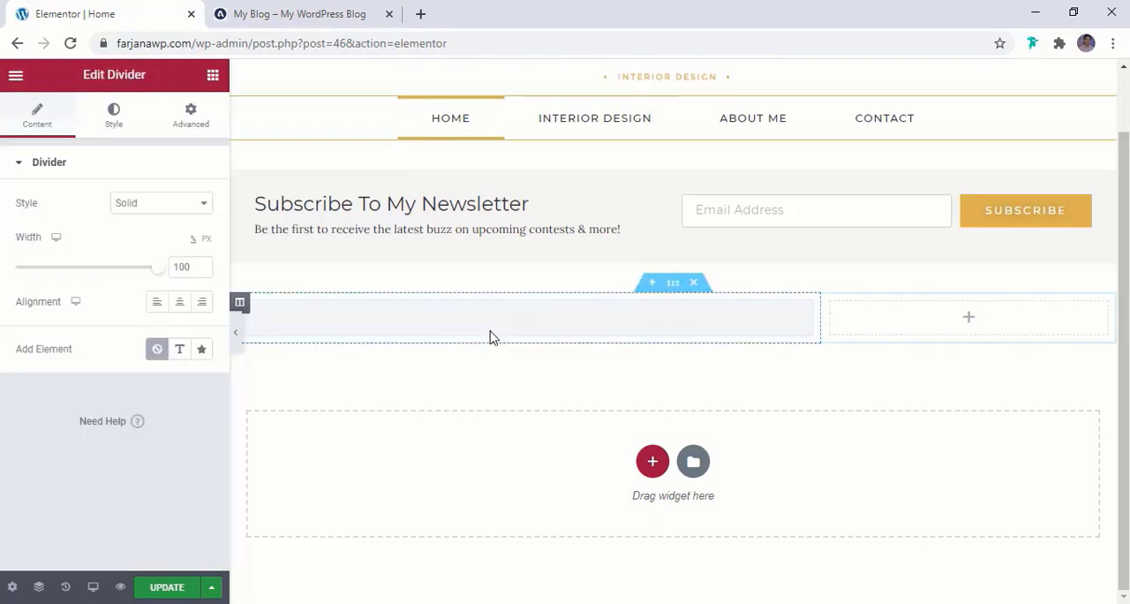
Copy the "LATEST ARTICLES" heading from the reference blog and use it as the divider's text element
{"action": "left_click", "coordinate": [283, 15]}
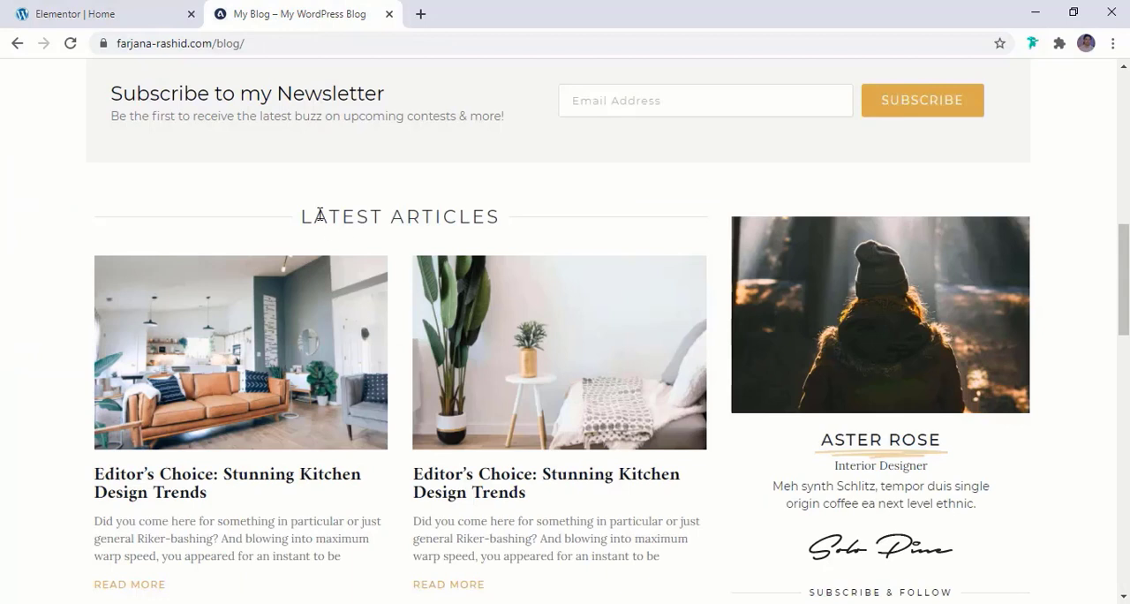
{"action": "double_click", "coordinate": [319, 214]}
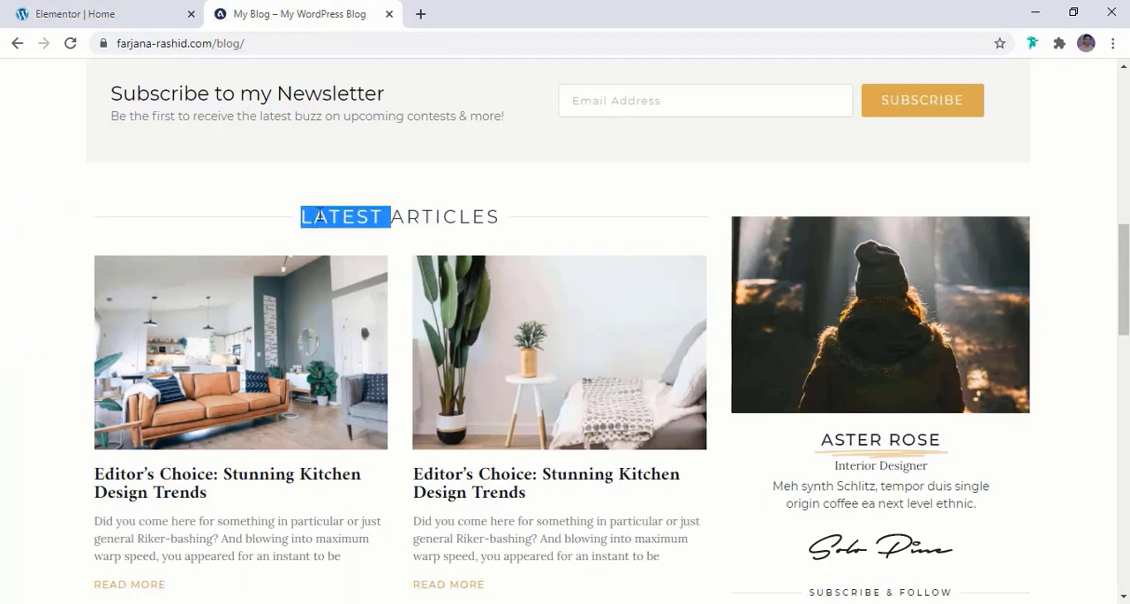
{"action": "left_click", "coordinate": [505, 222]}
{"action": "left_click_drag", "start_coordinate": [498, 219], "coordinate": [293, 220]}
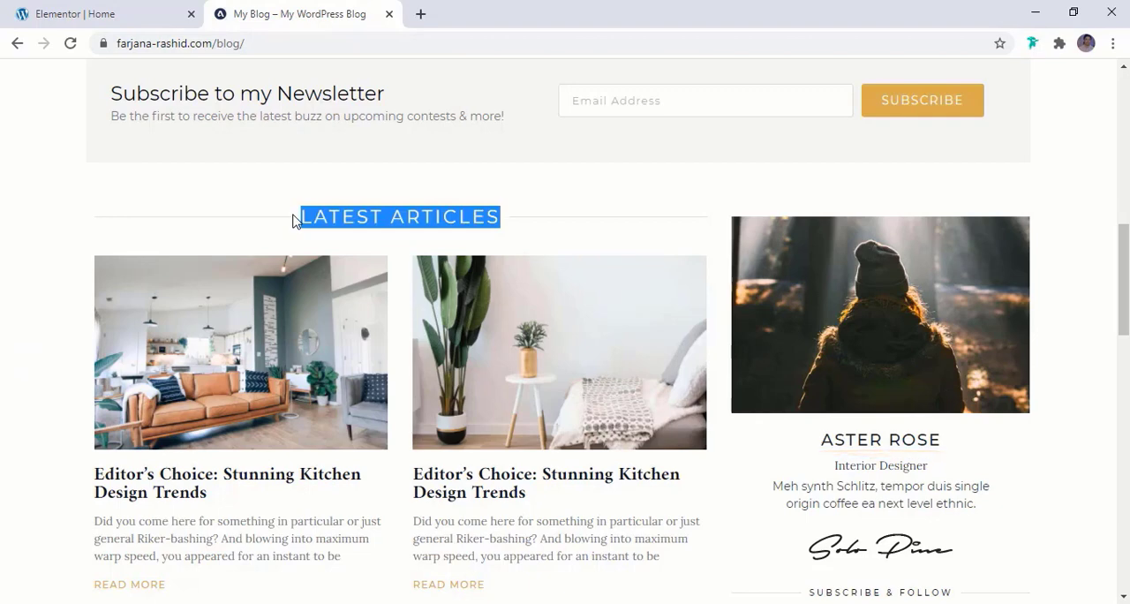
{"action": "left_click", "coordinate": [133, 14]}
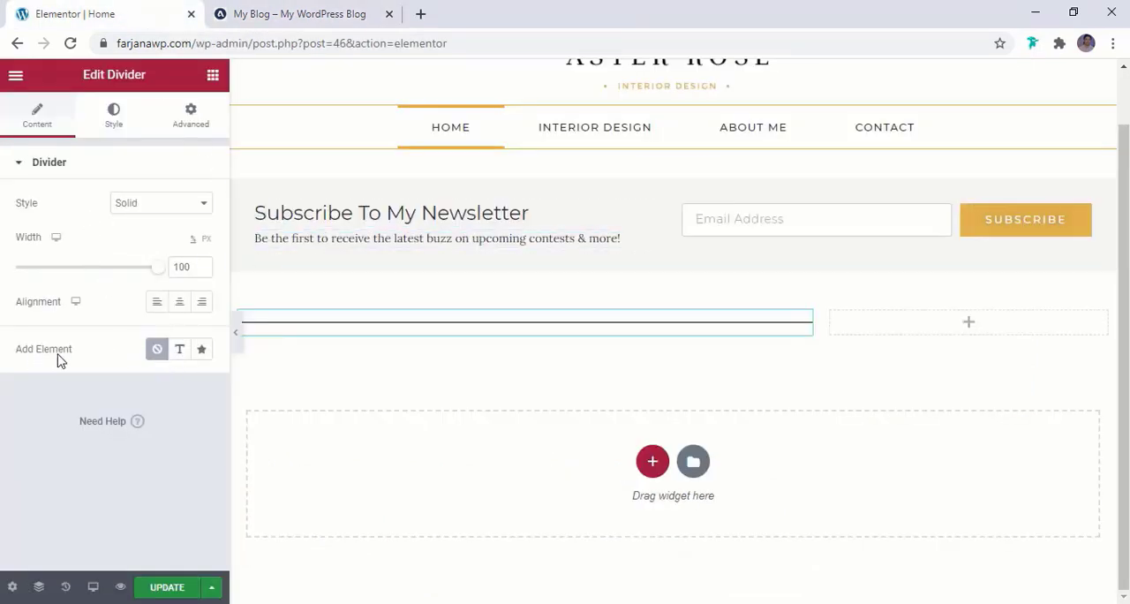
{"action": "left_click", "coordinate": [179, 353]}
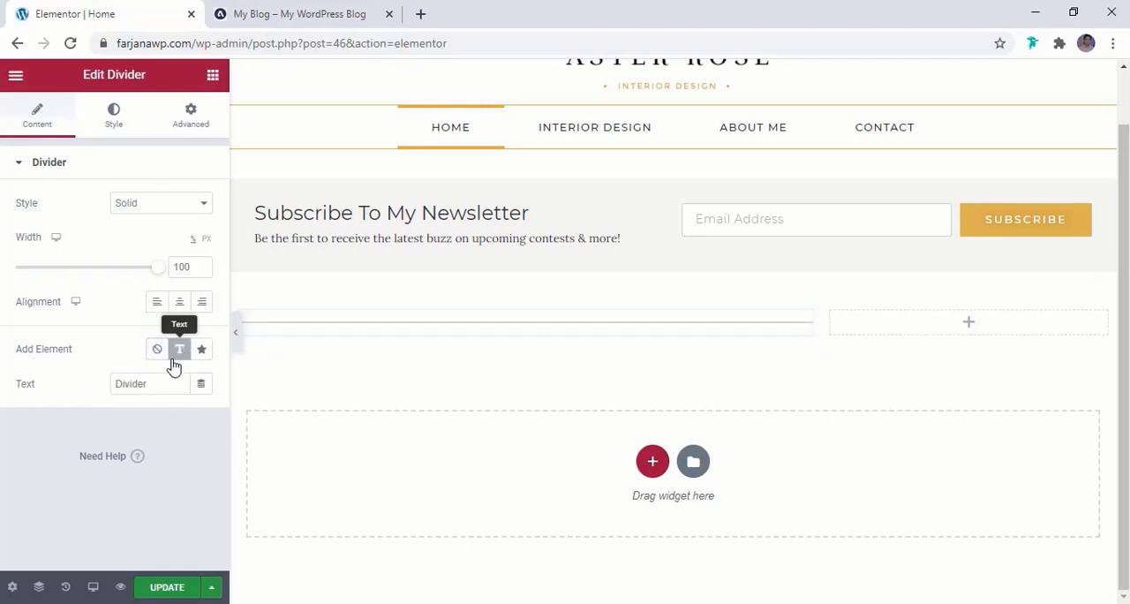
{"action": "double_click", "coordinate": [153, 385]}
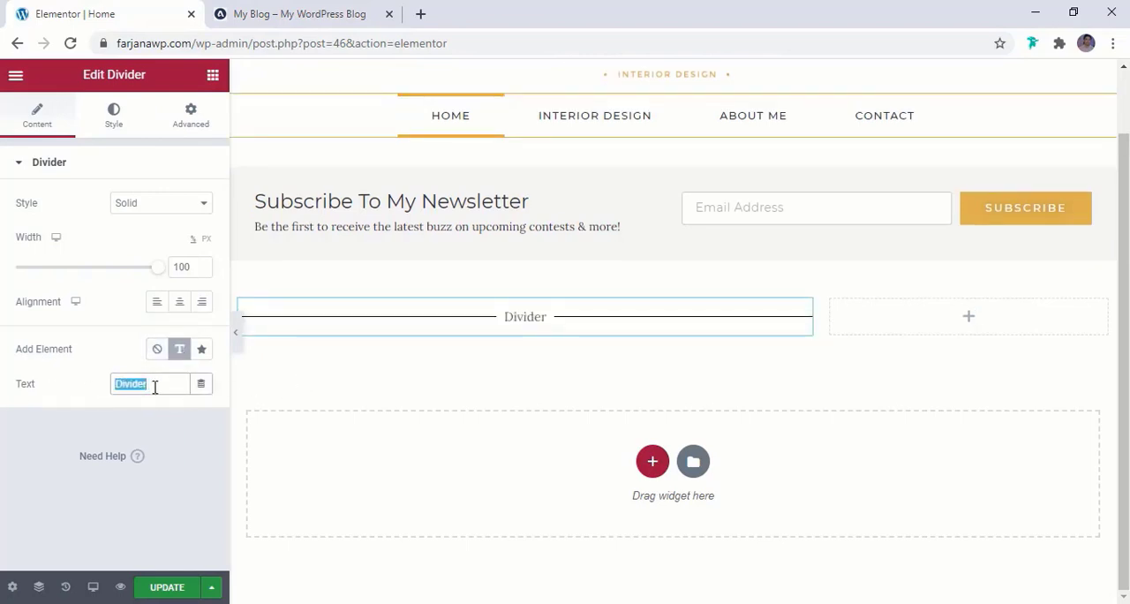
{"action": "key", "text": "ctrl+v"}
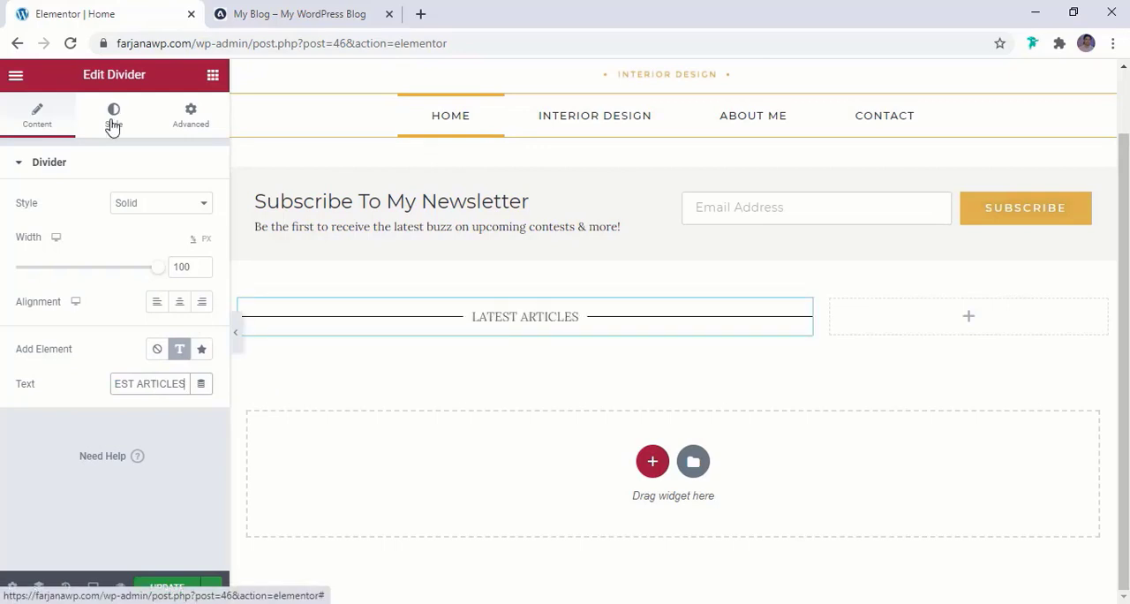
Set the divider line's color to custom light grey #E1DDDD, trying the global light white first
{"action": "left_click", "coordinate": [113, 123]}
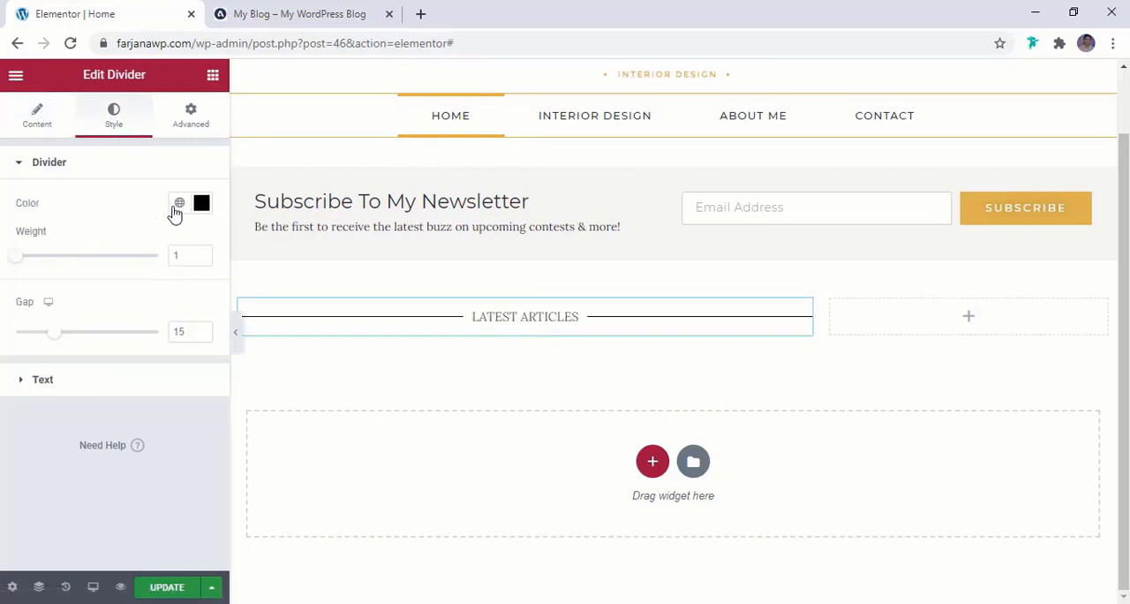
{"action": "left_click", "coordinate": [180, 206]}
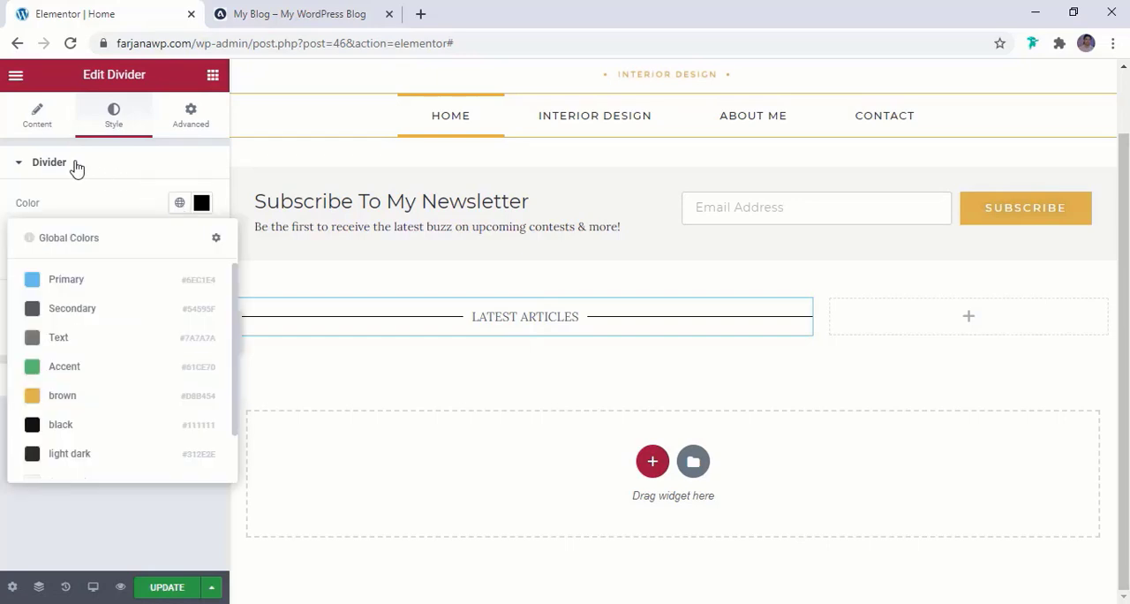
{"action": "scroll", "coordinate": [122, 408], "scroll_direction": "down", "scroll_amount": 1}
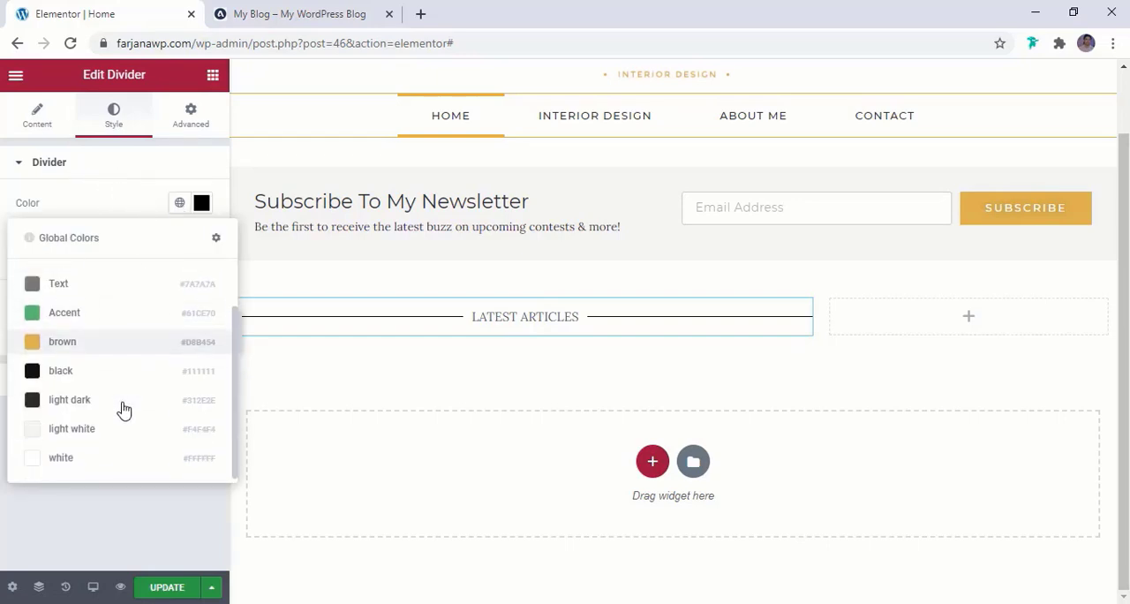
{"action": "left_click", "coordinate": [112, 444]}
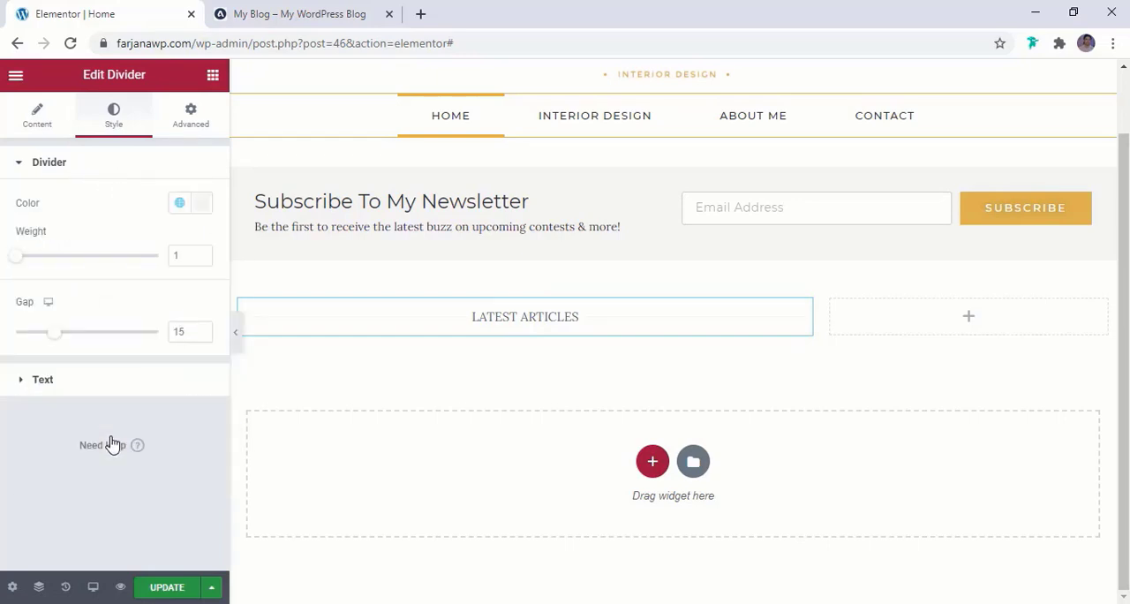
{"action": "left_click", "coordinate": [201, 206]}
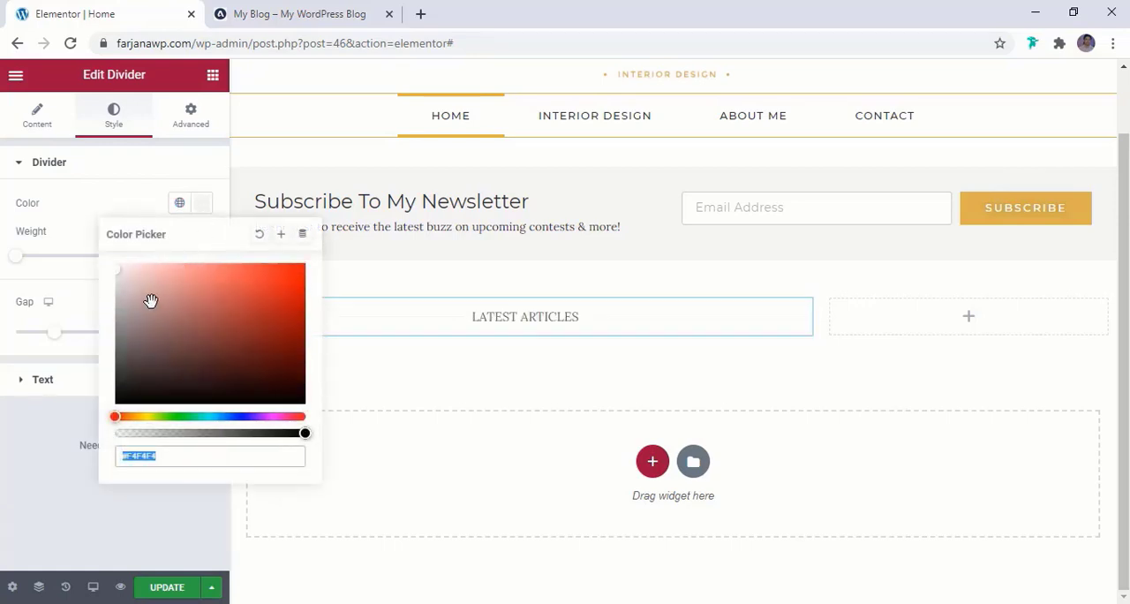
{"action": "left_click", "coordinate": [120, 271]}
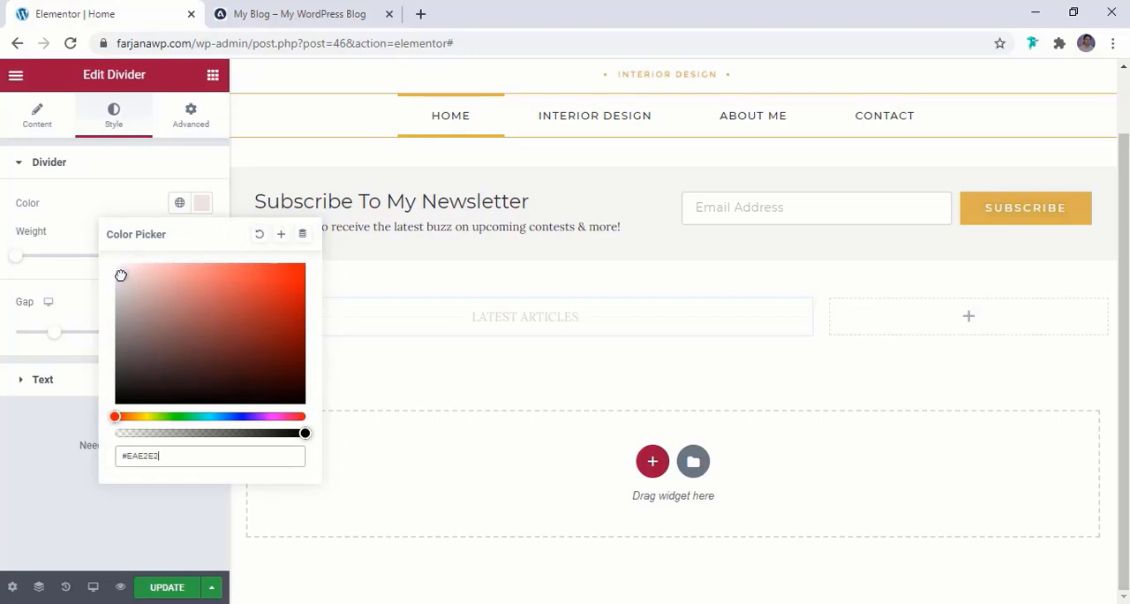
{"action": "mouse_move", "coordinate": [121, 275]}
{"action": "left_mouse_down"}
{"action": "mouse_move", "coordinate": [119, 291]}
{"action": "mouse_move", "coordinate": [119, 280]}
{"action": "left_mouse_up"}
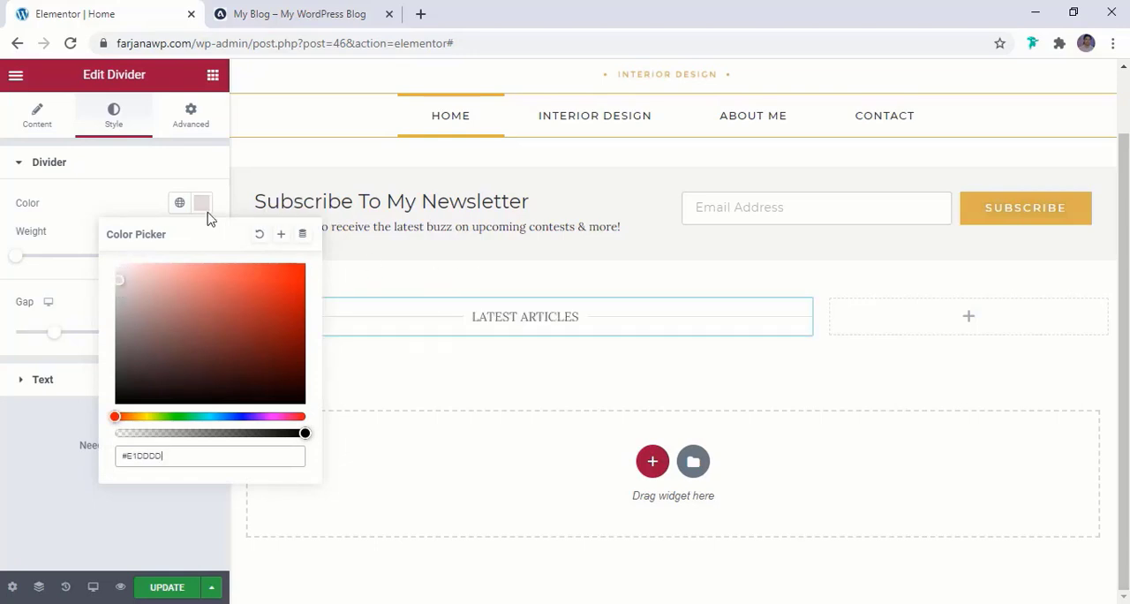
{"action": "left_click", "coordinate": [120, 202]}
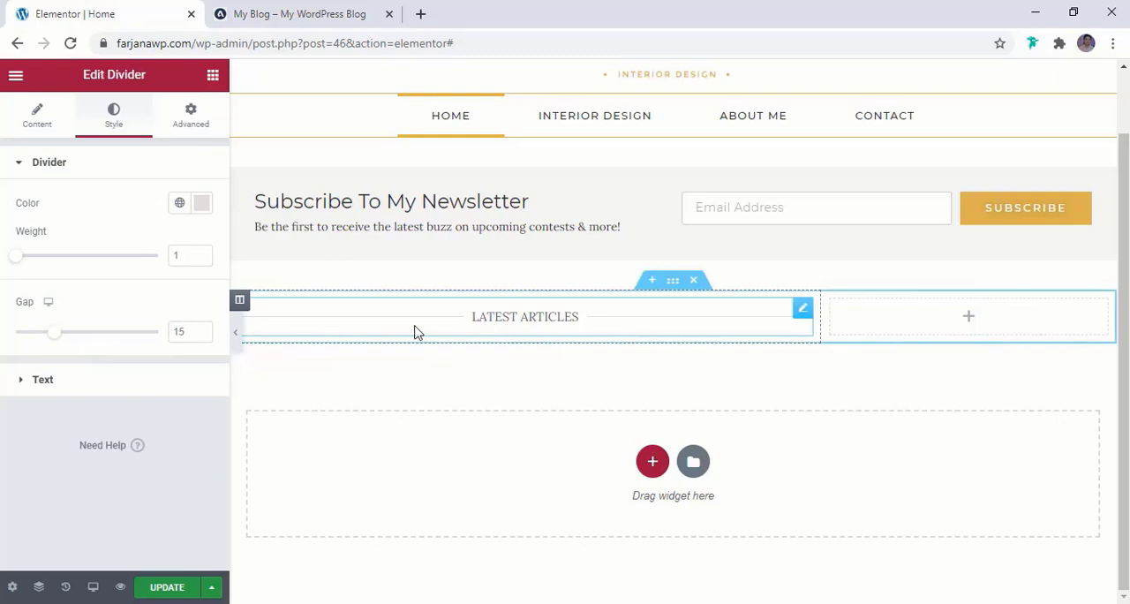
Set the divider's text color to the global black, trying light dark first
{"action": "left_click", "coordinate": [139, 381]}
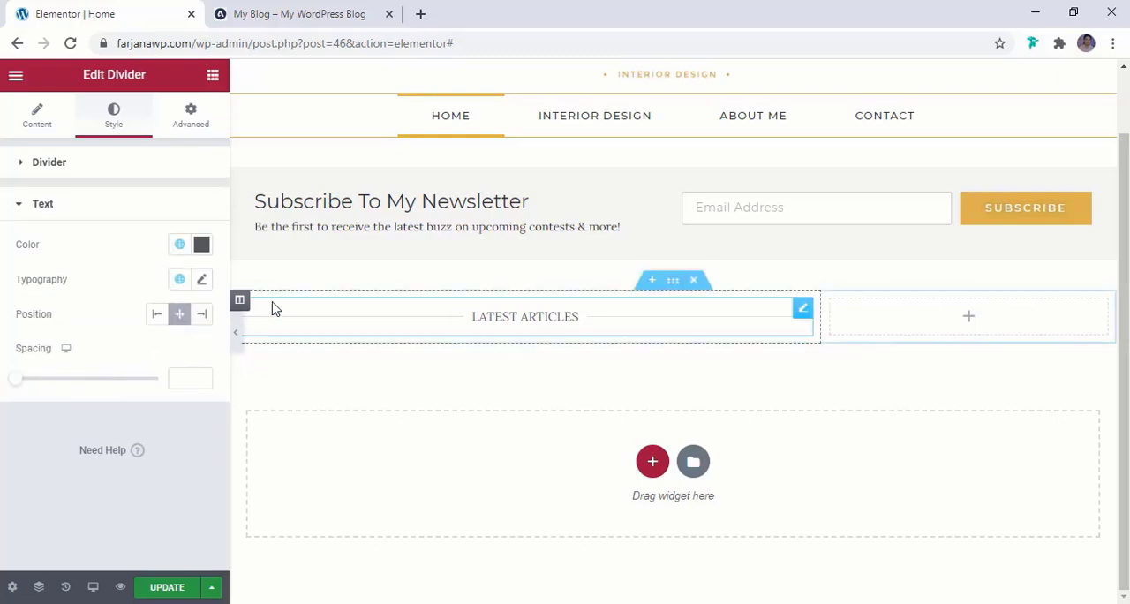
{"action": "left_click", "coordinate": [179, 244]}
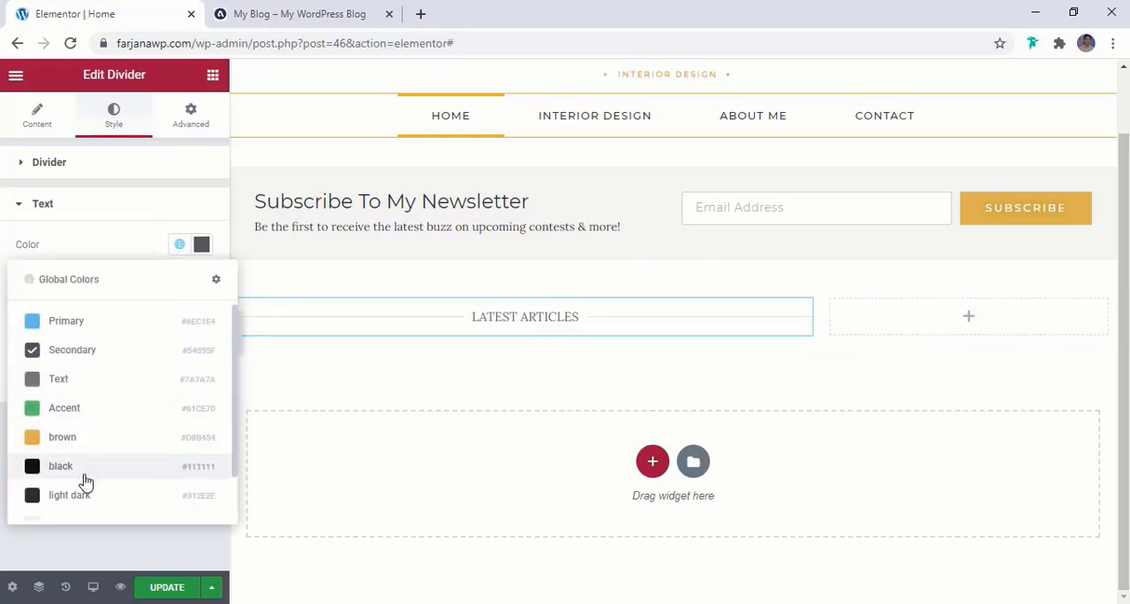
{"action": "scroll", "coordinate": [85, 478], "scroll_direction": "down", "scroll_amount": 1}
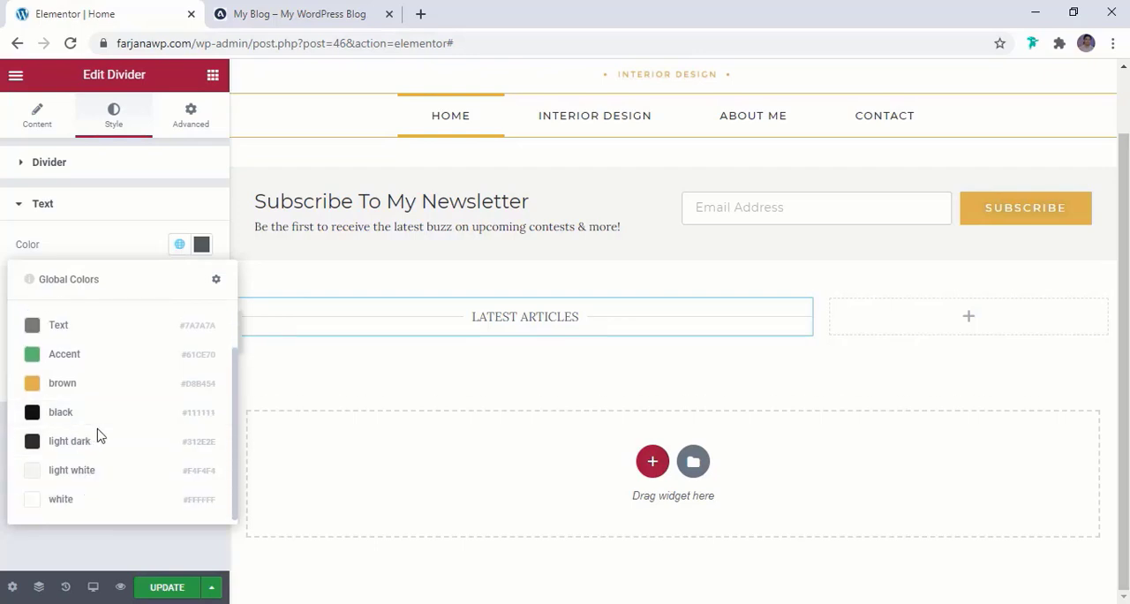
{"action": "left_click", "coordinate": [58, 446]}
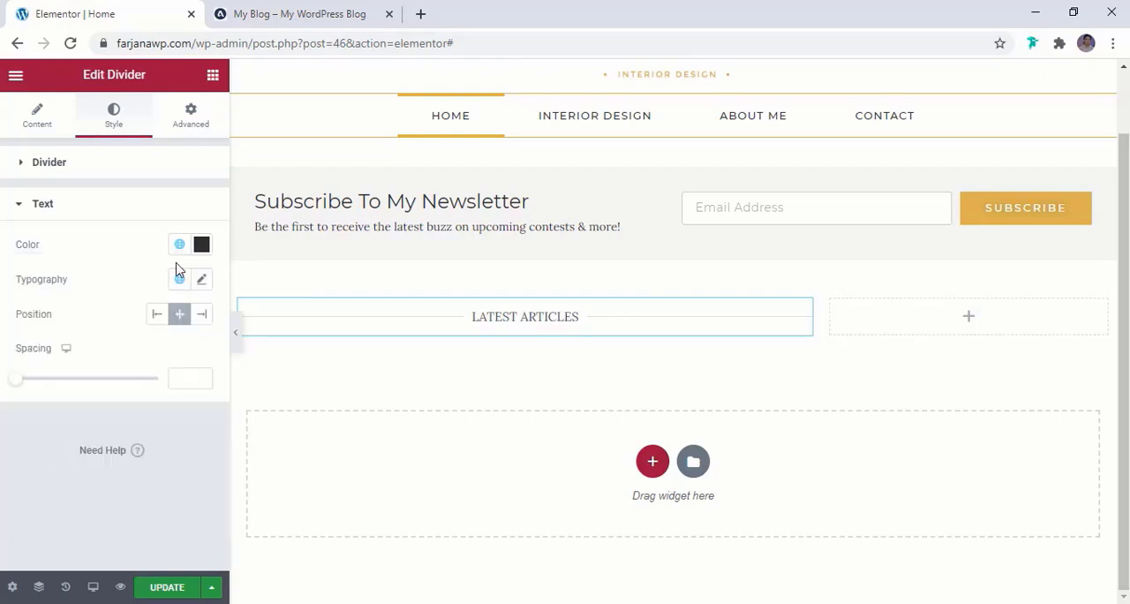
{"action": "left_click", "coordinate": [150, 212]}
{"action": "left_click", "coordinate": [179, 244]}
{"action": "left_click", "coordinate": [101, 465]}
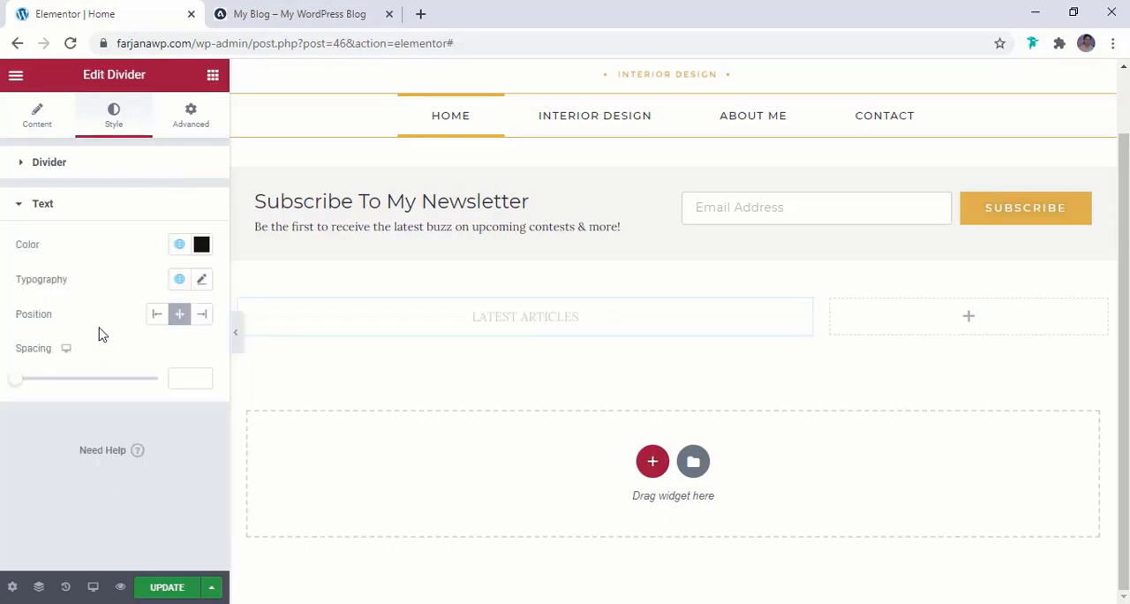
Set the divider text's typography to Montserrat at 20 px, trying 14 px first
{"action": "left_click", "coordinate": [203, 280]}
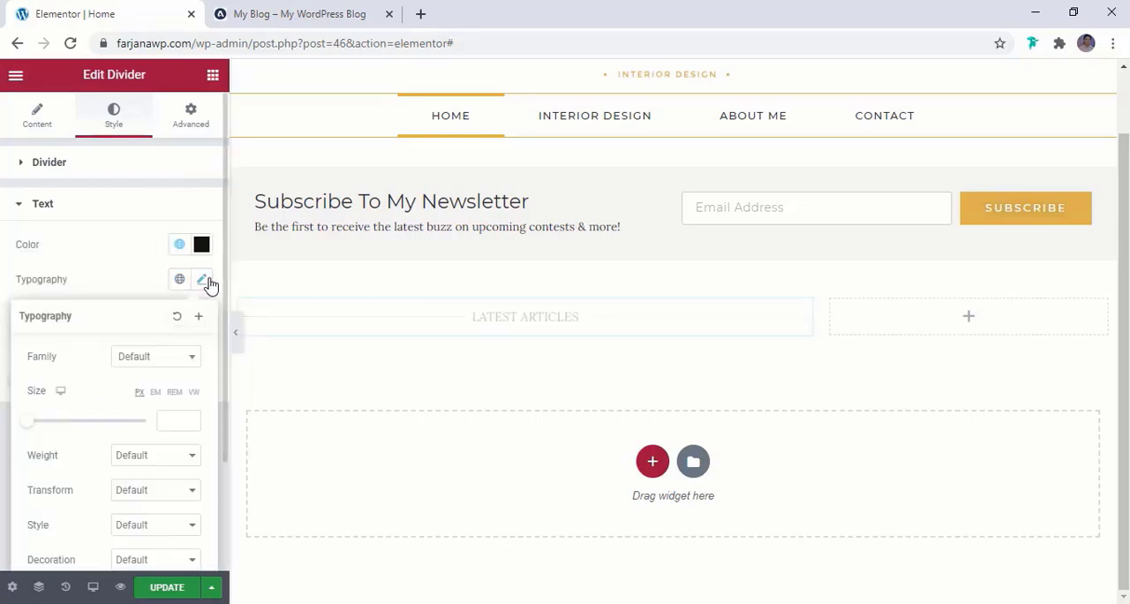
{"action": "left_click", "coordinate": [158, 362]}
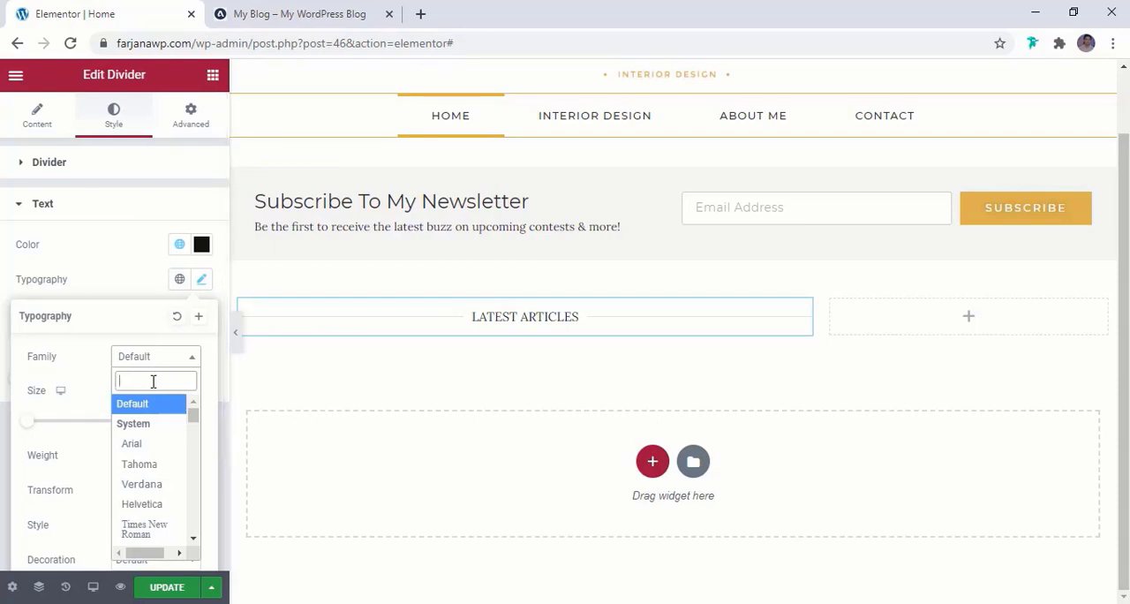
{"action": "type", "text": "mont"}
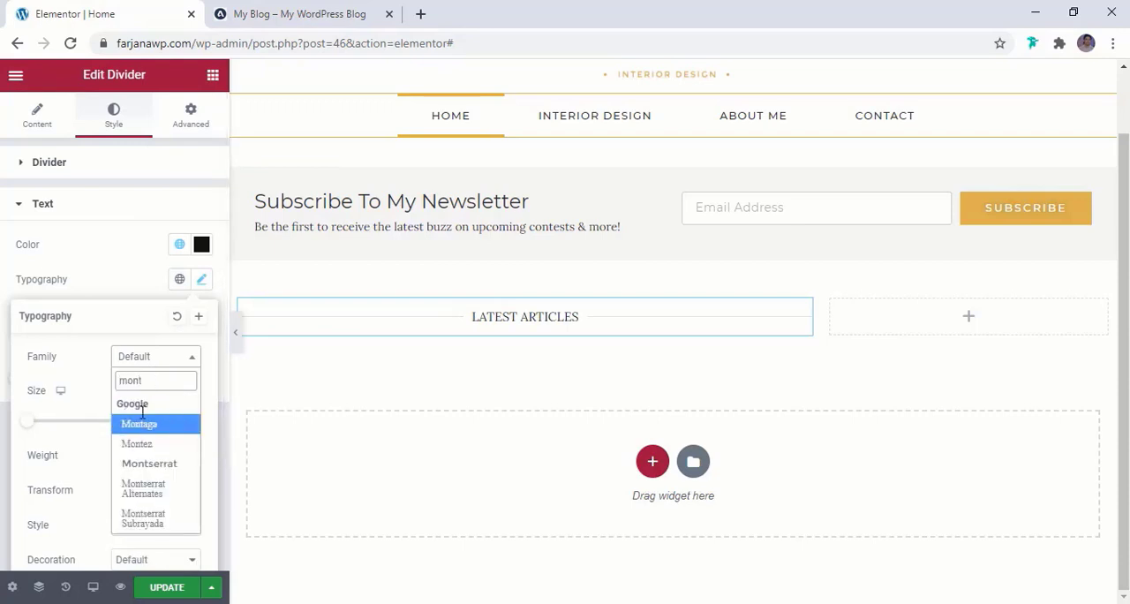
{"action": "left_click", "coordinate": [164, 464]}
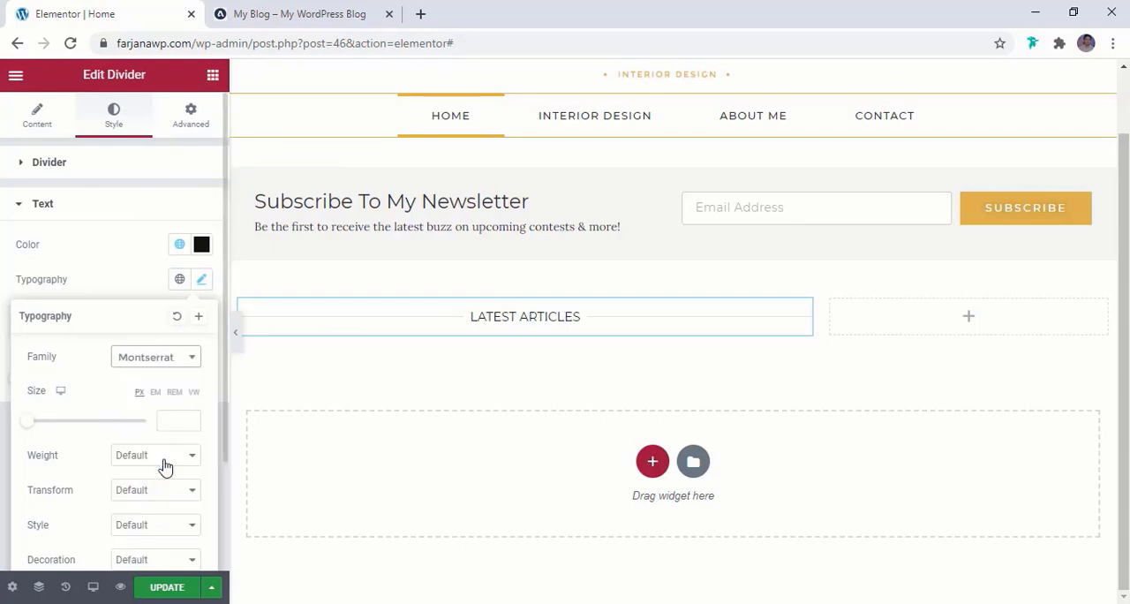
{"action": "left_click", "coordinate": [161, 418]}
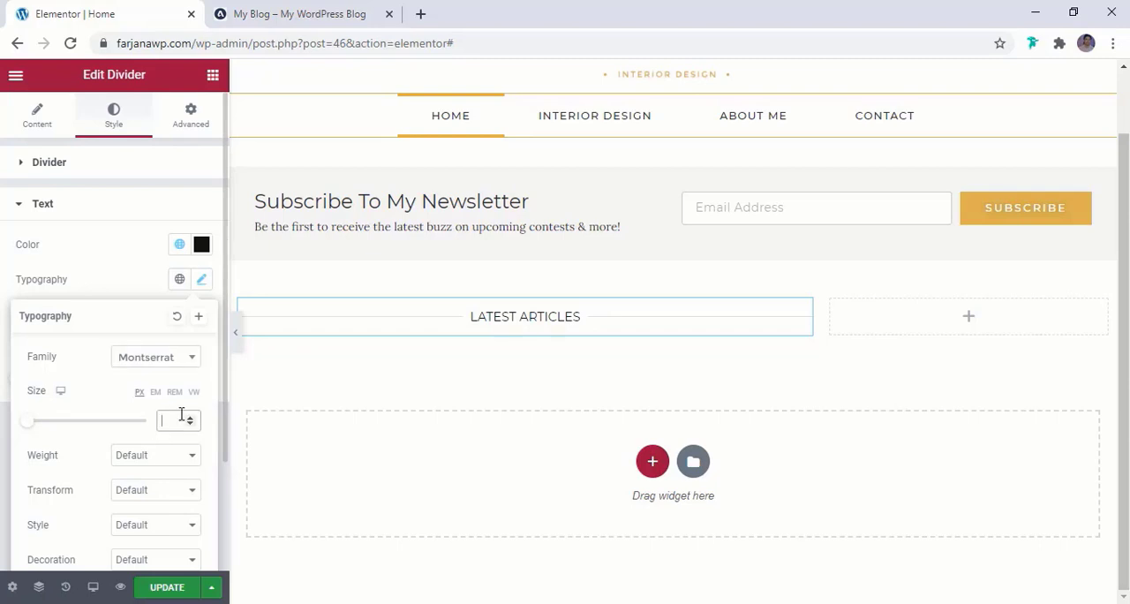
{"action": "type", "text": "14"}
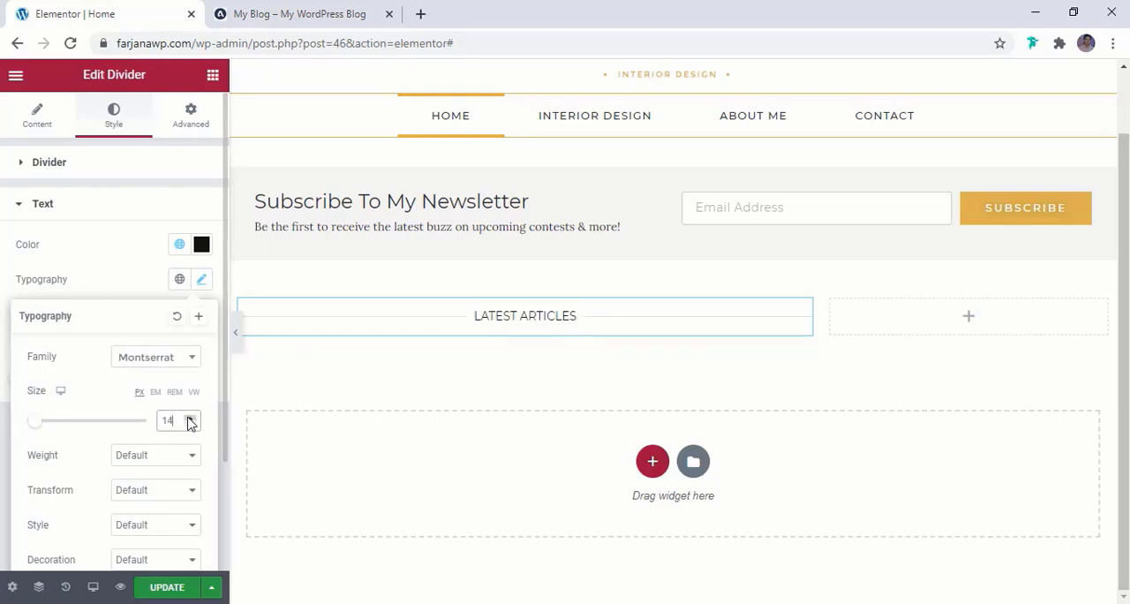
{"action": "left_click", "coordinate": [189, 420]}
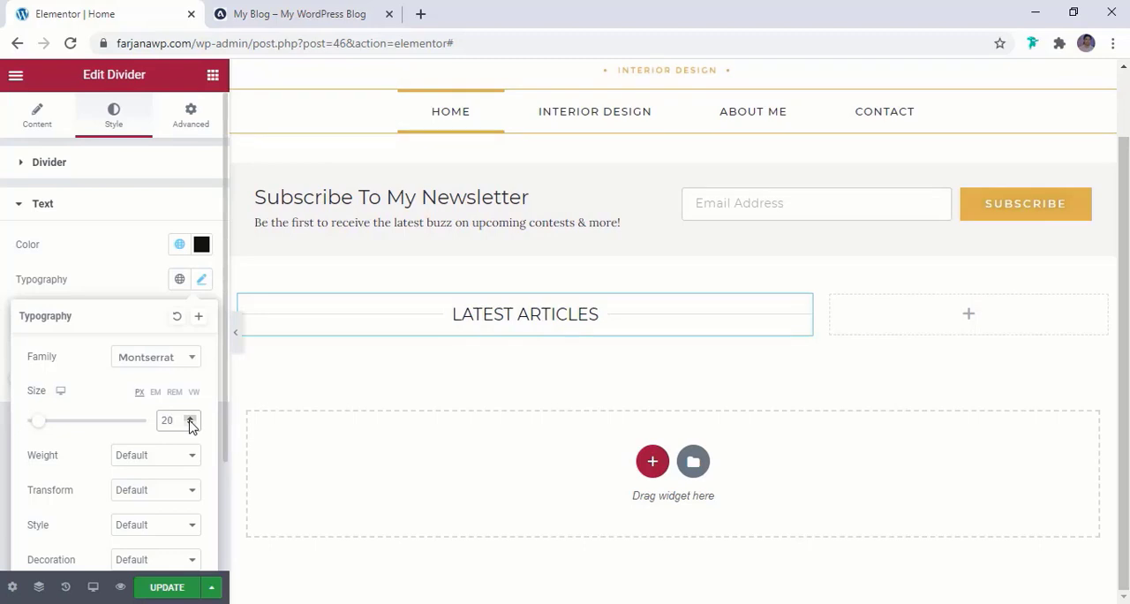
Widen the letter spacing of the LATEST ARTICLES divider text and update the page
{"action": "scroll", "coordinate": [169, 469], "scroll_direction": "down", "scroll_amount": 3}
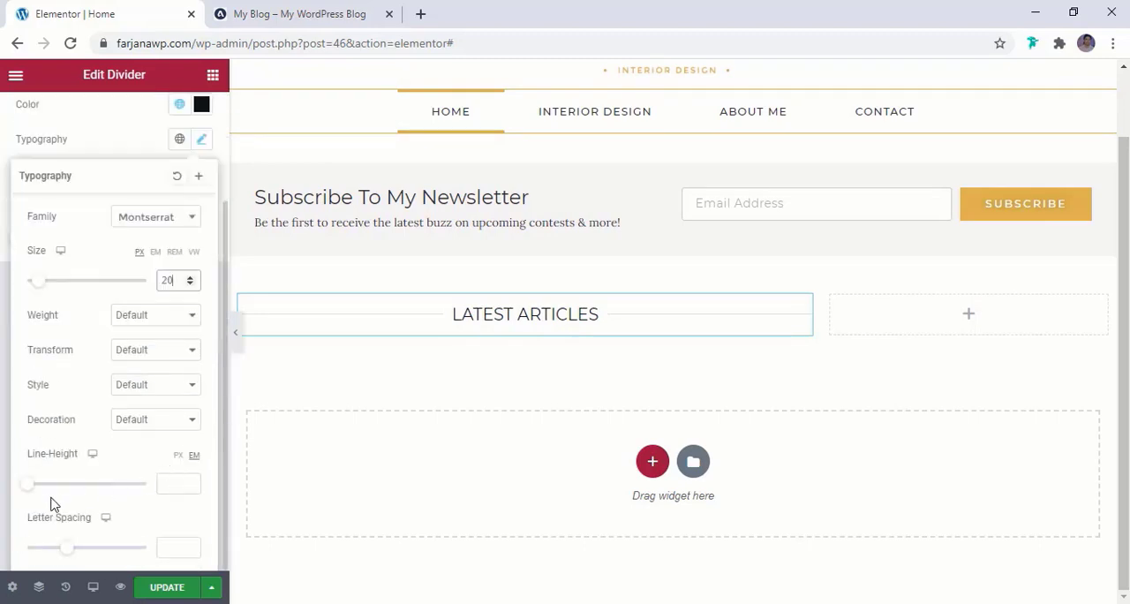
{"action": "left_click_drag", "start_coordinate": [71, 550], "coordinate": [100, 548]}
{"action": "left_click", "coordinate": [416, 333]}
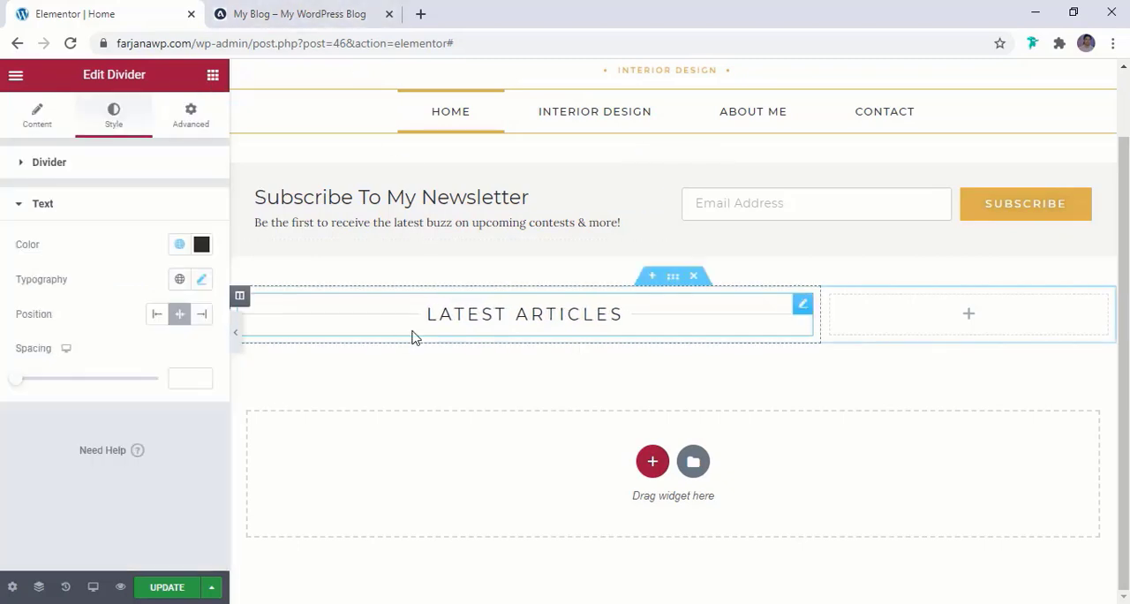
{"action": "left_click", "coordinate": [164, 588]}
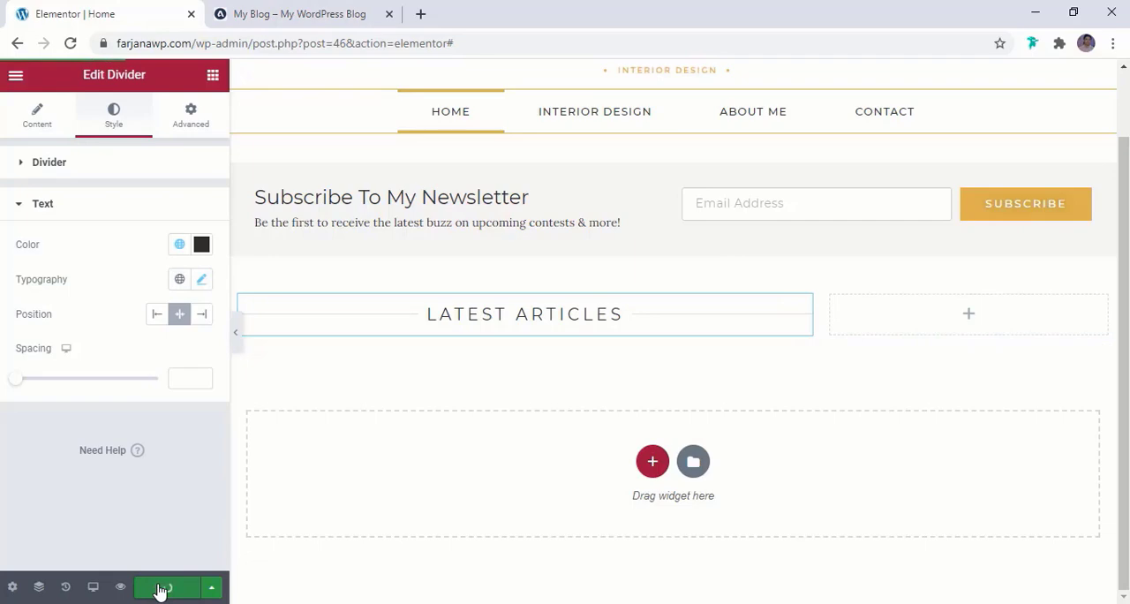
Check the article grid on the reference blog and add a Posts widget below the LATEST ARTICLES divider
{"action": "left_click", "coordinate": [285, 10]}
{"action": "scroll", "coordinate": [380, 265], "scroll_direction": "down", "scroll_amount": 3}
{"action": "scroll", "coordinate": [396, 309], "scroll_direction": "down", "scroll_amount": 3}
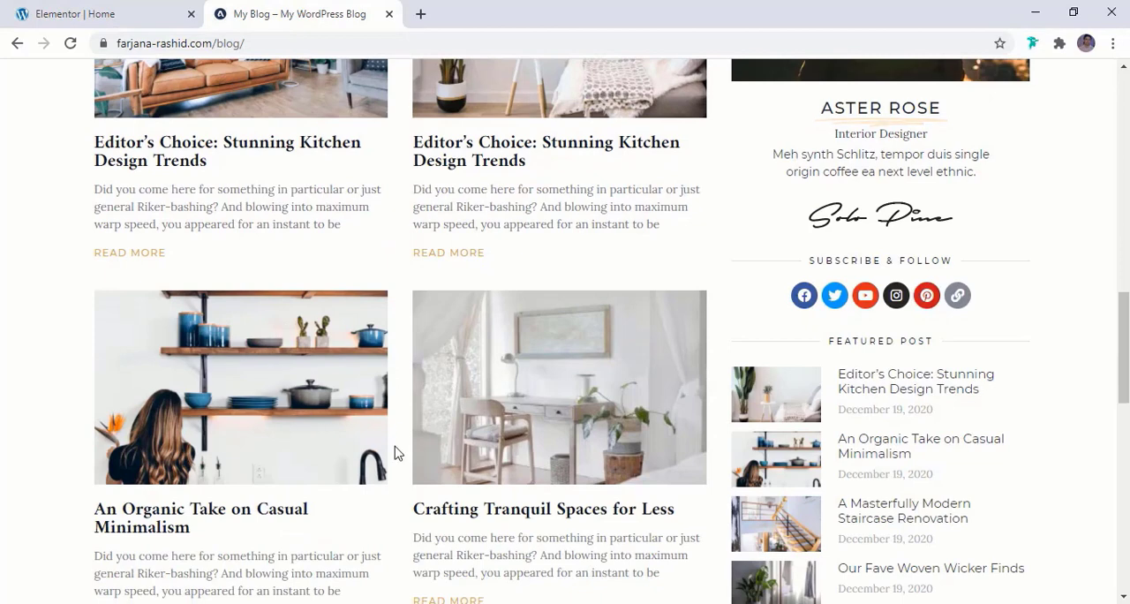
{"action": "scroll", "coordinate": [472, 290], "scroll_direction": "up", "scroll_amount": 4}
{"action": "left_click", "coordinate": [137, 10]}
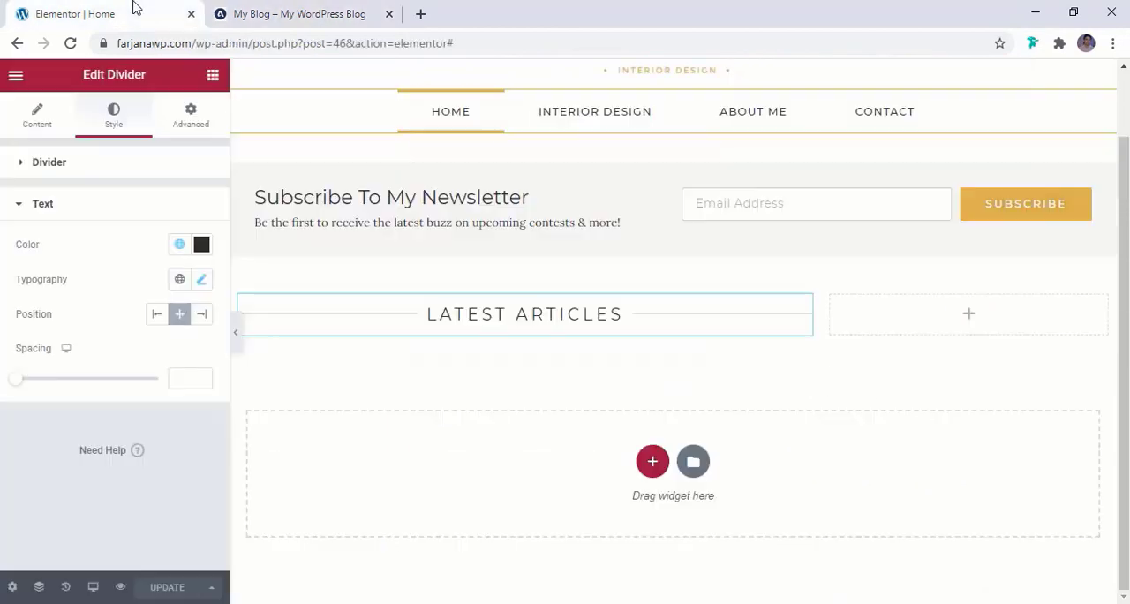
{"action": "left_click", "coordinate": [213, 76]}
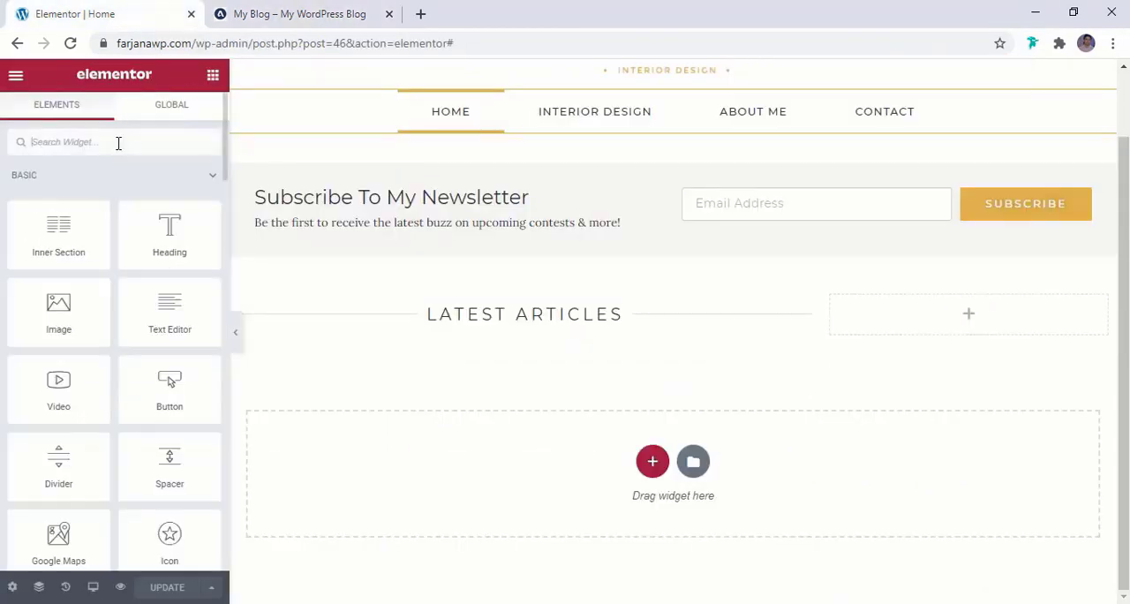
{"action": "type", "text": "blo"}
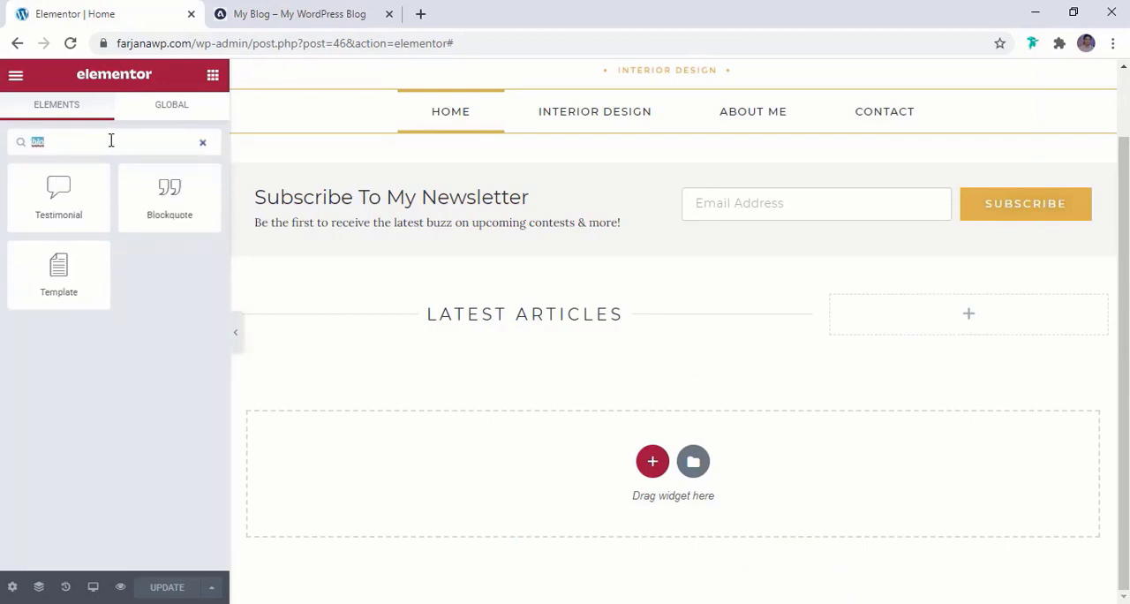
{"action": "type", "text": "post"}
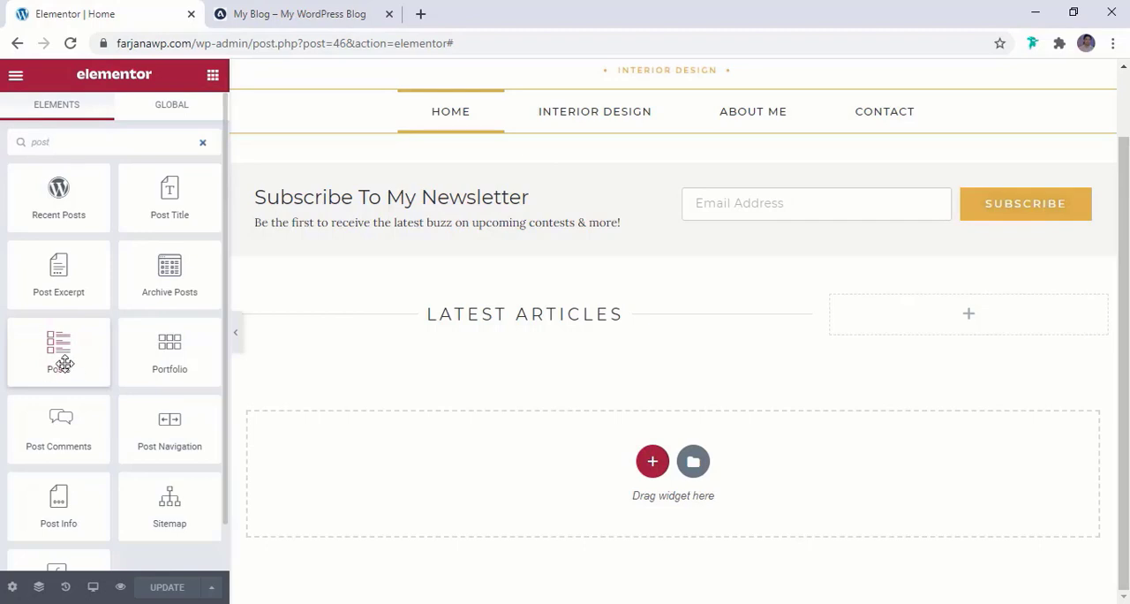
{"action": "left_click_drag", "start_coordinate": [64, 364], "coordinate": [481, 329]}
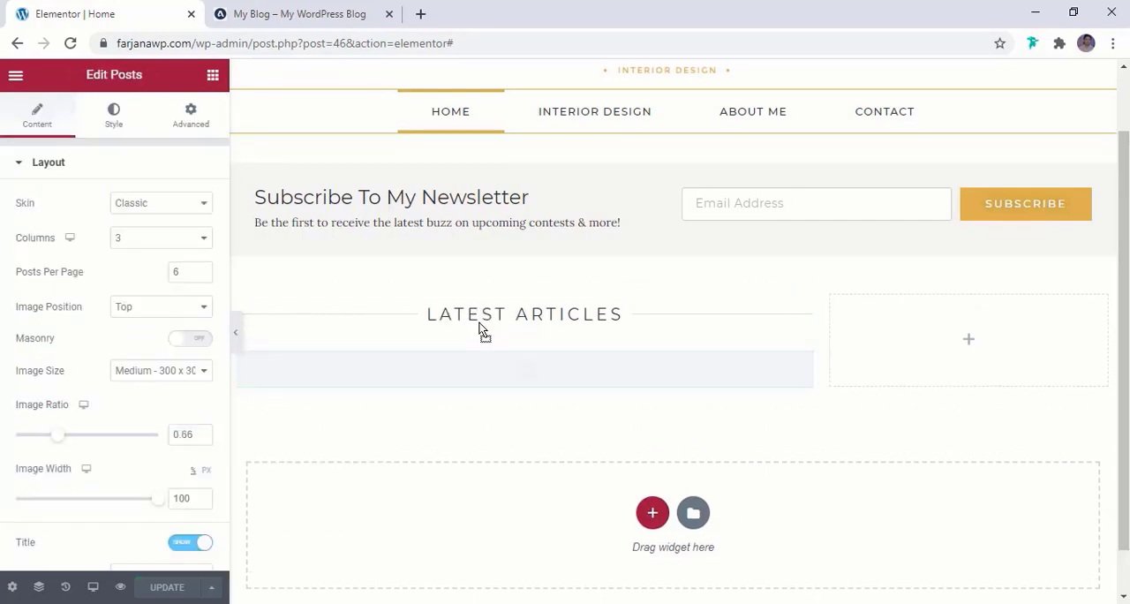
{"action": "scroll", "coordinate": [482, 329], "scroll_direction": "down", "scroll_amount": 3}
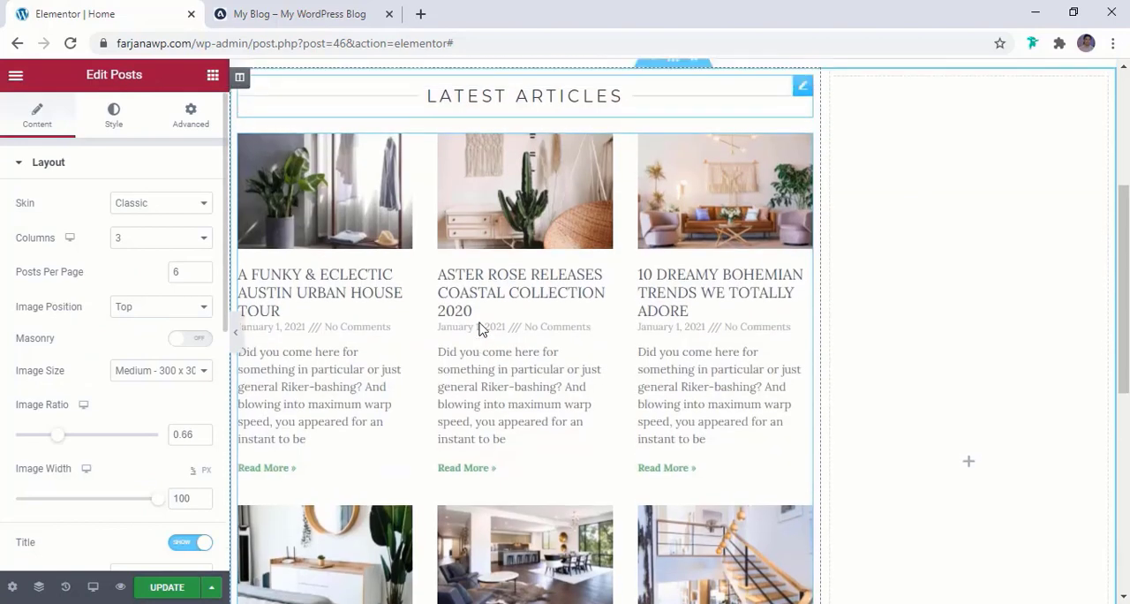
{"action": "scroll", "coordinate": [476, 349], "scroll_direction": "up", "scroll_amount": 1}
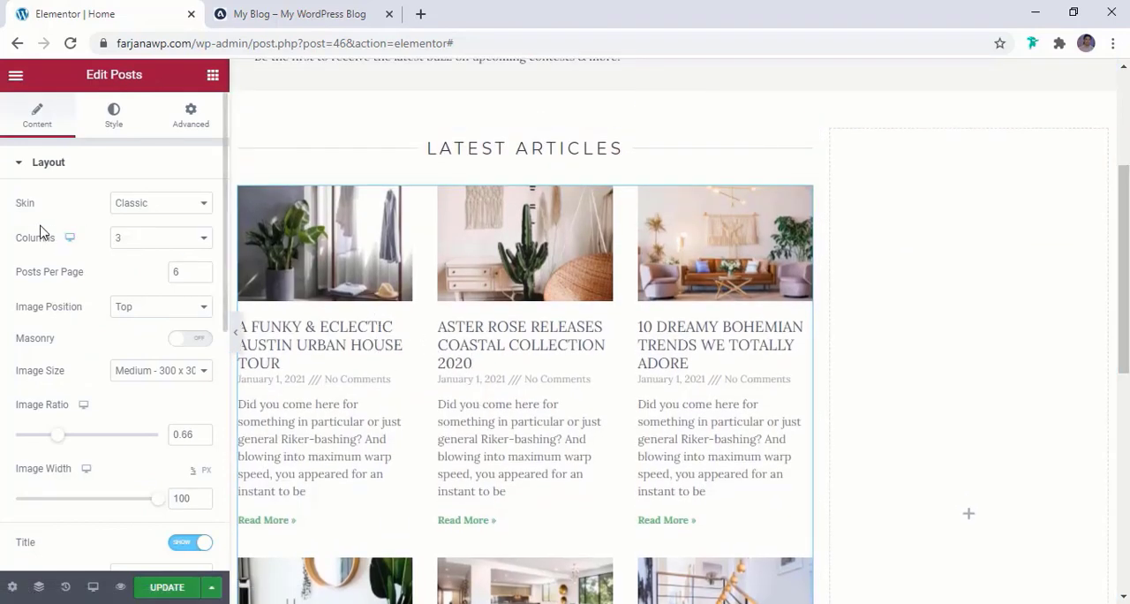
Try the Cards and Full Content skins on the Posts widget and return it to Classic
{"action": "left_click", "coordinate": [143, 212]}
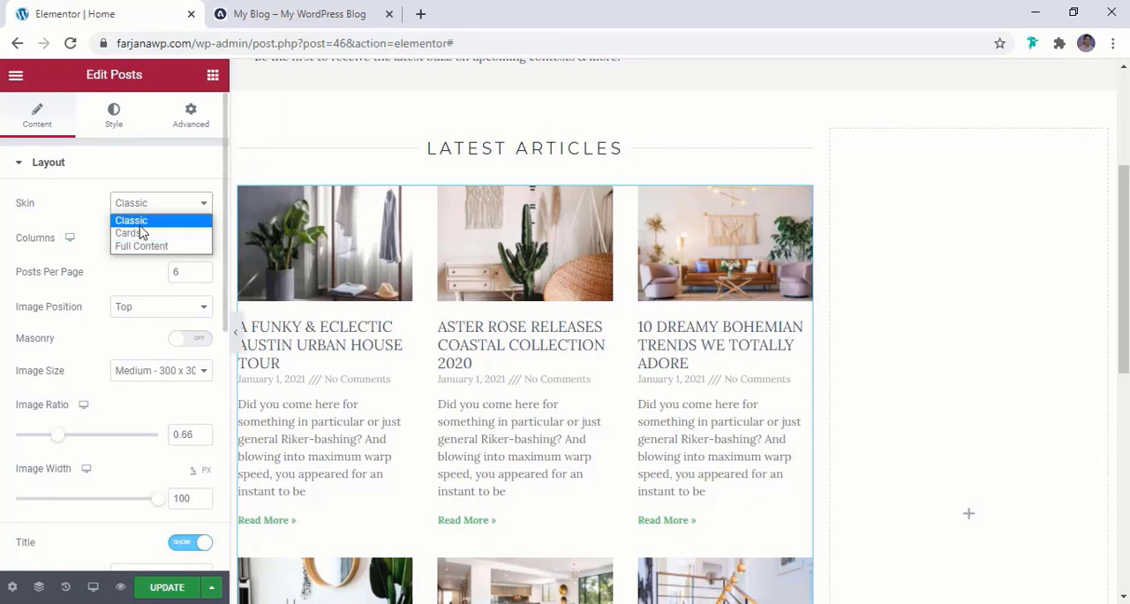
{"action": "left_click", "coordinate": [132, 233]}
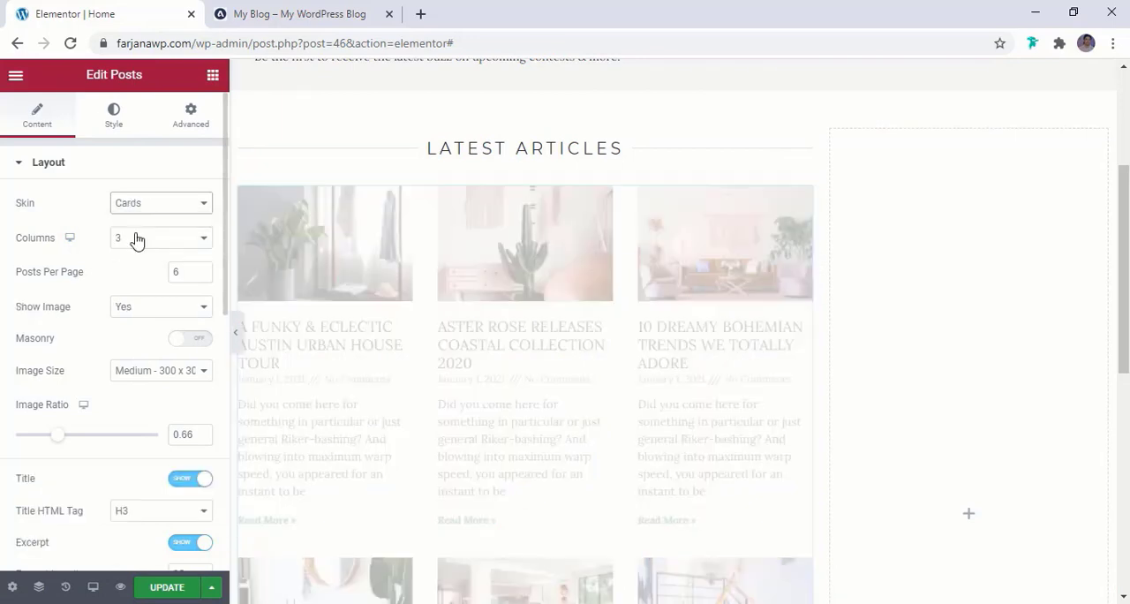
{"action": "left_click", "coordinate": [144, 206]}
{"action": "left_click", "coordinate": [146, 246]}
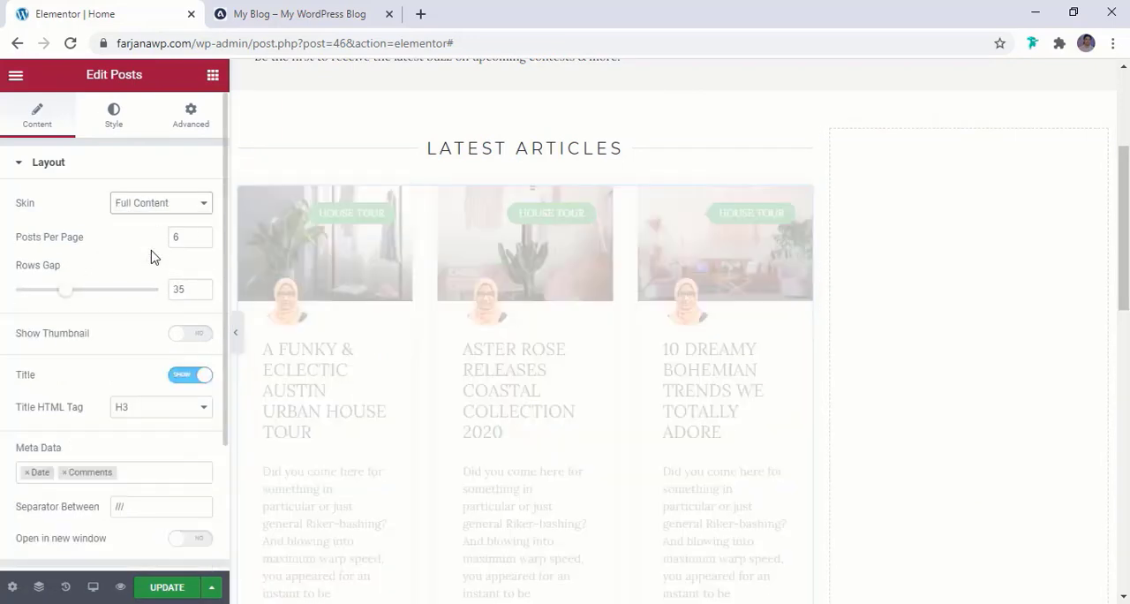
{"action": "left_click", "coordinate": [148, 206]}
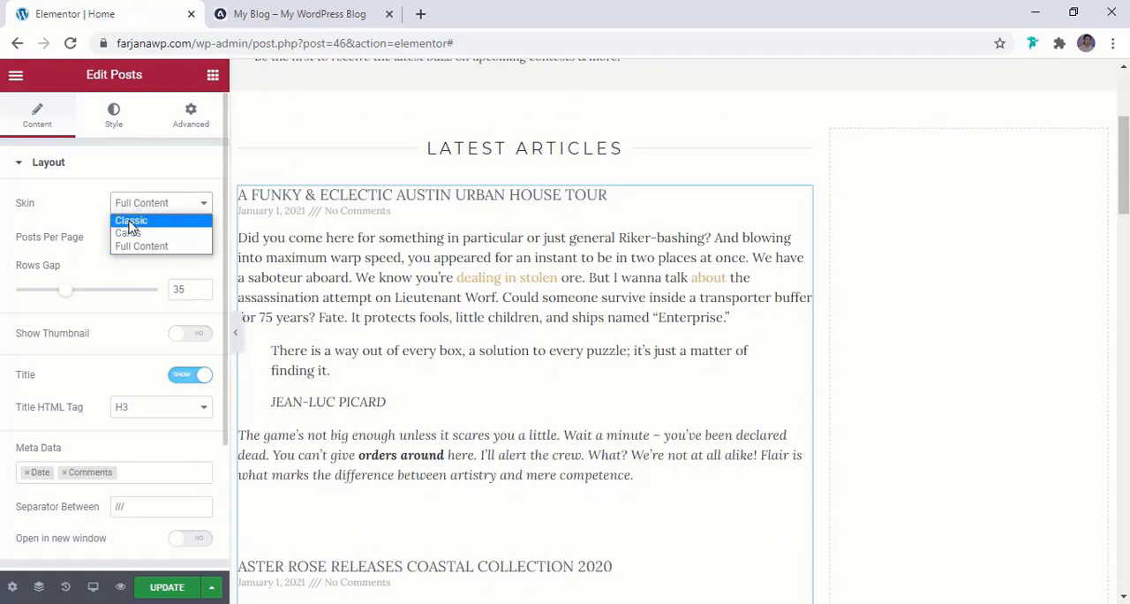
{"action": "left_click", "coordinate": [149, 222]}
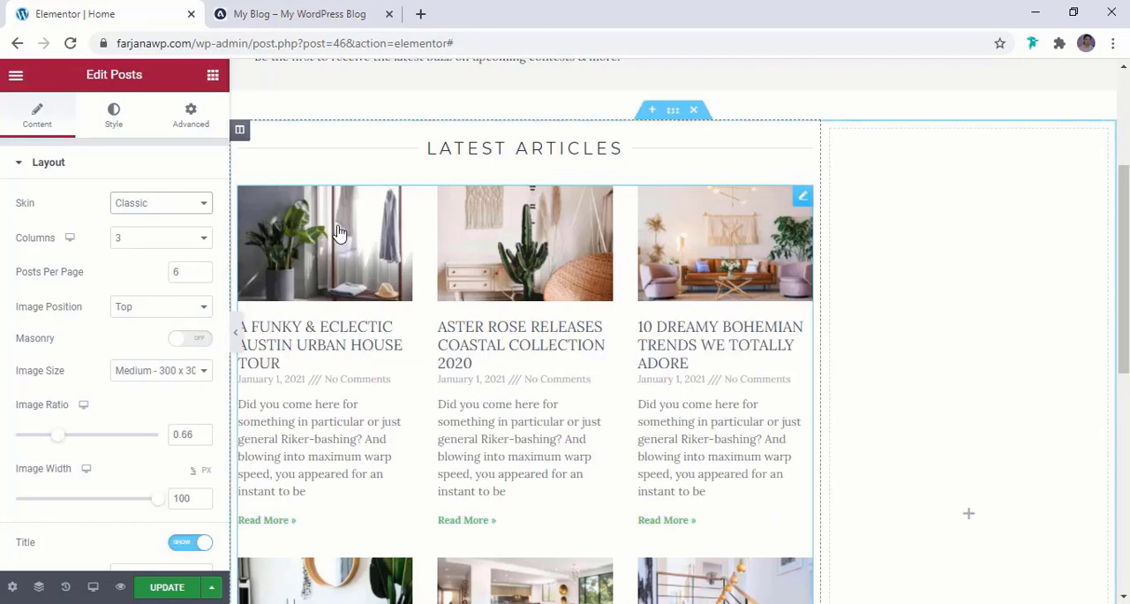
Set the Posts widget to 2 columns and check the resulting article grid
{"action": "left_click", "coordinate": [175, 240]}
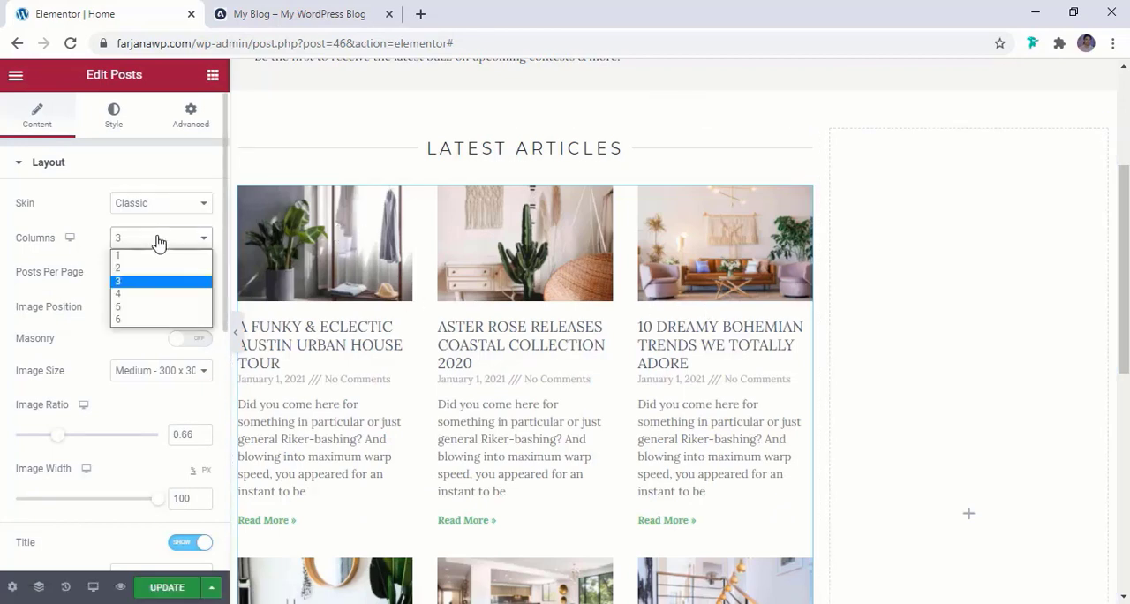
{"action": "left_click", "coordinate": [145, 266]}
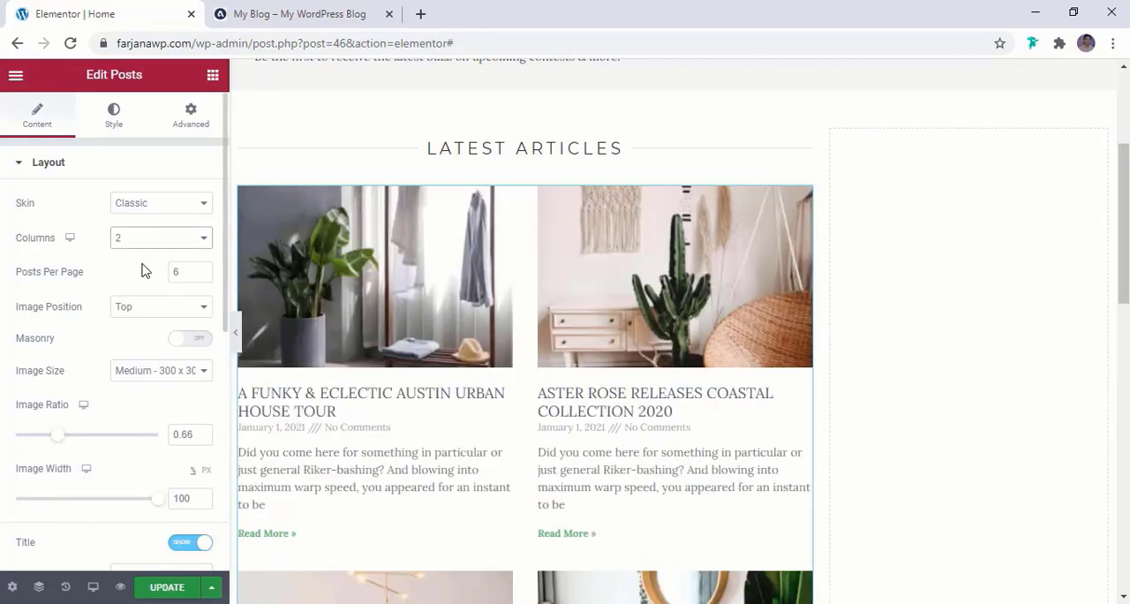
{"action": "scroll", "coordinate": [545, 376], "scroll_direction": "down", "scroll_amount": 4}
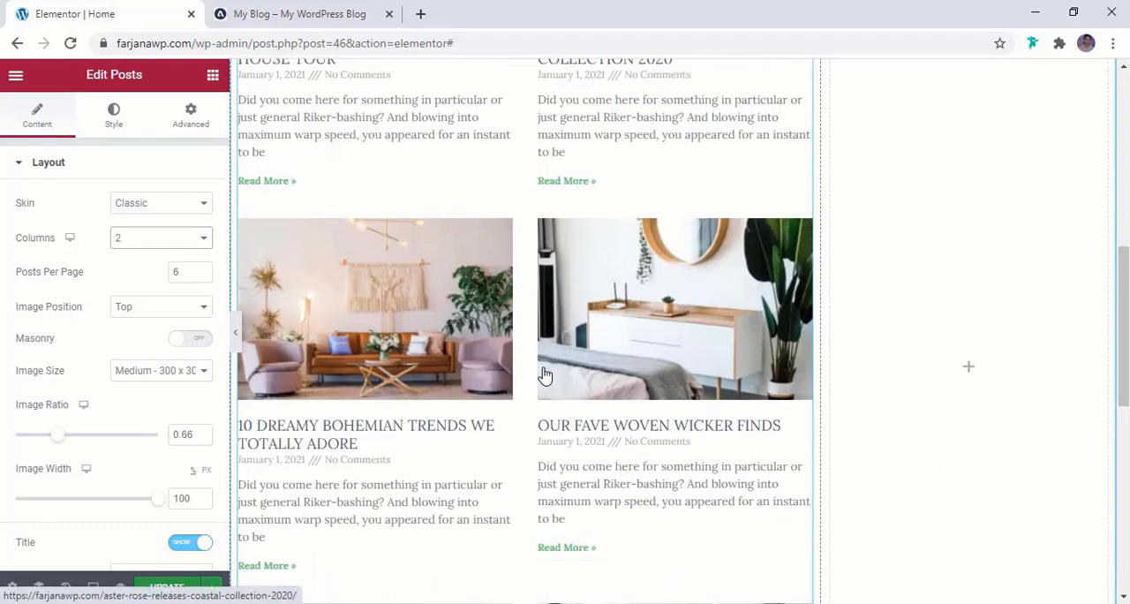
{"action": "scroll", "coordinate": [545, 376], "scroll_direction": "down", "scroll_amount": 4}
{"action": "scroll", "coordinate": [542, 374], "scroll_direction": "up", "scroll_amount": 6}
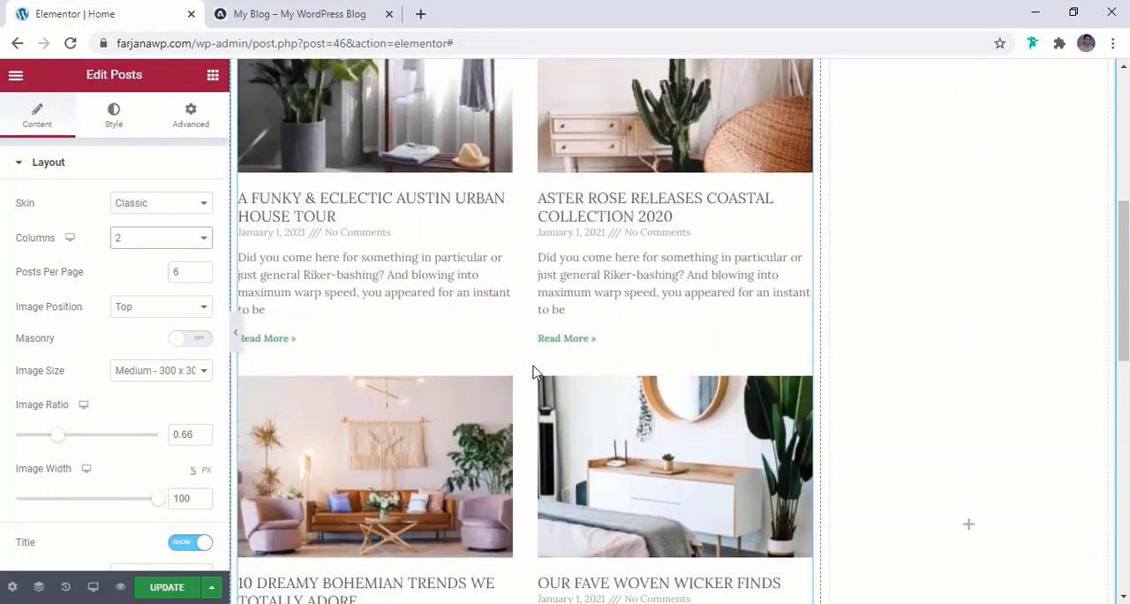
{"action": "scroll", "coordinate": [533, 371], "scroll_direction": "up", "scroll_amount": 3}
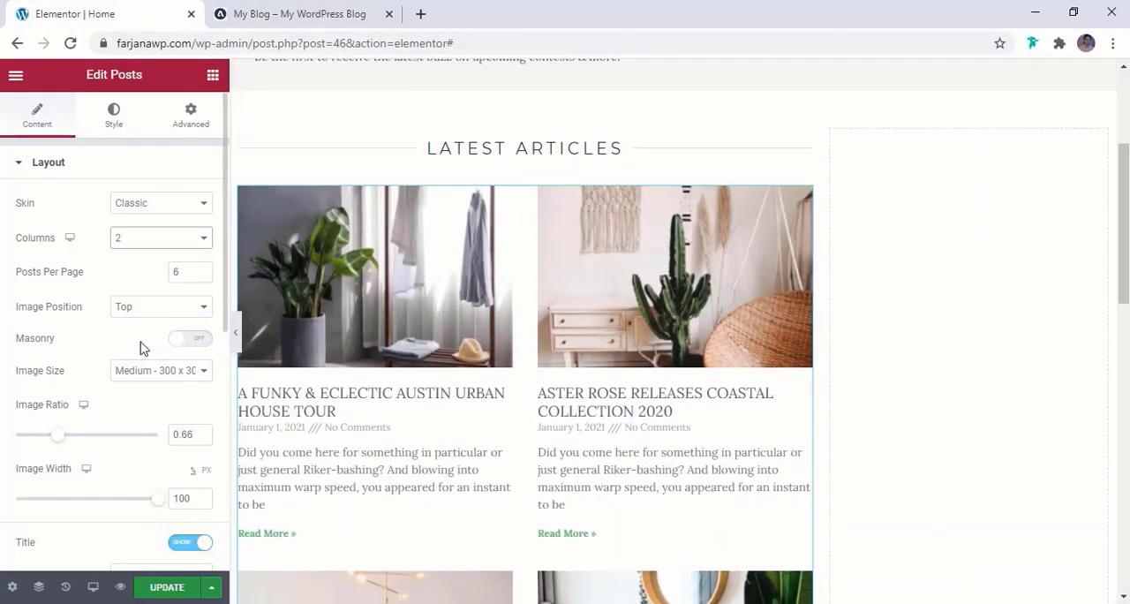
Try the Masonry layout on the article grid and switch it back off
{"action": "left_click", "coordinate": [203, 341]}
{"action": "scroll", "coordinate": [459, 406], "scroll_direction": "down", "scroll_amount": 6}
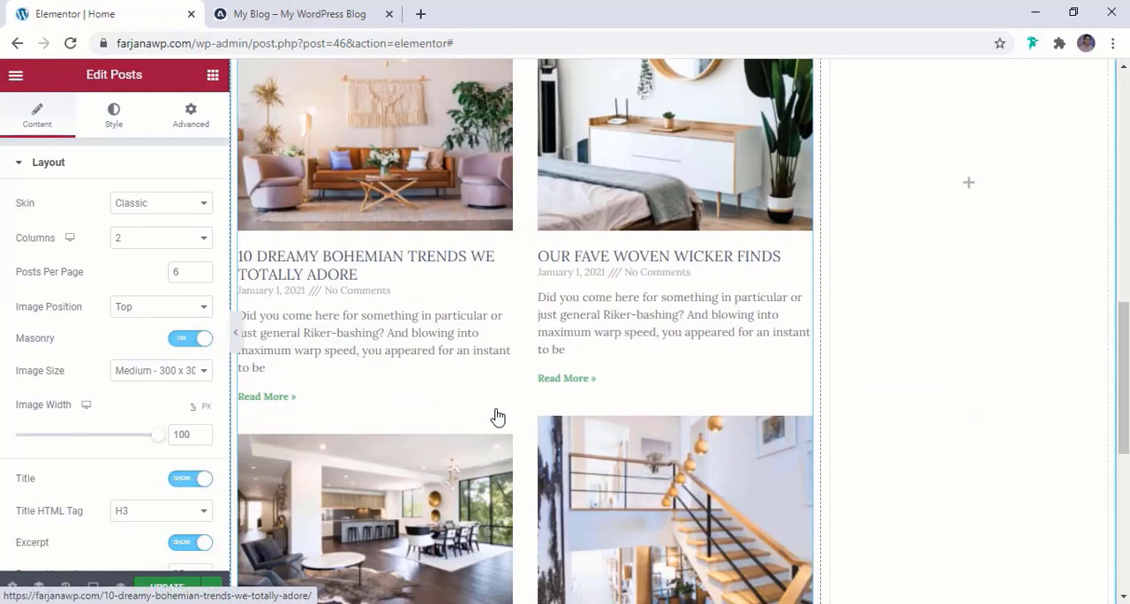
{"action": "scroll", "coordinate": [498, 413], "scroll_direction": "down", "scroll_amount": 5}
{"action": "scroll", "coordinate": [498, 415], "scroll_direction": "up", "scroll_amount": 2}
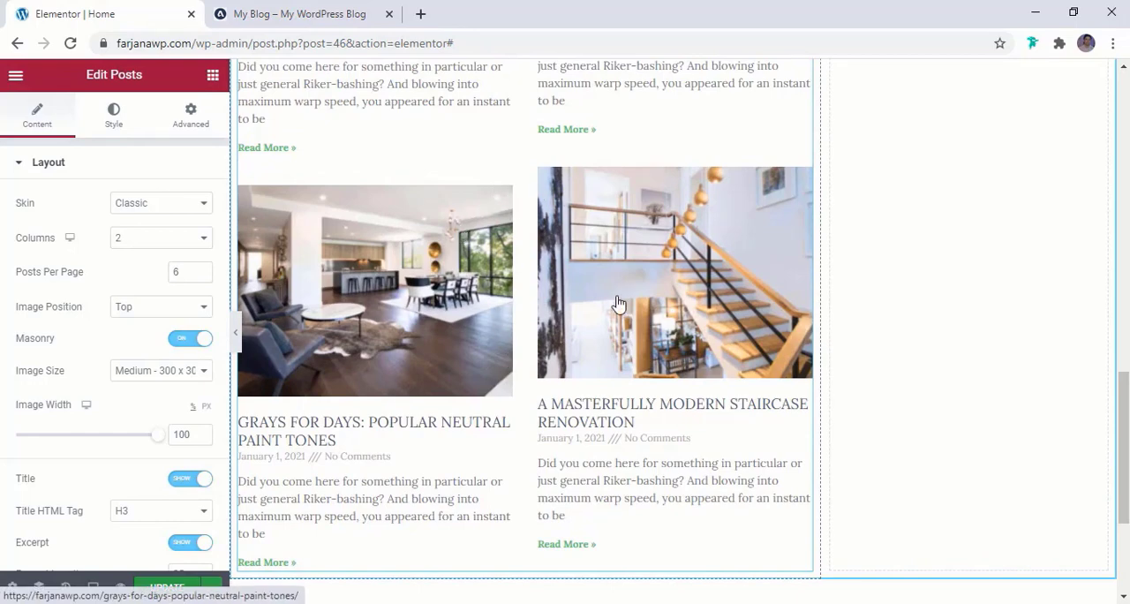
{"action": "scroll", "coordinate": [623, 305], "scroll_direction": "up", "scroll_amount": 2}
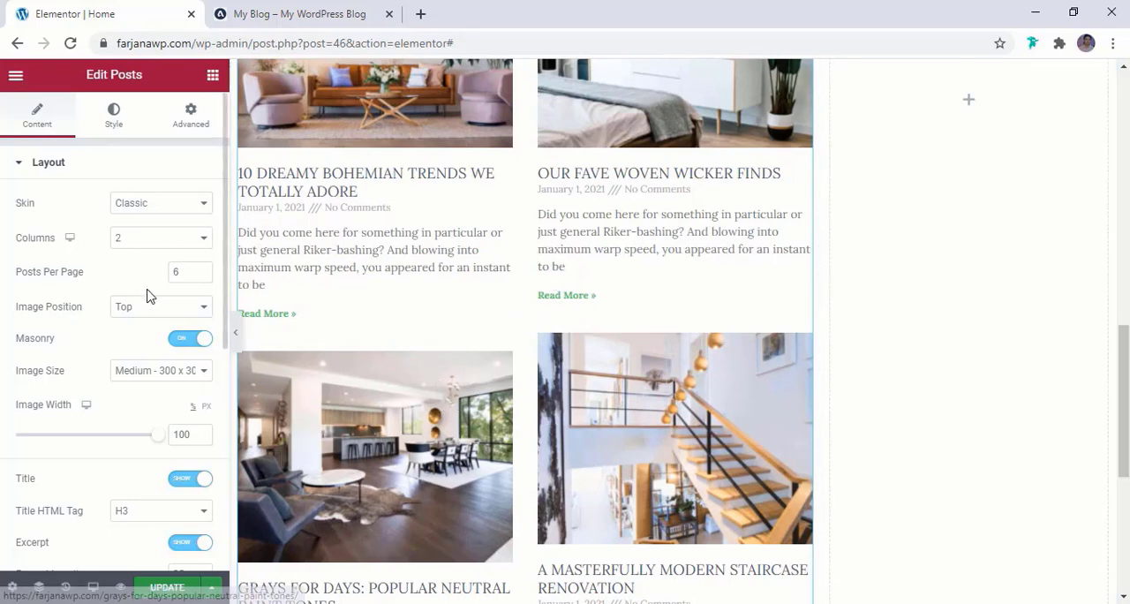
{"action": "left_click", "coordinate": [188, 339]}
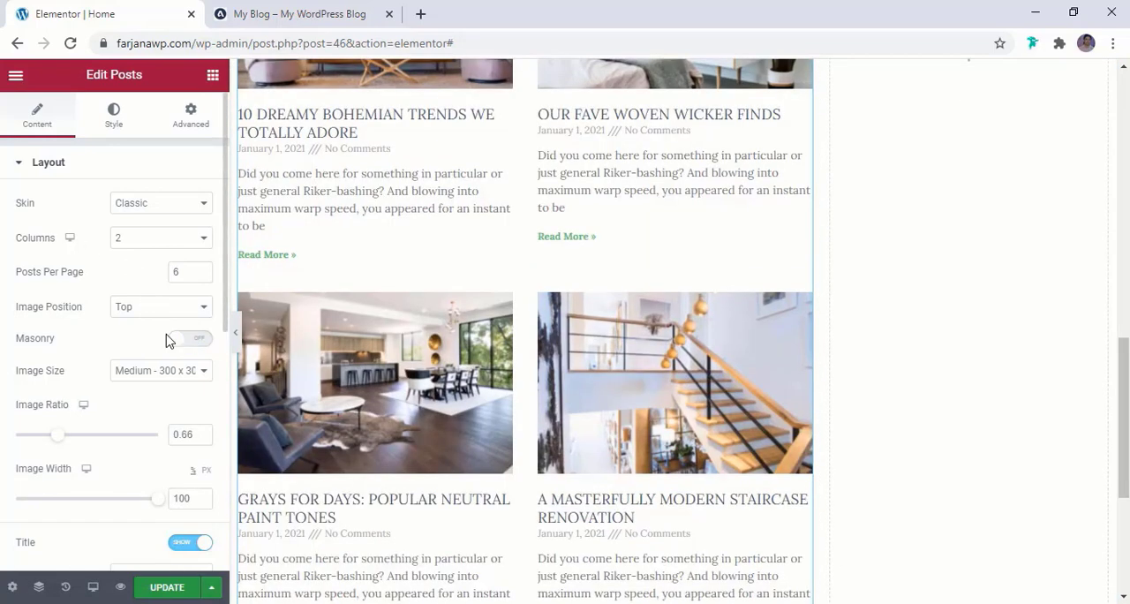
Review the Posts widget's image, title, excerpt and meta data settings against the article grid
{"action": "scroll", "coordinate": [165, 339], "scroll_direction": "down", "scroll_amount": 2}
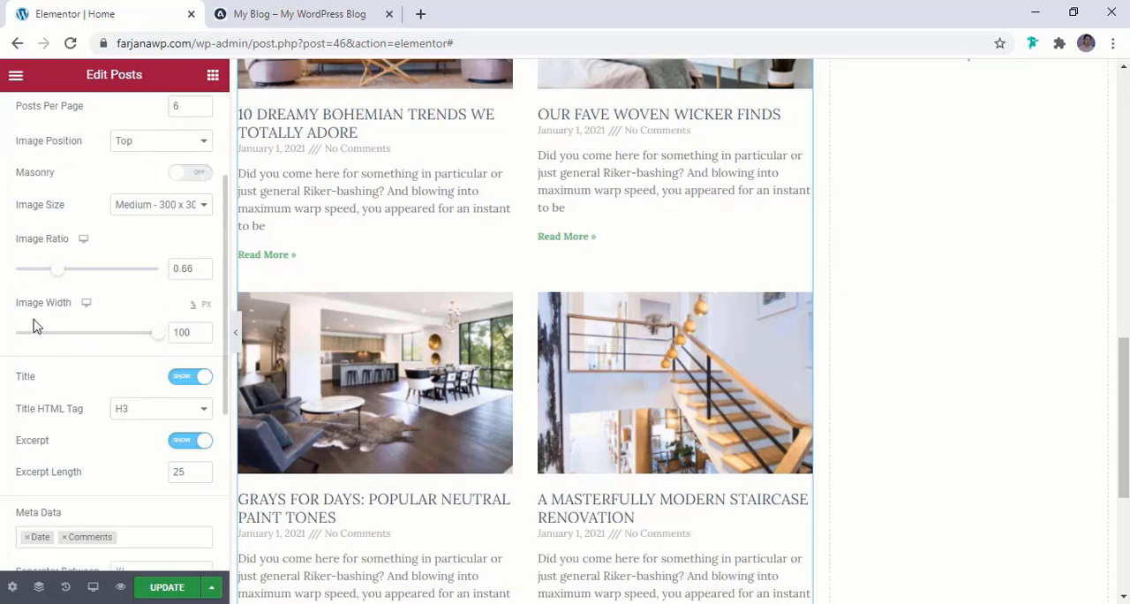
{"action": "scroll", "coordinate": [106, 336], "scroll_direction": "down", "scroll_amount": 1}
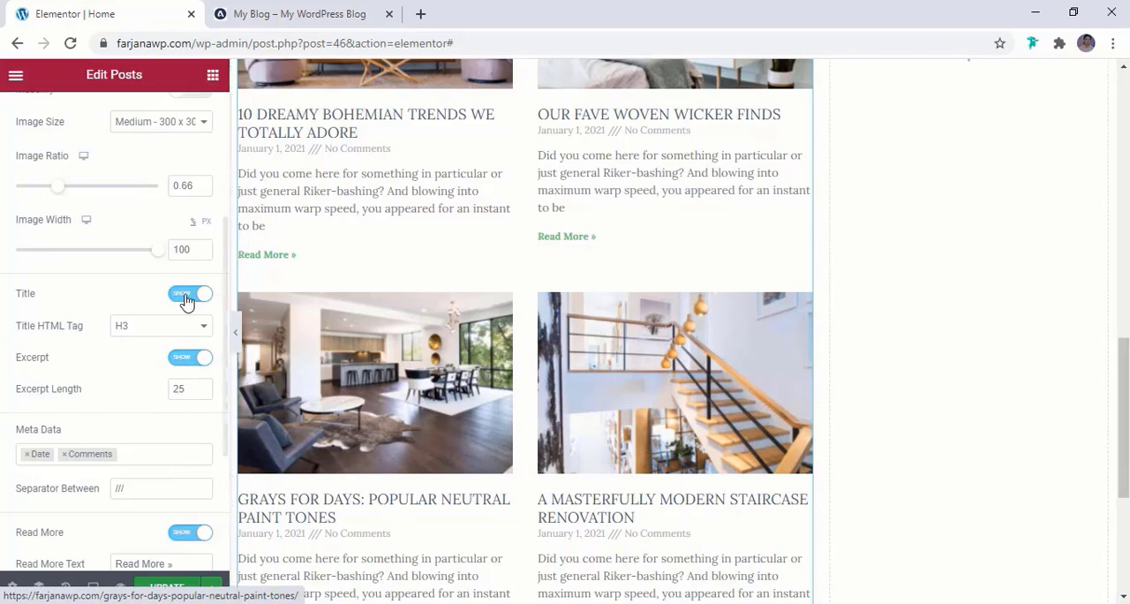
{"action": "scroll", "coordinate": [305, 252], "scroll_direction": "up", "scroll_amount": 2}
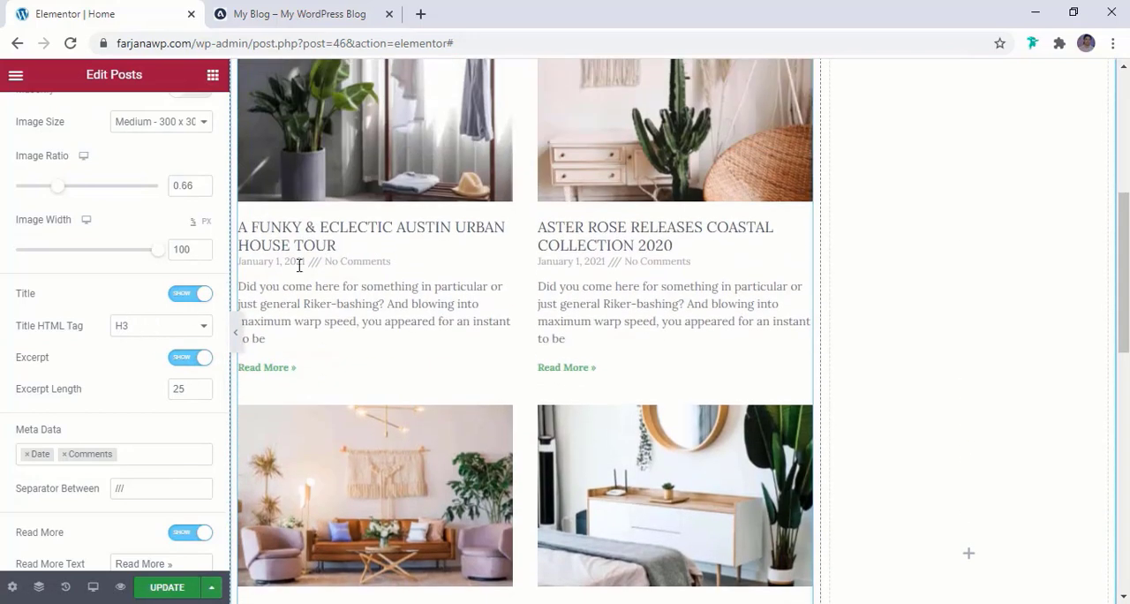
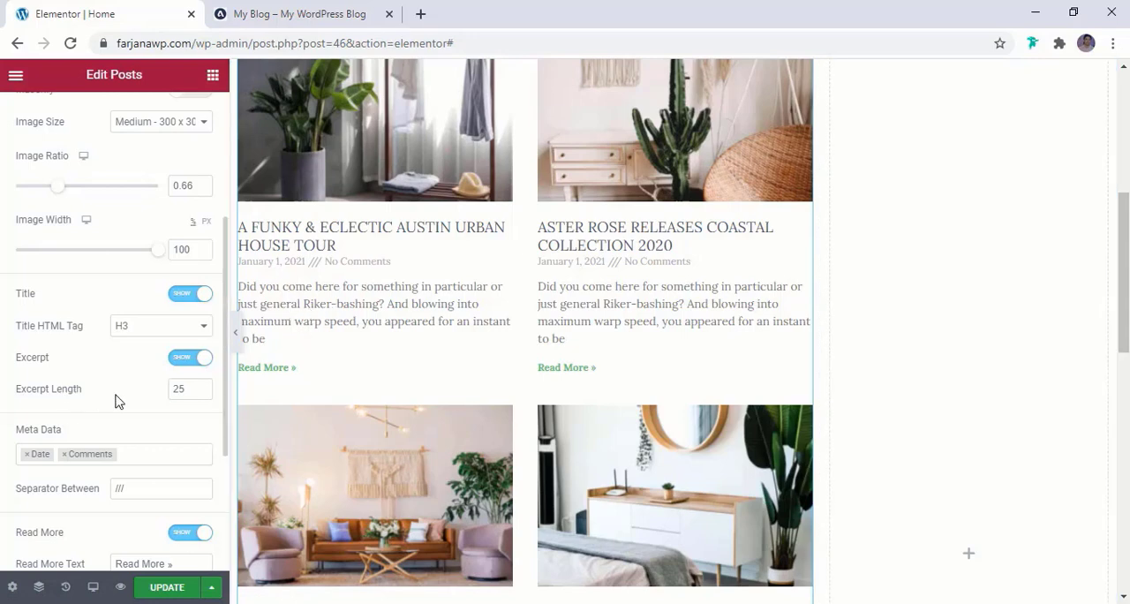
Check the excerpts on the reference blog page, and set the Posts widget's excerpt length to 20
{"action": "left_click", "coordinate": [301, 13]}
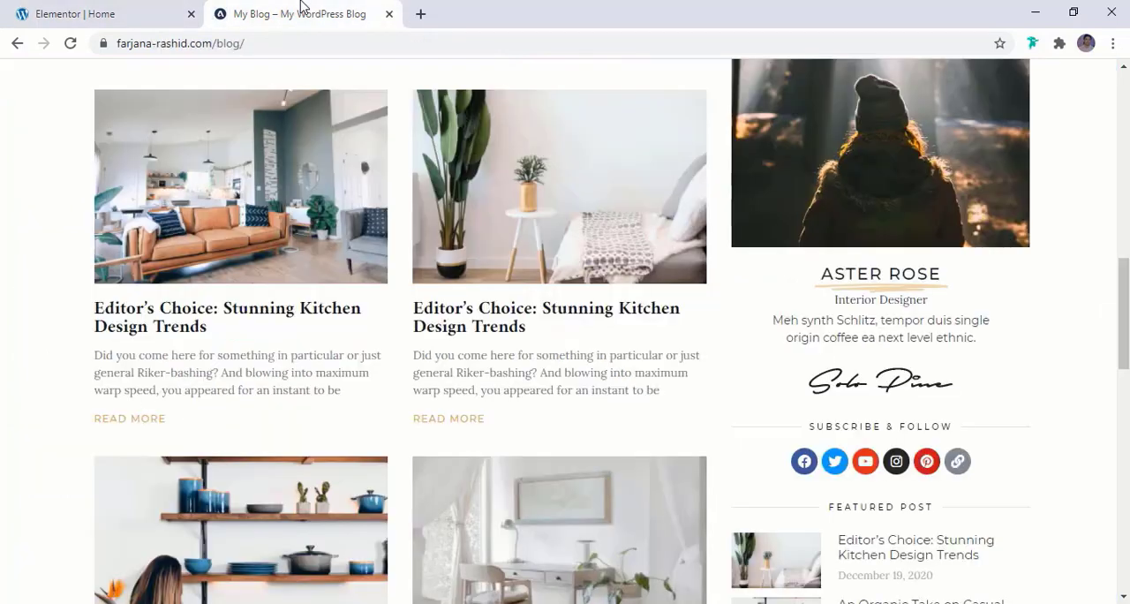
{"action": "left_click", "coordinate": [137, 13]}
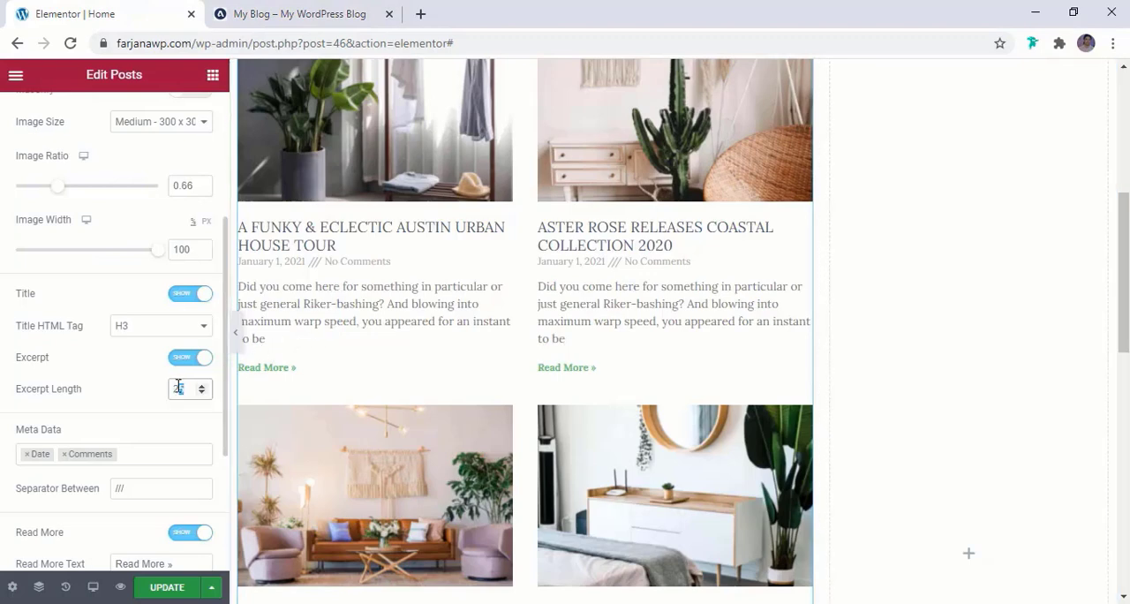
{"action": "type", "text": "0"}
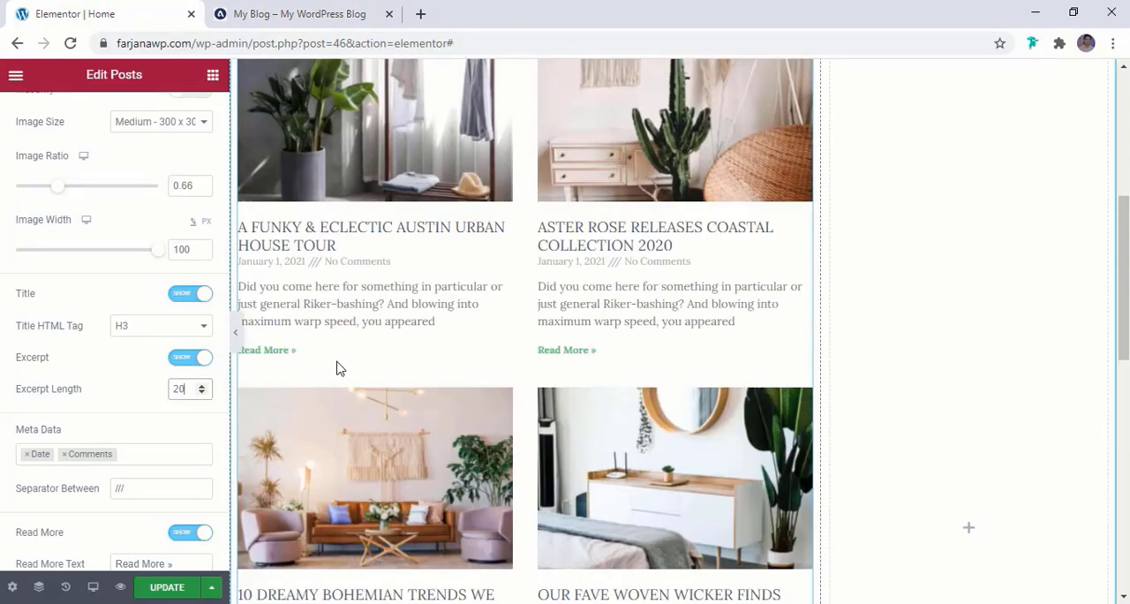
Remove Date and Comments from the Posts widget's meta data, consulting the reference blog page
{"action": "scroll", "coordinate": [338, 369], "scroll_direction": "down", "scroll_amount": 1}
{"action": "scroll", "coordinate": [138, 389], "scroll_direction": "down", "scroll_amount": 2}
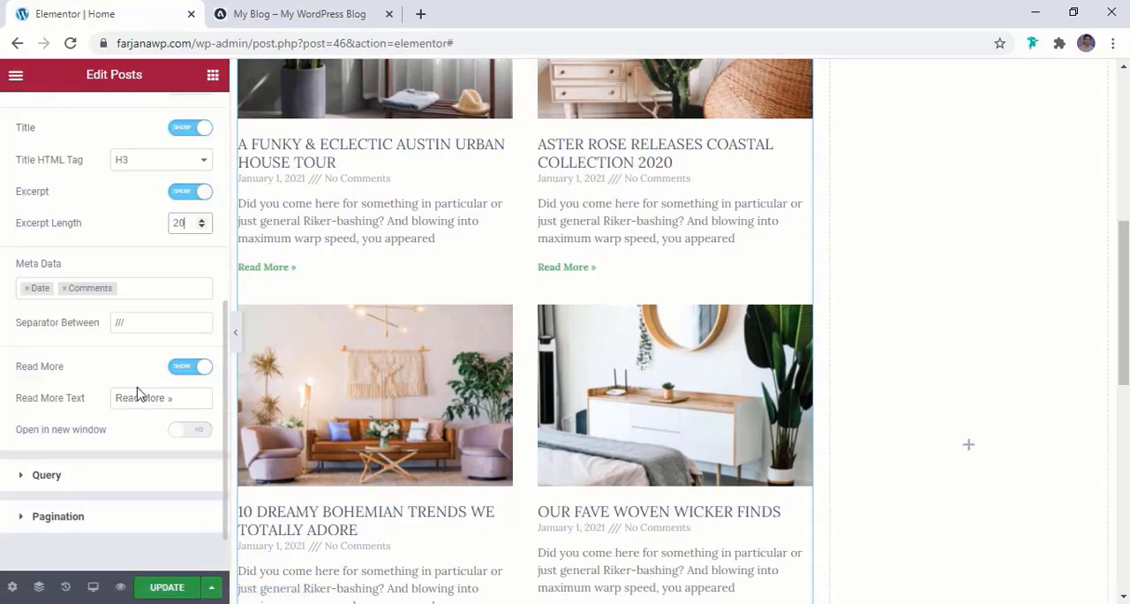
{"action": "scroll", "coordinate": [366, 257], "scroll_direction": "up", "scroll_amount": 1}
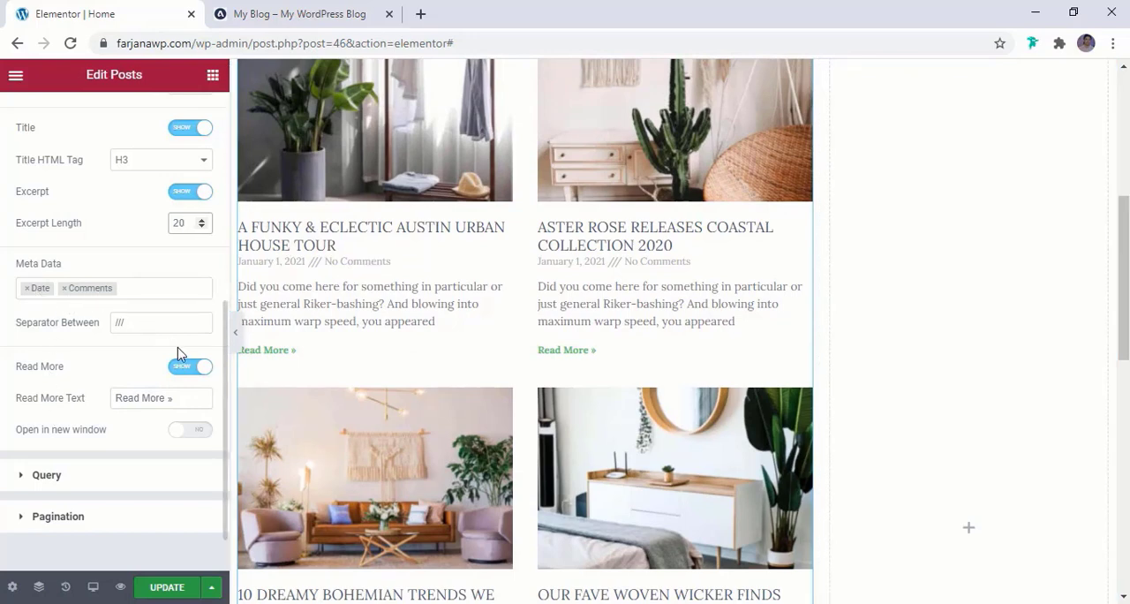
{"action": "left_click", "coordinate": [324, 12]}
{"action": "left_click", "coordinate": [132, 10]}
{"action": "left_click", "coordinate": [64, 288]}
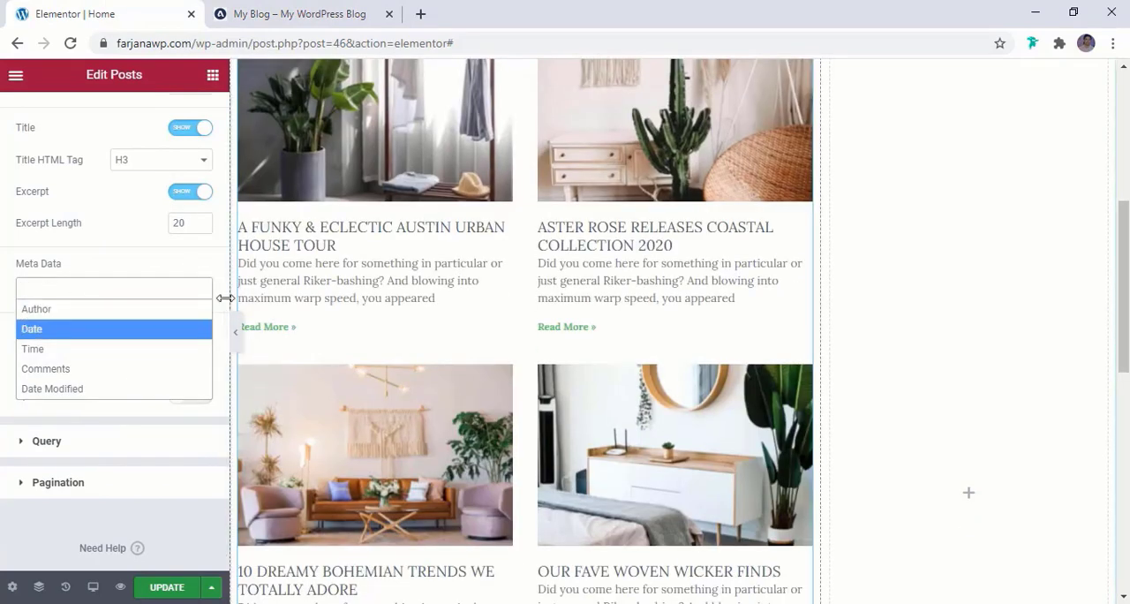
{"action": "left_click", "coordinate": [170, 262]}
Compare with the reference blog, and delete the arrow symbol so the link text reads "Read More"
{"action": "left_click", "coordinate": [288, 14]}
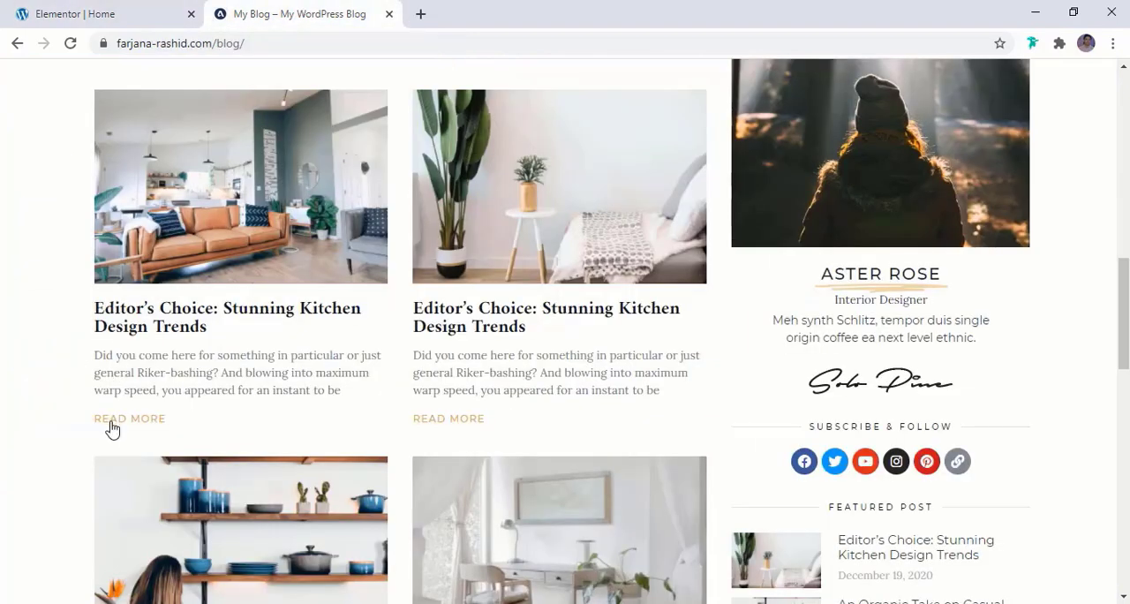
{"action": "left_click", "coordinate": [86, 9]}
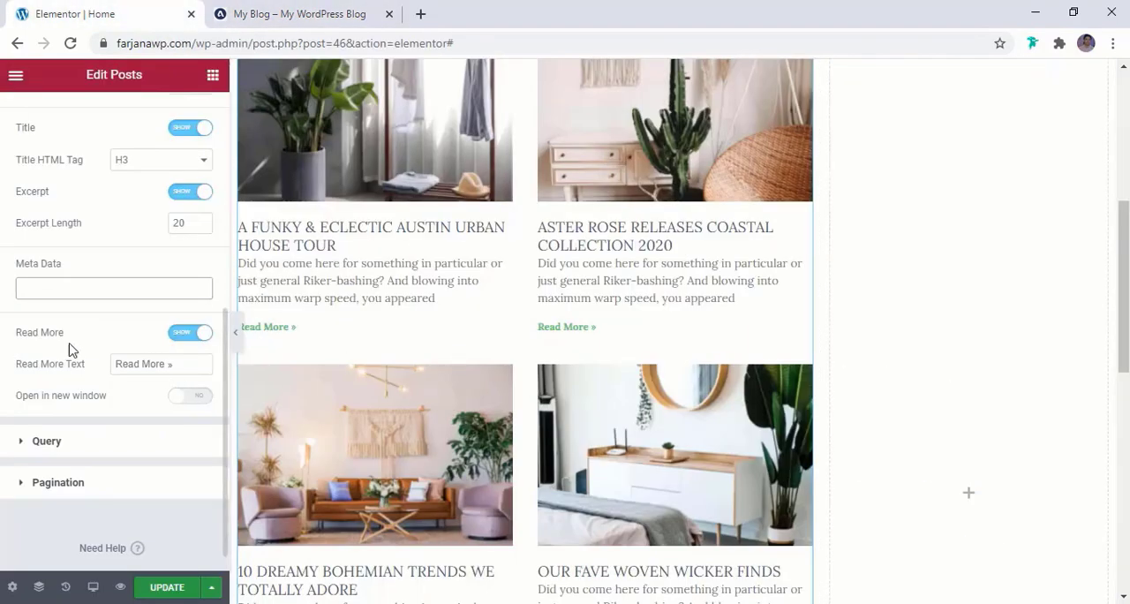
{"action": "double_click", "coordinate": [178, 369]}
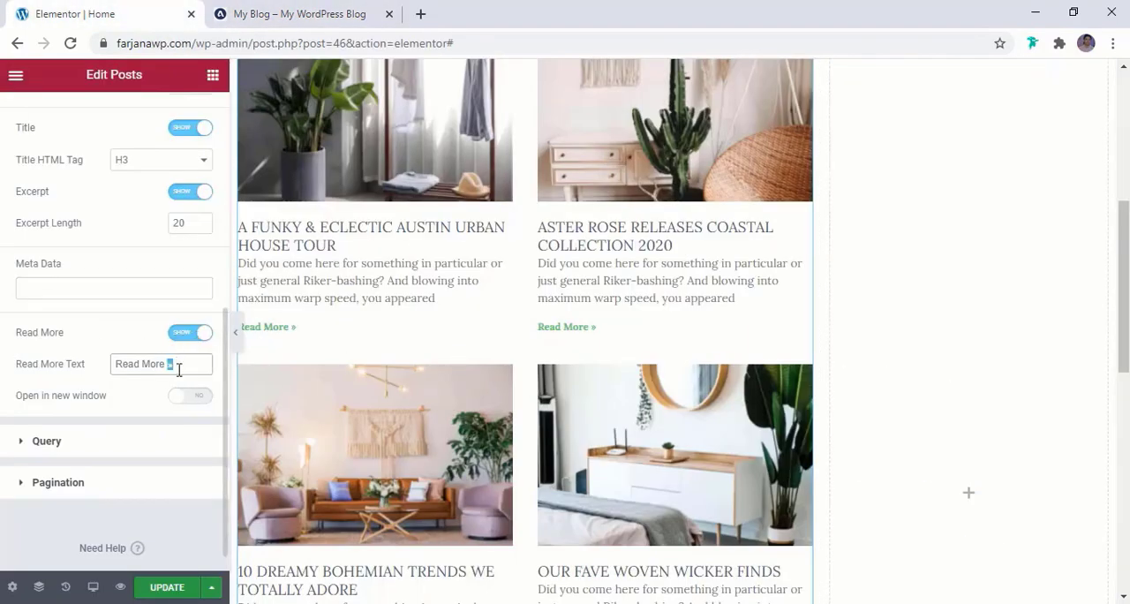
{"action": "key", "text": "BackSpace"}
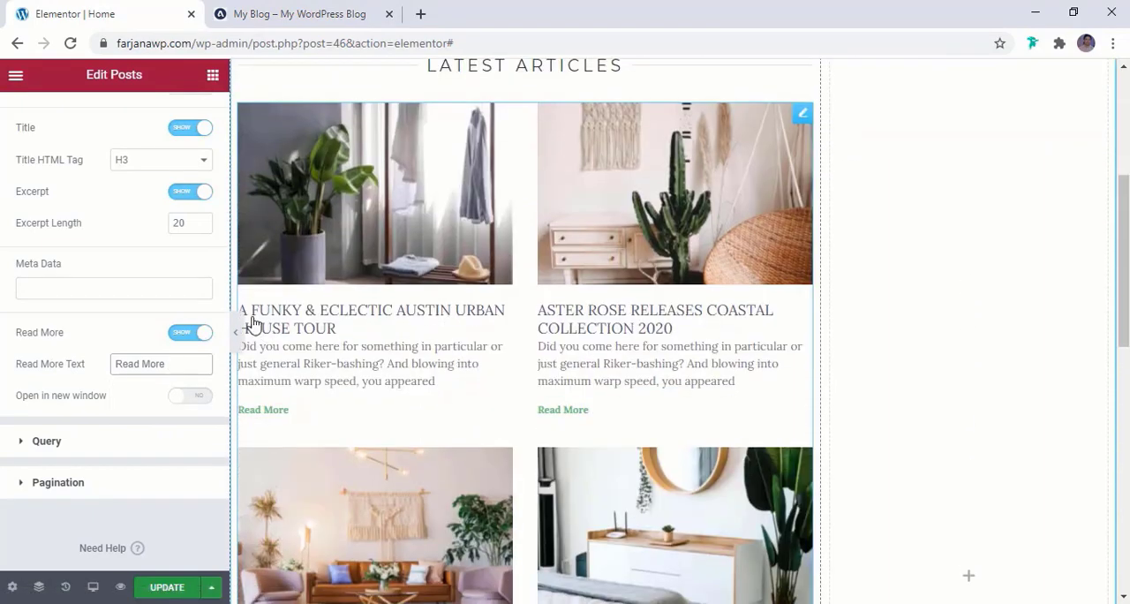
Open the Query settings and examine the source, include and ordering options against the posts listed on the page
{"action": "scroll", "coordinate": [159, 309], "scroll_direction": "up", "scroll_amount": 1}
{"action": "scroll", "coordinate": [108, 399], "scroll_direction": "down", "scroll_amount": 2}
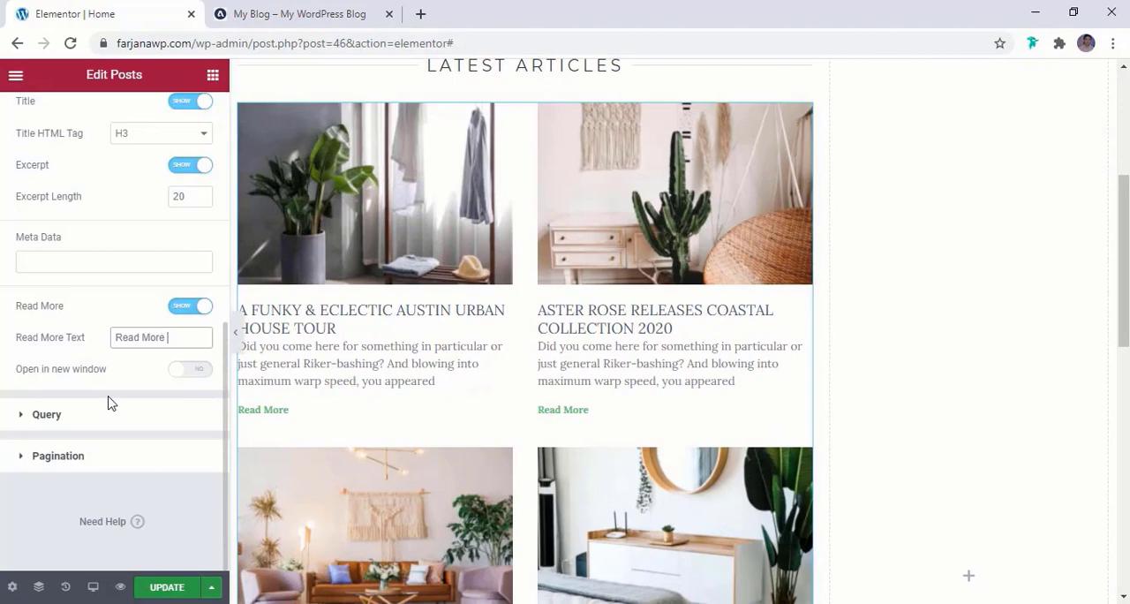
{"action": "left_click", "coordinate": [70, 425]}
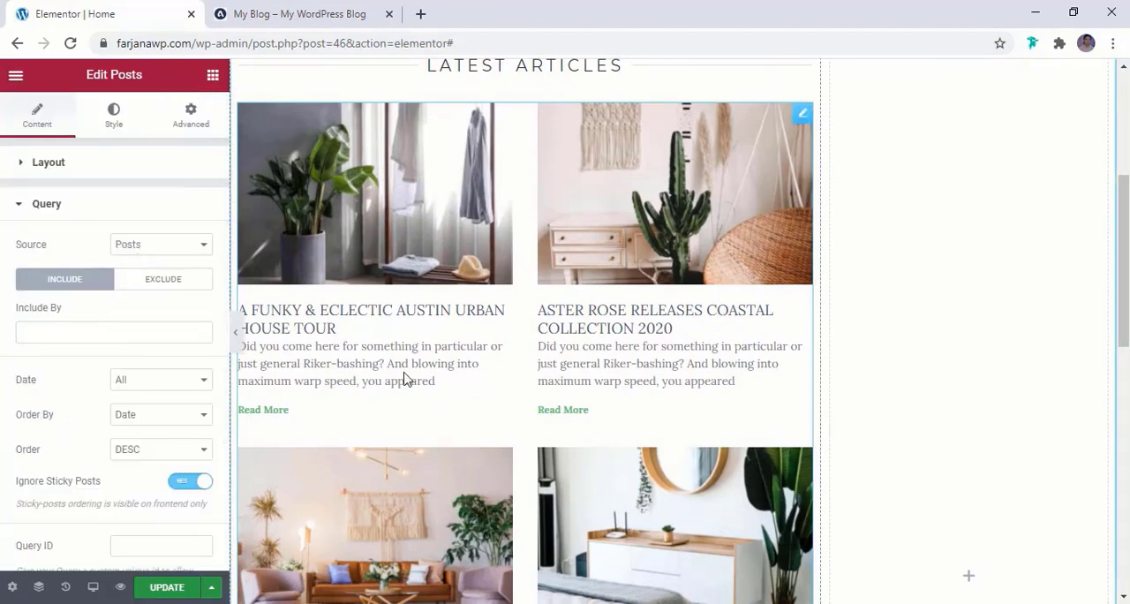
{"action": "scroll", "coordinate": [380, 366], "scroll_direction": "down", "scroll_amount": 2}
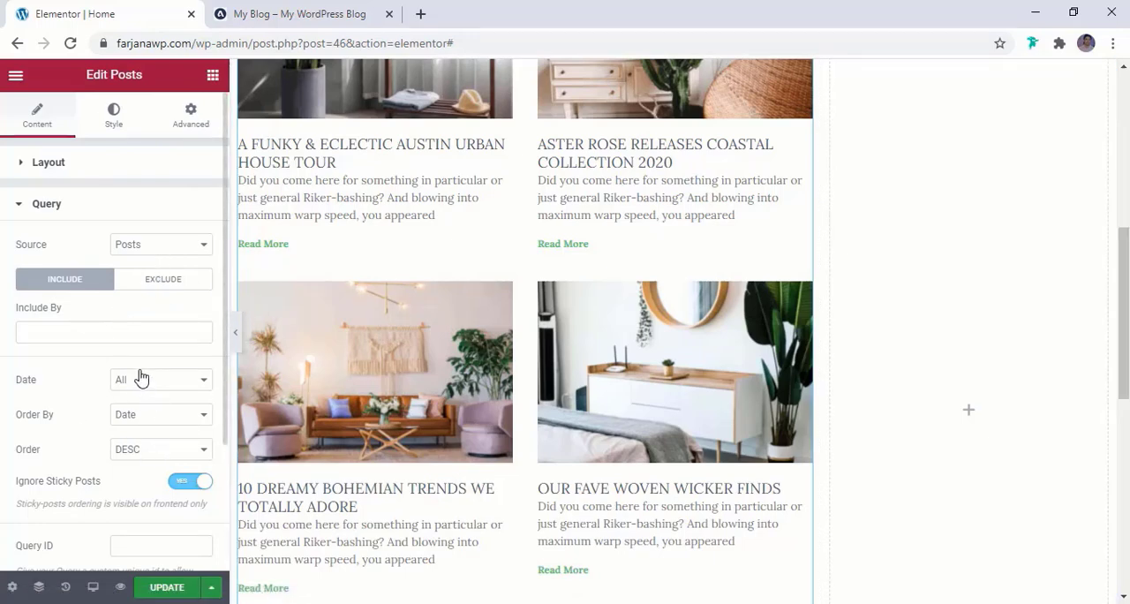
{"action": "scroll", "coordinate": [341, 434], "scroll_direction": "down", "scroll_amount": 2}
{"action": "scroll", "coordinate": [340, 434], "scroll_direction": "up", "scroll_amount": 2}
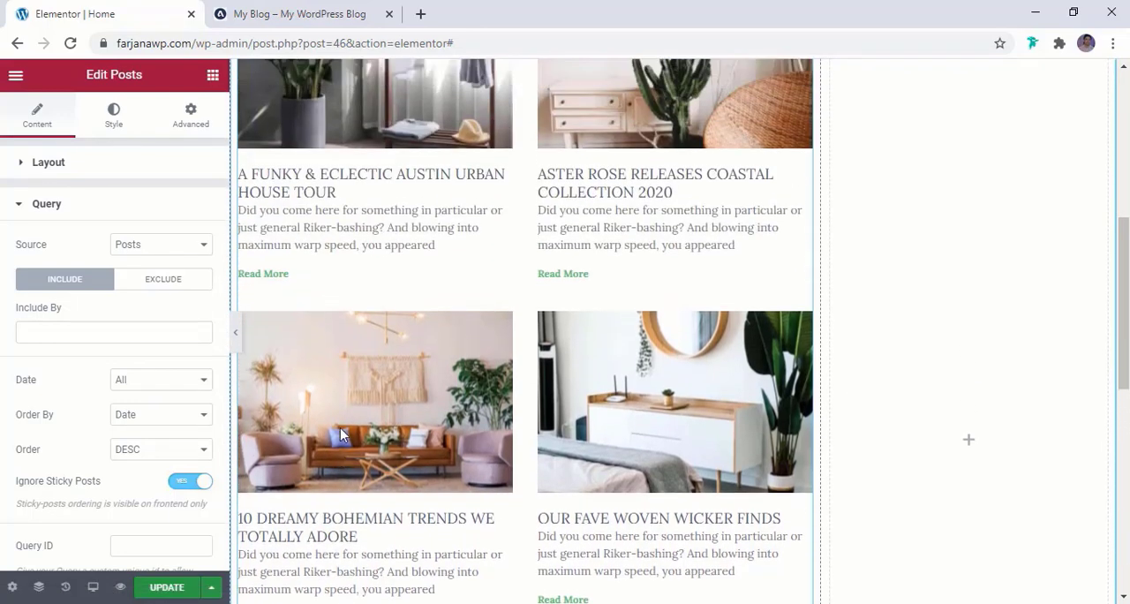
{"action": "scroll", "coordinate": [340, 433], "scroll_direction": "up", "scroll_amount": 1}
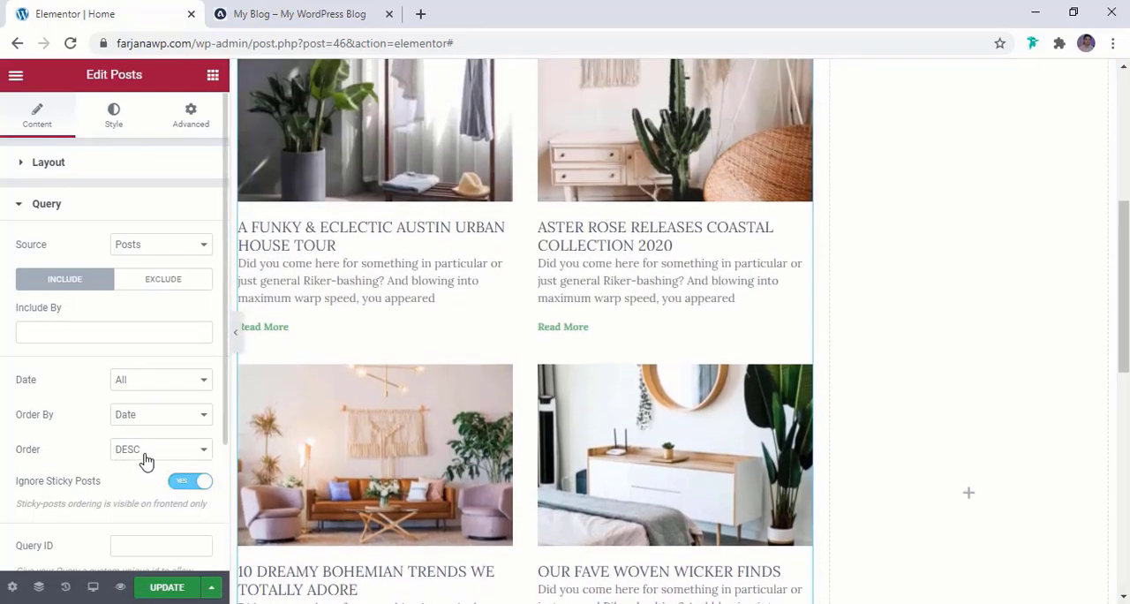
{"action": "scroll", "coordinate": [398, 435], "scroll_direction": "up", "scroll_amount": 4}
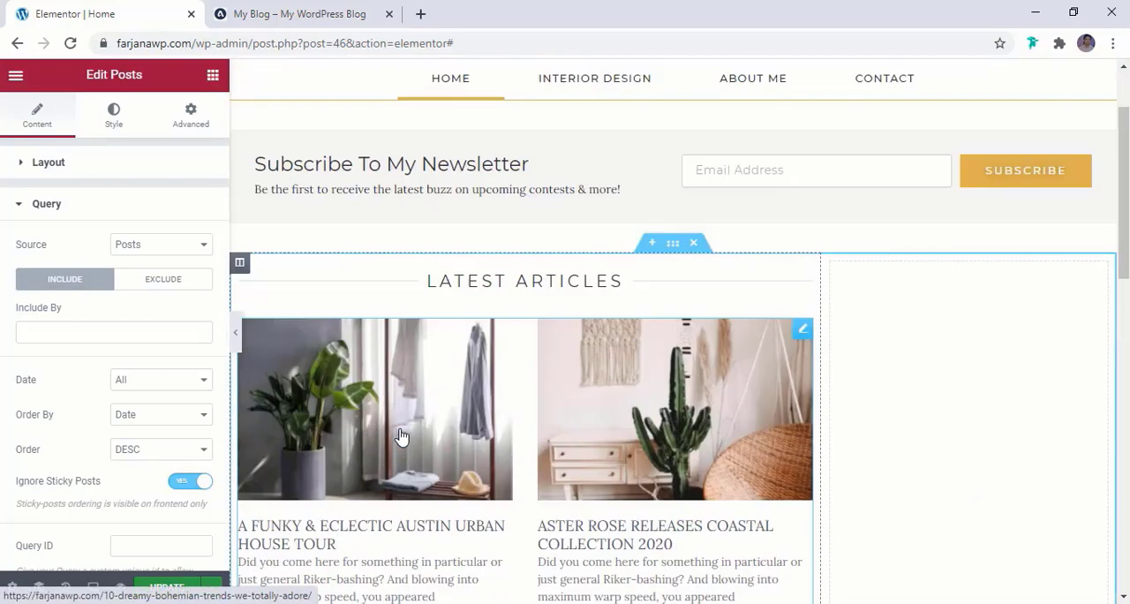
{"action": "scroll", "coordinate": [375, 442], "scroll_direction": "down", "scroll_amount": 2}
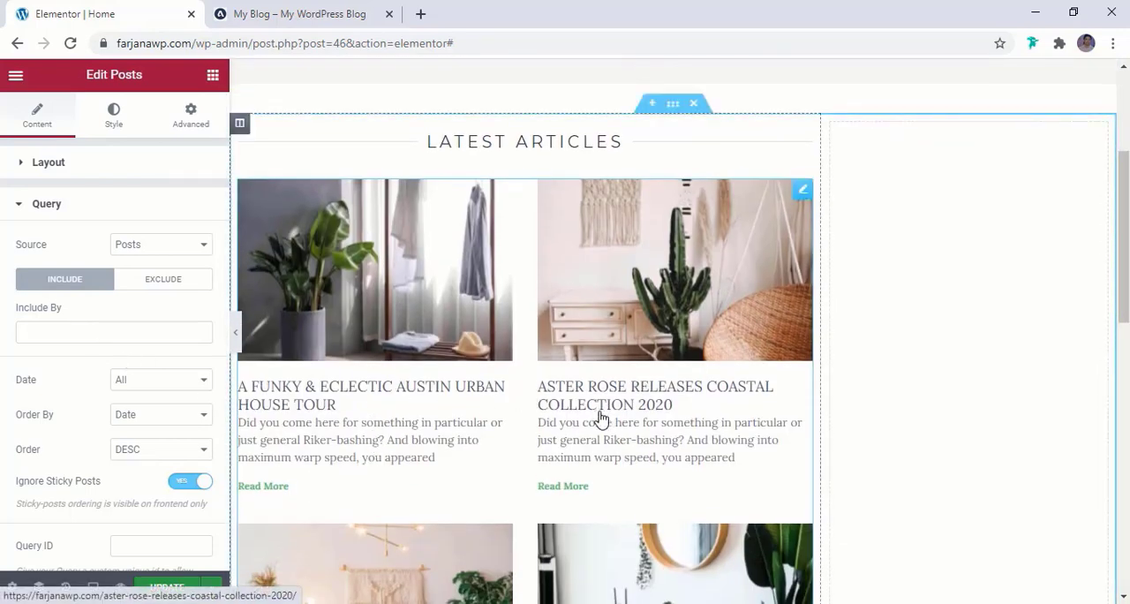
Try filtering the included posts by Term, and search for a term to include
{"action": "left_click", "coordinate": [64, 332]}
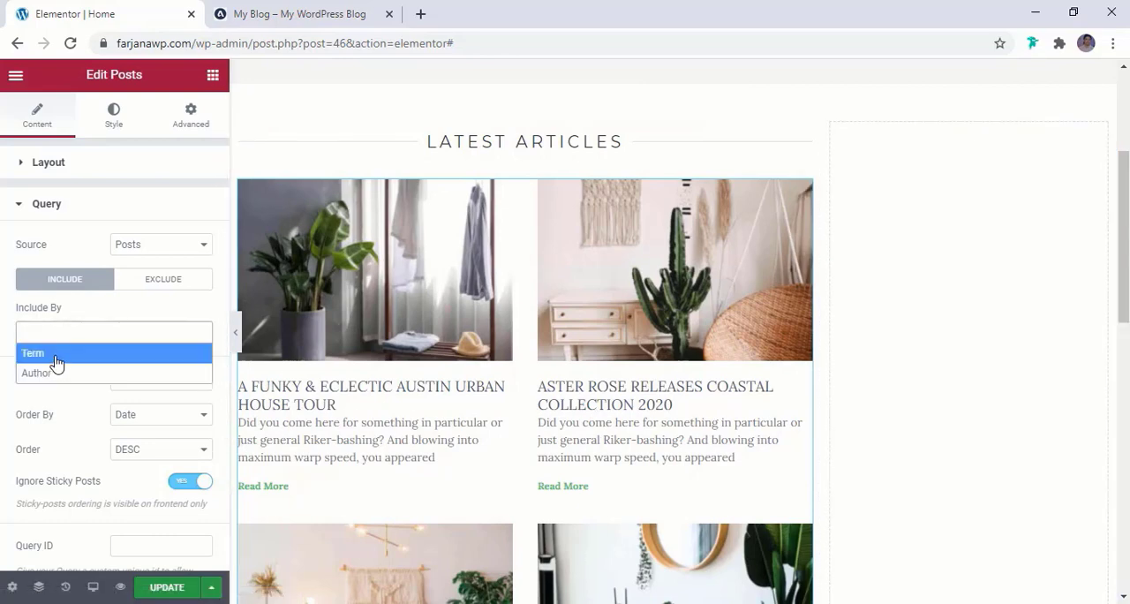
{"action": "left_click", "coordinate": [51, 356]}
{"action": "type", "text": "ca"}
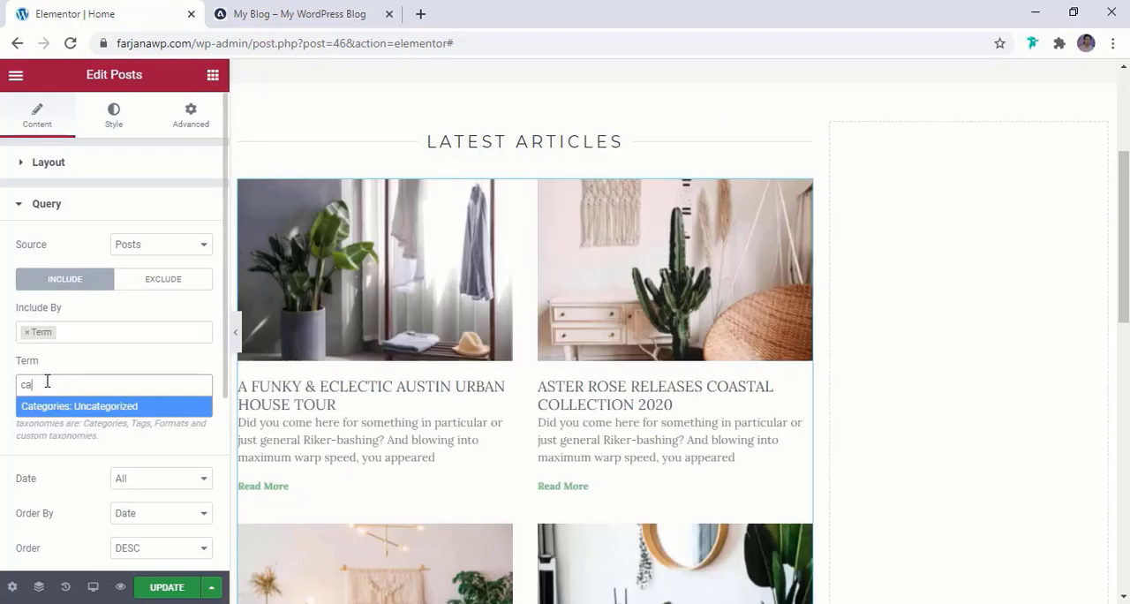
{"action": "scroll", "coordinate": [48, 382], "scroll_direction": "down", "scroll_amount": 1}
{"action": "left_click", "coordinate": [87, 303]}
{"action": "left_click", "coordinate": [86, 303]}
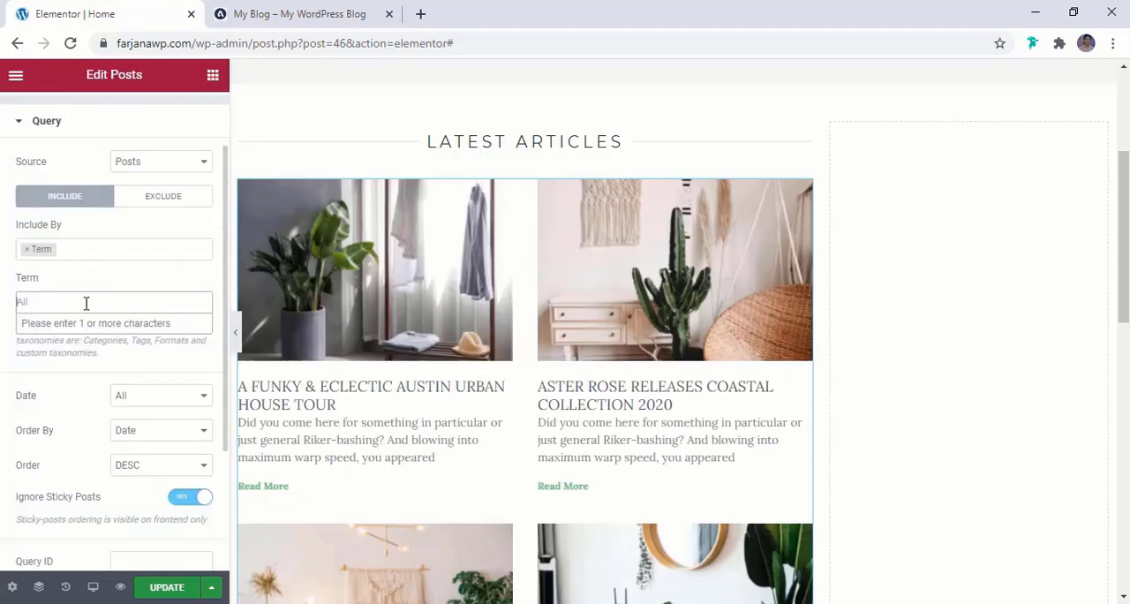
{"action": "left_click", "coordinate": [88, 302]}
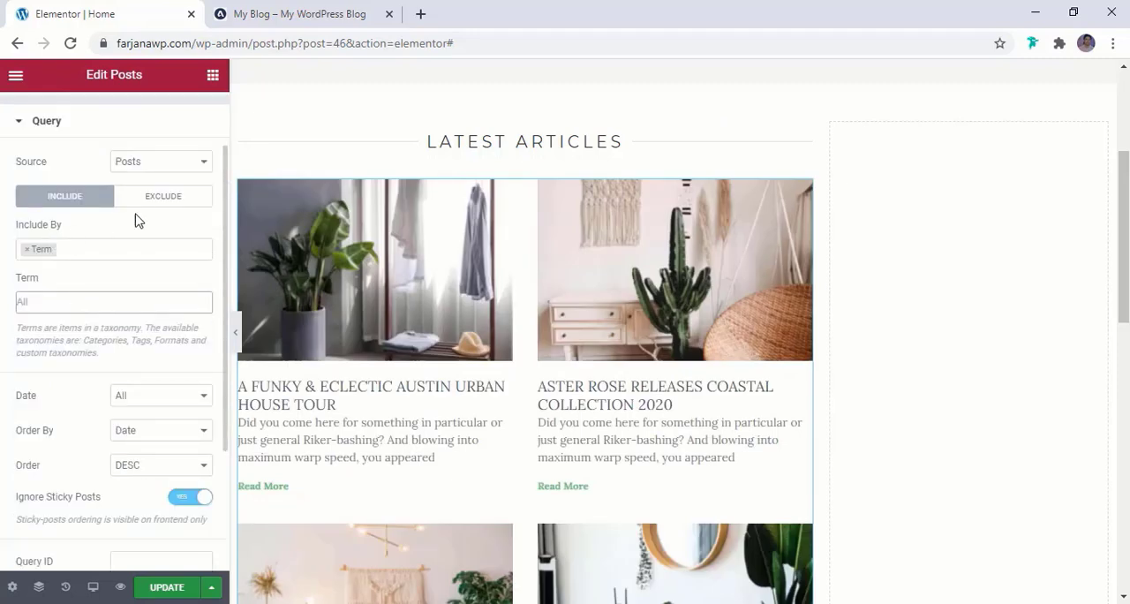
Try Manual Selection as the query source, and return to Posts without the Term filter
{"action": "left_click", "coordinate": [155, 162]}
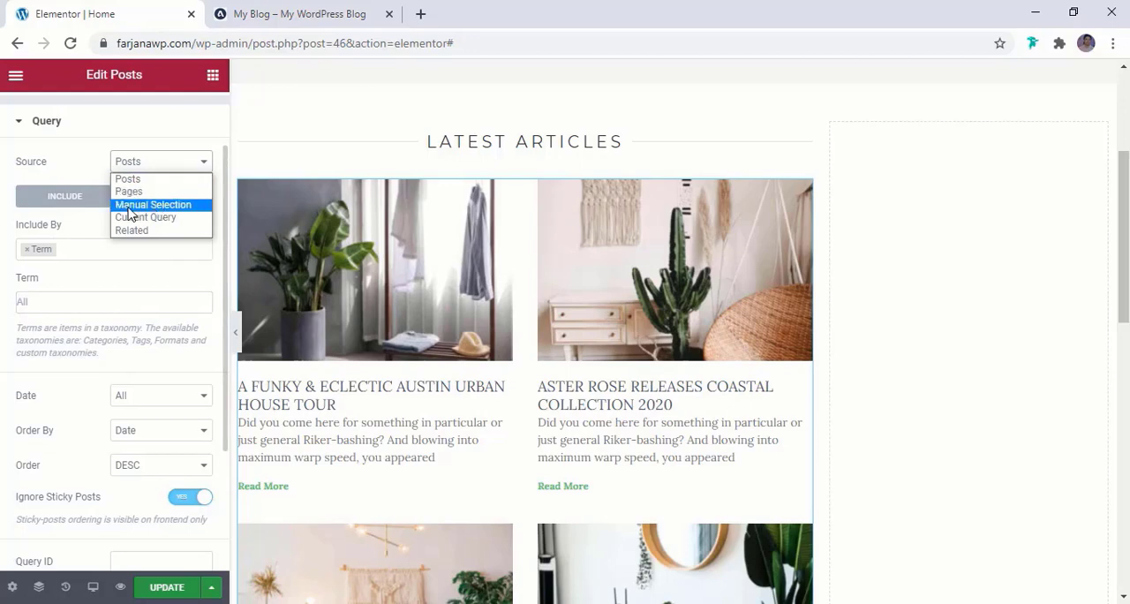
{"action": "left_click", "coordinate": [142, 205]}
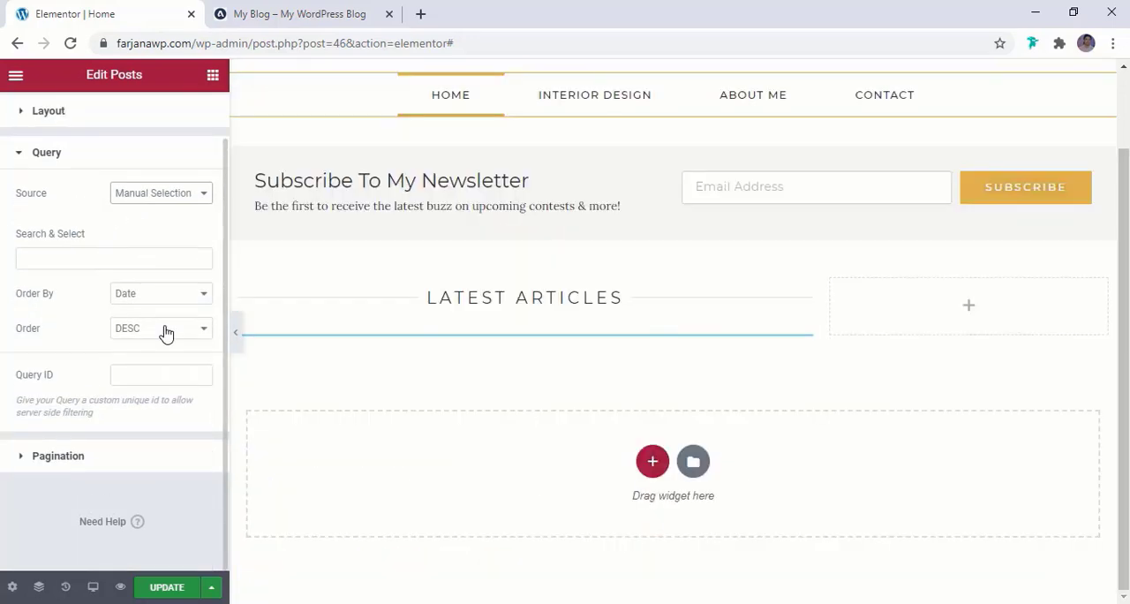
{"action": "left_click", "coordinate": [144, 200]}
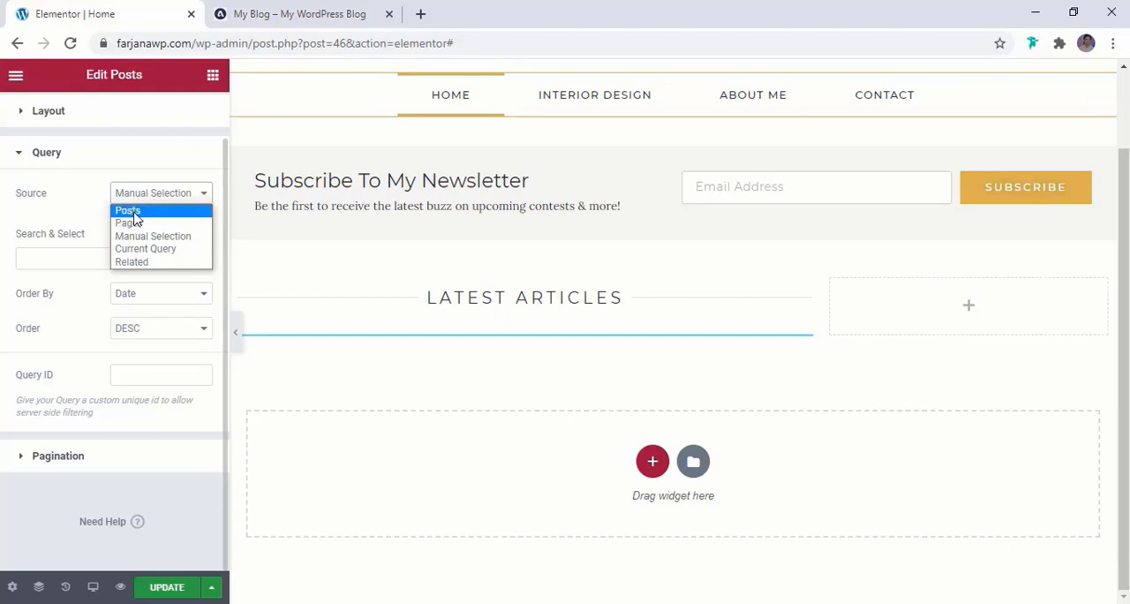
{"action": "left_click", "coordinate": [128, 212]}
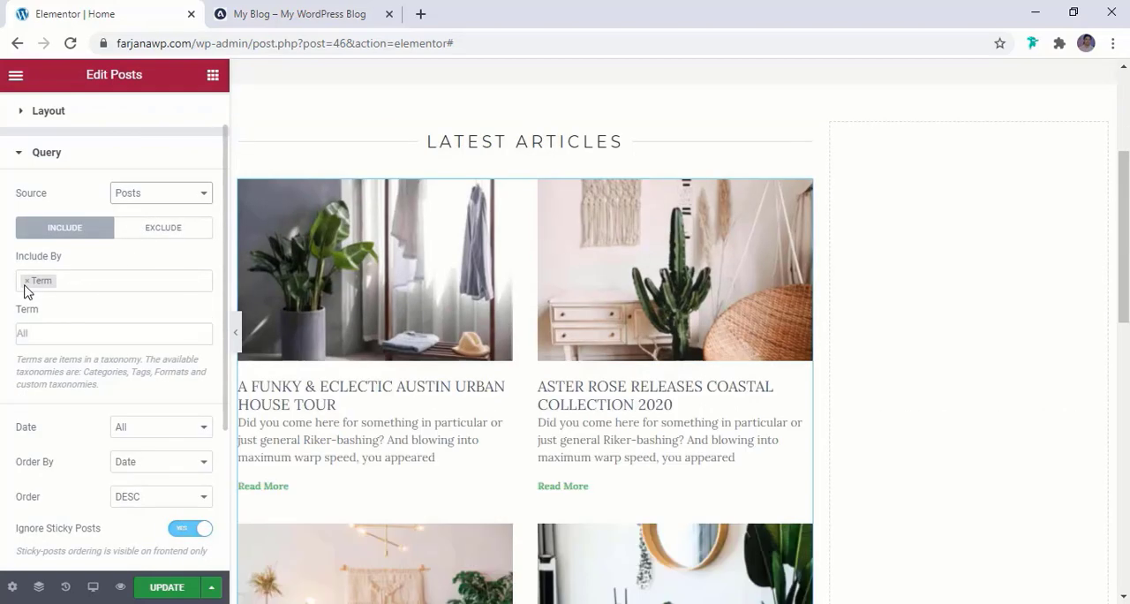
{"action": "left_click", "coordinate": [26, 281]}
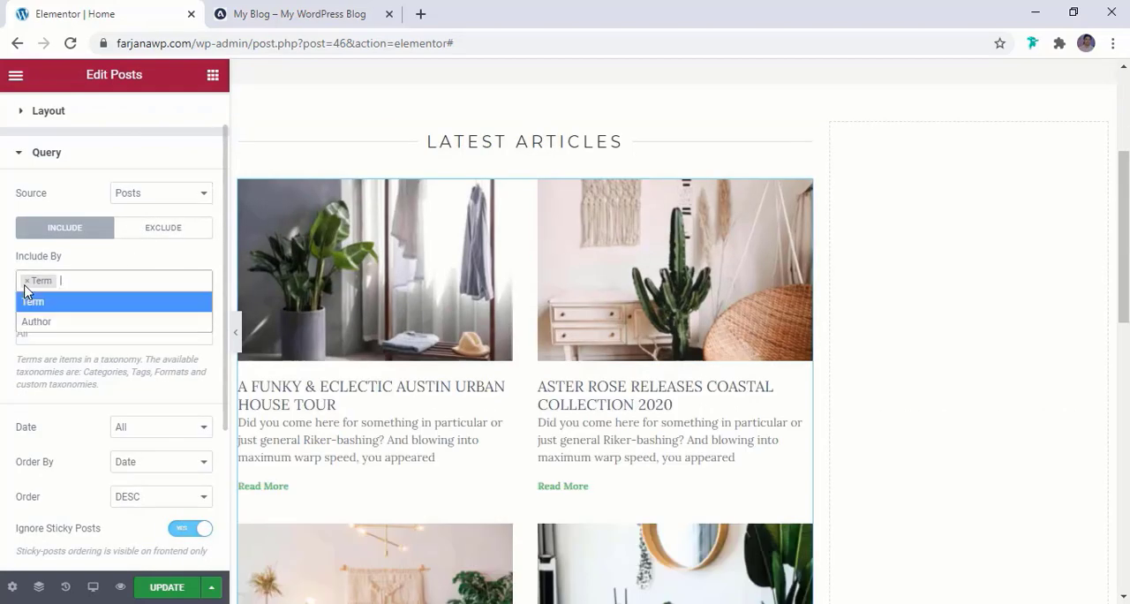
{"action": "left_click", "coordinate": [10, 277]}
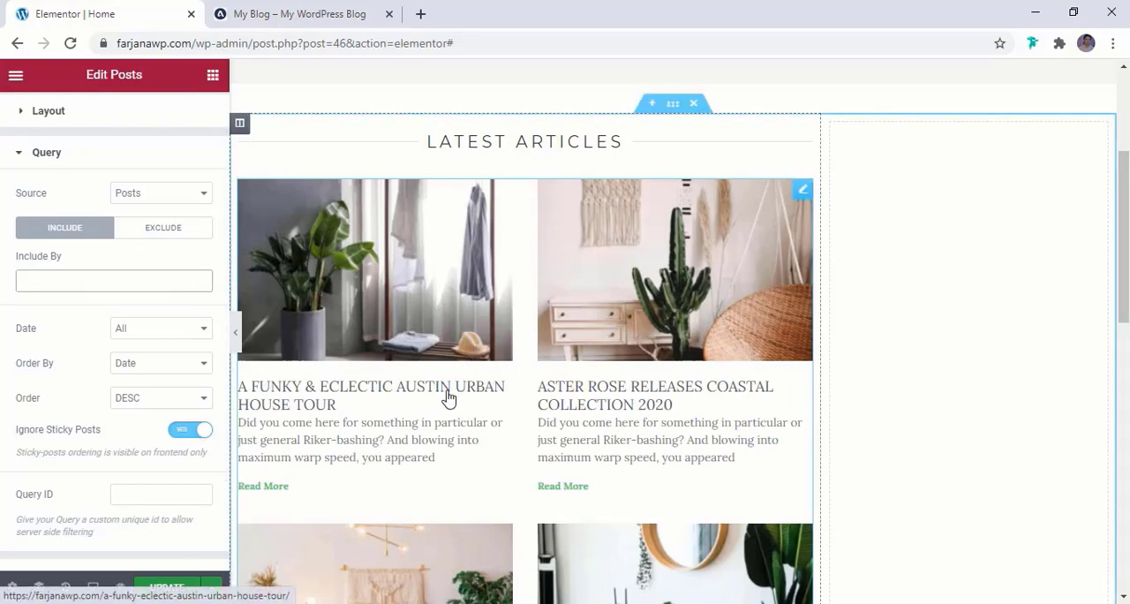
Try Numbers and Previous/Next pagination for the posts, and settle on Numbers + Previous/Next
{"action": "scroll", "coordinate": [448, 397], "scroll_direction": "down", "scroll_amount": 5}
{"action": "scroll", "coordinate": [113, 371], "scroll_direction": "down", "scroll_amount": 1}
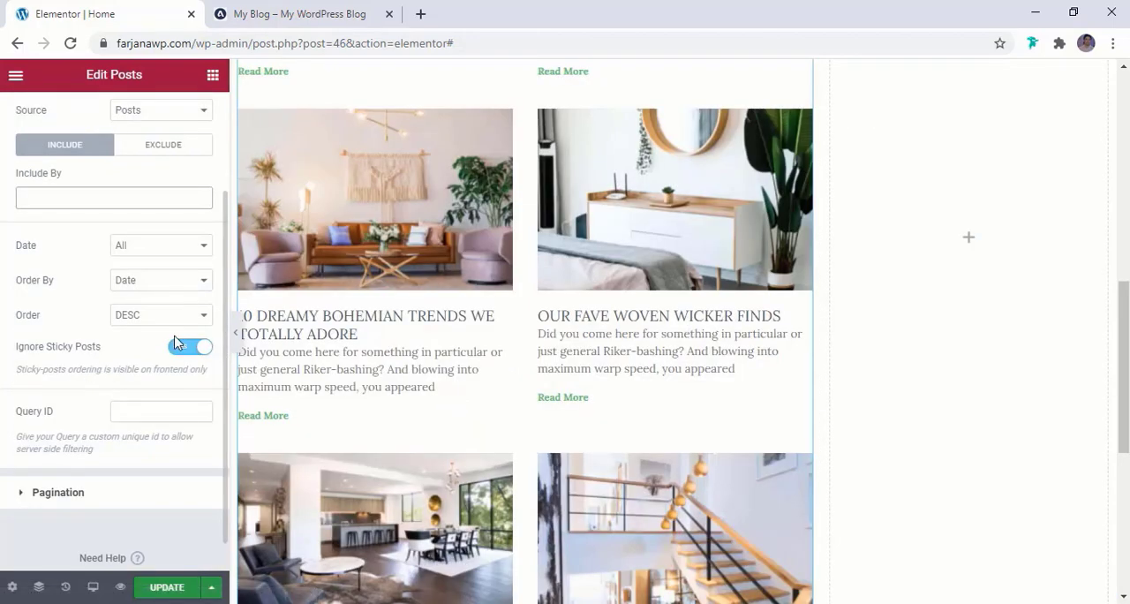
{"action": "scroll", "coordinate": [132, 388], "scroll_direction": "down", "scroll_amount": 1}
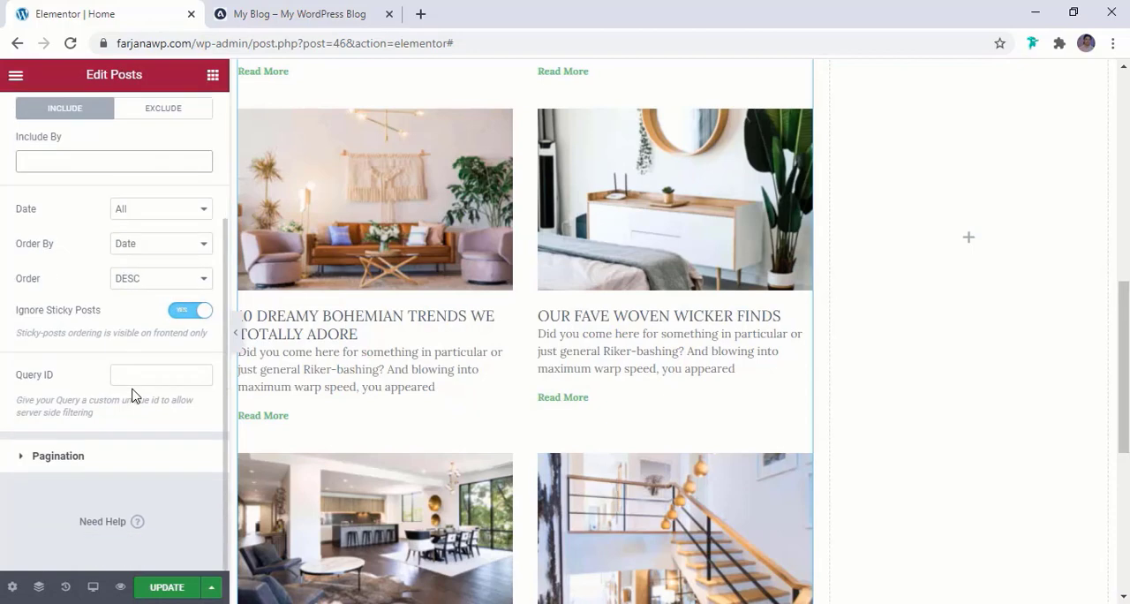
{"action": "left_click", "coordinate": [103, 457]}
{"action": "scroll", "coordinate": [300, 362], "scroll_direction": "down", "scroll_amount": 5}
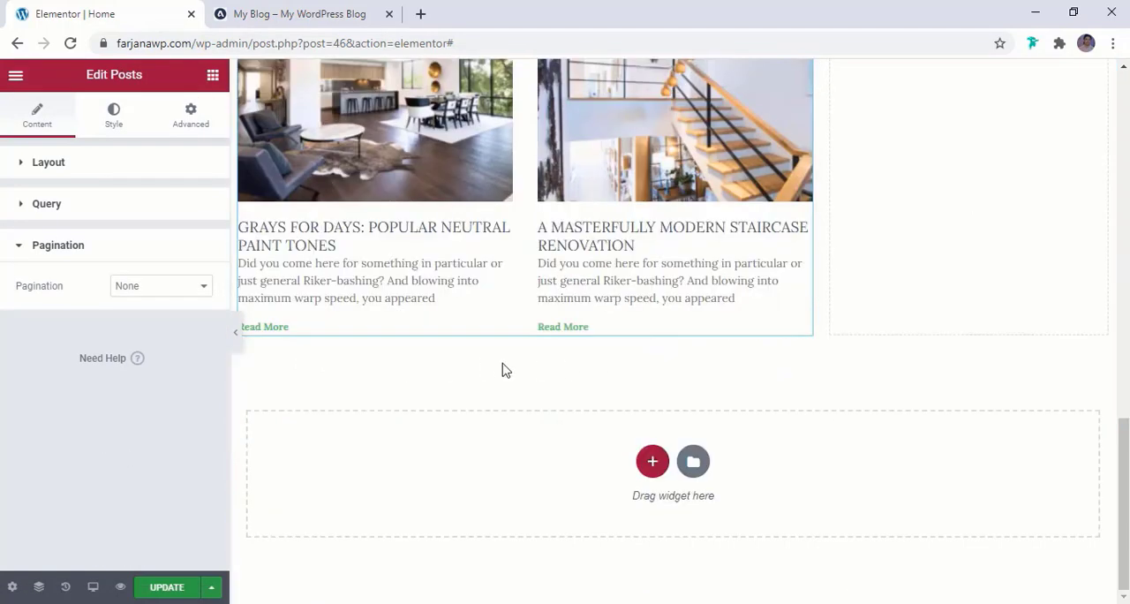
{"action": "left_click", "coordinate": [164, 290]}
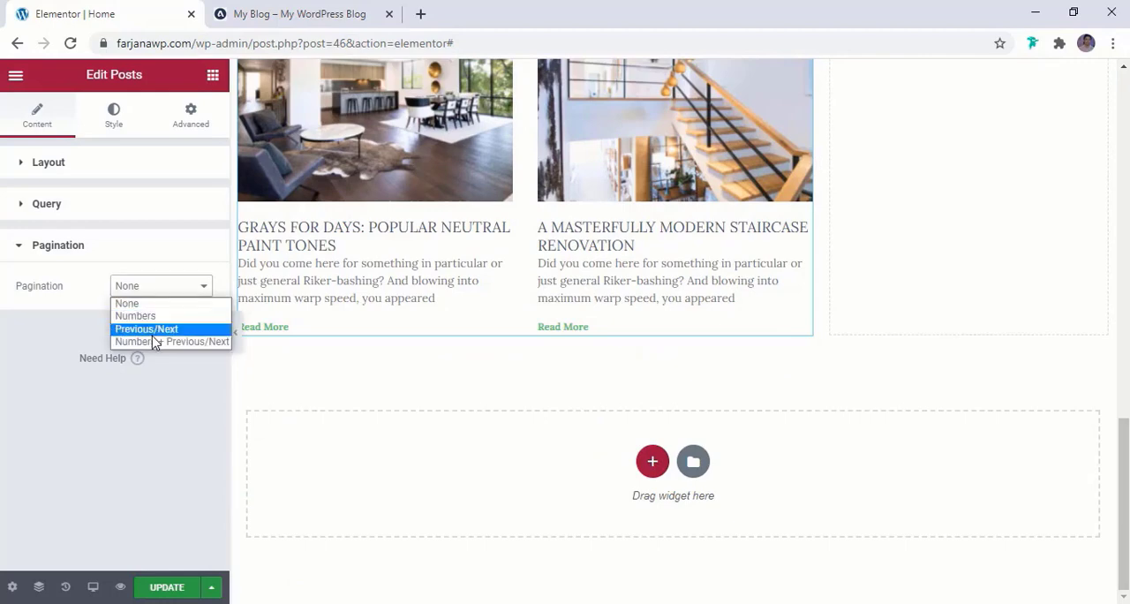
{"action": "left_click", "coordinate": [135, 316]}
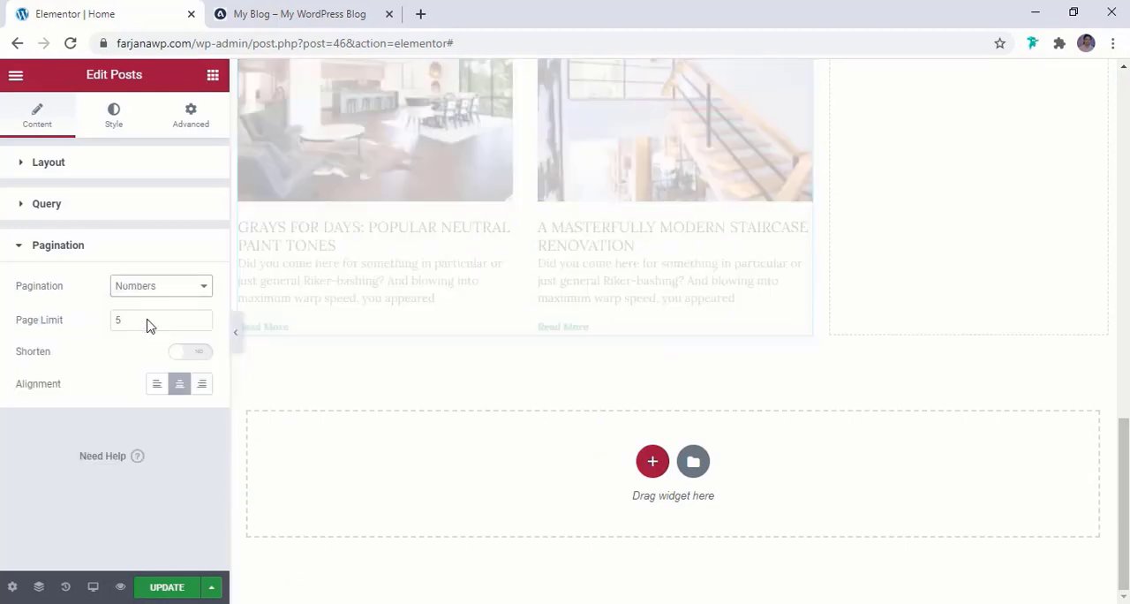
{"action": "left_click", "coordinate": [183, 293]}
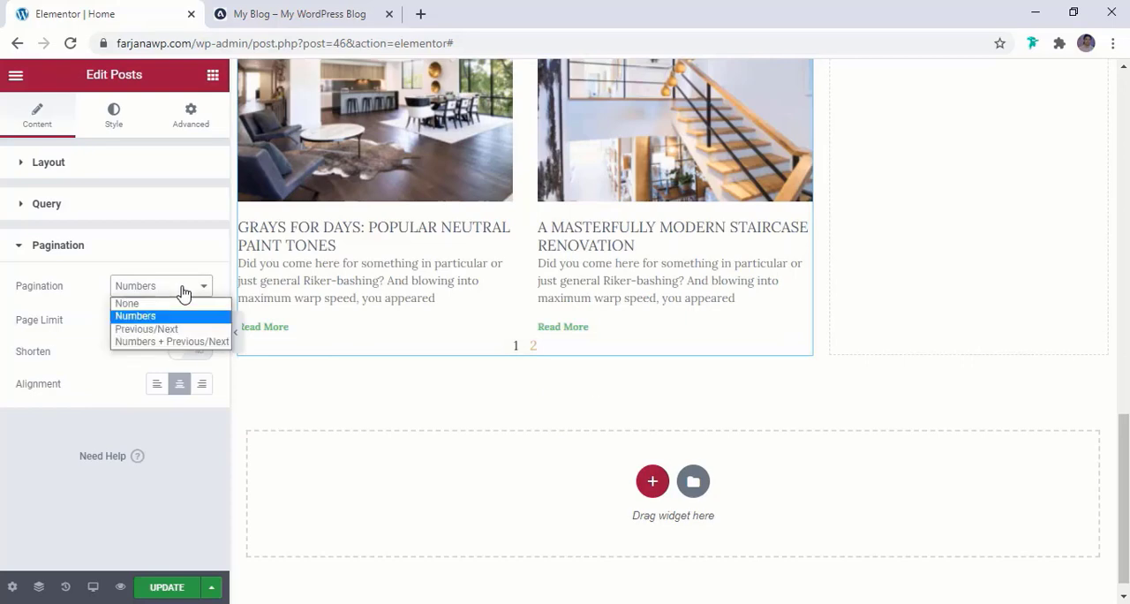
{"action": "left_click", "coordinate": [147, 330]}
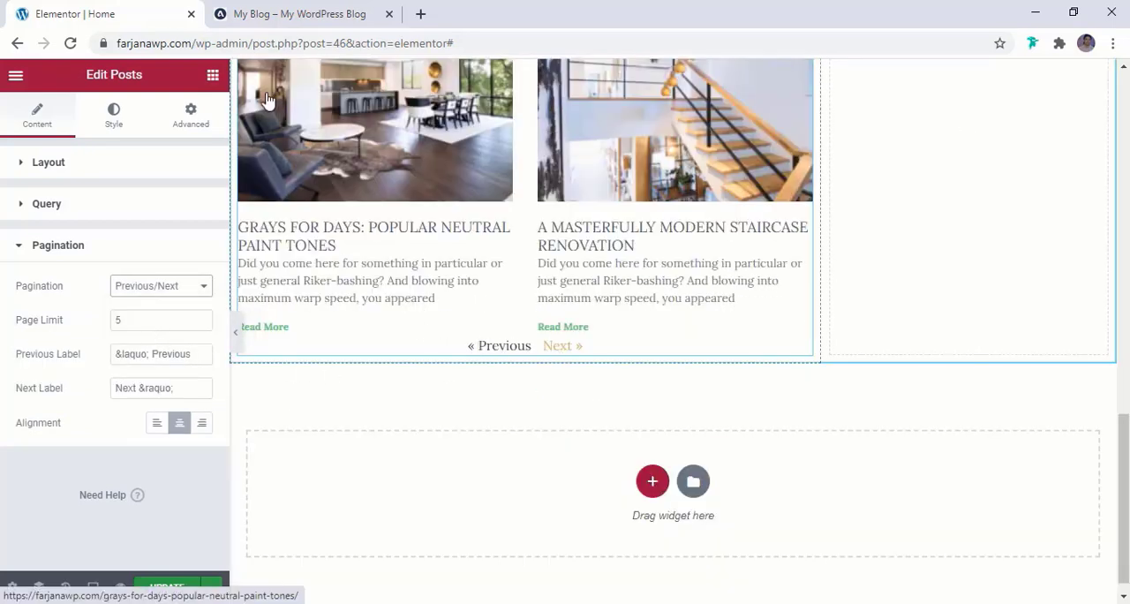
{"action": "left_click", "coordinate": [147, 287]}
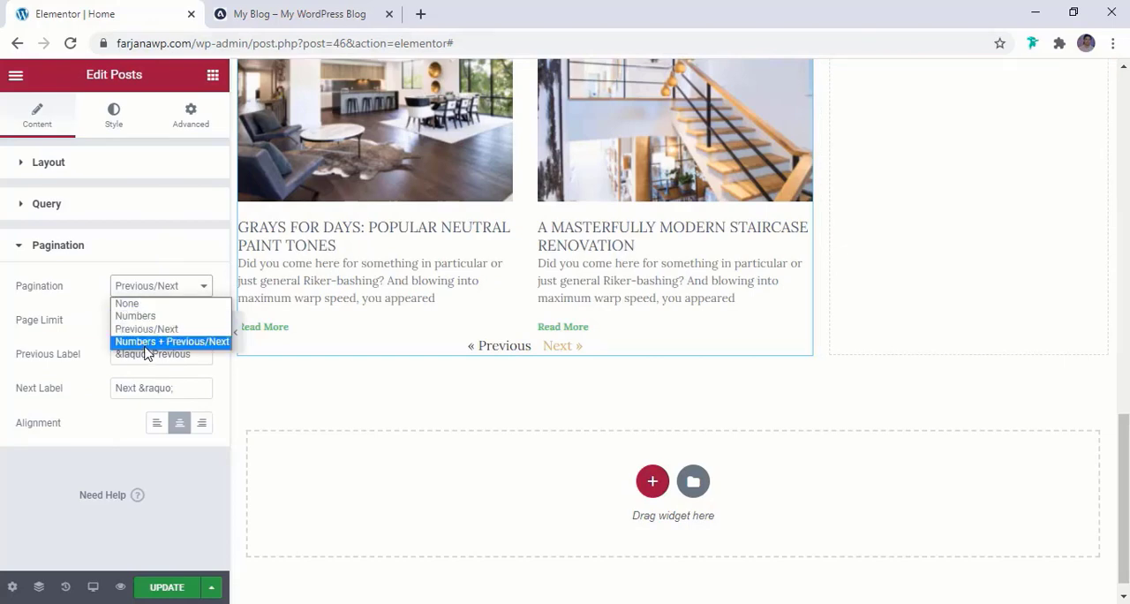
{"action": "left_click", "coordinate": [144, 343]}
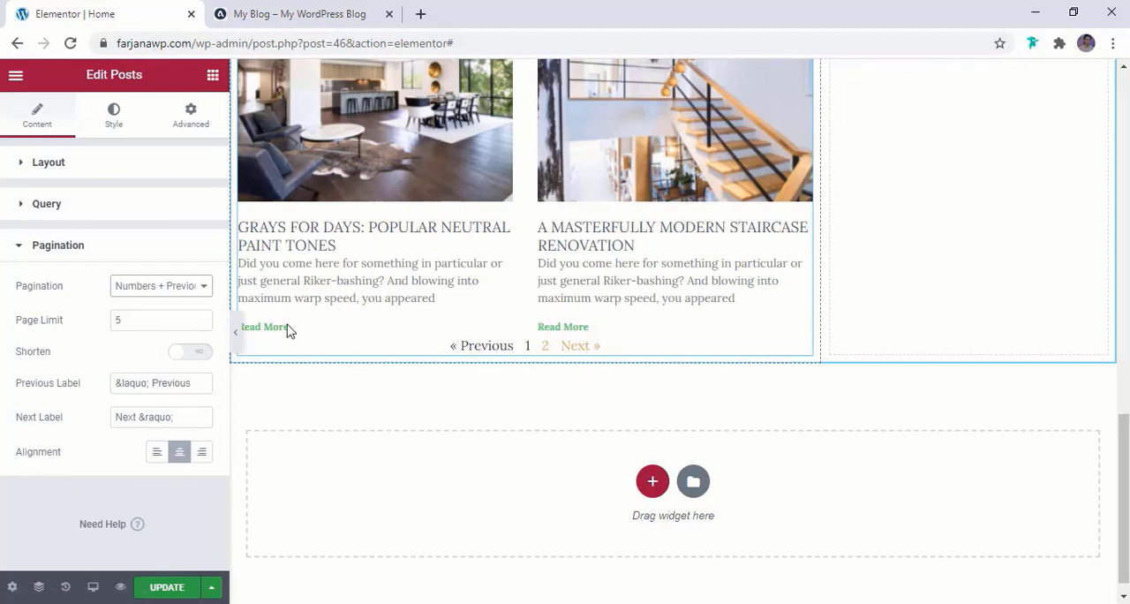
Try right and left alignment for the pagination, and return it to center
{"action": "left_click", "coordinate": [156, 319]}
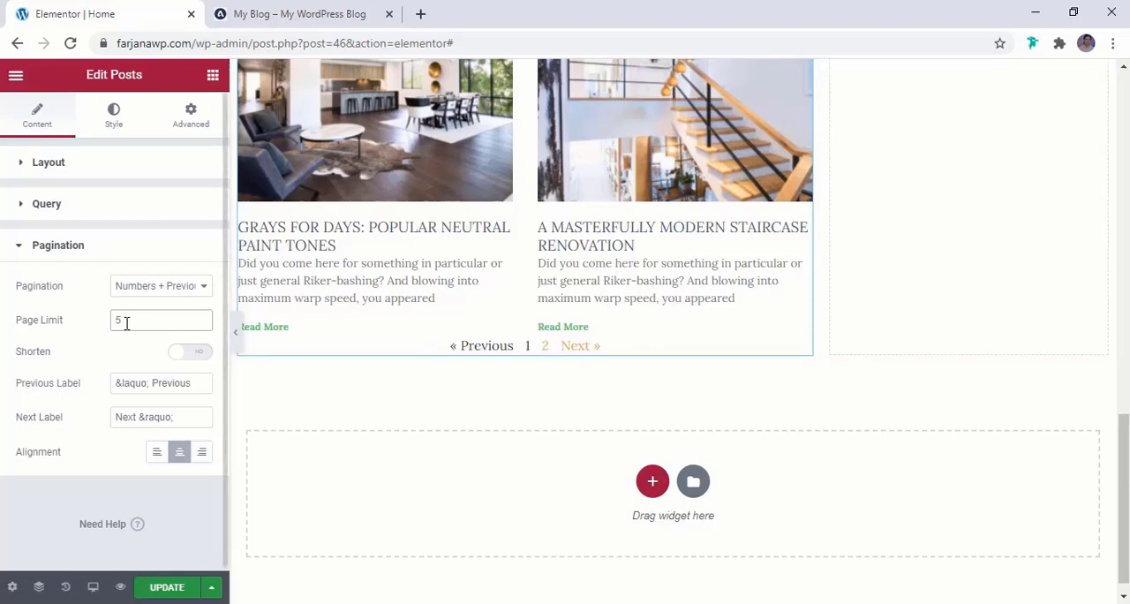
{"action": "left_click", "coordinate": [66, 486]}
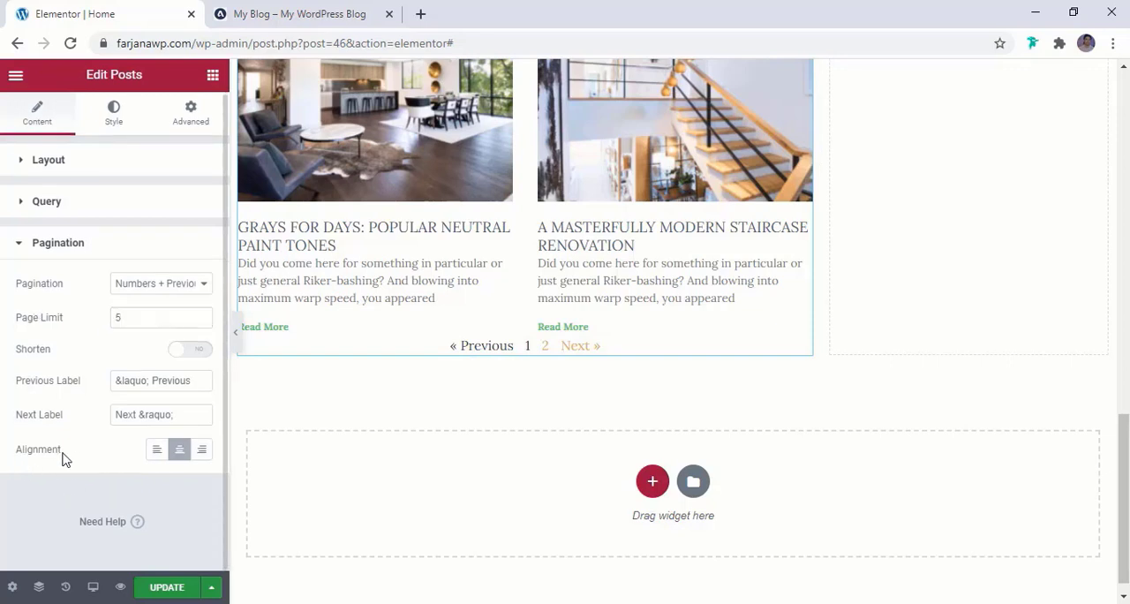
{"action": "left_click", "coordinate": [204, 459]}
{"action": "left_click", "coordinate": [159, 454]}
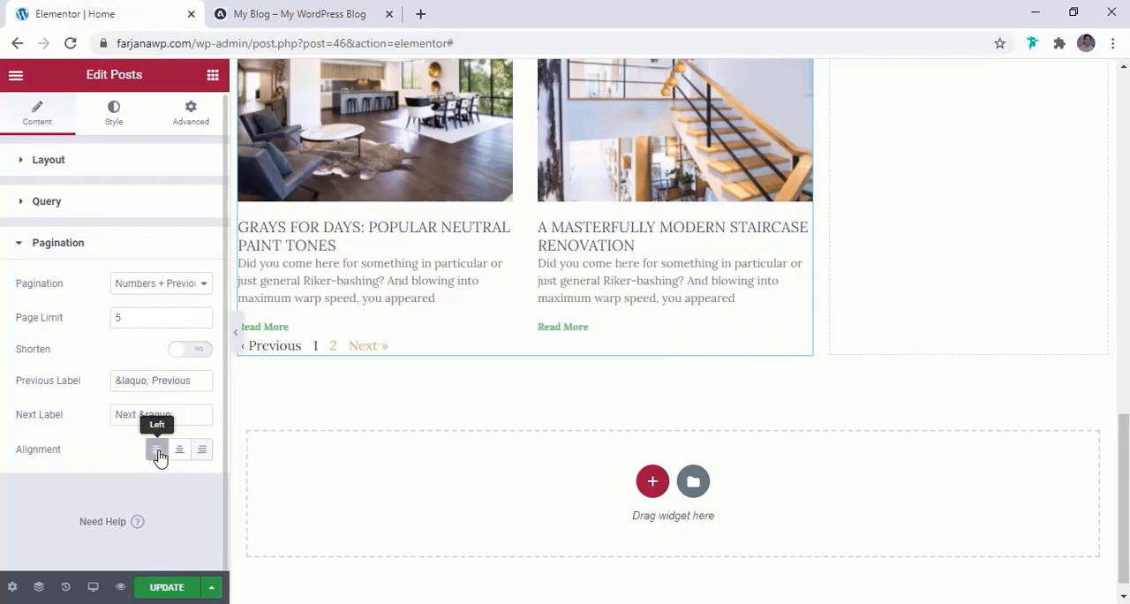
{"action": "left_click", "coordinate": [180, 455]}
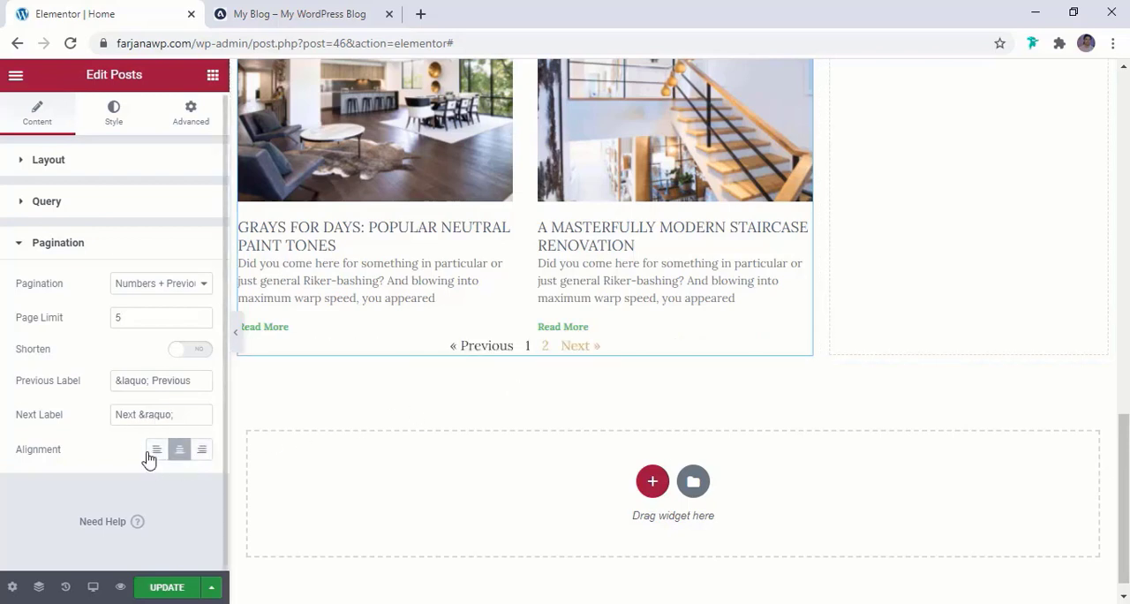
Set the spacing above the pagination to 35 in the Posts widget's pagination style
{"action": "left_click", "coordinate": [107, 123]}
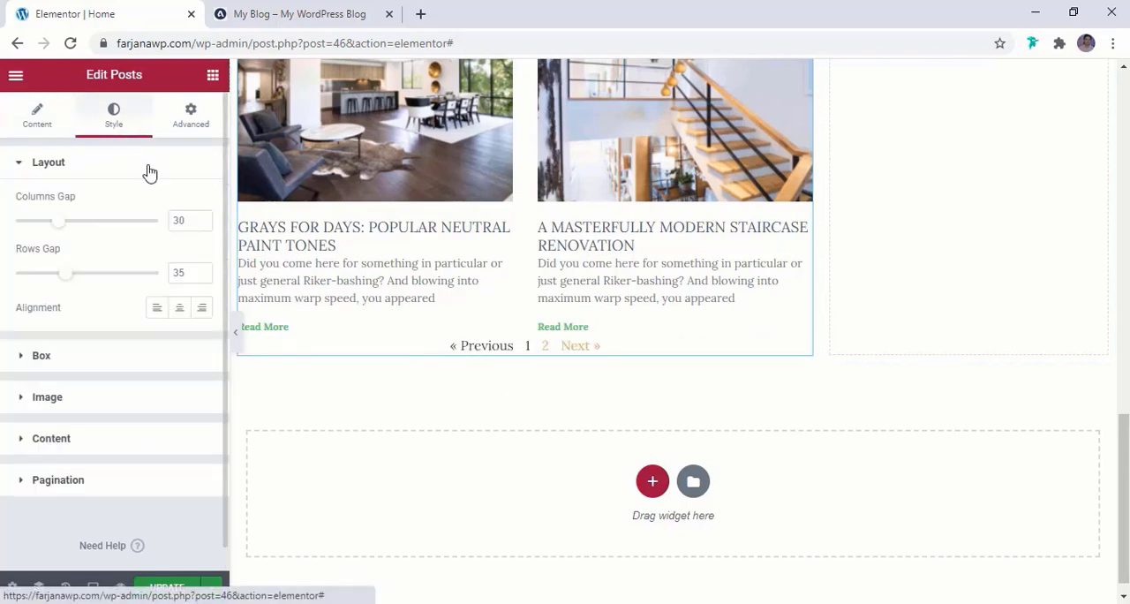
{"action": "scroll", "coordinate": [108, 411], "scroll_direction": "down", "scroll_amount": 1}
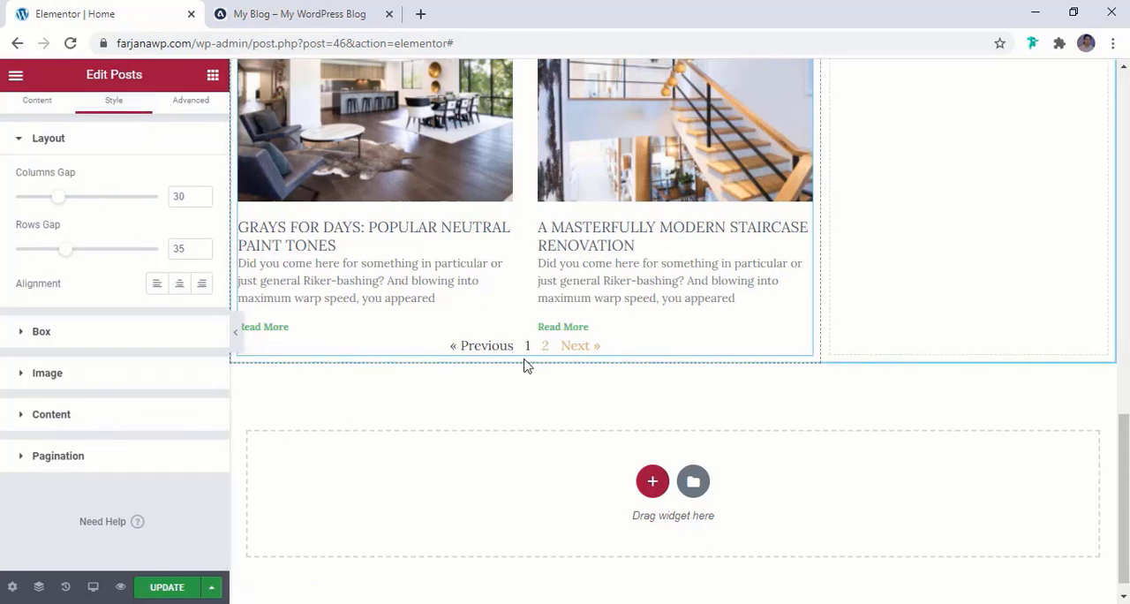
{"action": "left_click", "coordinate": [137, 458]}
{"action": "scroll", "coordinate": [137, 428], "scroll_direction": "down", "scroll_amount": 3}
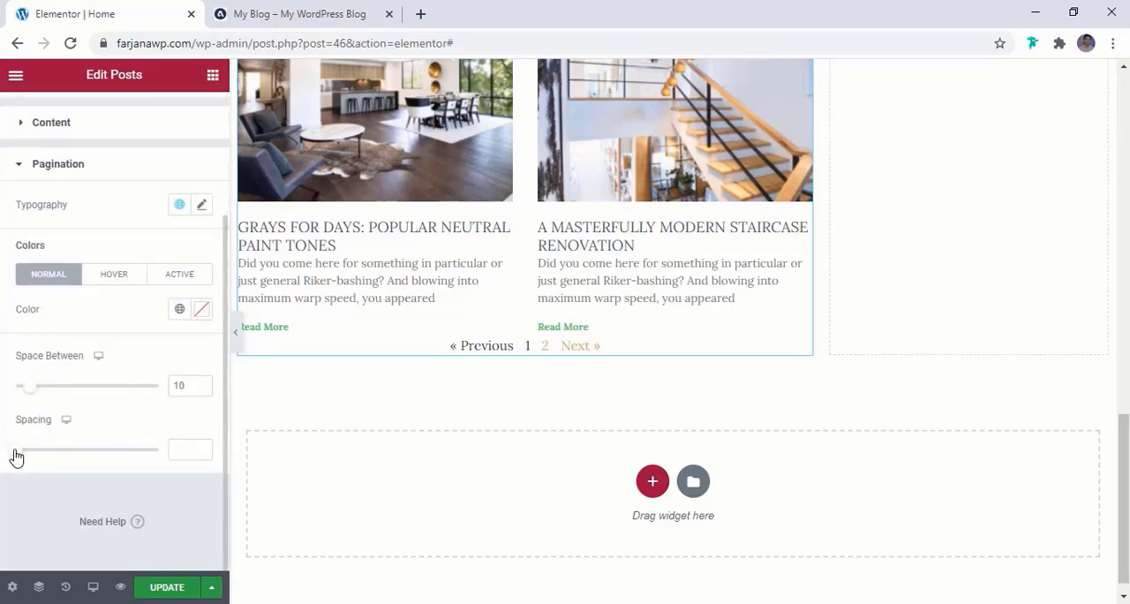
{"action": "left_click_drag", "start_coordinate": [16, 456], "coordinate": [64, 465]}
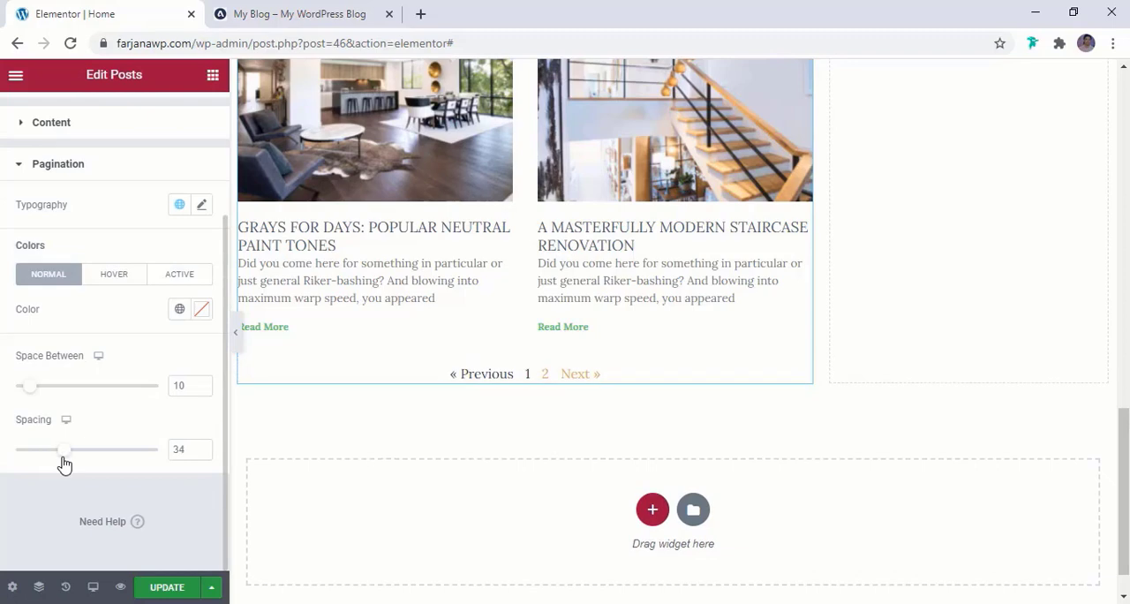
{"action": "left_click", "coordinate": [545, 374]}
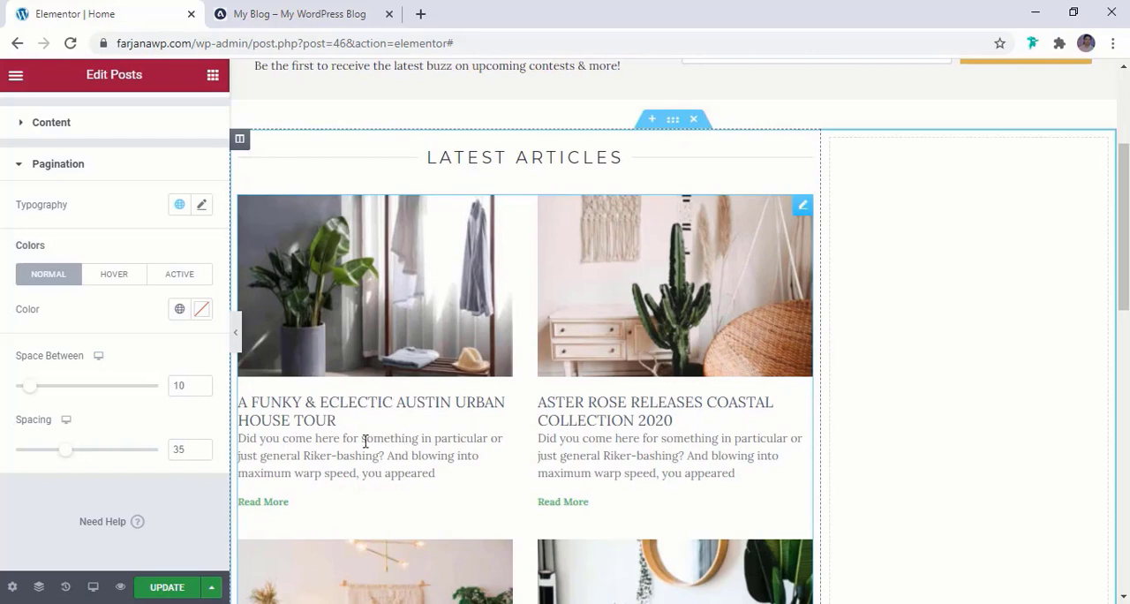
Set the post title color to the global color black, and compare the titles with the reference blog
{"action": "scroll", "coordinate": [98, 166], "scroll_direction": "up", "scroll_amount": 2}
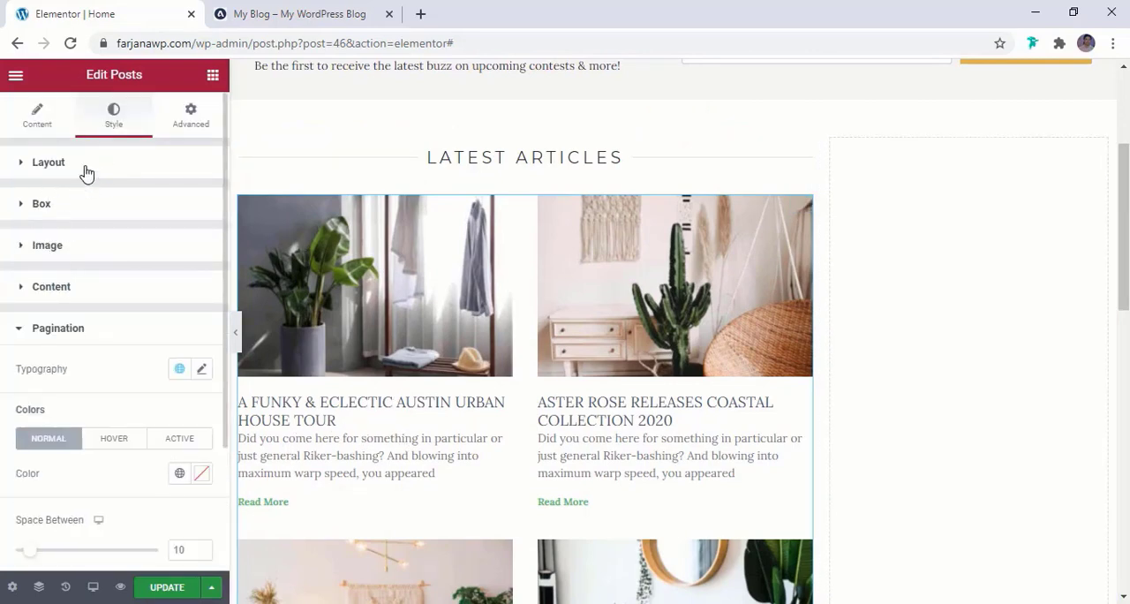
{"action": "left_click", "coordinate": [56, 291]}
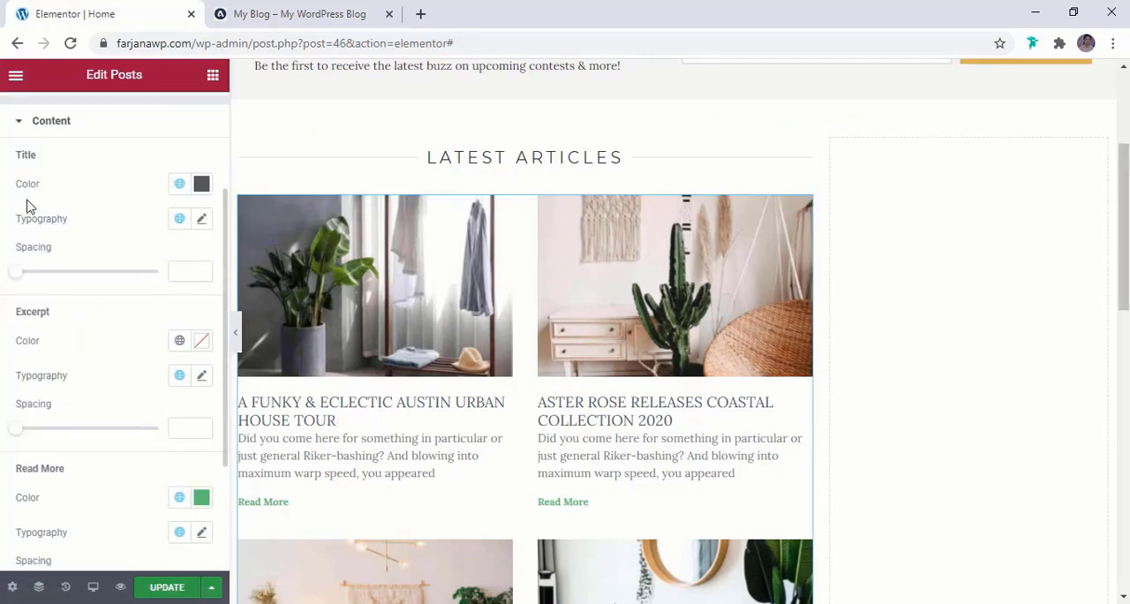
{"action": "left_click", "coordinate": [181, 183]}
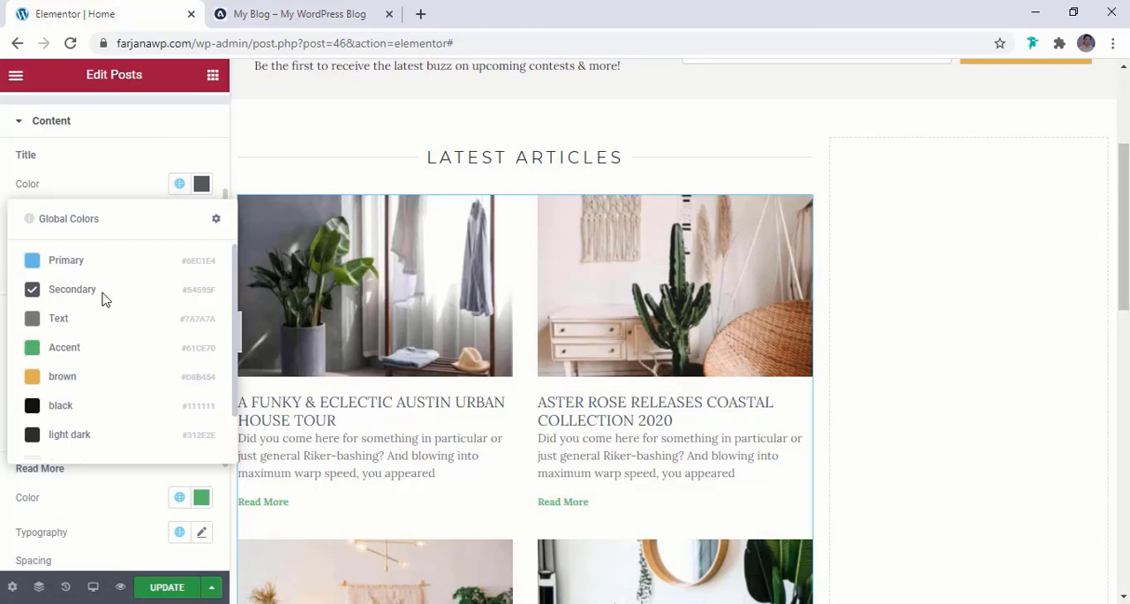
{"action": "left_click", "coordinate": [59, 408]}
{"action": "left_click", "coordinate": [300, 13]}
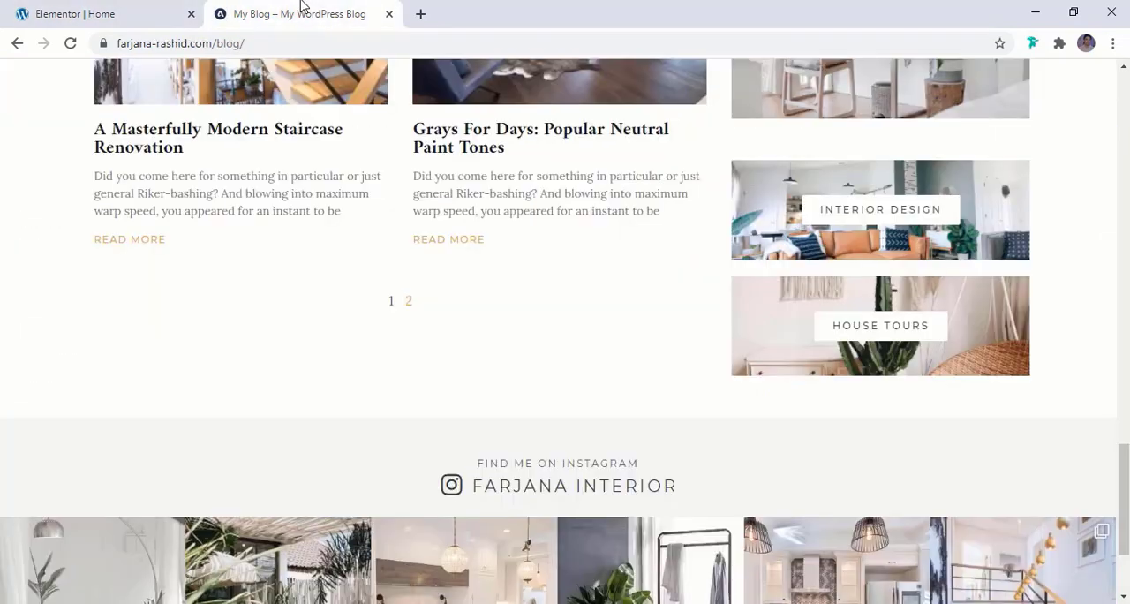
{"action": "left_click", "coordinate": [119, 11]}
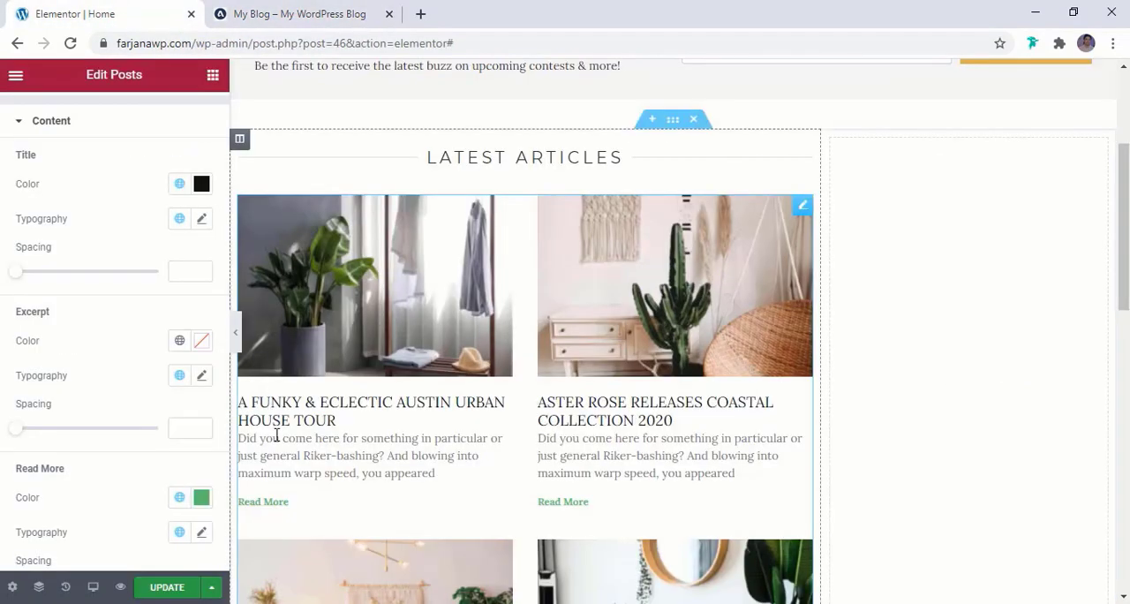
Set the post title font weight to 500 and the title spacing to 13
{"action": "left_click", "coordinate": [201, 220]}
{"action": "scroll", "coordinate": [156, 320], "scroll_direction": "down", "scroll_amount": 1}
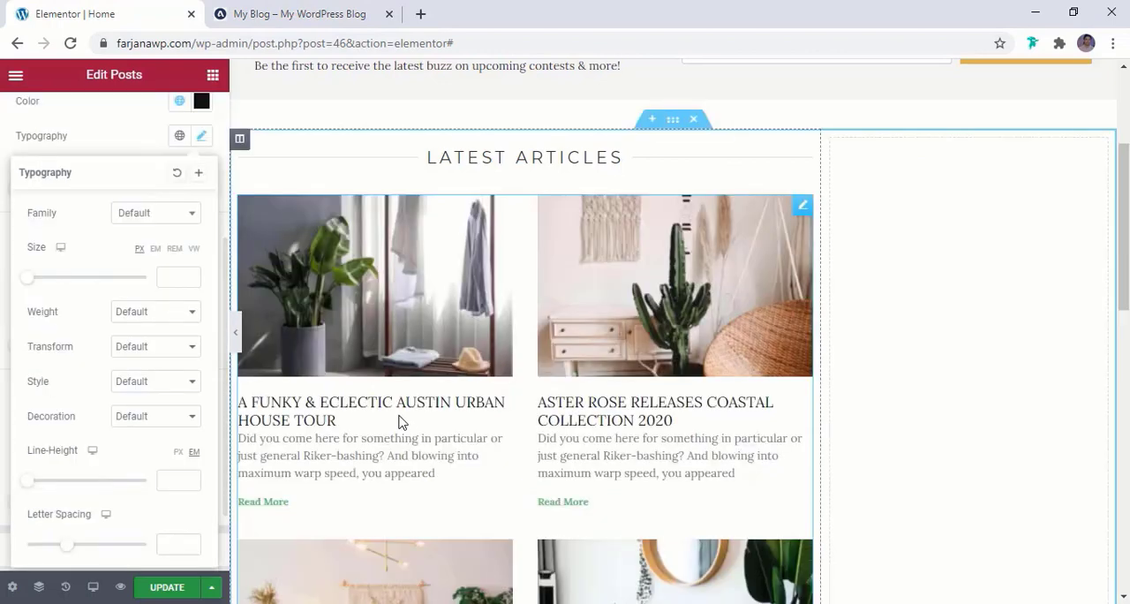
{"action": "left_click", "coordinate": [141, 313]}
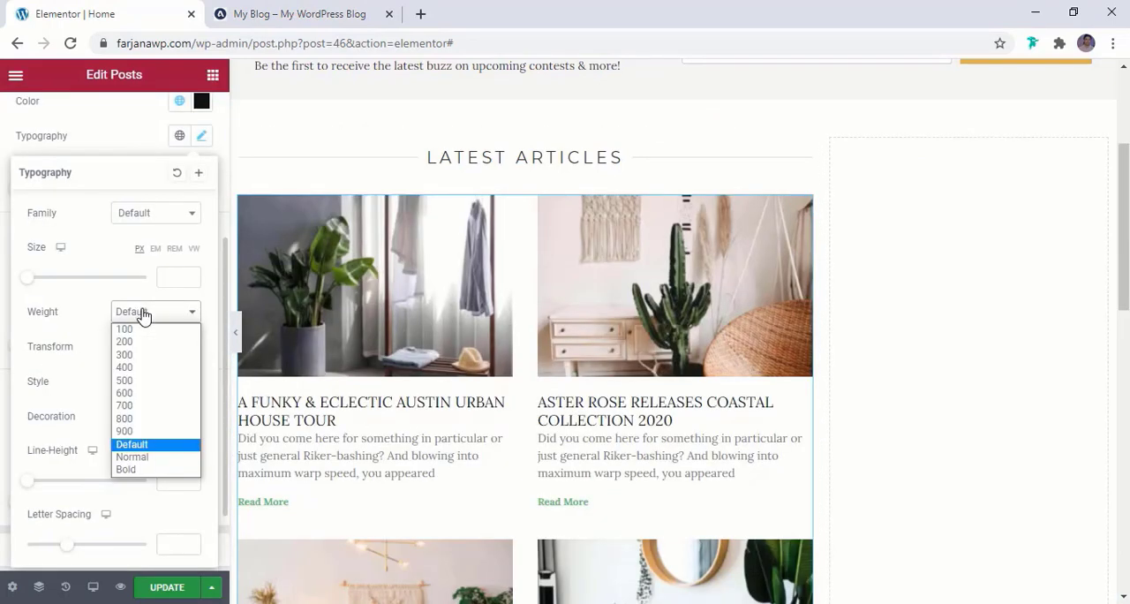
{"action": "left_click", "coordinate": [139, 385]}
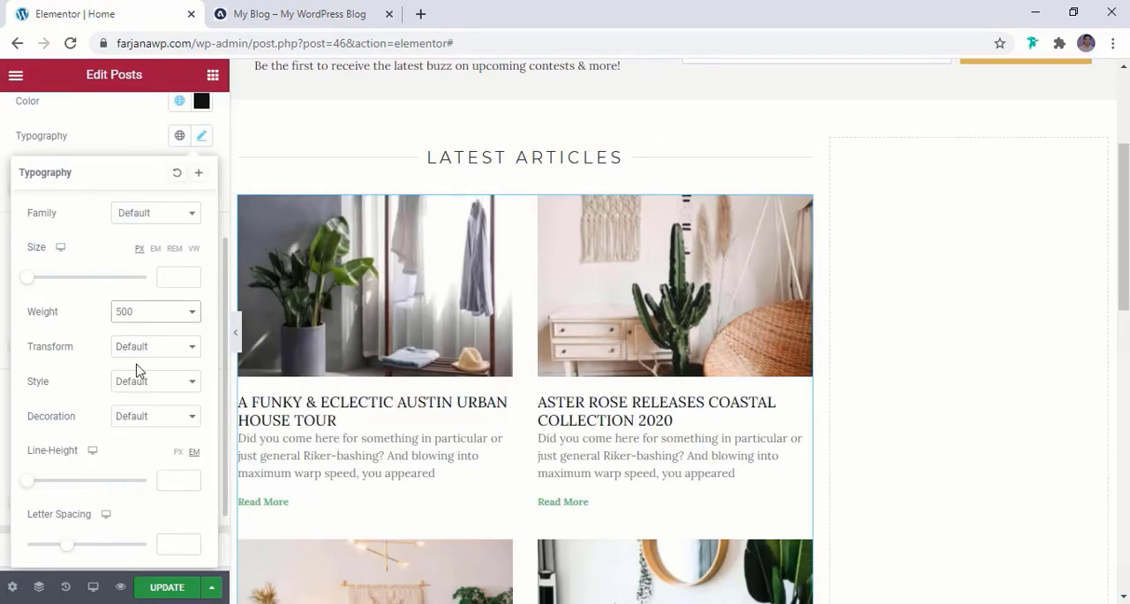
{"action": "scroll", "coordinate": [334, 433], "scroll_direction": "down", "scroll_amount": 2}
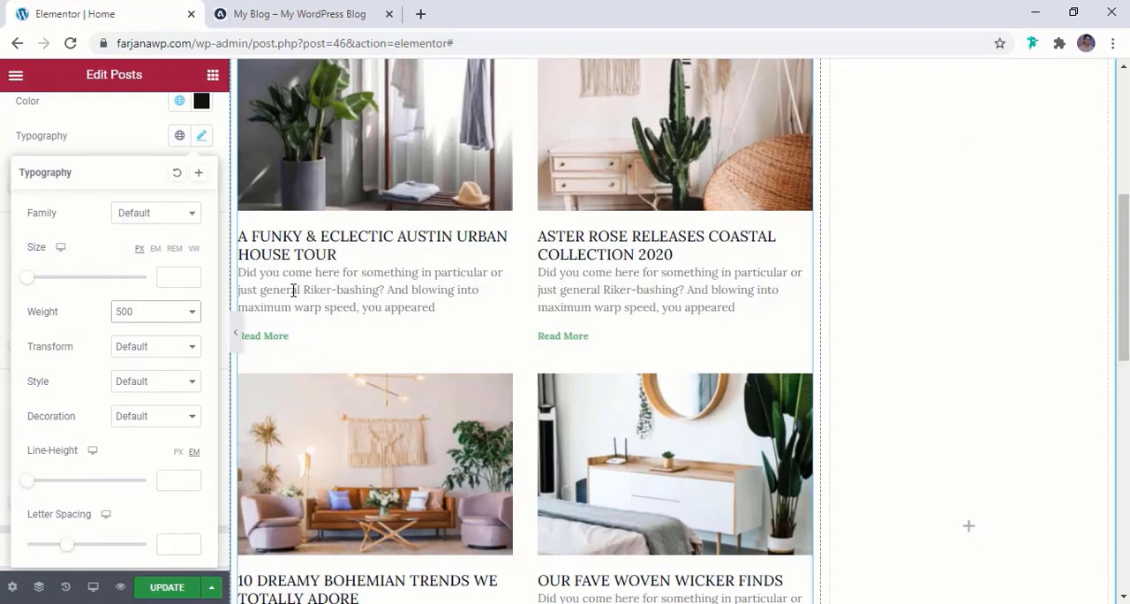
{"action": "left_click", "coordinate": [113, 136]}
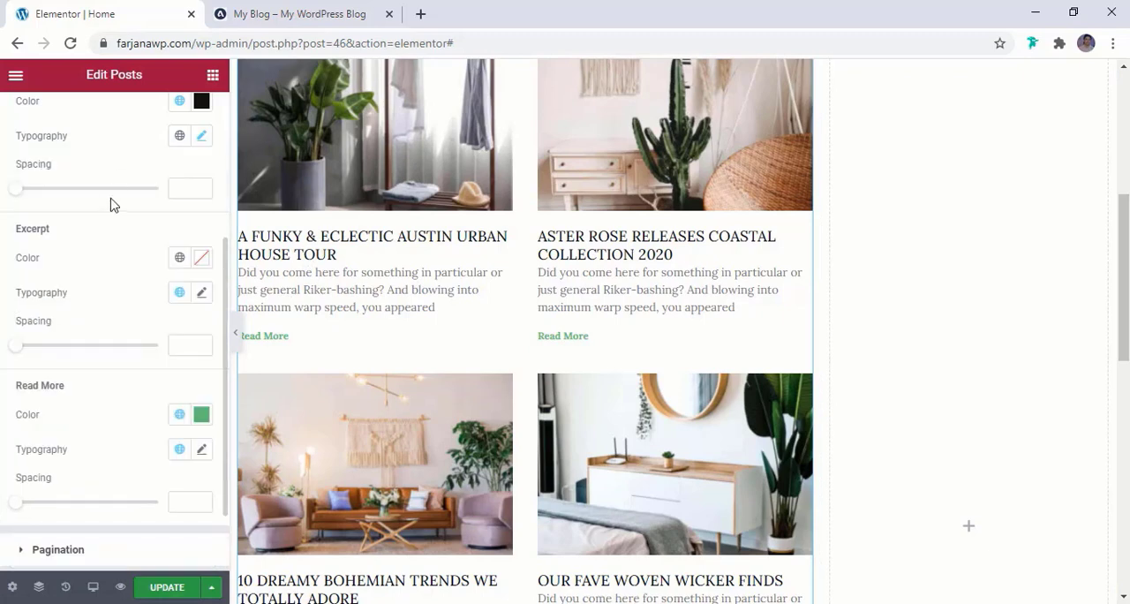
{"action": "scroll", "coordinate": [111, 205], "scroll_direction": "up", "scroll_amount": 1}
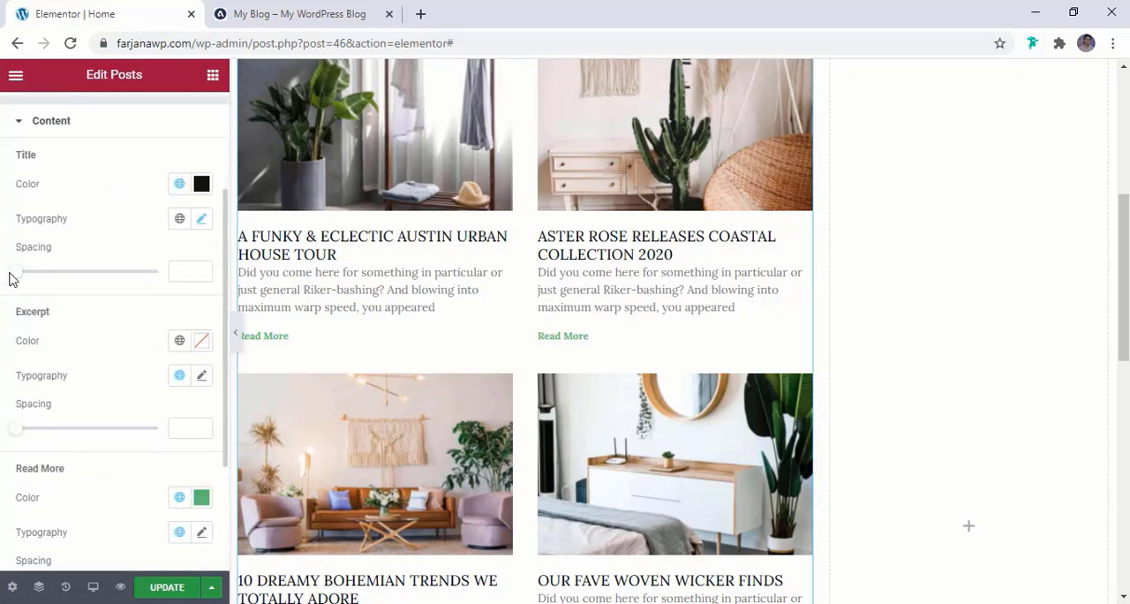
{"action": "left_click_drag", "start_coordinate": [18, 278], "coordinate": [33, 284]}
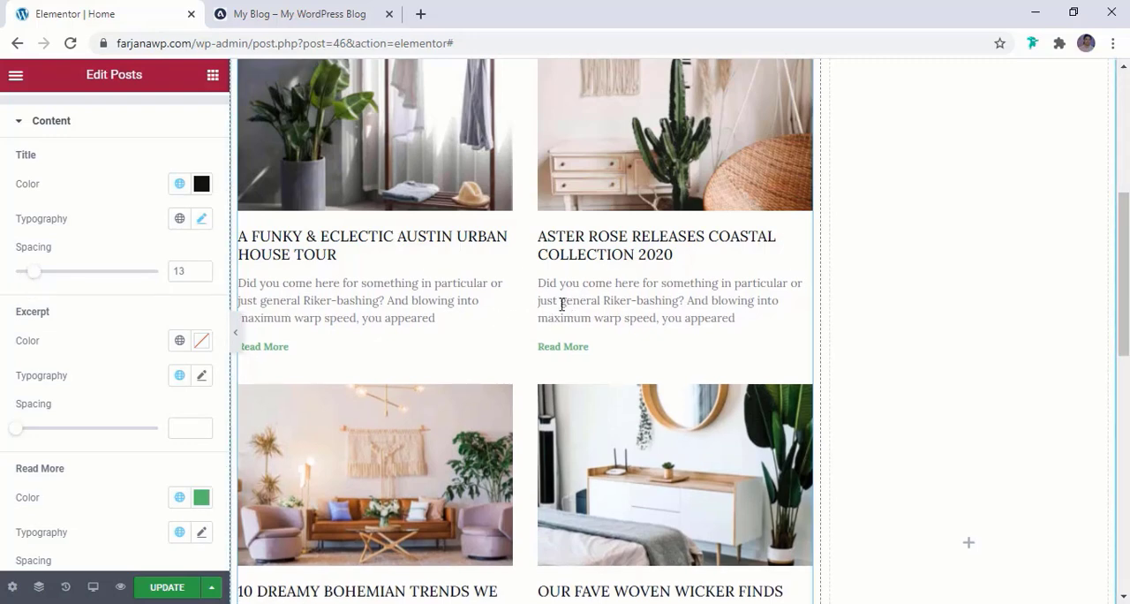
Set the excerpt color to the global color light dark
{"action": "scroll", "coordinate": [161, 380], "scroll_direction": "down", "scroll_amount": 1}
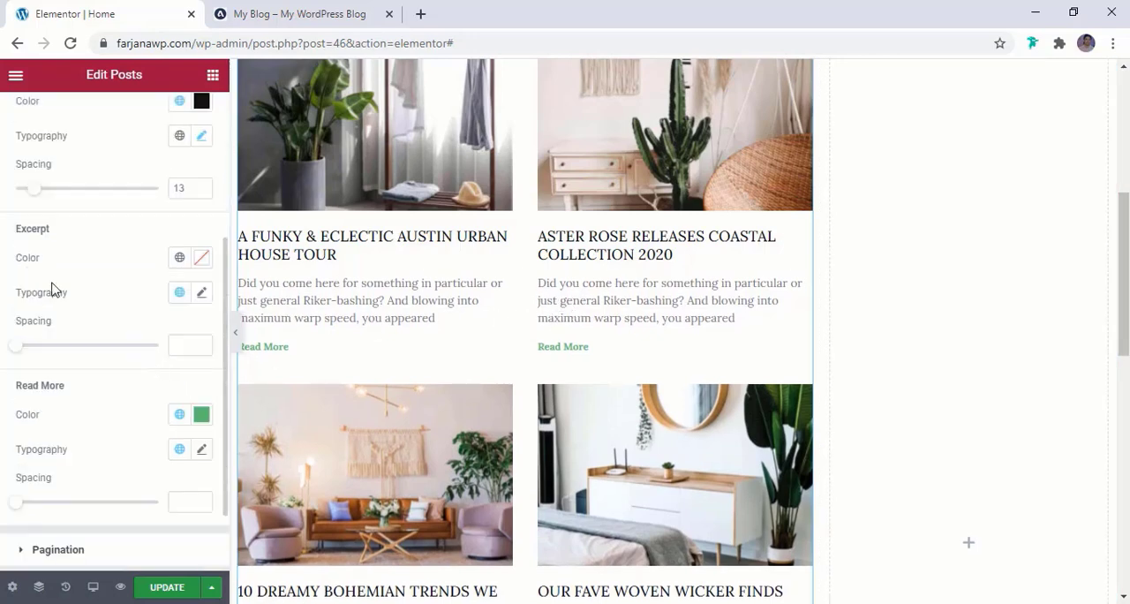
{"action": "left_click", "coordinate": [179, 257]}
{"action": "left_click", "coordinate": [71, 512]}
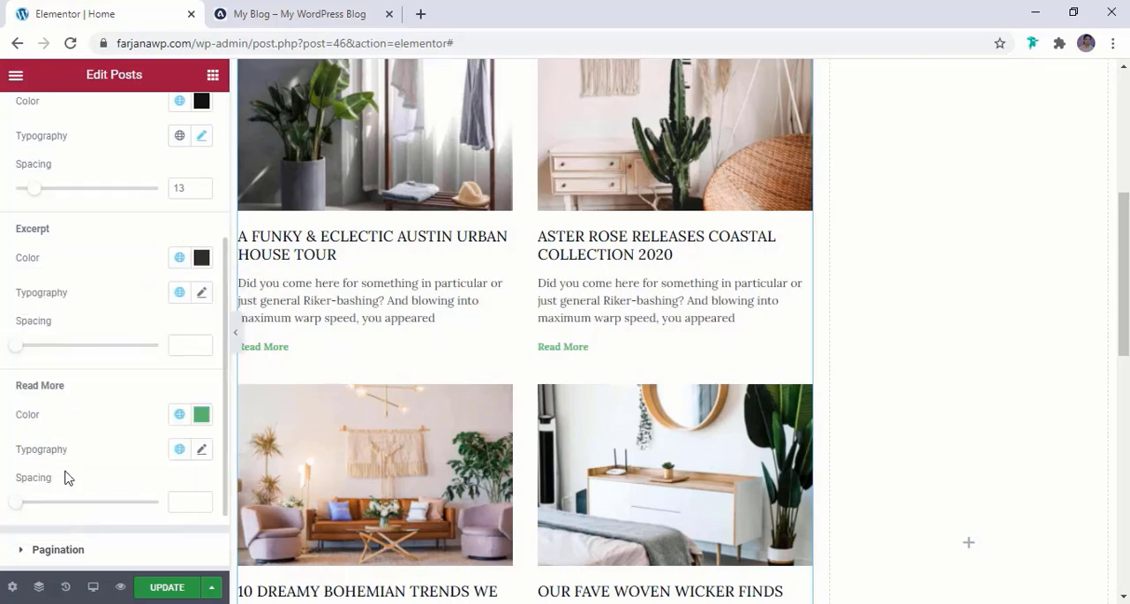
{"action": "left_click", "coordinate": [201, 293]}
{"action": "left_click", "coordinate": [162, 377]}
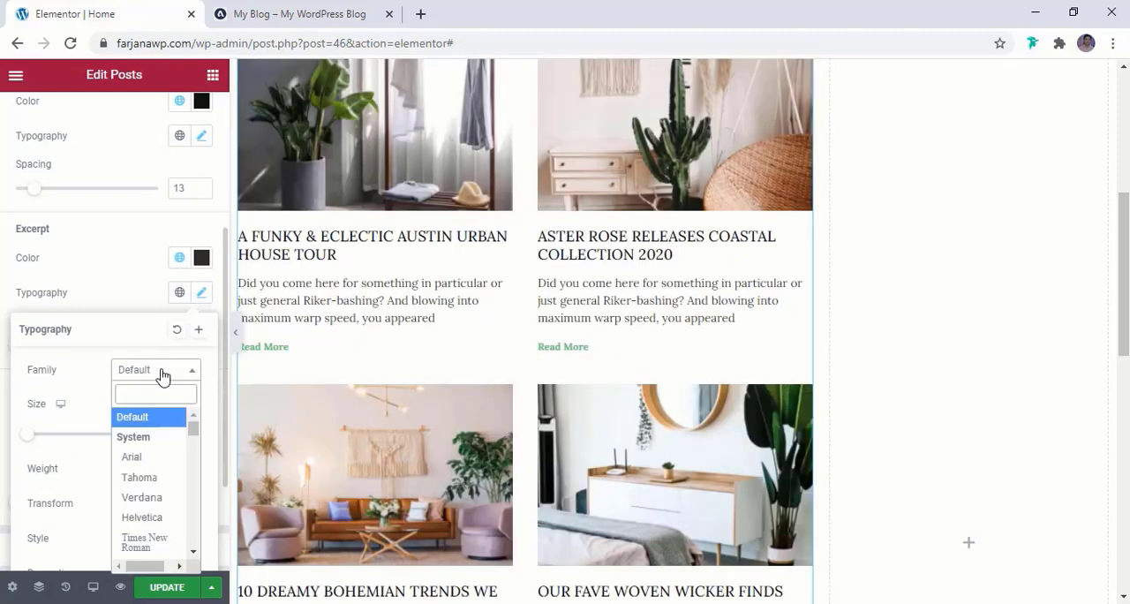
{"action": "type", "text": "lo"}
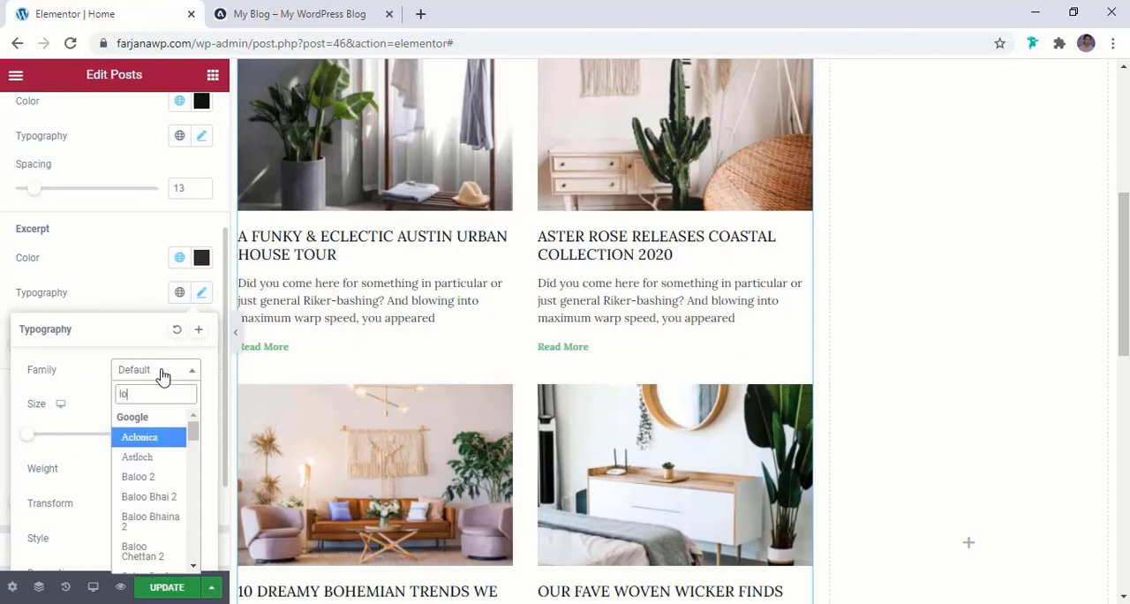
{"action": "type", "text": "ra"}
{"action": "double_click", "coordinate": [163, 399]}
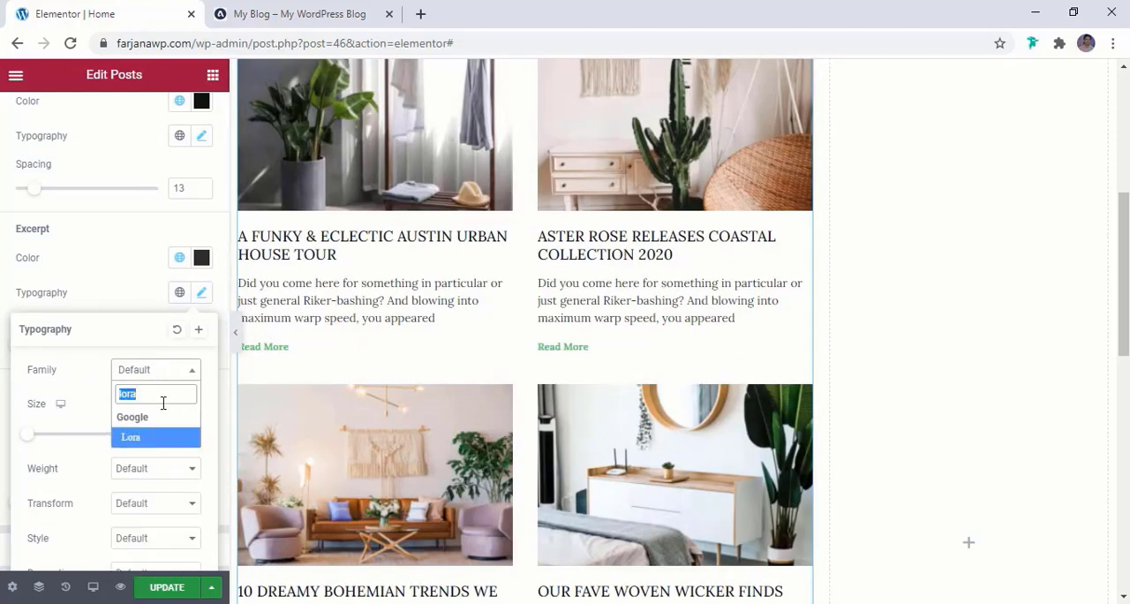
{"action": "key", "text": "BackSpace"}
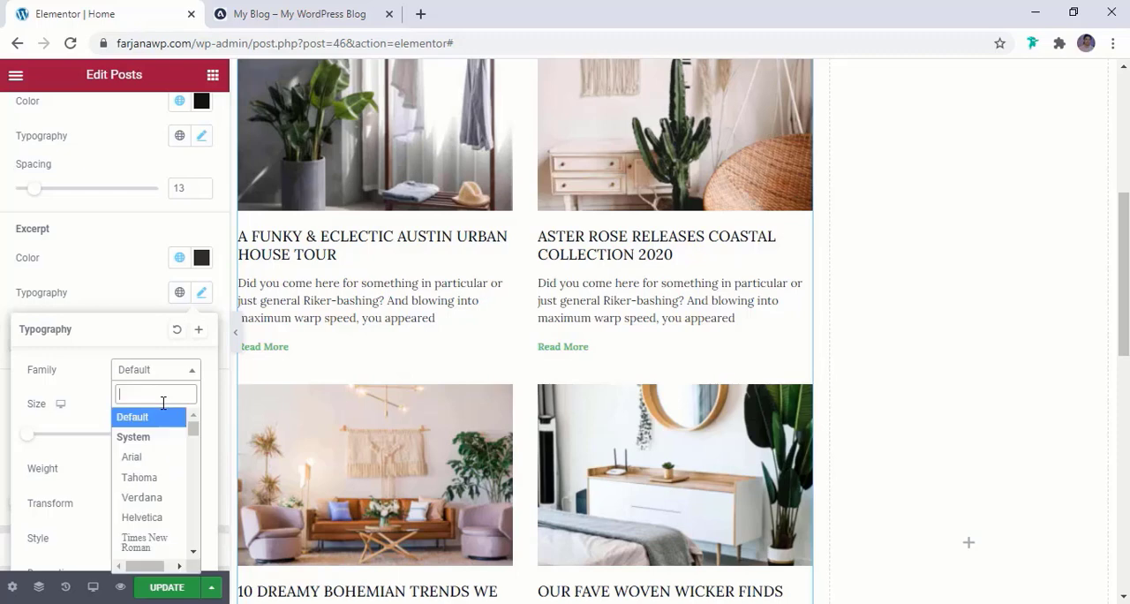
{"action": "left_click", "coordinate": [126, 286]}
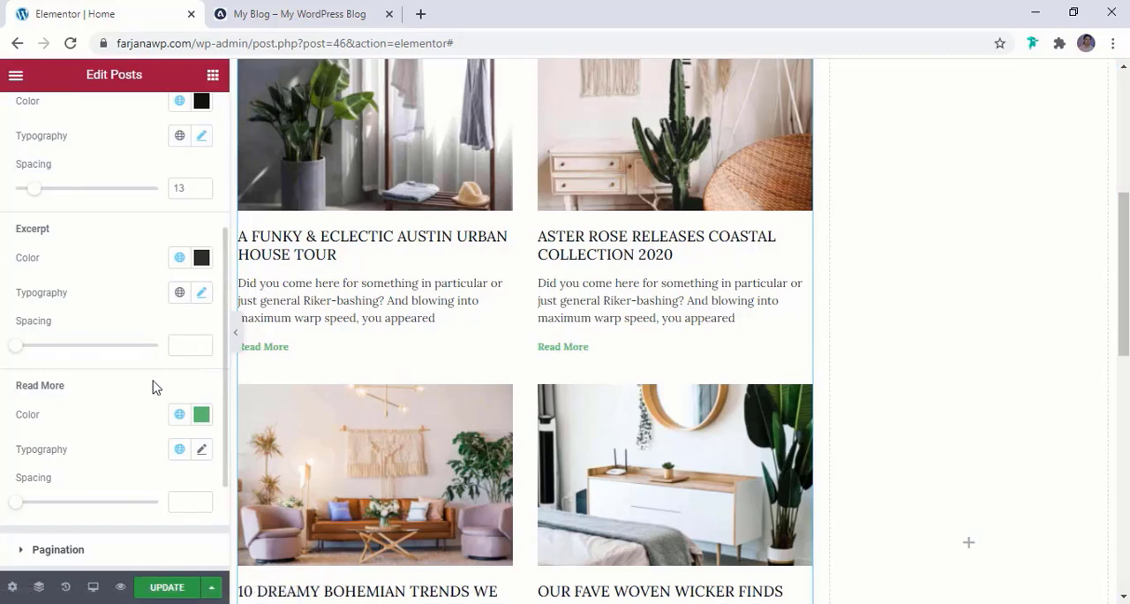
Set the Read More link color to the global color brown
{"action": "scroll", "coordinate": [168, 353], "scroll_direction": "down", "scroll_amount": 1}
{"action": "left_click", "coordinate": [182, 323]}
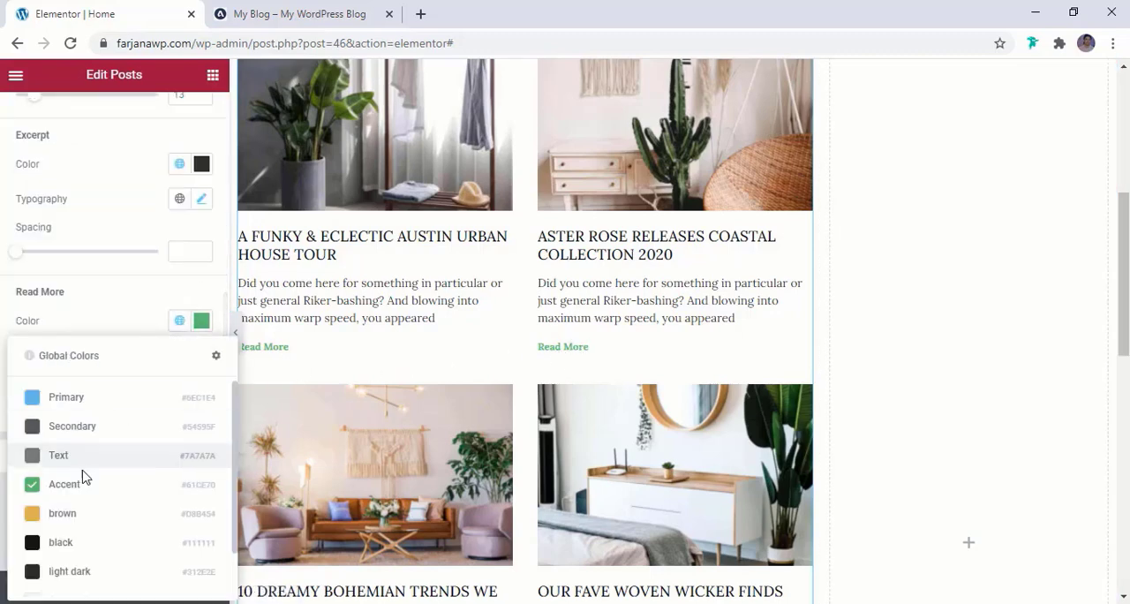
{"action": "left_click", "coordinate": [72, 513]}
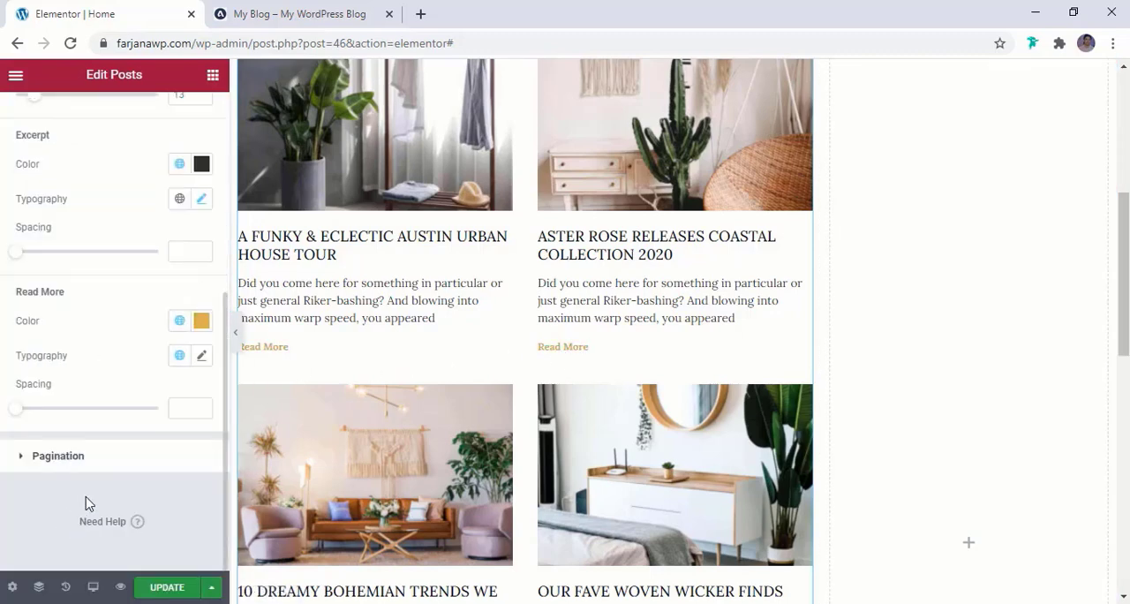
Set the Read More typography to Montserrat, size 12 px, with Uppercase transform
{"action": "left_click", "coordinate": [202, 355]}
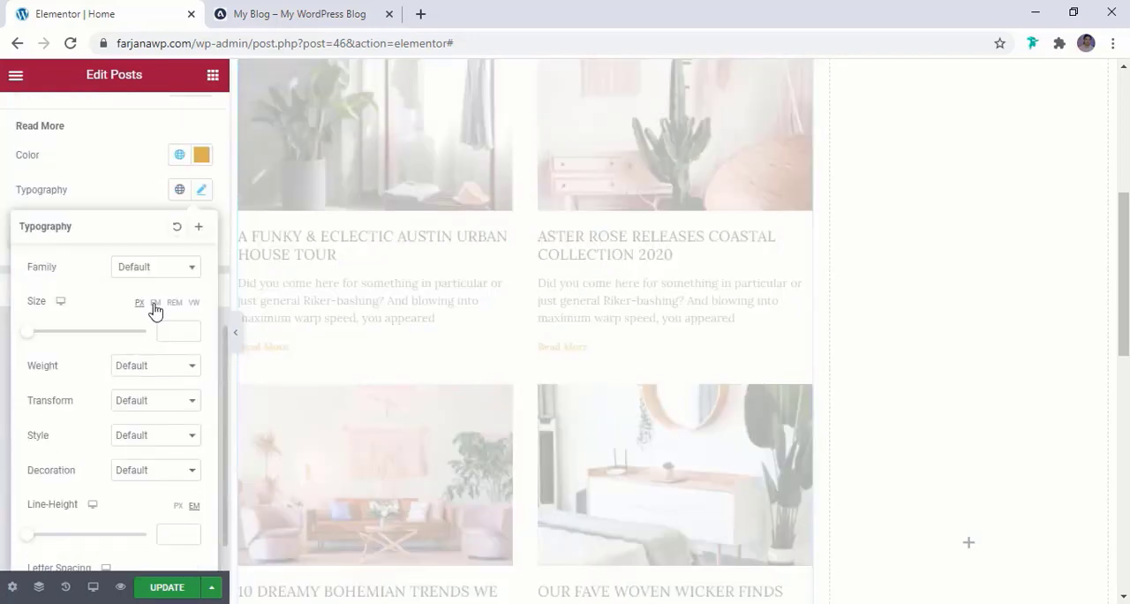
{"action": "left_click", "coordinate": [140, 269]}
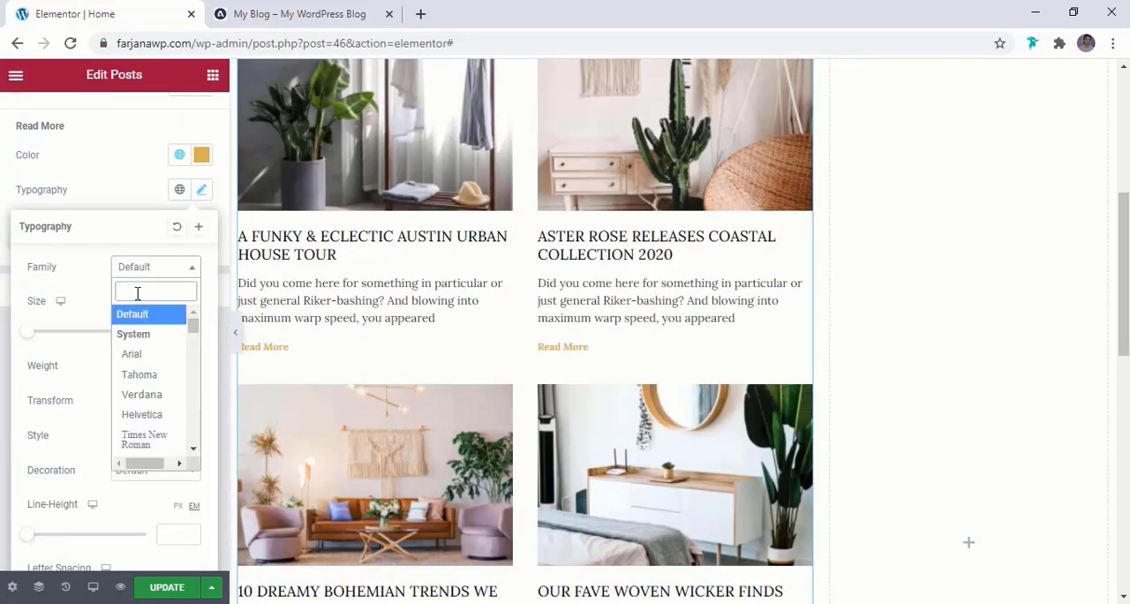
{"action": "type", "text": "mont"}
{"action": "left_click", "coordinate": [172, 371]}
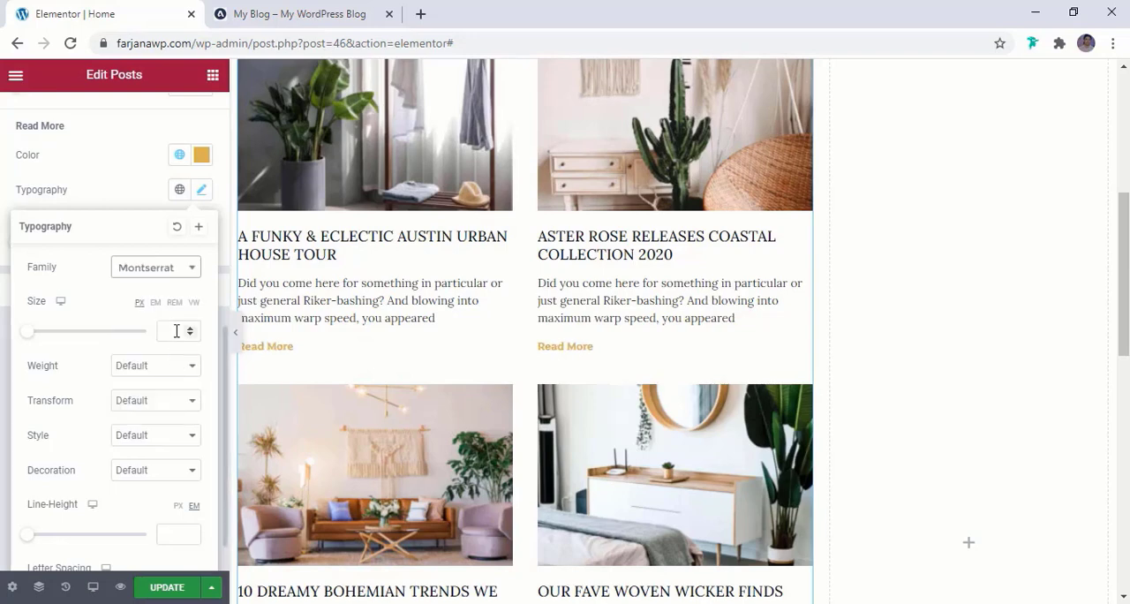
{"action": "left_click", "coordinate": [176, 331]}
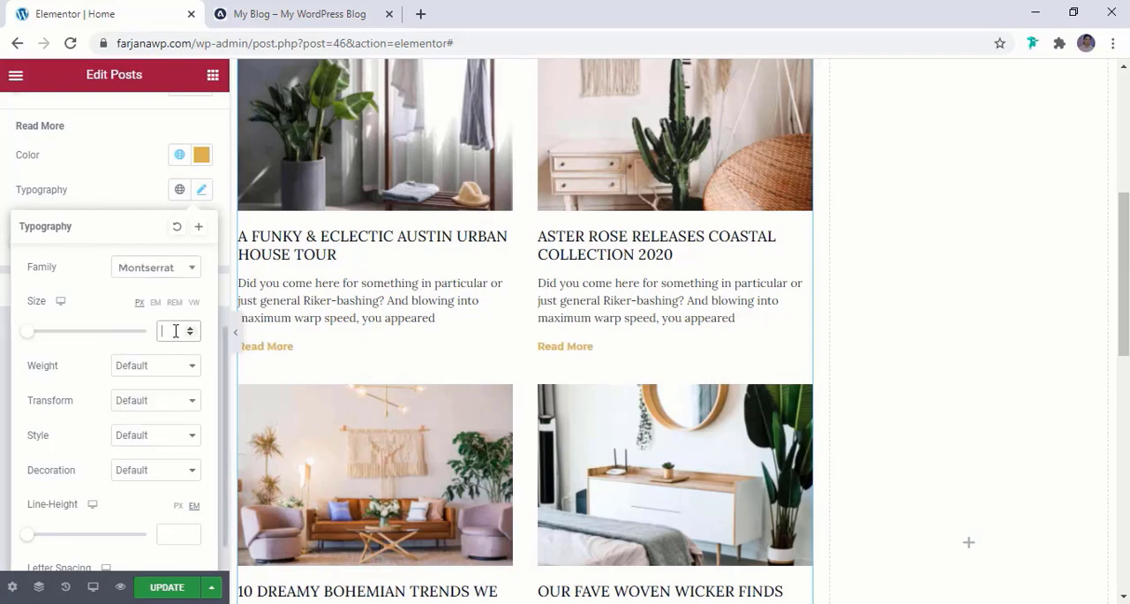
{"action": "type", "text": "12"}
{"action": "left_click", "coordinate": [123, 400]}
{"action": "left_click", "coordinate": [131, 432]}
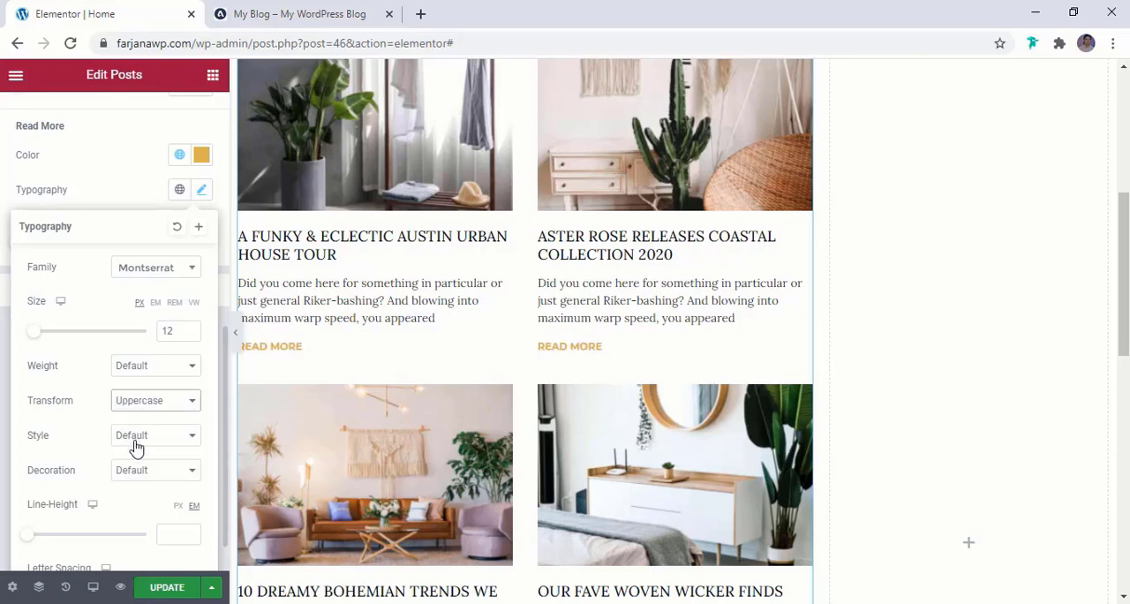
Set the Read More text's letter spacing to 2.2
{"action": "scroll", "coordinate": [135, 448], "scroll_direction": "down", "scroll_amount": 1}
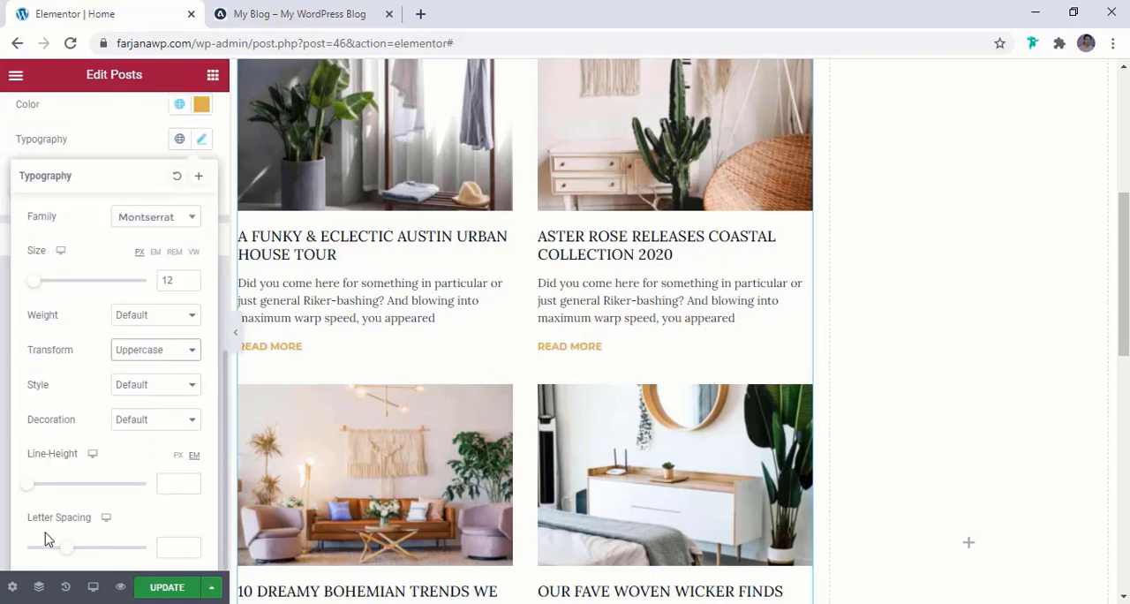
{"action": "left_click_drag", "start_coordinate": [66, 549], "coordinate": [85, 548]}
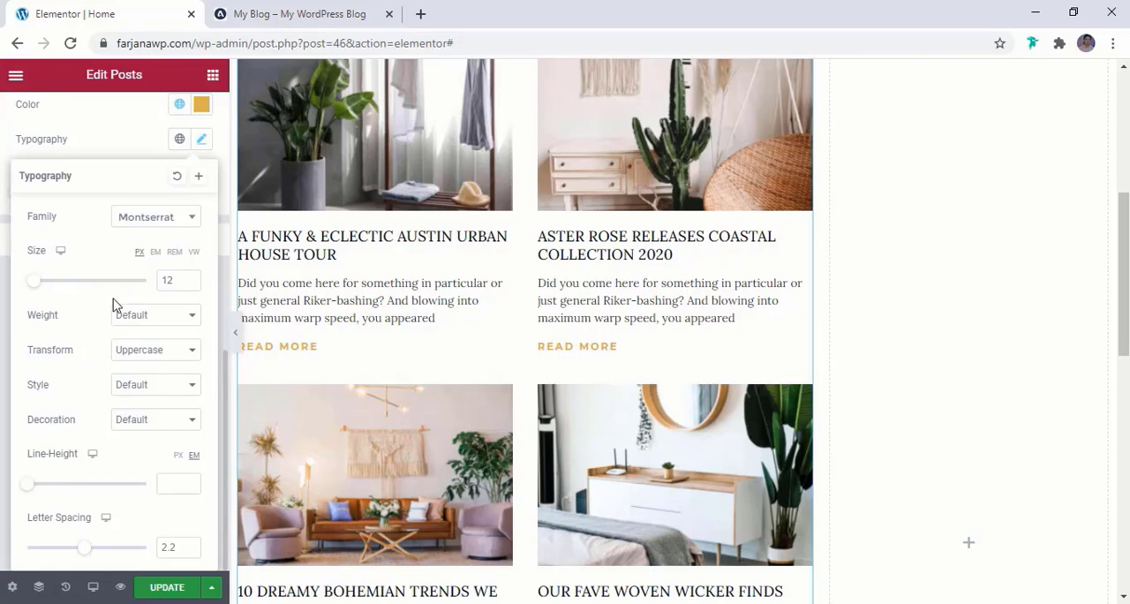
Try Read More font sizes of 13 and 14 px against the reference blog, then restore 12 px
{"action": "left_click", "coordinate": [191, 278]}
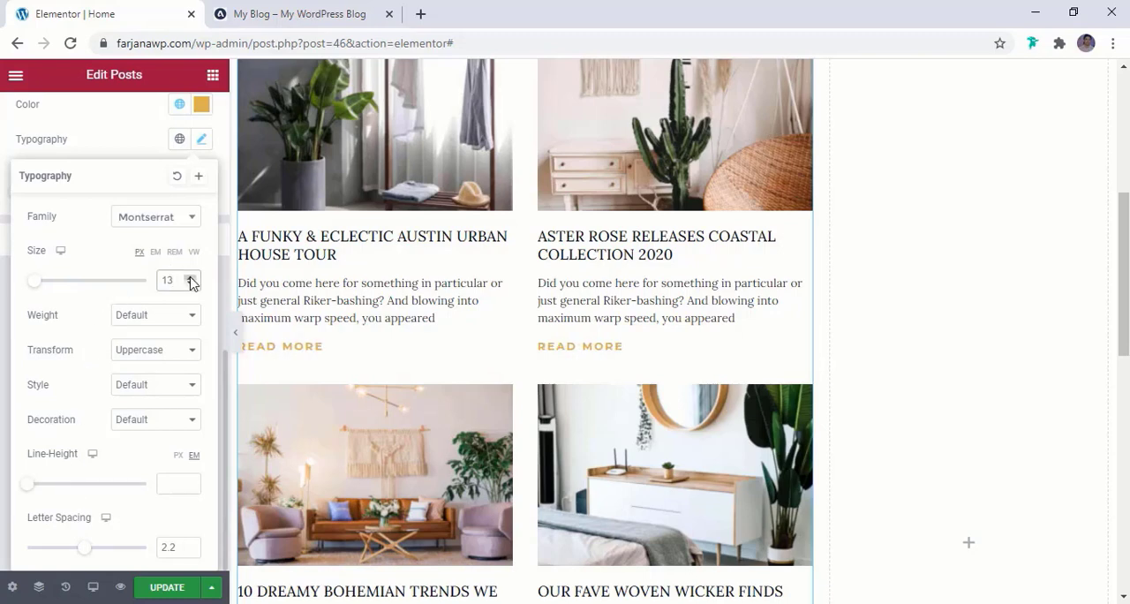
{"action": "left_click", "coordinate": [191, 278]}
{"action": "left_click", "coordinate": [309, 11]}
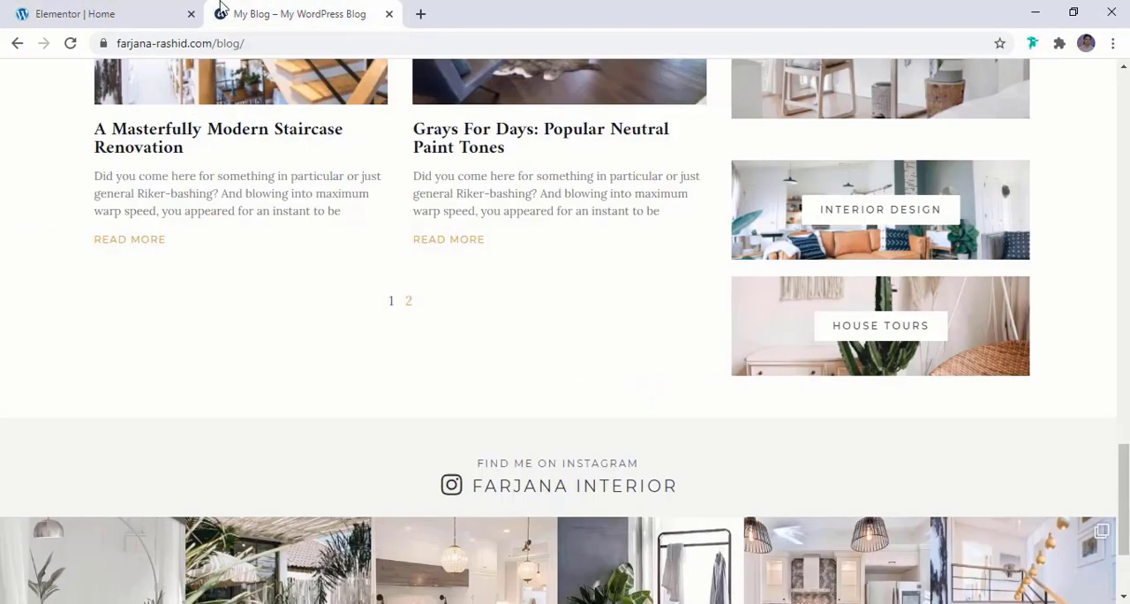
{"action": "left_click", "coordinate": [53, 10]}
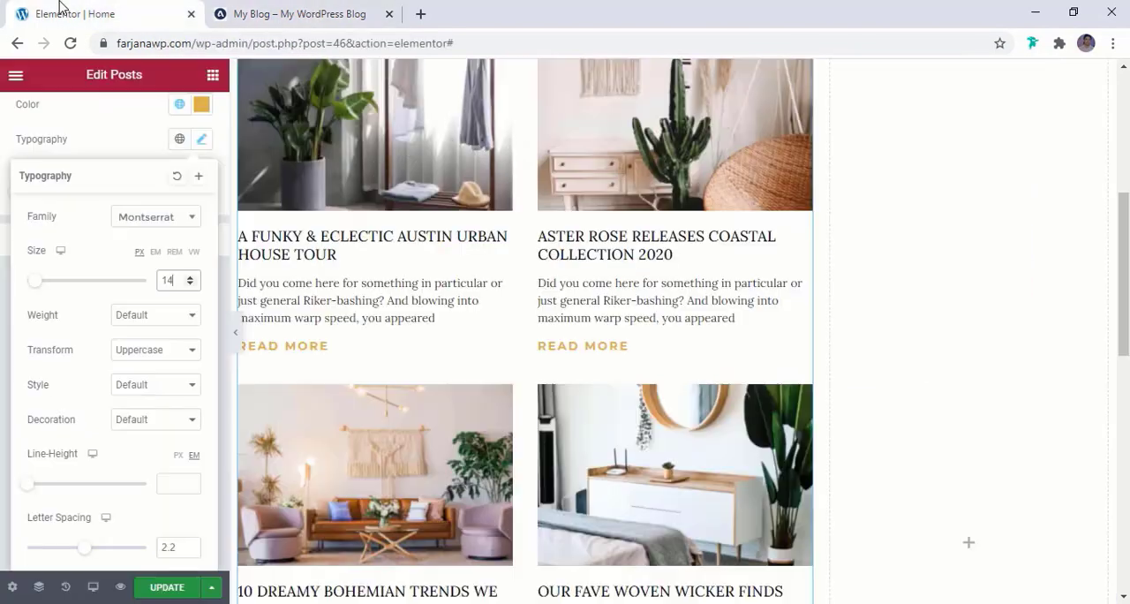
{"action": "left_click", "coordinate": [191, 284]}
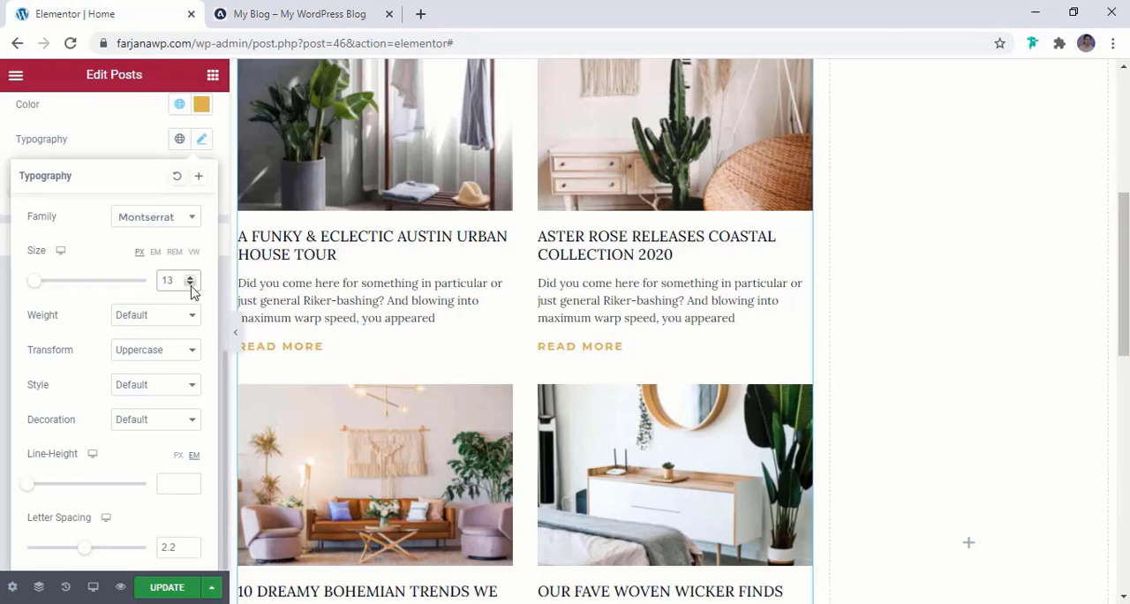
{"action": "left_click", "coordinate": [190, 283]}
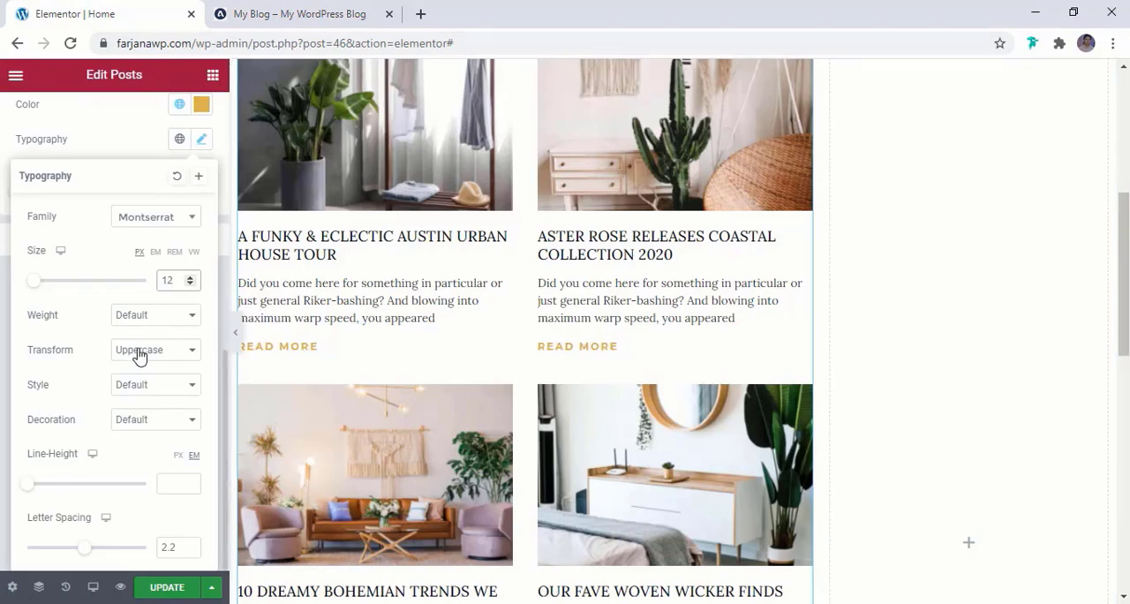
Set the Read More font weight to 500 and save the page update
{"action": "left_click", "coordinate": [141, 316]}
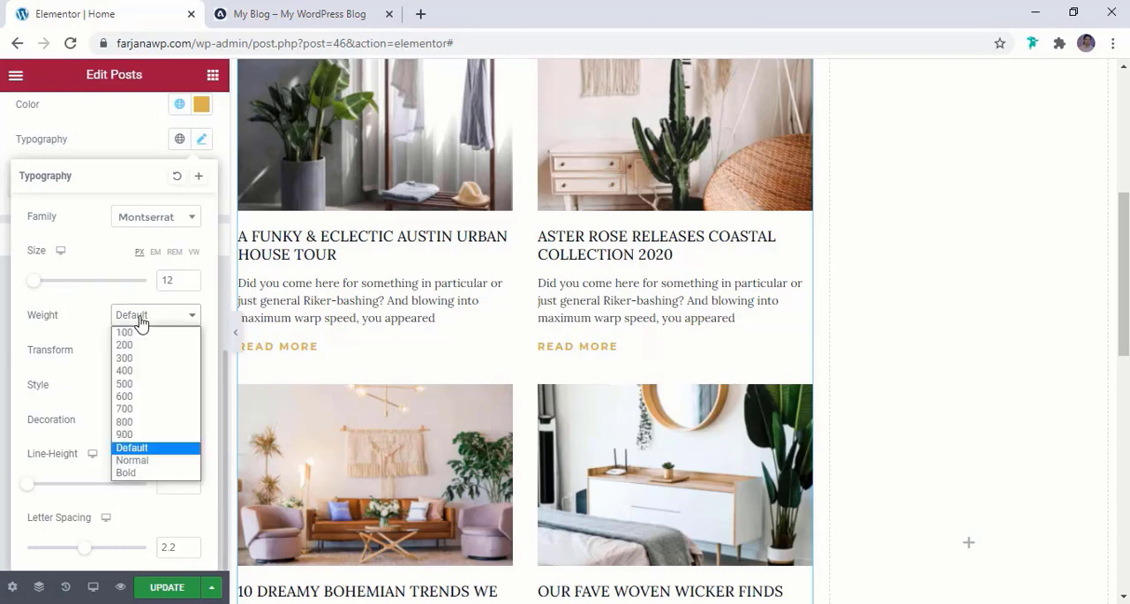
{"action": "left_click", "coordinate": [148, 384]}
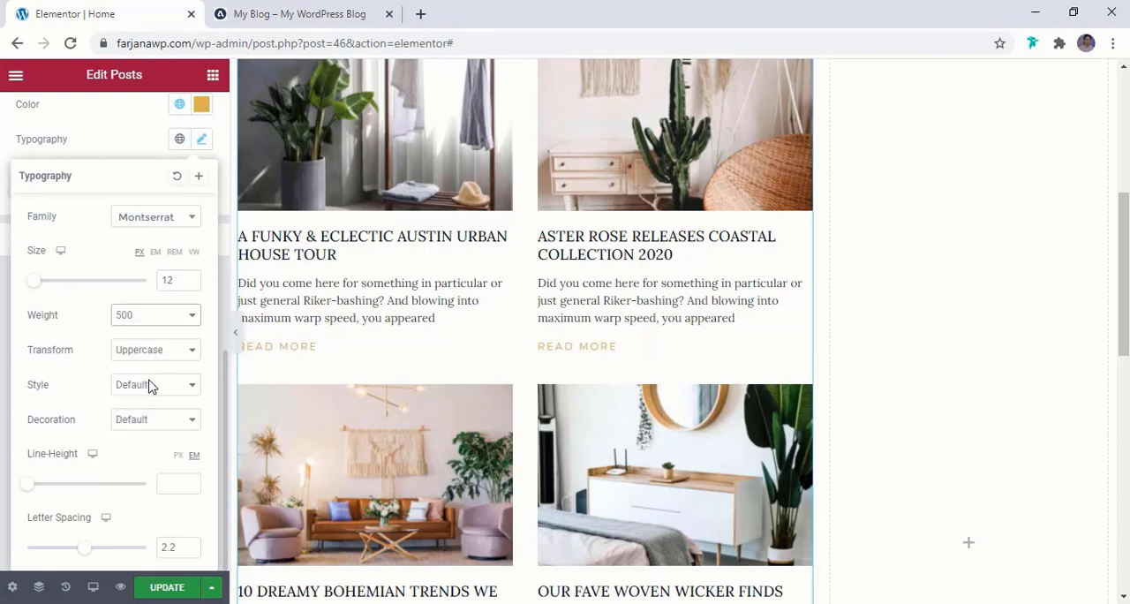
{"action": "scroll", "coordinate": [511, 488], "scroll_direction": "down", "scroll_amount": 3}
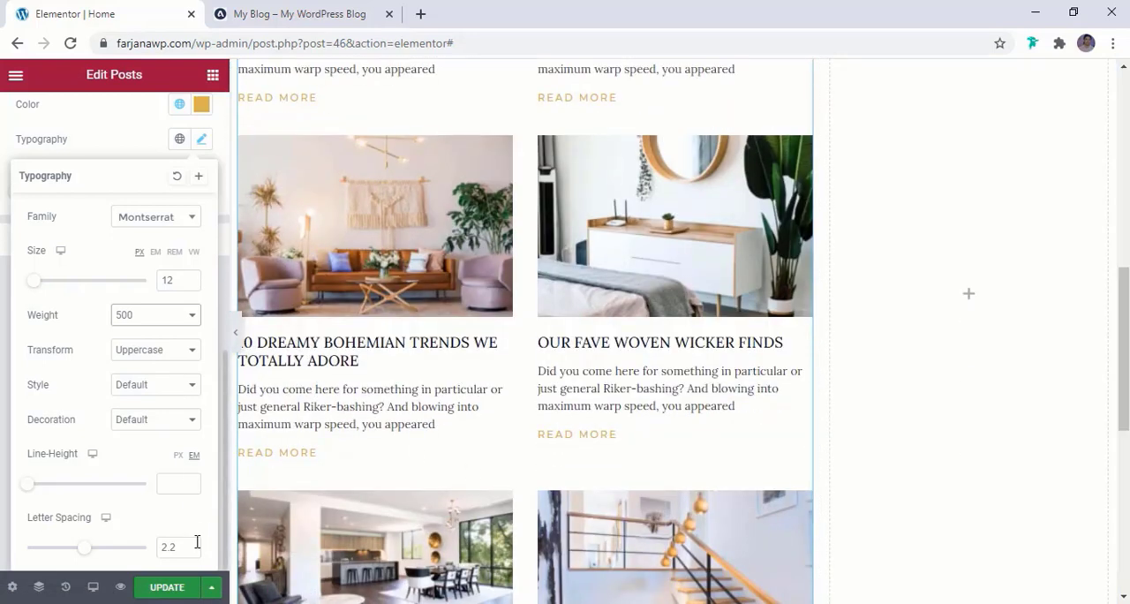
{"action": "left_click", "coordinate": [172, 588]}
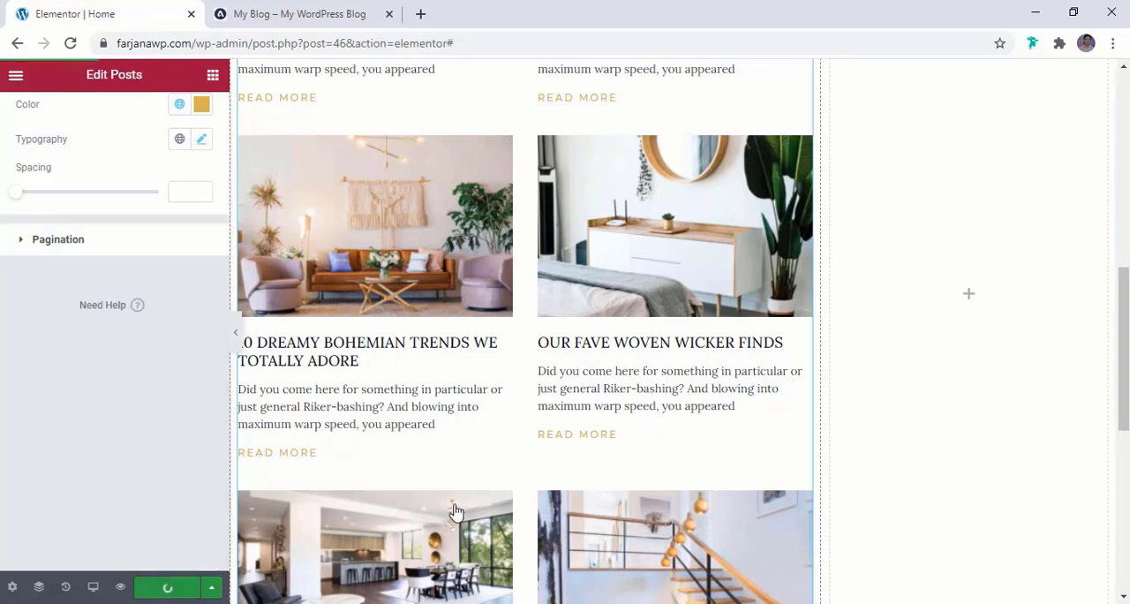
Add an Inner Section to the empty column beside the Latest Articles posts
{"action": "scroll", "coordinate": [544, 494], "scroll_direction": "up", "scroll_amount": 6}
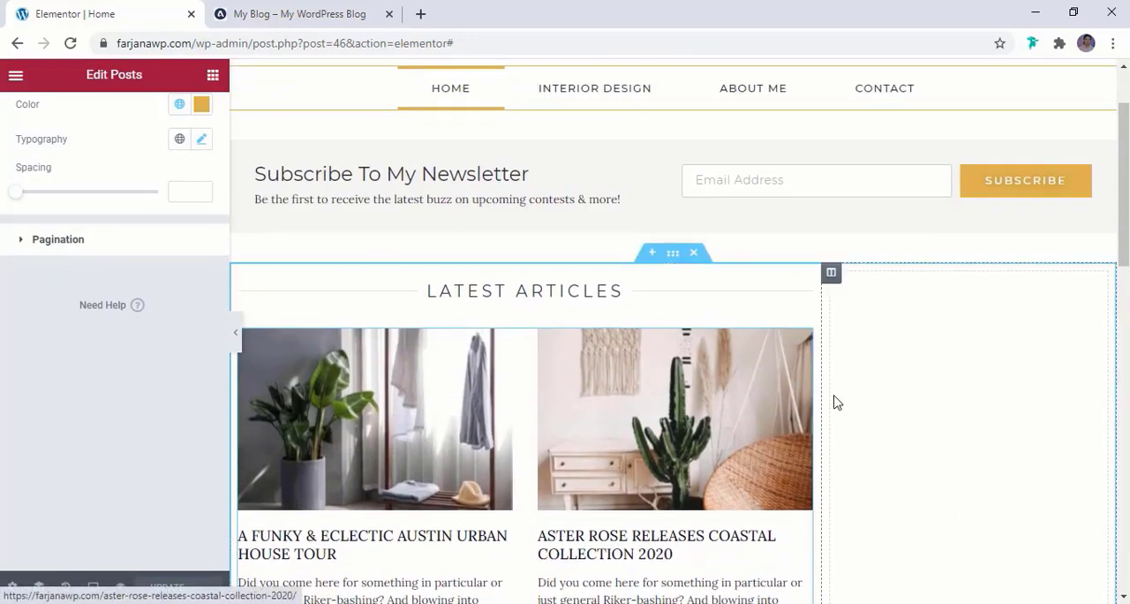
{"action": "left_click", "coordinate": [349, 8]}
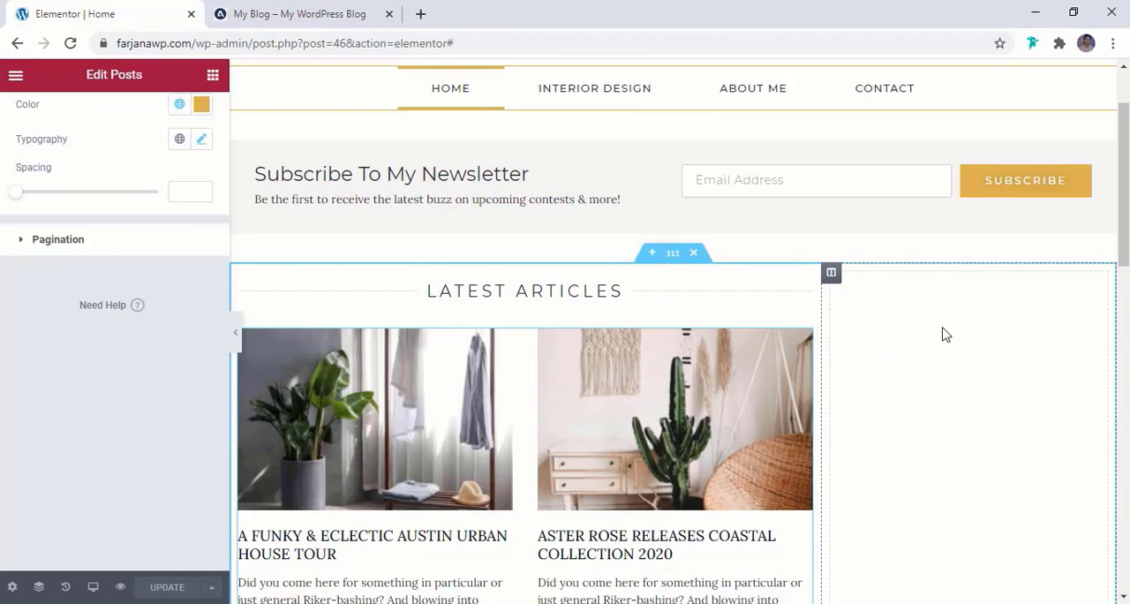
{"action": "left_click", "coordinate": [213, 75]}
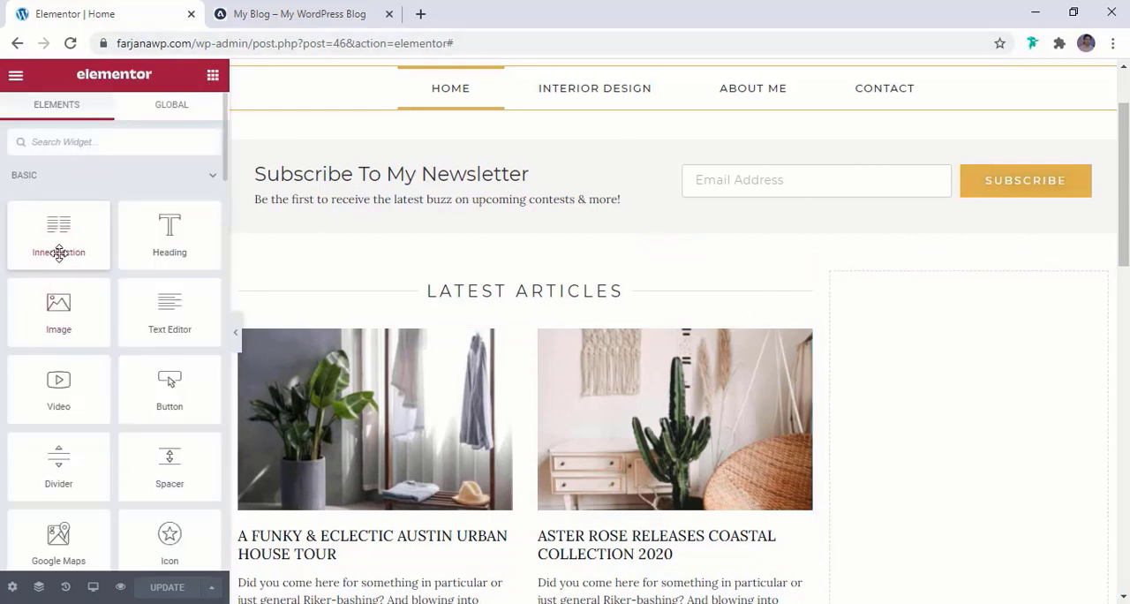
{"action": "left_click_drag", "start_coordinate": [57, 241], "coordinate": [901, 307]}
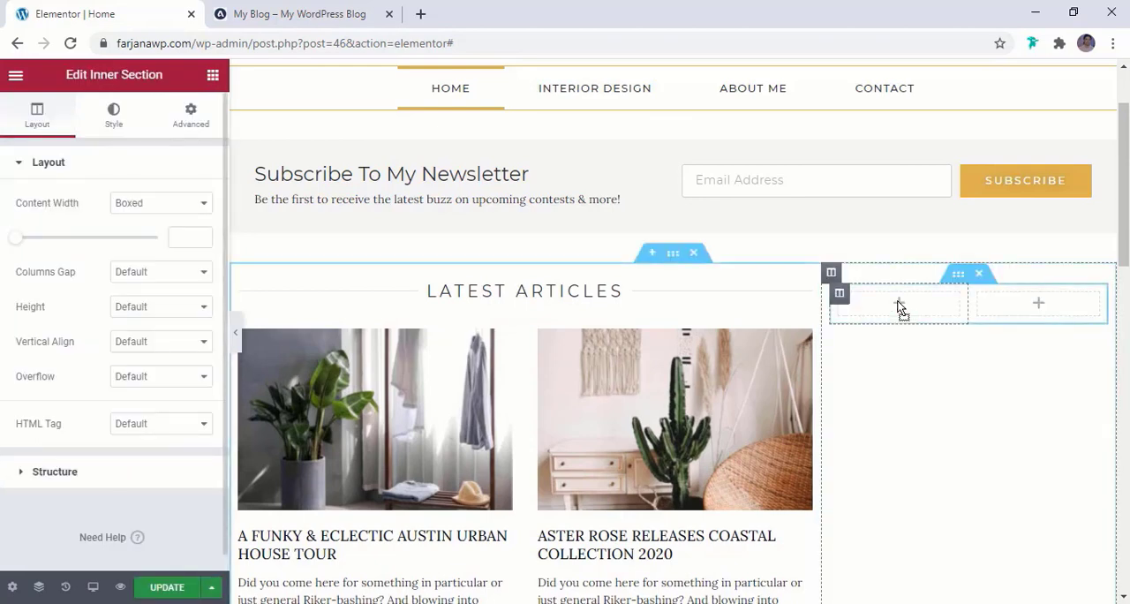
Delete the second column of the new inner section
{"action": "right_click", "coordinate": [959, 278]}
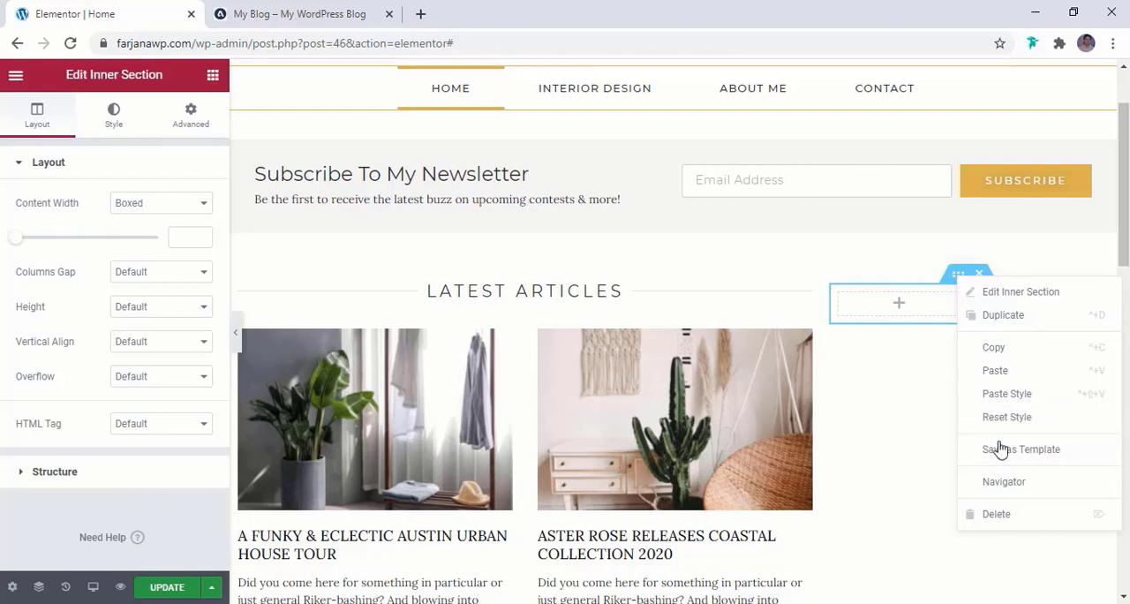
{"action": "left_click", "coordinate": [939, 397]}
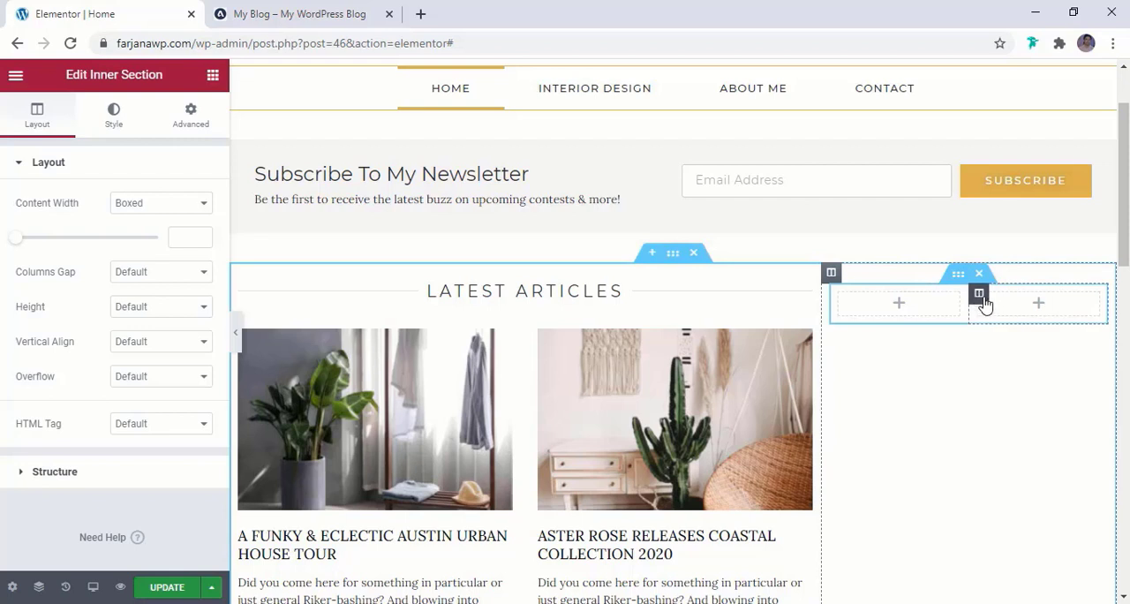
{"action": "right_click", "coordinate": [981, 295]}
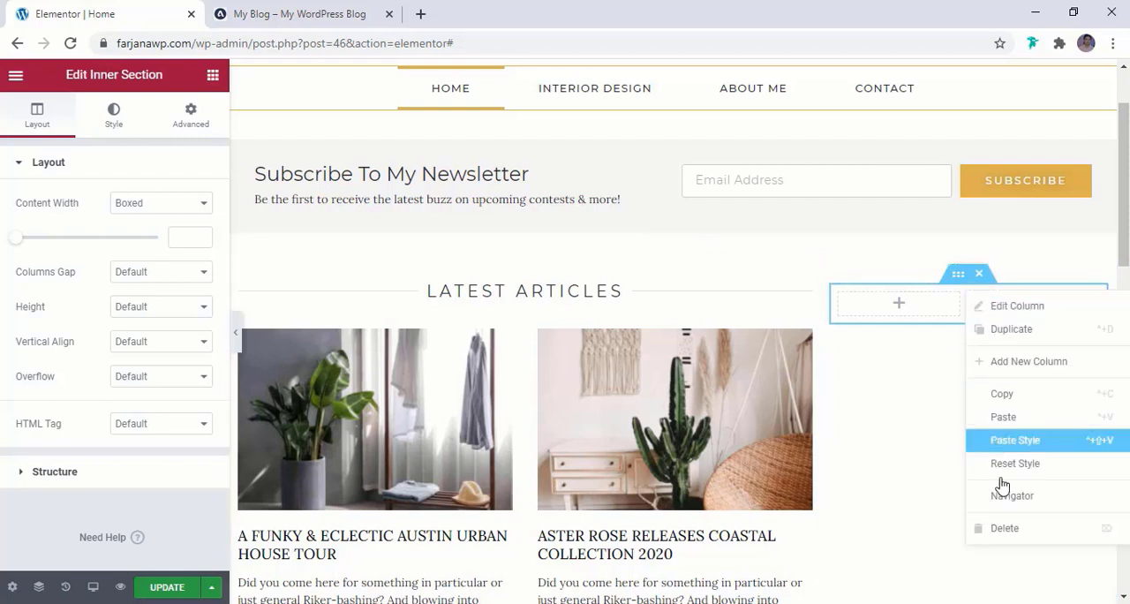
{"action": "left_click", "coordinate": [998, 530]}
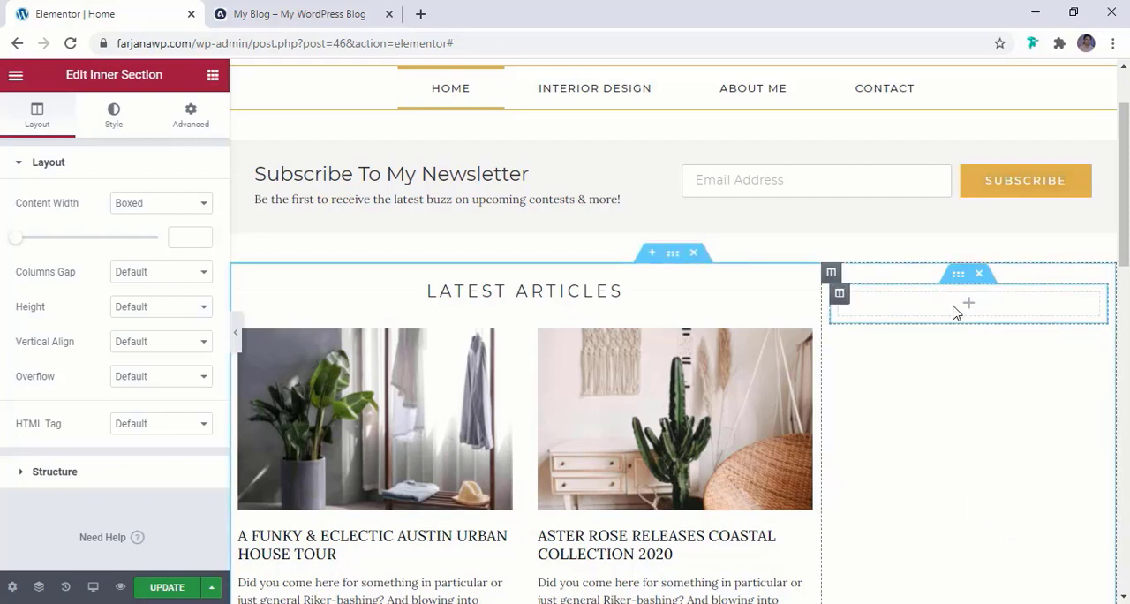
Check the reference blog's sidebar and add a basic Image widget inside the single-column inner section
{"action": "left_click", "coordinate": [283, 13]}
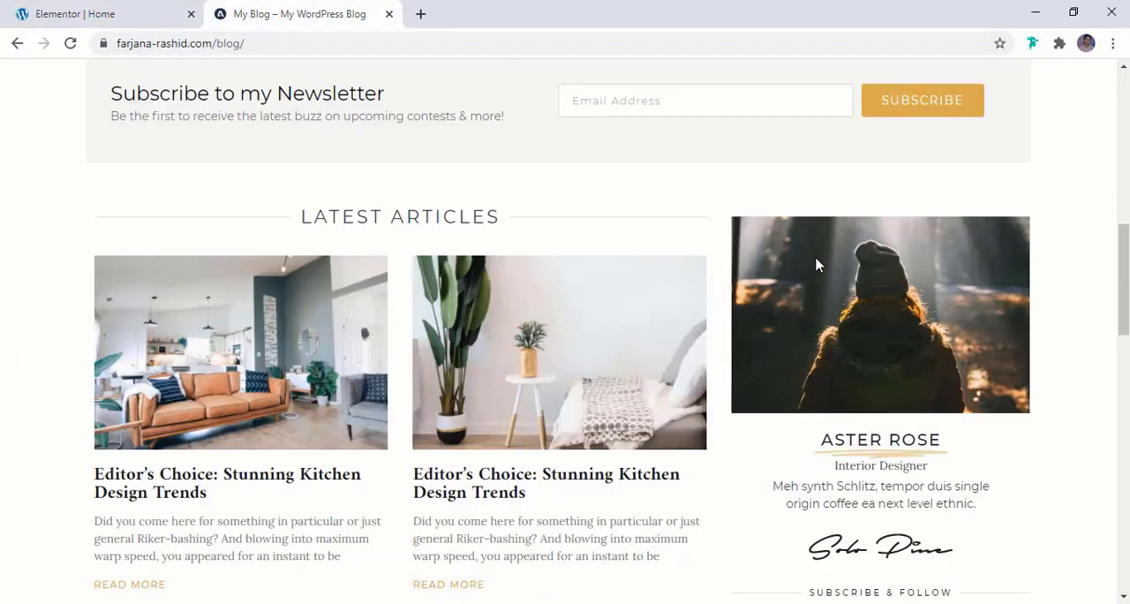
{"action": "scroll", "coordinate": [846, 464], "scroll_direction": "down", "scroll_amount": 1}
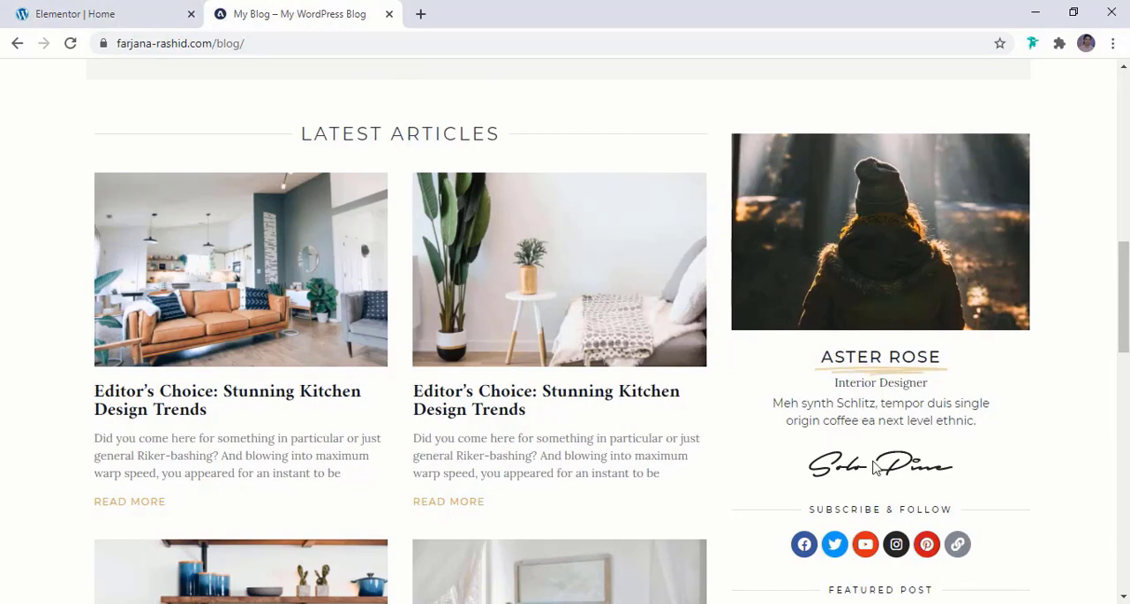
{"action": "left_click", "coordinate": [90, 11]}
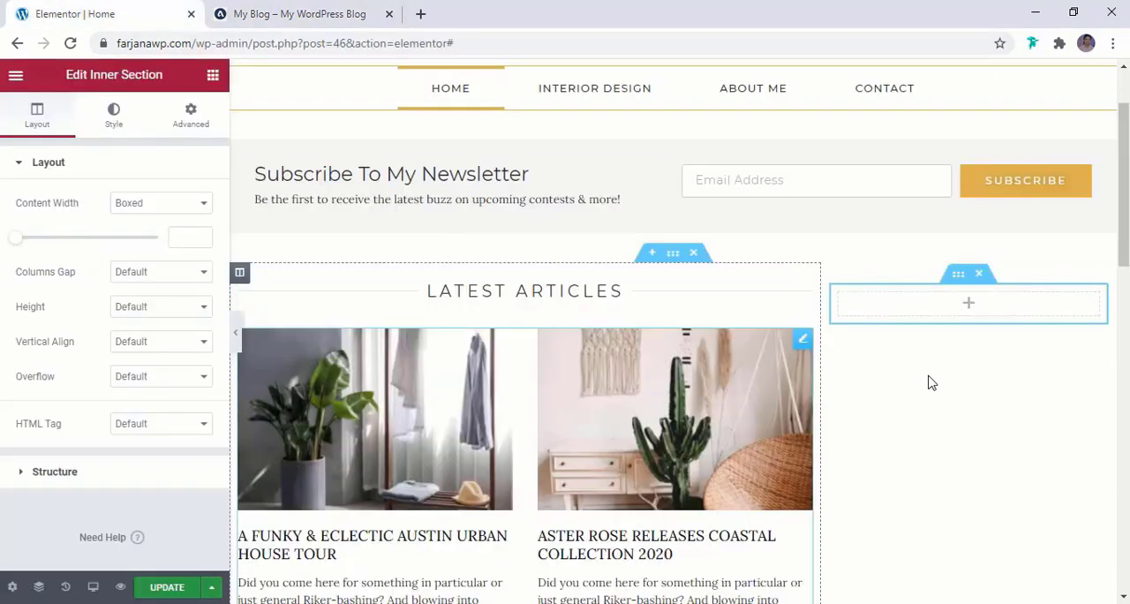
{"action": "left_click", "coordinate": [212, 76]}
{"action": "type", "text": "ima"}
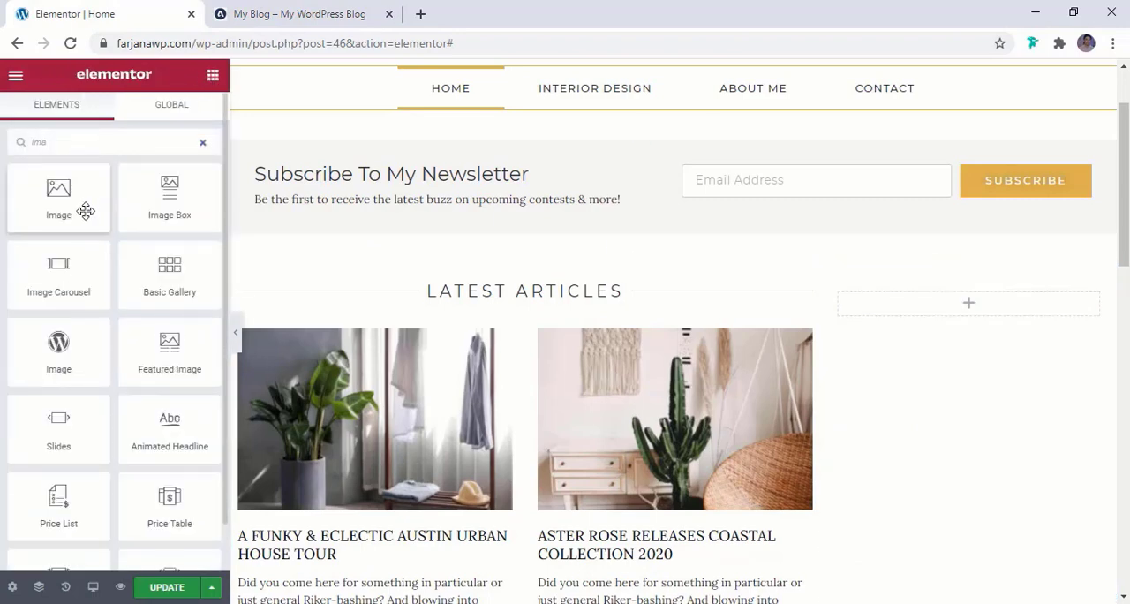
{"action": "left_click_drag", "start_coordinate": [71, 212], "coordinate": [973, 306]}
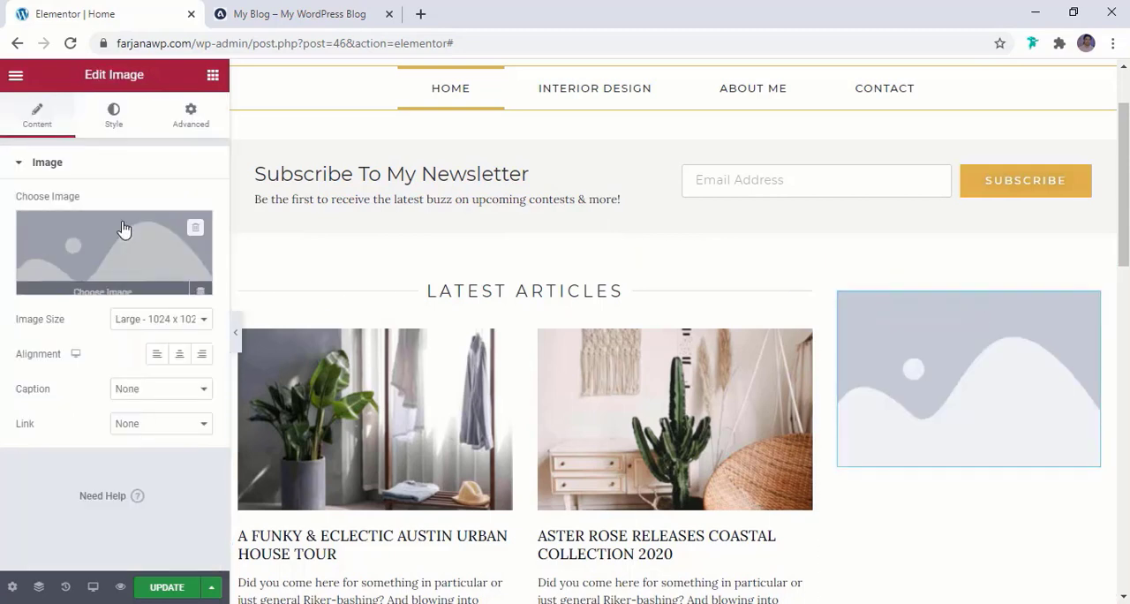
Insert the portrait photo of the person in a beanie from the media library into the Image widget
{"action": "left_click", "coordinate": [110, 235]}
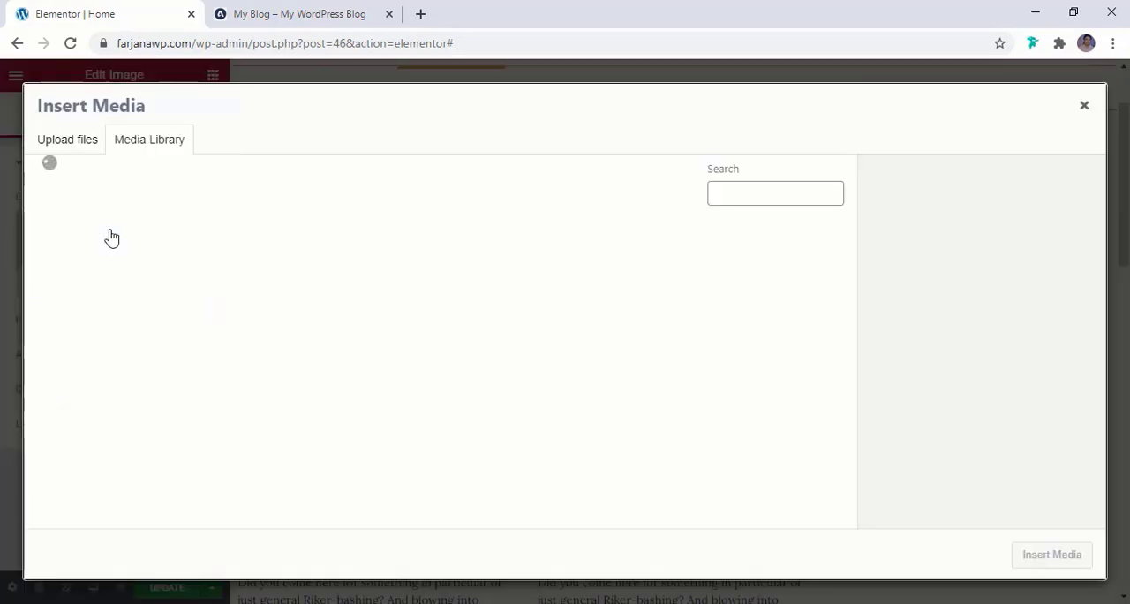
{"action": "left_click", "coordinate": [454, 302]}
{"action": "left_click", "coordinate": [1049, 554]}
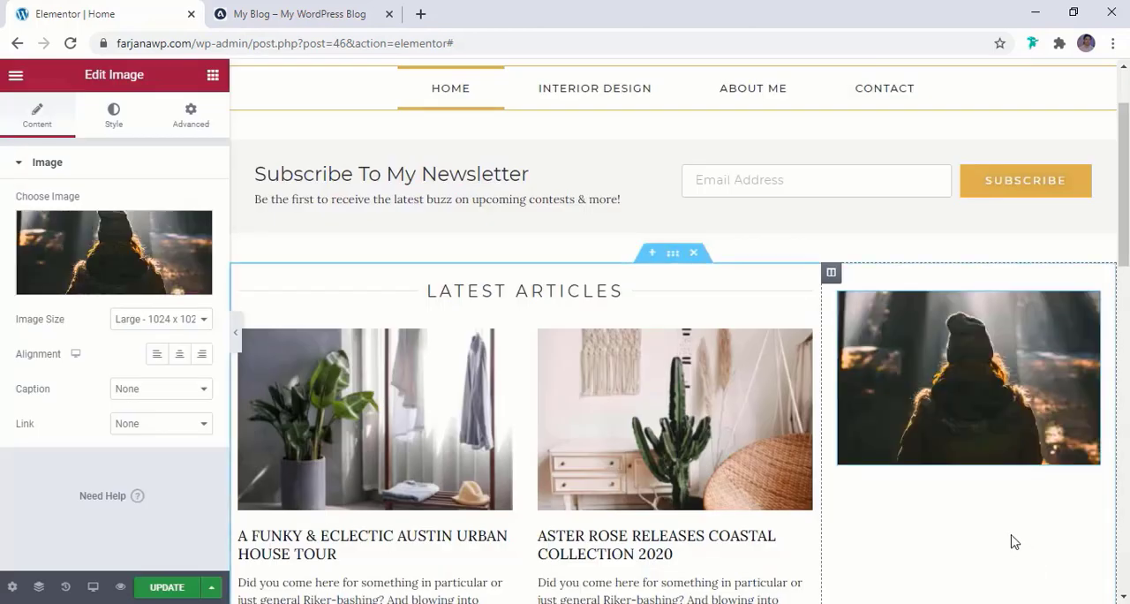
Copy the interior designer's name from under the portrait in the reference blog's sidebar
{"action": "key", "text": "ctrl+Tab"}
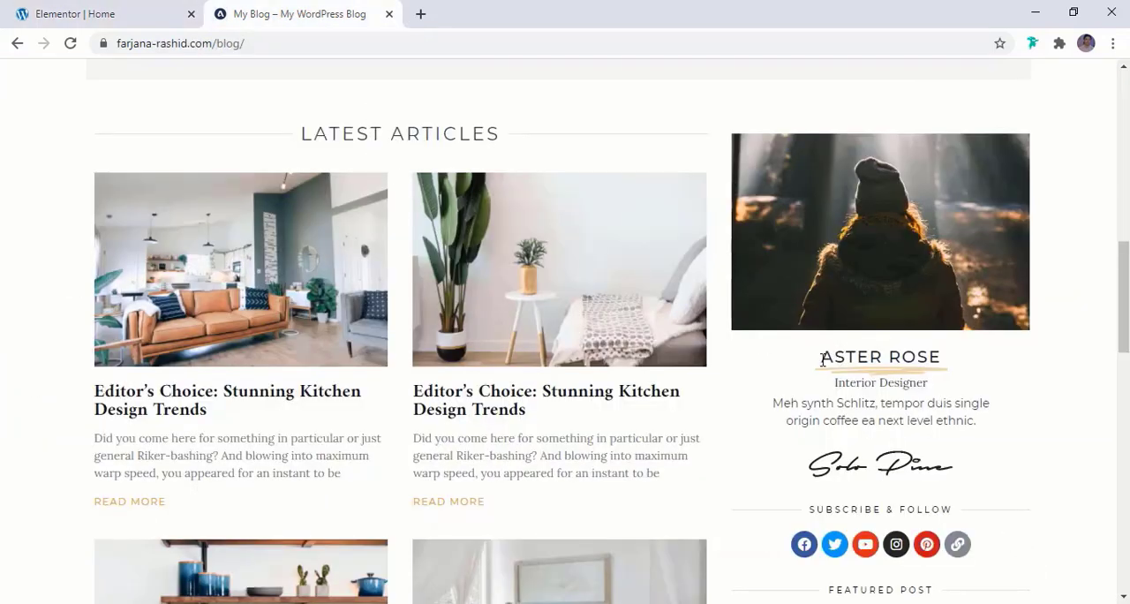
{"action": "left_click_drag", "start_coordinate": [823, 358], "coordinate": [952, 366]}
{"action": "key", "text": "ctrl+c"}
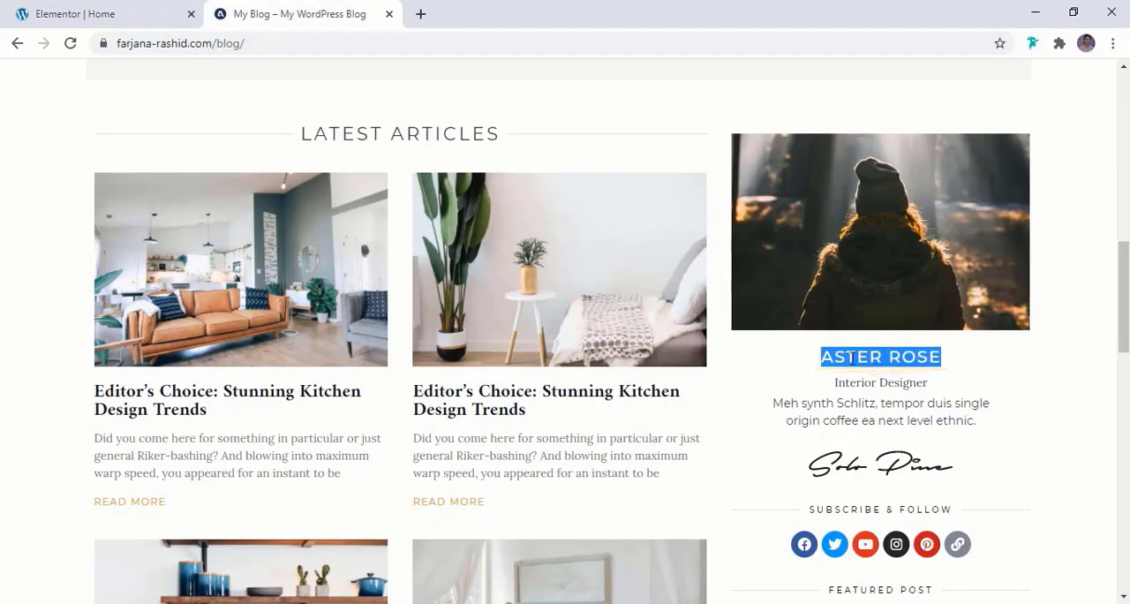
{"action": "left_click", "coordinate": [853, 386]}
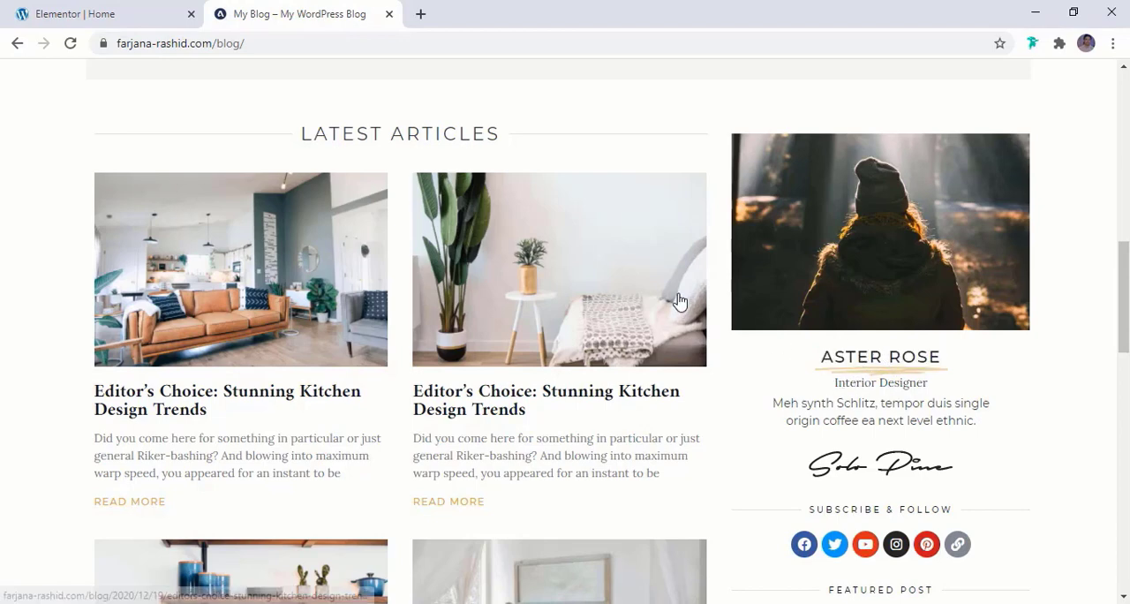
Return to the Elementor page and add an Animated Headline widget below the portrait image
{"action": "left_click", "coordinate": [44, 7]}
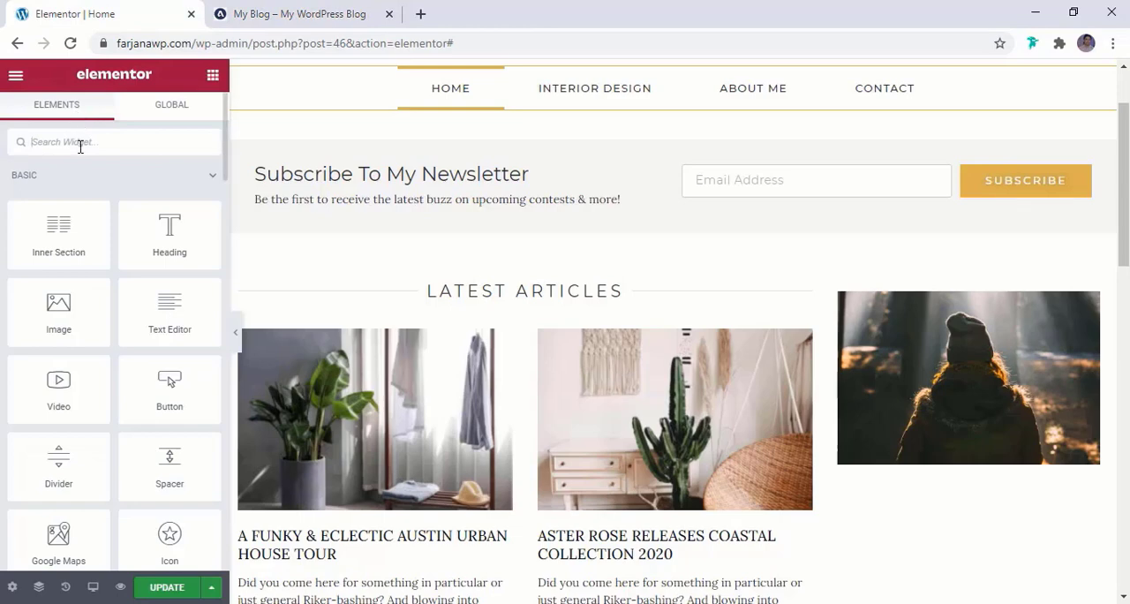
{"action": "type", "text": "tit"}
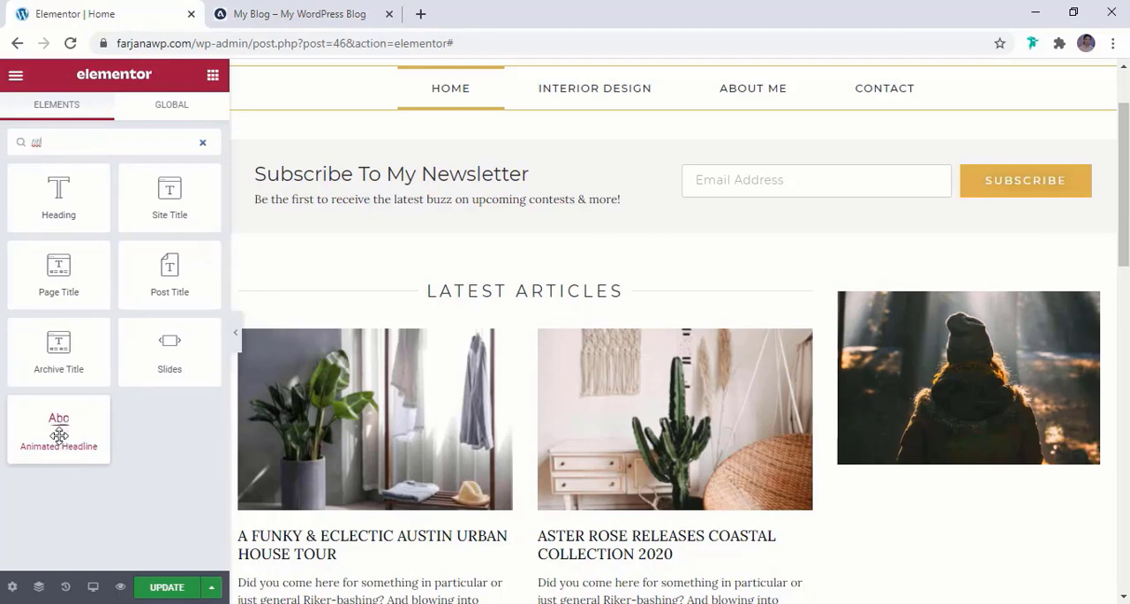
{"action": "left_click_drag", "start_coordinate": [56, 433], "coordinate": [927, 468]}
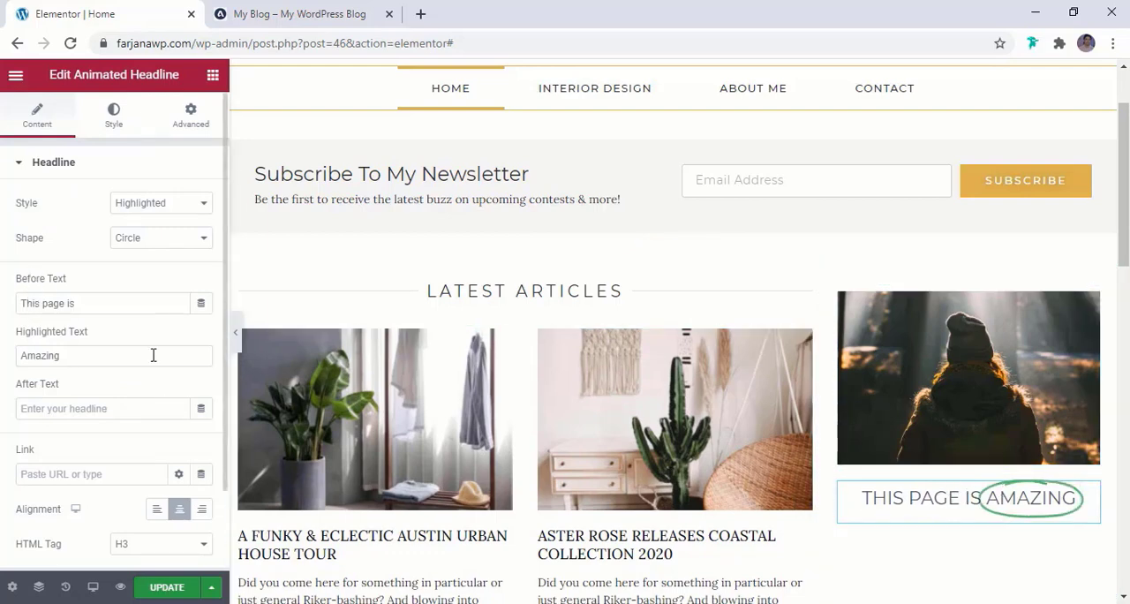
Clear the headline's Before Text and replace its Highlighted Text with the copied designer's name
{"action": "left_click", "coordinate": [91, 303]}
{"action": "key", "text": "ctrl+a"}
{"action": "key", "text": "BackSpace"}
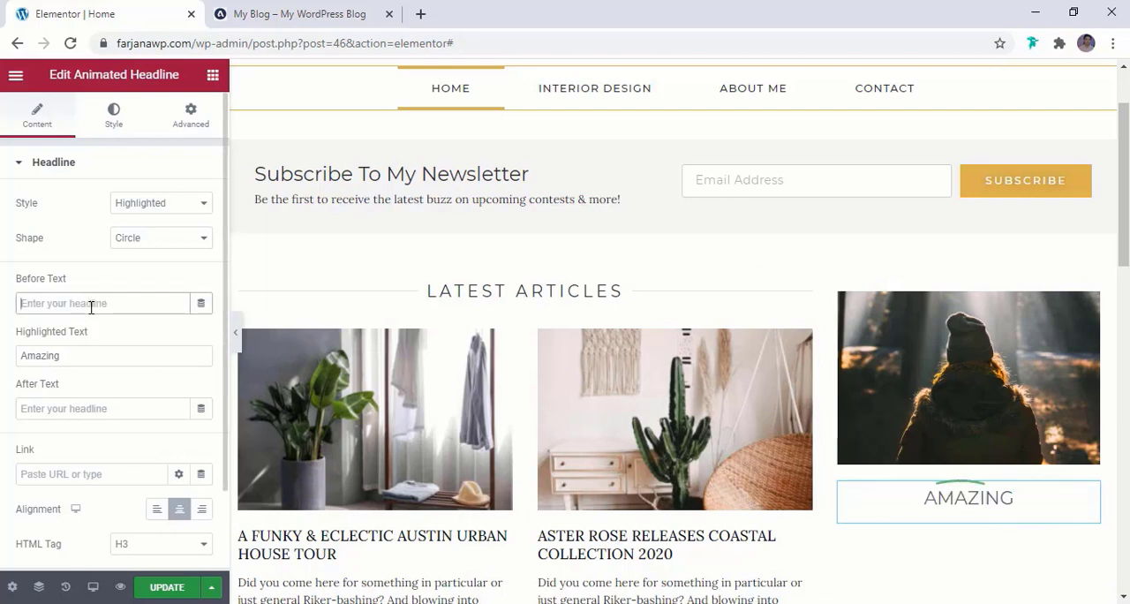
{"action": "left_click", "coordinate": [98, 355]}
{"action": "key", "text": "ctrl+a"}
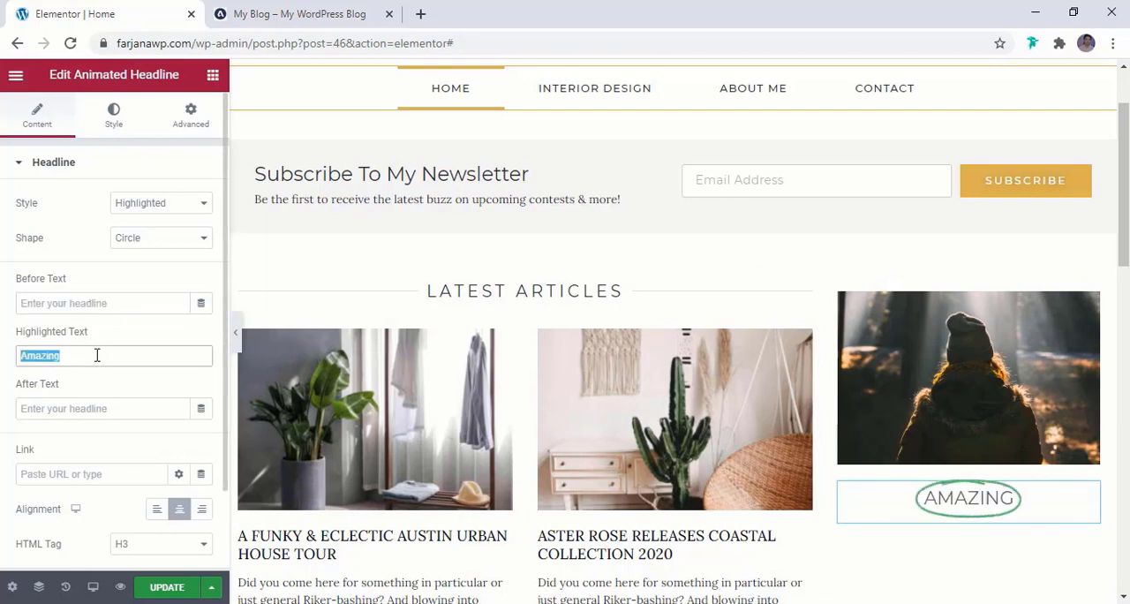
{"action": "key", "text": "ctrl+v"}
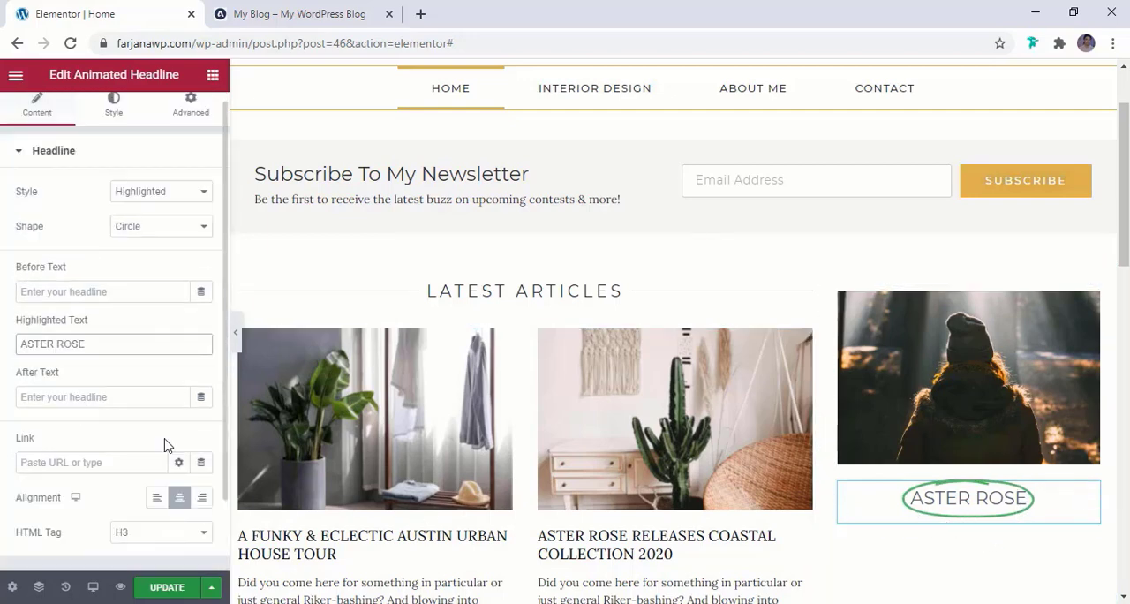
Try the Rotating style on the animated headline and restore the Highlighted style
{"action": "left_click", "coordinate": [160, 205]}
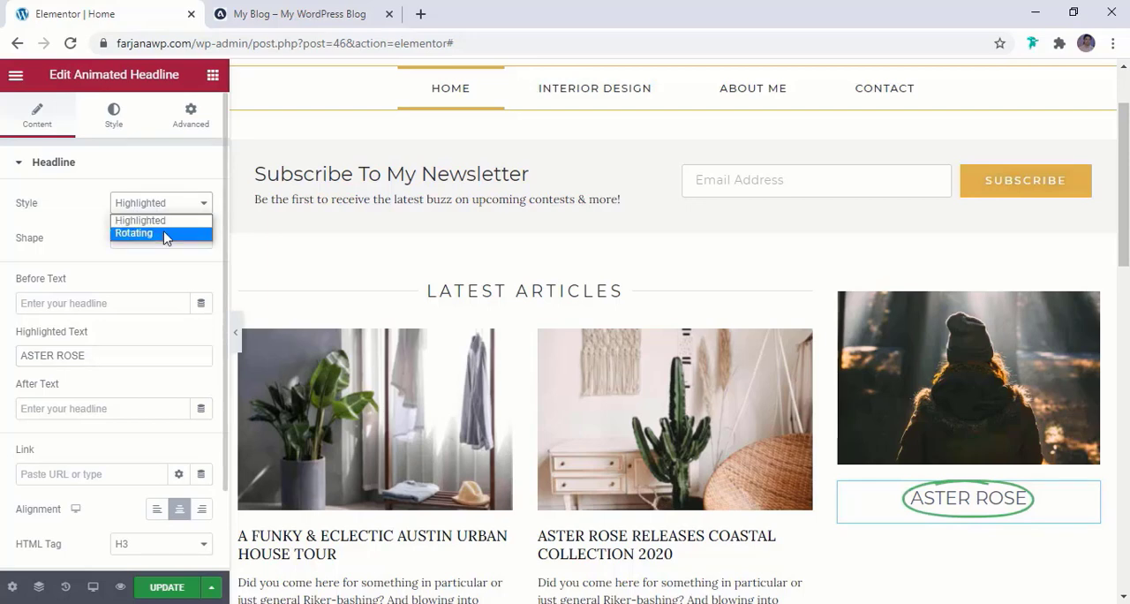
{"action": "left_click", "coordinate": [165, 233]}
{"action": "left_click", "coordinate": [177, 204]}
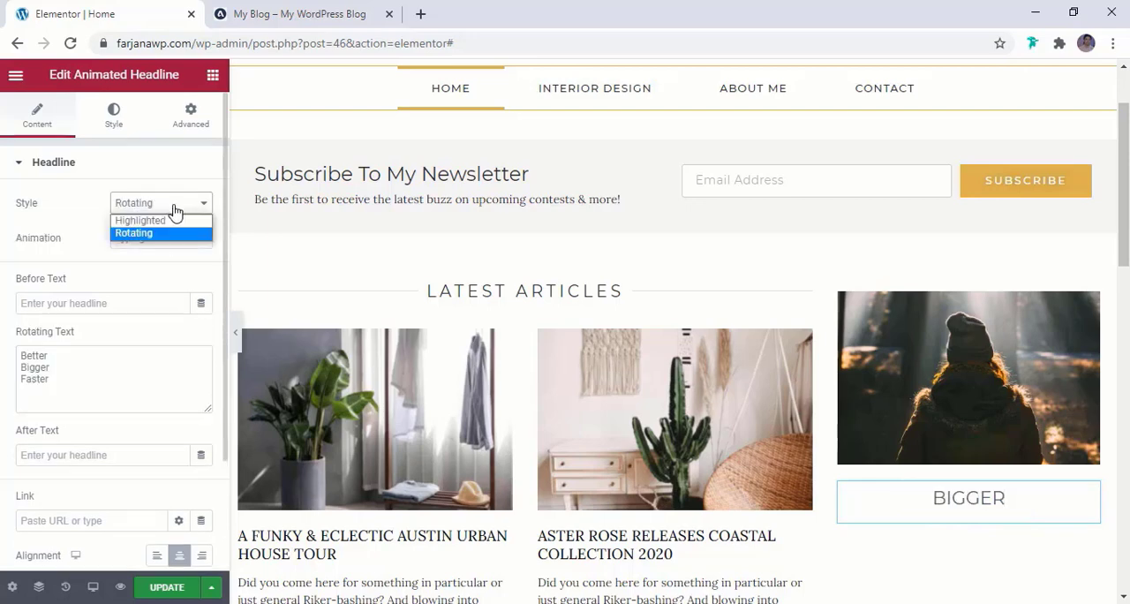
{"action": "left_click", "coordinate": [148, 221]}
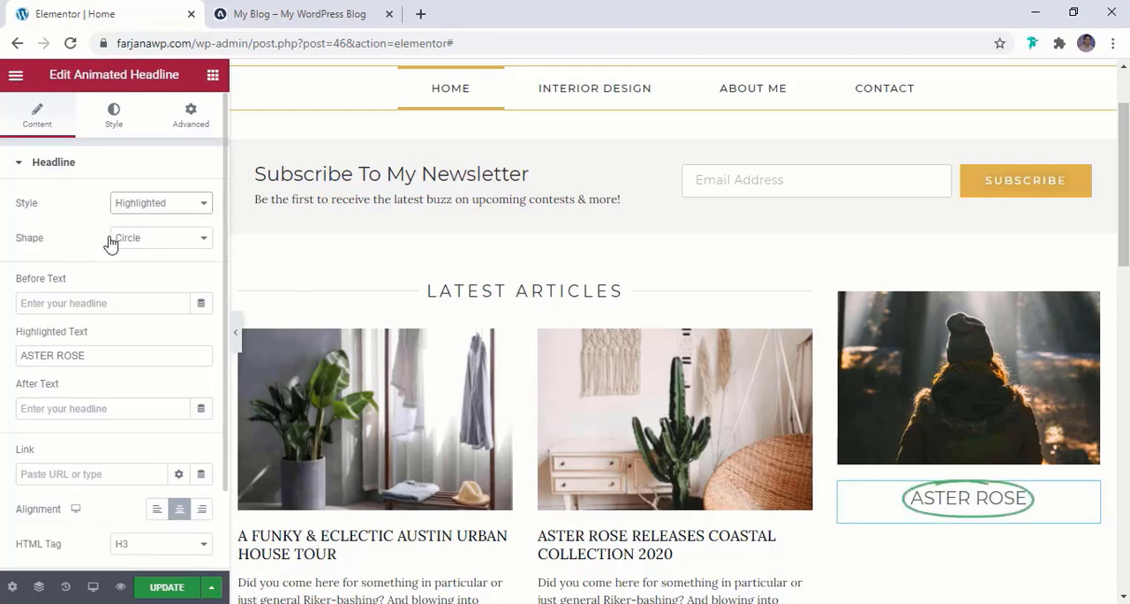
Try the Curly, Underline, Double and Double Underline shapes on the headline's highlight
{"action": "left_click", "coordinate": [131, 240]}
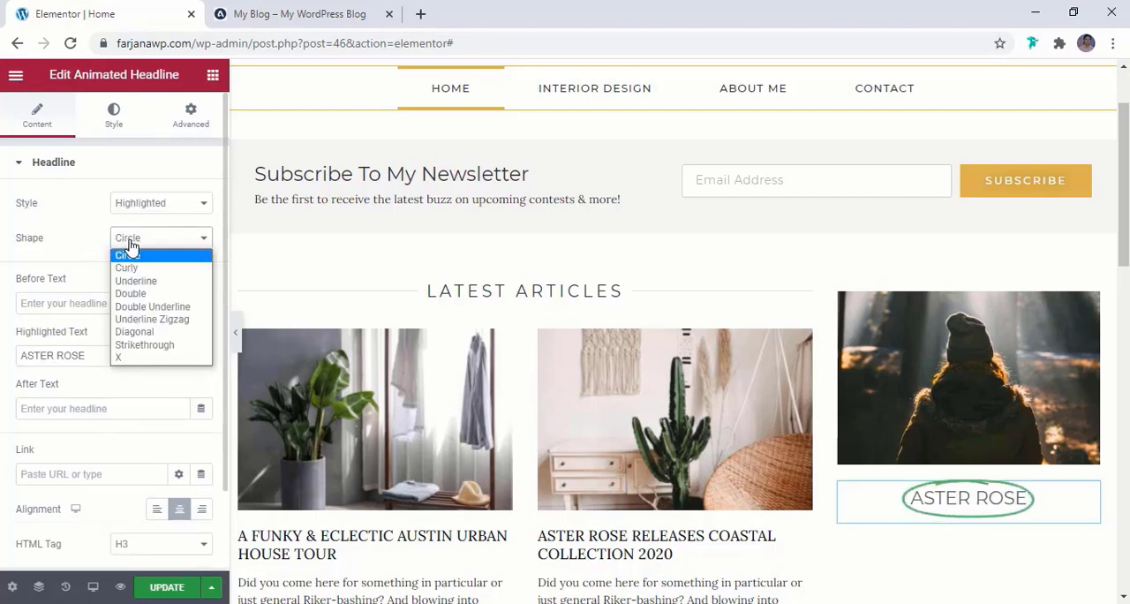
{"action": "left_click", "coordinate": [126, 268]}
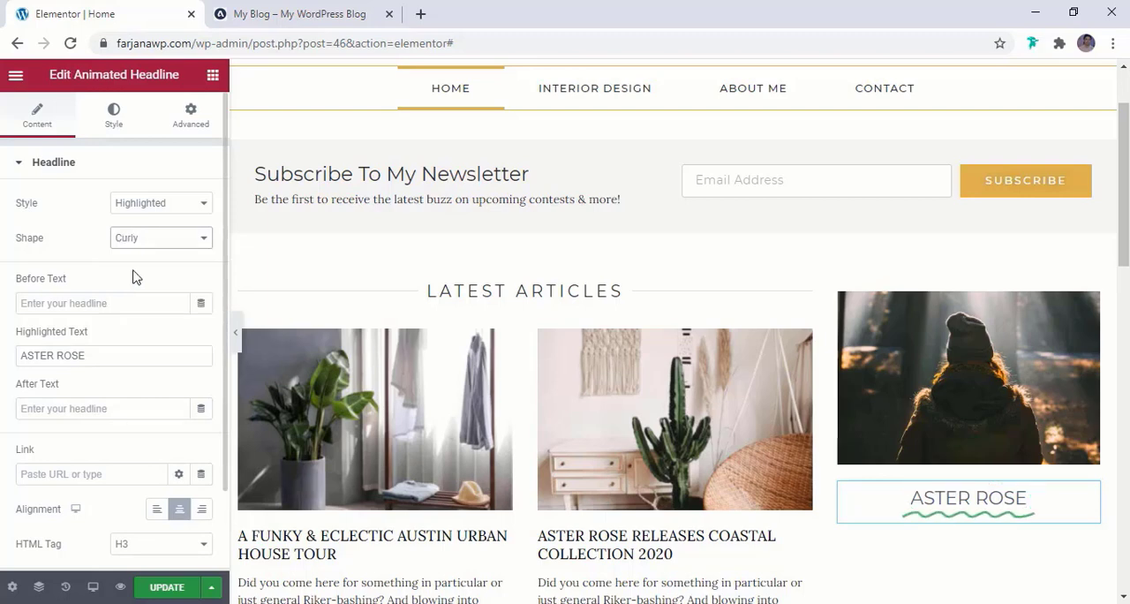
{"action": "left_click", "coordinate": [142, 237]}
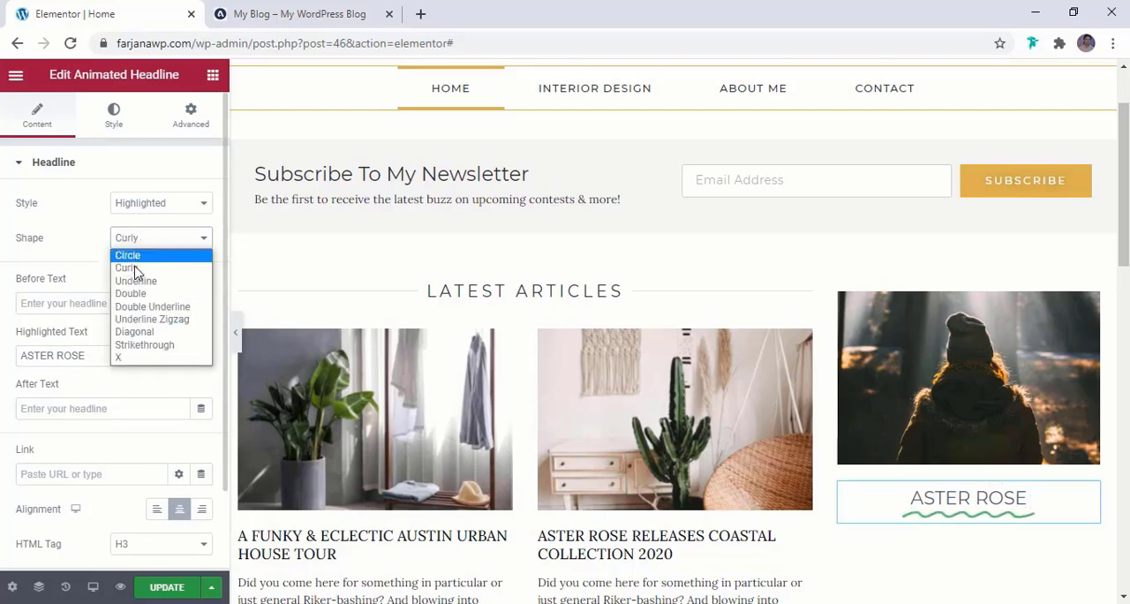
{"action": "left_click", "coordinate": [137, 280]}
{"action": "left_click", "coordinate": [144, 241]}
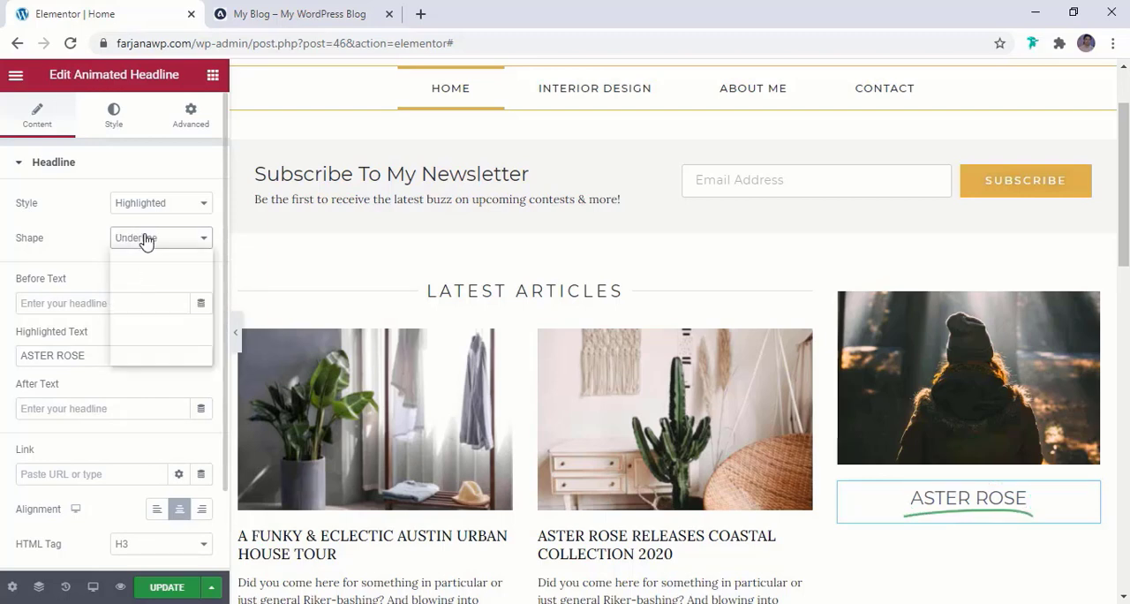
{"action": "left_click", "coordinate": [144, 294]}
{"action": "left_click", "coordinate": [147, 252]}
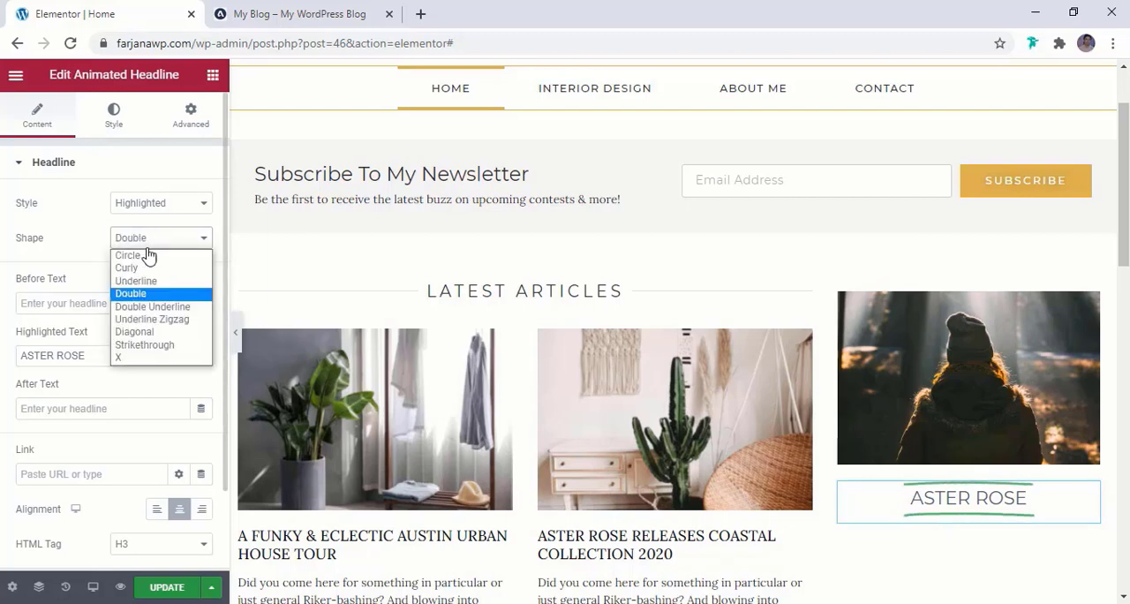
{"action": "left_click", "coordinate": [148, 305]}
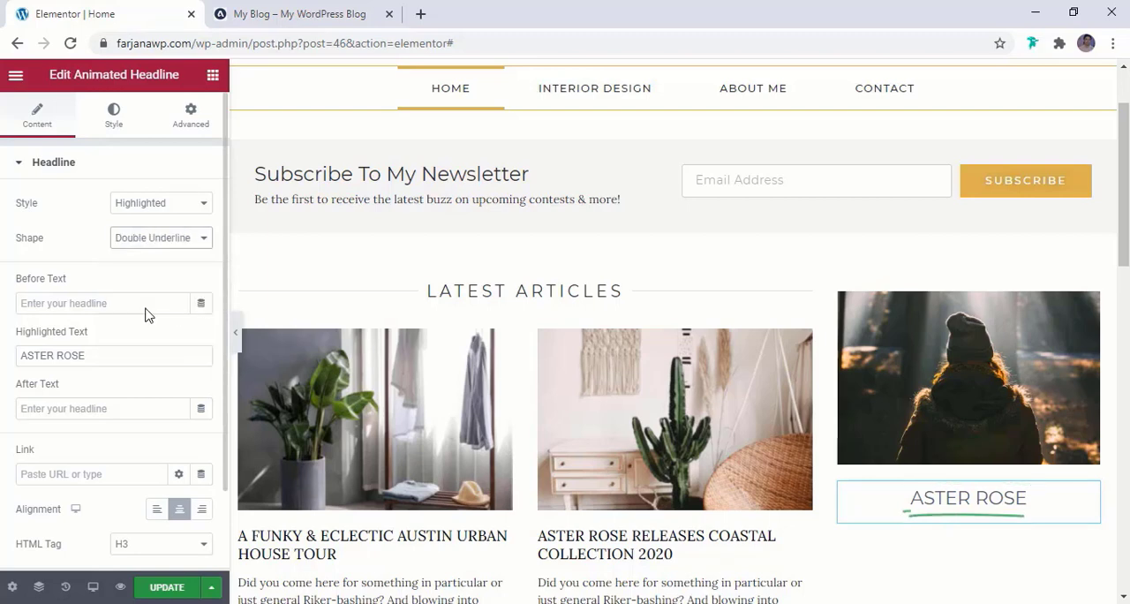
Set the headline's highlight shape to Underline Zigzag and compare it with the reference blog's sidebar
{"action": "left_click", "coordinate": [152, 243]}
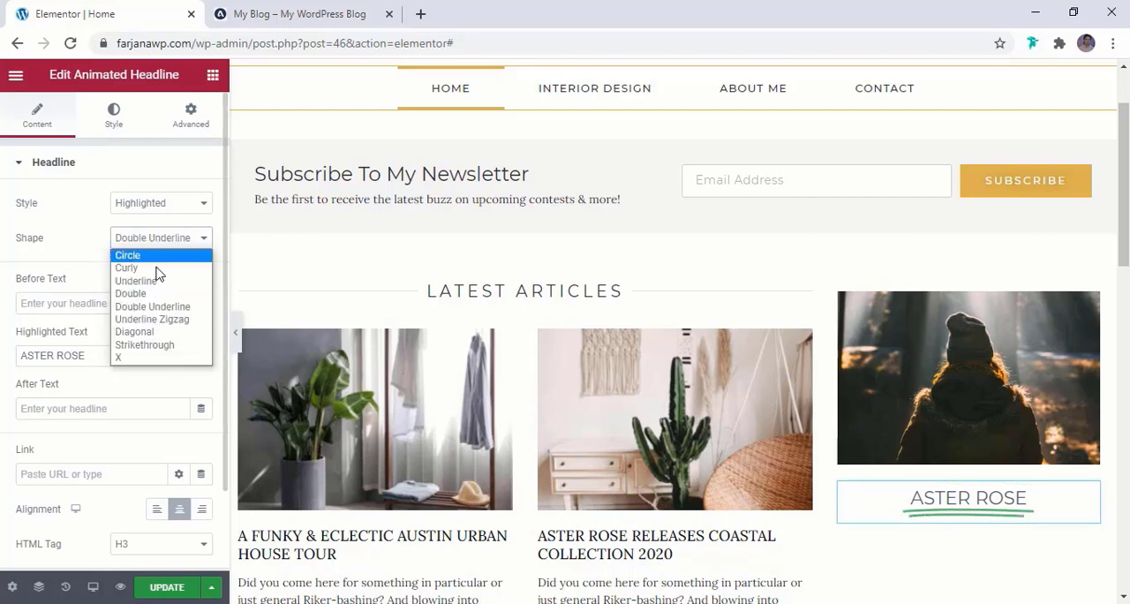
{"action": "left_click", "coordinate": [162, 319]}
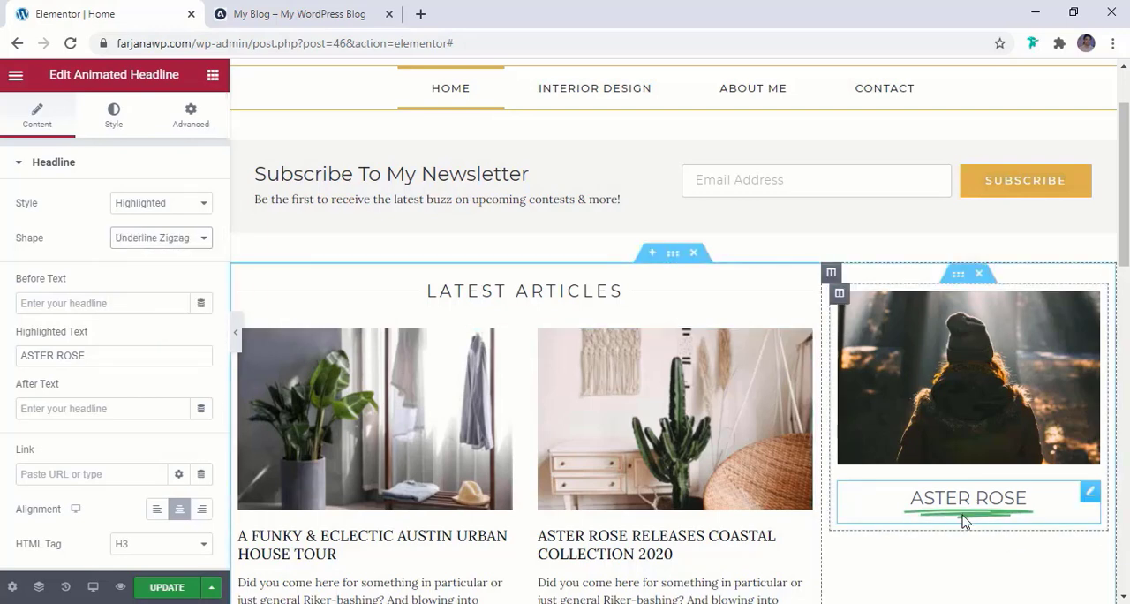
{"action": "left_click", "coordinate": [353, 15]}
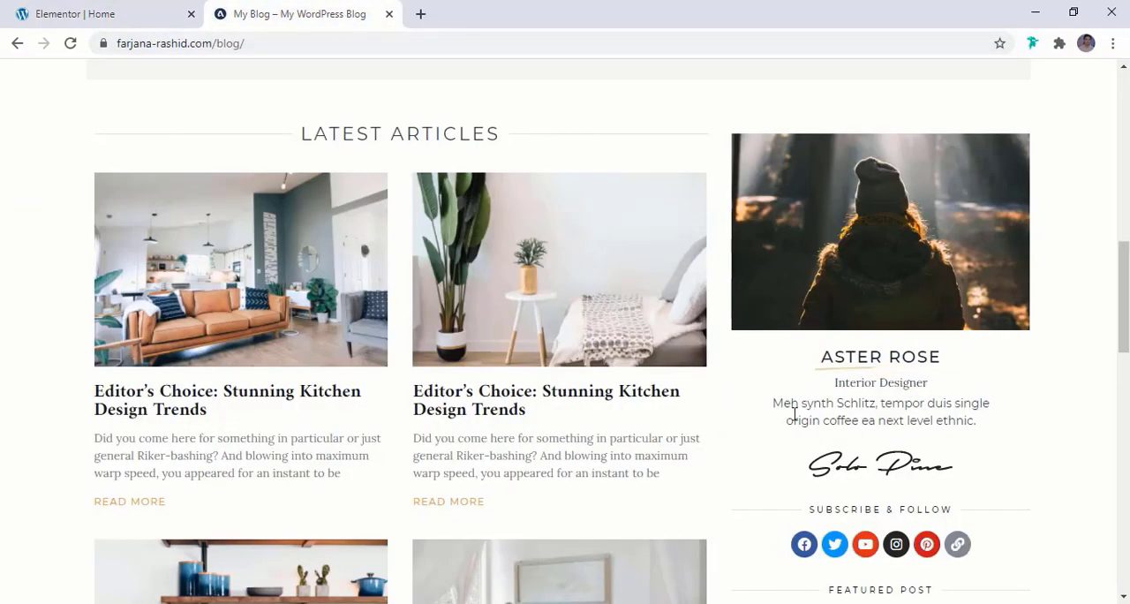
{"action": "left_click", "coordinate": [56, 15]}
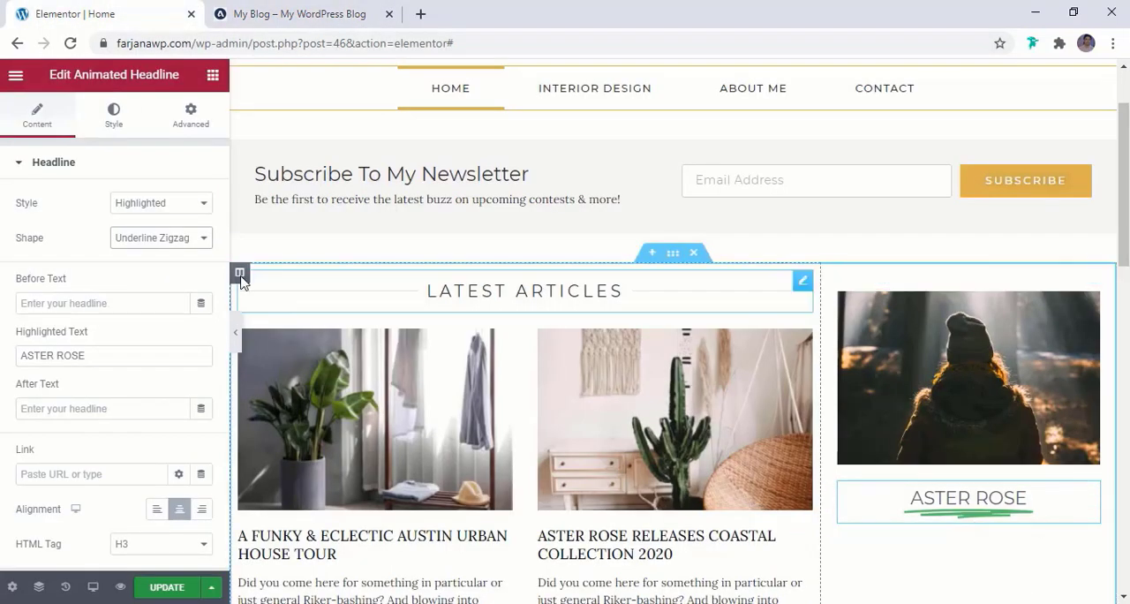
Apply the global brown color to the headline's shape and the global black color to its animated text
{"action": "left_click", "coordinate": [116, 121]}
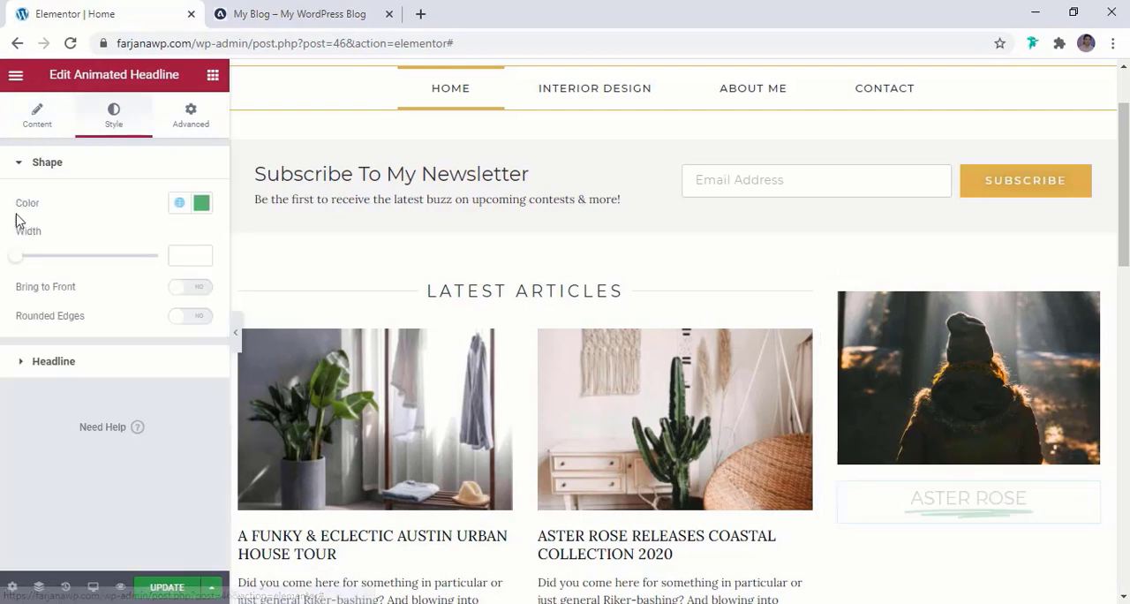
{"action": "left_click", "coordinate": [179, 203]}
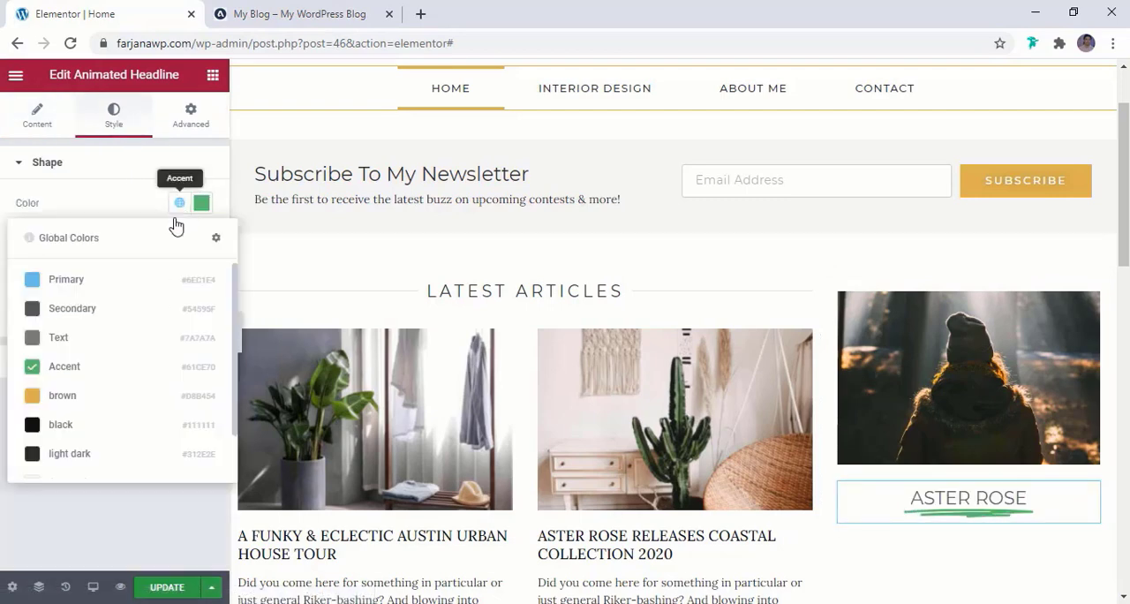
{"action": "left_click", "coordinate": [92, 399]}
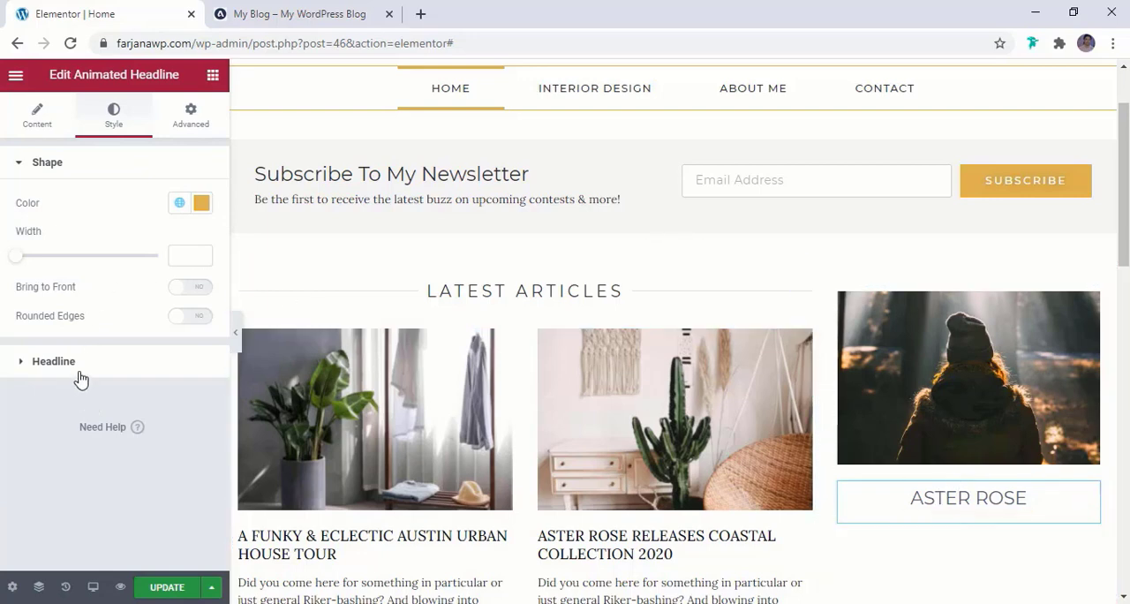
{"action": "left_click", "coordinate": [80, 379]}
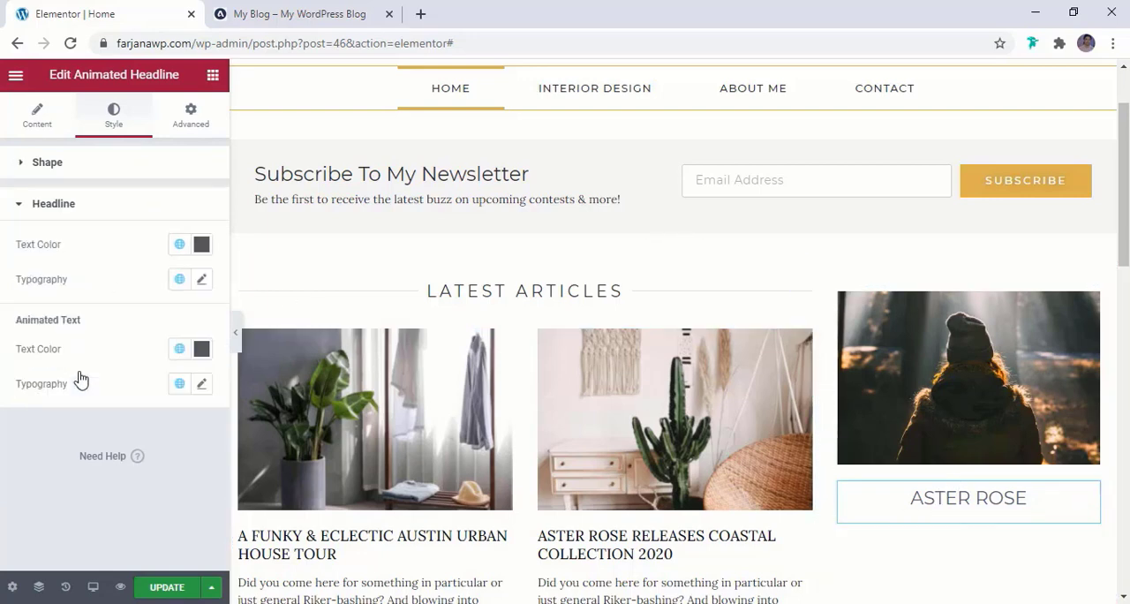
{"action": "left_click", "coordinate": [179, 349]}
{"action": "left_click", "coordinate": [134, 278]}
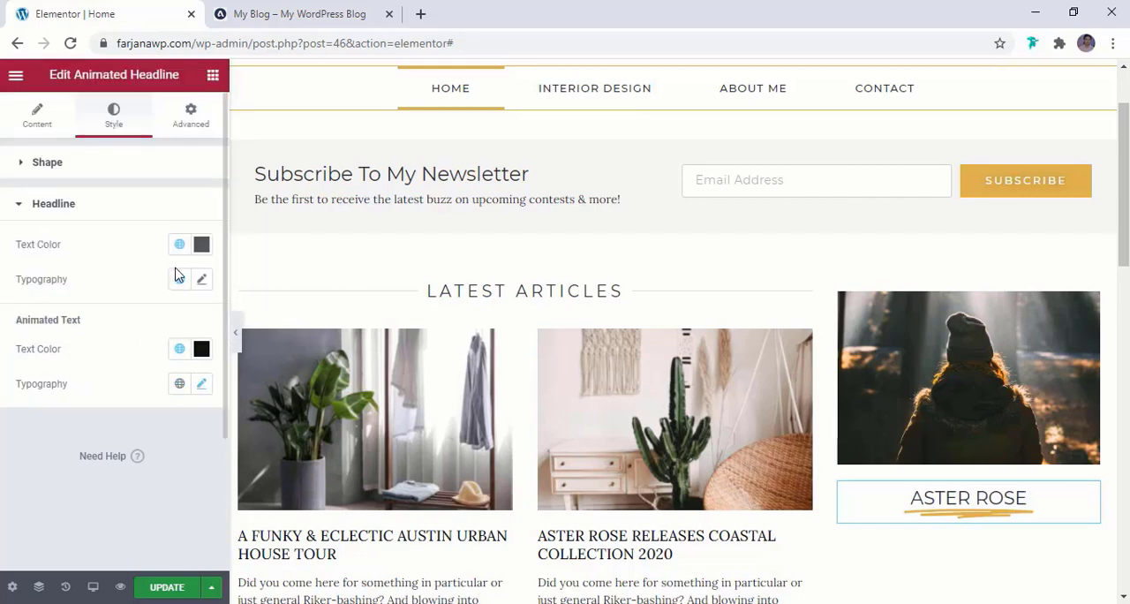
Set the headline typography to a size of 20 px with 2.1 letter spacing, and update the page
{"action": "left_click", "coordinate": [201, 281]}
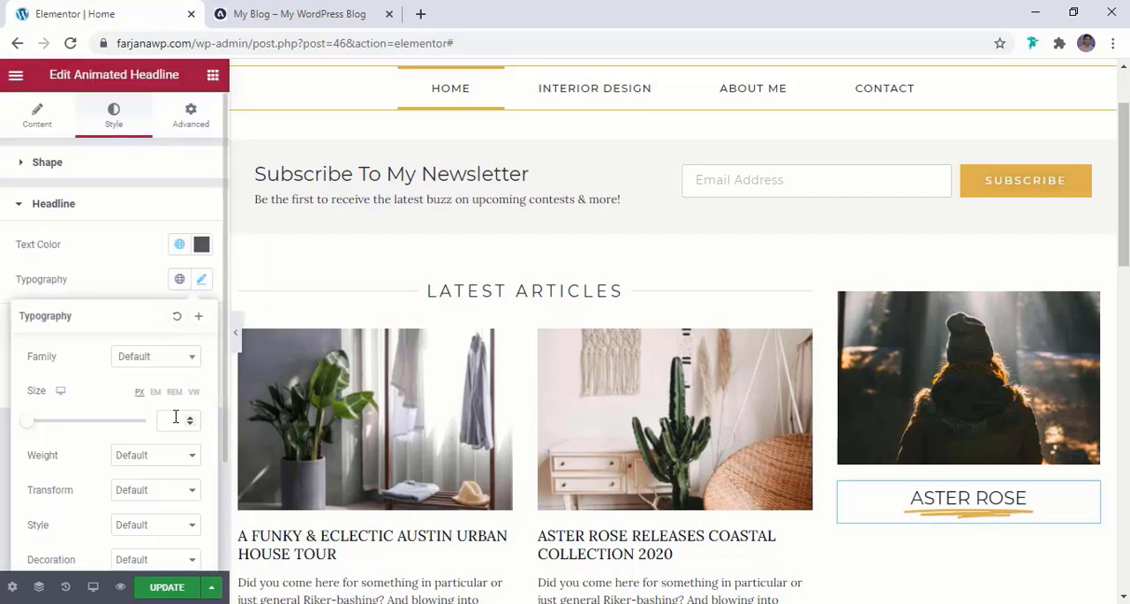
{"action": "type", "text": "22"}
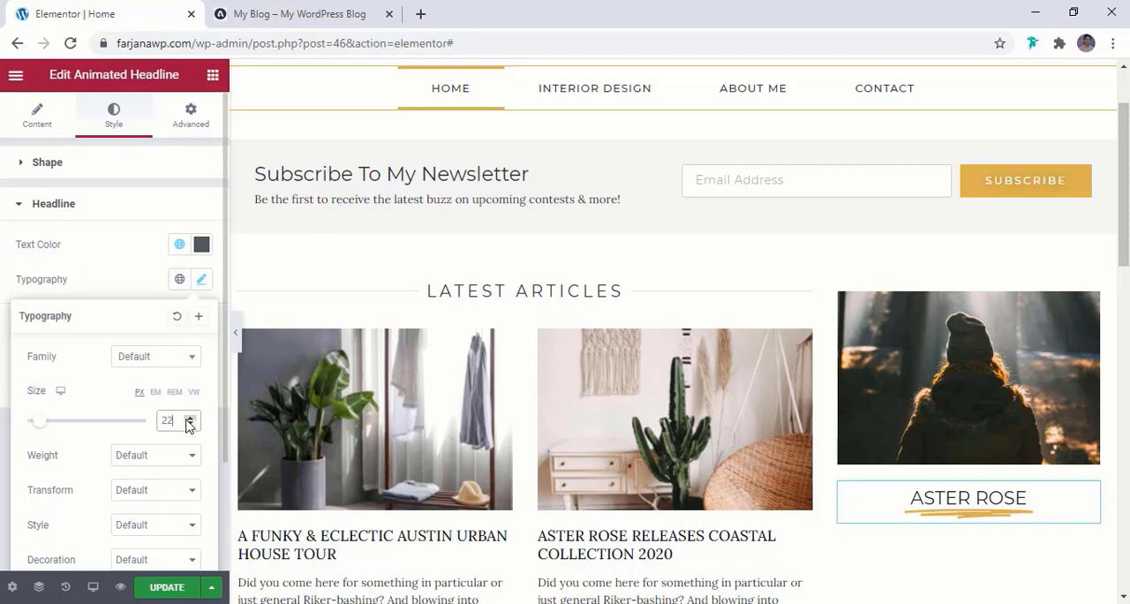
{"action": "scroll", "coordinate": [188, 424], "scroll_direction": "down", "scroll_amount": 3}
{"action": "scroll", "coordinate": [134, 441], "scroll_direction": "down", "scroll_amount": 2}
{"action": "left_click", "coordinate": [191, 277]}
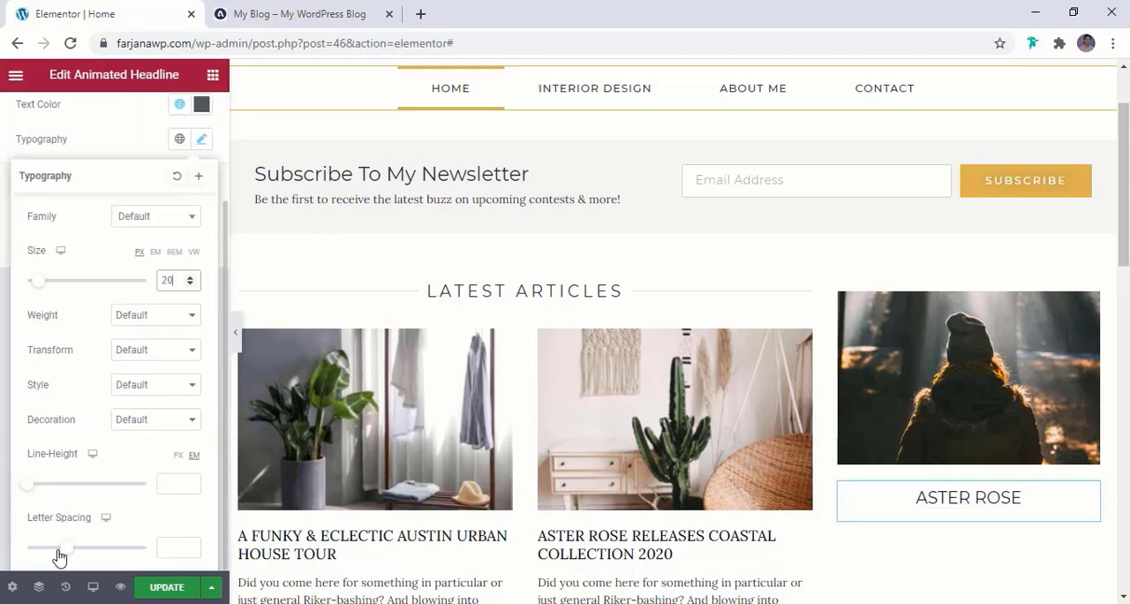
{"action": "left_click", "coordinate": [70, 549]}
{"action": "left_click_drag", "start_coordinate": [72, 549], "coordinate": [89, 550]}
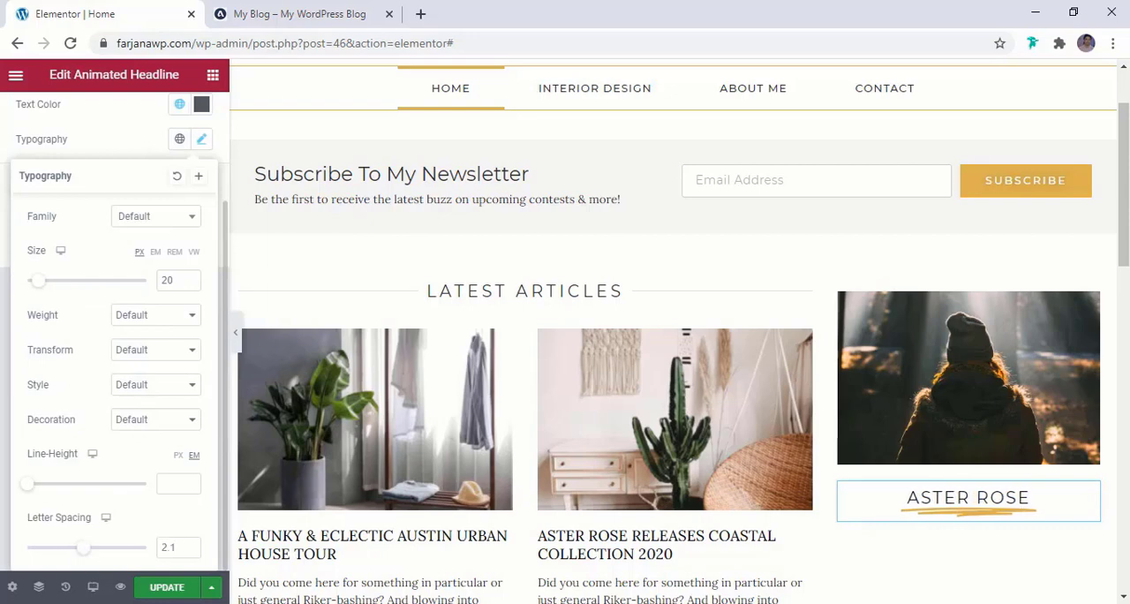
{"action": "left_click", "coordinate": [161, 587]}
Copy the "Interior Designer" subtitle from the reference blog's sidebar and return to the Elementor page
{"action": "left_click", "coordinate": [309, 13]}
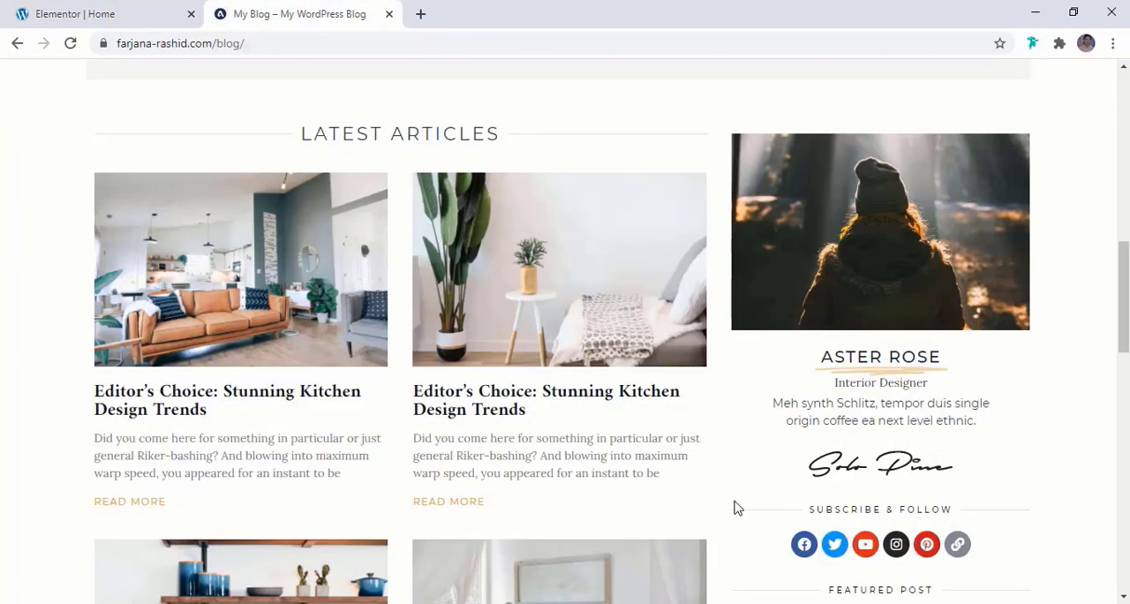
{"action": "triple_click", "coordinate": [873, 386]}
{"action": "key", "text": "ctrl+c"}
{"action": "left_click", "coordinate": [75, 13]}
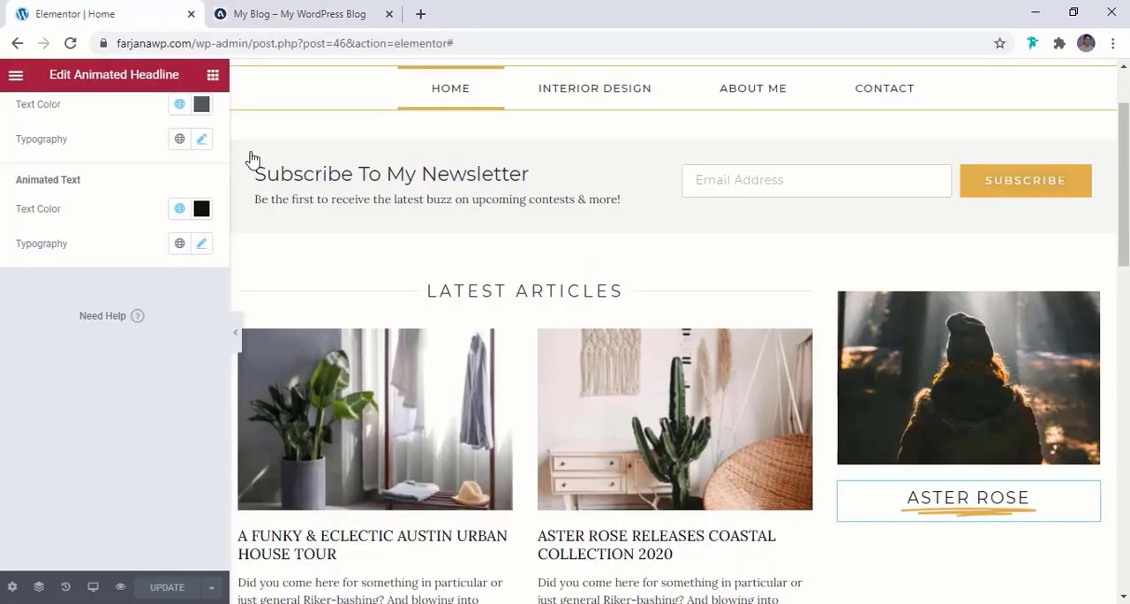
Add a Text Editor widget below the animated headline and replace its placeholder text with the copied "Interior Designer"
{"action": "left_click", "coordinate": [213, 74]}
{"action": "left_click_drag", "start_coordinate": [177, 305], "coordinate": [982, 523]}
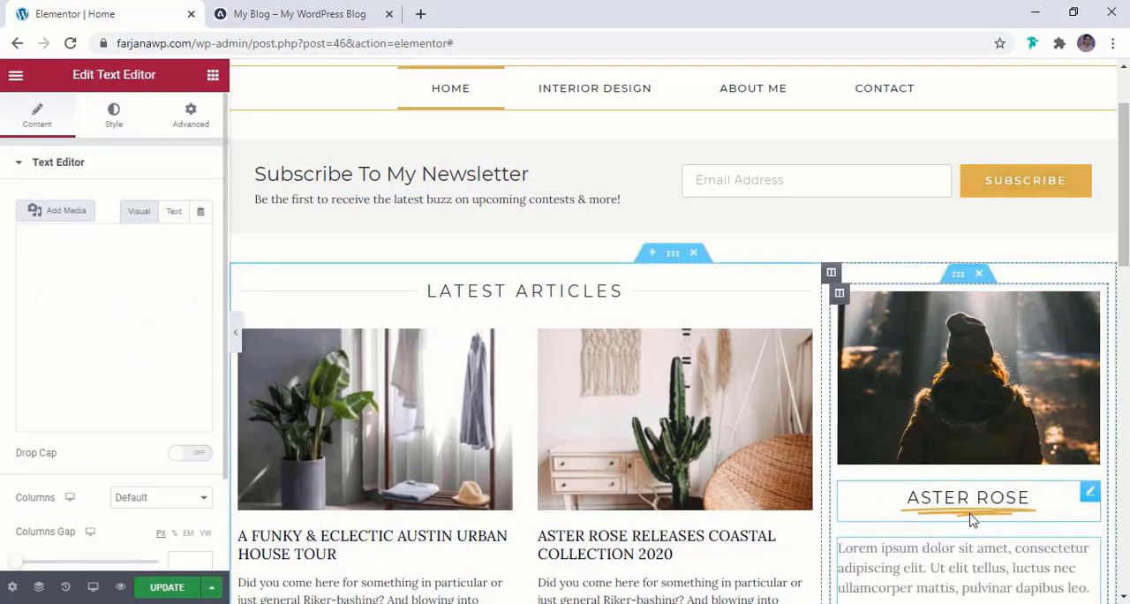
{"action": "triple_click", "coordinate": [97, 318]}
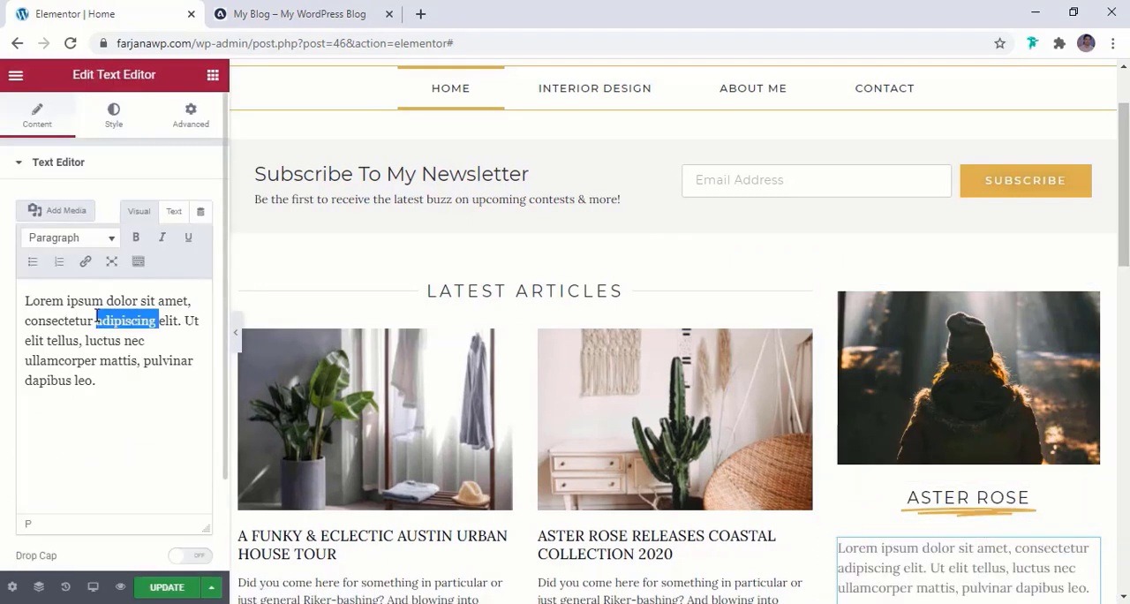
{"action": "key", "text": "ctrl+v"}
{"action": "scroll", "coordinate": [173, 491], "scroll_direction": "down", "scroll_amount": 1}
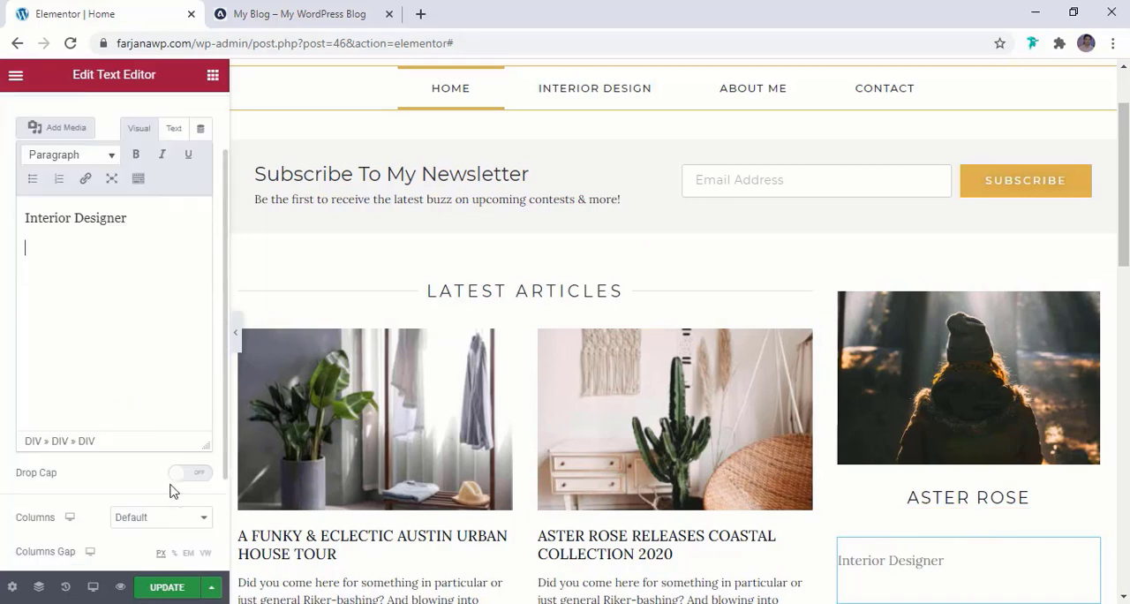
{"action": "scroll", "coordinate": [173, 459], "scroll_direction": "down", "scroll_amount": 2}
{"action": "scroll", "coordinate": [179, 441], "scroll_direction": "up", "scroll_amount": 3}
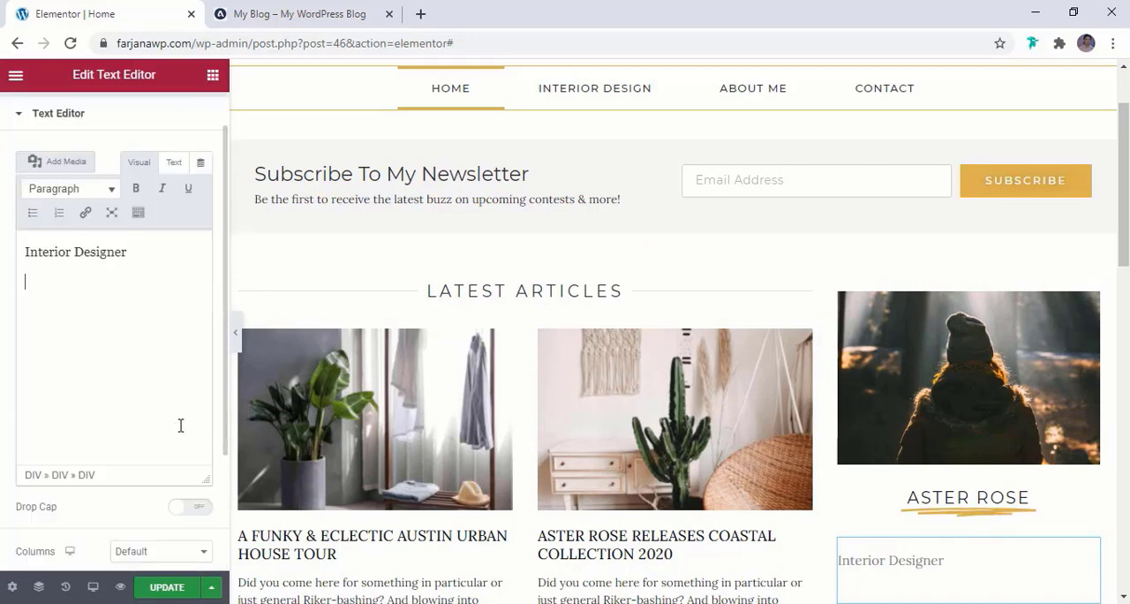
Center the Interior Designer text and apply the global black color to it
{"action": "left_click", "coordinate": [115, 124]}
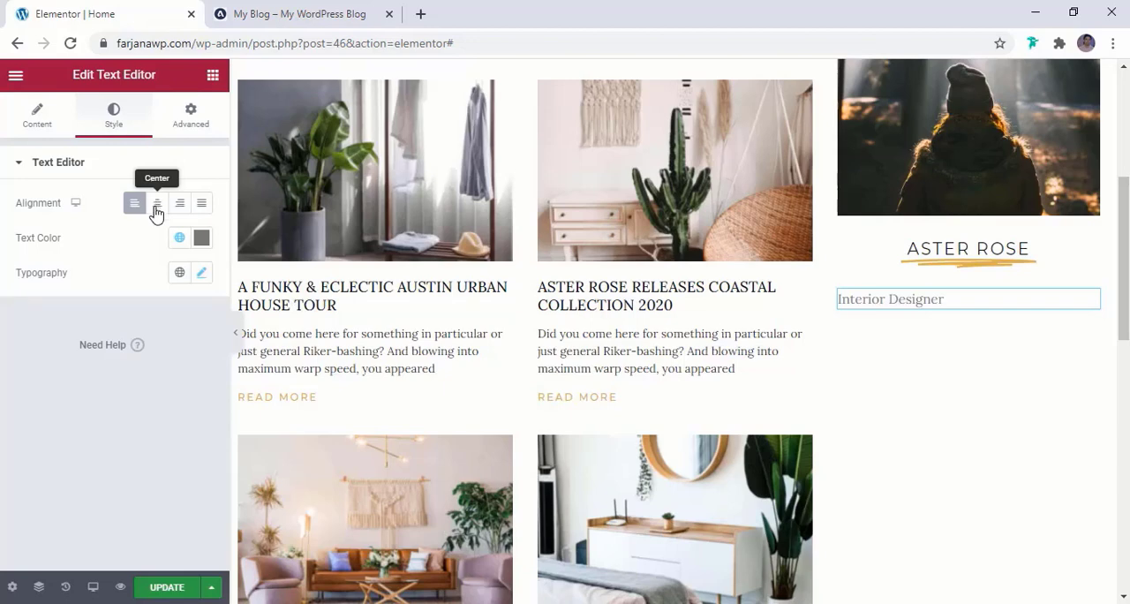
{"action": "left_click", "coordinate": [156, 210]}
{"action": "left_click", "coordinate": [179, 239]}
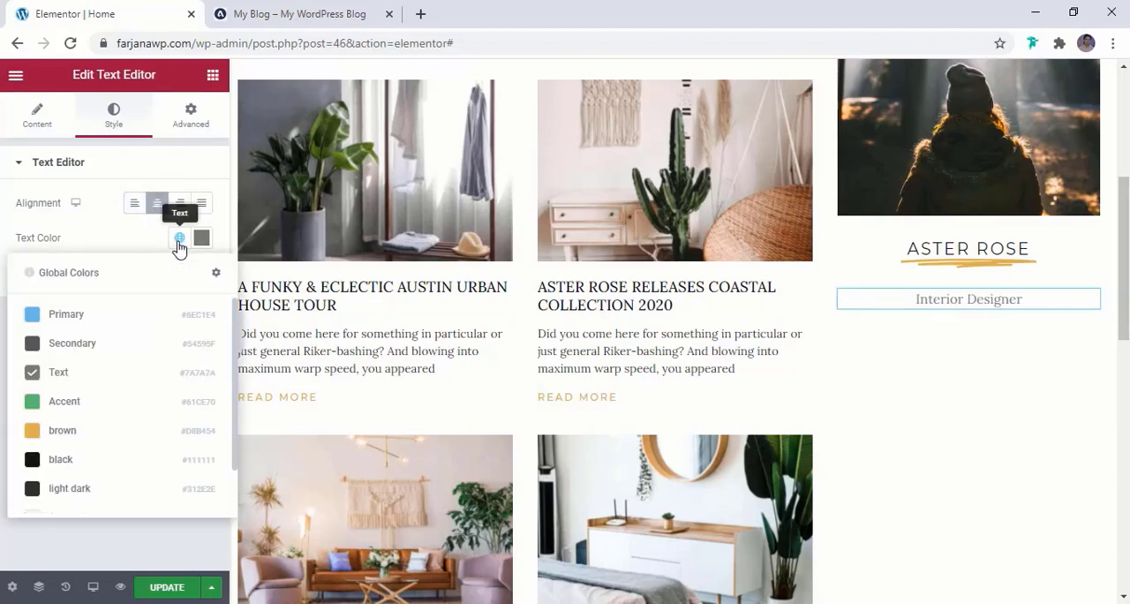
{"action": "left_click", "coordinate": [101, 464]}
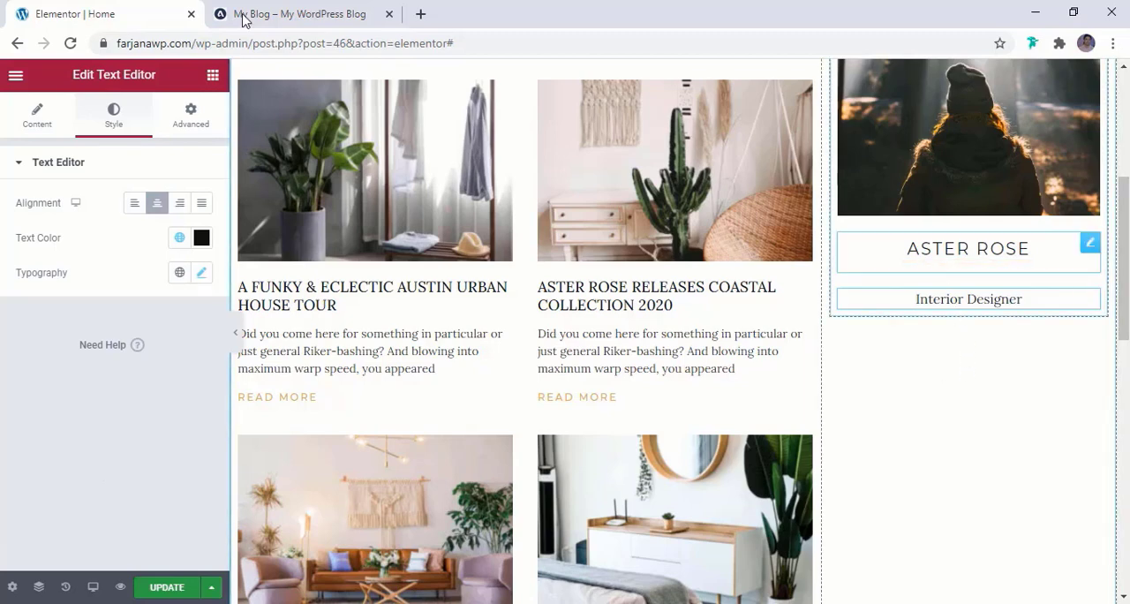
Check the description under the subtitle in the reference blog and duplicate the Interior Designer text widget on the Elementor page
{"action": "left_click", "coordinate": [333, 7]}
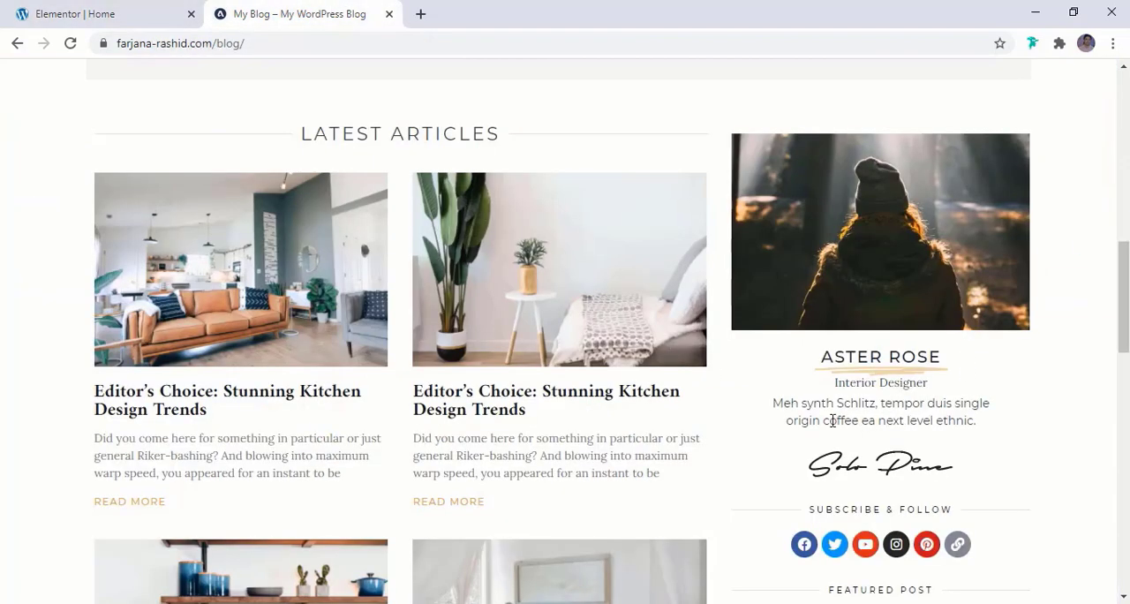
{"action": "left_click", "coordinate": [24, 10]}
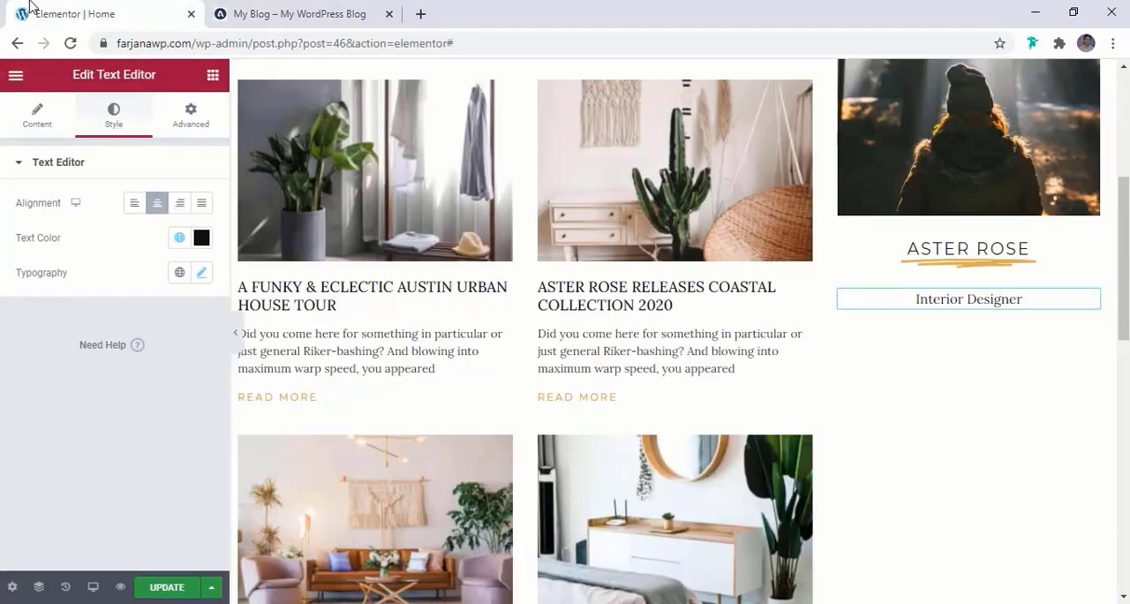
{"action": "right_click", "coordinate": [965, 301]}
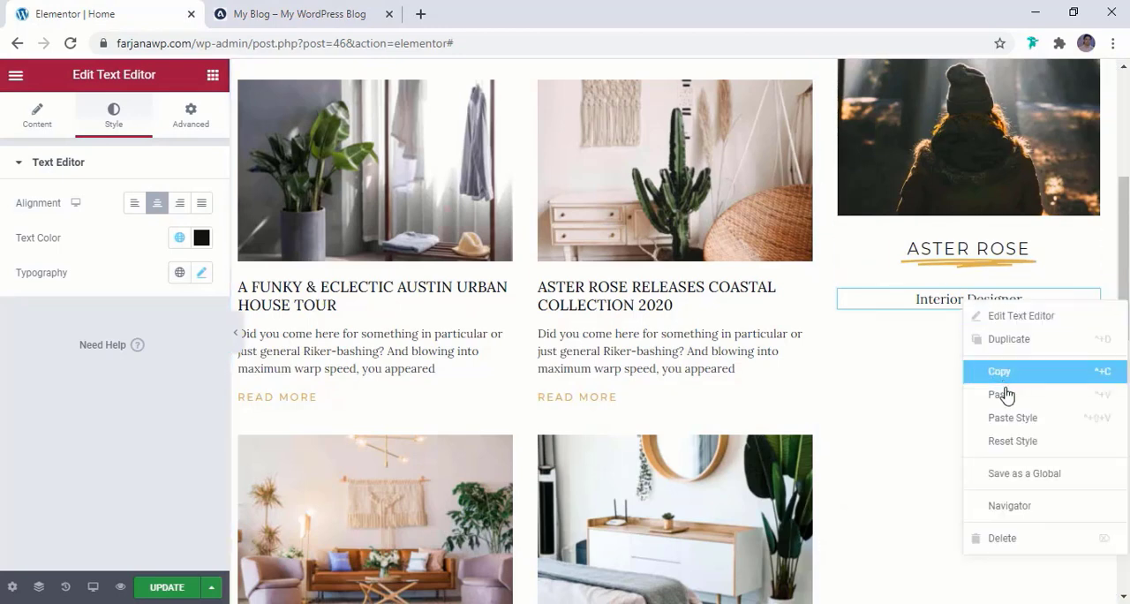
{"action": "left_click", "coordinate": [993, 341]}
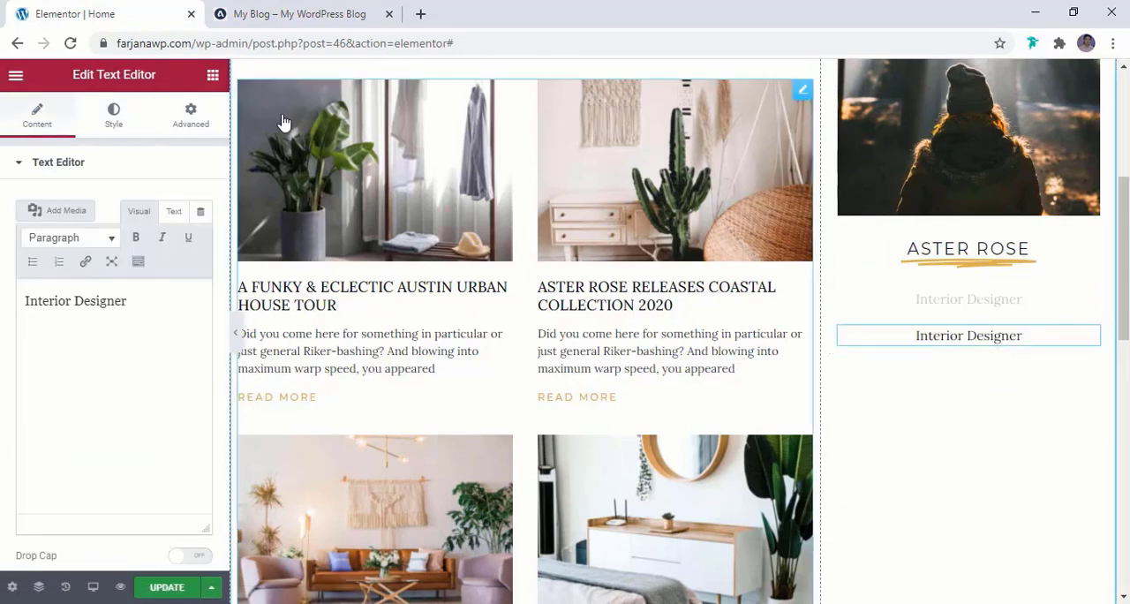
Copy the two-line description under the "Interior Designer" subtitle in the reference blog's sidebar and return to the Elementor page
{"action": "left_click", "coordinate": [334, 16]}
{"action": "triple_click", "coordinate": [882, 421]}
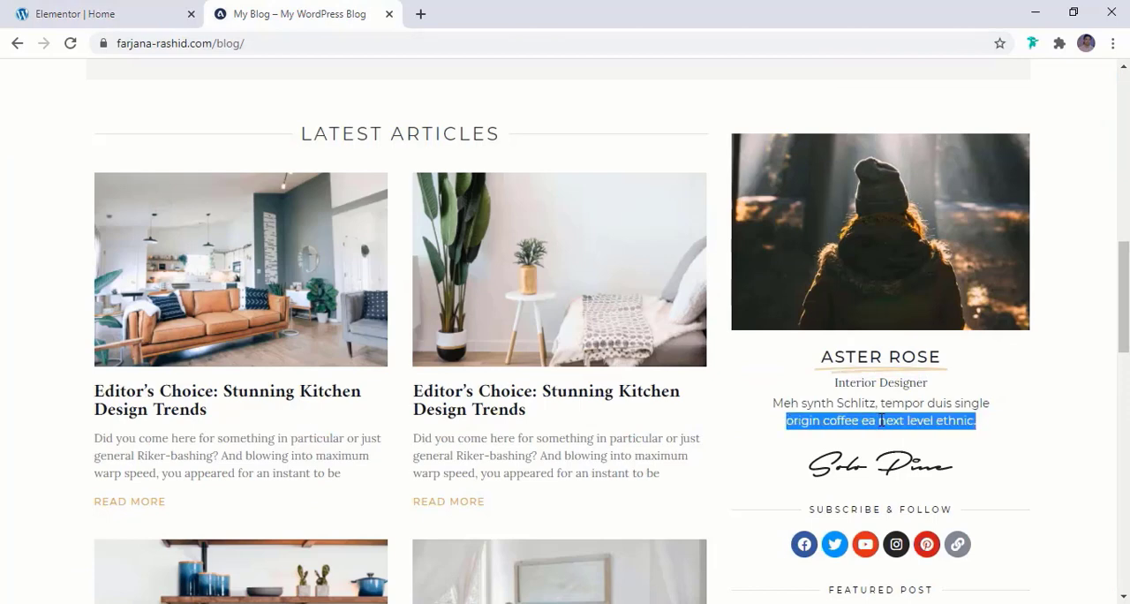
{"action": "left_click", "coordinate": [783, 408]}
{"action": "left_click", "coordinate": [86, 16]}
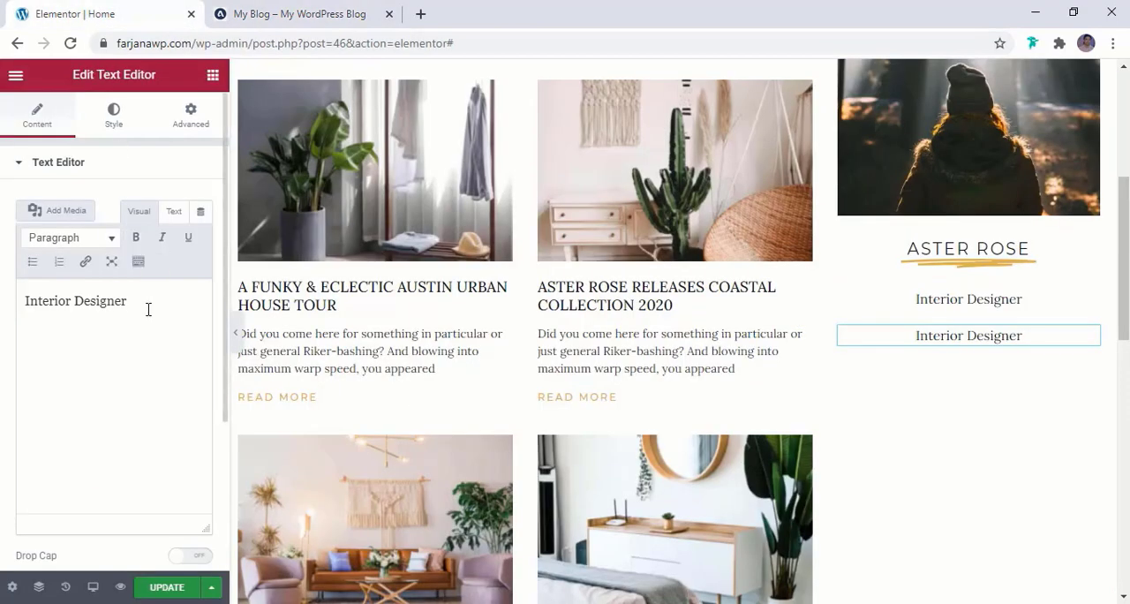
Replace the duplicated Interior Designer text with the copied "Meh synth Schlitz, tempor duis single origin coffee ea next level ethnic."
{"action": "left_click", "coordinate": [913, 341]}
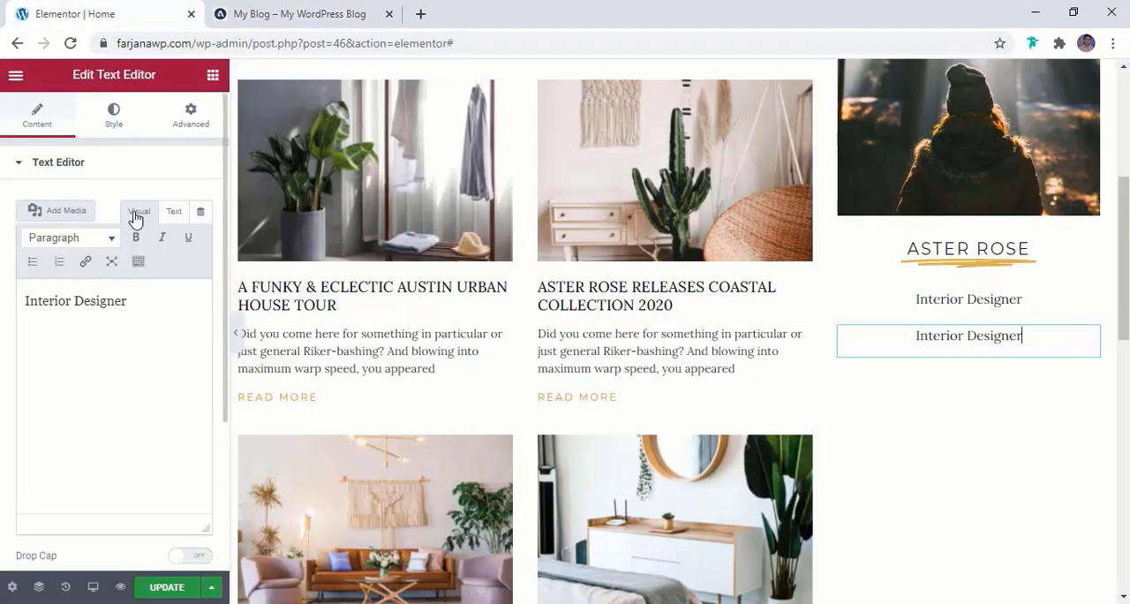
{"action": "left_click", "coordinate": [175, 215]}
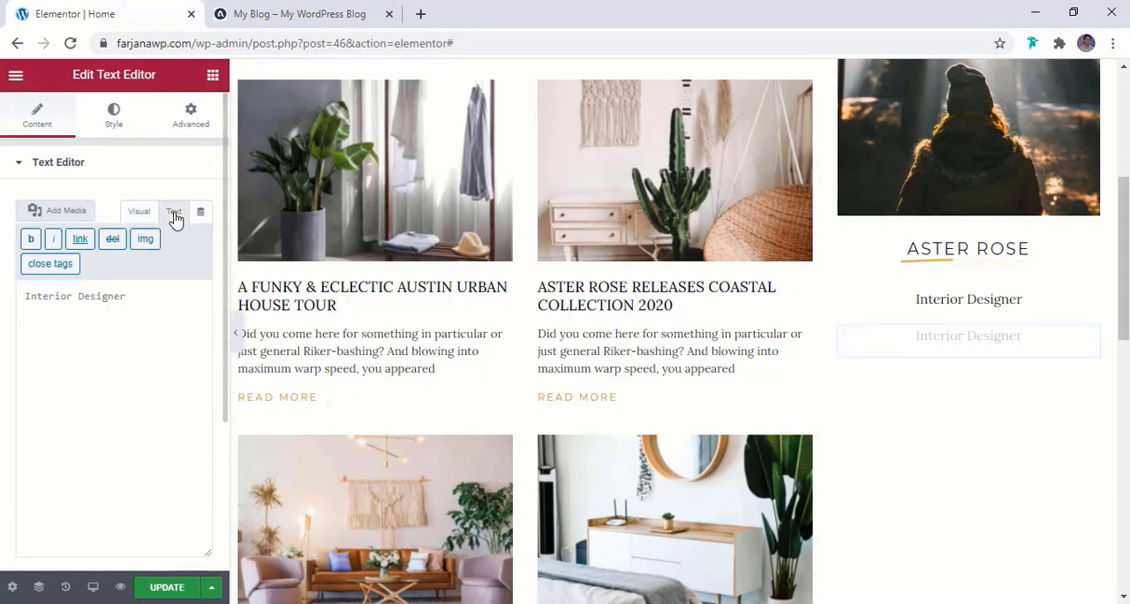
{"action": "triple_click", "coordinate": [166, 292]}
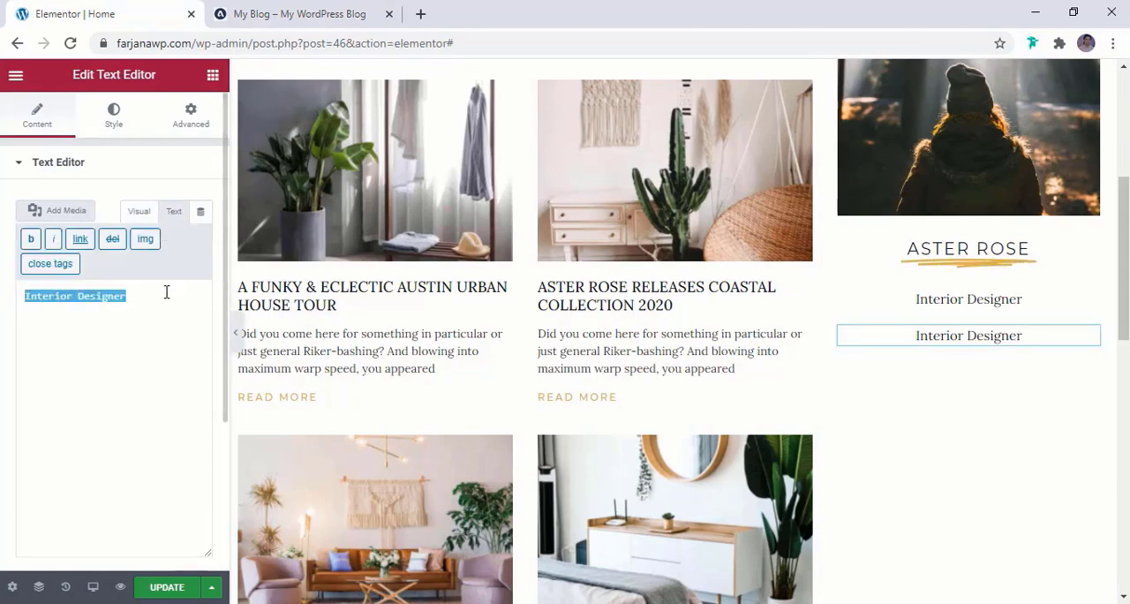
{"action": "type", "text": "Meh synth Schlitz, tempor duis single origin coffee ea next level ethnic."}
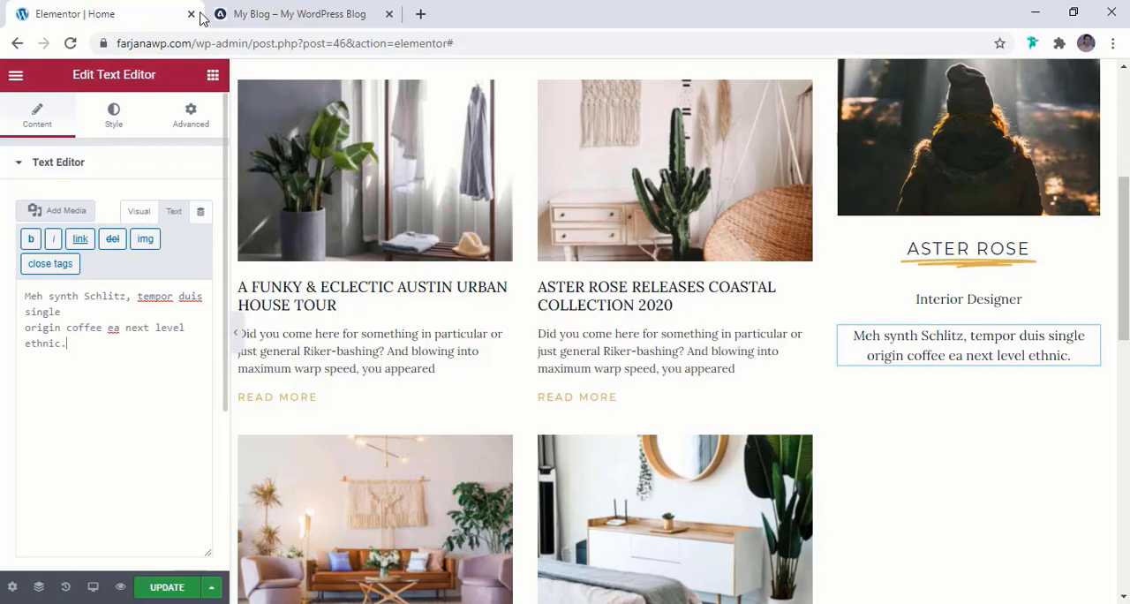
{"action": "left_click", "coordinate": [270, 13]}
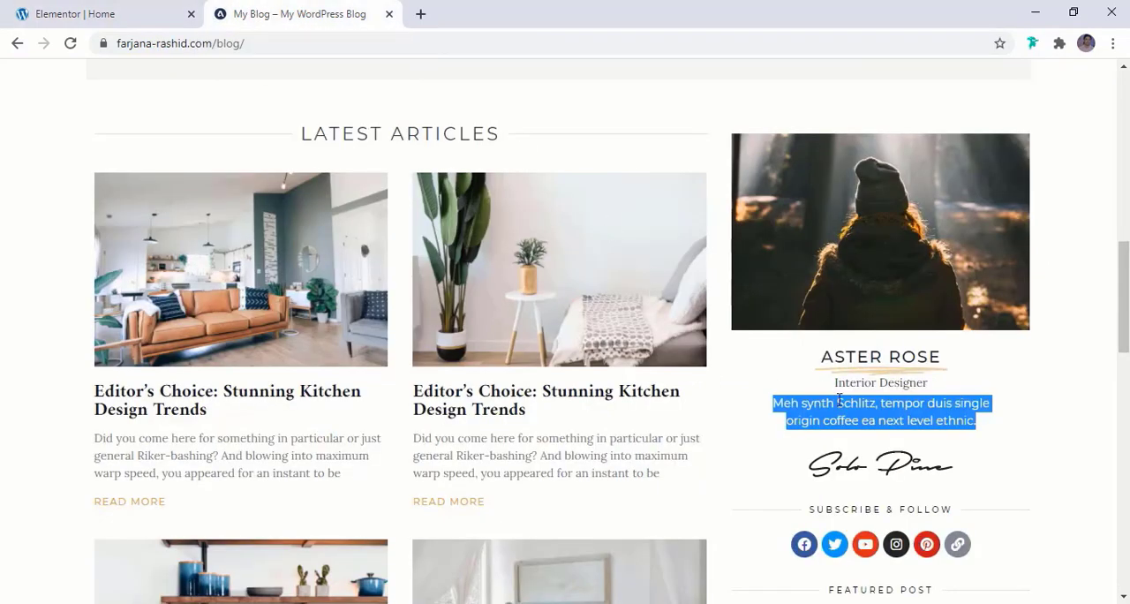
{"action": "left_click", "coordinate": [62, 11]}
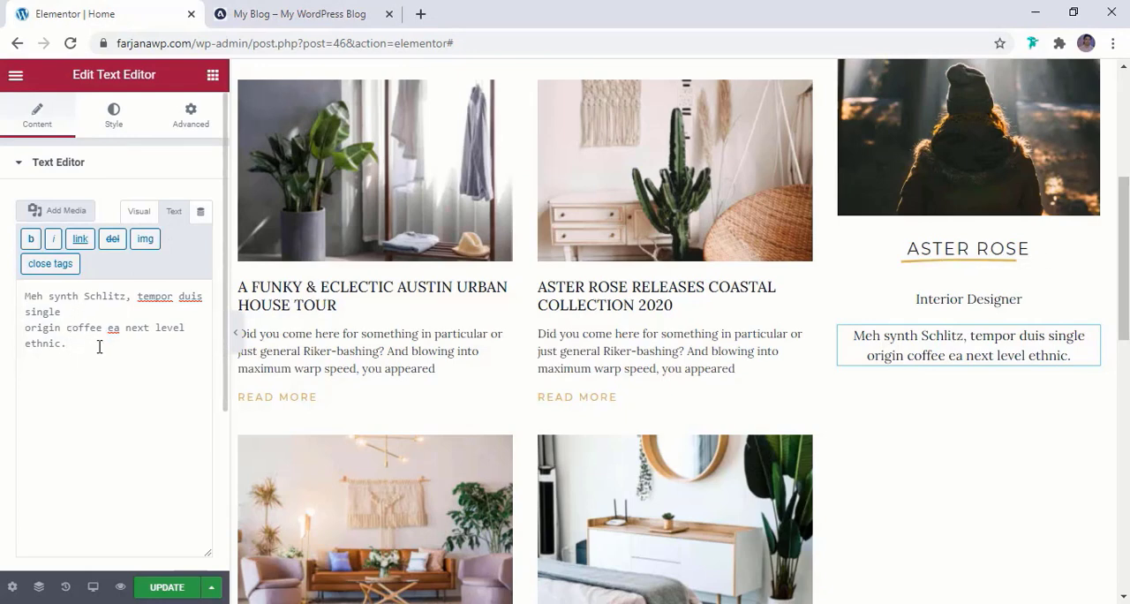
{"action": "left_click", "coordinate": [138, 213]}
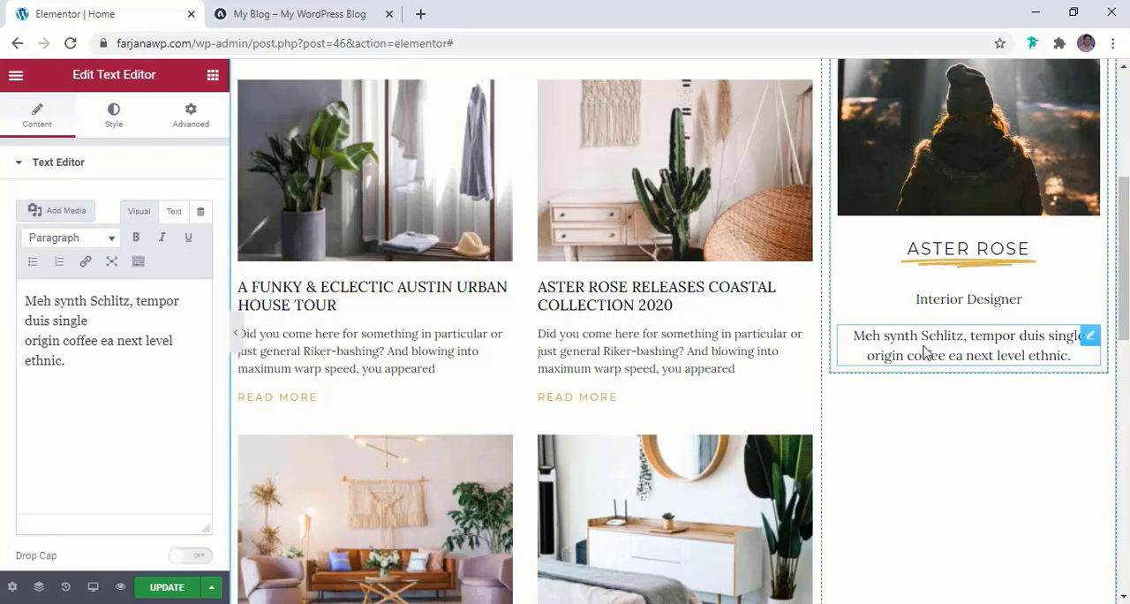
Check the description's look in the reference blog and apply the global dark gray color to the description text
{"action": "key", "text": "ctrl+Tab"}
{"action": "double_click", "coordinate": [871, 421]}
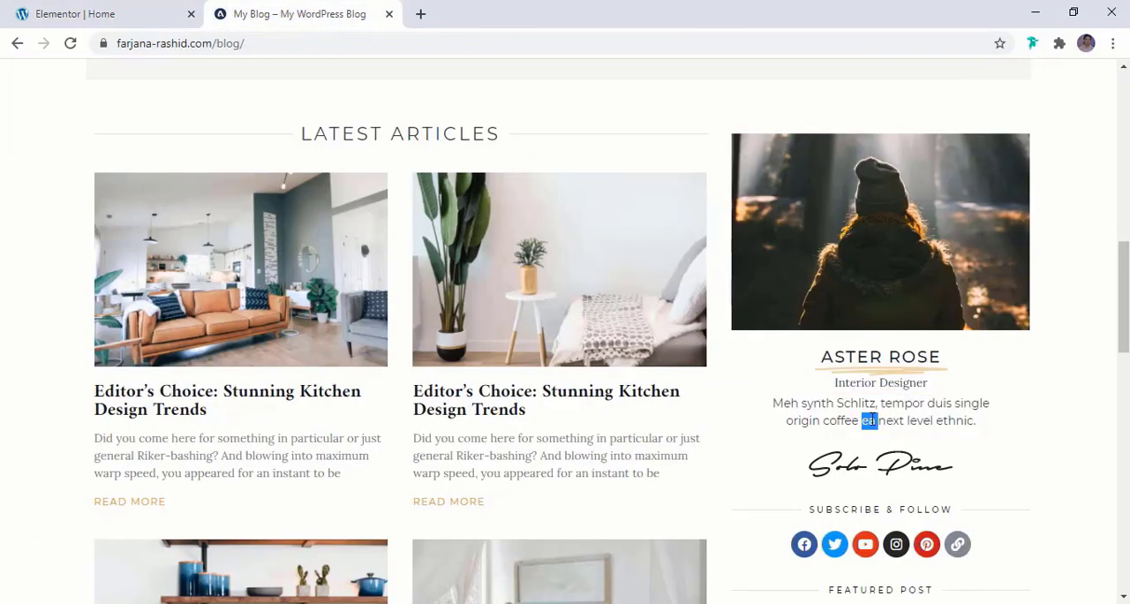
{"action": "left_click", "coordinate": [130, 11]}
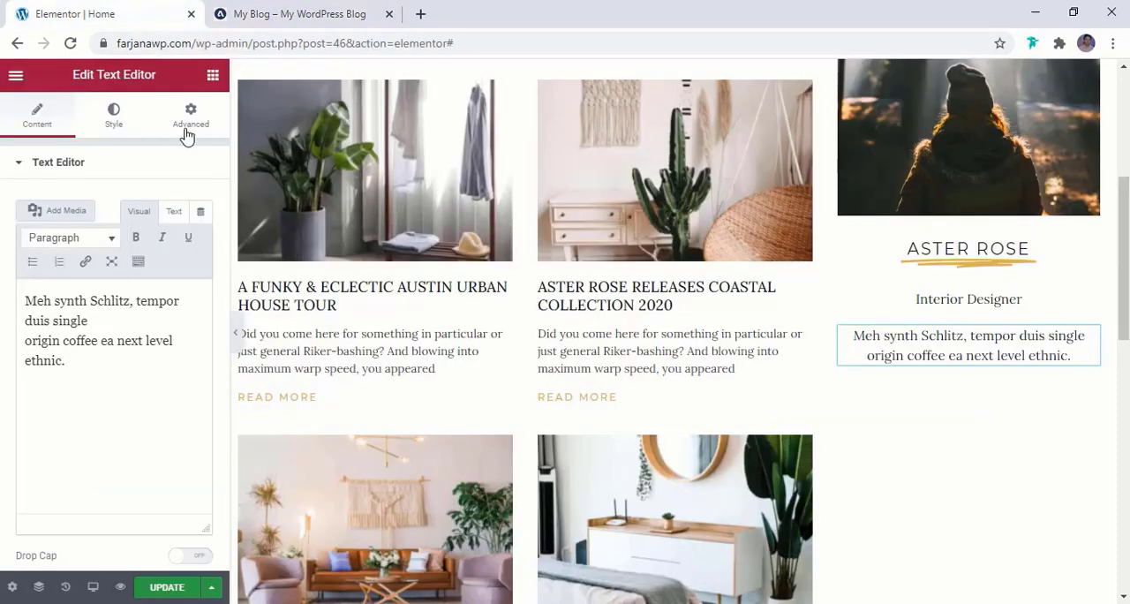
{"action": "left_click", "coordinate": [114, 115]}
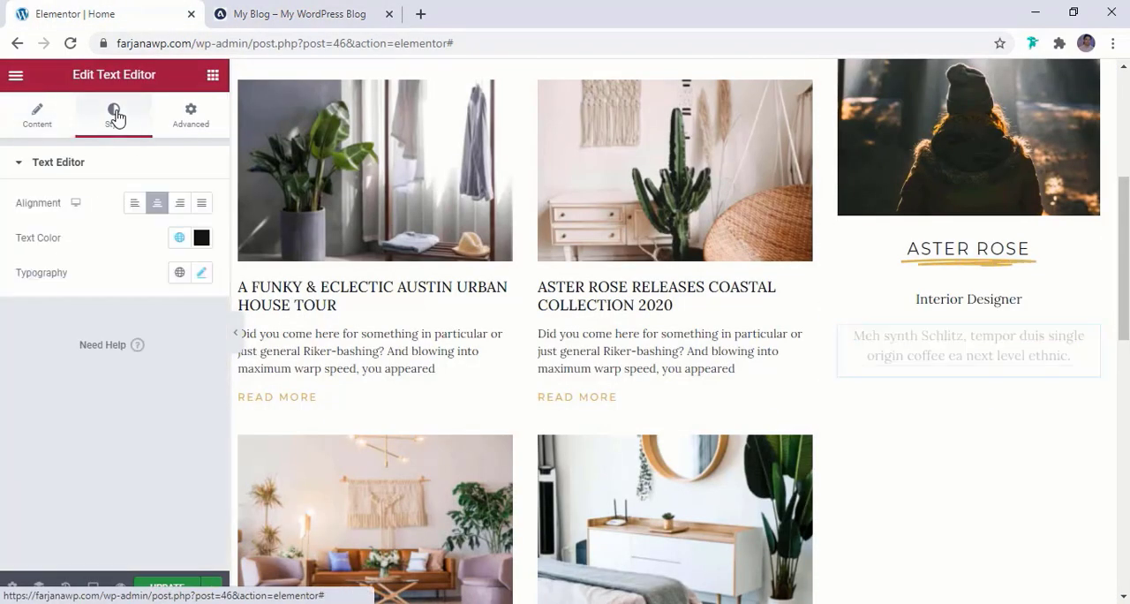
{"action": "left_click", "coordinate": [179, 238]}
{"action": "left_click", "coordinate": [87, 490]}
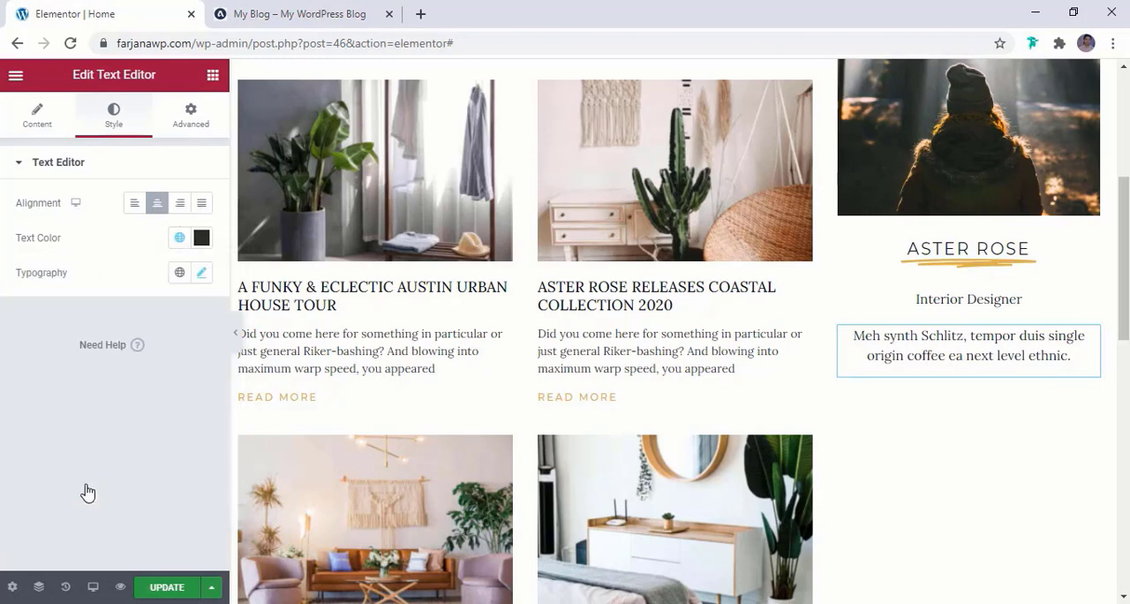
Set the description text's font family to Montserrat and its size to 14 px
{"action": "left_click", "coordinate": [202, 278]}
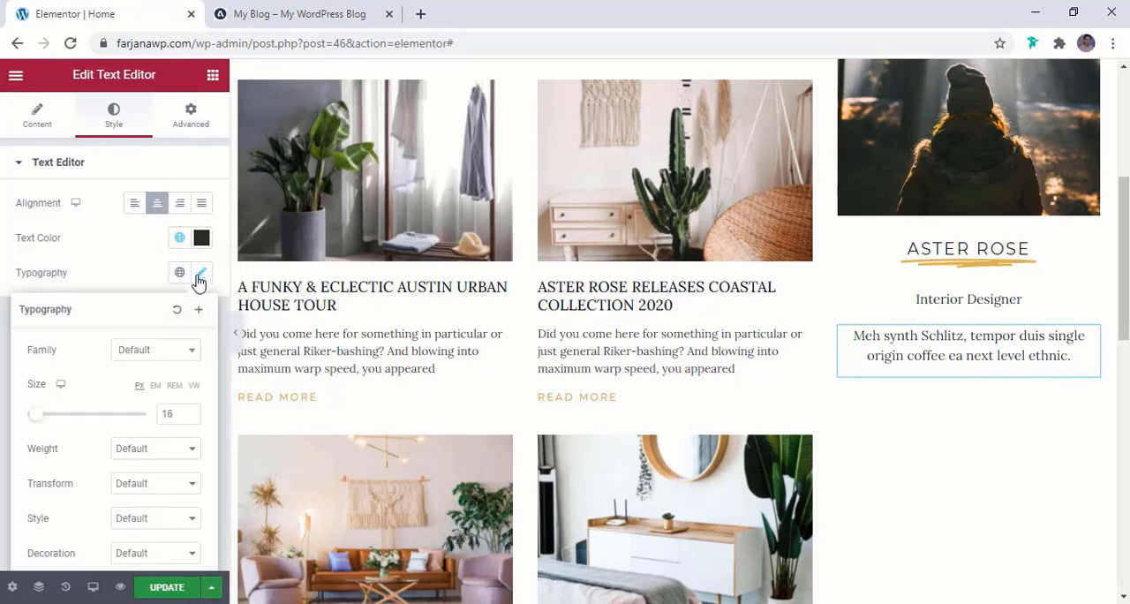
{"action": "left_click", "coordinate": [157, 348]}
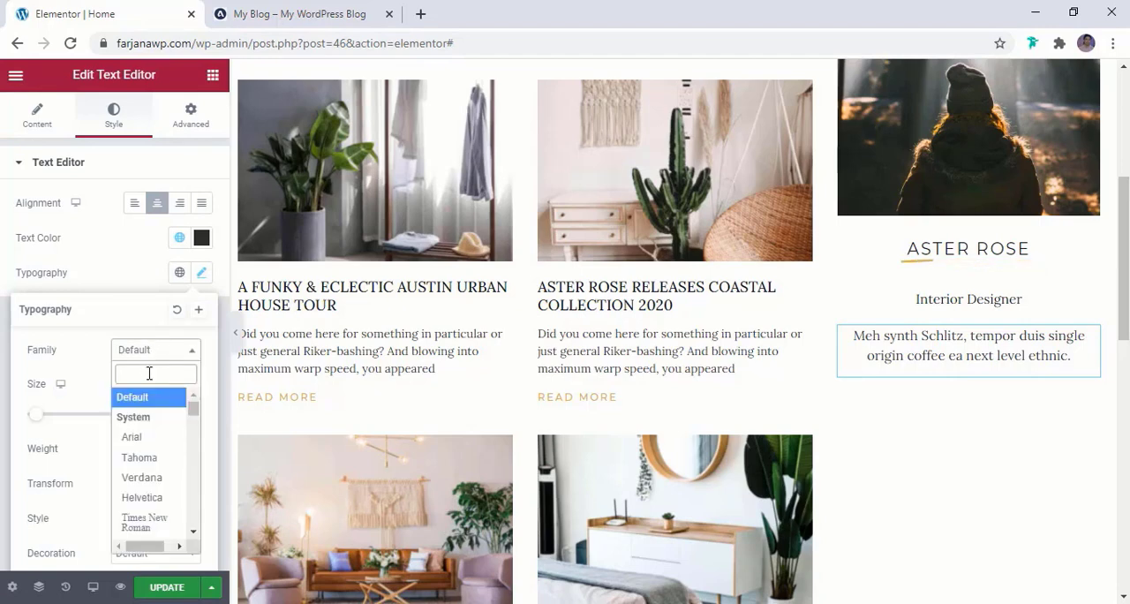
{"action": "type", "text": "mont"}
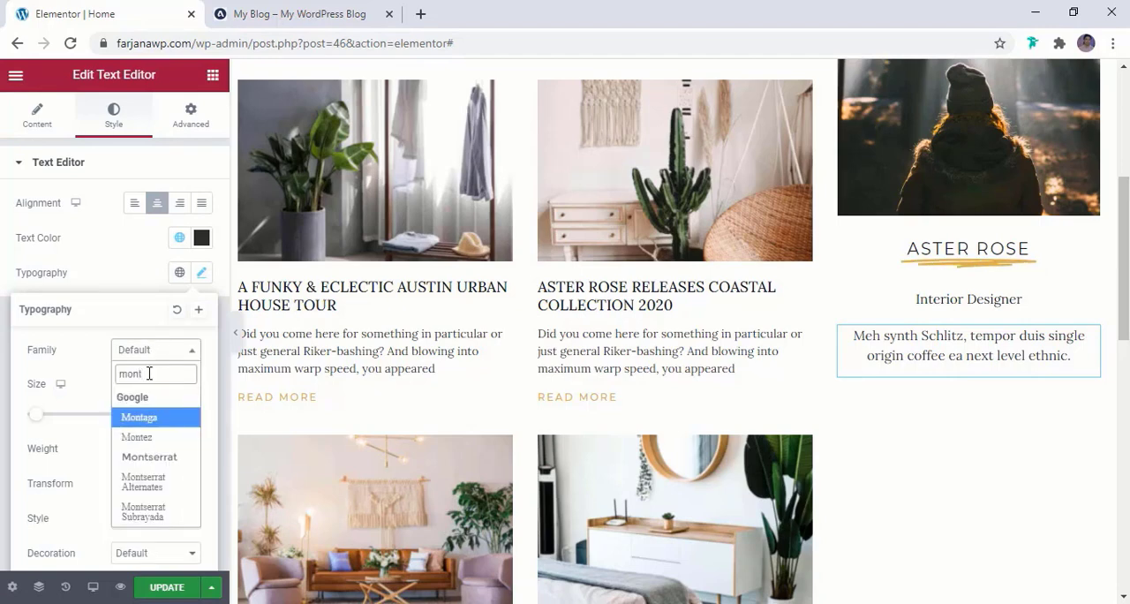
{"action": "left_click", "coordinate": [164, 457]}
{"action": "left_click", "coordinate": [189, 418]}
{"action": "left_click", "coordinate": [188, 417]}
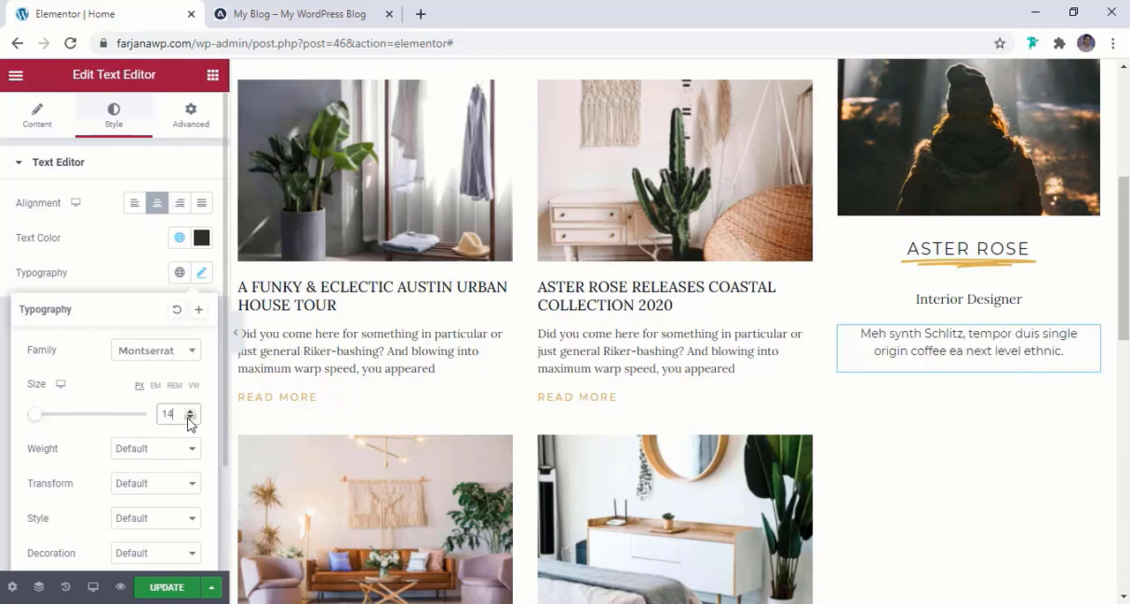
{"action": "left_click", "coordinate": [189, 418]}
{"action": "left_click", "coordinate": [189, 418]}
{"action": "left_click", "coordinate": [189, 410]}
{"action": "left_click", "coordinate": [189, 411]}
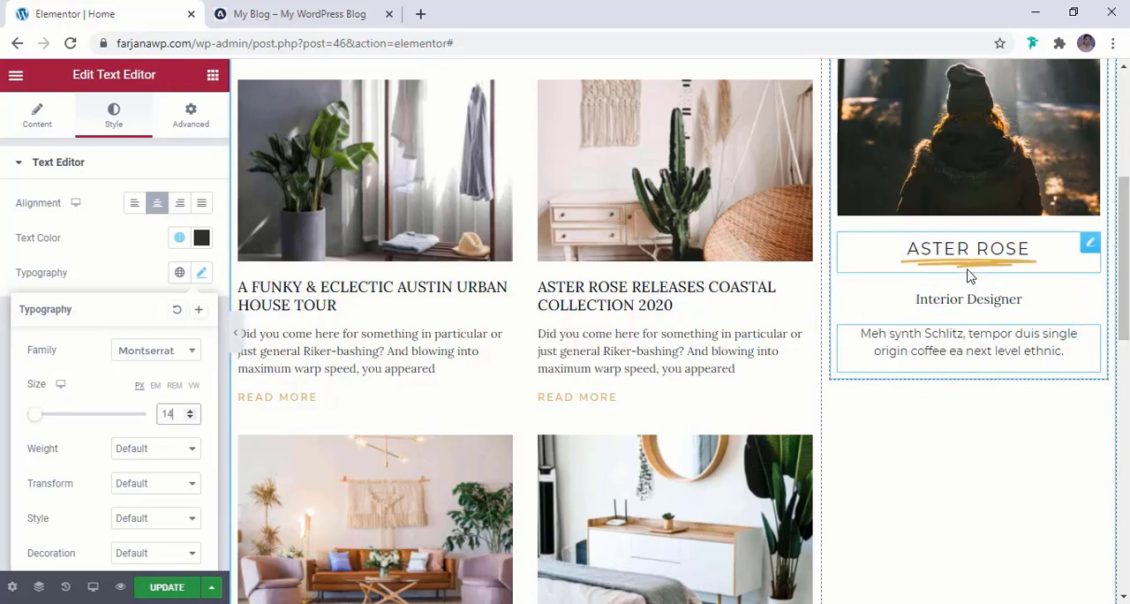
Set the widgets space of the sidebar's inner column to 0 px
{"action": "scroll", "coordinate": [968, 276], "scroll_direction": "up", "scroll_amount": 2}
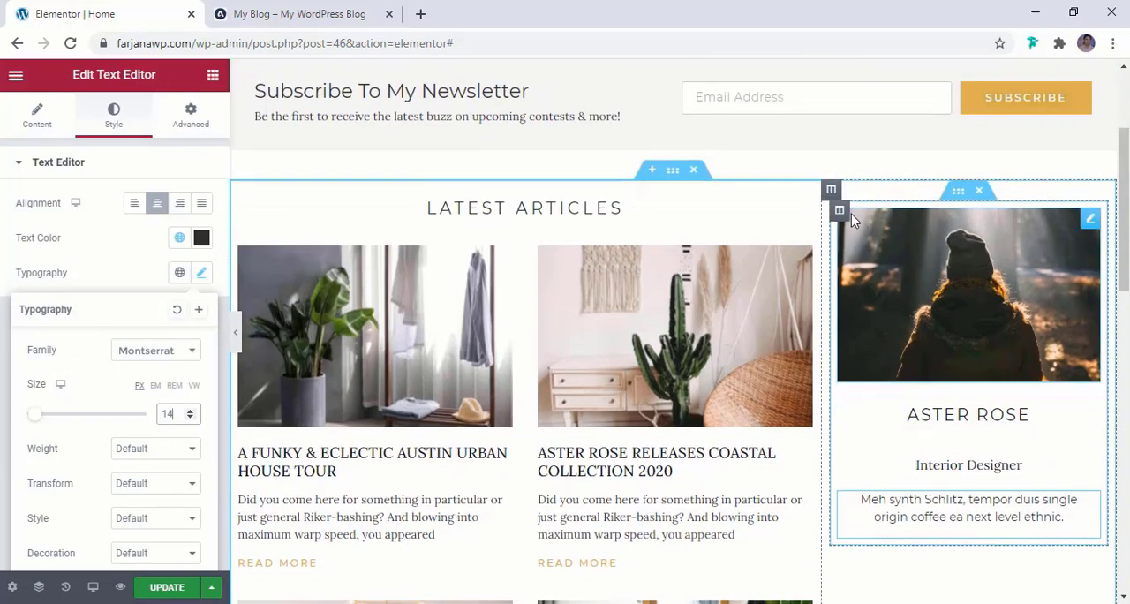
{"action": "left_click", "coordinate": [840, 211]}
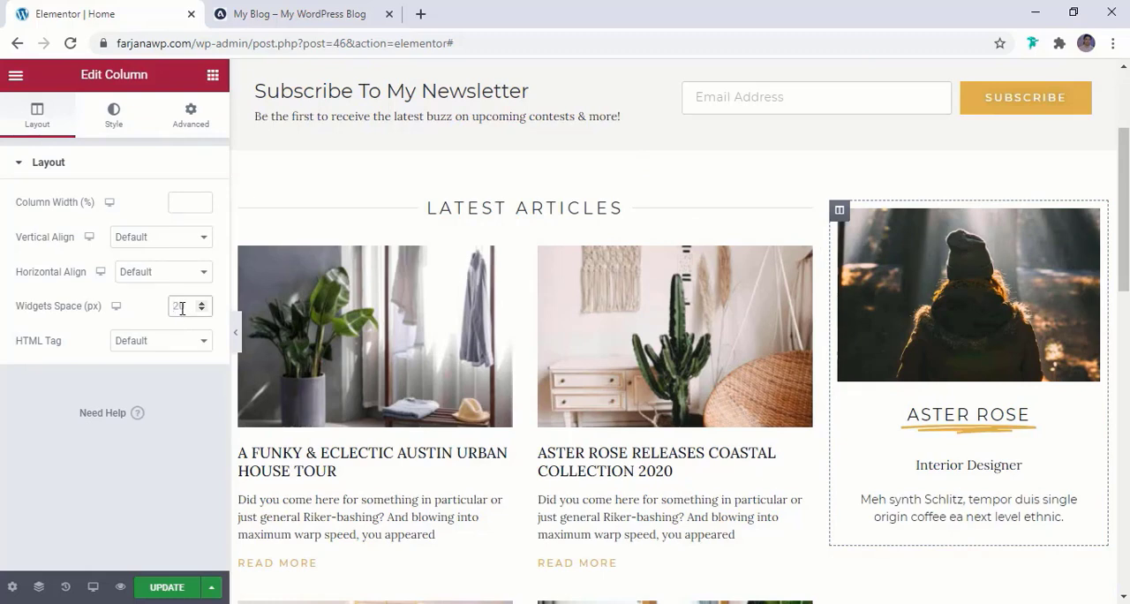
{"action": "type", "text": "0"}
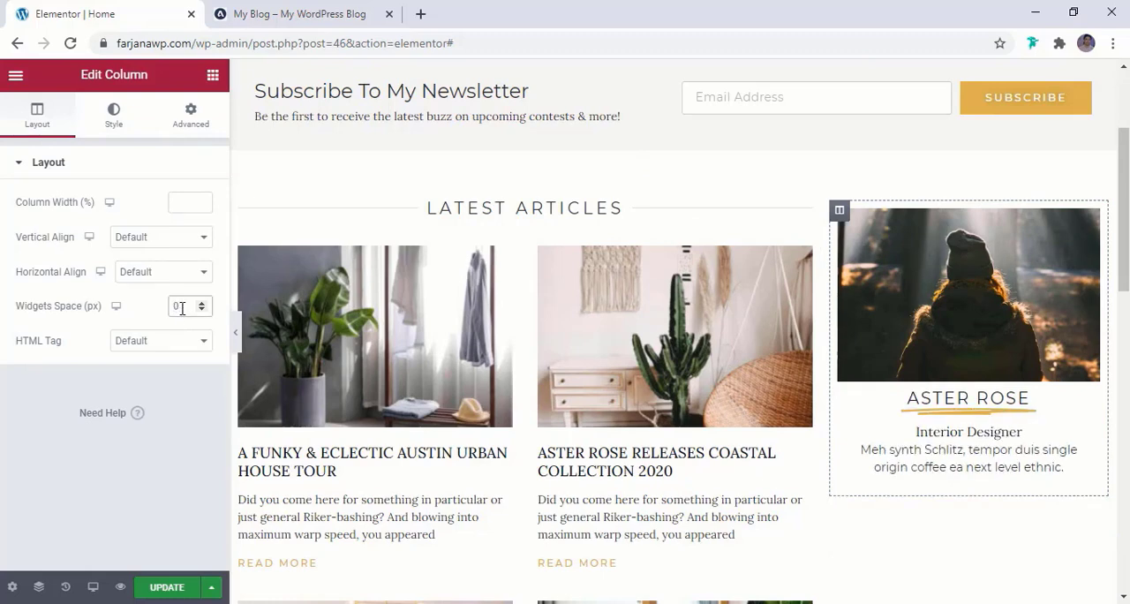
{"action": "key", "text": "BackSpace"}
{"action": "type", "text": "5"}
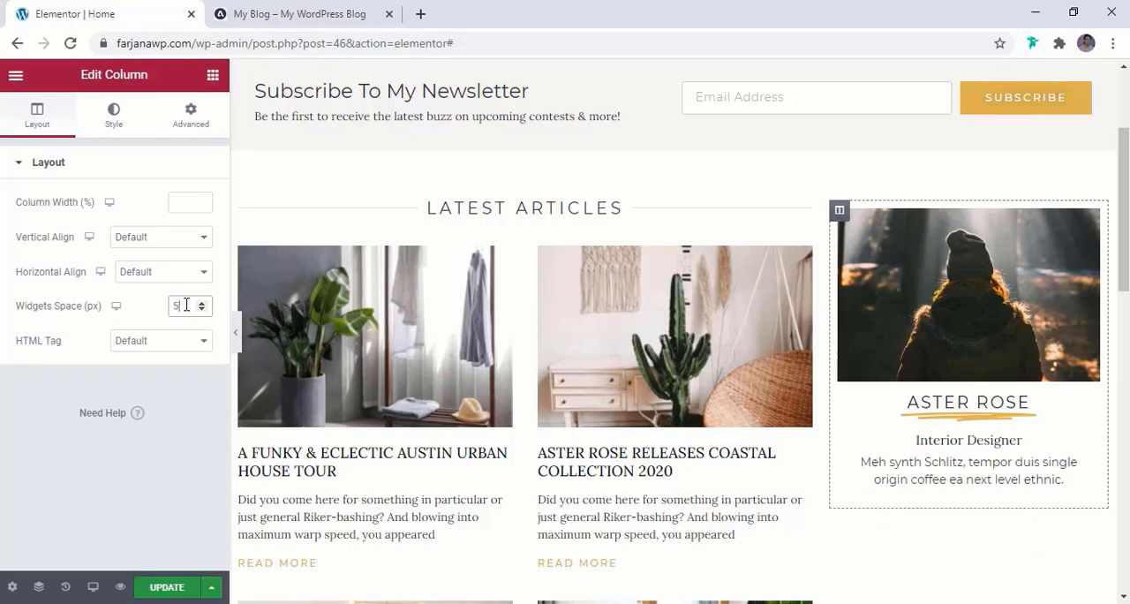
{"action": "key", "text": "BackSpace"}
{"action": "type", "text": "0"}
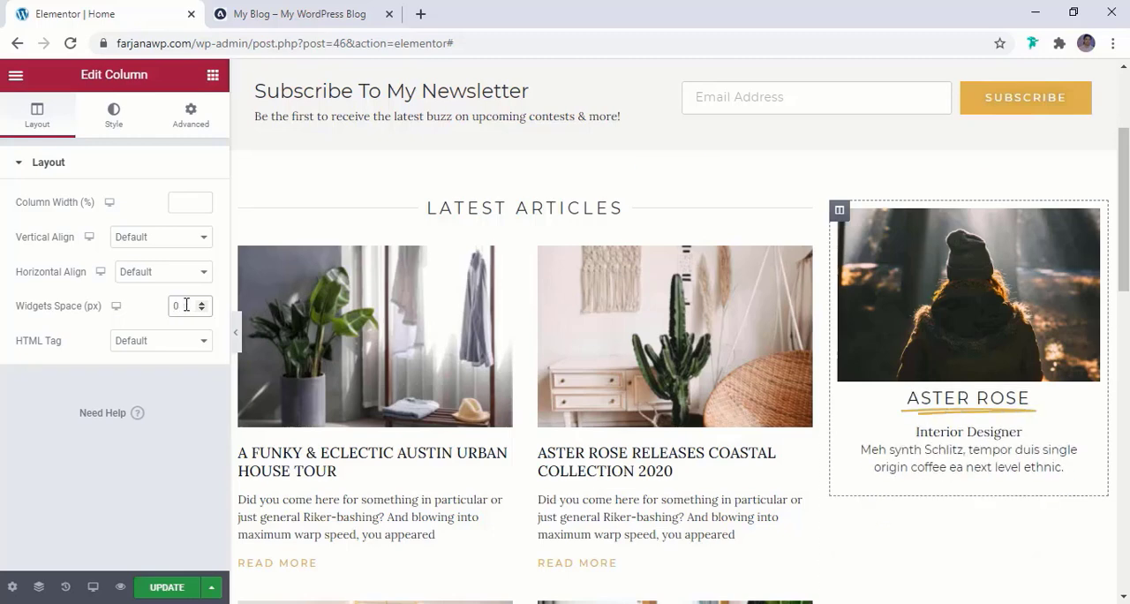
Set the bottom padding of the Interior Designer text to 5 px
{"action": "left_click", "coordinate": [971, 432]}
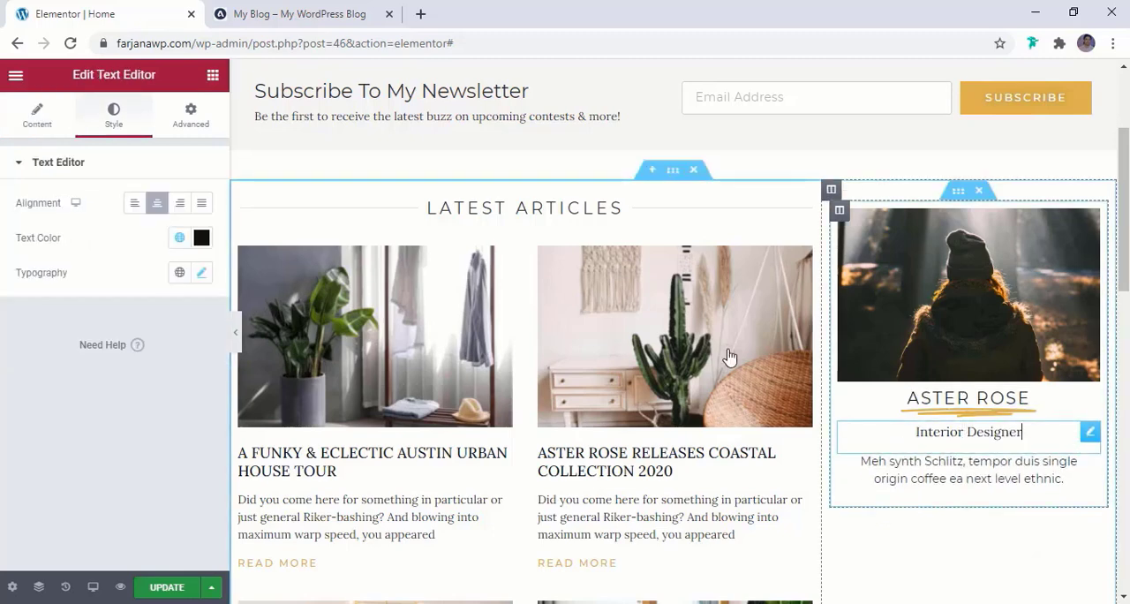
{"action": "left_click", "coordinate": [191, 120]}
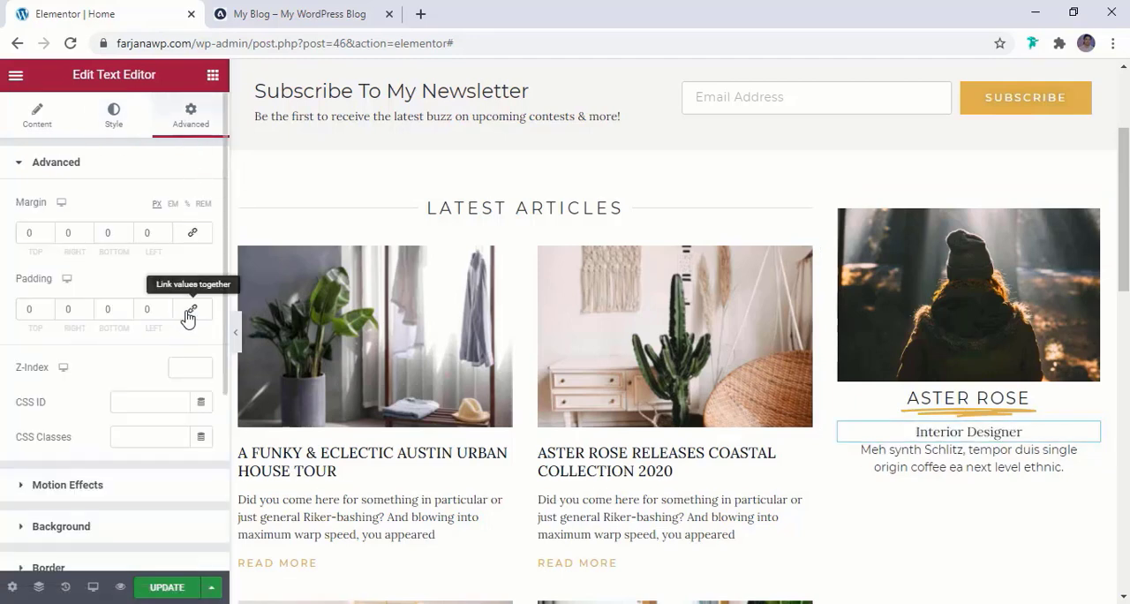
{"action": "left_click", "coordinate": [104, 310]}
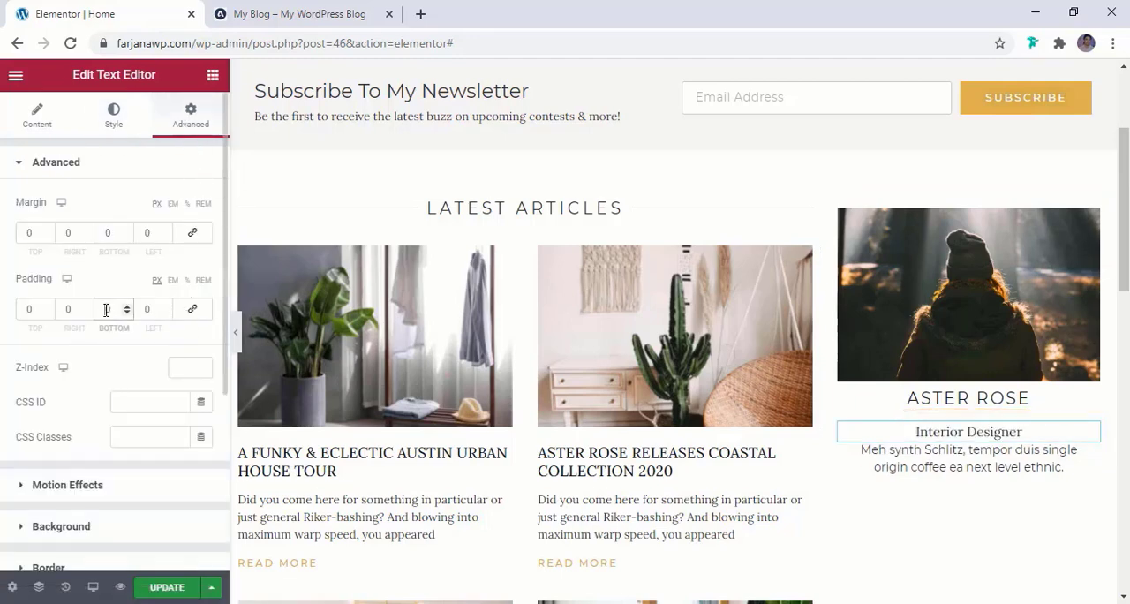
{"action": "type", "text": "10"}
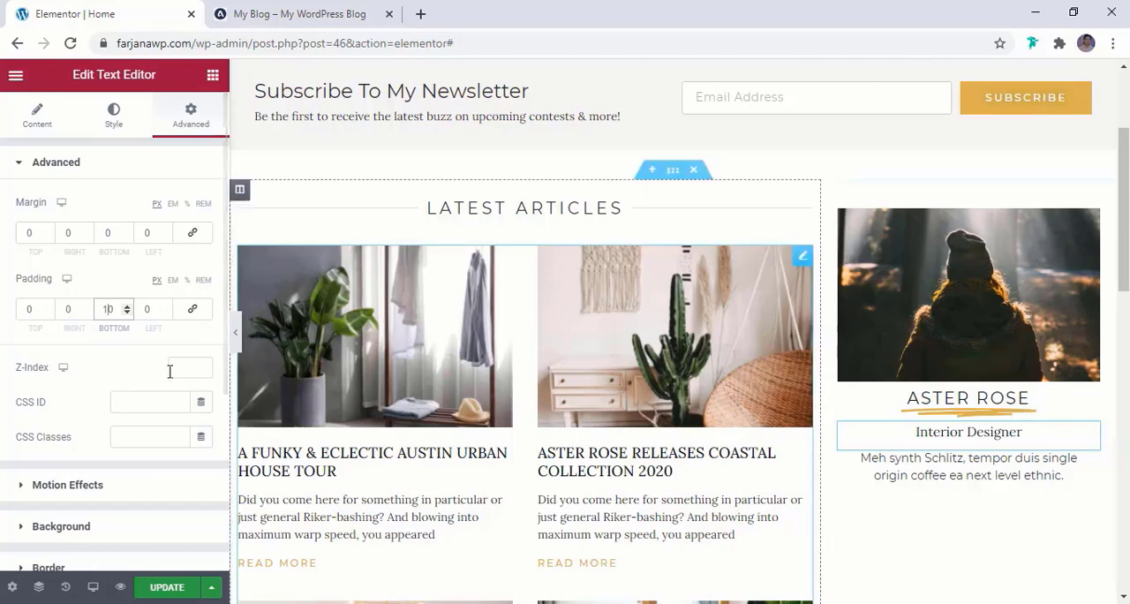
{"action": "left_click", "coordinate": [126, 312]}
{"action": "left_click", "coordinate": [126, 313]}
{"action": "left_click", "coordinate": [127, 313]}
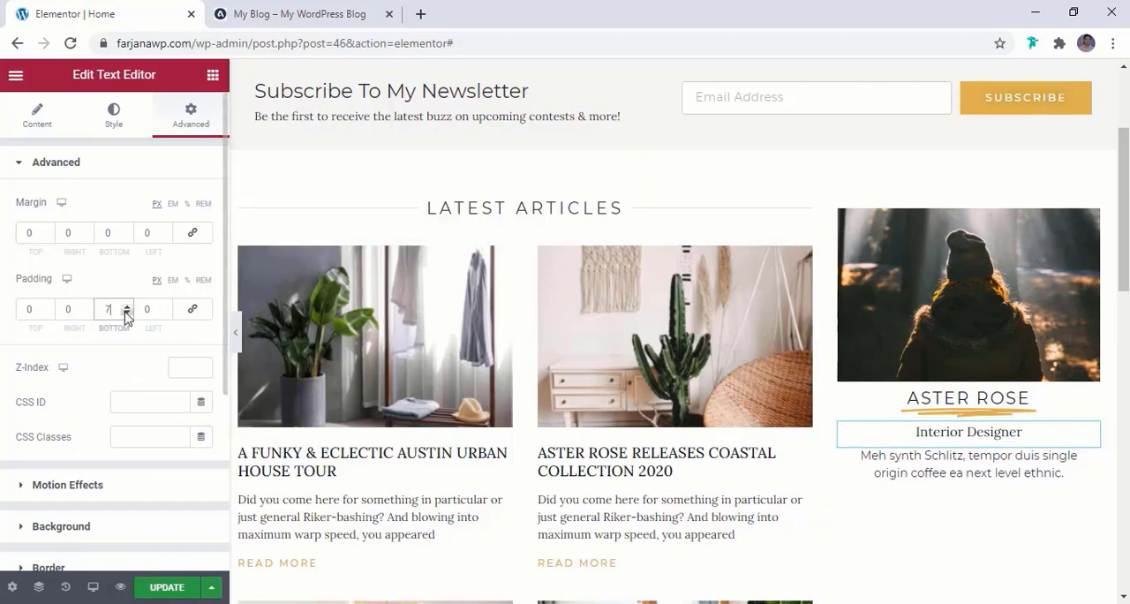
{"action": "left_click", "coordinate": [126, 312]}
{"action": "left_click", "coordinate": [126, 313]}
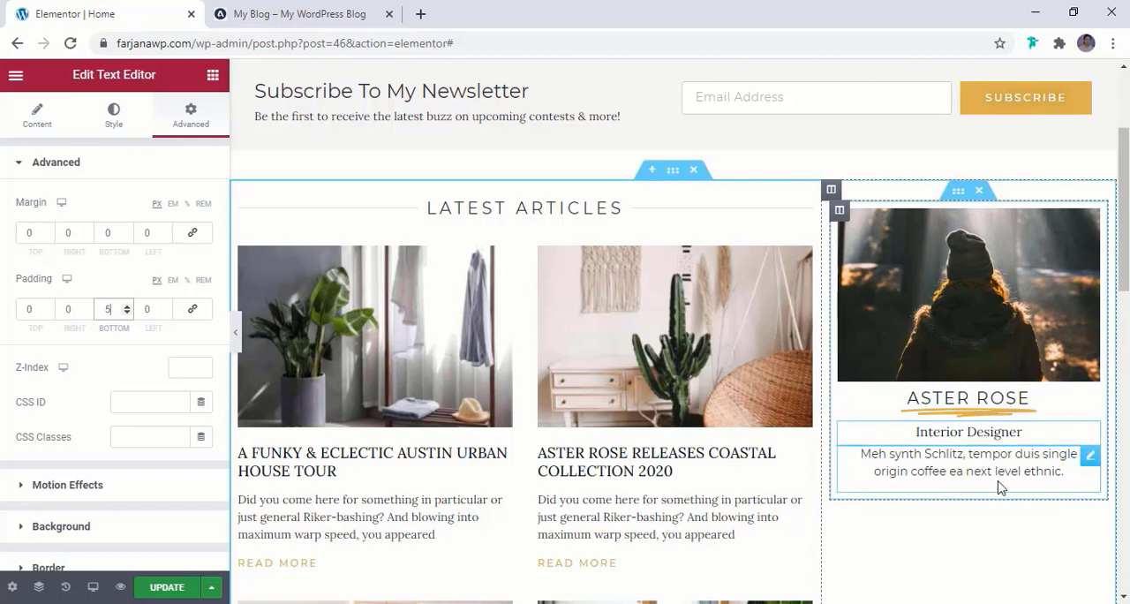
Check the reference blog's sidebar, duplicate the portrait image and move the copy below the description text
{"action": "left_click", "coordinate": [311, 9]}
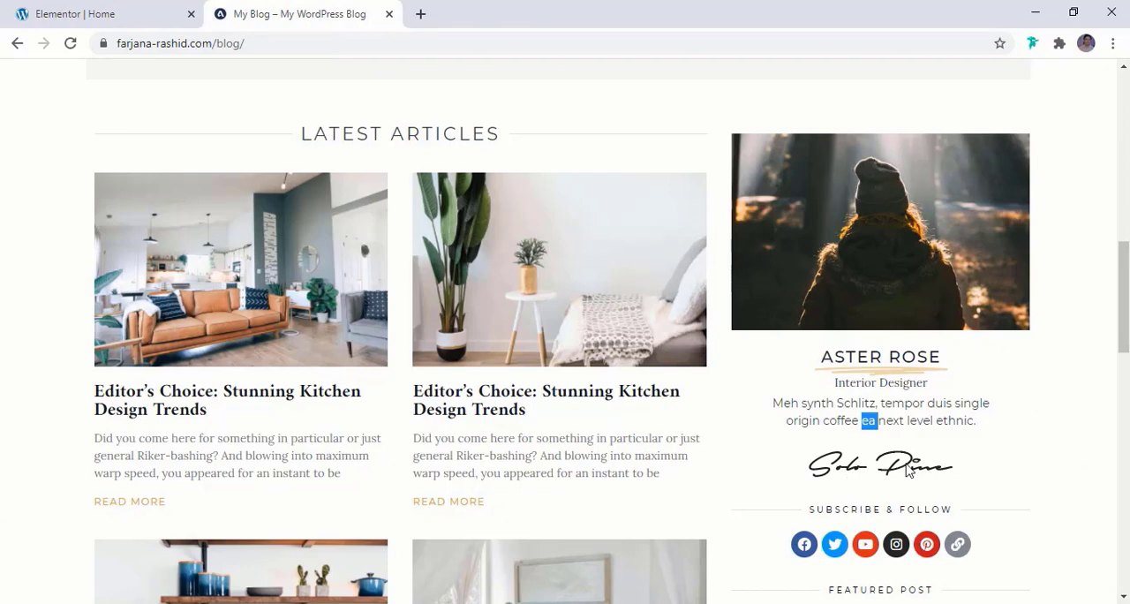
{"action": "left_click", "coordinate": [76, 11]}
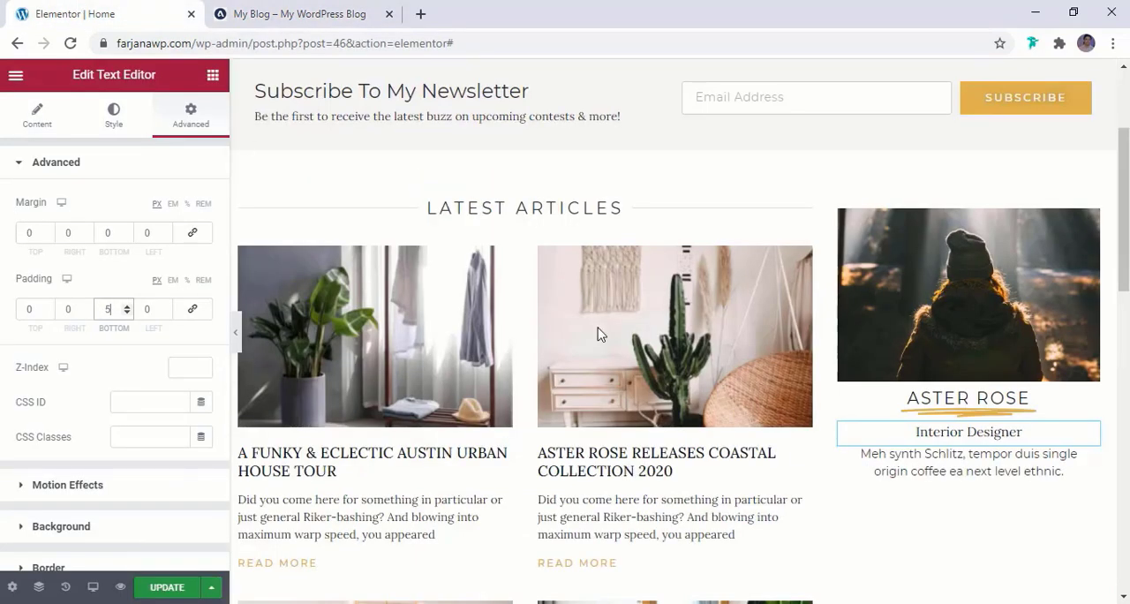
{"action": "right_click", "coordinate": [959, 352]}
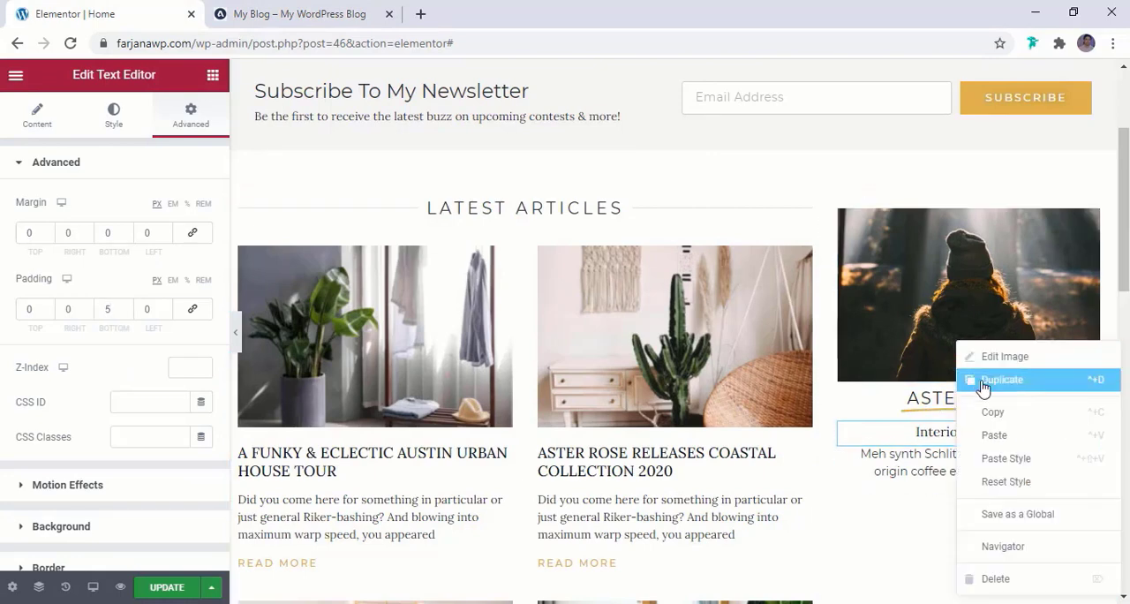
{"action": "left_click", "coordinate": [984, 388]}
{"action": "scroll", "coordinate": [953, 318], "scroll_direction": "down", "scroll_amount": 3}
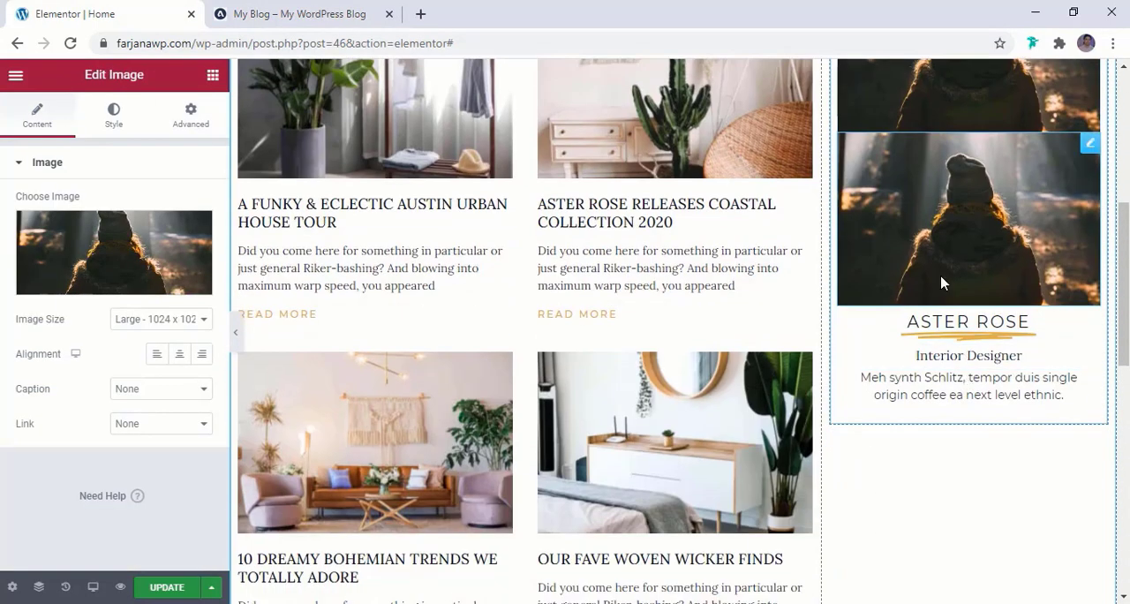
{"action": "left_click_drag", "start_coordinate": [1089, 144], "coordinate": [1008, 221]}
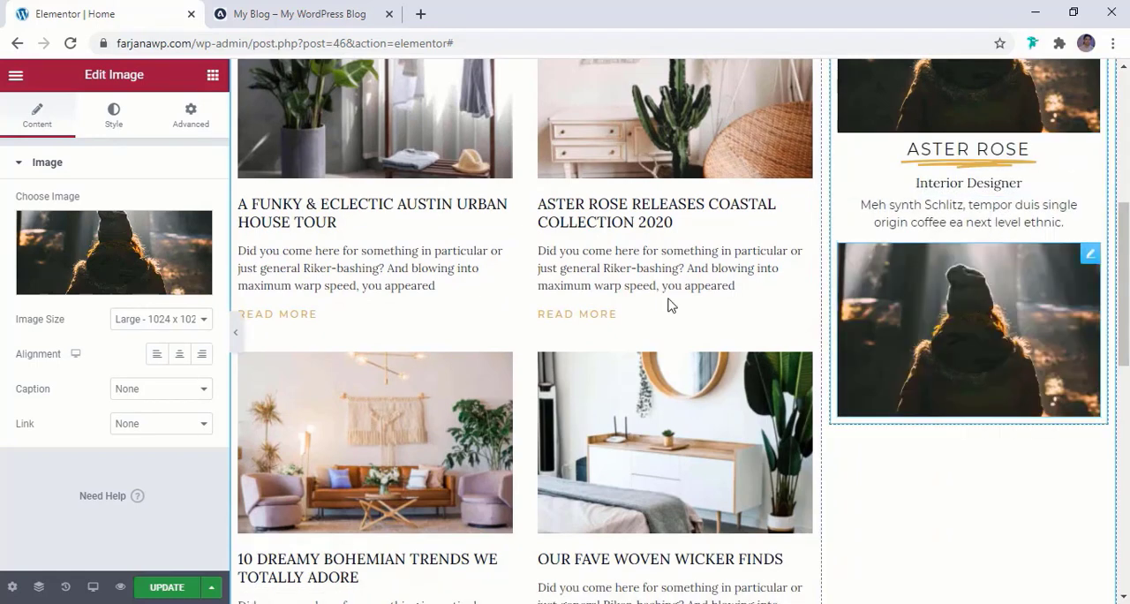
Replace the duplicated portrait with the signature image signing.png from the media library
{"action": "left_click", "coordinate": [48, 265]}
{"action": "left_click", "coordinate": [364, 287]}
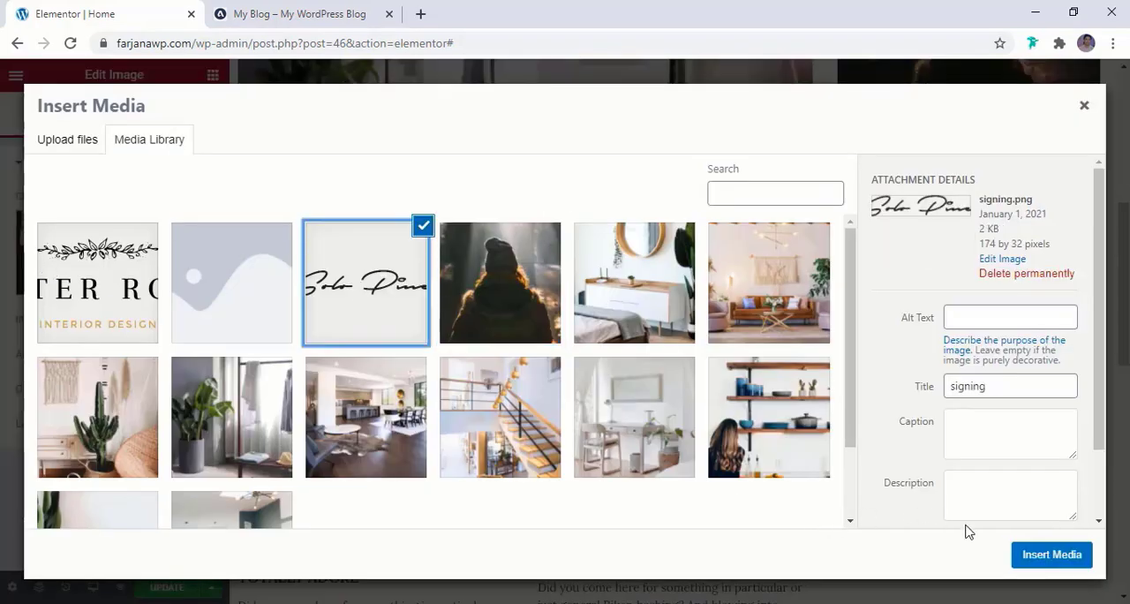
{"action": "left_click", "coordinate": [1049, 554]}
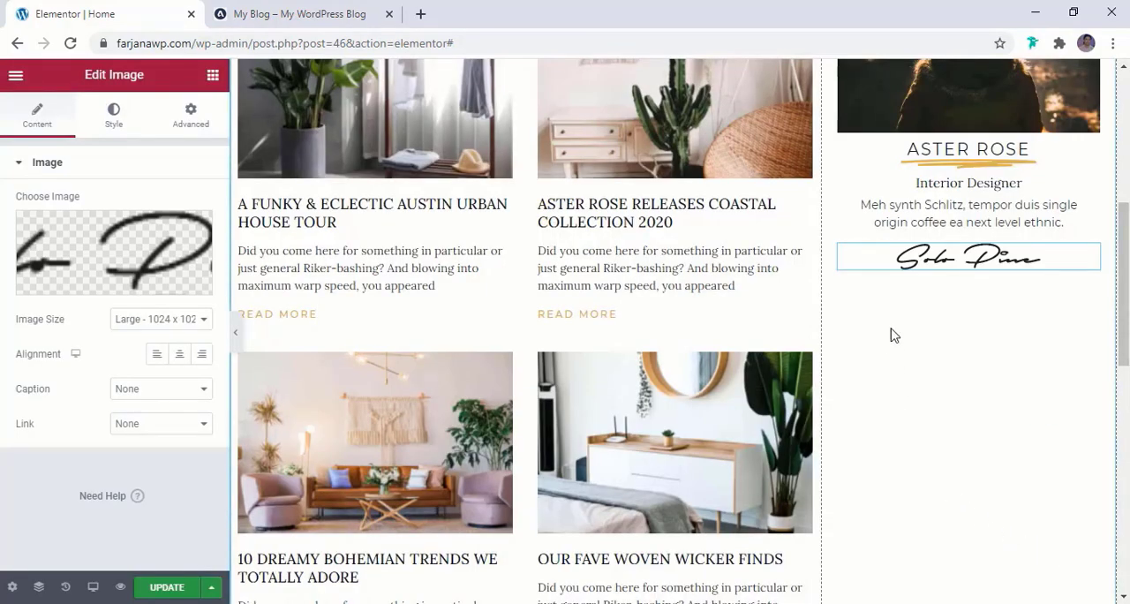
Check the reference blog's sidebar, duplicate the Latest Articles divider and move the copy below the signature image
{"action": "left_click", "coordinate": [299, 13]}
{"action": "scroll", "coordinate": [803, 453], "scroll_direction": "down", "scroll_amount": 3}
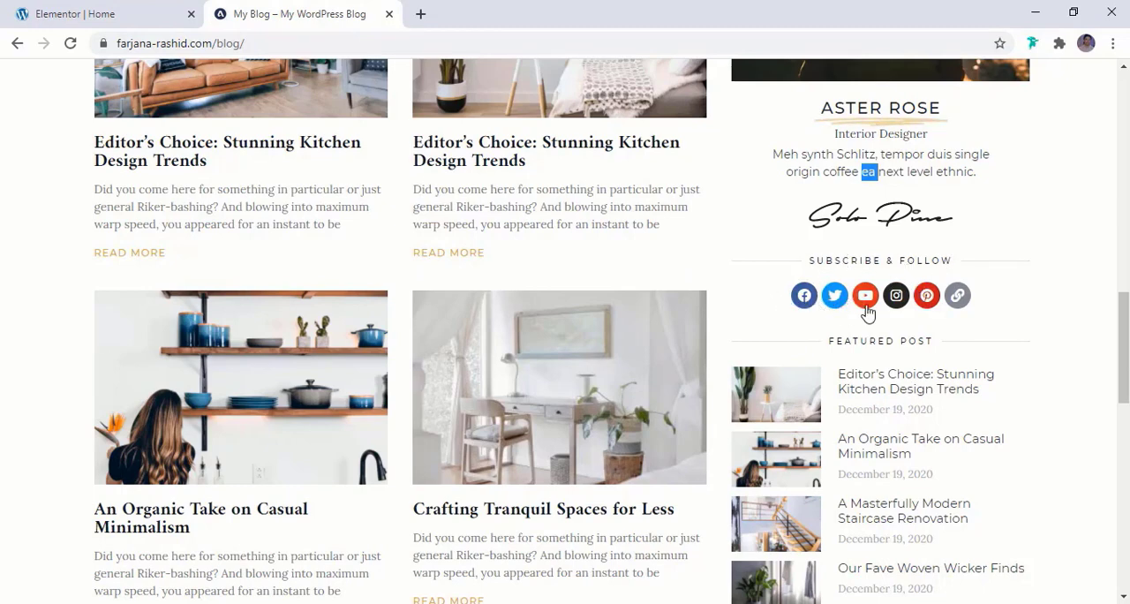
{"action": "left_click", "coordinate": [95, 12]}
{"action": "scroll", "coordinate": [677, 304], "scroll_direction": "up", "scroll_amount": 2}
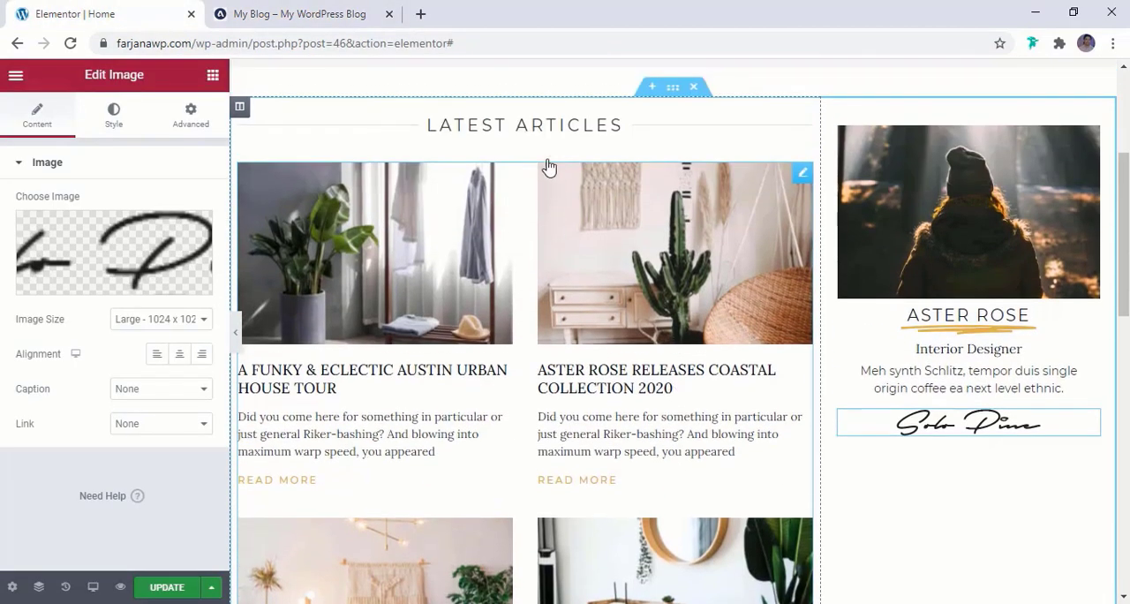
{"action": "right_click", "coordinate": [557, 133]}
{"action": "left_click", "coordinate": [586, 161]}
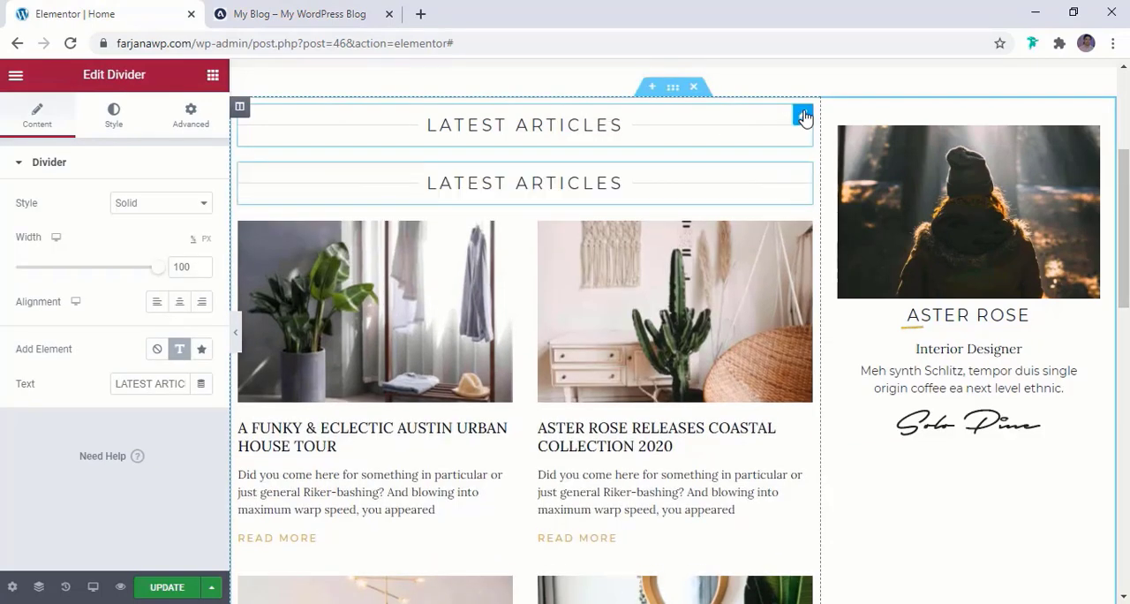
{"action": "mouse_move", "coordinate": [804, 116]}
{"action": "left_mouse_down"}
{"action": "mouse_move", "coordinate": [1010, 323]}
{"action": "mouse_move", "coordinate": [988, 340]}
{"action": "mouse_move", "coordinate": [994, 413]}
{"action": "left_mouse_up"}
{"action": "left_click_drag", "start_coordinate": [952, 466], "coordinate": [951, 424]}
Set the text typography size of the sidebar divider to 12 px
{"action": "left_click", "coordinate": [937, 457]}
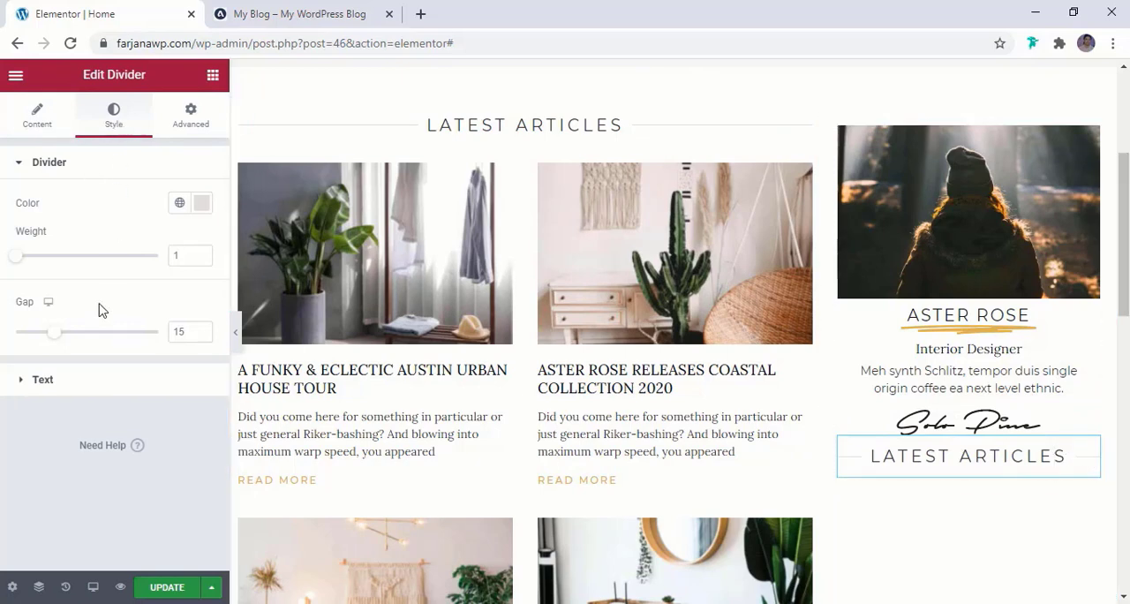
{"action": "left_click", "coordinate": [94, 382]}
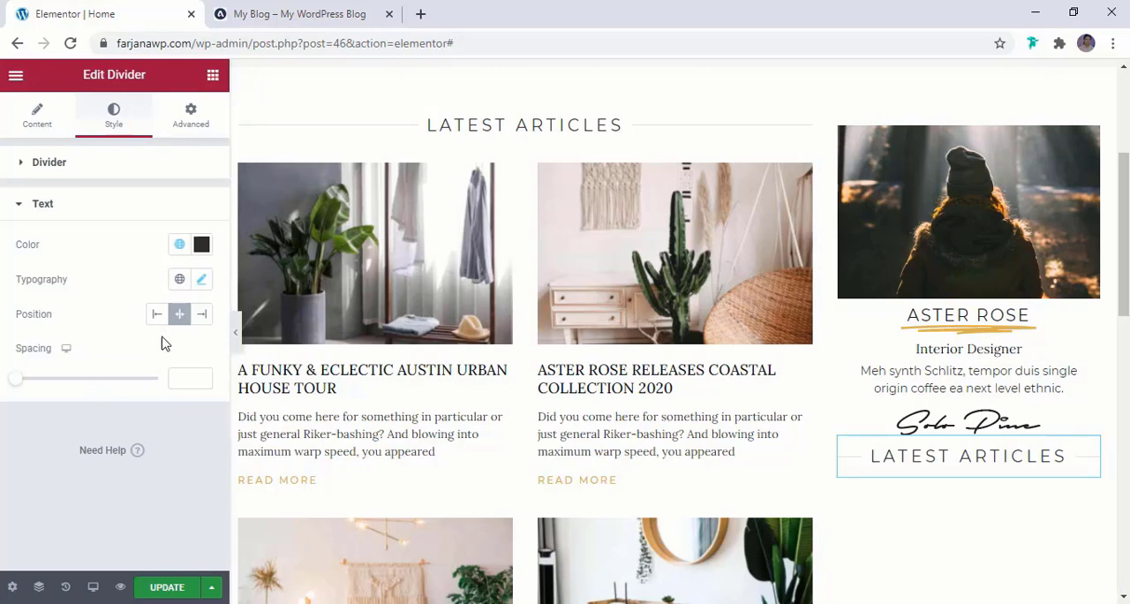
{"action": "left_click", "coordinate": [200, 281]}
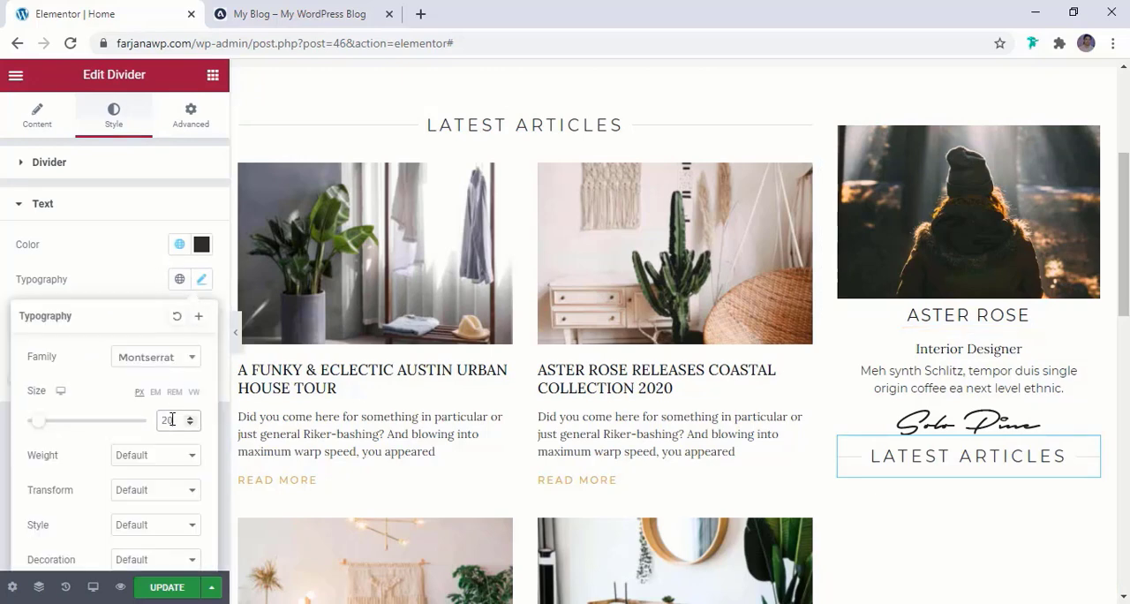
{"action": "type", "text": "12"}
Copy the heading "SUBSCRIBE & FOLLOW" from the reference blog's sidebar and use it as the sidebar divider's text
{"action": "left_click", "coordinate": [291, 14]}
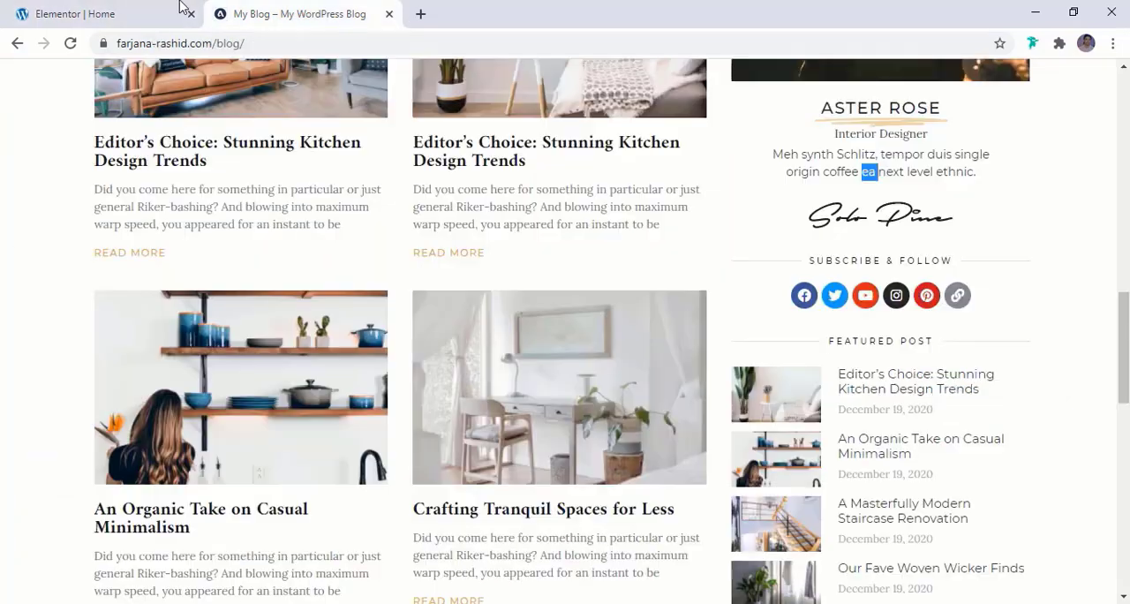
{"action": "left_click", "coordinate": [155, 7]}
{"action": "left_click", "coordinate": [268, 7]}
{"action": "triple_click", "coordinate": [825, 260]}
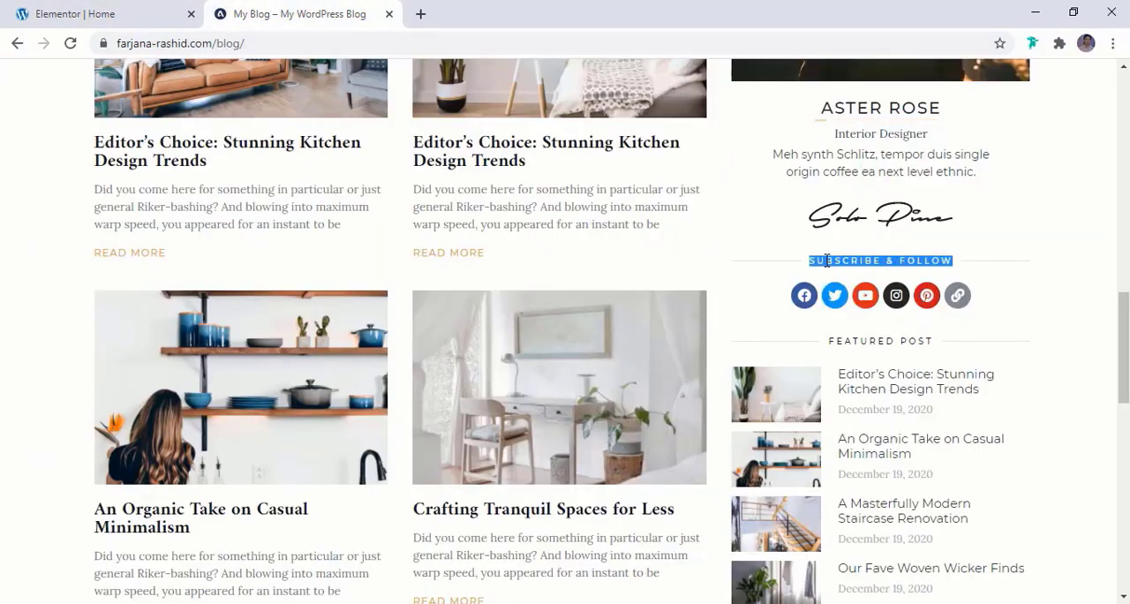
{"action": "left_click", "coordinate": [139, 8]}
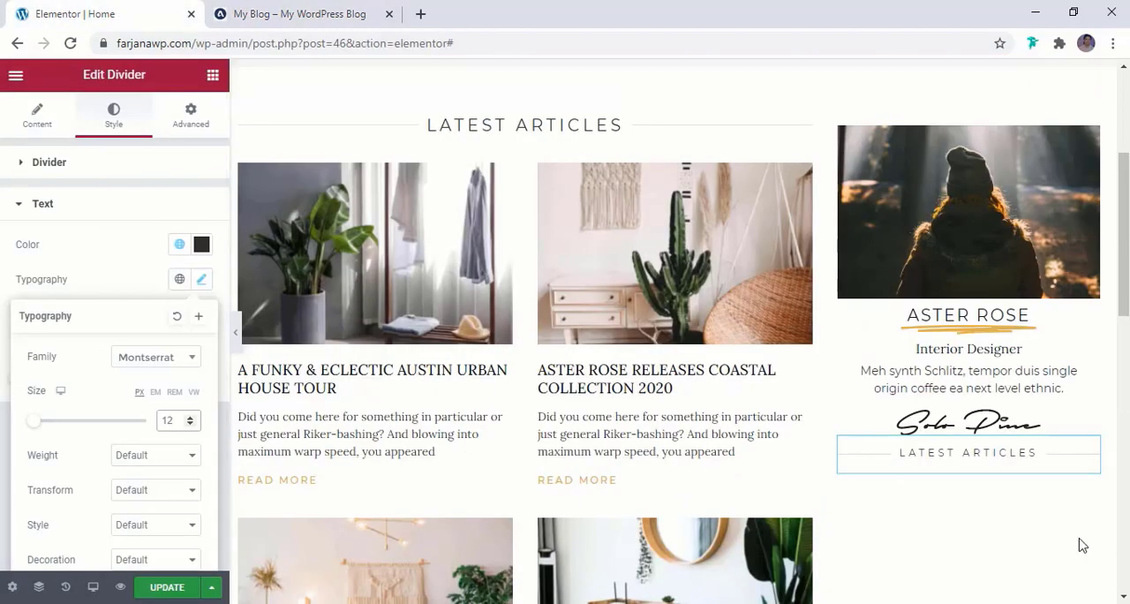
{"action": "left_click", "coordinate": [964, 456]}
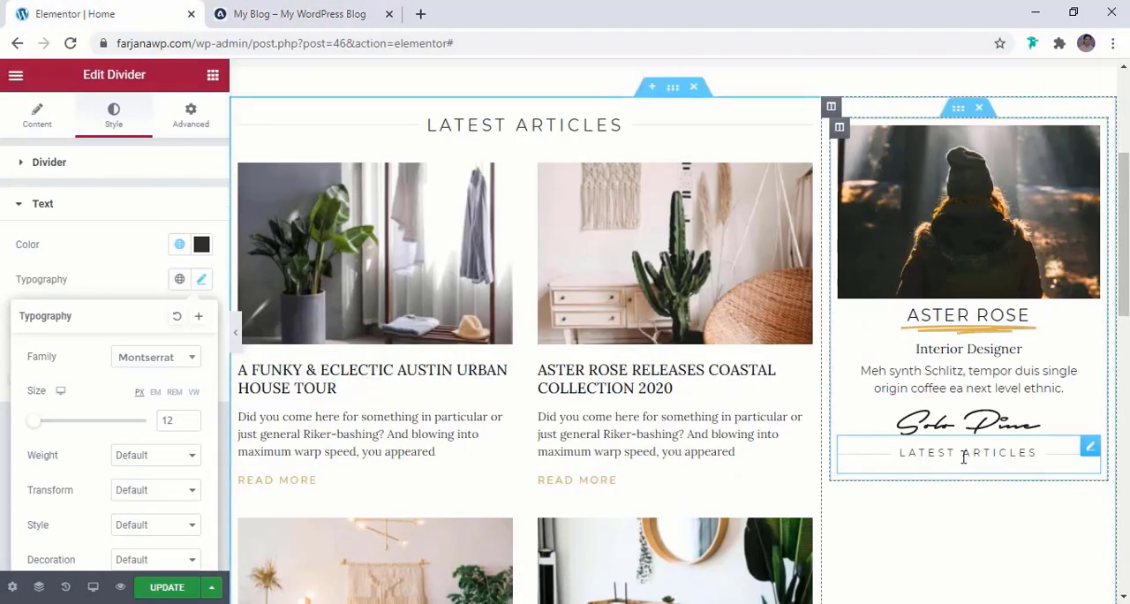
{"action": "left_click", "coordinate": [36, 127]}
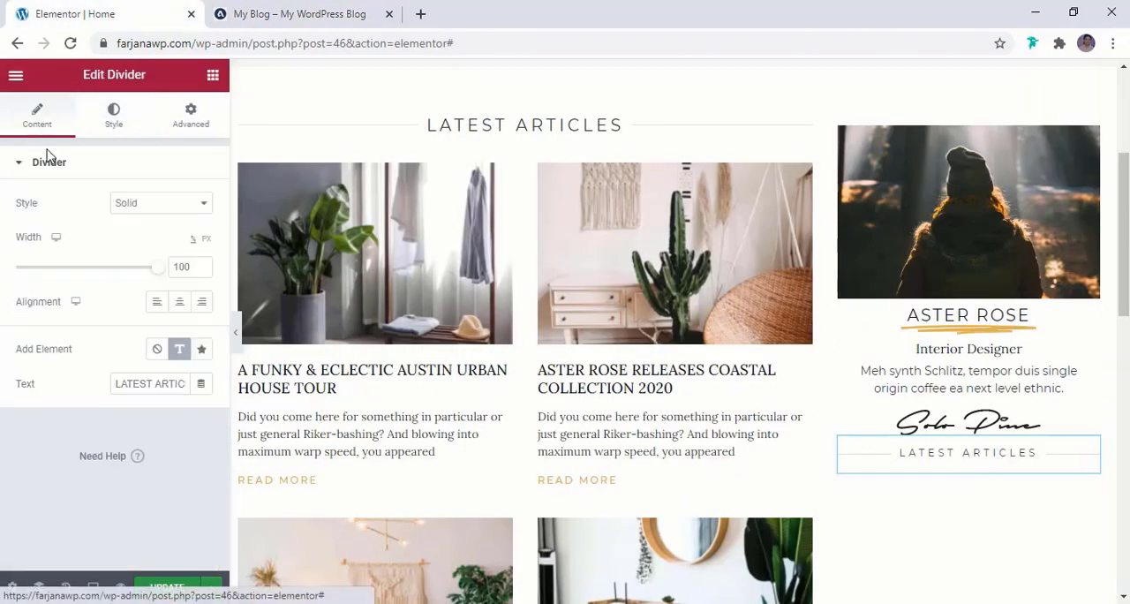
{"action": "triple_click", "coordinate": [147, 383]}
{"action": "type", "text": "SUBSCRIBE & FOLLOW"}
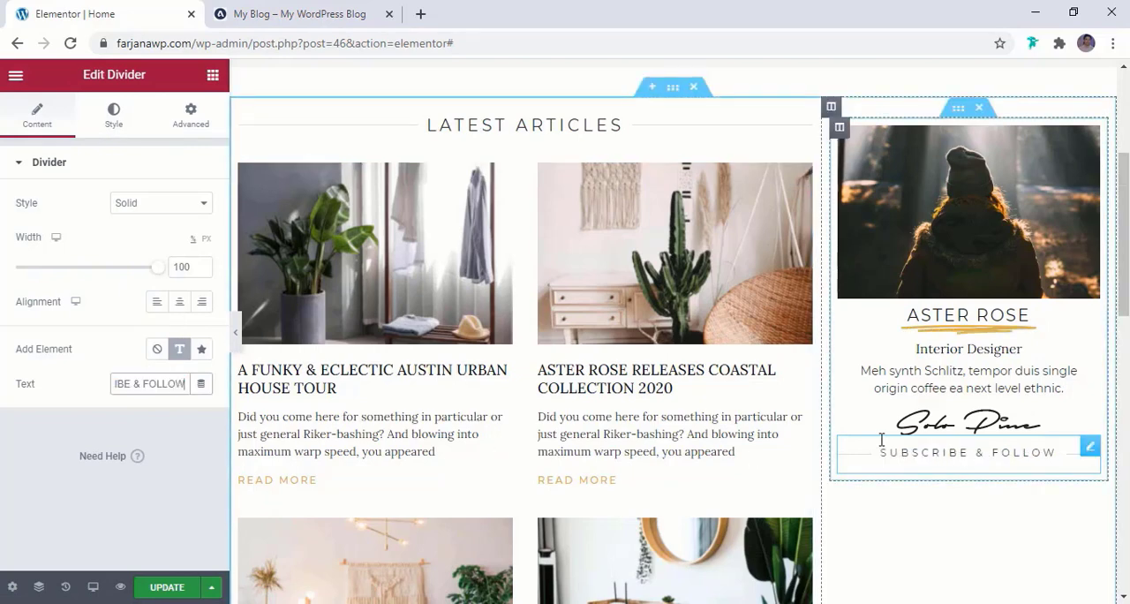
Unlink the margins of the Subscribe & Follow divider and set its top margin to 20 px
{"action": "left_click", "coordinate": [181, 122]}
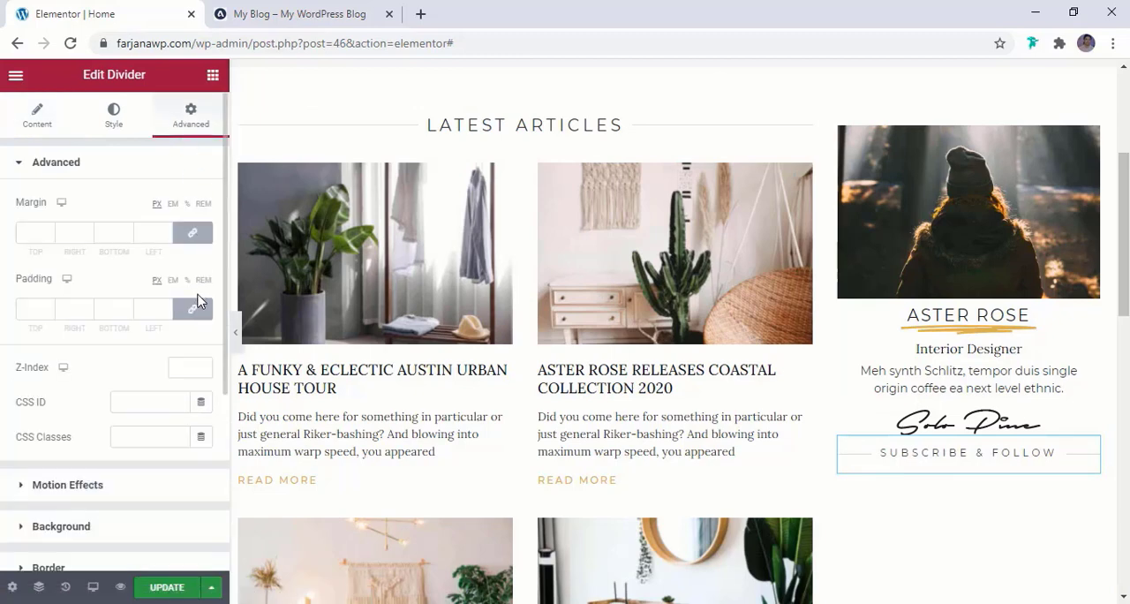
{"action": "left_click", "coordinate": [190, 237]}
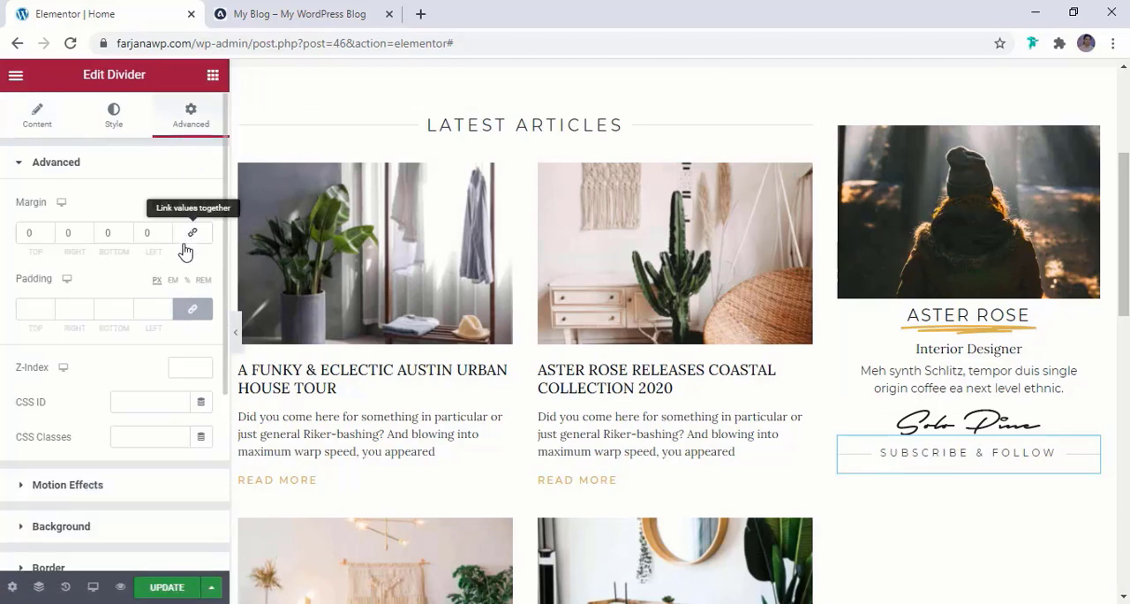
{"action": "left_click", "coordinate": [17, 233]}
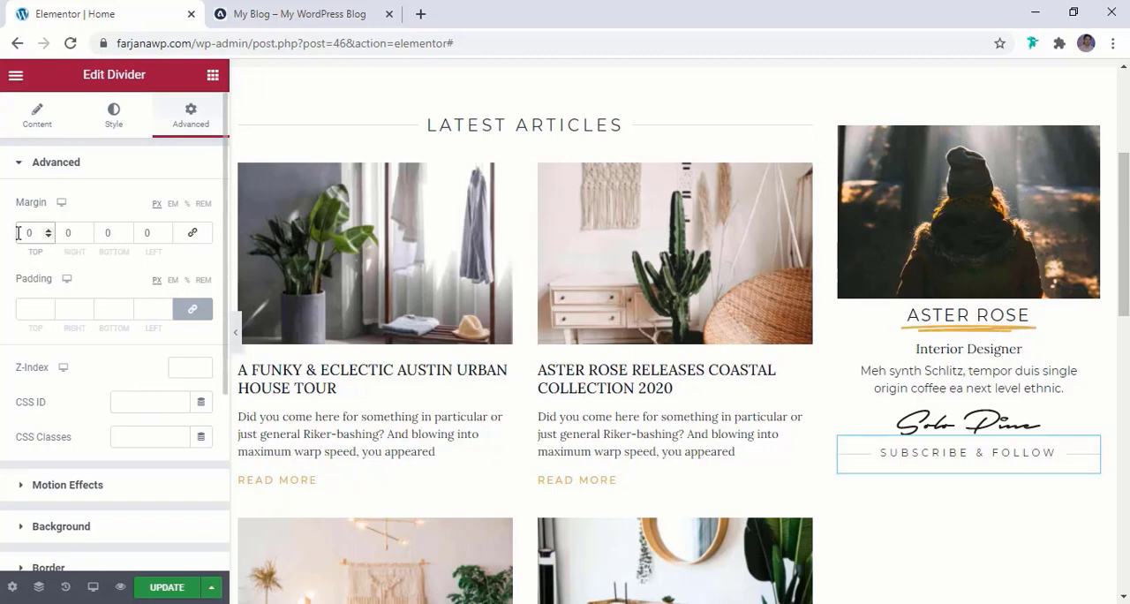
{"action": "type", "text": "2"}
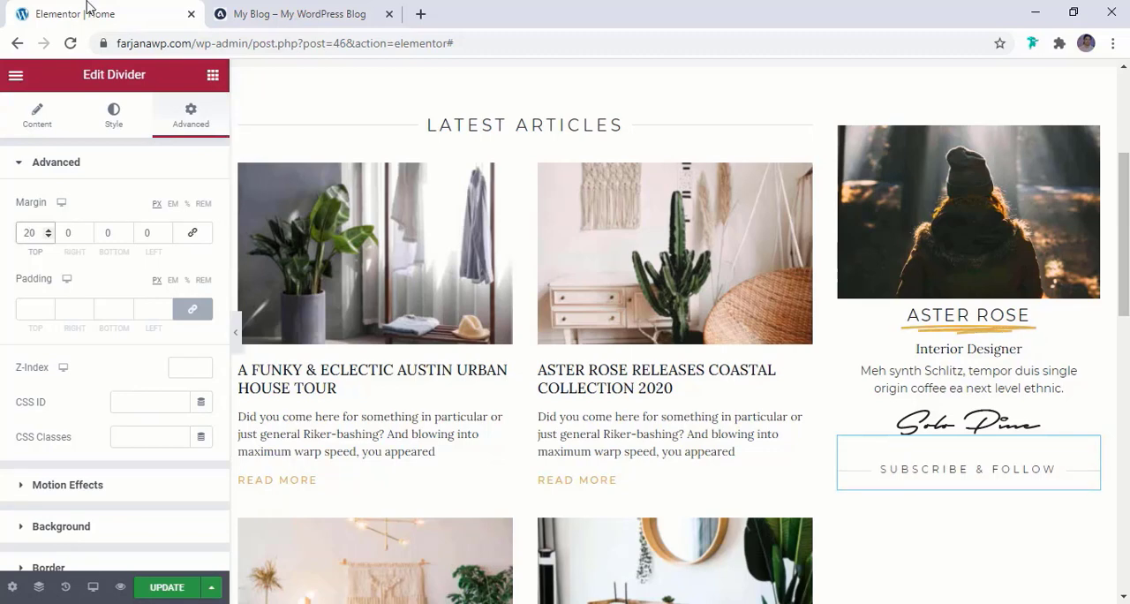
Check the reference blog's social icons, add a Social Icons widget to the sidebar and arrange it below the Subscribe & Follow divider
{"action": "left_click", "coordinate": [325, 14]}
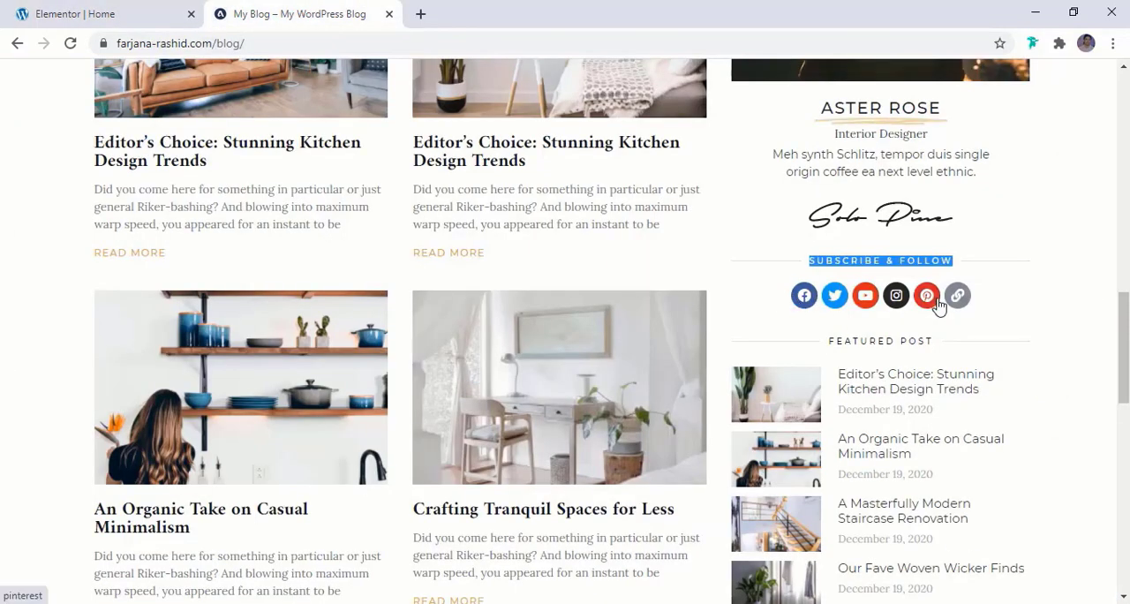
{"action": "left_click", "coordinate": [131, 18]}
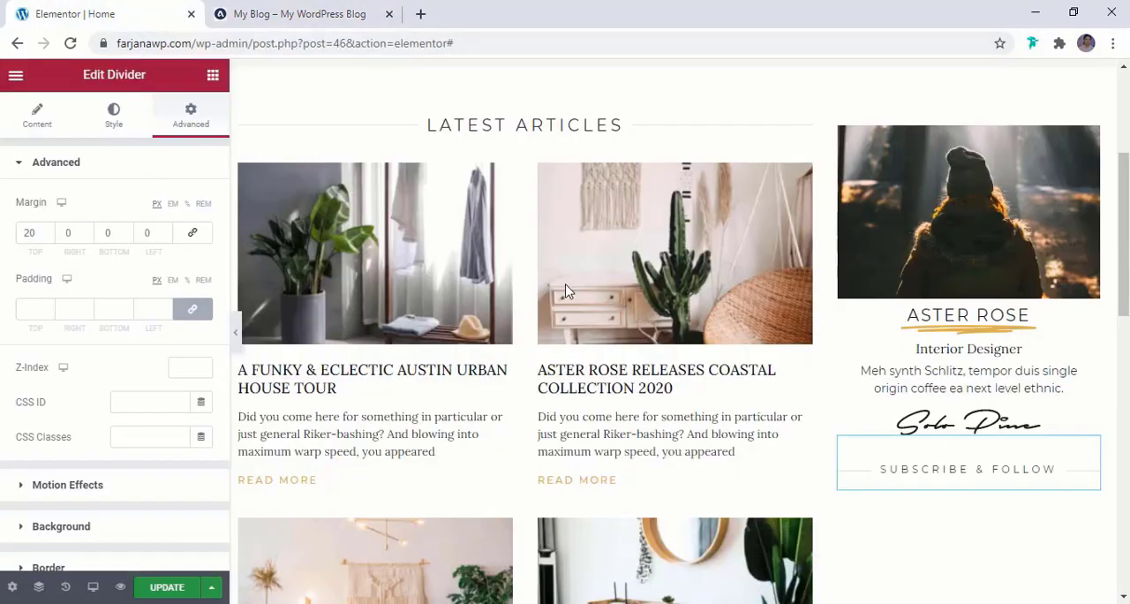
{"action": "left_click", "coordinate": [213, 77]}
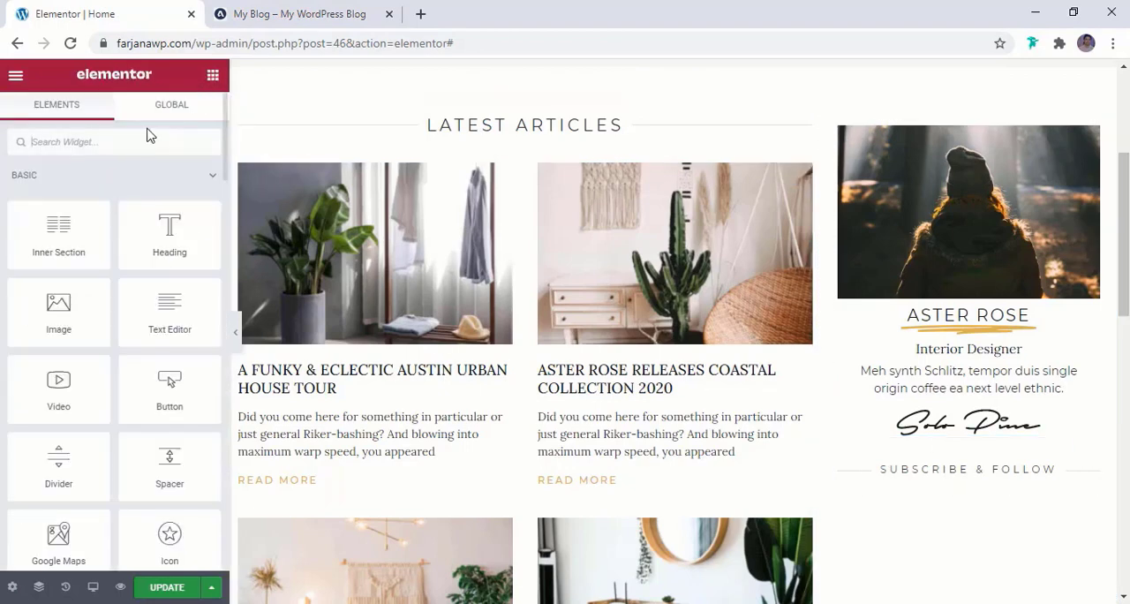
{"action": "type", "text": "soci"}
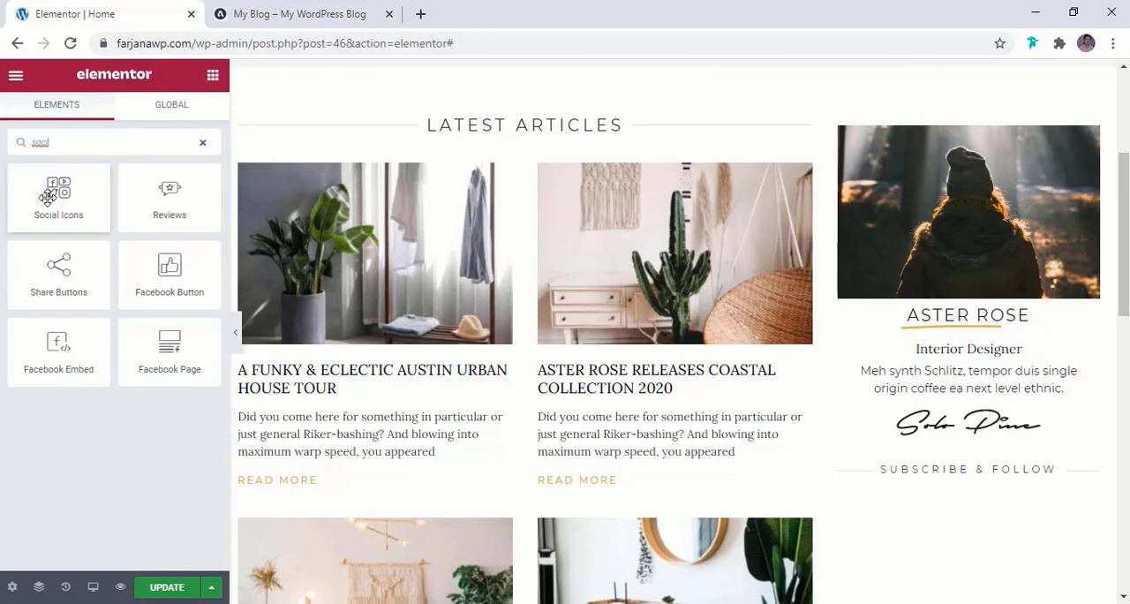
{"action": "mouse_move", "coordinate": [55, 187]}
{"action": "left_mouse_down"}
{"action": "mouse_move", "coordinate": [662, 303]}
{"action": "mouse_move", "coordinate": [944, 371]}
{"action": "mouse_move", "coordinate": [960, 442]}
{"action": "mouse_move", "coordinate": [979, 440]}
{"action": "left_mouse_up"}
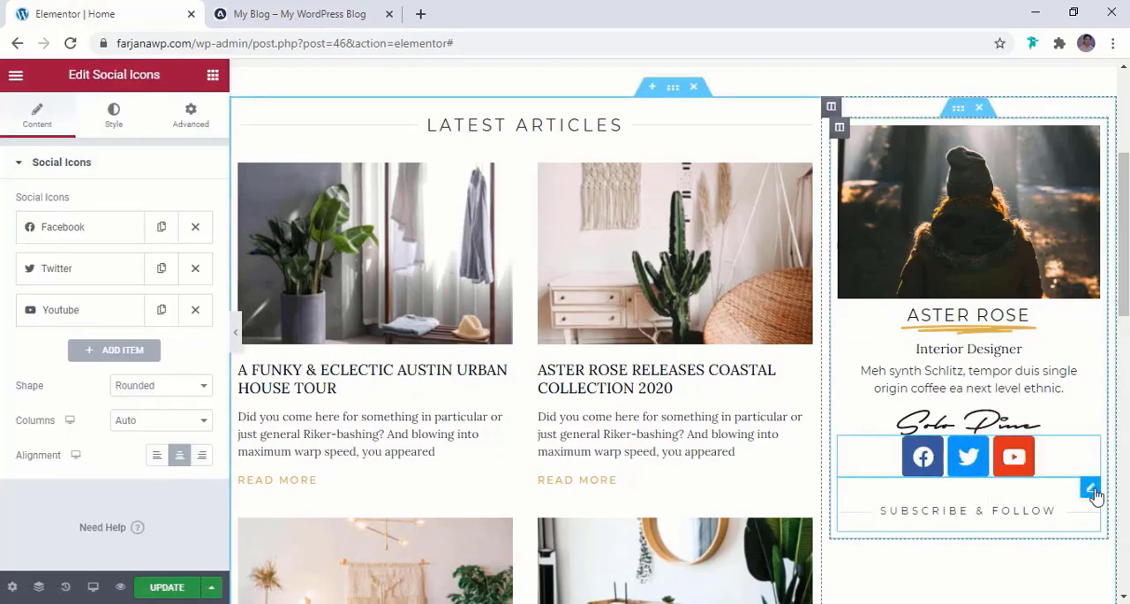
{"action": "left_click_drag", "start_coordinate": [1090, 487], "coordinate": [1079, 445]}
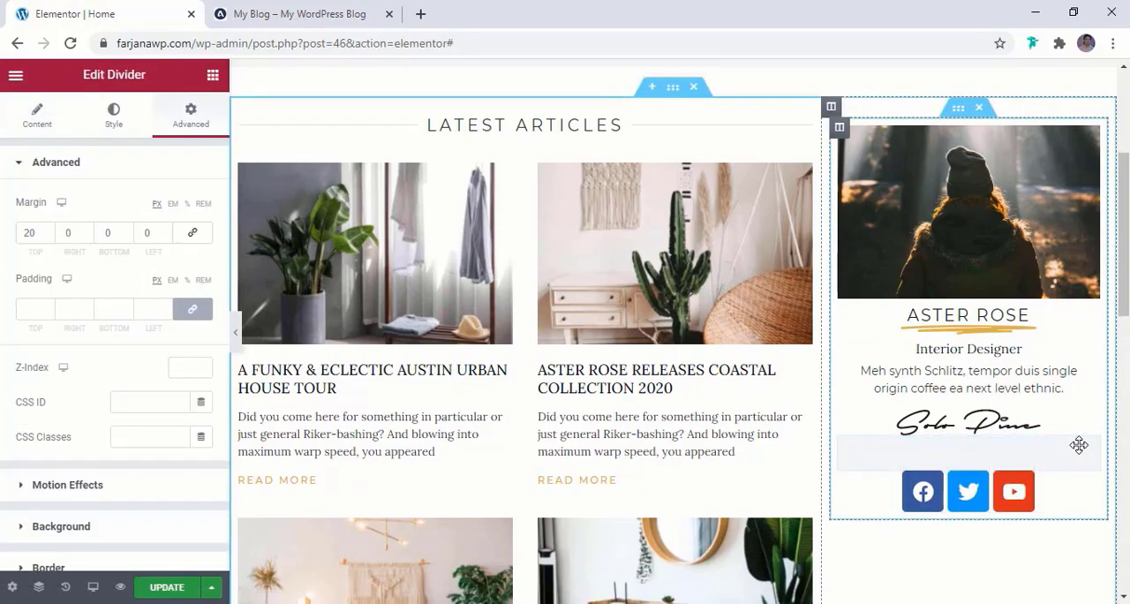
Add a fourth item to the social icons and give it the Instagram icon from the icon library
{"action": "left_click", "coordinate": [1089, 484]}
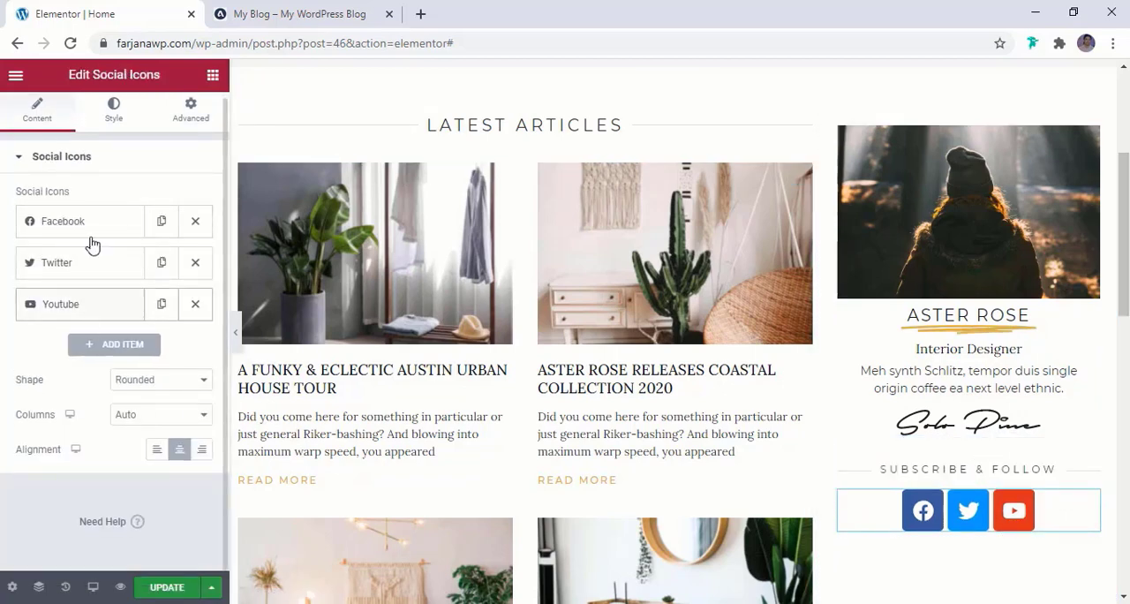
{"action": "left_click", "coordinate": [121, 346]}
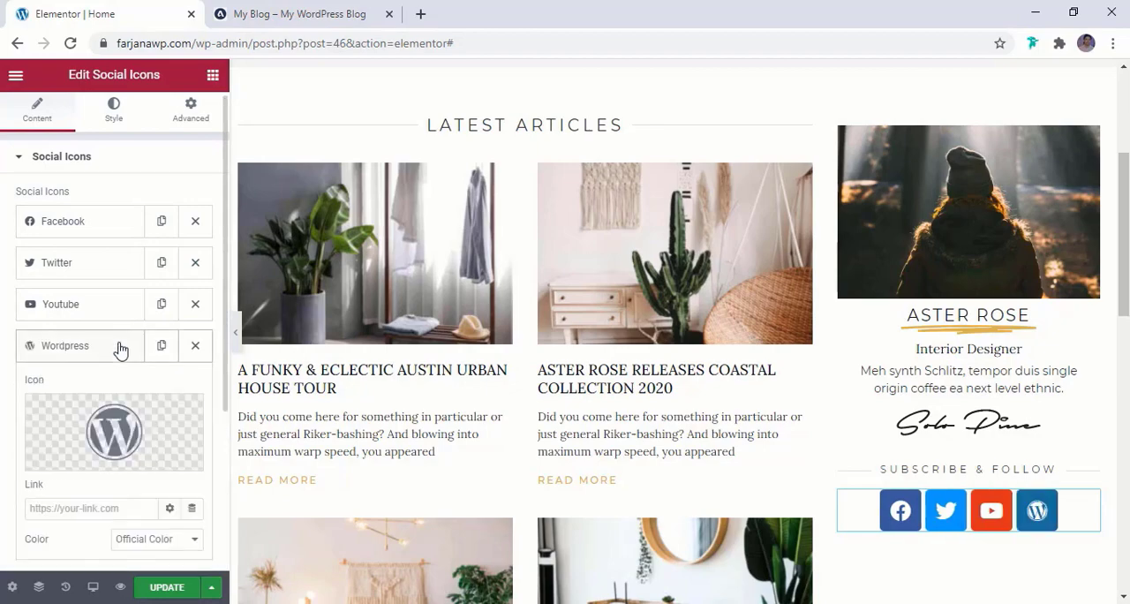
{"action": "left_click", "coordinate": [121, 416]}
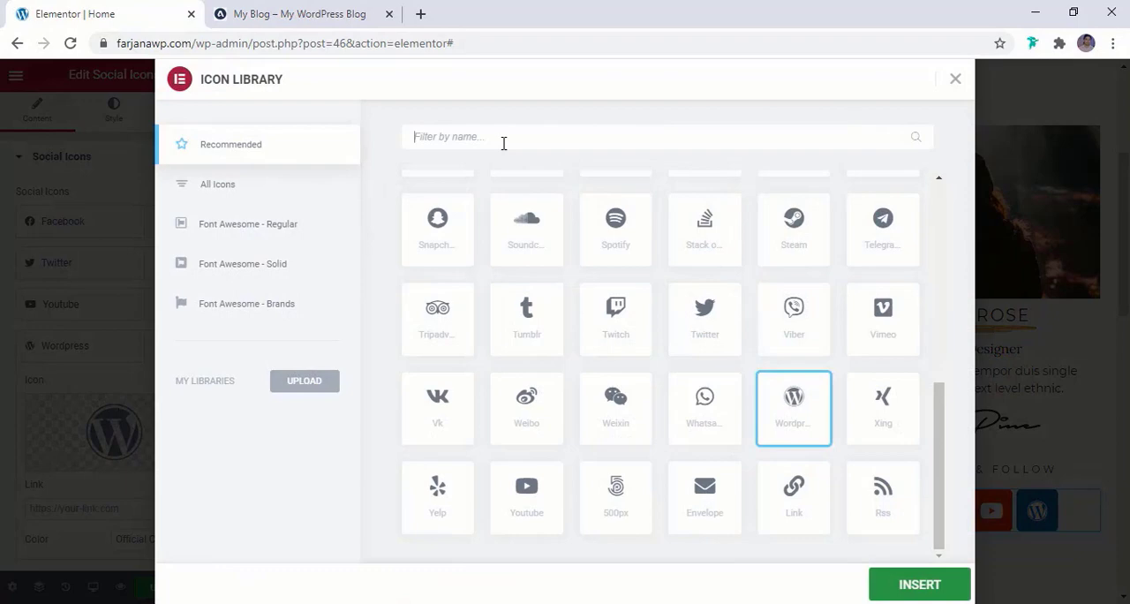
{"action": "type", "text": "inta"}
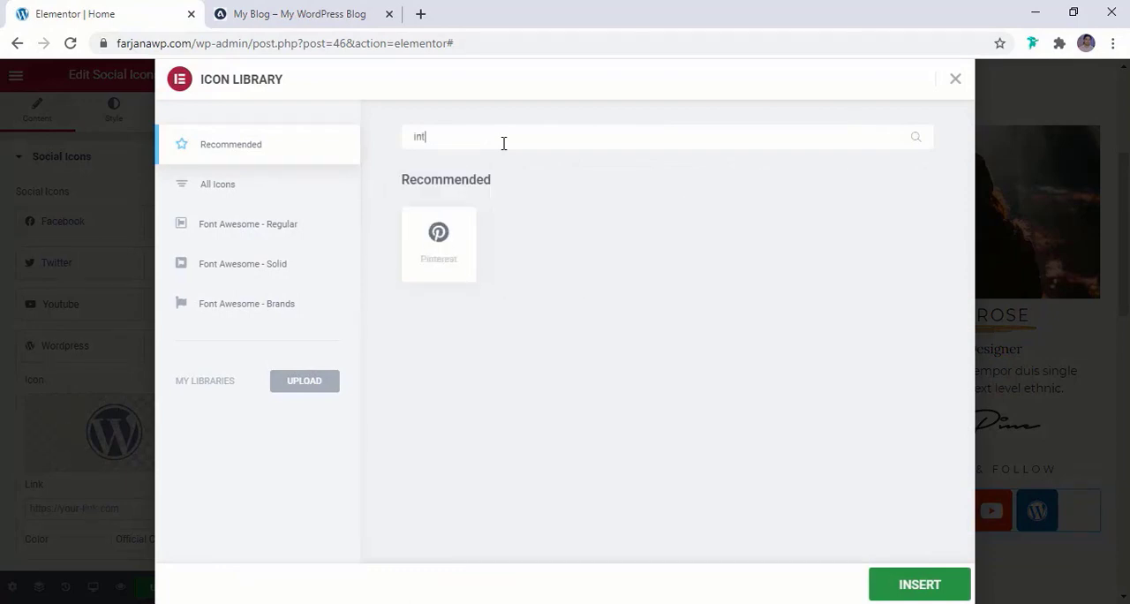
{"action": "key", "text": "BackSpace"}
{"action": "key", "text": "BackSpace"}
{"action": "type", "text": "sta"}
{"action": "left_click", "coordinate": [439, 244]}
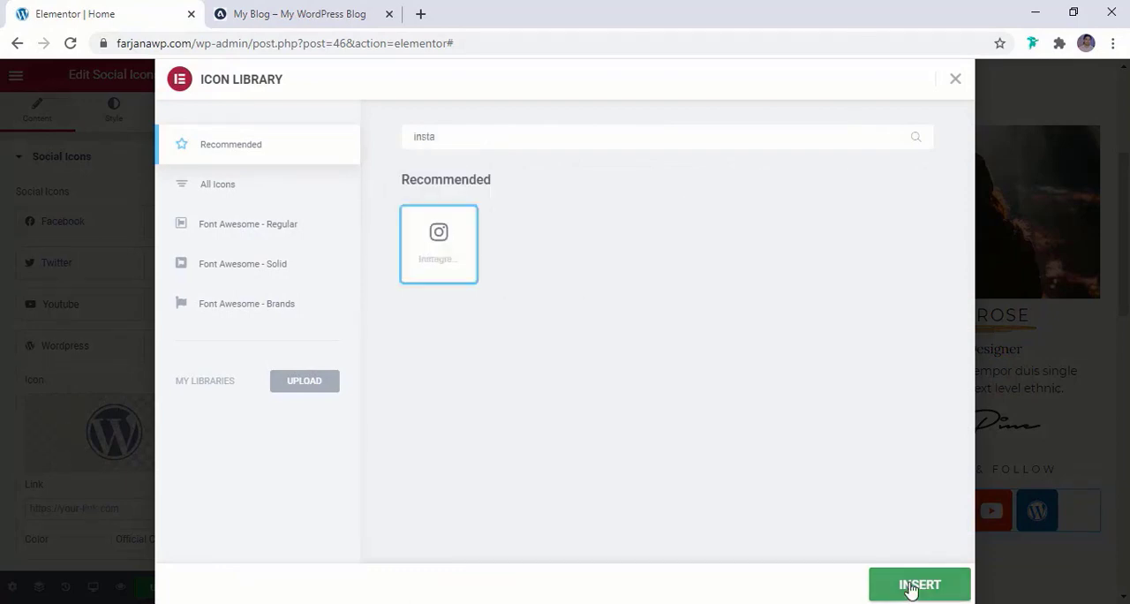
{"action": "left_click", "coordinate": [920, 584]}
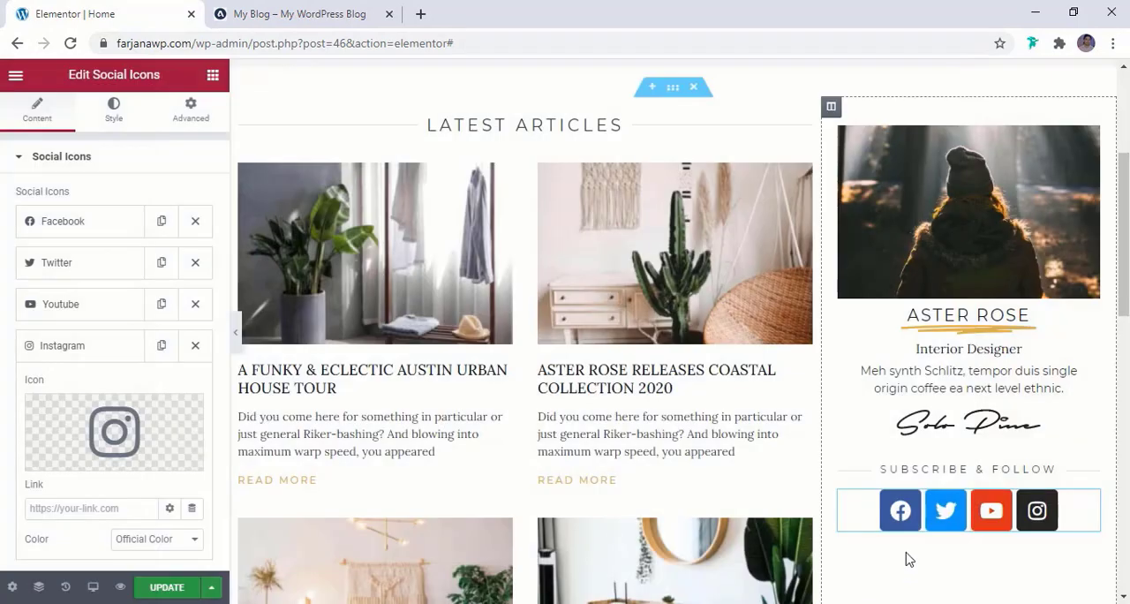
Add a fifth item to the social icons and give it the Google Plus G icon, searching all icons for "goo"
{"action": "left_click", "coordinate": [89, 345]}
{"action": "left_click", "coordinate": [123, 303]}
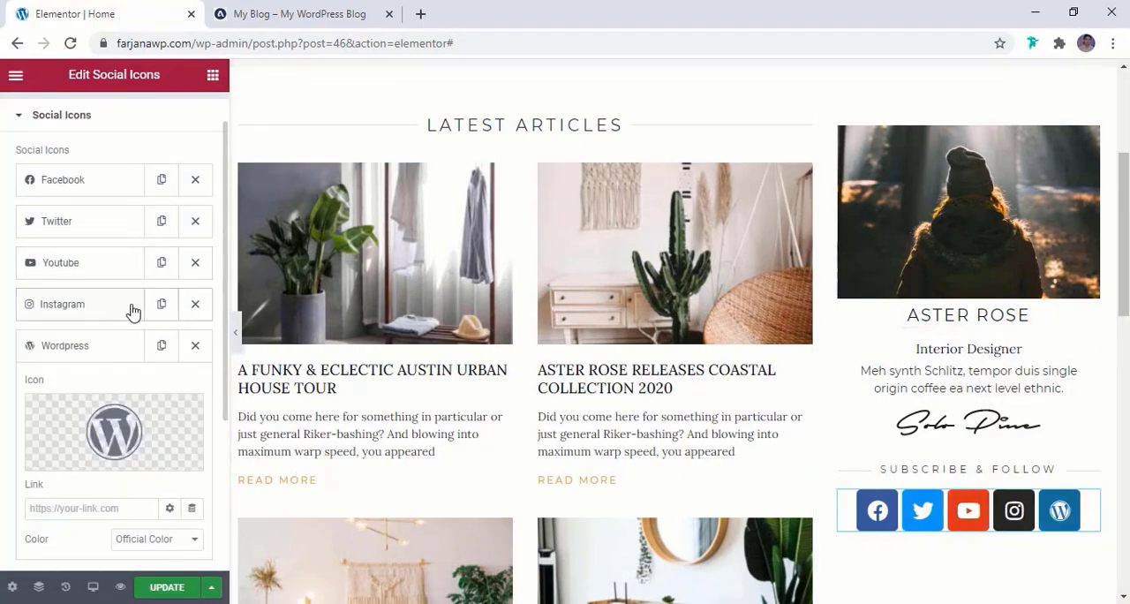
{"action": "mouse_move", "coordinate": [114, 415]}
{"action": "left_click", "coordinate": [91, 459]}
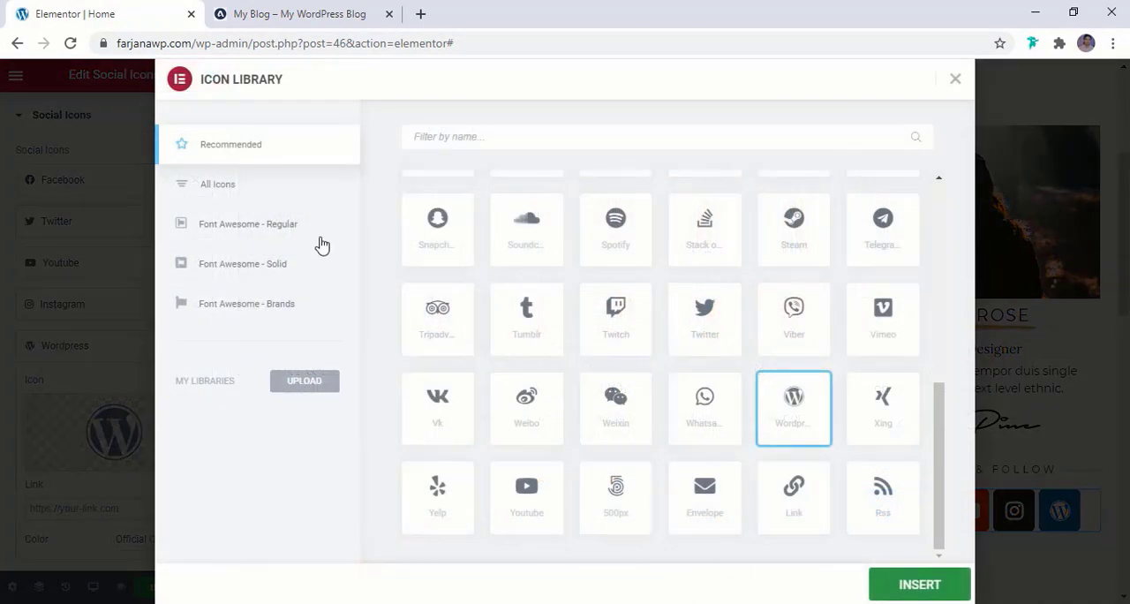
{"action": "left_click", "coordinate": [423, 137]}
{"action": "type", "text": "goo"}
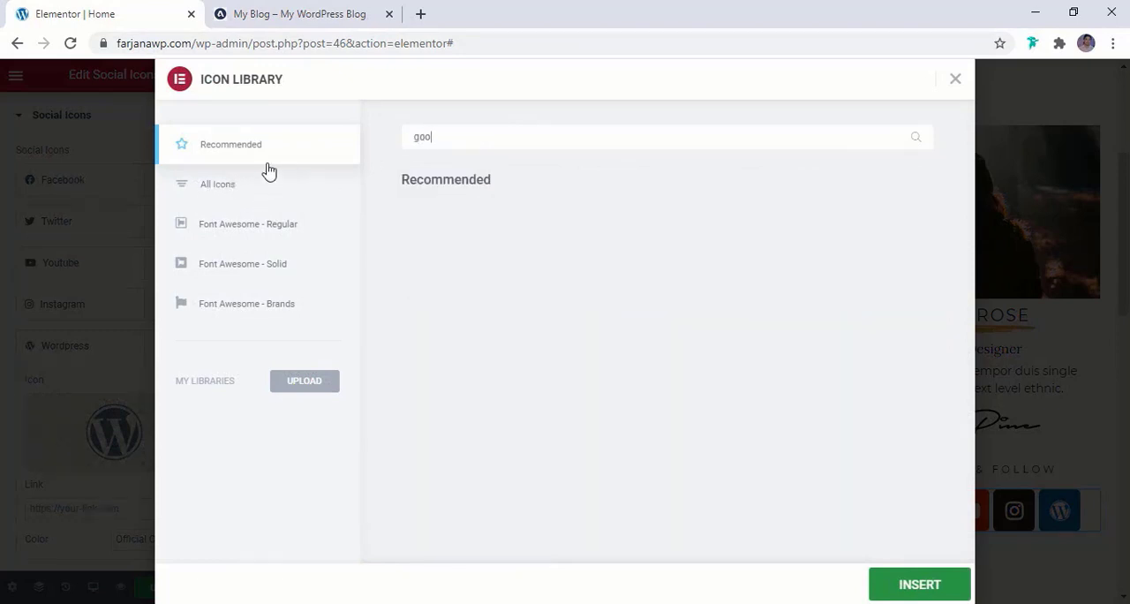
{"action": "left_click", "coordinate": [228, 192]}
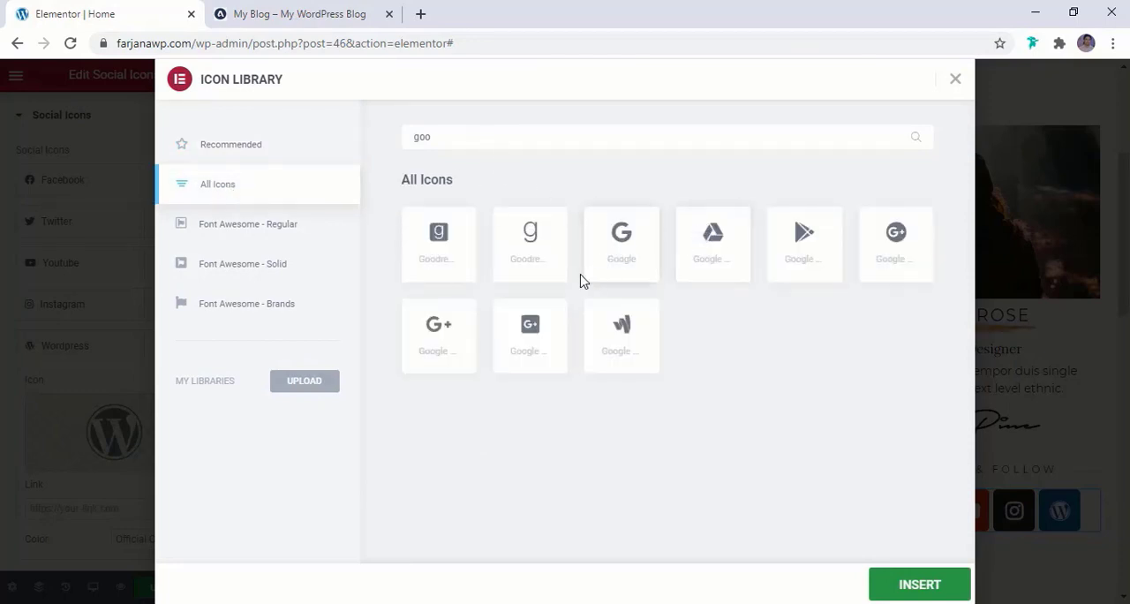
{"action": "left_click", "coordinate": [461, 345]}
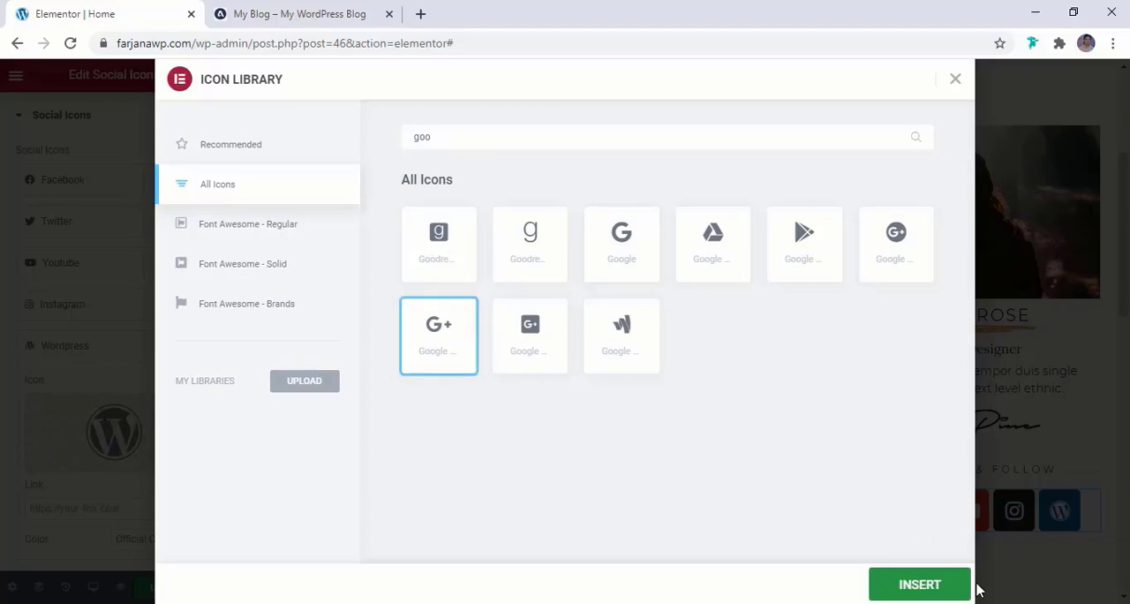
{"action": "left_click", "coordinate": [917, 586]}
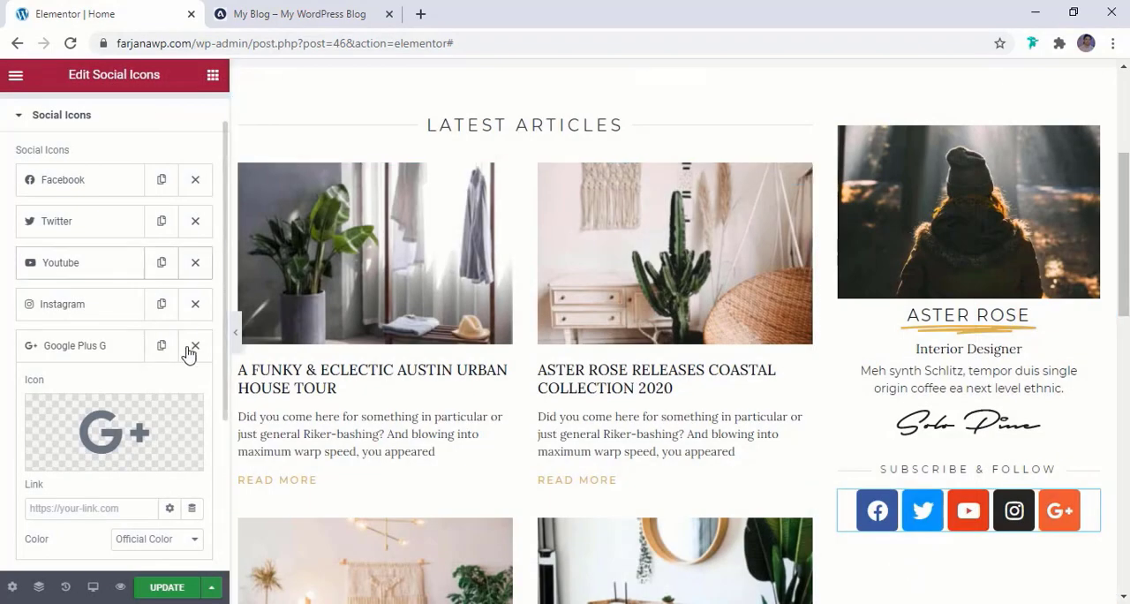
Add a sixth item to the social icons and give it the Link icon, searching the icon library for "link"
{"action": "left_click", "coordinate": [114, 354]}
{"action": "scroll", "coordinate": [114, 380], "scroll_direction": "down", "scroll_amount": 1}
{"action": "left_click", "coordinate": [109, 345]}
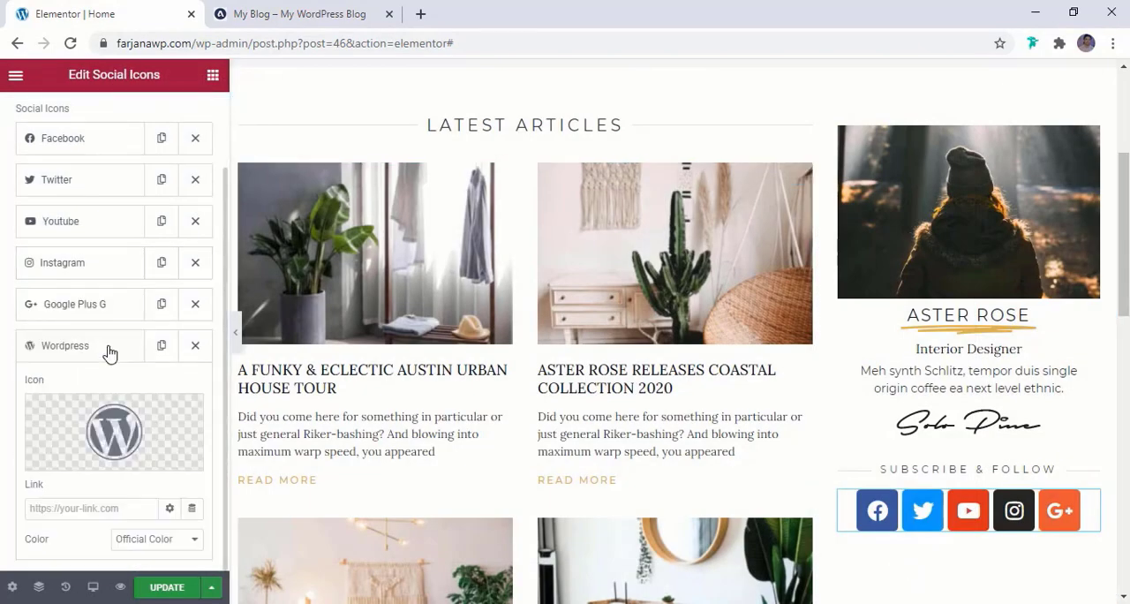
{"action": "left_click", "coordinate": [97, 456]}
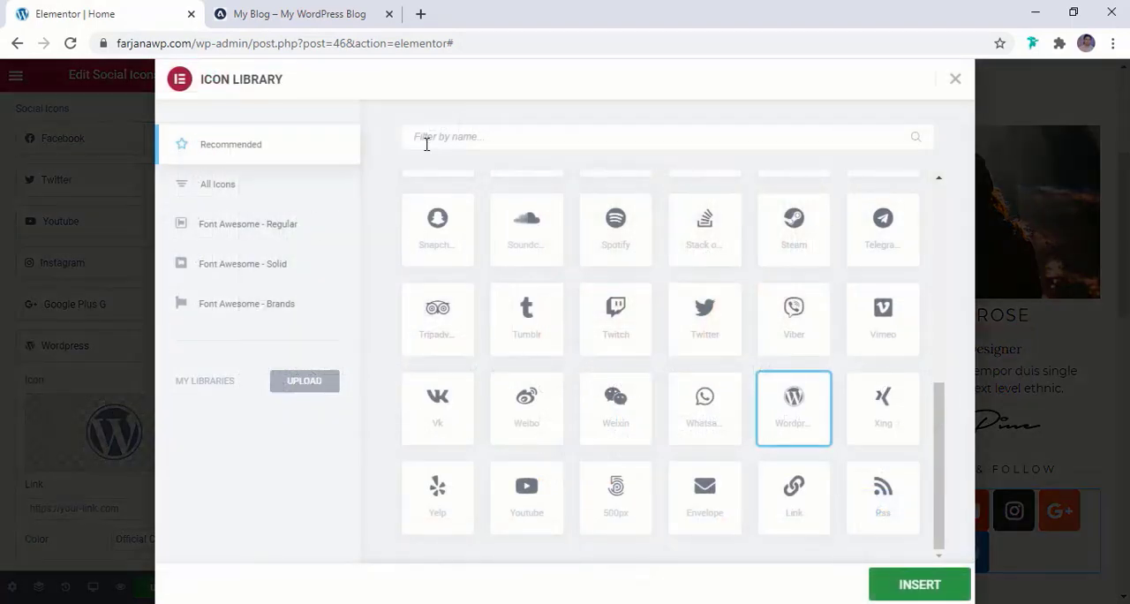
{"action": "type", "text": "link"}
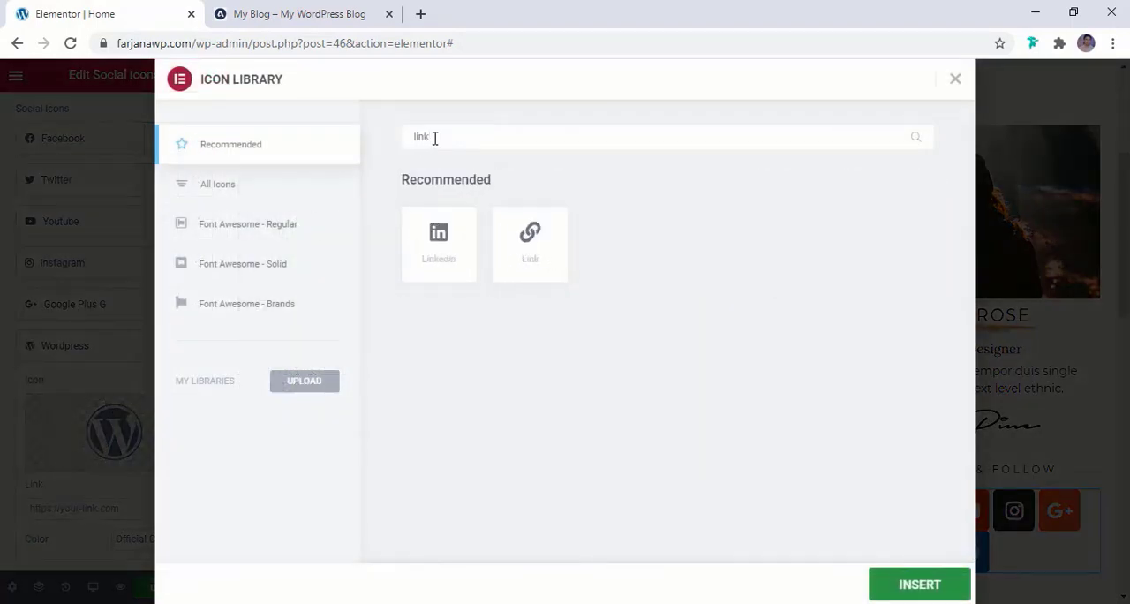
{"action": "left_click", "coordinate": [530, 237]}
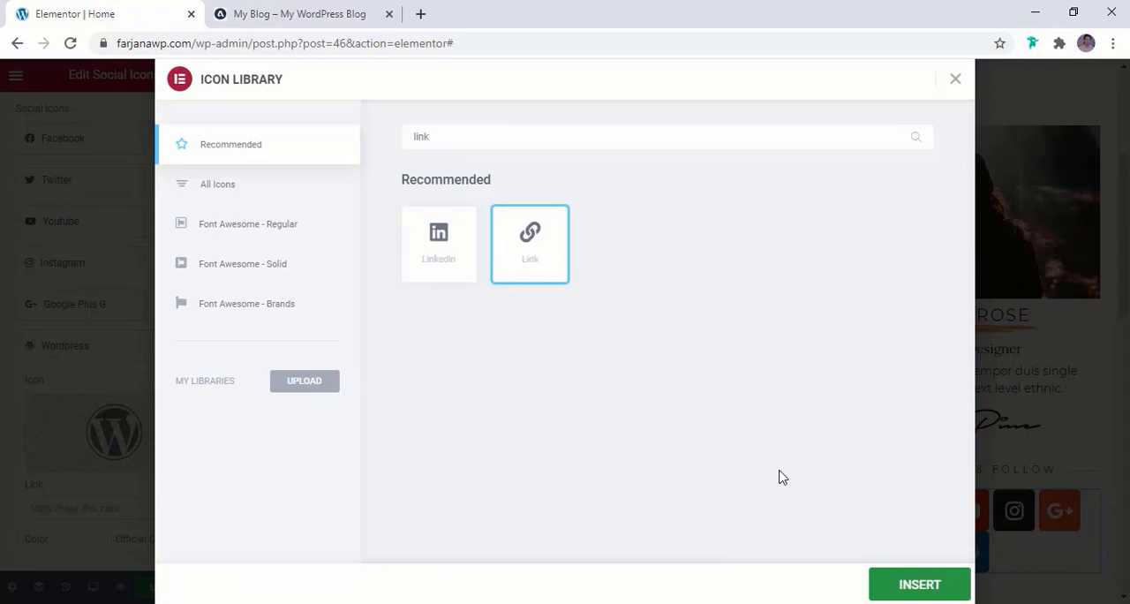
{"action": "left_click", "coordinate": [892, 586]}
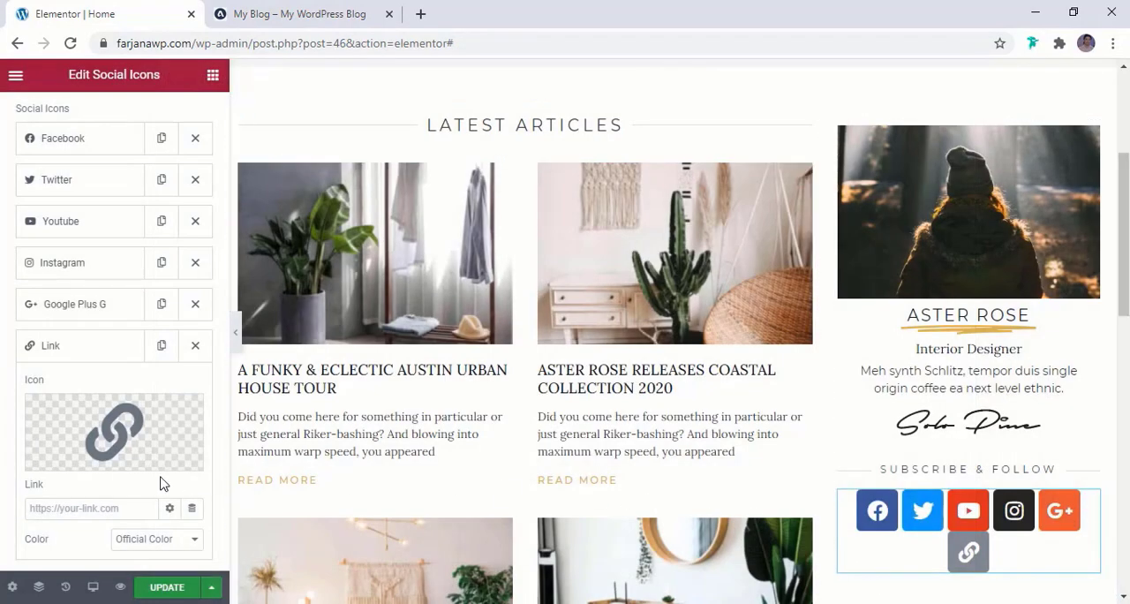
{"action": "scroll", "coordinate": [972, 510], "scroll_direction": "down", "scroll_amount": 2}
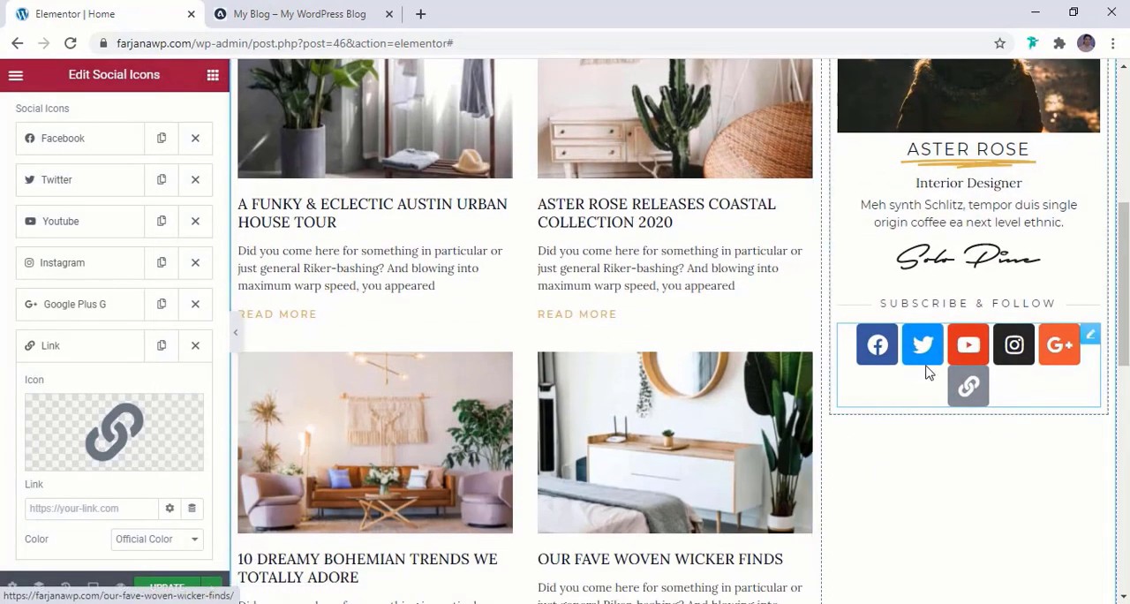
Collapse the Link item and move the Google Plus G item up between Twitter and Youtube
{"action": "left_click", "coordinate": [85, 348]}
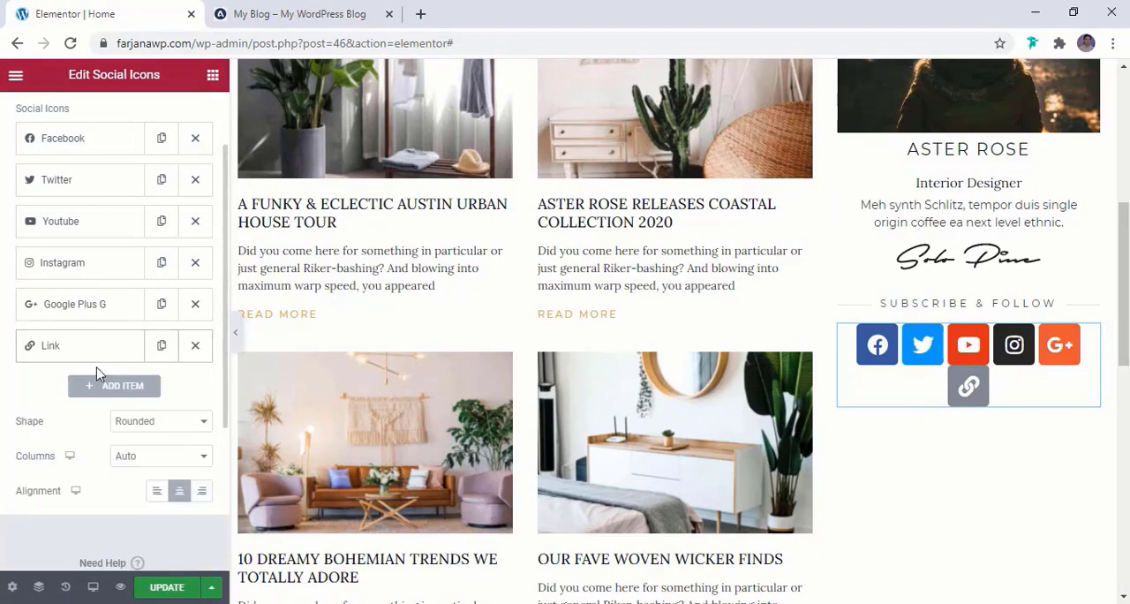
{"action": "scroll", "coordinate": [98, 374], "scroll_direction": "up", "scroll_amount": 1}
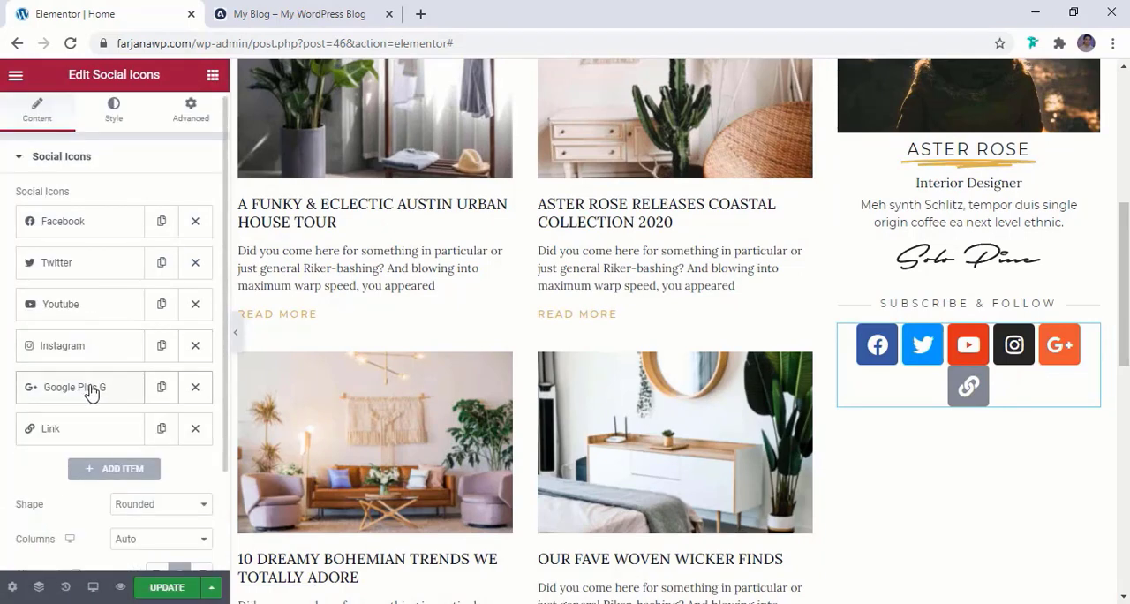
{"action": "left_click_drag", "start_coordinate": [92, 392], "coordinate": [83, 306]}
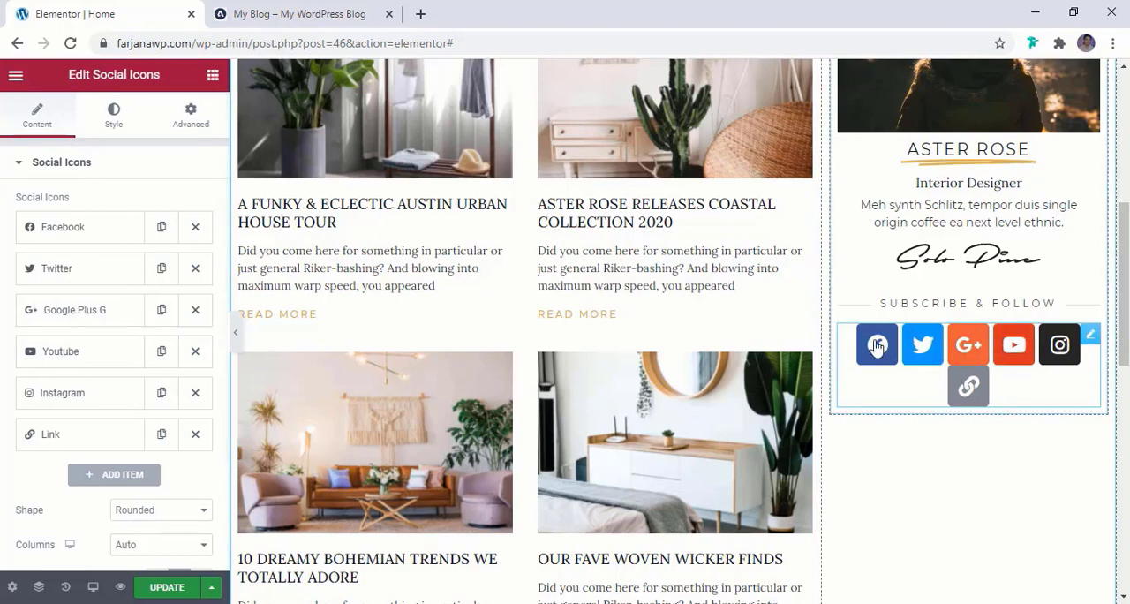
Compare the social icons with those on the reference blog and open their style settings
{"action": "scroll", "coordinate": [99, 355], "scroll_direction": "down", "scroll_amount": 3}
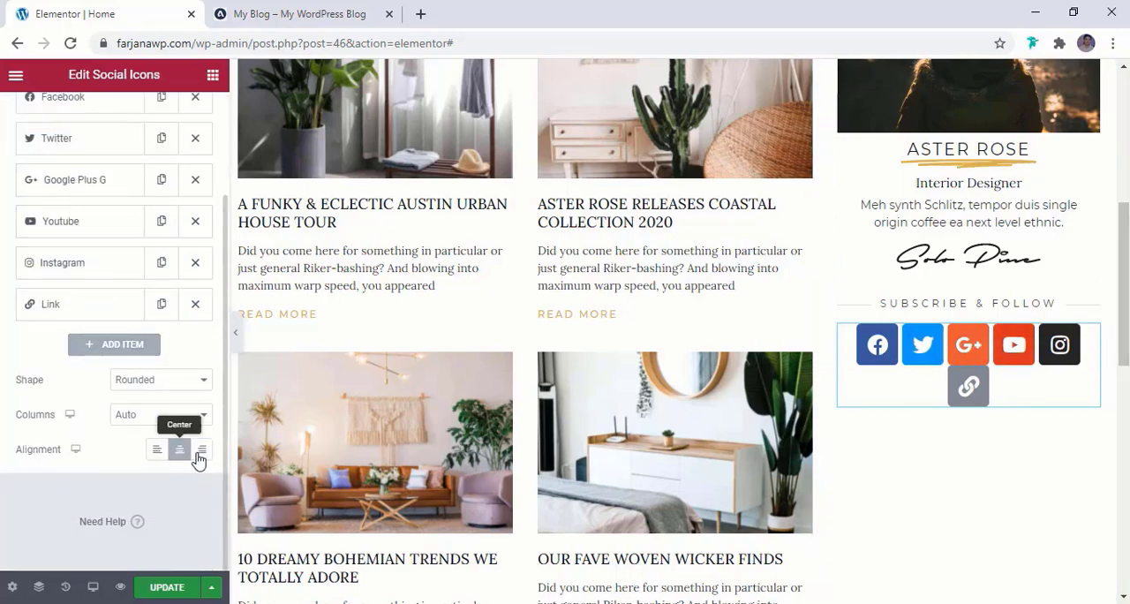
{"action": "left_click", "coordinate": [330, 6]}
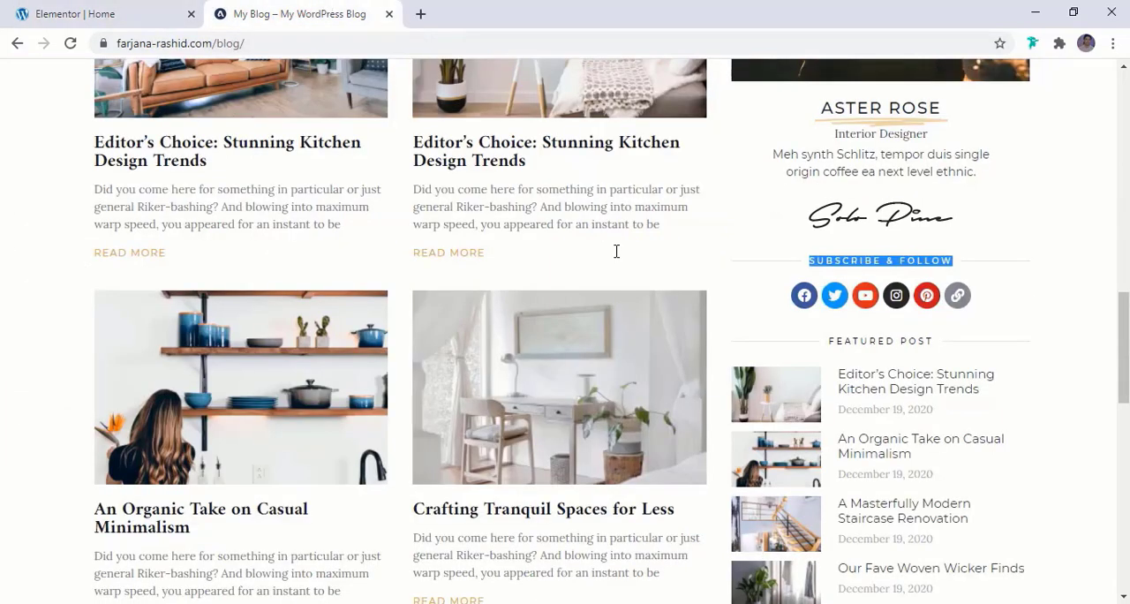
{"action": "left_click", "coordinate": [103, 15]}
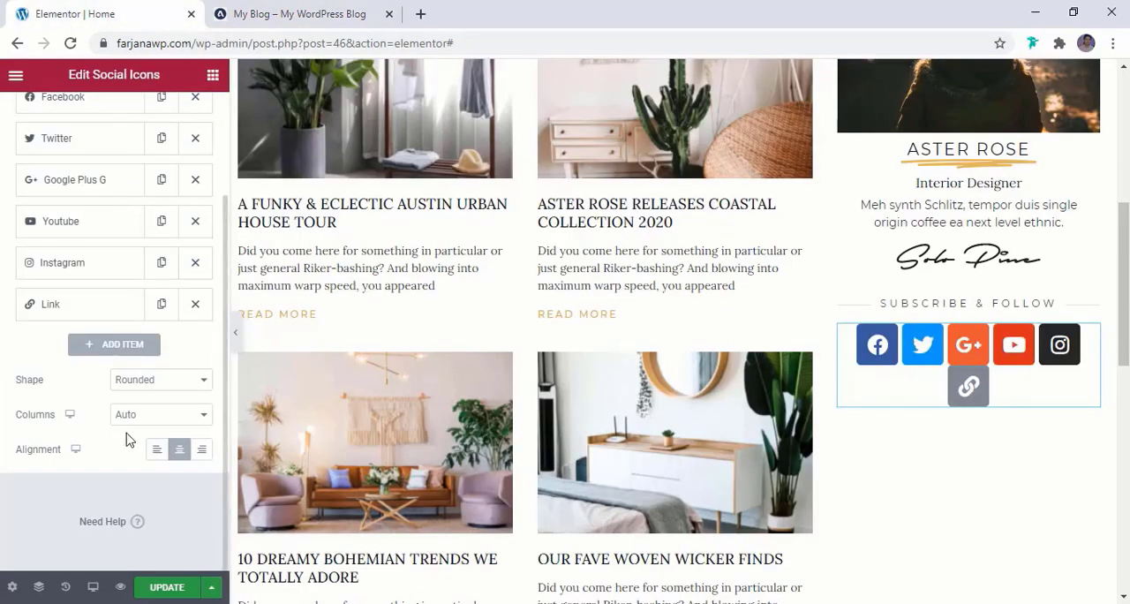
{"action": "scroll", "coordinate": [137, 402], "scroll_direction": "up", "scroll_amount": 5}
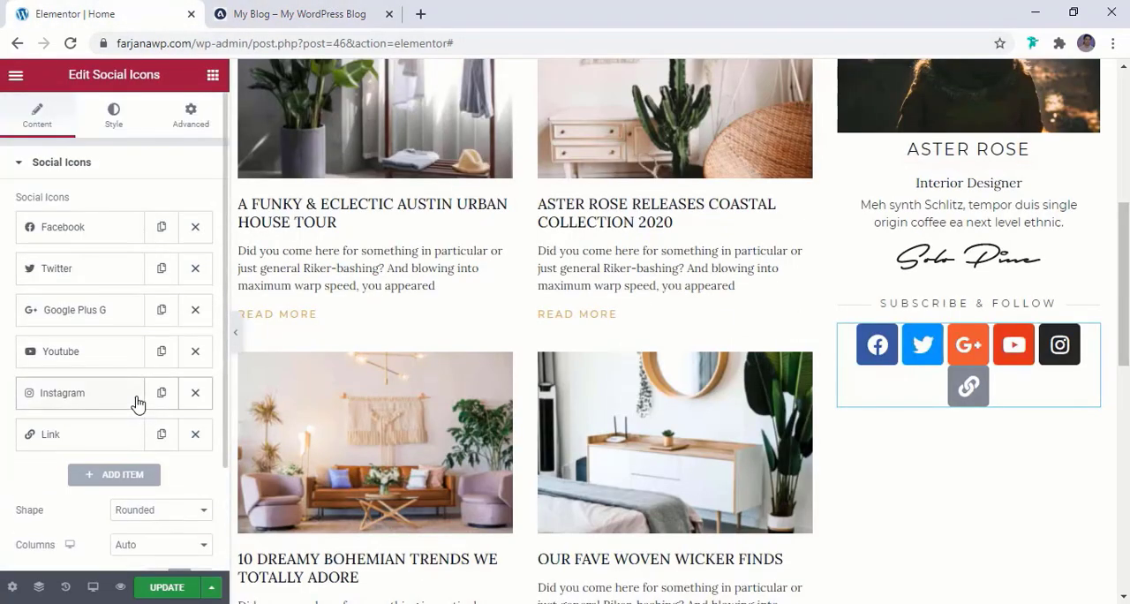
{"action": "left_click", "coordinate": [114, 115]}
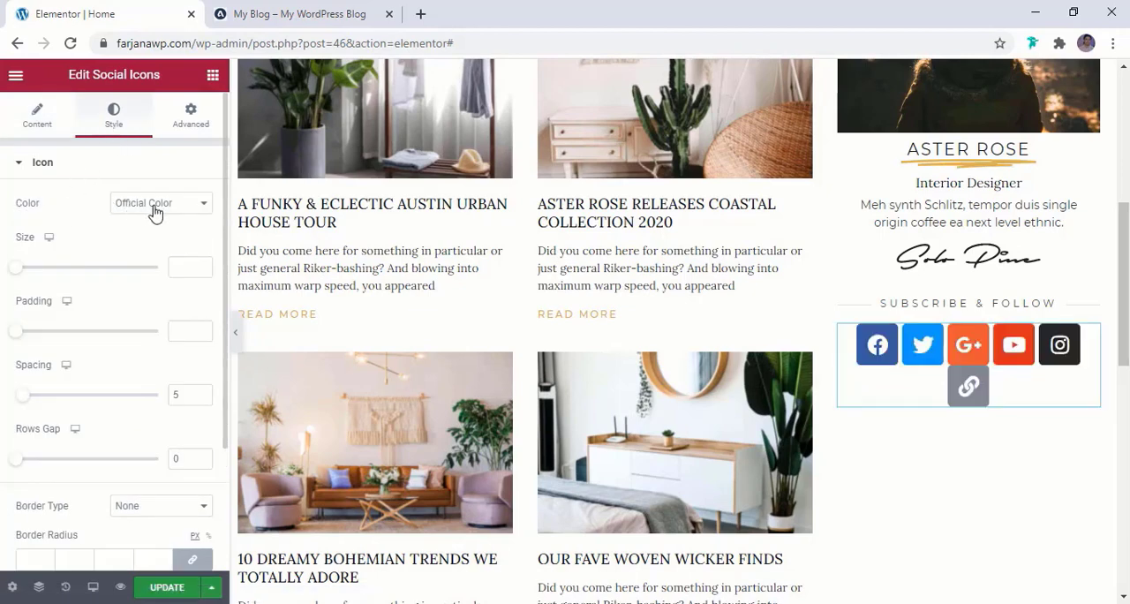
{"action": "left_click", "coordinate": [181, 208]}
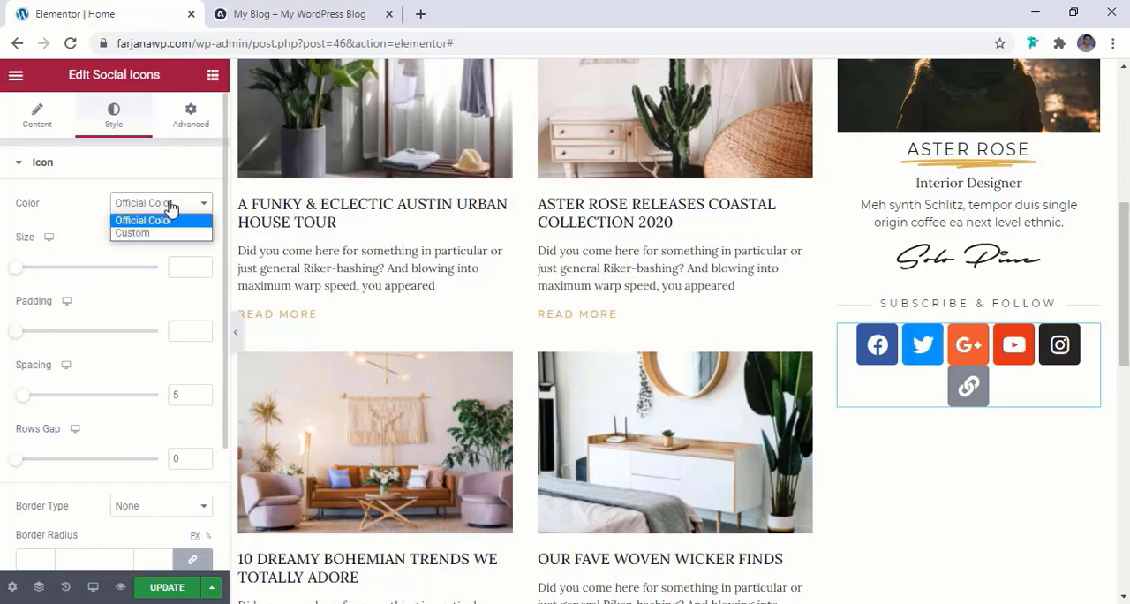
{"action": "left_click", "coordinate": [291, 16]}
{"action": "left_click", "coordinate": [147, 13]}
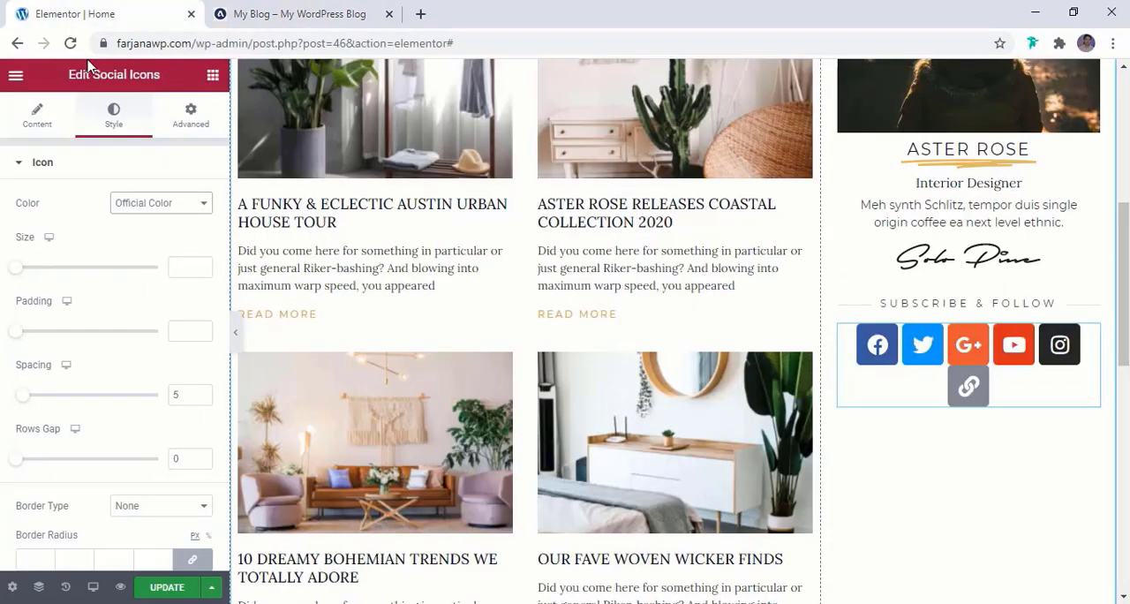
{"action": "left_click", "coordinate": [146, 204]}
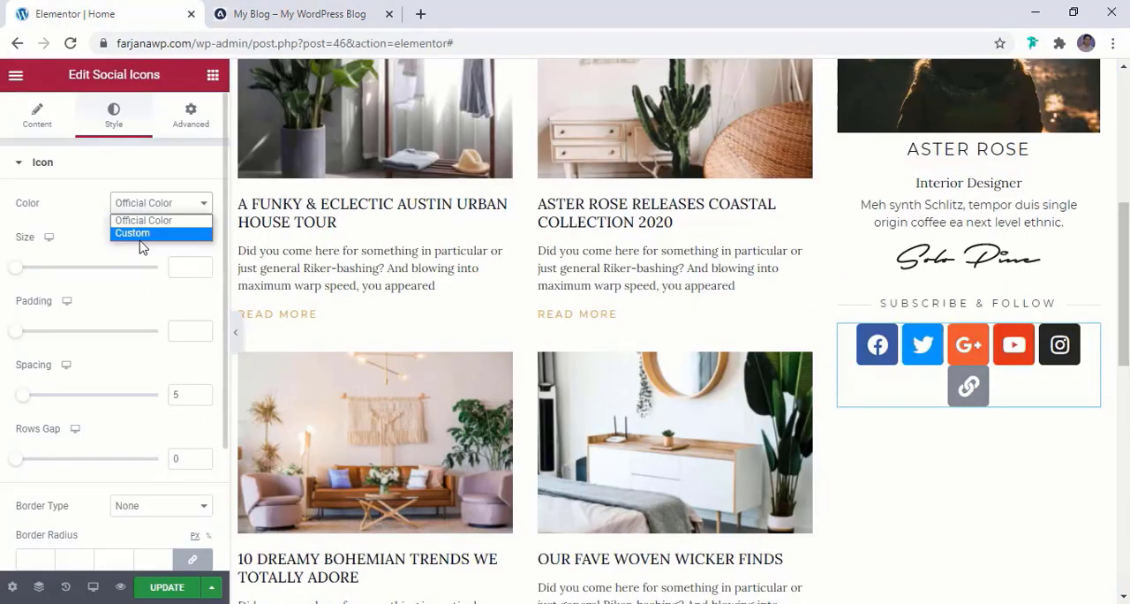
{"action": "left_click", "coordinate": [90, 226]}
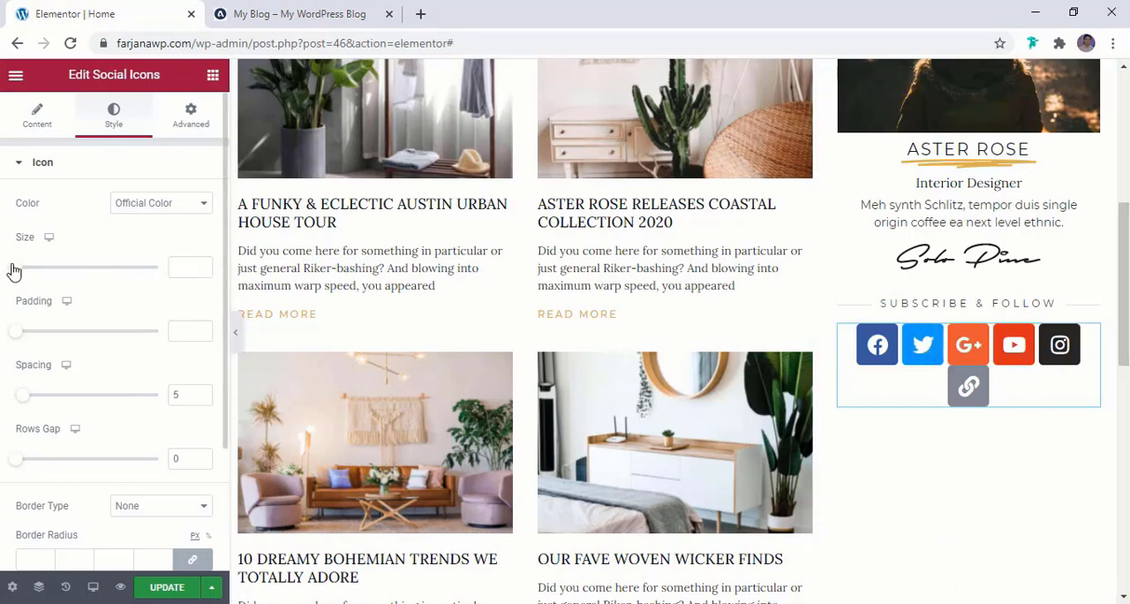
Set the size of the social icons to 15 and compare them with the reference blog's icons
{"action": "left_click_drag", "start_coordinate": [13, 271], "coordinate": [18, 271]}
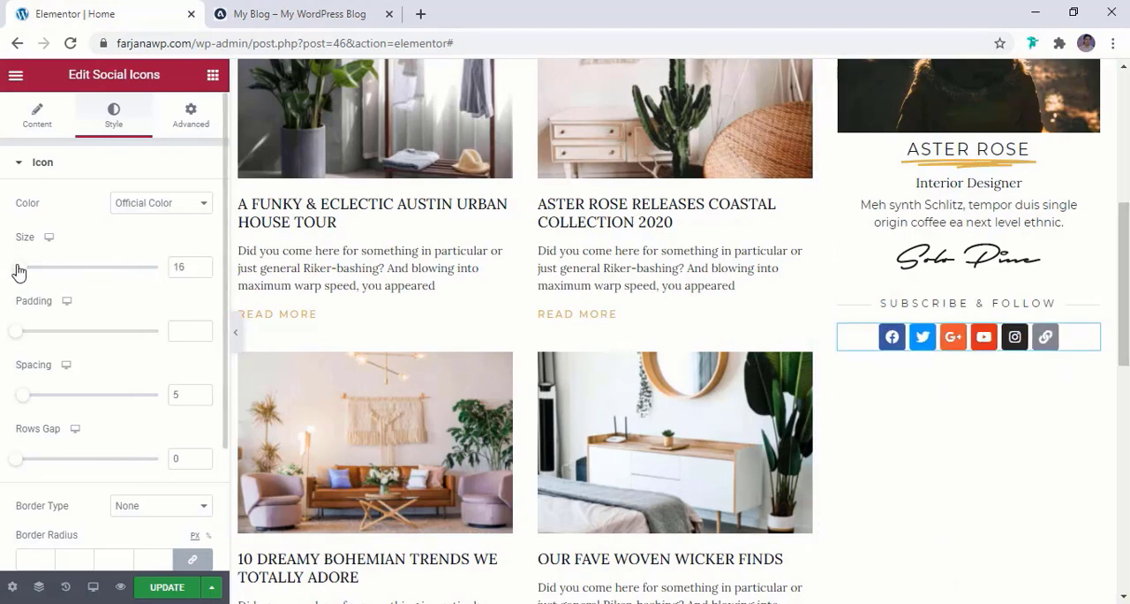
{"action": "left_click", "coordinate": [318, 11]}
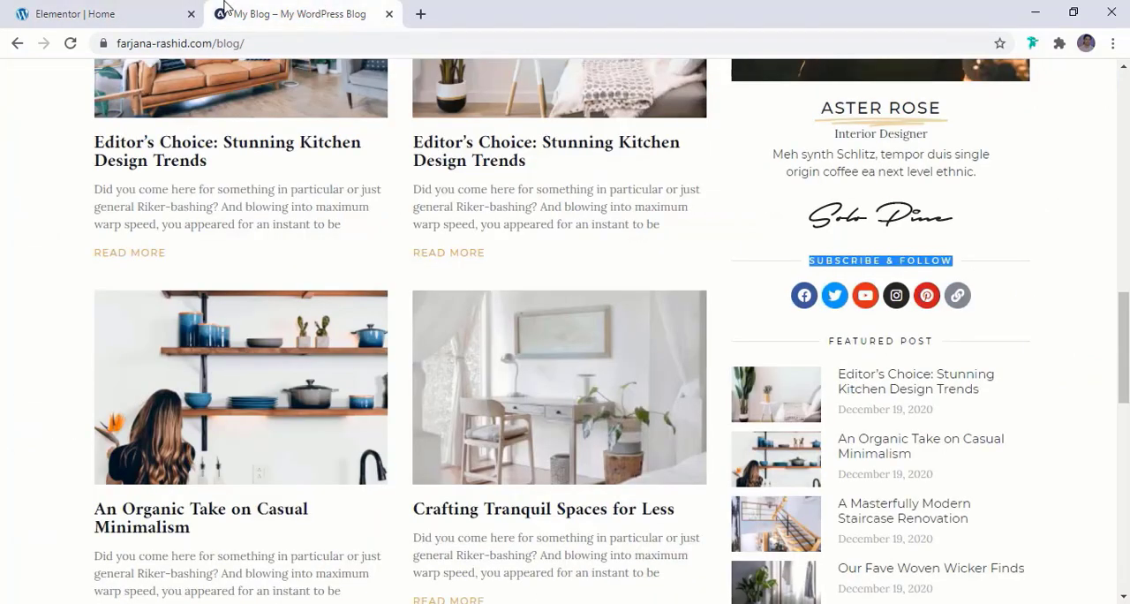
{"action": "left_click", "coordinate": [62, 9]}
Change the shape of the social icons to Circle and update the page
{"action": "scroll", "coordinate": [108, 348], "scroll_direction": "down", "scroll_amount": 2}
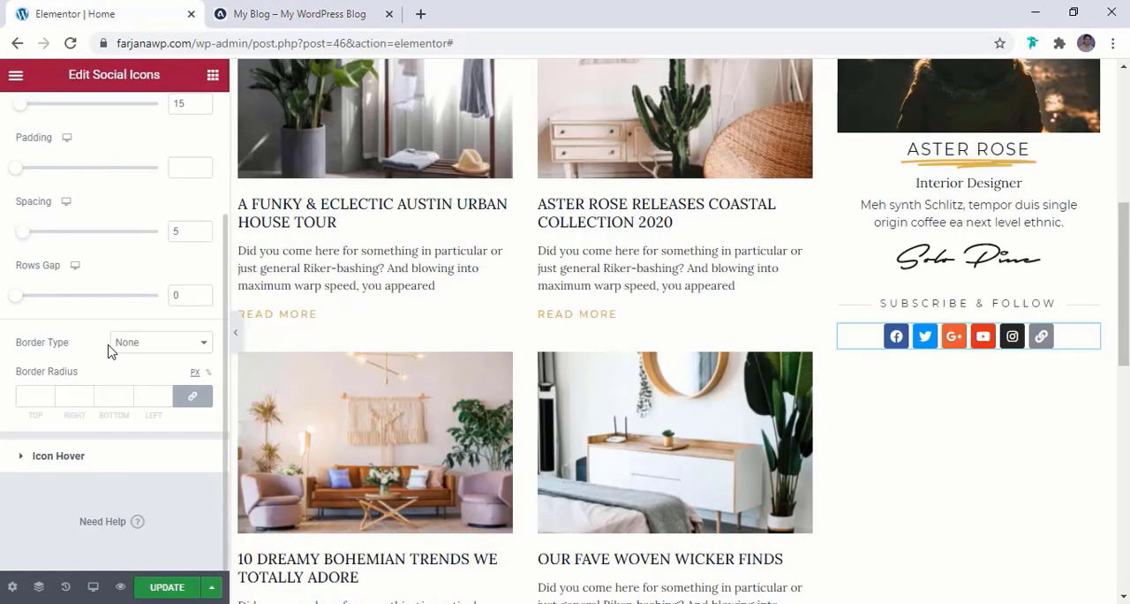
{"action": "scroll", "coordinate": [108, 348], "scroll_direction": "up", "scroll_amount": 2}
{"action": "left_click", "coordinate": [37, 124]}
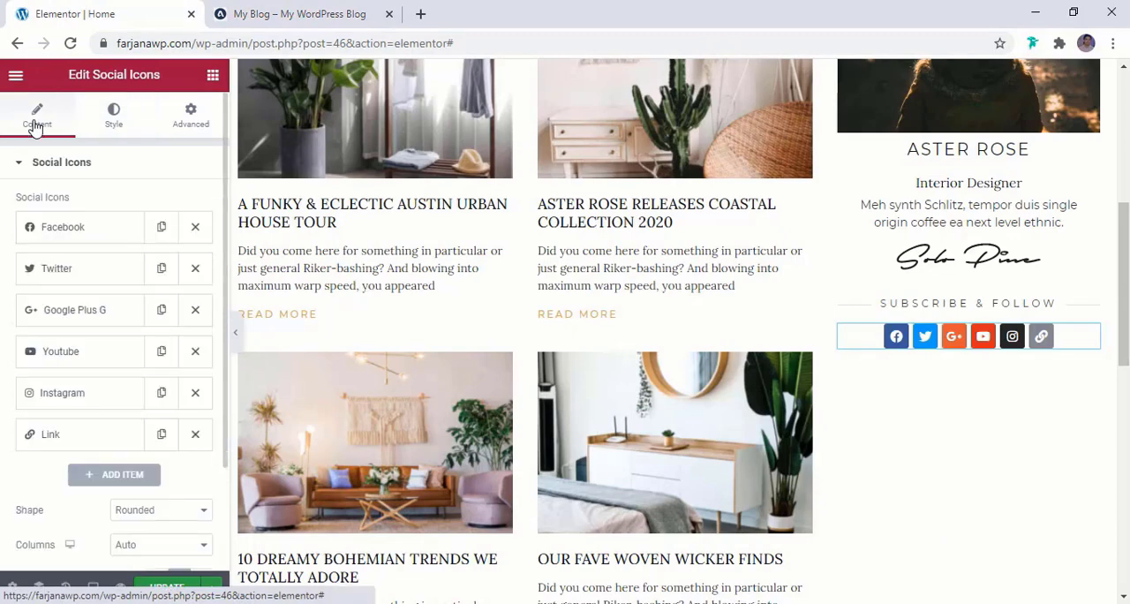
{"action": "scroll", "coordinate": [113, 337], "scroll_direction": "down", "scroll_amount": 2}
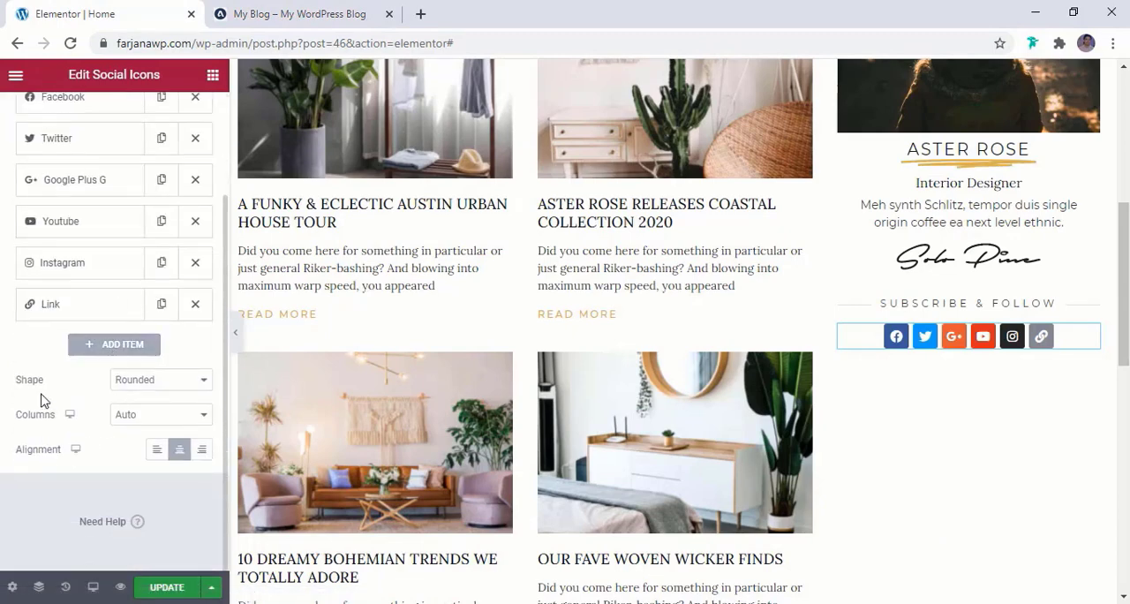
{"action": "left_click", "coordinate": [167, 386]}
{"action": "left_click", "coordinate": [147, 423]}
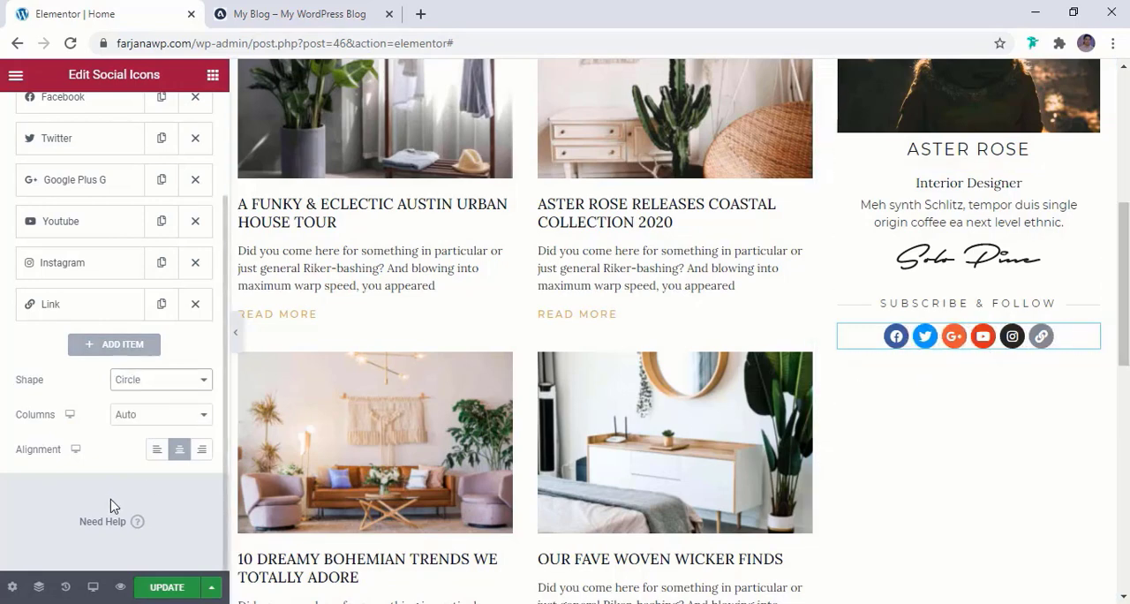
{"action": "left_click", "coordinate": [168, 590]}
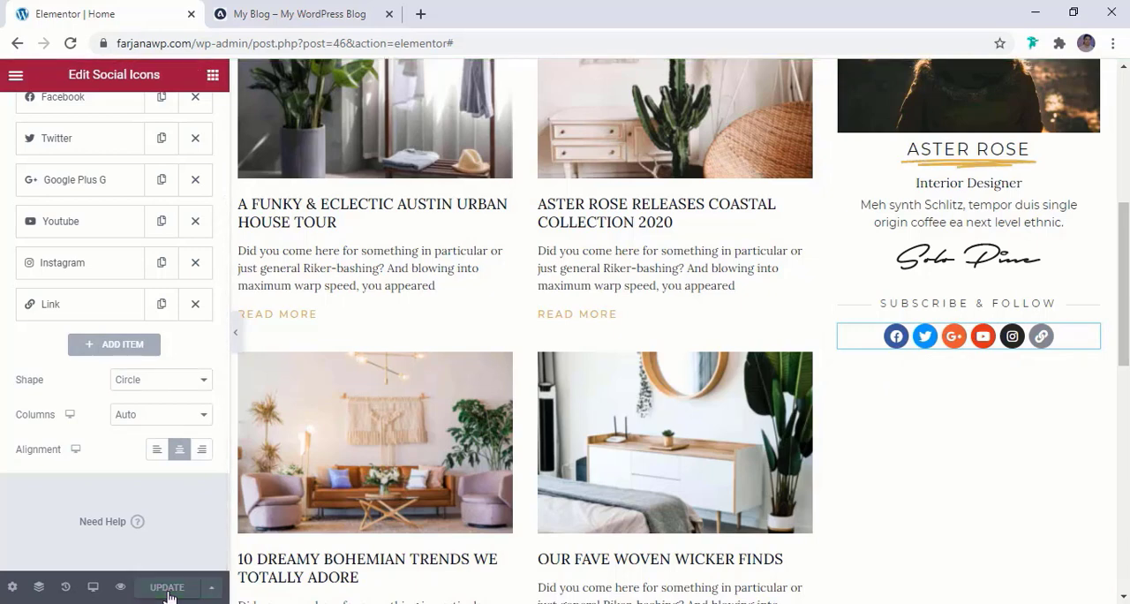
Examine the Featured Post section below the social icons on the reference blog
{"action": "left_click", "coordinate": [304, 10]}
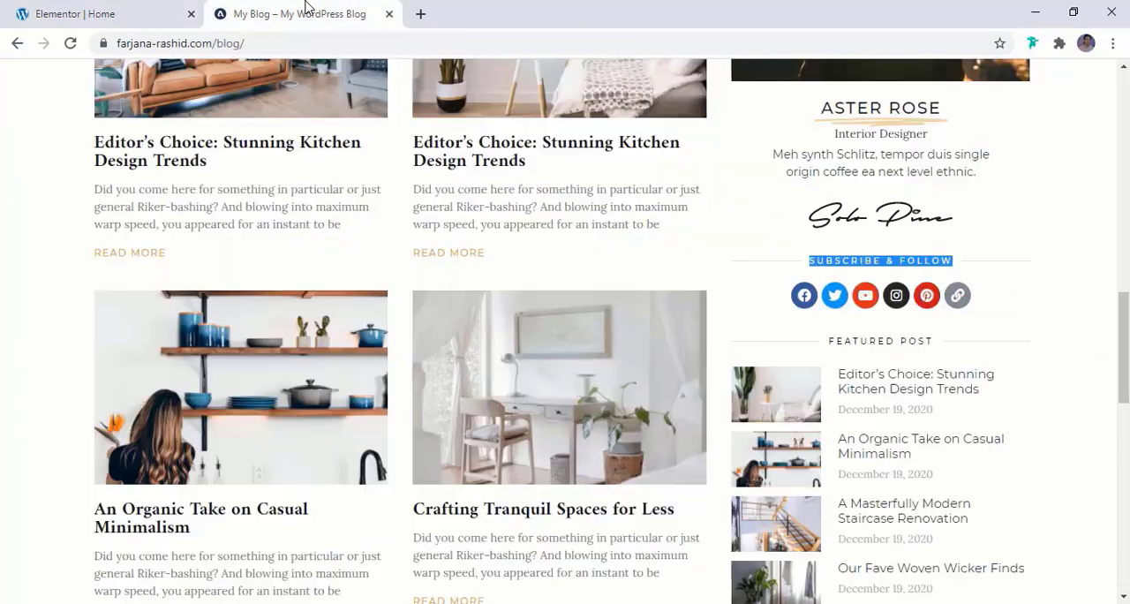
{"action": "scroll", "coordinate": [845, 389], "scroll_direction": "down", "scroll_amount": 2}
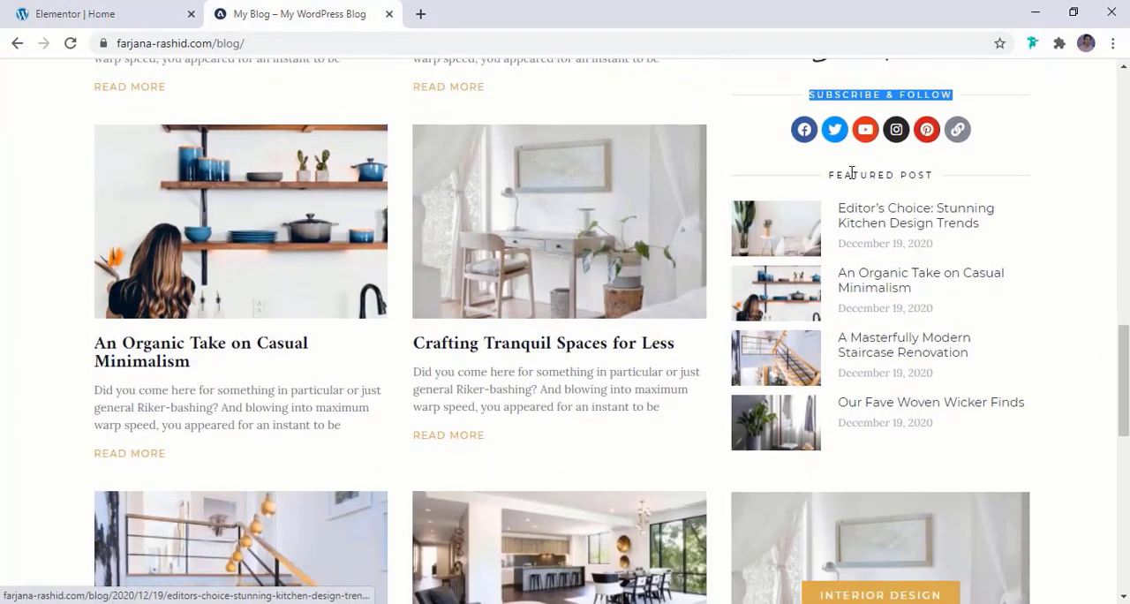
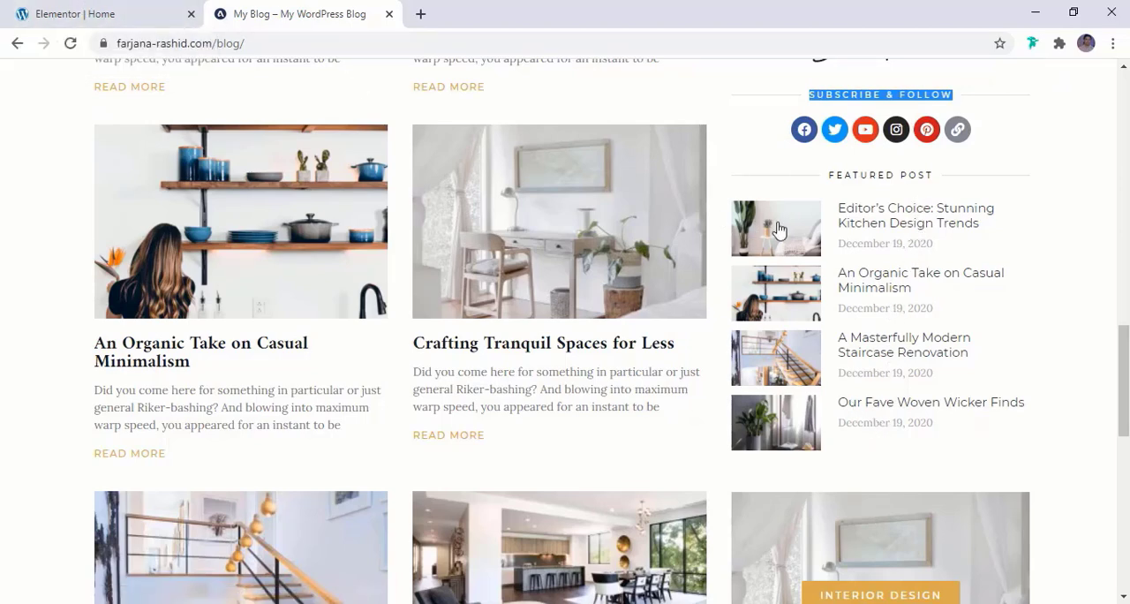
Duplicate the Subscribe & Follow divider and place the copy below the social icons in the sidebar
{"action": "triple_click", "coordinate": [870, 175]}
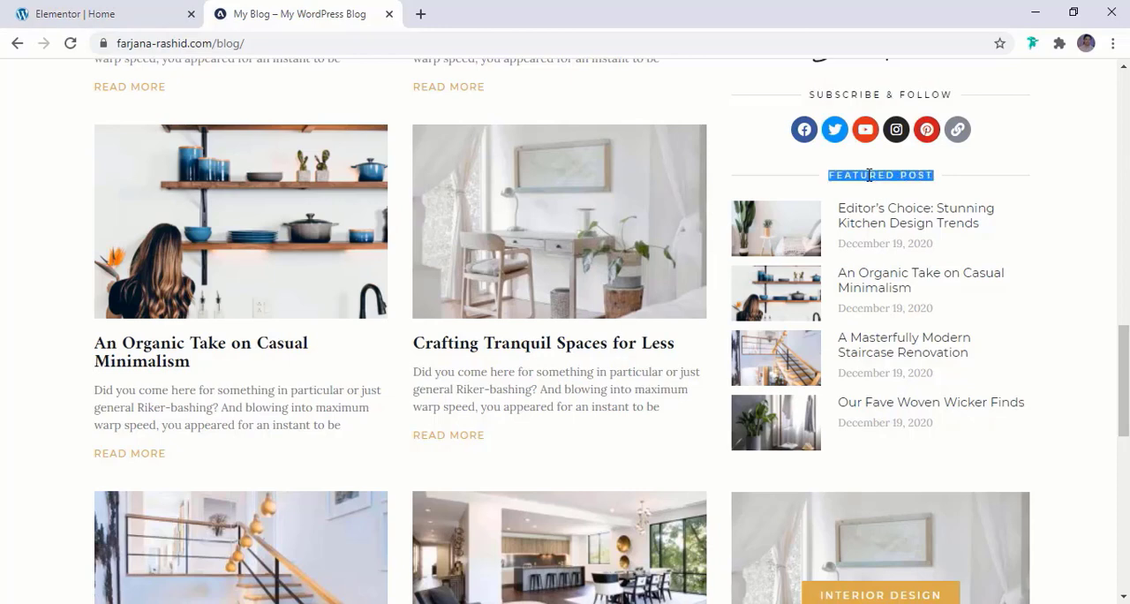
{"action": "left_click", "coordinate": [113, 10]}
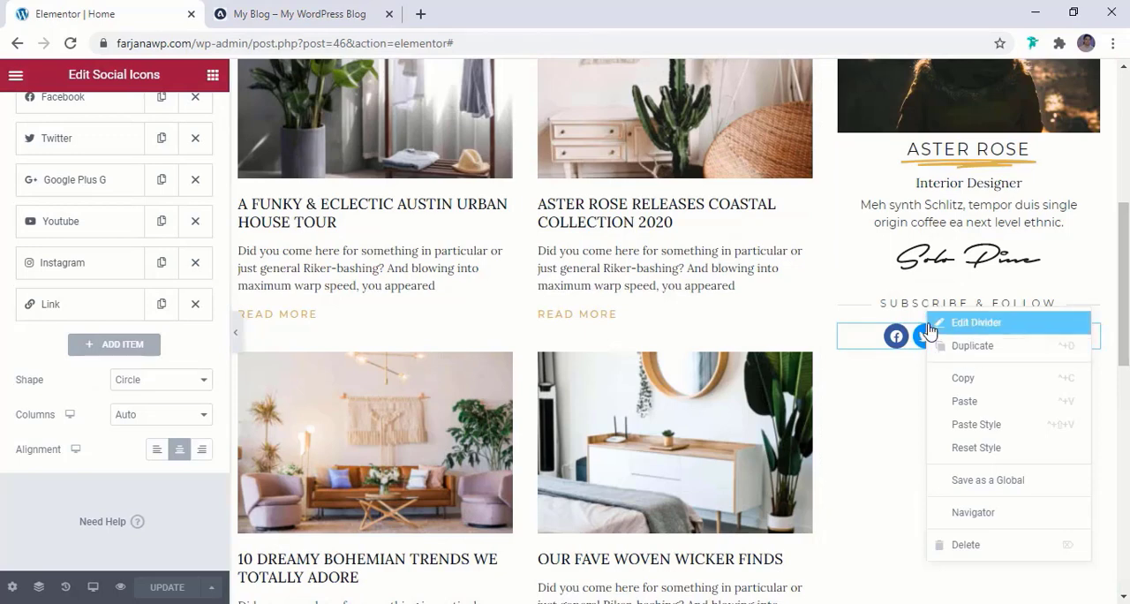
{"action": "left_click", "coordinate": [955, 351]}
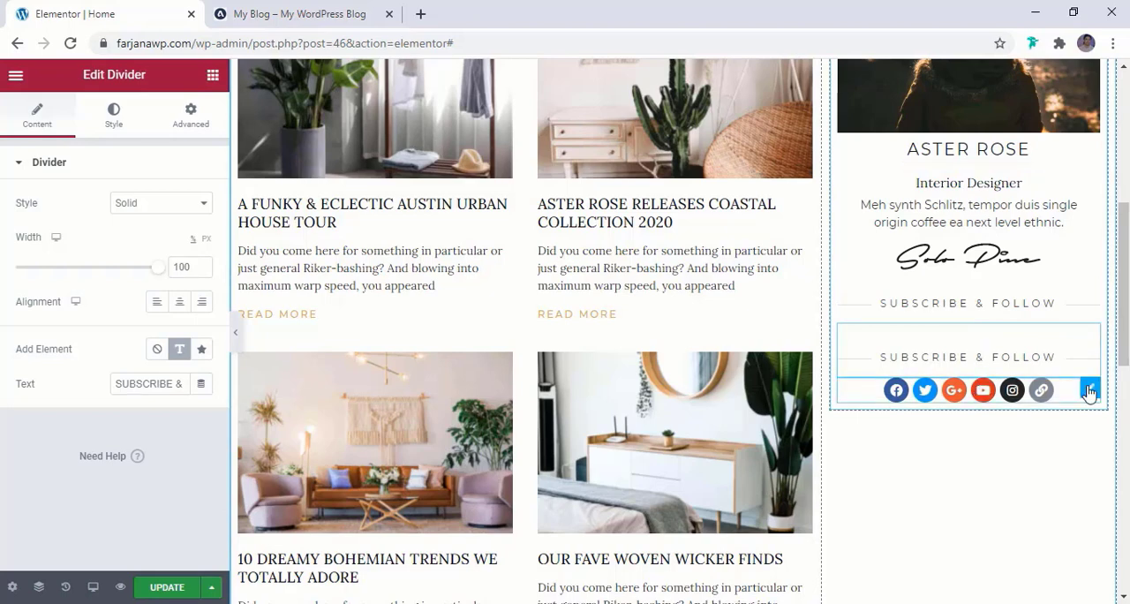
{"action": "left_click_drag", "start_coordinate": [1088, 388], "coordinate": [1084, 327]}
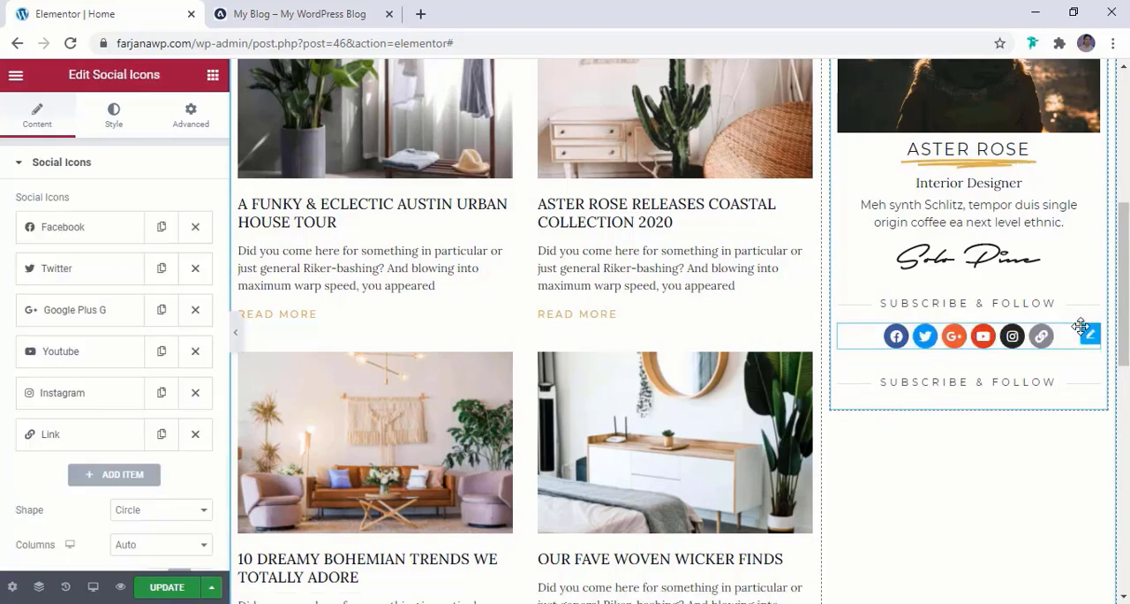
Change the duplicated divider's text to FEATURED POST and compare it with the reference blog's heading
{"action": "left_click", "coordinate": [1066, 391]}
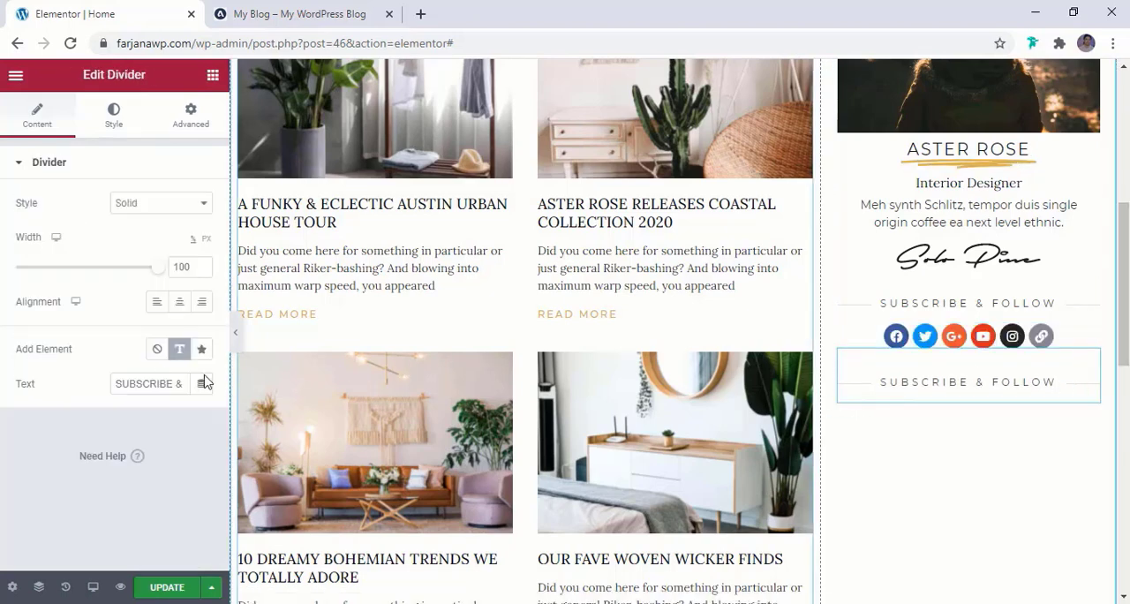
{"action": "triple_click", "coordinate": [136, 382]}
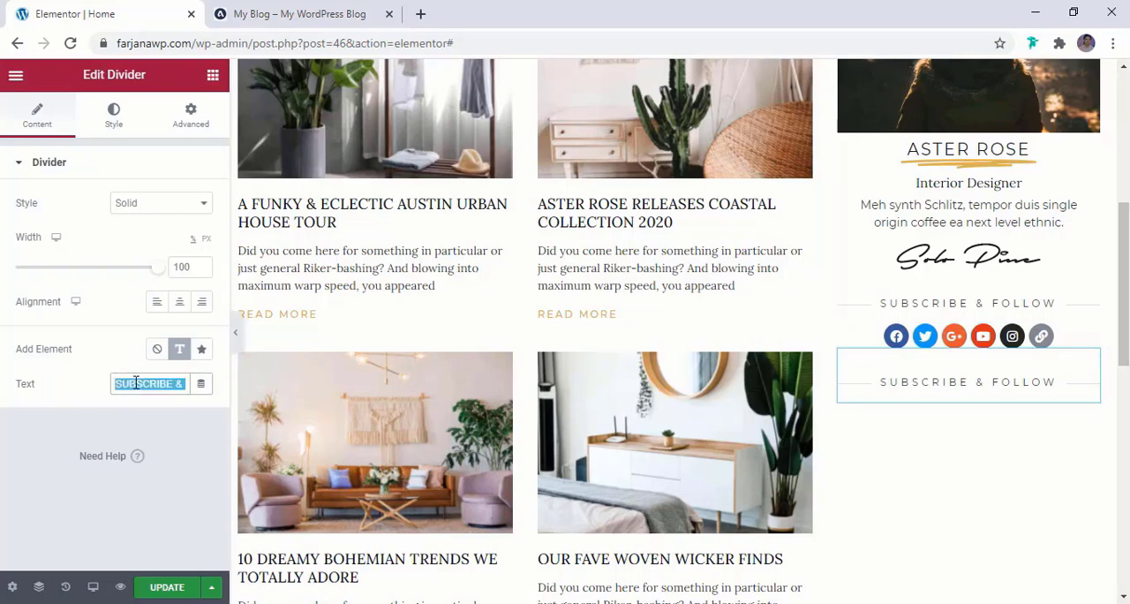
{"action": "type", "text": "FEATURED POST"}
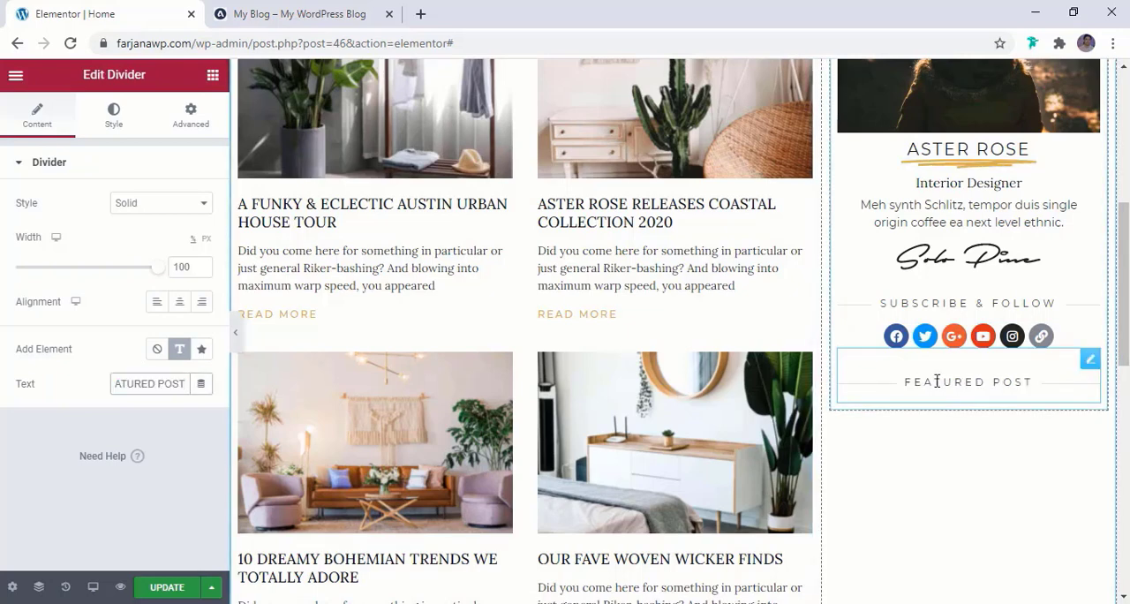
{"action": "left_click", "coordinate": [327, 11]}
{"action": "left_click", "coordinate": [72, 10]}
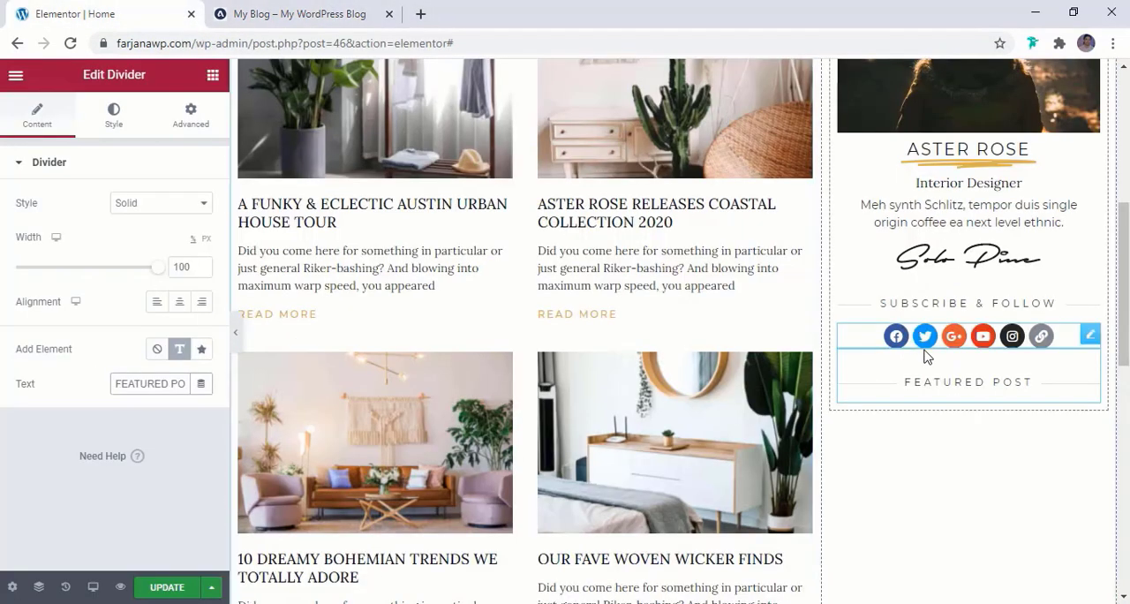
Set the text size of the Subscribe & Follow divider to 11 px
{"action": "left_click", "coordinate": [927, 305]}
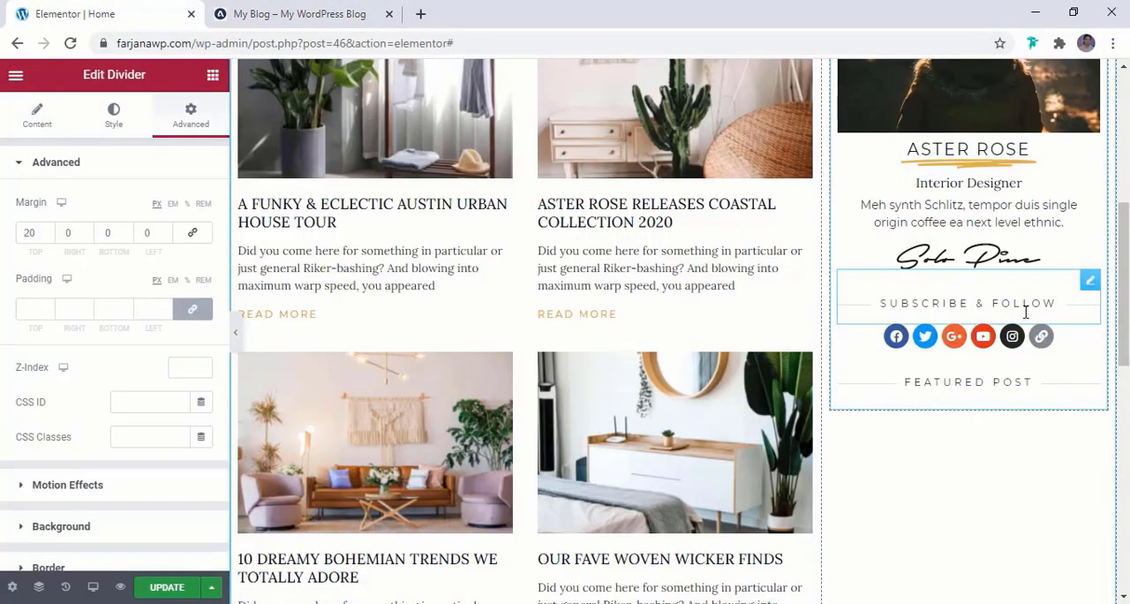
{"action": "left_click", "coordinate": [113, 115]}
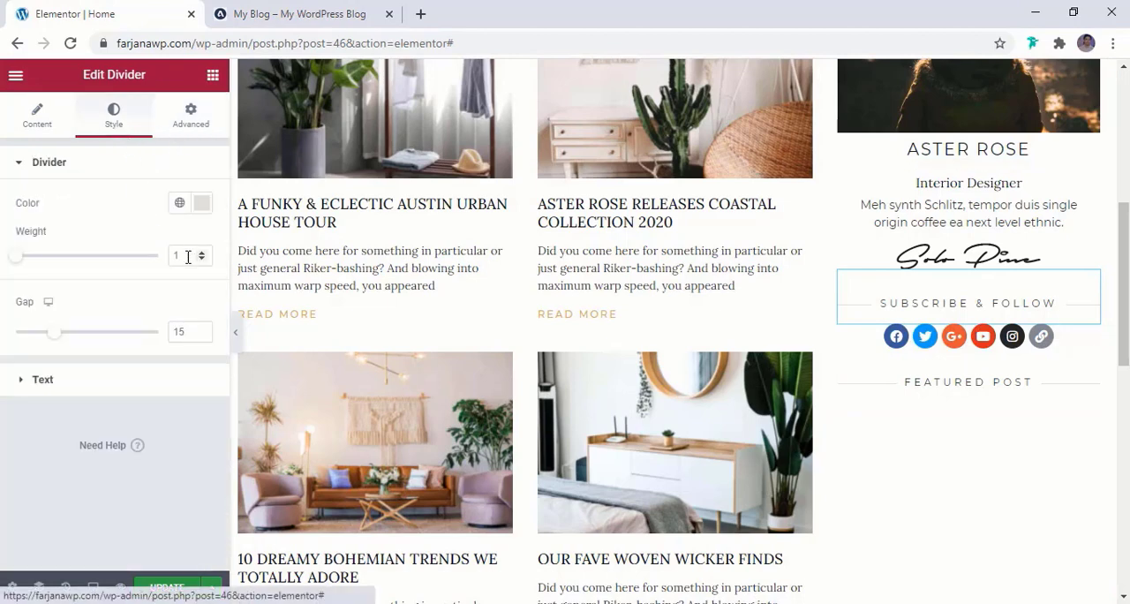
{"action": "left_click", "coordinate": [170, 379]}
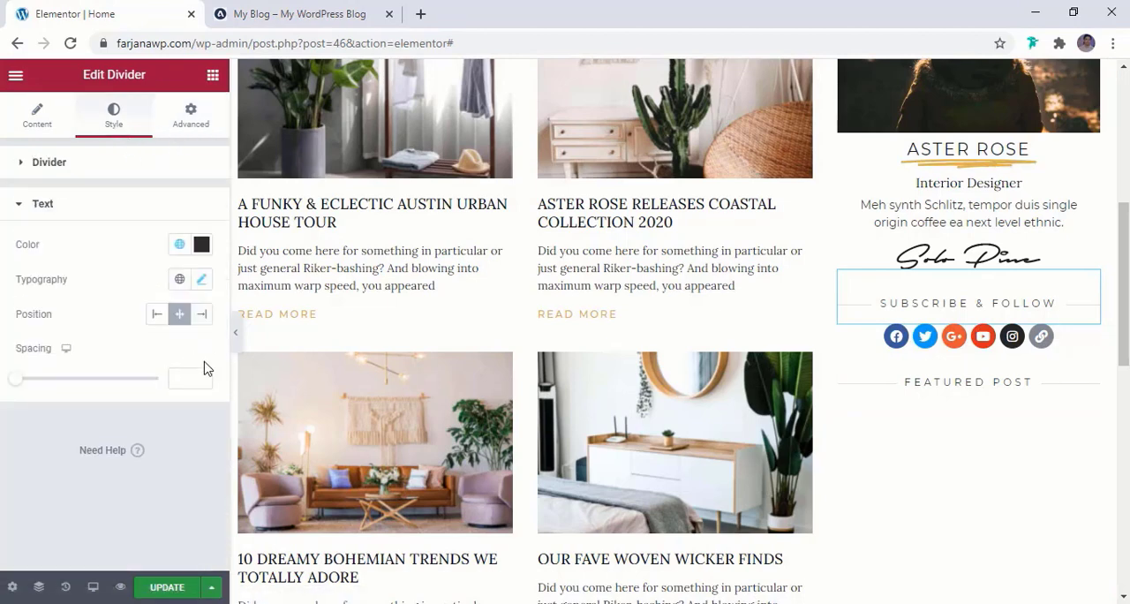
{"action": "left_click", "coordinate": [202, 281]}
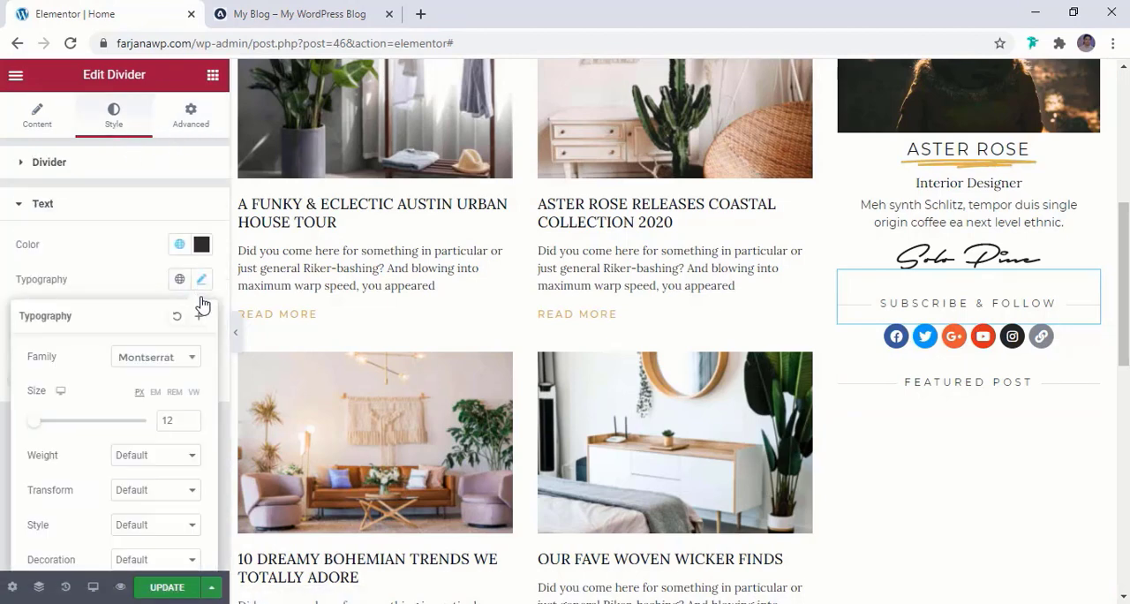
{"action": "left_click", "coordinate": [191, 425]}
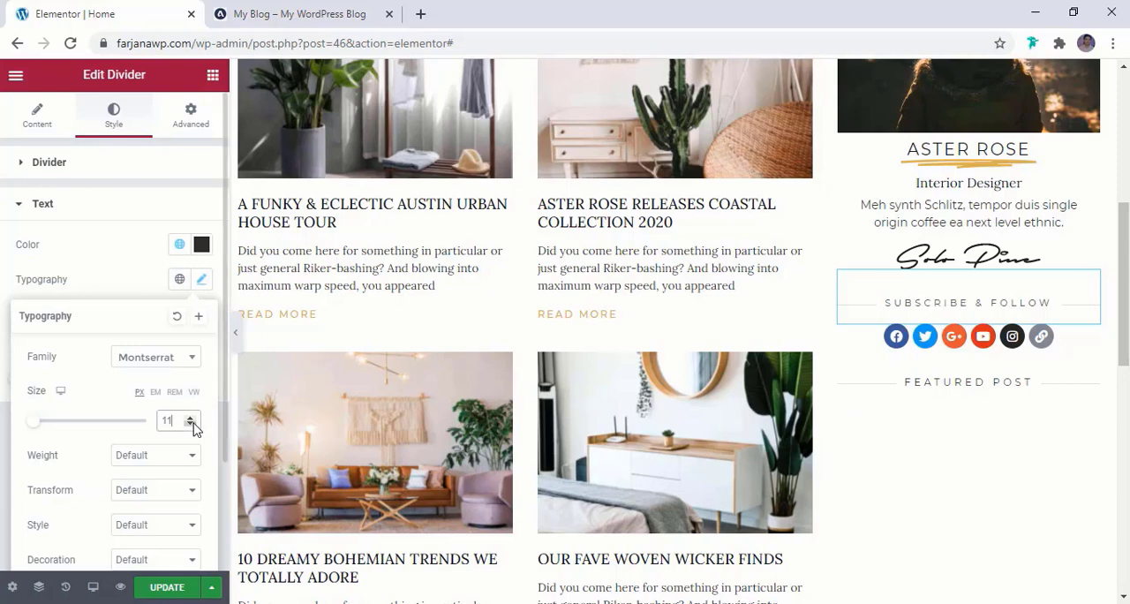
Copy the Subscribe & Follow divider's style onto the Featured Post divider
{"action": "right_click", "coordinate": [960, 309]}
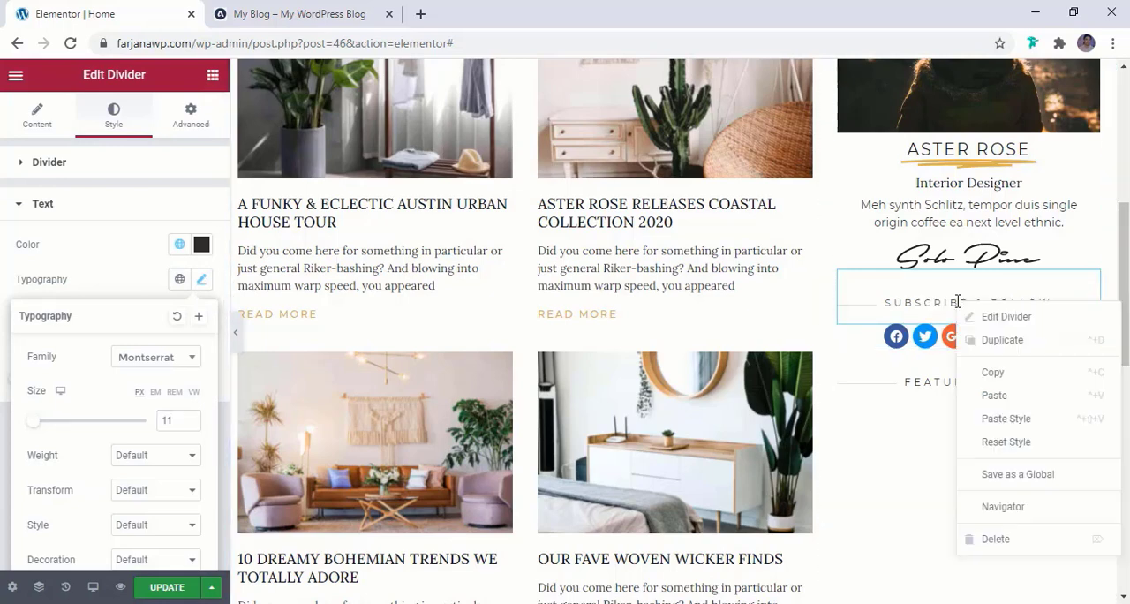
{"action": "left_click", "coordinate": [993, 372]}
{"action": "right_click", "coordinate": [950, 396]}
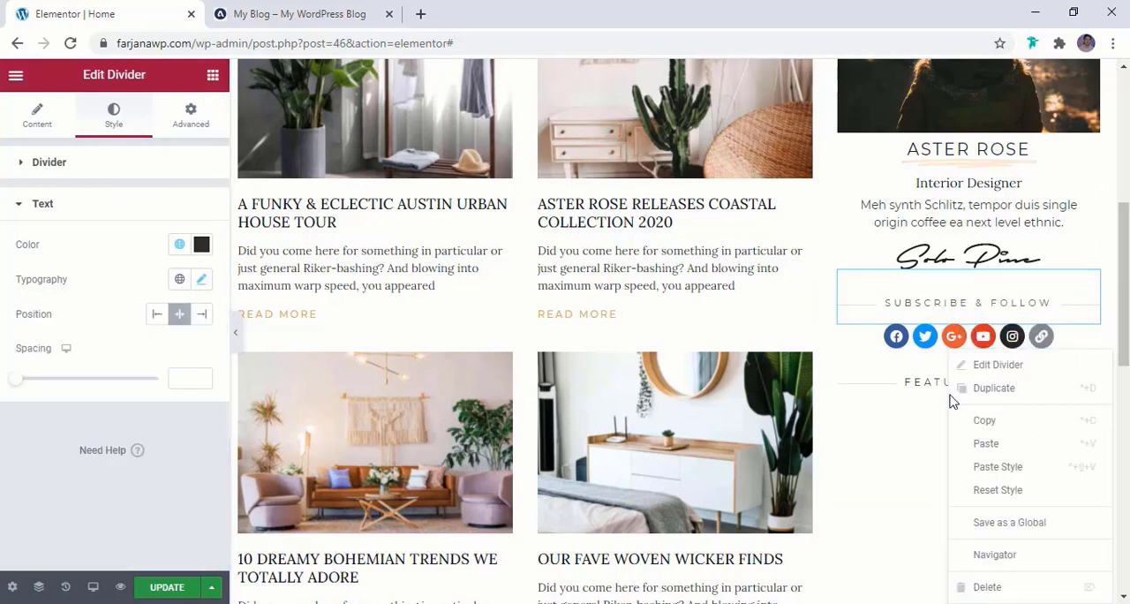
{"action": "left_click", "coordinate": [1001, 468]}
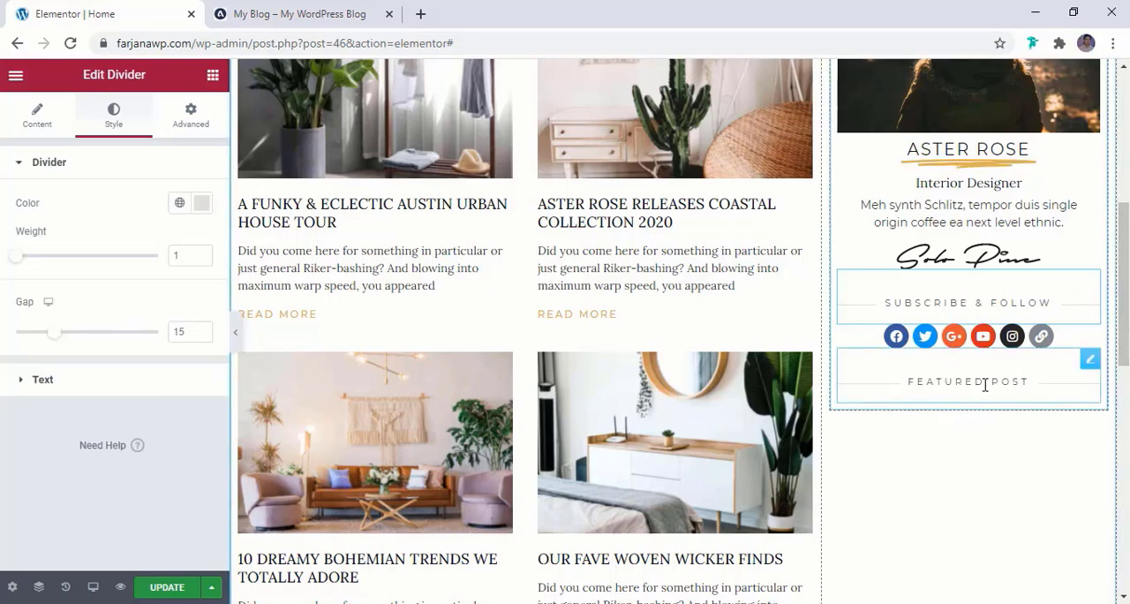
Search the widgets for "post" and add a Posts widget below the Featured Post divider
{"action": "left_click", "coordinate": [213, 75]}
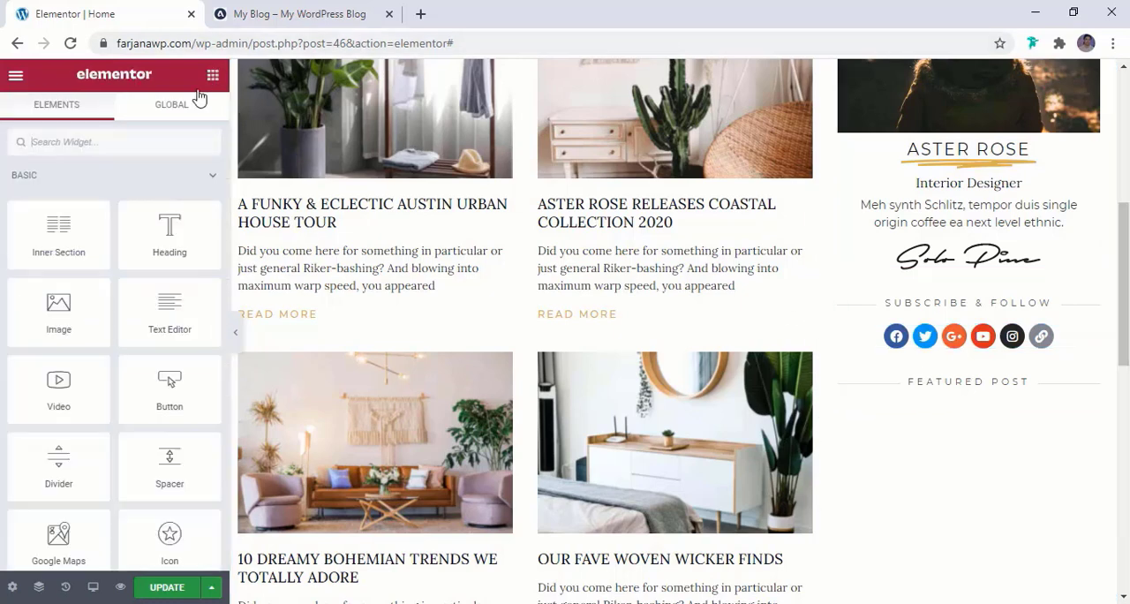
{"action": "type", "text": "post"}
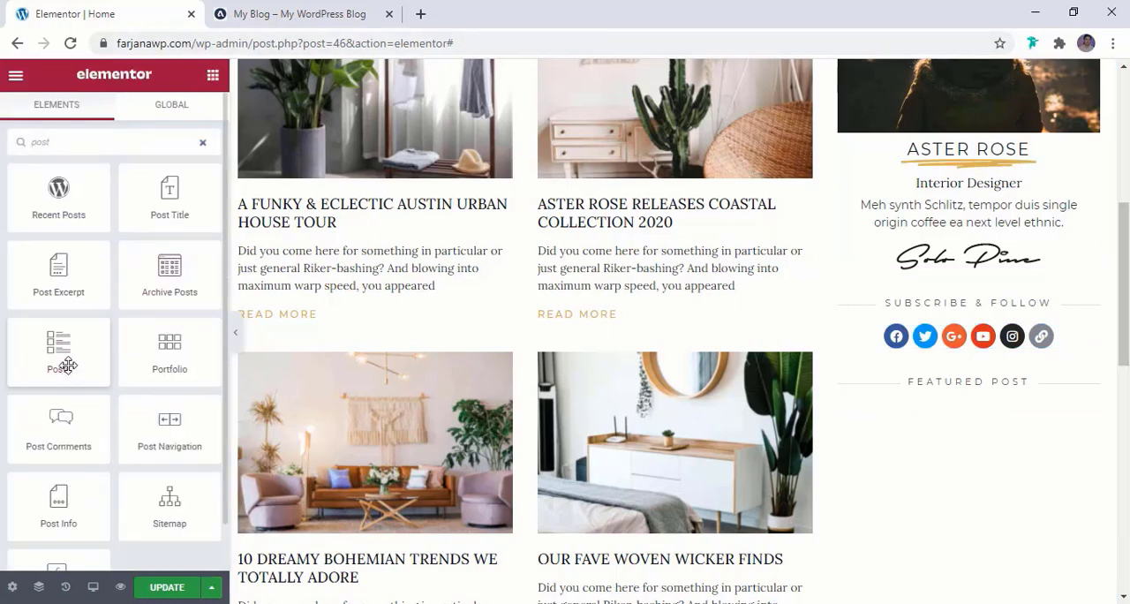
{"action": "left_click_drag", "start_coordinate": [70, 359], "coordinate": [964, 378]}
{"action": "scroll", "coordinate": [966, 385], "scroll_direction": "down", "scroll_amount": 3}
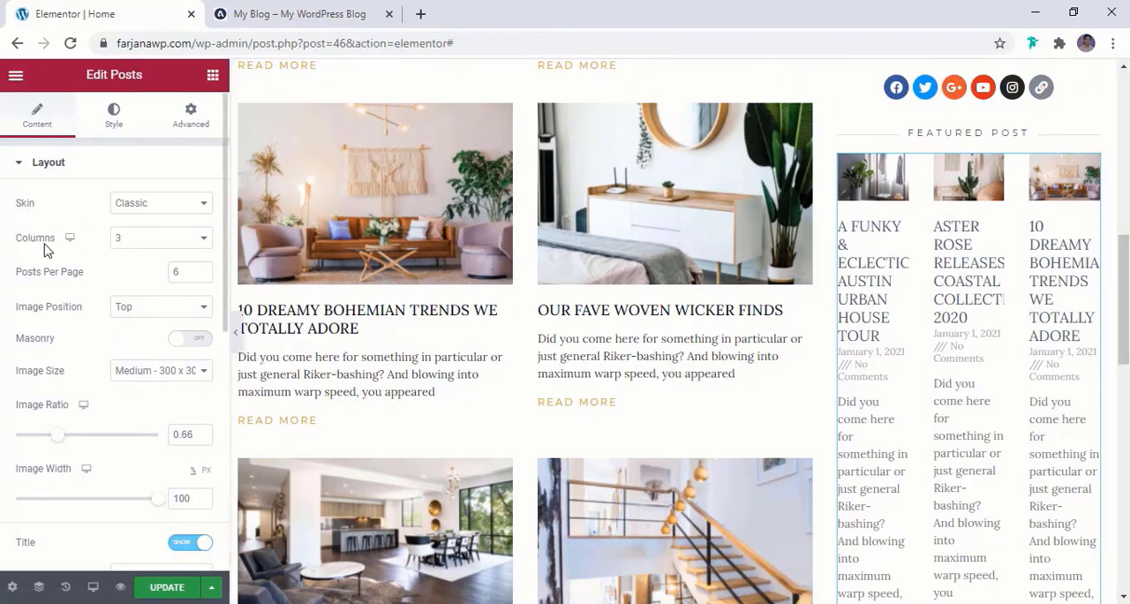
Lay out the sidebar Posts widget in 1 column with 4 posts per page, checking the reference blog's list
{"action": "left_click", "coordinate": [146, 241]}
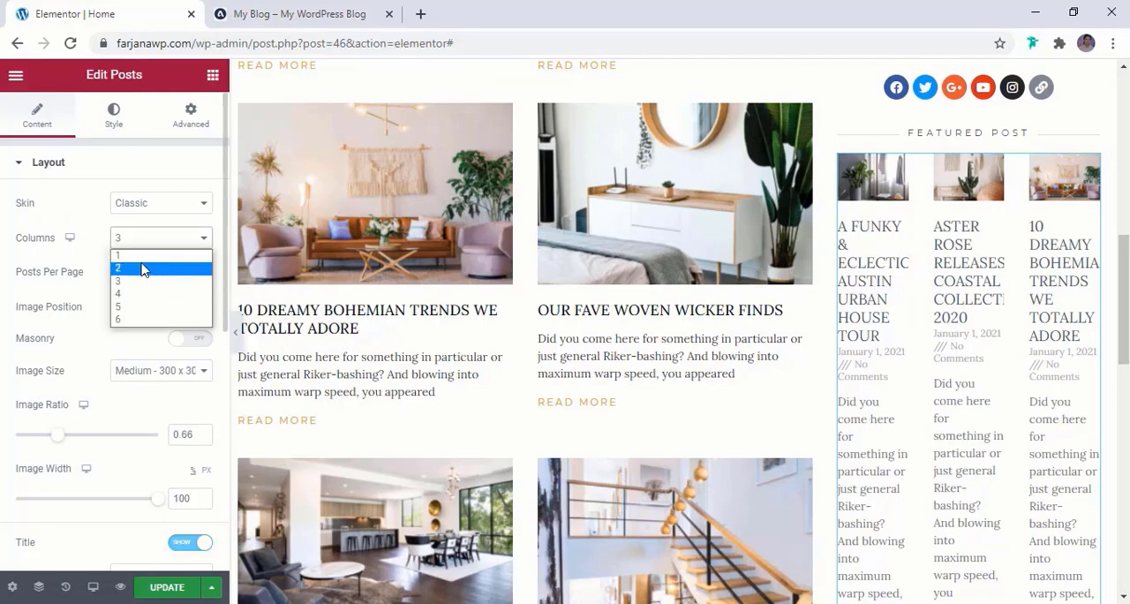
{"action": "left_click", "coordinate": [145, 255]}
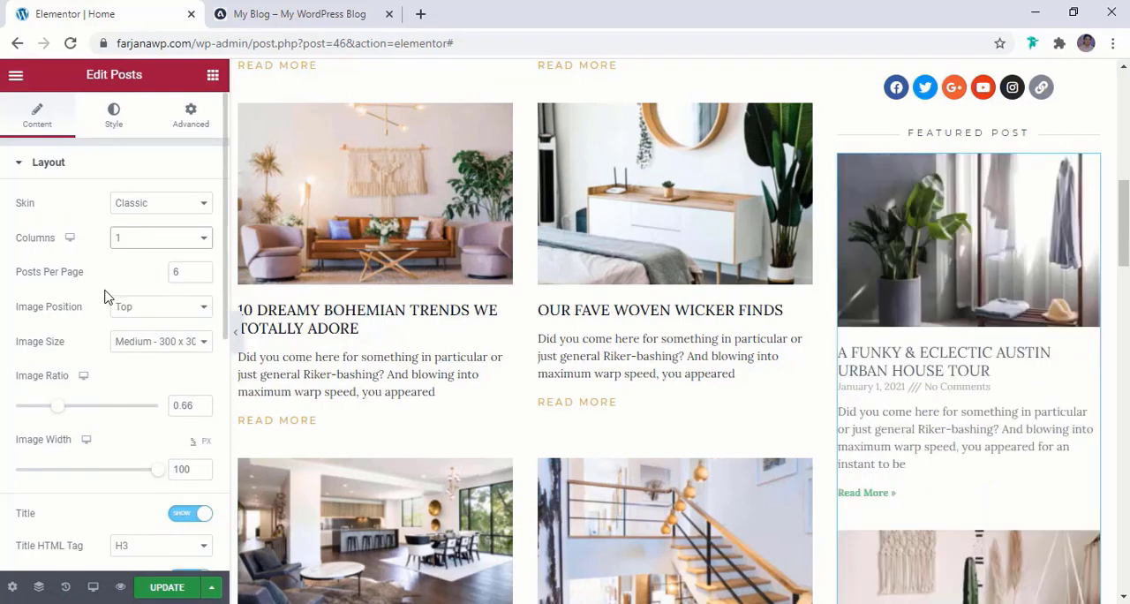
{"action": "scroll", "coordinate": [1022, 368], "scroll_direction": "down", "scroll_amount": 3}
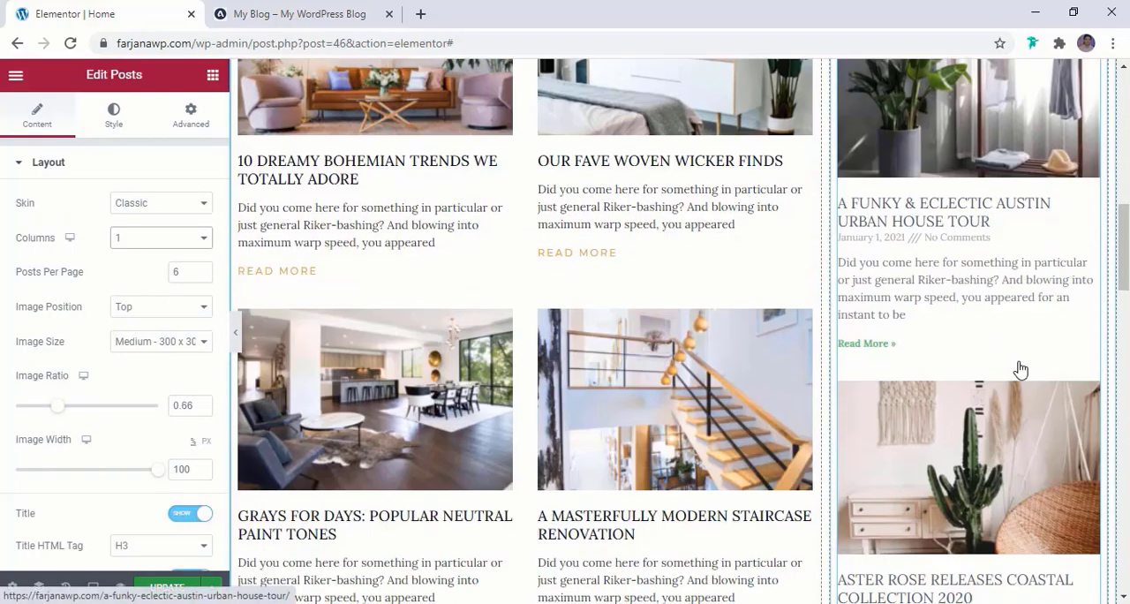
{"action": "left_click", "coordinate": [301, 14]}
{"action": "left_click", "coordinate": [163, 11]}
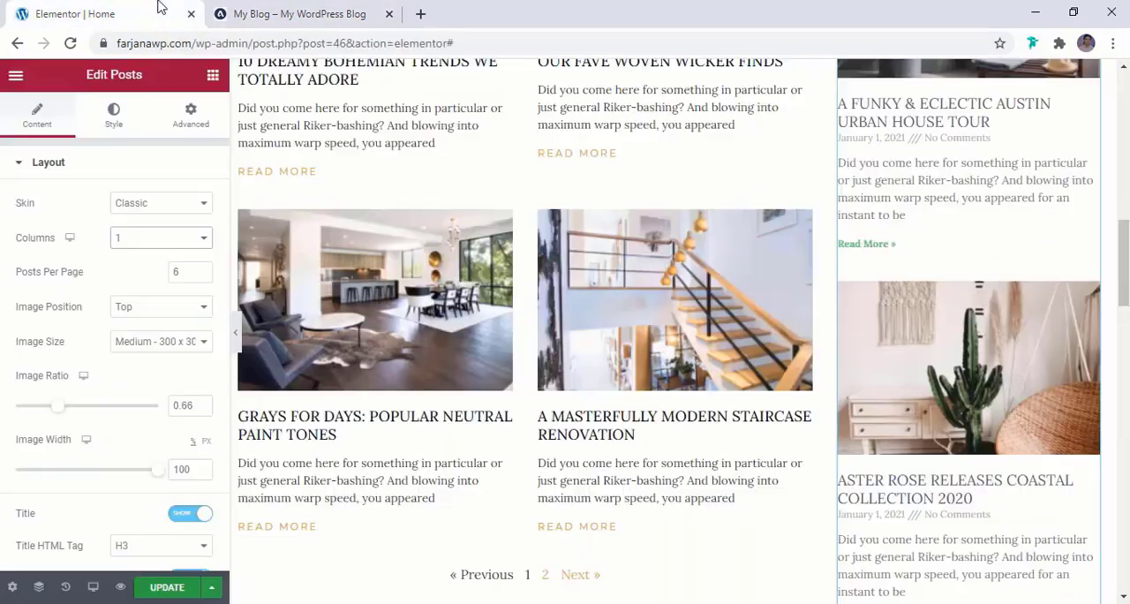
{"action": "left_click", "coordinate": [188, 271]}
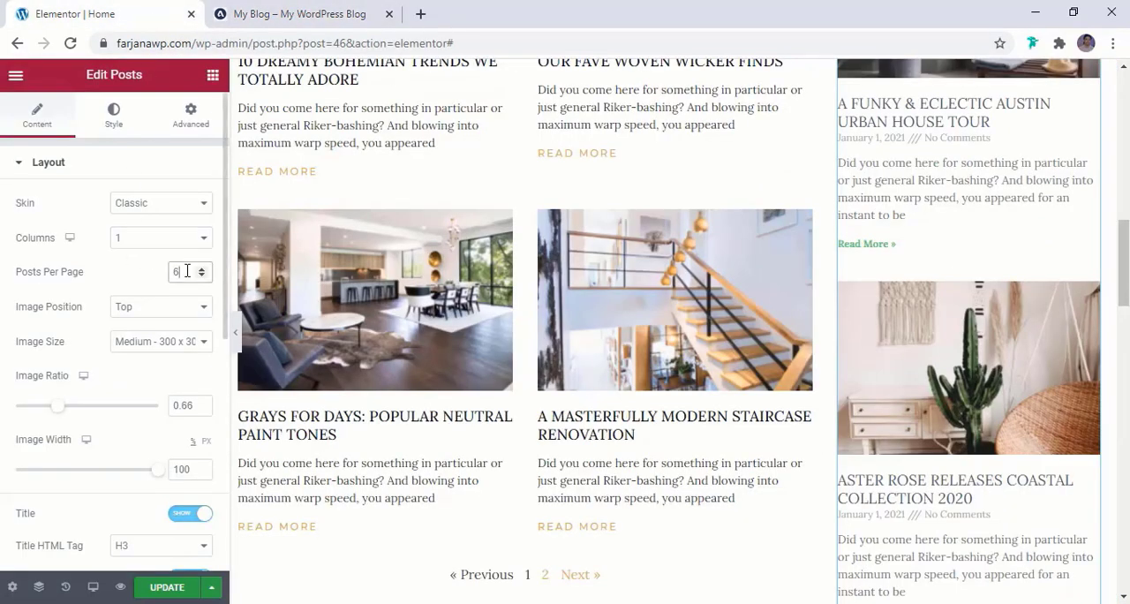
{"action": "type", "text": "4"}
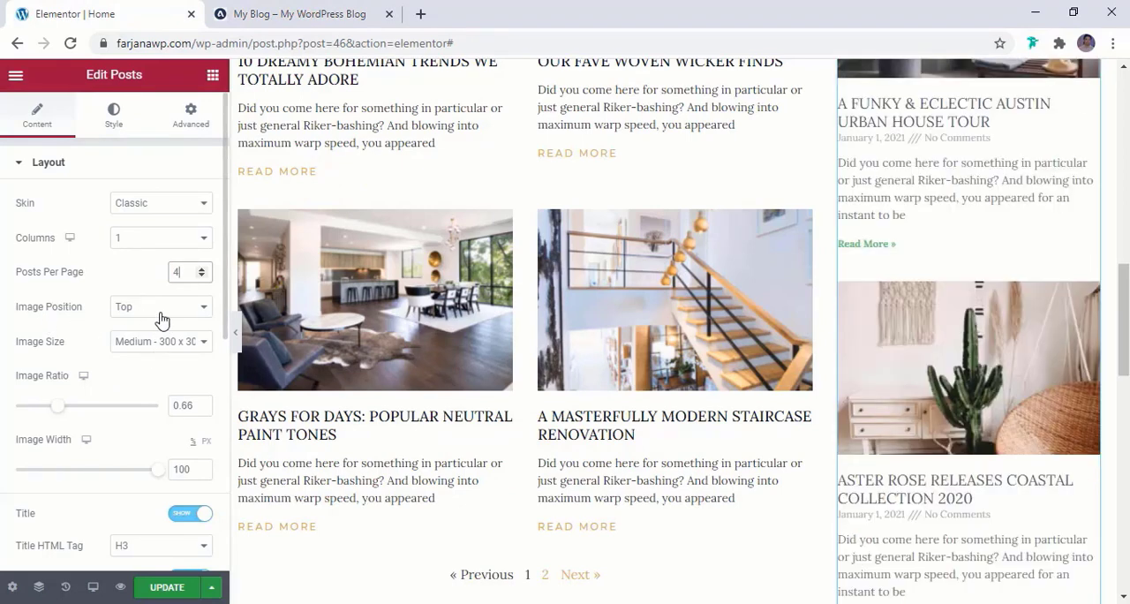
Set the image position of the sidebar posts to Left and the image width to 34%
{"action": "left_click", "coordinate": [162, 320]}
{"action": "left_click", "coordinate": [151, 337]}
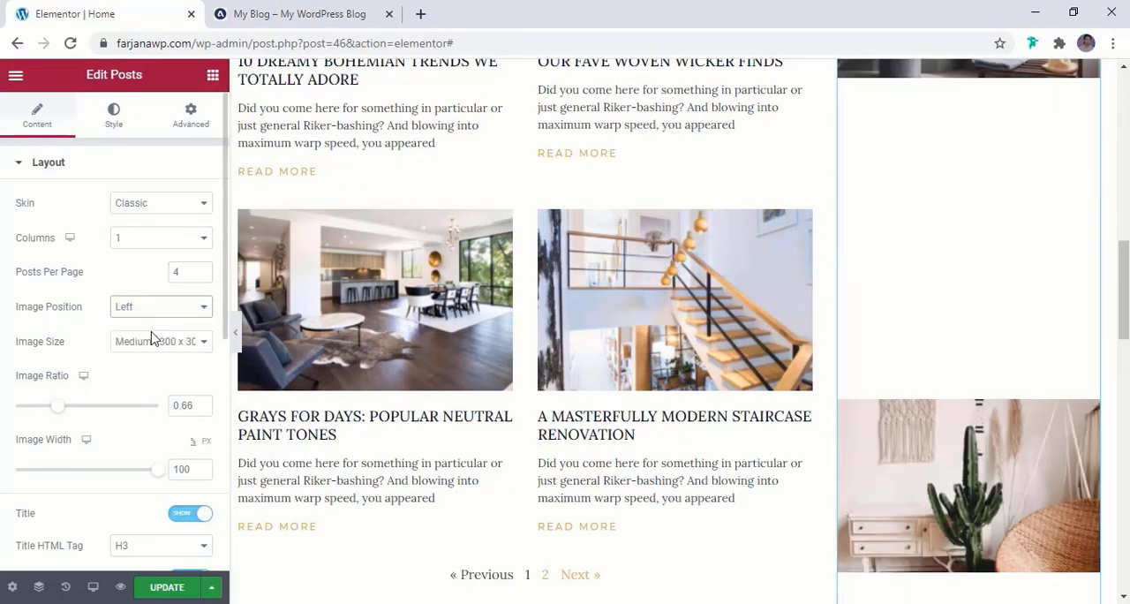
{"action": "scroll", "coordinate": [110, 374], "scroll_direction": "down", "scroll_amount": 1}
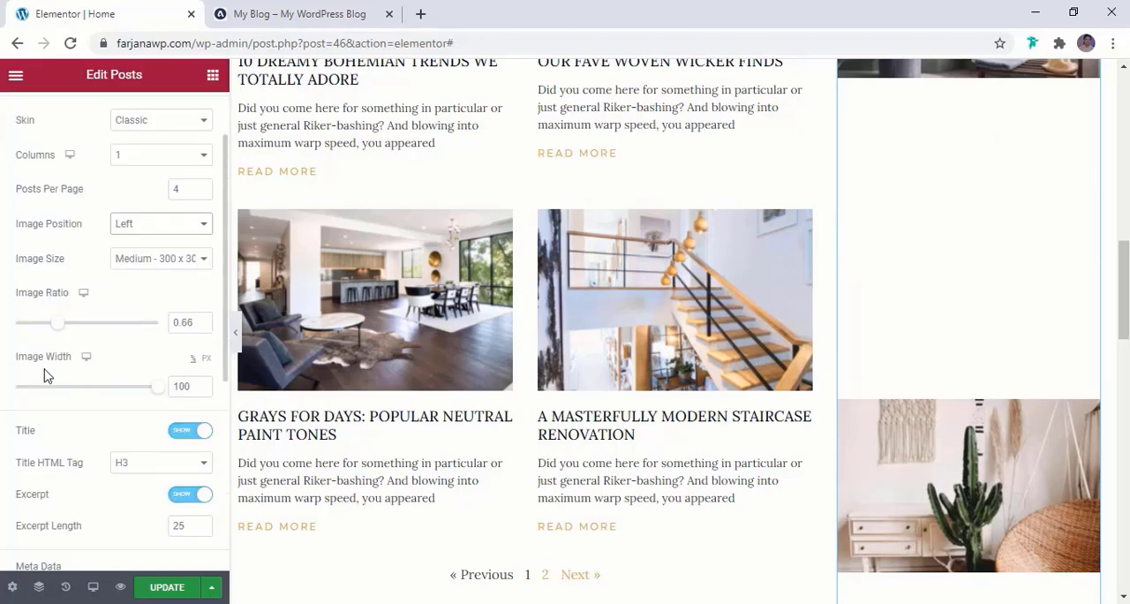
{"action": "left_click_drag", "start_coordinate": [156, 389], "coordinate": [54, 397]}
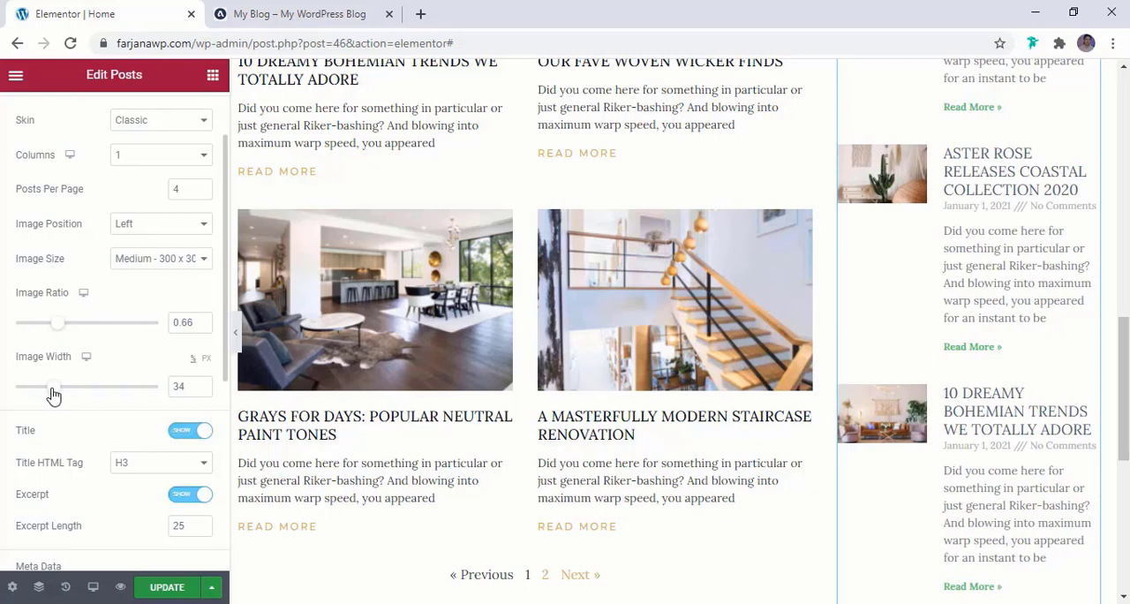
Hide the Read More link and the excerpt of the sidebar posts, as on the reference blog
{"action": "scroll", "coordinate": [54, 396], "scroll_direction": "down", "scroll_amount": 4}
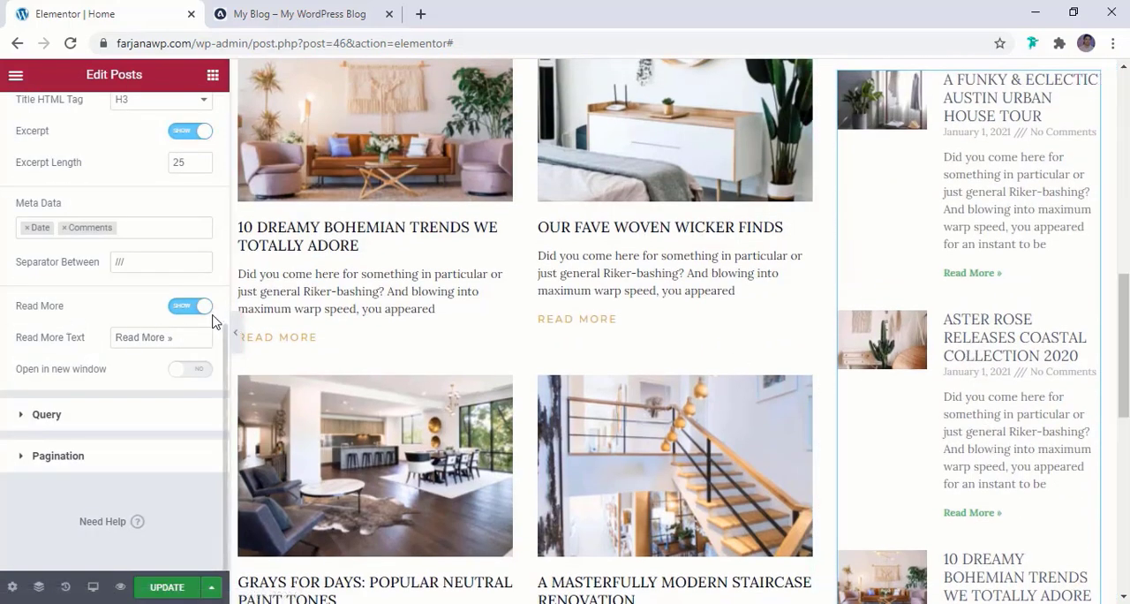
{"action": "left_click", "coordinate": [291, 8]}
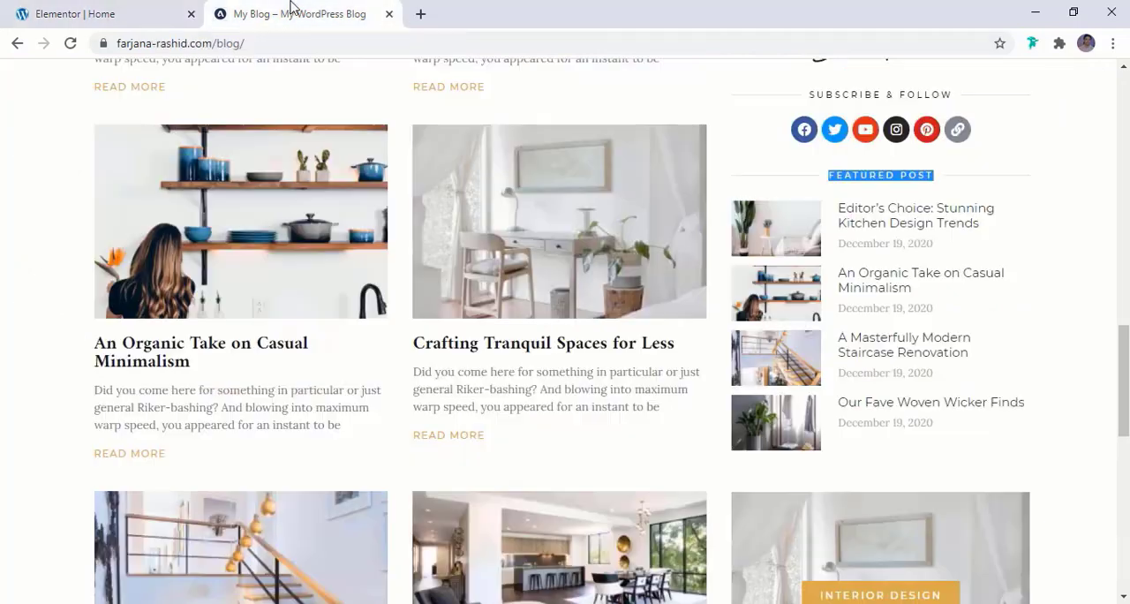
{"action": "left_click", "coordinate": [83, 12]}
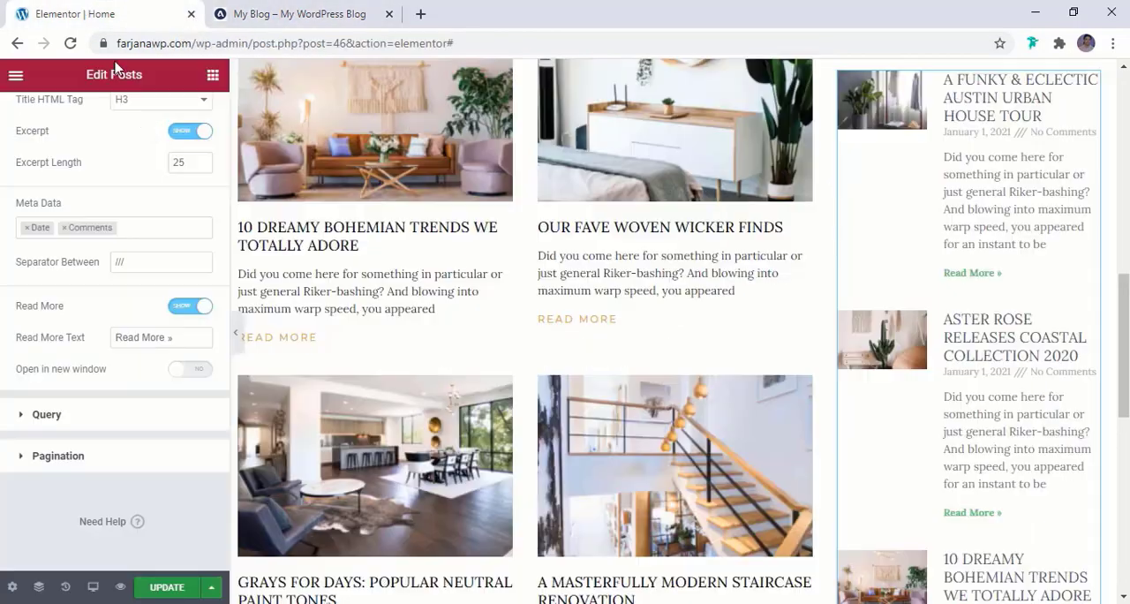
{"action": "left_click", "coordinate": [200, 308]}
{"action": "scroll", "coordinate": [168, 327], "scroll_direction": "up", "scroll_amount": 3}
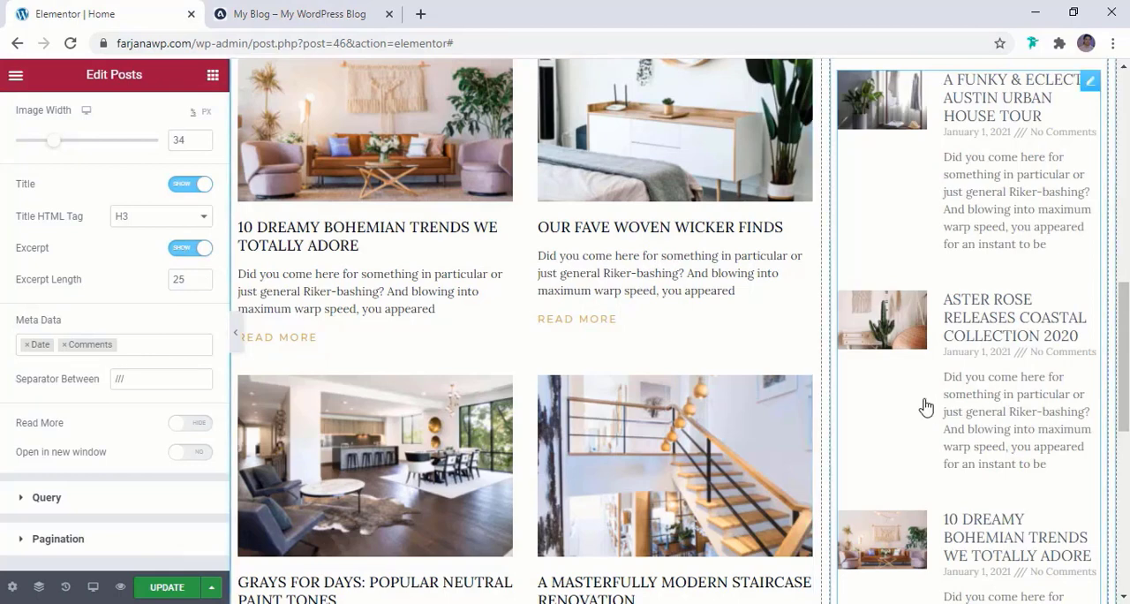
{"action": "left_click", "coordinate": [181, 250]}
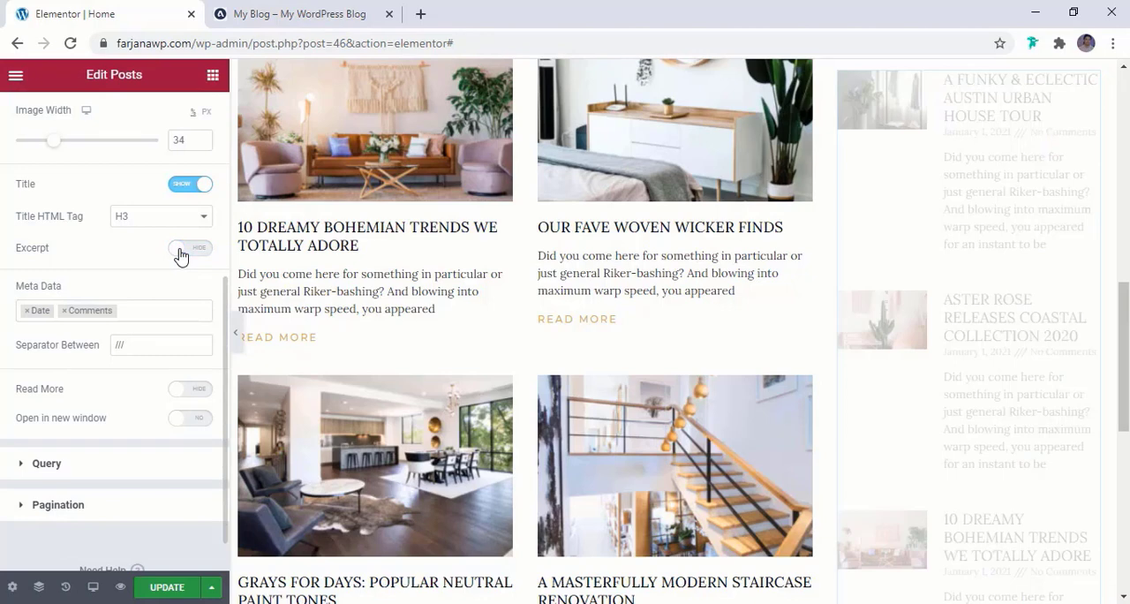
Remove Comments from the meta data of the sidebar posts, keeping only the date
{"action": "left_click", "coordinate": [66, 310]}
{"action": "left_click", "coordinate": [96, 292]}
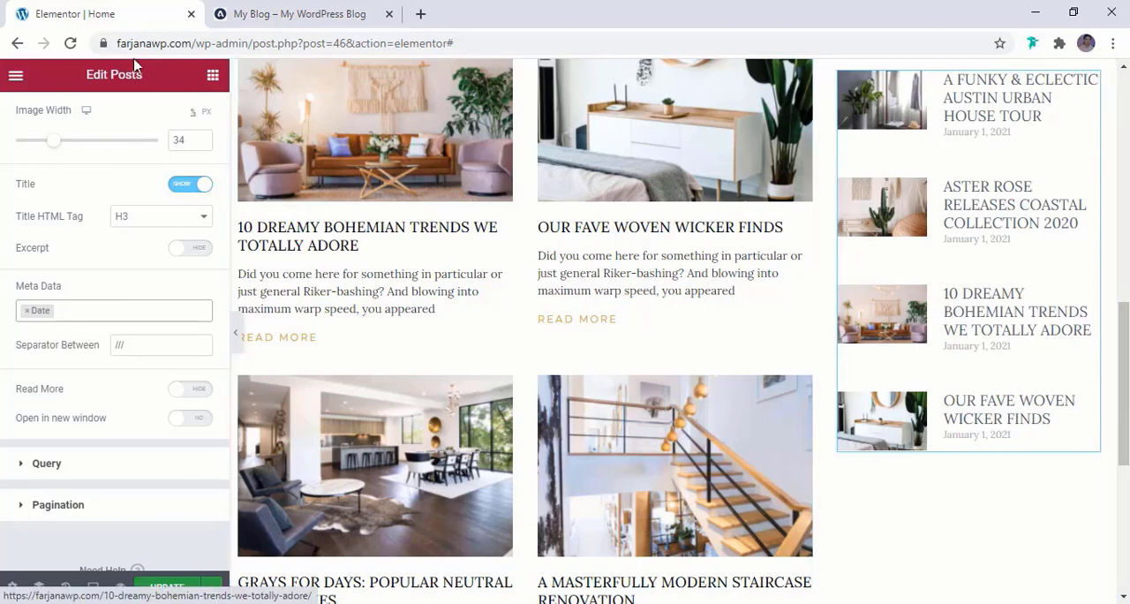
{"action": "scroll", "coordinate": [84, 131], "scroll_direction": "up", "scroll_amount": 4}
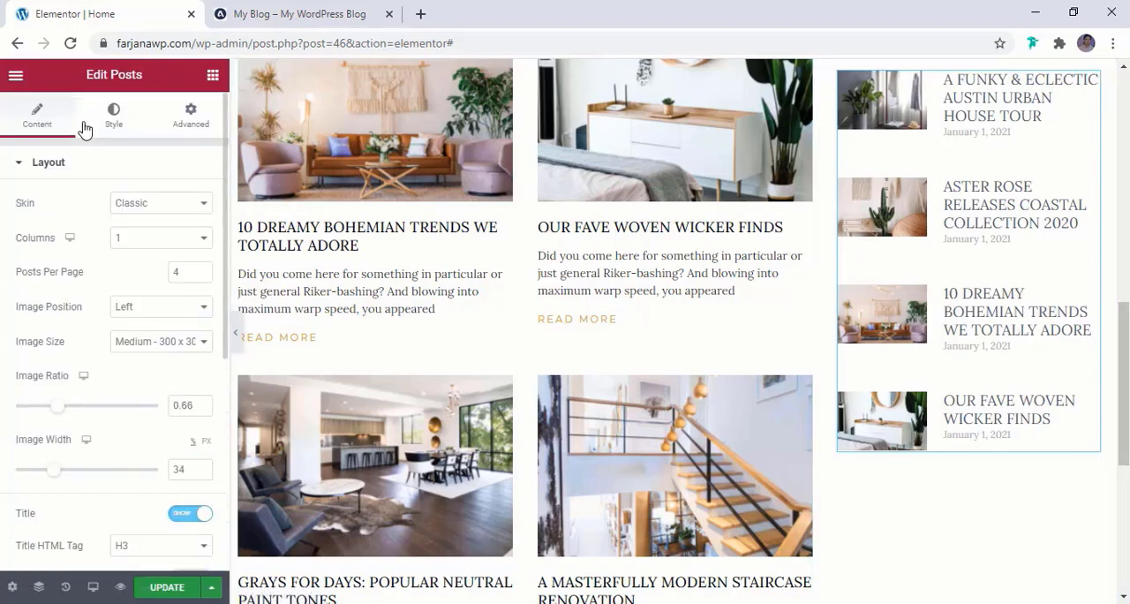
Set the title color of the sidebar posts to the global color black
{"action": "left_click", "coordinate": [138, 123]}
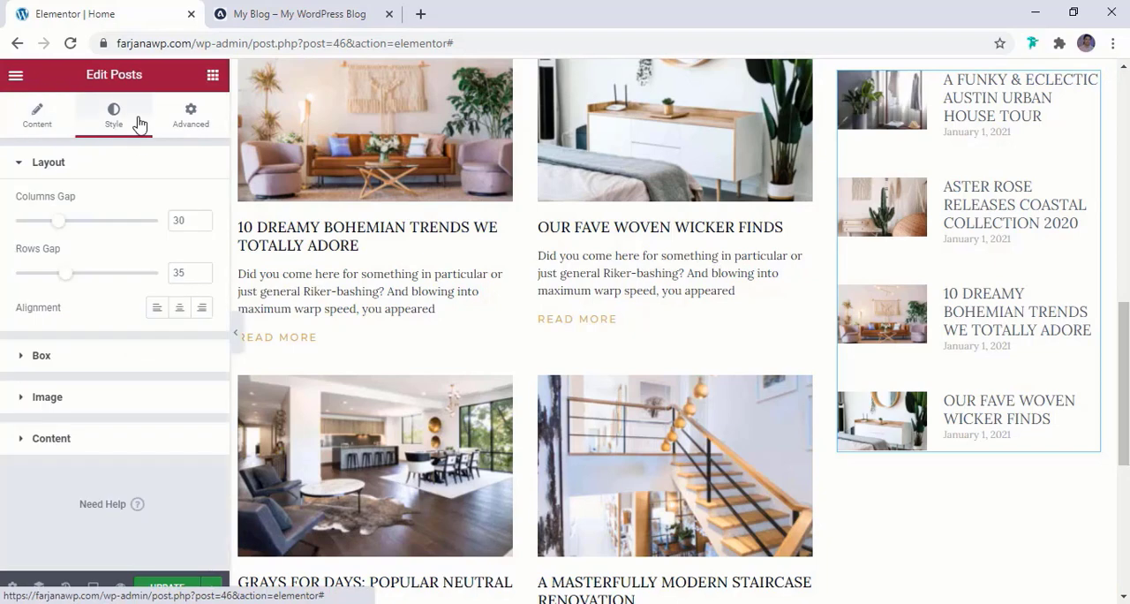
{"action": "left_click", "coordinate": [60, 436]}
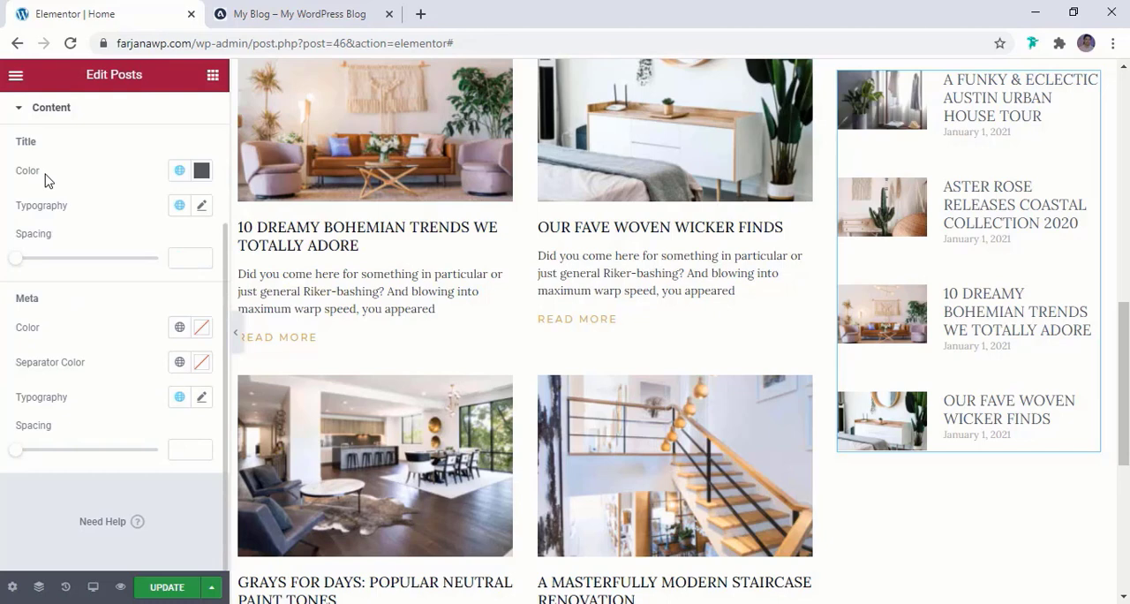
{"action": "left_click", "coordinate": [180, 173]}
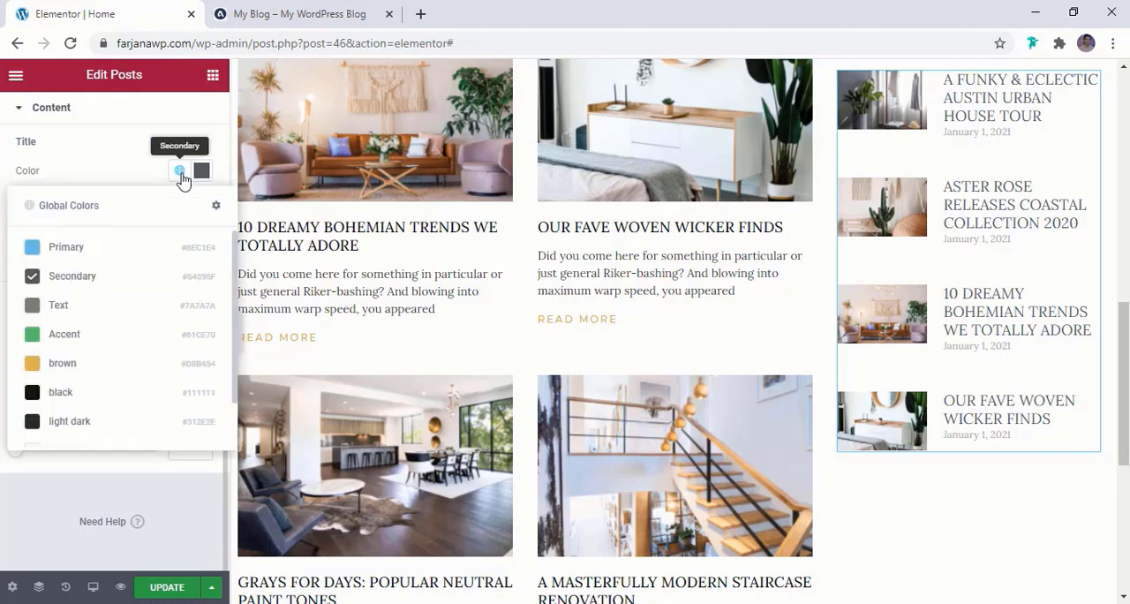
{"action": "left_click", "coordinate": [81, 395]}
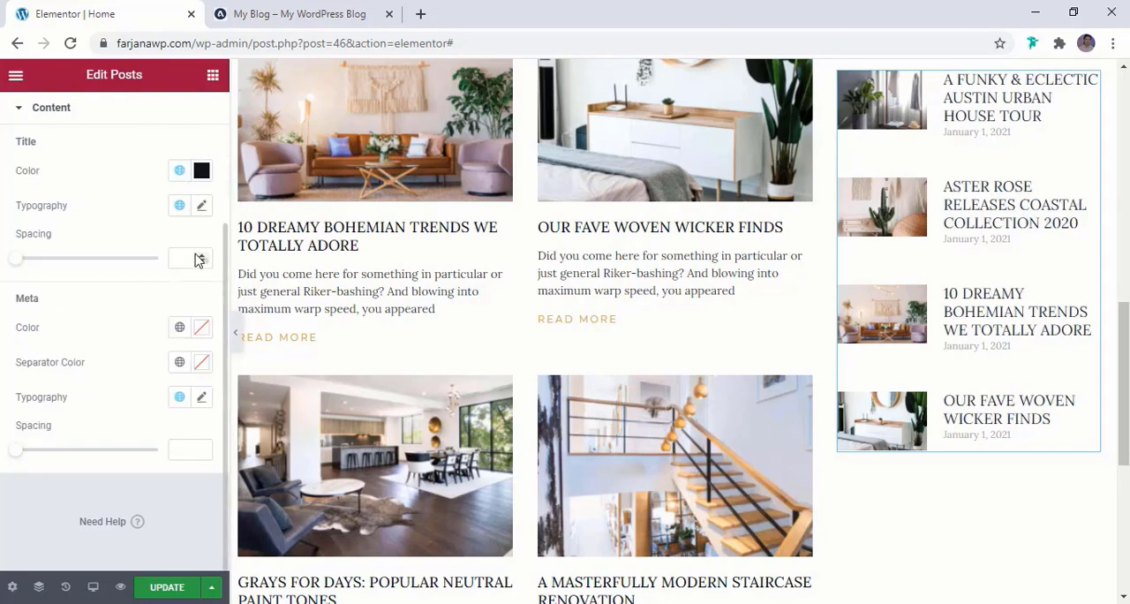
Set the title font size of the sidebar posts to 14 px and the title spacing to 7
{"action": "left_click", "coordinate": [199, 208]}
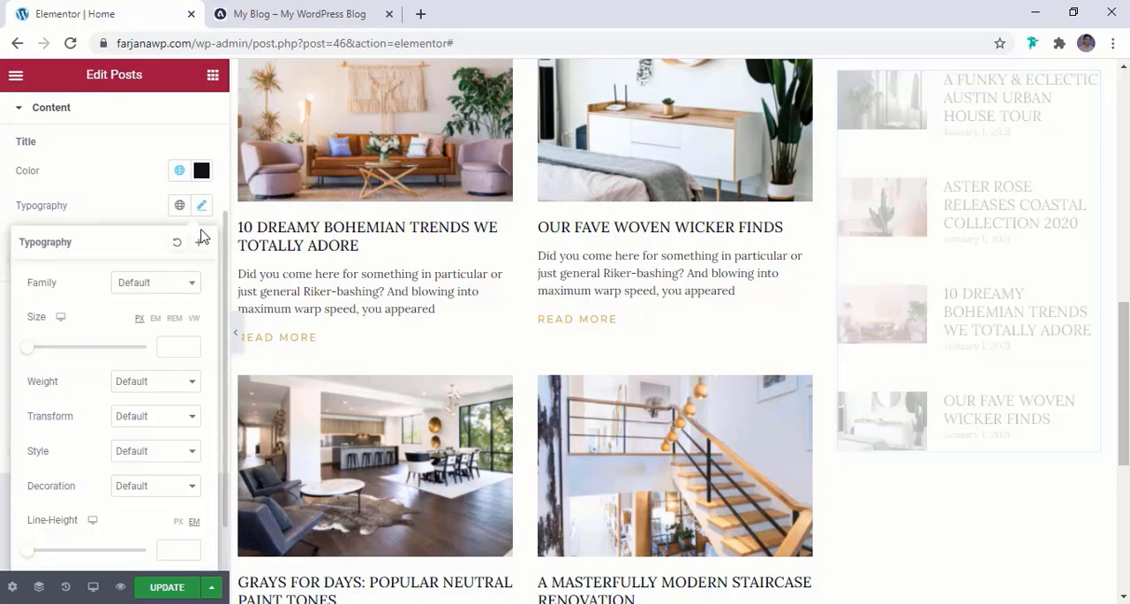
{"action": "left_click", "coordinate": [173, 347]}
{"action": "type", "text": "22"}
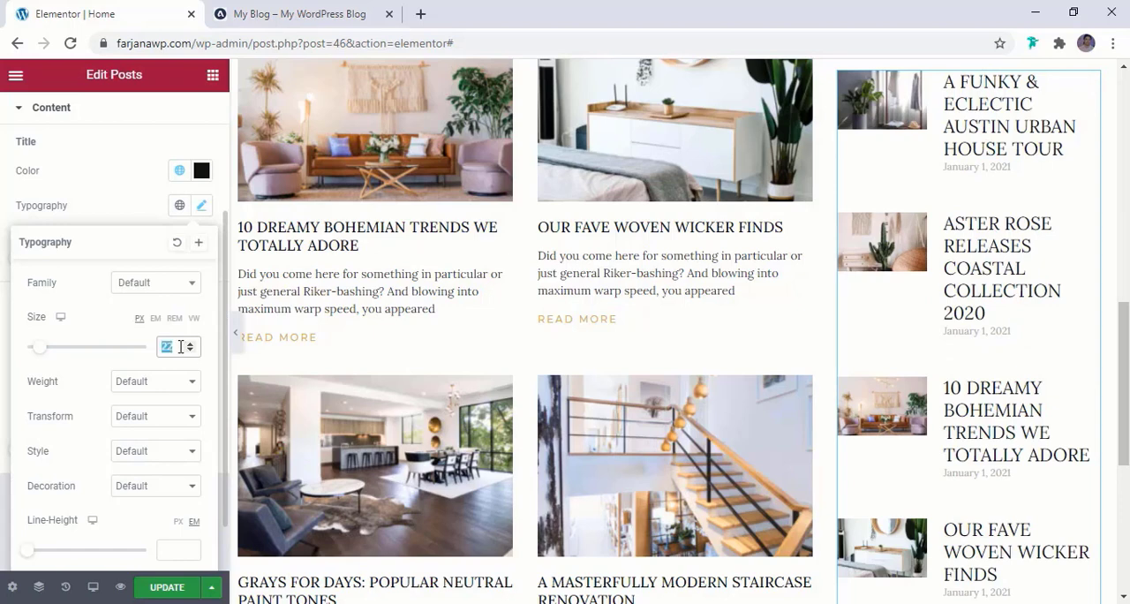
{"action": "type", "text": "12"}
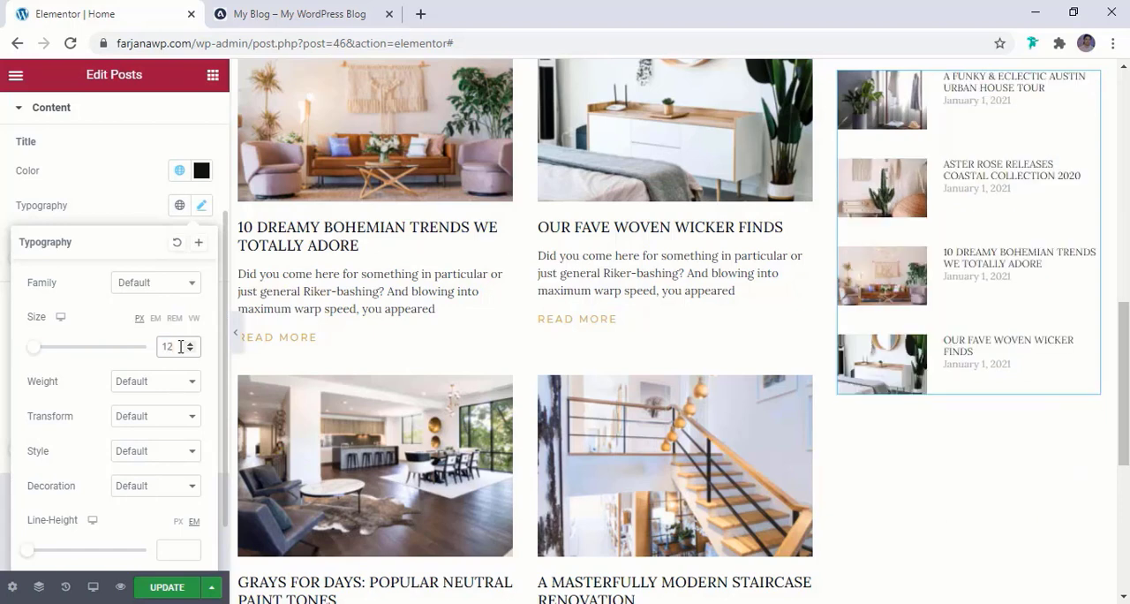
{"action": "left_click", "coordinate": [191, 346]}
{"action": "left_click", "coordinate": [192, 345]}
{"action": "left_click", "coordinate": [191, 345]}
{"action": "left_click", "coordinate": [191, 345]}
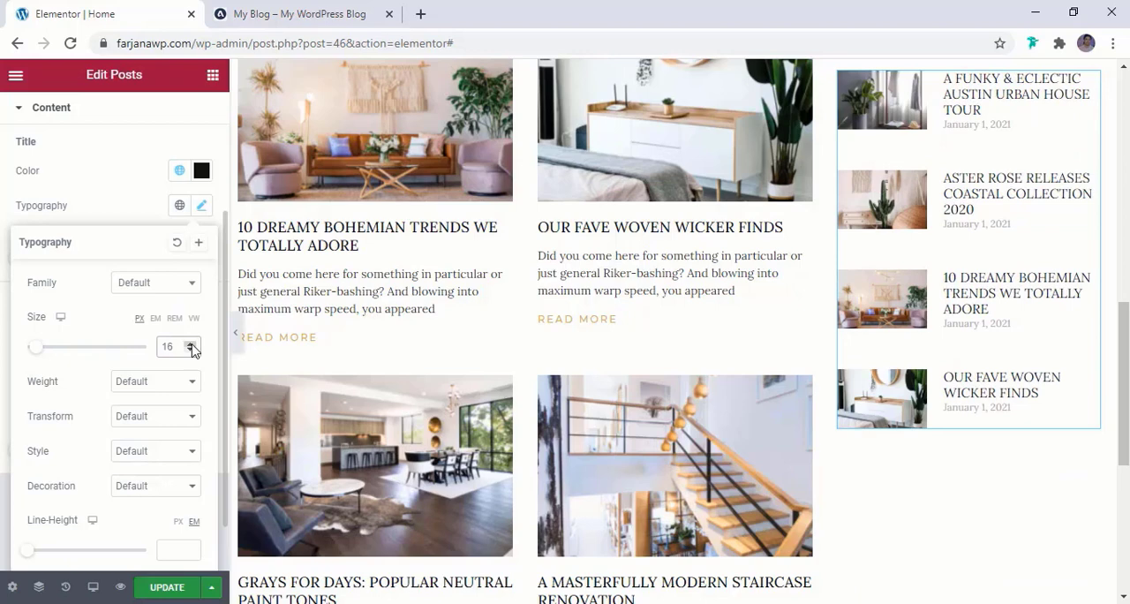
{"action": "left_click", "coordinate": [191, 350]}
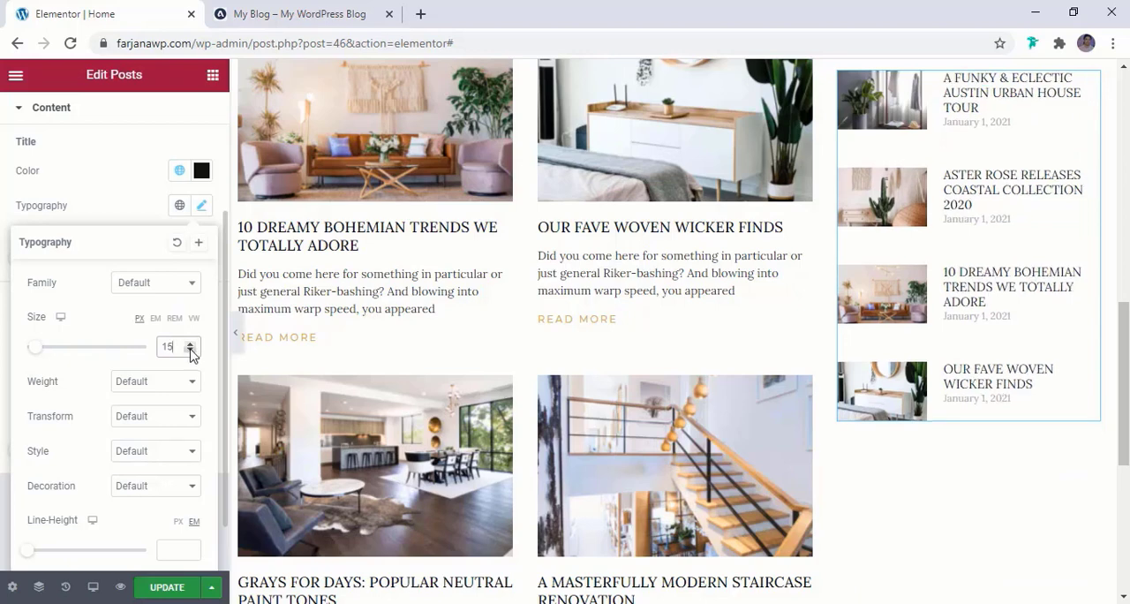
{"action": "left_click", "coordinate": [191, 351]}
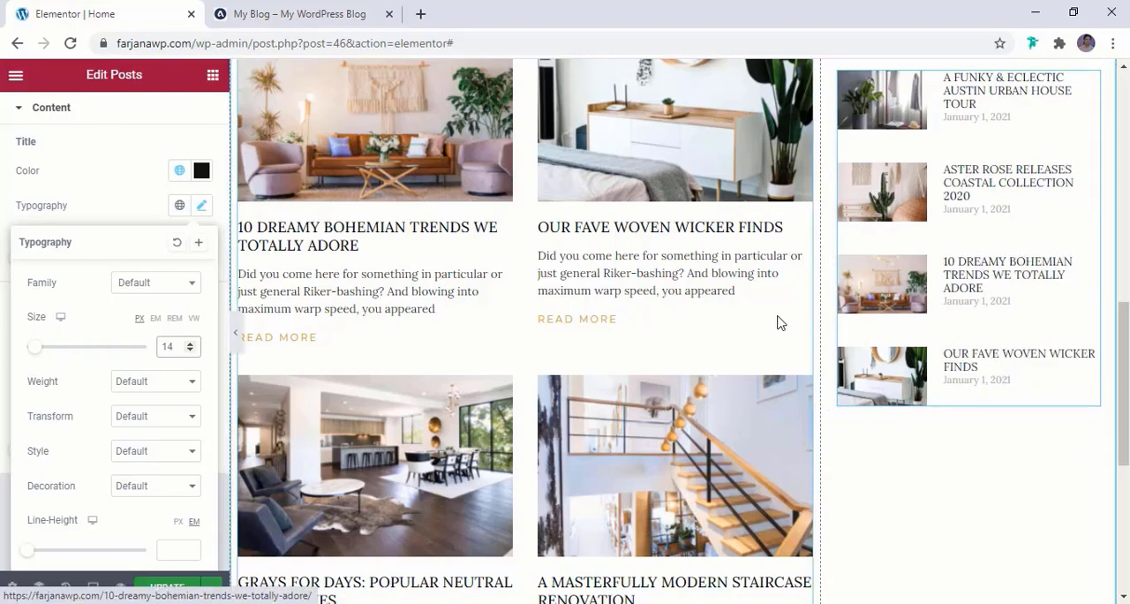
{"action": "scroll", "coordinate": [156, 392], "scroll_direction": "down", "scroll_amount": 1}
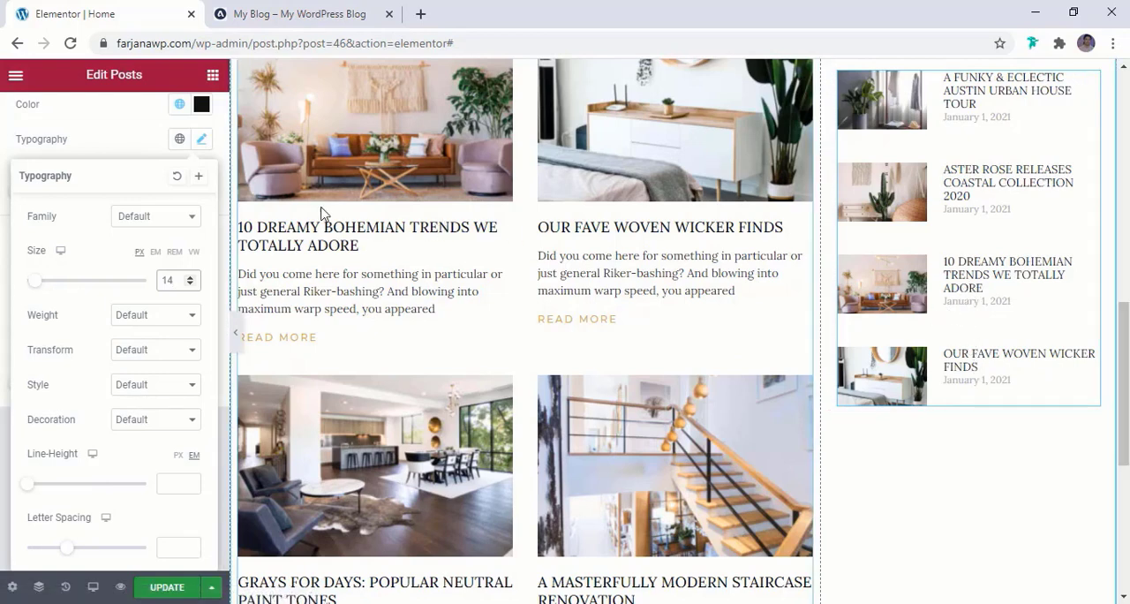
{"action": "left_click", "coordinate": [146, 141]}
{"action": "scroll", "coordinate": [119, 257], "scroll_direction": "up", "scroll_amount": 1}
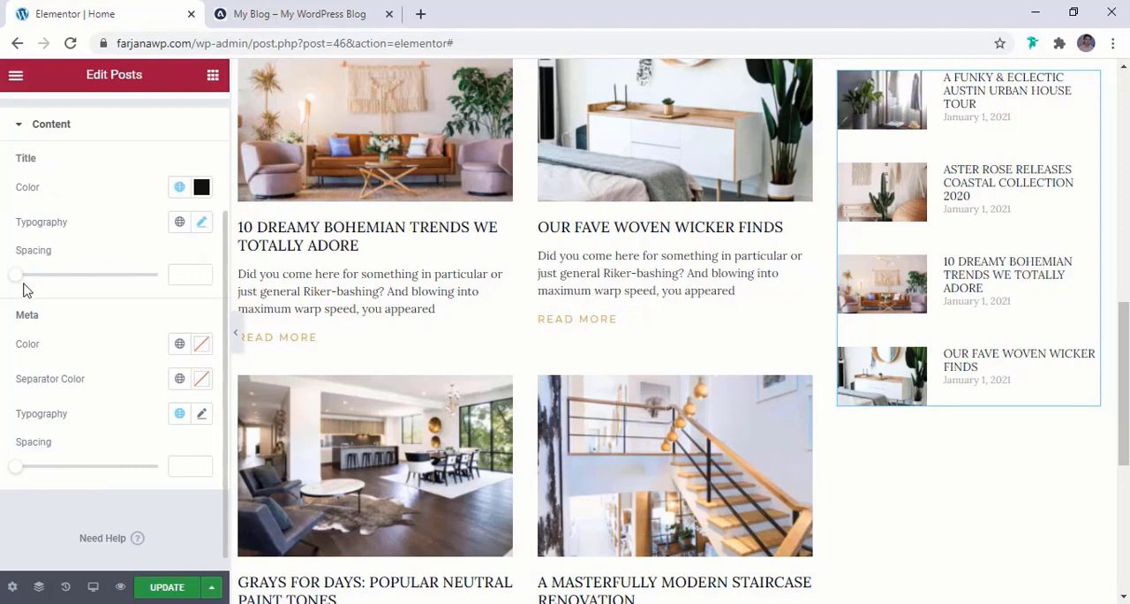
{"action": "left_click_drag", "start_coordinate": [22, 281], "coordinate": [30, 281]}
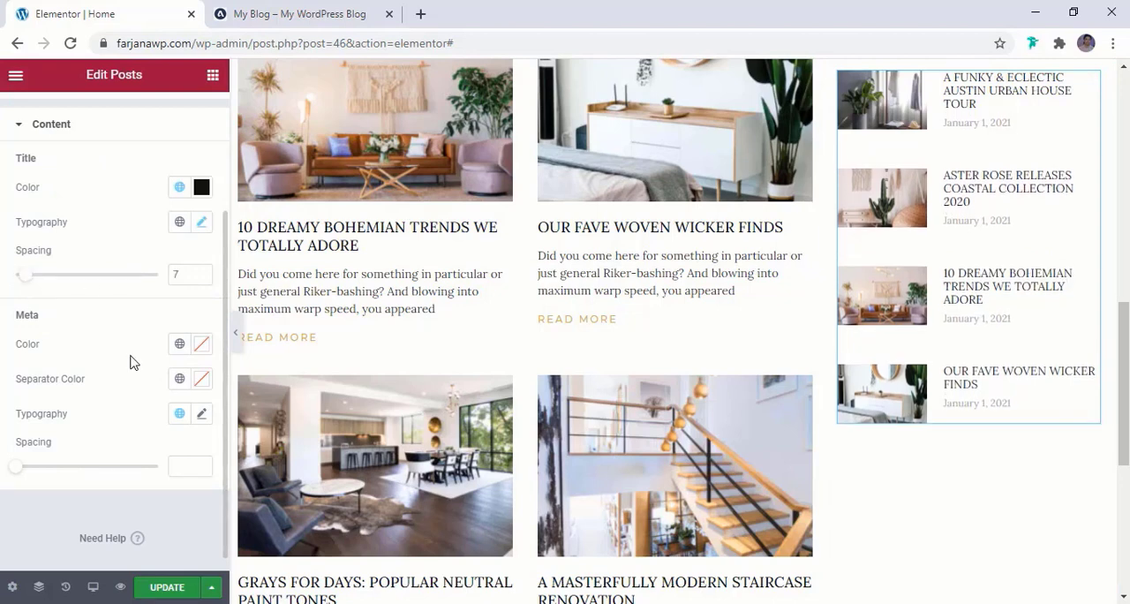
Set the font size of the sidebar posts' meta text to 14 px
{"action": "left_click", "coordinate": [202, 414]}
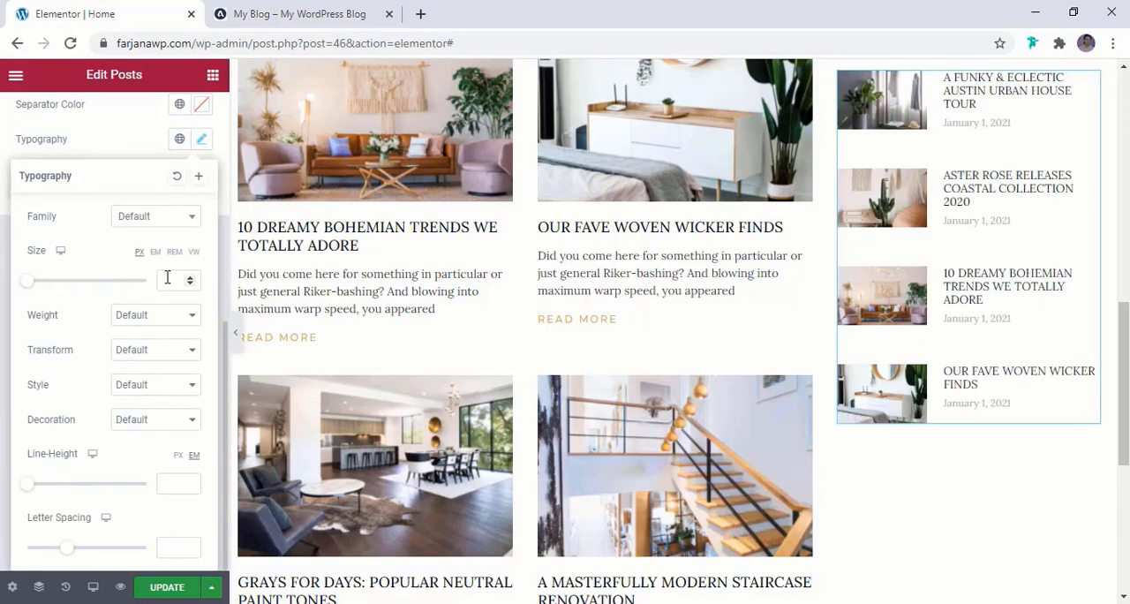
{"action": "right_click", "coordinate": [167, 279]}
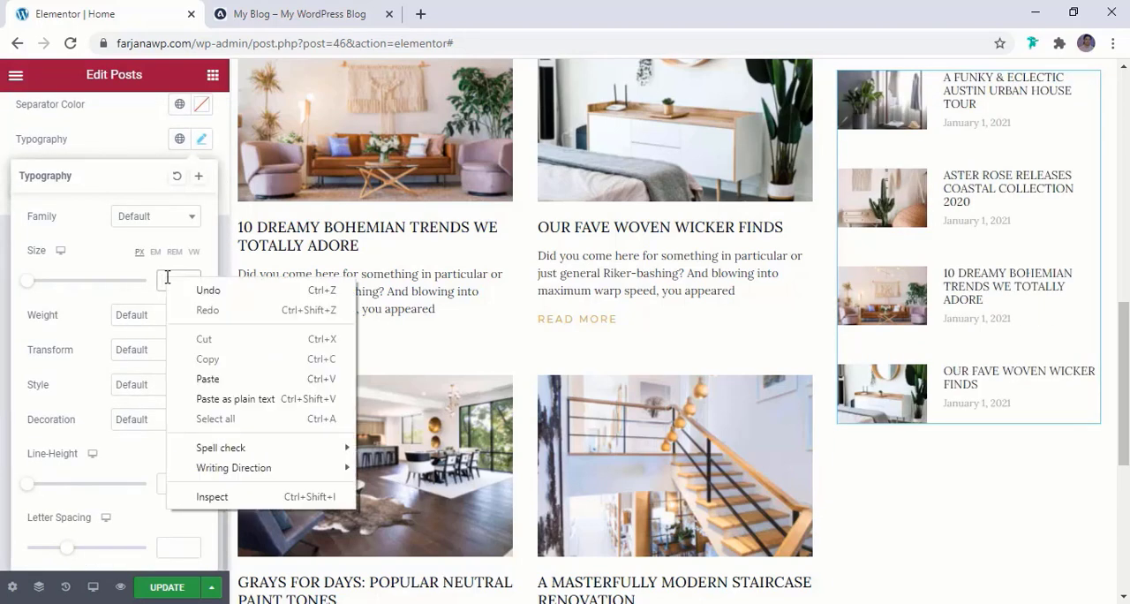
{"action": "left_click", "coordinate": [168, 278]}
{"action": "type", "text": "12"}
{"action": "left_click", "coordinate": [191, 277]}
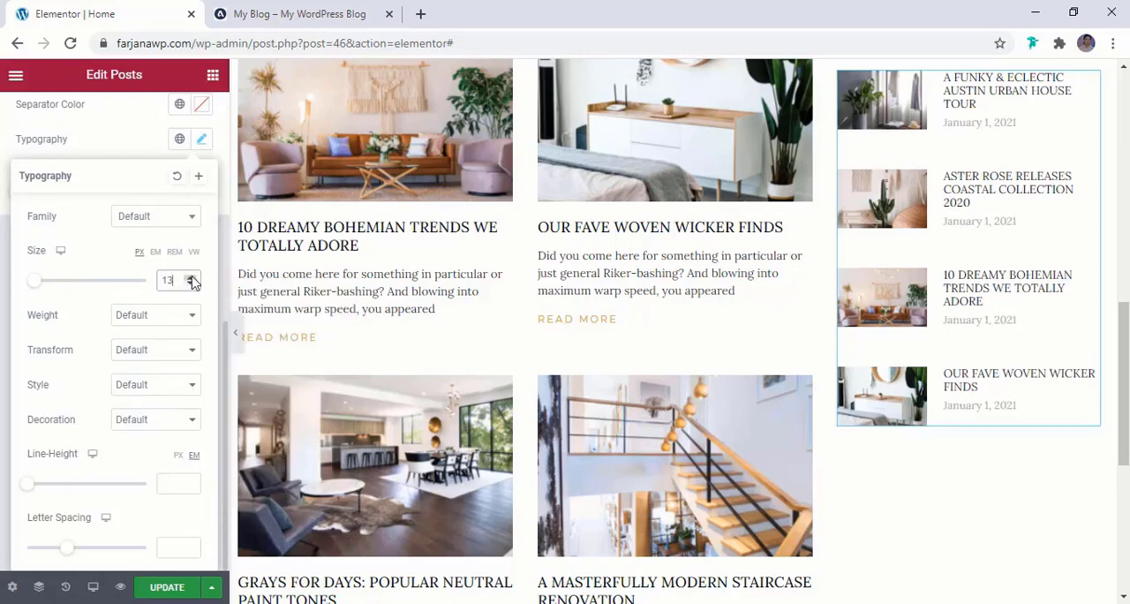
{"action": "left_click", "coordinate": [192, 277]}
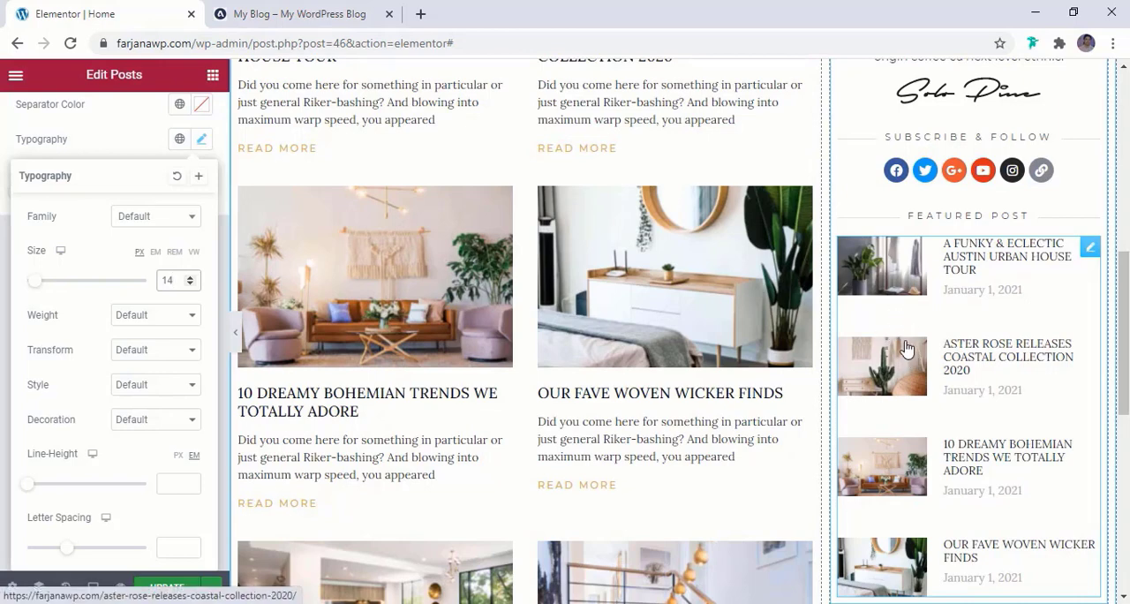
{"action": "left_click", "coordinate": [115, 158]}
Reduce the rows gap of the sidebar posts to 4 and update the page
{"action": "scroll", "coordinate": [142, 194], "scroll_direction": "up", "scroll_amount": 5}
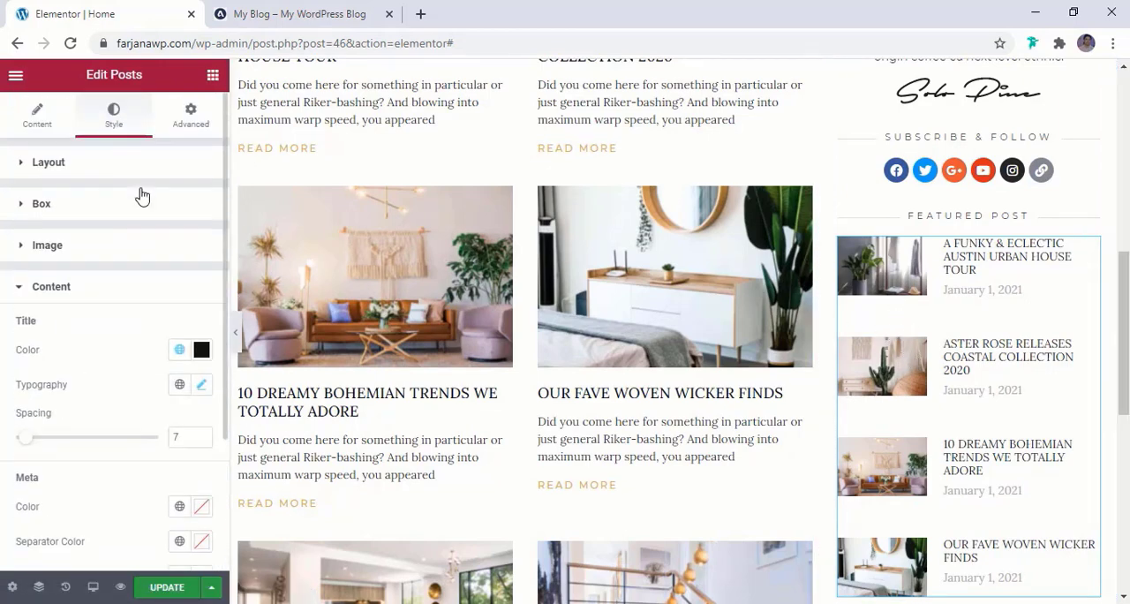
{"action": "left_click", "coordinate": [92, 170]}
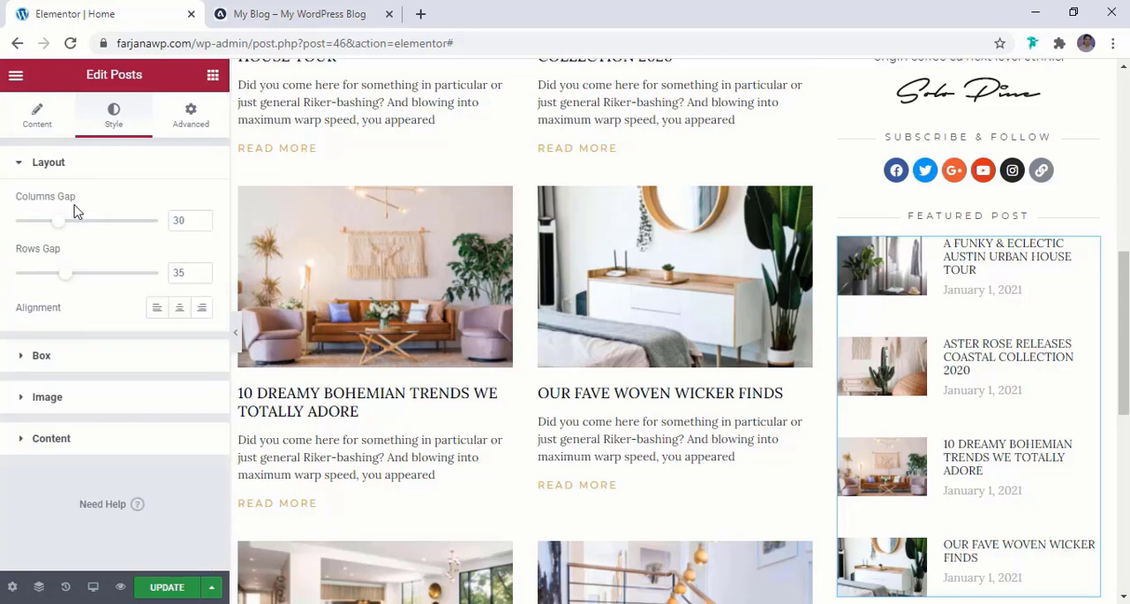
{"action": "right_click", "coordinate": [64, 270]}
{"action": "left_click", "coordinate": [52, 277]}
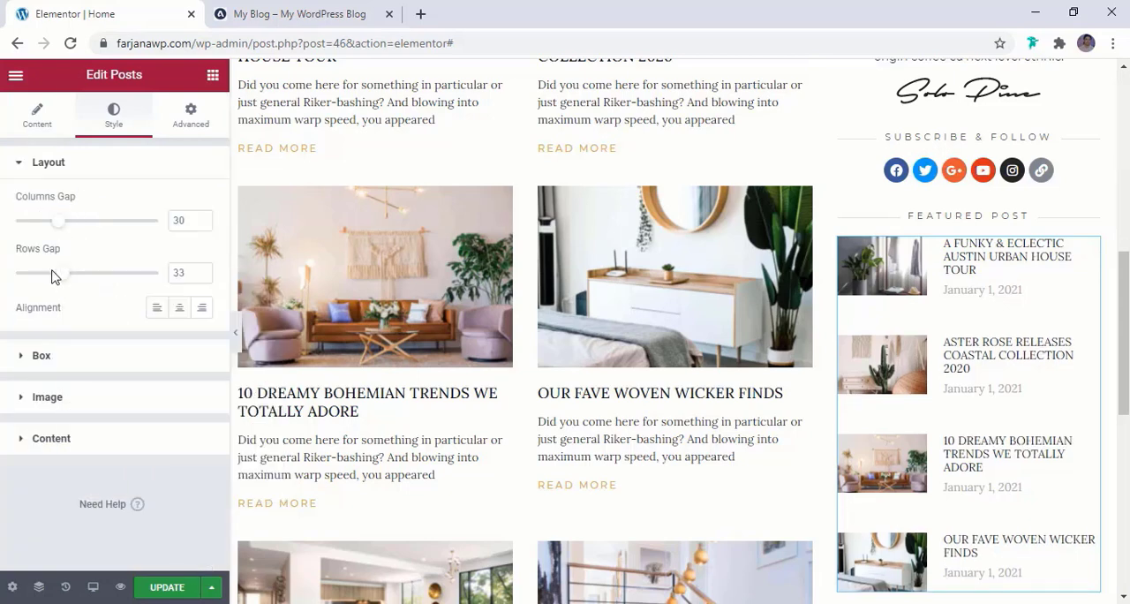
{"action": "left_click_drag", "start_coordinate": [62, 281], "coordinate": [21, 279]}
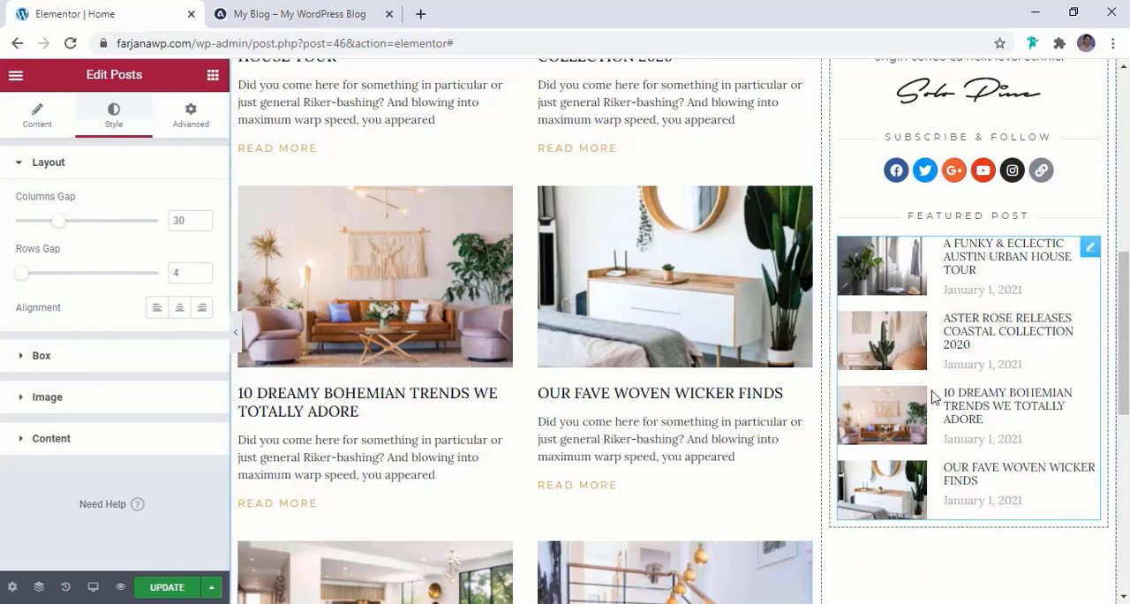
{"action": "left_click", "coordinate": [163, 587]}
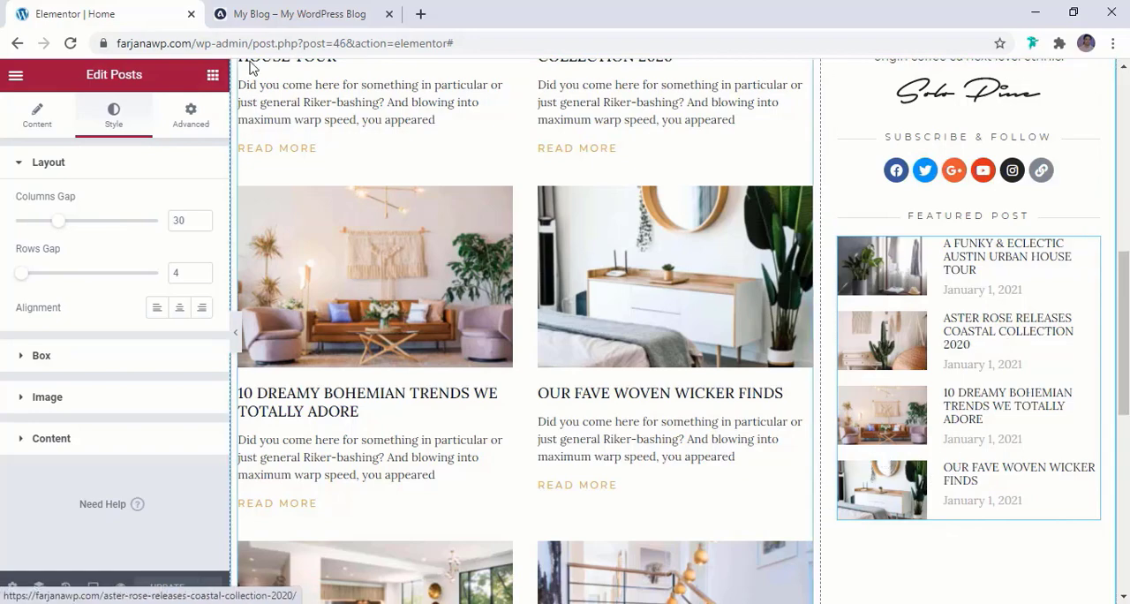
Add a Call to Action widget below the sidebar's Featured Post list, checking the image banners on the reference blog
{"action": "left_click", "coordinate": [265, 13]}
{"action": "scroll", "coordinate": [910, 424], "scroll_direction": "down", "scroll_amount": 5}
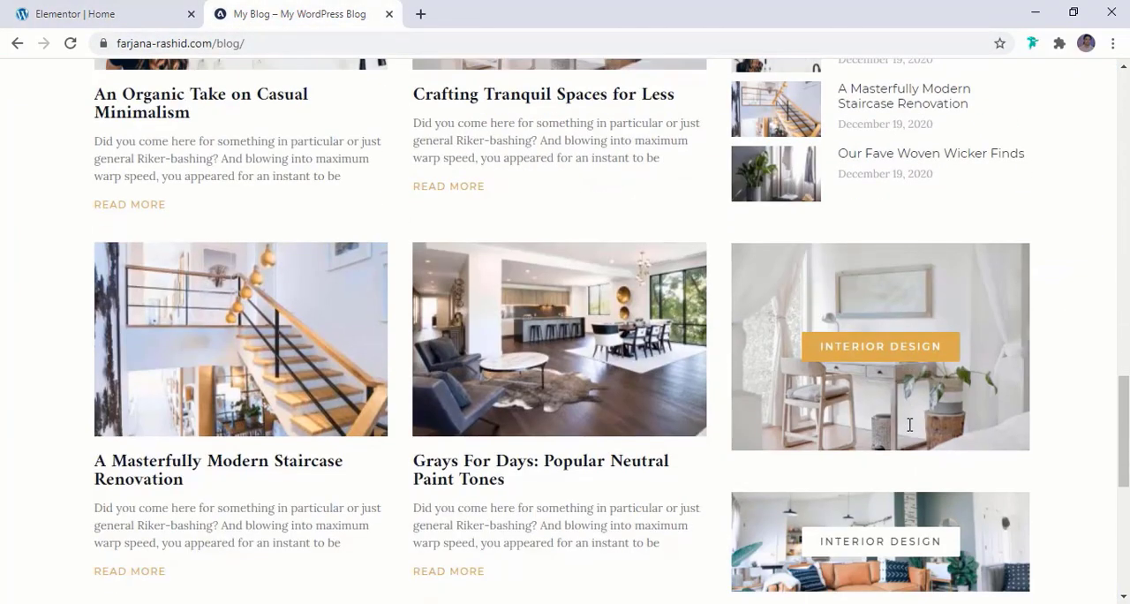
{"action": "scroll", "coordinate": [910, 431], "scroll_direction": "up", "scroll_amount": 3}
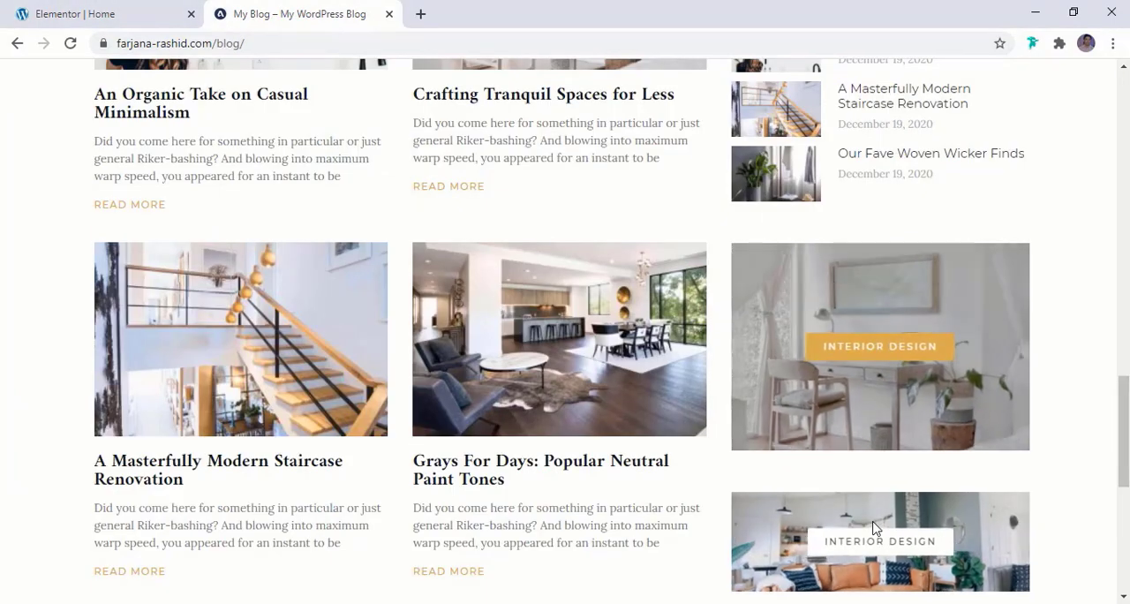
{"action": "scroll", "coordinate": [822, 398], "scroll_direction": "down", "scroll_amount": 2}
{"action": "scroll", "coordinate": [840, 480], "scroll_direction": "up", "scroll_amount": 2}
{"action": "left_click", "coordinate": [99, 15]}
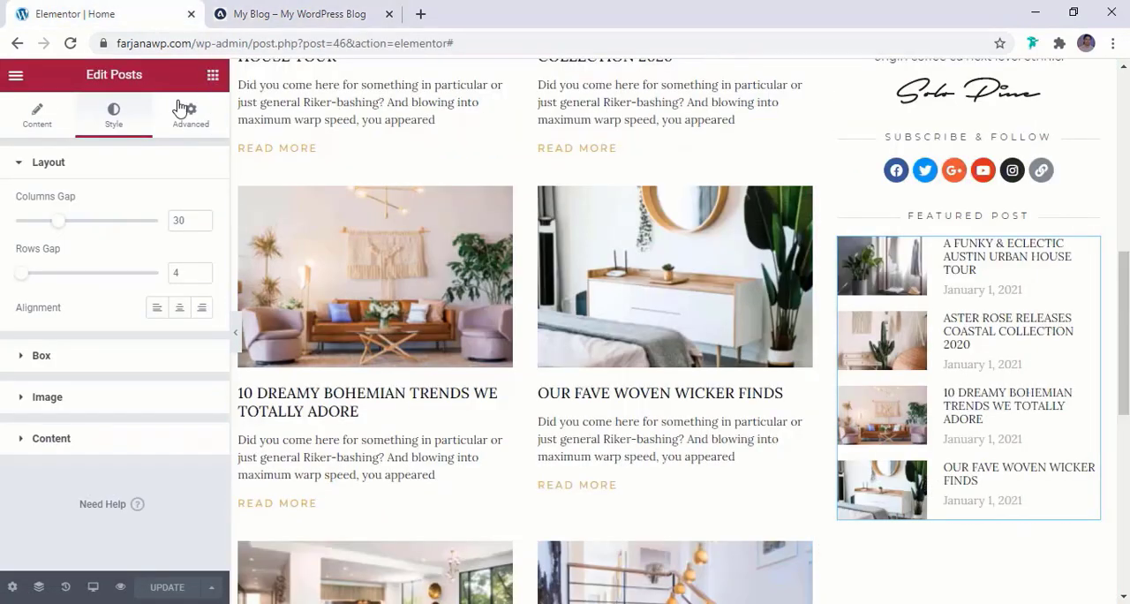
{"action": "left_click", "coordinate": [213, 75]}
{"action": "left_click", "coordinate": [105, 143]}
{"action": "type", "text": "call"}
{"action": "left_click_drag", "start_coordinate": [58, 195], "coordinate": [1035, 459]}
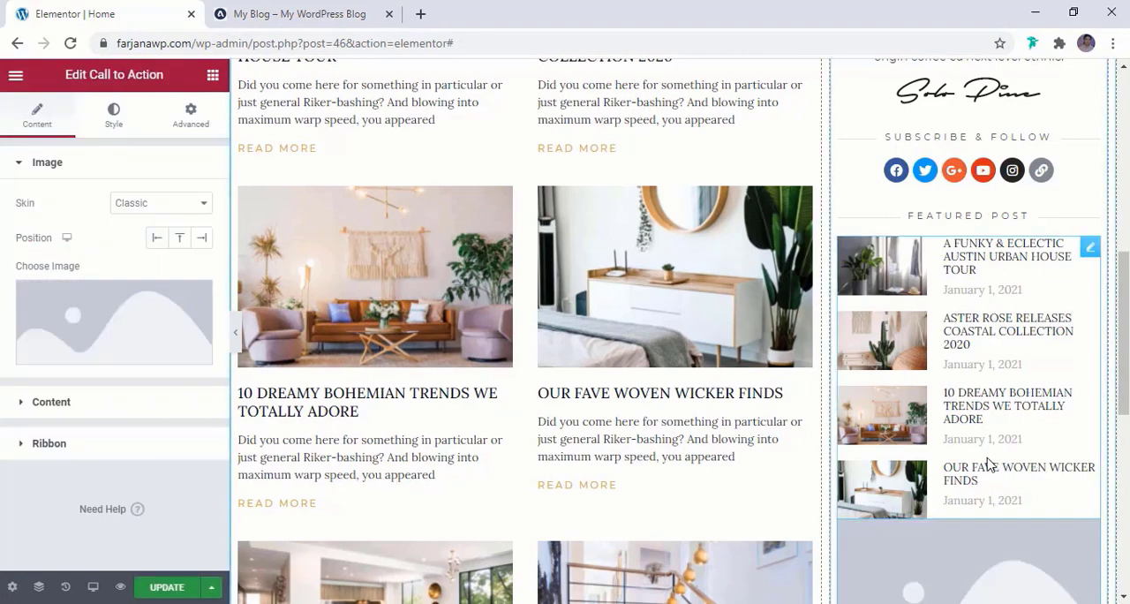
Give the Call to Action the Cover skin and the media library image of the living room with the orange sofa
{"action": "scroll", "coordinate": [989, 465], "scroll_direction": "down", "scroll_amount": 3}
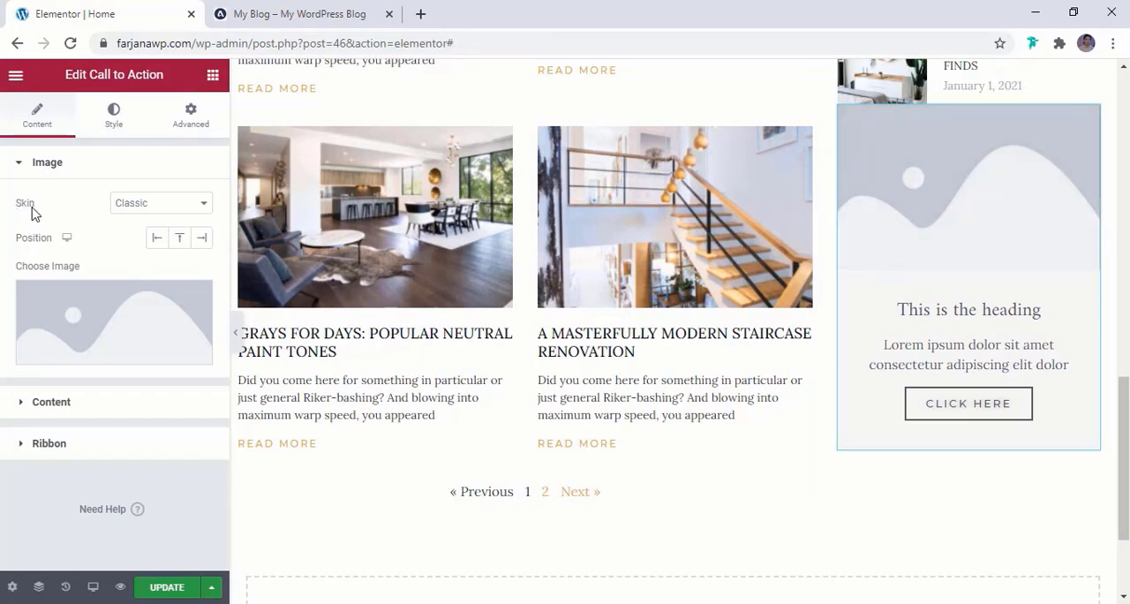
{"action": "left_click", "coordinate": [147, 210]}
{"action": "left_click", "coordinate": [140, 233]}
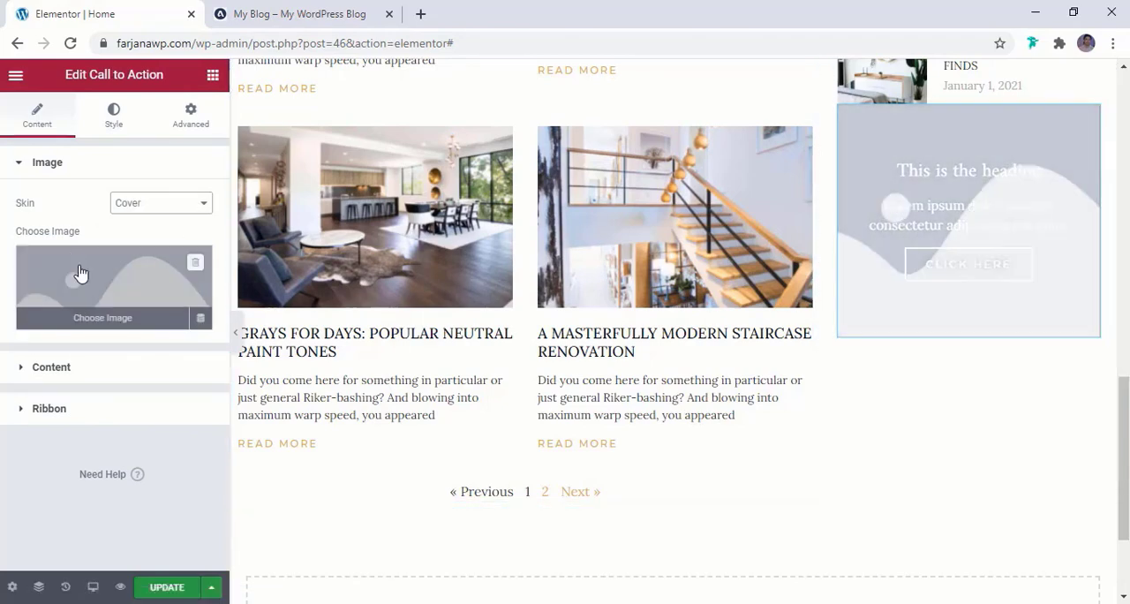
{"action": "left_click", "coordinate": [80, 273]}
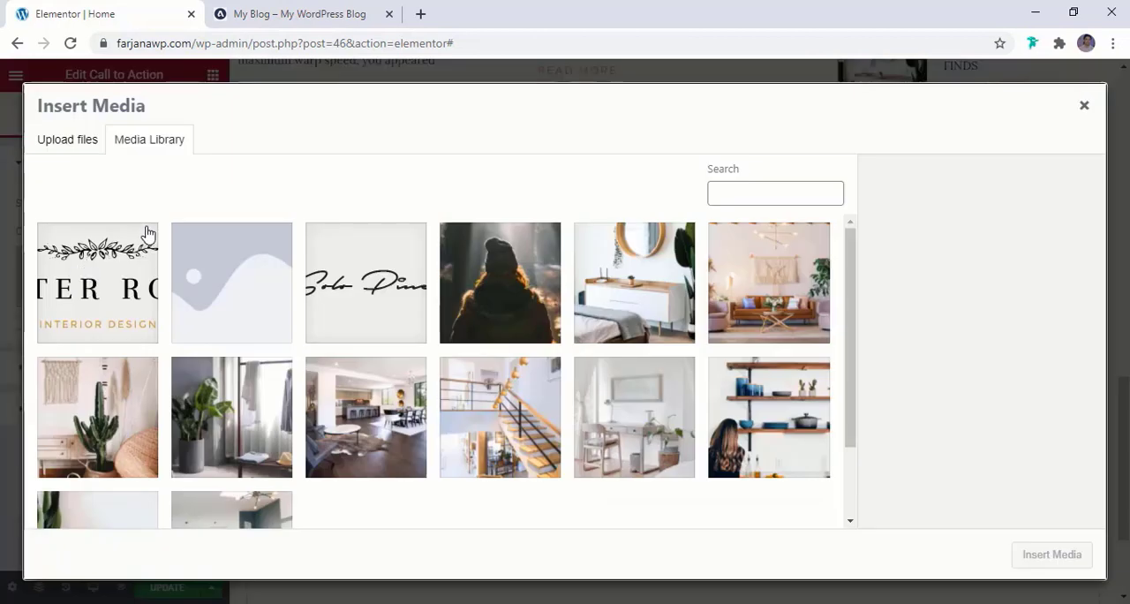
{"action": "scroll", "coordinate": [214, 383], "scroll_direction": "down", "scroll_amount": 2}
{"action": "left_click", "coordinate": [262, 446]}
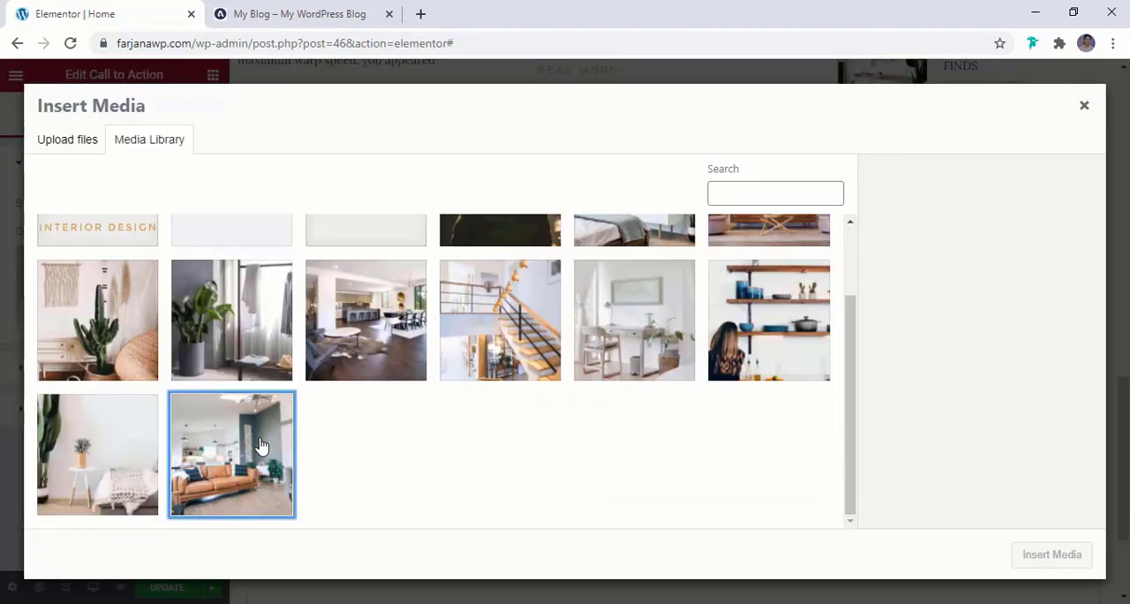
{"action": "left_click", "coordinate": [1031, 566]}
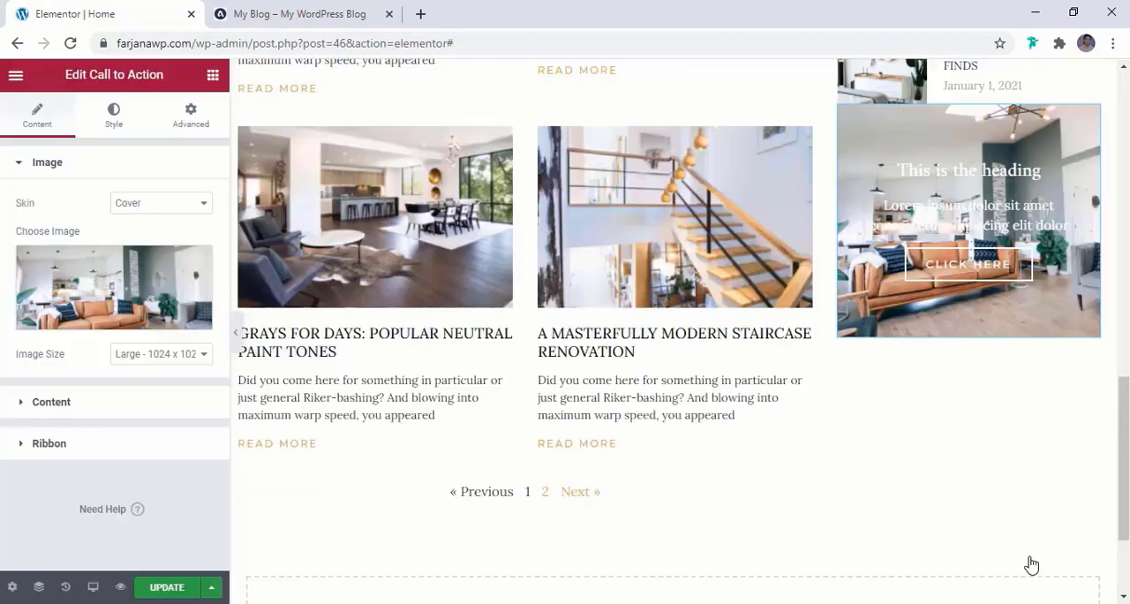
Clear the description and the title of the Call to Action, leaving only its button
{"action": "scroll", "coordinate": [949, 534], "scroll_direction": "up", "scroll_amount": 1}
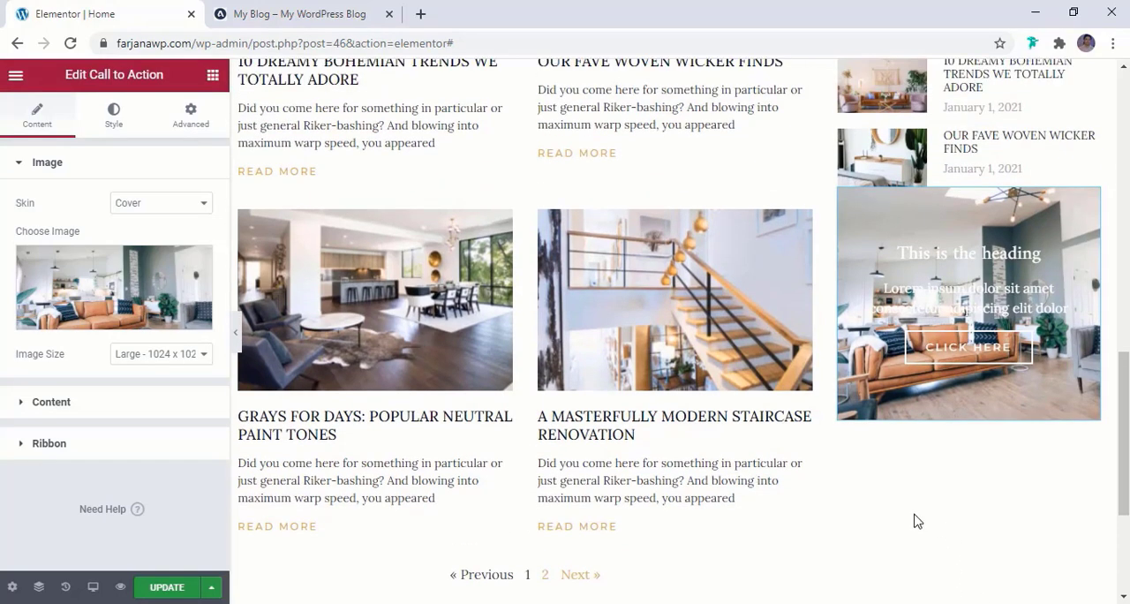
{"action": "left_click", "coordinate": [51, 401]}
{"action": "scroll", "coordinate": [61, 409], "scroll_direction": "down", "scroll_amount": 1}
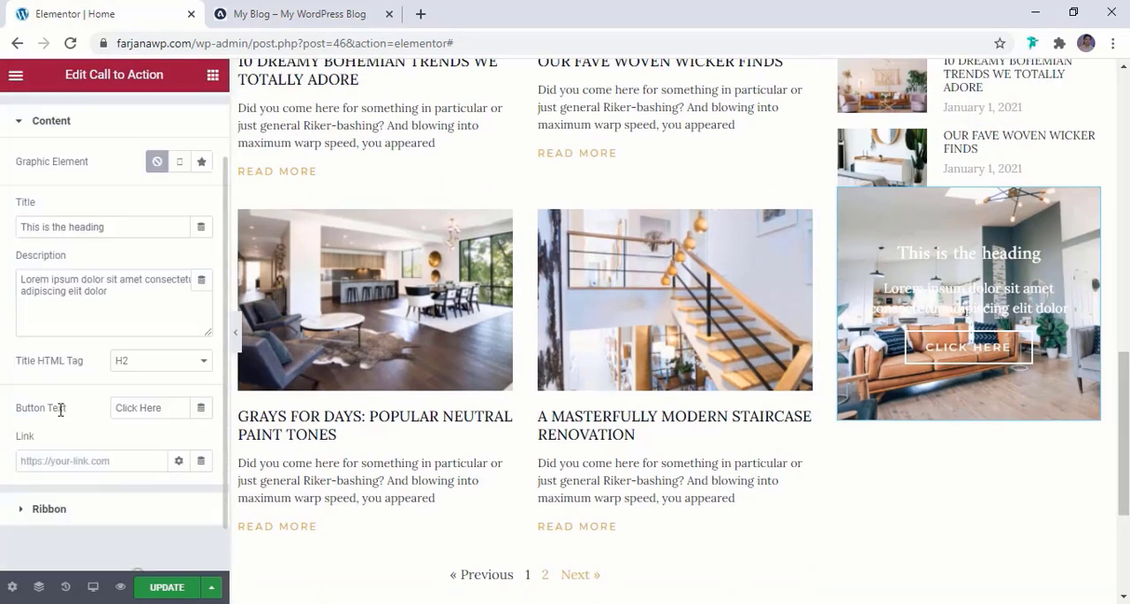
{"action": "triple_click", "coordinate": [97, 282]}
{"action": "key", "text": "BackSpace"}
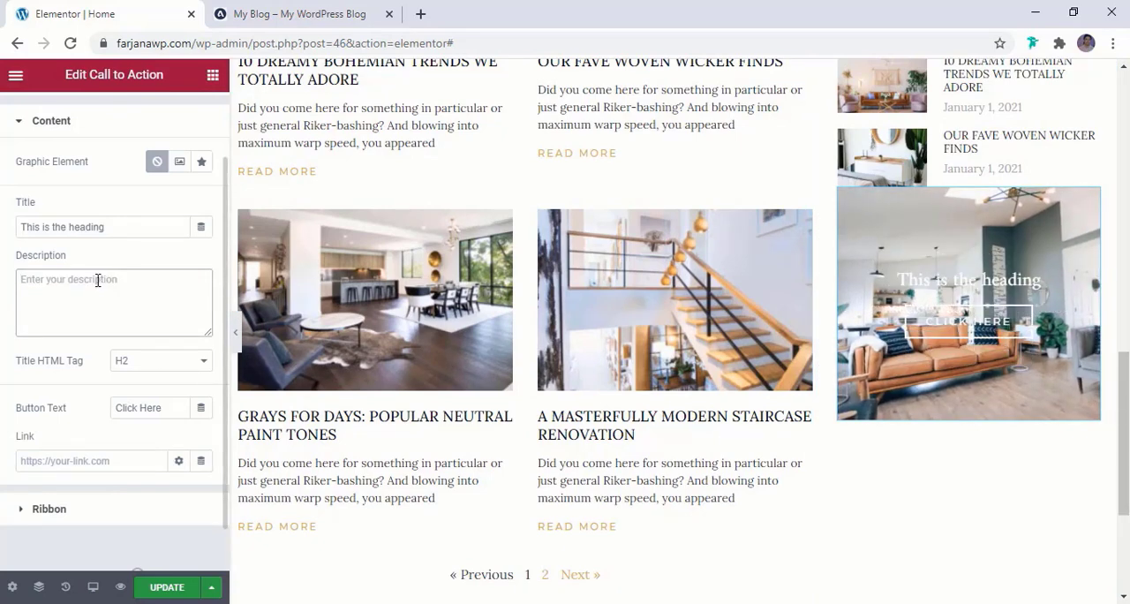
{"action": "triple_click", "coordinate": [77, 221]}
{"action": "key", "text": "BackSpace"}
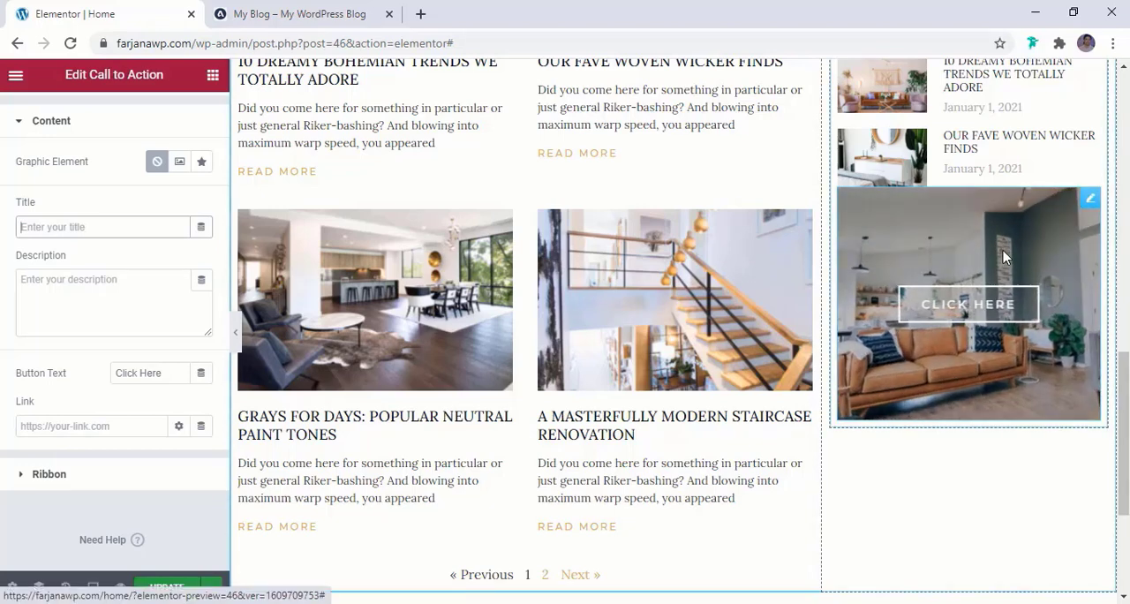
Copy the INTERIOR DESIGN label from the reference blog's banner and use it as the Call to Action's button text
{"action": "scroll", "coordinate": [104, 391], "scroll_direction": "down", "scroll_amount": 1}
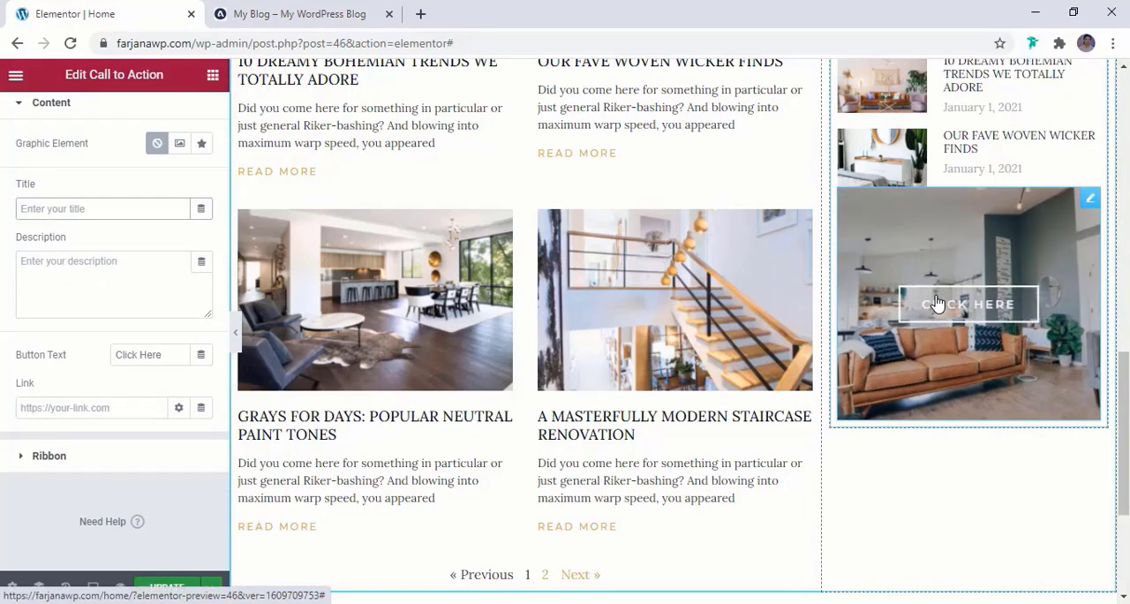
{"action": "left_click", "coordinate": [294, 11]}
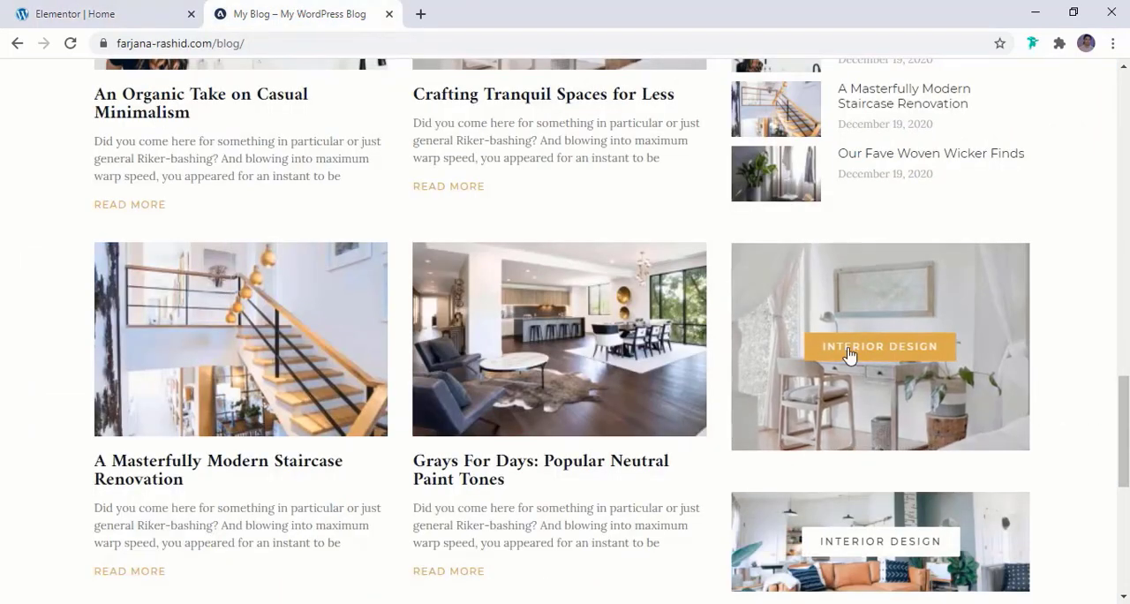
{"action": "left_click_drag", "start_coordinate": [1017, 352], "coordinate": [861, 353]}
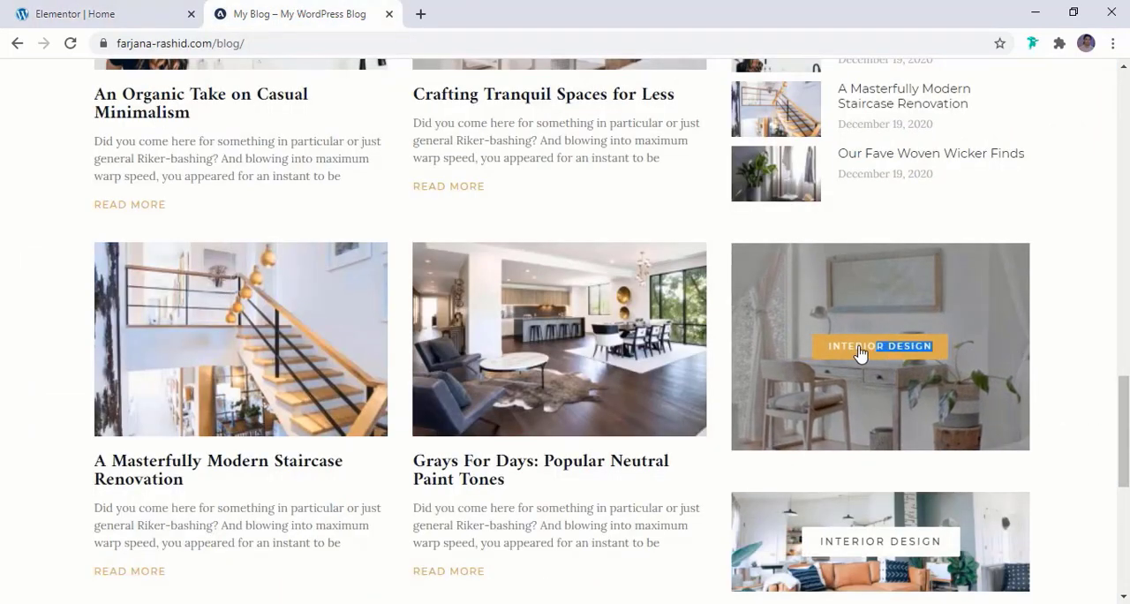
{"action": "right_click", "coordinate": [845, 350]}
{"action": "left_click", "coordinate": [864, 355]}
{"action": "left_click", "coordinate": [104, 18]}
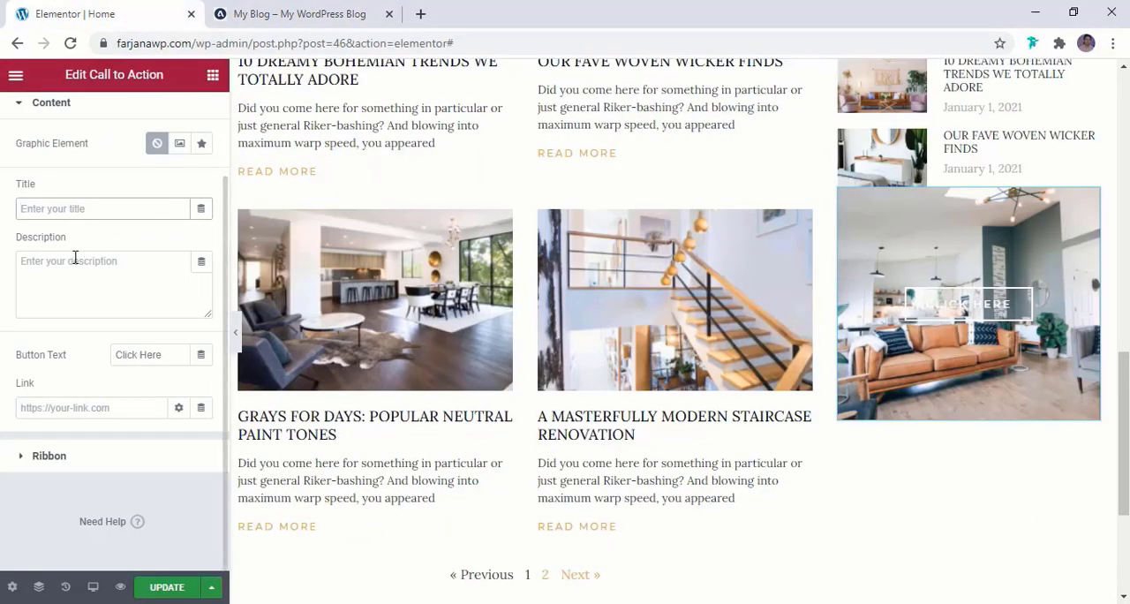
{"action": "double_click", "coordinate": [134, 356]}
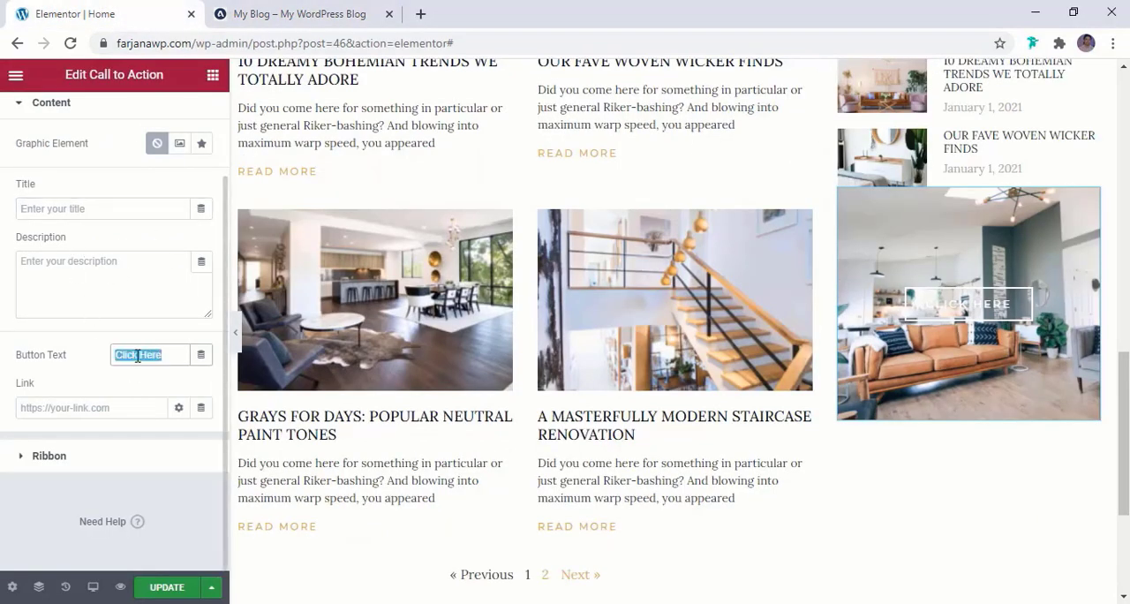
{"action": "key", "text": "ctrl+v"}
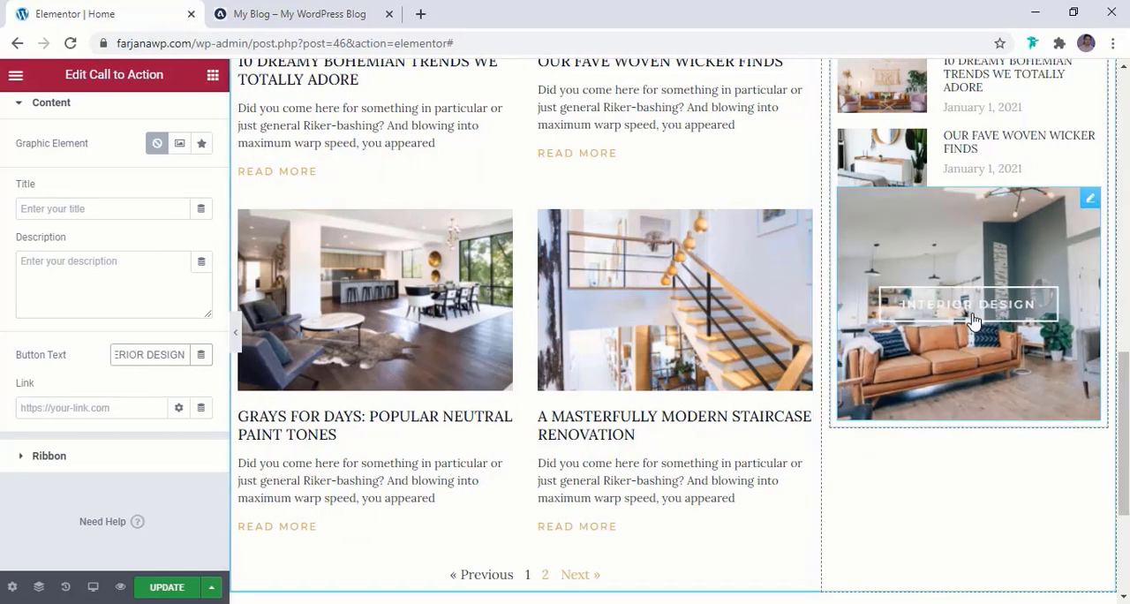
Set the Call to Action's link to #
{"action": "left_click", "coordinate": [51, 416]}
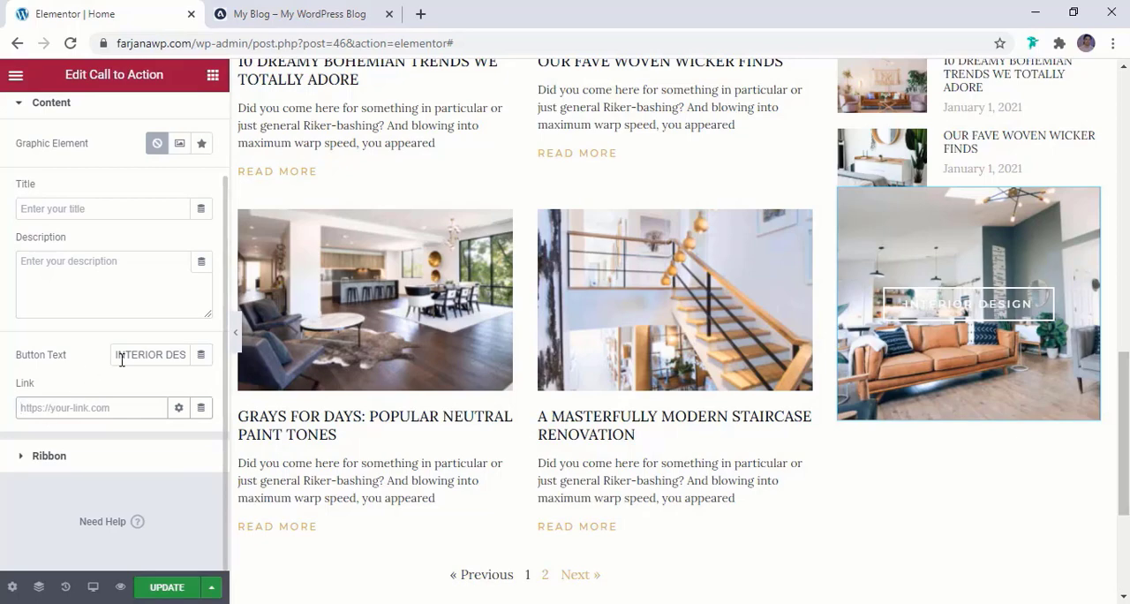
{"action": "scroll", "coordinate": [589, 397], "scroll_direction": "up", "scroll_amount": 15}
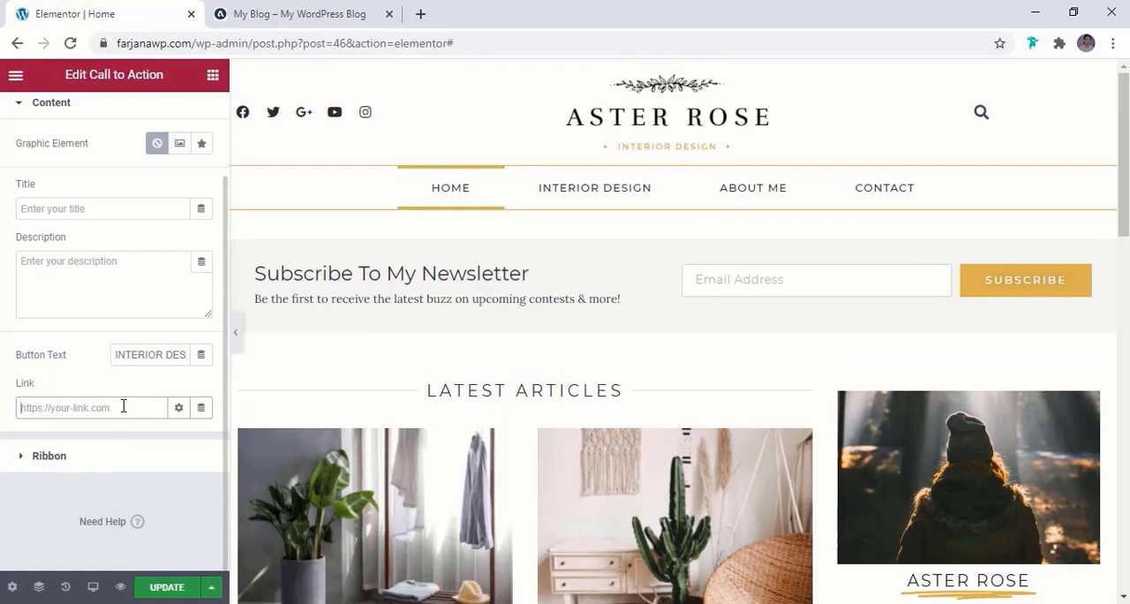
{"action": "type", "text": "#"}
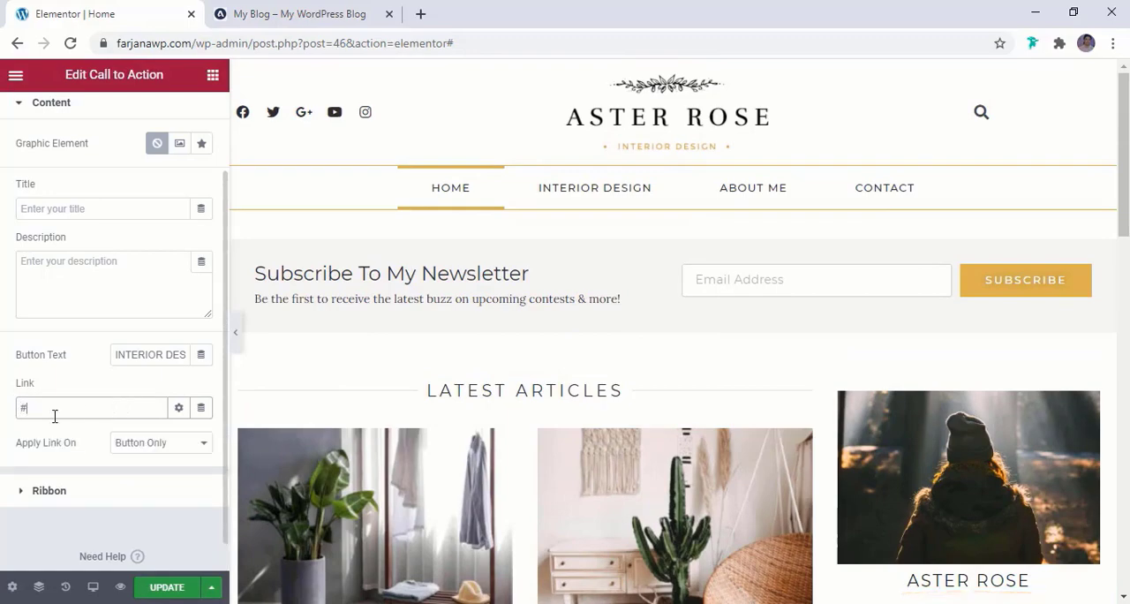
Unlink the Call to Action's margin values and set its top margin to 50 px
{"action": "scroll", "coordinate": [102, 434], "scroll_direction": "down", "scroll_amount": 1}
{"action": "scroll", "coordinate": [386, 485], "scroll_direction": "down", "scroll_amount": 8}
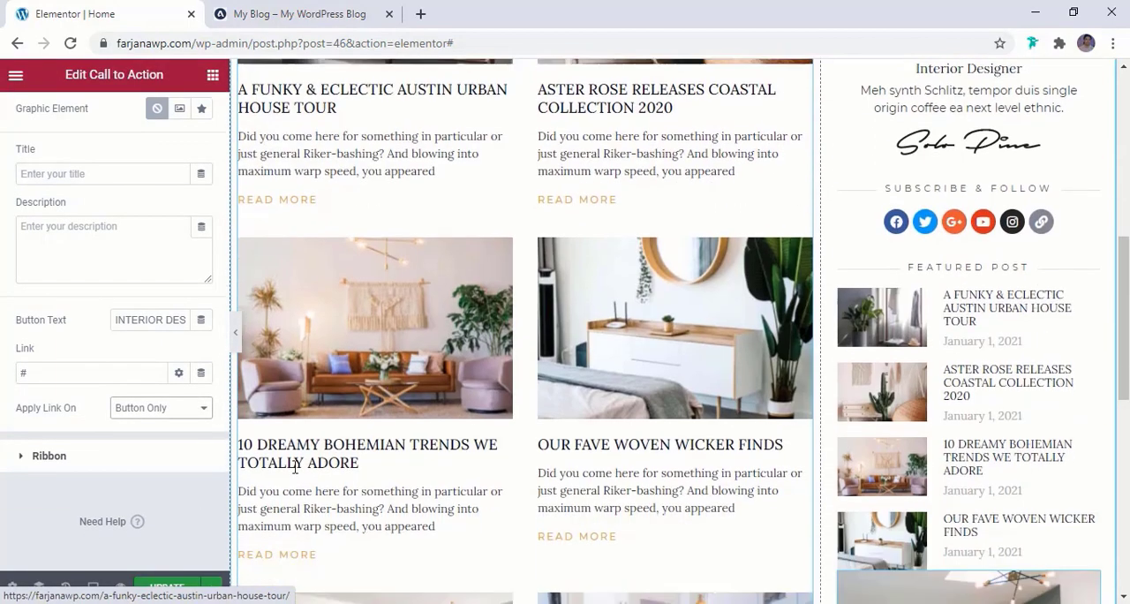
{"action": "scroll", "coordinate": [987, 351], "scroll_direction": "down", "scroll_amount": 3}
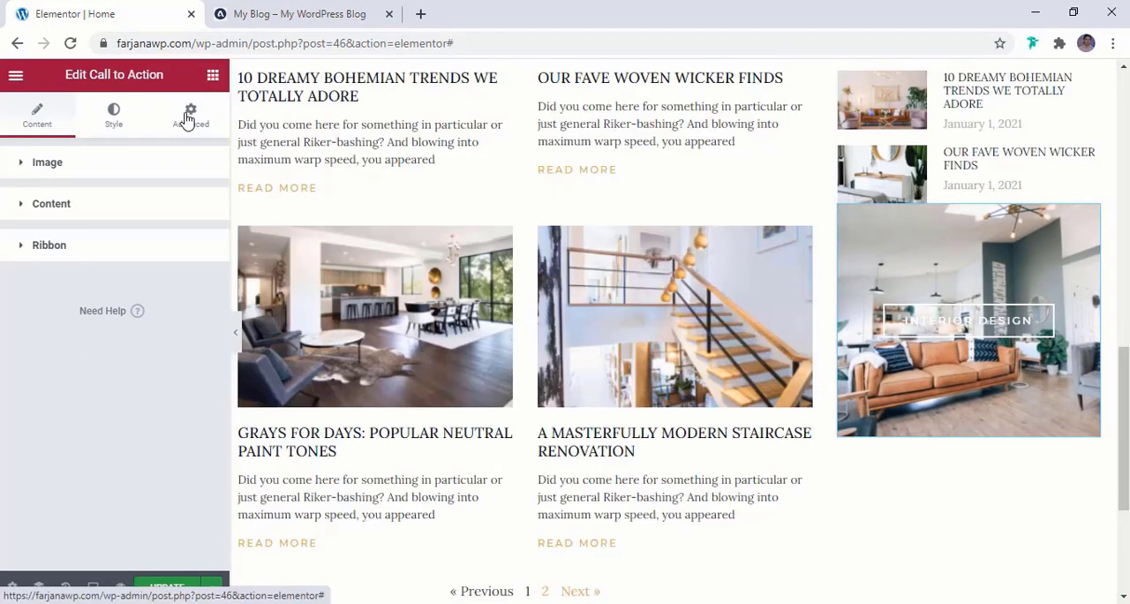
{"action": "right_click", "coordinate": [187, 120]}
{"action": "left_click", "coordinate": [183, 128]}
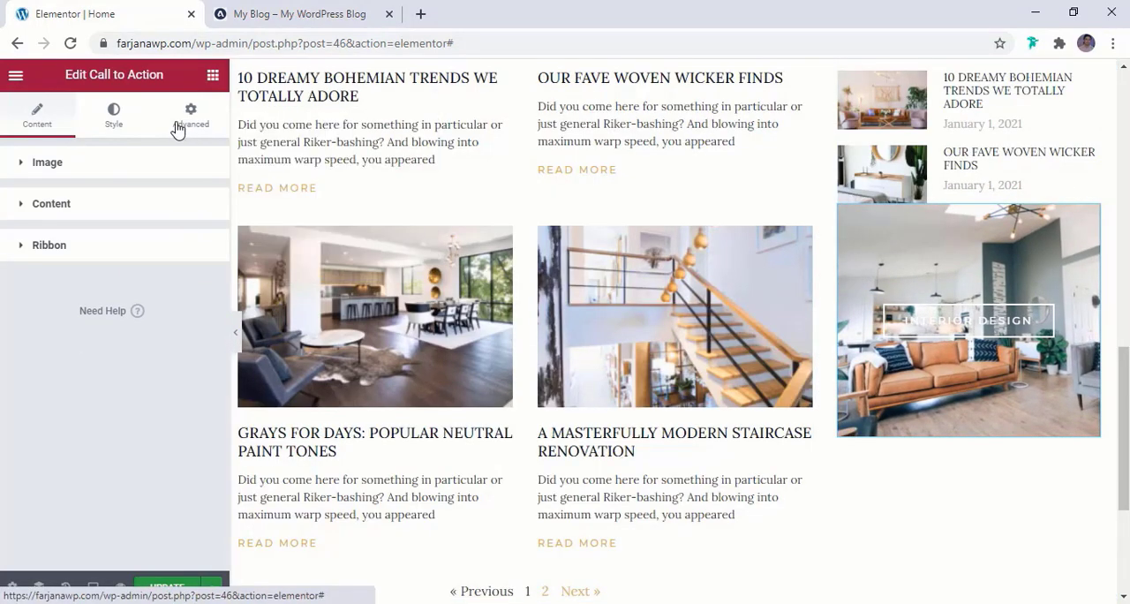
{"action": "left_click", "coordinate": [180, 127]}
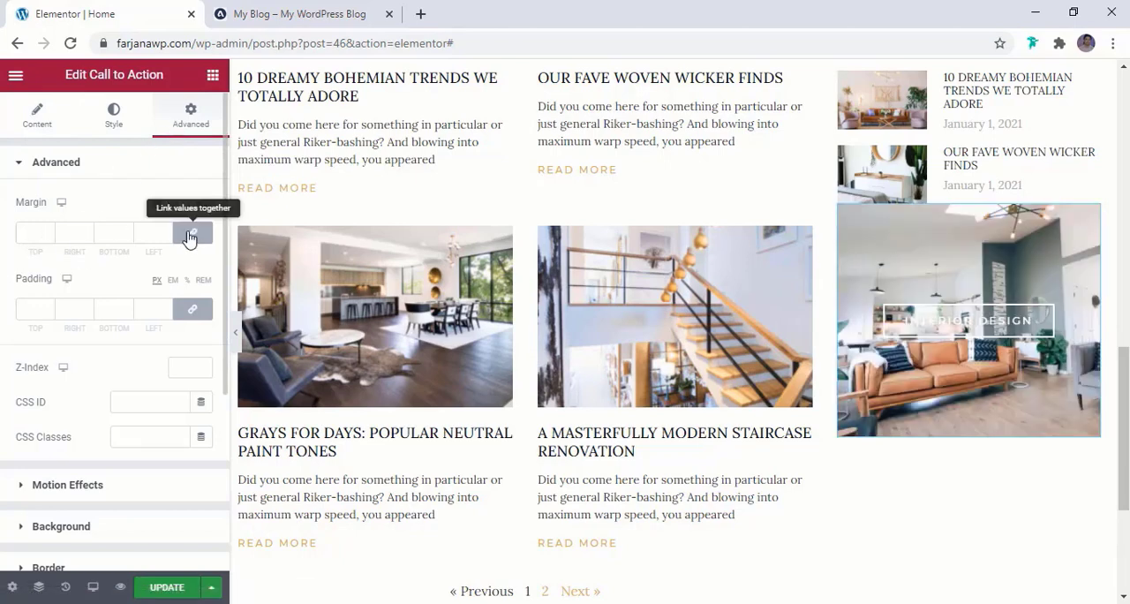
{"action": "left_click", "coordinate": [189, 234]}
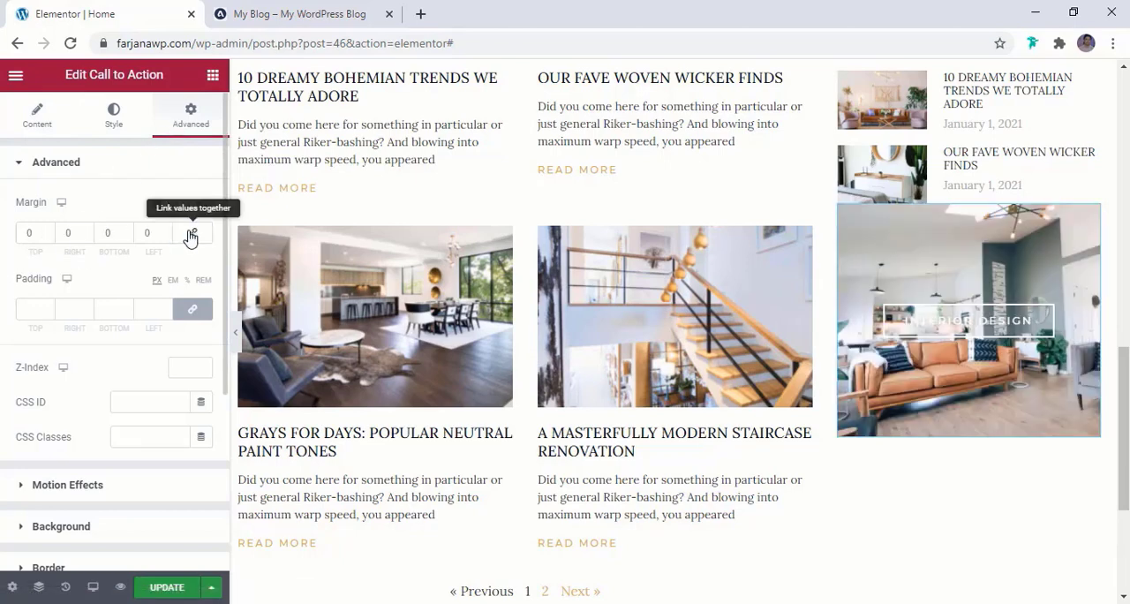
{"action": "right_click", "coordinate": [23, 234]}
{"action": "left_click", "coordinate": [23, 234]}
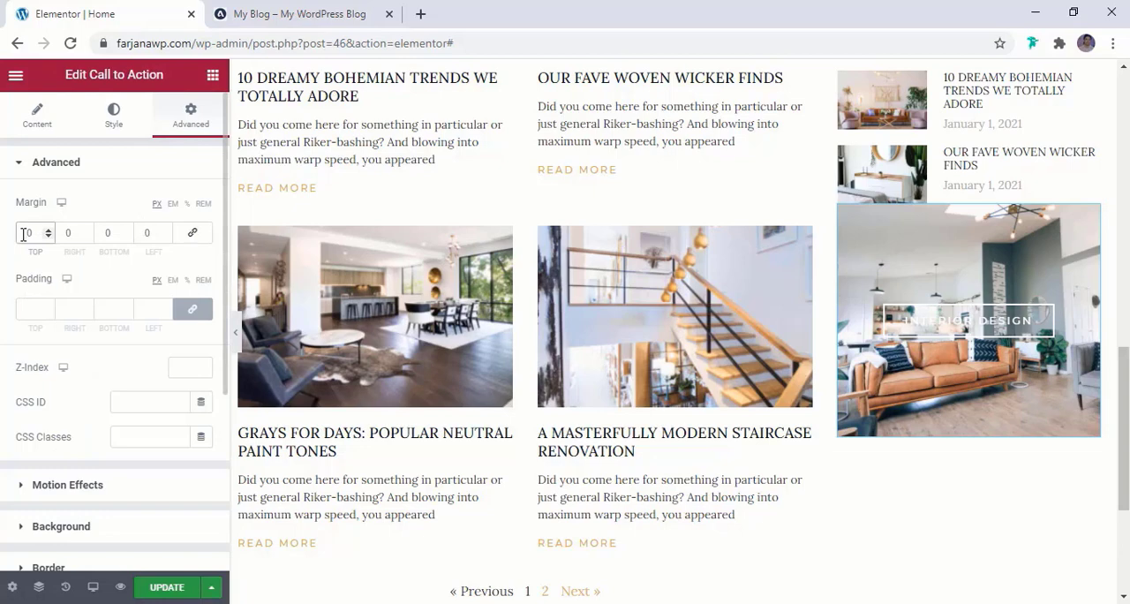
{"action": "type", "text": "3"}
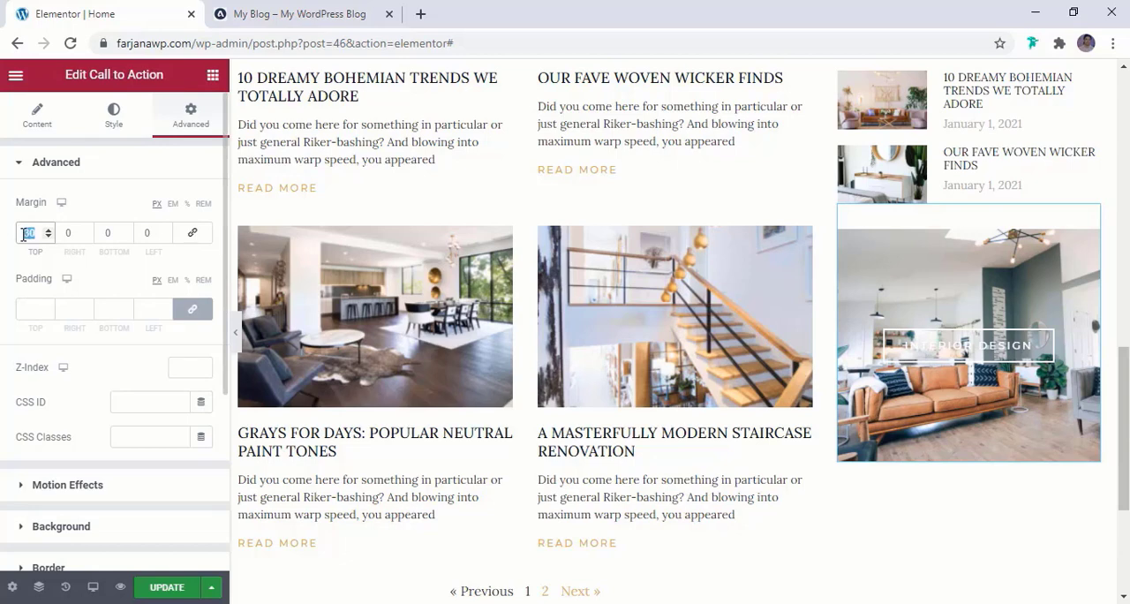
{"action": "type", "text": "50"}
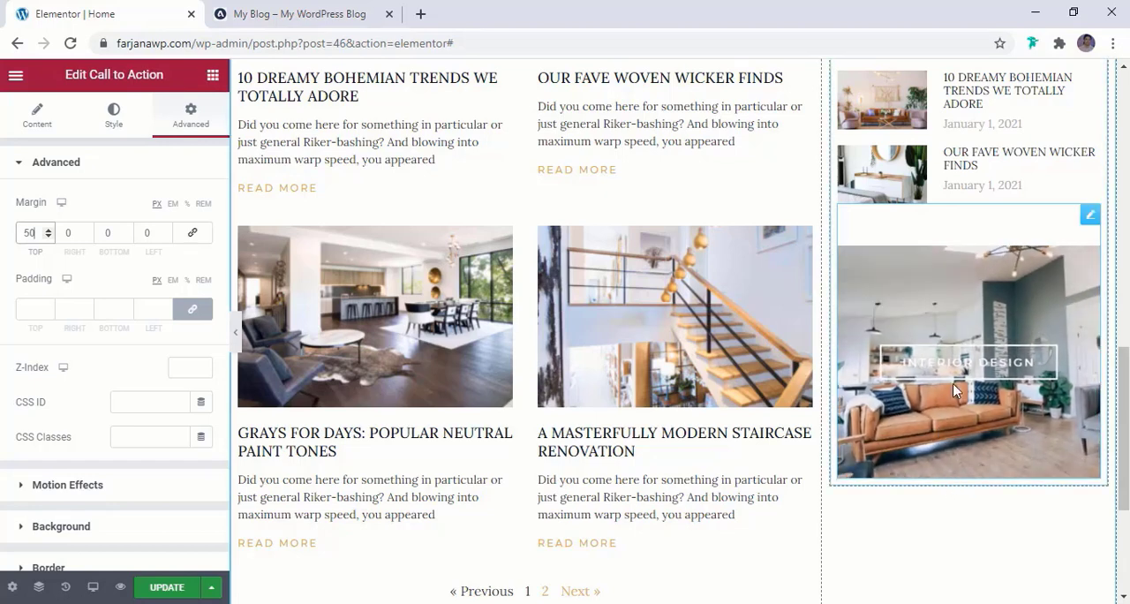
Give the Call to Action button the global brown color for both its background and its border
{"action": "left_click", "coordinate": [114, 123]}
{"action": "scroll", "coordinate": [88, 371], "scroll_direction": "down", "scroll_amount": 1}
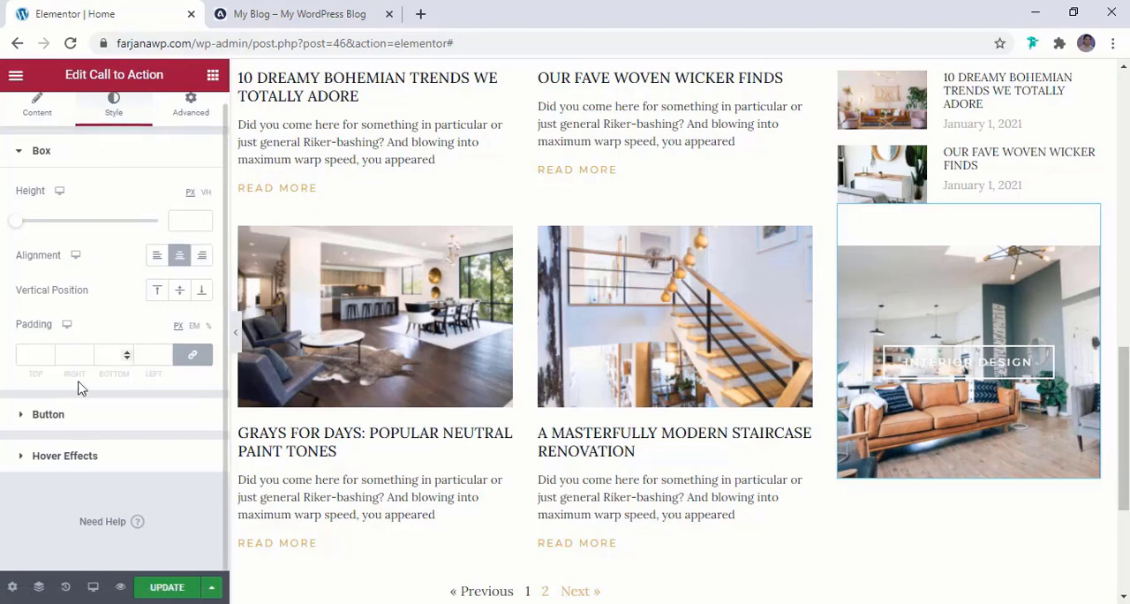
{"action": "left_click", "coordinate": [63, 415]}
{"action": "scroll", "coordinate": [97, 372], "scroll_direction": "down", "scroll_amount": 2}
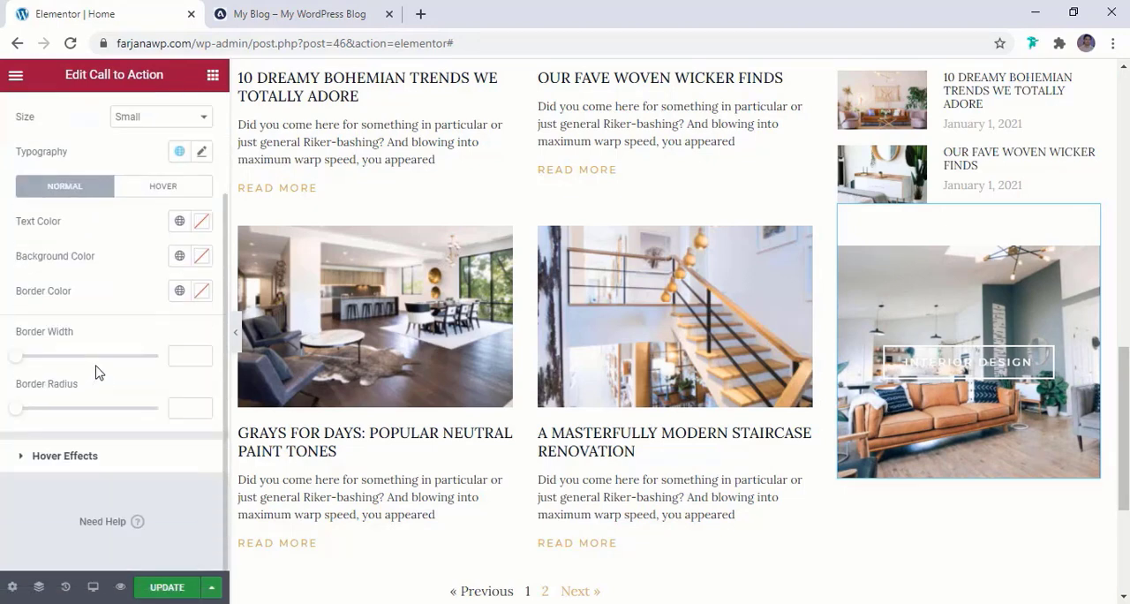
{"action": "scroll", "coordinate": [64, 304], "scroll_direction": "up", "scroll_amount": 1}
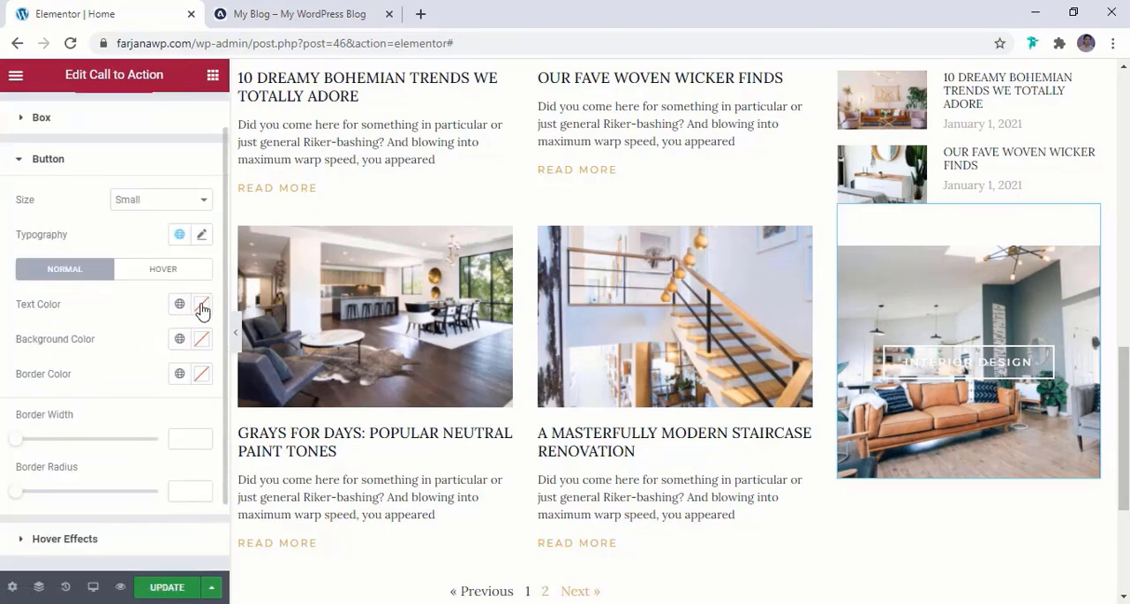
{"action": "left_click", "coordinate": [176, 342]}
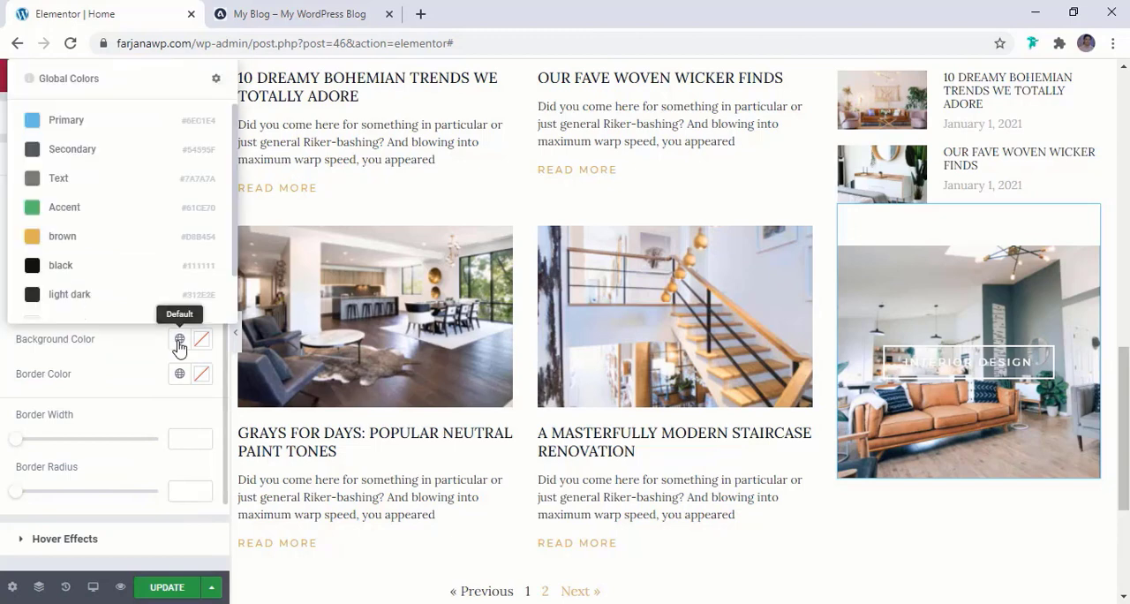
{"action": "left_click", "coordinate": [134, 238]}
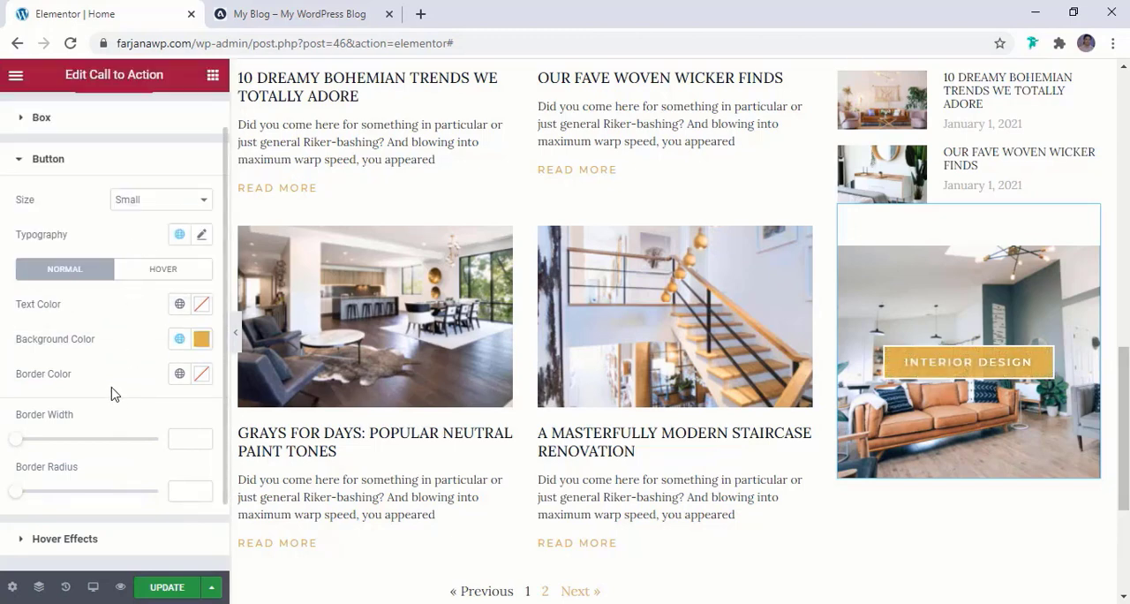
{"action": "left_click", "coordinate": [177, 375]}
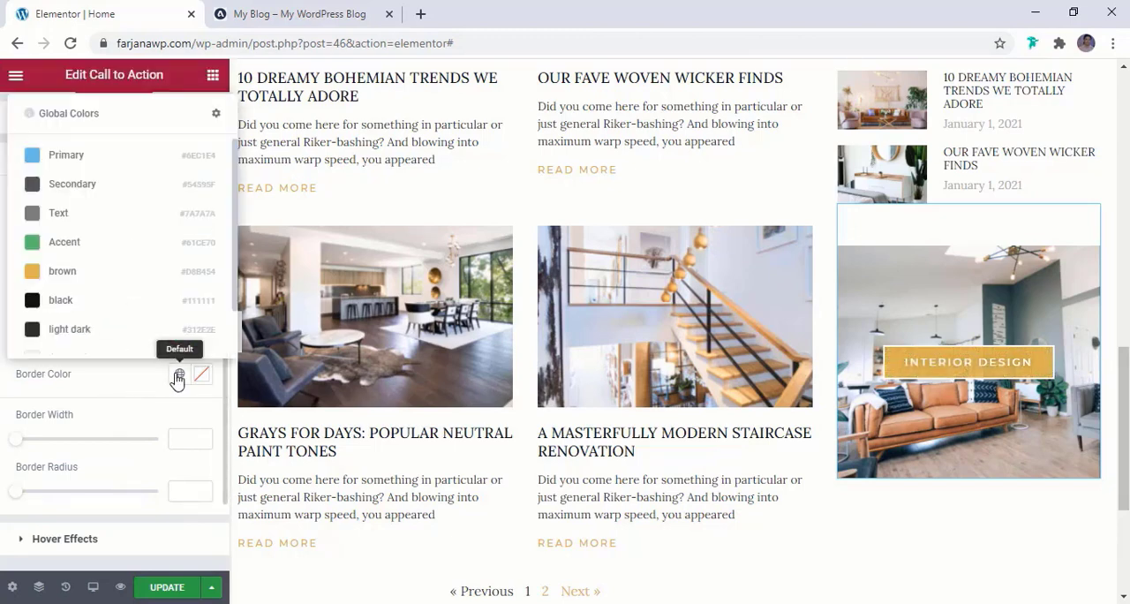
{"action": "left_click", "coordinate": [133, 279]}
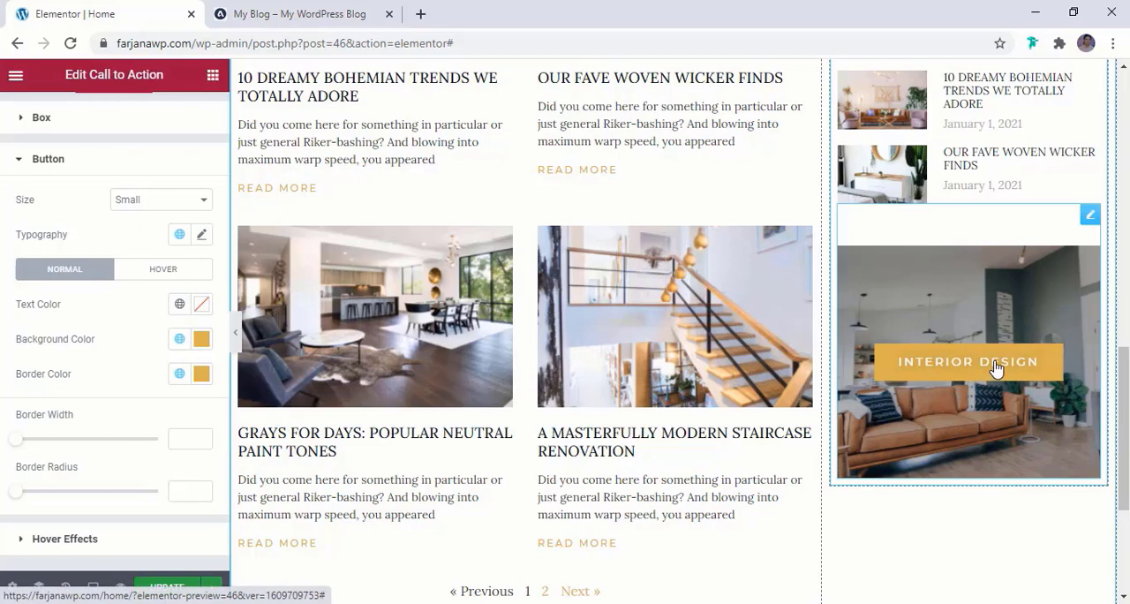
Set the content hover animation of the Call to Action to Shrink and preview it on the banner
{"action": "scroll", "coordinate": [156, 439], "scroll_direction": "down", "scroll_amount": 2}
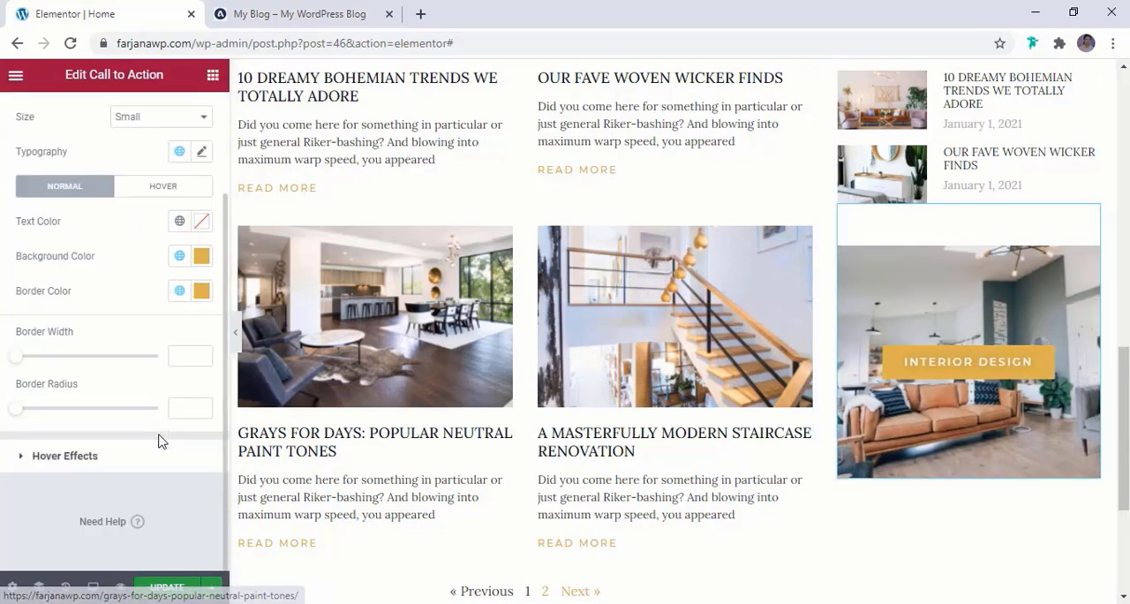
{"action": "left_click", "coordinate": [64, 456]}
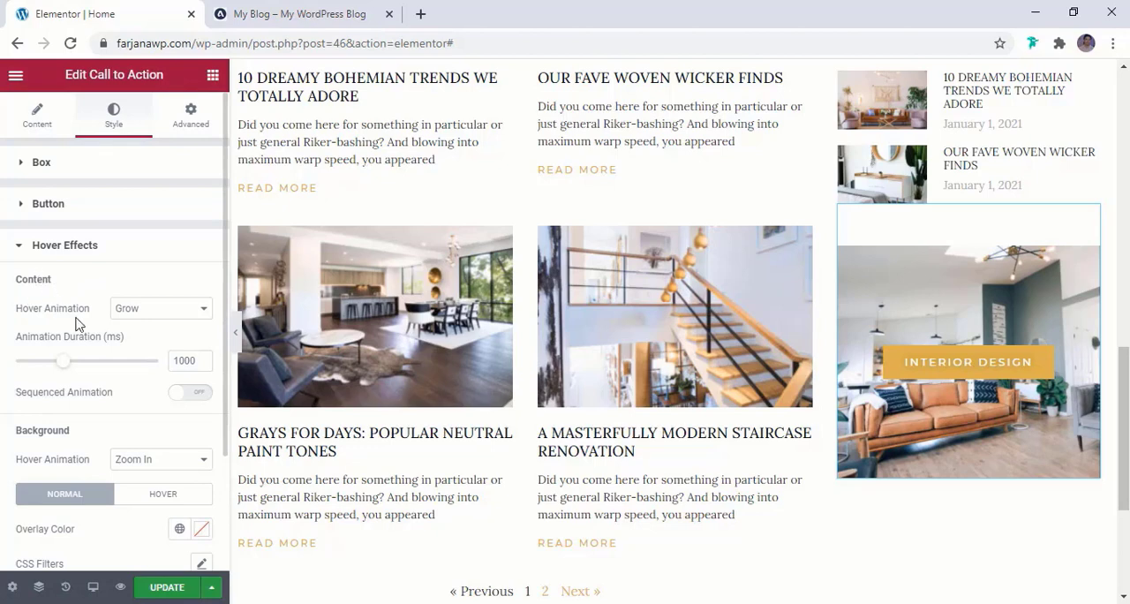
{"action": "left_click", "coordinate": [154, 311]}
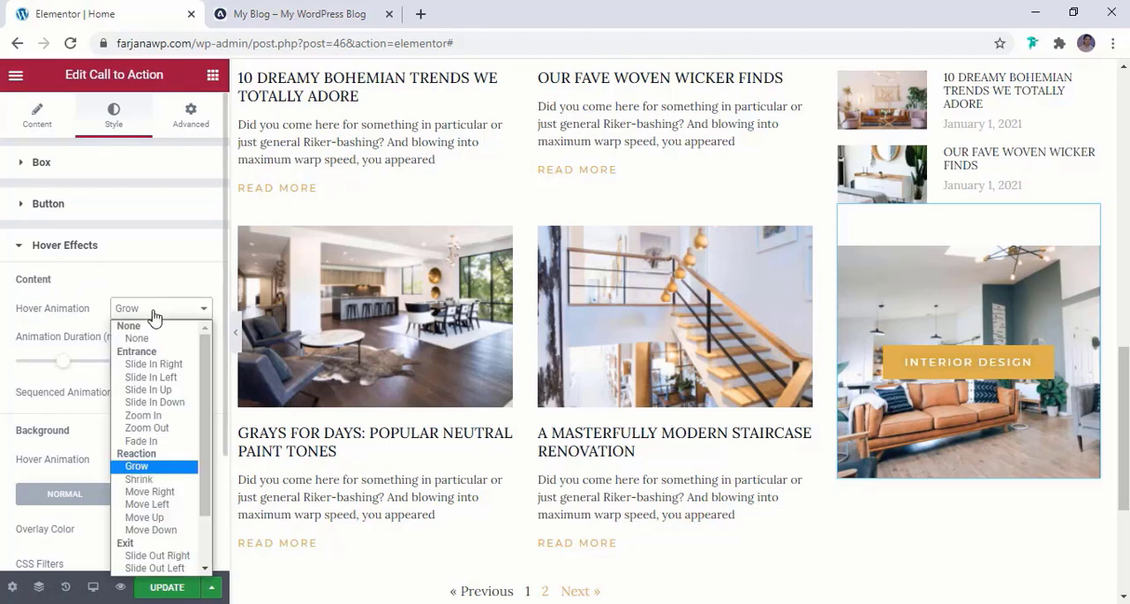
{"action": "left_click", "coordinate": [141, 480]}
{"action": "mouse_move", "coordinate": [961, 387]}
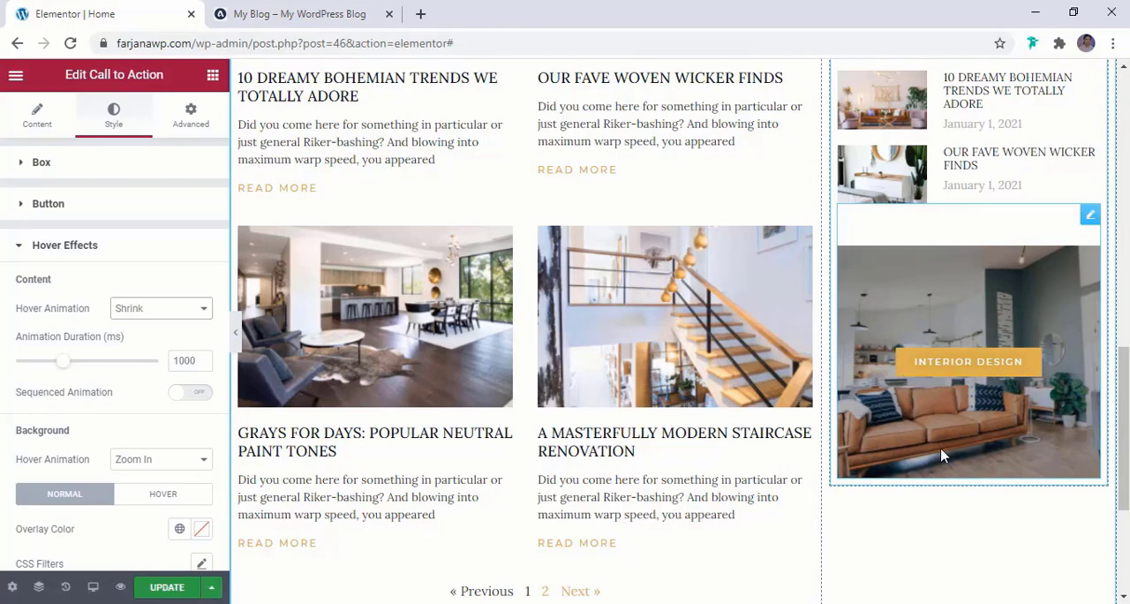
Compare the banner's hover effect with the reference blog and update the page
{"action": "left_click", "coordinate": [292, 13]}
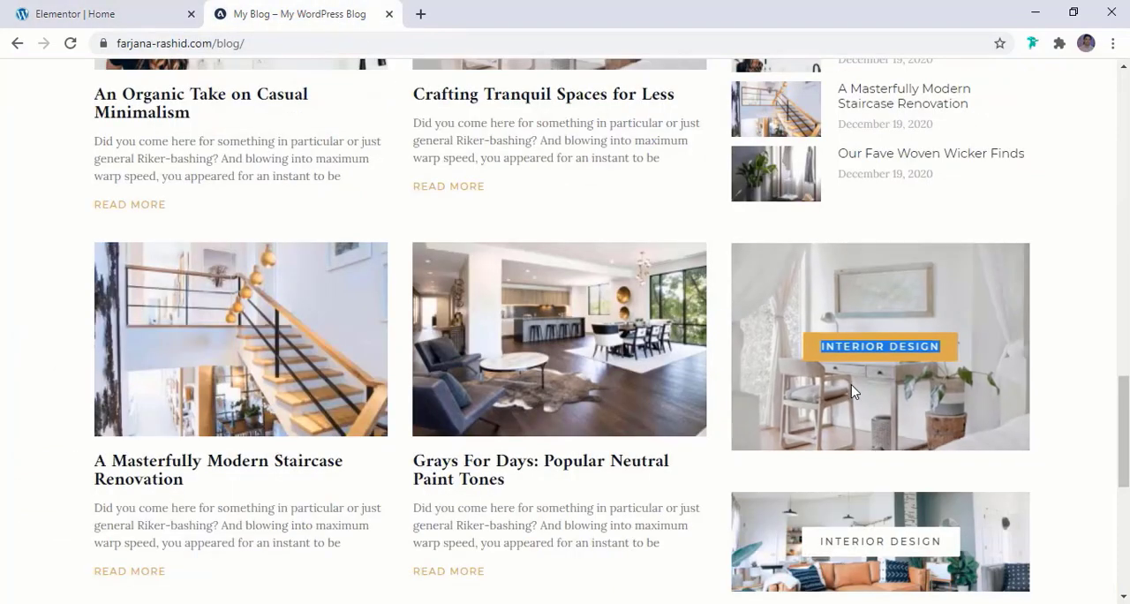
{"action": "left_click", "coordinate": [47, 7]}
{"action": "left_click", "coordinate": [265, 9]}
{"action": "left_click", "coordinate": [75, 13]}
{"action": "scroll", "coordinate": [954, 500], "scroll_direction": "down", "scroll_amount": 2}
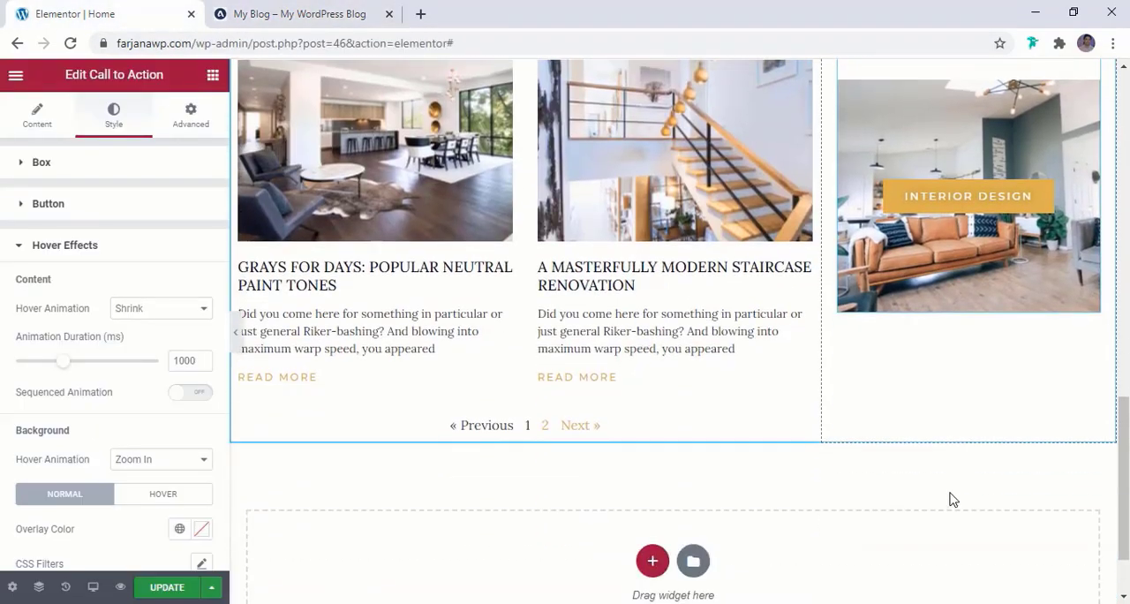
{"action": "left_click", "coordinate": [187, 589]}
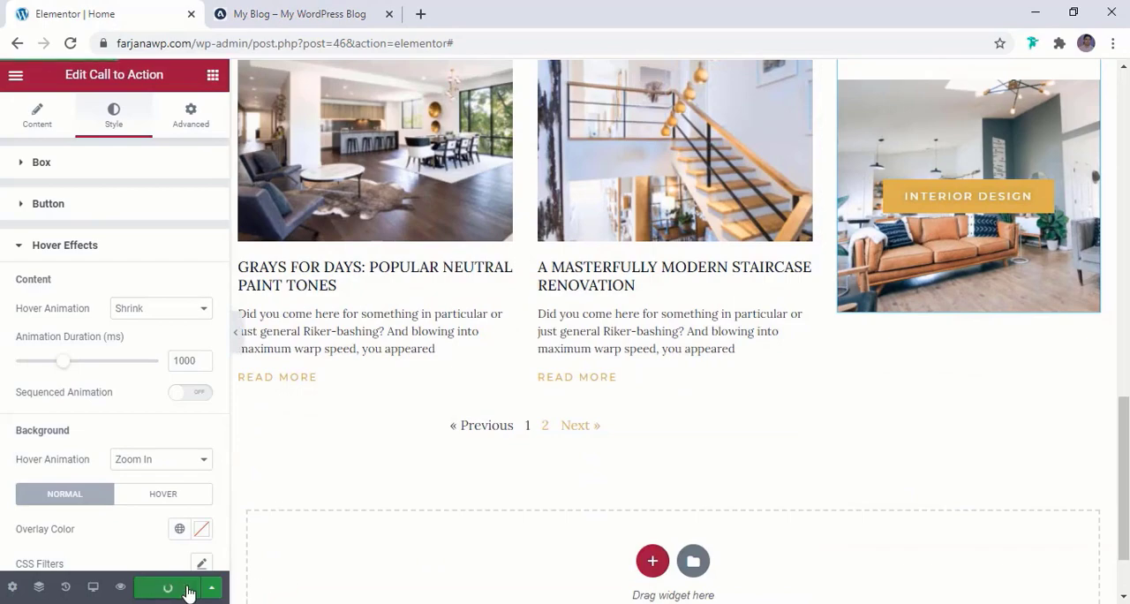
Check the remaining sidebar banners on the reference blog and duplicate the Call to Action in the page's sidebar
{"action": "left_click", "coordinate": [300, 14]}
{"action": "scroll", "coordinate": [861, 370], "scroll_direction": "down", "scroll_amount": 2}
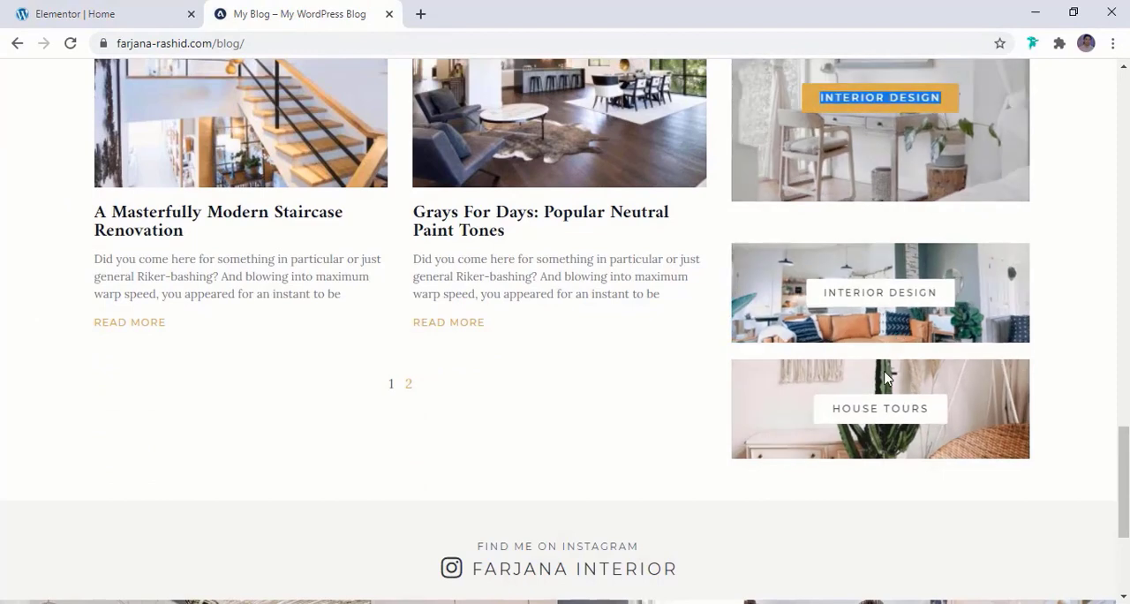
{"action": "left_click", "coordinate": [36, 9]}
{"action": "scroll", "coordinate": [1033, 265], "scroll_direction": "up", "scroll_amount": 2}
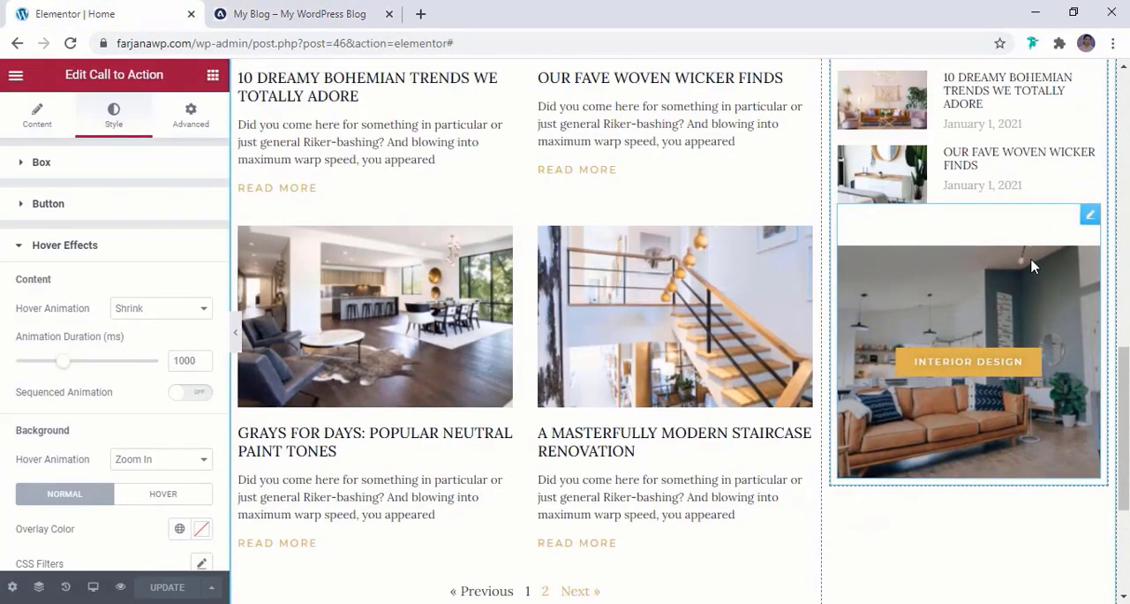
{"action": "right_click", "coordinate": [972, 281]}
{"action": "left_click", "coordinate": [1013, 318]}
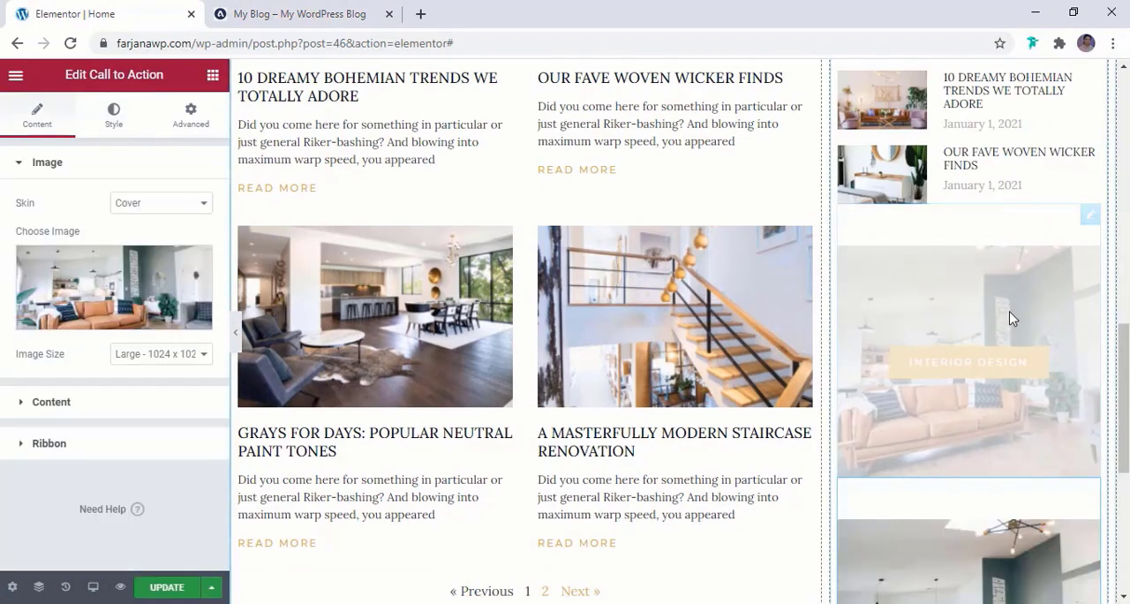
Replace the duplicated sidebar Call to Action's image with the white desk and chair photo from the media library
{"action": "scroll", "coordinate": [1012, 318], "scroll_direction": "down", "scroll_amount": 2}
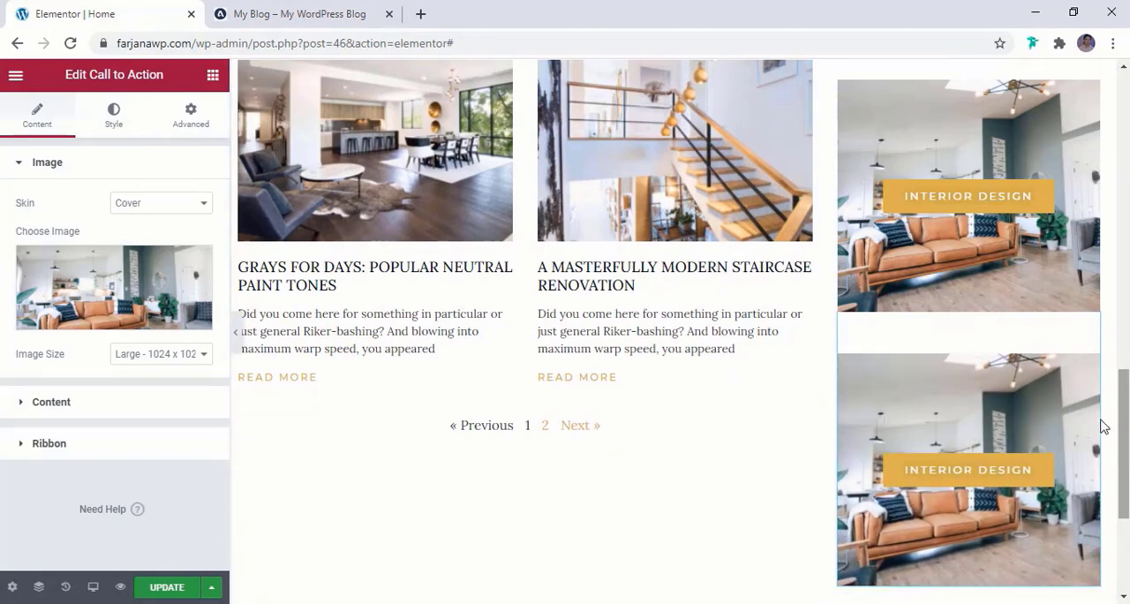
{"action": "left_click", "coordinate": [129, 272]}
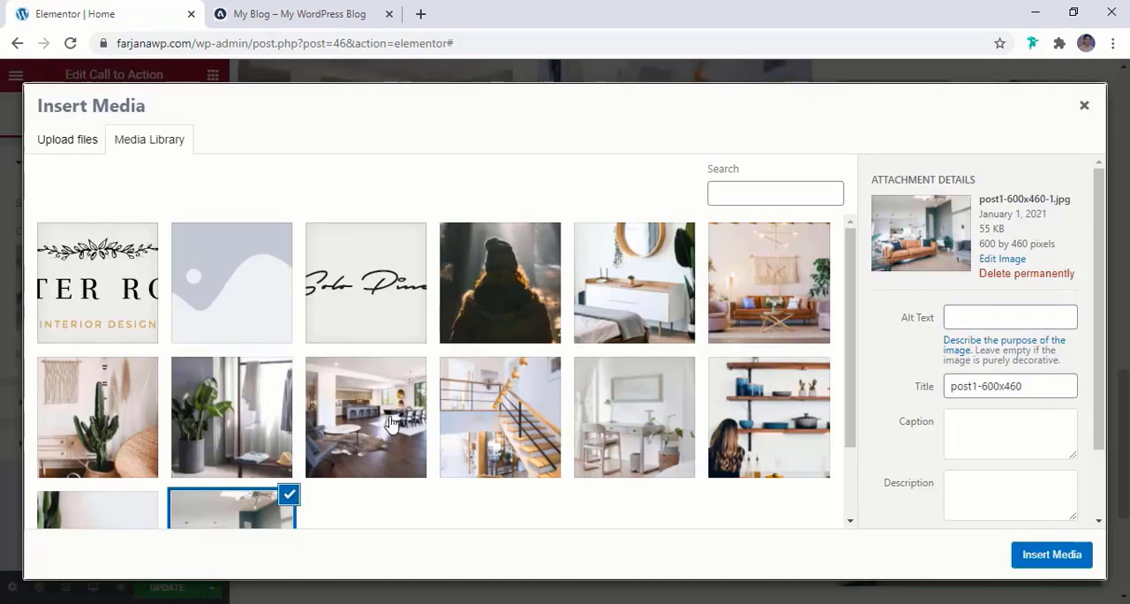
{"action": "left_click", "coordinate": [626, 431]}
{"action": "left_click", "coordinate": [1027, 553]}
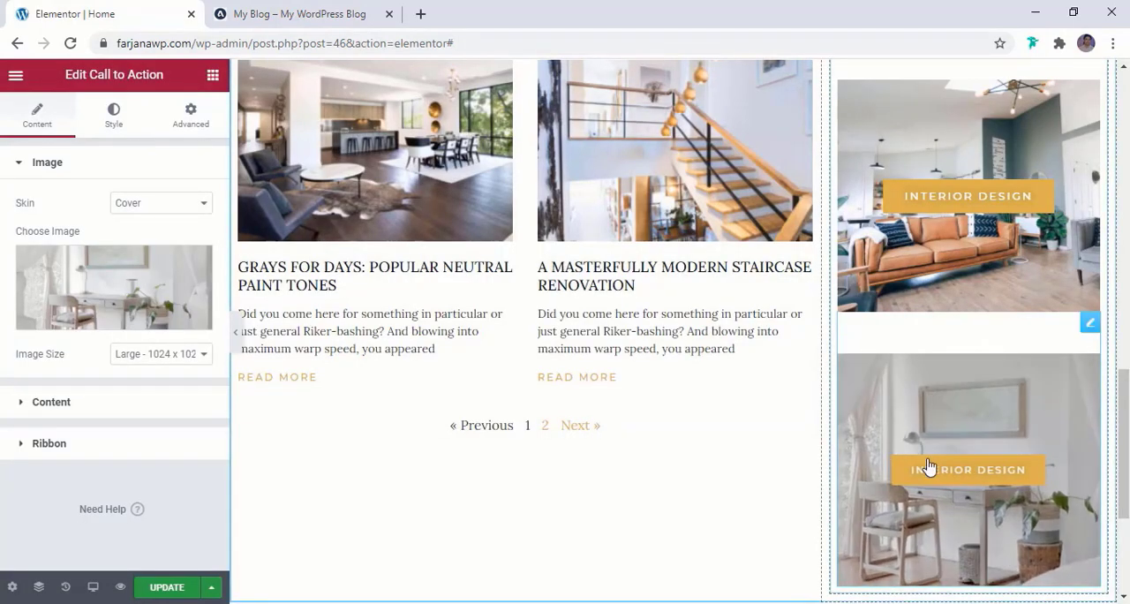
Give the duplicated banner's button the global white color for background and border, and the global black color for its text
{"action": "left_click", "coordinate": [115, 117]}
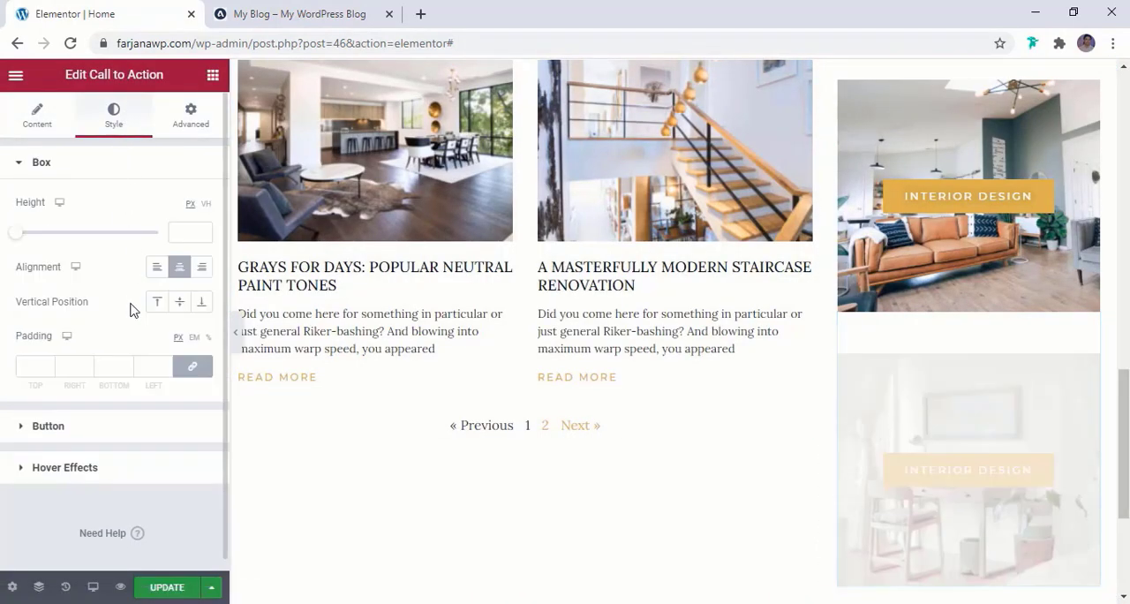
{"action": "scroll", "coordinate": [116, 348], "scroll_direction": "down", "scroll_amount": 1}
{"action": "left_click", "coordinate": [78, 416]}
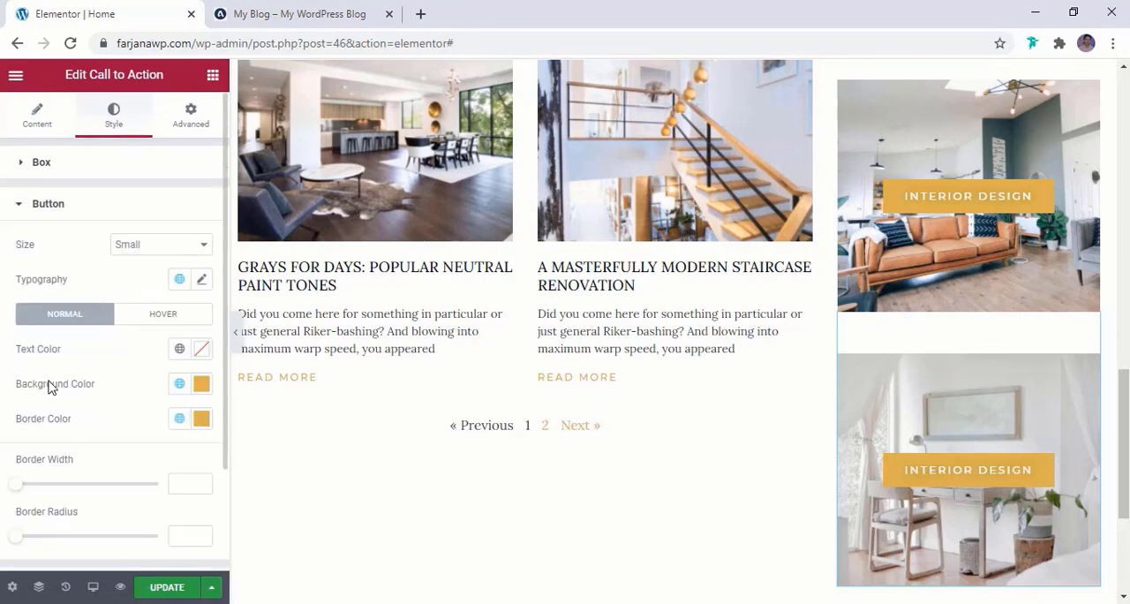
{"action": "left_click", "coordinate": [180, 383]}
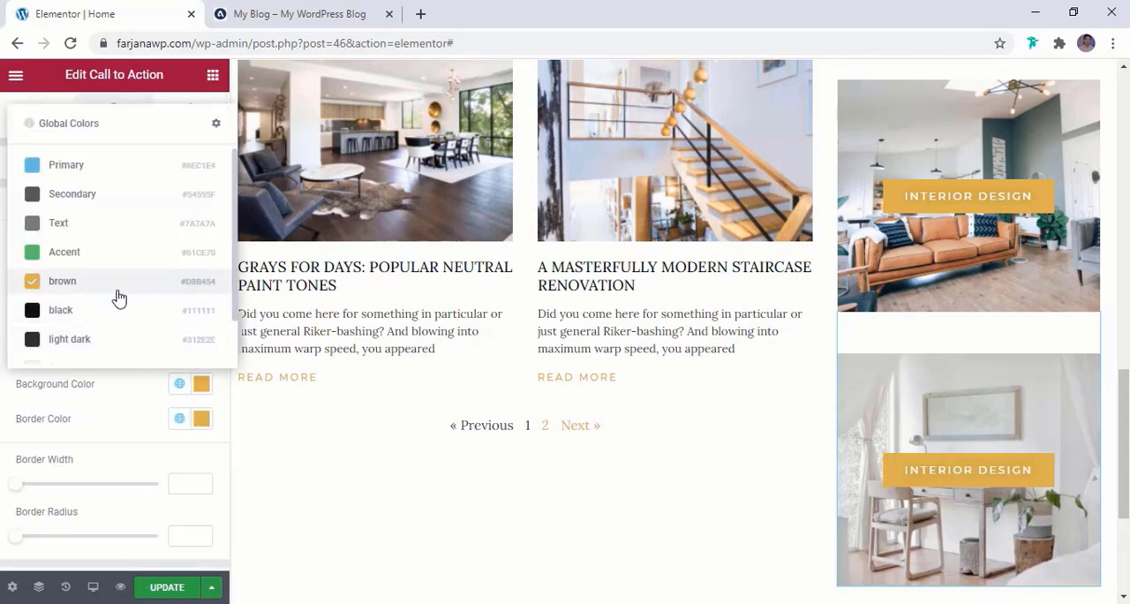
{"action": "scroll", "coordinate": [119, 309], "scroll_direction": "down", "scroll_amount": 1}
{"action": "left_click", "coordinate": [80, 347]}
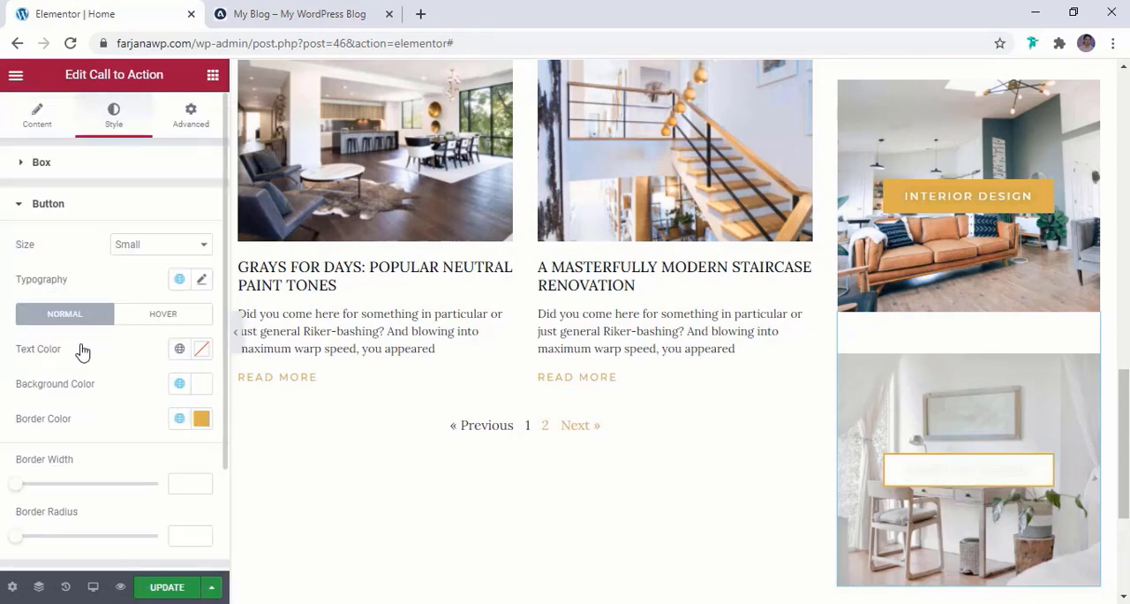
{"action": "left_click", "coordinate": [177, 418]}
{"action": "scroll", "coordinate": [117, 362], "scroll_direction": "down", "scroll_amount": 1}
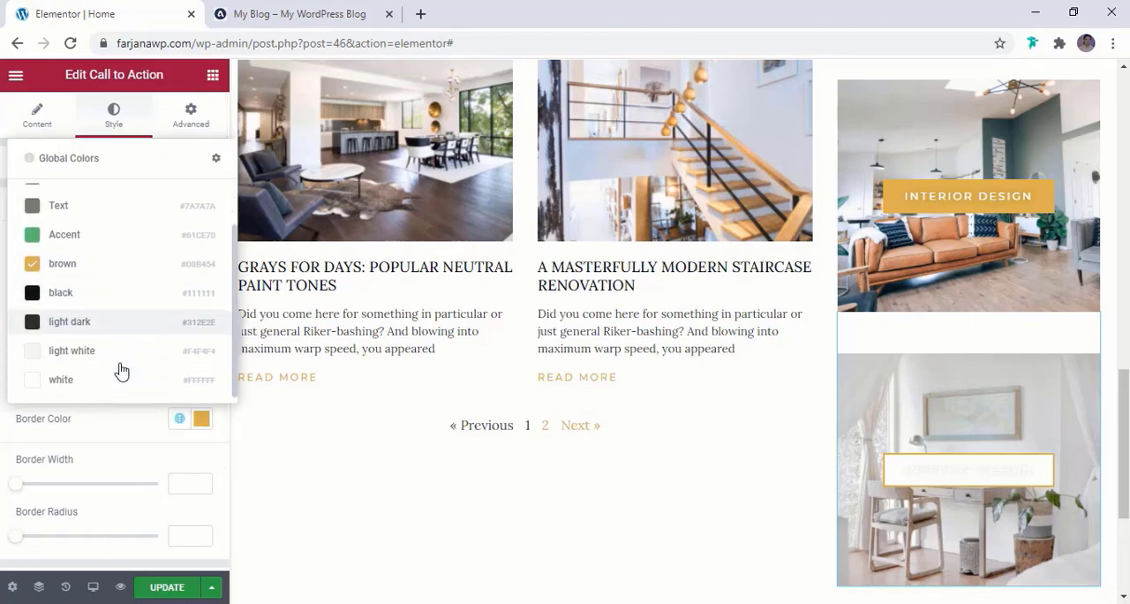
{"action": "left_click", "coordinate": [119, 378]}
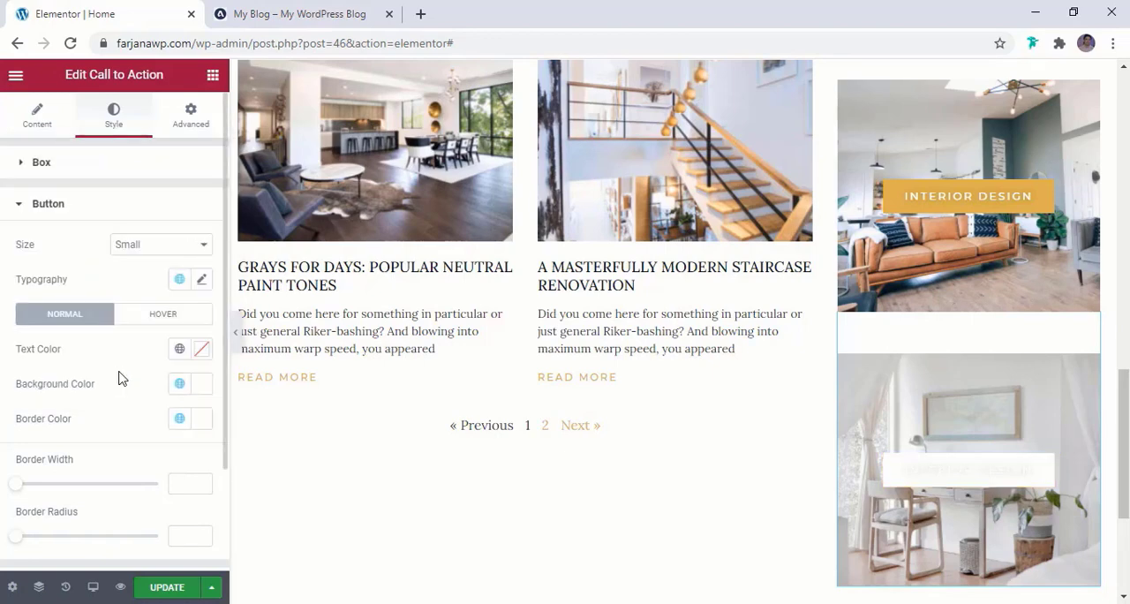
{"action": "left_click", "coordinate": [177, 349]}
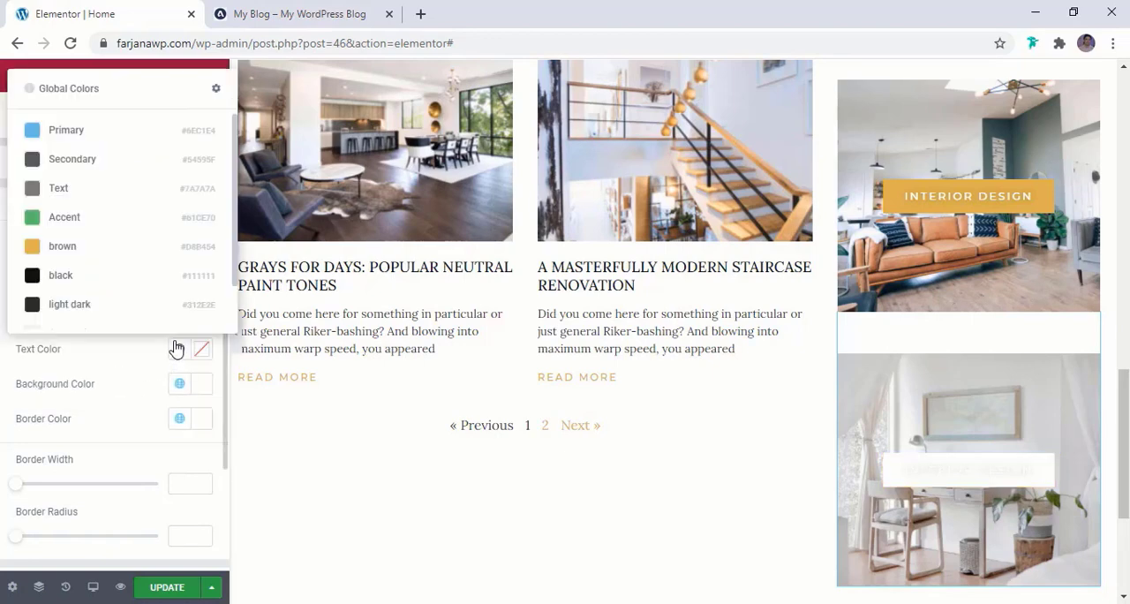
{"action": "left_click", "coordinate": [134, 292]}
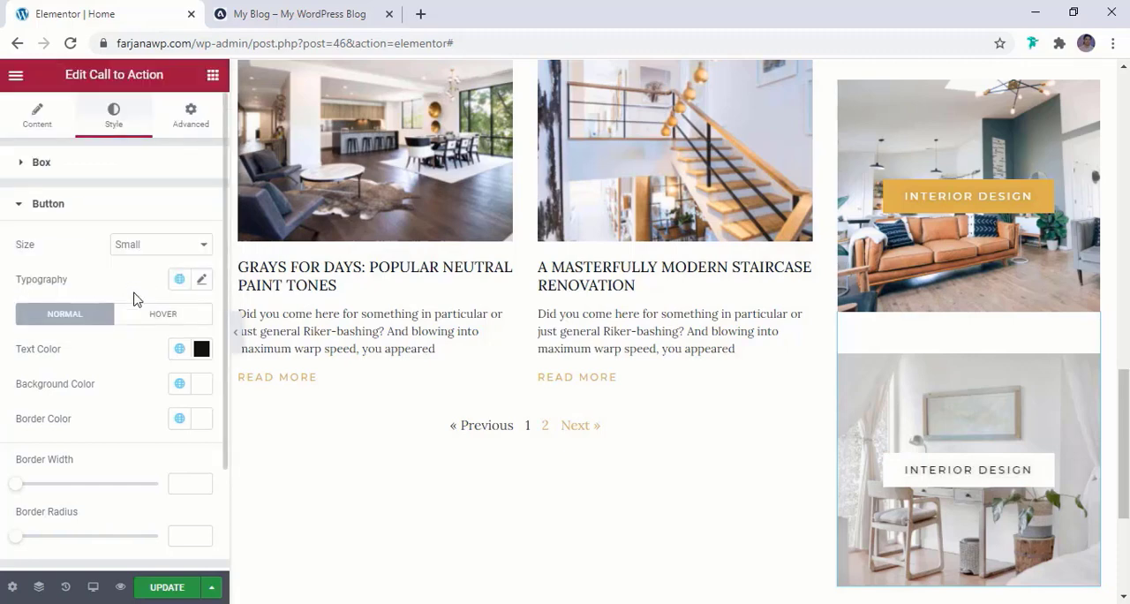
Set the desk banner's box height to 137 px and compare it with the short banners on the reference blog
{"action": "scroll", "coordinate": [112, 334], "scroll_direction": "down", "scroll_amount": 2}
{"action": "scroll", "coordinate": [113, 334], "scroll_direction": "up", "scroll_amount": 2}
{"action": "left_click", "coordinate": [87, 182]}
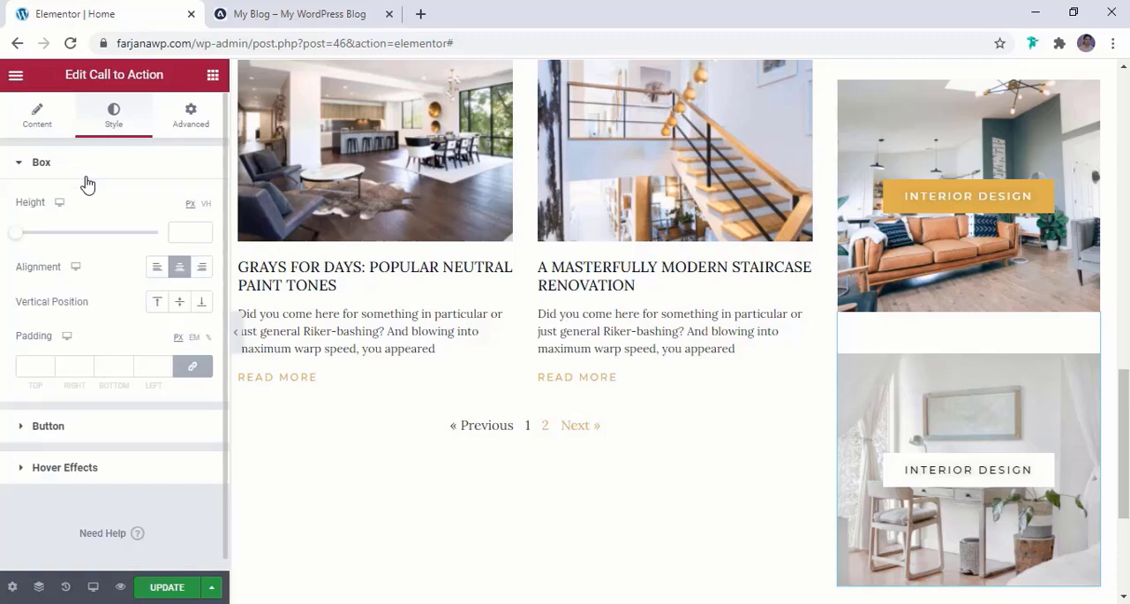
{"action": "mouse_move", "coordinate": [20, 243]}
{"action": "left_mouse_down"}
{"action": "mouse_move", "coordinate": [47, 248]}
{"action": "mouse_move", "coordinate": [26, 248]}
{"action": "left_mouse_up"}
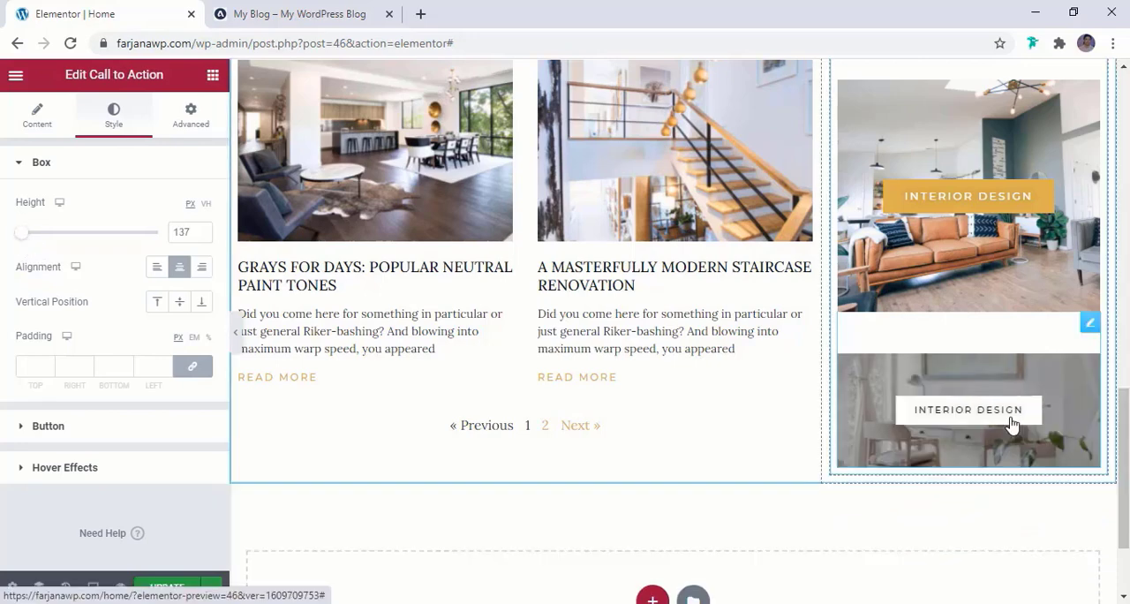
{"action": "left_click", "coordinate": [309, 13]}
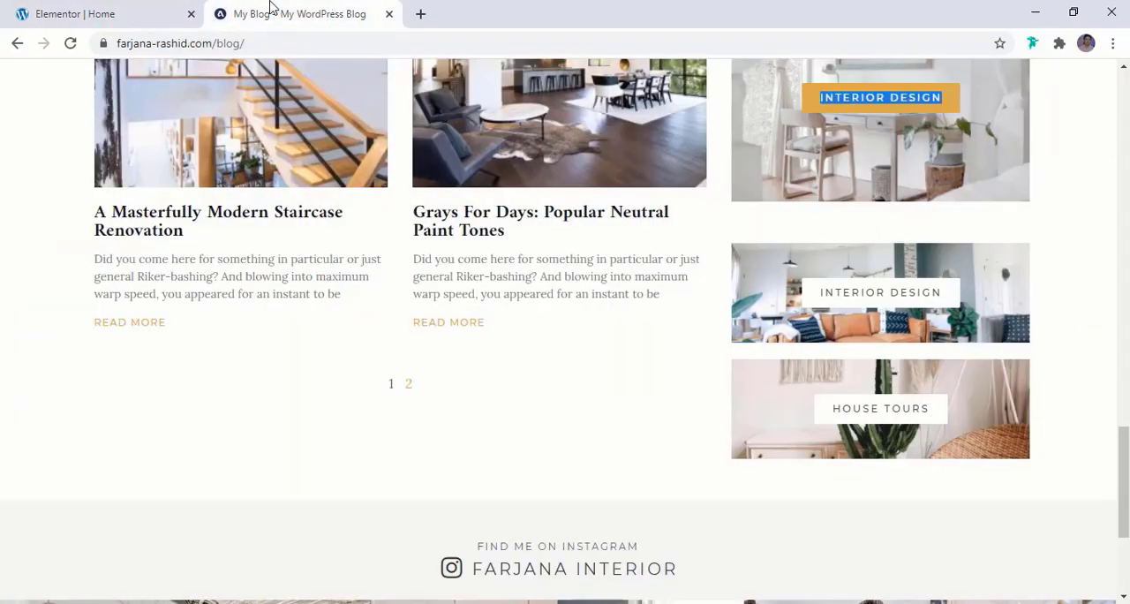
{"action": "left_click", "coordinate": [76, 11]}
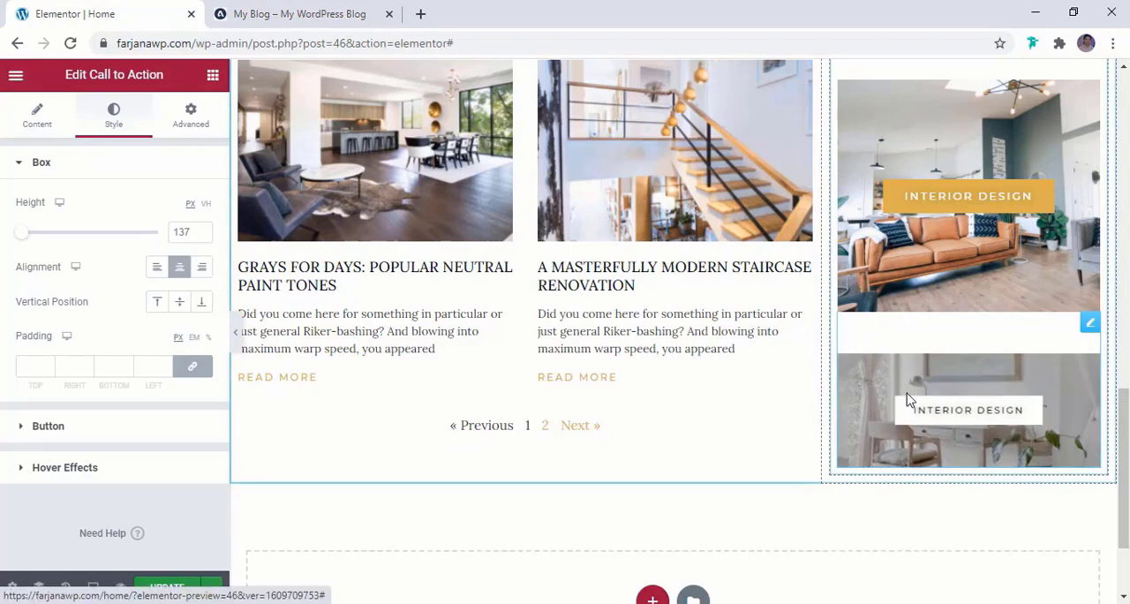
Duplicate the short desk banner and set the copy's top margin to 20 px
{"action": "right_click", "coordinate": [943, 382]}
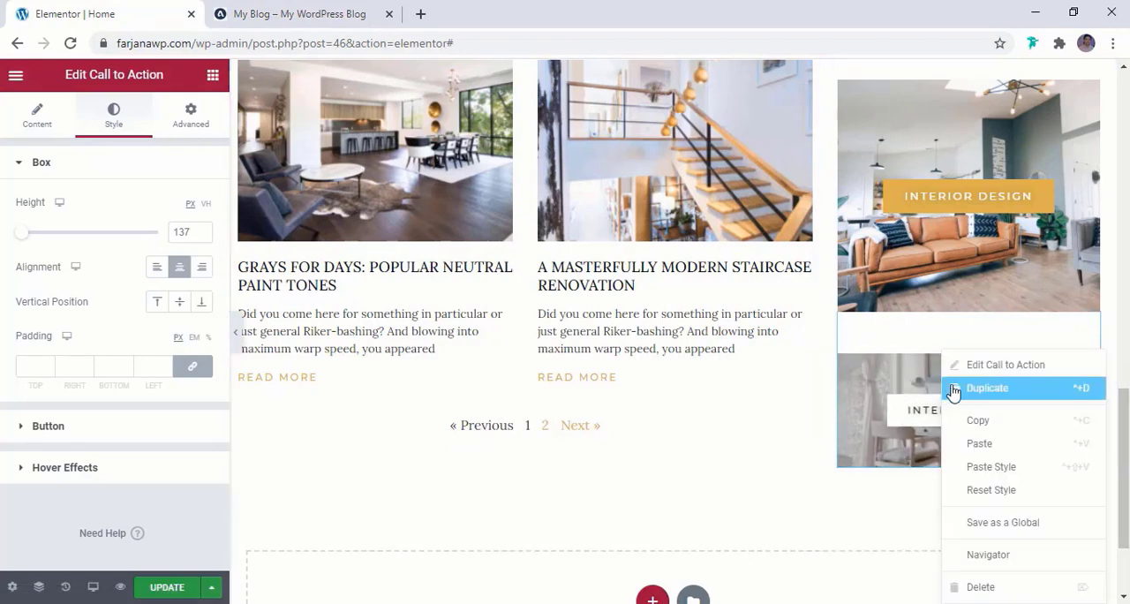
{"action": "left_click", "coordinate": [960, 388]}
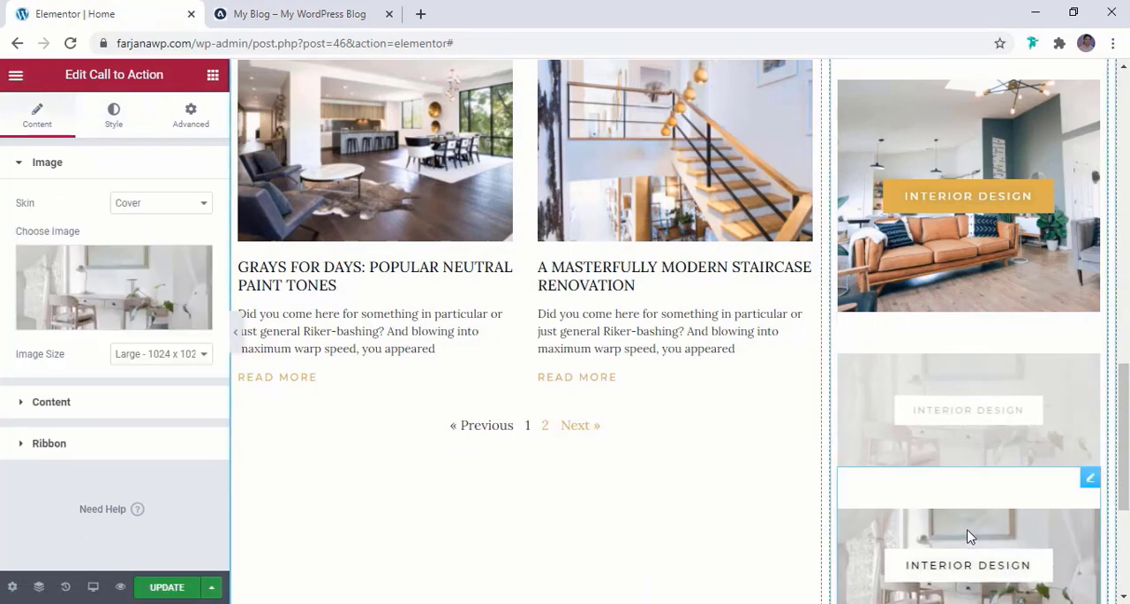
{"action": "left_click", "coordinate": [191, 112]}
{"action": "double_click", "coordinate": [31, 231]}
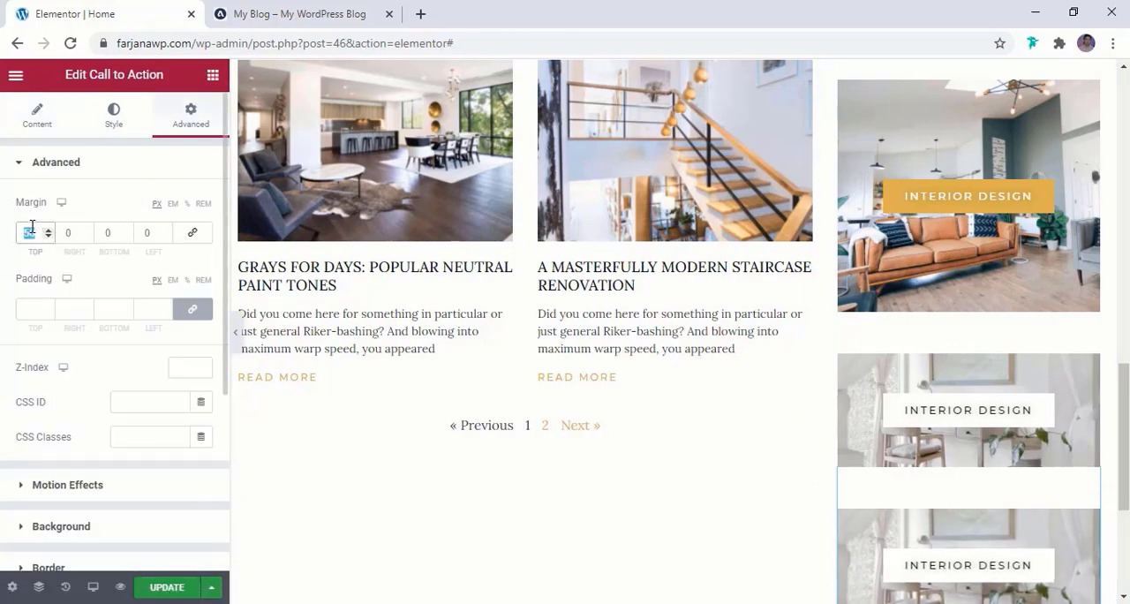
{"action": "type", "text": "0"}
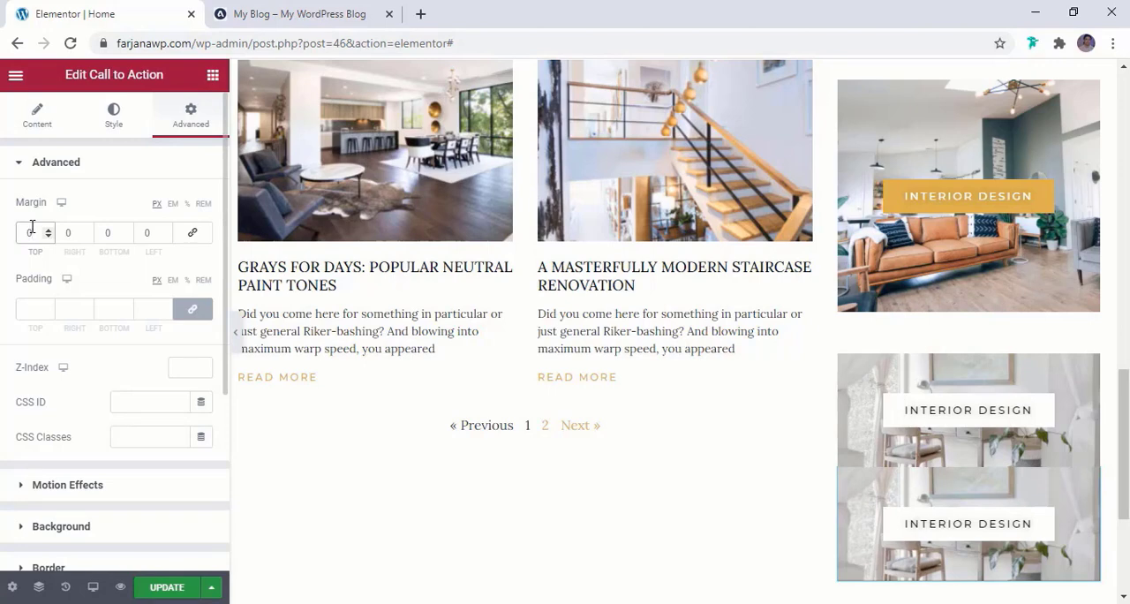
{"action": "type", "text": "10"}
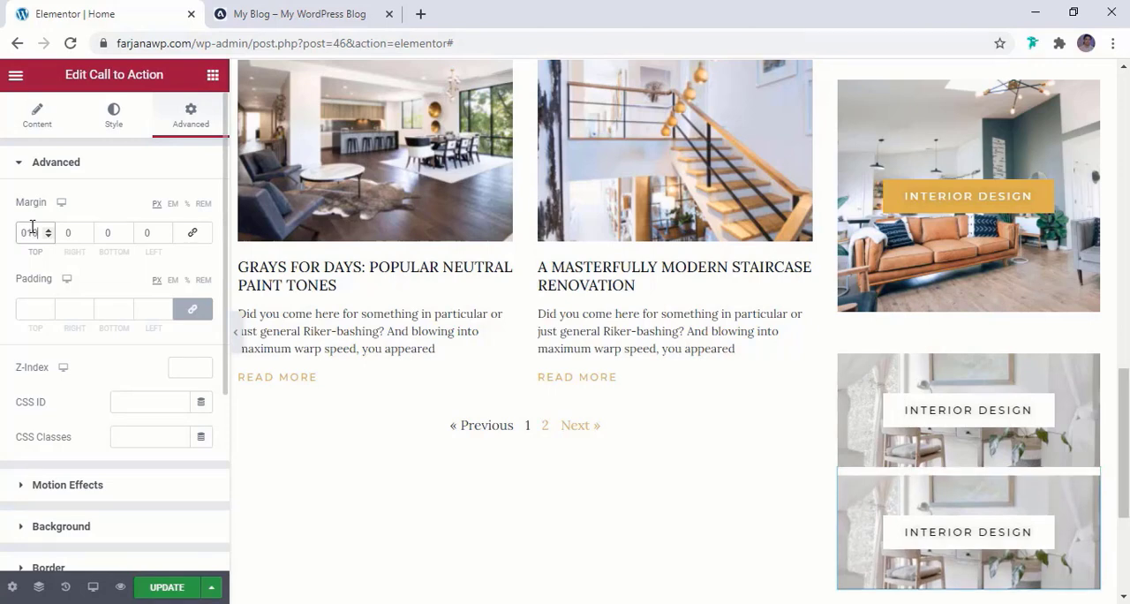
{"action": "type", "text": "020"}
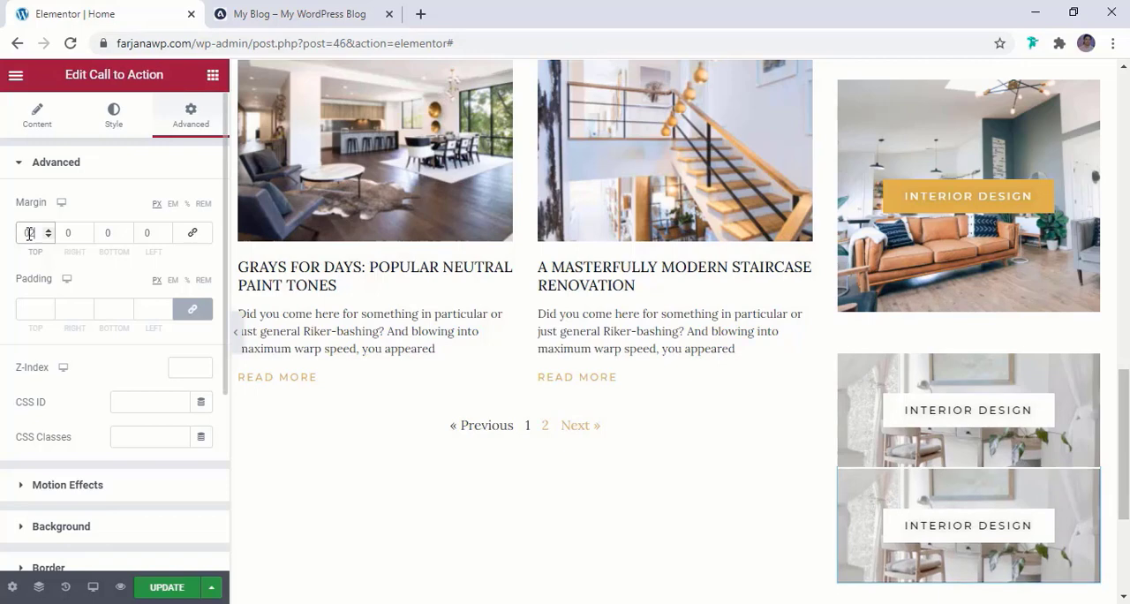
Replace the new copy's image with the dining and living room photo from the media library
{"action": "scroll", "coordinate": [883, 371], "scroll_direction": "down", "scroll_amount": 2}
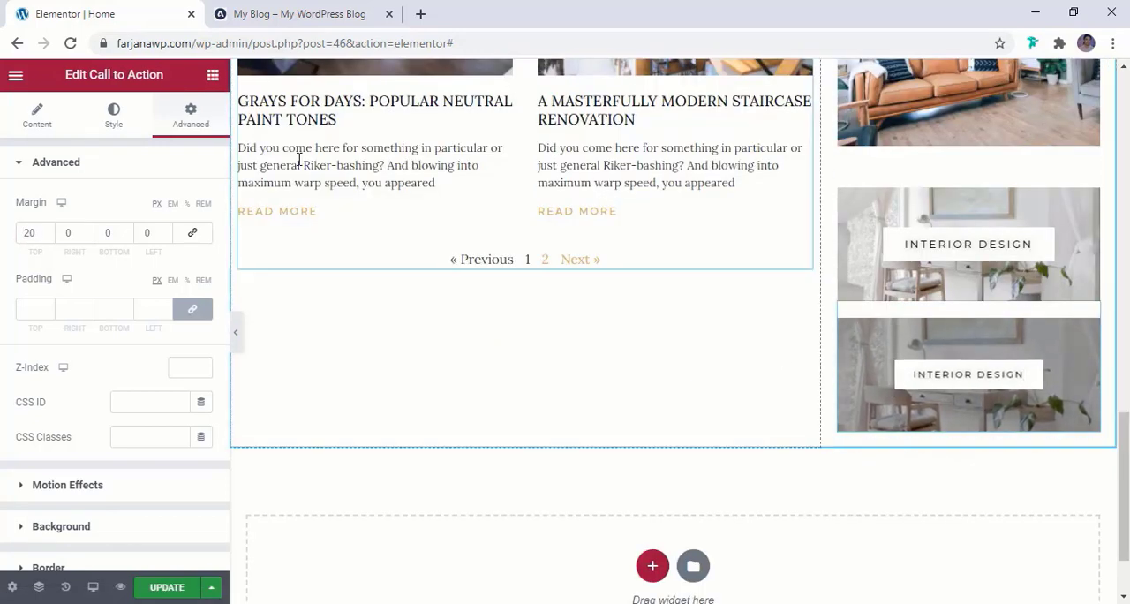
{"action": "left_click", "coordinate": [37, 120]}
{"action": "left_click", "coordinate": [114, 292]}
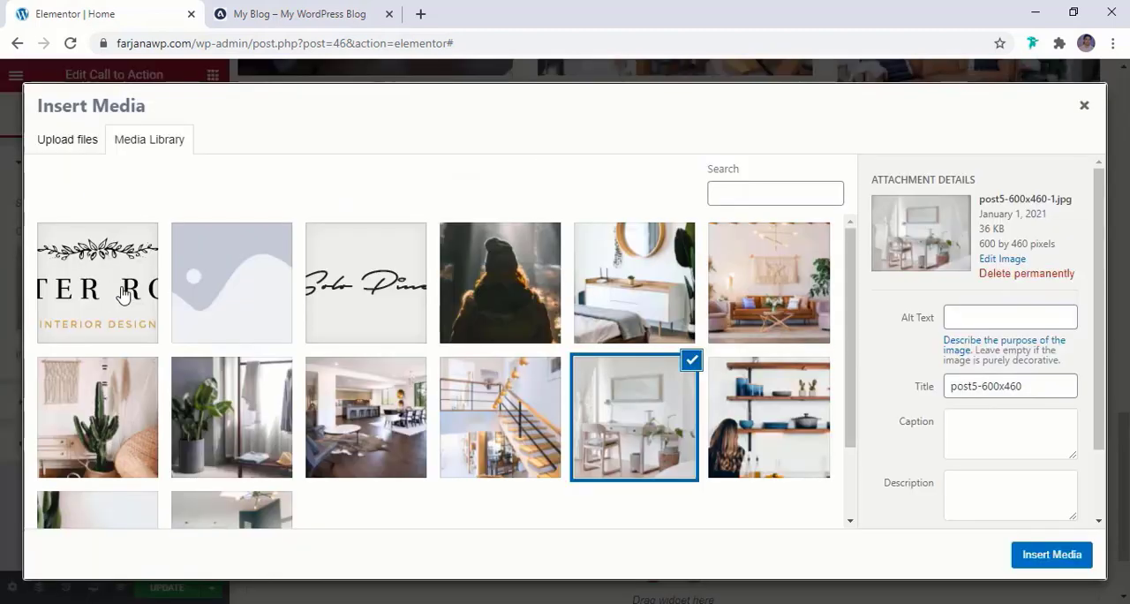
{"action": "left_click", "coordinate": [366, 424]}
{"action": "left_click", "coordinate": [1053, 555]}
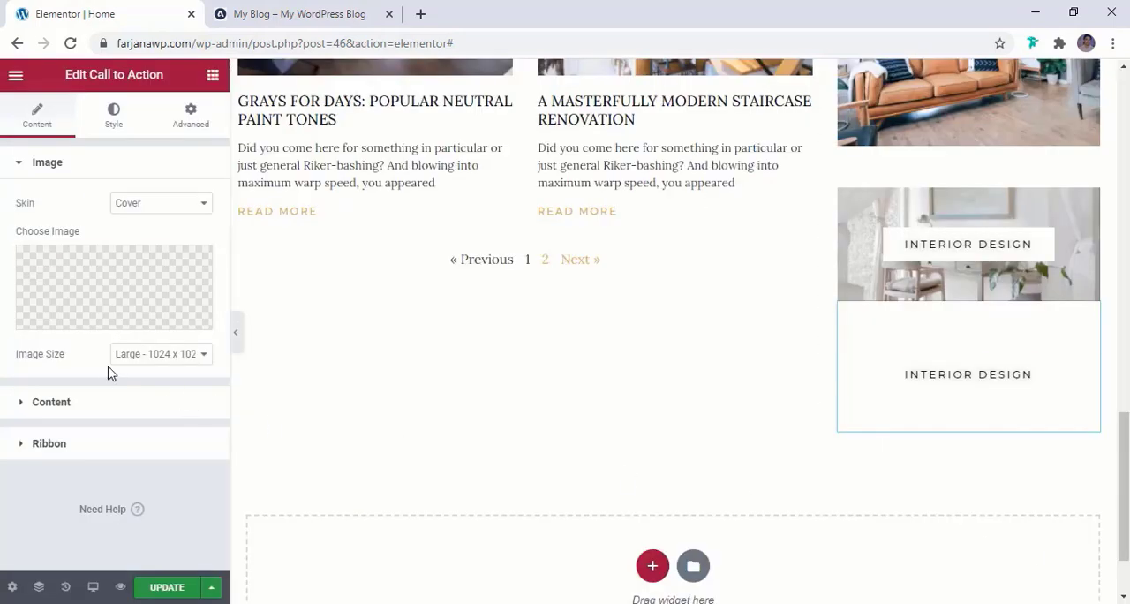
Change the last banner's button text to "House tour" and update the page
{"action": "left_click", "coordinate": [95, 406]}
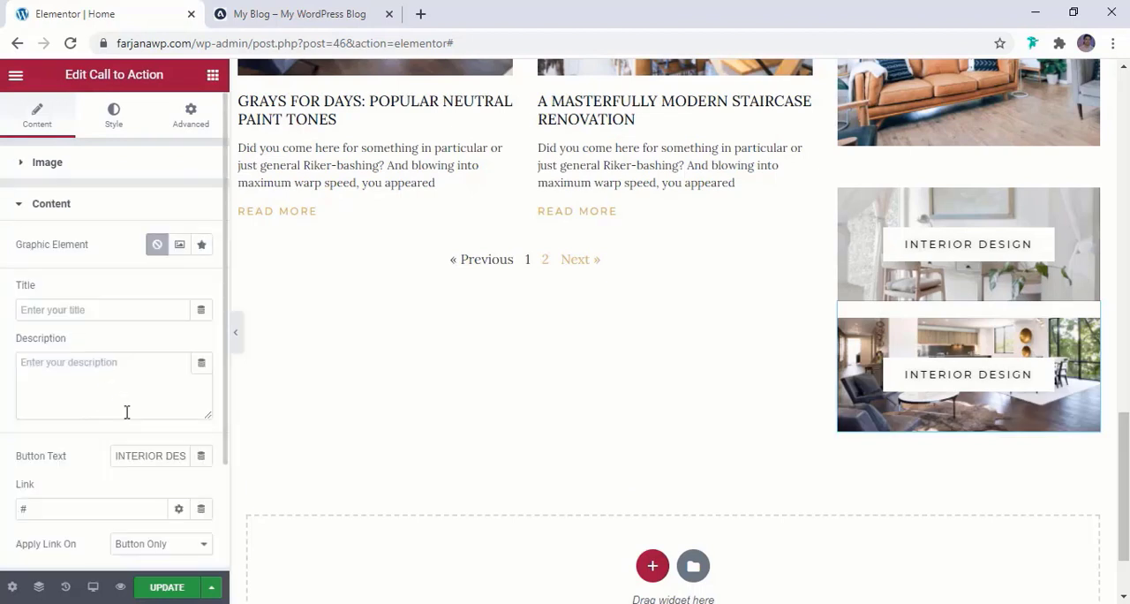
{"action": "triple_click", "coordinate": [137, 451]}
{"action": "type", "text": "House tour"}
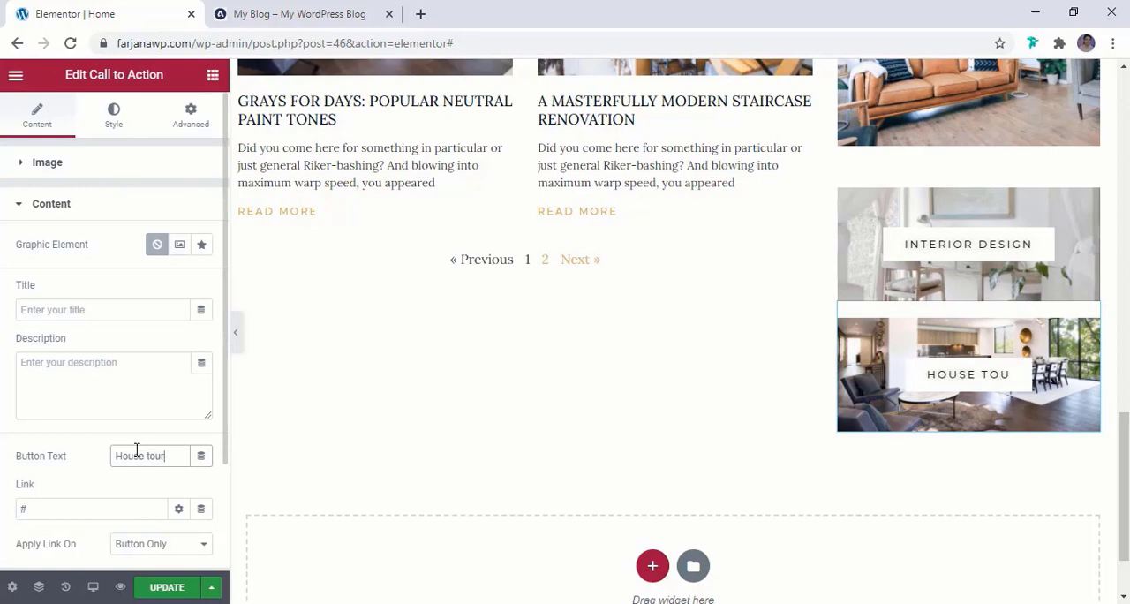
{"action": "left_click", "coordinate": [167, 588]}
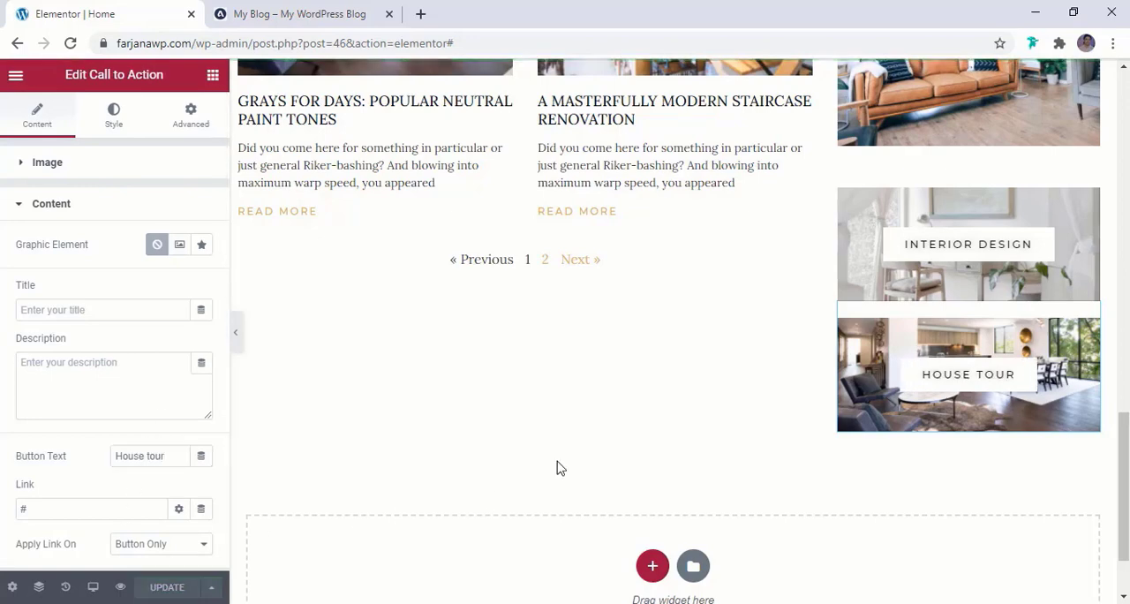
Open the Navigator for the sidebar's inner section and examine the order of the widgets in its column
{"action": "scroll", "coordinate": [559, 467], "scroll_direction": "up", "scroll_amount": 12}
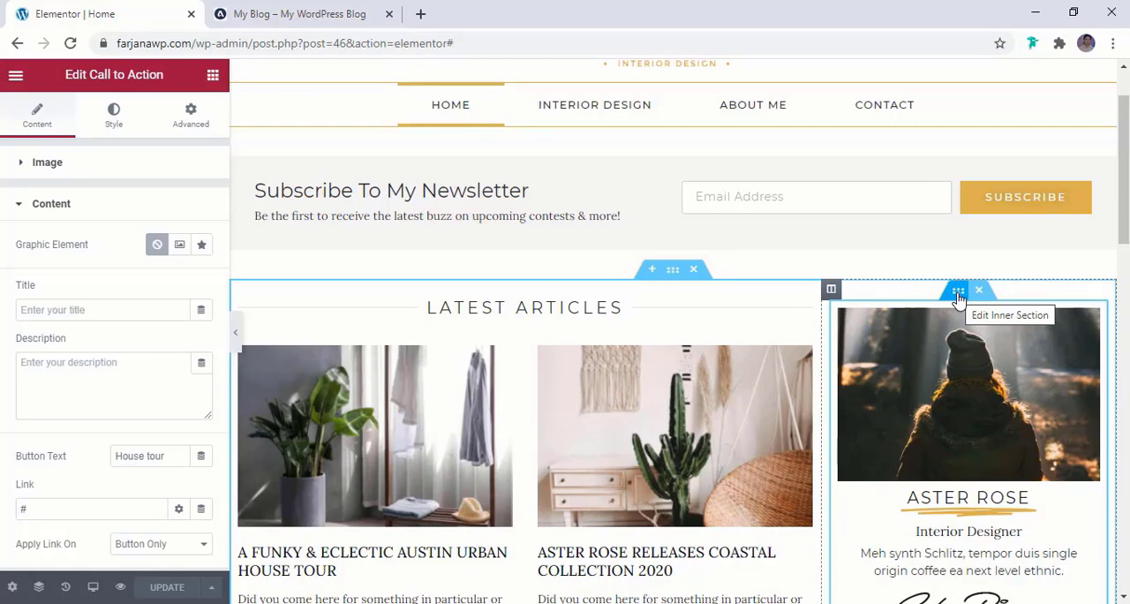
{"action": "scroll", "coordinate": [959, 298], "scroll_direction": "down", "scroll_amount": 1}
{"action": "right_click", "coordinate": [956, 208]}
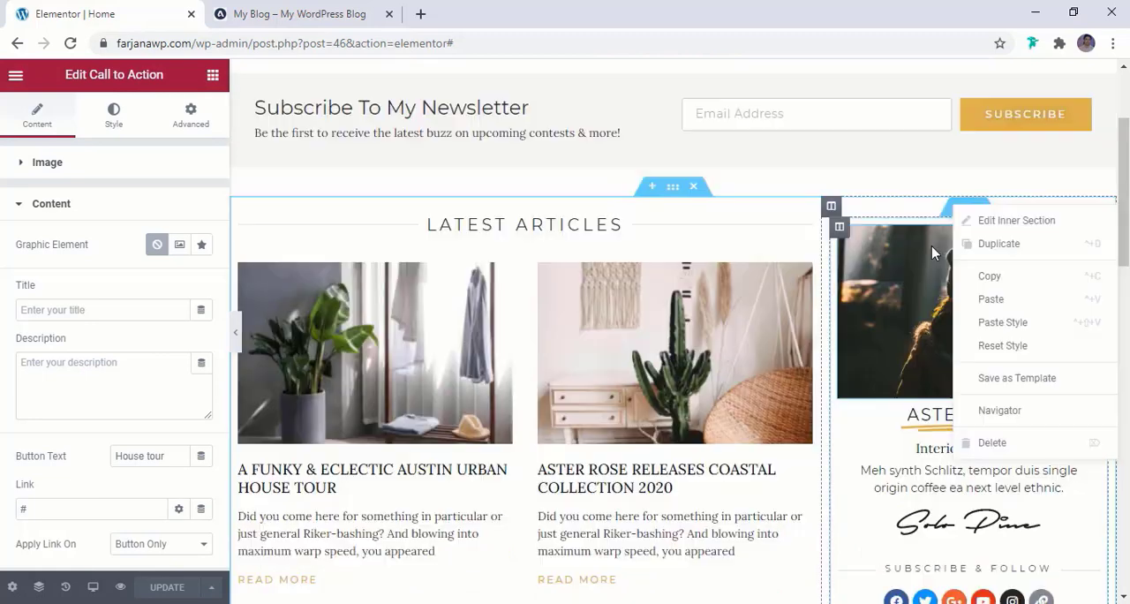
{"action": "left_click", "coordinate": [936, 242]}
{"action": "left_click", "coordinate": [958, 209]}
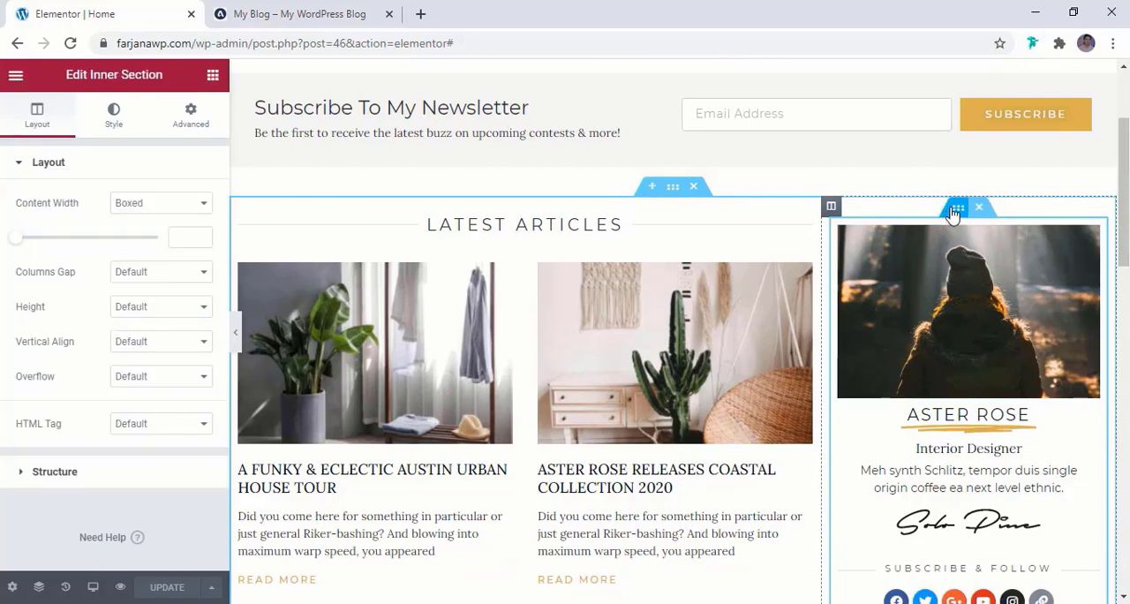
{"action": "right_click", "coordinate": [952, 217]}
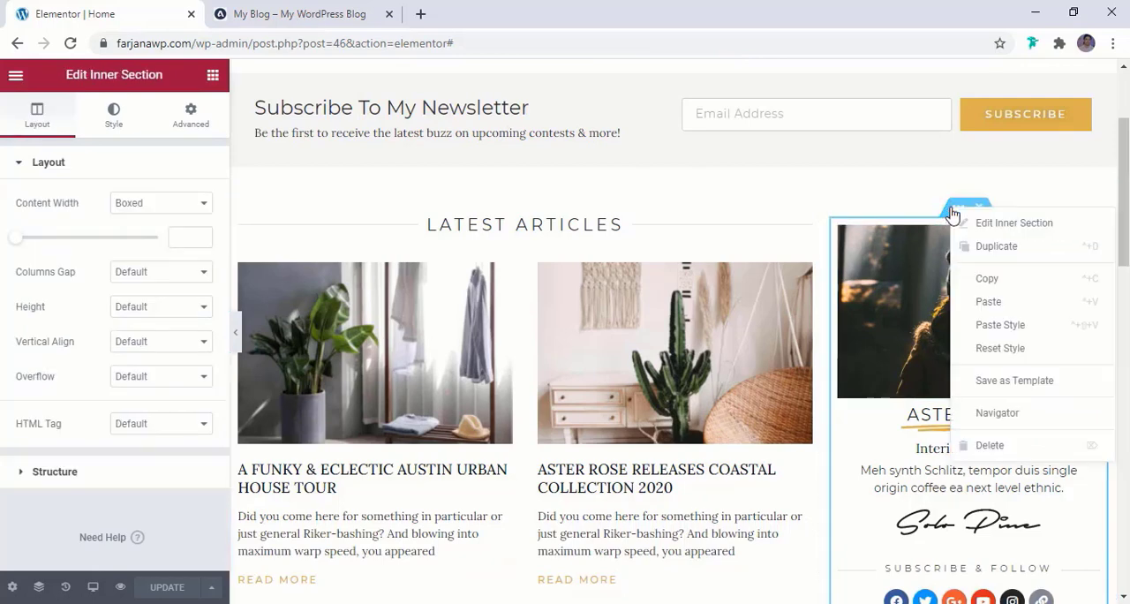
{"action": "left_click", "coordinate": [995, 415]}
{"action": "scroll", "coordinate": [975, 387], "scroll_direction": "down", "scroll_amount": 2}
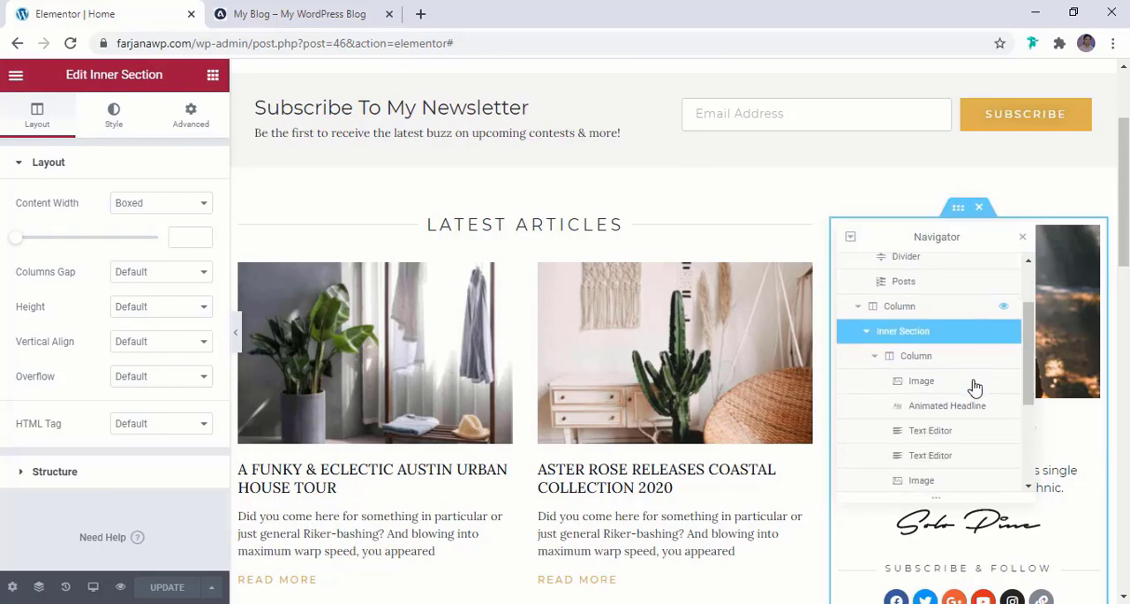
{"action": "scroll", "coordinate": [975, 387], "scroll_direction": "down", "scroll_amount": 2}
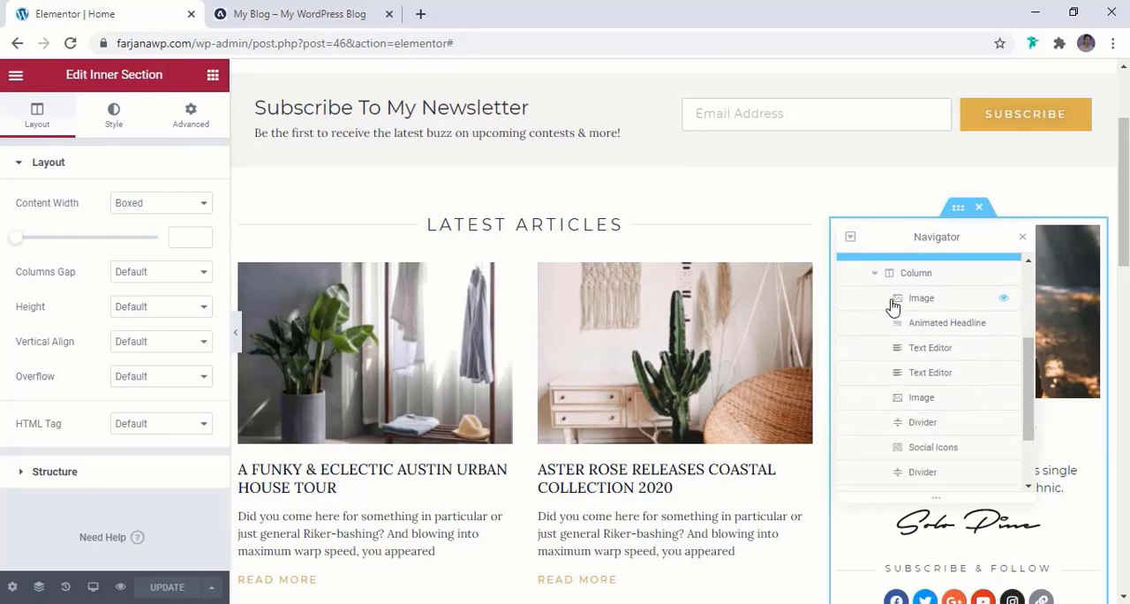
{"action": "scroll", "coordinate": [919, 309], "scroll_direction": "down", "scroll_amount": 2}
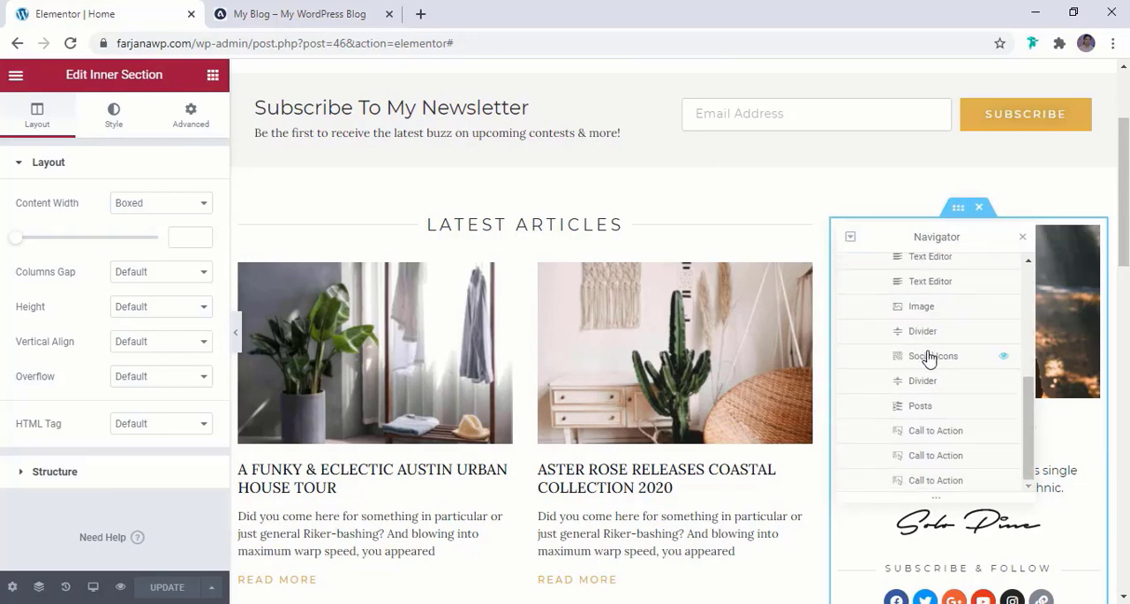
{"action": "scroll", "coordinate": [929, 369], "scroll_direction": "up", "scroll_amount": 2}
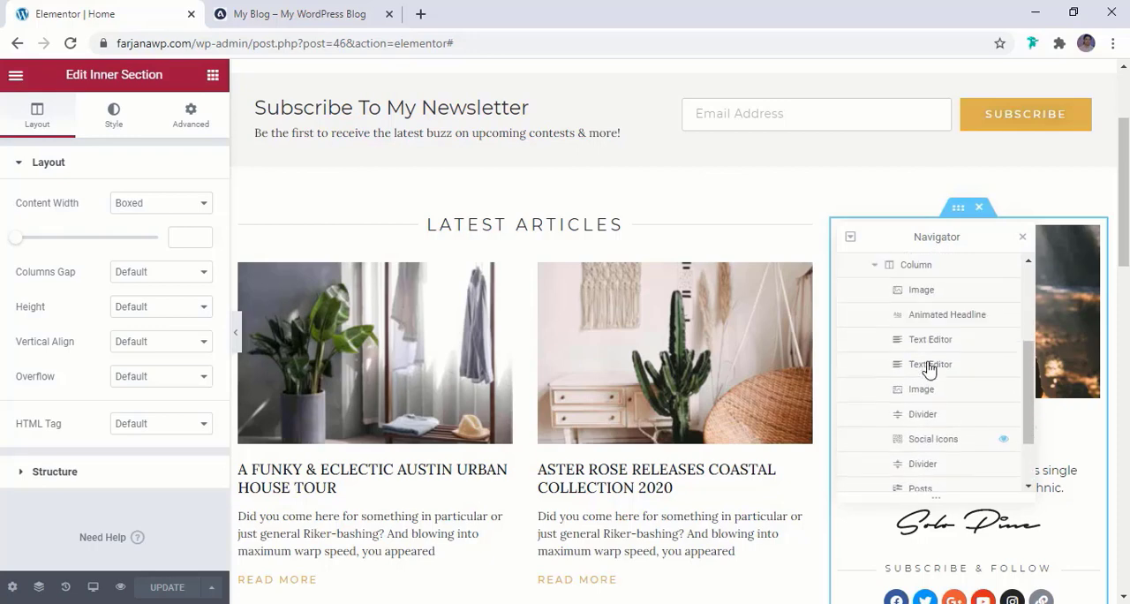
Review the widgets nested in the sidebar column, collapse it, select its parent inner section and close the Navigator
{"action": "scroll", "coordinate": [919, 371], "scroll_direction": "up", "scroll_amount": 2}
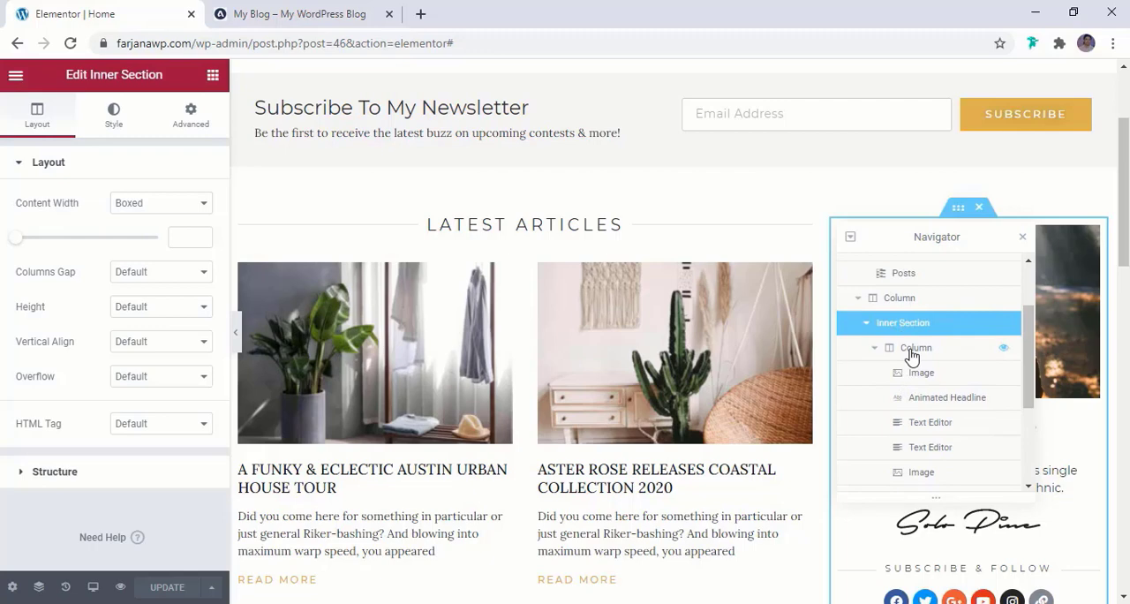
{"action": "double_click", "coordinate": [914, 348]}
{"action": "scroll", "coordinate": [934, 370], "scroll_direction": "down", "scroll_amount": 2}
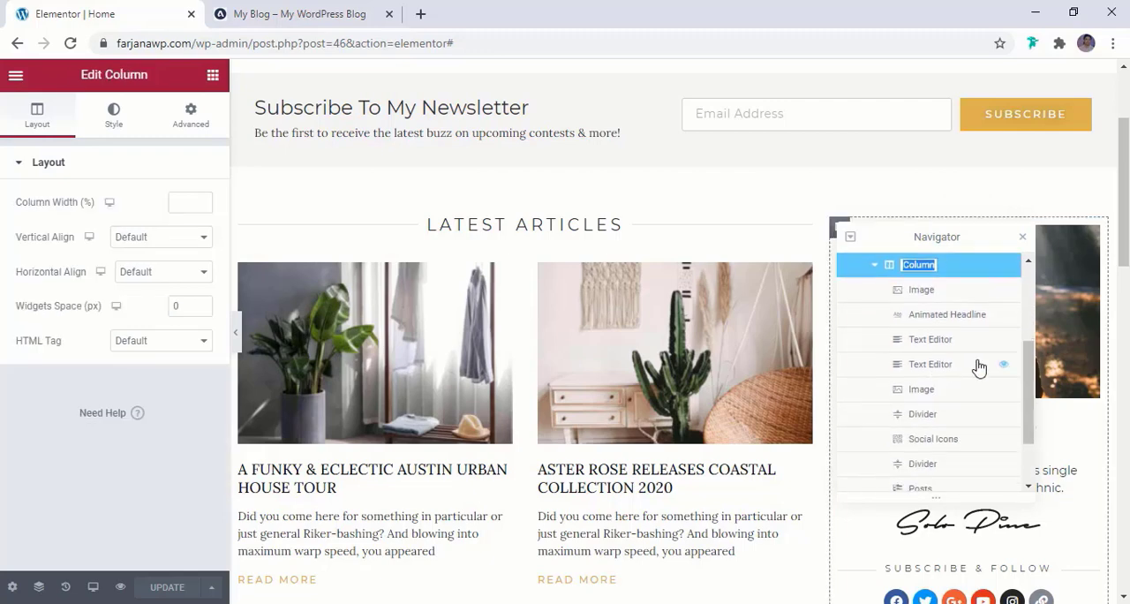
{"action": "scroll", "coordinate": [954, 386], "scroll_direction": "down", "scroll_amount": 2}
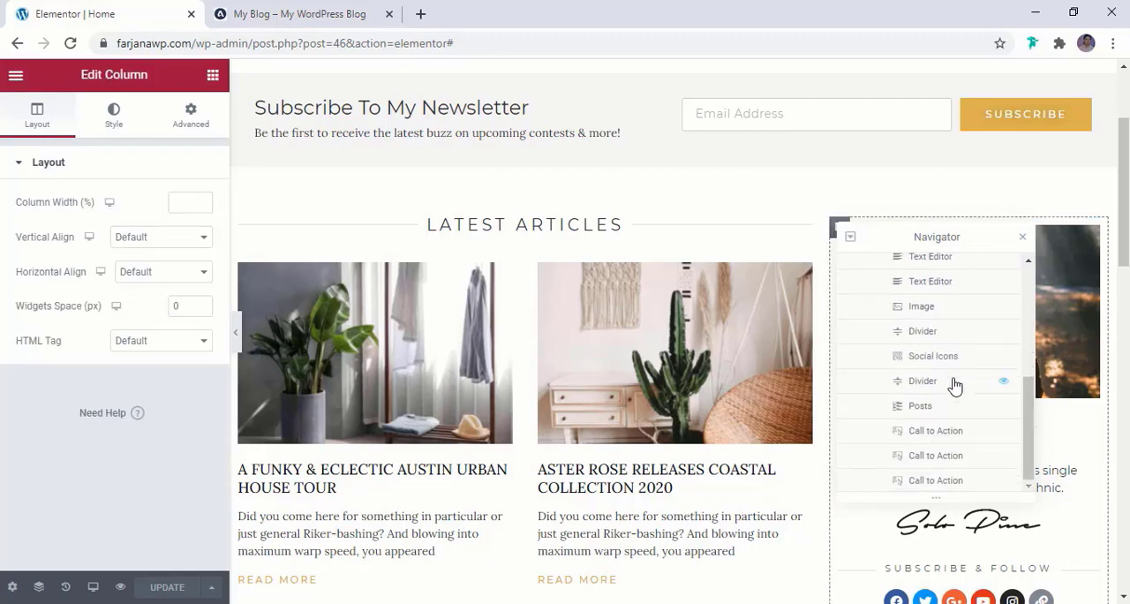
{"action": "scroll", "coordinate": [953, 385], "scroll_direction": "up", "scroll_amount": 5}
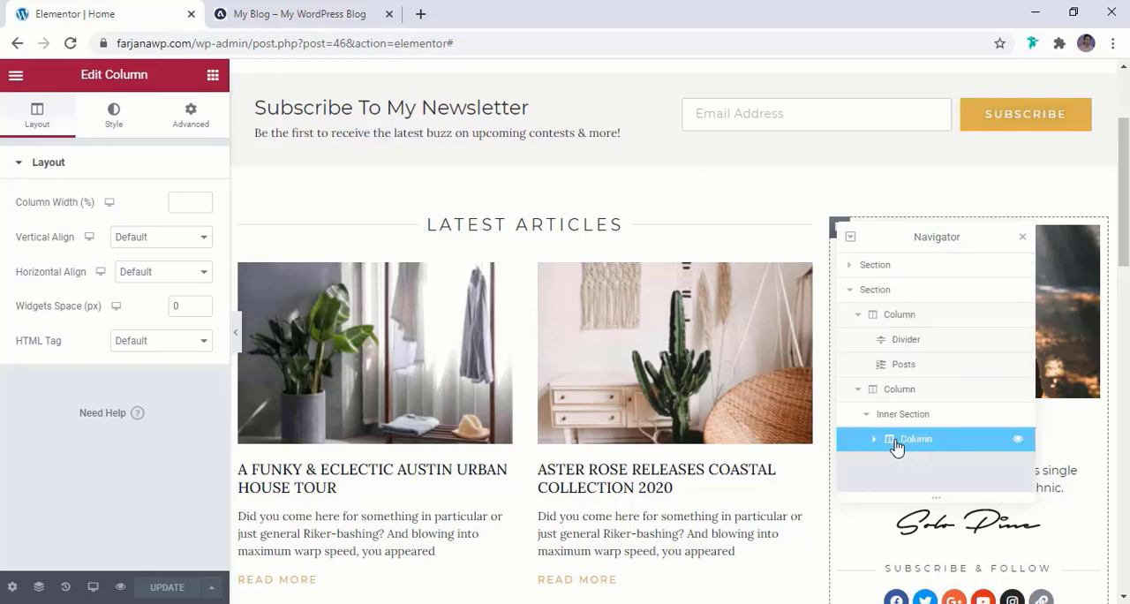
{"action": "left_click", "coordinate": [903, 415]}
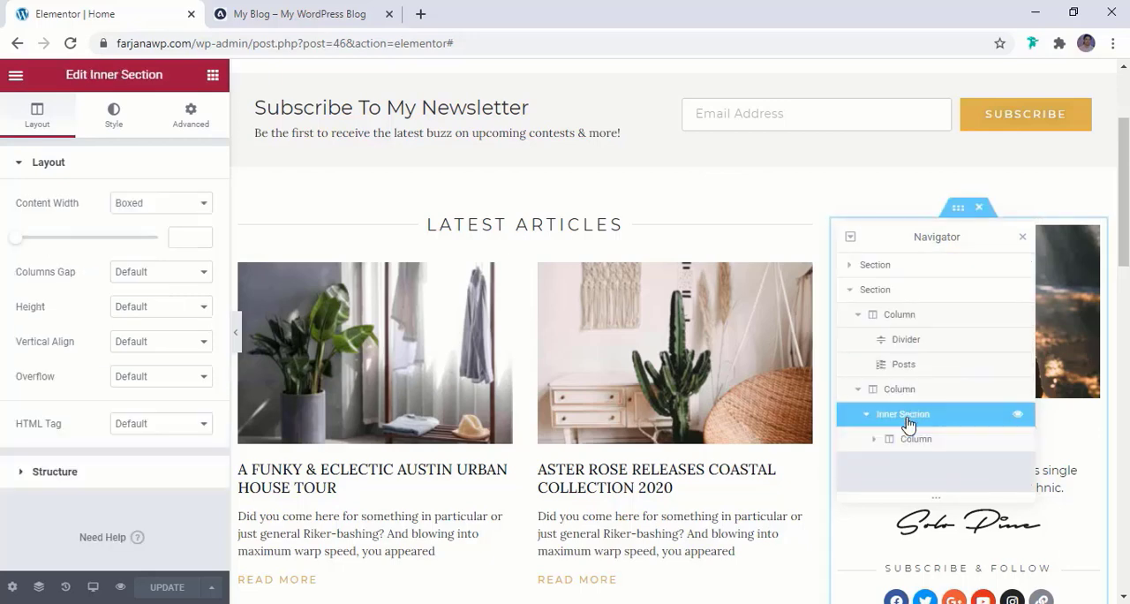
{"action": "key", "text": "ctrl+i"}
Save the sidebar's inner section to the template library as "sidebar" and close the library
{"action": "right_click", "coordinate": [959, 214]}
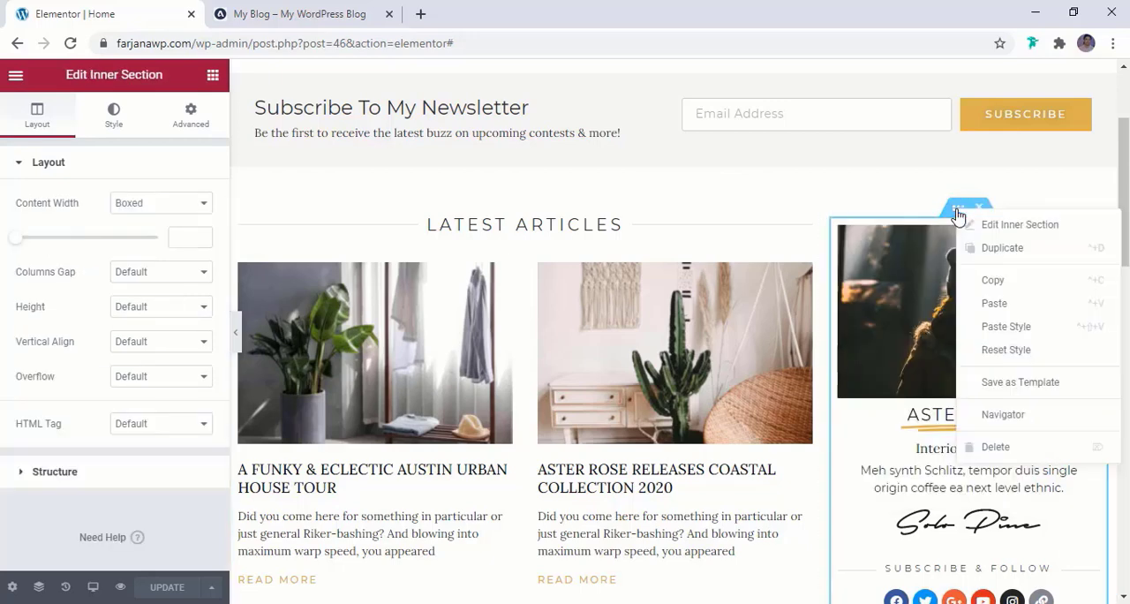
{"action": "left_click", "coordinate": [997, 387]}
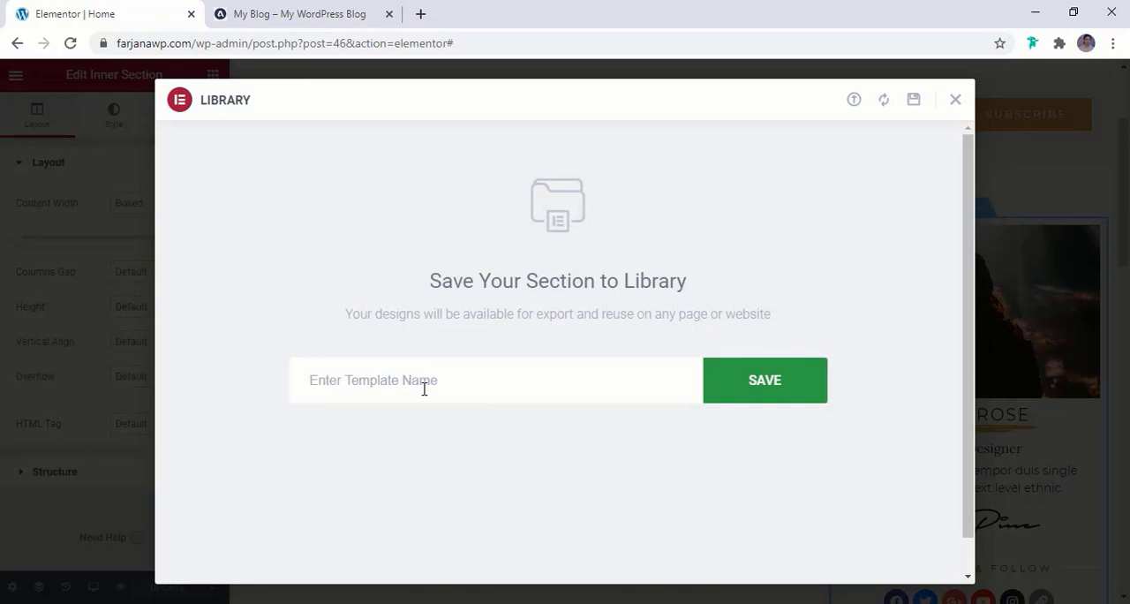
{"action": "type", "text": "sidebar"}
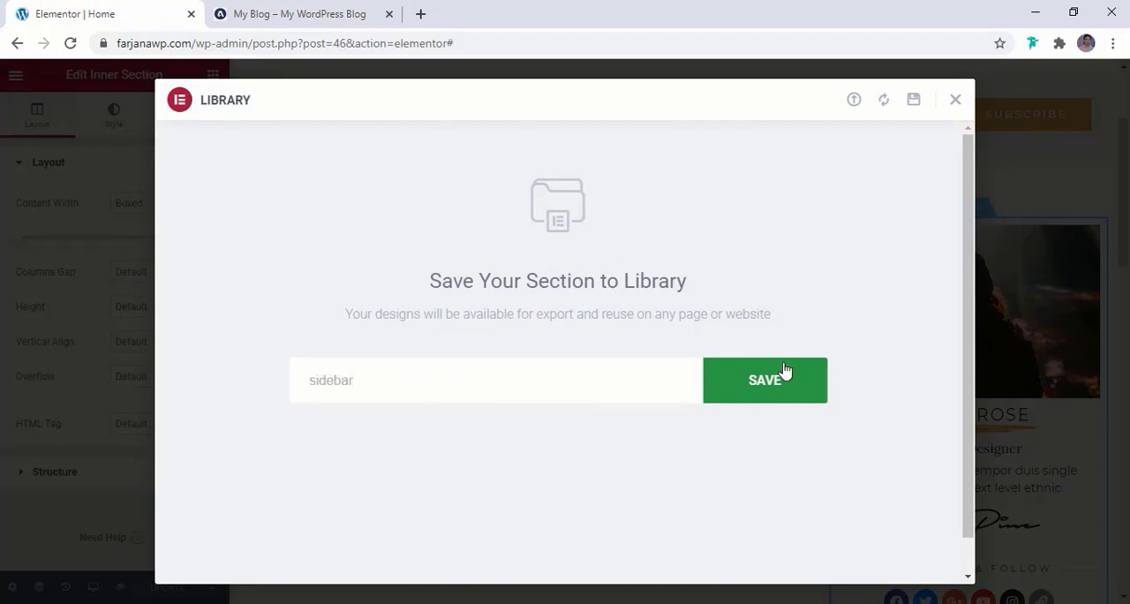
{"action": "left_click", "coordinate": [757, 392]}
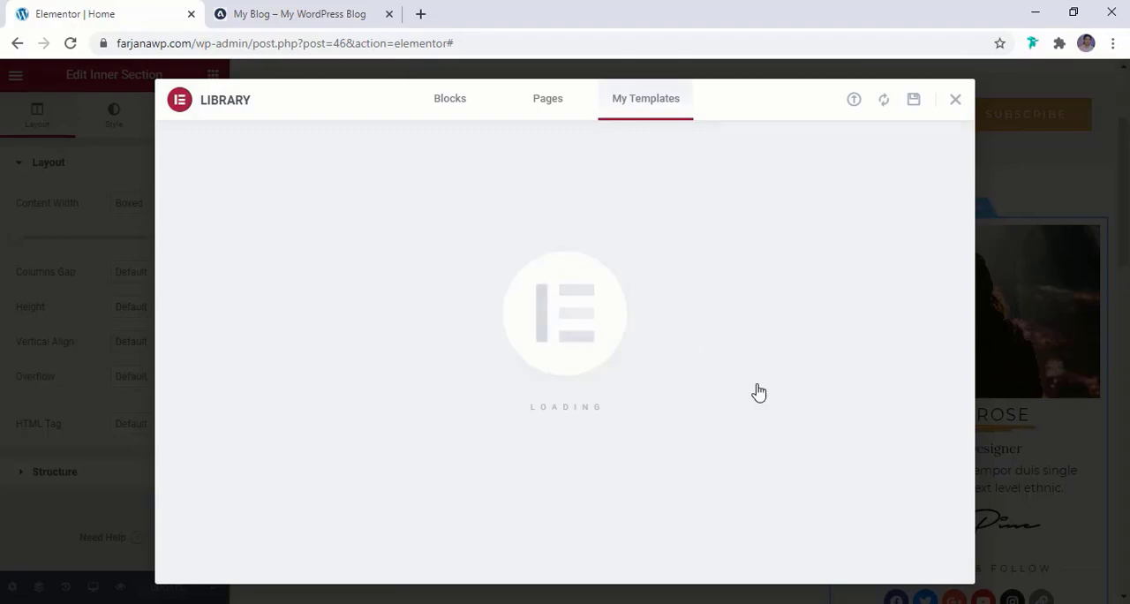
{"action": "left_click", "coordinate": [956, 99]}
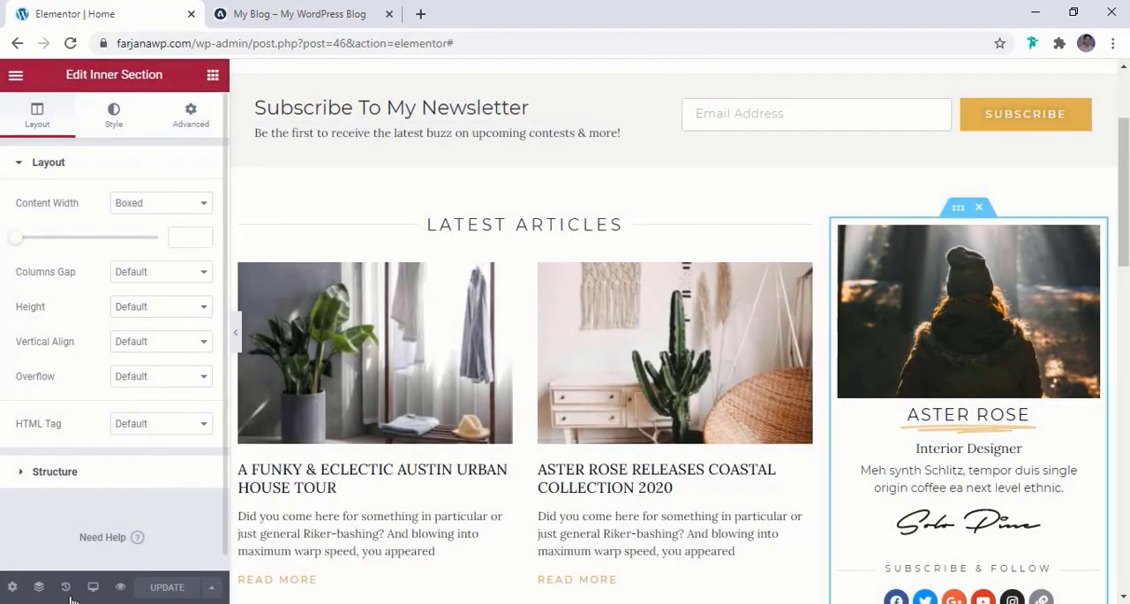
Switch to the reference blog and examine the Instagram section above its footer
{"action": "scroll", "coordinate": [575, 504], "scroll_direction": "down", "scroll_amount": 14}
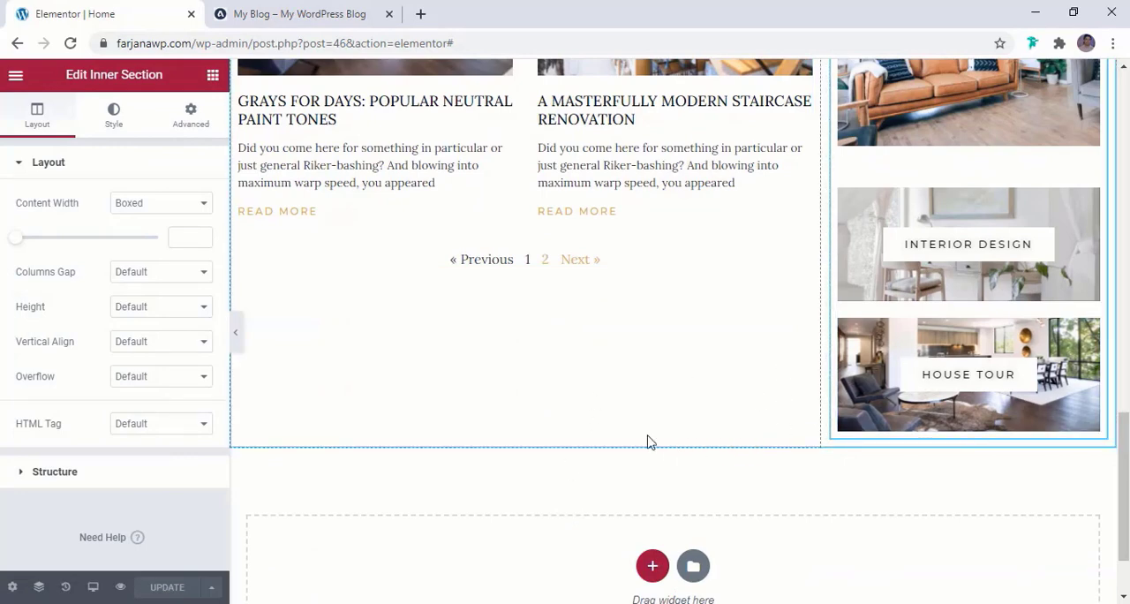
{"action": "left_click", "coordinate": [303, 14]}
{"action": "scroll", "coordinate": [636, 361], "scroll_direction": "down", "scroll_amount": 3}
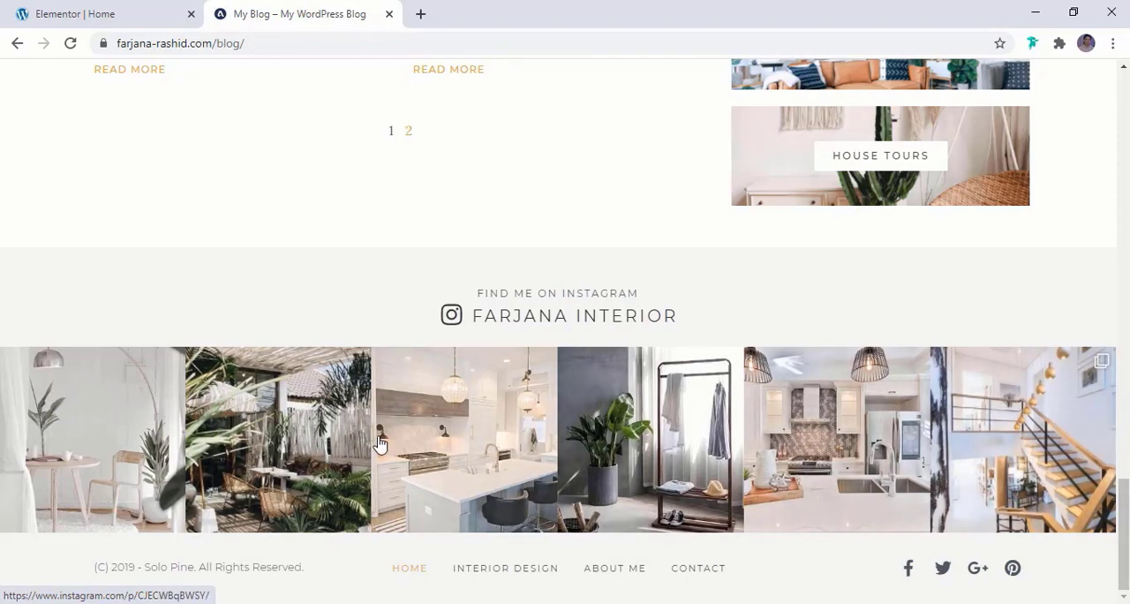
Return to the Elementor editor of the Home page and exit to the WordPress dashboard
{"action": "left_click", "coordinate": [135, 9]}
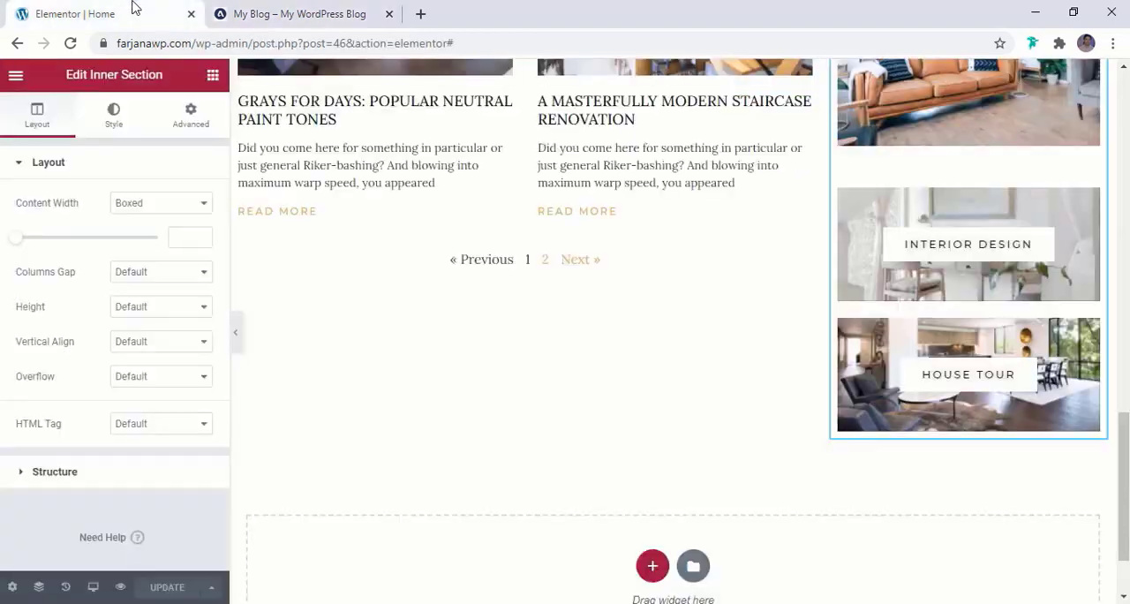
{"action": "left_click", "coordinate": [15, 75]}
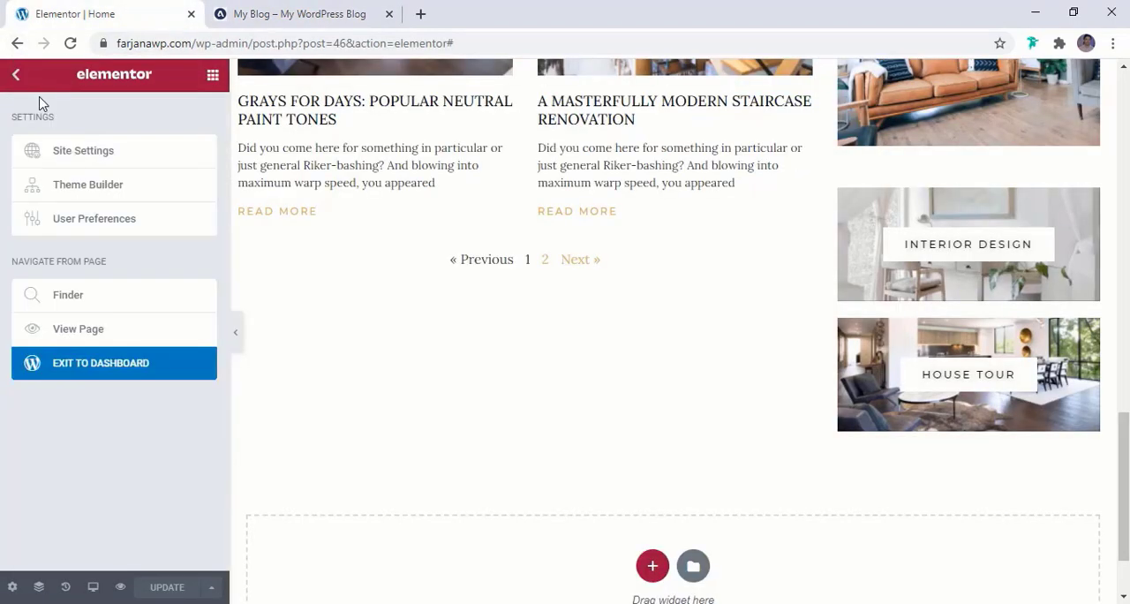
{"action": "left_click", "coordinate": [122, 368]}
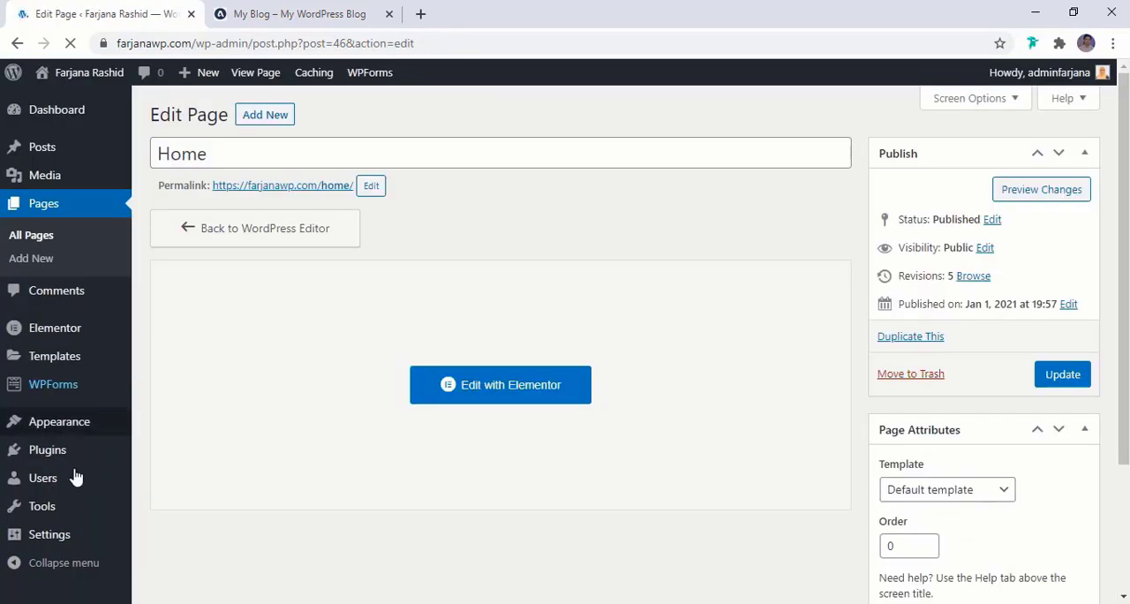
Search the new plugins for "instagram", then install and activate Smash Balloon Social Photo Feed
{"action": "scroll", "coordinate": [71, 485], "scroll_direction": "down", "scroll_amount": 2}
{"action": "scroll", "coordinate": [71, 468], "scroll_direction": "up", "scroll_amount": 2}
{"action": "mouse_move", "coordinate": [71, 455]}
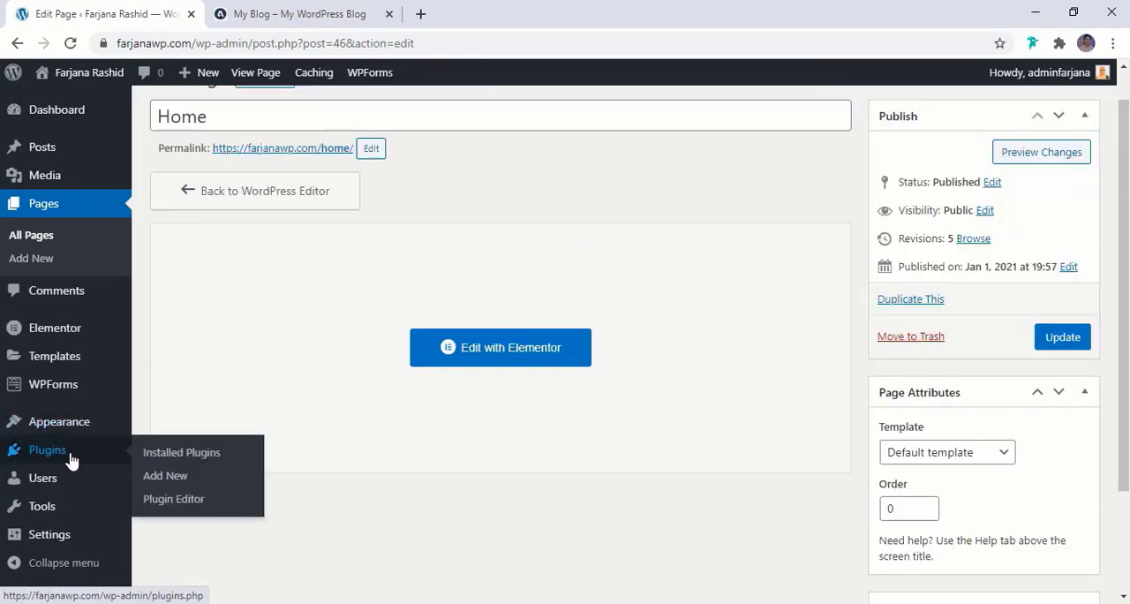
{"action": "left_click", "coordinate": [159, 480]}
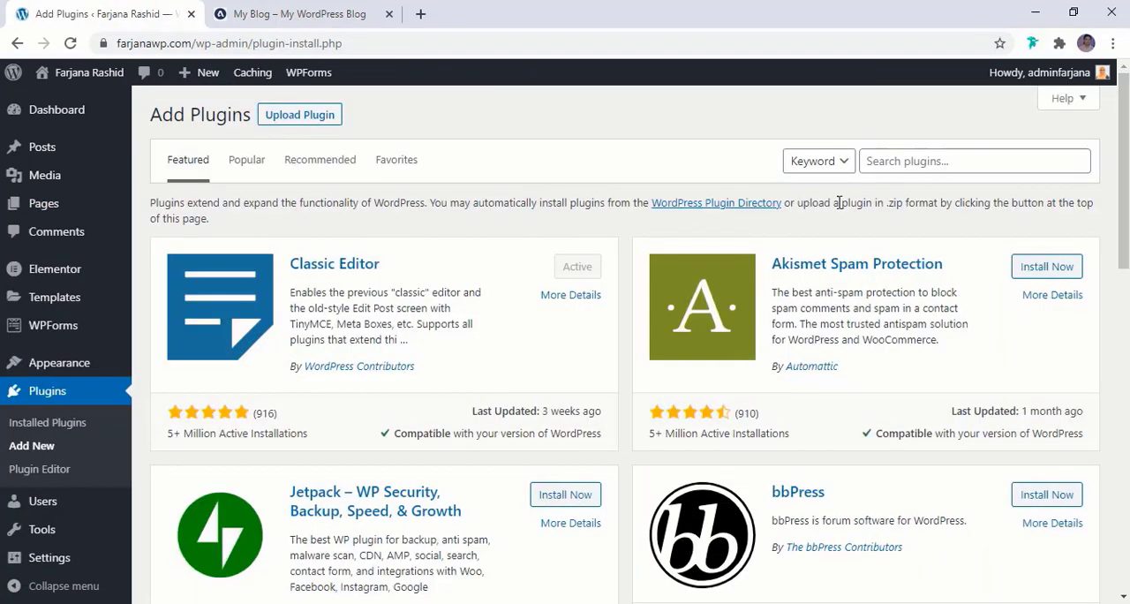
{"action": "left_click", "coordinate": [917, 167]}
{"action": "type", "text": "instagram"}
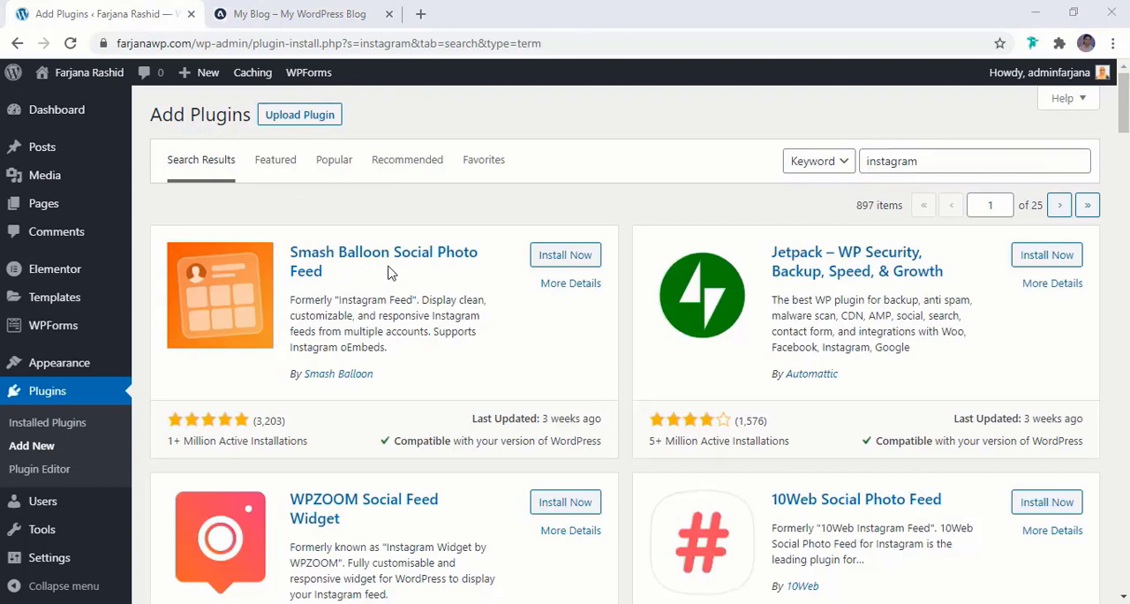
{"action": "left_click", "coordinate": [552, 264]}
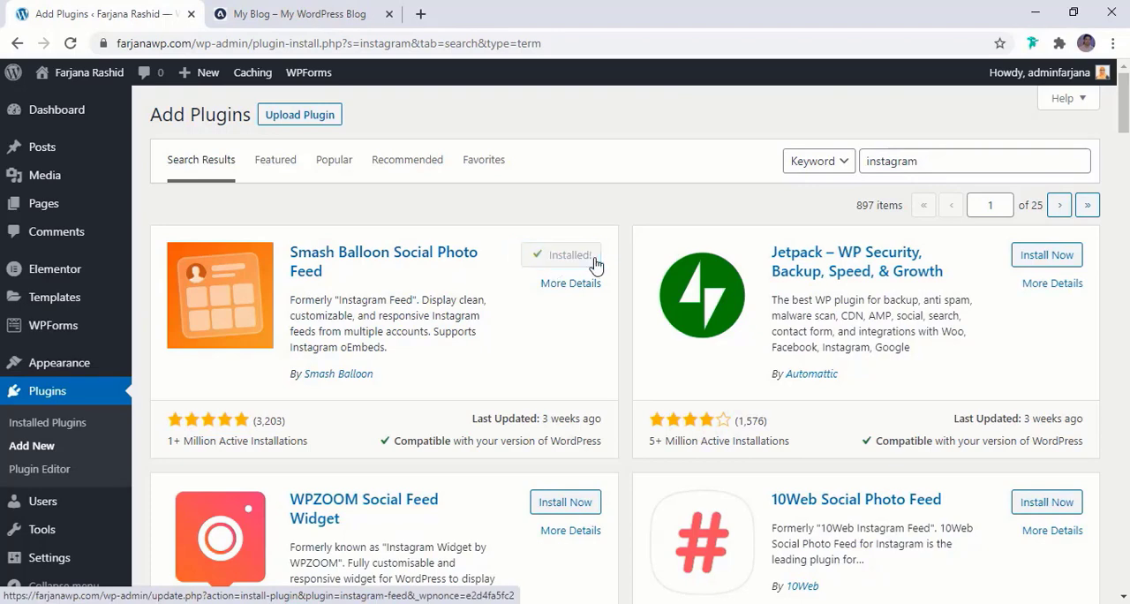
{"action": "left_click", "coordinate": [573, 256]}
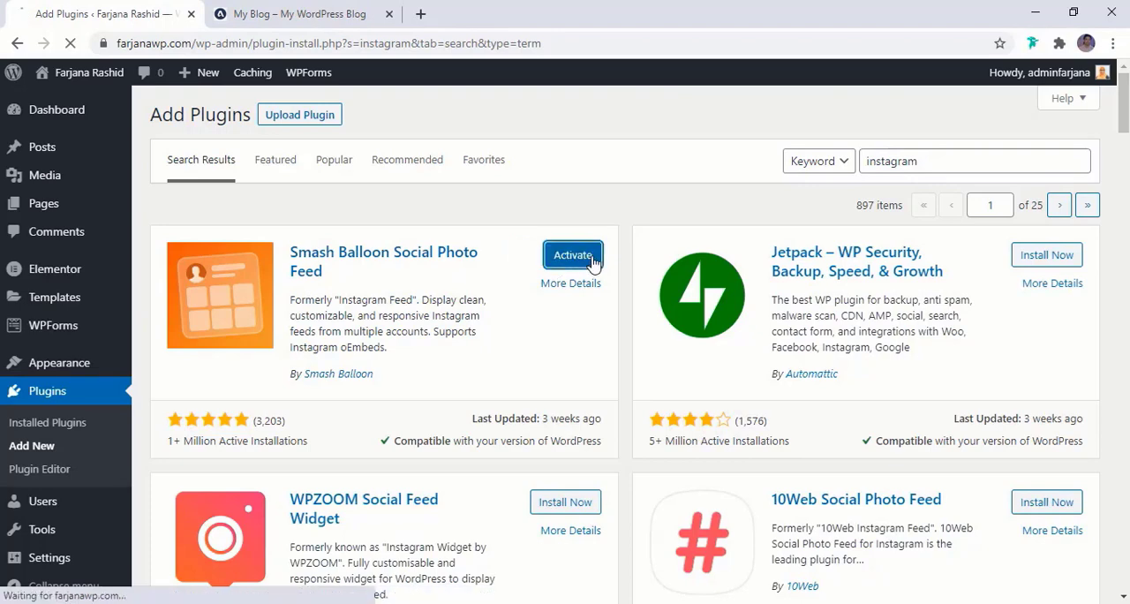
Open the Instagram Feed plugin's settings and connect the Personal Instagram profile, continuing with the previously authorized settings
{"action": "scroll", "coordinate": [99, 465], "scroll_direction": "down", "scroll_amount": 2}
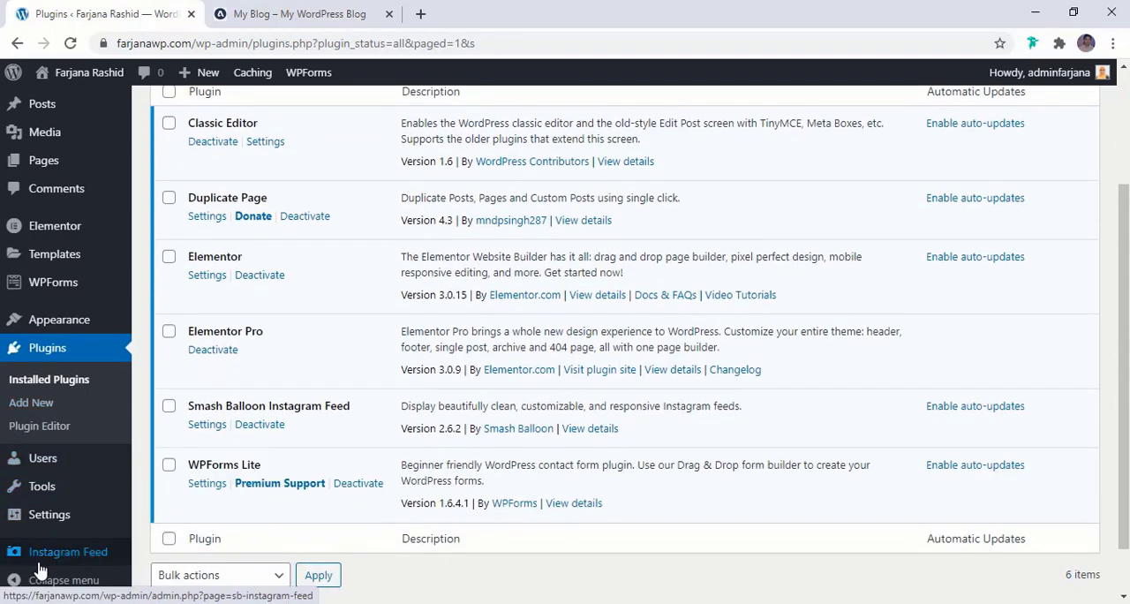
{"action": "mouse_move", "coordinate": [41, 566]}
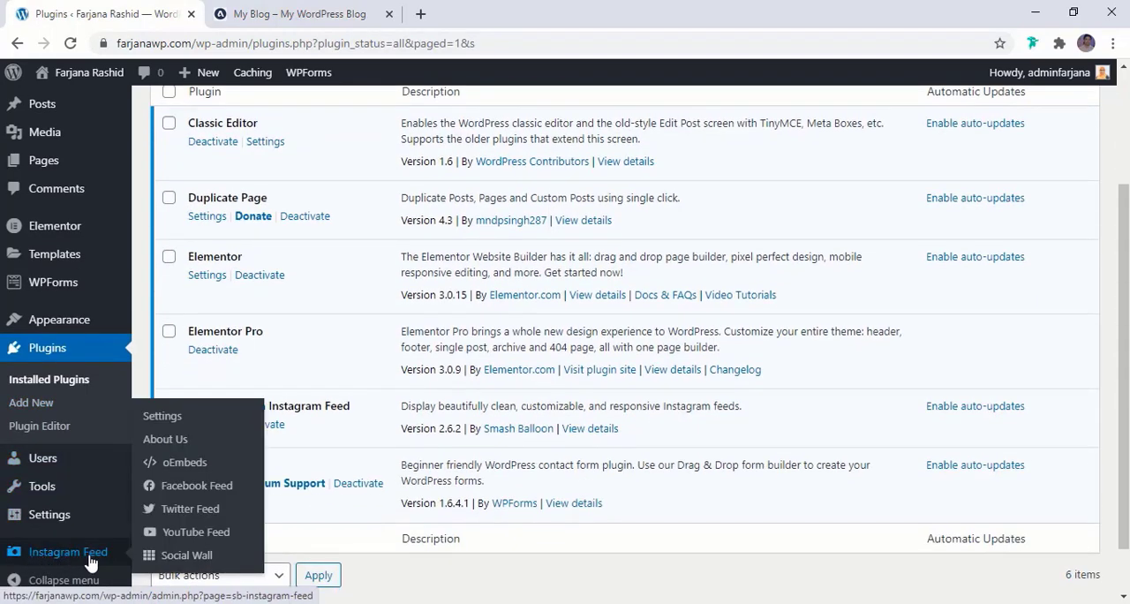
{"action": "left_click", "coordinate": [71, 562]}
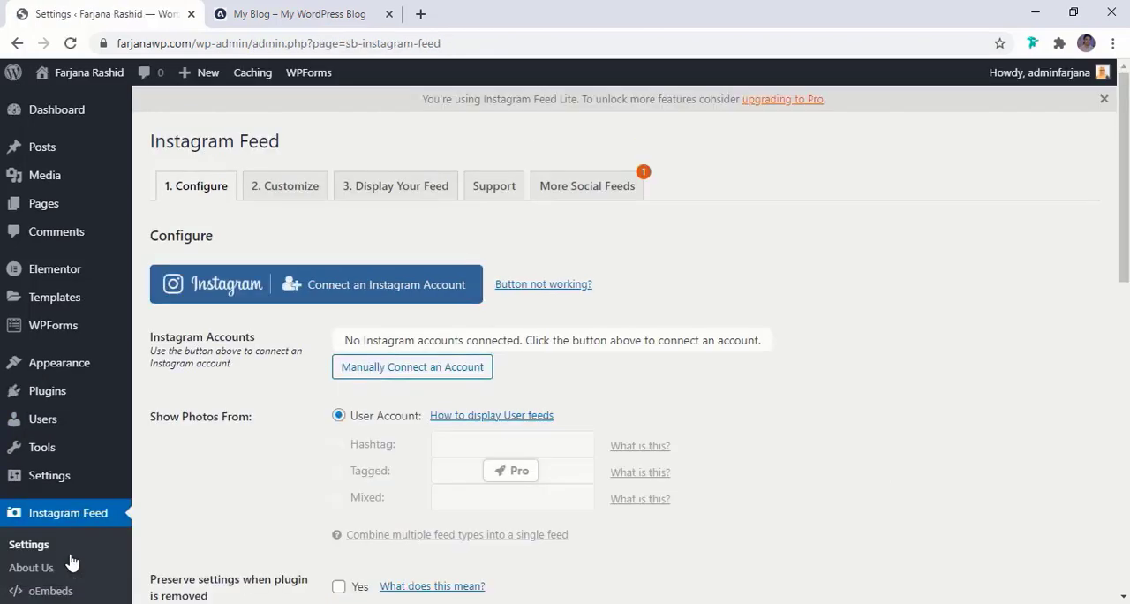
{"action": "scroll", "coordinate": [338, 509], "scroll_direction": "down", "scroll_amount": 3}
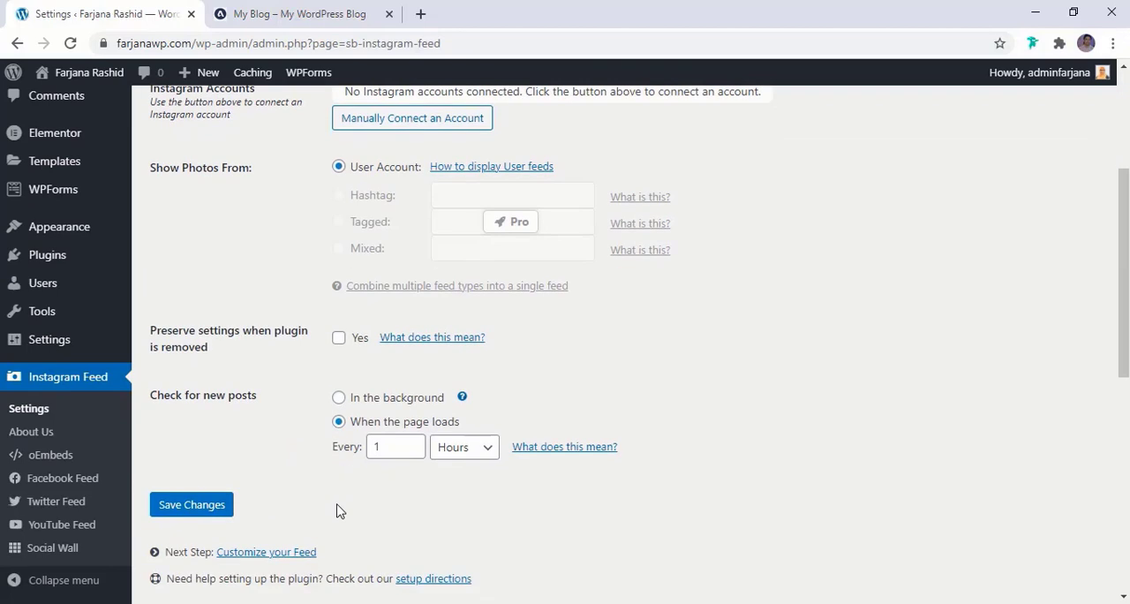
{"action": "scroll", "coordinate": [338, 509], "scroll_direction": "up", "scroll_amount": 2}
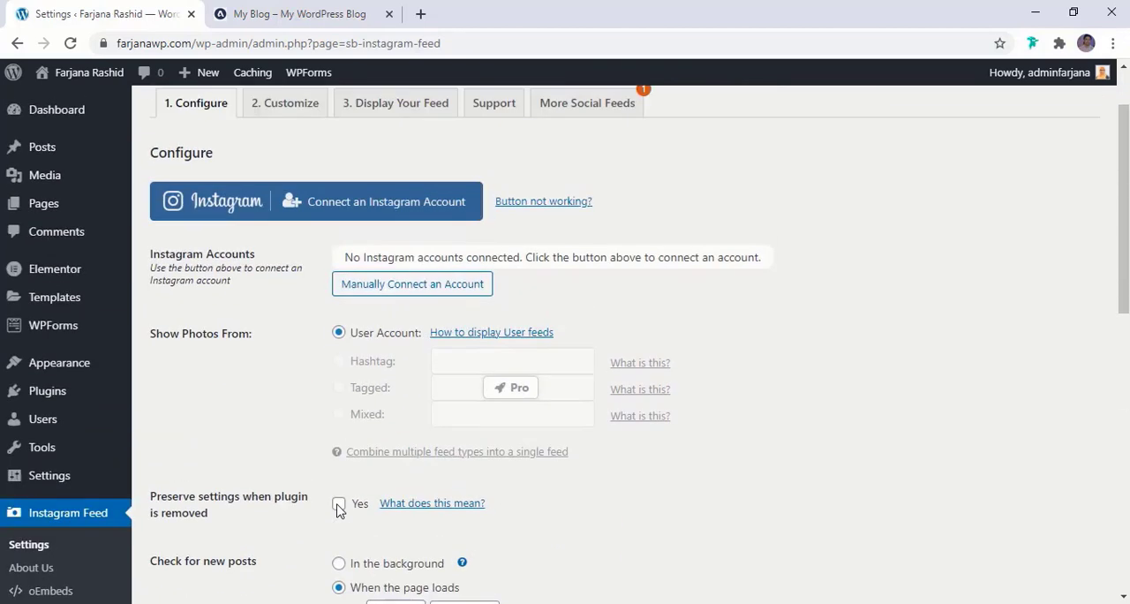
{"action": "scroll", "coordinate": [299, 350], "scroll_direction": "up", "scroll_amount": 1}
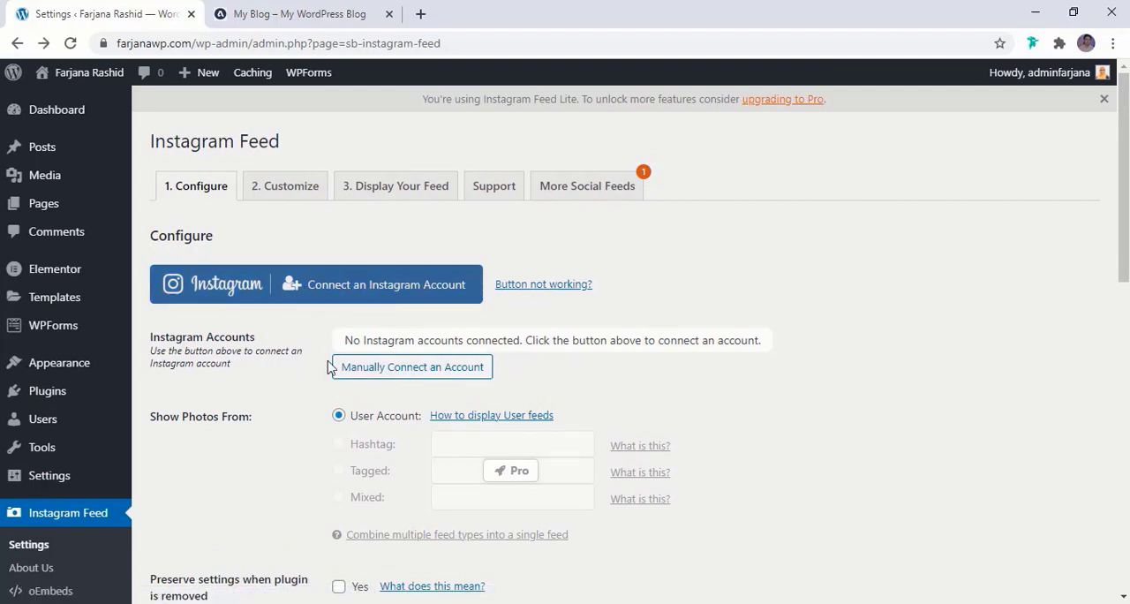
{"action": "left_click", "coordinate": [359, 300]}
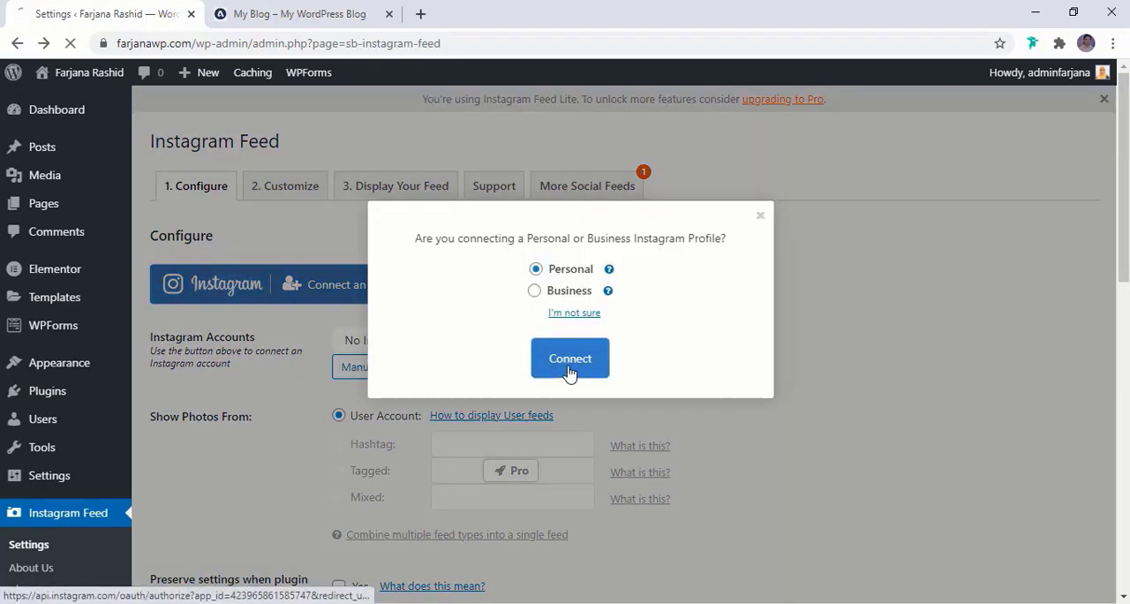
{"action": "left_click", "coordinate": [572, 375]}
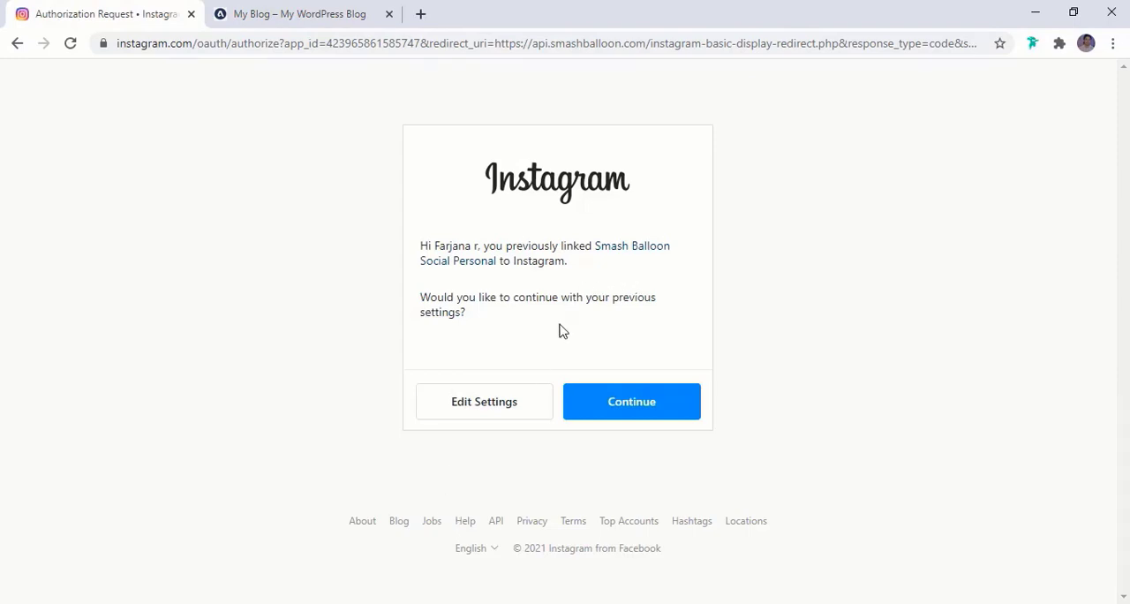
{"action": "left_click", "coordinate": [615, 407]}
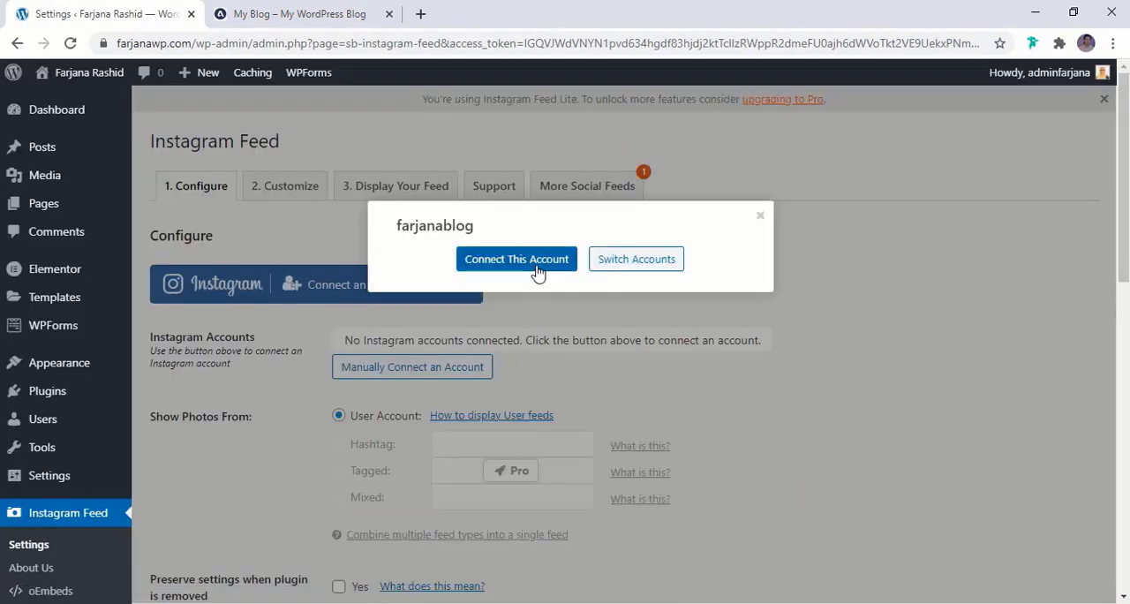
{"action": "left_click", "coordinate": [538, 265]}
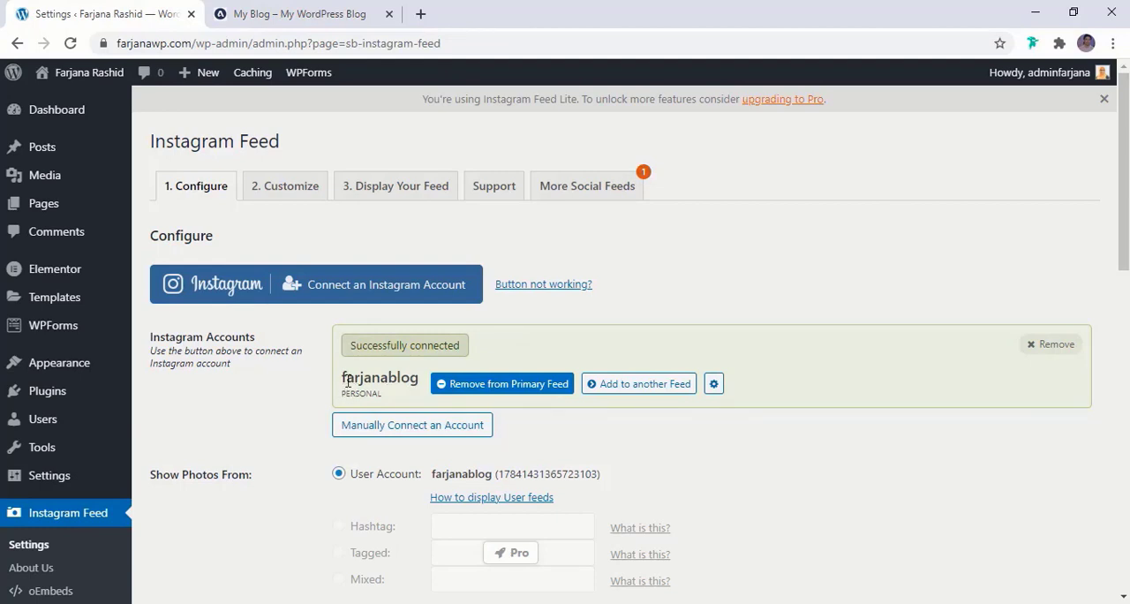
Save the Instagram Feed configuration with the connected user account as the photo source
{"action": "scroll", "coordinate": [371, 457], "scroll_direction": "down", "scroll_amount": 3}
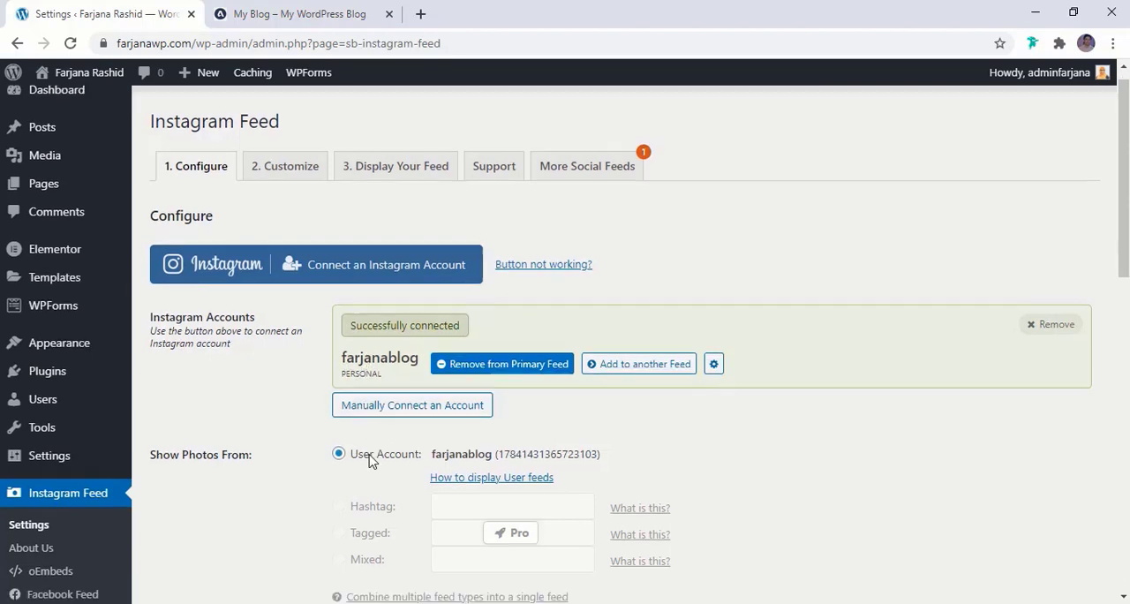
{"action": "scroll", "coordinate": [371, 460], "scroll_direction": "down", "scroll_amount": 1}
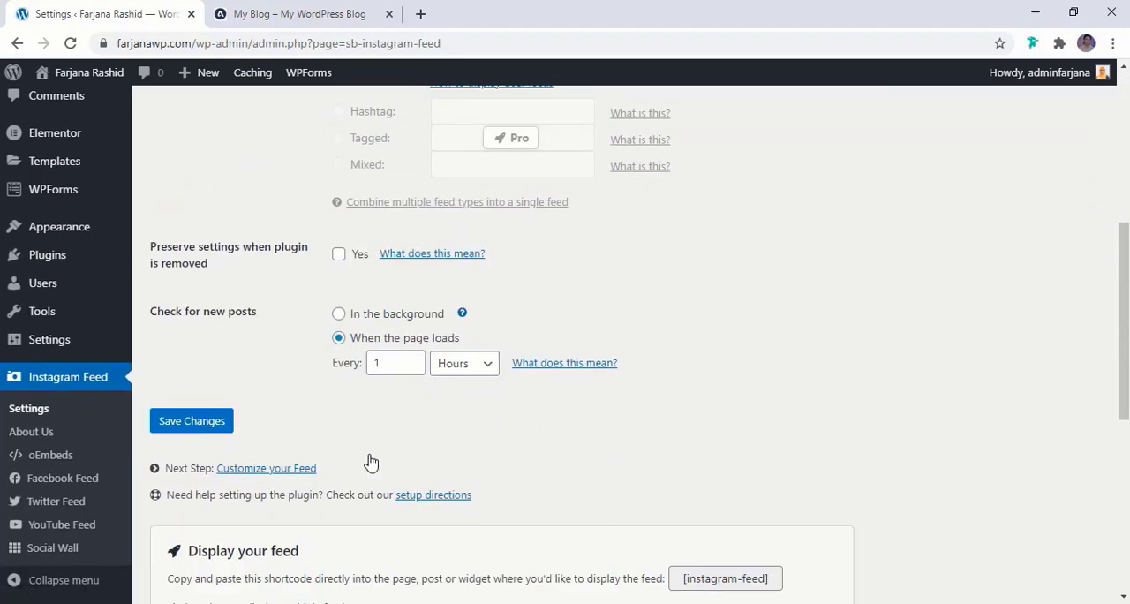
{"action": "left_click", "coordinate": [203, 431]}
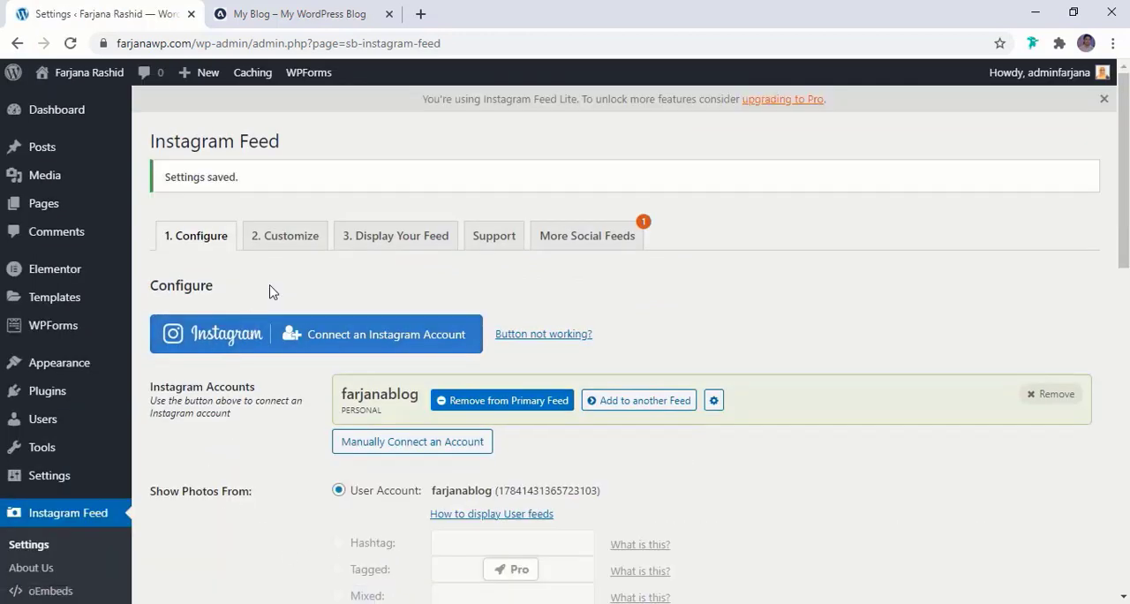
Customize the Instagram feed to show 6 photos in 6 columns with 0 px padding around images, and save the changes
{"action": "left_click", "coordinate": [285, 238]}
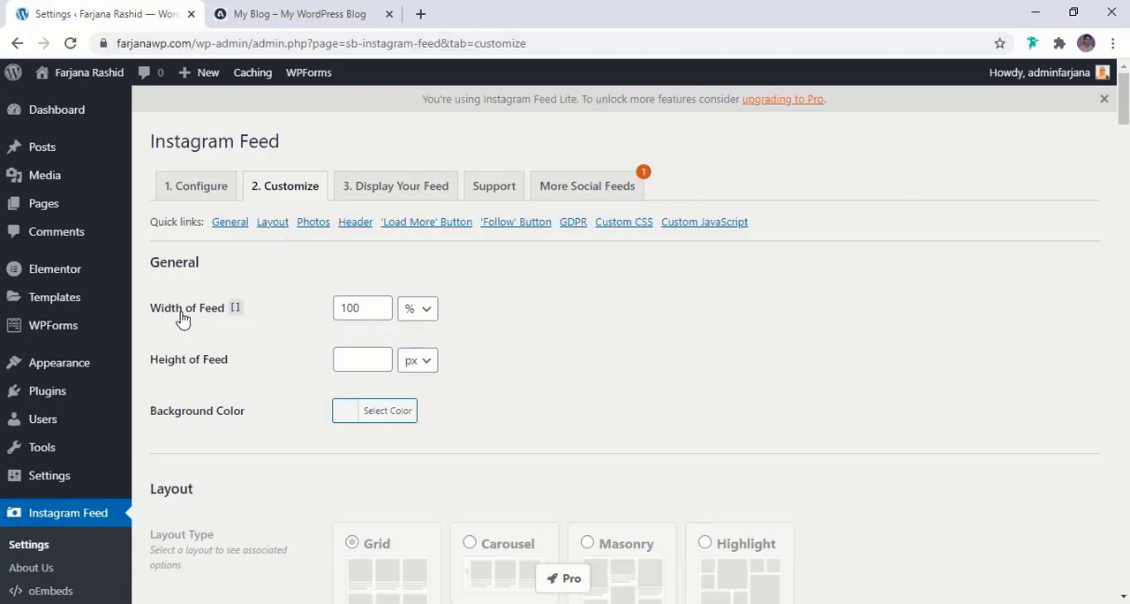
{"action": "scroll", "coordinate": [400, 416], "scroll_direction": "down", "scroll_amount": 2}
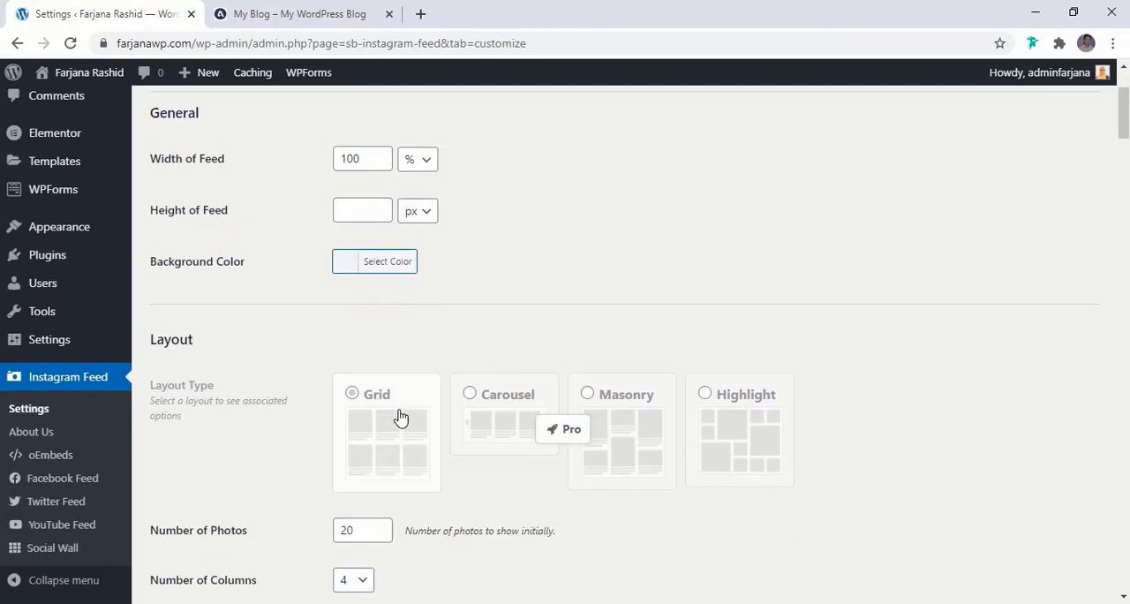
{"action": "scroll", "coordinate": [364, 299], "scroll_direction": "down", "scroll_amount": 2}
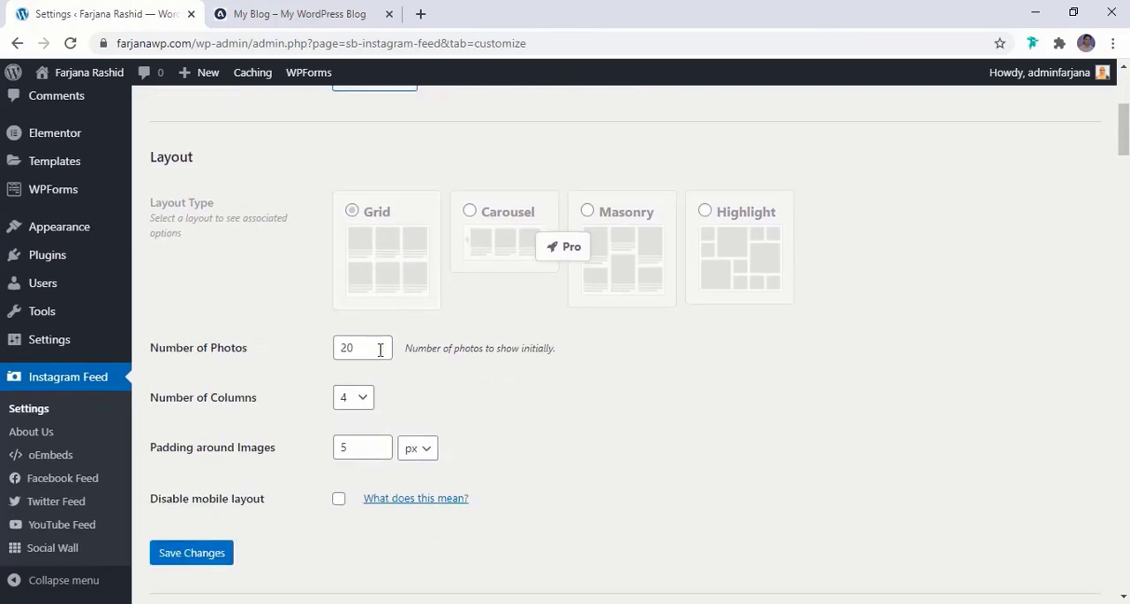
{"action": "left_click", "coordinate": [297, 13]}
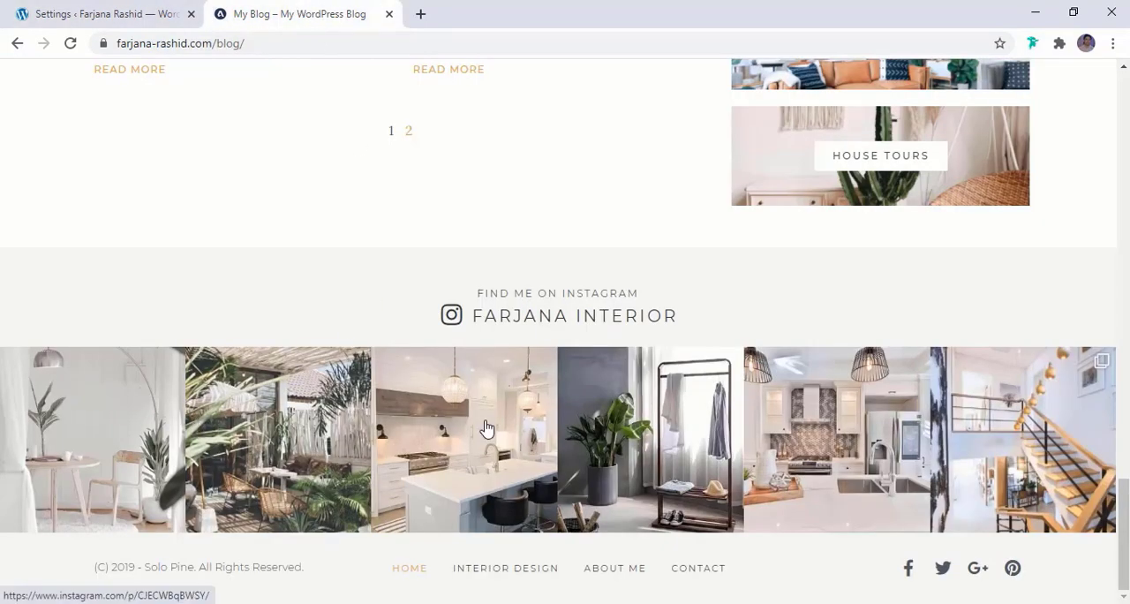
{"action": "left_click", "coordinate": [115, 13]}
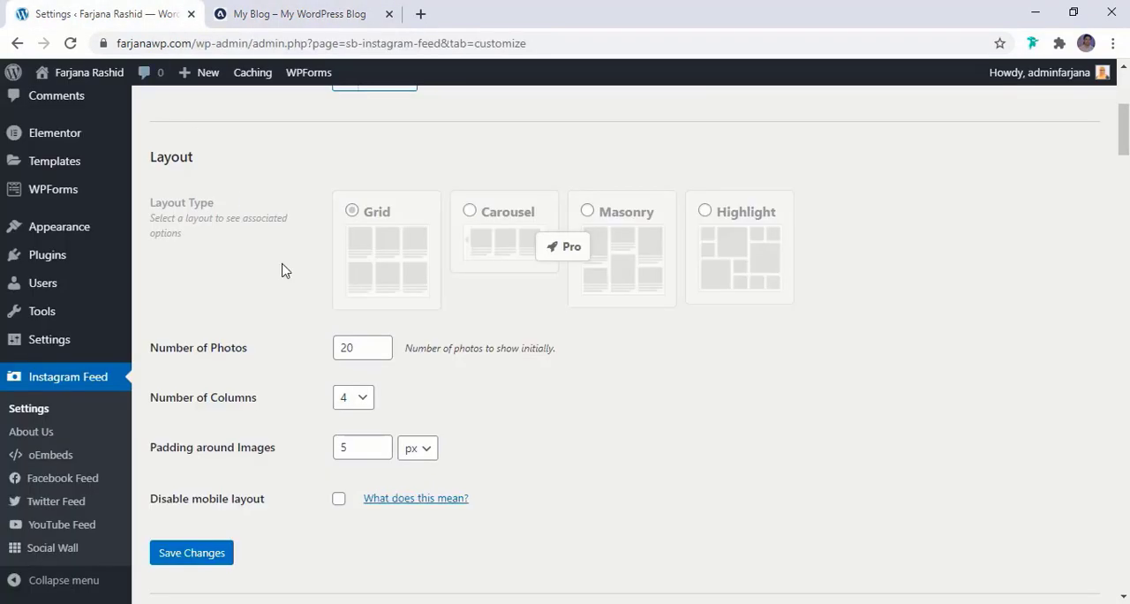
{"action": "double_click", "coordinate": [371, 351]}
{"action": "type", "text": "6"}
{"action": "left_click", "coordinate": [353, 399]}
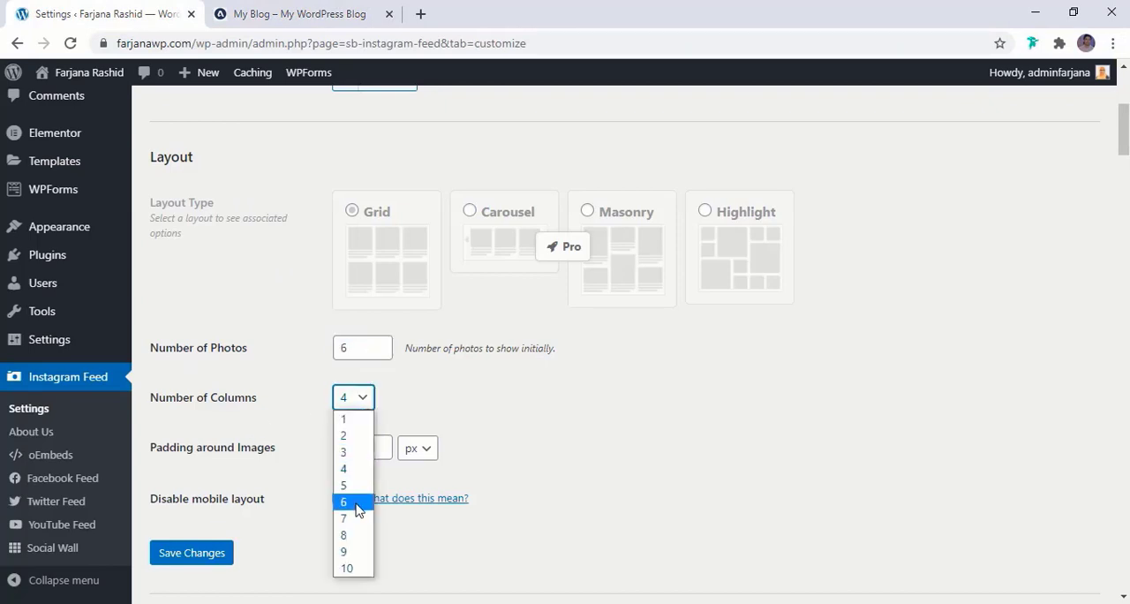
{"action": "left_click", "coordinate": [346, 502]}
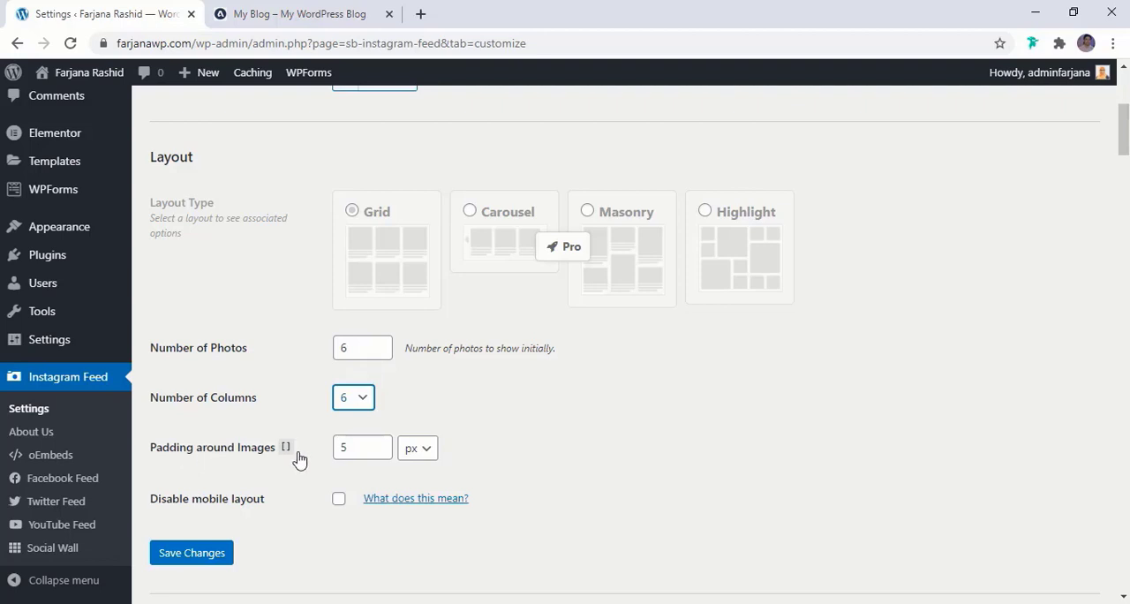
{"action": "double_click", "coordinate": [365, 449]}
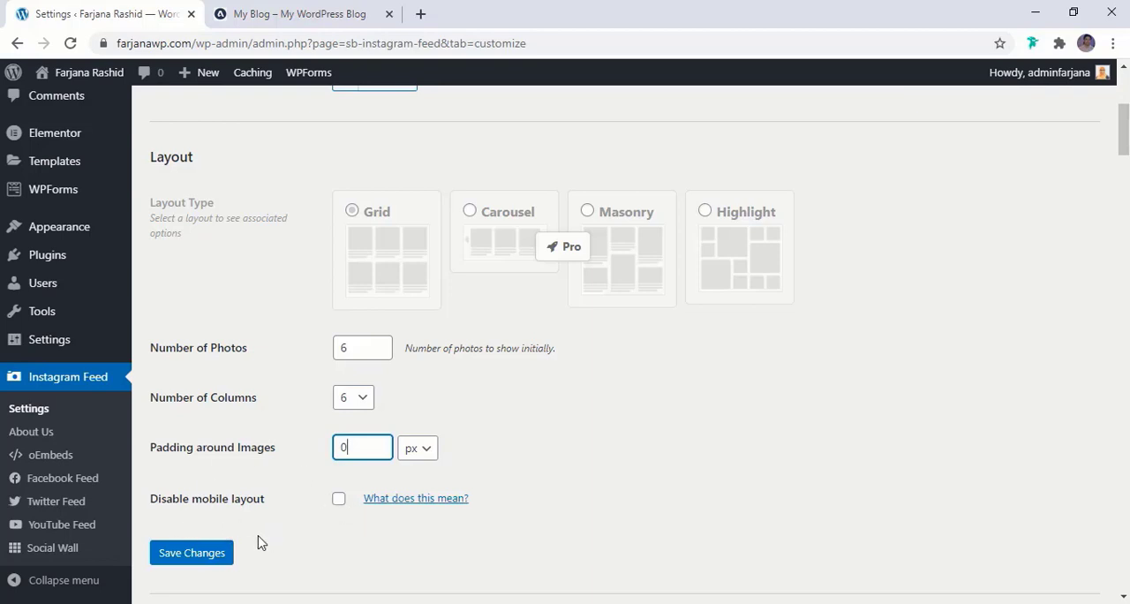
{"action": "left_click", "coordinate": [191, 555]}
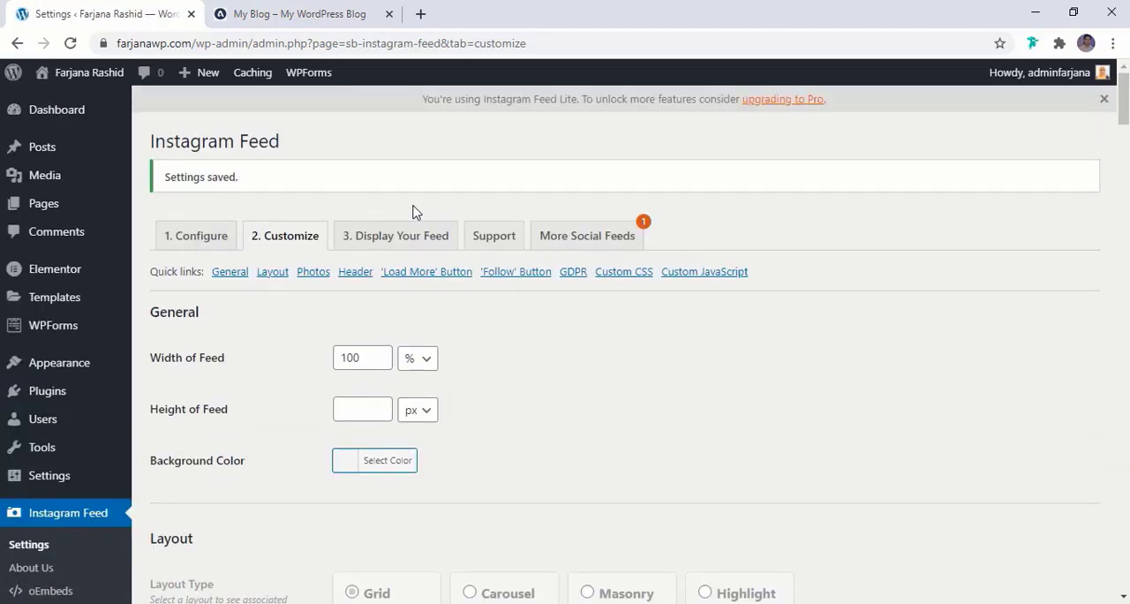
Open the Instagram Feed display instructions and review the shortcode for embedding the feed and its available options
{"action": "left_click", "coordinate": [410, 245]}
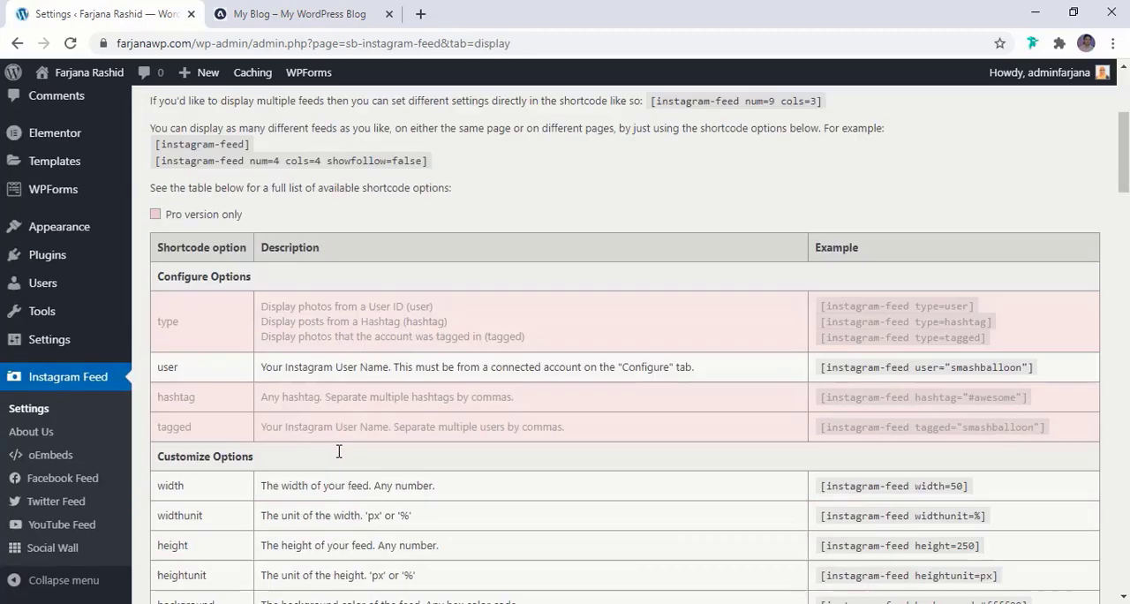
{"action": "scroll", "coordinate": [339, 452], "scroll_direction": "down", "scroll_amount": 1}
{"action": "scroll", "coordinate": [339, 451], "scroll_direction": "up", "scroll_amount": 2}
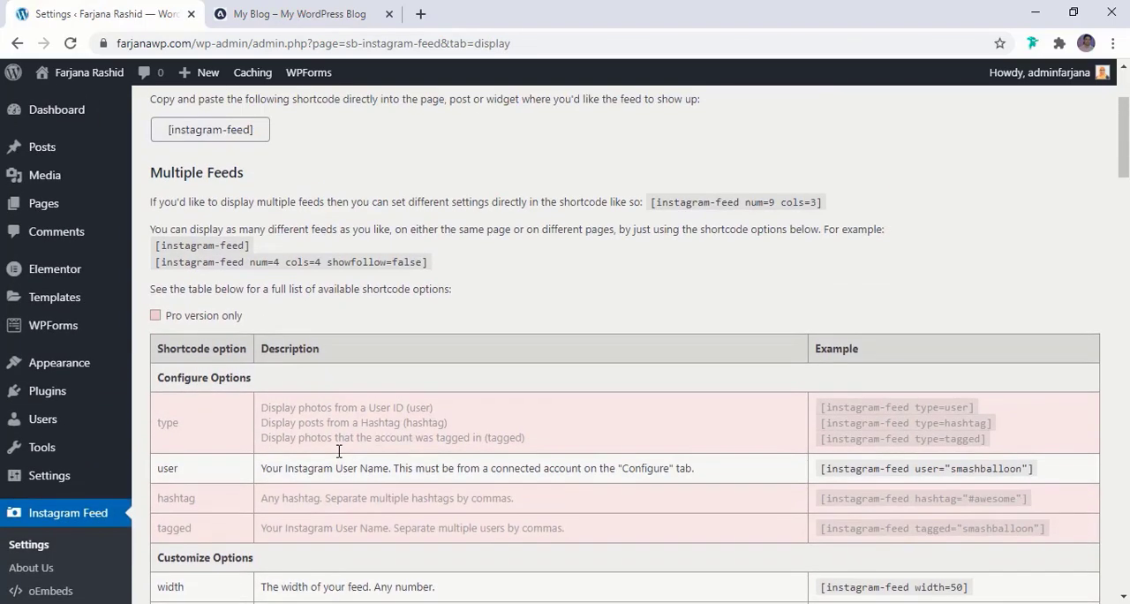
{"action": "scroll", "coordinate": [339, 451], "scroll_direction": "up", "scroll_amount": 2}
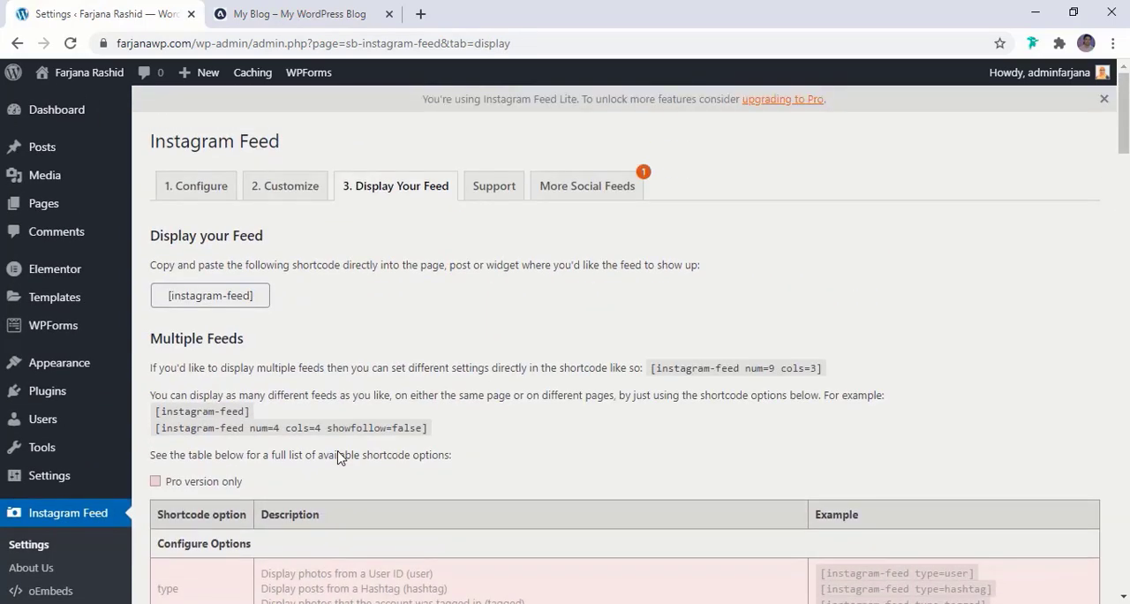
{"action": "scroll", "coordinate": [339, 457], "scroll_direction": "down", "scroll_amount": 8}
{"action": "scroll", "coordinate": [339, 457], "scroll_direction": "up", "scroll_amount": 7}
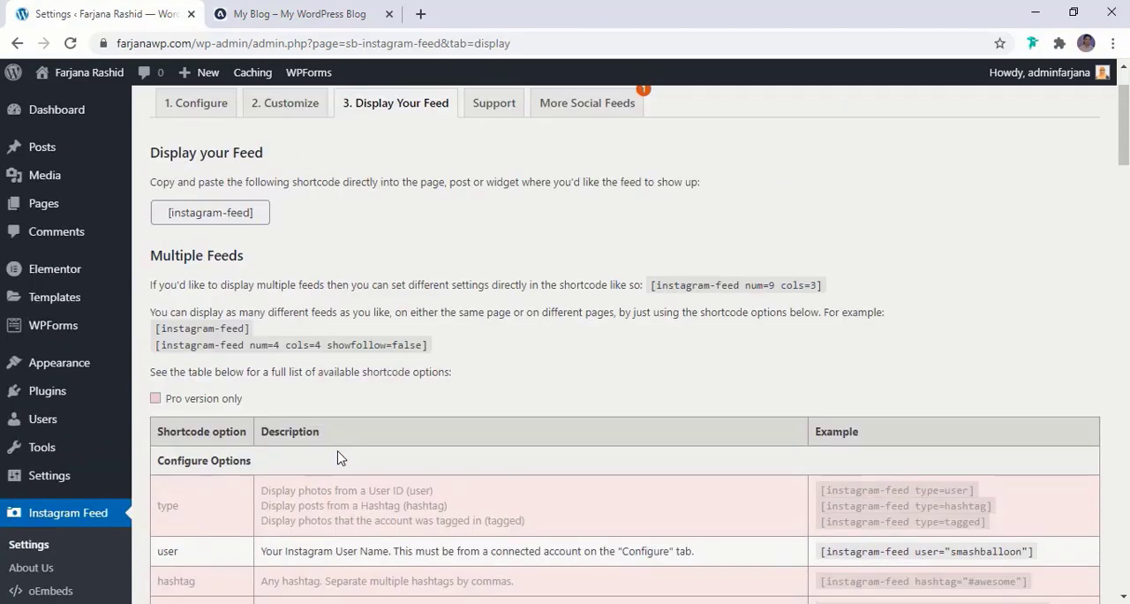
{"action": "scroll", "coordinate": [340, 457], "scroll_direction": "up", "scroll_amount": 1}
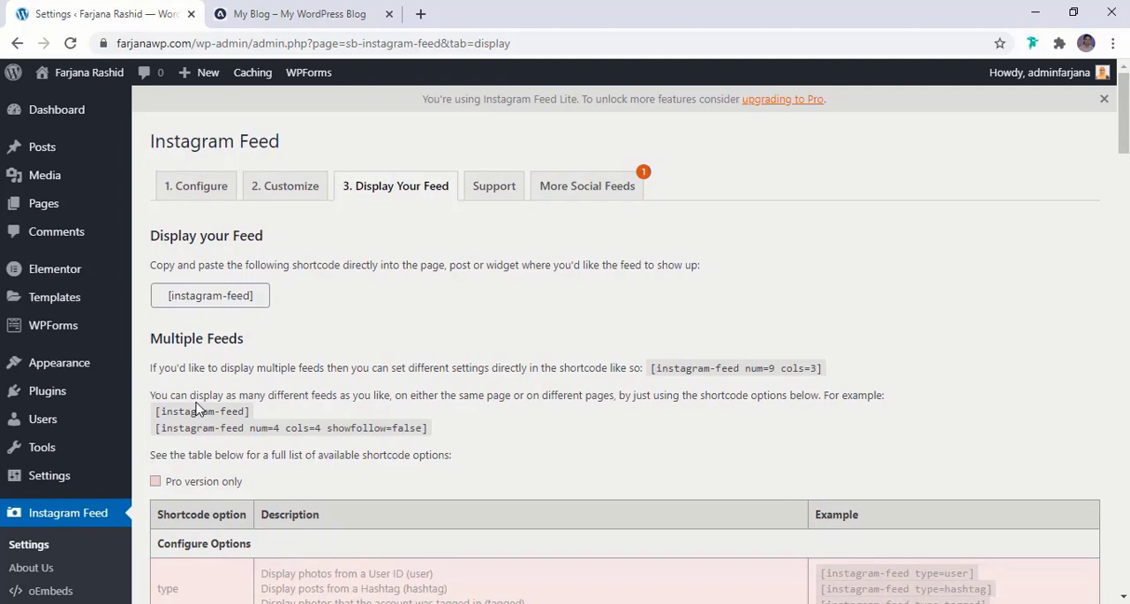
Create a new Elementor template of type Footer and name it Footer
{"action": "mouse_move", "coordinate": [62, 304]}
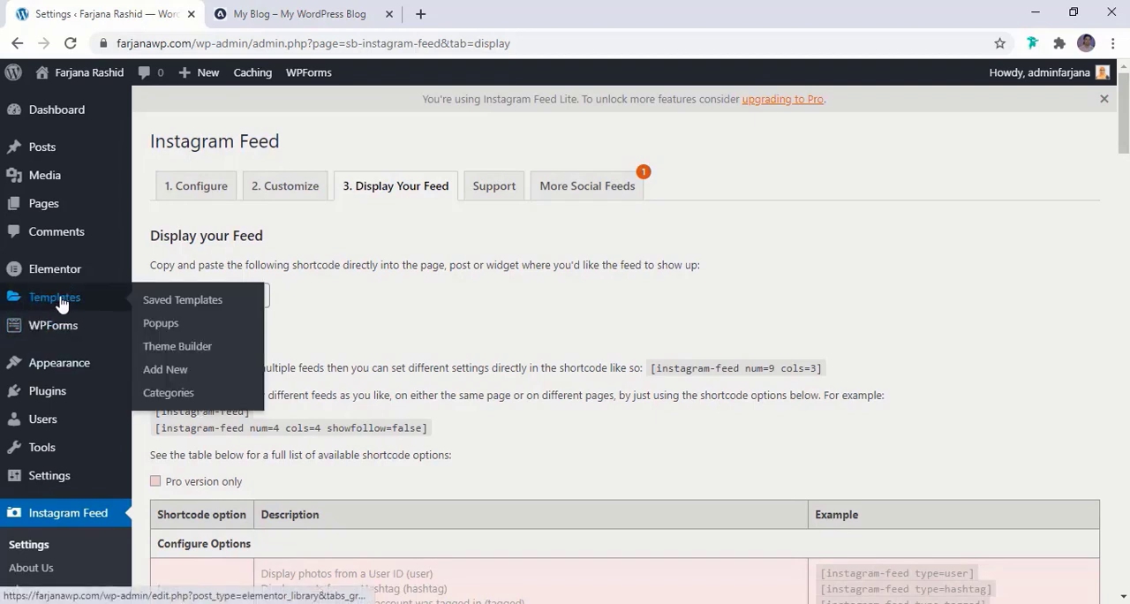
{"action": "left_click", "coordinate": [184, 377]}
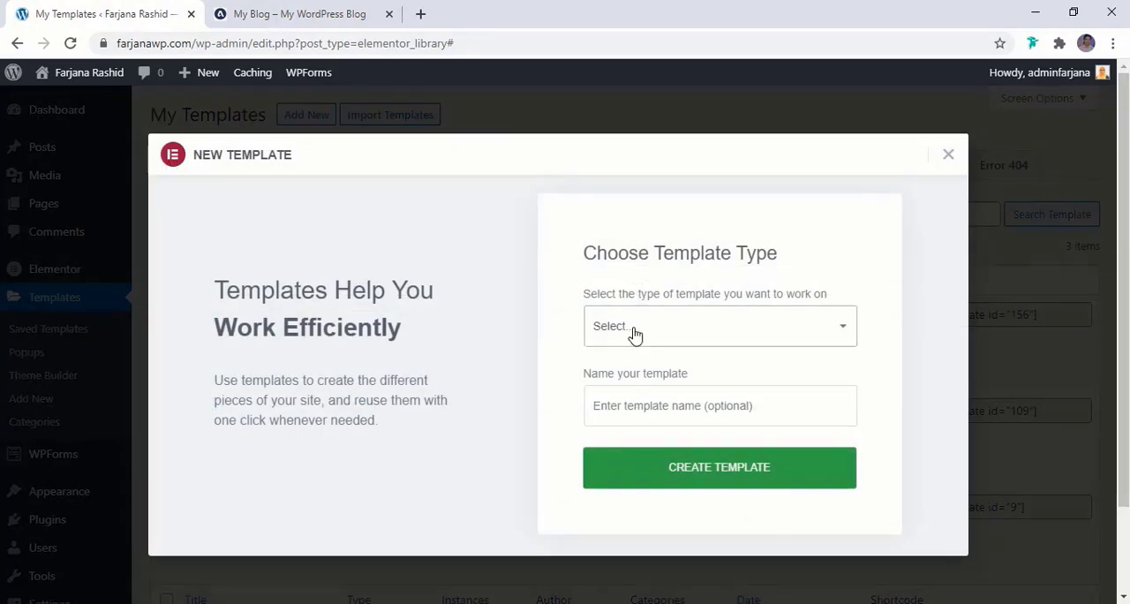
{"action": "left_click", "coordinate": [634, 333]}
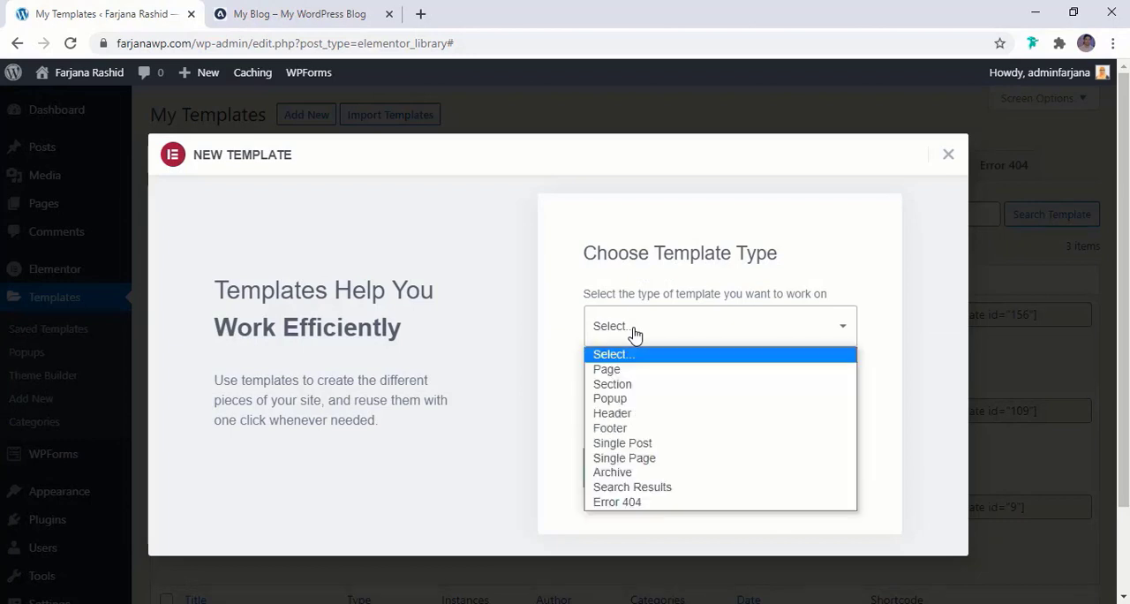
{"action": "left_click", "coordinate": [625, 428]}
{"action": "left_click", "coordinate": [644, 406]}
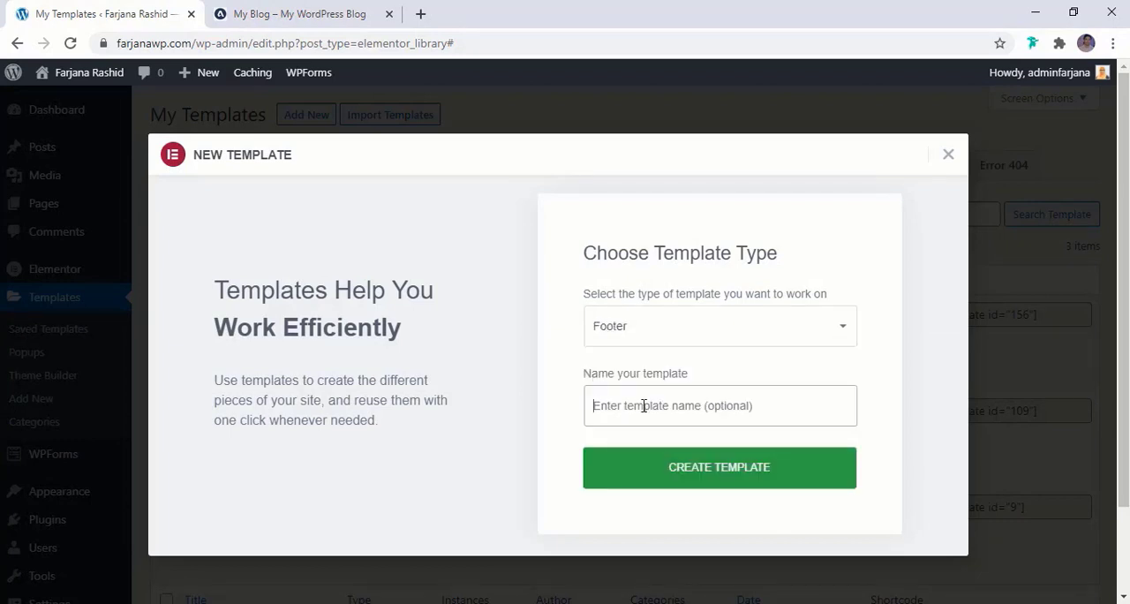
{"action": "type", "text": "Footer"}
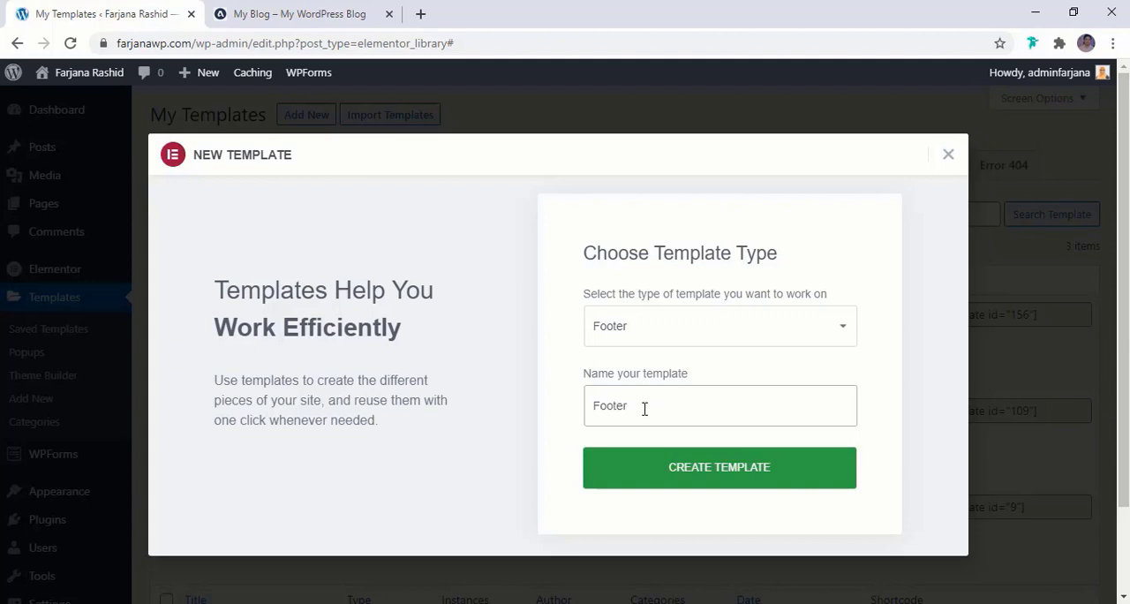
{"action": "left_click", "coordinate": [764, 470]}
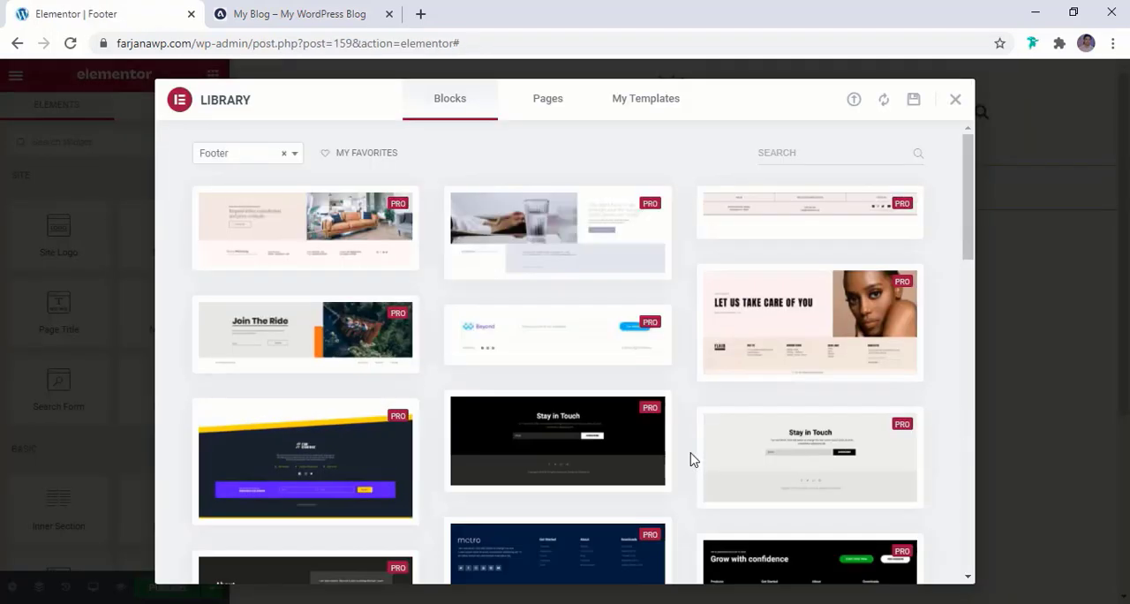
Compare the library's footer blocks with the reference blog's footer and insert the light grey one with a menu above the copyright line
{"action": "left_click", "coordinate": [287, 12]}
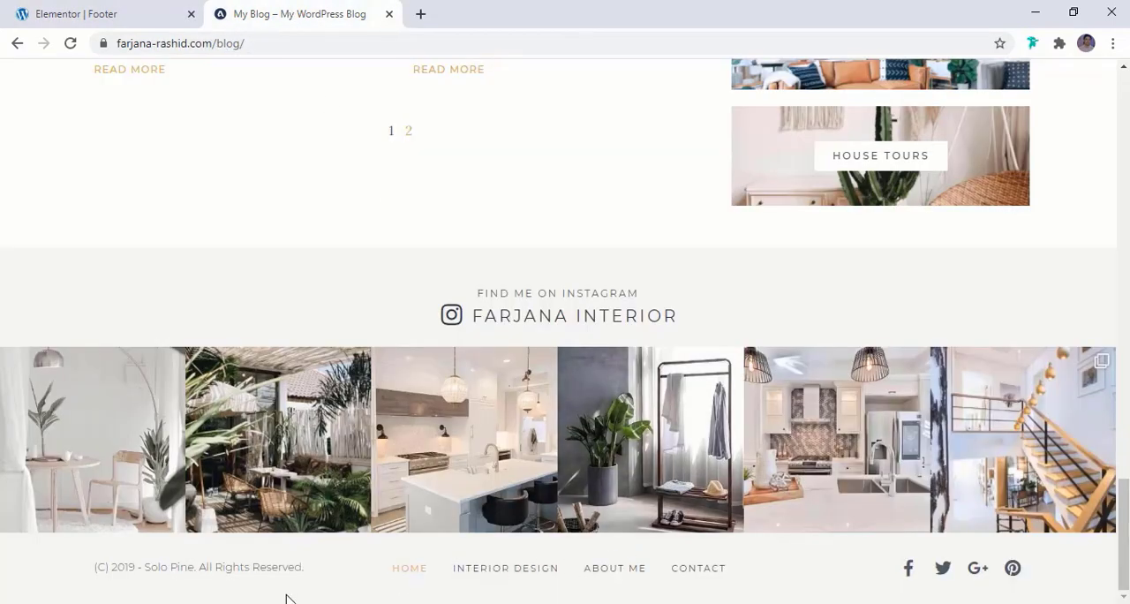
{"action": "left_click", "coordinate": [97, 8]}
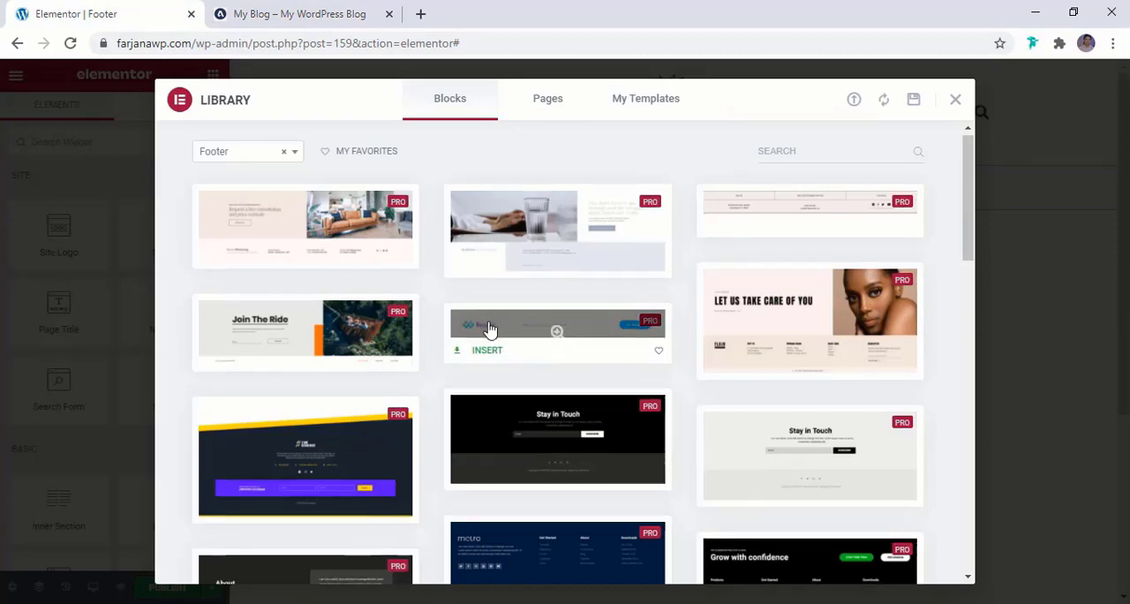
{"action": "scroll", "coordinate": [488, 329], "scroll_direction": "down", "scroll_amount": 2}
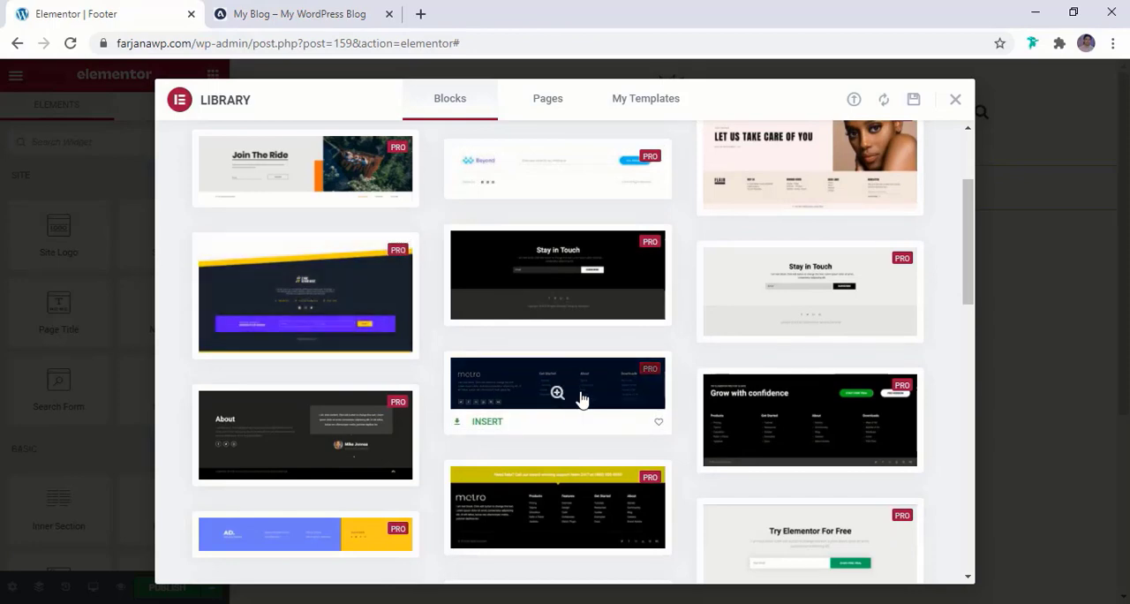
{"action": "scroll", "coordinate": [583, 396], "scroll_direction": "down", "scroll_amount": 2}
{"action": "scroll", "coordinate": [963, 405], "scroll_direction": "down", "scroll_amount": 8}
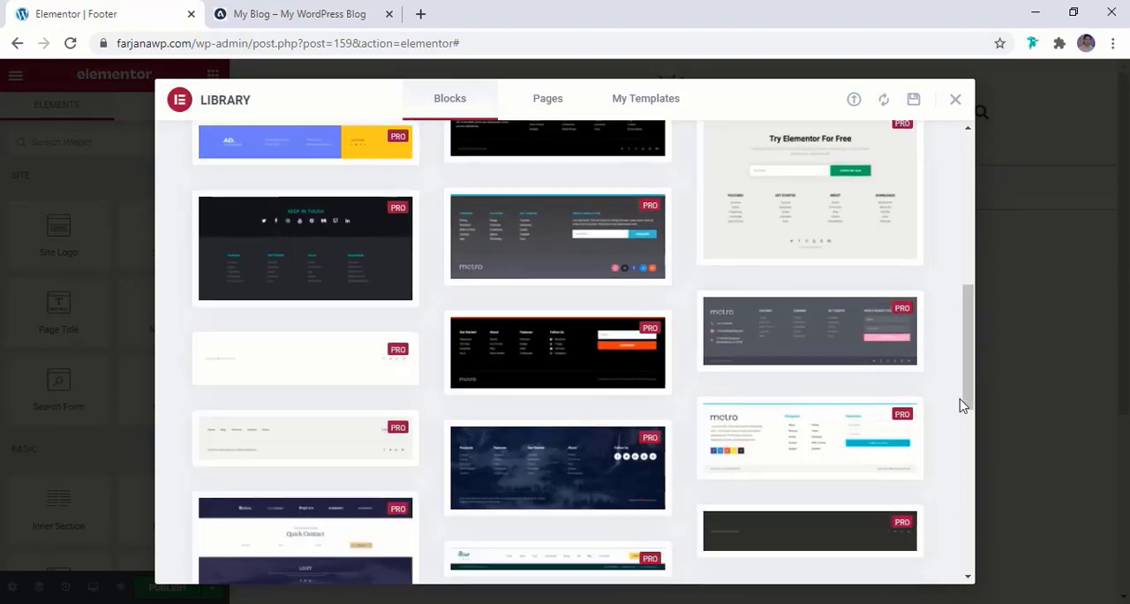
{"action": "scroll", "coordinate": [420, 457], "scroll_direction": "up", "scroll_amount": 10}
{"action": "scroll", "coordinate": [421, 457], "scroll_direction": "down", "scroll_amount": 5}
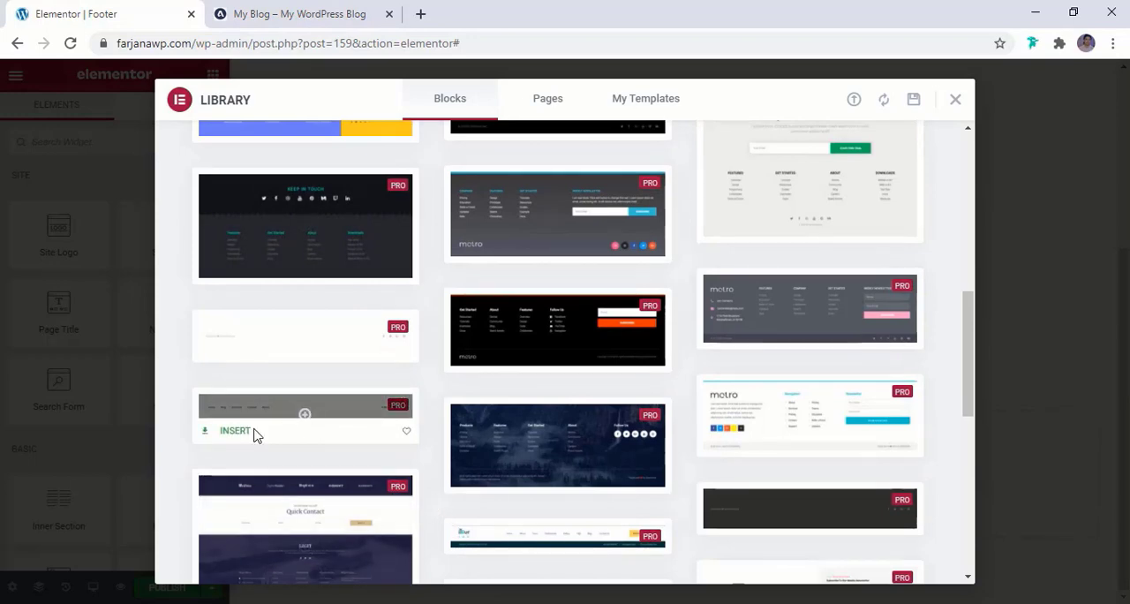
{"action": "left_click", "coordinate": [234, 435]}
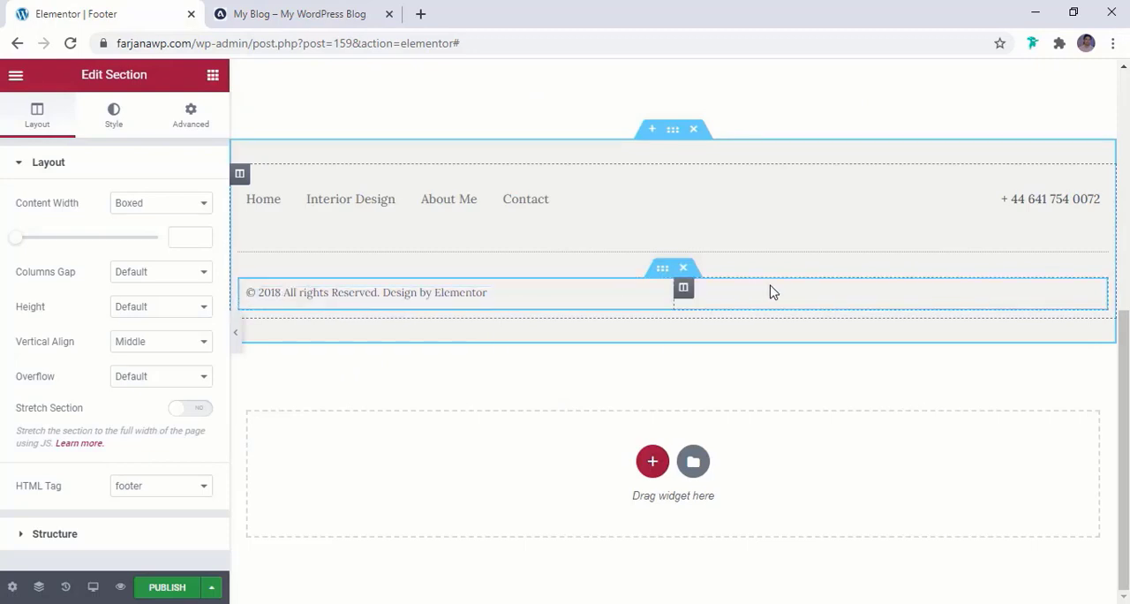
Duplicate the social icons column in the footer's lower row and move the nav menu into the middle column, following the reference blog
{"action": "left_click", "coordinate": [295, 18]}
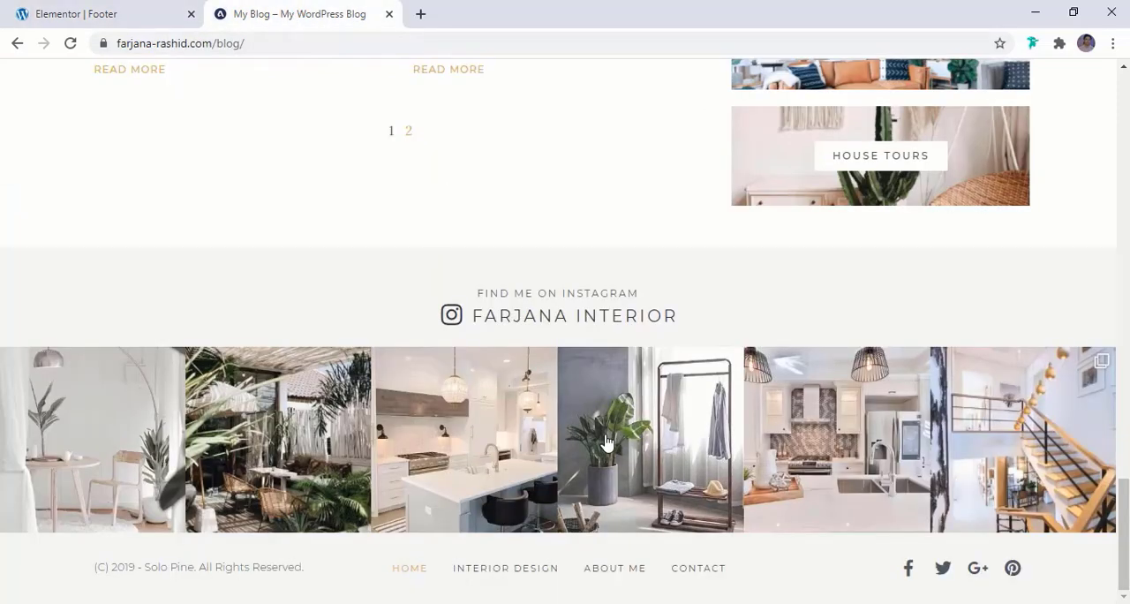
{"action": "left_click", "coordinate": [109, 11]}
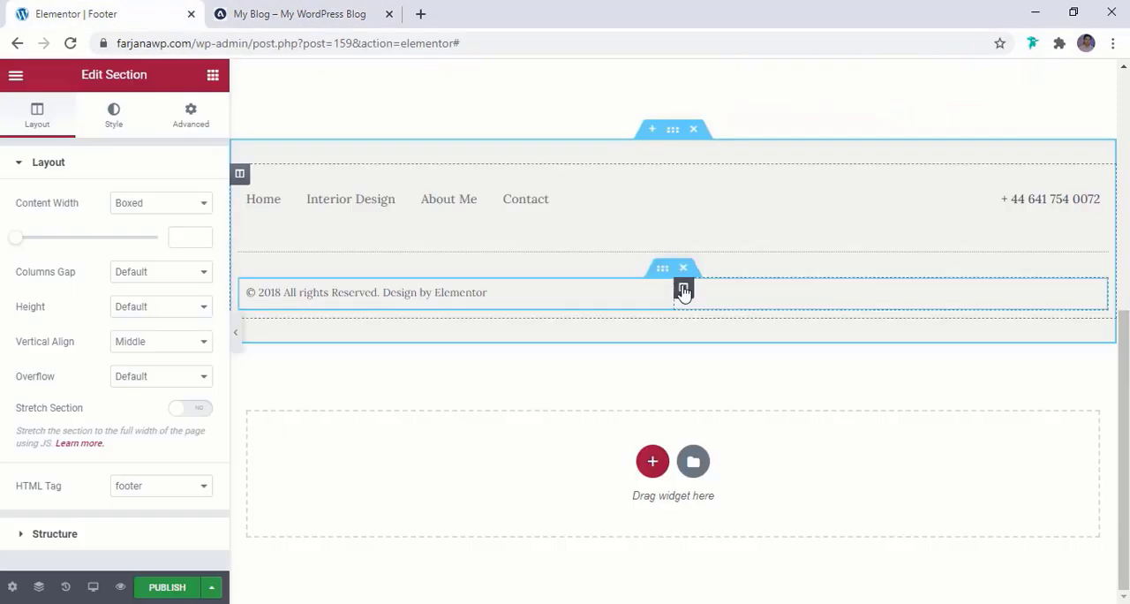
{"action": "right_click", "coordinate": [682, 288]}
{"action": "left_click", "coordinate": [707, 323]}
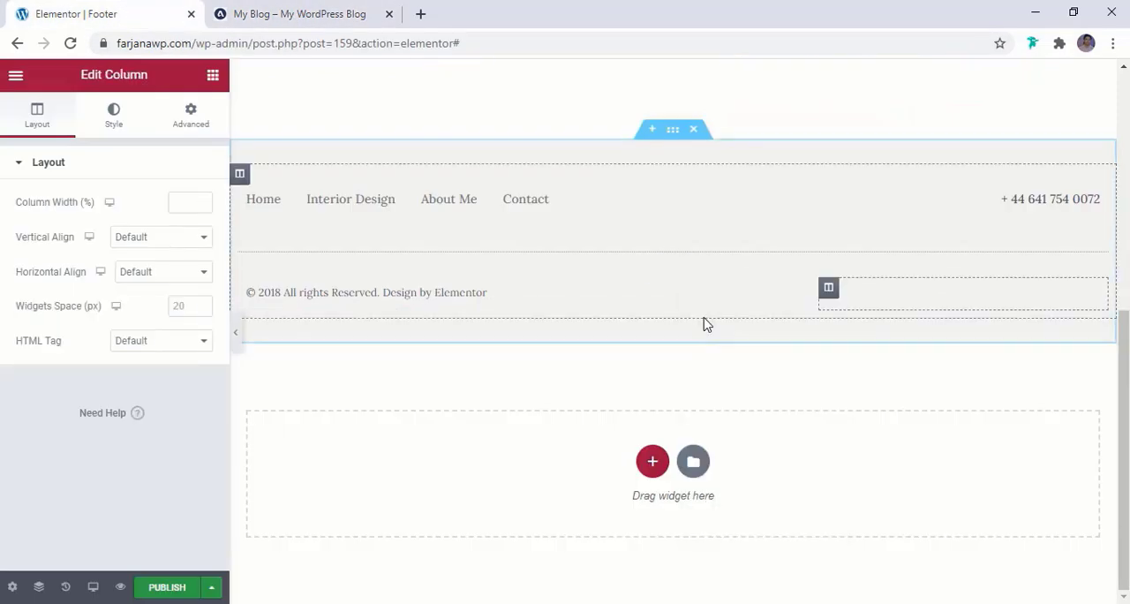
{"action": "left_click_drag", "start_coordinate": [375, 202], "coordinate": [860, 293]}
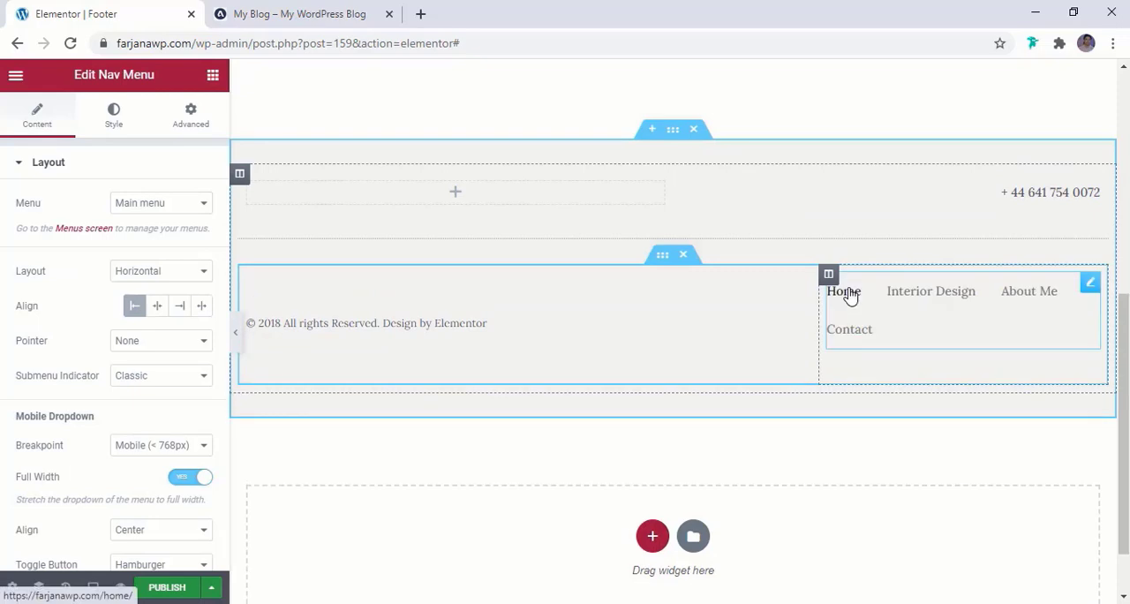
{"action": "left_click_drag", "start_coordinate": [1092, 284], "coordinate": [697, 304]}
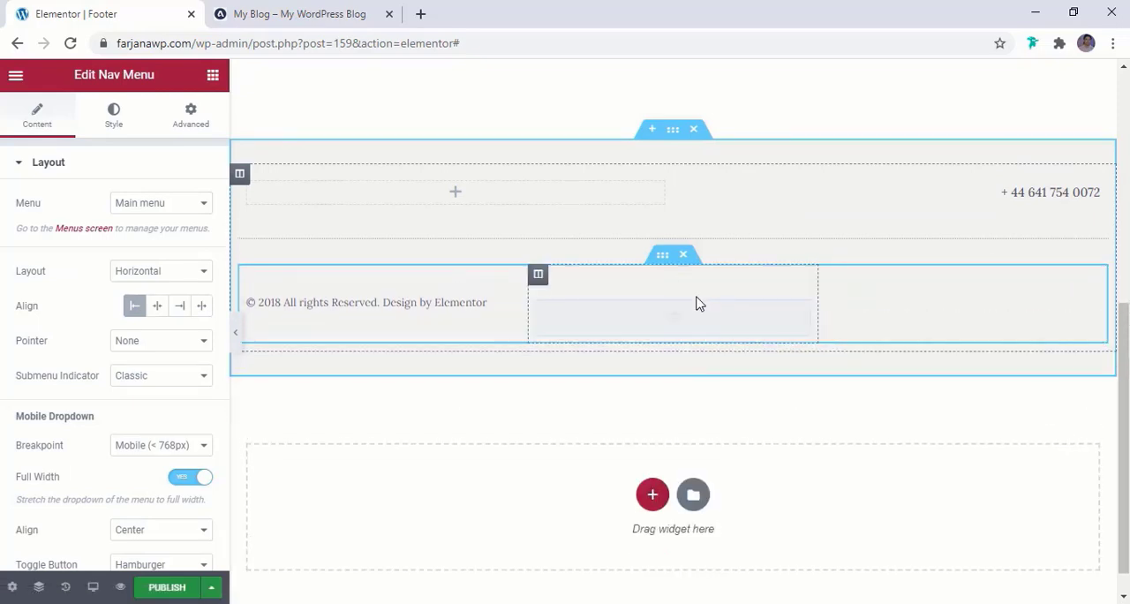
Move the social icons from the footer's middle column into the last column and delete the duplicate set of icons there
{"action": "right_click", "coordinate": [625, 283]}
{"action": "left_click", "coordinate": [621, 286]}
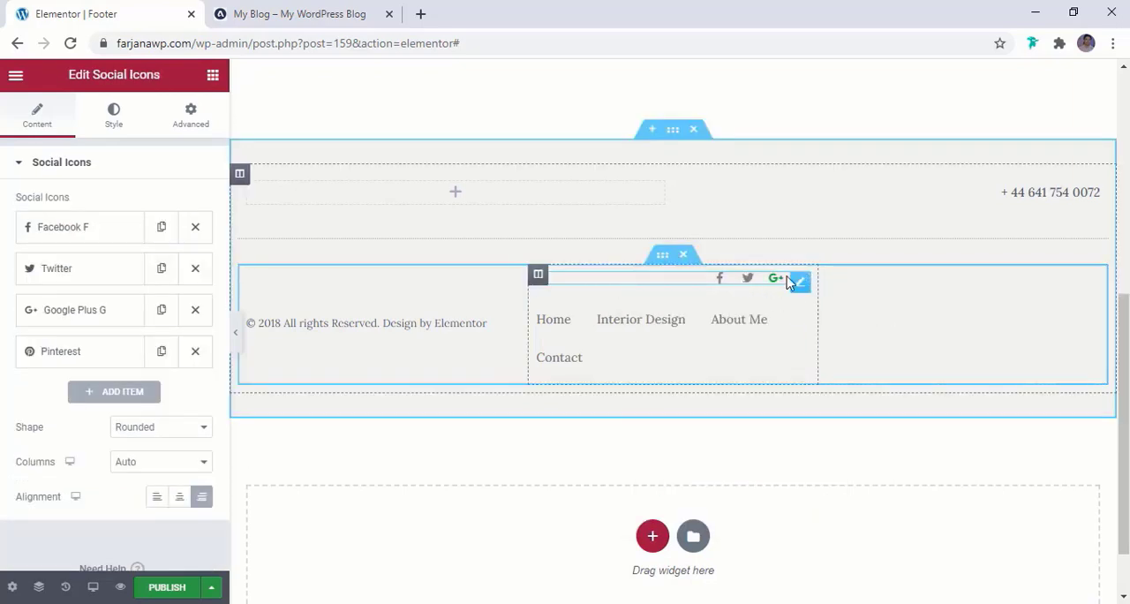
{"action": "left_click_drag", "start_coordinate": [800, 284], "coordinate": [926, 304]}
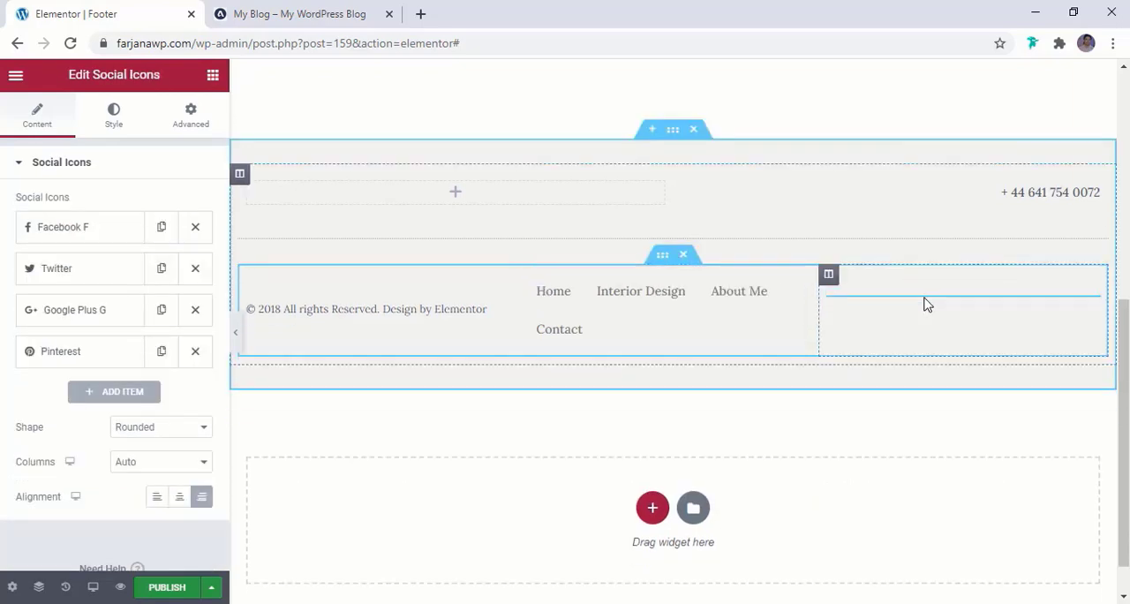
{"action": "left_click", "coordinate": [929, 325]}
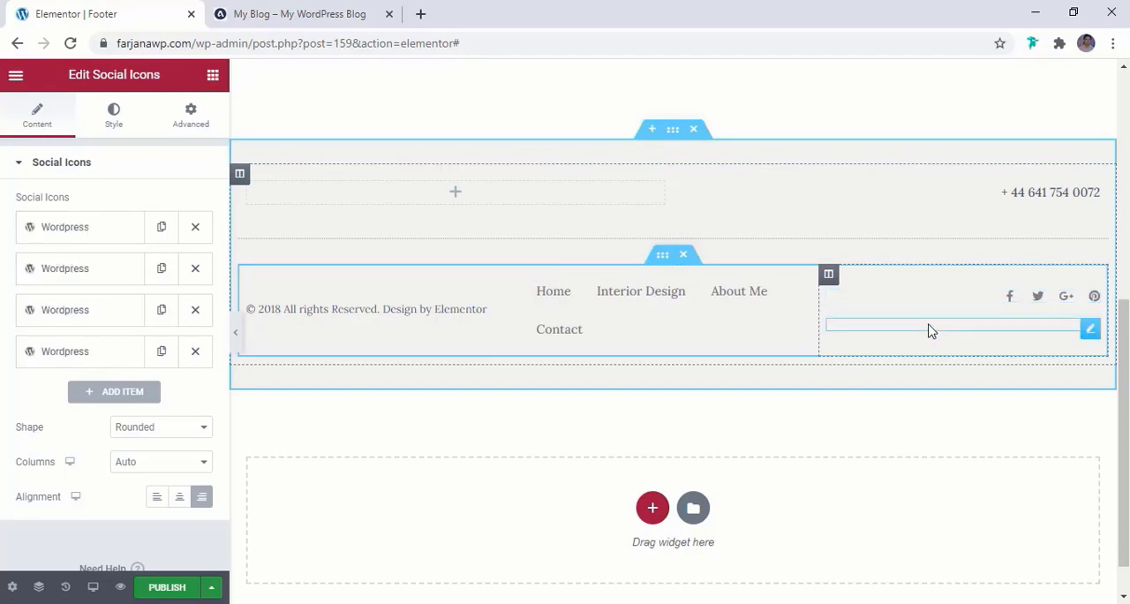
{"action": "right_click", "coordinate": [971, 328]}
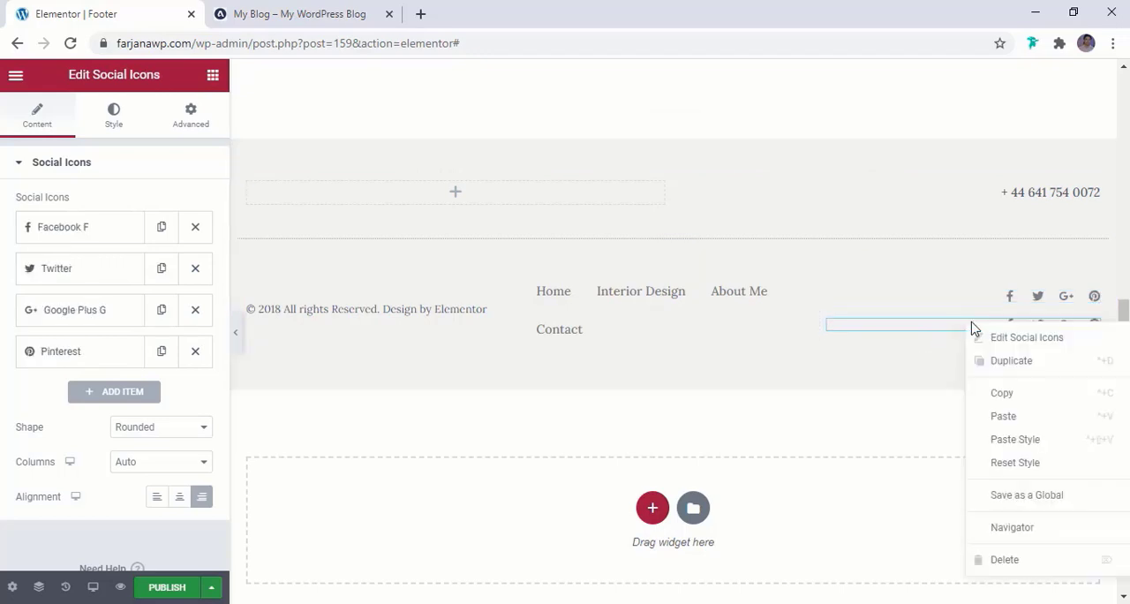
{"action": "left_click", "coordinate": [1007, 559]}
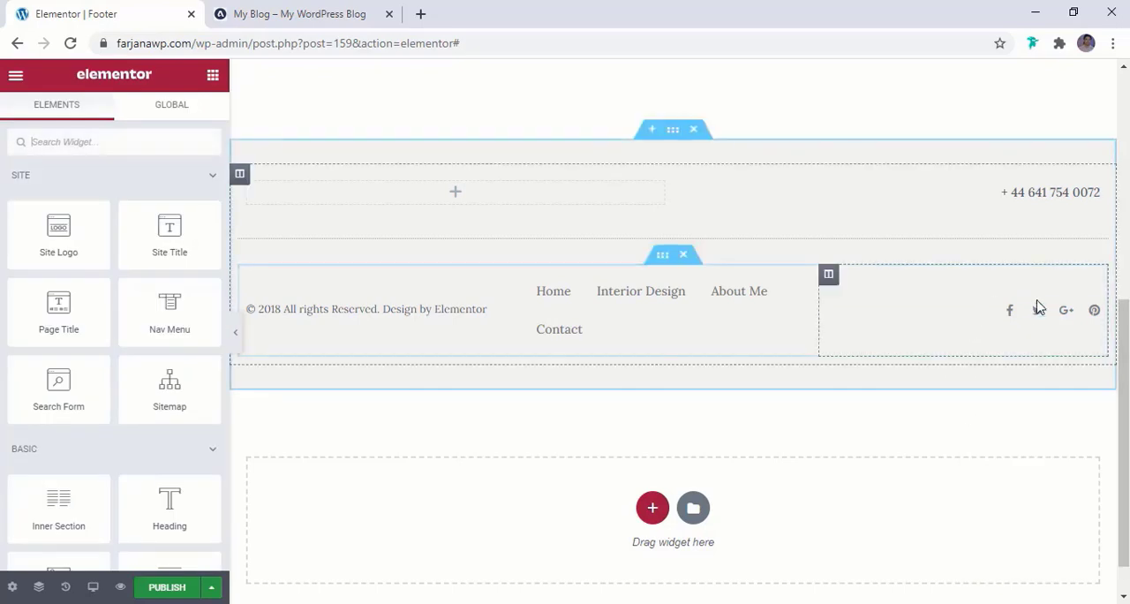
Change the footer's copyright heading to "© 2020 All rights Reserved.", removing the design credit
{"action": "left_click", "coordinate": [372, 309]}
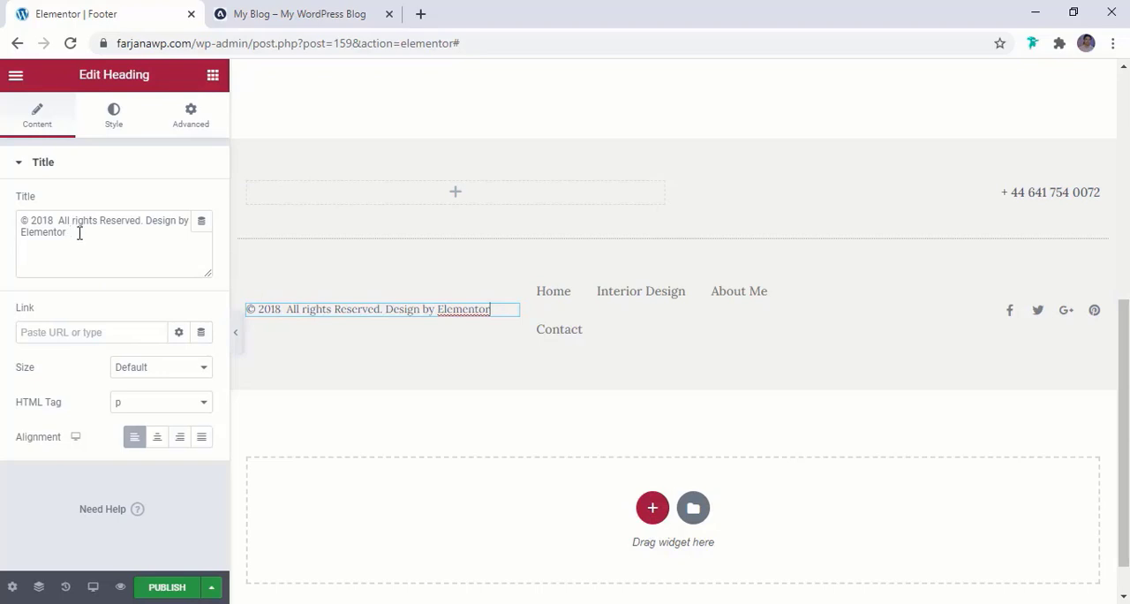
{"action": "left_click_drag", "start_coordinate": [119, 234], "coordinate": [149, 215]}
{"action": "key", "text": "BackSpace"}
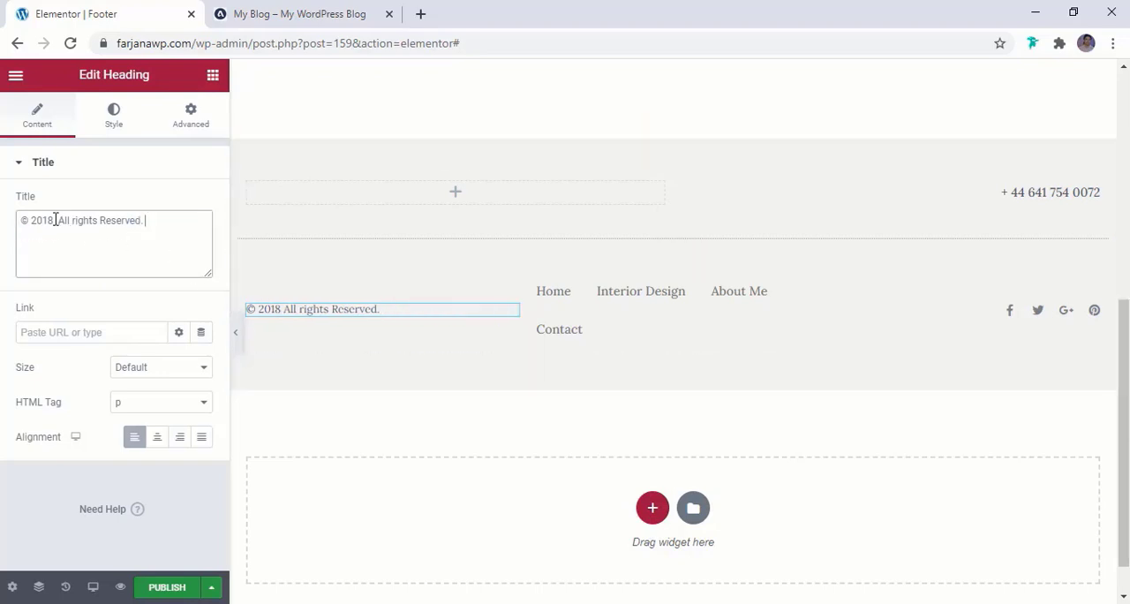
{"action": "type", "text": "20"}
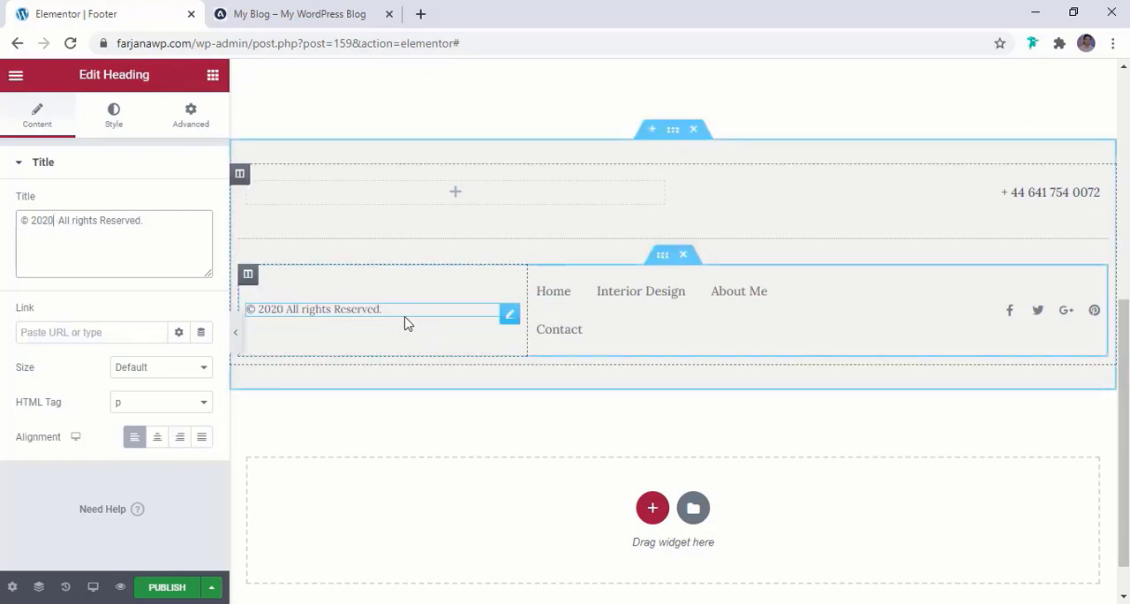
Set the copyright heading's font family to Montserrat, checking it against the reference blog's footer
{"action": "left_click", "coordinate": [324, 7]}
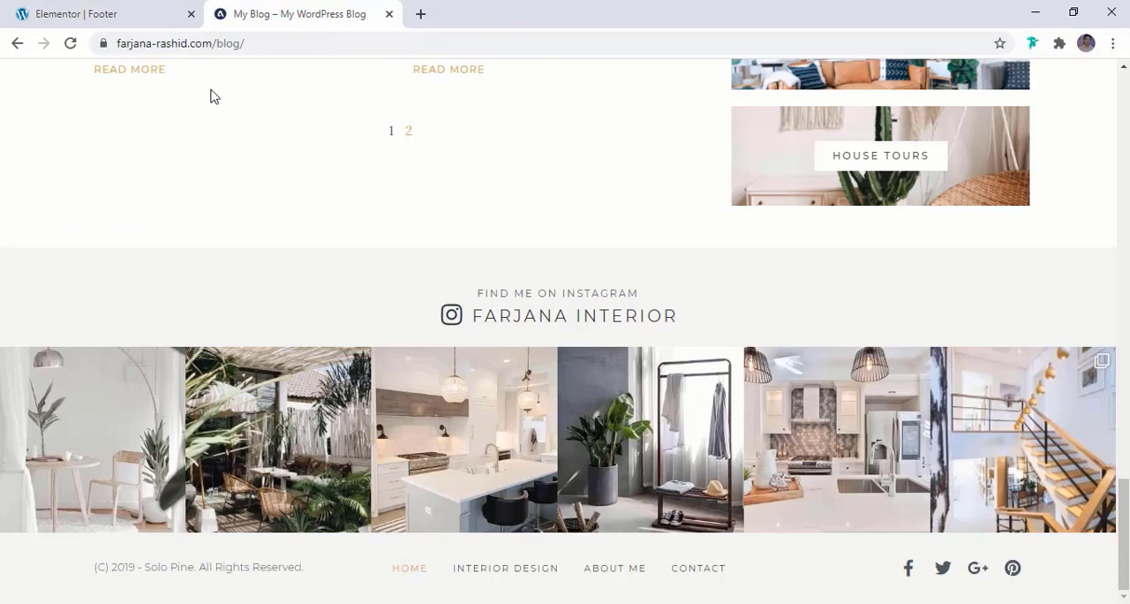
{"action": "left_click", "coordinate": [118, 9]}
{"action": "left_click", "coordinate": [112, 129]}
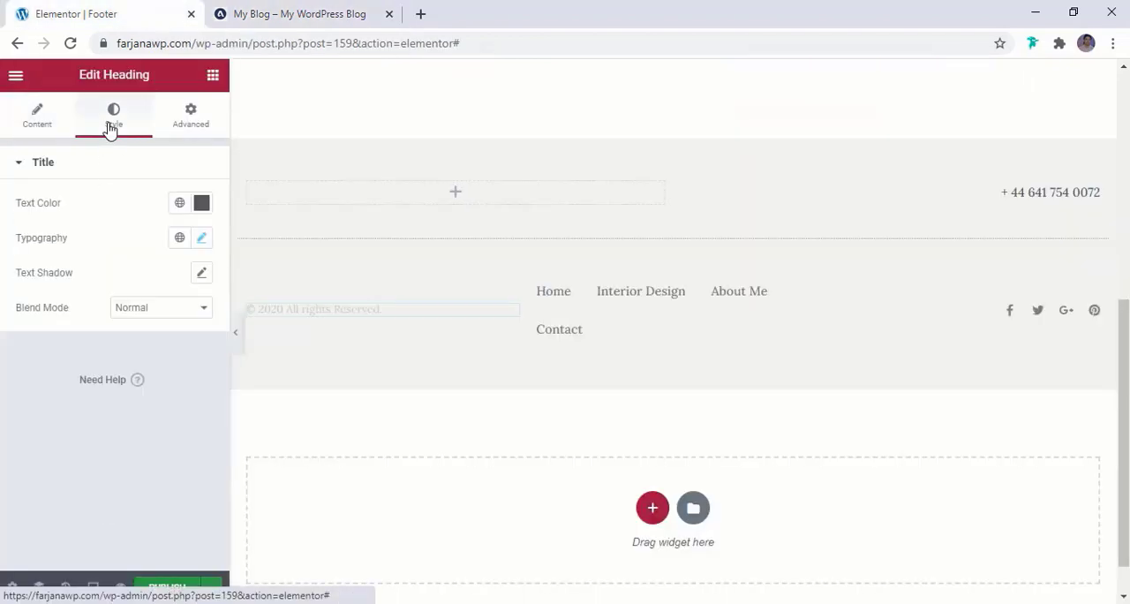
{"action": "left_click", "coordinate": [201, 240]}
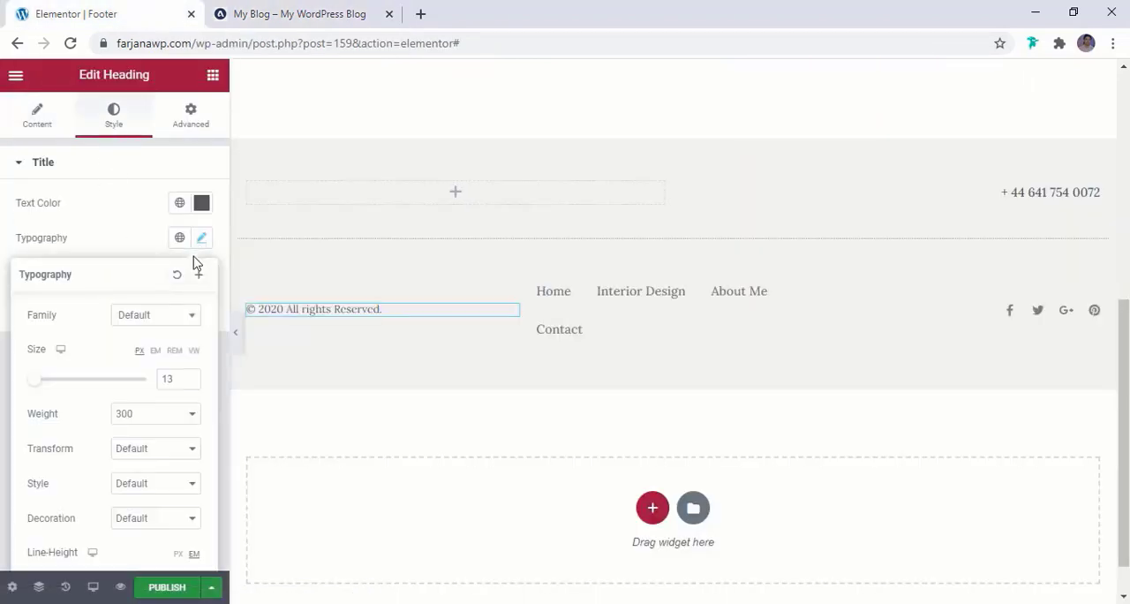
{"action": "left_click", "coordinate": [155, 323]}
{"action": "type", "text": "mont"}
{"action": "left_click", "coordinate": [177, 427]}
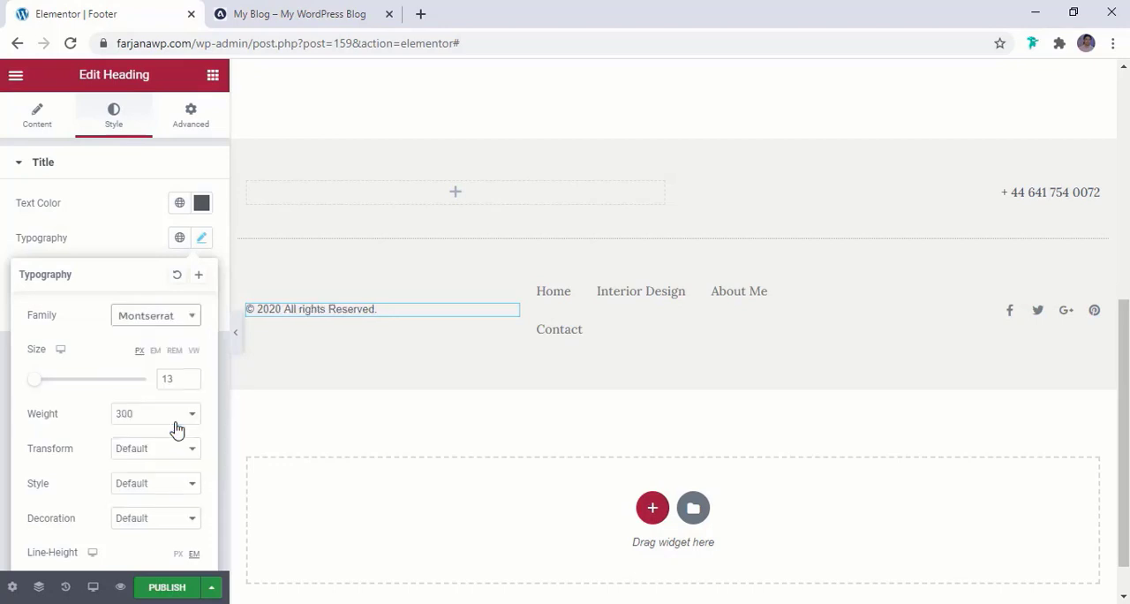
{"action": "left_click", "coordinate": [290, 41]}
{"action": "left_click", "coordinate": [287, 14]}
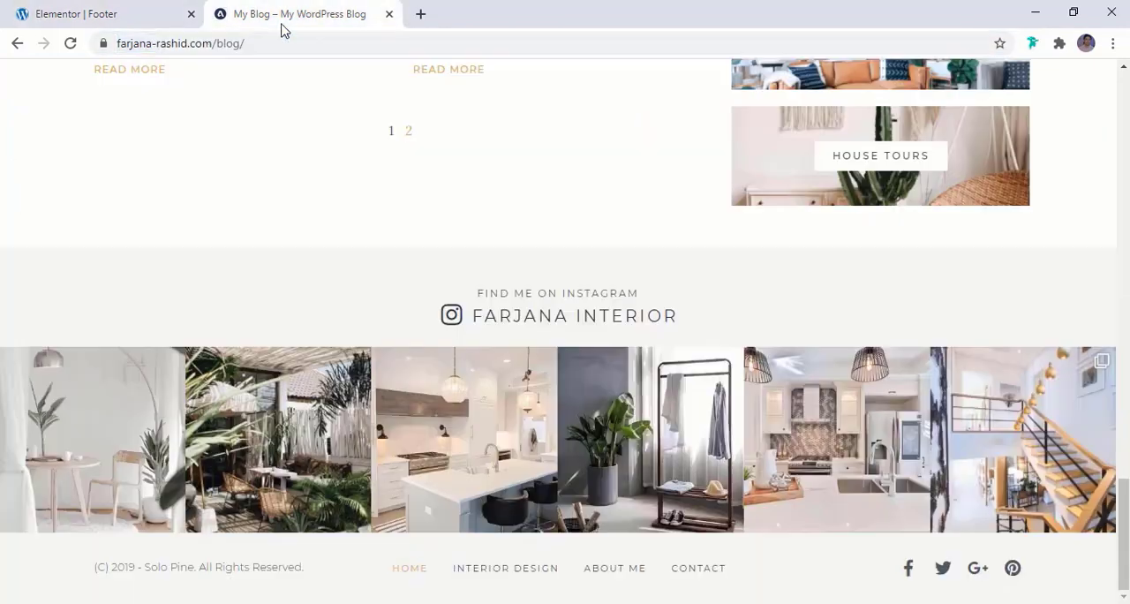
{"action": "left_click", "coordinate": [123, 11]}
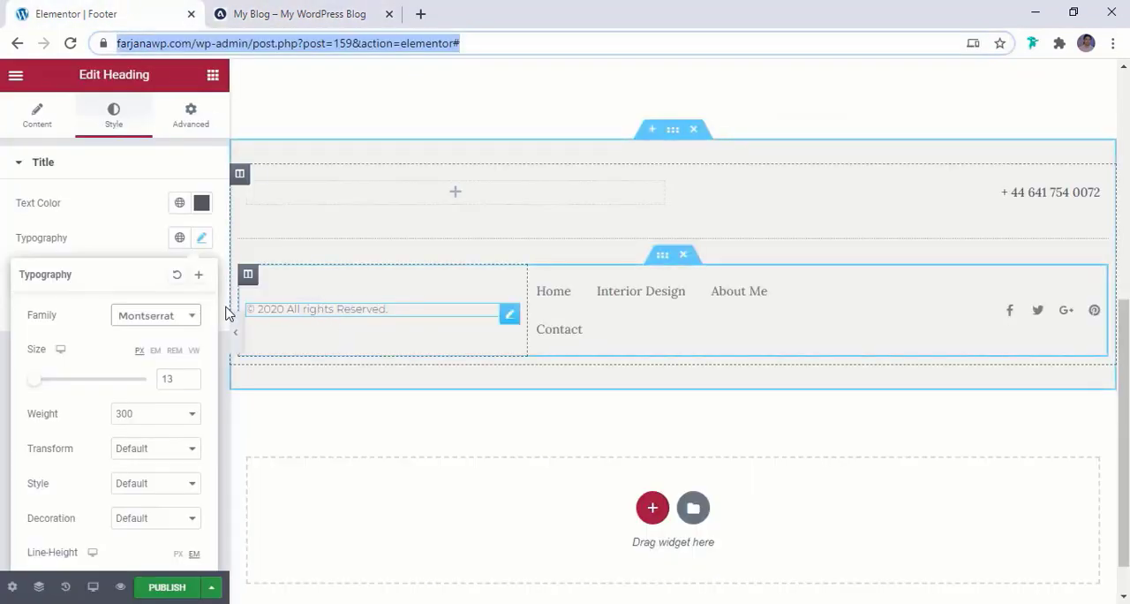
Try the light dark global colour on the copyright heading, settling on black as its text colour
{"action": "left_click", "coordinate": [176, 204]}
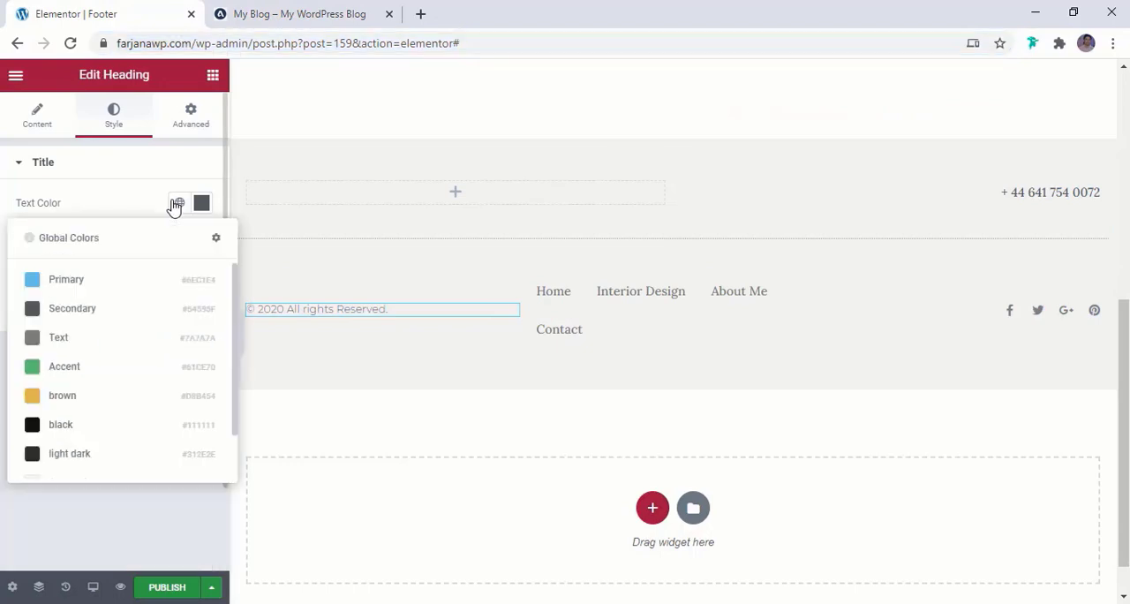
{"action": "left_click", "coordinate": [137, 454]}
{"action": "left_click", "coordinate": [179, 203]}
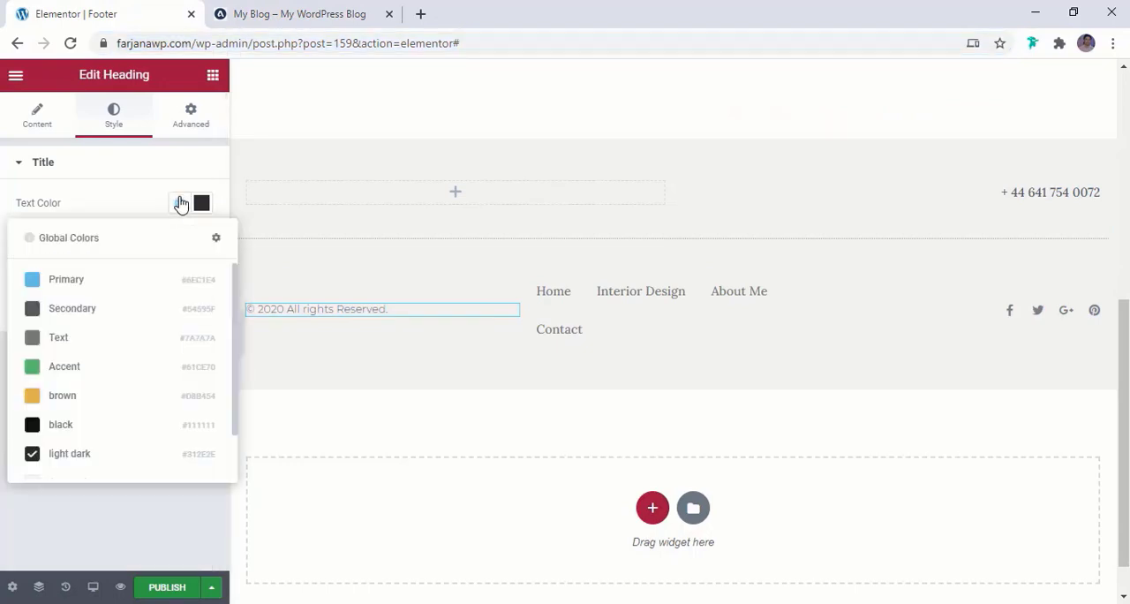
{"action": "left_click", "coordinate": [147, 427]}
{"action": "left_click", "coordinate": [34, 115]}
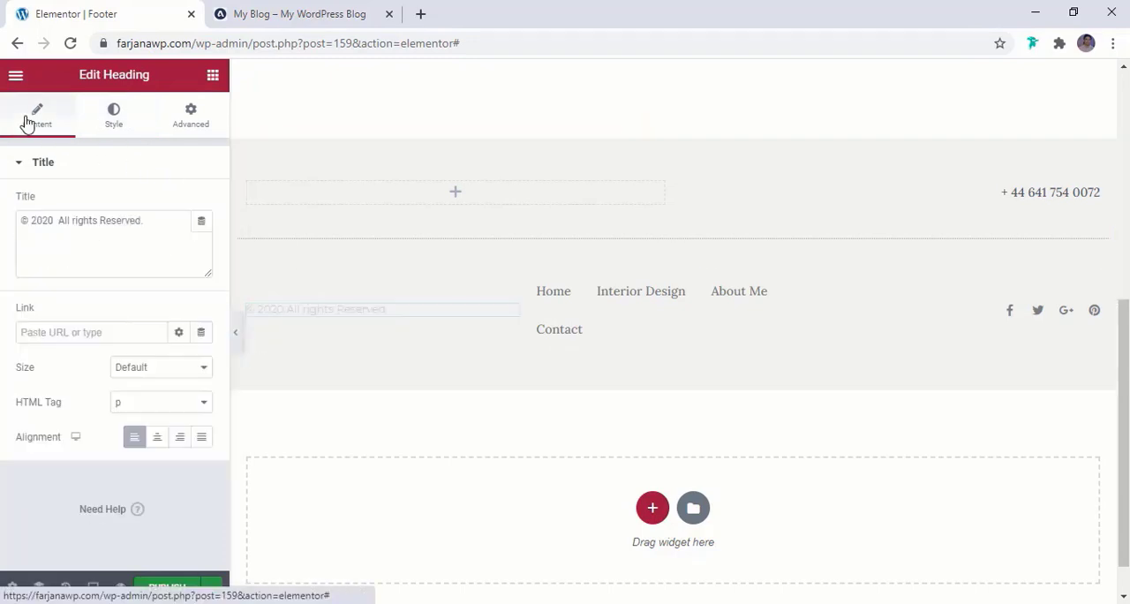
Centre the footer's nav menu in its column and set its normal text colour to the global light dark
{"action": "left_click", "coordinate": [694, 321]}
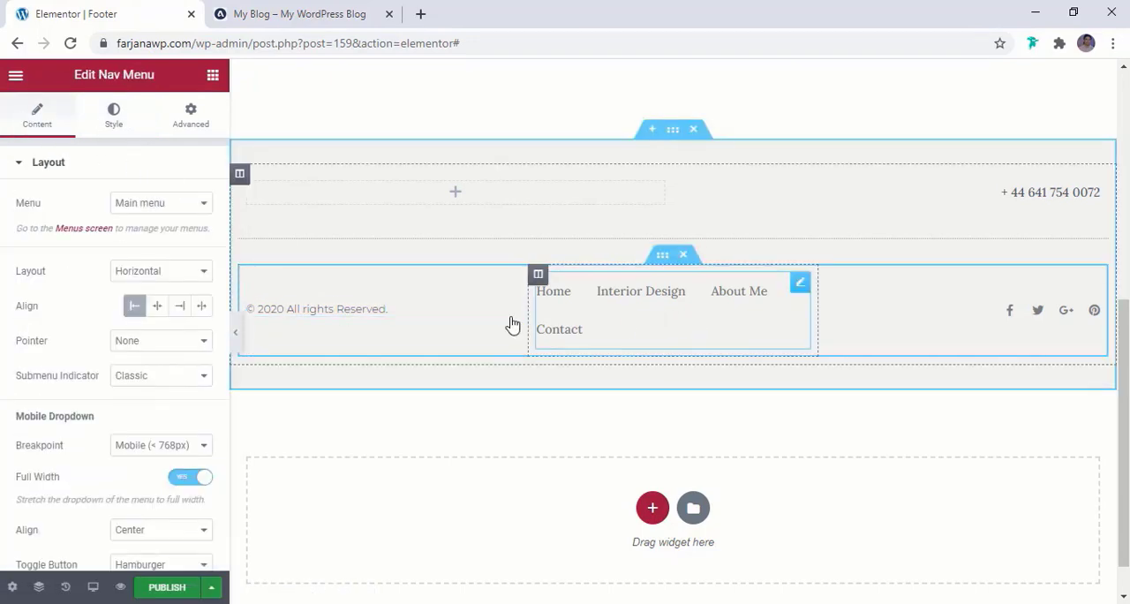
{"action": "left_click", "coordinate": [156, 307]}
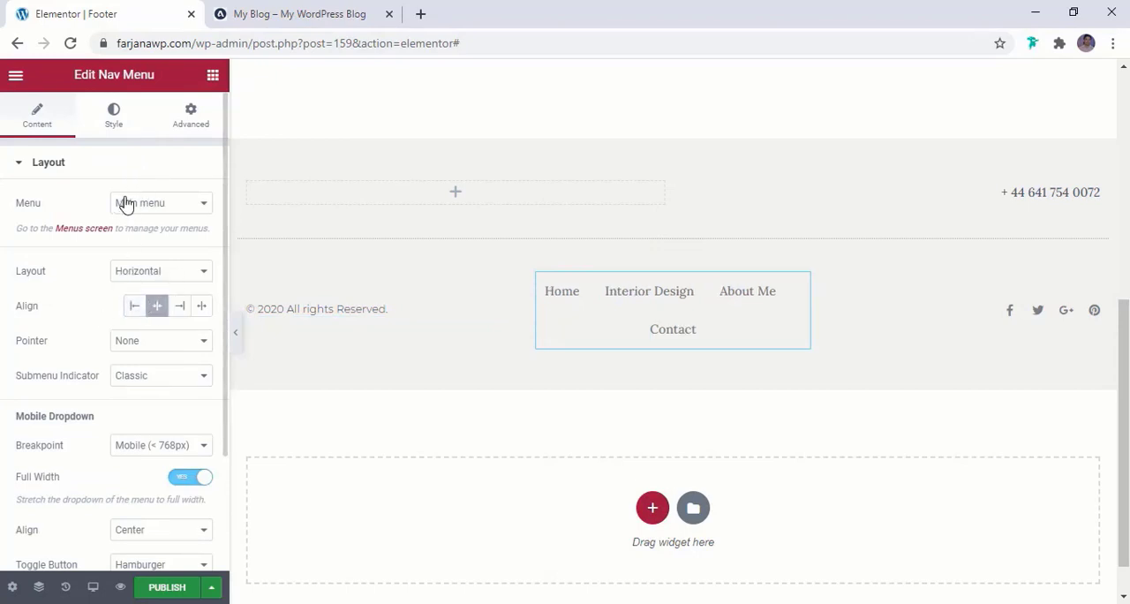
{"action": "left_click", "coordinate": [111, 113]}
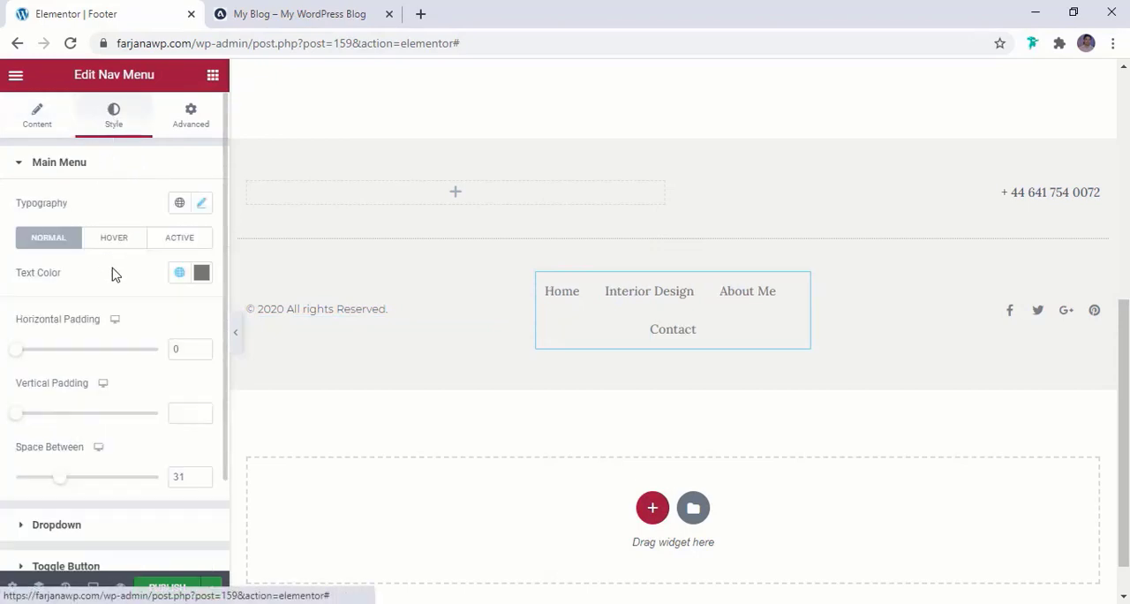
{"action": "left_click", "coordinate": [180, 274]}
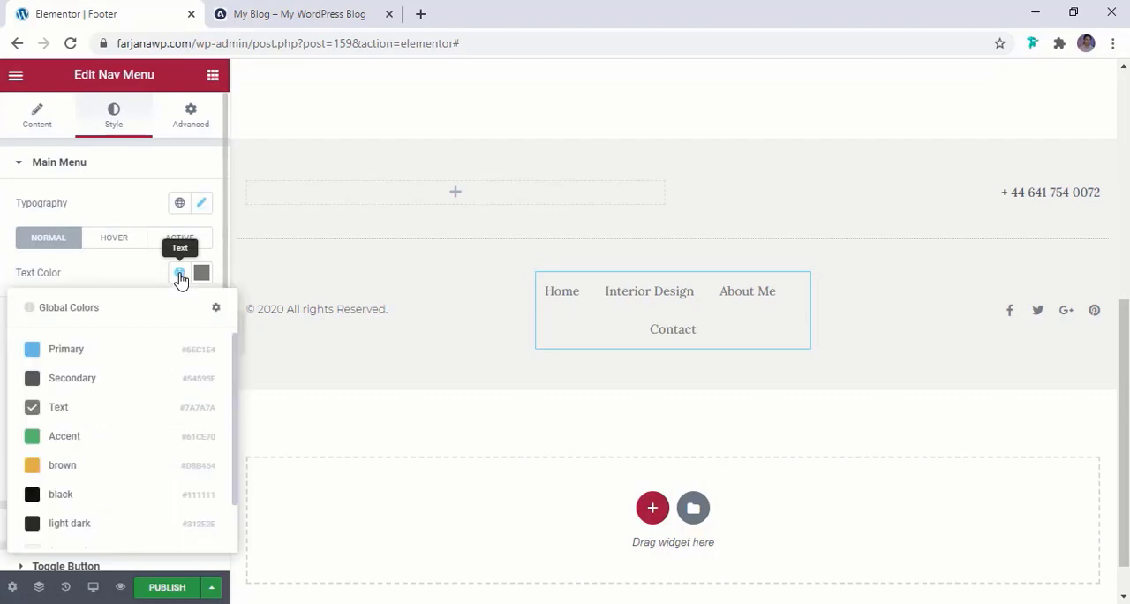
{"action": "left_click", "coordinate": [74, 494]}
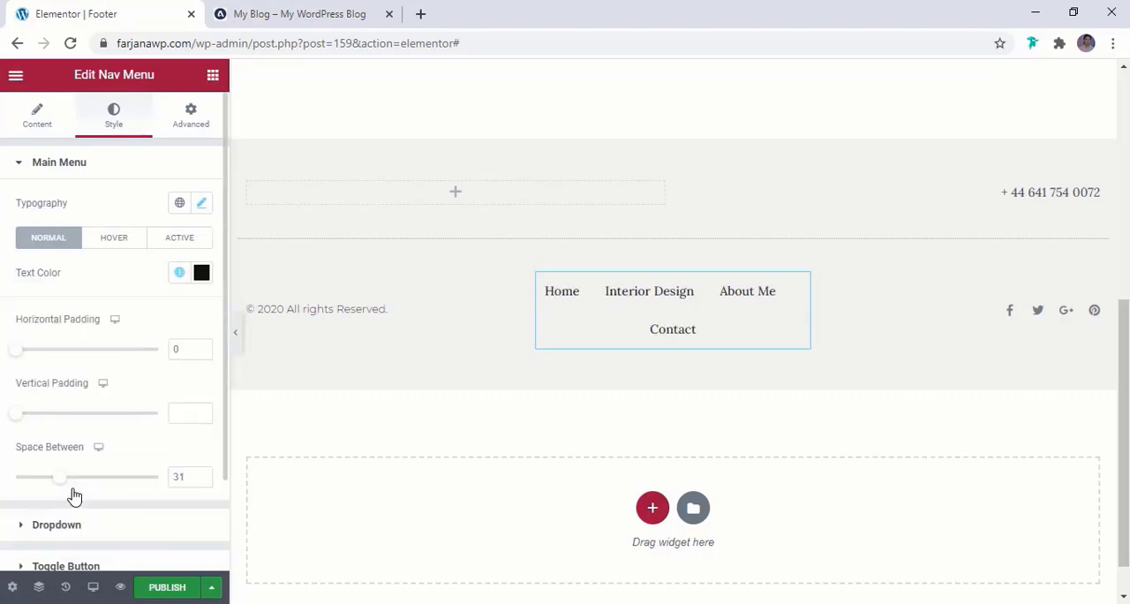
{"action": "left_click", "coordinate": [180, 273]}
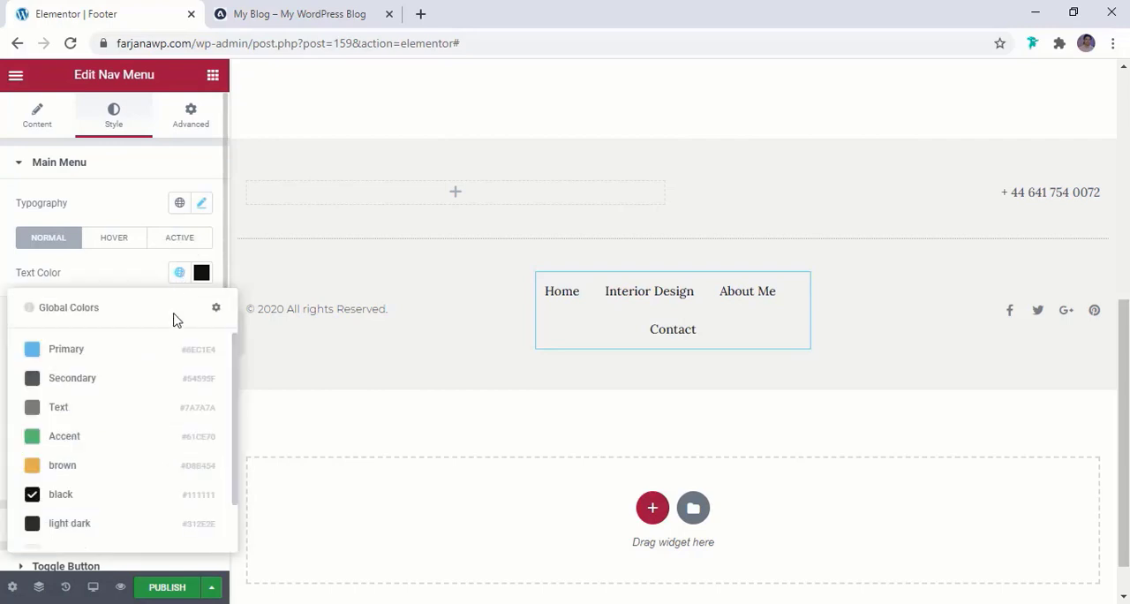
{"action": "left_click", "coordinate": [74, 528]}
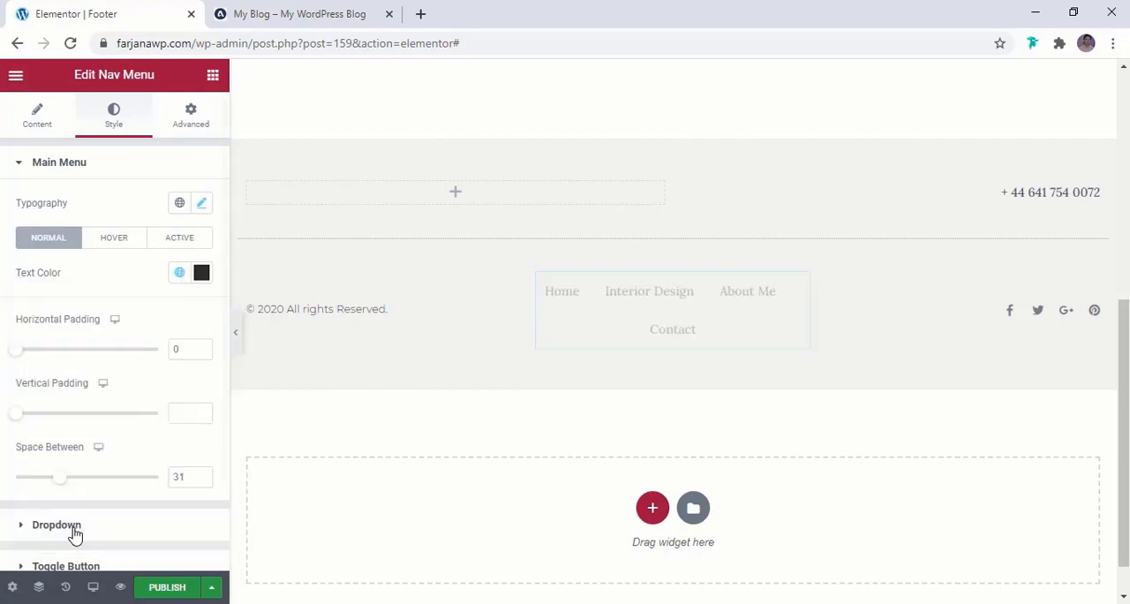
Set the nav menu's typography to Montserrat in uppercase, following the reference blog's footer menu
{"action": "left_click", "coordinate": [202, 203]}
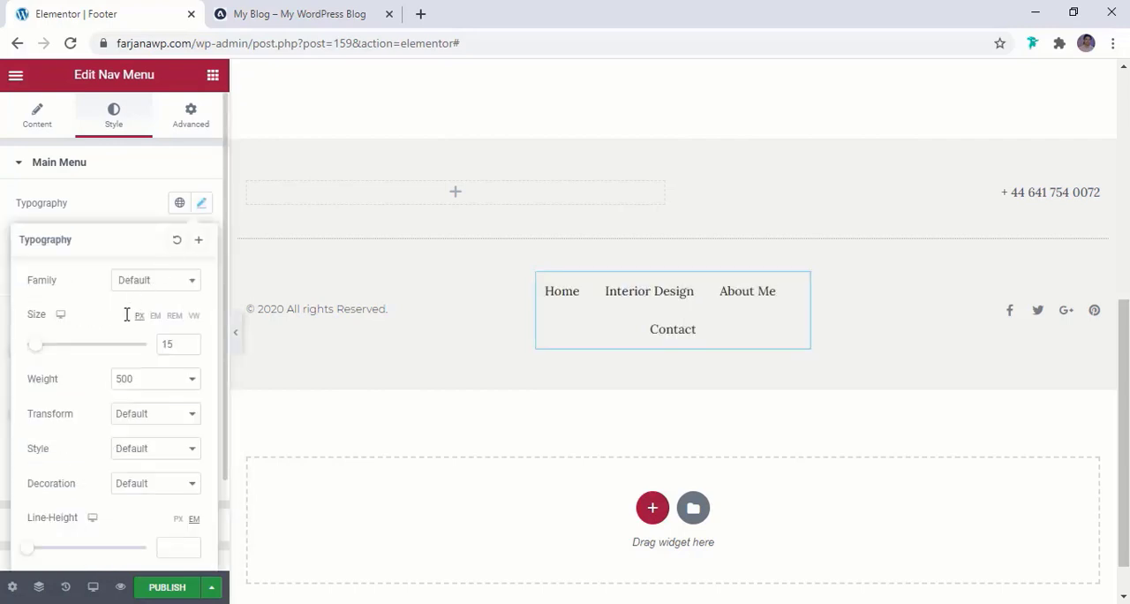
{"action": "left_click", "coordinate": [135, 281]}
{"action": "type", "text": "mont"}
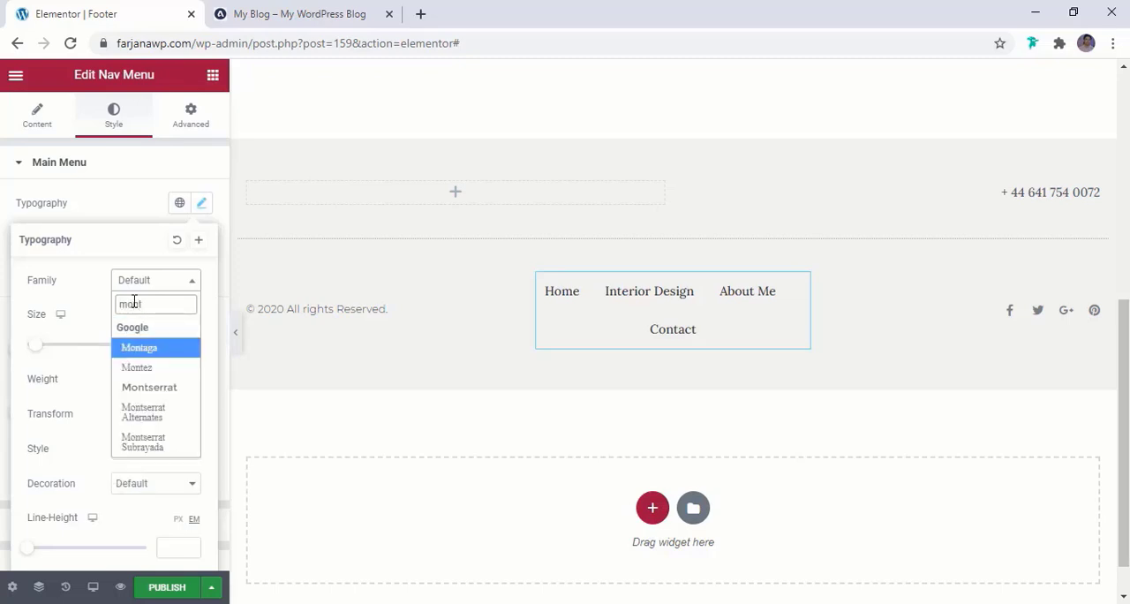
{"action": "left_click", "coordinate": [156, 386]}
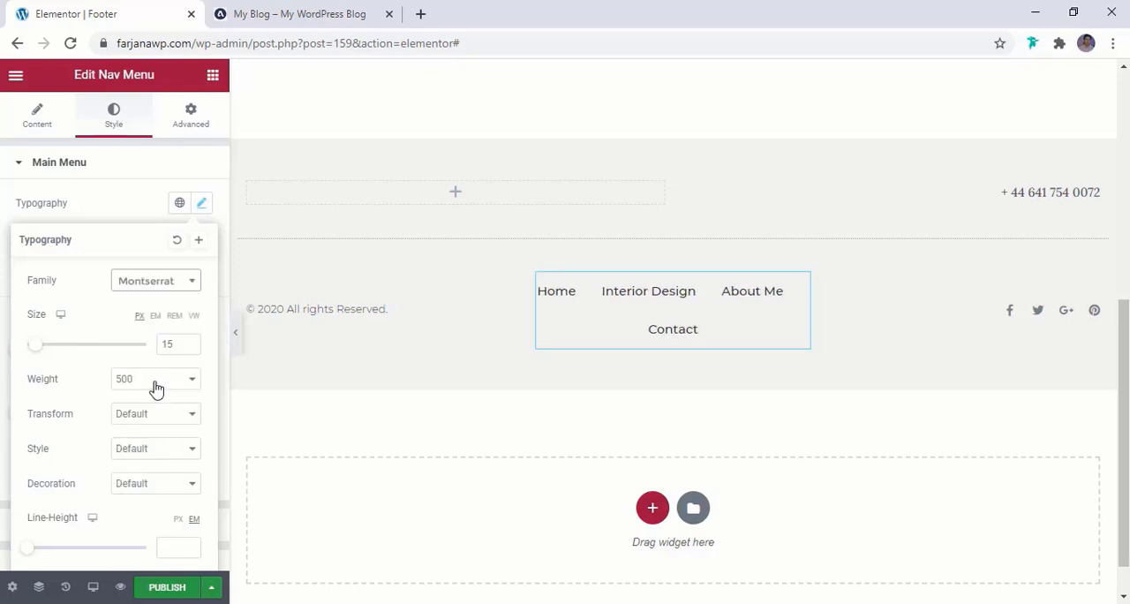
{"action": "left_click", "coordinate": [288, 8]}
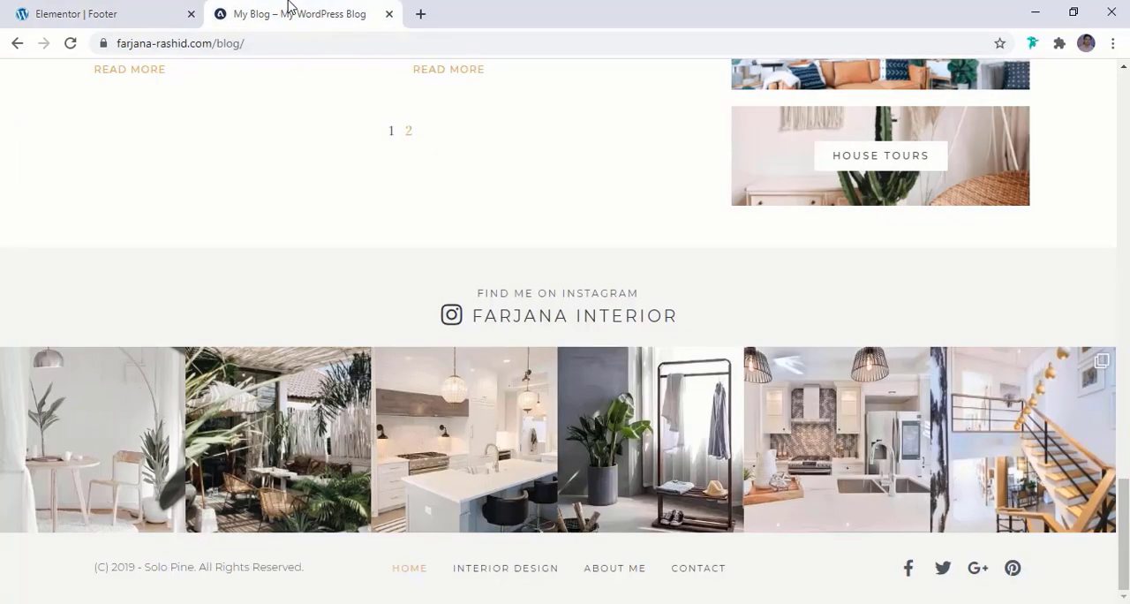
{"action": "left_click", "coordinate": [89, 12]}
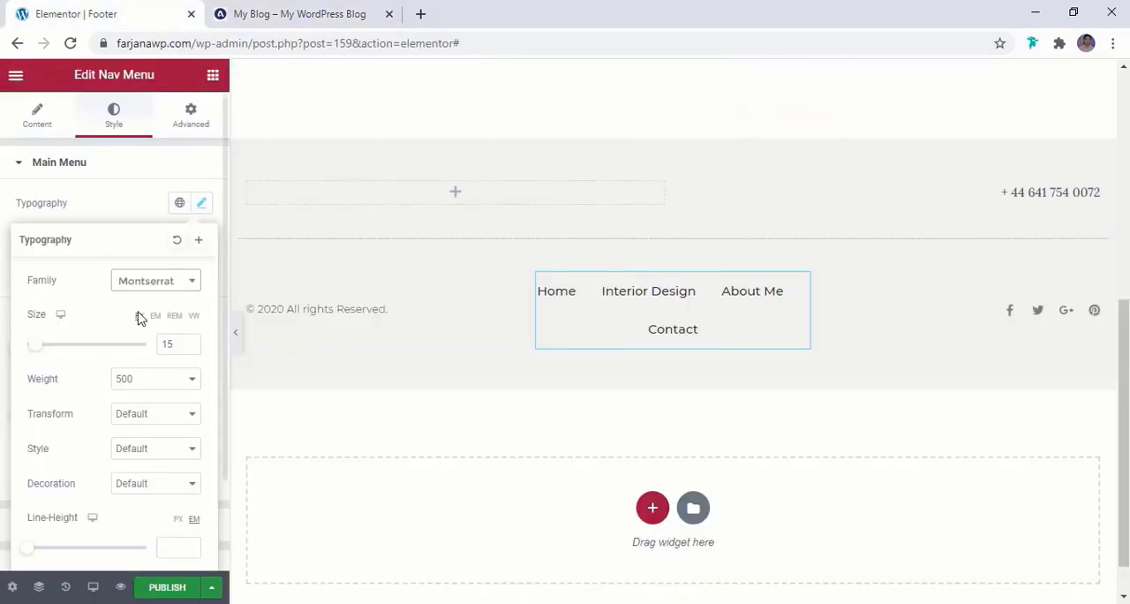
{"action": "left_click", "coordinate": [128, 423]}
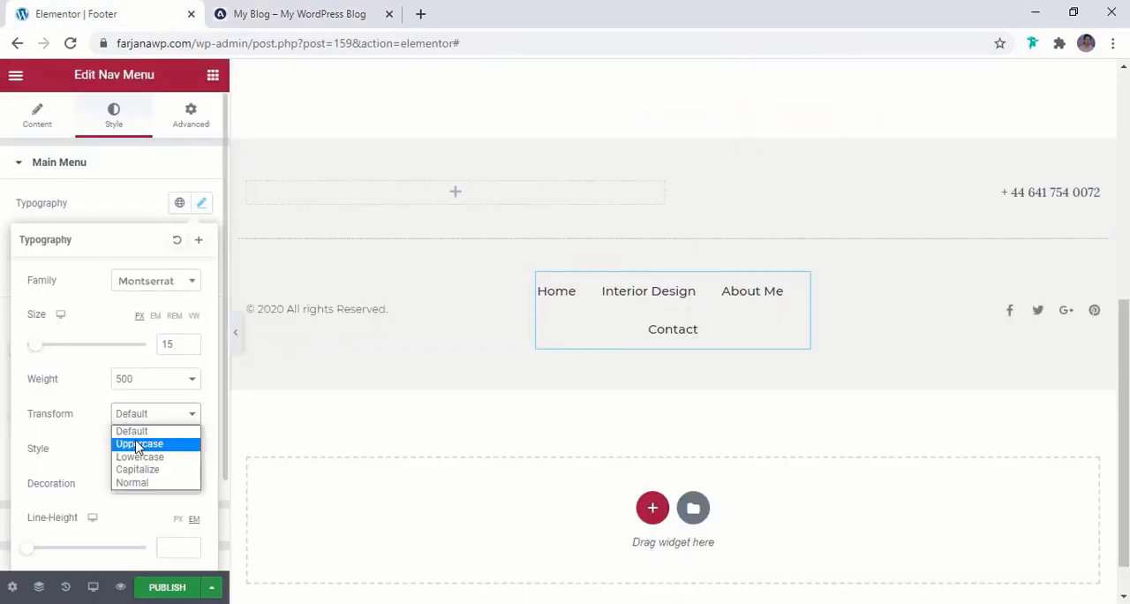
{"action": "left_click", "coordinate": [136, 444]}
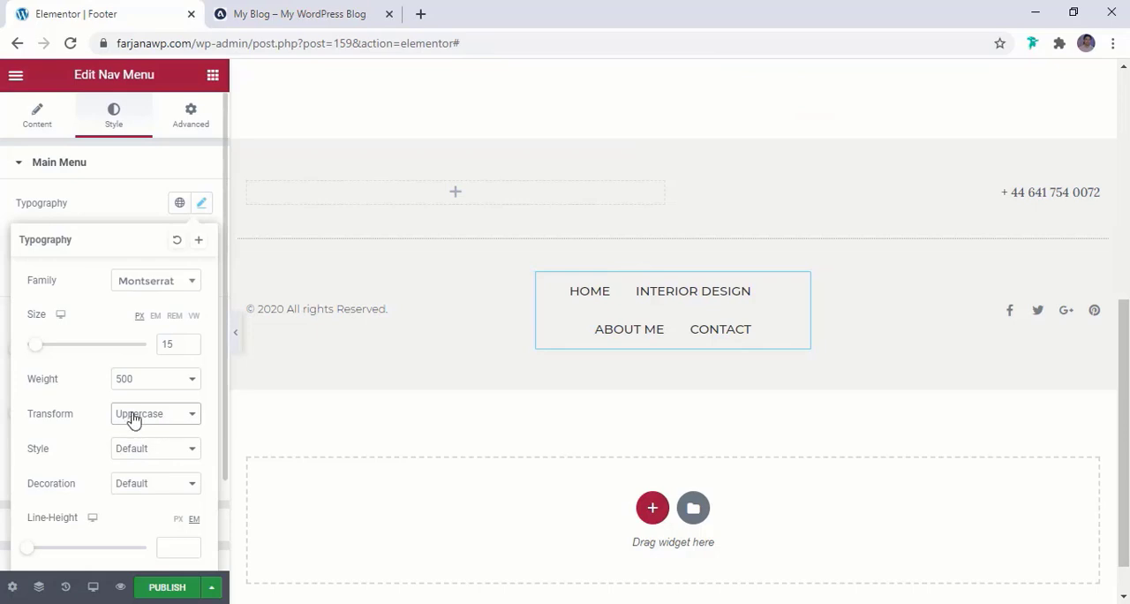
Set the nav menu's letter spacing to 1.6 and its font size to 12 px
{"action": "scroll", "coordinate": [145, 428], "scroll_direction": "down", "scroll_amount": 1}
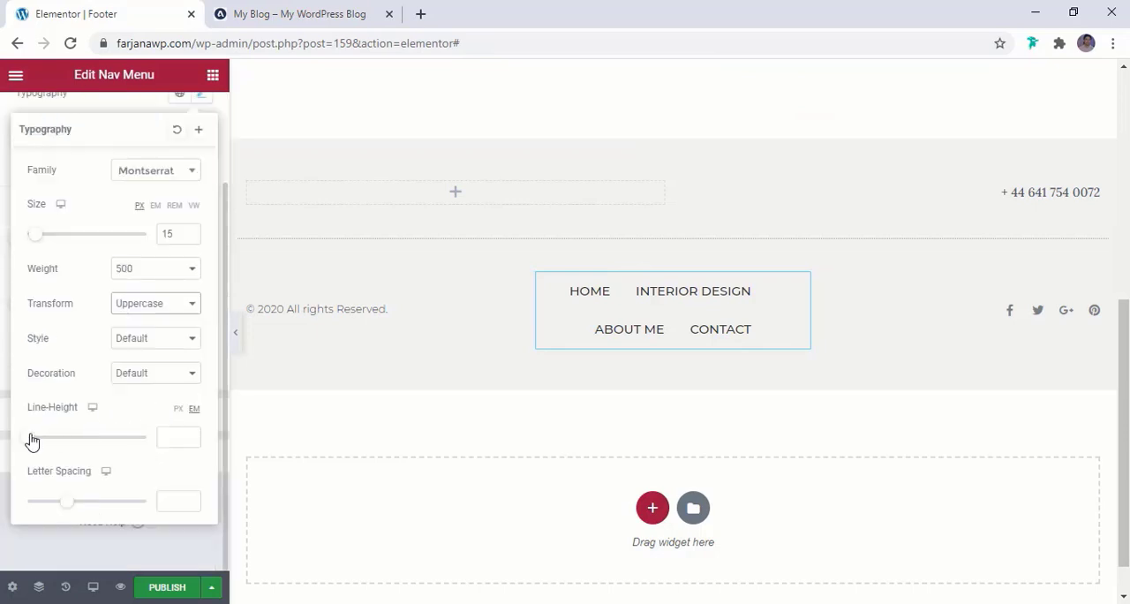
{"action": "left_click_drag", "start_coordinate": [63, 503], "coordinate": [78, 513]}
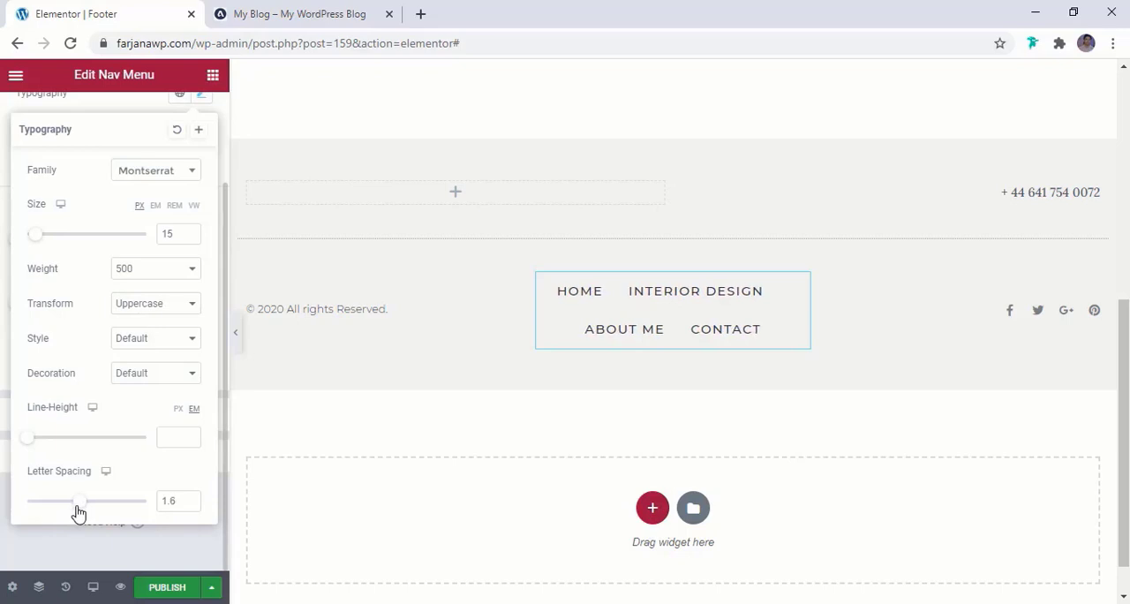
{"action": "left_click", "coordinate": [190, 237]}
{"action": "left_click", "coordinate": [190, 238]}
{"action": "left_click", "coordinate": [190, 238]}
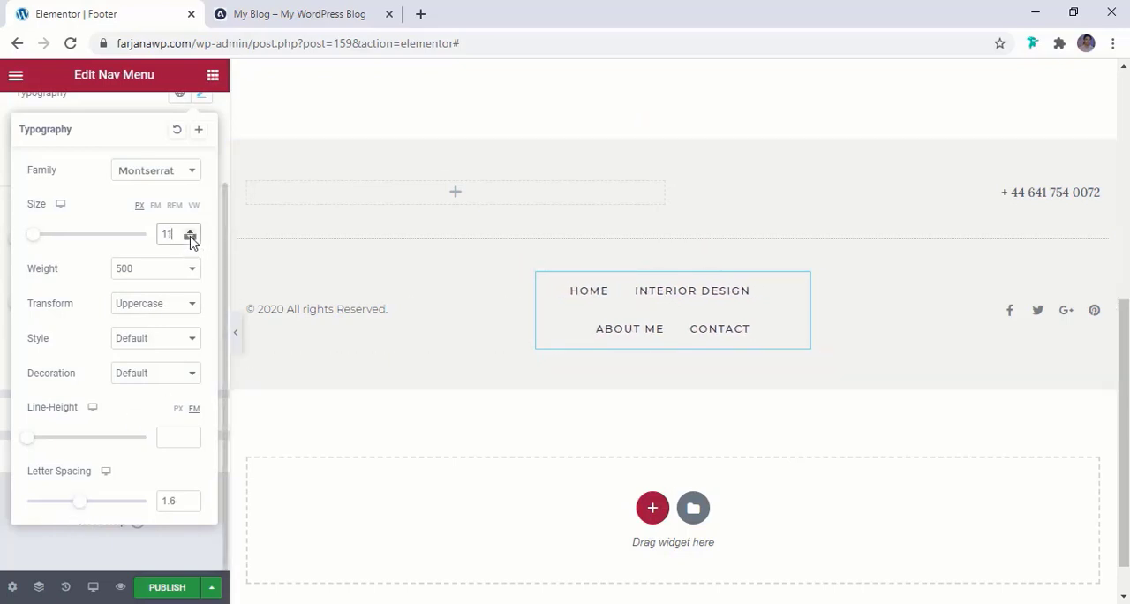
{"action": "left_click", "coordinate": [190, 237]}
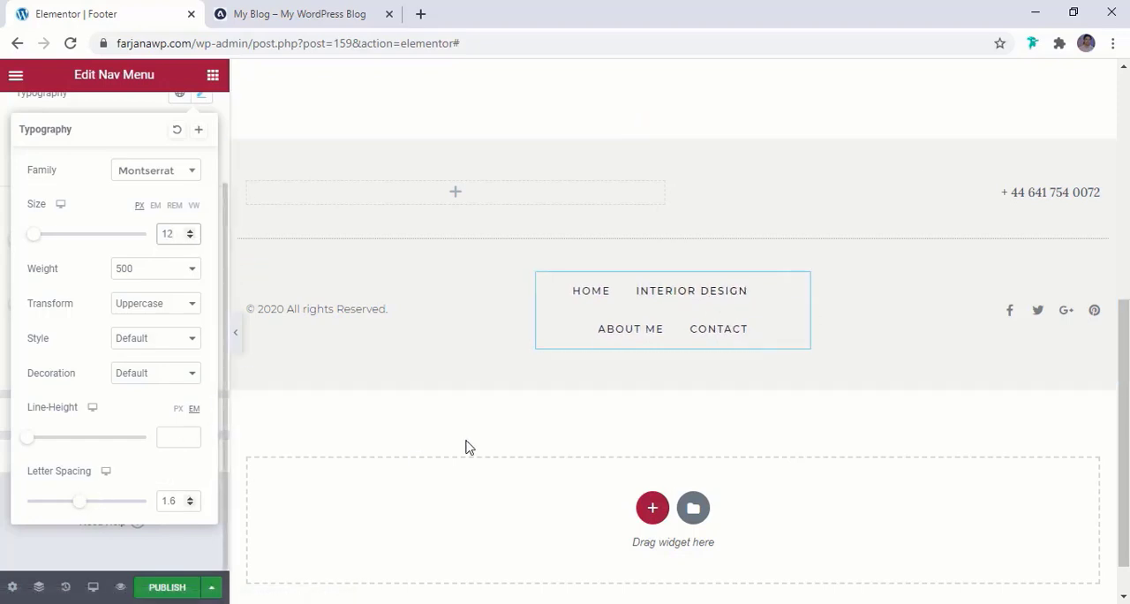
Widen the footer nav menu's column on both sides so all four menu items fit on one line
{"action": "left_click_drag", "start_coordinate": [528, 313], "coordinate": [479, 320]}
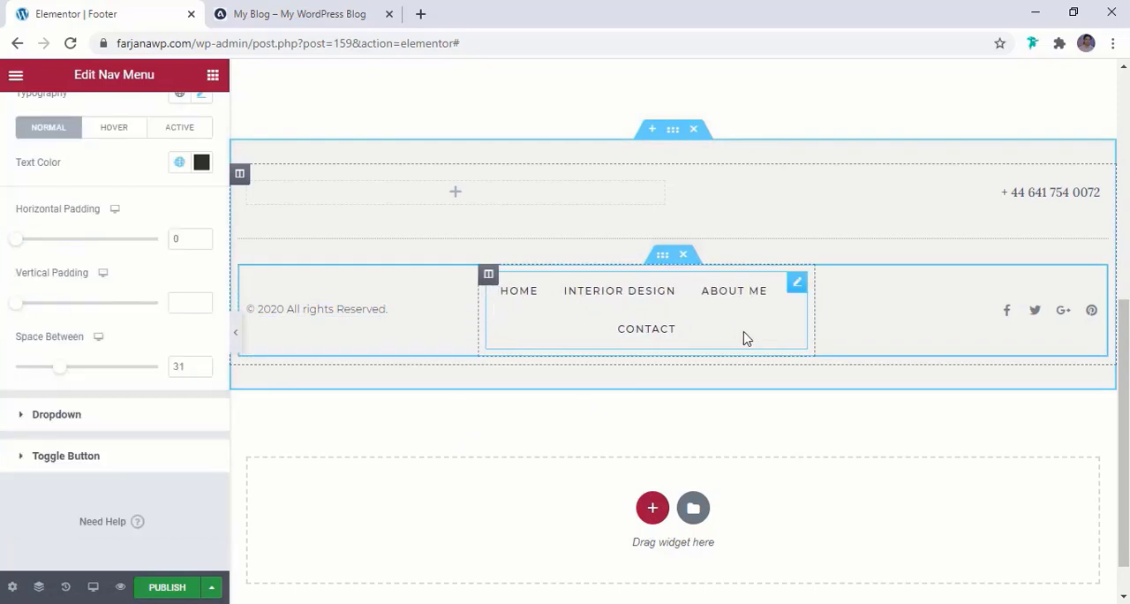
{"action": "left_click_drag", "start_coordinate": [815, 326], "coordinate": [861, 335]}
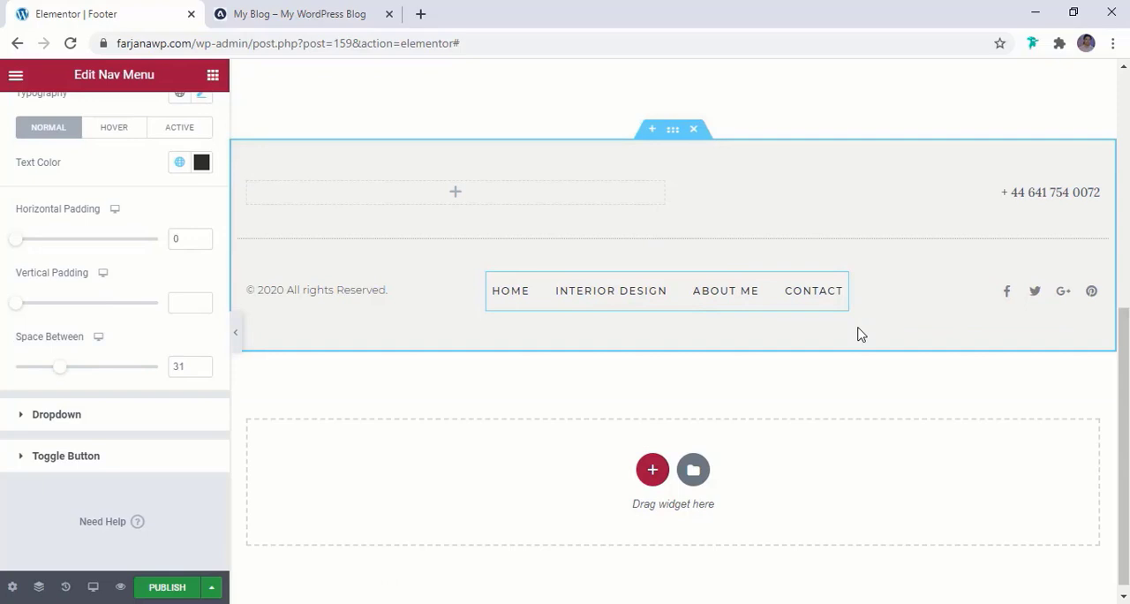
Set the secondary colour of the footer's social icons to the global light dark
{"action": "left_click", "coordinate": [1062, 297]}
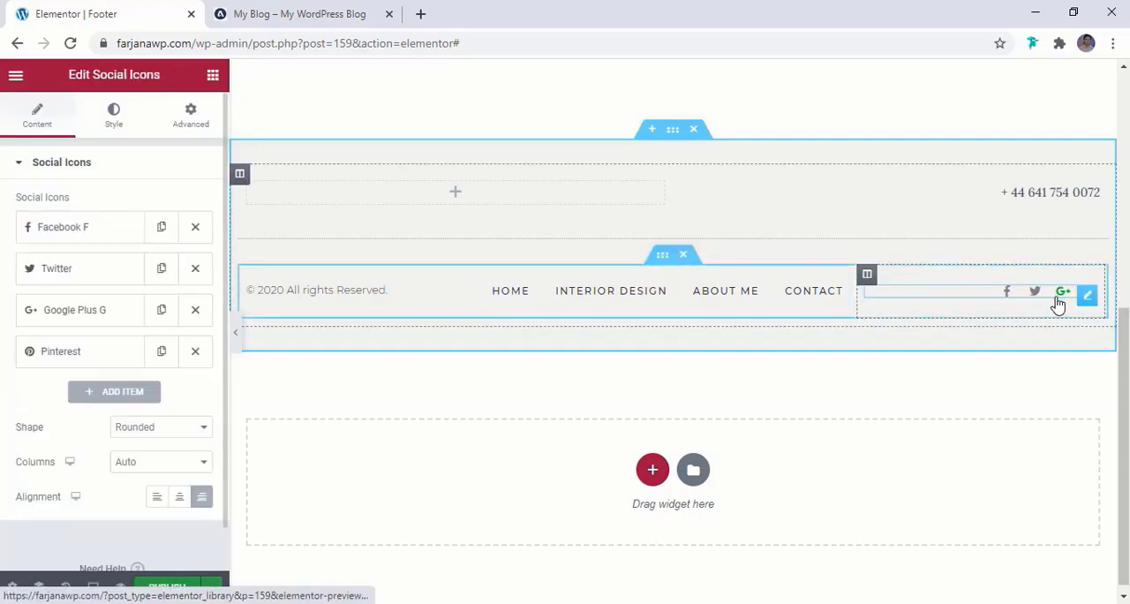
{"action": "left_click", "coordinate": [114, 119]}
{"action": "left_click", "coordinate": [180, 273]}
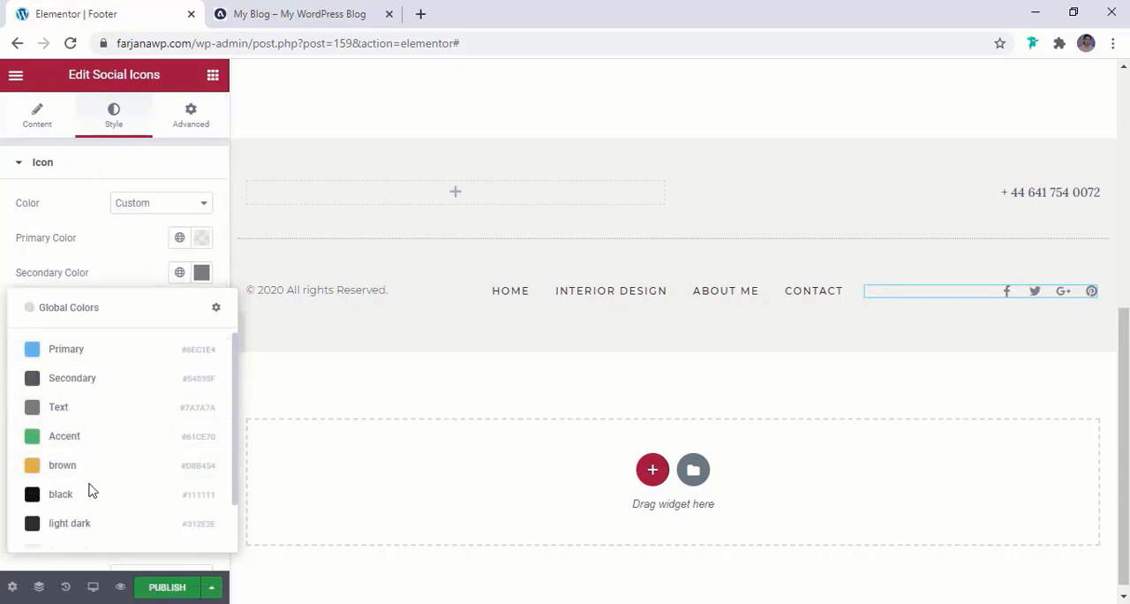
{"action": "left_click", "coordinate": [83, 522]}
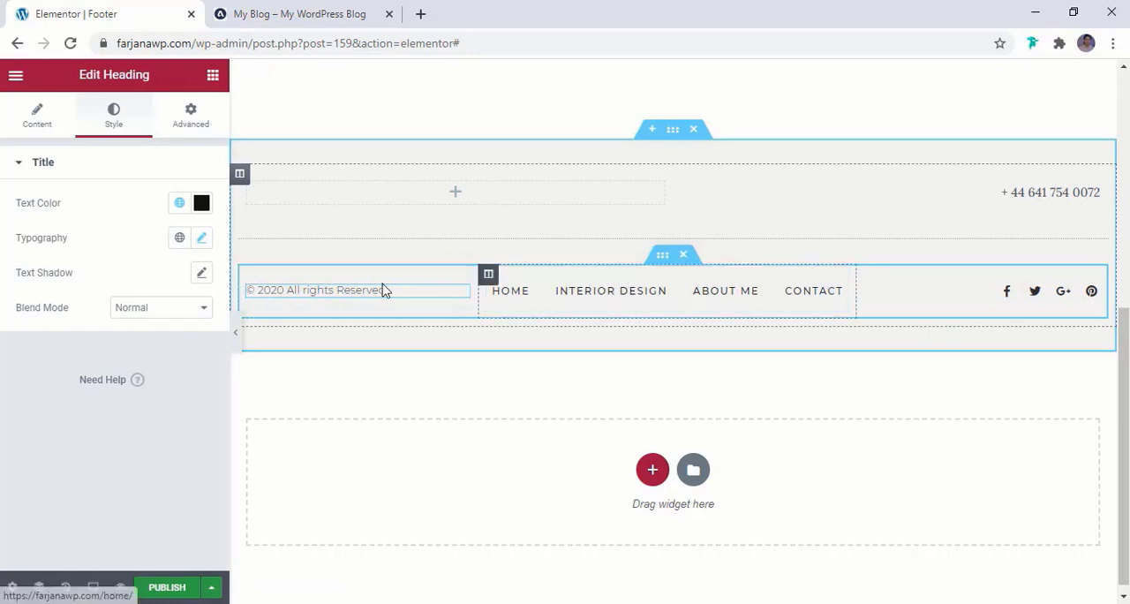
Delete the inner section holding the phone number above the copyright row, and preview the footer at full width
{"action": "left_click", "coordinate": [376, 197]}
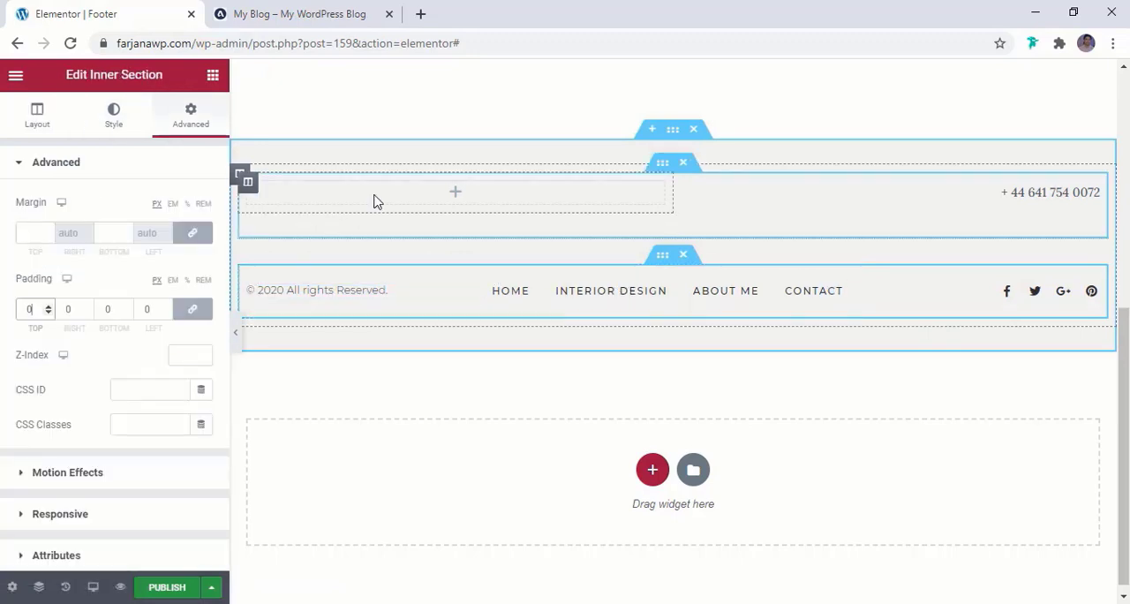
{"action": "left_click", "coordinate": [684, 169]}
{"action": "left_click", "coordinate": [343, 300]}
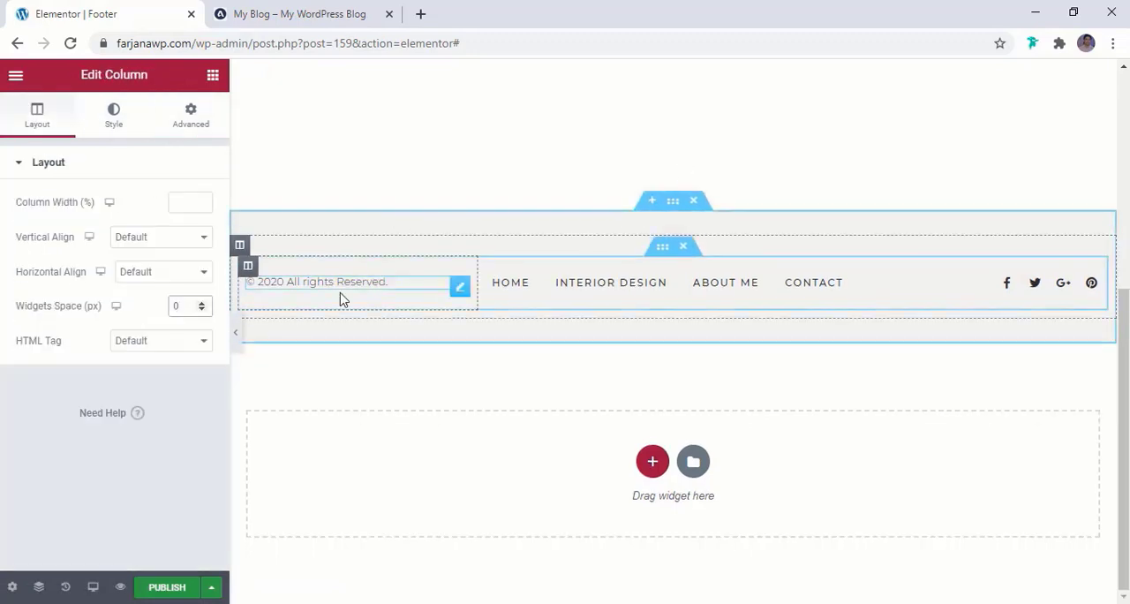
{"action": "left_click", "coordinate": [237, 339]}
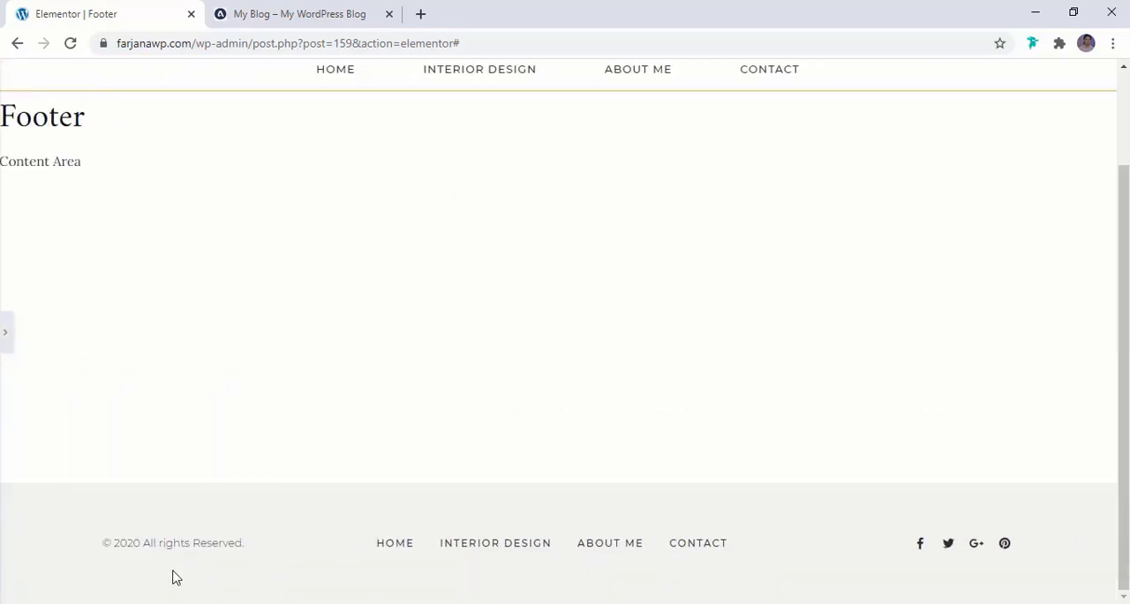
{"action": "left_click", "coordinate": [3, 336]}
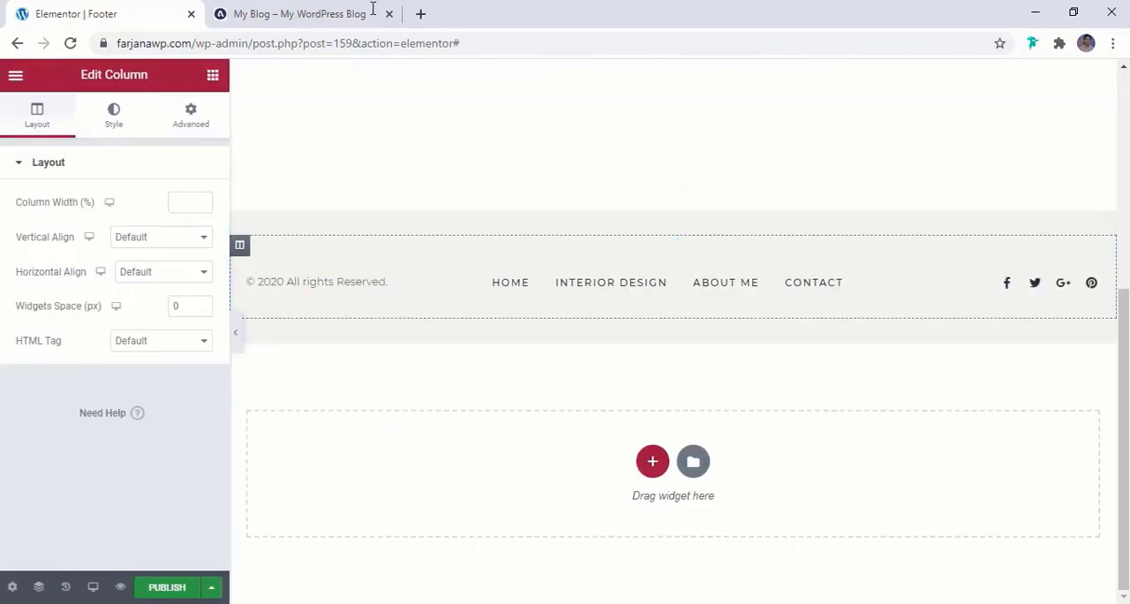
Check the reference blog's Instagram area and insert a single-column section above the footer's copyright and menu section
{"action": "left_click", "coordinate": [338, 9]}
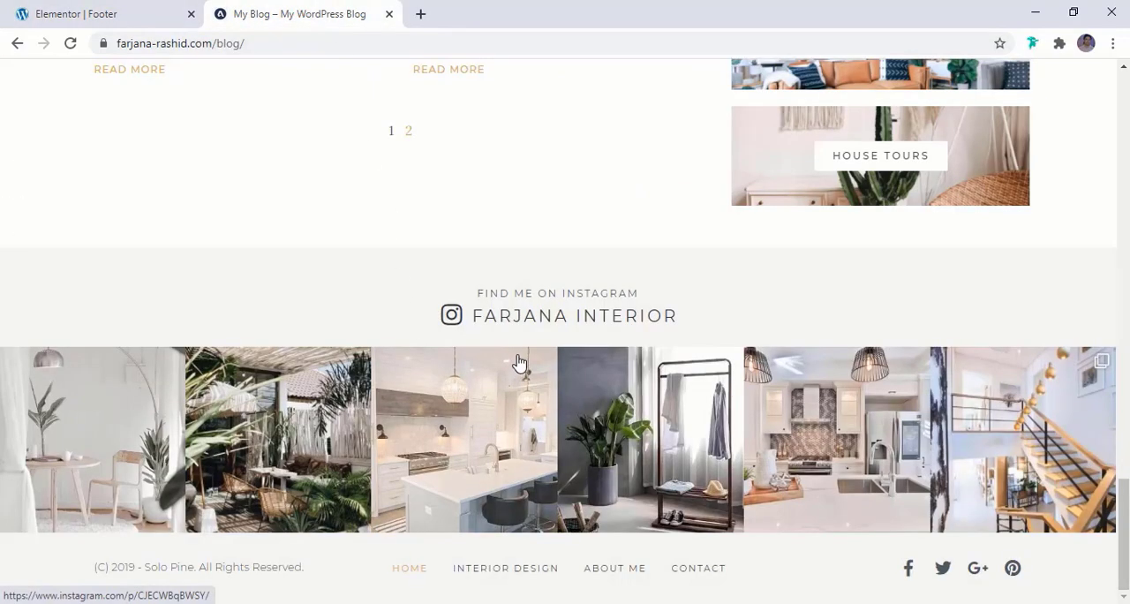
{"action": "left_click", "coordinate": [172, 10]}
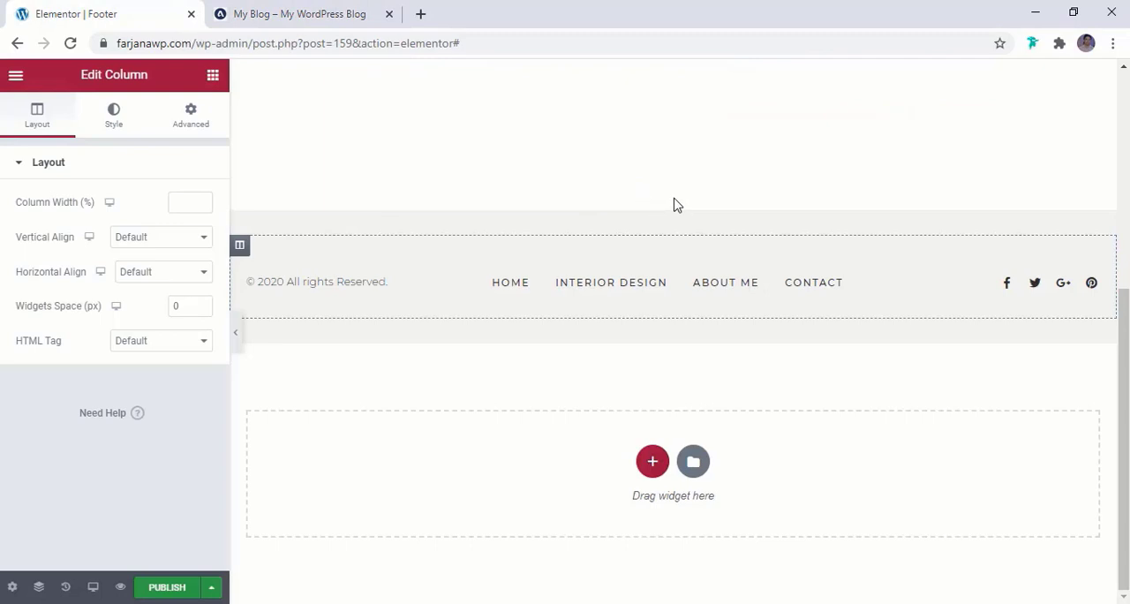
{"action": "mouse_move", "coordinate": [657, 231]}
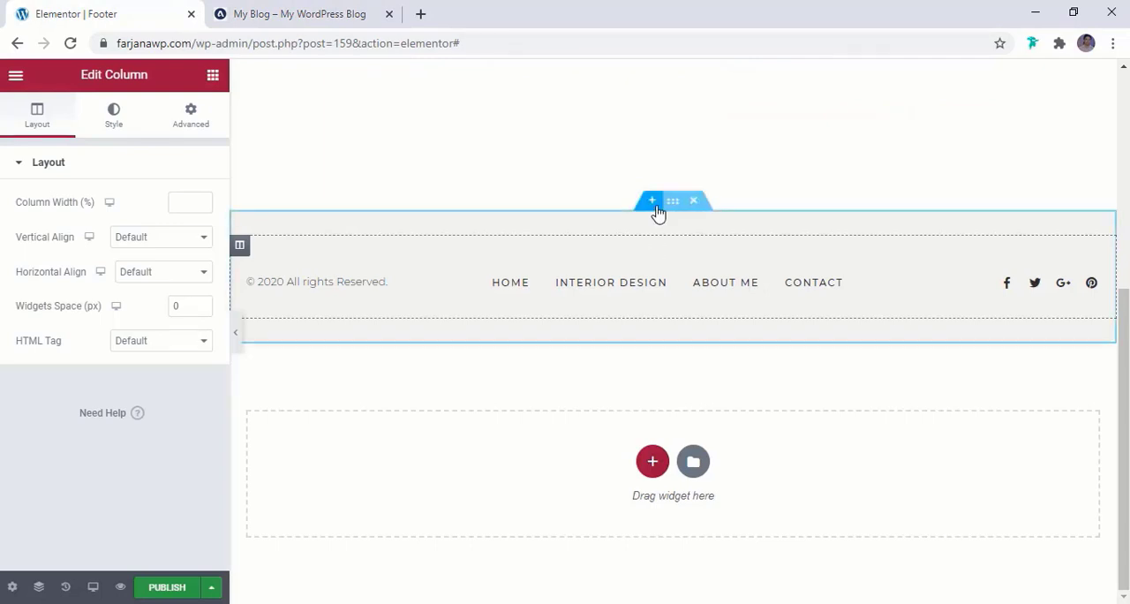
{"action": "left_click", "coordinate": [652, 202]}
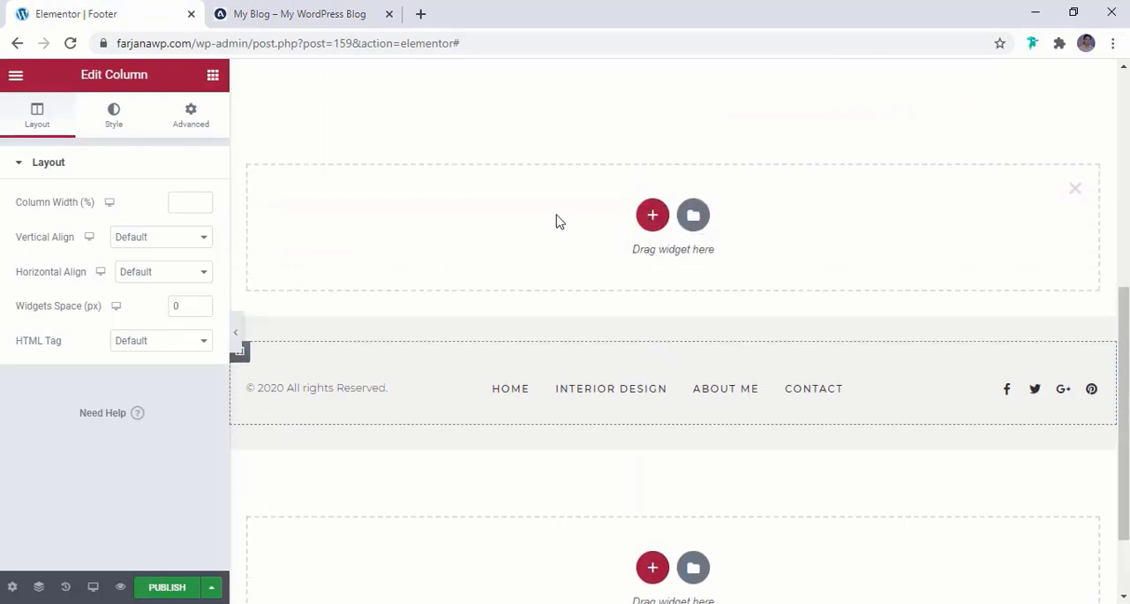
{"action": "left_click", "coordinate": [653, 215]}
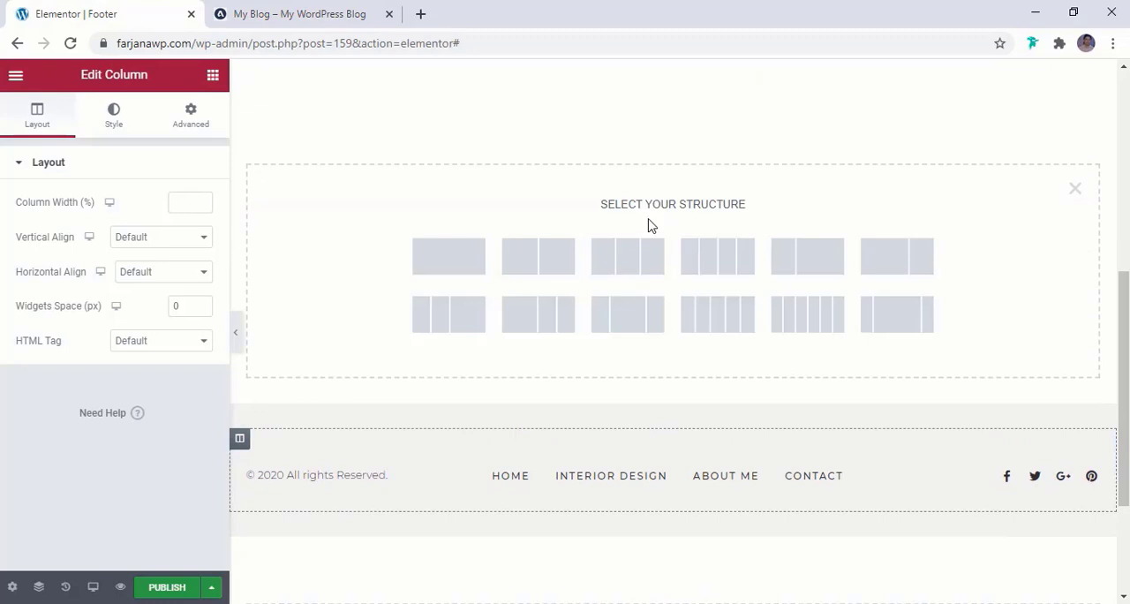
{"action": "left_click", "coordinate": [460, 265]}
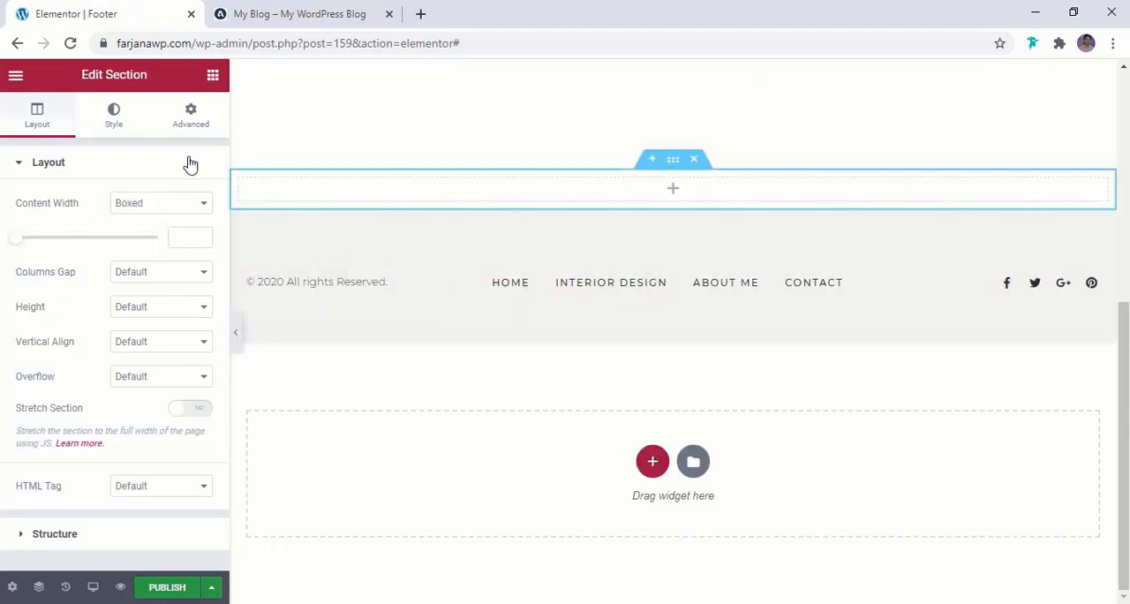
Search the widgets for "insta" and place the Instagram Feed widget in the new empty section
{"action": "left_click", "coordinate": [213, 75]}
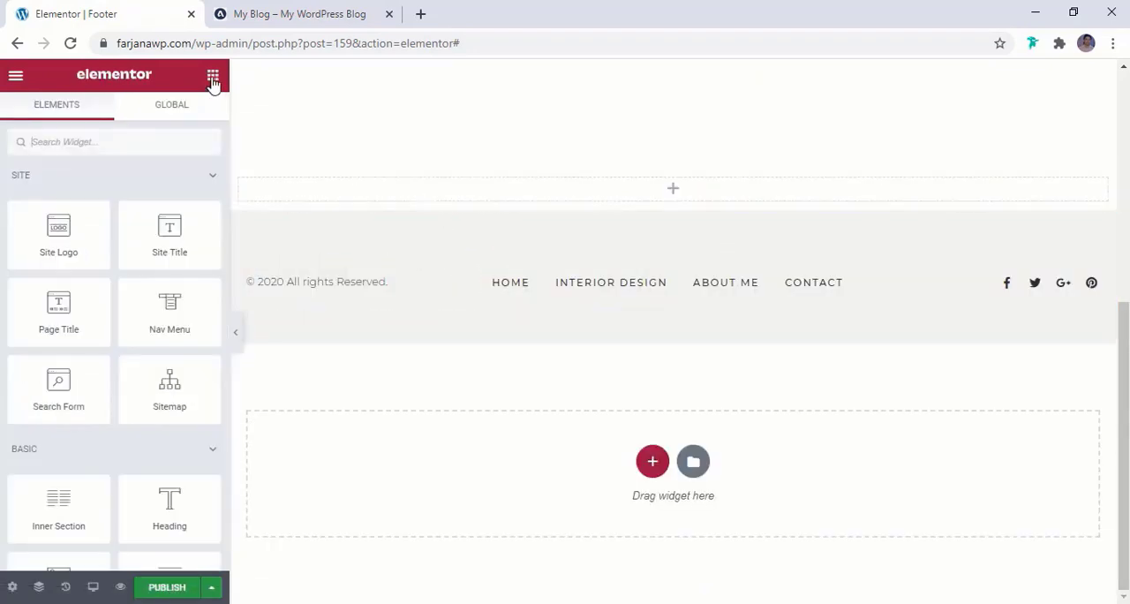
{"action": "left_click", "coordinate": [115, 144]}
{"action": "type", "text": "i"}
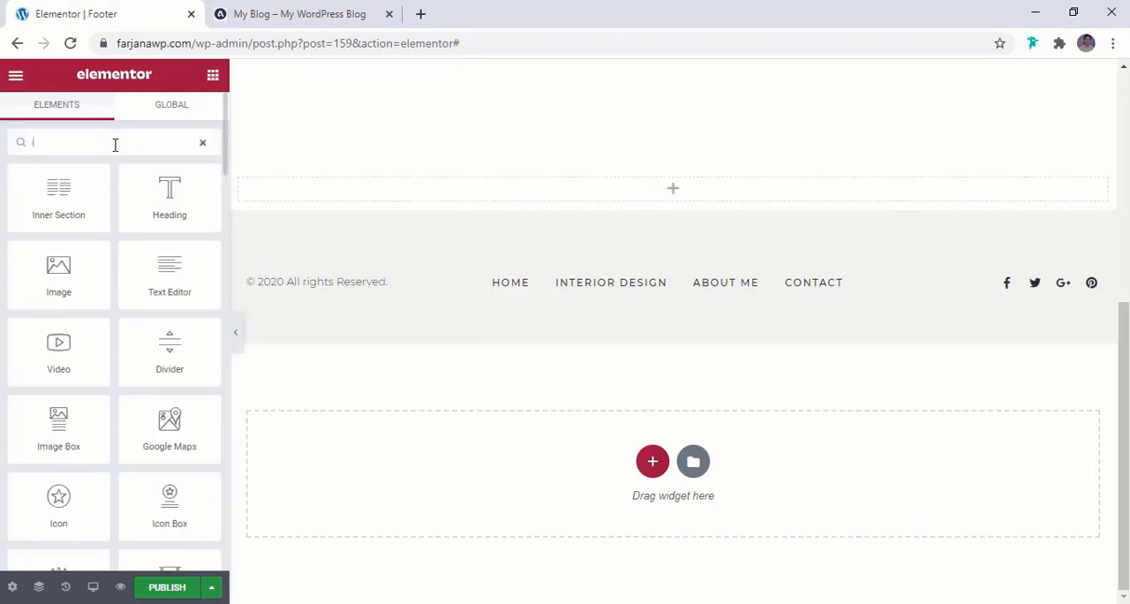
{"action": "type", "text": "nst"}
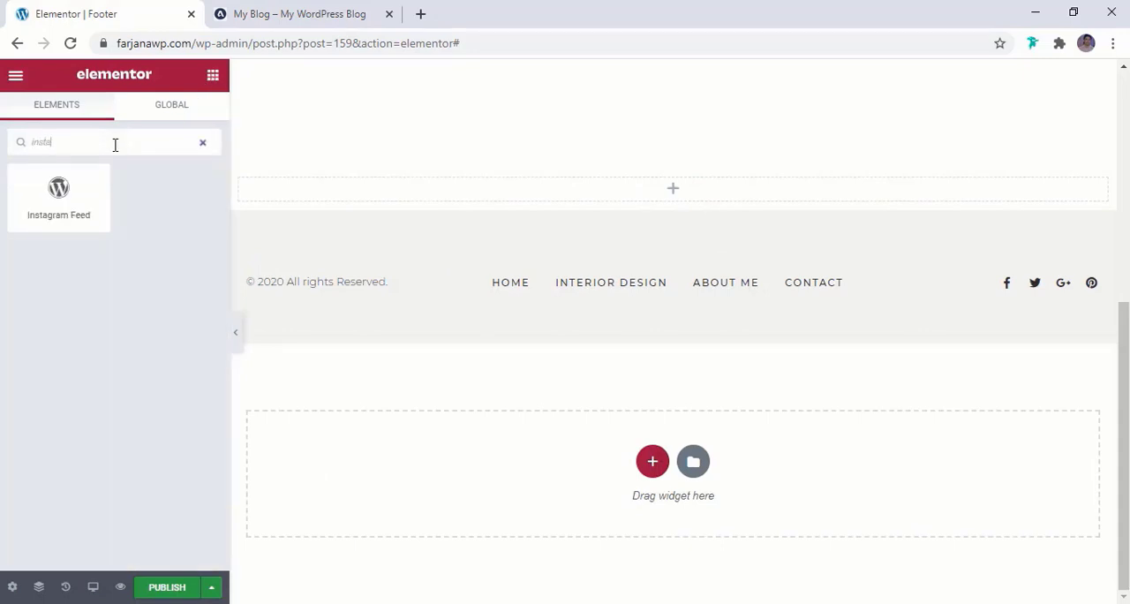
{"action": "type", "text": "a"}
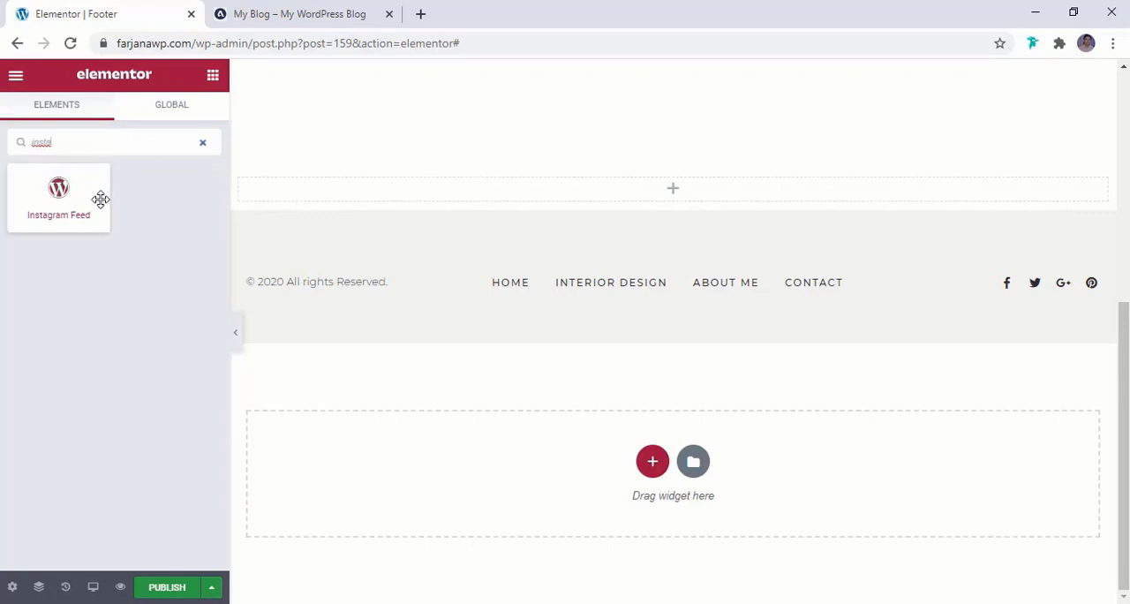
{"action": "left_click_drag", "start_coordinate": [62, 194], "coordinate": [619, 184]}
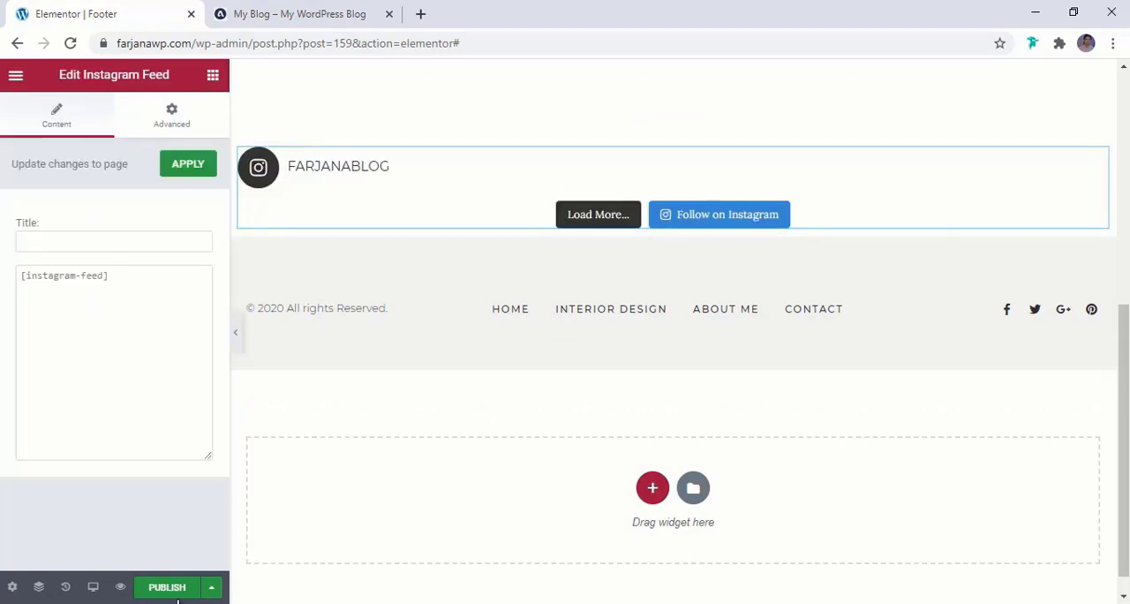
Publish the footer template with a display condition that includes the Entire Site
{"action": "left_click", "coordinate": [167, 588]}
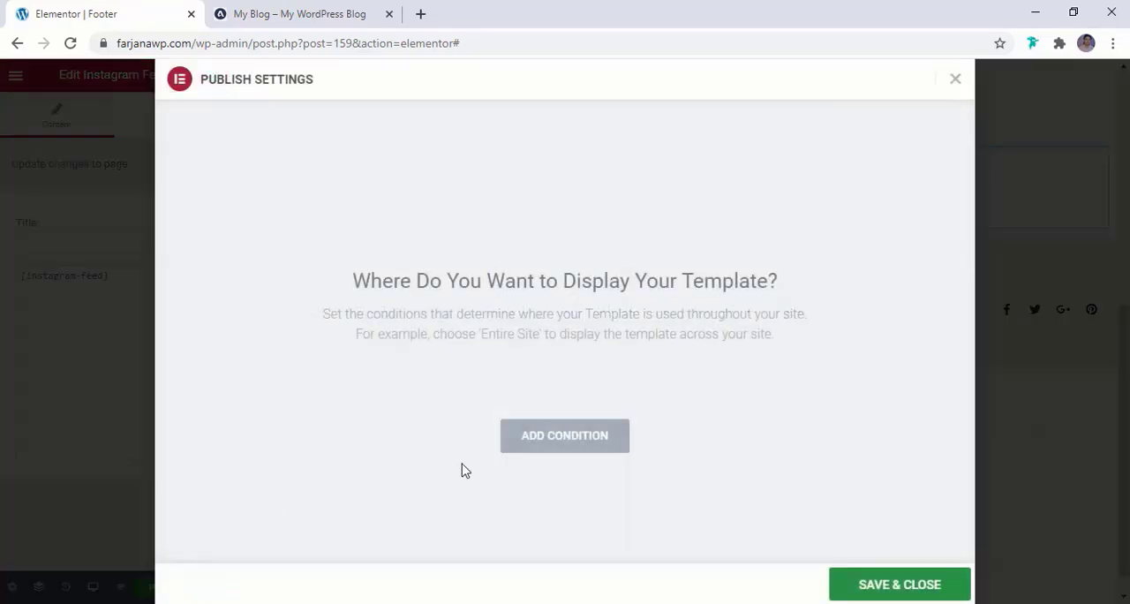
{"action": "left_click", "coordinate": [562, 446]}
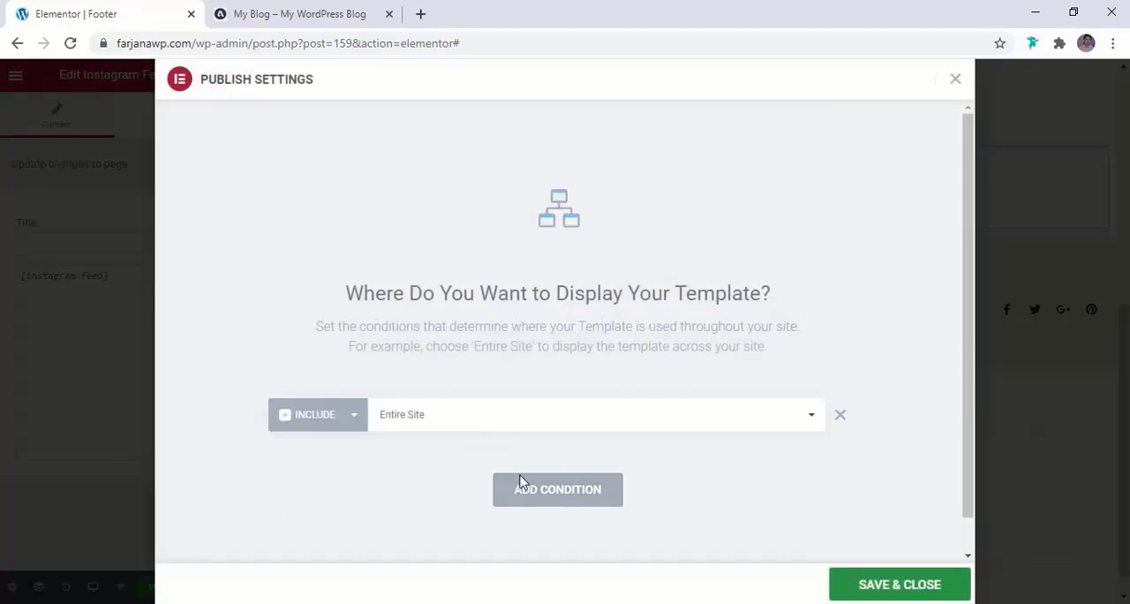
{"action": "left_click", "coordinate": [901, 587]}
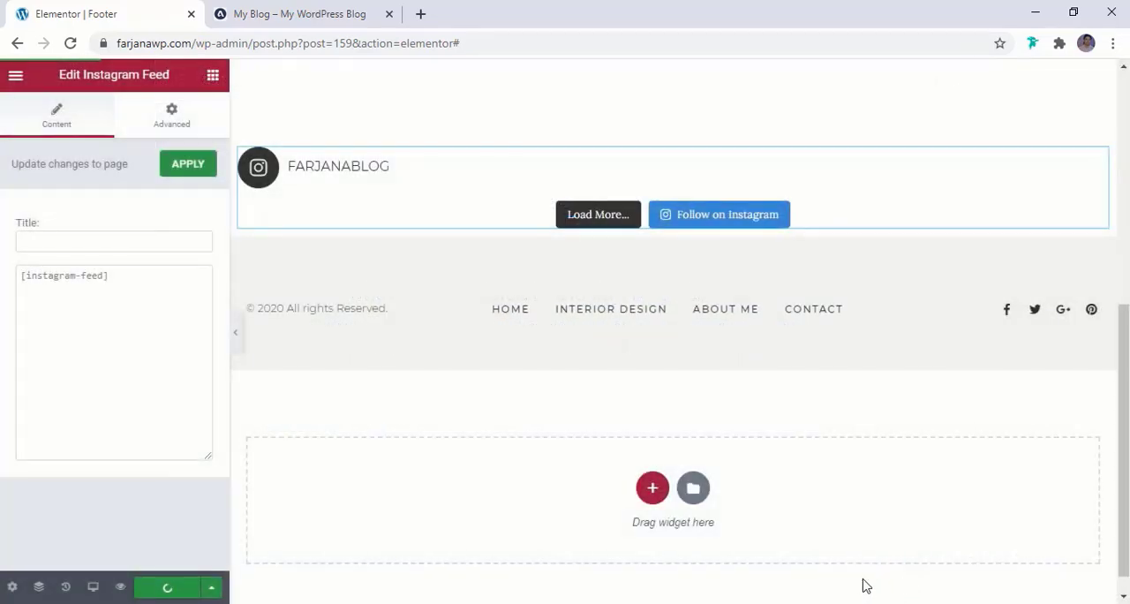
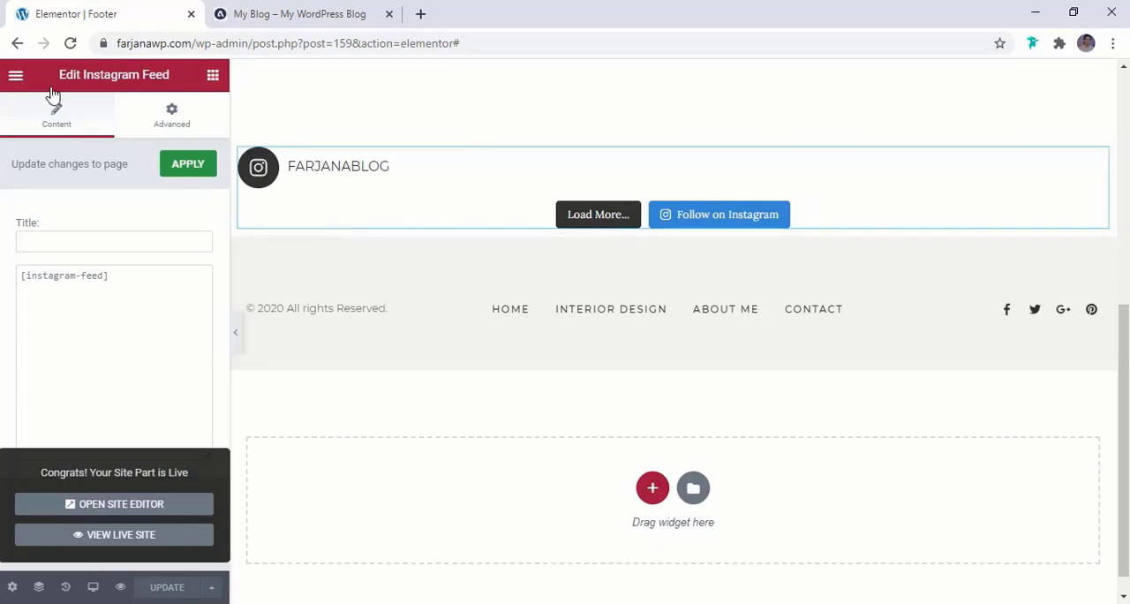
Reload the footer template in the editor and check the Instagram area on the reference blog
{"action": "left_click", "coordinate": [69, 45]}
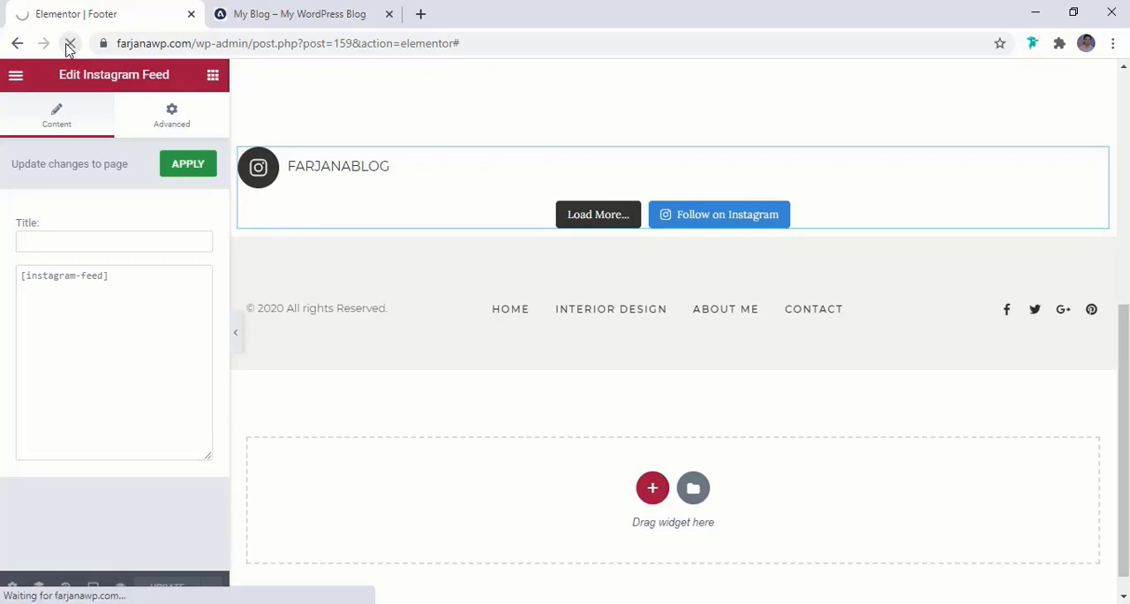
{"action": "scroll", "coordinate": [477, 347], "scroll_direction": "down", "scroll_amount": 6}
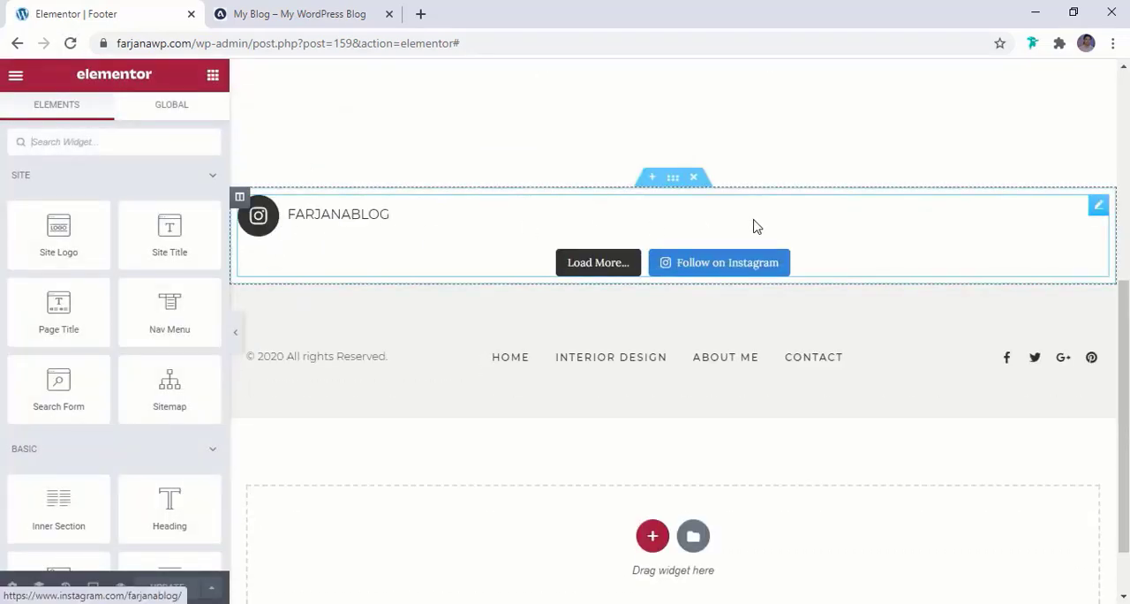
{"action": "left_click", "coordinate": [265, 13]}
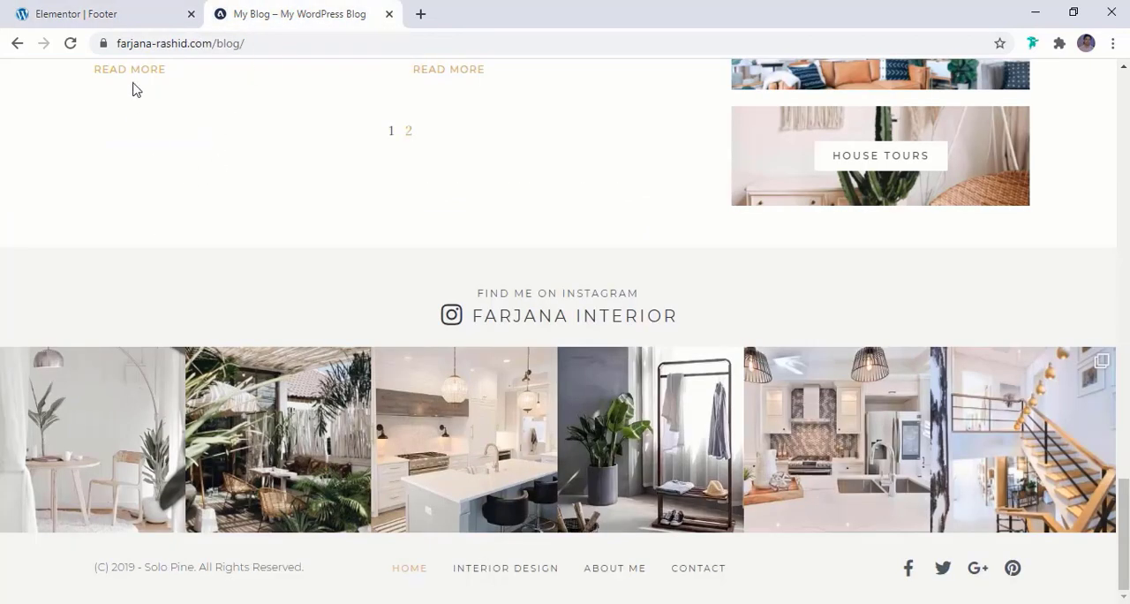
{"action": "left_click", "coordinate": [100, 10]}
View the footer template's live page in a new tab and compare its Instagram feed with the reference blog's
{"action": "left_click", "coordinate": [15, 78]}
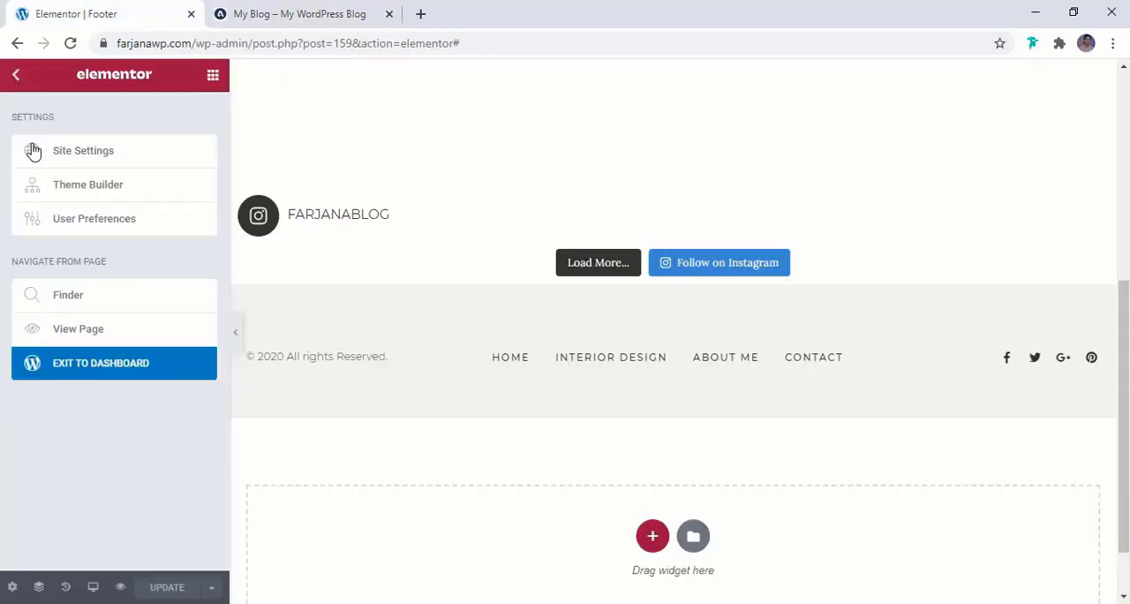
{"action": "right_click", "coordinate": [80, 328]}
{"action": "left_click", "coordinate": [110, 340]}
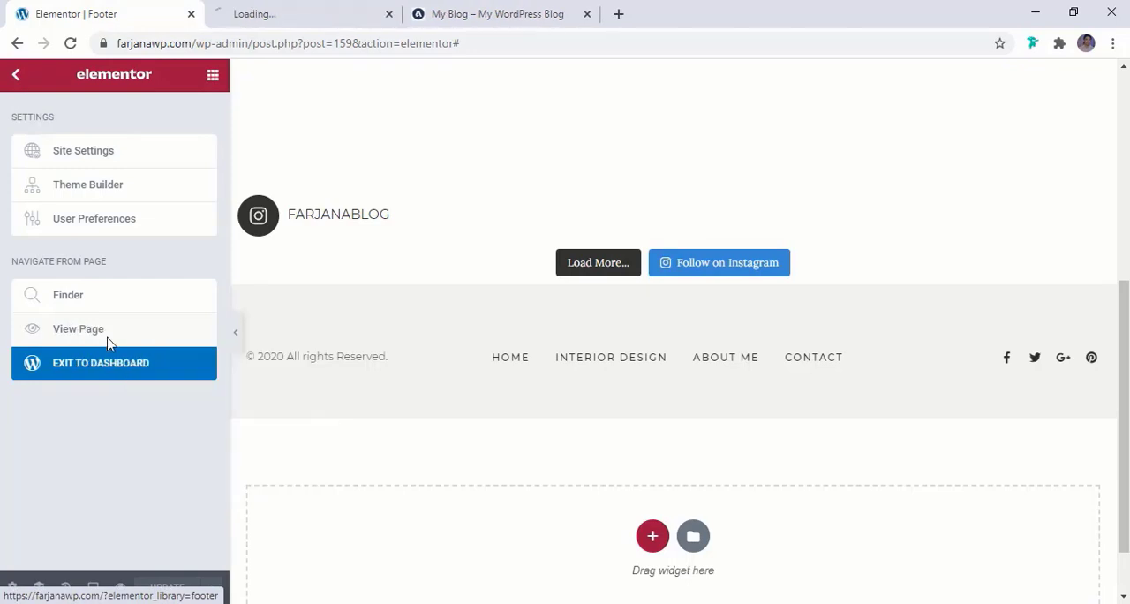
{"action": "left_click", "coordinate": [300, 14]}
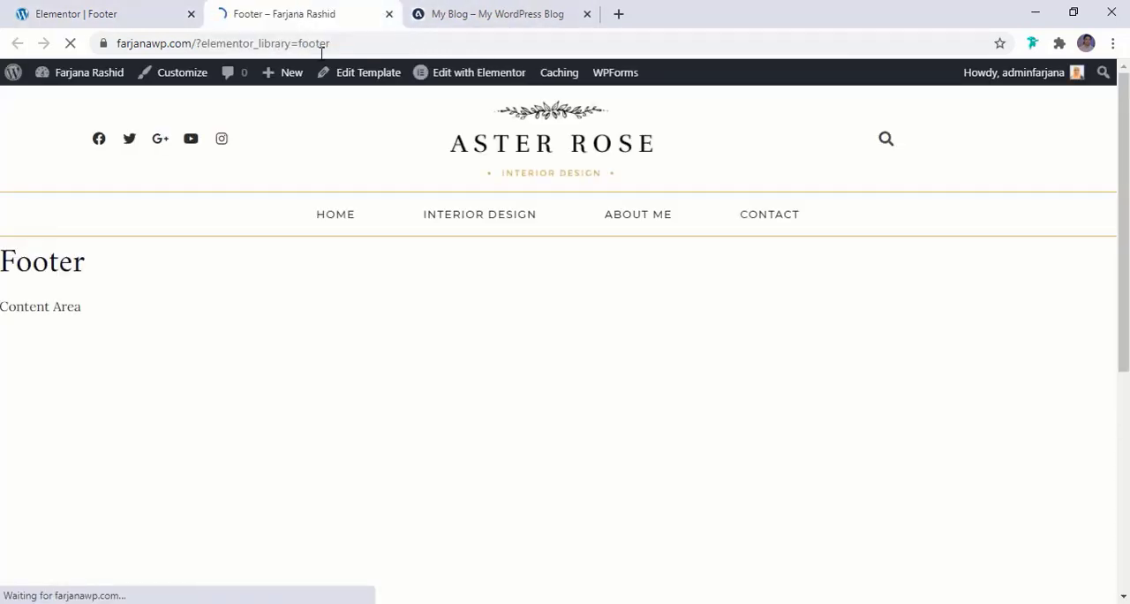
{"action": "scroll", "coordinate": [420, 275], "scroll_direction": "down", "scroll_amount": 6}
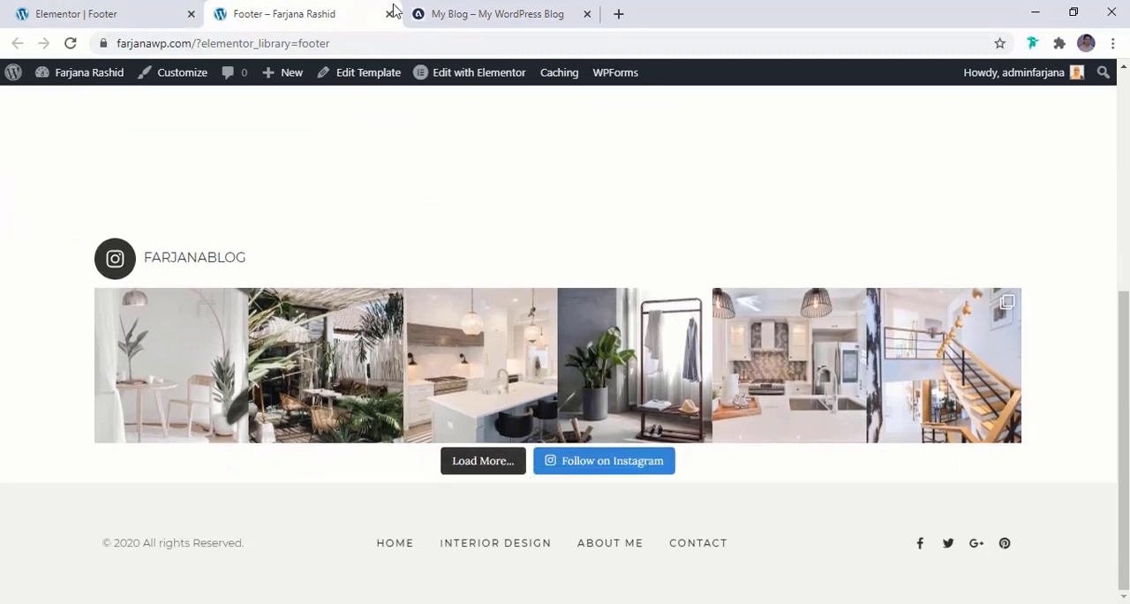
{"action": "left_click", "coordinate": [472, 14]}
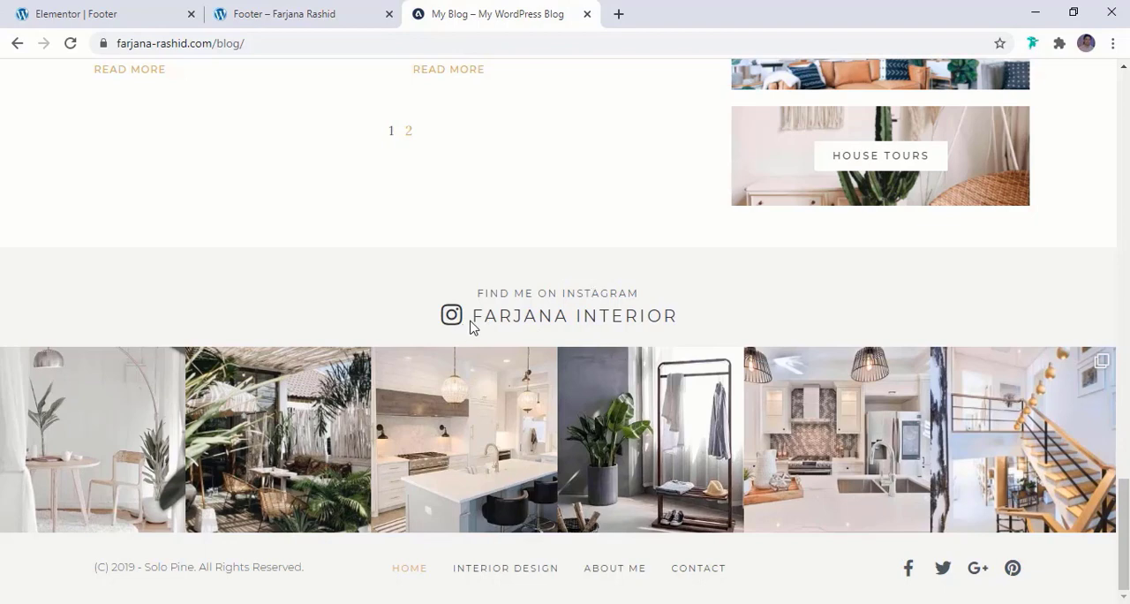
{"action": "left_click", "coordinate": [296, 13]}
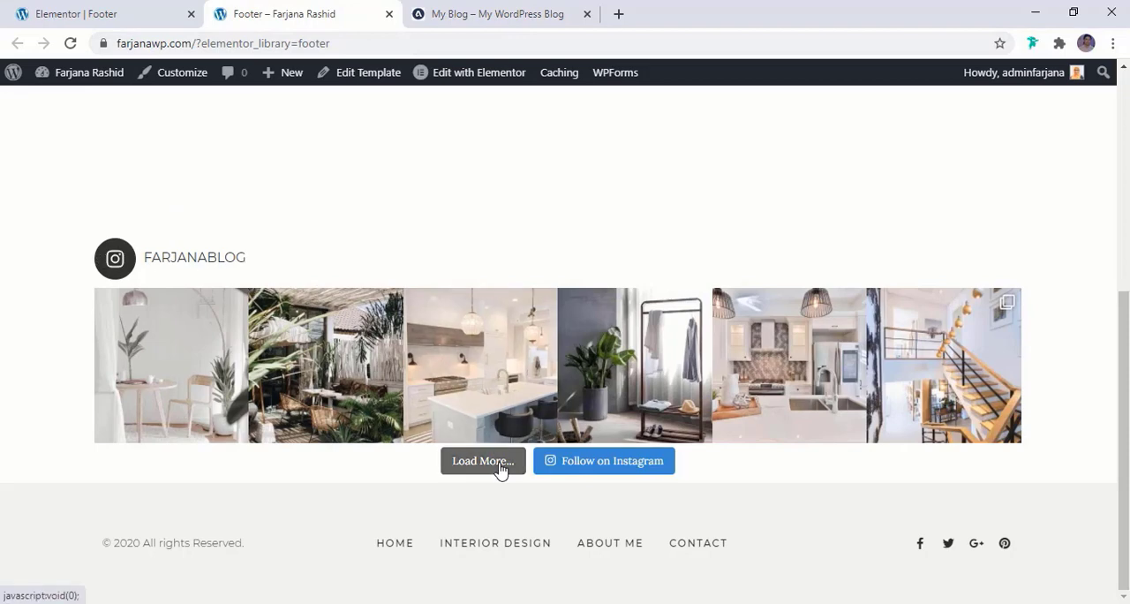
Exit the footer editor to the WordPress dashboard in a new tab and open the Instagram Feed plugin's Customize settings
{"action": "left_click", "coordinate": [62, 11]}
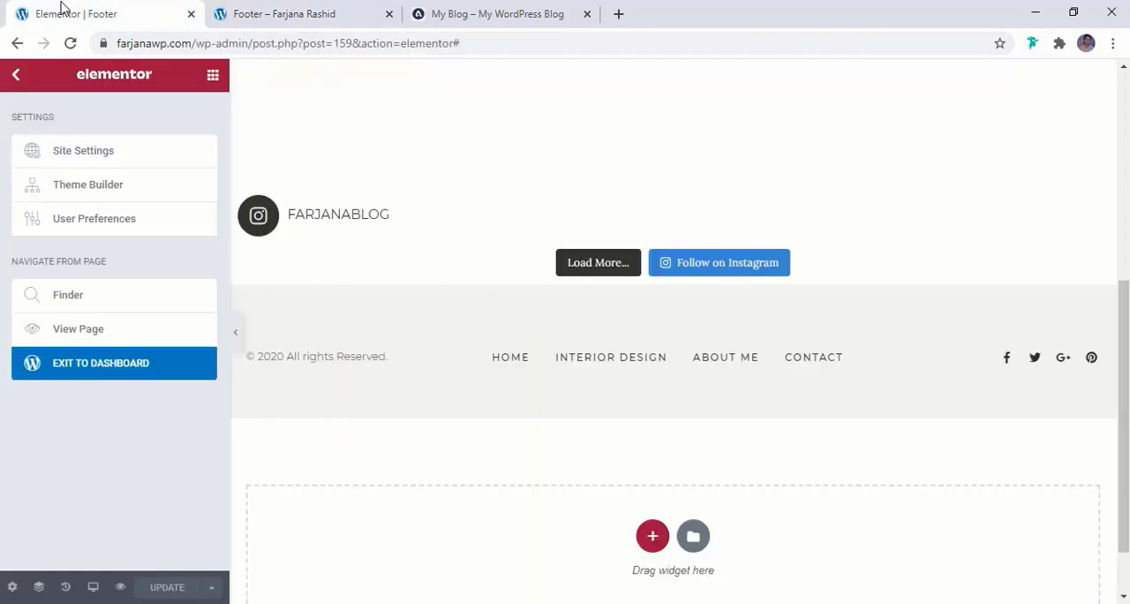
{"action": "right_click", "coordinate": [70, 361]}
{"action": "left_click", "coordinate": [133, 369]}
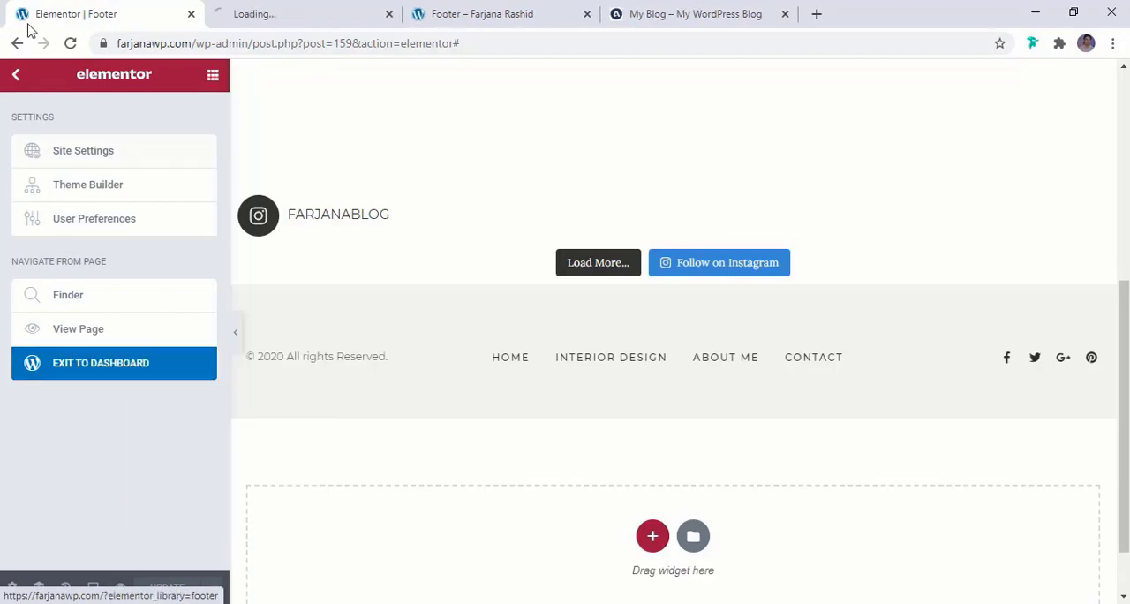
{"action": "left_click", "coordinate": [292, 16]}
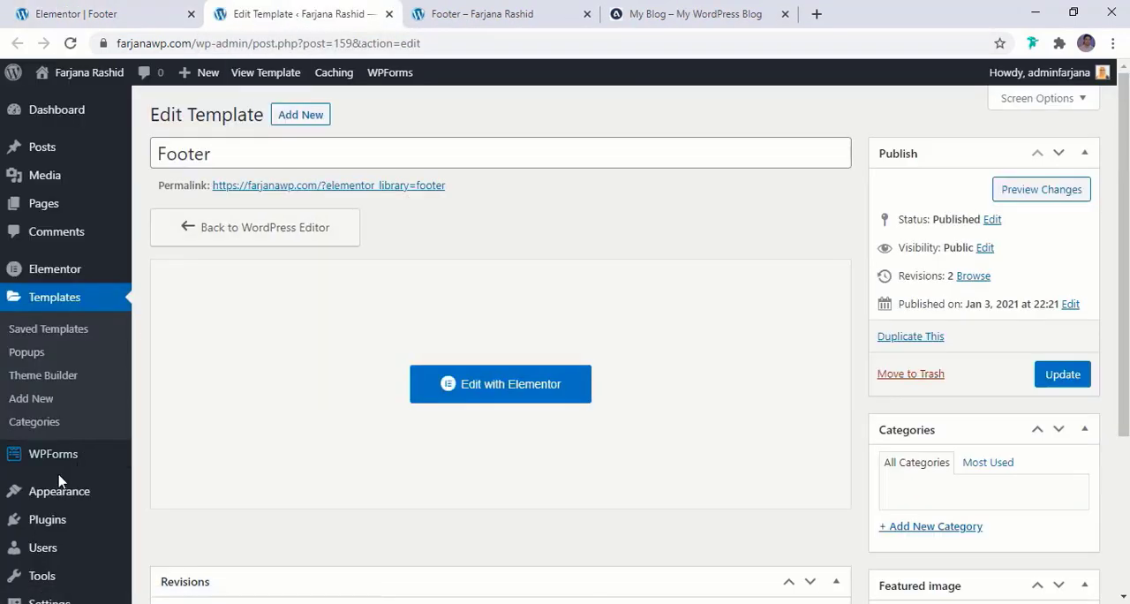
{"action": "scroll", "coordinate": [71, 460], "scroll_direction": "down", "scroll_amount": 3}
{"action": "mouse_move", "coordinate": [91, 570]}
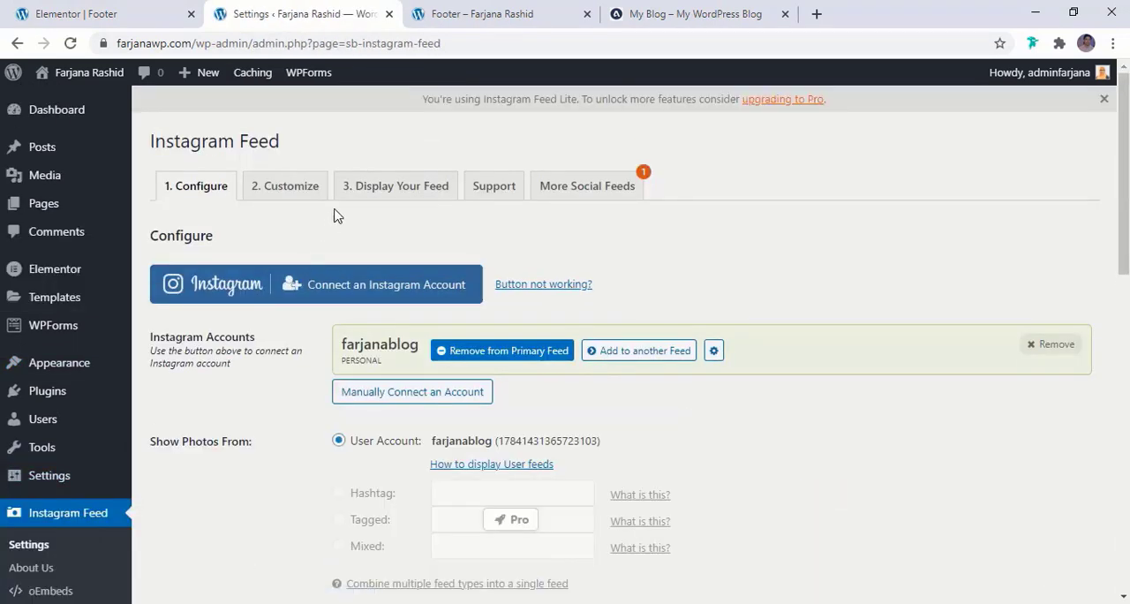
{"action": "left_click", "coordinate": [273, 192]}
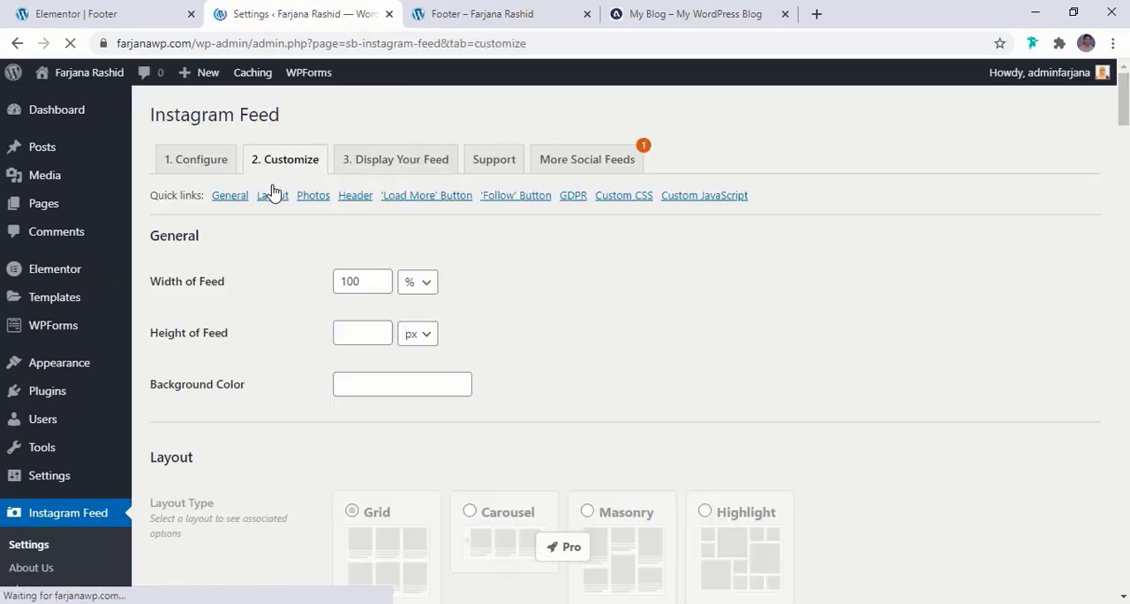
Disable Show Feed Header and Show Bio Text in the Instagram feed's header settings
{"action": "scroll", "coordinate": [322, 317], "scroll_direction": "down", "scroll_amount": 1}
{"action": "scroll", "coordinate": [322, 316], "scroll_direction": "down", "scroll_amount": 10}
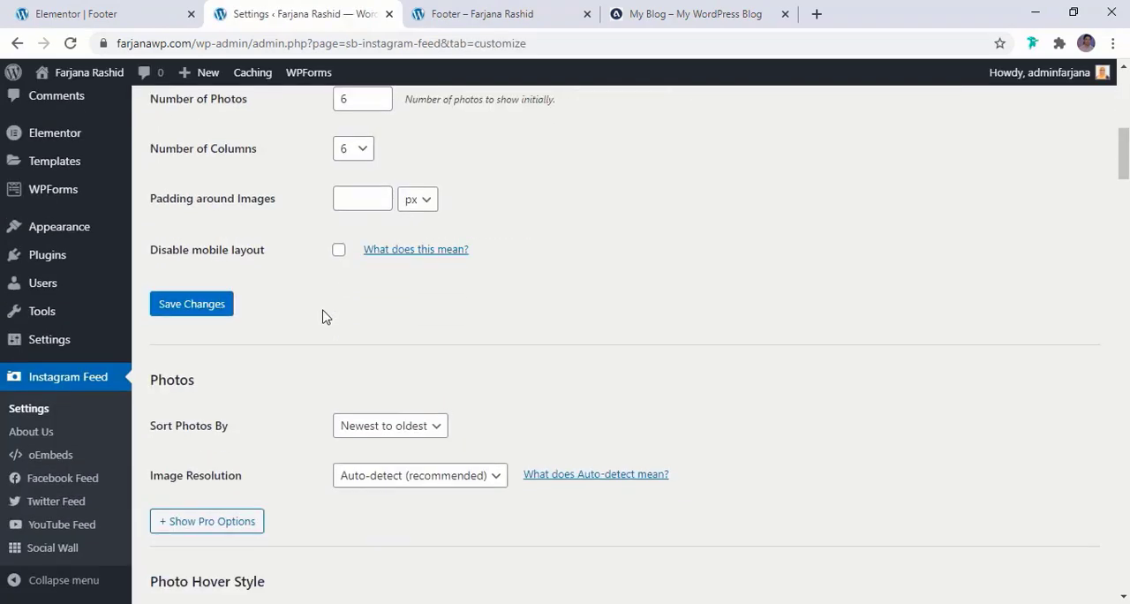
{"action": "scroll", "coordinate": [309, 310], "scroll_direction": "down", "scroll_amount": 4}
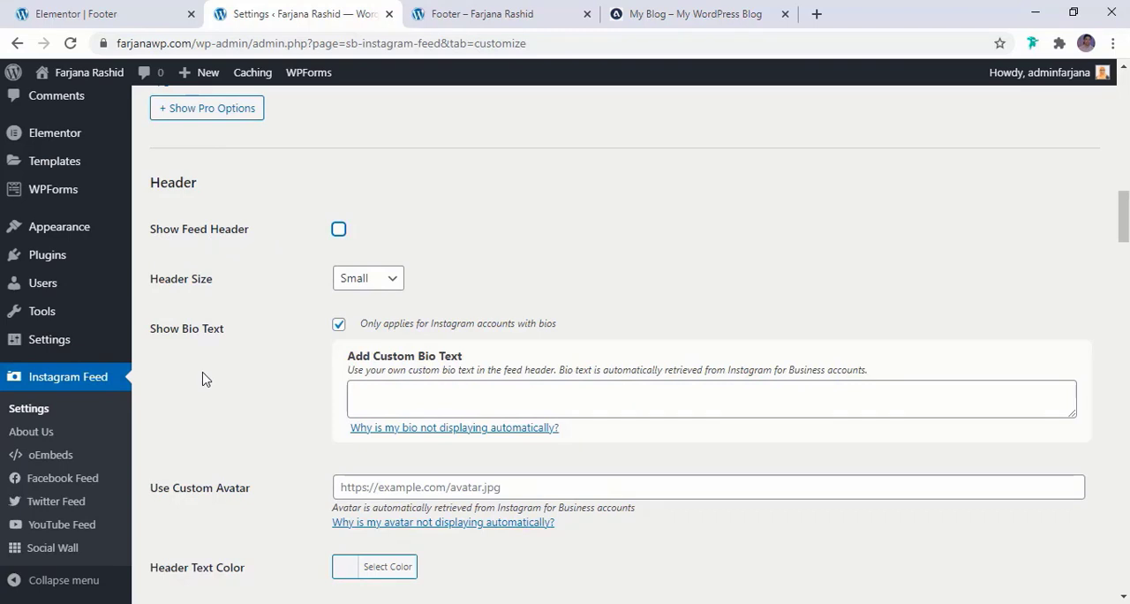
{"action": "scroll", "coordinate": [231, 370], "scroll_direction": "down", "scroll_amount": 2}
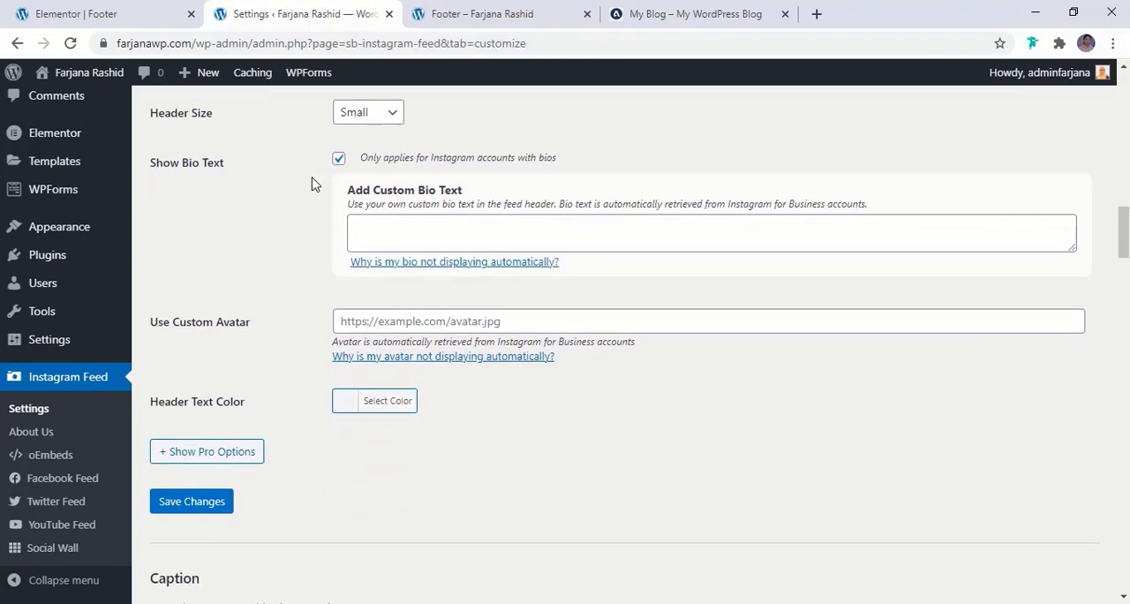
{"action": "scroll", "coordinate": [265, 353], "scroll_direction": "down", "scroll_amount": 8}
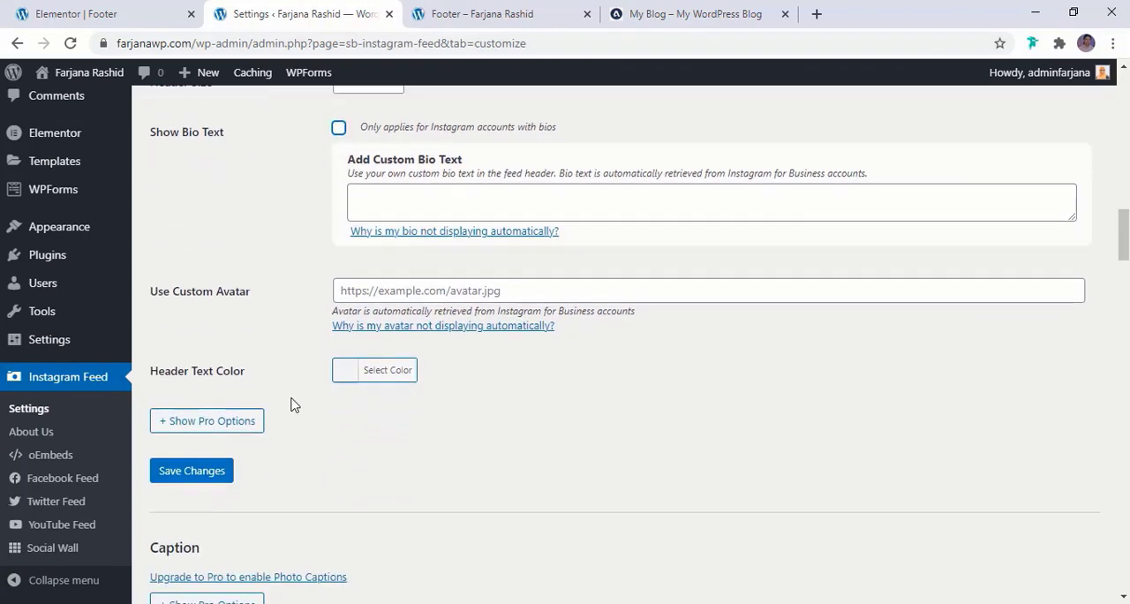
Disable the Instagram feed's 'Load More' and Follow buttons and save the plugin settings
{"action": "scroll", "coordinate": [262, 347], "scroll_direction": "down", "scroll_amount": 3}
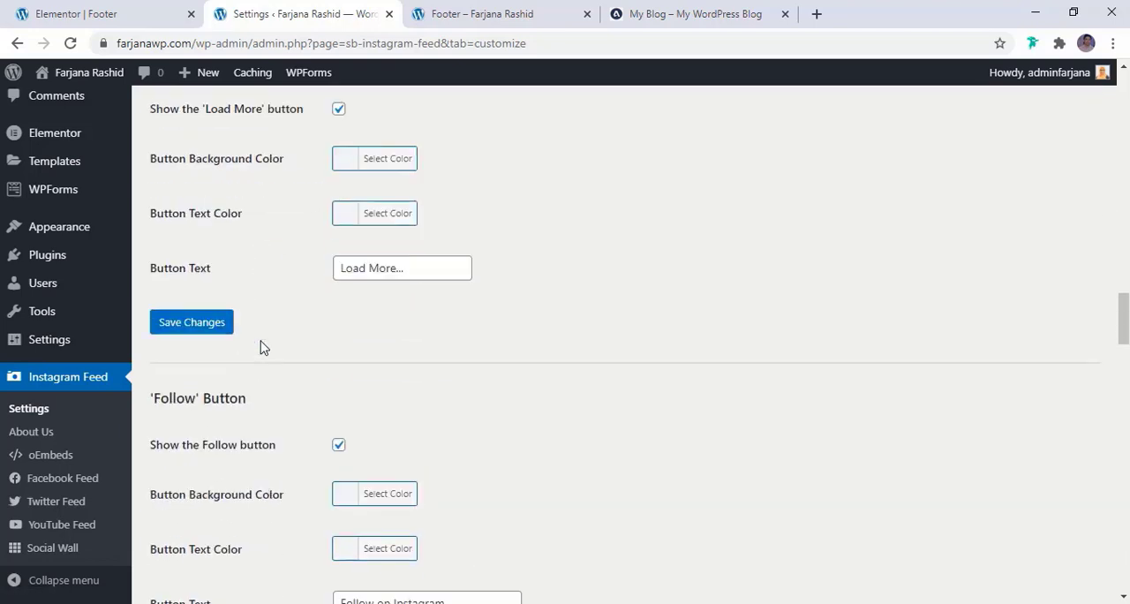
{"action": "scroll", "coordinate": [189, 300], "scroll_direction": "up", "scroll_amount": 2}
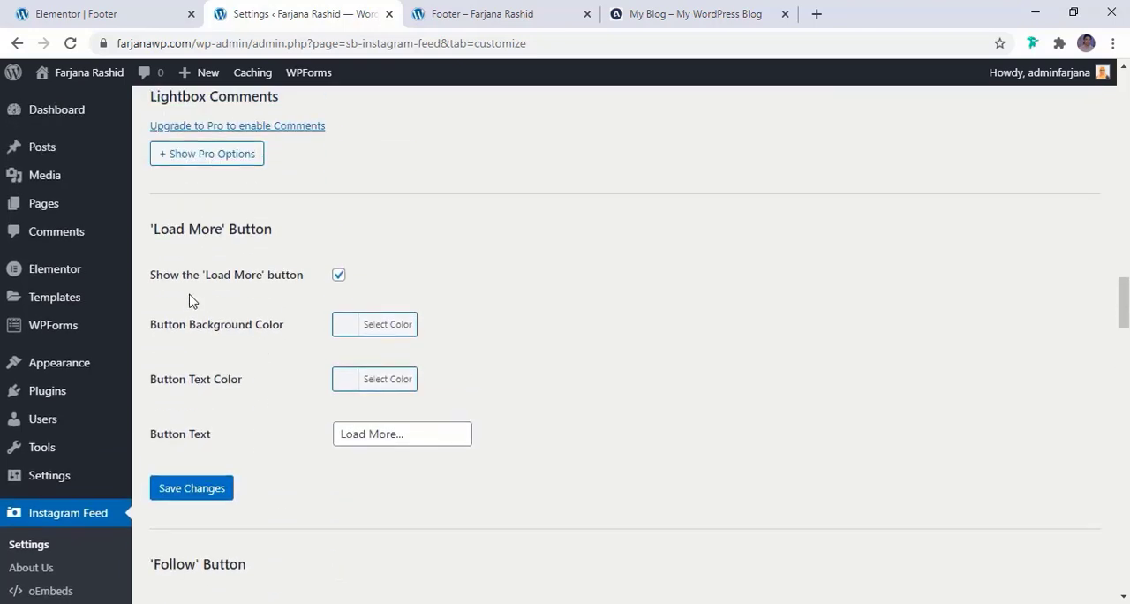
{"action": "left_click", "coordinate": [339, 277]}
{"action": "scroll", "coordinate": [146, 364], "scroll_direction": "down", "scroll_amount": 3}
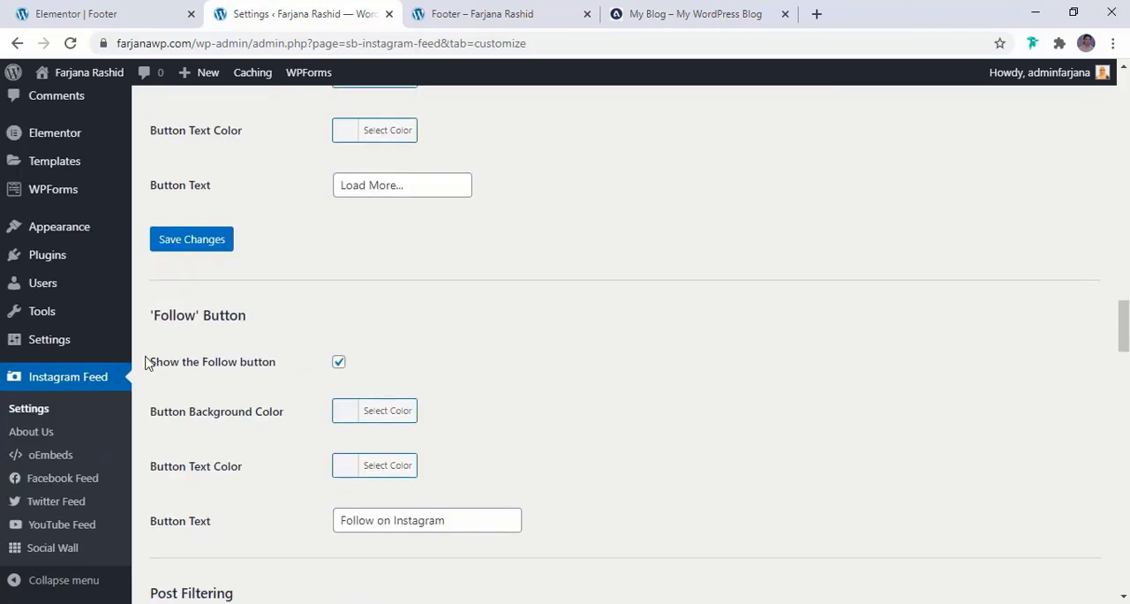
{"action": "left_click", "coordinate": [339, 365]}
{"action": "scroll", "coordinate": [260, 437], "scroll_direction": "down", "scroll_amount": 12}
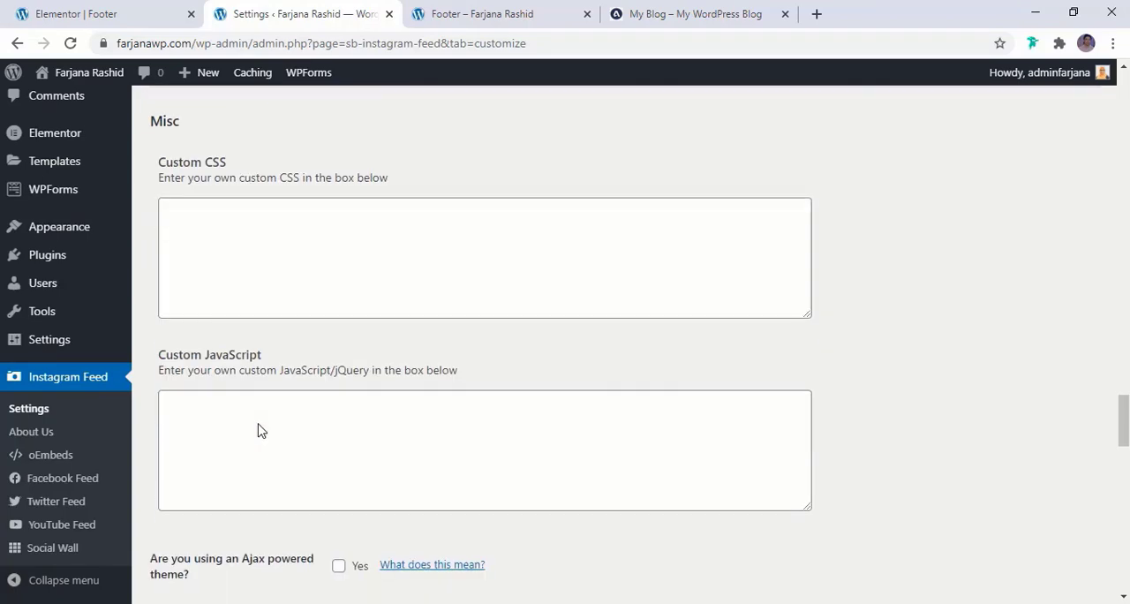
{"action": "scroll", "coordinate": [260, 430], "scroll_direction": "down", "scroll_amount": 15}
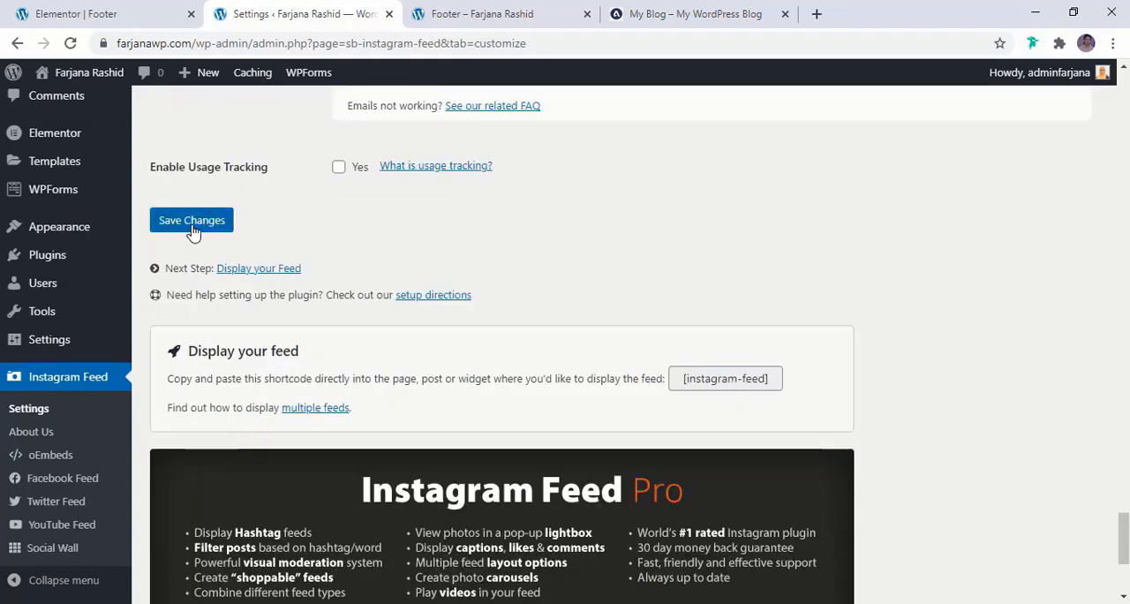
{"action": "left_click", "coordinate": [193, 231]}
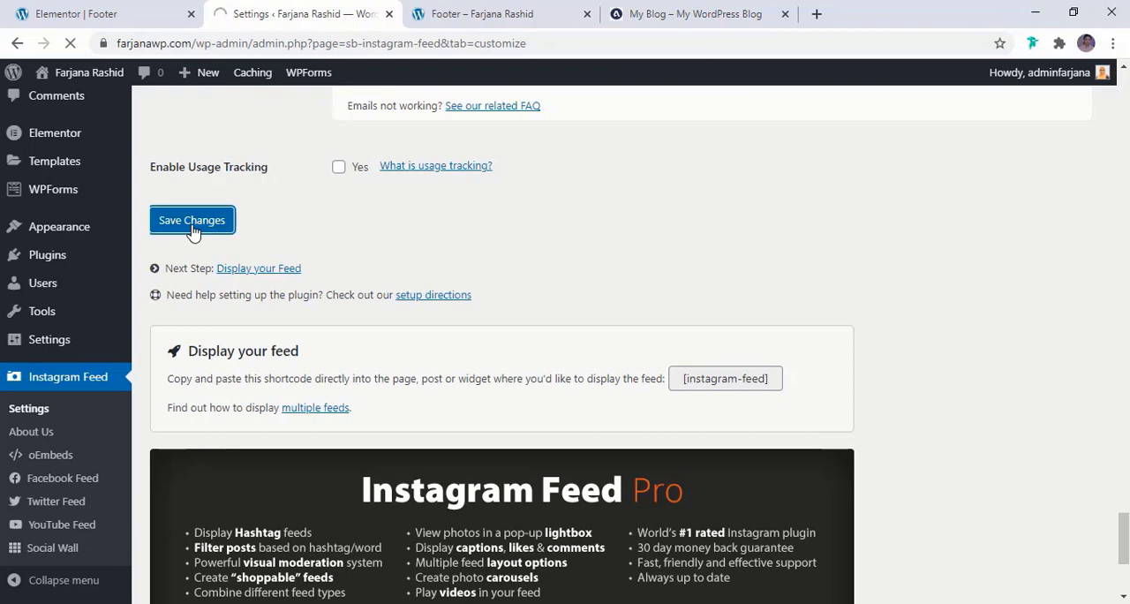
Reload the live footer page to check the simplified Instagram feed against the reference blog
{"action": "left_click", "coordinate": [454, 13]}
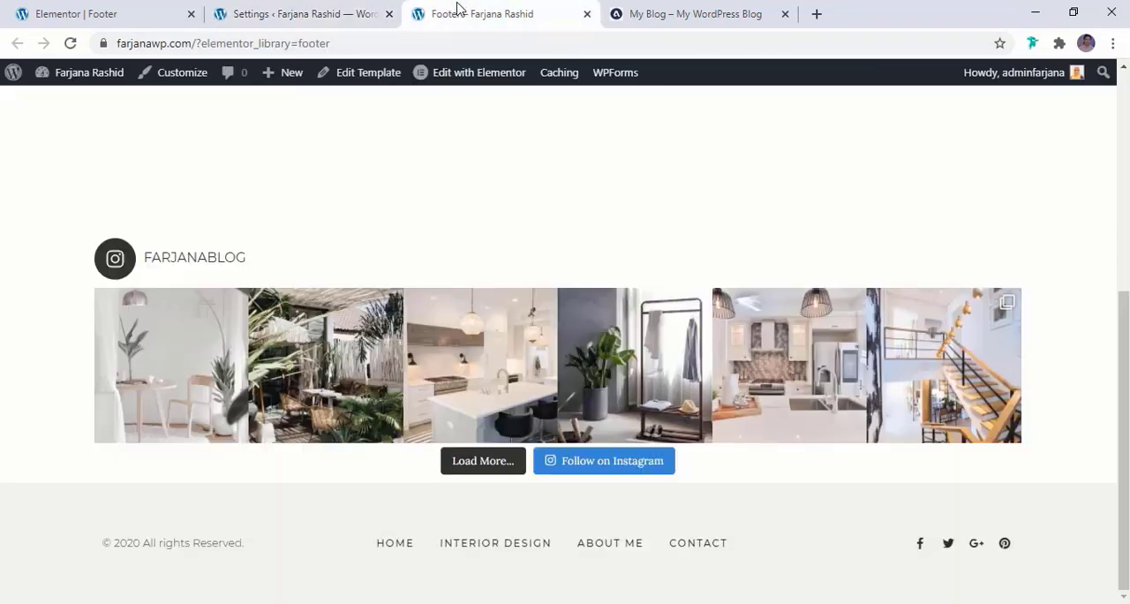
{"action": "left_click", "coordinate": [71, 43]}
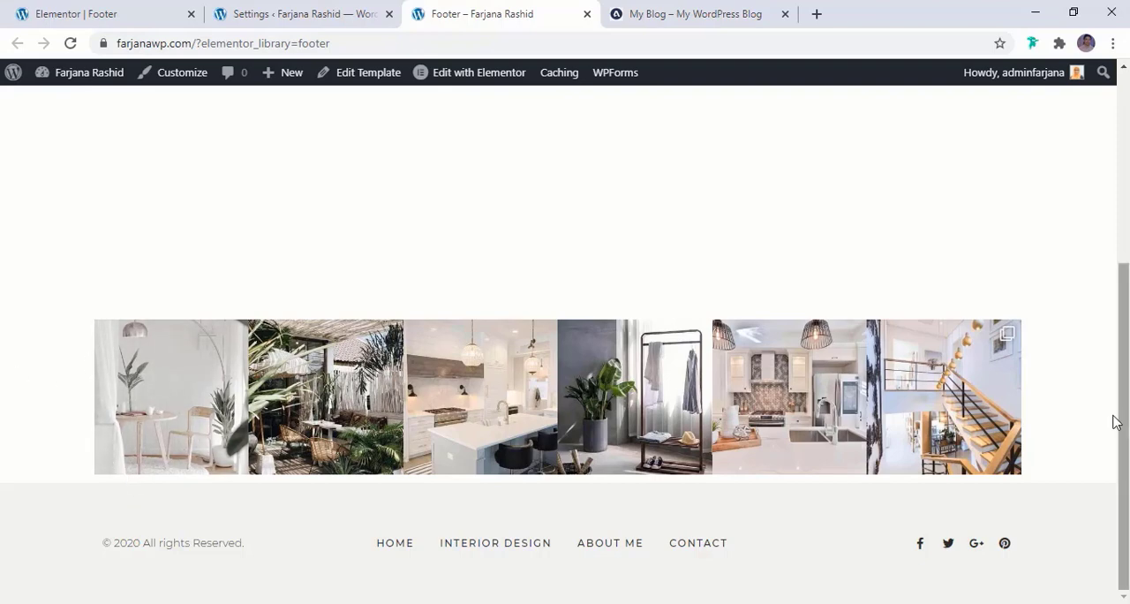
{"action": "left_click", "coordinate": [620, 9]}
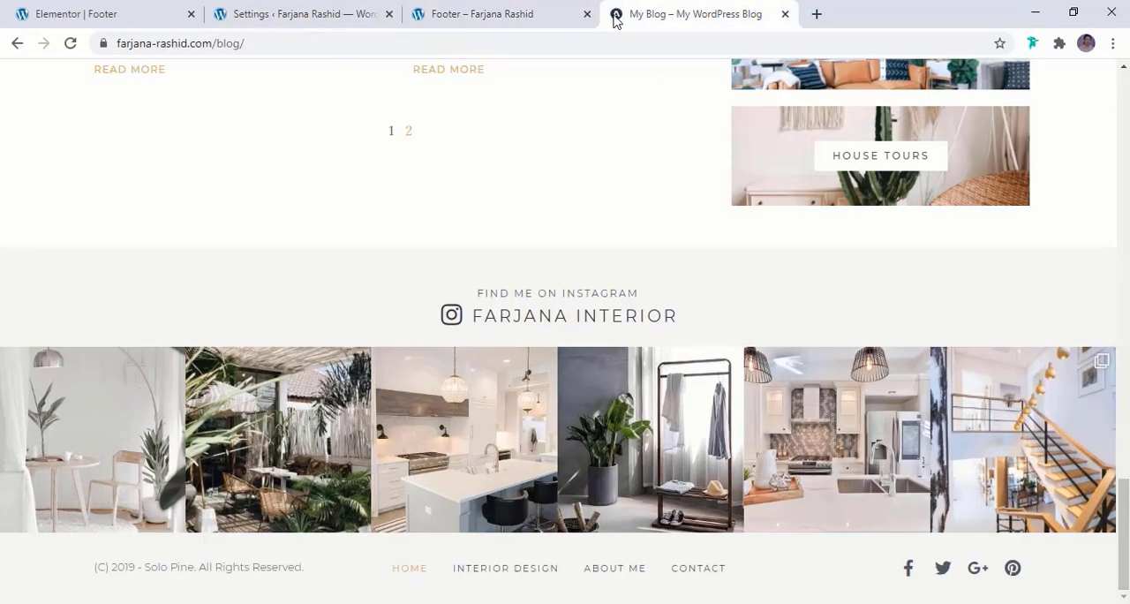
{"action": "left_click", "coordinate": [281, 9]}
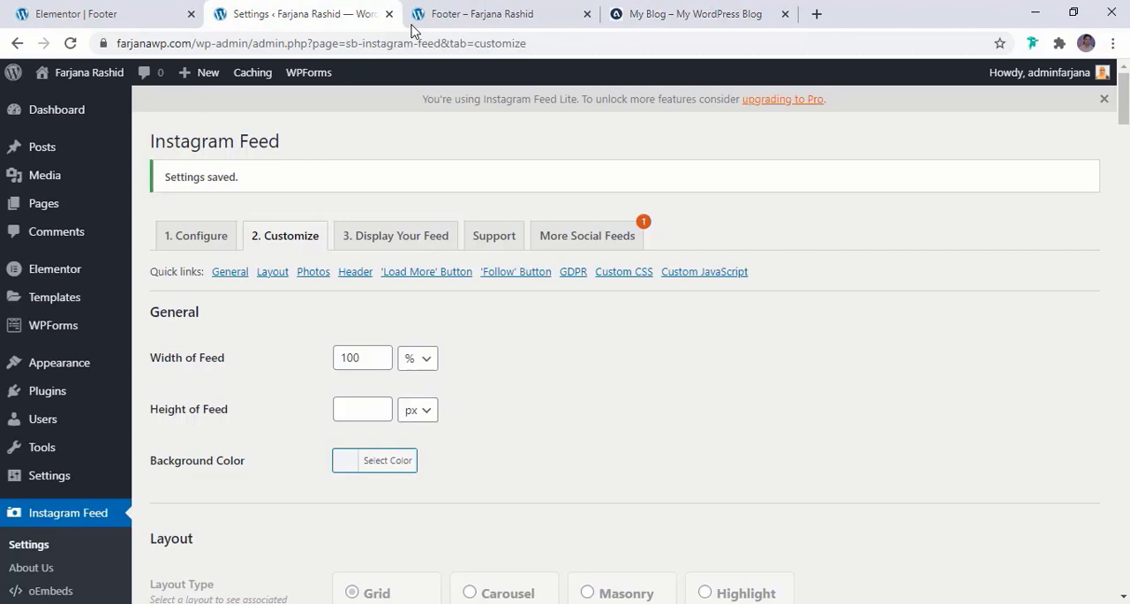
Set the content width of the footer's Instagram feed section to Full Width and update the template
{"action": "left_click", "coordinate": [94, 11]}
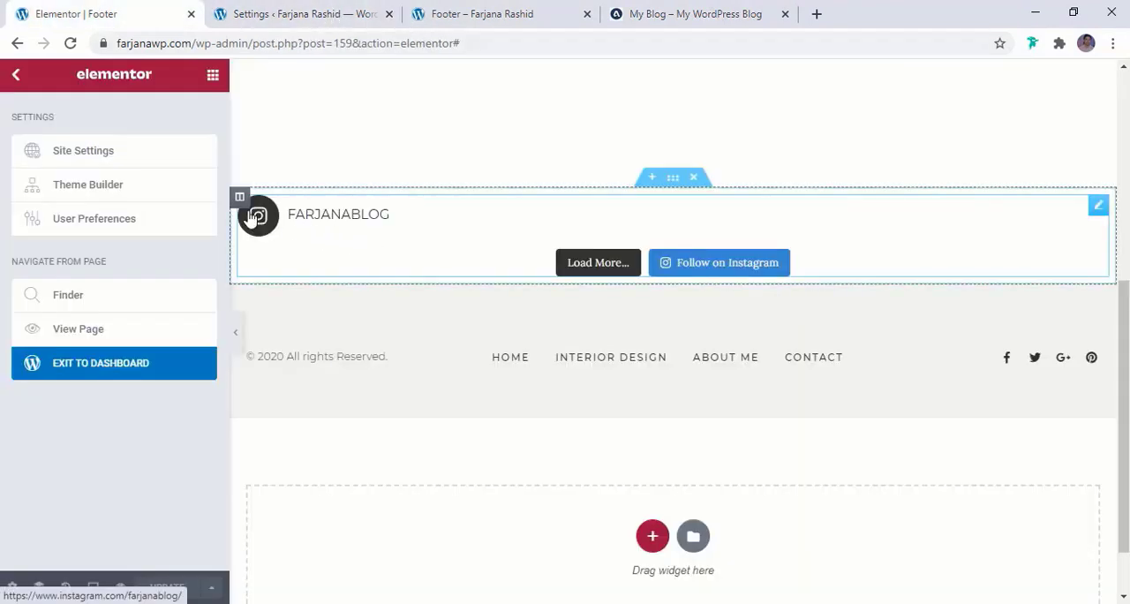
{"action": "left_click", "coordinate": [673, 179]}
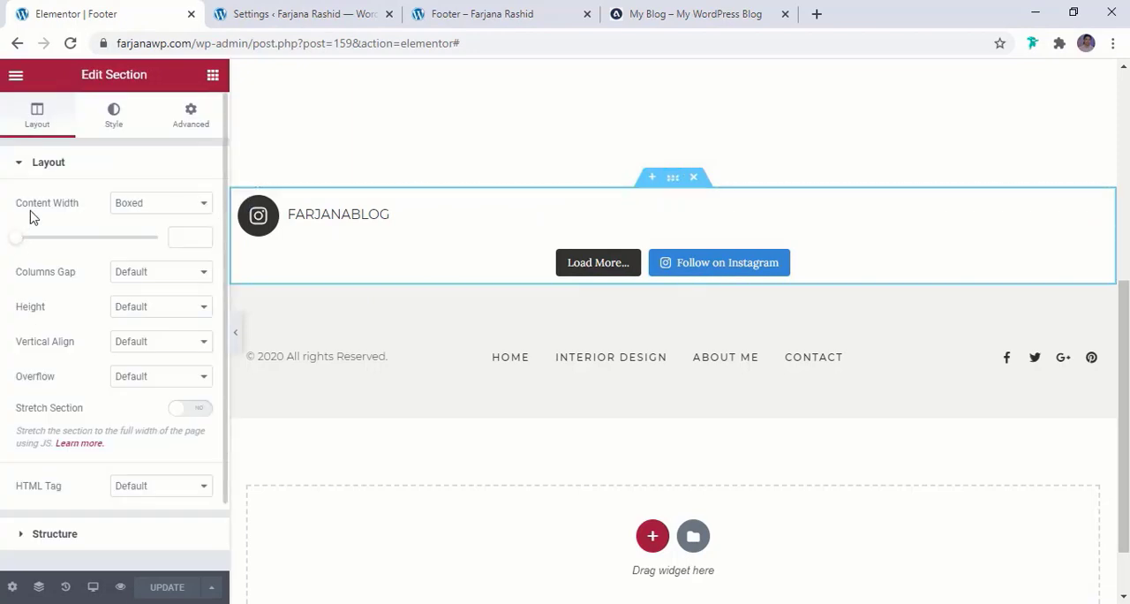
{"action": "left_click", "coordinate": [146, 203]}
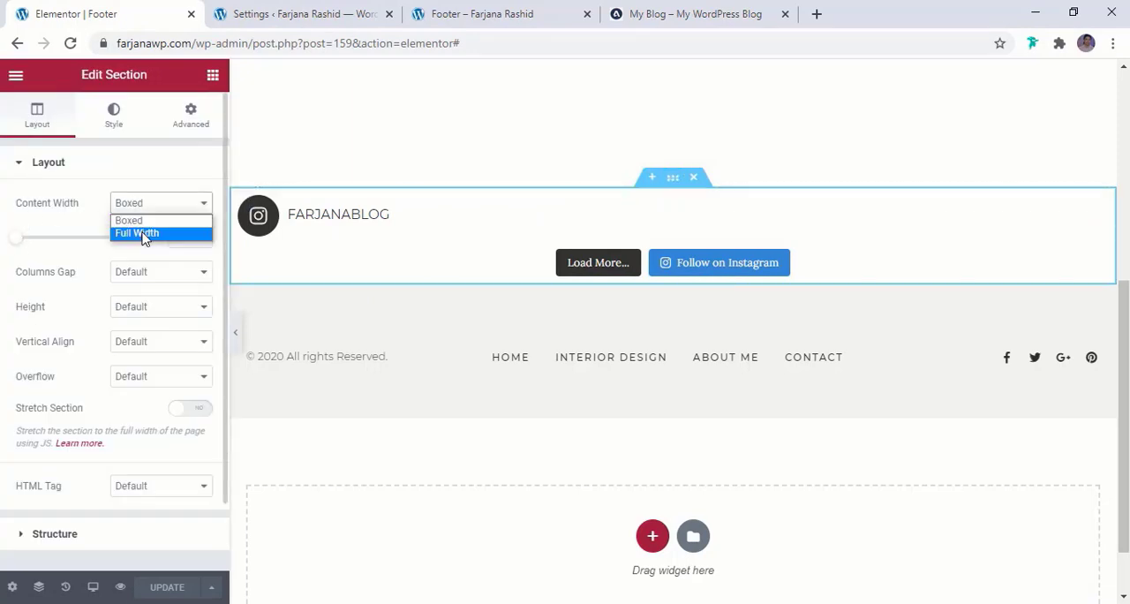
{"action": "left_click", "coordinate": [143, 232]}
{"action": "left_click", "coordinate": [168, 590]}
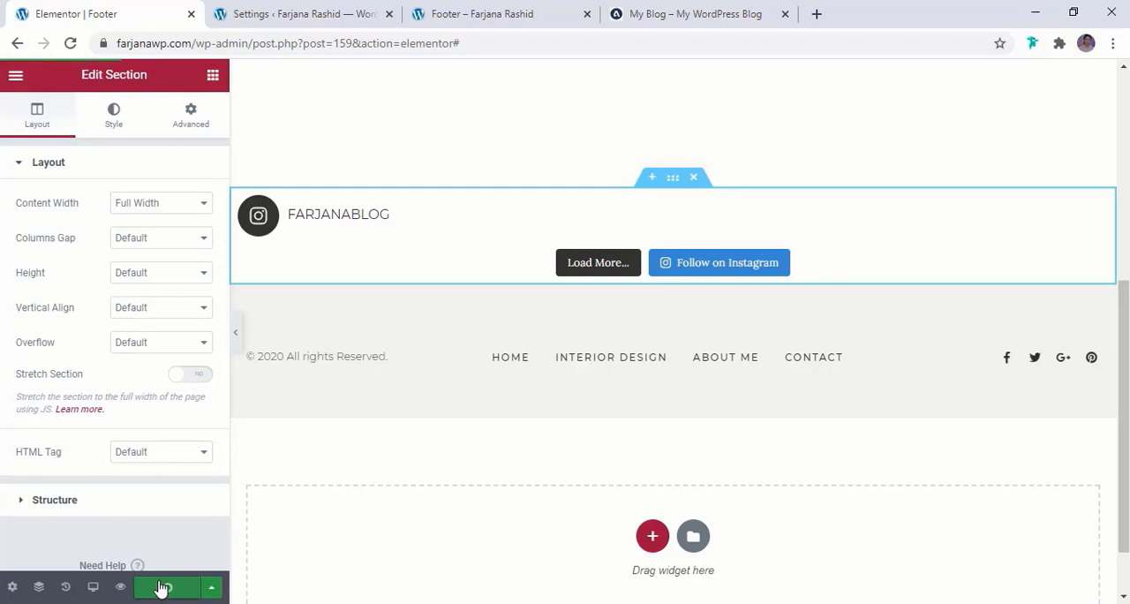
Reload the live footer page to check the feed's width, and return to the footer editor
{"action": "left_click", "coordinate": [306, 10]}
{"action": "left_click", "coordinate": [477, 13]}
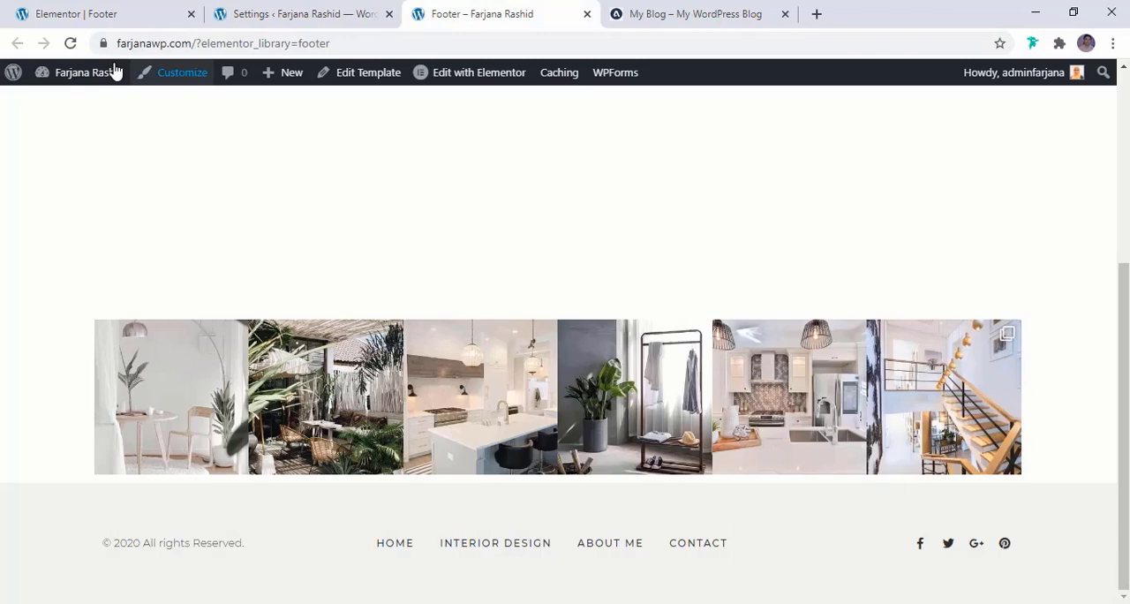
{"action": "left_click", "coordinate": [70, 44]}
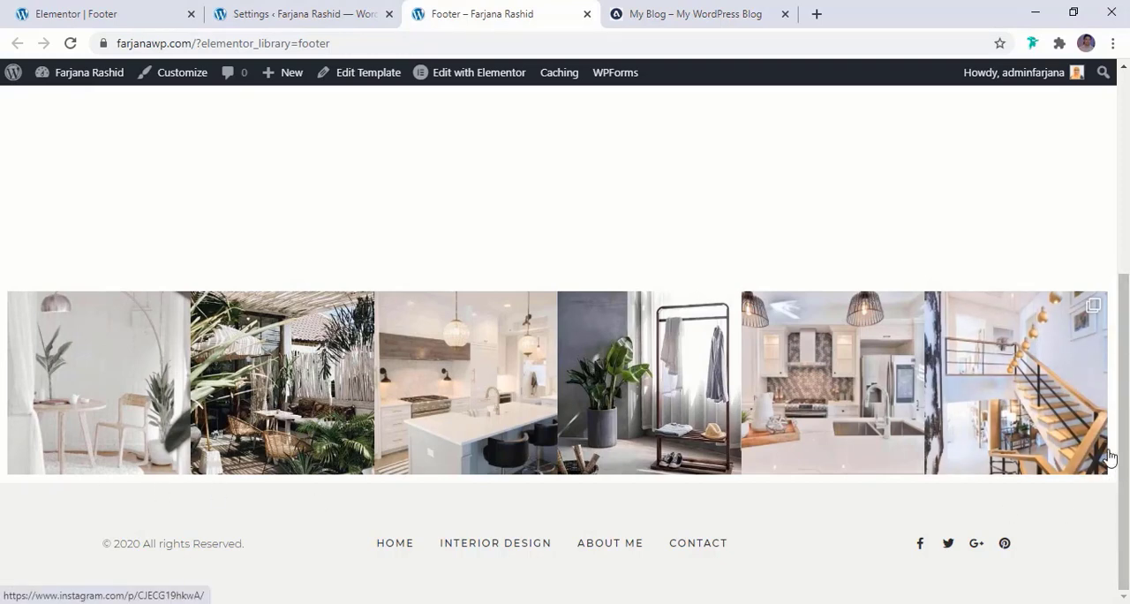
{"action": "left_click", "coordinate": [70, 14]}
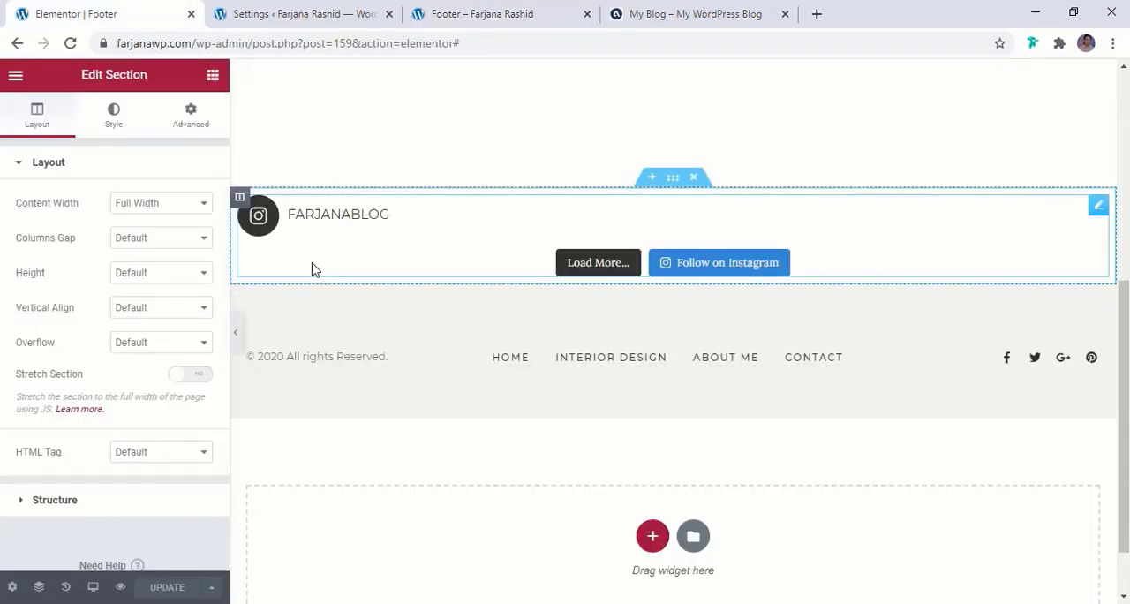
Set the widgets space of the Instagram feed's column to 0 px and update the footer template
{"action": "left_click", "coordinate": [239, 199]}
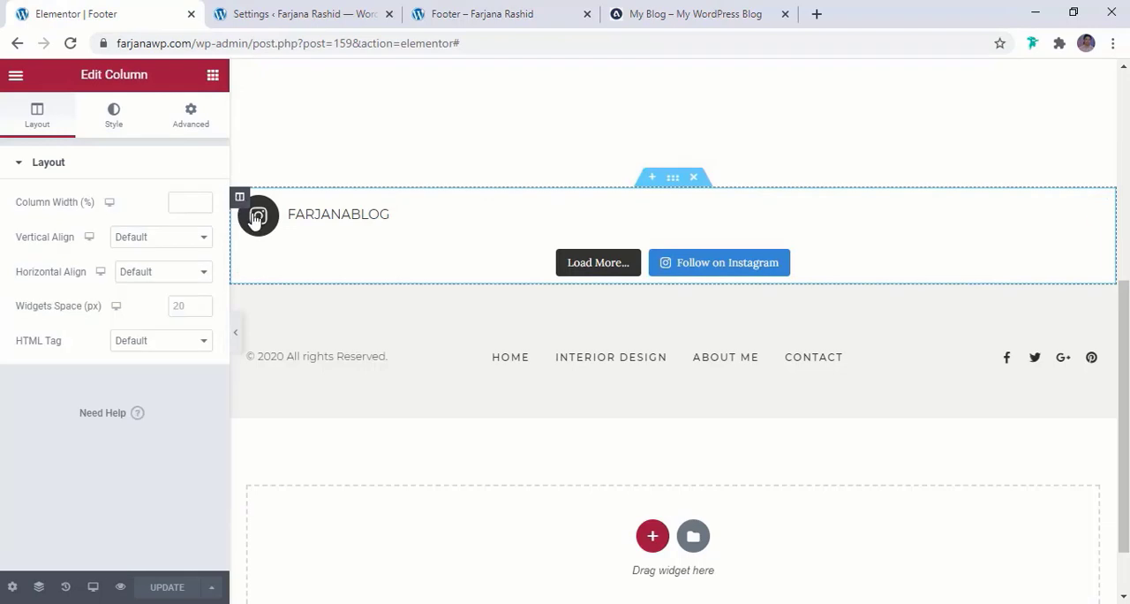
{"action": "left_click", "coordinate": [184, 306]}
{"action": "type", "text": "0"}
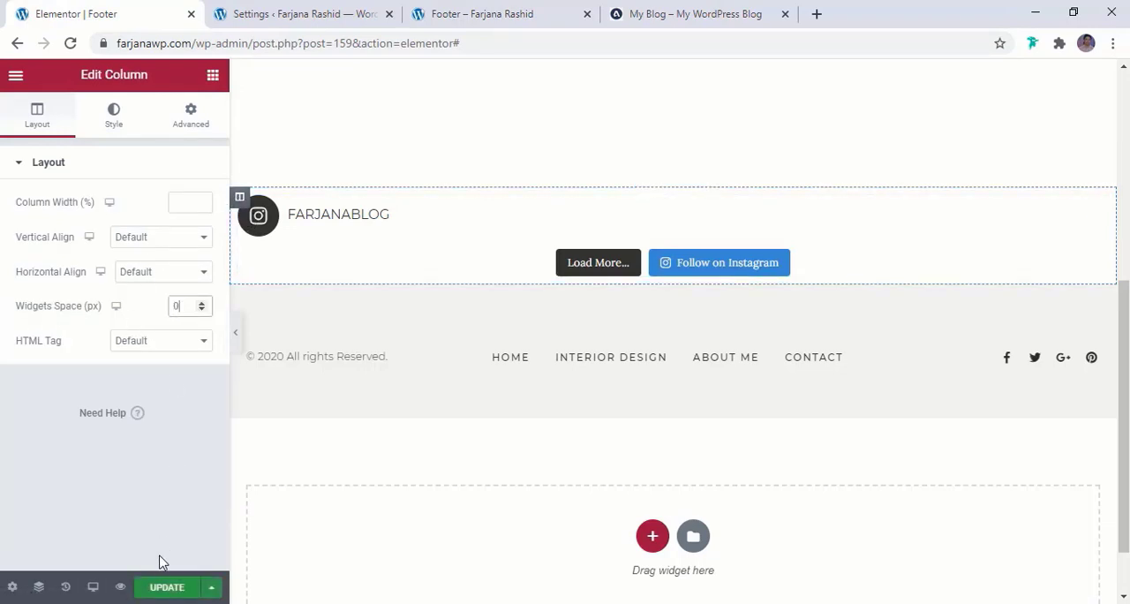
{"action": "left_click", "coordinate": [157, 594]}
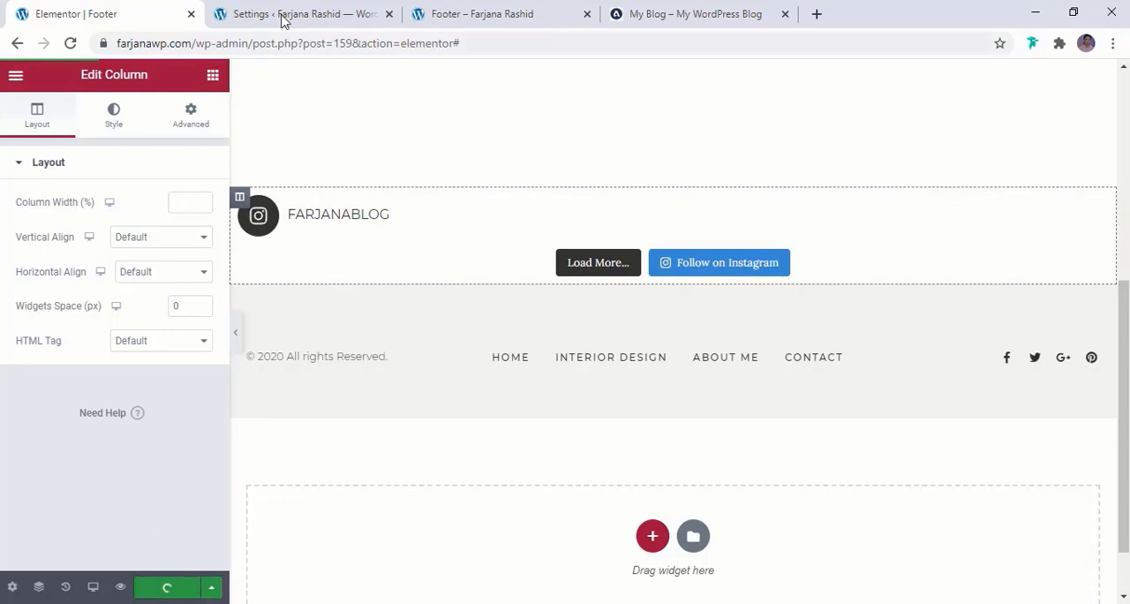
Reload the live footer page to check the spacing around the Instagram photos, and return to the footer editor
{"action": "left_click", "coordinate": [424, 11]}
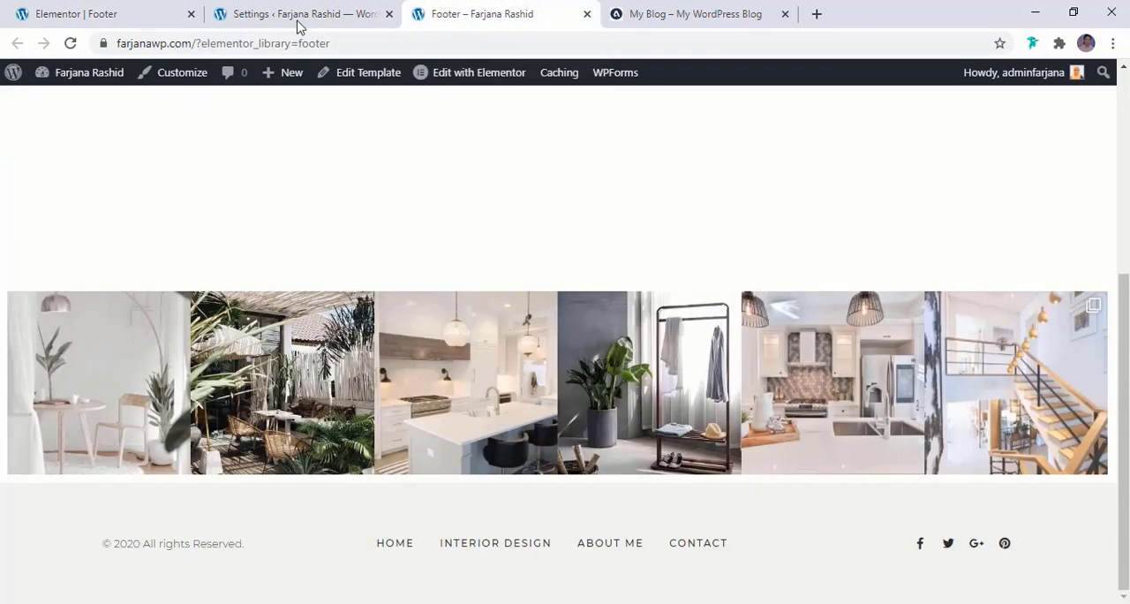
{"action": "left_click", "coordinate": [70, 44]}
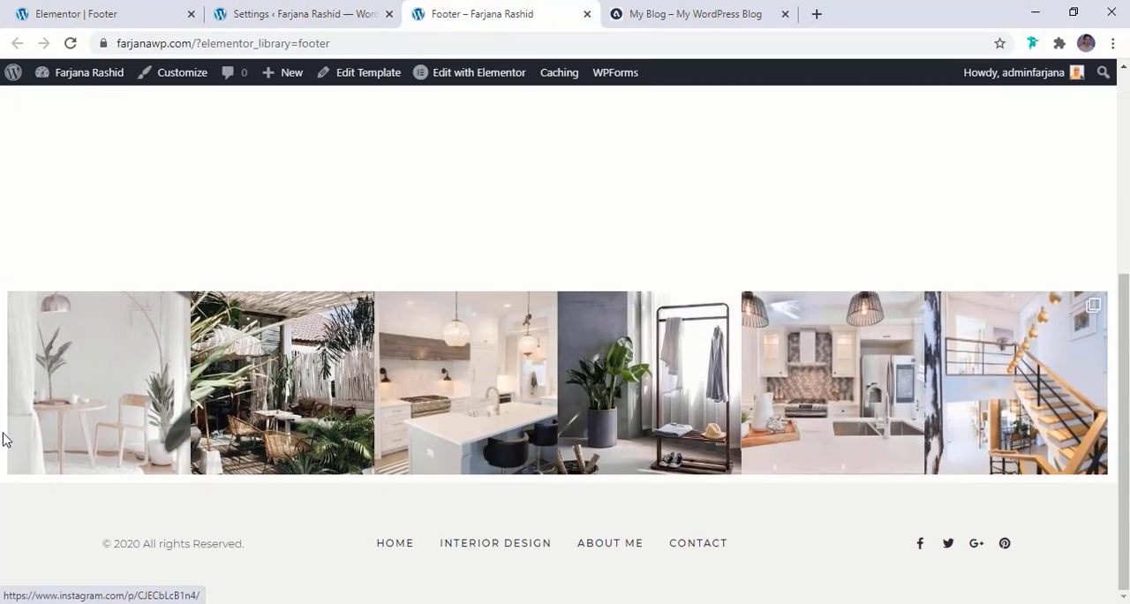
{"action": "left_click", "coordinate": [76, 12]}
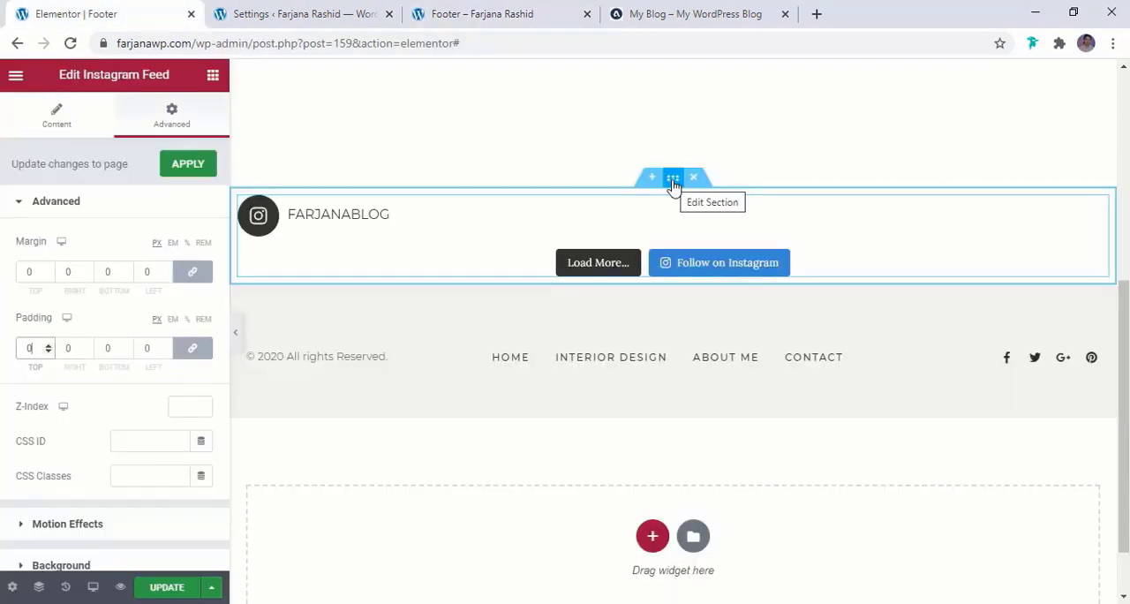
Set the columns gap of the Instagram feed section to No Gap and update the template
{"action": "left_click", "coordinate": [673, 179]}
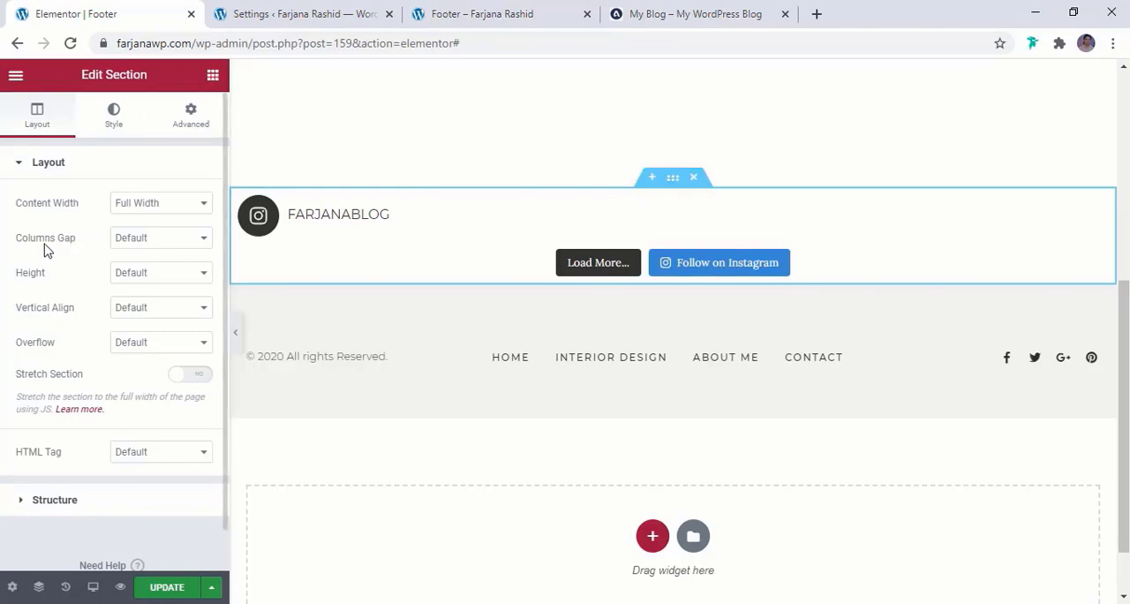
{"action": "left_click", "coordinate": [151, 240]}
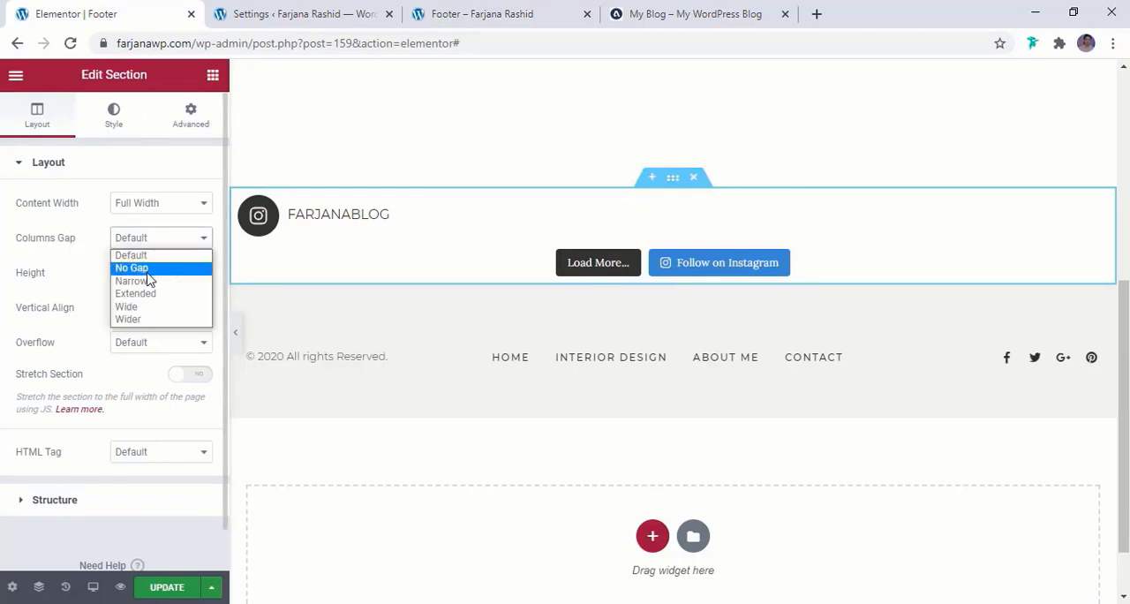
{"action": "left_click", "coordinate": [148, 266]}
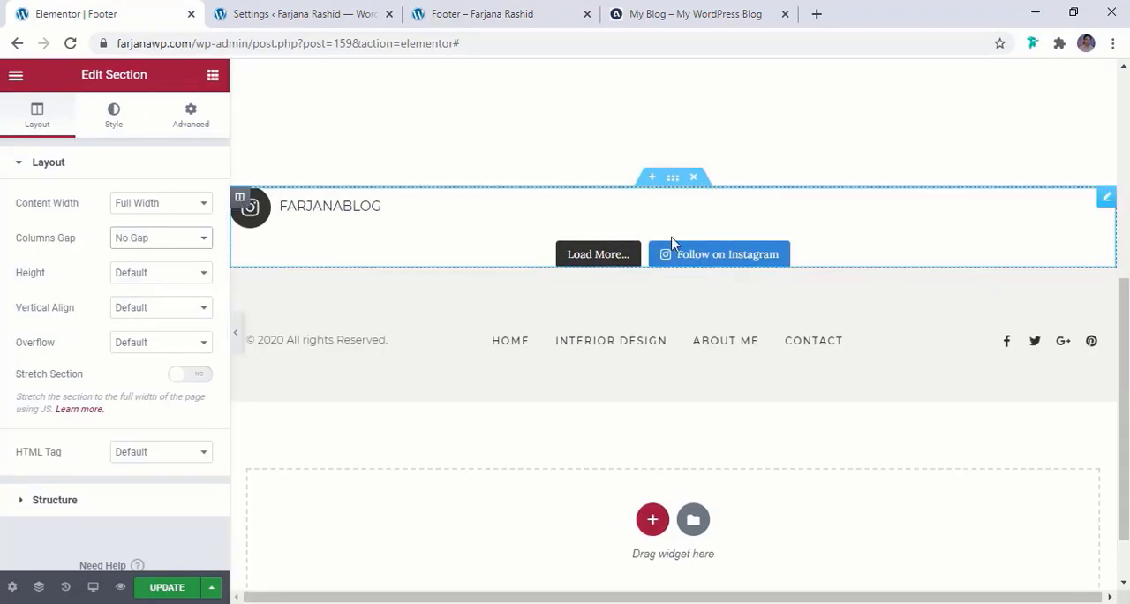
{"action": "left_click", "coordinate": [168, 589]}
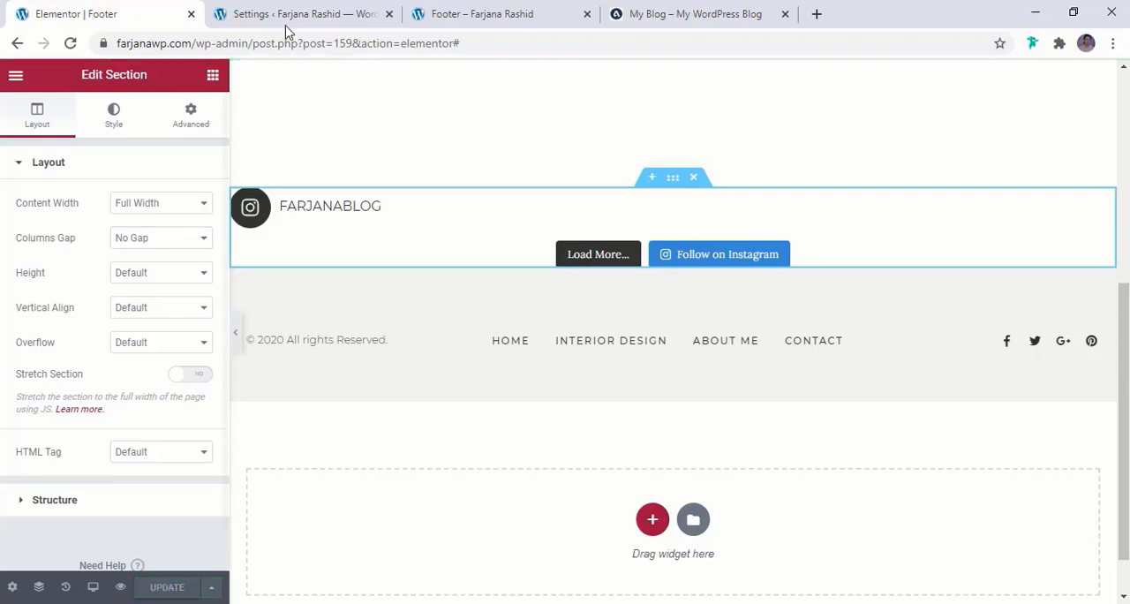
Reload the live footer page to check that the photo row runs edge to edge, and return to the editor
{"action": "left_click", "coordinate": [497, 14]}
{"action": "left_click", "coordinate": [71, 44]}
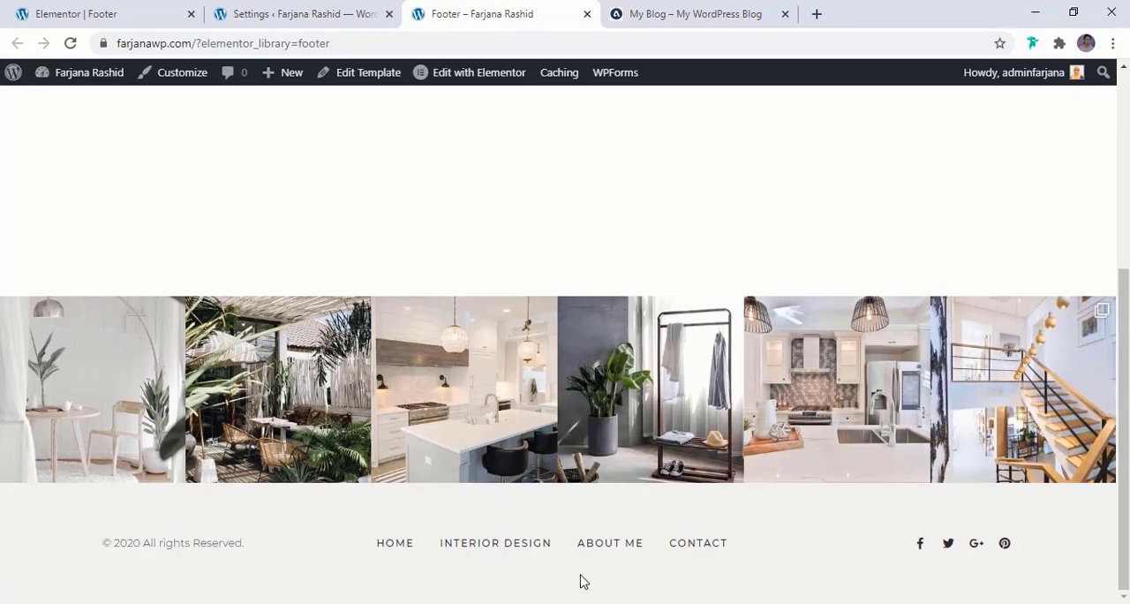
{"action": "left_click", "coordinate": [88, 13]}
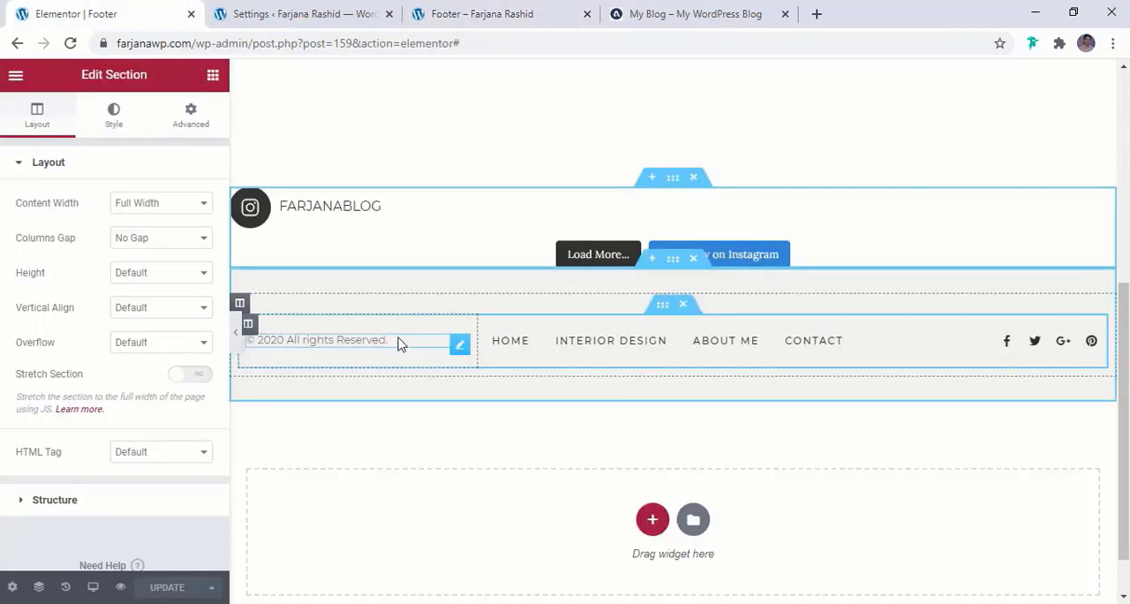
Move the copyright heading, navigation menu and social icons out of the footer's inner section into its parent column, and delete the emptied inner section
{"action": "mouse_move", "coordinate": [459, 346]}
{"action": "left_mouse_down"}
{"action": "mouse_move", "coordinate": [327, 300]}
{"action": "mouse_move", "coordinate": [245, 306]}
{"action": "left_mouse_up"}
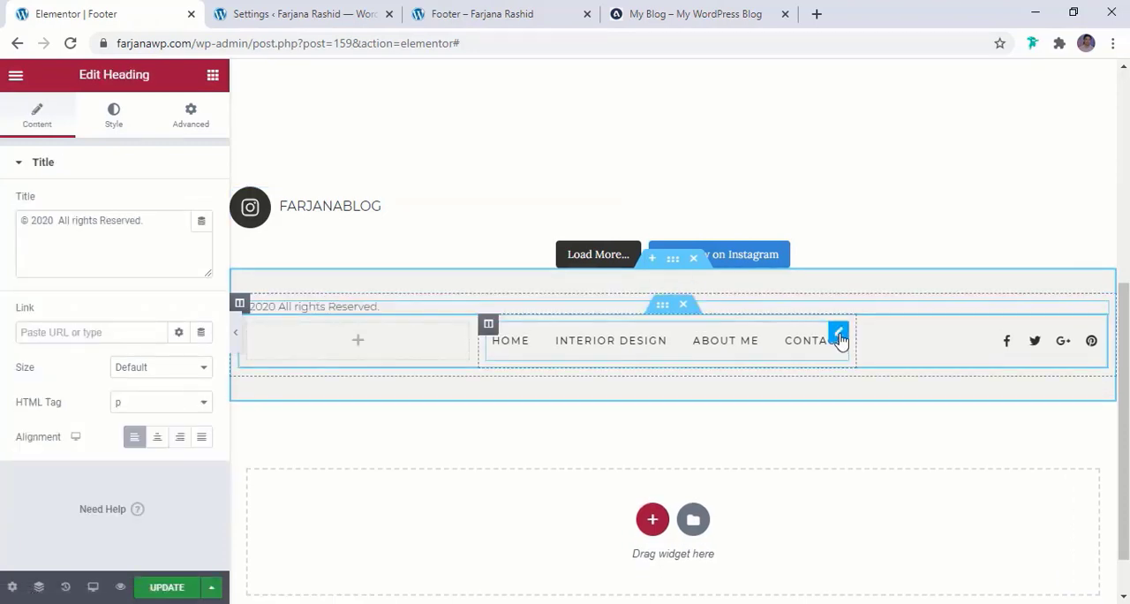
{"action": "left_click_drag", "start_coordinate": [840, 331], "coordinate": [682, 302]}
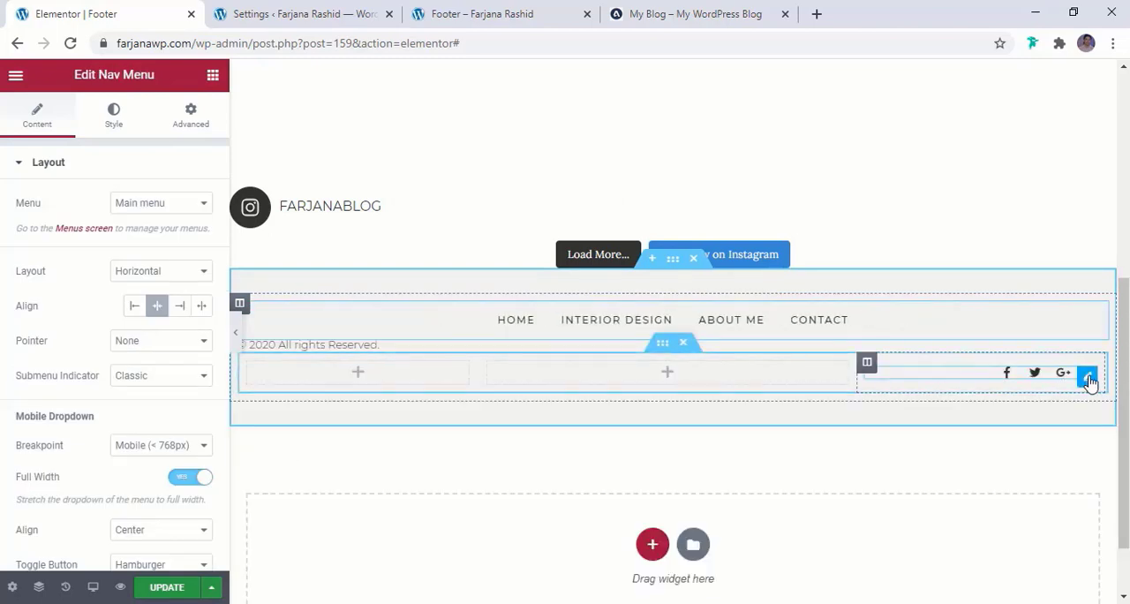
{"action": "left_click_drag", "start_coordinate": [1086, 375], "coordinate": [979, 331]}
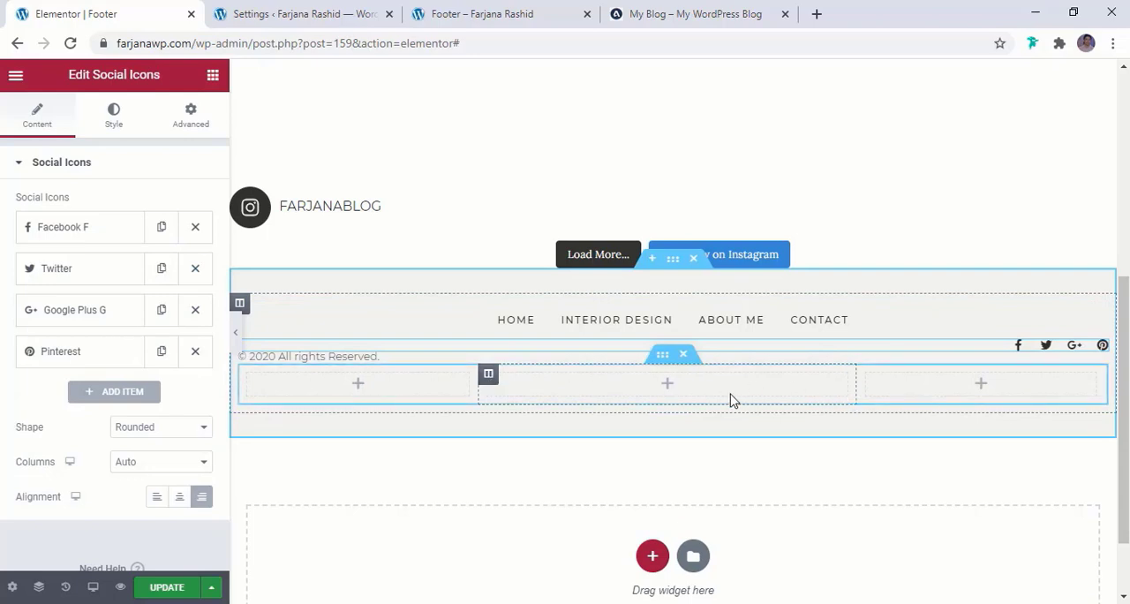
{"action": "left_click", "coordinate": [687, 356]}
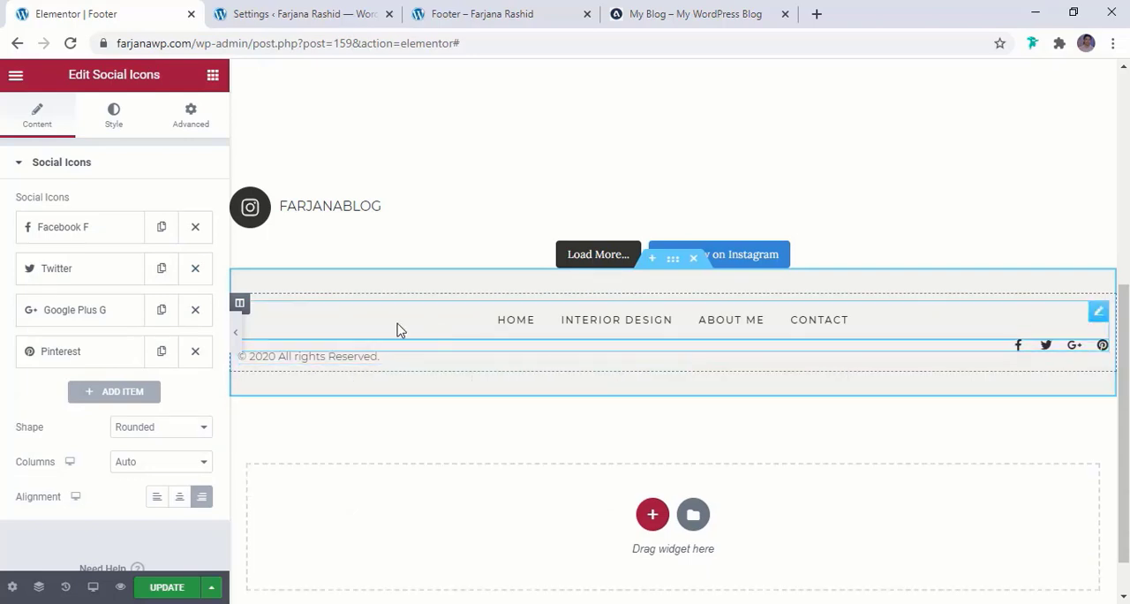
Duplicate the footer column, keeping only the copyright text in the first column and only the menu and social icons in the second
{"action": "right_click", "coordinate": [241, 306]}
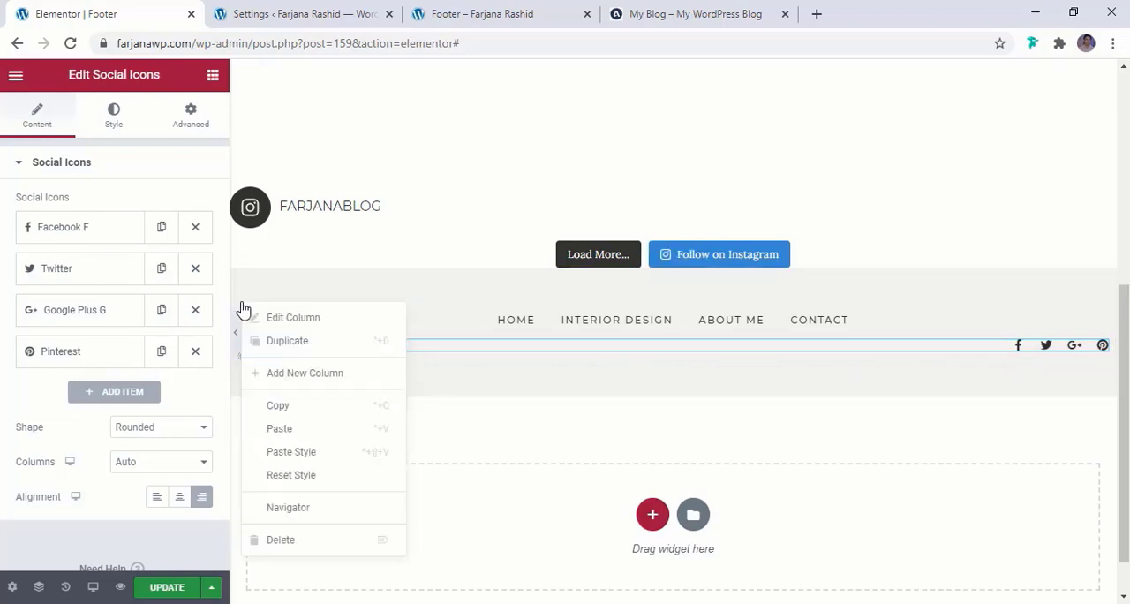
{"action": "left_click", "coordinate": [276, 344]}
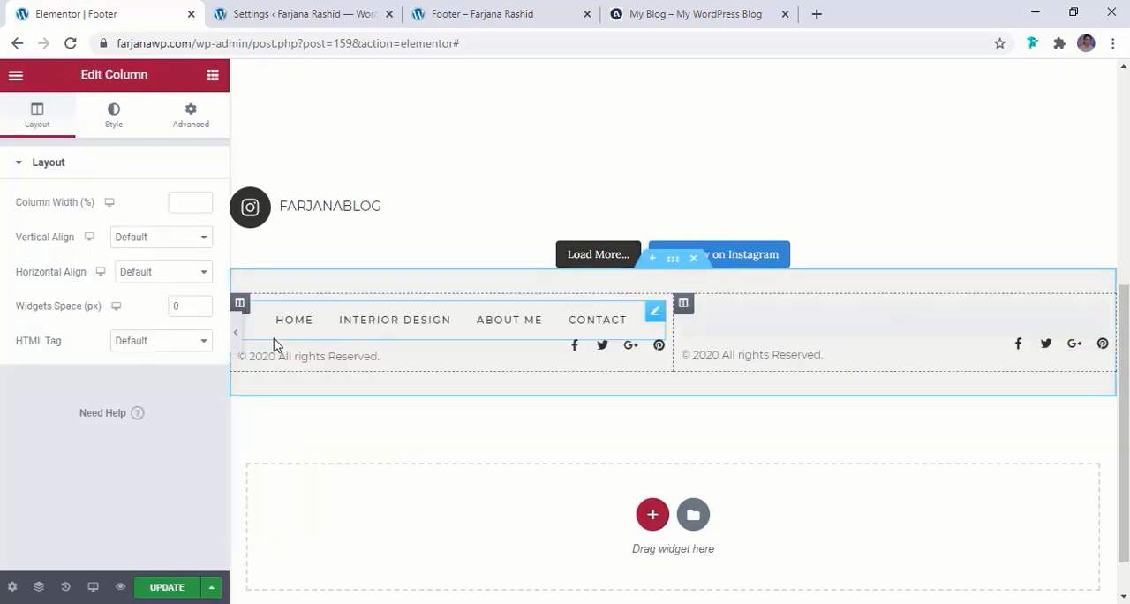
{"action": "right_click", "coordinate": [632, 348]}
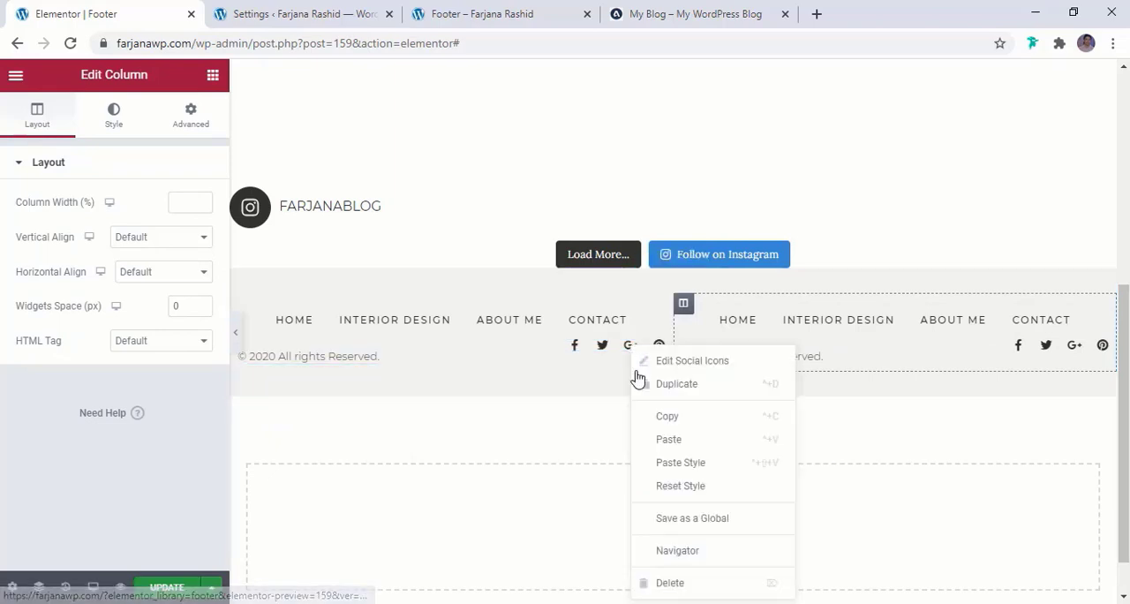
{"action": "left_click", "coordinate": [669, 581]}
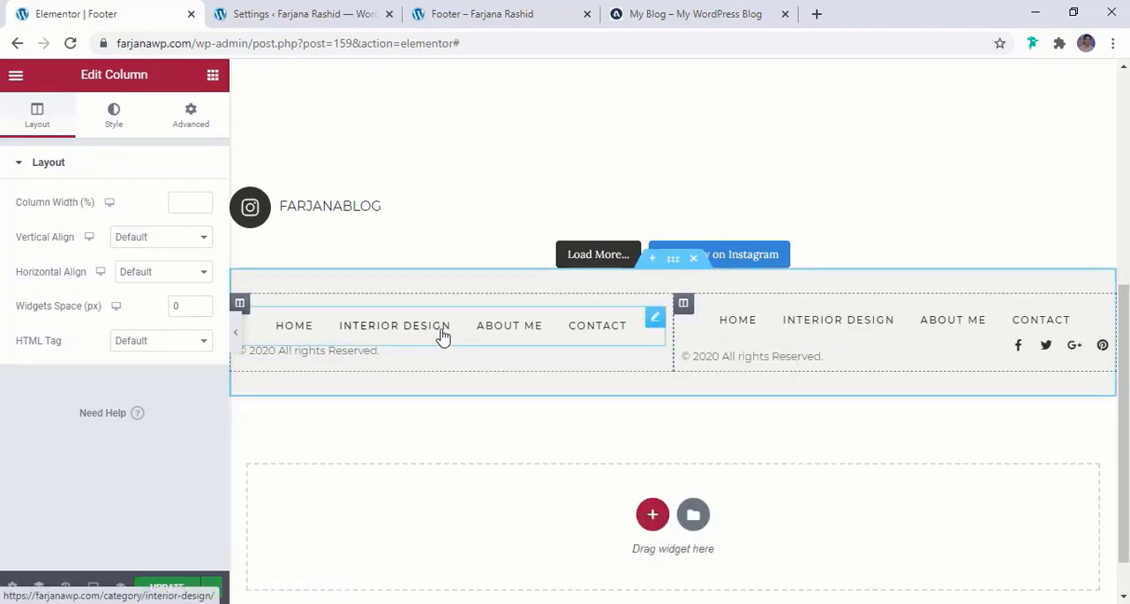
{"action": "right_click", "coordinate": [443, 336]}
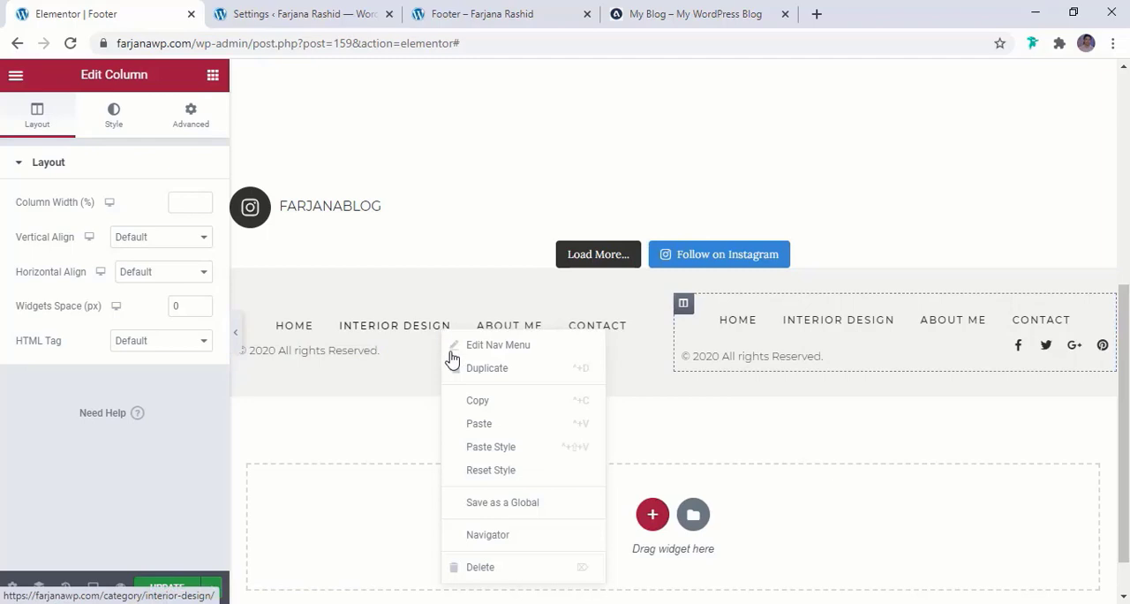
{"action": "left_click", "coordinate": [501, 569]}
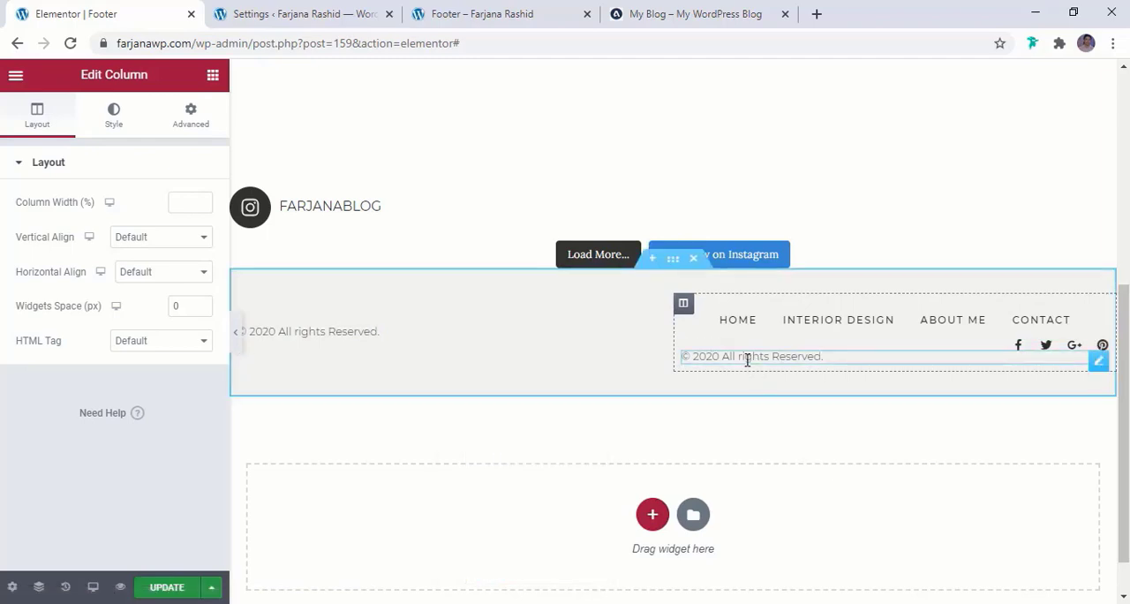
{"action": "right_click", "coordinate": [747, 359]}
{"action": "left_click", "coordinate": [782, 586]}
Duplicate the column with menu and social icons, keeping only the menu in the middle column and only the icons in the third
{"action": "right_click", "coordinate": [682, 307]}
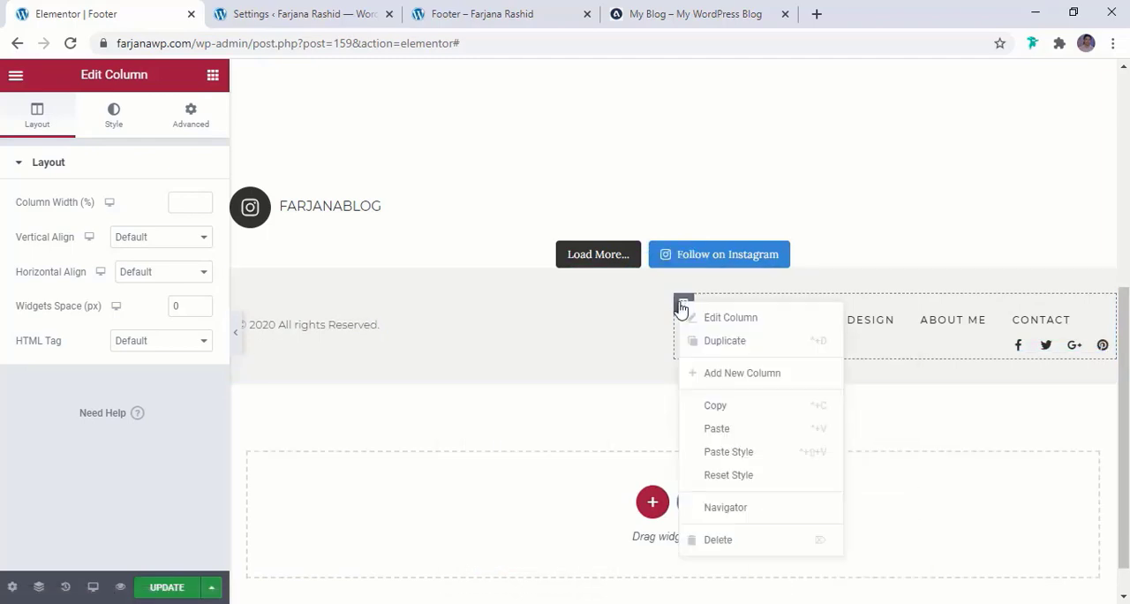
{"action": "left_click", "coordinate": [711, 342]}
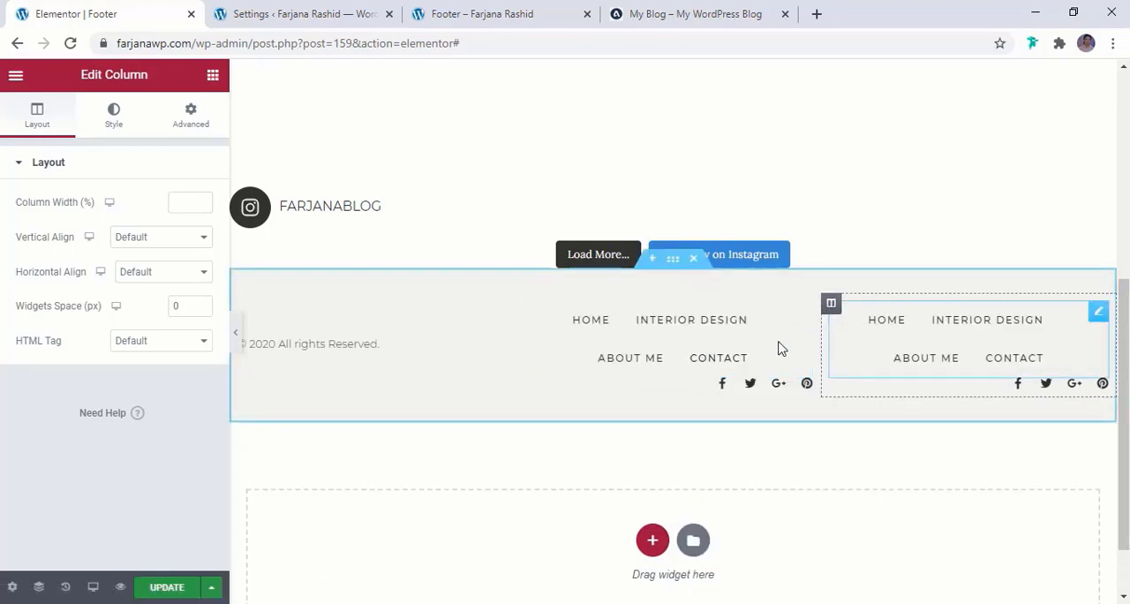
{"action": "right_click", "coordinate": [960, 354]}
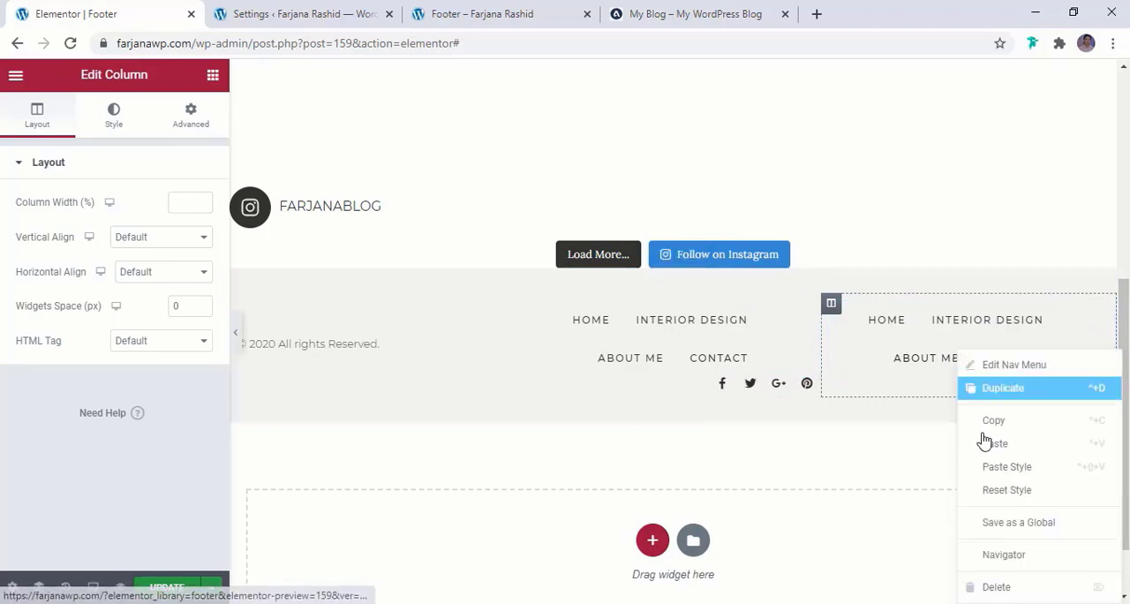
{"action": "left_click", "coordinate": [996, 586]}
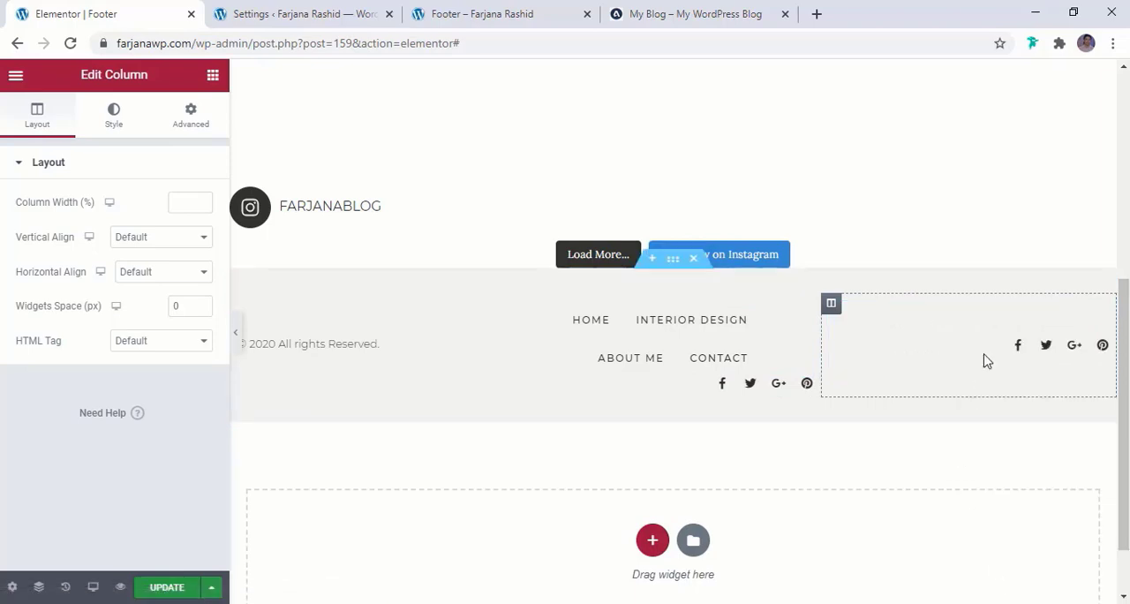
{"action": "right_click", "coordinate": [747, 393]}
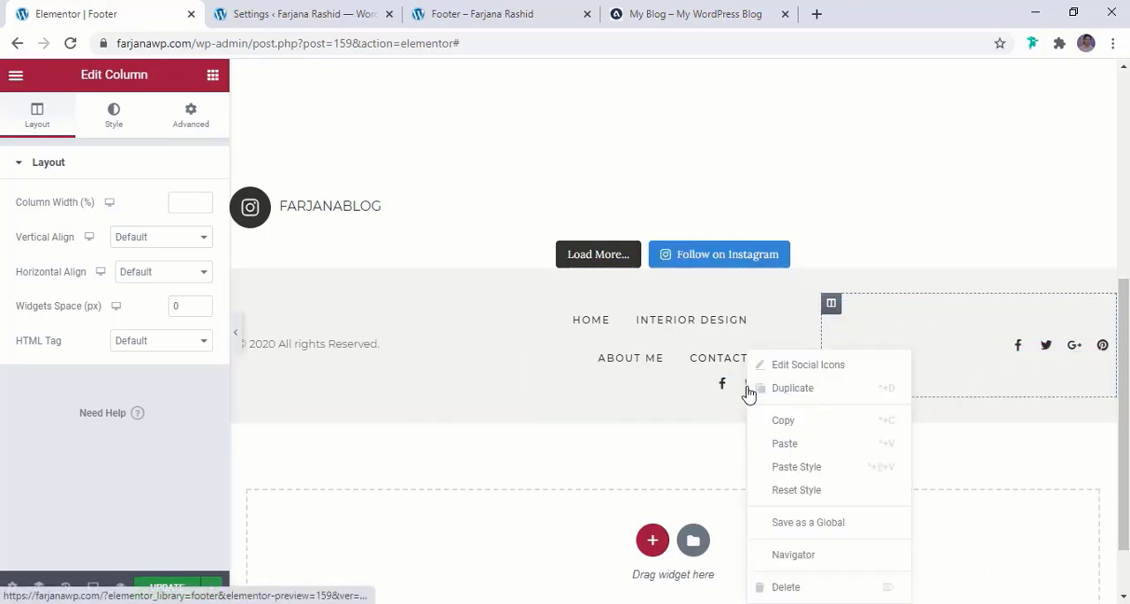
{"action": "left_click", "coordinate": [786, 587]}
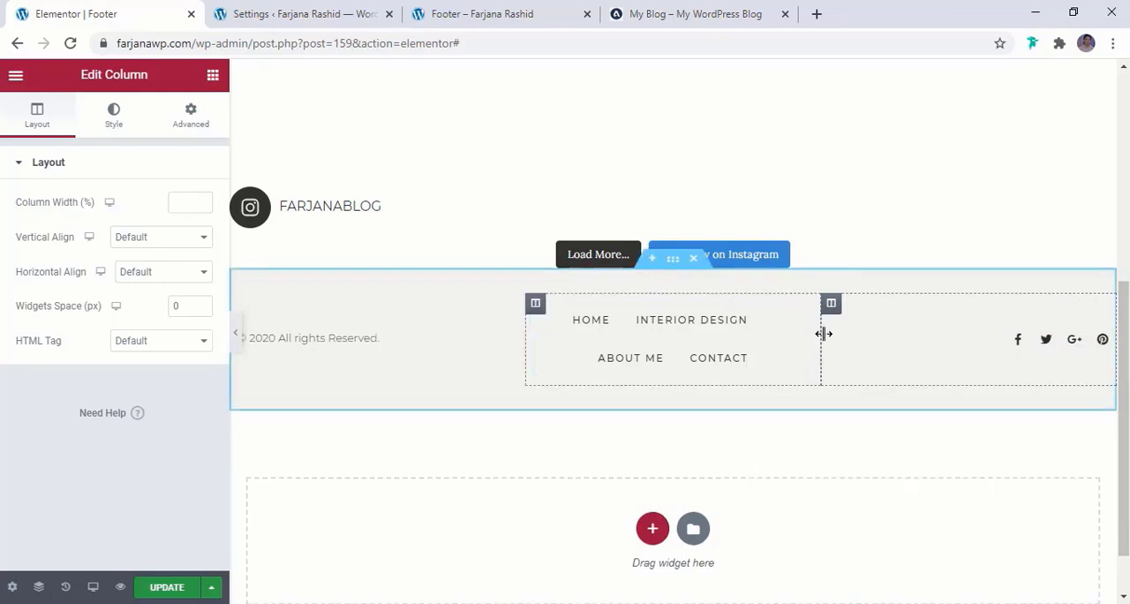
Narrow the social icons column to about 22.57% and the copyright column to give the menu column room for a single line
{"action": "left_click_drag", "start_coordinate": [823, 334], "coordinate": [915, 335]}
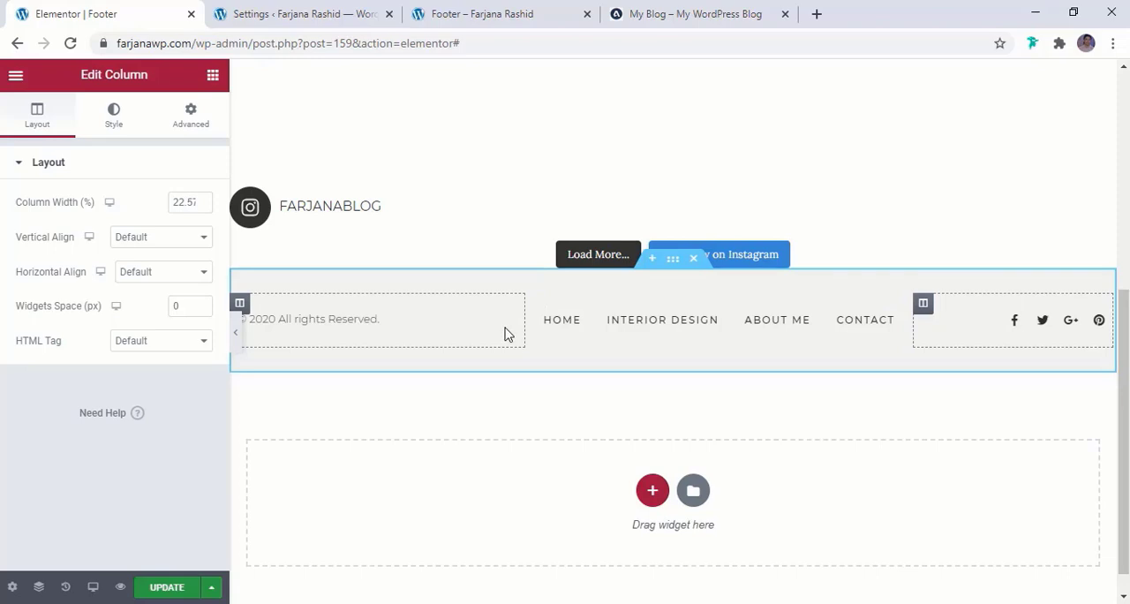
{"action": "left_click_drag", "start_coordinate": [524, 329], "coordinate": [454, 330]}
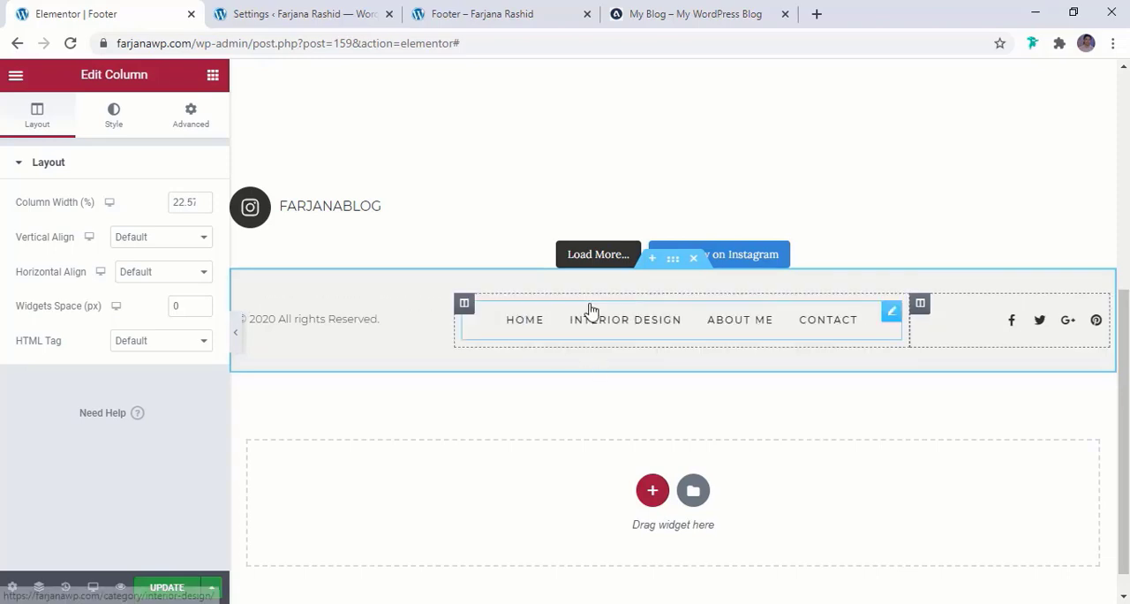
Set the top and bottom padding of the footer's copyright and menu section to 5 px
{"action": "left_click", "coordinate": [673, 263]}
{"action": "left_click", "coordinate": [192, 117]}
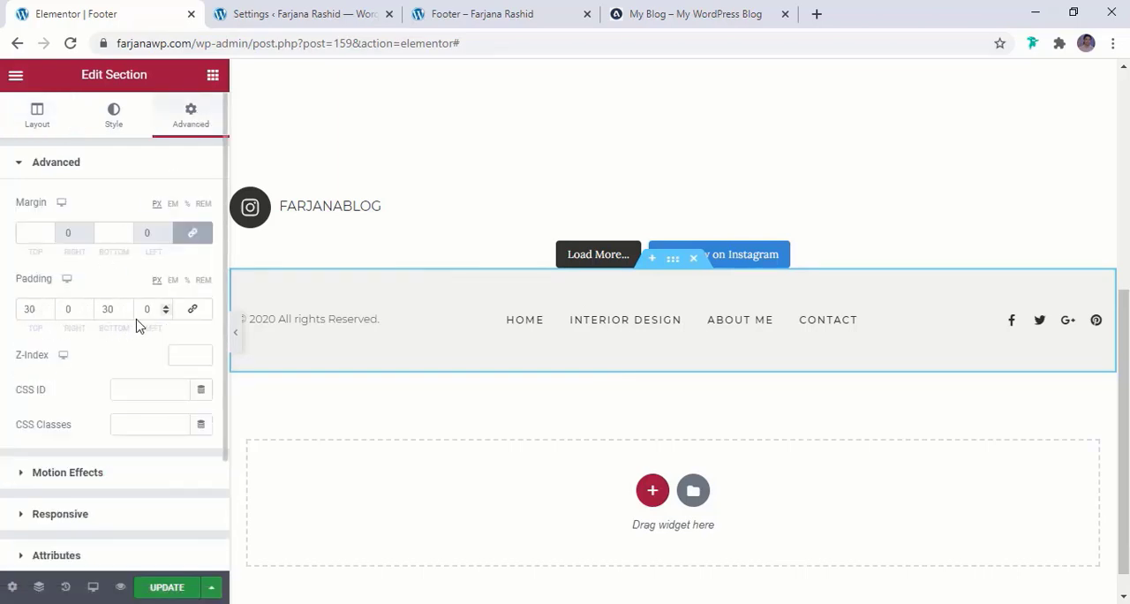
{"action": "double_click", "coordinate": [31, 307]}
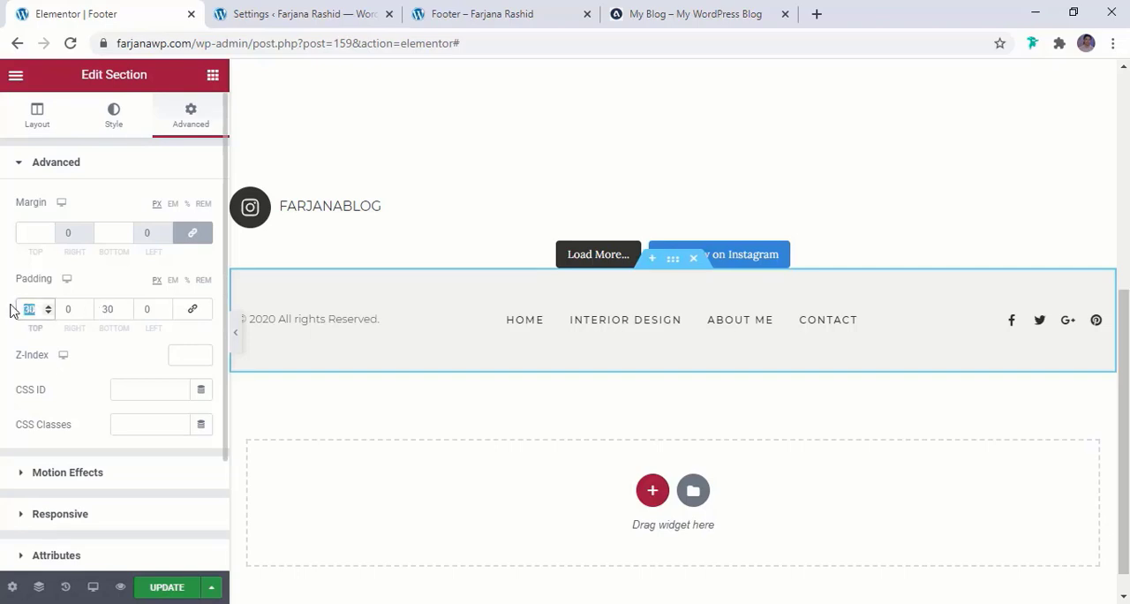
{"action": "type", "text": "0"}
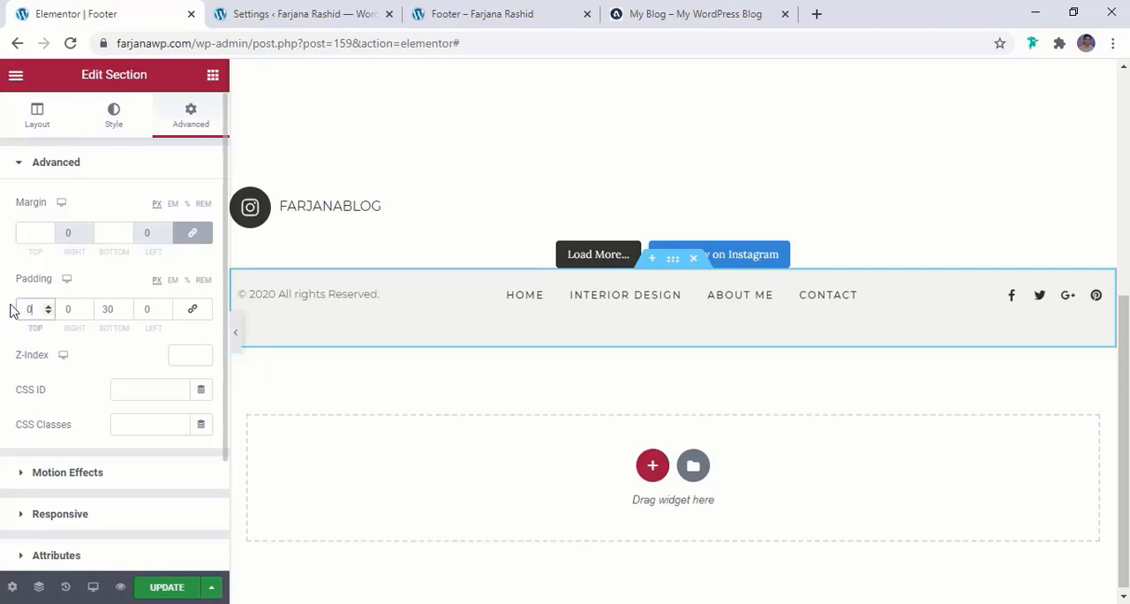
{"action": "type", "text": "5"}
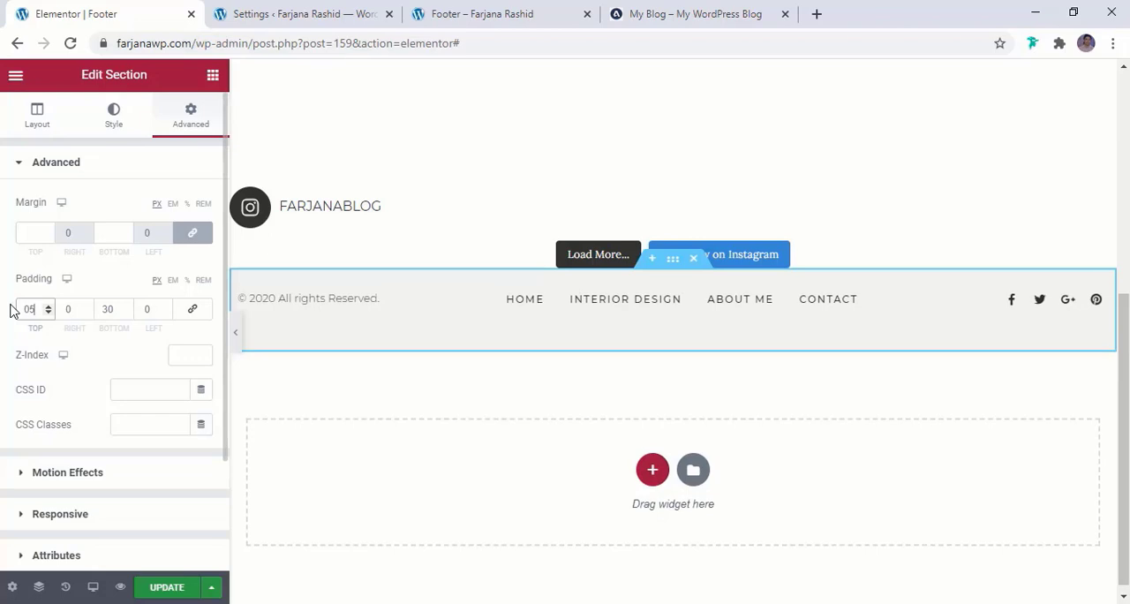
{"action": "type", "text": "0"}
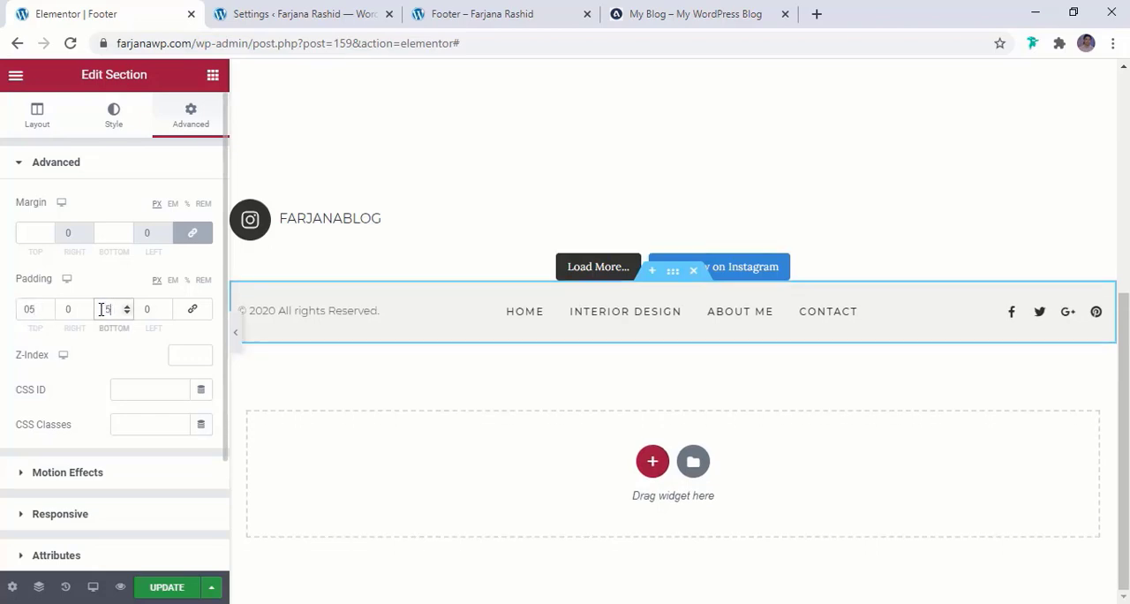
Set the top and bottom padding of the copyright and menu section to 10 px, then save and check the reloaded footer preview
{"action": "left_click", "coordinate": [639, 11]}
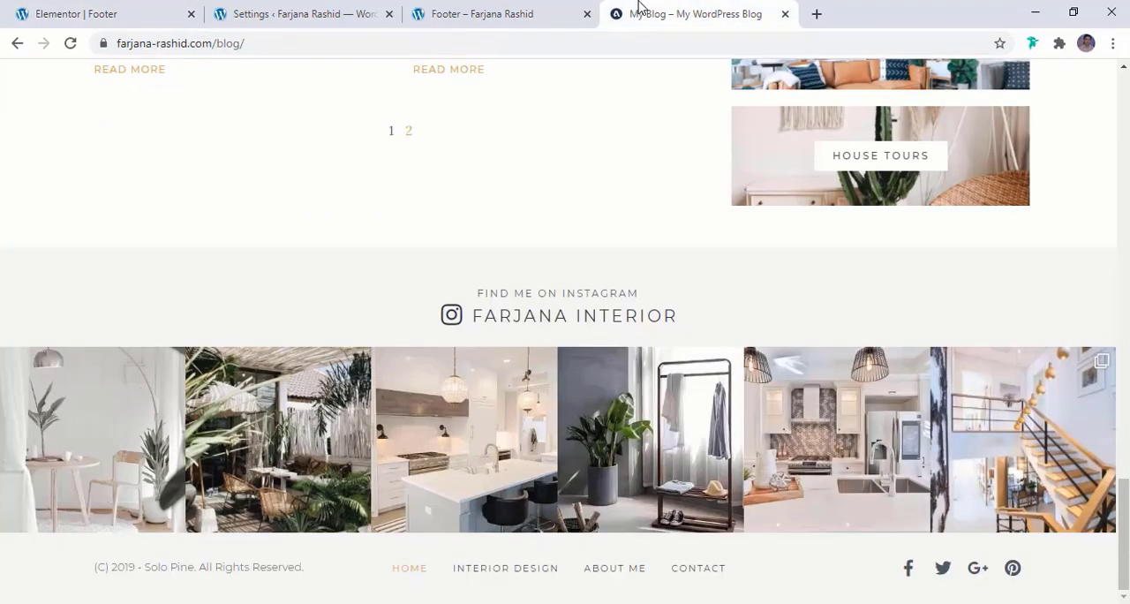
{"action": "left_click", "coordinate": [68, 11]}
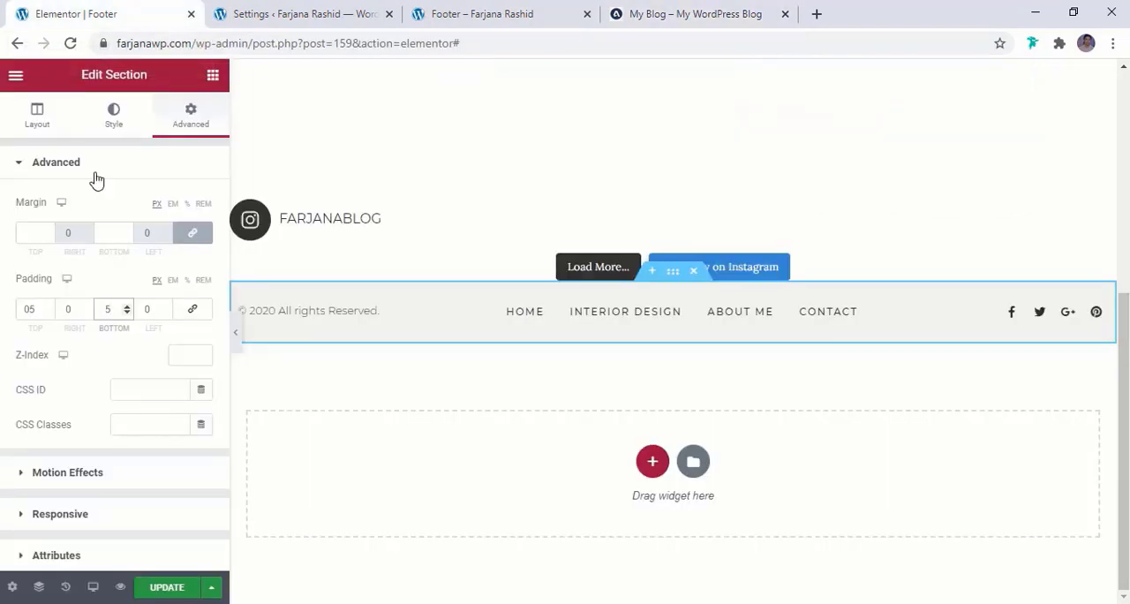
{"action": "left_click", "coordinate": [47, 313]}
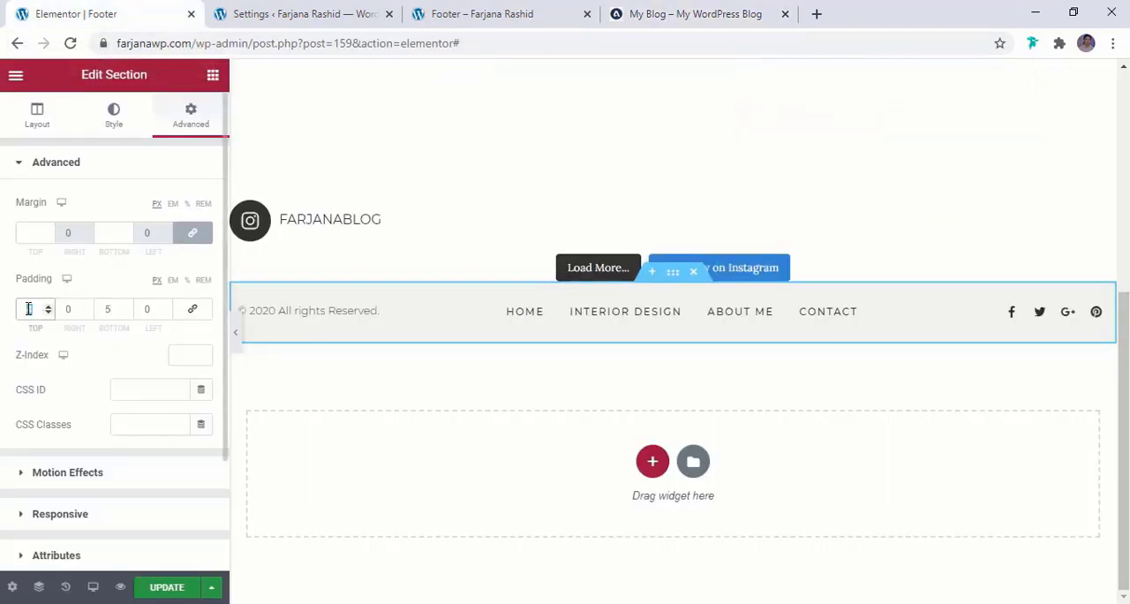
{"action": "type", "text": "10"}
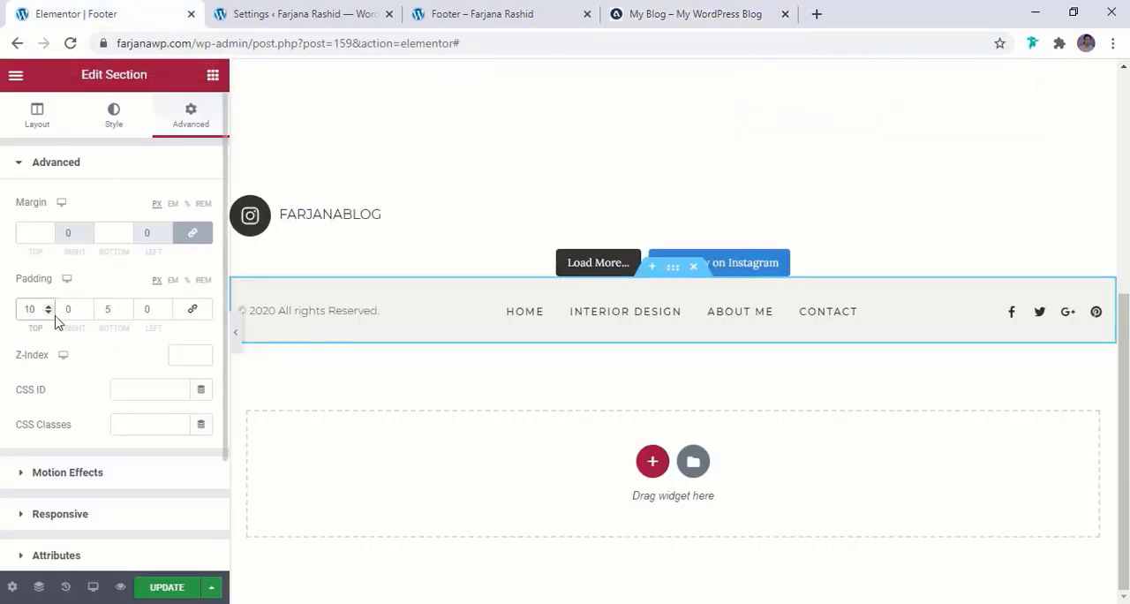
{"action": "left_click", "coordinate": [112, 316]}
{"action": "key", "text": "BackSpace"}
{"action": "type", "text": "10"}
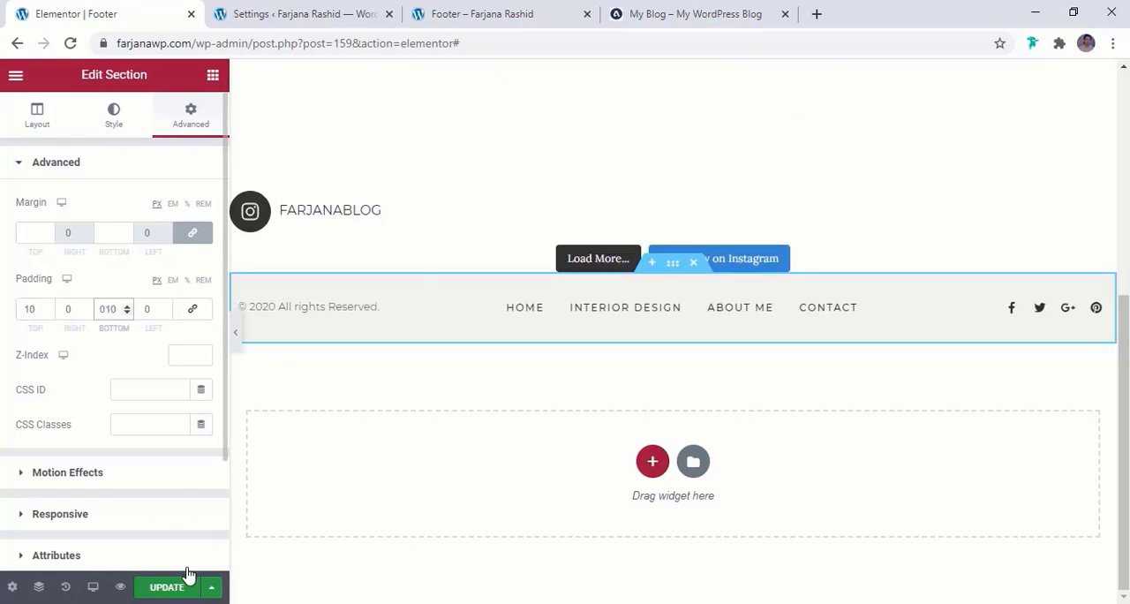
{"action": "left_click", "coordinate": [167, 589]}
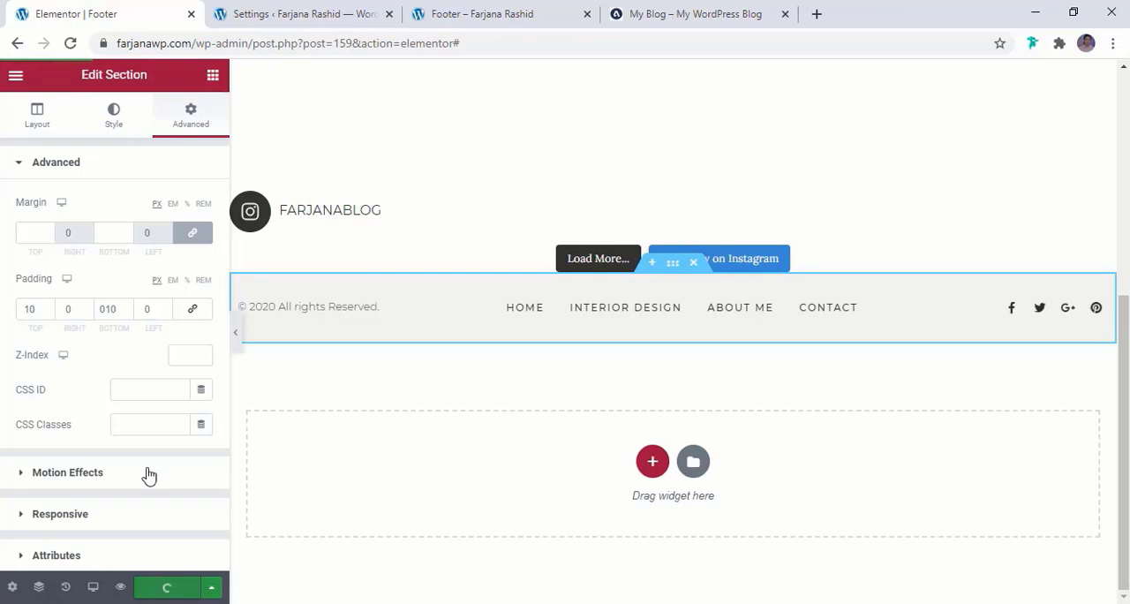
{"action": "left_click", "coordinate": [458, 10]}
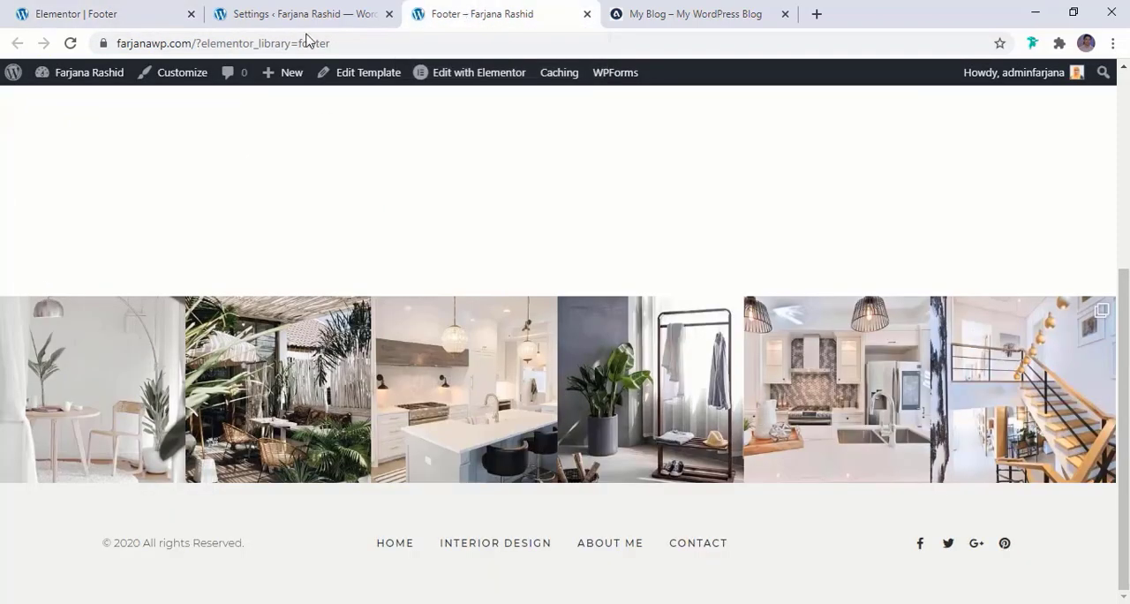
{"action": "left_click", "coordinate": [70, 43]}
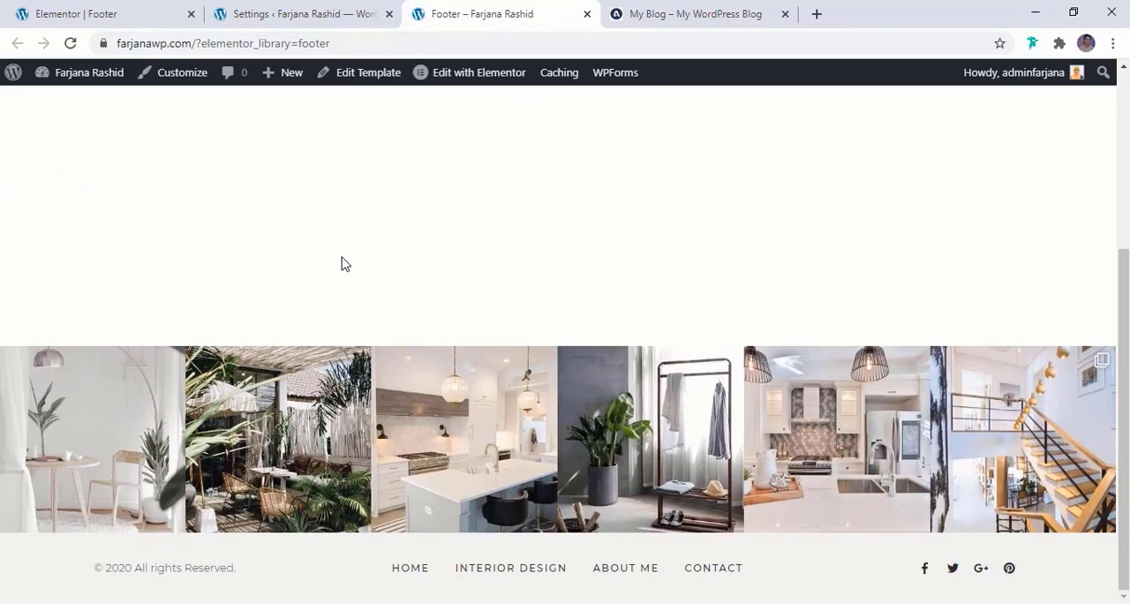
Copy the "FIND ME ON INSTAGRAM" text above the Instagram row on the reference blog and return to the footer editor
{"action": "key", "text": "ctrl+Tab"}
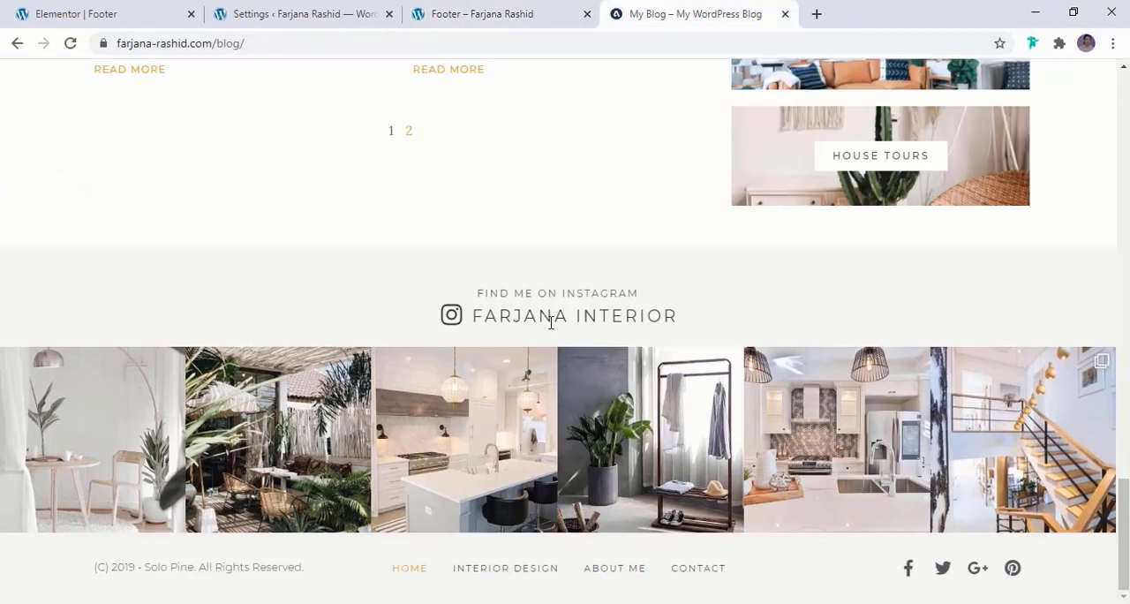
{"action": "triple_click", "coordinate": [508, 296]}
{"action": "key", "text": "ctrl+c"}
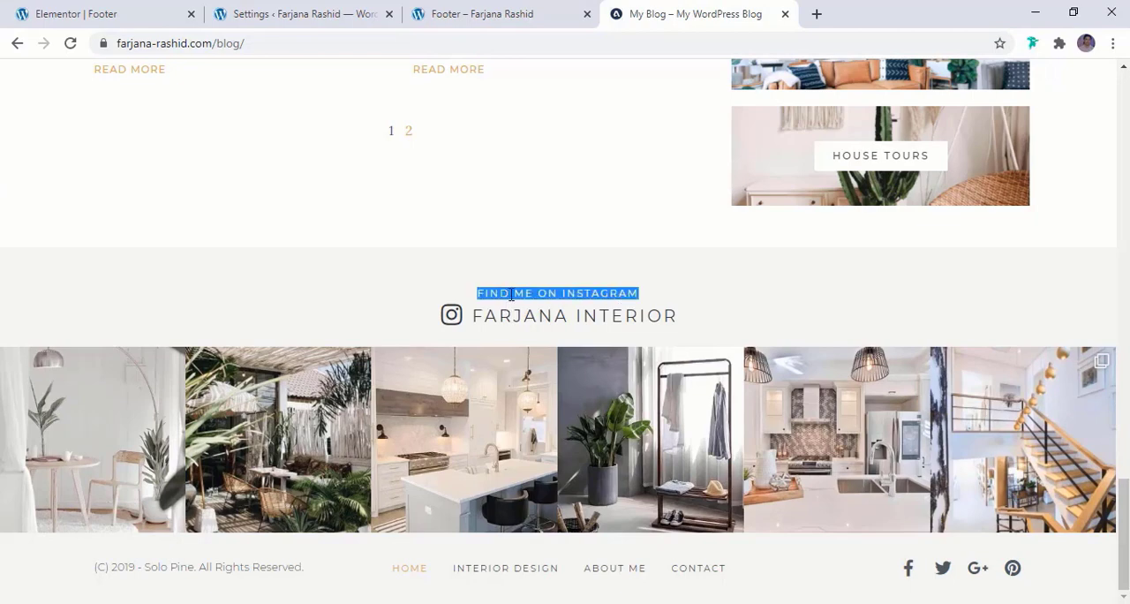
{"action": "left_click", "coordinate": [114, 10]}
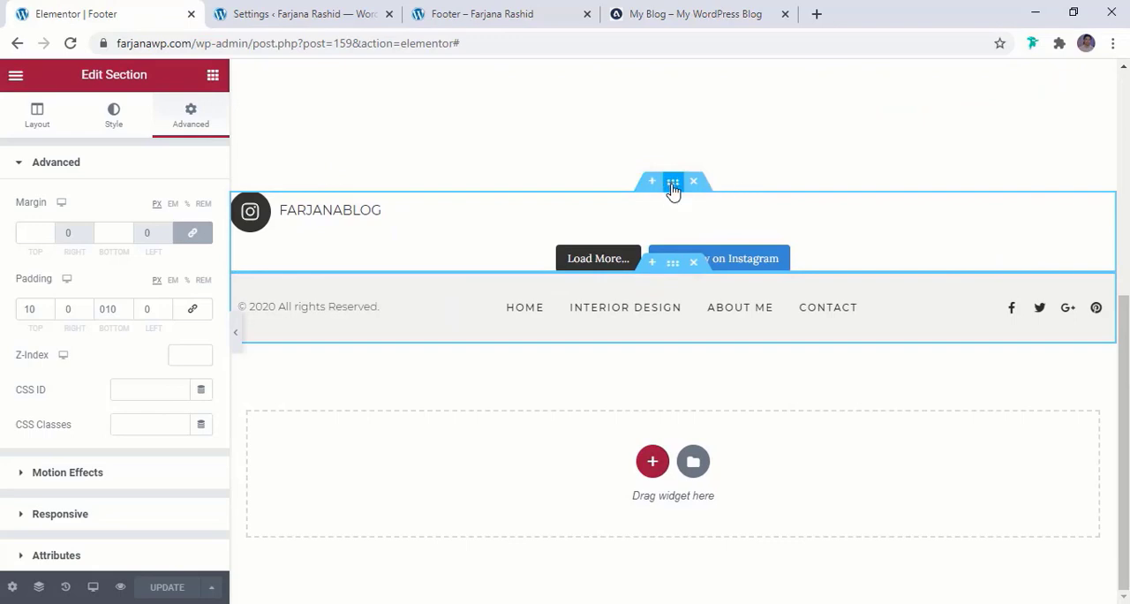
Find the Text Editor widget and add it above the Instagram feed in the footer
{"action": "left_click", "coordinate": [215, 76]}
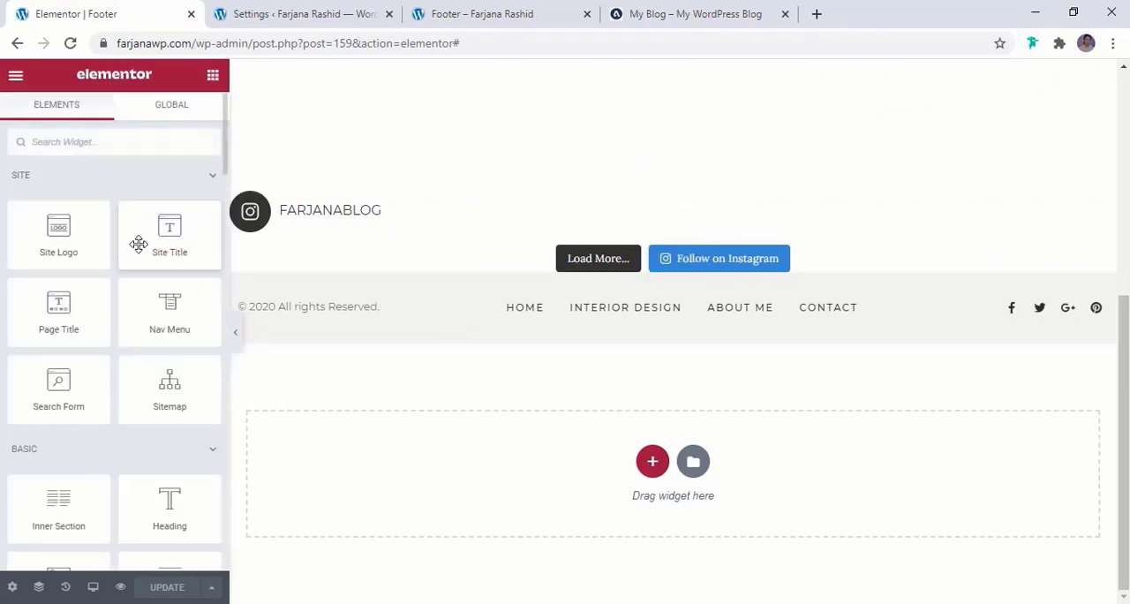
{"action": "left_click", "coordinate": [108, 142]}
{"action": "type", "text": "text"}
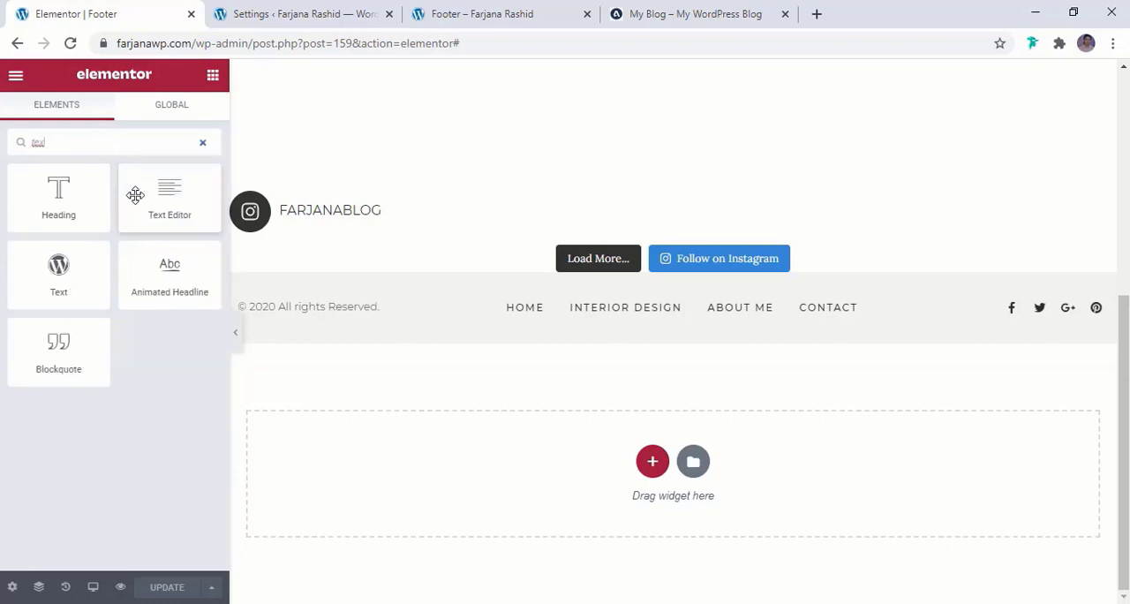
{"action": "left_click_drag", "start_coordinate": [135, 195], "coordinate": [579, 210]}
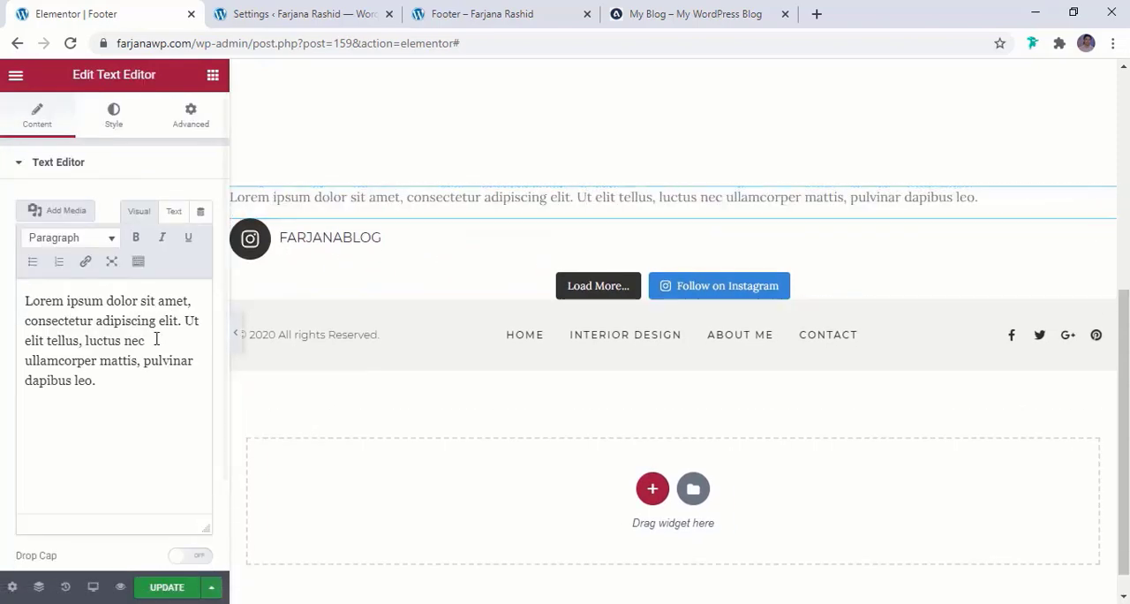
Replace the new widget's placeholder text with the copied "FIND ME ON INSTAGRAM"
{"action": "triple_click", "coordinate": [156, 339]}
{"action": "left_click", "coordinate": [174, 212]}
{"action": "triple_click", "coordinate": [158, 319]}
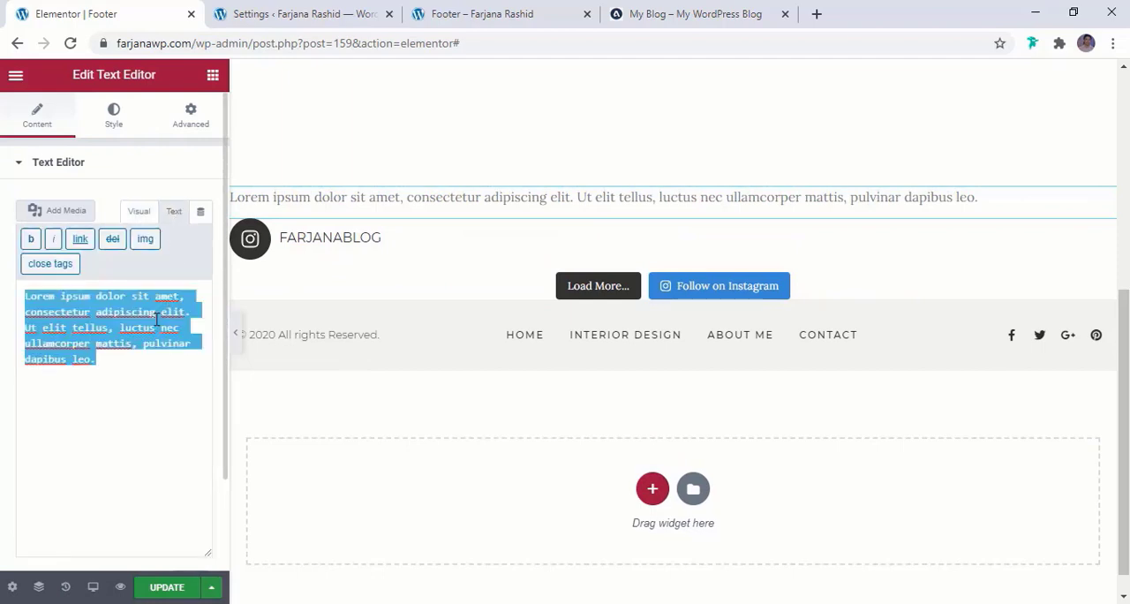
{"action": "key", "text": "ctrl+v"}
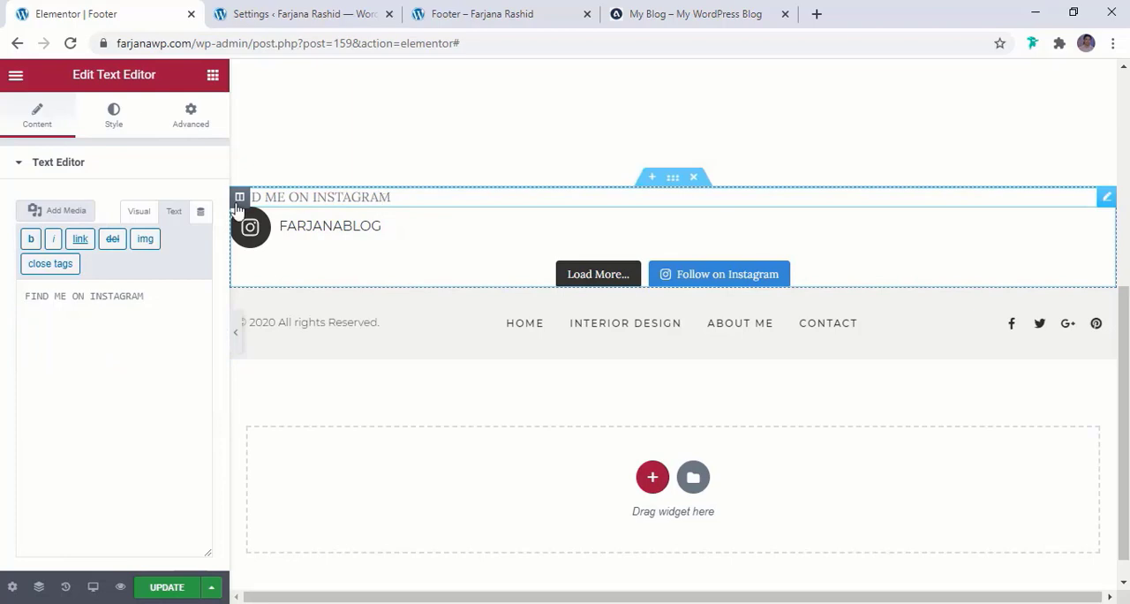
Center-align the "FIND ME ON INSTAGRAM" text above the feed
{"action": "scroll", "coordinate": [151, 327], "scroll_direction": "down", "scroll_amount": 3}
{"action": "scroll", "coordinate": [151, 327], "scroll_direction": "up", "scroll_amount": 3}
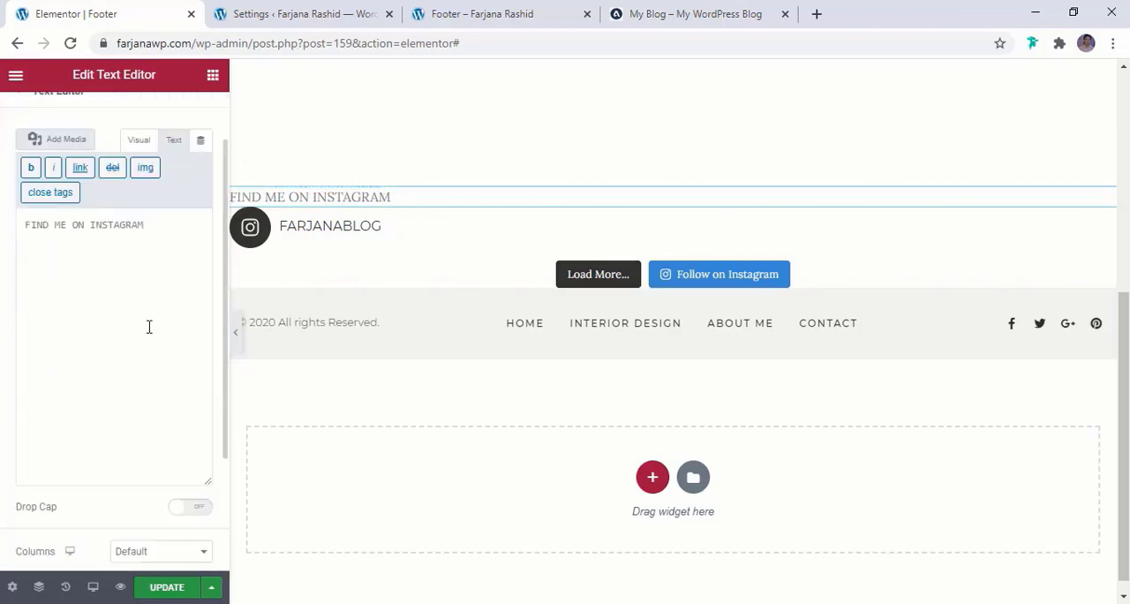
{"action": "left_click", "coordinate": [113, 119]}
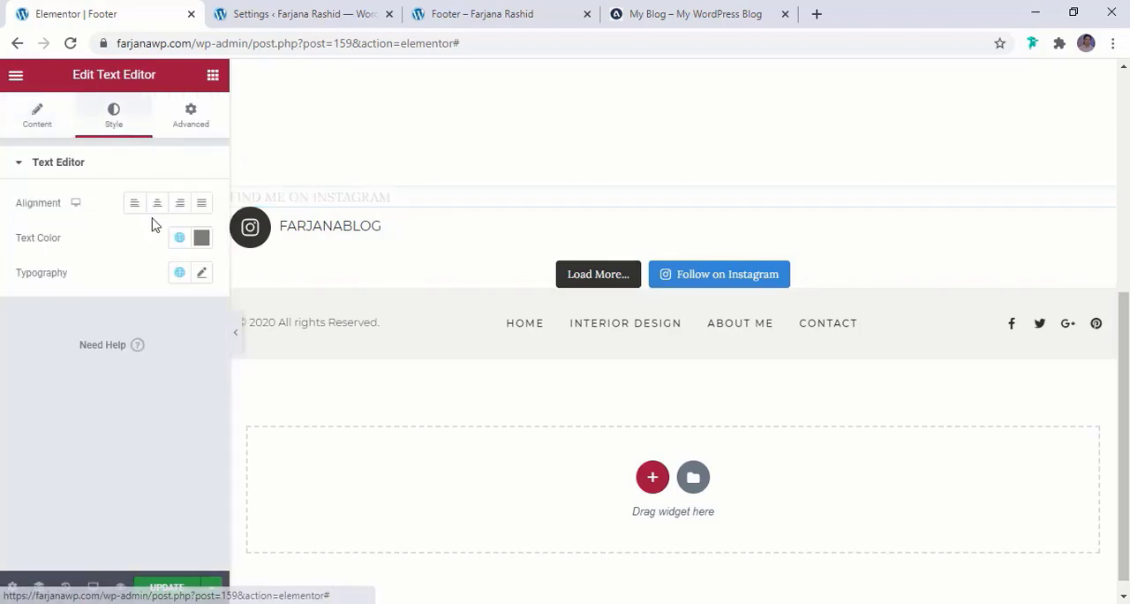
{"action": "left_click", "coordinate": [157, 209]}
{"action": "left_click", "coordinate": [157, 208]}
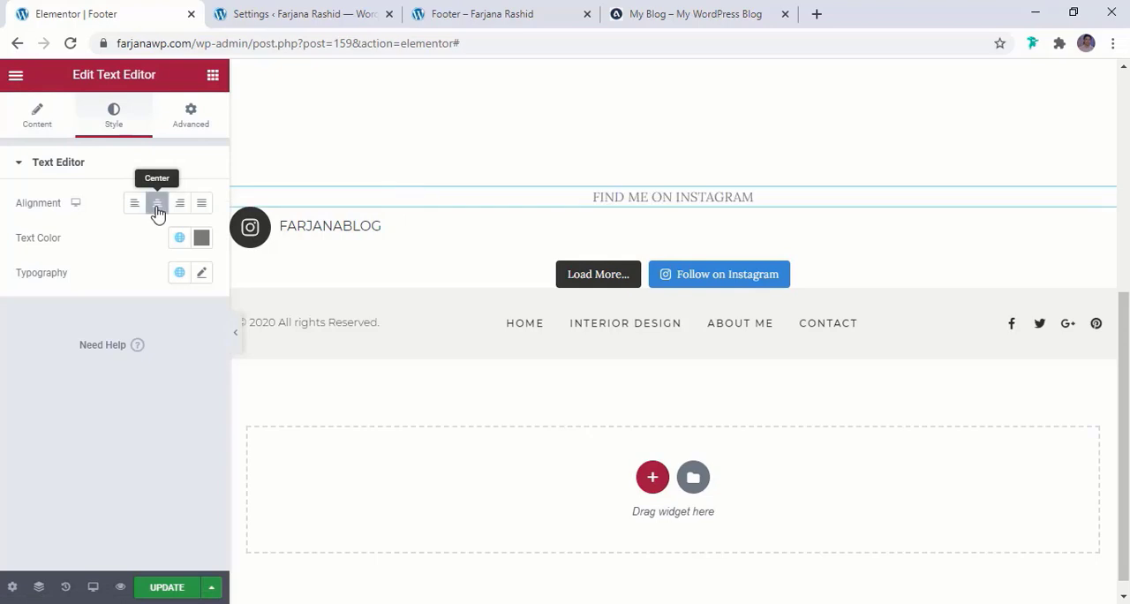
Set the "FIND ME ON INSTAGRAM" text's font family to Montserrat and its size to 14 px
{"action": "left_click", "coordinate": [202, 274]}
{"action": "left_click", "coordinate": [169, 352]}
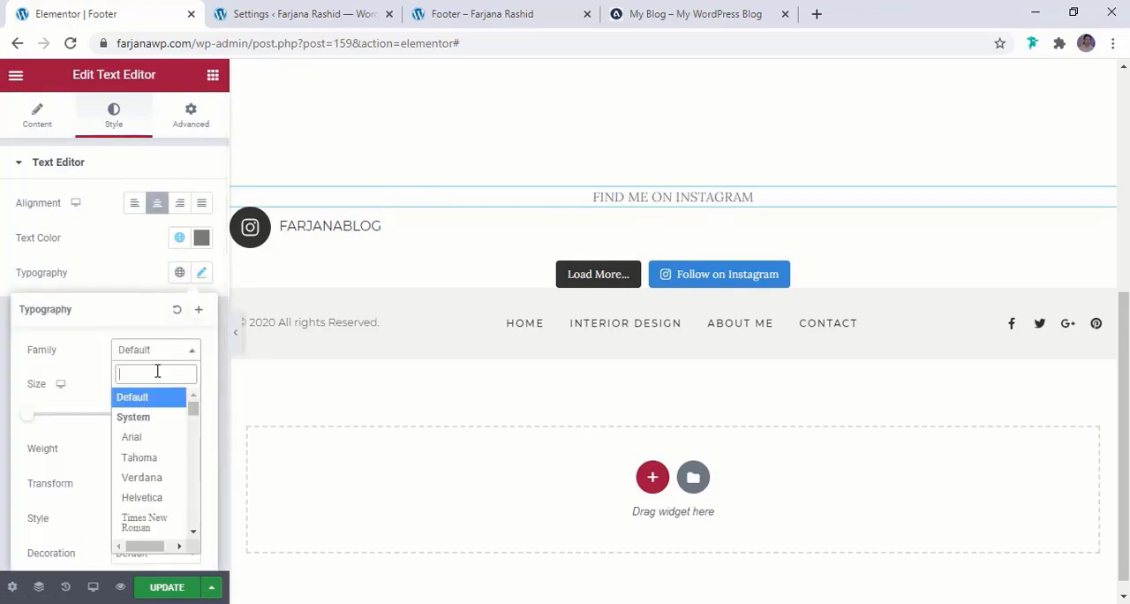
{"action": "type", "text": "mont"}
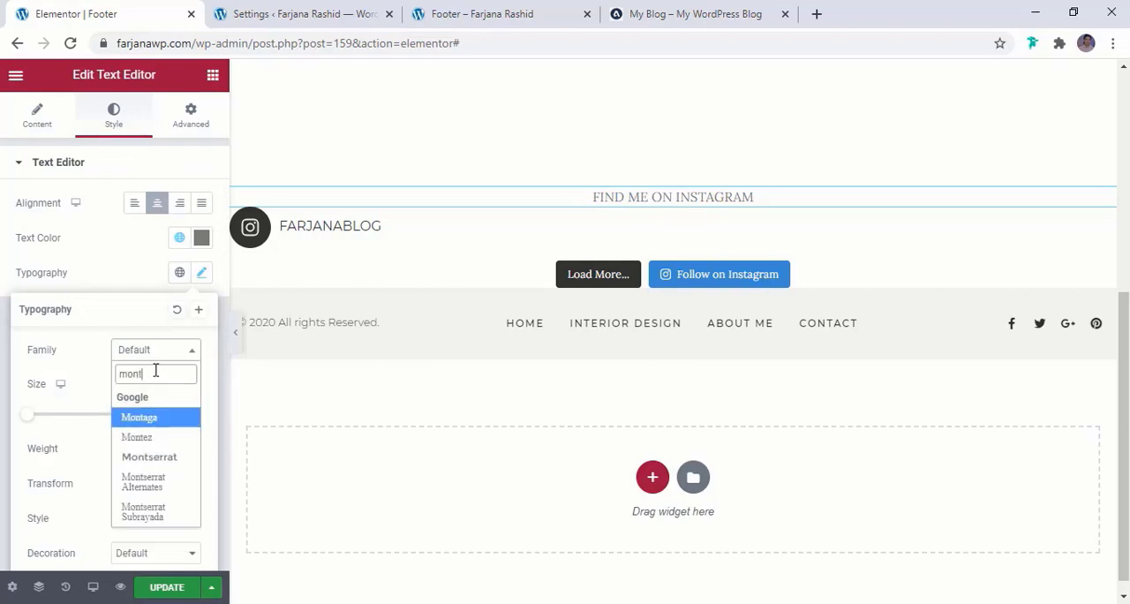
{"action": "left_click", "coordinate": [153, 457]}
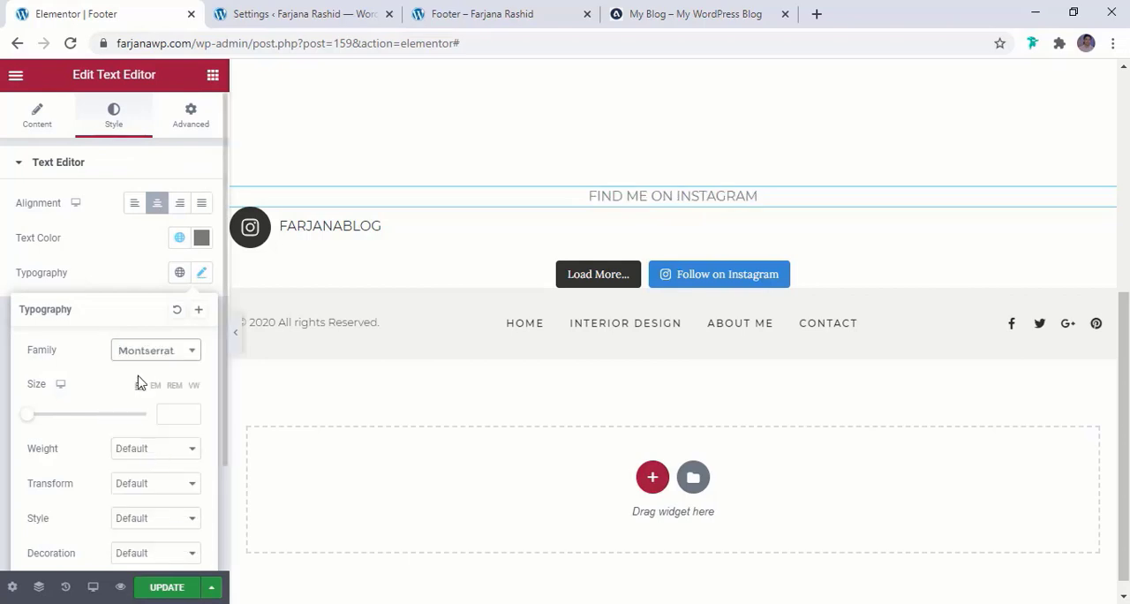
{"action": "left_click", "coordinate": [176, 418]}
{"action": "type", "text": "14"}
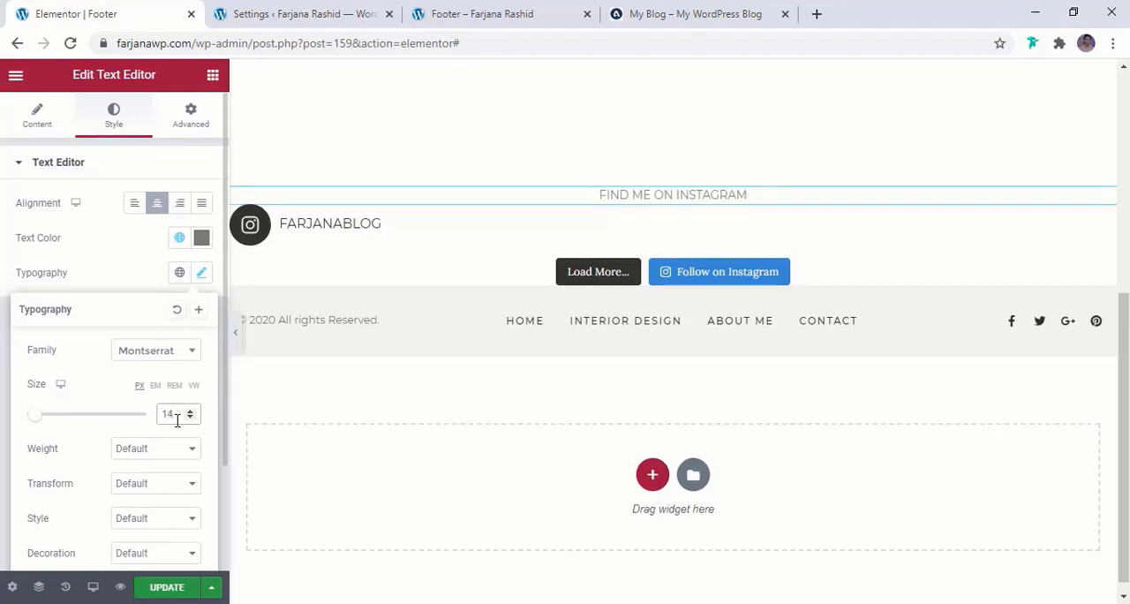
Set the "FIND ME ON INSTAGRAM" text's font weight to 400 and its color to the global "light dark"
{"action": "scroll", "coordinate": [177, 421], "scroll_direction": "down", "scroll_amount": 1}
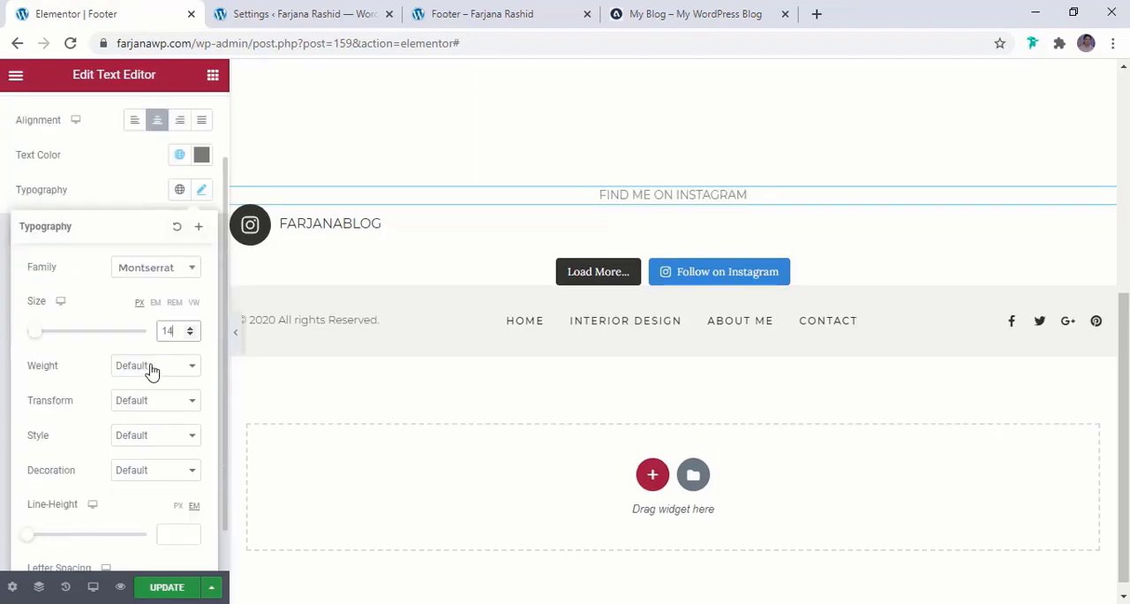
{"action": "left_click", "coordinate": [151, 368]}
{"action": "left_click", "coordinate": [146, 436]}
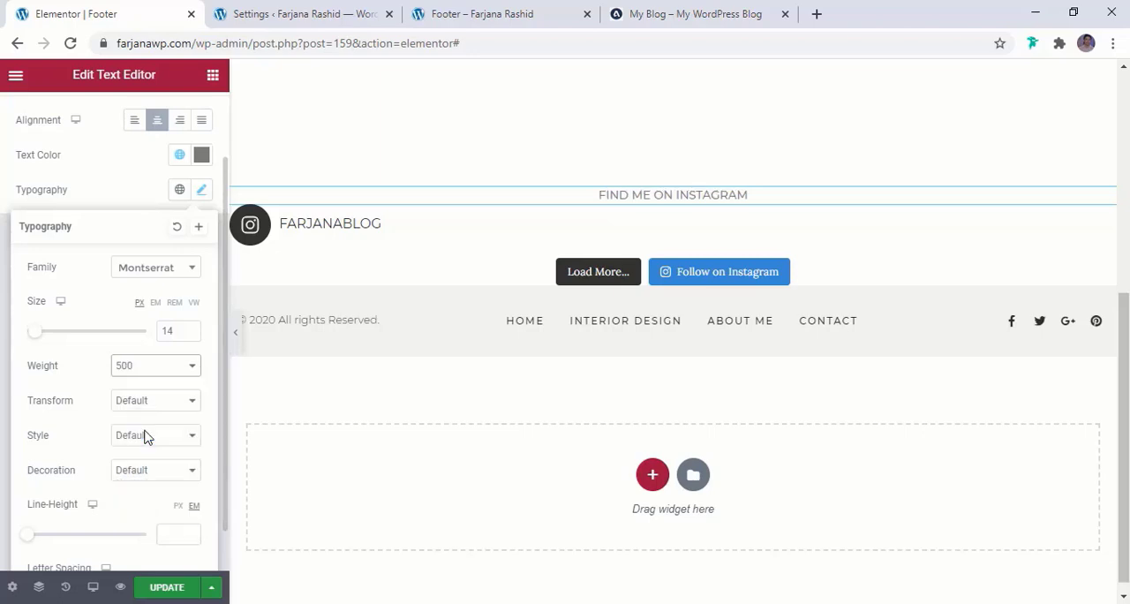
{"action": "left_click", "coordinate": [150, 369]}
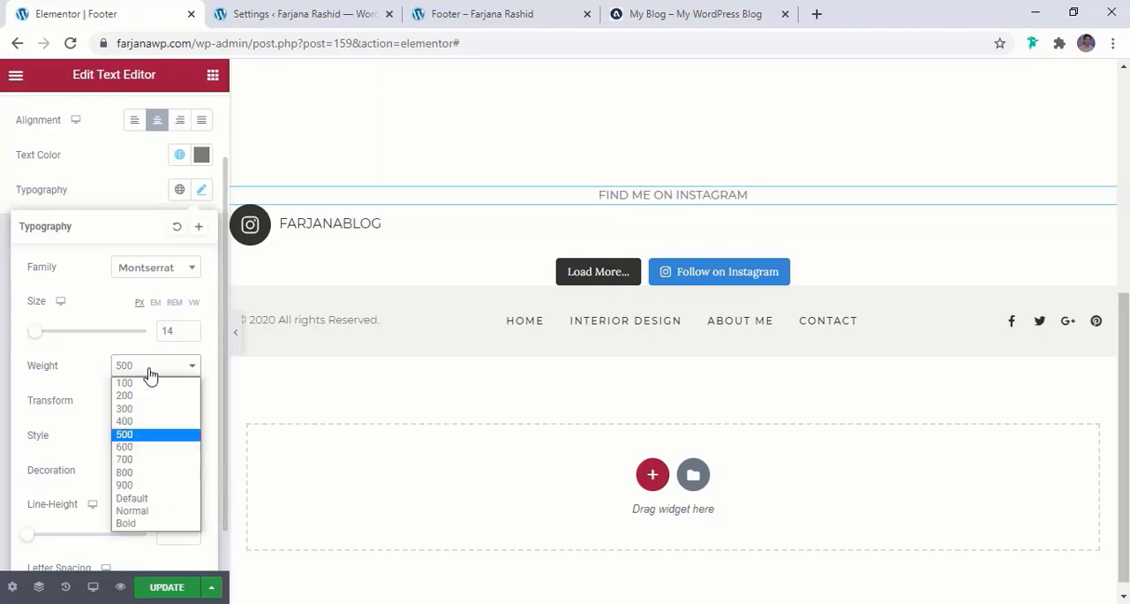
{"action": "left_click", "coordinate": [140, 421]}
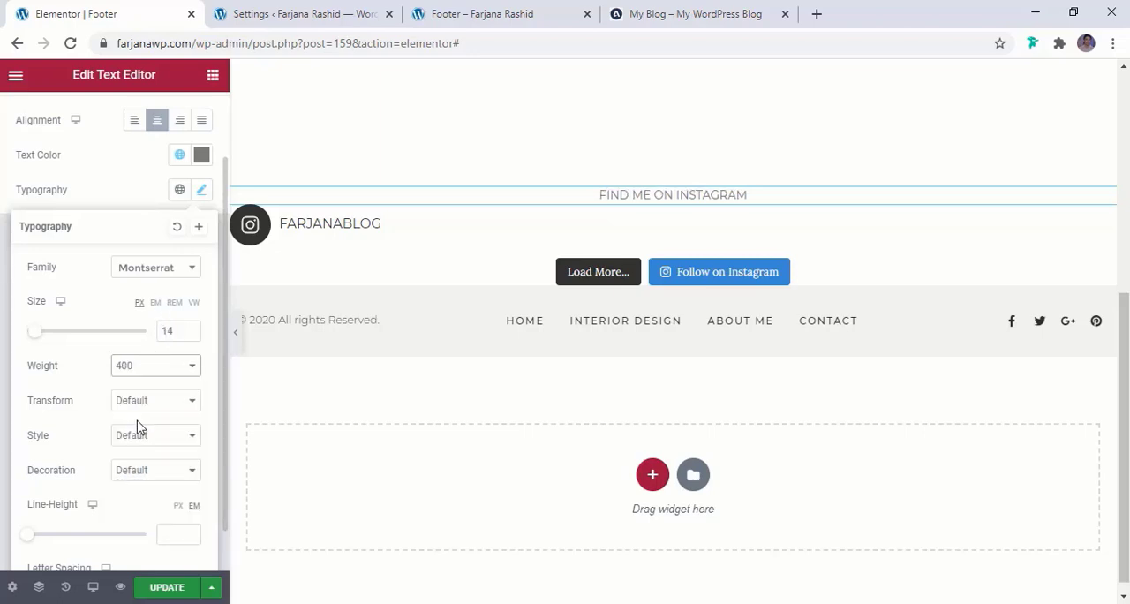
{"action": "left_click", "coordinate": [179, 155]}
{"action": "left_click", "coordinate": [78, 406]}
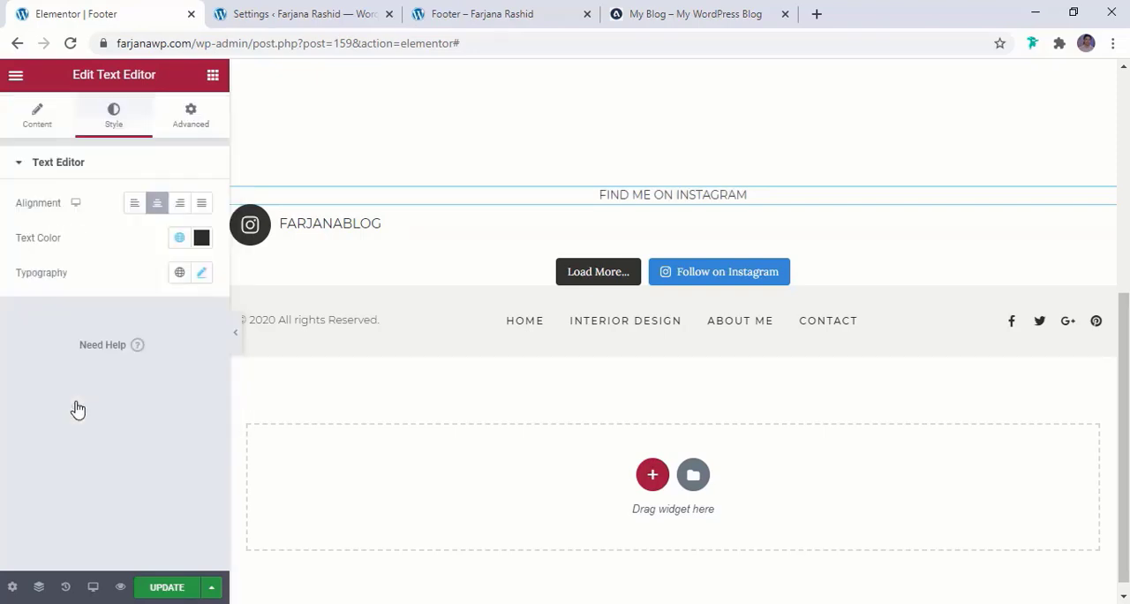
Copy the background color code of the footer section containing the copyright text and navigation menu
{"action": "mouse_move", "coordinate": [576, 205]}
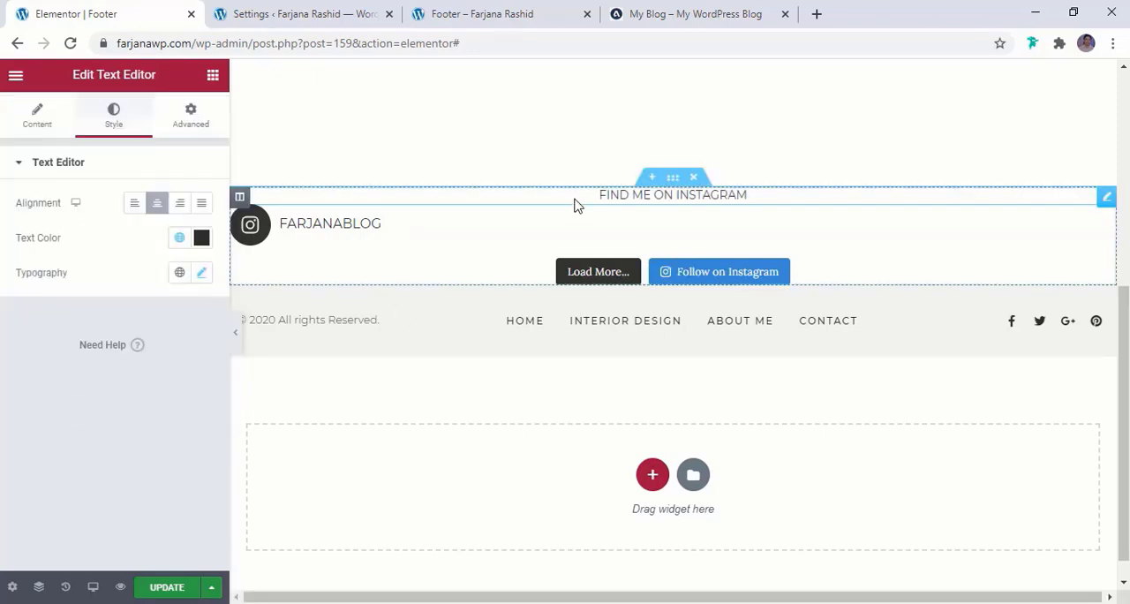
{"action": "left_click", "coordinate": [674, 181]}
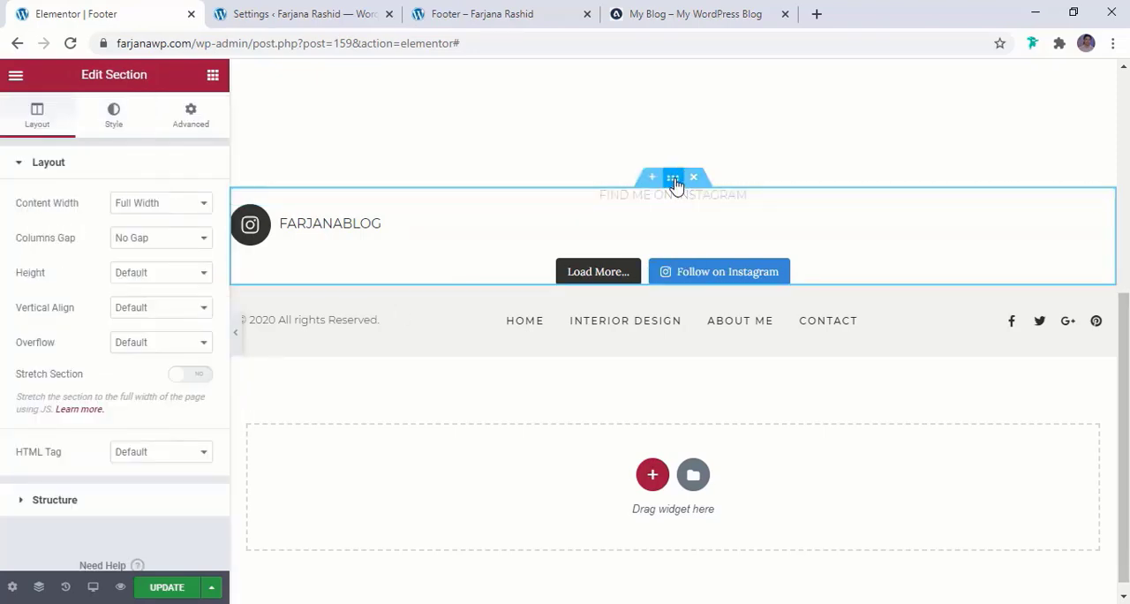
{"action": "left_click", "coordinate": [115, 117]}
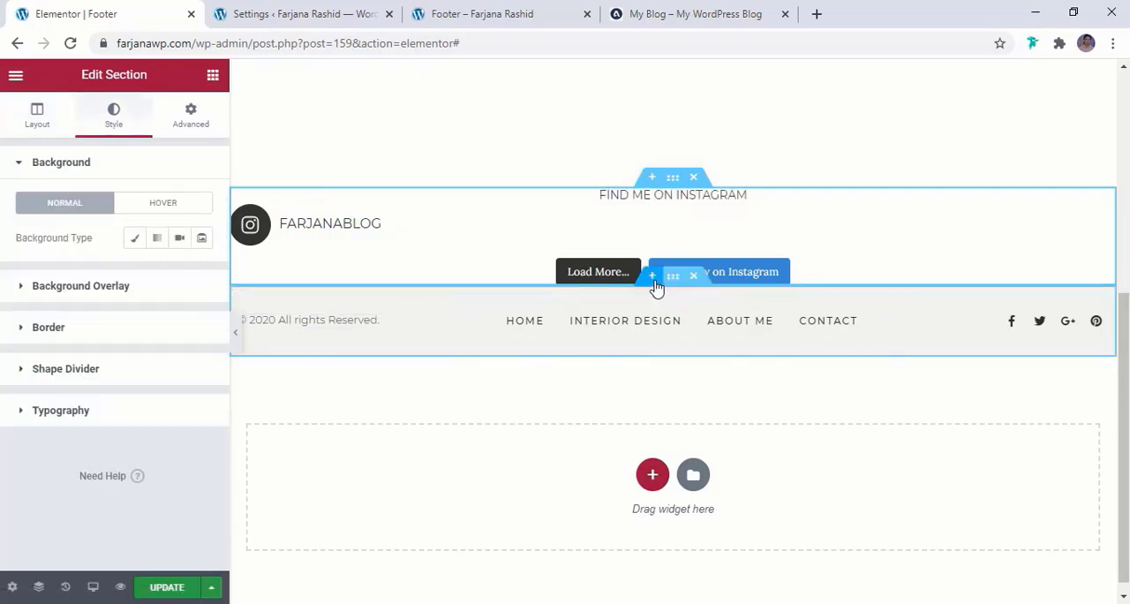
{"action": "left_click", "coordinate": [673, 279]}
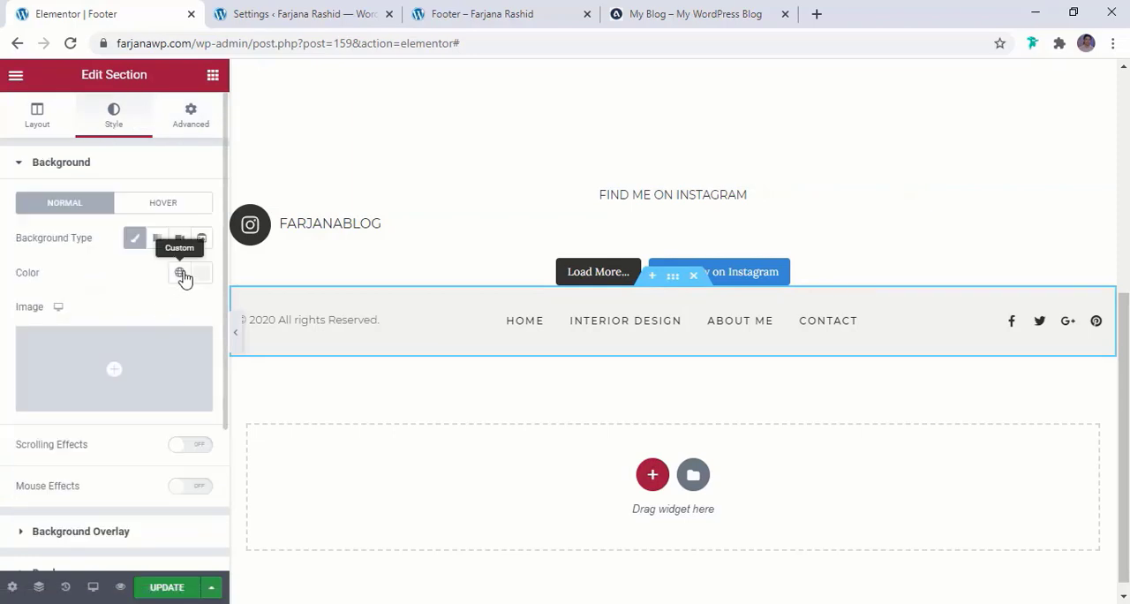
{"action": "left_click", "coordinate": [180, 273]}
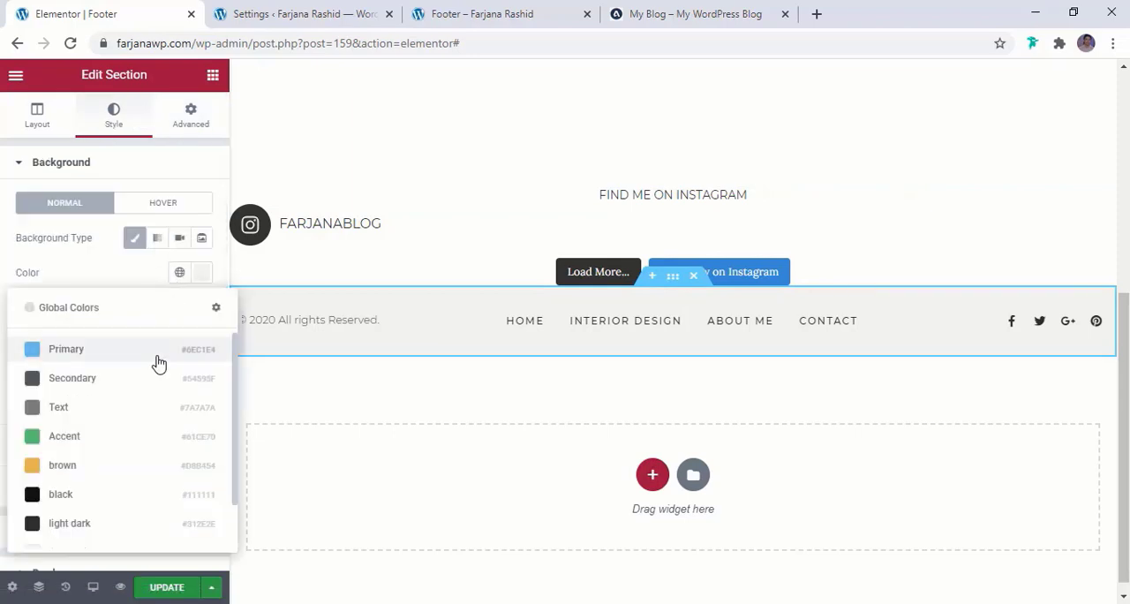
{"action": "left_click", "coordinate": [203, 274]}
{"action": "key", "text": "ctrl+c"}
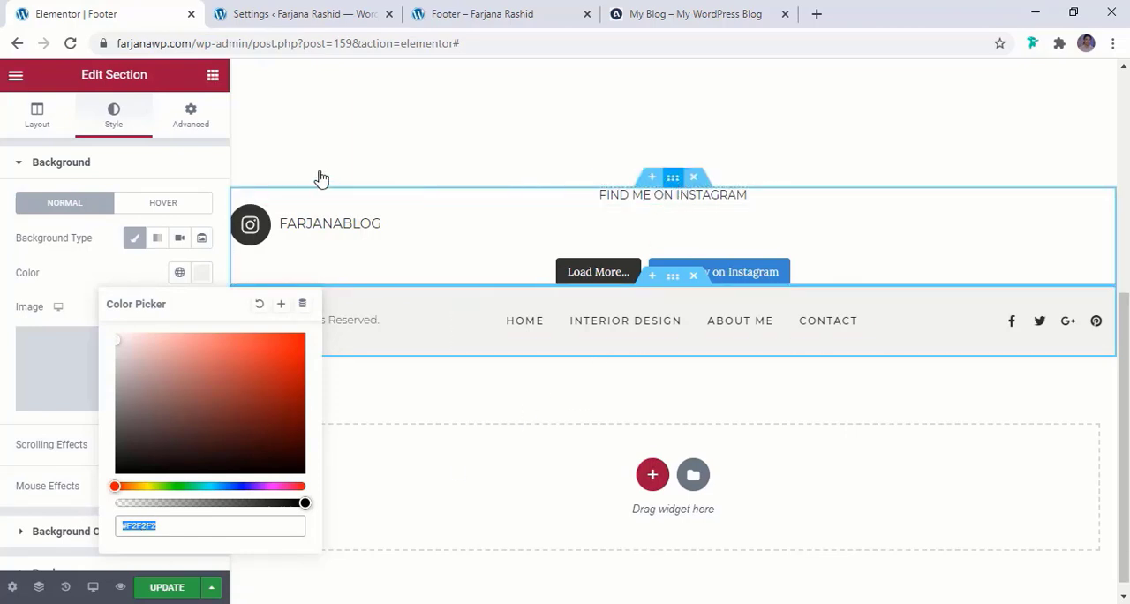
Give the Instagram section a classic background with the color #F2F2F2
{"action": "left_click", "coordinate": [136, 239]}
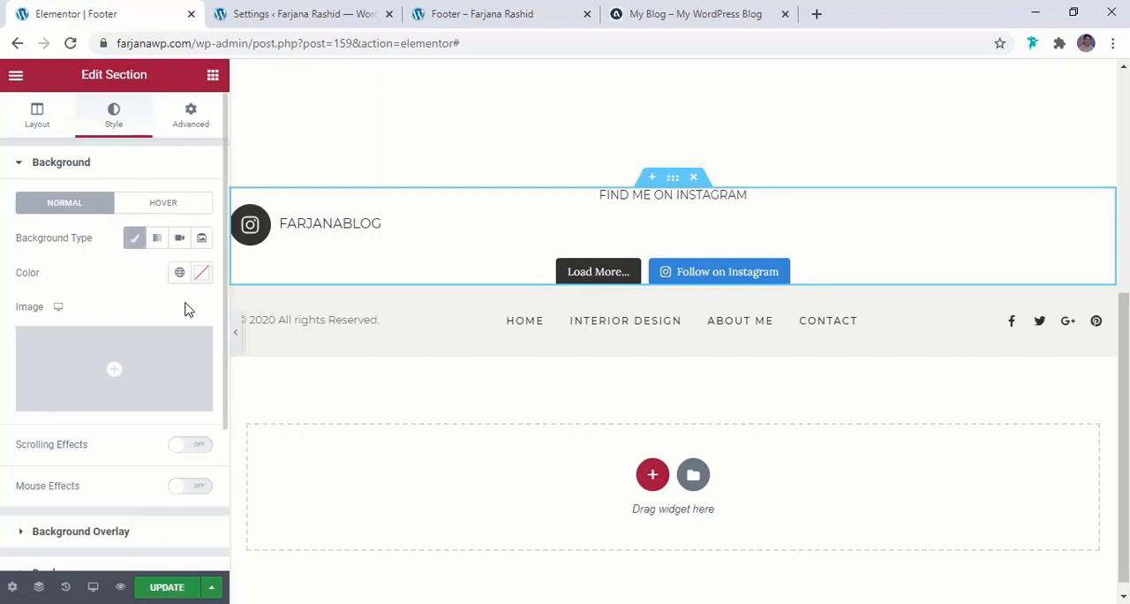
{"action": "left_click", "coordinate": [200, 274]}
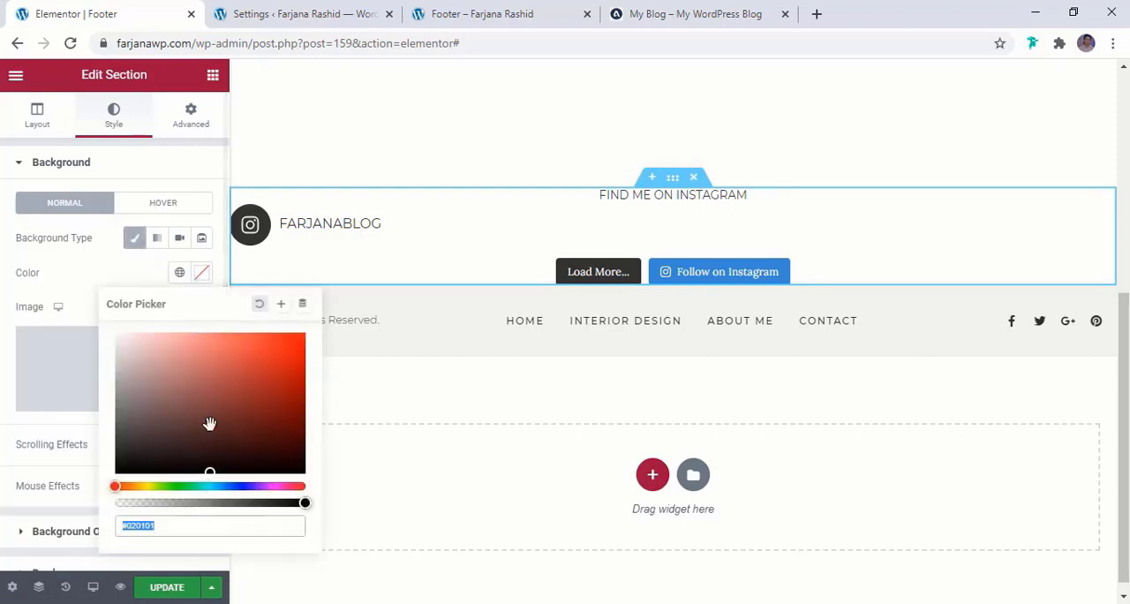
{"action": "left_click", "coordinate": [155, 530]}
{"action": "key", "text": "ctrl+a"}
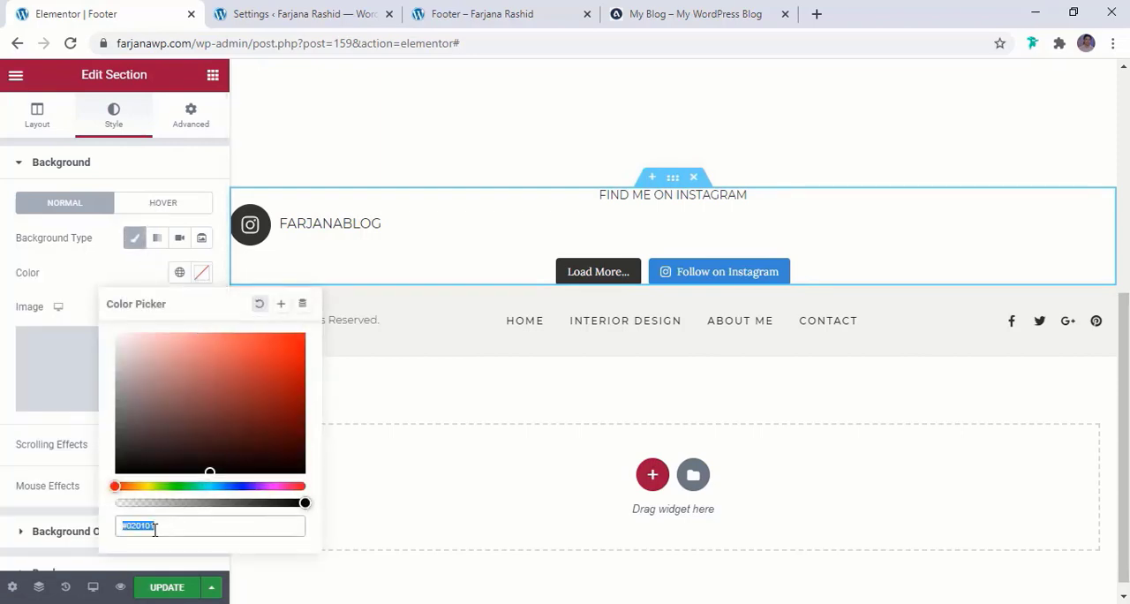
{"action": "key", "text": "ctrl+v"}
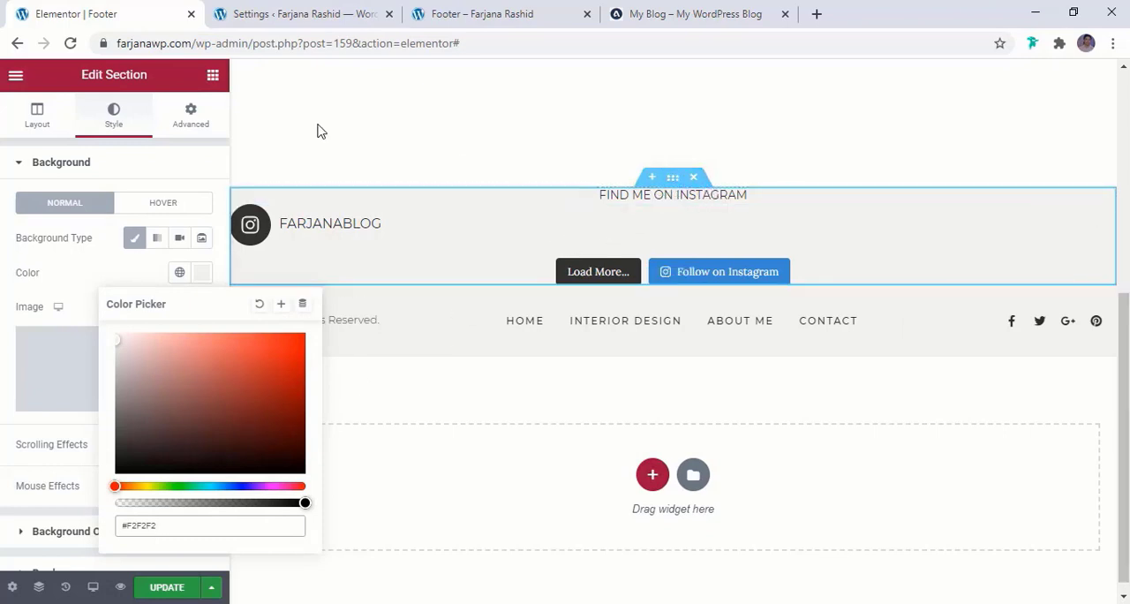
Unlink the Instagram section's padding values and set its top padding to 35 px
{"action": "left_click", "coordinate": [179, 119]}
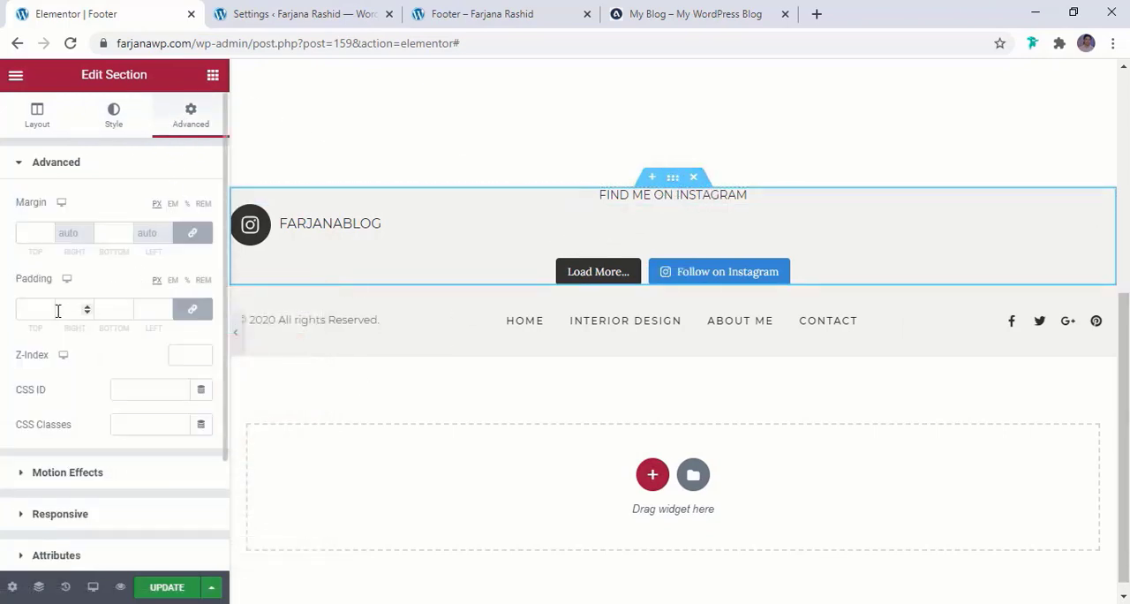
{"action": "left_click", "coordinate": [192, 310]}
{"action": "left_click", "coordinate": [26, 309]}
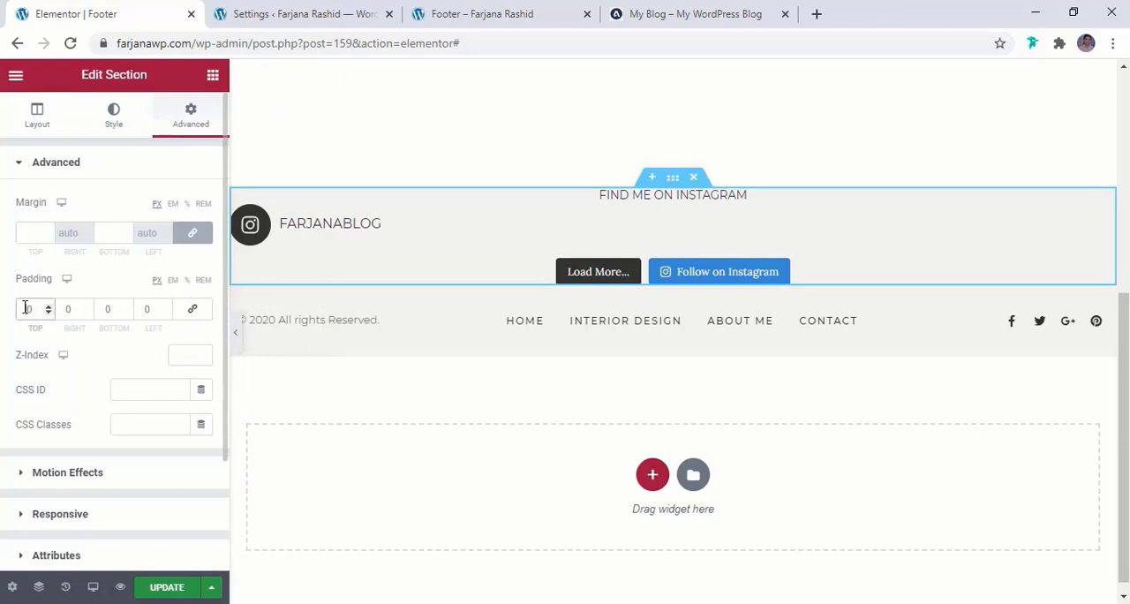
{"action": "type", "text": "30"}
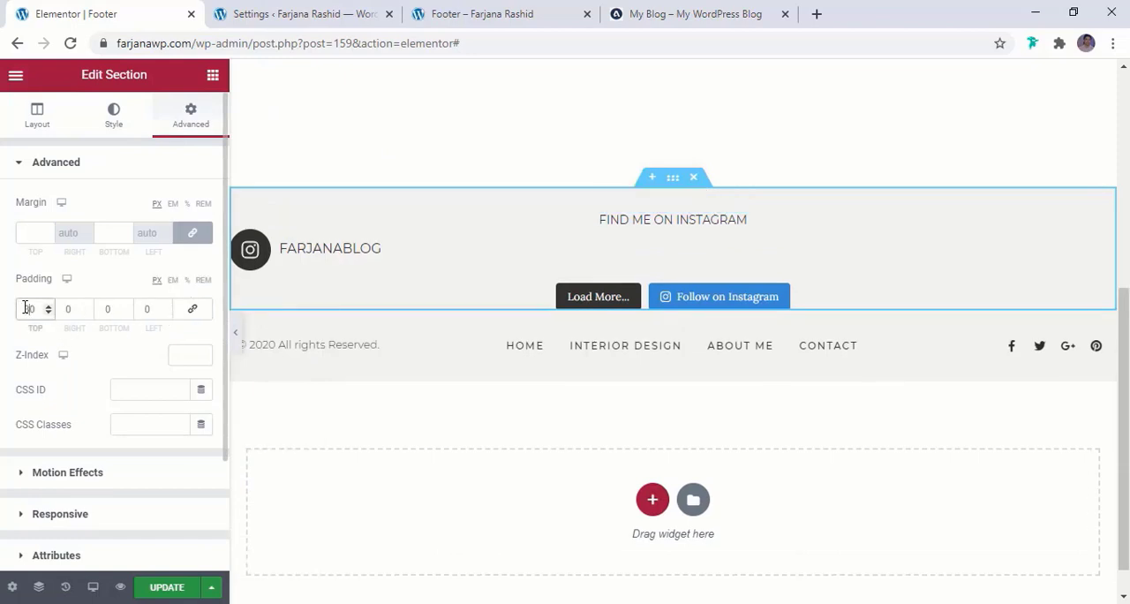
{"action": "left_click", "coordinate": [49, 307]}
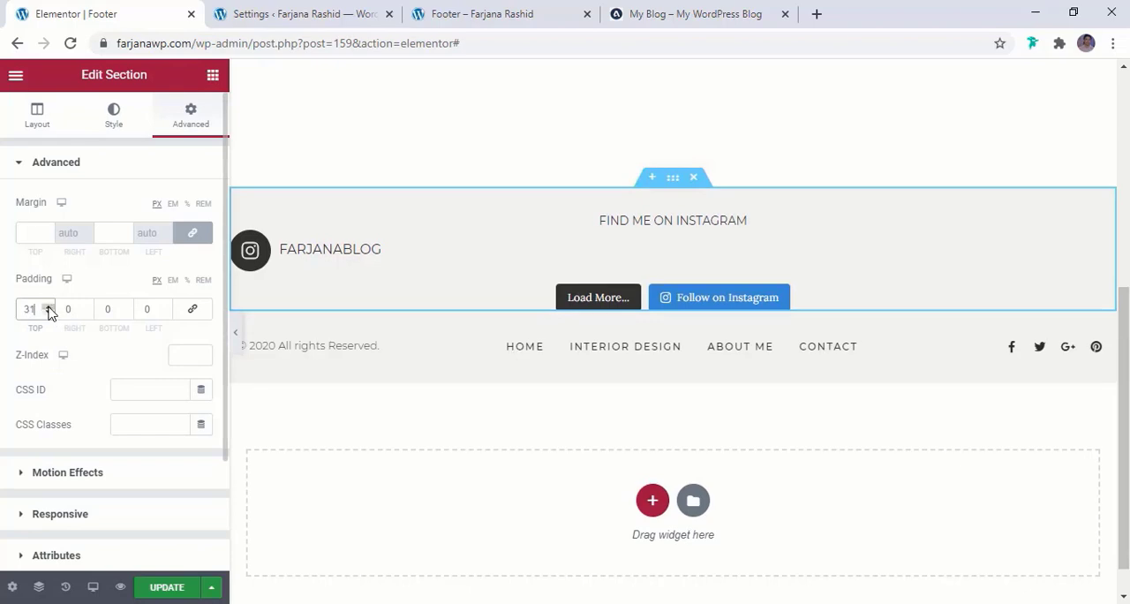
{"action": "left_click", "coordinate": [48, 307]}
{"action": "left_click", "coordinate": [49, 307]}
{"action": "left_click", "coordinate": [49, 308]}
{"action": "left_click", "coordinate": [49, 308]}
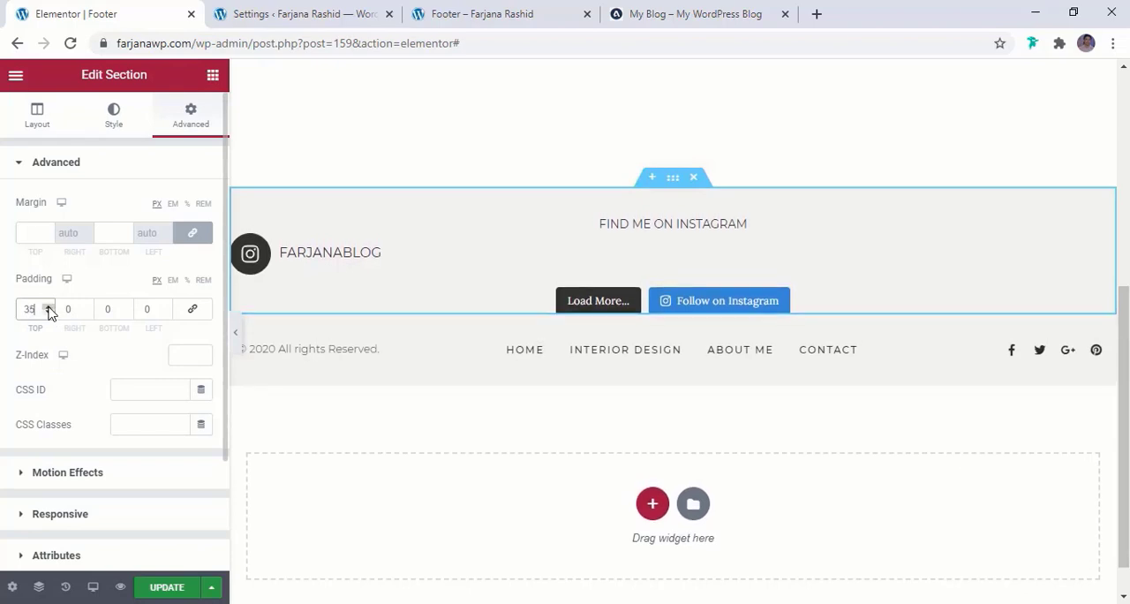
Check the title line beneath "FIND ME ON INSTAGRAM" on the reference blog
{"action": "left_click", "coordinate": [654, 14]}
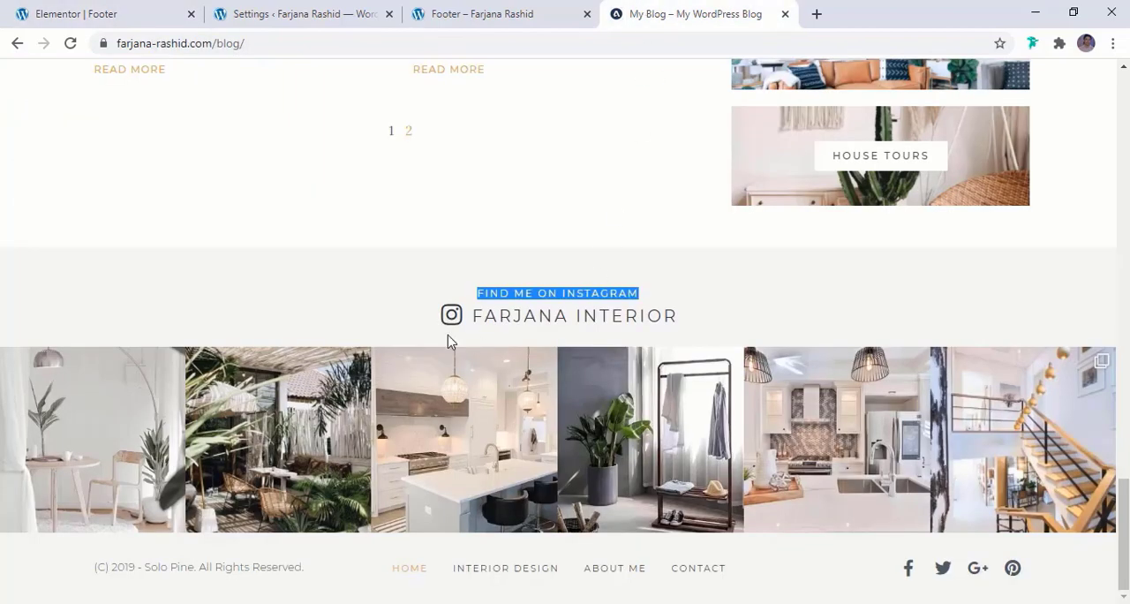
{"action": "left_click_drag", "start_coordinate": [689, 323], "coordinate": [474, 315]}
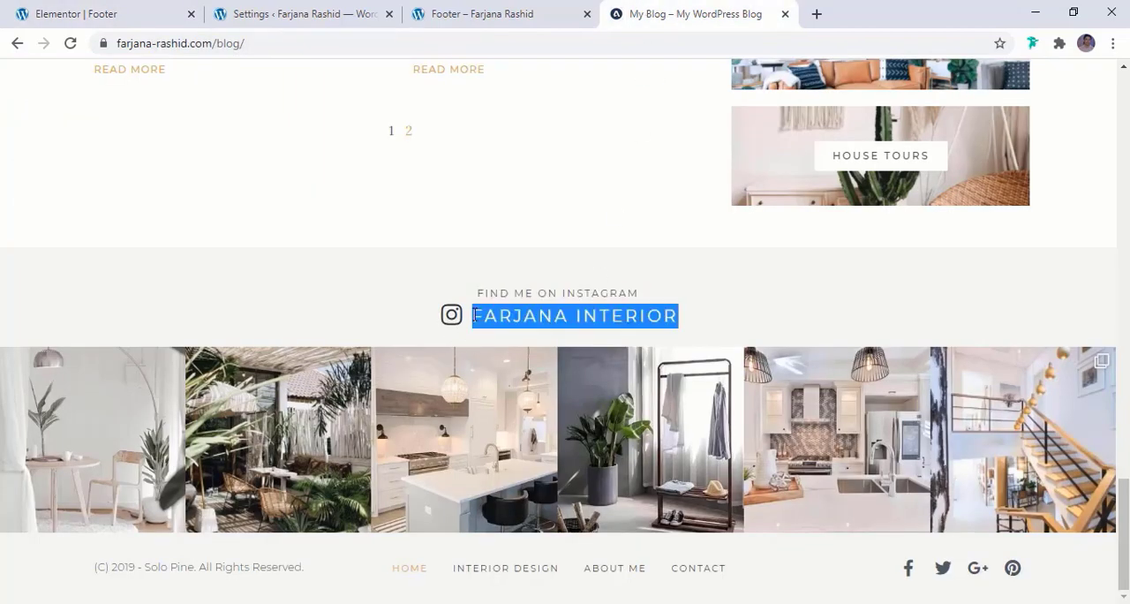
{"action": "left_click", "coordinate": [99, 12]}
Find the Icon List widget and place it between the "FIND ME ON INSTAGRAM" text and the Instagram feed
{"action": "left_click", "coordinate": [213, 75]}
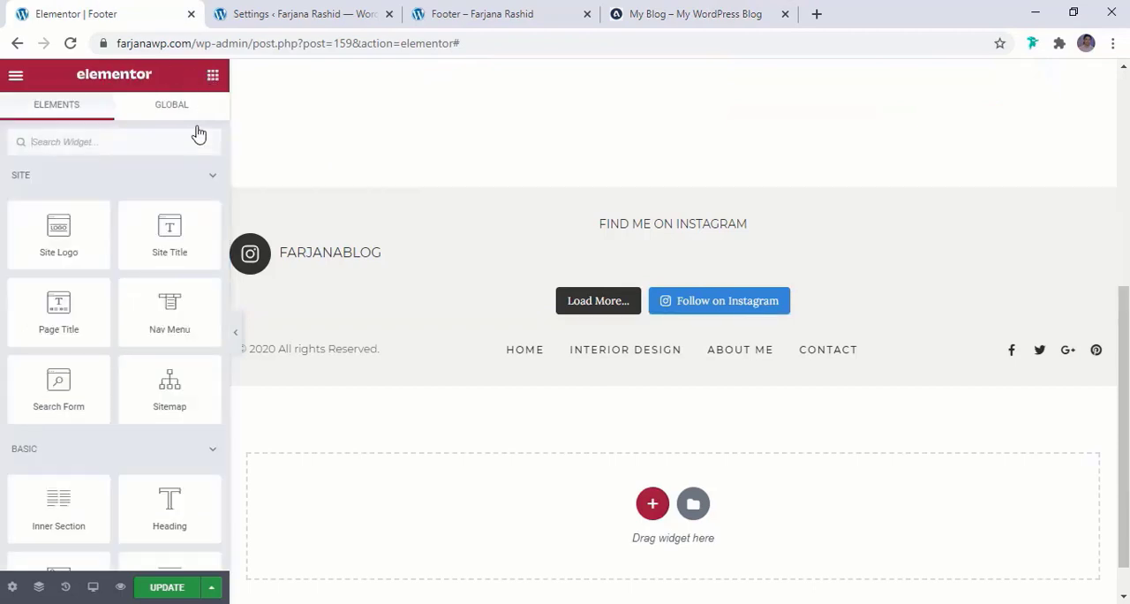
{"action": "left_click", "coordinate": [641, 13]}
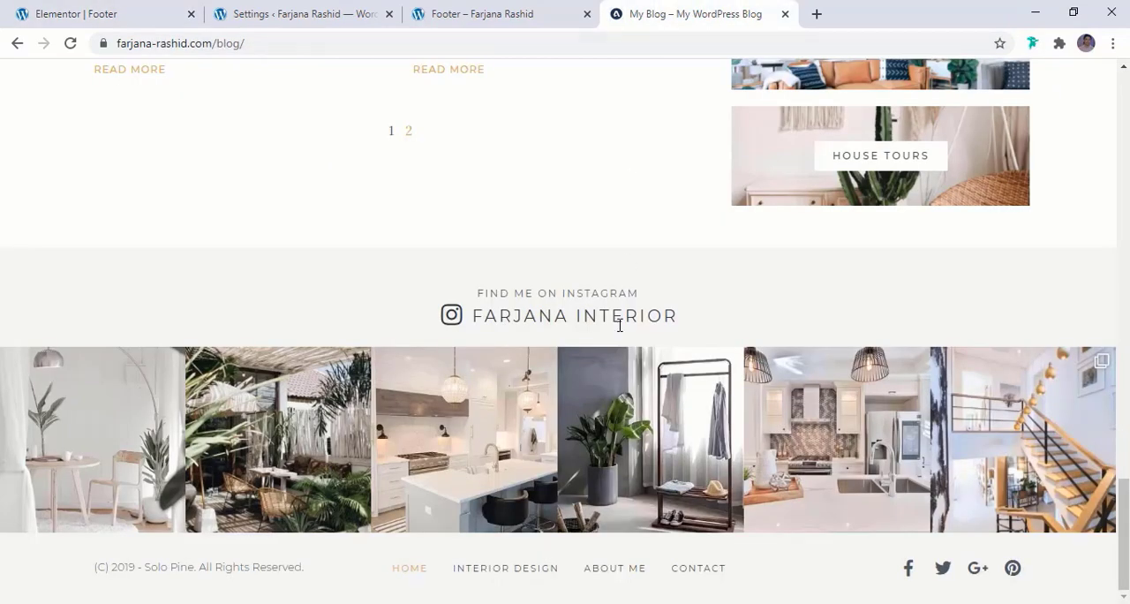
{"action": "left_click", "coordinate": [75, 15]}
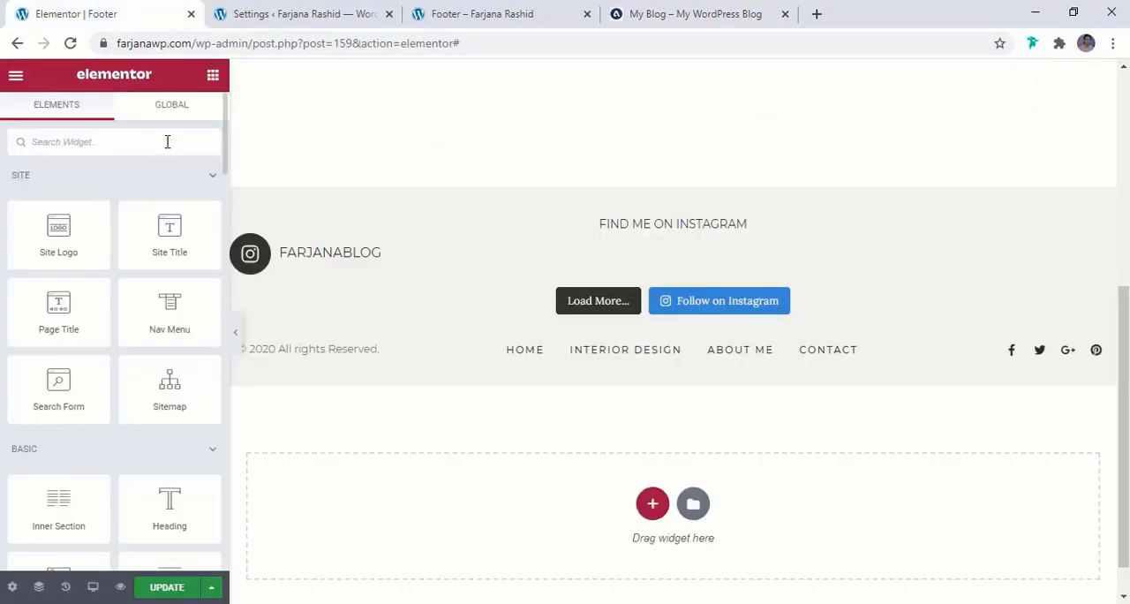
{"action": "left_click", "coordinate": [167, 141]}
{"action": "type", "text": "icon"}
{"action": "left_click_drag", "start_coordinate": [58, 269], "coordinate": [636, 249]}
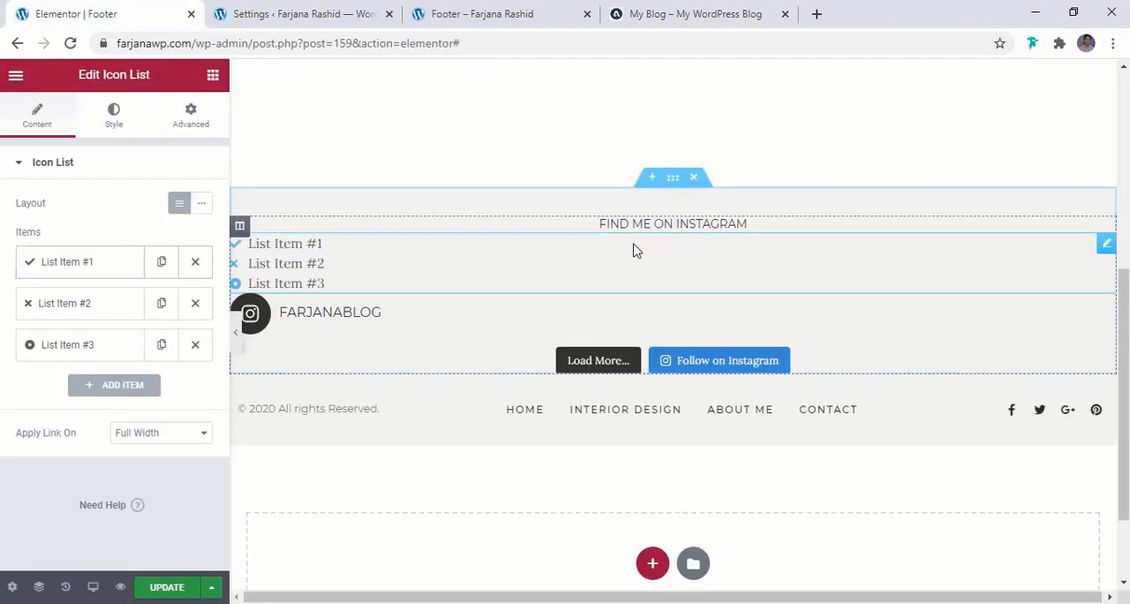
Remove the second and third items from the icon list and set the remaining item's icon to Instagram
{"action": "left_click", "coordinate": [195, 304]}
{"action": "left_click", "coordinate": [195, 304]}
{"action": "left_click", "coordinate": [115, 265]}
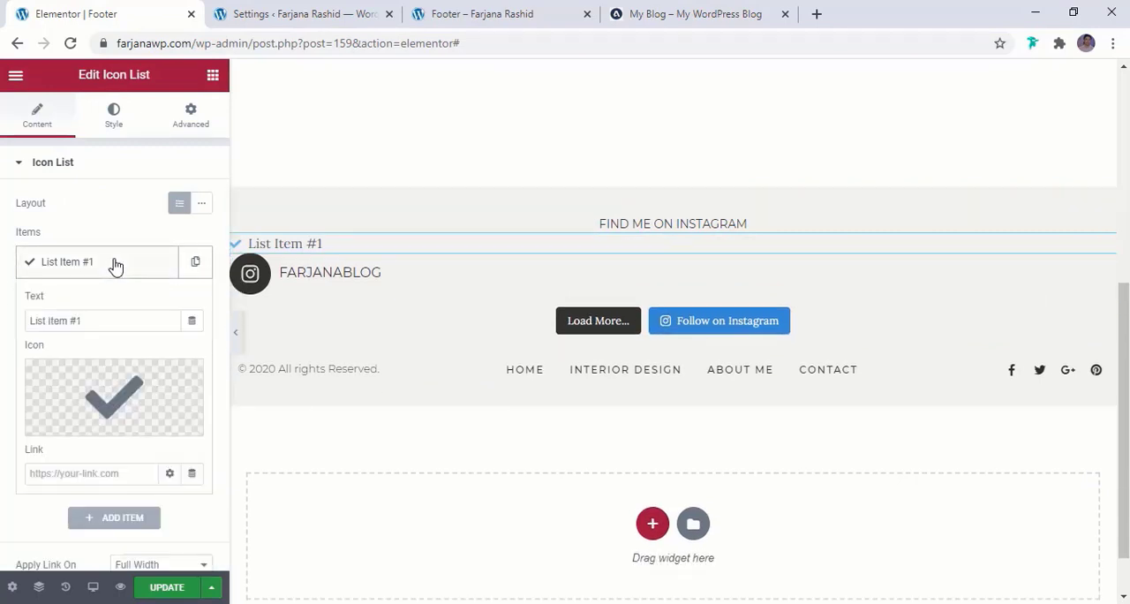
{"action": "left_click", "coordinate": [129, 398]}
{"action": "type", "text": "inst"}
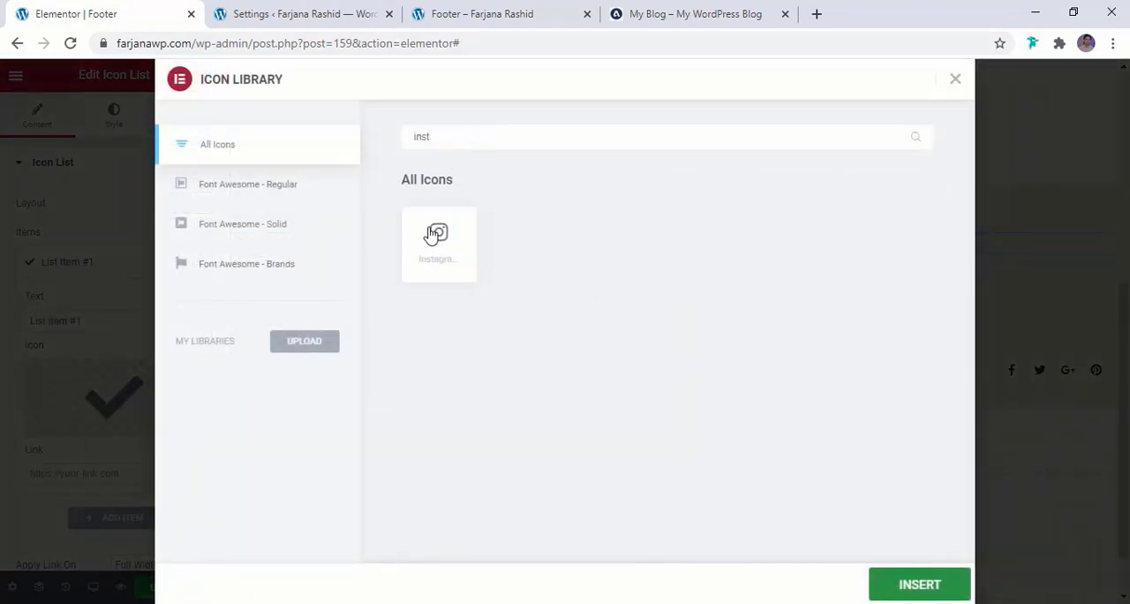
{"action": "left_click", "coordinate": [437, 234]}
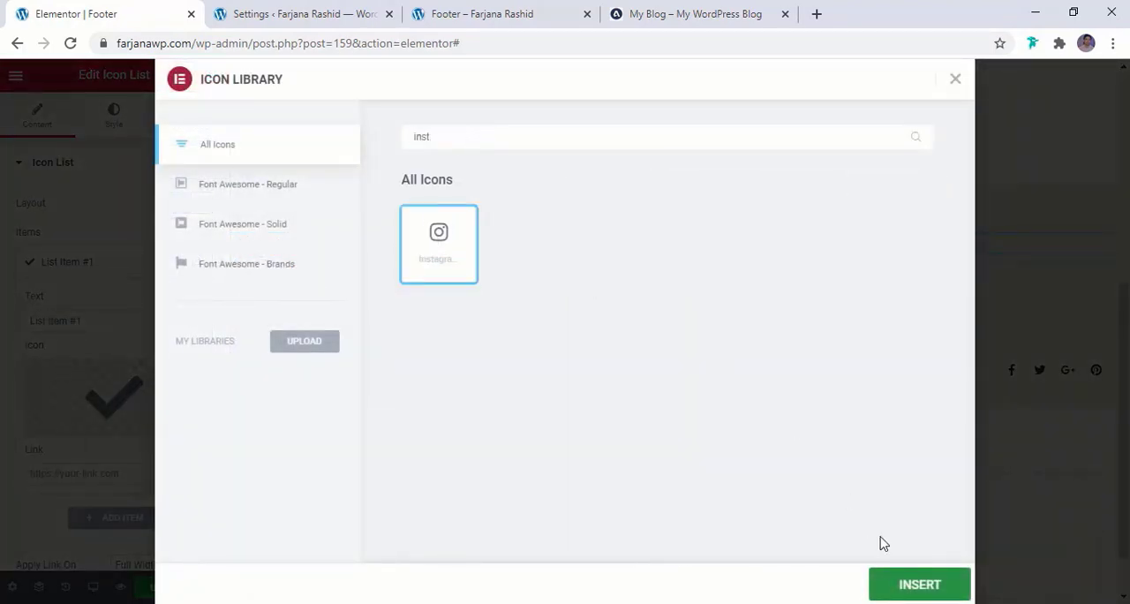
{"action": "left_click", "coordinate": [890, 584]}
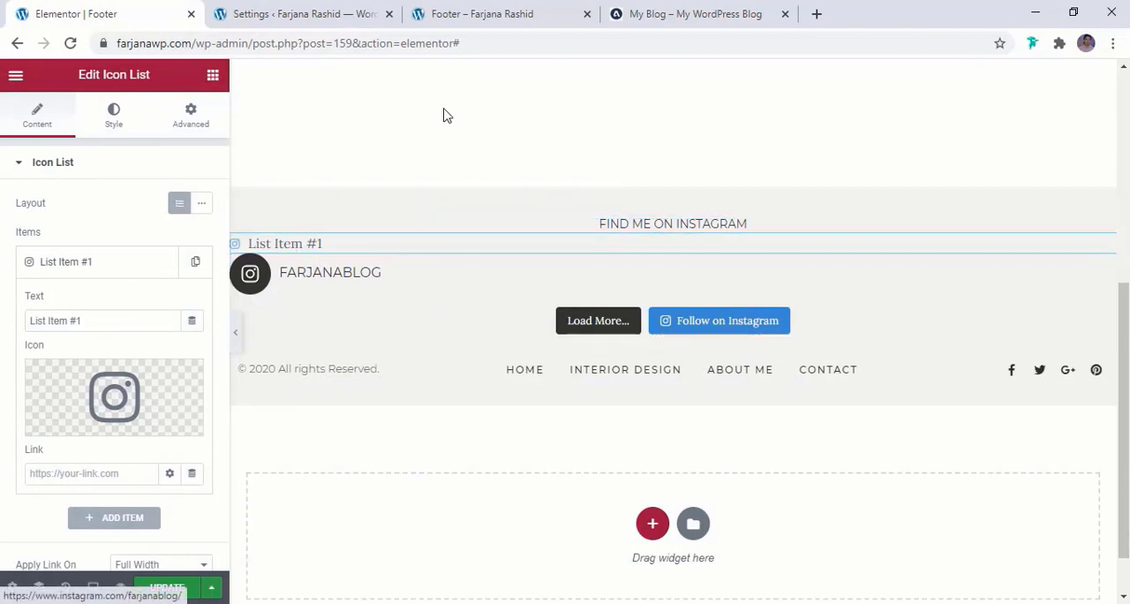
Replace the list item's text with "FARJANA INTERIOR" copied from the reference blog
{"action": "left_click", "coordinate": [675, 15]}
{"action": "left_click_drag", "start_coordinate": [474, 316], "coordinate": [715, 321]}
{"action": "key", "text": "ctrl+c"}
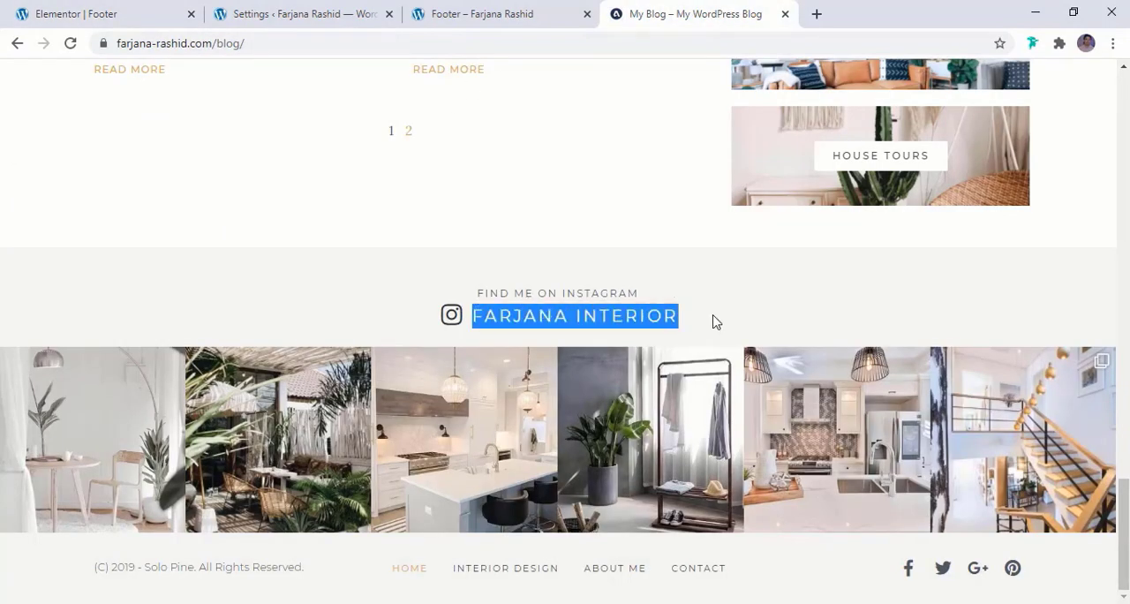
{"action": "left_click", "coordinate": [200, 12]}
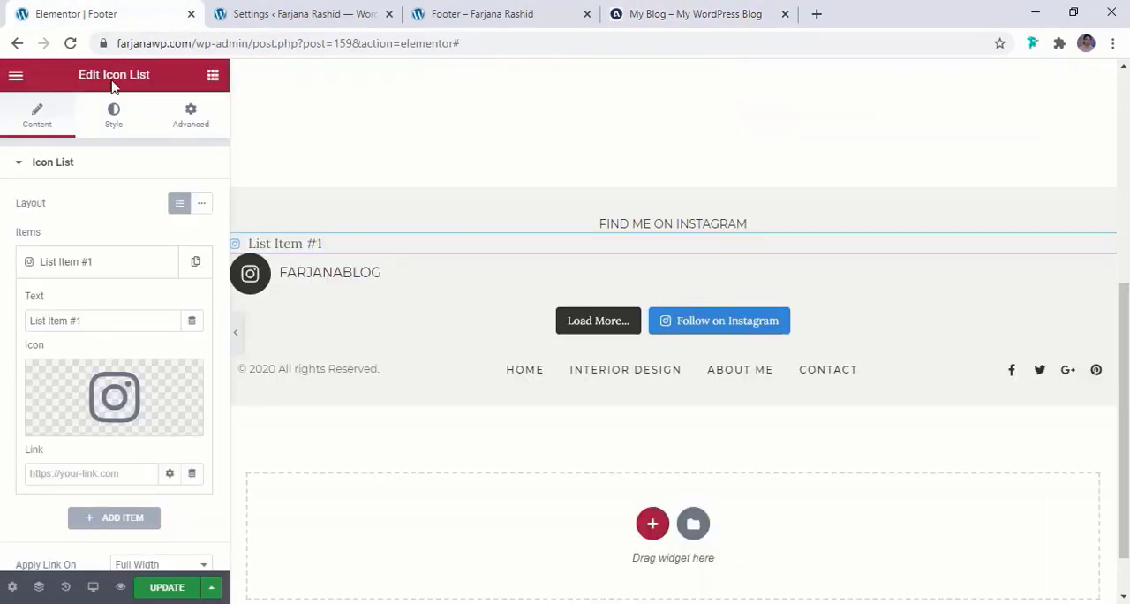
{"action": "triple_click", "coordinate": [82, 319]}
{"action": "key", "text": "ctrl+v"}
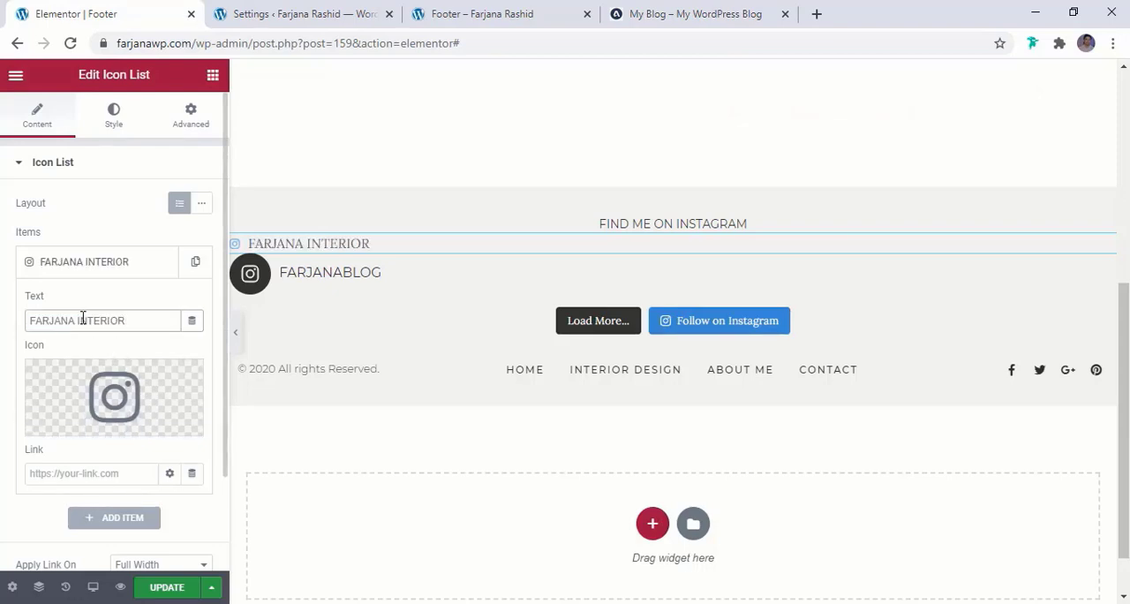
Set the "FARJANA INTERIOR" item's link to # and apply the link at Full Width
{"action": "scroll", "coordinate": [96, 330], "scroll_direction": "down", "scroll_amount": 2}
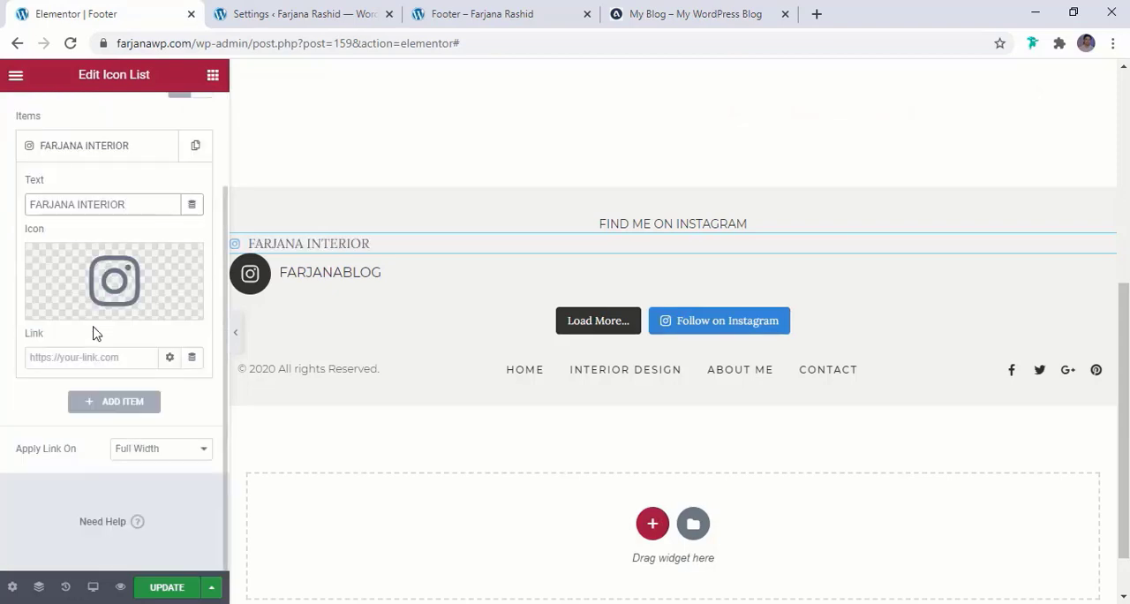
{"action": "left_click", "coordinate": [53, 360]}
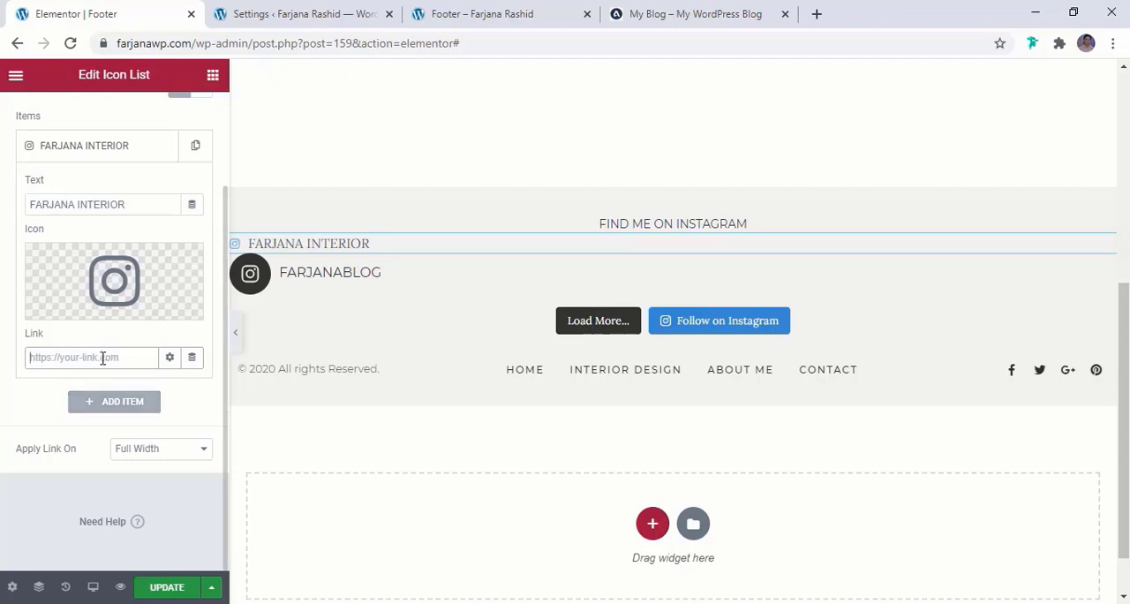
{"action": "type", "text": "#"}
{"action": "left_click", "coordinate": [134, 454]}
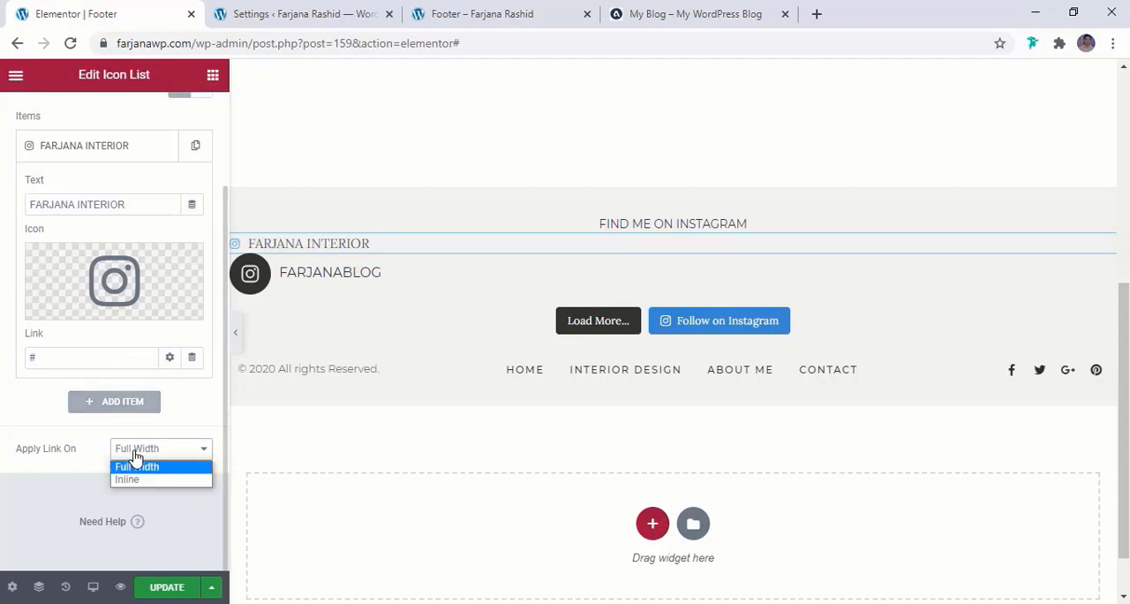
{"action": "left_click", "coordinate": [137, 466]}
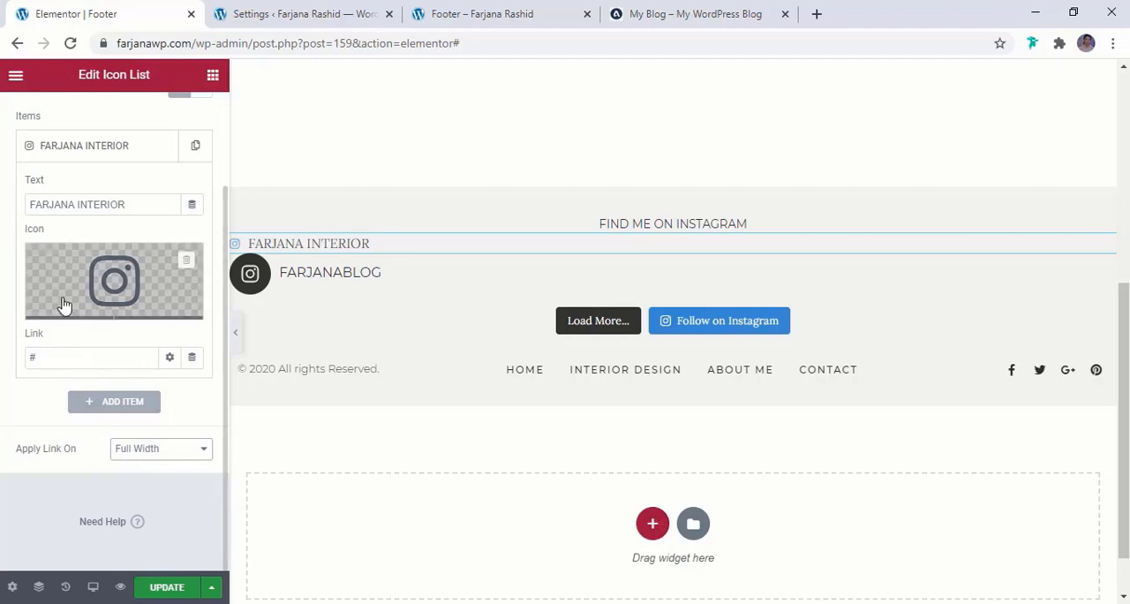
Center-align the icon list that holds the "FARJANA INTERIOR" item
{"action": "scroll", "coordinate": [121, 441], "scroll_direction": "up", "scroll_amount": 2}
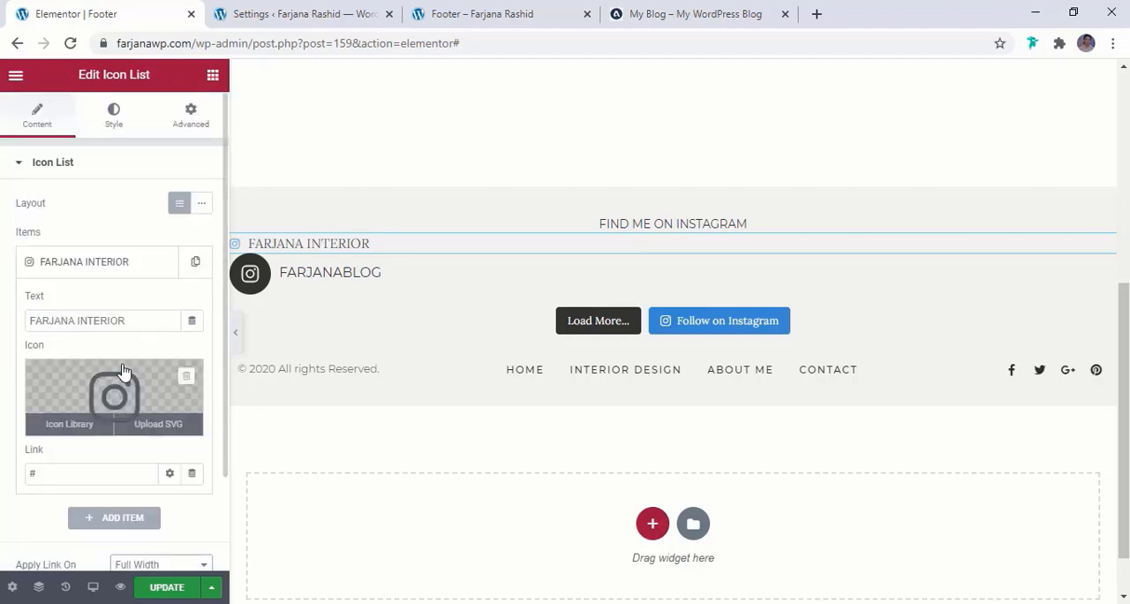
{"action": "left_click", "coordinate": [114, 115]}
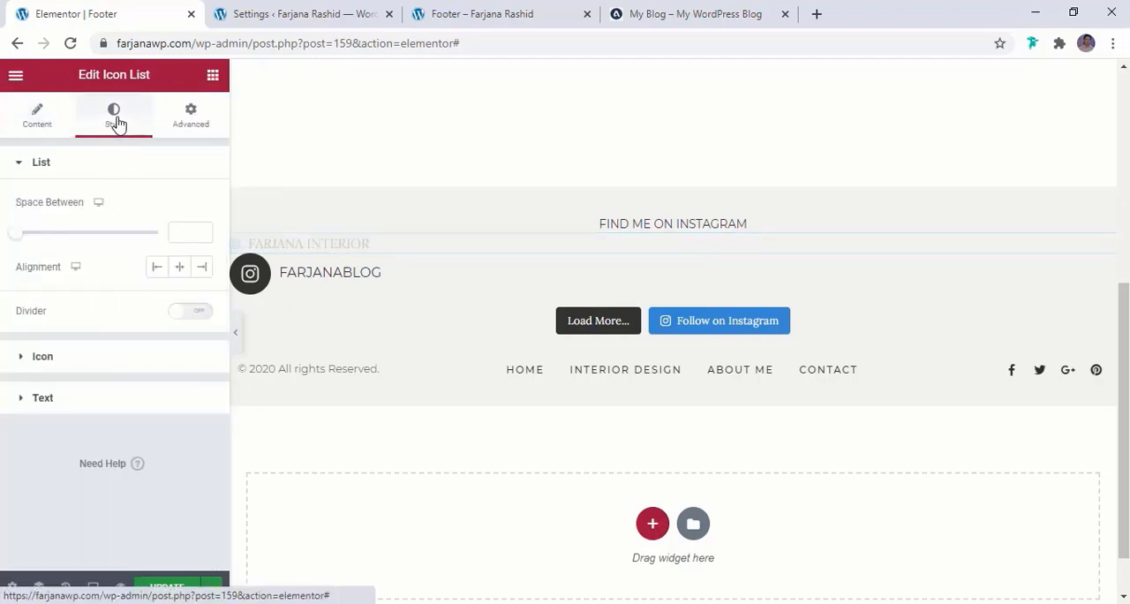
{"action": "left_click", "coordinate": [181, 268]}
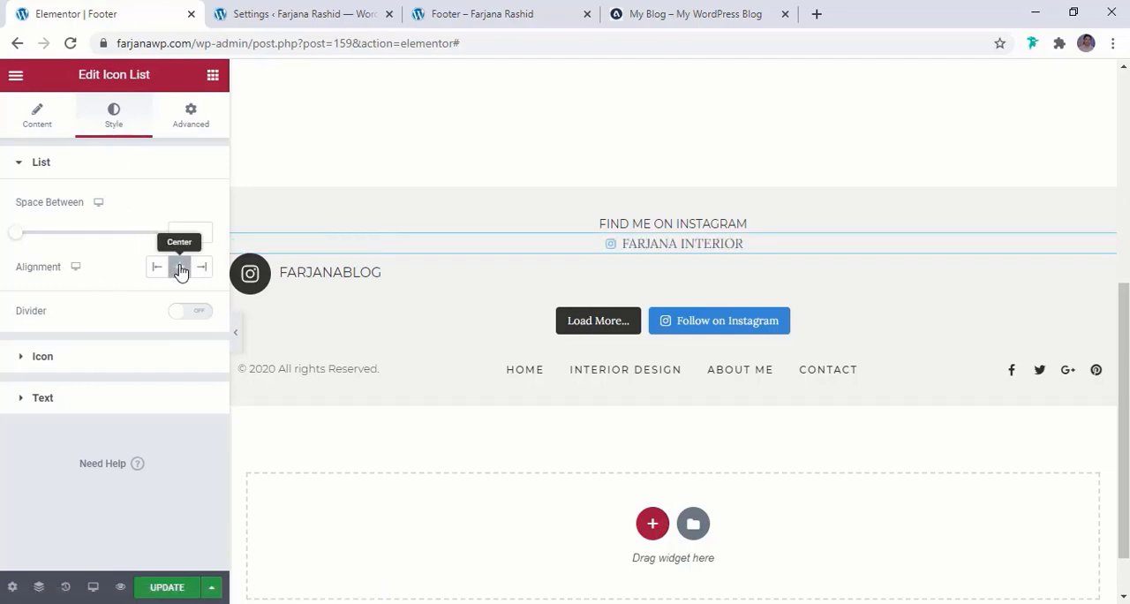
Set the Instagram icon's color to the dark global color and enlarge the icon to about size 30
{"action": "left_click", "coordinate": [58, 361]}
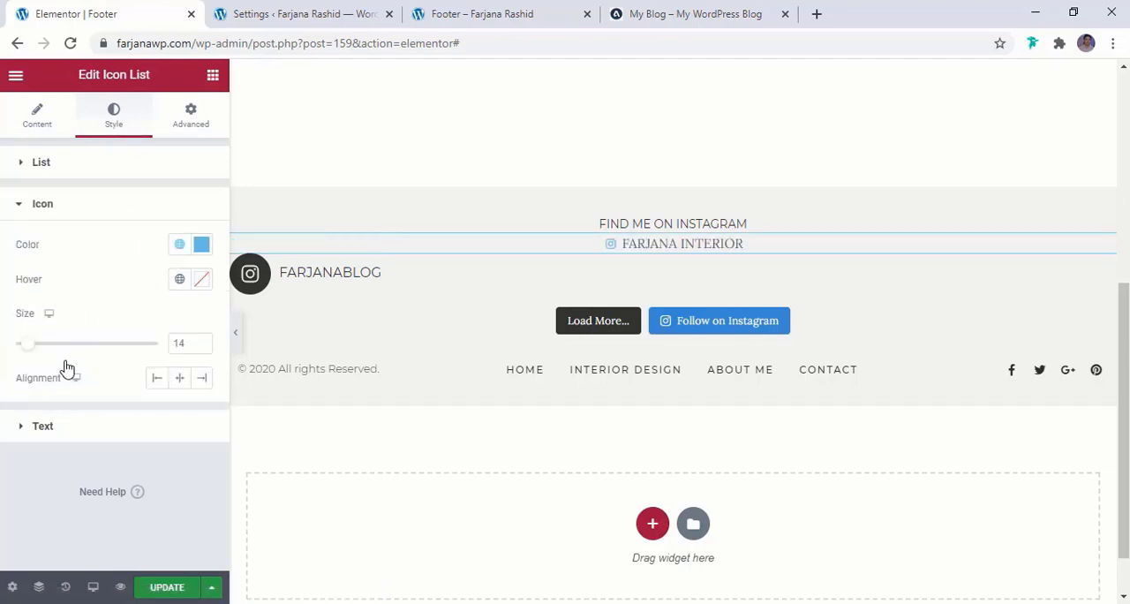
{"action": "left_click", "coordinate": [180, 244]}
{"action": "left_click", "coordinate": [71, 497]}
{"action": "left_click_drag", "start_coordinate": [31, 352], "coordinate": [57, 355]}
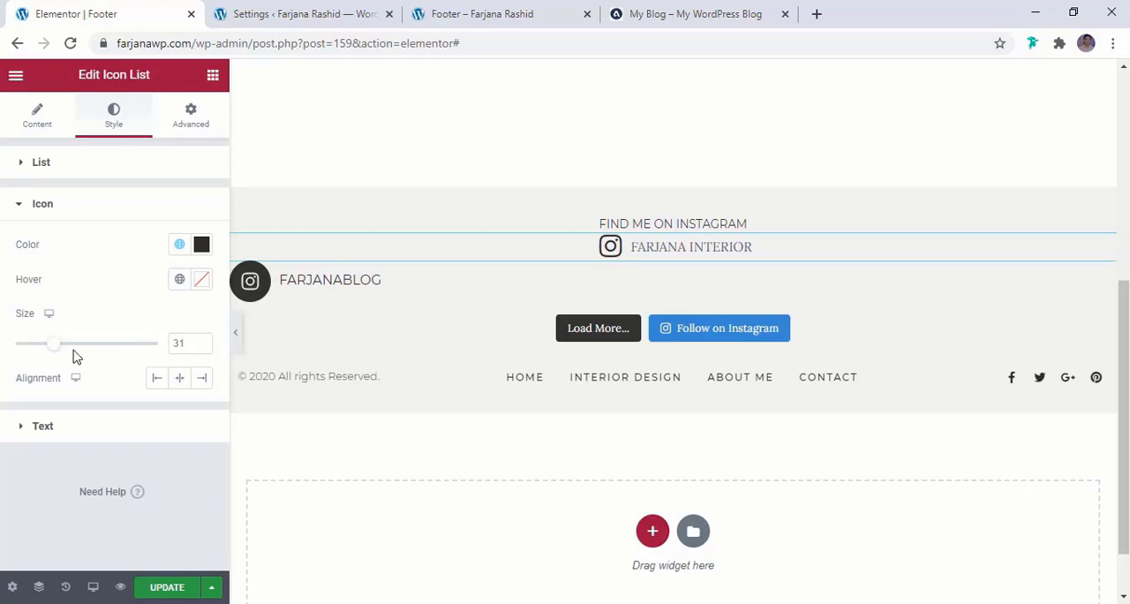
Set the "FARJANA INTERIOR" text color to the dark global color
{"action": "left_click", "coordinate": [35, 425]}
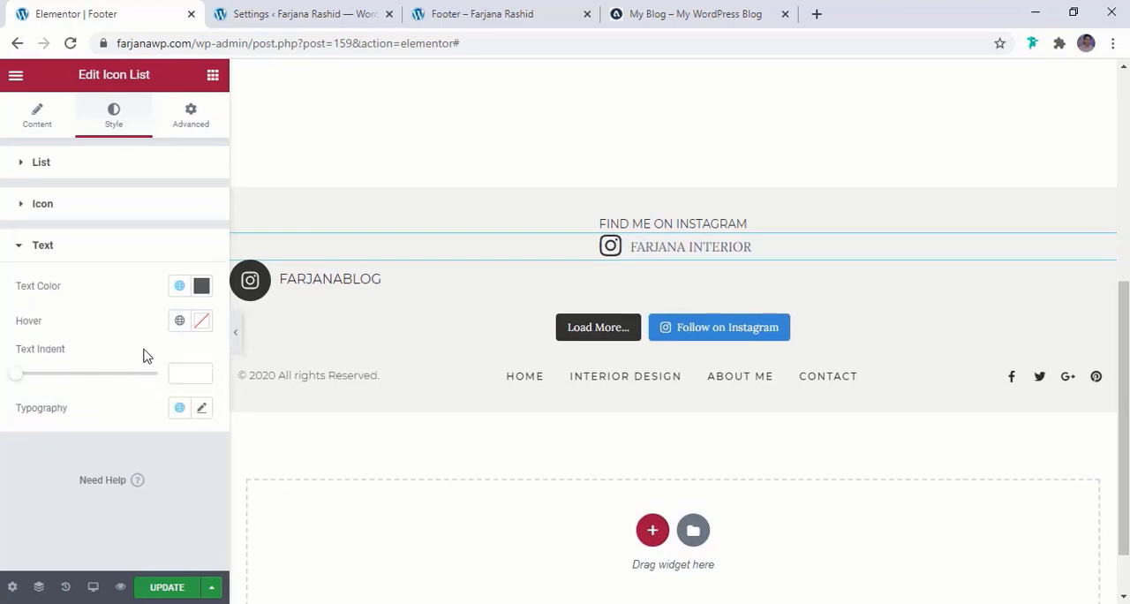
{"action": "left_click", "coordinate": [180, 285]}
{"action": "left_click", "coordinate": [74, 542]}
Set the "FARJANA INTERIOR" text's font family to Montserrat and its size to 22 px
{"action": "left_click", "coordinate": [203, 408]}
{"action": "scroll", "coordinate": [179, 398], "scroll_direction": "down", "scroll_amount": 2}
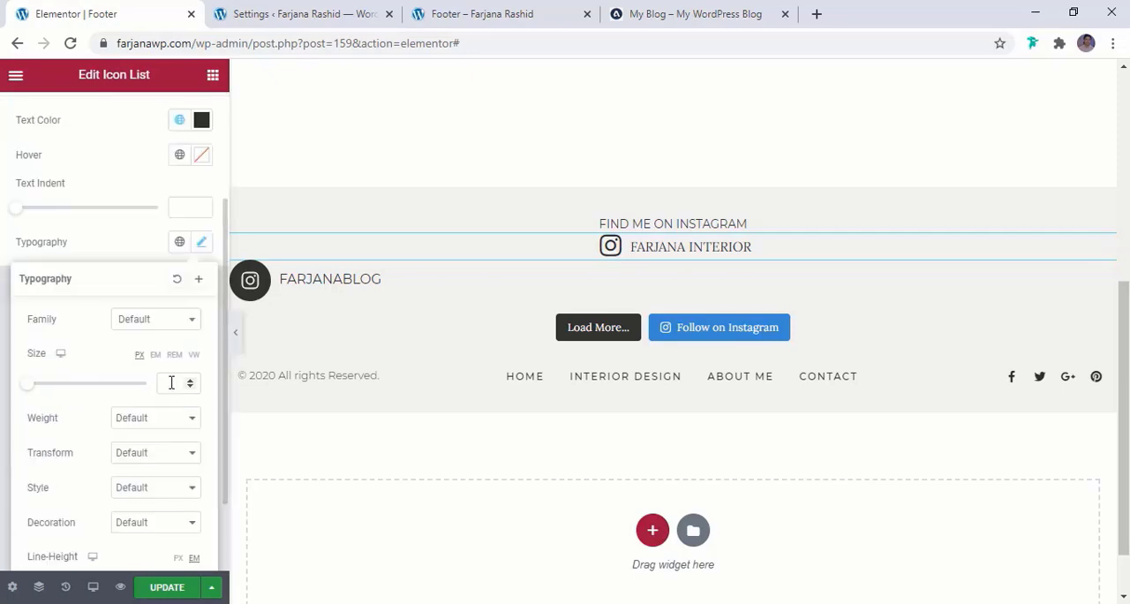
{"action": "left_click", "coordinate": [148, 327]}
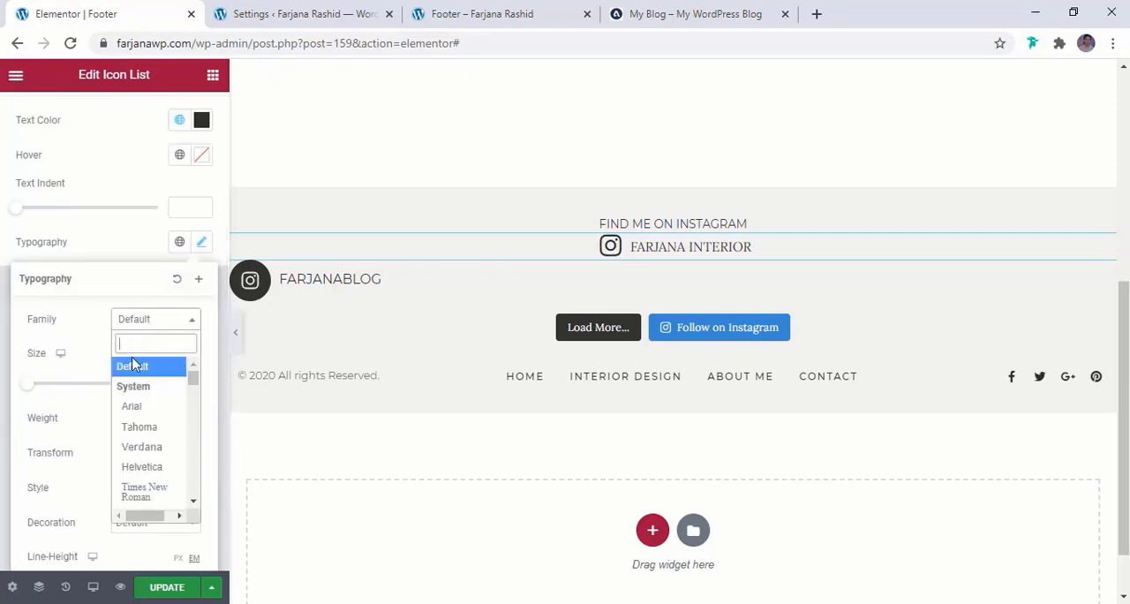
{"action": "left_click", "coordinate": [134, 362]}
{"action": "left_click", "coordinate": [142, 338]}
{"action": "type", "text": "mont"}
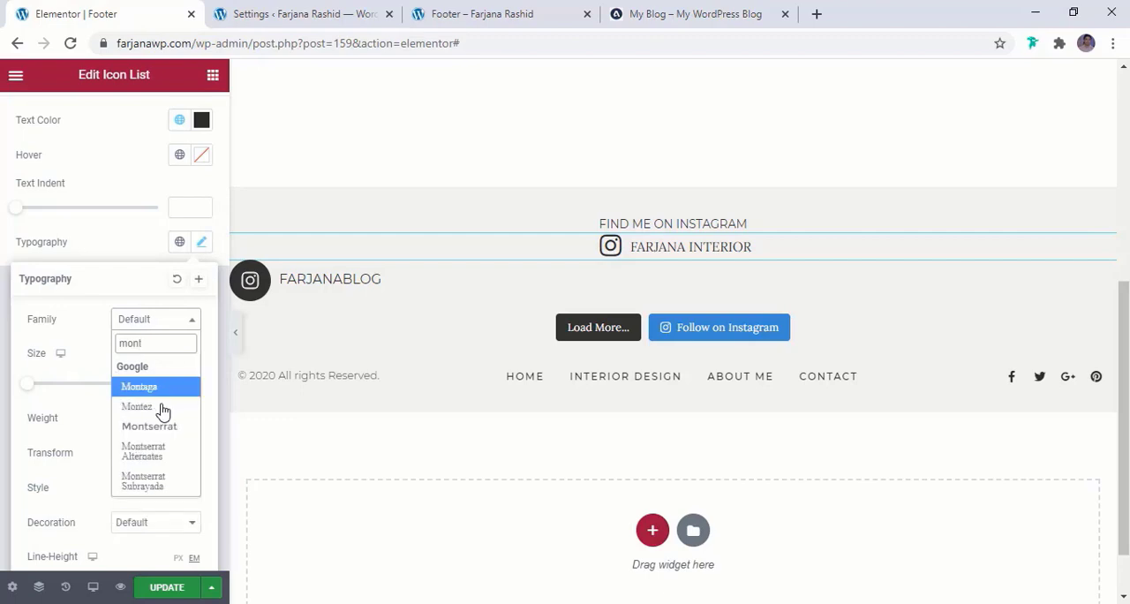
{"action": "left_click", "coordinate": [166, 426]}
{"action": "left_click", "coordinate": [176, 385]}
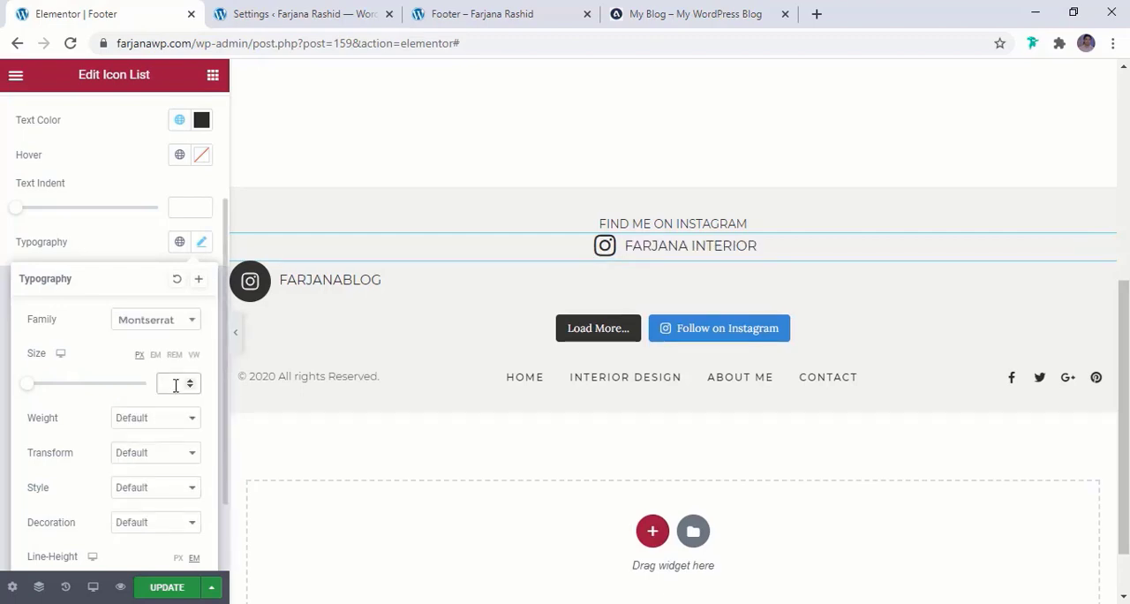
{"action": "type", "text": "22"}
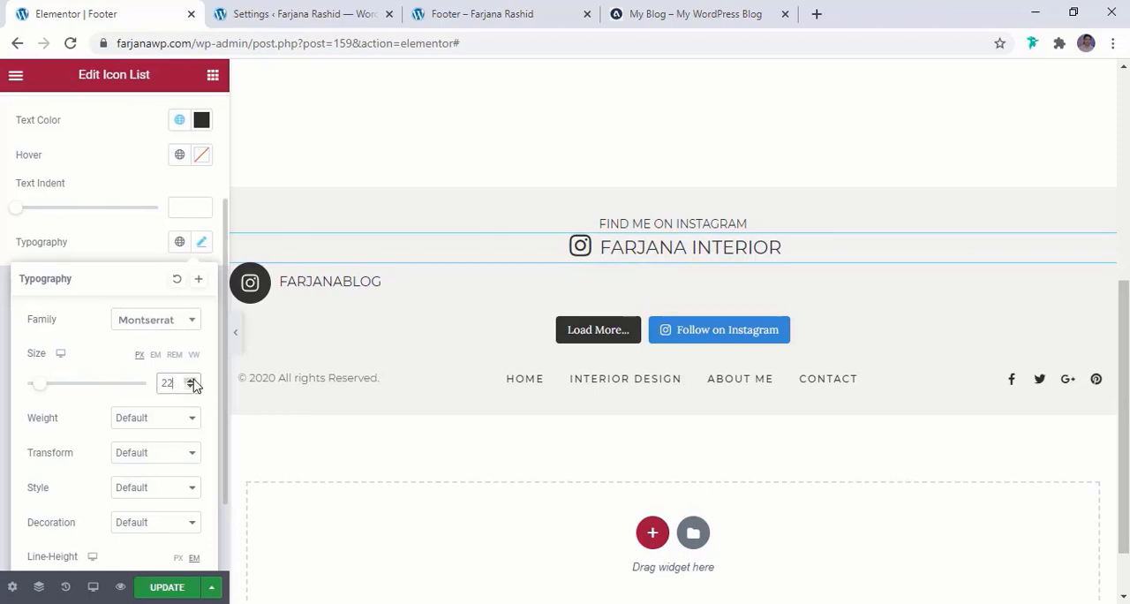
Set the letter spacing of the "FARJANA INTERIOR" text to 2
{"action": "scroll", "coordinate": [169, 428], "scroll_direction": "down", "scroll_amount": 1}
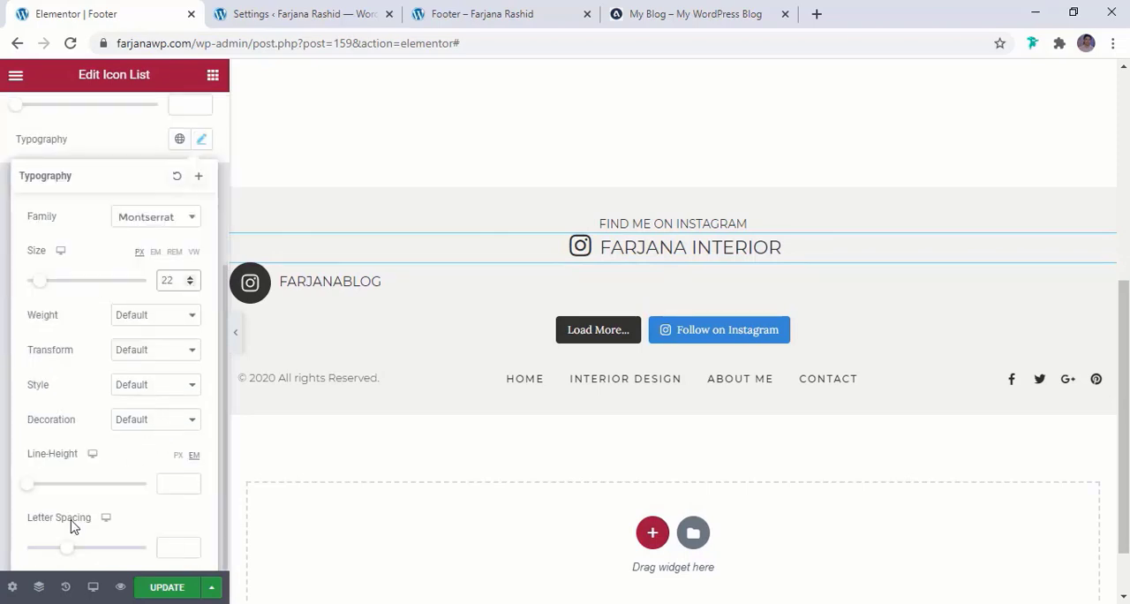
{"action": "left_click_drag", "start_coordinate": [72, 553], "coordinate": [85, 551]}
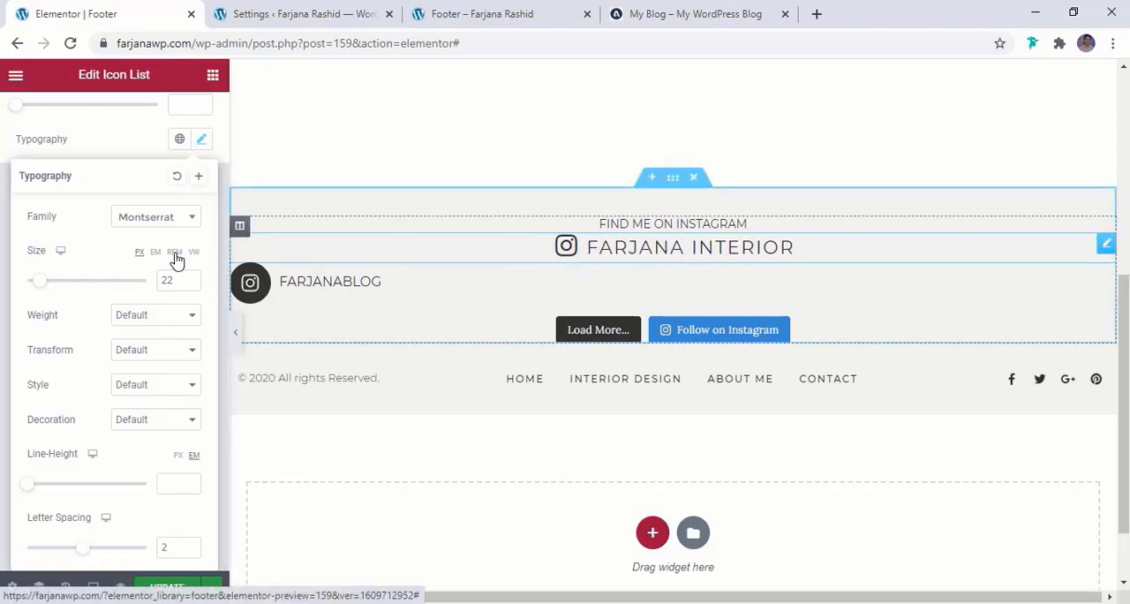
{"action": "left_click", "coordinate": [109, 156]}
{"action": "scroll", "coordinate": [129, 185], "scroll_direction": "up", "scroll_amount": 3}
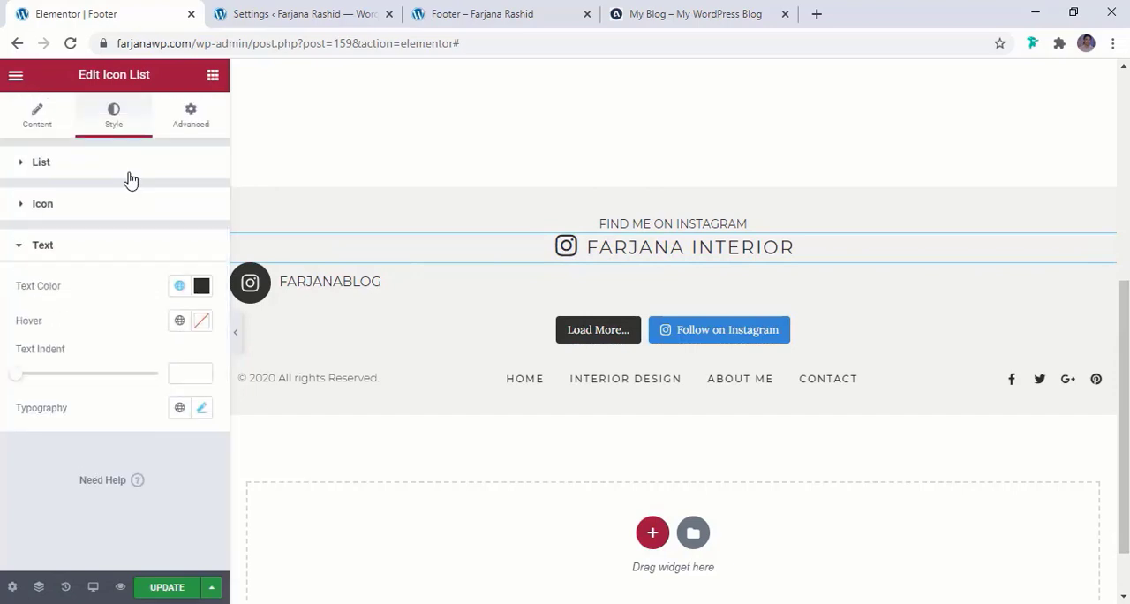
Reduce the Instagram icon's size slightly and set the text indent to 0
{"action": "left_click", "coordinate": [107, 209]}
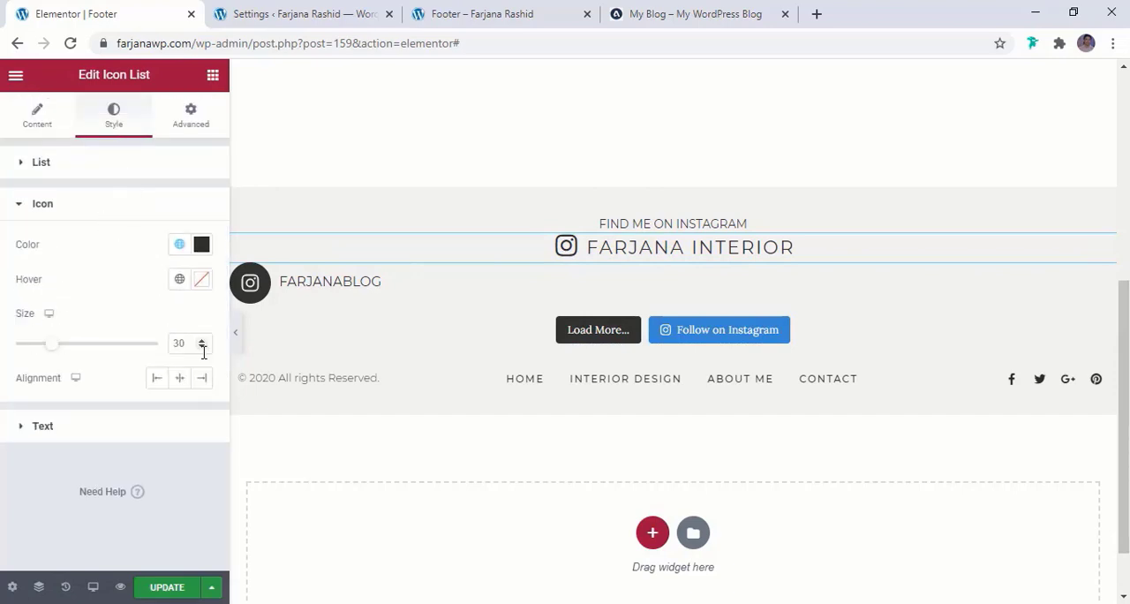
{"action": "left_click", "coordinate": [44, 430]}
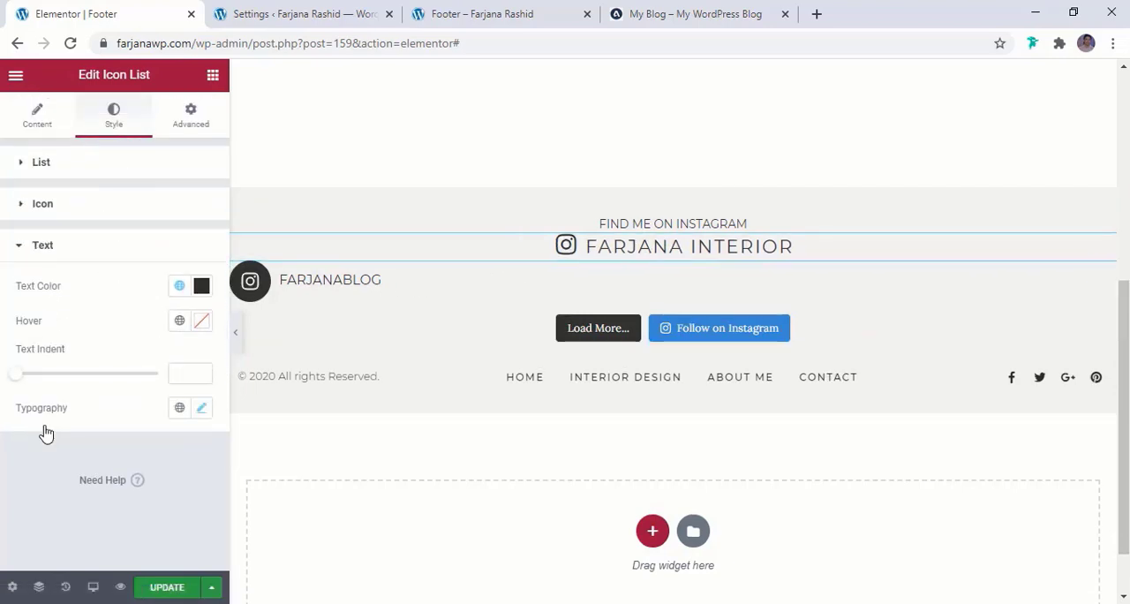
{"action": "left_click_drag", "start_coordinate": [18, 378], "coordinate": [10, 377]}
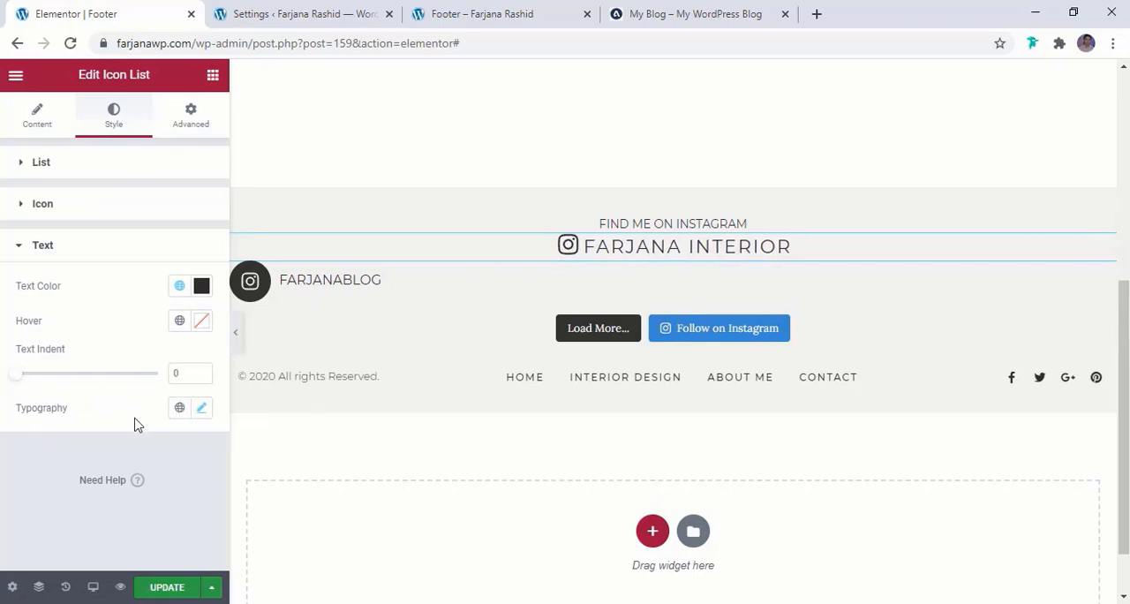
Set the line height of the "FARJANA INTERIOR" text to 0.9 em
{"action": "left_click", "coordinate": [201, 411]}
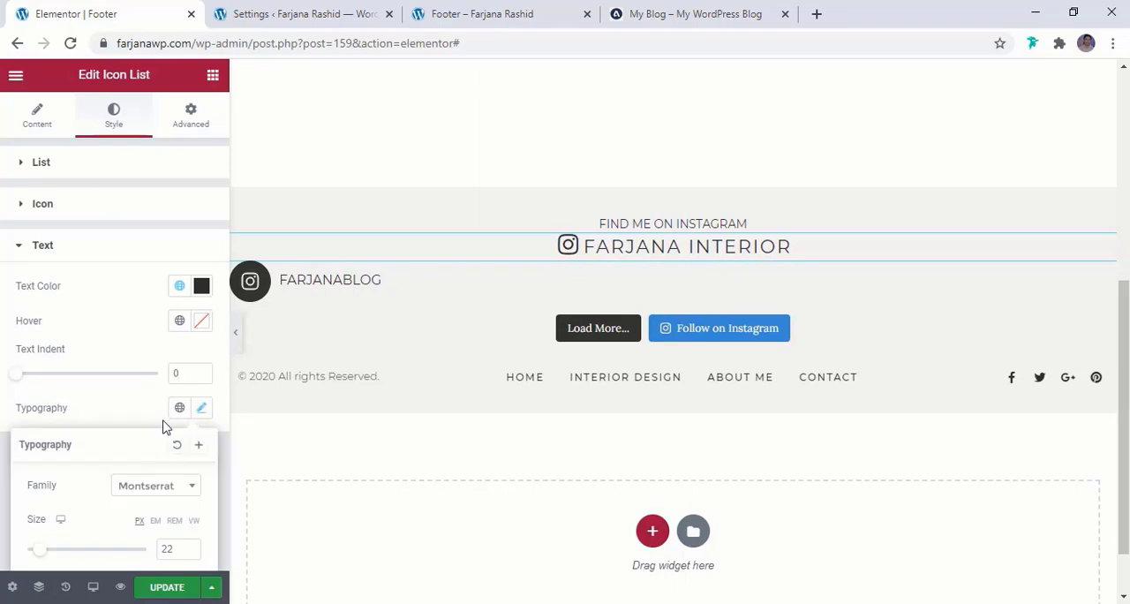
{"action": "scroll", "coordinate": [165, 427], "scroll_direction": "down", "scroll_amount": 3}
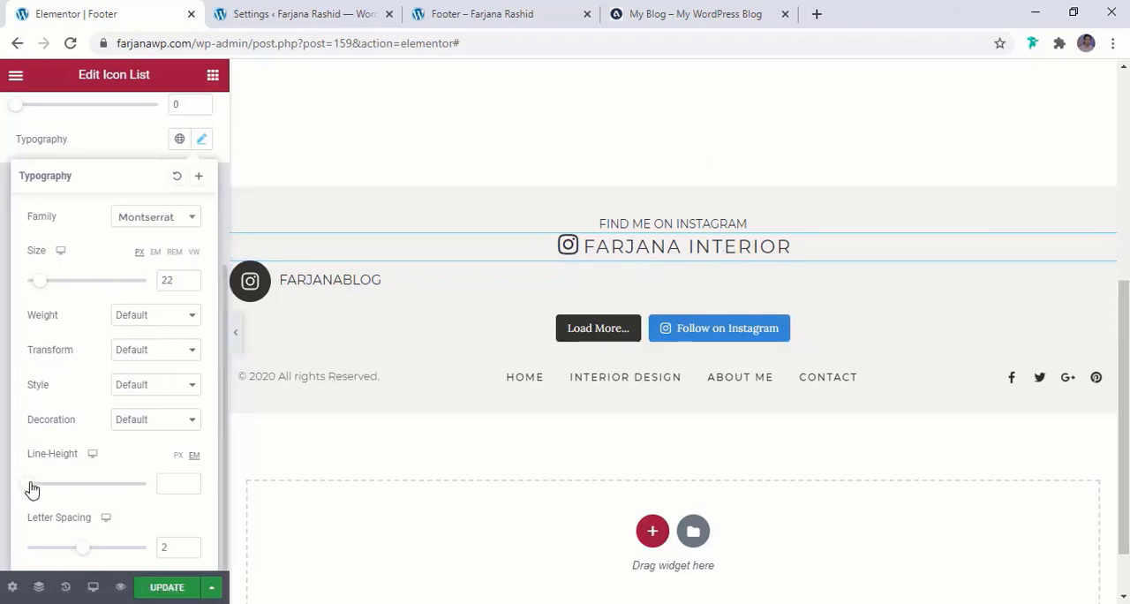
{"action": "left_click_drag", "start_coordinate": [31, 489], "coordinate": [40, 488]}
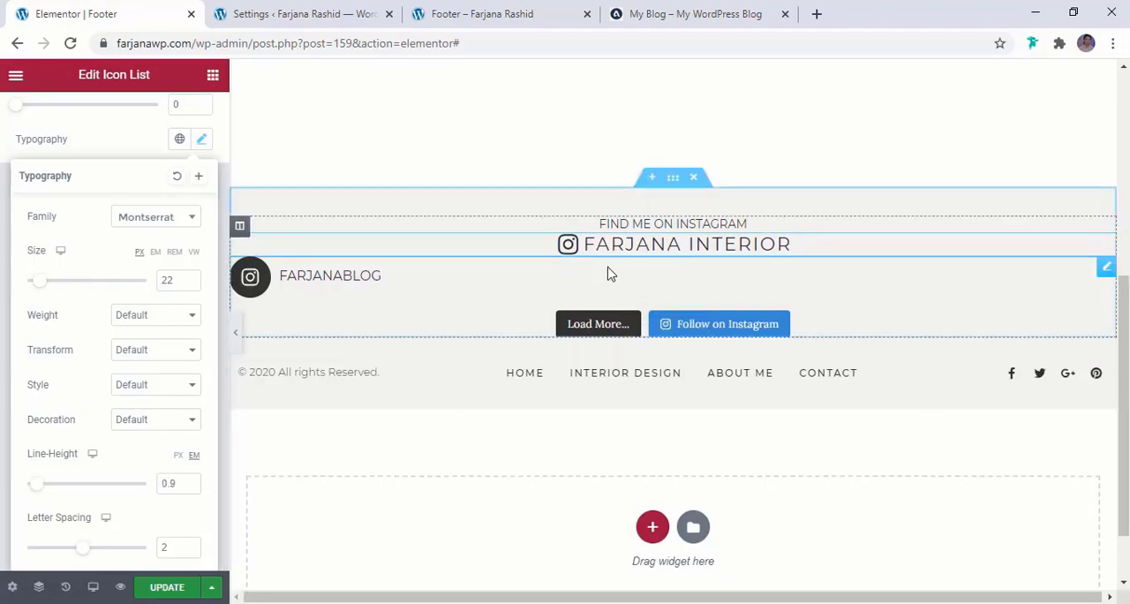
Check the footer preview page, return to the footer editor and set the "FARJANA INTERIOR" text indent to 6
{"action": "left_click", "coordinate": [482, 13]}
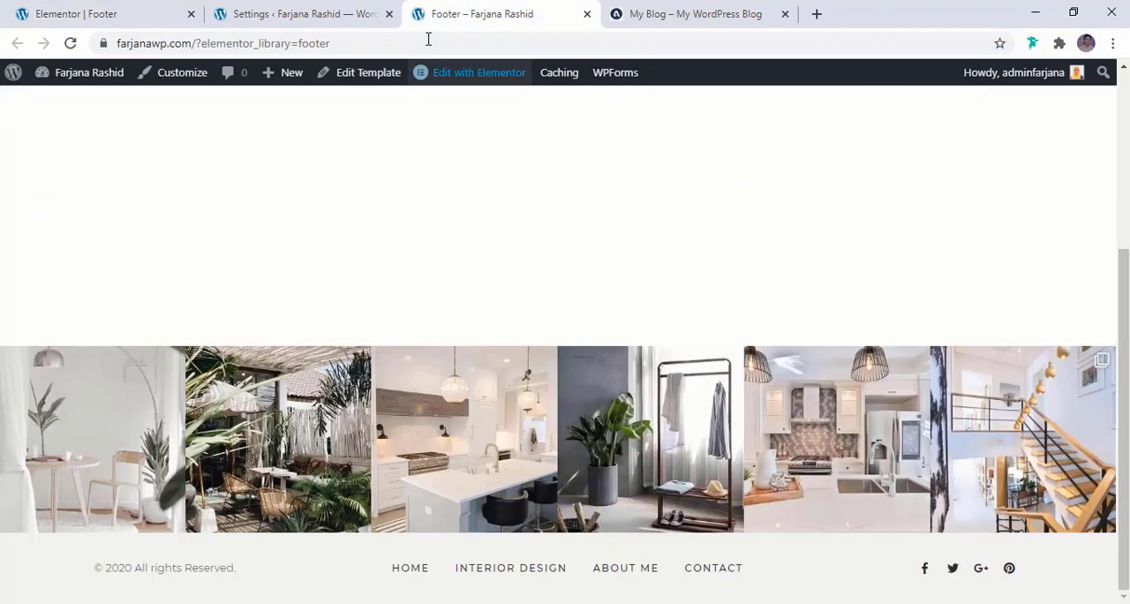
{"action": "left_click", "coordinate": [301, 13]}
{"action": "left_click", "coordinate": [118, 9]}
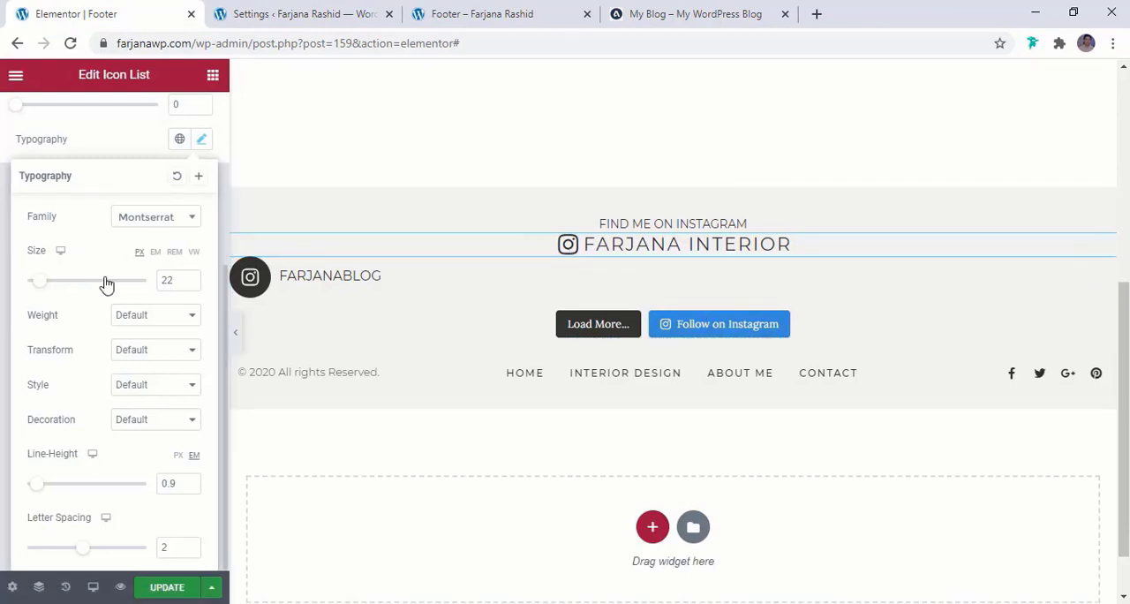
{"action": "left_click", "coordinate": [2, 254]}
{"action": "scroll", "coordinate": [23, 279], "scroll_direction": "up", "scroll_amount": 2}
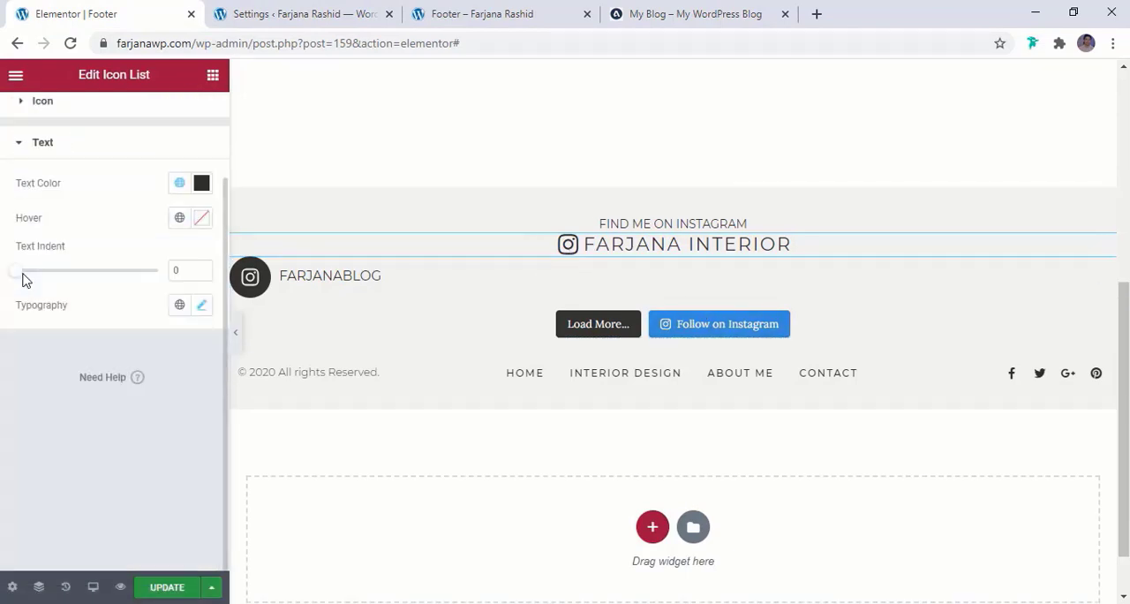
{"action": "left_click_drag", "start_coordinate": [14, 276], "coordinate": [32, 276]}
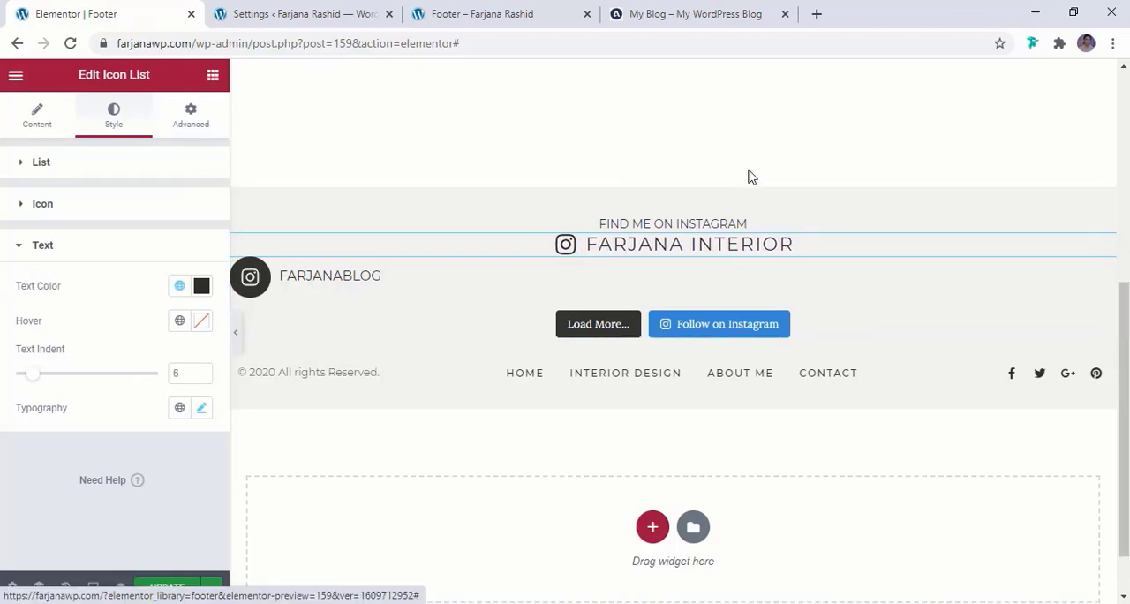
Unlink the padding values of the "FIND ME ON INSTAGRAM" text and set its bottom padding to 5 px
{"action": "left_click", "coordinate": [708, 223]}
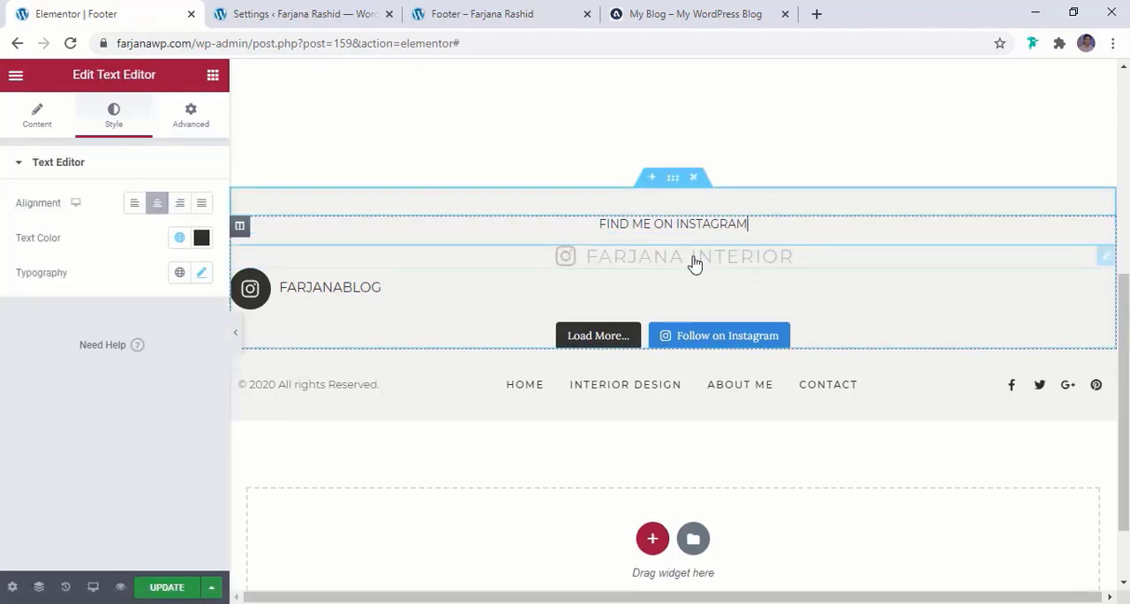
{"action": "left_click", "coordinate": [211, 109]}
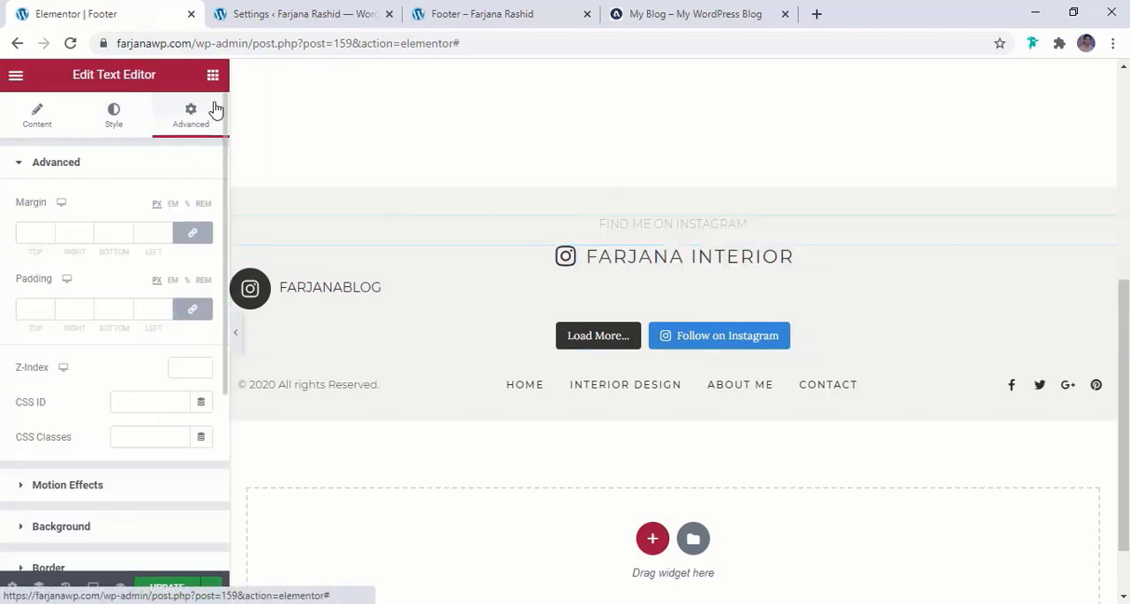
{"action": "left_click", "coordinate": [185, 304]}
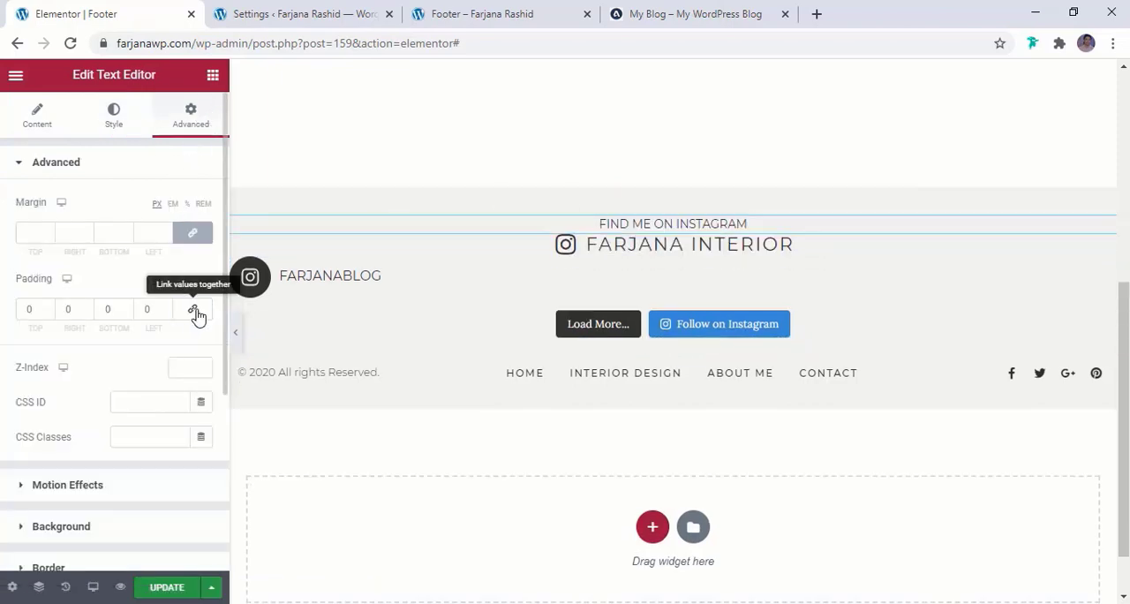
{"action": "left_click", "coordinate": [103, 308]}
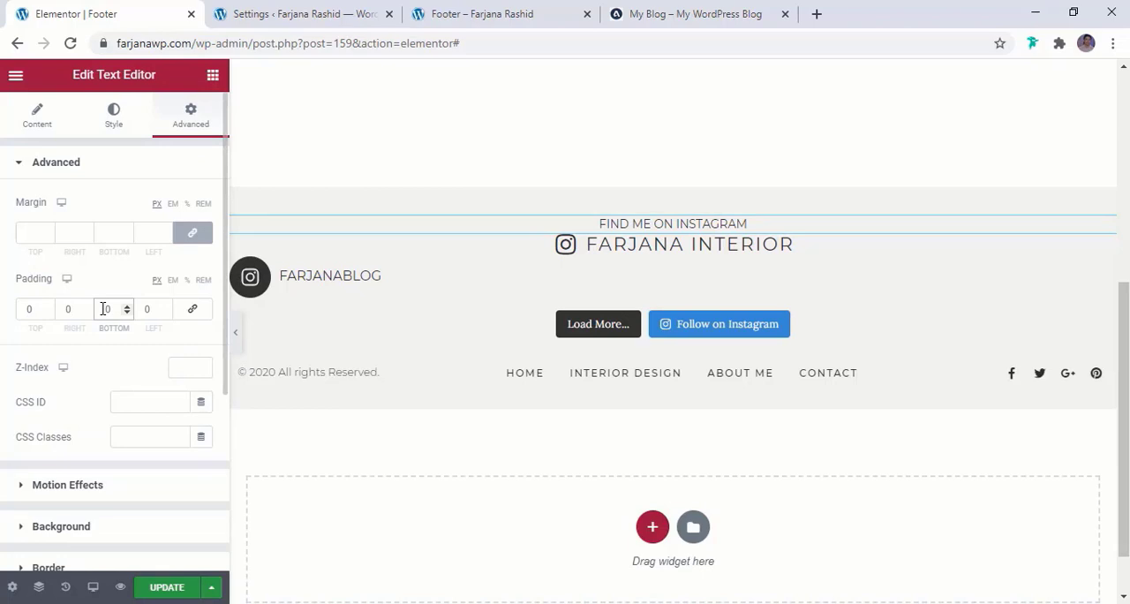
{"action": "double_click", "coordinate": [108, 309]}
{"action": "type", "text": "5"}
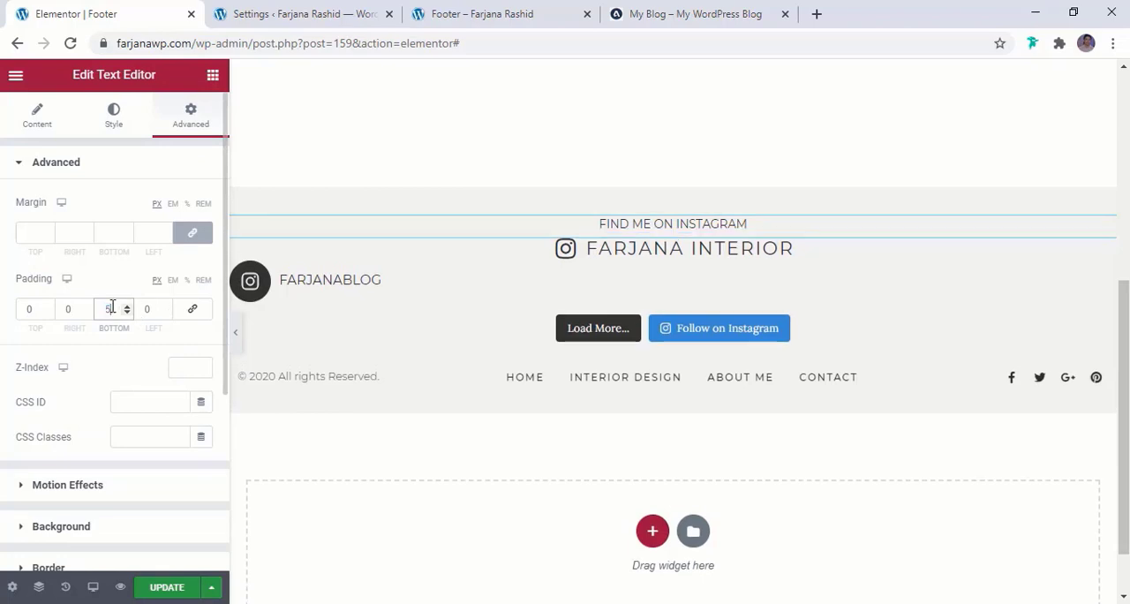
Update the footer template and reload its preview page to check the Instagram section
{"action": "left_click", "coordinate": [168, 591]}
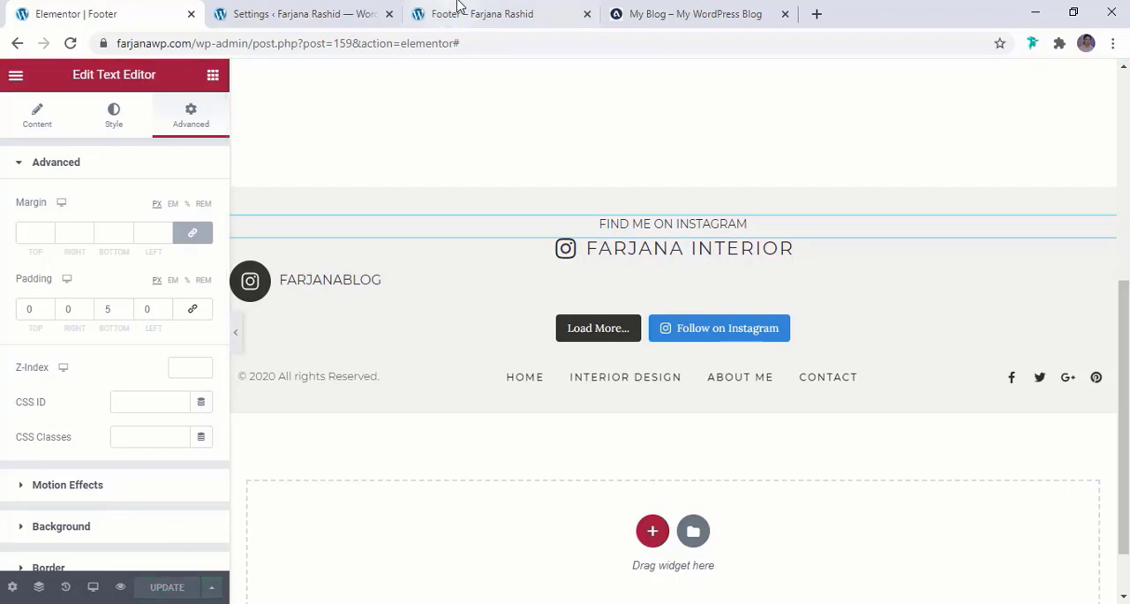
{"action": "left_click", "coordinate": [466, 7]}
{"action": "left_click", "coordinate": [69, 44]}
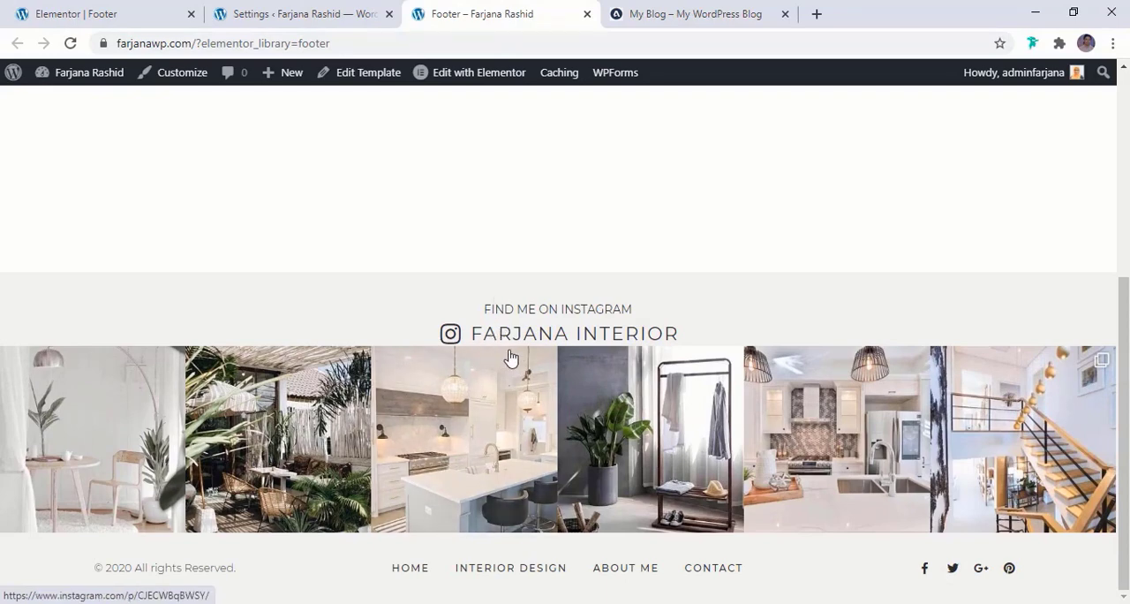
In the footer editor, unlink the padding values of the "FARJANA INTERIOR" icon list and set its bottom padding to 20 px
{"action": "left_click", "coordinate": [76, 13]}
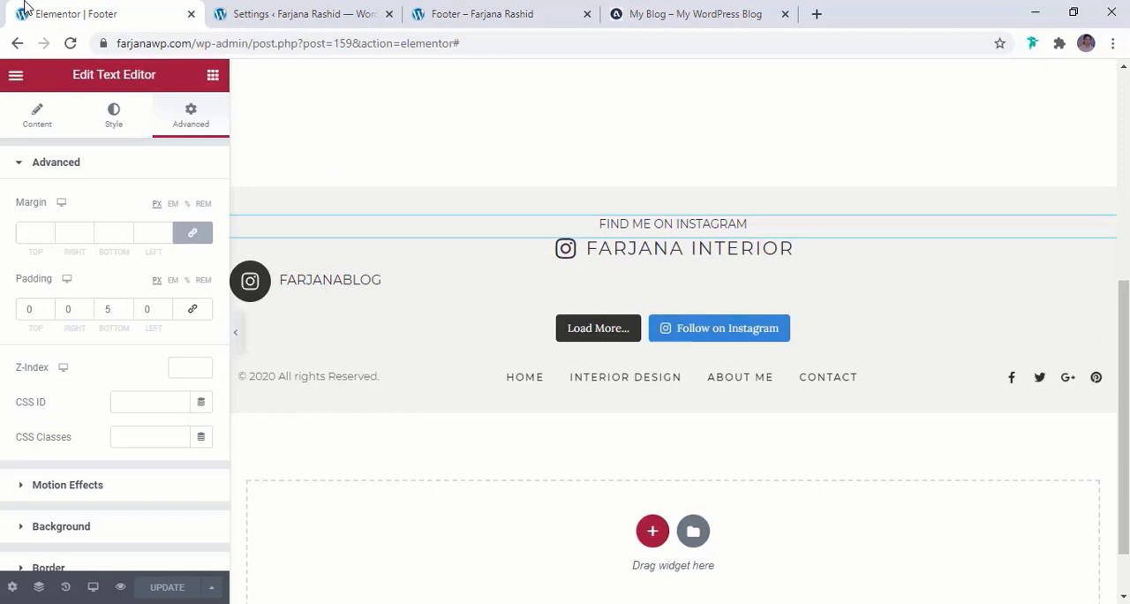
{"action": "left_click", "coordinate": [599, 252]}
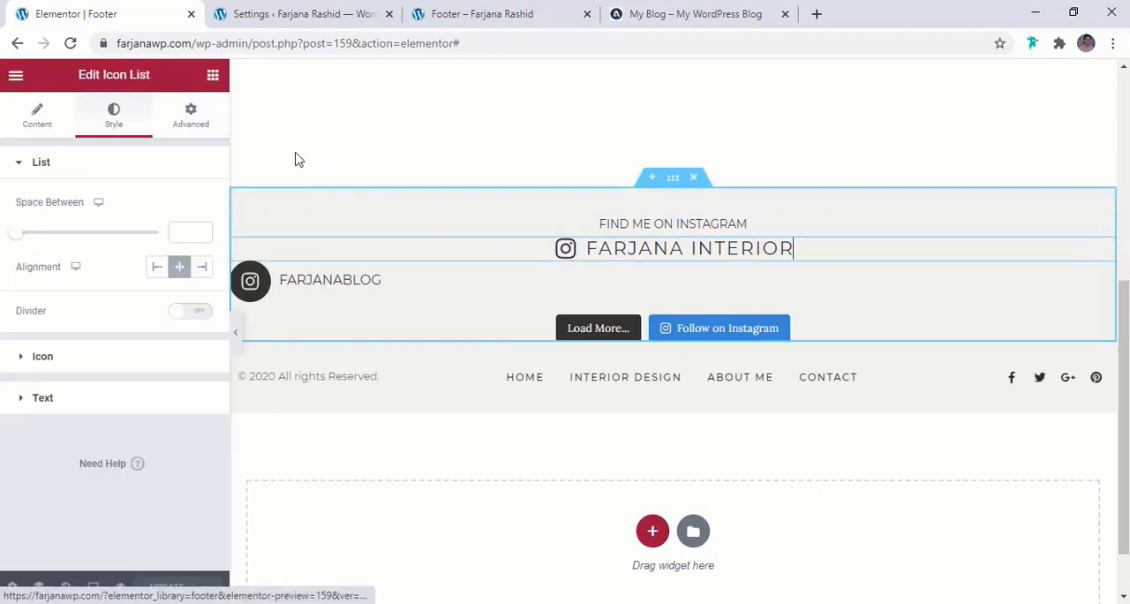
{"action": "left_click", "coordinate": [191, 116]}
{"action": "left_click", "coordinate": [188, 311]}
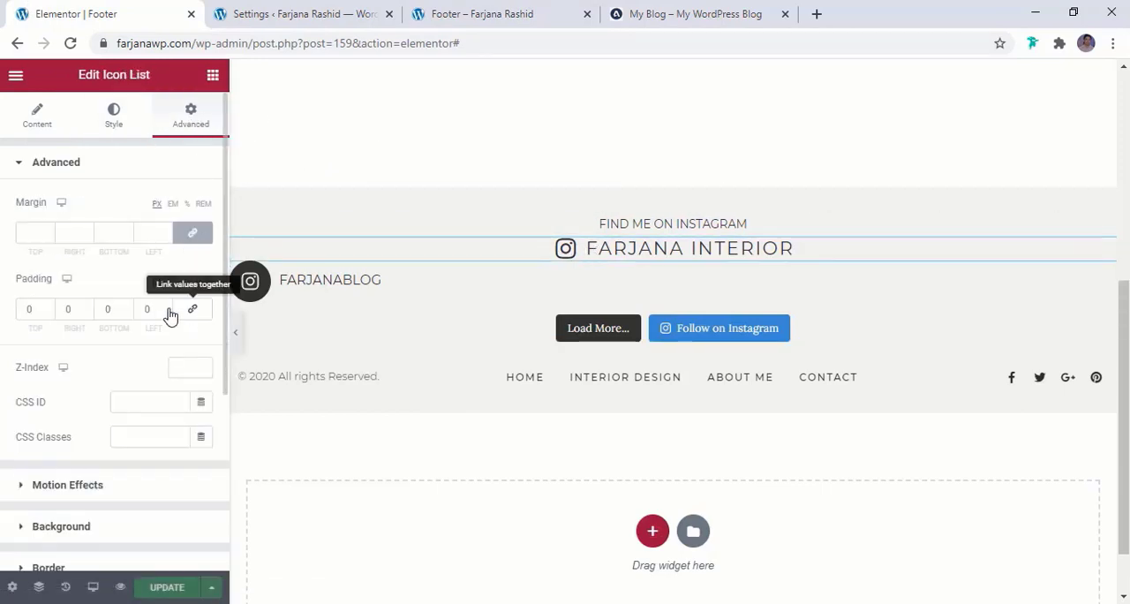
{"action": "left_click", "coordinate": [105, 309]}
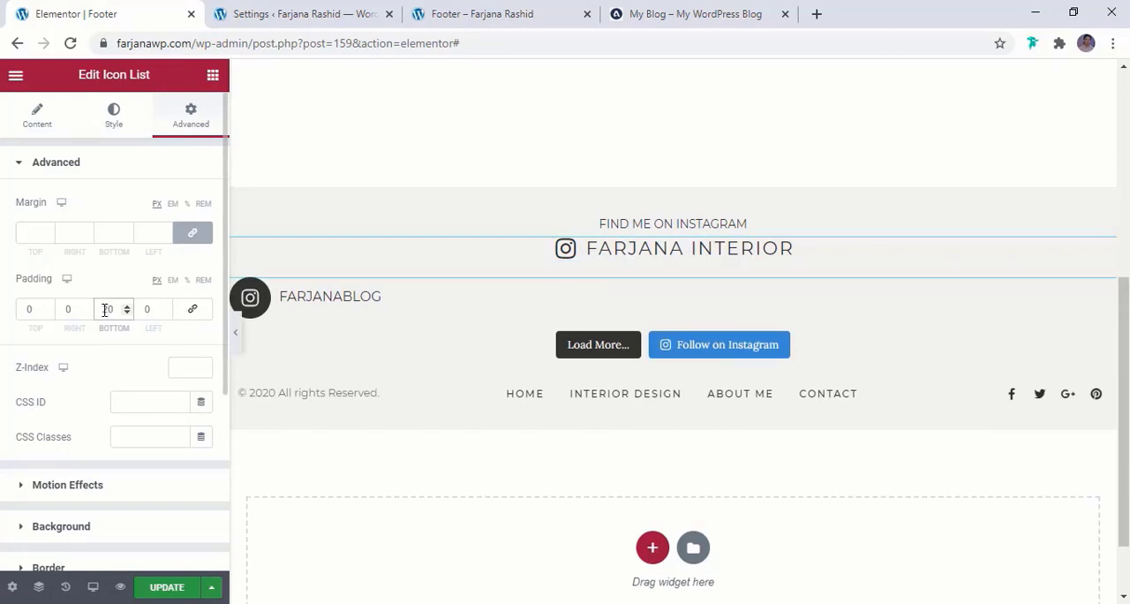
Save the footer template and reload its preview page to check the spacing between the title and the Instagram feed
{"action": "left_click", "coordinate": [154, 587]}
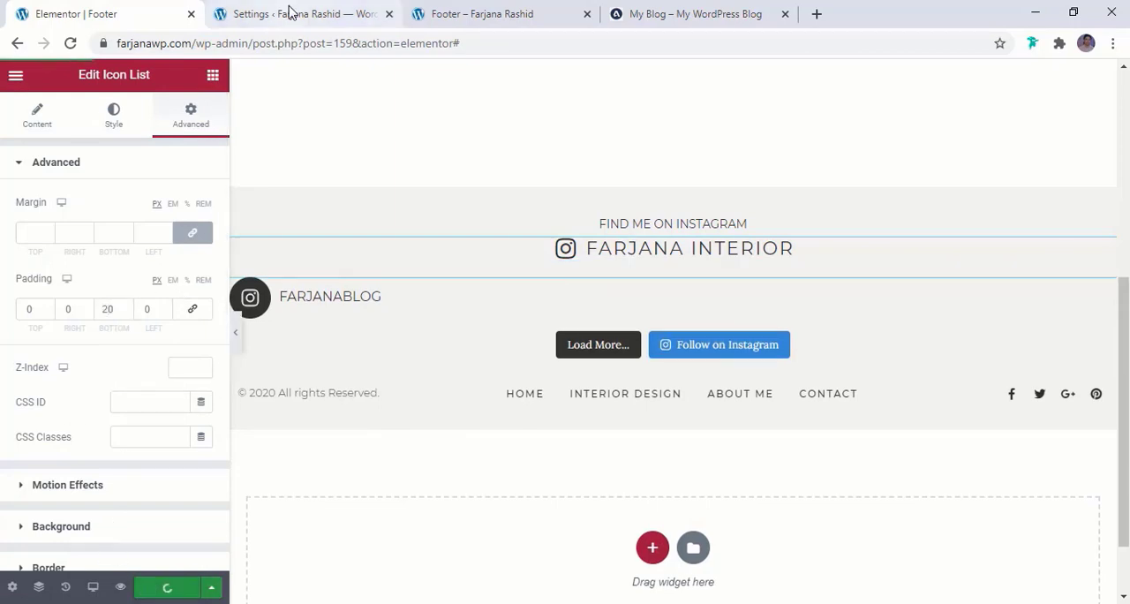
{"action": "left_click", "coordinate": [486, 11]}
{"action": "left_click", "coordinate": [70, 43]}
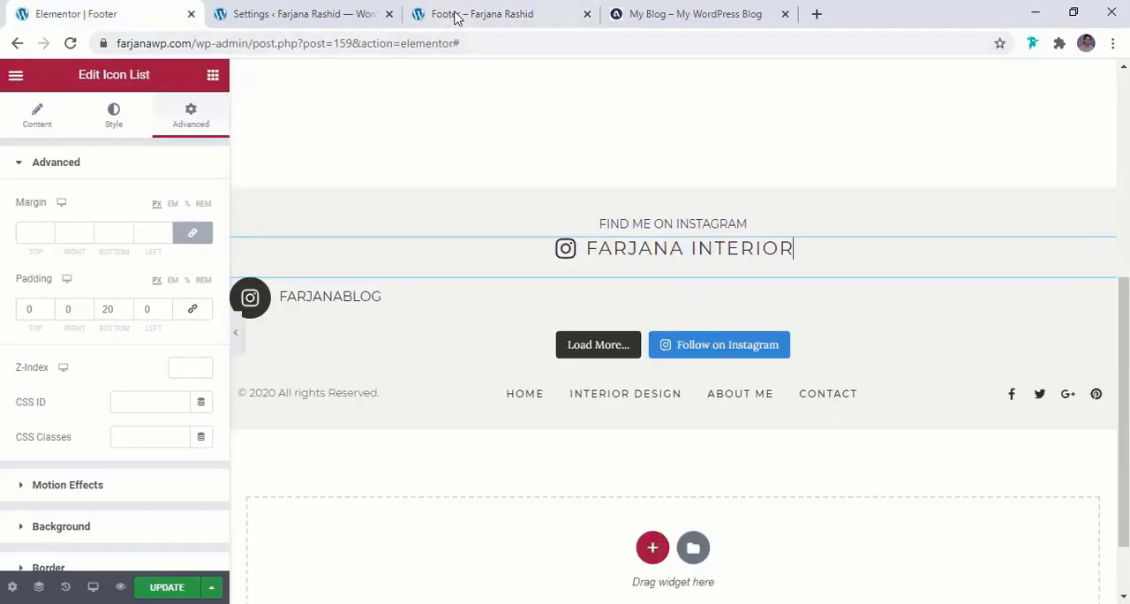
{"action": "left_click", "coordinate": [165, 586]}
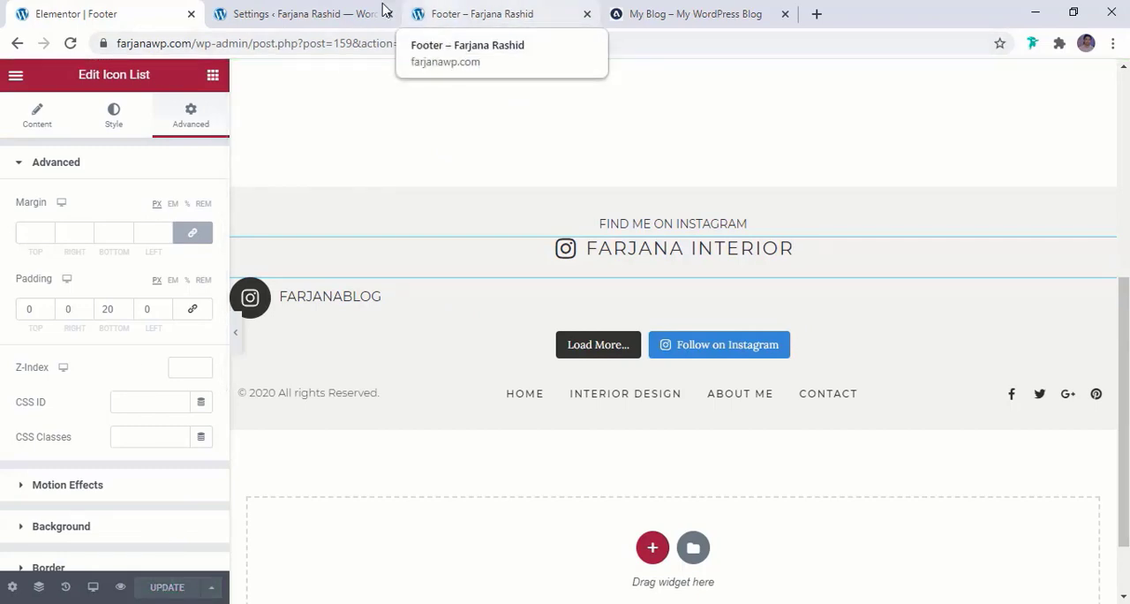
Visit the live site from the Instagram Feed settings and compare its front page with the Home page
{"action": "left_click", "coordinate": [353, 12]}
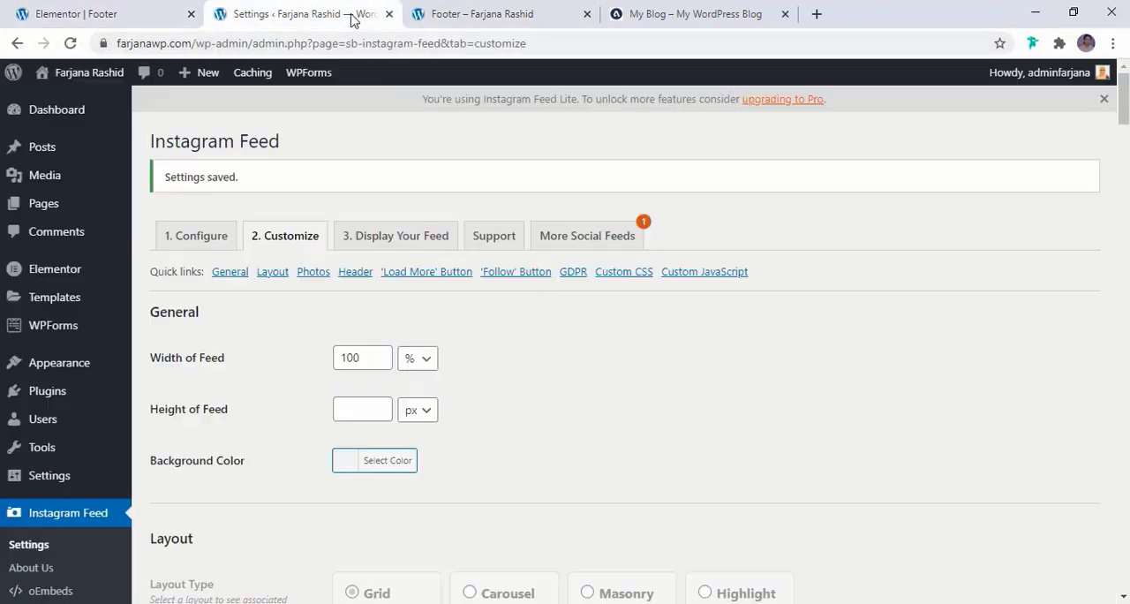
{"action": "left_click", "coordinate": [82, 101]}
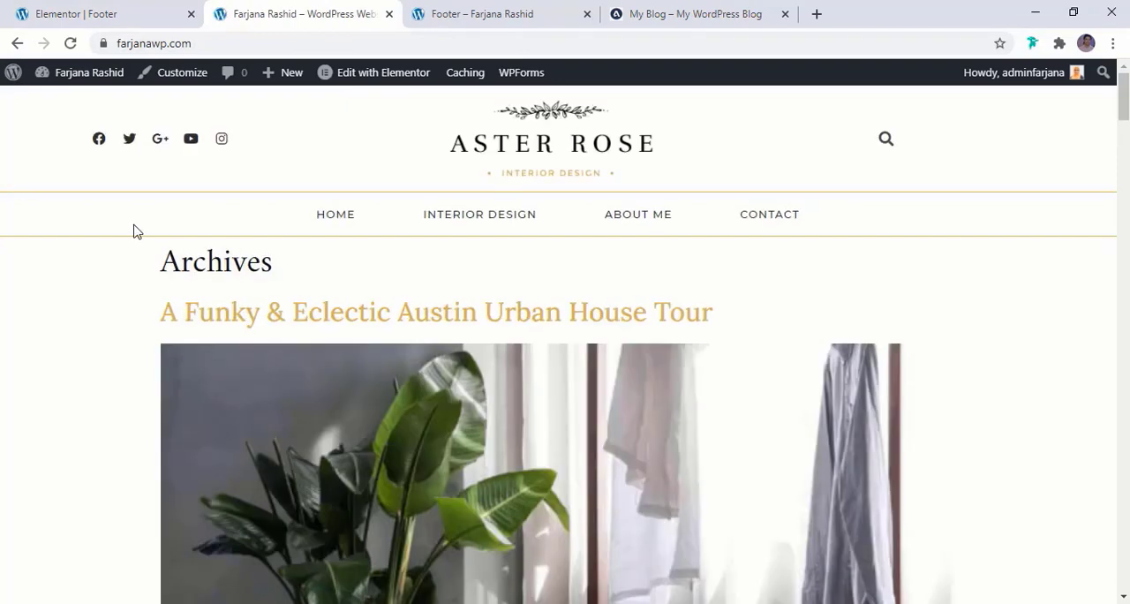
{"action": "scroll", "coordinate": [101, 400], "scroll_direction": "down", "scroll_amount": 3}
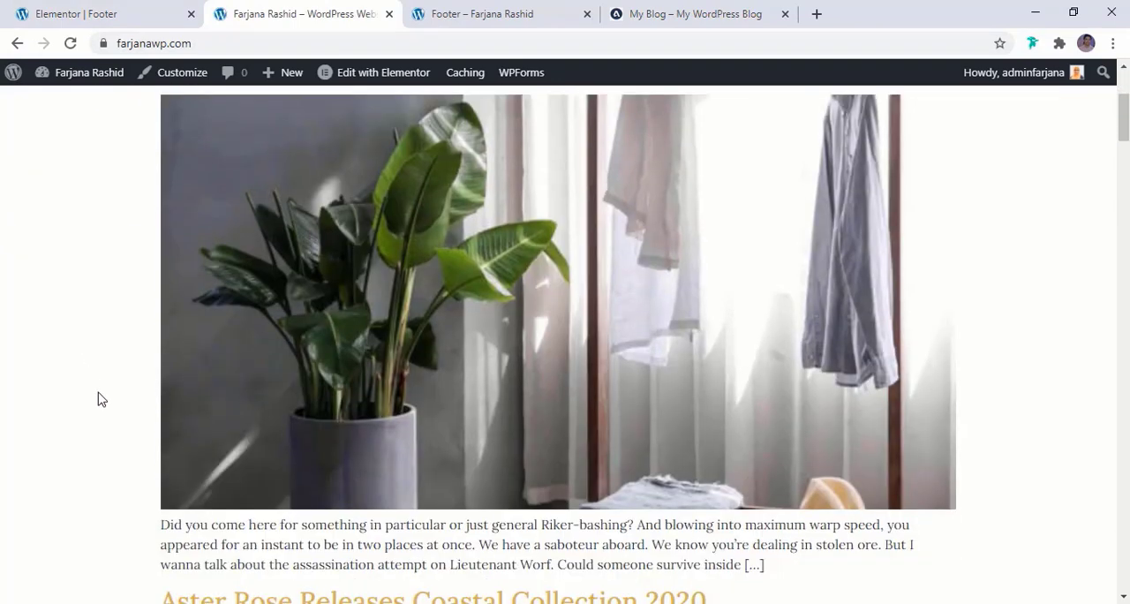
{"action": "scroll", "coordinate": [102, 400], "scroll_direction": "up", "scroll_amount": 3}
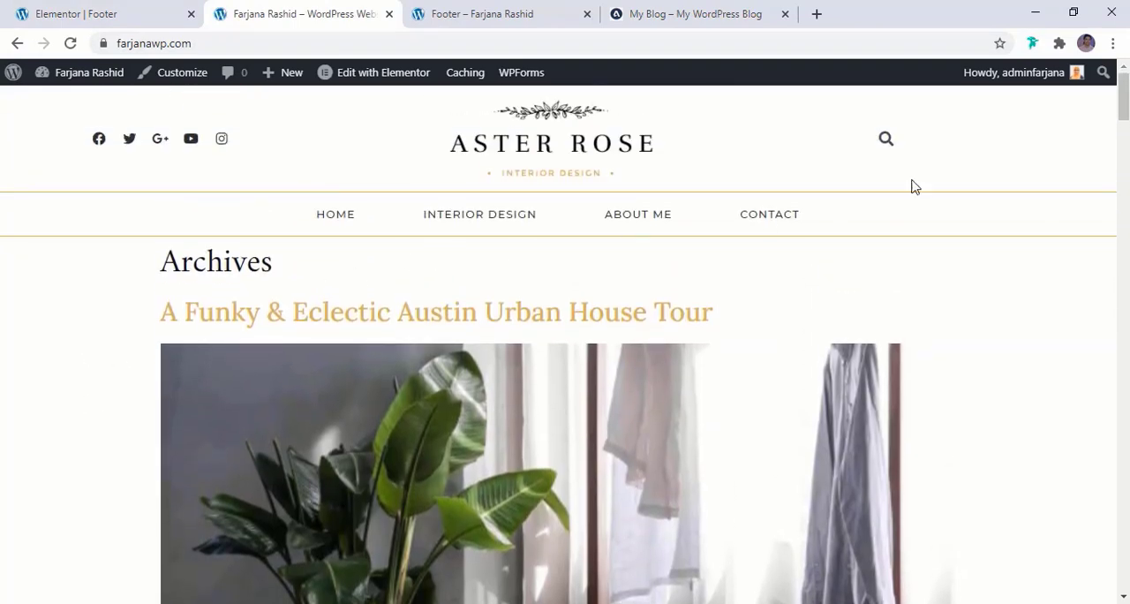
{"action": "mouse_move", "coordinate": [1125, 118]}
{"action": "left_mouse_down"}
{"action": "mouse_move", "coordinate": [1124, 534]}
{"action": "mouse_move", "coordinate": [1124, 115]}
{"action": "left_mouse_up"}
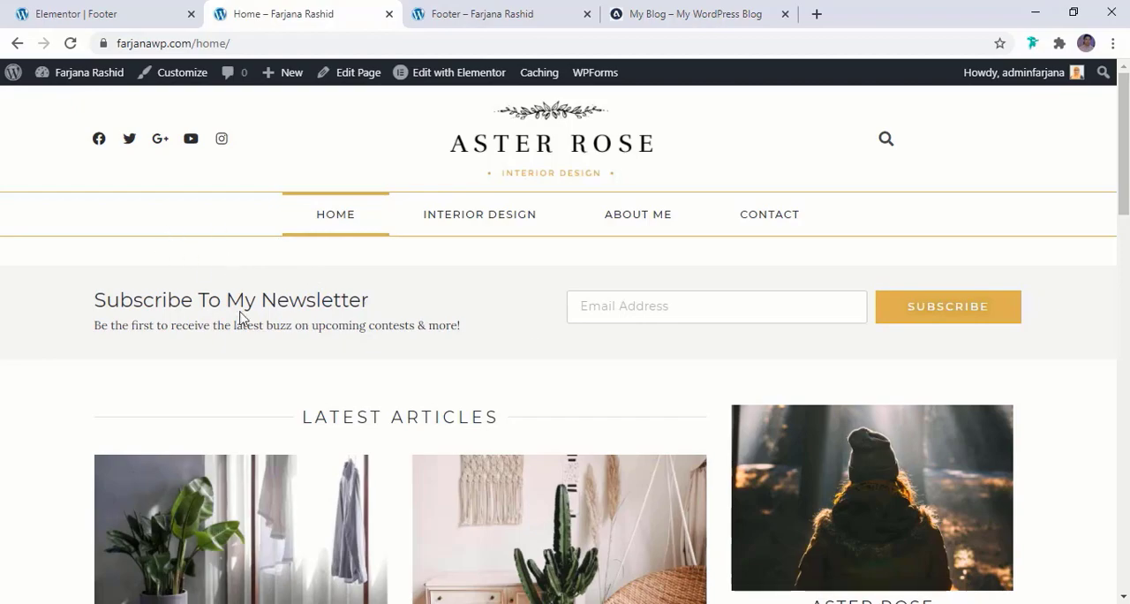
{"action": "mouse_move", "coordinate": [1123, 133]}
{"action": "left_mouse_down"}
{"action": "mouse_move", "coordinate": [1123, 393]}
{"action": "mouse_move", "coordinate": [1123, 124]}
{"action": "left_mouse_up"}
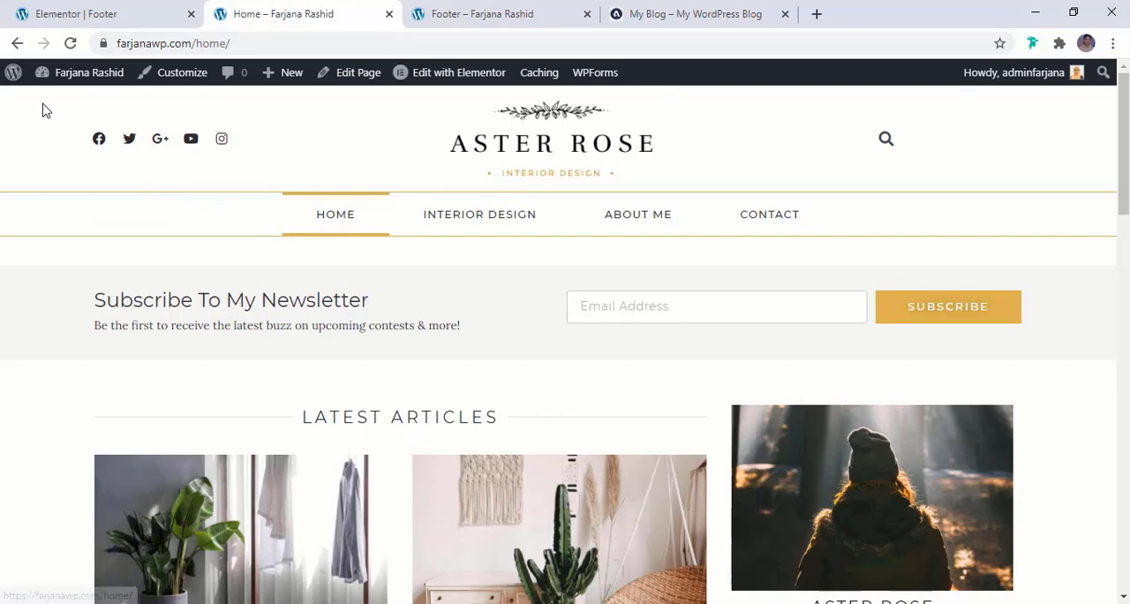
In the WordPress Reading settings, make the homepage a static page, choose Home as the homepage, and save the changes
{"action": "mouse_move", "coordinate": [72, 88]}
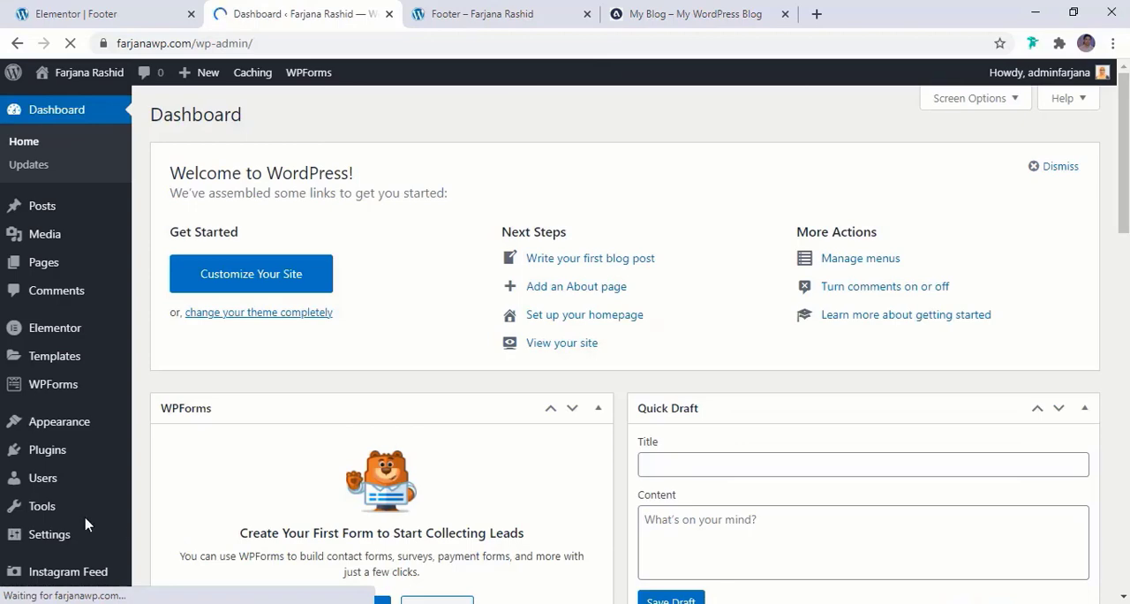
{"action": "scroll", "coordinate": [86, 525], "scroll_direction": "down", "scroll_amount": 4}
{"action": "mouse_move", "coordinate": [84, 523]}
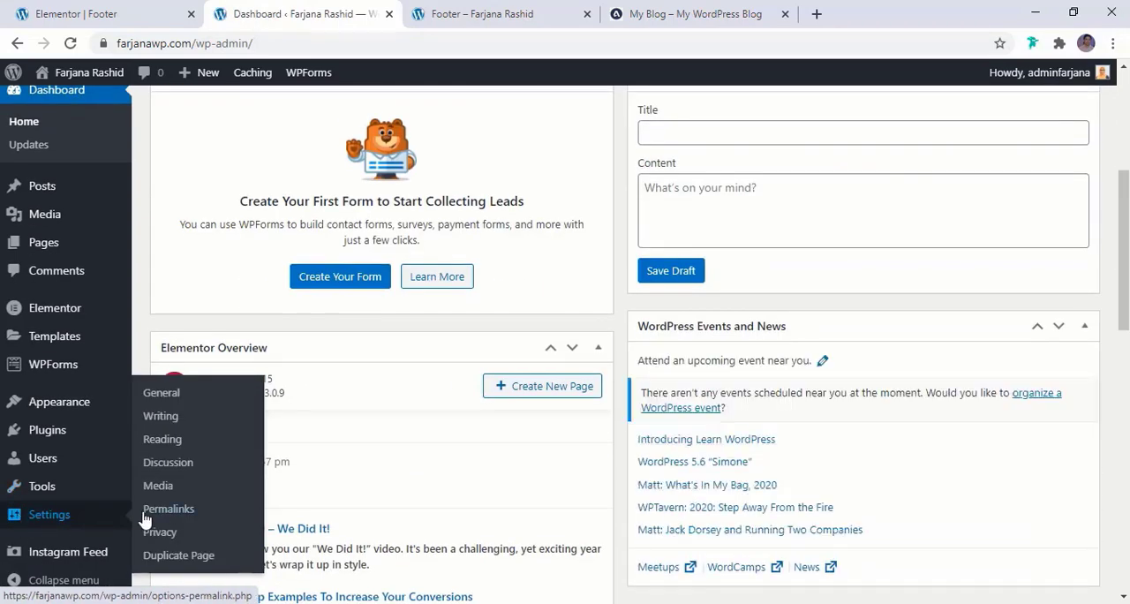
{"action": "left_click", "coordinate": [177, 446]}
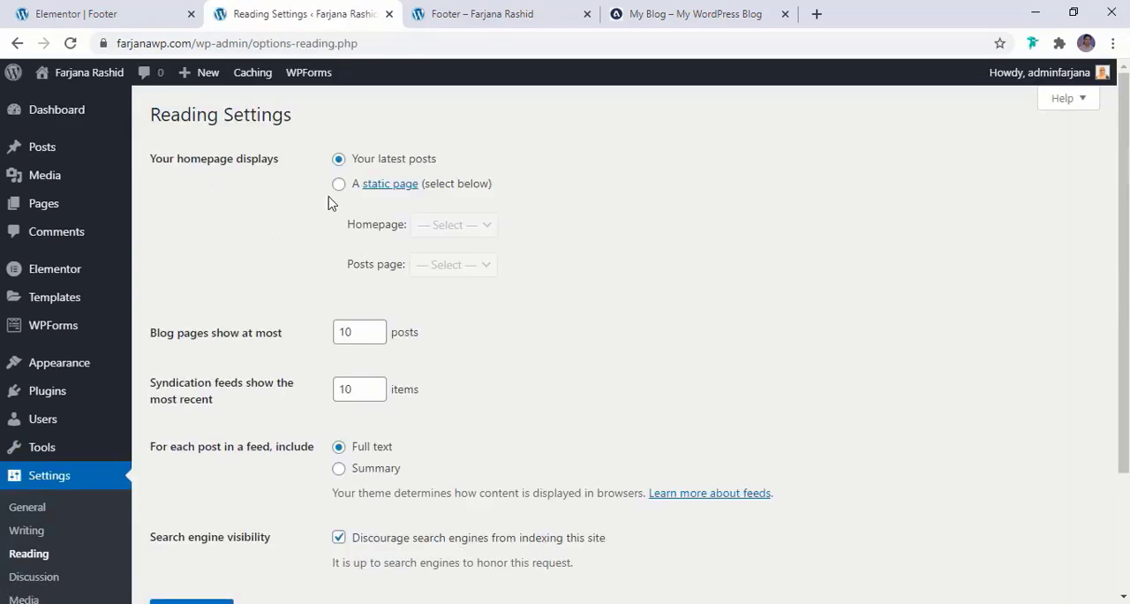
{"action": "left_click", "coordinate": [340, 185]}
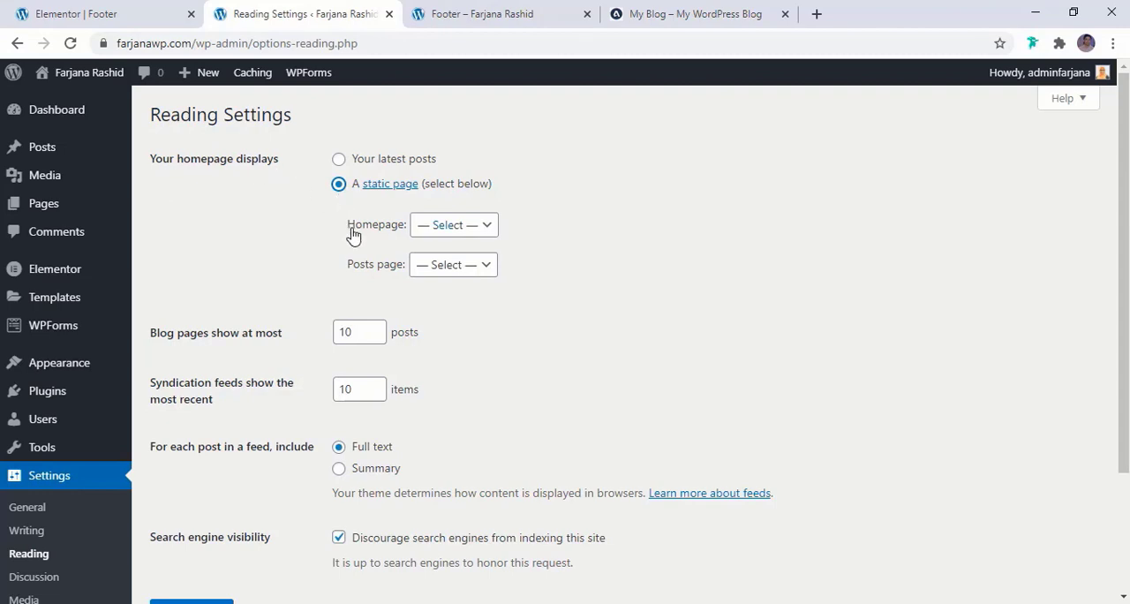
{"action": "left_click", "coordinate": [429, 228]}
{"action": "left_click", "coordinate": [434, 263]}
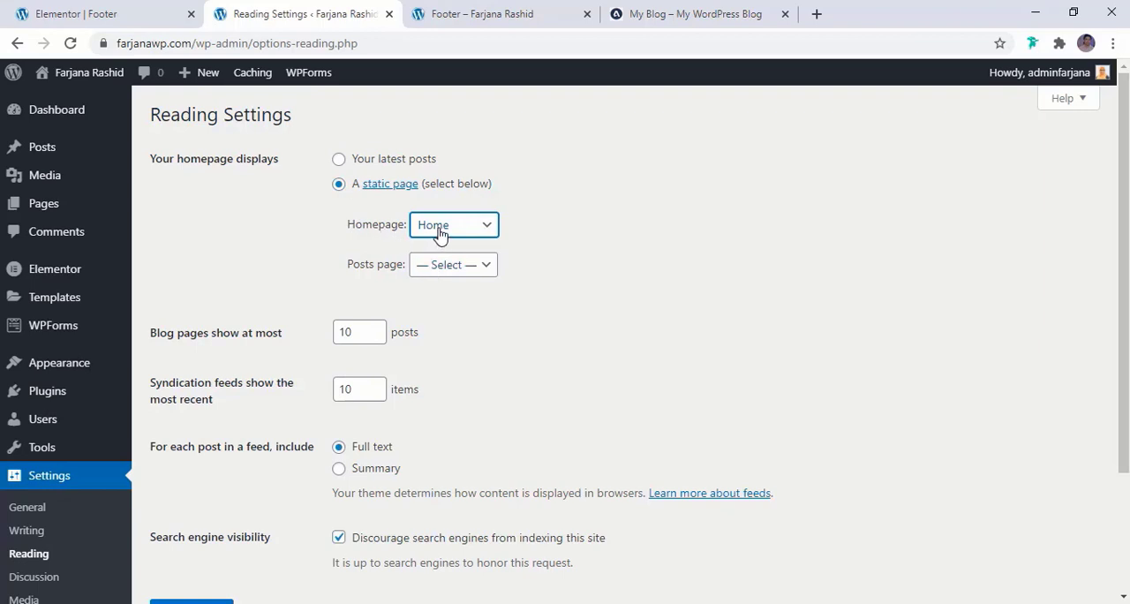
{"action": "scroll", "coordinate": [271, 508], "scroll_direction": "down", "scroll_amount": 1}
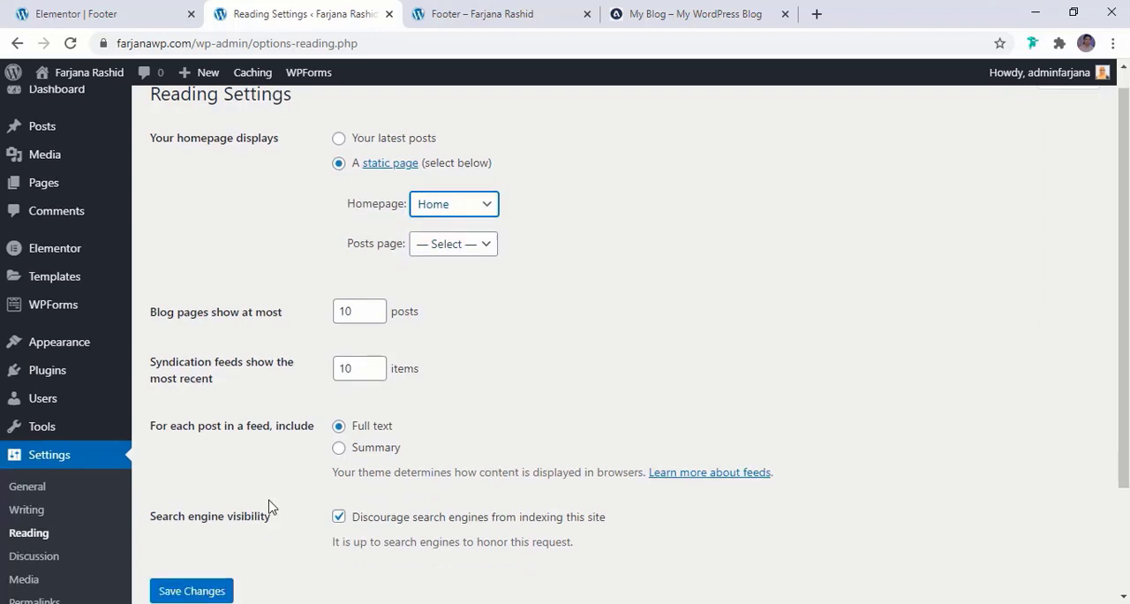
{"action": "scroll", "coordinate": [271, 508], "scroll_direction": "down", "scroll_amount": 2}
{"action": "left_click", "coordinate": [193, 453]}
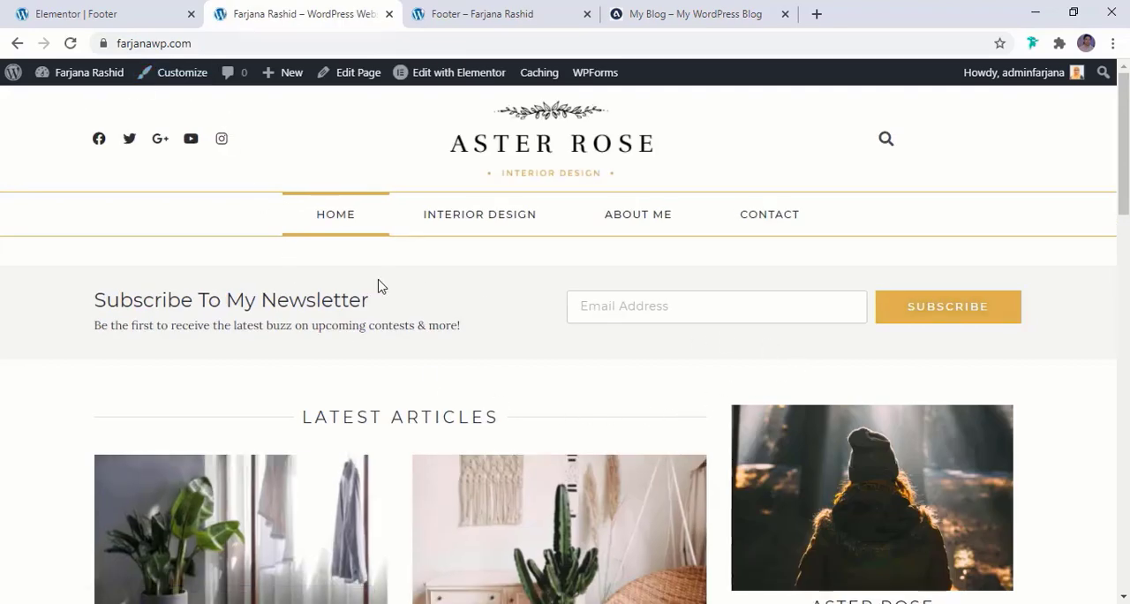
Review the site's front page from the newsletter section to the Instagram feed in the footer
{"action": "scroll", "coordinate": [463, 363], "scroll_direction": "down", "scroll_amount": 4}
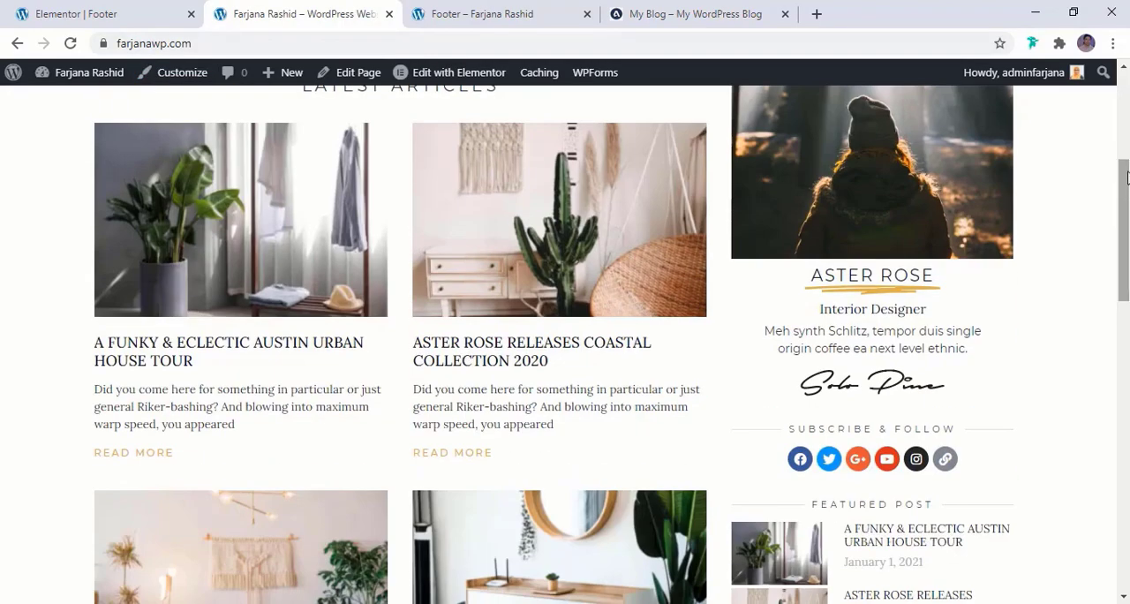
{"action": "scroll", "coordinate": [463, 363], "scroll_direction": "down", "scroll_amount": 8}
{"action": "scroll", "coordinate": [558, 345], "scroll_direction": "down", "scroll_amount": 2}
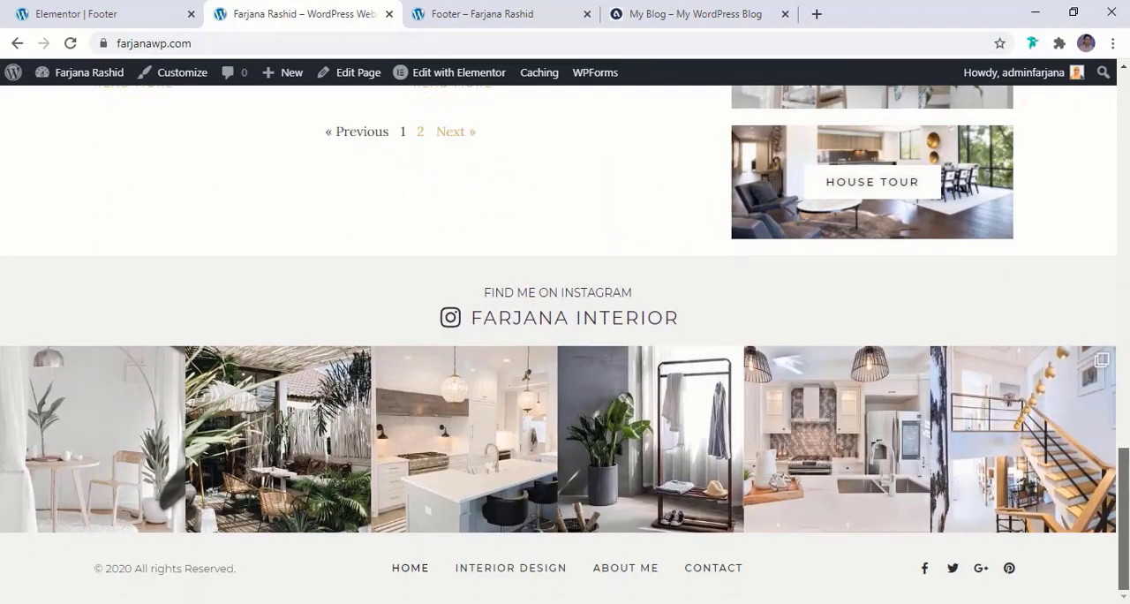
{"action": "scroll", "coordinate": [1033, 361], "scroll_direction": "up", "scroll_amount": 6}
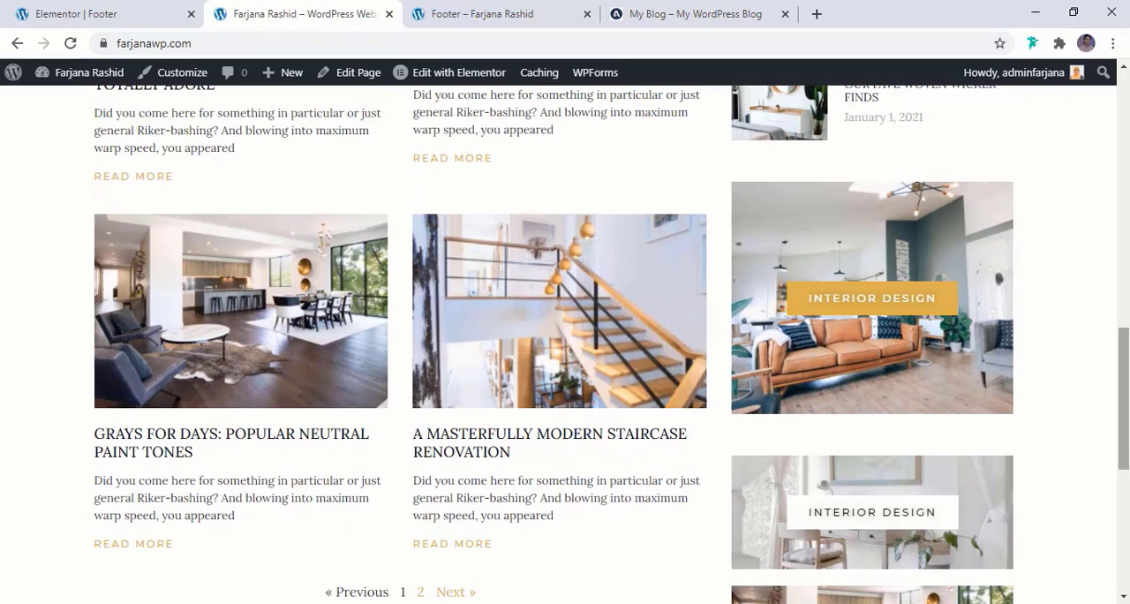
{"action": "scroll", "coordinate": [565, 345], "scroll_direction": "up", "scroll_amount": 10}
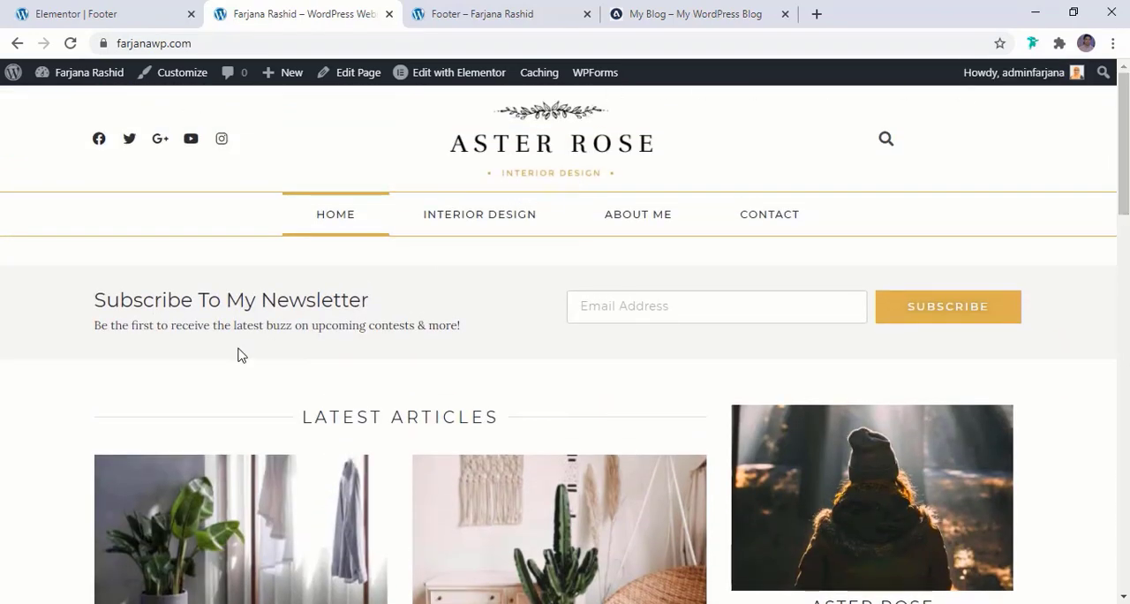
Examine the post slider below the navigation menu on the reference blog
{"action": "left_click", "coordinate": [653, 12]}
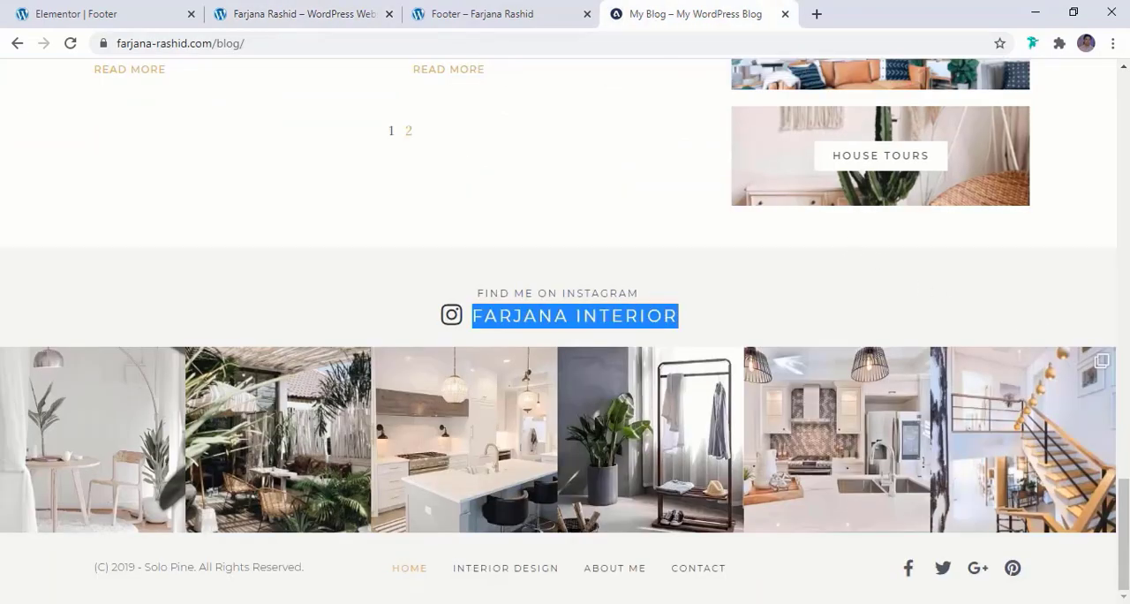
{"action": "left_click_drag", "start_coordinate": [1124, 529], "coordinate": [1124, 164]}
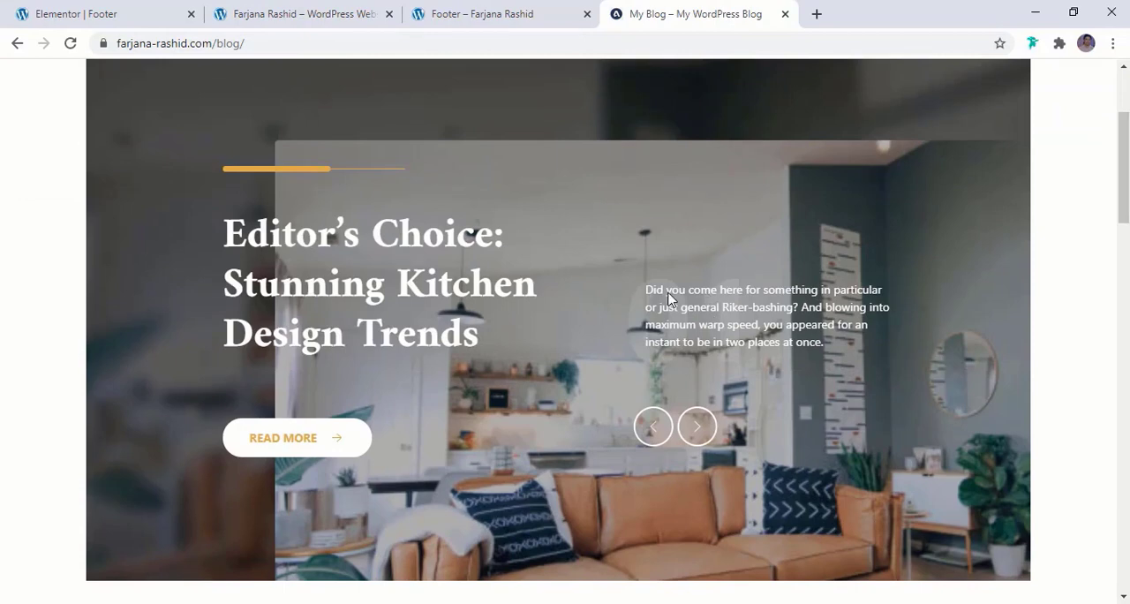
{"action": "scroll", "coordinate": [673, 327], "scroll_direction": "up", "scroll_amount": 2}
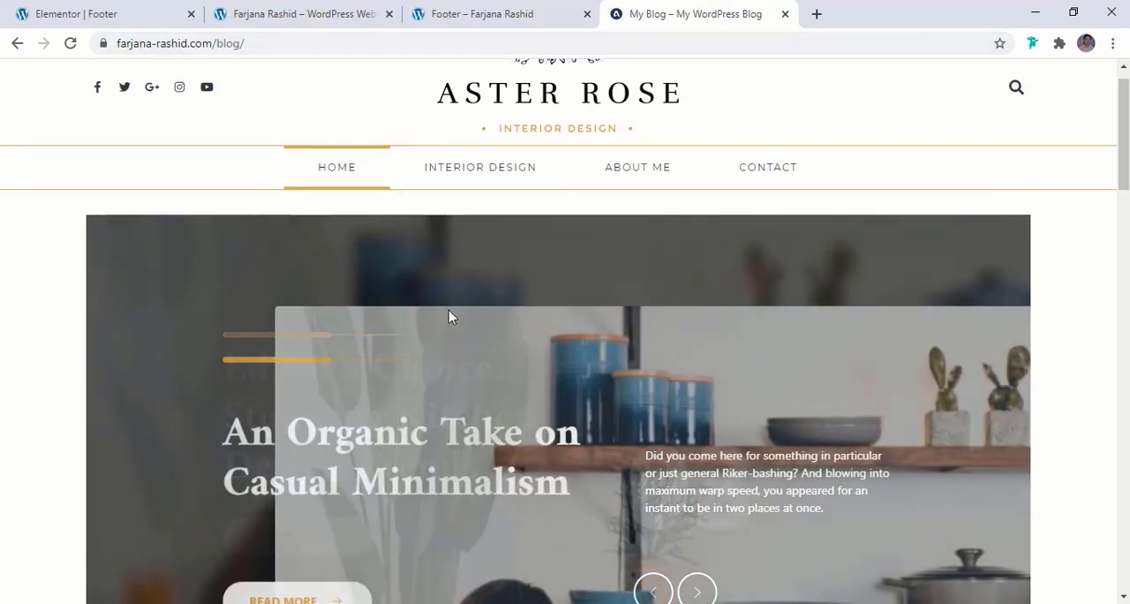
Return to the site's WordPress dashboard and close the footer editor's browser tab
{"action": "left_click", "coordinate": [468, 13]}
{"action": "left_click", "coordinate": [322, 11]}
{"action": "mouse_move", "coordinate": [71, 75]}
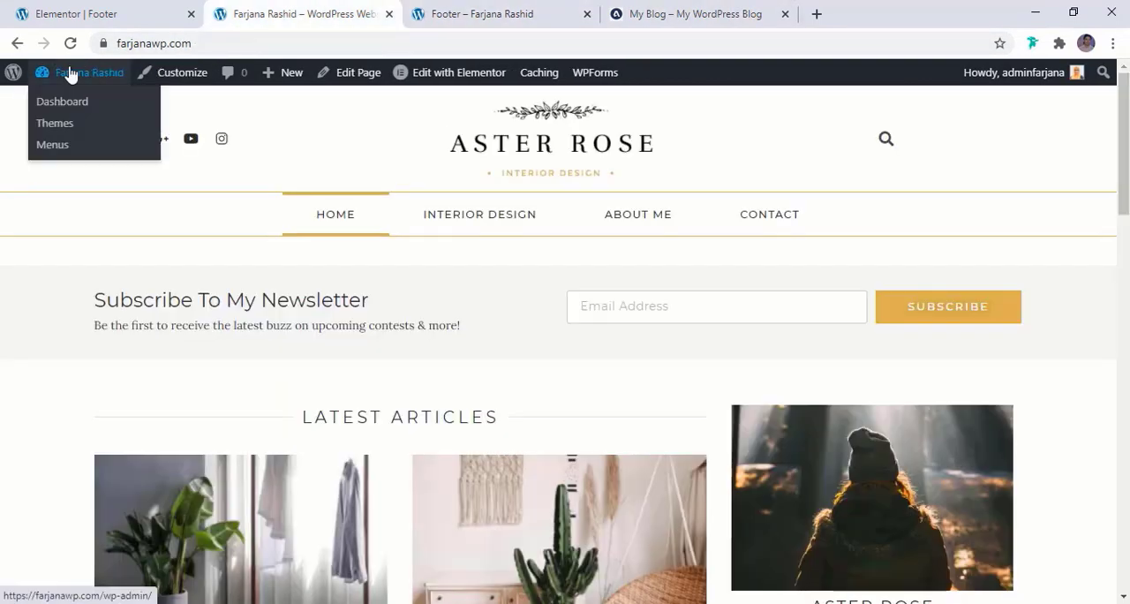
{"action": "left_click", "coordinate": [68, 101]}
{"action": "middle_click", "coordinate": [113, 14]}
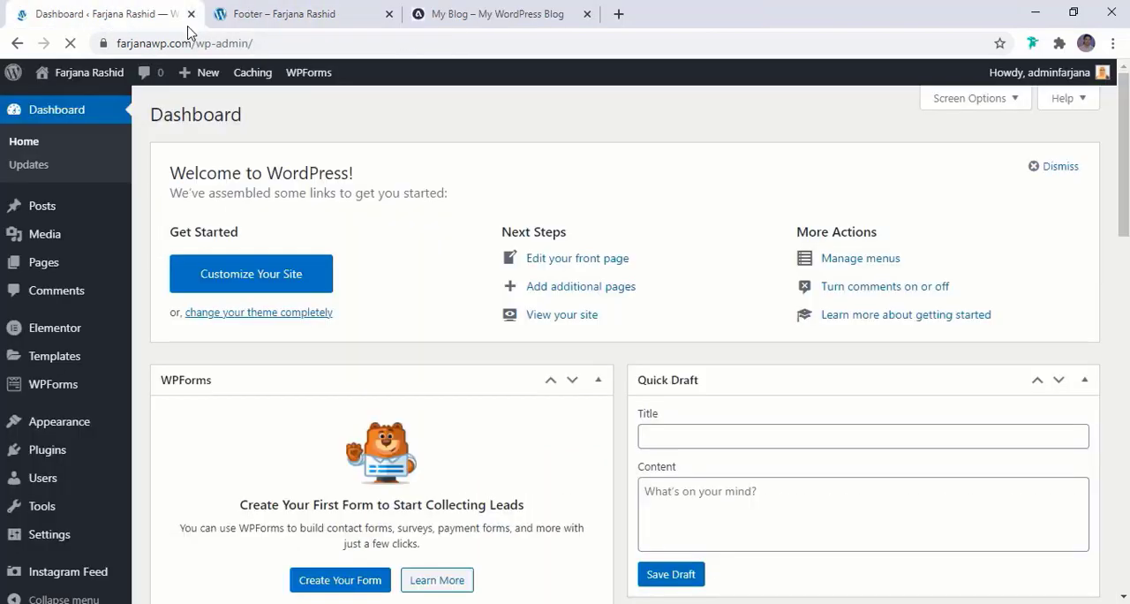
Search the new plugins for "prime slider", then install and activate Prime Slider – Addons For Elementor
{"action": "mouse_move", "coordinate": [94, 457]}
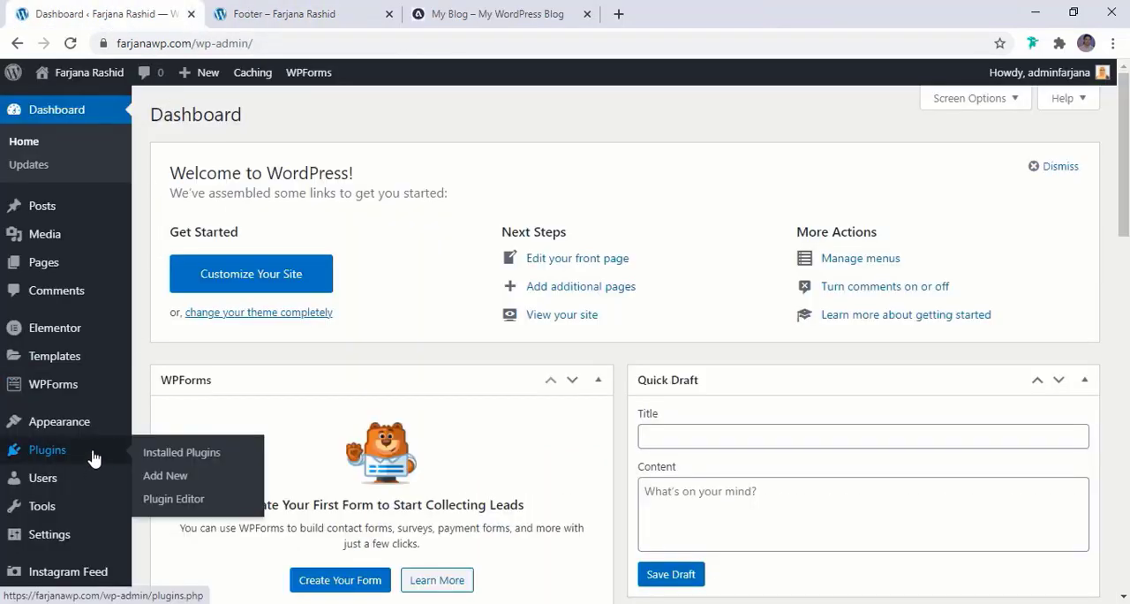
{"action": "left_click", "coordinate": [183, 478]}
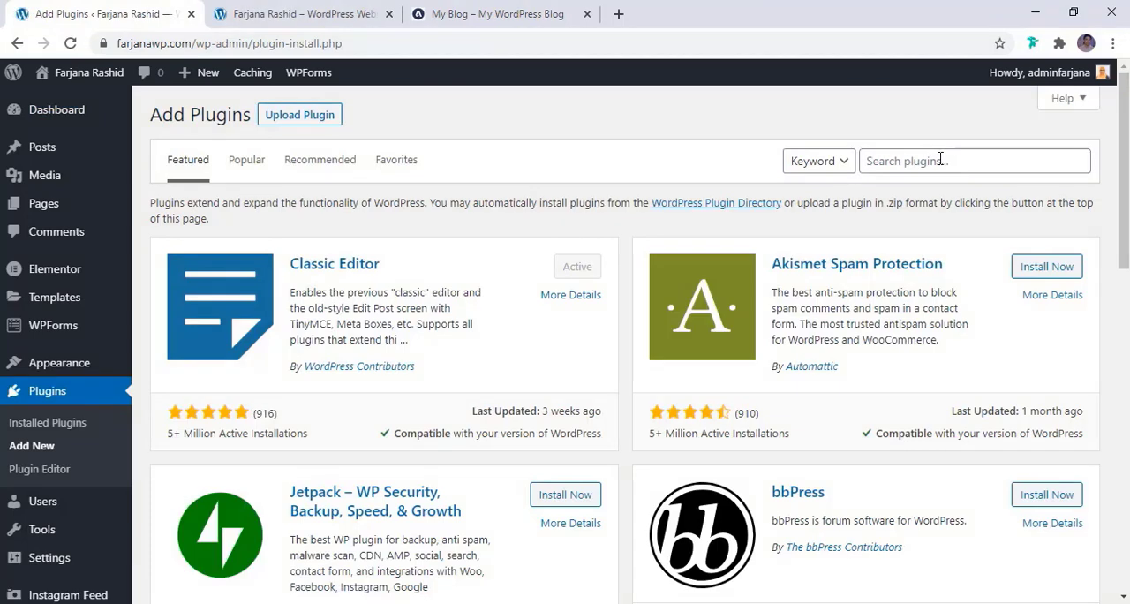
{"action": "left_click", "coordinate": [940, 161]}
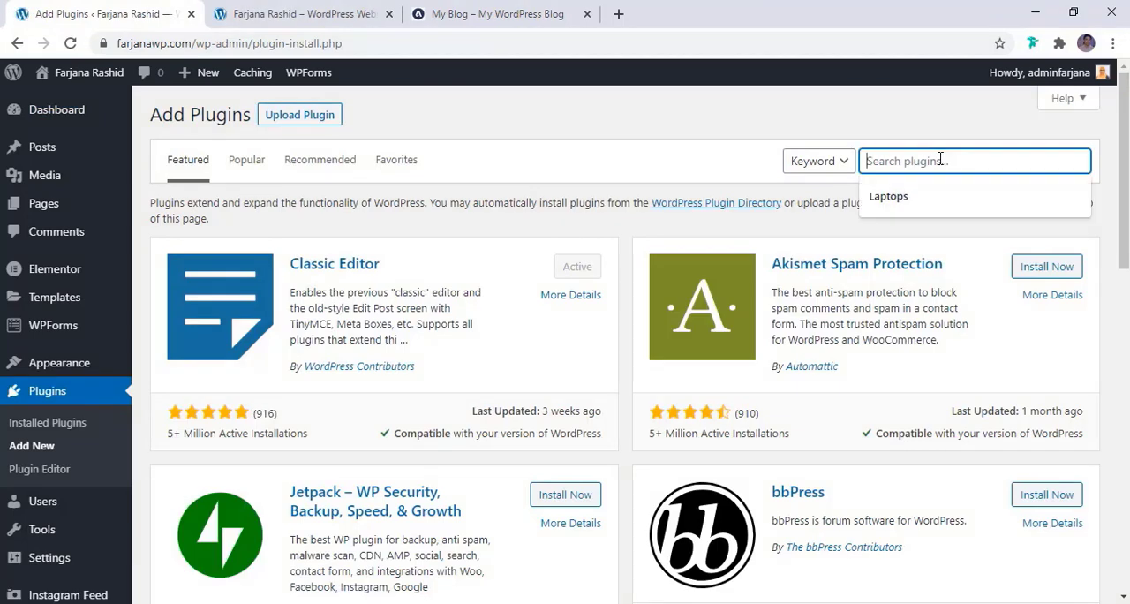
{"action": "type", "text": "prime slider"}
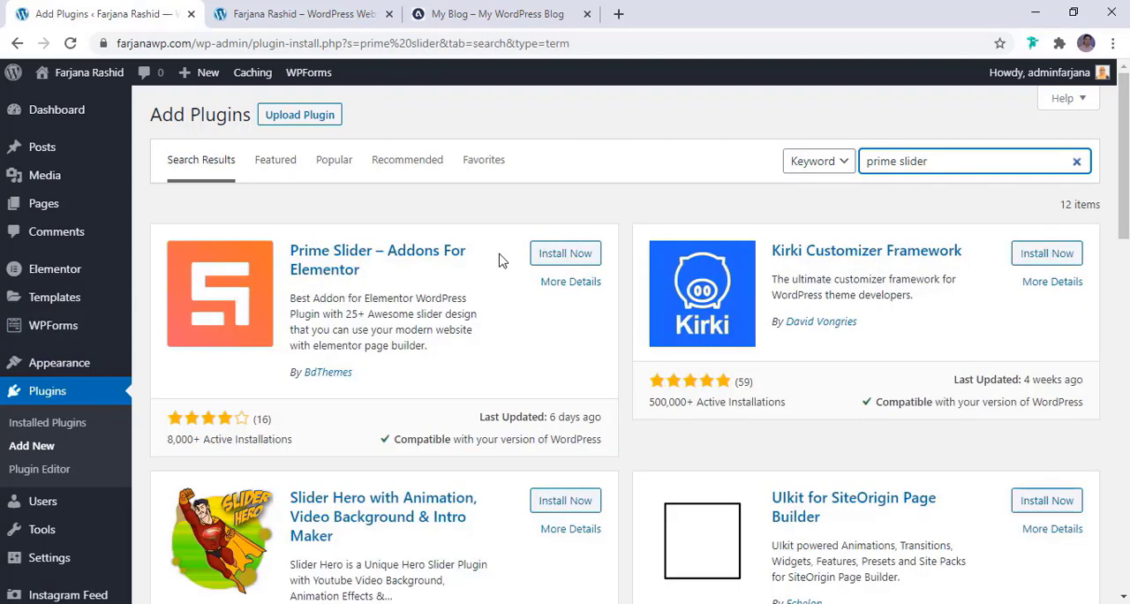
{"action": "left_click", "coordinate": [552, 255]}
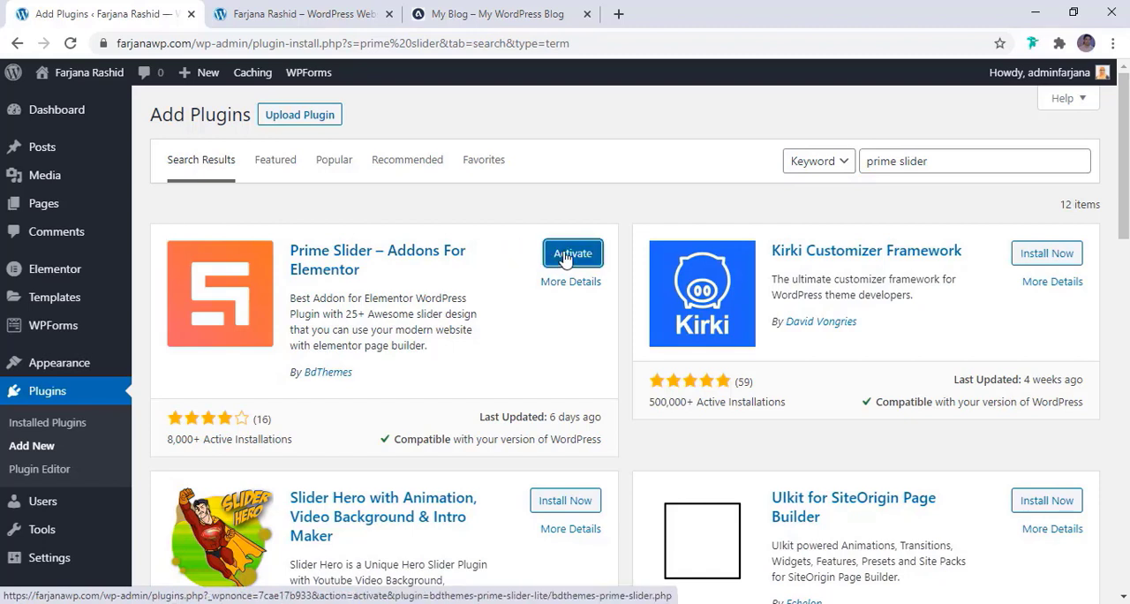
{"action": "left_click", "coordinate": [565, 255]}
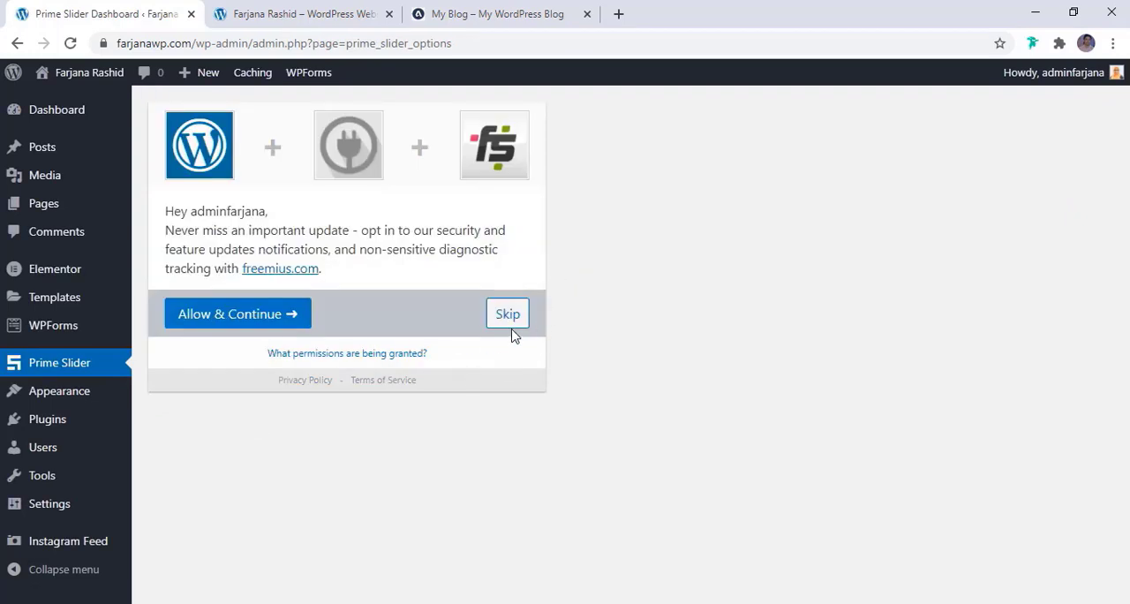
Skip Prime Slider's update and diagnostic tracking opt-in and open the Home page for editing in Elementor
{"action": "left_click", "coordinate": [512, 322]}
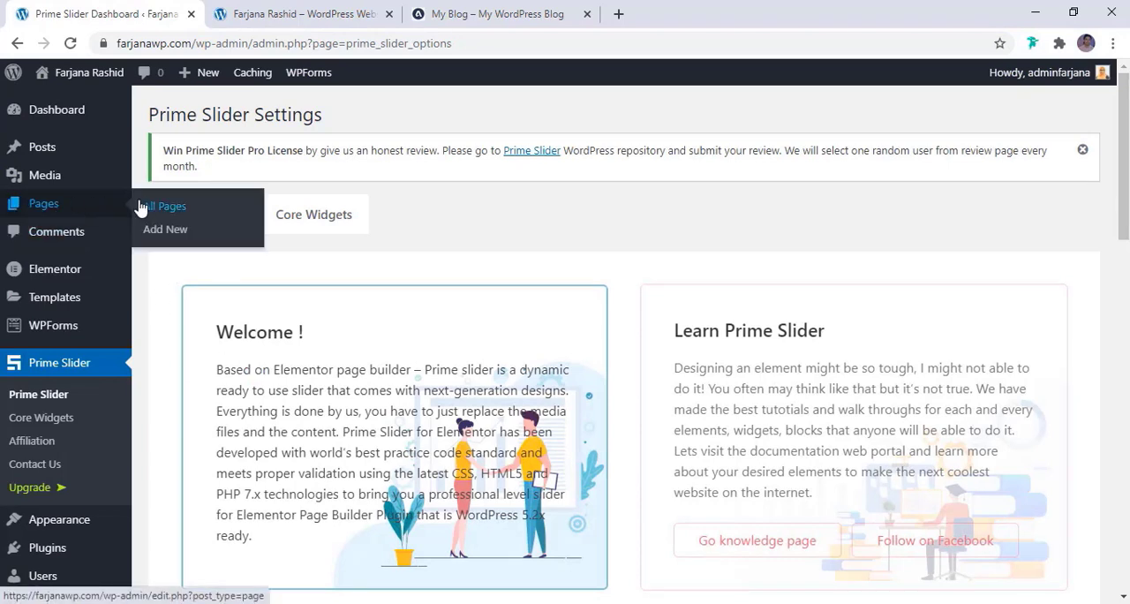
{"action": "left_click", "coordinate": [92, 214]}
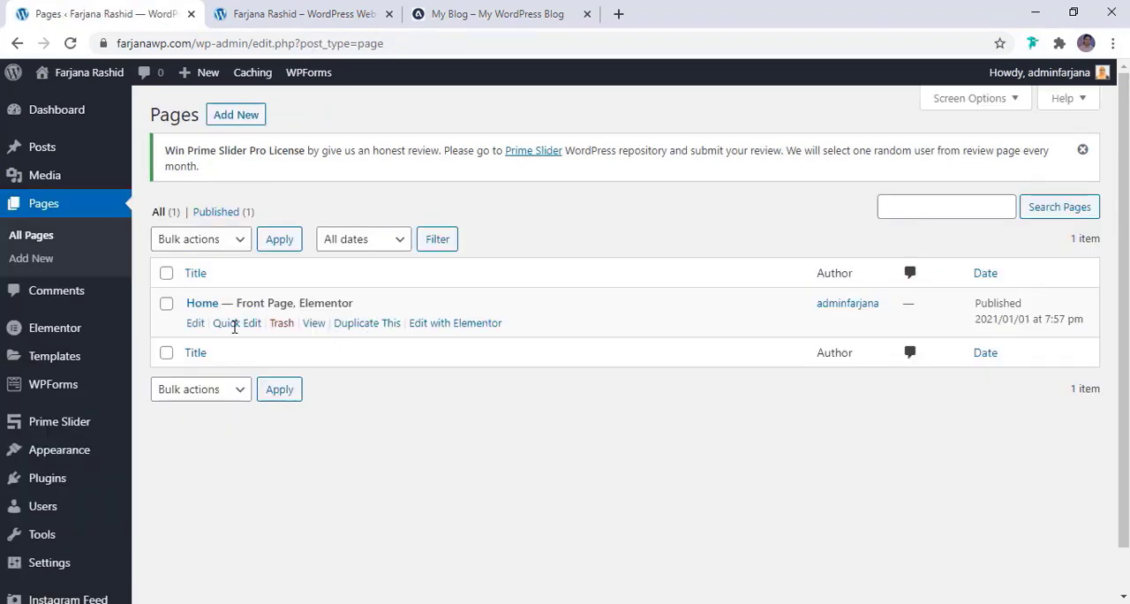
{"action": "left_click", "coordinate": [447, 325]}
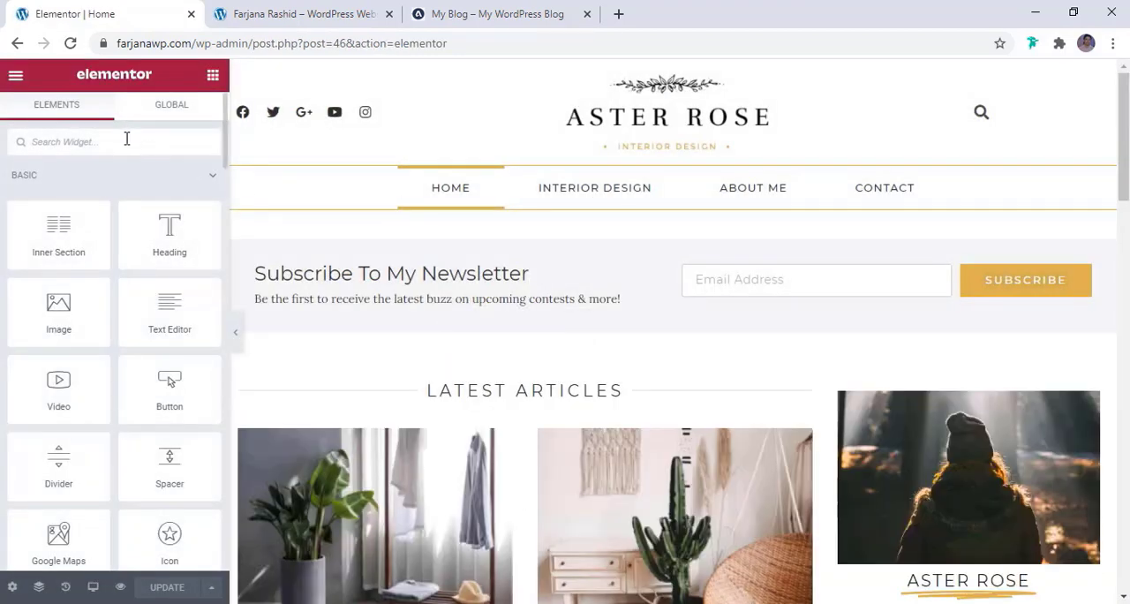
Search the widgets for "slider" and insert a single-column section between the navigation menu and the newsletter section
{"action": "type", "text": "slider"}
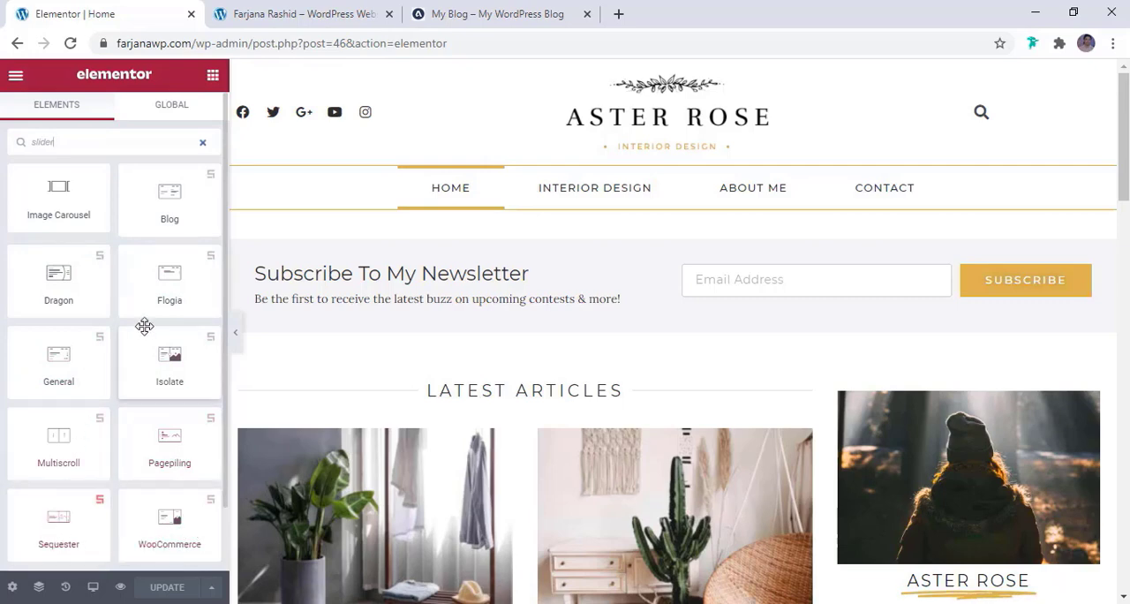
{"action": "right_click", "coordinate": [169, 192]}
{"action": "left_click", "coordinate": [464, 235]}
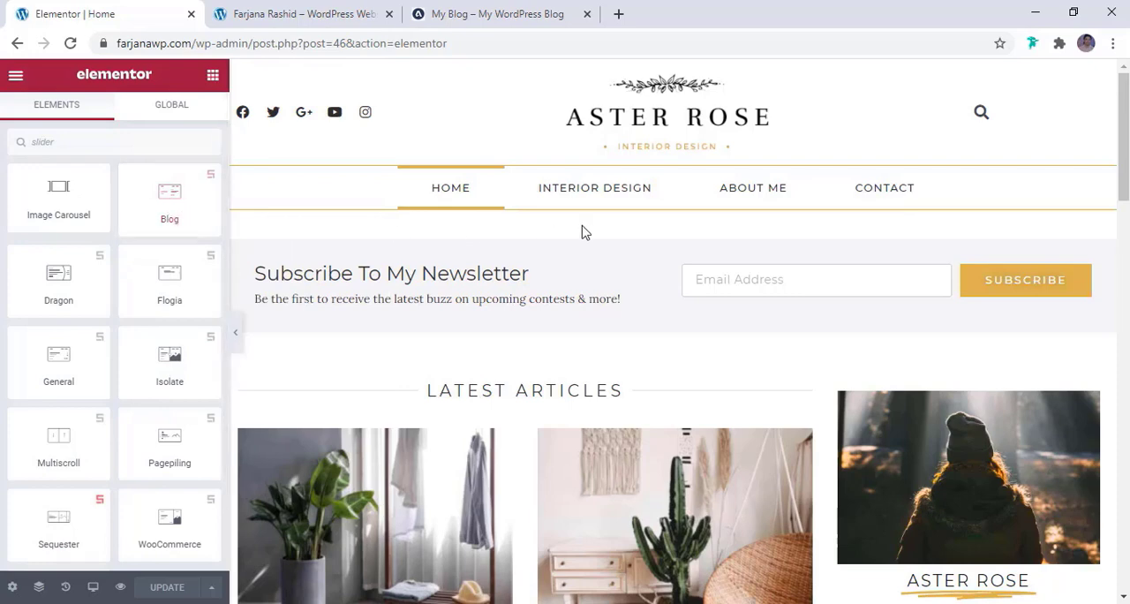
{"action": "left_click", "coordinate": [653, 232]}
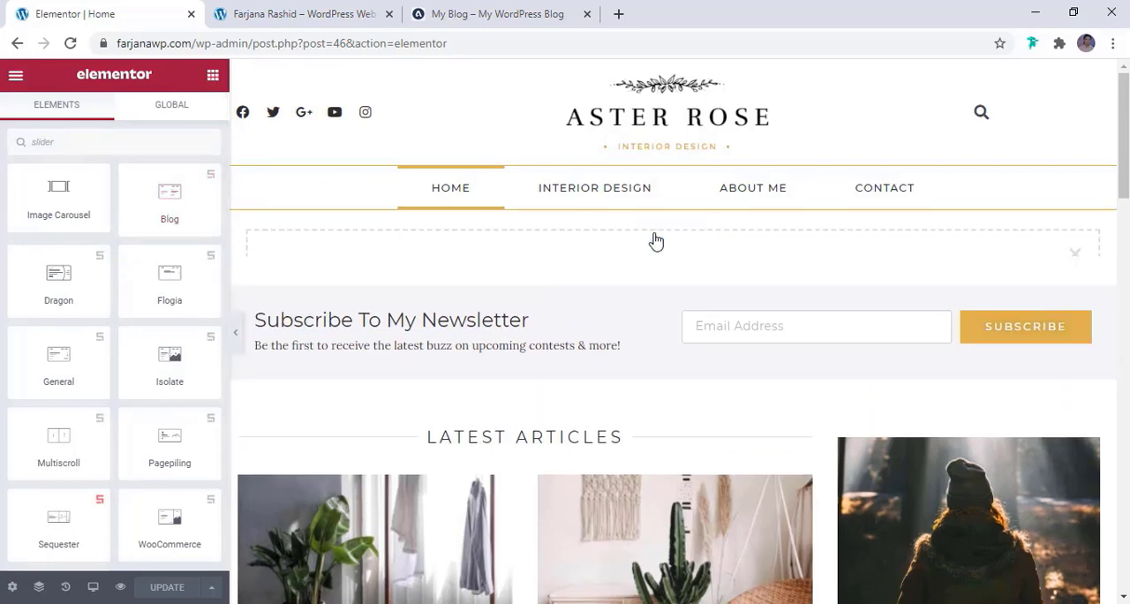
{"action": "left_click", "coordinate": [652, 287]}
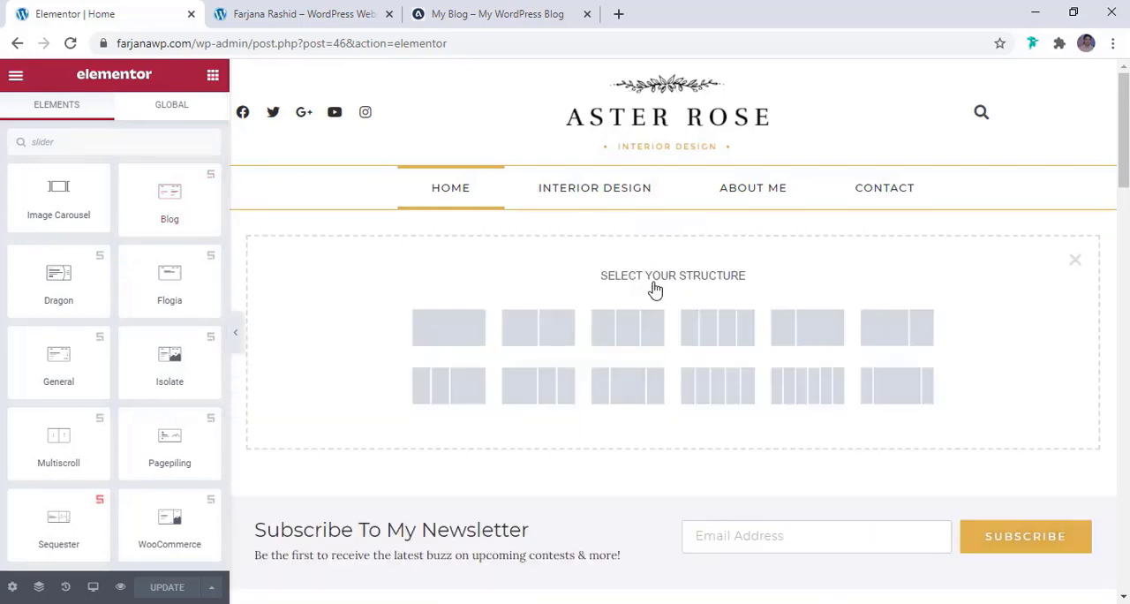
{"action": "left_click", "coordinate": [453, 329]}
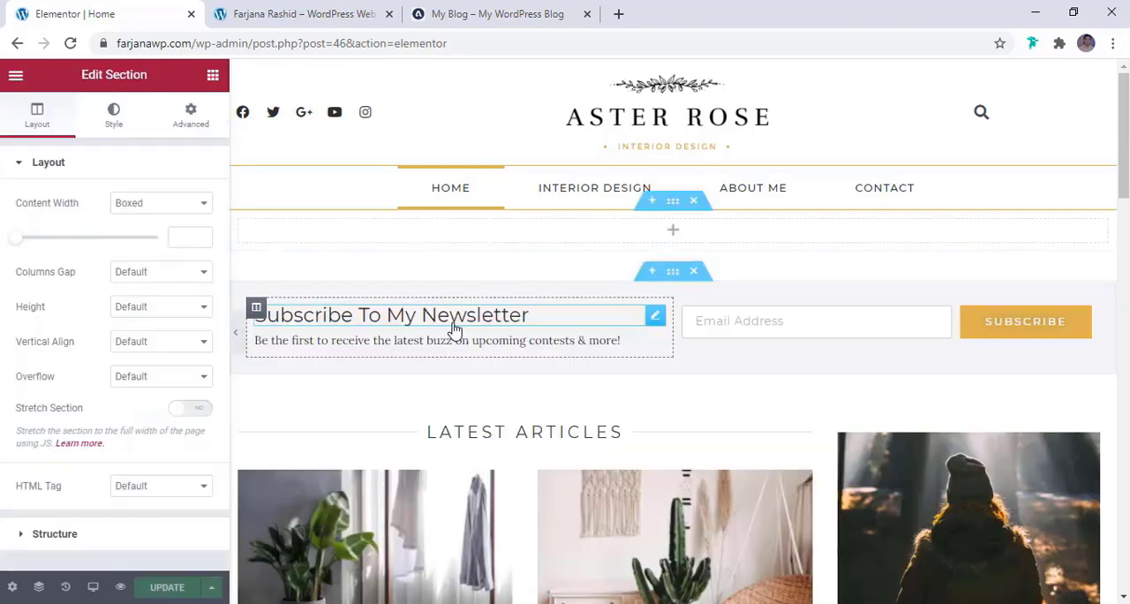
Find Prime Slider's Blog widget with the search "slider", place it in the new empty section and preview it at full page width
{"action": "left_click", "coordinate": [213, 74]}
{"action": "left_click", "coordinate": [127, 145]}
{"action": "type", "text": "slider"}
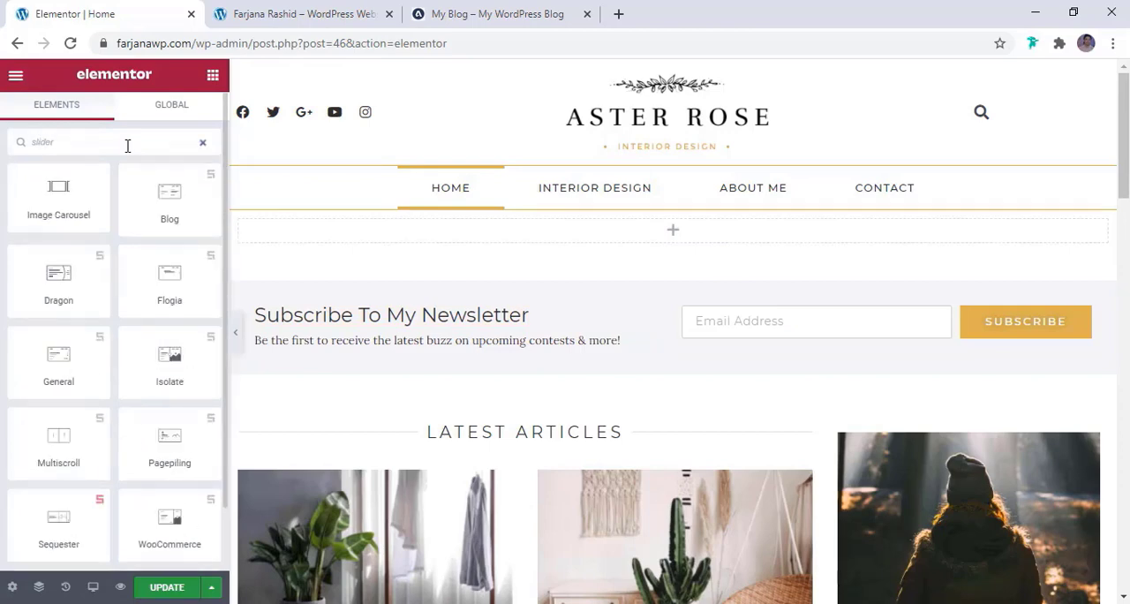
{"action": "left_click_drag", "start_coordinate": [170, 201], "coordinate": [555, 233]}
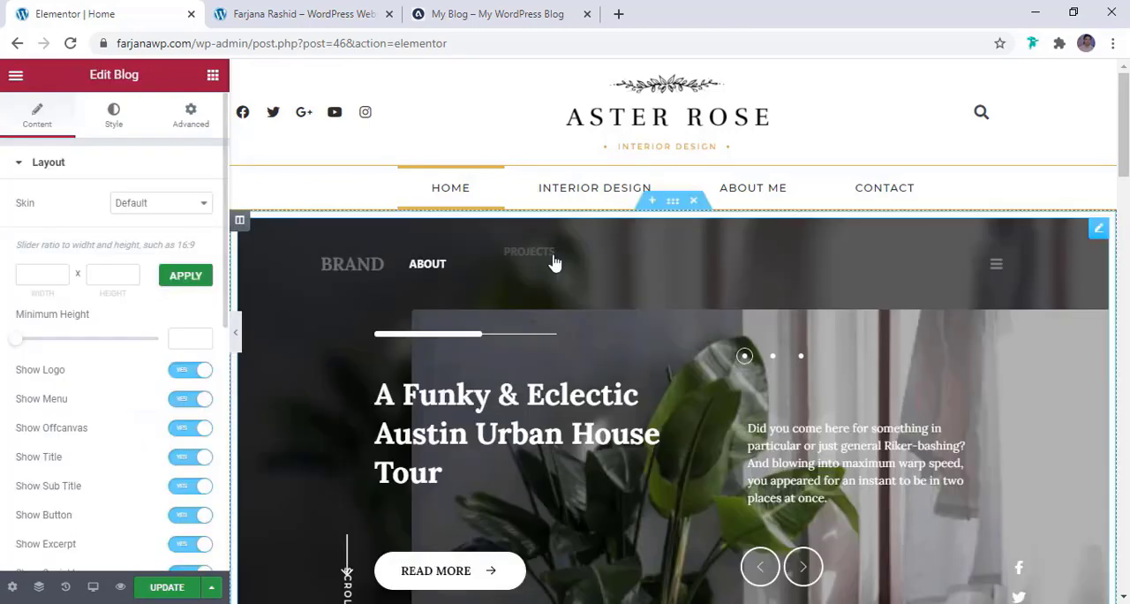
{"action": "scroll", "coordinate": [694, 329], "scroll_direction": "down", "scroll_amount": 3}
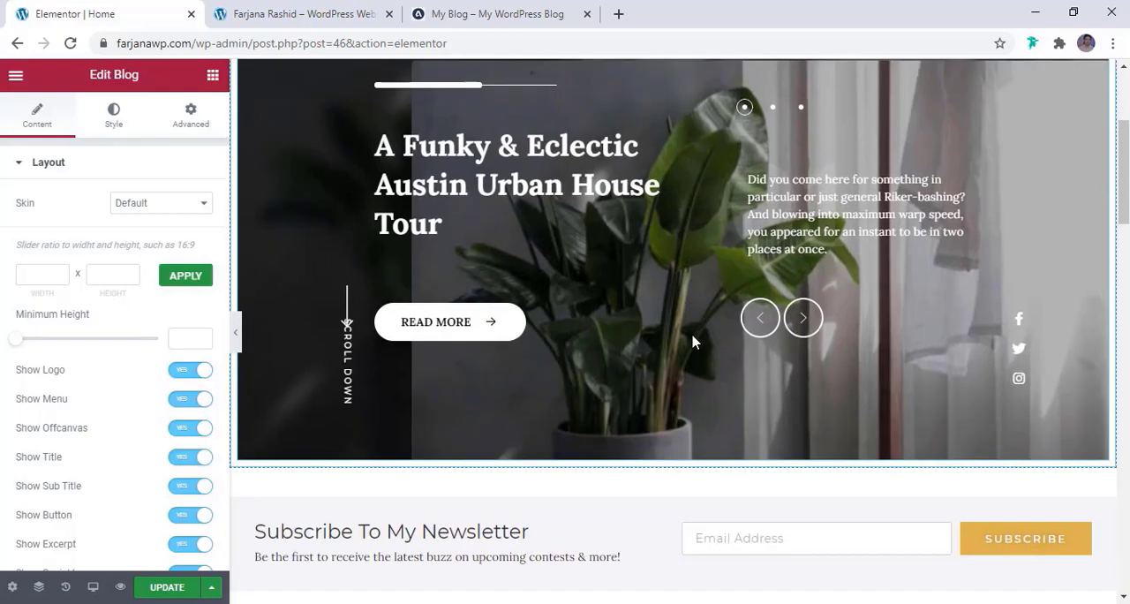
{"action": "scroll", "coordinate": [693, 342], "scroll_direction": "up", "scroll_amount": 2}
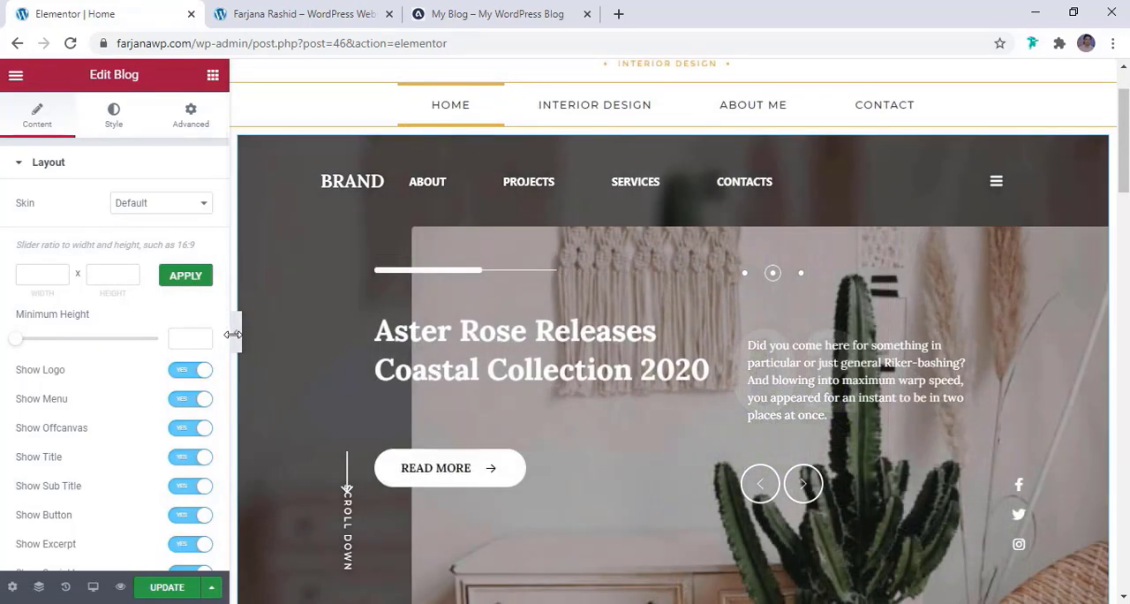
{"action": "left_click", "coordinate": [234, 334]}
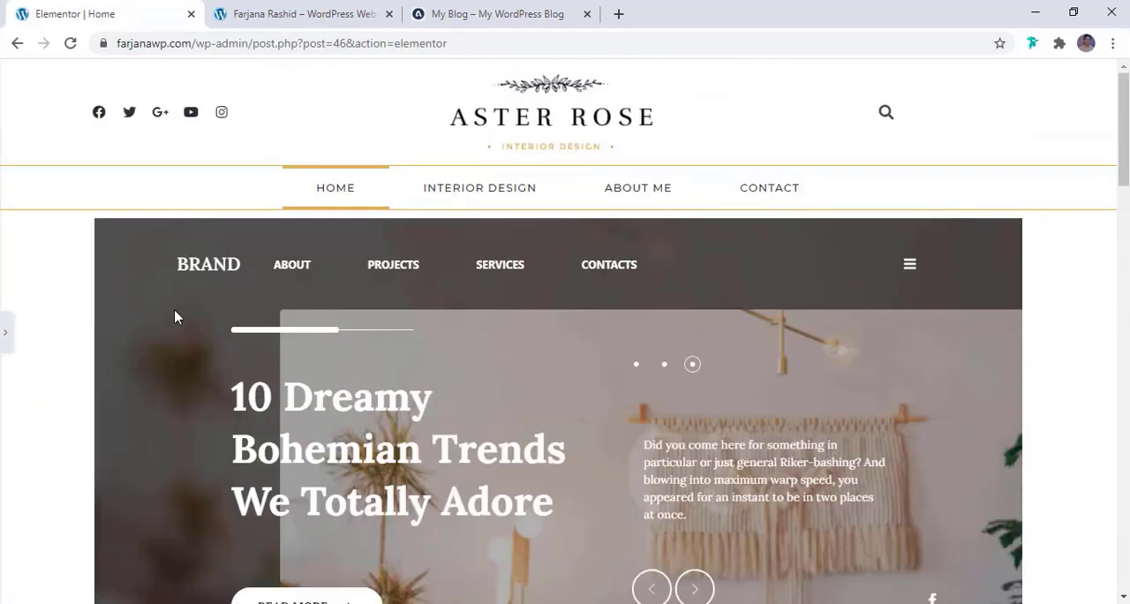
{"action": "scroll", "coordinate": [174, 316], "scroll_direction": "down", "scroll_amount": 1}
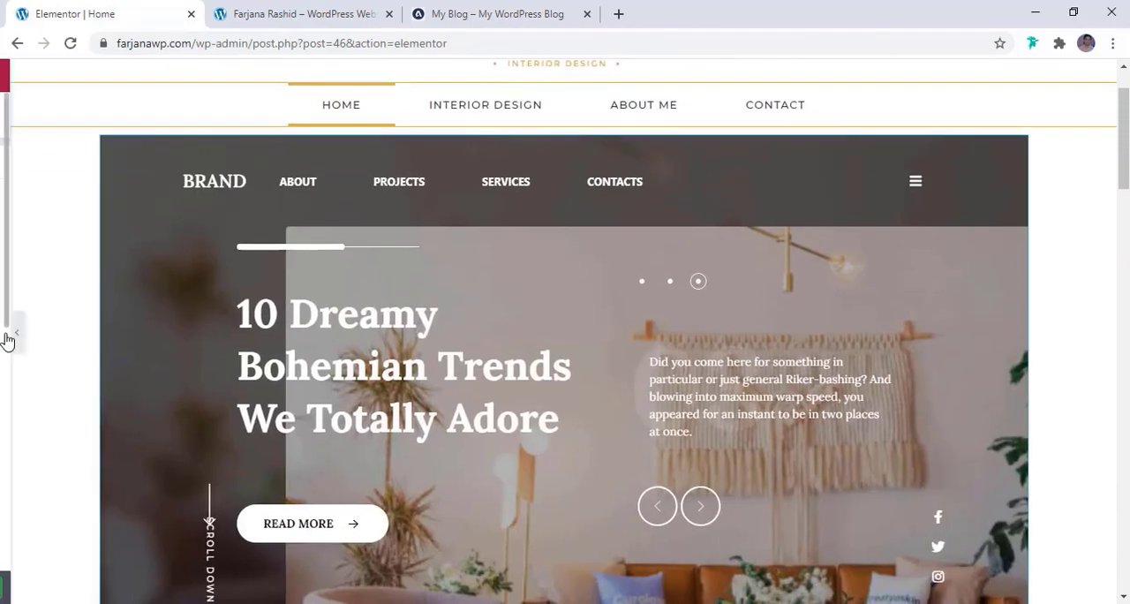
{"action": "left_click", "coordinate": [6, 336]}
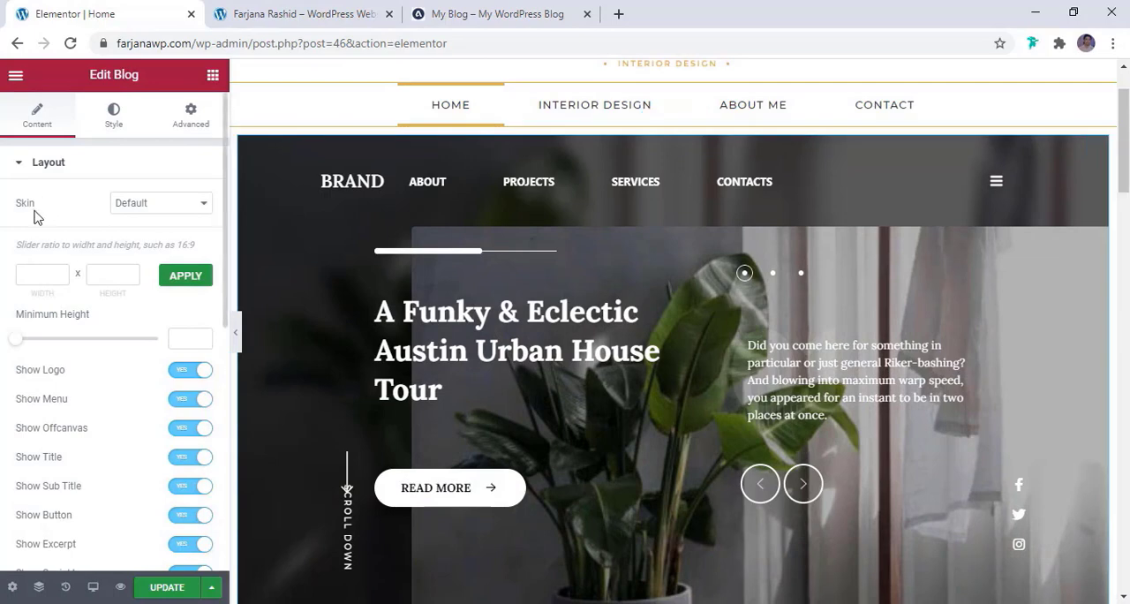
Try the Coral, Zinest and Folio skins on the blog slider and return it to the Default skin
{"action": "left_click", "coordinate": [159, 204]}
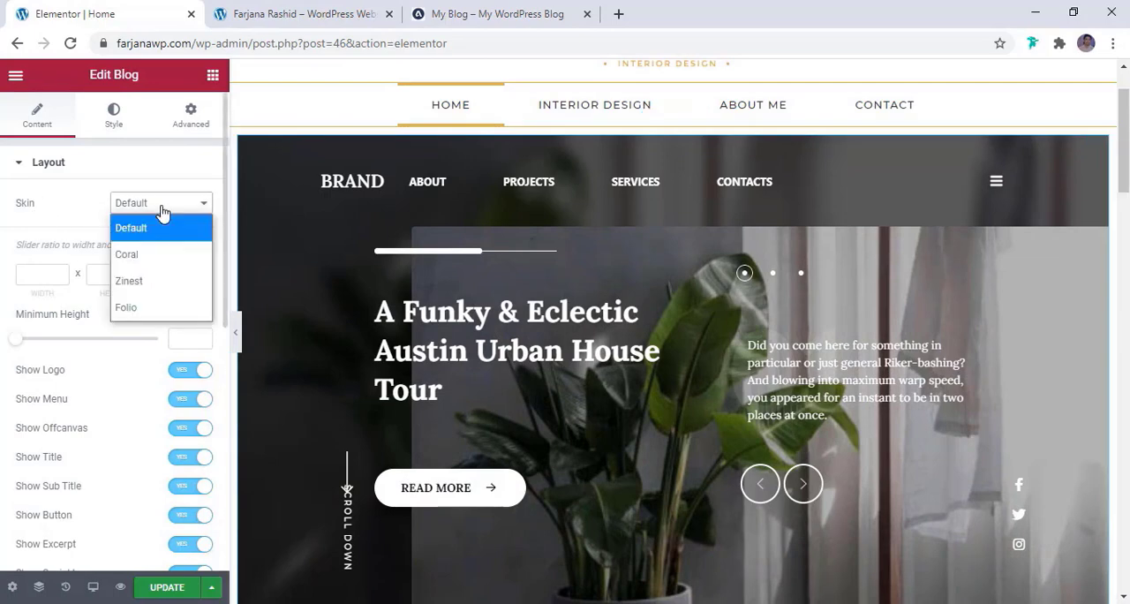
{"action": "left_click", "coordinate": [137, 258]}
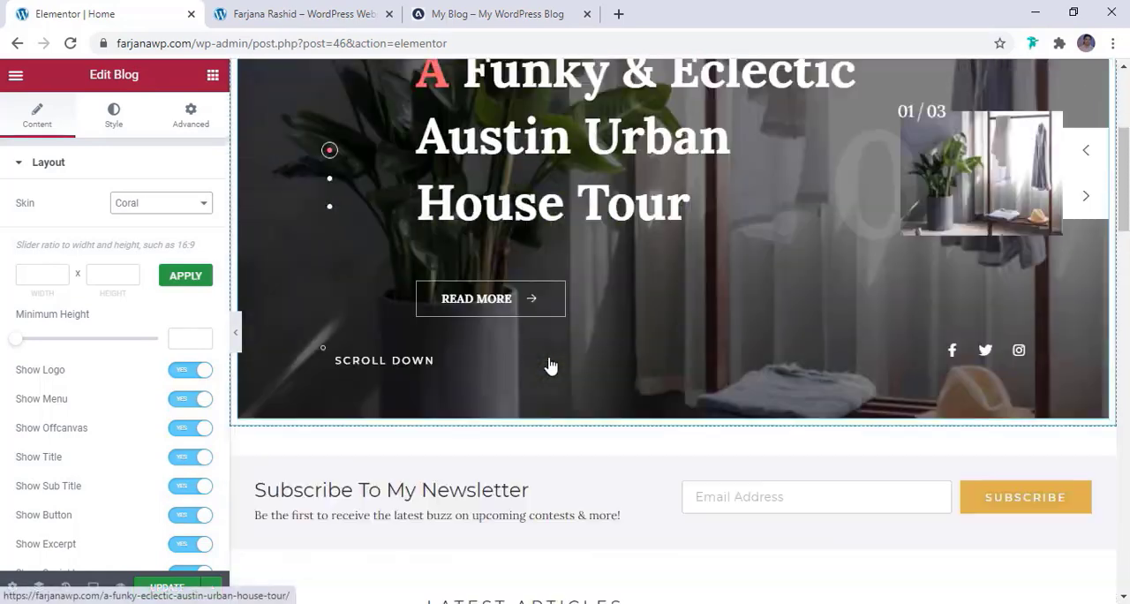
{"action": "scroll", "coordinate": [549, 364], "scroll_direction": "up", "scroll_amount": 1}
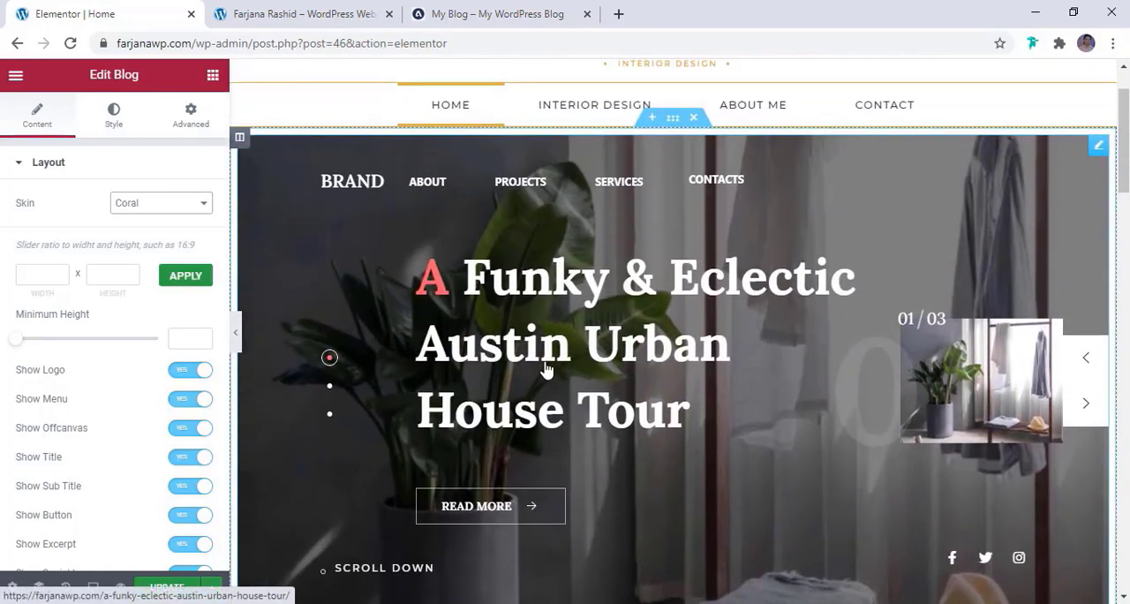
{"action": "left_click", "coordinate": [174, 205]}
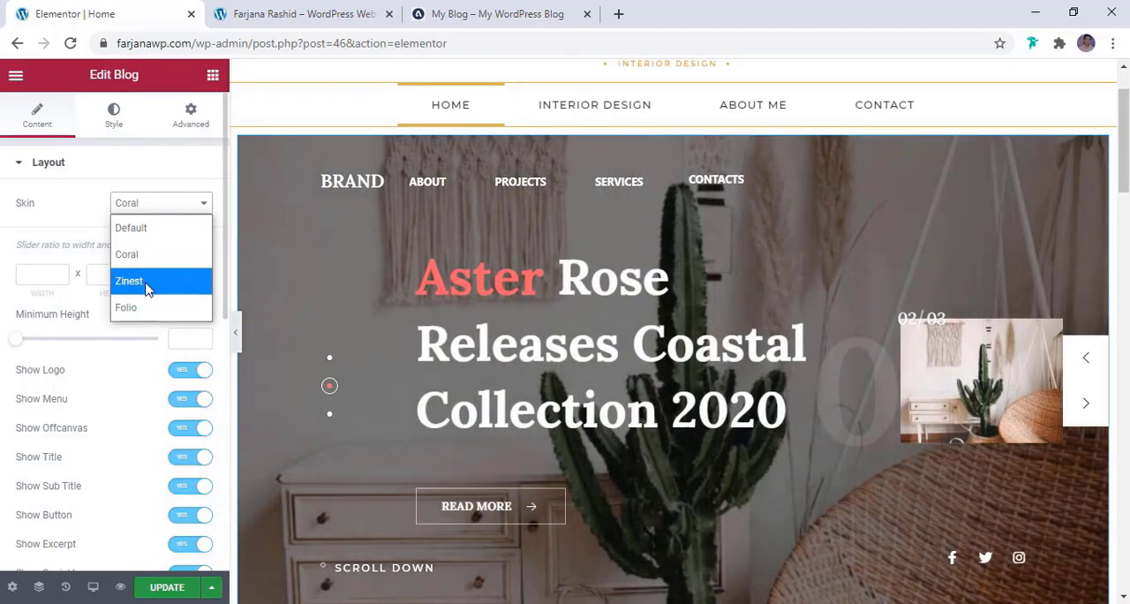
{"action": "left_click", "coordinate": [146, 290]}
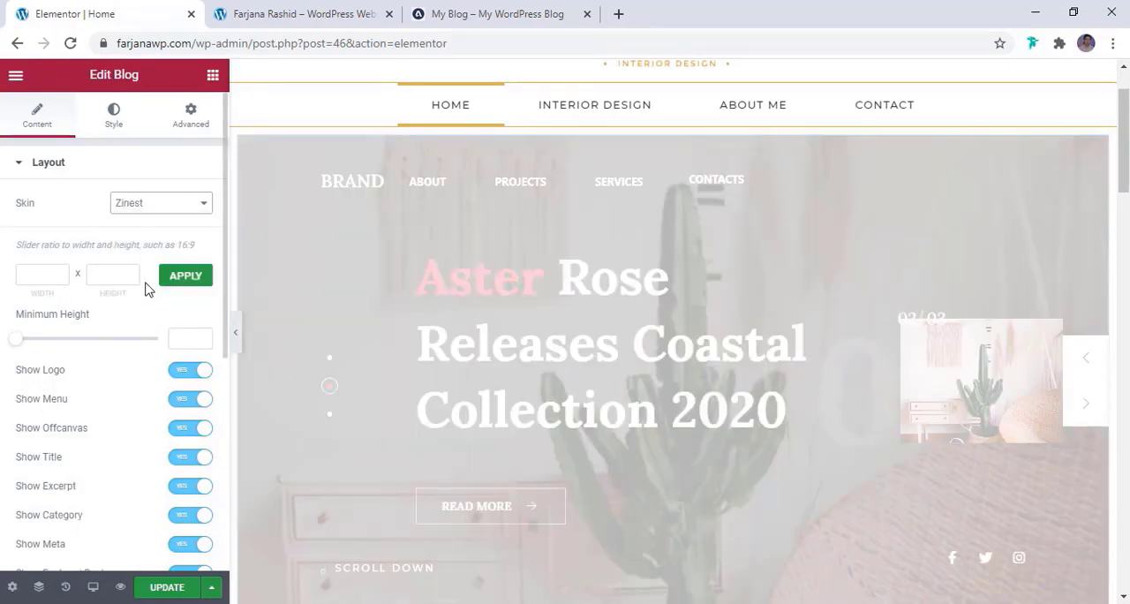
{"action": "scroll", "coordinate": [1015, 401], "scroll_direction": "down", "scroll_amount": 2}
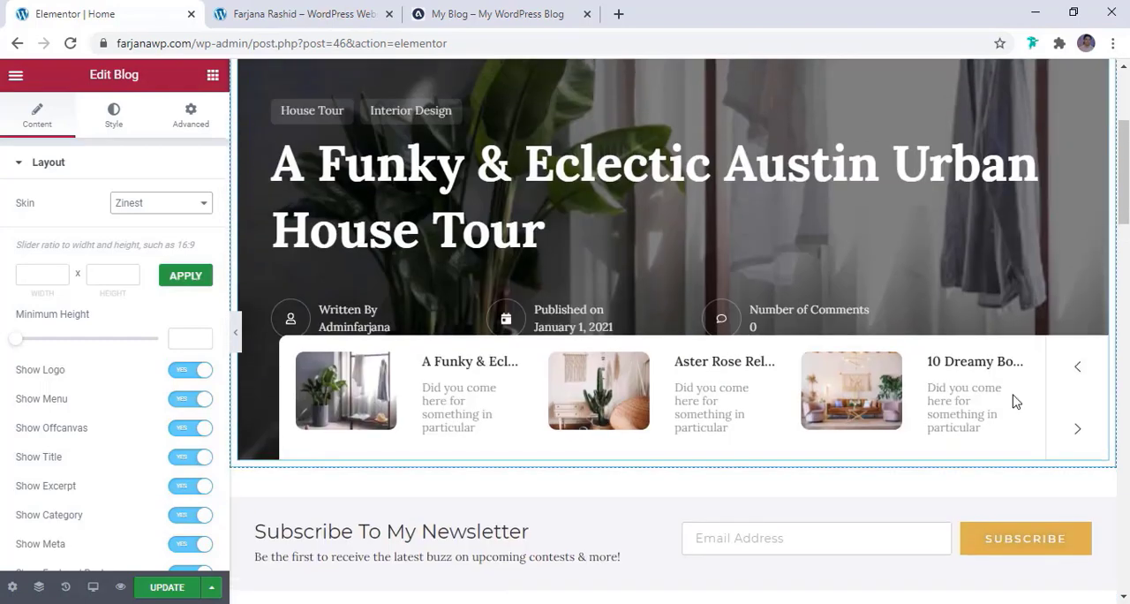
{"action": "scroll", "coordinate": [663, 372], "scroll_direction": "up", "scroll_amount": 2}
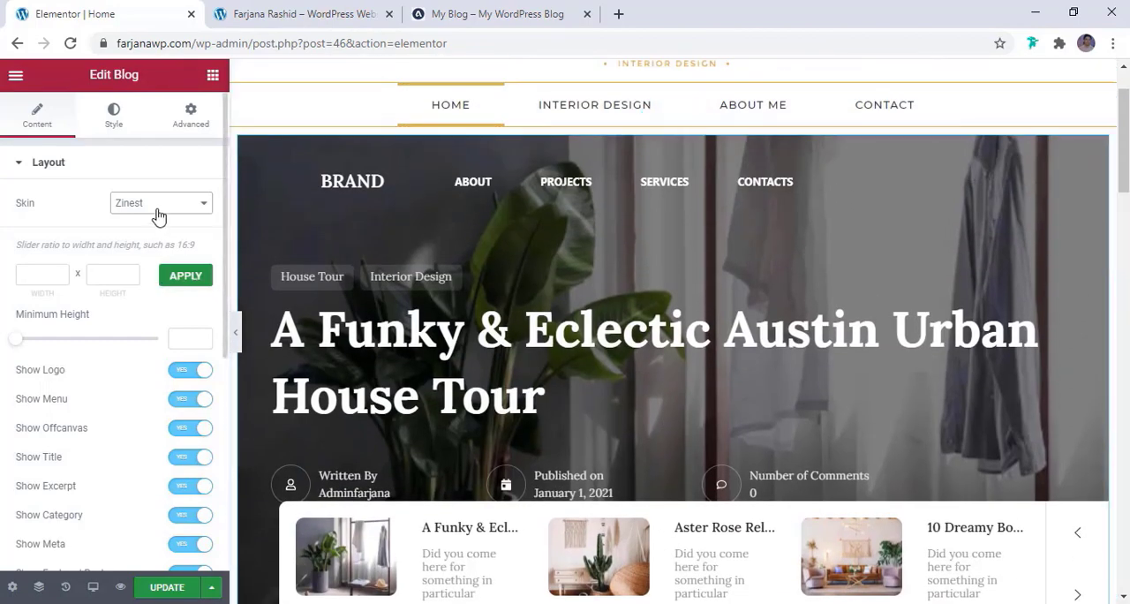
{"action": "left_click", "coordinate": [159, 216]}
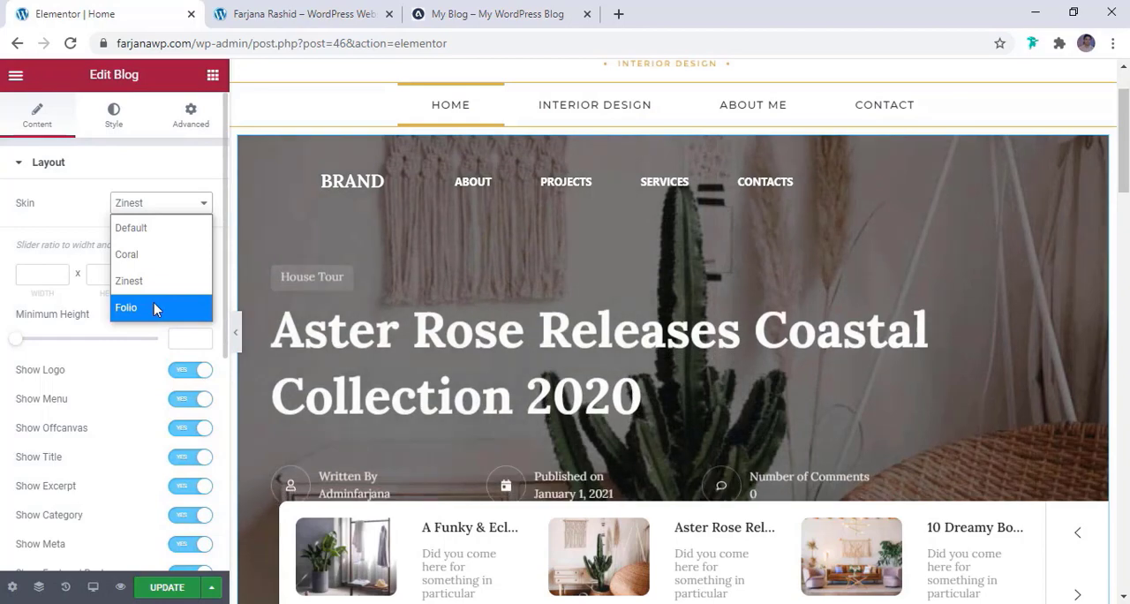
{"action": "left_click", "coordinate": [153, 308]}
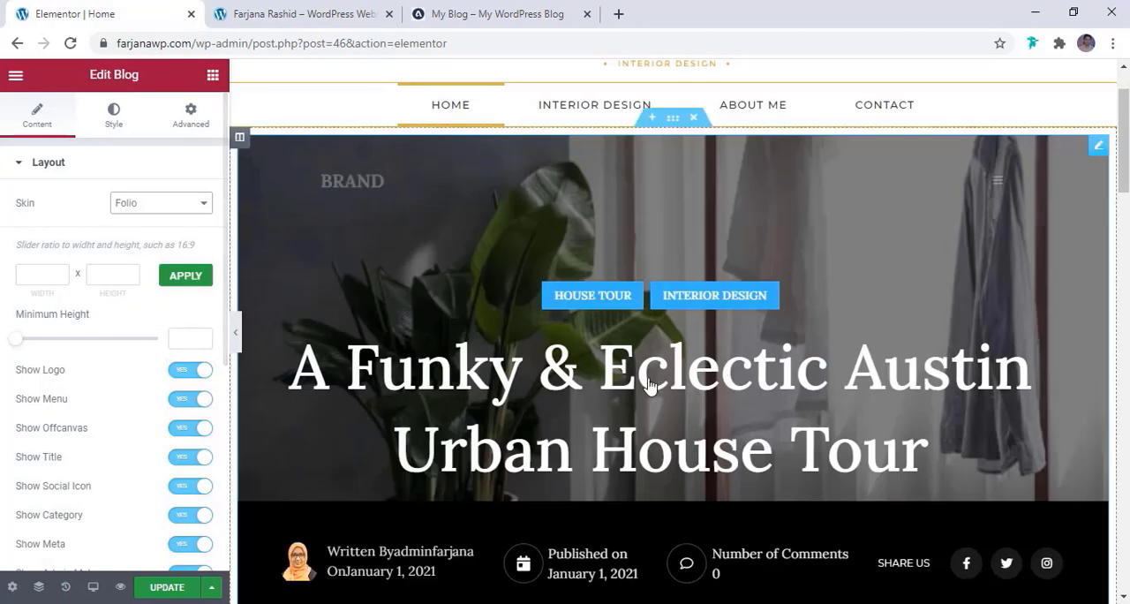
{"action": "scroll", "coordinate": [797, 395], "scroll_direction": "down", "scroll_amount": 3}
{"action": "scroll", "coordinate": [798, 395], "scroll_direction": "up", "scroll_amount": 4}
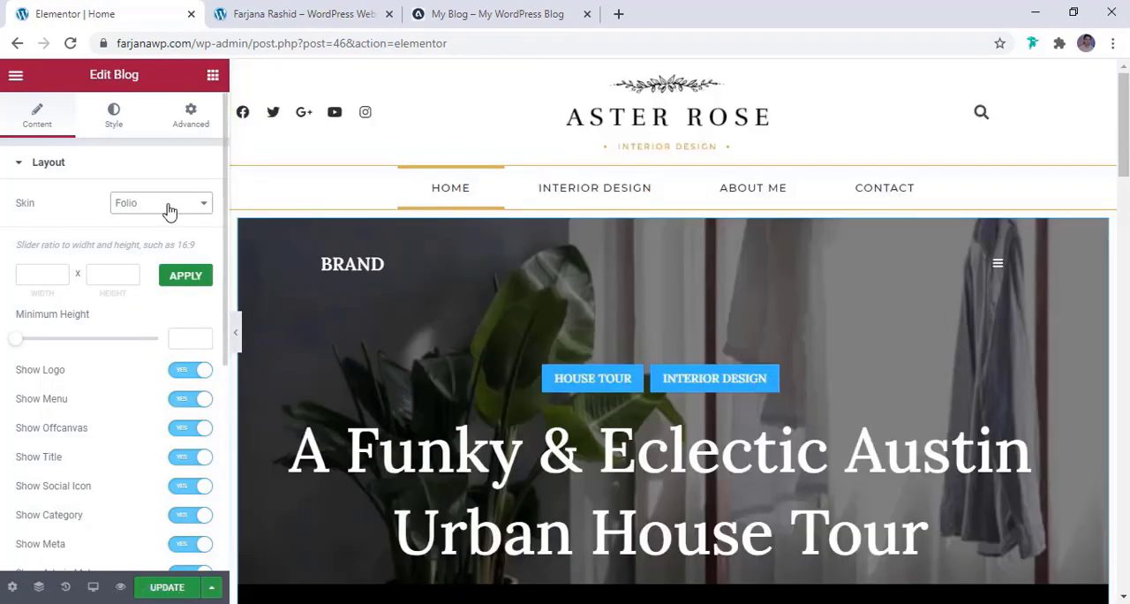
{"action": "left_click", "coordinate": [169, 210]}
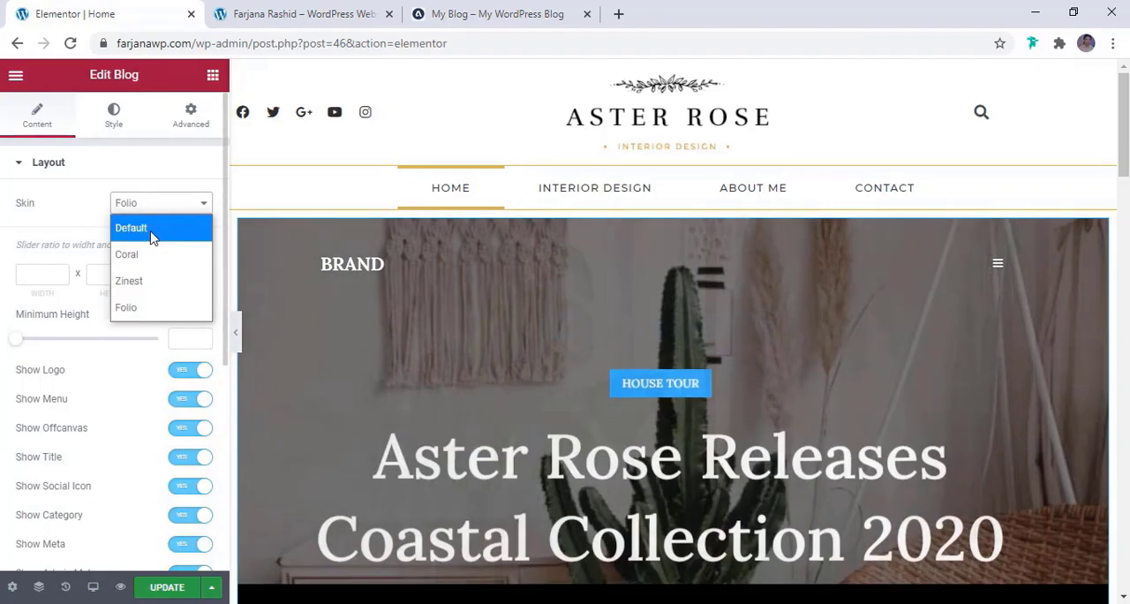
{"action": "left_click", "coordinate": [142, 233]}
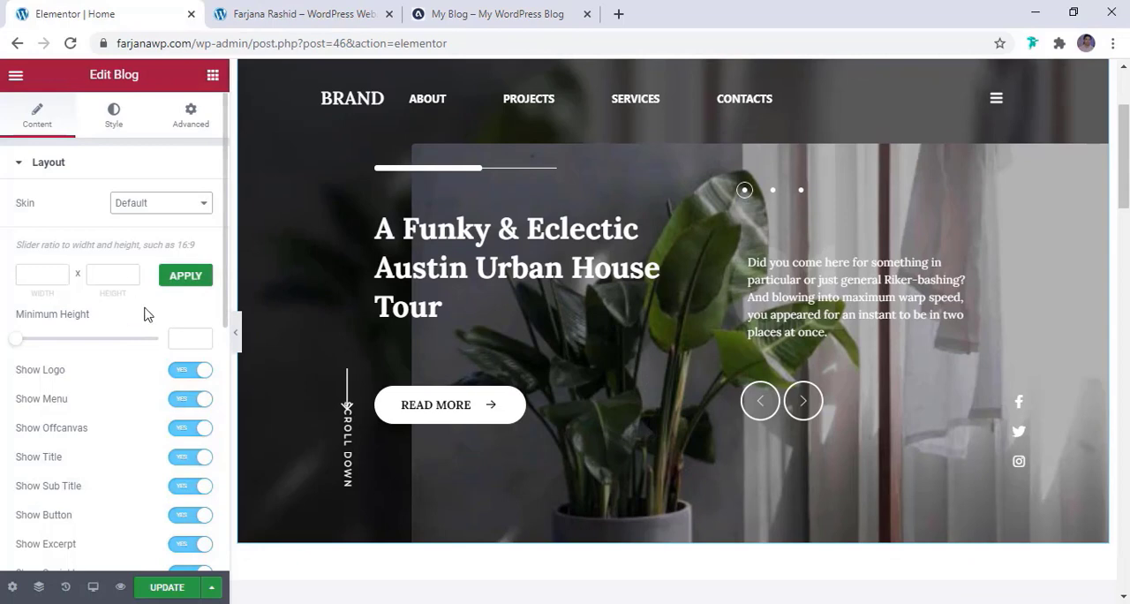
Hide the logo, the menu and the offcanvas icon in the blog slider
{"action": "scroll", "coordinate": [145, 315], "scroll_direction": "down", "scroll_amount": 2}
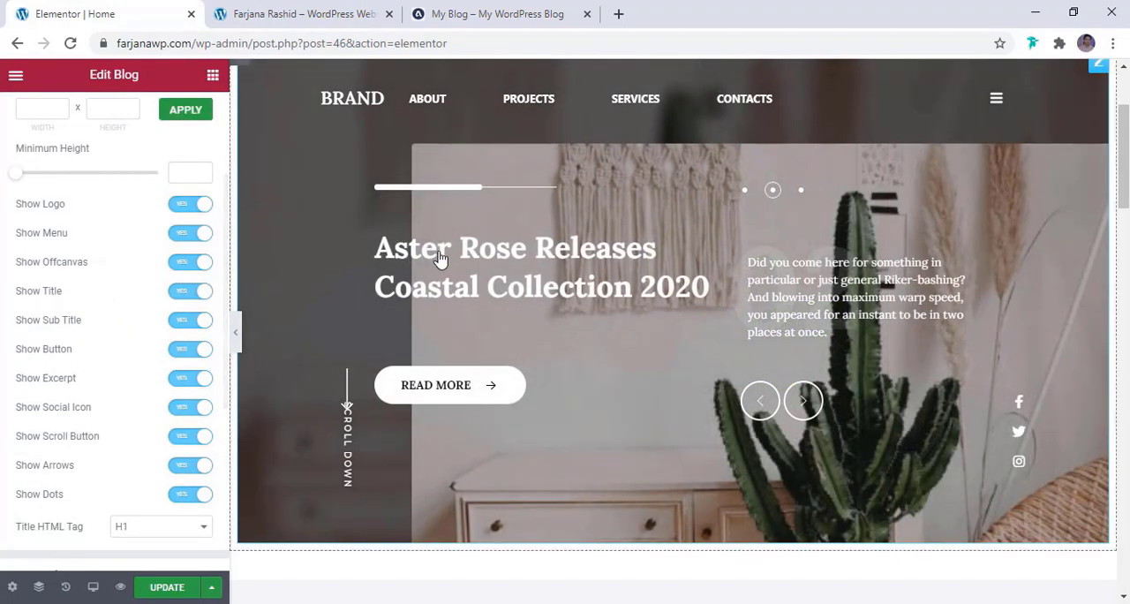
{"action": "scroll", "coordinate": [442, 256], "scroll_direction": "up", "scroll_amount": 1}
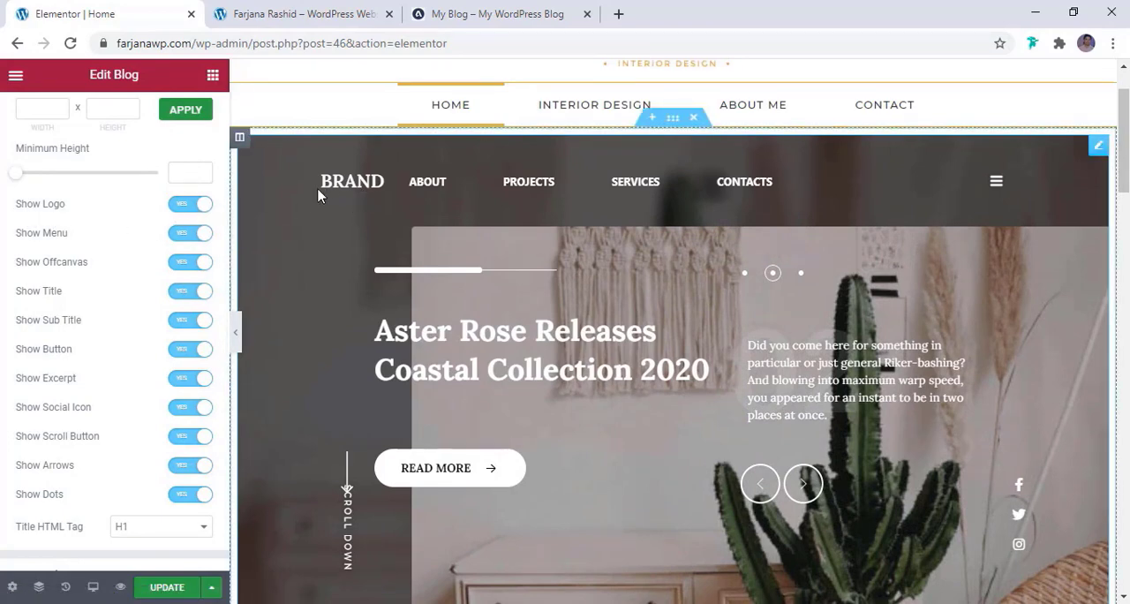
{"action": "left_click", "coordinate": [184, 210]}
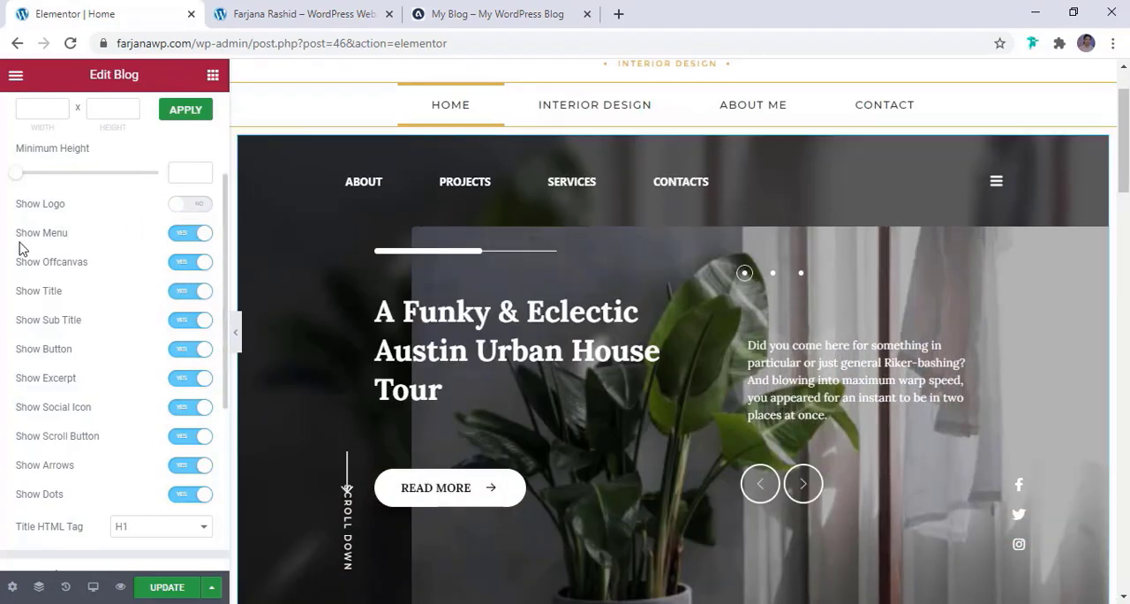
{"action": "left_click", "coordinate": [188, 235]}
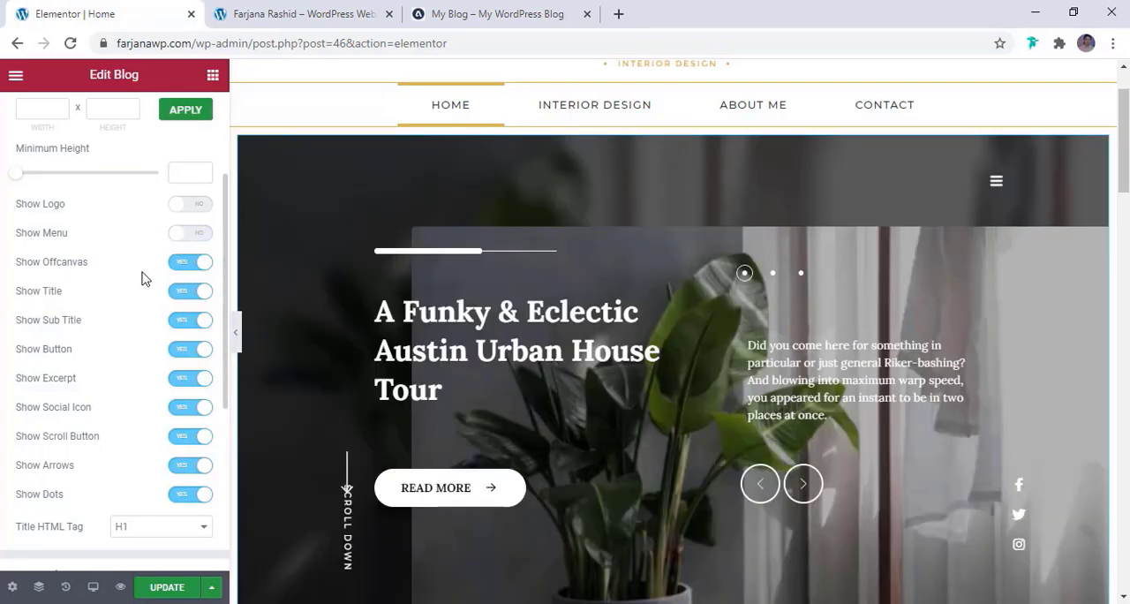
{"action": "left_click", "coordinate": [187, 263]}
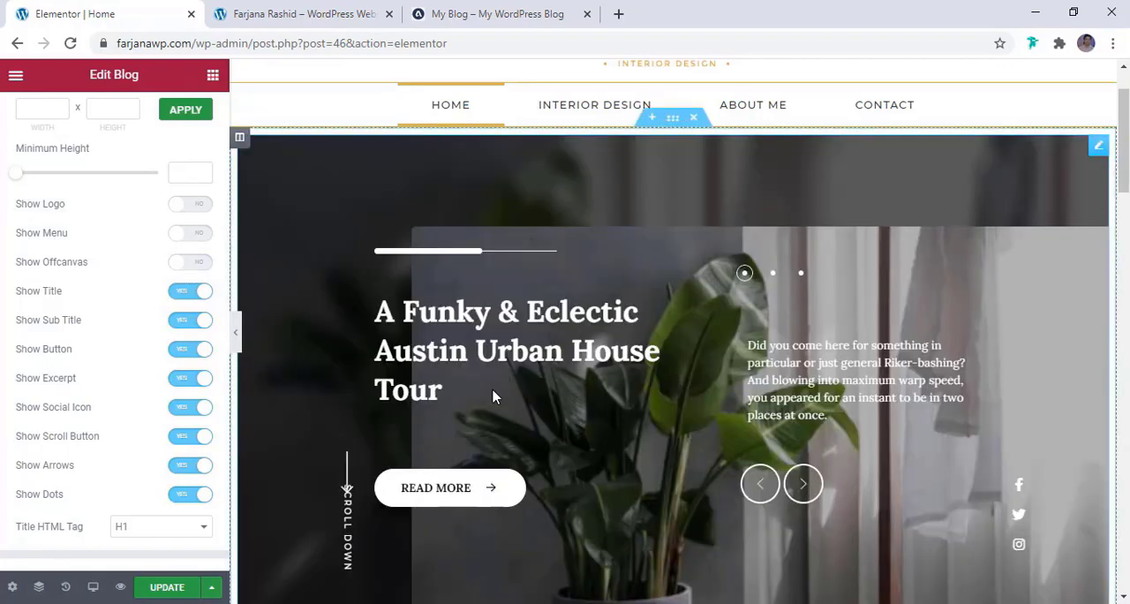
Hide the blog slider's scroll button and navigation dots, keeping the arrows
{"action": "scroll", "coordinate": [466, 406], "scroll_direction": "down", "scroll_amount": 1}
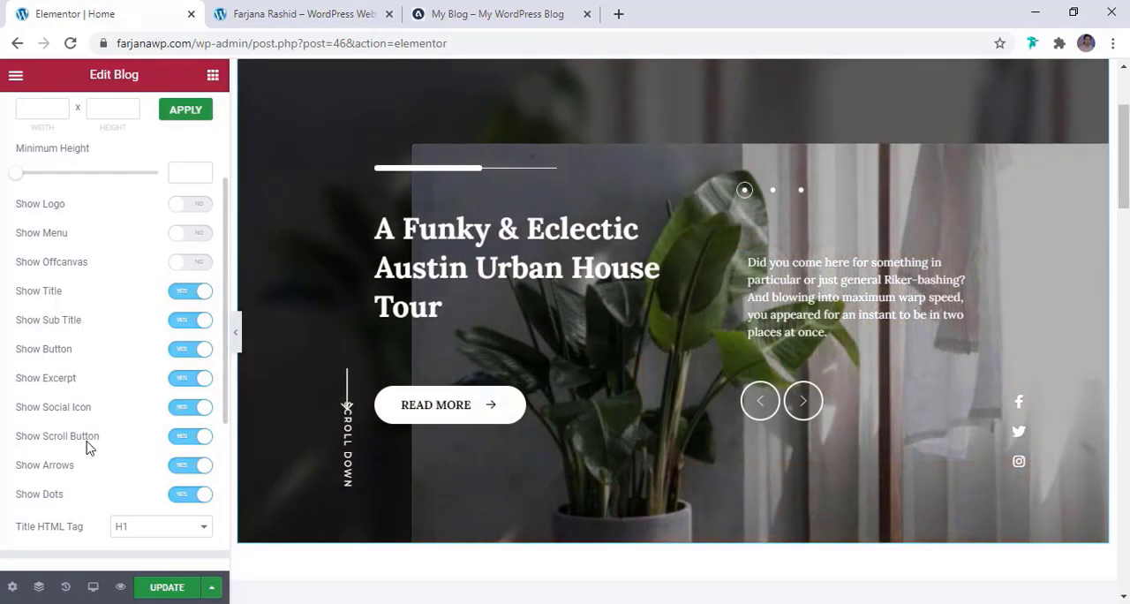
{"action": "left_click", "coordinate": [195, 444]}
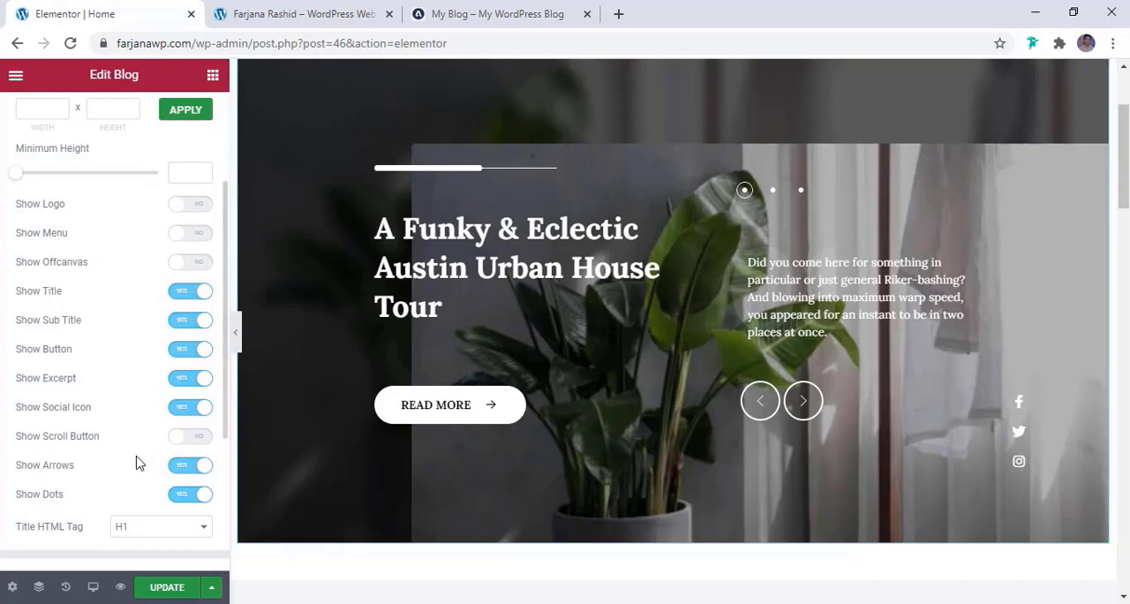
{"action": "left_click", "coordinate": [804, 405]}
{"action": "left_click", "coordinate": [186, 497]}
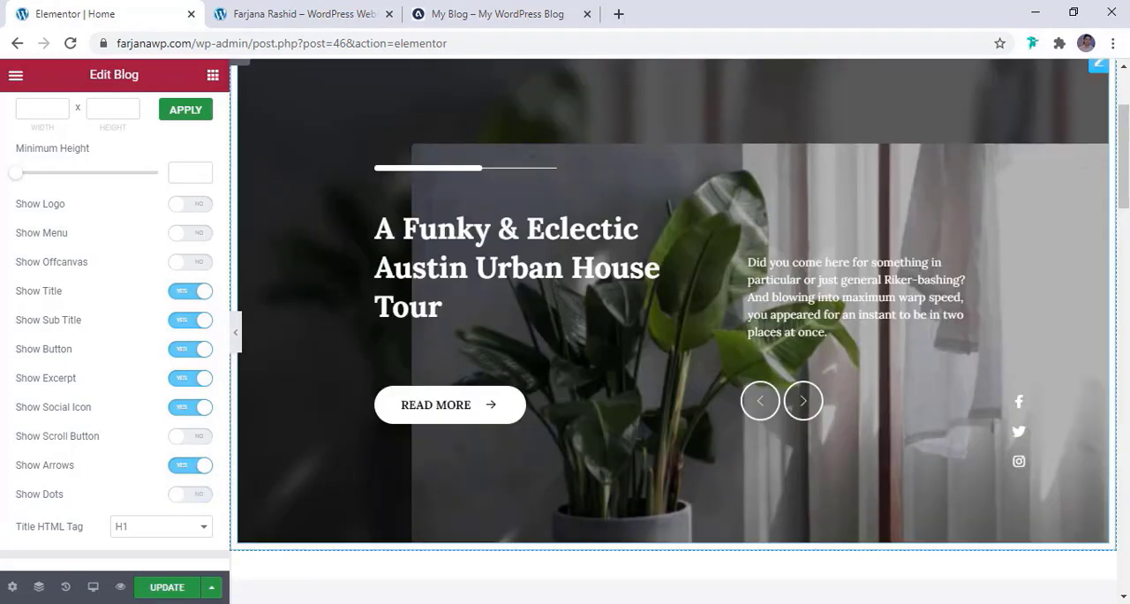
Hide the social icons in the blog slider
{"action": "left_click", "coordinate": [188, 408]}
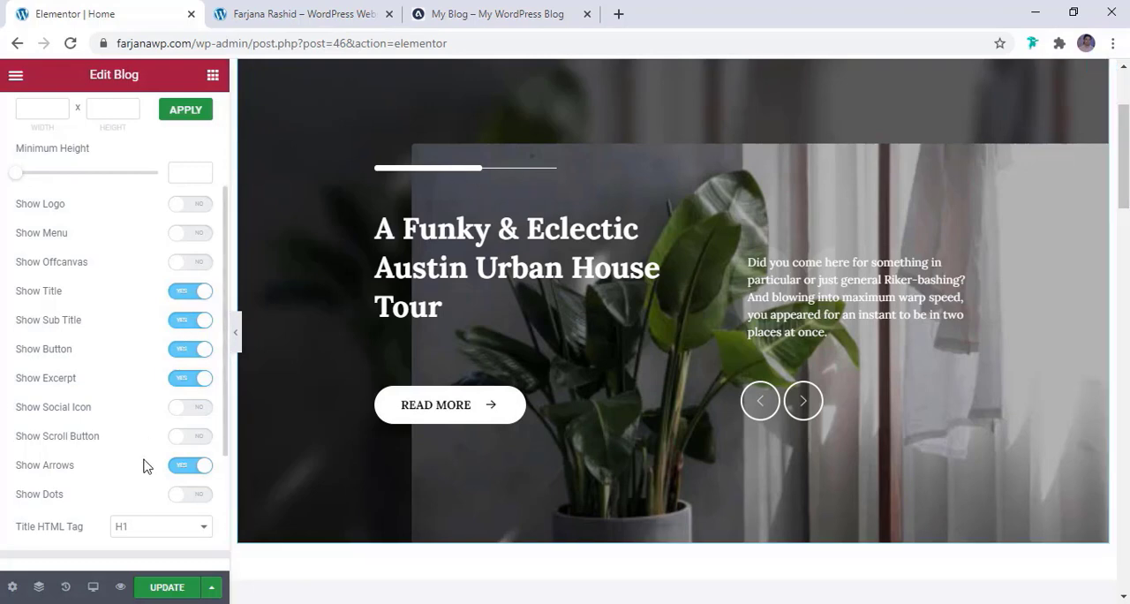
{"action": "scroll", "coordinate": [144, 462], "scroll_direction": "down", "scroll_amount": 1}
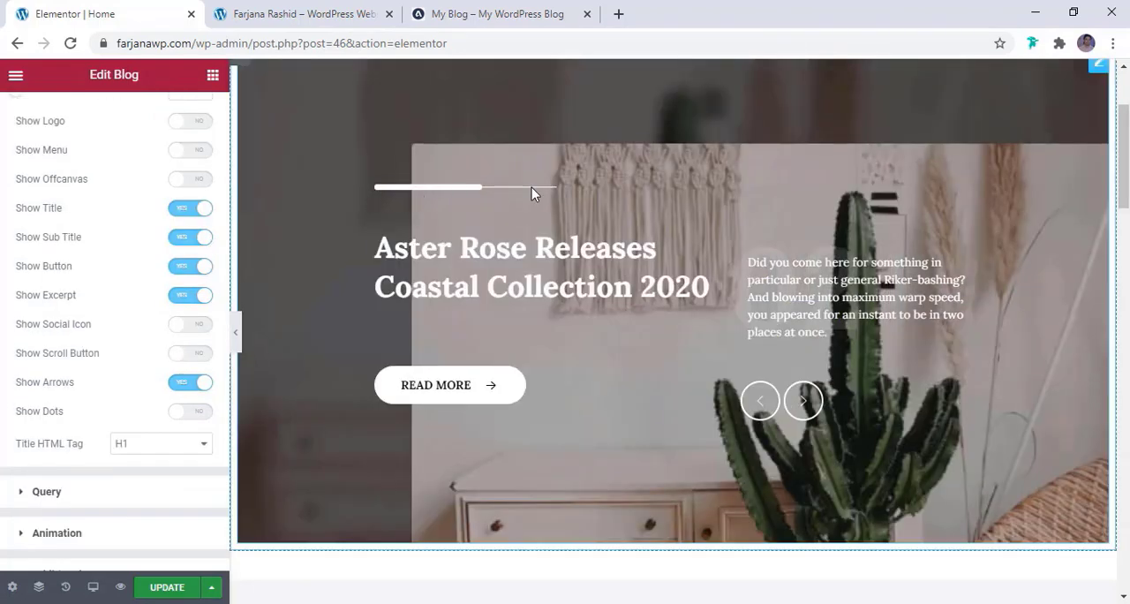
{"action": "scroll", "coordinate": [144, 341], "scroll_direction": "up", "scroll_amount": 3}
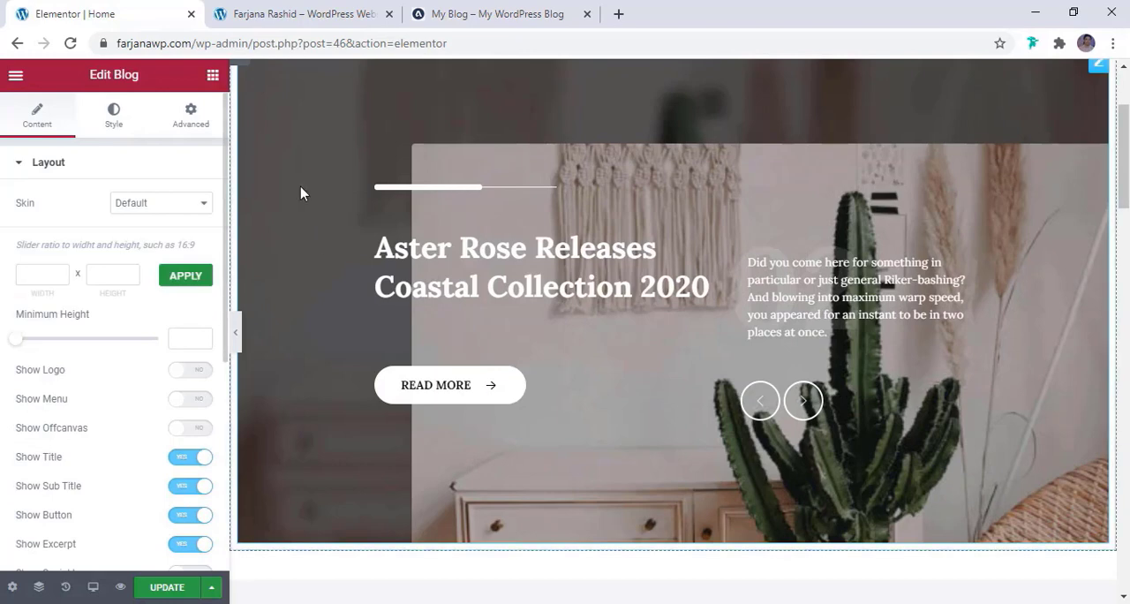
Set the separator colour above the blog slider's titles to the global colour brown
{"action": "left_click", "coordinate": [118, 116]}
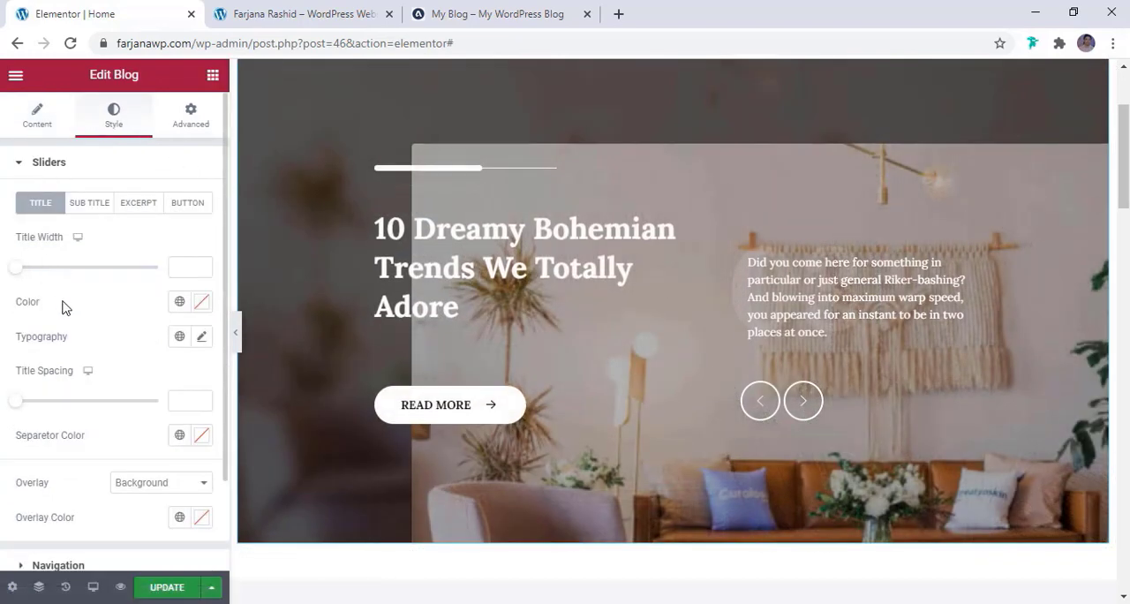
{"action": "scroll", "coordinate": [66, 310], "scroll_direction": "down", "scroll_amount": 2}
{"action": "scroll", "coordinate": [80, 388], "scroll_direction": "up", "scroll_amount": 1}
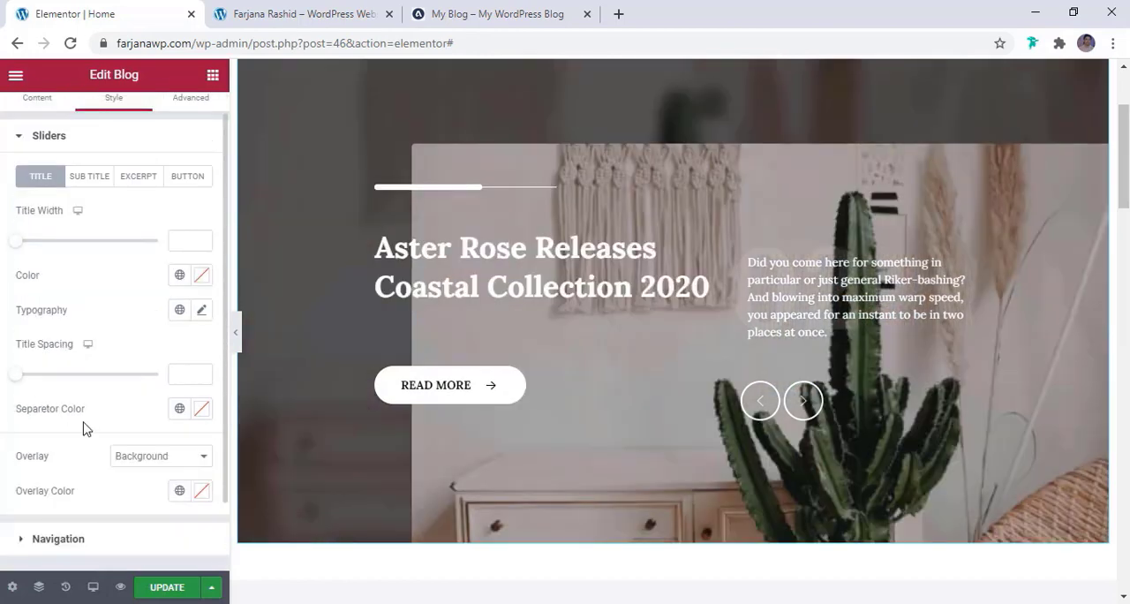
{"action": "left_click", "coordinate": [179, 410]}
{"action": "left_click", "coordinate": [119, 306]}
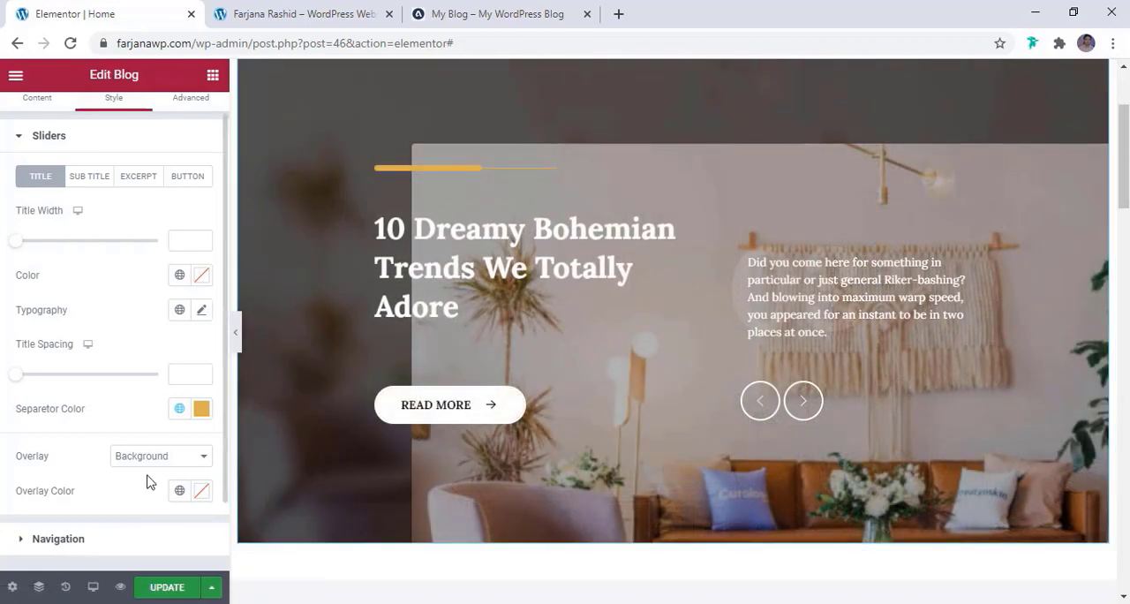
Set the normal text colour of the slider's Read More button to the global colour brown and check the slider on the page
{"action": "scroll", "coordinate": [145, 479], "scroll_direction": "down", "scroll_amount": 2}
{"action": "scroll", "coordinate": [141, 479], "scroll_direction": "up", "scroll_amount": 3}
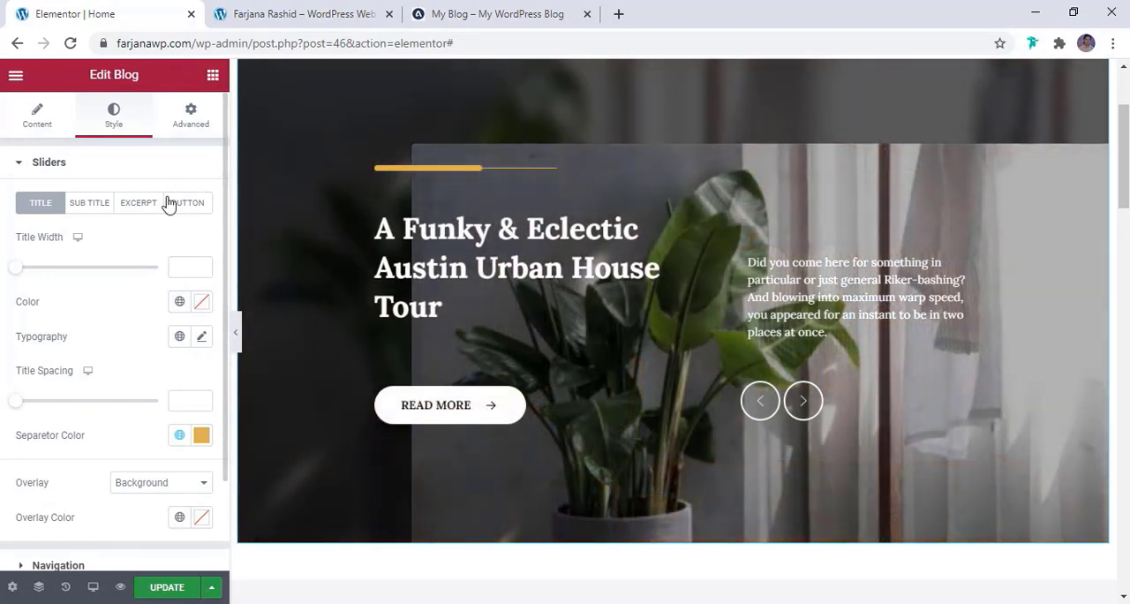
{"action": "left_click", "coordinate": [188, 205]}
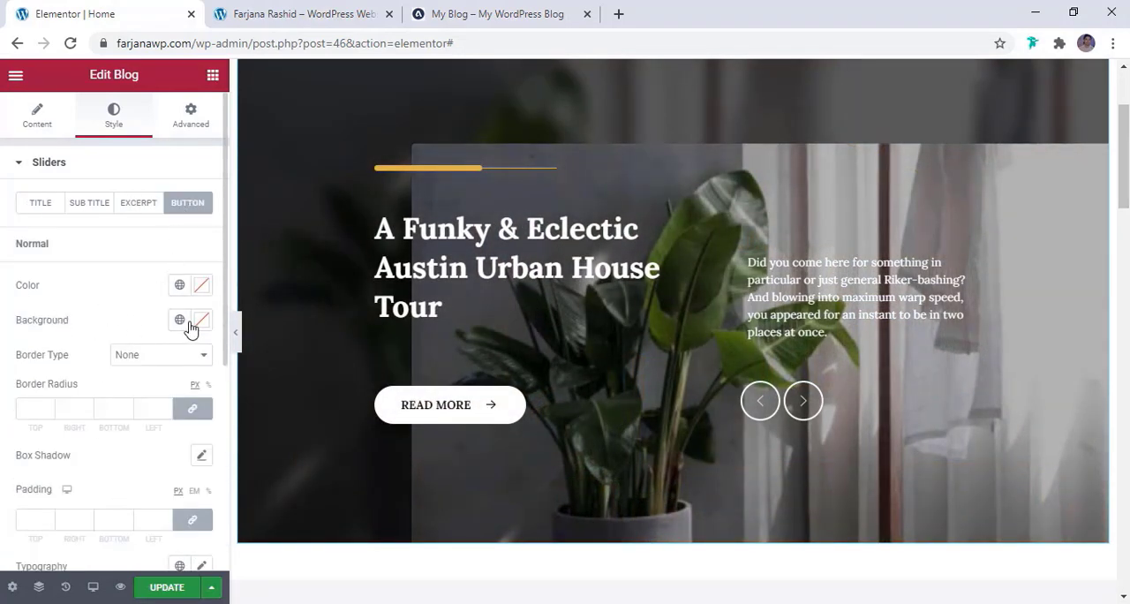
{"action": "left_click", "coordinate": [179, 285]}
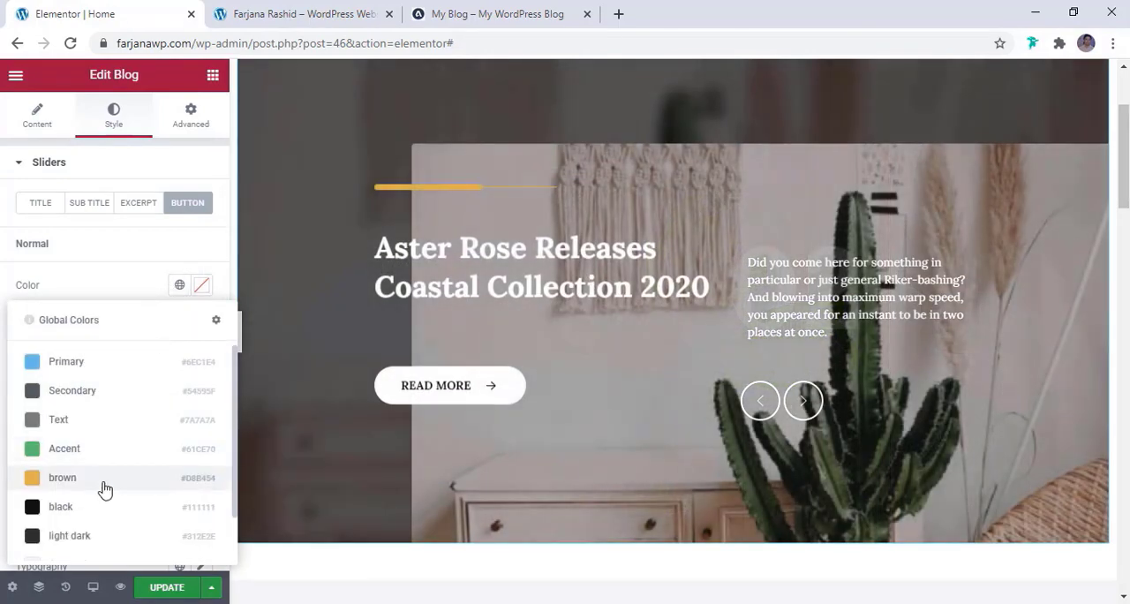
{"action": "left_click", "coordinate": [104, 490]}
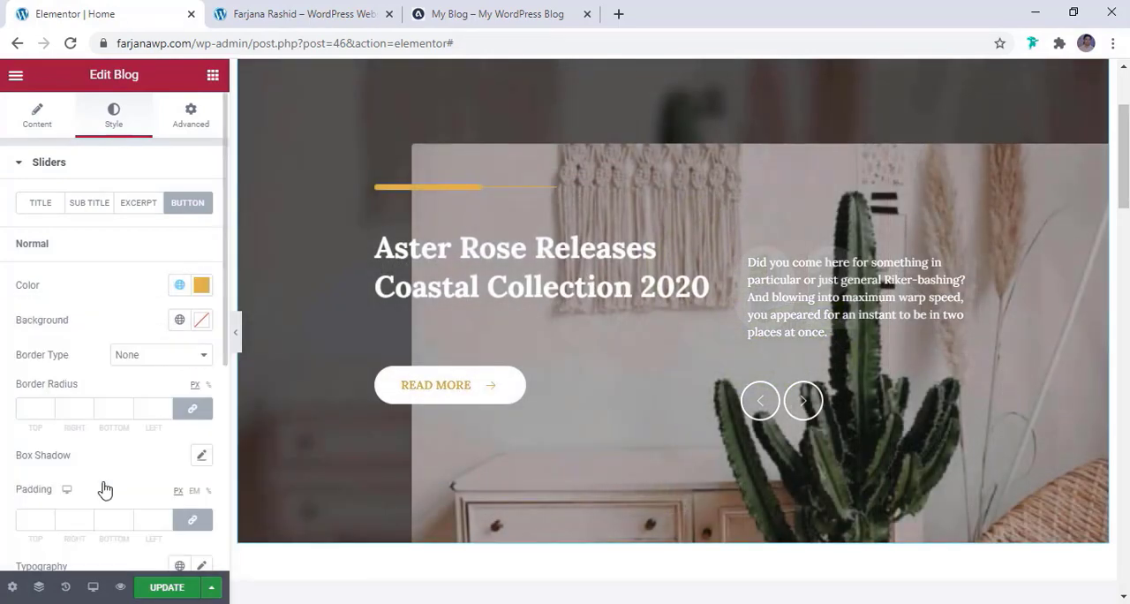
{"action": "scroll", "coordinate": [103, 487], "scroll_direction": "down", "scroll_amount": 4}
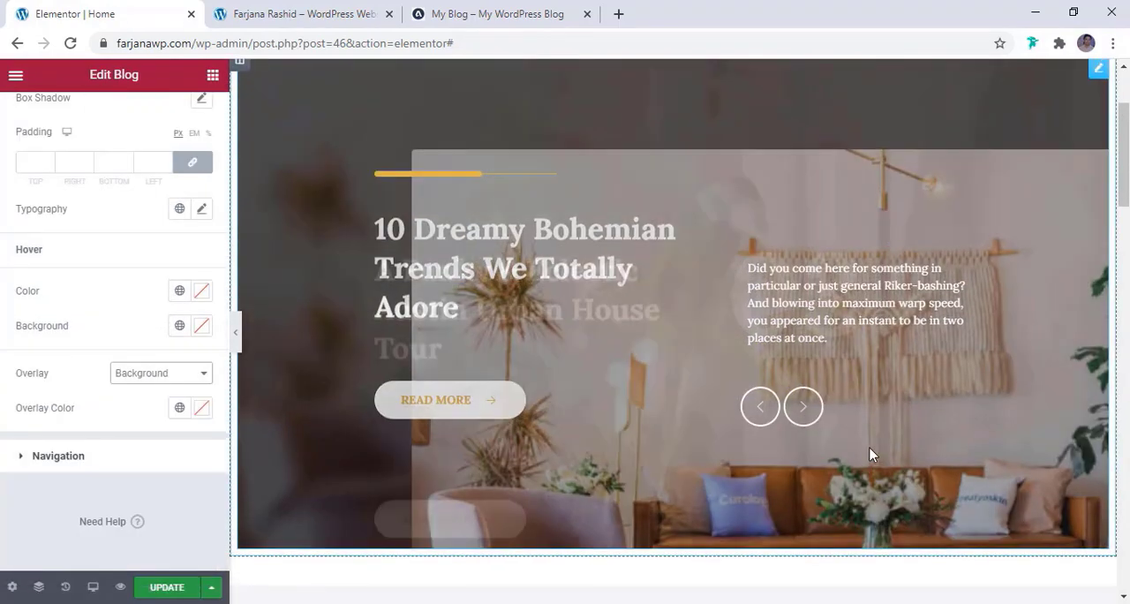
{"action": "scroll", "coordinate": [871, 452], "scroll_direction": "up", "scroll_amount": 2}
{"action": "scroll", "coordinate": [871, 449], "scroll_direction": "down", "scroll_amount": 2}
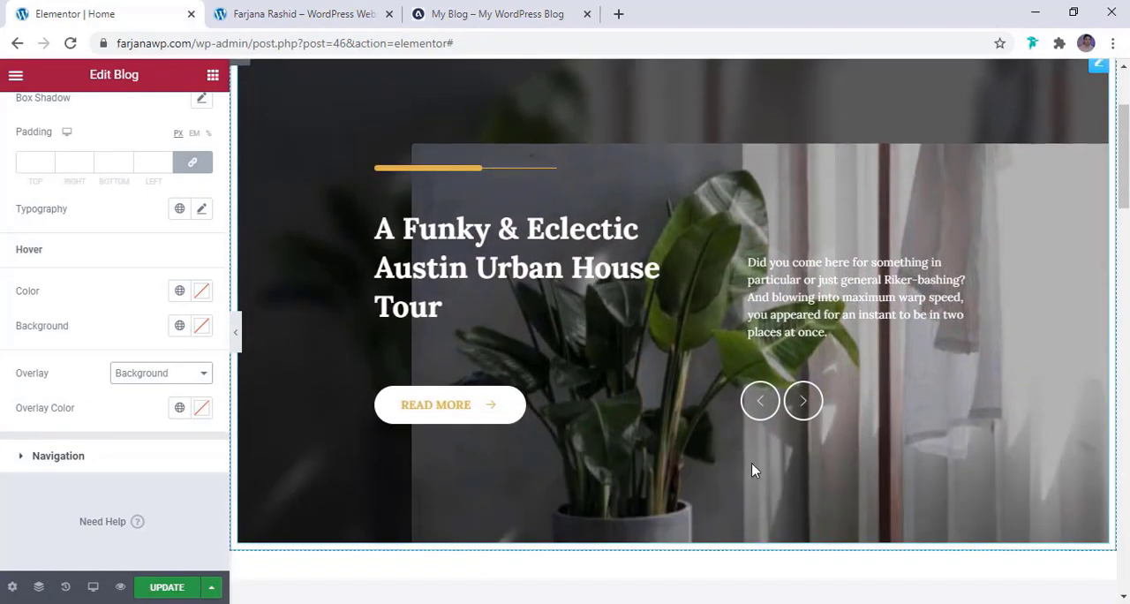
{"action": "scroll", "coordinate": [874, 457], "scroll_direction": "down", "scroll_amount": 1}
{"action": "scroll", "coordinate": [964, 162], "scroll_direction": "up", "scroll_amount": 2}
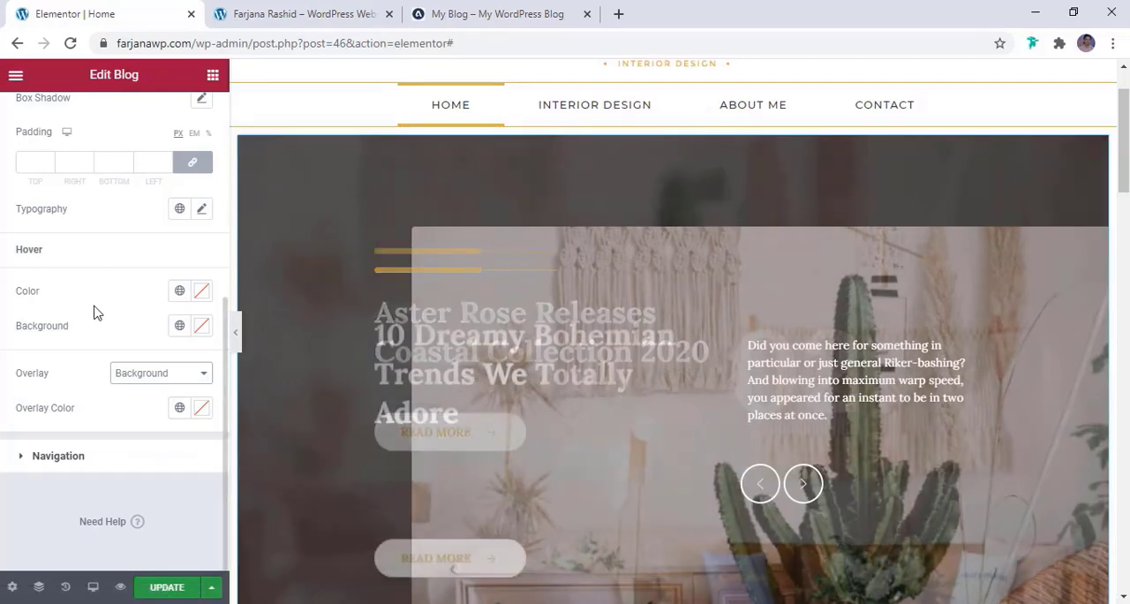
{"action": "scroll", "coordinate": [97, 314], "scroll_direction": "up", "scroll_amount": 5}
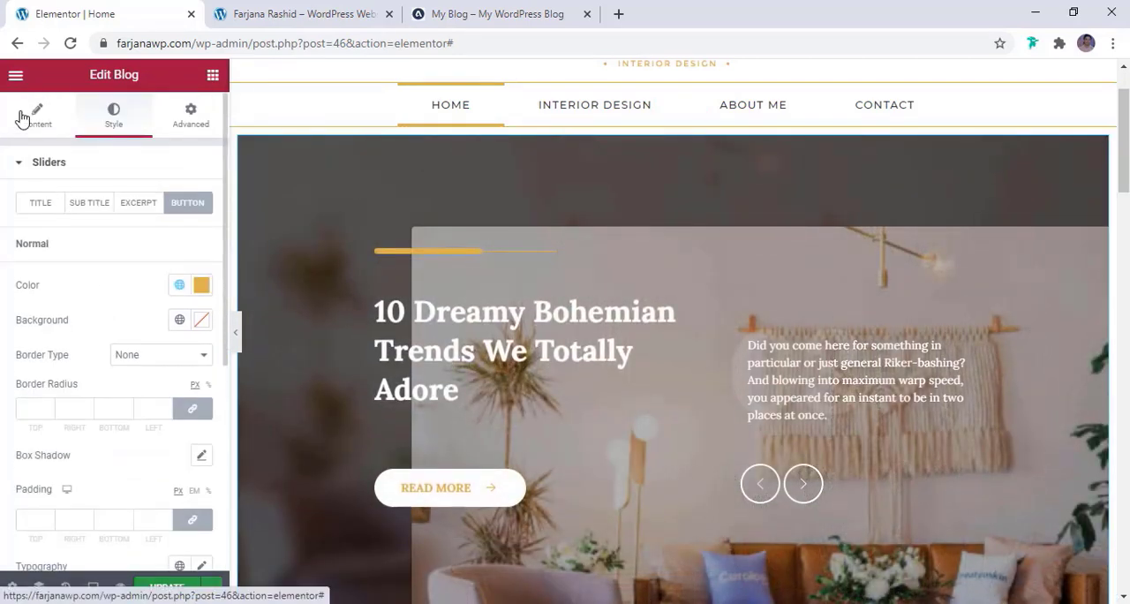
Review the blog slider's query settings with its post source options, its animation settings, and its additional button text and excerpt length settings
{"action": "left_click", "coordinate": [22, 118]}
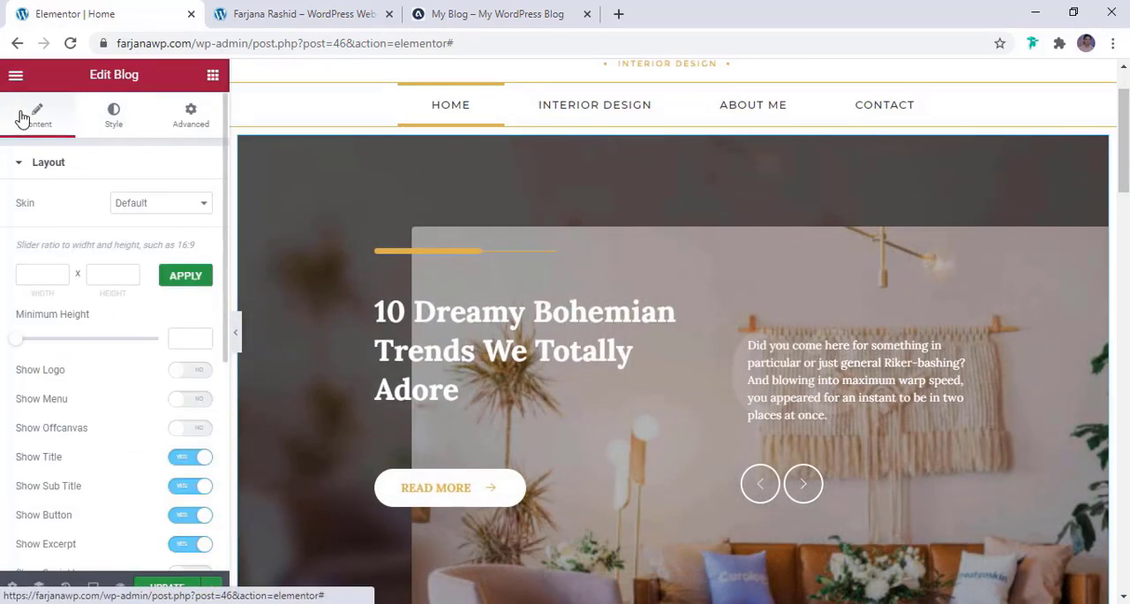
{"action": "scroll", "coordinate": [138, 274], "scroll_direction": "down", "scroll_amount": 5}
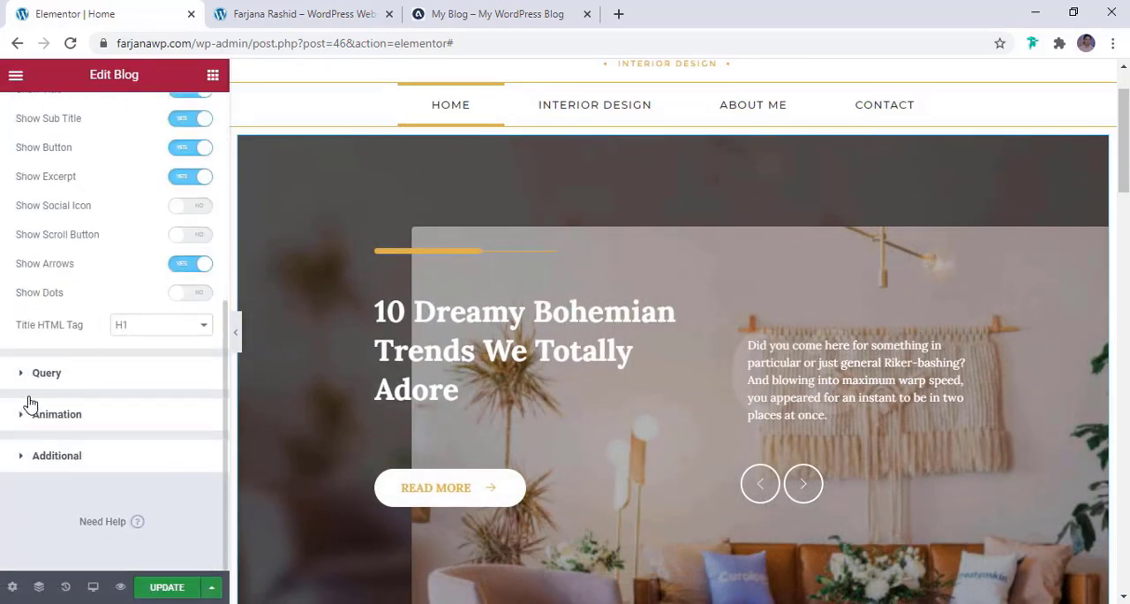
{"action": "left_click", "coordinate": [84, 375]}
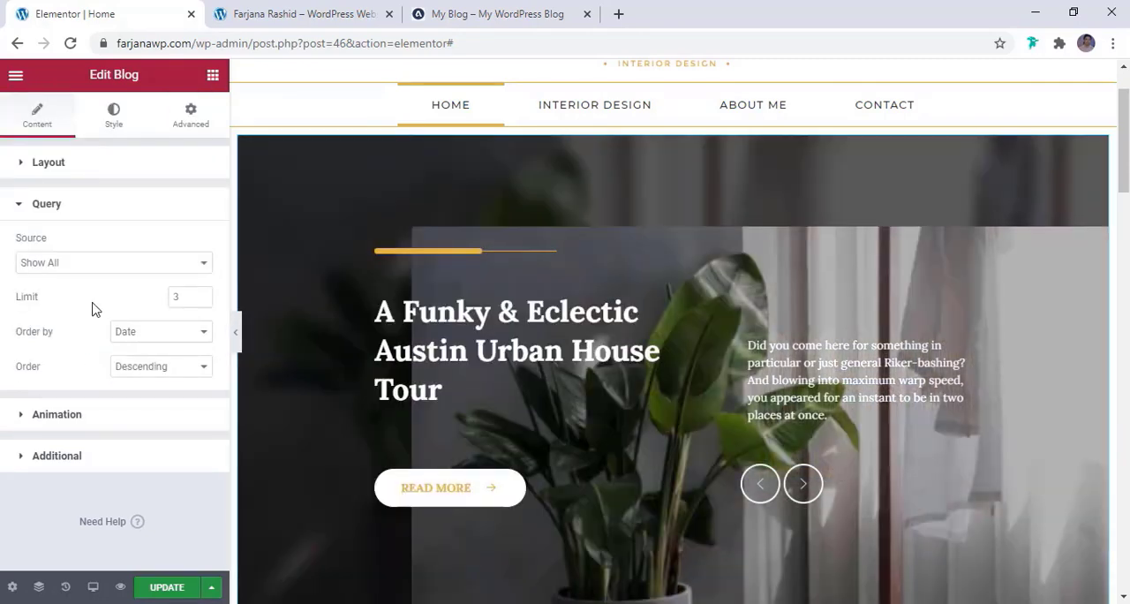
{"action": "left_click", "coordinate": [64, 265]}
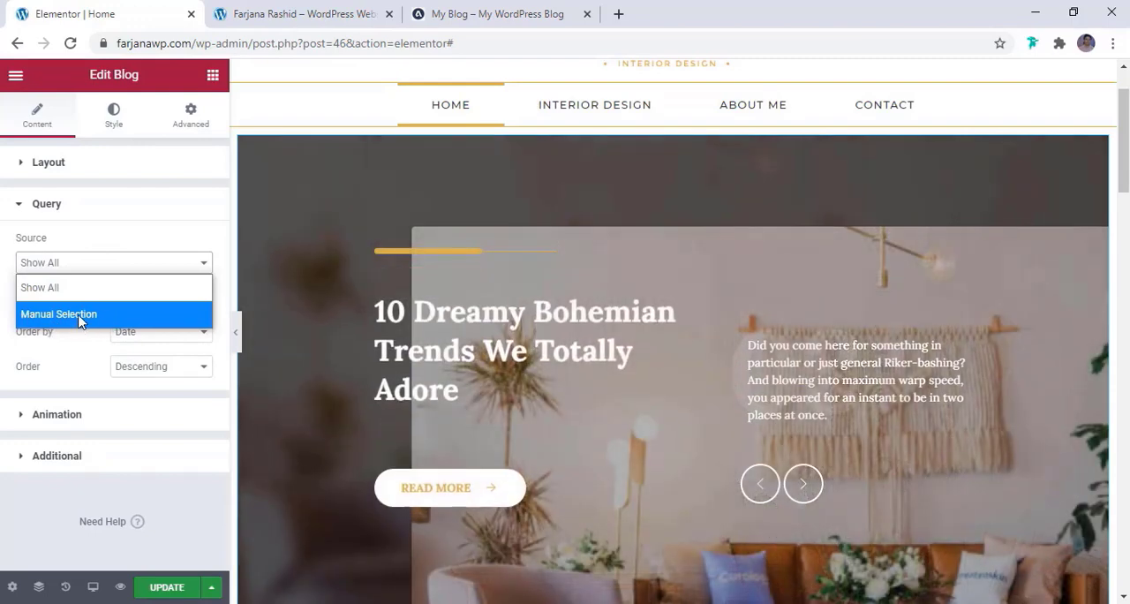
{"action": "left_click", "coordinate": [136, 249]}
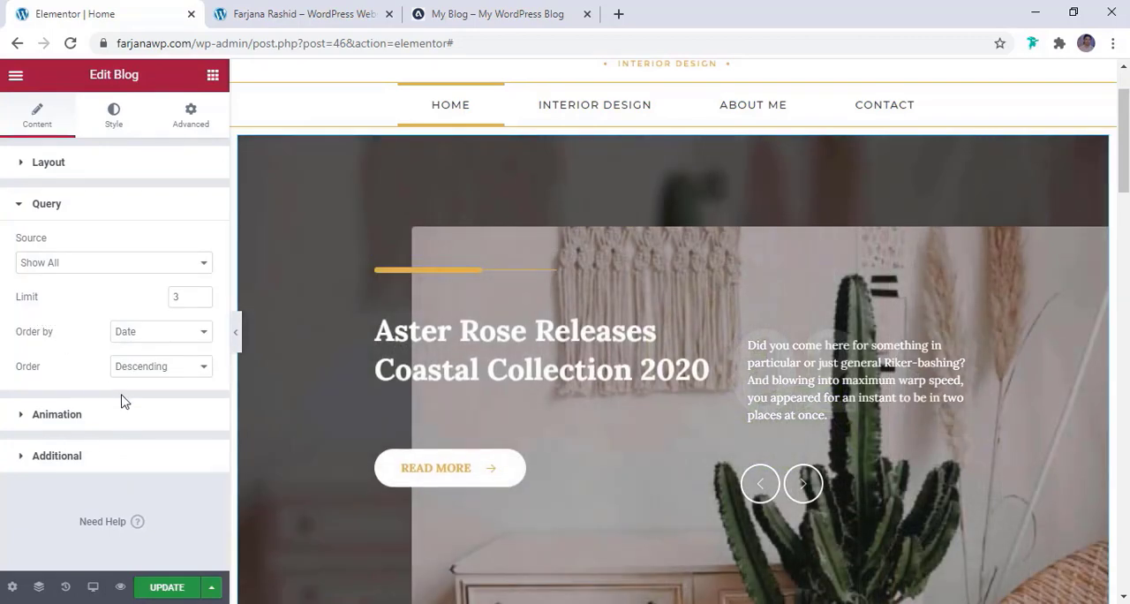
{"action": "left_click", "coordinate": [114, 424]}
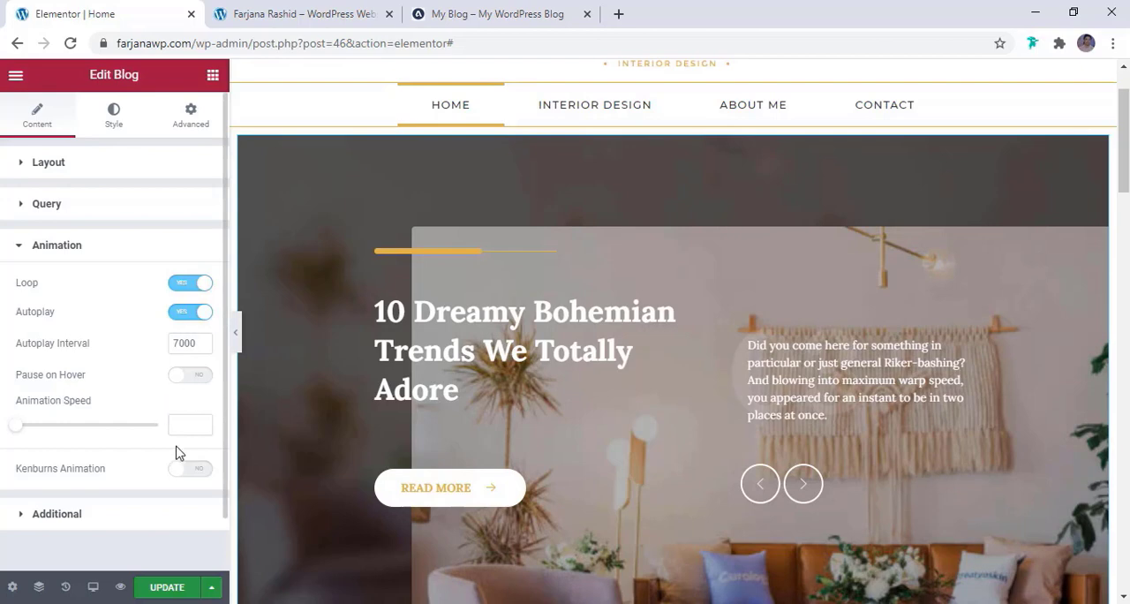
{"action": "scroll", "coordinate": [176, 453], "scroll_direction": "down", "scroll_amount": 1}
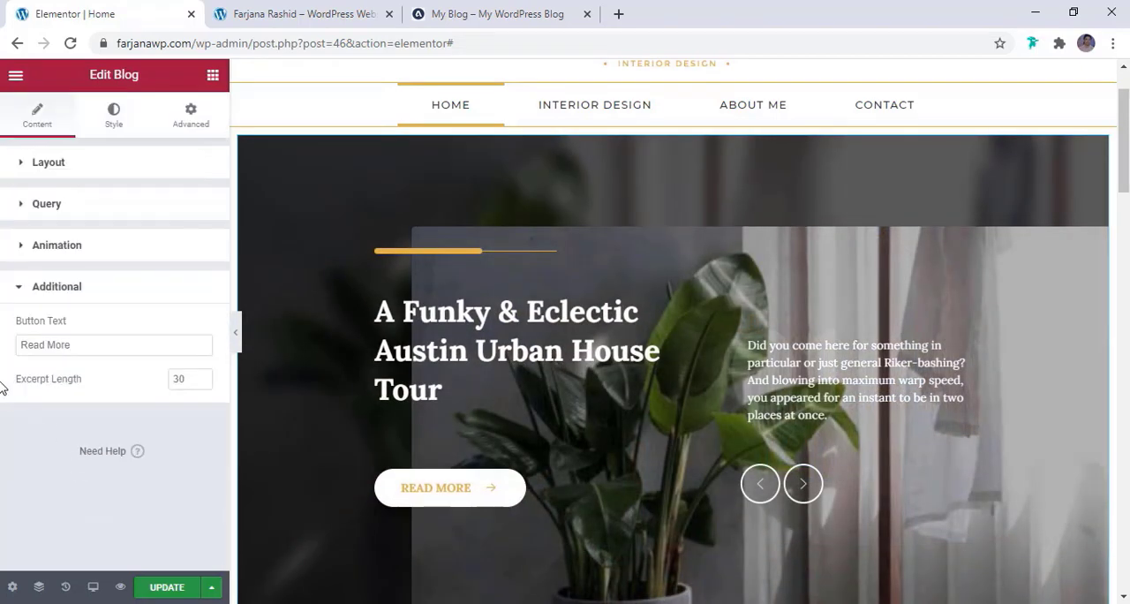
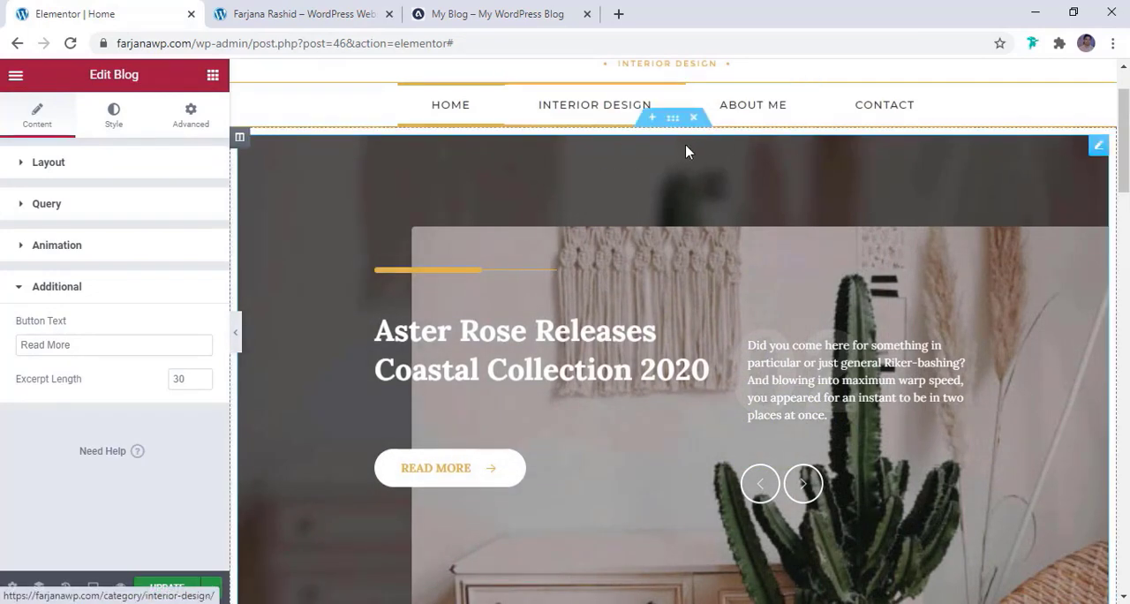
Set the columns gap of the section holding the blog slider to No Gap and check the slider's edges
{"action": "left_click", "coordinate": [676, 120]}
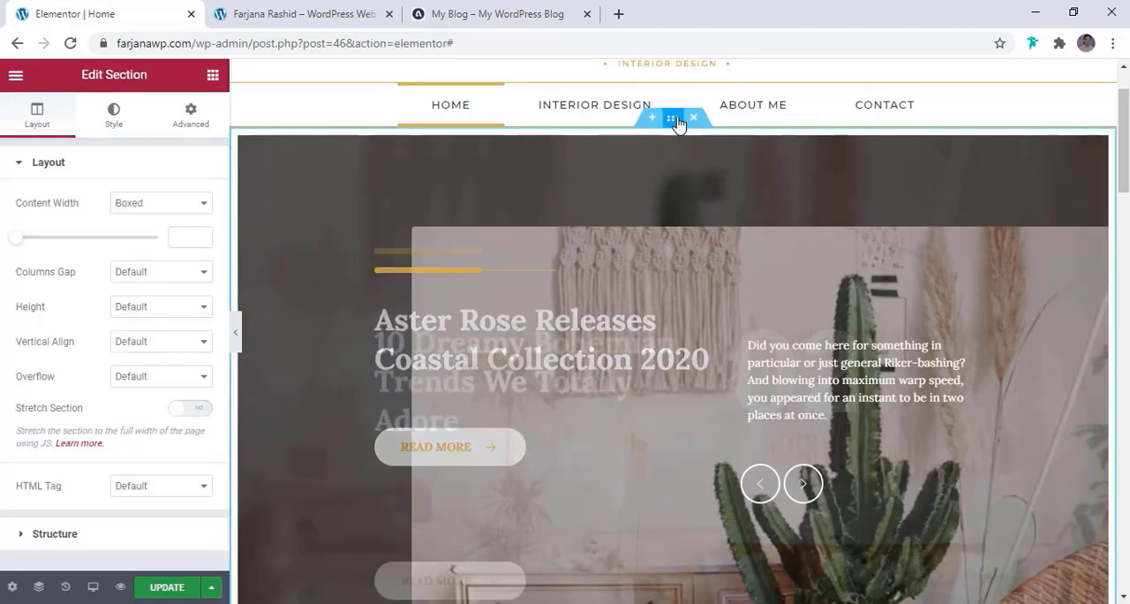
{"action": "left_click", "coordinate": [154, 277]}
{"action": "left_click", "coordinate": [143, 334]}
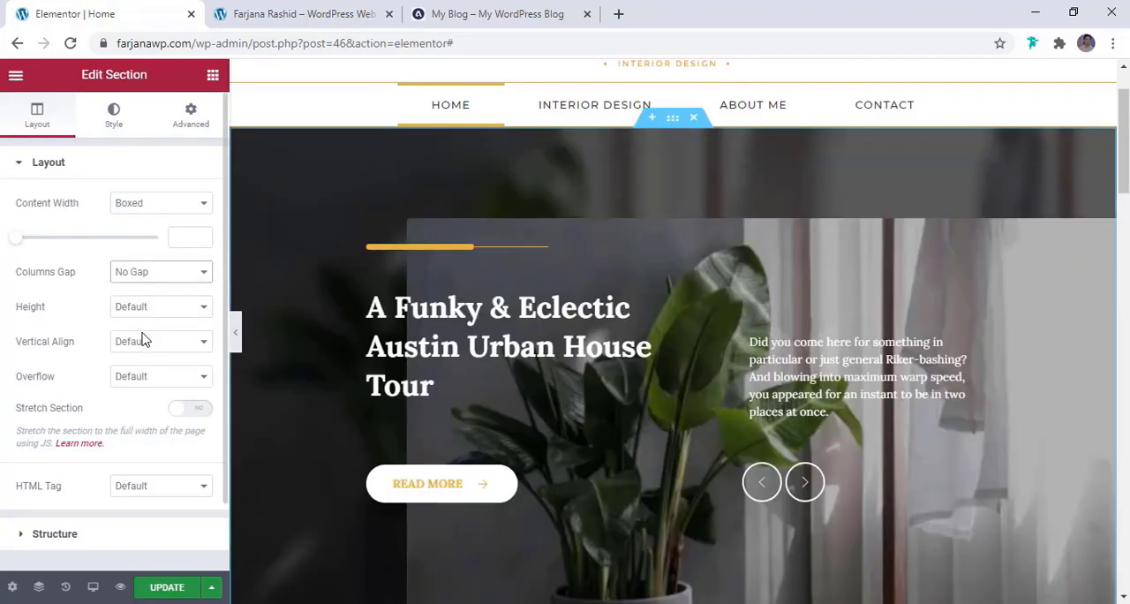
{"action": "scroll", "coordinate": [424, 376], "scroll_direction": "down", "scroll_amount": 3}
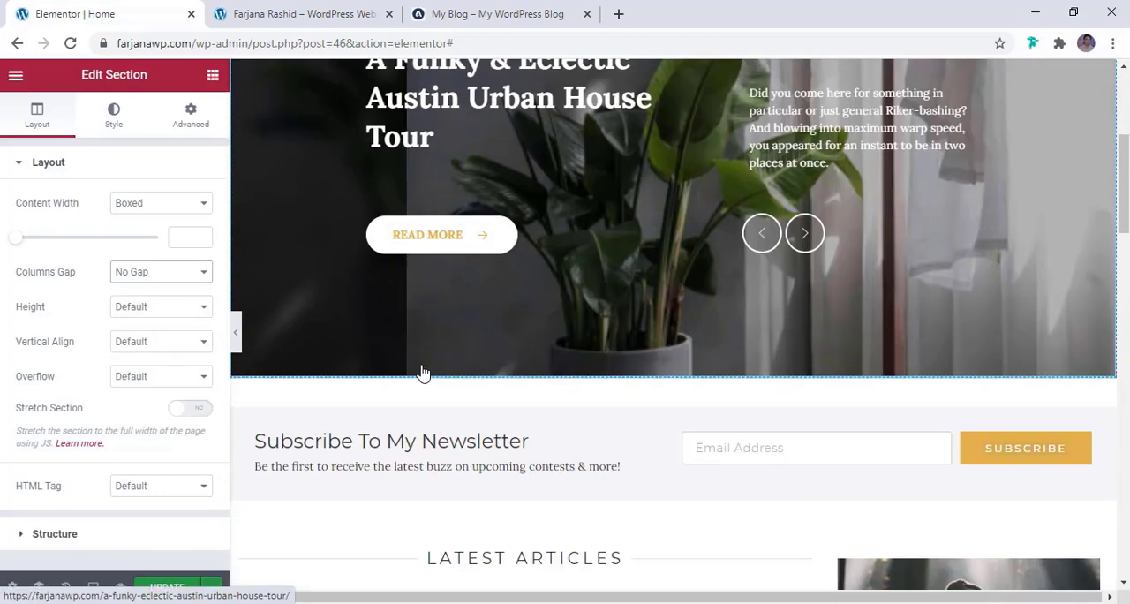
Compare the slider's spacing with the reference blog and set the slider section's margins, unlinked, to 30 px top and 0 bottom
{"action": "left_click", "coordinate": [477, 15]}
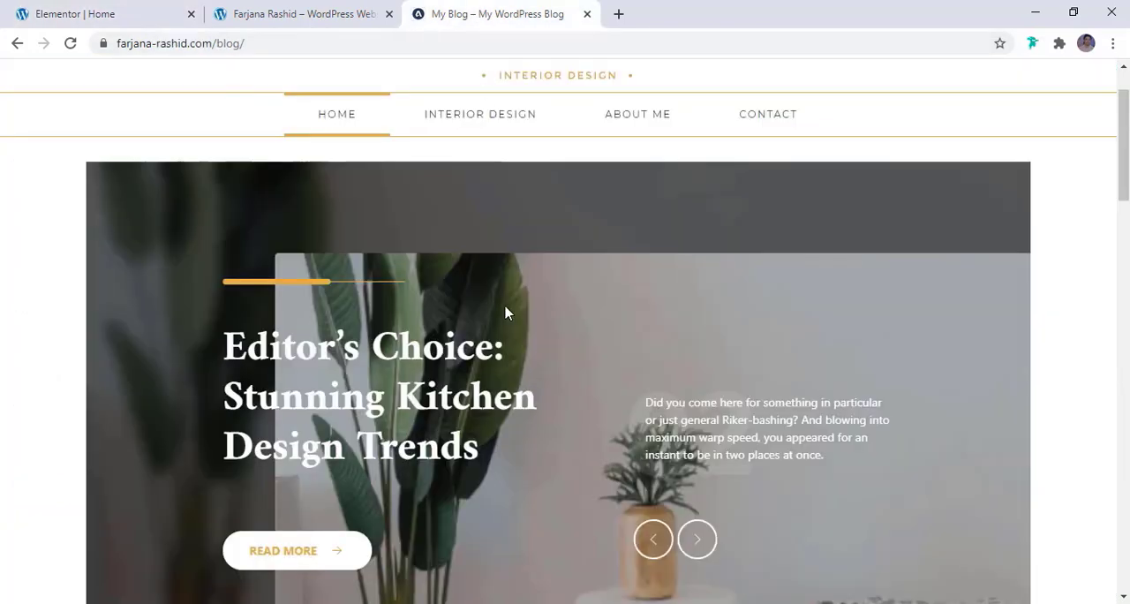
{"action": "scroll", "coordinate": [506, 312], "scroll_direction": "down", "scroll_amount": 3}
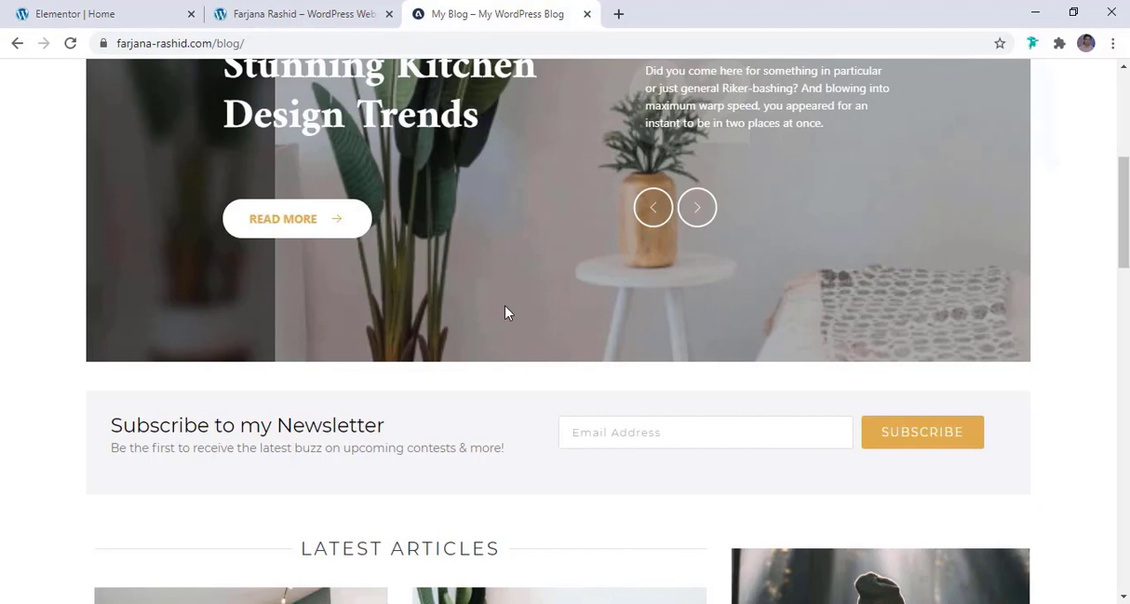
{"action": "scroll", "coordinate": [506, 313], "scroll_direction": "up", "scroll_amount": 4}
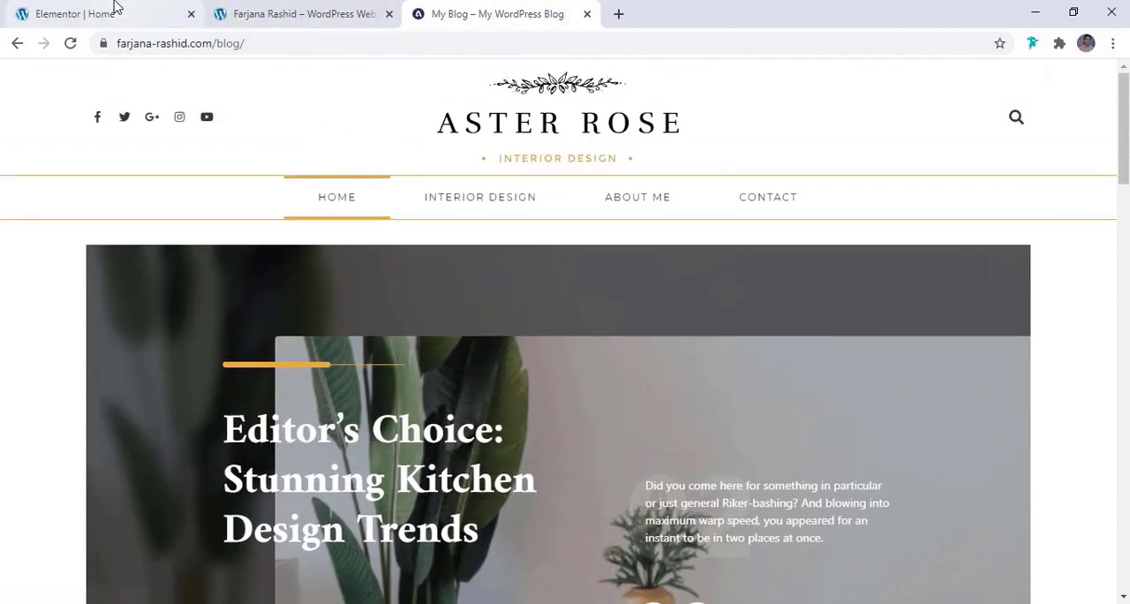
{"action": "left_click", "coordinate": [114, 7]}
{"action": "scroll", "coordinate": [410, 349], "scroll_direction": "up", "scroll_amount": 3}
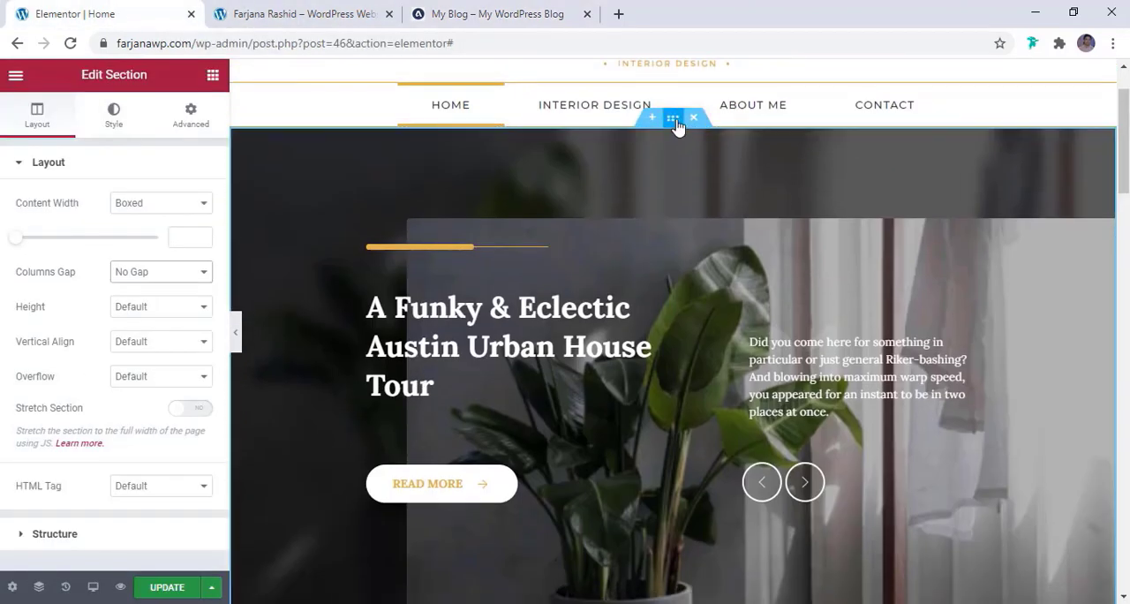
{"action": "left_click", "coordinate": [196, 130]}
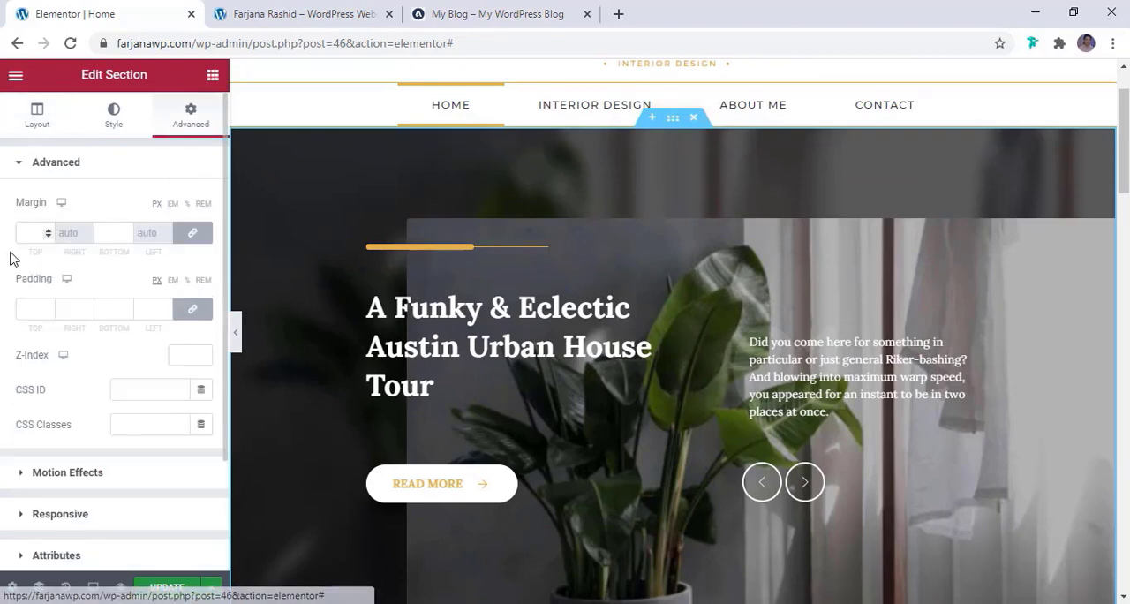
{"action": "left_click", "coordinate": [188, 238]}
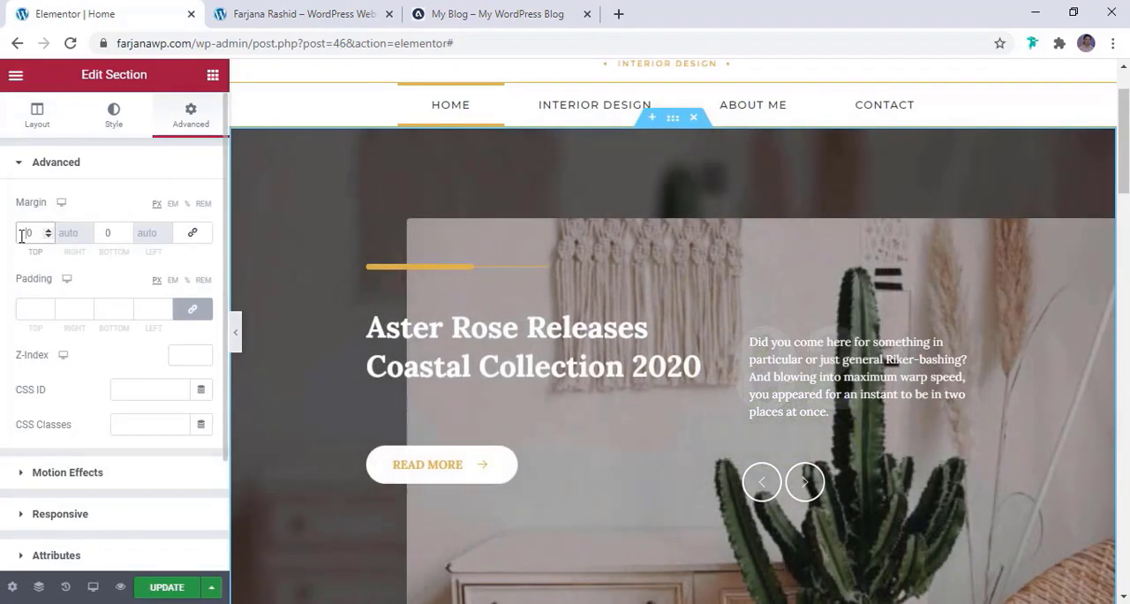
{"action": "type", "text": "2"}
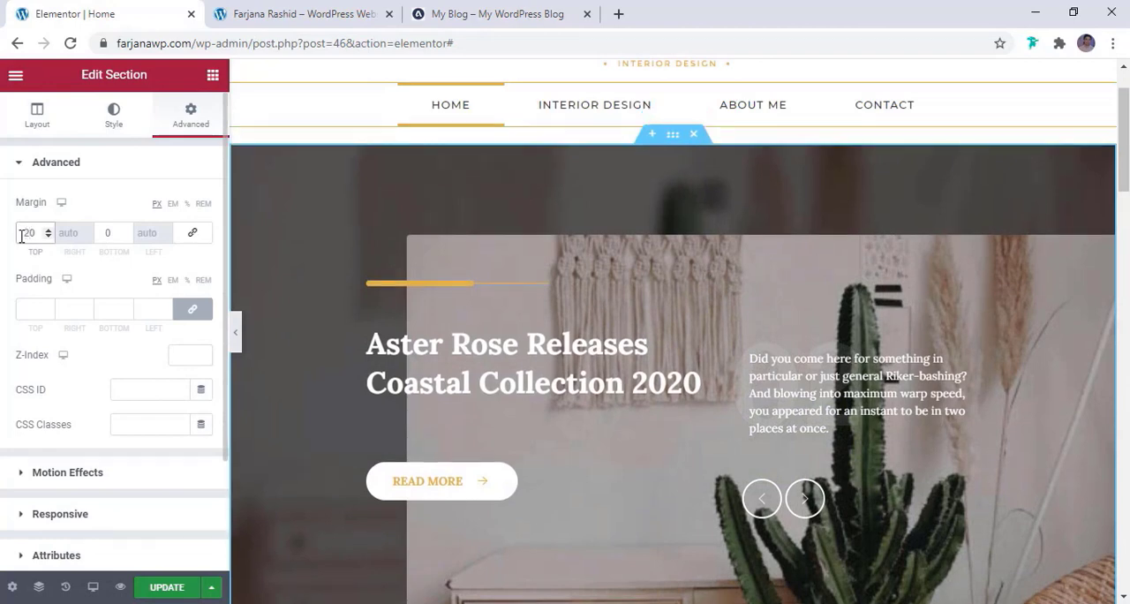
{"action": "key", "text": "BackSpace"}
{"action": "type", "text": "3"}
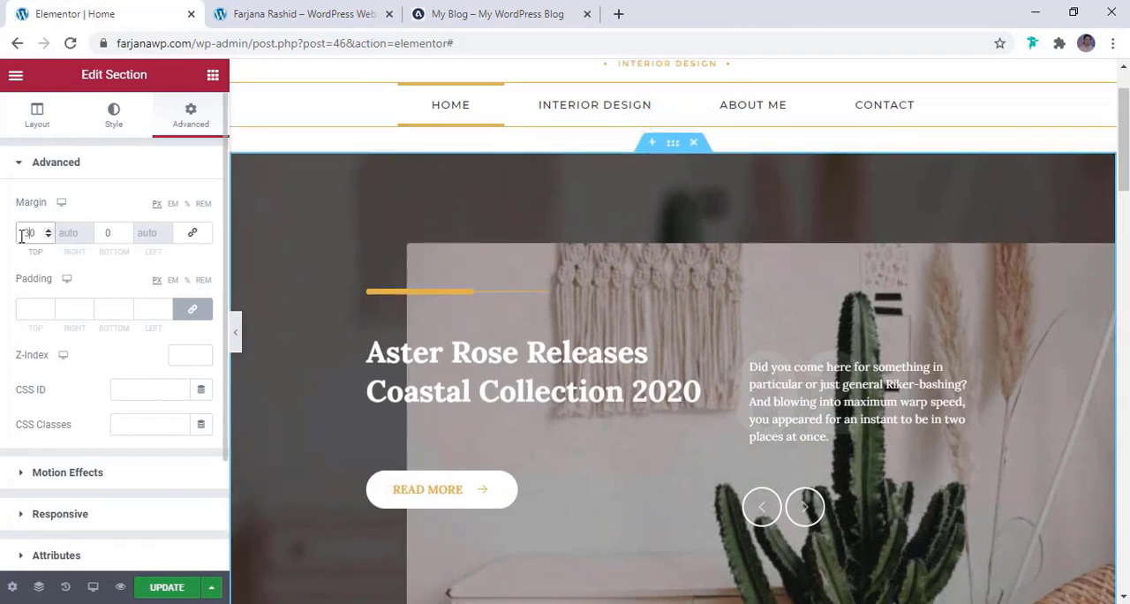
Set the top and bottom margins of the newsletter subscription section to 30 px and update the page
{"action": "scroll", "coordinate": [510, 284], "scroll_direction": "down", "scroll_amount": 3}
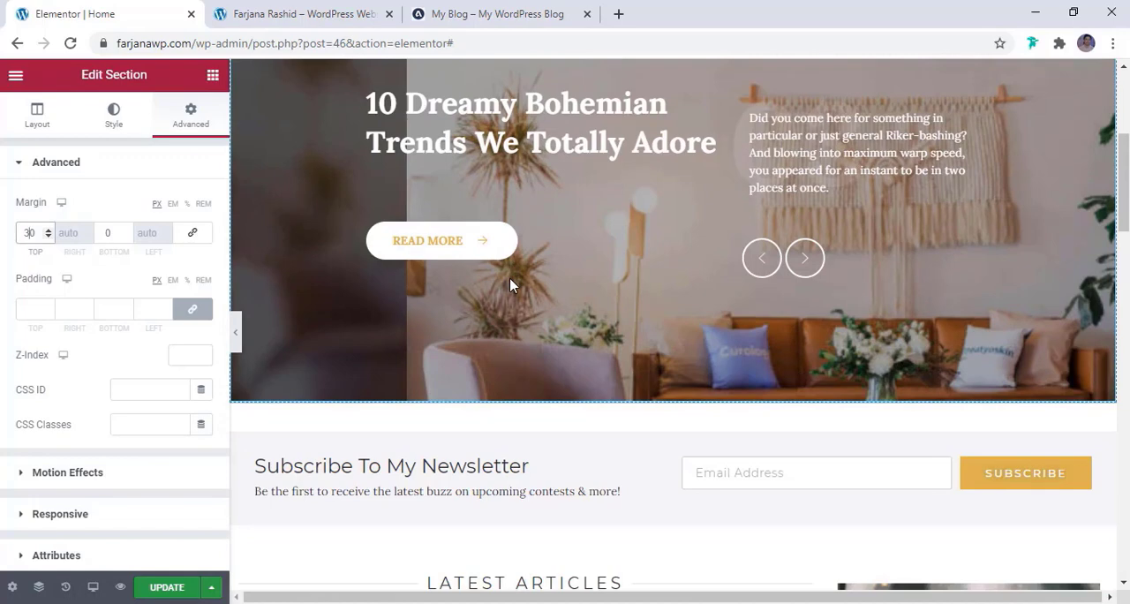
{"action": "scroll", "coordinate": [510, 284], "scroll_direction": "down", "scroll_amount": 2}
{"action": "left_click", "coordinate": [673, 258]}
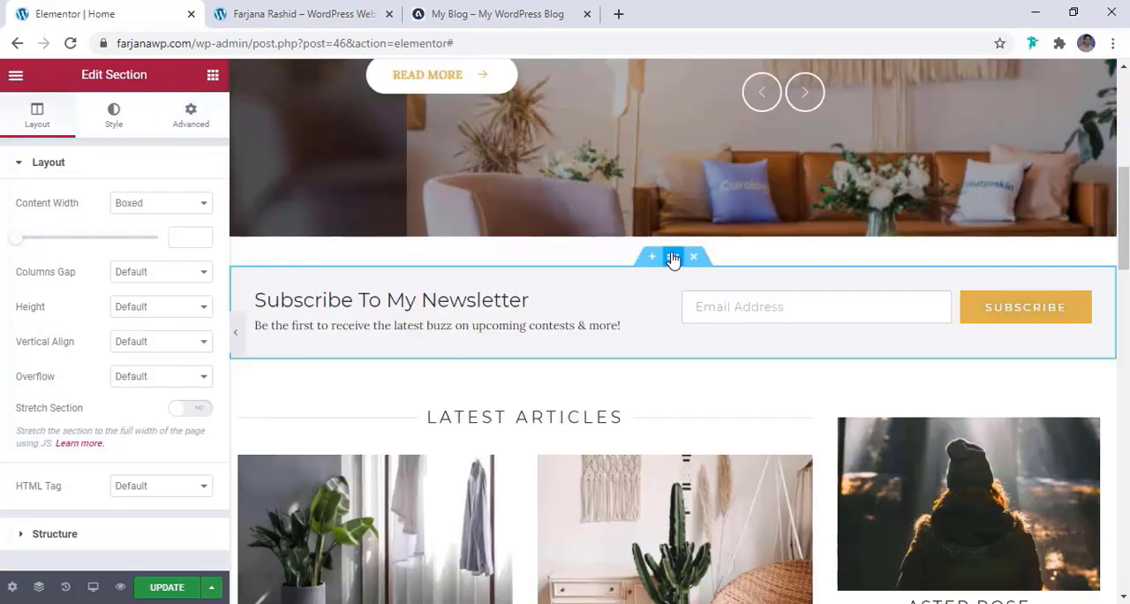
{"action": "left_click", "coordinate": [199, 110]}
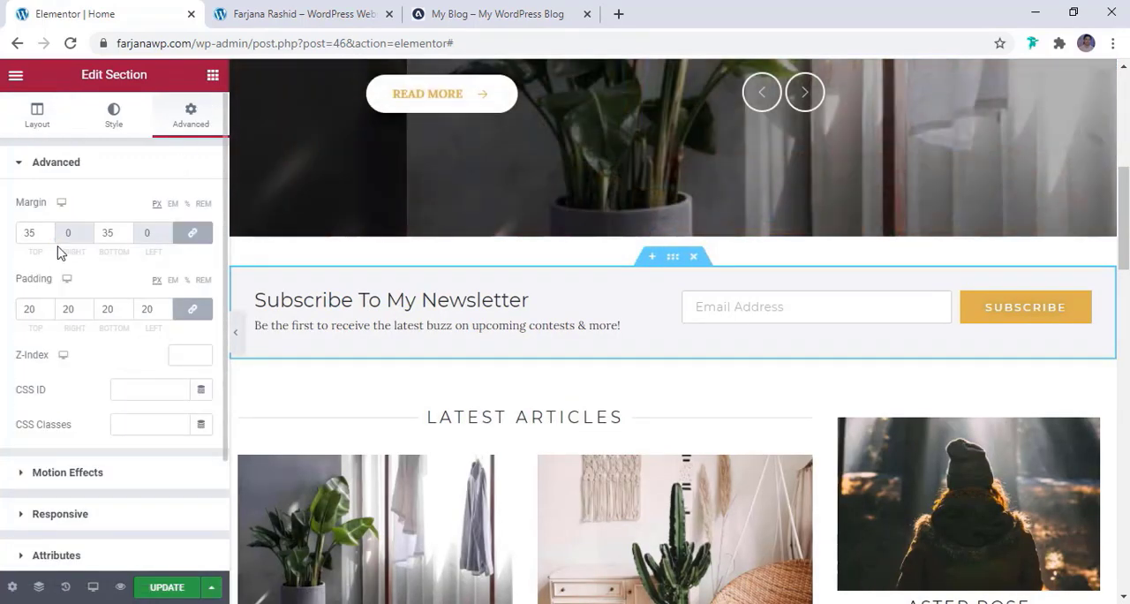
{"action": "left_click", "coordinate": [47, 235]}
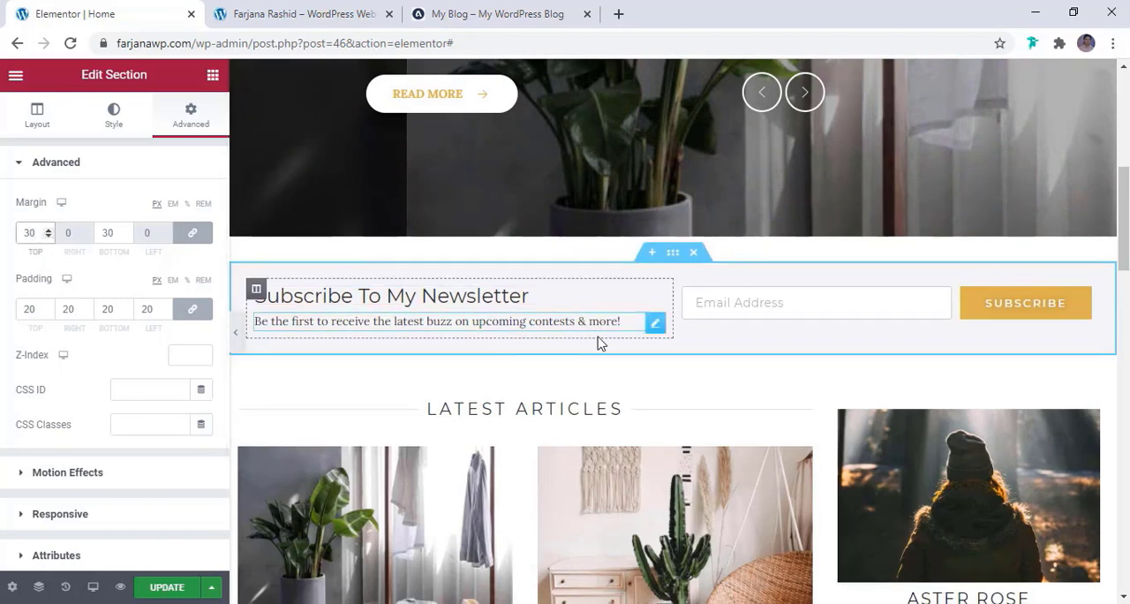
{"action": "left_click", "coordinate": [176, 590]}
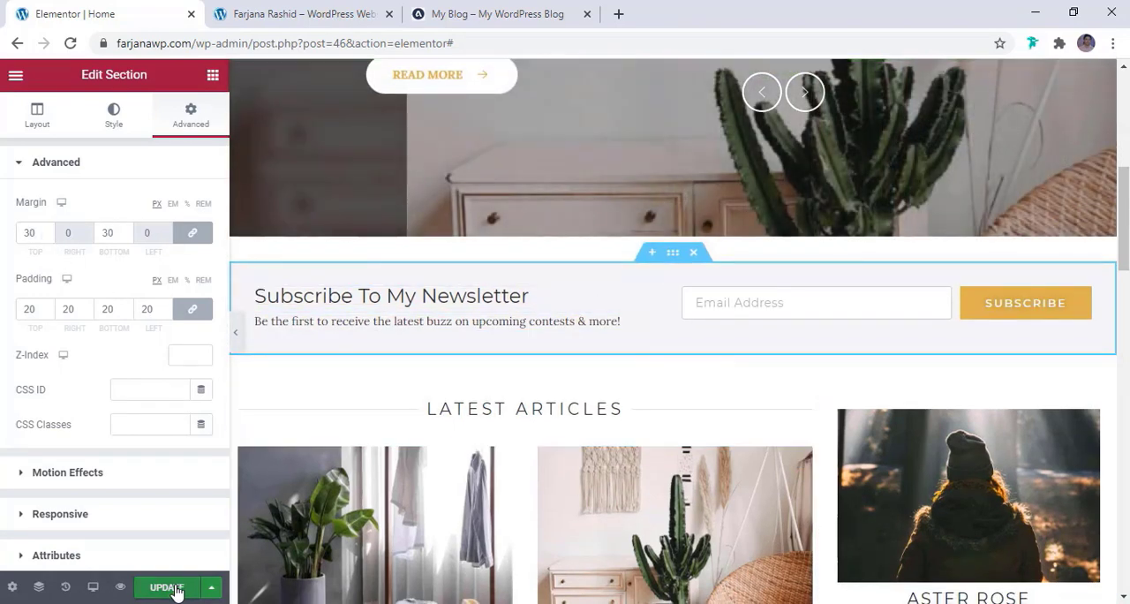
Switch the editor to the tablet preview and check the page layout from the header through the slider, newsletter and articles to the sidebar
{"action": "scroll", "coordinate": [388, 448], "scroll_direction": "up", "scroll_amount": 5}
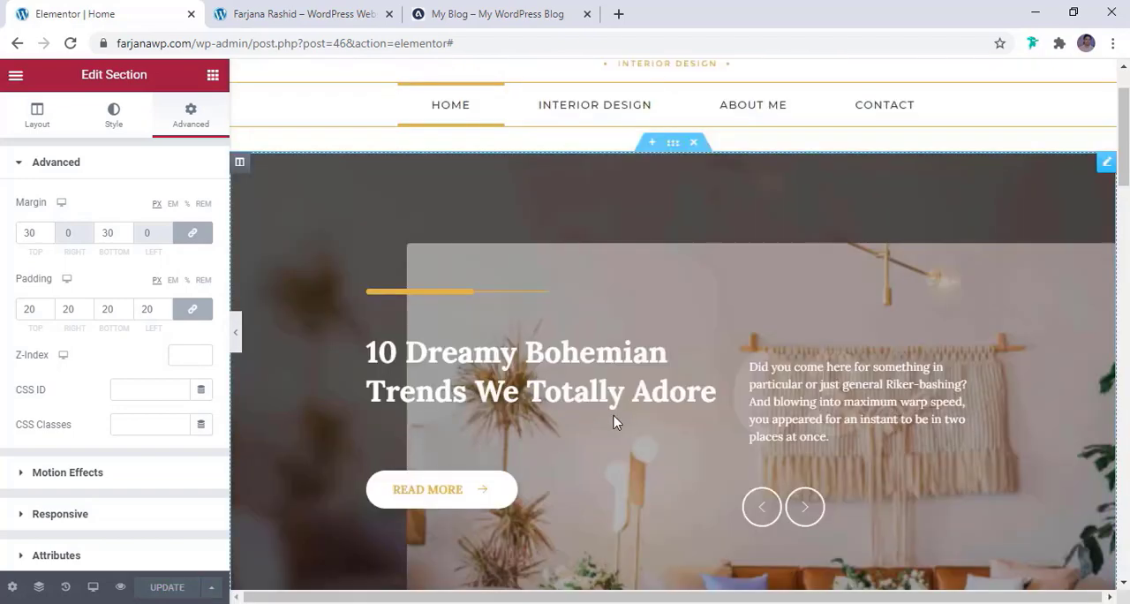
{"action": "scroll", "coordinate": [618, 411], "scroll_direction": "up", "scroll_amount": 1}
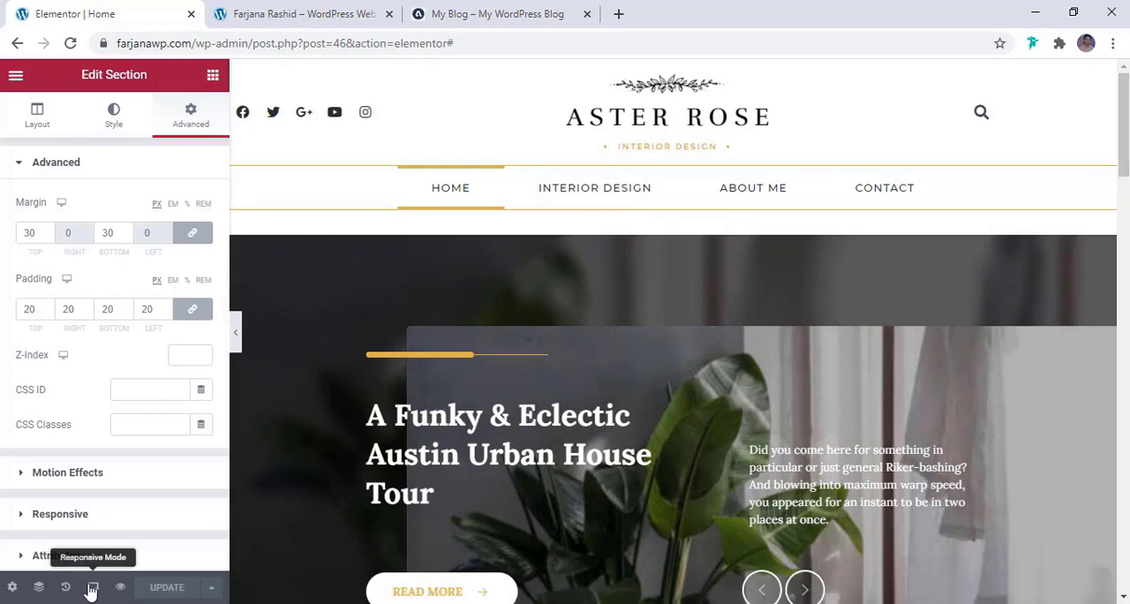
{"action": "left_click", "coordinate": [93, 587]}
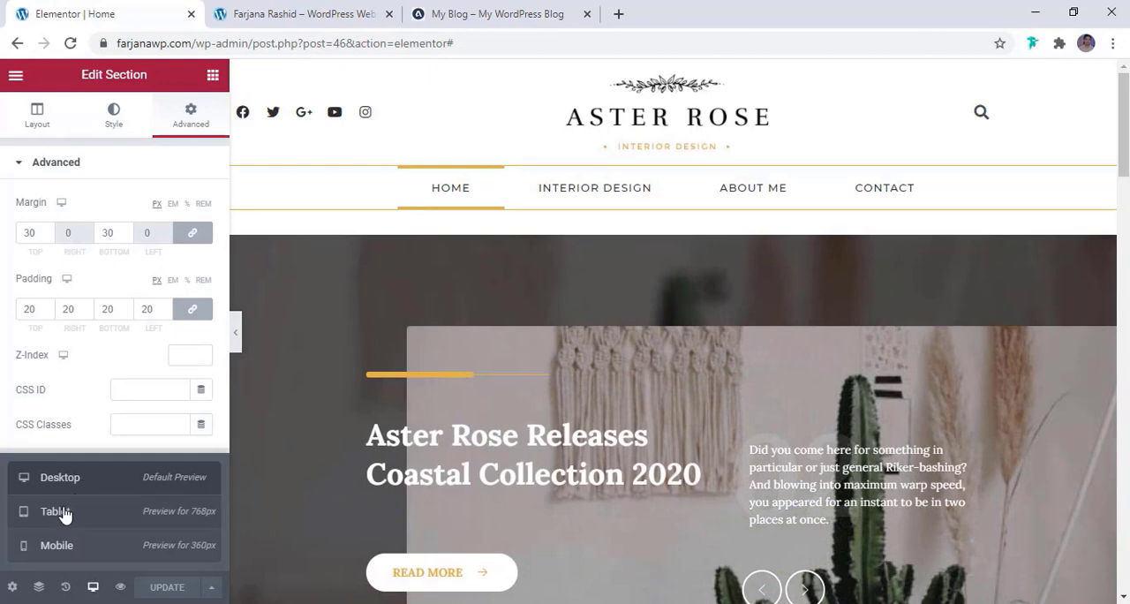
{"action": "left_click", "coordinate": [64, 515]}
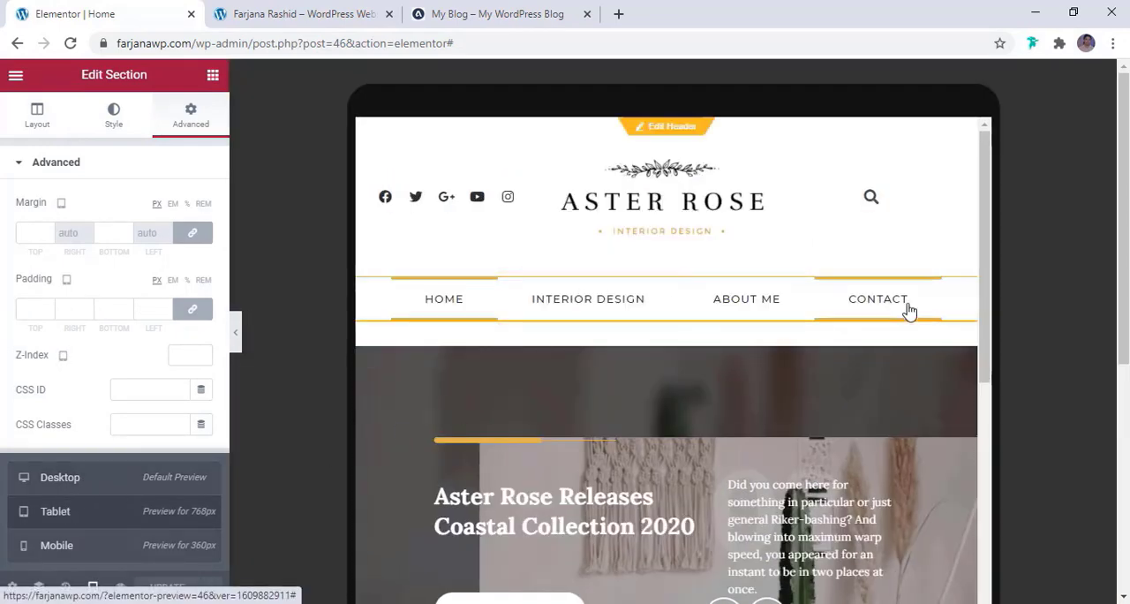
{"action": "scroll", "coordinate": [888, 314], "scroll_direction": "down", "scroll_amount": 5}
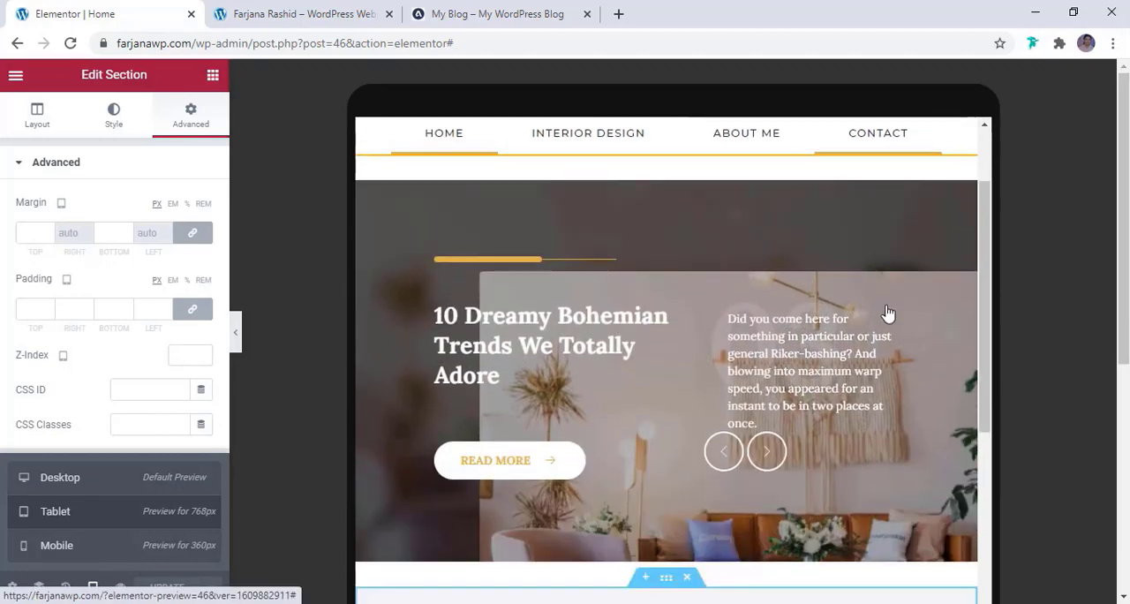
{"action": "scroll", "coordinate": [888, 313], "scroll_direction": "down", "scroll_amount": 5}
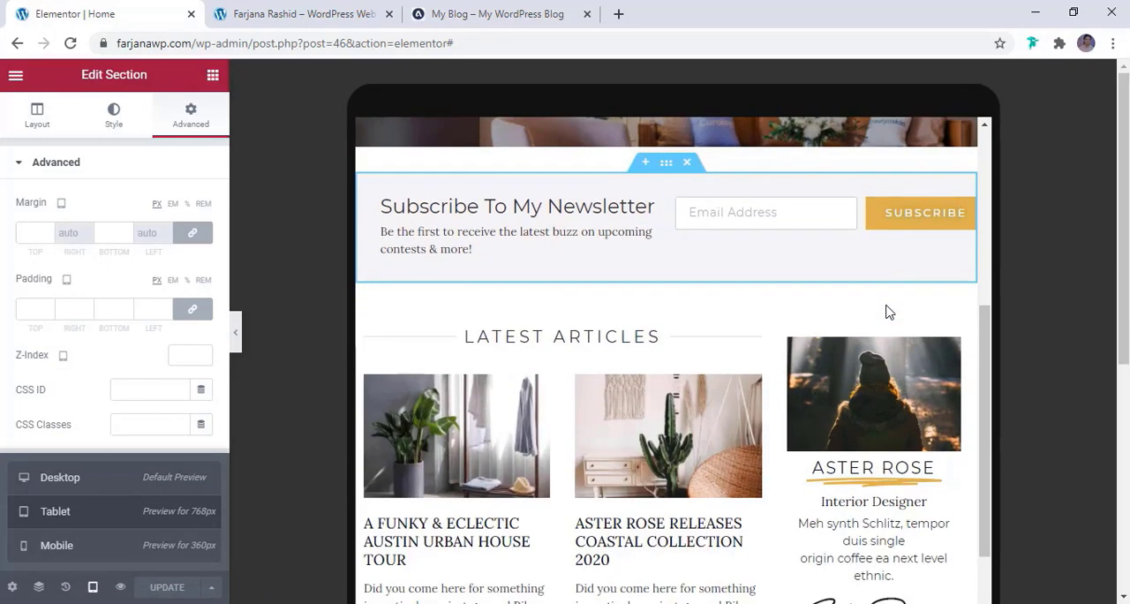
{"action": "scroll", "coordinate": [888, 314], "scroll_direction": "down", "scroll_amount": 4}
{"action": "scroll", "coordinate": [888, 313], "scroll_direction": "up", "scroll_amount": 5}
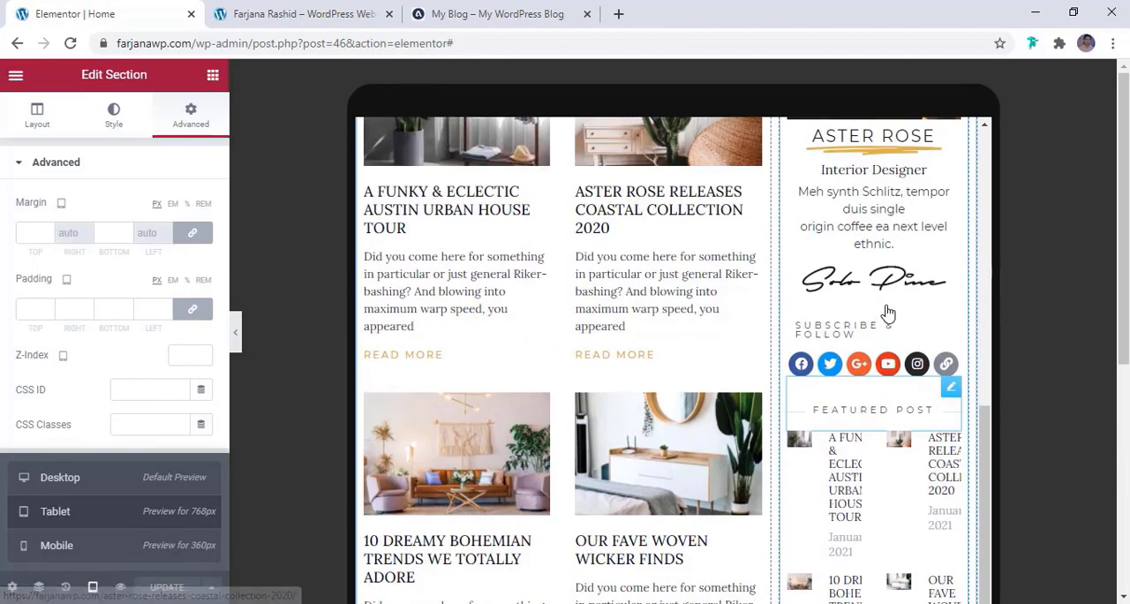
{"action": "scroll", "coordinate": [888, 309], "scroll_direction": "down", "scroll_amount": 2}
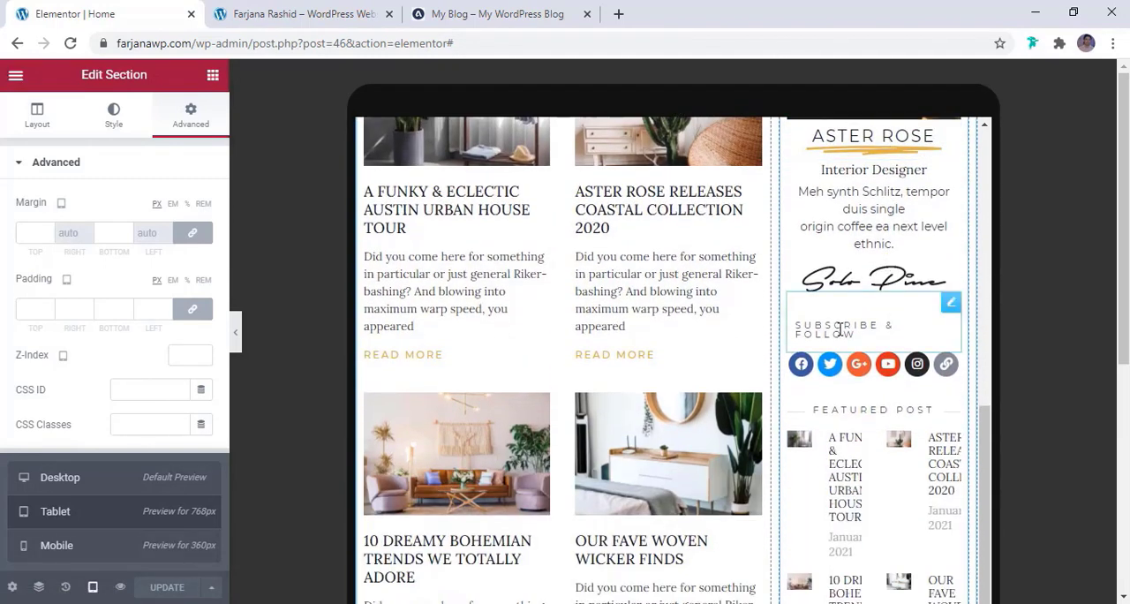
Set the tablet text size of the sidebar's Subscribe & Follow divider to 10 px
{"action": "left_click", "coordinate": [951, 304]}
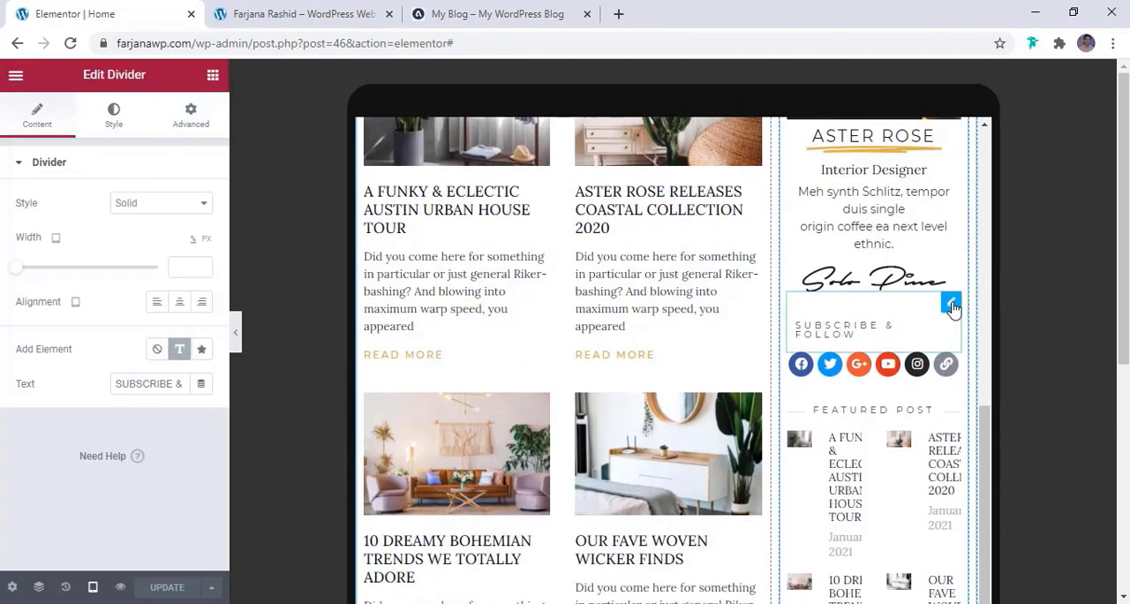
{"action": "left_click", "coordinate": [113, 116]}
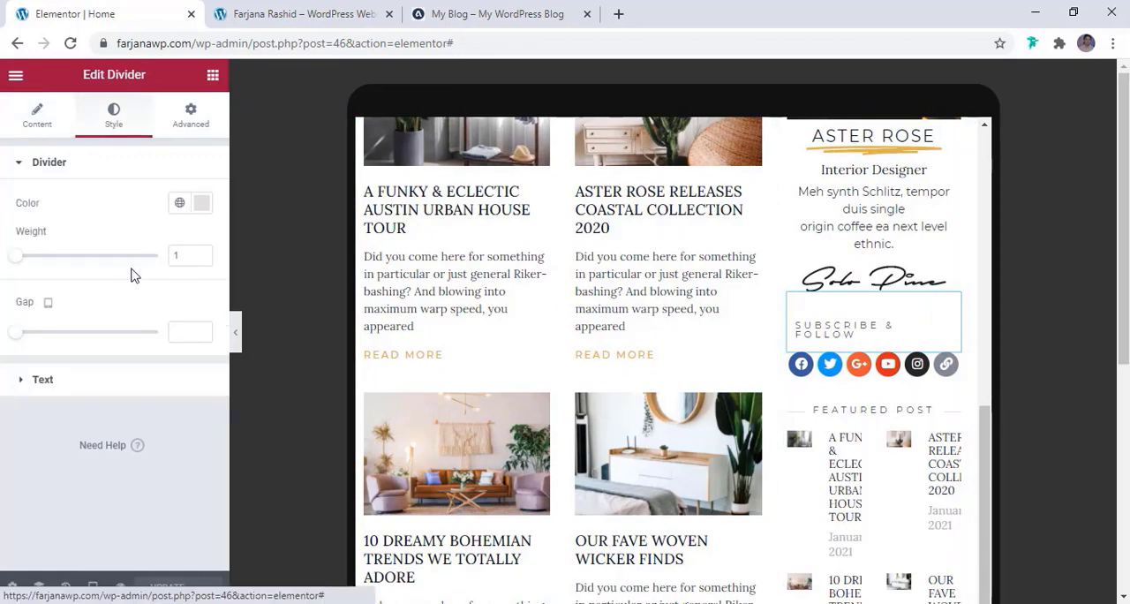
{"action": "left_click", "coordinate": [67, 390]}
{"action": "left_click", "coordinate": [202, 281]}
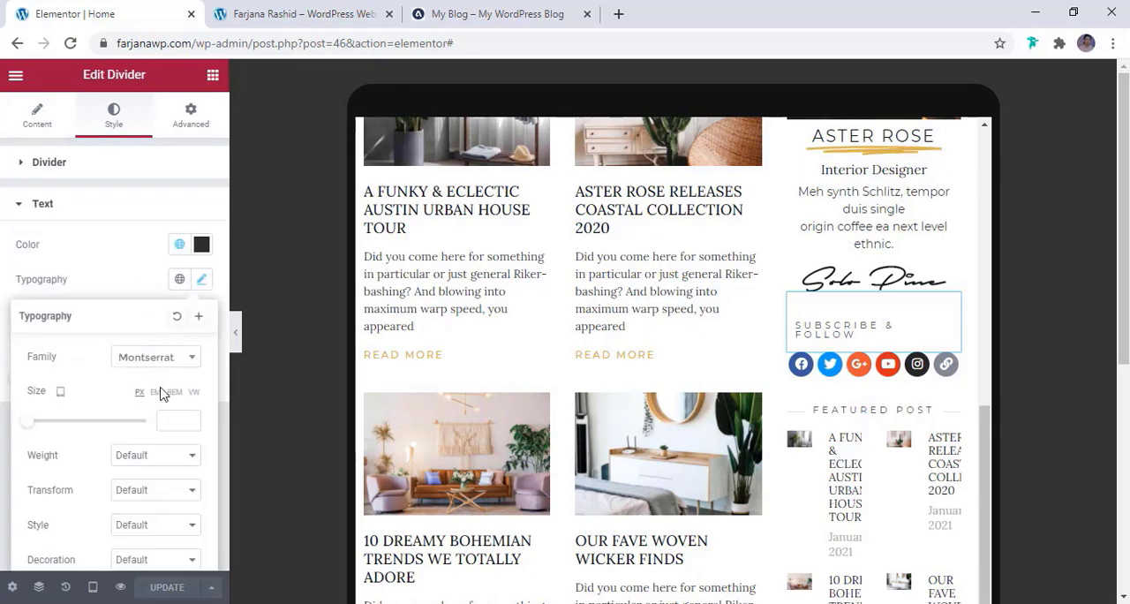
{"action": "scroll", "coordinate": [161, 394], "scroll_direction": "down", "scroll_amount": 1}
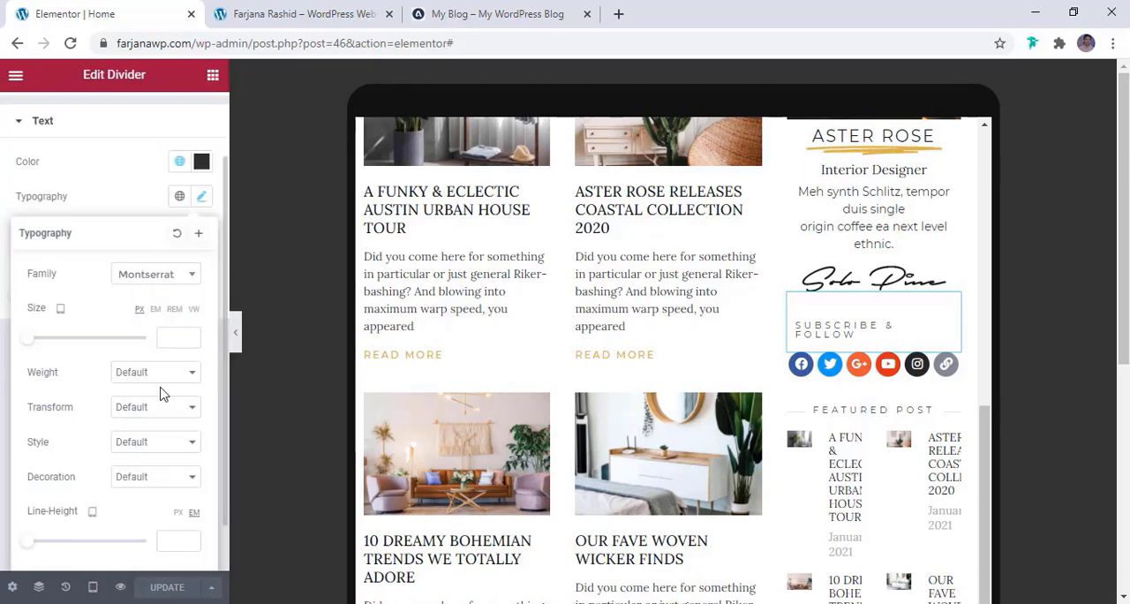
{"action": "left_click", "coordinate": [174, 336]}
{"action": "type", "text": "12"}
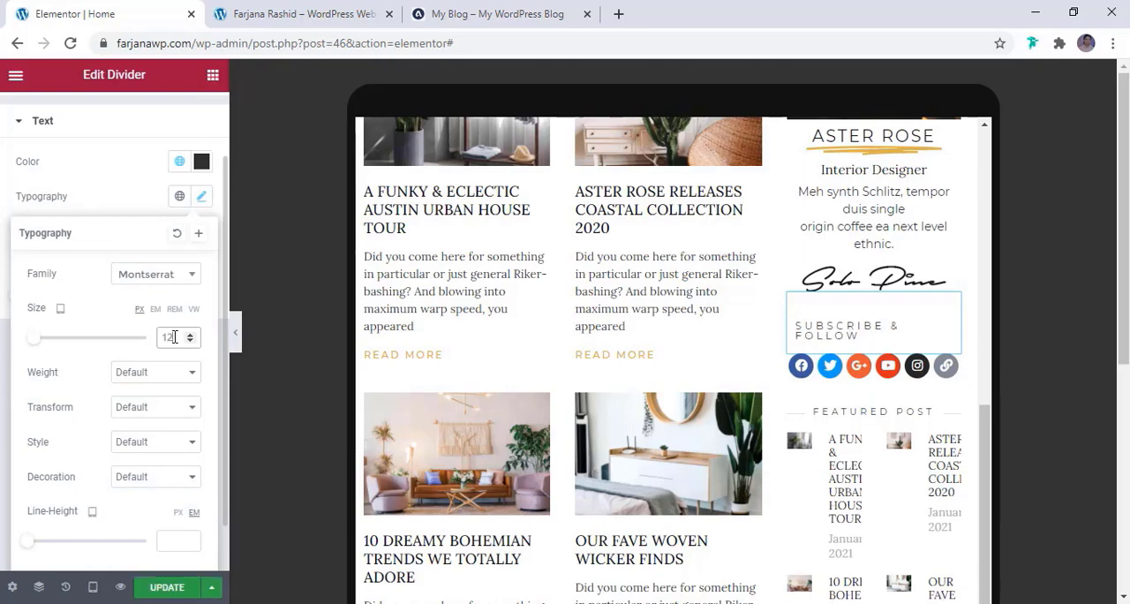
{"action": "key", "text": "BackSpace"}
{"action": "type", "text": "0"}
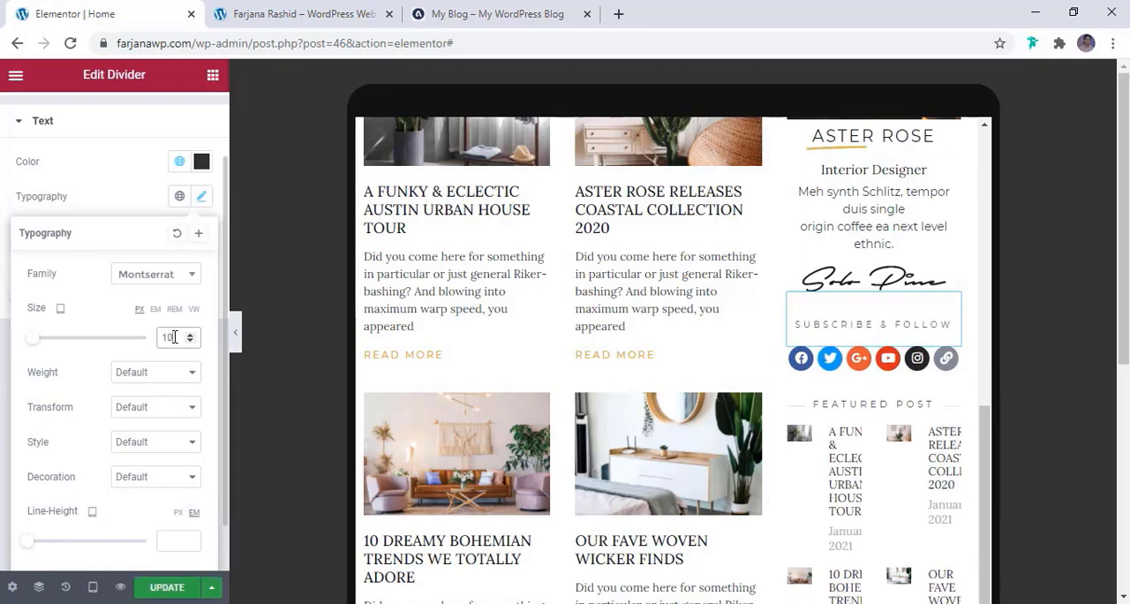
Set the tablet column count of the sidebar's Featured Post list to 1 and look over its remaining layout settings
{"action": "scroll", "coordinate": [845, 411], "scroll_direction": "down", "scroll_amount": 1}
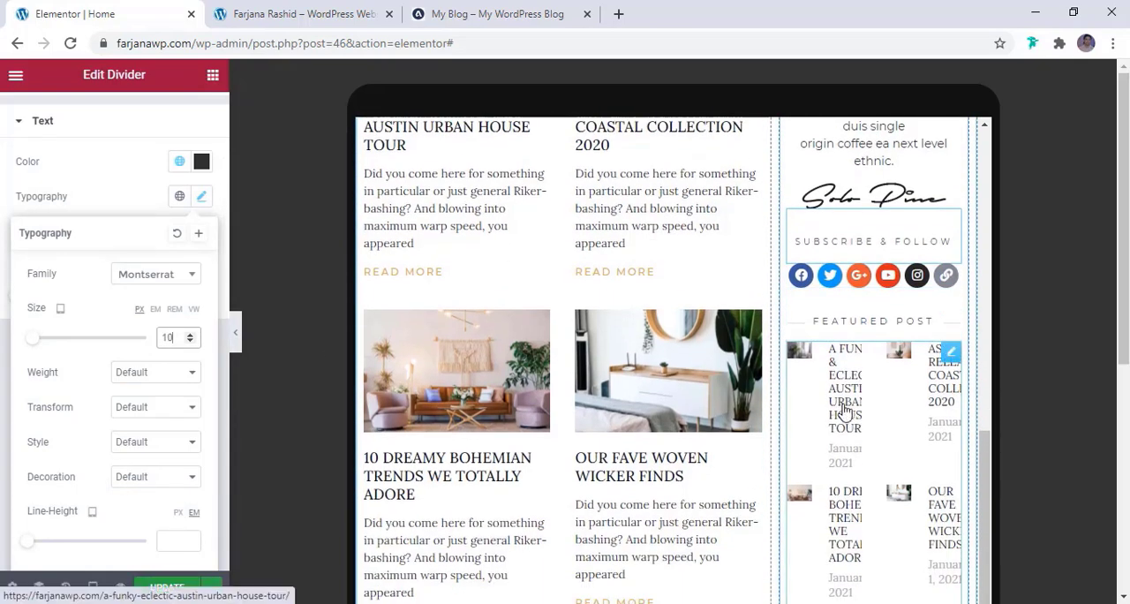
{"action": "left_click", "coordinate": [845, 411]}
{"action": "left_click", "coordinate": [166, 239]}
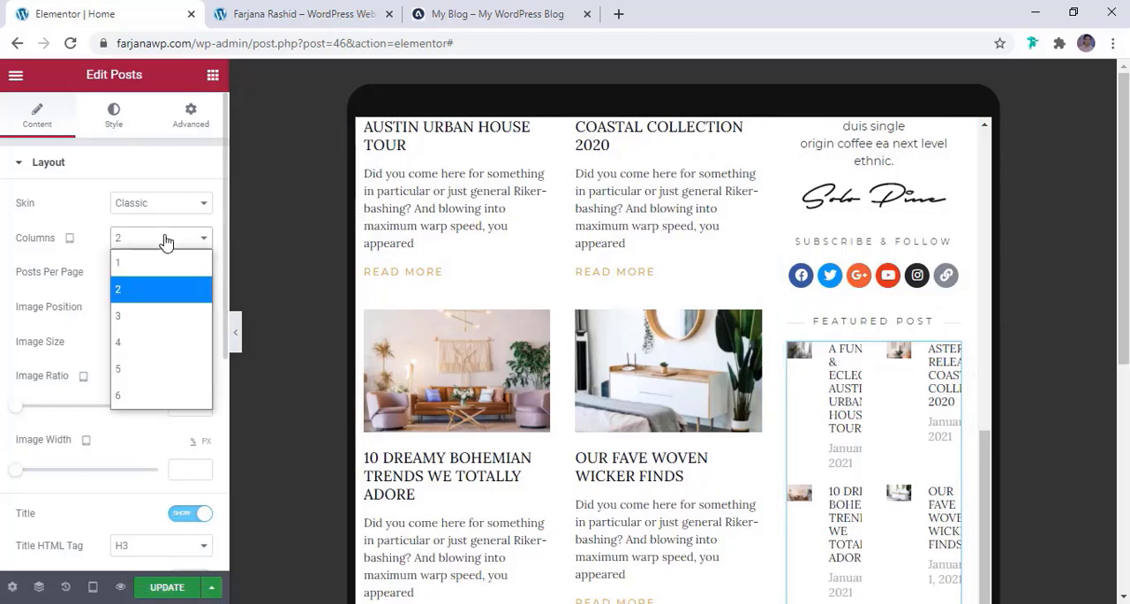
{"action": "left_click", "coordinate": [154, 268]}
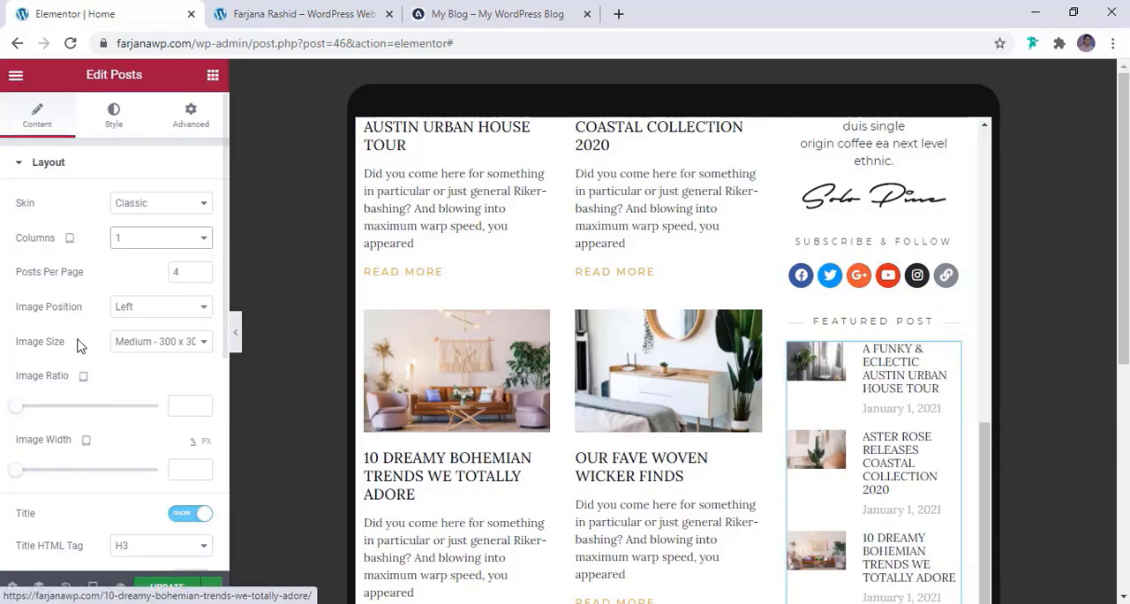
{"action": "scroll", "coordinate": [86, 356], "scroll_direction": "down", "scroll_amount": 1}
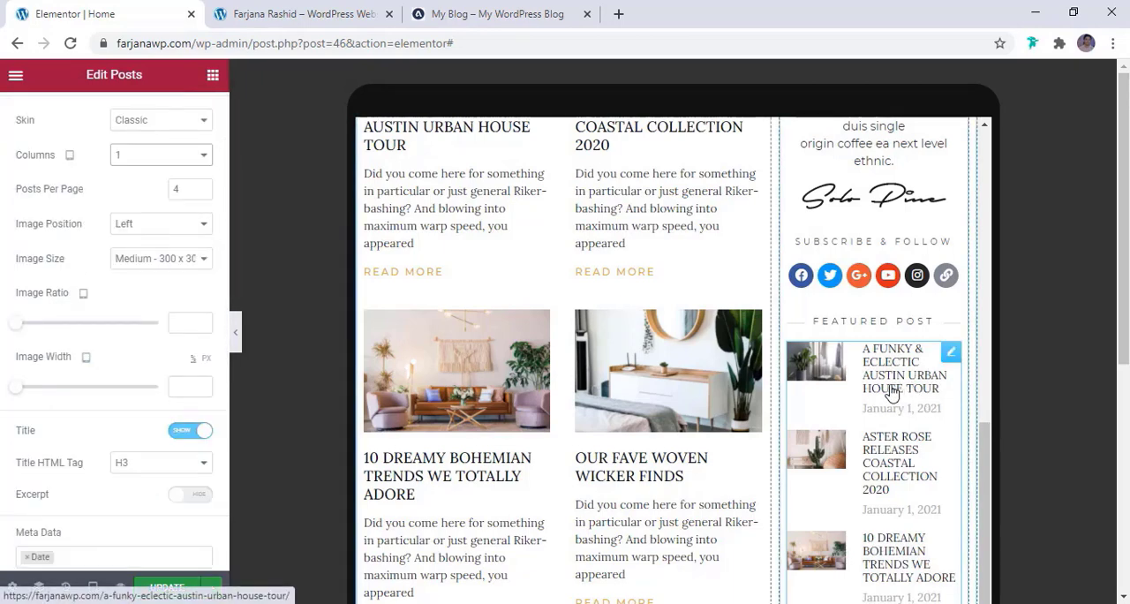
{"action": "scroll", "coordinate": [116, 393], "scroll_direction": "down", "scroll_amount": 2}
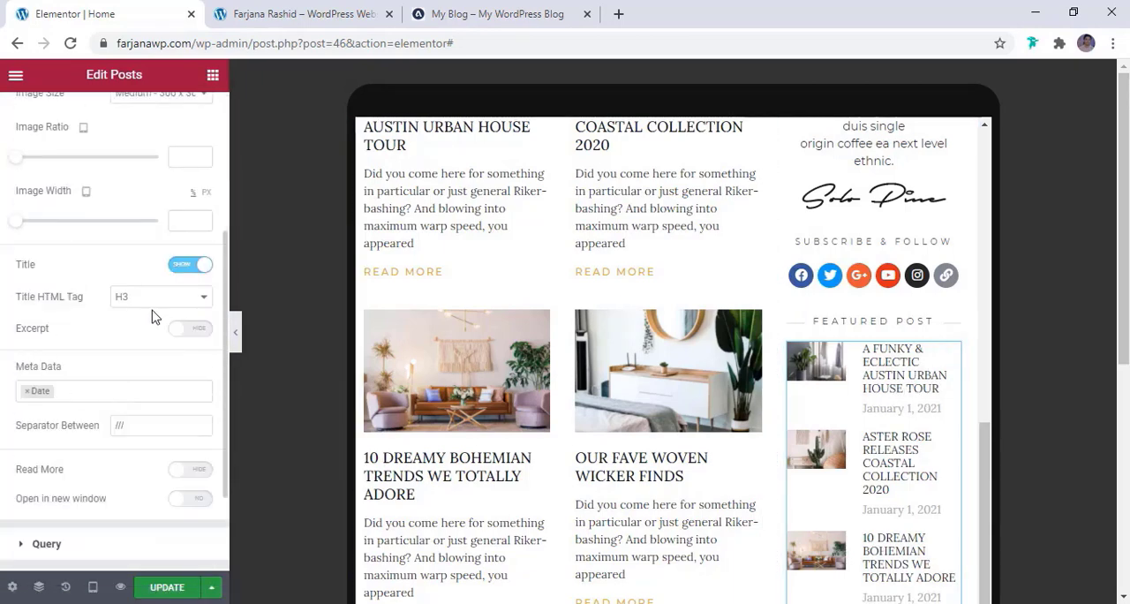
Set the tablet text size of the post titles in the sidebar's Featured Post list to 10 px
{"action": "scroll", "coordinate": [114, 202], "scroll_direction": "up", "scroll_amount": 3}
{"action": "left_click", "coordinate": [113, 115]}
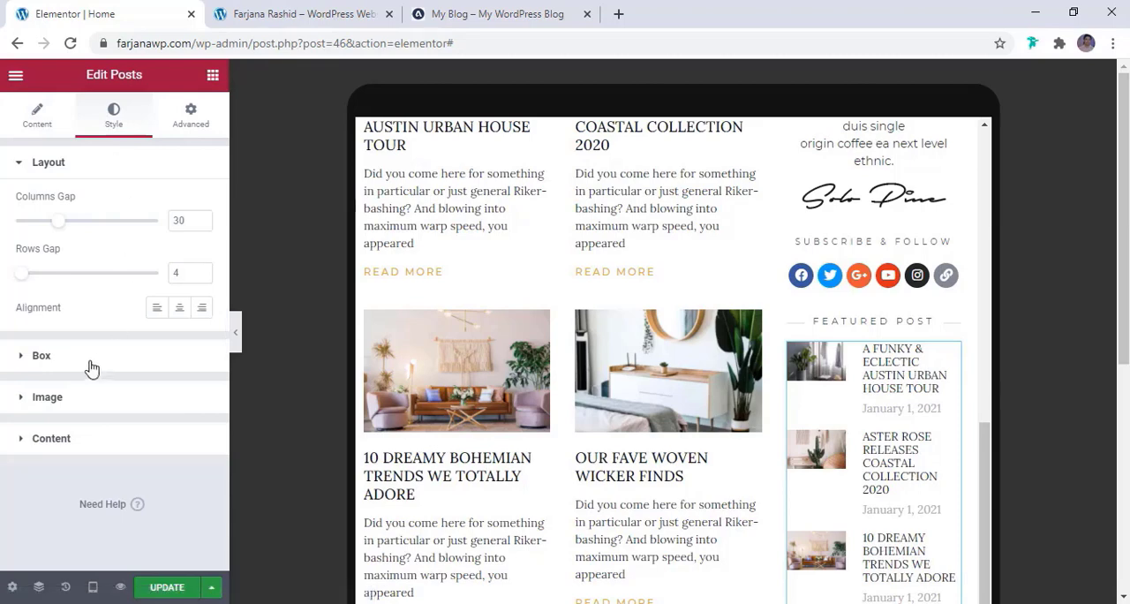
{"action": "left_click", "coordinate": [85, 433]}
{"action": "scroll", "coordinate": [88, 425], "scroll_direction": "down", "scroll_amount": 1}
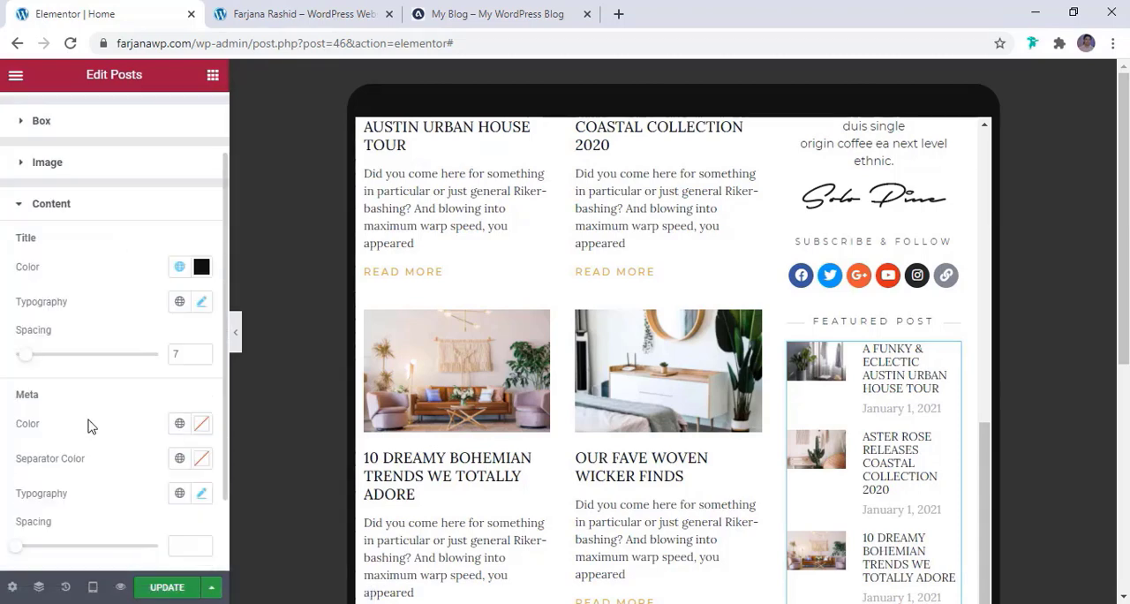
{"action": "left_click", "coordinate": [200, 303]}
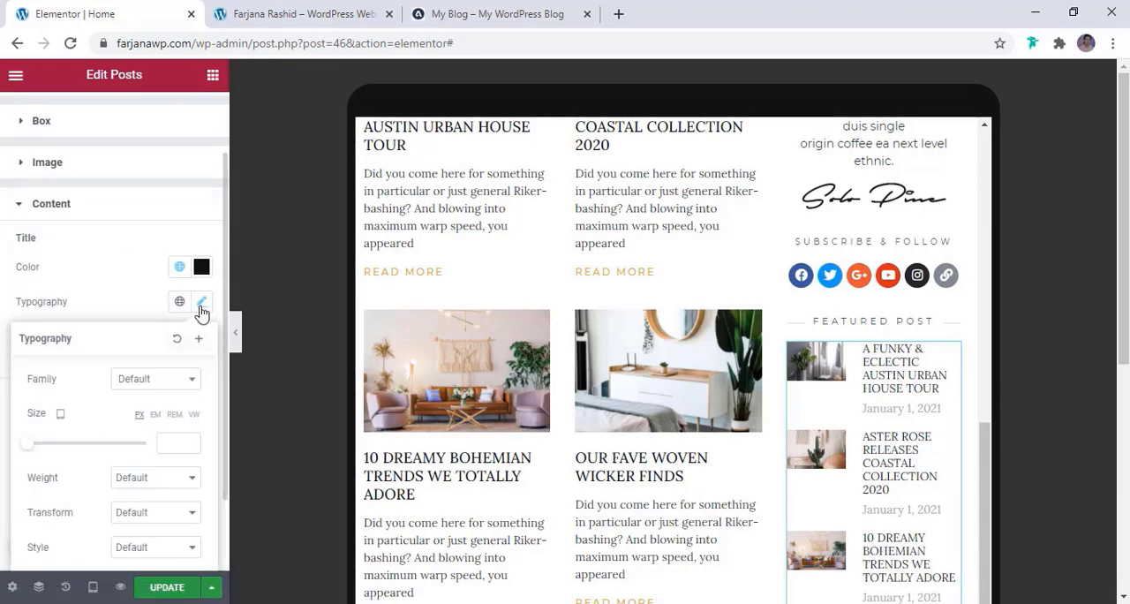
{"action": "left_click", "coordinate": [173, 442]}
{"action": "type", "text": "12"}
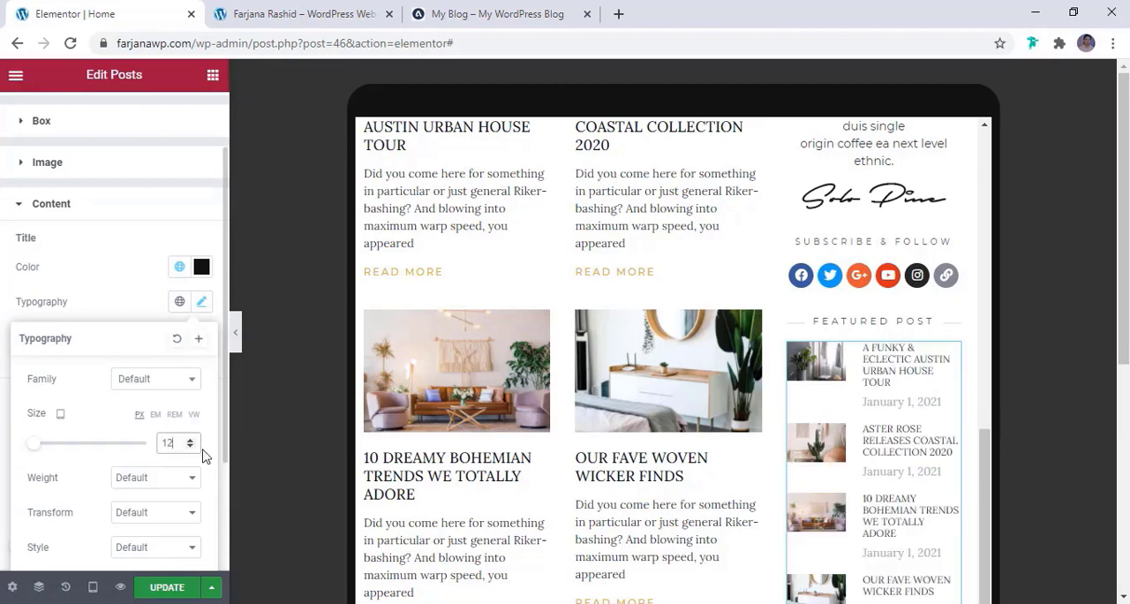
{"action": "left_click", "coordinate": [189, 447]}
{"action": "left_click", "coordinate": [189, 446]}
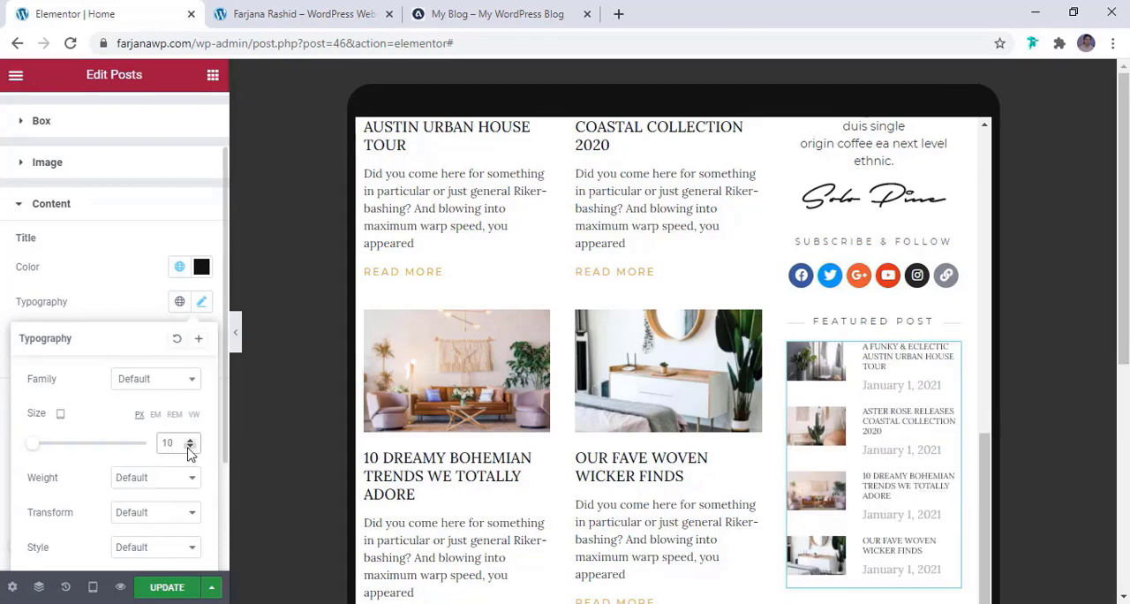
{"action": "left_click", "coordinate": [91, 302]}
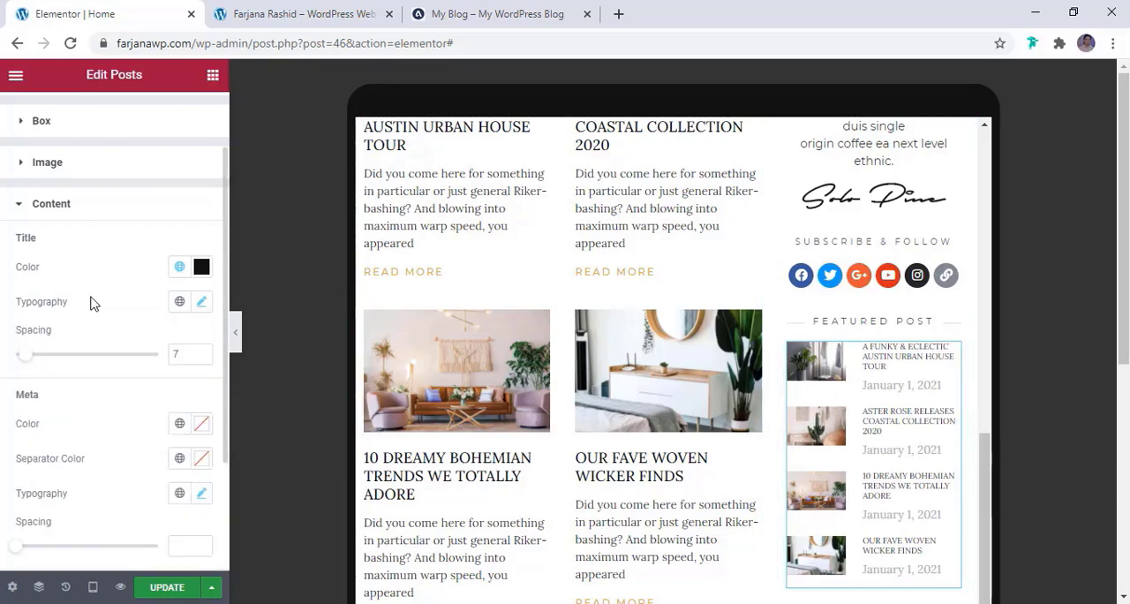
Set the tablet text size of the Featured Post list's date meta data to 10 px
{"action": "scroll", "coordinate": [125, 416], "scroll_direction": "down", "scroll_amount": 2}
{"action": "left_click", "coordinate": [201, 398]}
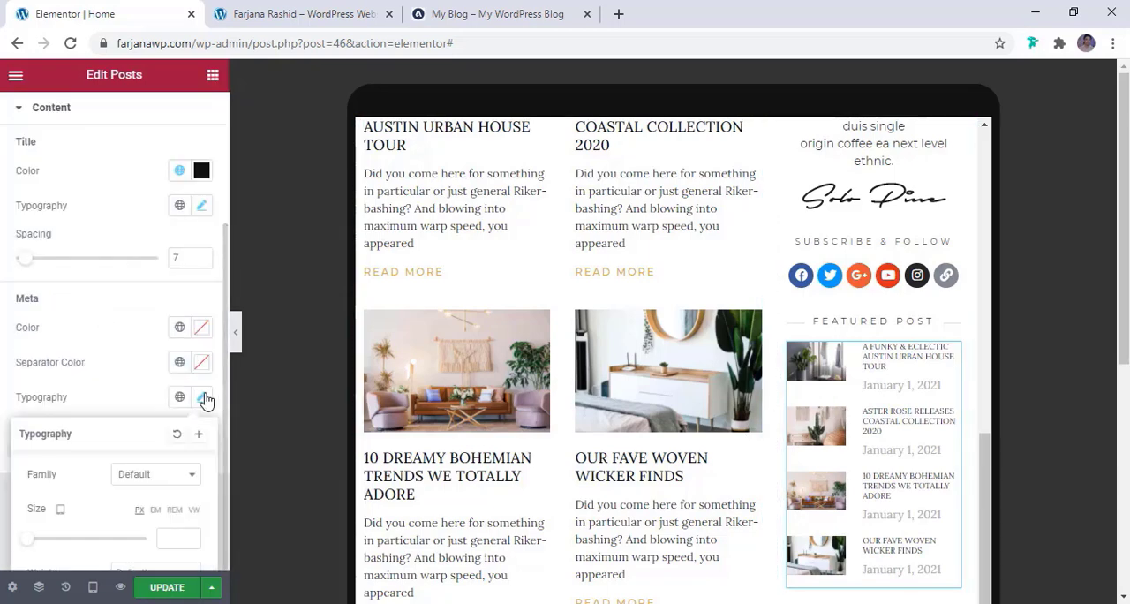
{"action": "scroll", "coordinate": [176, 416], "scroll_direction": "down", "scroll_amount": 3}
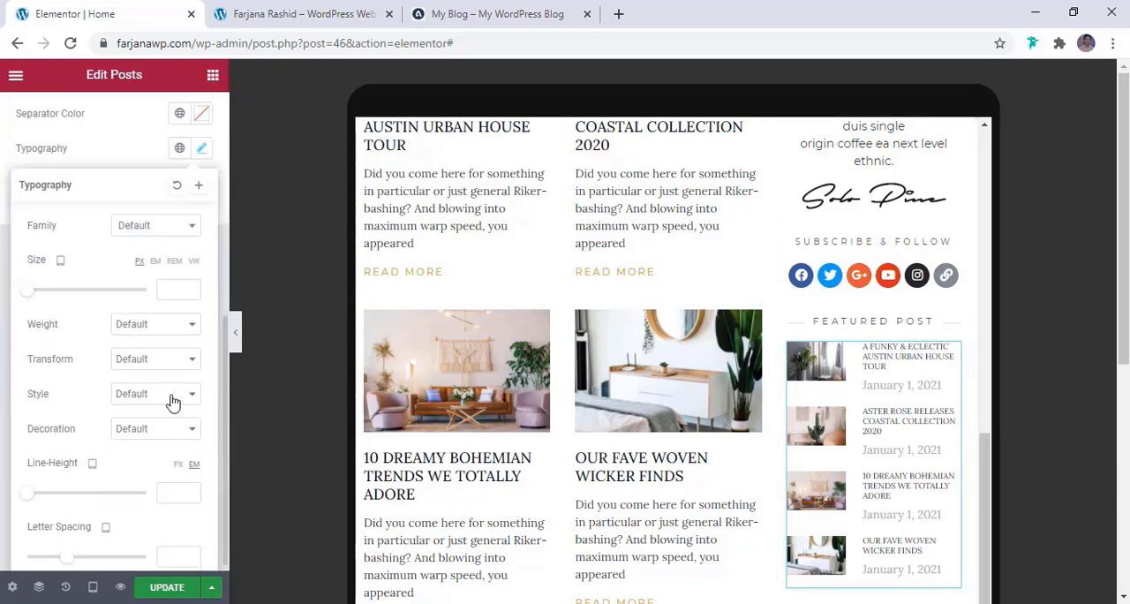
{"action": "left_click", "coordinate": [178, 299]}
{"action": "type", "text": "12"}
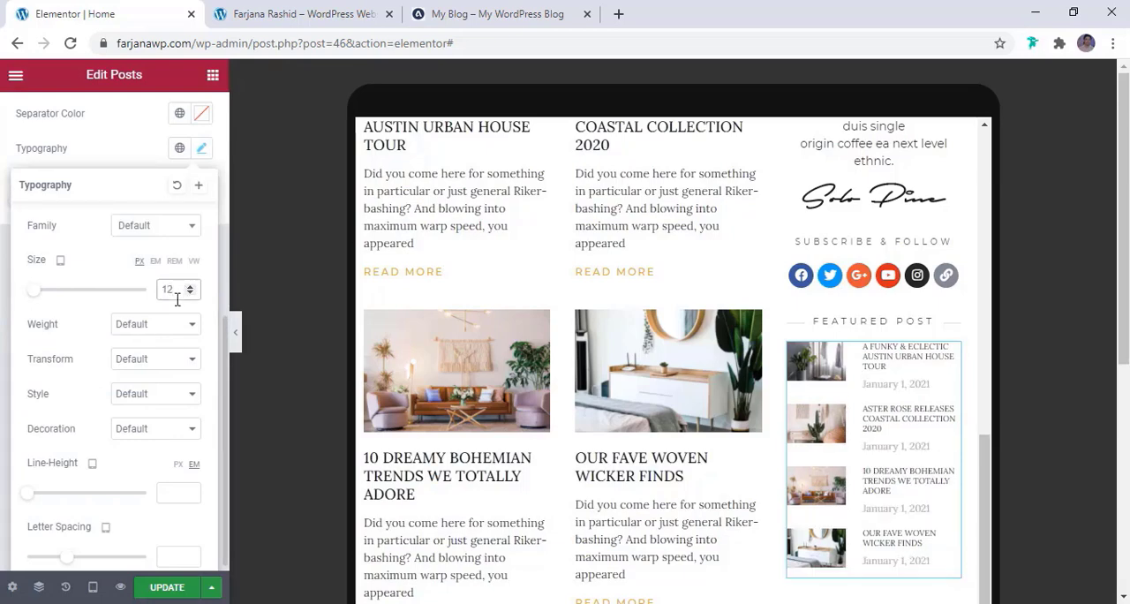
{"action": "key", "text": "BackSpace"}
{"action": "type", "text": "0"}
Set the tablet box height of the sidebar's Interior Design call to action with the white button to 100 px
{"action": "scroll", "coordinate": [879, 439], "scroll_direction": "down", "scroll_amount": 4}
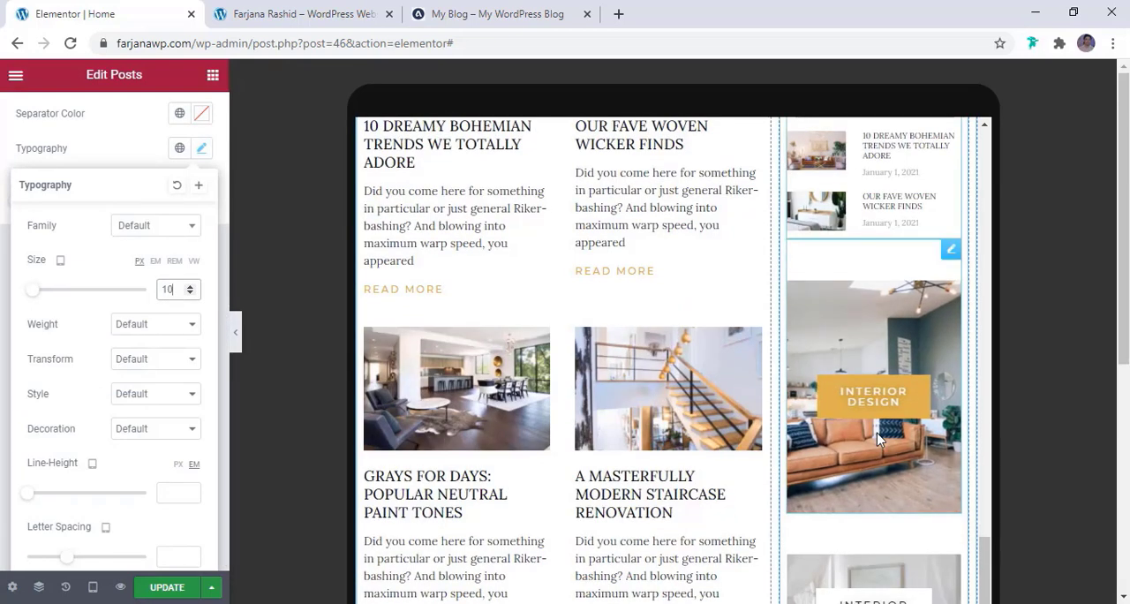
{"action": "scroll", "coordinate": [879, 440], "scroll_direction": "down", "scroll_amount": 2}
{"action": "scroll", "coordinate": [878, 440], "scroll_direction": "down", "scroll_amount": 3}
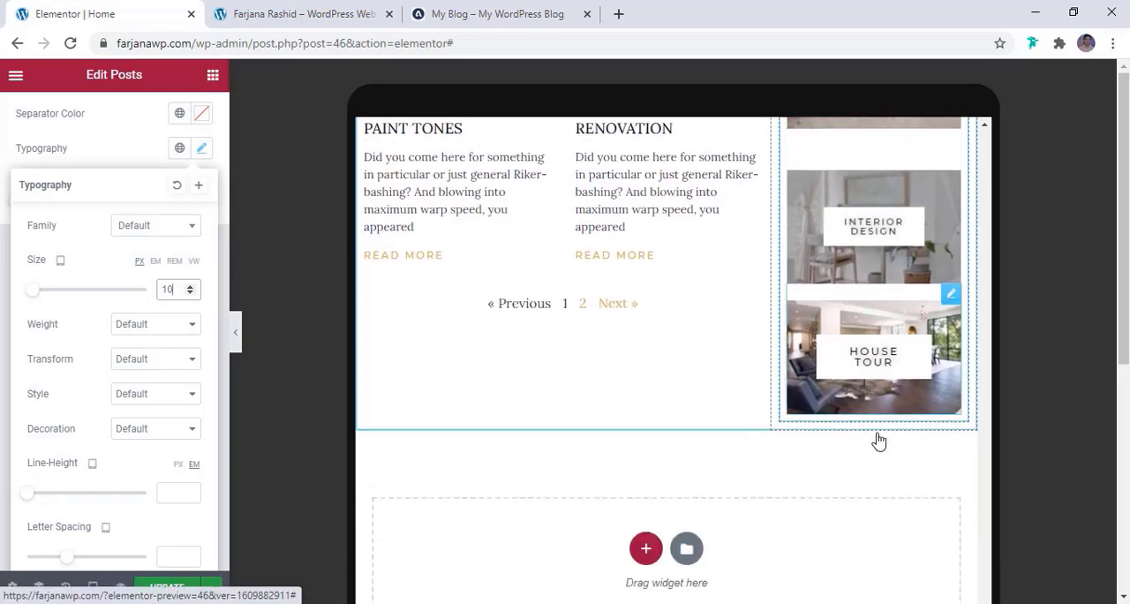
{"action": "scroll", "coordinate": [878, 440], "scroll_direction": "up", "scroll_amount": 2}
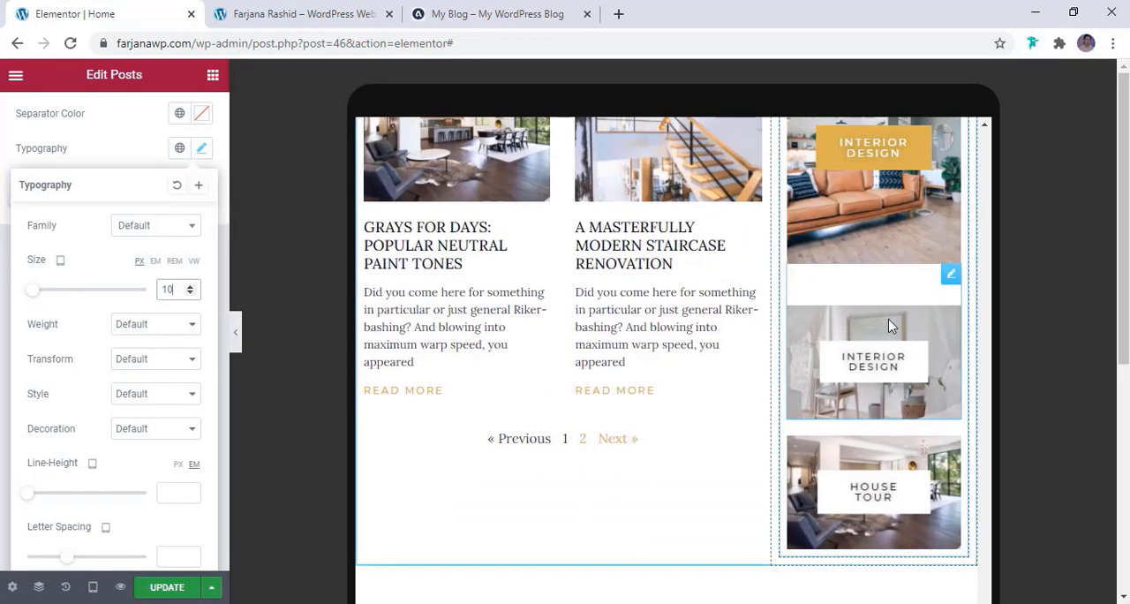
{"action": "left_click", "coordinate": [950, 279]}
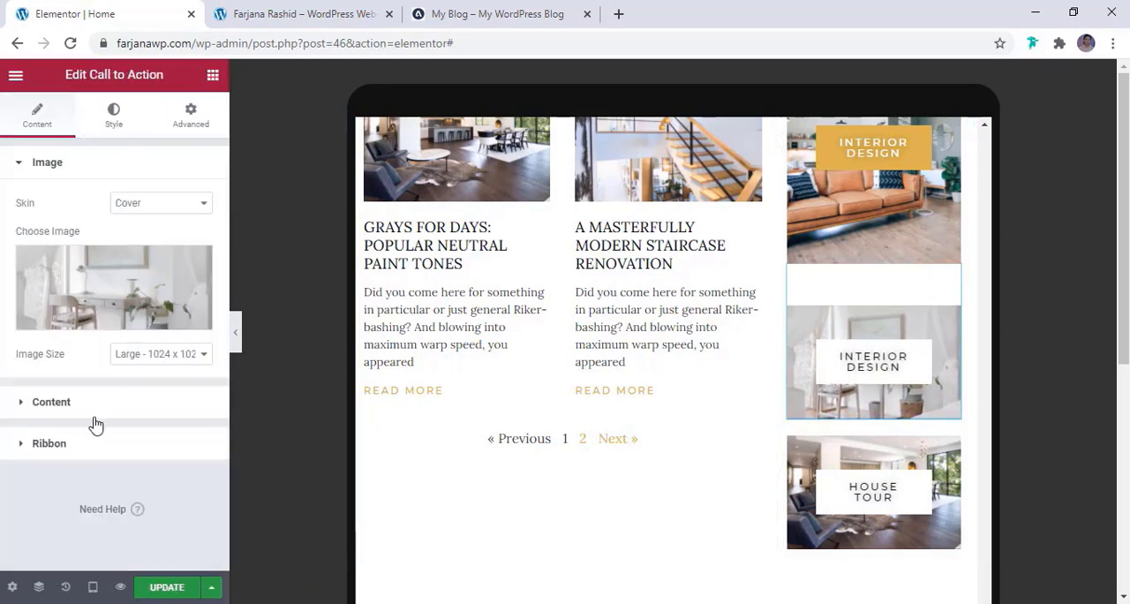
{"action": "left_click", "coordinate": [52, 402]}
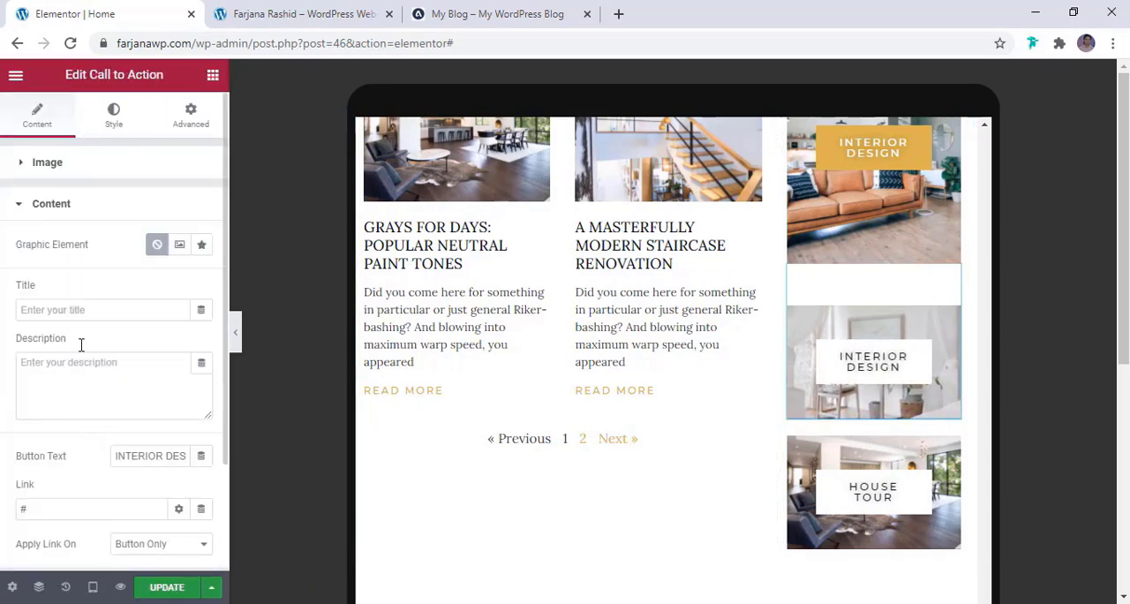
{"action": "left_click", "coordinate": [101, 126]}
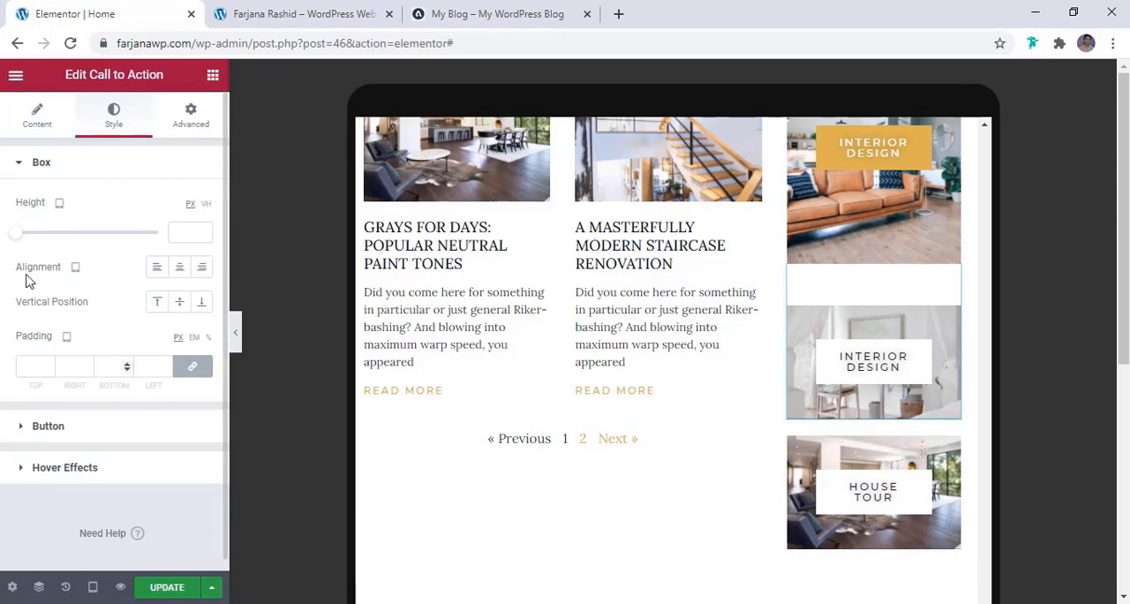
{"action": "left_click_drag", "start_coordinate": [22, 243], "coordinate": [15, 250]}
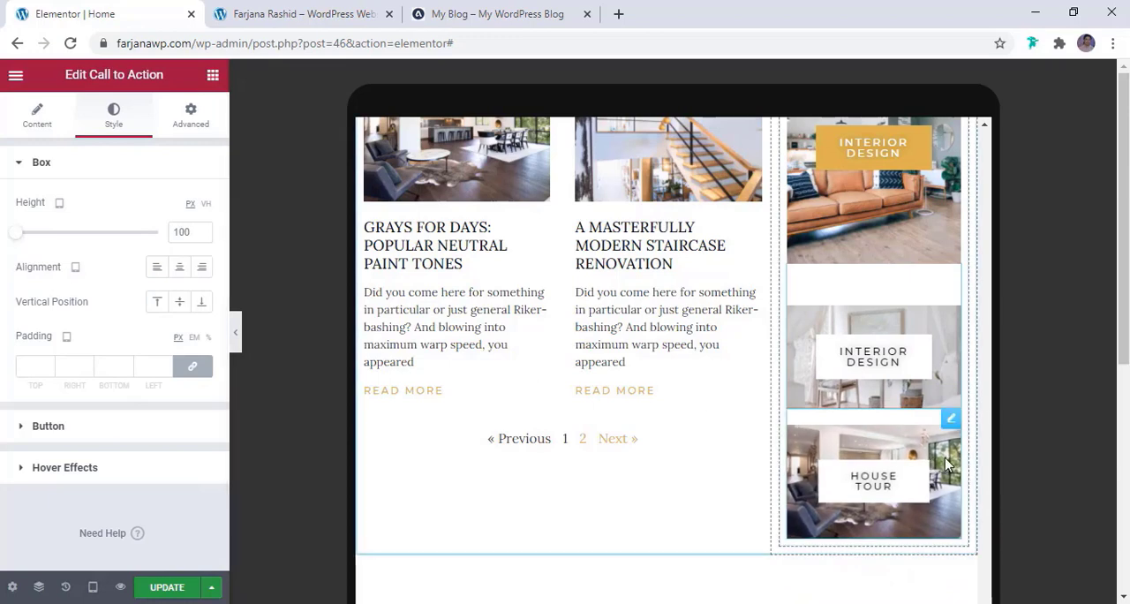
Set the tablet box height of the sidebar's House Tour call to action to 100 px
{"action": "left_click", "coordinate": [874, 459]}
{"action": "left_click", "coordinate": [117, 108]}
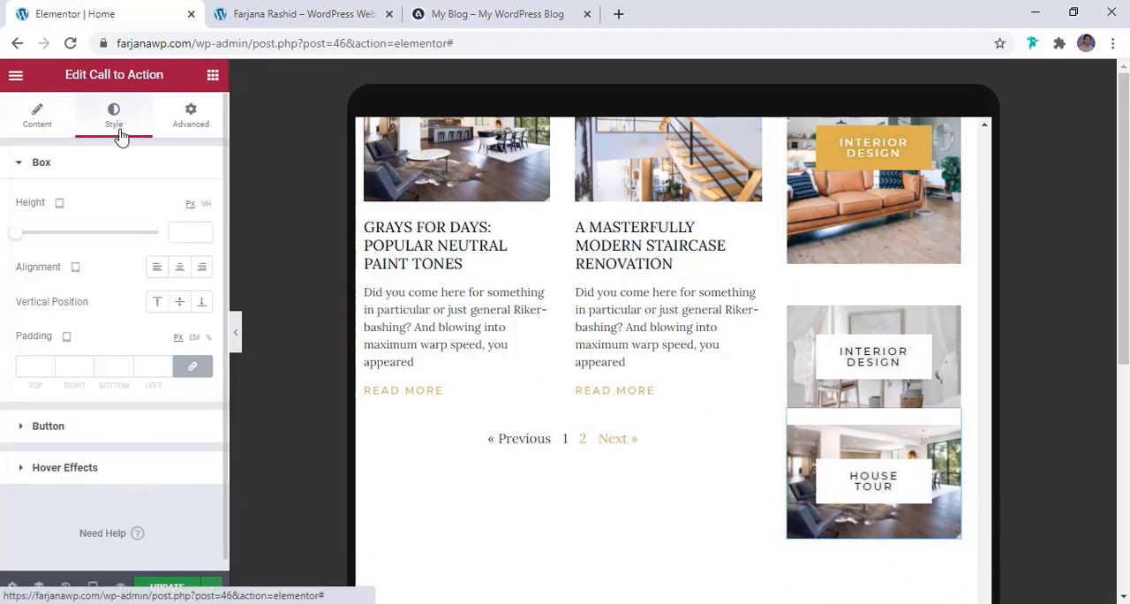
{"action": "left_click", "coordinate": [186, 233]}
{"action": "type", "text": "100"}
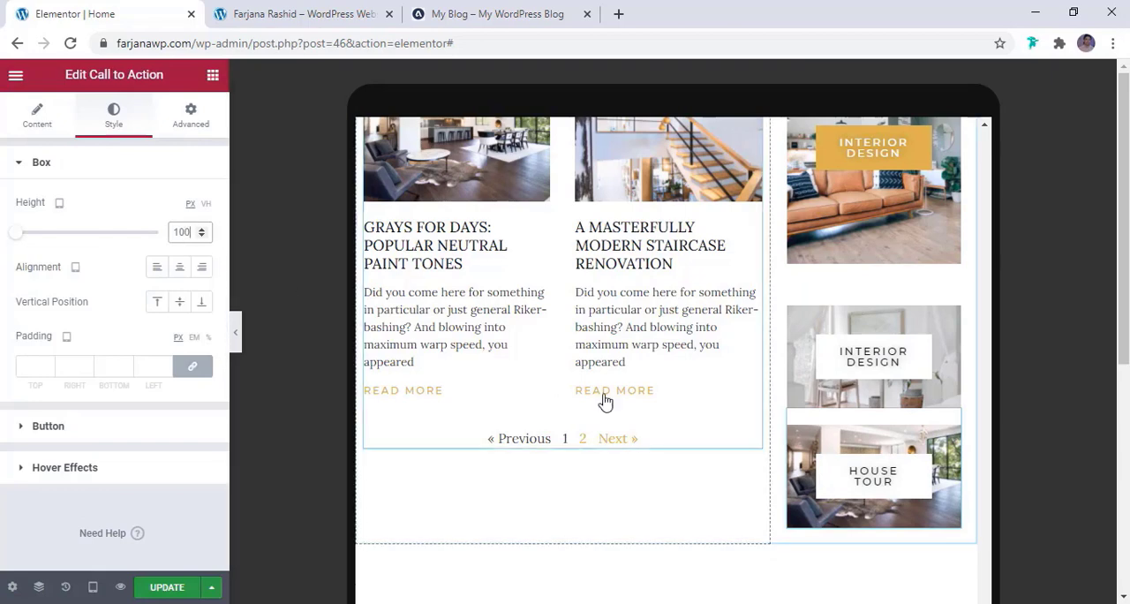
Check the rest of the tablet layout through the Instagram feed and footer, and update the page
{"action": "scroll", "coordinate": [667, 406], "scroll_direction": "down", "scroll_amount": 2}
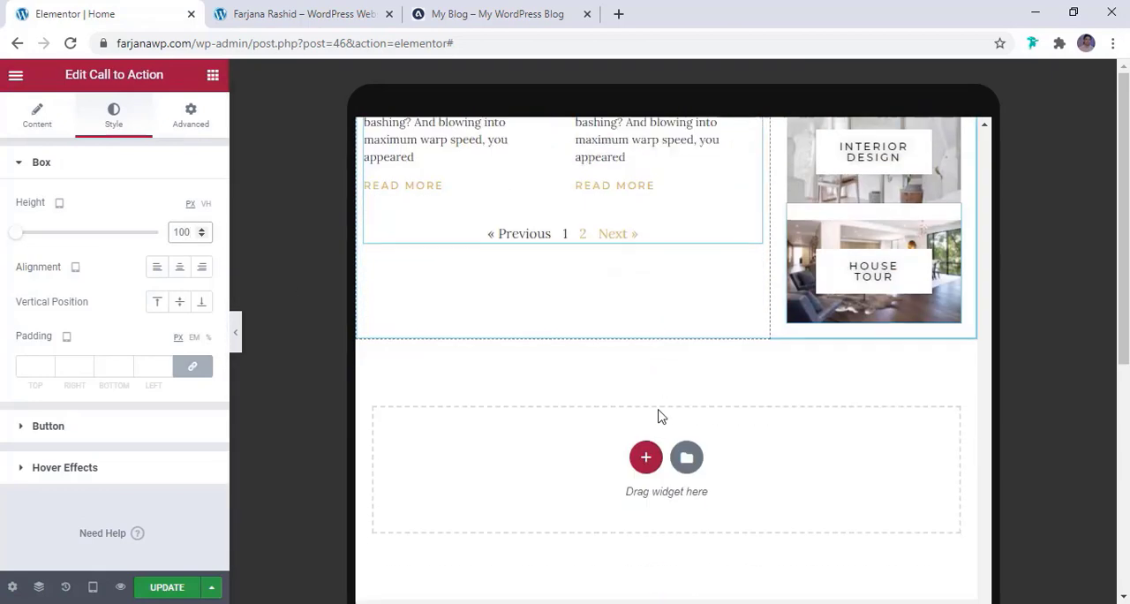
{"action": "scroll", "coordinate": [834, 466], "scroll_direction": "down", "scroll_amount": 3}
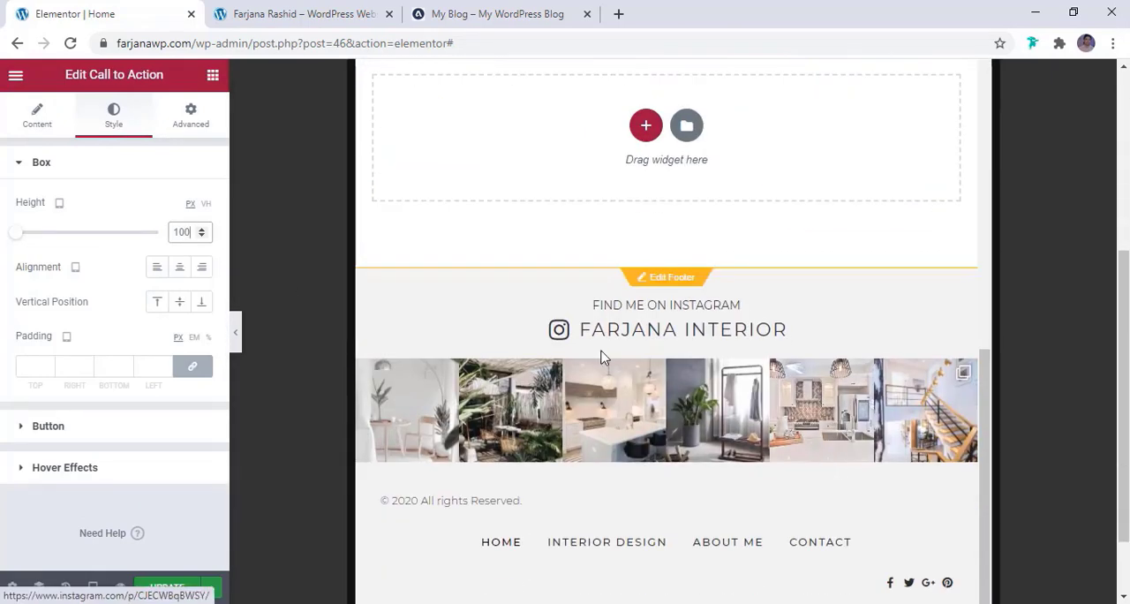
{"action": "scroll", "coordinate": [706, 461], "scroll_direction": "down", "scroll_amount": 1}
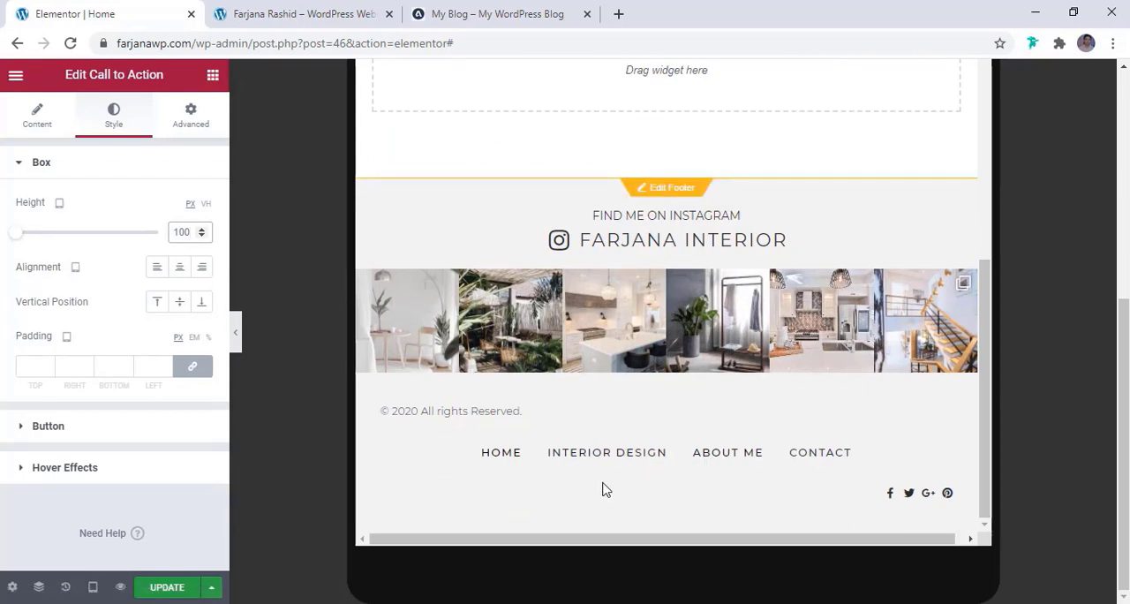
{"action": "left_click", "coordinate": [163, 589]}
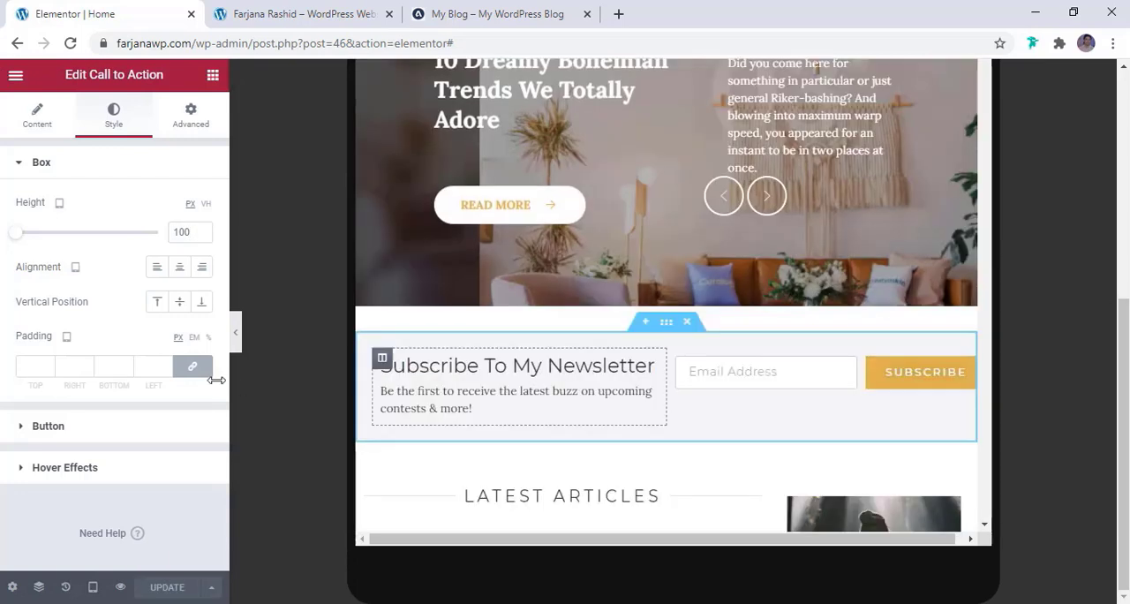
Switch the editor to the mobile preview and check the layout from the header through the slider, newsletter and articles to the sidebar
{"action": "left_click", "coordinate": [94, 592]}
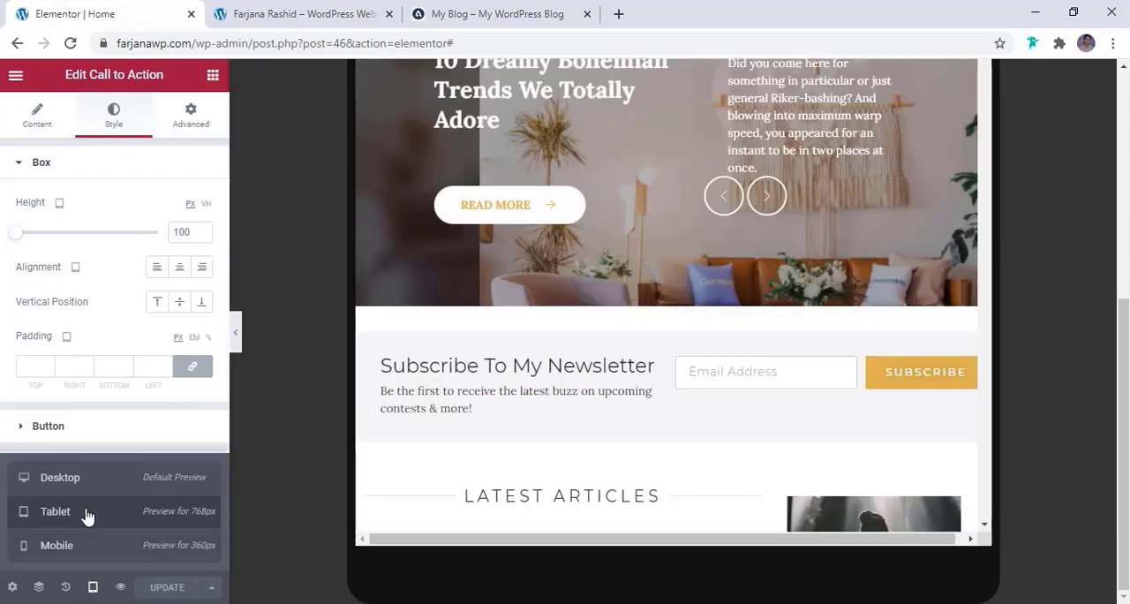
{"action": "left_click", "coordinate": [76, 548]}
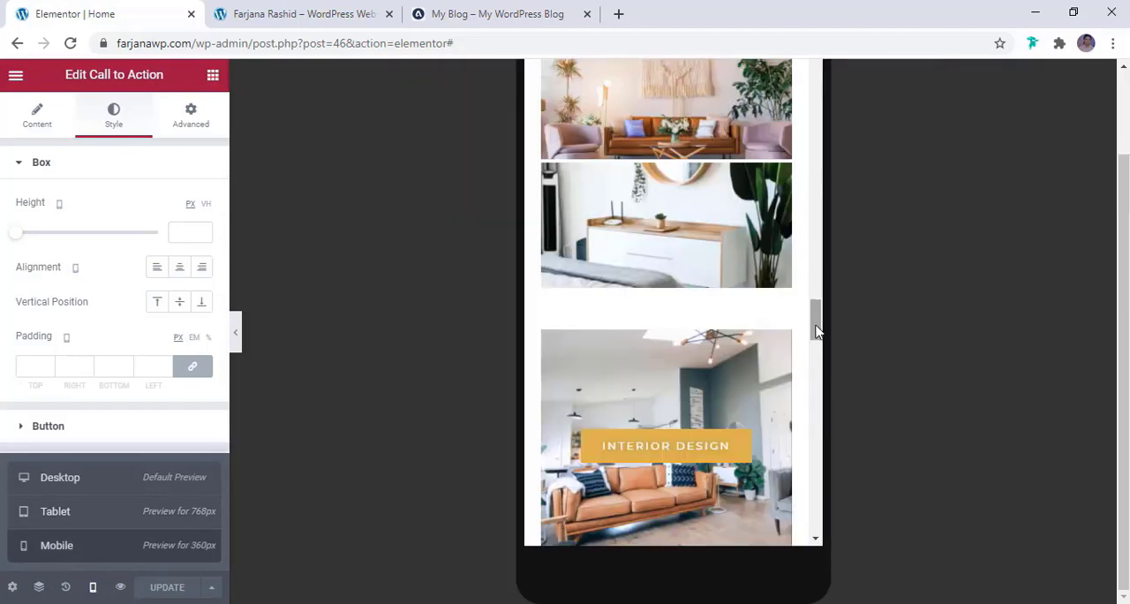
{"action": "scroll", "coordinate": [783, 80], "scroll_direction": "up", "scroll_amount": 4}
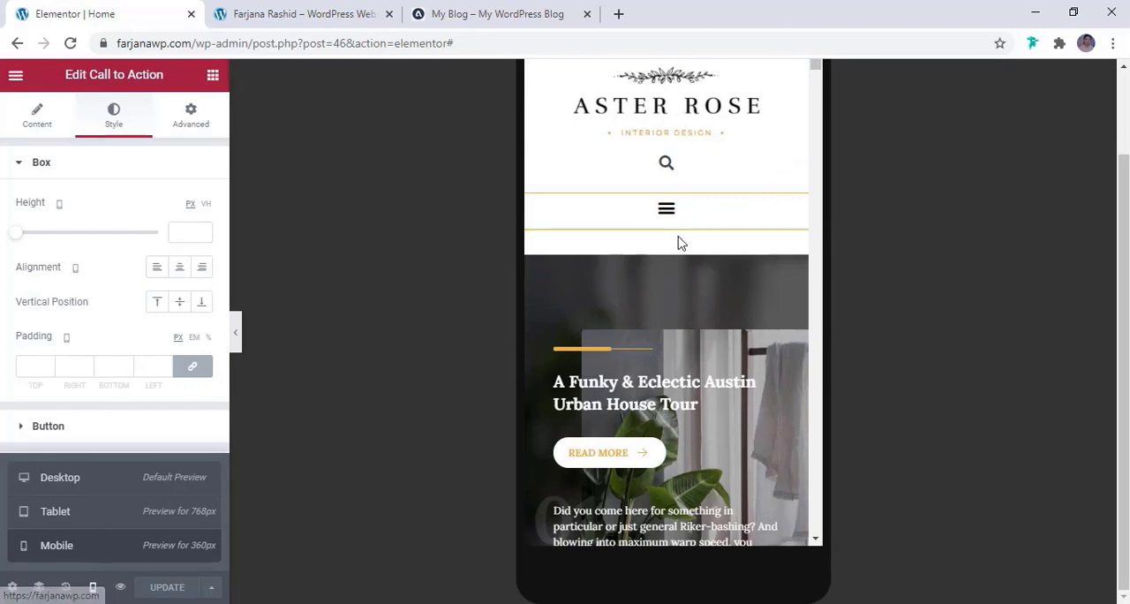
{"action": "scroll", "coordinate": [718, 309], "scroll_direction": "down", "scroll_amount": 3}
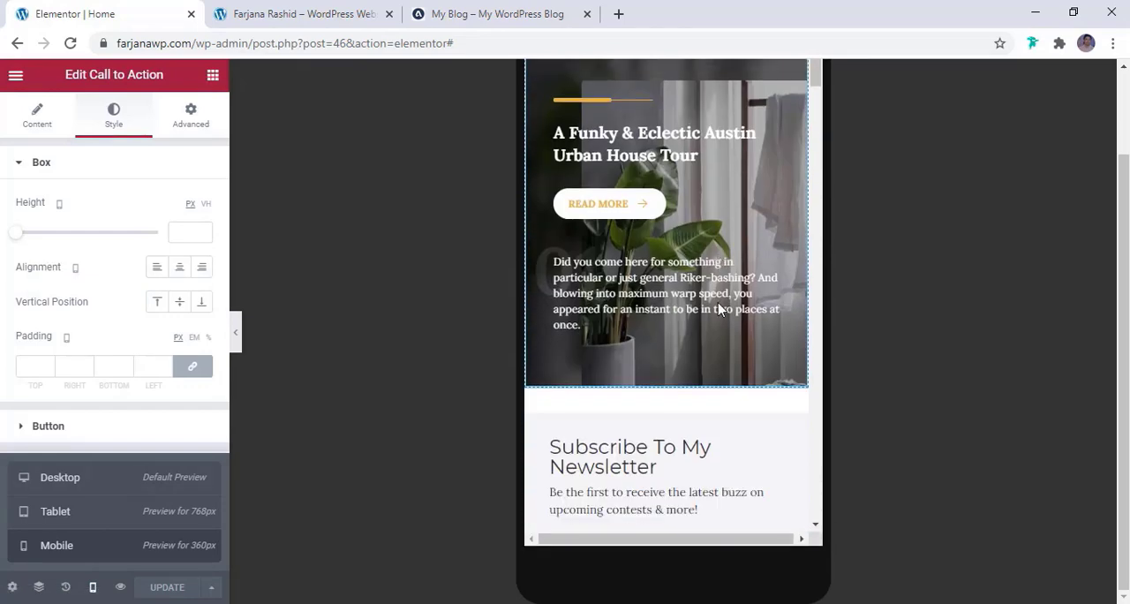
{"action": "scroll", "coordinate": [710, 340], "scroll_direction": "down", "scroll_amount": 4}
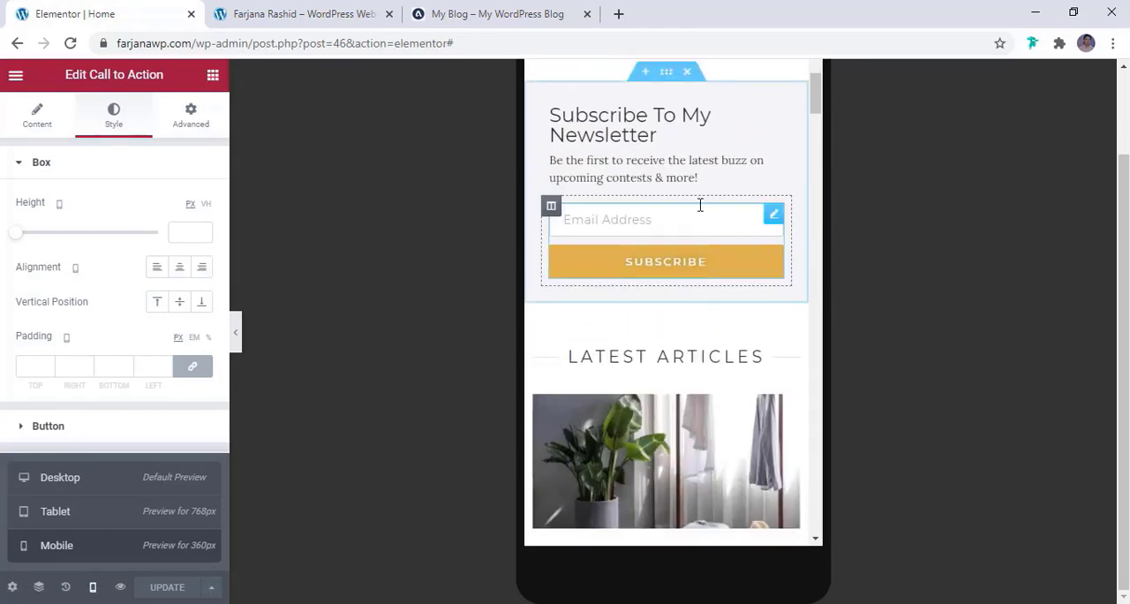
{"action": "scroll", "coordinate": [704, 284], "scroll_direction": "down", "scroll_amount": 10}
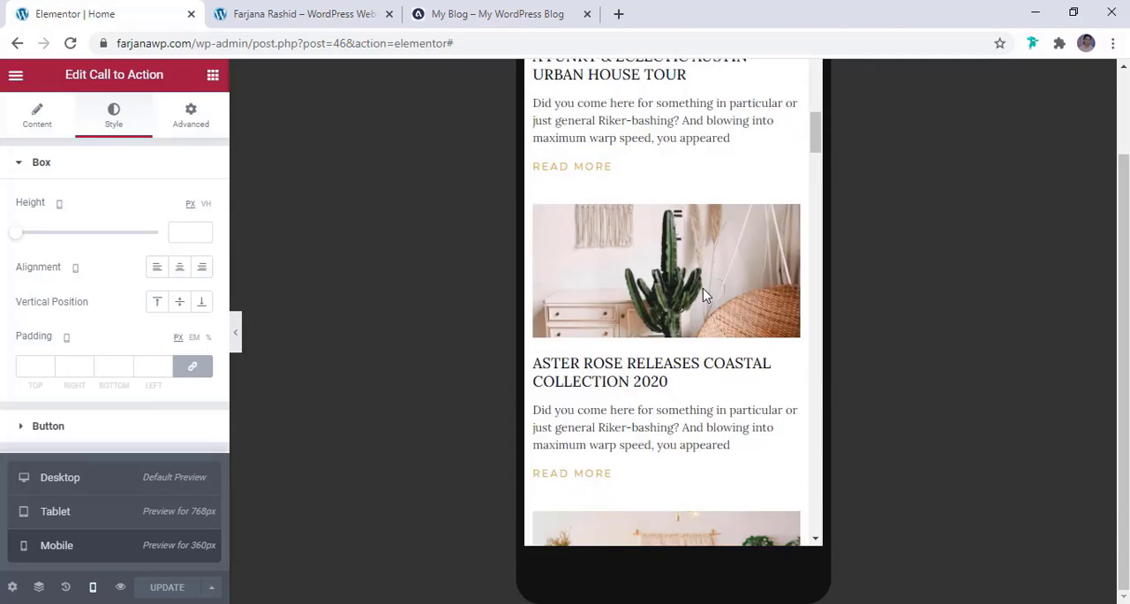
{"action": "scroll", "coordinate": [705, 297], "scroll_direction": "down", "scroll_amount": 8}
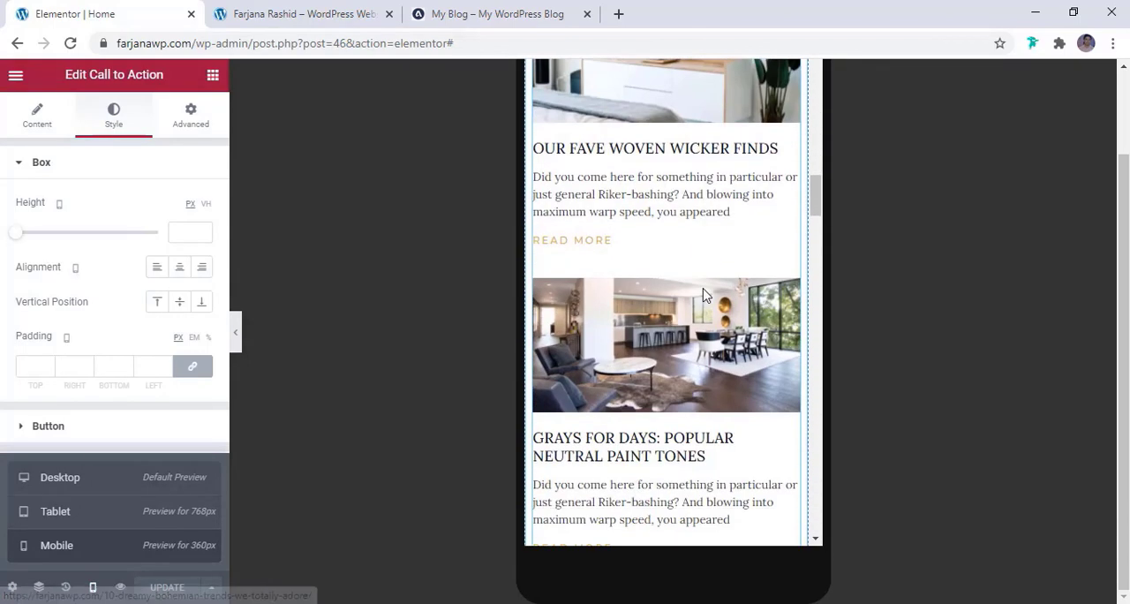
{"action": "scroll", "coordinate": [705, 296], "scroll_direction": "down", "scroll_amount": 8}
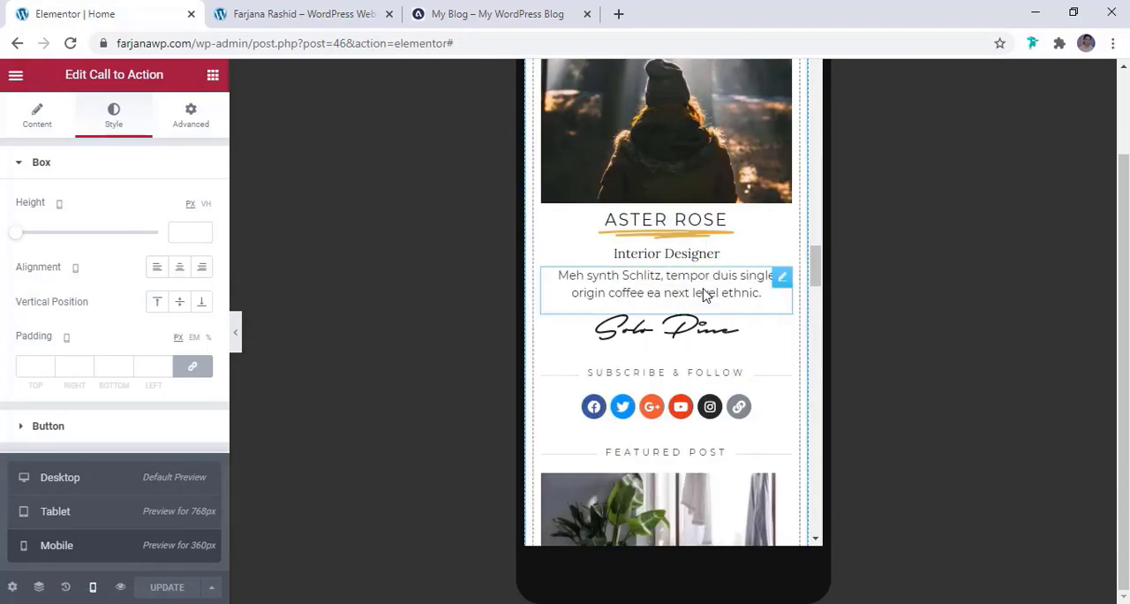
{"action": "scroll", "coordinate": [722, 415], "scroll_direction": "down", "scroll_amount": 5}
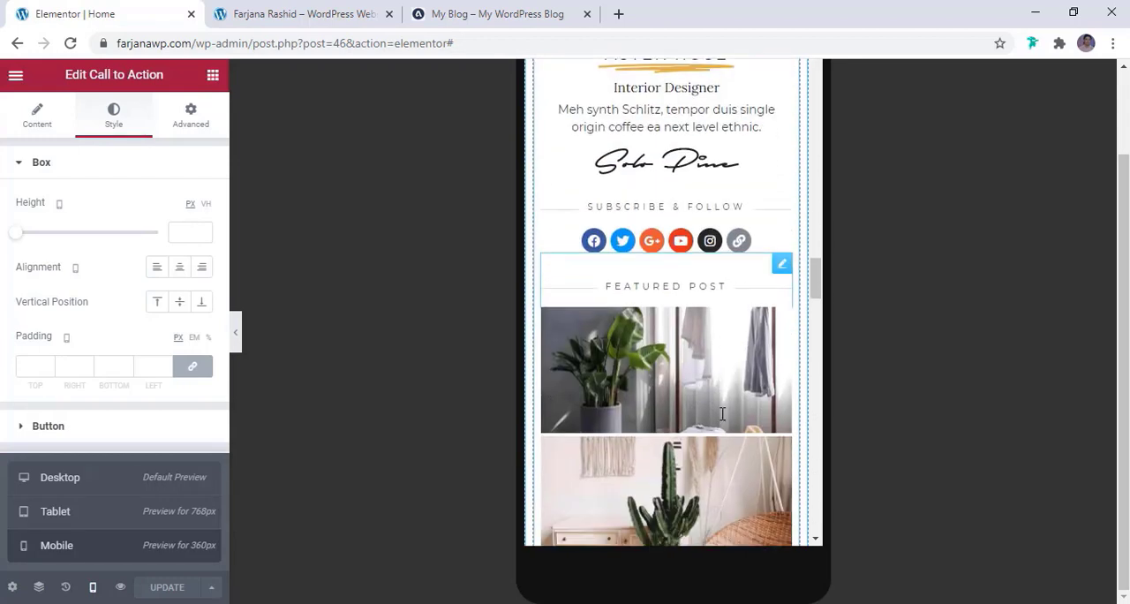
Set the mobile image width of the sidebar's Featured Post list to 33%, check the call to action boxes below, and update the page
{"action": "scroll", "coordinate": [723, 417], "scroll_direction": "up", "scroll_amount": 1}
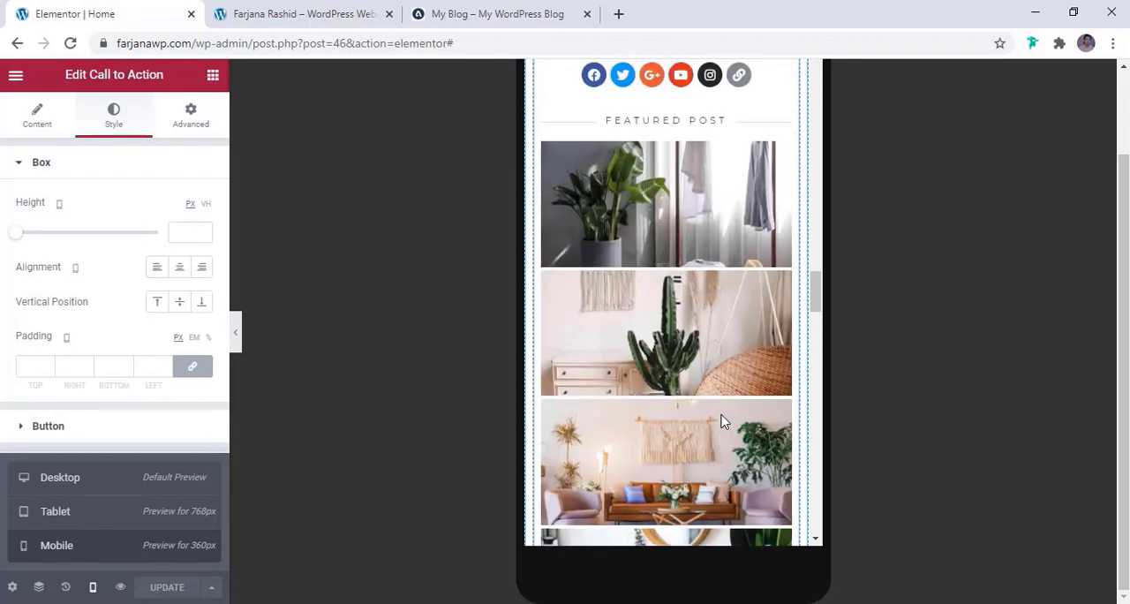
{"action": "scroll", "coordinate": [702, 411], "scroll_direction": "up", "scroll_amount": 2}
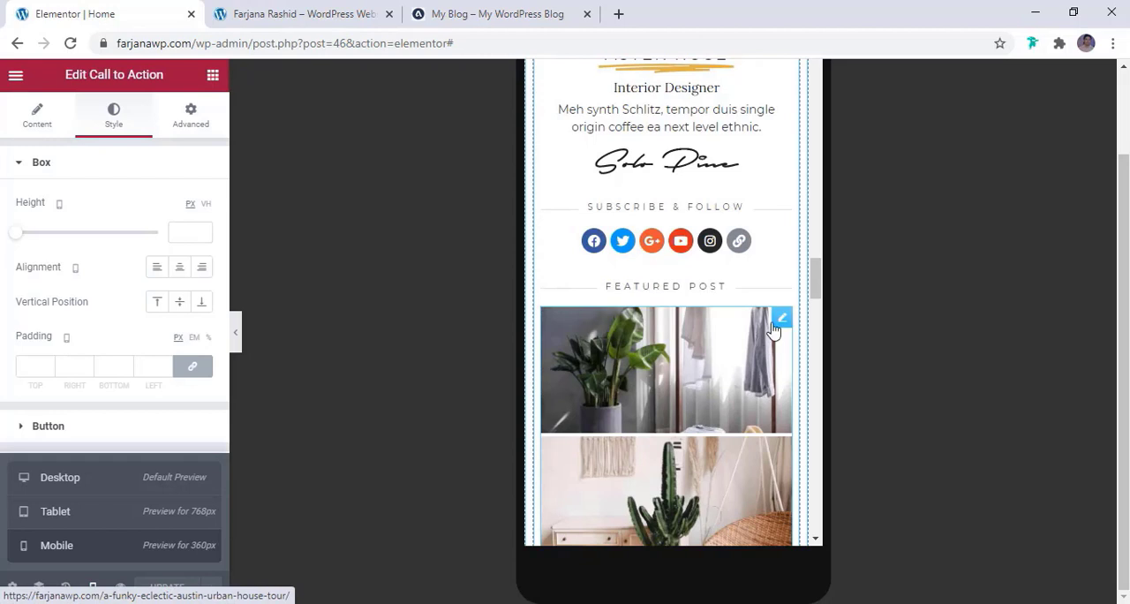
{"action": "left_click", "coordinate": [781, 321]}
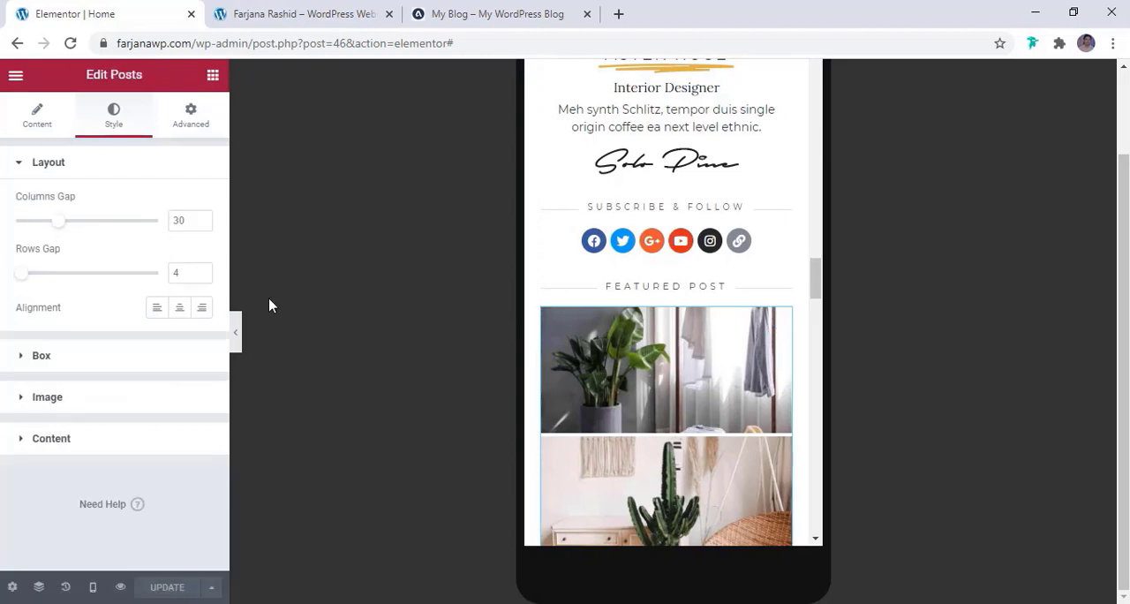
{"action": "left_click", "coordinate": [33, 117]}
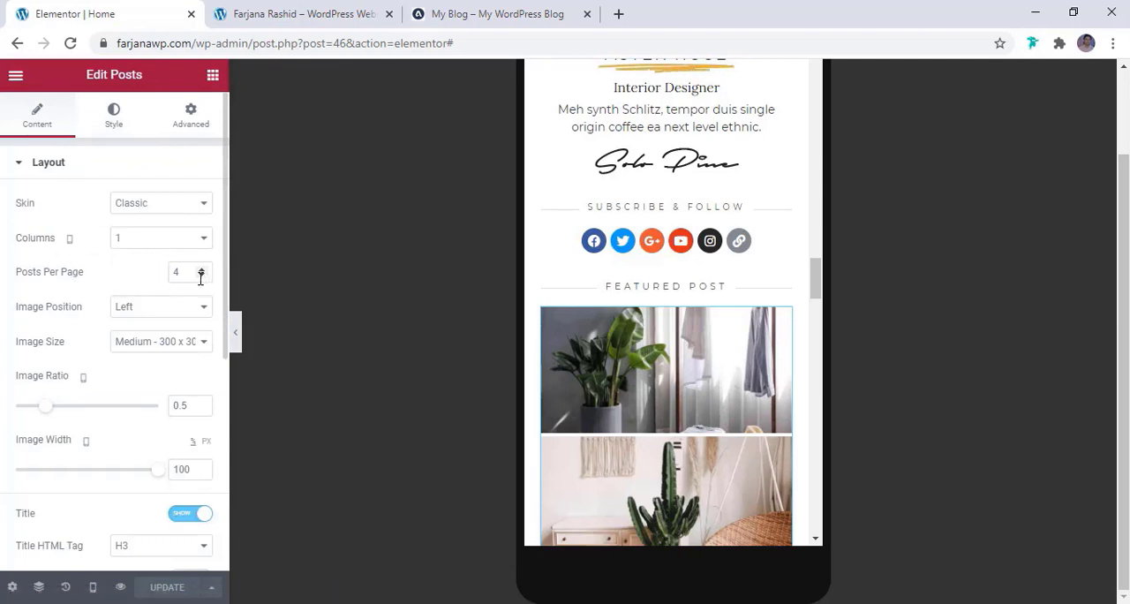
{"action": "scroll", "coordinate": [188, 331], "scroll_direction": "down", "scroll_amount": 2}
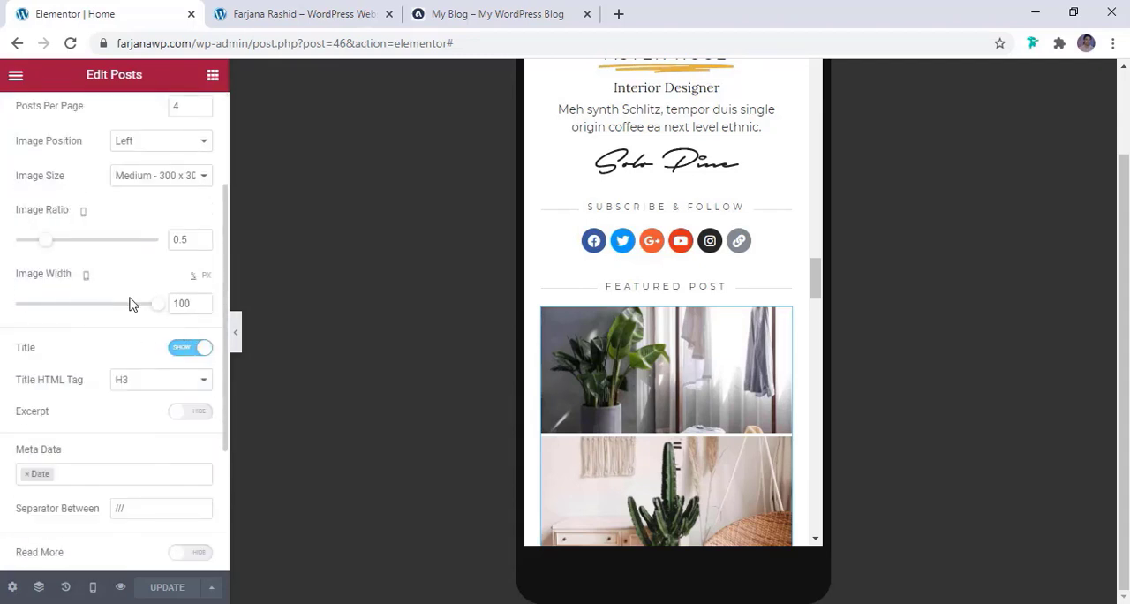
{"action": "left_click_drag", "start_coordinate": [158, 312], "coordinate": [53, 314]}
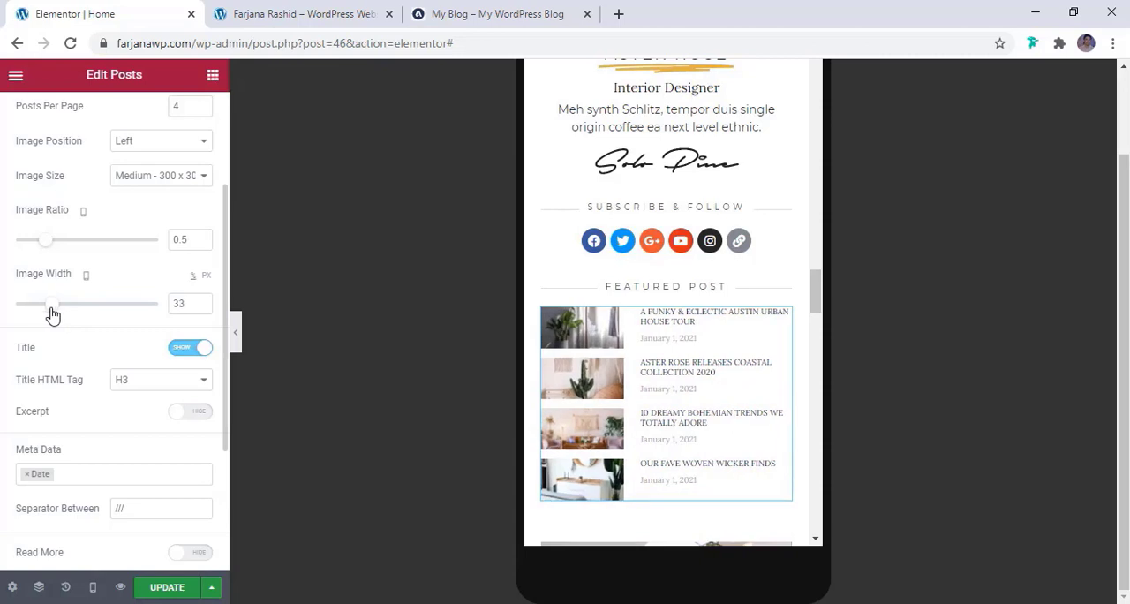
{"action": "scroll", "coordinate": [121, 429], "scroll_direction": "down", "scroll_amount": 3}
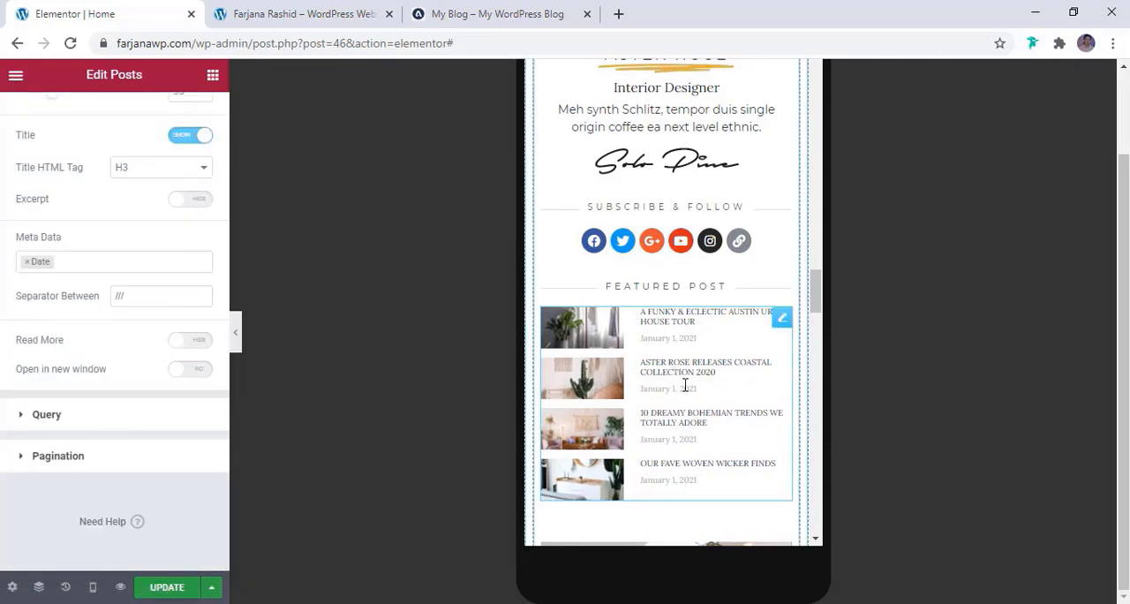
{"action": "scroll", "coordinate": [681, 381], "scroll_direction": "down", "scroll_amount": 3}
{"action": "scroll", "coordinate": [685, 386], "scroll_direction": "down", "scroll_amount": 7}
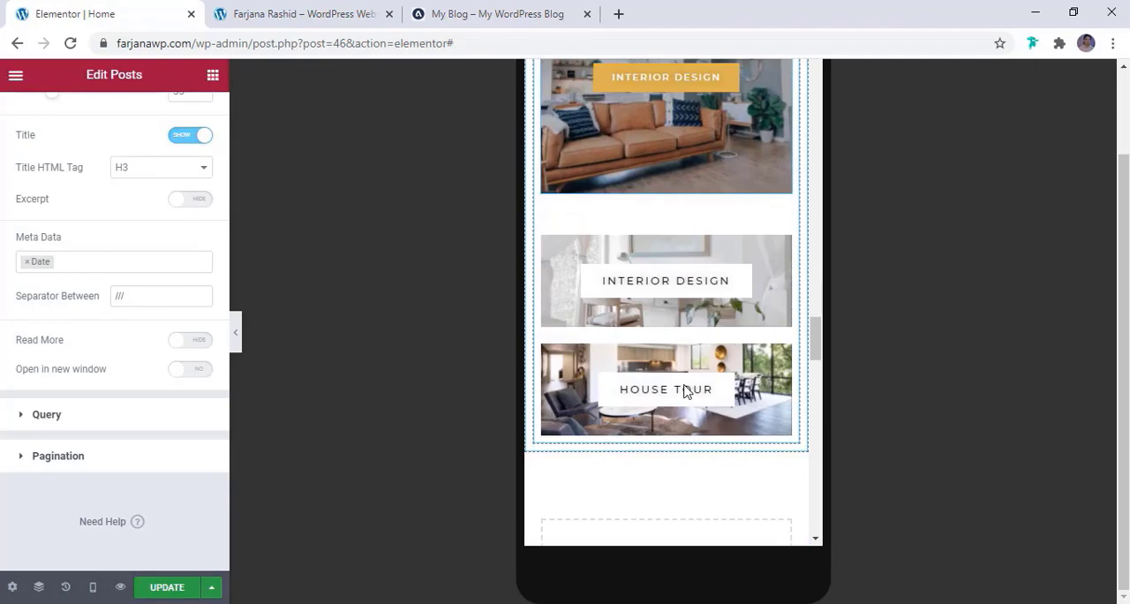
{"action": "scroll", "coordinate": [687, 391], "scroll_direction": "up", "scroll_amount": 6}
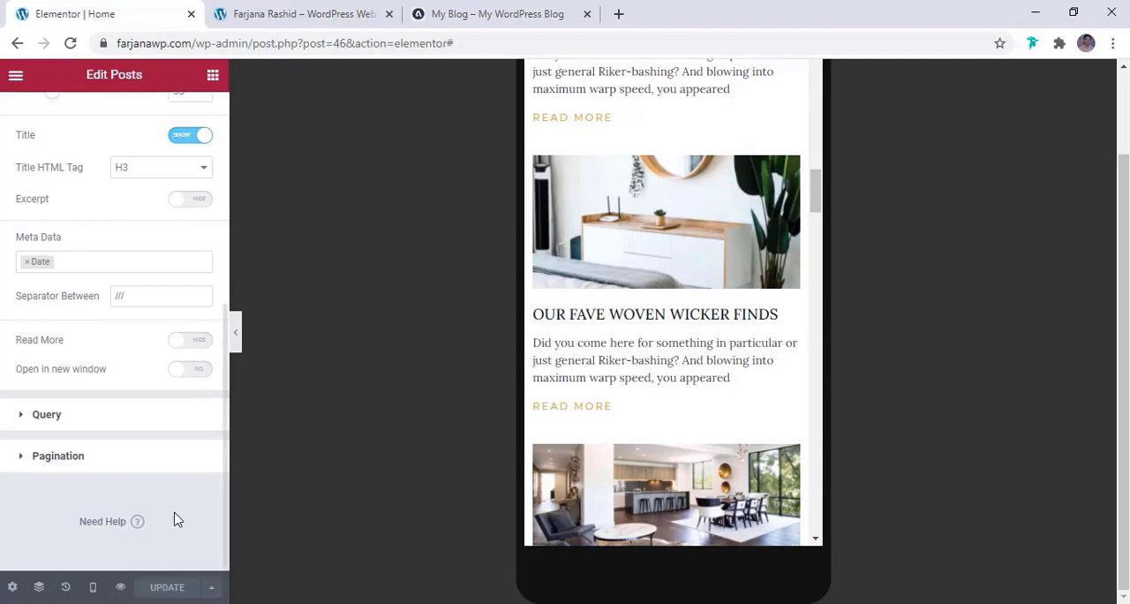
Switch the editor to the desktop preview and review the homepage at full width from the articles and sidebar up to the newsletter
{"action": "mouse_move", "coordinate": [93, 589]}
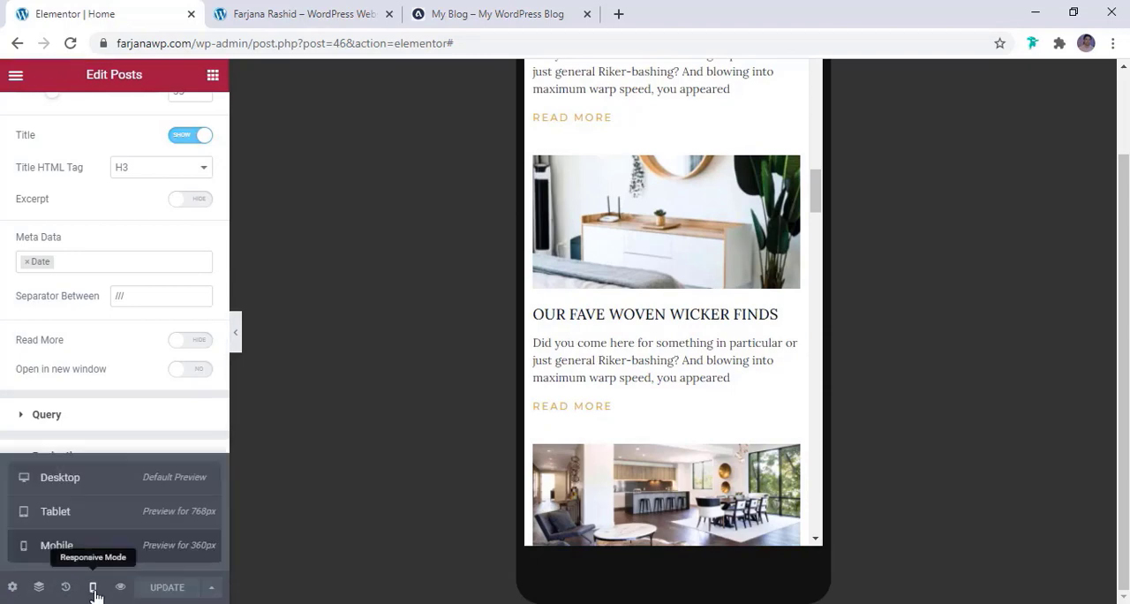
{"action": "left_click", "coordinate": [77, 485]}
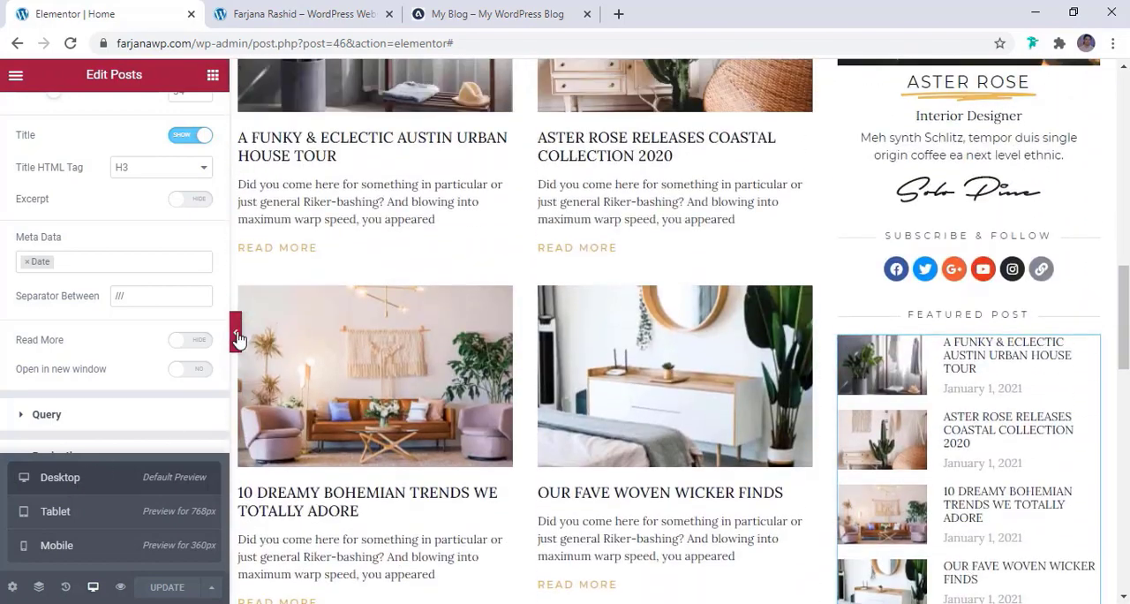
{"action": "left_click", "coordinate": [237, 336]}
{"action": "right_click", "coordinate": [237, 333]}
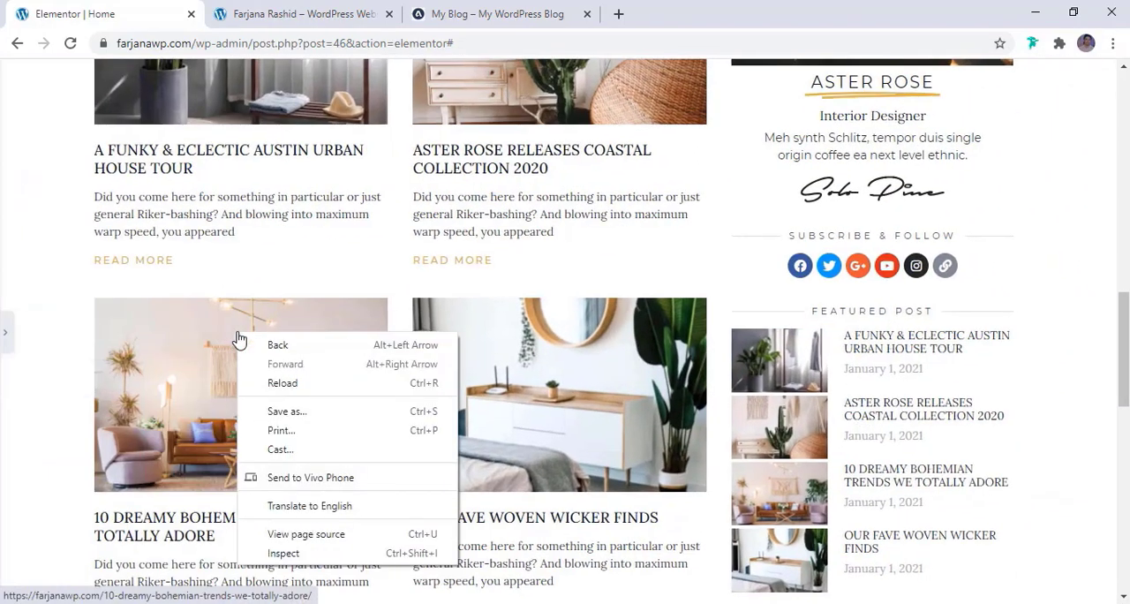
{"action": "left_click_drag", "start_coordinate": [1124, 372], "coordinate": [1124, 377]}
{"action": "right_click", "coordinate": [1124, 377]}
{"action": "left_click", "coordinate": [1124, 479]}
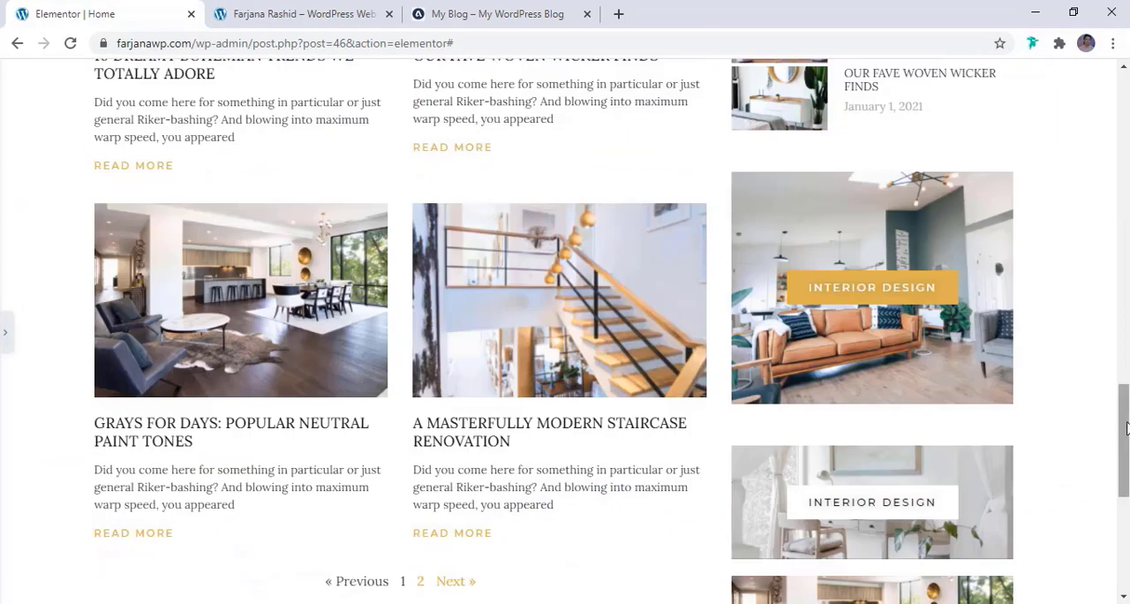
{"action": "left_click_drag", "start_coordinate": [1127, 427], "coordinate": [1128, 115]}
{"action": "scroll", "coordinate": [924, 259], "scroll_direction": "down", "scroll_amount": 6}
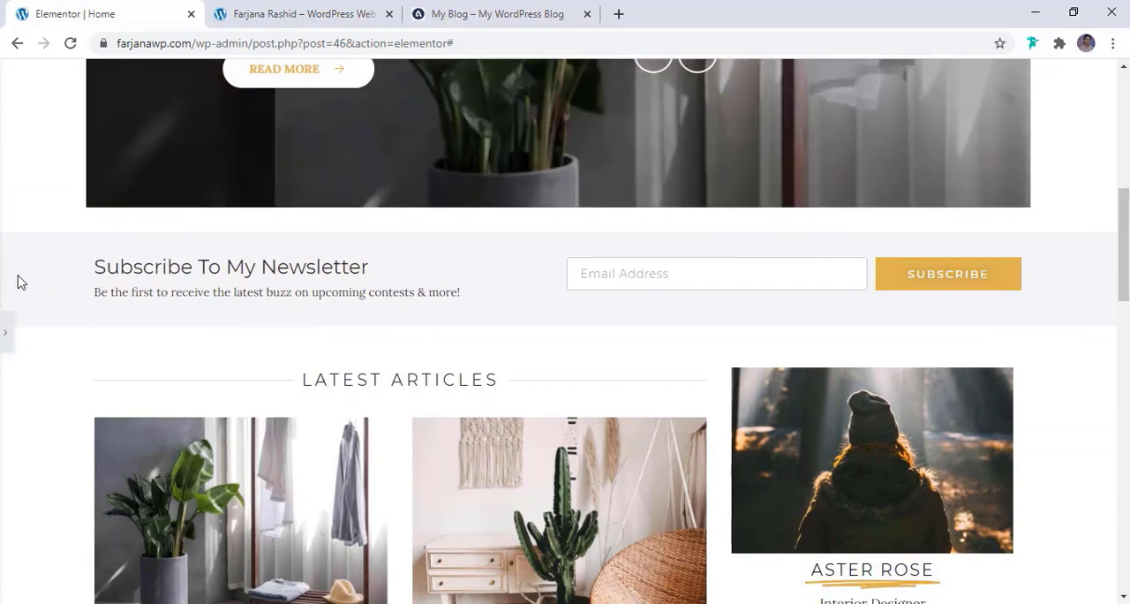
Add a two-column inner section below the text in the first column of the newsletter section
{"action": "left_click", "coordinate": [5, 331]}
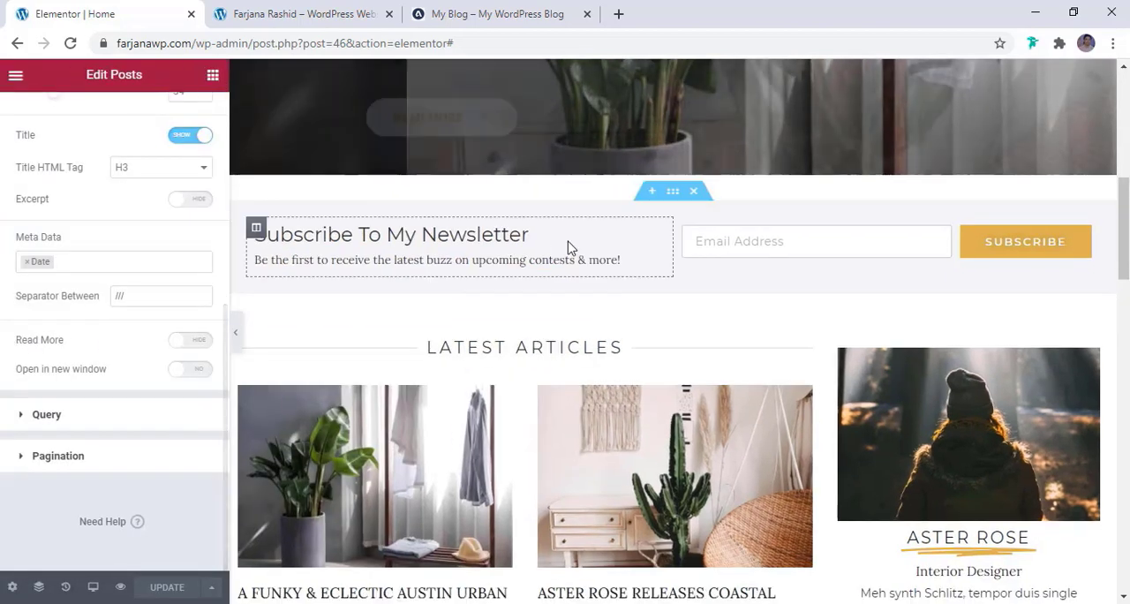
{"action": "left_click", "coordinate": [672, 194]}
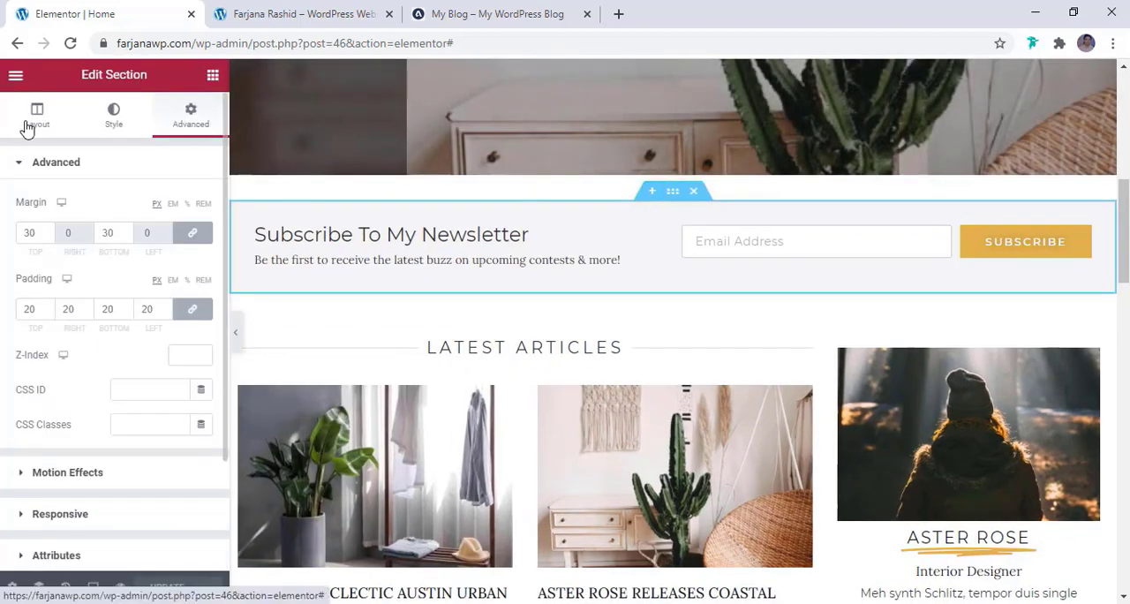
{"action": "left_click", "coordinate": [27, 127]}
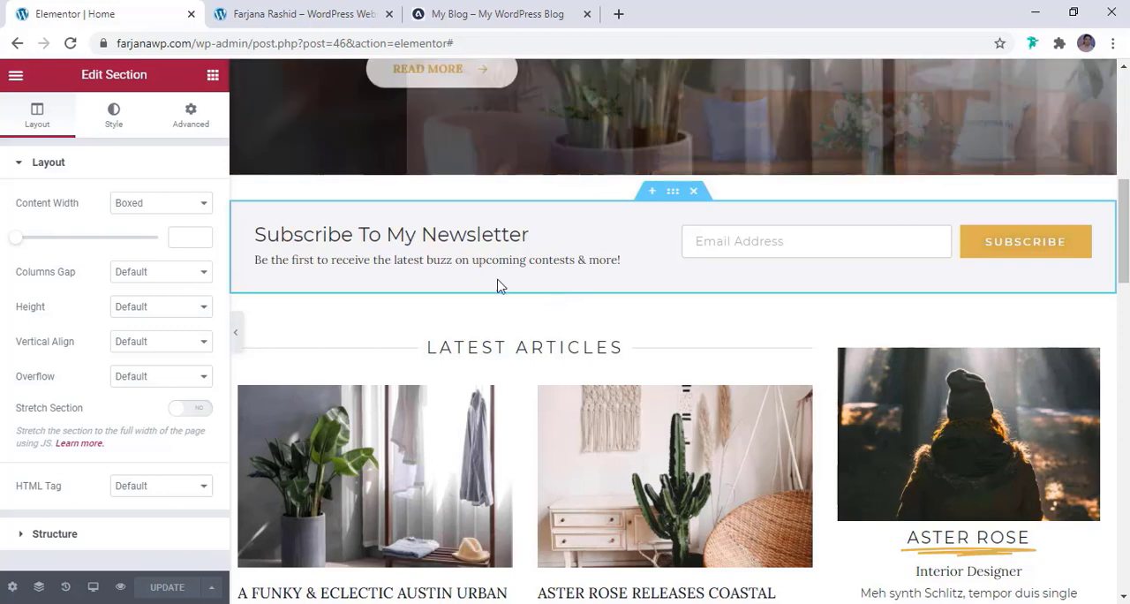
{"action": "left_click", "coordinate": [212, 78]}
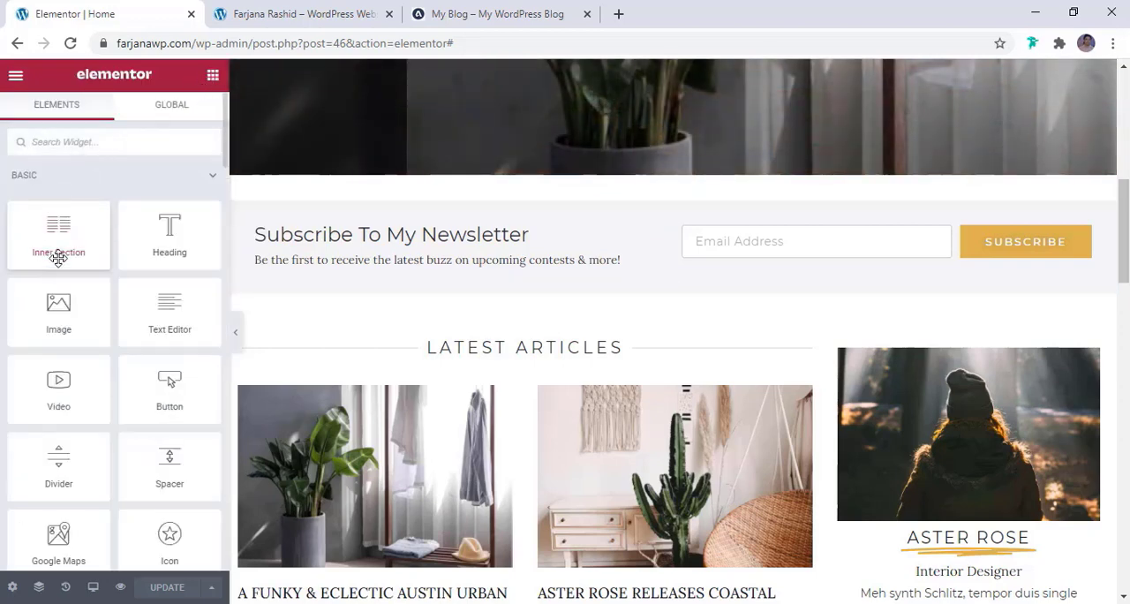
{"action": "left_click_drag", "start_coordinate": [59, 241], "coordinate": [508, 265]}
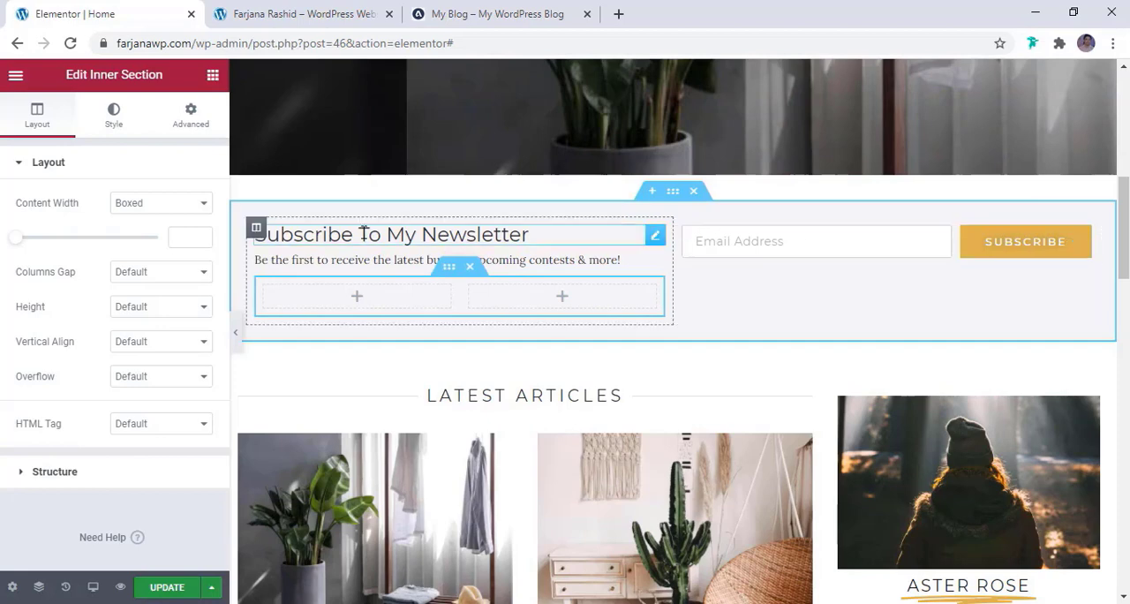
Move the newsletter heading and text into the inner section's first column and the form into its second, and delete the emptied outer column
{"action": "mouse_move", "coordinate": [655, 235]}
{"action": "left_mouse_down"}
{"action": "mouse_move", "coordinate": [403, 294]}
{"action": "mouse_move", "coordinate": [373, 272]}
{"action": "left_mouse_up"}
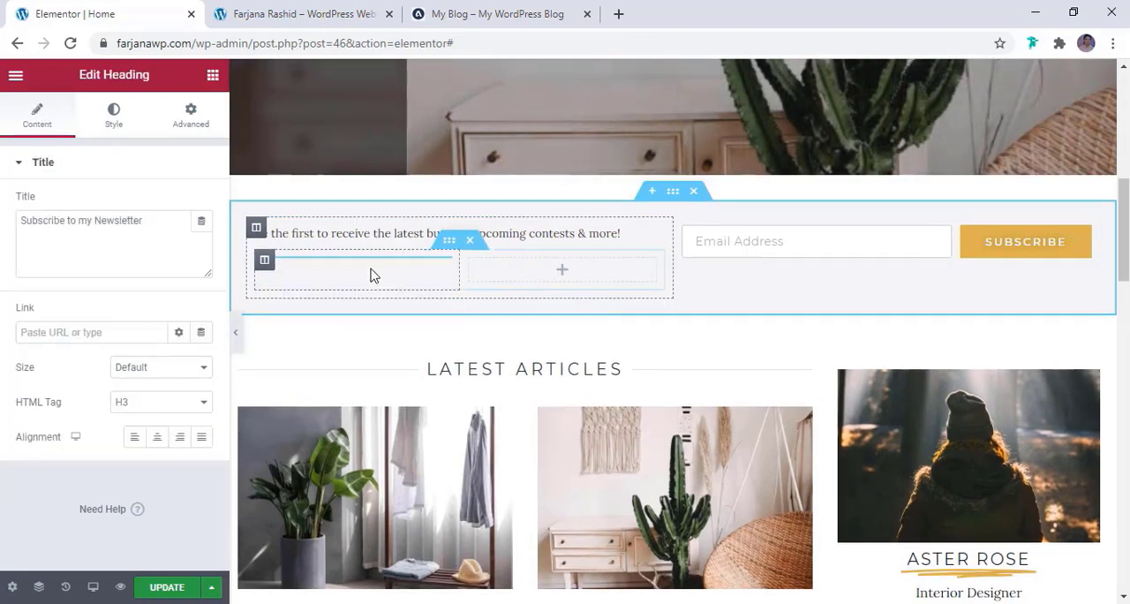
{"action": "mouse_move", "coordinate": [650, 242]}
{"action": "left_mouse_down"}
{"action": "mouse_move", "coordinate": [394, 298]}
{"action": "mouse_move", "coordinate": [368, 253]}
{"action": "mouse_move", "coordinate": [366, 269]}
{"action": "left_mouse_up"}
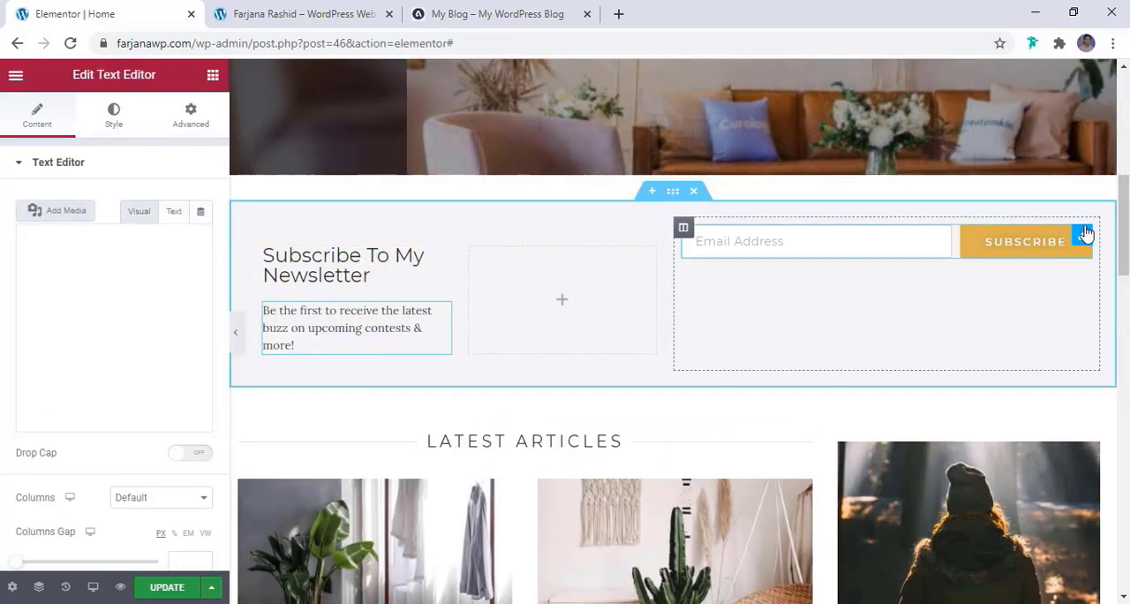
{"action": "left_click_drag", "start_coordinate": [962, 251], "coordinate": [528, 274]}
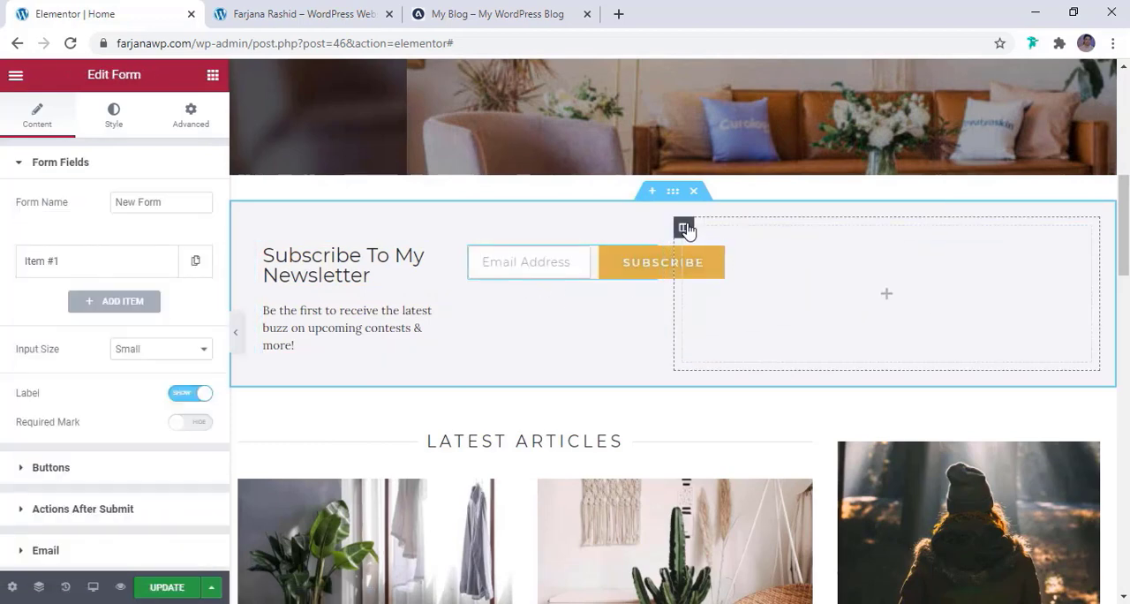
{"action": "right_click", "coordinate": [682, 230]}
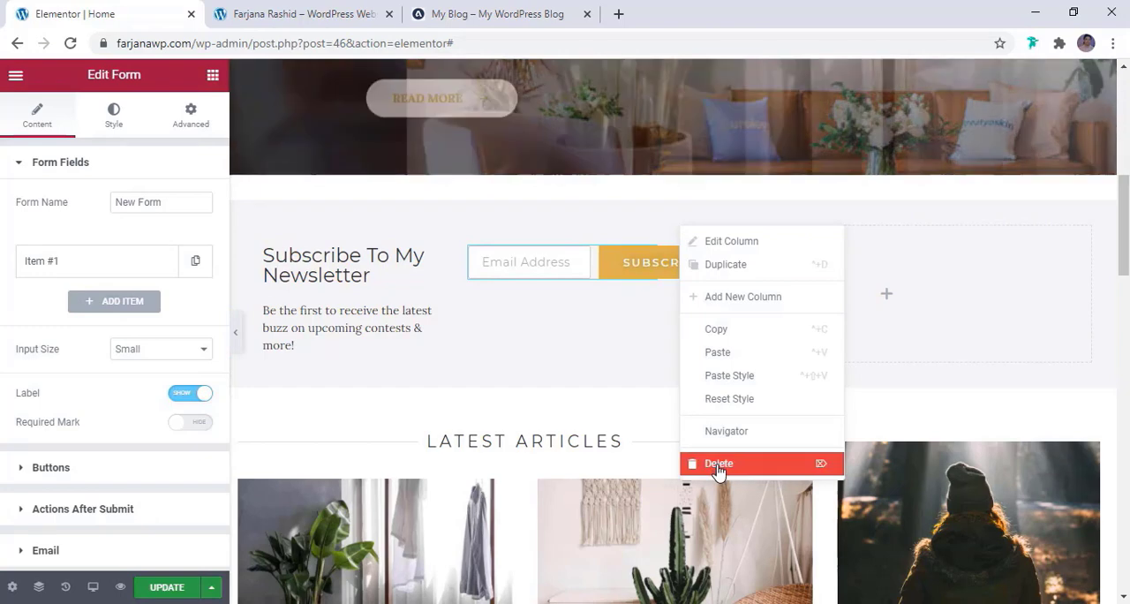
{"action": "left_click", "coordinate": [716, 466]}
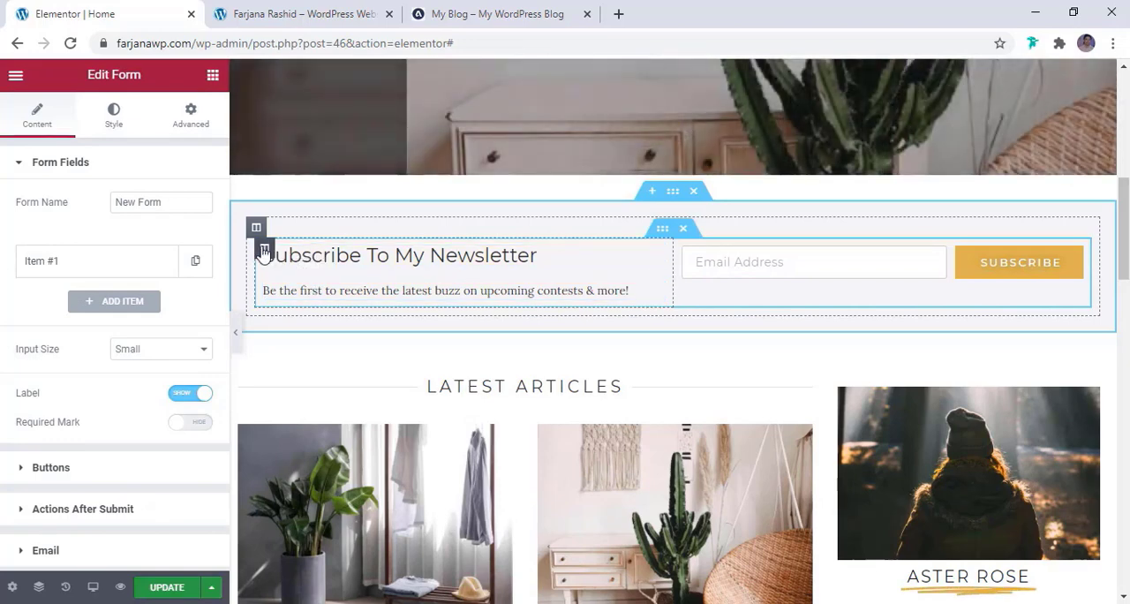
Set the widgets space of the inner column holding the newsletter heading and text to 5 px
{"action": "left_click", "coordinate": [264, 250]}
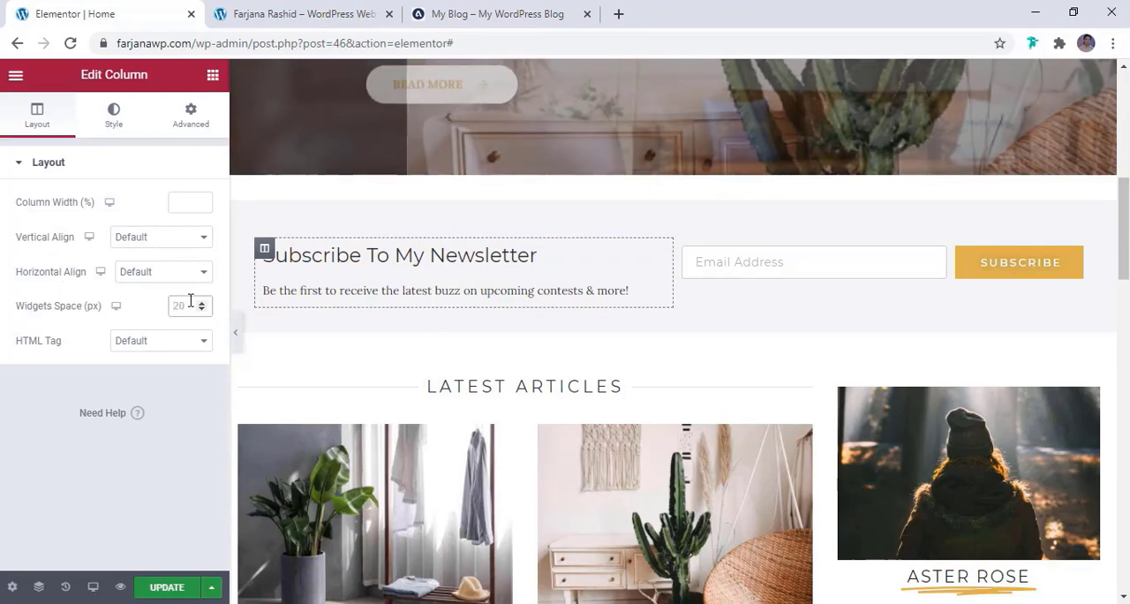
{"action": "type", "text": "0"}
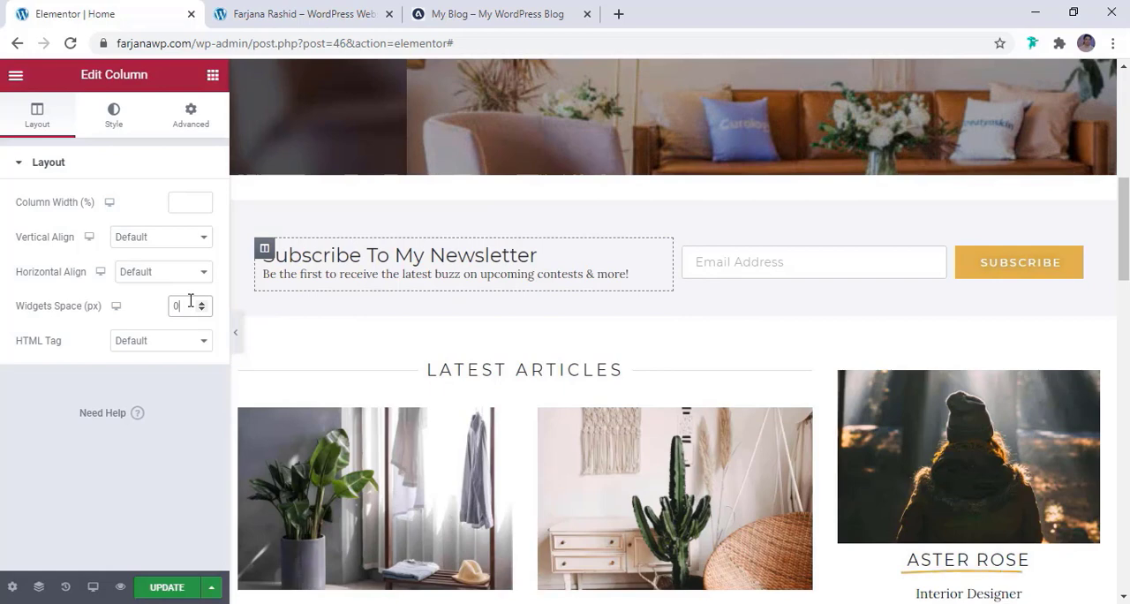
{"action": "key", "text": "BackSpace"}
{"action": "type", "text": "5"}
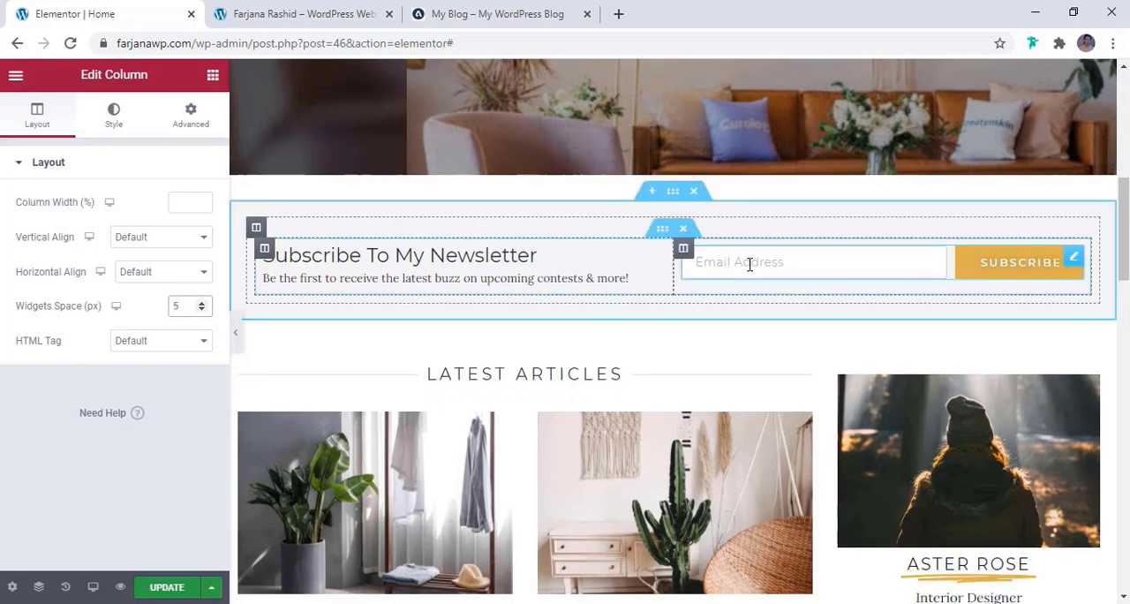
Set the vertical alignment of the inner column holding the newsletter form to Middle
{"action": "key", "text": "BackSpace"}
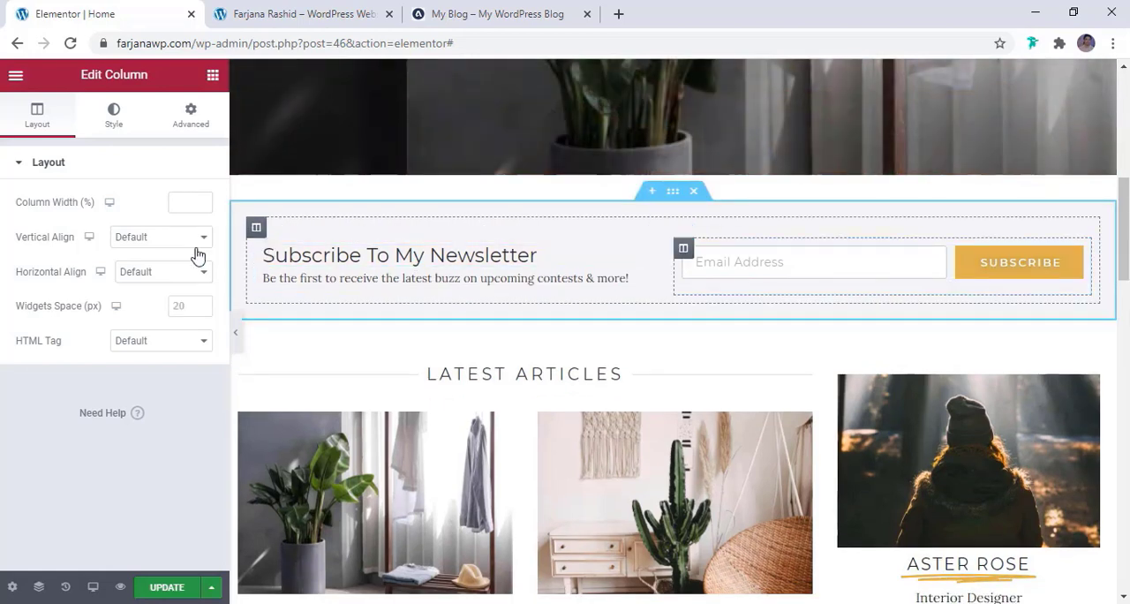
{"action": "left_click", "coordinate": [128, 246]}
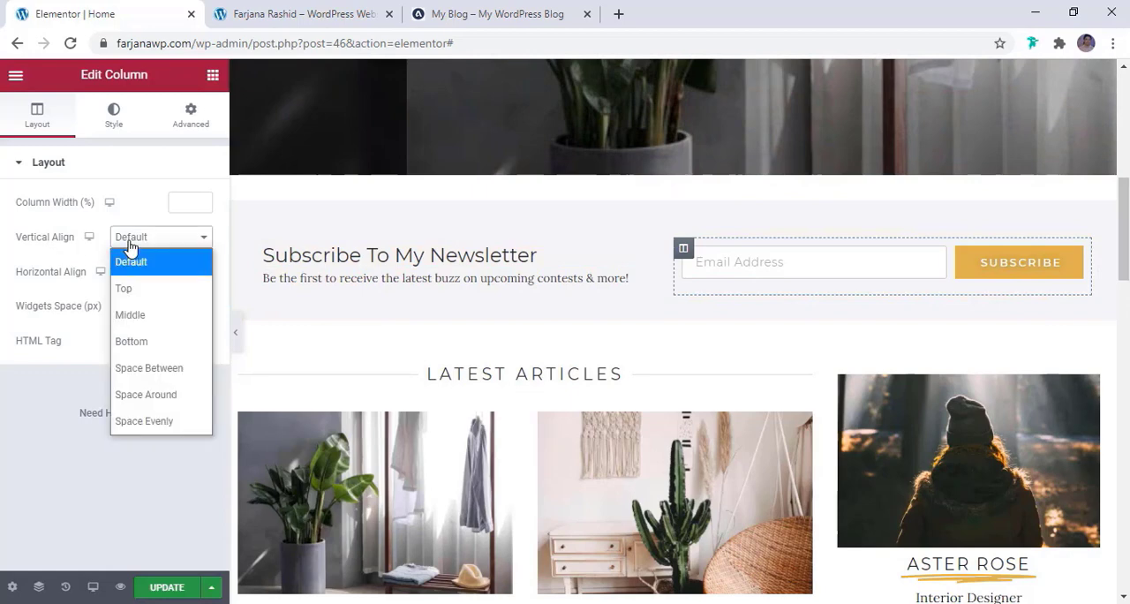
{"action": "left_click", "coordinate": [132, 313]}
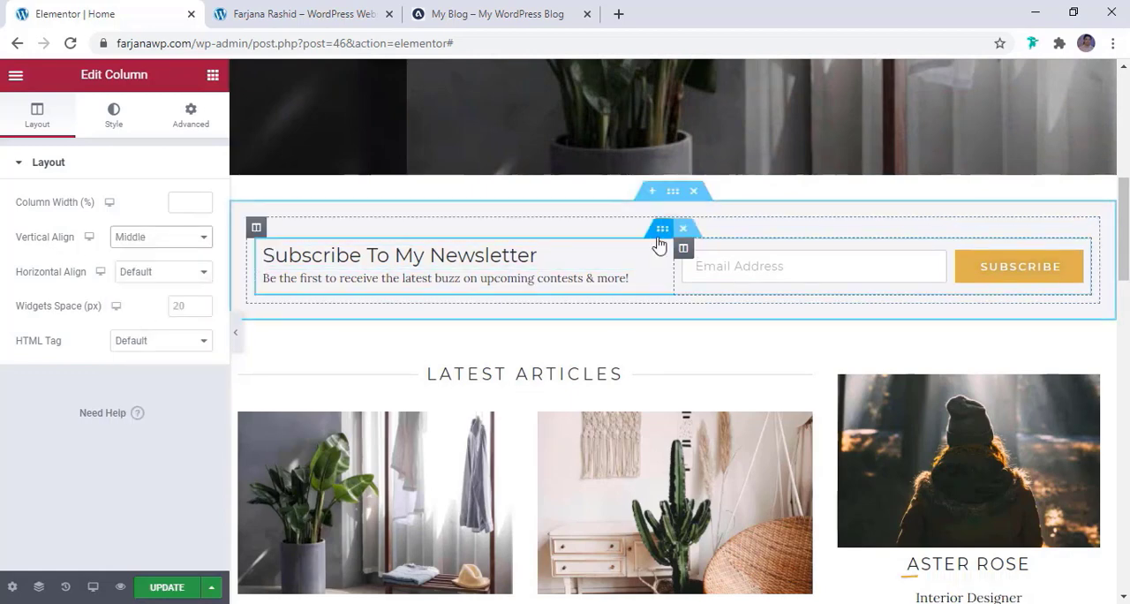
Set the columns gap of the newsletter's inner section to No Gap
{"action": "left_click", "coordinate": [669, 237]}
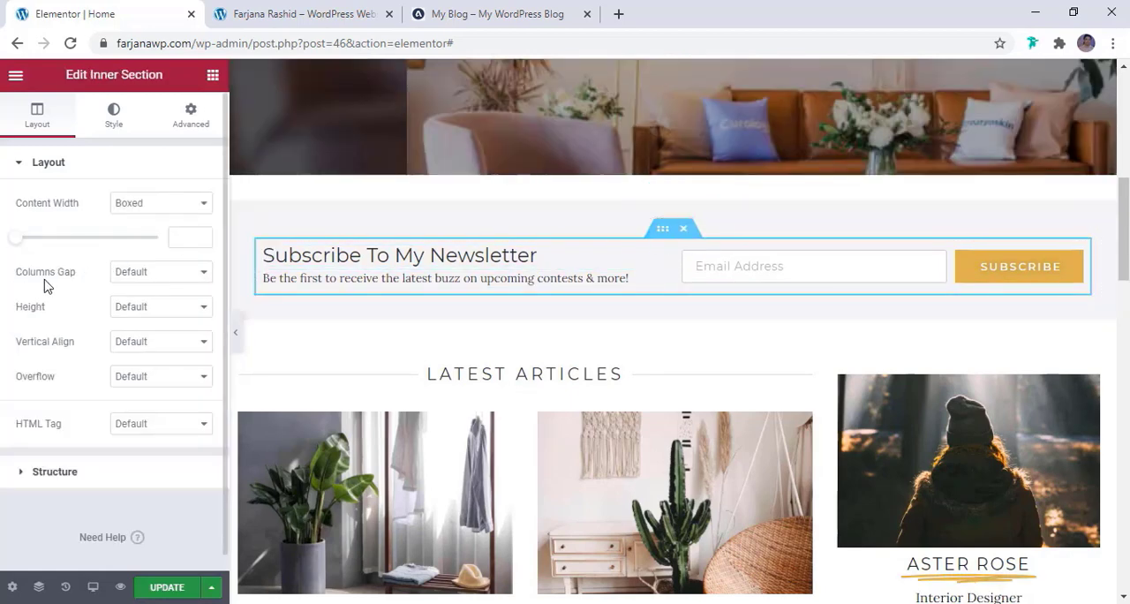
{"action": "left_click", "coordinate": [157, 273]}
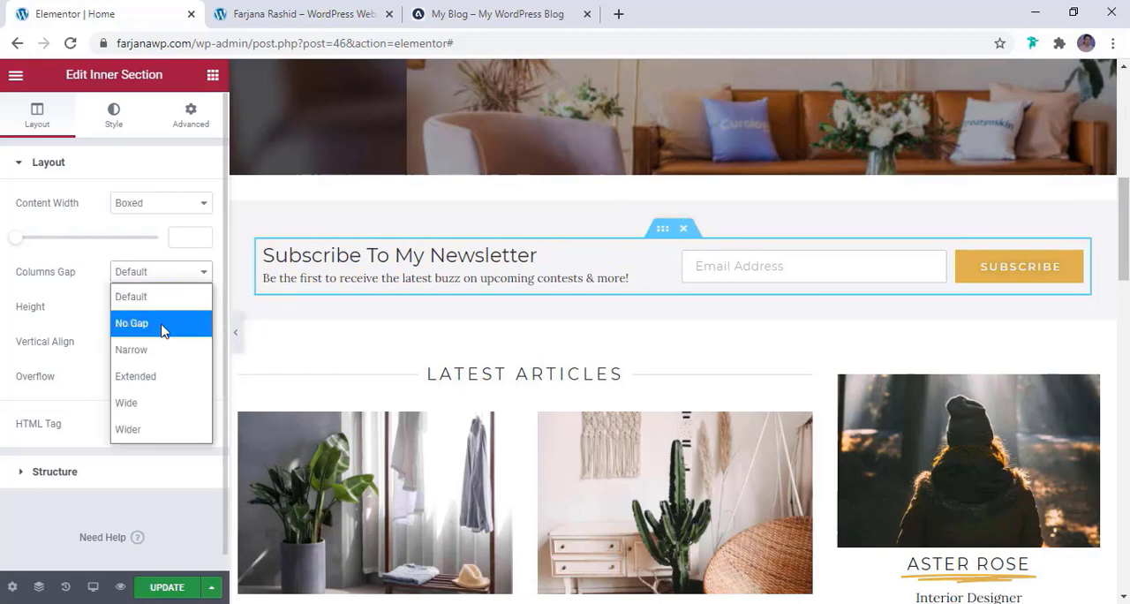
{"action": "left_click", "coordinate": [165, 325]}
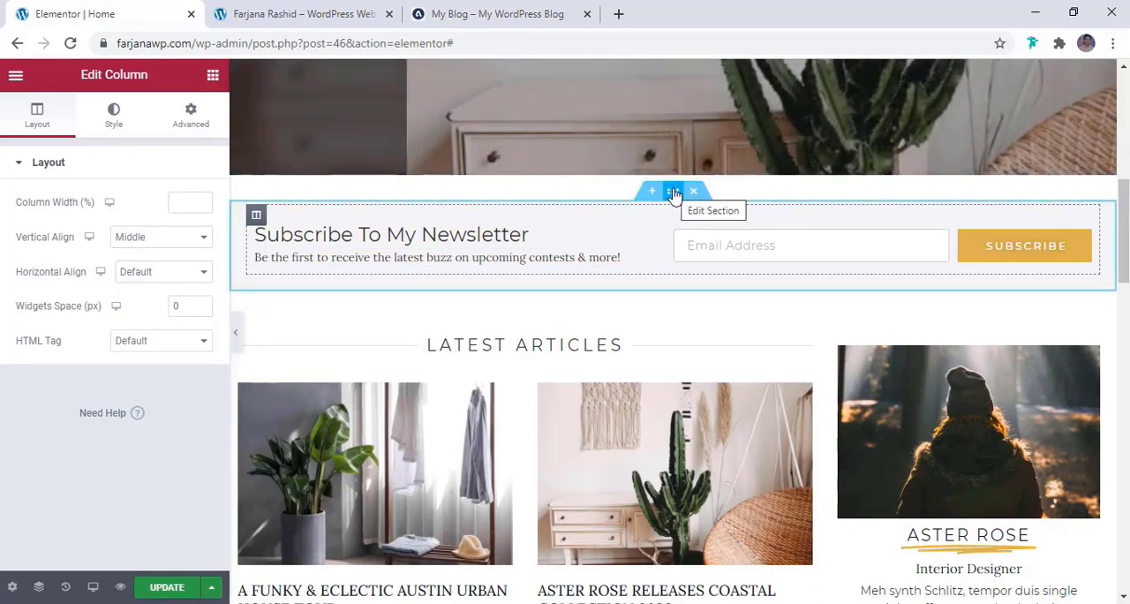
Set the newsletter section's padding to 0 px on all four sides with the values linked together
{"action": "left_click", "coordinate": [673, 193]}
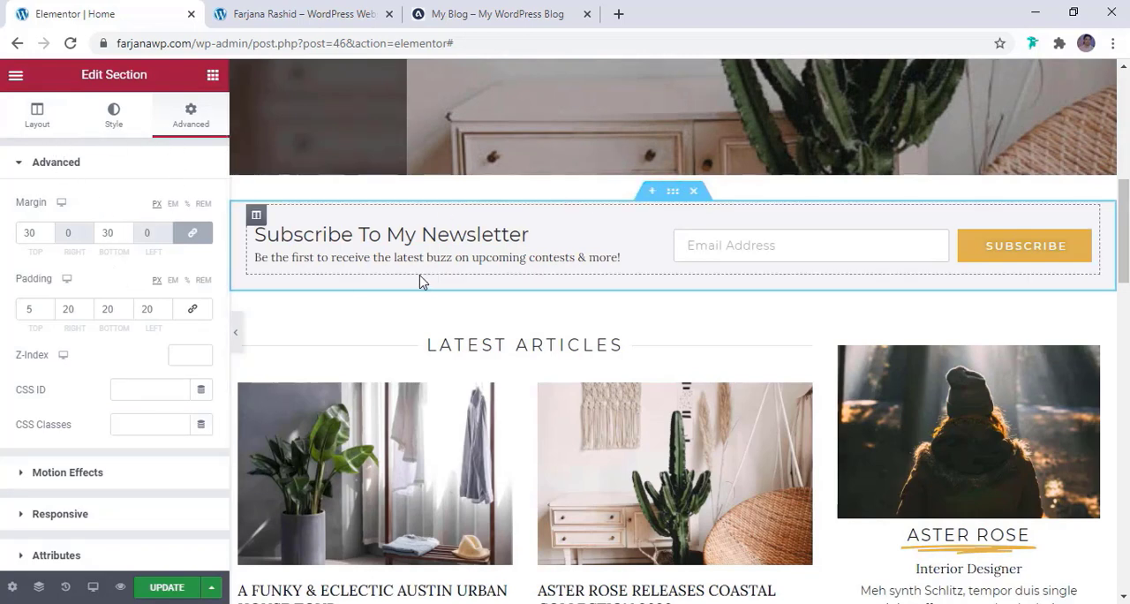
{"action": "left_click", "coordinate": [35, 315]}
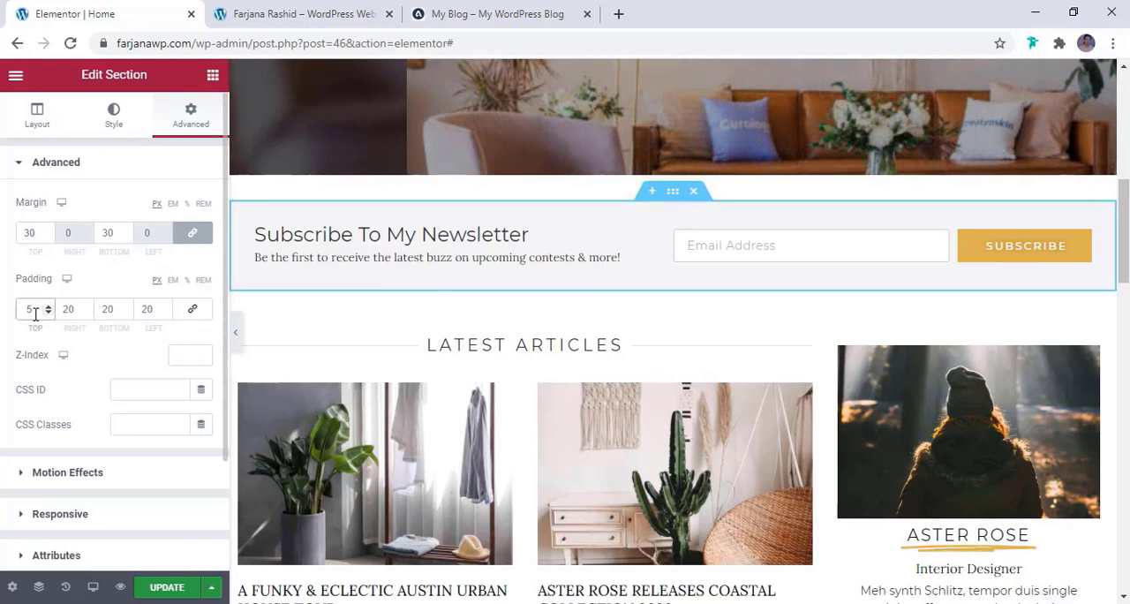
{"action": "left_click", "coordinate": [192, 308]}
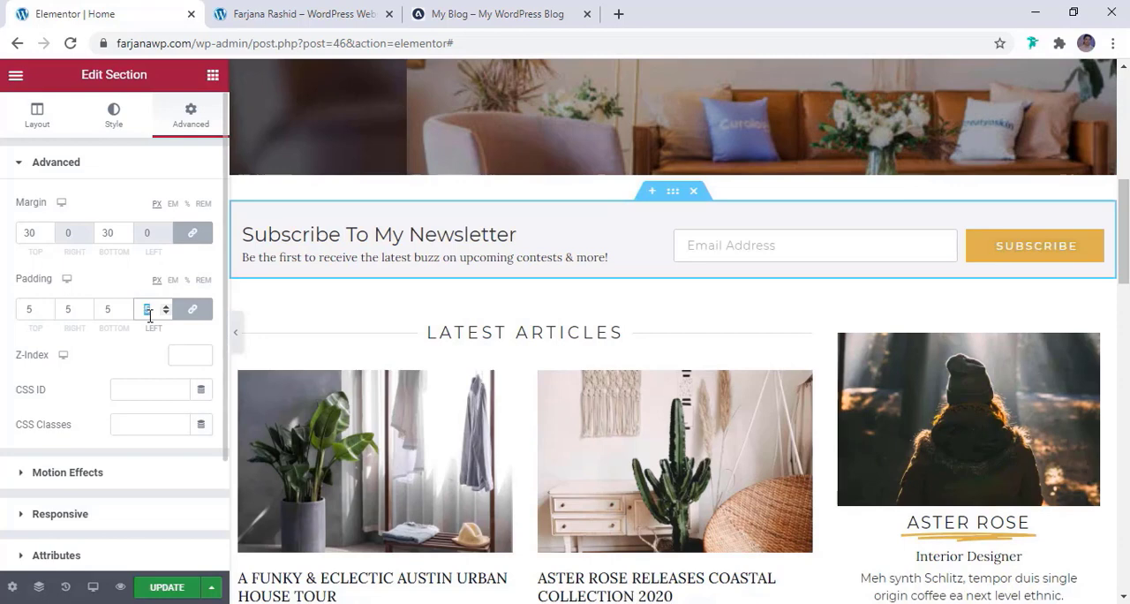
{"action": "type", "text": "0"}
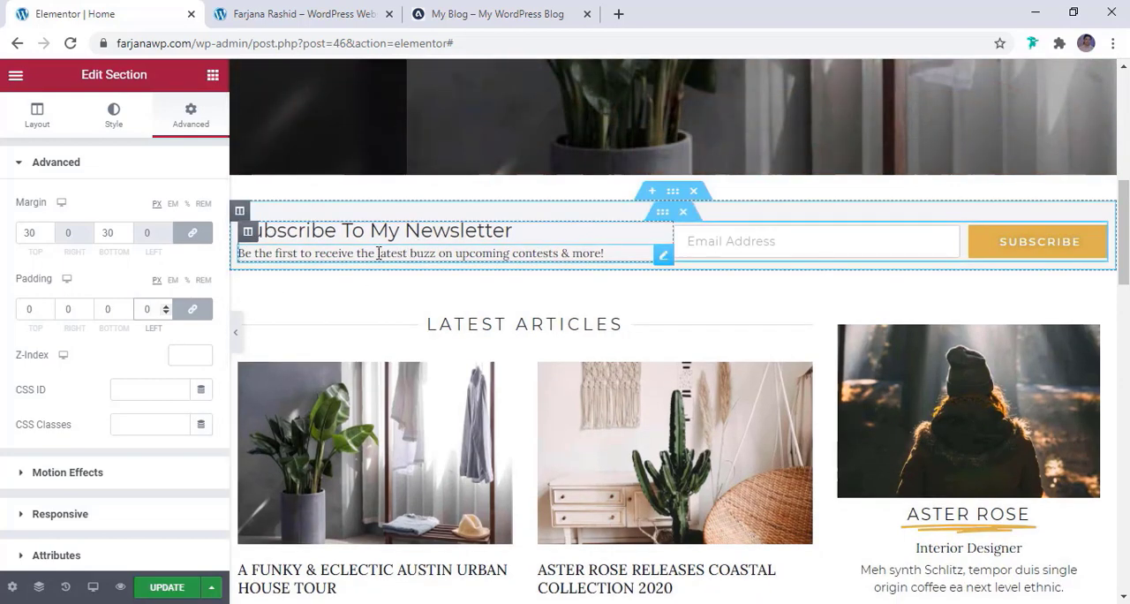
Give the newsletter section's outer column the global background color light white
{"action": "left_click", "coordinate": [241, 213]}
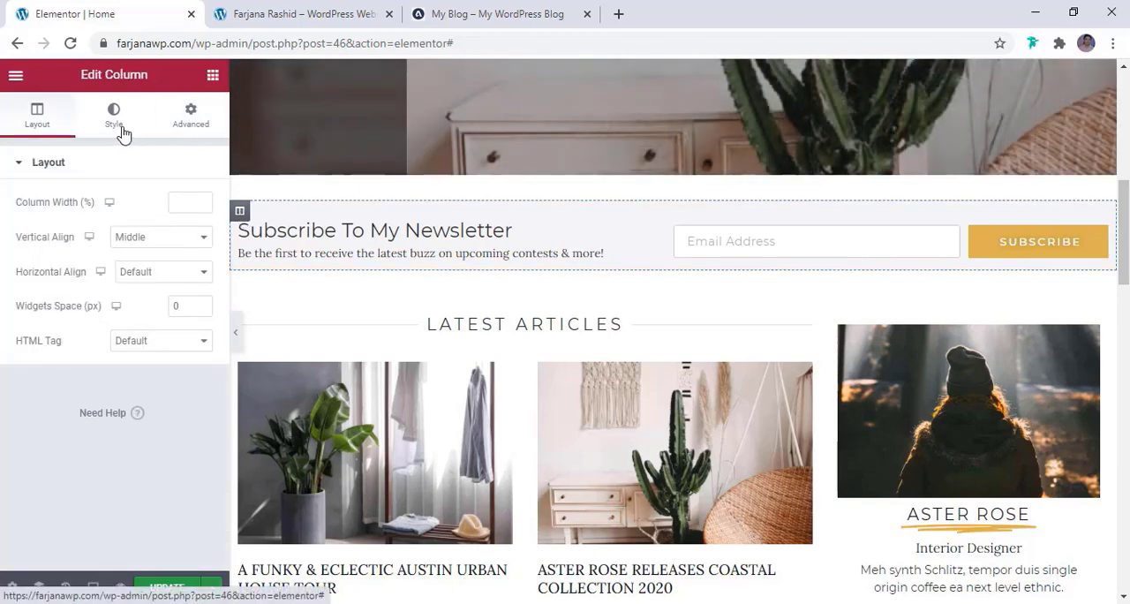
{"action": "left_click", "coordinate": [128, 144]}
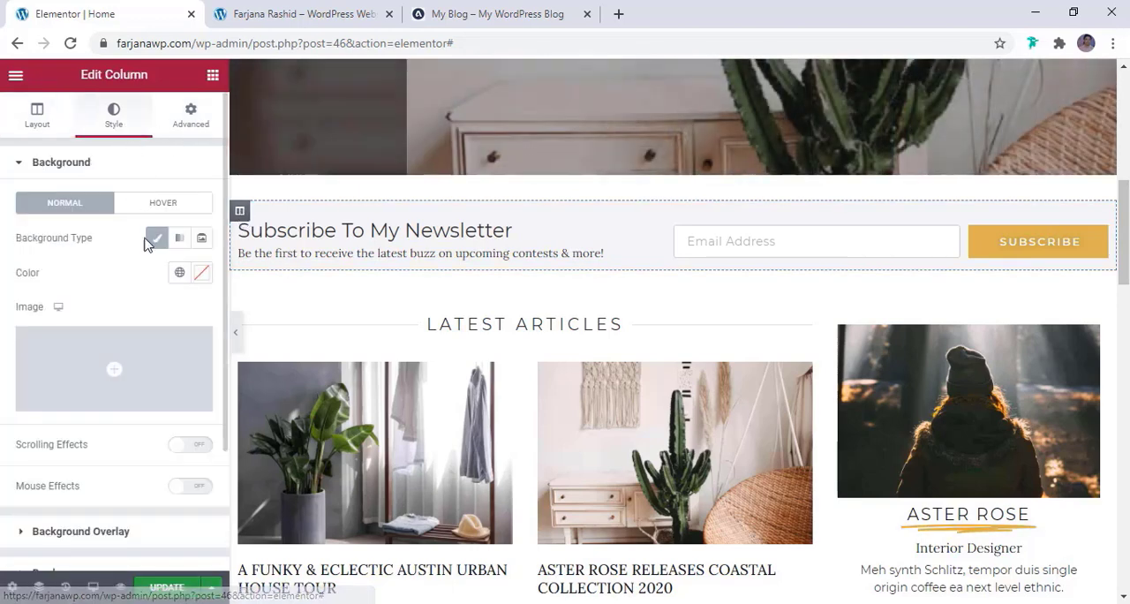
{"action": "left_click", "coordinate": [177, 274]}
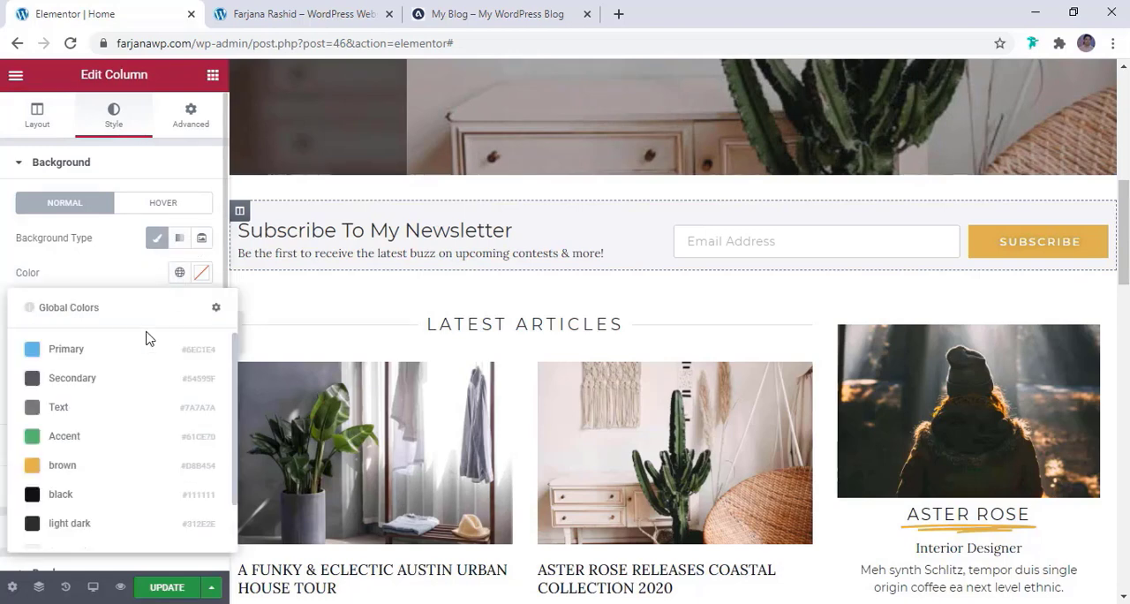
{"action": "scroll", "coordinate": [100, 487], "scroll_direction": "down", "scroll_amount": 1}
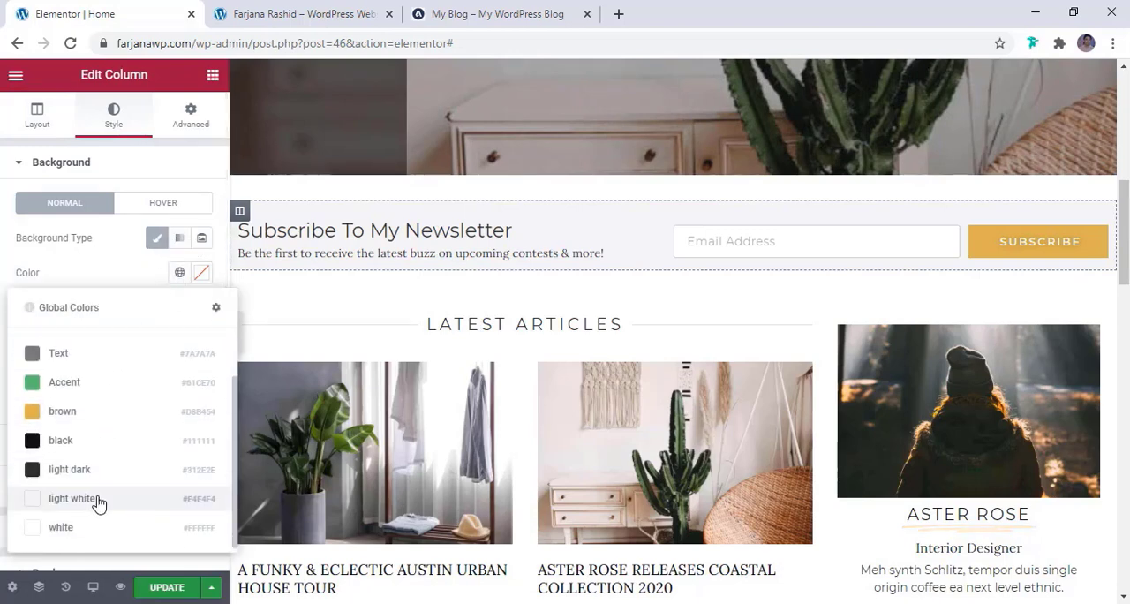
{"action": "left_click", "coordinate": [98, 504]}
Clear the background color of the newsletter section itself and check the homepage at full width
{"action": "mouse_move", "coordinate": [643, 233]}
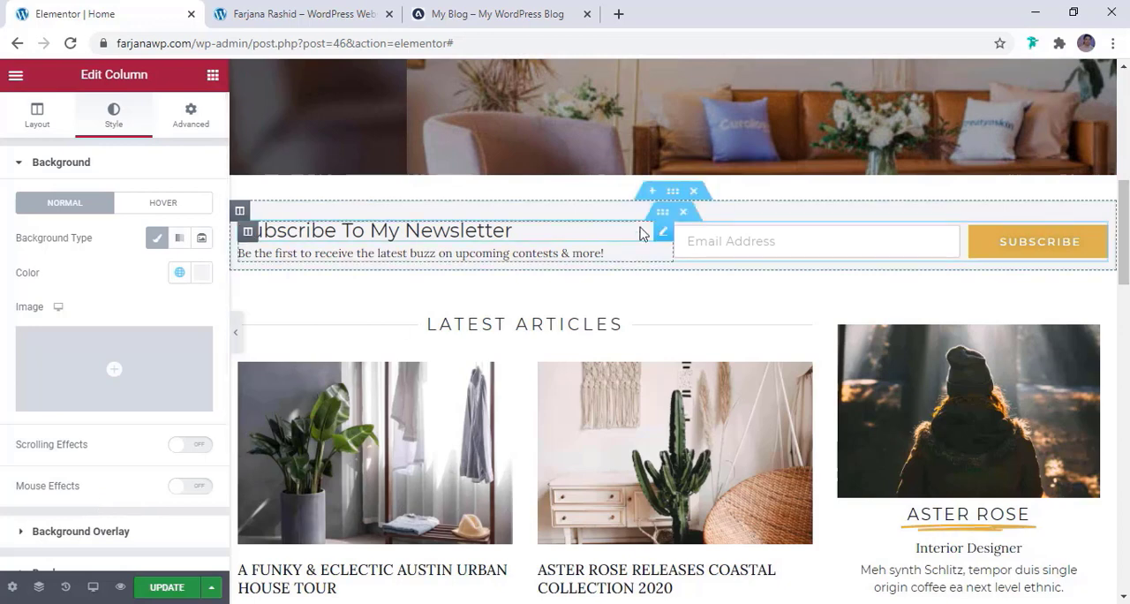
{"action": "left_click", "coordinate": [653, 200]}
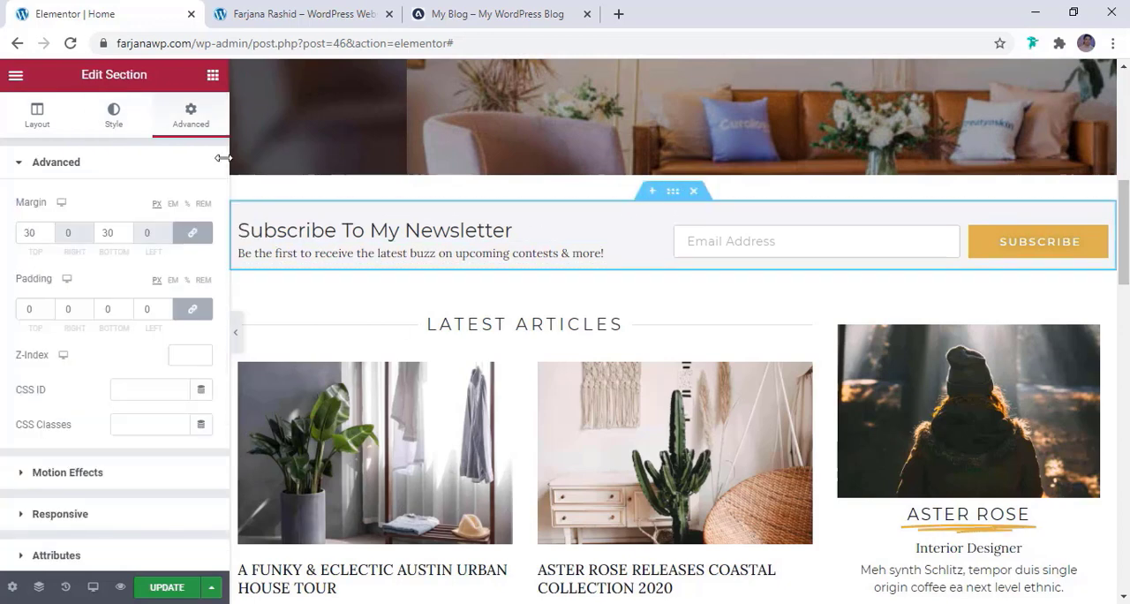
{"action": "left_click", "coordinate": [114, 120]}
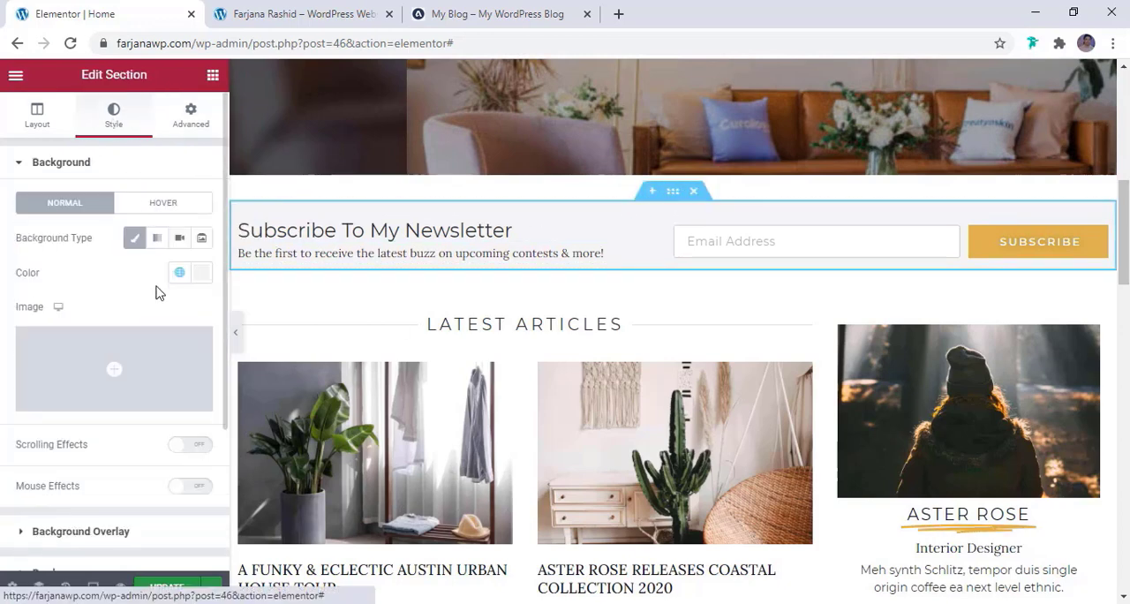
{"action": "left_click", "coordinate": [201, 275]}
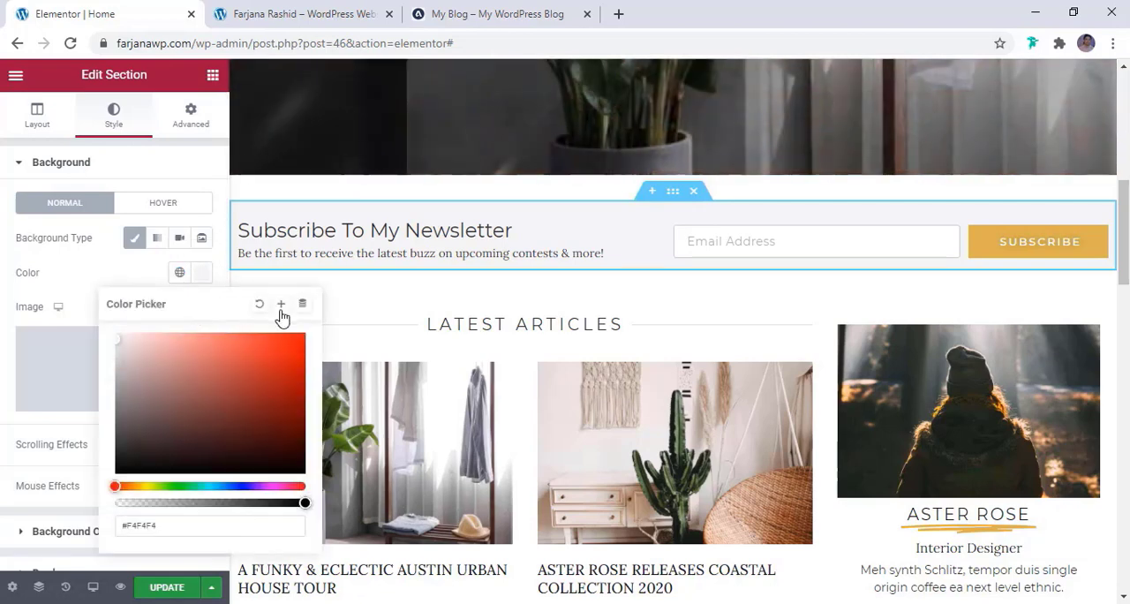
{"action": "left_click", "coordinate": [260, 305]}
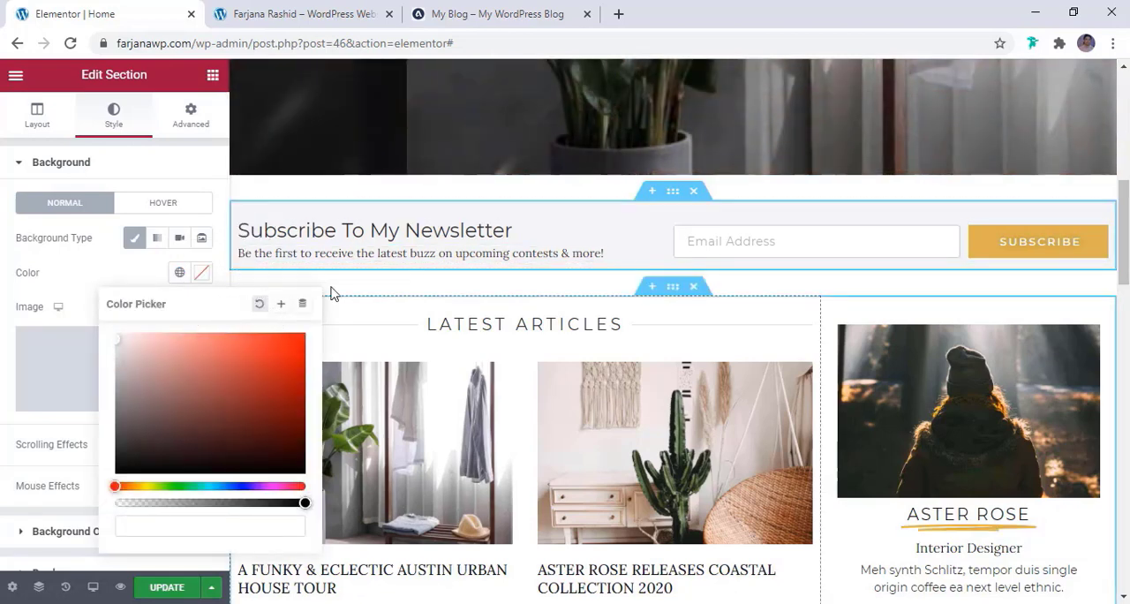
{"action": "left_click", "coordinate": [160, 261]}
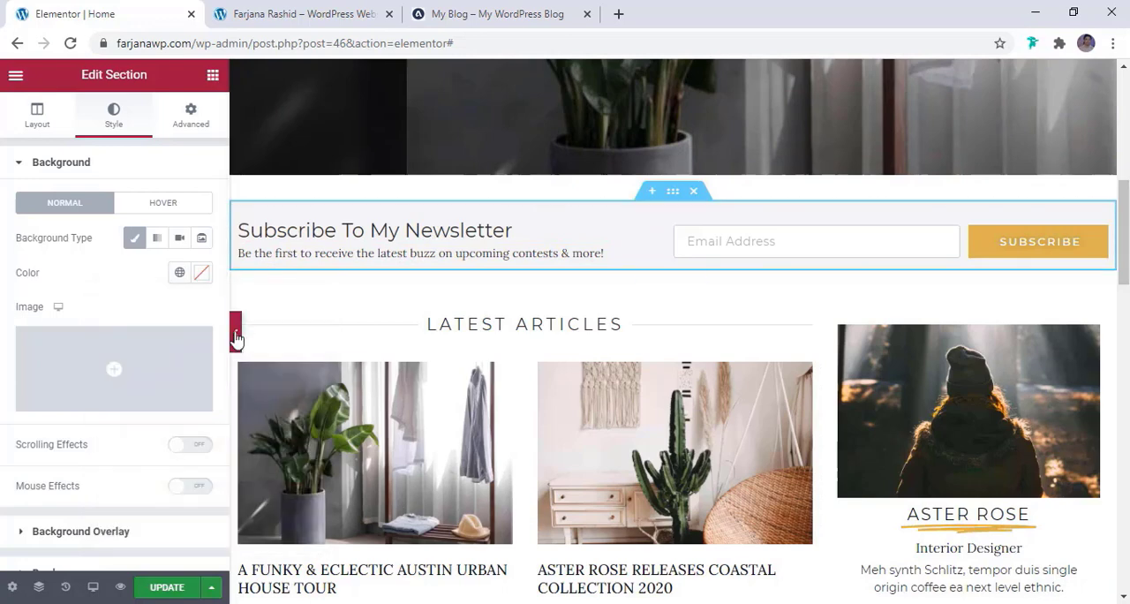
{"action": "left_click", "coordinate": [235, 336]}
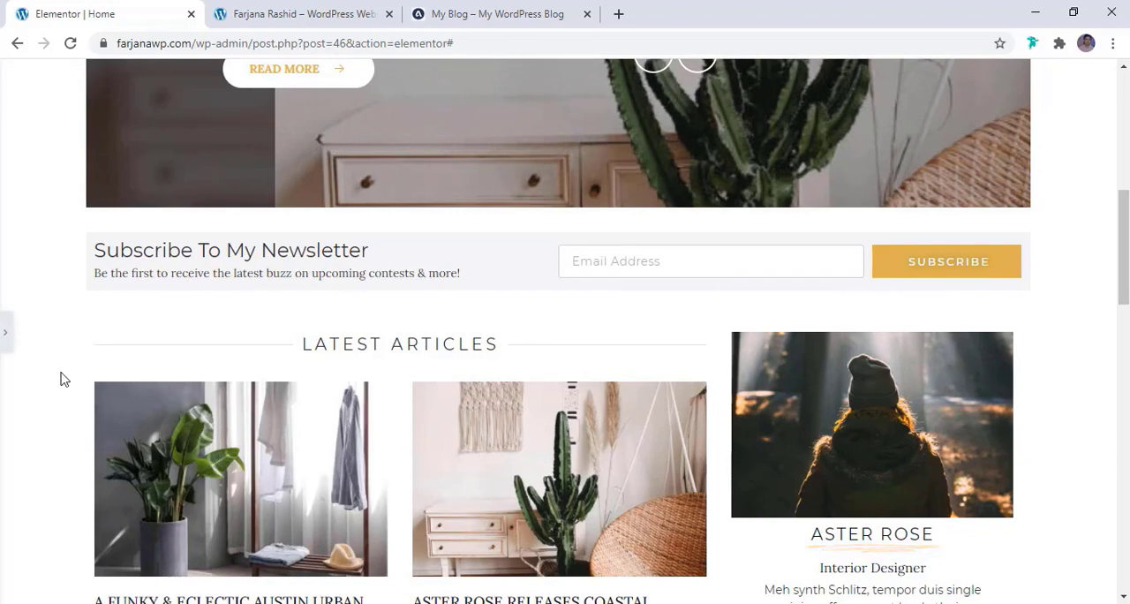
{"action": "left_click", "coordinate": [4, 340]}
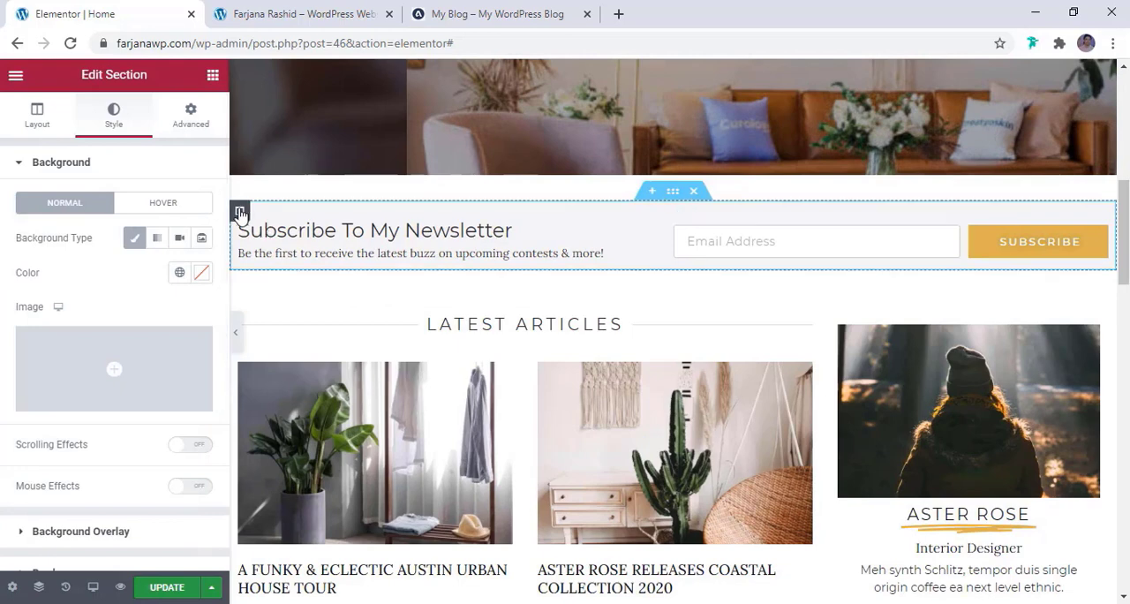
Set the newsletter's outer column padding to 10 px at the top and 20 px on the other sides, with values unlinked
{"action": "left_click", "coordinate": [240, 213]}
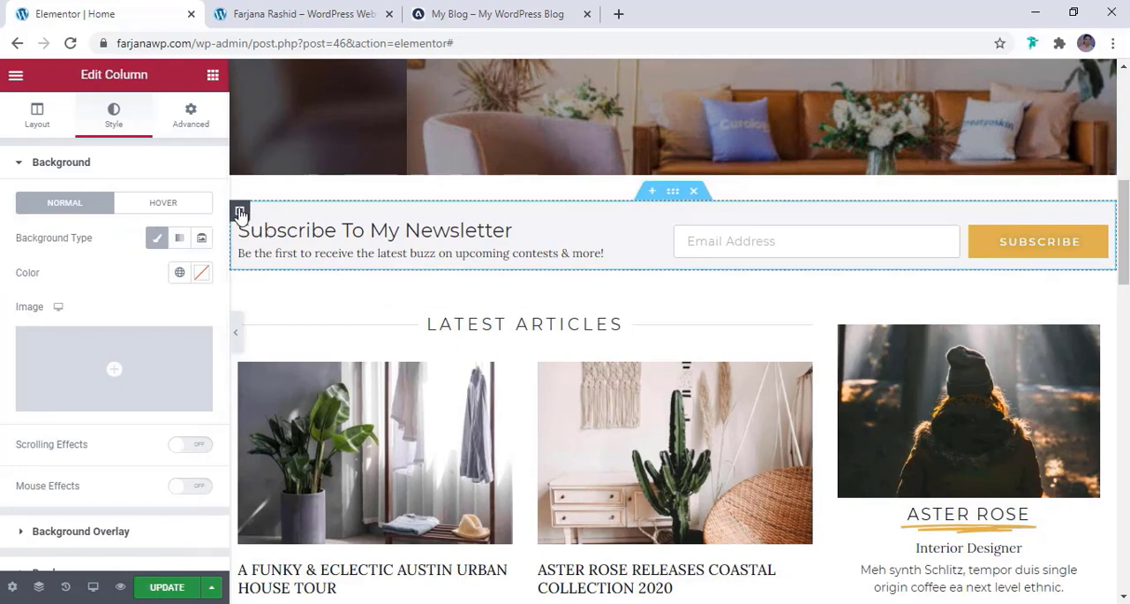
{"action": "left_click", "coordinate": [192, 115]}
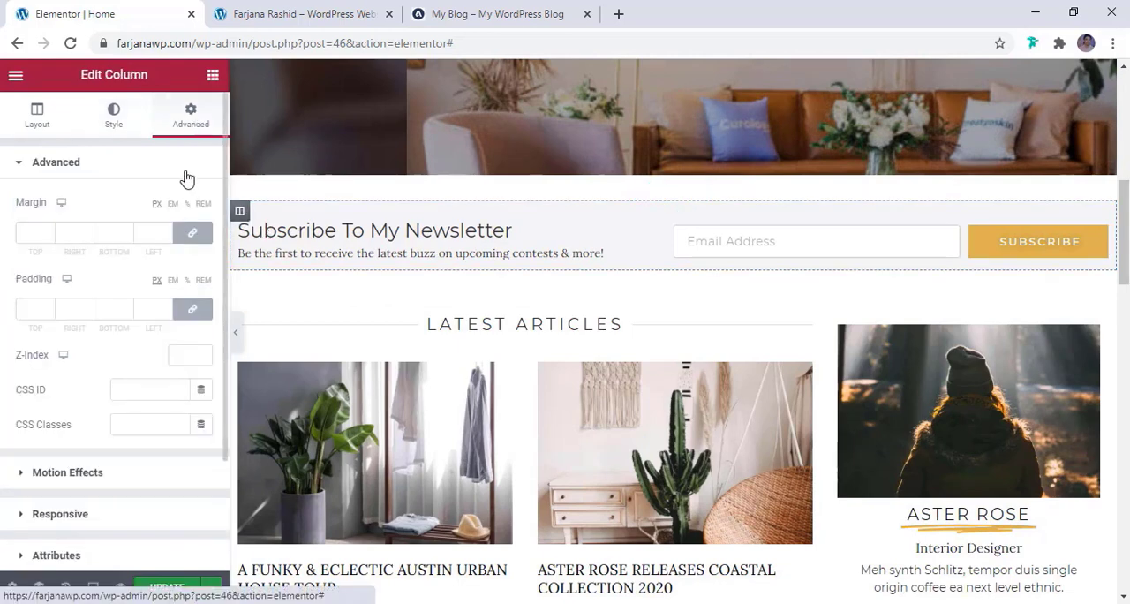
{"action": "left_click", "coordinate": [35, 314]}
{"action": "type", "text": "5"}
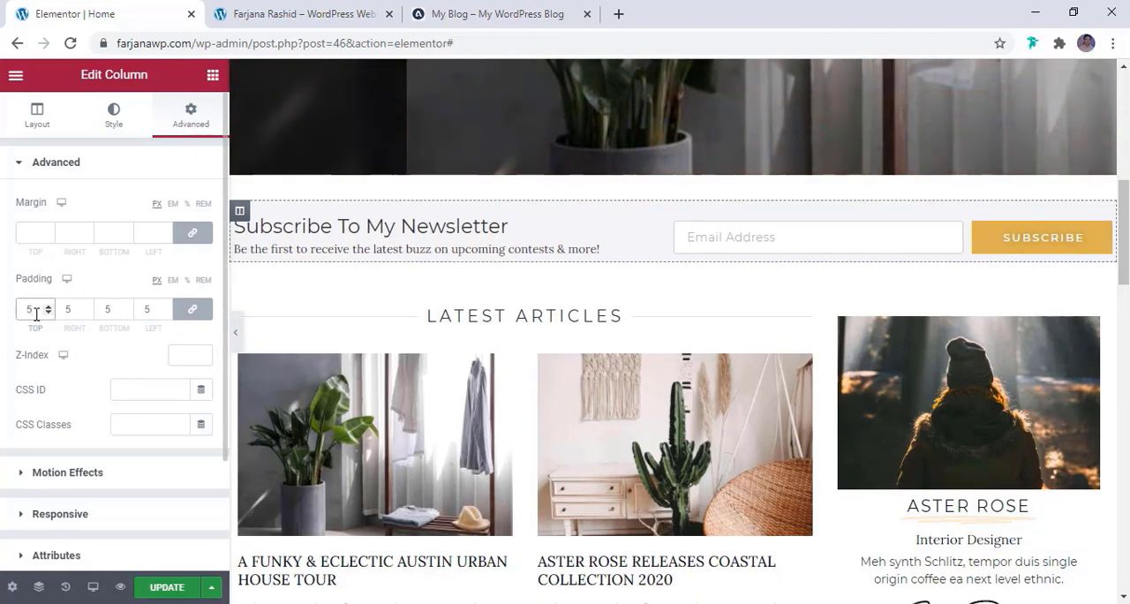
{"action": "key", "text": "BackSpace"}
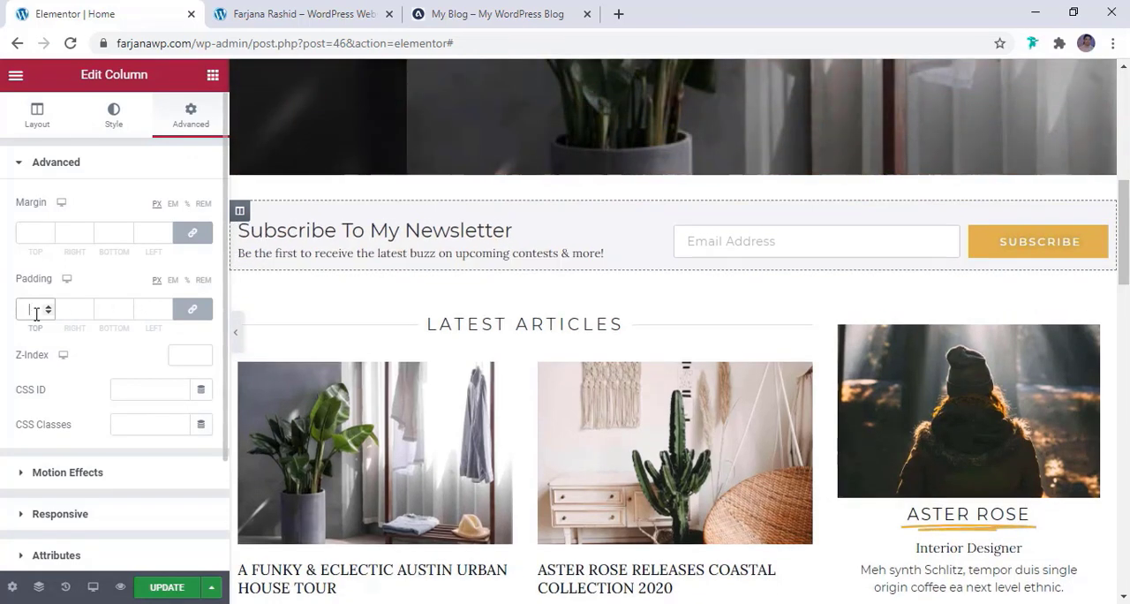
{"action": "type", "text": "20"}
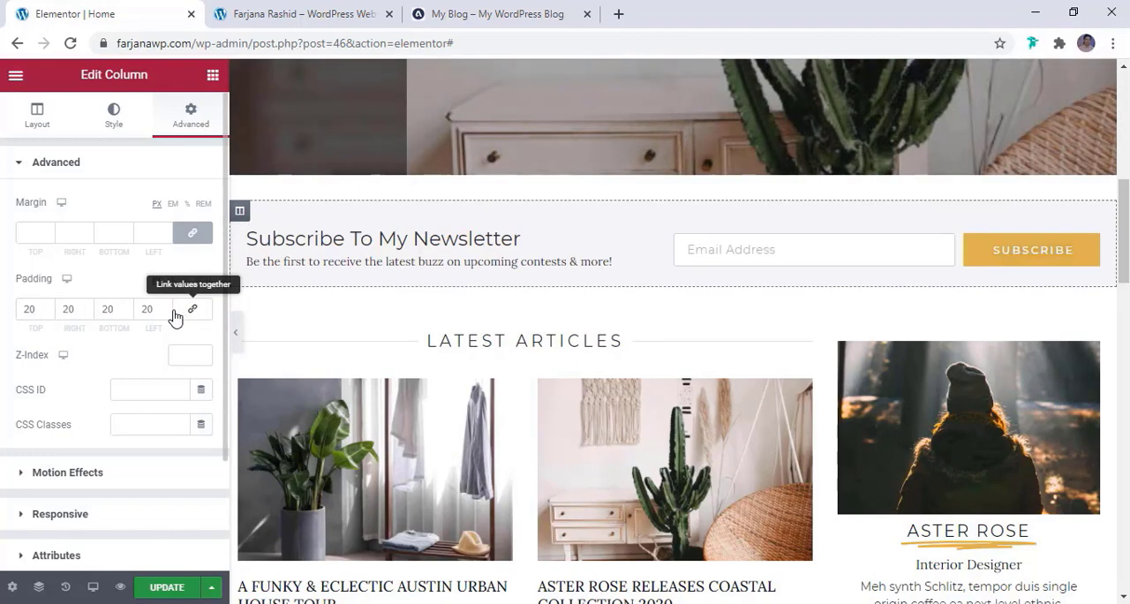
{"action": "left_click", "coordinate": [187, 314]}
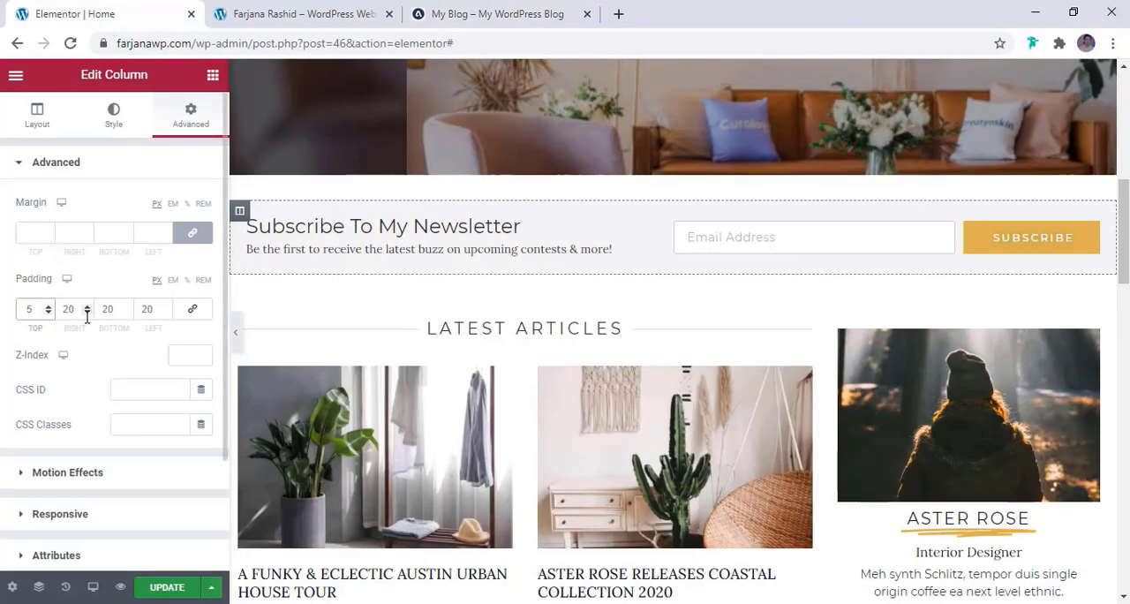
{"action": "key", "text": "BackSpace"}
{"action": "type", "text": "10"}
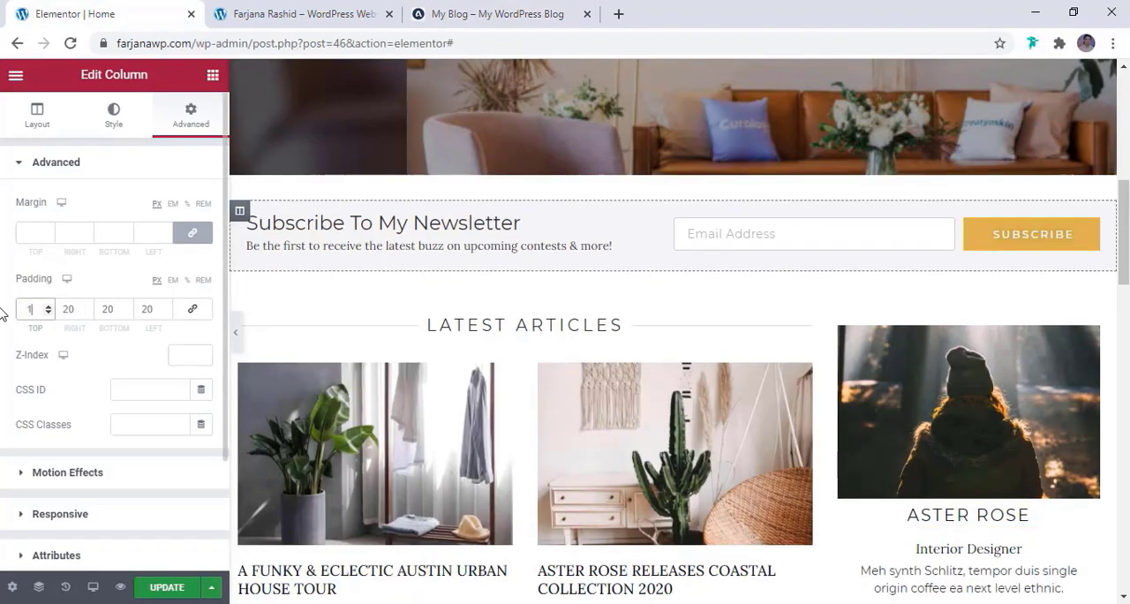
Set the outer column's bottom, right and left padding to 25 px and update the page
{"action": "left_click", "coordinate": [110, 309]}
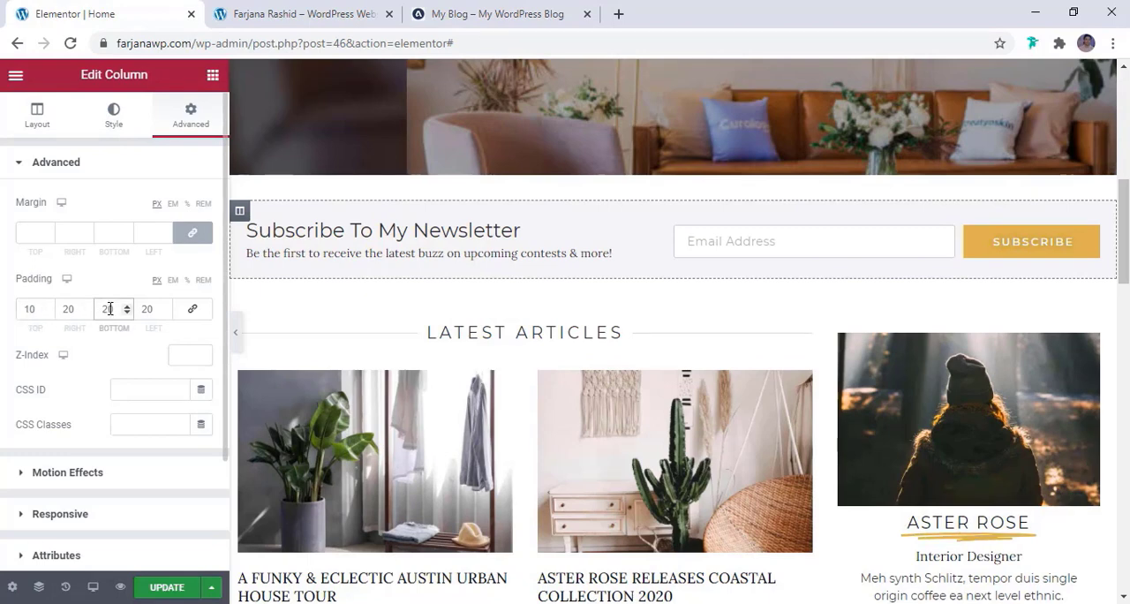
{"action": "left_click_drag", "start_coordinate": [109, 309], "coordinate": [139, 314]}
{"action": "type", "text": "5"}
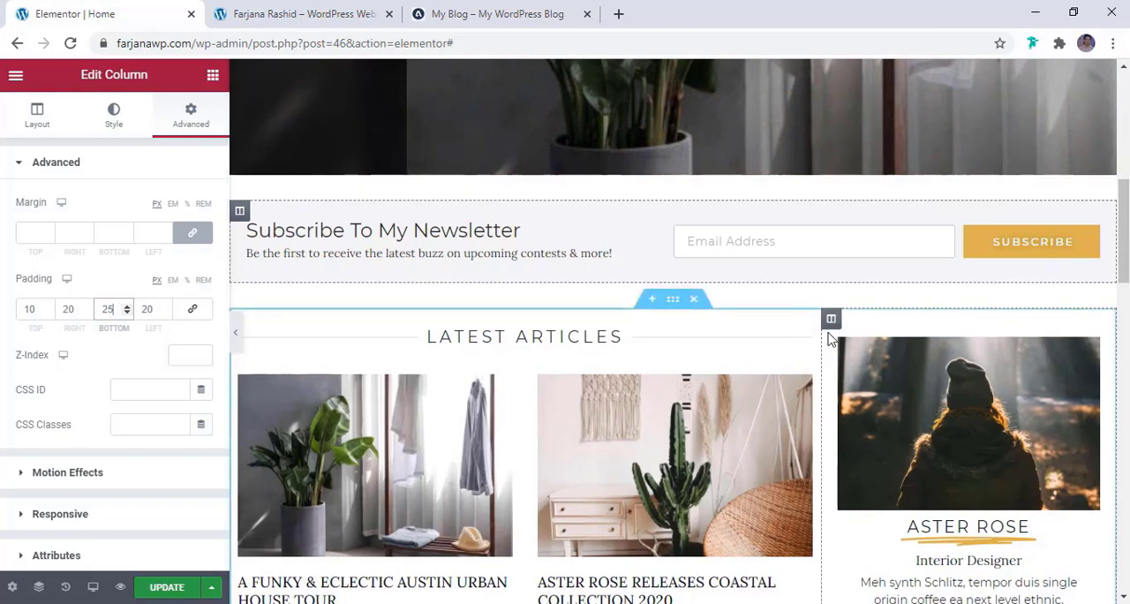
{"action": "left_click", "coordinate": [173, 593]}
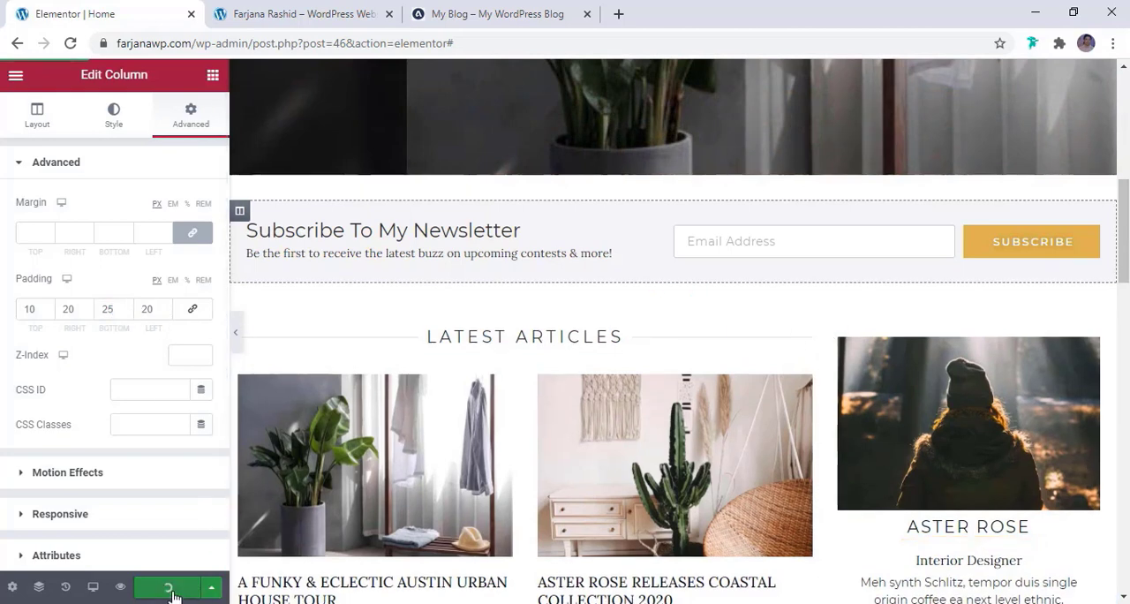
{"action": "double_click", "coordinate": [80, 309]}
{"action": "type", "text": "205"}
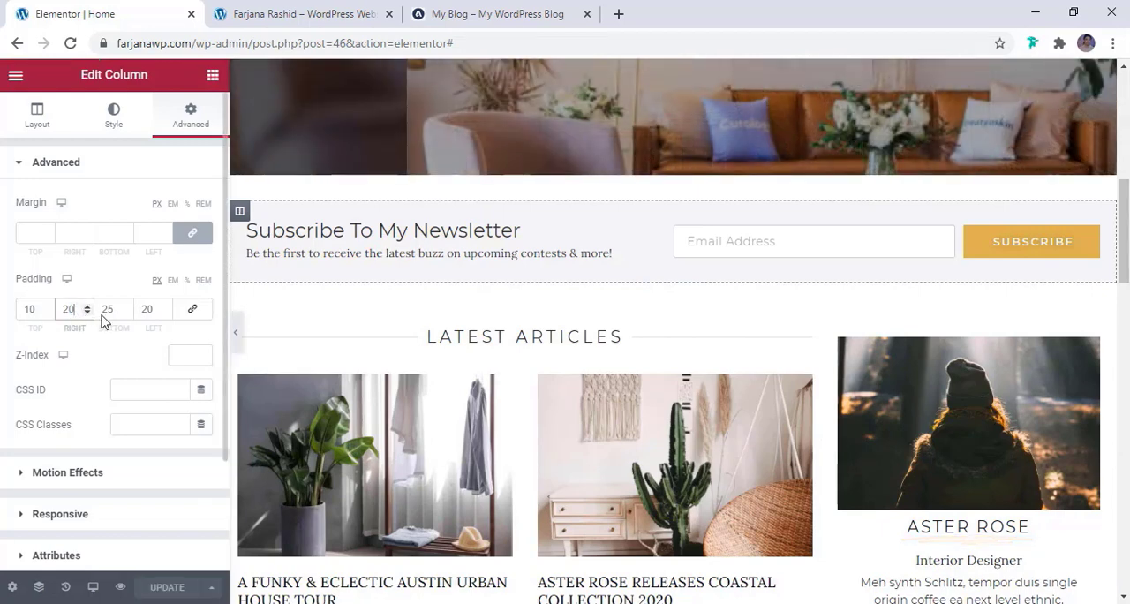
{"action": "left_click_drag", "start_coordinate": [68, 312], "coordinate": [86, 315]}
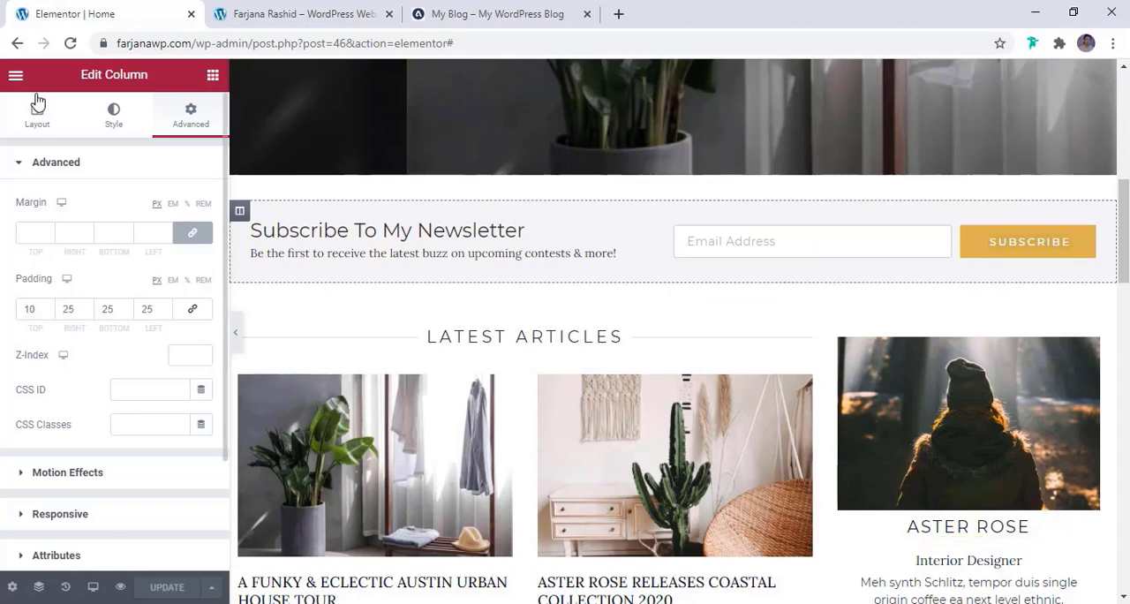
Leave the editor for the live homepage and examine the spacing of the newsletter section
{"action": "left_click", "coordinate": [17, 77]}
{"action": "left_click", "coordinate": [84, 338]}
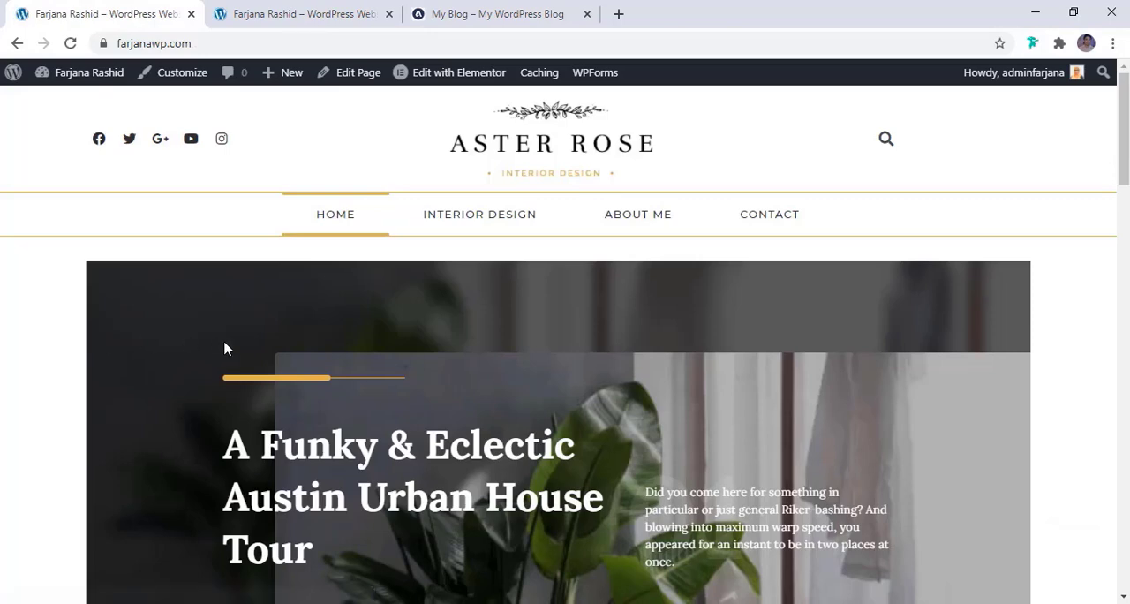
{"action": "scroll", "coordinate": [277, 332], "scroll_direction": "down", "scroll_amount": 3}
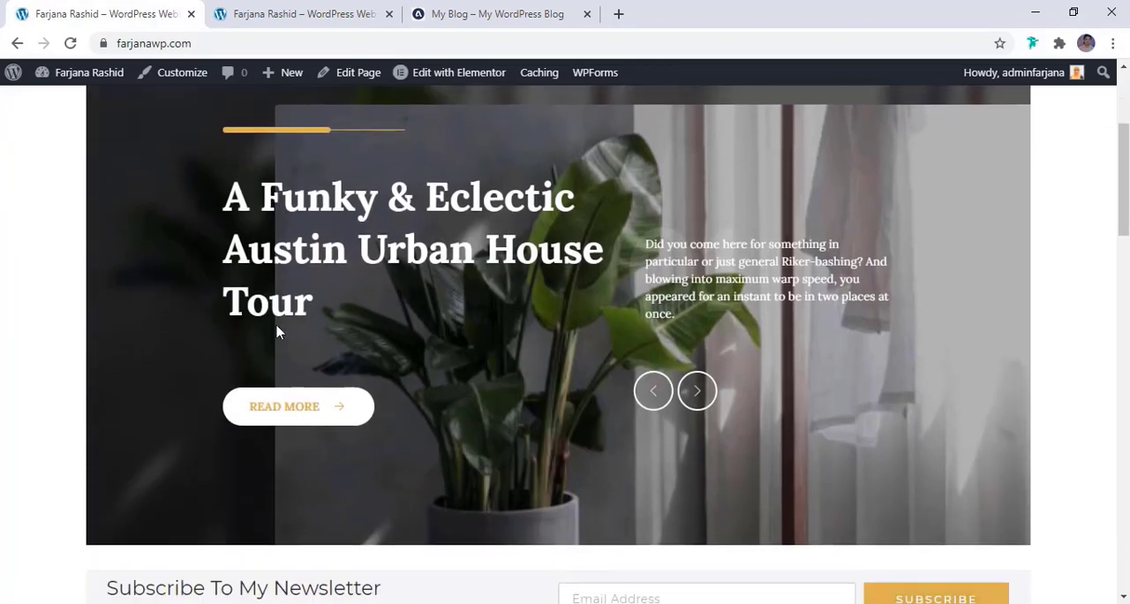
{"action": "scroll", "coordinate": [278, 334], "scroll_direction": "down", "scroll_amount": 2}
{"action": "scroll", "coordinate": [277, 332], "scroll_direction": "down", "scroll_amount": 2}
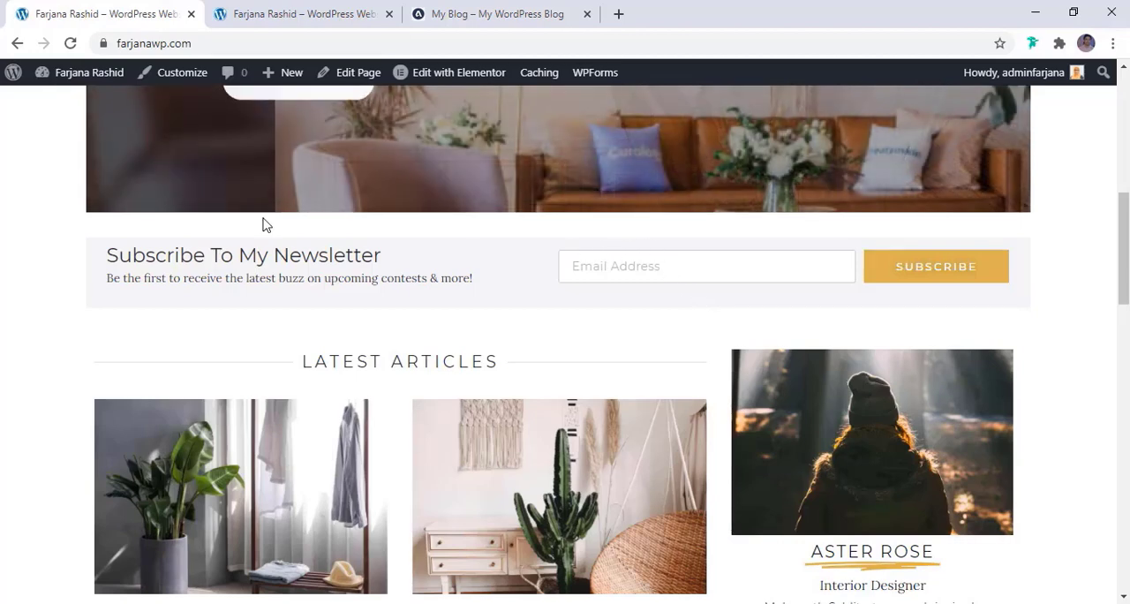
Reopen the homepage in Elementor and set the newsletter outer column's top padding to 25 px
{"action": "left_click", "coordinate": [501, 75]}
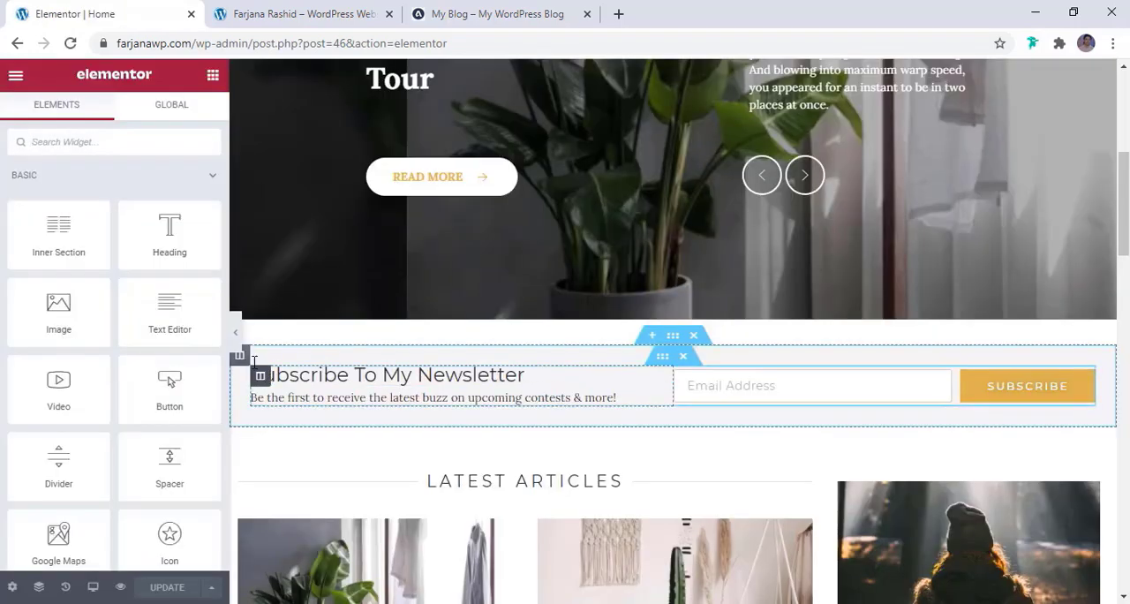
{"action": "left_click", "coordinate": [239, 355]}
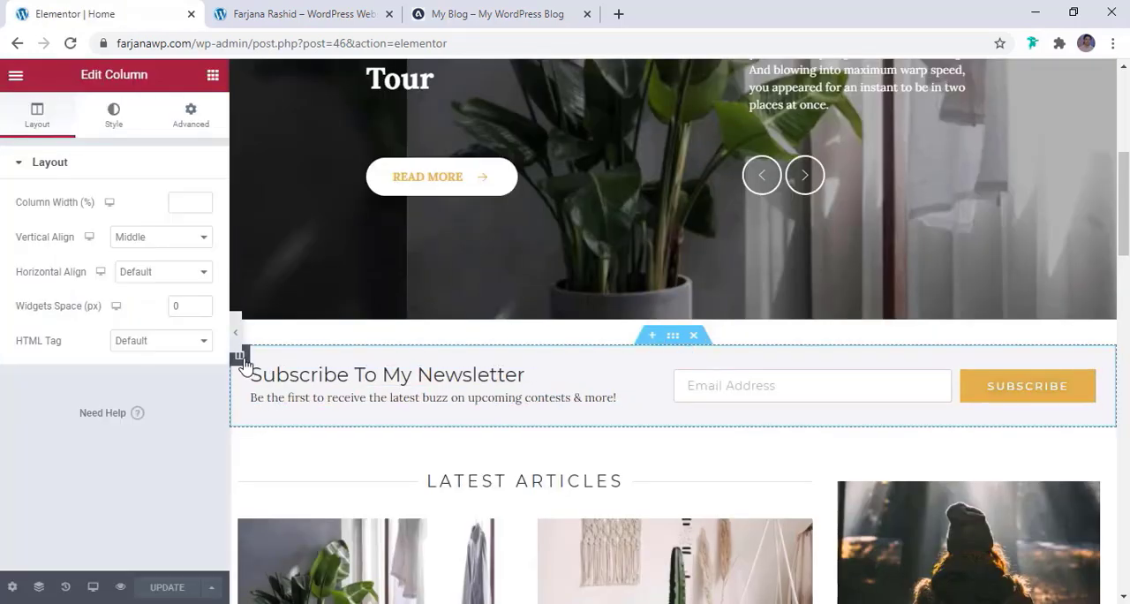
{"action": "left_click", "coordinate": [196, 129]}
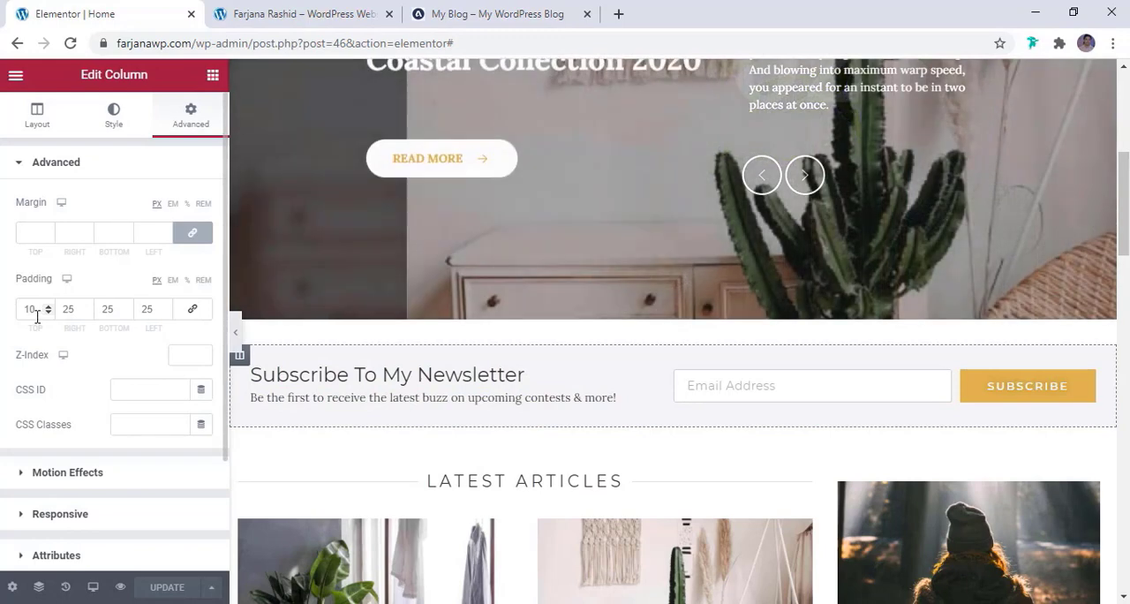
{"action": "double_click", "coordinate": [37, 316]}
{"action": "type", "text": "25"}
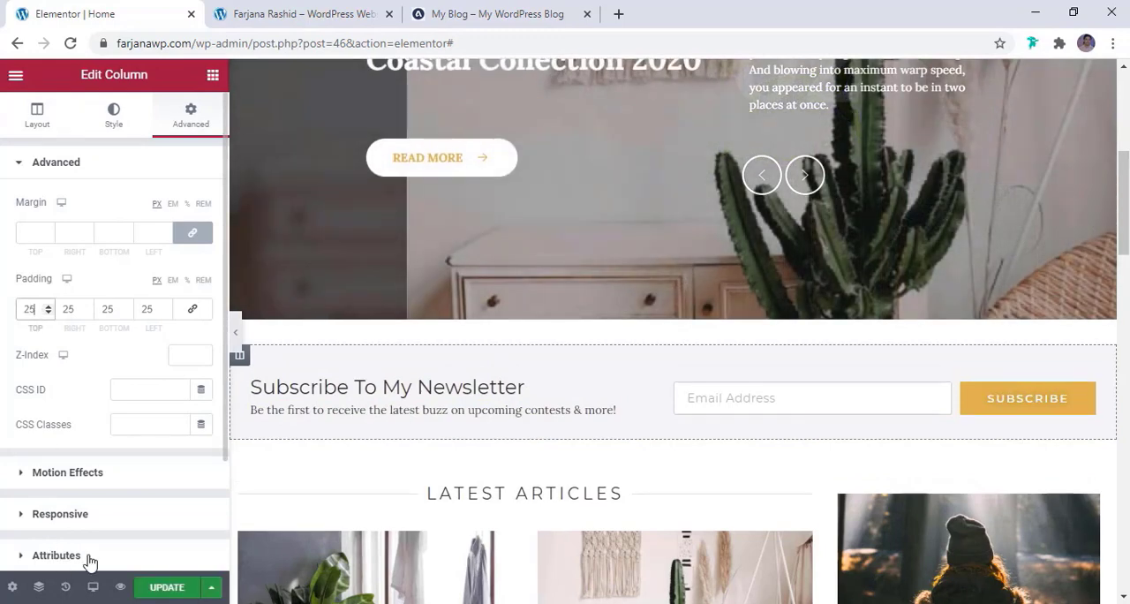
Update the homepage and preview it, checking the newsletter section and the rest of the page down to the footer
{"action": "left_click", "coordinate": [161, 587]}
{"action": "left_click", "coordinate": [16, 76]}
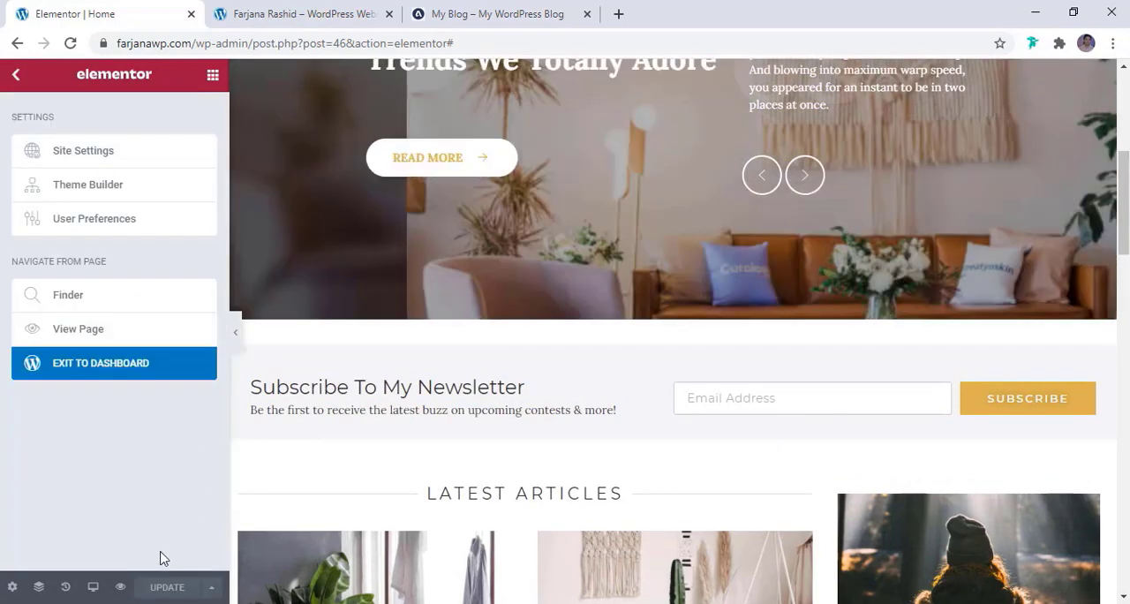
{"action": "left_click", "coordinate": [121, 588]}
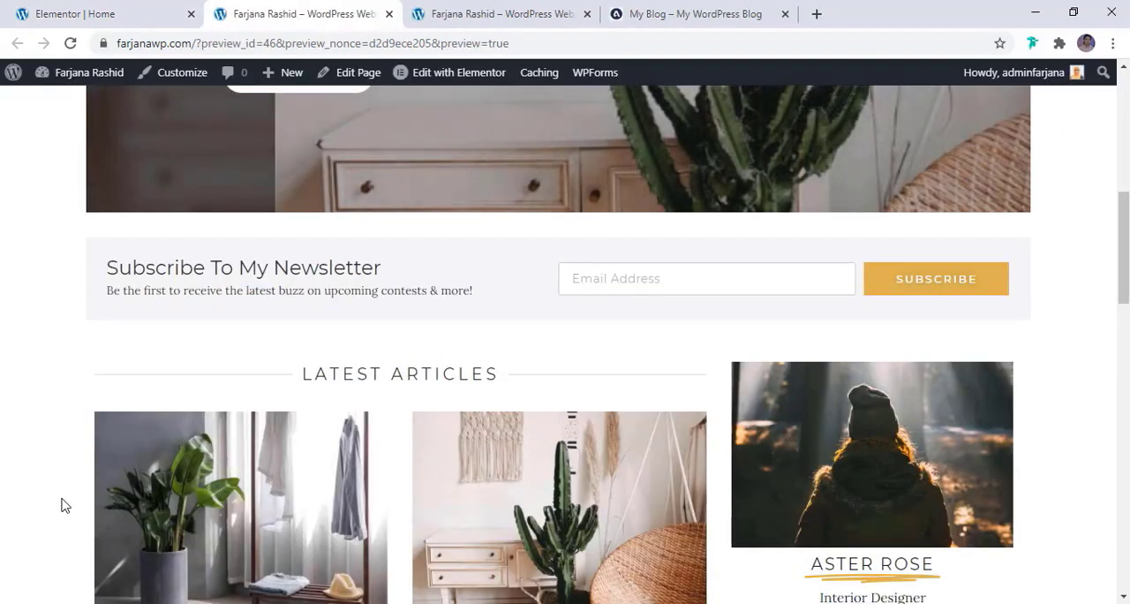
{"action": "left_click", "coordinate": [169, 10]}
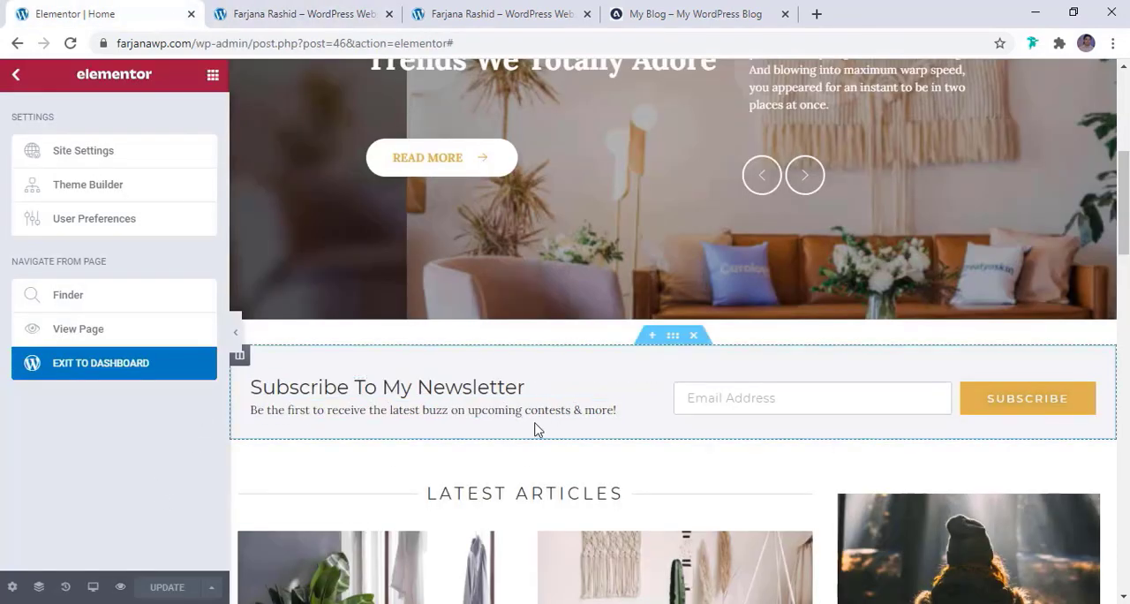
{"action": "left_click", "coordinate": [305, 14]}
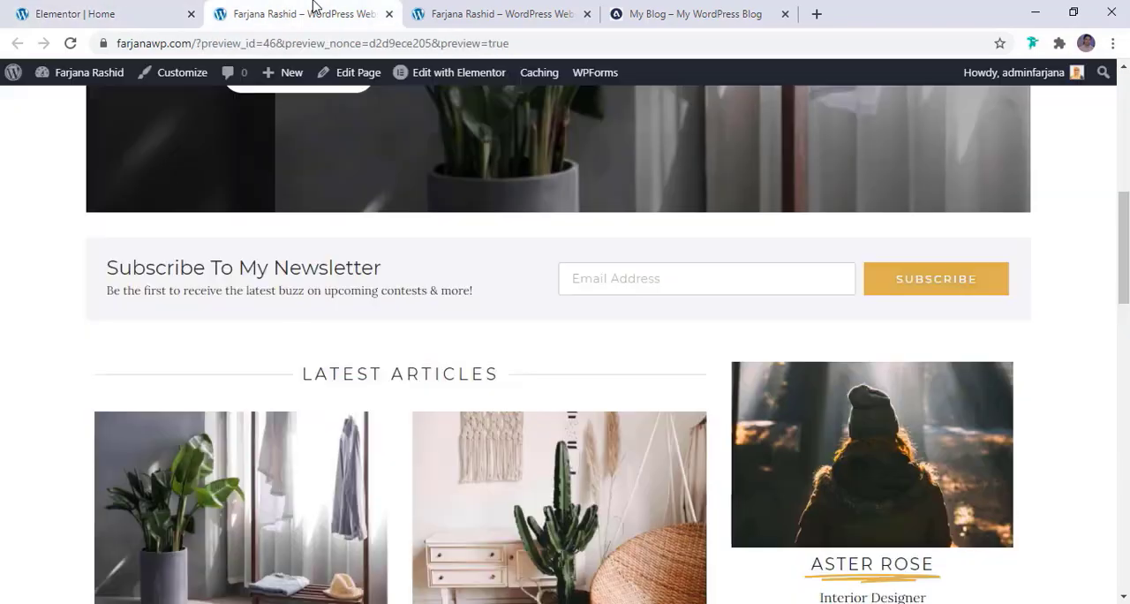
{"action": "scroll", "coordinate": [435, 436], "scroll_direction": "down", "scroll_amount": 10}
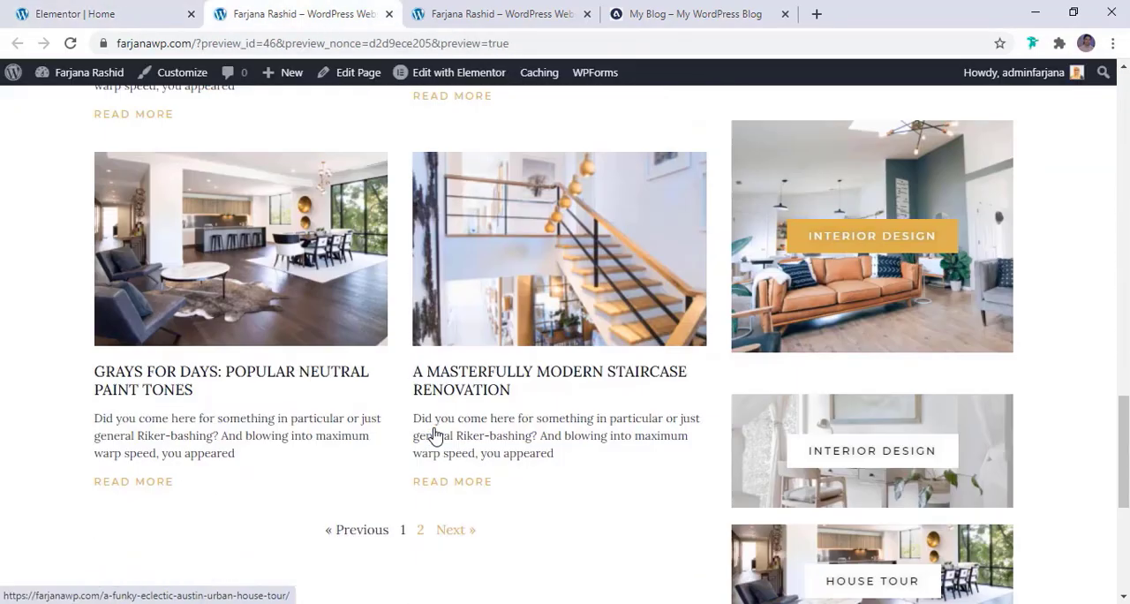
{"action": "scroll", "coordinate": [448, 549], "scroll_direction": "down", "scroll_amount": 2}
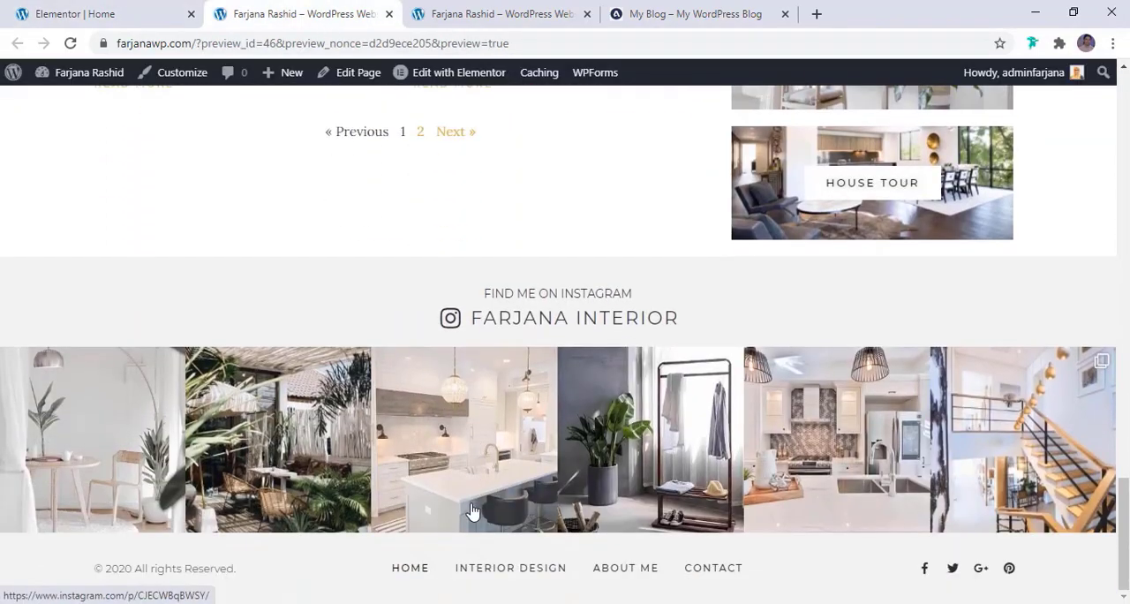
Exit the homepage editor to the dashboard and open the Footer template from the Theme Builder in Elementor
{"action": "left_click", "coordinate": [78, 12]}
{"action": "left_click", "coordinate": [98, 365]}
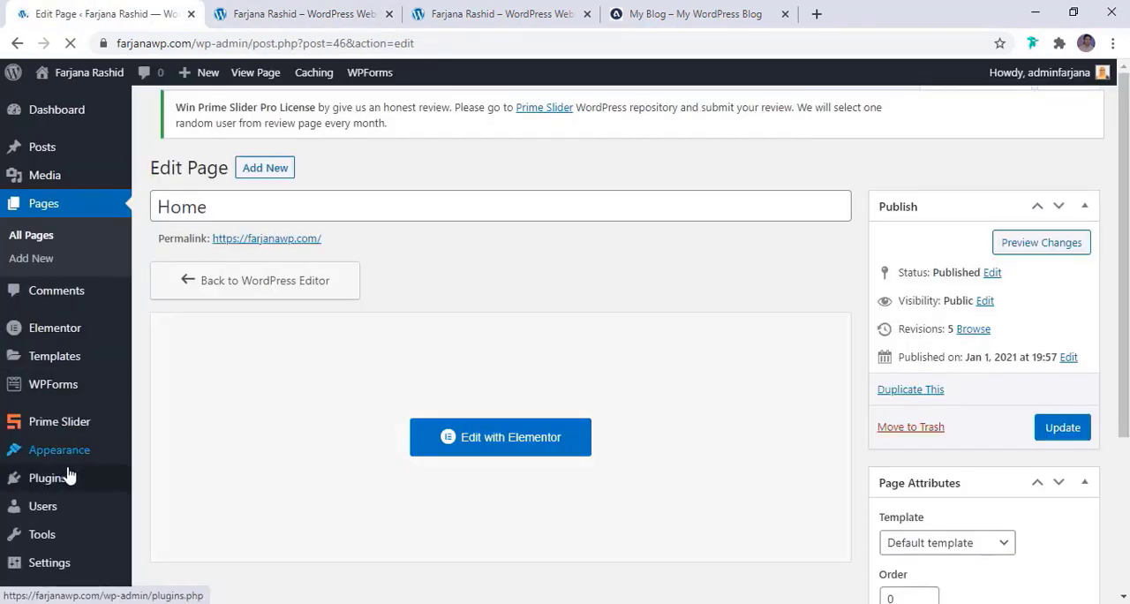
{"action": "mouse_move", "coordinate": [68, 324]}
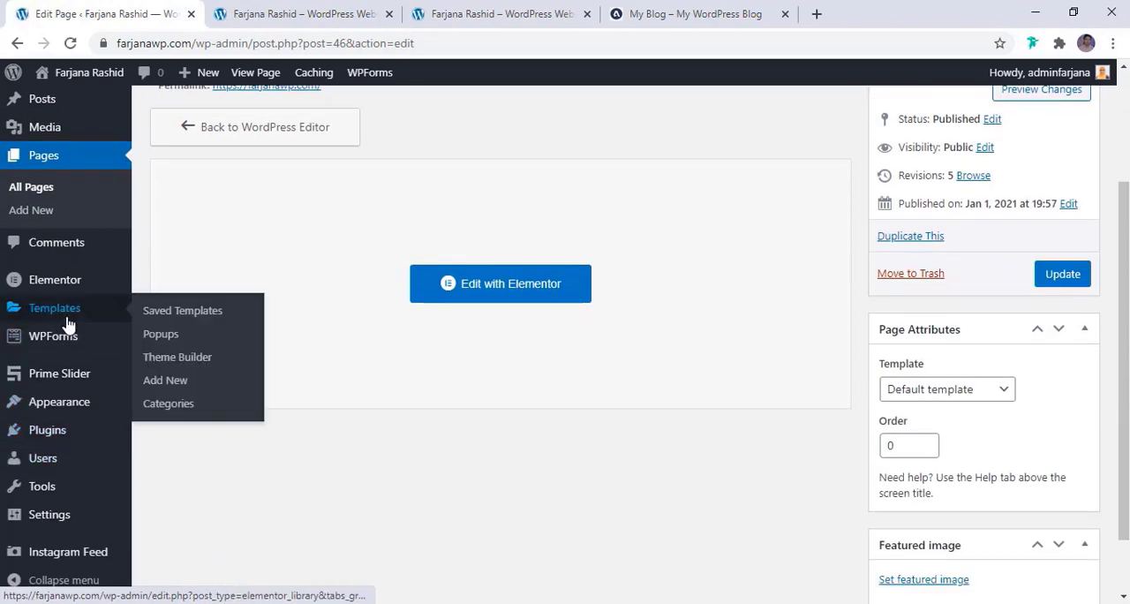
{"action": "left_click", "coordinate": [182, 362]}
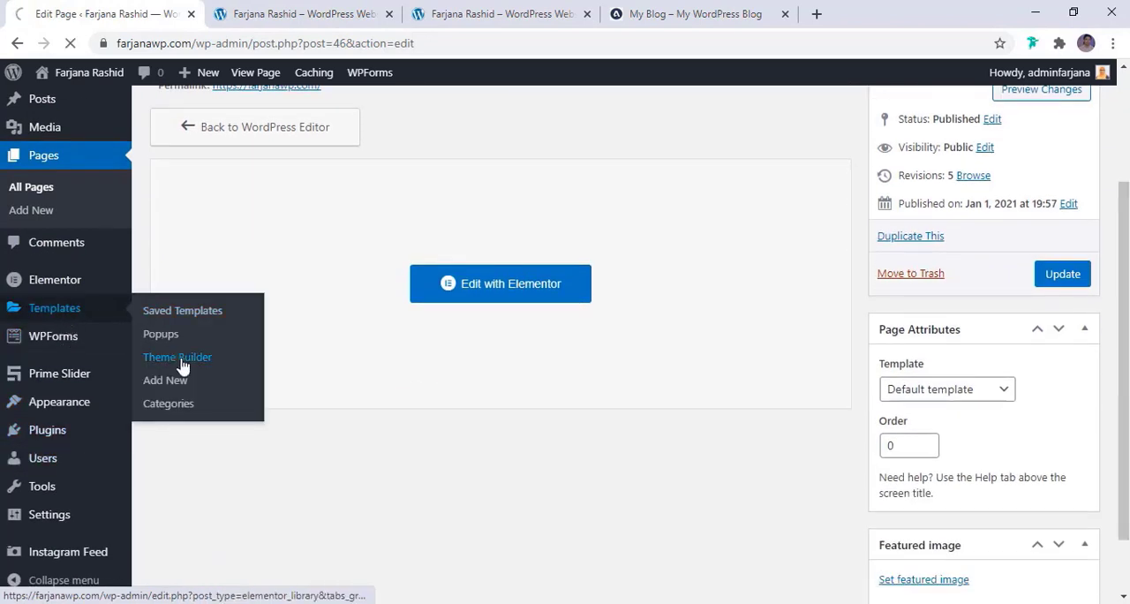
{"action": "scroll", "coordinate": [216, 468], "scroll_direction": "down", "scroll_amount": 2}
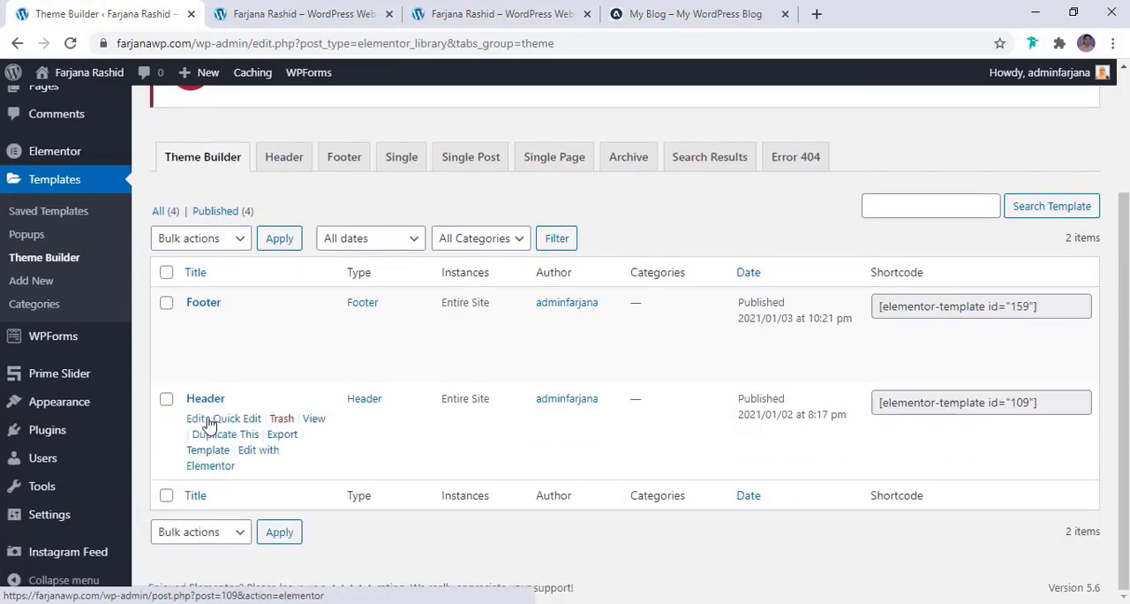
{"action": "left_click", "coordinate": [265, 360]}
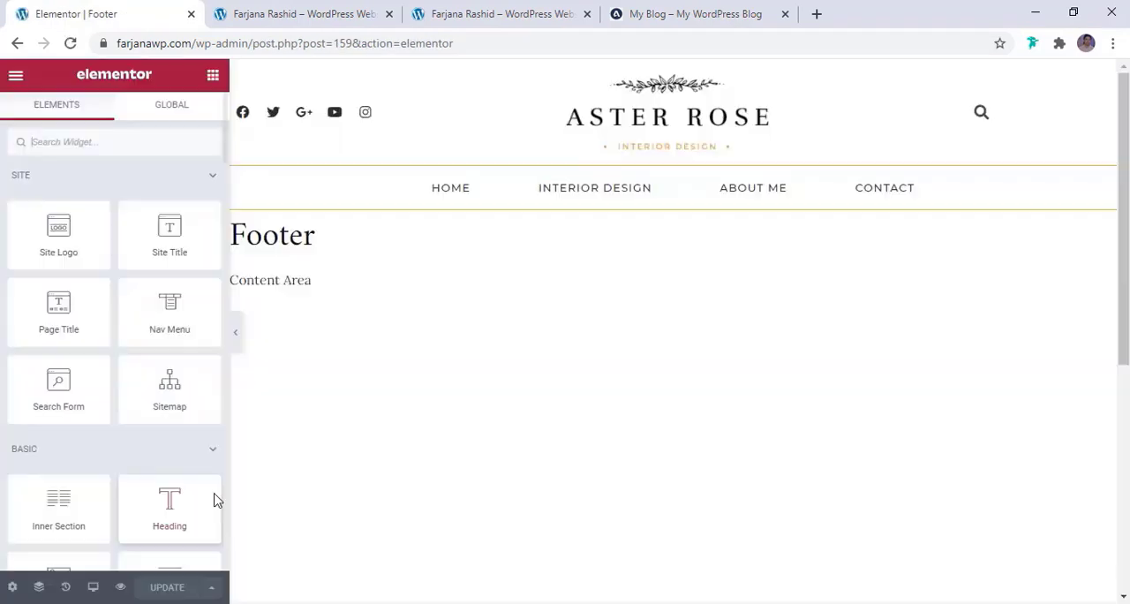
In the tablet view, center-align the footer's copyright heading and its social icons
{"action": "left_click", "coordinate": [95, 590]}
{"action": "left_click", "coordinate": [91, 521]}
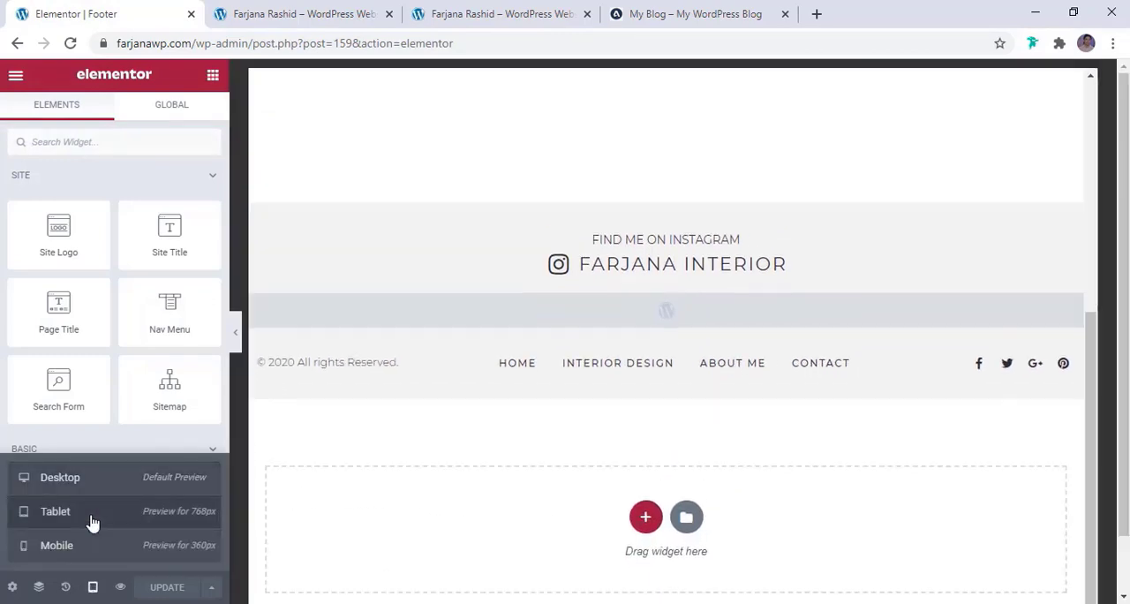
{"action": "scroll", "coordinate": [459, 504], "scroll_direction": "down", "scroll_amount": 3}
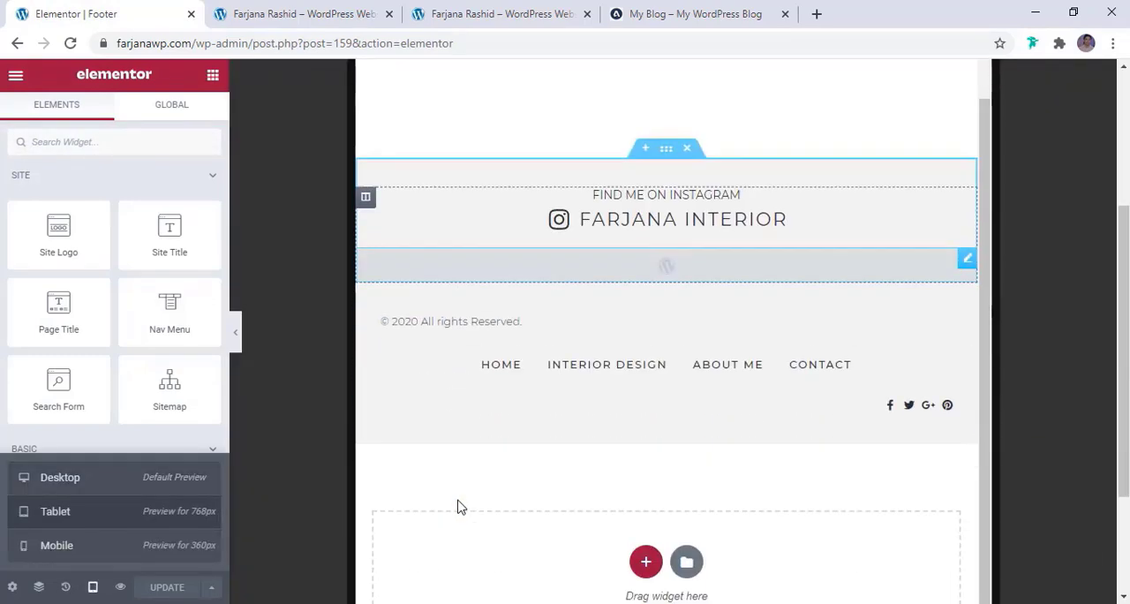
{"action": "left_click", "coordinate": [479, 330]}
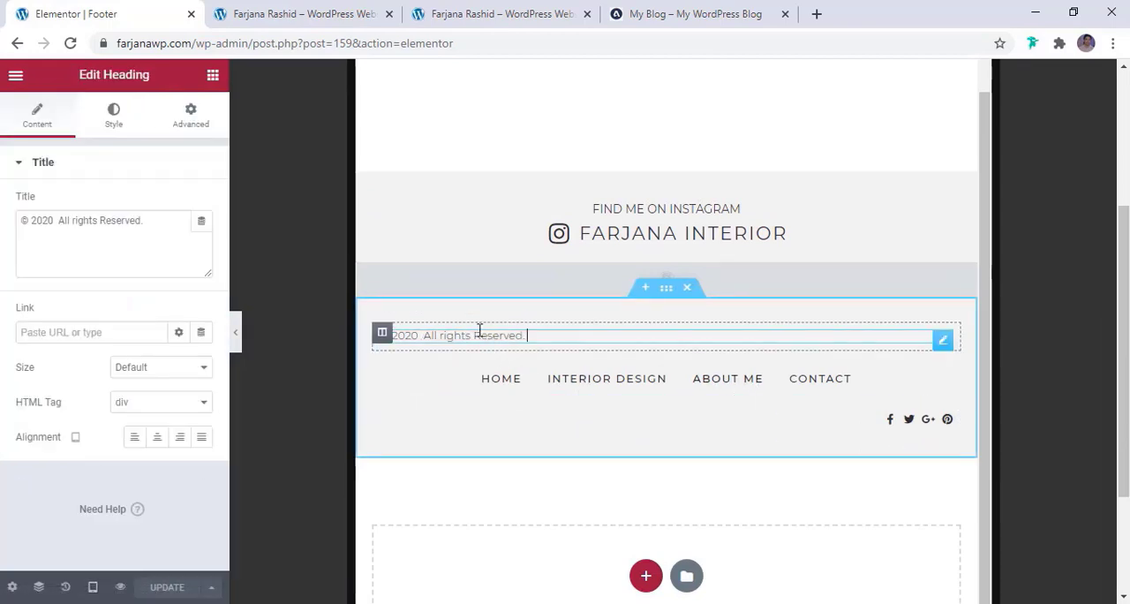
{"action": "left_click", "coordinate": [157, 437]}
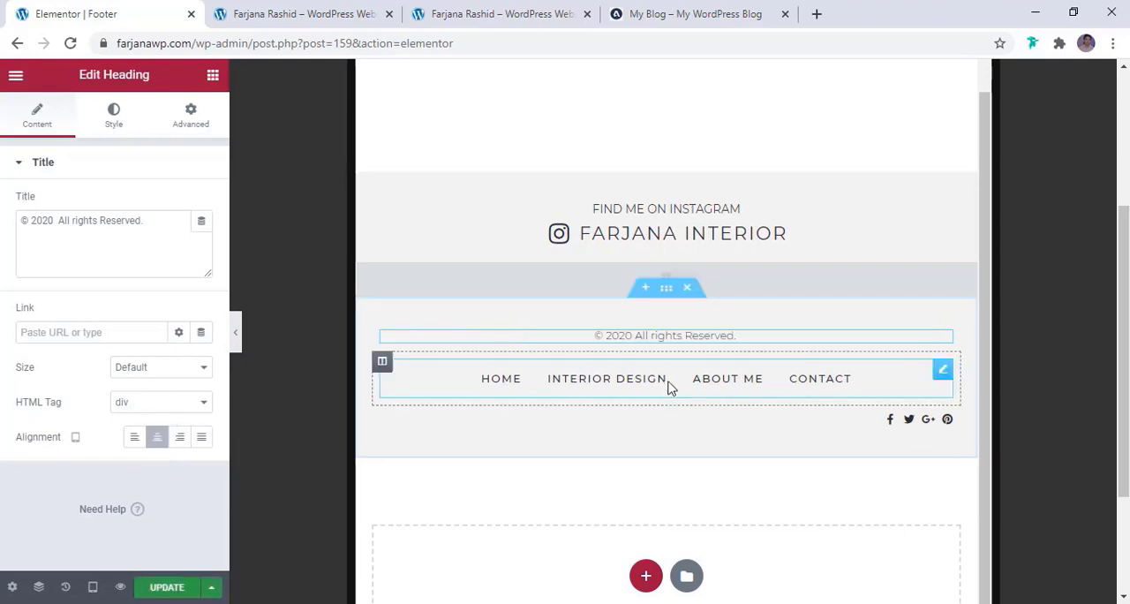
{"action": "left_click", "coordinate": [894, 424]}
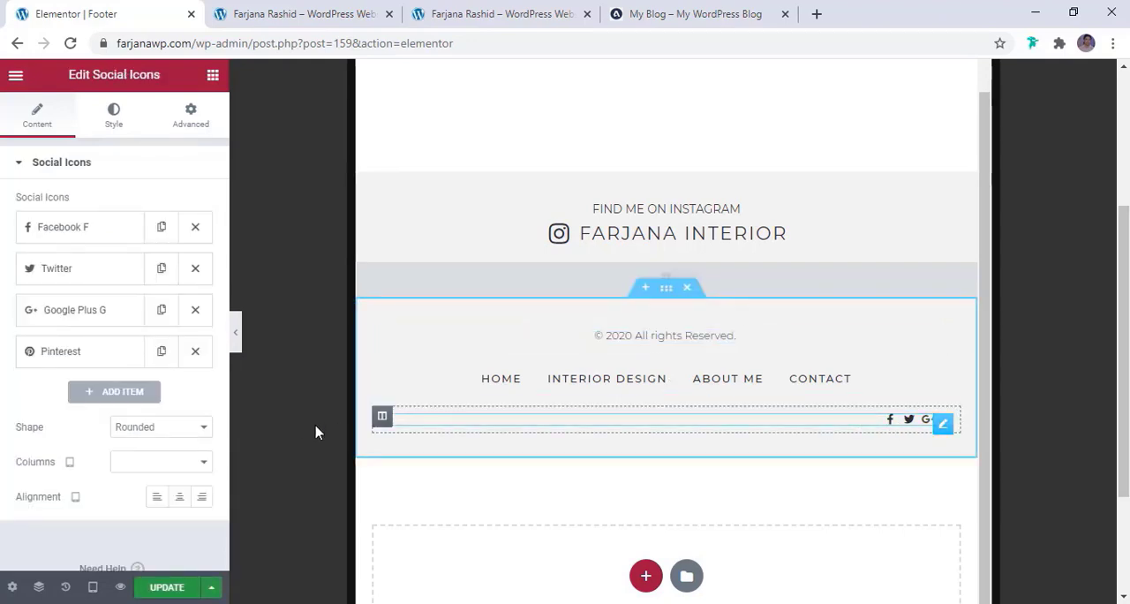
{"action": "left_click", "coordinate": [179, 497]}
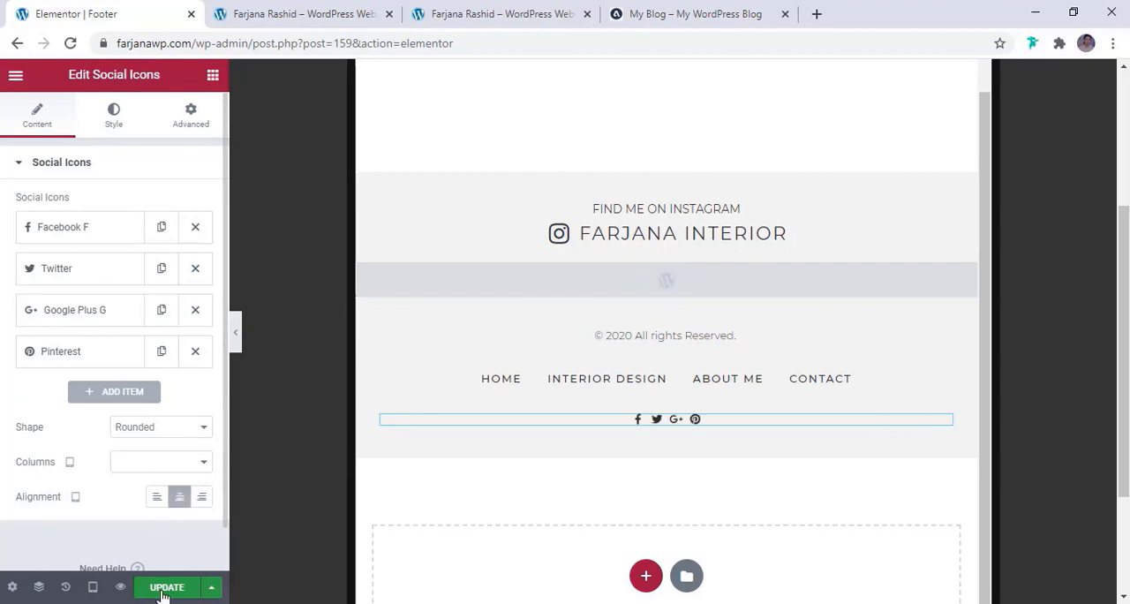
In the mobile view, set the footer nav menu's mobile dropdown breakpoint to None and update the template
{"action": "left_click", "coordinate": [93, 587]}
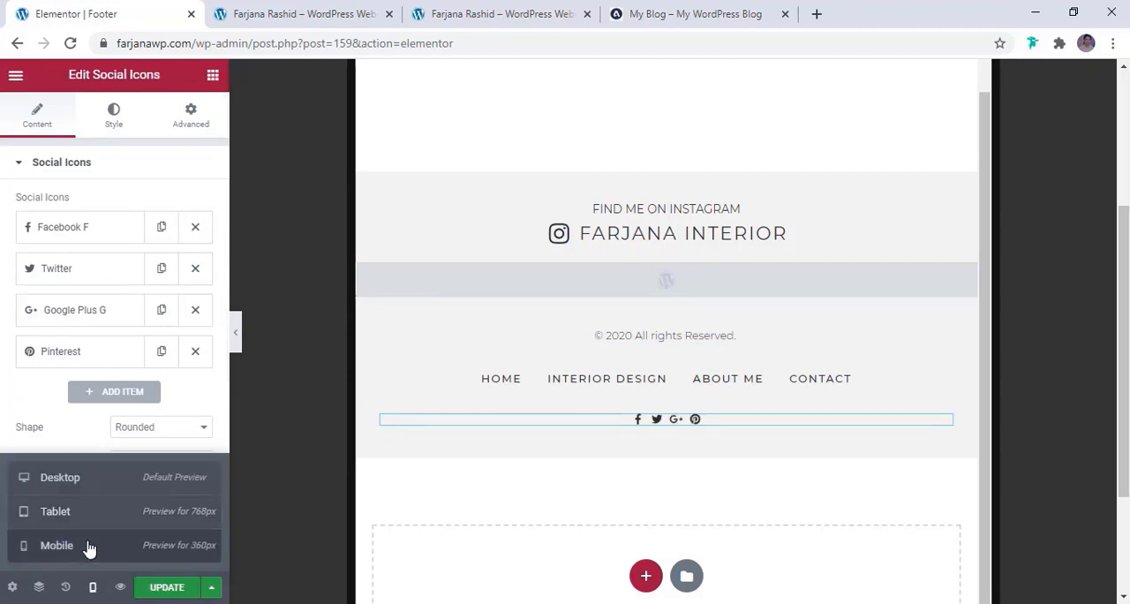
{"action": "left_click", "coordinate": [56, 546]}
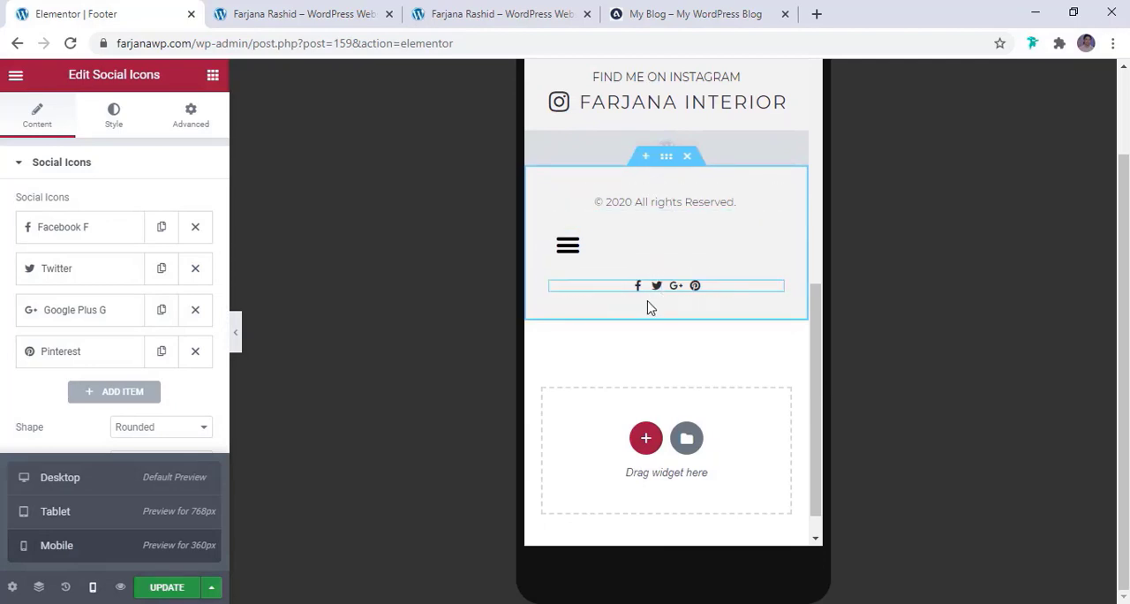
{"action": "left_click", "coordinate": [595, 249]}
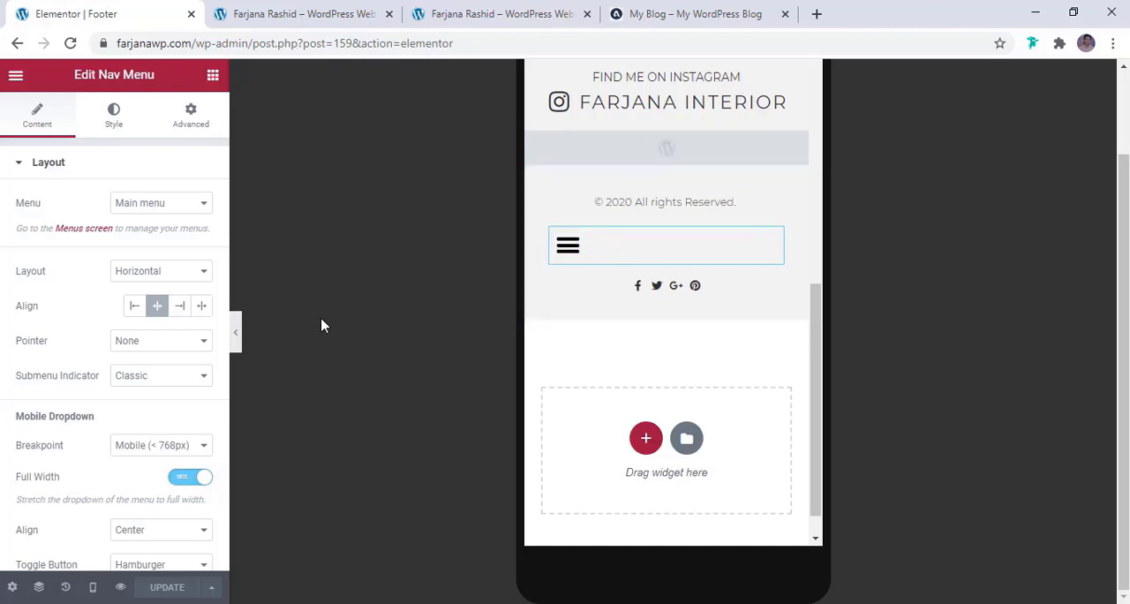
{"action": "scroll", "coordinate": [110, 403], "scroll_direction": "down", "scroll_amount": 3}
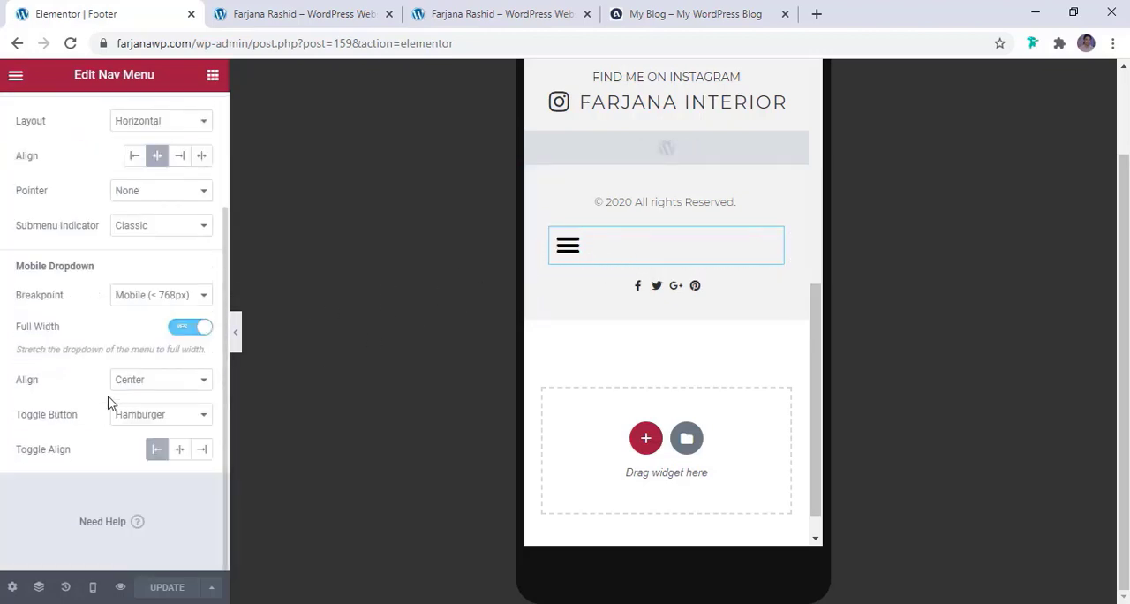
{"action": "left_click", "coordinate": [139, 297]}
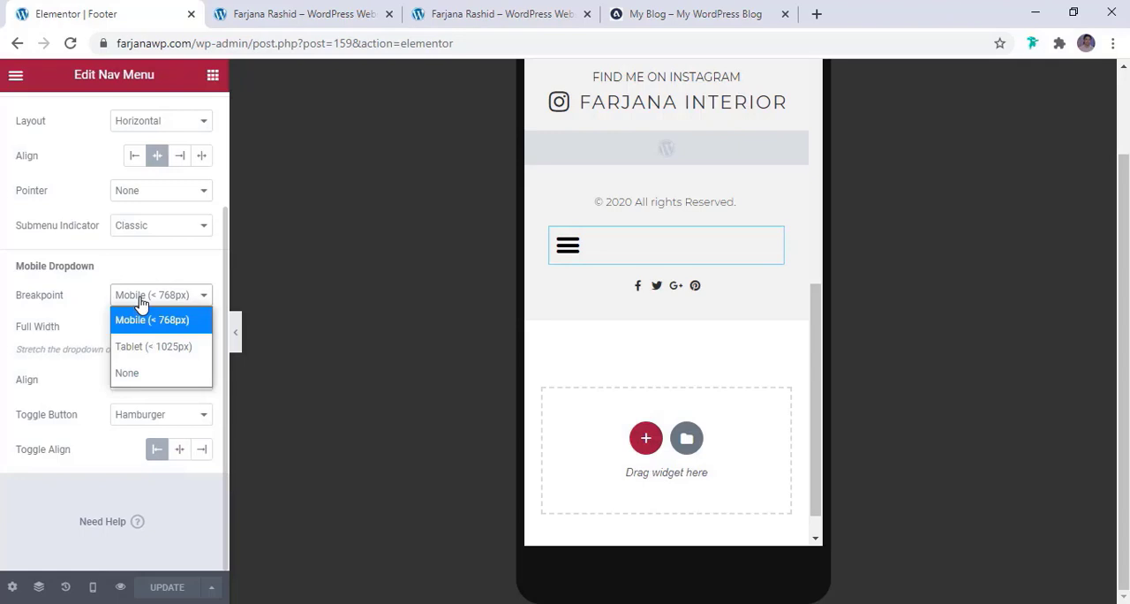
{"action": "left_click", "coordinate": [143, 374]}
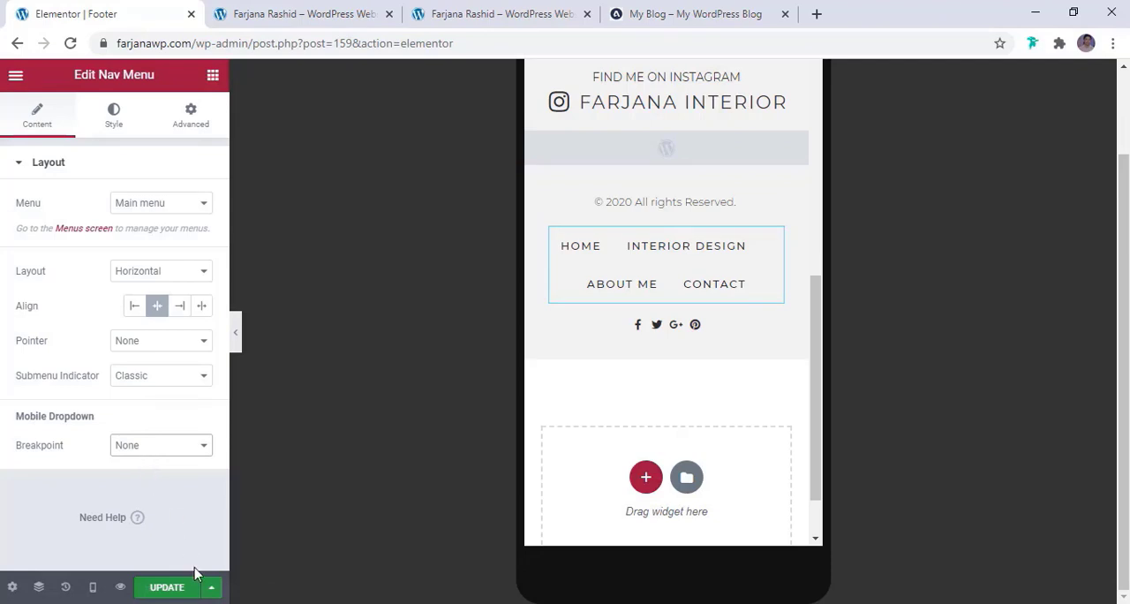
{"action": "left_click", "coordinate": [166, 588]}
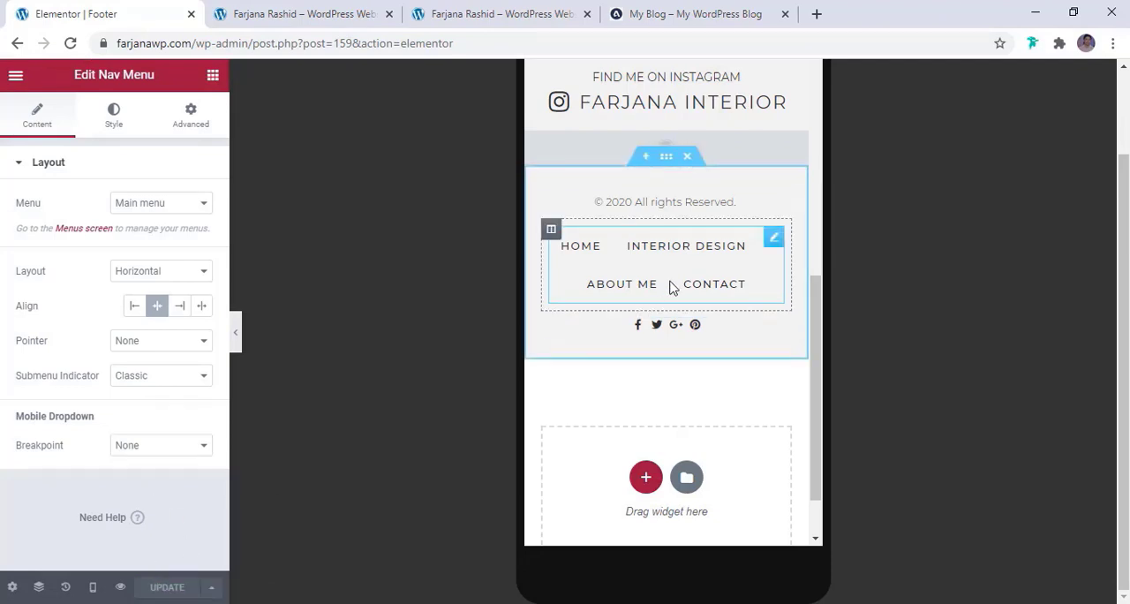
Set the footer menu's mobile typography to size 10 px and line height 0.1 em
{"action": "left_click", "coordinate": [111, 120]}
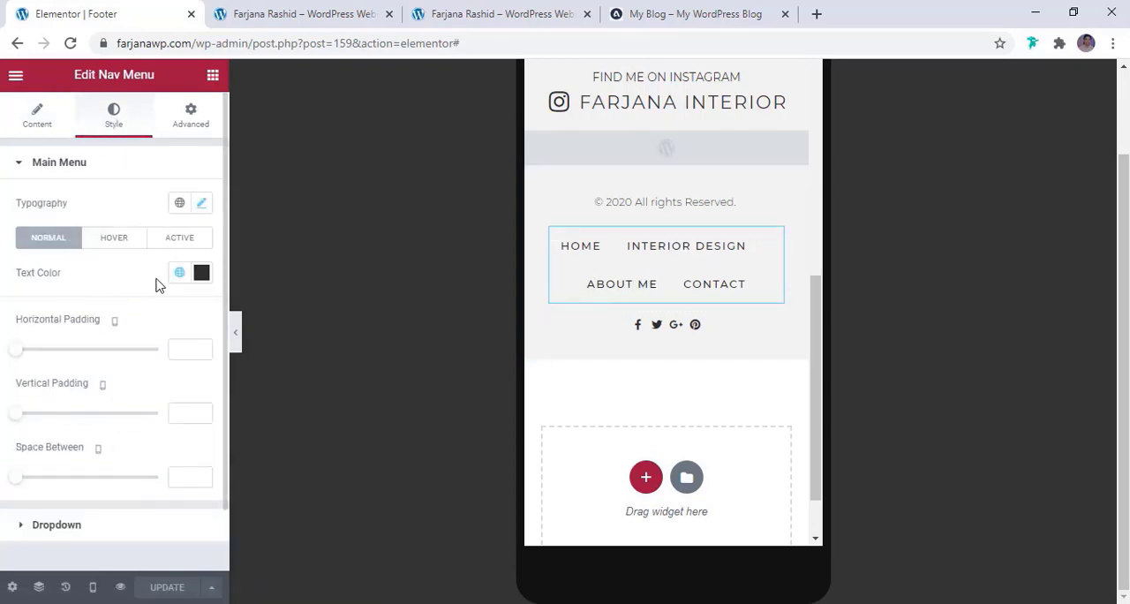
{"action": "left_click", "coordinate": [202, 205]}
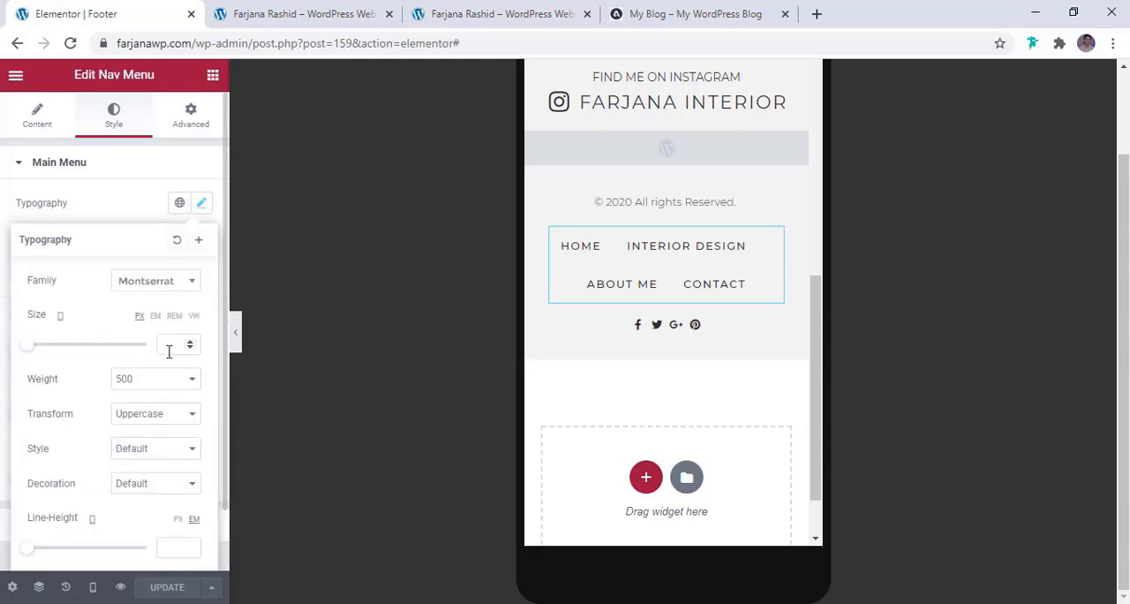
{"action": "type", "text": "12"}
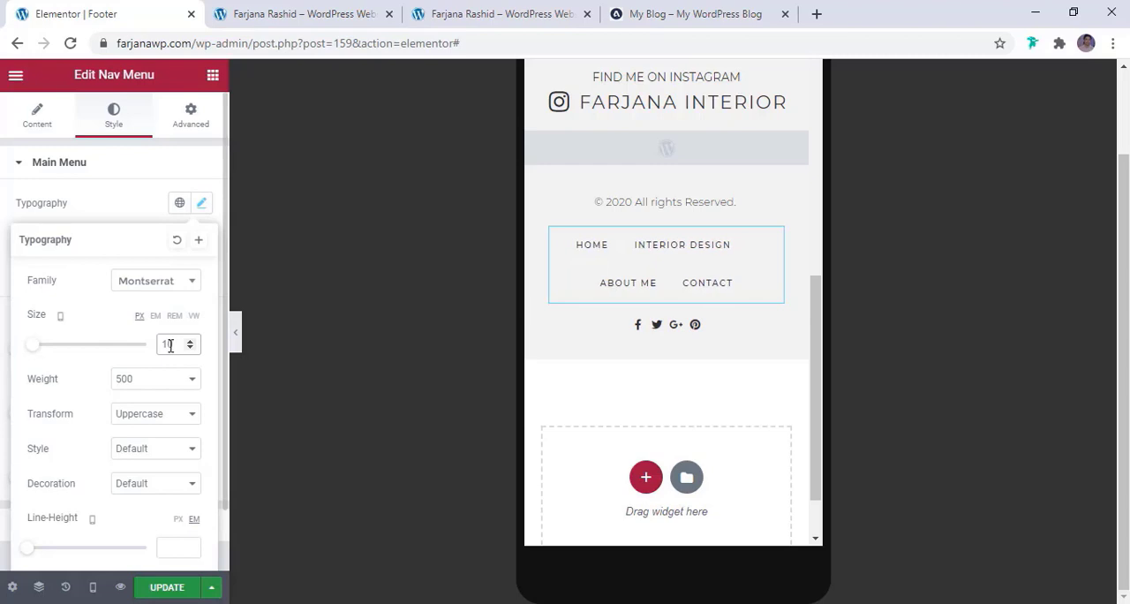
{"action": "scroll", "coordinate": [164, 421], "scroll_direction": "down", "scroll_amount": 1}
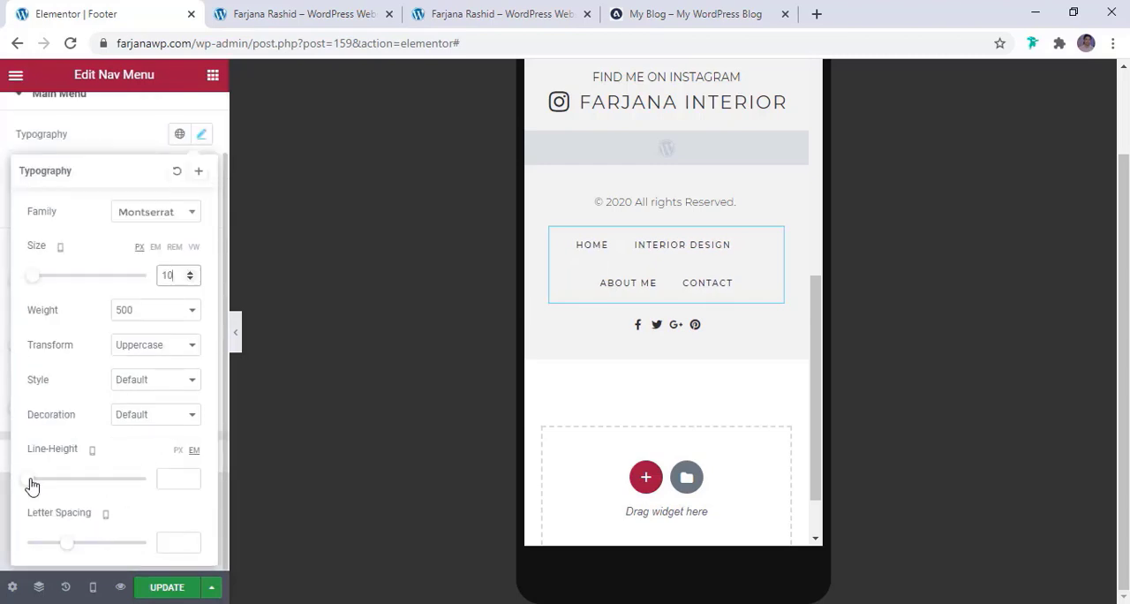
{"action": "mouse_move", "coordinate": [31, 483]}
{"action": "left_mouse_down"}
{"action": "mouse_move", "coordinate": [49, 484]}
{"action": "mouse_move", "coordinate": [31, 485]}
{"action": "left_mouse_up"}
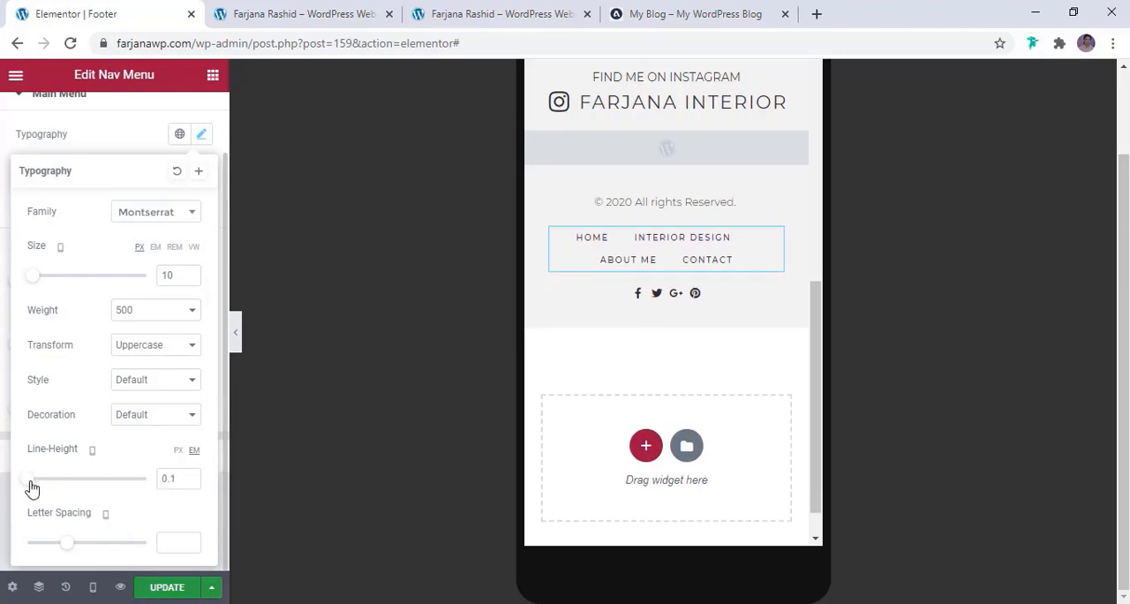
{"action": "scroll", "coordinate": [99, 248], "scroll_direction": "up", "scroll_amount": 2}
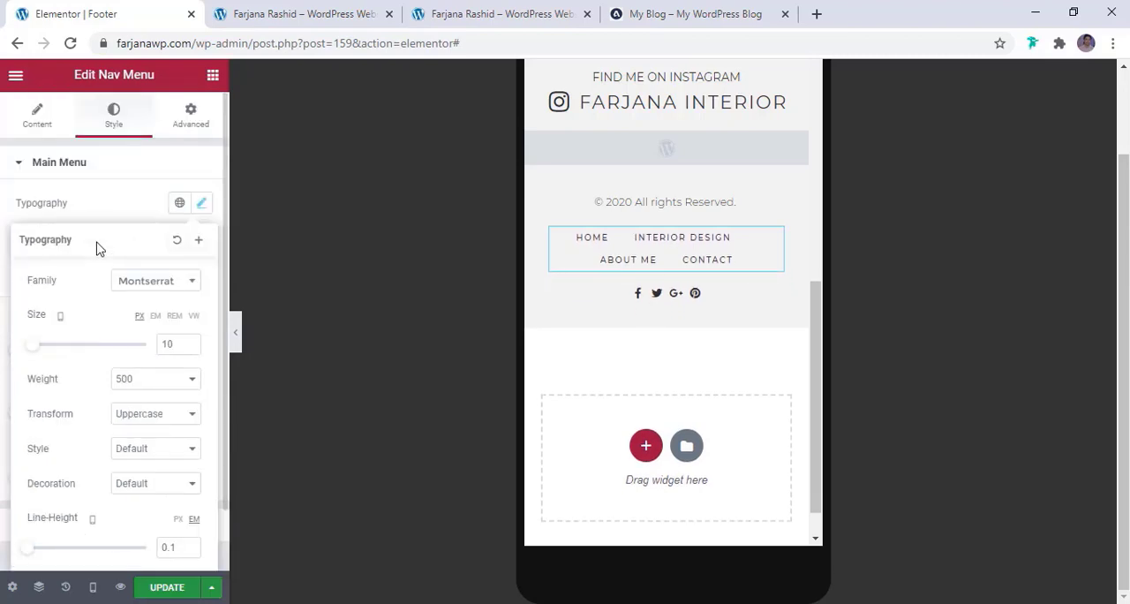
Set the space between the footer menu items to 12 for mobile and update the template
{"action": "left_click", "coordinate": [97, 204]}
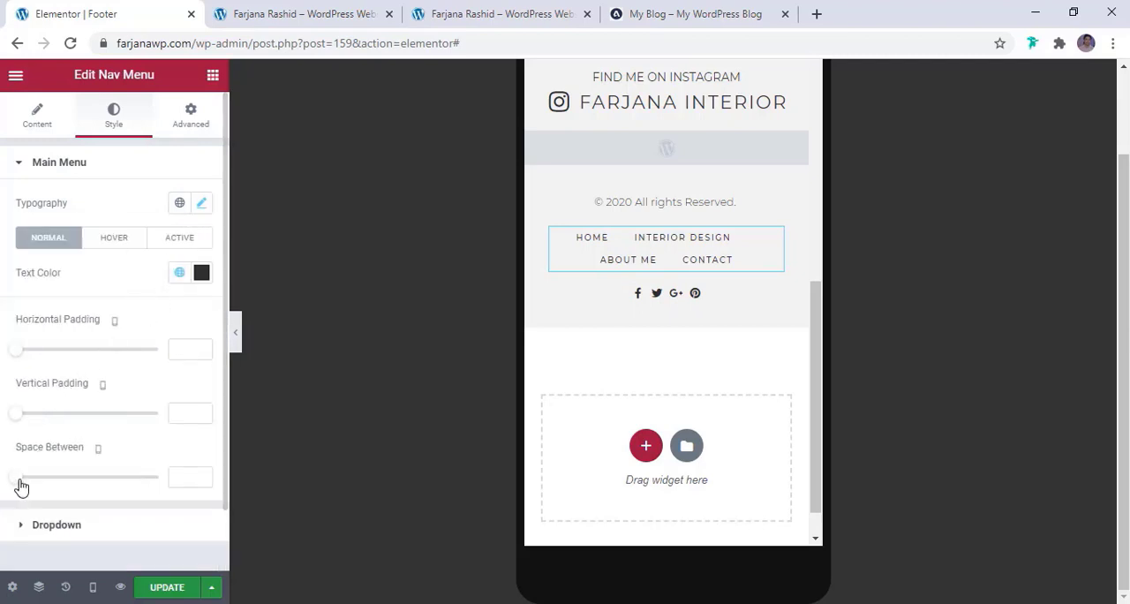
{"action": "mouse_move", "coordinate": [21, 487]}
{"action": "left_mouse_down"}
{"action": "mouse_move", "coordinate": [53, 490]}
{"action": "mouse_move", "coordinate": [39, 492]}
{"action": "left_mouse_up"}
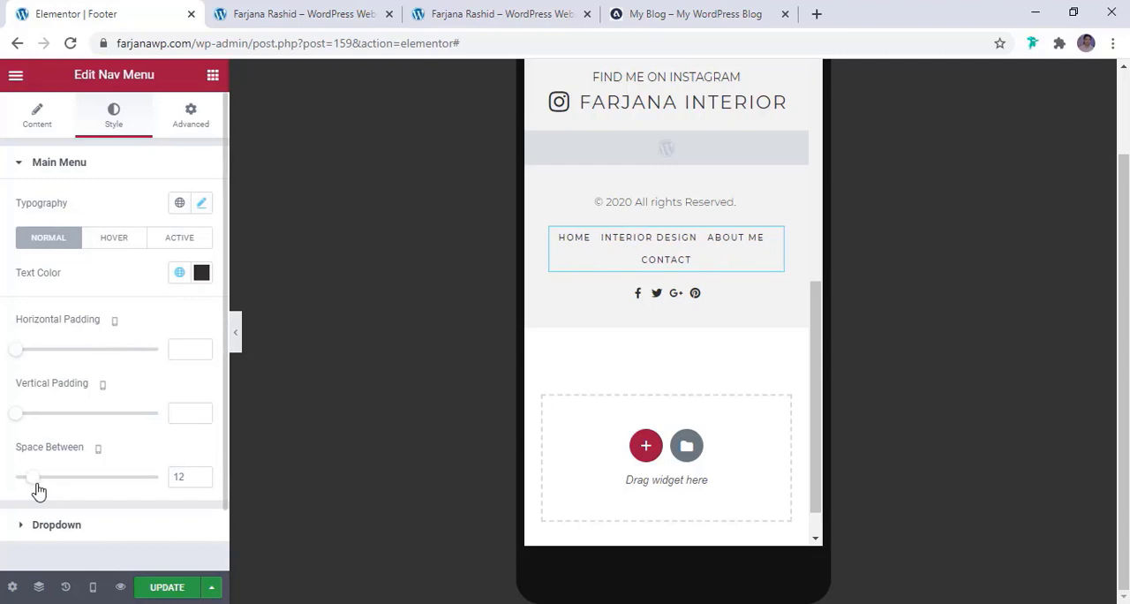
{"action": "left_click", "coordinate": [164, 588]}
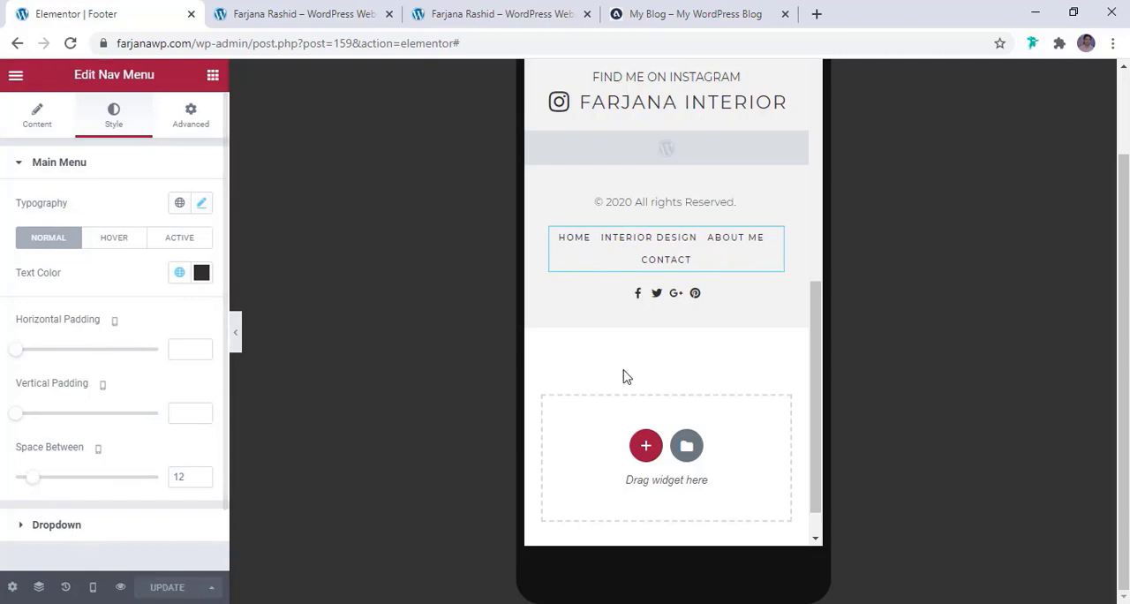
Return to the homepage preview and examine the header and navigation menu at the start of the page
{"action": "scroll", "coordinate": [674, 380], "scroll_direction": "up", "scroll_amount": 5}
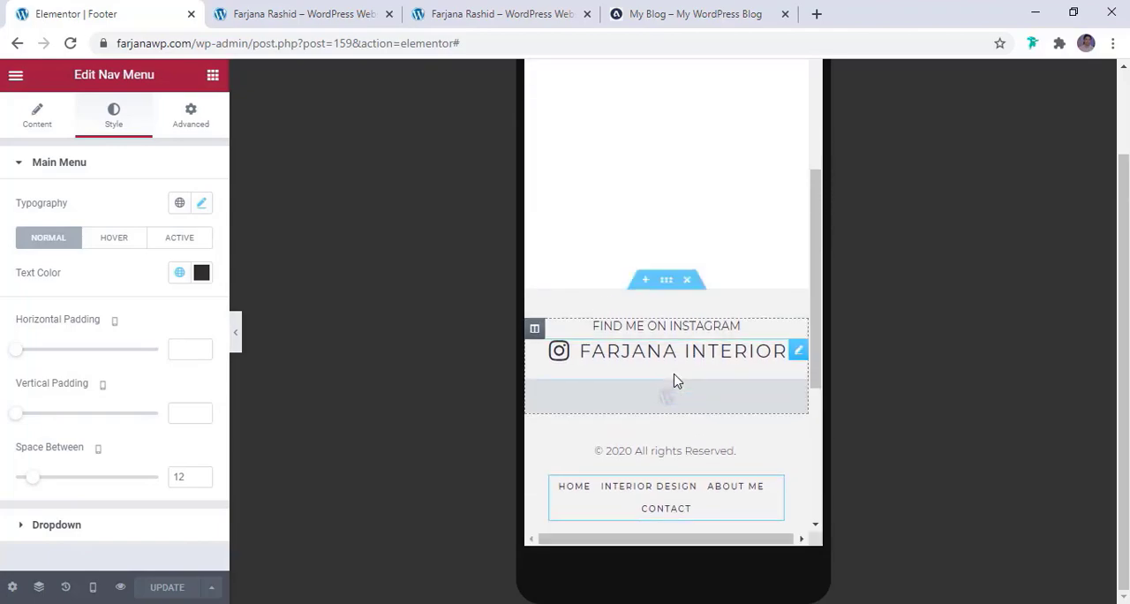
{"action": "left_click", "coordinate": [287, 10]}
{"action": "left_click_drag", "start_coordinate": [1123, 529], "coordinate": [1124, 124]}
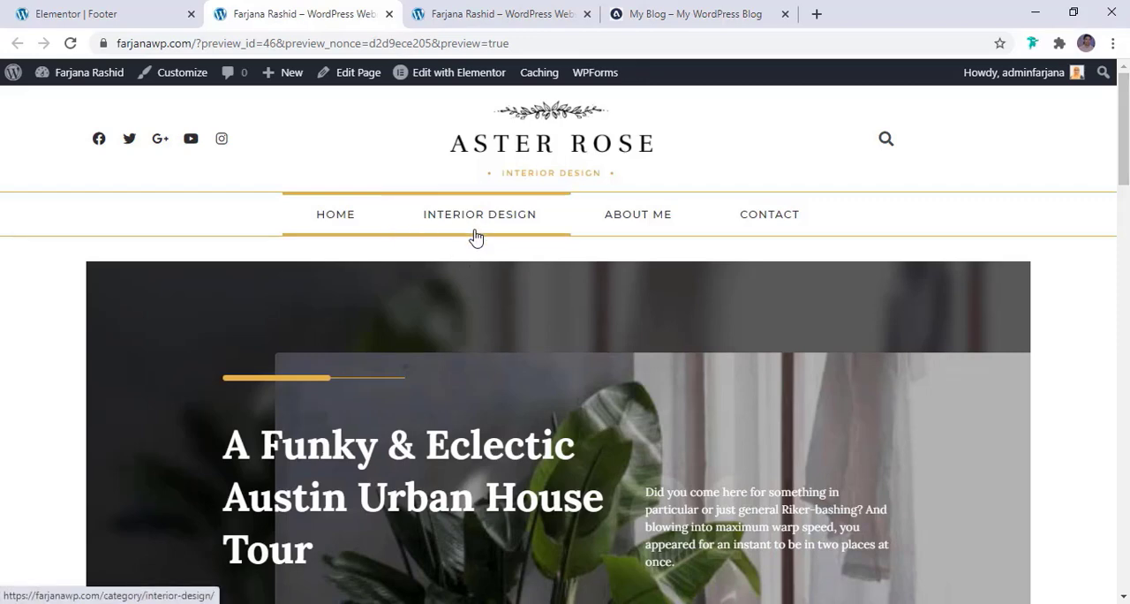
Check the homepage preview, then exit the footer template editor to the WordPress dashboard
{"action": "scroll", "coordinate": [475, 237], "scroll_direction": "down", "scroll_amount": 8}
{"action": "scroll", "coordinate": [474, 237], "scroll_direction": "up", "scroll_amount": 5}
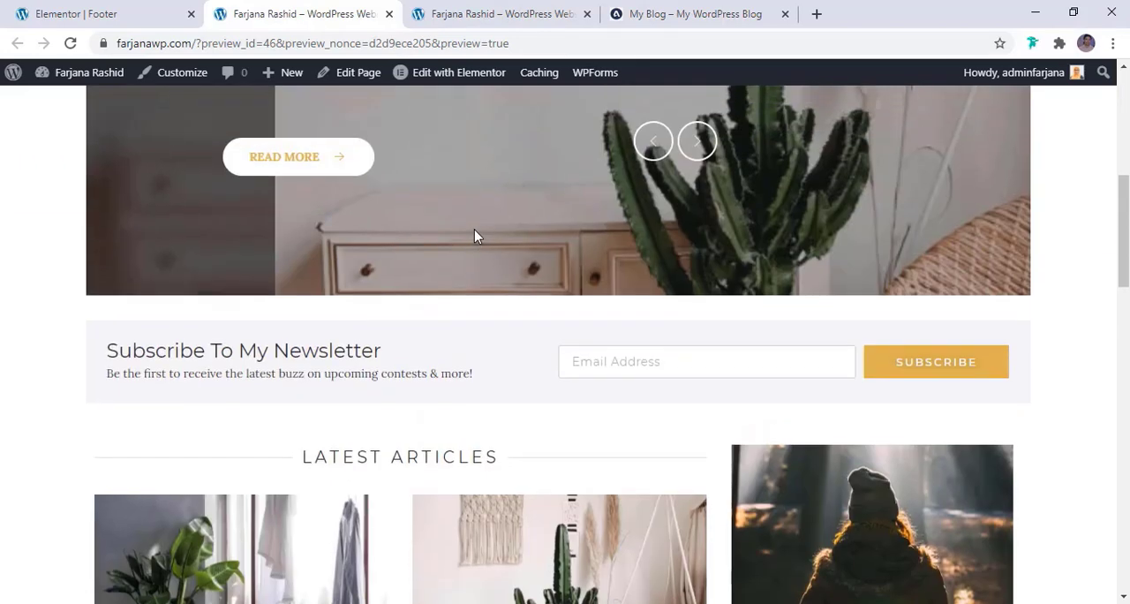
{"action": "mouse_move", "coordinate": [78, 82]}
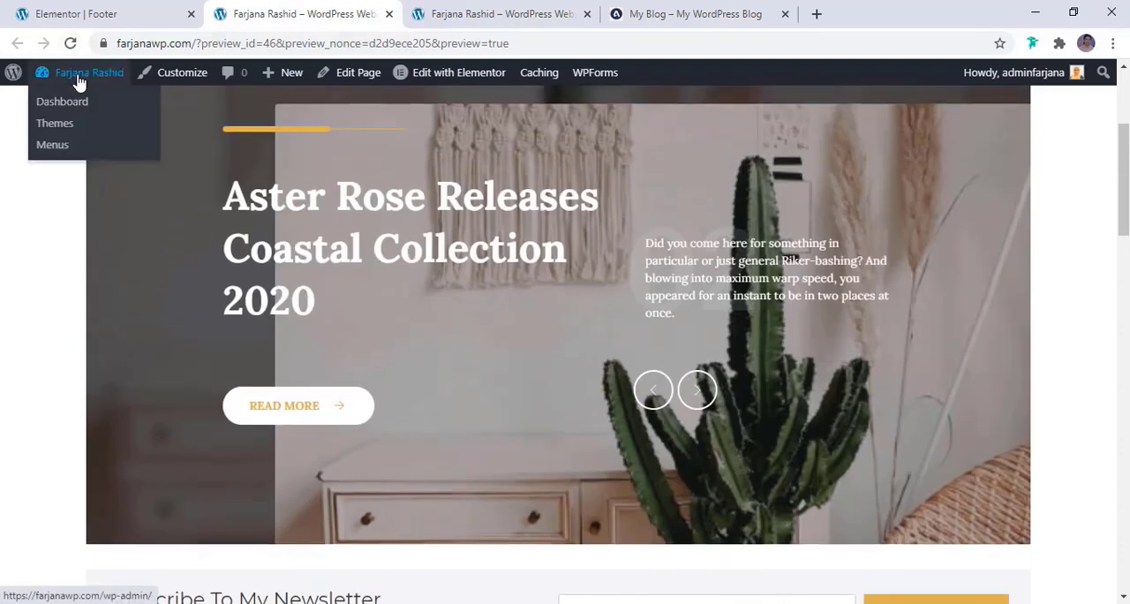
{"action": "left_click", "coordinate": [71, 15]}
{"action": "left_click", "coordinate": [15, 78]}
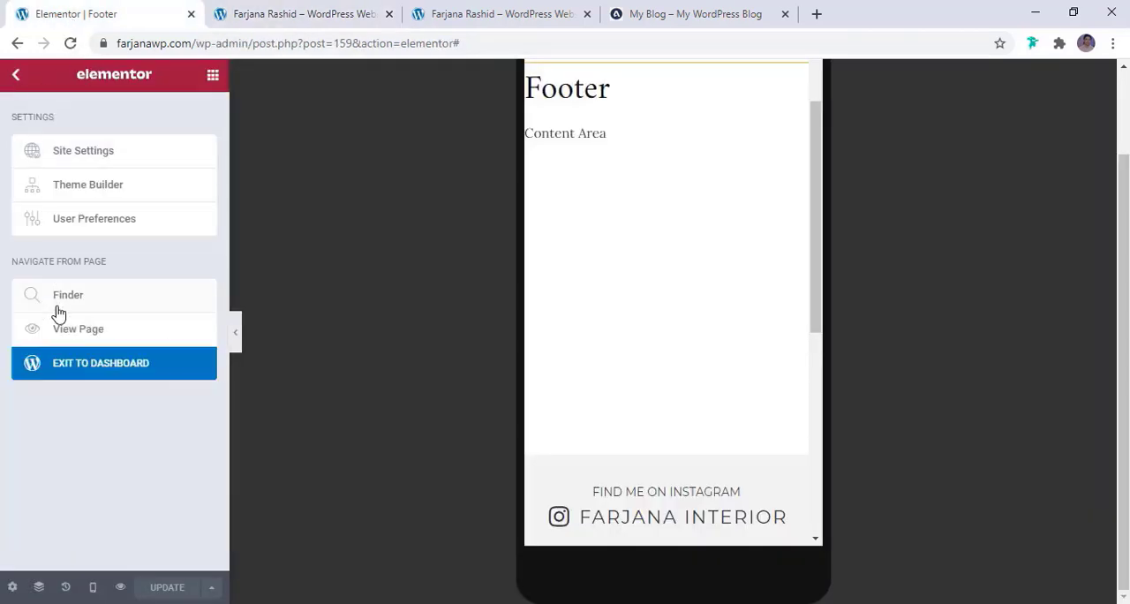
{"action": "left_click", "coordinate": [68, 377]}
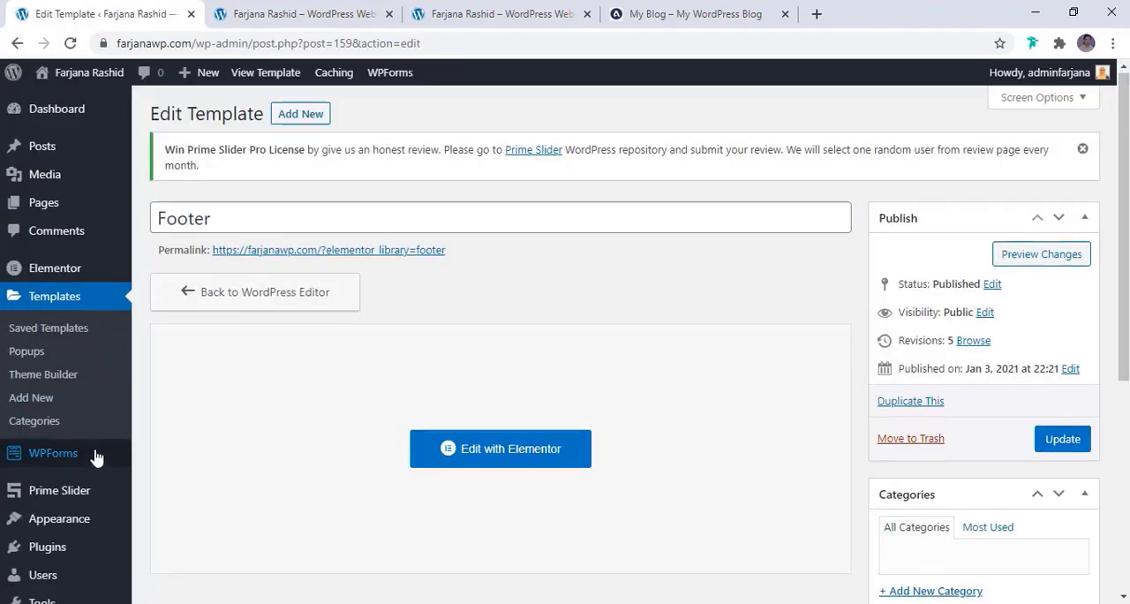
Create a new Elementor template of type Archive named "Post cat"
{"action": "scroll", "coordinate": [66, 530], "scroll_direction": "down", "scroll_amount": 2}
{"action": "mouse_move", "coordinate": [97, 457]}
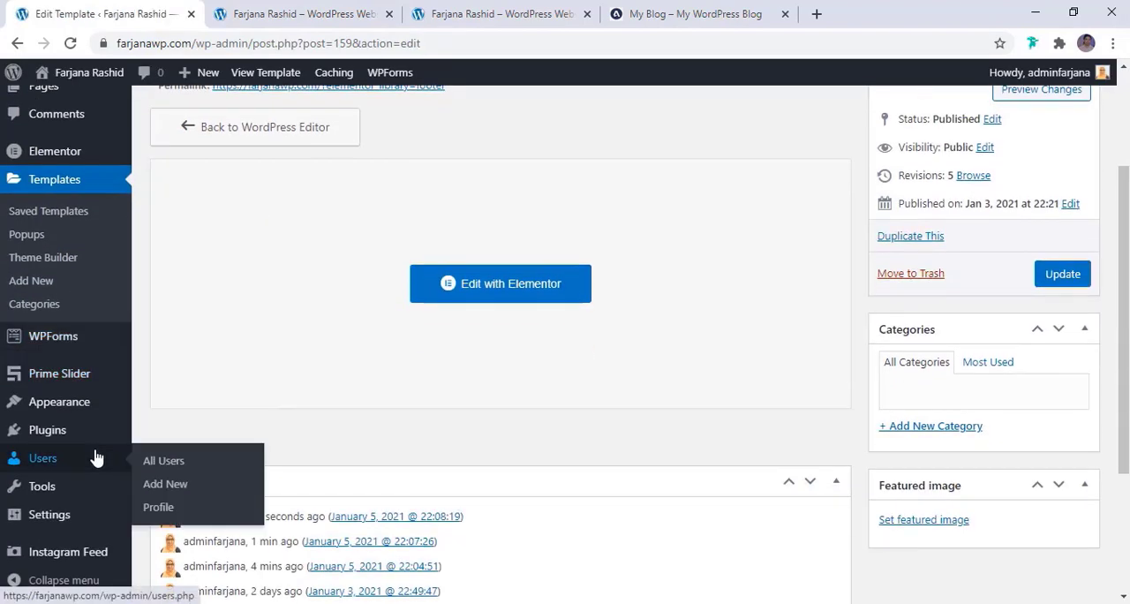
{"action": "scroll", "coordinate": [97, 457], "scroll_direction": "up", "scroll_amount": 1}
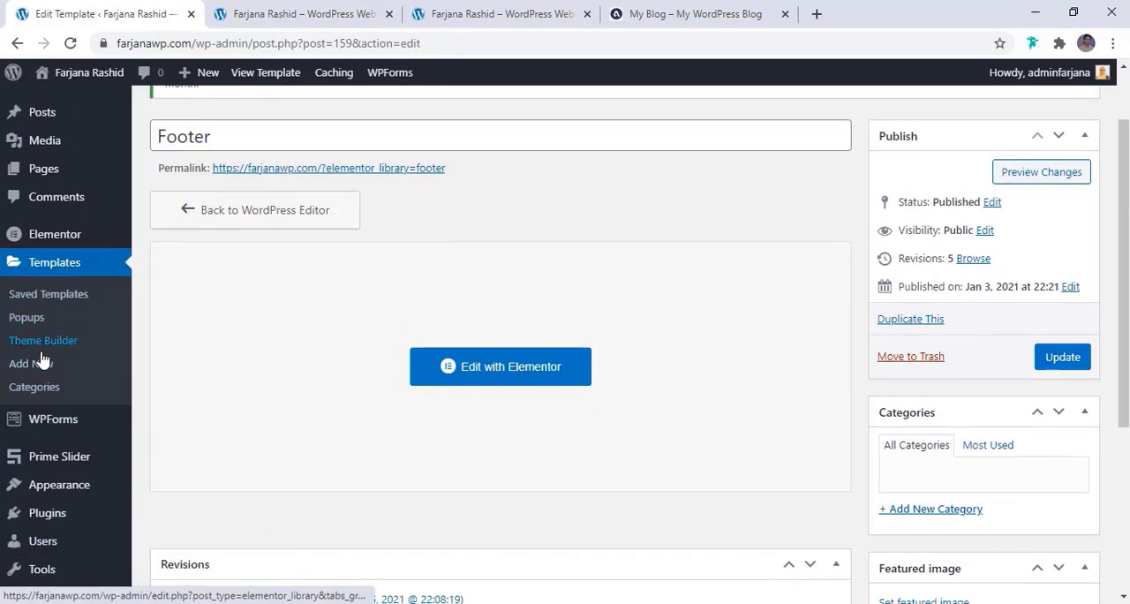
{"action": "left_click", "coordinate": [39, 364]}
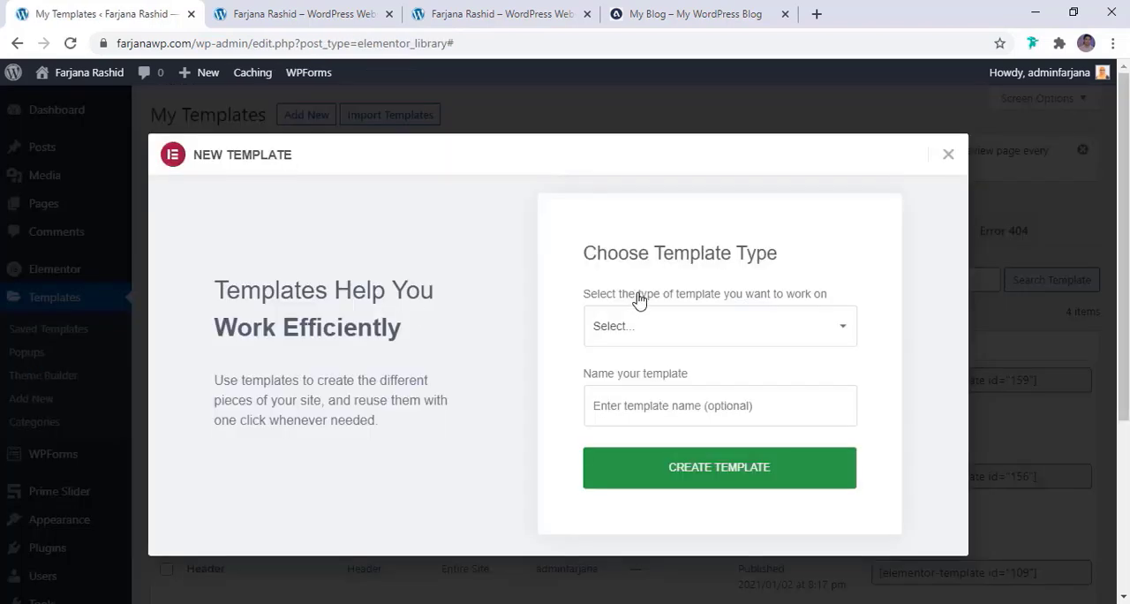
{"action": "left_click", "coordinate": [640, 326]}
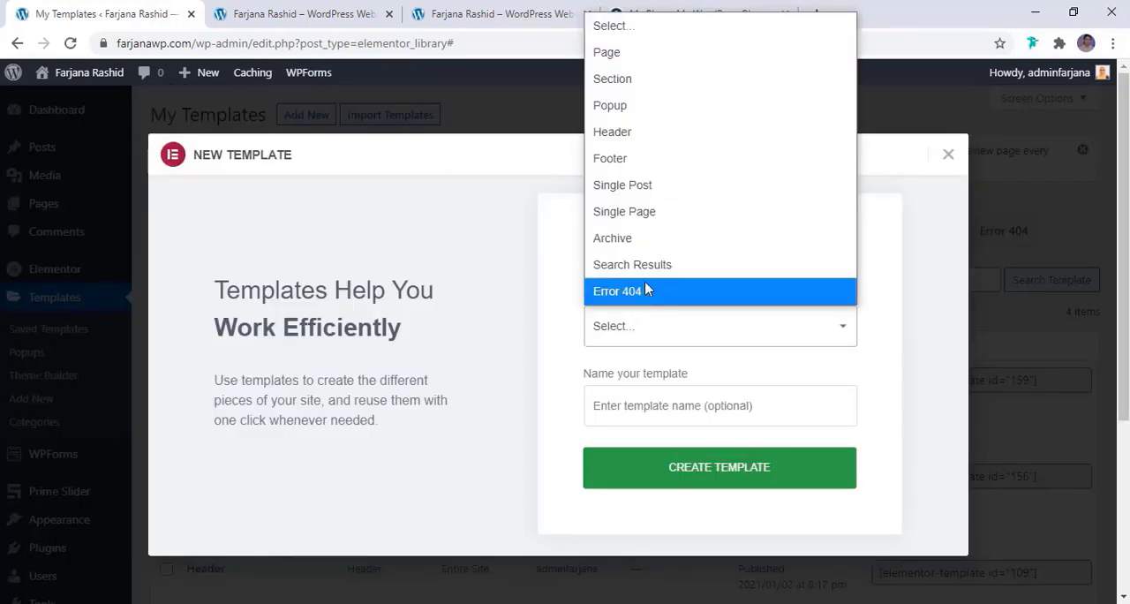
{"action": "left_click", "coordinate": [653, 247]}
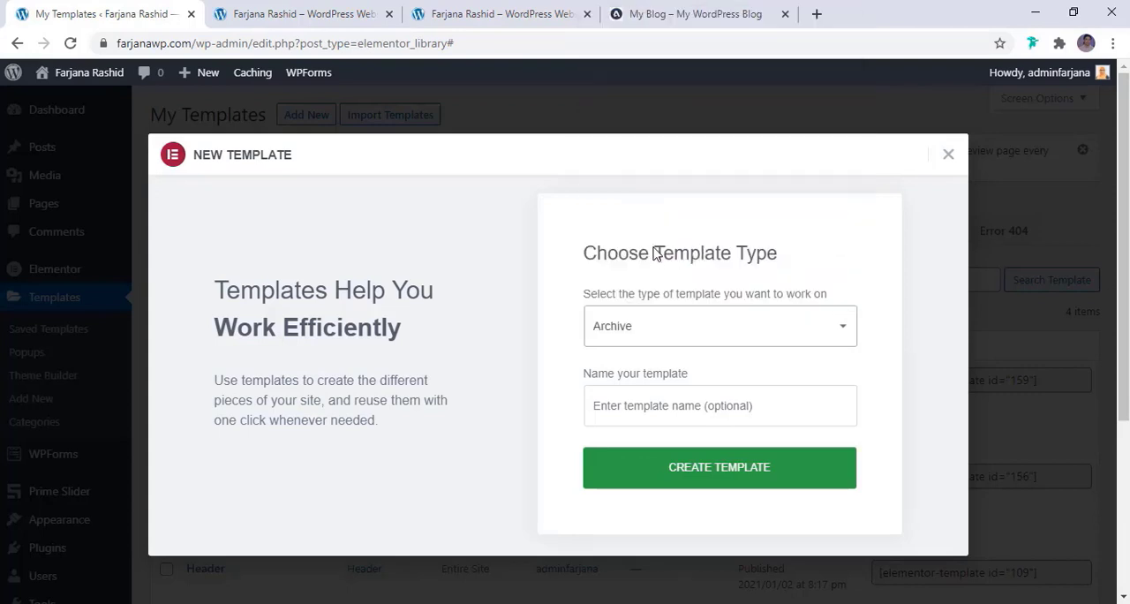
{"action": "left_click", "coordinate": [636, 406]}
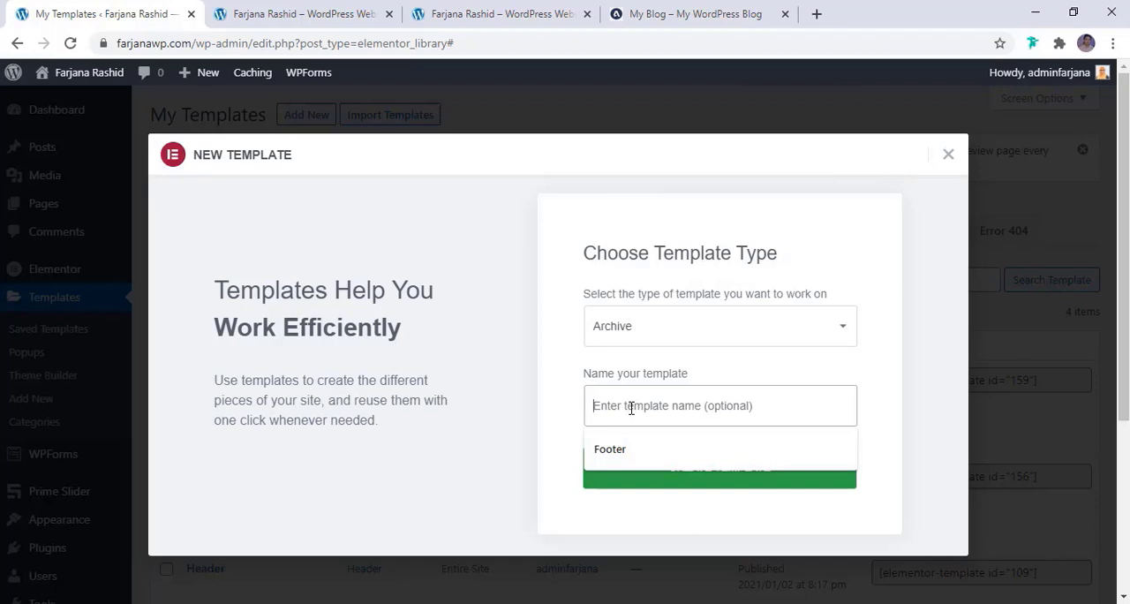
{"action": "type", "text": "Po"}
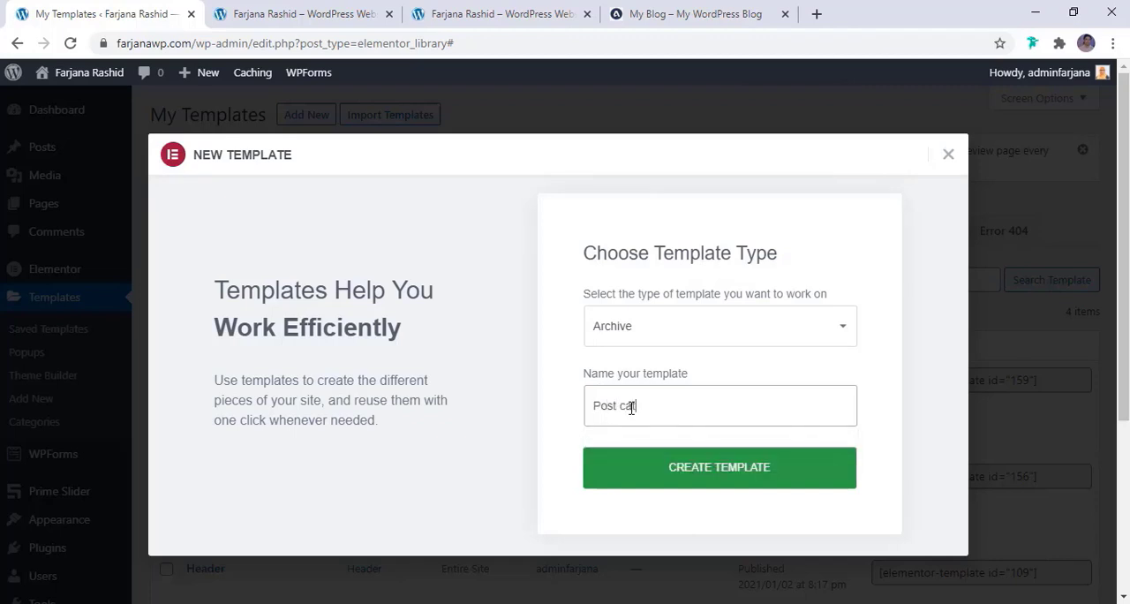
{"action": "type", "text": "st cat"}
{"action": "left_click", "coordinate": [647, 475]}
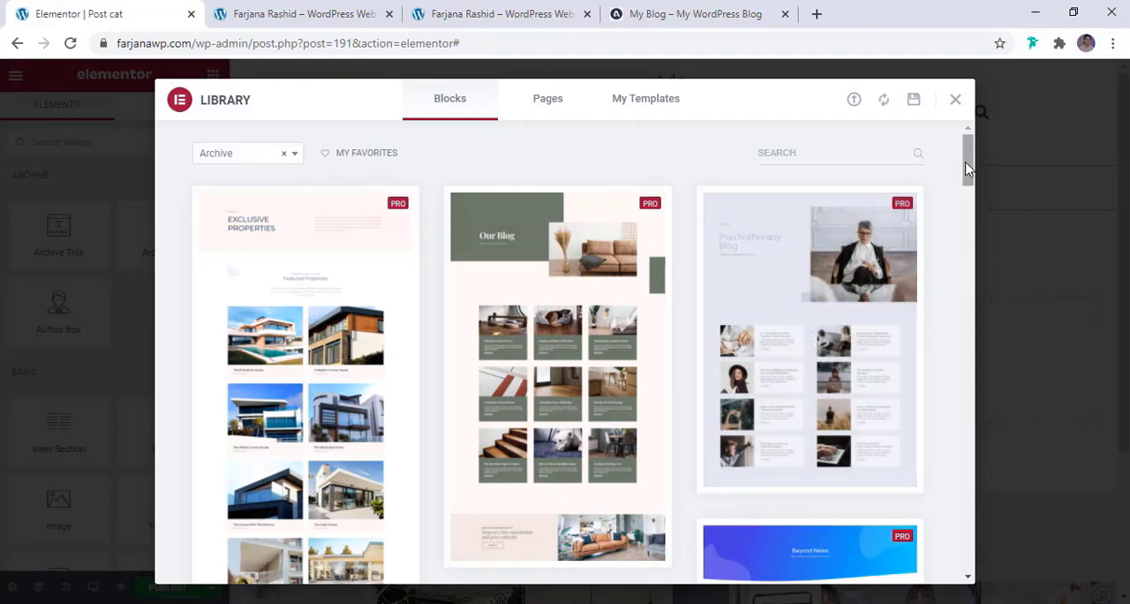
Browse the archive blocks in the library and insert the "Exclusive Properties" design
{"action": "left_click_drag", "start_coordinate": [966, 162], "coordinate": [966, 163]}
{"action": "left_click_drag", "start_coordinate": [971, 171], "coordinate": [975, 320]}
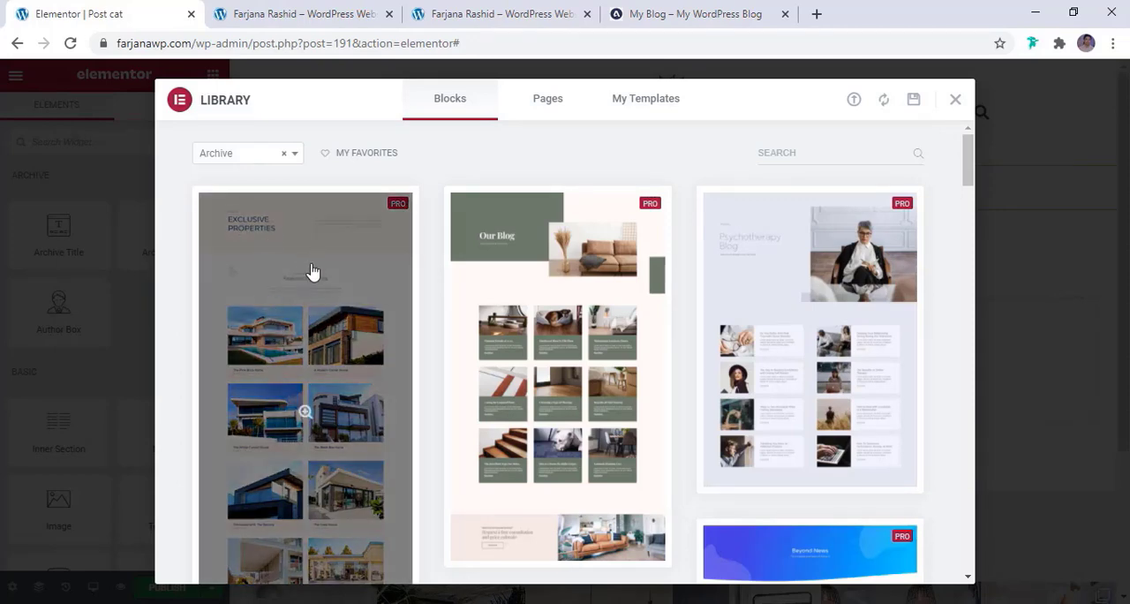
{"action": "scroll", "coordinate": [310, 287], "scroll_direction": "down", "scroll_amount": 3}
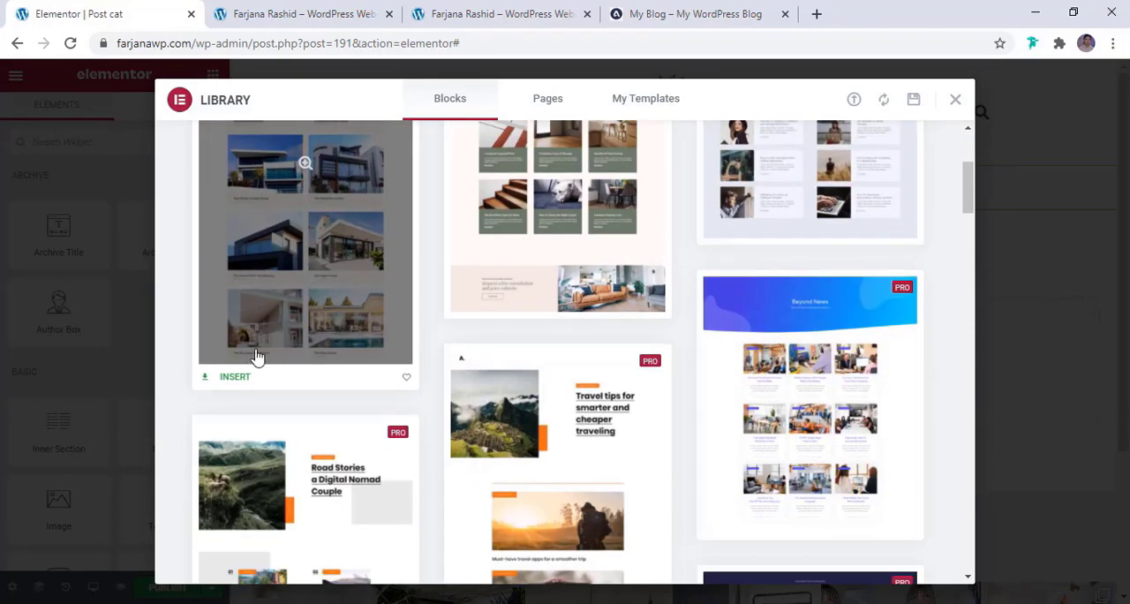
{"action": "left_click", "coordinate": [232, 385]}
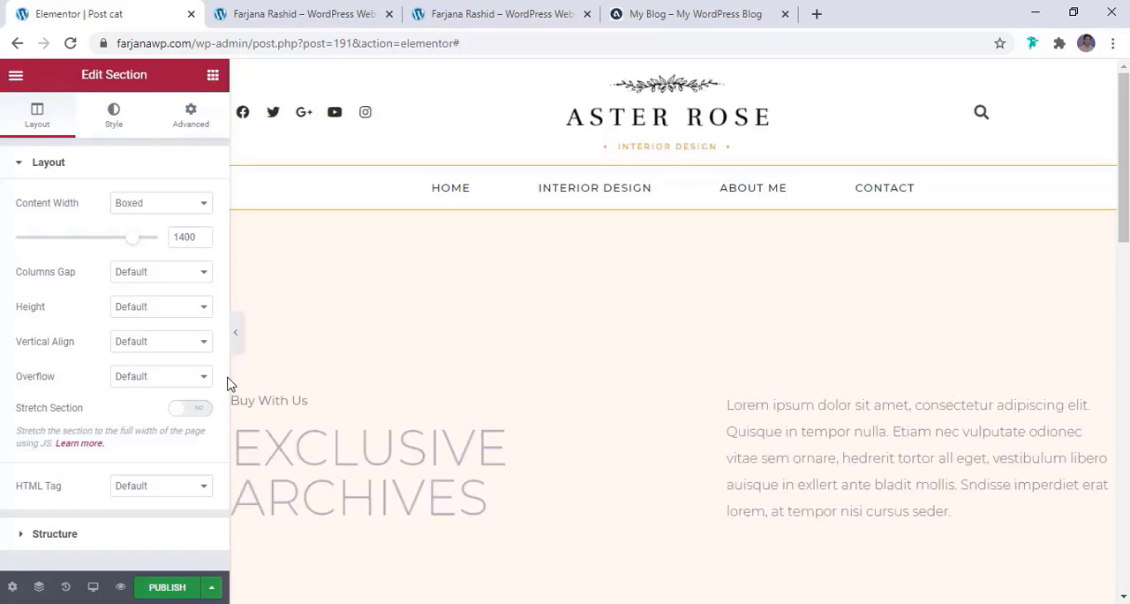
Review the inserted archive layout and delete its first section with the "Exclusive Archives" heading
{"action": "scroll", "coordinate": [782, 399], "scroll_direction": "down", "scroll_amount": 5}
{"action": "scroll", "coordinate": [781, 394], "scroll_direction": "down", "scroll_amount": 6}
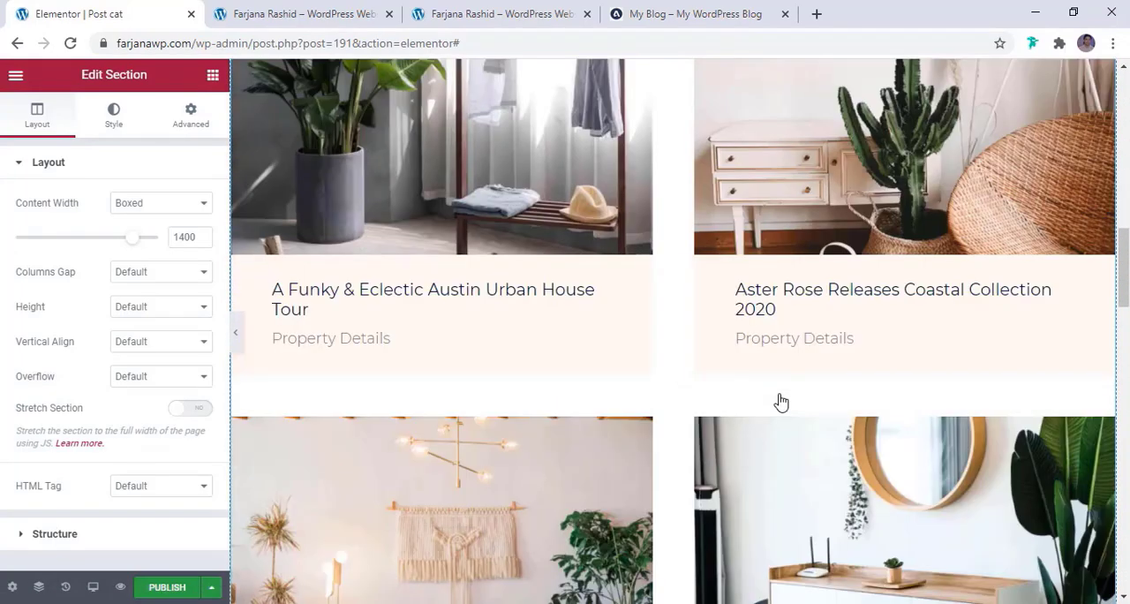
{"action": "scroll", "coordinate": [781, 402], "scroll_direction": "down", "scroll_amount": 7}
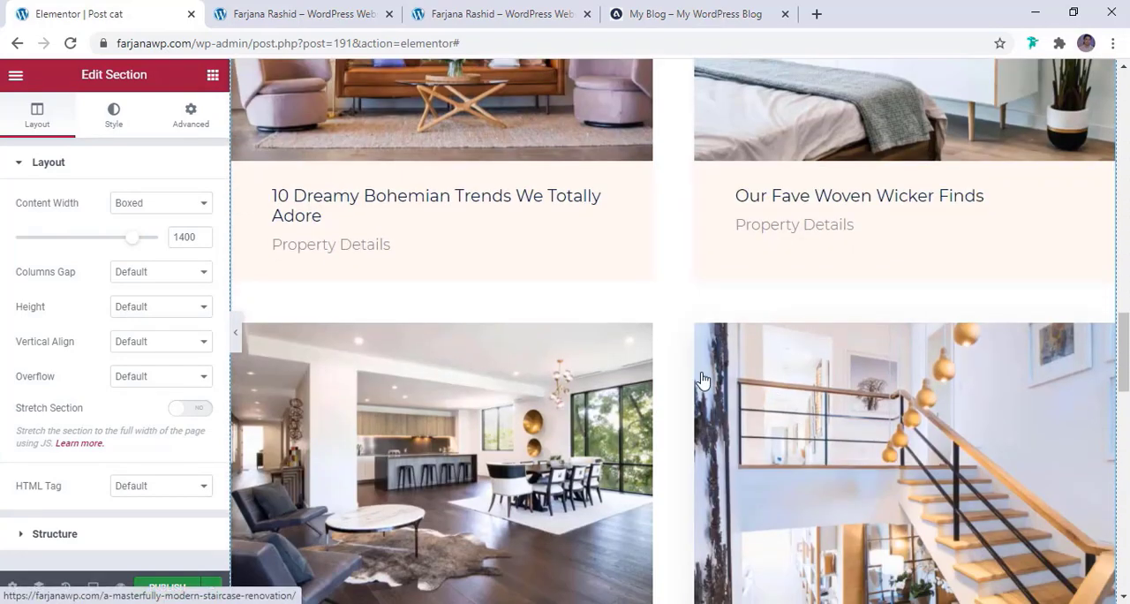
{"action": "left_click_drag", "start_coordinate": [1125, 356], "coordinate": [1125, 109]}
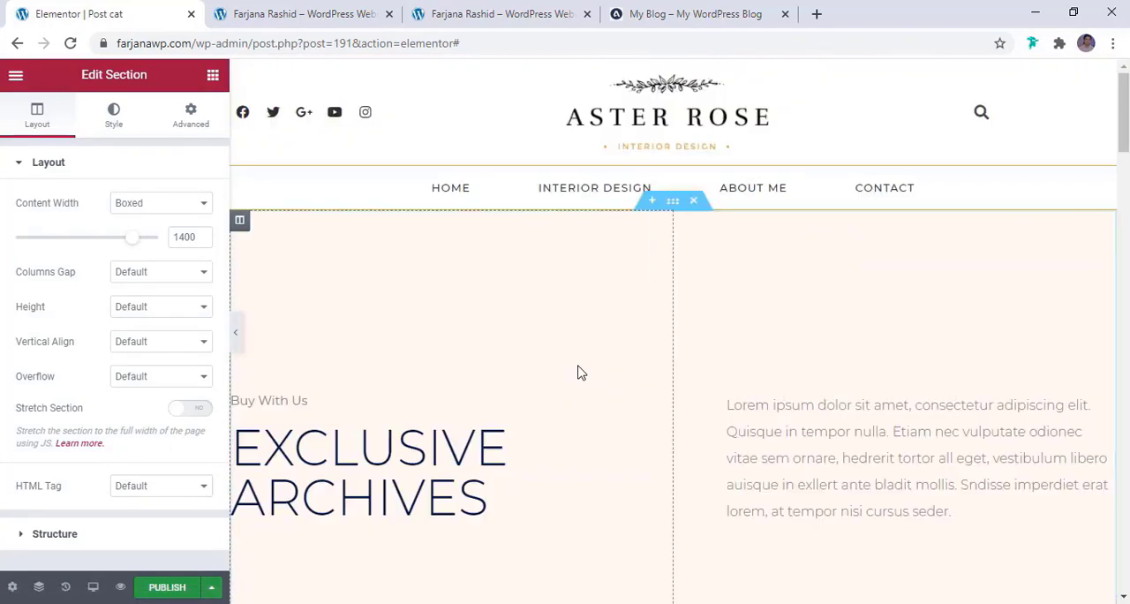
{"action": "scroll", "coordinate": [577, 373], "scroll_direction": "down", "scroll_amount": 5}
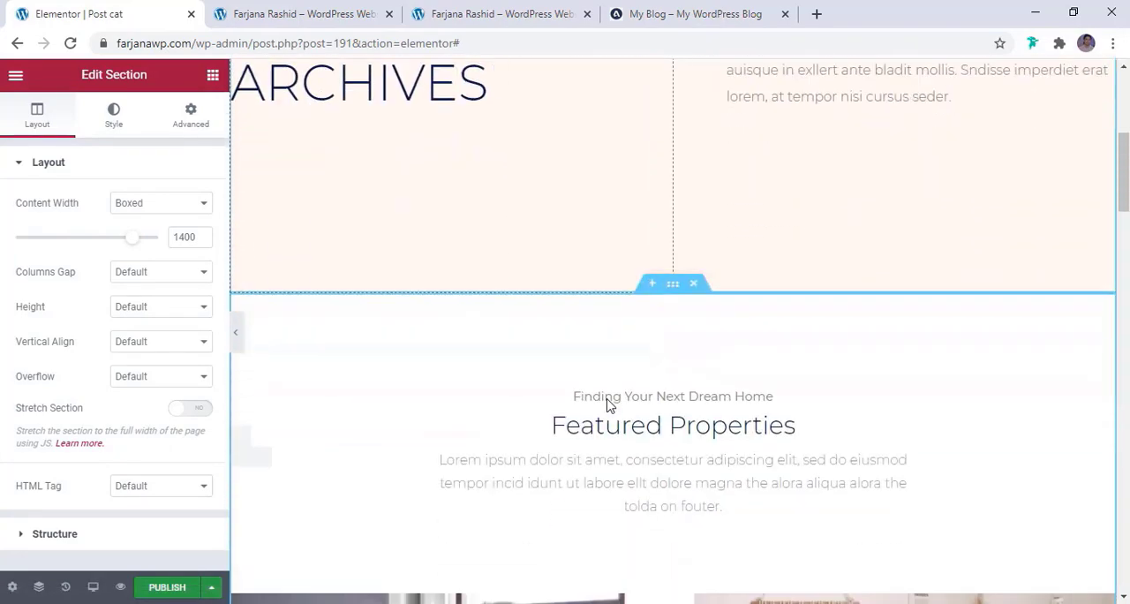
{"action": "scroll", "coordinate": [607, 402], "scroll_direction": "up", "scroll_amount": 5}
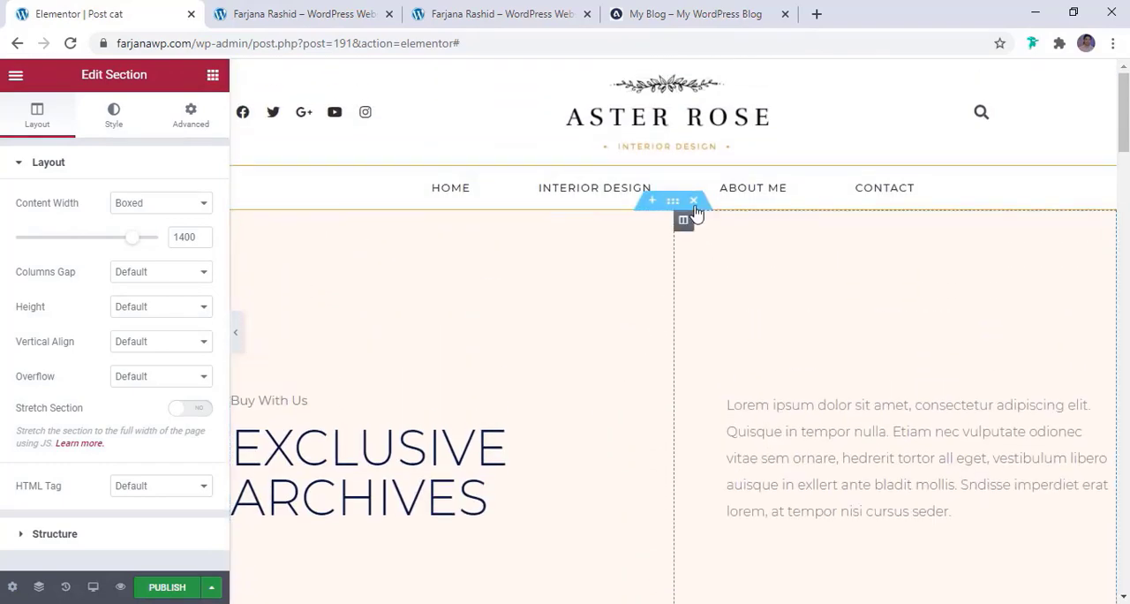
{"action": "left_click", "coordinate": [694, 202]}
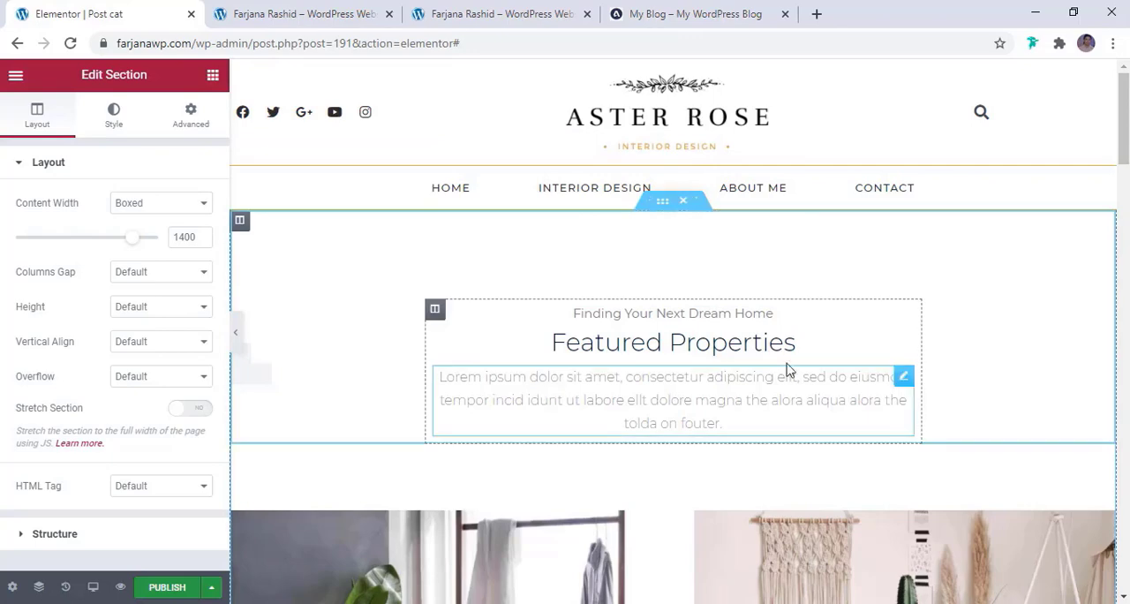
Switch to the reference blog and examine the header section of its Interior Design category page
{"action": "left_click", "coordinate": [649, 314]}
{"action": "left_click", "coordinate": [684, 11]}
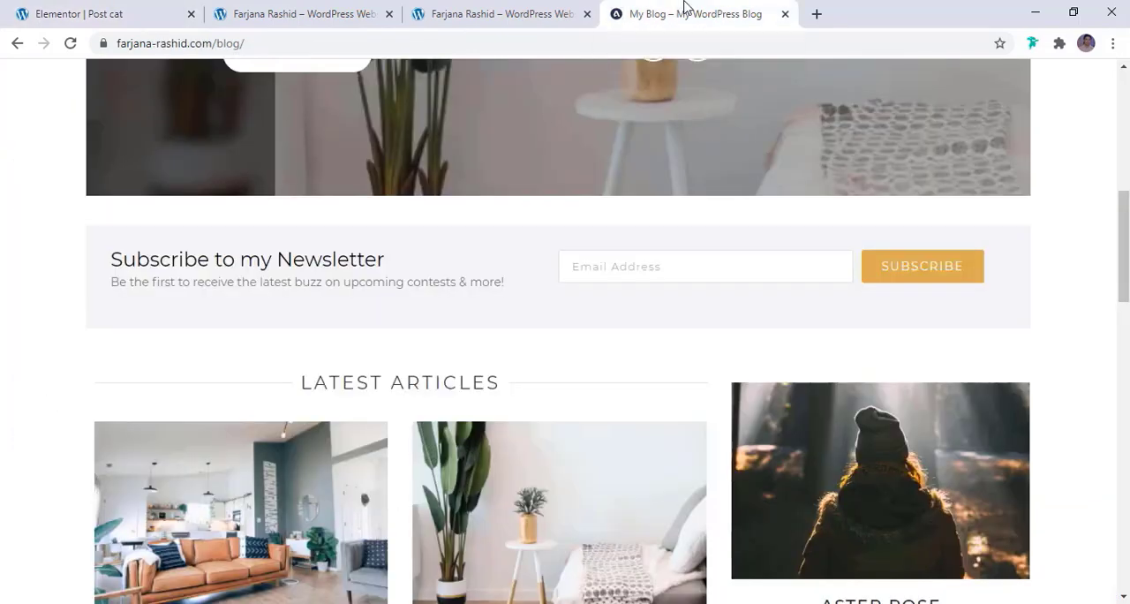
{"action": "scroll", "coordinate": [630, 262], "scroll_direction": "up", "scroll_amount": 7}
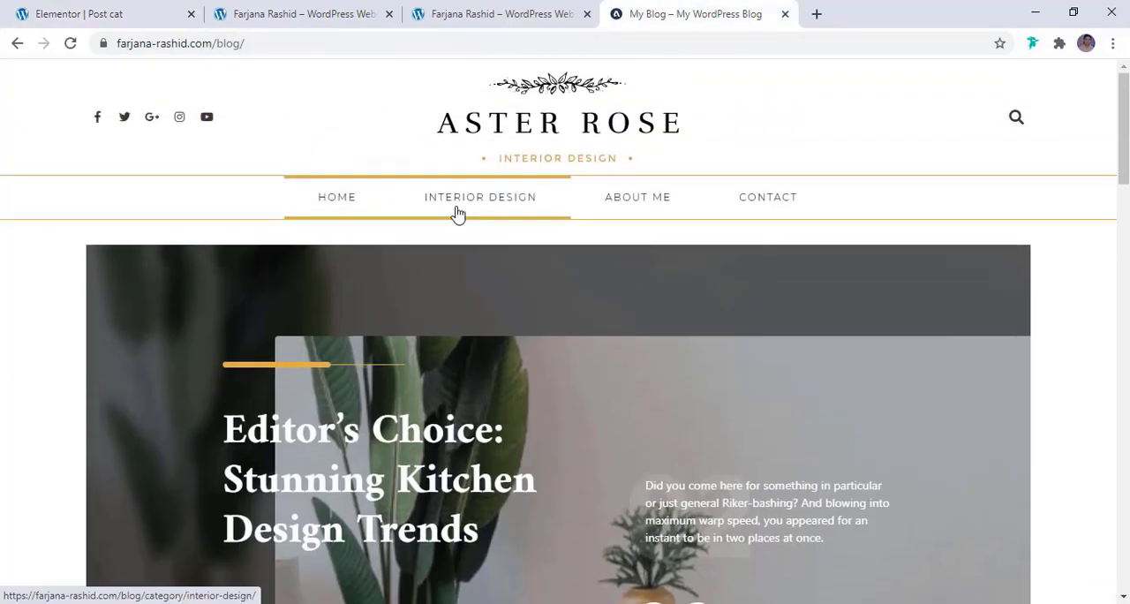
{"action": "left_click", "coordinate": [457, 213]}
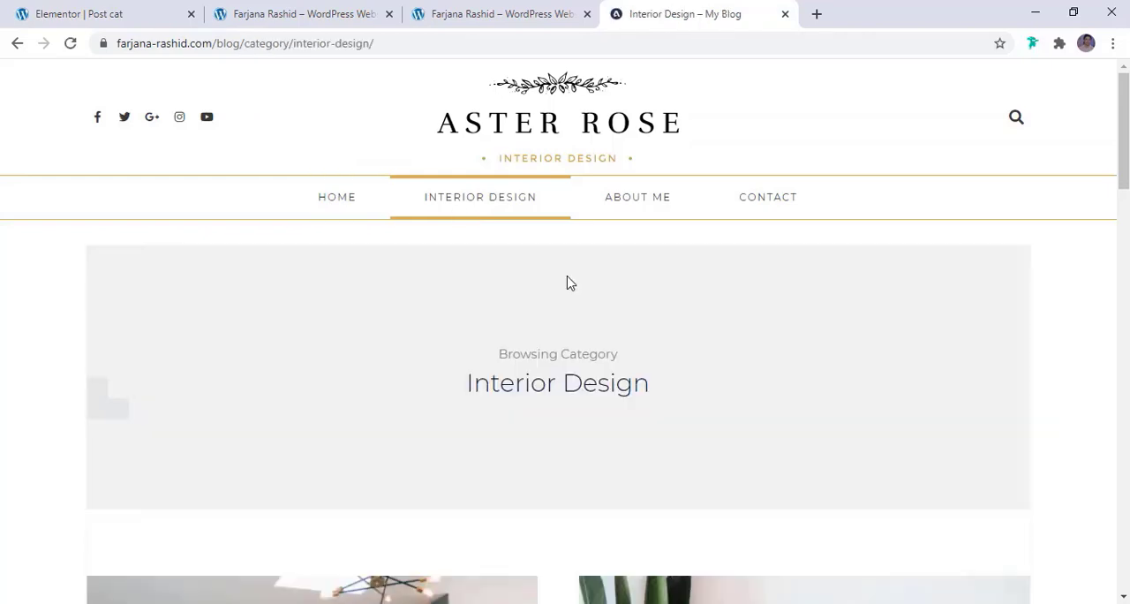
{"action": "scroll", "coordinate": [569, 283], "scroll_direction": "down", "scroll_amount": 2}
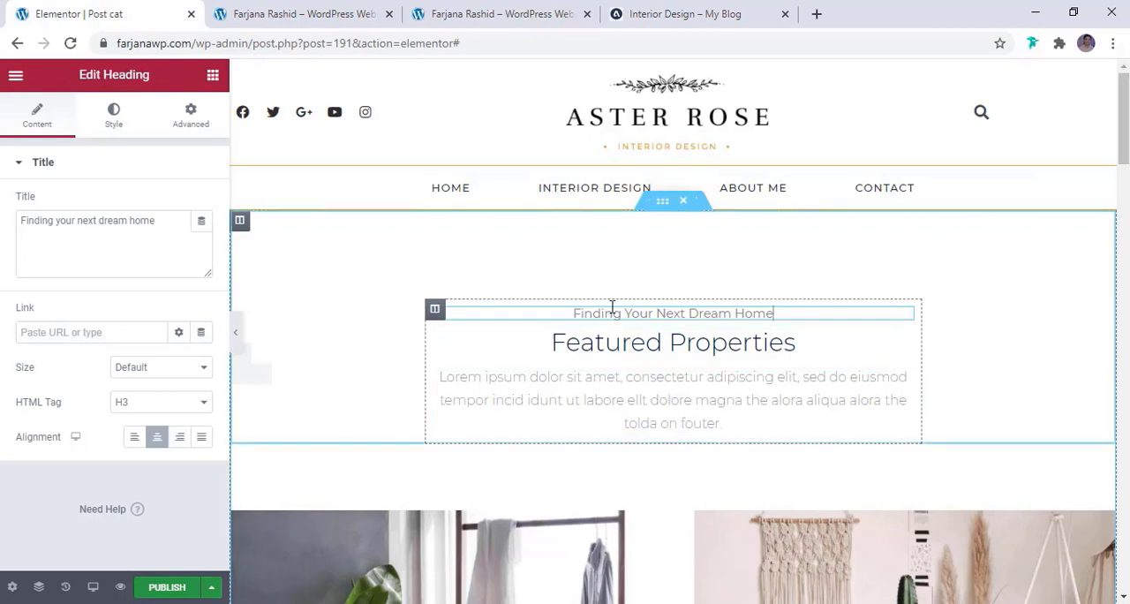
Replace the small heading "Finding your next dream home" with the text "Browsing Category" copied from the reference category page
{"action": "left_click", "coordinate": [614, 314]}
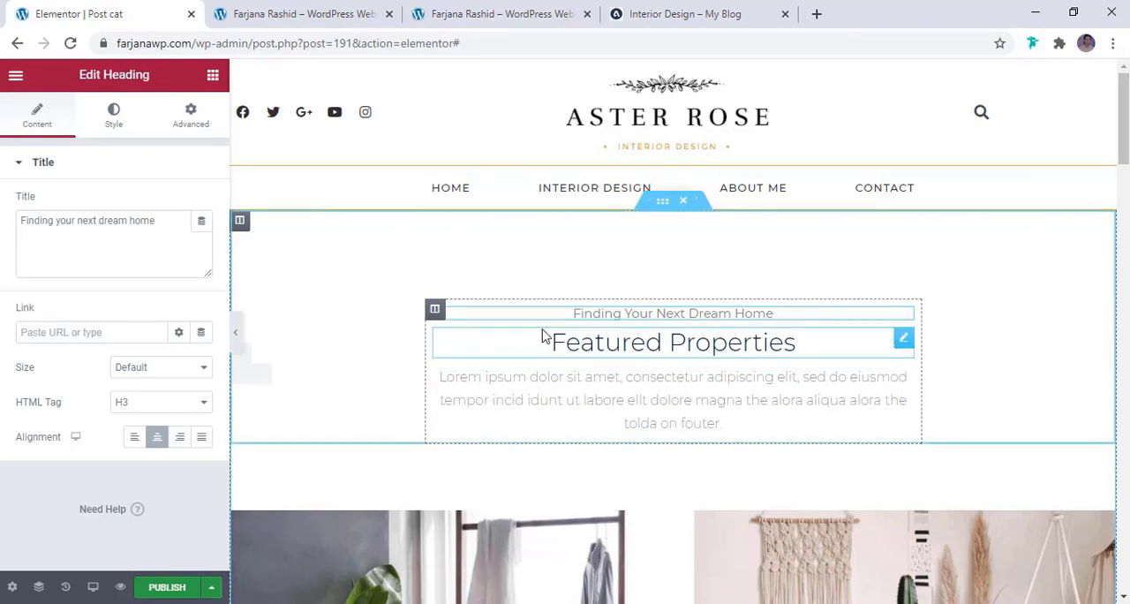
{"action": "left_click", "coordinate": [647, 16]}
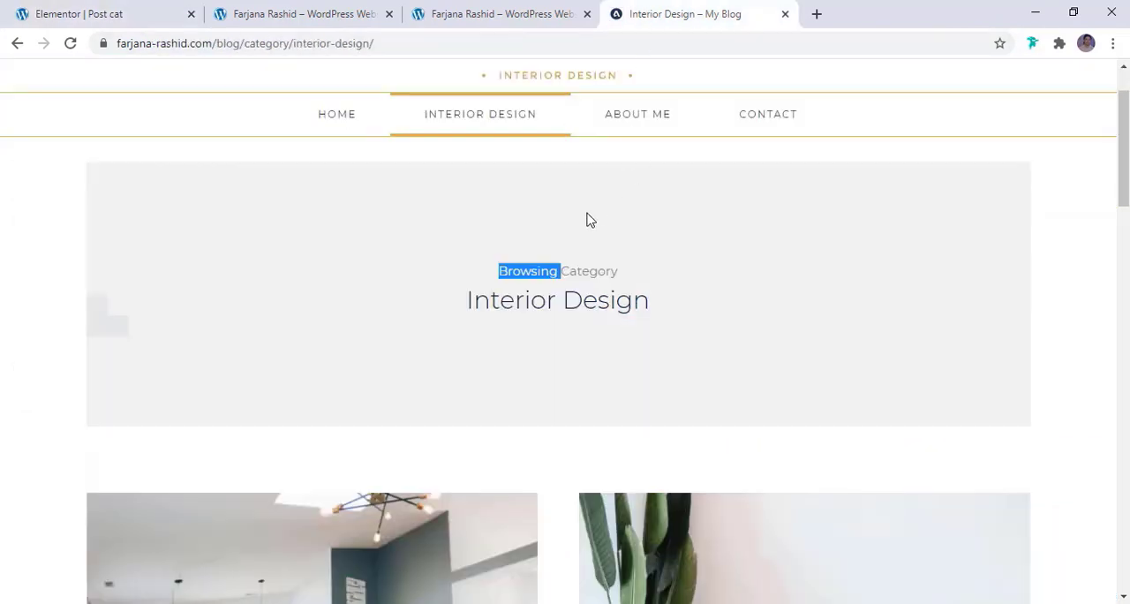
{"action": "triple_click", "coordinate": [525, 268]}
{"action": "key", "text": "ctrl+c"}
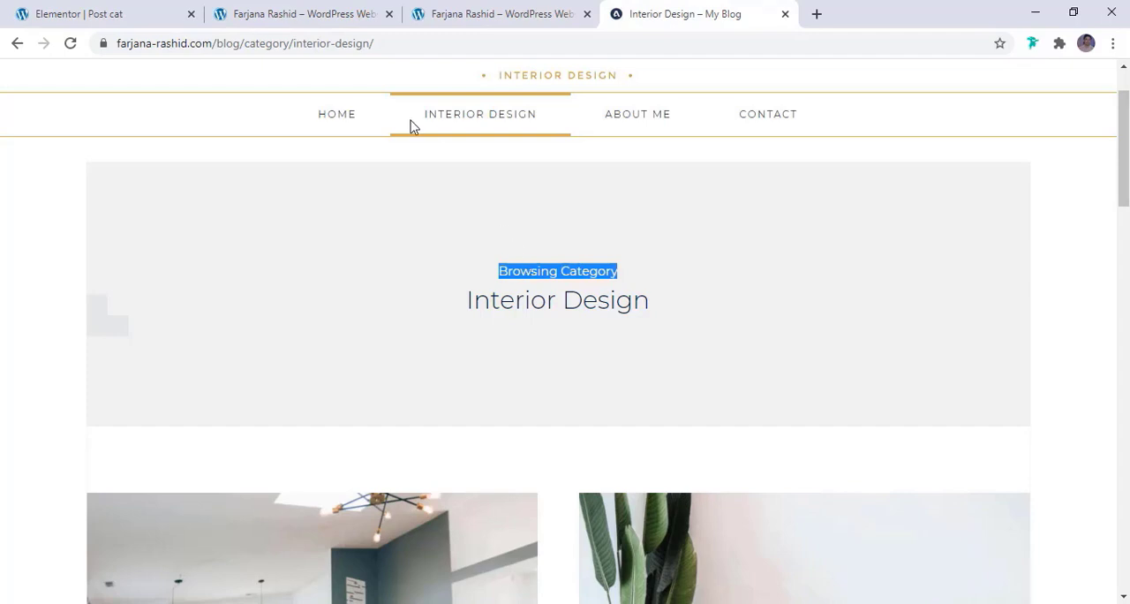
{"action": "left_click", "coordinate": [80, 13]}
{"action": "triple_click", "coordinate": [149, 226]}
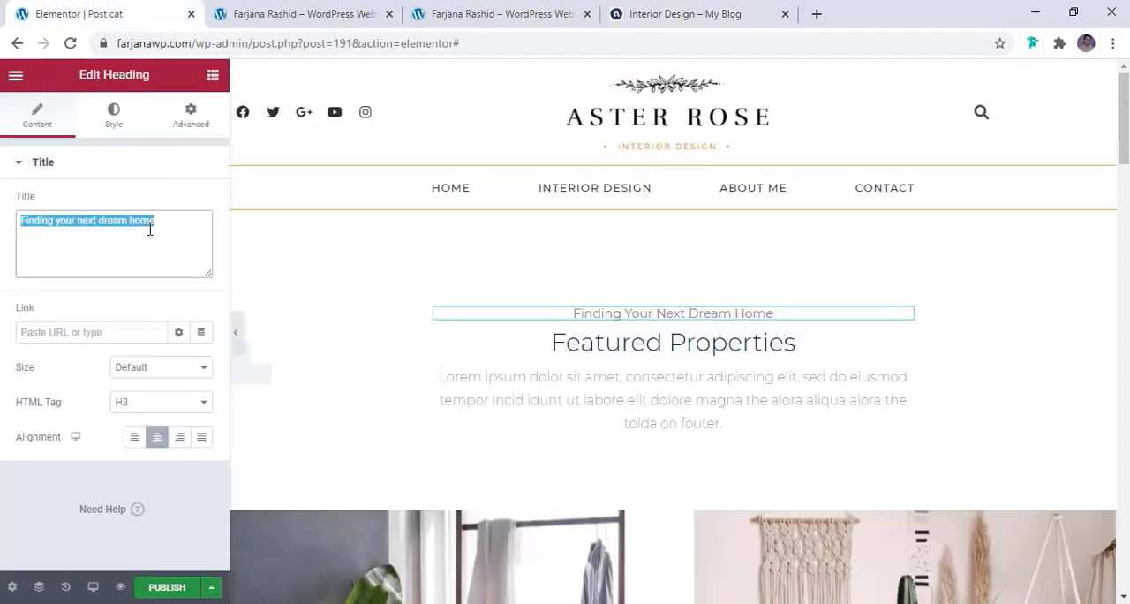
{"action": "key", "text": "ctrl+v"}
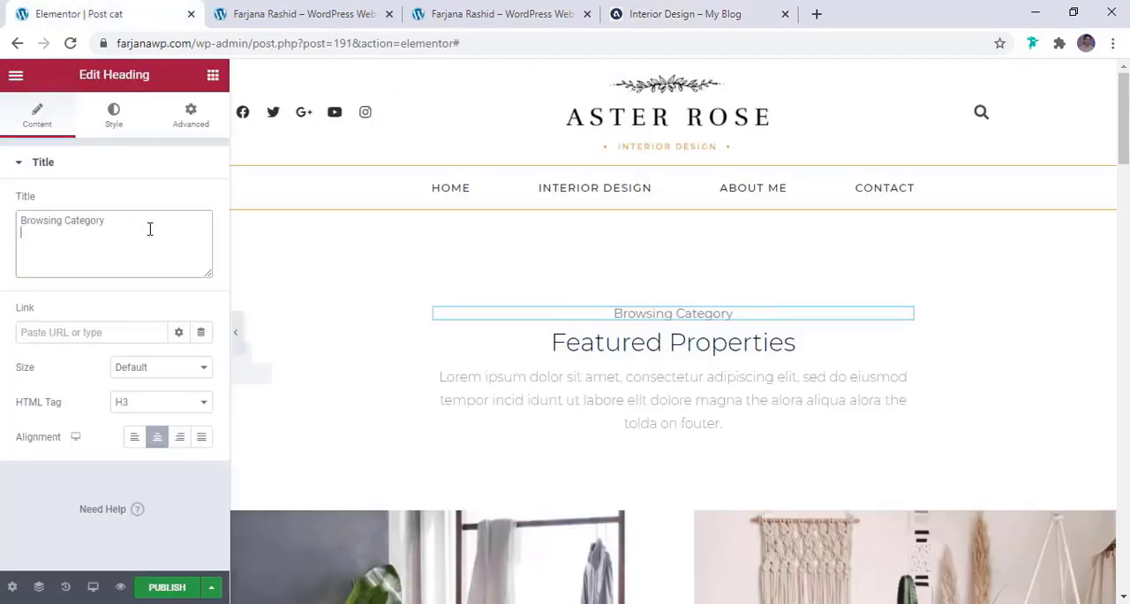
Make the "Featured Properties" heading dynamic by linking its title to the Archive Title tag
{"action": "left_click", "coordinate": [660, 345]}
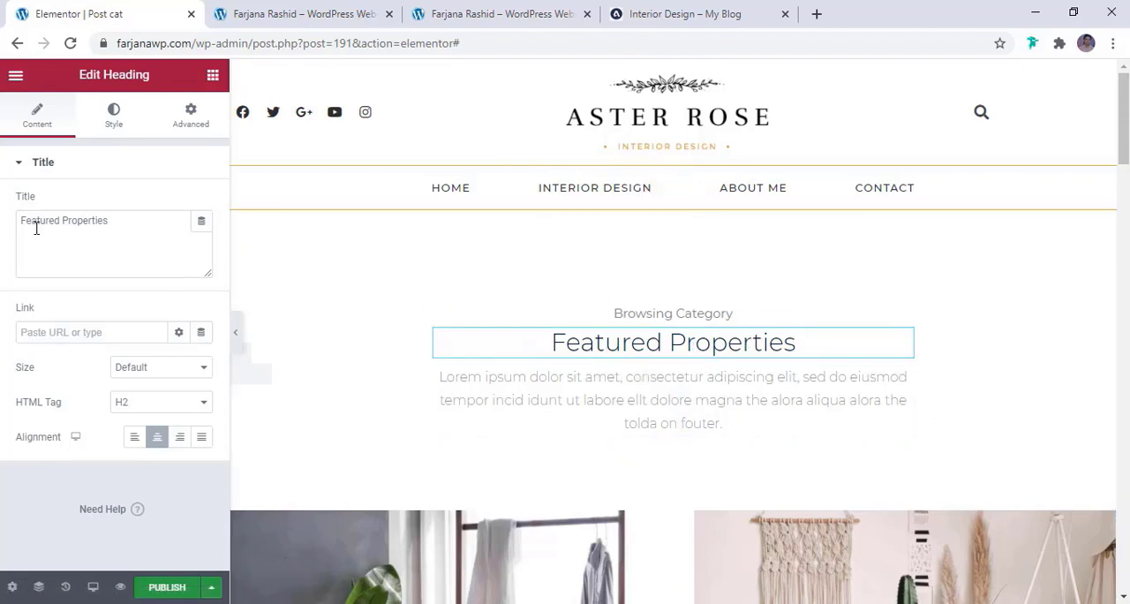
{"action": "left_click", "coordinate": [202, 222]}
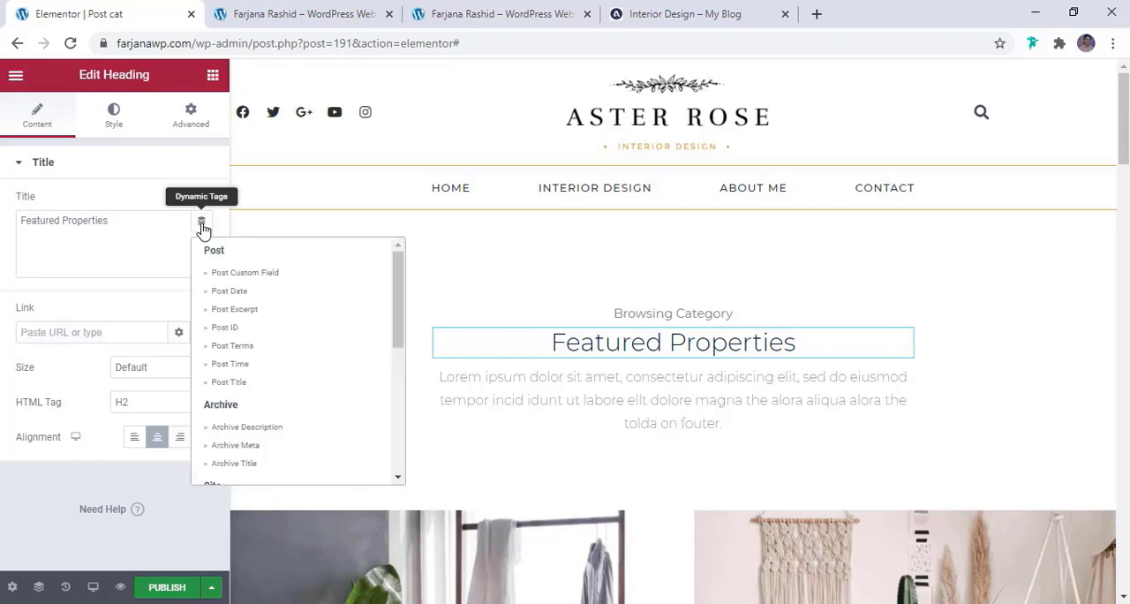
{"action": "left_click", "coordinate": [201, 222]}
{"action": "left_click", "coordinate": [201, 222]}
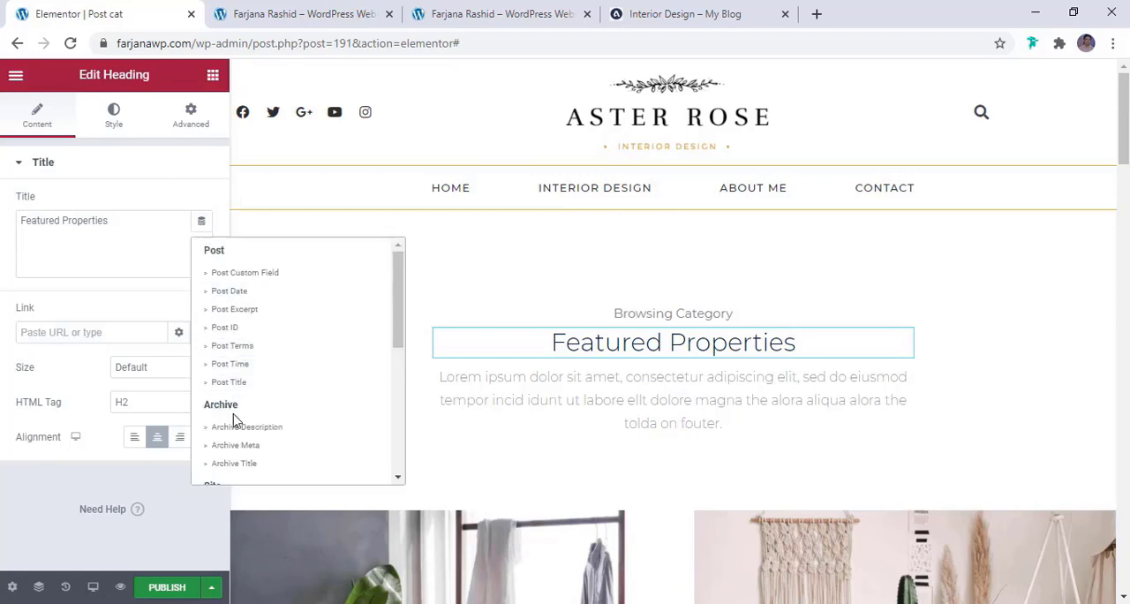
{"action": "left_click", "coordinate": [234, 463]}
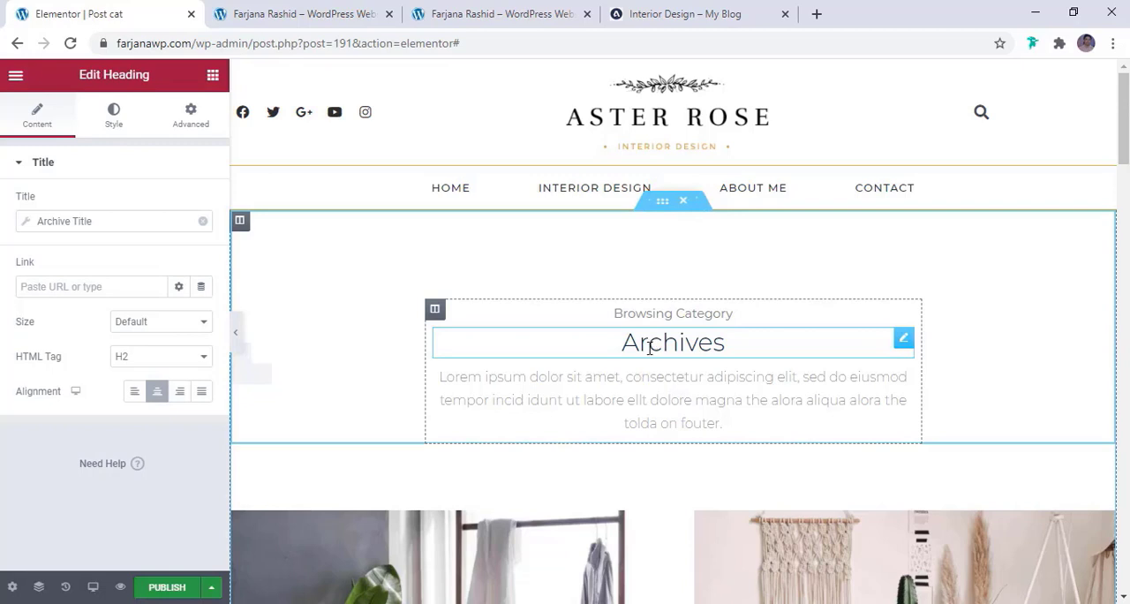
Delete the lorem ipsum text block beneath the dynamic Archives heading
{"action": "left_click", "coordinate": [641, 379]}
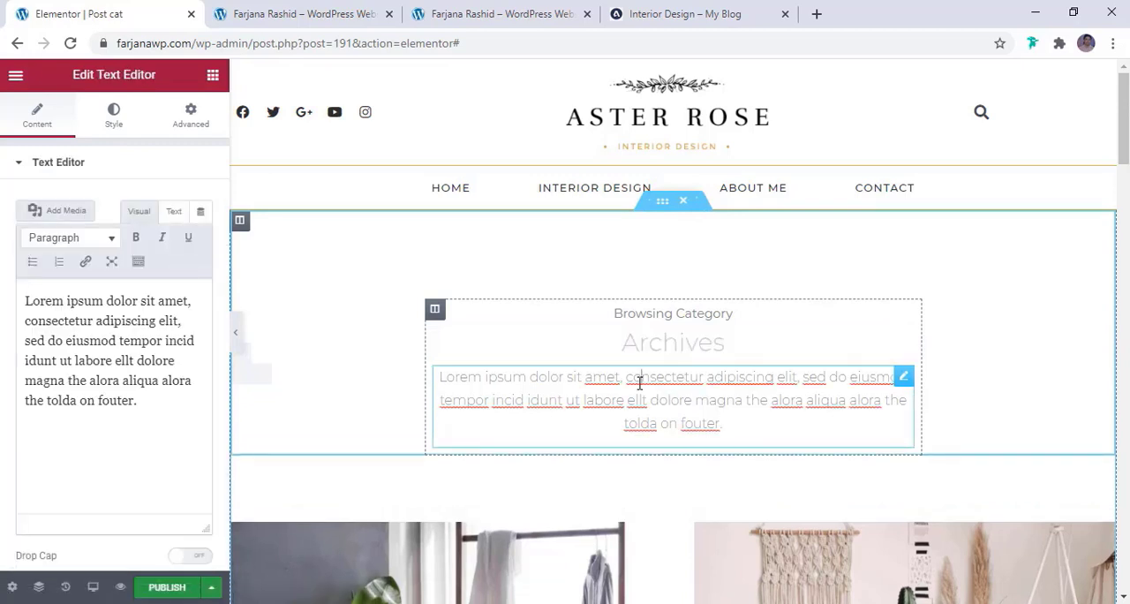
{"action": "right_click", "coordinate": [640, 379]}
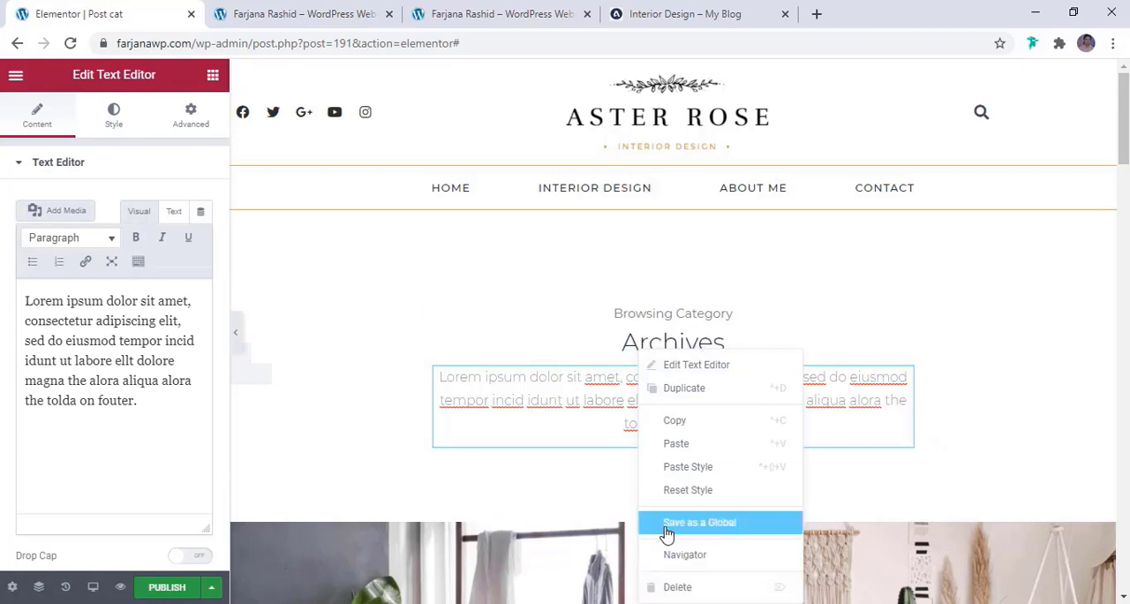
{"action": "left_click", "coordinate": [673, 587]}
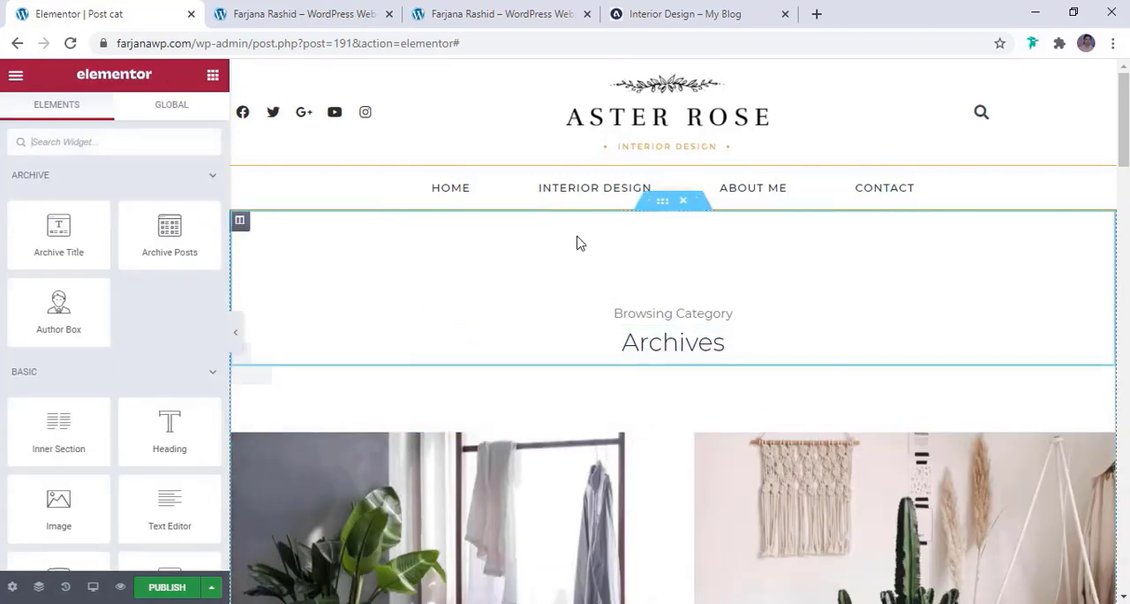
Give the inner section around the Archives heading a classic background in a very light global color
{"action": "left_click", "coordinate": [668, 206]}
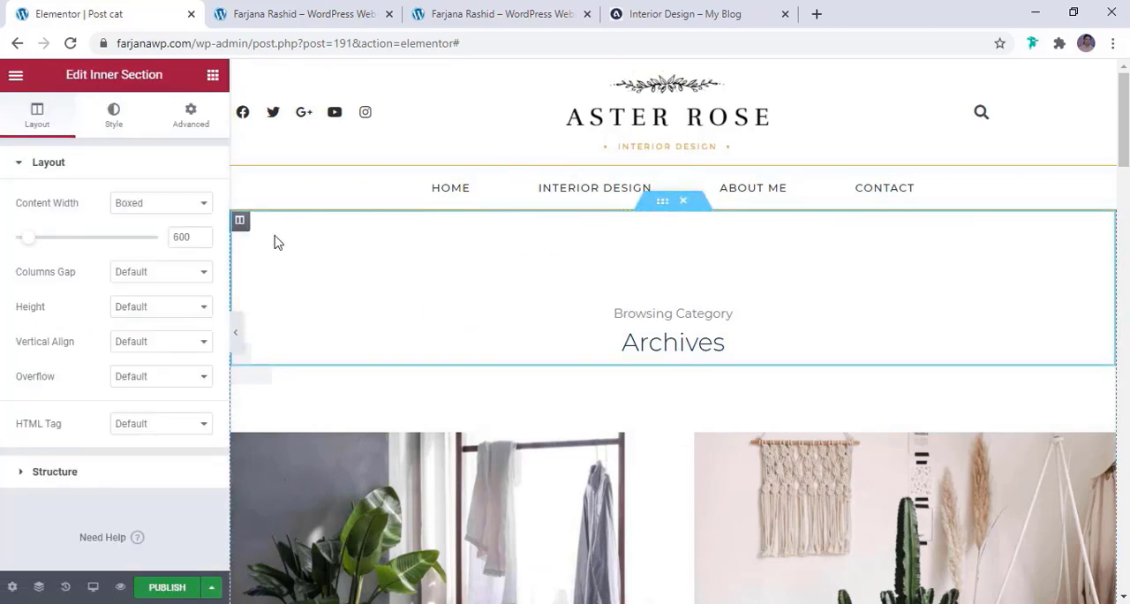
{"action": "left_click", "coordinate": [120, 150]}
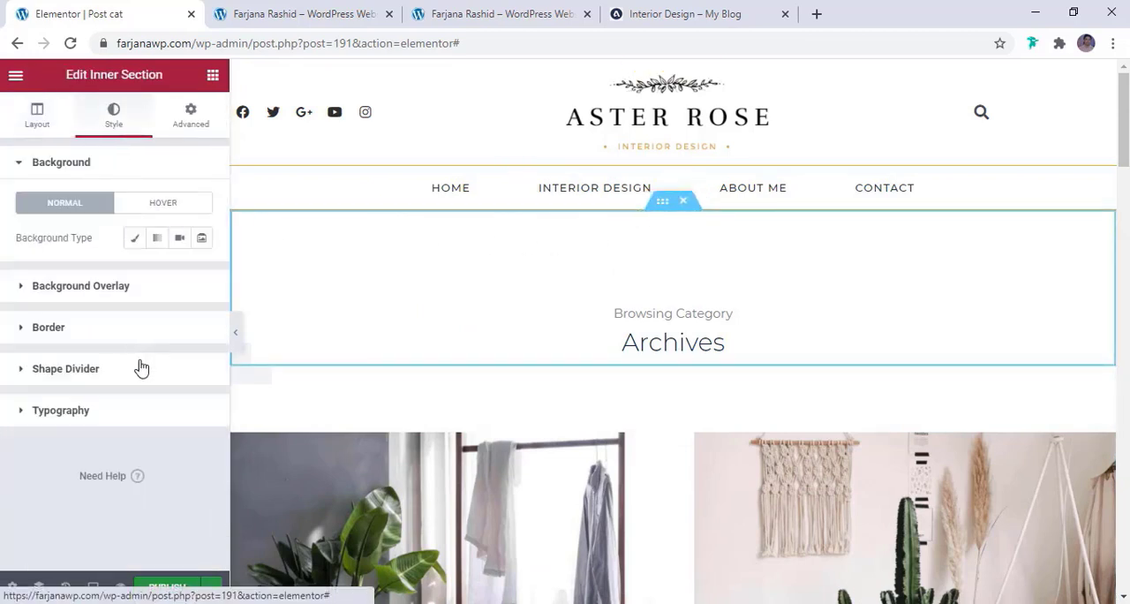
{"action": "left_click", "coordinate": [137, 238]}
{"action": "left_click", "coordinate": [201, 274]}
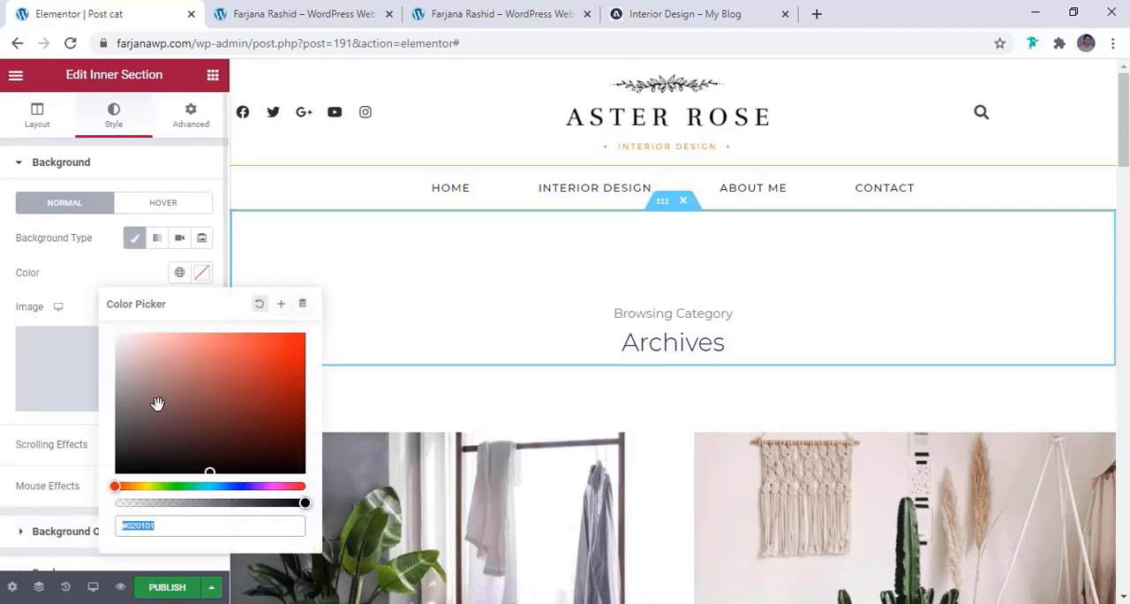
{"action": "left_click", "coordinate": [179, 273]}
{"action": "scroll", "coordinate": [99, 517], "scroll_direction": "down", "scroll_amount": 1}
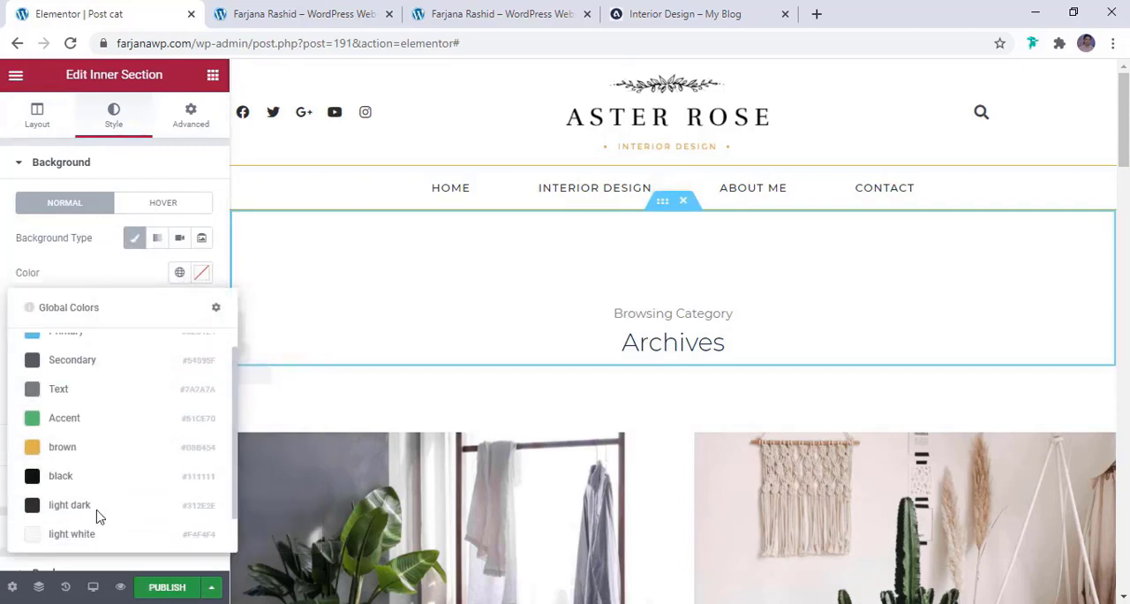
{"action": "scroll", "coordinate": [99, 517], "scroll_direction": "down", "scroll_amount": 1}
{"action": "left_click", "coordinate": [97, 503]}
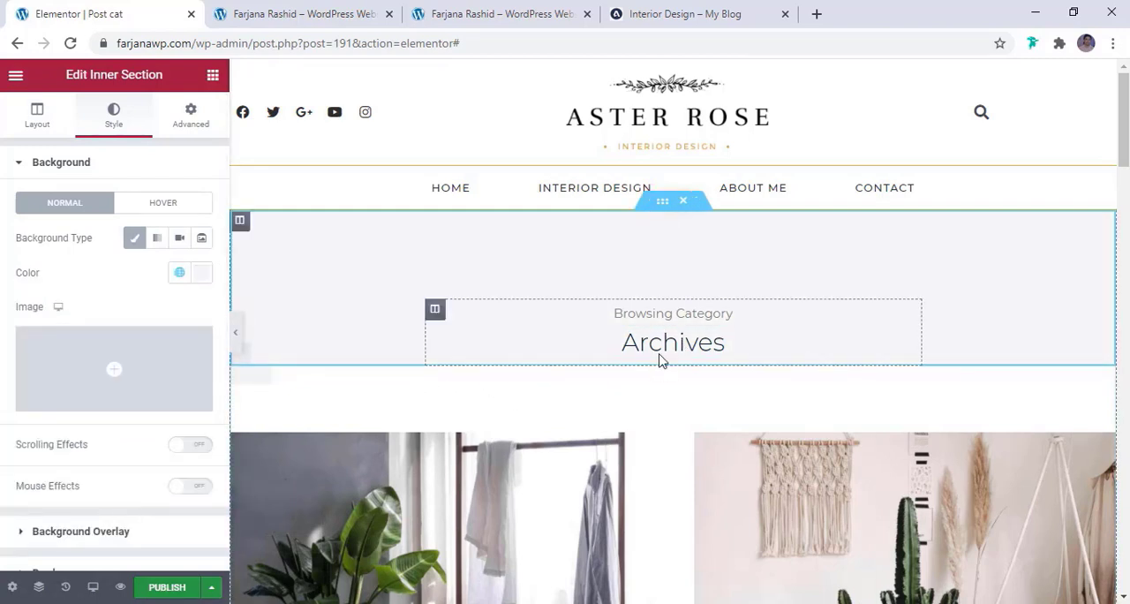
Set both the top and bottom padding of the heading's inner section to 7%
{"action": "left_click", "coordinate": [195, 126]}
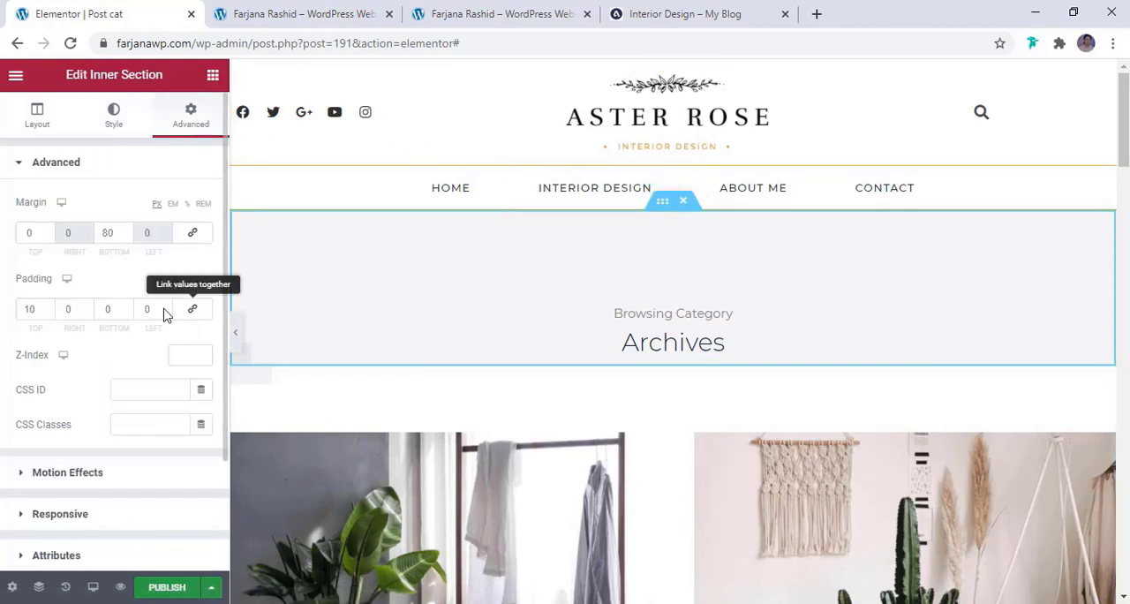
{"action": "left_click", "coordinate": [106, 311]}
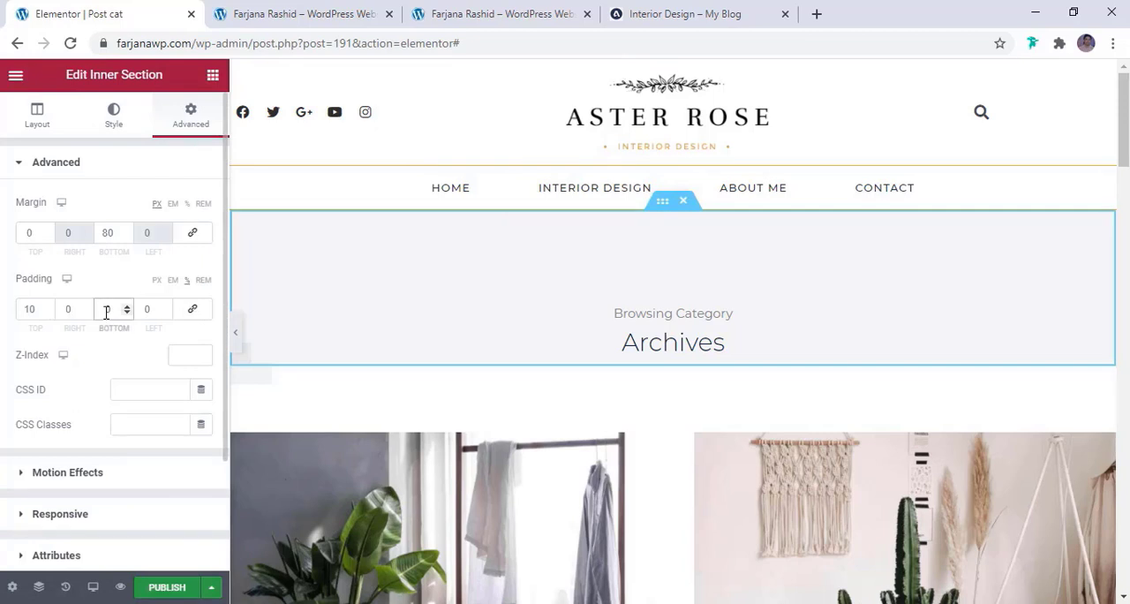
{"action": "type", "text": "100"}
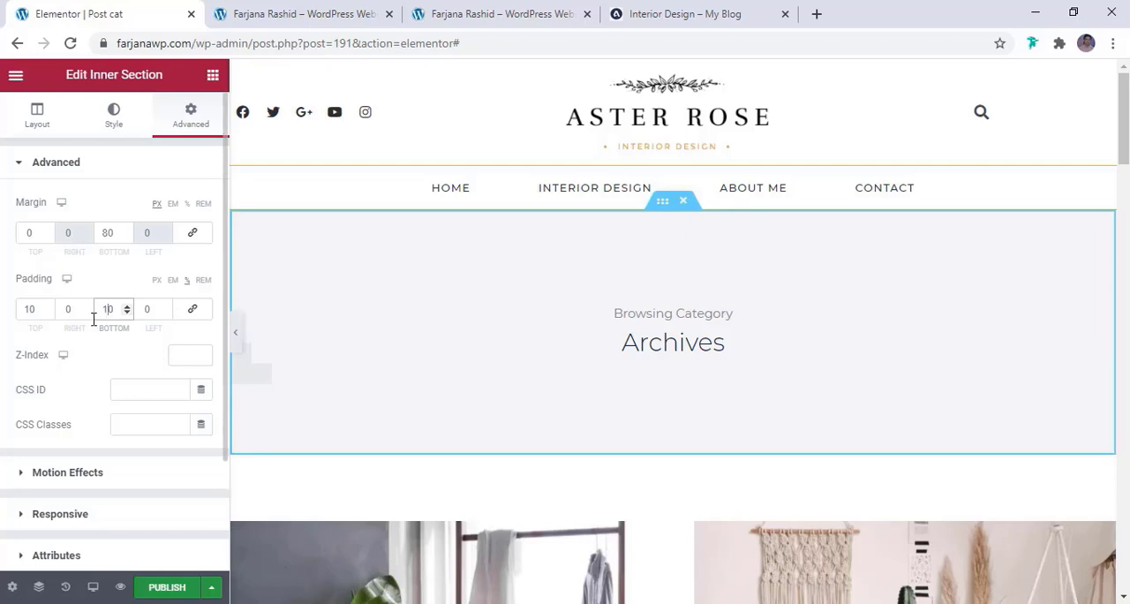
{"action": "left_click", "coordinate": [32, 308]}
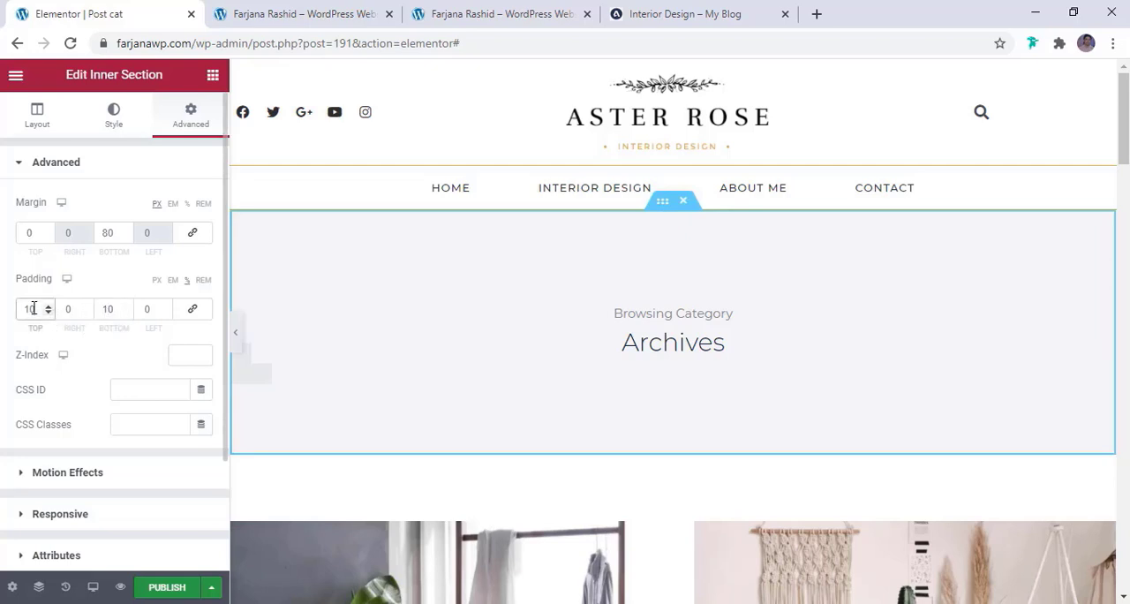
{"action": "scroll", "coordinate": [34, 309], "scroll_direction": "down", "scroll_amount": 4}
{"action": "type", "text": "7"}
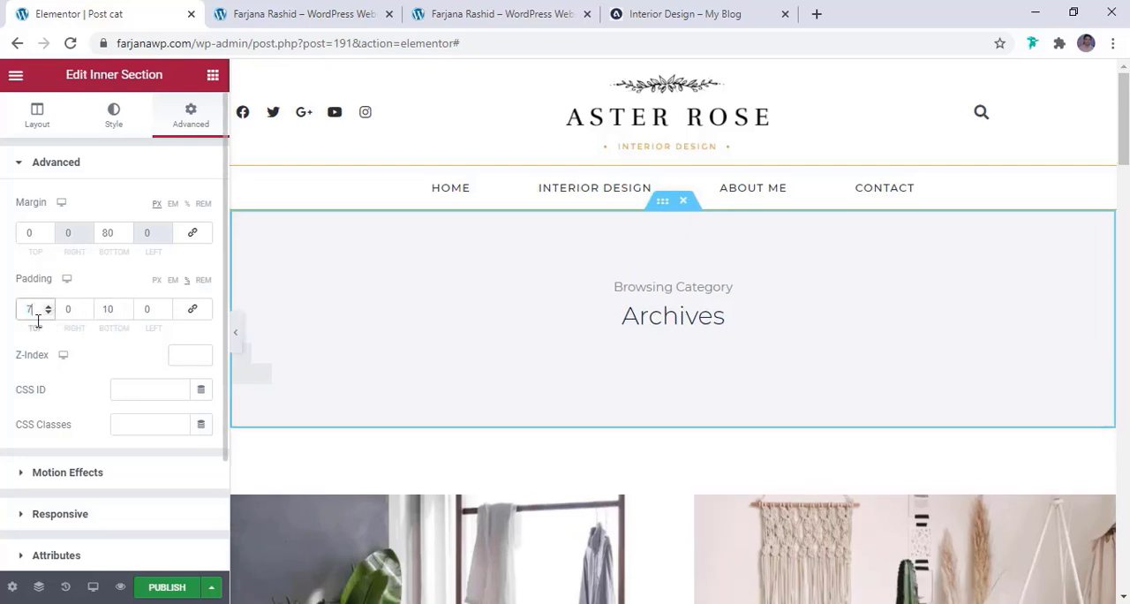
{"action": "double_click", "coordinate": [110, 308]}
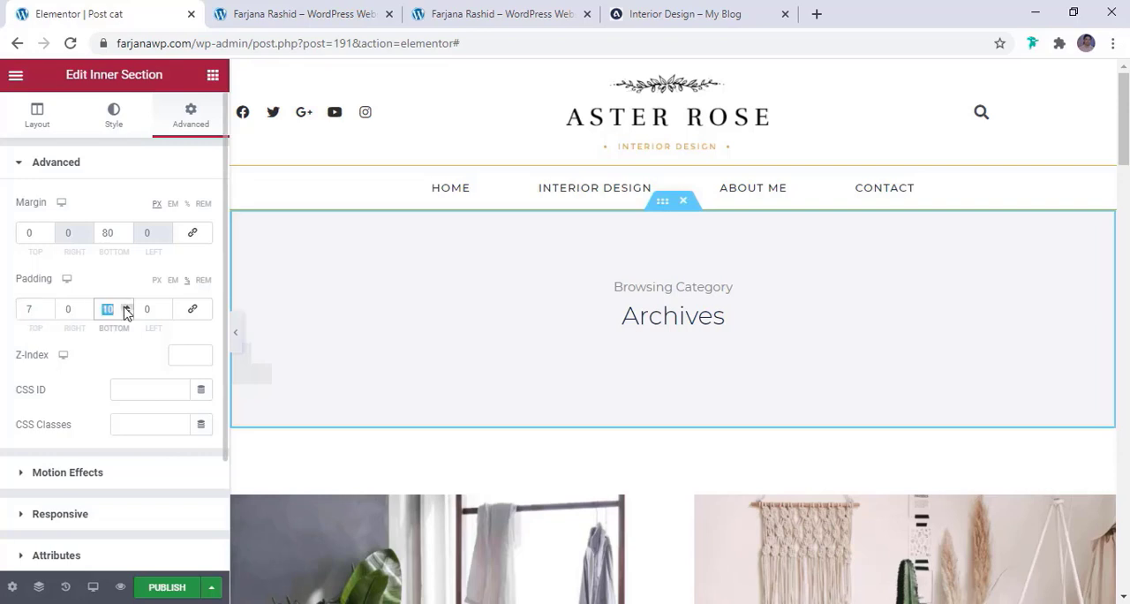
{"action": "type", "text": "7"}
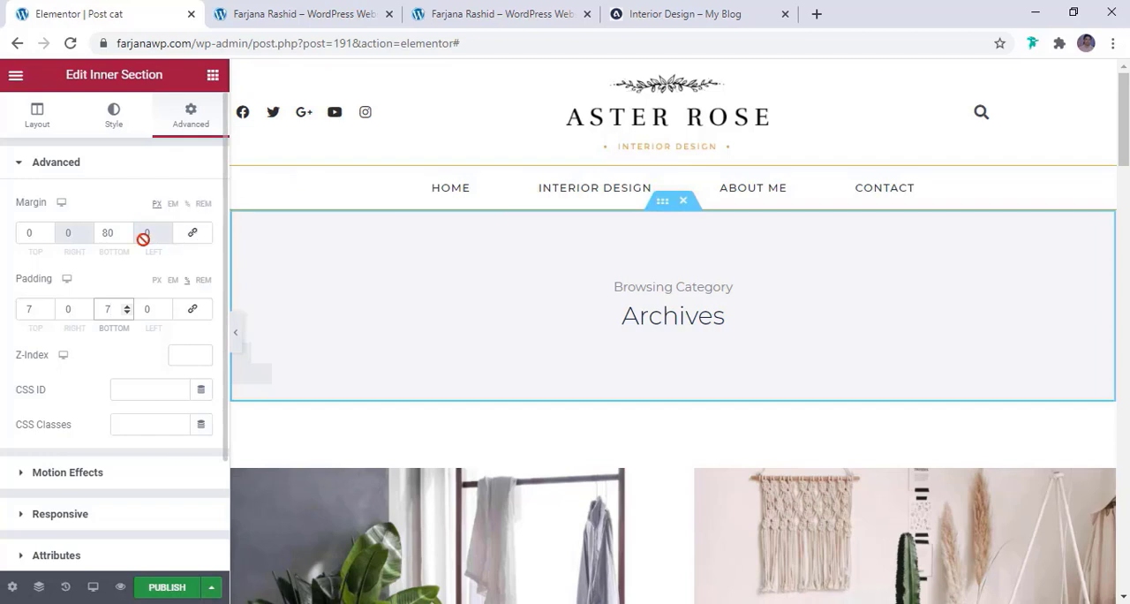
Set the inner section's top margin to 30 px and compare the header with the reference Interior Design category page
{"action": "left_click", "coordinate": [26, 235]}
{"action": "type", "text": "3"}
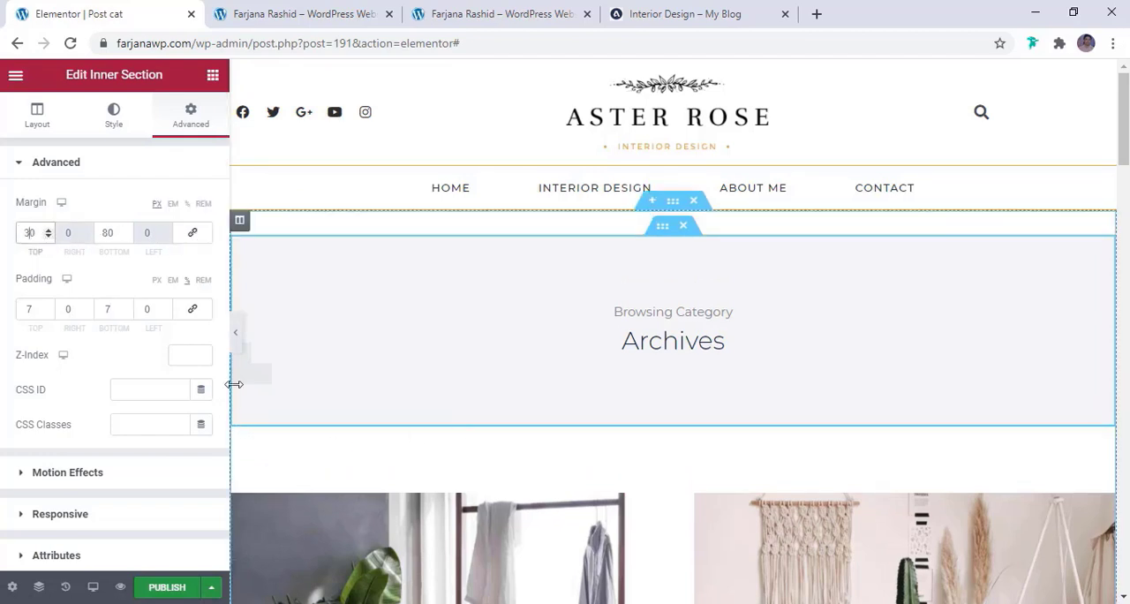
{"action": "left_click", "coordinate": [238, 337]}
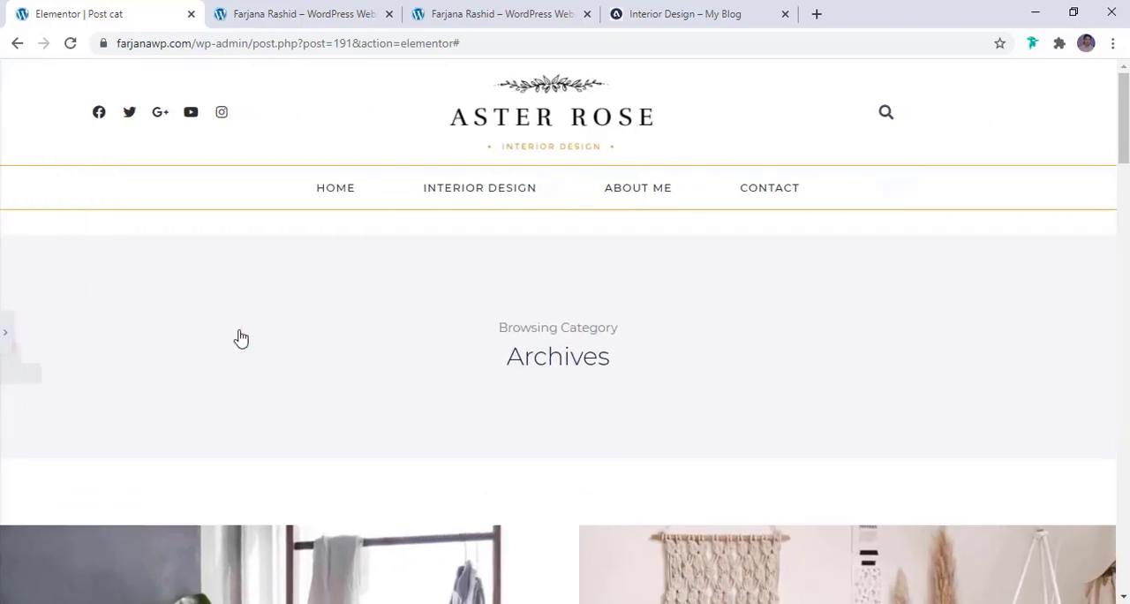
{"action": "scroll", "coordinate": [286, 364], "scroll_direction": "down", "scroll_amount": 1}
{"action": "scroll", "coordinate": [285, 364], "scroll_direction": "down", "scroll_amount": 3}
{"action": "scroll", "coordinate": [285, 364], "scroll_direction": "up", "scroll_amount": 4}
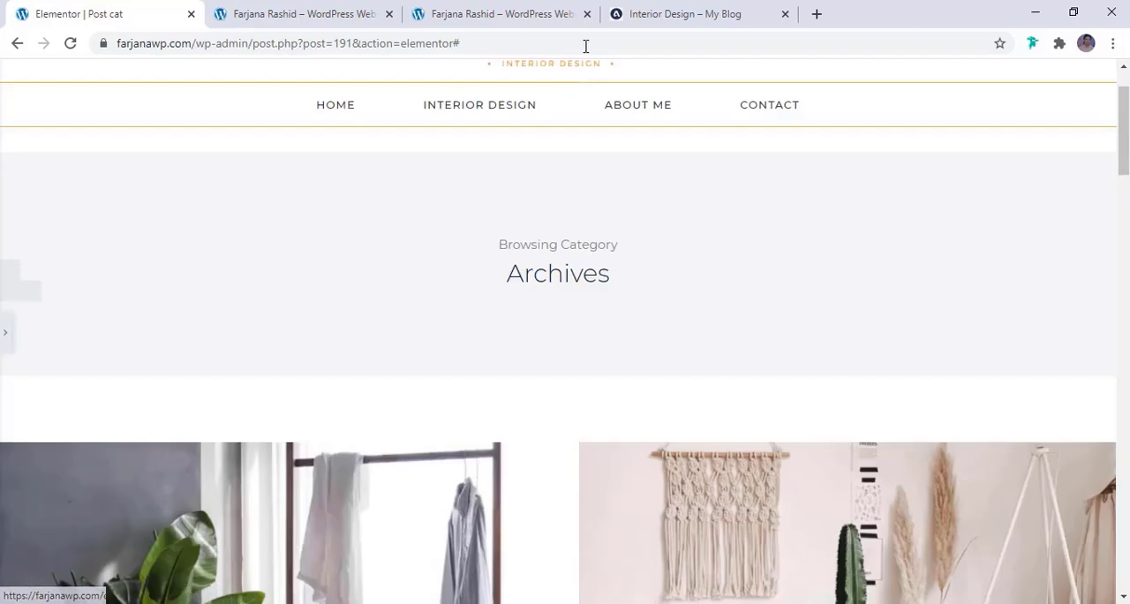
{"action": "left_click", "coordinate": [644, 20]}
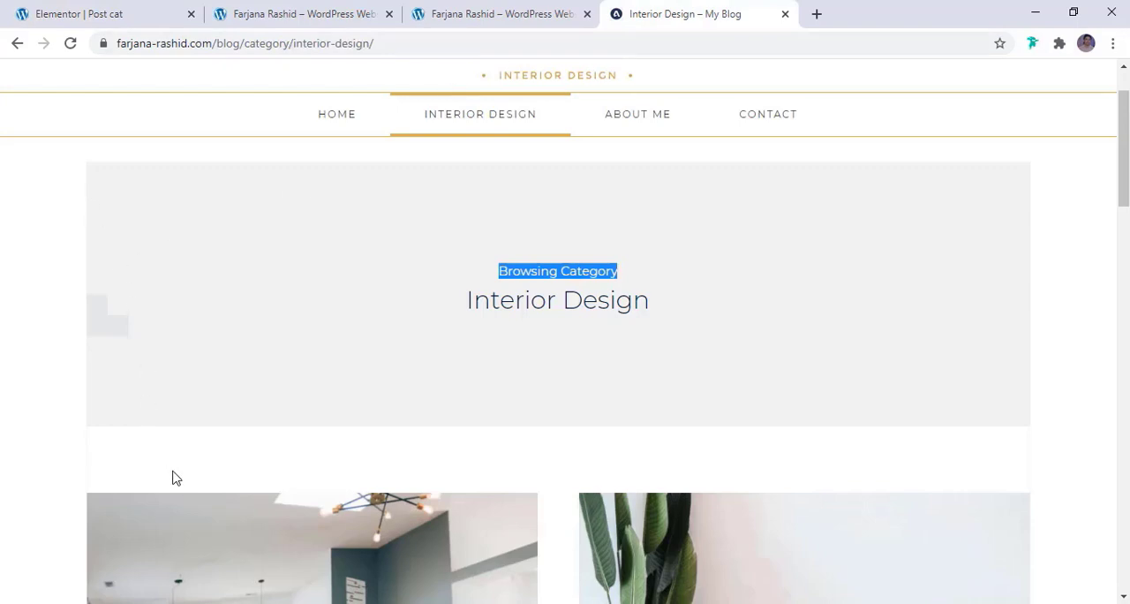
{"action": "left_click", "coordinate": [80, 14]}
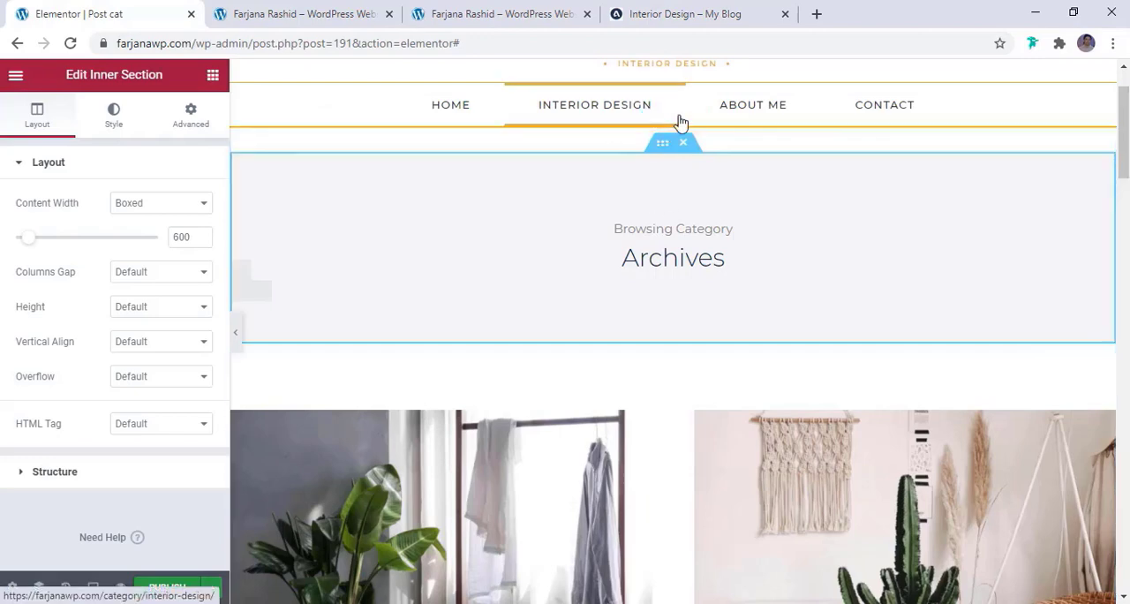
Clear the custom boxed content width of the outer section and review the post grid with the editing panel hidden
{"action": "left_click", "coordinate": [673, 120]}
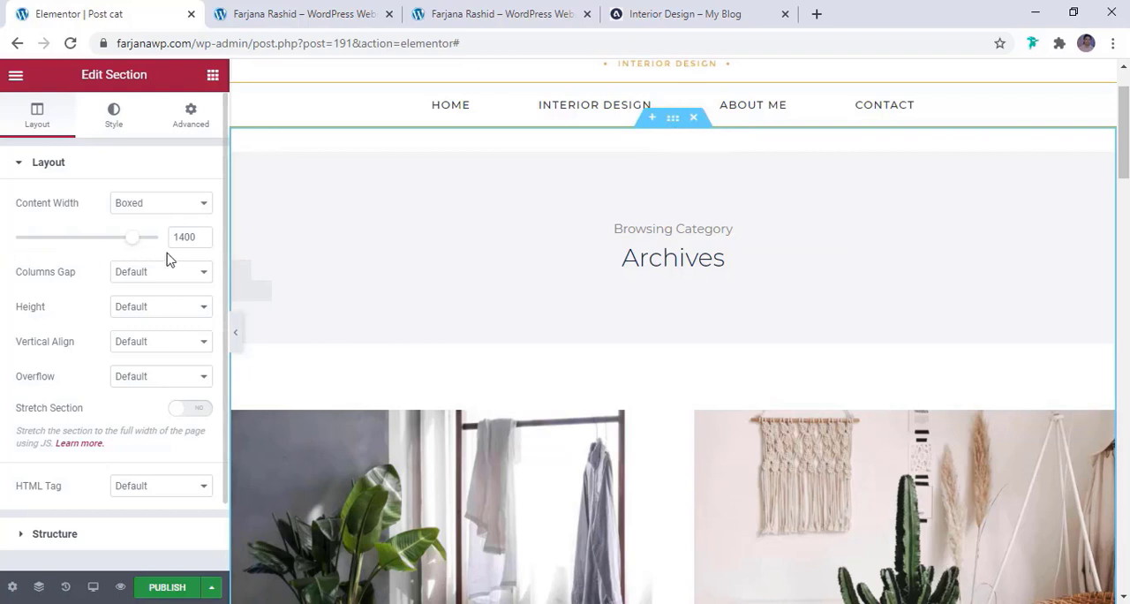
{"action": "double_click", "coordinate": [192, 236]}
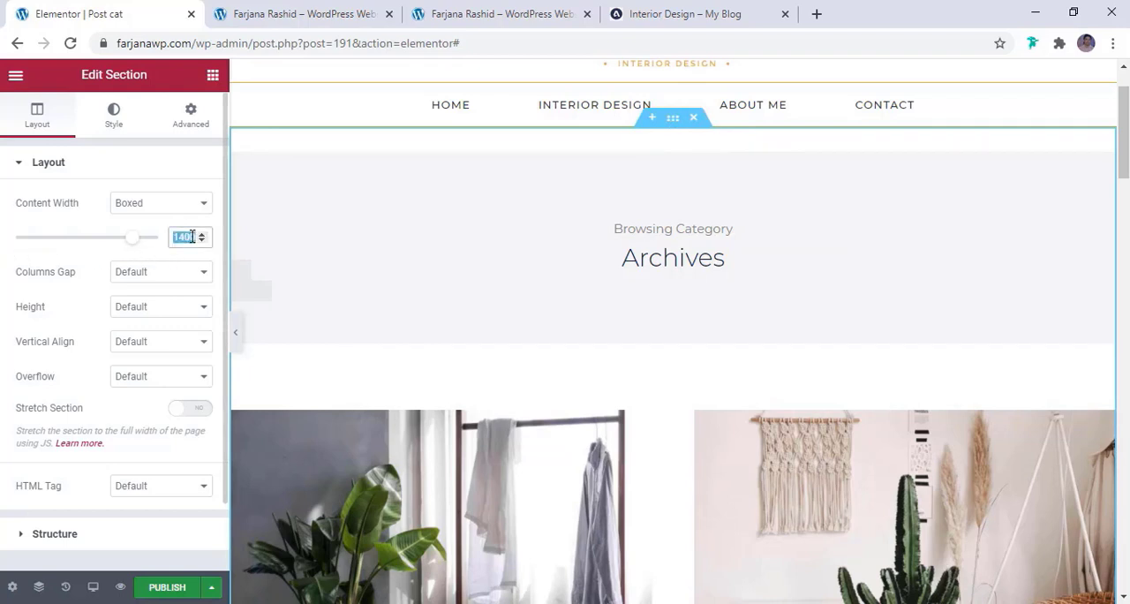
{"action": "key", "text": "BackSpace"}
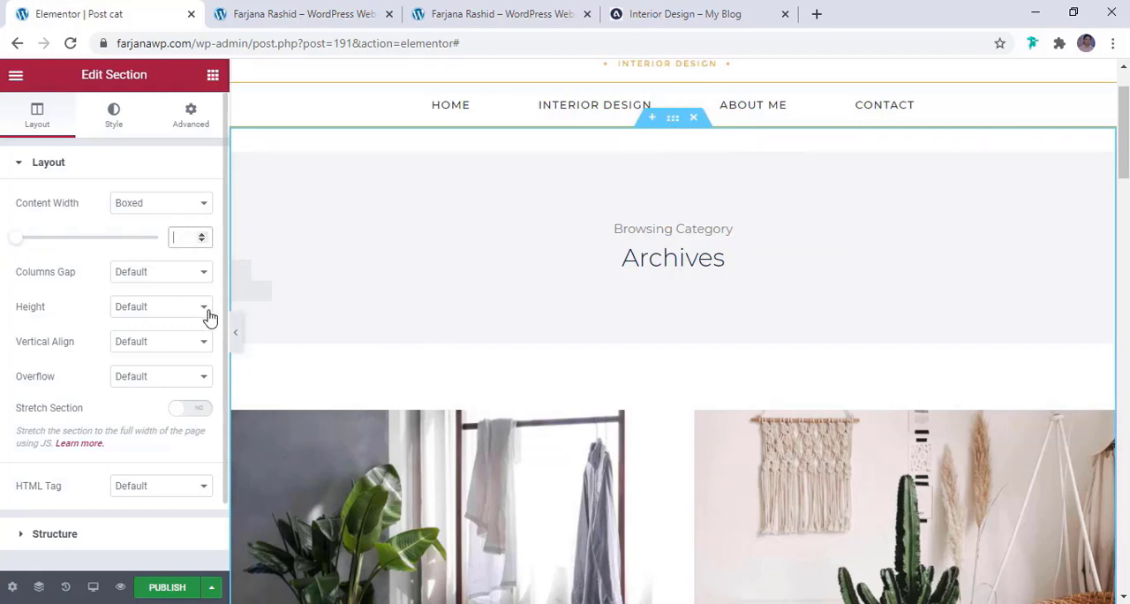
{"action": "left_click", "coordinate": [235, 335]}
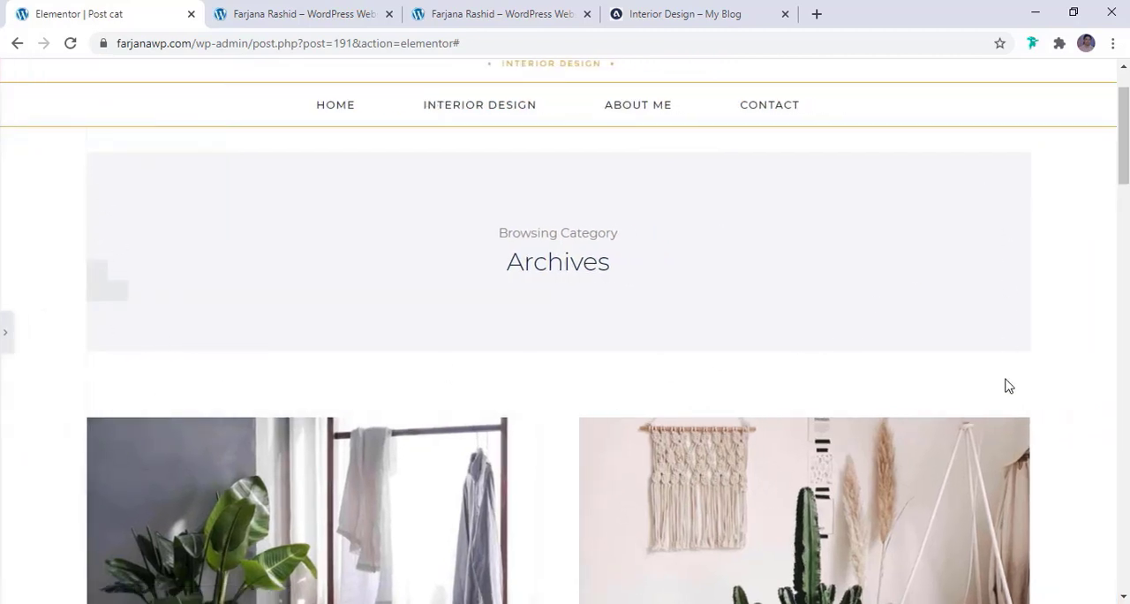
{"action": "scroll", "coordinate": [1002, 444], "scroll_direction": "down", "scroll_amount": 7}
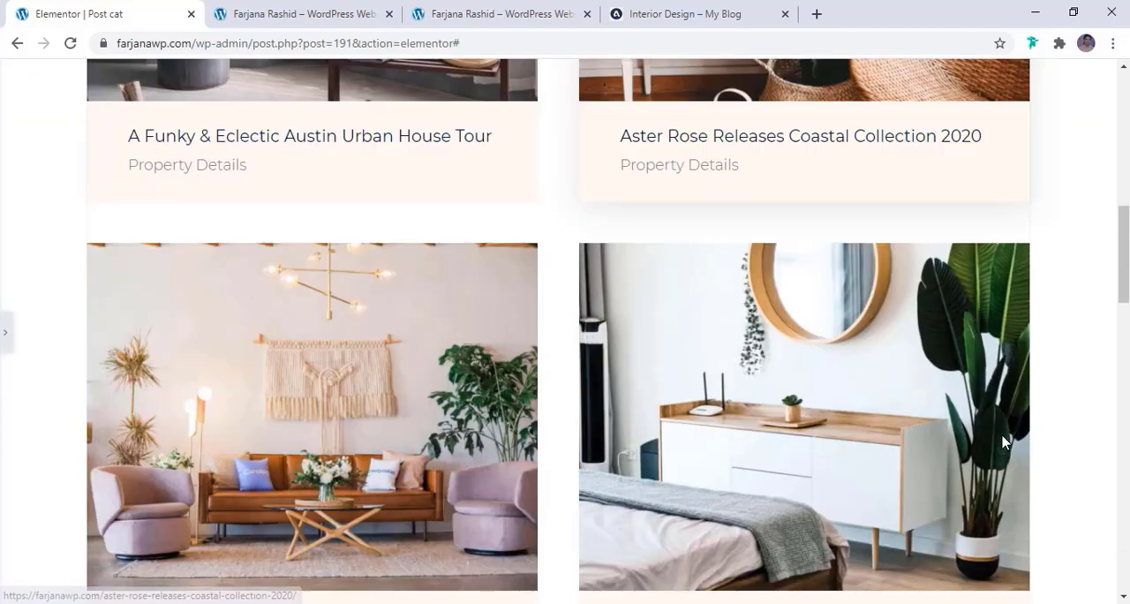
{"action": "scroll", "coordinate": [1003, 444], "scroll_direction": "down", "scroll_amount": 11}
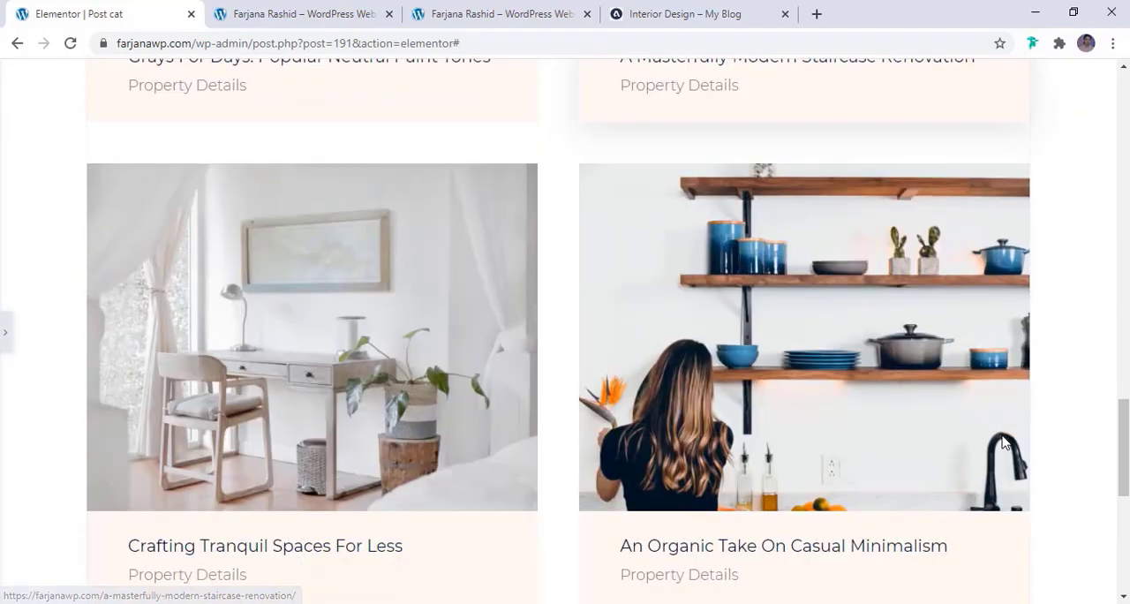
{"action": "scroll", "coordinate": [1004, 445], "scroll_direction": "down", "scroll_amount": 4}
{"action": "scroll", "coordinate": [1003, 444], "scroll_direction": "up", "scroll_amount": 7}
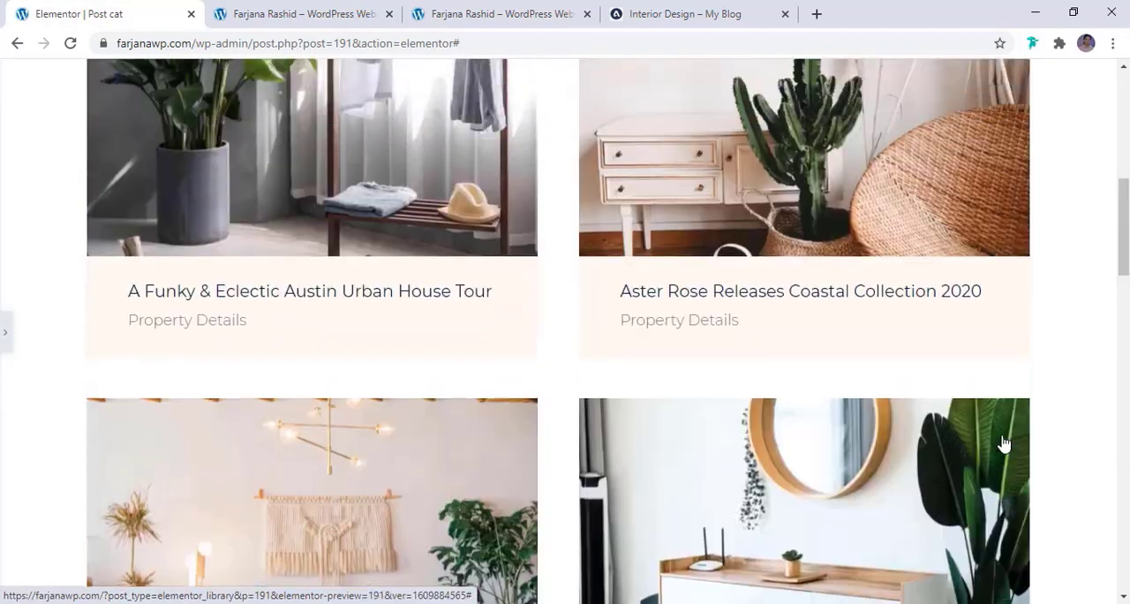
{"action": "scroll", "coordinate": [1003, 444], "scroll_direction": "up", "scroll_amount": 1}
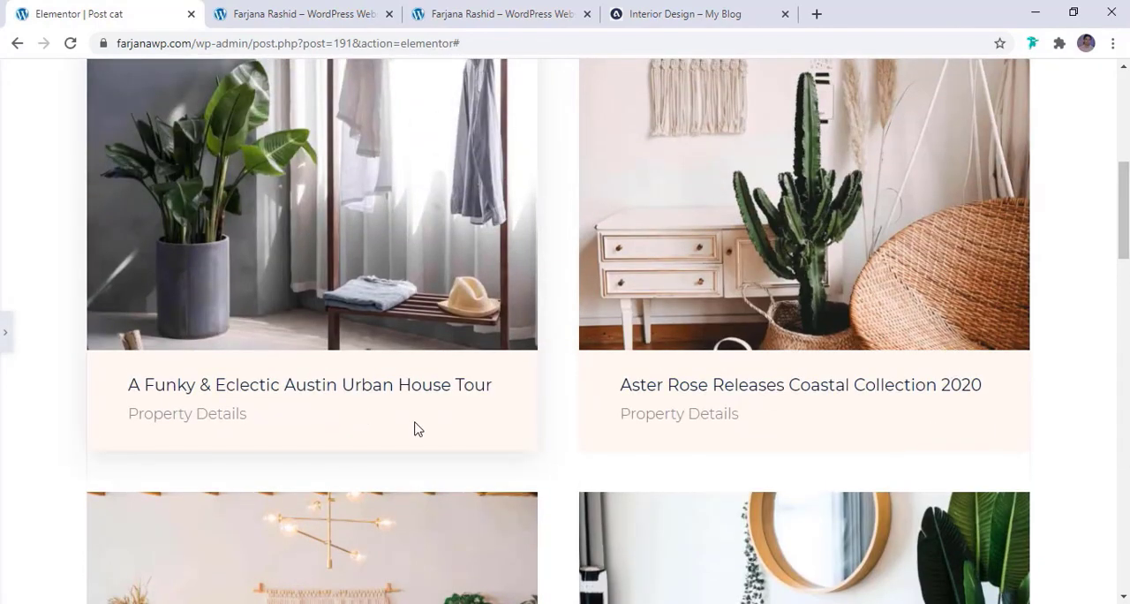
{"action": "left_click", "coordinate": [5, 336]}
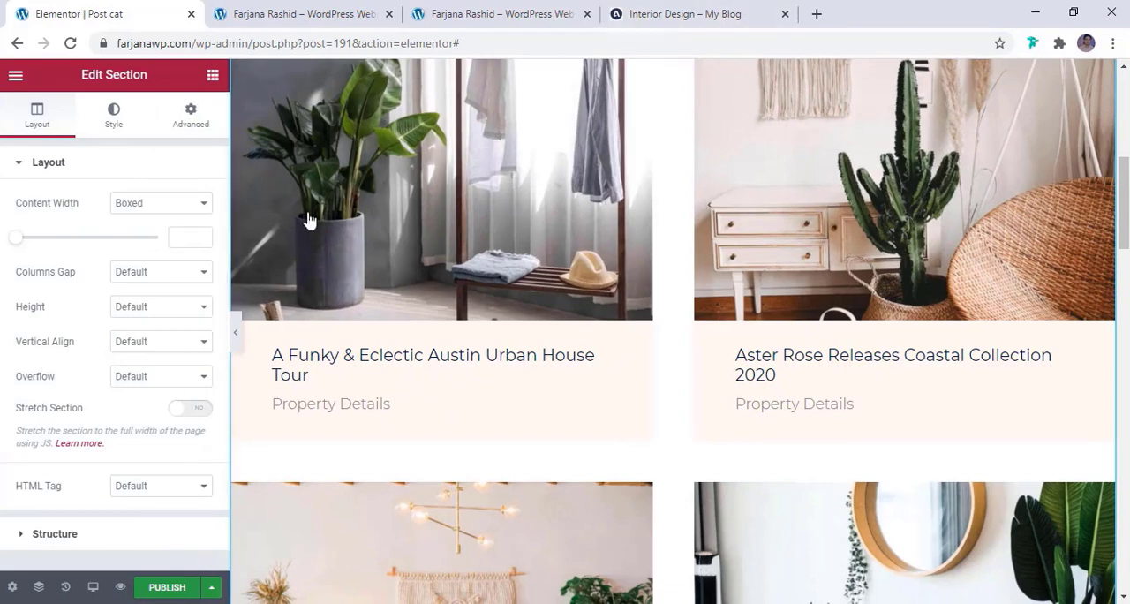
Set the Posts widget's box background to the global brown color and lower its opacity to #D8B4543D
{"action": "left_click", "coordinate": [408, 381]}
{"action": "scroll", "coordinate": [375, 331], "scroll_direction": "down", "scroll_amount": 3}
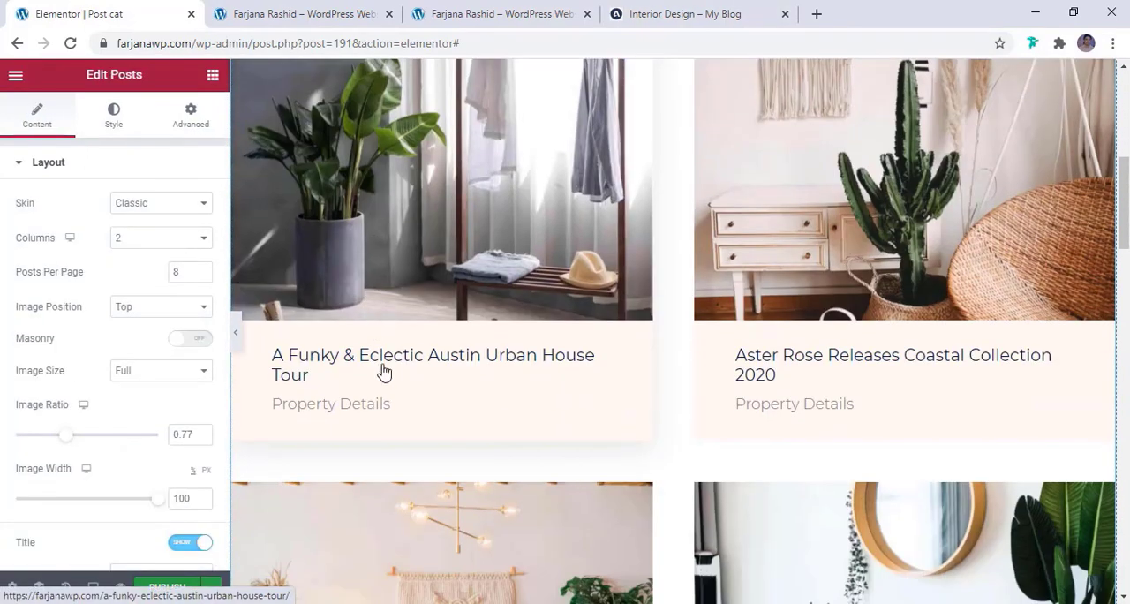
{"action": "left_click", "coordinate": [113, 117]}
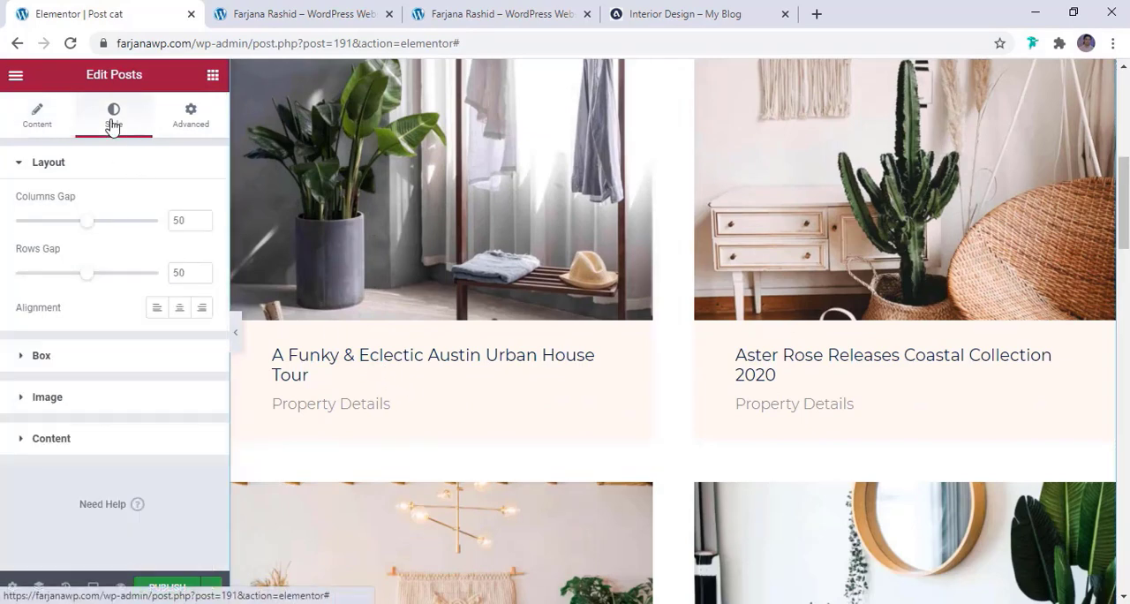
{"action": "left_click", "coordinate": [68, 358]}
{"action": "scroll", "coordinate": [102, 363], "scroll_direction": "down", "scroll_amount": 3}
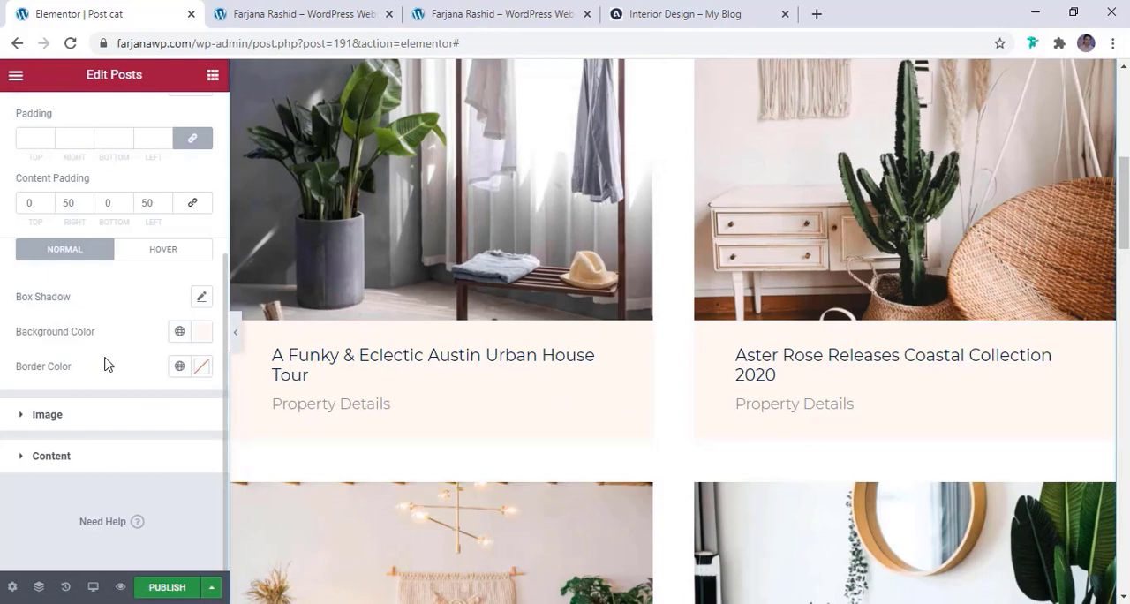
{"action": "left_click", "coordinate": [181, 333]}
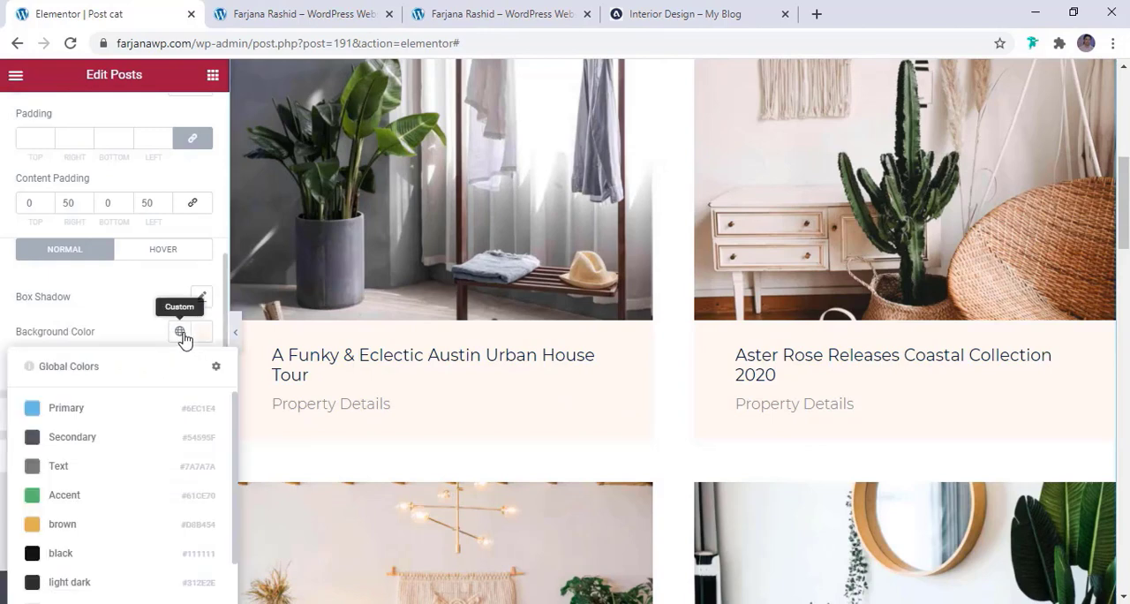
{"action": "left_click", "coordinate": [87, 533]}
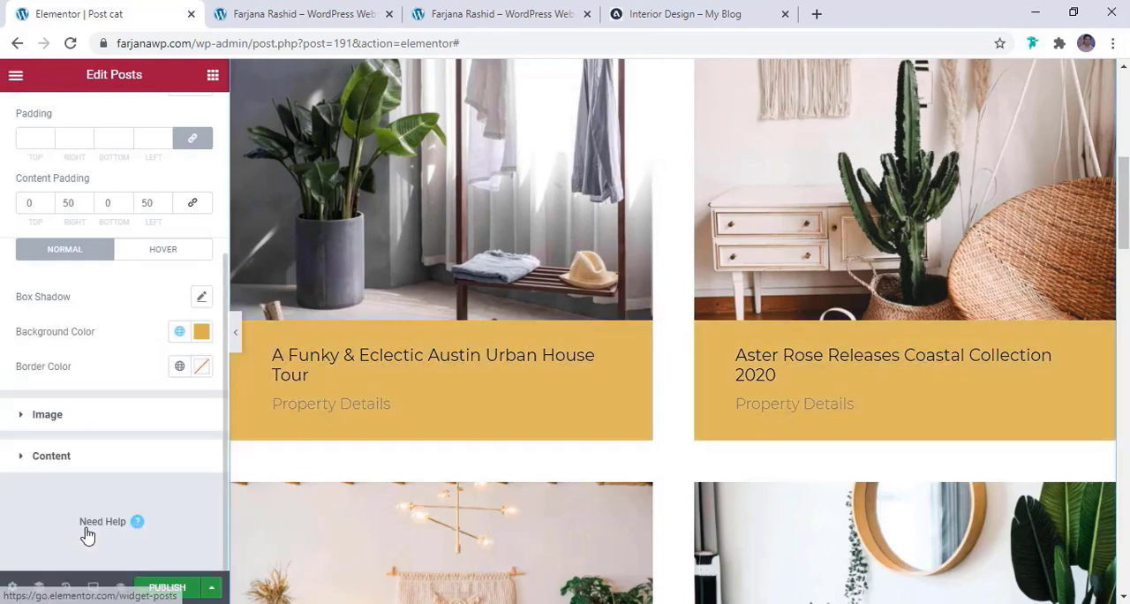
{"action": "left_click", "coordinate": [200, 334]}
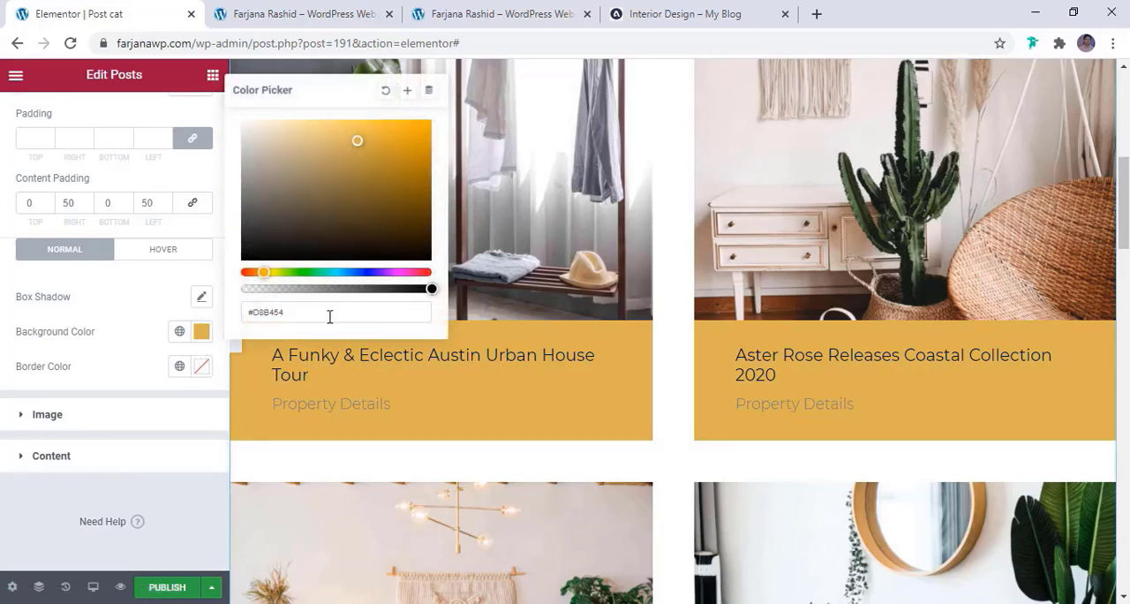
{"action": "left_click_drag", "start_coordinate": [394, 293], "coordinate": [287, 289]}
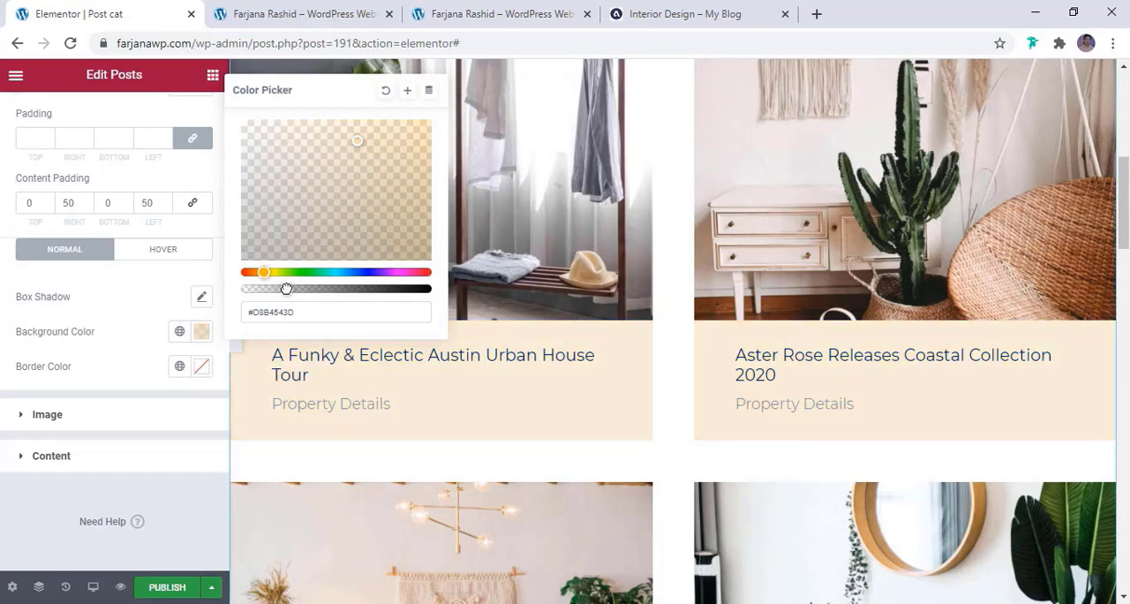
Set the post title color in the Posts widget's content style to the global black
{"action": "left_click", "coordinate": [199, 494]}
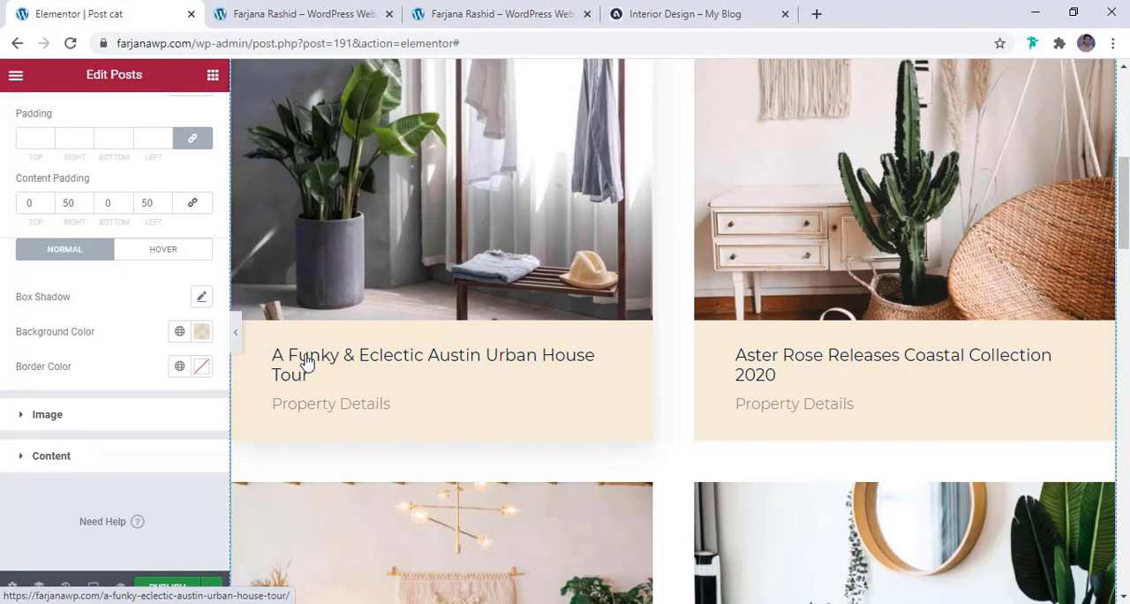
{"action": "left_click", "coordinate": [79, 467]}
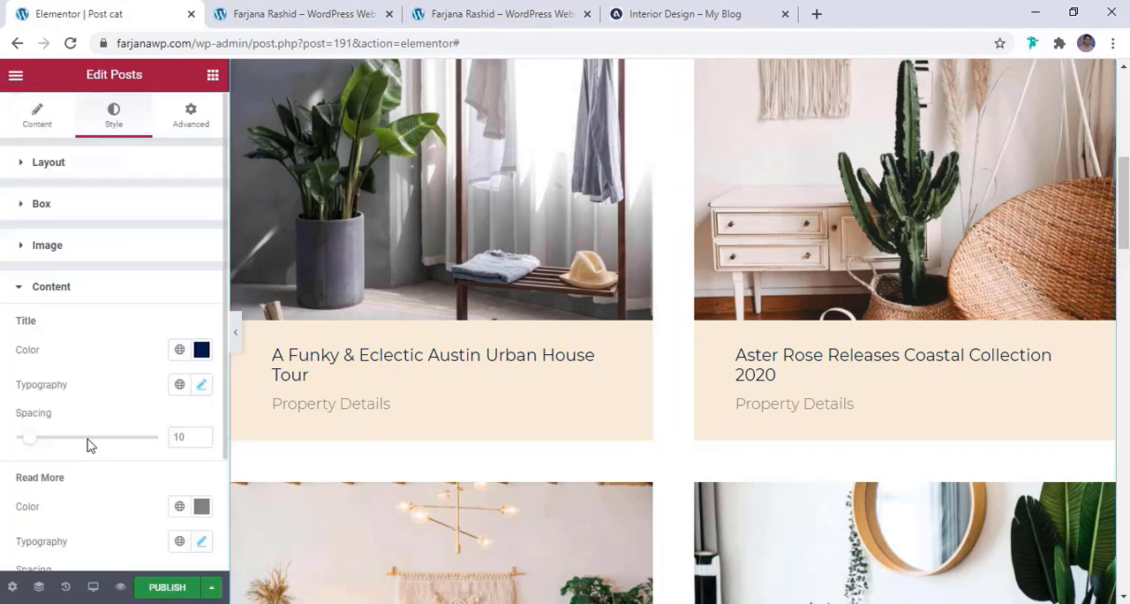
{"action": "scroll", "coordinate": [70, 309], "scroll_direction": "down", "scroll_amount": 2}
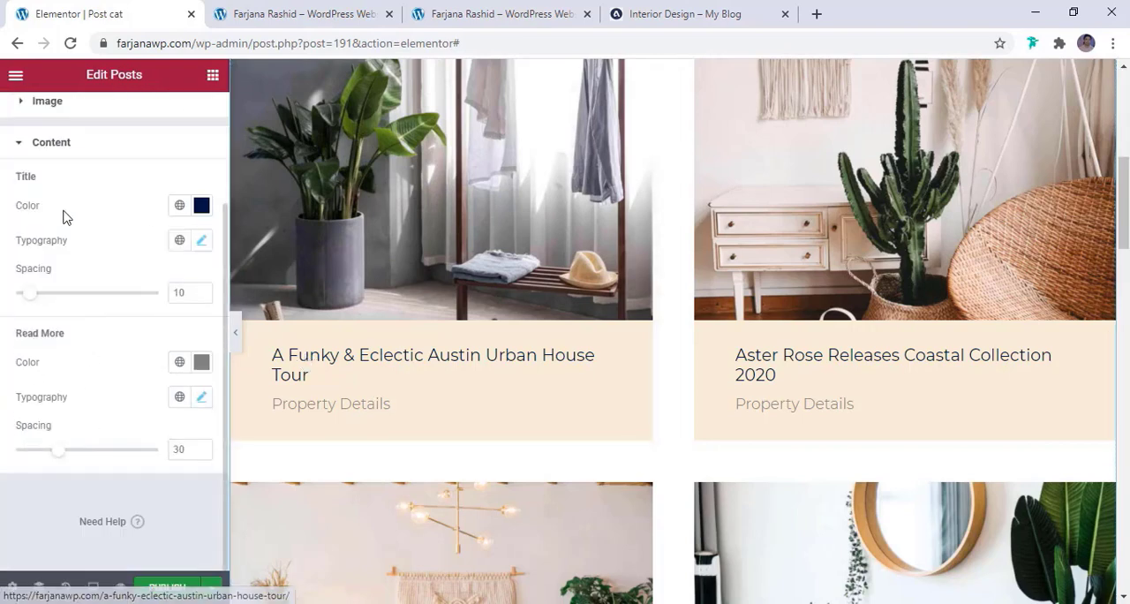
{"action": "left_click", "coordinate": [180, 205]}
{"action": "left_click", "coordinate": [109, 431]}
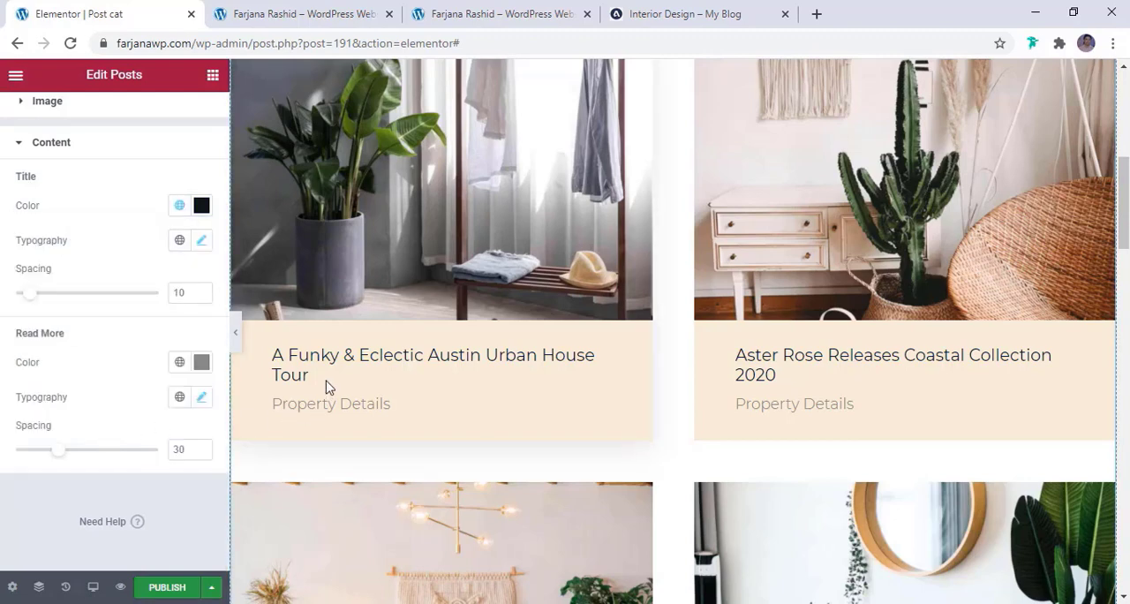
Reset the post title's font family from Montserrat to Default
{"action": "left_click", "coordinate": [201, 245]}
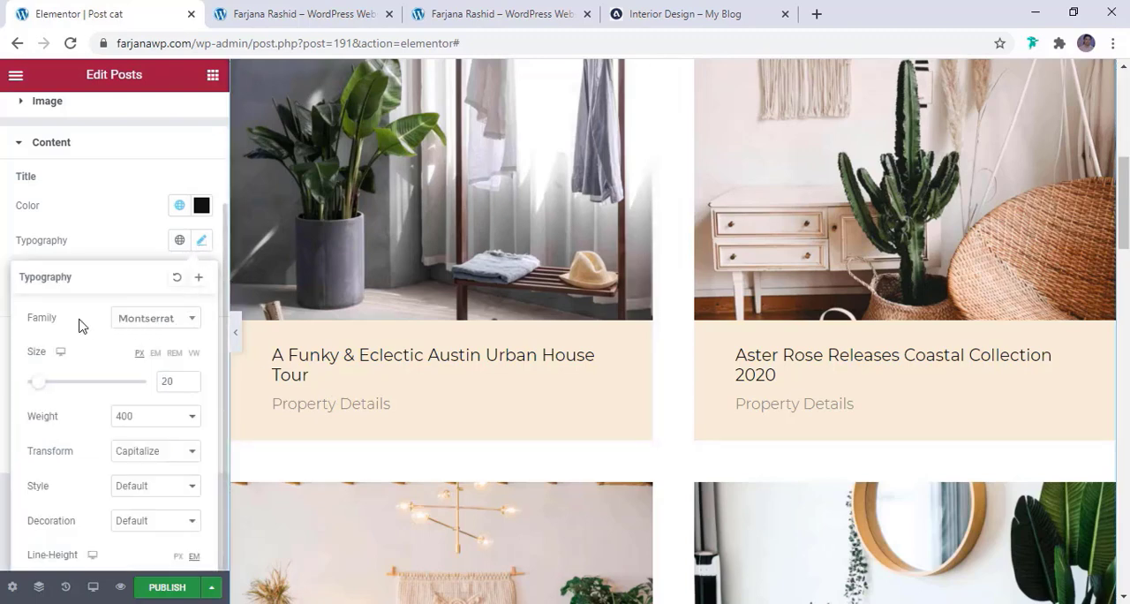
{"action": "left_click", "coordinate": [173, 328]}
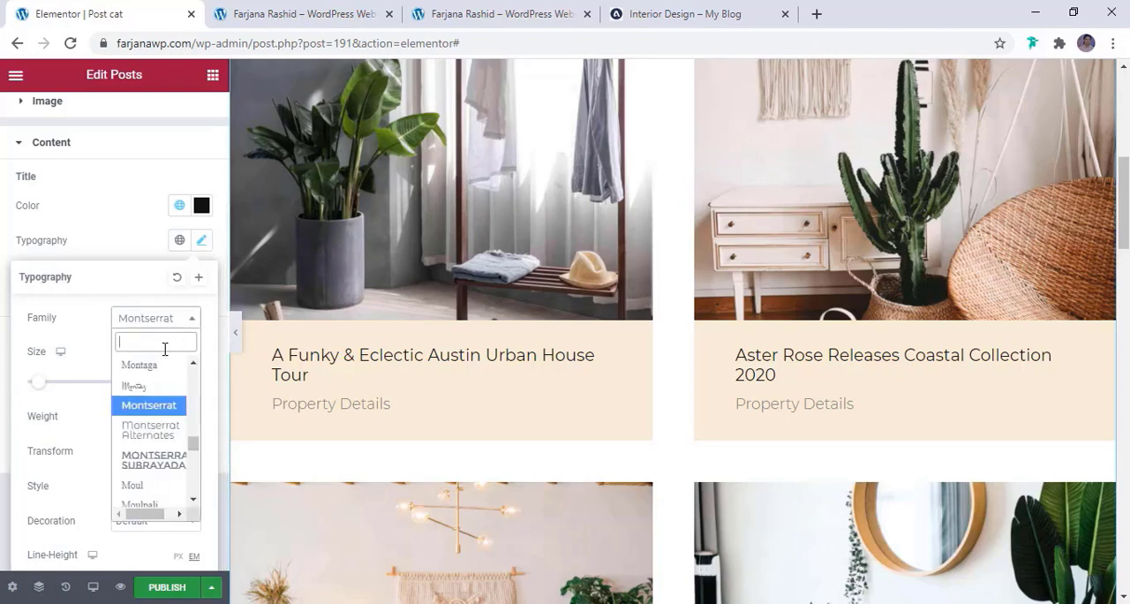
{"action": "left_click", "coordinate": [171, 327]}
{"action": "left_click", "coordinate": [173, 323]}
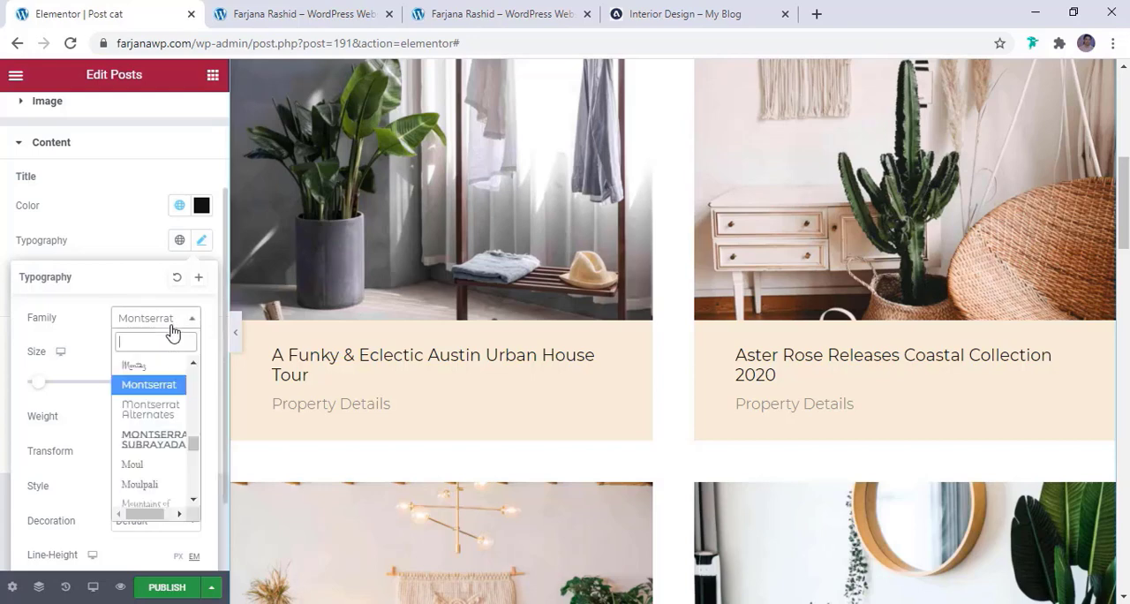
{"action": "scroll", "coordinate": [177, 385], "scroll_direction": "up", "scroll_amount": 3}
{"action": "scroll", "coordinate": [177, 386], "scroll_direction": "up", "scroll_amount": 10}
{"action": "left_click", "coordinate": [159, 365]}
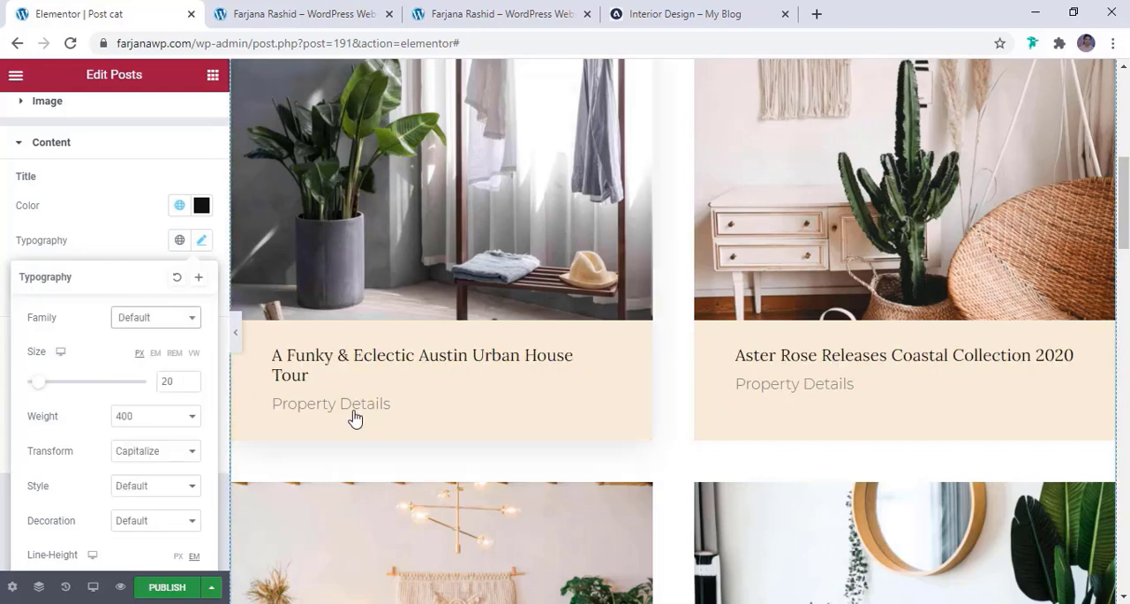
{"action": "left_click", "coordinate": [108, 234]}
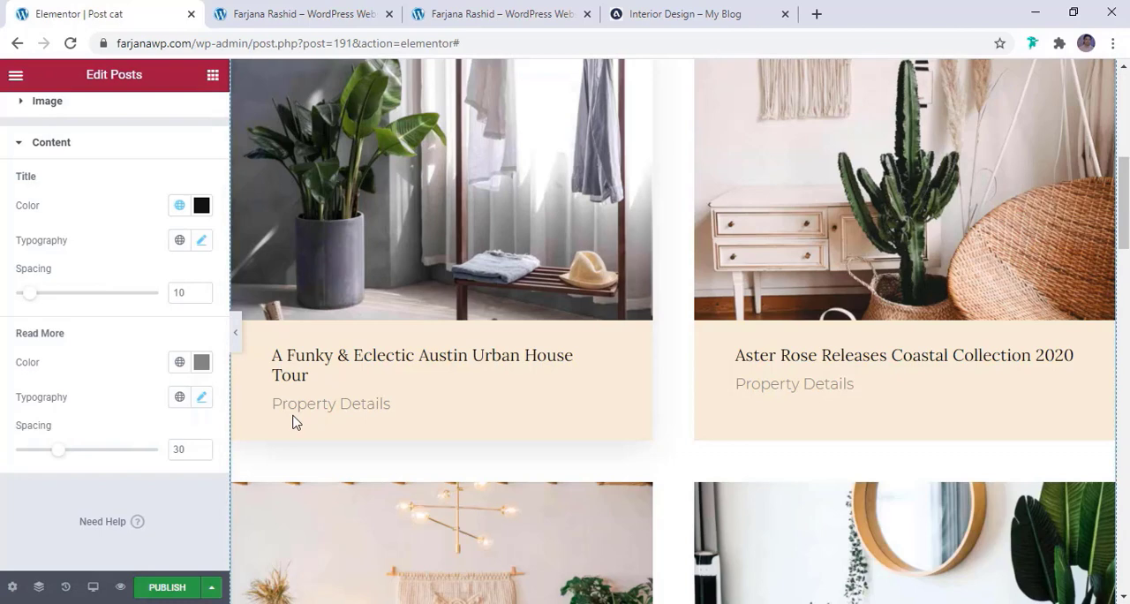
Set the Read More text color to the global light dark and check its typography settings
{"action": "left_click", "coordinate": [180, 362]}
{"action": "scroll", "coordinate": [145, 305], "scroll_direction": "down", "scroll_amount": 1}
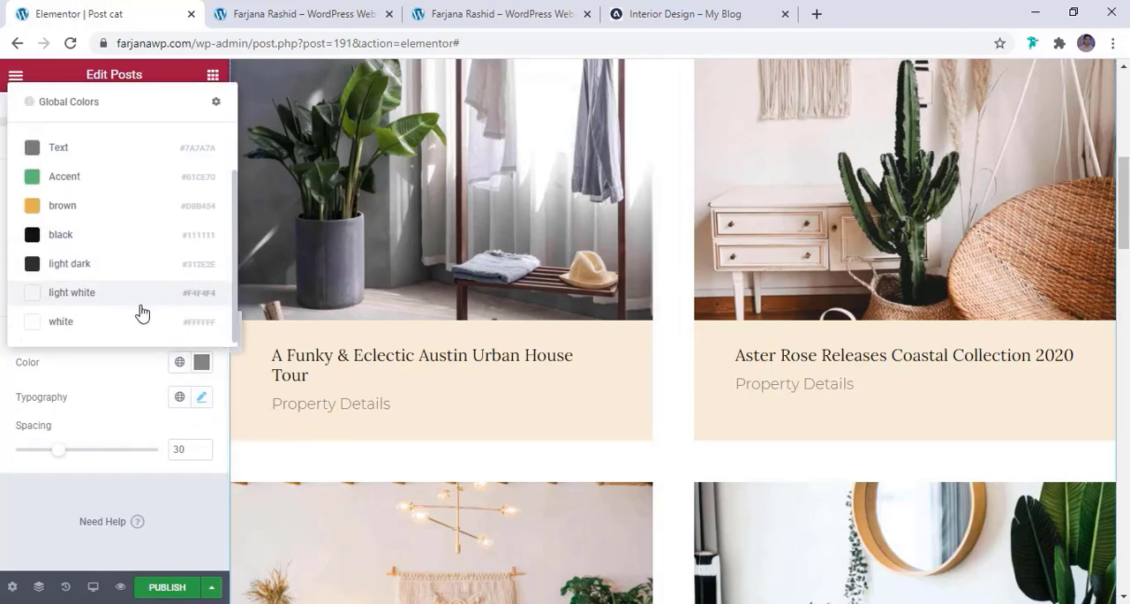
{"action": "left_click", "coordinate": [129, 267]}
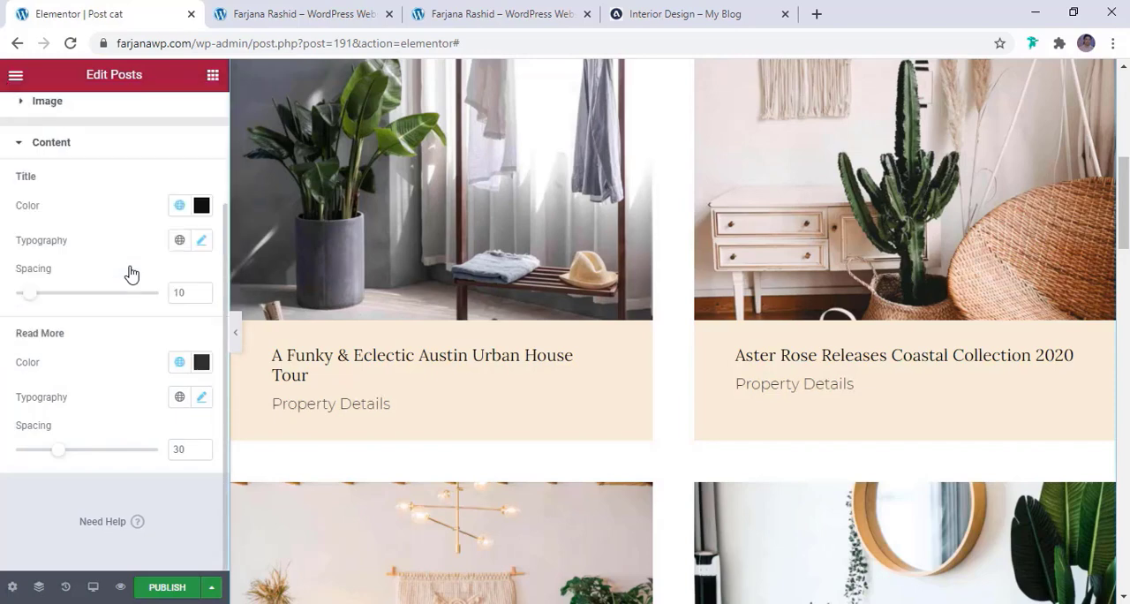
{"action": "left_click", "coordinate": [202, 399]}
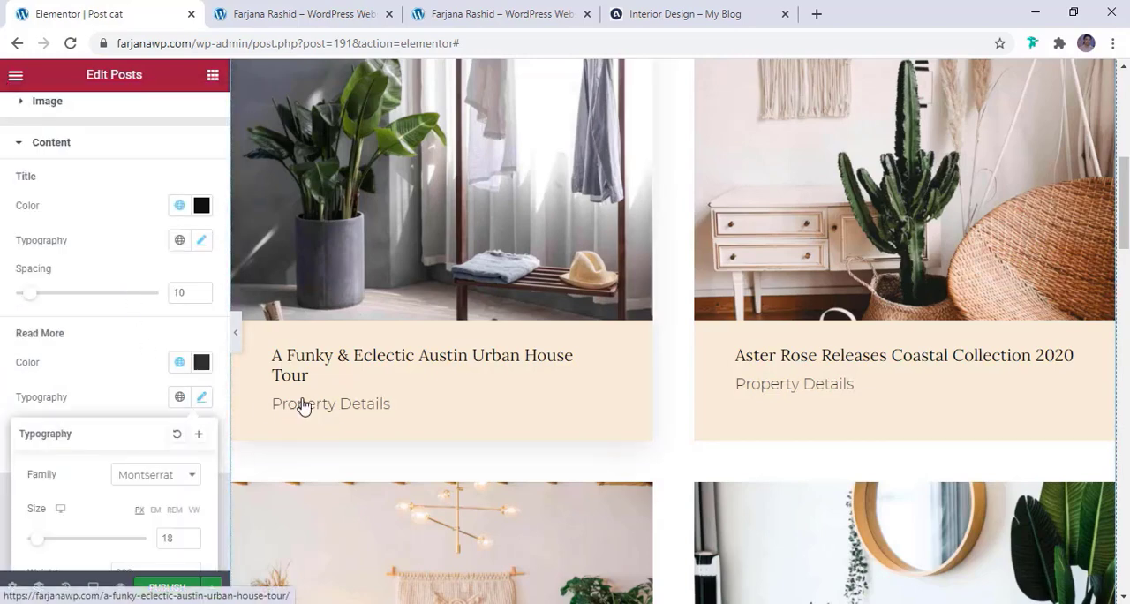
{"action": "left_click", "coordinate": [159, 374]}
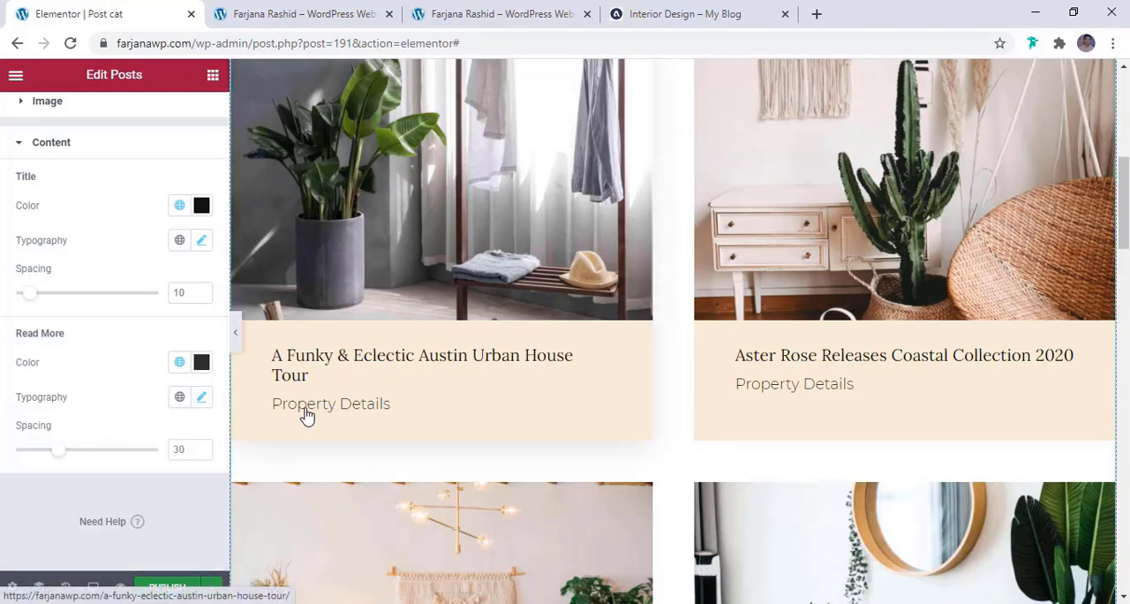
Enable pagination with Numbers + Previous/Next for the Posts widget
{"action": "scroll", "coordinate": [350, 378], "scroll_direction": "down", "scroll_amount": 7}
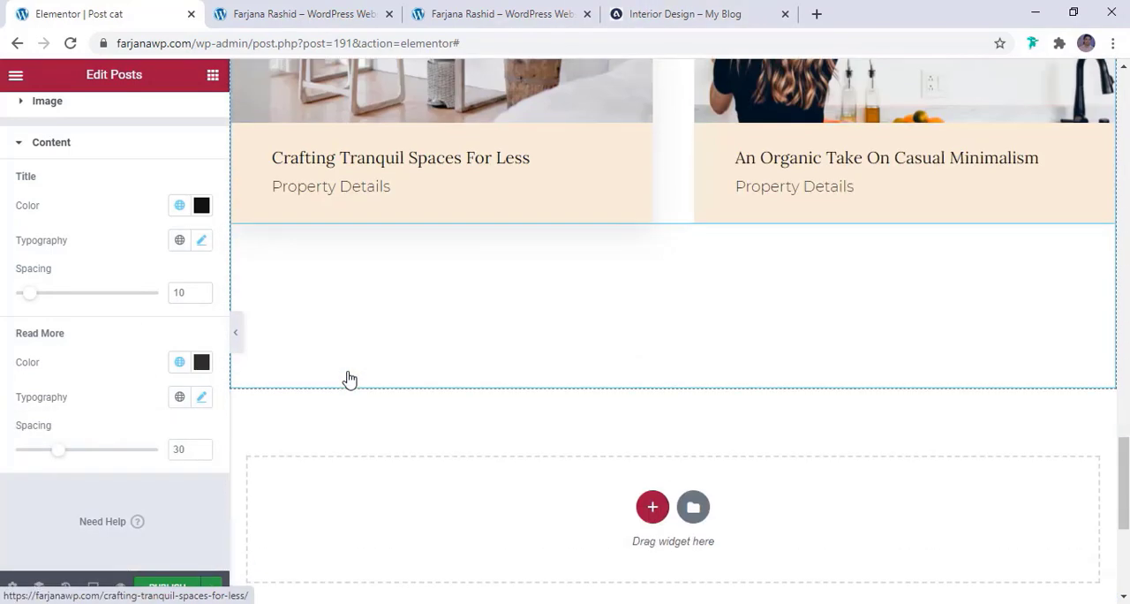
{"action": "scroll", "coordinate": [70, 275], "scroll_direction": "up", "scroll_amount": 3}
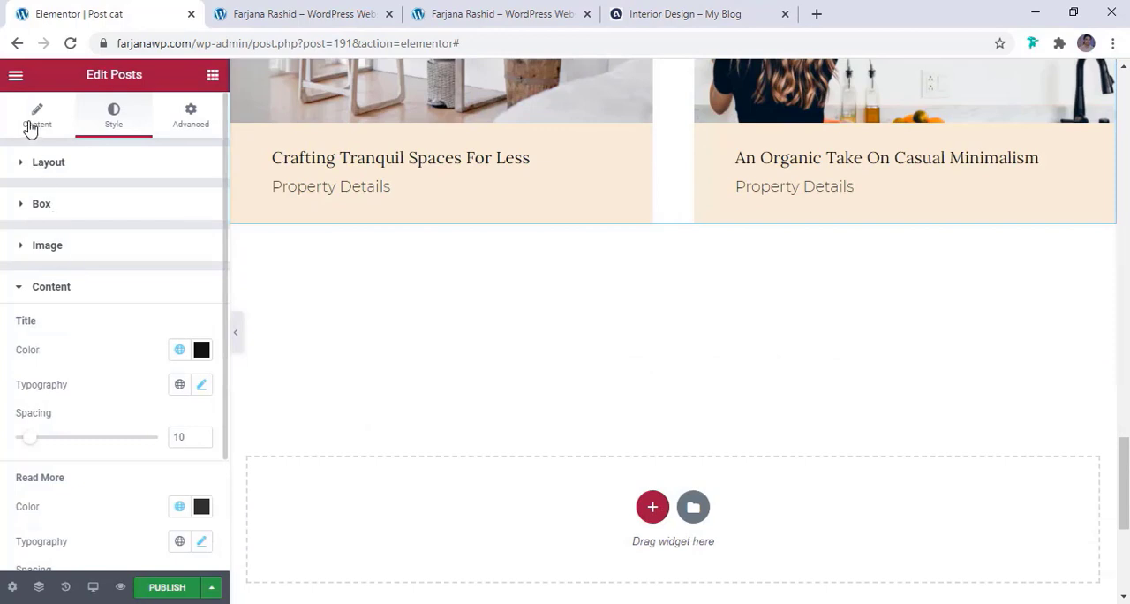
{"action": "left_click", "coordinate": [606, 240]}
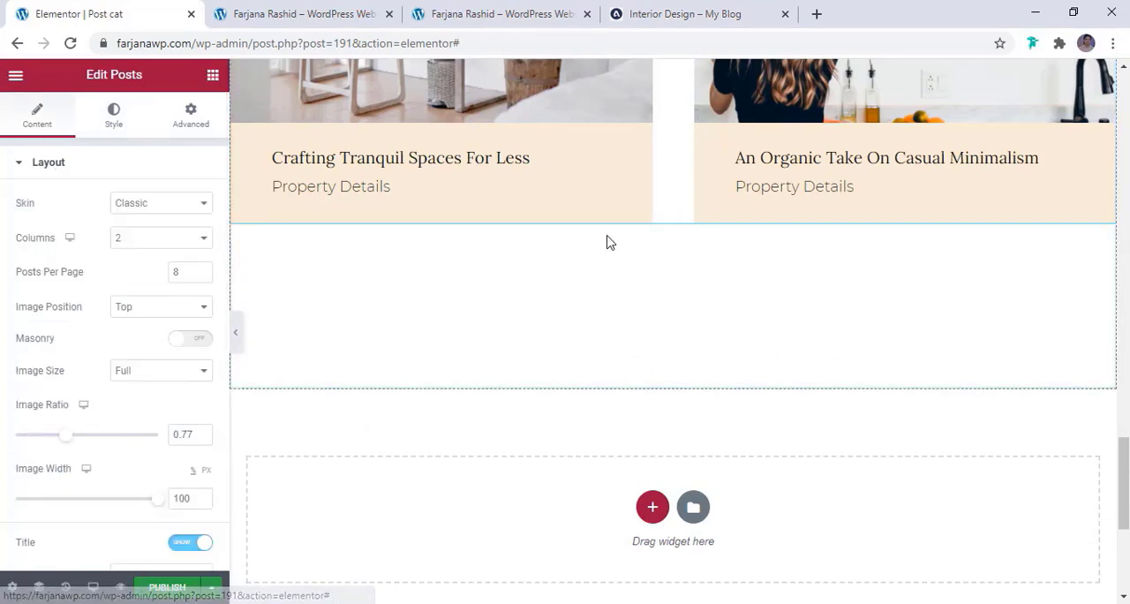
{"action": "scroll", "coordinate": [71, 472], "scroll_direction": "down", "scroll_amount": 5}
{"action": "left_click", "coordinate": [59, 456]}
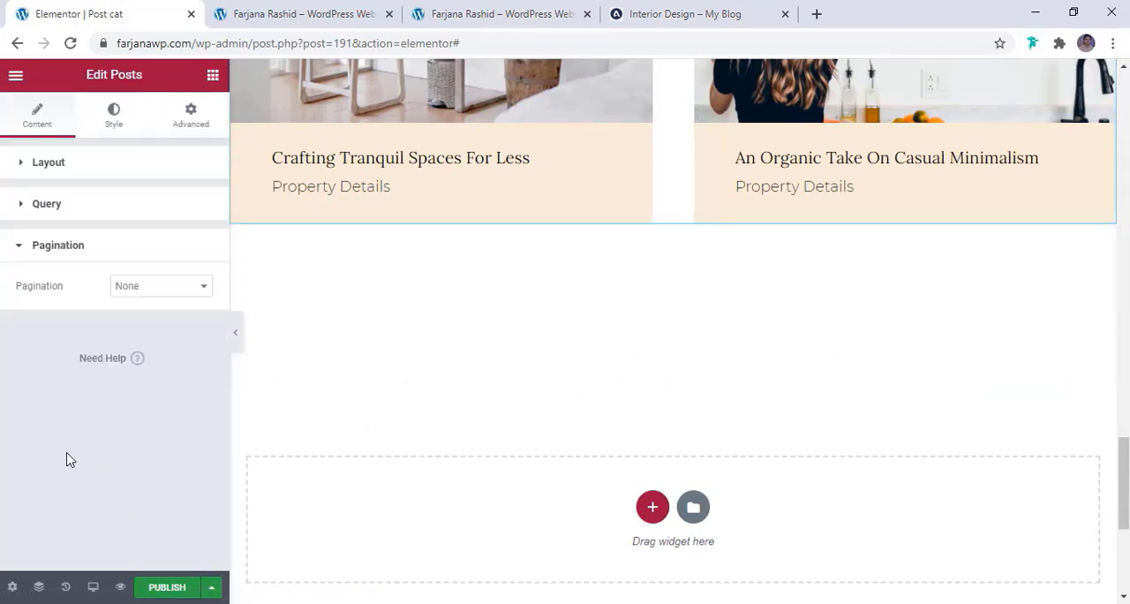
{"action": "left_click", "coordinate": [144, 291]}
{"action": "left_click", "coordinate": [178, 390]}
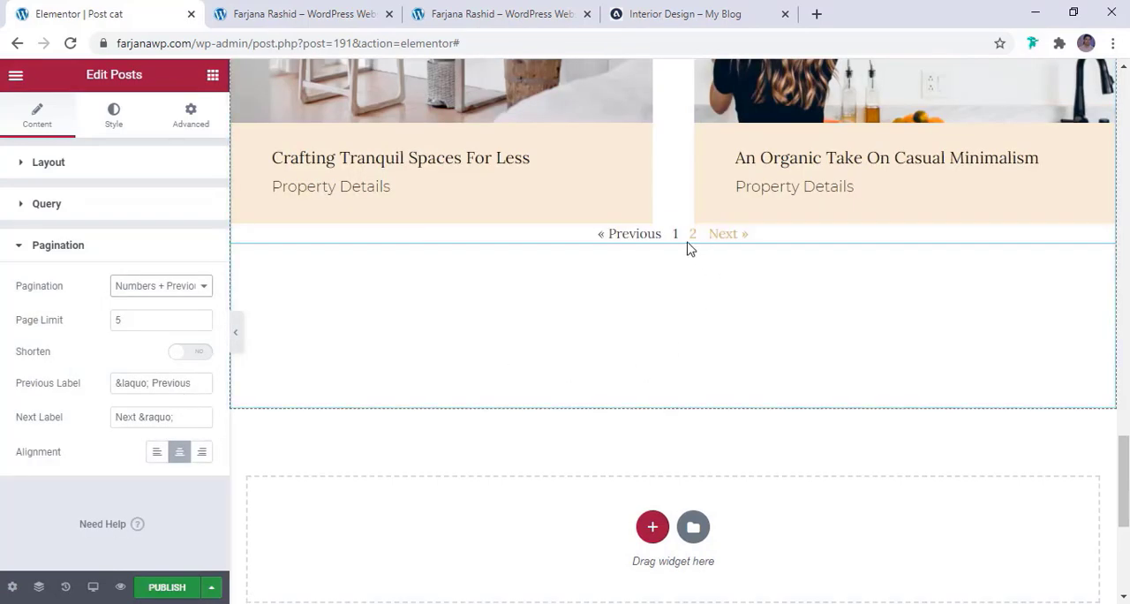
Set the spacing between the post grid and its pagination to 42
{"action": "left_click", "coordinate": [110, 118]}
{"action": "left_click", "coordinate": [135, 491]}
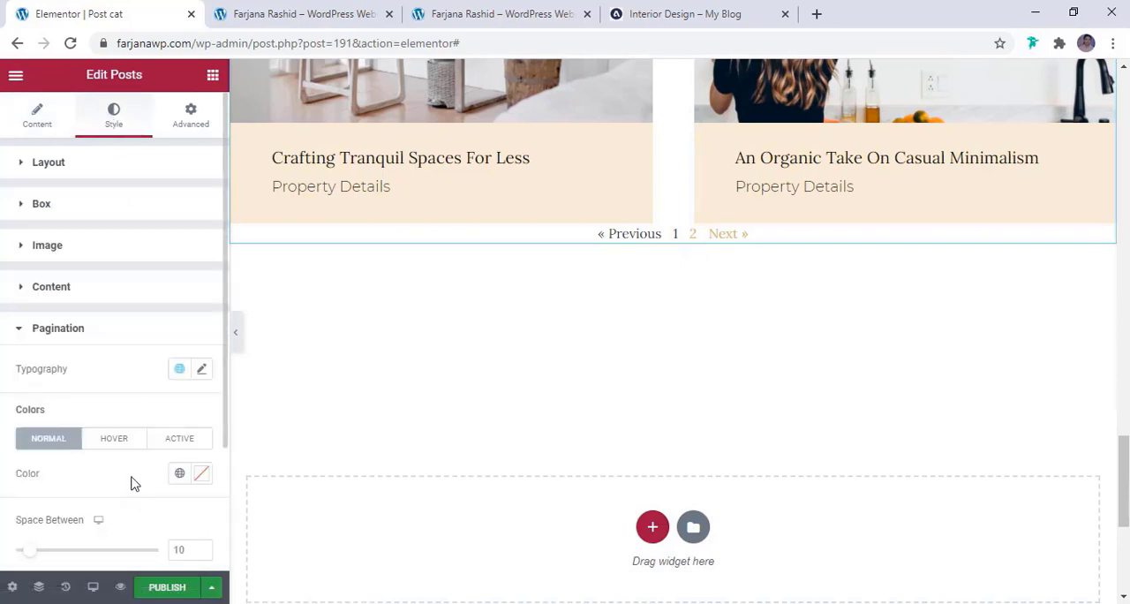
{"action": "scroll", "coordinate": [132, 472], "scroll_direction": "down", "scroll_amount": 2}
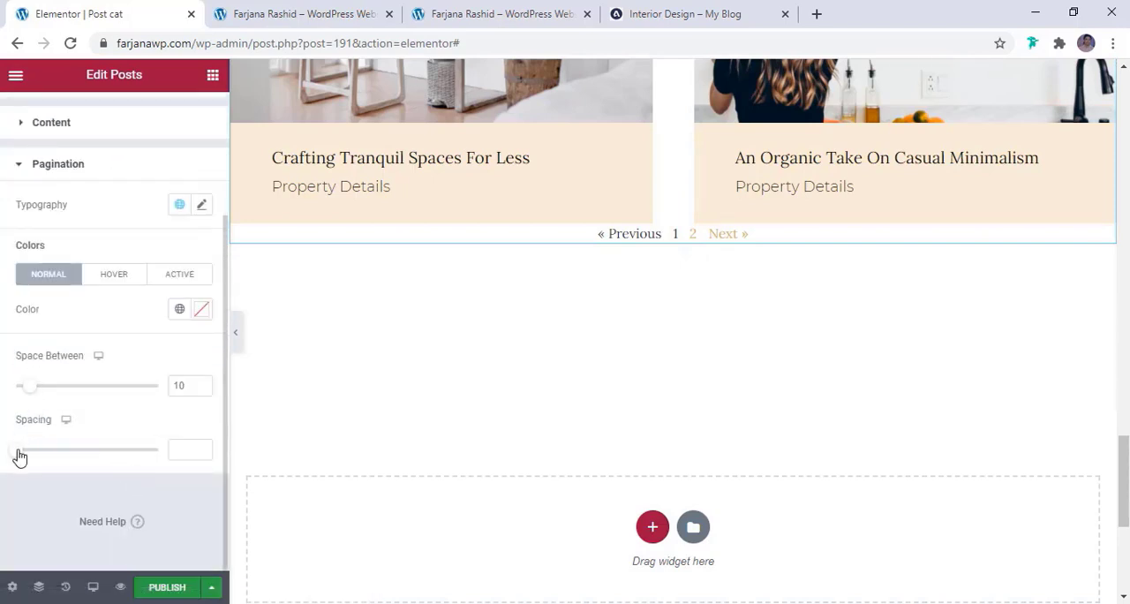
{"action": "left_click_drag", "start_coordinate": [19, 455], "coordinate": [79, 465]}
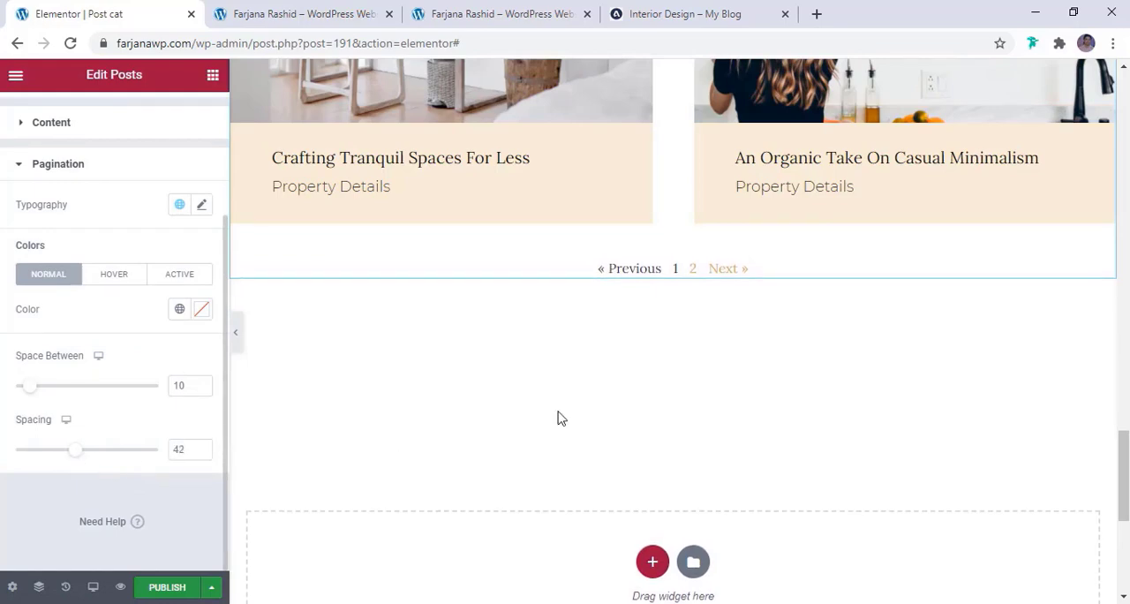
{"action": "scroll", "coordinate": [560, 490], "scroll_direction": "up", "scroll_amount": 10}
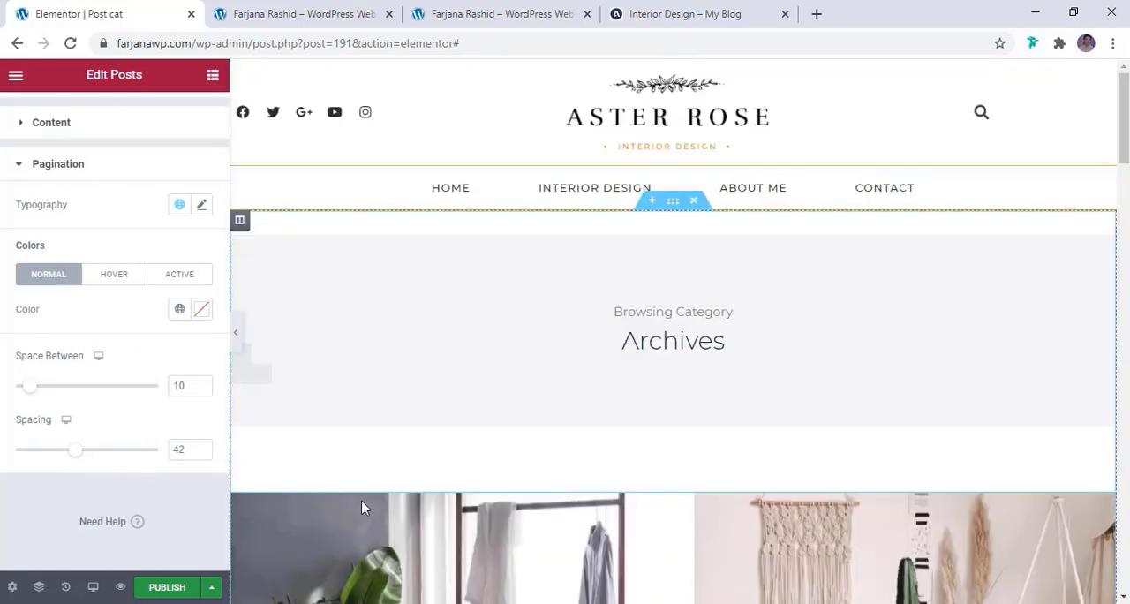
Publish the template with a display condition that includes Posts Archive
{"action": "left_click", "coordinate": [165, 590]}
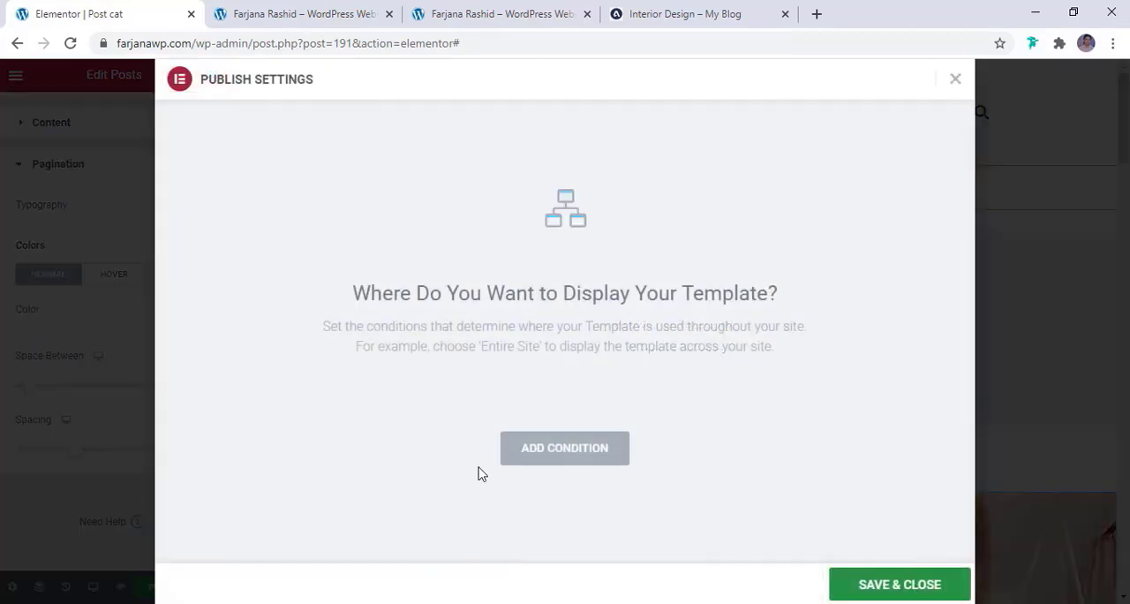
{"action": "left_click", "coordinate": [570, 449]}
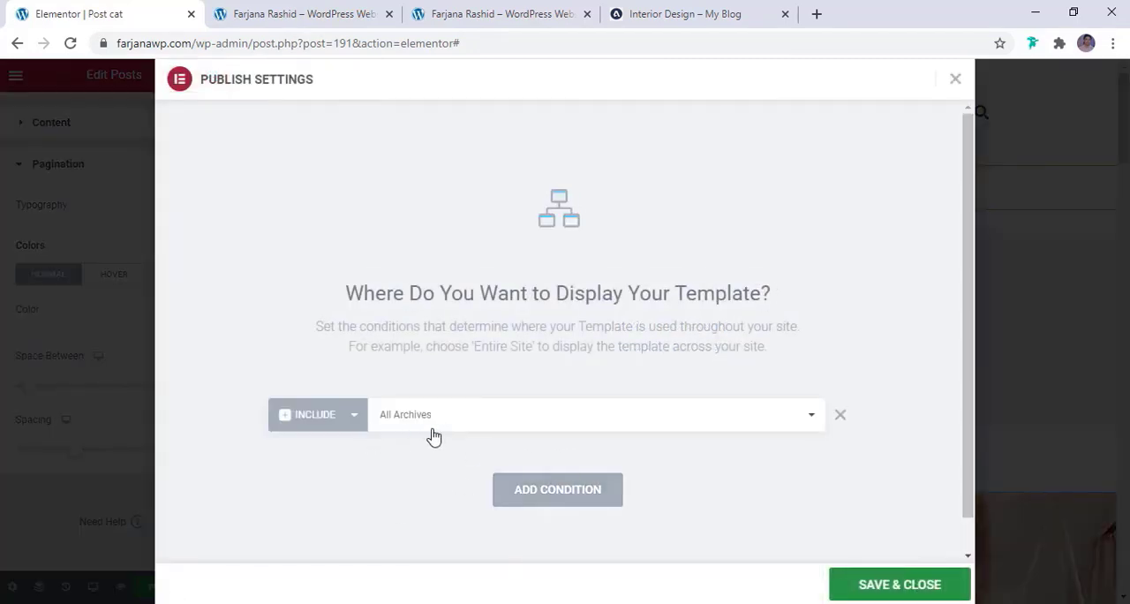
{"action": "left_click", "coordinate": [599, 431]}
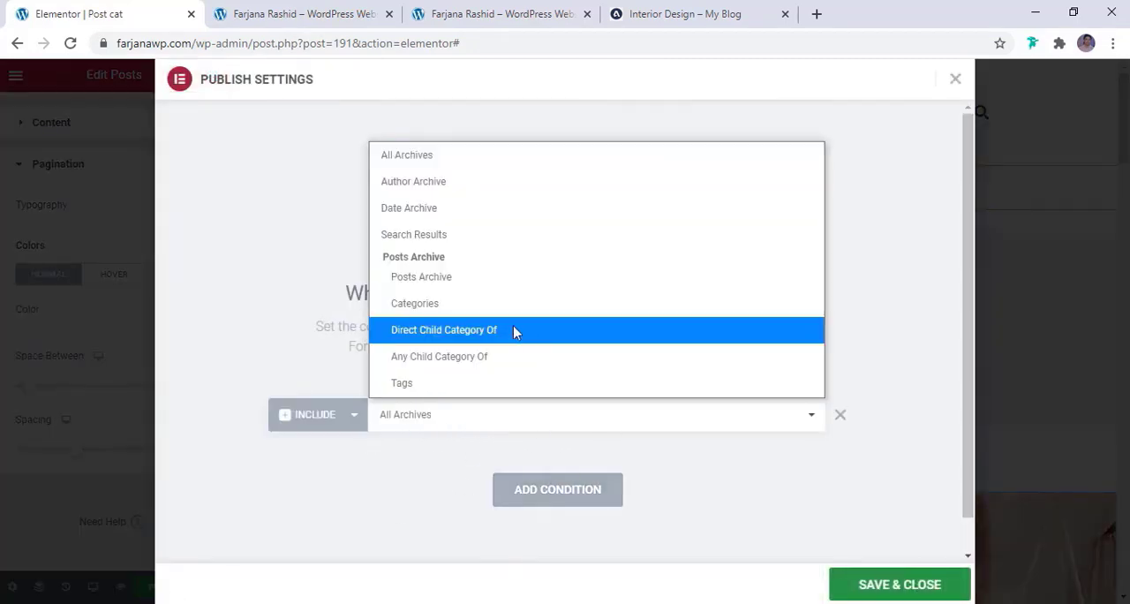
{"action": "left_click", "coordinate": [422, 277]}
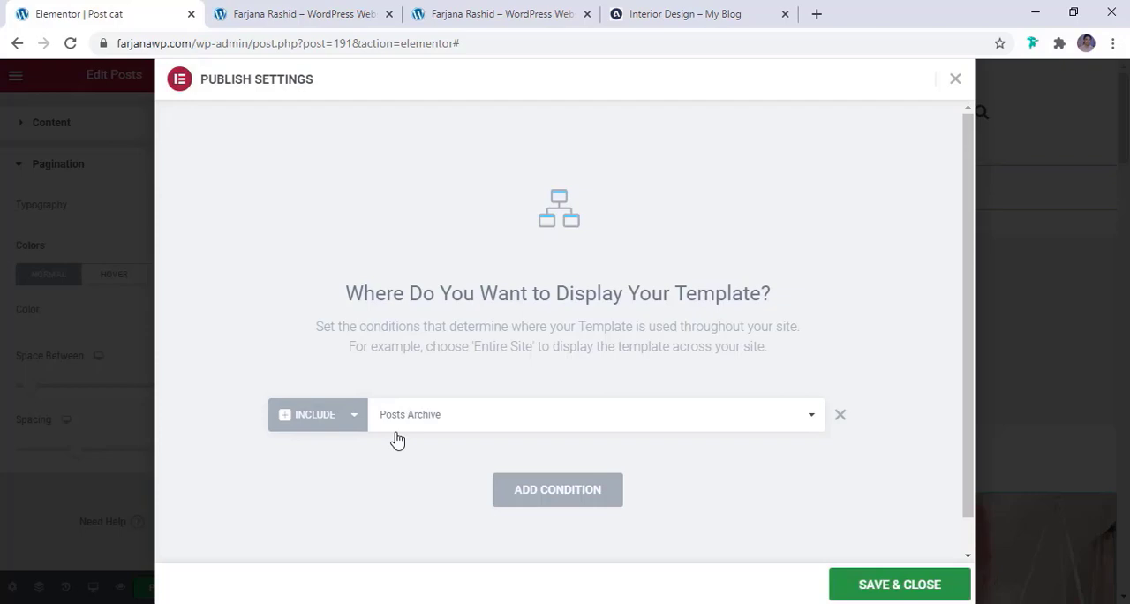
{"action": "left_click", "coordinate": [869, 587]}
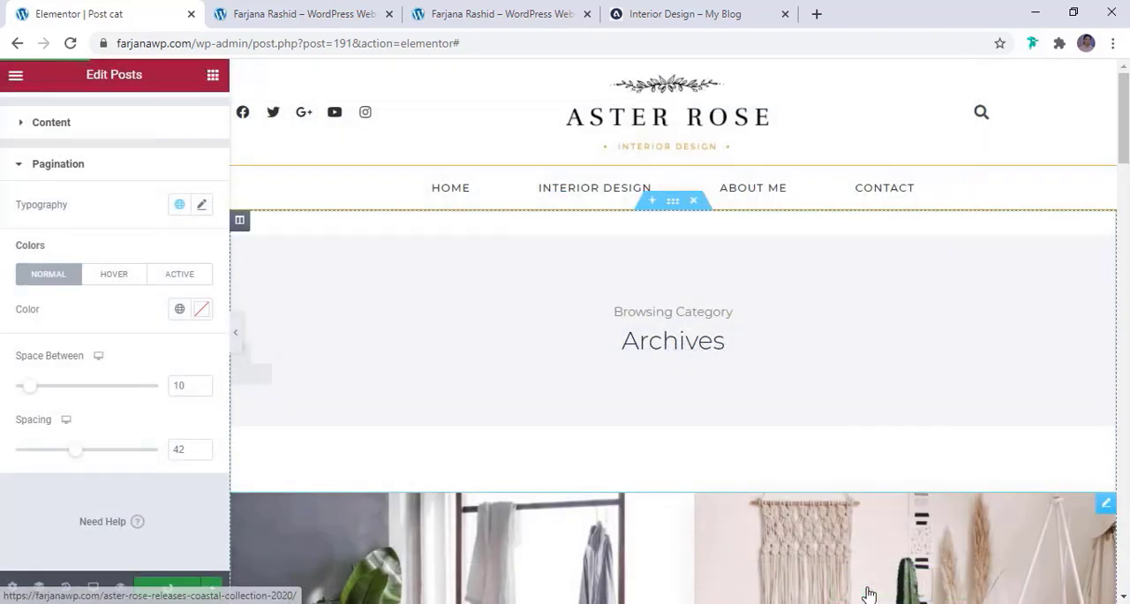
Preview the template in tablet and mobile modes, examining the header, post grid and pagination
{"action": "mouse_move", "coordinate": [93, 588]}
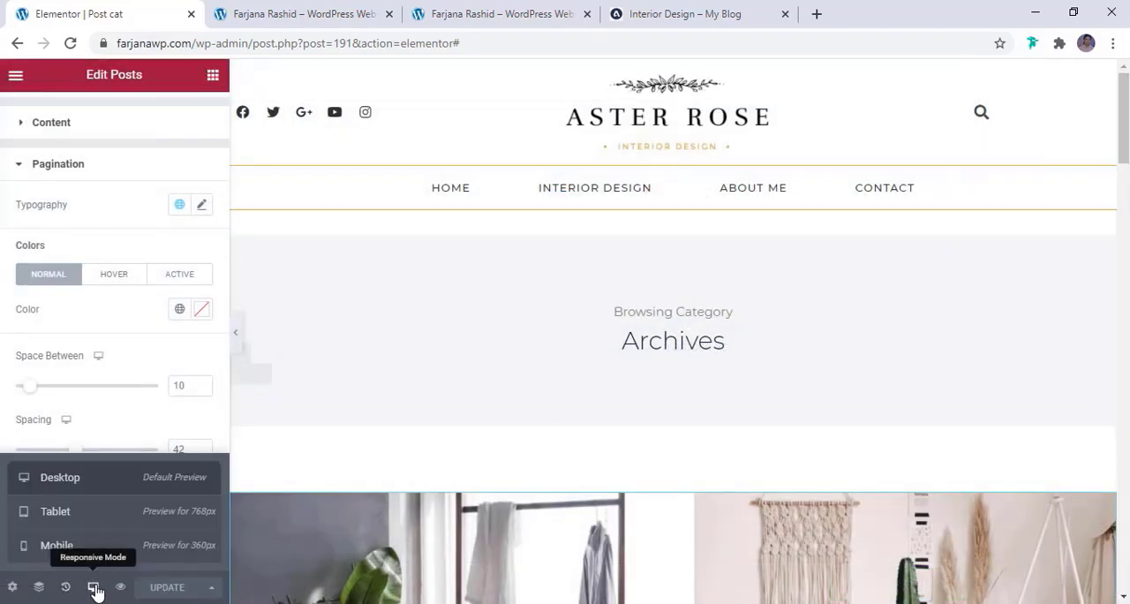
{"action": "left_click", "coordinate": [96, 524]}
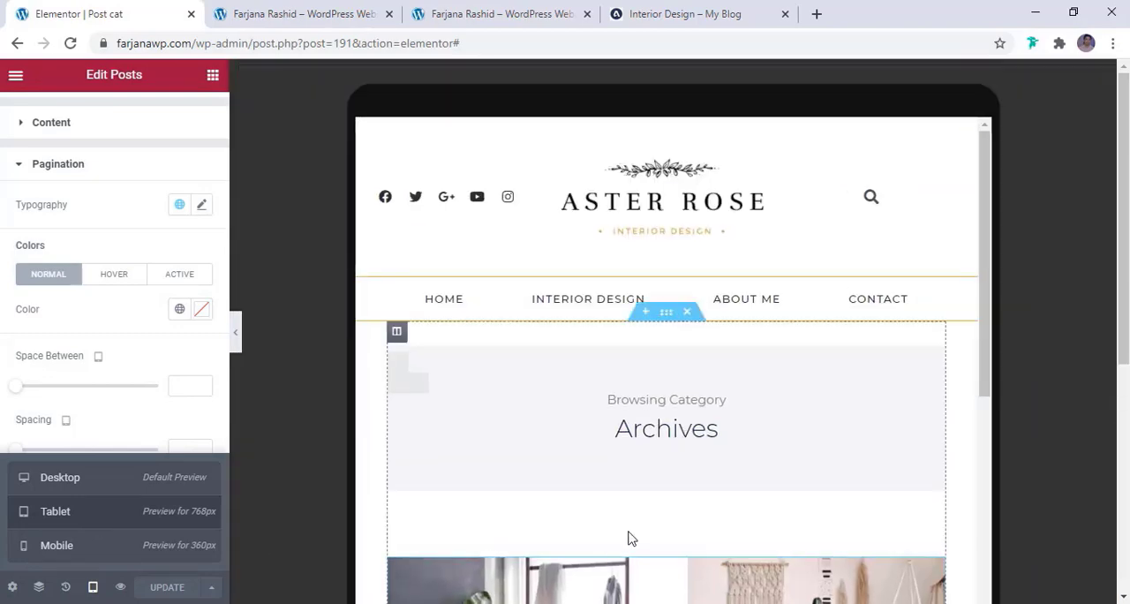
{"action": "scroll", "coordinate": [629, 536], "scroll_direction": "down", "scroll_amount": 8}
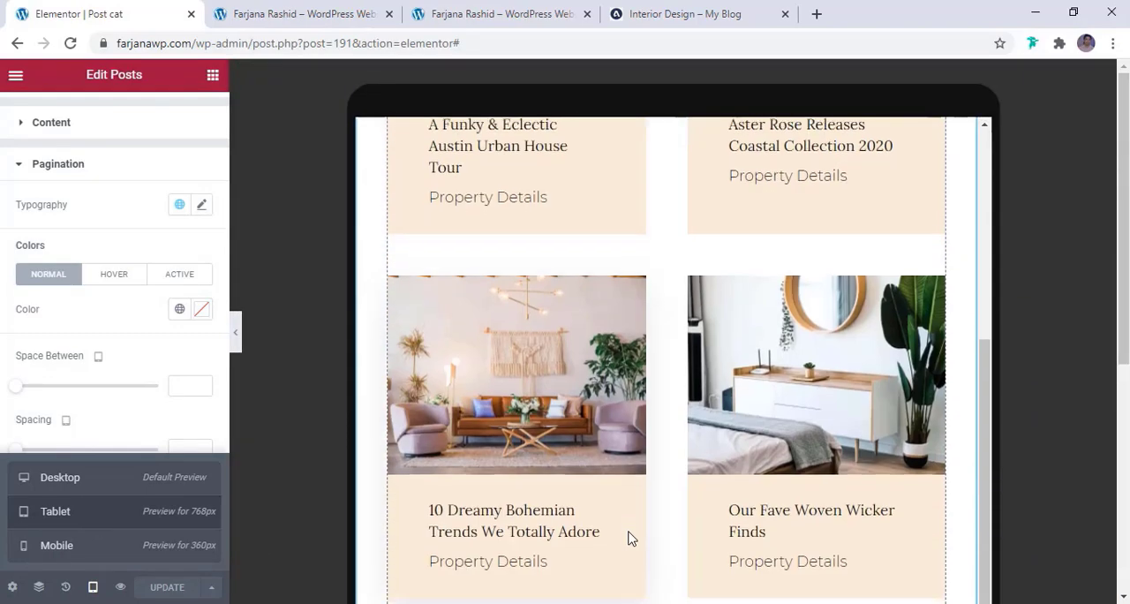
{"action": "scroll", "coordinate": [628, 536], "scroll_direction": "down", "scroll_amount": 5}
{"action": "scroll", "coordinate": [628, 537], "scroll_direction": "down", "scroll_amount": 5}
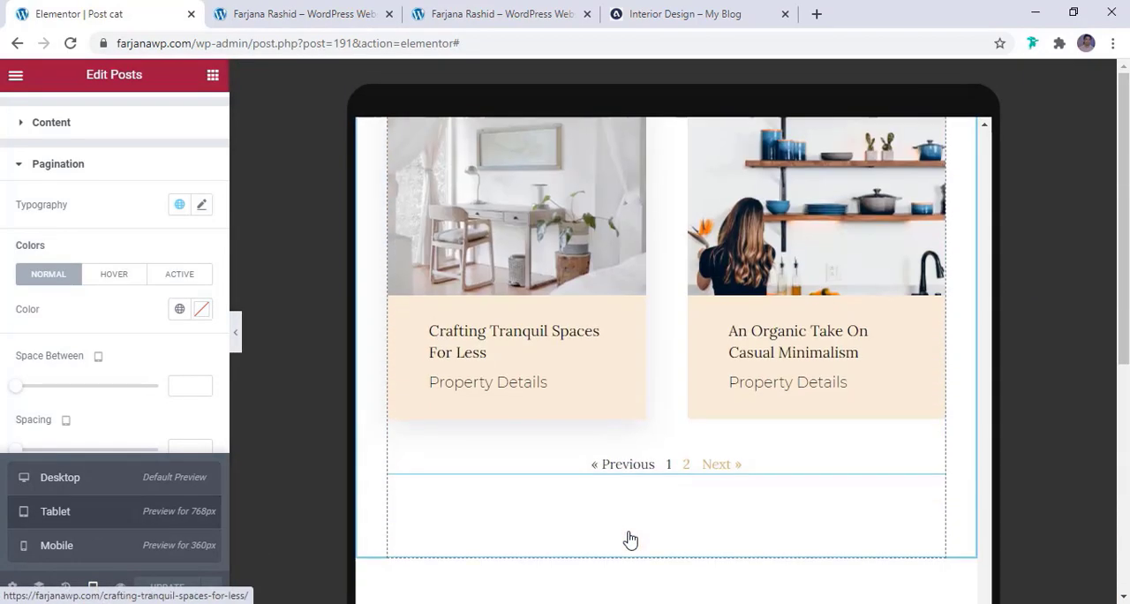
{"action": "left_click", "coordinate": [57, 545]}
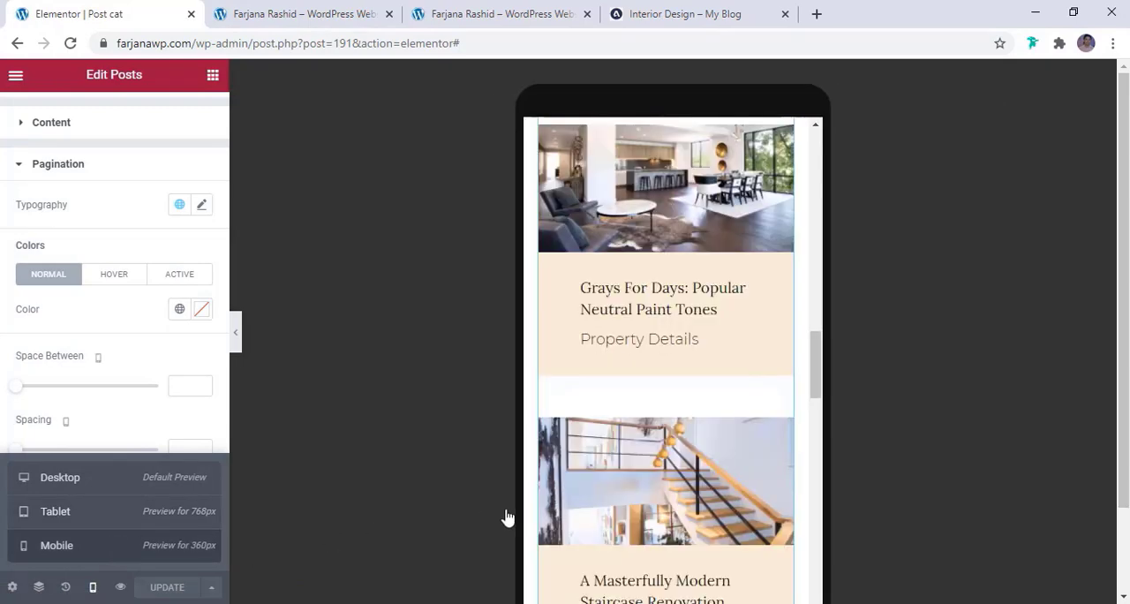
{"action": "scroll", "coordinate": [624, 509], "scroll_direction": "up", "scroll_amount": 10}
{"action": "scroll", "coordinate": [624, 509], "scroll_direction": "up", "scroll_amount": 1}
{"action": "scroll", "coordinate": [623, 510], "scroll_direction": "down", "scroll_amount": 3}
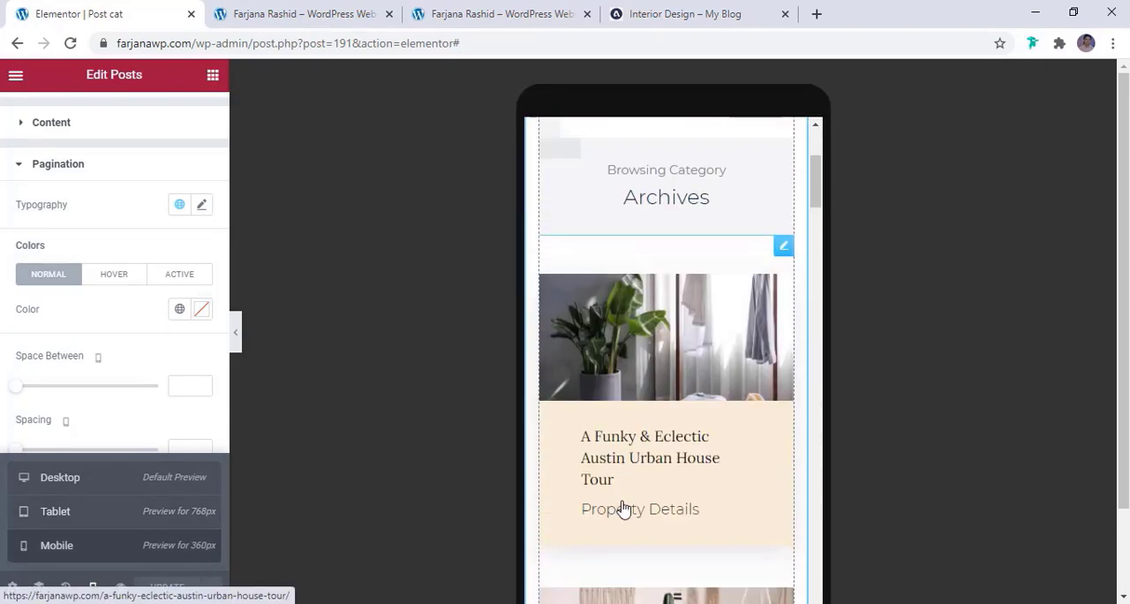
Switch the mobile margin unit of the Browsing Category heading's inner section to PX, resetting its top and bottom margins
{"action": "scroll", "coordinate": [624, 510], "scroll_direction": "up", "scroll_amount": 2}
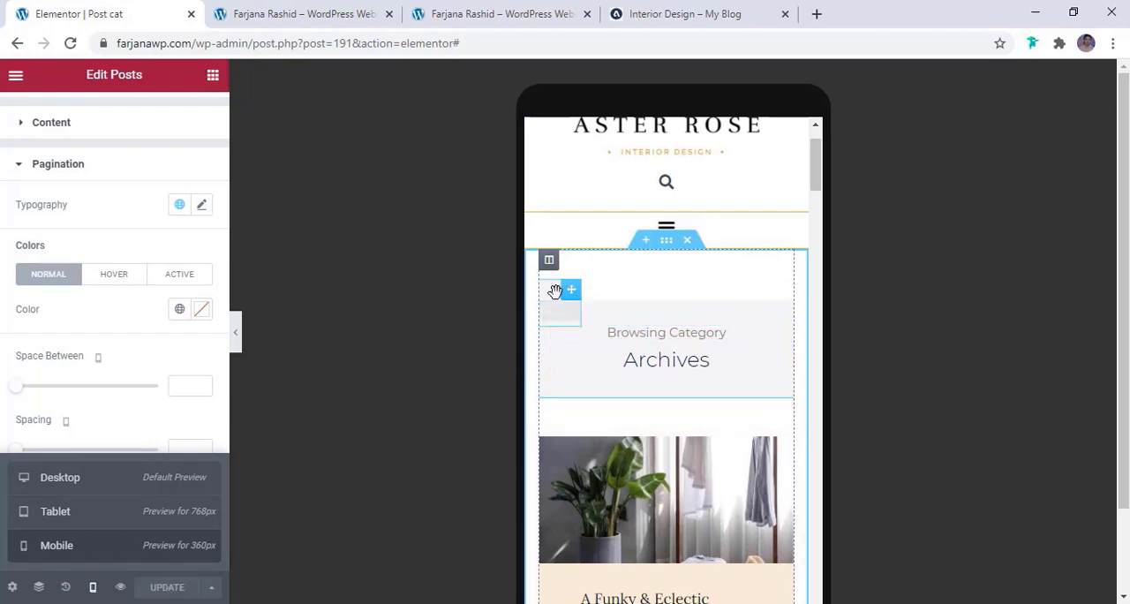
{"action": "left_click", "coordinate": [654, 294]}
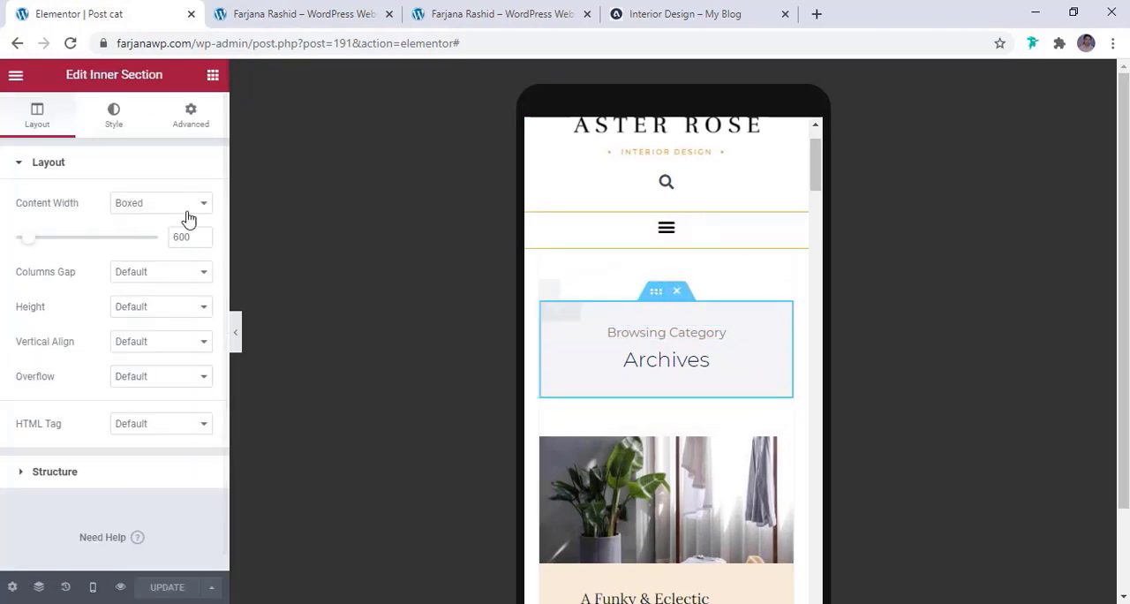
{"action": "left_click", "coordinate": [191, 115]}
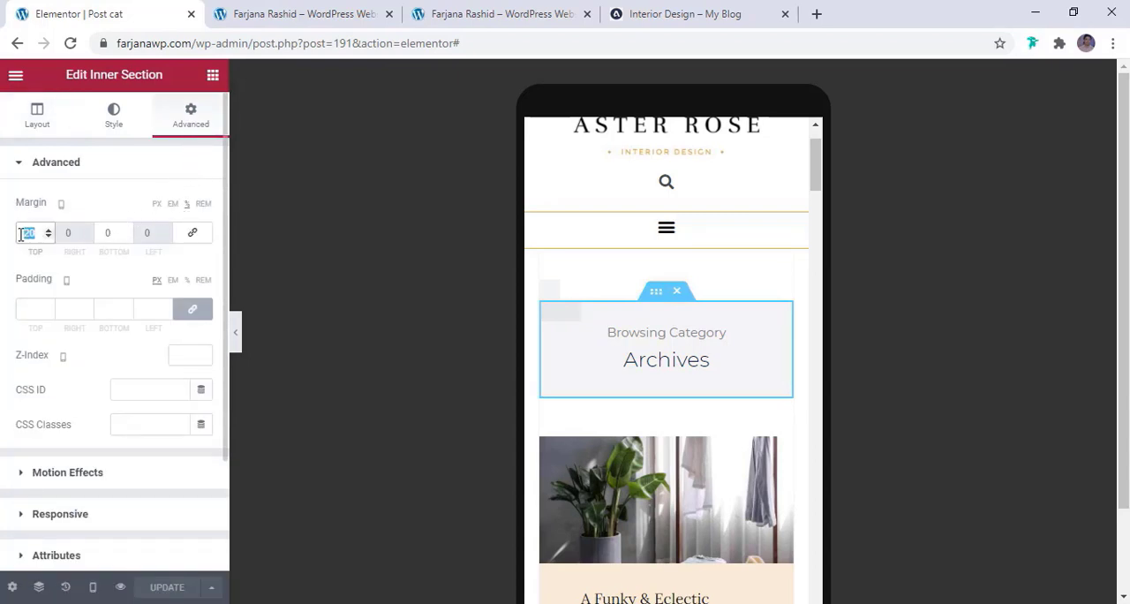
{"action": "left_click", "coordinate": [159, 210]}
{"action": "left_click", "coordinate": [158, 207]}
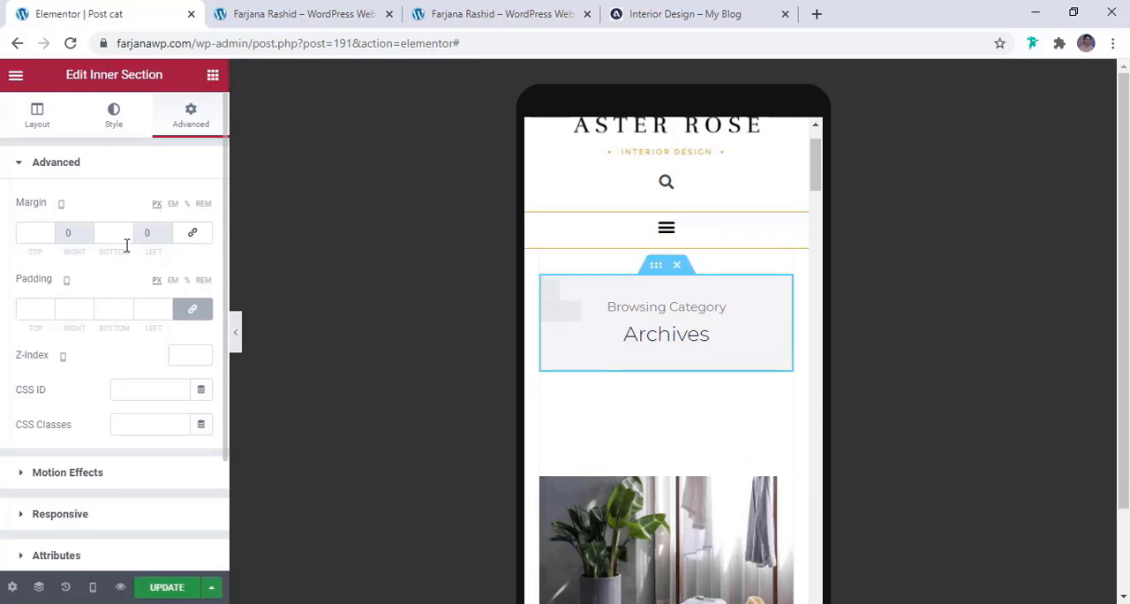
Switch the Posts widget's mobile margin unit to PX, clearing its percentage margins
{"action": "left_click", "coordinate": [784, 452]}
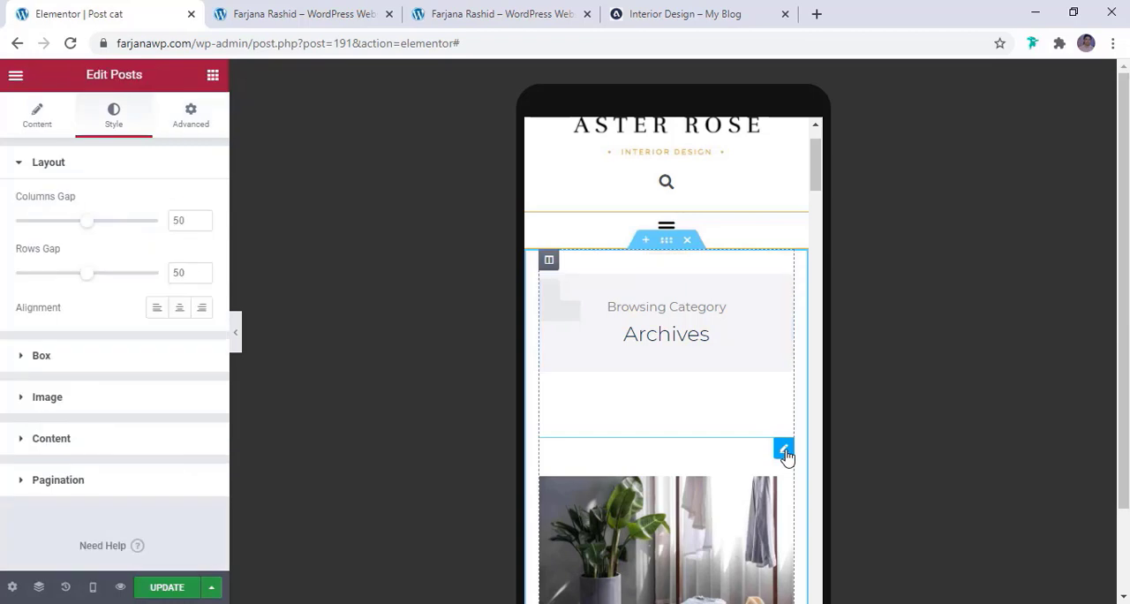
{"action": "left_click", "coordinate": [189, 124]}
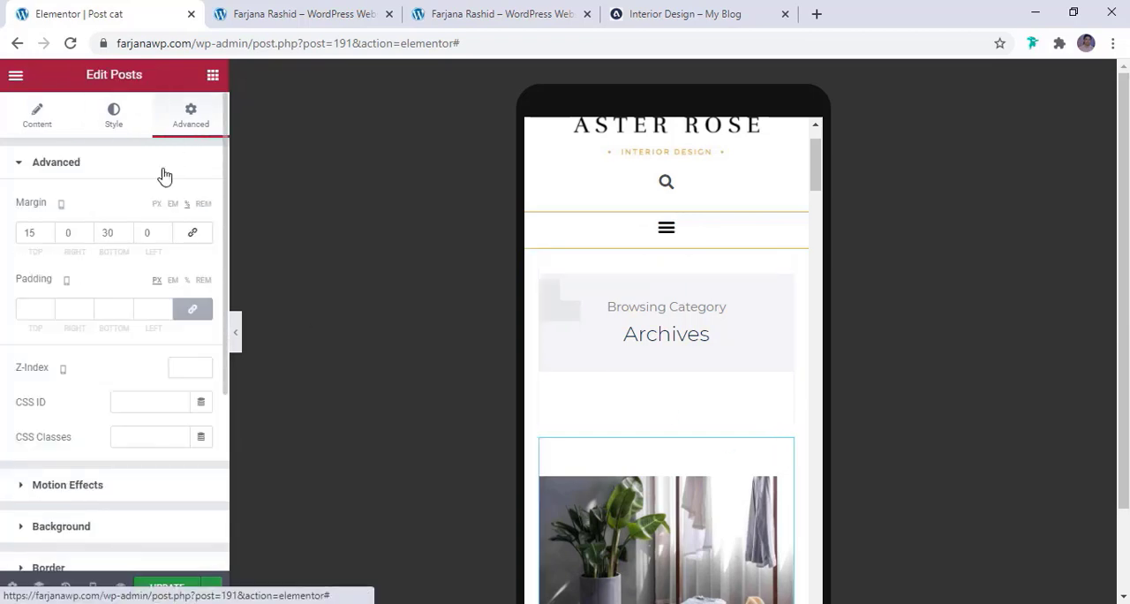
{"action": "left_click", "coordinate": [161, 205]}
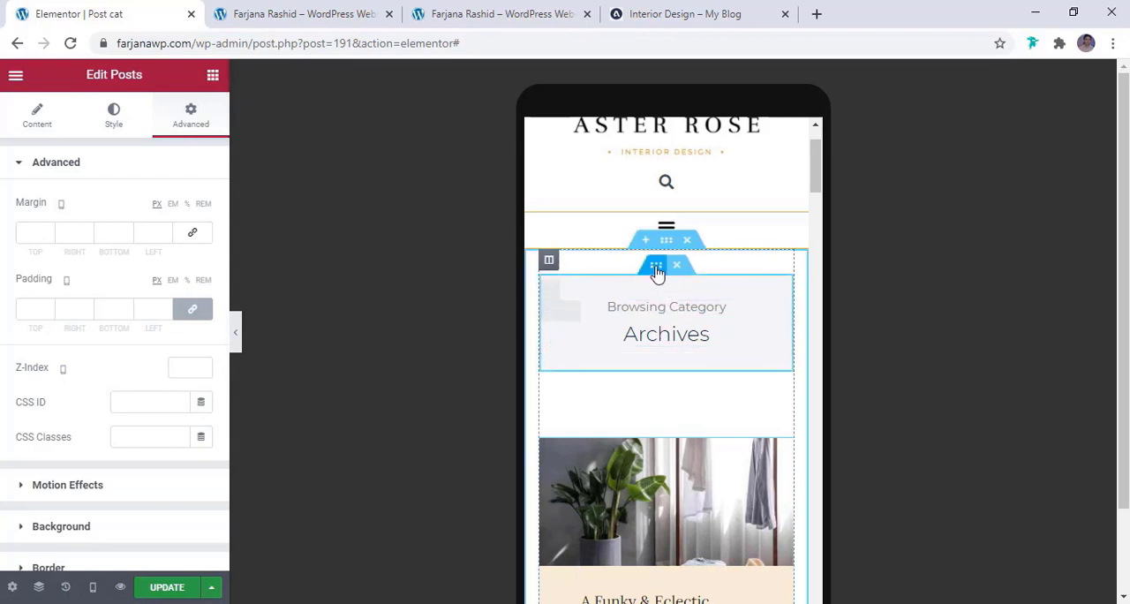
Unlink the heading inner section's mobile padding and set its top and bottom values to 30 px
{"action": "left_click", "coordinate": [656, 268]}
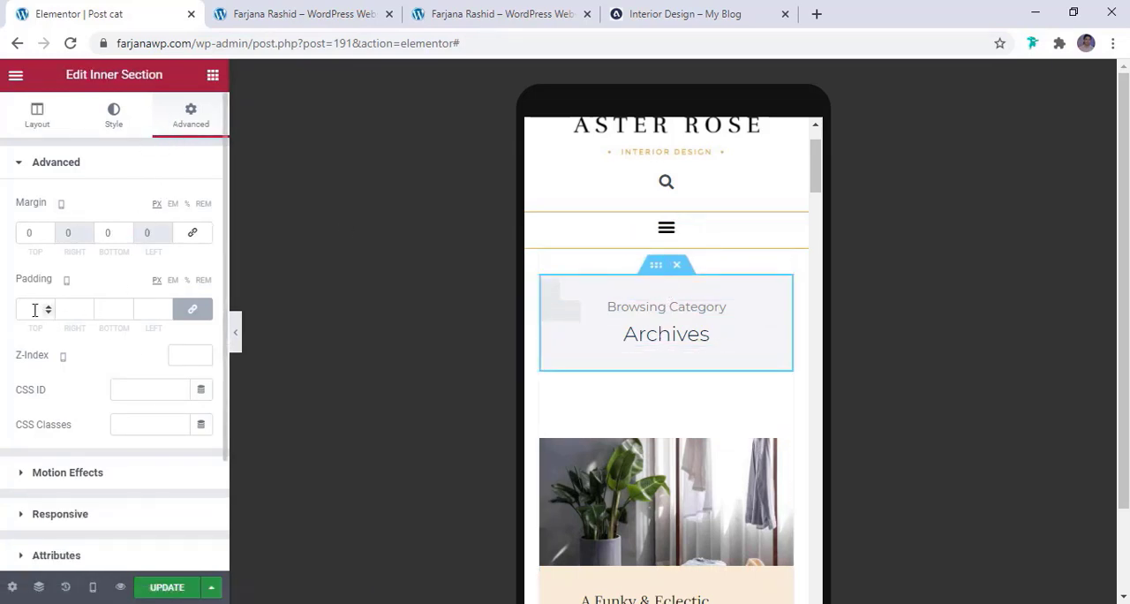
{"action": "left_click", "coordinate": [193, 309]}
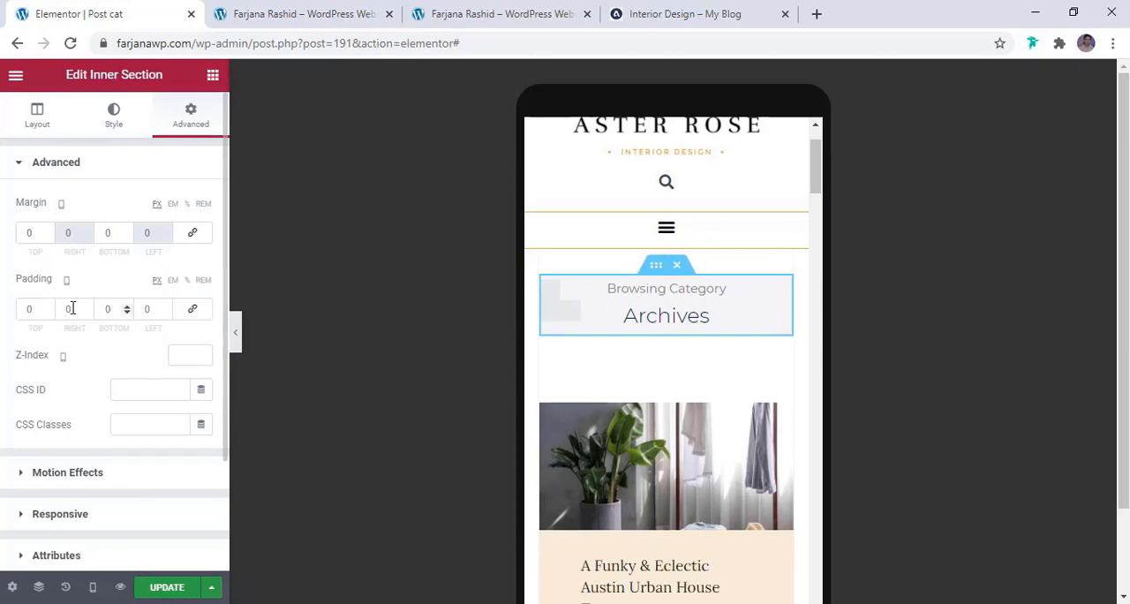
{"action": "left_click", "coordinate": [27, 310]}
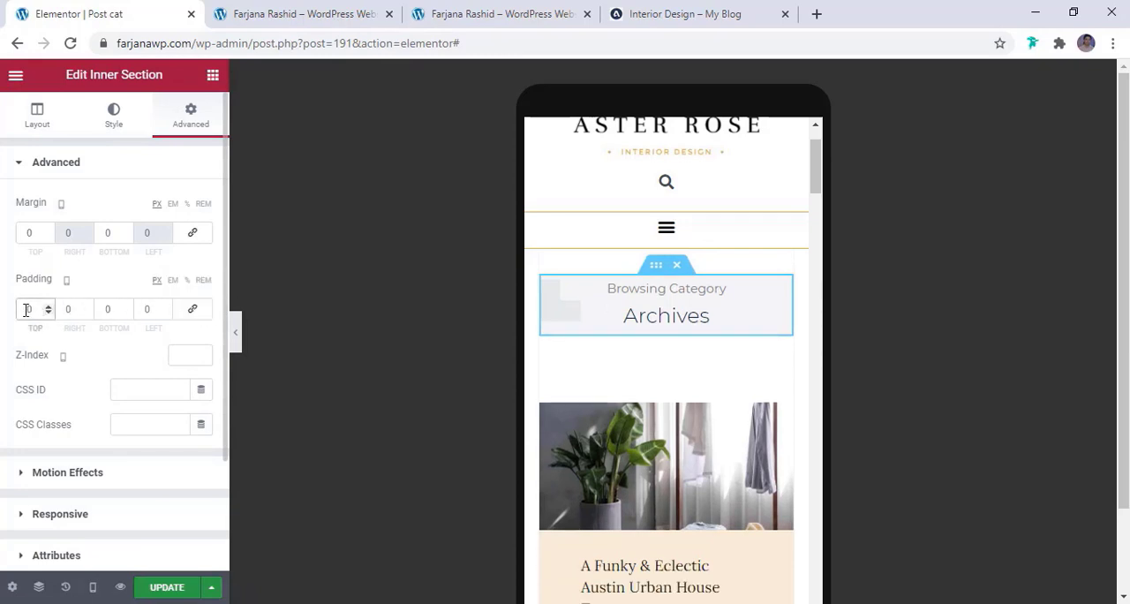
{"action": "type", "text": "2"}
{"action": "key", "text": "BackSpace"}
{"action": "type", "text": "30"}
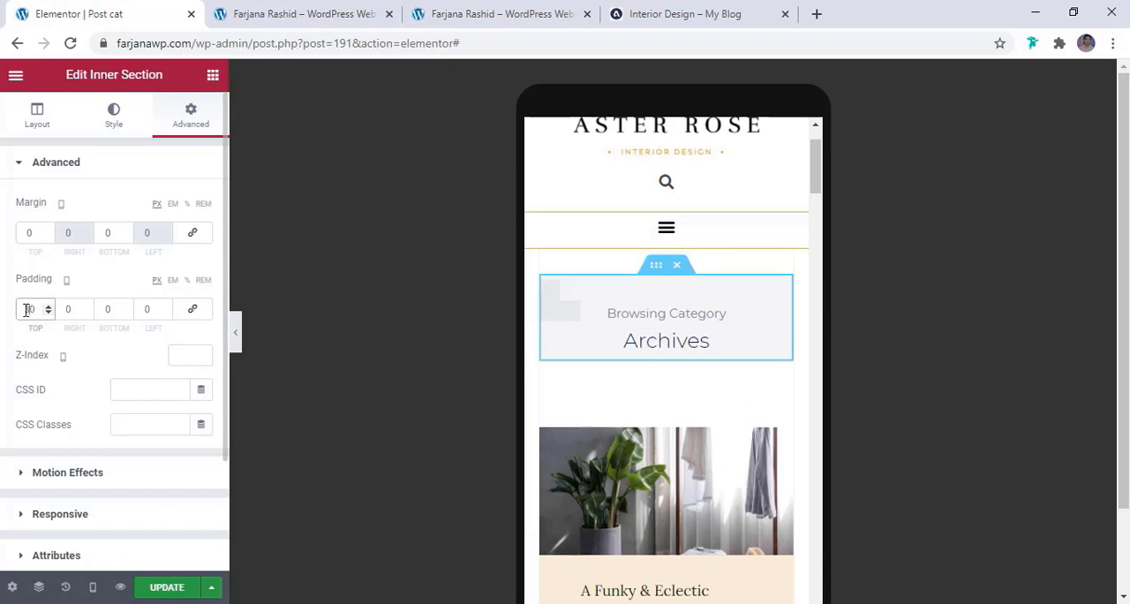
{"action": "left_click", "coordinate": [107, 309]}
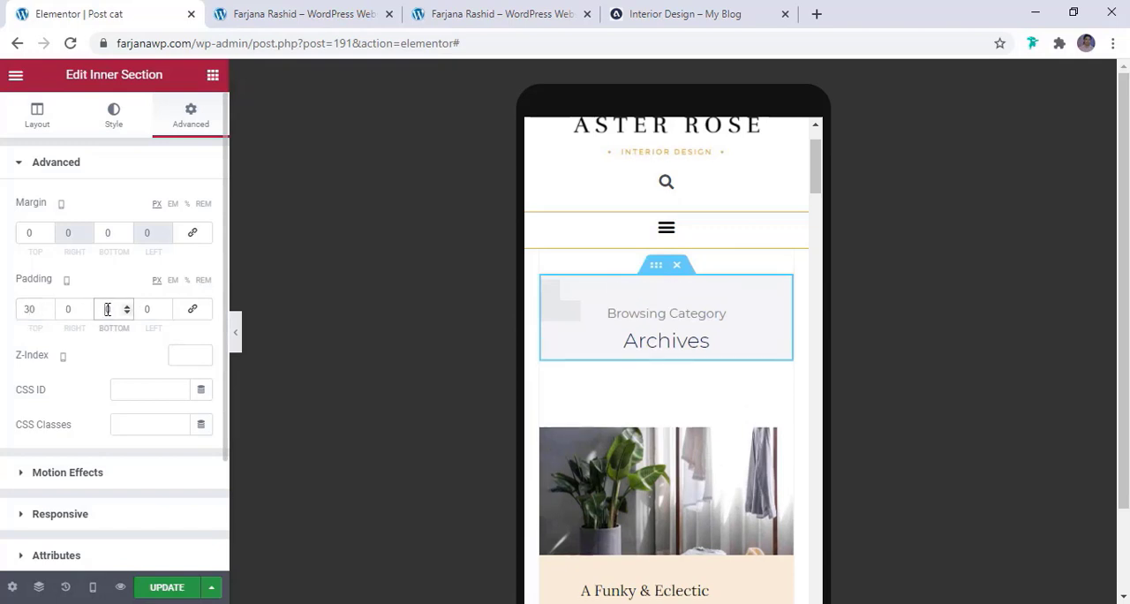
{"action": "type", "text": "30"}
Set the Posts widget's top margin to -20 px for mobile and update the template
{"action": "left_click", "coordinate": [783, 465]}
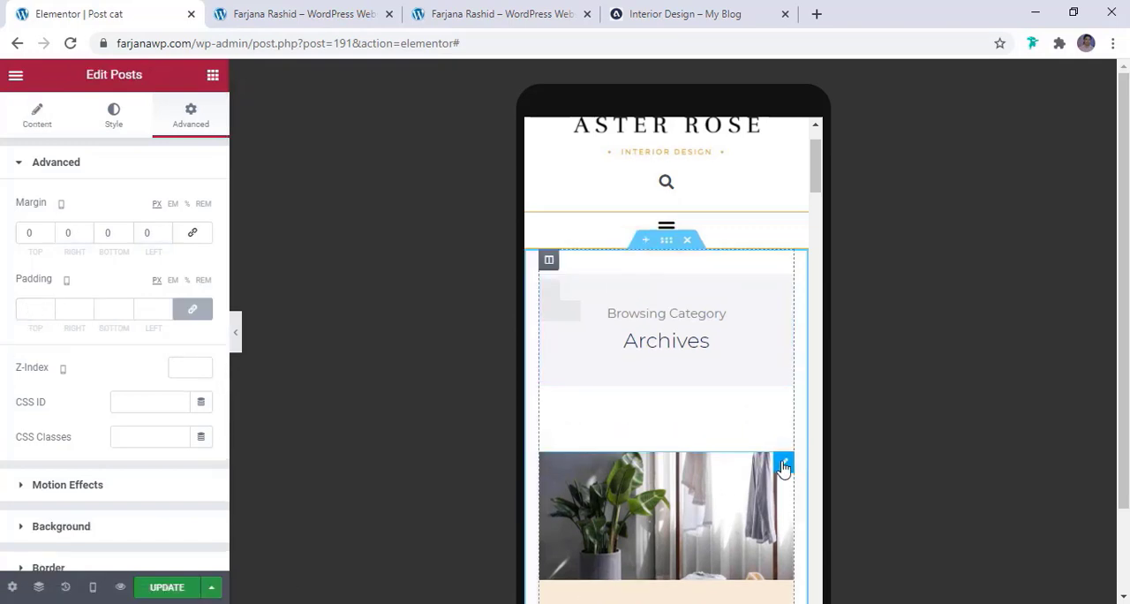
{"action": "left_click", "coordinate": [190, 310]}
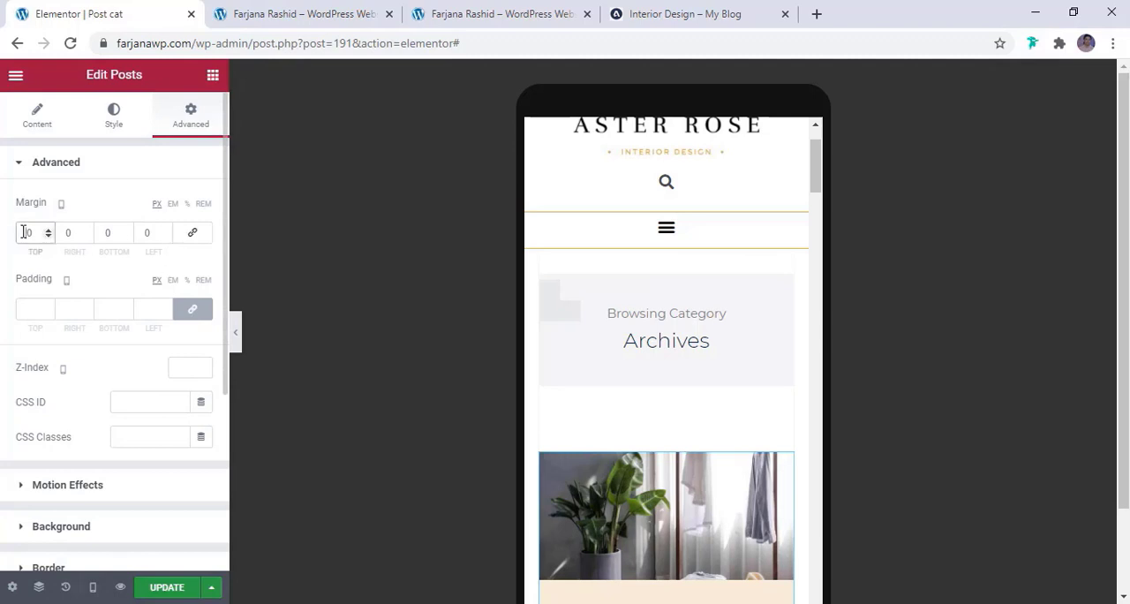
{"action": "type", "text": "2"}
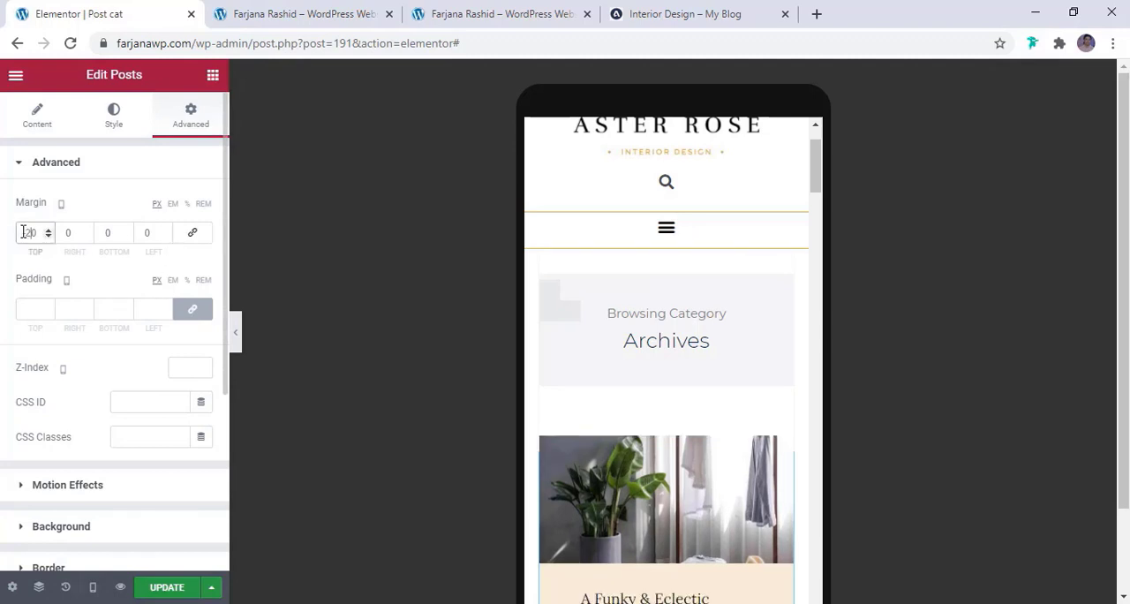
{"action": "left_click", "coordinate": [155, 589]}
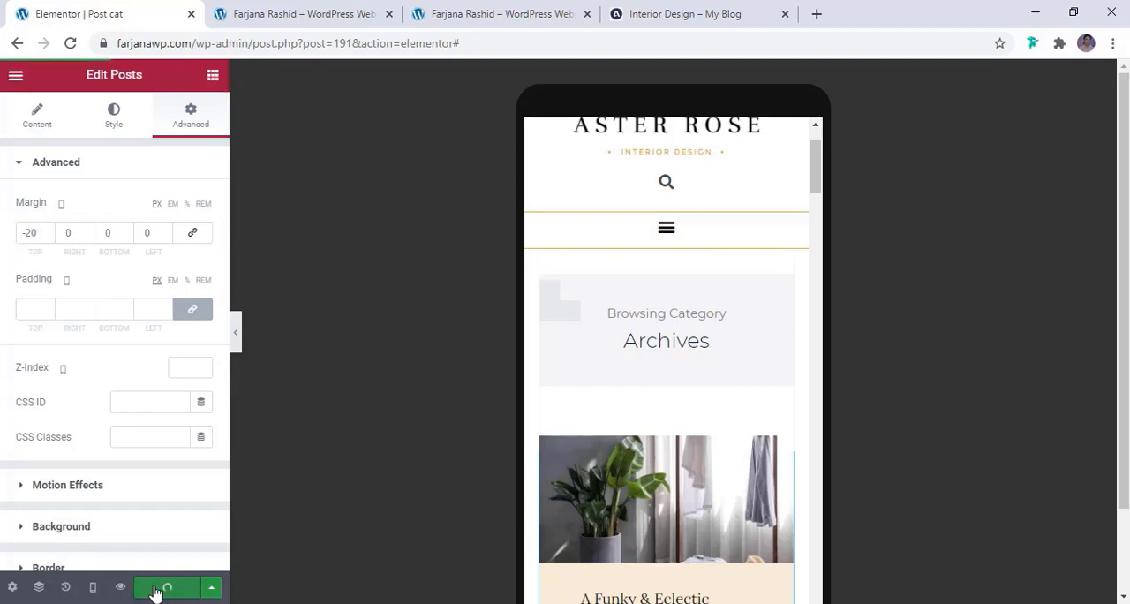
Switch to the site's home page preview and bring up its header navigation
{"action": "left_click", "coordinate": [300, 16]}
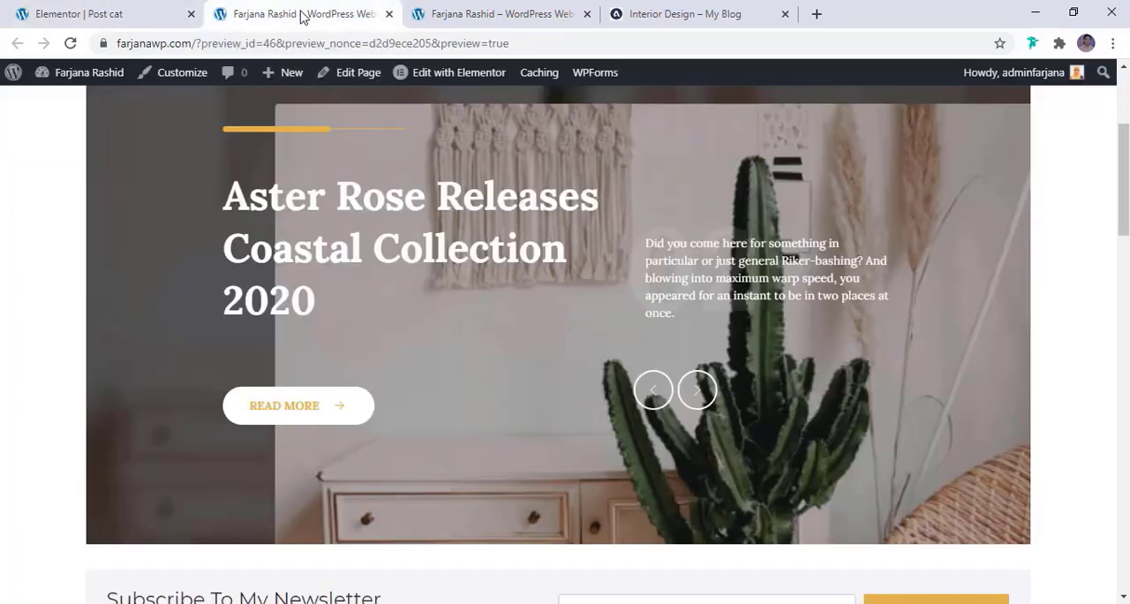
{"action": "scroll", "coordinate": [402, 309], "scroll_direction": "up", "scroll_amount": 3}
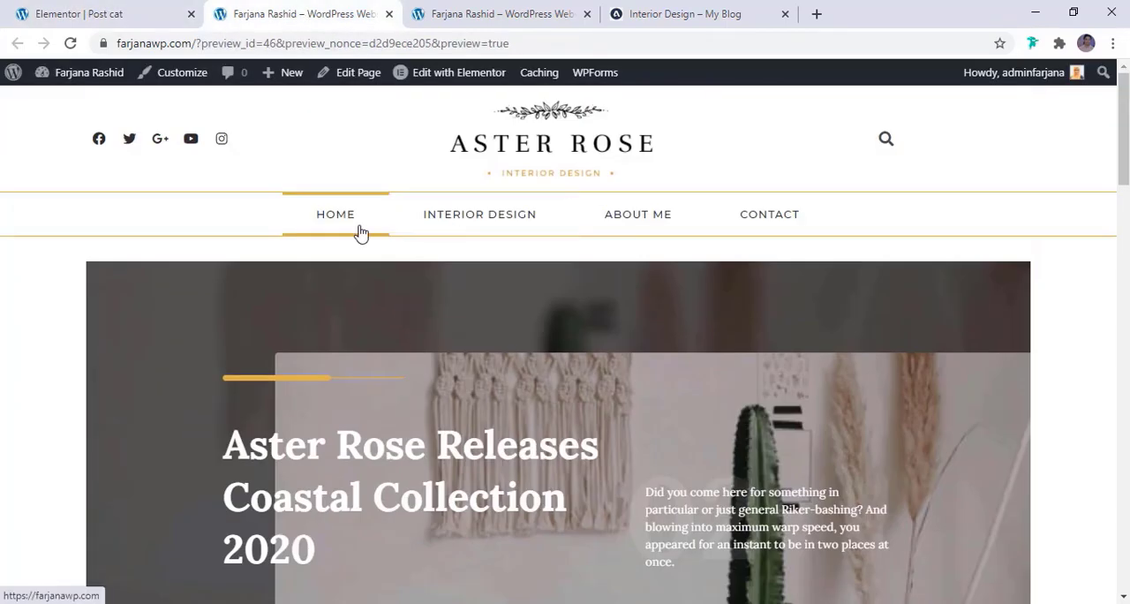
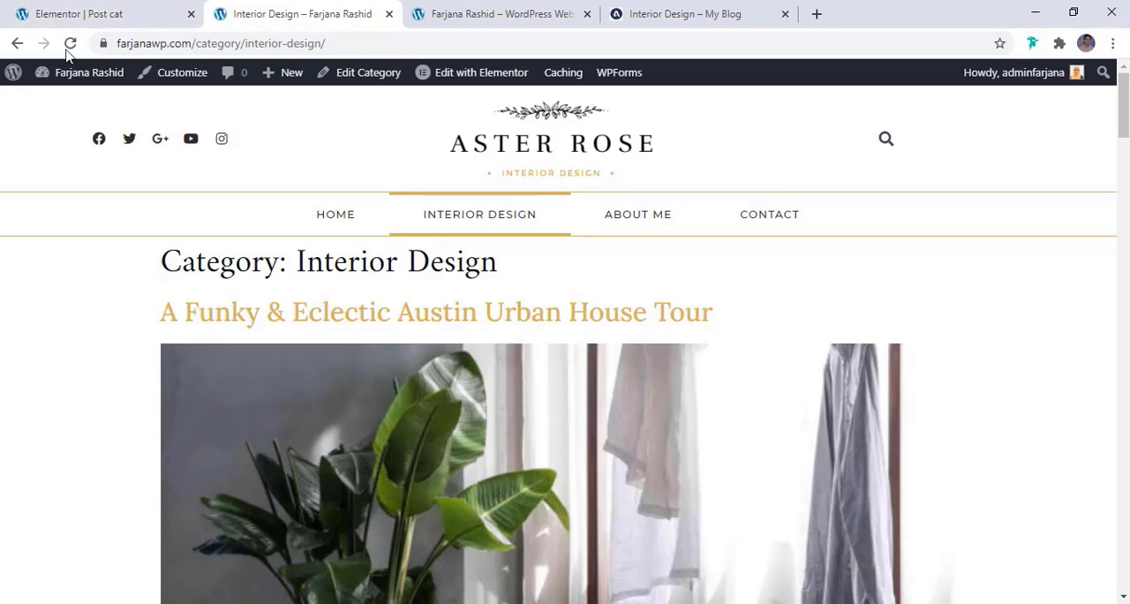
Set the Post cat template's display condition to include all Categories, save it, and check the banner heading on the reloaded Interior Design category page
{"action": "left_click", "coordinate": [99, 9]}
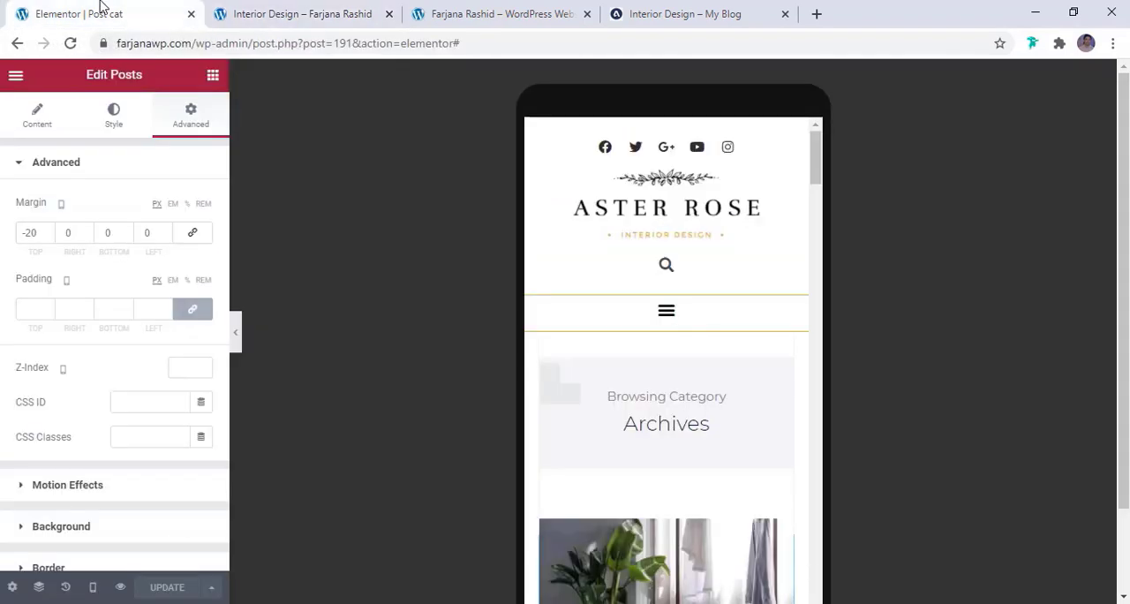
{"action": "left_click", "coordinate": [212, 590]}
{"action": "left_click", "coordinate": [126, 516]}
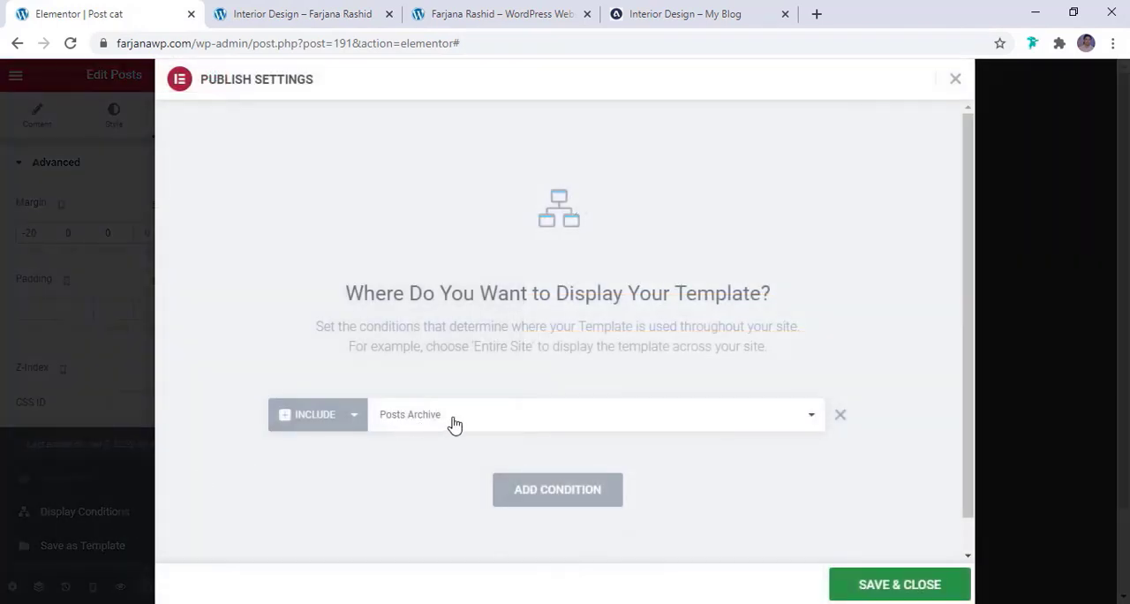
{"action": "left_click", "coordinate": [452, 421]}
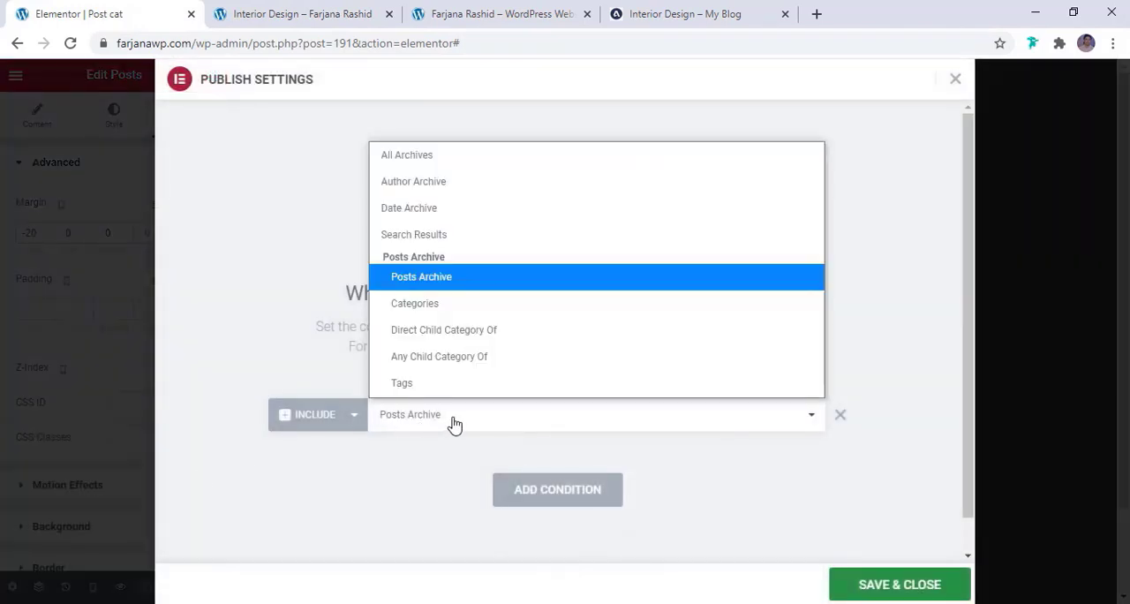
{"action": "left_click", "coordinate": [455, 305]}
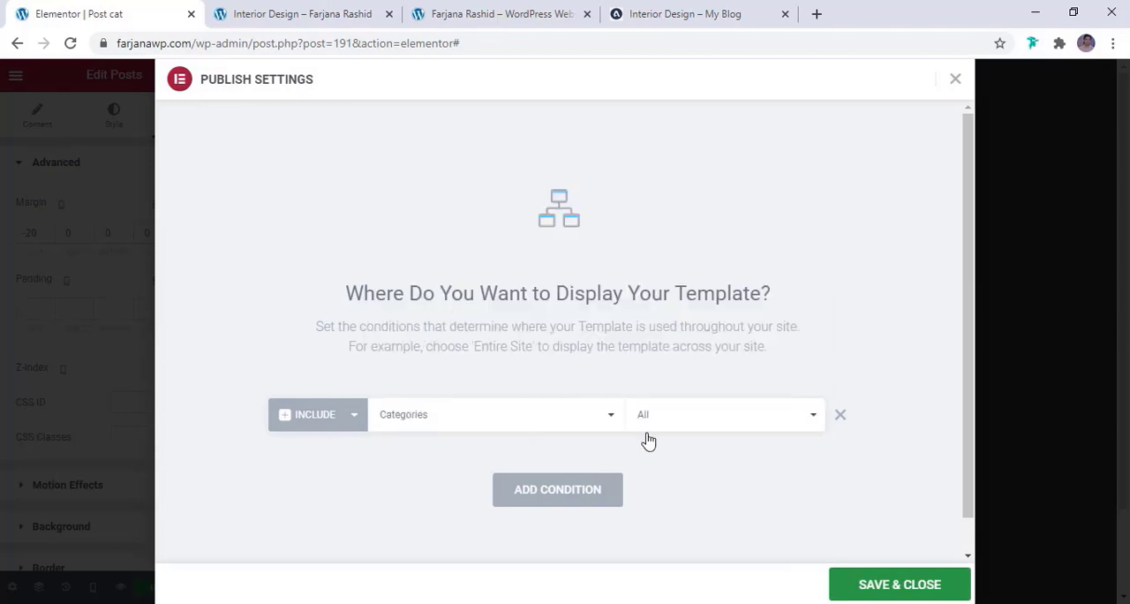
{"action": "left_click", "coordinate": [900, 585]}
{"action": "left_click", "coordinate": [315, 7]}
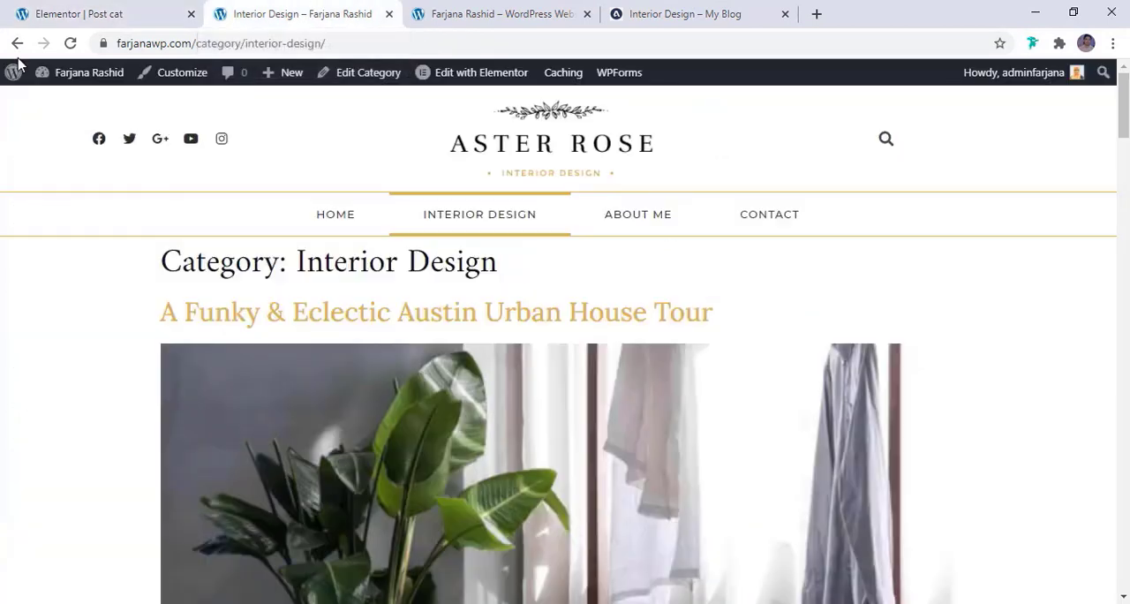
{"action": "left_click", "coordinate": [69, 44]}
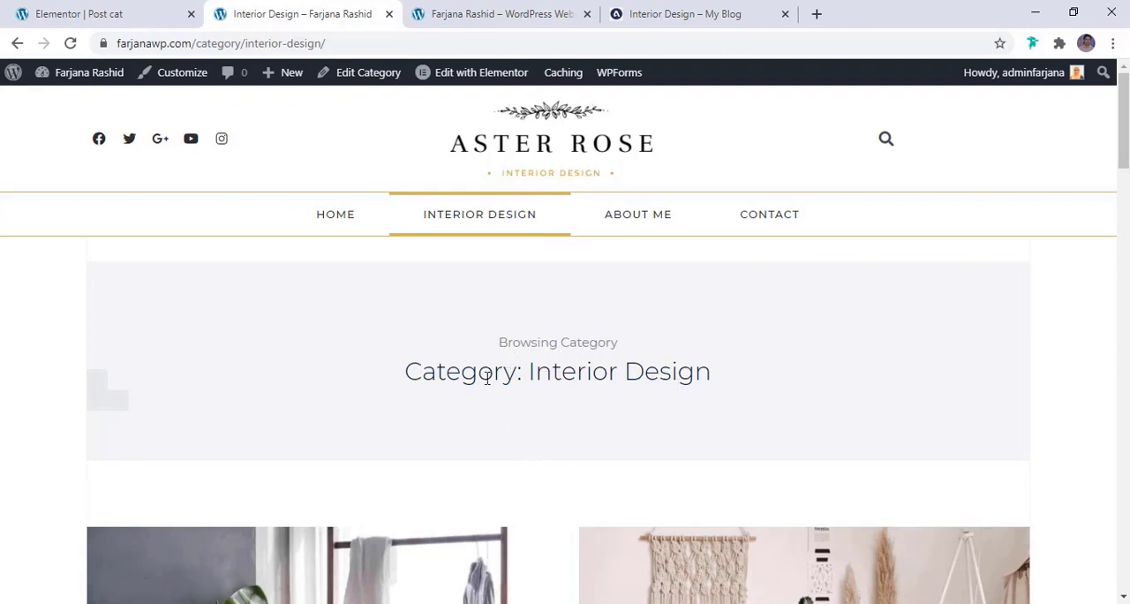
{"action": "scroll", "coordinate": [506, 419], "scroll_direction": "down", "scroll_amount": 1}
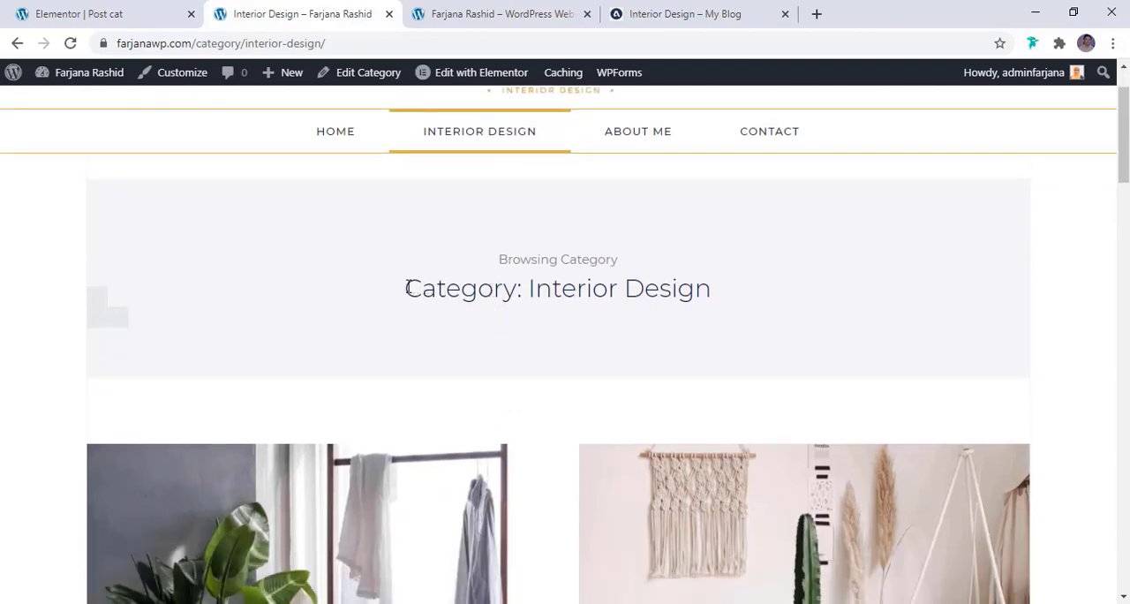
{"action": "left_click_drag", "start_coordinate": [407, 288], "coordinate": [524, 291]}
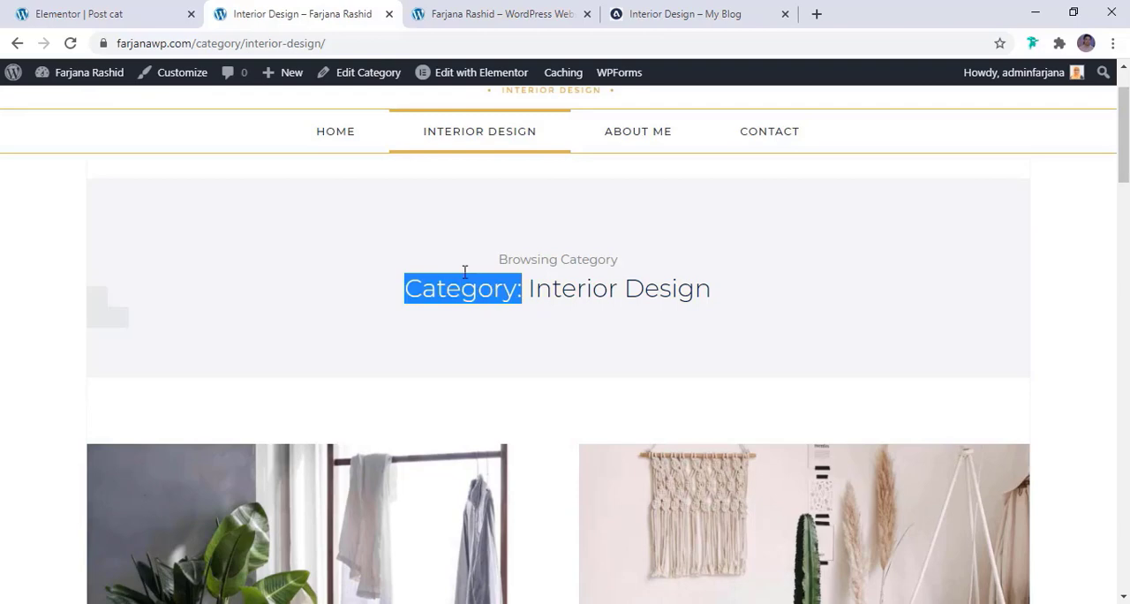
In the desktop preview, turn off Include Context for the Archive Title heading, update the template and reload the category page
{"action": "left_click", "coordinate": [118, 11]}
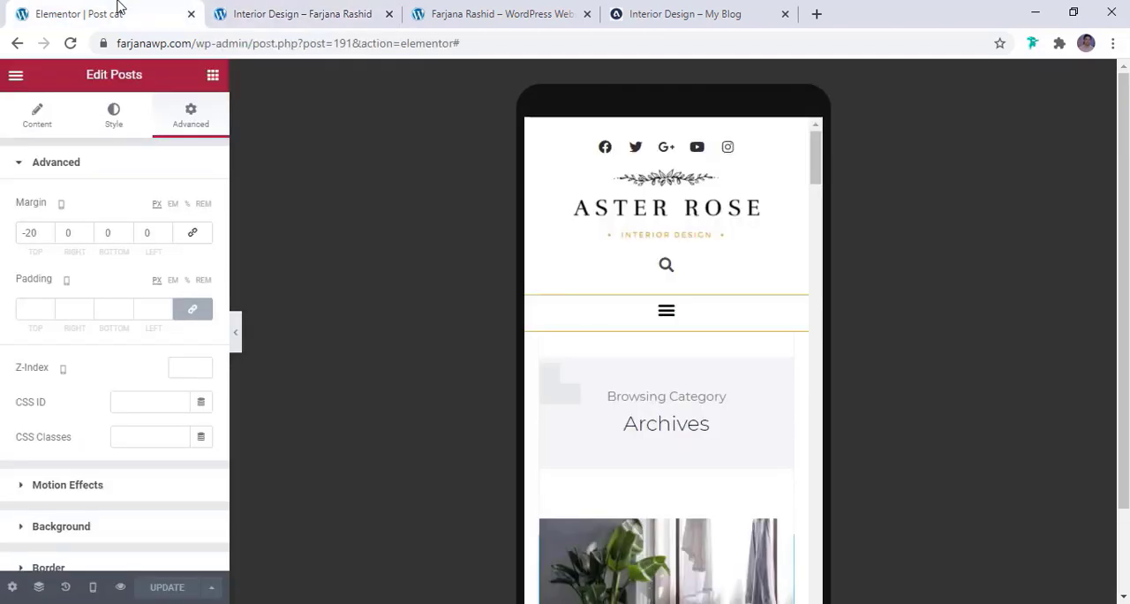
{"action": "left_click", "coordinate": [96, 589]}
{"action": "left_click", "coordinate": [84, 480]}
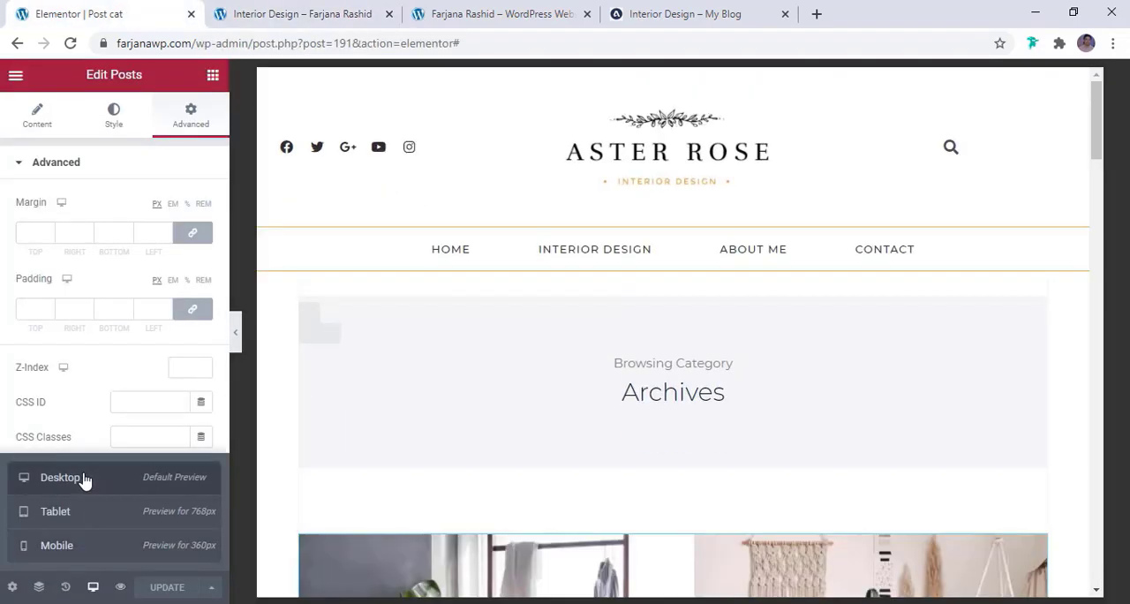
{"action": "left_click", "coordinate": [667, 344]}
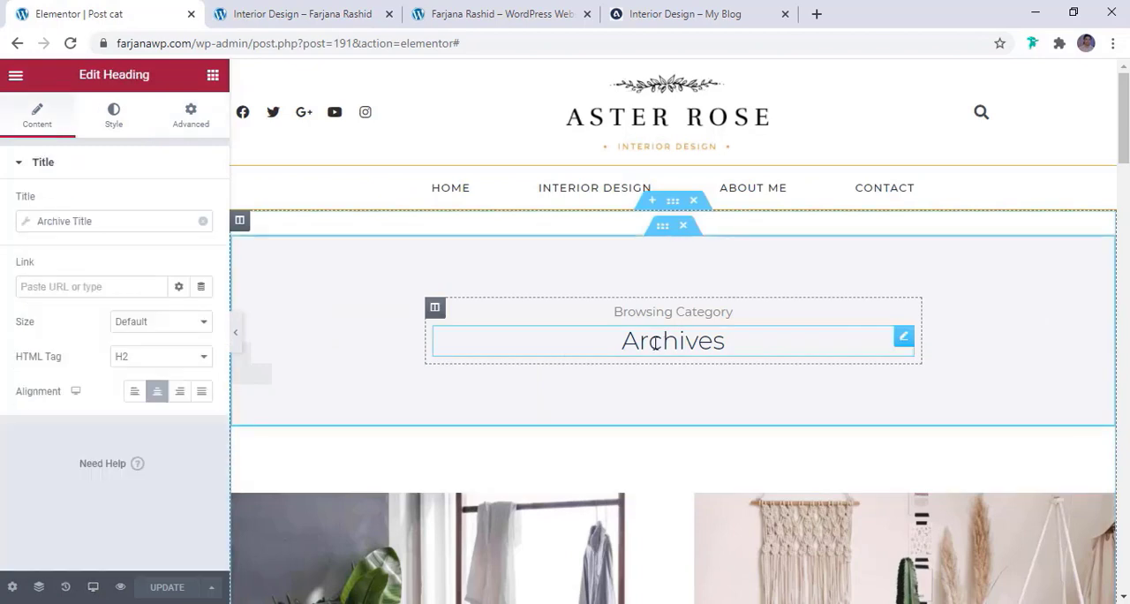
{"action": "left_click", "coordinate": [60, 221]}
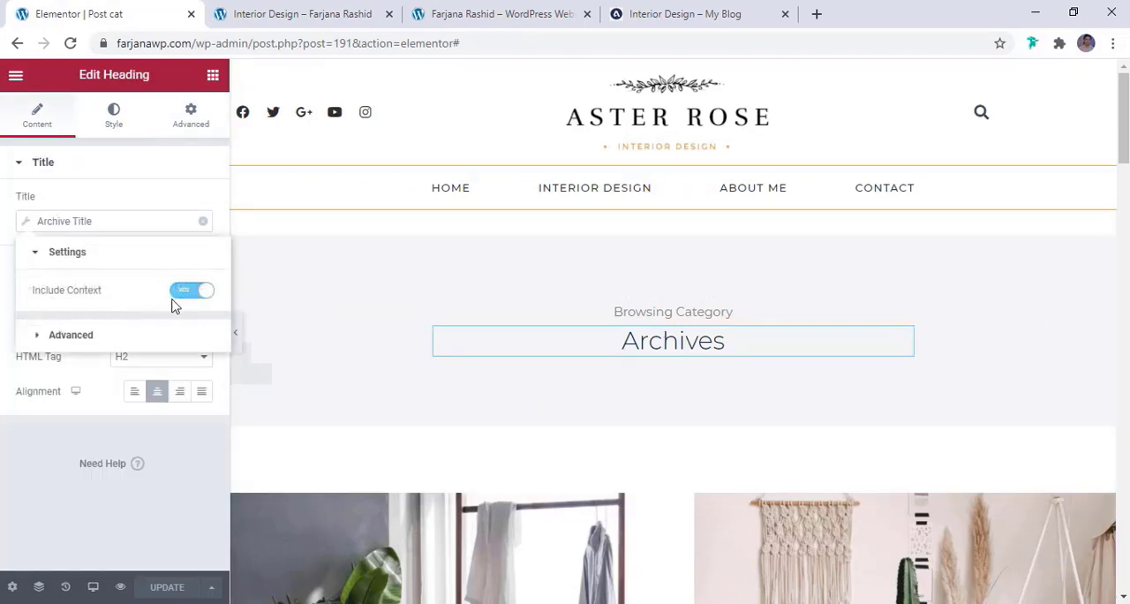
{"action": "left_click", "coordinate": [191, 300]}
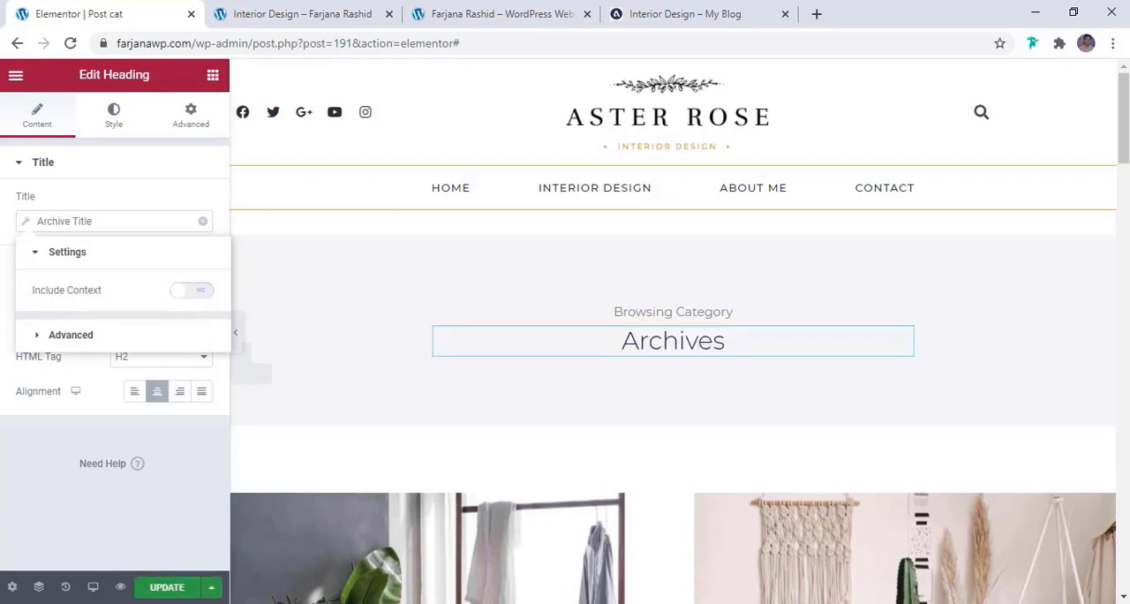
{"action": "left_click", "coordinate": [166, 587]}
{"action": "left_click", "coordinate": [290, 13]}
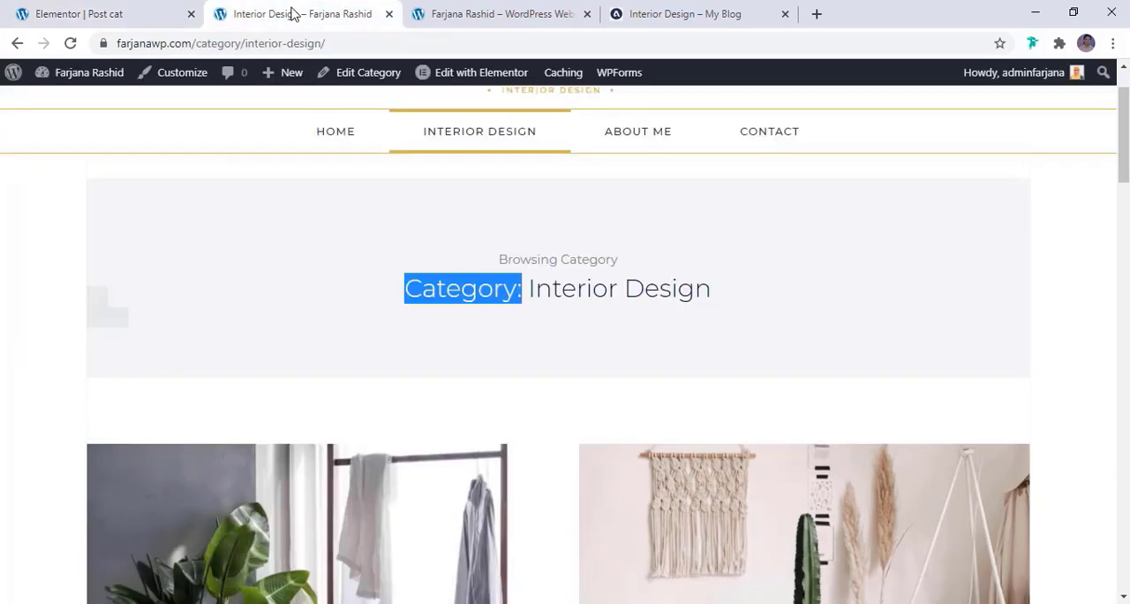
{"action": "left_click", "coordinate": [73, 44]}
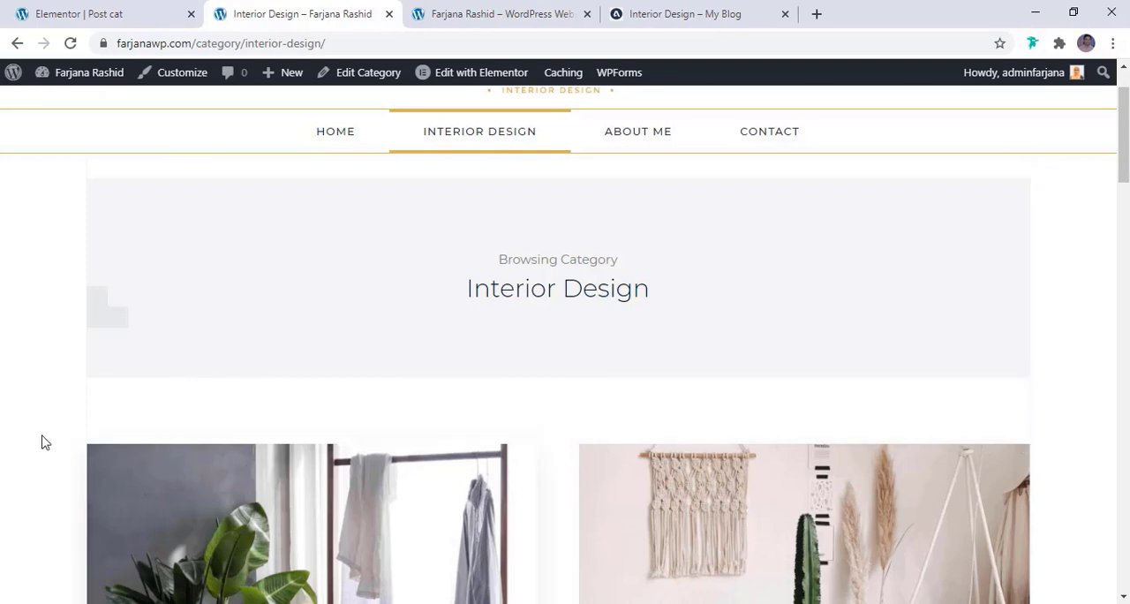
Set the right and left border widths of the column around the archive banner to 0, update the template and reload the category page
{"action": "left_click", "coordinate": [87, 7]}
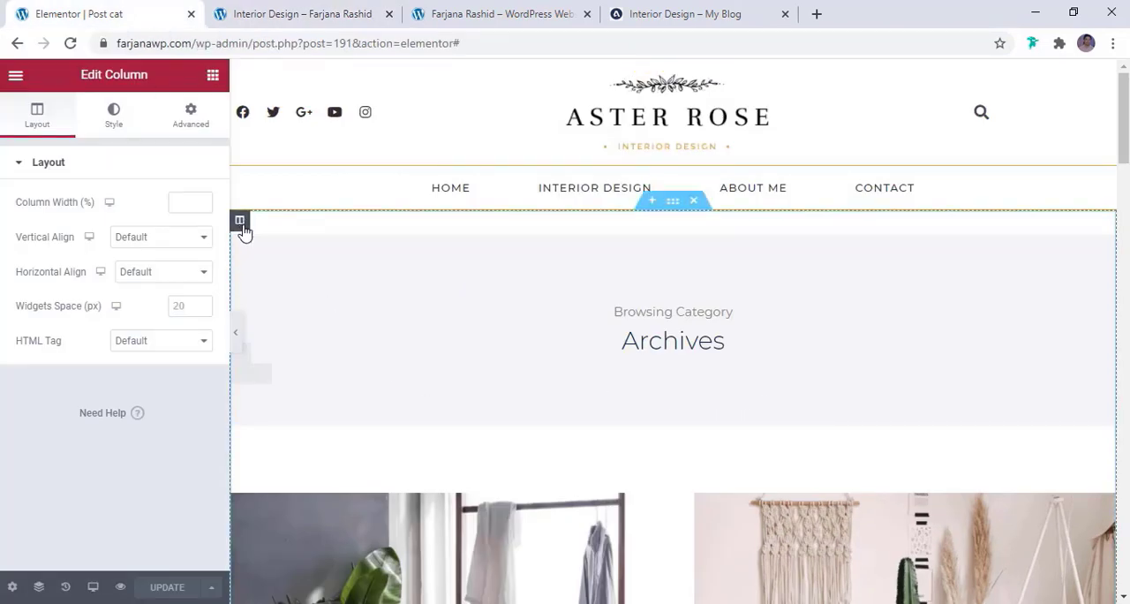
{"action": "left_click", "coordinate": [124, 115]}
{"action": "left_click", "coordinate": [53, 292]}
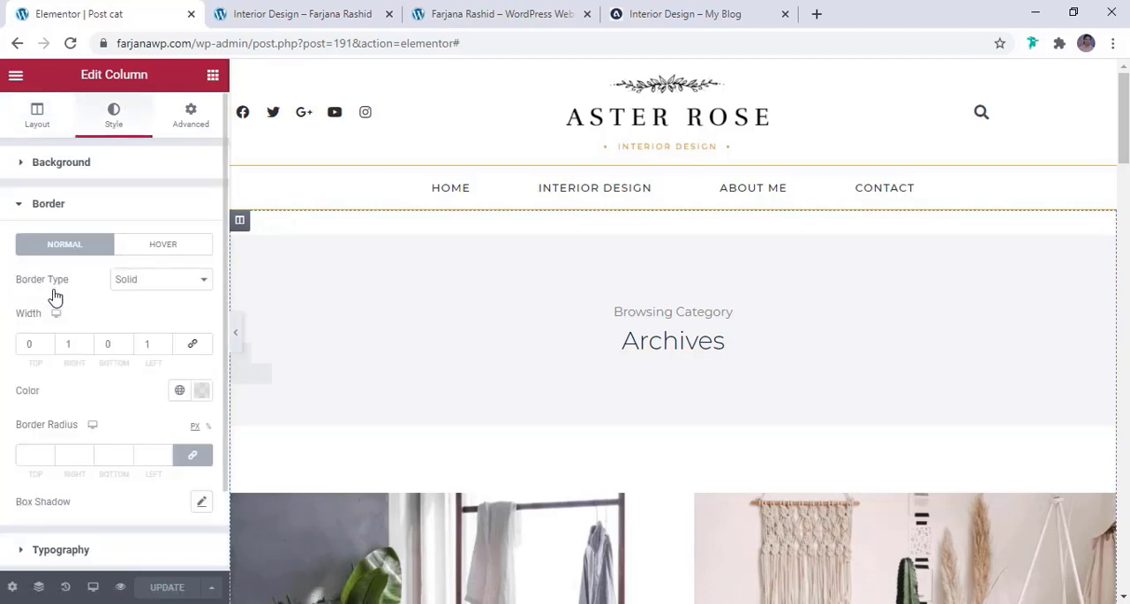
{"action": "left_click", "coordinate": [78, 346]}
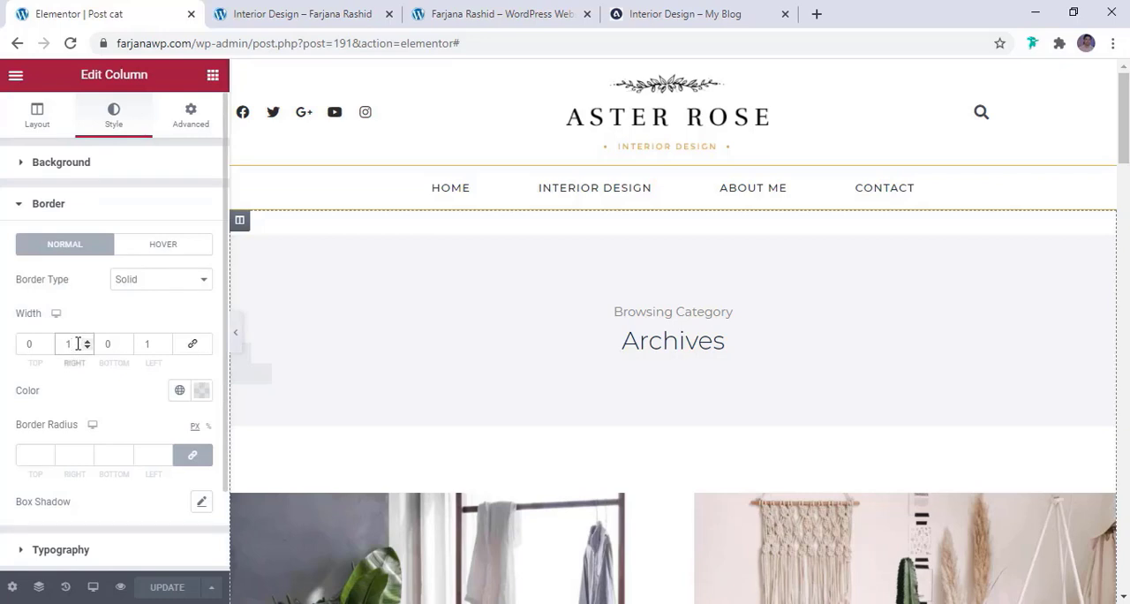
{"action": "key", "text": "BackSpace"}
{"action": "type", "text": "00"}
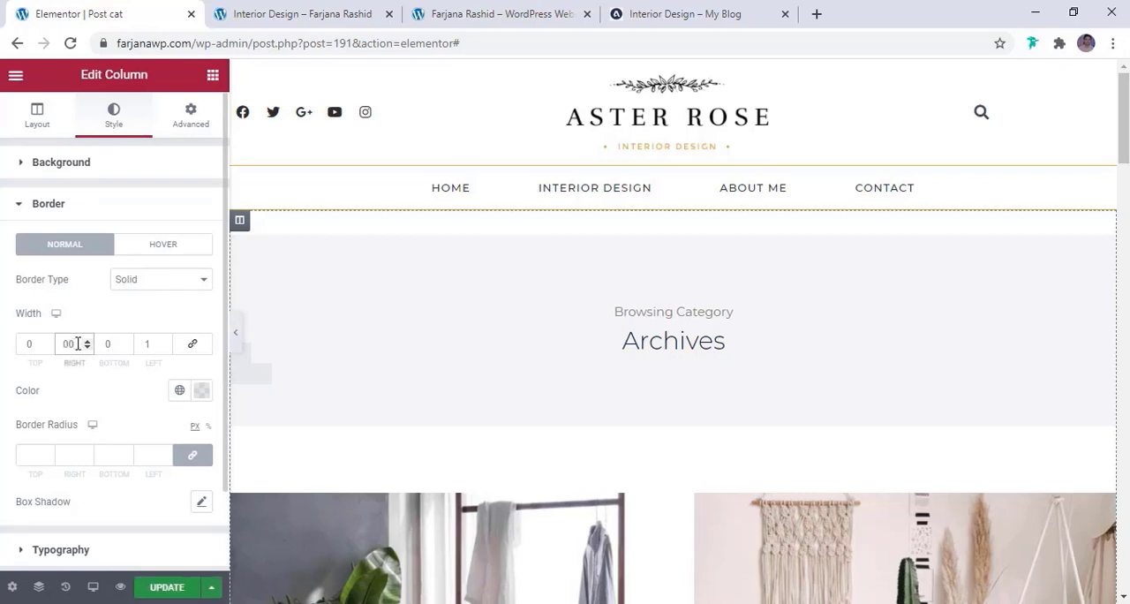
{"action": "double_click", "coordinate": [156, 343]}
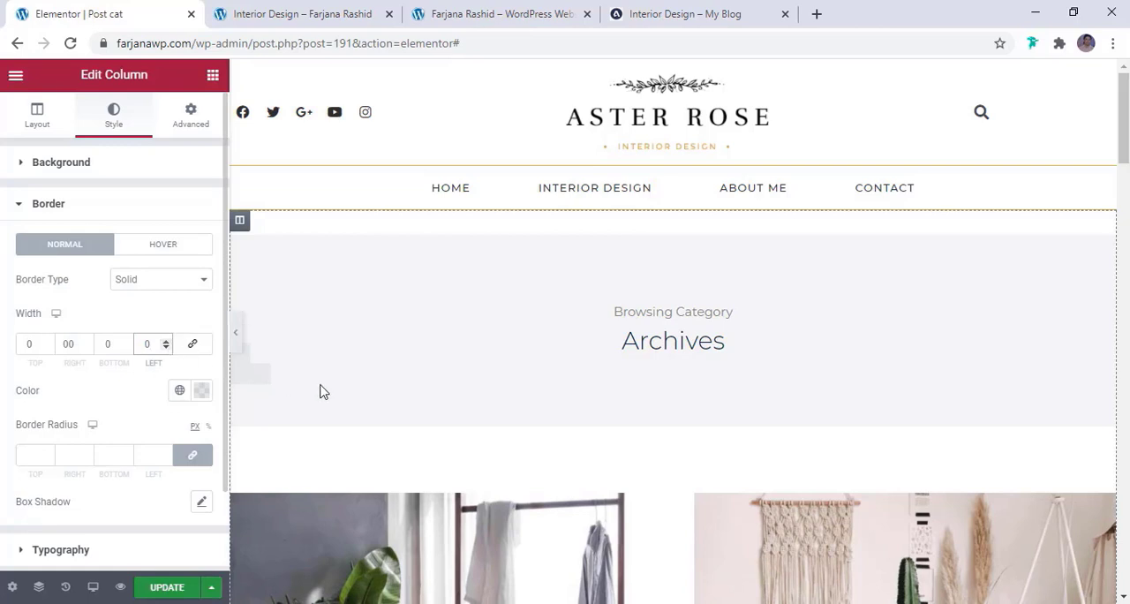
{"action": "left_click", "coordinate": [167, 587]}
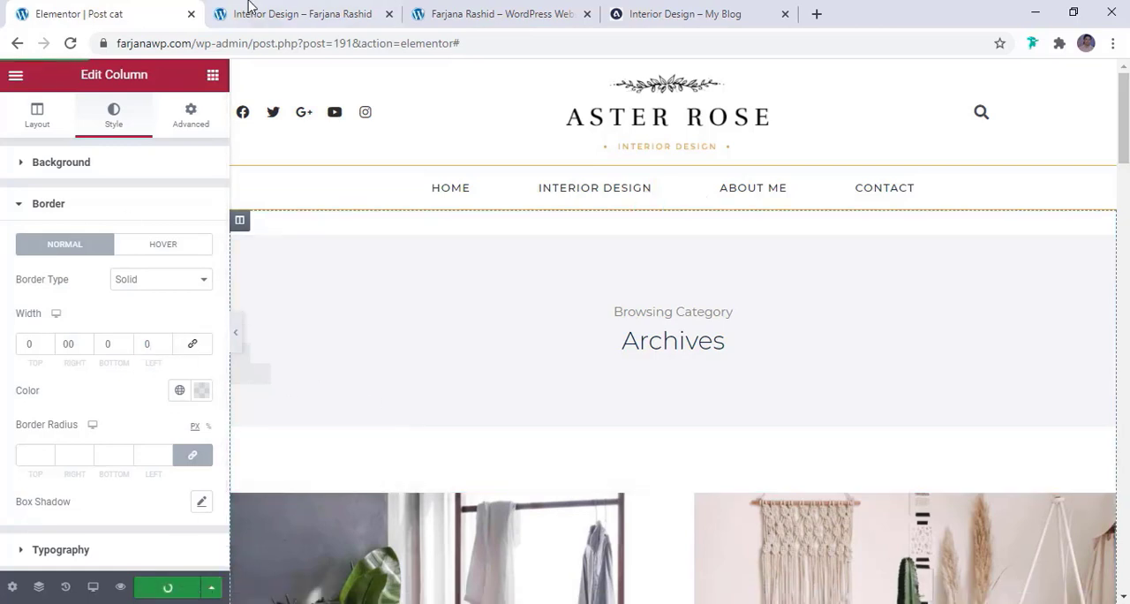
{"action": "left_click", "coordinate": [291, 9]}
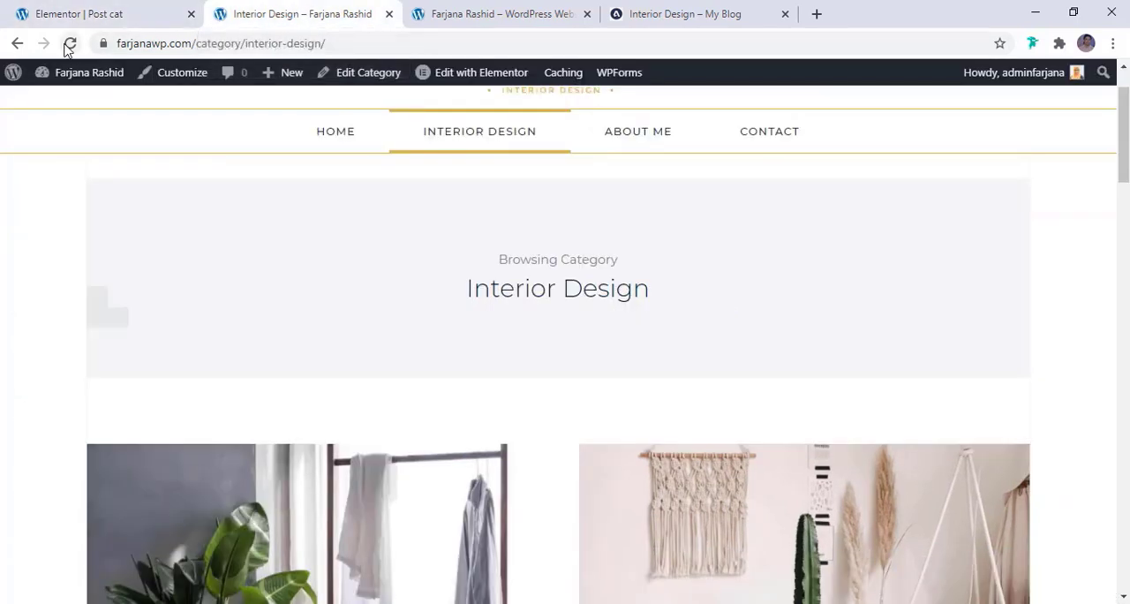
{"action": "left_click", "coordinate": [71, 43]}
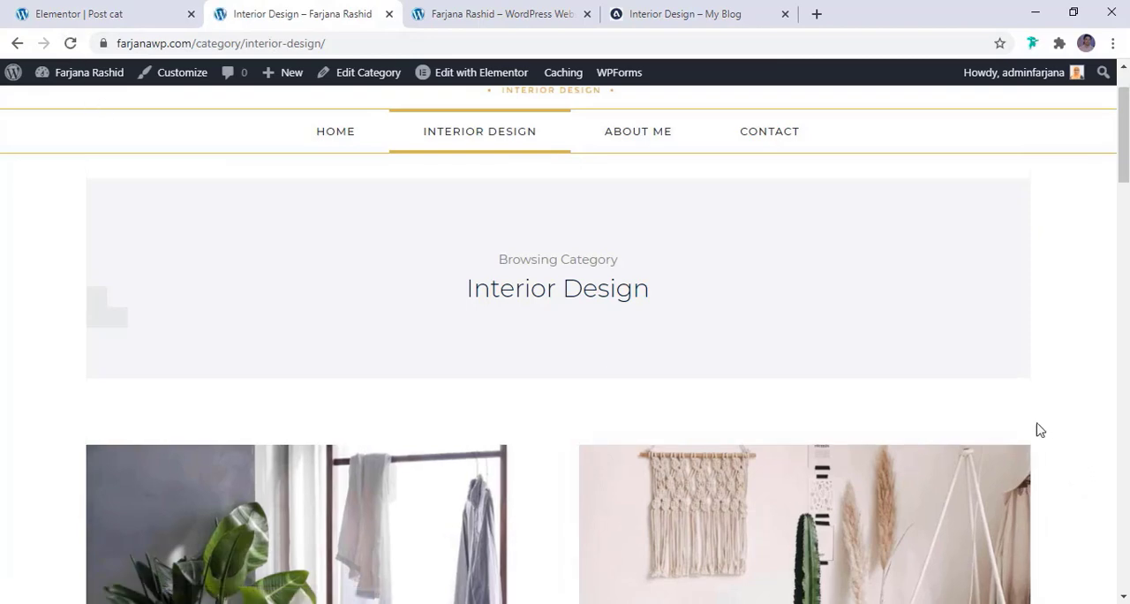
Examine the category page's post grid and footer, and the layout of the post "A Funky & Eclectic Austin Urban House Tour"
{"action": "scroll", "coordinate": [864, 437], "scroll_direction": "down", "scroll_amount": 8}
{"action": "left_click_drag", "start_coordinate": [1124, 256], "coordinate": [1125, 529]}
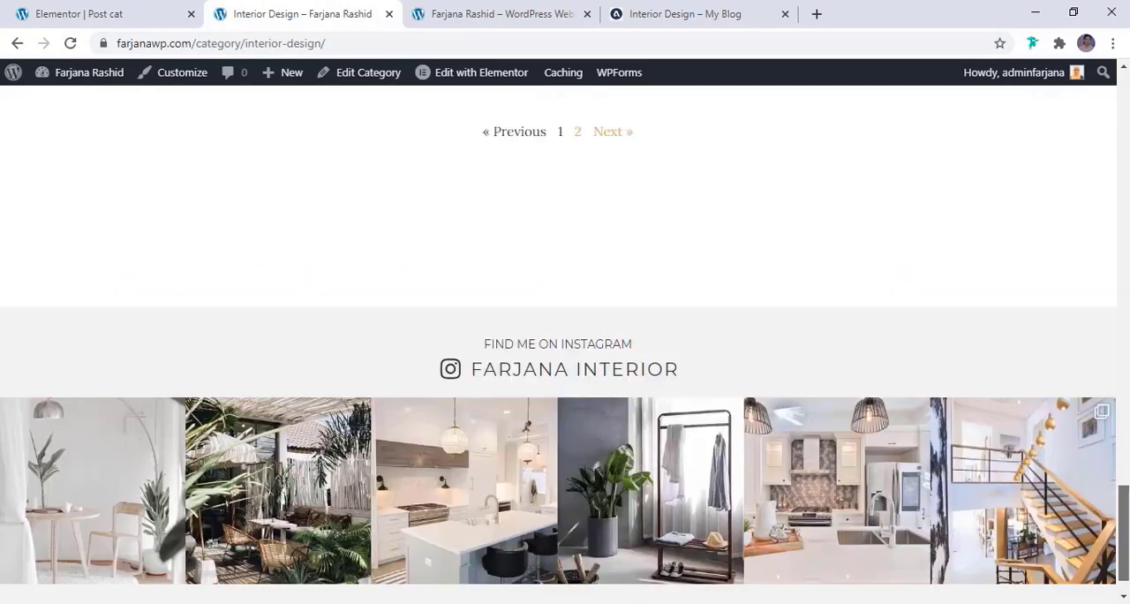
{"action": "scroll", "coordinate": [517, 403], "scroll_direction": "up", "scroll_amount": 15}
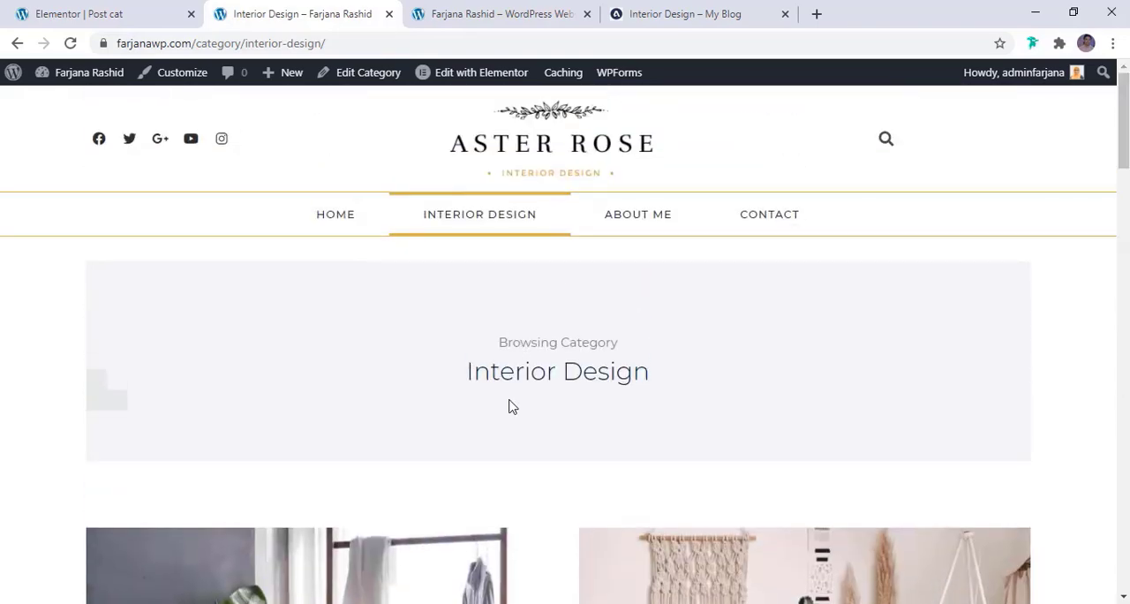
{"action": "scroll", "coordinate": [509, 406], "scroll_direction": "down", "scroll_amount": 7}
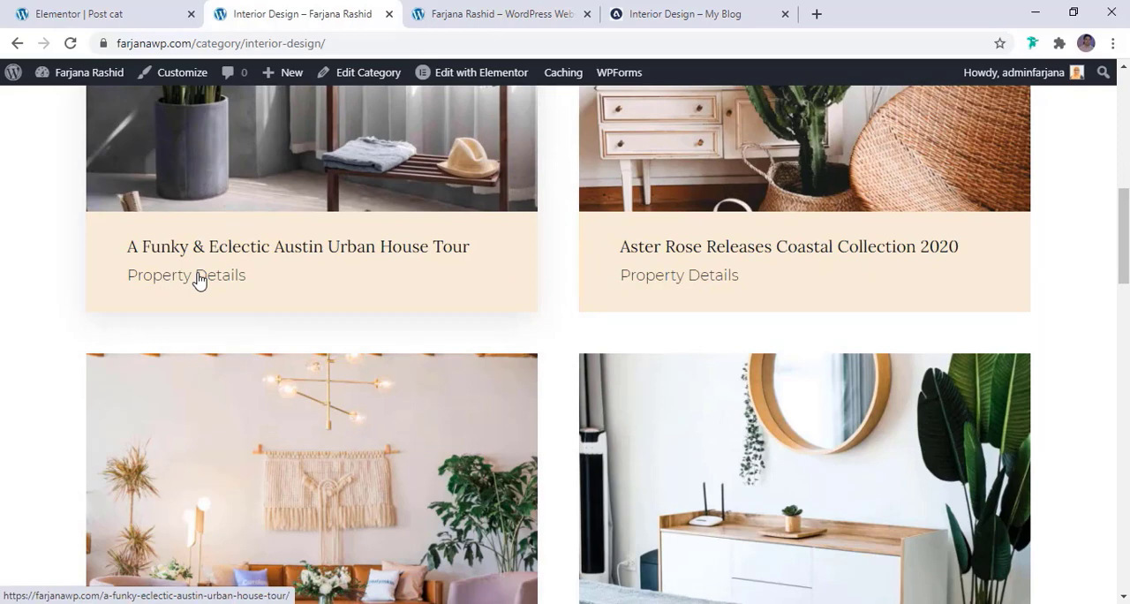
{"action": "left_click", "coordinate": [270, 248]}
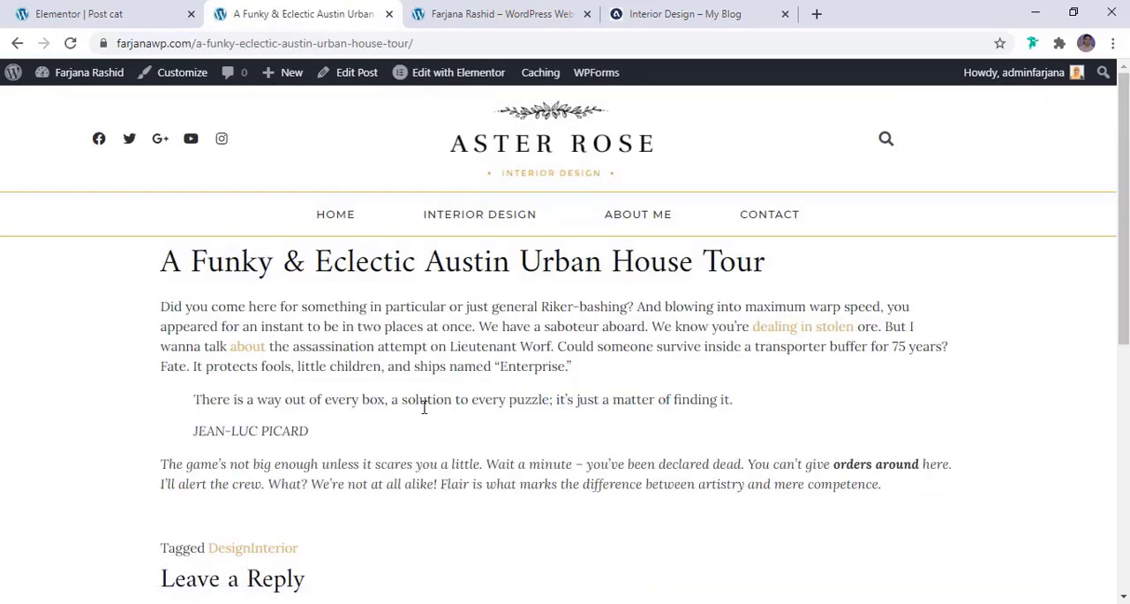
{"action": "scroll", "coordinate": [565, 353], "scroll_direction": "down", "scroll_amount": 5}
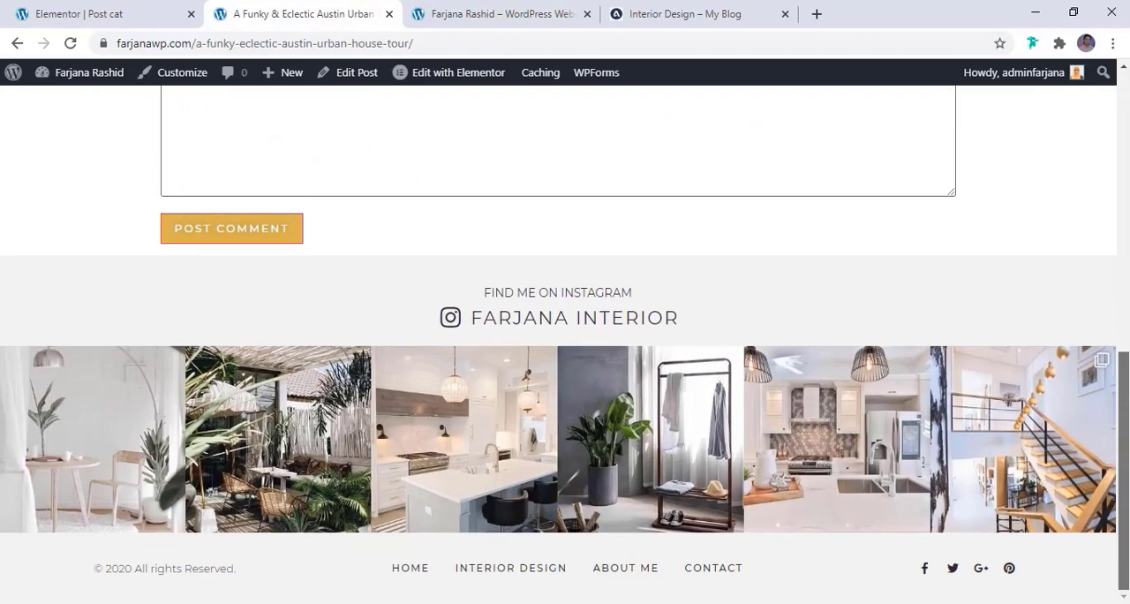
{"action": "left_click_drag", "start_coordinate": [1123, 535], "coordinate": [1123, 259]}
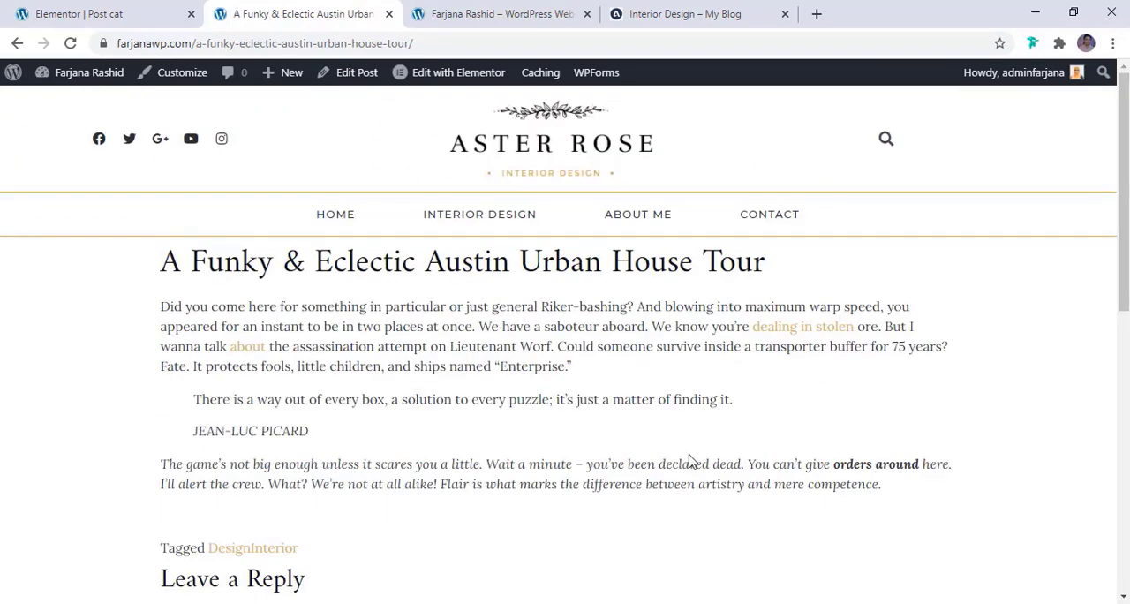
{"action": "scroll", "coordinate": [690, 461], "scroll_direction": "down", "scroll_amount": 5}
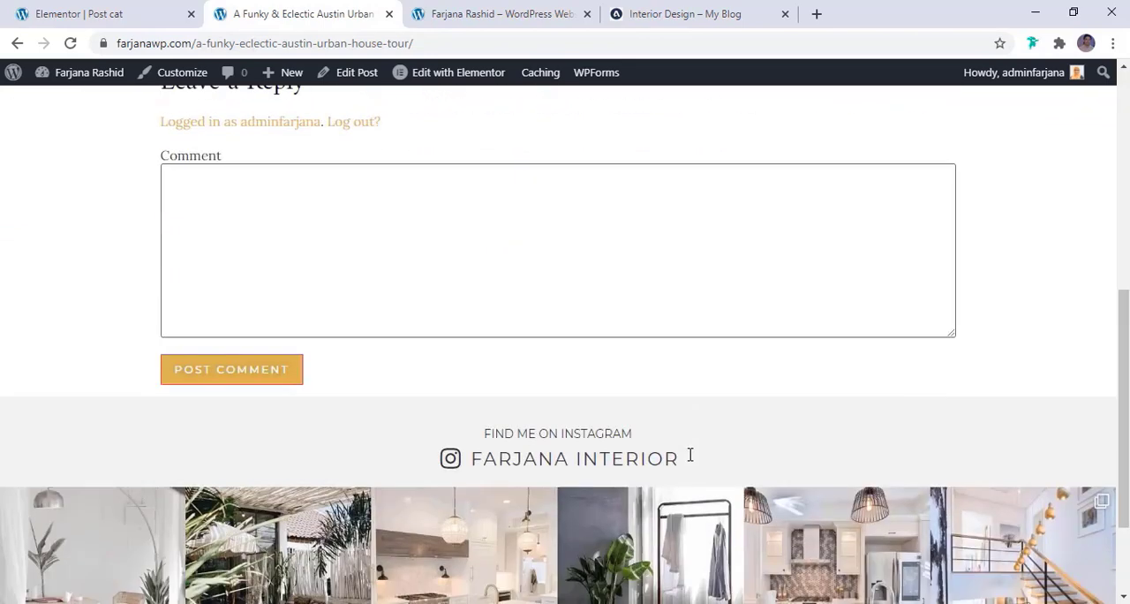
{"action": "scroll", "coordinate": [691, 461], "scroll_direction": "up", "scroll_amount": 3}
{"action": "scroll", "coordinate": [690, 461], "scroll_direction": "up", "scroll_amount": 3}
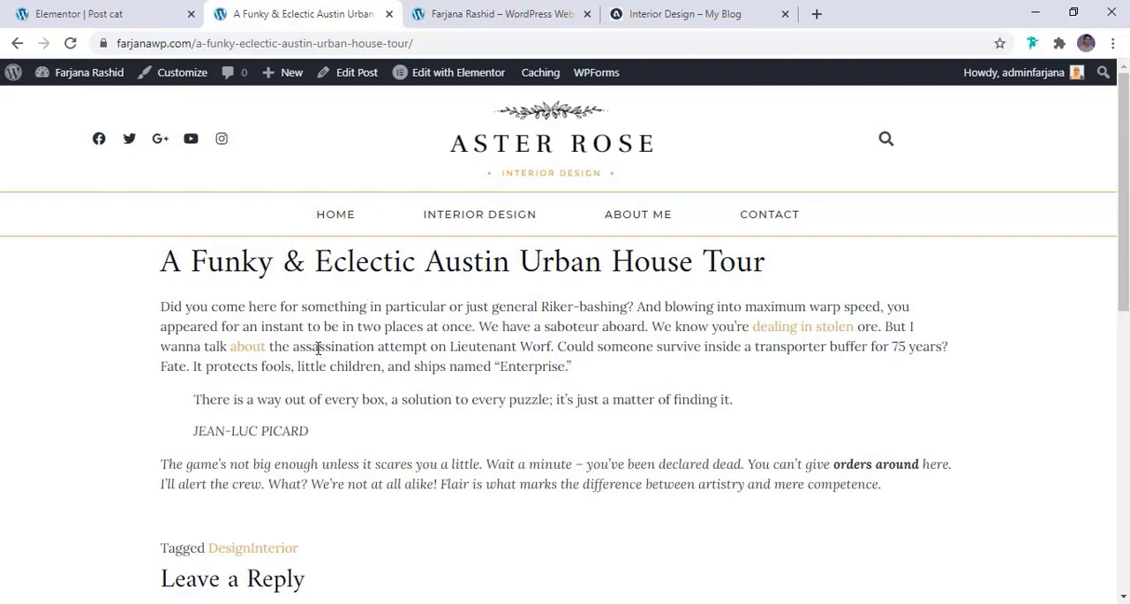
Exit the Post cat template editor to the WordPress dashboard and open the Theme Builder template list
{"action": "left_click", "coordinate": [81, 14]}
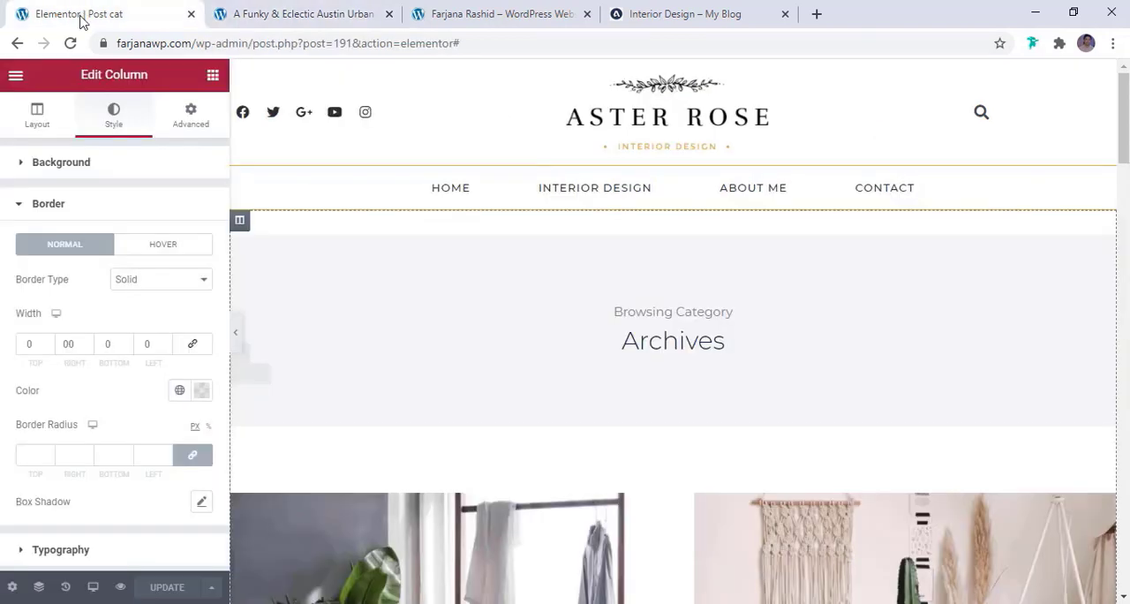
{"action": "left_click", "coordinate": [15, 76]}
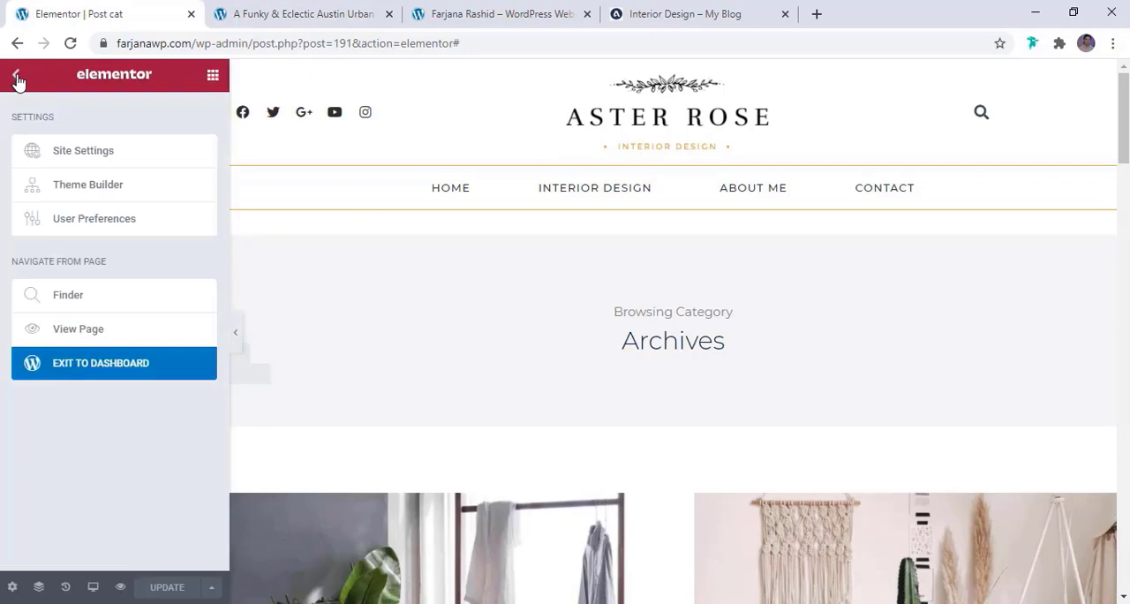
{"action": "left_click", "coordinate": [86, 365]}
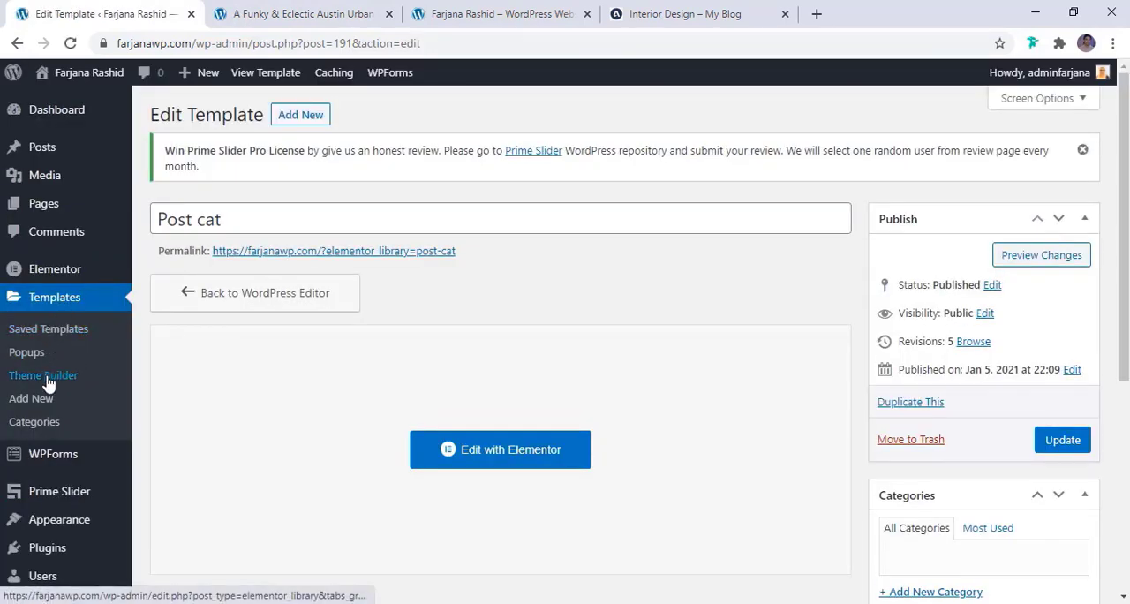
{"action": "left_click", "coordinate": [48, 380]}
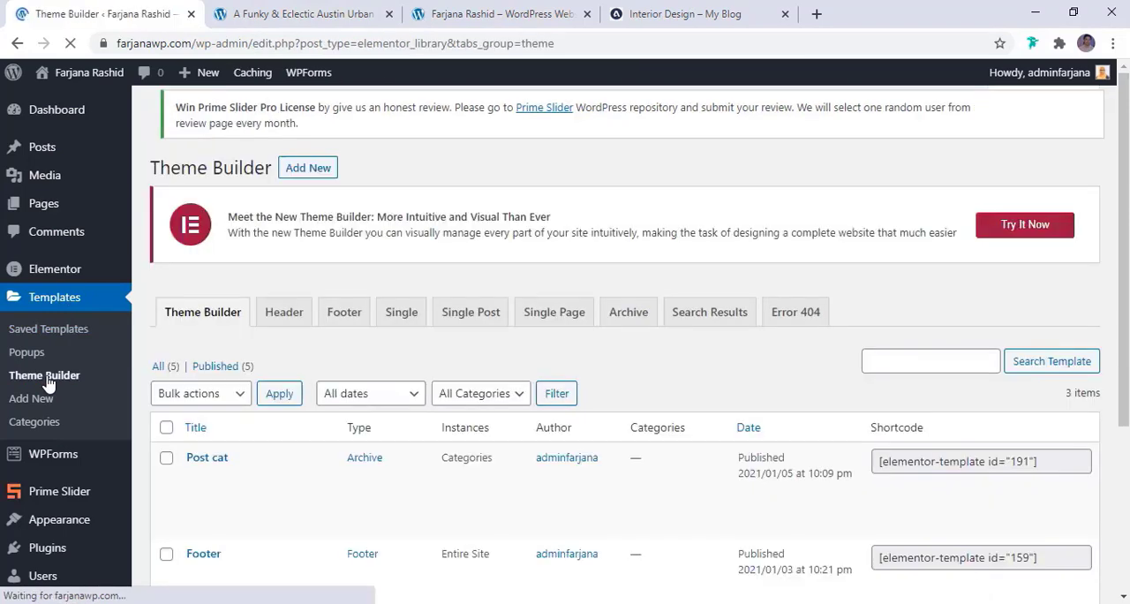
Create a new Single Post template named "Post" in the Theme Builder
{"action": "left_click", "coordinate": [311, 117]}
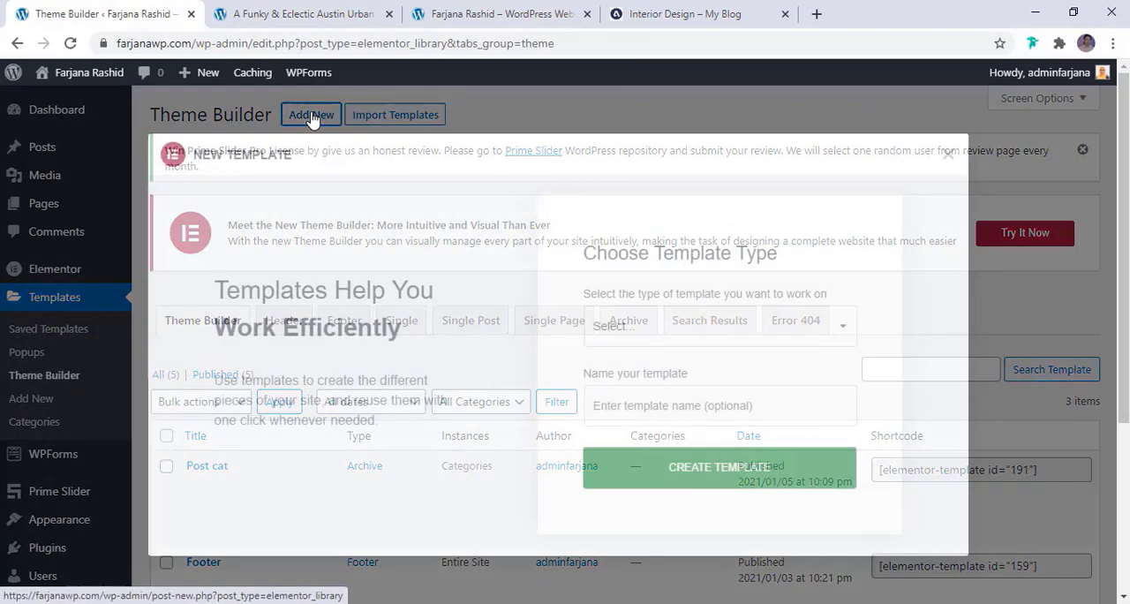
{"action": "left_click", "coordinate": [615, 328]}
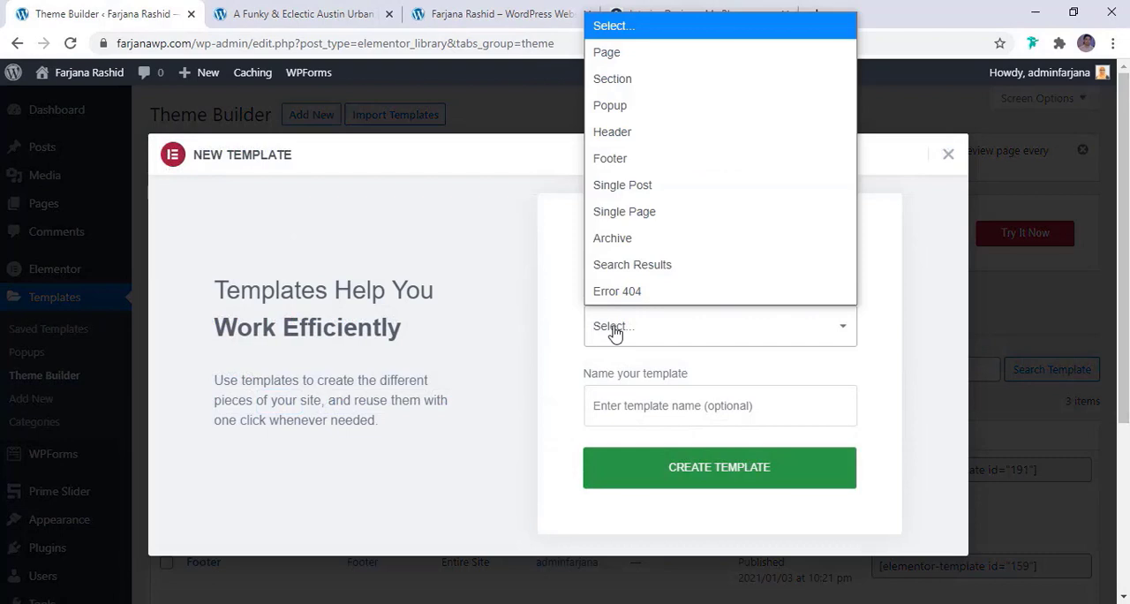
{"action": "left_click", "coordinate": [648, 184]}
{"action": "left_click", "coordinate": [657, 405]}
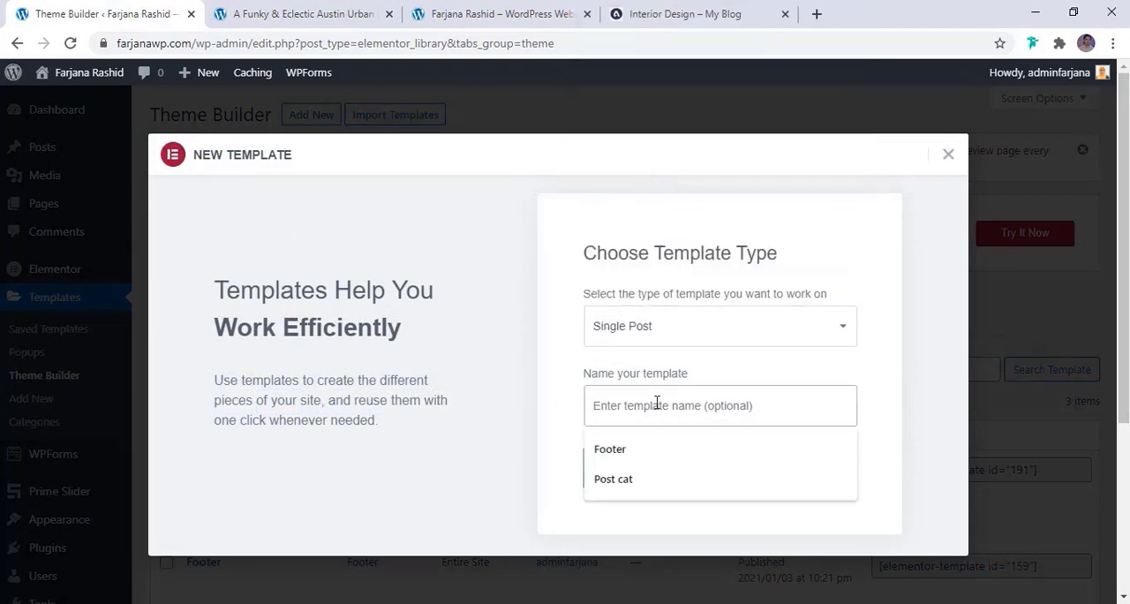
{"action": "type", "text": "Po"}
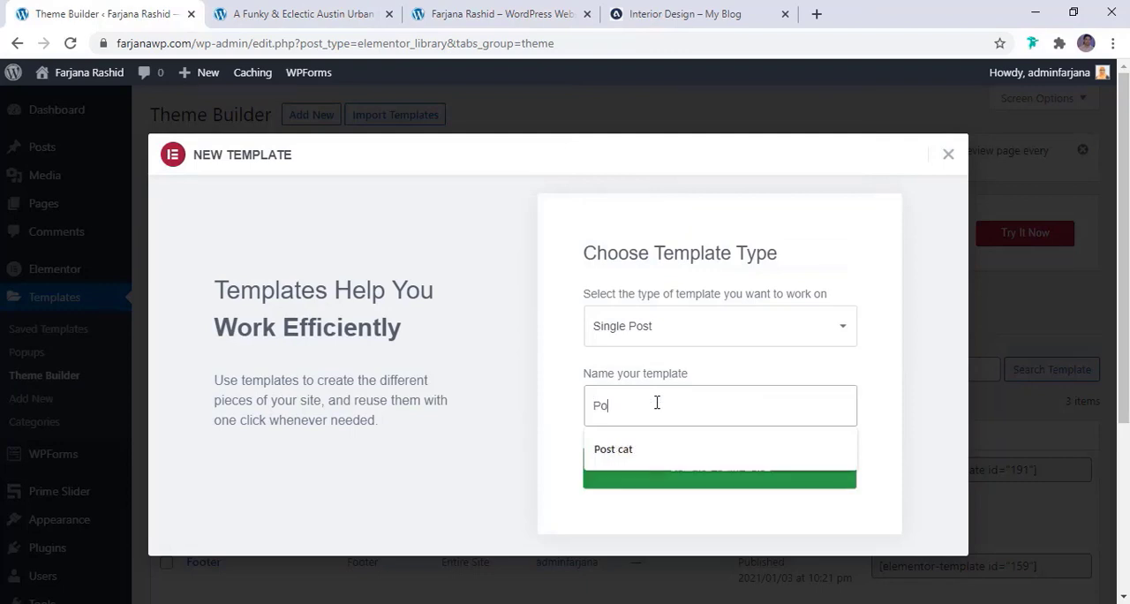
{"action": "type", "text": "st"}
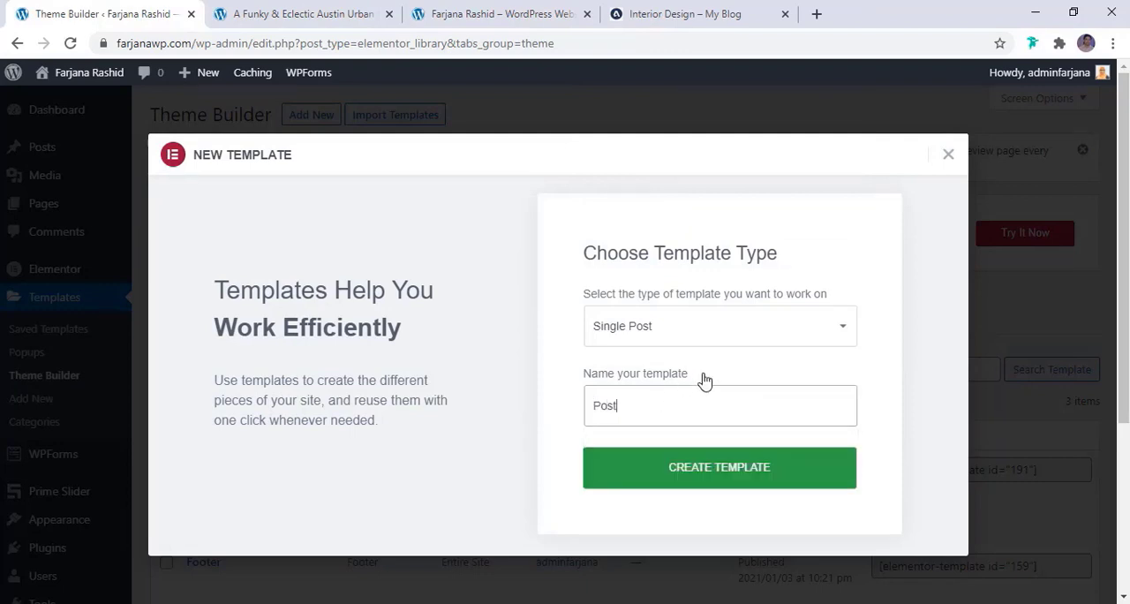
{"action": "left_click", "coordinate": [703, 482]}
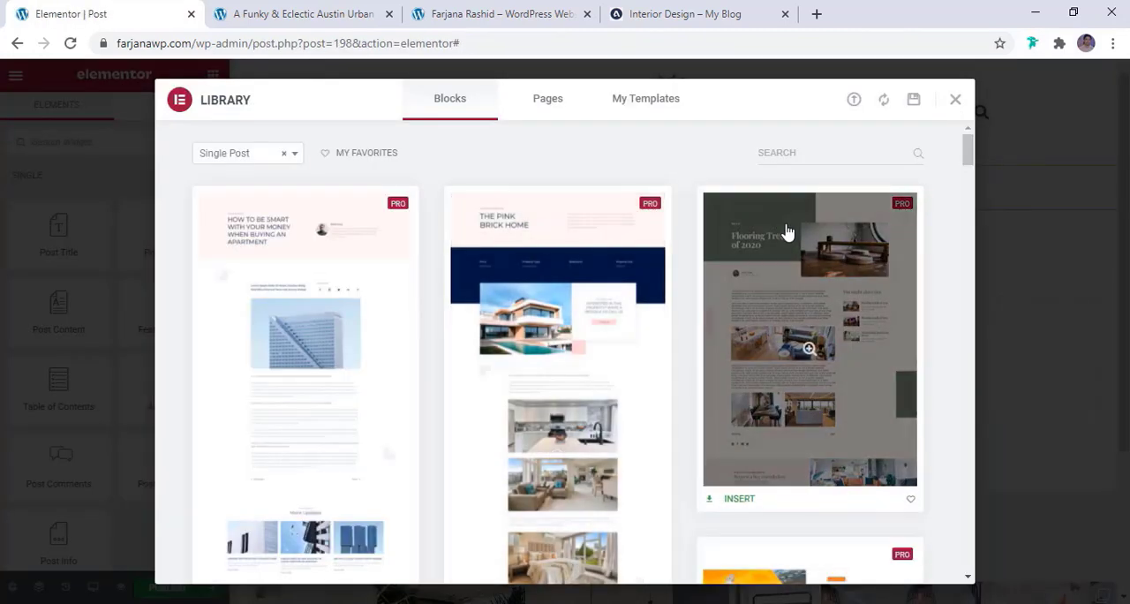
Browse the Single Post blocks in the template library for a layout that suits the blog's posts
{"action": "scroll", "coordinate": [968, 152], "scroll_direction": "down", "scroll_amount": 1}
{"action": "right_click", "coordinate": [966, 154]}
{"action": "left_click", "coordinate": [941, 165]}
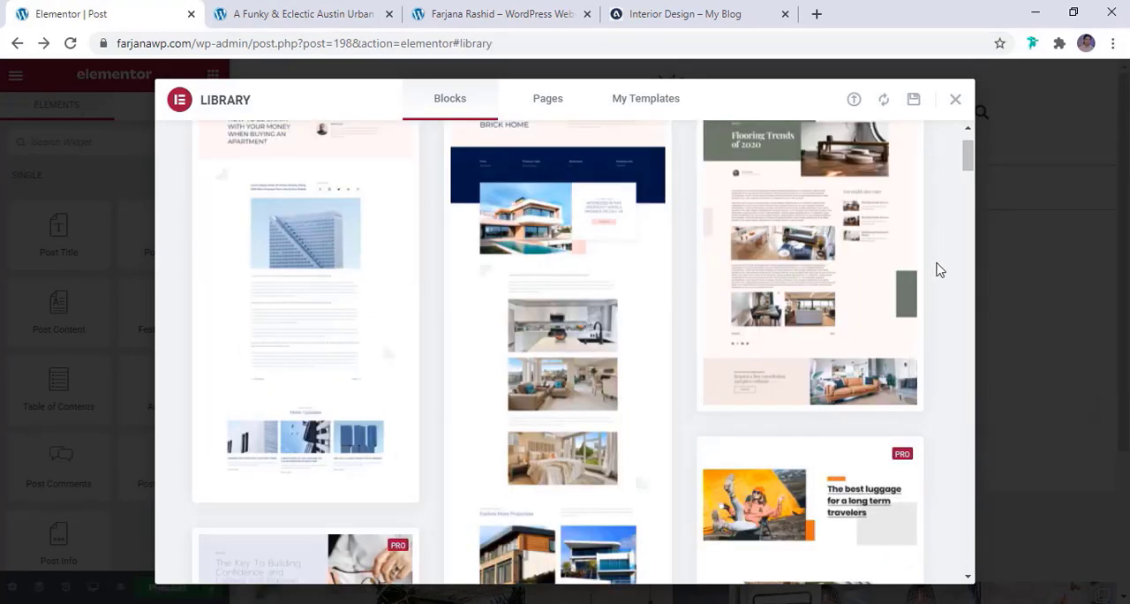
{"action": "scroll", "coordinate": [936, 275], "scroll_direction": "down", "scroll_amount": 3}
{"action": "scroll", "coordinate": [739, 390], "scroll_direction": "down", "scroll_amount": 4}
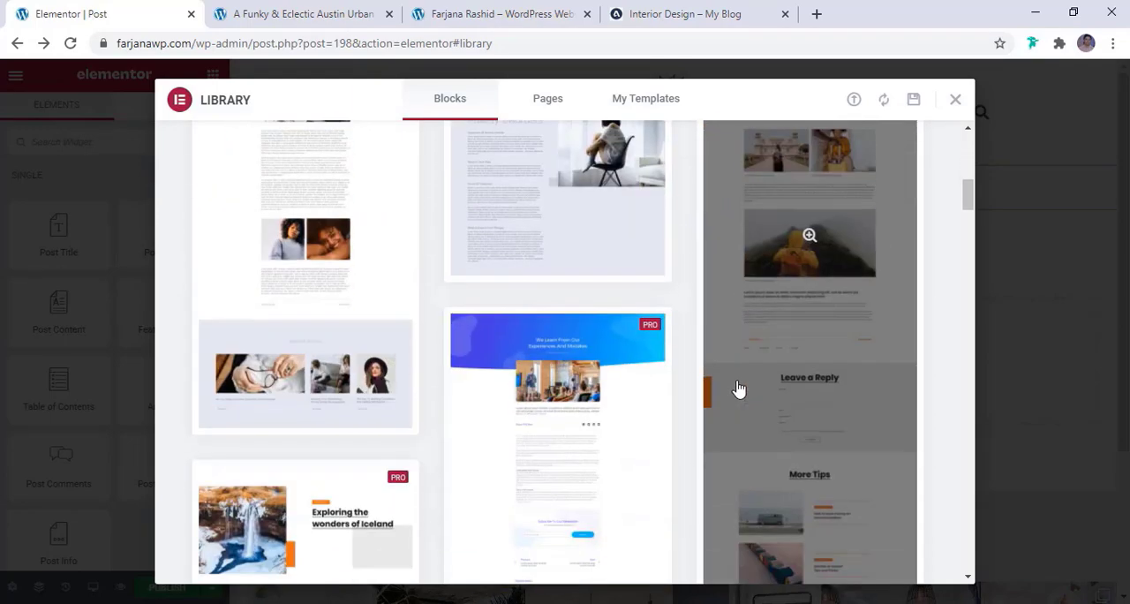
{"action": "scroll", "coordinate": [740, 390], "scroll_direction": "down", "scroll_amount": 6}
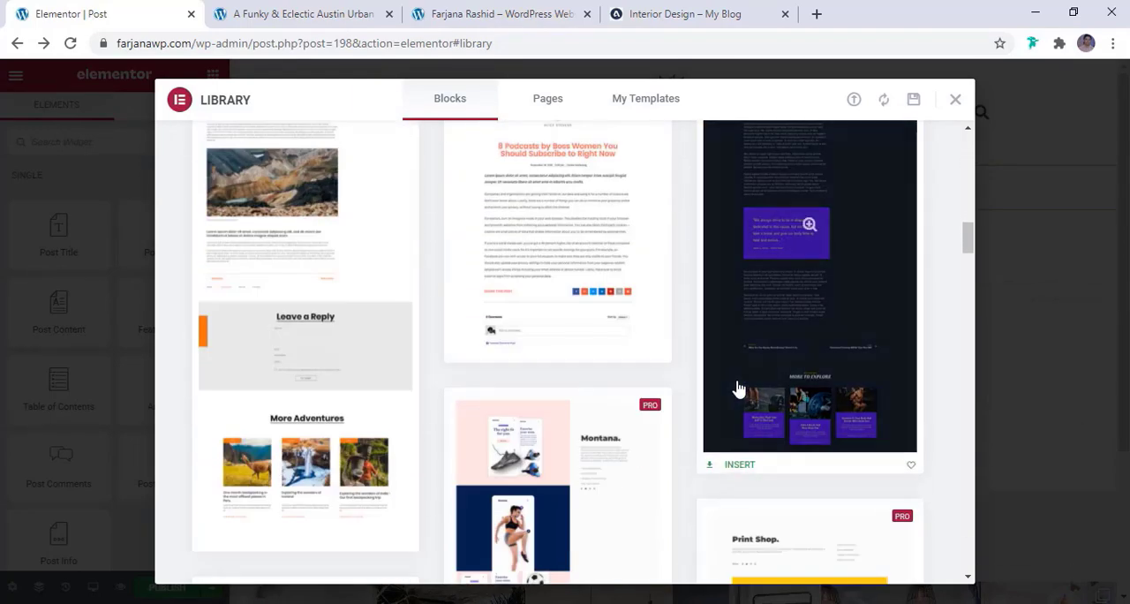
{"action": "scroll", "coordinate": [663, 378], "scroll_direction": "up", "scroll_amount": 2}
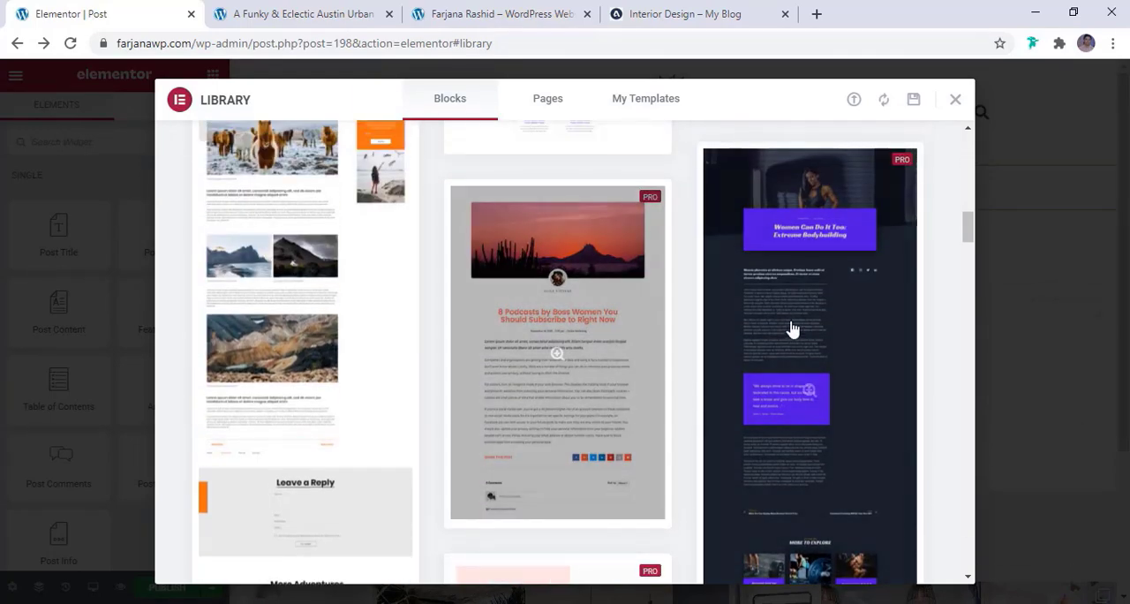
{"action": "scroll", "coordinate": [803, 318], "scroll_direction": "down", "scroll_amount": 4}
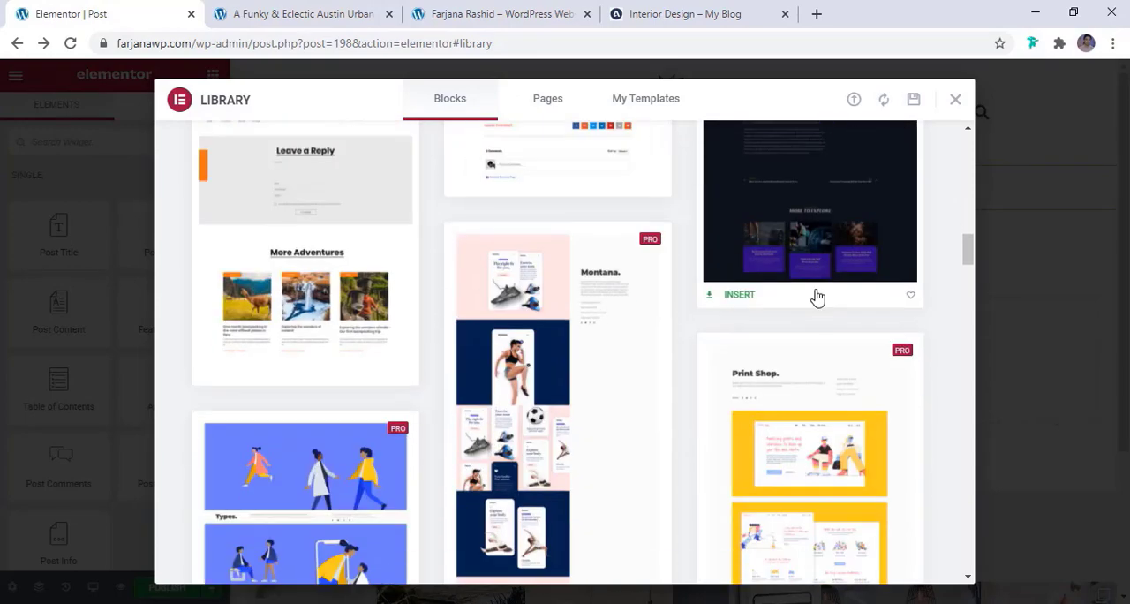
{"action": "scroll", "coordinate": [685, 346], "scroll_direction": "down", "scroll_amount": 6}
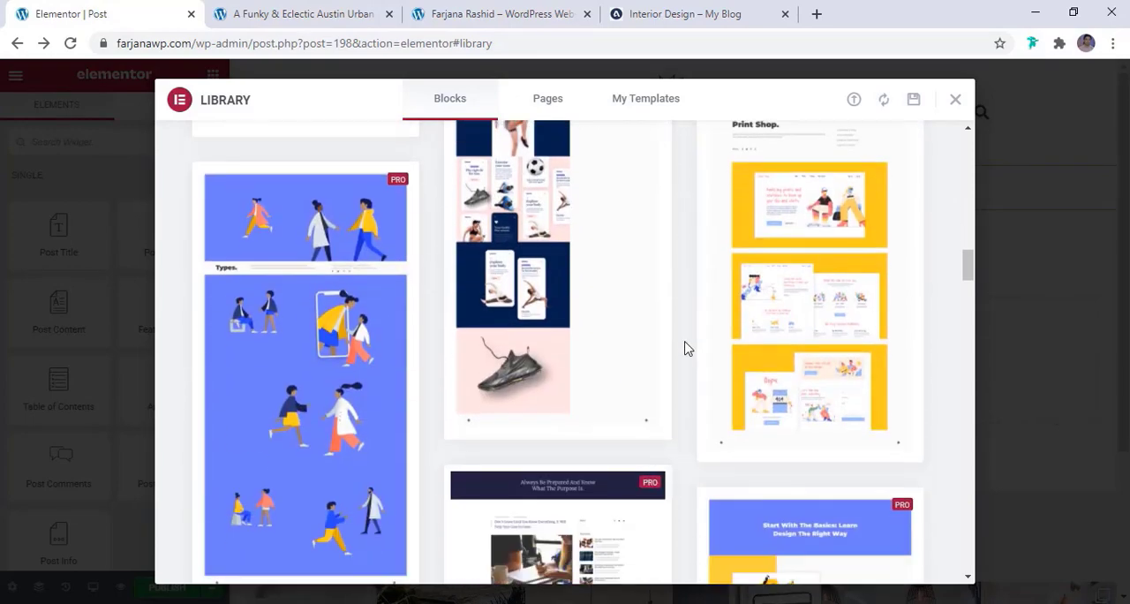
{"action": "scroll", "coordinate": [688, 349], "scroll_direction": "down", "scroll_amount": 1}
{"action": "scroll", "coordinate": [688, 349], "scroll_direction": "down", "scroll_amount": 8}
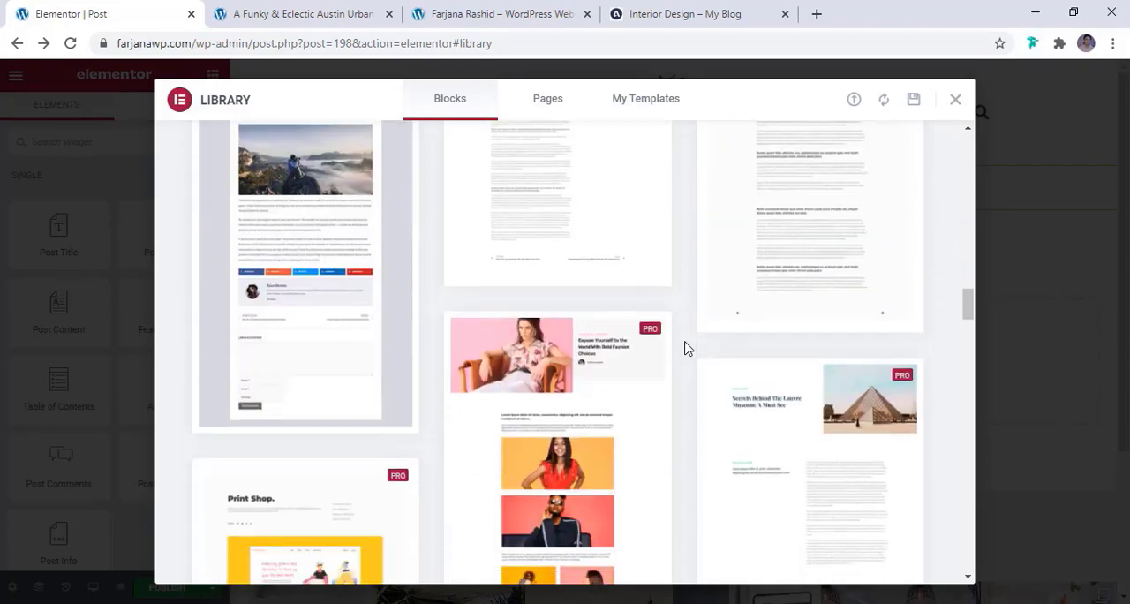
{"action": "scroll", "coordinate": [688, 348], "scroll_direction": "down", "scroll_amount": 2}
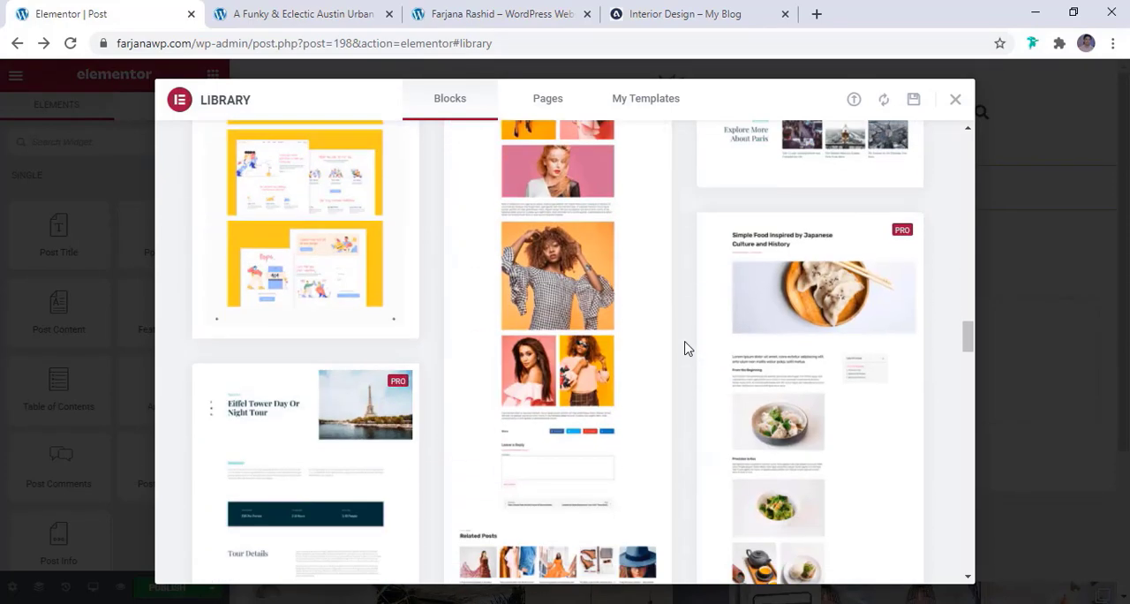
{"action": "scroll", "coordinate": [688, 349], "scroll_direction": "down", "scroll_amount": 3}
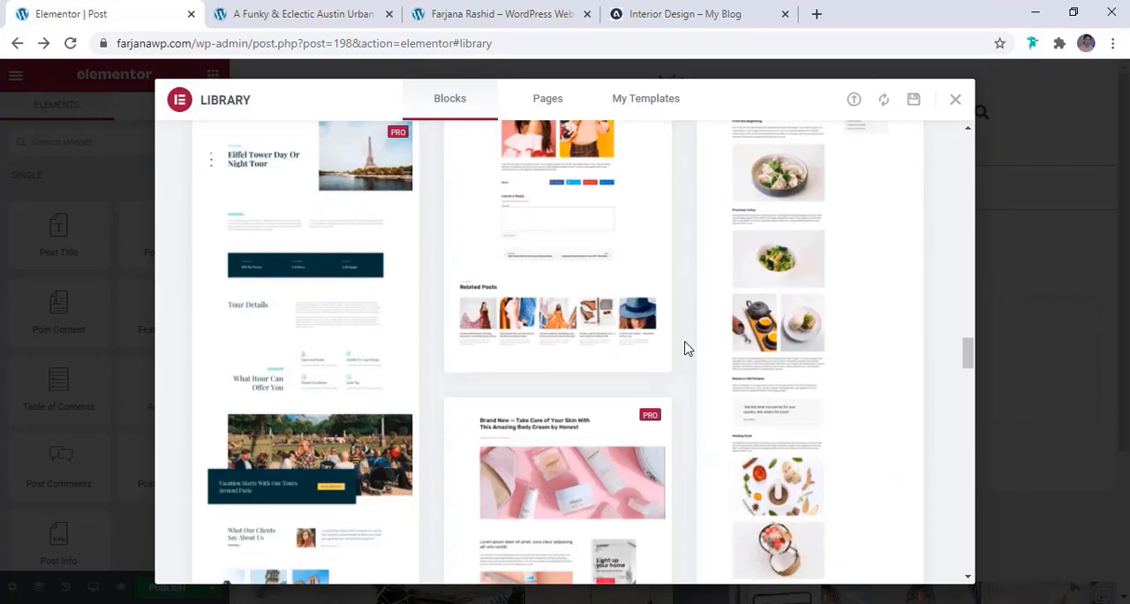
{"action": "scroll", "coordinate": [688, 349], "scroll_direction": "down", "scroll_amount": 3}
{"action": "scroll", "coordinate": [688, 349], "scroll_direction": "down", "scroll_amount": 6}
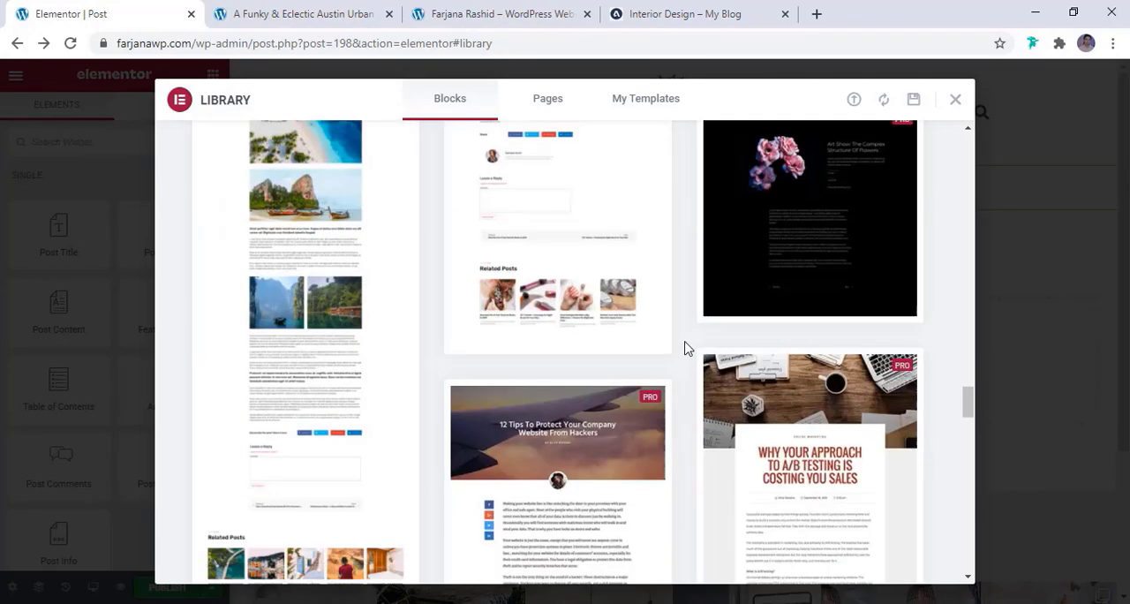
{"action": "scroll", "coordinate": [688, 349], "scroll_direction": "down", "scroll_amount": 8}
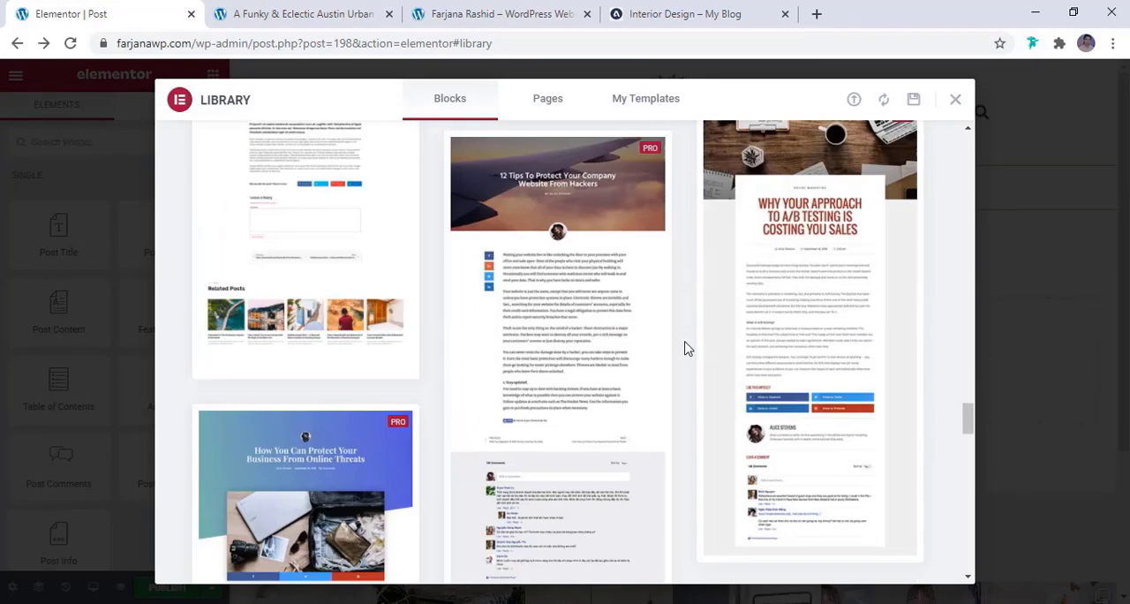
{"action": "scroll", "coordinate": [688, 349], "scroll_direction": "down", "scroll_amount": 10}
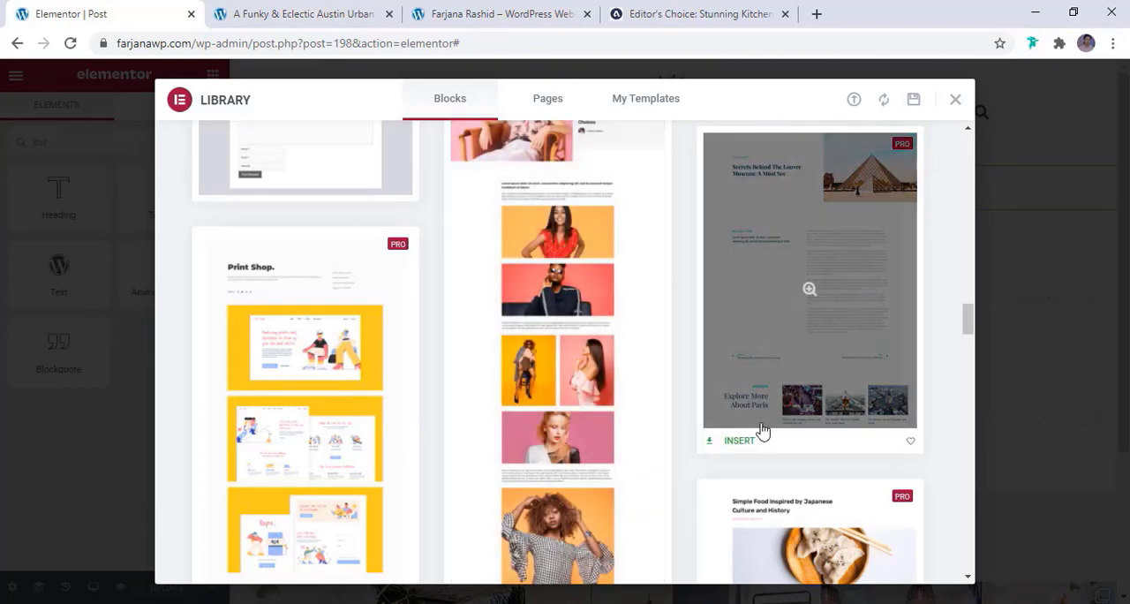
Insert the "Secrets Behind The Louvre Museum: A Must See" single post block into the template and look over its layout
{"action": "left_click", "coordinate": [739, 441]}
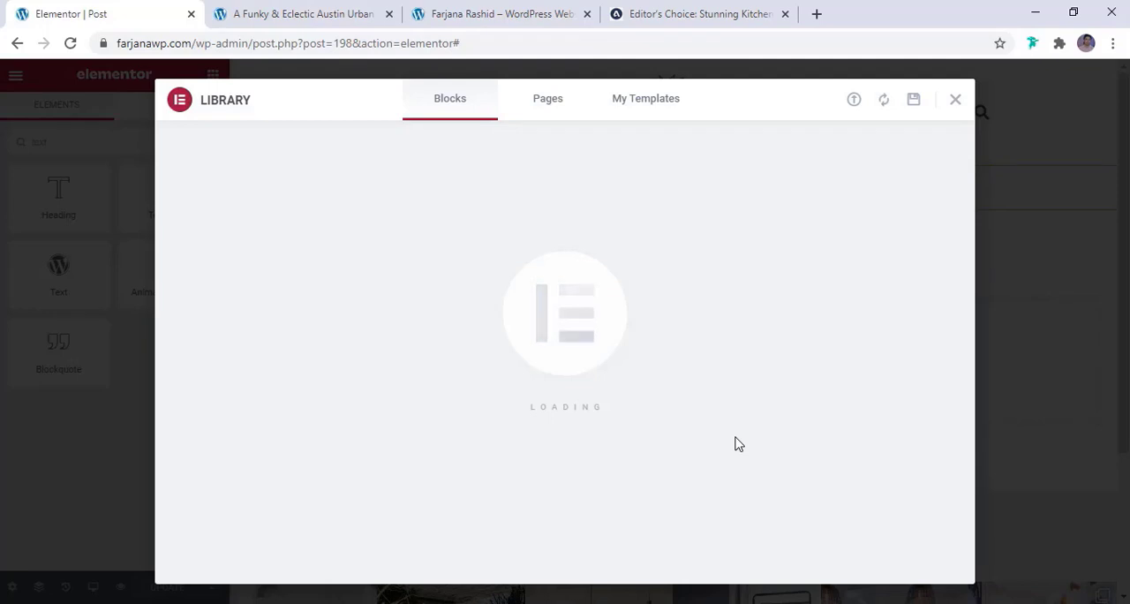
{"action": "scroll", "coordinate": [522, 402], "scroll_direction": "down", "scroll_amount": 1}
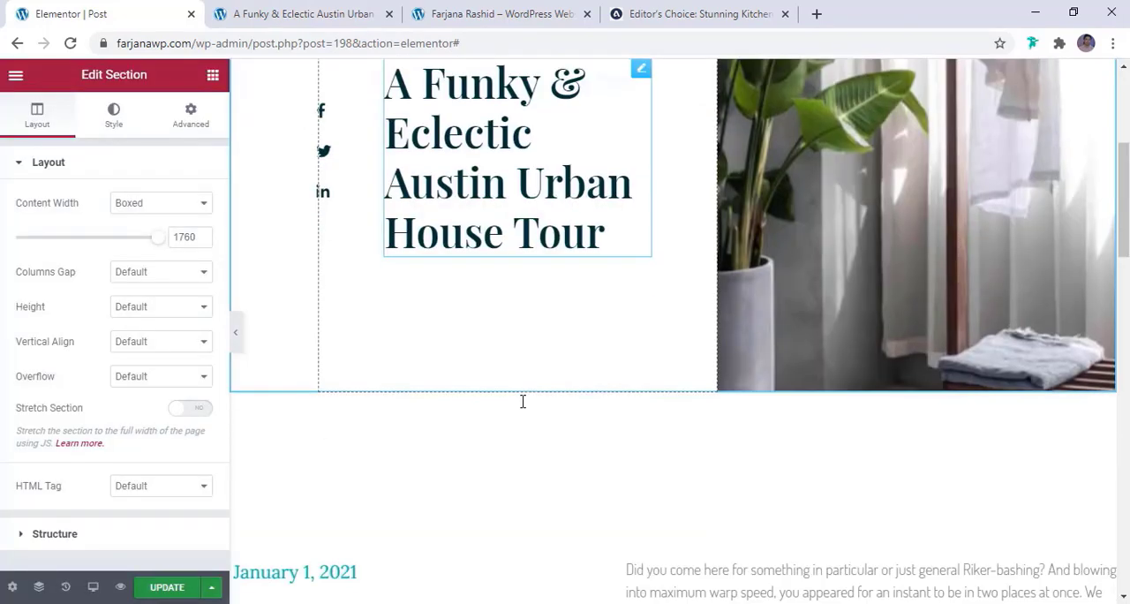
{"action": "scroll", "coordinate": [523, 406], "scroll_direction": "up", "scroll_amount": 3}
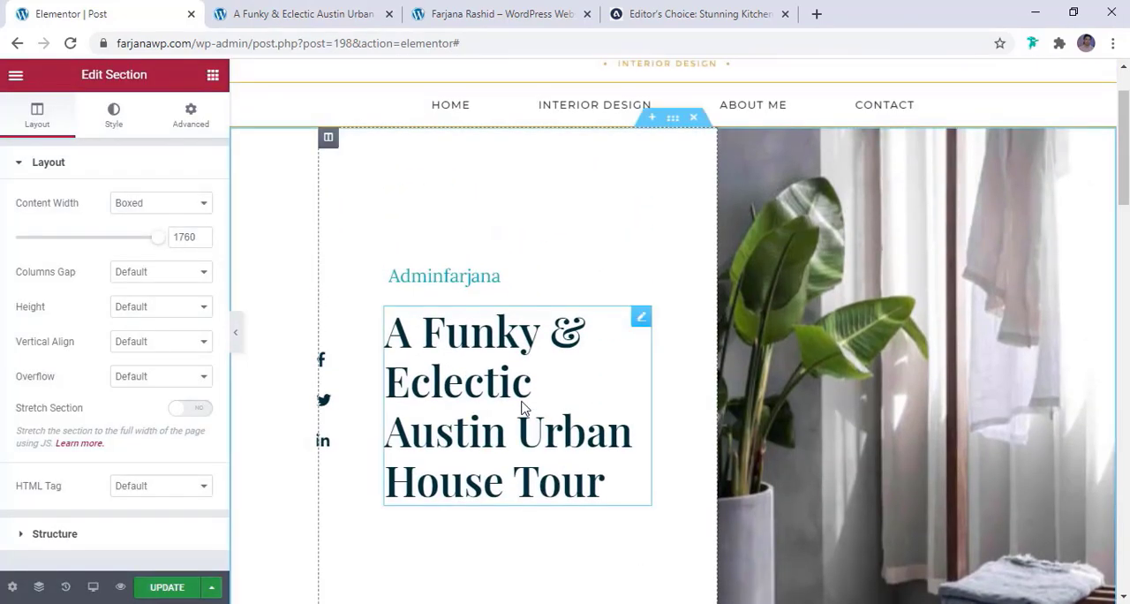
Set the Post Title's text color to the global color black
{"action": "left_click", "coordinate": [485, 389]}
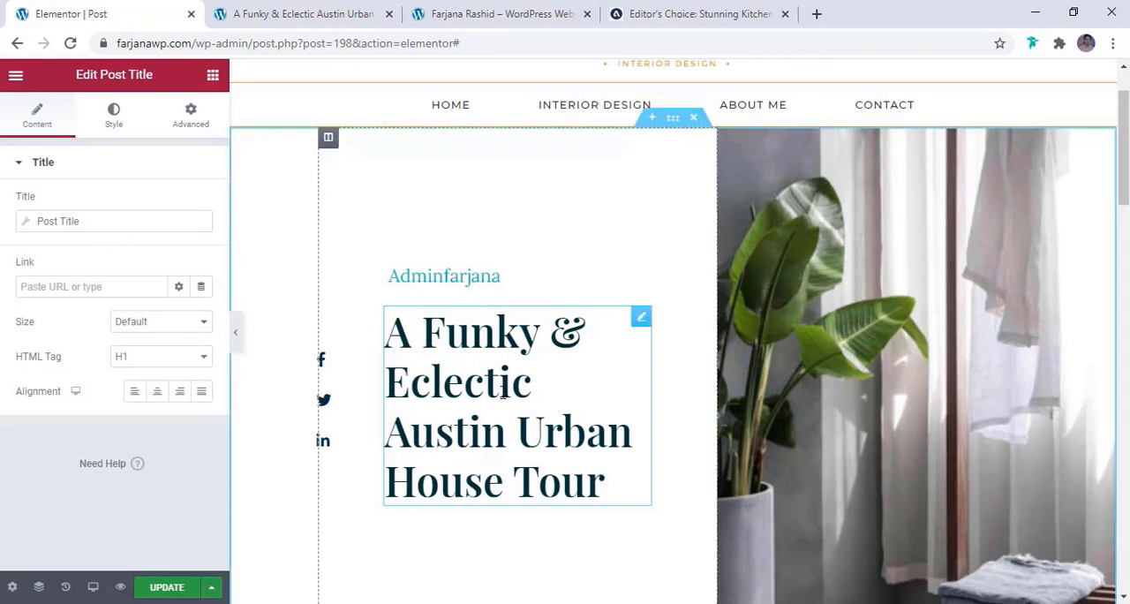
{"action": "left_click", "coordinate": [108, 119]}
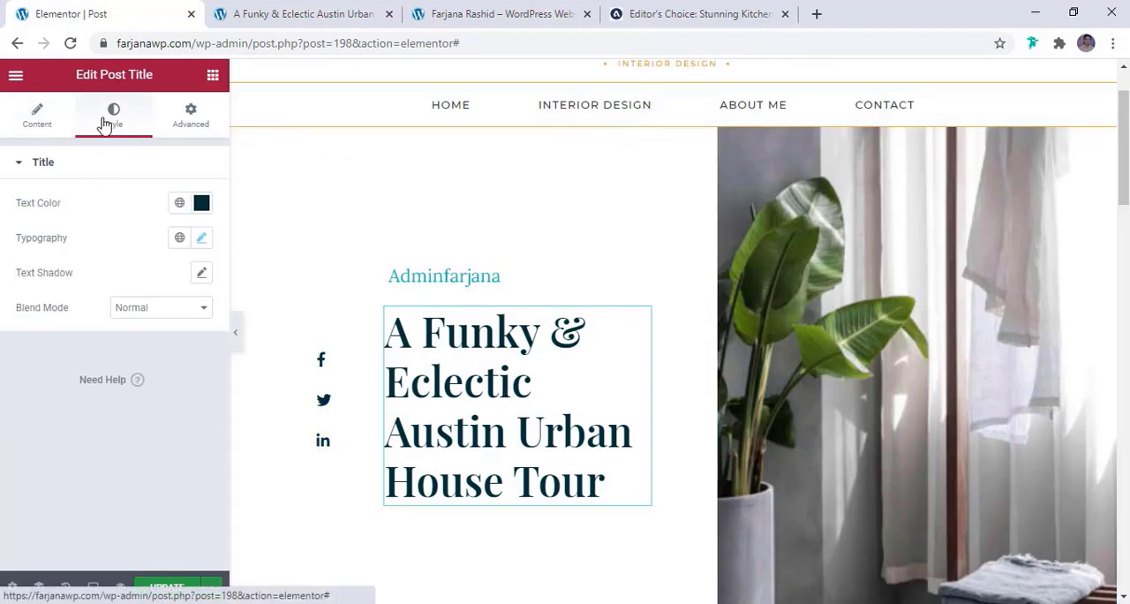
{"action": "left_click", "coordinate": [178, 205]}
{"action": "left_click", "coordinate": [101, 426]}
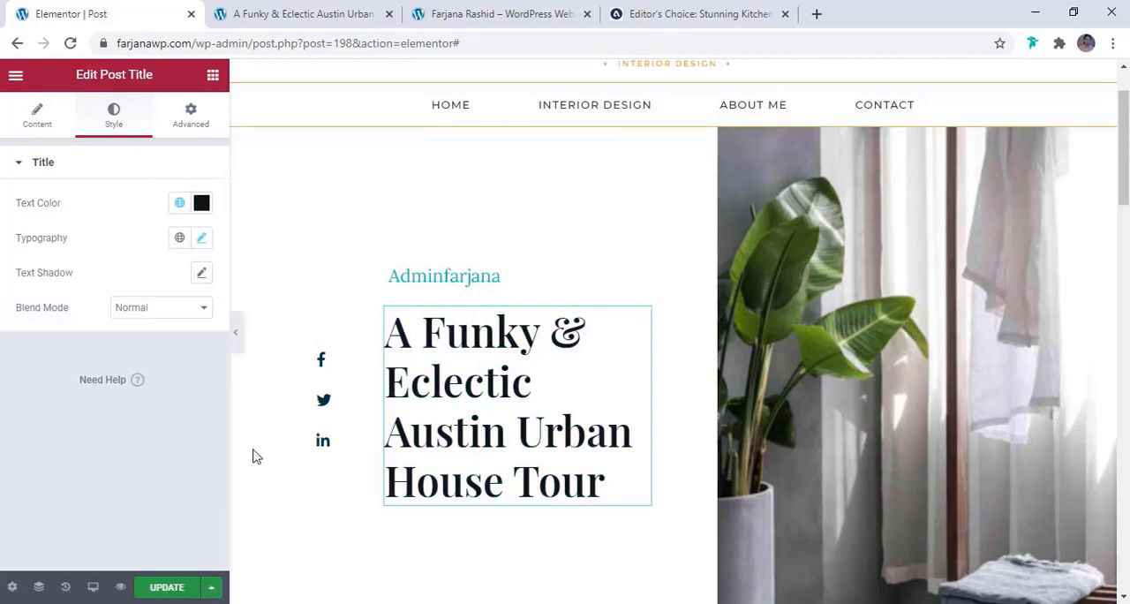
In the Post Info above the title, add a Terms item with the Categories taxonomy and remove the Author item
{"action": "left_click", "coordinate": [441, 284]}
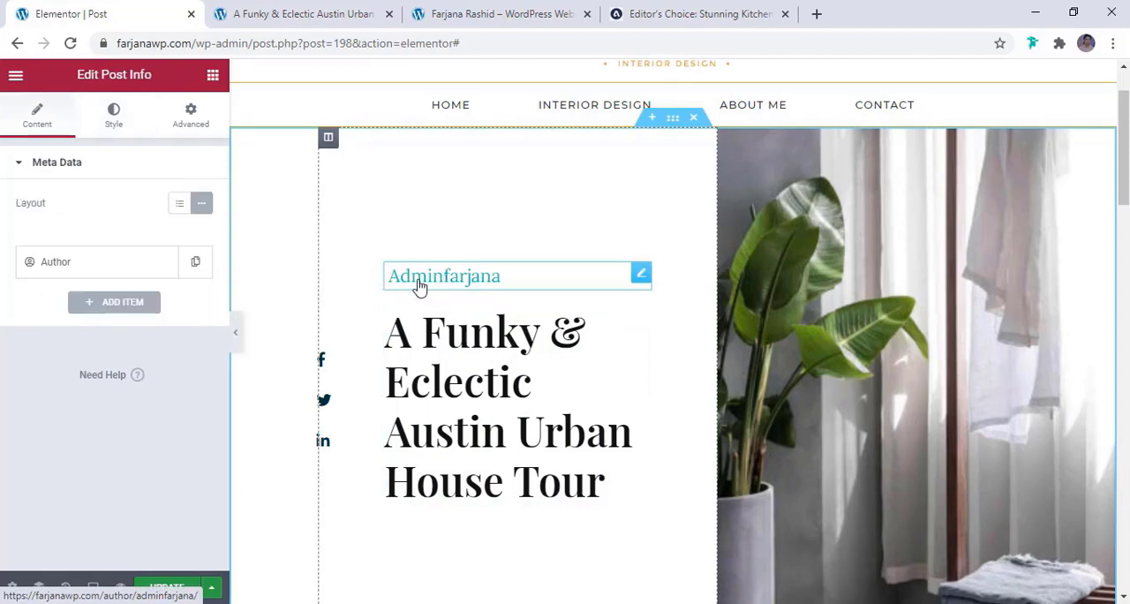
{"action": "left_click", "coordinate": [139, 309]}
{"action": "left_click", "coordinate": [130, 346]}
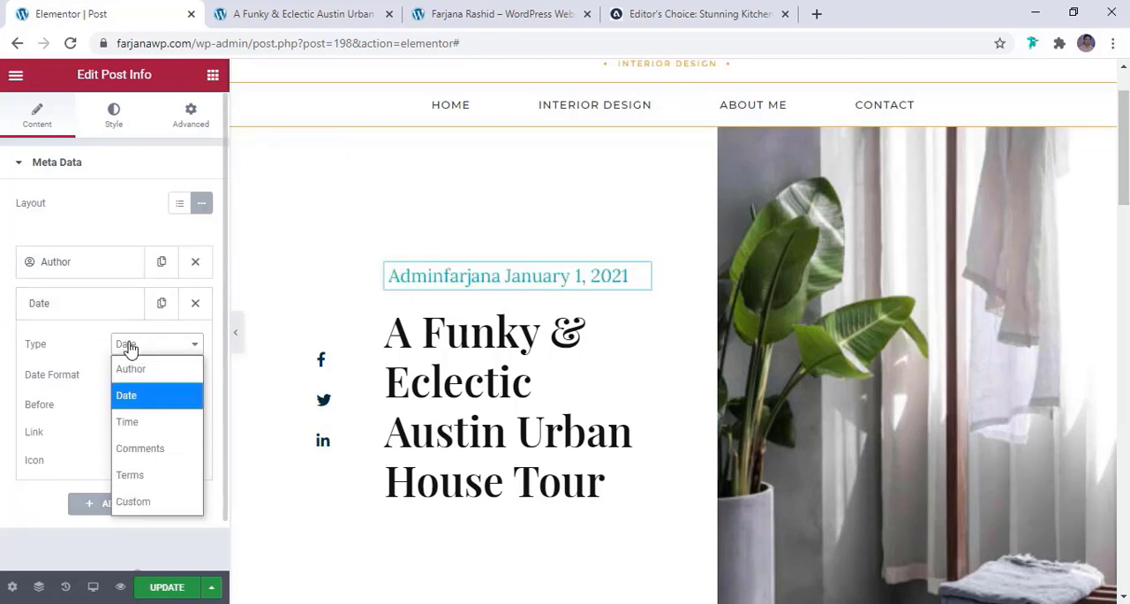
{"action": "left_click", "coordinate": [142, 478]}
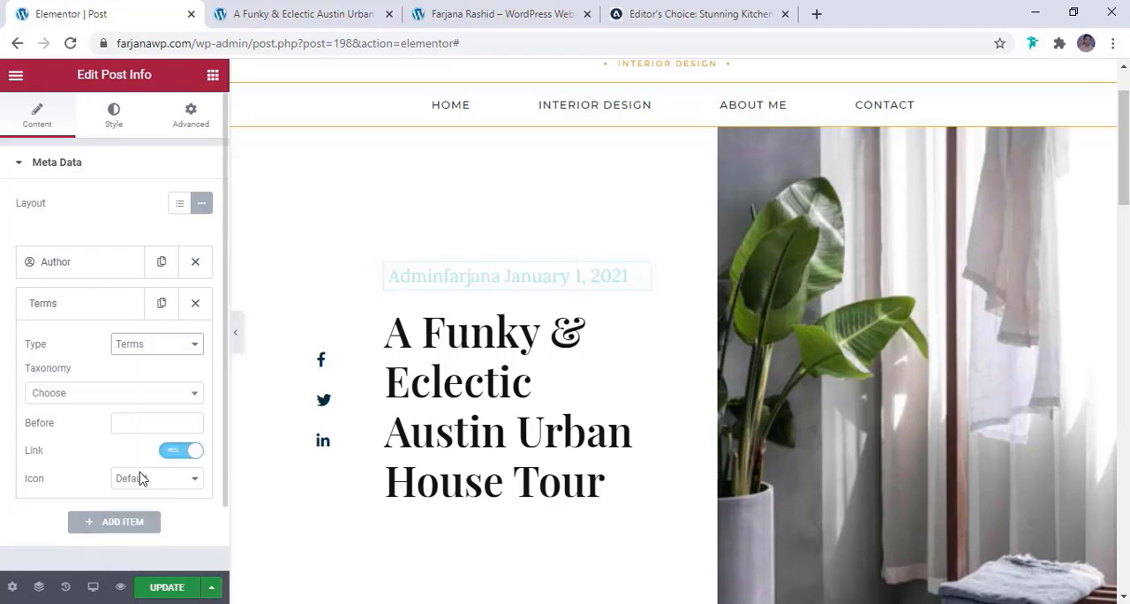
{"action": "right_click", "coordinate": [79, 394]}
{"action": "right_click", "coordinate": [76, 397]}
{"action": "left_click", "coordinate": [76, 397]}
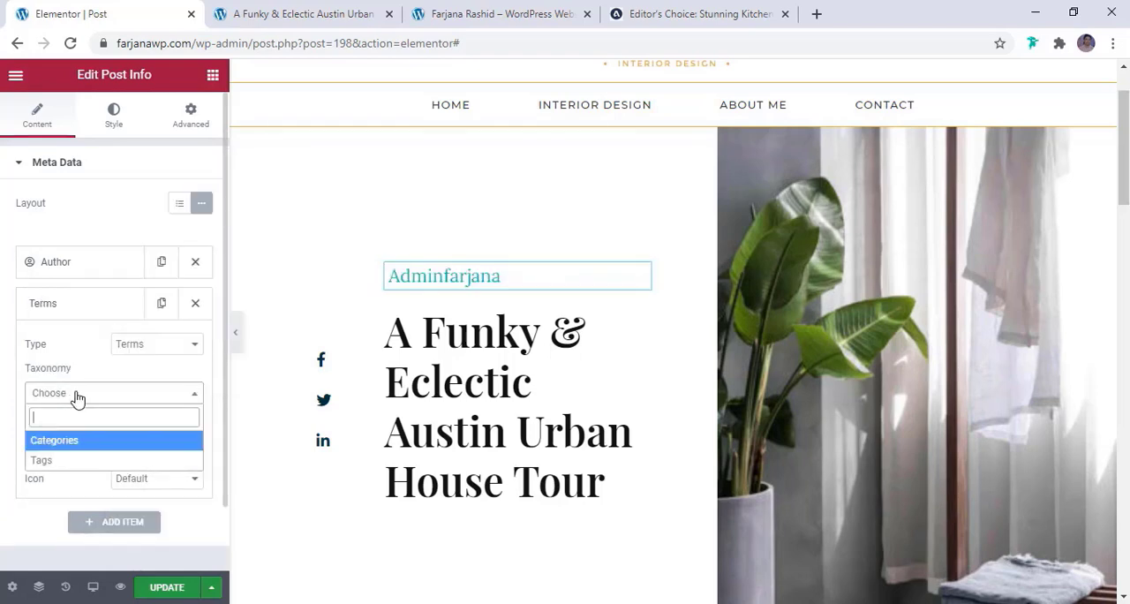
{"action": "left_click", "coordinate": [76, 441]}
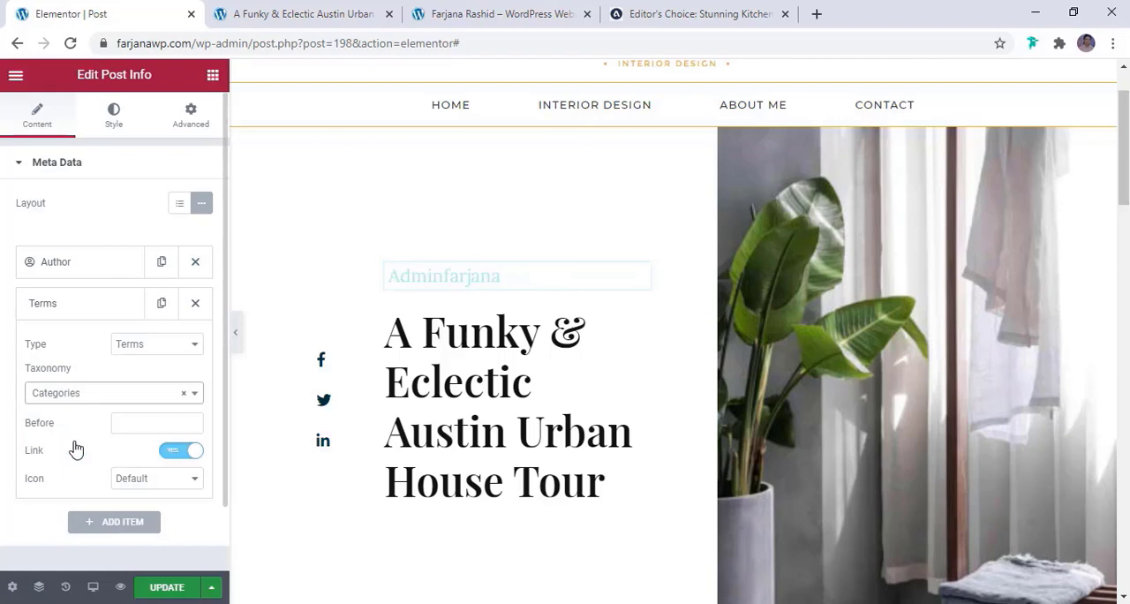
{"action": "left_click", "coordinate": [197, 262]}
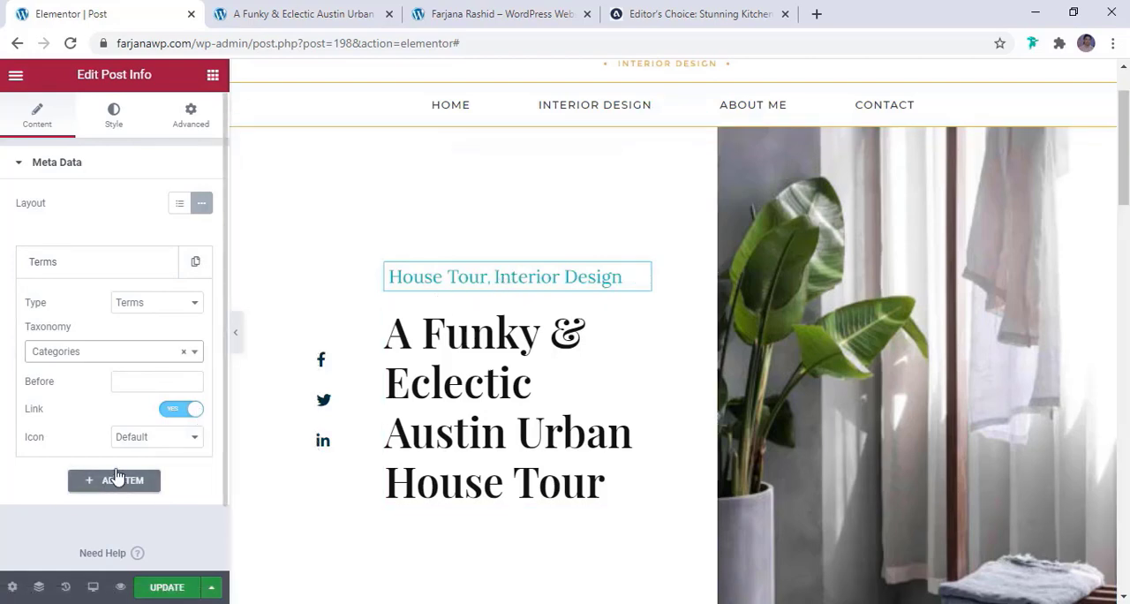
Set the text color of the Post Info categories to the global color brown
{"action": "left_click", "coordinate": [113, 114]}
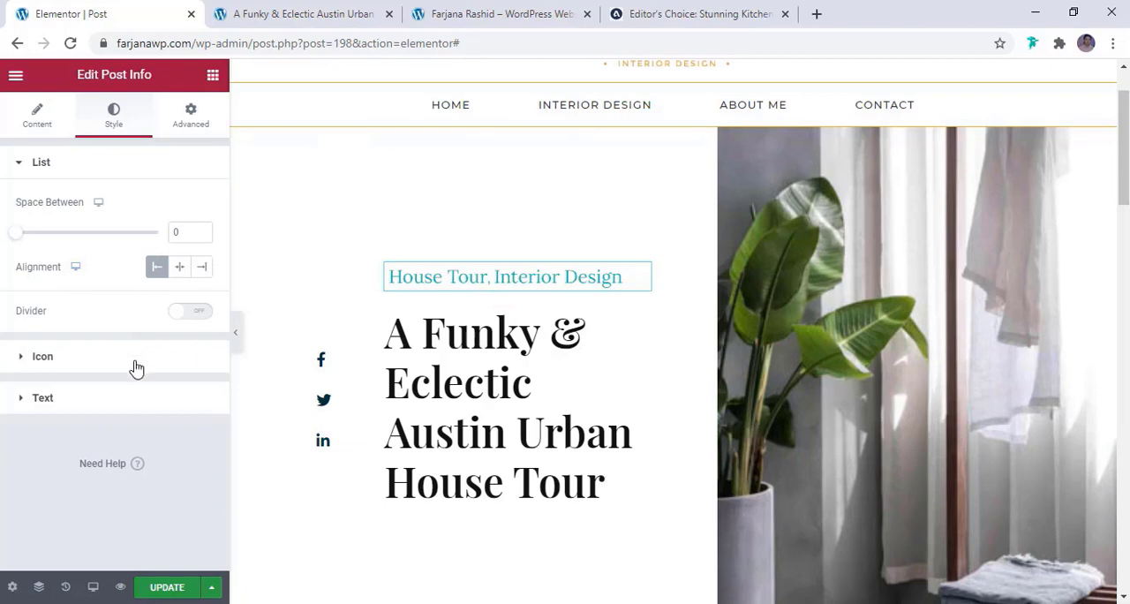
{"action": "left_click", "coordinate": [106, 402]}
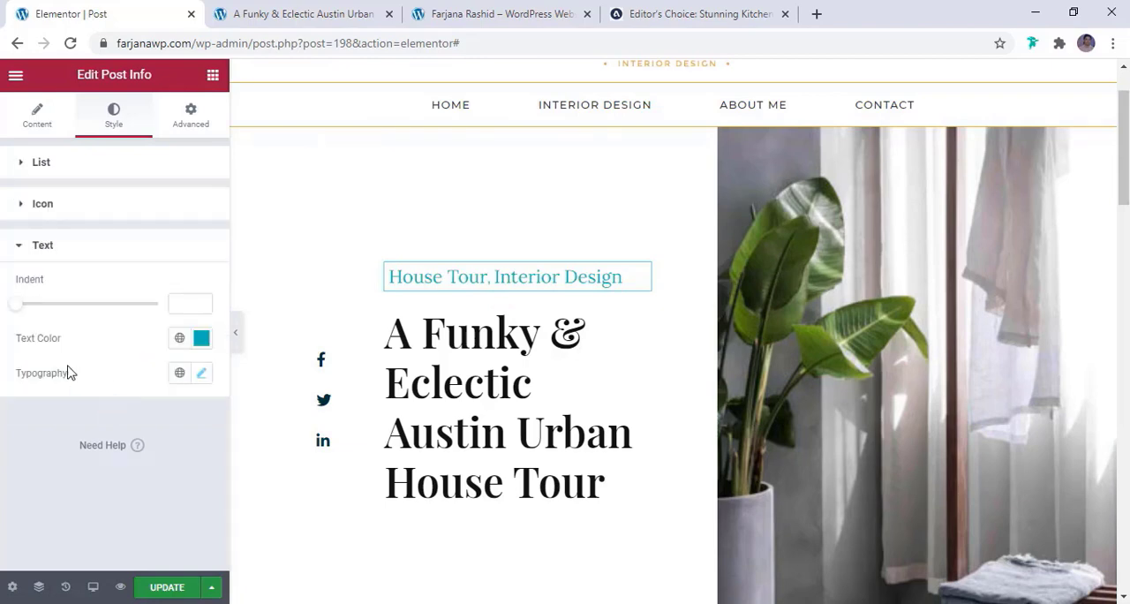
{"action": "left_click", "coordinate": [179, 340]}
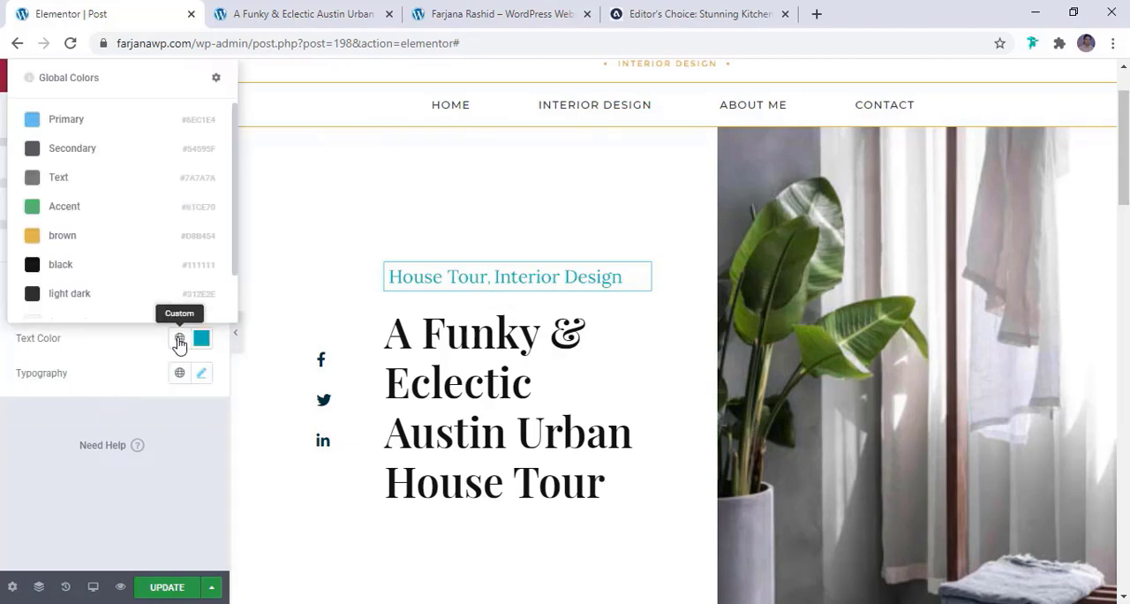
{"action": "left_click", "coordinate": [145, 248]}
Set the font family of the Post Info categories above the title to Montserrat
{"action": "left_click", "coordinate": [202, 380]}
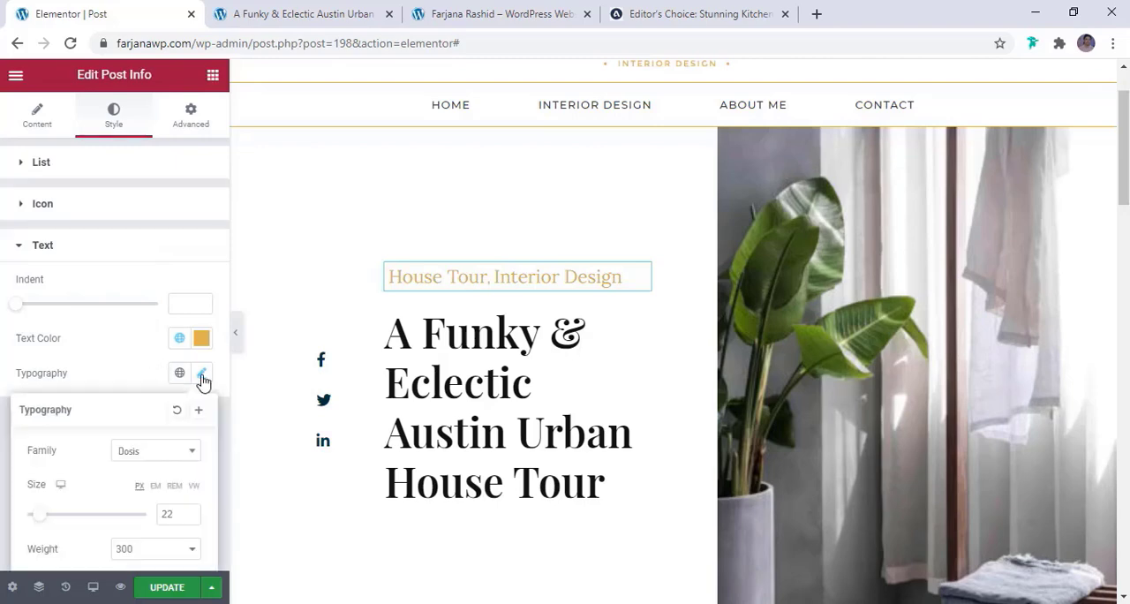
{"action": "scroll", "coordinate": [184, 374], "scroll_direction": "down", "scroll_amount": 2}
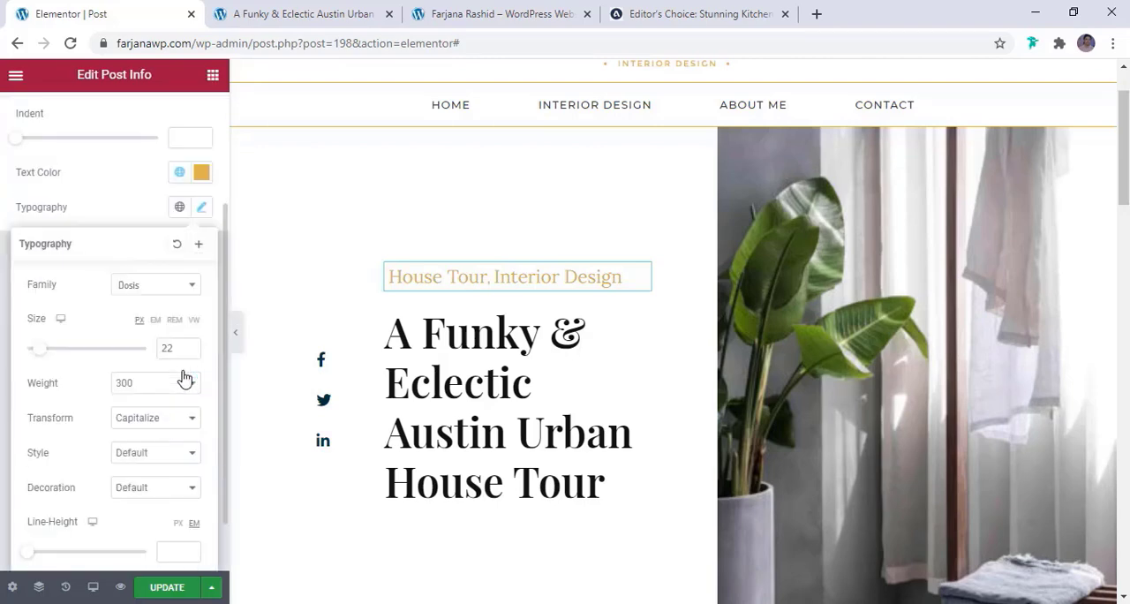
{"action": "left_click", "coordinate": [164, 286]}
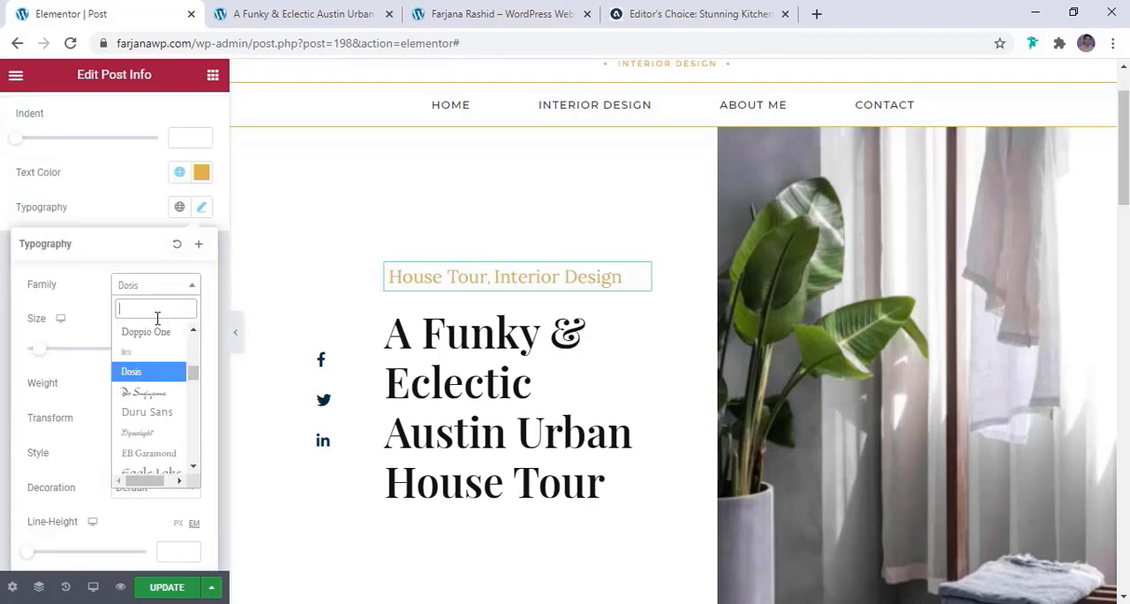
{"action": "type", "text": "mont"}
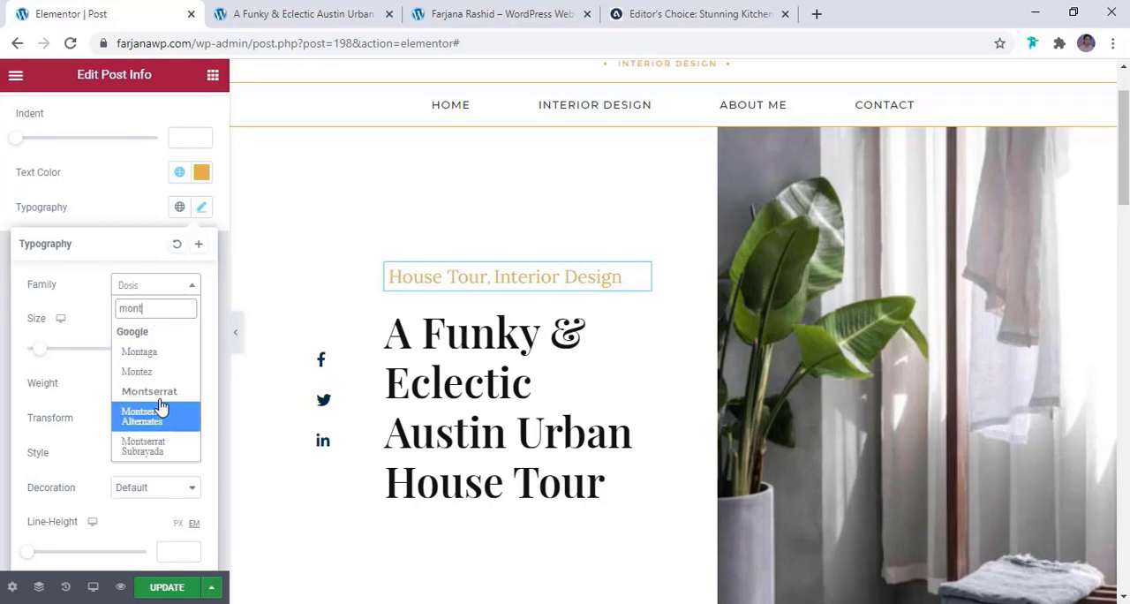
{"action": "left_click", "coordinate": [149, 391]}
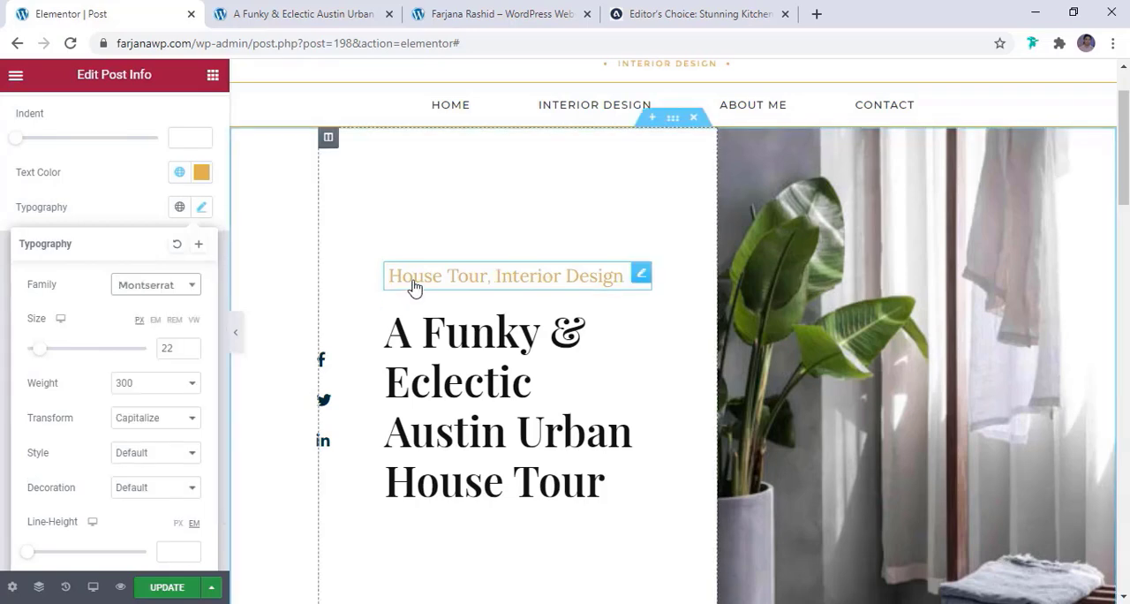
Set the Post Info categories' font size to 20 px and their transform to Uppercase
{"action": "double_click", "coordinate": [167, 350]}
{"action": "left_click", "coordinate": [191, 352]}
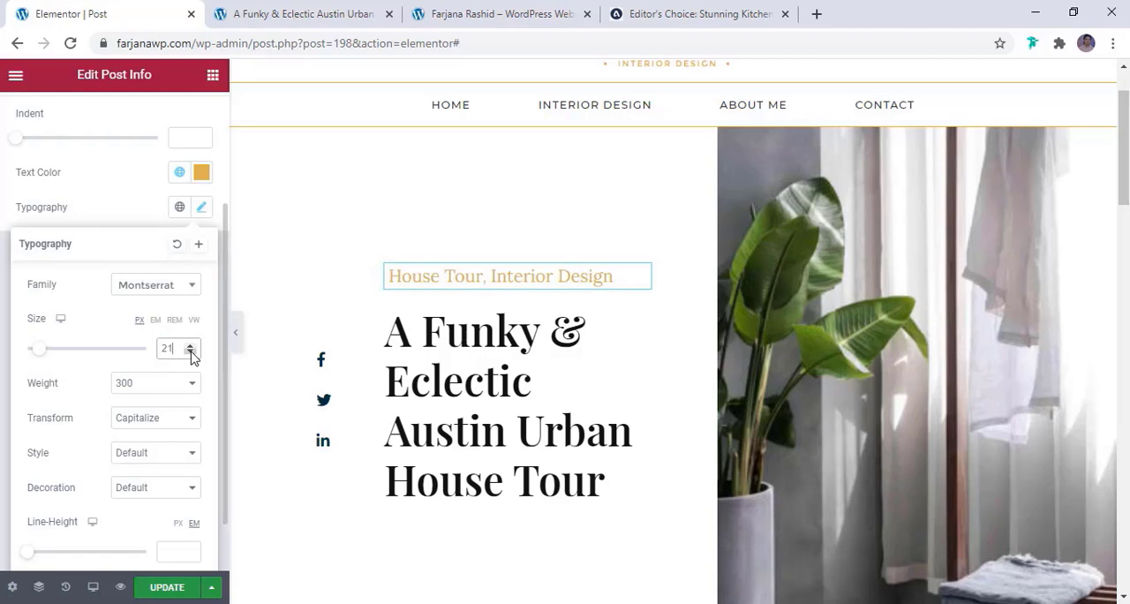
{"action": "left_click", "coordinate": [191, 352]}
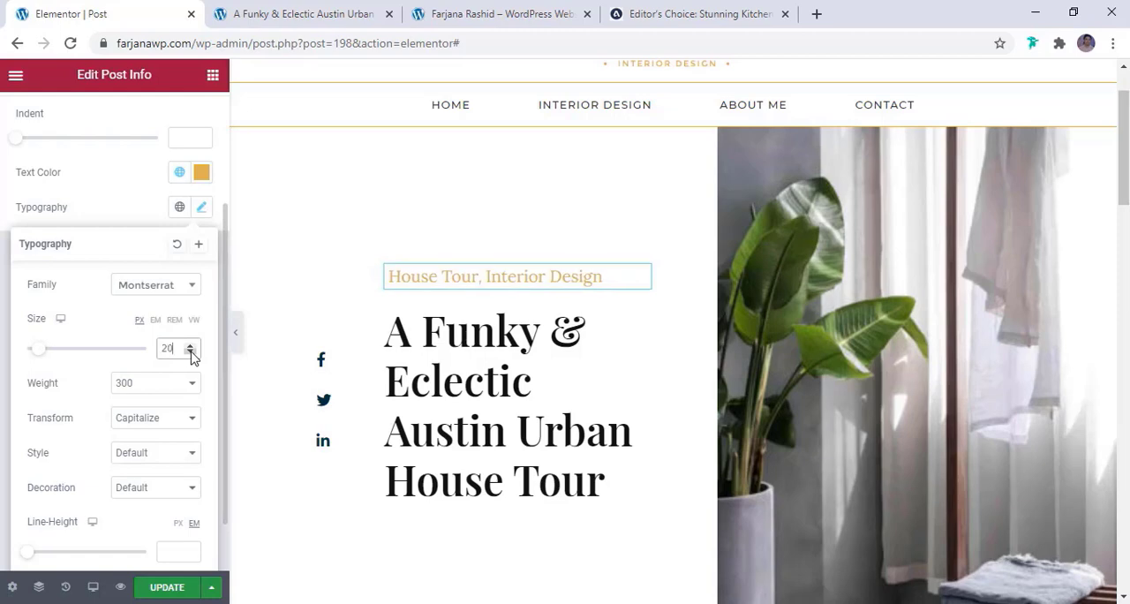
{"action": "left_click", "coordinate": [144, 425]}
{"action": "right_click", "coordinate": [144, 425]}
{"action": "left_click", "coordinate": [141, 469]}
{"action": "scroll", "coordinate": [192, 439], "scroll_direction": "down", "scroll_amount": 1}
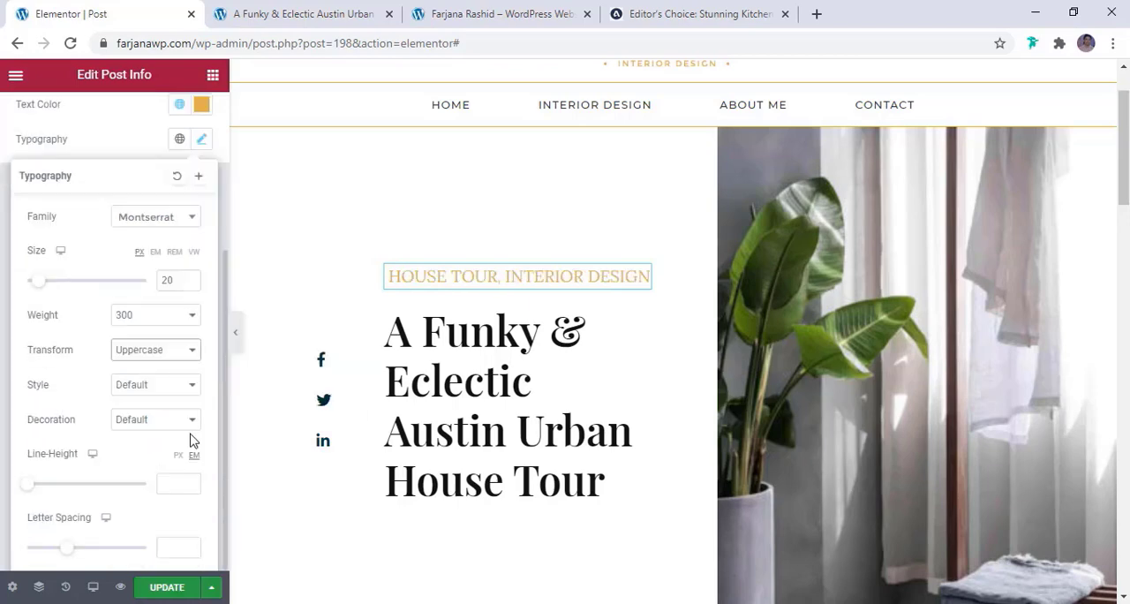
Reduce the Post Info categories' font size to 18 px and slightly increase their letter spacing
{"action": "right_click", "coordinate": [188, 286]}
{"action": "left_click", "coordinate": [190, 285]}
{"action": "right_click", "coordinate": [189, 283]}
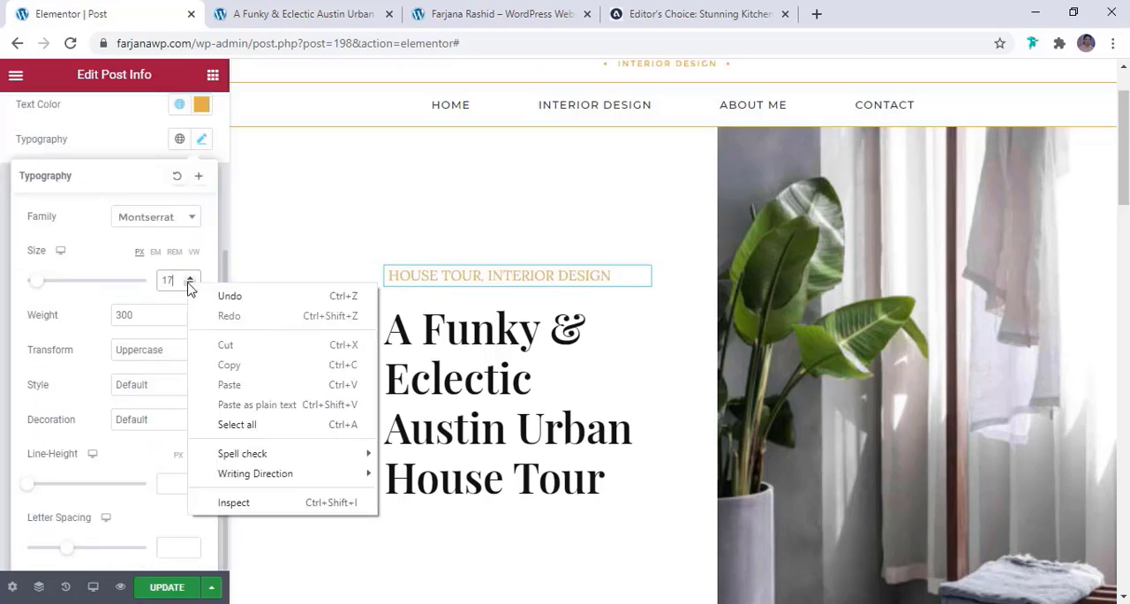
{"action": "left_click", "coordinate": [190, 286]}
{"action": "left_click", "coordinate": [190, 277]}
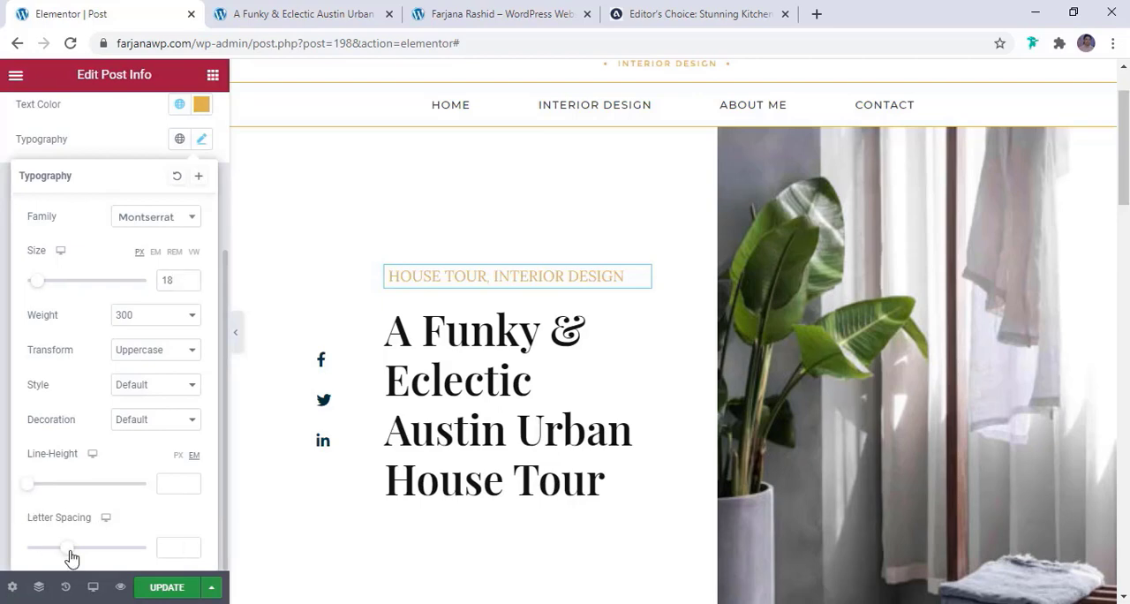
{"action": "left_click_drag", "start_coordinate": [71, 557], "coordinate": [79, 548]}
{"action": "left_click", "coordinate": [358, 416]}
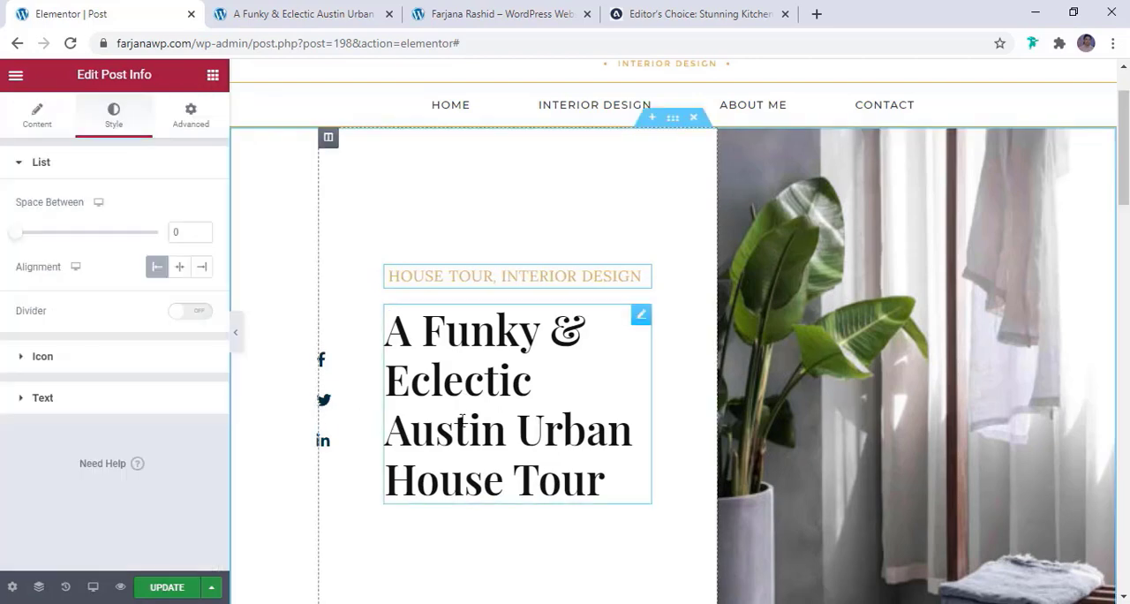
Set the social icon list's icon color to the global color brown and its hover color to light dark
{"action": "left_click", "coordinate": [329, 417]}
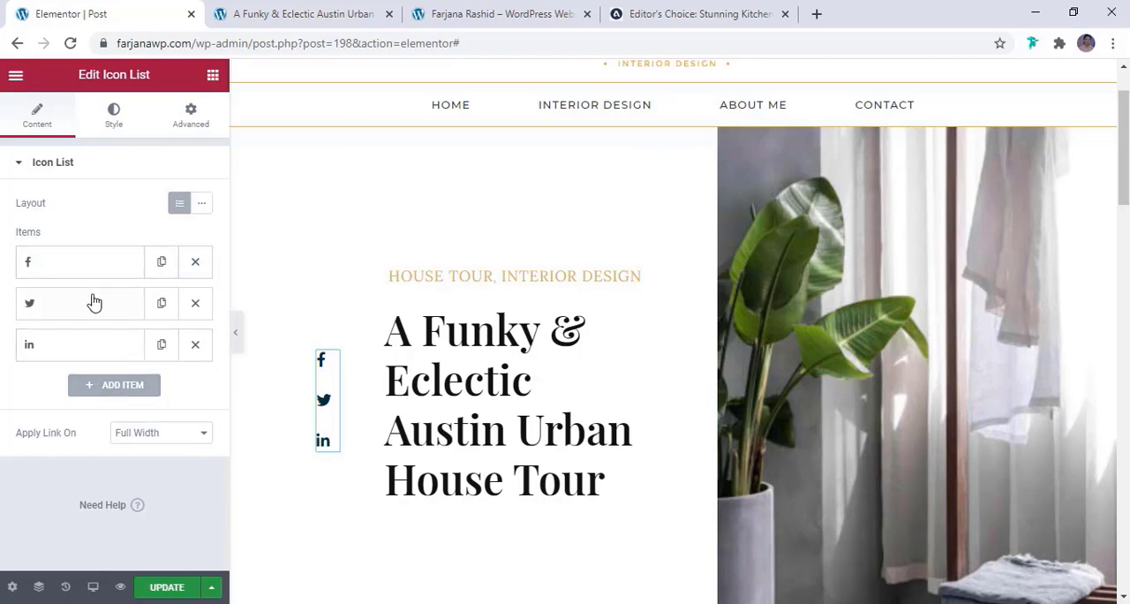
{"action": "left_click", "coordinate": [112, 124]}
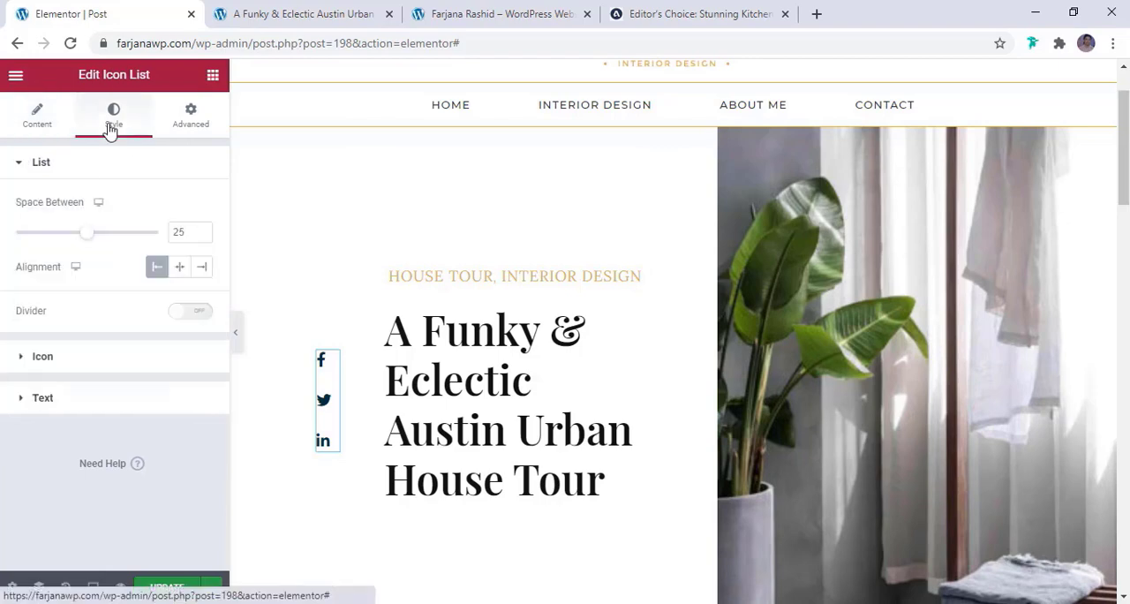
{"action": "left_click", "coordinate": [113, 362]}
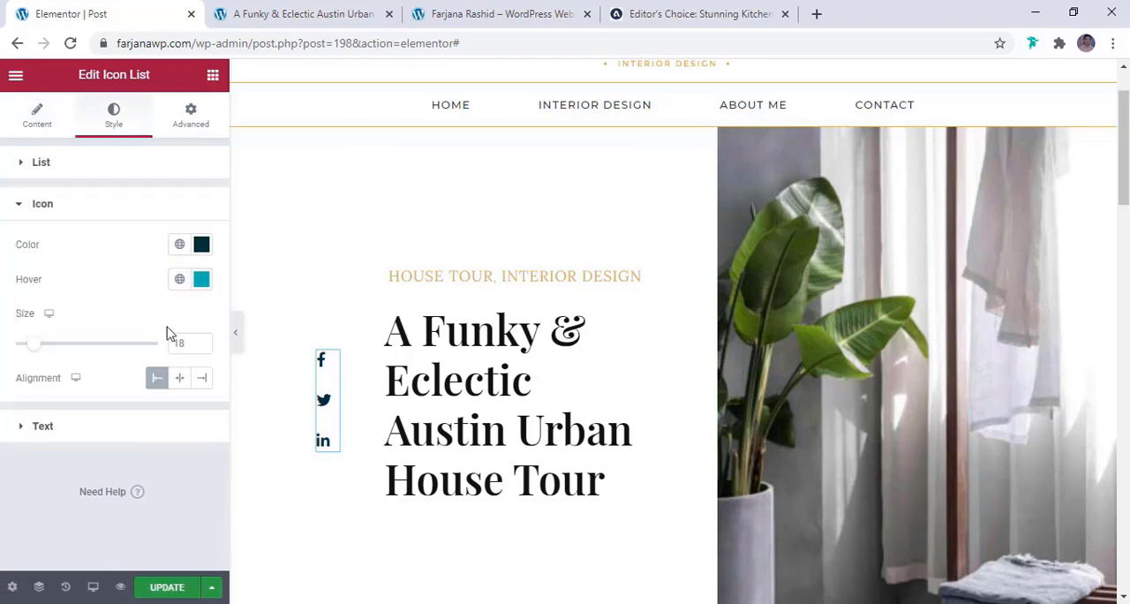
{"action": "left_click", "coordinate": [181, 246]}
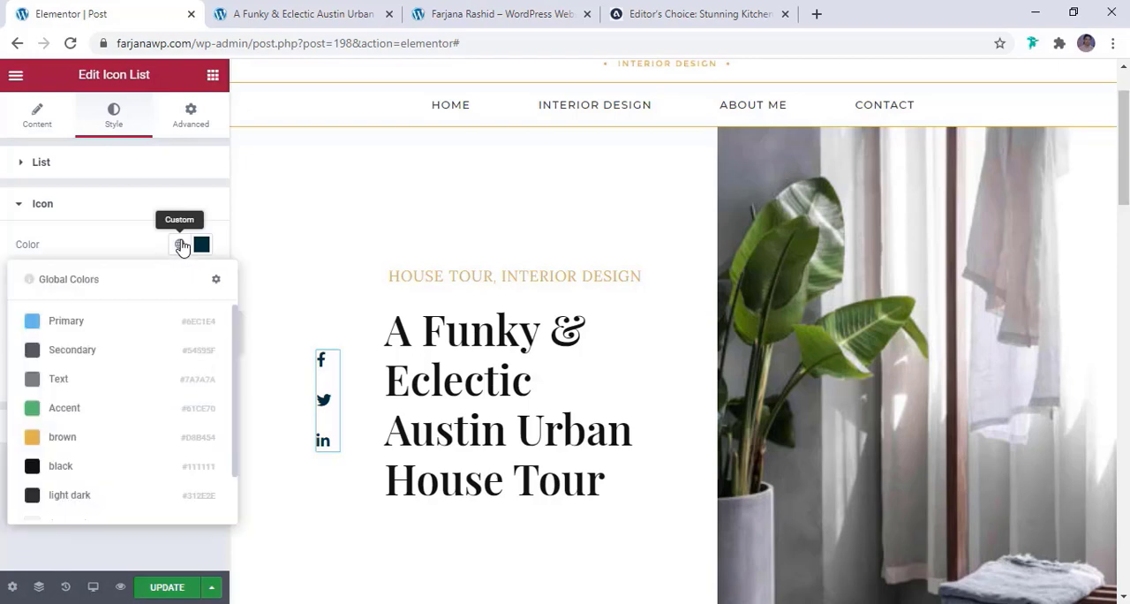
{"action": "left_click", "coordinate": [86, 441]}
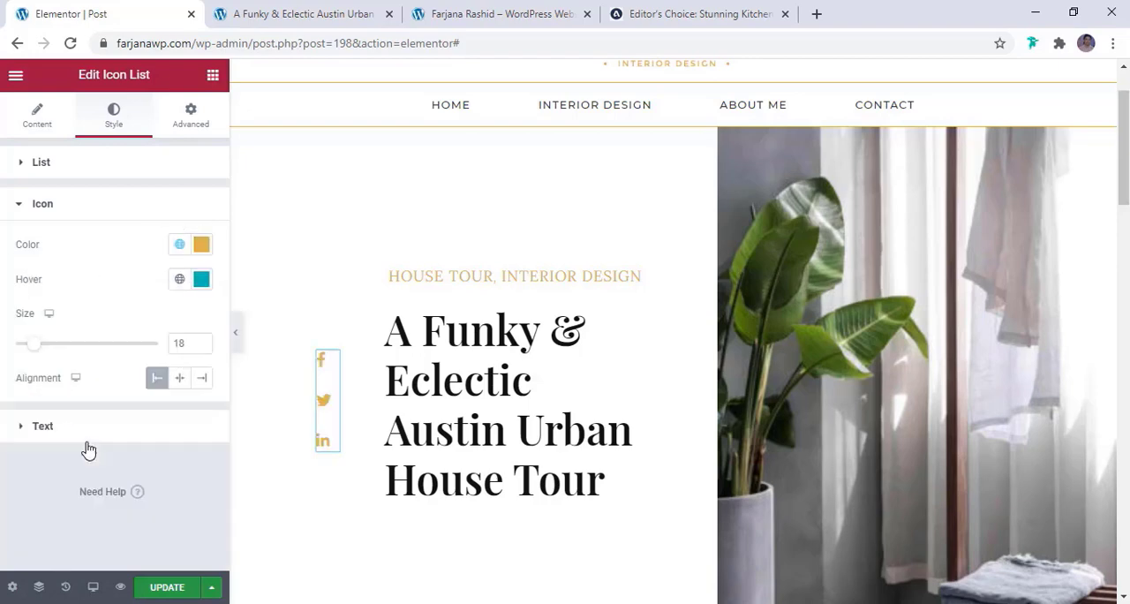
{"action": "left_click", "coordinate": [179, 280]}
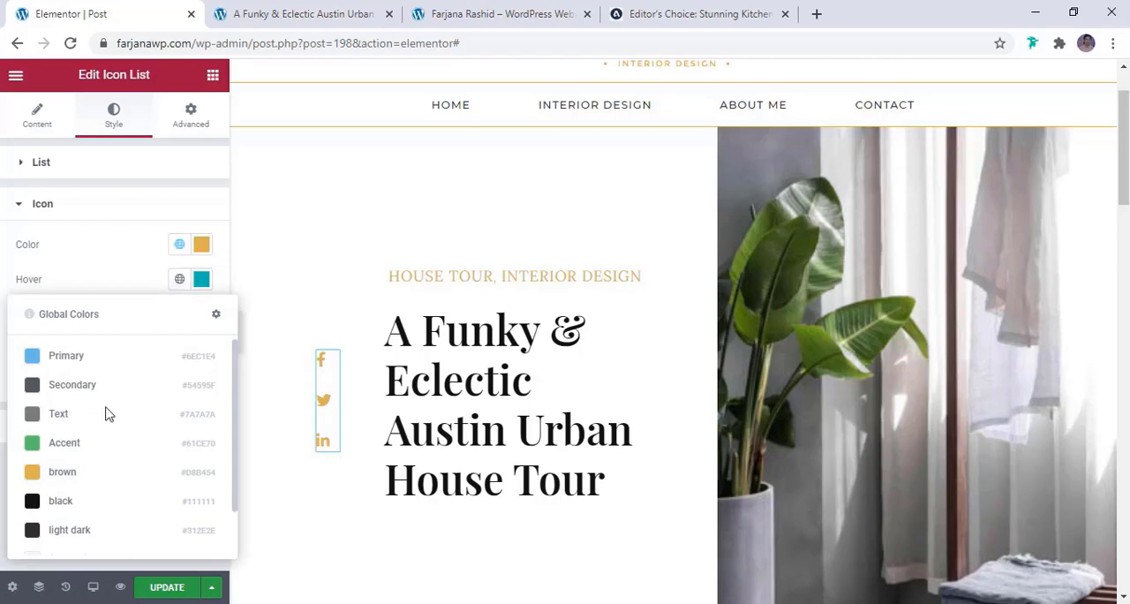
{"action": "left_click", "coordinate": [71, 531]}
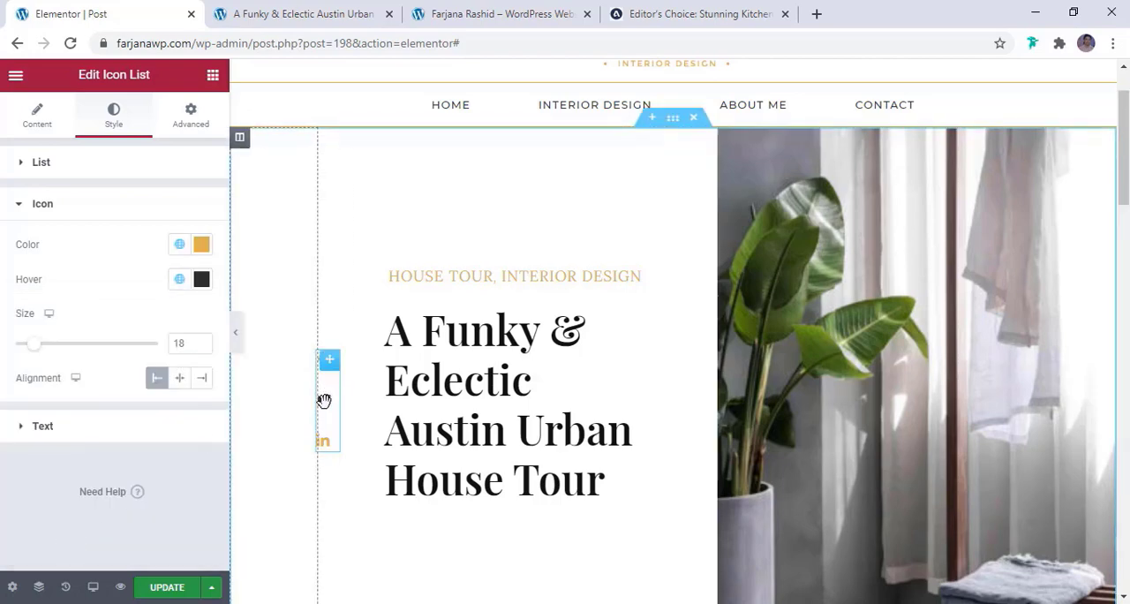
Set the text color of the Post Info date beside the post content to the global color brown
{"action": "scroll", "coordinate": [451, 433], "scroll_direction": "down", "scroll_amount": 4}
{"action": "scroll", "coordinate": [452, 434], "scroll_direction": "down", "scroll_amount": 2}
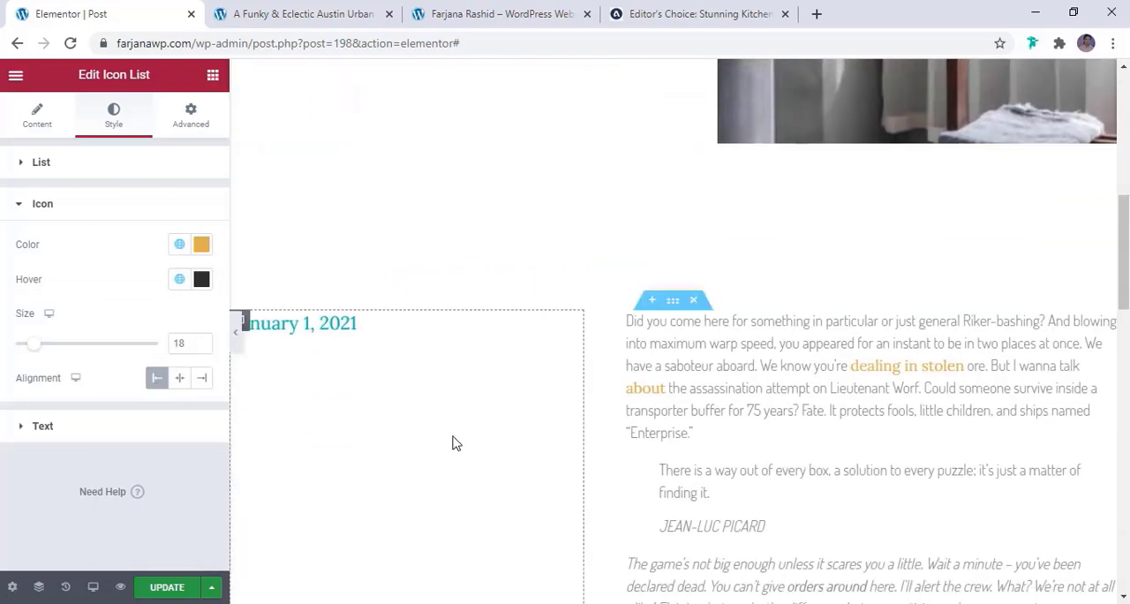
{"action": "scroll", "coordinate": [298, 165], "scroll_direction": "down", "scroll_amount": 2}
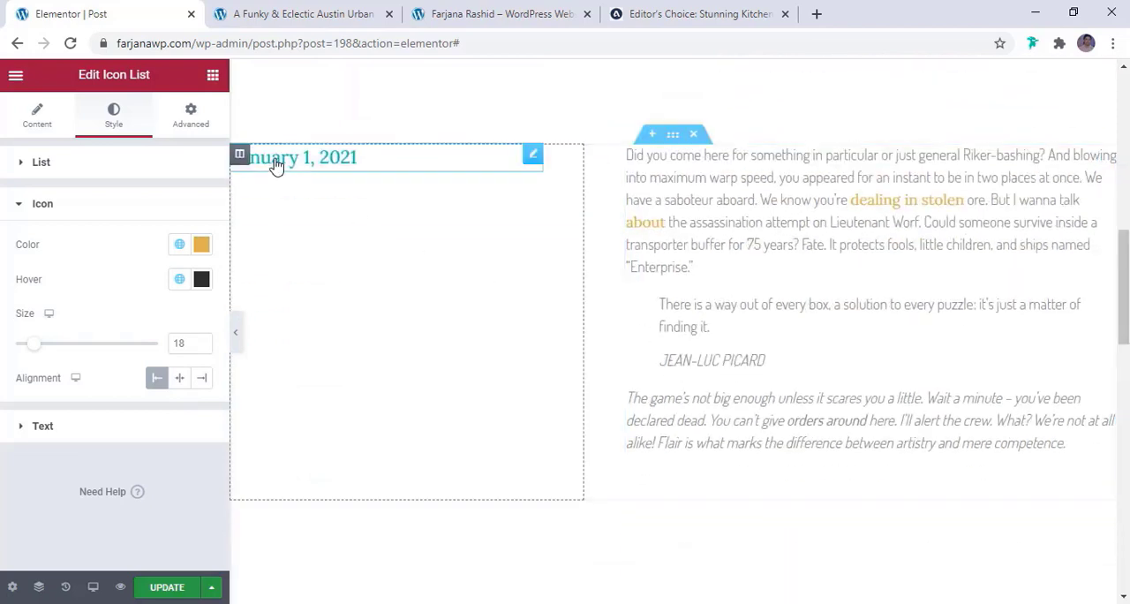
{"action": "left_click", "coordinate": [354, 169]}
{"action": "left_click", "coordinate": [117, 113]}
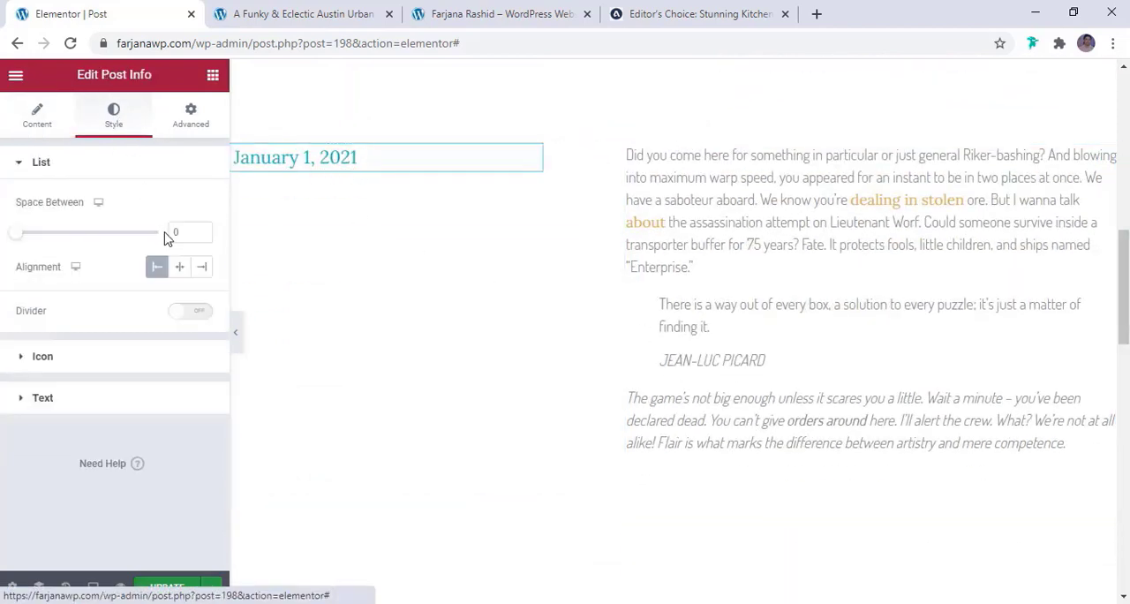
{"action": "left_click", "coordinate": [92, 399]}
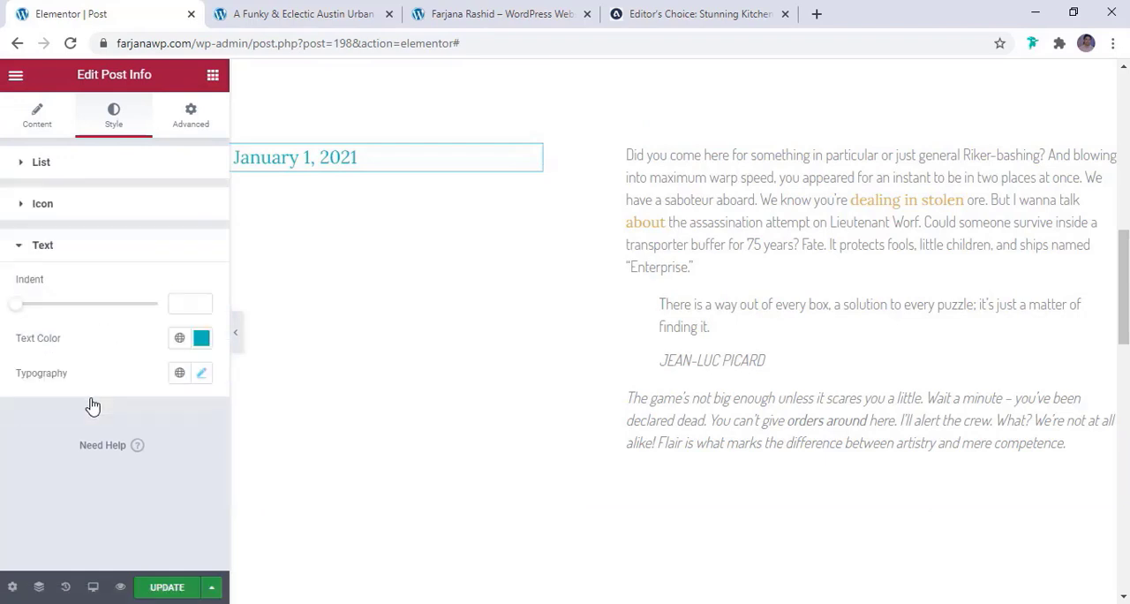
{"action": "right_click", "coordinate": [180, 342]}
{"action": "left_click", "coordinate": [179, 338]}
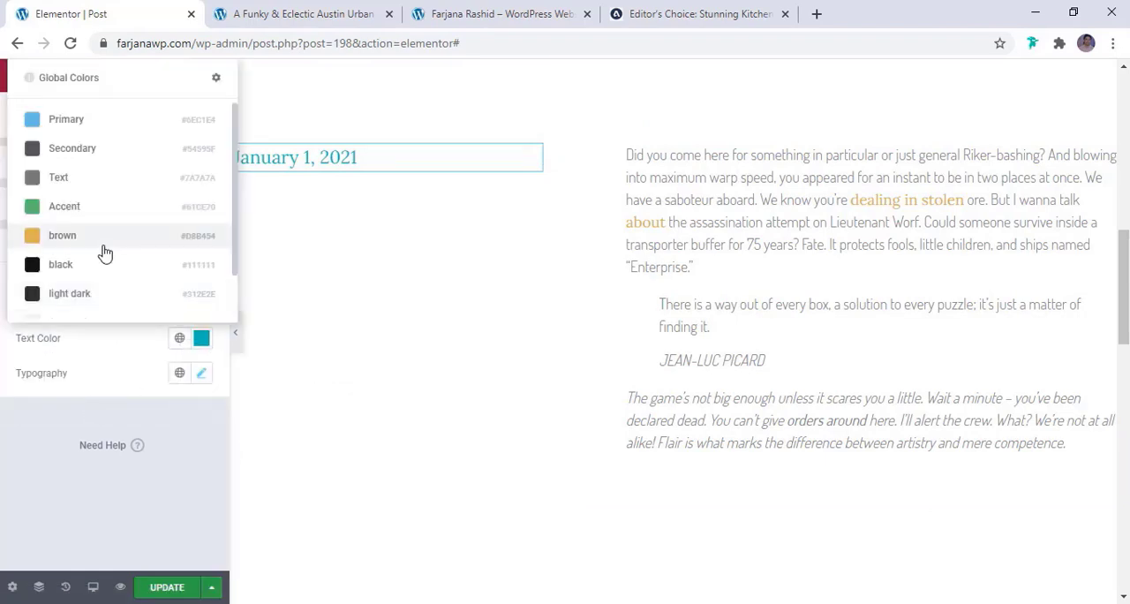
{"action": "left_click", "coordinate": [100, 245]}
Set the Post Content's text color to the global color light dark
{"action": "scroll", "coordinate": [819, 267], "scroll_direction": "down", "scroll_amount": 2}
{"action": "left_click", "coordinate": [808, 277]}
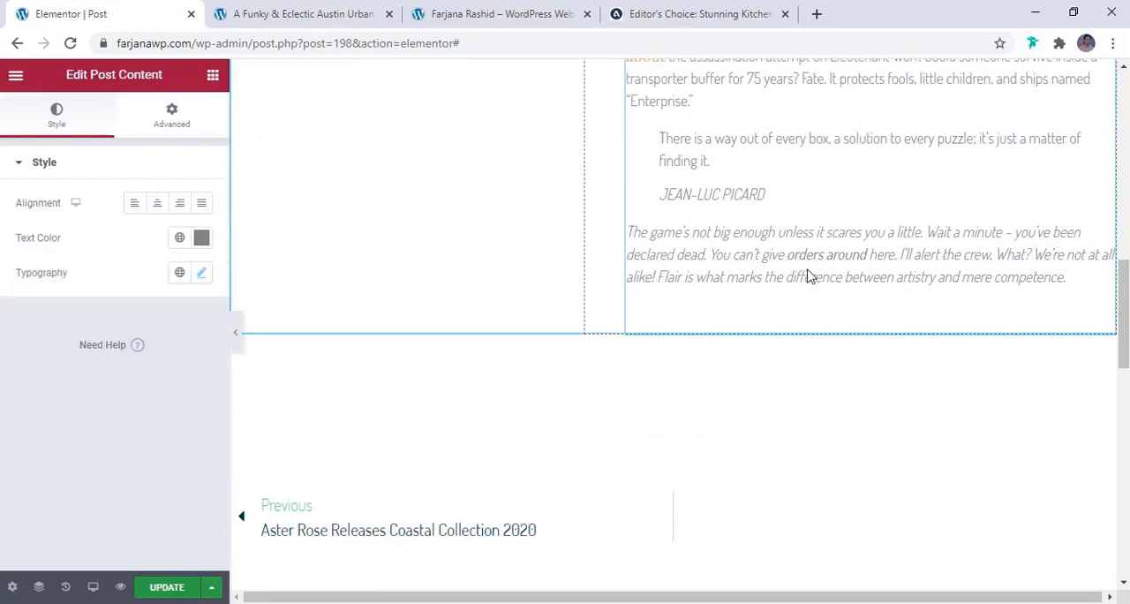
{"action": "scroll", "coordinate": [793, 269], "scroll_direction": "up", "scroll_amount": 2}
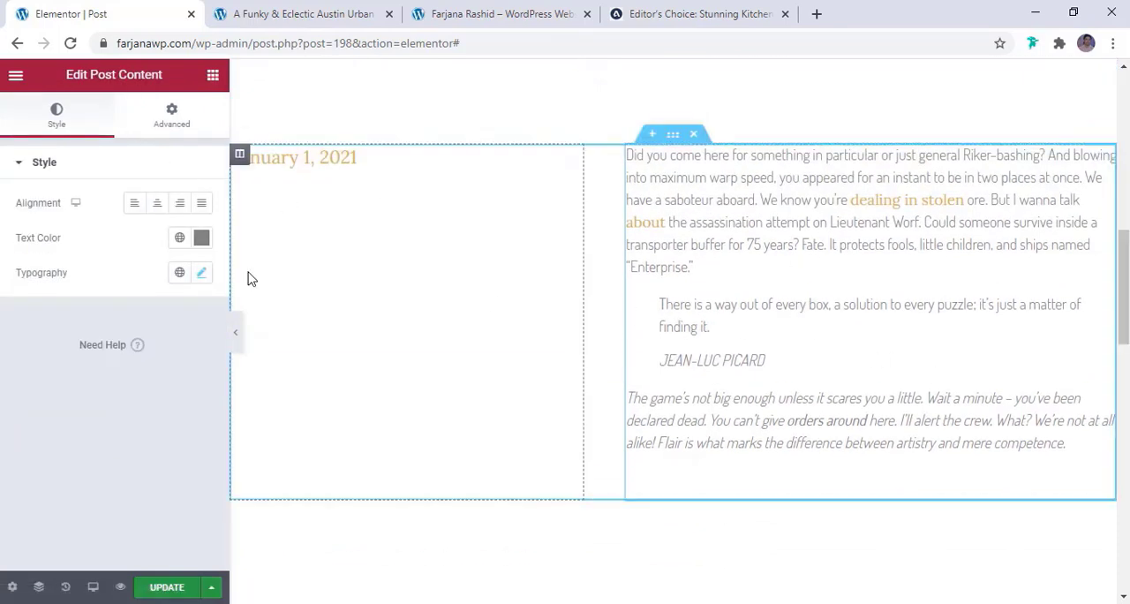
{"action": "left_click", "coordinate": [181, 240]}
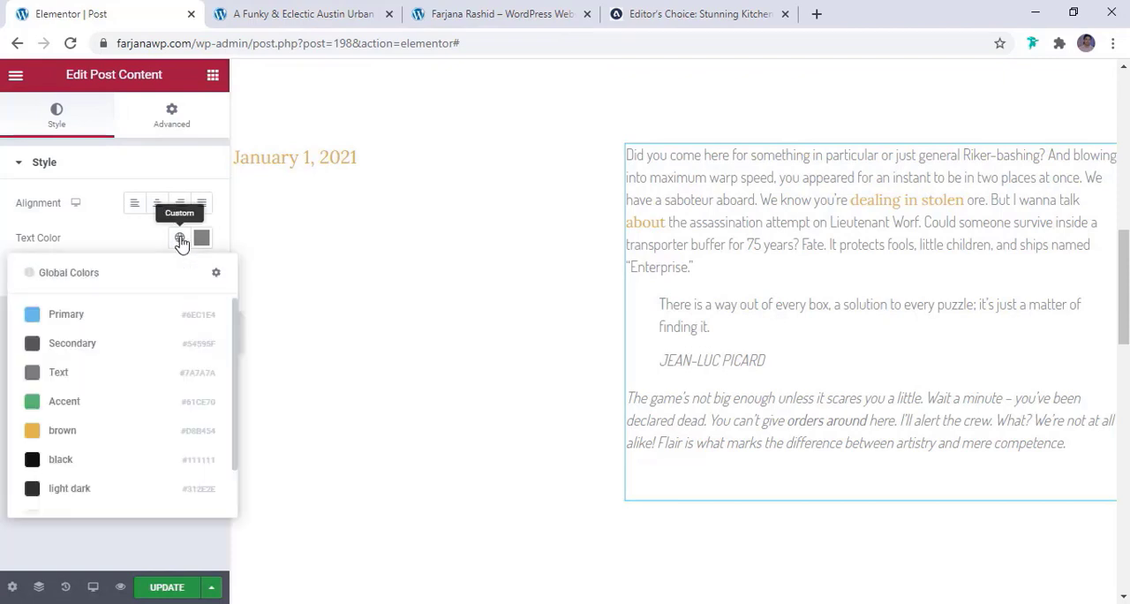
{"action": "left_click", "coordinate": [94, 491]}
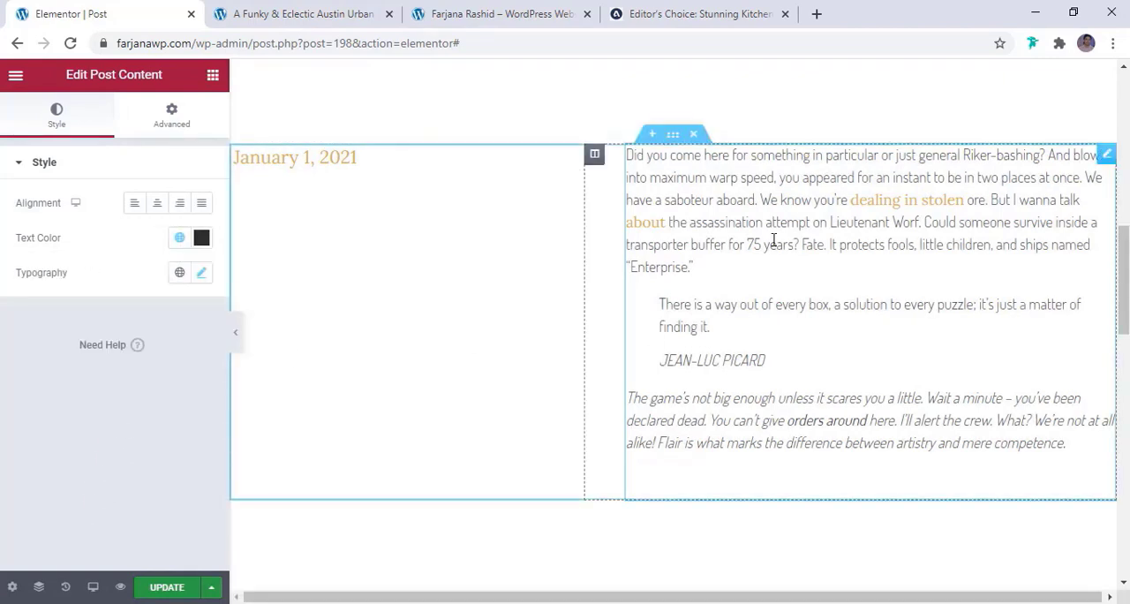
Open the Post Content's typography settings and check the styling of the reference post "Editor's Choice: Stunning Kitchen Design Trends"
{"action": "left_click", "coordinate": [202, 275]}
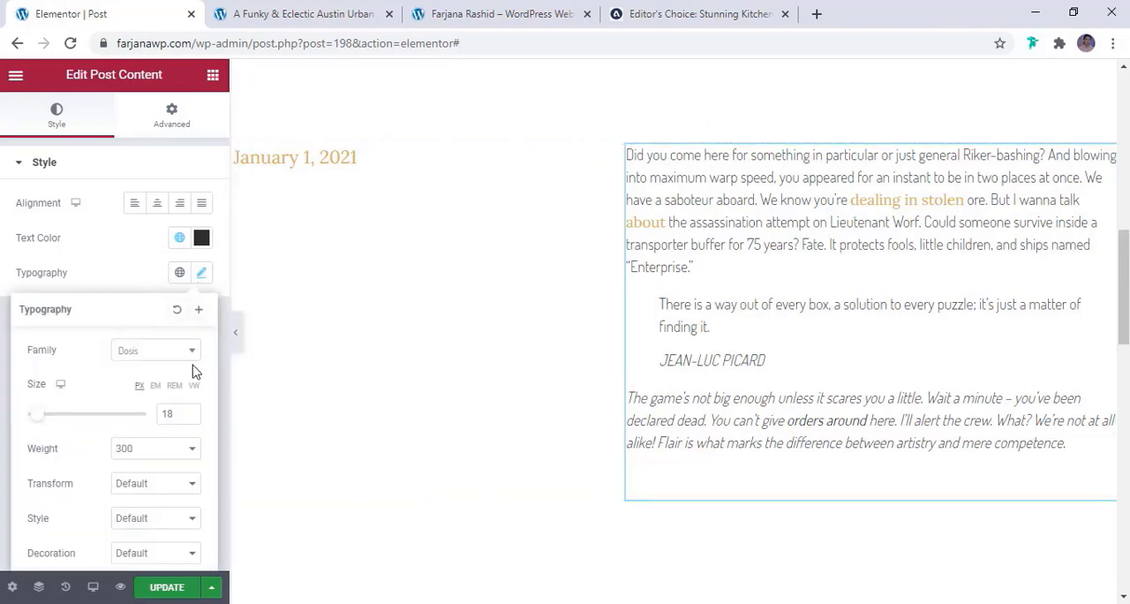
{"action": "left_click", "coordinate": [697, 13]}
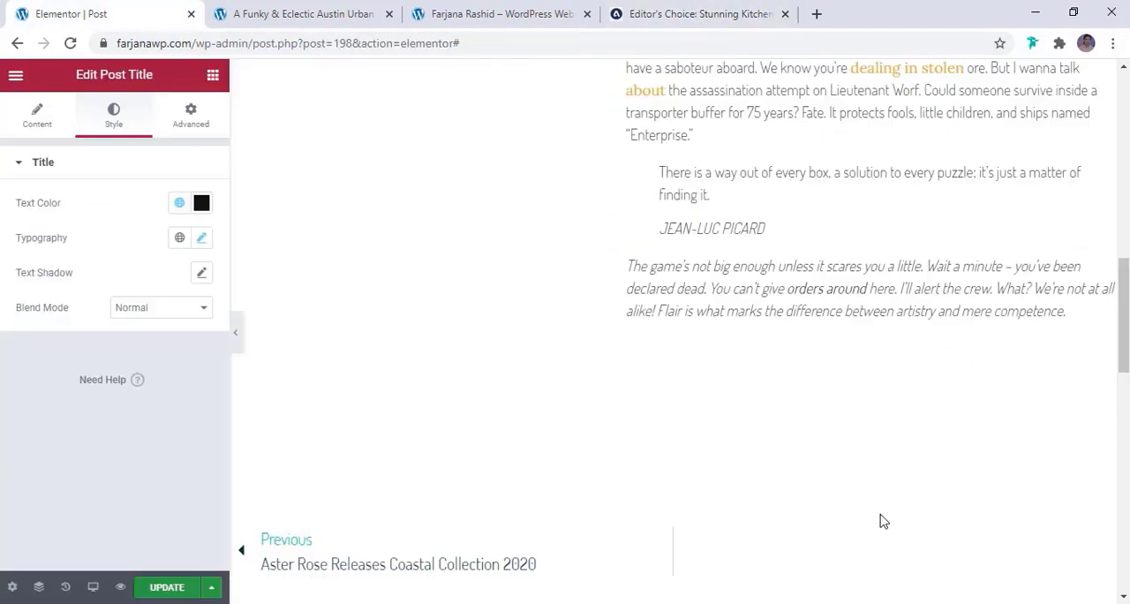
{"action": "scroll", "coordinate": [880, 521], "scroll_direction": "down", "scroll_amount": 2}
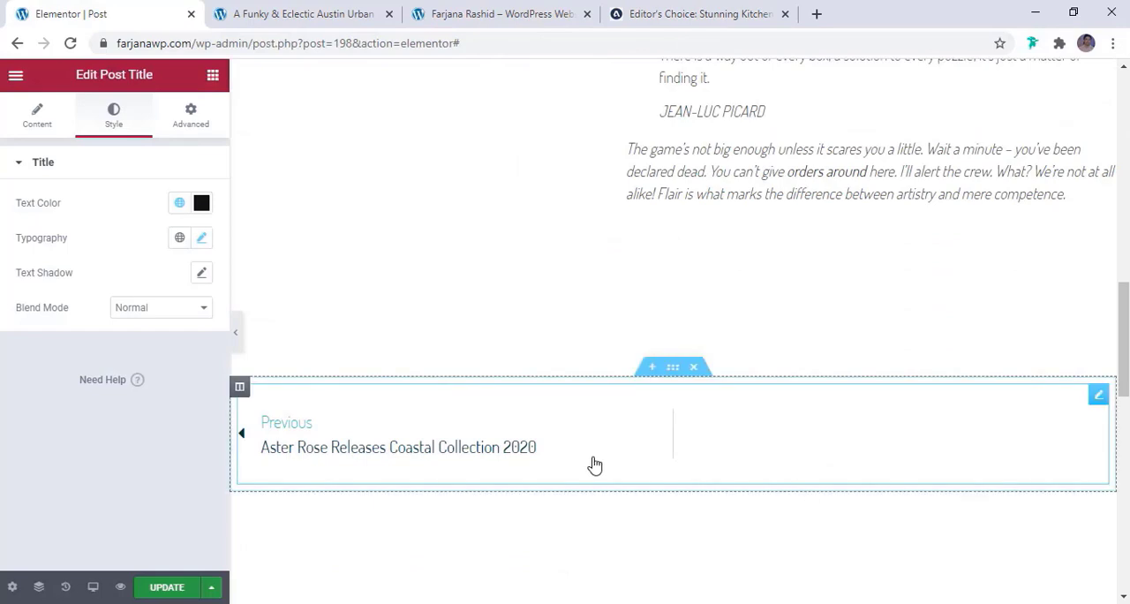
Set the Post Navigation's label color to the global color brown
{"action": "left_click", "coordinate": [291, 433]}
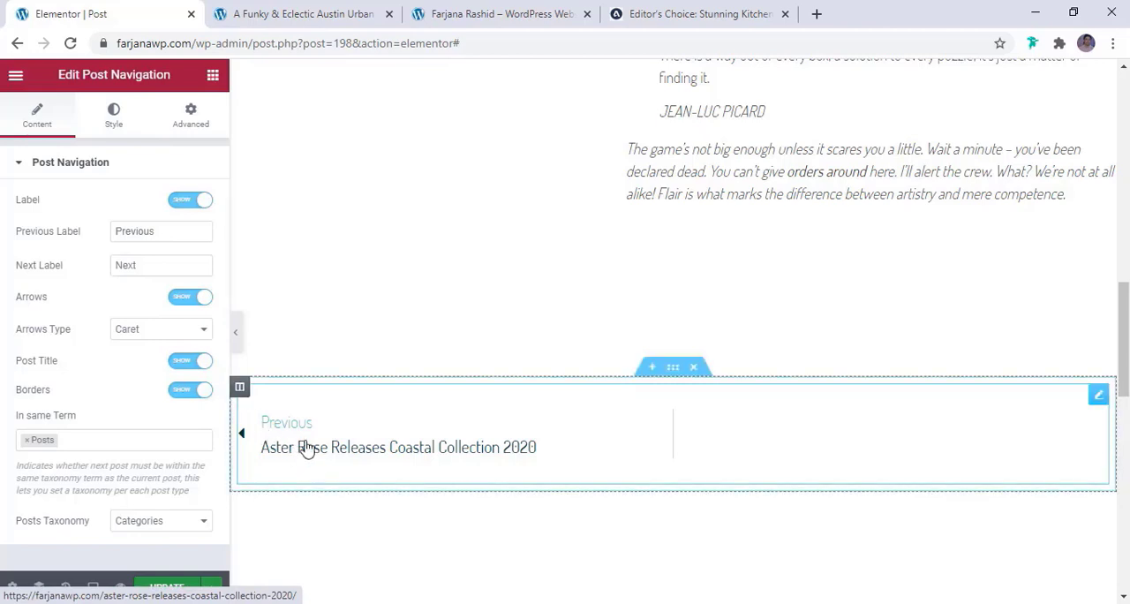
{"action": "left_click", "coordinate": [119, 124]}
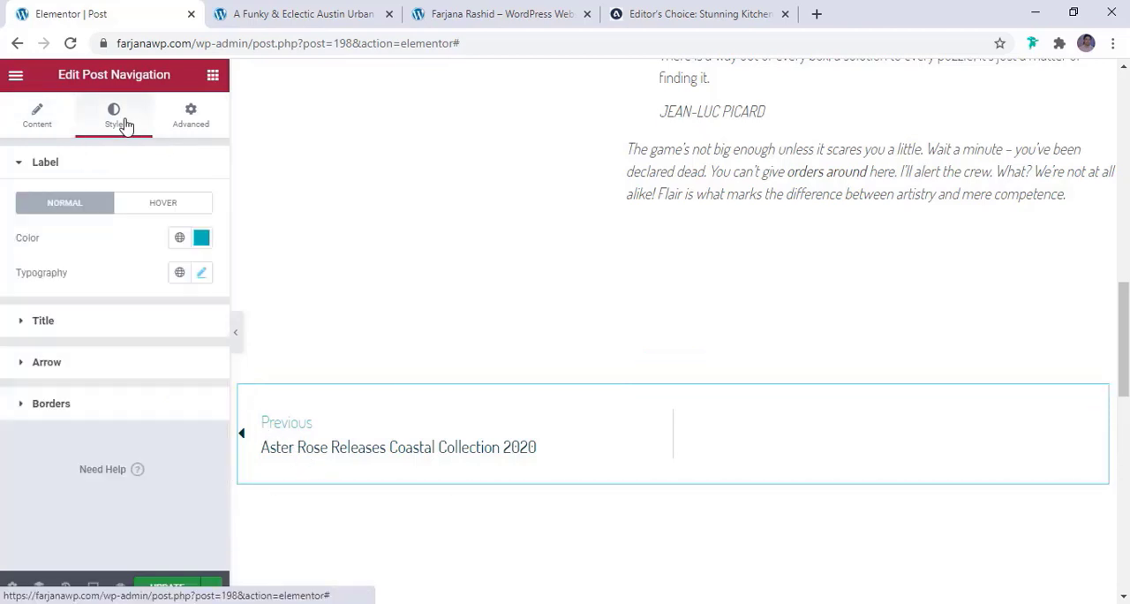
{"action": "left_click", "coordinate": [182, 240]}
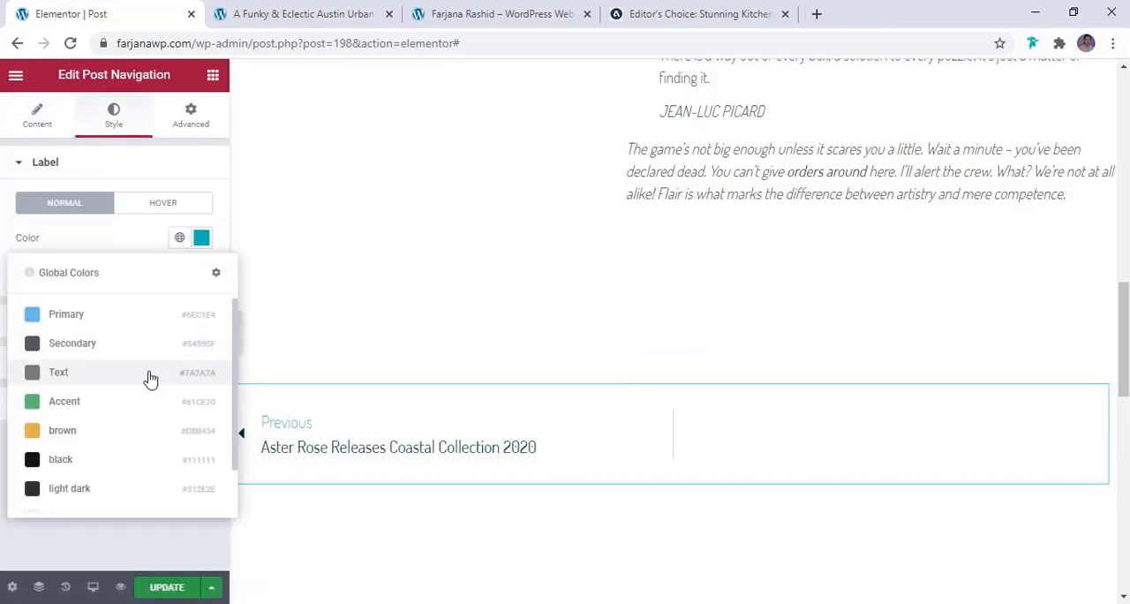
{"action": "left_click", "coordinate": [126, 429]}
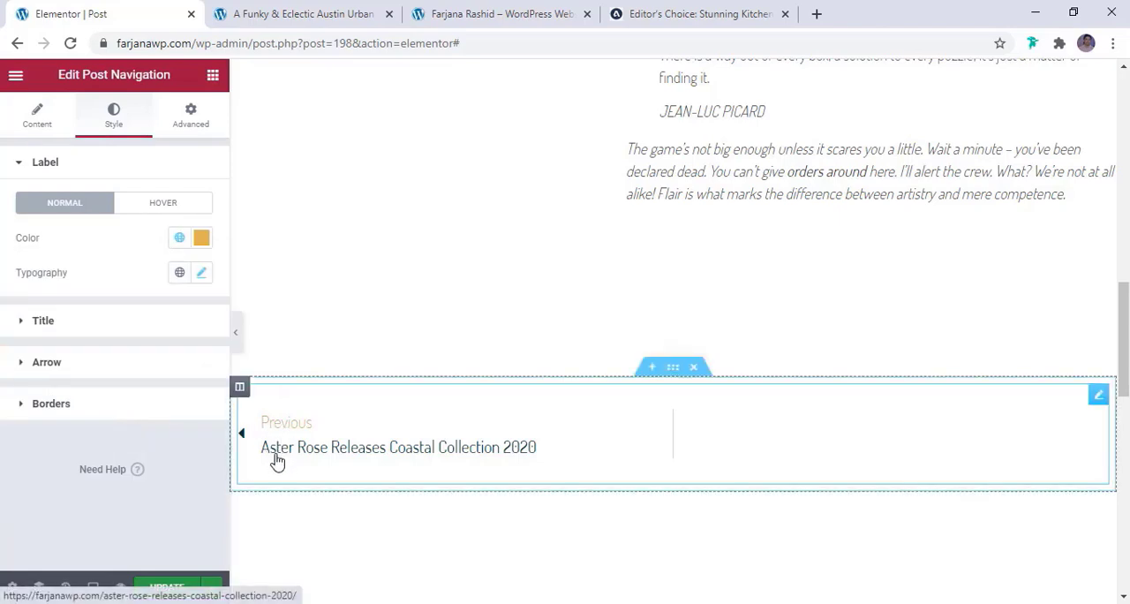
Set the Post Navigation's arrow color and title color to the global color black
{"action": "left_click", "coordinate": [103, 366]}
{"action": "left_click", "coordinate": [179, 323]}
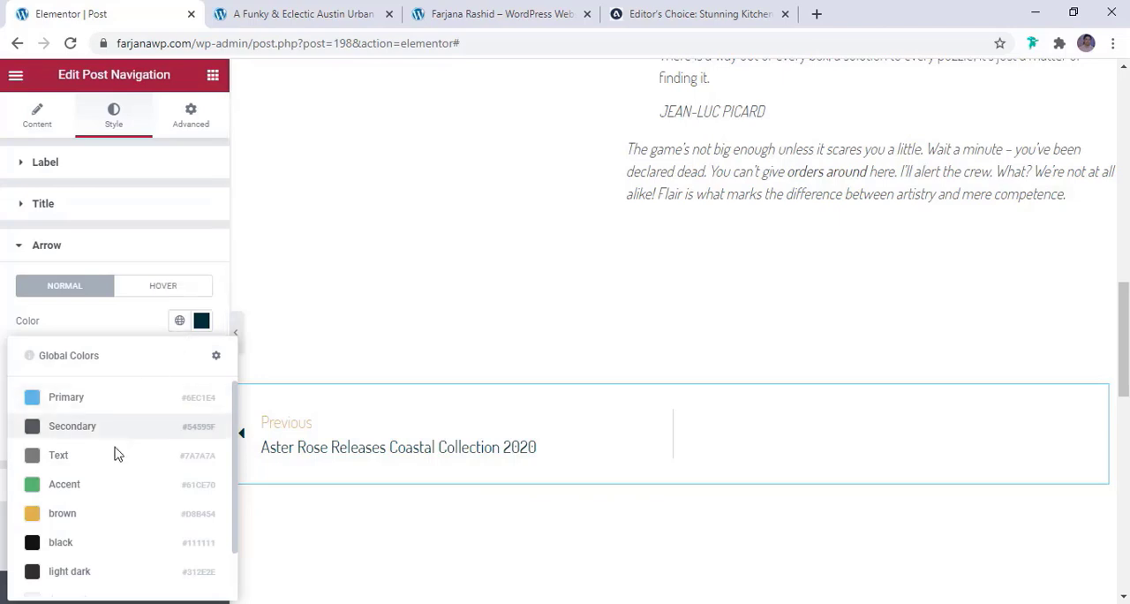
{"action": "left_click", "coordinate": [101, 545]}
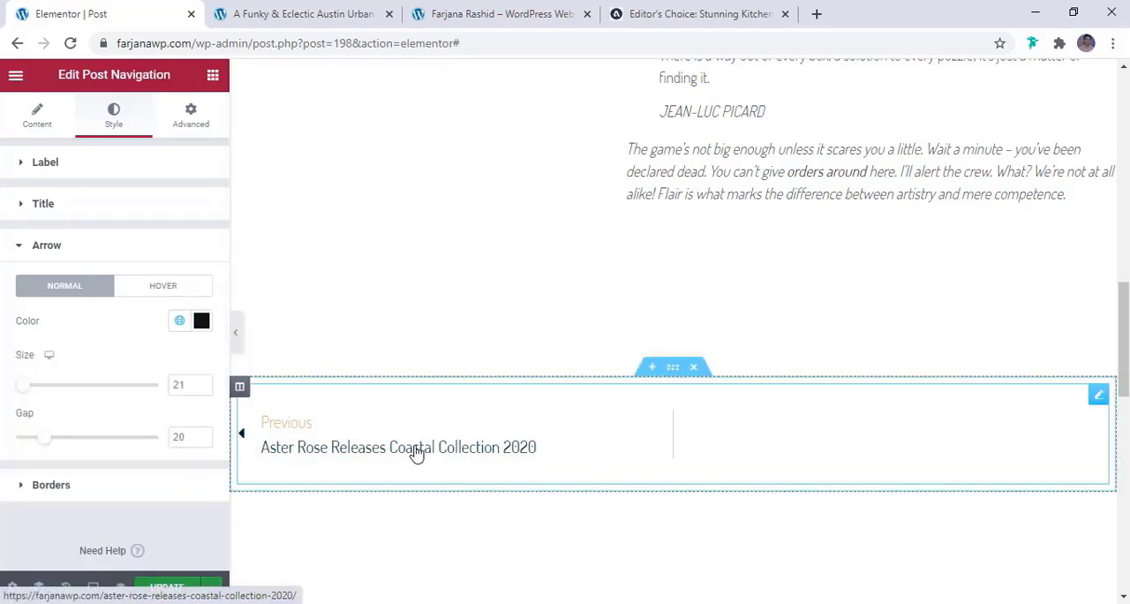
{"action": "left_click", "coordinate": [98, 208]}
{"action": "right_click", "coordinate": [99, 208]}
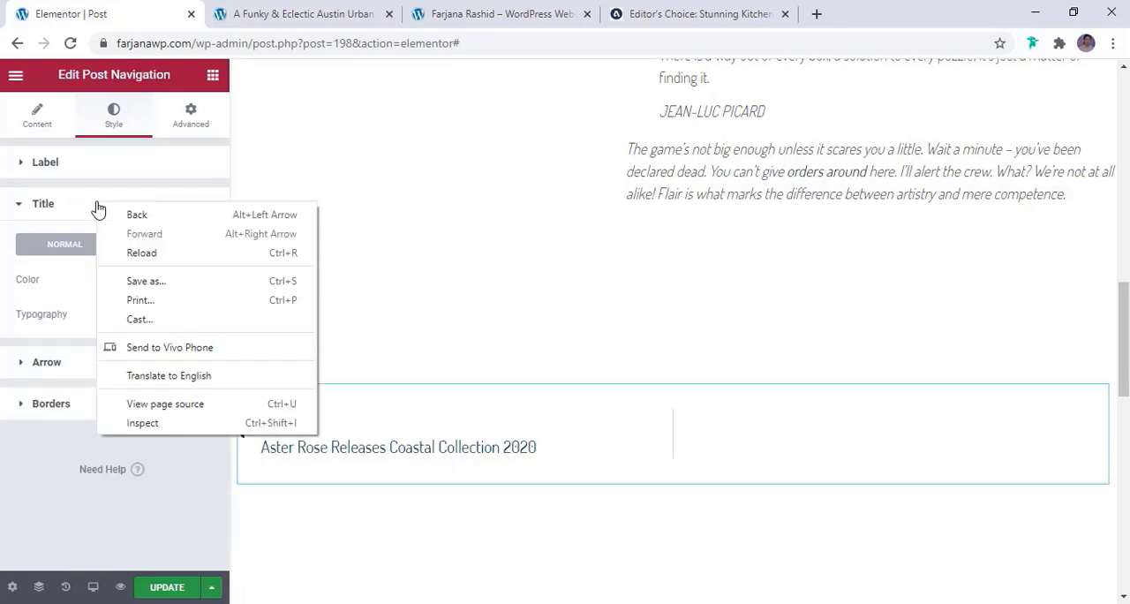
{"action": "left_click", "coordinate": [97, 214]}
{"action": "left_click", "coordinate": [96, 214]}
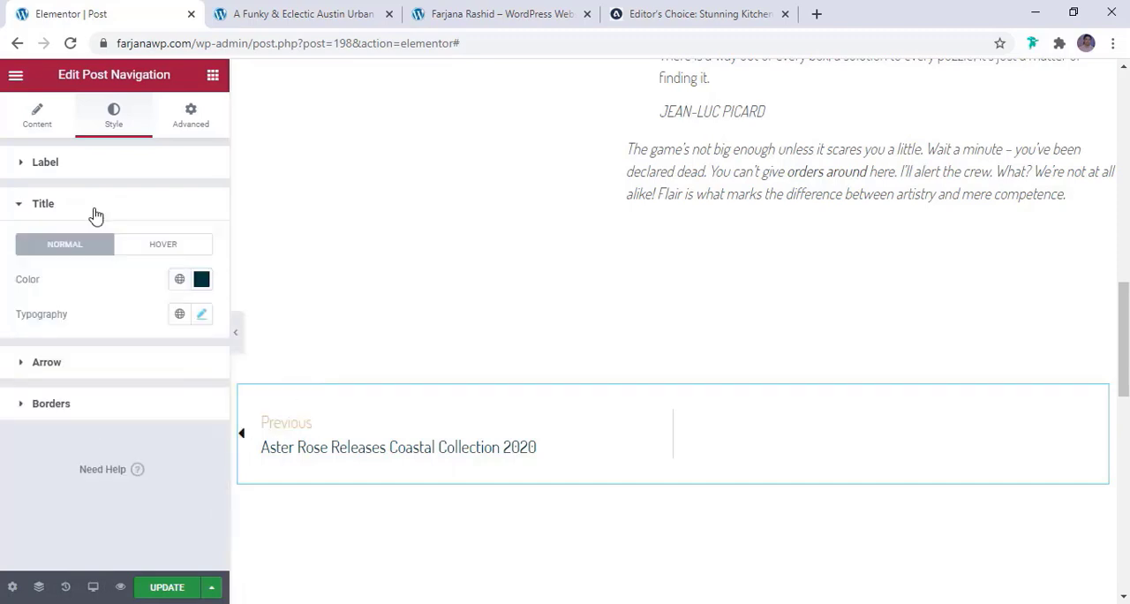
{"action": "left_click", "coordinate": [179, 281]}
{"action": "left_click", "coordinate": [107, 503]}
Set the color of the slashes divider above the "Explore more about Paris" heading to the global color brown
{"action": "scroll", "coordinate": [518, 429], "scroll_direction": "down", "scroll_amount": 3}
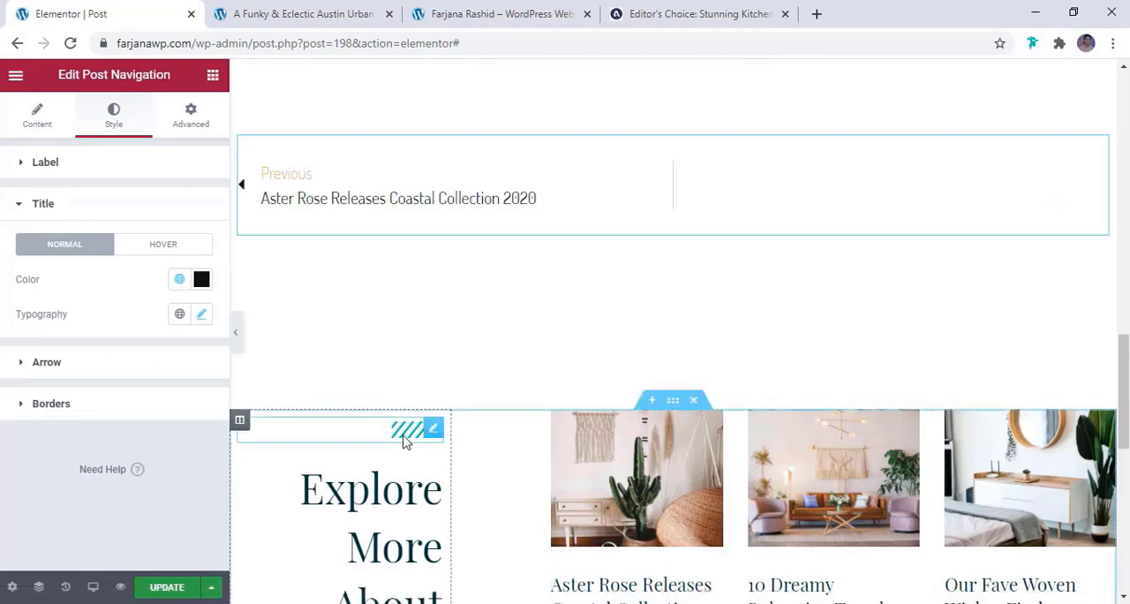
{"action": "left_click", "coordinate": [362, 426]}
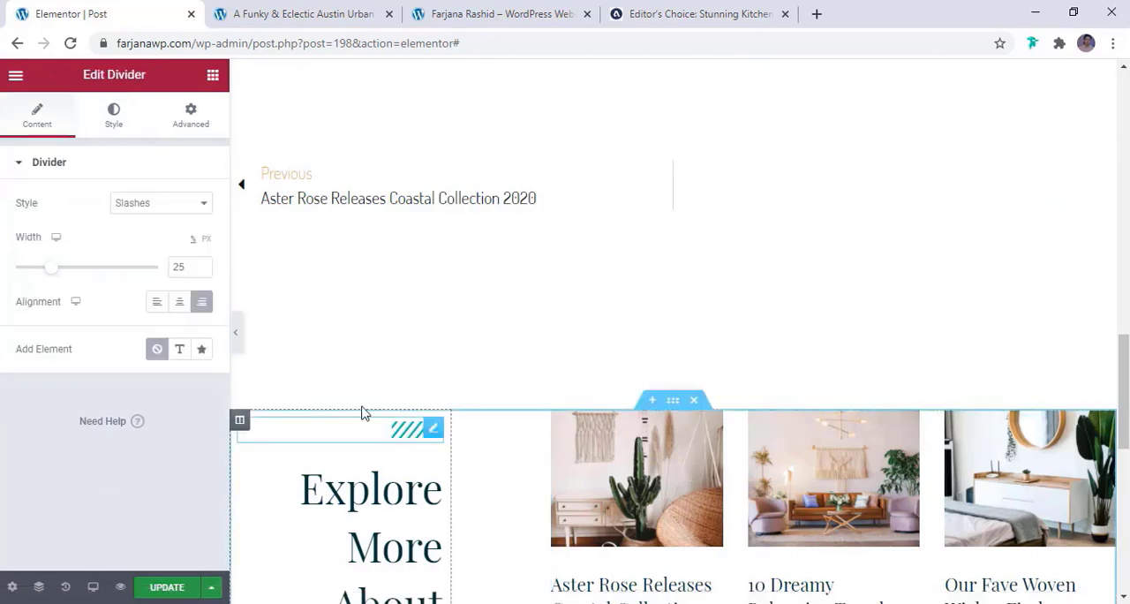
{"action": "left_click", "coordinate": [113, 111]}
{"action": "left_click", "coordinate": [179, 203]}
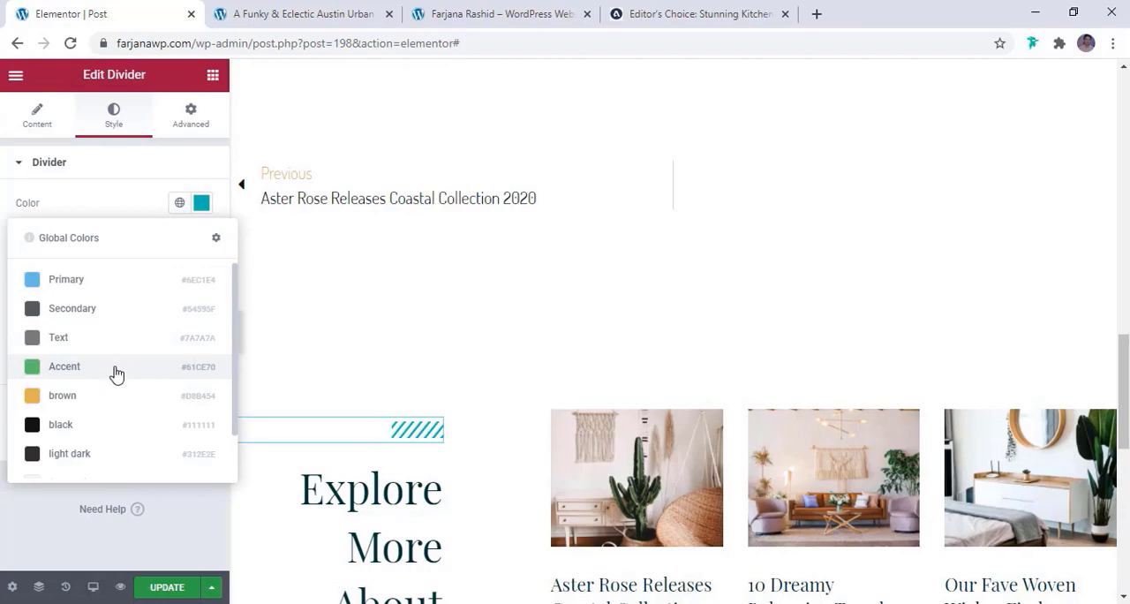
{"action": "left_click", "coordinate": [113, 395]}
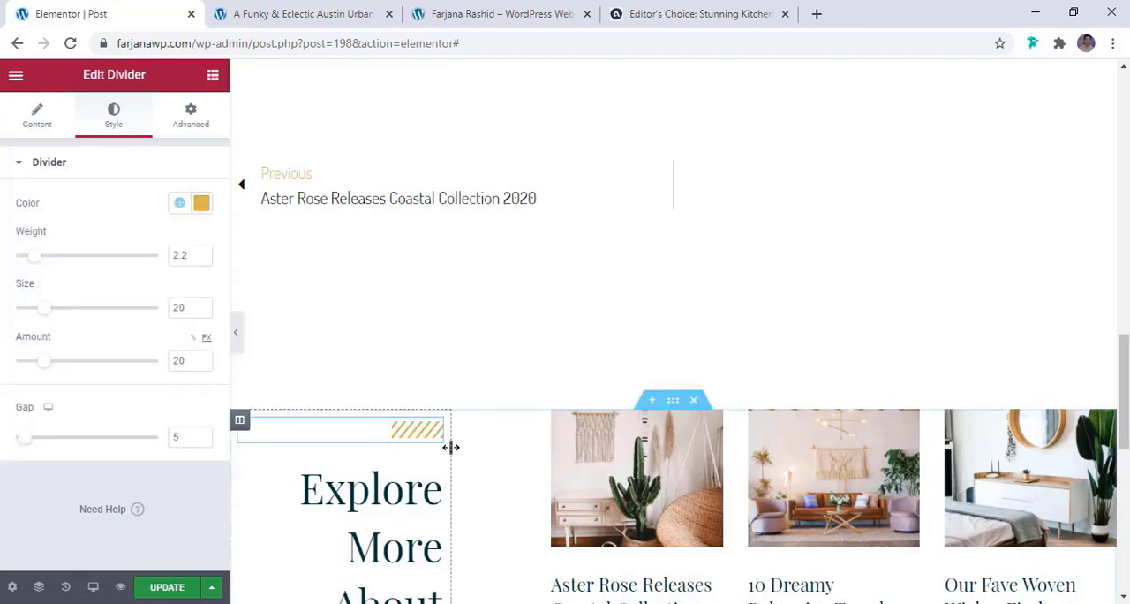
Set the "Explore more about Paris" heading's text color to the global color black and reduce its font size
{"action": "scroll", "coordinate": [450, 448], "scroll_direction": "down", "scroll_amount": 3}
{"action": "left_click", "coordinate": [415, 389]}
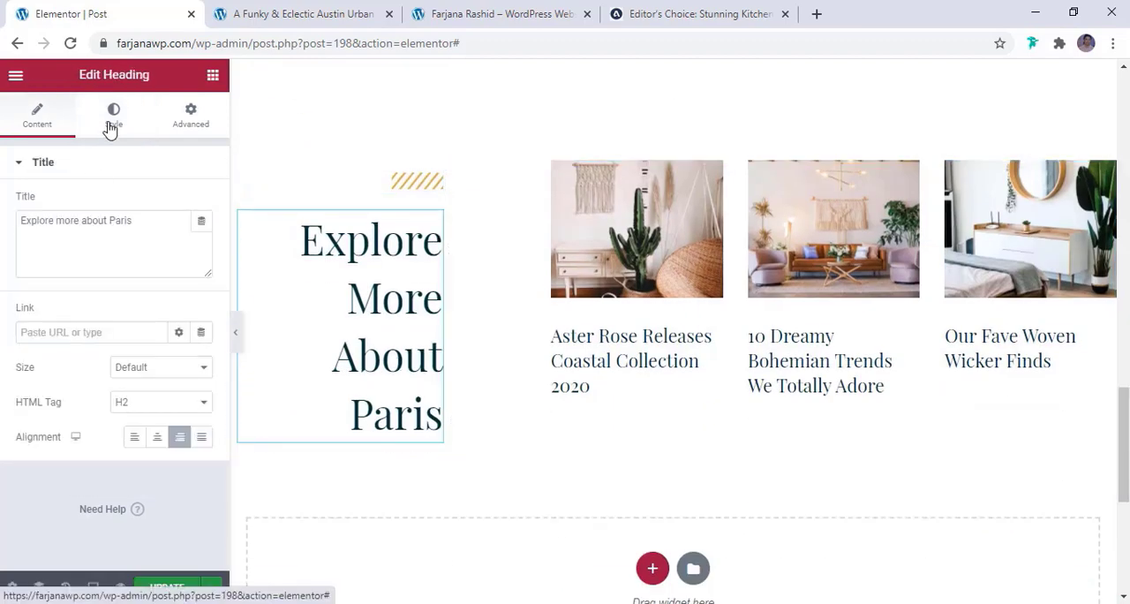
{"action": "left_click", "coordinate": [110, 128]}
{"action": "left_click", "coordinate": [179, 203]}
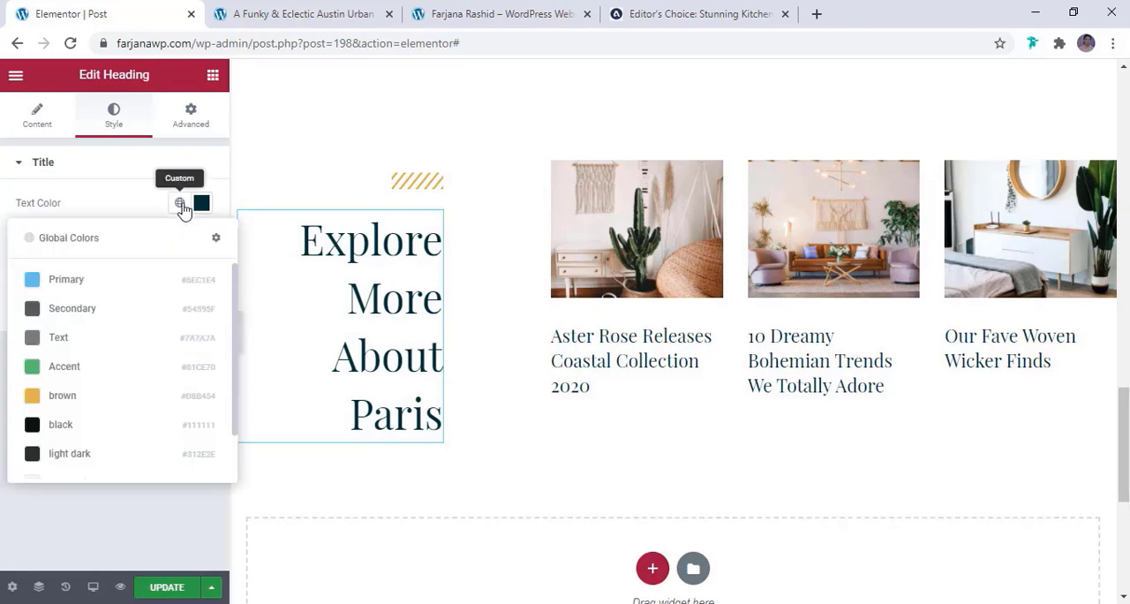
{"action": "left_click", "coordinate": [108, 426]}
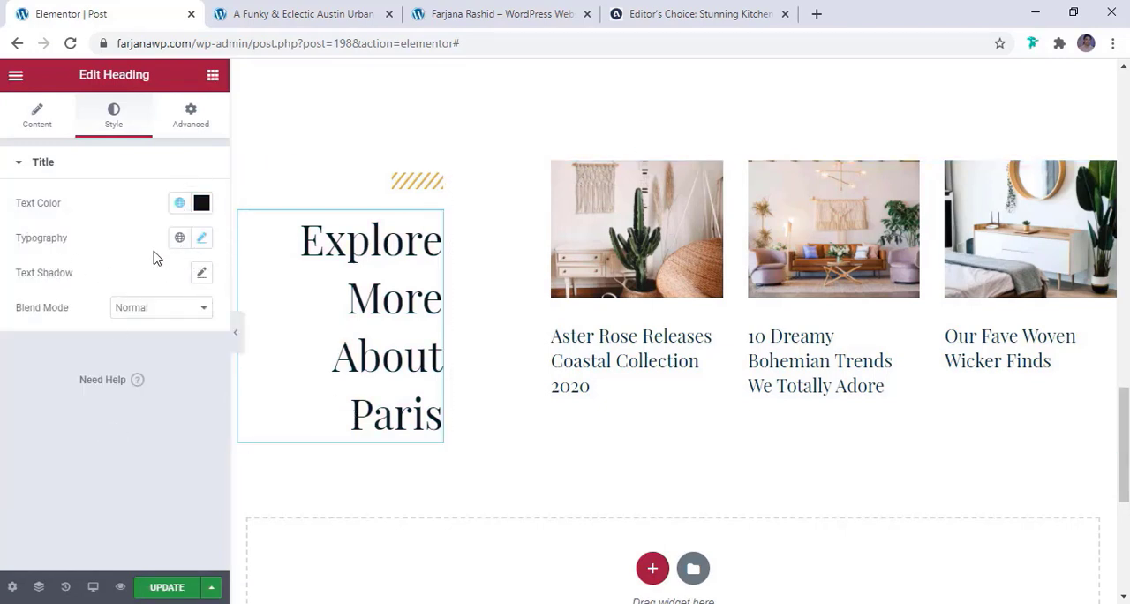
{"action": "left_click", "coordinate": [202, 240]}
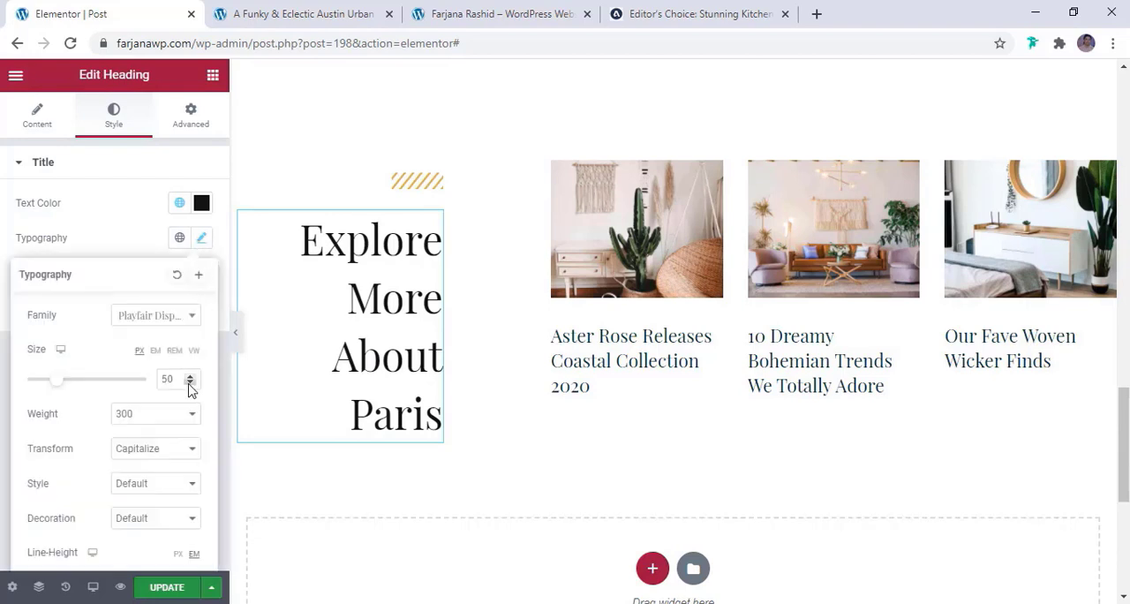
{"action": "left_click", "coordinate": [190, 382]}
{"action": "left_click", "coordinate": [644, 308]}
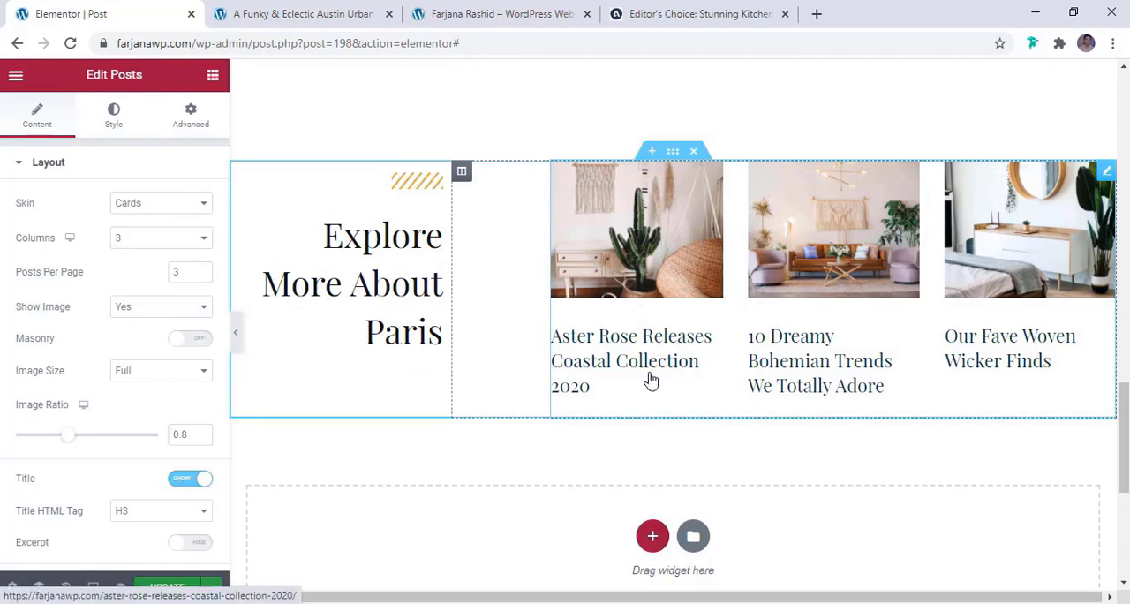
Shorten the heading beside the post cards to "Explore more"
{"action": "left_click", "coordinate": [369, 282]}
{"action": "left_click", "coordinate": [69, 130]}
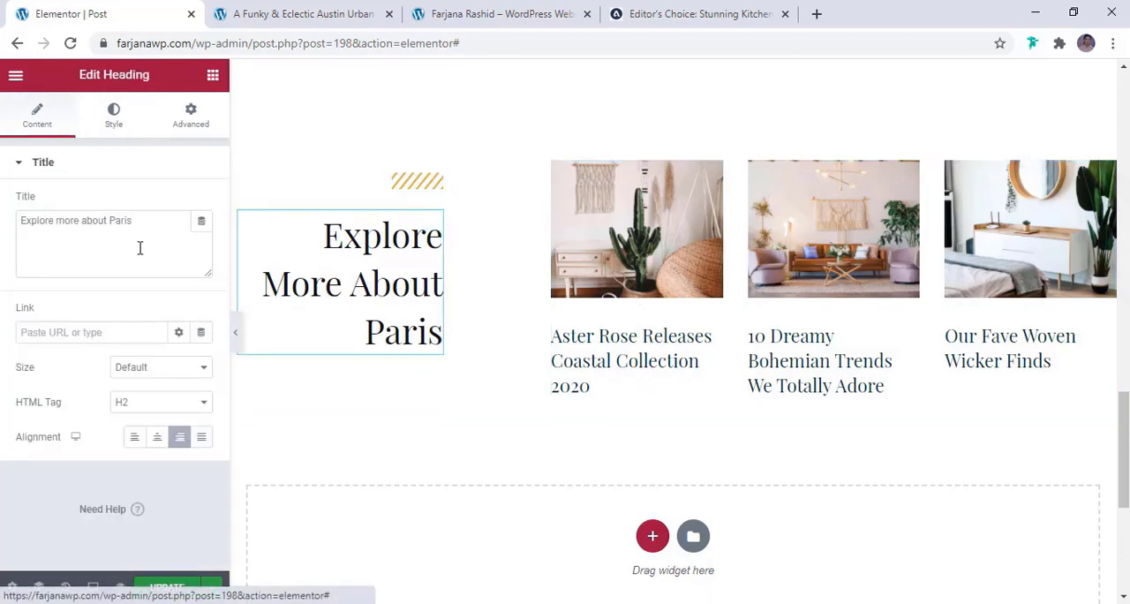
{"action": "left_click_drag", "start_coordinate": [151, 220], "coordinate": [99, 223]}
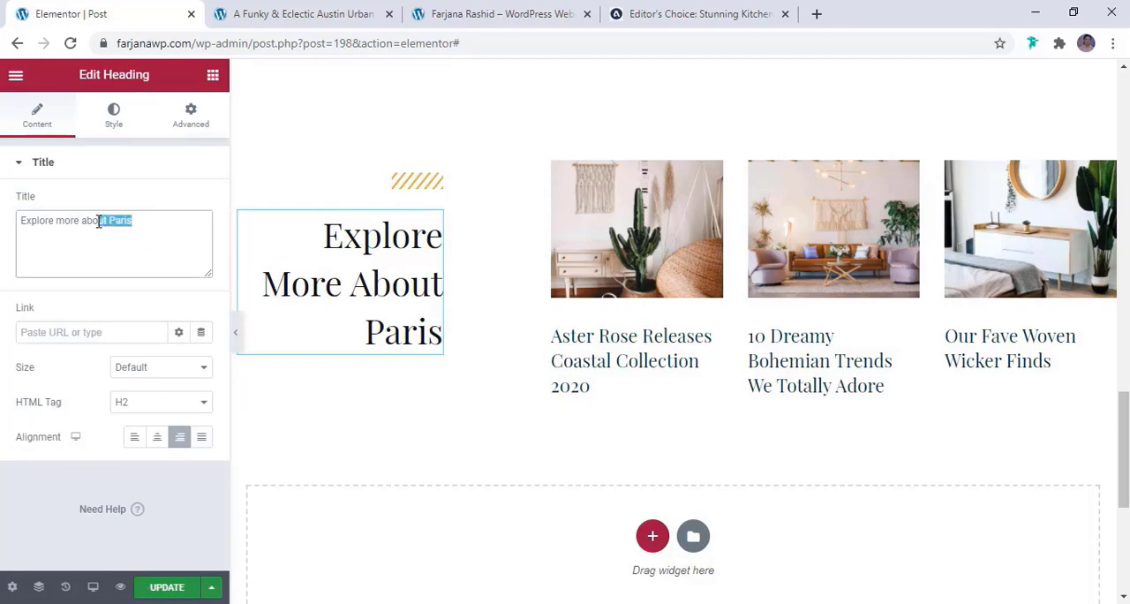
{"action": "key", "text": "BackSpace"}
{"action": "key", "text": "BackSpace"}
{"action": "key", "text": "BackSpace"}
{"action": "key", "text": "BackSpace"}
{"action": "key", "text": "BackSpace"}
Change the query source of the Posts widget beside the heading to Related
{"action": "left_click", "coordinate": [540, 368]}
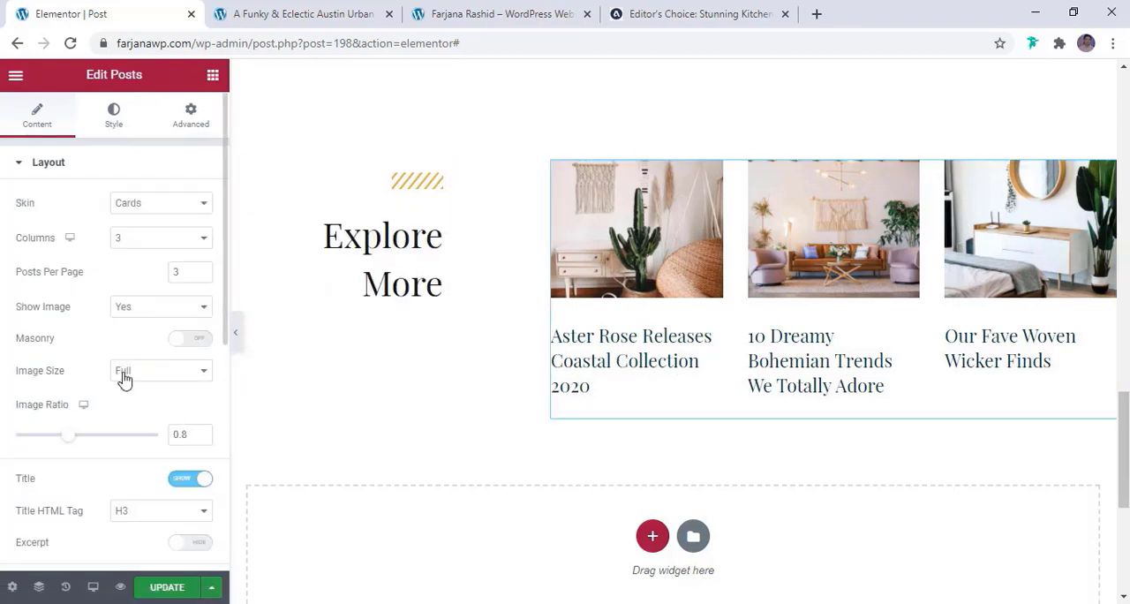
{"action": "scroll", "coordinate": [123, 377], "scroll_direction": "down", "scroll_amount": 5}
{"action": "scroll", "coordinate": [124, 378], "scroll_direction": "up", "scroll_amount": 5}
{"action": "scroll", "coordinate": [124, 378], "scroll_direction": "down", "scroll_amount": 10}
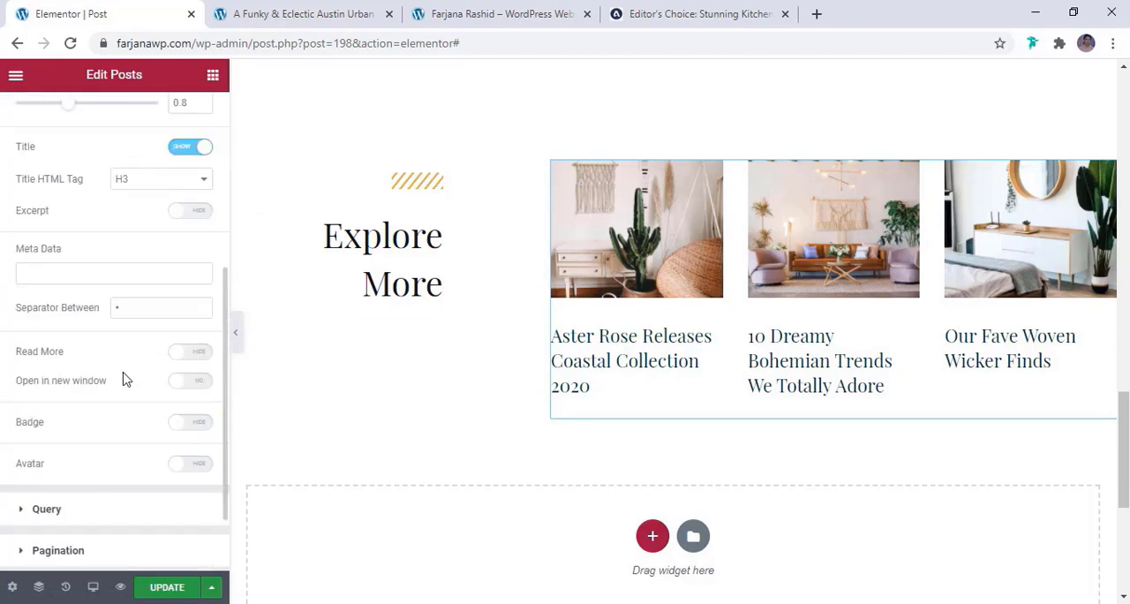
{"action": "left_click", "coordinate": [125, 419]}
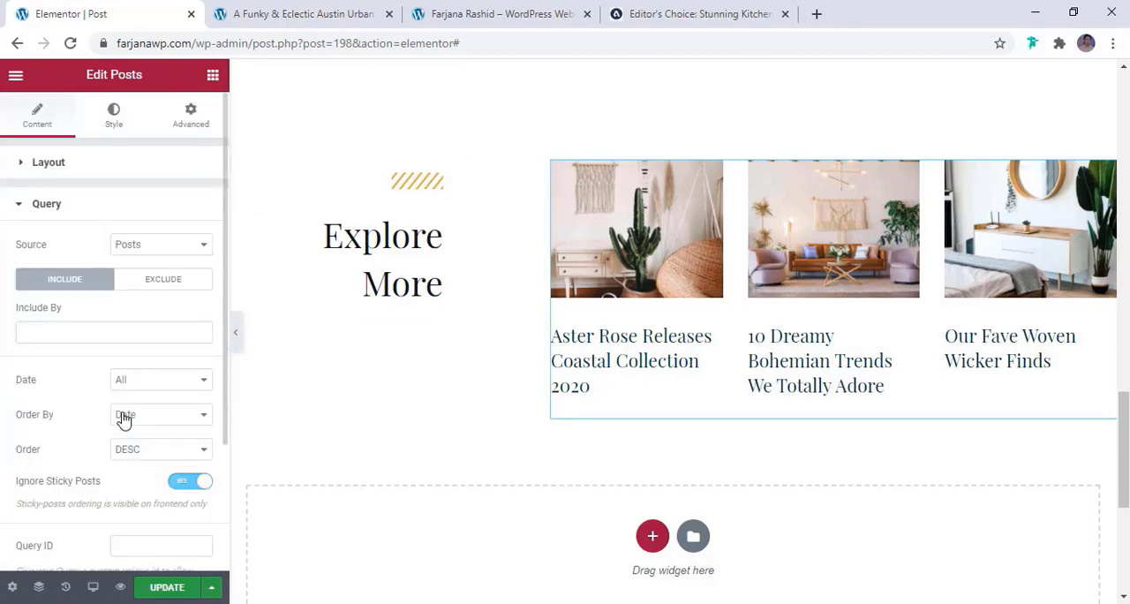
{"action": "left_click", "coordinate": [140, 251]}
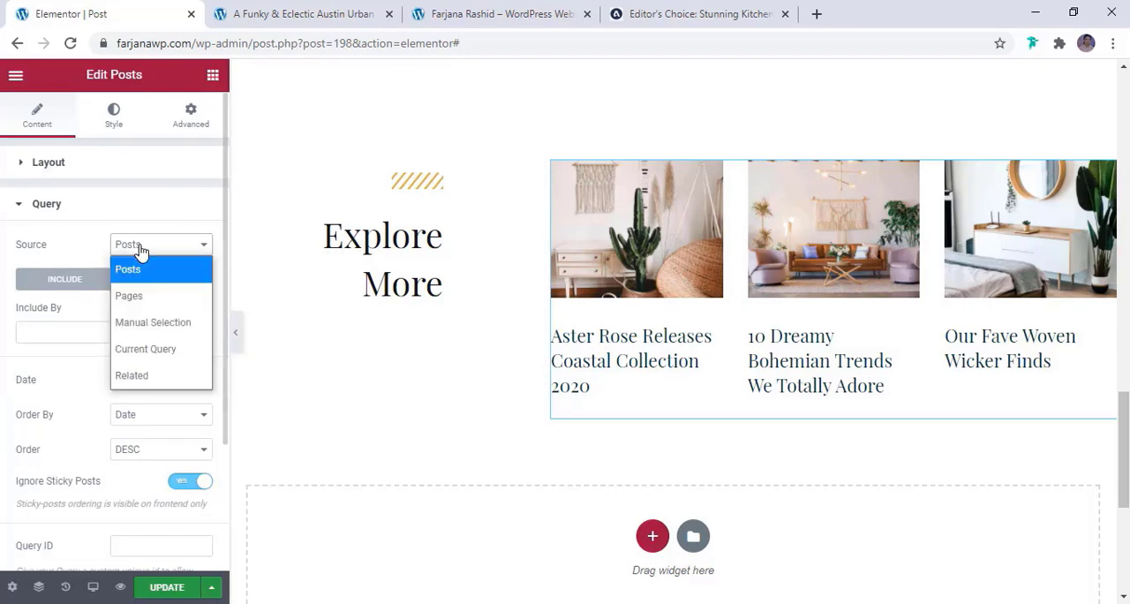
{"action": "left_click", "coordinate": [160, 377]}
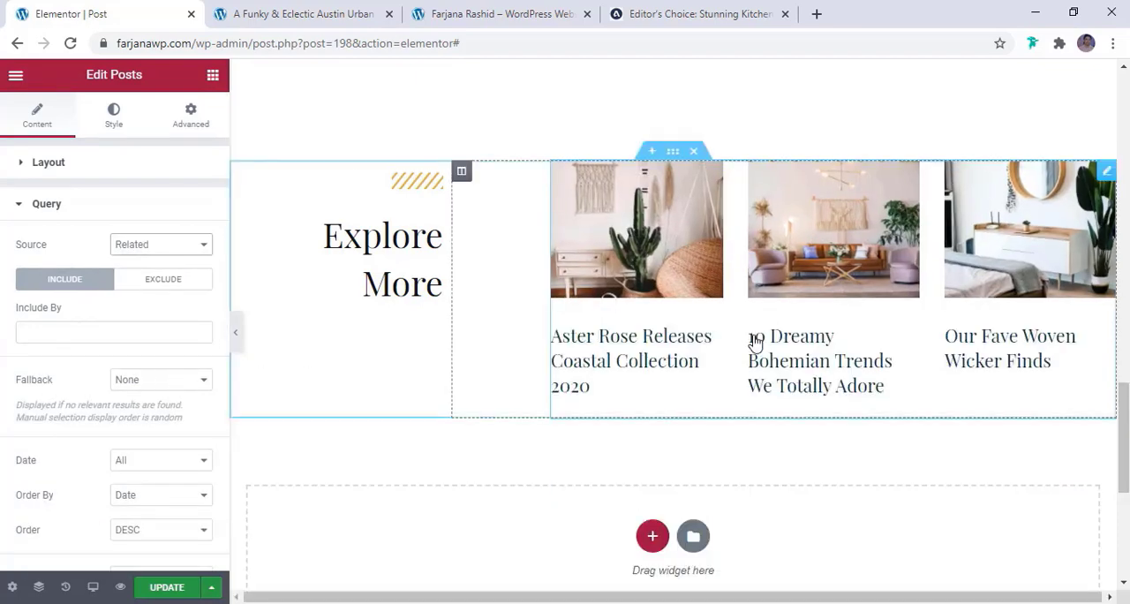
Check the Posts widget's query exclusions and review the template around the related posts section
{"action": "scroll", "coordinate": [734, 374], "scroll_direction": "up", "scroll_amount": 3}
{"action": "scroll", "coordinate": [738, 367], "scroll_direction": "up", "scroll_amount": 2}
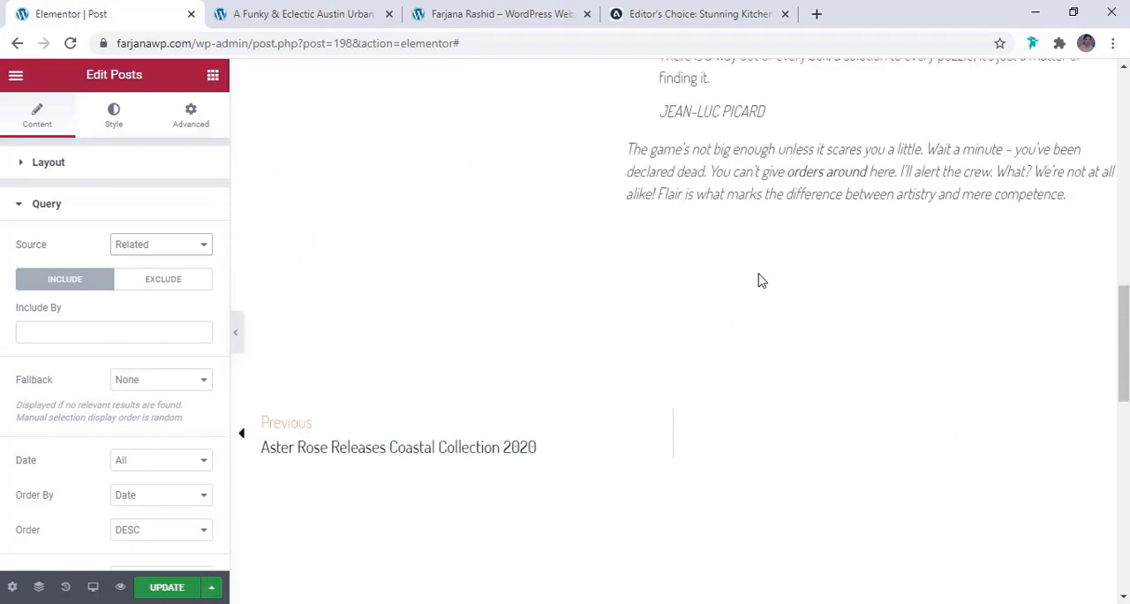
{"action": "scroll", "coordinate": [758, 283], "scroll_direction": "up", "scroll_amount": 2}
{"action": "scroll", "coordinate": [757, 292], "scroll_direction": "down", "scroll_amount": 9}
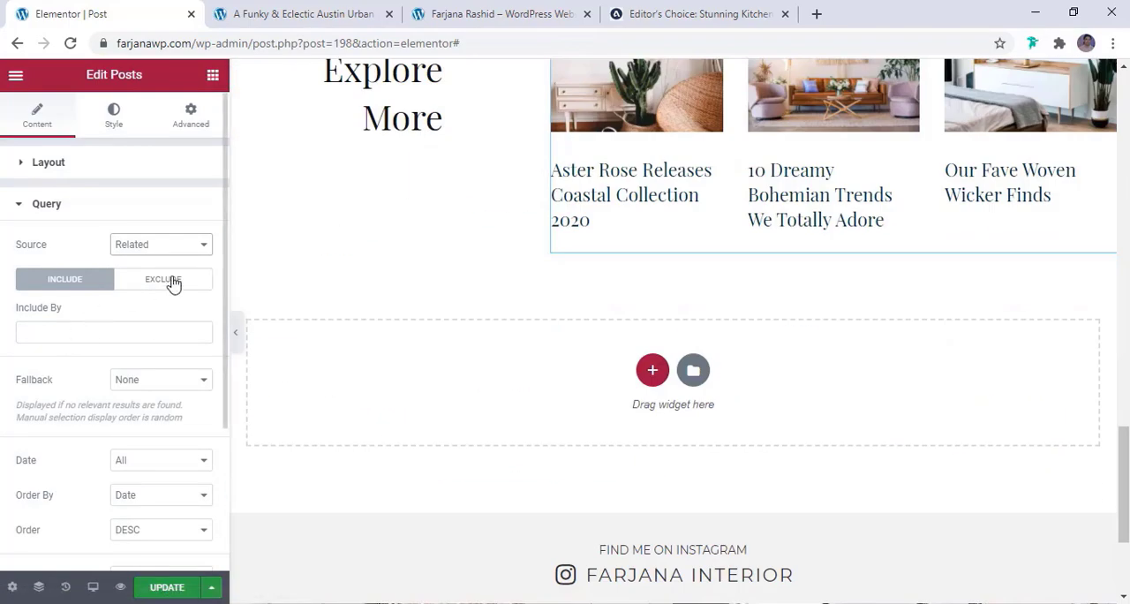
{"action": "left_click", "coordinate": [174, 283]}
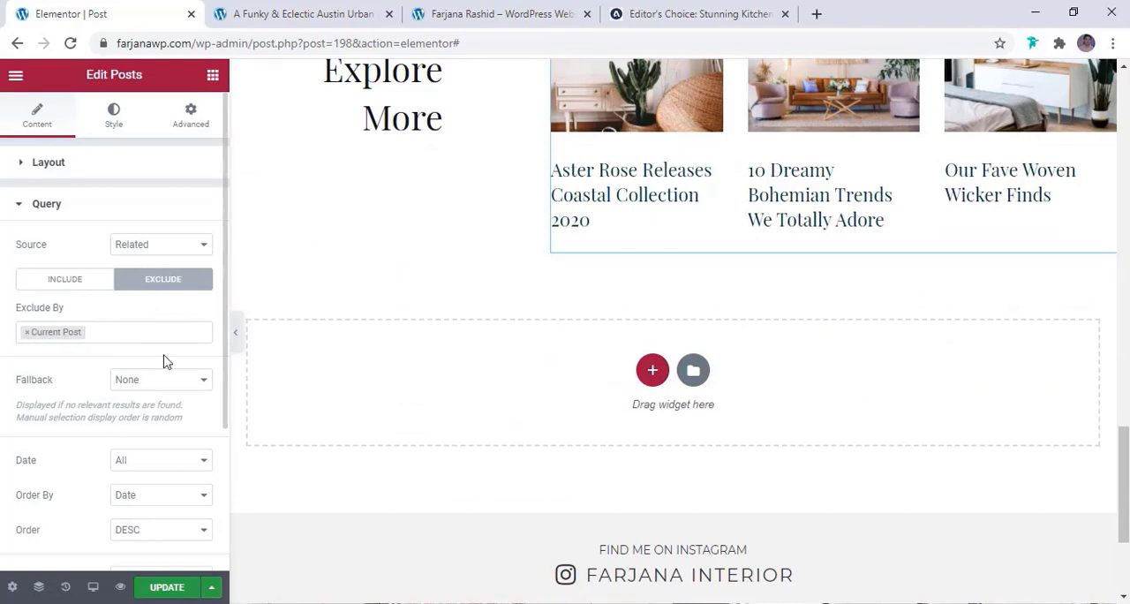
{"action": "scroll", "coordinate": [163, 398], "scroll_direction": "down", "scroll_amount": 2}
{"action": "scroll", "coordinate": [162, 442], "scroll_direction": "up", "scroll_amount": 2}
{"action": "scroll", "coordinate": [582, 255], "scroll_direction": "up", "scroll_amount": 3}
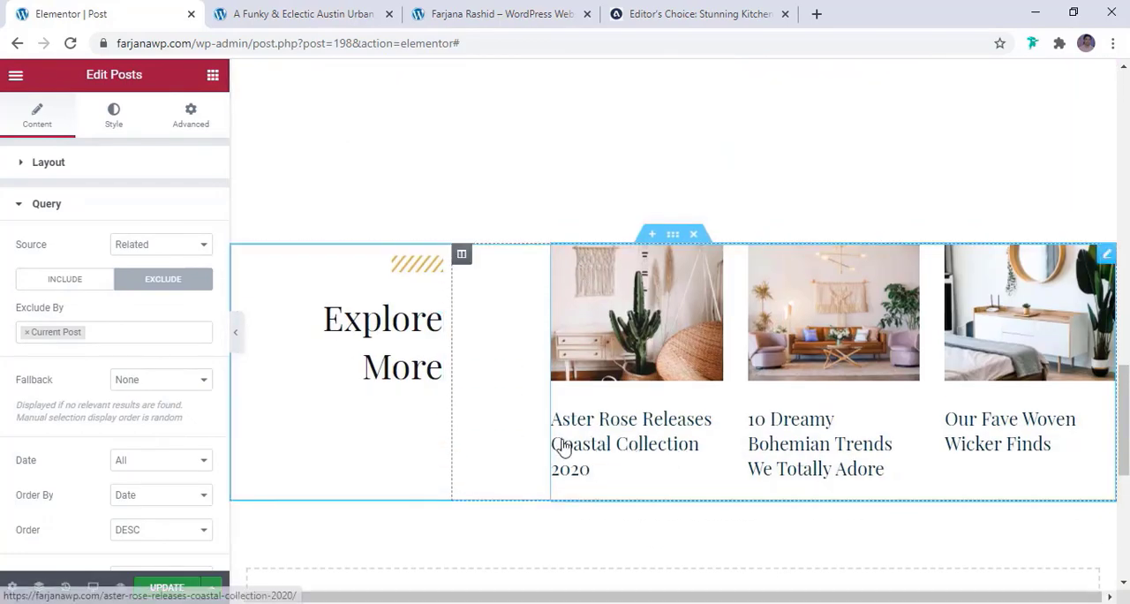
Set the title color of the related post cards to the global color black
{"action": "left_click", "coordinate": [115, 123]}
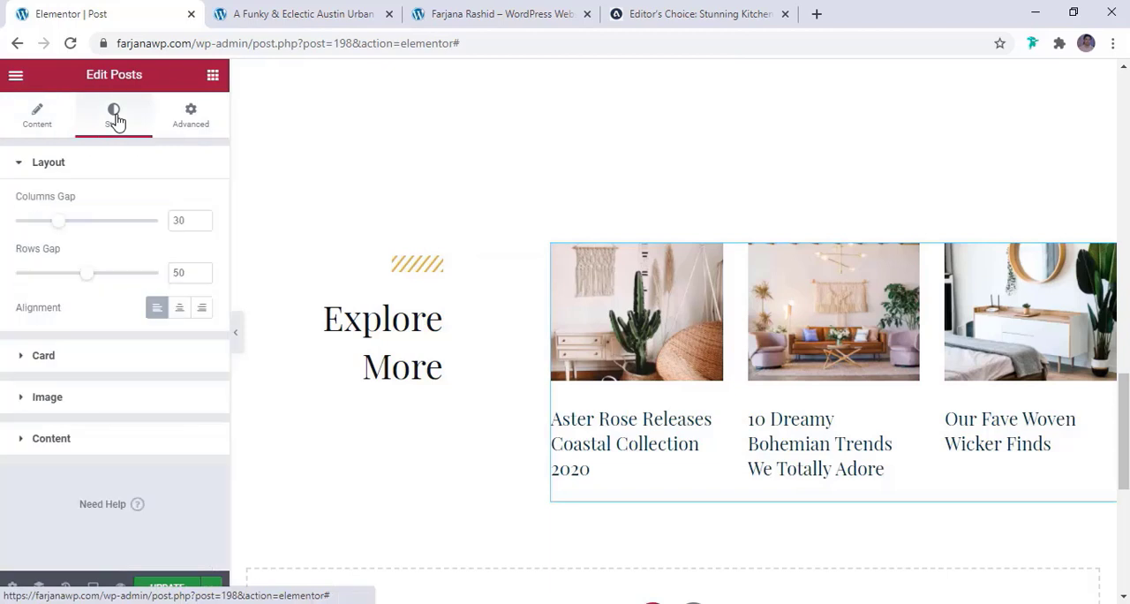
{"action": "left_click", "coordinate": [86, 438]}
{"action": "left_click", "coordinate": [180, 352]}
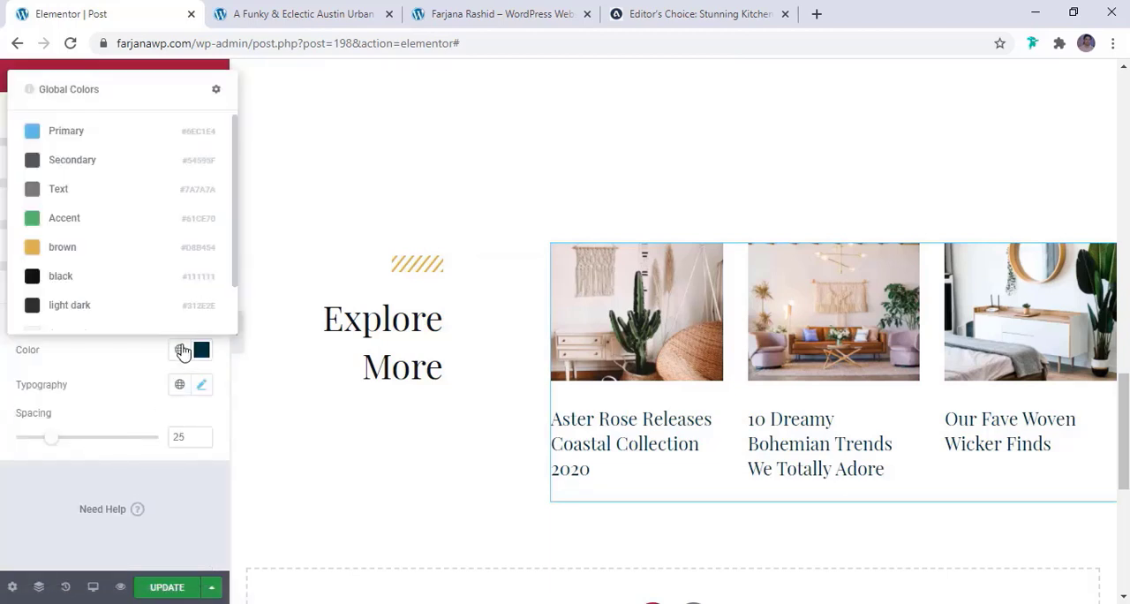
{"action": "left_click", "coordinate": [150, 277]}
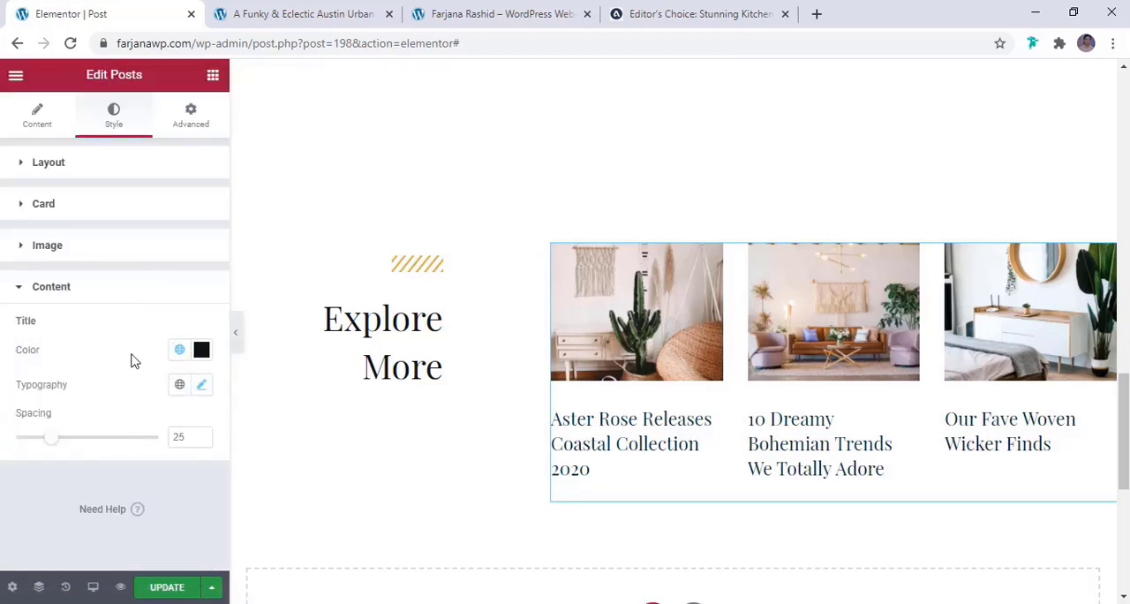
Set the related post cards' title font size to 19 px and their image spacing to 0
{"action": "left_click", "coordinate": [202, 387]}
{"action": "scroll", "coordinate": [152, 415], "scroll_direction": "down", "scroll_amount": 2}
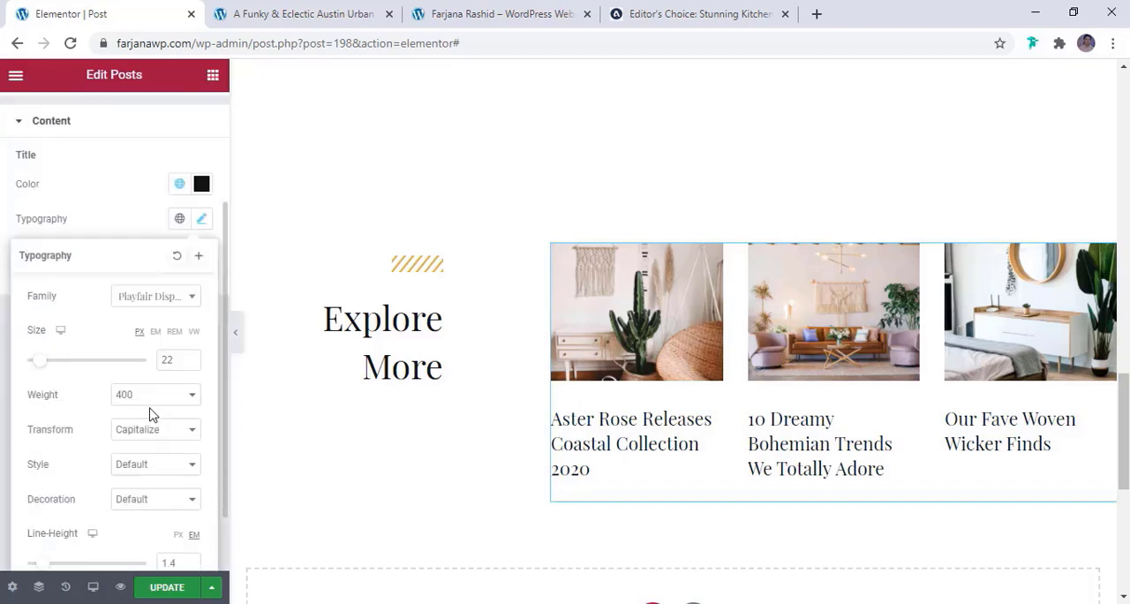
{"action": "left_click", "coordinate": [191, 363]}
{"action": "left_click", "coordinate": [191, 363]}
{"action": "left_click", "coordinate": [191, 363]}
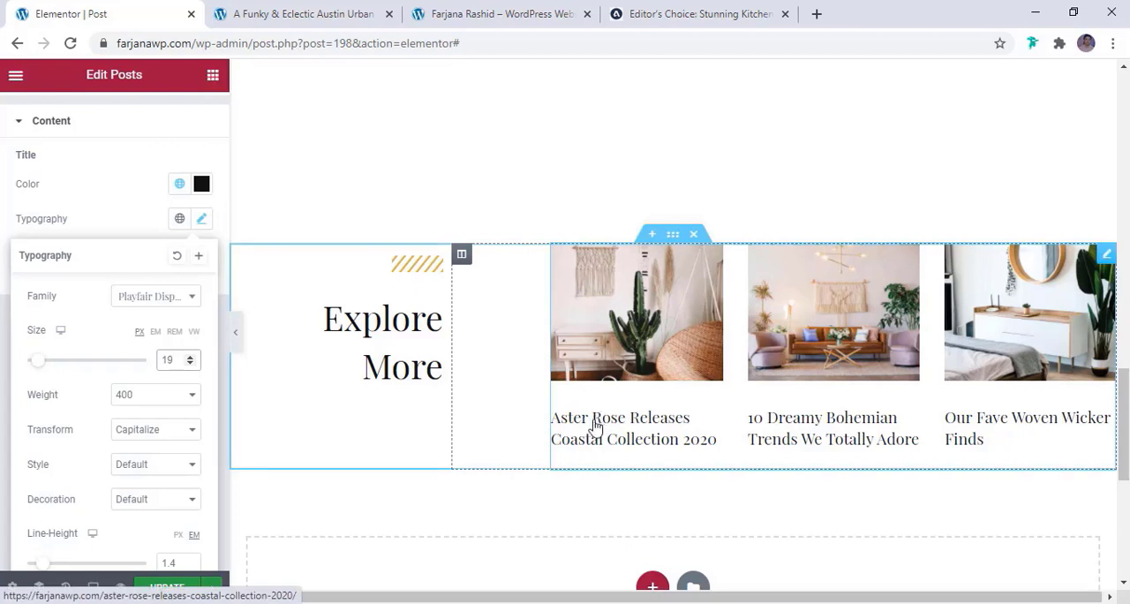
{"action": "left_click", "coordinate": [115, 211]}
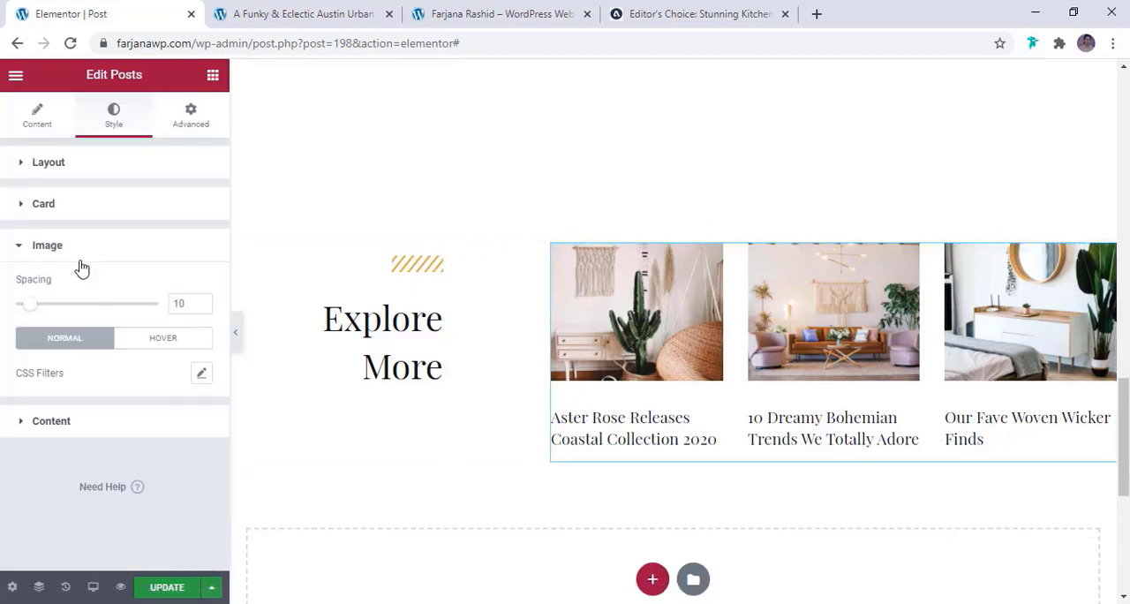
{"action": "left_click_drag", "start_coordinate": [36, 314], "coordinate": [18, 312]}
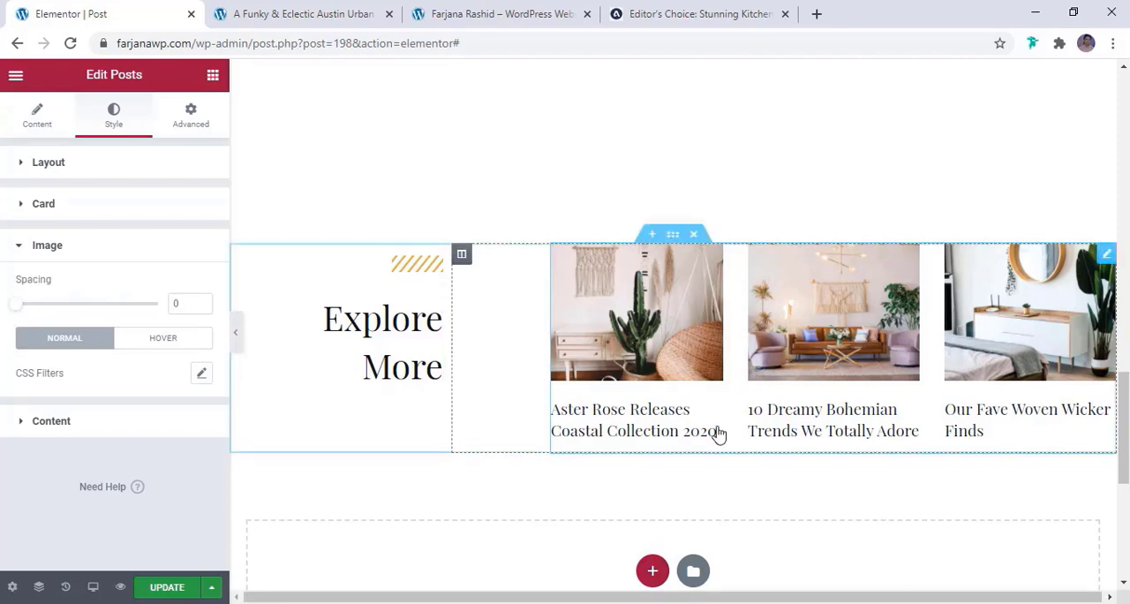
Save the template with a display condition that includes Posts
{"action": "left_click", "coordinate": [164, 587]}
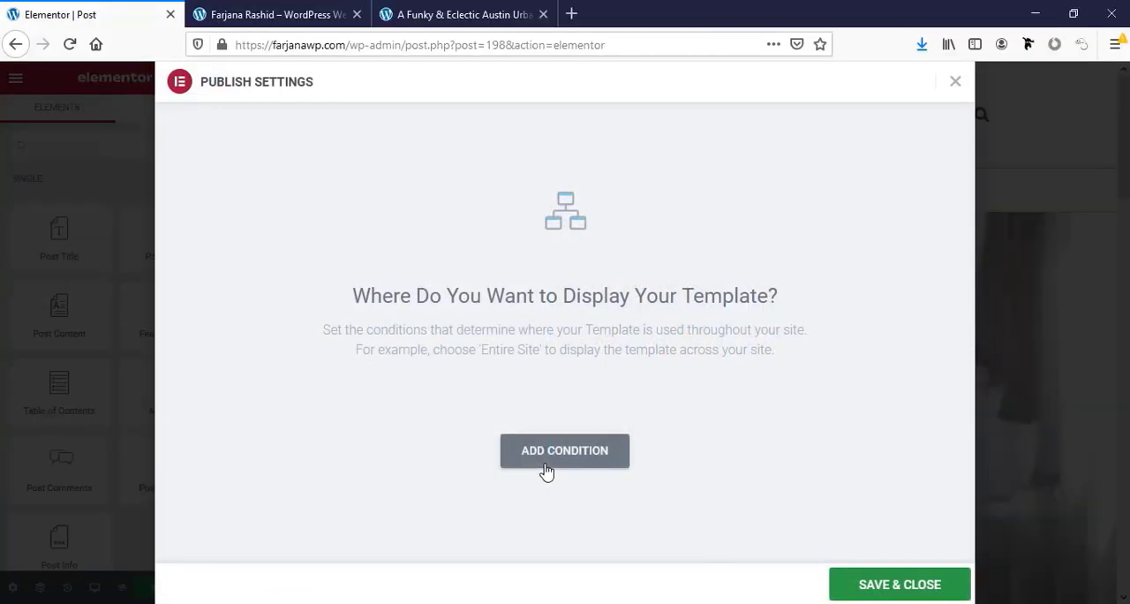
{"action": "left_click", "coordinate": [545, 469]}
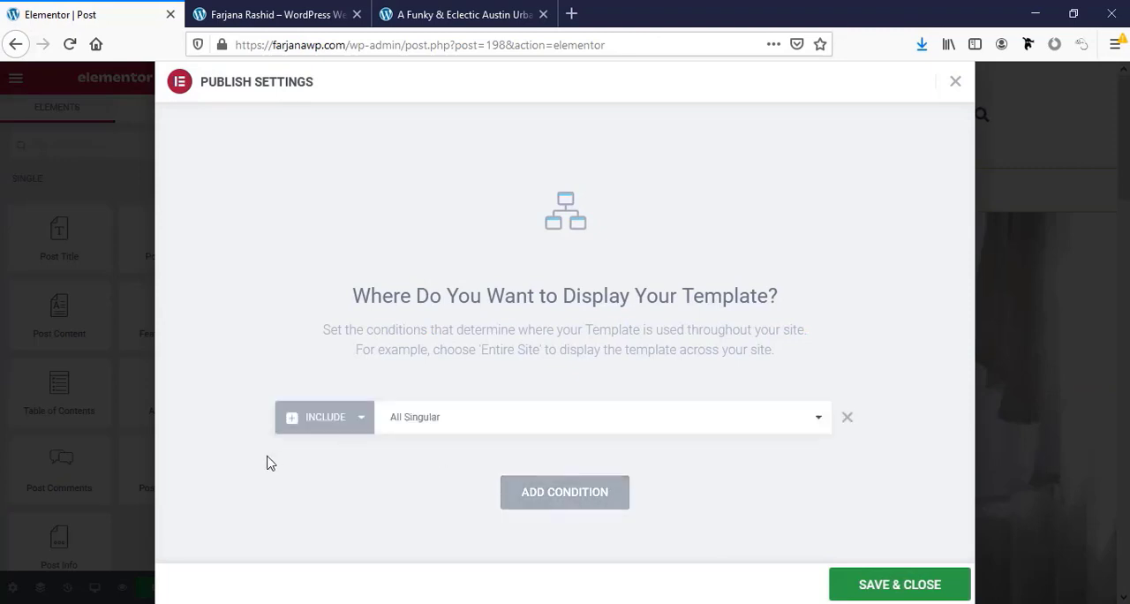
{"action": "left_click", "coordinate": [444, 428]}
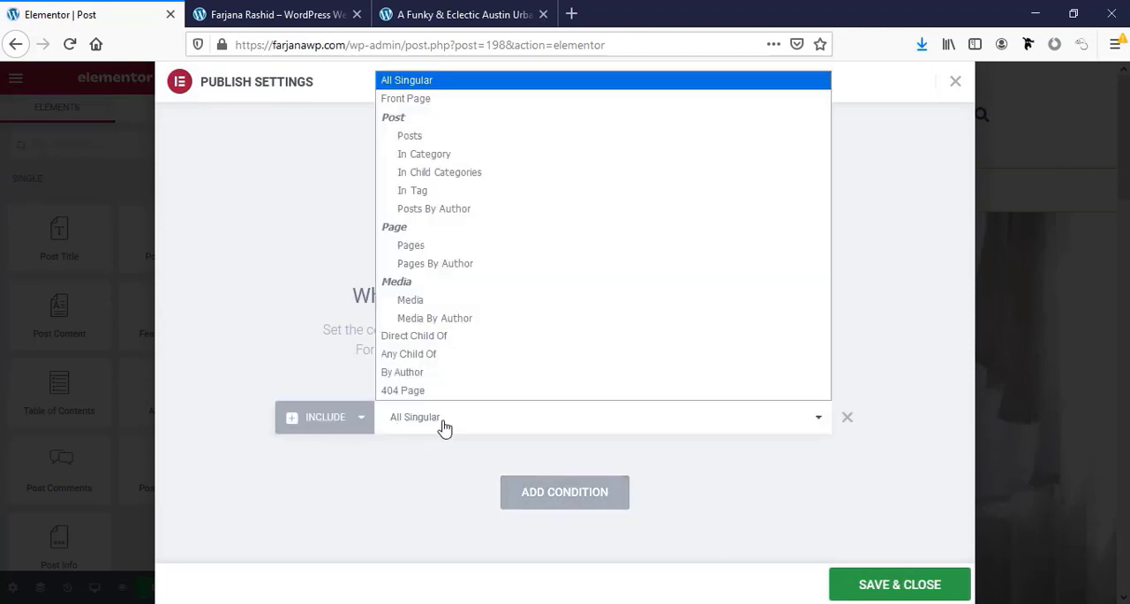
{"action": "left_click", "coordinate": [410, 136]}
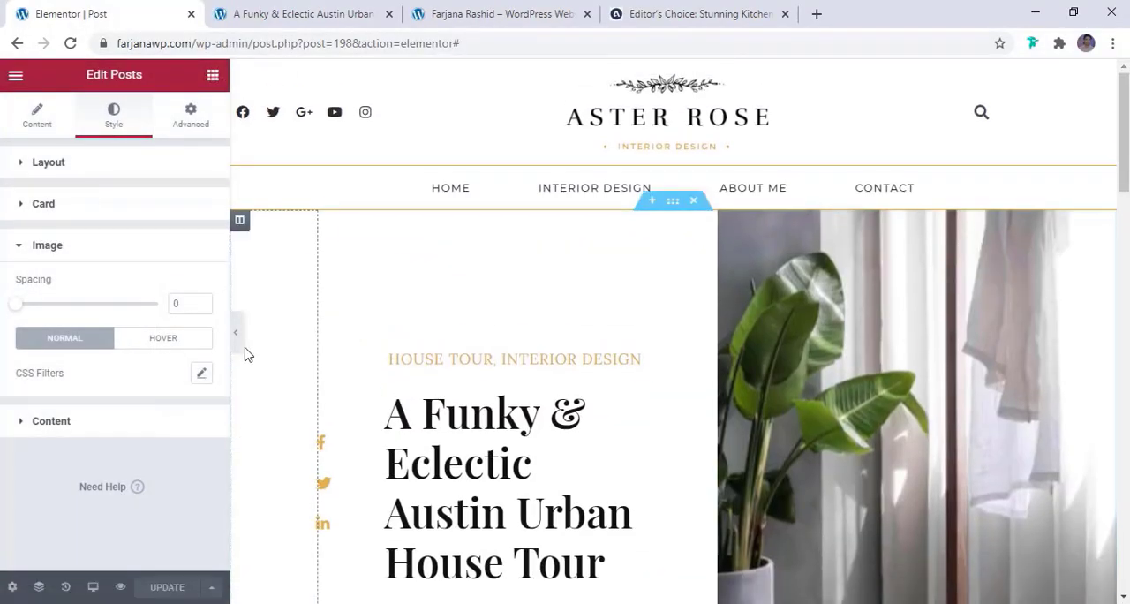
Review the template's layout from the header to the Instagram section with the editing panel collapsed
{"action": "right_click", "coordinate": [235, 337]}
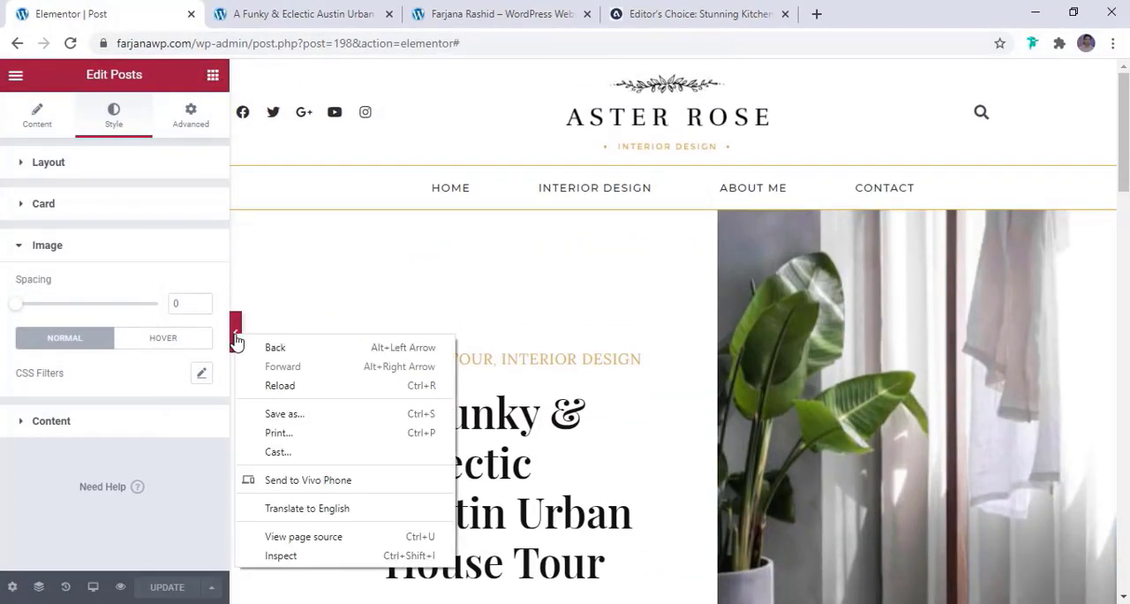
{"action": "key", "text": "Escape"}
{"action": "left_click", "coordinate": [233, 325]}
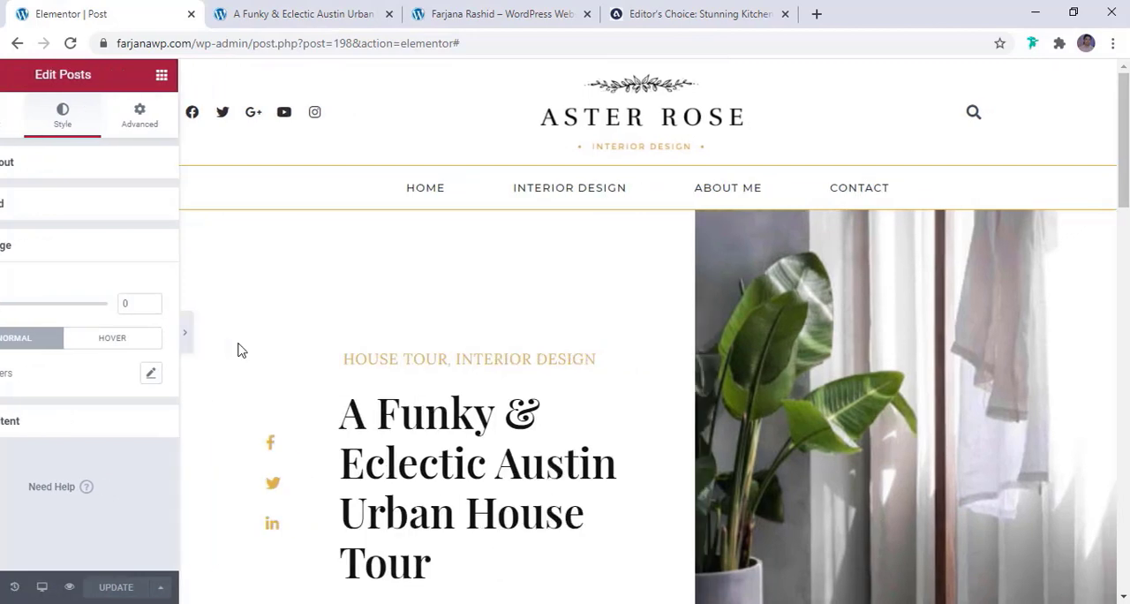
{"action": "scroll", "coordinate": [889, 339], "scroll_direction": "down", "scroll_amount": 6}
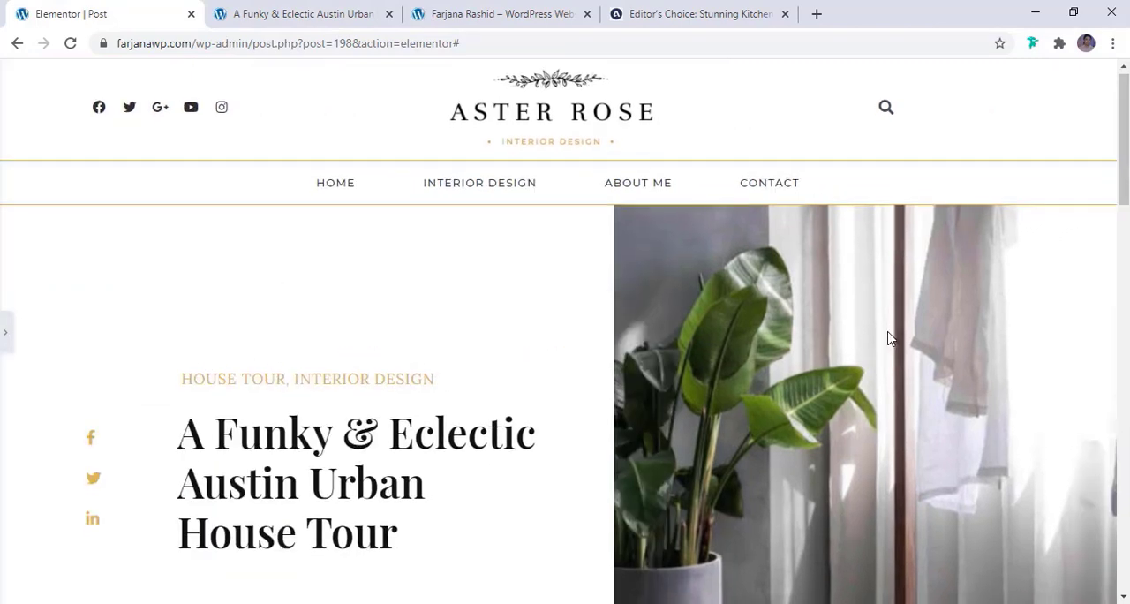
{"action": "scroll", "coordinate": [889, 338], "scroll_direction": "down", "scroll_amount": 10}
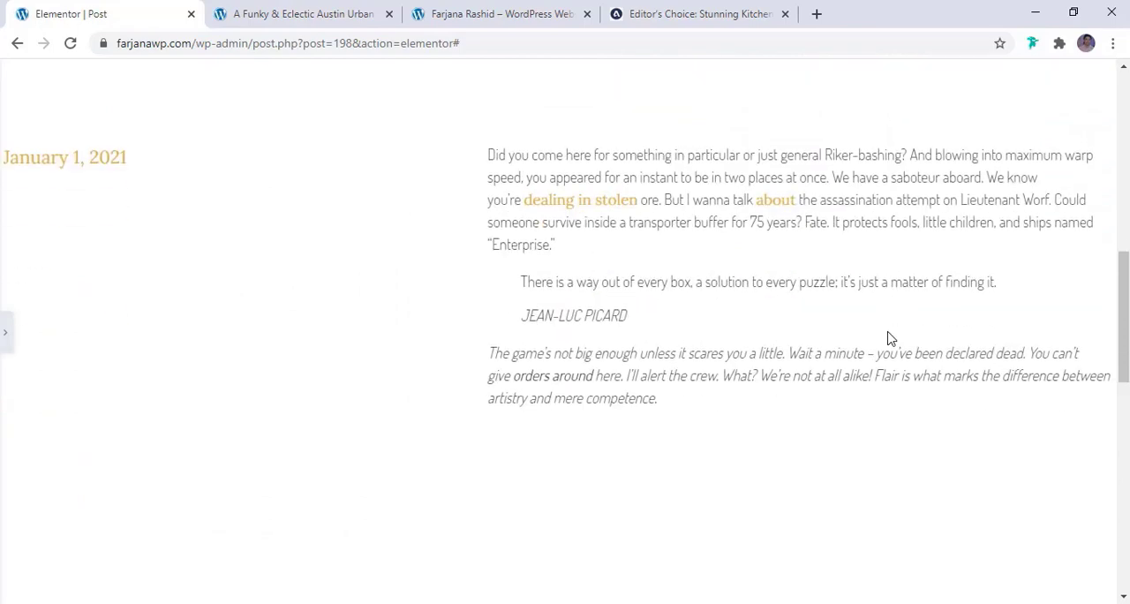
{"action": "scroll", "coordinate": [889, 338], "scroll_direction": "up", "scroll_amount": 2}
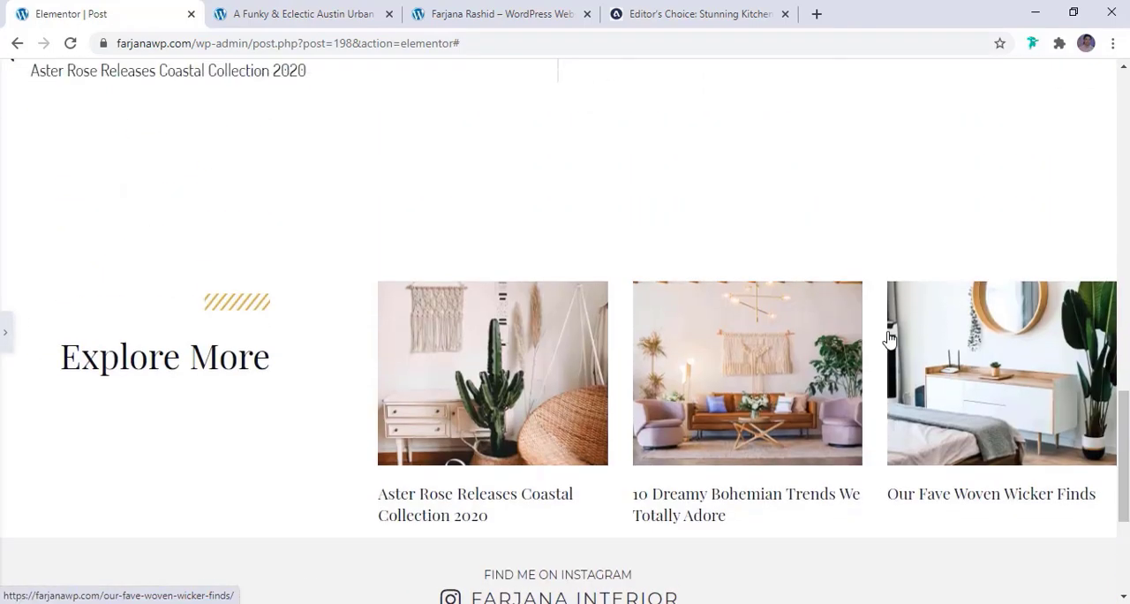
{"action": "scroll", "coordinate": [890, 339], "scroll_direction": "up", "scroll_amount": 10}
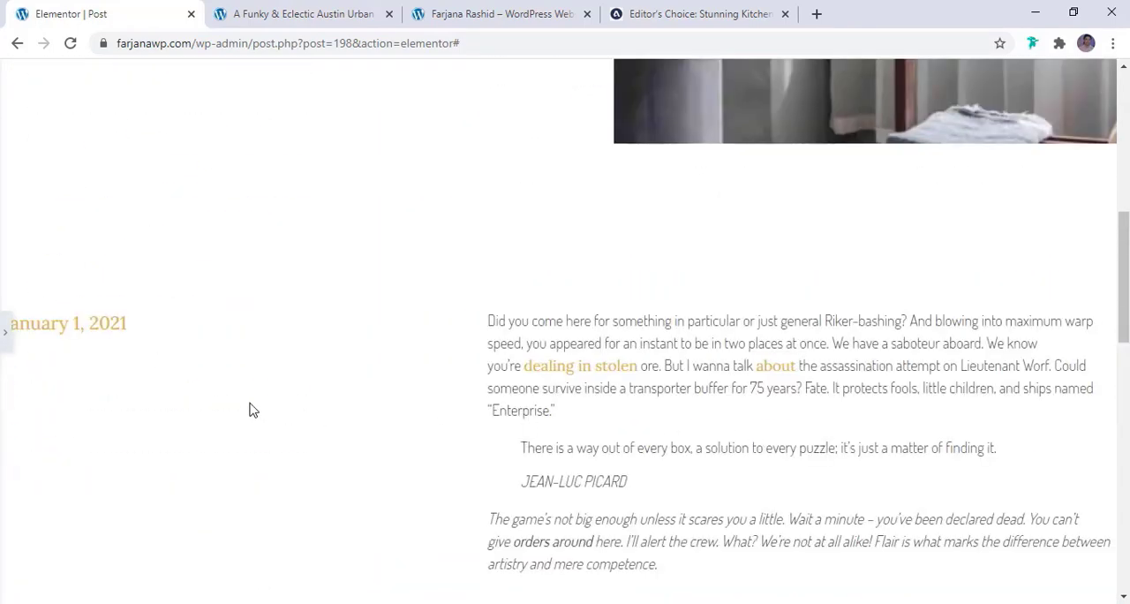
Clear the custom boxed content width of the post content section and the post navigation section
{"action": "left_click", "coordinate": [7, 336]}
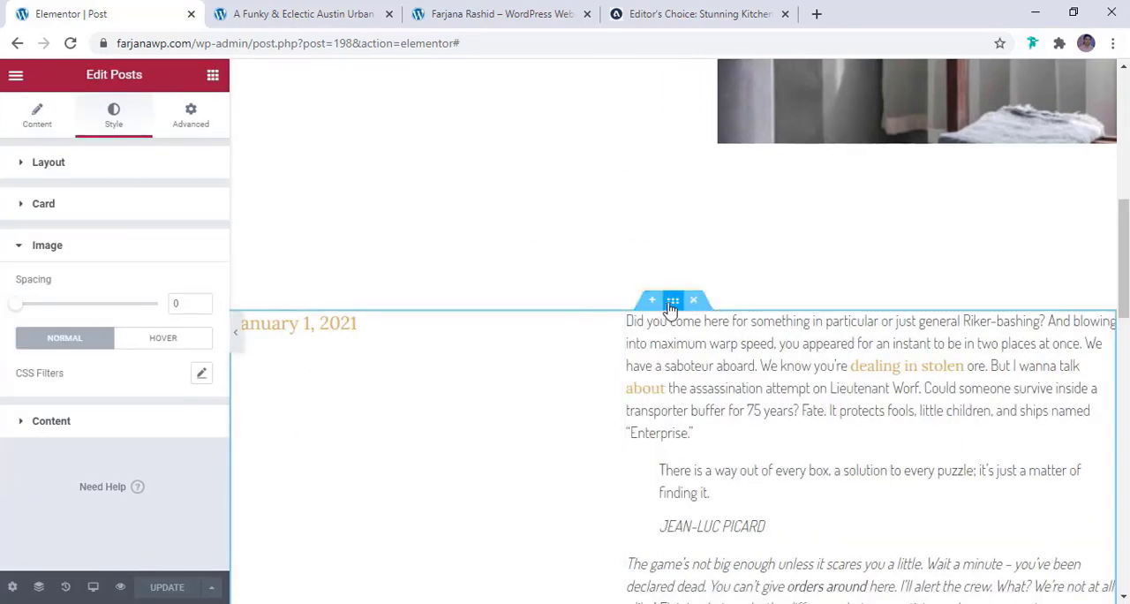
{"action": "left_click", "coordinate": [673, 303]}
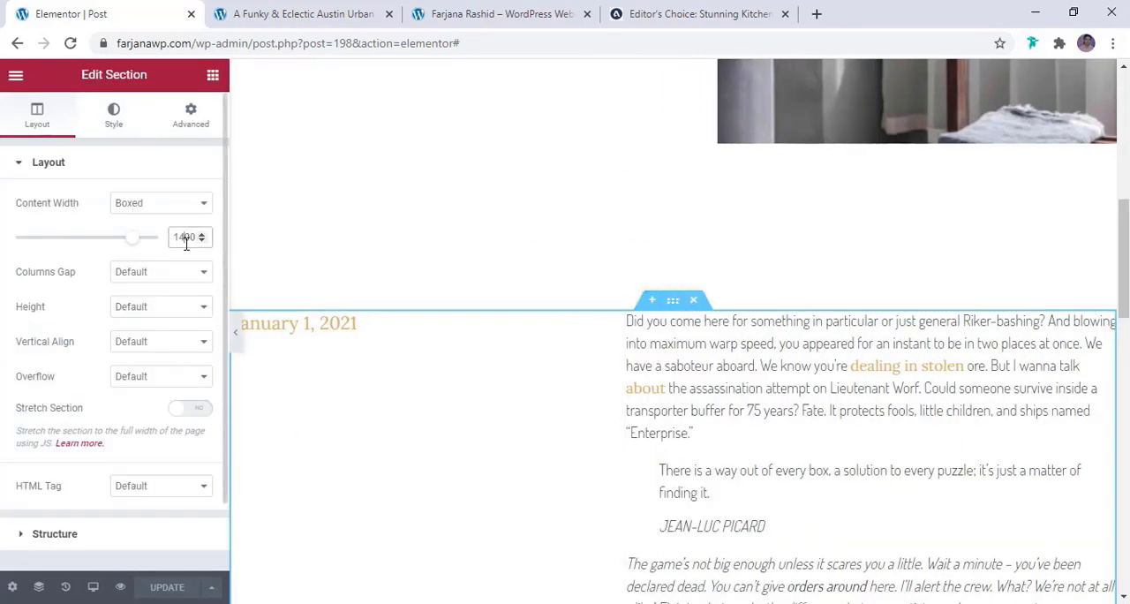
{"action": "key", "text": "BackSpace"}
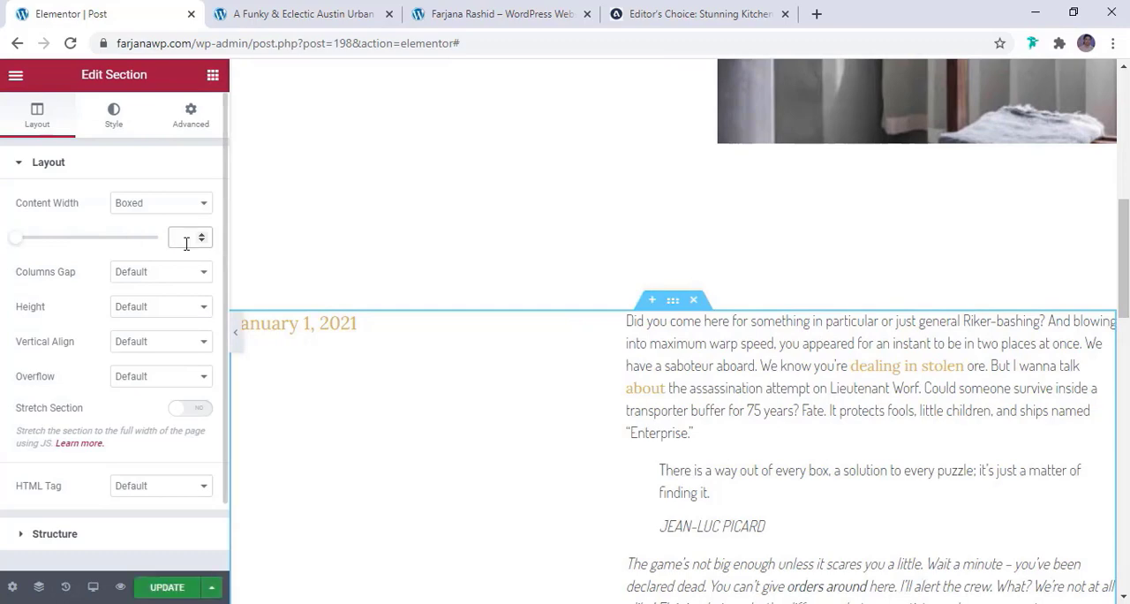
{"action": "scroll", "coordinate": [539, 406], "scroll_direction": "down", "scroll_amount": 5}
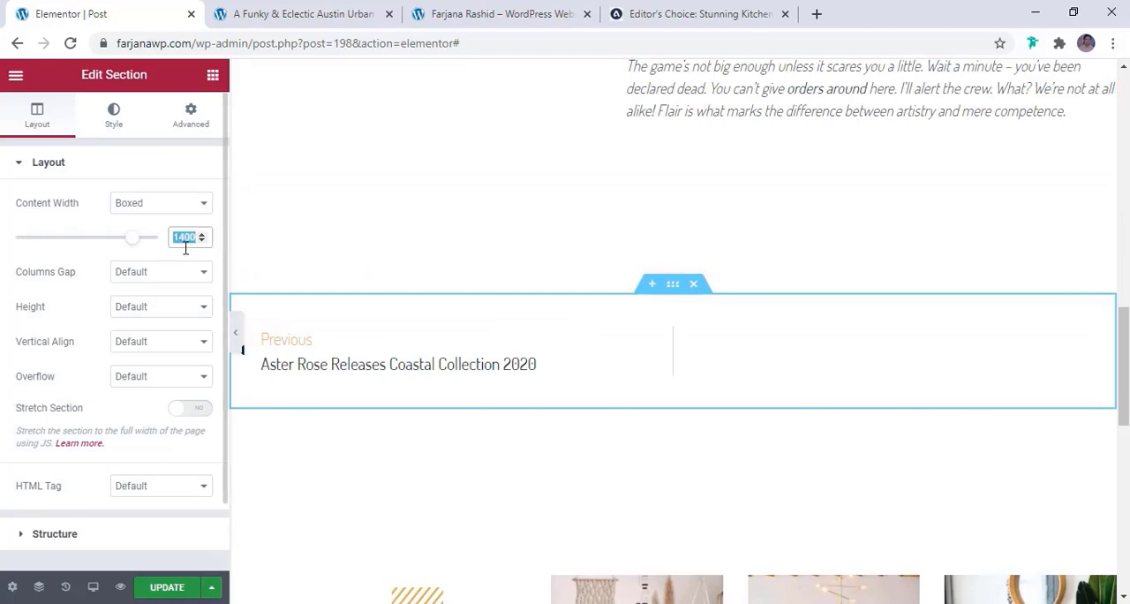
{"action": "key", "text": "BackSpace"}
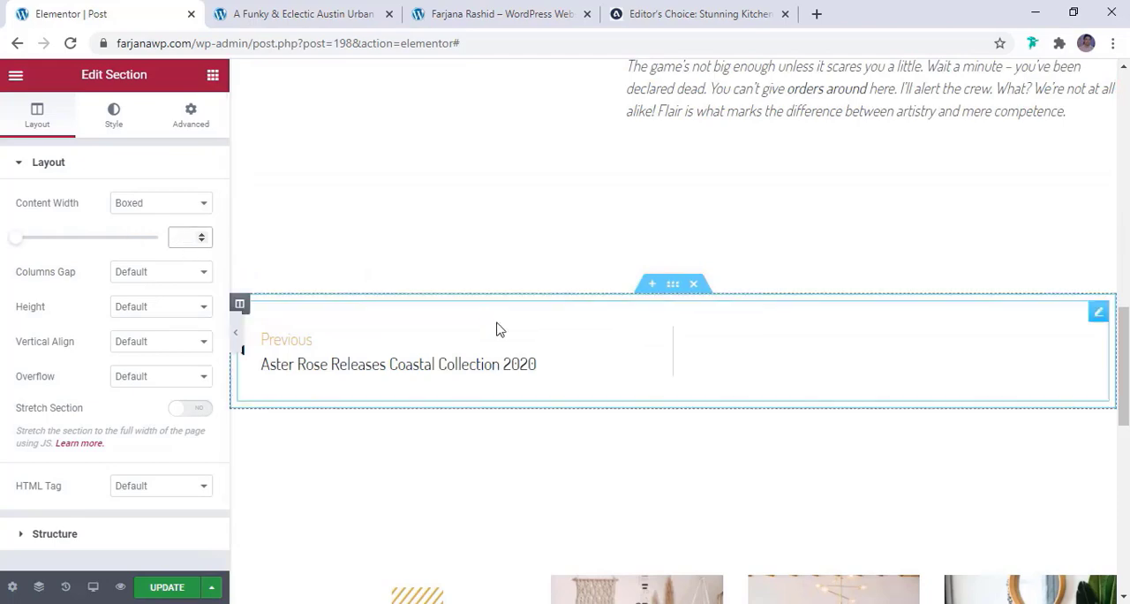
Clear the Explore More section's custom content width and set its bottom margin to 50 px
{"action": "scroll", "coordinate": [501, 333], "scroll_direction": "down", "scroll_amount": 3}
{"action": "scroll", "coordinate": [699, 375], "scroll_direction": "down", "scroll_amount": 2}
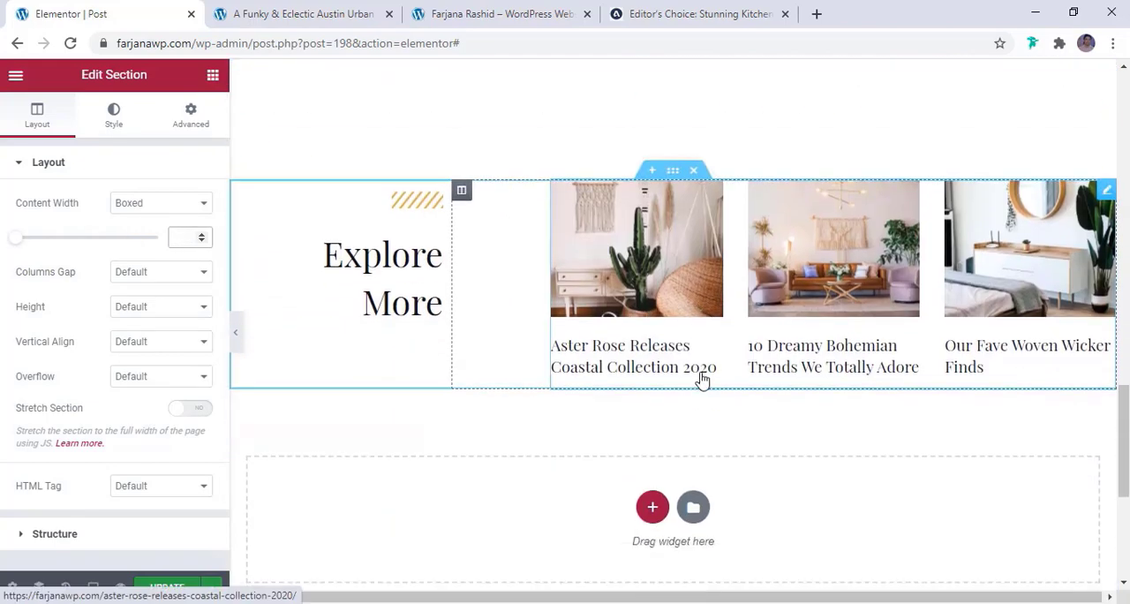
{"action": "scroll", "coordinate": [673, 256], "scroll_direction": "up", "scroll_amount": 1}
{"action": "type", "text": "1160"}
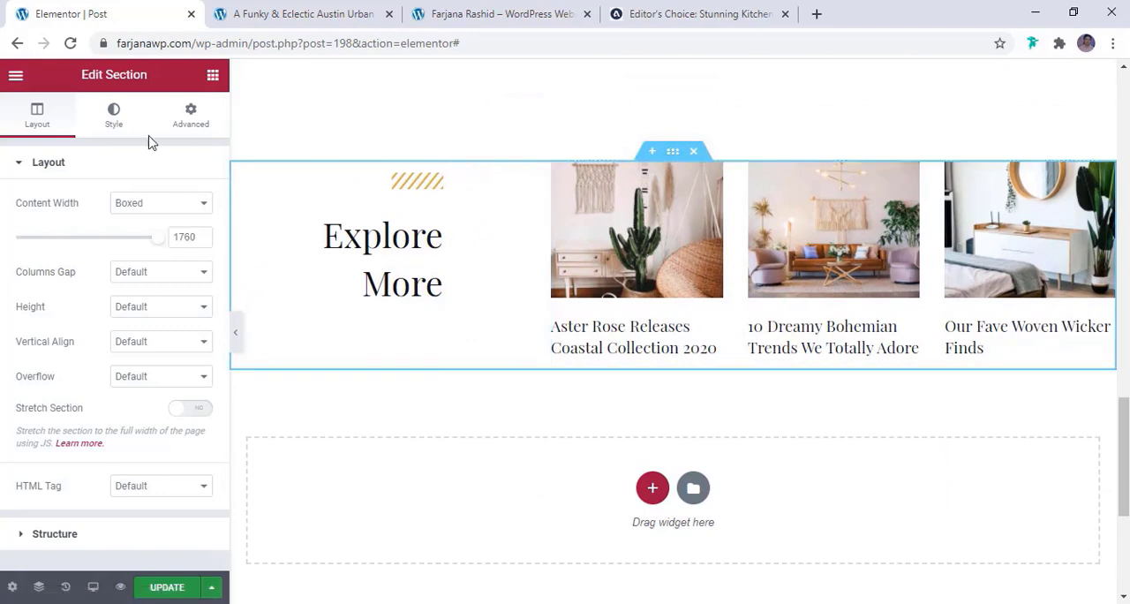
{"action": "double_click", "coordinate": [180, 236]}
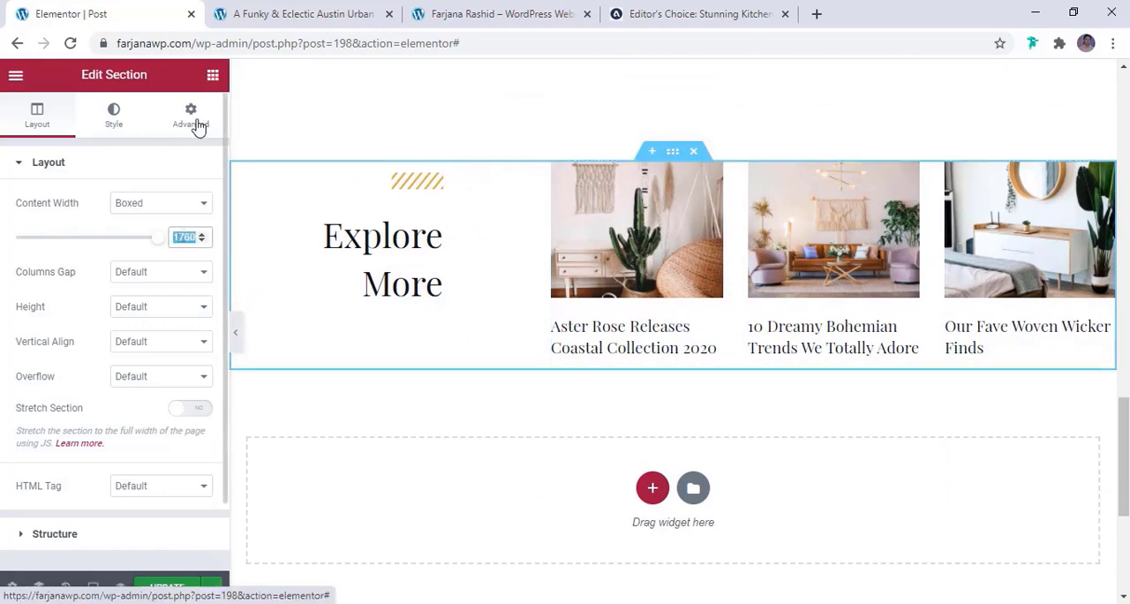
{"action": "key", "text": "BackSpace"}
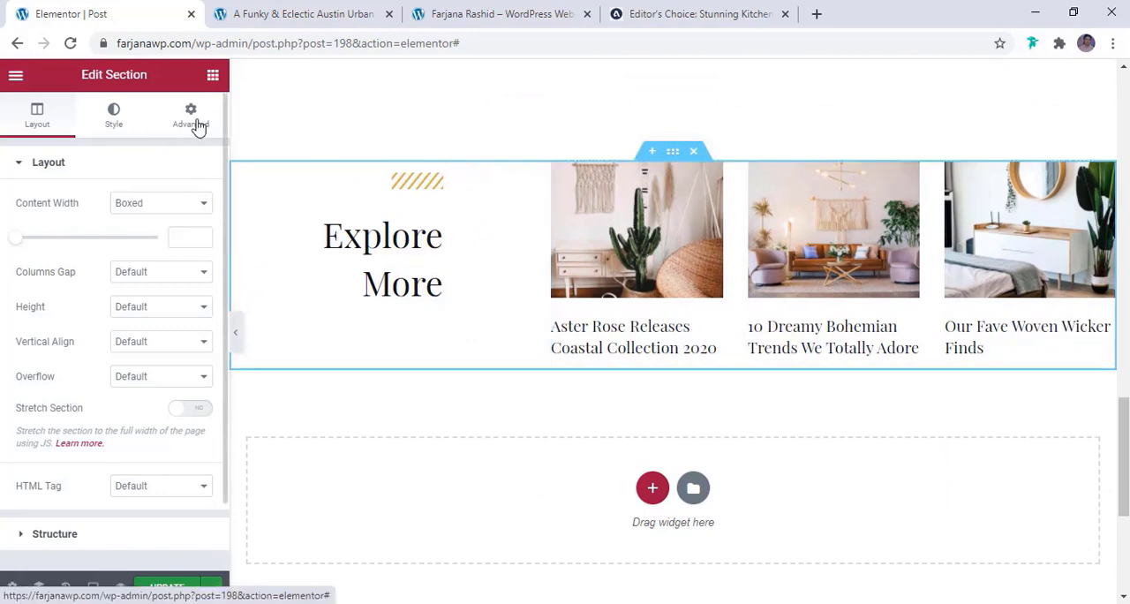
{"action": "left_click", "coordinate": [199, 127]}
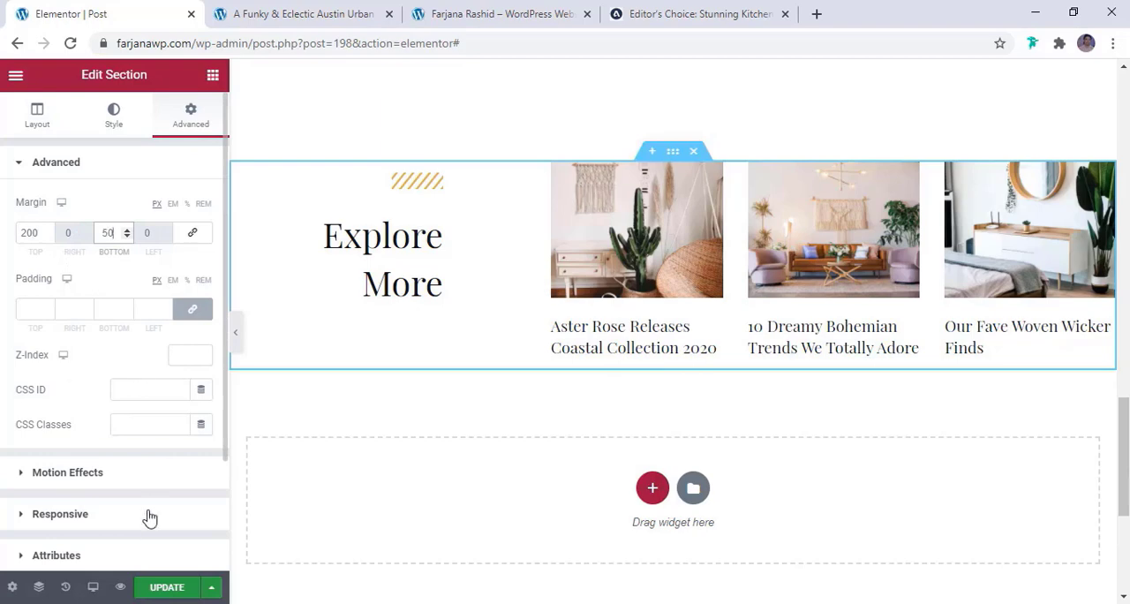
Set the top margin of the post navigation section to 50 px
{"action": "left_click", "coordinate": [235, 342]}
{"action": "left_click", "coordinate": [233, 346]}
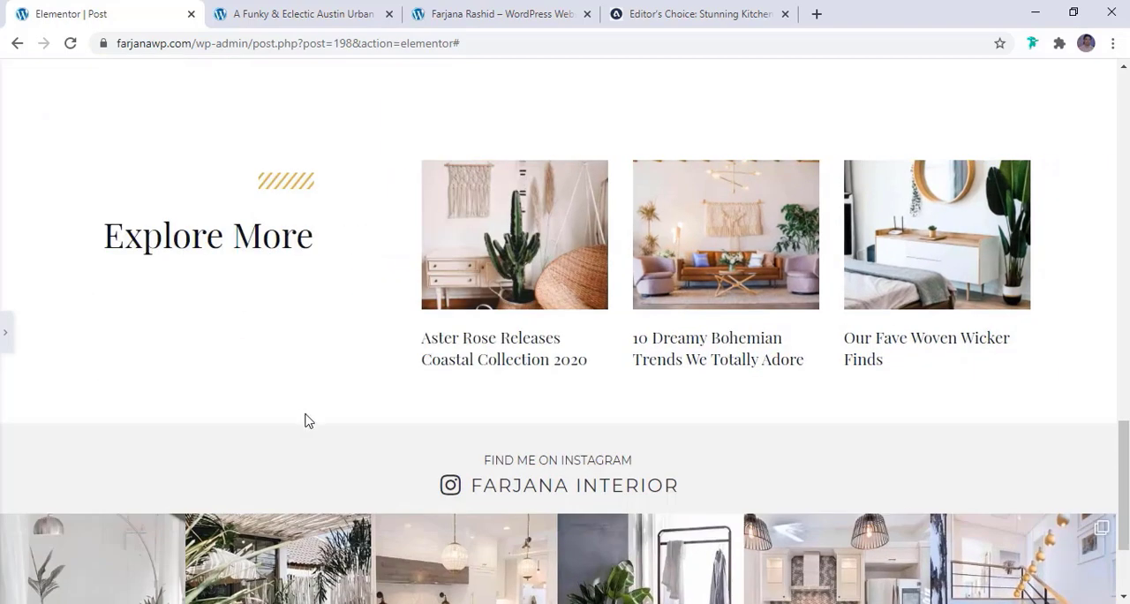
{"action": "scroll", "coordinate": [597, 449], "scroll_direction": "up", "scroll_amount": 4}
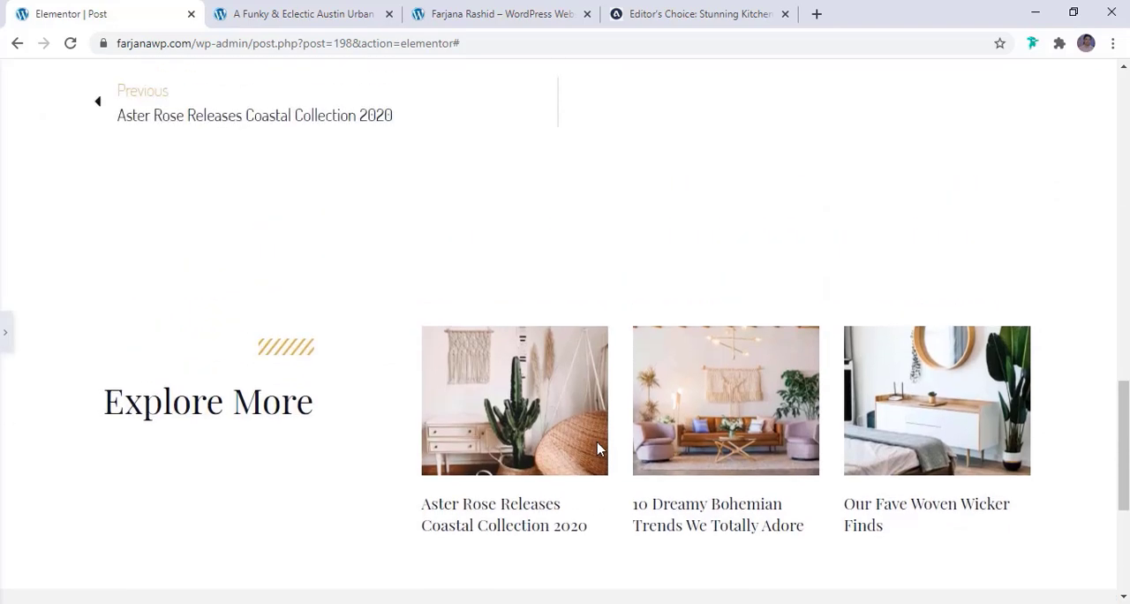
{"action": "scroll", "coordinate": [599, 450], "scroll_direction": "up", "scroll_amount": 5}
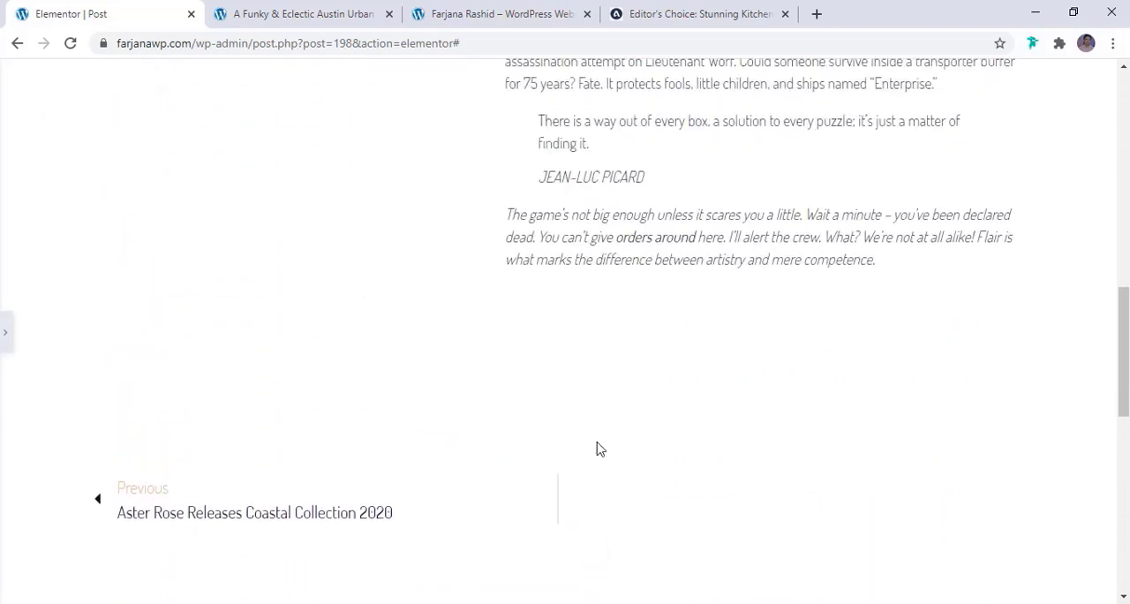
{"action": "scroll", "coordinate": [598, 449], "scroll_direction": "down", "scroll_amount": 4}
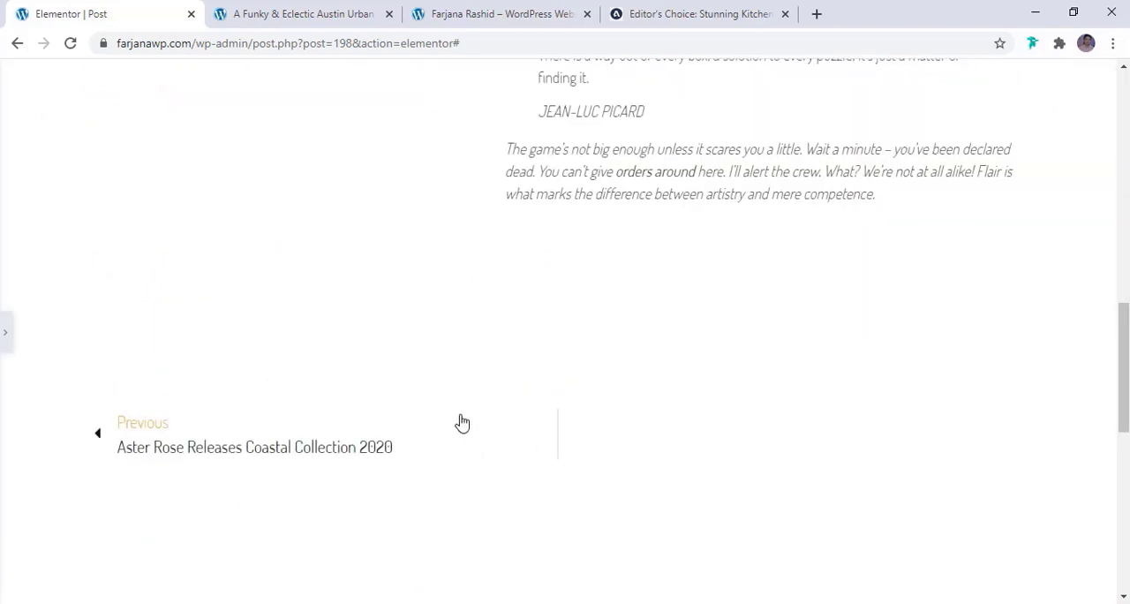
{"action": "left_click", "coordinate": [7, 342]}
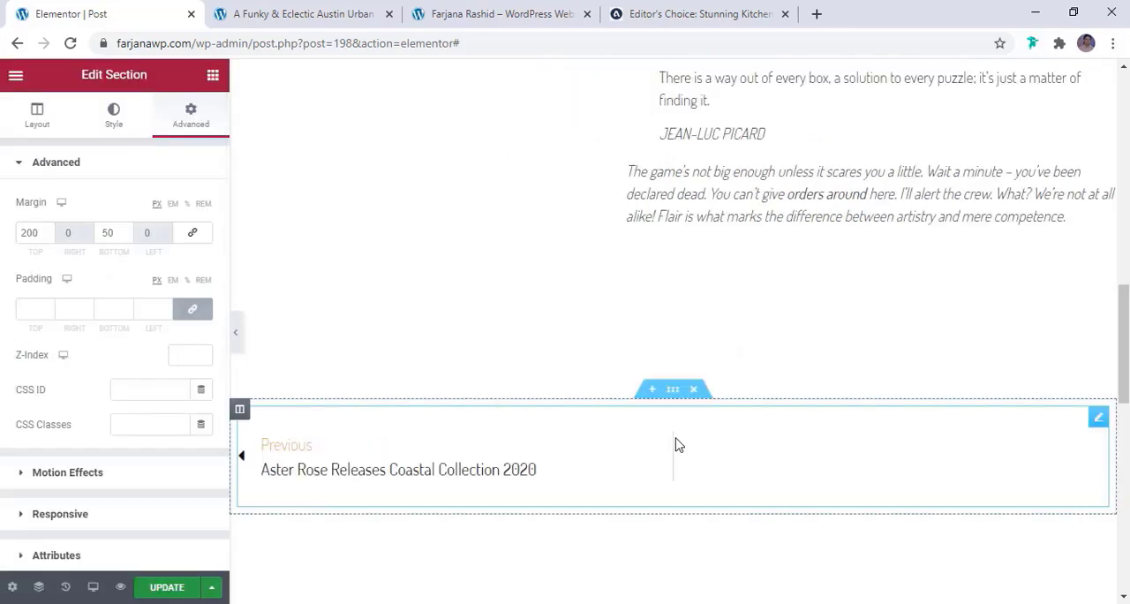
{"action": "left_click", "coordinate": [674, 390]}
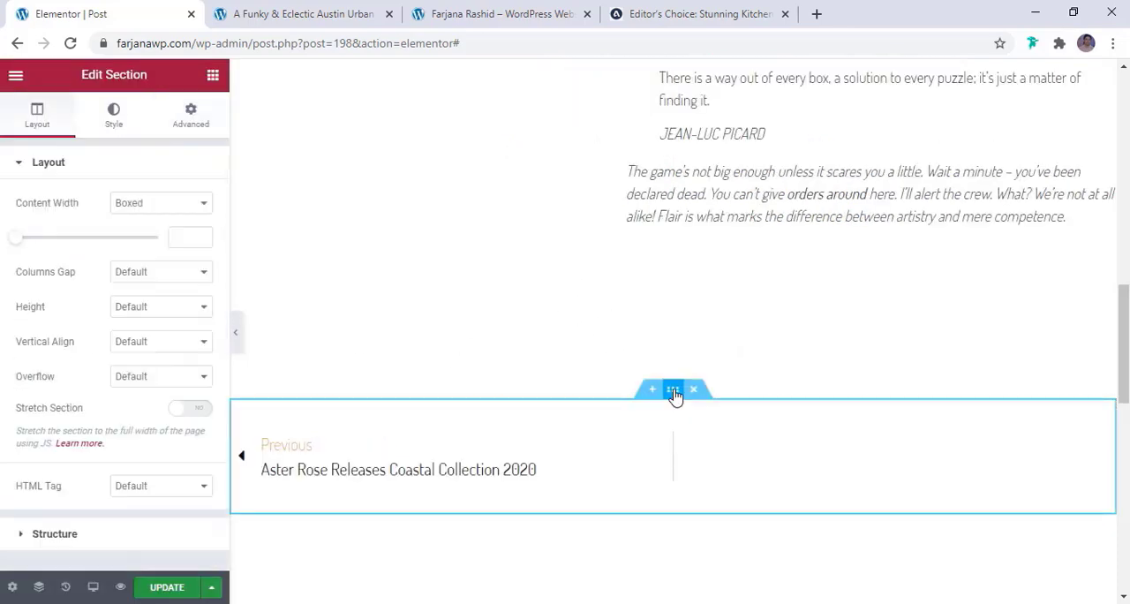
{"action": "left_click", "coordinate": [191, 112]}
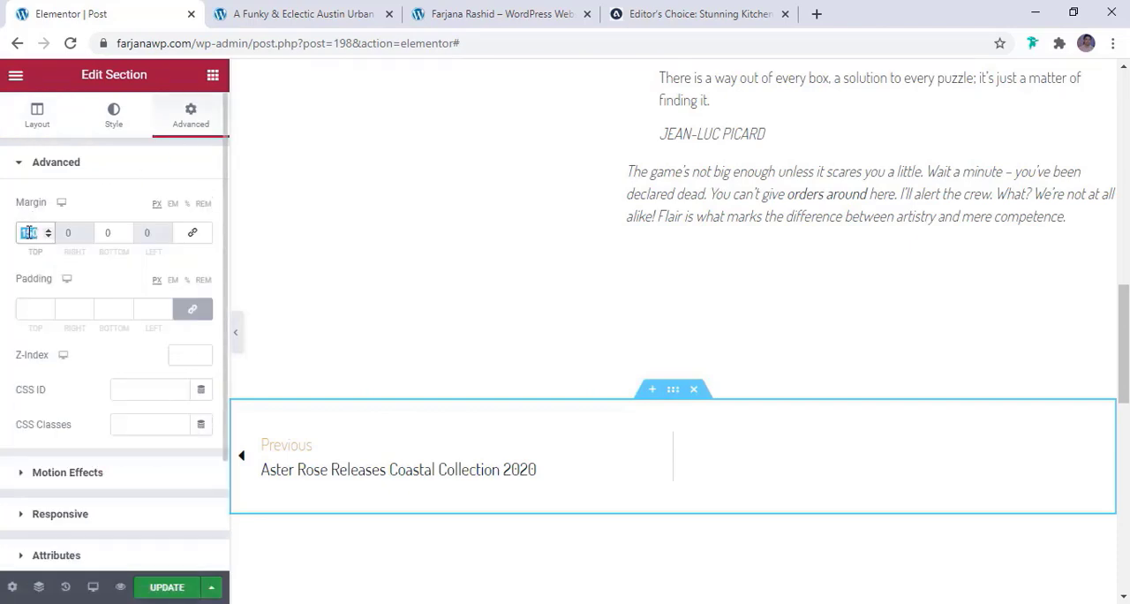
{"action": "type", "text": "30"}
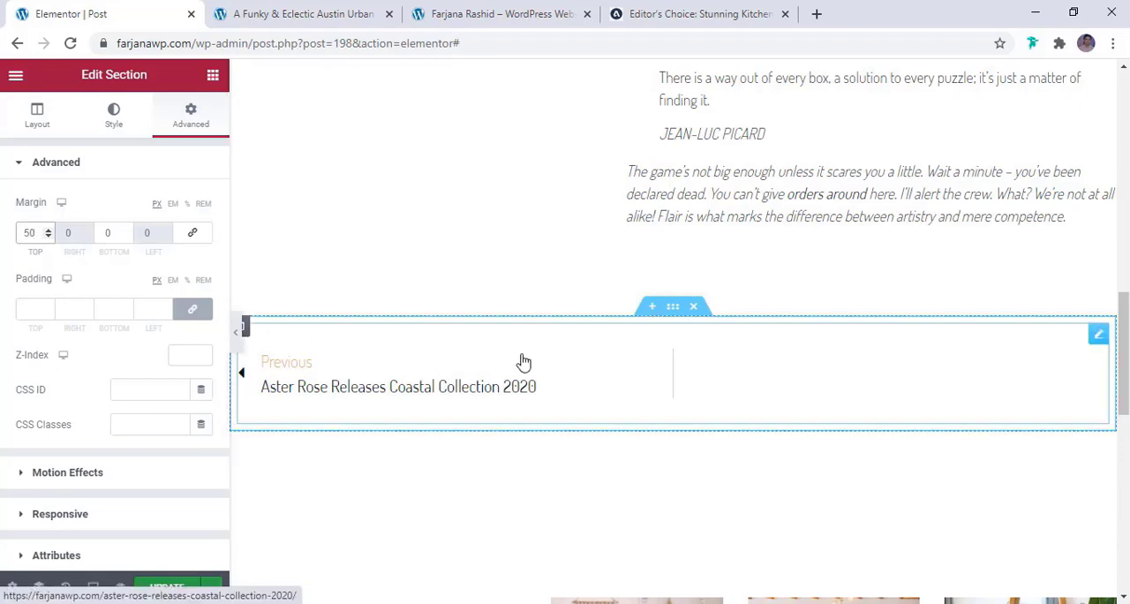
Set the top margin of the Explore More section to 50 px
{"action": "scroll", "coordinate": [520, 362], "scroll_direction": "down", "scroll_amount": 3}
{"action": "left_click", "coordinate": [669, 341]}
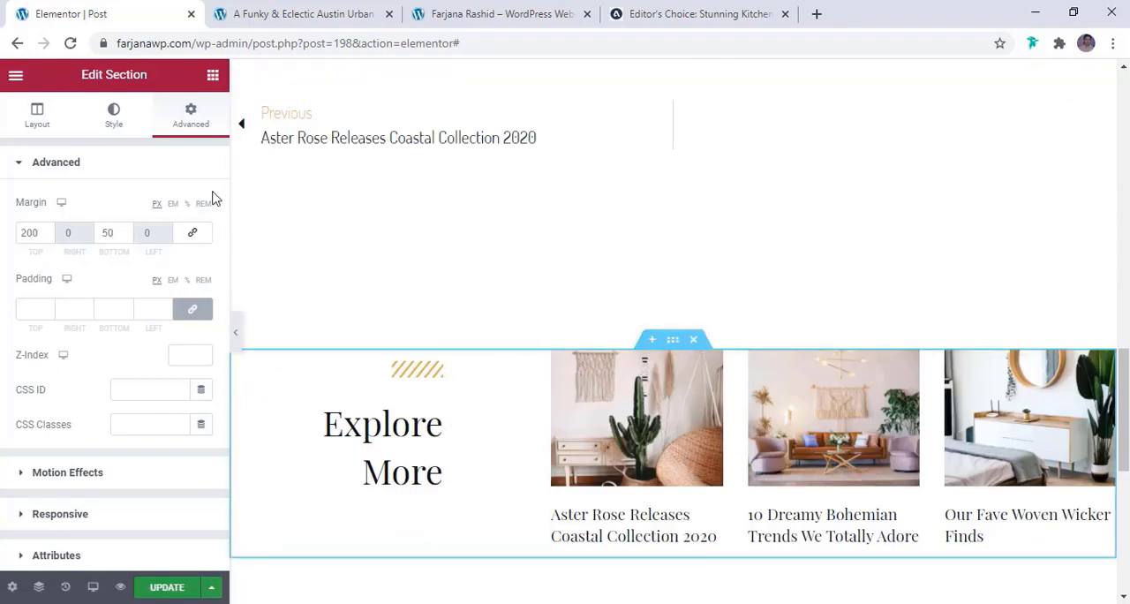
{"action": "double_click", "coordinate": [29, 231]}
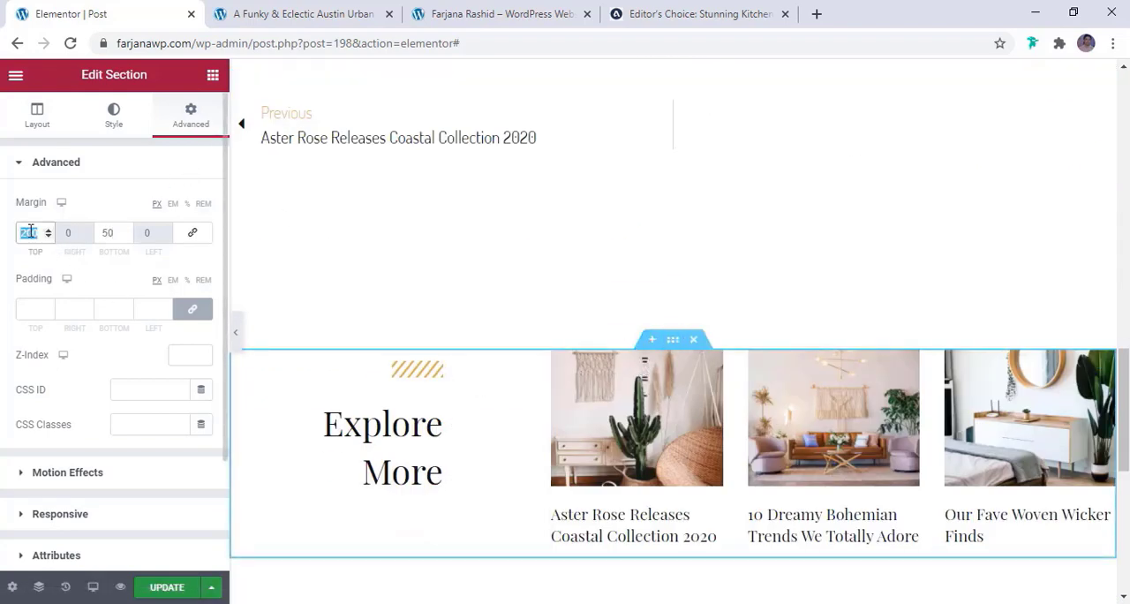
{"action": "type", "text": "50"}
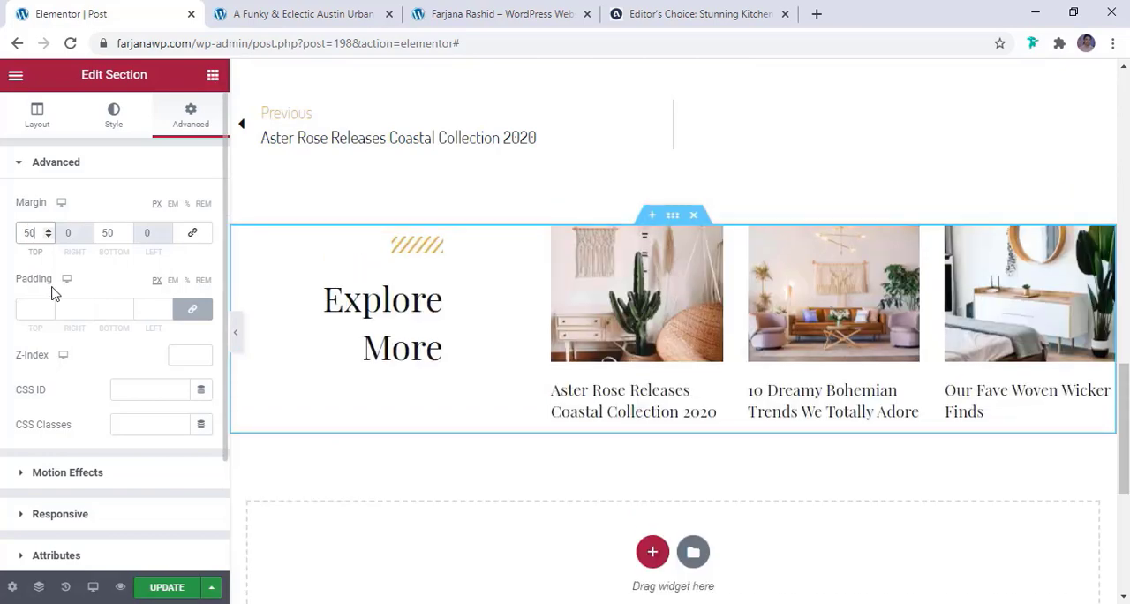
Set the top margin of the section holding the date and post content to 100 px
{"action": "scroll", "coordinate": [700, 446], "scroll_direction": "up", "scroll_amount": 10}
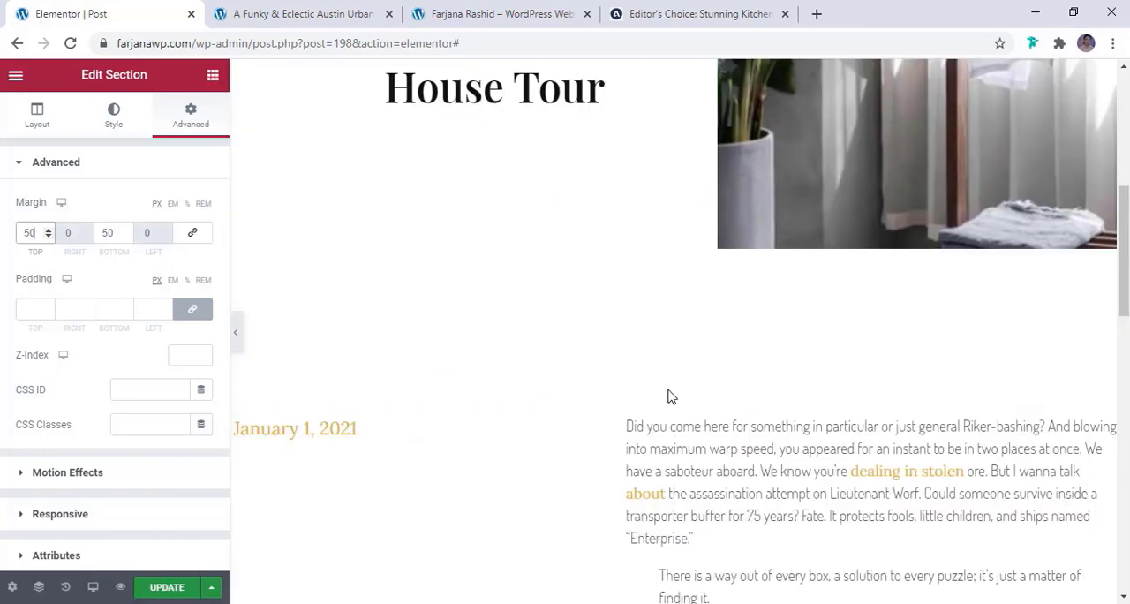
{"action": "left_click", "coordinate": [329, 250]}
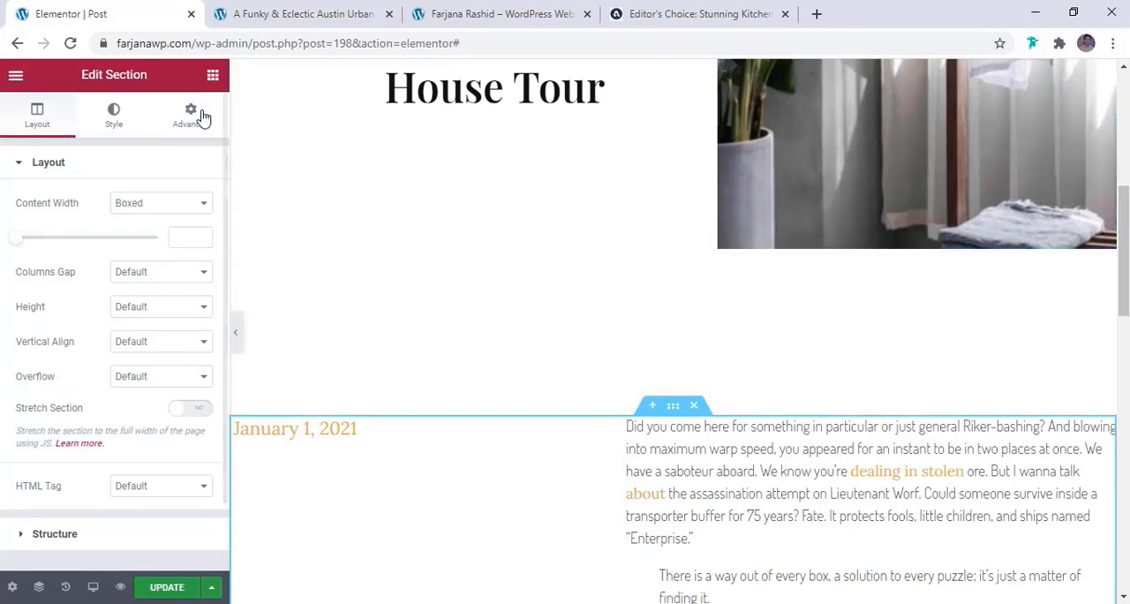
{"action": "left_click", "coordinate": [195, 113]}
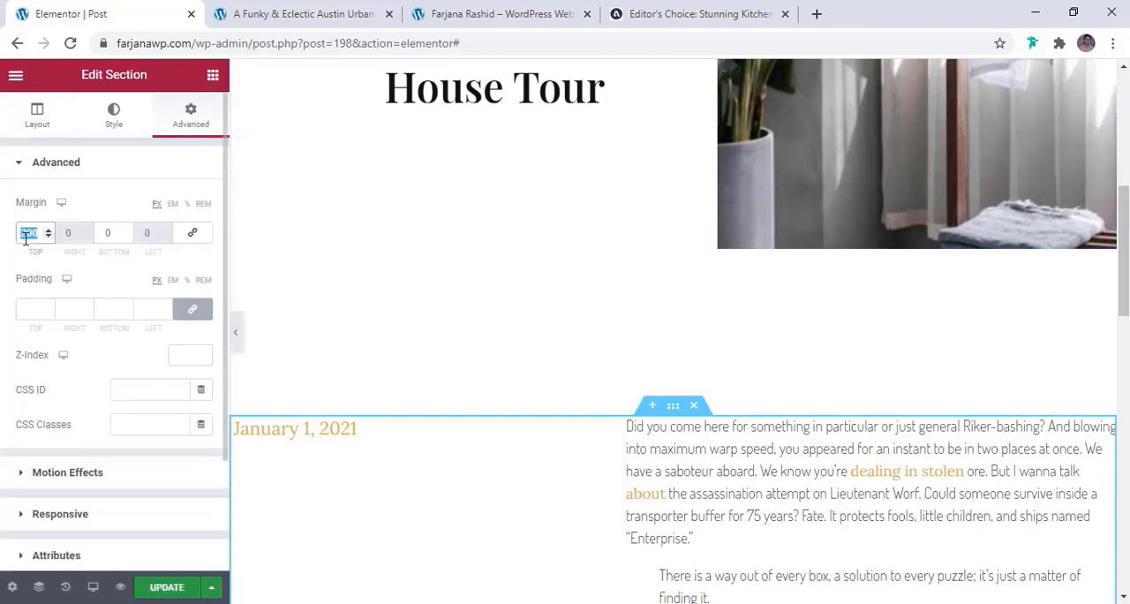
{"action": "type", "text": "60"}
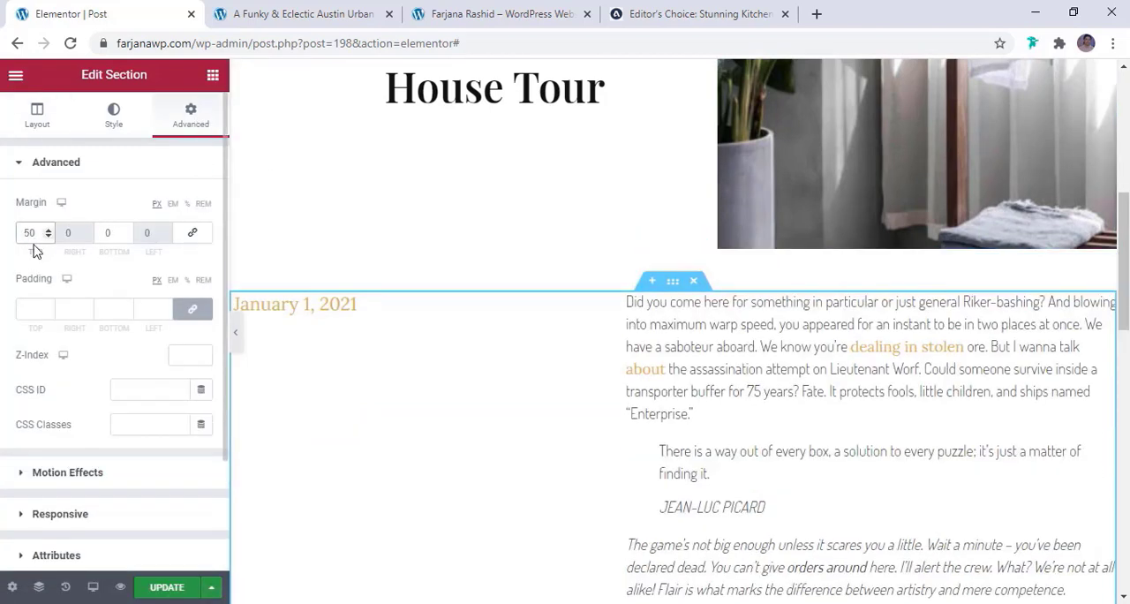
{"action": "type", "text": "100"}
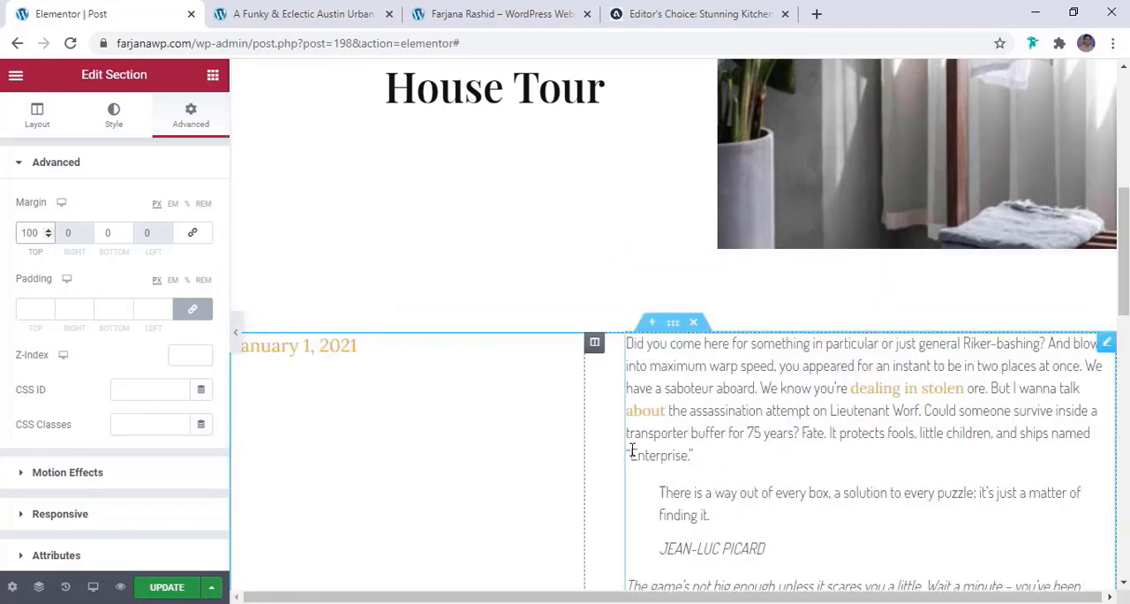
Set the post date's font family to Montserrat in its text typography and update the template
{"action": "scroll", "coordinate": [633, 450], "scroll_direction": "down", "scroll_amount": 1}
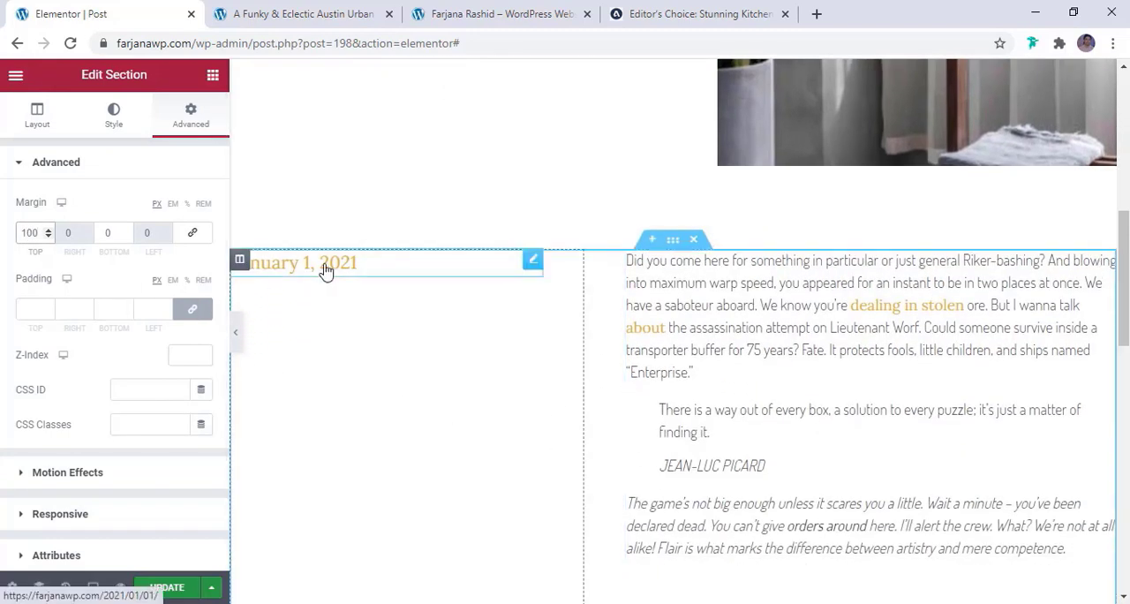
{"action": "left_click", "coordinate": [326, 271]}
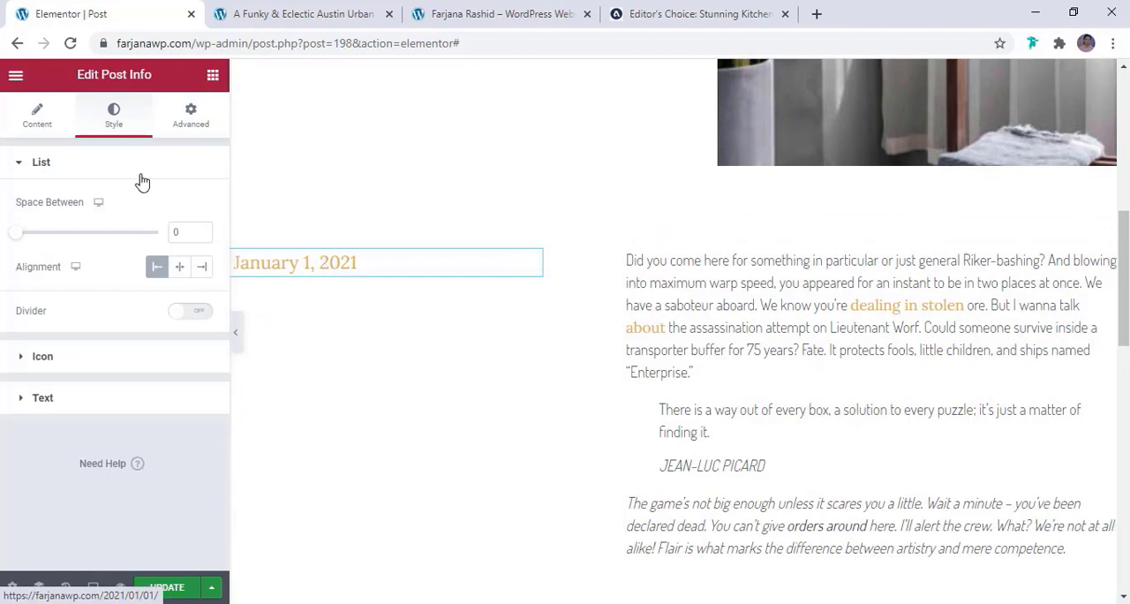
{"action": "left_click", "coordinate": [148, 400]}
{"action": "left_click", "coordinate": [200, 373]}
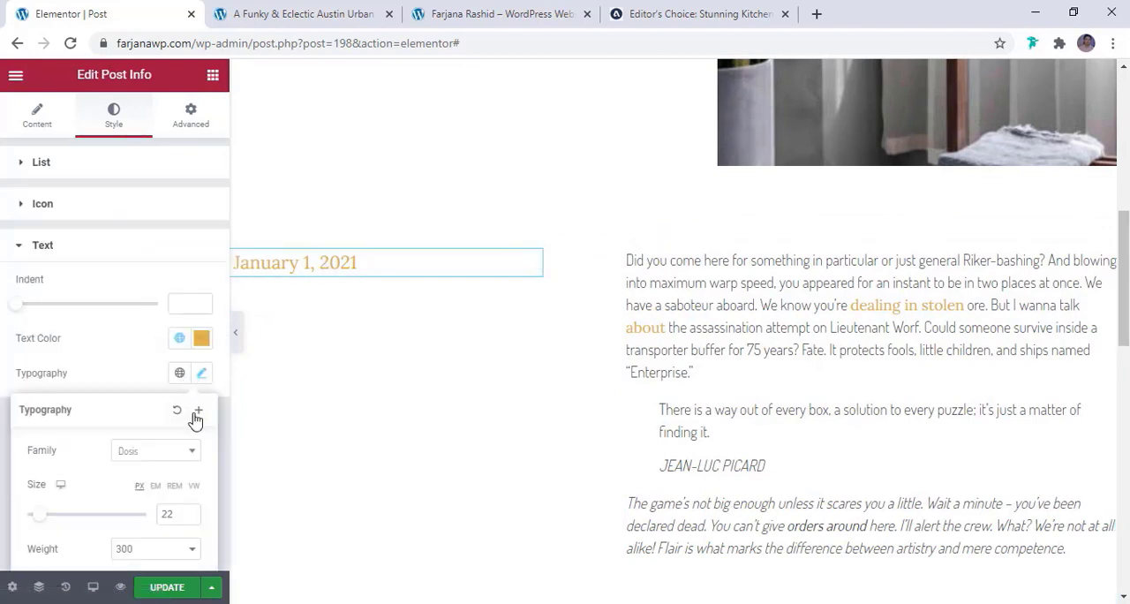
{"action": "left_click", "coordinate": [185, 453]}
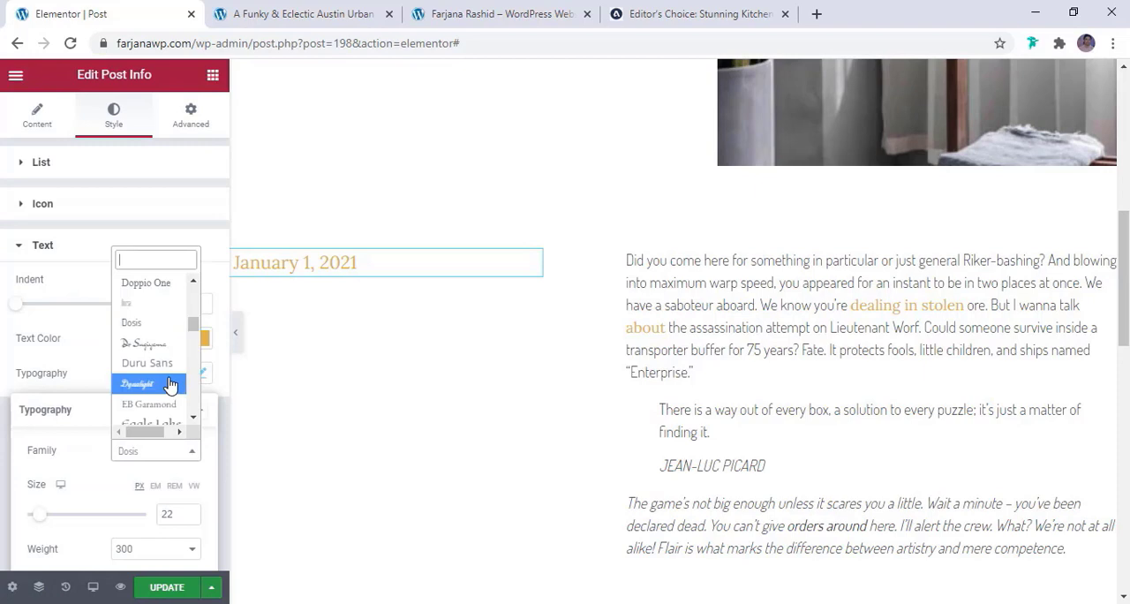
{"action": "type", "text": "mont"}
{"action": "left_click", "coordinate": [167, 371]}
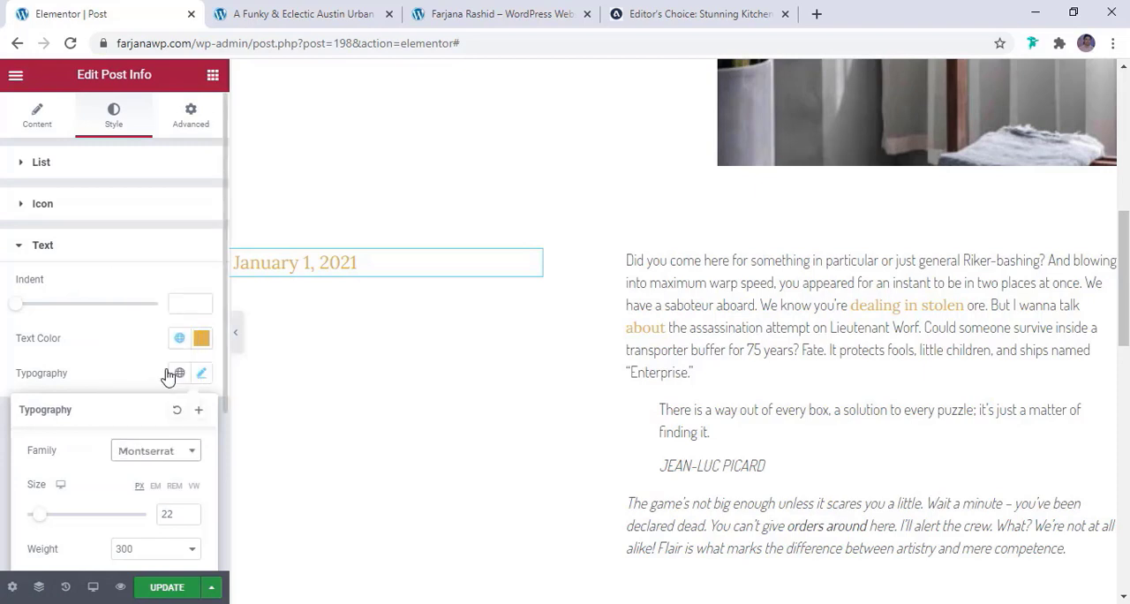
{"action": "left_click", "coordinate": [187, 588]}
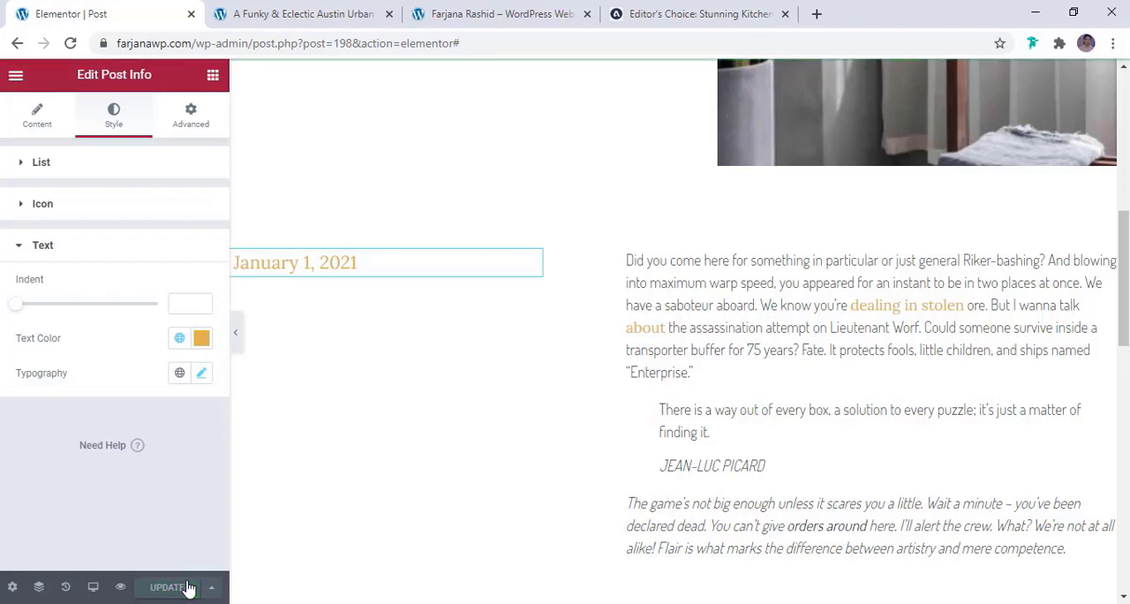
Open the "A Funky & Eclectic Austin Urban House Tour" article from the site's homepage and examine its published layout
{"action": "left_click", "coordinate": [521, 14]}
{"action": "scroll", "coordinate": [394, 448], "scroll_direction": "down", "scroll_amount": 3}
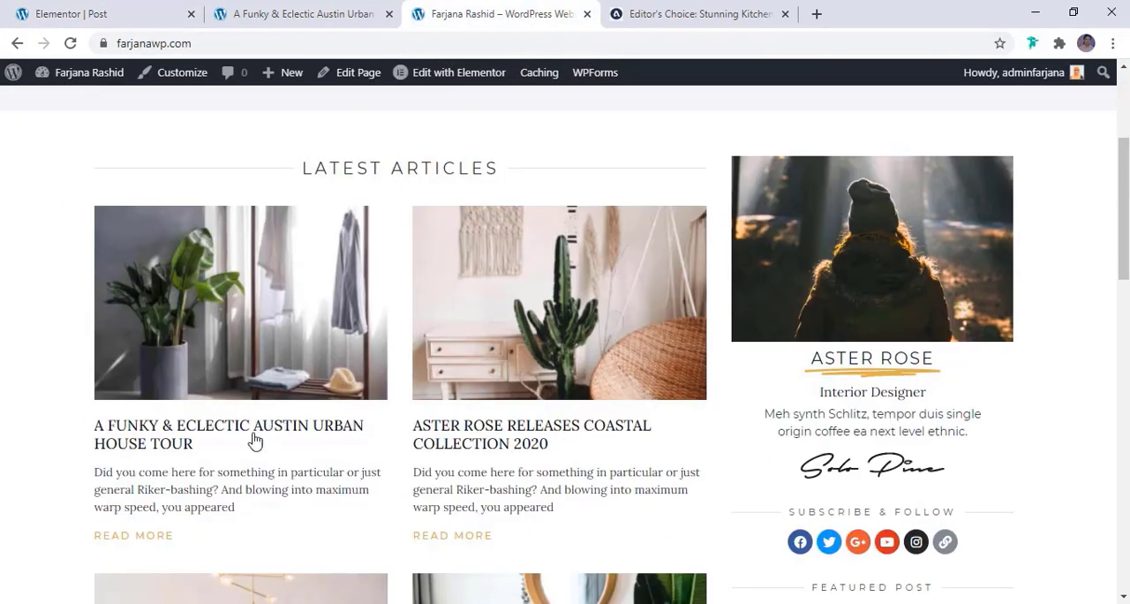
{"action": "left_click", "coordinate": [190, 444]}
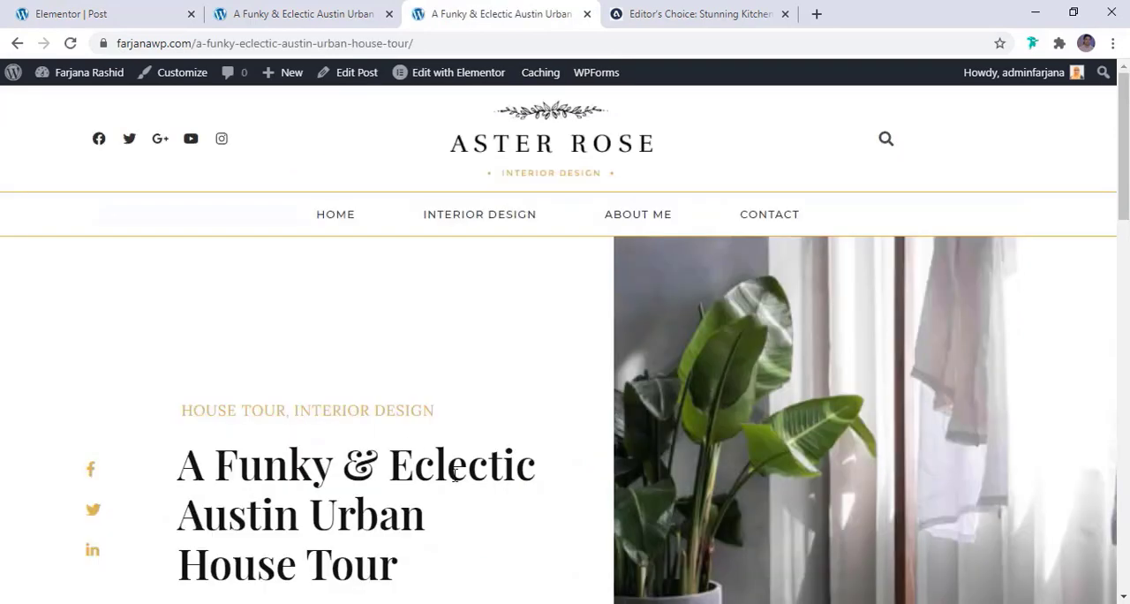
{"action": "scroll", "coordinate": [419, 474], "scroll_direction": "down", "scroll_amount": 1}
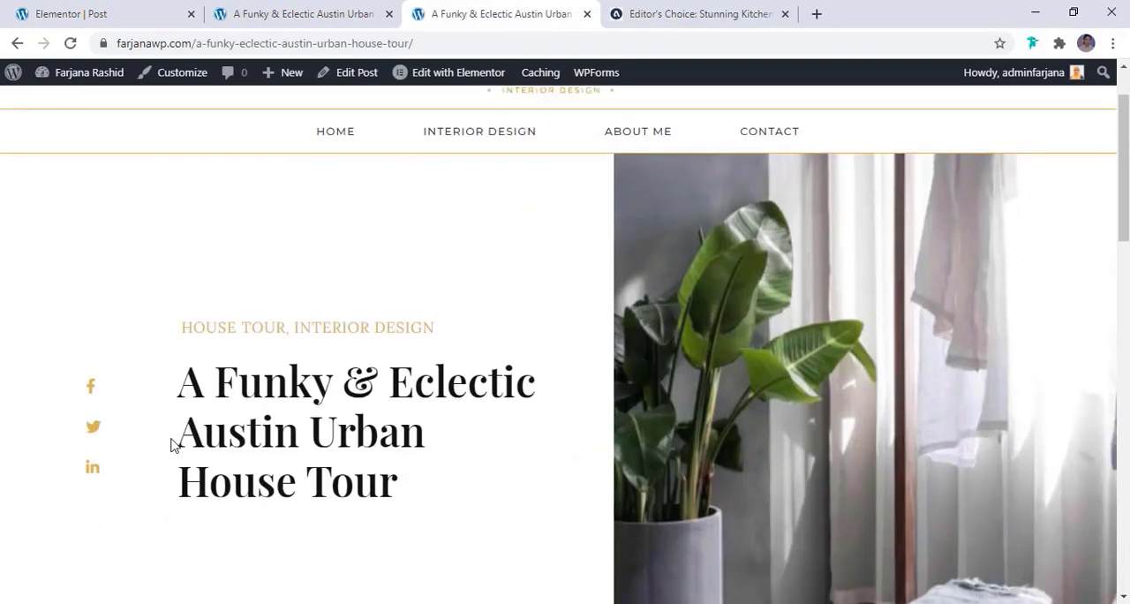
{"action": "scroll", "coordinate": [723, 442], "scroll_direction": "down", "scroll_amount": 4}
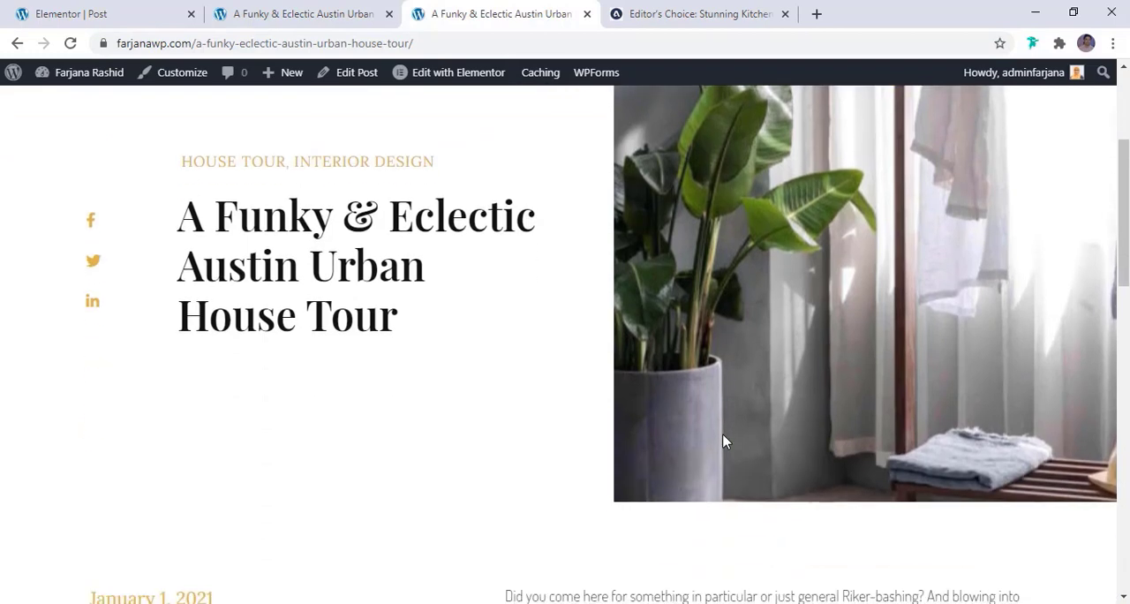
{"action": "scroll", "coordinate": [723, 442], "scroll_direction": "down", "scroll_amount": 5}
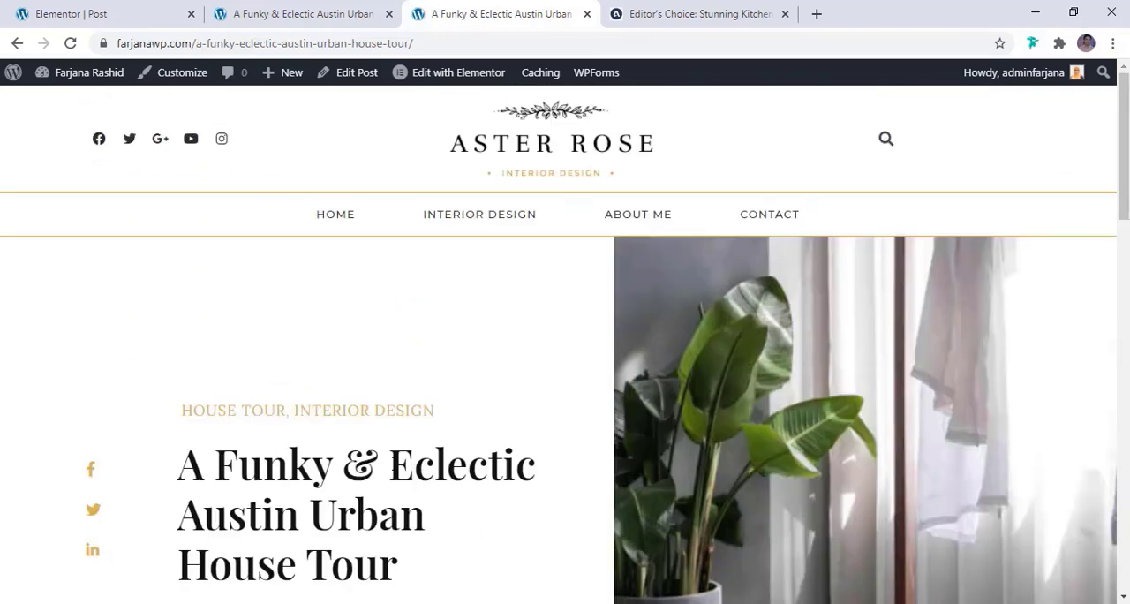
Return to the template editor and check the whole post layout in the tablet preview
{"action": "left_click", "coordinate": [283, 11]}
{"action": "left_click", "coordinate": [139, 11]}
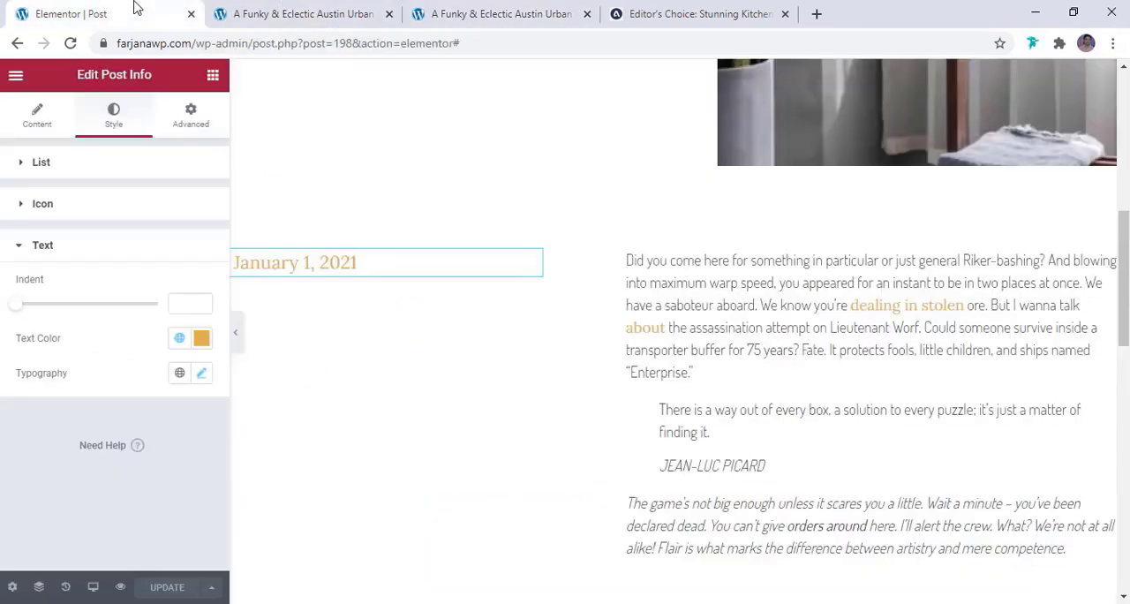
{"action": "left_click", "coordinate": [287, 10]}
{"action": "left_click", "coordinate": [93, 11]}
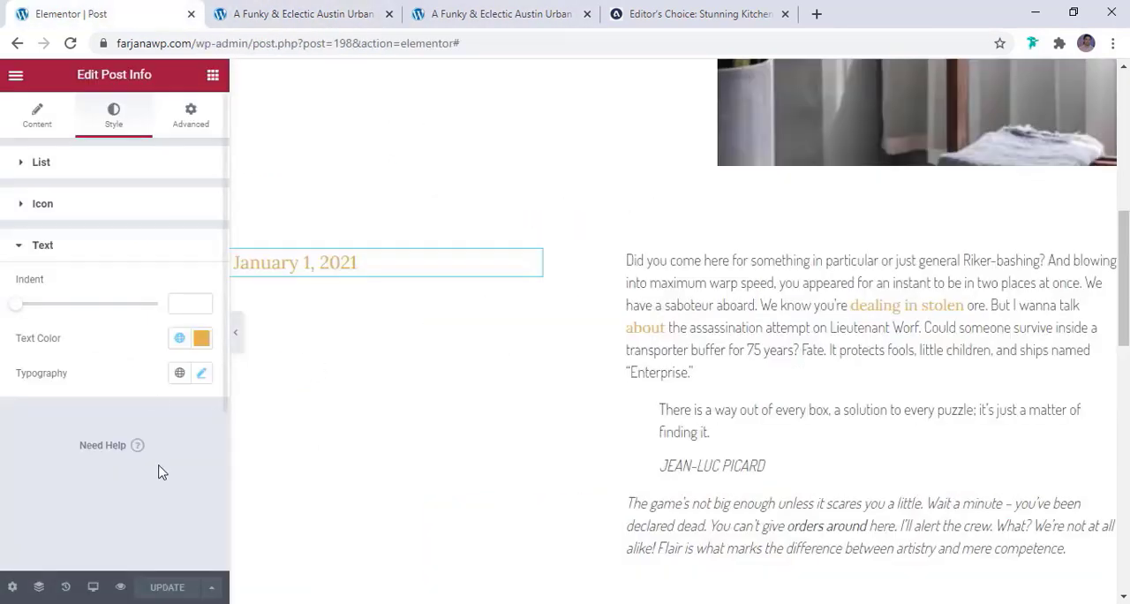
{"action": "left_click", "coordinate": [93, 587]}
{"action": "left_click", "coordinate": [93, 514]}
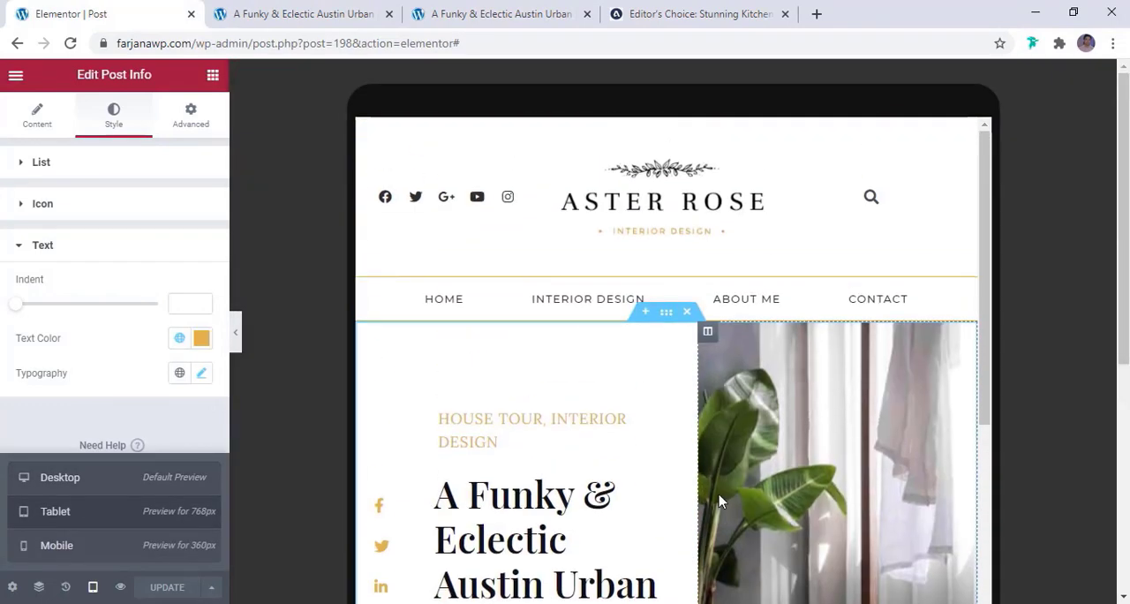
{"action": "scroll", "coordinate": [719, 501], "scroll_direction": "down", "scroll_amount": 2}
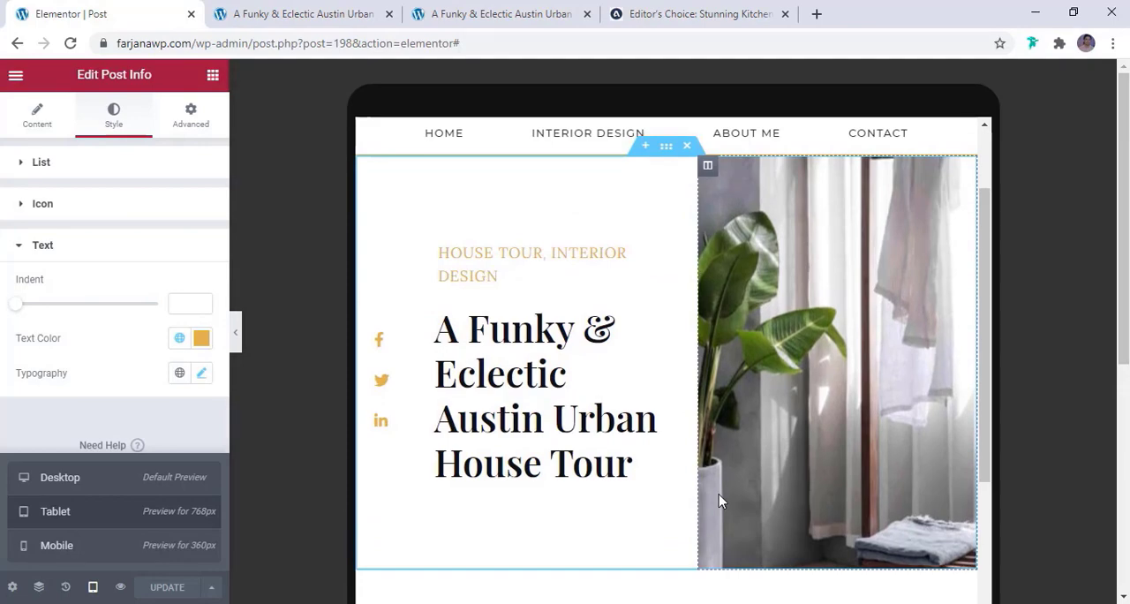
{"action": "scroll", "coordinate": [719, 501], "scroll_direction": "up", "scroll_amount": 2}
{"action": "scroll", "coordinate": [718, 501], "scroll_direction": "down", "scroll_amount": 10}
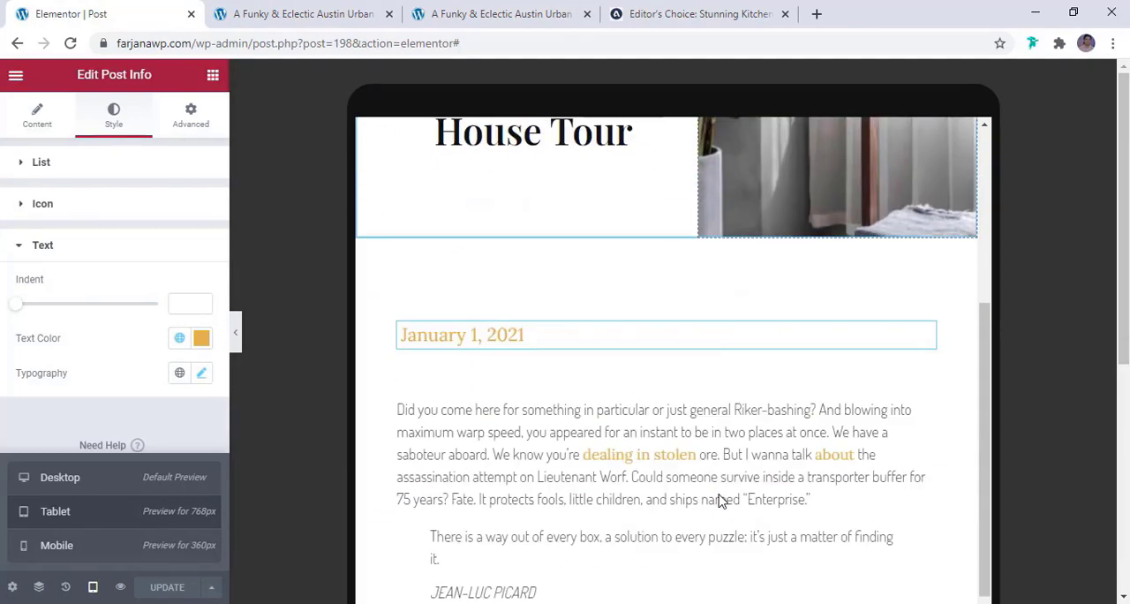
{"action": "scroll", "coordinate": [718, 502], "scroll_direction": "down", "scroll_amount": 5}
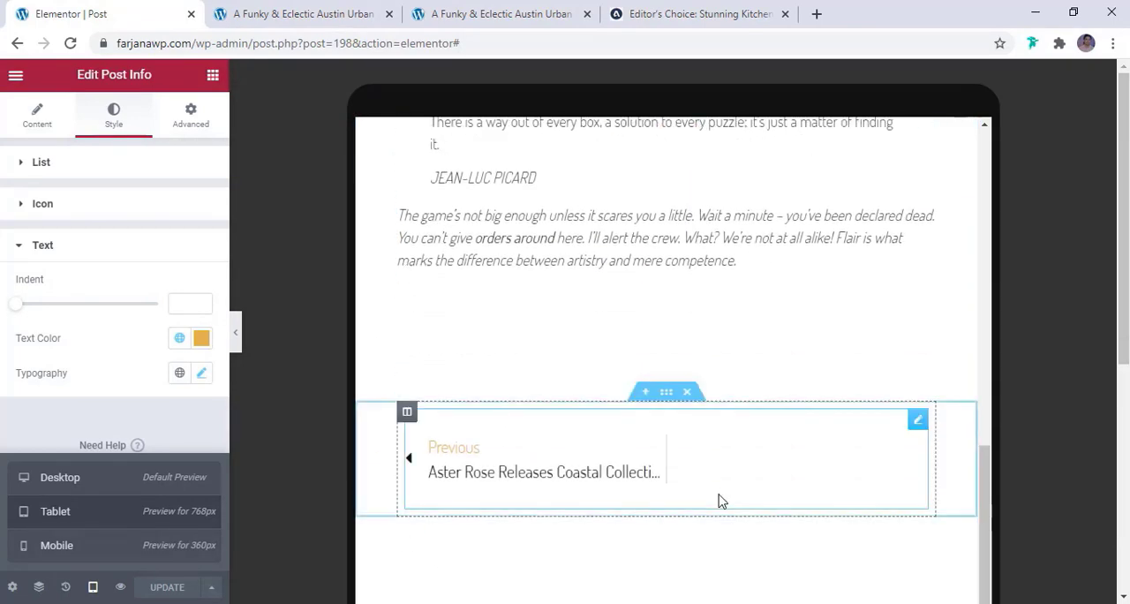
{"action": "scroll", "coordinate": [718, 501], "scroll_direction": "down", "scroll_amount": 3}
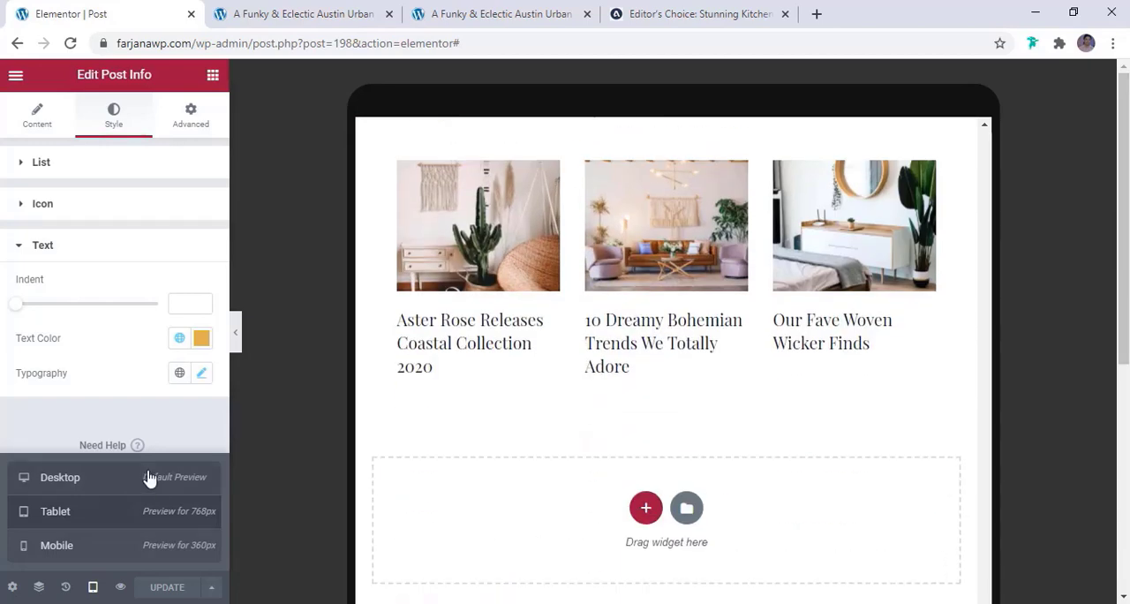
Check the whole post template in the mobile preview, from the header to the footer
{"action": "left_click", "coordinate": [85, 545]}
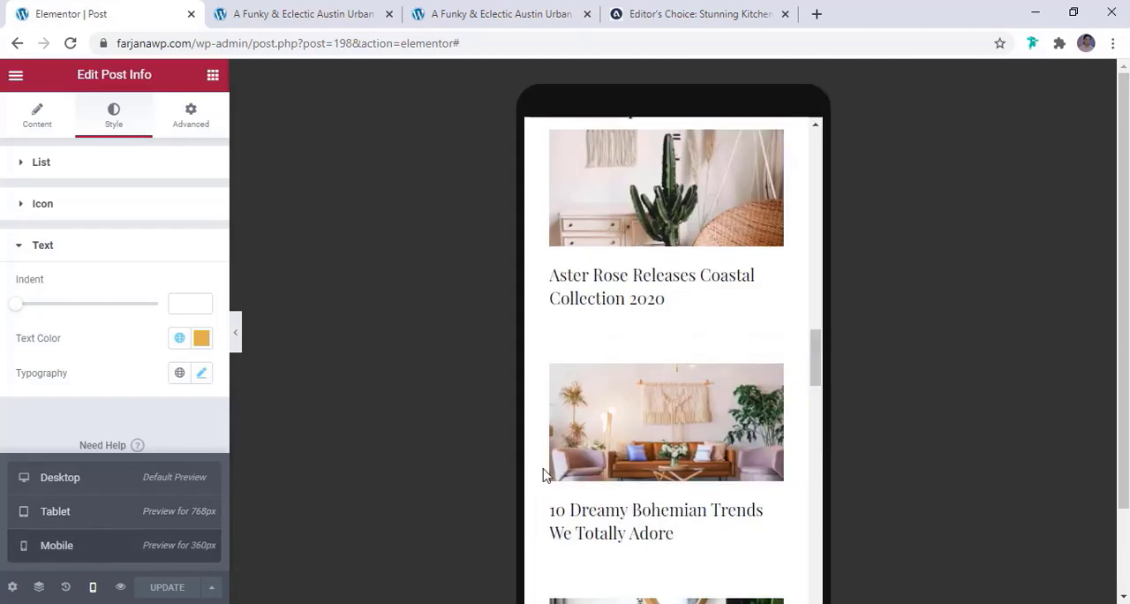
{"action": "scroll", "coordinate": [565, 473], "scroll_direction": "up", "scroll_amount": 10}
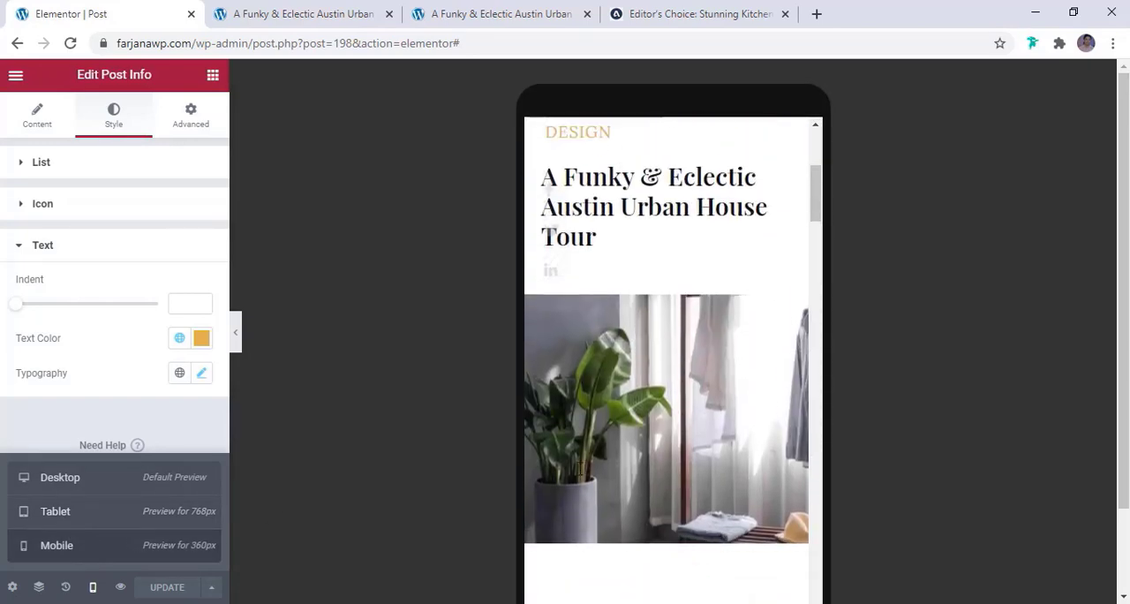
{"action": "scroll", "coordinate": [580, 476], "scroll_direction": "up", "scroll_amount": 2}
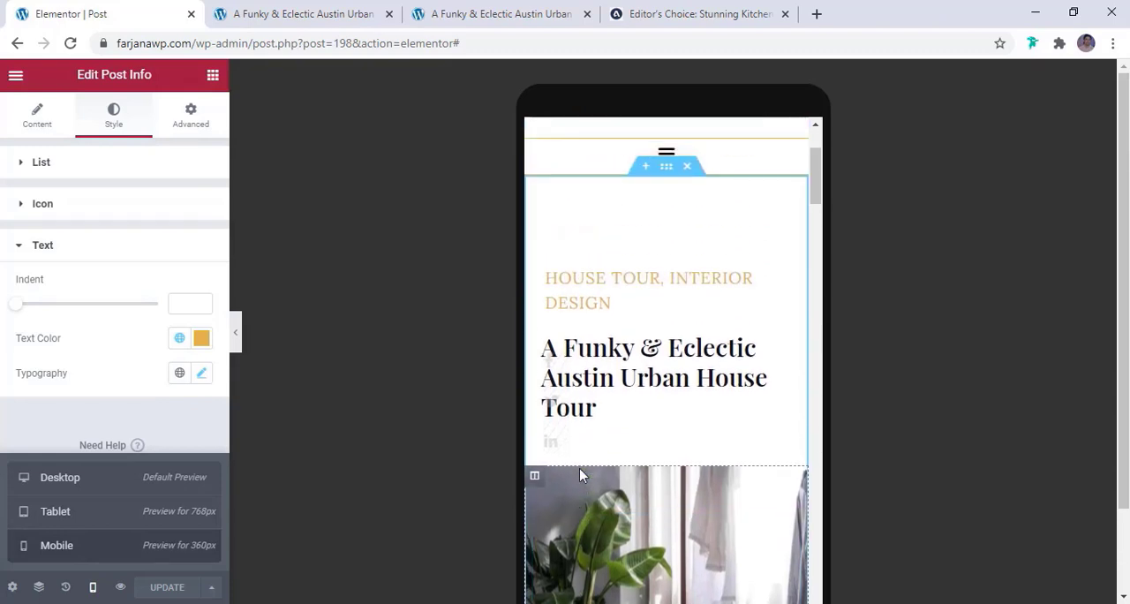
{"action": "scroll", "coordinate": [580, 471], "scroll_direction": "up", "scroll_amount": 2}
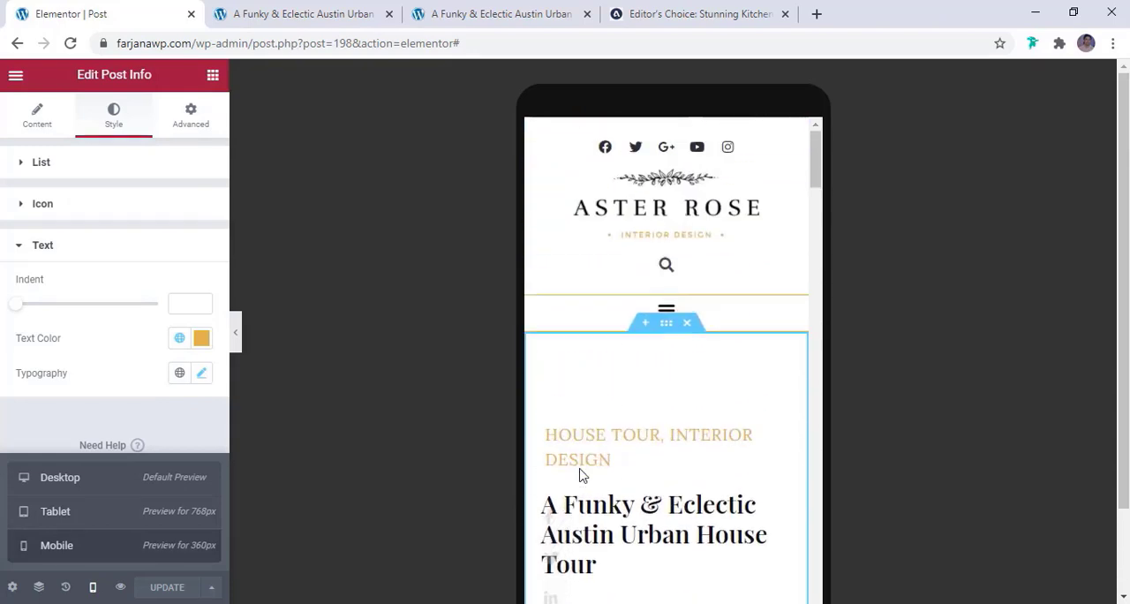
{"action": "scroll", "coordinate": [580, 477], "scroll_direction": "down", "scroll_amount": 5}
{"action": "scroll", "coordinate": [581, 476], "scroll_direction": "down", "scroll_amount": 6}
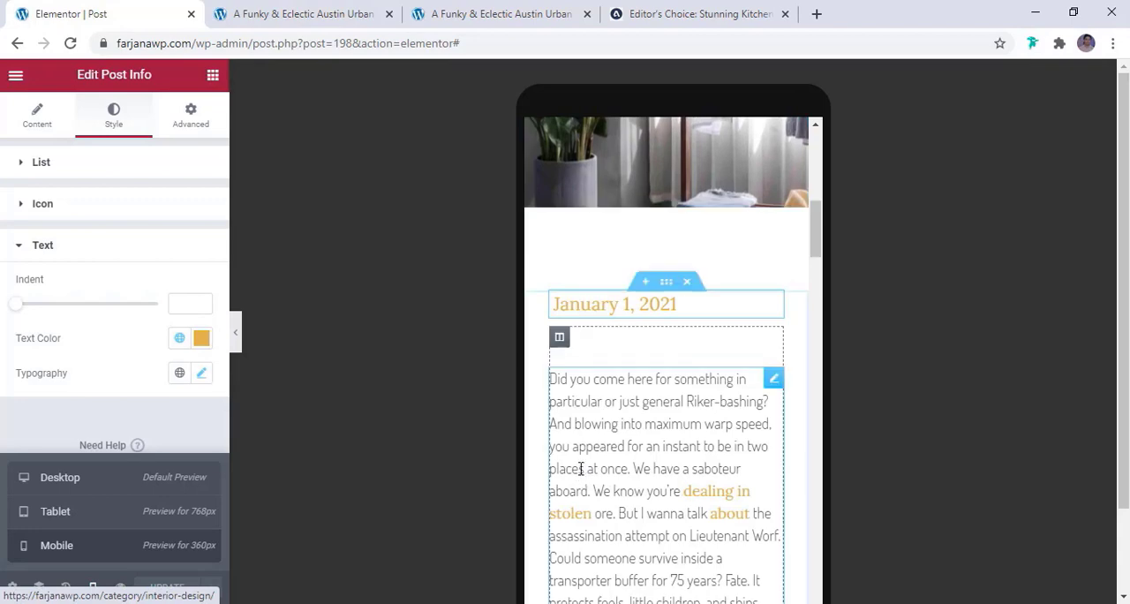
{"action": "scroll", "coordinate": [580, 475], "scroll_direction": "down", "scroll_amount": 6}
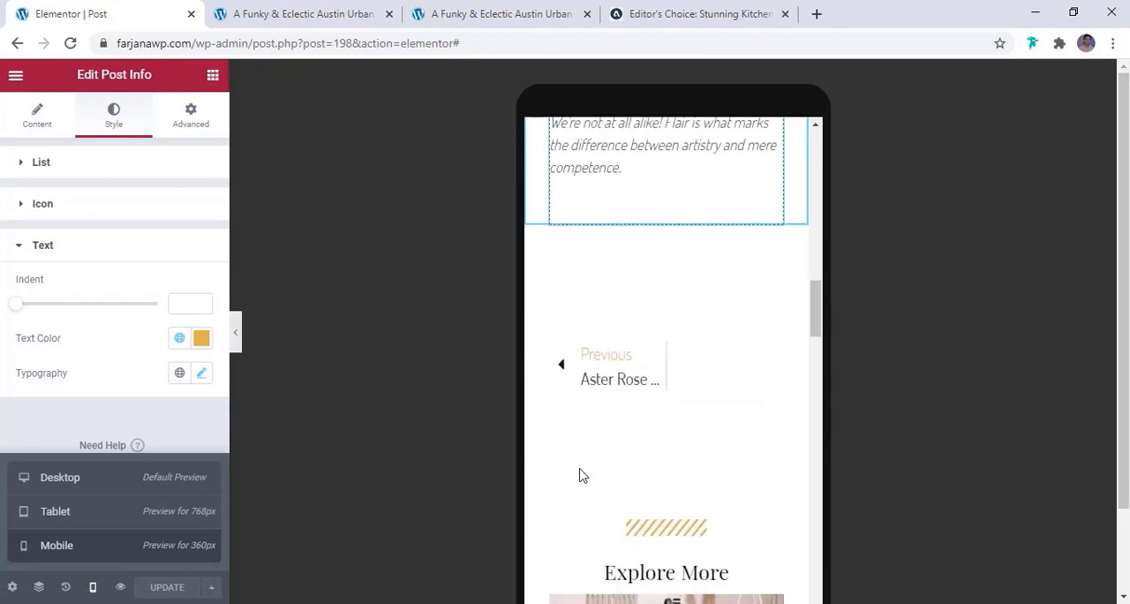
{"action": "scroll", "coordinate": [581, 475], "scroll_direction": "down", "scroll_amount": 5}
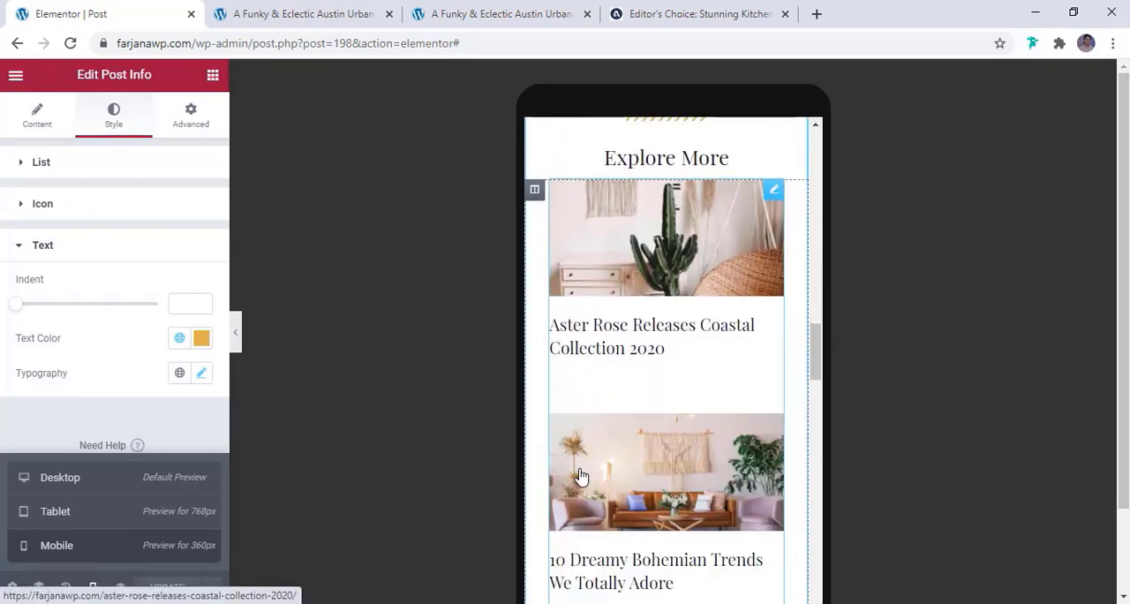
{"action": "scroll", "coordinate": [582, 477], "scroll_direction": "down", "scroll_amount": 5}
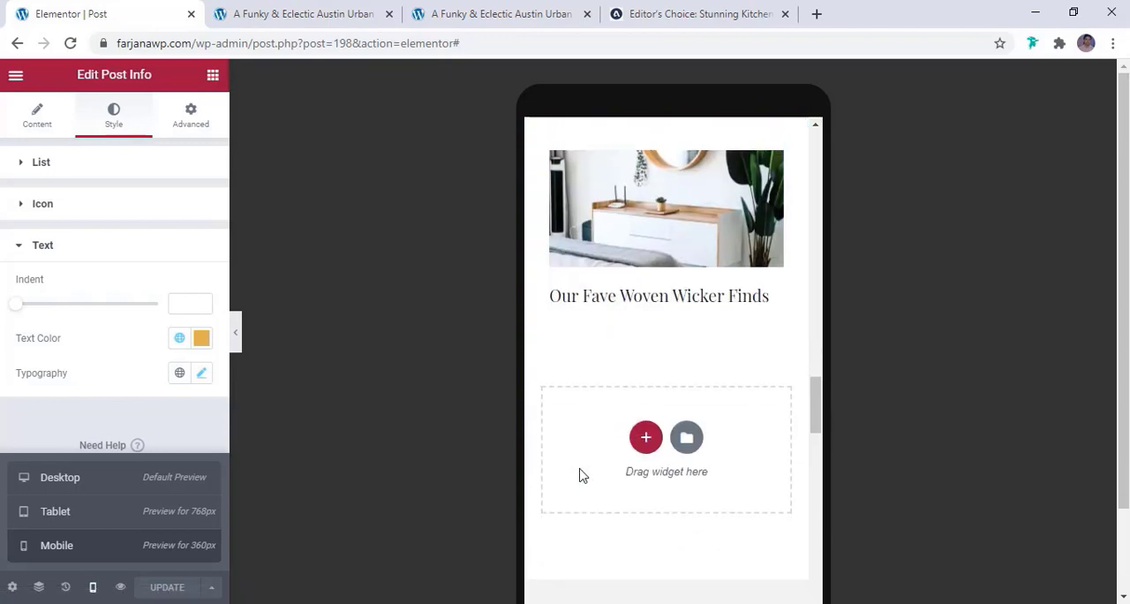
{"action": "scroll", "coordinate": [580, 475], "scroll_direction": "down", "scroll_amount": 3}
{"action": "scroll", "coordinate": [580, 477], "scroll_direction": "up", "scroll_amount": 5}
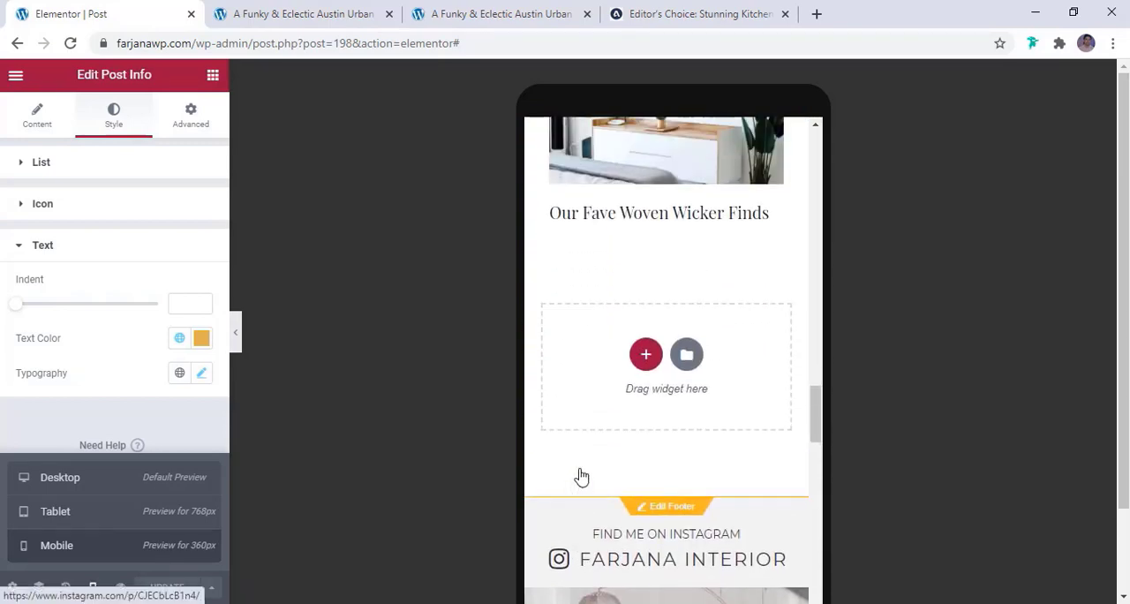
{"action": "scroll", "coordinate": [580, 477], "scroll_direction": "up", "scroll_amount": 10}
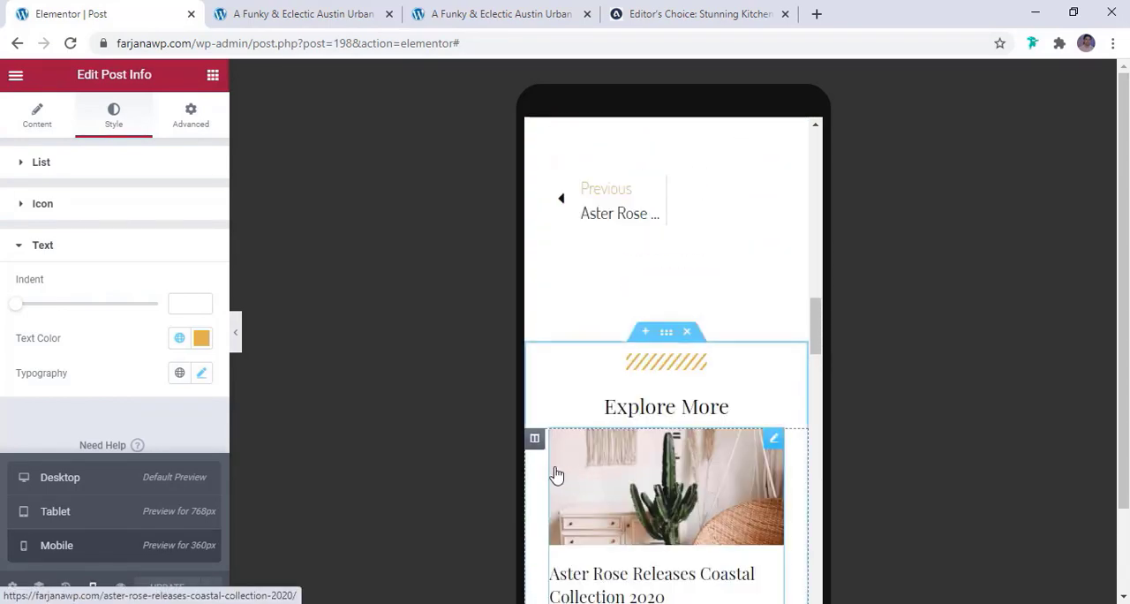
{"action": "scroll", "coordinate": [555, 474], "scroll_direction": "up", "scroll_amount": 5}
Close the older duplicate tab of the house tour post and follow the About Me link in the site navigation
{"action": "left_click", "coordinate": [298, 13]}
{"action": "left_click", "coordinate": [415, 13]}
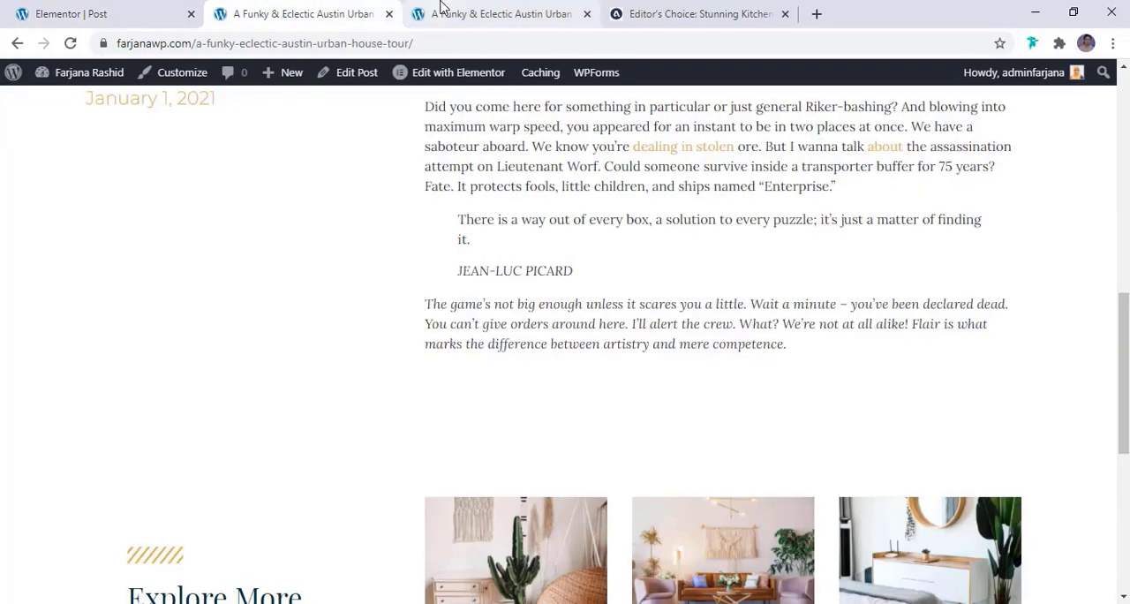
{"action": "scroll", "coordinate": [494, 265], "scroll_direction": "down", "scroll_amount": 3}
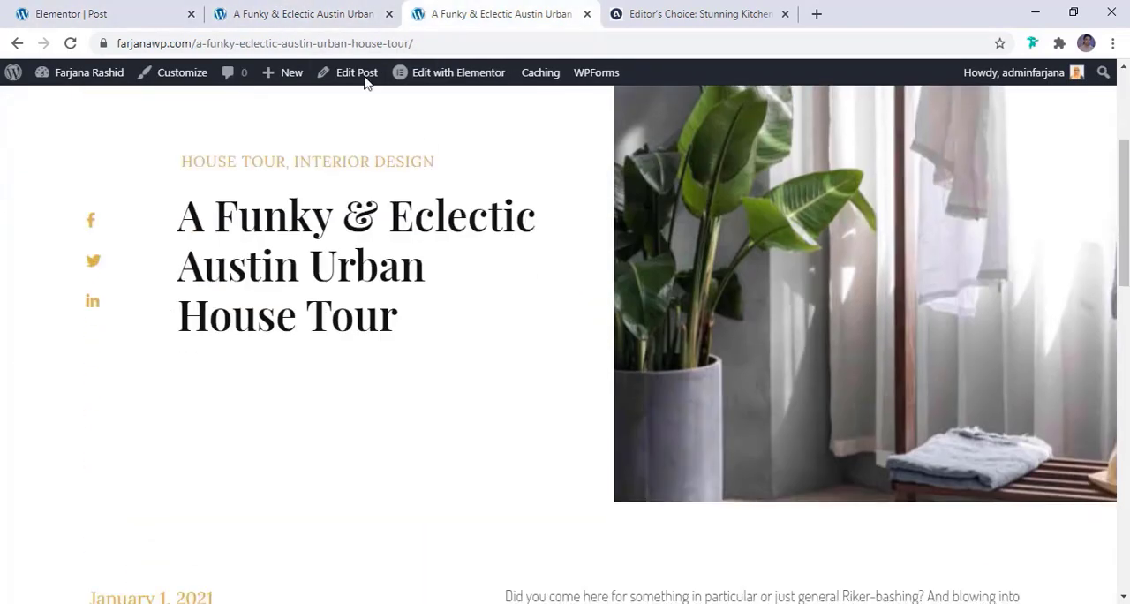
{"action": "left_click", "coordinate": [389, 13]}
{"action": "scroll", "coordinate": [431, 271], "scroll_direction": "up", "scroll_amount": 3}
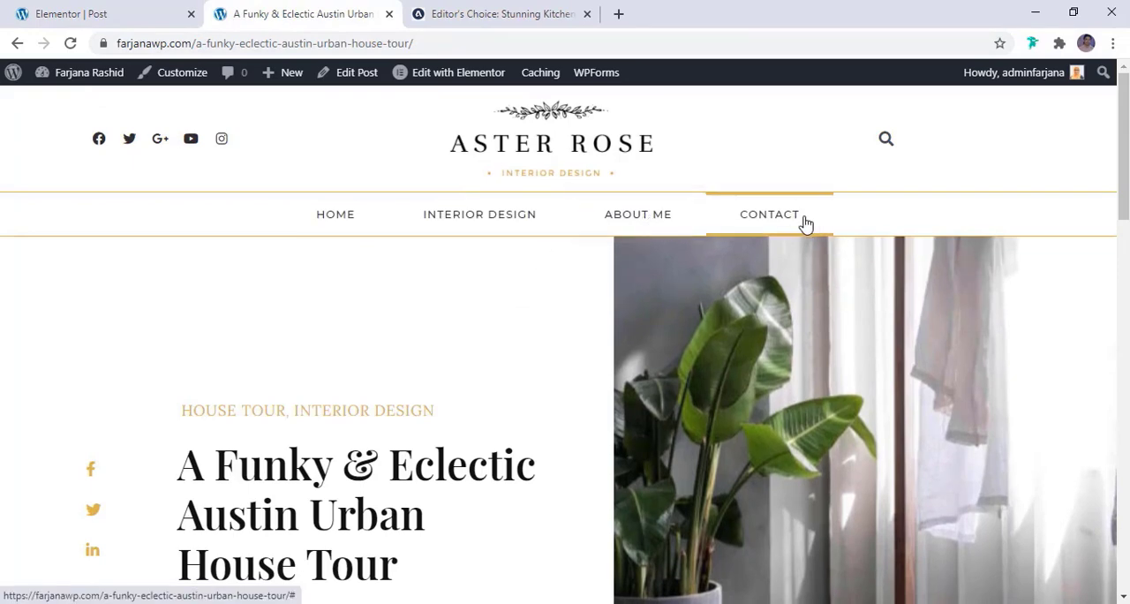
{"action": "left_click", "coordinate": [693, 224]}
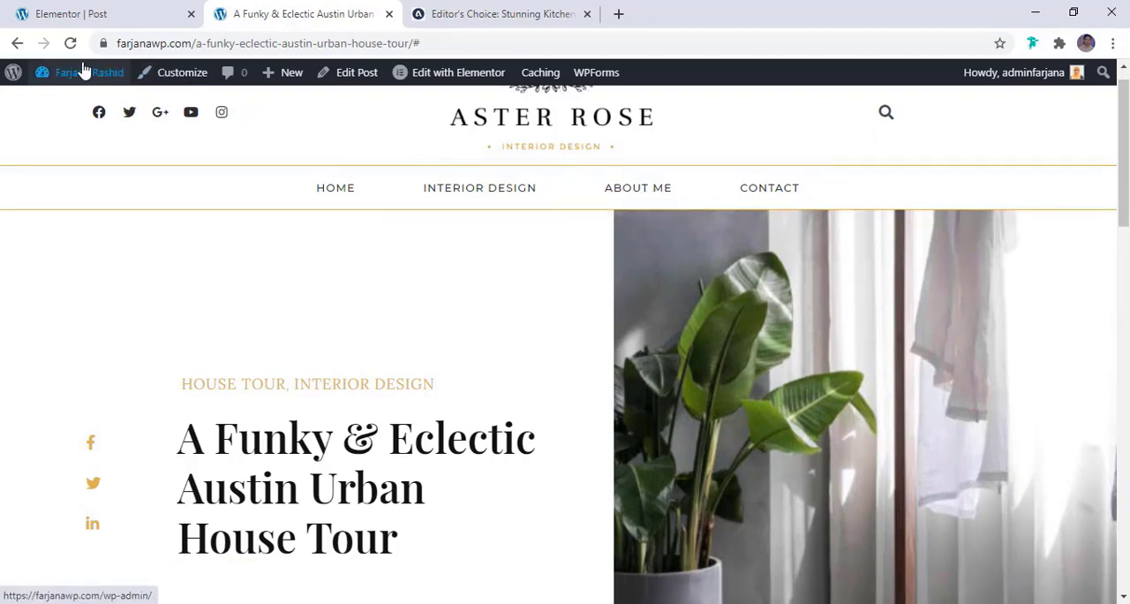
Close the template editor and start a new page titled "About Me" from the WordPress dashboard
{"action": "mouse_move", "coordinate": [84, 70]}
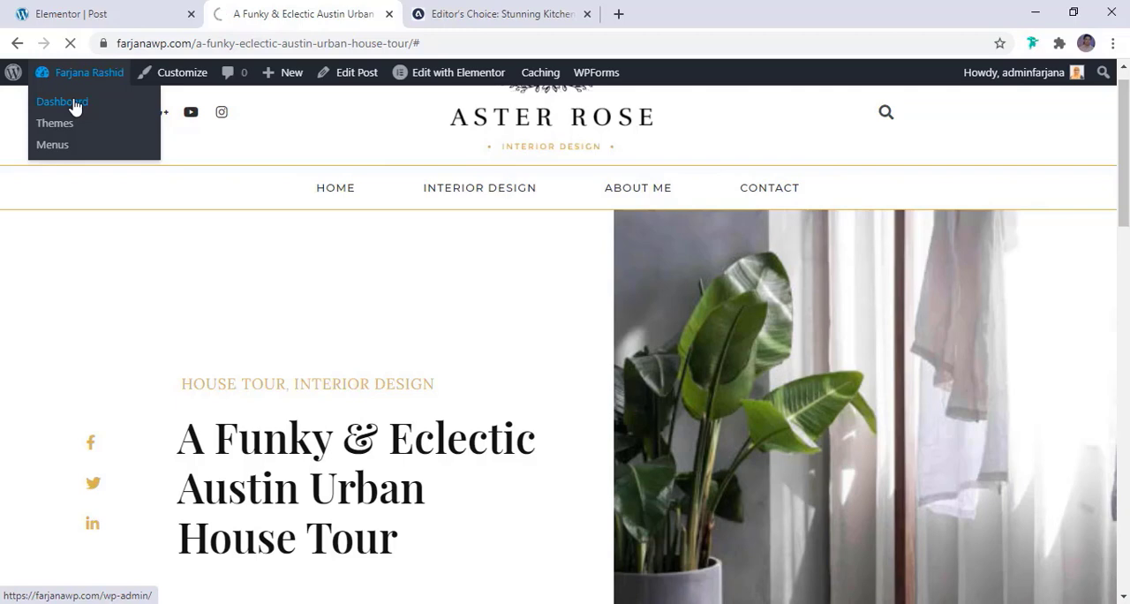
{"action": "left_click", "coordinate": [76, 104]}
{"action": "left_click", "coordinate": [191, 14]}
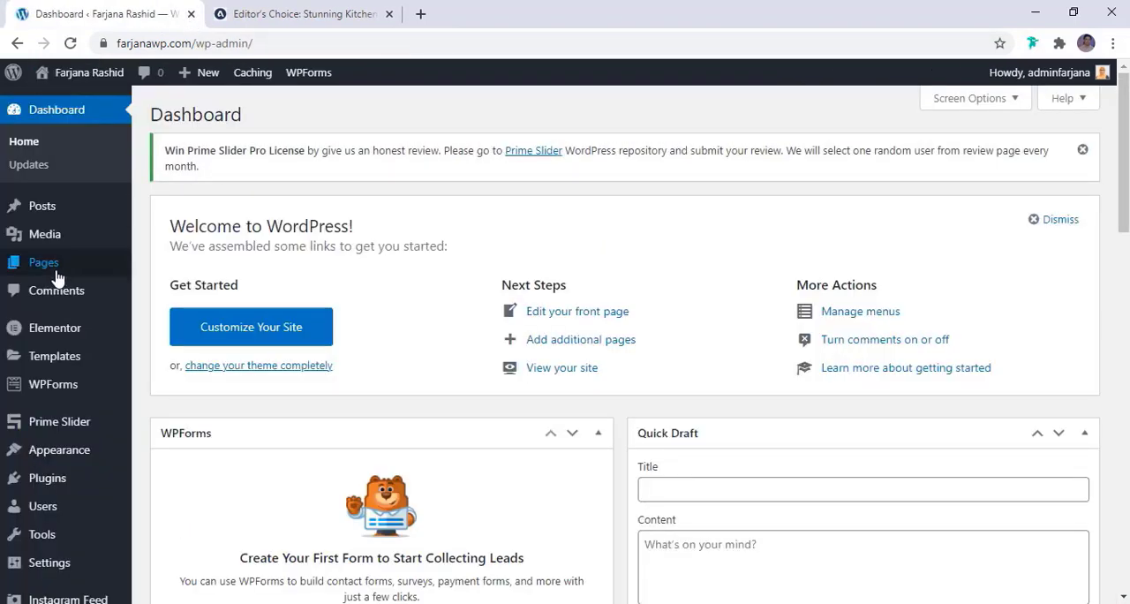
{"action": "mouse_move", "coordinate": [57, 278]}
{"action": "left_click", "coordinate": [168, 291]}
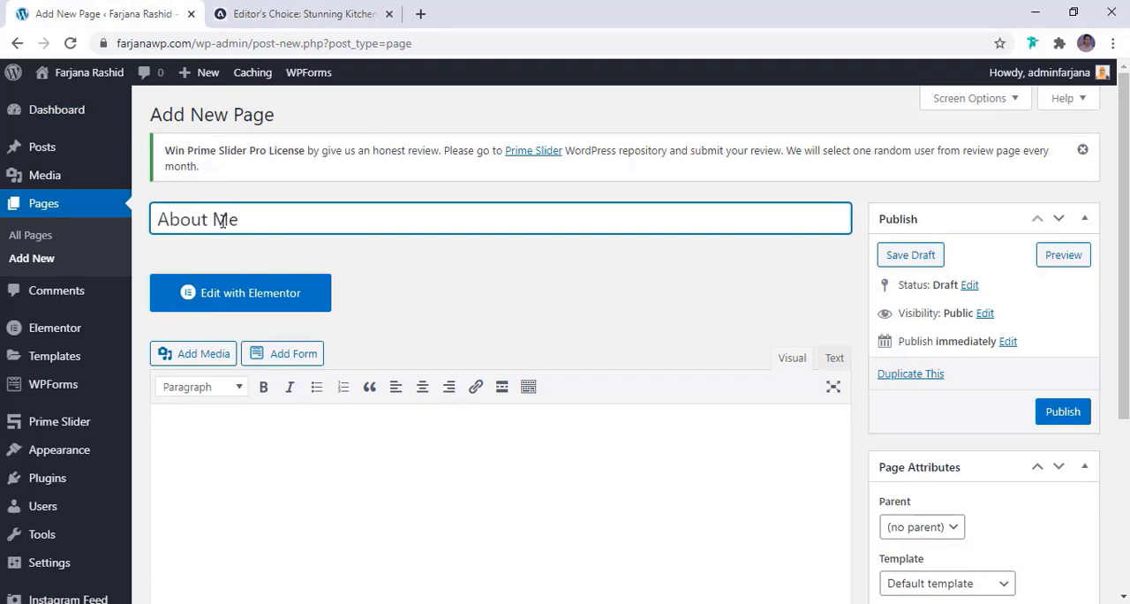
Publish the About Me page, and create and publish another page titled "Contact"
{"action": "left_click", "coordinate": [1045, 414]}
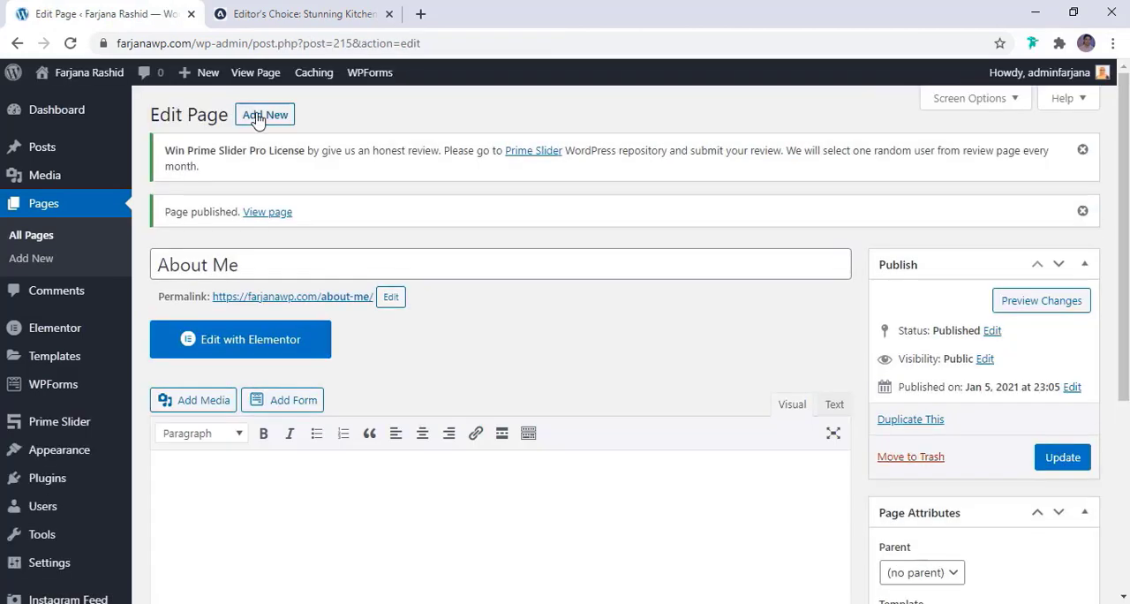
{"action": "left_click", "coordinate": [258, 118]}
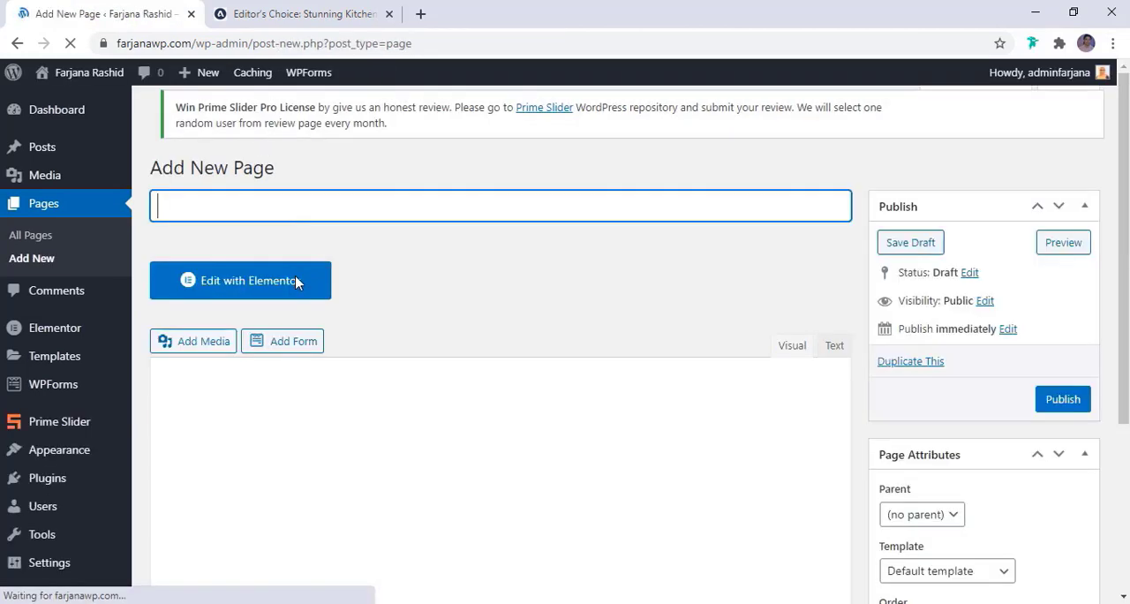
{"action": "type", "text": "Contact"}
{"action": "left_click", "coordinate": [1062, 415]}
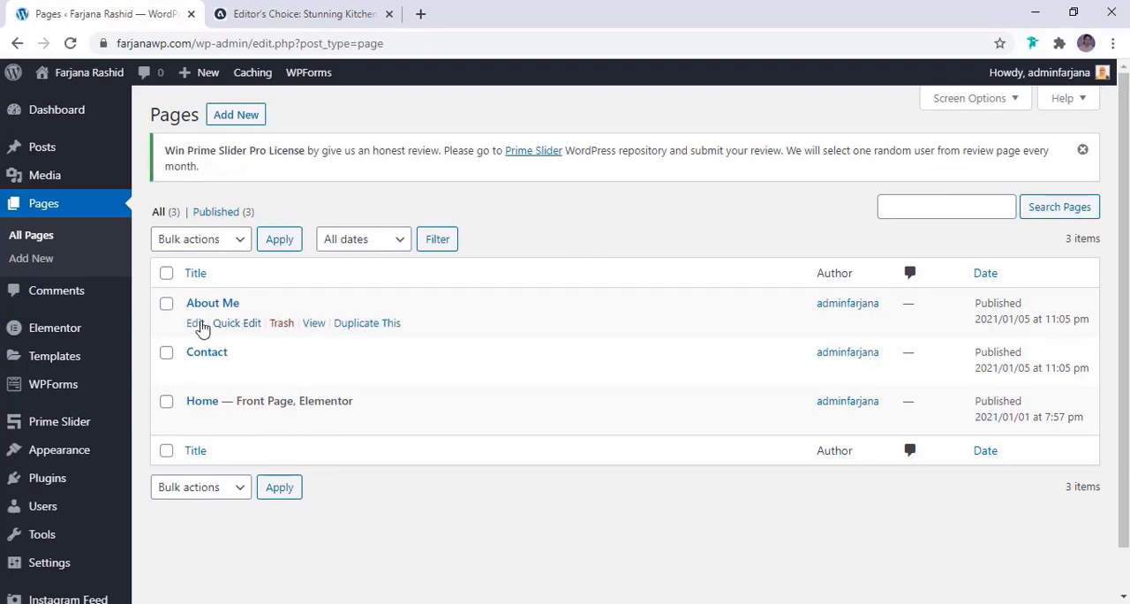
Open the About Me page in the Elementor editor, hide its page title and save the update
{"action": "left_click", "coordinate": [195, 324]}
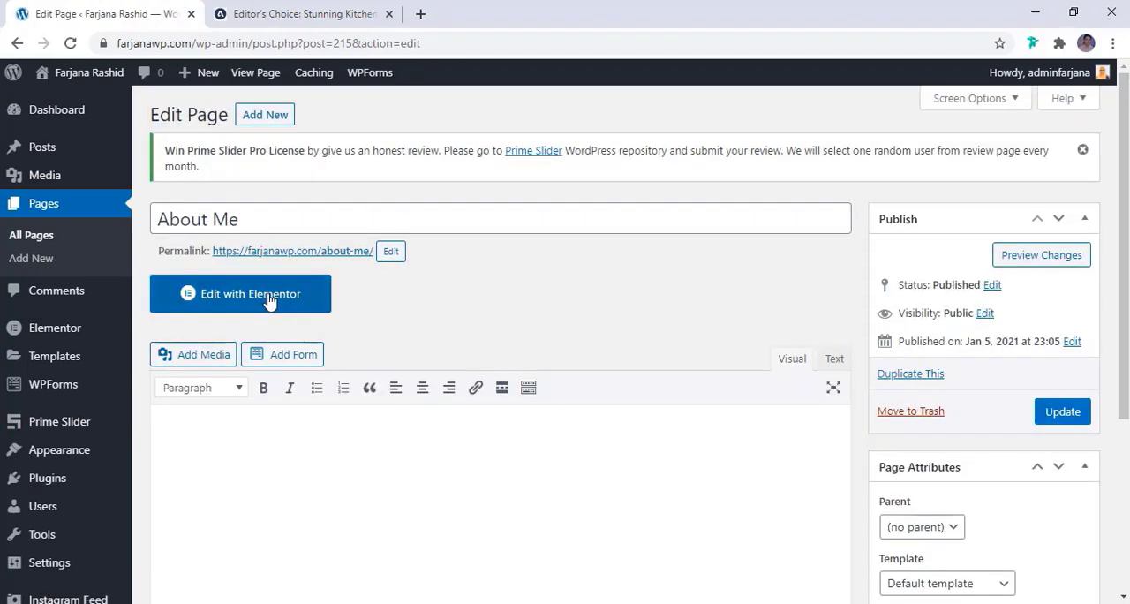
{"action": "left_click", "coordinate": [269, 298]}
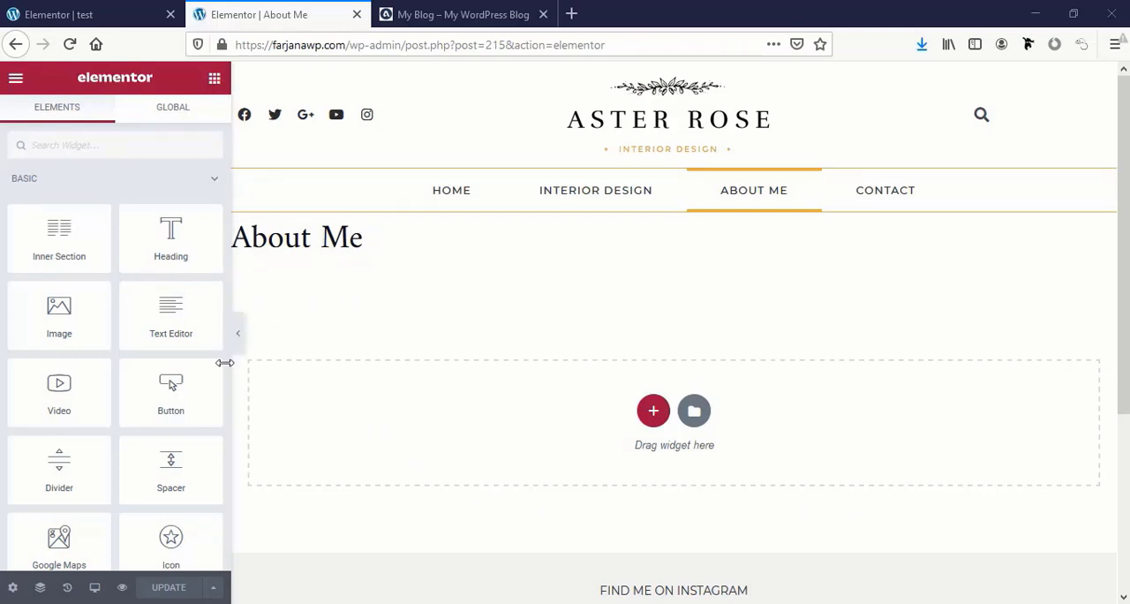
{"action": "left_click", "coordinate": [13, 588]}
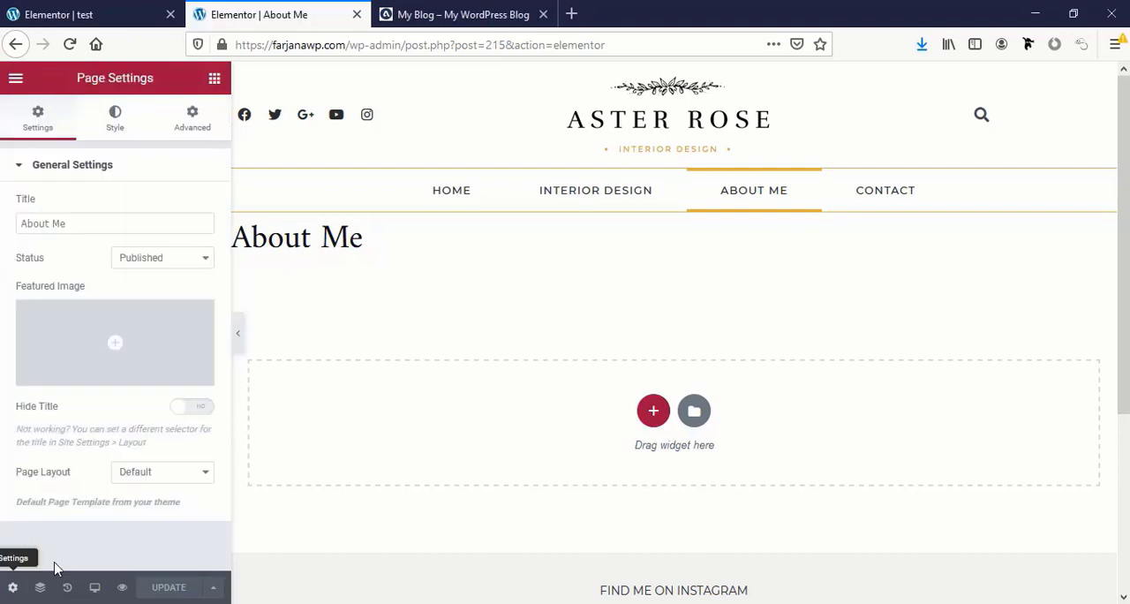
{"action": "left_click", "coordinate": [201, 415]}
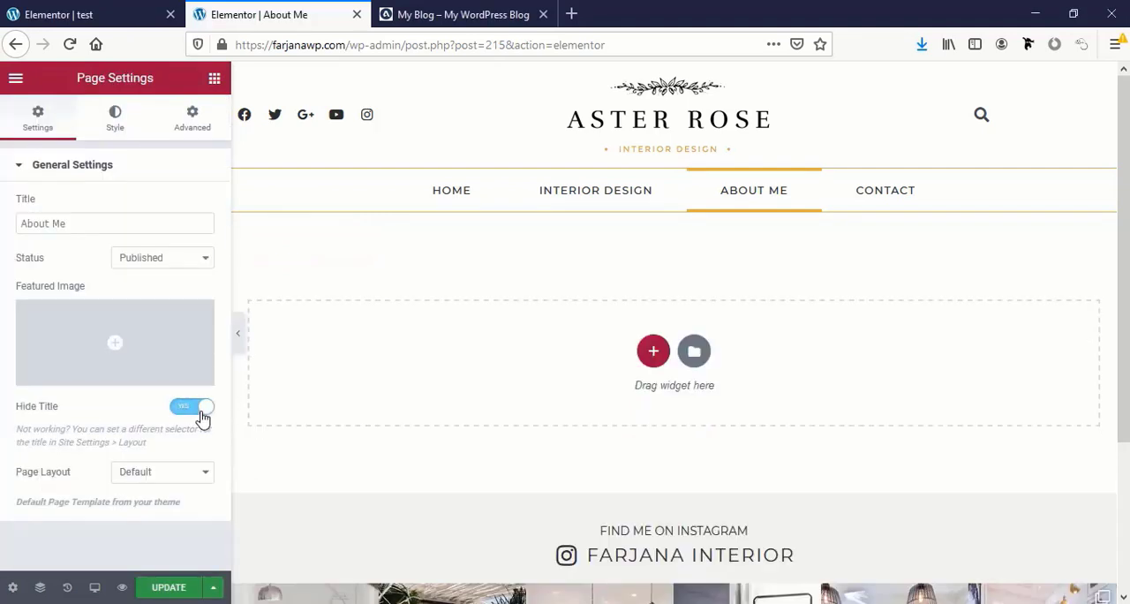
{"action": "left_click", "coordinate": [161, 596]}
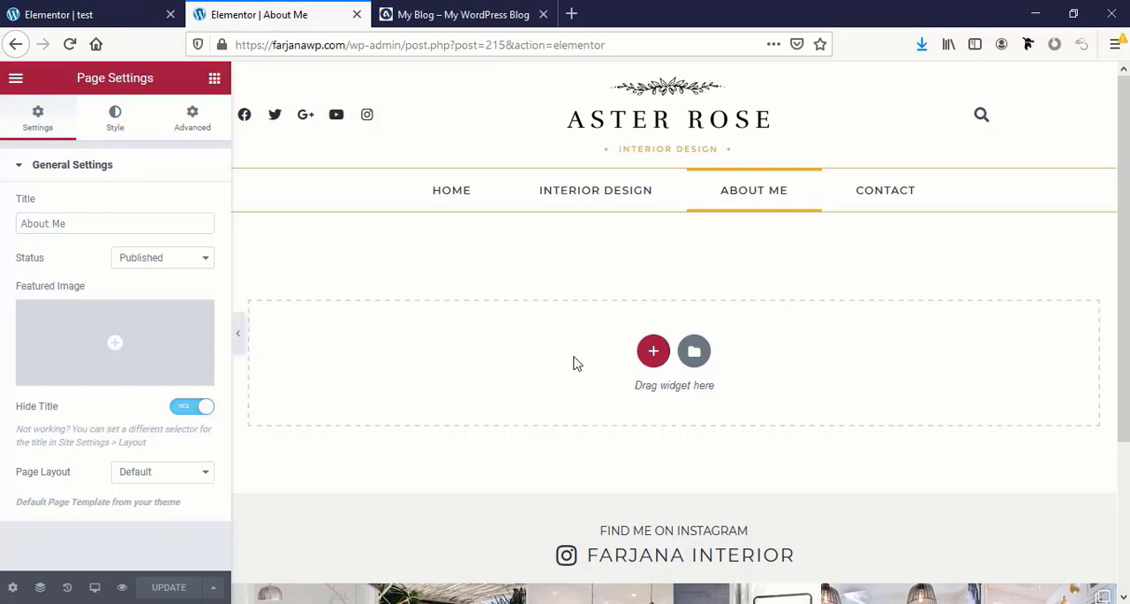
Examine the layout of the About Me page on the reference blog site
{"action": "left_click", "coordinate": [425, 14]}
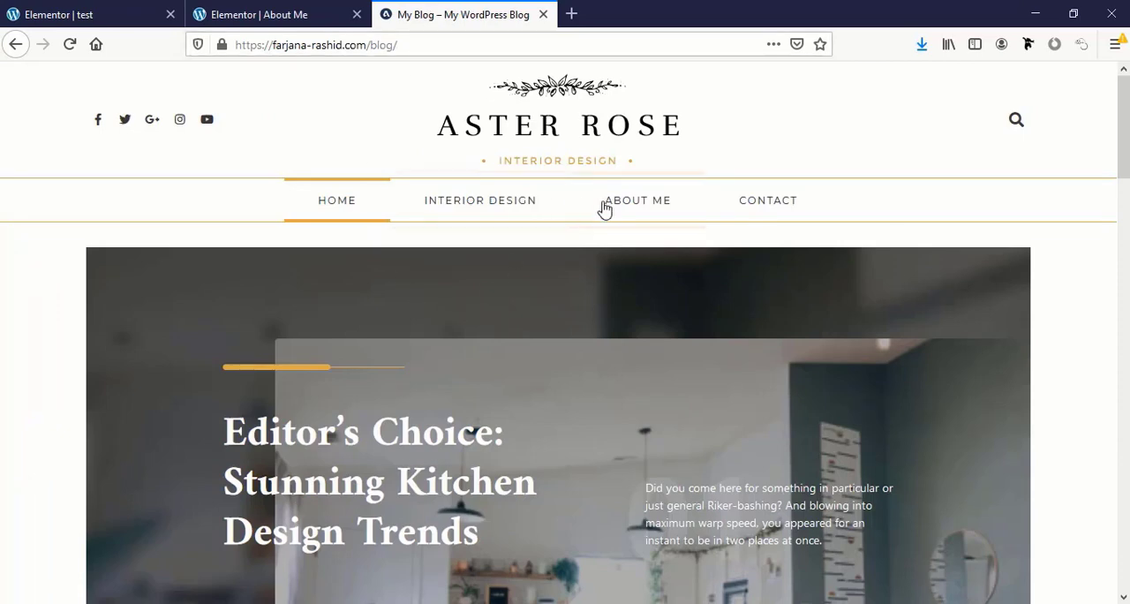
{"action": "left_click", "coordinate": [616, 204]}
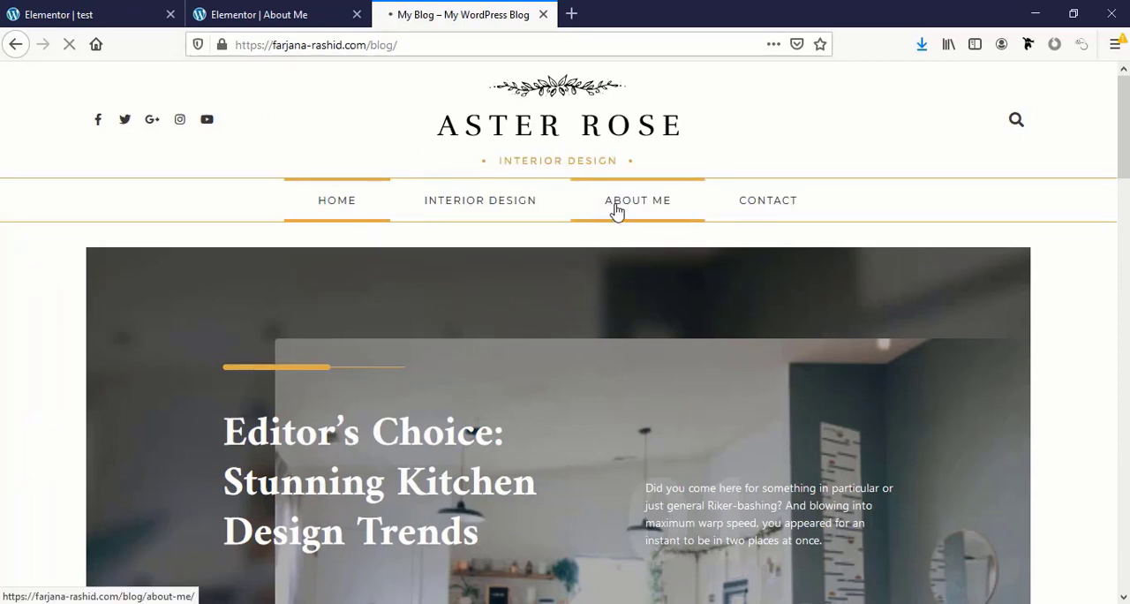
{"action": "scroll", "coordinate": [656, 421], "scroll_direction": "down", "scroll_amount": 6}
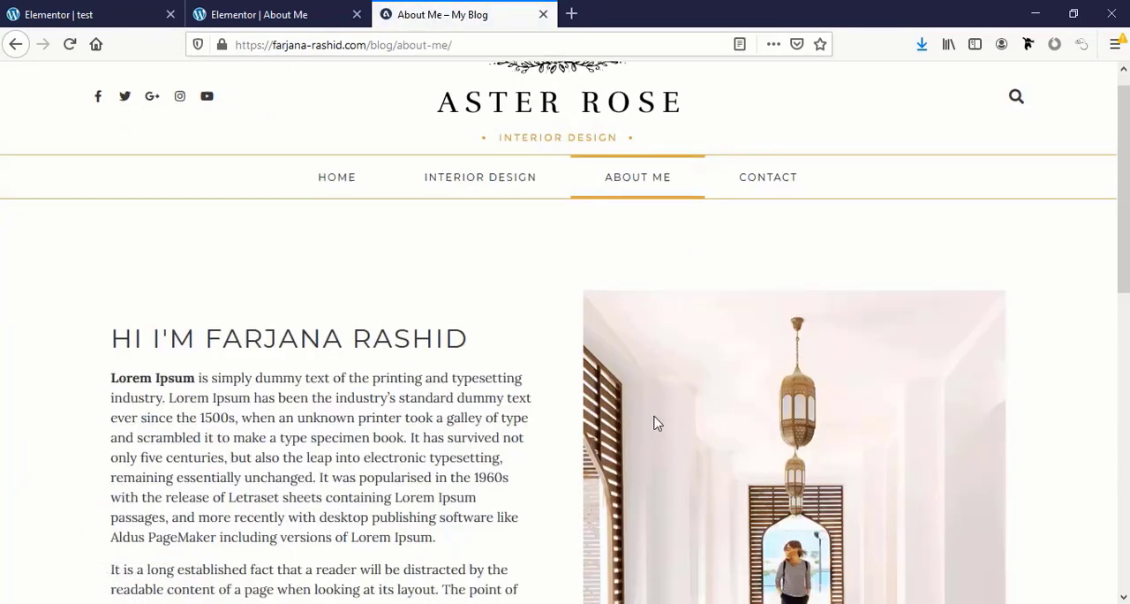
{"action": "scroll", "coordinate": [656, 423], "scroll_direction": "up", "scroll_amount": 6}
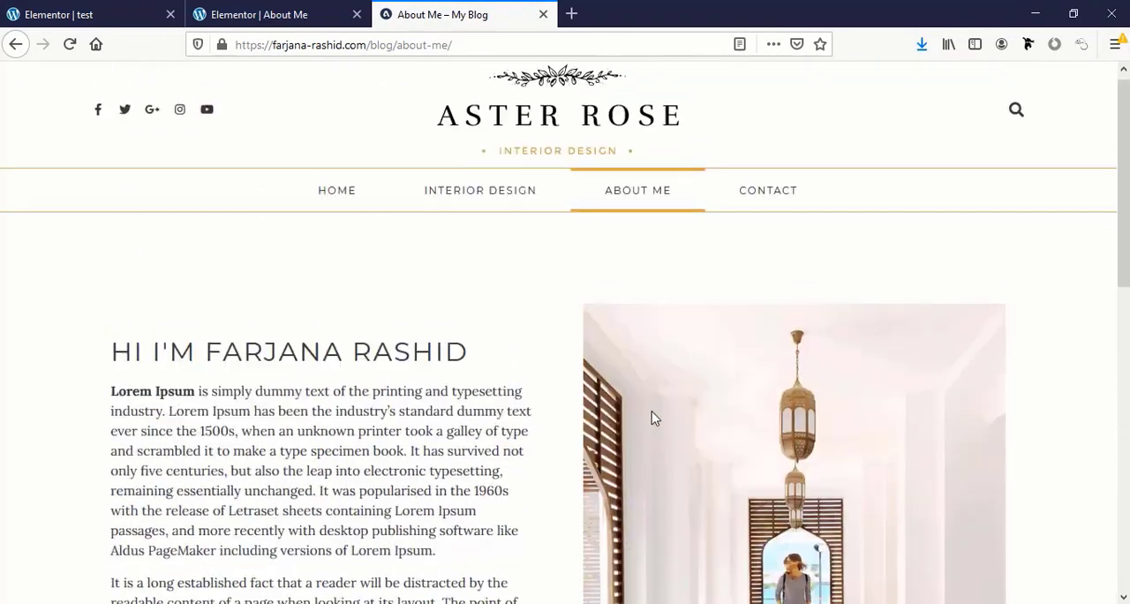
{"action": "scroll", "coordinate": [653, 413], "scroll_direction": "down", "scroll_amount": 3}
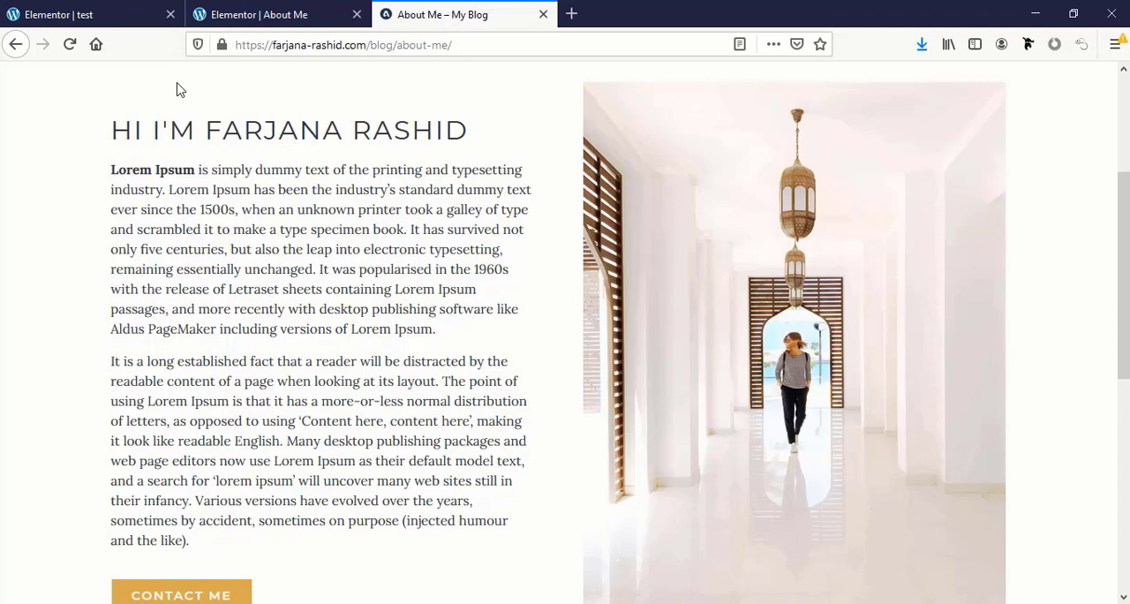
Return to the About Me page editor and import the about.json template file into the template library
{"action": "left_click", "coordinate": [256, 13]}
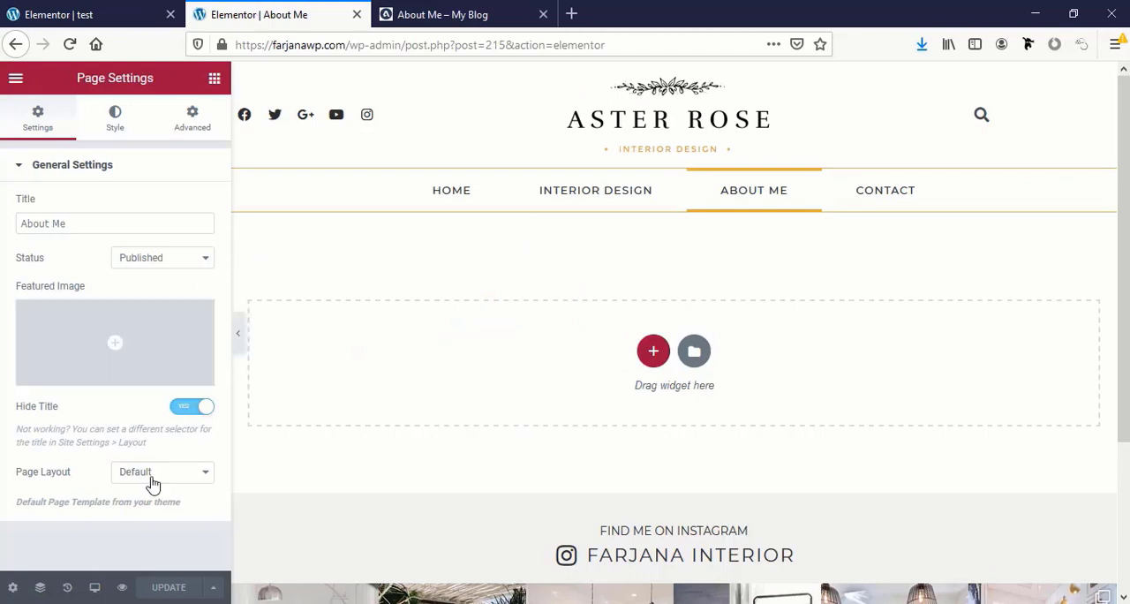
{"action": "left_click", "coordinate": [214, 78]}
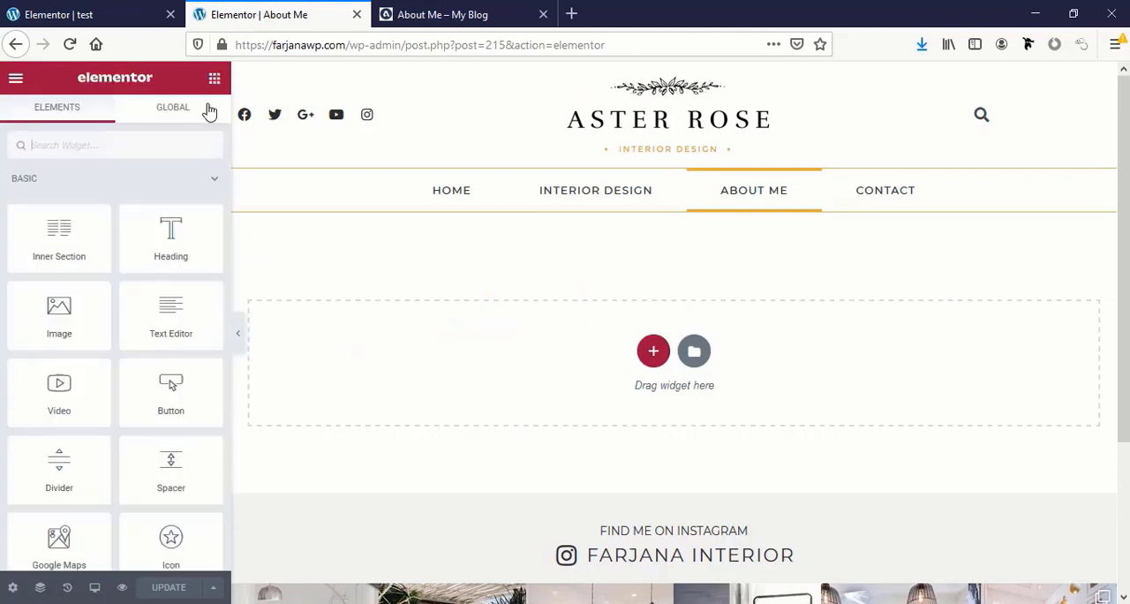
{"action": "left_click", "coordinate": [696, 353]}
{"action": "left_click", "coordinate": [660, 107]}
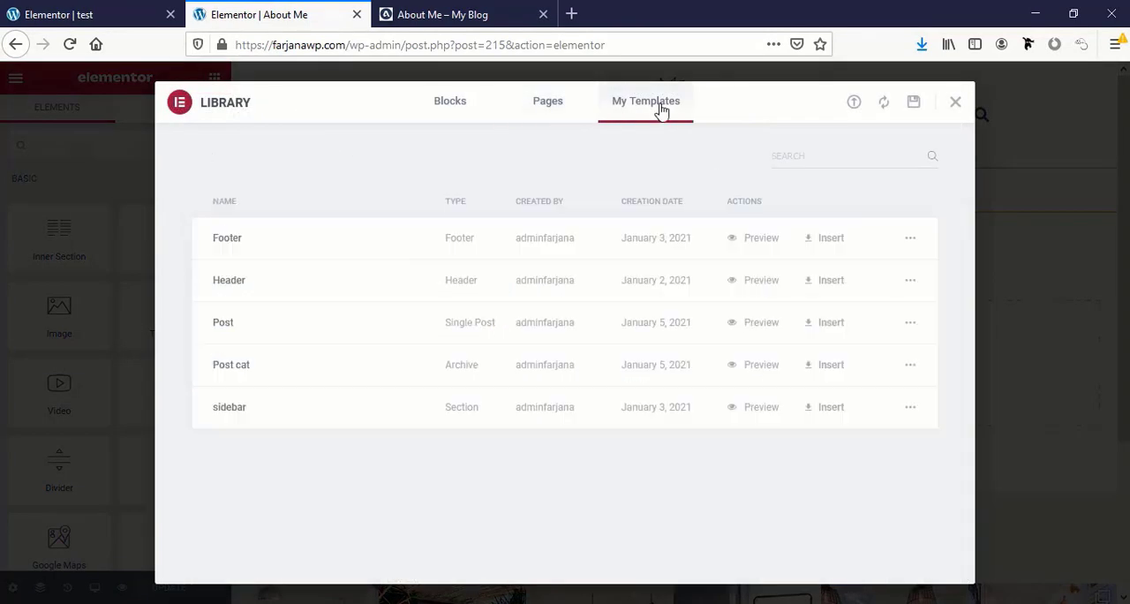
{"action": "left_click", "coordinate": [854, 104]}
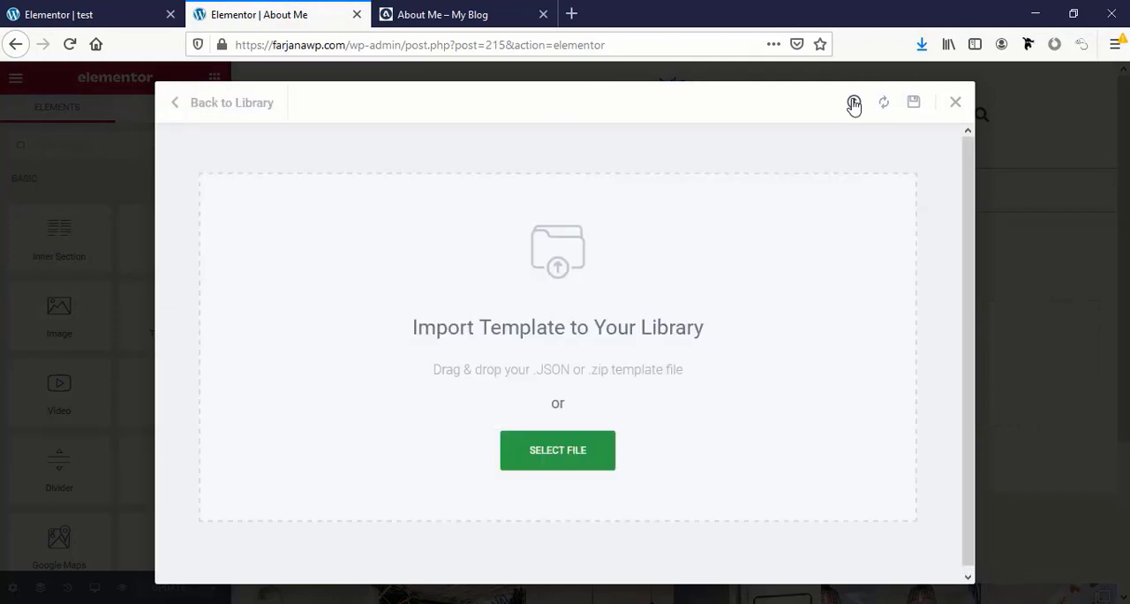
{"action": "left_click", "coordinate": [571, 471]}
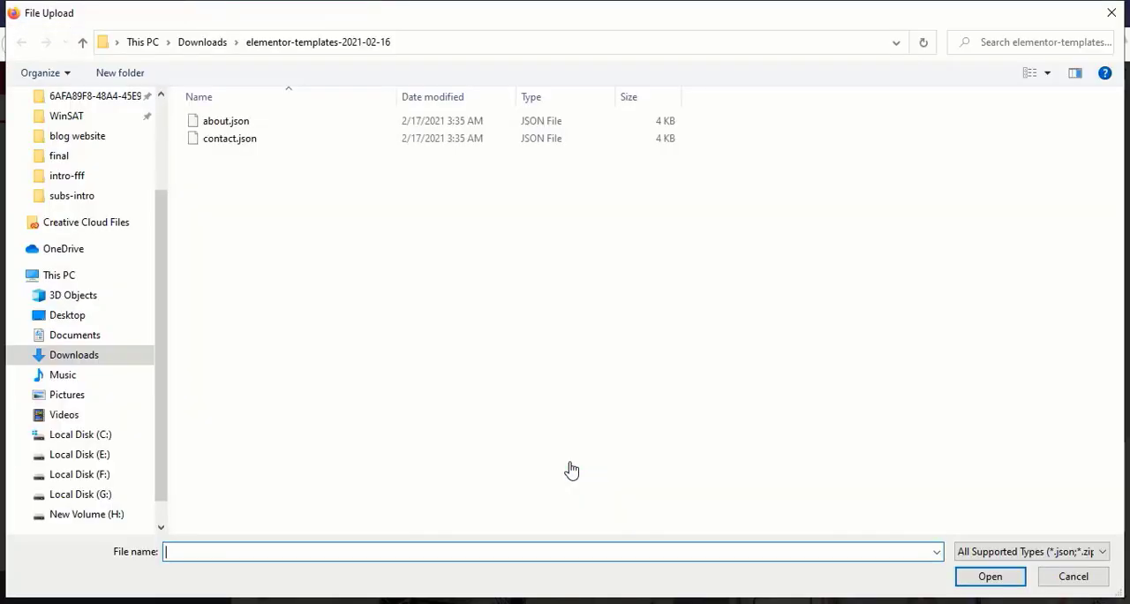
{"action": "left_click", "coordinate": [243, 123]}
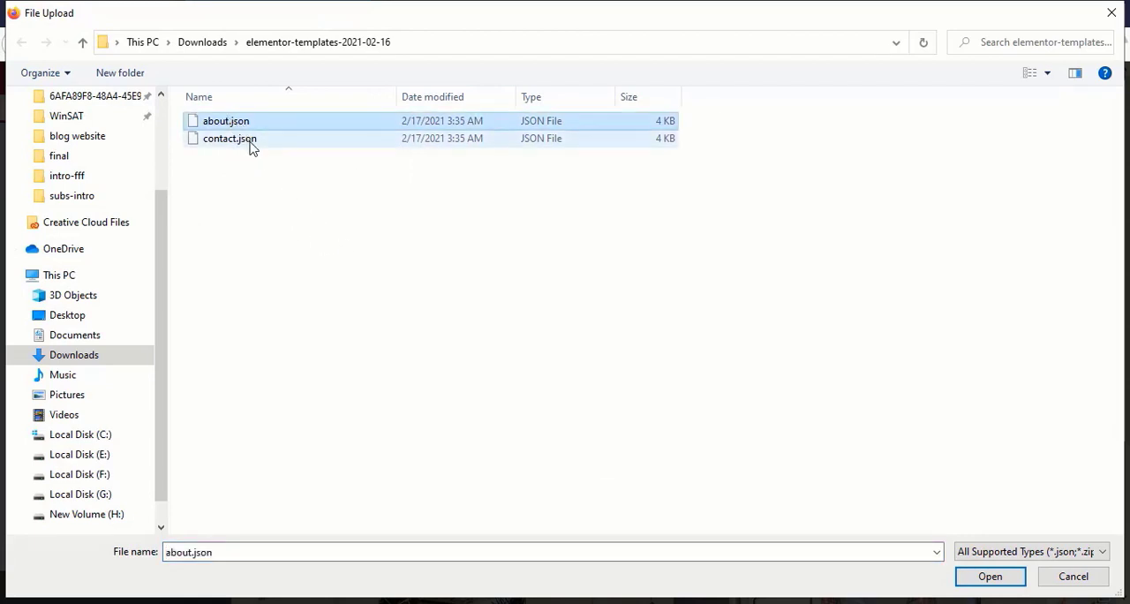
{"action": "left_click", "coordinate": [990, 579]}
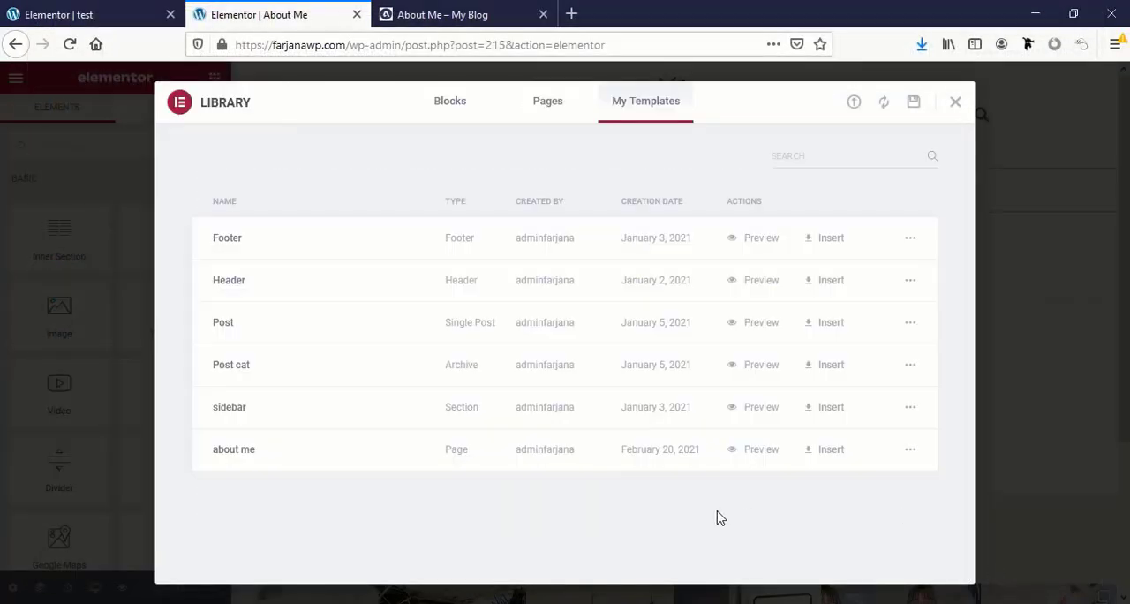
Insert the imported "about me" template into the page with its document settings and check the resulting layout
{"action": "left_click", "coordinate": [831, 451]}
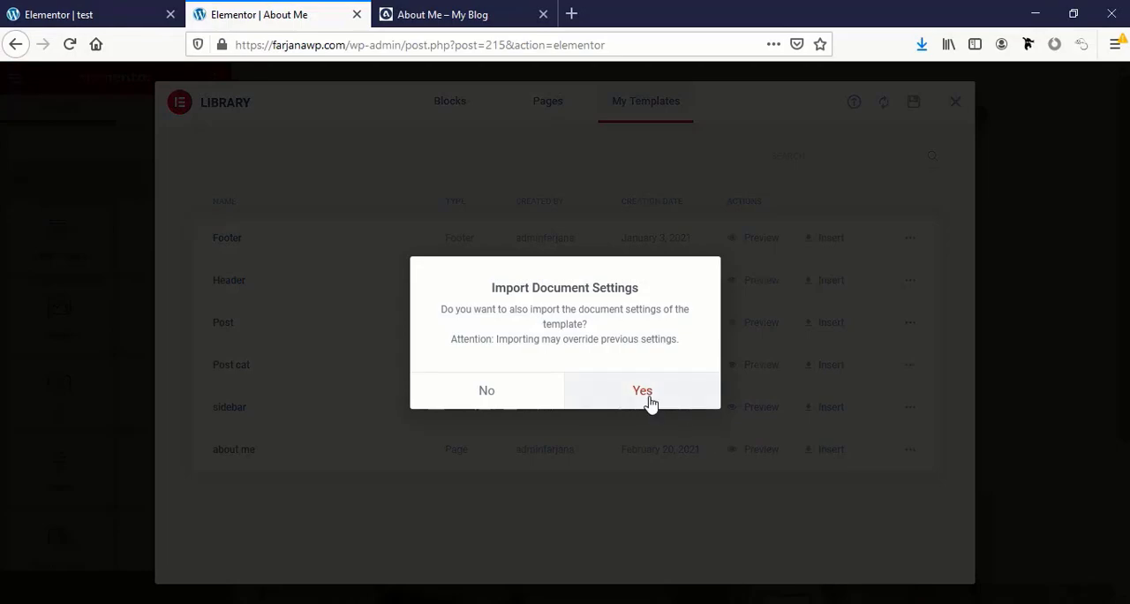
{"action": "left_click", "coordinate": [649, 402]}
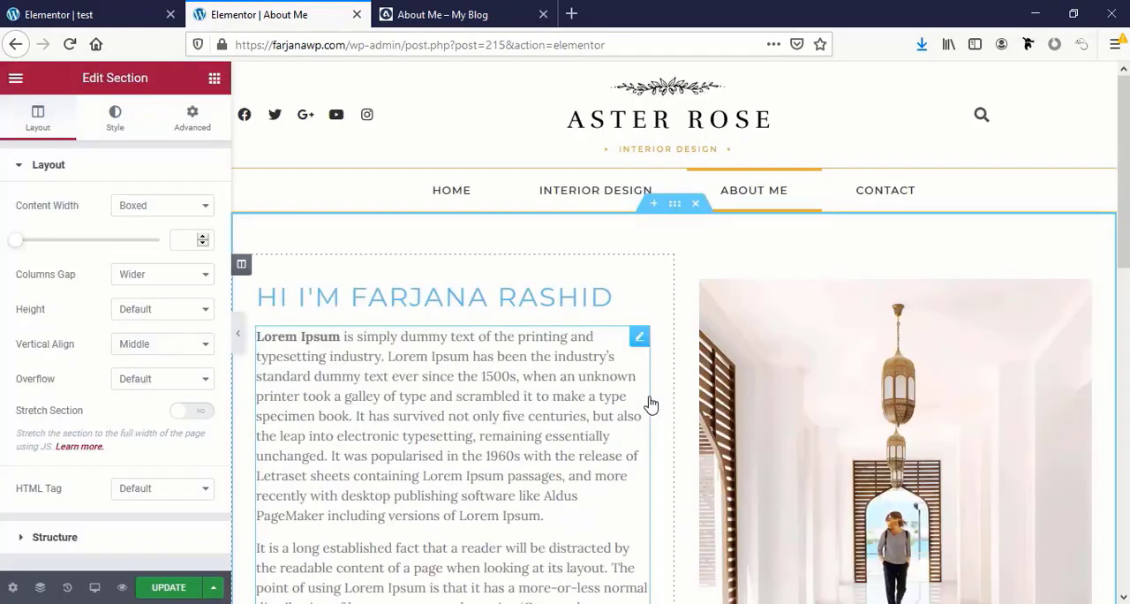
{"action": "scroll", "coordinate": [605, 420], "scroll_direction": "down", "scroll_amount": 7}
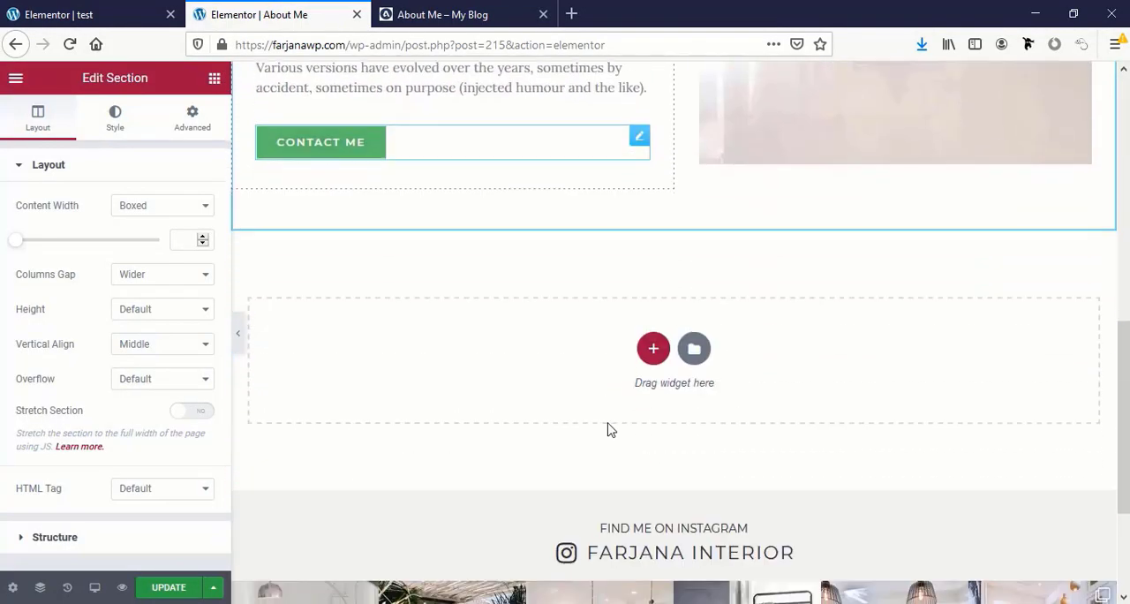
{"action": "scroll", "coordinate": [608, 429], "scroll_direction": "up", "scroll_amount": 3}
{"action": "scroll", "coordinate": [609, 429], "scroll_direction": "up", "scroll_amount": 5}
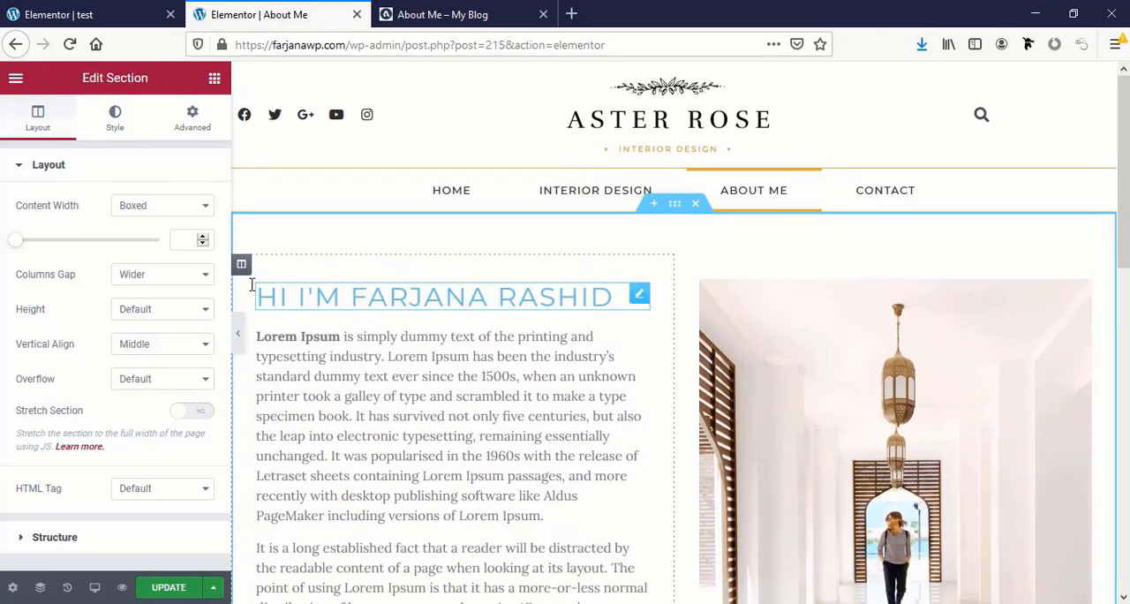
Set the text color of the greeting heading to the global color black
{"action": "left_click", "coordinate": [334, 296]}
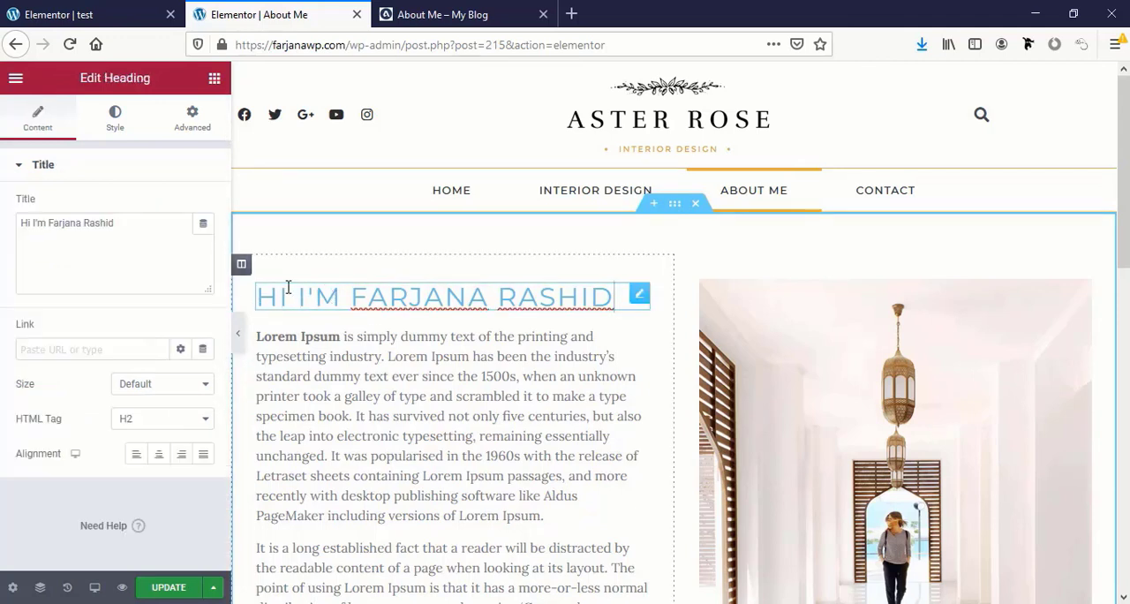
{"action": "left_click", "coordinate": [116, 122]}
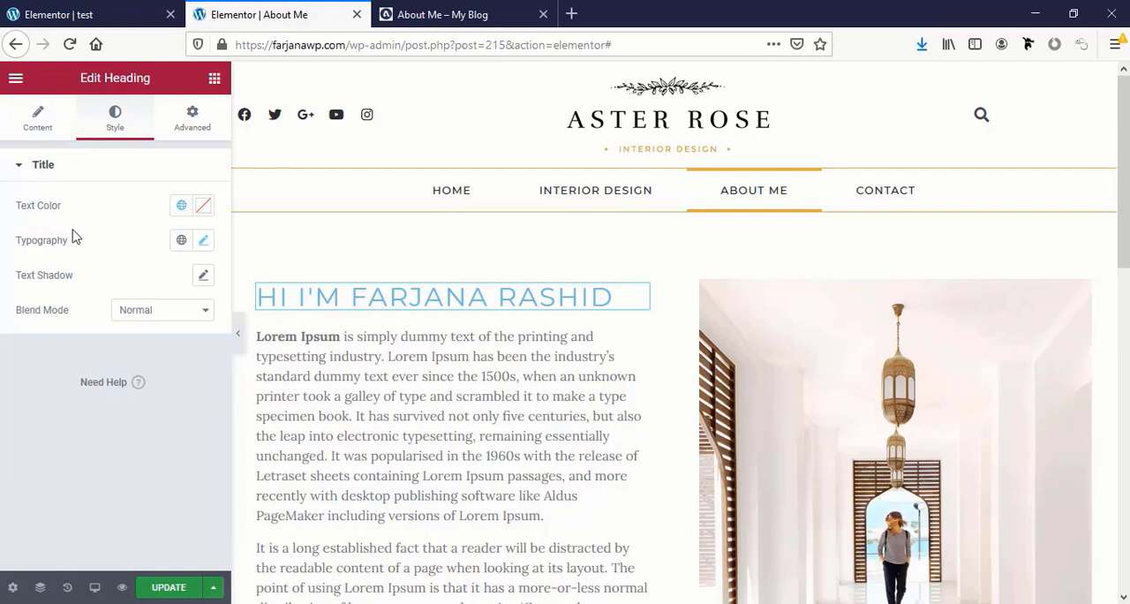
{"action": "left_click", "coordinate": [182, 208]}
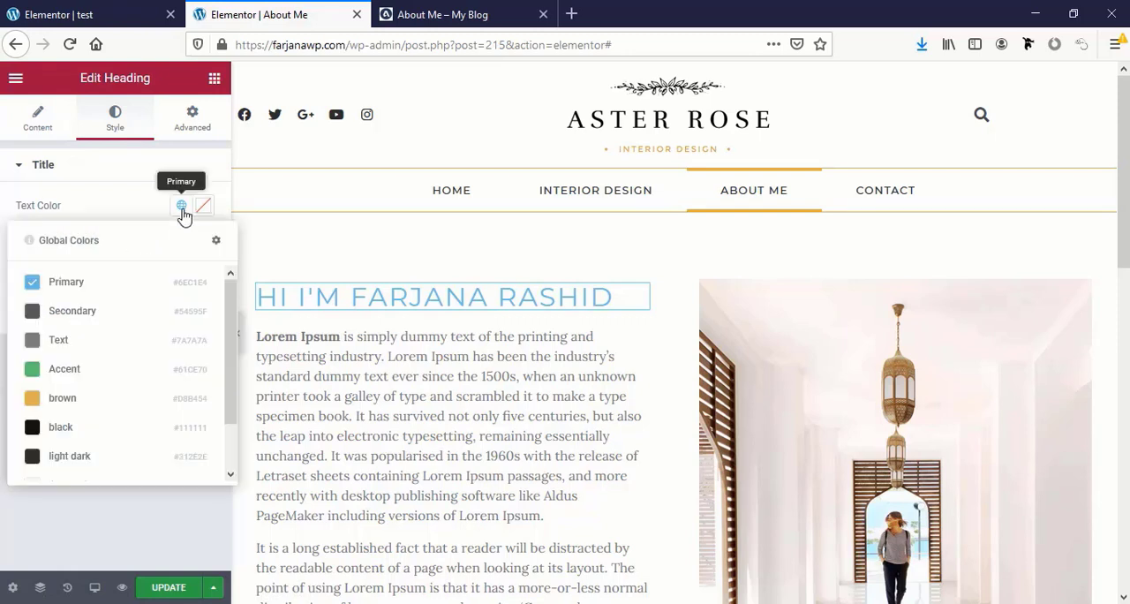
{"action": "left_click", "coordinate": [88, 427]}
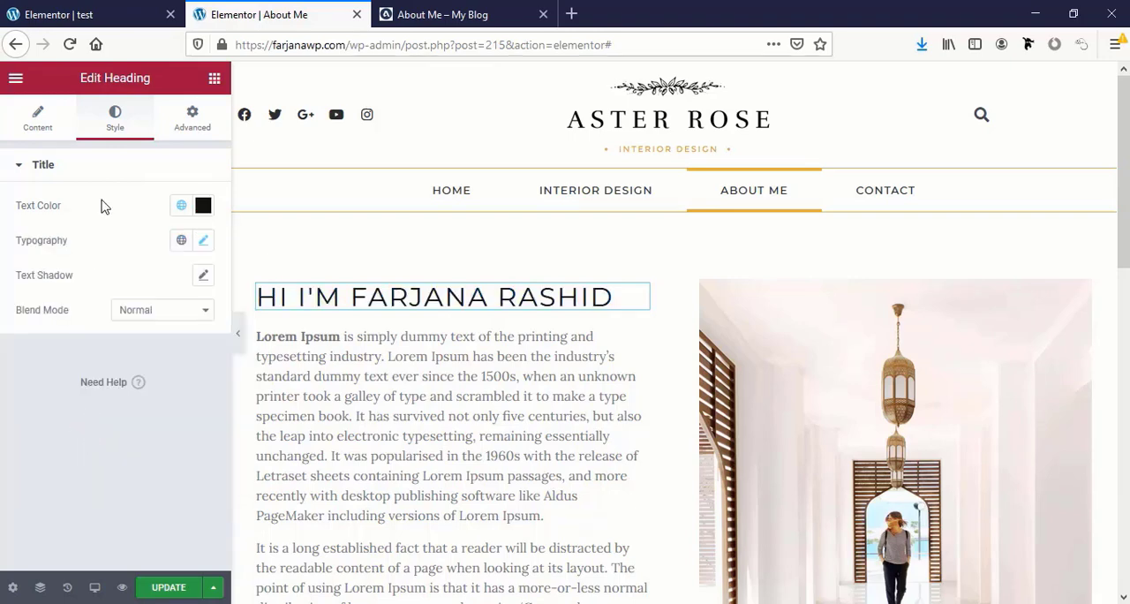
Try the global color brown on the greeting heading, compare with the reference page, and restore black
{"action": "left_click", "coordinate": [181, 206]}
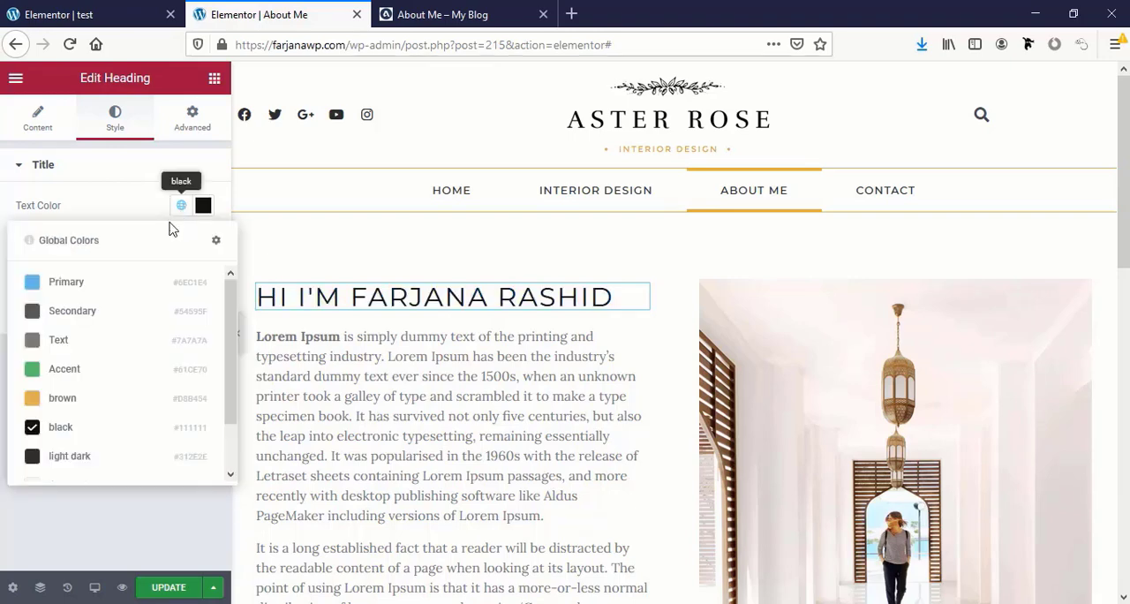
{"action": "left_click", "coordinate": [85, 400]}
{"action": "left_click", "coordinate": [401, 16]}
{"action": "left_click", "coordinate": [291, 15]}
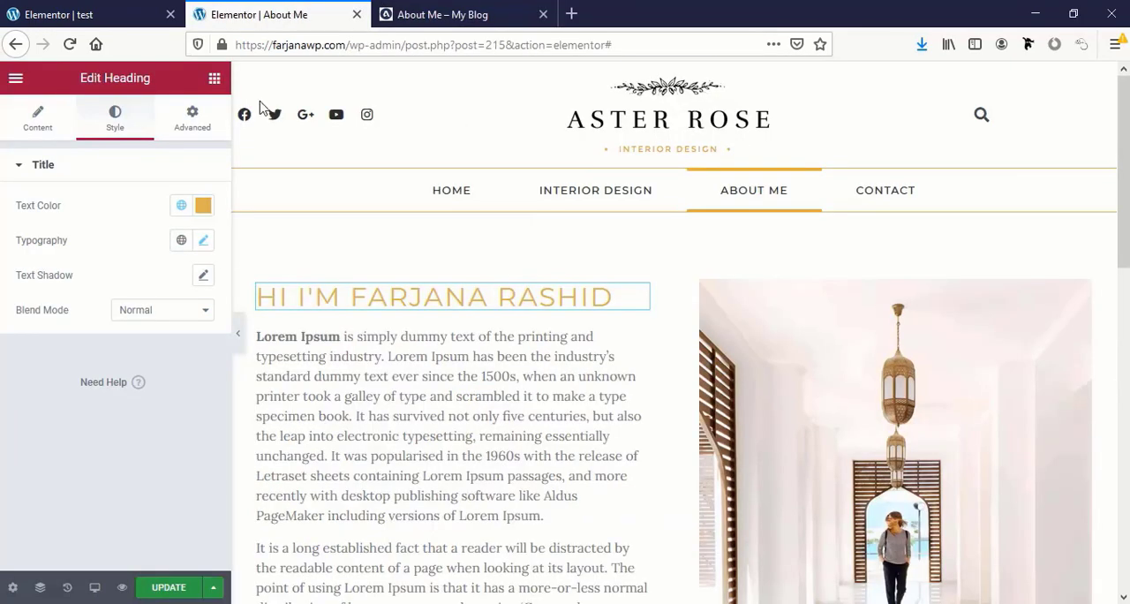
{"action": "left_click", "coordinate": [181, 205]}
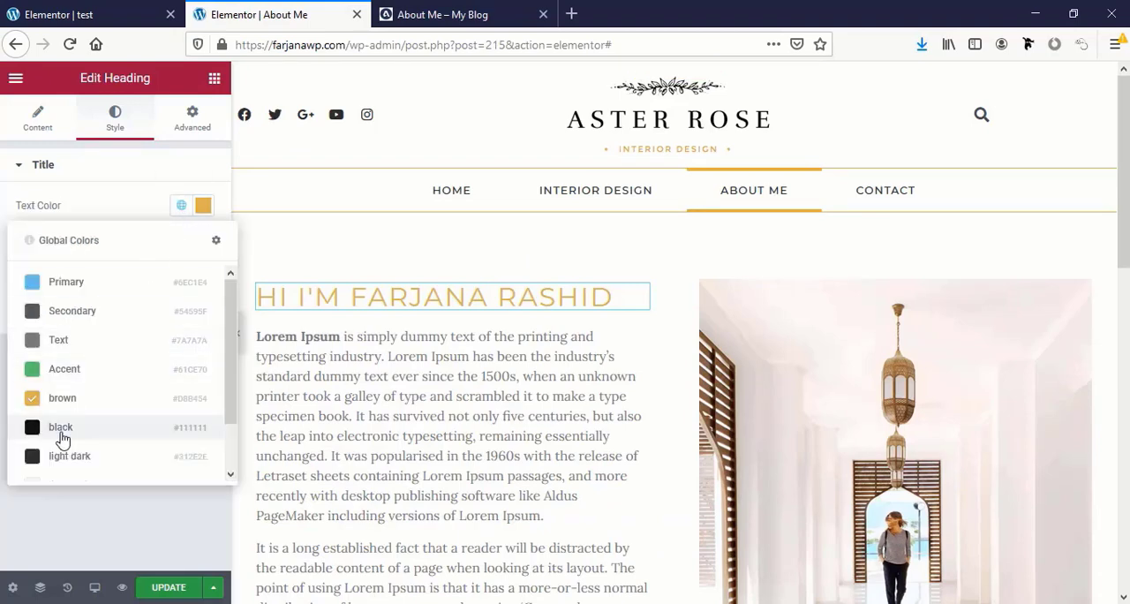
{"action": "left_click", "coordinate": [118, 428]}
Set the background color of the Contact Me button to the global color brown
{"action": "scroll", "coordinate": [442, 415], "scroll_direction": "down", "scroll_amount": 3}
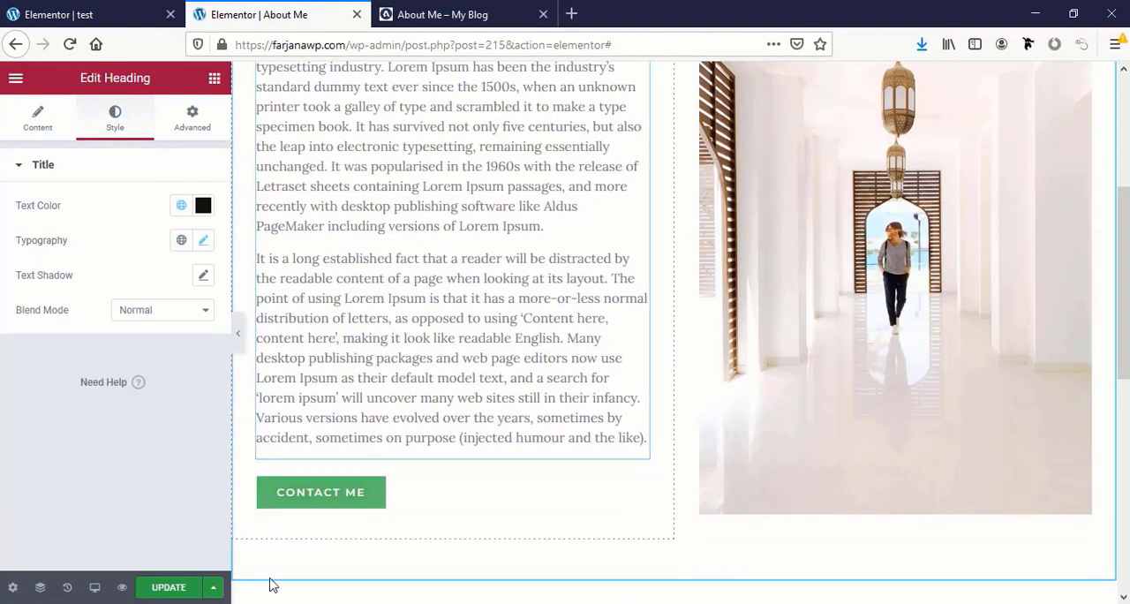
{"action": "left_click", "coordinate": [323, 492]}
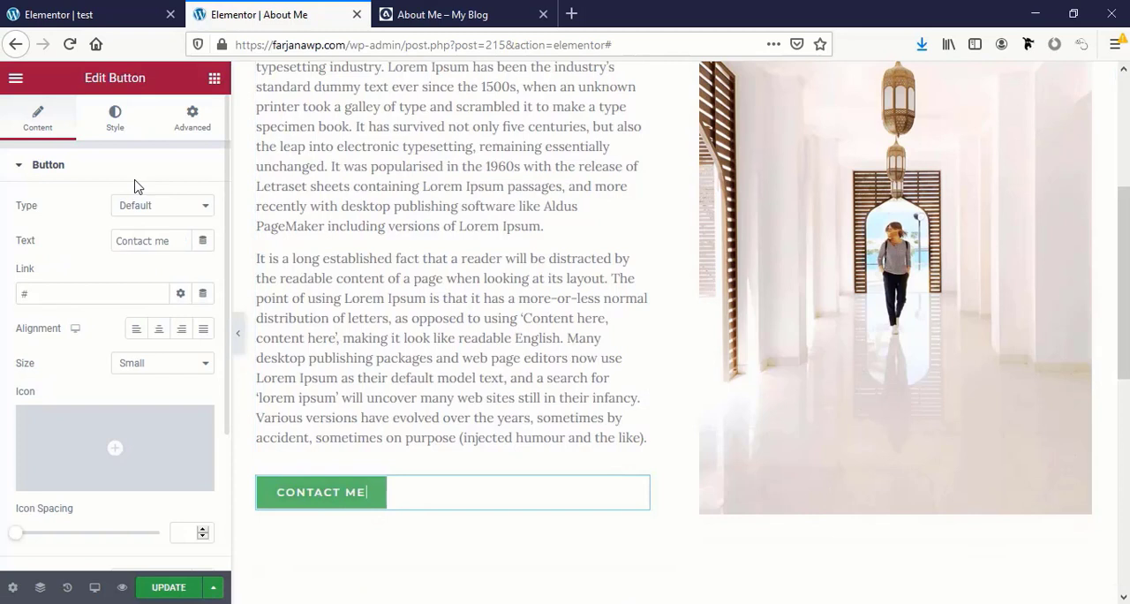
{"action": "left_click", "coordinate": [115, 118]}
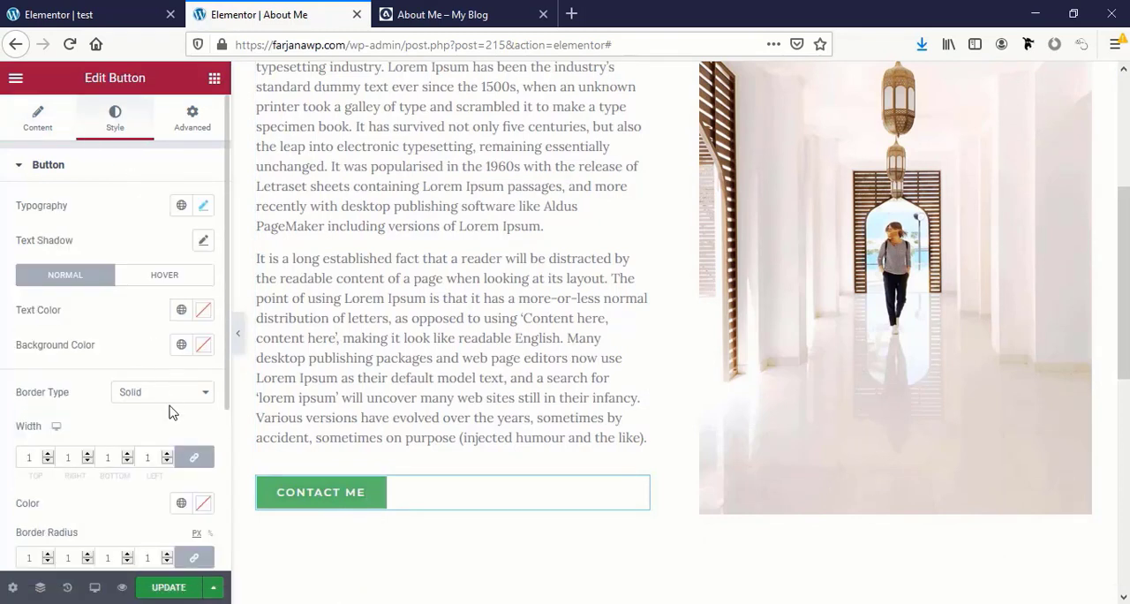
{"action": "left_click", "coordinate": [181, 345]}
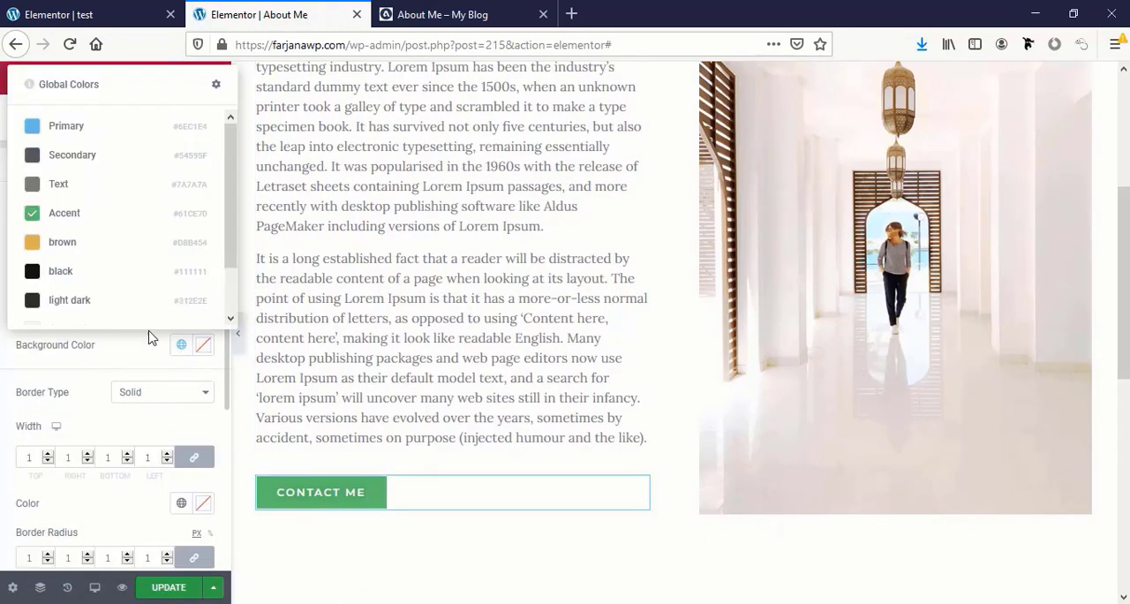
{"action": "left_click", "coordinate": [150, 252]}
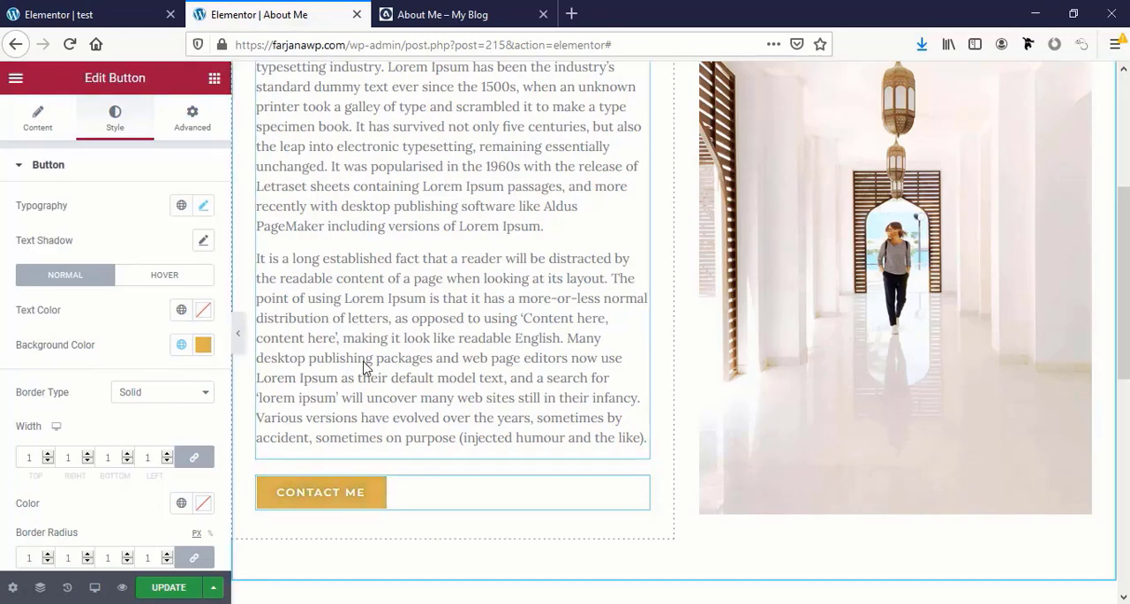
Review the About Me layout and update the page to save its changes
{"action": "scroll", "coordinate": [471, 443], "scroll_direction": "up", "scroll_amount": 3}
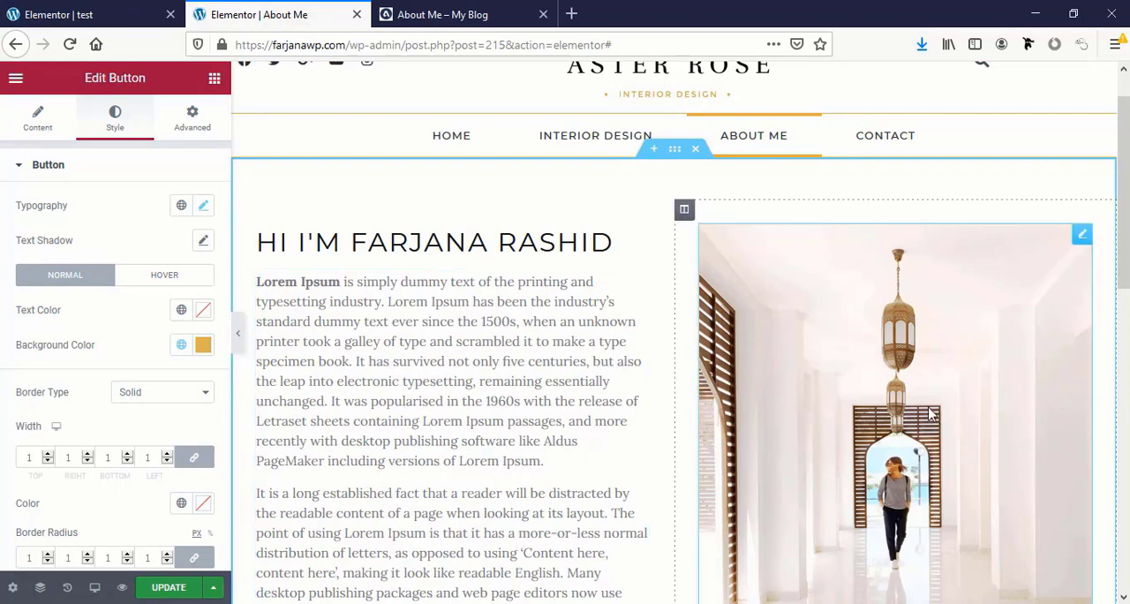
{"action": "scroll", "coordinate": [870, 477], "scroll_direction": "down", "scroll_amount": 2}
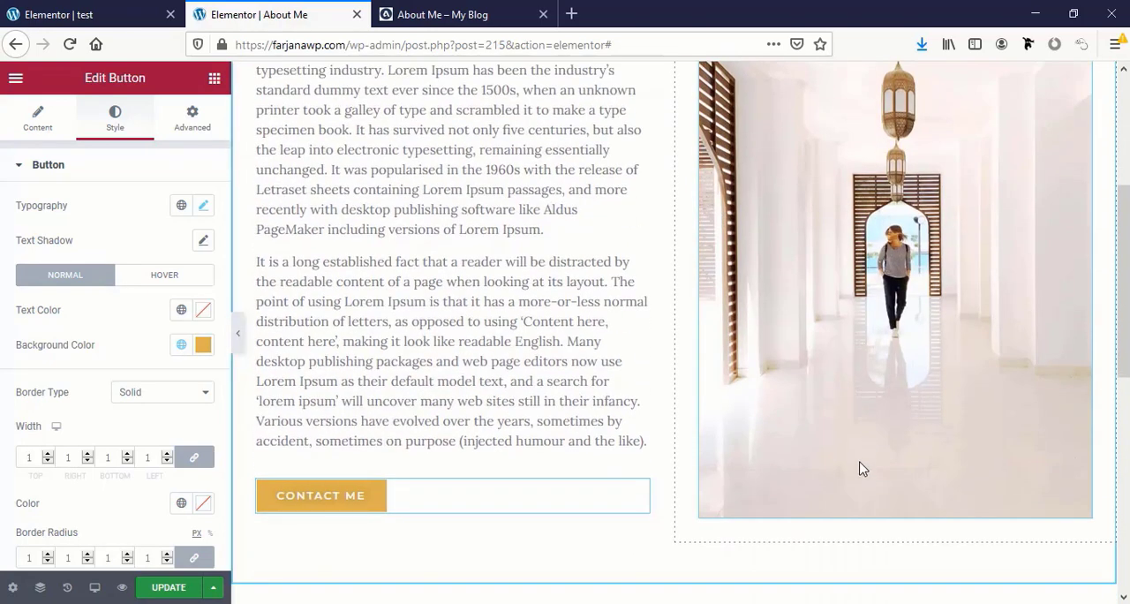
{"action": "left_click", "coordinate": [863, 469]}
{"action": "left_click", "coordinate": [151, 596]}
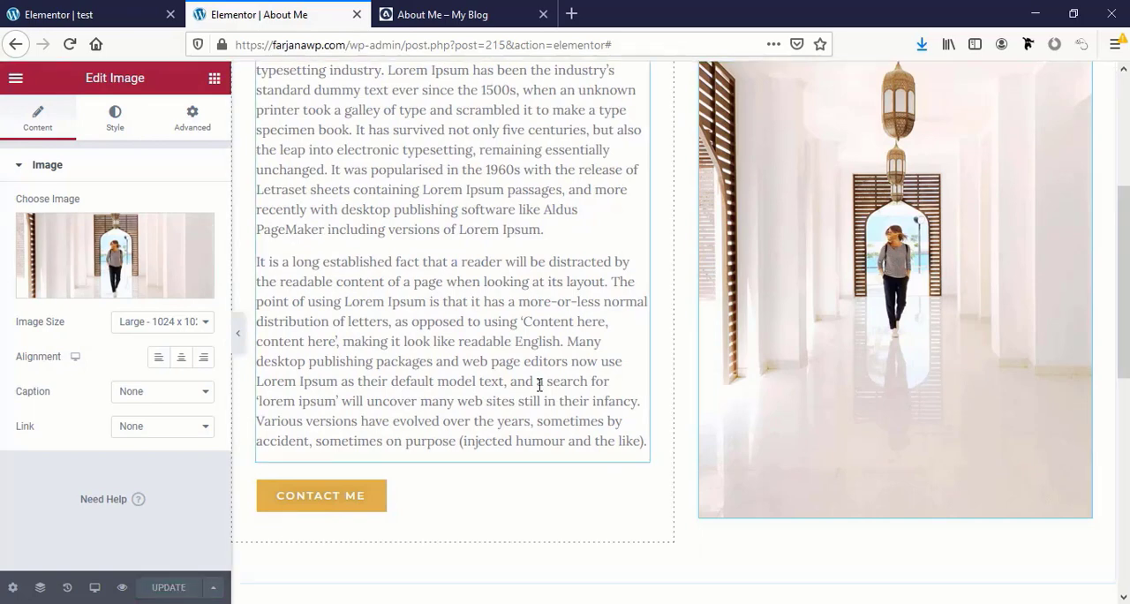
{"action": "scroll", "coordinate": [541, 399], "scroll_direction": "up", "scroll_amount": 1}
{"action": "scroll", "coordinate": [541, 399], "scroll_direction": "up", "scroll_amount": 5}
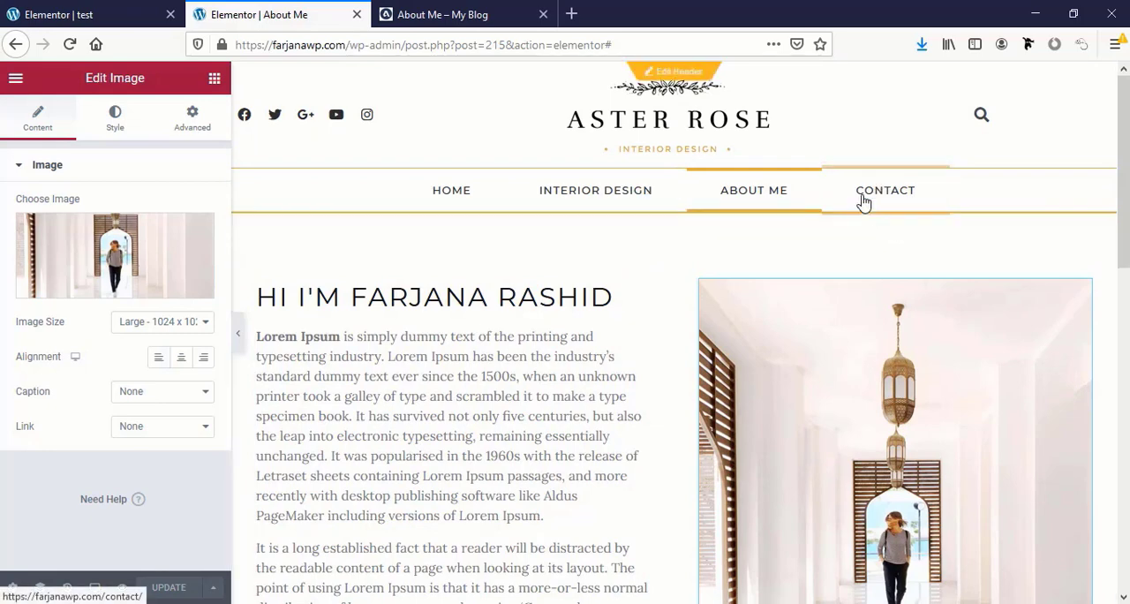
Exit the About Me editor to the dashboard and open the Contact page in Elementor from the page list
{"action": "left_click", "coordinate": [16, 79]}
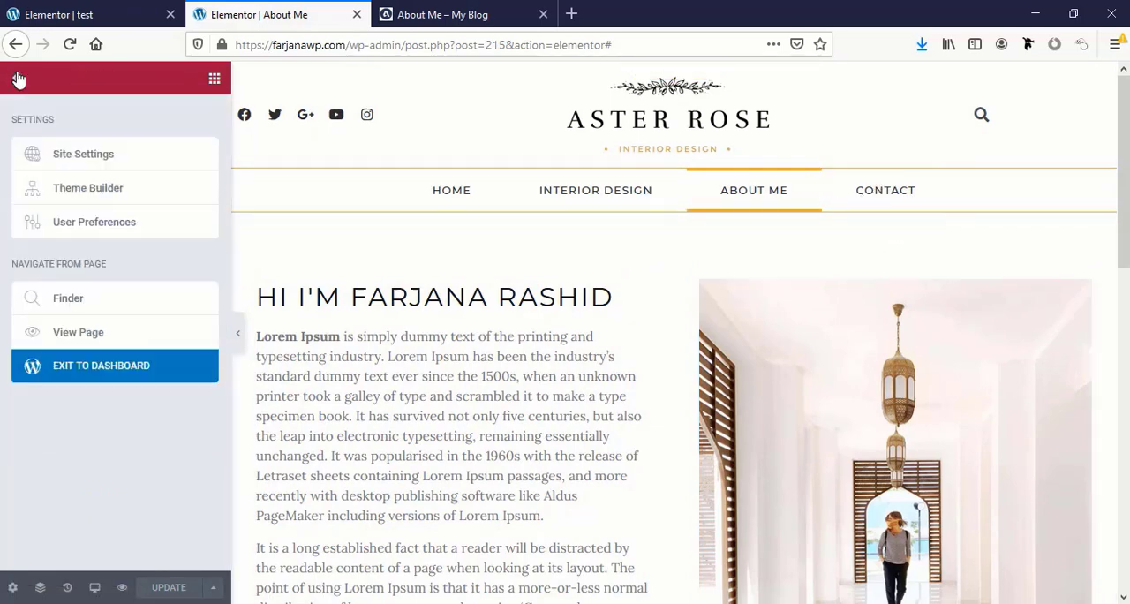
{"action": "left_click", "coordinate": [121, 374]}
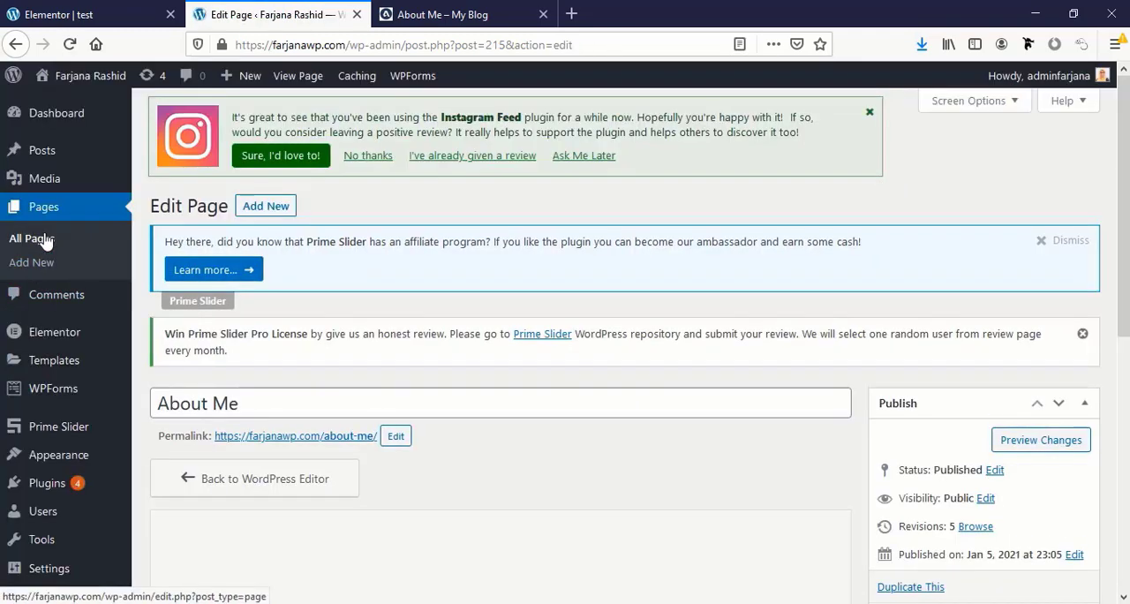
{"action": "left_click", "coordinate": [44, 239]}
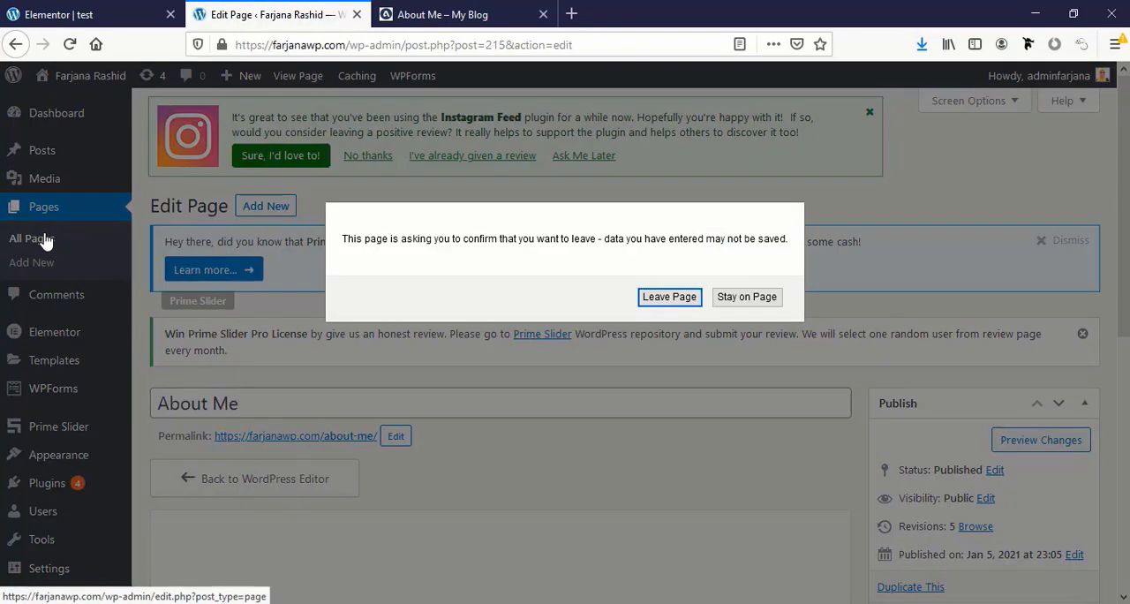
{"action": "left_click", "coordinate": [670, 298]}
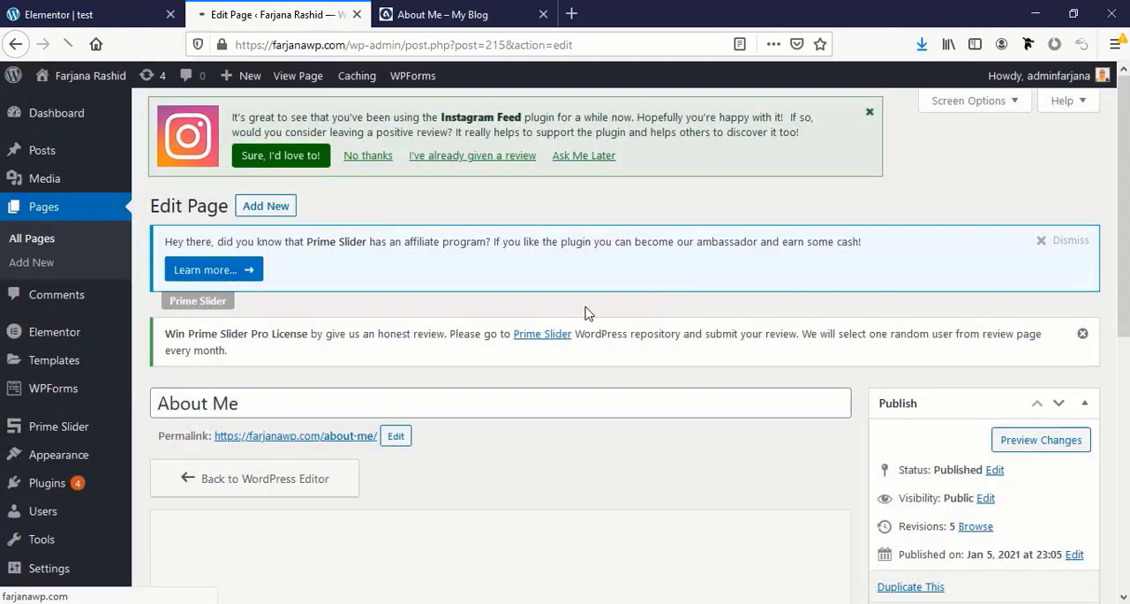
{"action": "scroll", "coordinate": [424, 380], "scroll_direction": "down", "scroll_amount": 3}
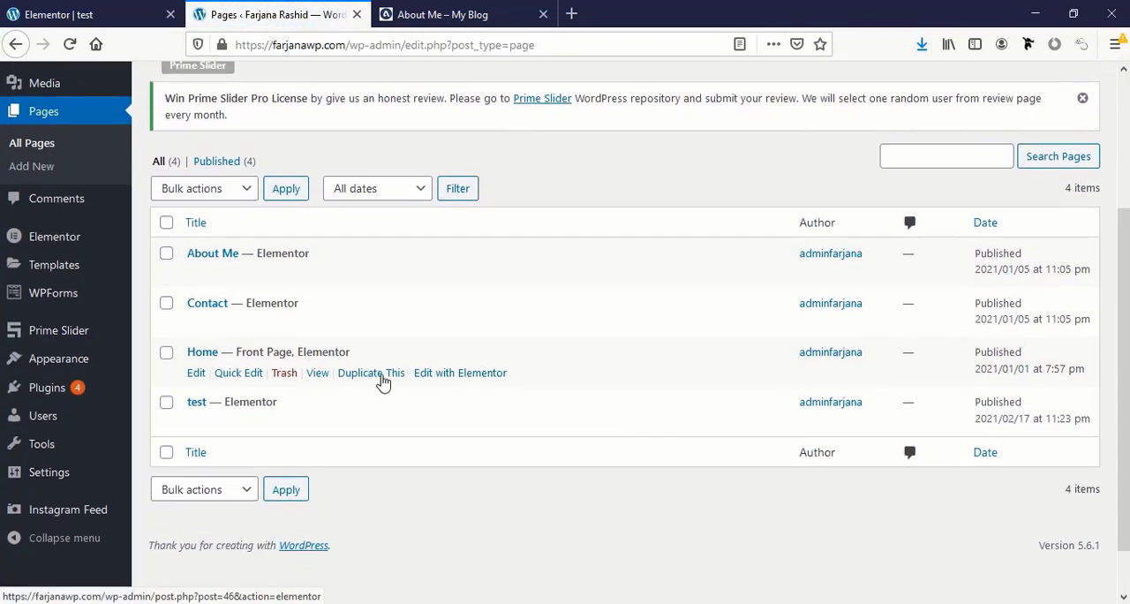
{"action": "scroll", "coordinate": [221, 363], "scroll_direction": "up", "scroll_amount": 1}
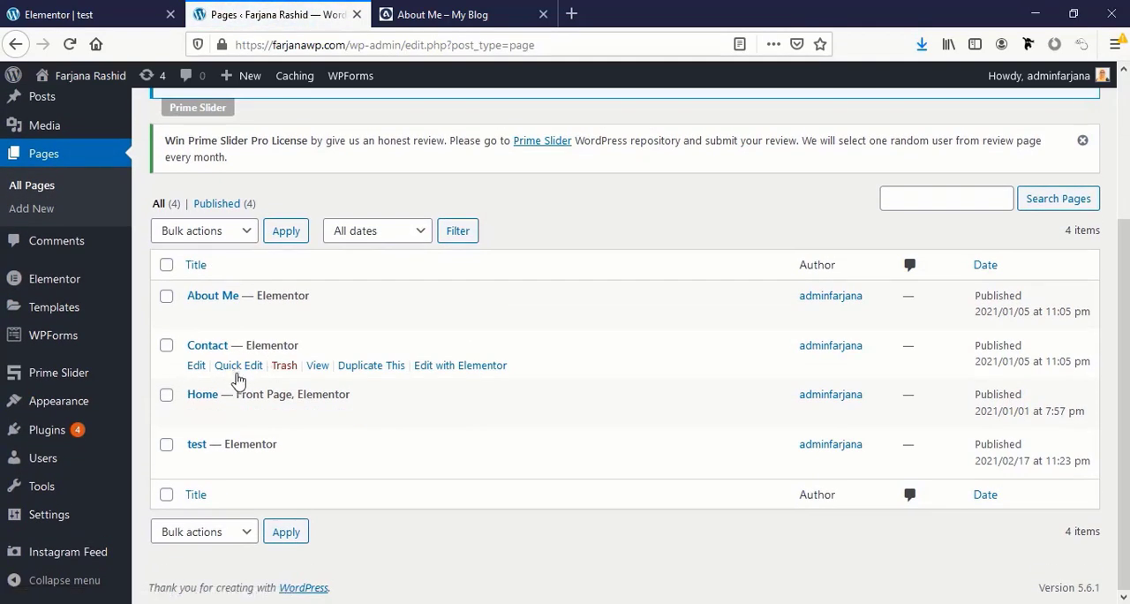
{"action": "left_click", "coordinate": [454, 368]}
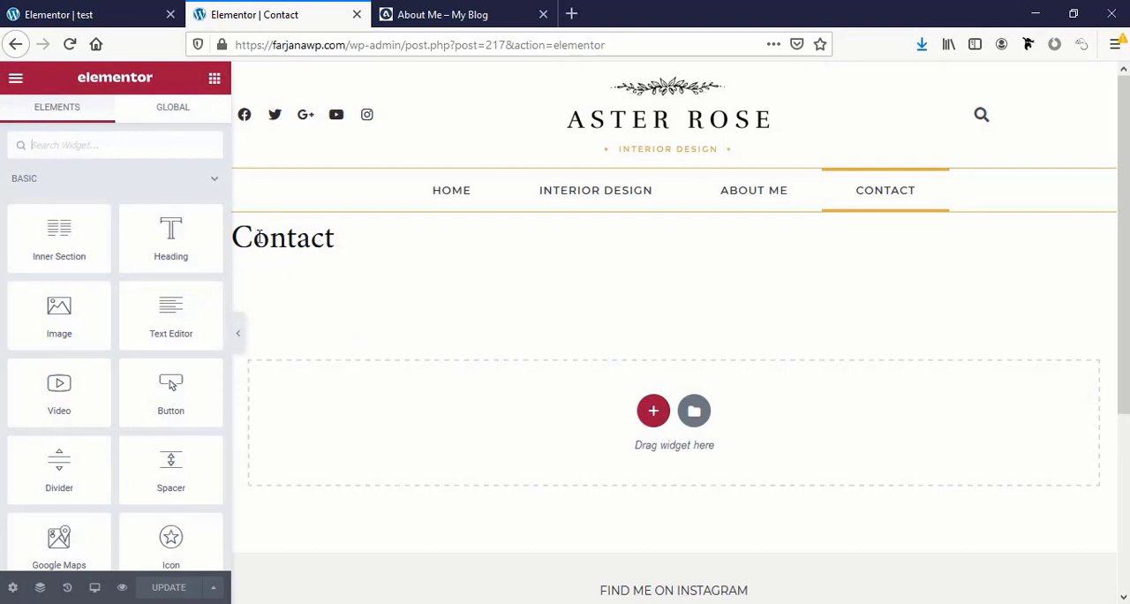
Hide the title of the Contact page in its page settings and update the page
{"action": "left_click", "coordinate": [13, 590]}
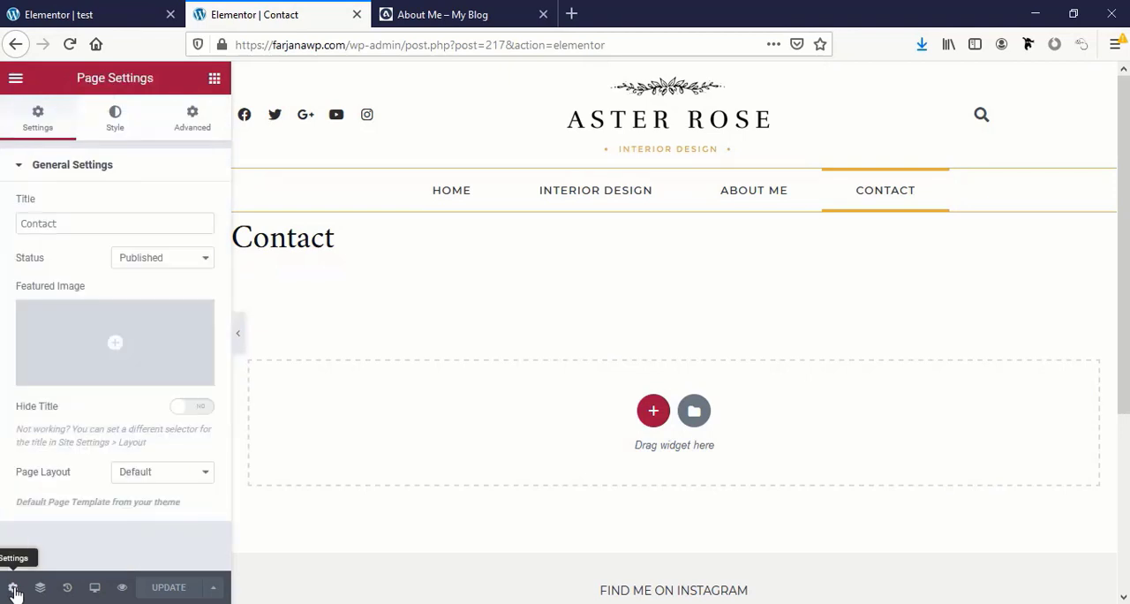
{"action": "left_click", "coordinate": [207, 409]}
{"action": "left_click", "coordinate": [181, 590]}
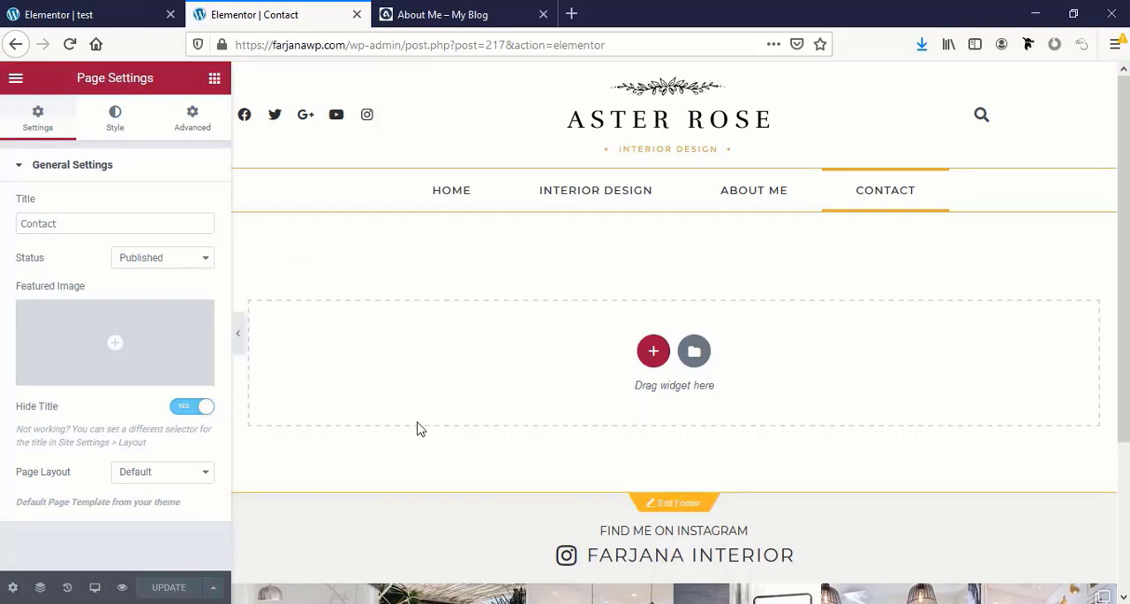
Import the contact.json template file into the template library
{"action": "left_click", "coordinate": [702, 353]}
{"action": "left_click", "coordinate": [628, 116]}
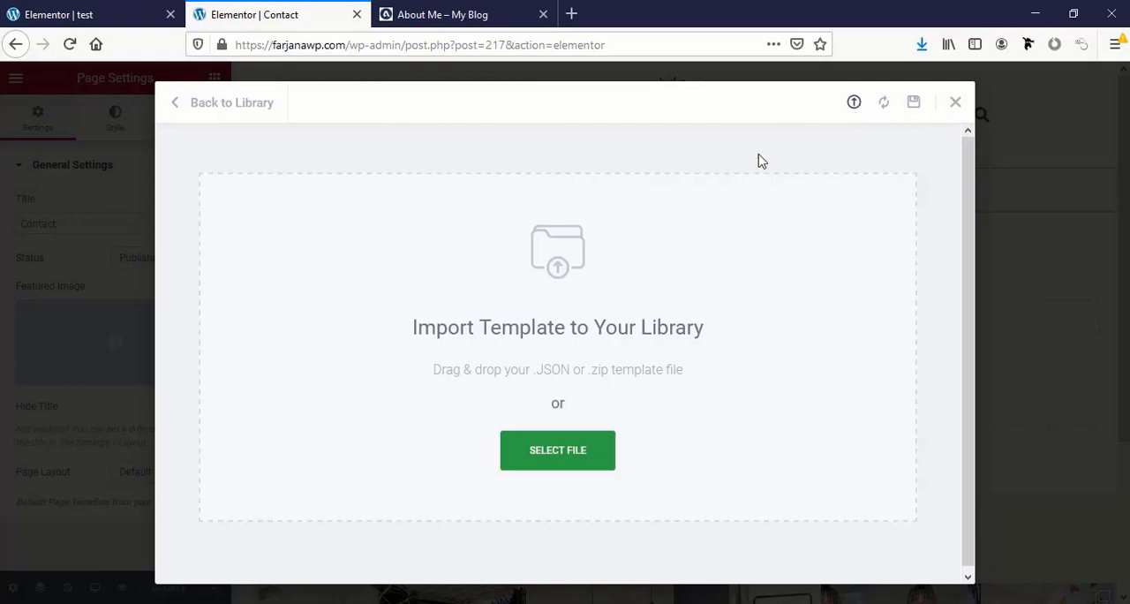
{"action": "left_click", "coordinate": [583, 465]}
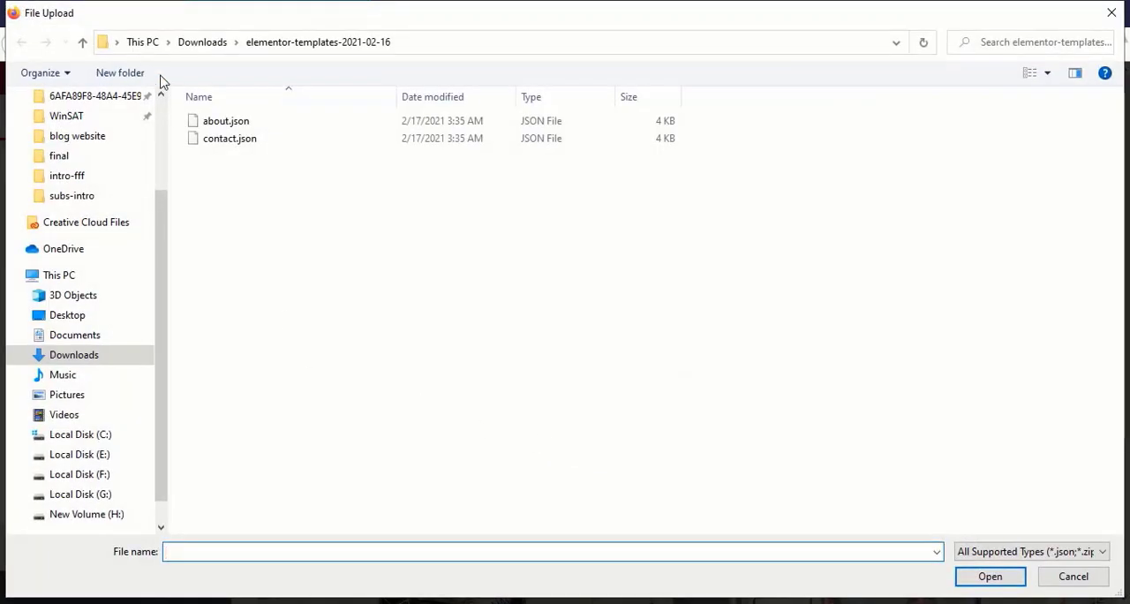
{"action": "left_click", "coordinate": [230, 140]}
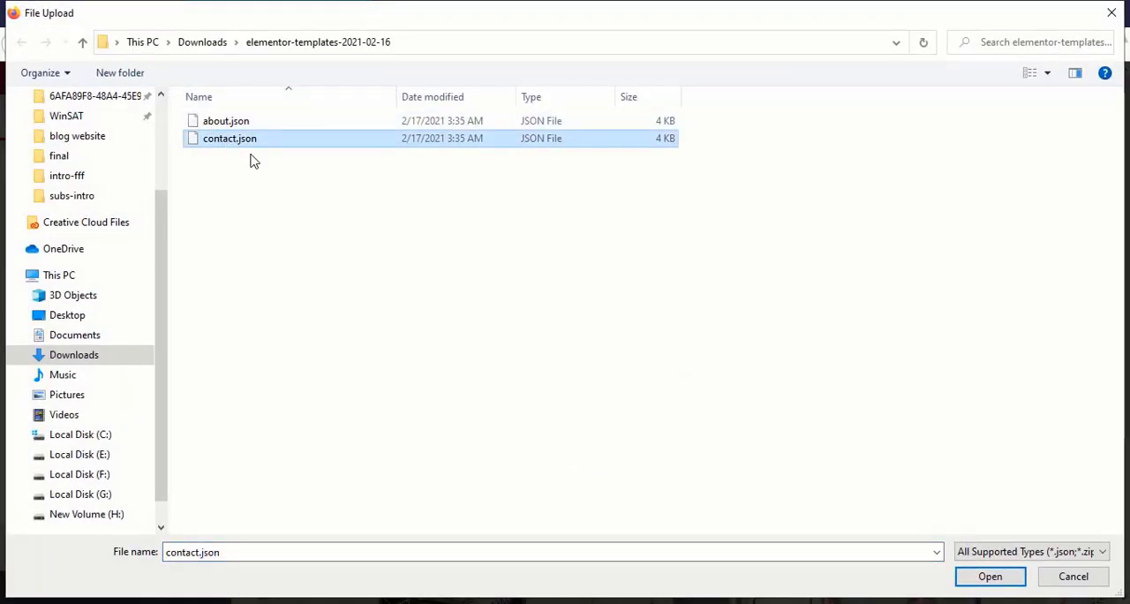
{"action": "left_click", "coordinate": [990, 579]}
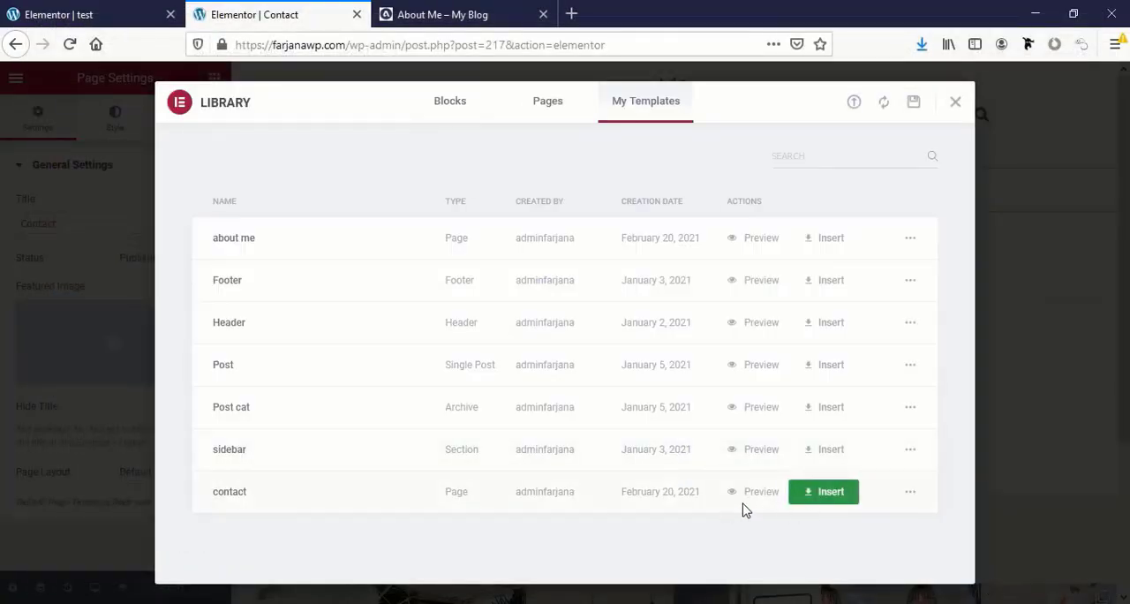
Insert the imported "contact" template into the page with its document settings and check the layout
{"action": "left_click", "coordinate": [828, 505]}
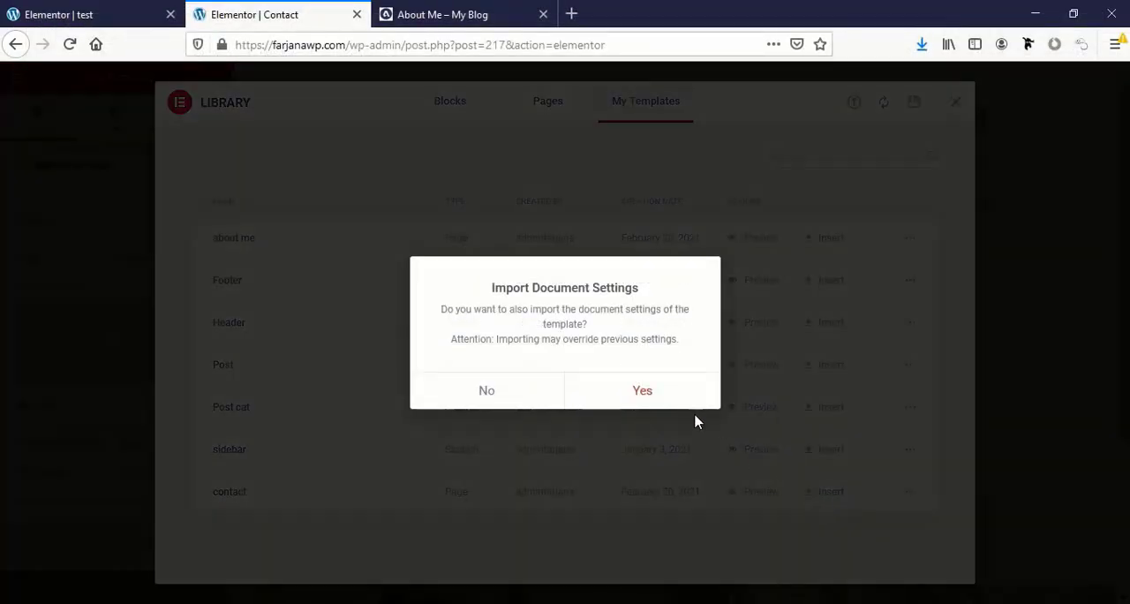
{"action": "left_click", "coordinate": [683, 408]}
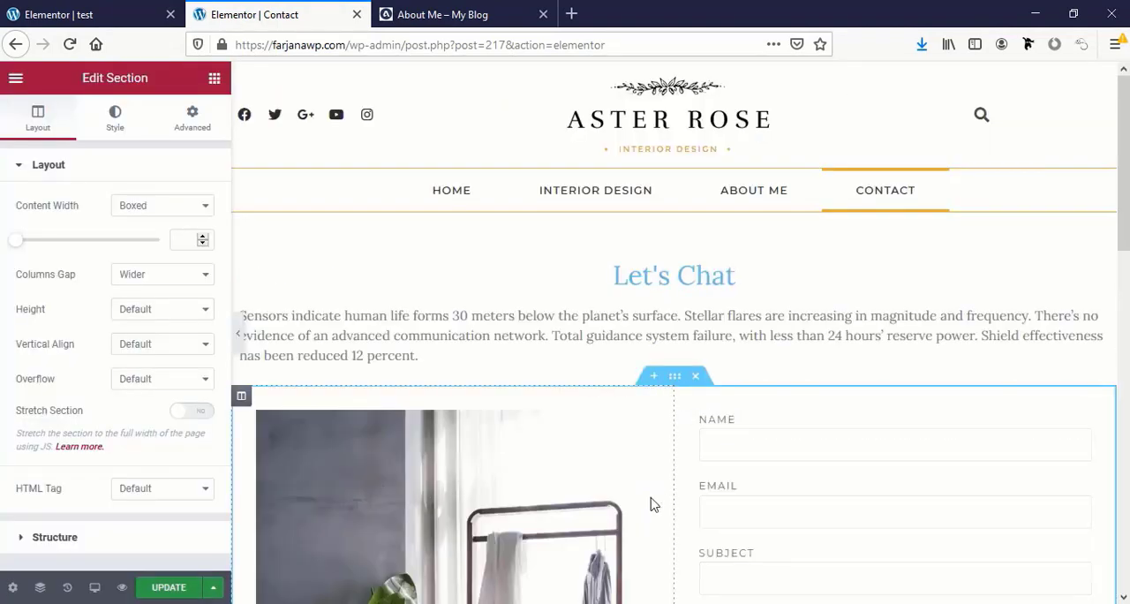
{"action": "scroll", "coordinate": [651, 504], "scroll_direction": "down", "scroll_amount": 7}
{"action": "scroll", "coordinate": [650, 504], "scroll_direction": "up", "scroll_amount": 5}
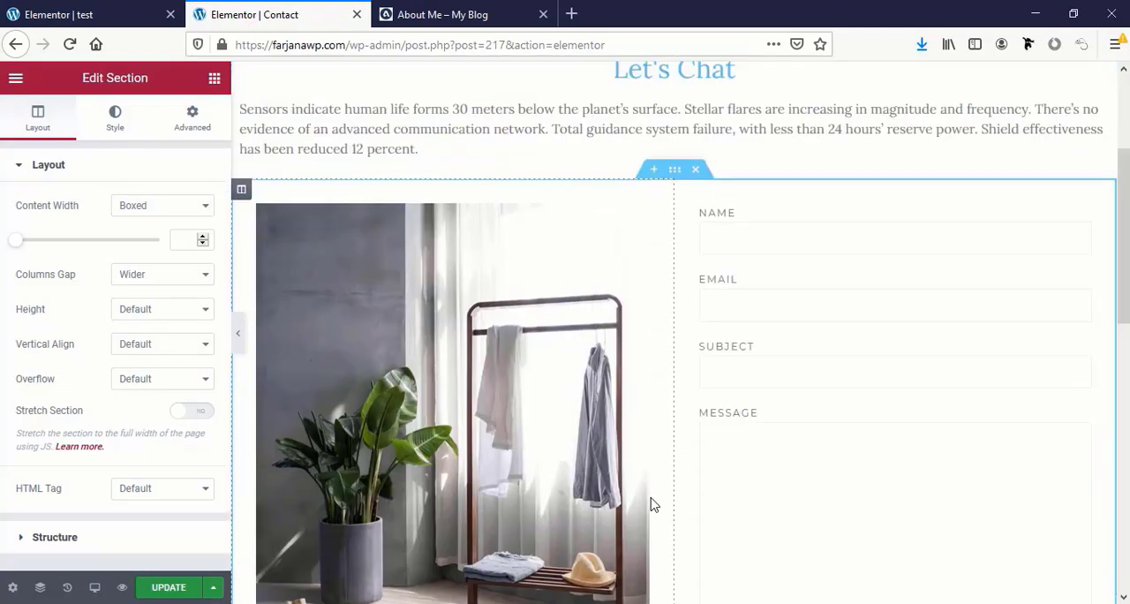
Set the text color of the "Let's Chat" heading to the global color black
{"action": "scroll", "coordinate": [651, 504], "scroll_direction": "up", "scroll_amount": 1}
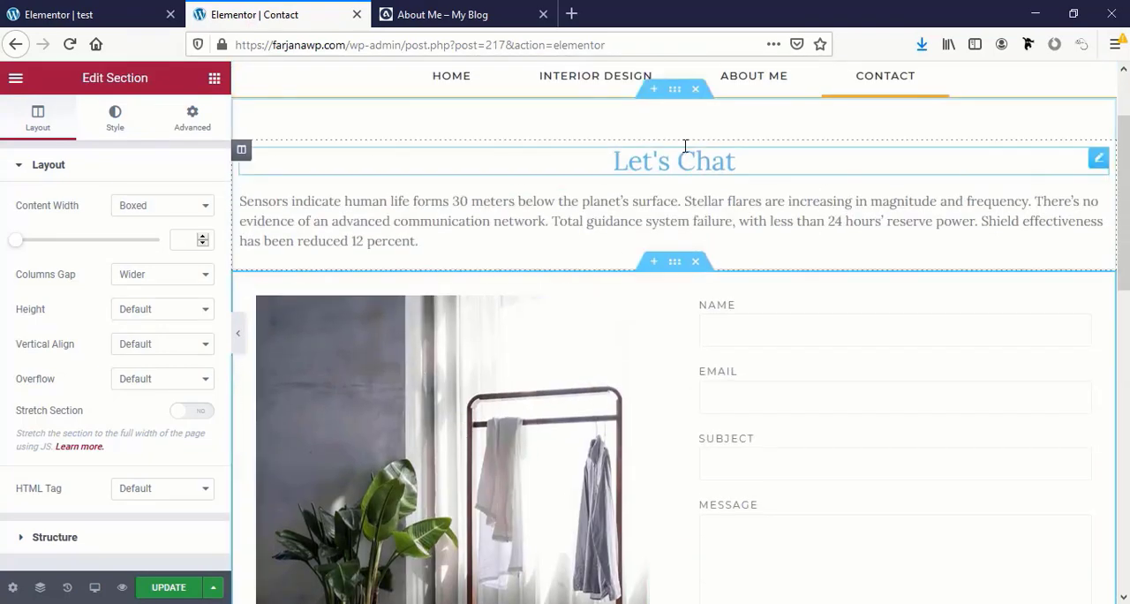
{"action": "left_click", "coordinate": [620, 163]}
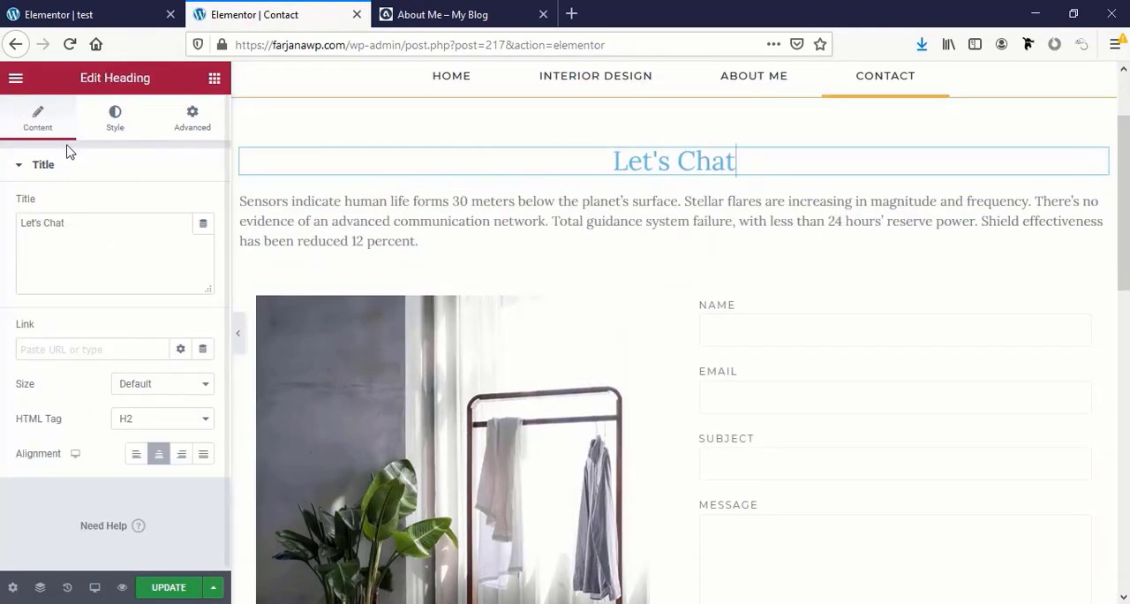
{"action": "left_click", "coordinate": [94, 130]}
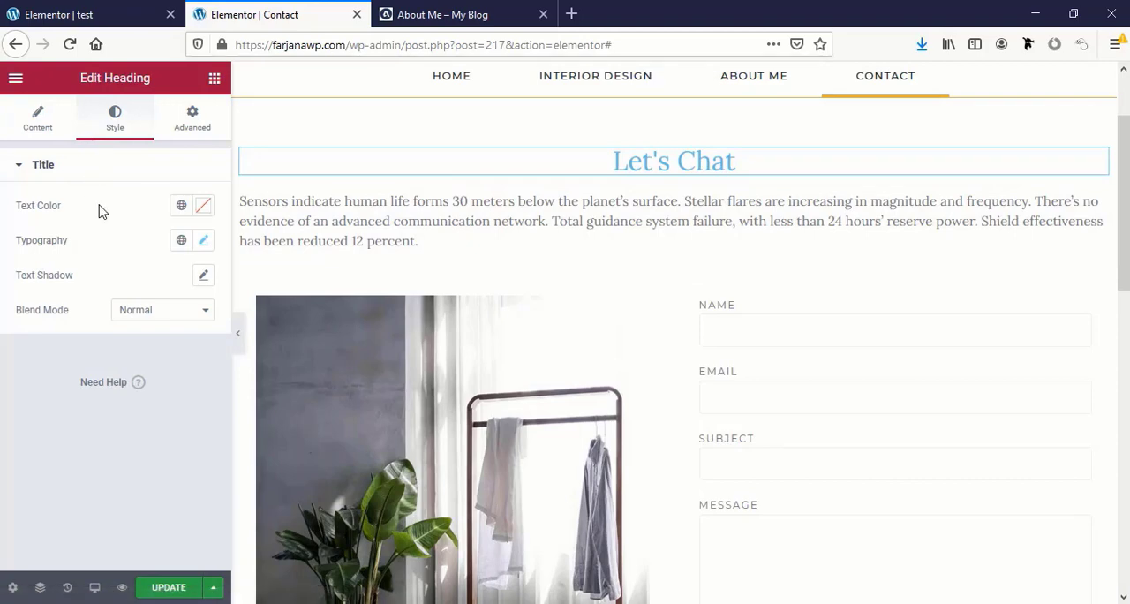
{"action": "left_click", "coordinate": [181, 206]}
{"action": "left_click", "coordinate": [107, 429]}
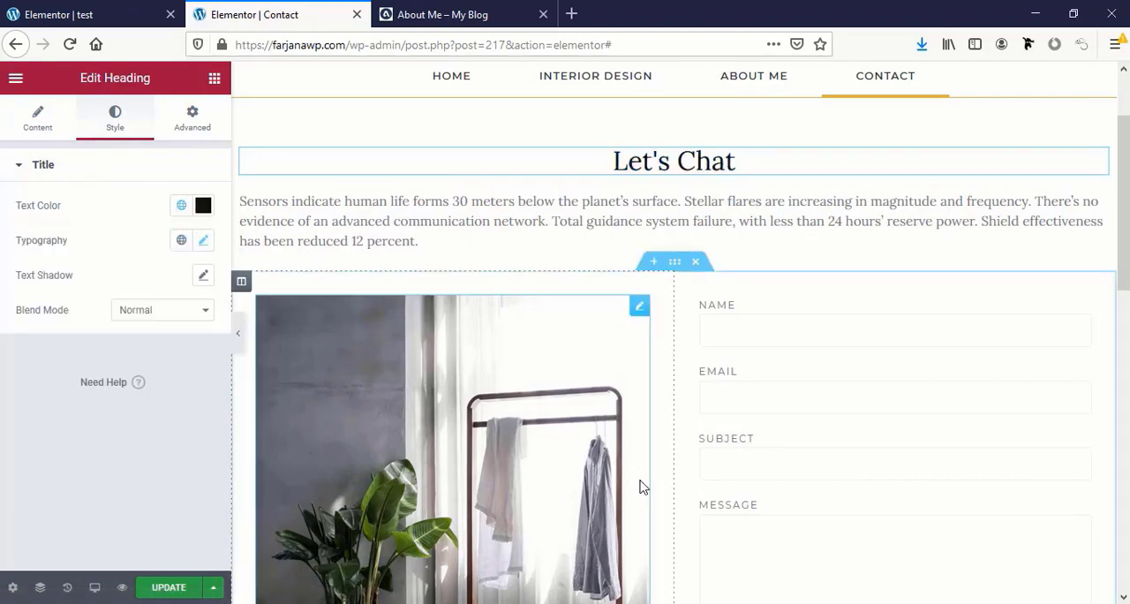
Set the contact form's Previous Button background color to the global color brown and update the page
{"action": "scroll", "coordinate": [638, 485], "scroll_direction": "down", "scroll_amount": 5}
{"action": "left_click", "coordinate": [763, 513]}
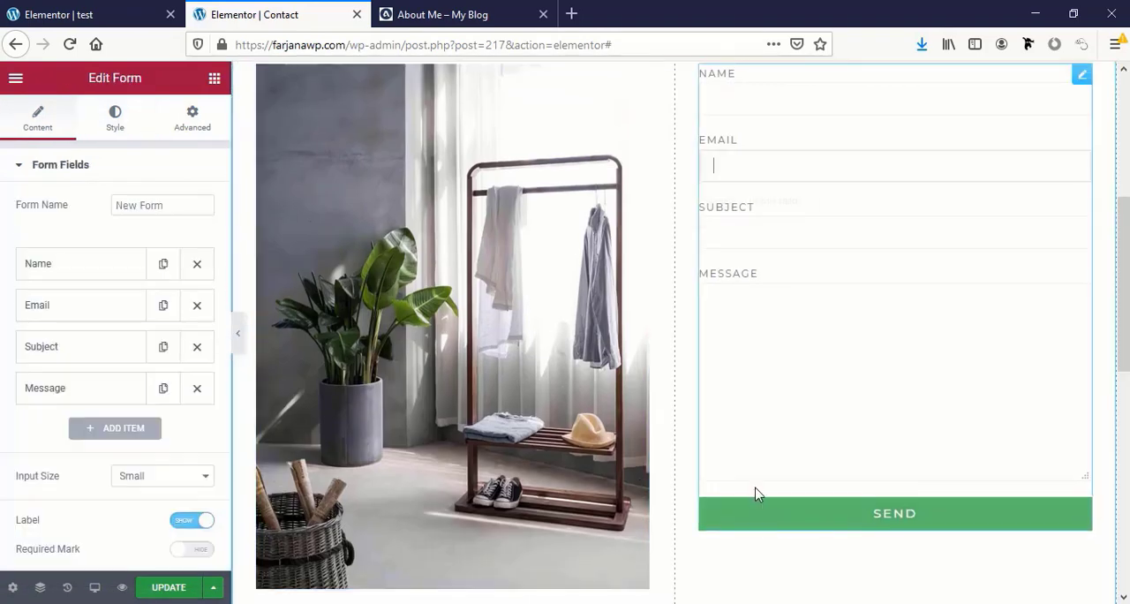
{"action": "left_click", "coordinate": [118, 128]}
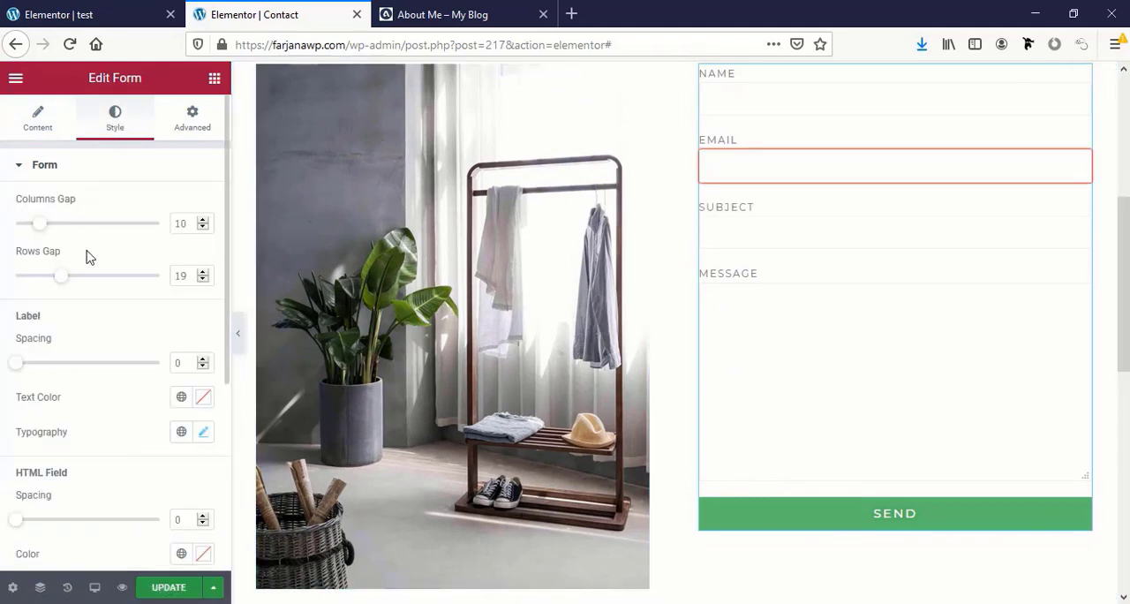
{"action": "scroll", "coordinate": [130, 357], "scroll_direction": "down", "scroll_amount": 3}
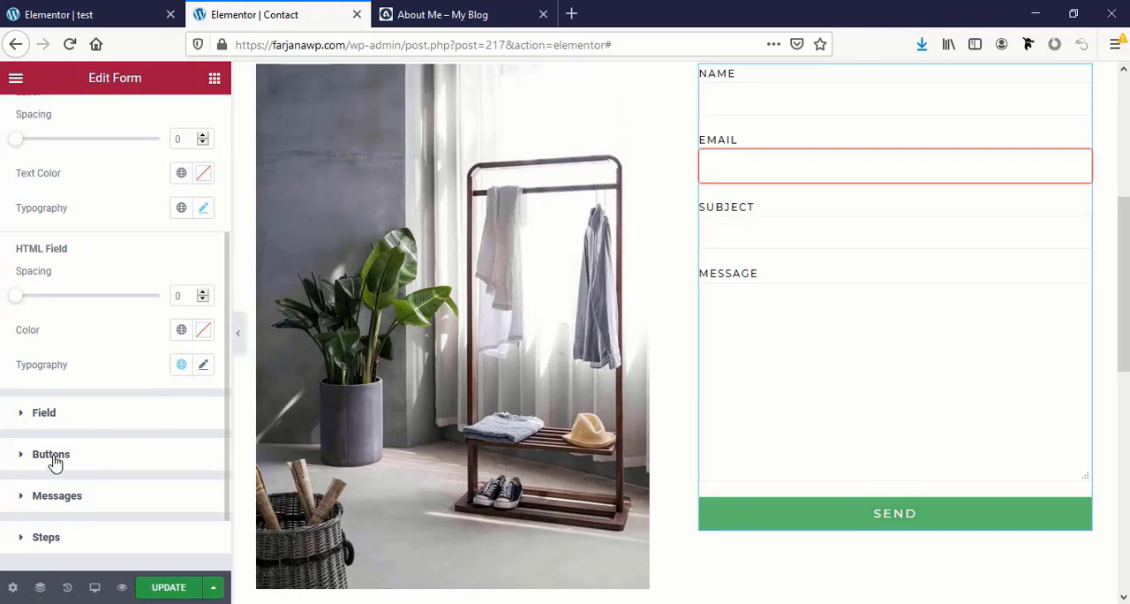
{"action": "left_click", "coordinate": [50, 455]}
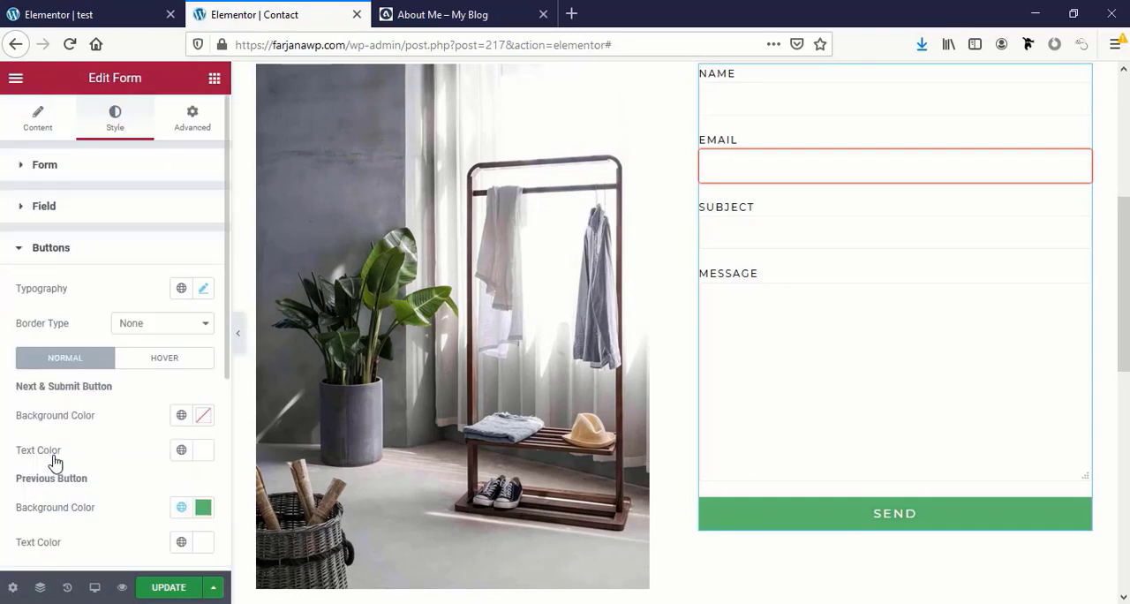
{"action": "left_click", "coordinate": [181, 507]}
{"action": "left_click", "coordinate": [125, 415]}
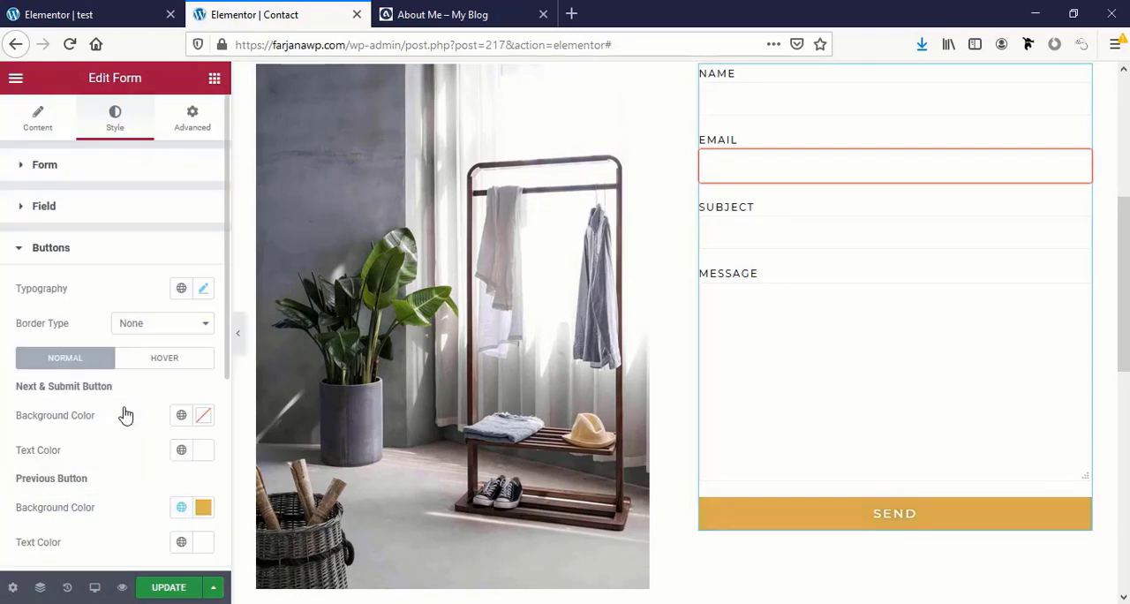
{"action": "scroll", "coordinate": [106, 467], "scroll_direction": "down", "scroll_amount": 2}
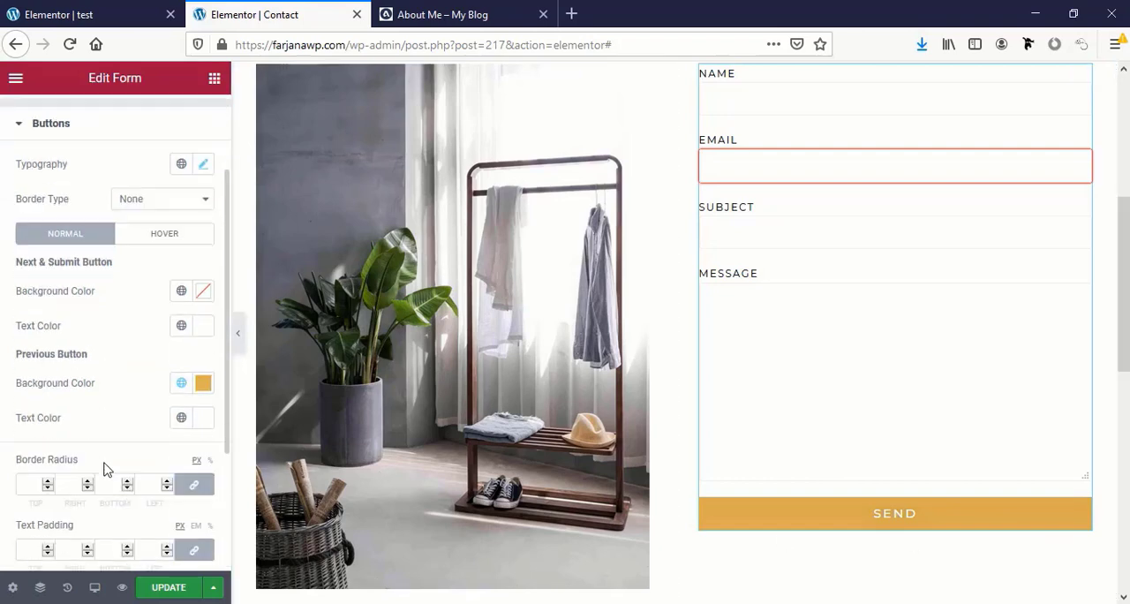
{"action": "left_click", "coordinate": [171, 589]}
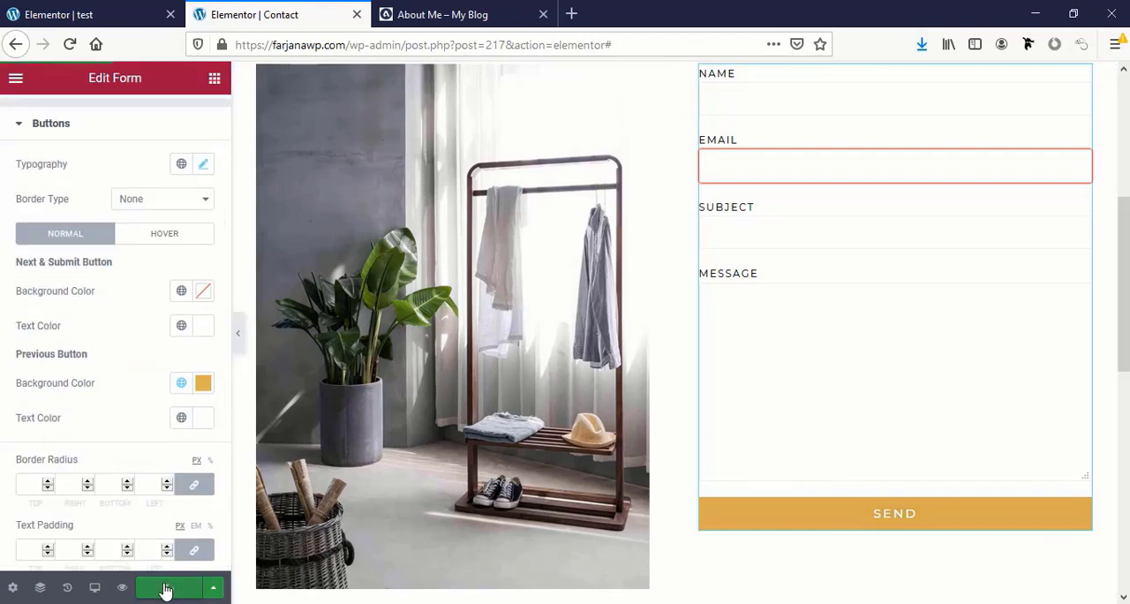
Add a new field of type Tel with the label "Phone" to the contact form
{"action": "scroll", "coordinate": [994, 294], "scroll_direction": "up", "scroll_amount": 2}
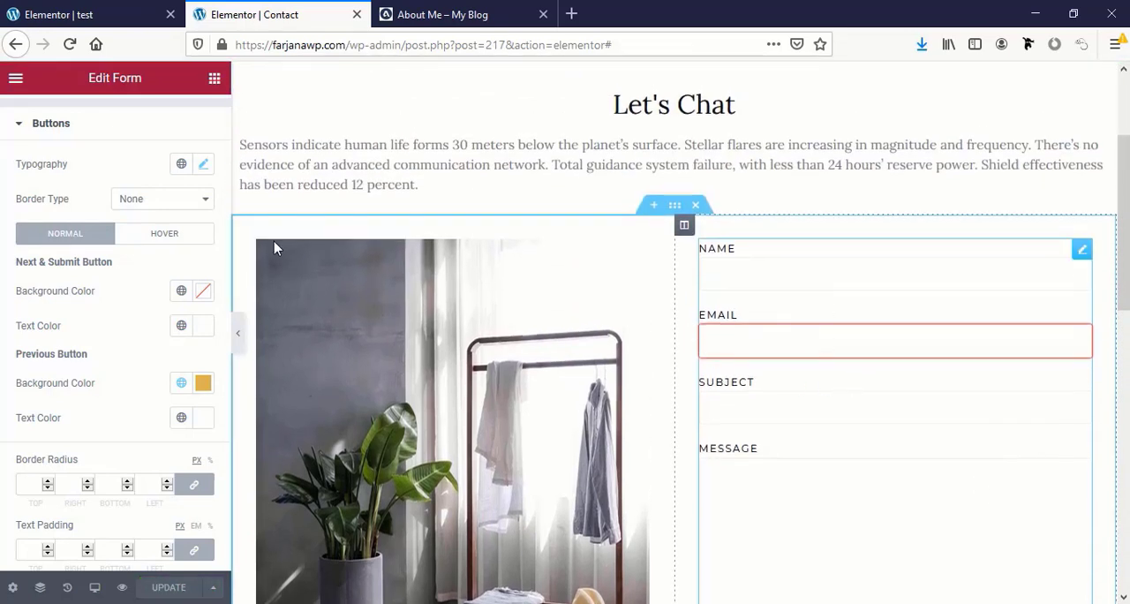
{"action": "scroll", "coordinate": [144, 261], "scroll_direction": "up", "scroll_amount": 2}
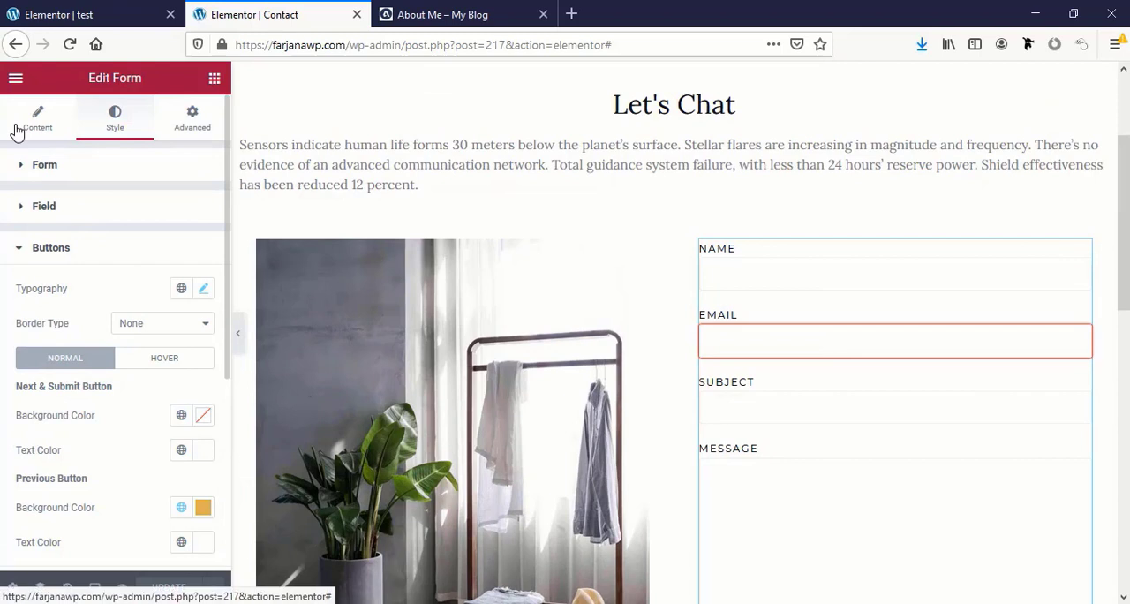
{"action": "left_click", "coordinate": [18, 128]}
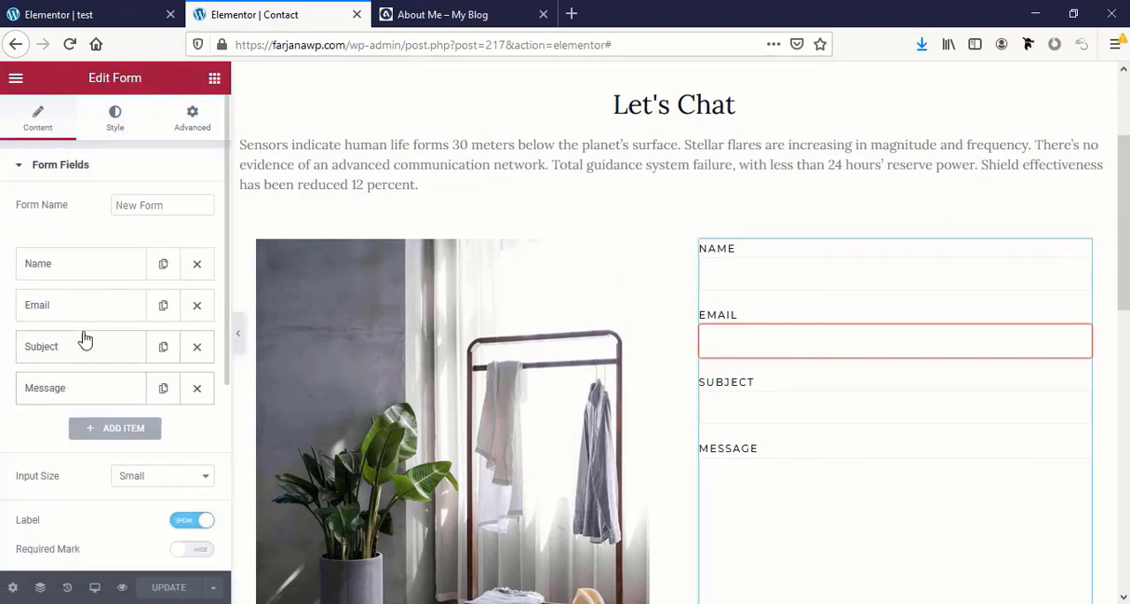
{"action": "left_click", "coordinate": [120, 431]}
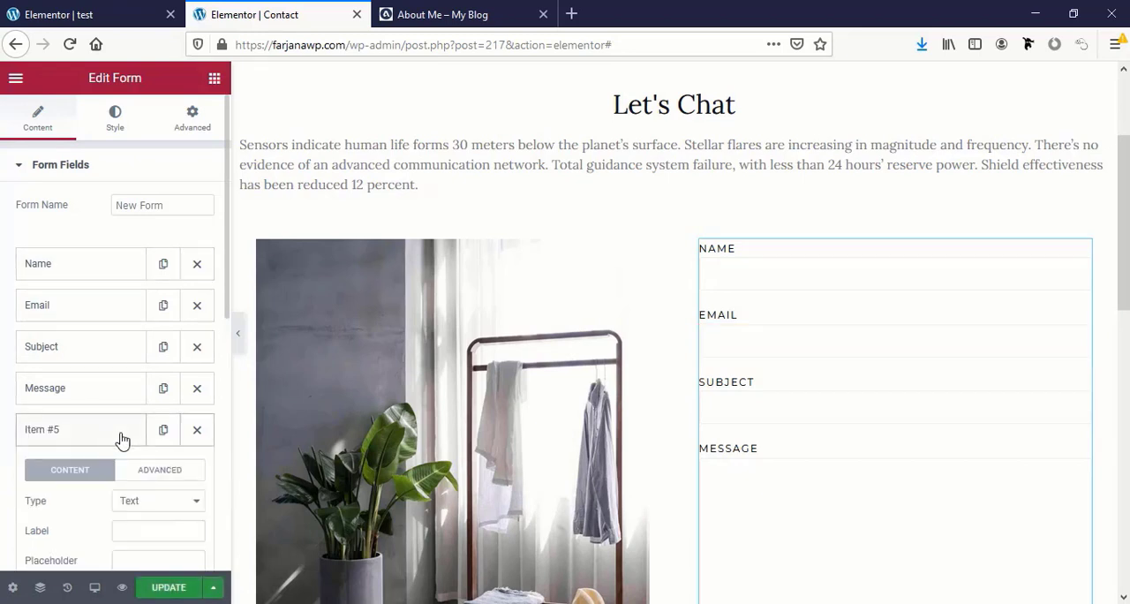
{"action": "scroll", "coordinate": [127, 443], "scroll_direction": "down", "scroll_amount": 2}
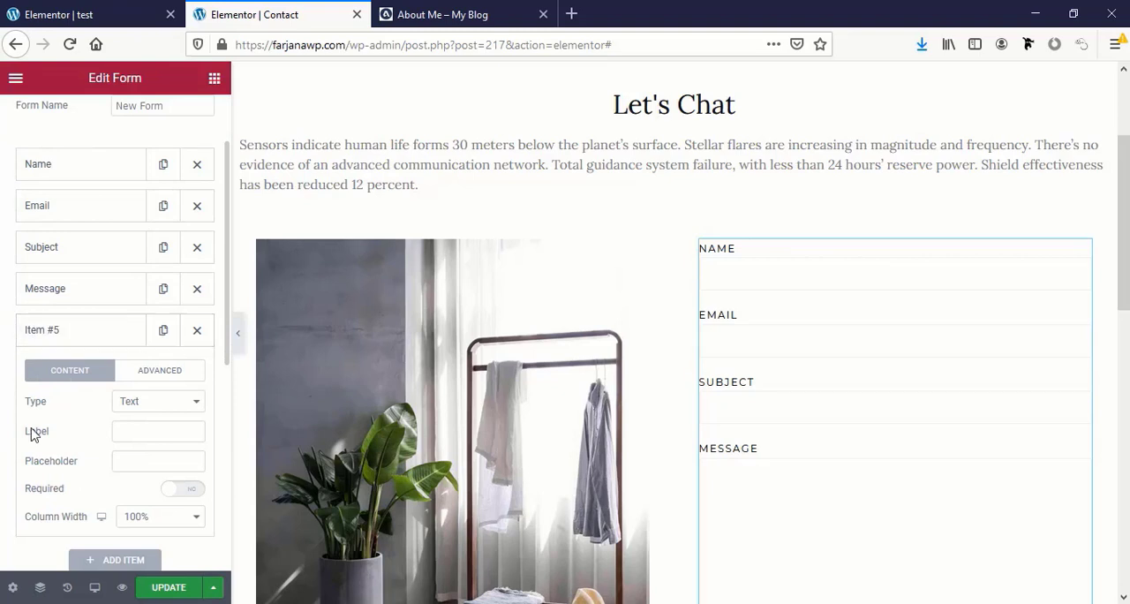
{"action": "left_click", "coordinate": [137, 403]}
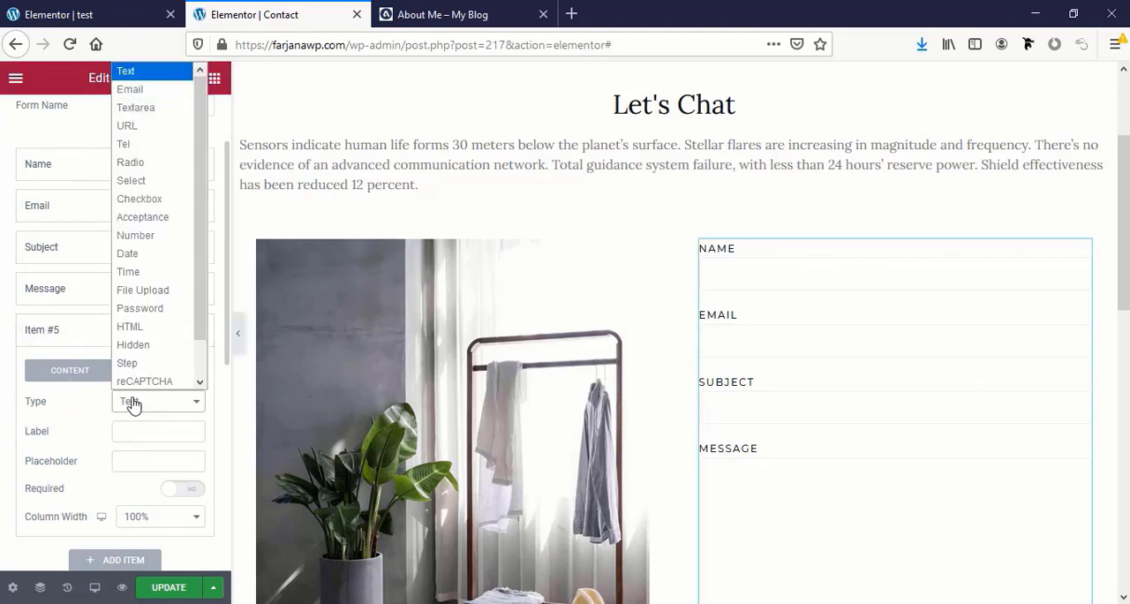
{"action": "left_click", "coordinate": [160, 144]}
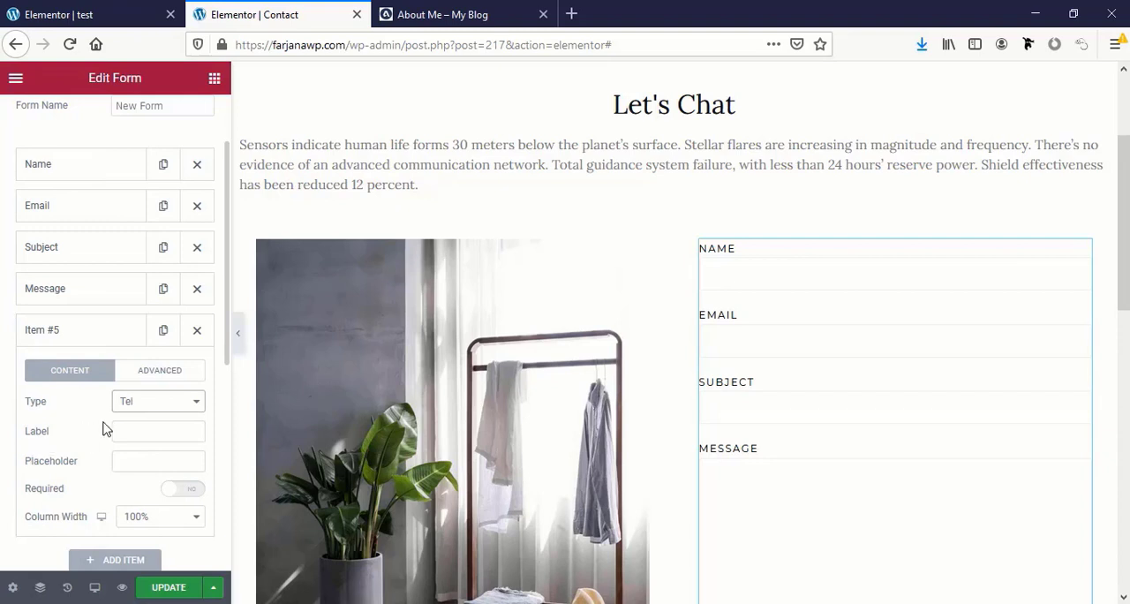
{"action": "left_click", "coordinate": [138, 426]}
{"action": "type", "text": "T"}
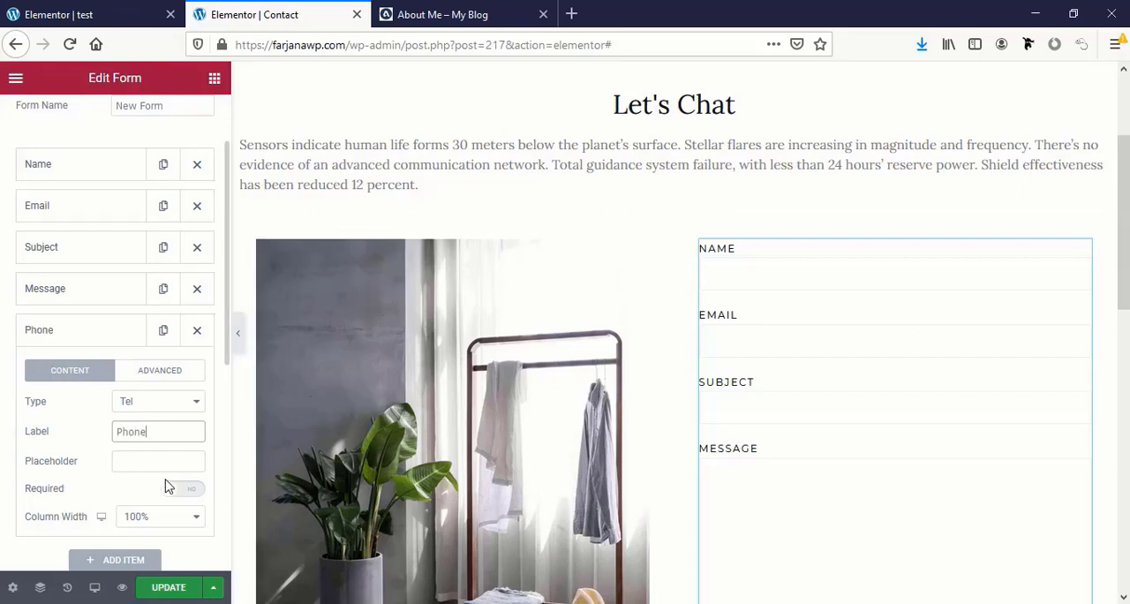
{"action": "scroll", "coordinate": [769, 482], "scroll_direction": "down", "scroll_amount": 3}
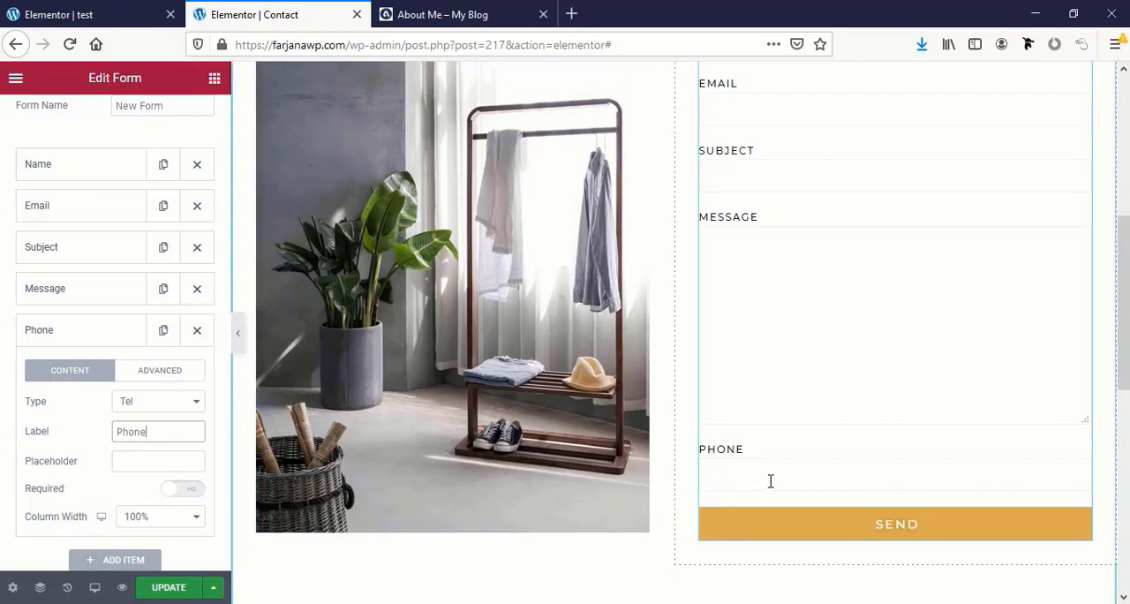
Try a 50% column width for the Phone field, set it to Default, and collapse the field's settings
{"action": "left_click", "coordinate": [144, 516]}
{"action": "left_click", "coordinate": [146, 391]}
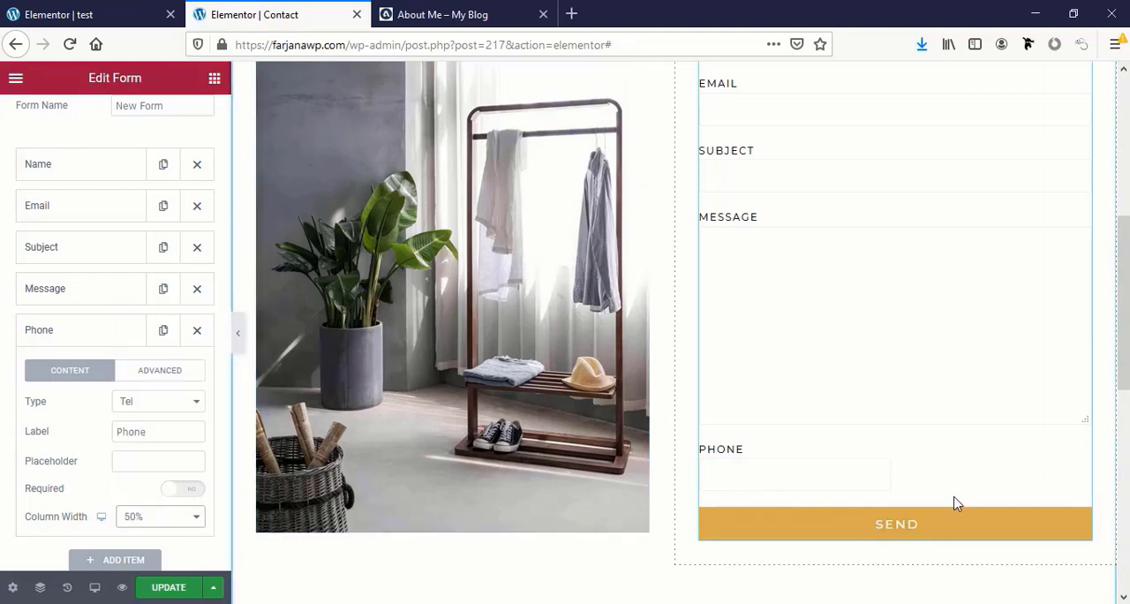
{"action": "left_click", "coordinate": [182, 519]}
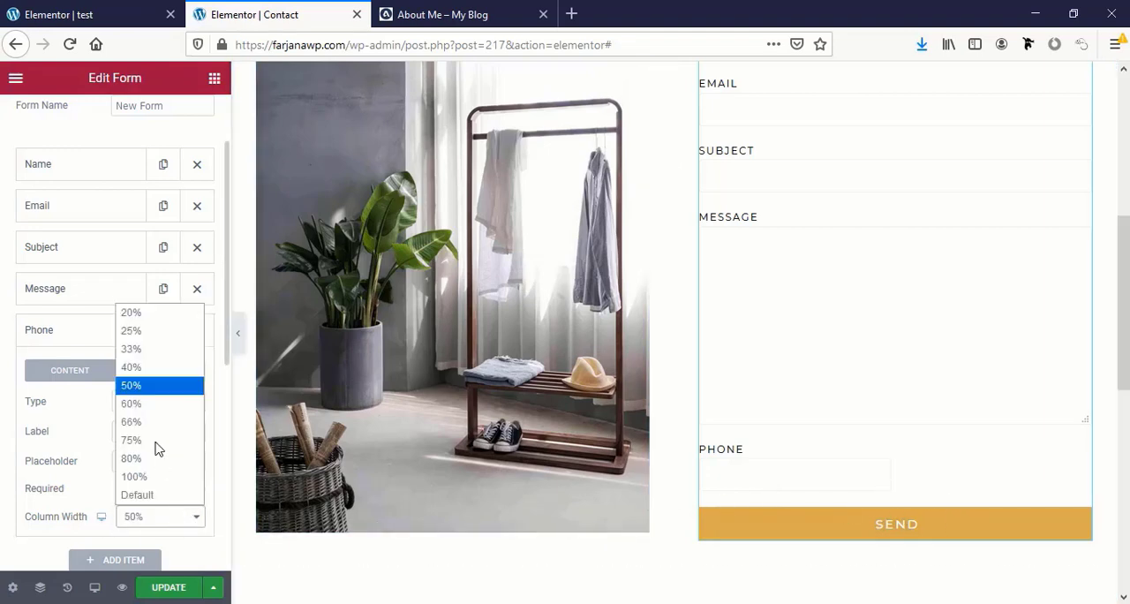
{"action": "left_click", "coordinate": [149, 496]}
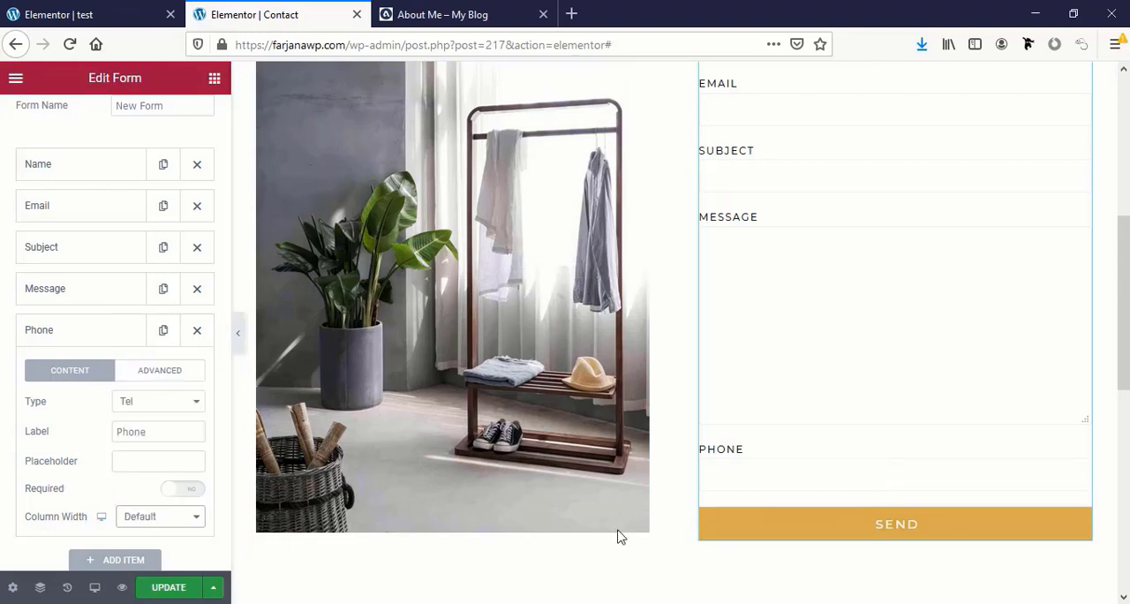
{"action": "scroll", "coordinate": [94, 497], "scroll_direction": "up", "scroll_amount": 2}
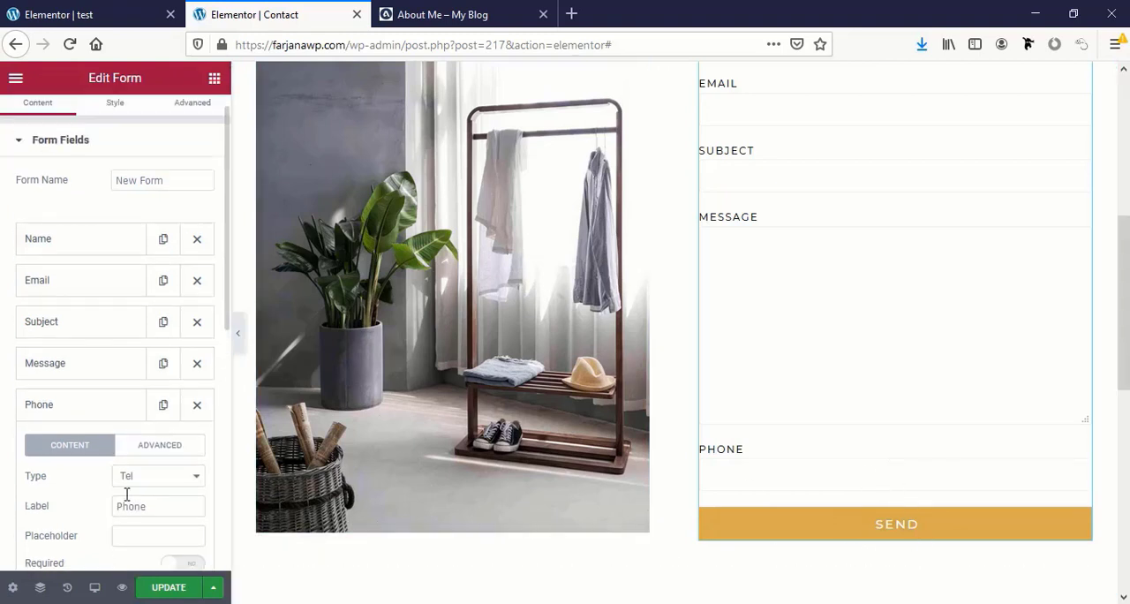
{"action": "left_click", "coordinate": [106, 418]}
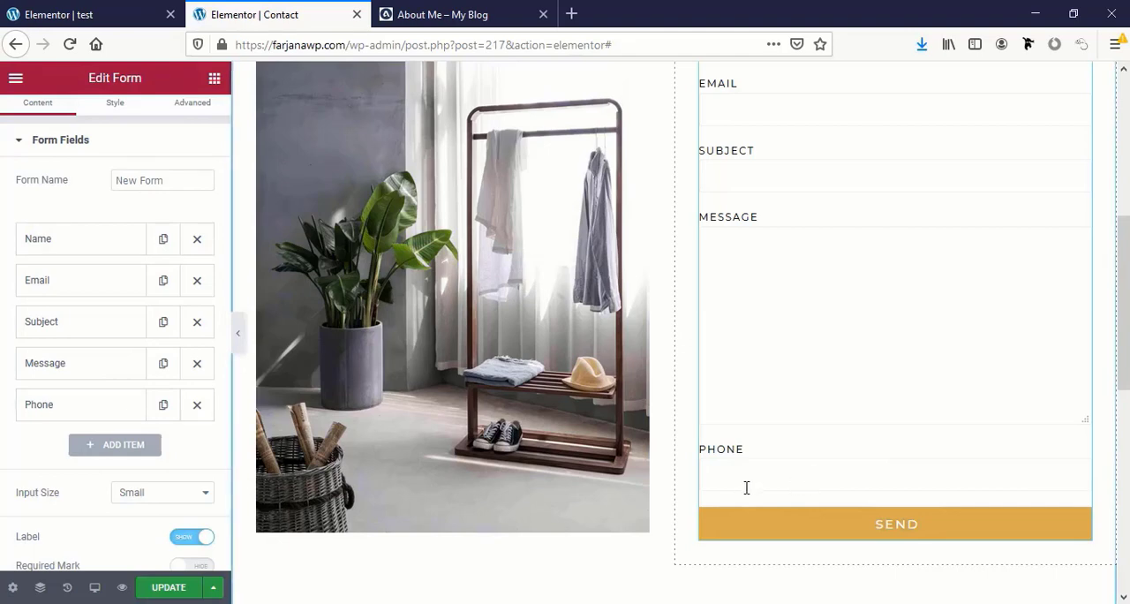
Move the Phone field directly below the Name field and delete it from the form
{"action": "scroll", "coordinate": [748, 492], "scroll_direction": "up", "scroll_amount": 2}
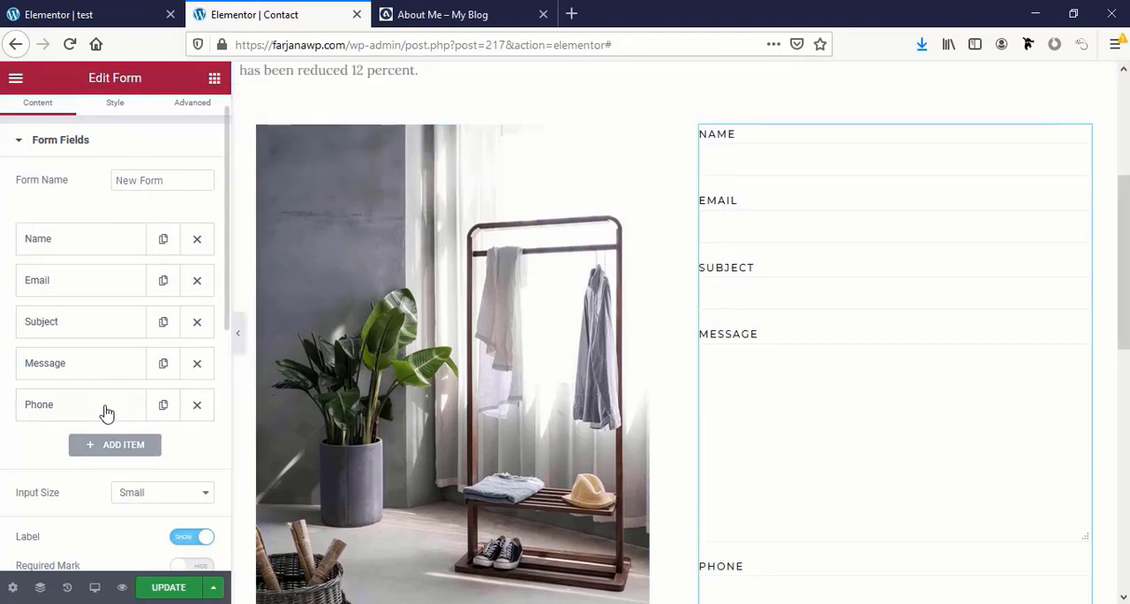
{"action": "left_click_drag", "start_coordinate": [106, 411], "coordinate": [99, 265]}
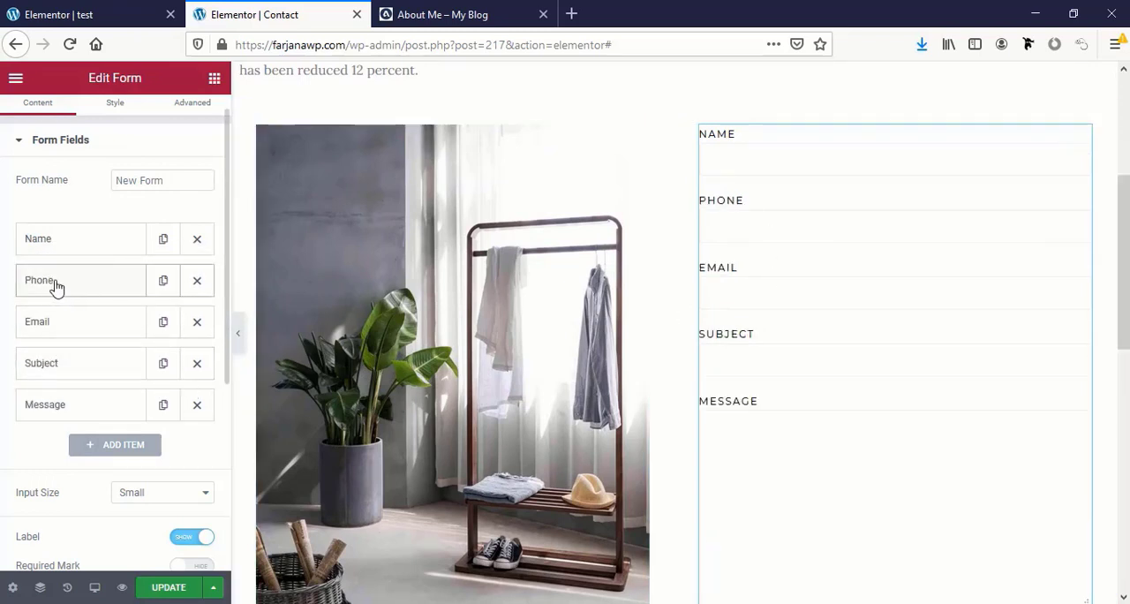
{"action": "left_click", "coordinate": [197, 281]}
Open the form's Email settings and select the existing recipient address in the To field
{"action": "scroll", "coordinate": [109, 474], "scroll_direction": "down", "scroll_amount": 5}
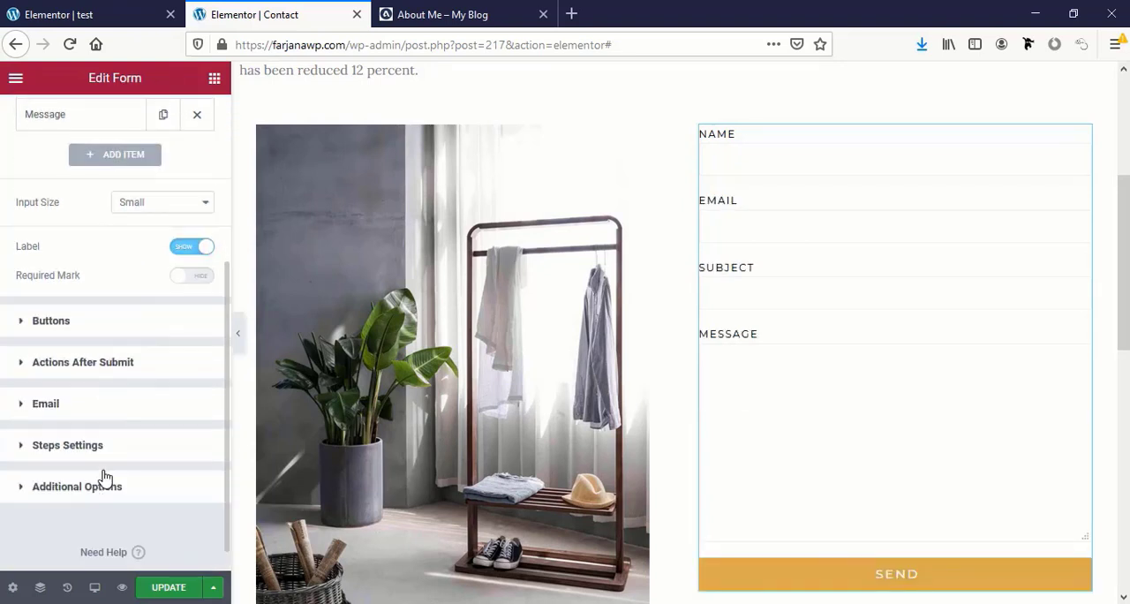
{"action": "left_click", "coordinate": [48, 404]}
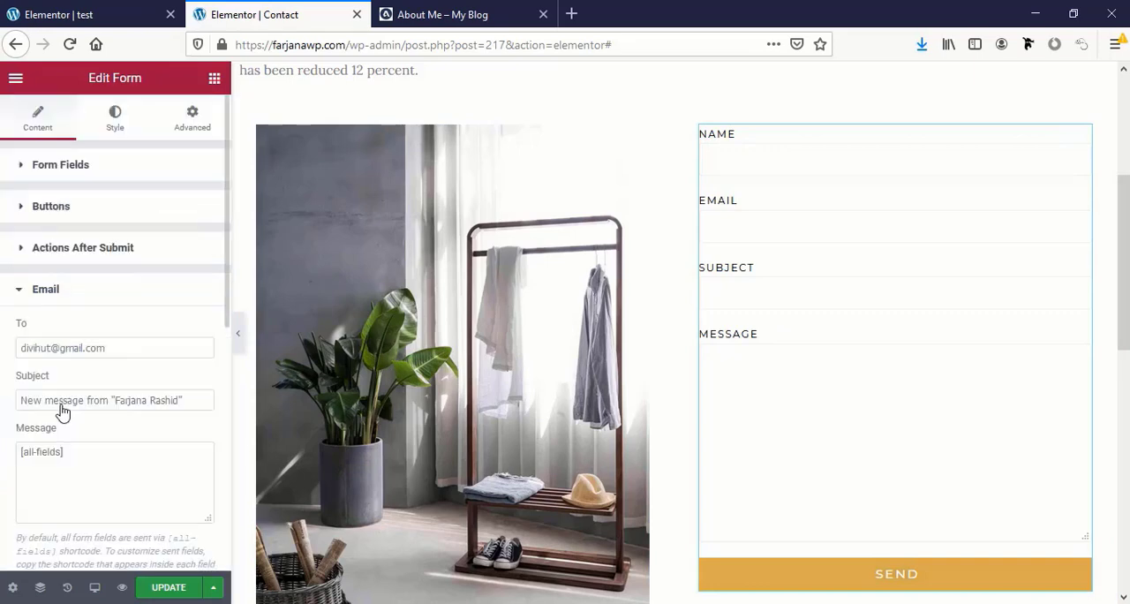
{"action": "left_click", "coordinate": [36, 352]}
{"action": "key", "text": "ctrl+a"}
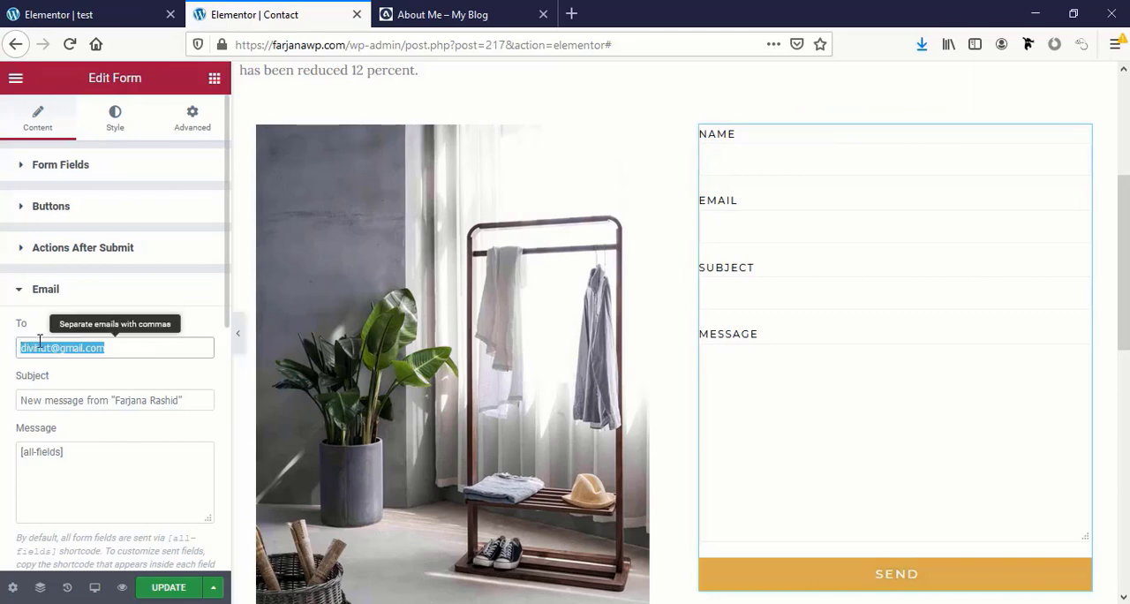
Review the contact form's remaining email settings, update the Contact page, and look over its layout
{"action": "scroll", "coordinate": [114, 439], "scroll_direction": "down", "scroll_amount": 2}
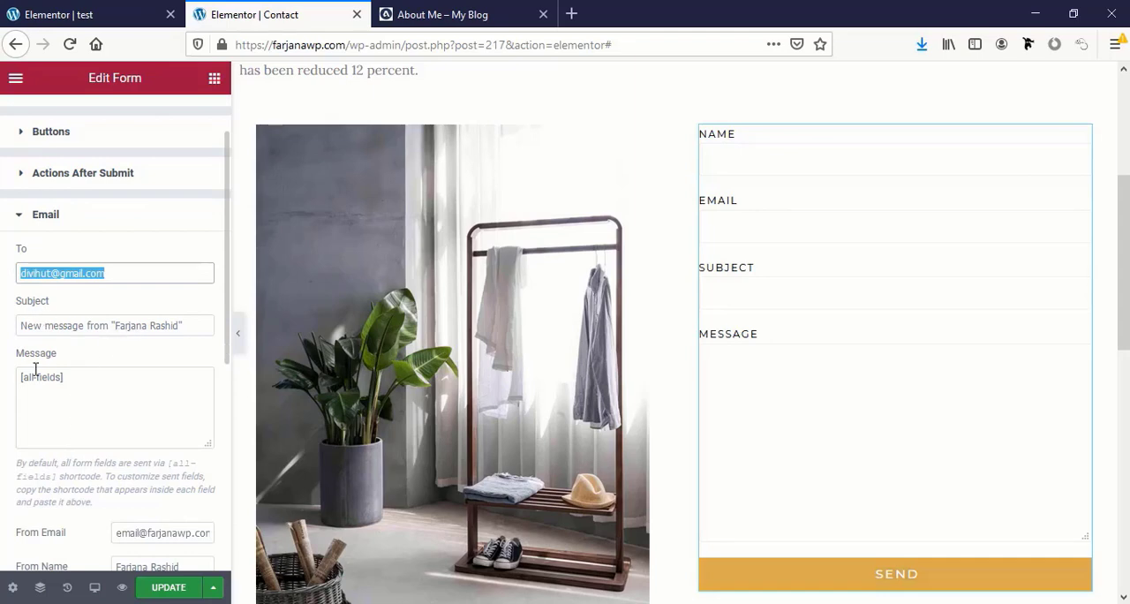
{"action": "scroll", "coordinate": [156, 488], "scroll_direction": "down", "scroll_amount": 1}
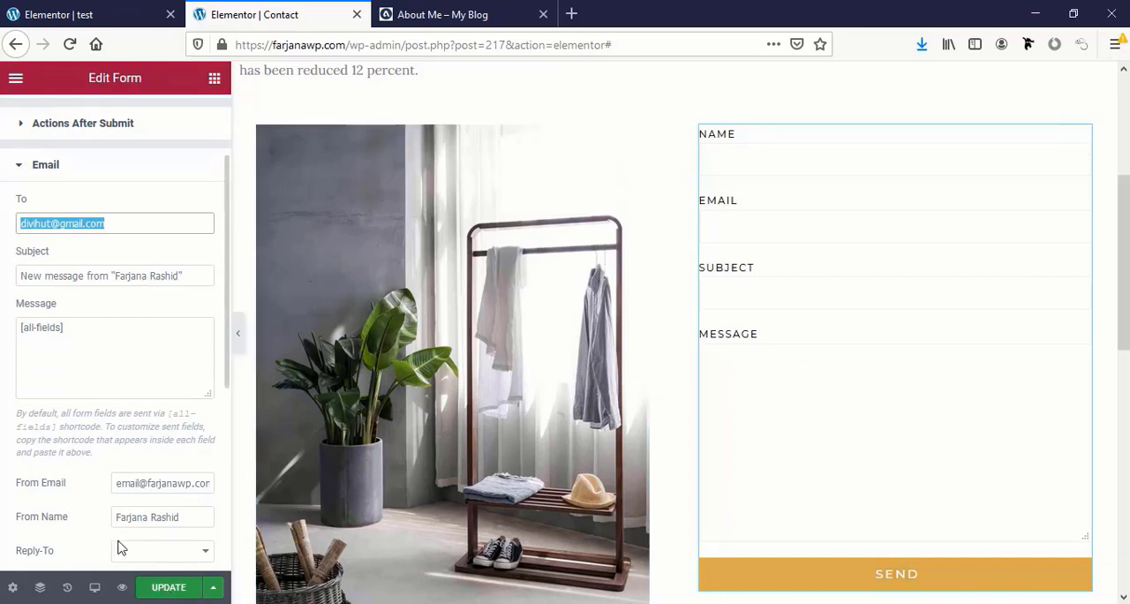
{"action": "left_click", "coordinate": [169, 589]}
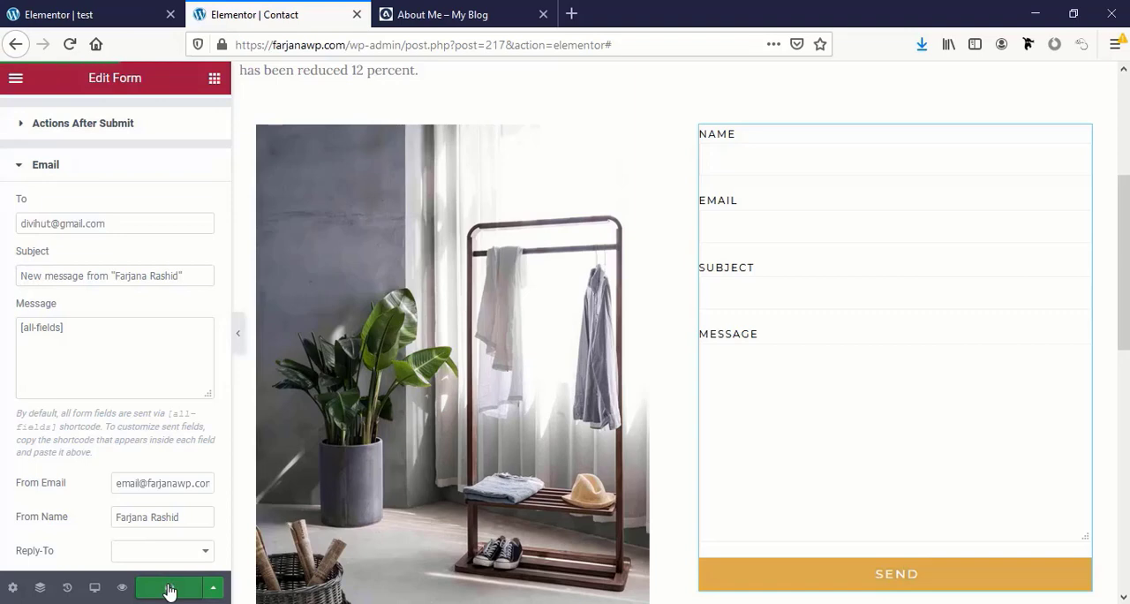
{"action": "scroll", "coordinate": [312, 438], "scroll_direction": "up", "scroll_amount": 3}
{"action": "scroll", "coordinate": [313, 437], "scroll_direction": "down", "scroll_amount": 1}
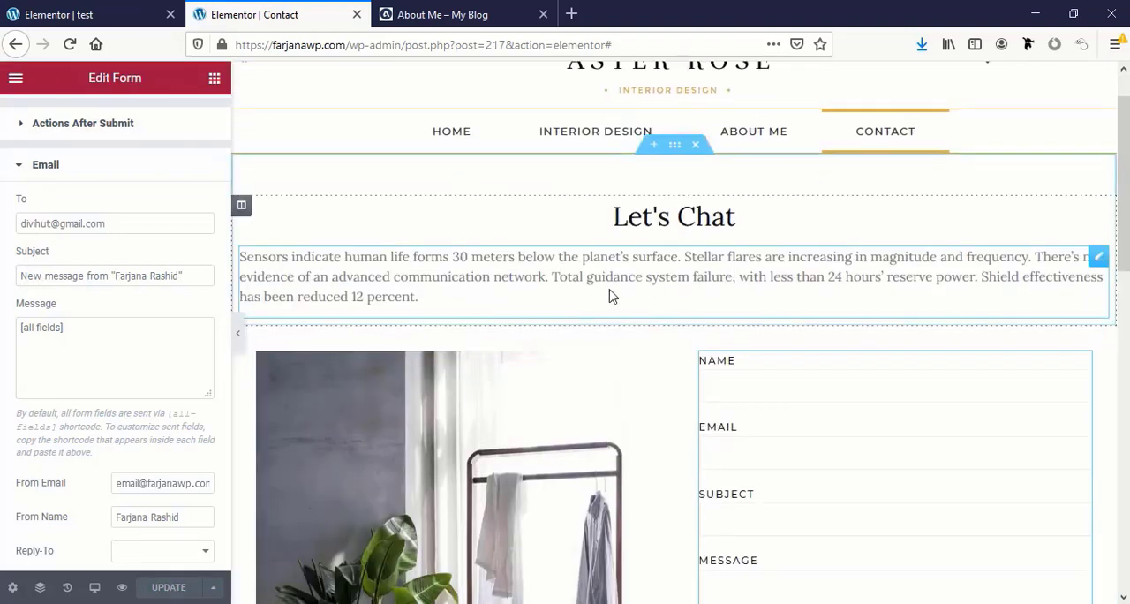
{"action": "scroll", "coordinate": [713, 447], "scroll_direction": "down", "scroll_amount": 6}
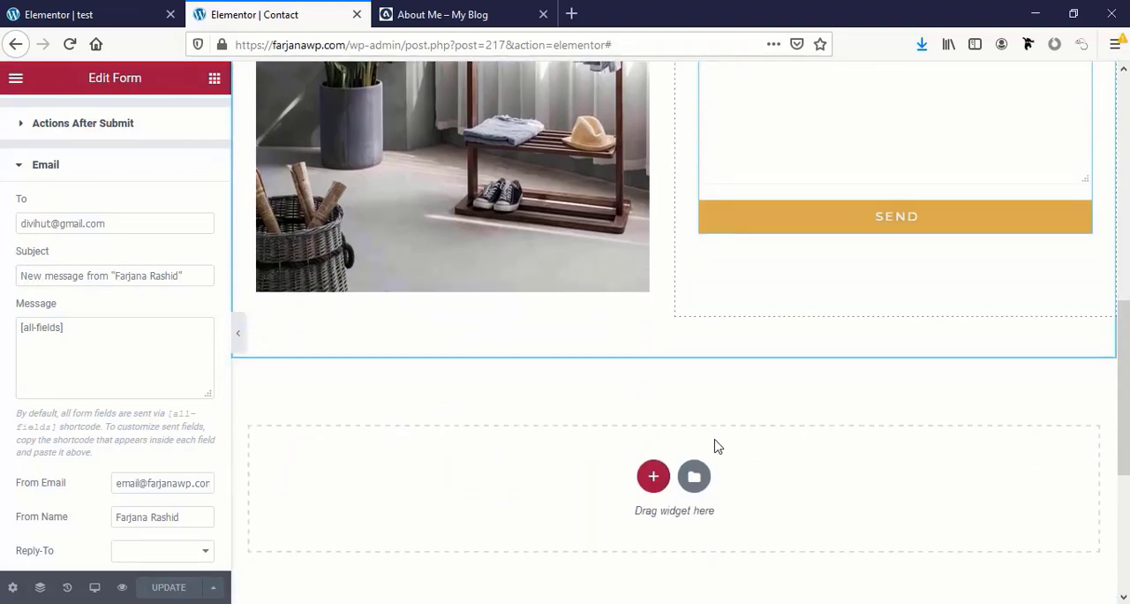
{"action": "scroll", "coordinate": [721, 521], "scroll_direction": "up", "scroll_amount": 6}
{"action": "scroll", "coordinate": [466, 445], "scroll_direction": "down", "scroll_amount": 1}
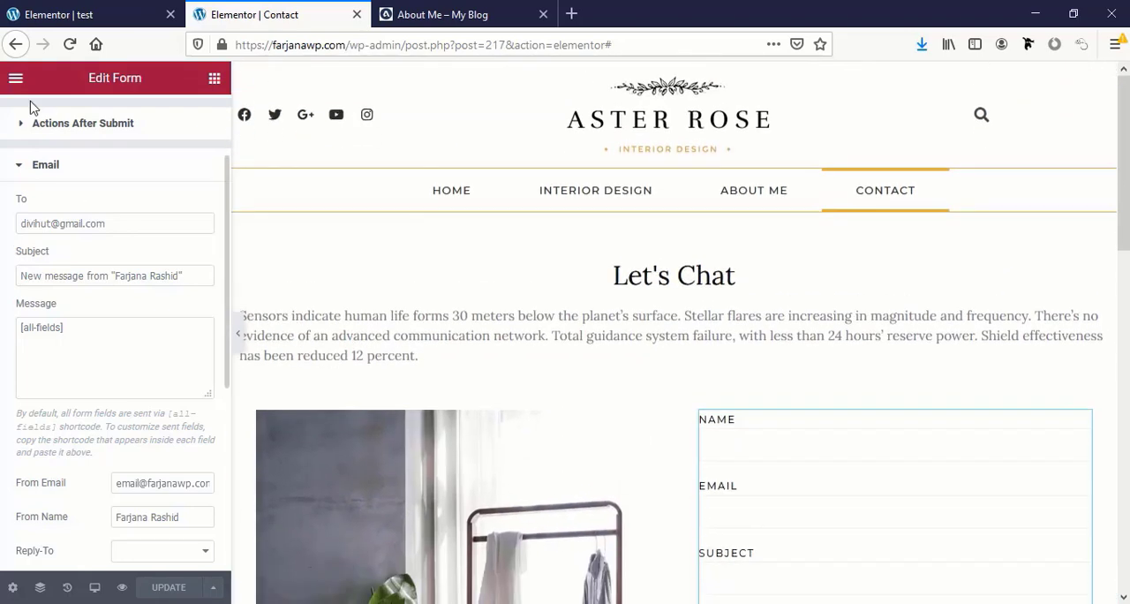
Open the published Contact page and examine it from the header to the Instagram section
{"action": "left_click", "coordinate": [213, 78]}
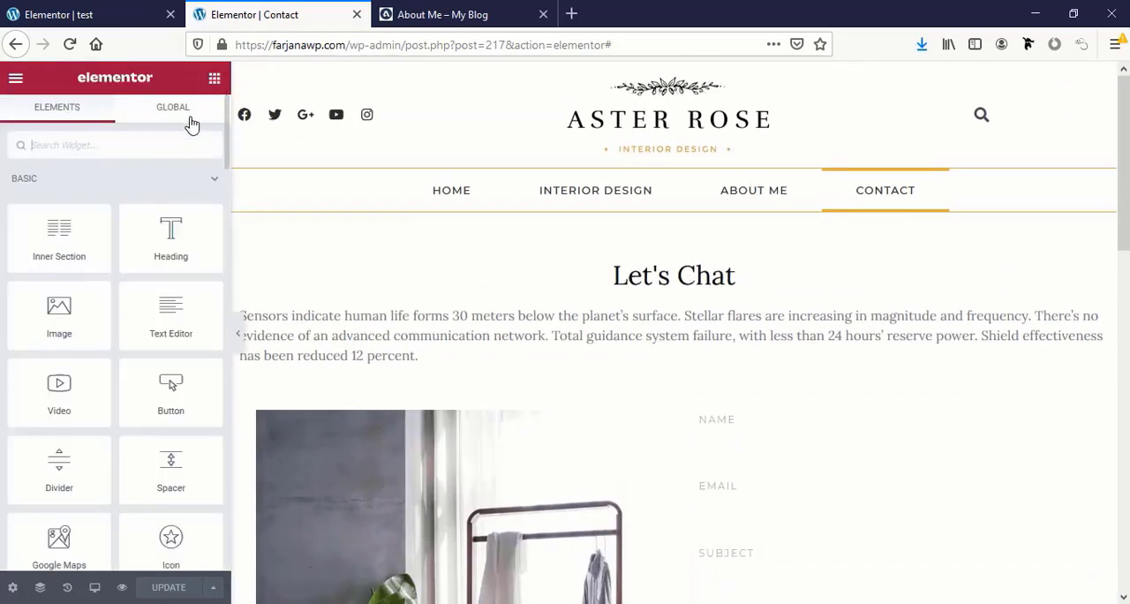
{"action": "left_click", "coordinate": [15, 78]}
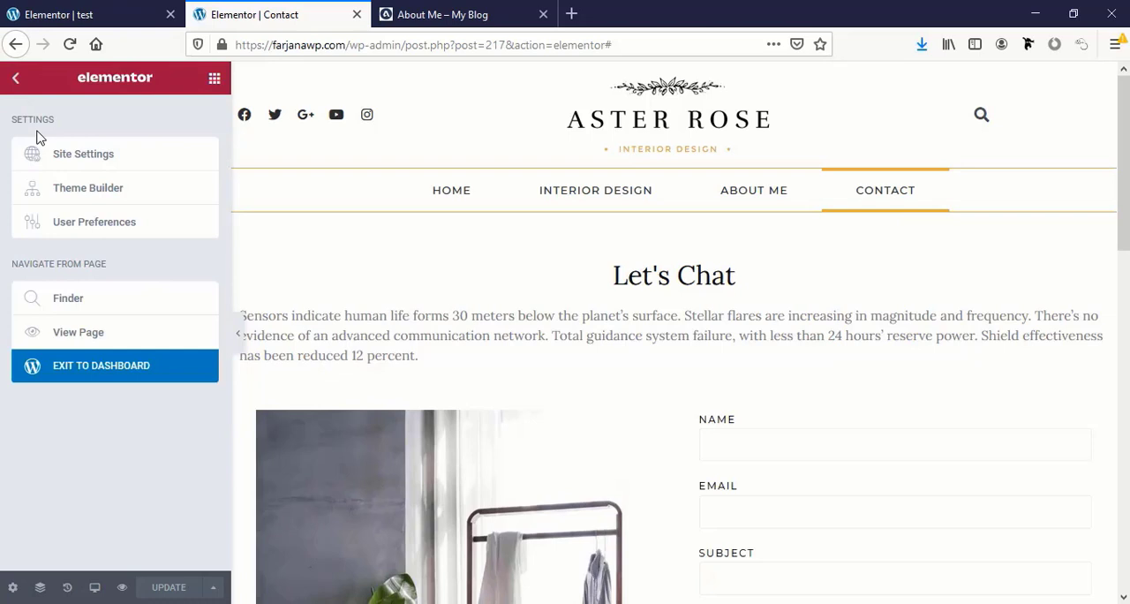
{"action": "left_click", "coordinate": [83, 339]}
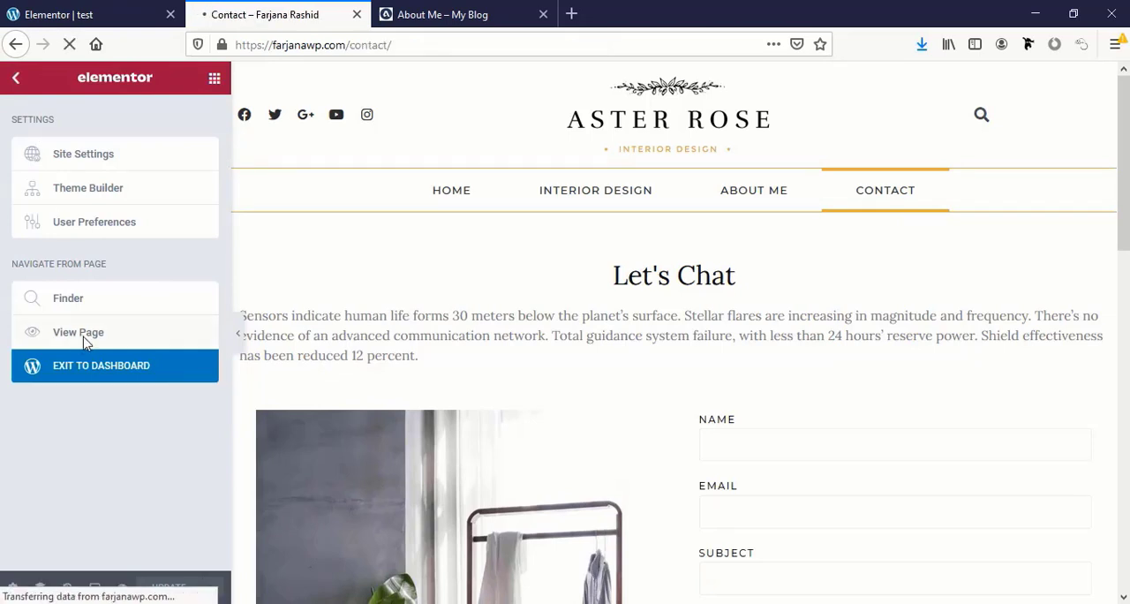
{"action": "scroll", "coordinate": [820, 475], "scroll_direction": "down", "scroll_amount": 3}
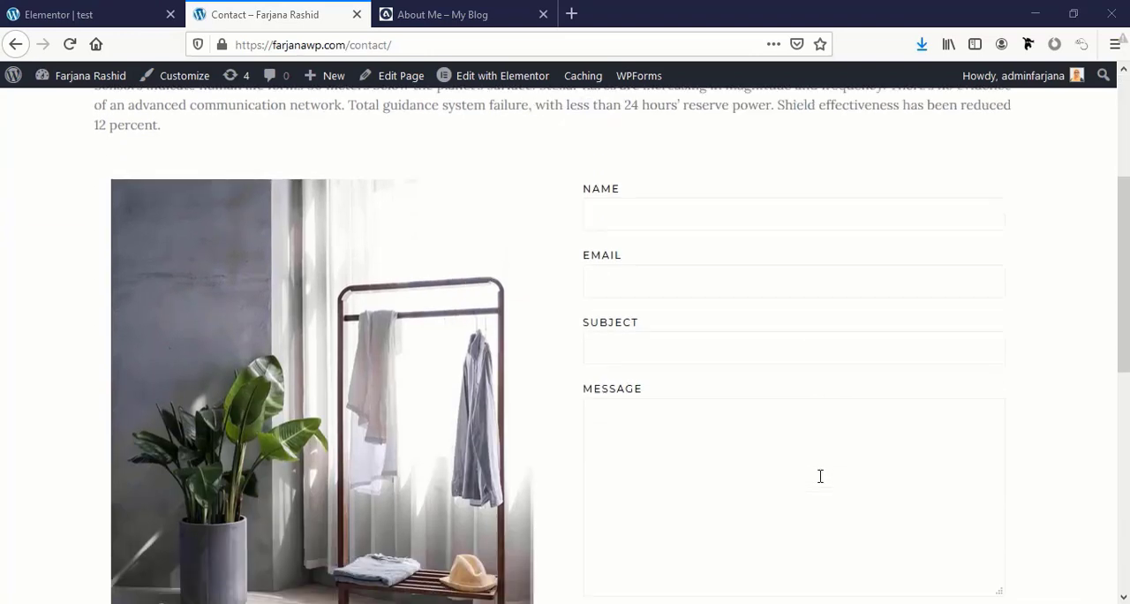
{"action": "scroll", "coordinate": [820, 476], "scroll_direction": "down", "scroll_amount": 3}
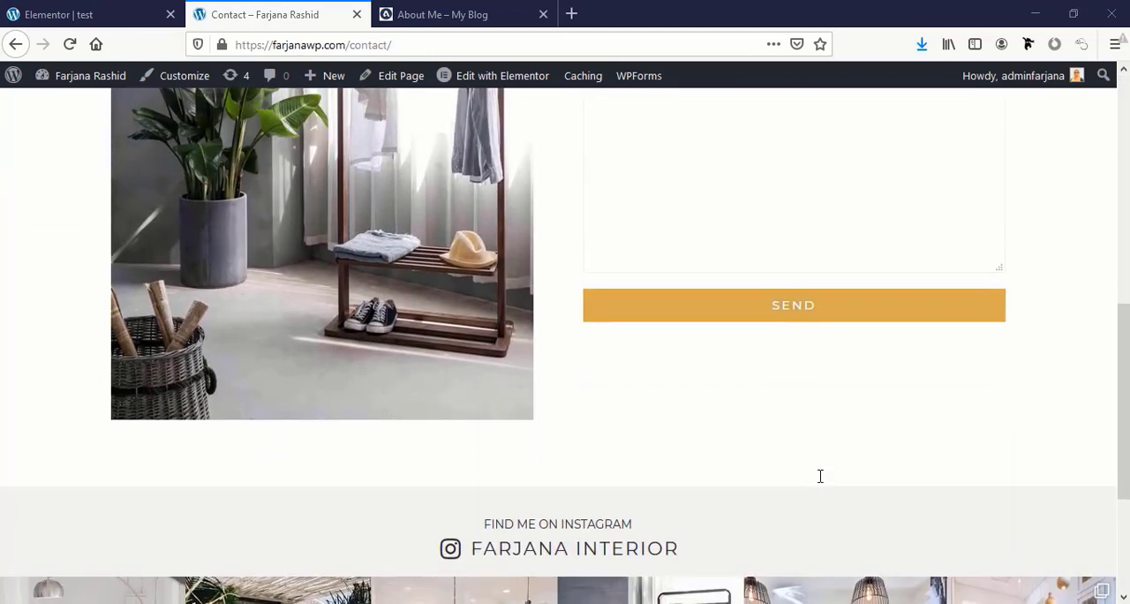
{"action": "scroll", "coordinate": [820, 476], "scroll_direction": "up", "scroll_amount": 5}
{"action": "scroll", "coordinate": [820, 476], "scroll_direction": "up", "scroll_amount": 2}
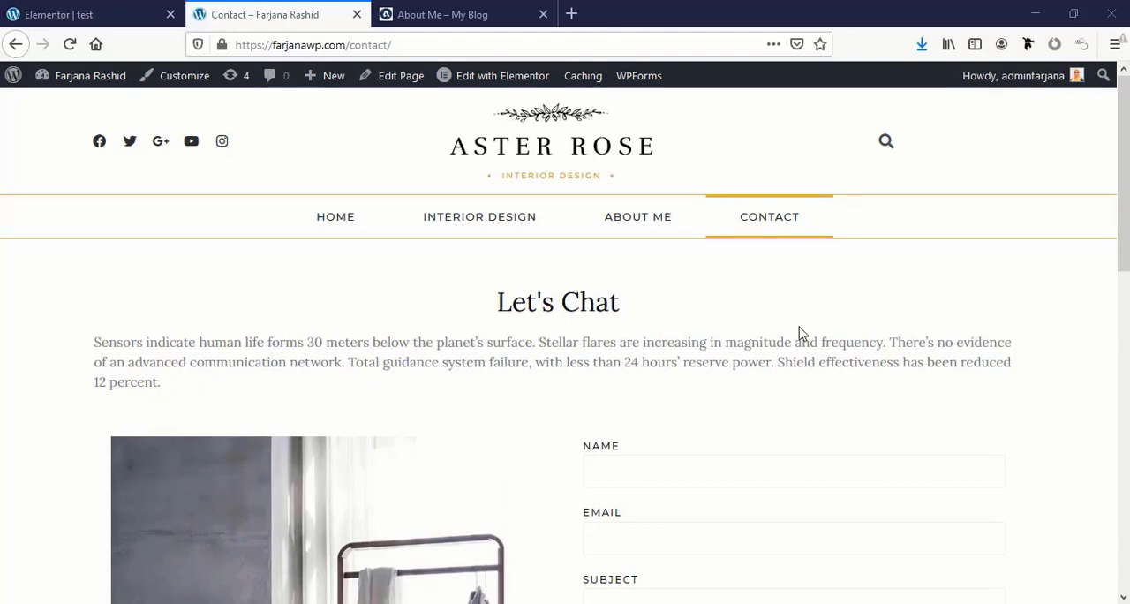
Narrow the browser window to about half the screen and check the Contact page's responsive layout
{"action": "left_click", "coordinate": [1074, 16]}
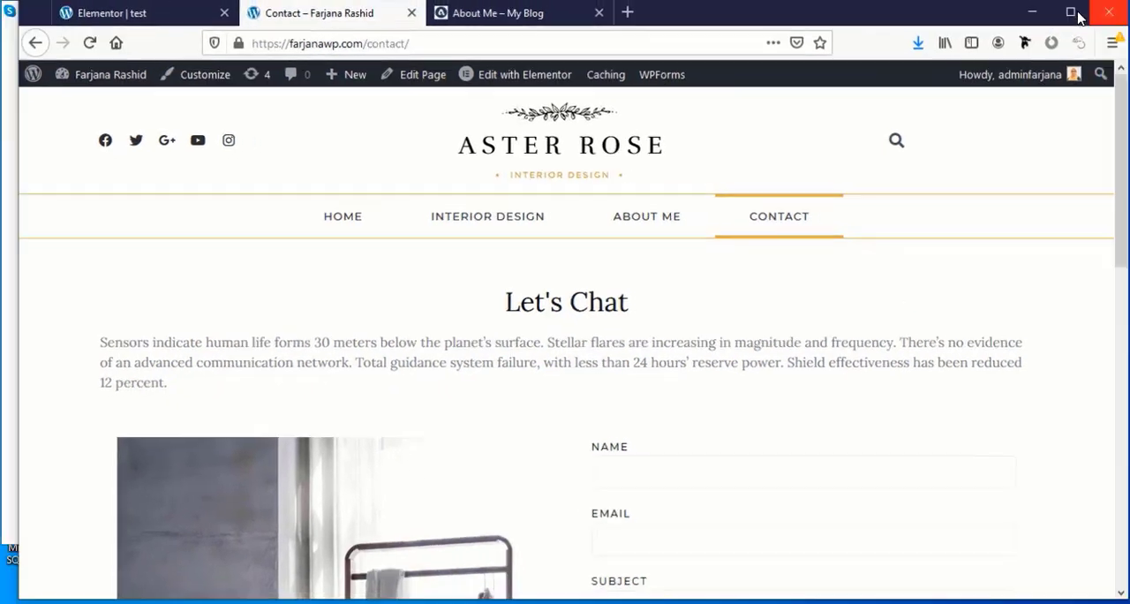
{"action": "left_click_drag", "start_coordinate": [1127, 98], "coordinate": [592, 181]}
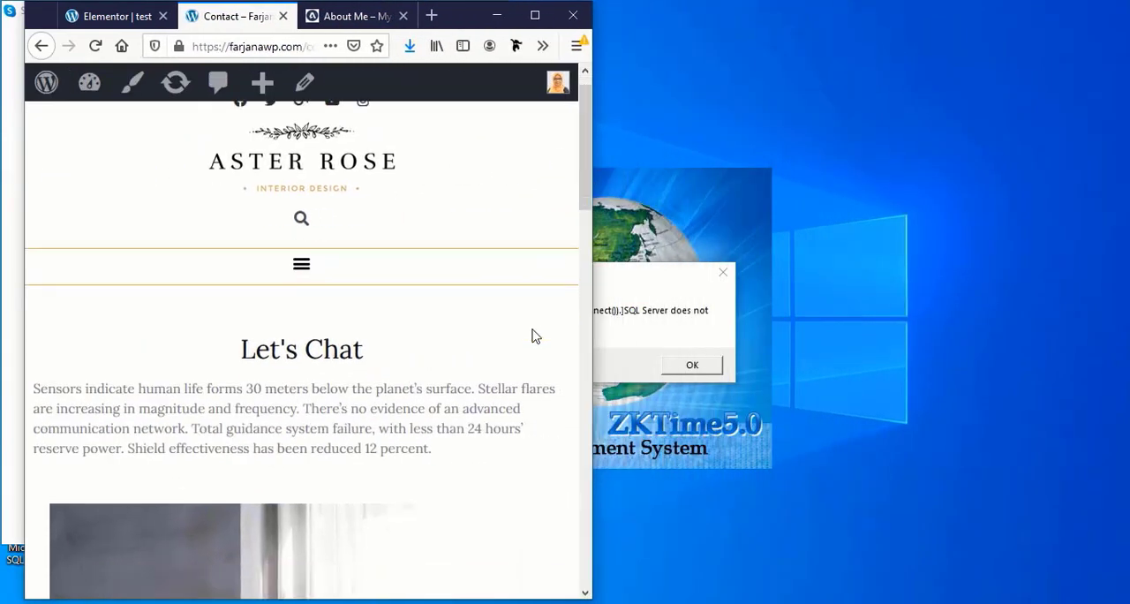
{"action": "scroll", "coordinate": [533, 336], "scroll_direction": "down", "scroll_amount": 2}
{"action": "scroll", "coordinate": [533, 335], "scroll_direction": "up", "scroll_amount": 2}
{"action": "scroll", "coordinate": [533, 336], "scroll_direction": "down", "scroll_amount": 6}
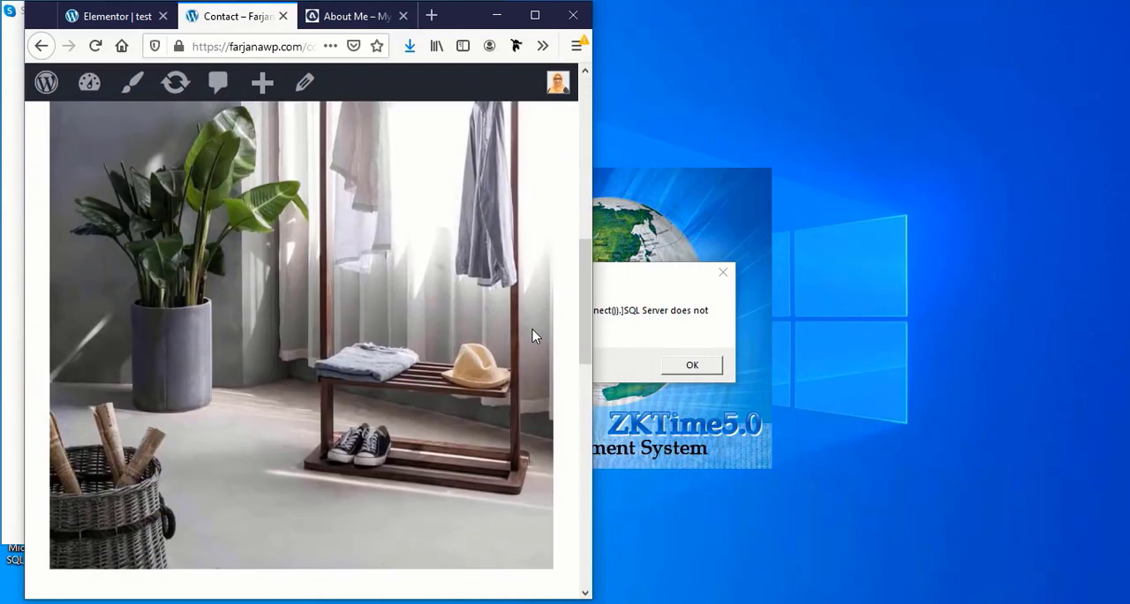
{"action": "scroll", "coordinate": [532, 335], "scroll_direction": "down", "scroll_amount": 9}
{"action": "scroll", "coordinate": [532, 335], "scroll_direction": "up", "scroll_amount": 3}
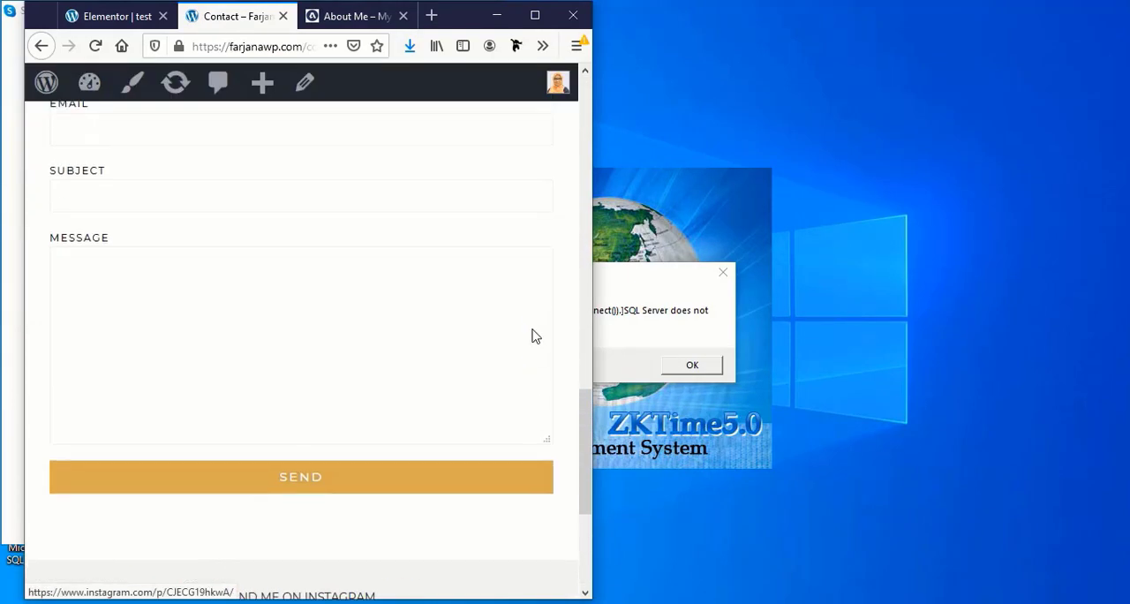
{"action": "scroll", "coordinate": [533, 336], "scroll_direction": "up", "scroll_amount": 10}
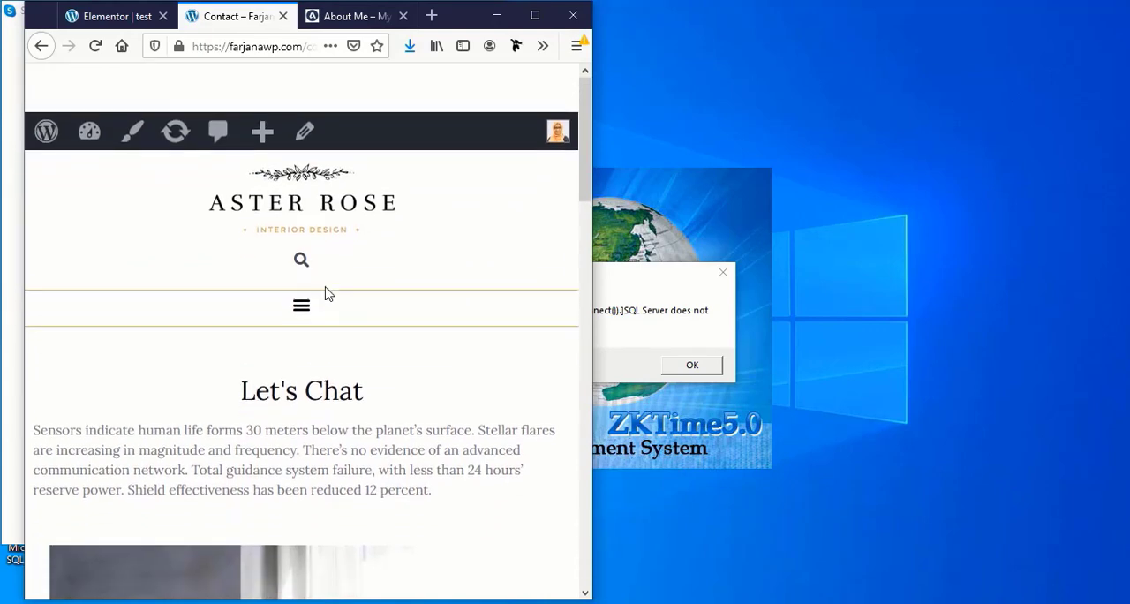
Go to the About Me page through the collapsed site navigation and check its layout at phone and tablet widths
{"action": "left_click", "coordinate": [302, 300]}
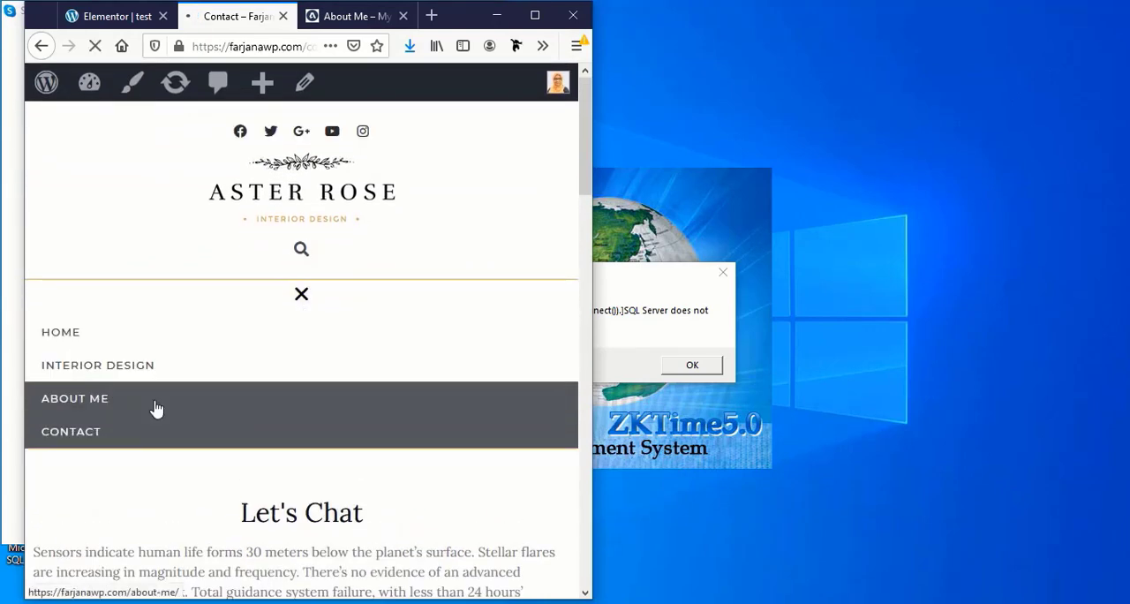
{"action": "scroll", "coordinate": [291, 397], "scroll_direction": "down", "scroll_amount": 10}
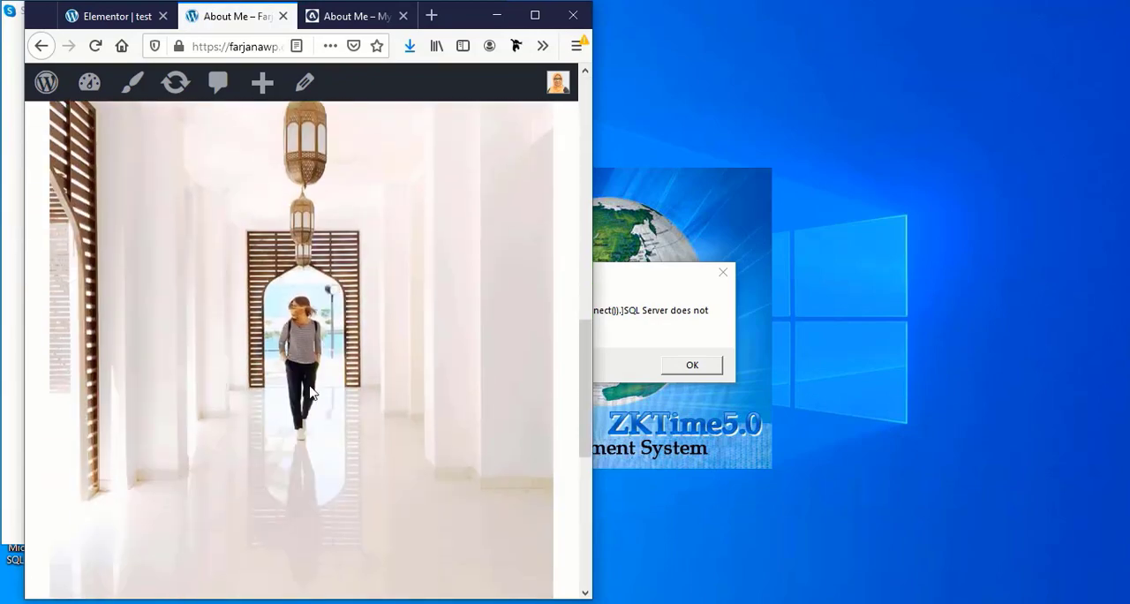
{"action": "scroll", "coordinate": [310, 392], "scroll_direction": "down", "scroll_amount": 3}
{"action": "left_click_drag", "start_coordinate": [593, 363], "coordinate": [418, 364]}
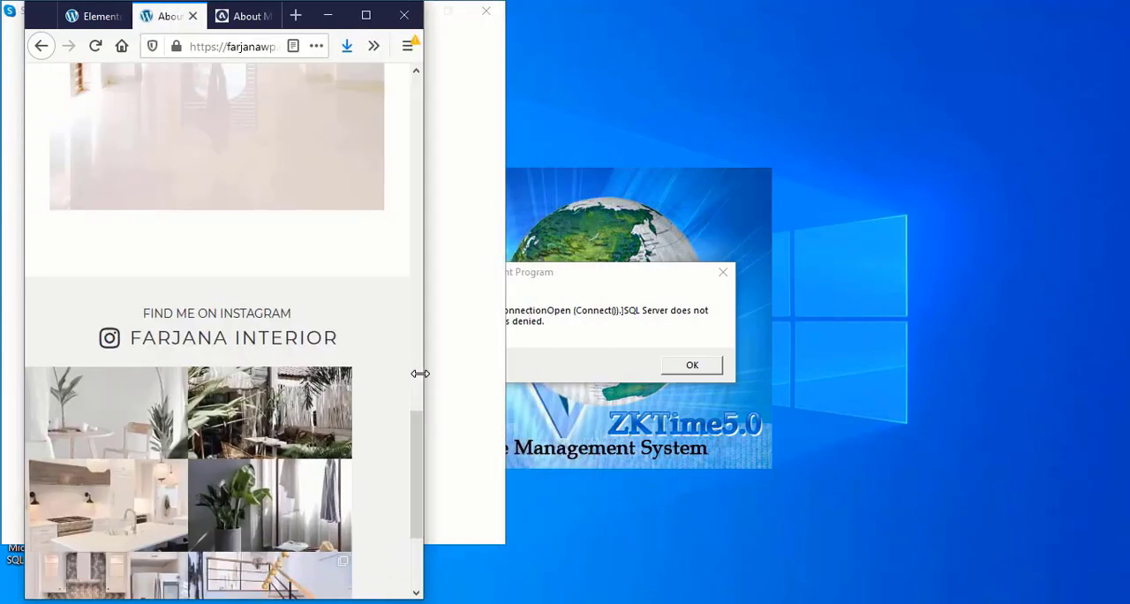
{"action": "scroll", "coordinate": [285, 410], "scroll_direction": "up", "scroll_amount": 10}
{"action": "scroll", "coordinate": [289, 407], "scroll_direction": "up", "scroll_amount": 5}
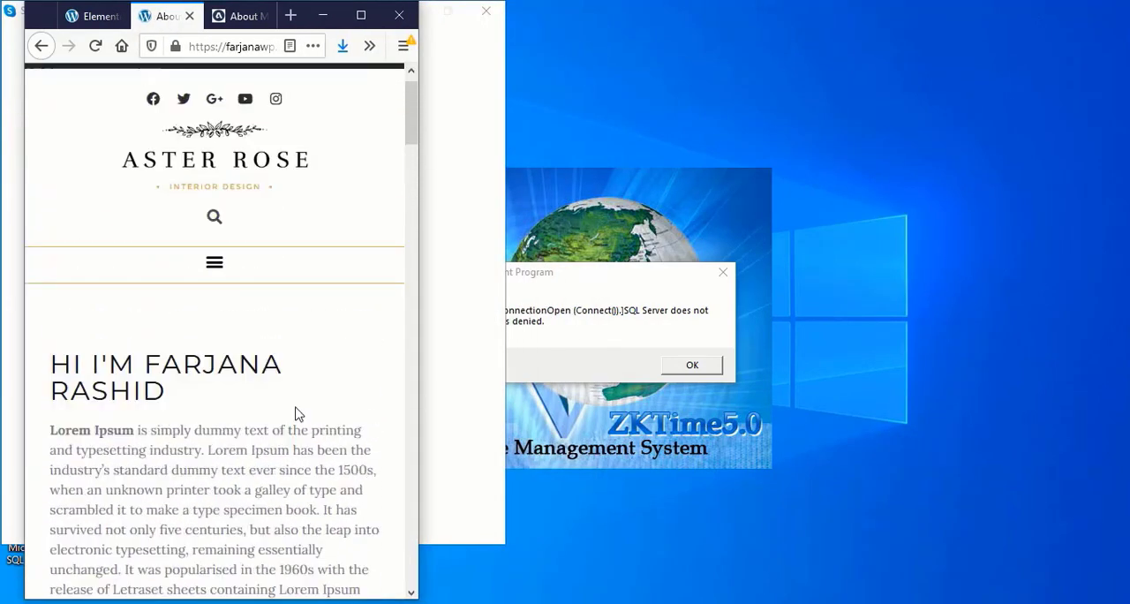
{"action": "left_click_drag", "start_coordinate": [417, 405], "coordinate": [704, 424]}
{"action": "scroll", "coordinate": [605, 449], "scroll_direction": "down", "scroll_amount": 12}
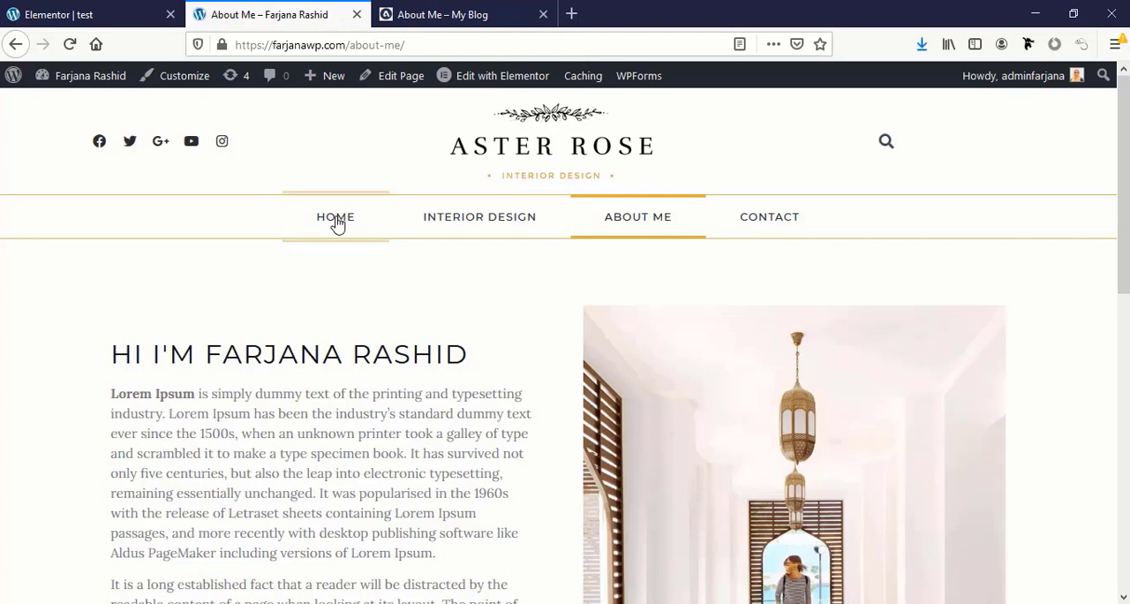
Open the WordPress menu editor from the homepage and inspect the About Me custom link in Main menu
{"action": "left_click", "coordinate": [336, 221]}
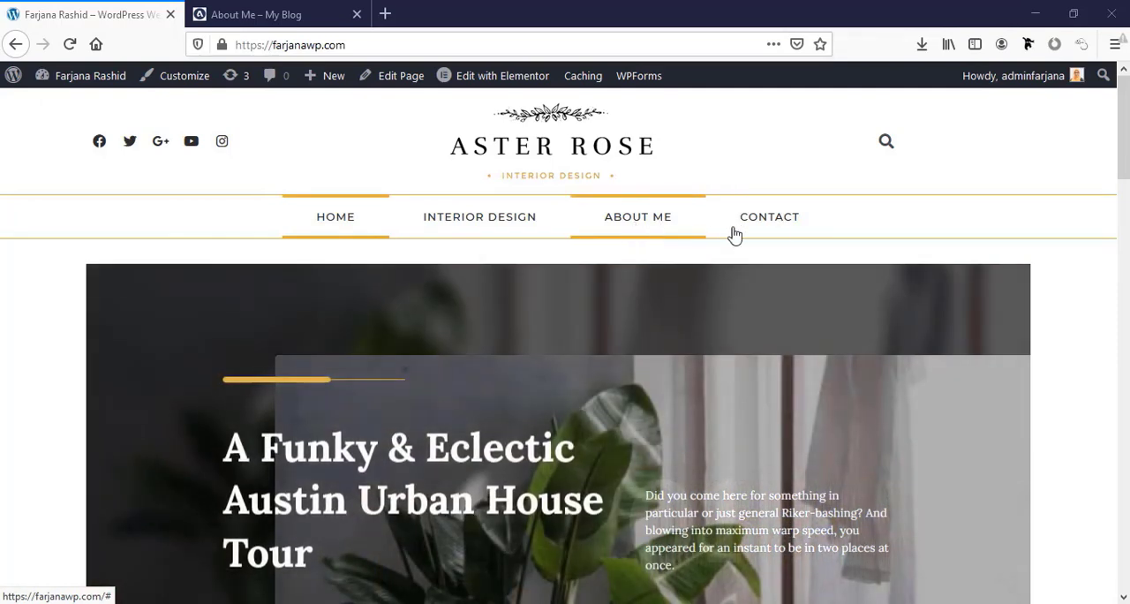
{"action": "mouse_move", "coordinate": [88, 91]}
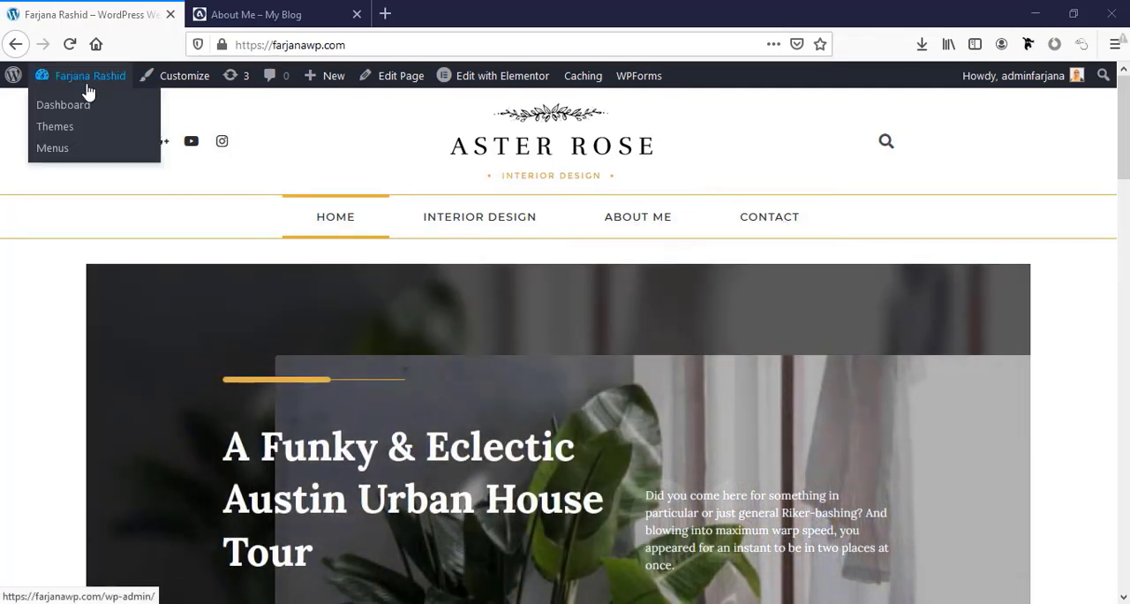
{"action": "left_click", "coordinate": [63, 159]}
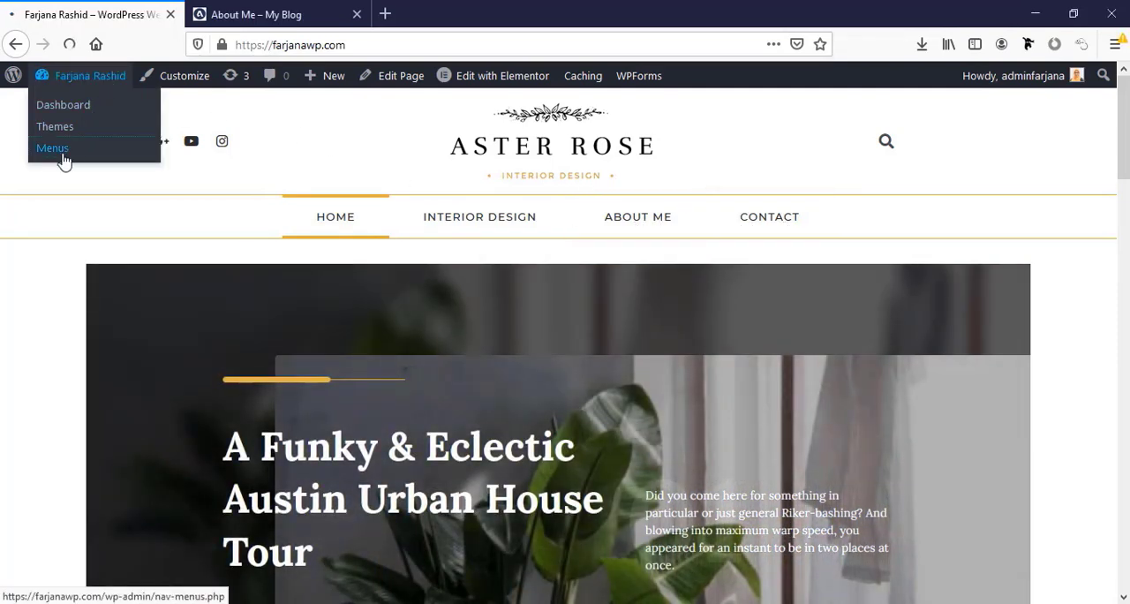
{"action": "scroll", "coordinate": [565, 402], "scroll_direction": "down", "scroll_amount": 3}
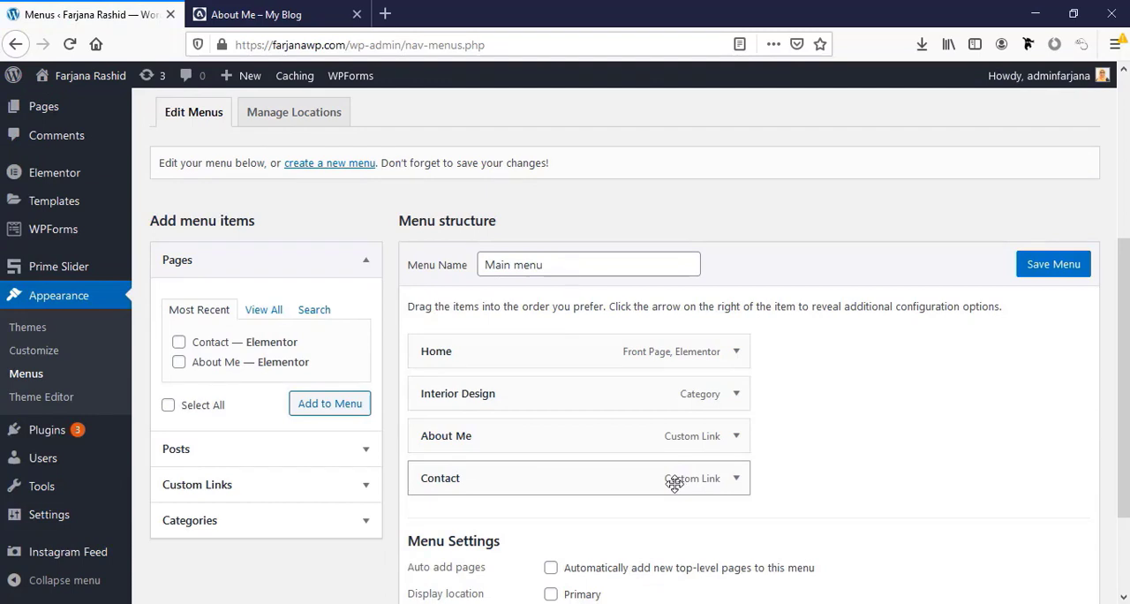
{"action": "left_click", "coordinate": [737, 435]}
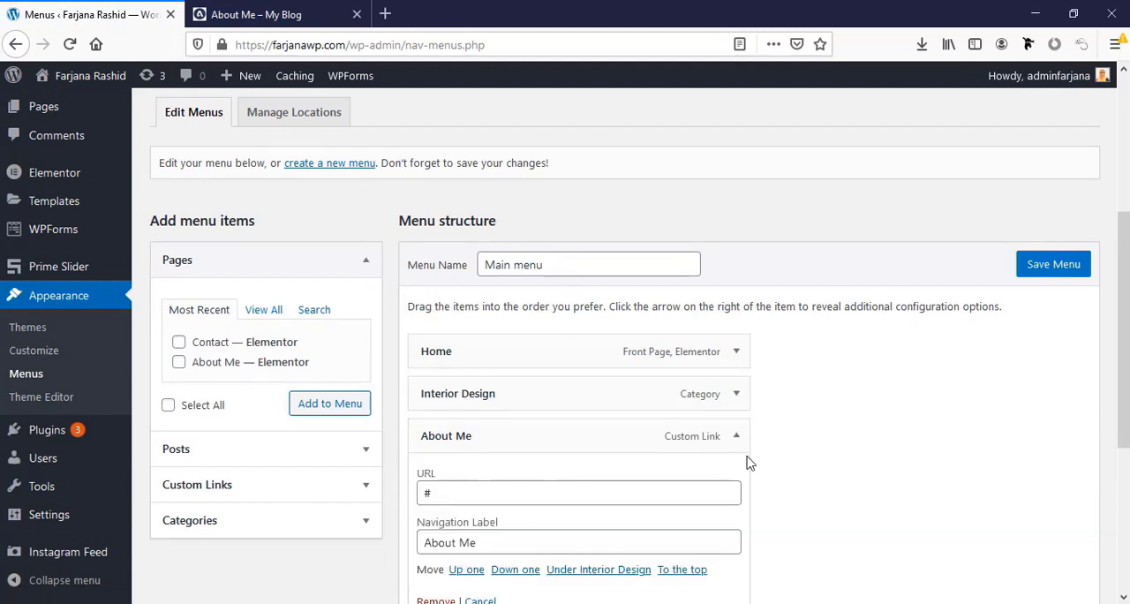
{"action": "left_click", "coordinate": [738, 439]}
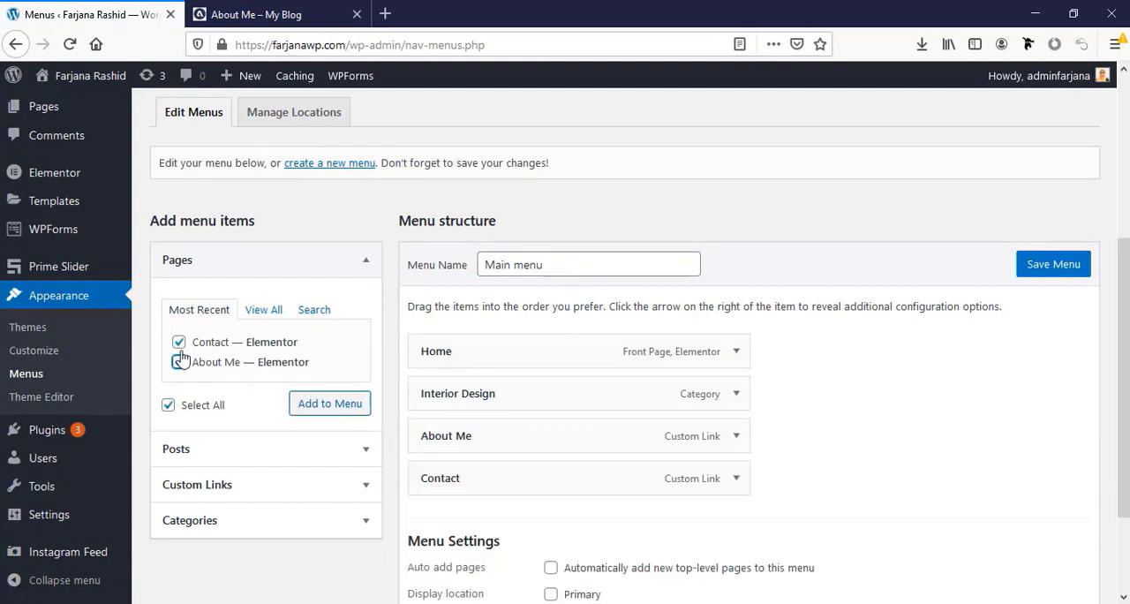
Add the Contact and About Me pages to Main menu and place the About Me page above the Contact page
{"action": "left_click", "coordinate": [325, 408]}
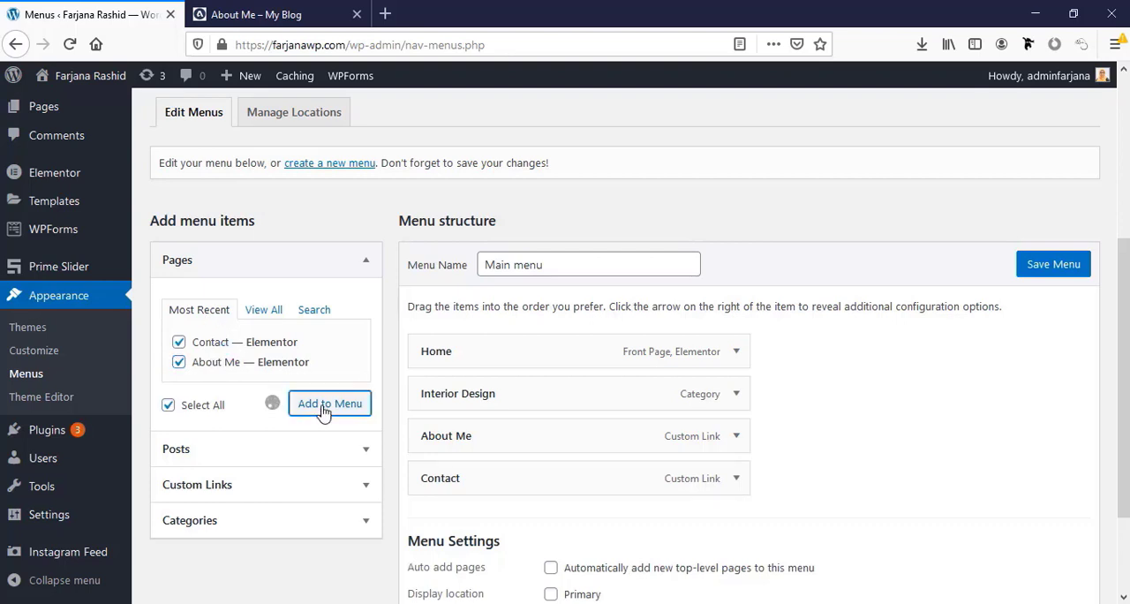
{"action": "scroll", "coordinate": [504, 451], "scroll_direction": "down", "scroll_amount": 1}
{"action": "left_click_drag", "start_coordinate": [472, 503], "coordinate": [480, 462]}
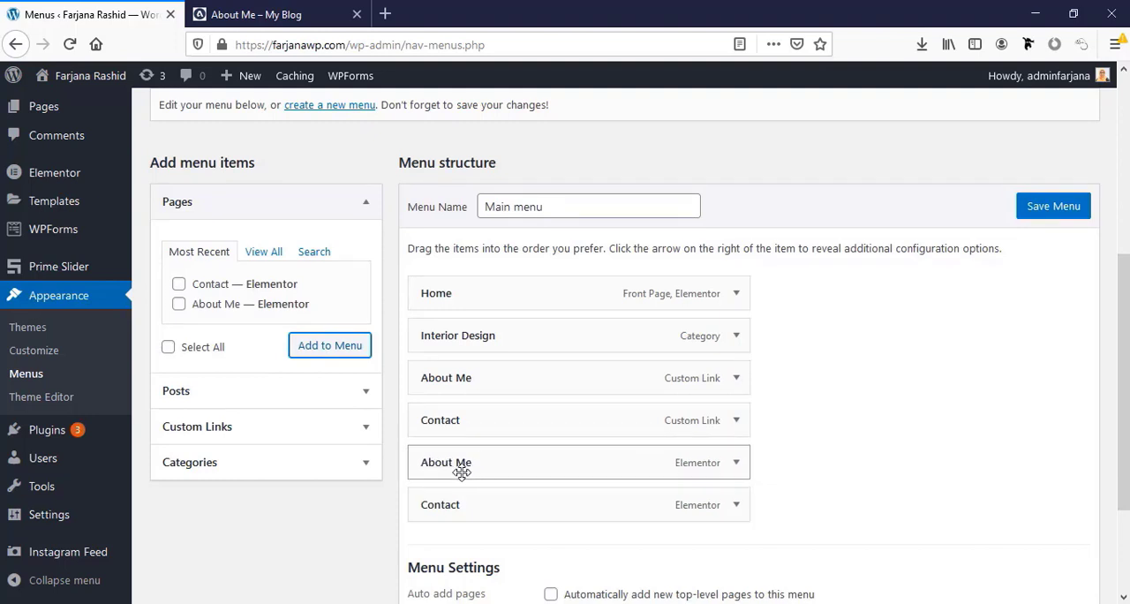
Remove the Contact and About Me custom links from Main menu and save the menu
{"action": "left_click", "coordinate": [735, 423]}
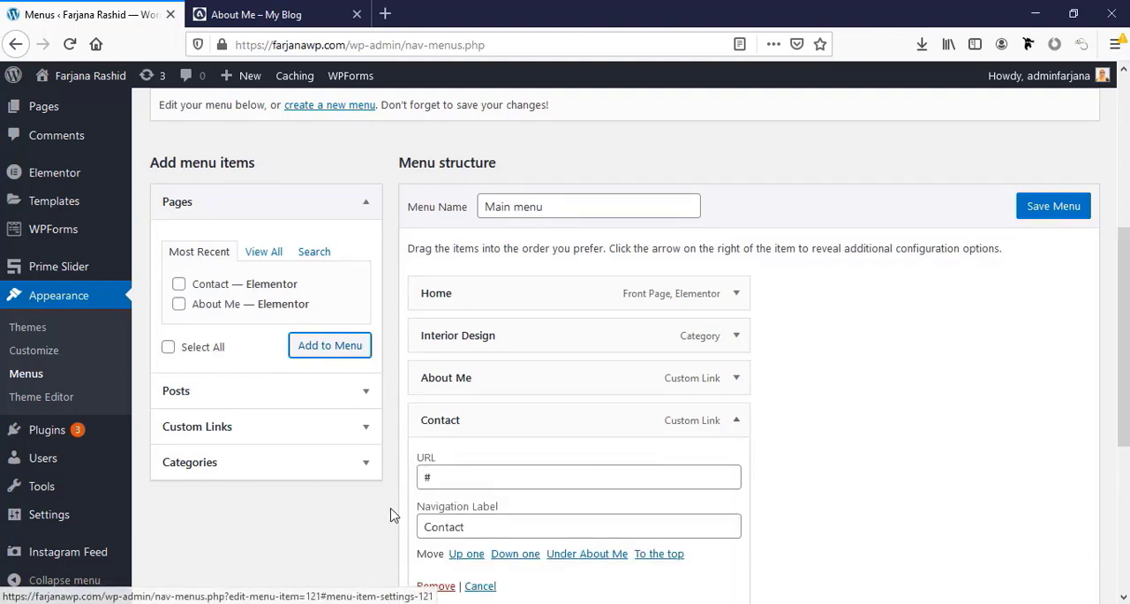
{"action": "left_click", "coordinate": [435, 585]}
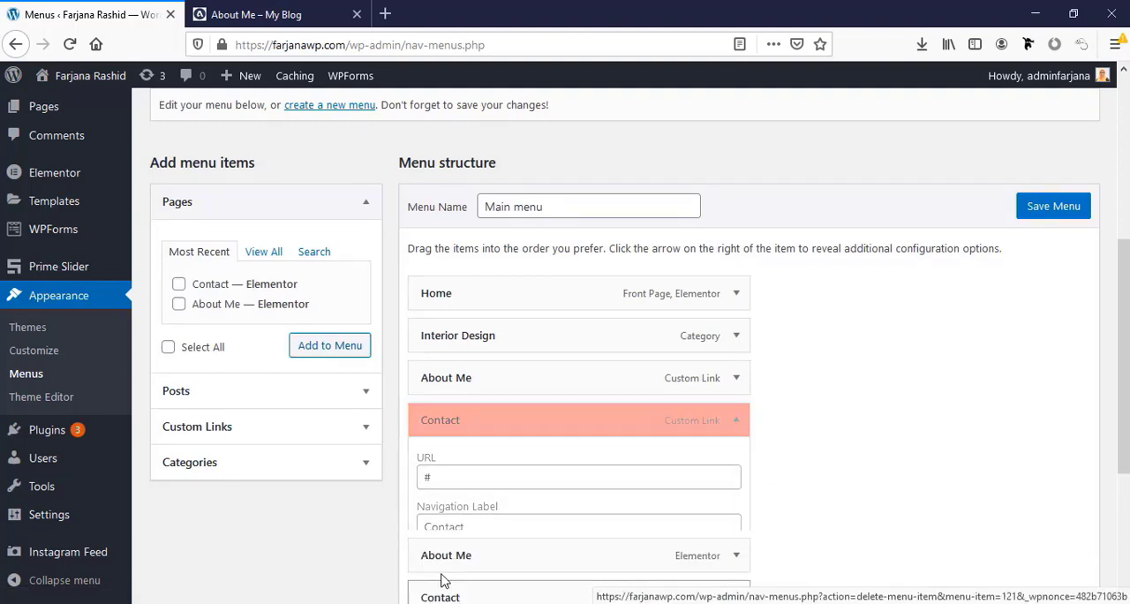
{"action": "left_click", "coordinate": [736, 378]}
{"action": "left_click", "coordinate": [432, 543]}
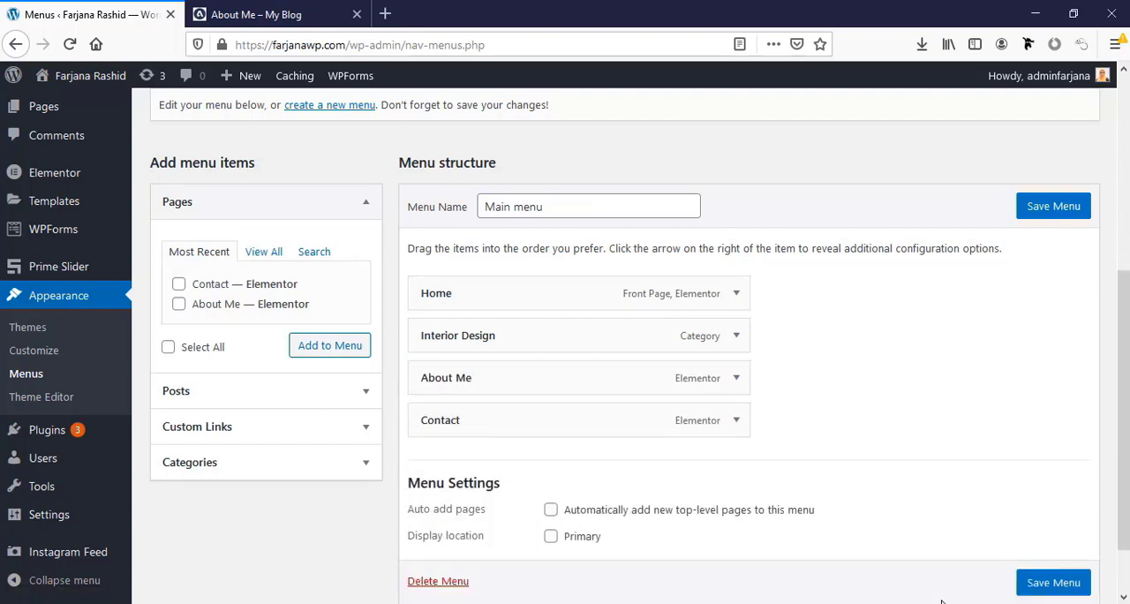
{"action": "left_click", "coordinate": [1051, 586]}
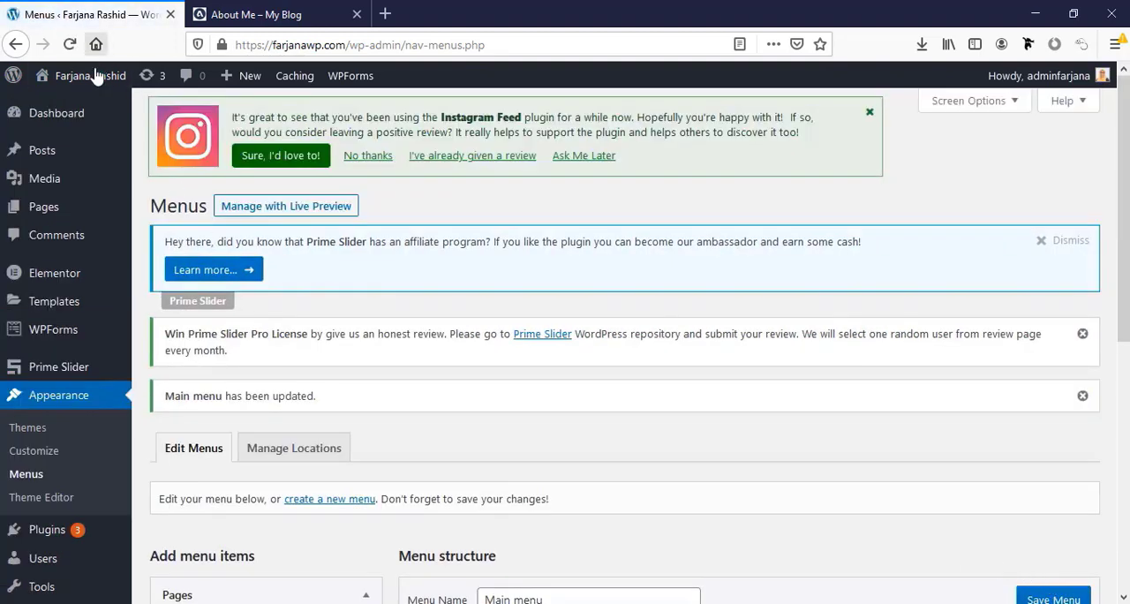
{"action": "mouse_move", "coordinate": [92, 75]}
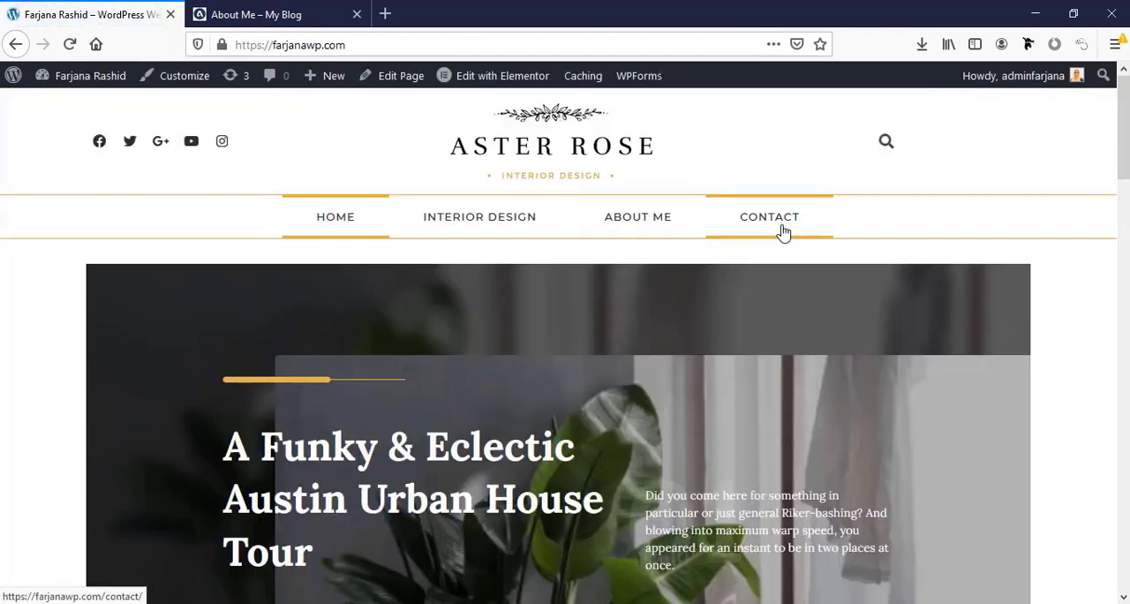
Test the About Me, Contact and Home links in the live site's main navigation and review the homepage down to the latest articles
{"action": "left_click", "coordinate": [664, 228]}
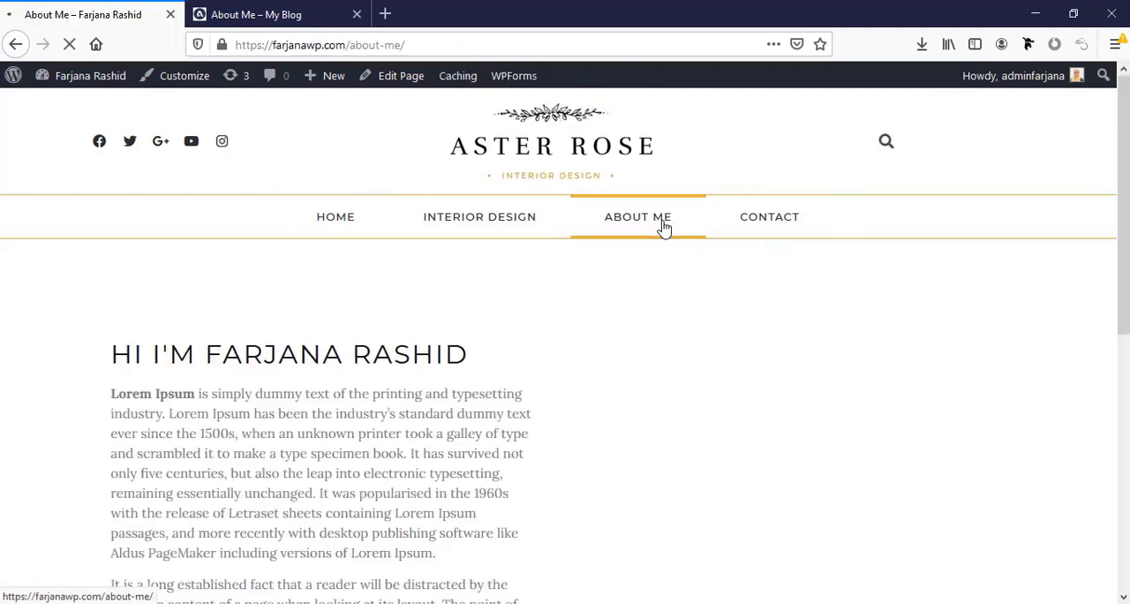
{"action": "left_click", "coordinate": [756, 230]}
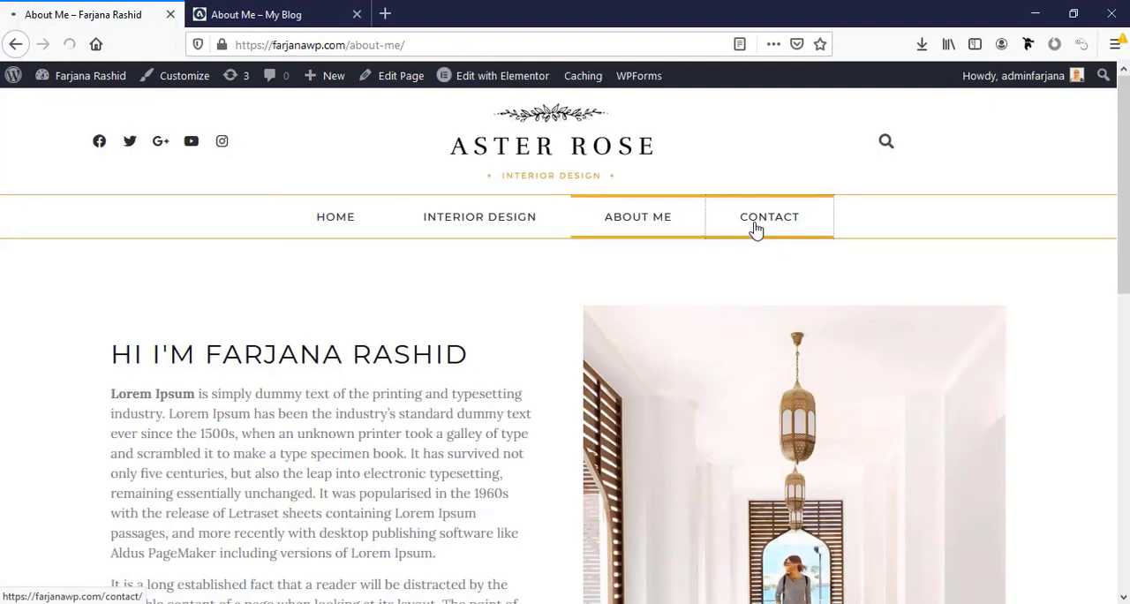
{"action": "left_click", "coordinate": [338, 224]}
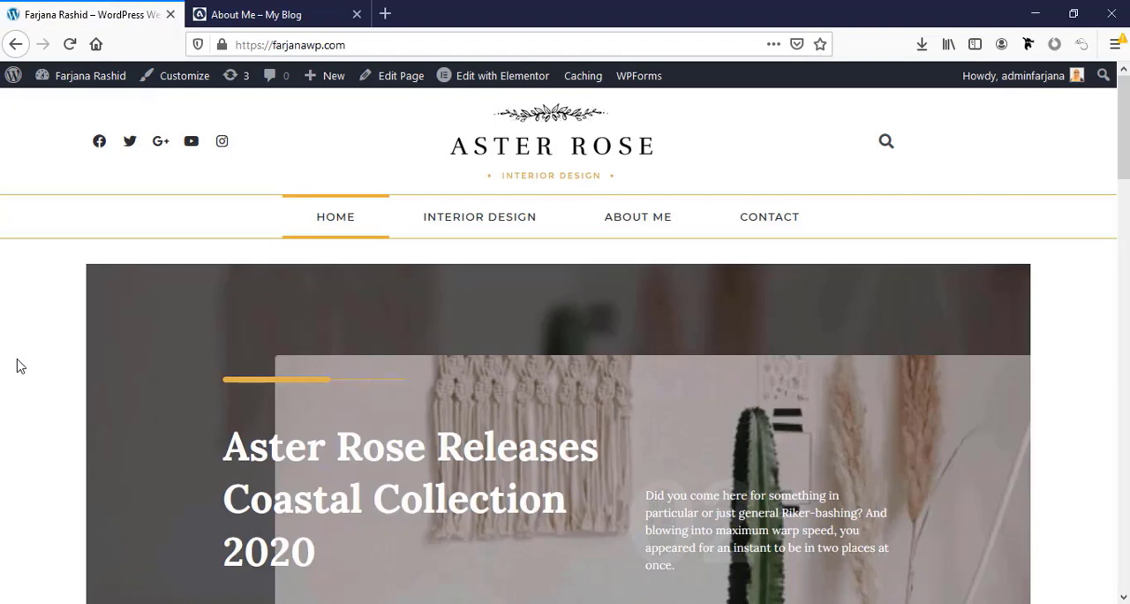
{"action": "scroll", "coordinate": [20, 366], "scroll_direction": "down", "scroll_amount": 5}
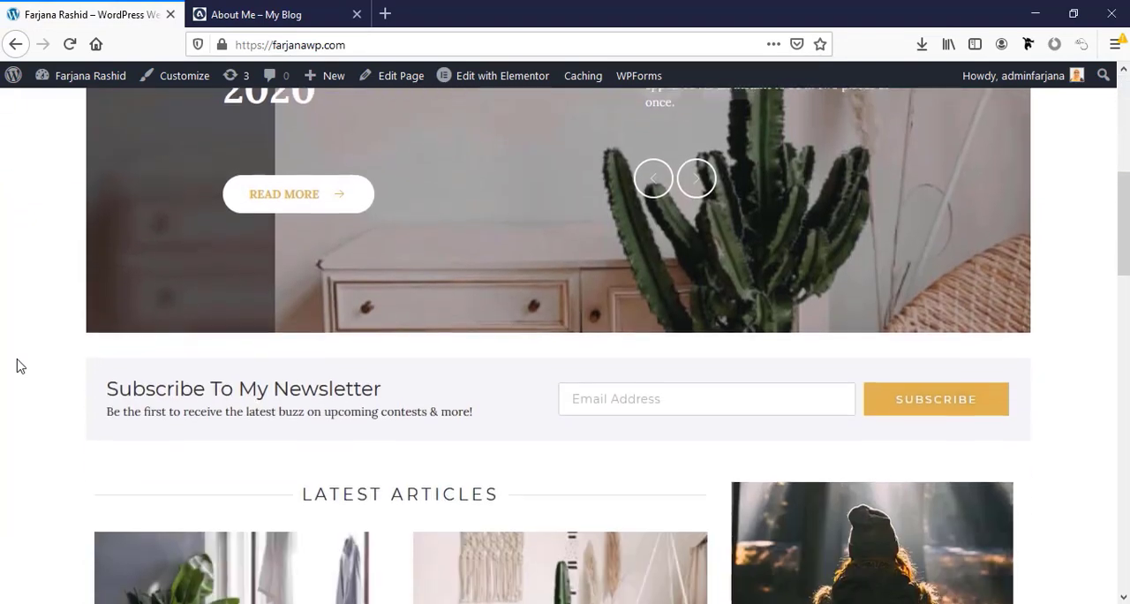
{"action": "scroll", "coordinate": [20, 366], "scroll_direction": "down", "scroll_amount": 3}
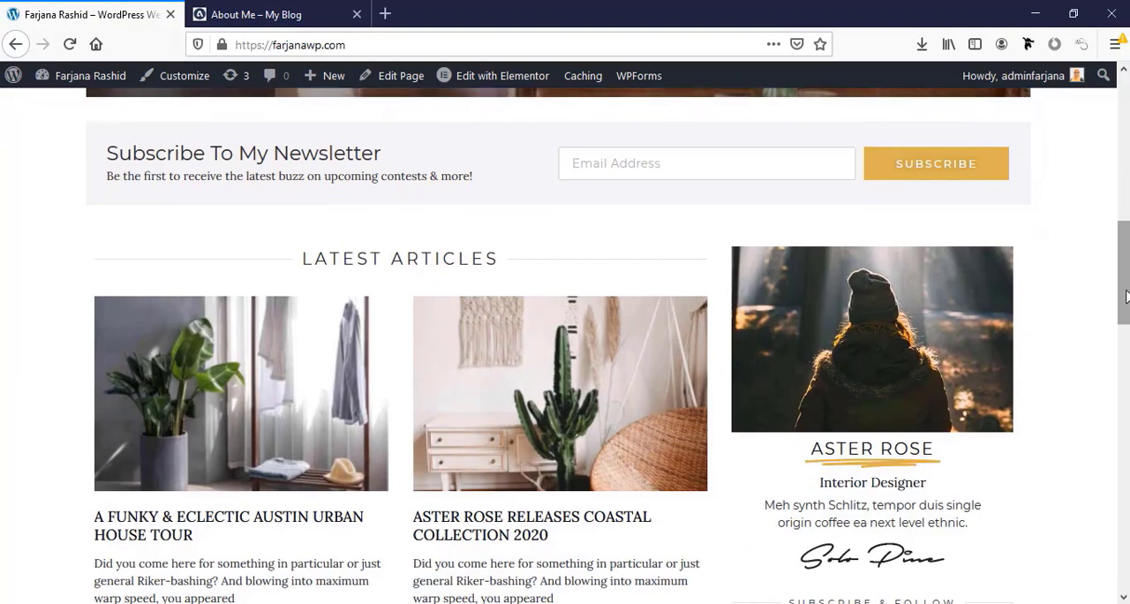
{"action": "left_click_drag", "start_coordinate": [1125, 297], "coordinate": [1125, 152]}
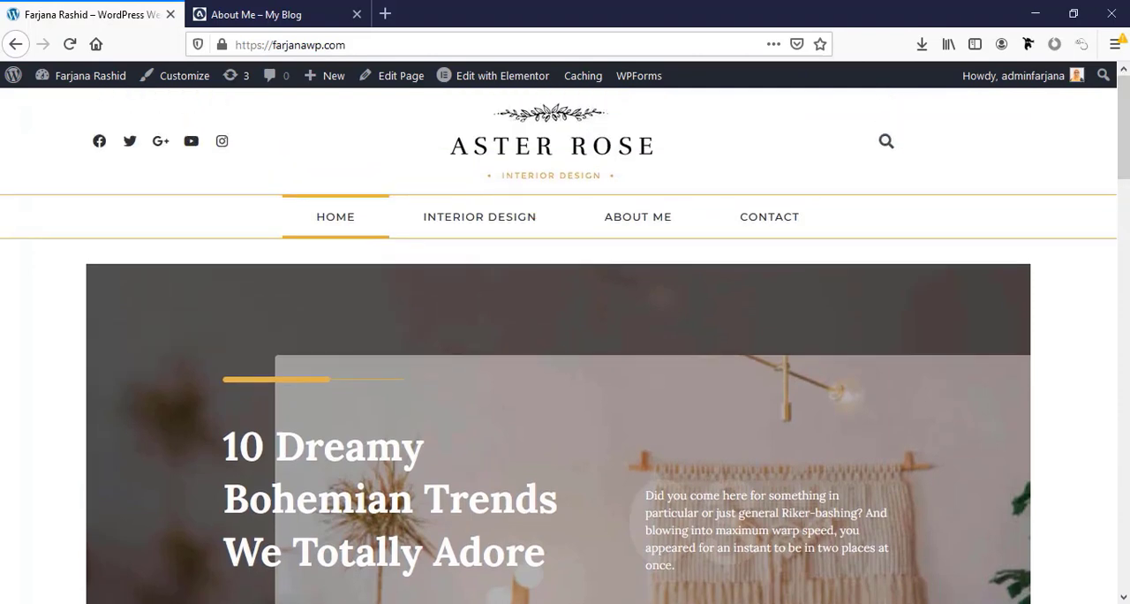